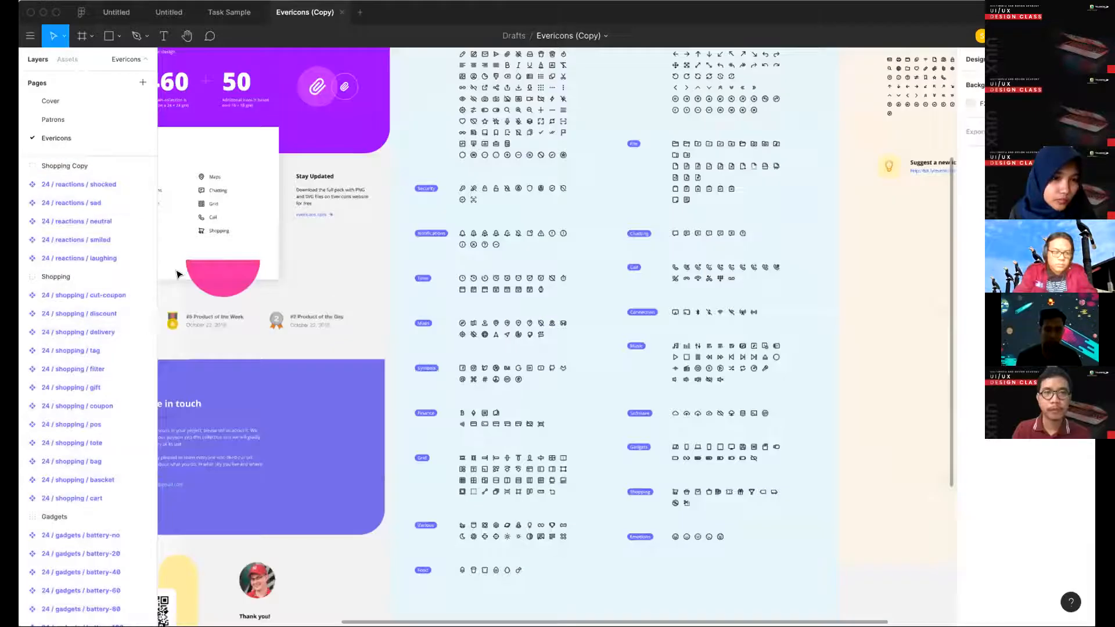
{"action": "scroll", "coordinate": [177, 274], "scroll_direction": "up", "scroll_amount": 4}
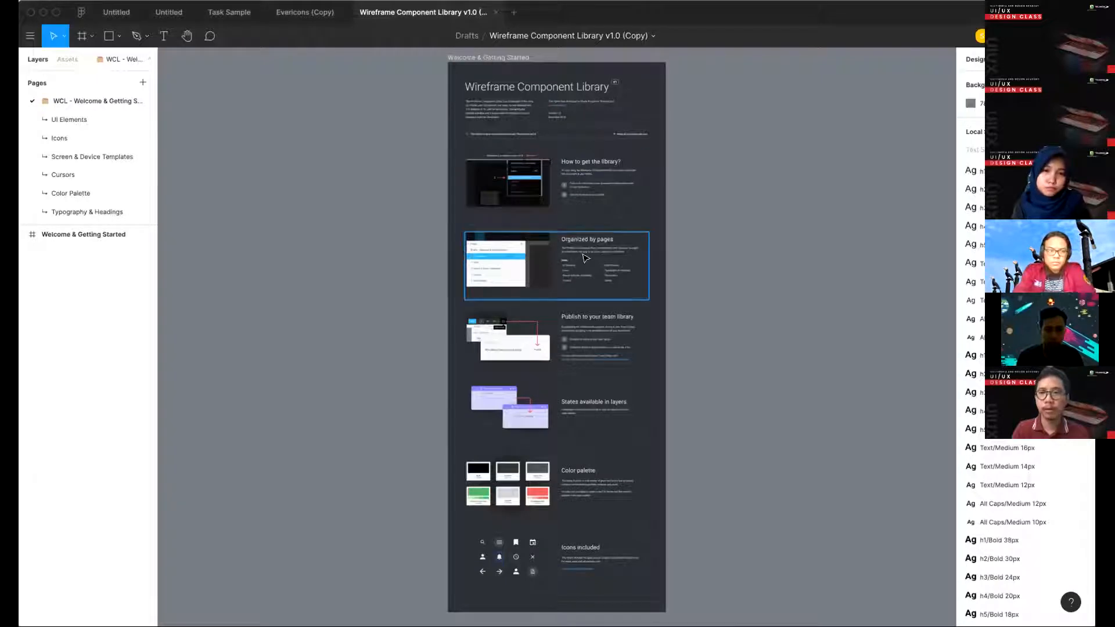
- Look over the Evericons icon set and the Wireframe Component Library's Welcome & Getting Started page
{"action": "scroll", "coordinate": [537, 266], "scroll_direction": "up", "scroll_amount": 2}
{"action": "scroll", "coordinate": [537, 266], "scroll_direction": "down", "scroll_amount": 5}
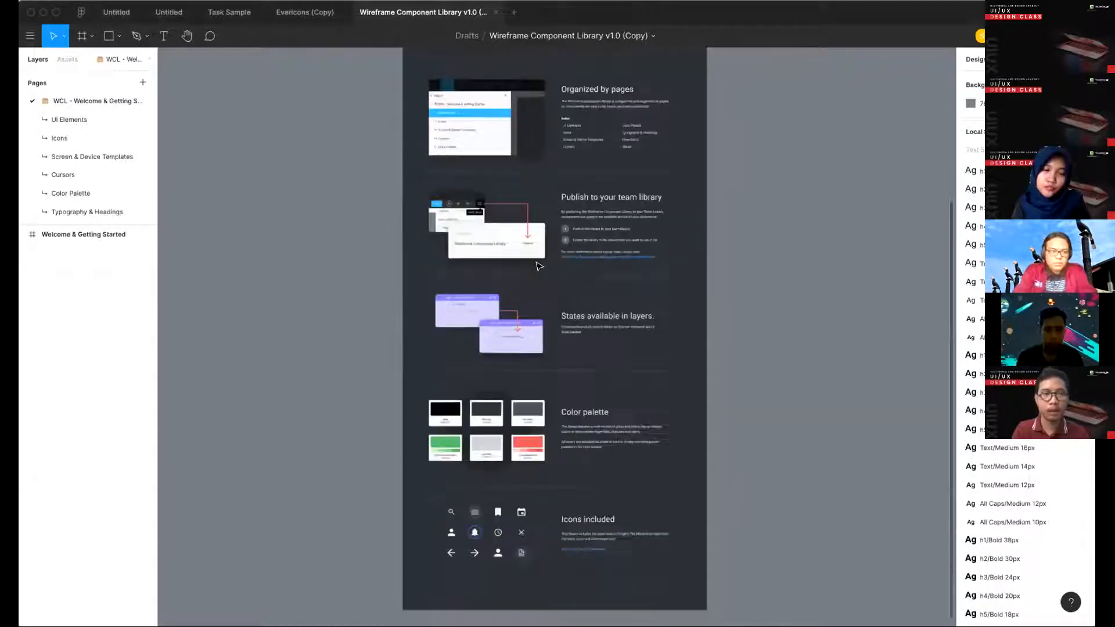
- Open the UI Elements page of the wireframe library and survey its component frames up to Navigation & Containers
{"action": "left_click", "coordinate": [68, 119]}
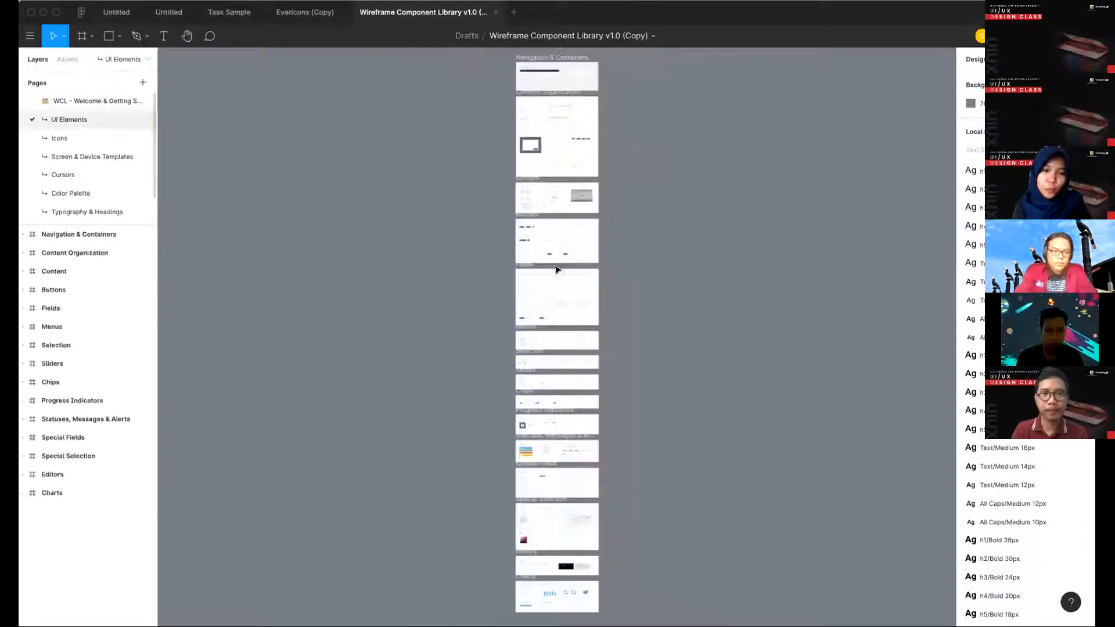
{"action": "scroll", "coordinate": [556, 269], "scroll_direction": "up", "scroll_amount": 5}
{"action": "scroll", "coordinate": [523, 366], "scroll_direction": "down", "scroll_amount": 5}
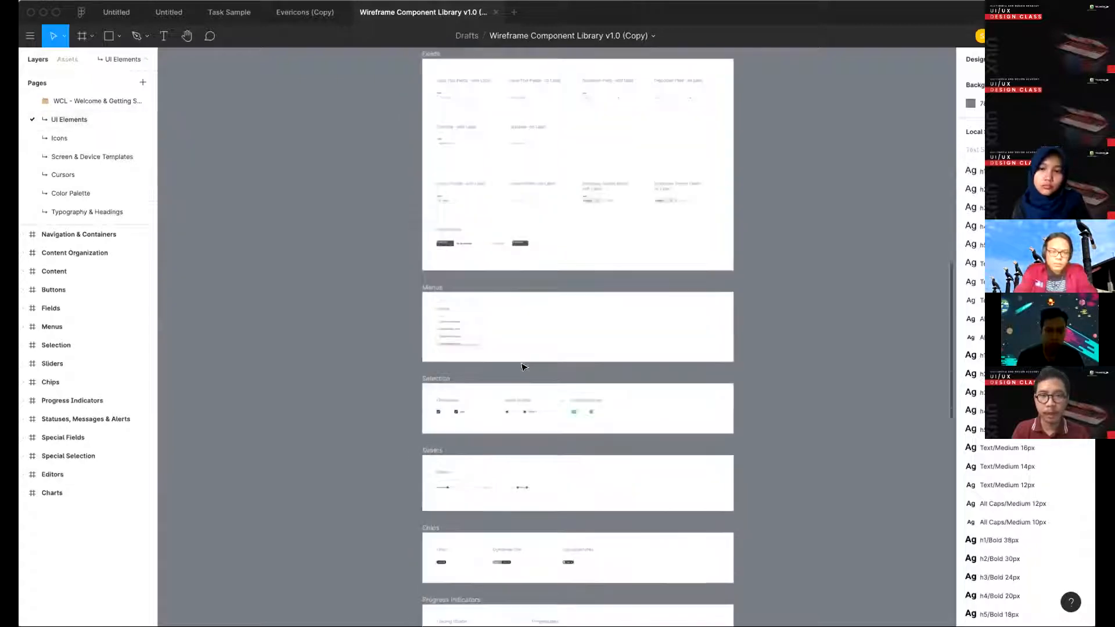
{"action": "scroll", "coordinate": [522, 367], "scroll_direction": "up", "scroll_amount": 5}
{"action": "scroll", "coordinate": [522, 367], "scroll_direction": "up", "scroll_amount": 10}
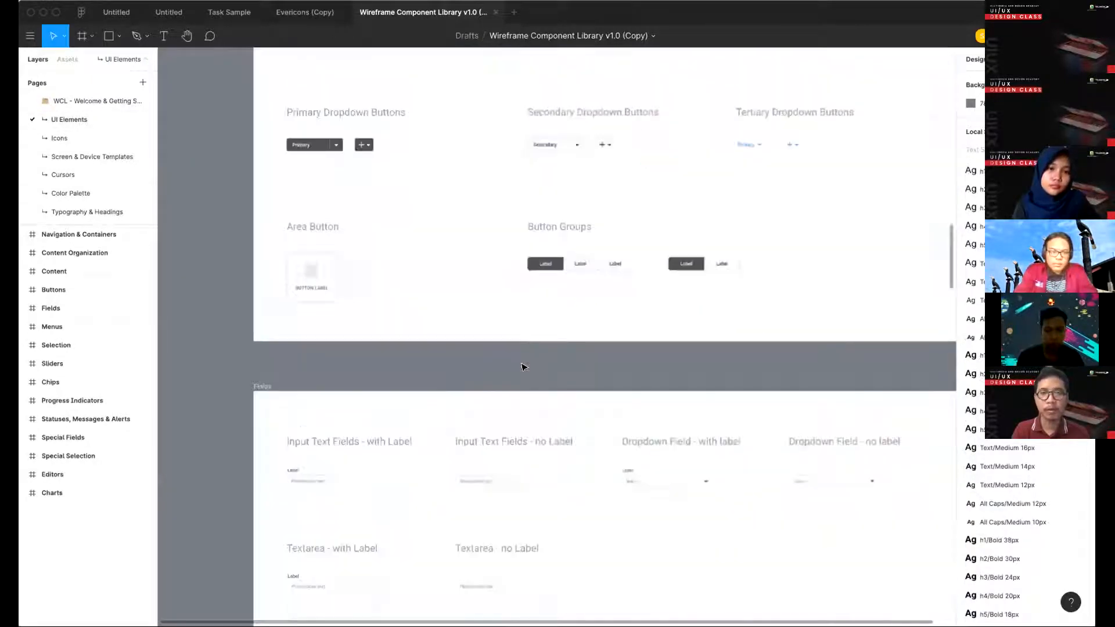
{"action": "scroll", "coordinate": [523, 367], "scroll_direction": "down", "scroll_amount": 5}
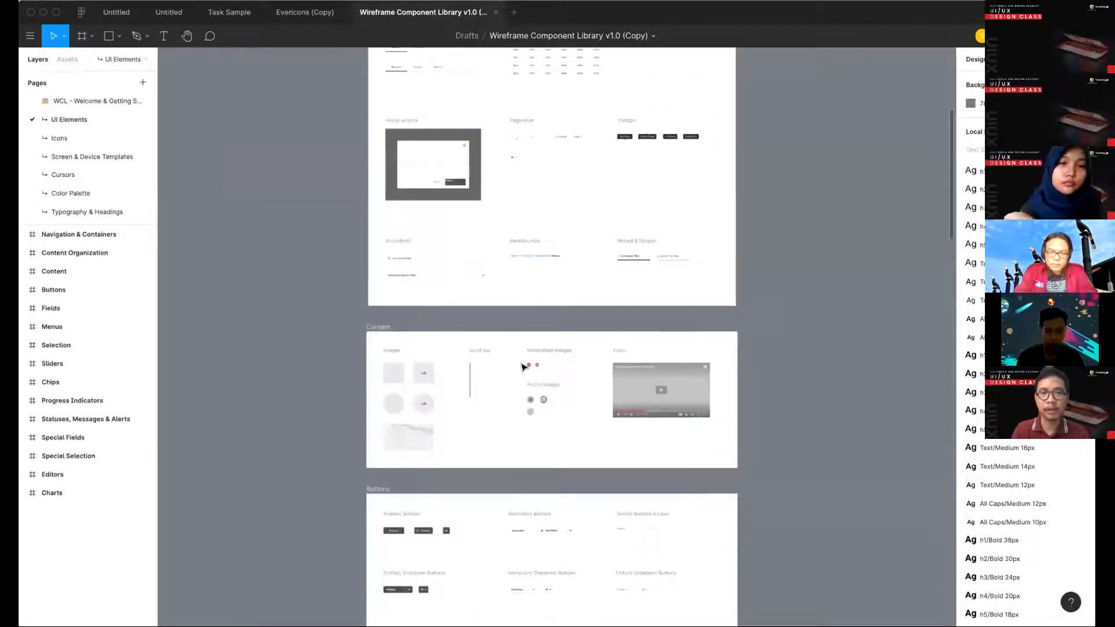
{"action": "scroll", "coordinate": [523, 367], "scroll_direction": "up", "scroll_amount": 10}
{"action": "scroll", "coordinate": [455, 386], "scroll_direction": "up", "scroll_amount": 5}
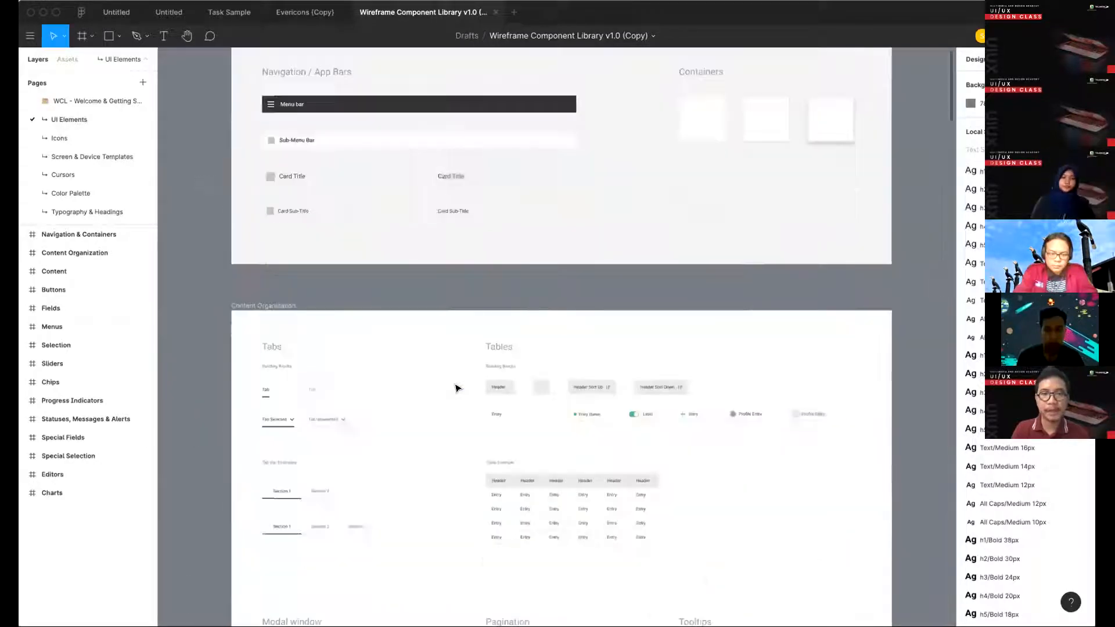
- Examine the tabs, tables, modal window, pagination and tooltip components in the Content Organization frame
{"action": "scroll", "coordinate": [455, 385], "scroll_direction": "down", "scroll_amount": 4}
{"action": "scroll", "coordinate": [325, 308], "scroll_direction": "down", "scroll_amount": 1}
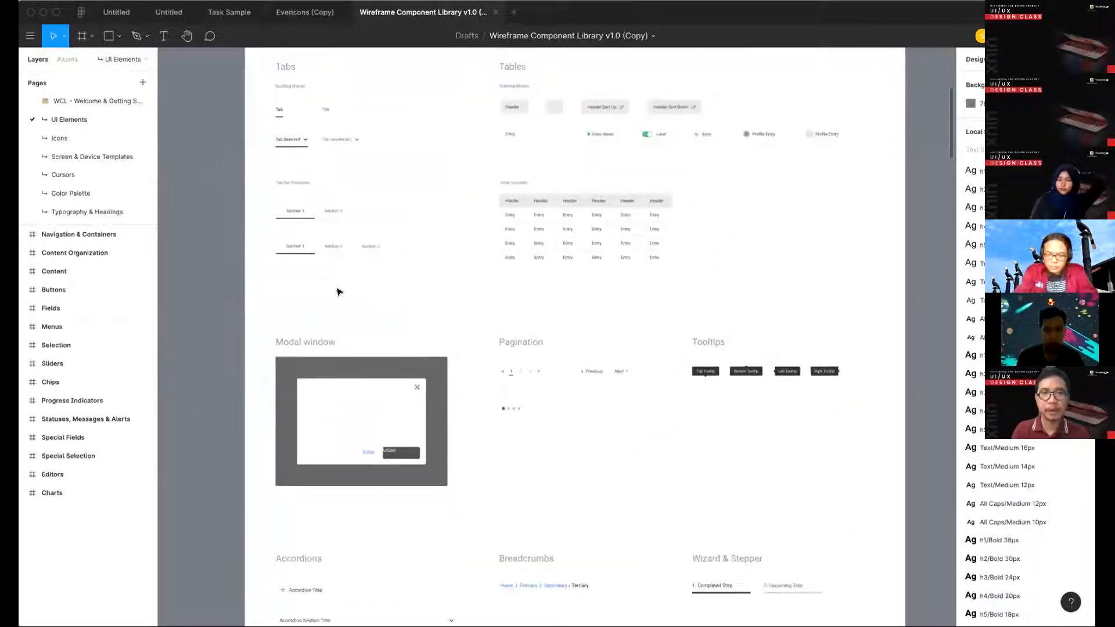
{"action": "scroll", "coordinate": [367, 274], "scroll_direction": "up", "scroll_amount": 1}
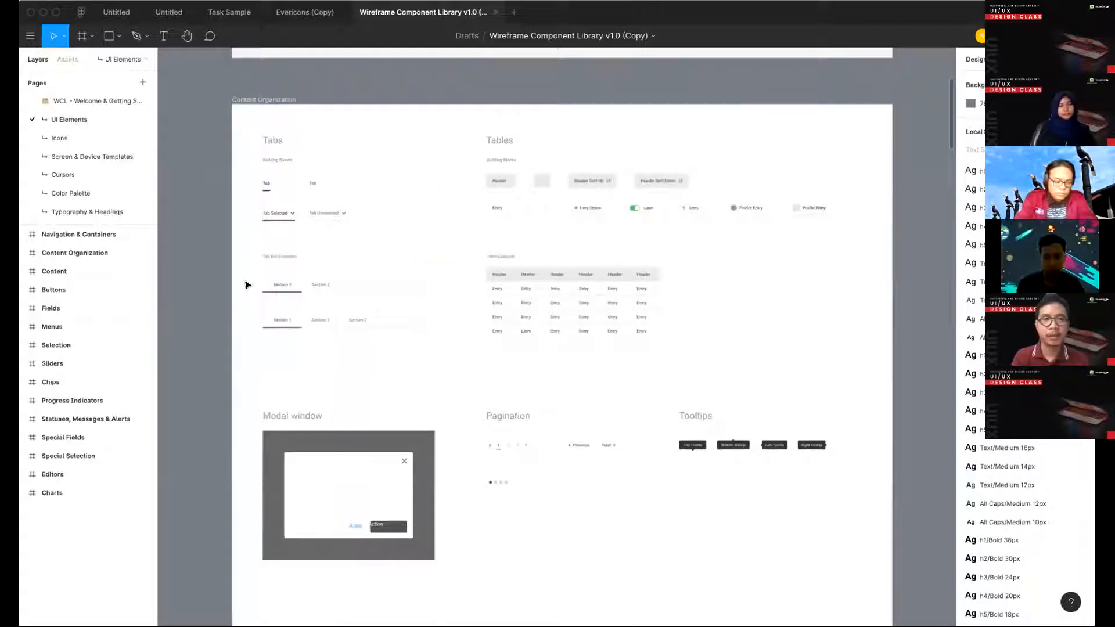
{"action": "scroll", "coordinate": [245, 284], "scroll_direction": "down", "scroll_amount": 1}
{"action": "scroll", "coordinate": [245, 285], "scroll_direction": "left", "scroll_amount": 1}
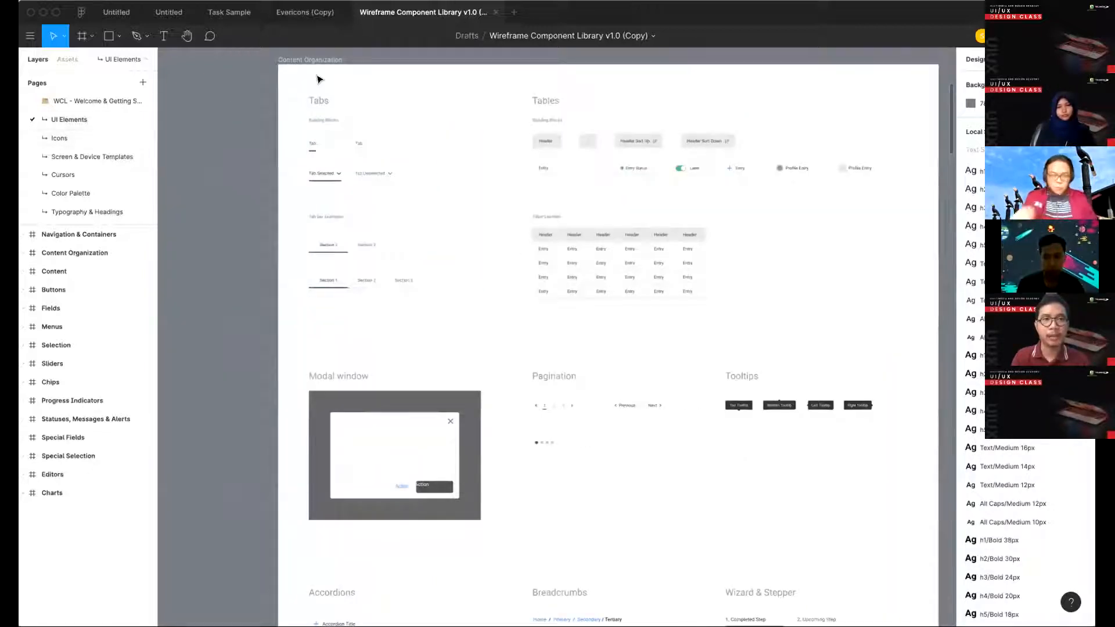
{"action": "scroll", "coordinate": [323, 151], "scroll_direction": "up", "scroll_amount": 3}
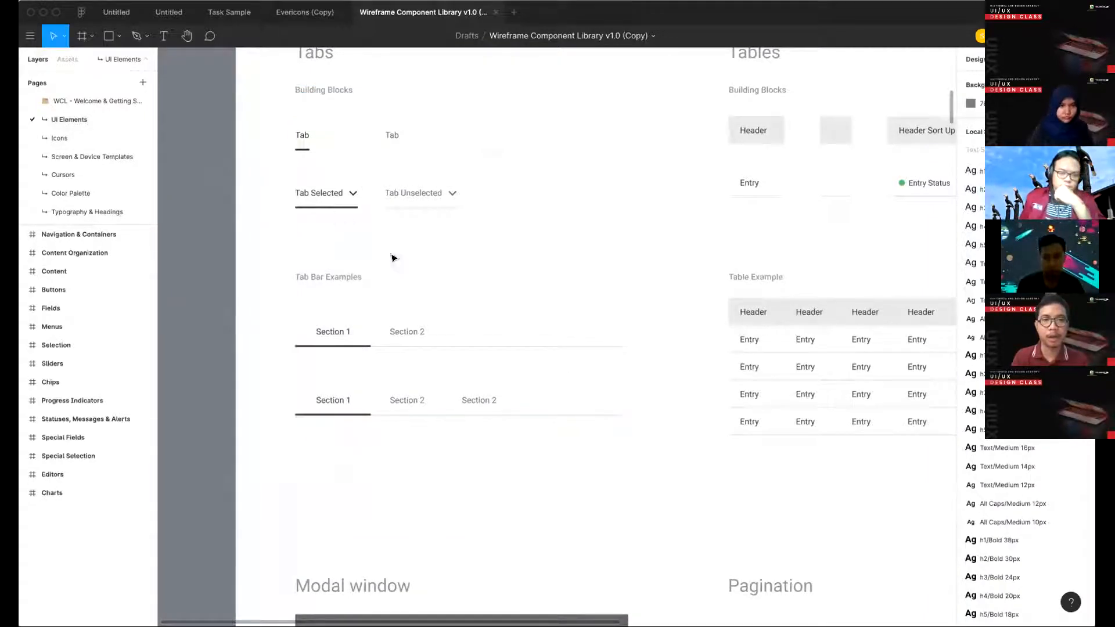
{"action": "scroll", "coordinate": [454, 469], "scroll_direction": "right", "scroll_amount": 1}
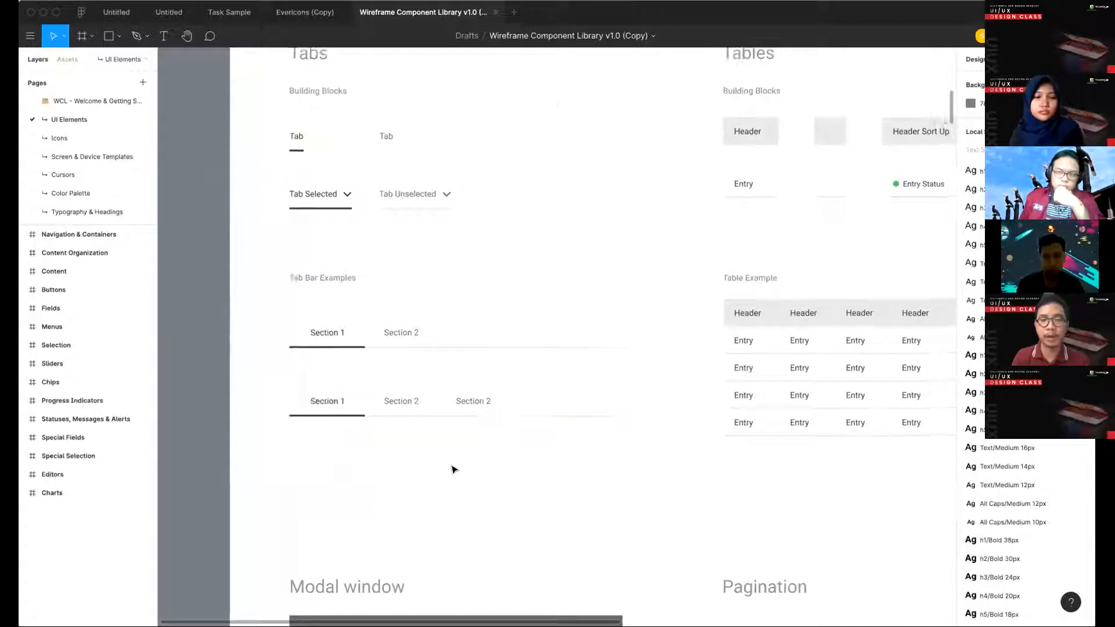
{"action": "scroll", "coordinate": [454, 469], "scroll_direction": "right", "scroll_amount": 2}
{"action": "scroll", "coordinate": [454, 469], "scroll_direction": "down", "scroll_amount": 8}
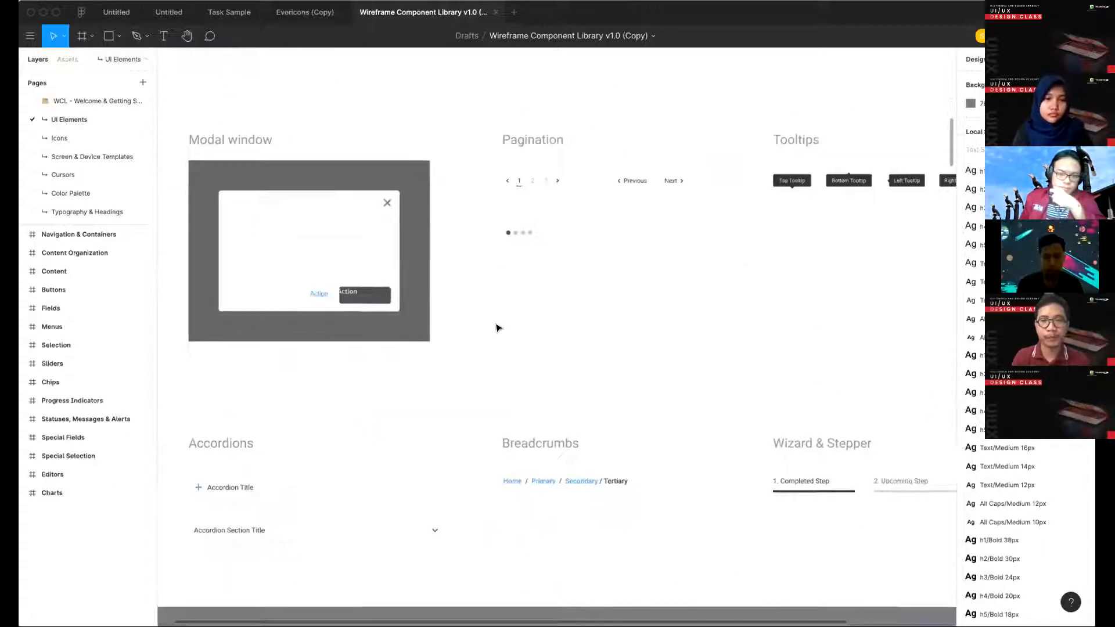
- Inspect the Breadcrumbs component in the Content Organization frame by selecting it, and clear the selection
{"action": "scroll", "coordinate": [498, 329], "scroll_direction": "down", "scroll_amount": 2}
{"action": "scroll", "coordinate": [503, 313], "scroll_direction": "down", "scroll_amount": 1}
{"action": "scroll", "coordinate": [499, 307], "scroll_direction": "down", "scroll_amount": 4}
{"action": "scroll", "coordinate": [469, 137], "scroll_direction": "up", "scroll_amount": 3}
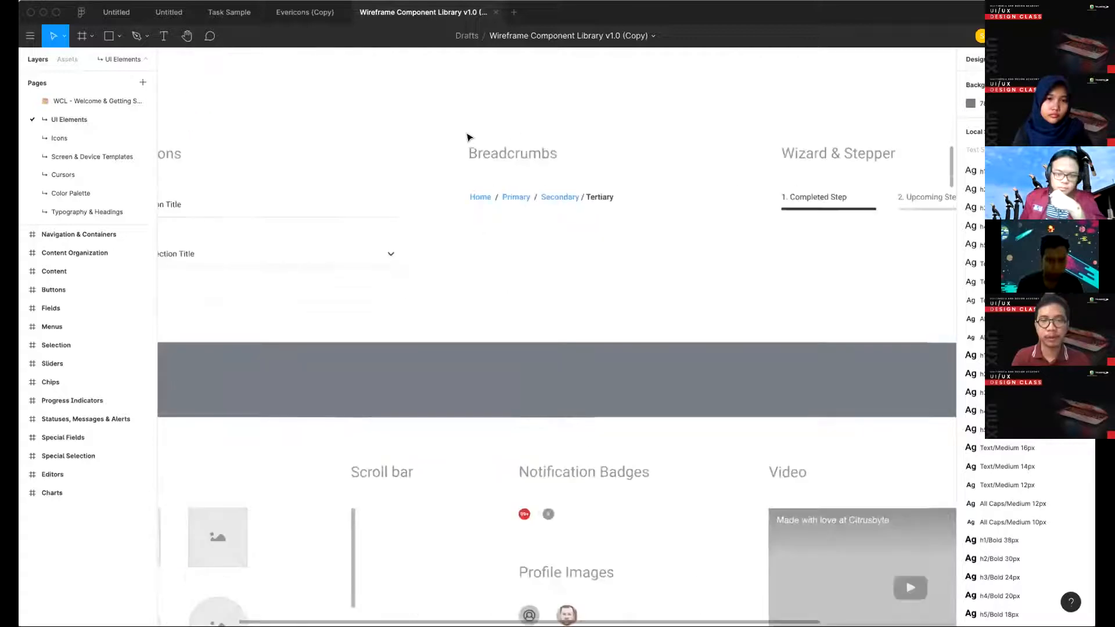
{"action": "left_click", "coordinate": [519, 254]}
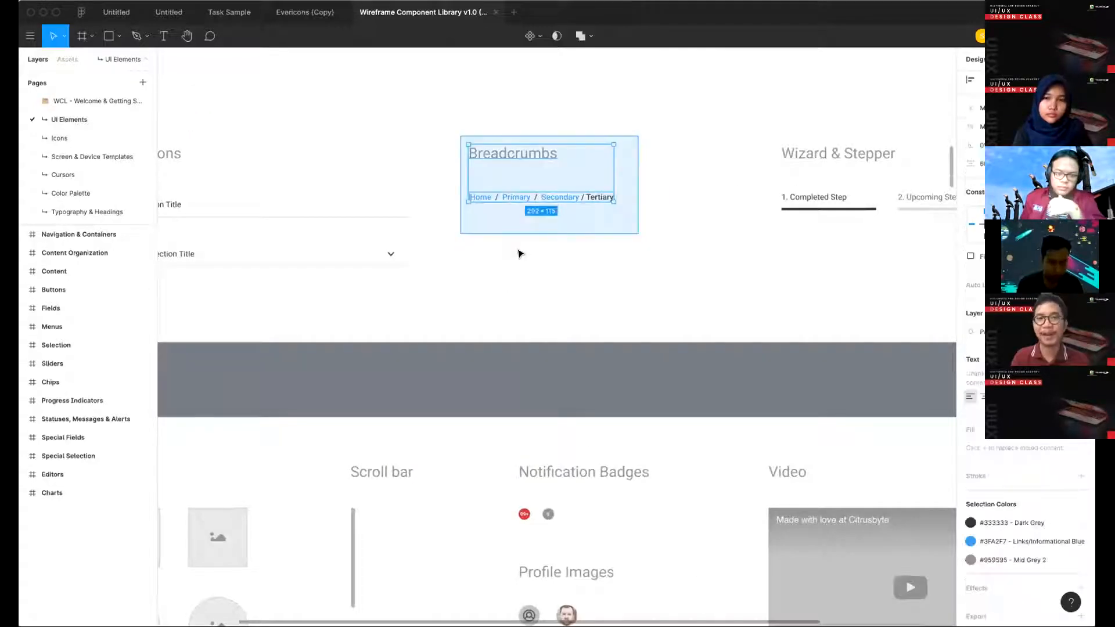
{"action": "key", "text": "Escape"}
{"action": "left_click", "coordinate": [520, 199]}
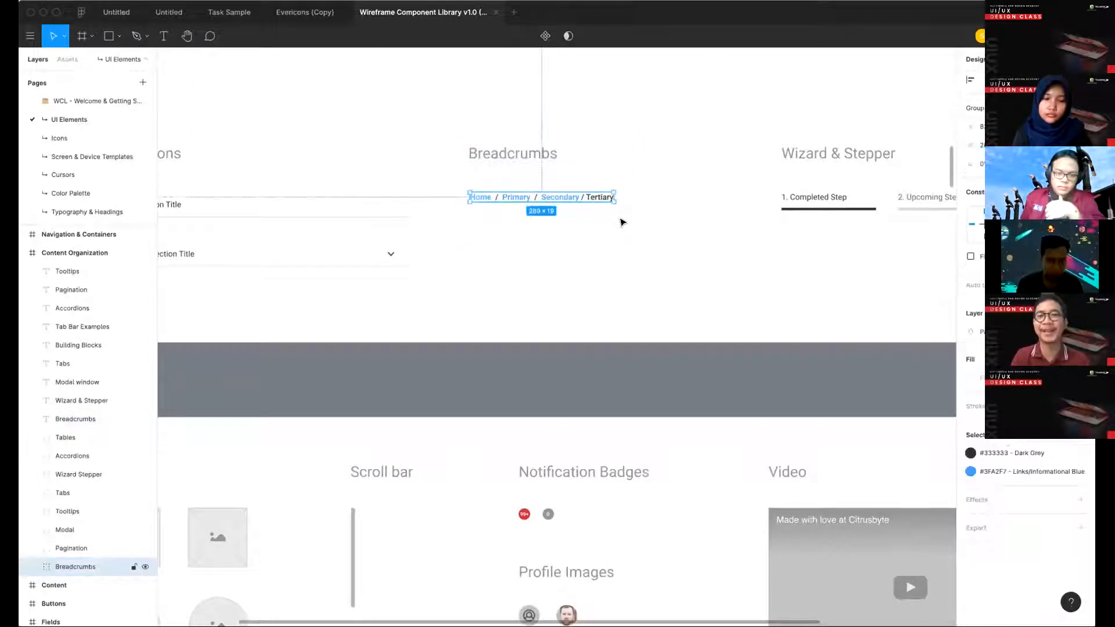
{"action": "left_click", "coordinate": [661, 241]}
- Examine the images, scroll bar, notification badges, profile images and video components in the Content frame
{"action": "scroll", "coordinate": [662, 241], "scroll_direction": "down", "scroll_amount": 4}
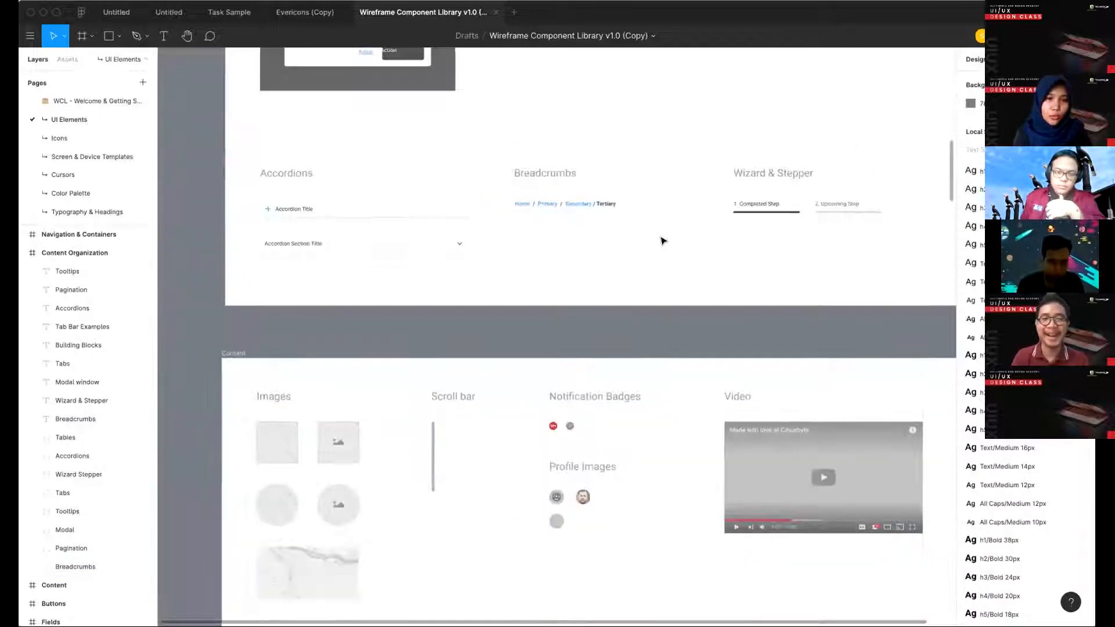
{"action": "scroll", "coordinate": [598, 249], "scroll_direction": "right", "scroll_amount": 2}
{"action": "scroll", "coordinate": [534, 264], "scroll_direction": "down", "scroll_amount": 3}
{"action": "scroll", "coordinate": [534, 264], "scroll_direction": "down", "scroll_amount": 1}
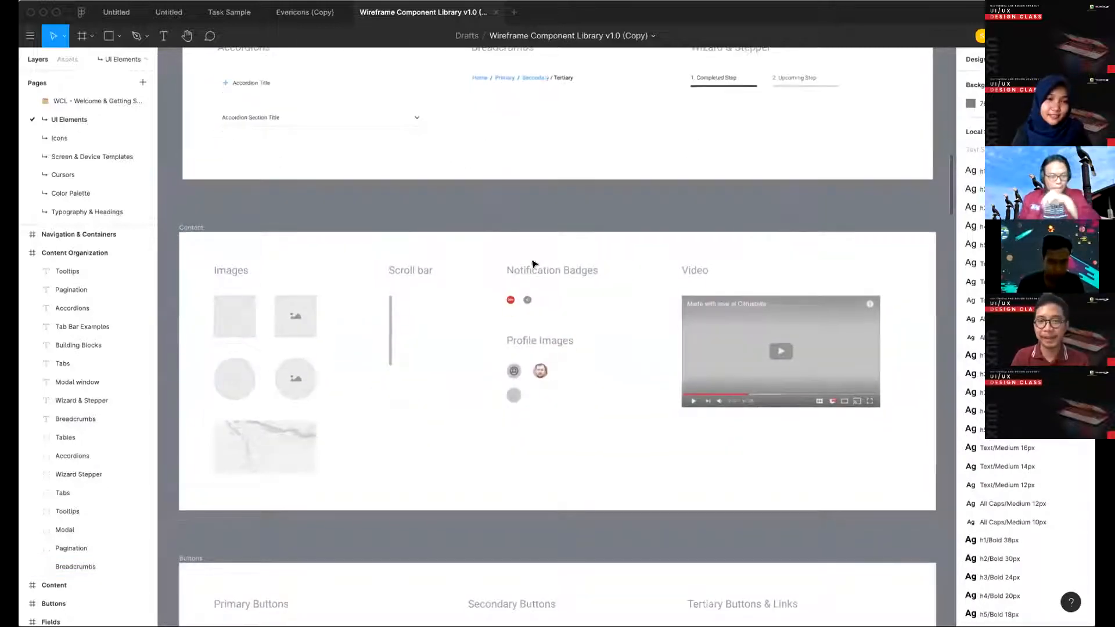
{"action": "scroll", "coordinate": [533, 264], "scroll_direction": "down", "scroll_amount": 4}
{"action": "scroll", "coordinate": [533, 264], "scroll_direction": "up", "scroll_amount": 2}
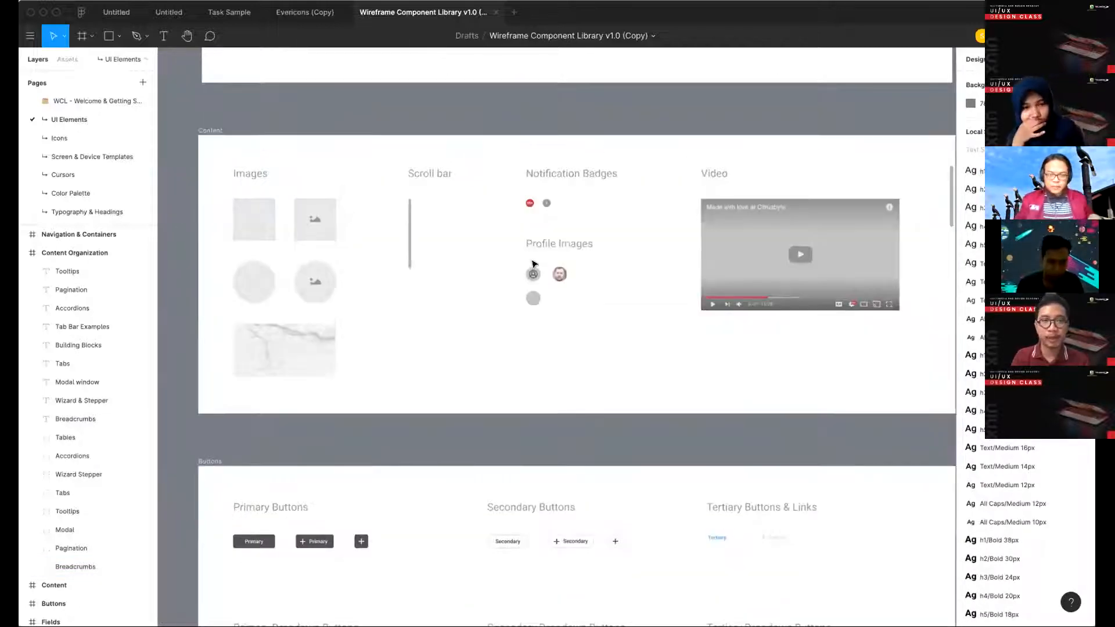
{"action": "scroll", "coordinate": [532, 264], "scroll_direction": "down", "scroll_amount": 2}
{"action": "scroll", "coordinate": [532, 265], "scroll_direction": "left", "scroll_amount": 1}
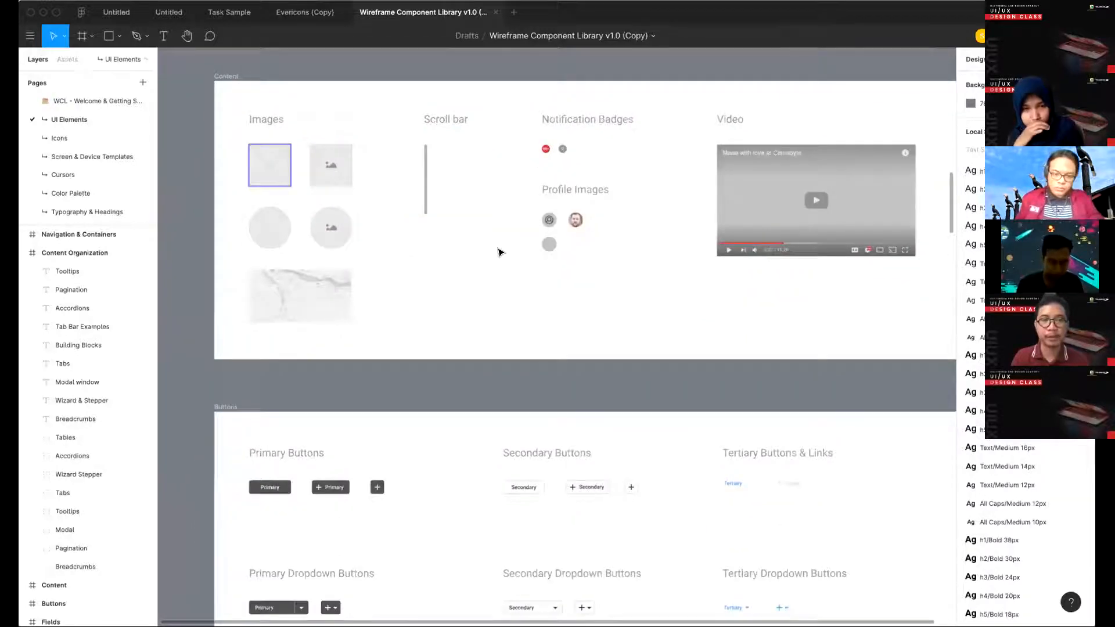
- Examine the primary, secondary, tertiary, dropdown and grouped button components in the Buttons frame
{"action": "scroll", "coordinate": [546, 378], "scroll_direction": "down", "scroll_amount": 6}
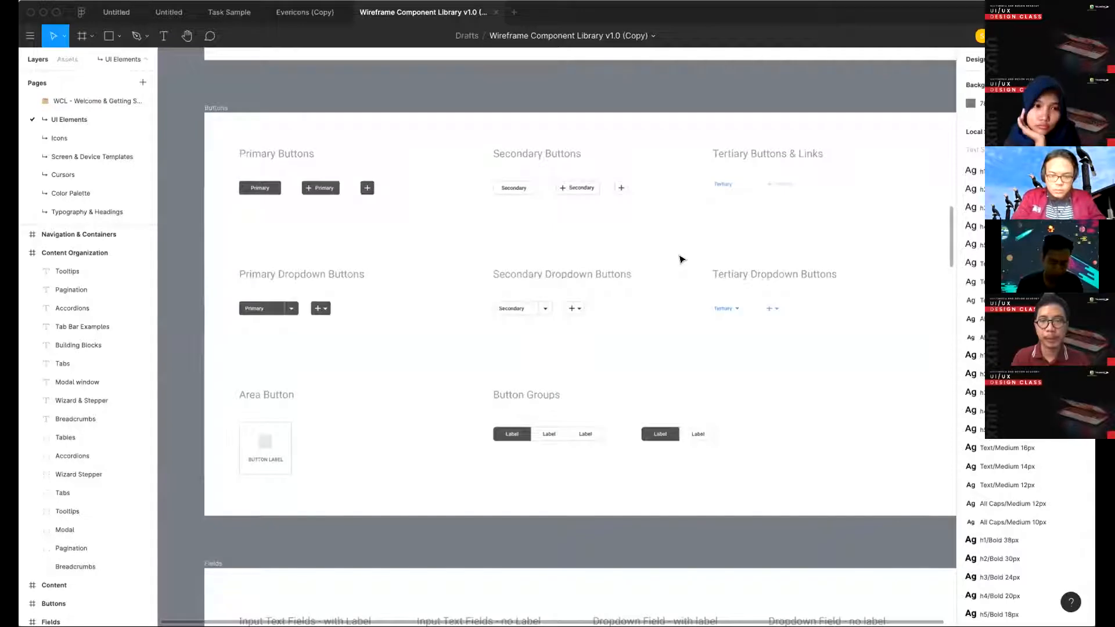
{"action": "scroll", "coordinate": [679, 258], "scroll_direction": "up", "scroll_amount": 2}
{"action": "scroll", "coordinate": [323, 176], "scroll_direction": "down", "scroll_amount": 1}
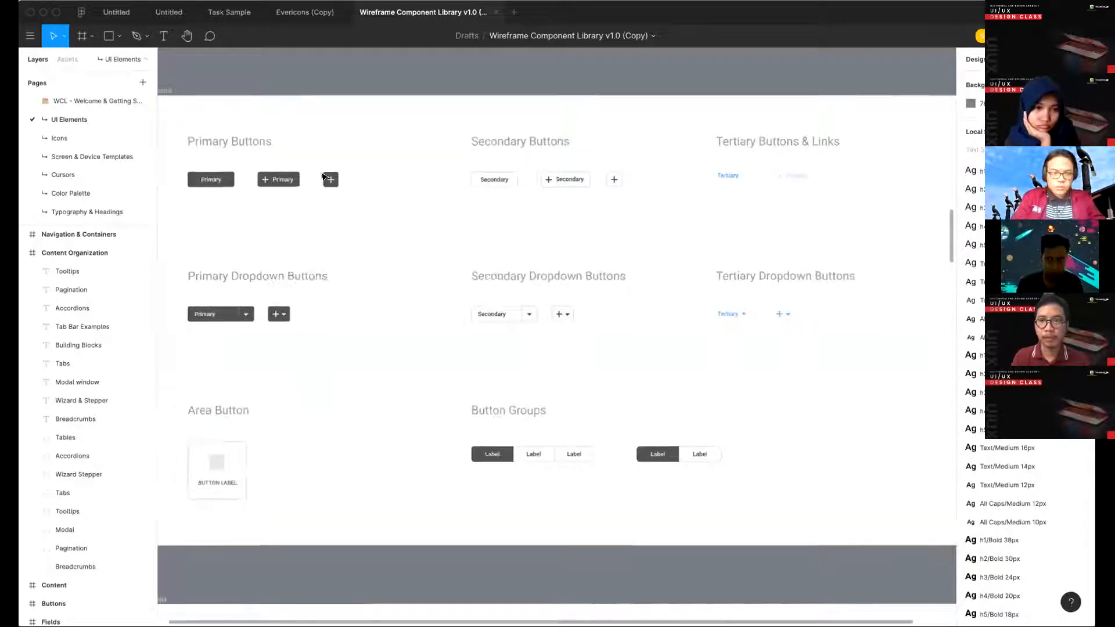
{"action": "scroll", "coordinate": [324, 177], "scroll_direction": "down", "scroll_amount": 2}
{"action": "scroll", "coordinate": [324, 177], "scroll_direction": "left", "scroll_amount": 1}
{"action": "scroll", "coordinate": [324, 176], "scroll_direction": "left", "scroll_amount": 1}
{"action": "scroll", "coordinate": [323, 176], "scroll_direction": "up", "scroll_amount": 1}
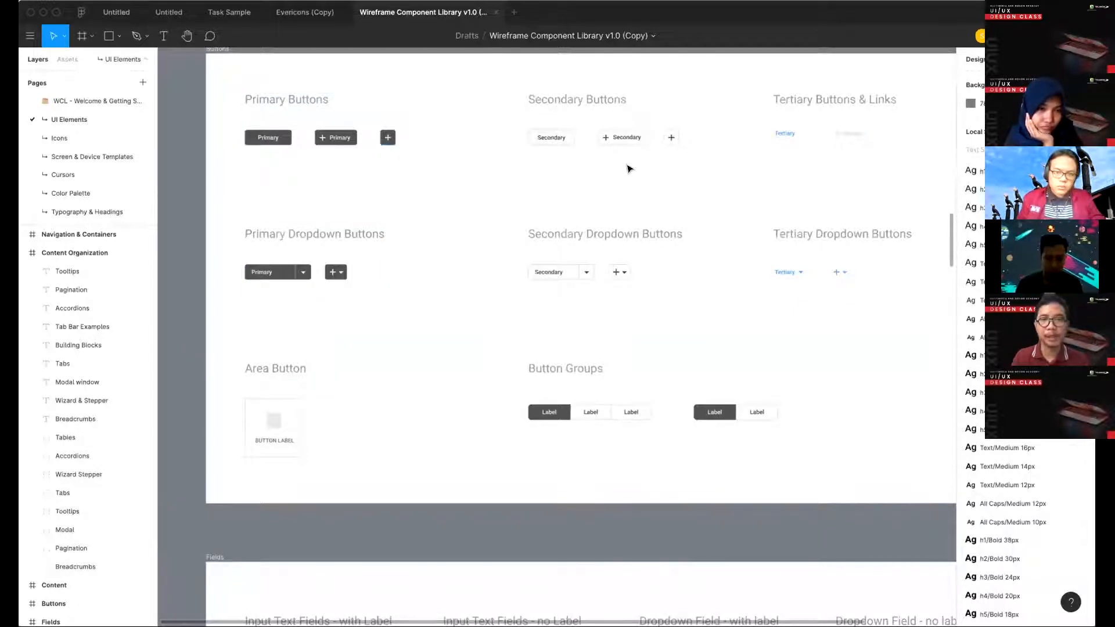
{"action": "scroll", "coordinate": [480, 389], "scroll_direction": "right", "scroll_amount": 3}
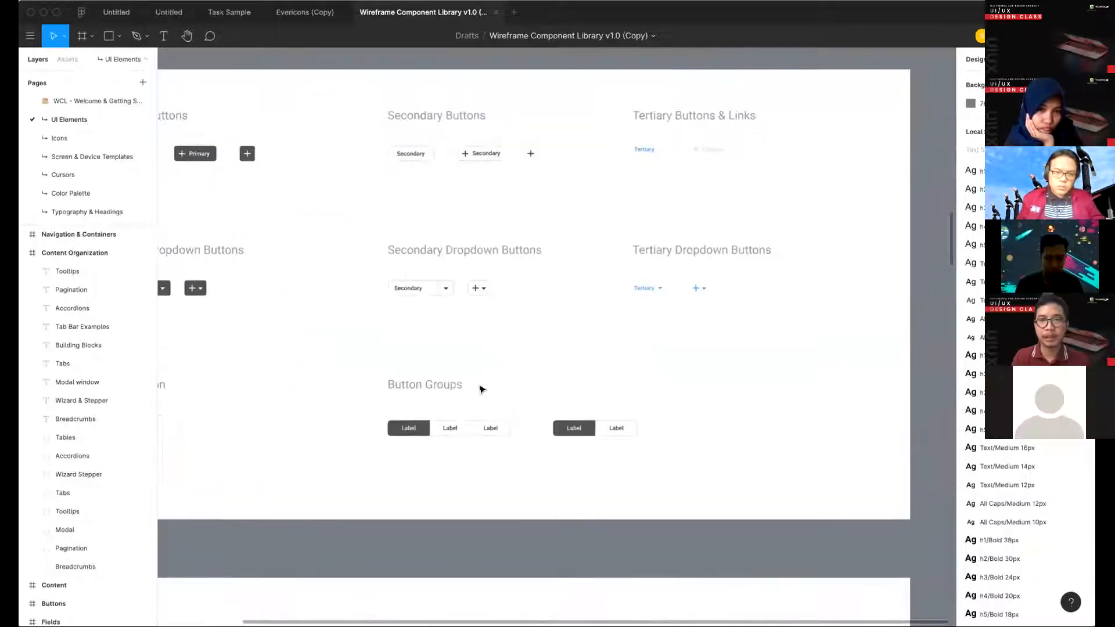
- Review the remaining UI Elements frames, from Fields through alerts and special fields to Editors and Charts
{"action": "scroll", "coordinate": [479, 389], "scroll_direction": "down", "scroll_amount": 5}
{"action": "scroll", "coordinate": [479, 389], "scroll_direction": "down", "scroll_amount": 8}
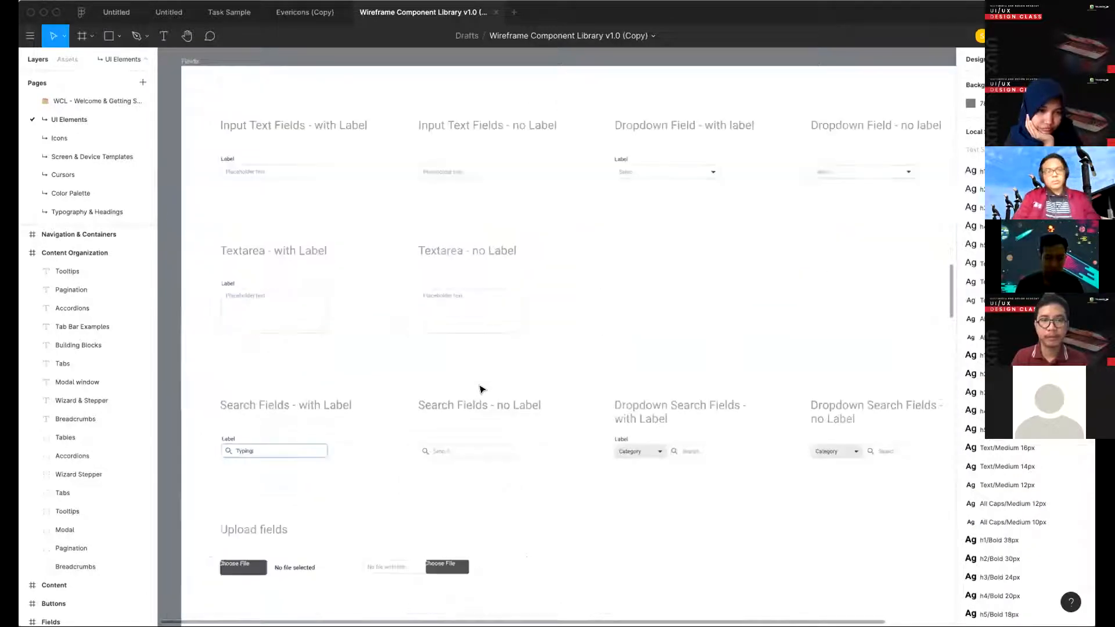
{"action": "scroll", "coordinate": [479, 389], "scroll_direction": "down", "scroll_amount": 10}
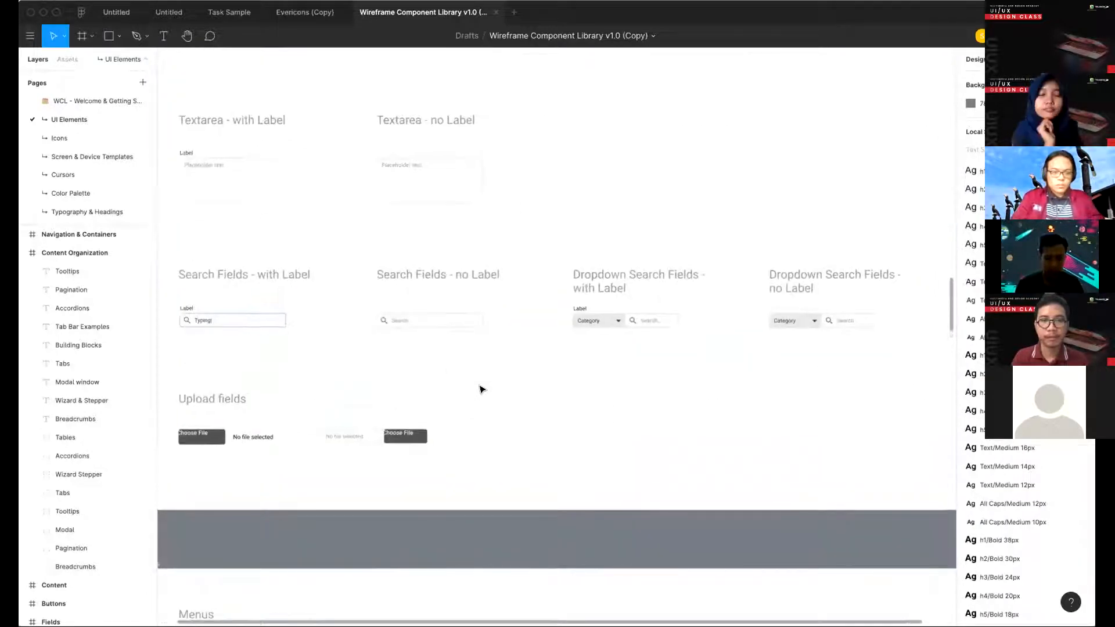
{"action": "scroll", "coordinate": [479, 389], "scroll_direction": "down", "scroll_amount": 3}
{"action": "scroll", "coordinate": [479, 389], "scroll_direction": "down", "scroll_amount": 5}
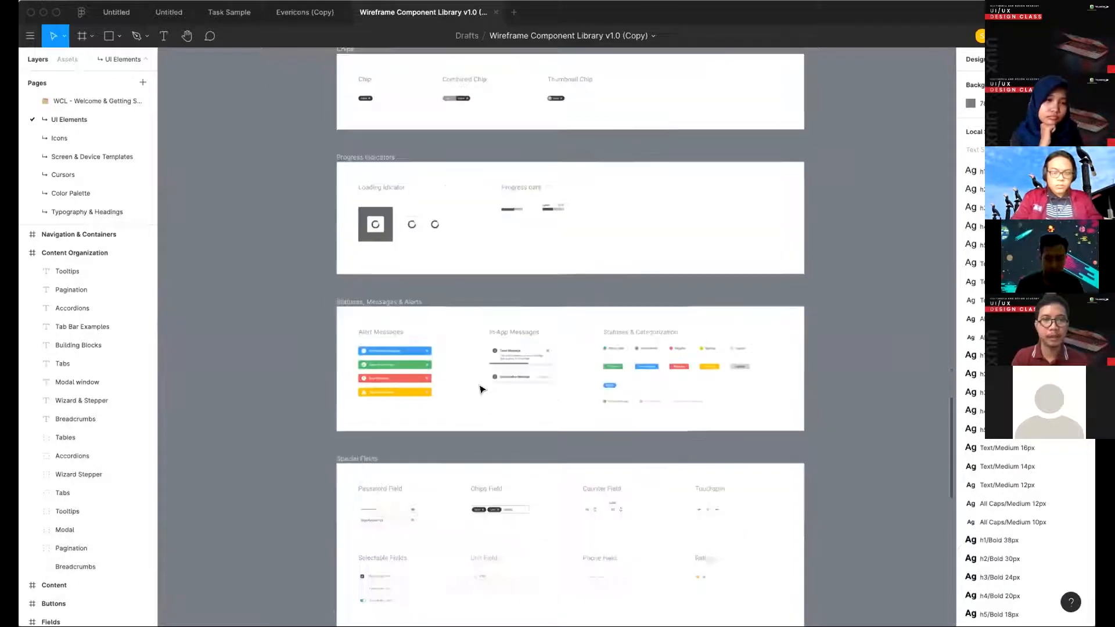
{"action": "scroll", "coordinate": [479, 389], "scroll_direction": "down", "scroll_amount": 4}
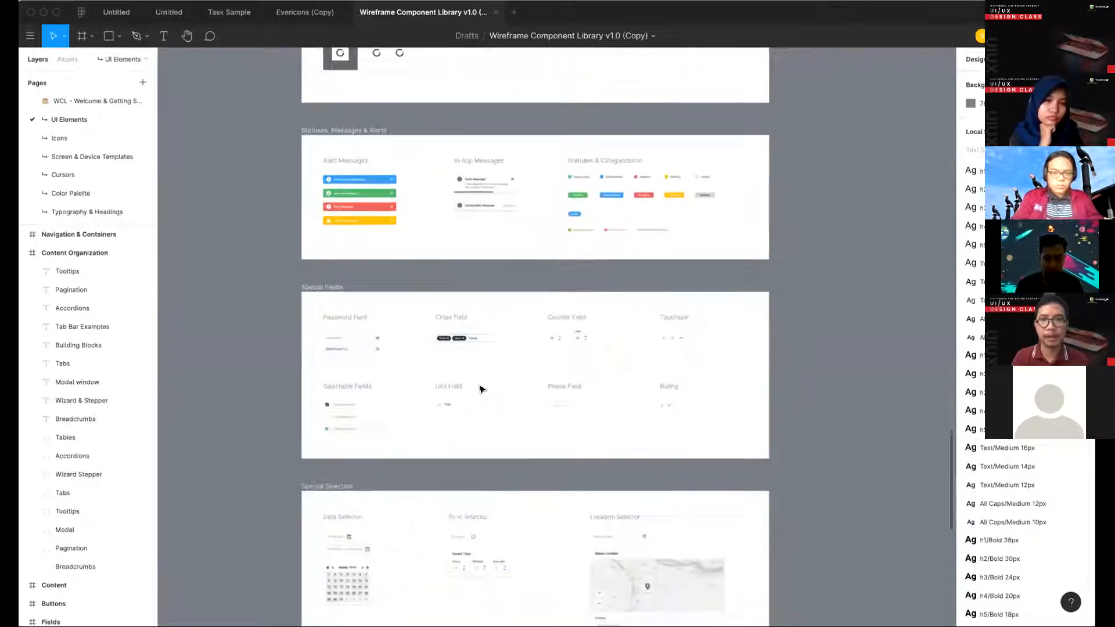
{"action": "scroll", "coordinate": [480, 389], "scroll_direction": "down", "scroll_amount": 15}
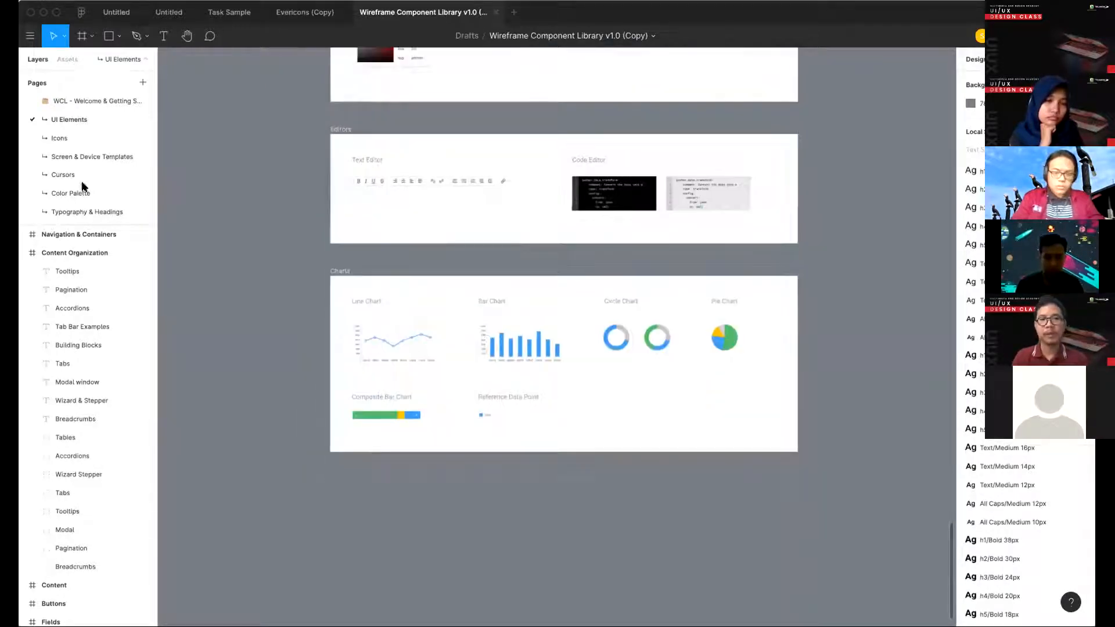
- Open the wireframe library's Icons page and look over its icon columns
{"action": "left_click", "coordinate": [57, 138]}
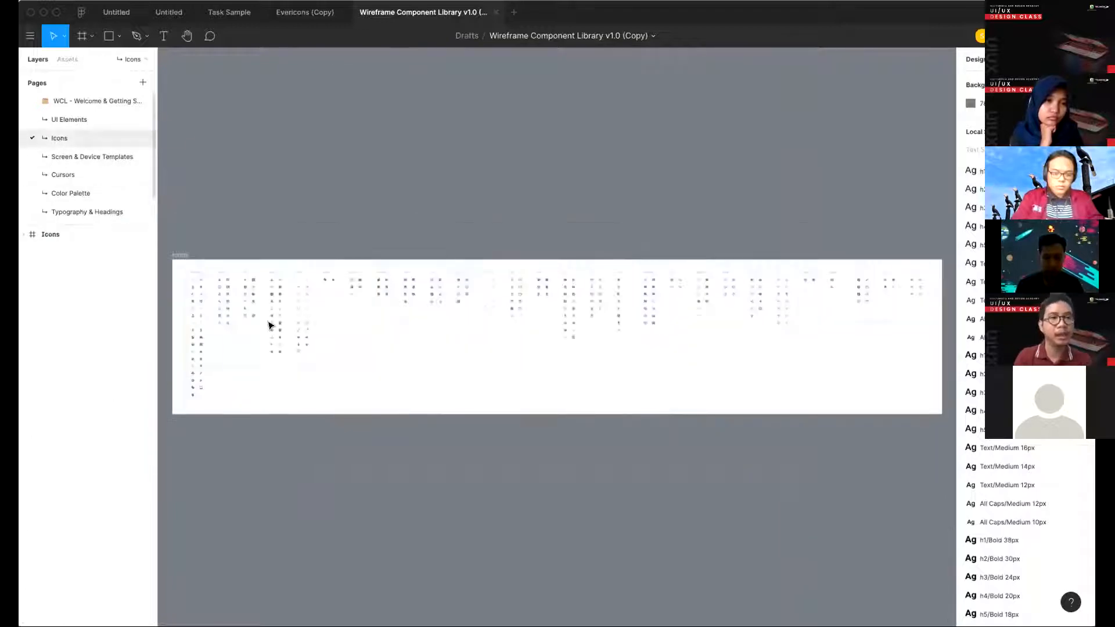
{"action": "scroll", "coordinate": [269, 325], "scroll_direction": "up", "scroll_amount": 3}
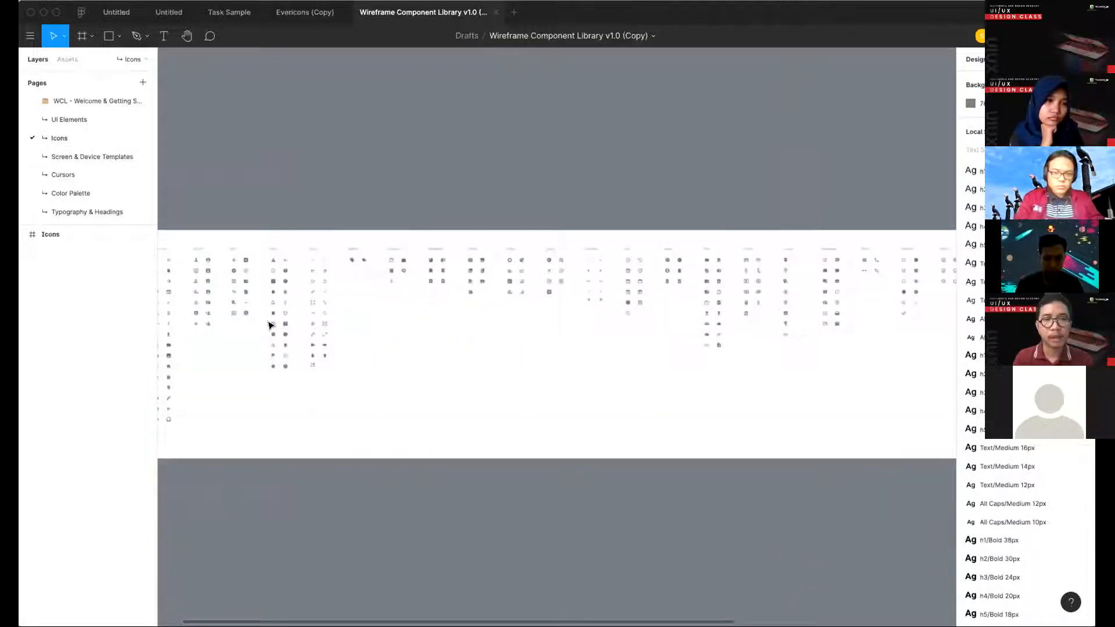
{"action": "scroll", "coordinate": [269, 326], "scroll_direction": "up", "scroll_amount": 5}
{"action": "scroll", "coordinate": [269, 325], "scroll_direction": "down", "scroll_amount": 3}
- Return by way of the Evericons file to the Untitled hotel app design, closing the other Untitled file
{"action": "left_click", "coordinate": [296, 14]}
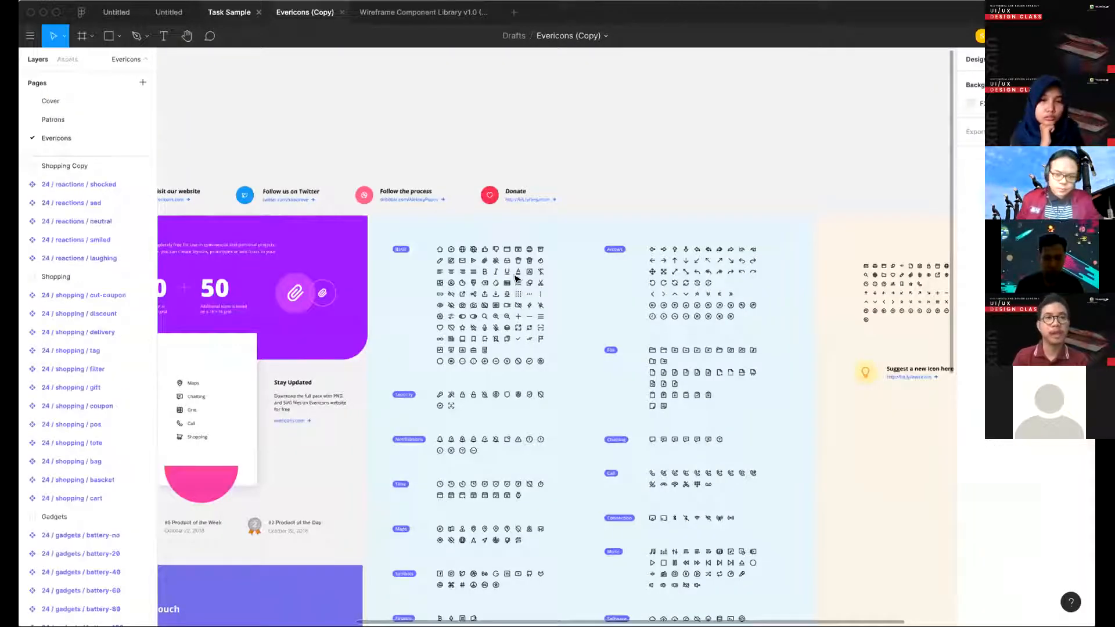
{"action": "left_click", "coordinate": [167, 17]}
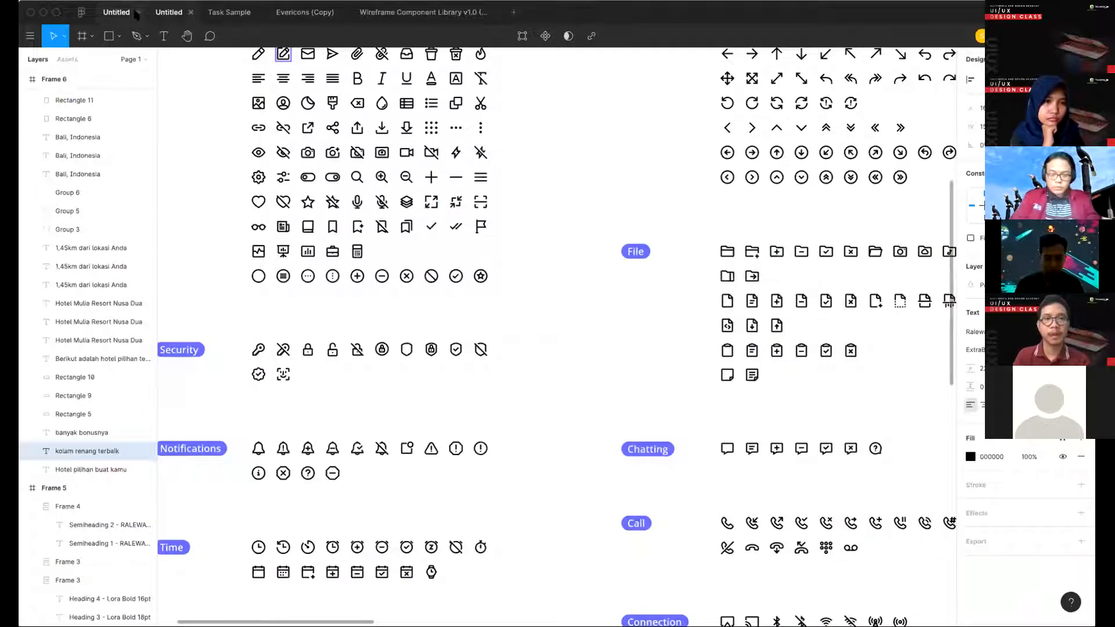
{"action": "key", "text": "ctrl+w"}
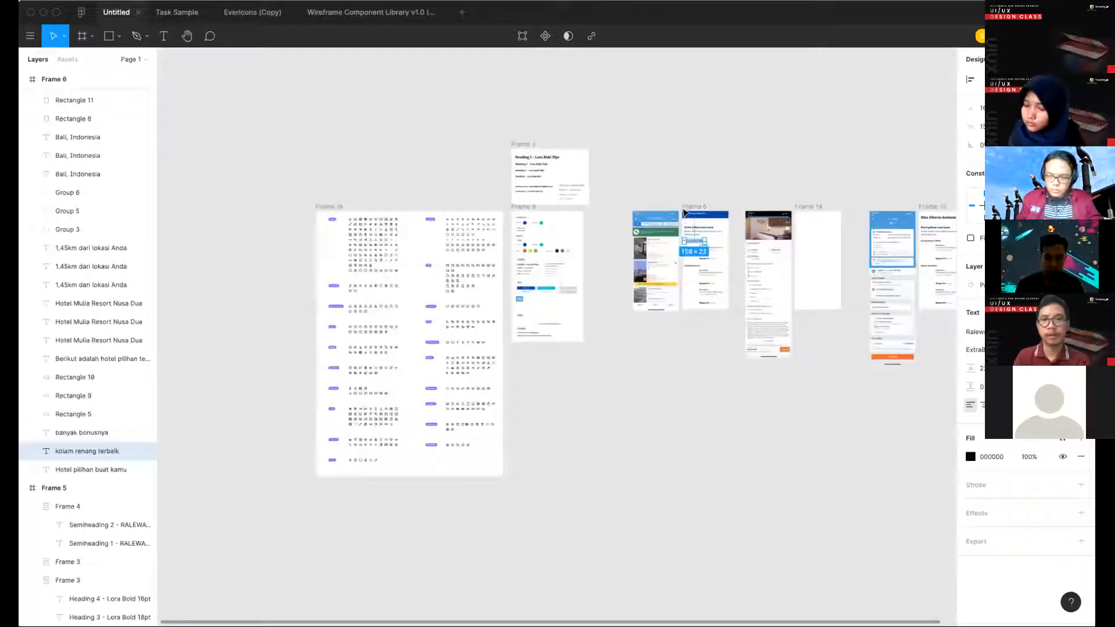
{"action": "scroll", "coordinate": [684, 213], "scroll_direction": "up", "scroll_amount": 3}
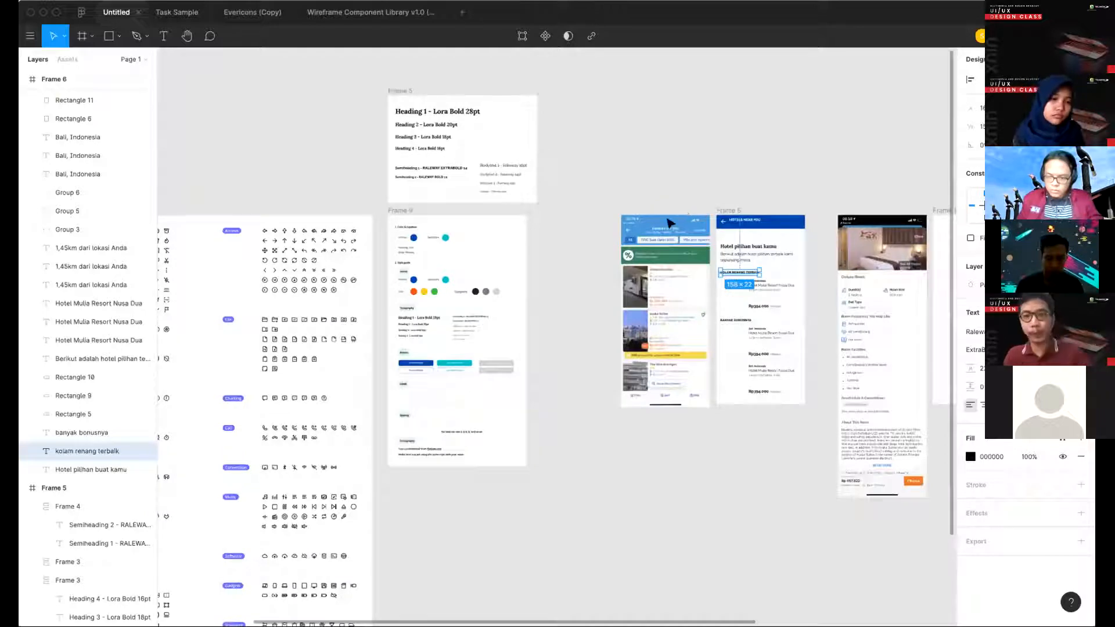
- Examine the blue header and title in Frame 6 against the header of the reference Hotels near you screen
{"action": "scroll", "coordinate": [671, 223], "scroll_direction": "up", "scroll_amount": 1}
{"action": "scroll", "coordinate": [524, 111], "scroll_direction": "right", "scroll_amount": 2}
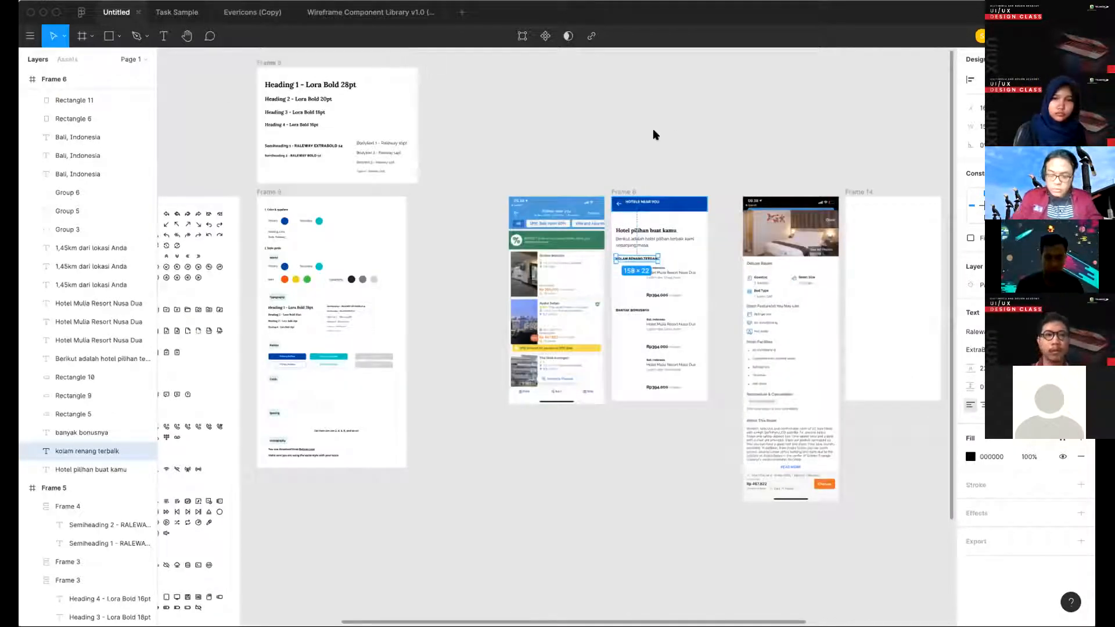
{"action": "left_click", "coordinate": [733, 321]}
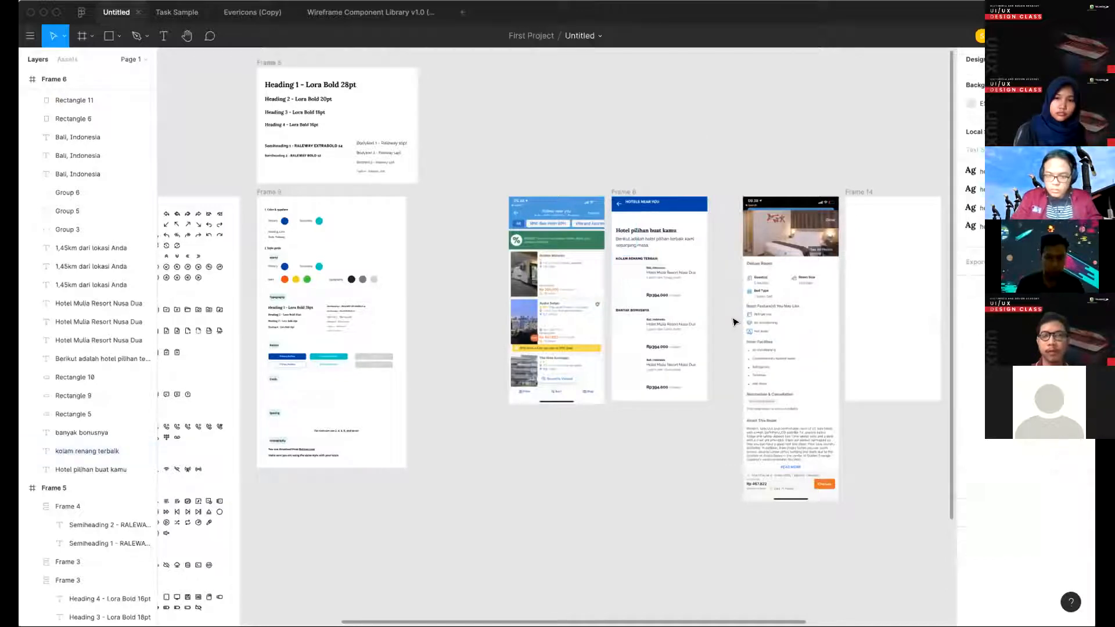
{"action": "scroll", "coordinate": [735, 176], "scroll_direction": "up", "scroll_amount": 5}
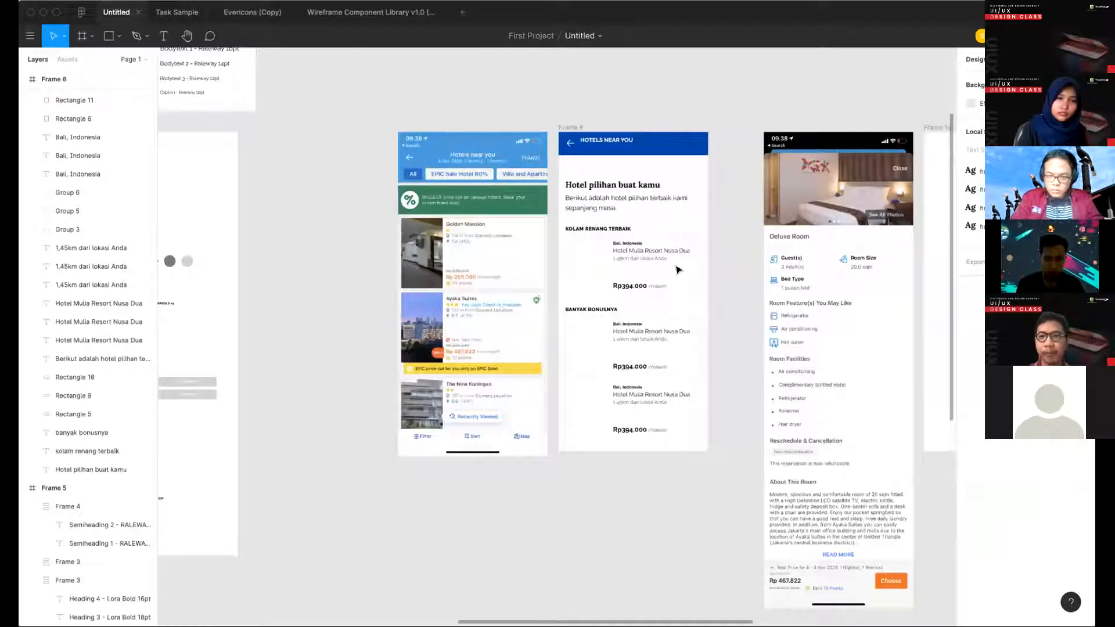
{"action": "scroll", "coordinate": [677, 269], "scroll_direction": "down", "scroll_amount": 3}
{"action": "scroll", "coordinate": [639, 246], "scroll_direction": "up", "scroll_amount": 3}
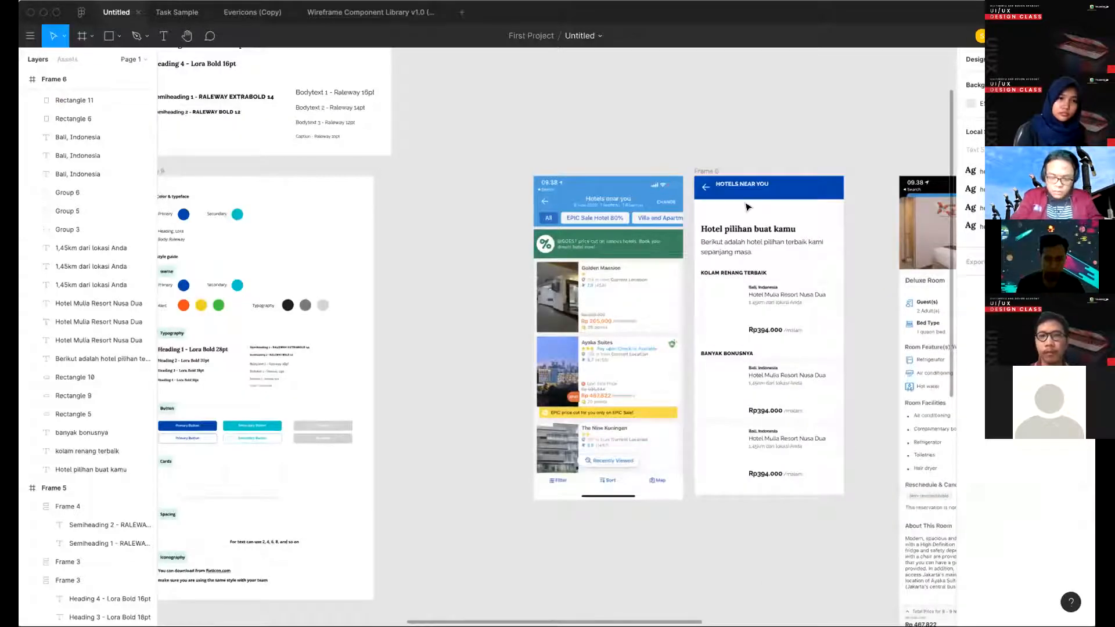
{"action": "left_click", "coordinate": [719, 185]}
{"action": "scroll", "coordinate": [713, 208], "scroll_direction": "up", "scroll_amount": 4}
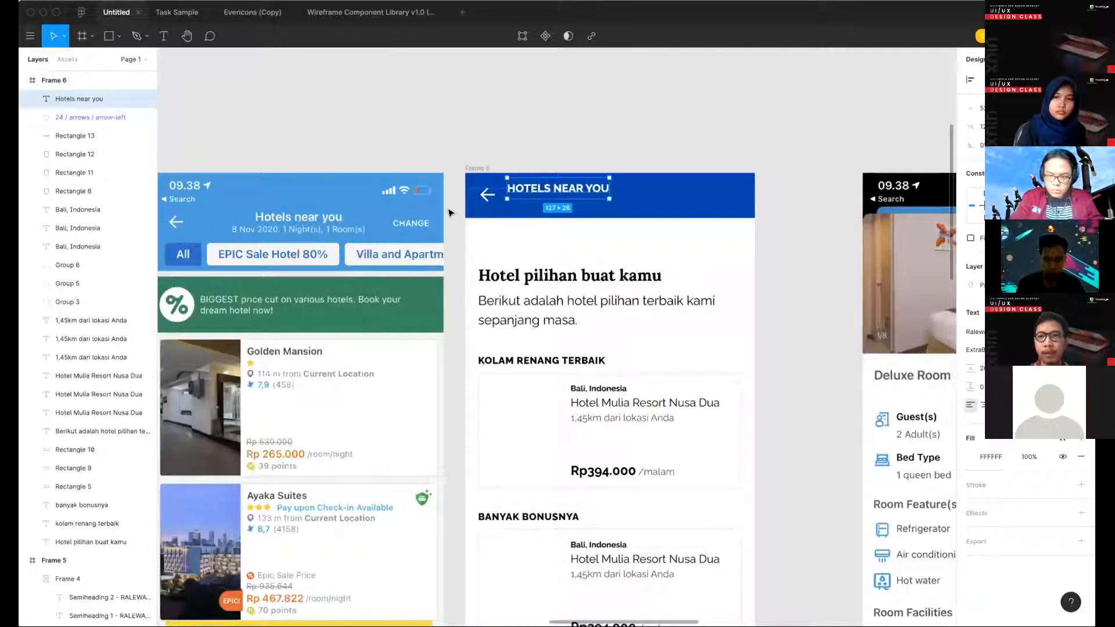
{"action": "left_click", "coordinate": [673, 204]}
{"action": "scroll", "coordinate": [672, 203], "scroll_direction": "down", "scroll_amount": 4}
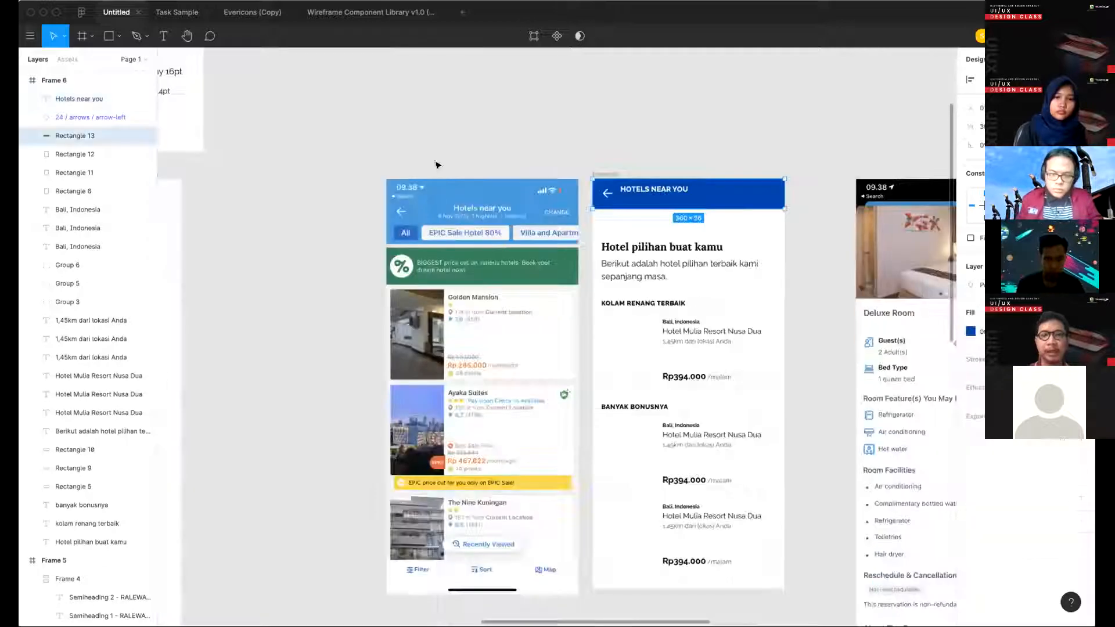
{"action": "scroll", "coordinate": [695, 210], "scroll_direction": "up", "scroll_amount": 2}
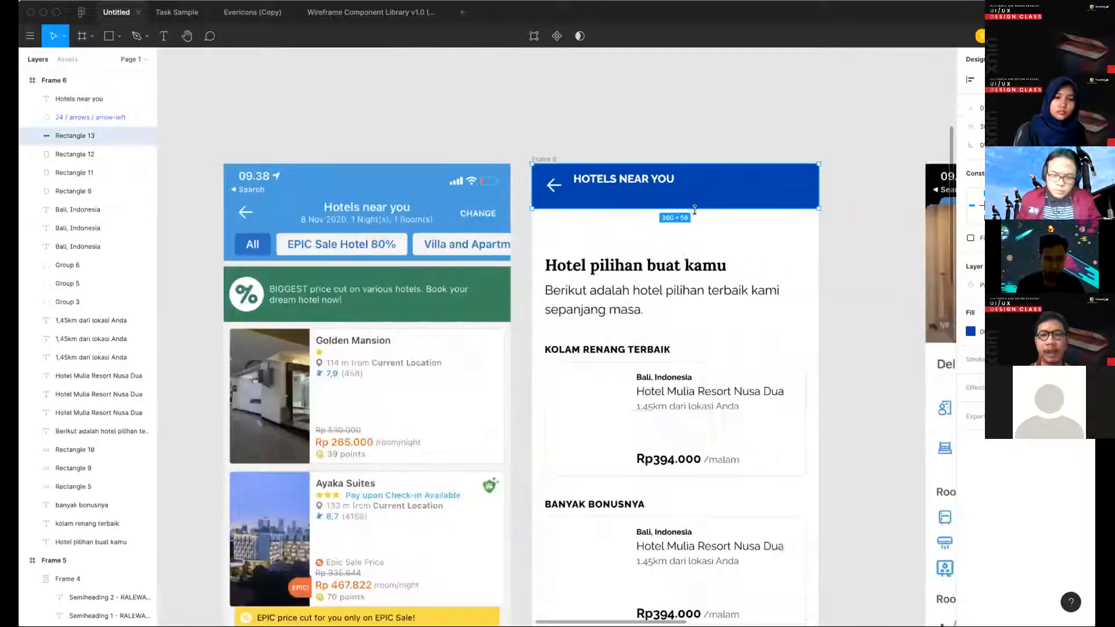
{"action": "scroll", "coordinate": [615, 185], "scroll_direction": "up", "scroll_amount": 1}
{"action": "left_click", "coordinate": [608, 185]}
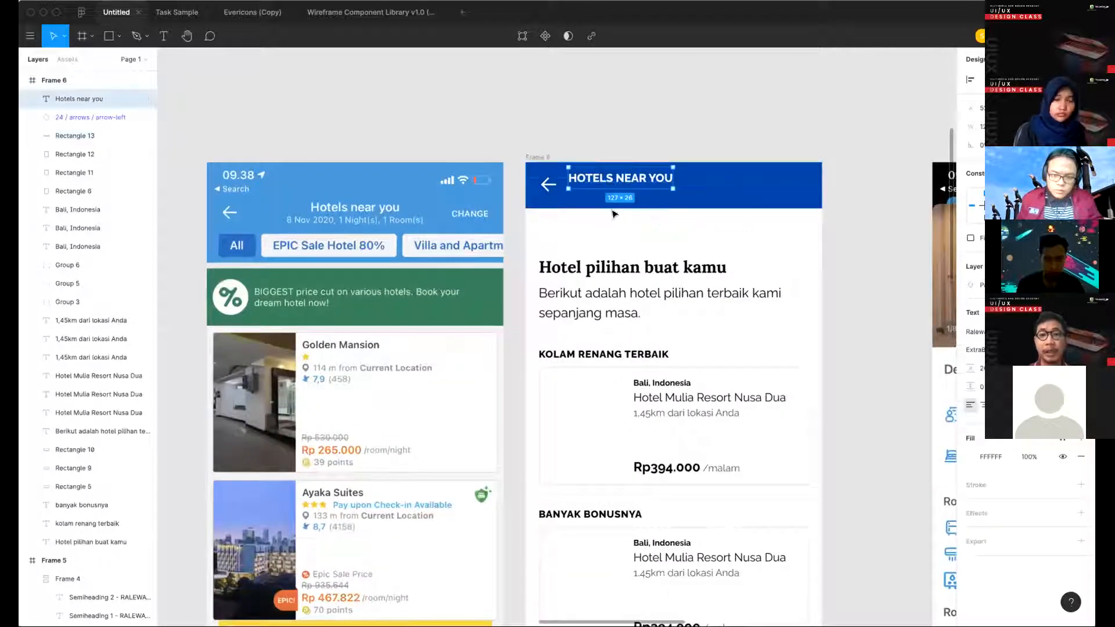
{"action": "key", "text": "Escape"}
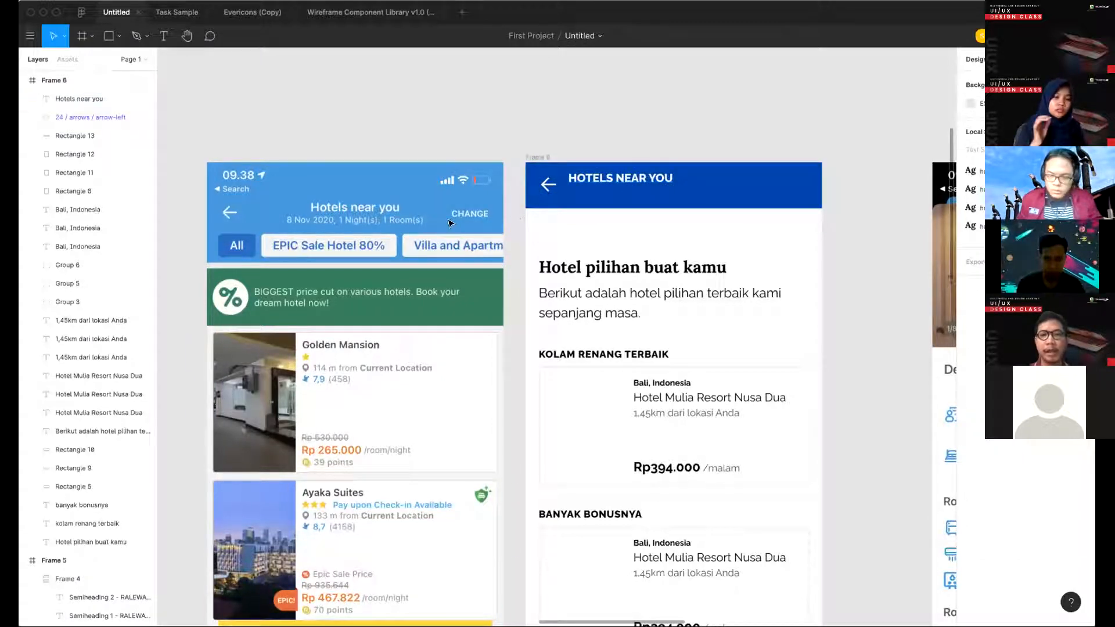
- Duplicate the HOTELS NEAR YOU title just below itself in the header and set the copy to Regular at size 10
{"action": "left_click", "coordinate": [620, 181]}
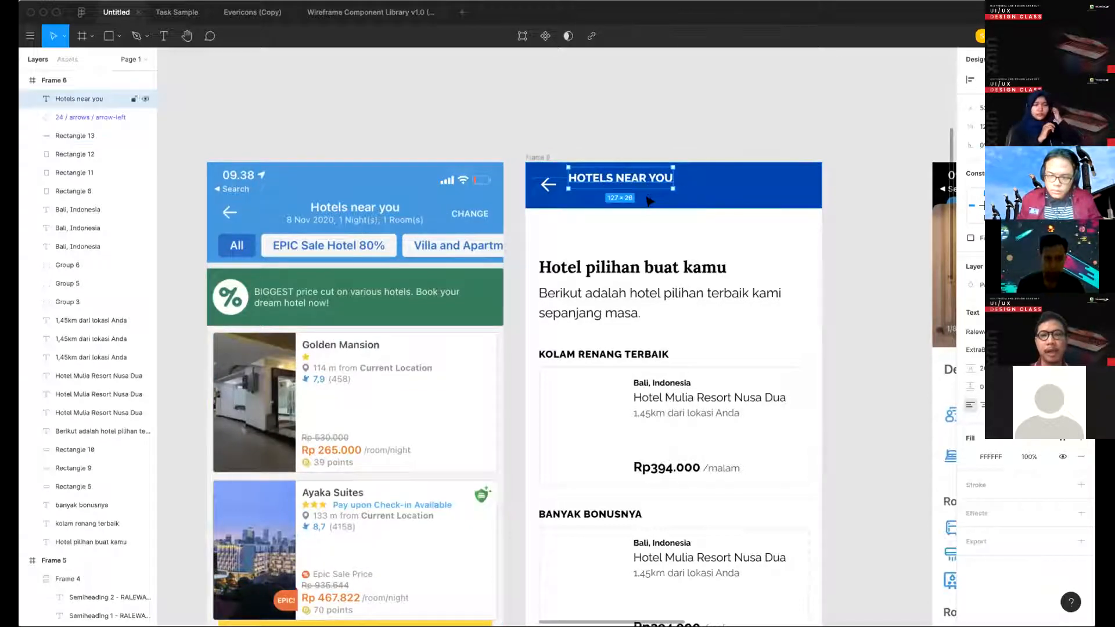
{"action": "key", "text": "ctrl+d"}
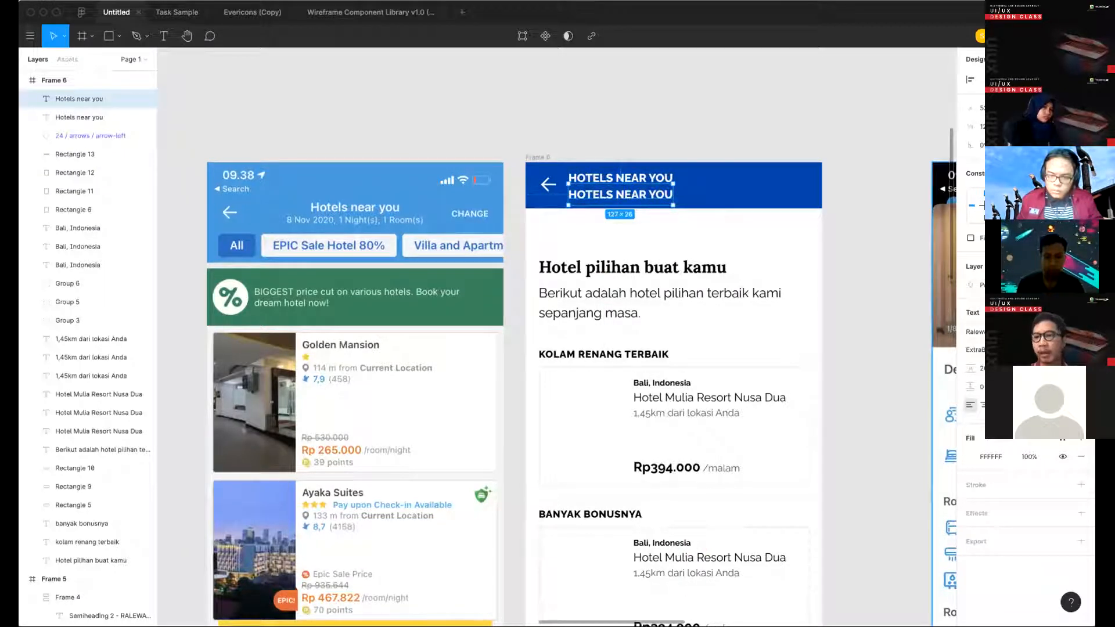
{"action": "left_click", "coordinate": [975, 350]}
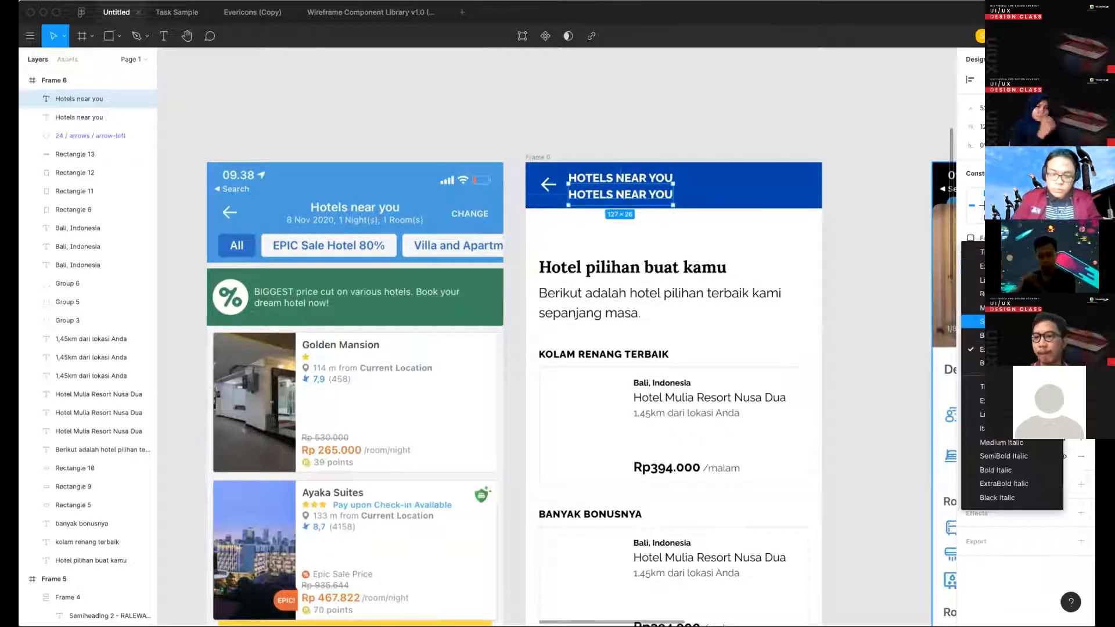
{"action": "left_click", "coordinate": [991, 294]}
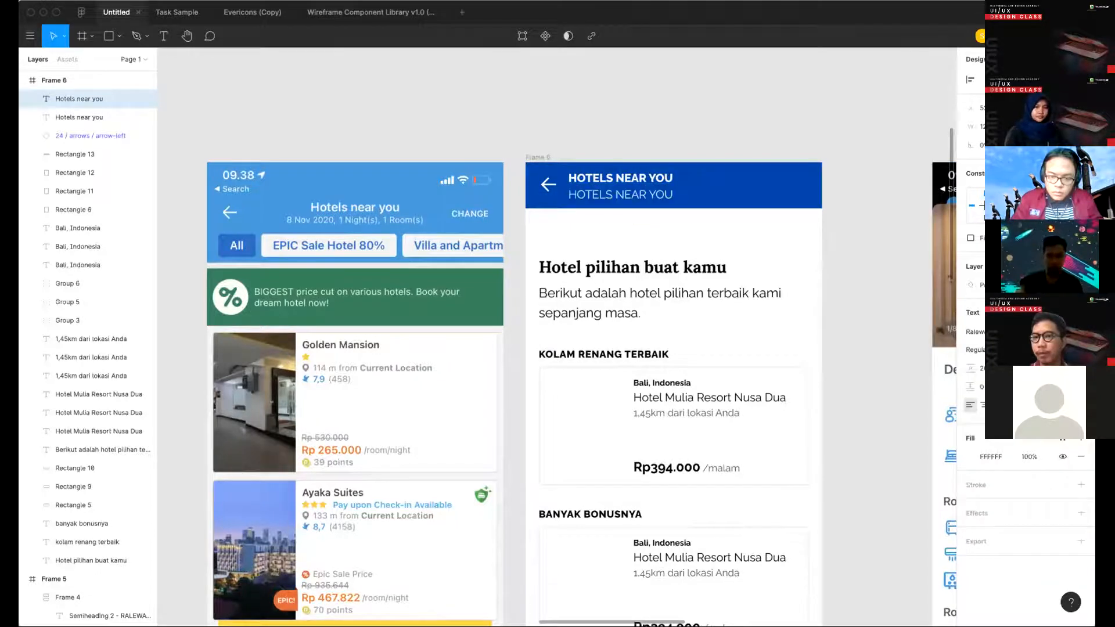
{"action": "type", "text": "10"}
{"action": "key", "text": "Return"}
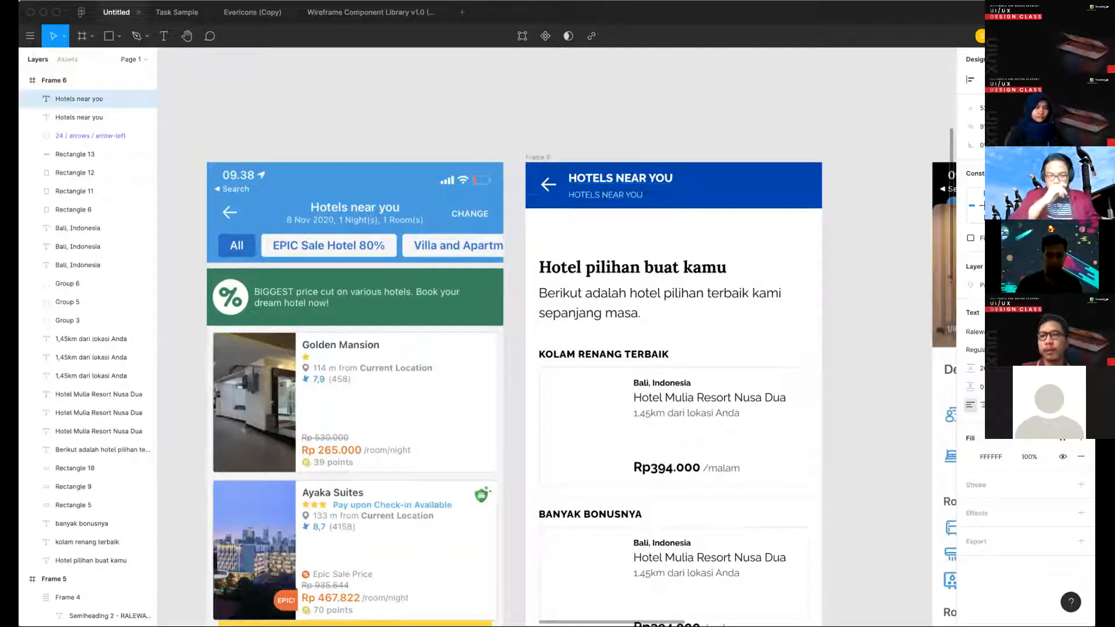
- Reset the small subtitle copy's line height to Auto and change its font weight to Bold
{"action": "left_click", "coordinate": [980, 368]}
{"action": "key", "text": "BackSpace"}
{"action": "key", "text": "Return"}
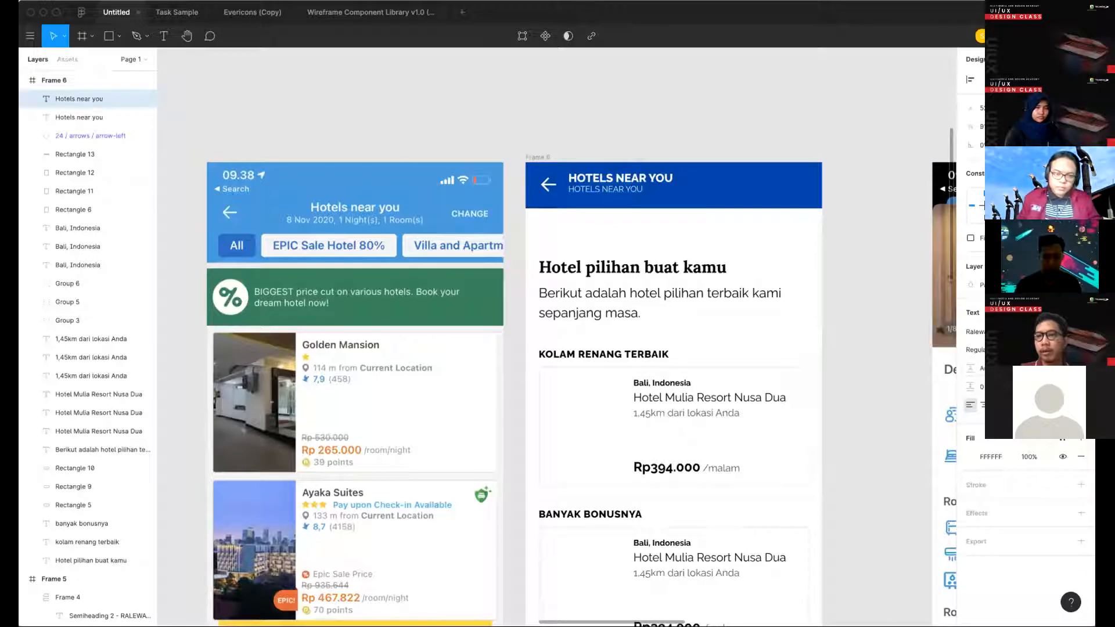
{"action": "left_click", "coordinate": [981, 349]}
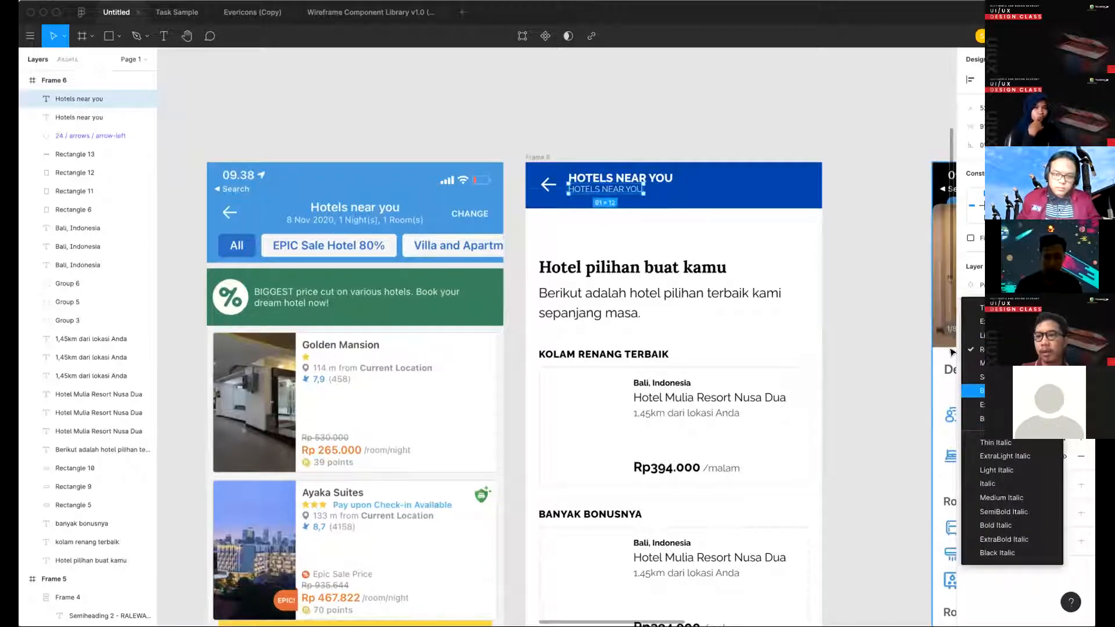
{"action": "key", "text": "Return"}
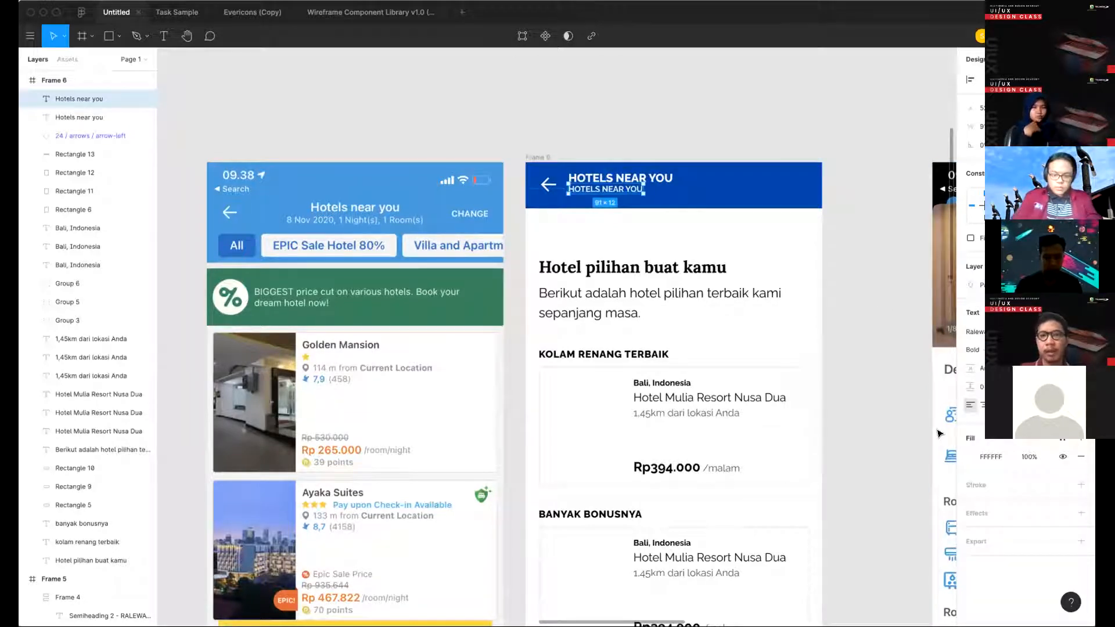
- Replace the small subtitle's text under the header title with "8 Nov 2020, 1 N"
{"action": "key", "text": "Return"}
{"action": "type", "text": "8 Nov"}
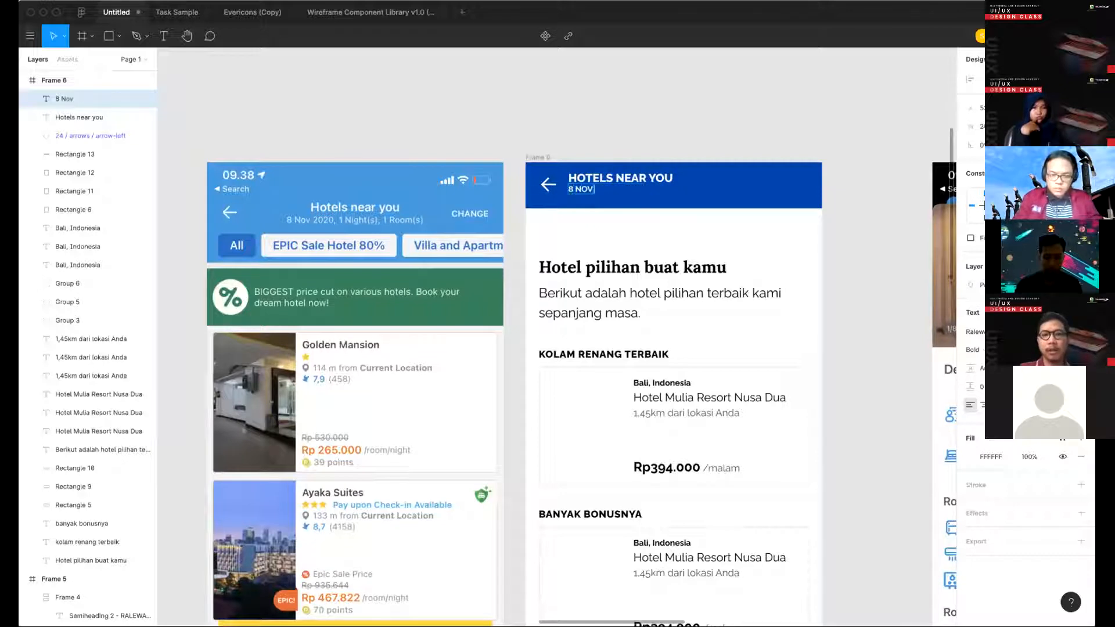
{"action": "type", "text": " 2020, 1"}
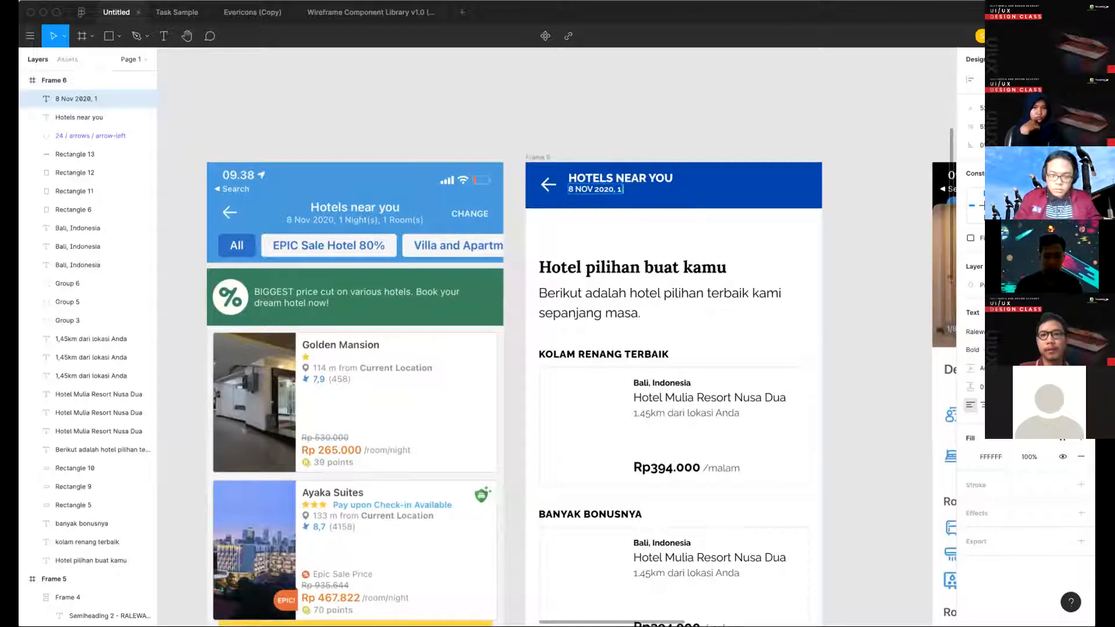
{"action": "type", "text": "ghts"}
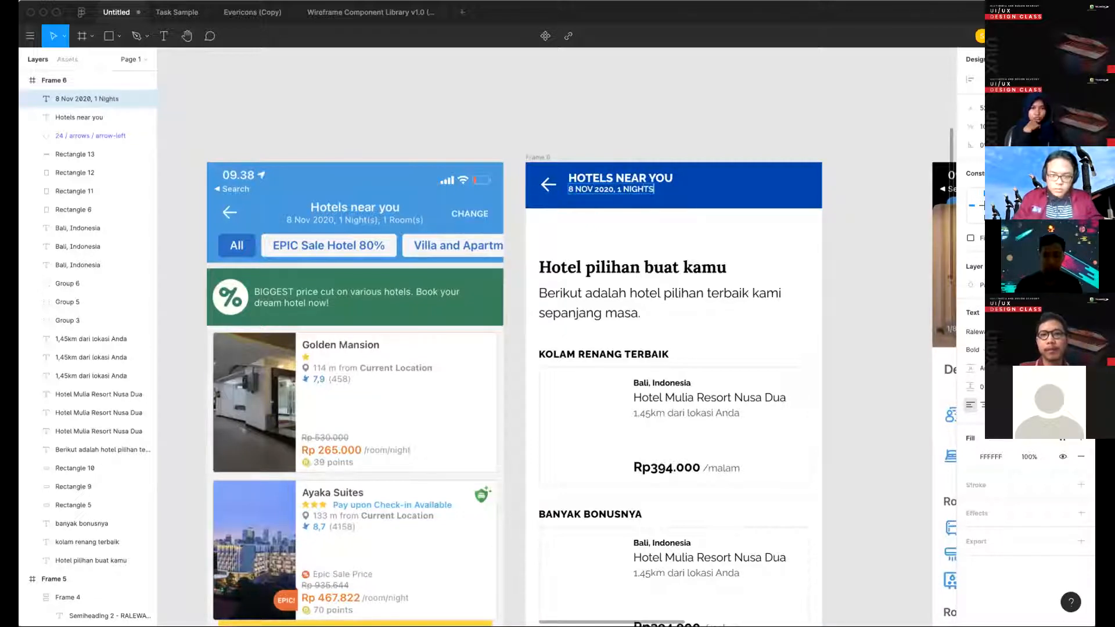
{"action": "key", "text": "BackSpace"}
{"action": "key", "text": "BackSpace"}
{"action": "key", "text": "BackSpace"}
{"action": "key", "text": "BackSpace"}
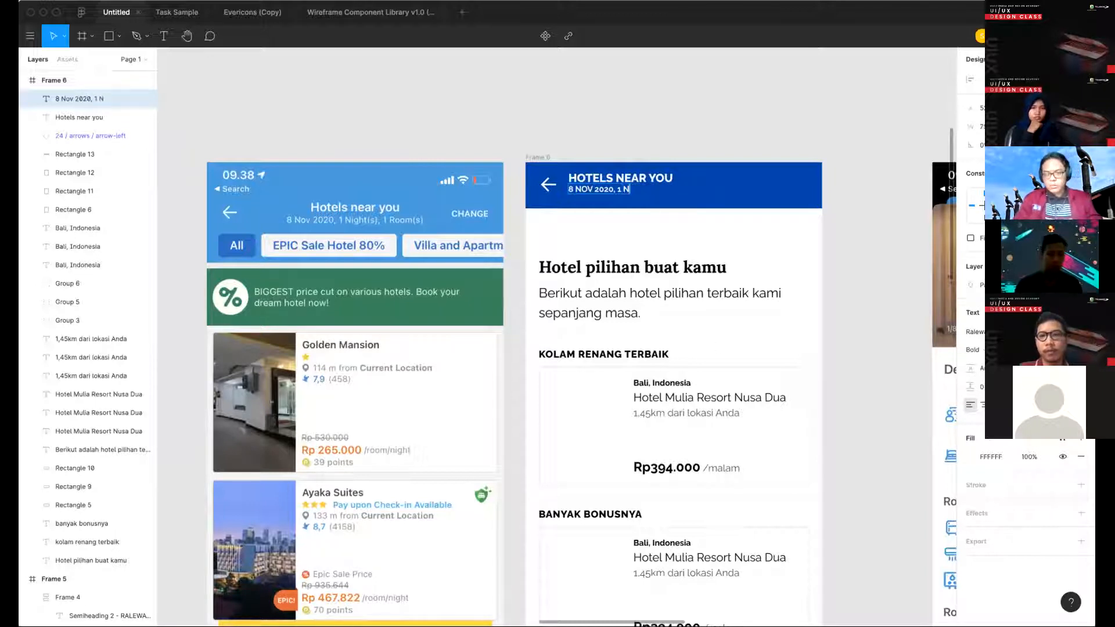
{"action": "key", "text": "Escape"}
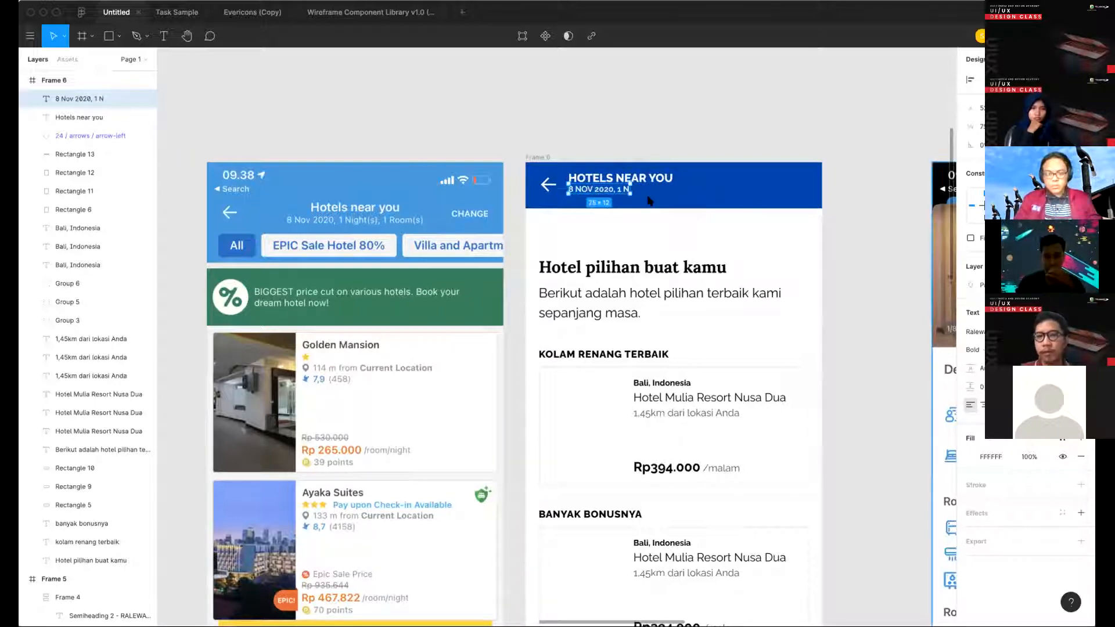
- Switch the subtitle's letter case from uppercase to as typed in its type details
{"action": "left_click", "coordinate": [1080, 405]}
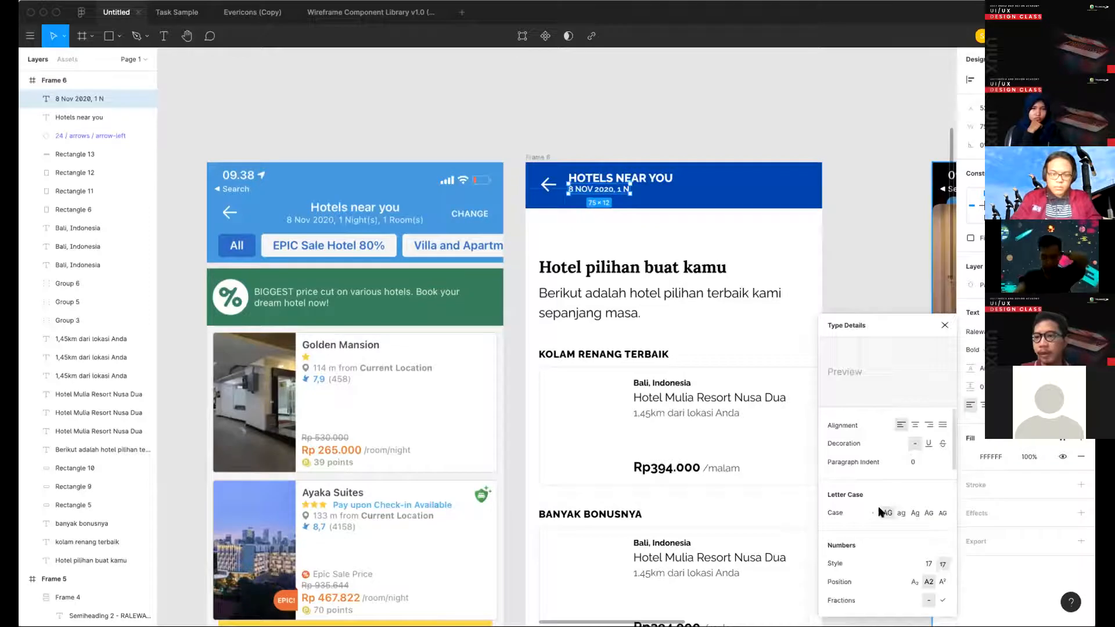
{"action": "left_click", "coordinate": [873, 512]}
{"action": "left_click", "coordinate": [647, 233]}
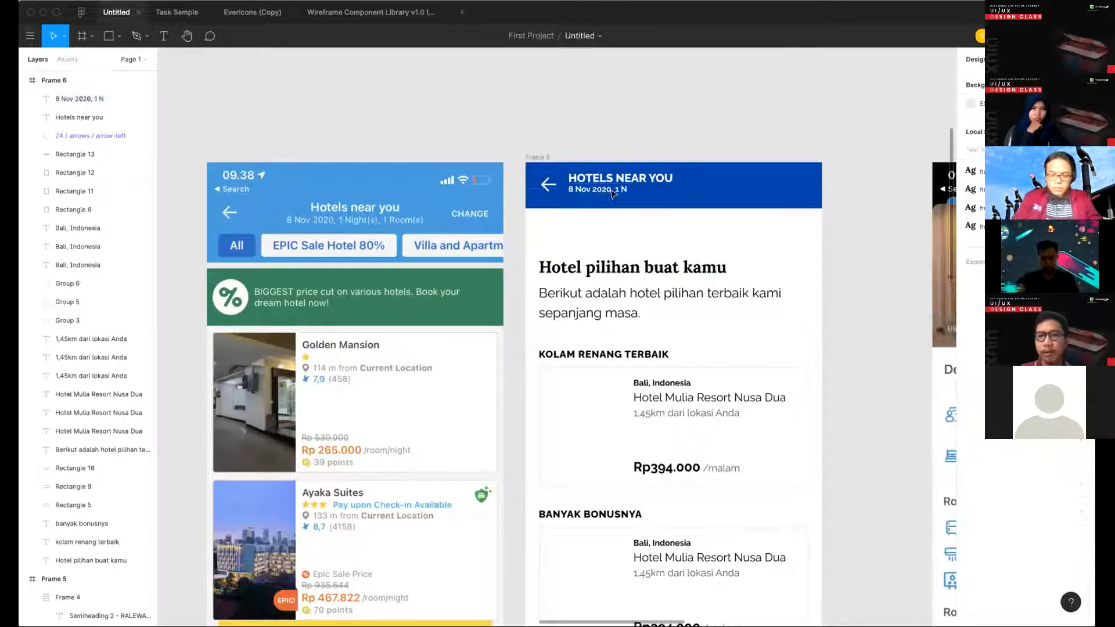
- Complete the header subtitle so that it reads "8 Nov 2020, 1 Night(s), 1 Room(s)"
{"action": "double_click", "coordinate": [616, 189]}
{"action": "type", "text": "ight"}
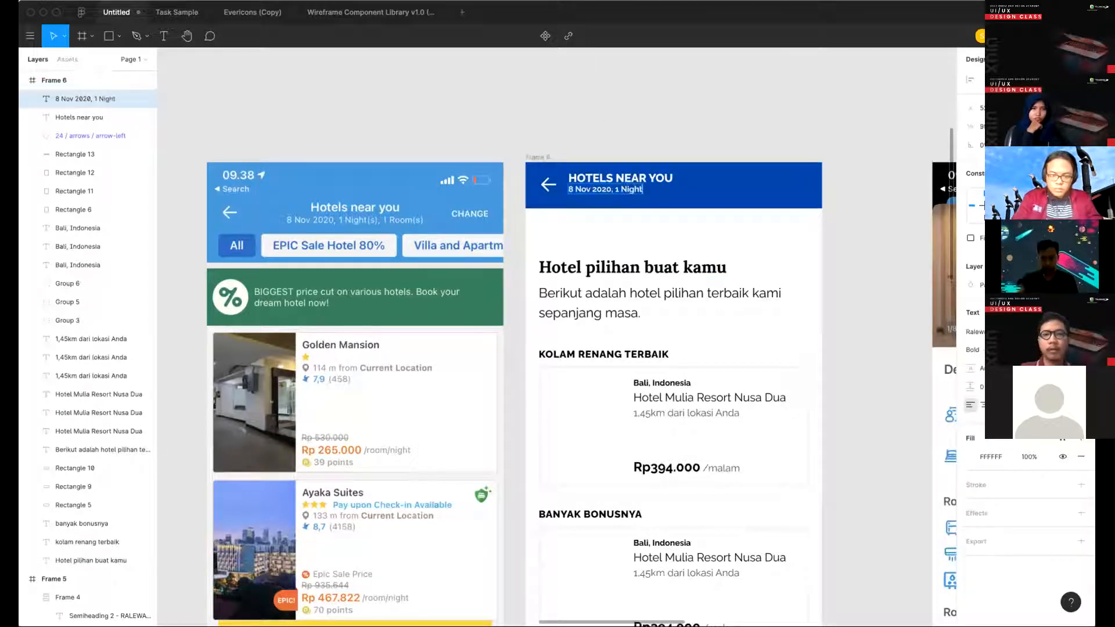
{"action": "type", "text": "s"}
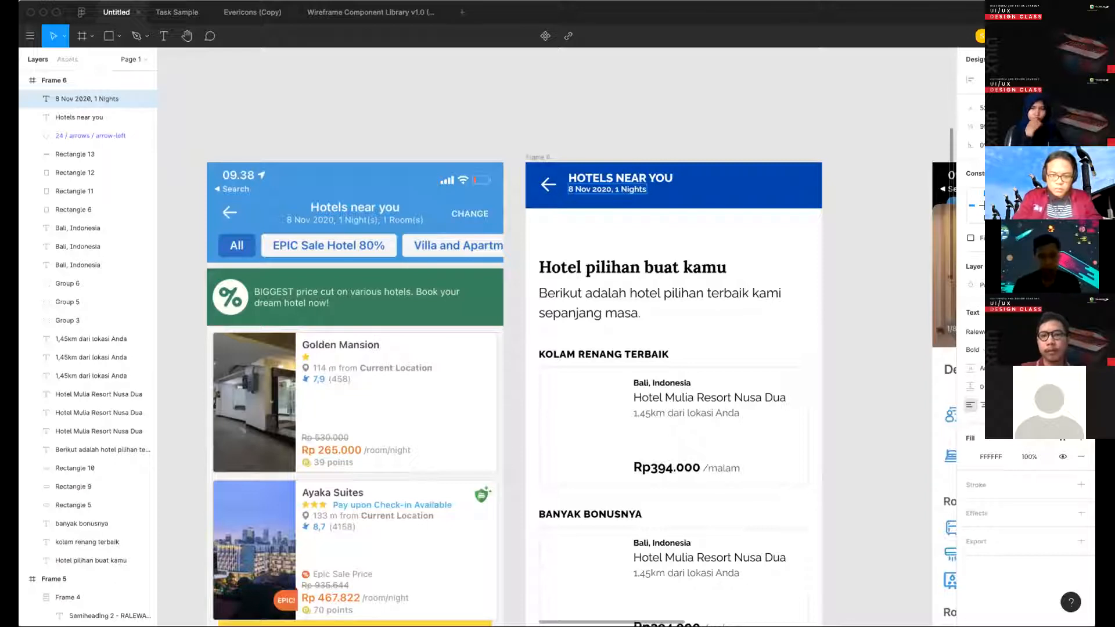
{"action": "type", "text": "o"}
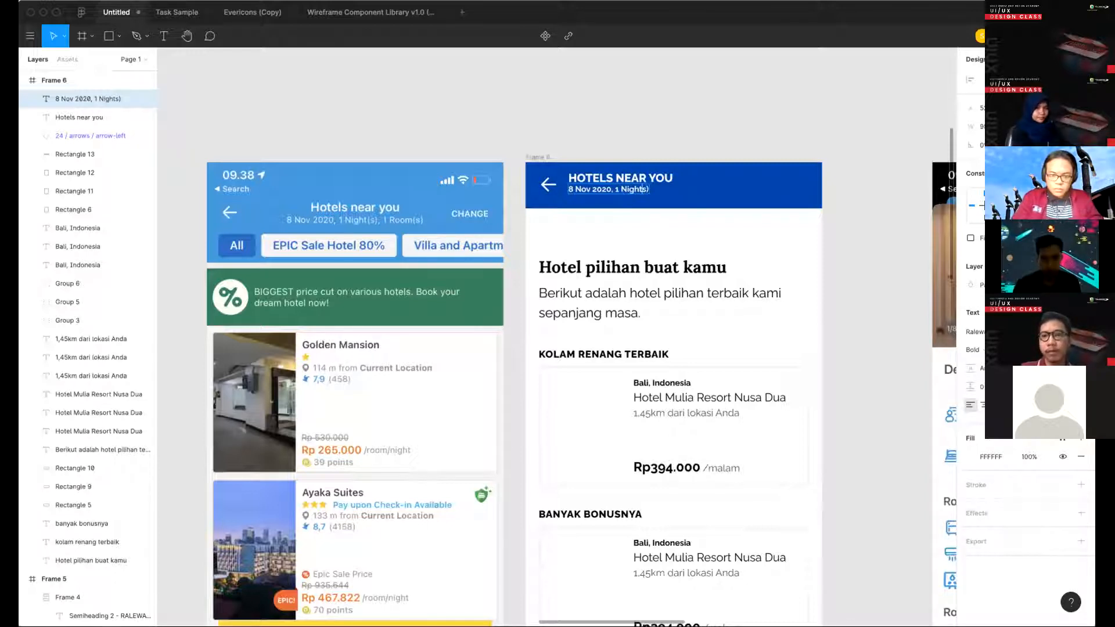
{"action": "type", "text": "("}
{"action": "type", "text": "m "}
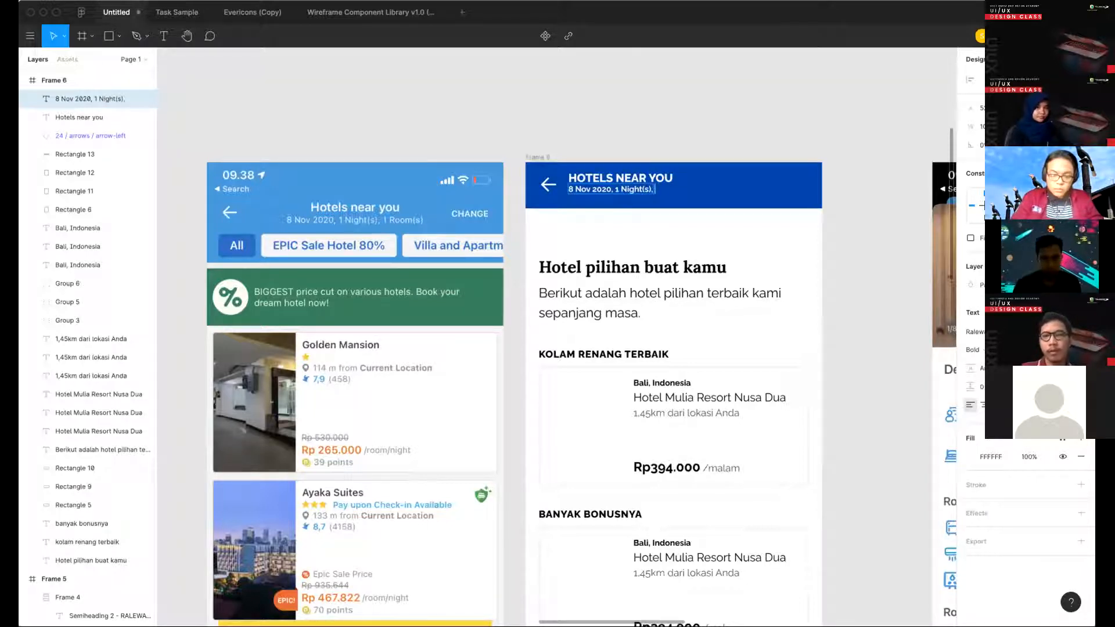
{"action": "type", "text": "1 Room"}
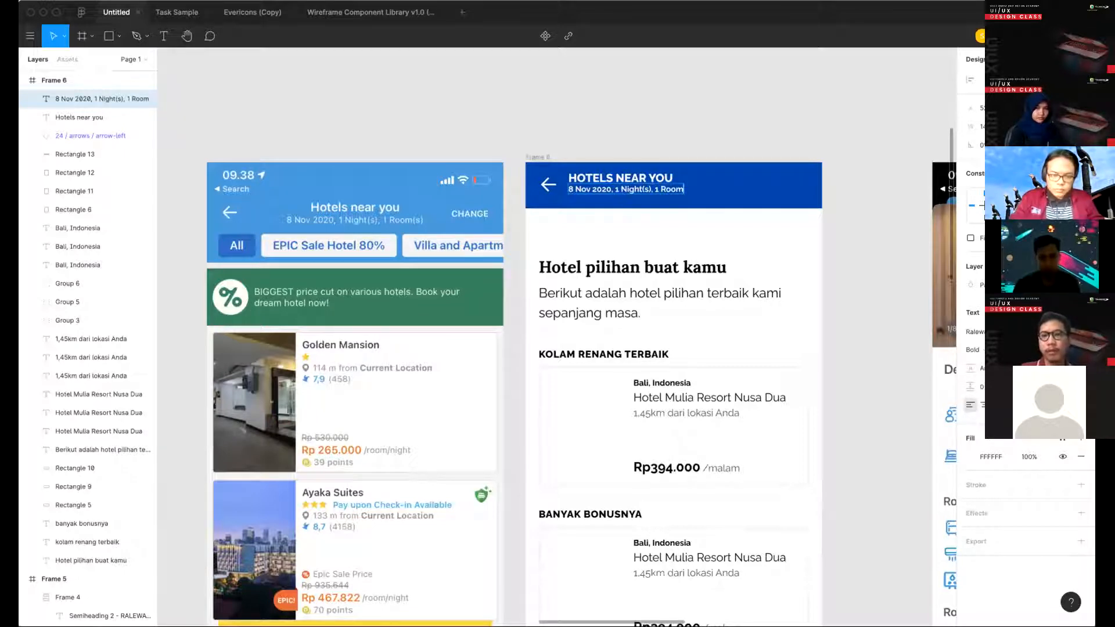
{"action": "type", "text": "s(s)"}
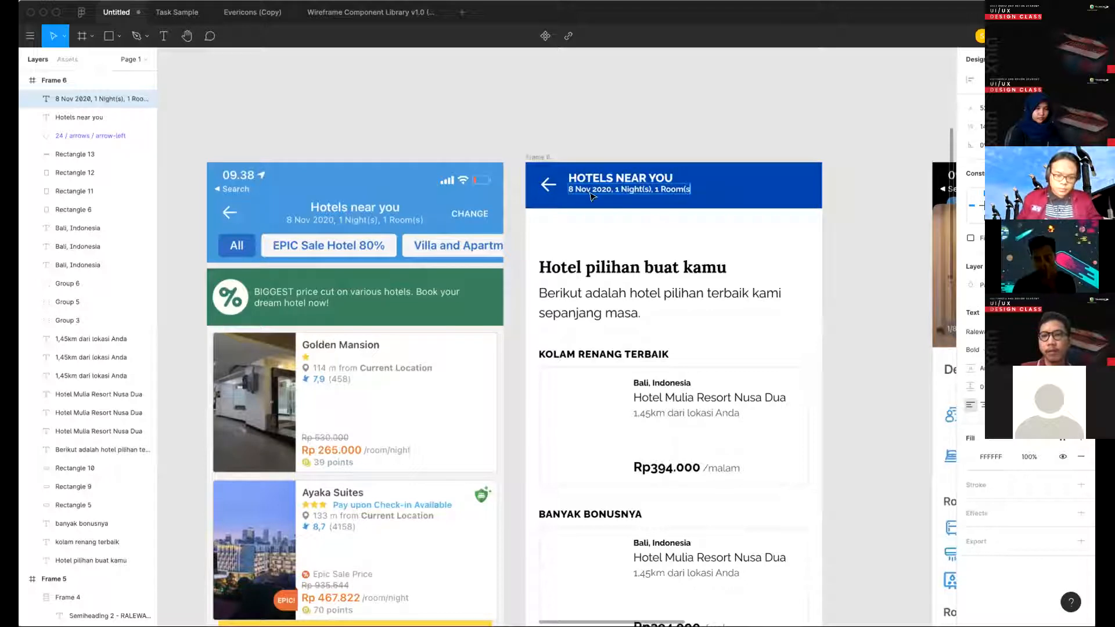
{"action": "key", "text": "Escape"}
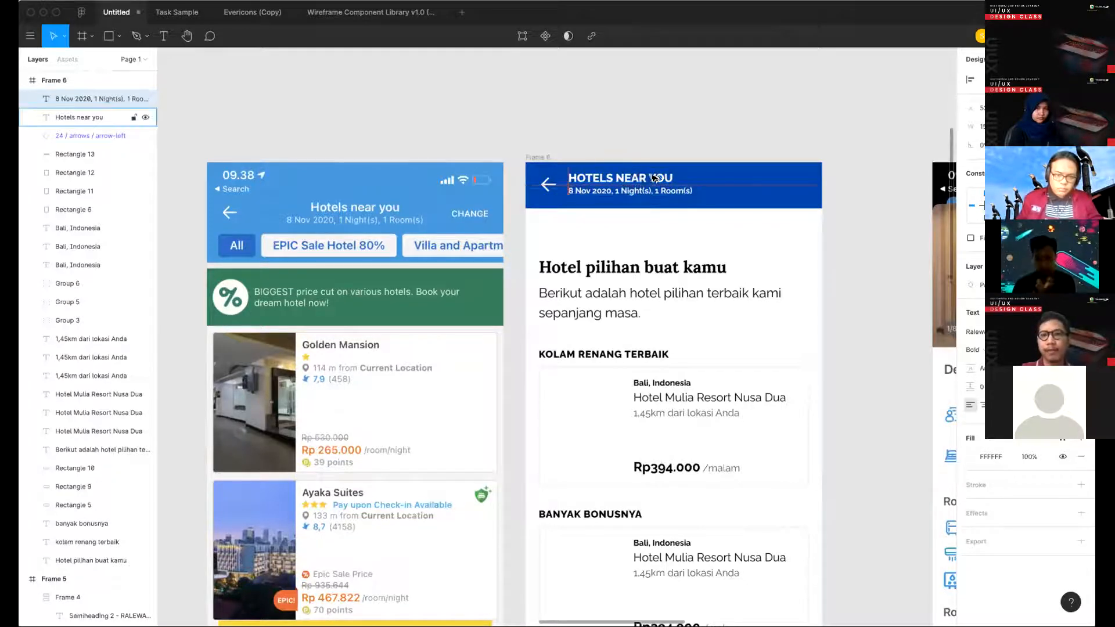
- Select the header title and its date subtitle together and nudge both slightly down within the blue bar
{"action": "left_click", "coordinate": [655, 177]}
{"action": "left_click", "coordinate": [654, 179]}
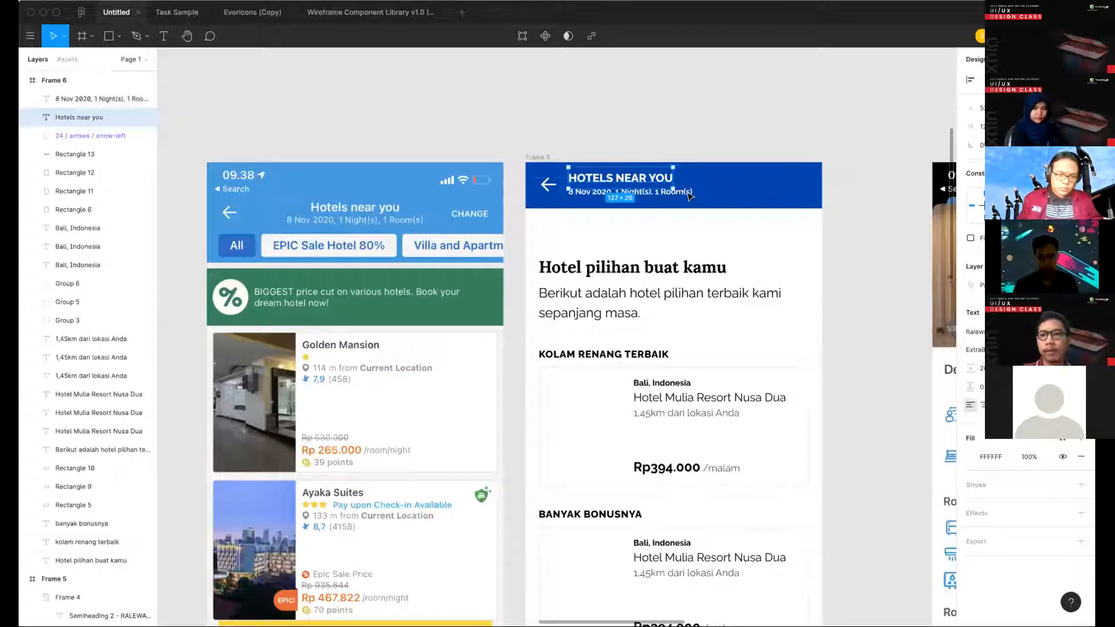
{"action": "left_click", "coordinate": [690, 196], "text": "shift"}
{"action": "key", "text": "shift+Down"}
{"action": "key", "text": "Up"}
{"action": "key", "text": "Up"}
{"action": "key", "text": "Up"}
{"action": "key", "text": "Up"}
{"action": "key", "text": "Up"}
{"action": "key", "text": "Up"}
{"action": "key", "text": "Up"}
{"action": "key", "text": "Up"}
{"action": "key", "text": "Up"}
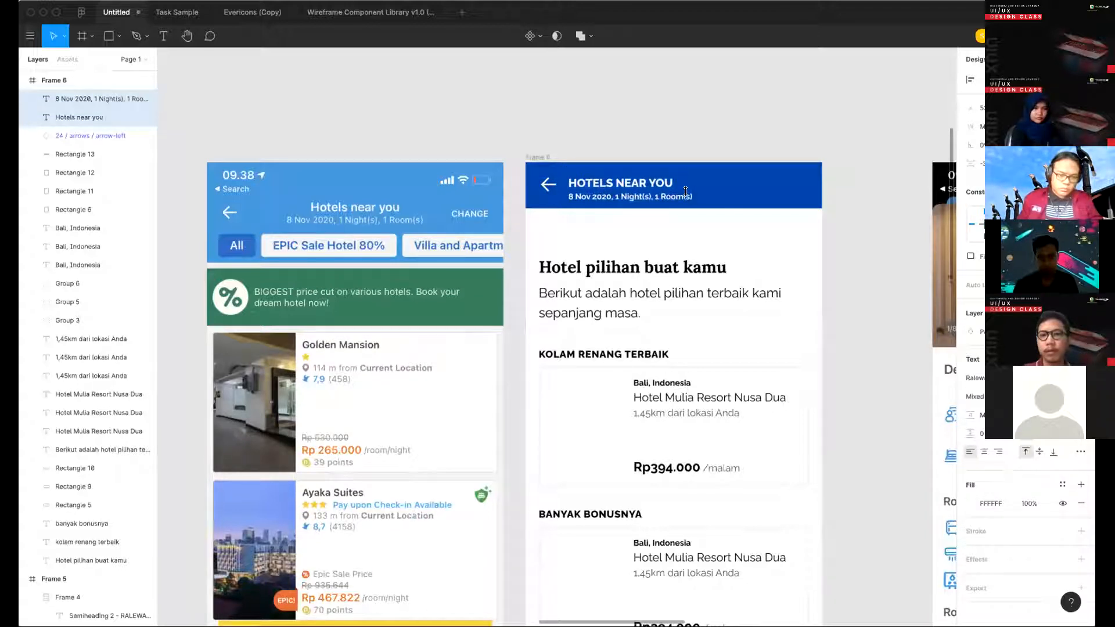
- Clear the fixed line height of the HOTELS NEAR YOU header title so that it uses automatic line spacing
{"action": "left_click", "coordinate": [661, 176]}
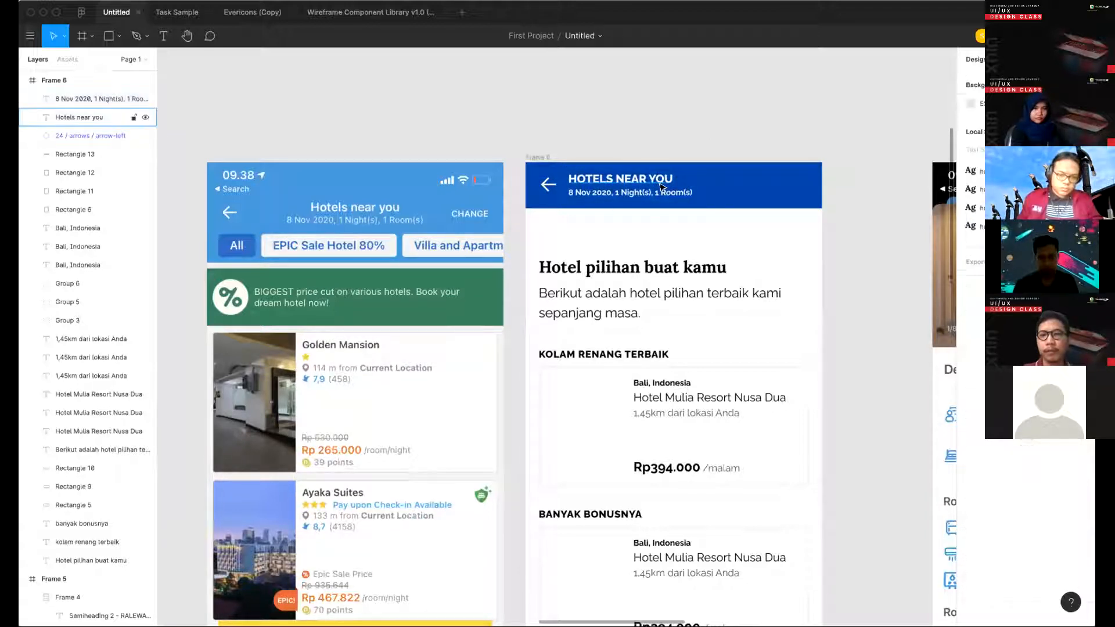
{"action": "scroll", "coordinate": [655, 178], "scroll_direction": "up", "scroll_amount": 1}
{"action": "scroll", "coordinate": [658, 183], "scroll_direction": "up", "scroll_amount": 3}
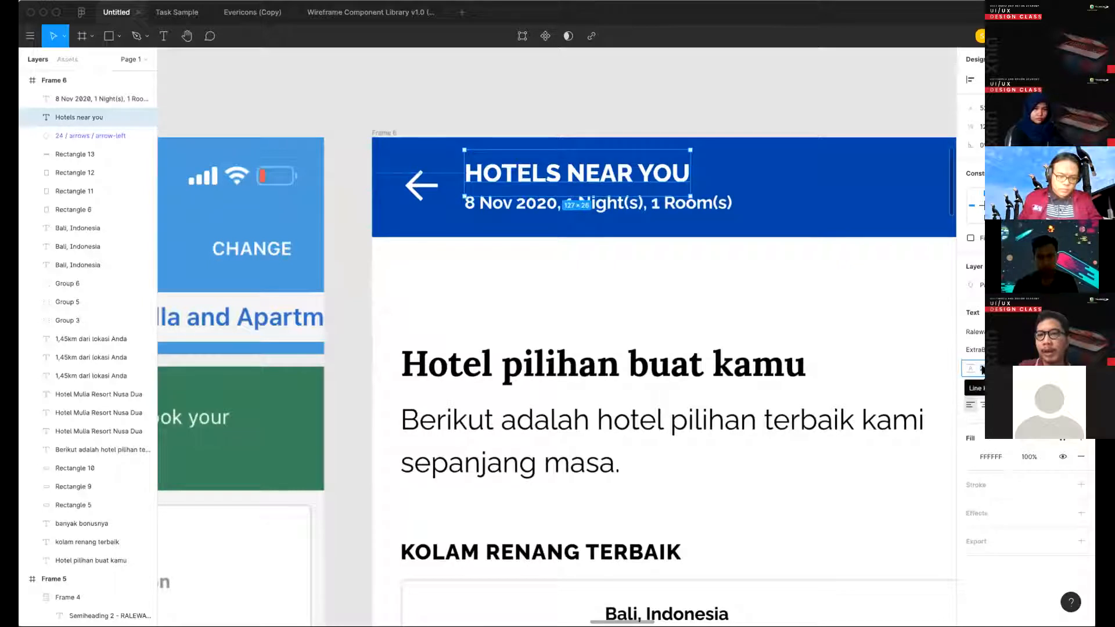
{"action": "key", "text": "BackSpace"}
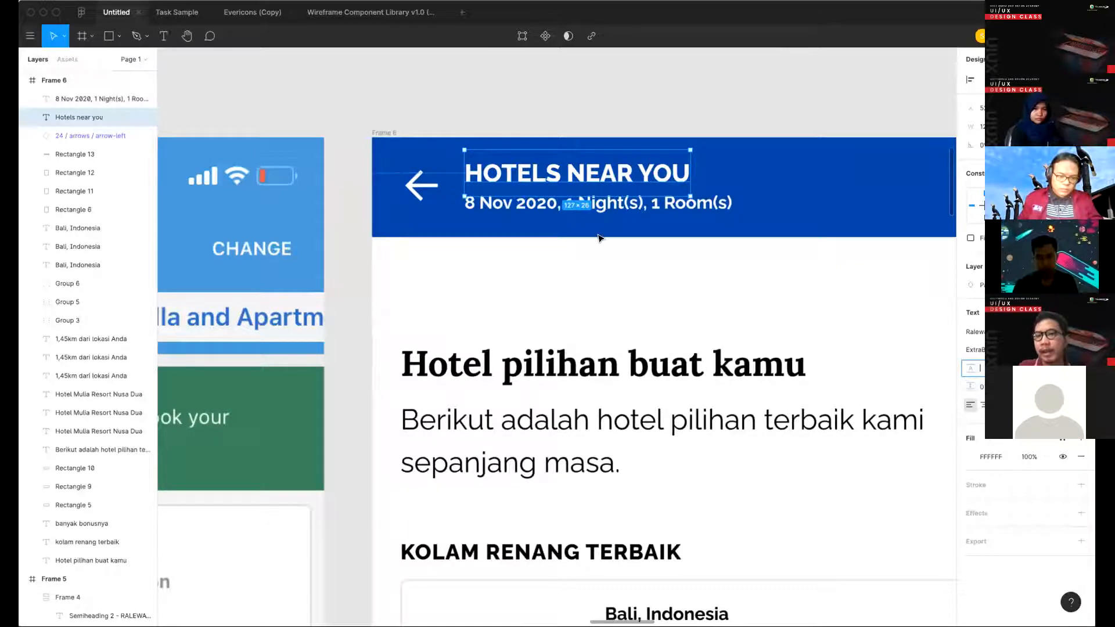
{"action": "left_click", "coordinate": [625, 168]}
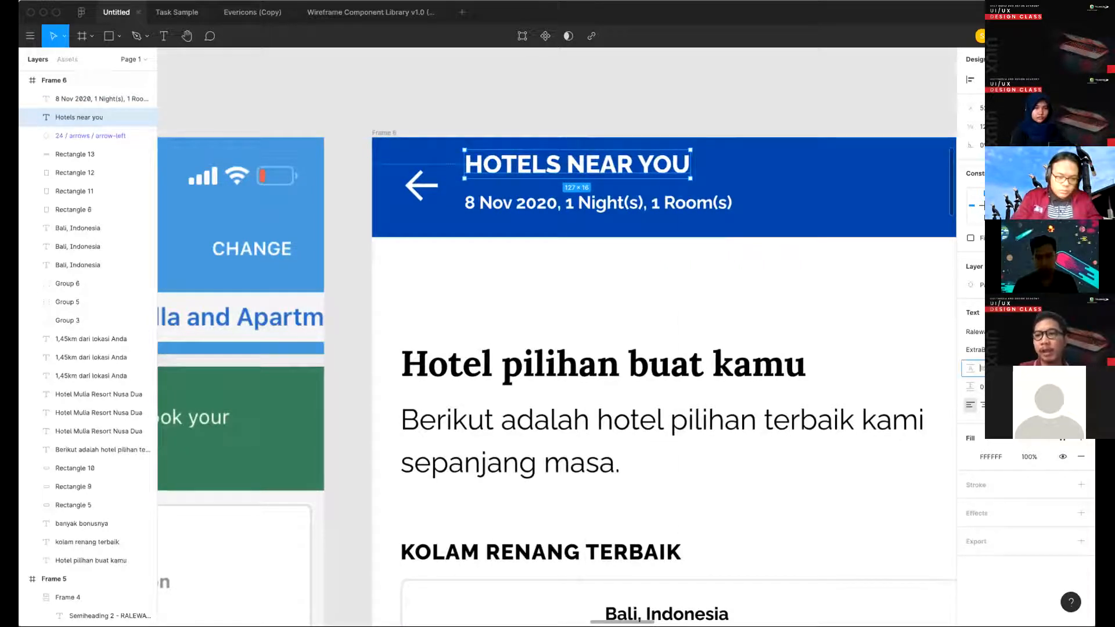
- Try a line height of 26 on the header title and shift the title slightly up in the blue bar
{"action": "type", "text": "26"}
{"action": "key", "text": "Return"}
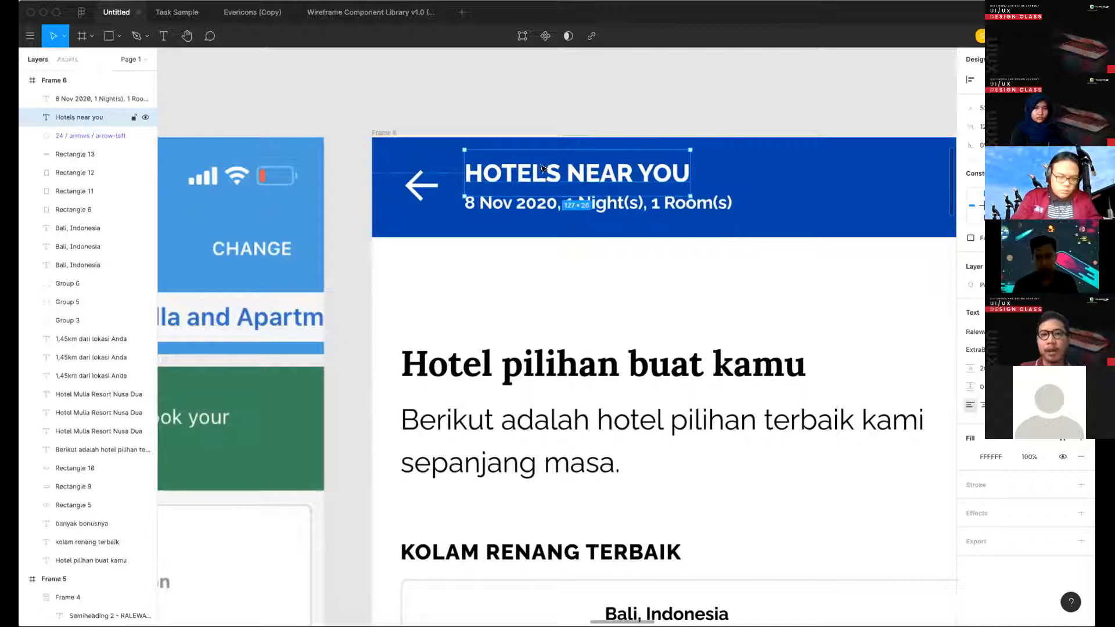
{"action": "left_click_drag", "start_coordinate": [541, 165], "coordinate": [538, 162]}
{"action": "key", "text": "alt"}
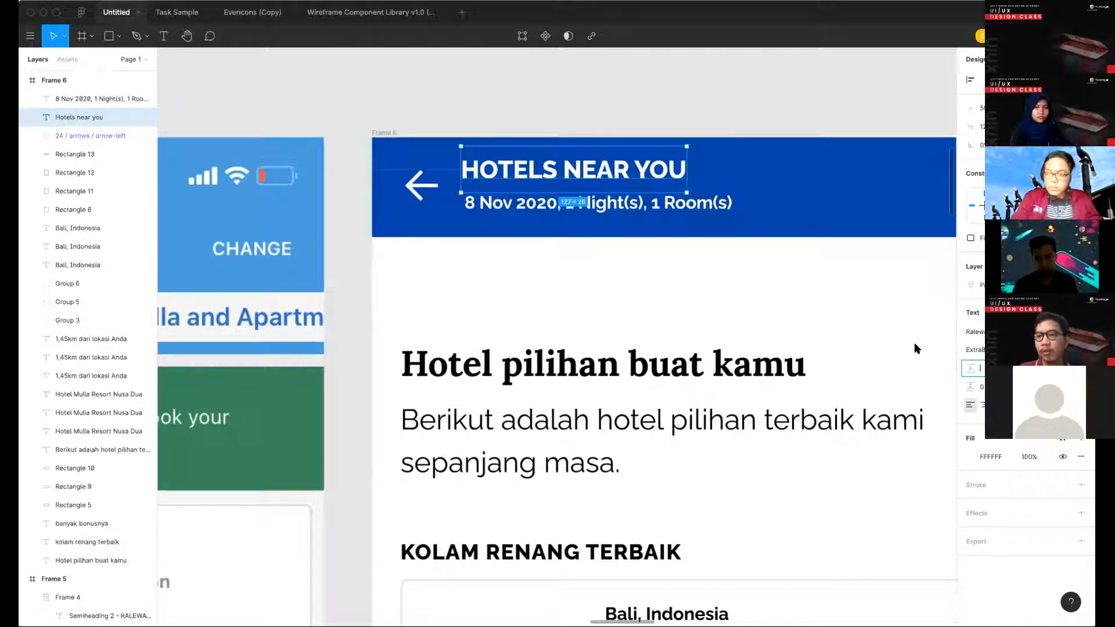
- Return the header title to its automatic line height and original alignment, and nudge it down slightly toward the subtitle
{"action": "key", "text": "ctrl+z"}
{"action": "left_click_drag", "start_coordinate": [608, 177], "coordinate": [620, 203]}
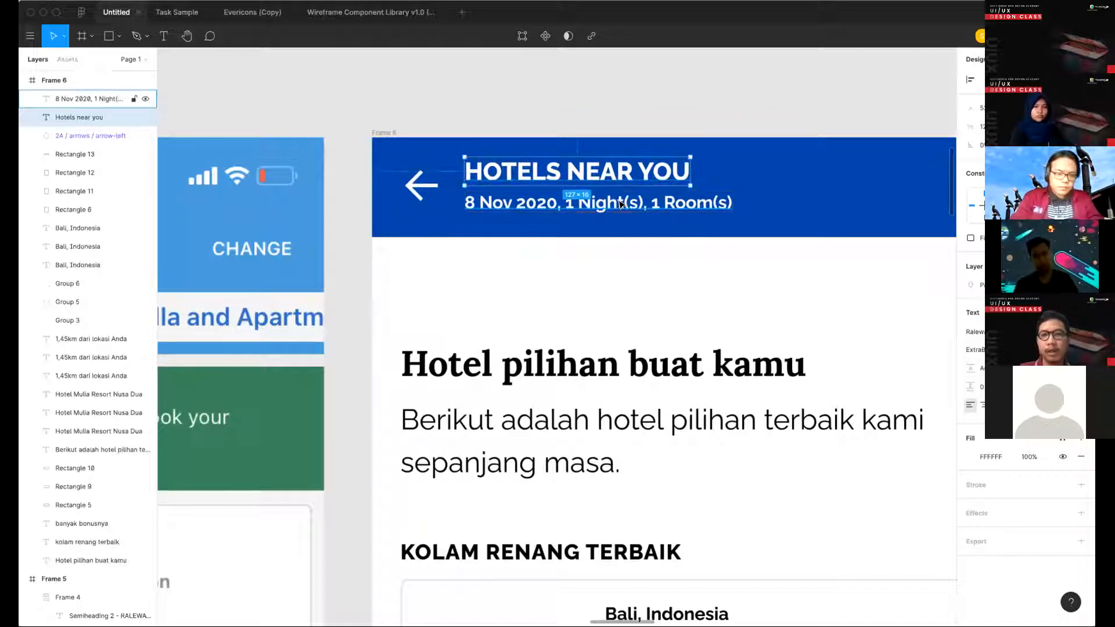
{"action": "key", "text": "Down"}
- Group the header title with its date subtitle and nudge the group left to a gap of 8 from the back arrow
{"action": "left_click", "coordinate": [623, 203], "text": "shift"}
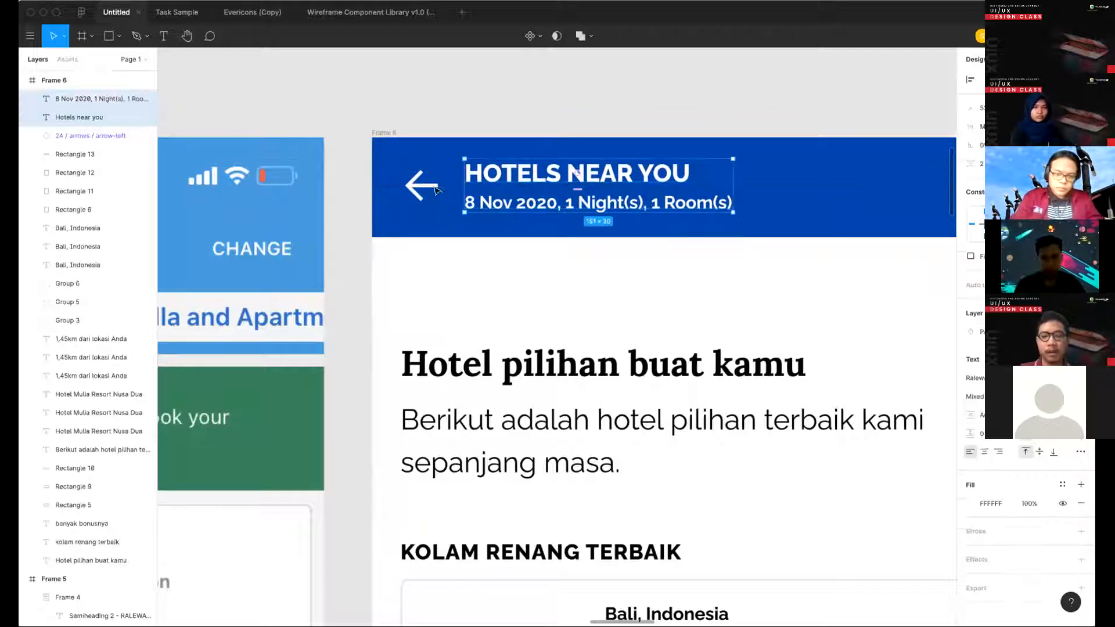
{"action": "key", "text": "ctrl+g"}
{"action": "key", "text": "alt"}
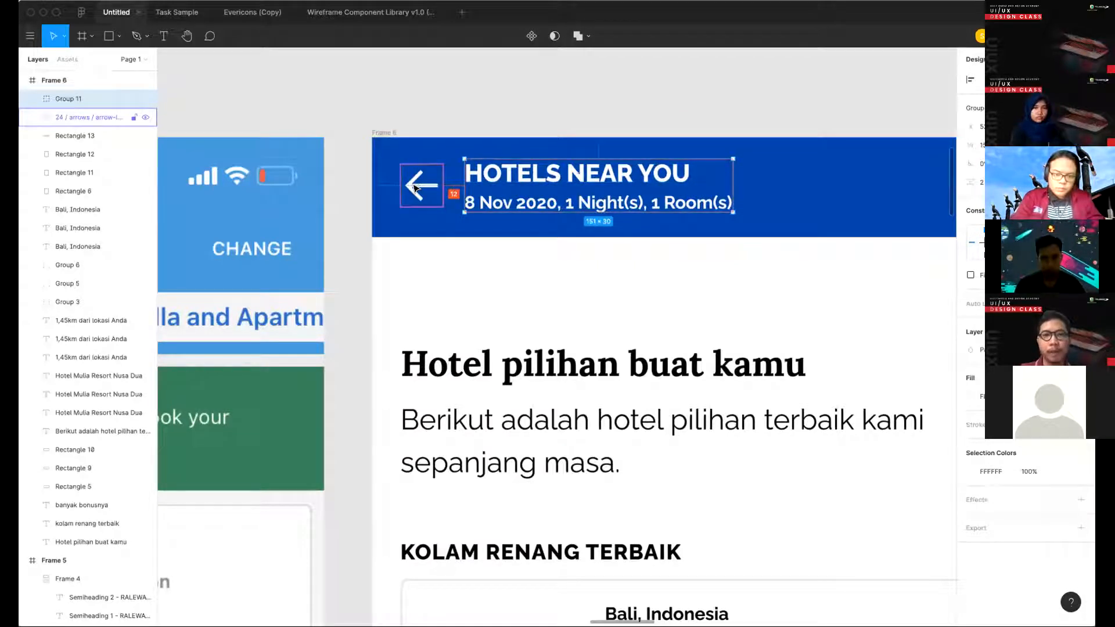
{"action": "key", "text": "Left"}
{"action": "key", "text": "Left"}
{"action": "key", "text": "Left"}
{"action": "key", "text": "Left"}
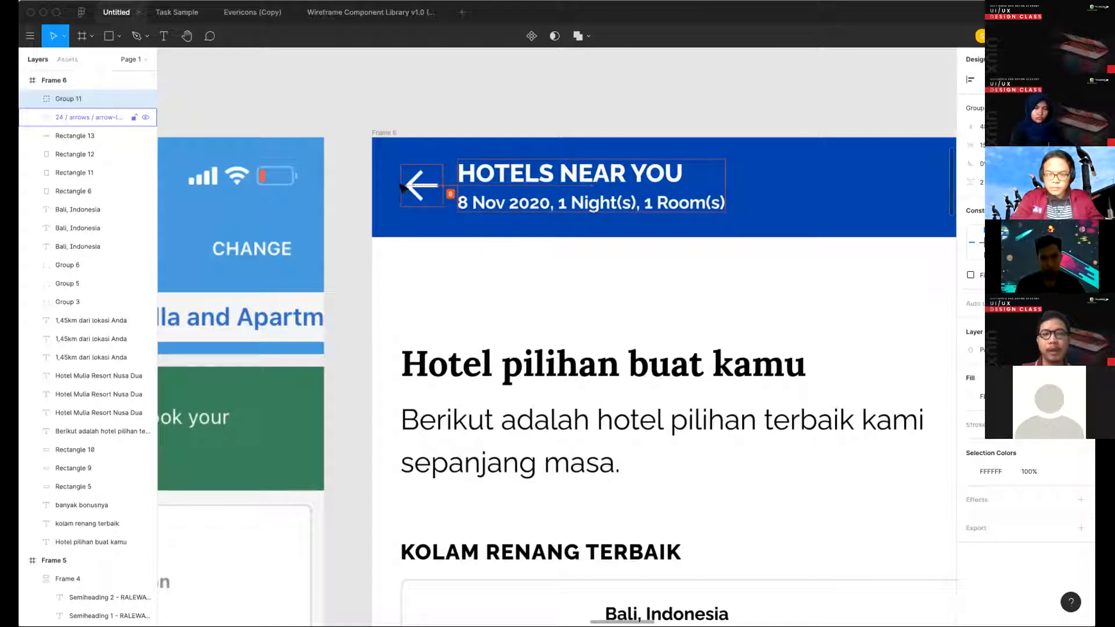
- Centre the back arrow icon vertically within the blue header bar
{"action": "left_click", "coordinate": [403, 187]}
{"action": "key", "text": "alt"}
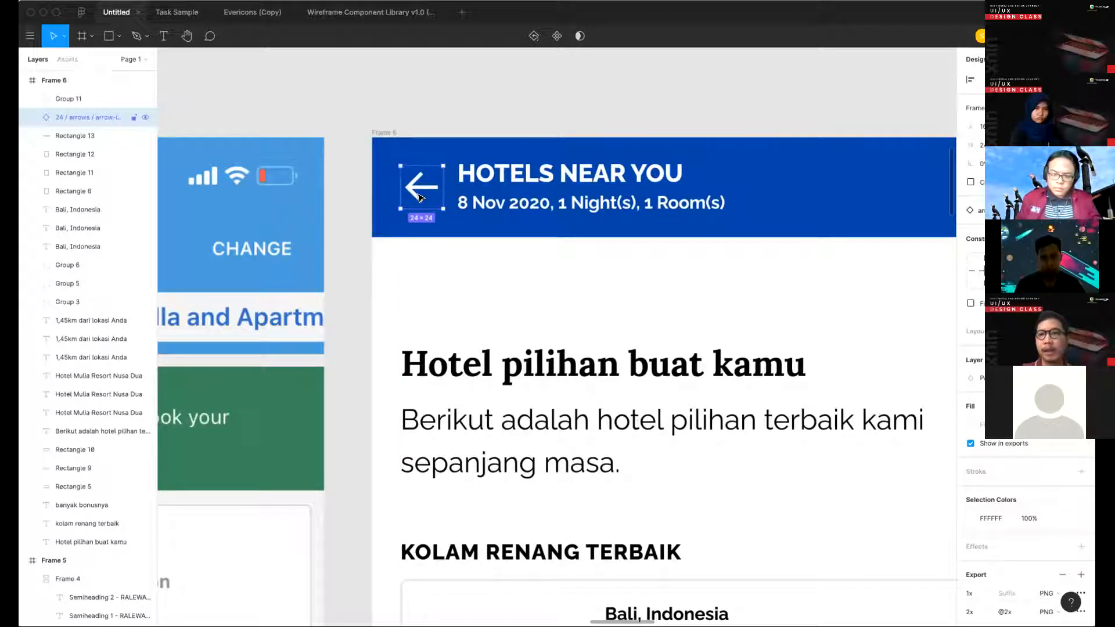
{"action": "scroll", "coordinate": [450, 142], "scroll_direction": "down", "scroll_amount": 5}
{"action": "left_click", "coordinate": [453, 142]}
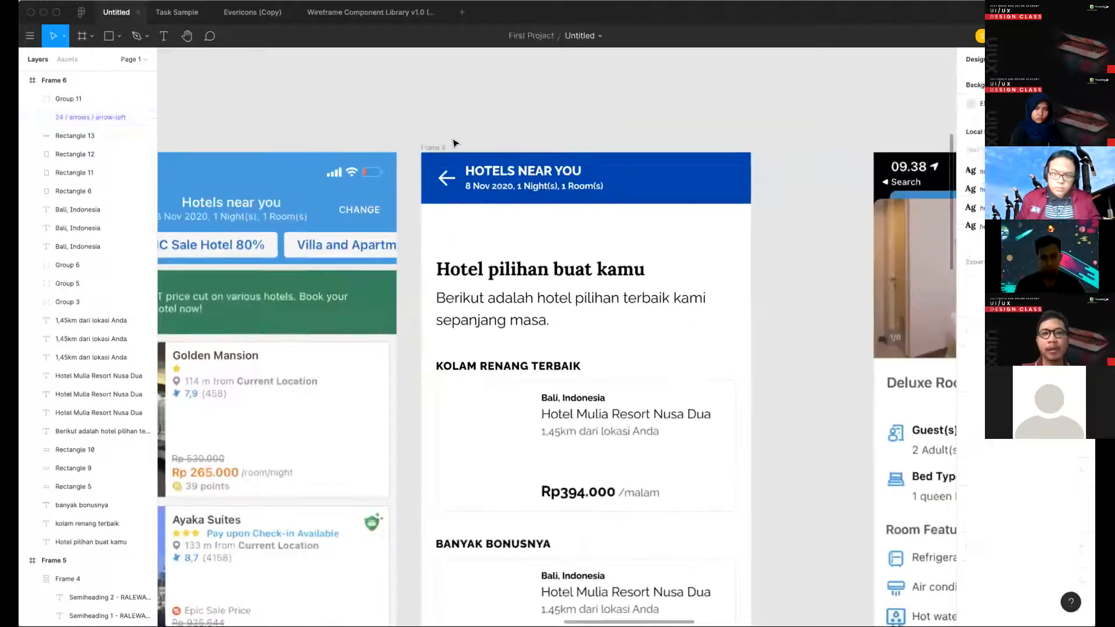
- Add a text note reading "16px 24px 32px" on the canvas above Frame 6
{"action": "scroll", "coordinate": [453, 143], "scroll_direction": "up", "scroll_amount": 2}
{"action": "scroll", "coordinate": [441, 119], "scroll_direction": "down", "scroll_amount": 3}
{"action": "scroll", "coordinate": [633, 199], "scroll_direction": "up", "scroll_amount": 2}
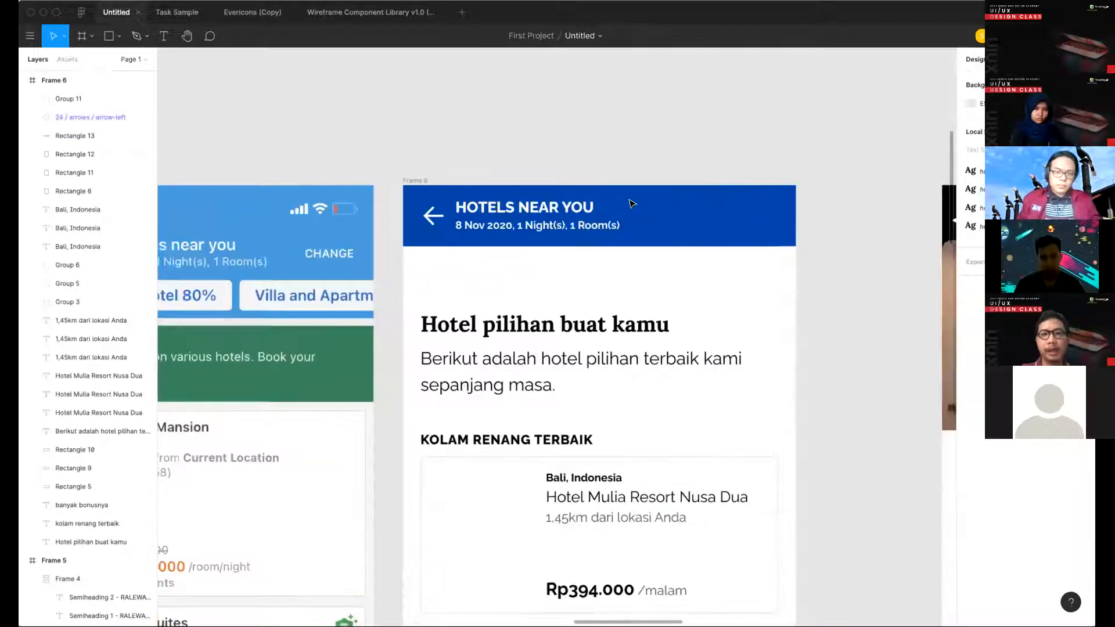
{"action": "key", "text": "t"}
{"action": "left_click", "coordinate": [442, 130]}
{"action": "type", "text": "16px"}
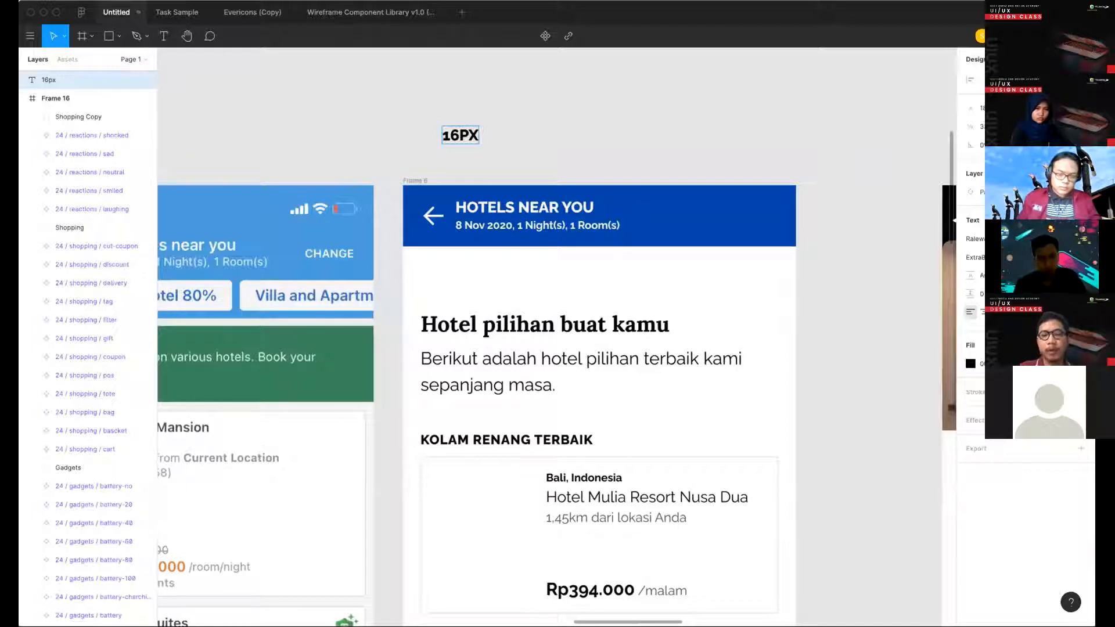
{"action": "type", "text": " 24px"}
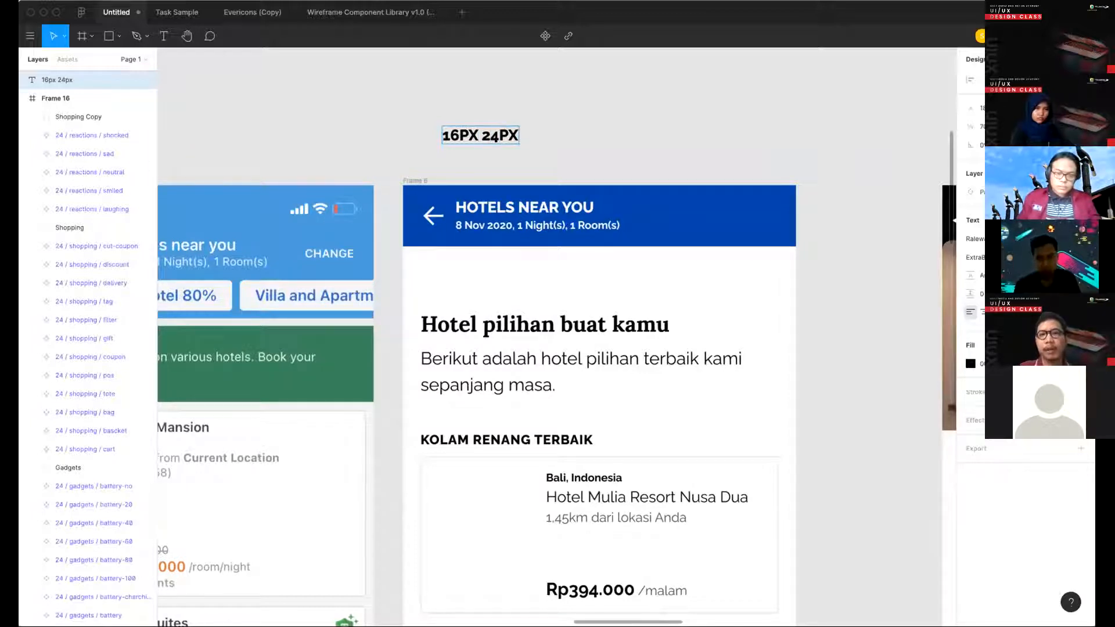
{"action": "type", "text": " 3"}
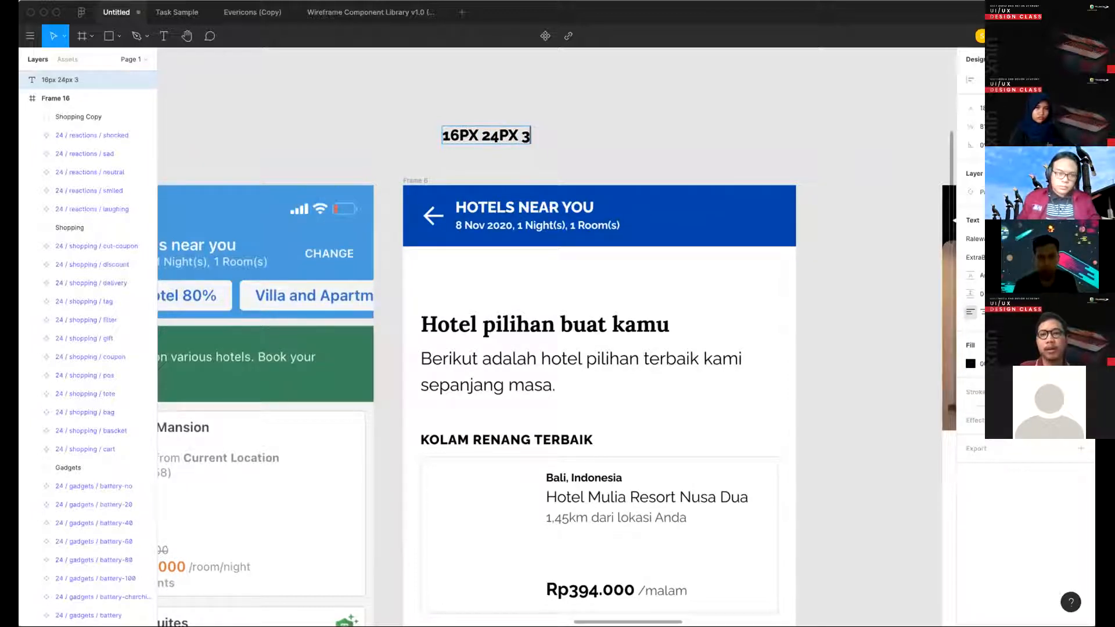
{"action": "type", "text": "2px"}
{"action": "left_click", "coordinate": [518, 135]}
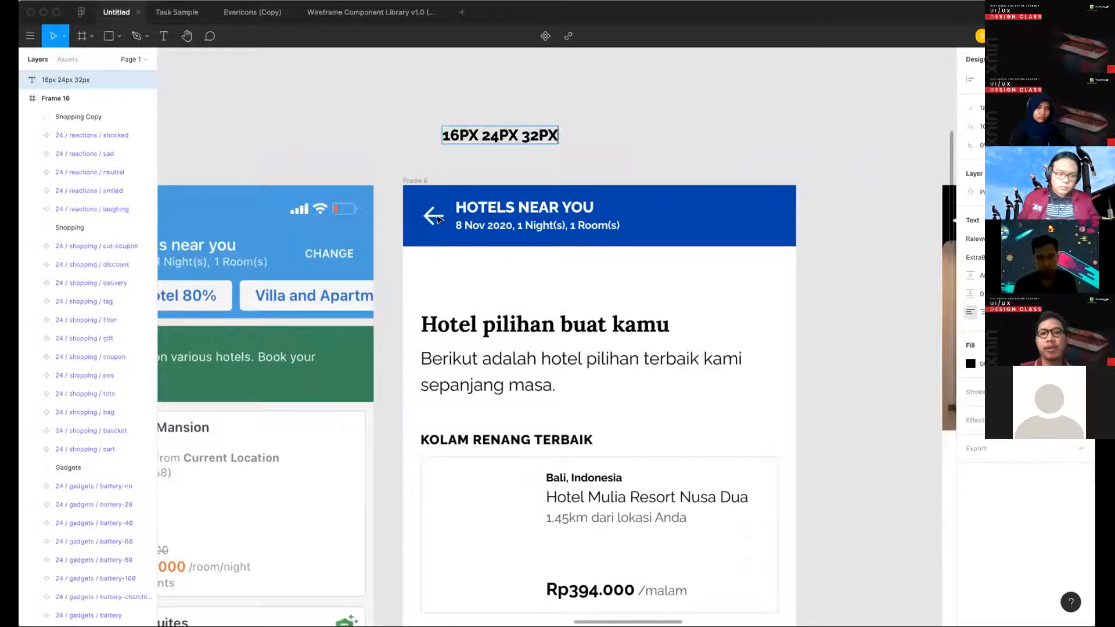
- Change the size note above Frame 6 so that it reads "32px 40px"
{"action": "scroll", "coordinate": [544, 176], "scroll_direction": "down", "scroll_amount": 2}
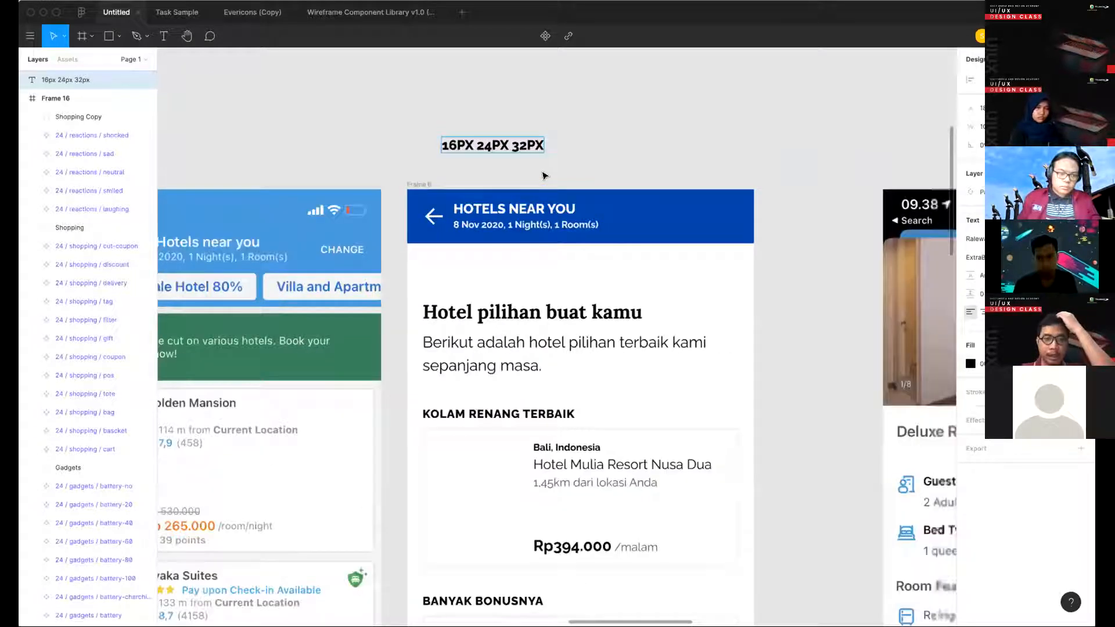
{"action": "scroll", "coordinate": [543, 179], "scroll_direction": "down", "scroll_amount": 2}
{"action": "scroll", "coordinate": [542, 182], "scroll_direction": "left", "scroll_amount": 2}
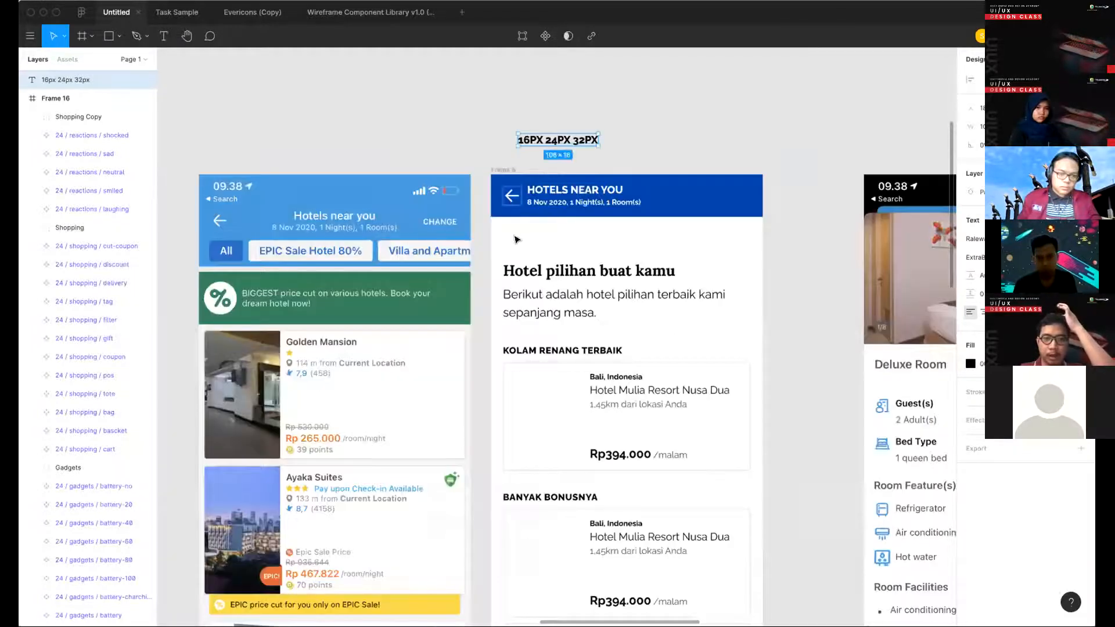
{"action": "left_click", "coordinate": [511, 197]}
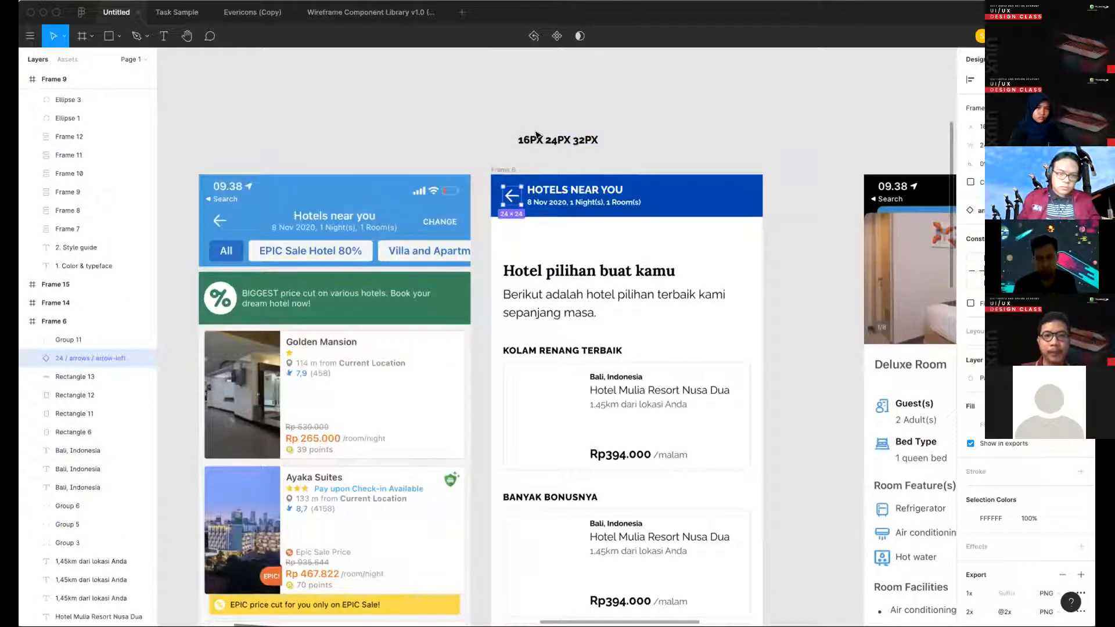
{"action": "left_click", "coordinate": [571, 138]}
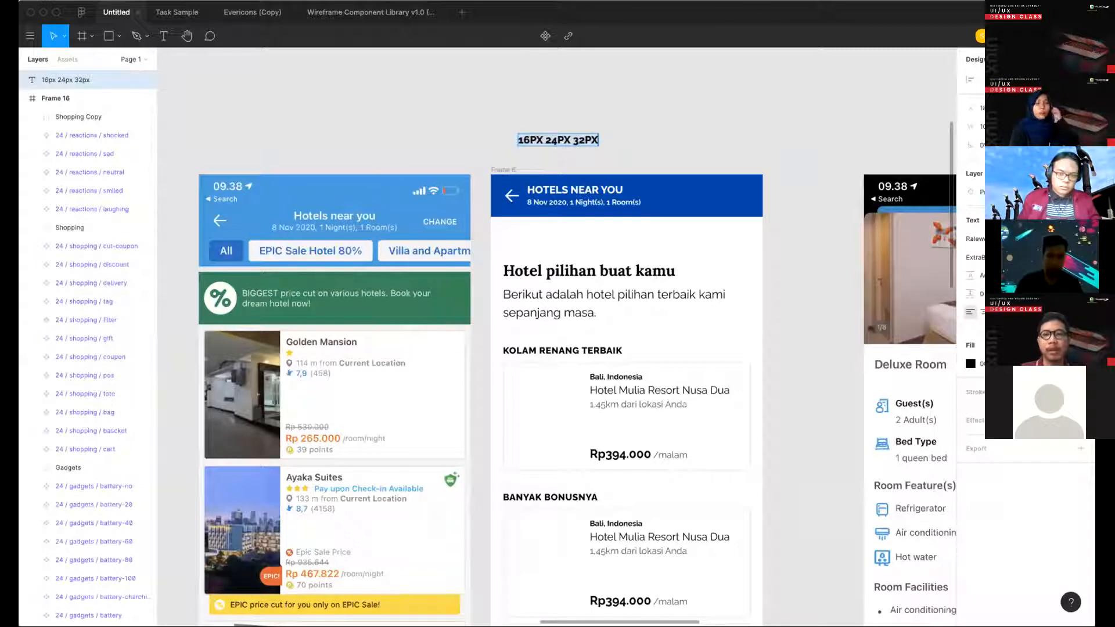
{"action": "key", "text": "shift+super+Left"}
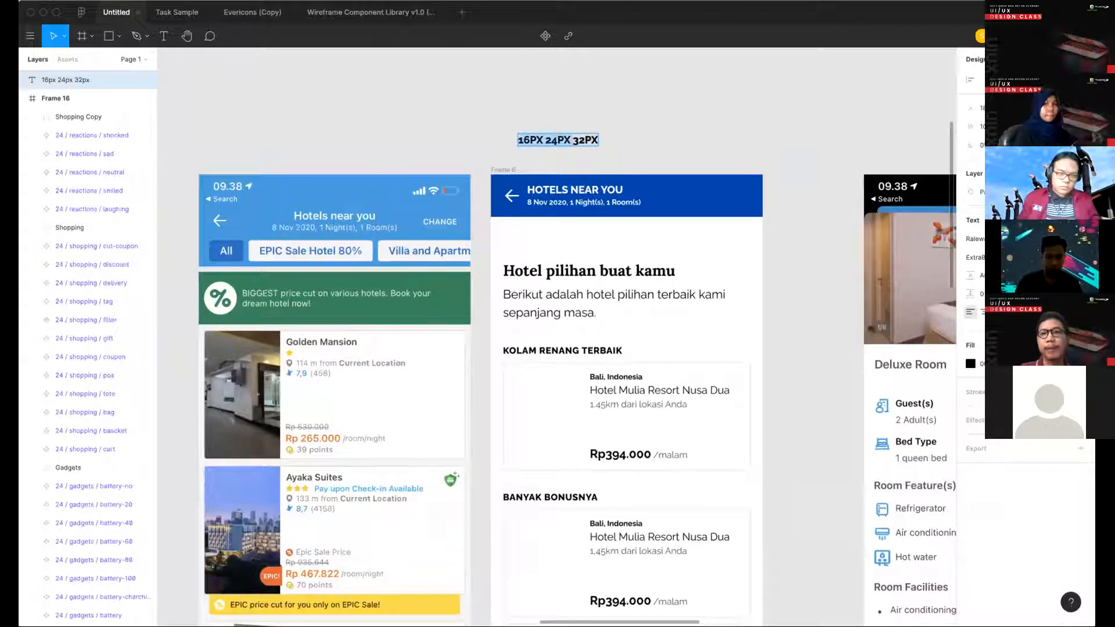
{"action": "key", "text": "BackSpace"}
{"action": "type", "text": "40px"}
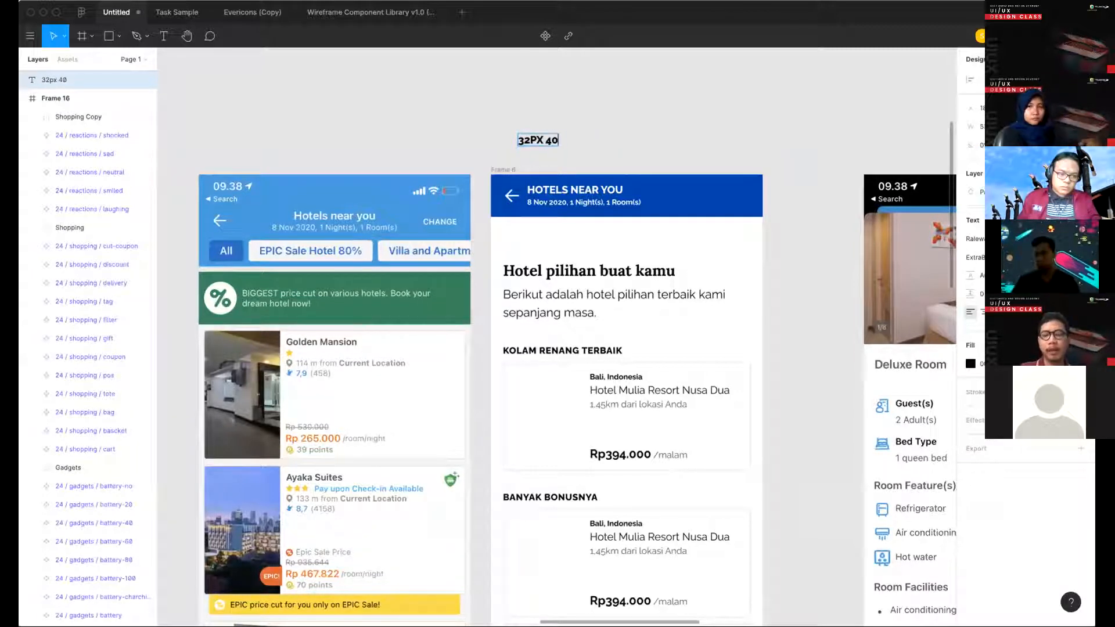
{"action": "key", "text": "Escape"}
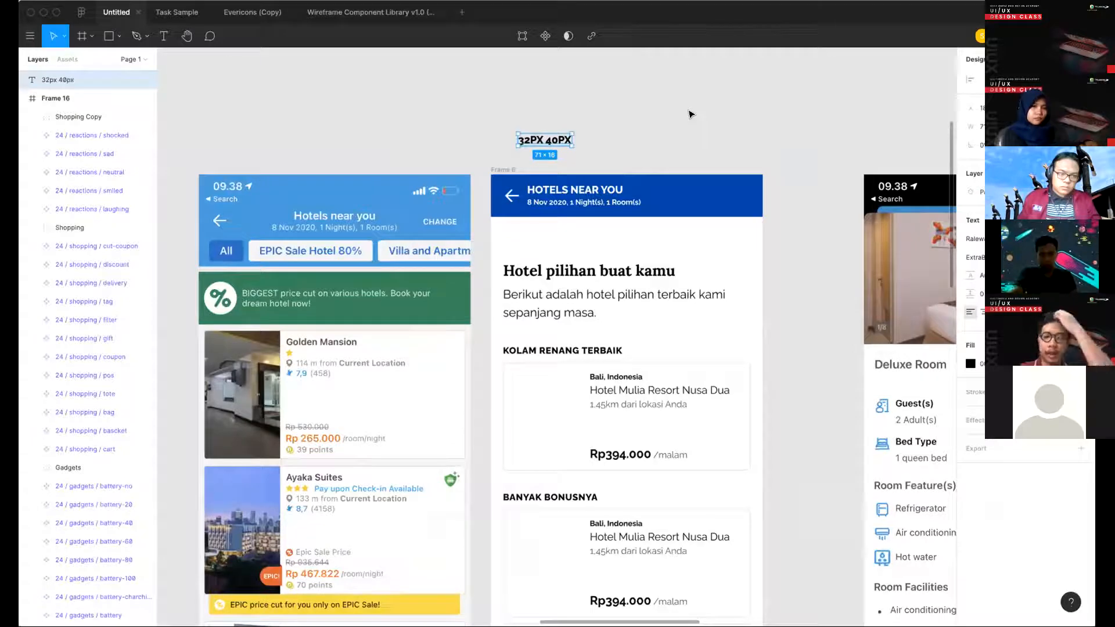
- Draw a temporary square over the Refrigerator icon in the Deluxe Room reference to gauge its size, and delete it
{"action": "scroll", "coordinate": [719, 377], "scroll_direction": "right", "scroll_amount": 3}
{"action": "scroll", "coordinate": [720, 377], "scroll_direction": "down", "scroll_amount": 1}
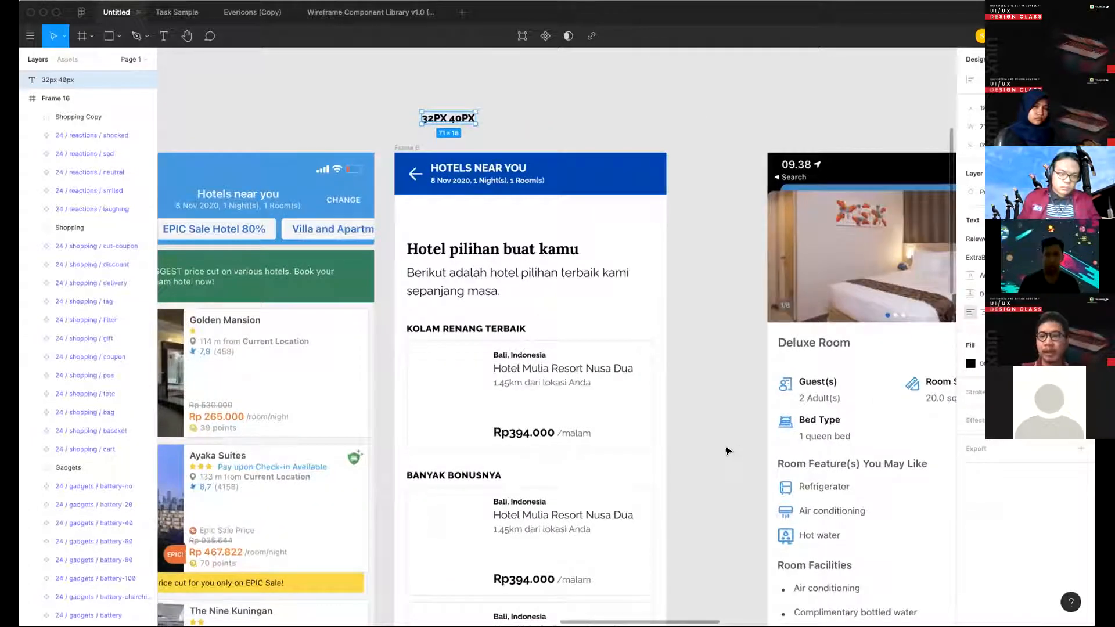
{"action": "scroll", "coordinate": [727, 450], "scroll_direction": "right", "scroll_amount": 2}
{"action": "scroll", "coordinate": [727, 450], "scroll_direction": "down", "scroll_amount": 1}
{"action": "key", "text": "r"}
{"action": "left_click_drag", "start_coordinate": [714, 443], "coordinate": [735, 462]}
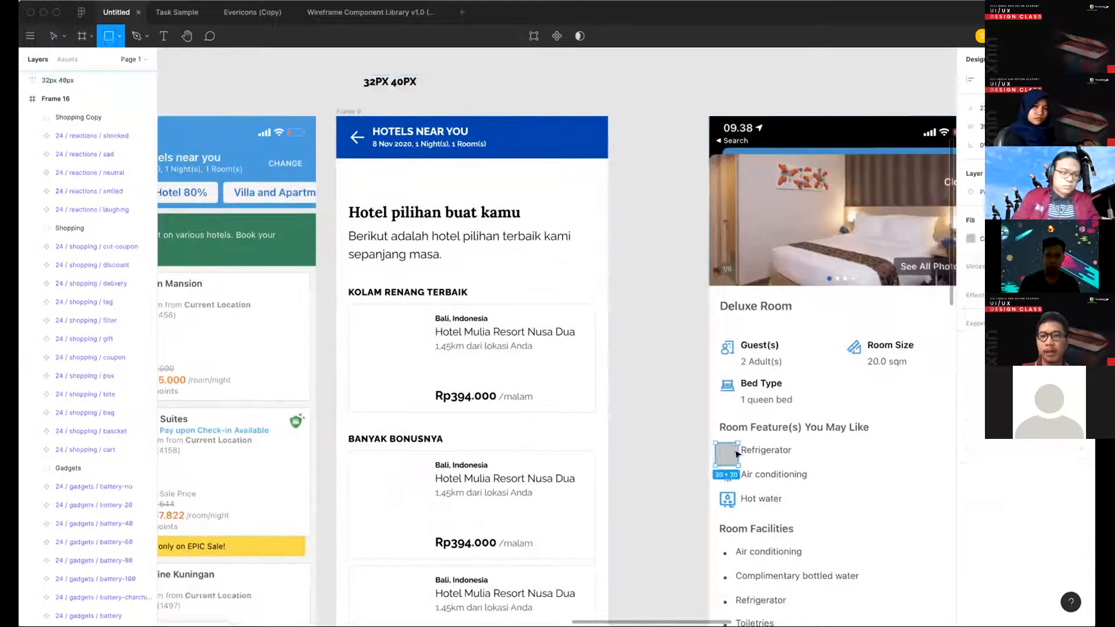
{"action": "key", "text": "Delete"}
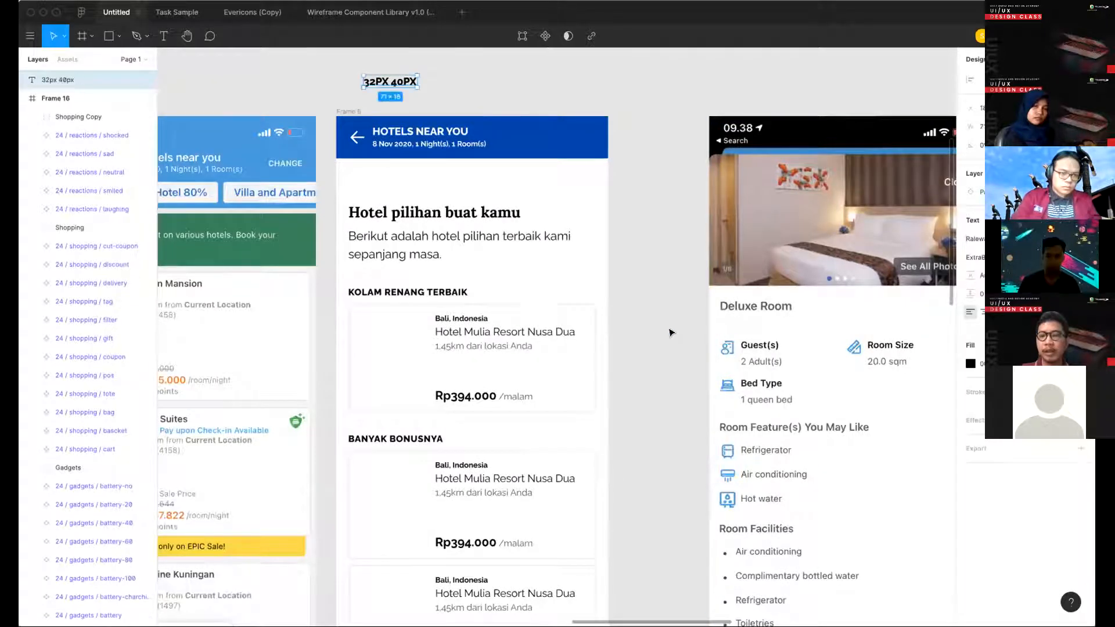
- Delete the "32px 40px" note from the canvas above Frame 6
{"action": "scroll", "coordinate": [479, 118], "scroll_direction": "left", "scroll_amount": 1}
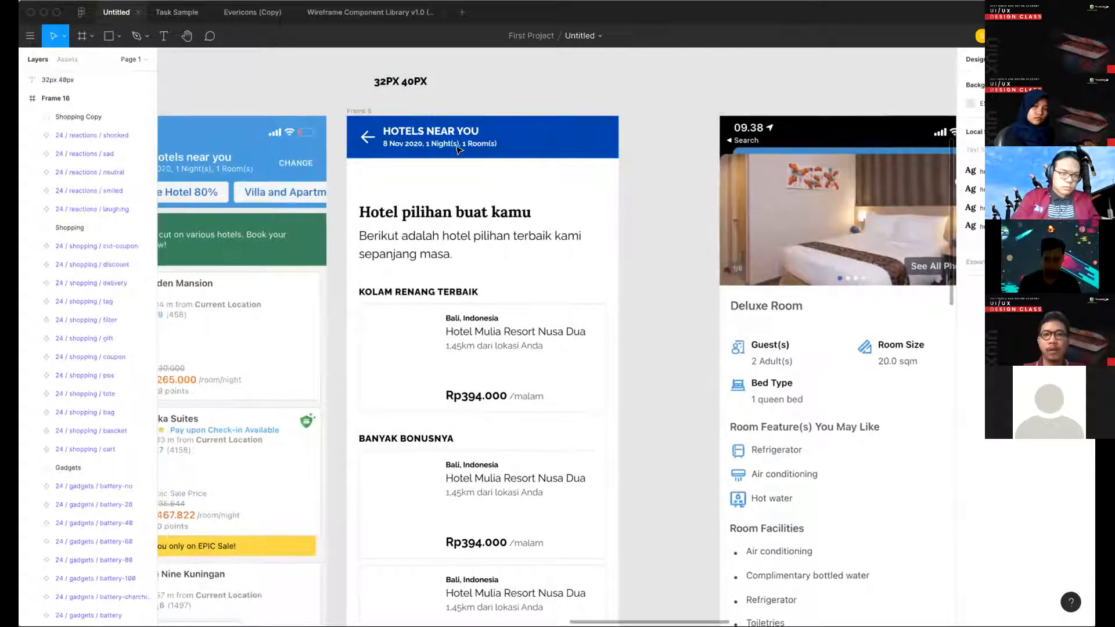
{"action": "scroll", "coordinate": [479, 118], "scroll_direction": "left", "scroll_amount": 5}
{"action": "scroll", "coordinate": [479, 118], "scroll_direction": "up", "scroll_amount": 1}
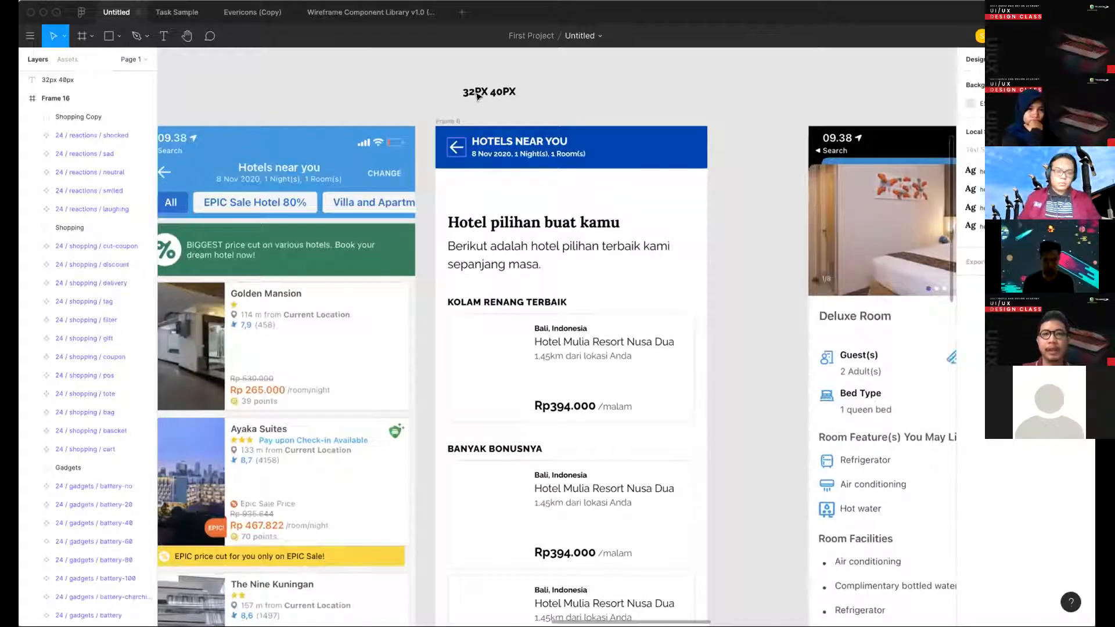
{"action": "left_click", "coordinate": [478, 96]}
{"action": "key", "text": "Delete"}
{"action": "scroll", "coordinate": [575, 139], "scroll_direction": "left", "scroll_amount": 4}
{"action": "scroll", "coordinate": [575, 140], "scroll_direction": "down", "scroll_amount": 1}
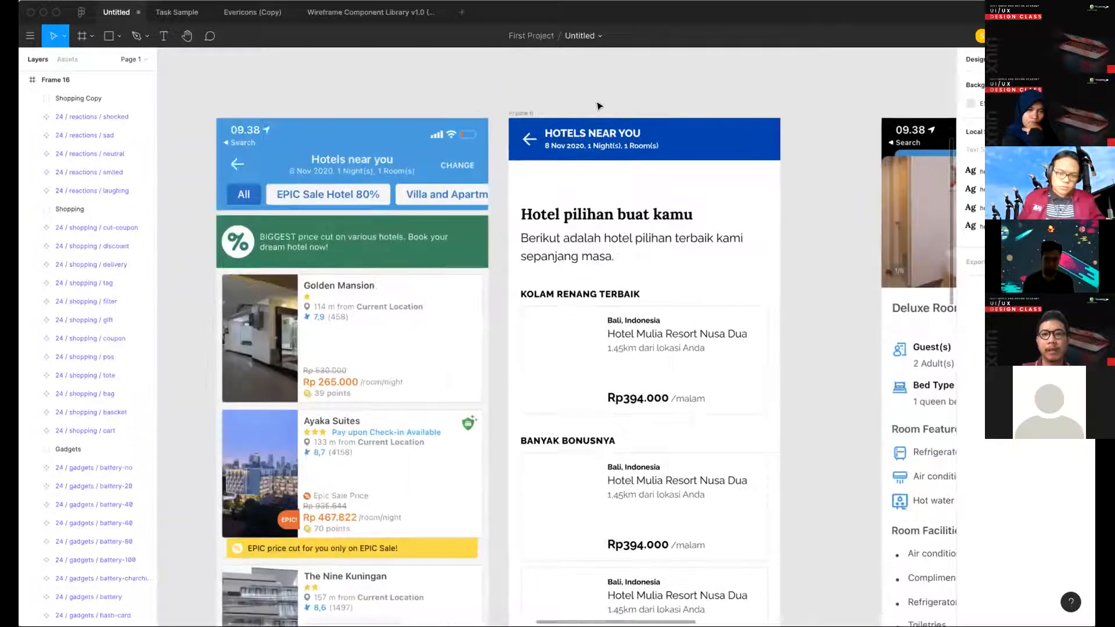
- Add a "Change" text label at the right end of the blue header bar, matching the reference screen
{"action": "scroll", "coordinate": [569, 145], "scroll_direction": "left", "scroll_amount": 1}
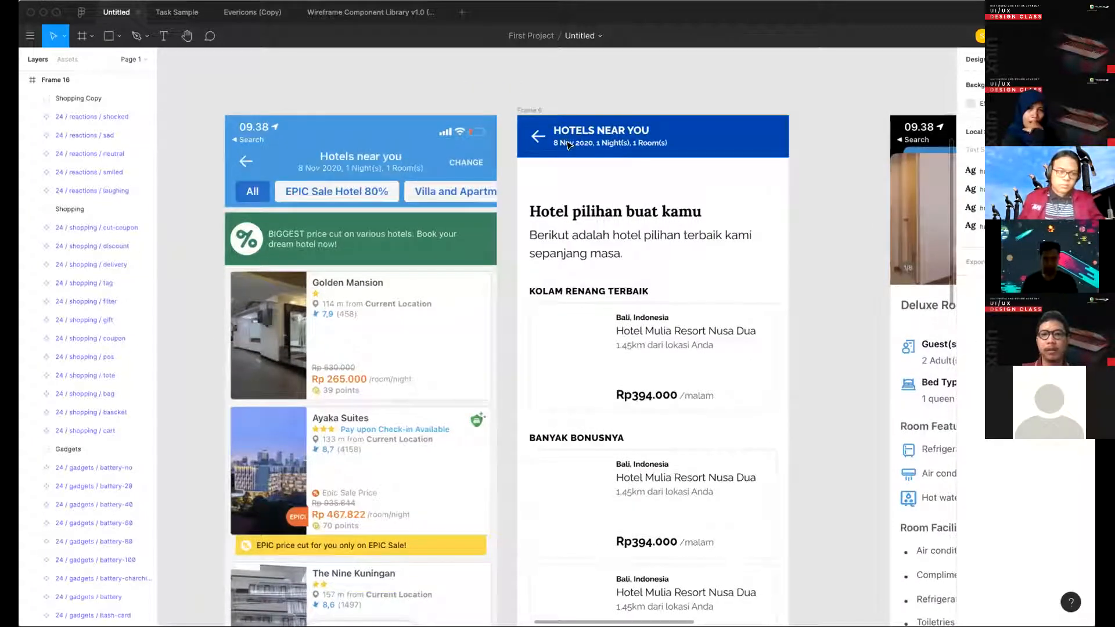
{"action": "scroll", "coordinate": [568, 143], "scroll_direction": "right", "scroll_amount": 2}
{"action": "scroll", "coordinate": [568, 143], "scroll_direction": "up", "scroll_amount": 1}
{"action": "left_click", "coordinate": [568, 143]}
{"action": "scroll", "coordinate": [567, 143], "scroll_direction": "down", "scroll_amount": 3}
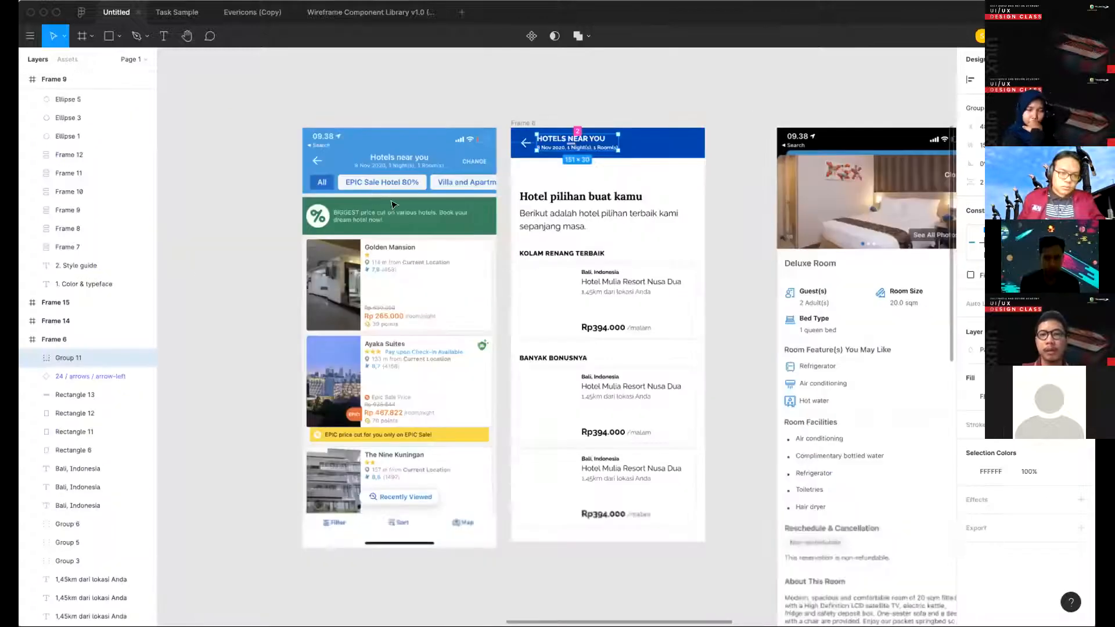
{"action": "scroll", "coordinate": [731, 162], "scroll_direction": "up", "scroll_amount": 3}
{"action": "scroll", "coordinate": [733, 167], "scroll_direction": "right", "scroll_amount": 2}
{"action": "key", "text": "t"}
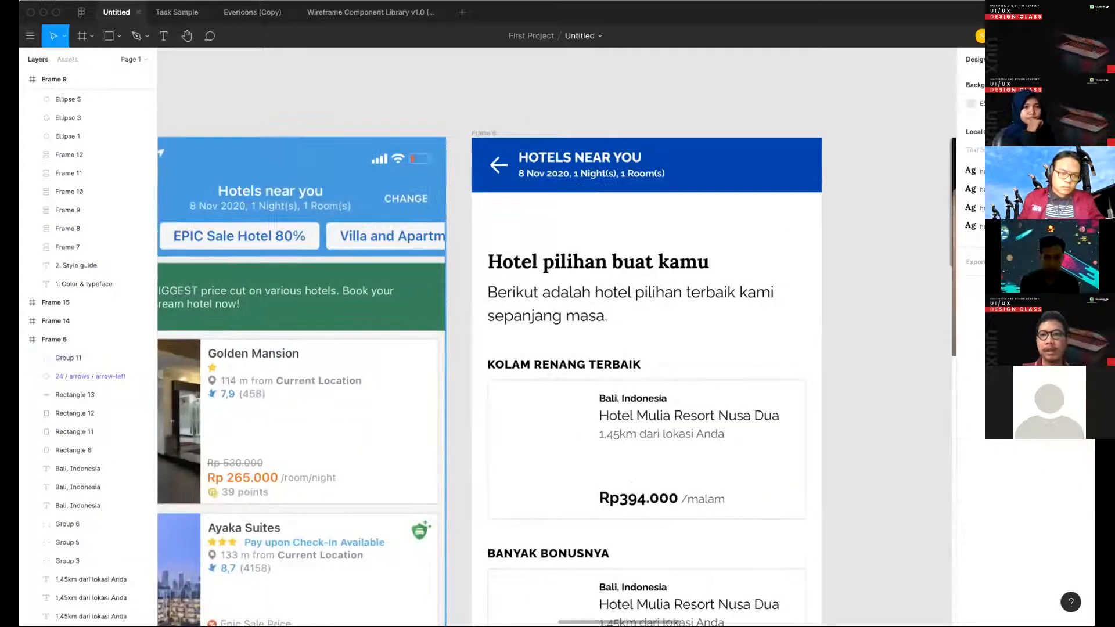
{"action": "left_click", "coordinate": [733, 169]}
{"action": "type", "text": "C"}
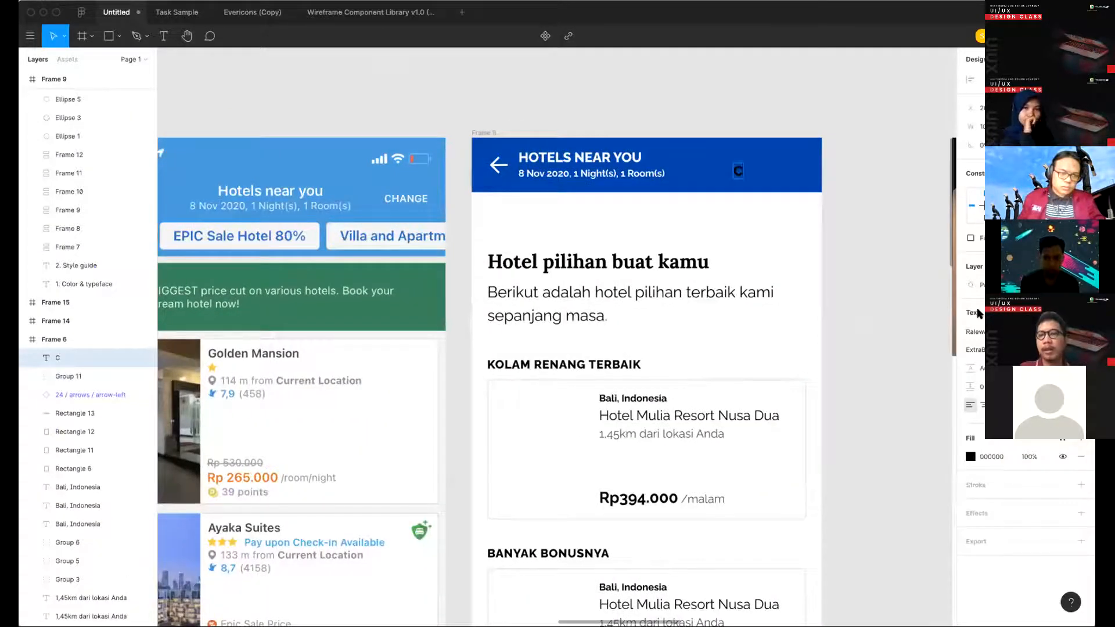
{"action": "type", "text": "hane"}
{"action": "key", "text": "BackSpace"}
{"action": "type", "text": "GE"}
{"action": "key", "text": "Escape"}
{"action": "scroll", "coordinate": [727, 300], "scroll_direction": "left", "scroll_amount": 2}
{"action": "scroll", "coordinate": [727, 301], "scroll_direction": "up", "scroll_amount": 1}
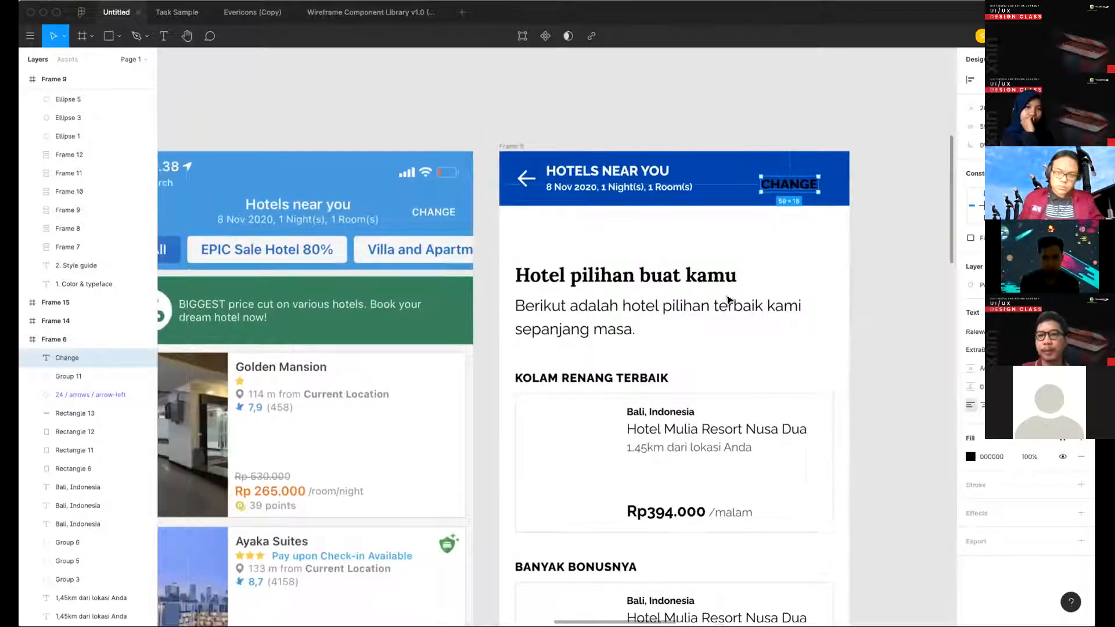
- Recolour the "Change" label in the header with the secondary colour 00CDCD sampled from the style guide
{"action": "scroll", "coordinate": [484, 292], "scroll_direction": "down", "scroll_amount": 3}
{"action": "key", "text": "i"}
{"action": "scroll", "coordinate": [308, 212], "scroll_direction": "left", "scroll_amount": 4}
{"action": "scroll", "coordinate": [307, 213], "scroll_direction": "down", "scroll_amount": 1}
{"action": "left_click", "coordinate": [307, 213]}
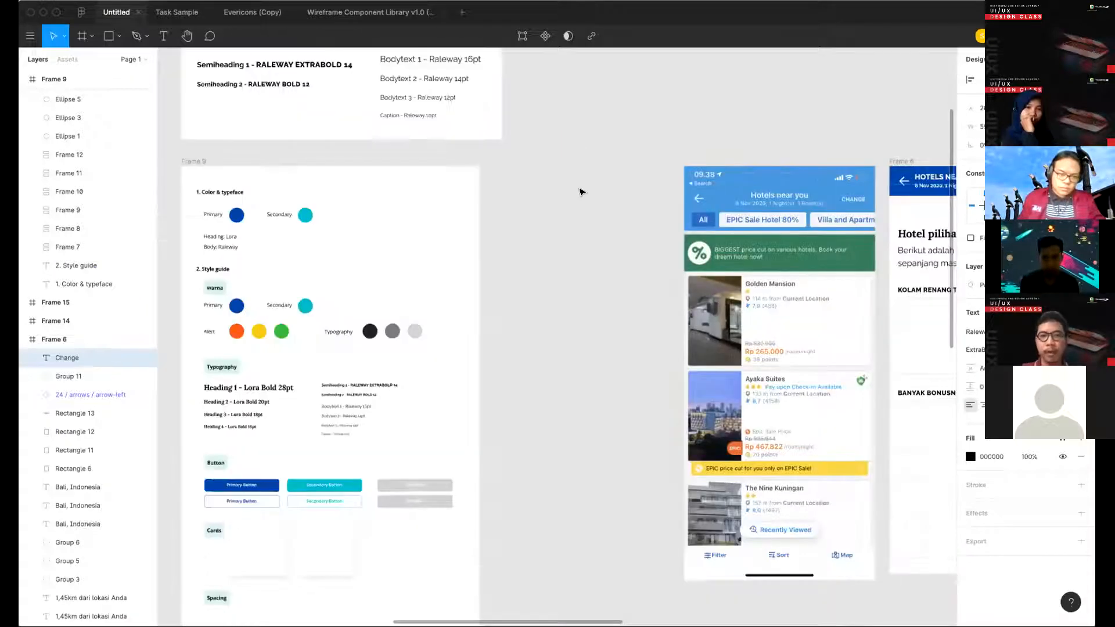
{"action": "scroll", "coordinate": [676, 124], "scroll_direction": "right", "scroll_amount": 1}
{"action": "scroll", "coordinate": [521, 185], "scroll_direction": "right", "scroll_amount": 5}
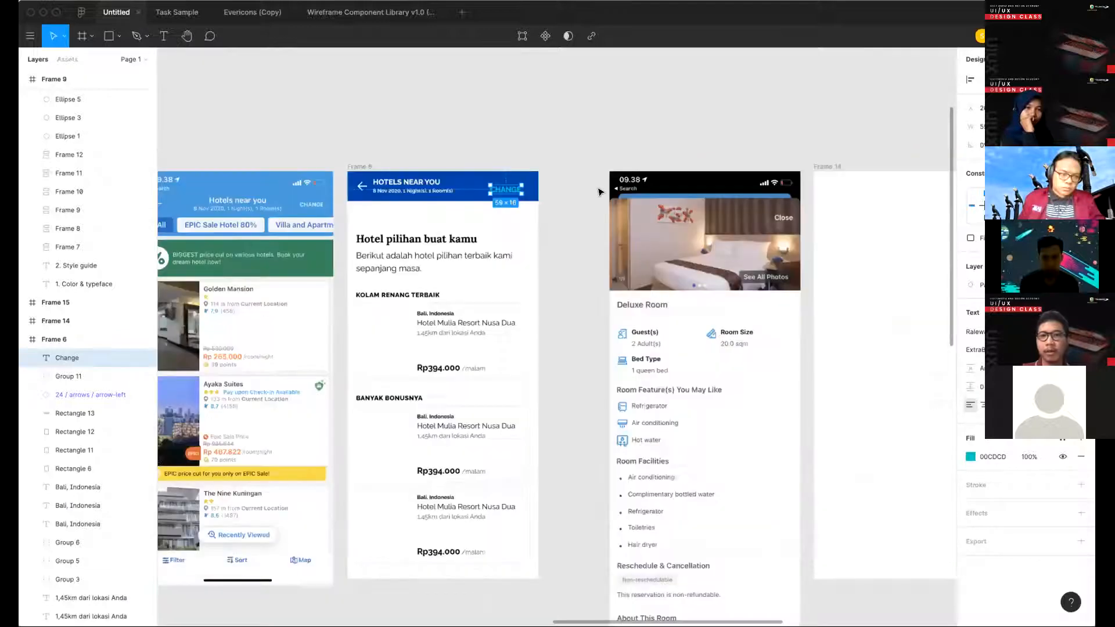
{"action": "scroll", "coordinate": [619, 189], "scroll_direction": "left", "scroll_amount": 1}
{"action": "scroll", "coordinate": [621, 187], "scroll_direction": "up", "scroll_amount": 1}
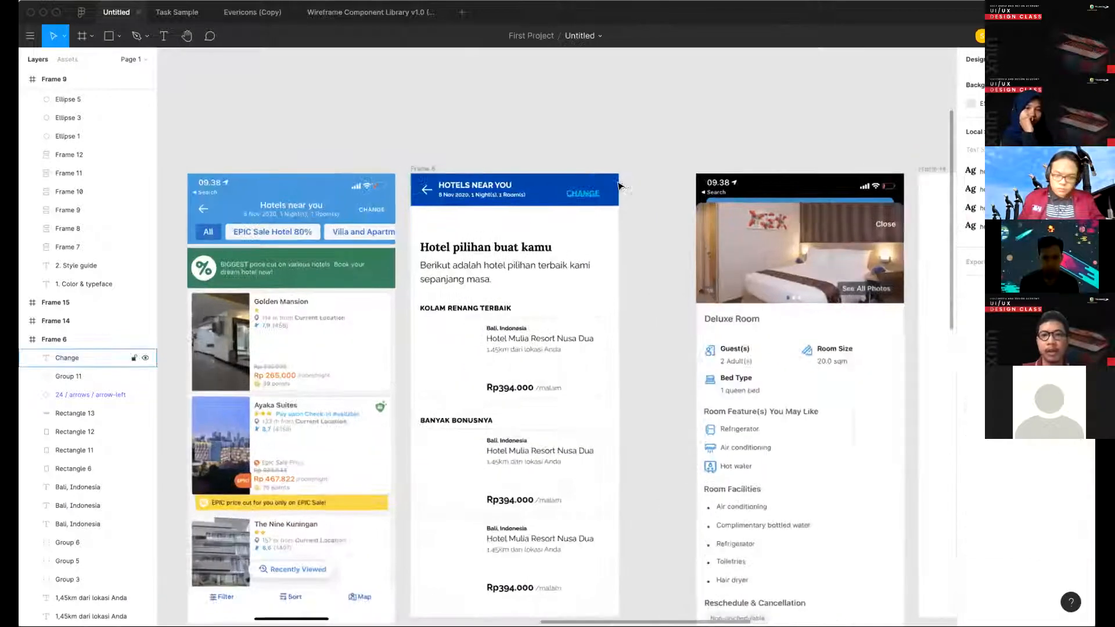
- Shift the "Change" label right and align it to the vertical centre of the blue header bar
{"action": "scroll", "coordinate": [620, 186], "scroll_direction": "up", "scroll_amount": 3}
{"action": "key", "text": "shift+Right"}
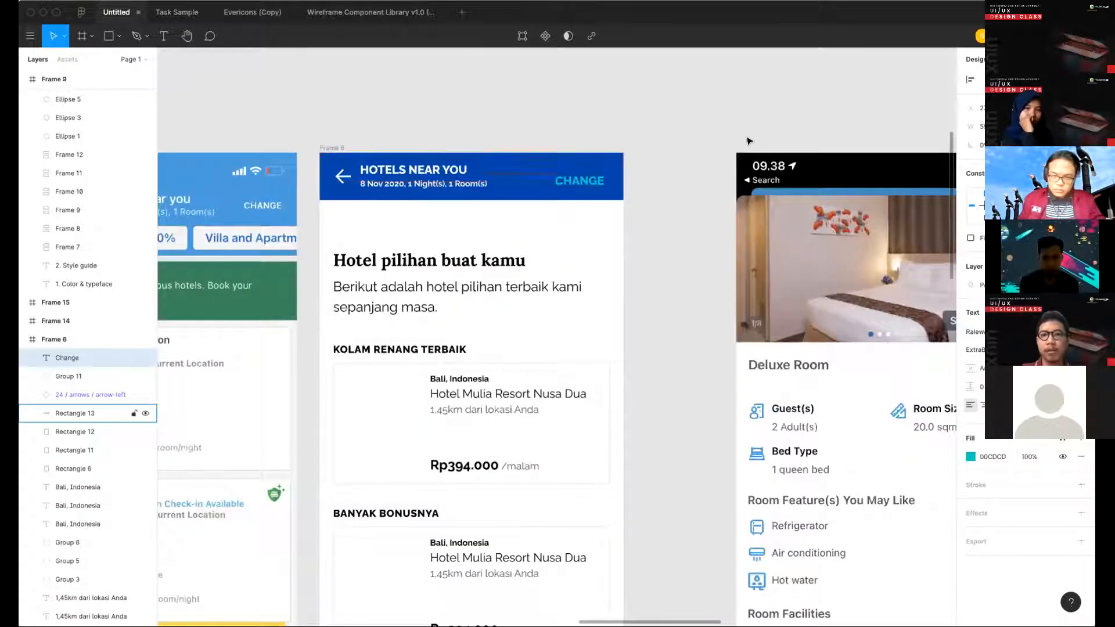
{"action": "key", "text": "Up"}
{"action": "key", "text": "Up"}
{"action": "key", "text": "Up"}
{"action": "key", "text": "Up"}
{"action": "key", "text": "Up"}
{"action": "left_click", "coordinate": [613, 170], "text": "shift"}
{"action": "key", "text": "alt+v"}
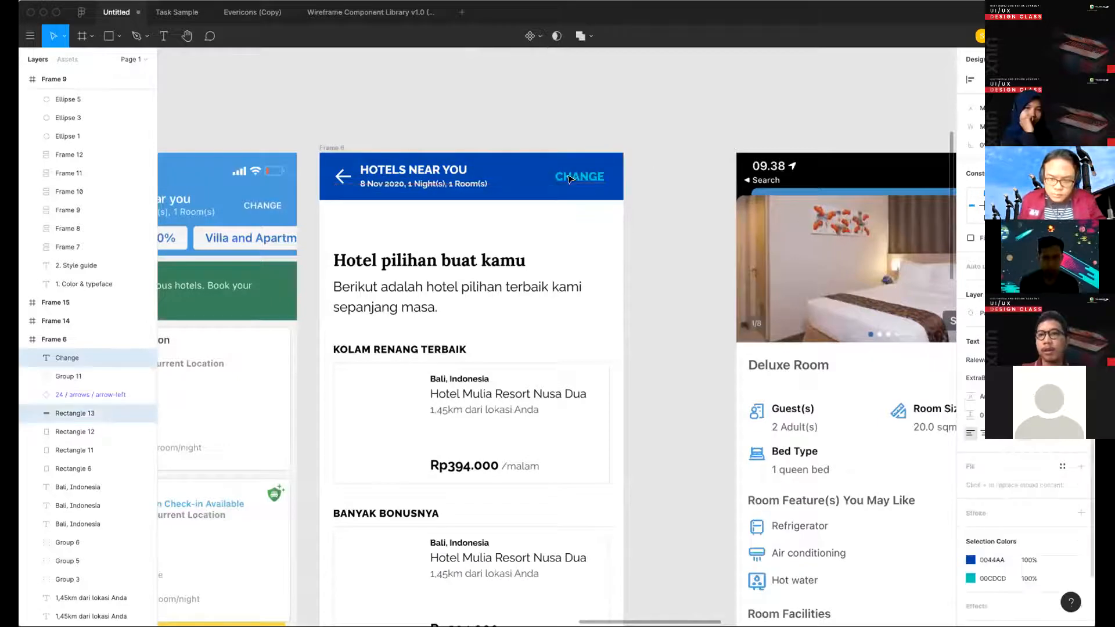
{"action": "left_click", "coordinate": [629, 195]}
- Nudge the "Change" label slightly right so it lines up with the frame's right content margin
{"action": "left_click", "coordinate": [581, 177]}
{"action": "key", "text": "Right"}
{"action": "key", "text": "Right"}
{"action": "key", "text": "Right"}
{"action": "key", "text": "Right"}
{"action": "key", "text": "Right"}
{"action": "key", "text": "Right"}
{"action": "key", "text": "Right"}
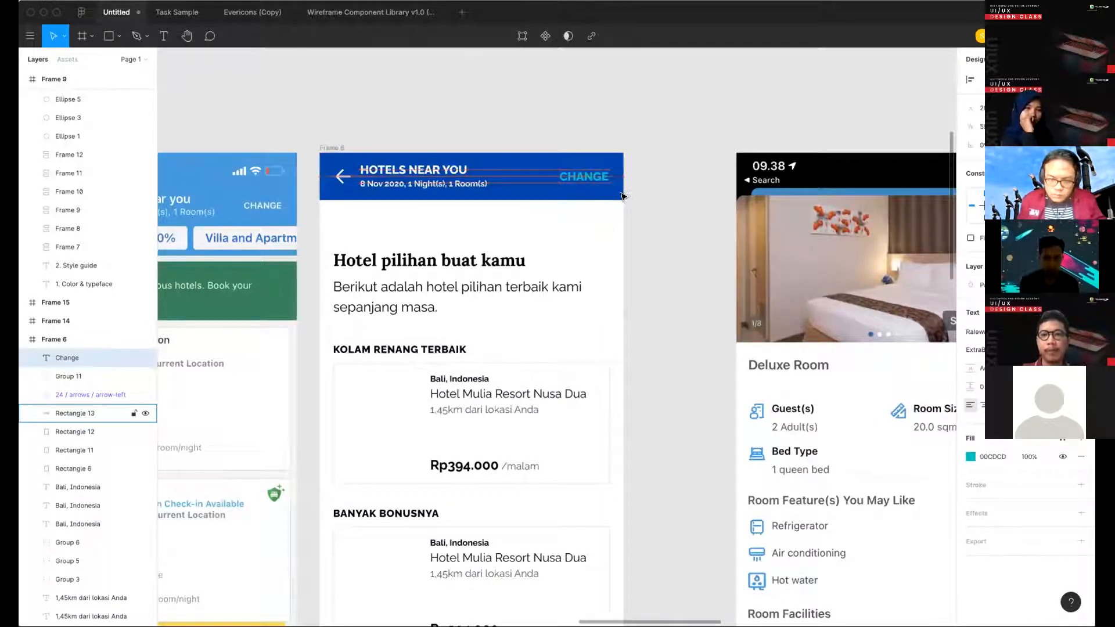
{"action": "left_click", "coordinate": [664, 224]}
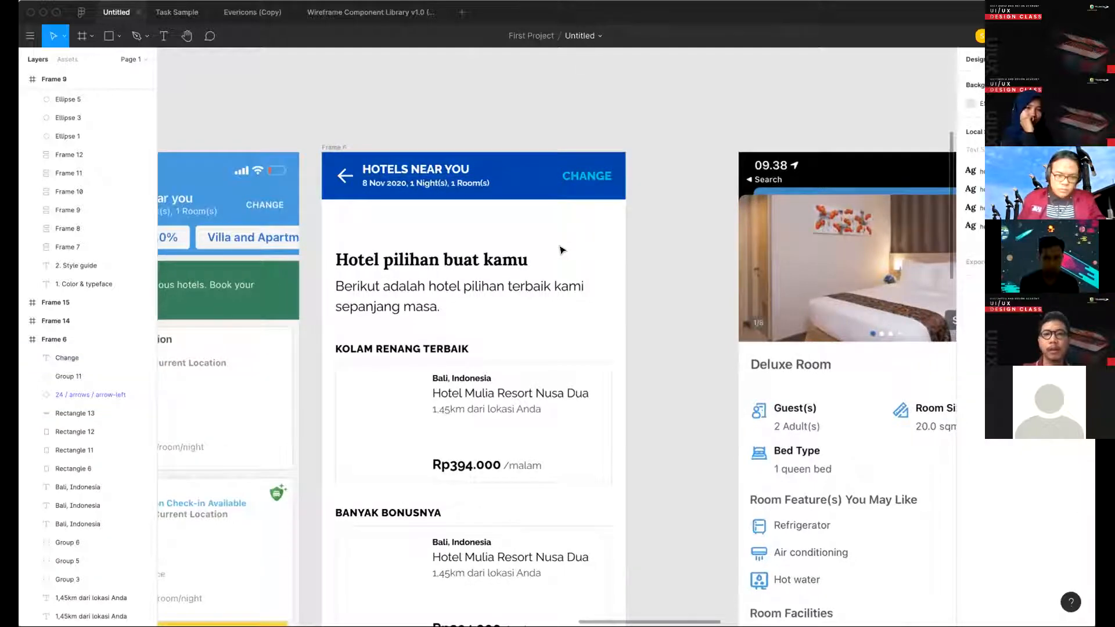
- Delete the "Hotel pilihan buat kamu" heading below the blue header bar
{"action": "scroll", "coordinate": [558, 238], "scroll_direction": "left", "scroll_amount": 3}
{"action": "left_click", "coordinate": [560, 230]}
{"action": "left_click_drag", "start_coordinate": [582, 248], "coordinate": [580, 215]}
{"action": "key", "text": "super+z"}
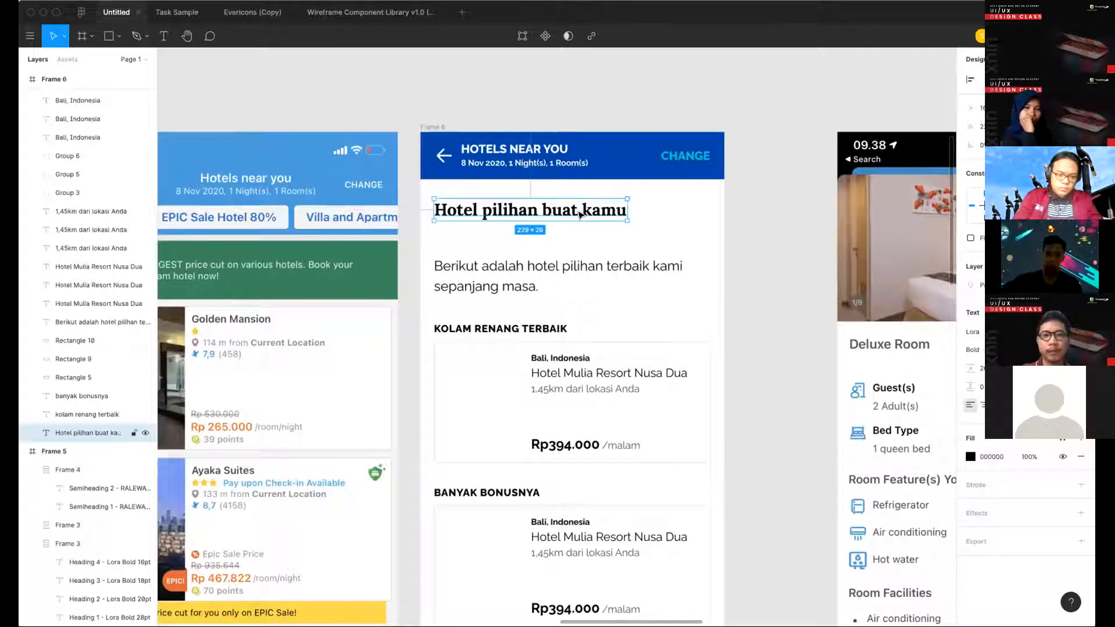
{"action": "scroll", "coordinate": [580, 215], "scroll_direction": "down", "scroll_amount": 2}
{"action": "scroll", "coordinate": [579, 215], "scroll_direction": "up", "scroll_amount": 1}
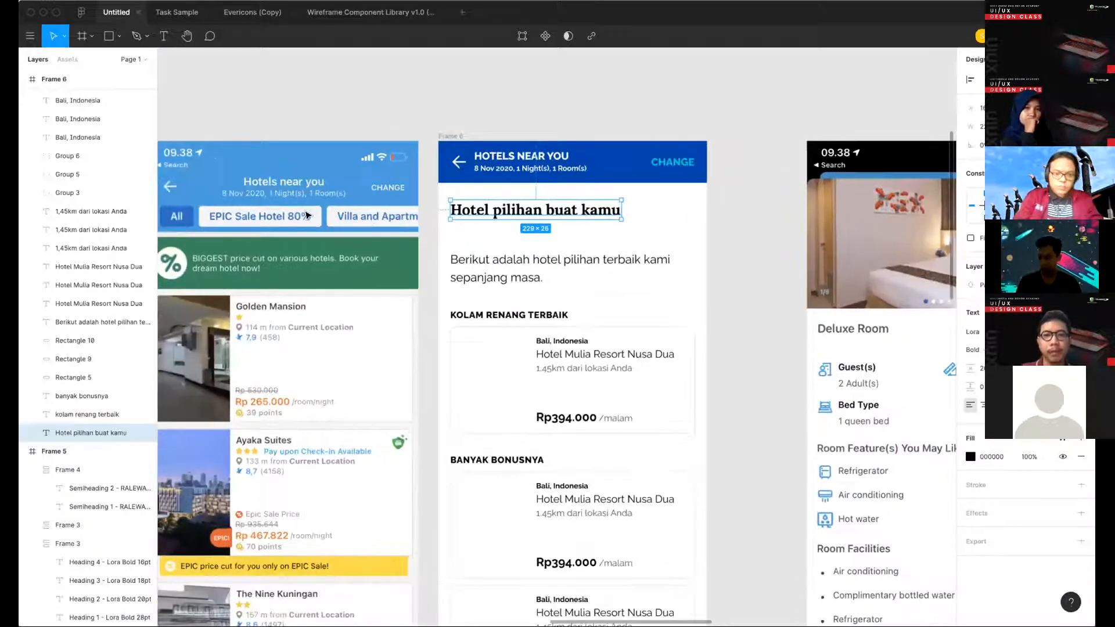
{"action": "key", "text": "BackSpace"}
{"action": "scroll", "coordinate": [336, 223], "scroll_direction": "left", "scroll_amount": 3}
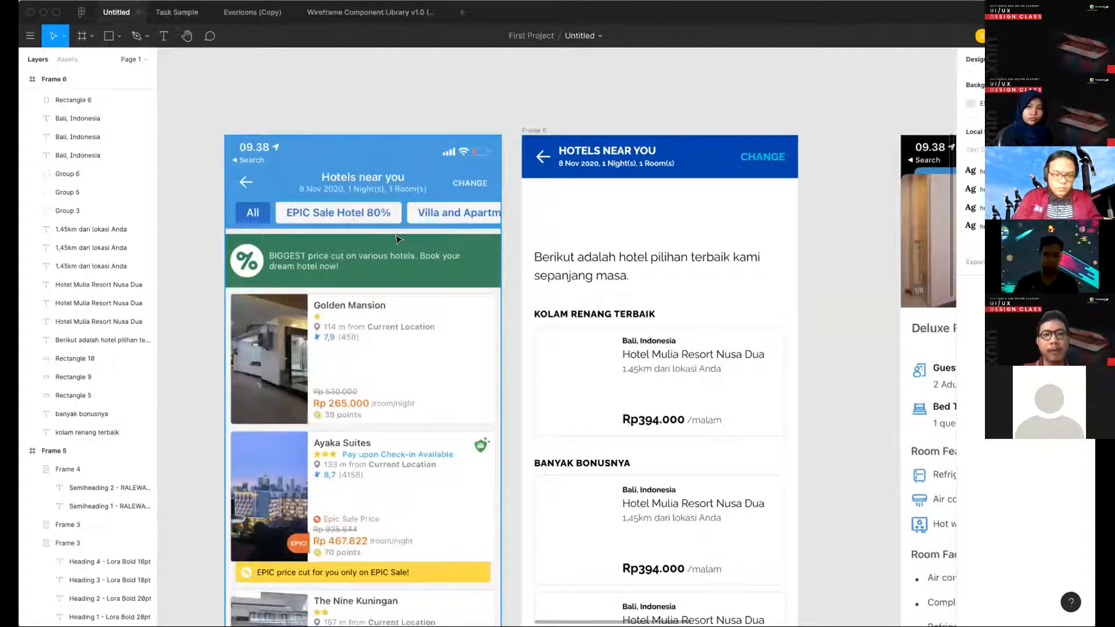
- Examine the filter chips and hotel cards in the reference screen against the layout of Frame 6
{"action": "scroll", "coordinate": [267, 523], "scroll_direction": "down", "scroll_amount": 1}
{"action": "scroll", "coordinate": [268, 523], "scroll_direction": "down", "scroll_amount": 5}
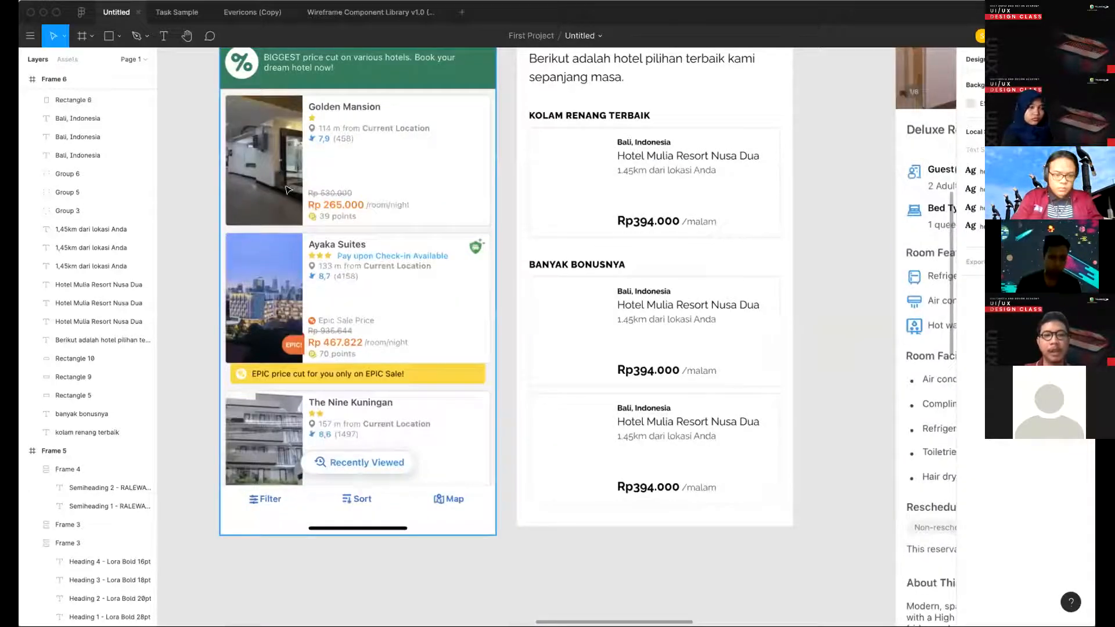
{"action": "scroll", "coordinate": [286, 189], "scroll_direction": "up", "scroll_amount": 3}
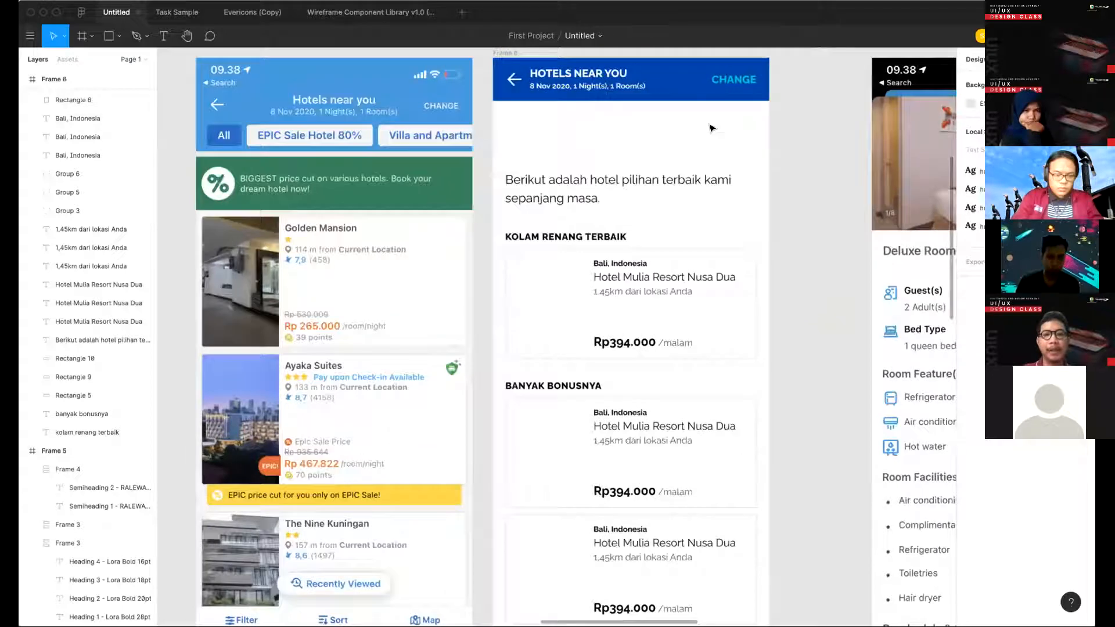
{"action": "scroll", "coordinate": [711, 128], "scroll_direction": "up", "scroll_amount": 1}
{"action": "left_click", "coordinate": [699, 119]}
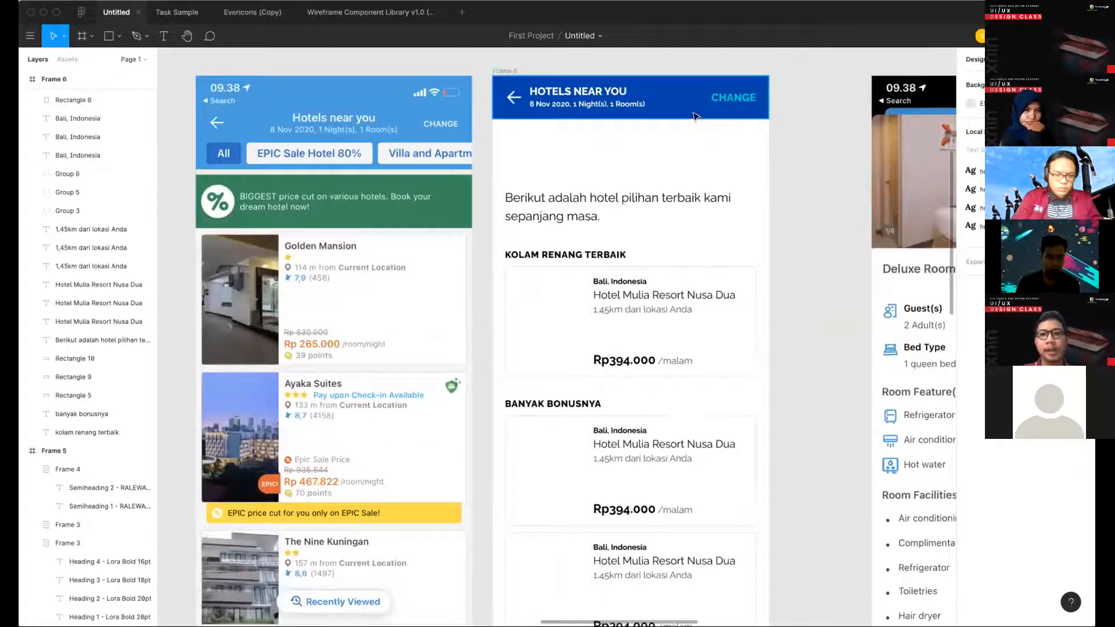
{"action": "left_click", "coordinate": [516, 185]}
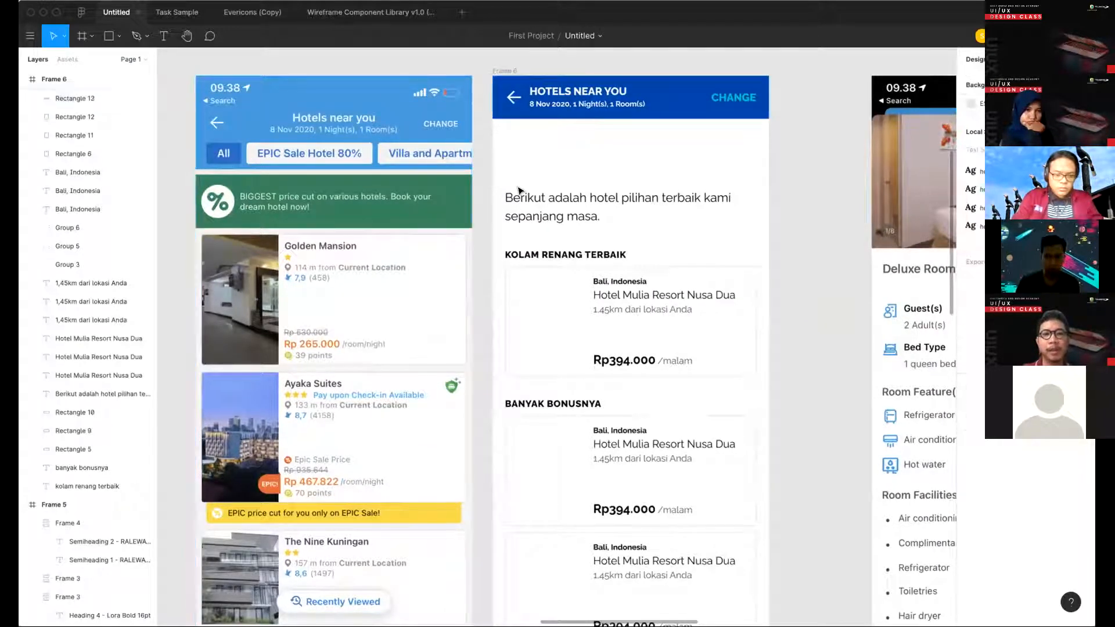
{"action": "scroll", "coordinate": [503, 173], "scroll_direction": "up", "scroll_amount": 1}
{"action": "scroll", "coordinate": [509, 174], "scroll_direction": "up", "scroll_amount": 2}
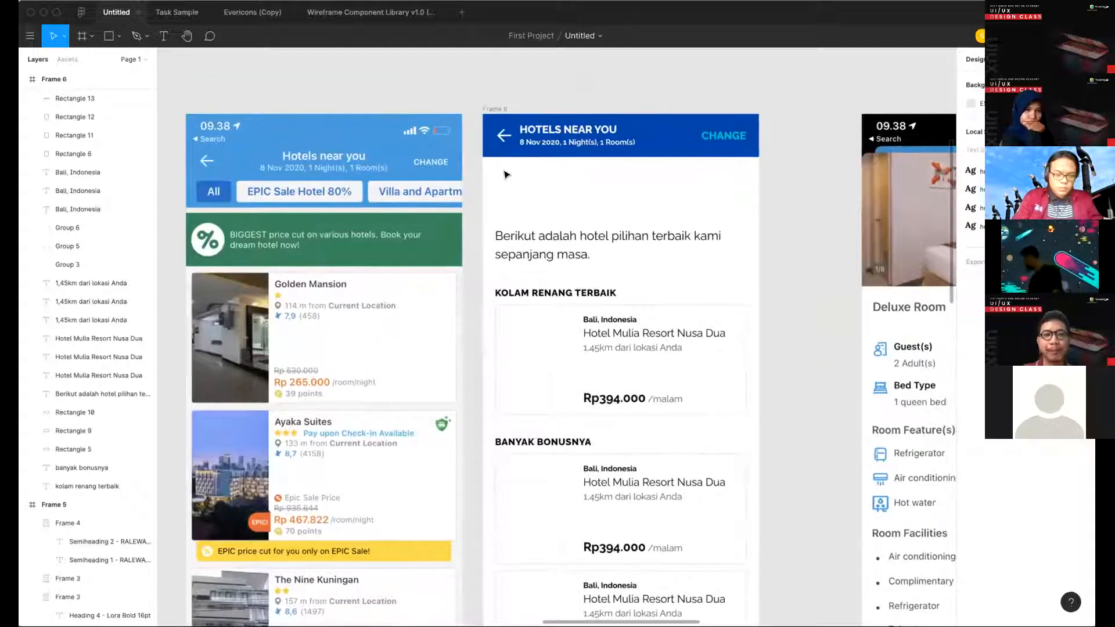
- Add an "All" text label in Raleway Bold below the blue header bar of Frame 6
{"action": "key", "text": "t"}
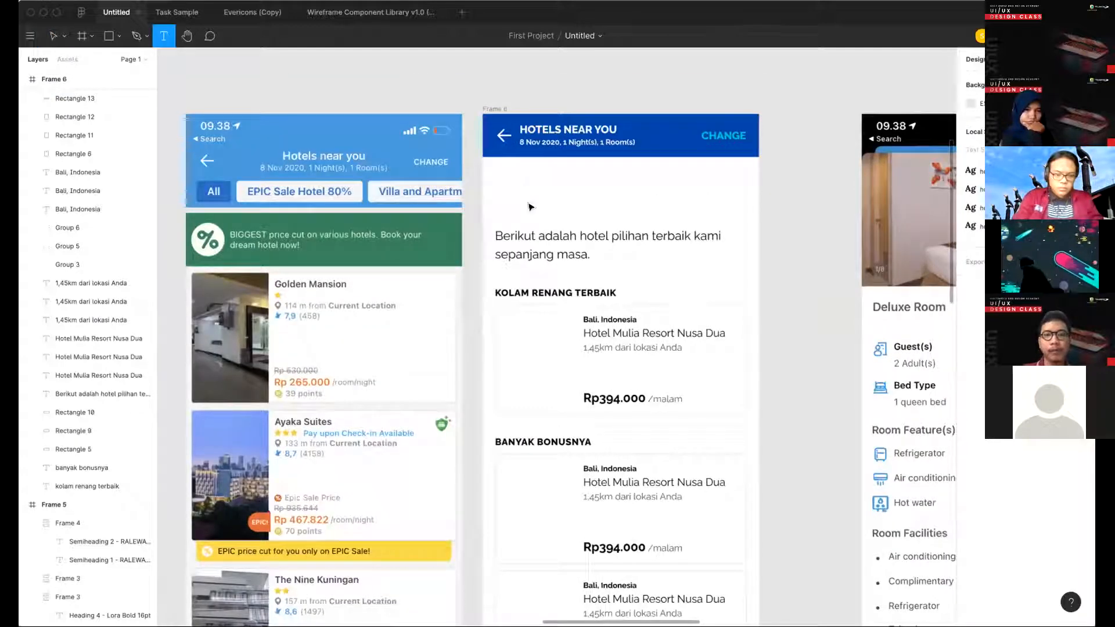
{"action": "left_click", "coordinate": [416, 239]}
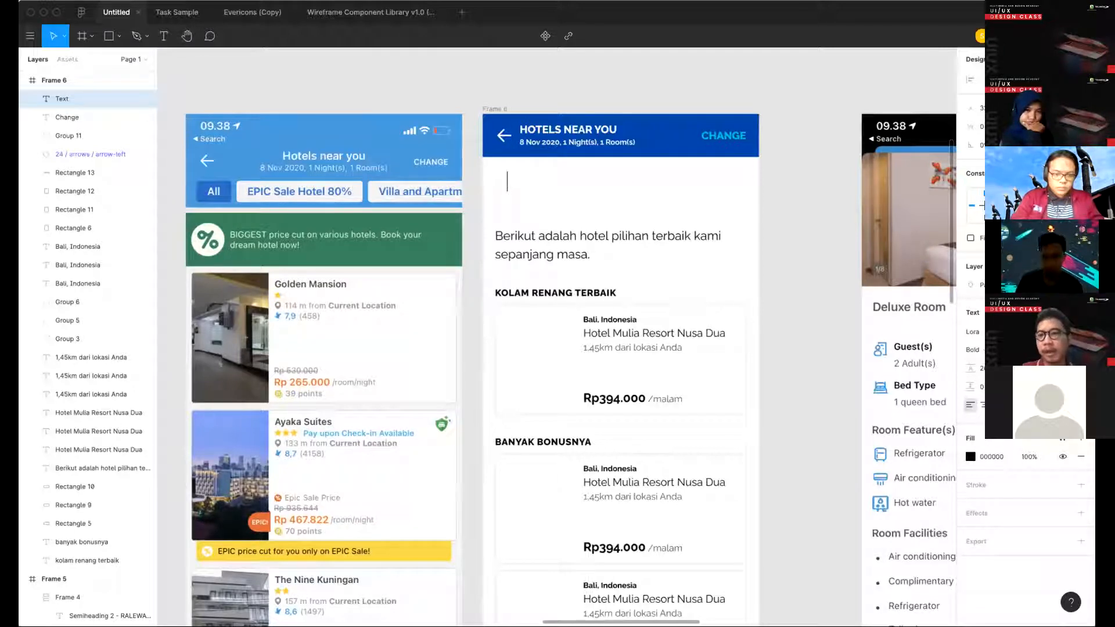
{"action": "left_click", "coordinate": [973, 332]}
{"action": "left_click", "coordinate": [976, 335]}
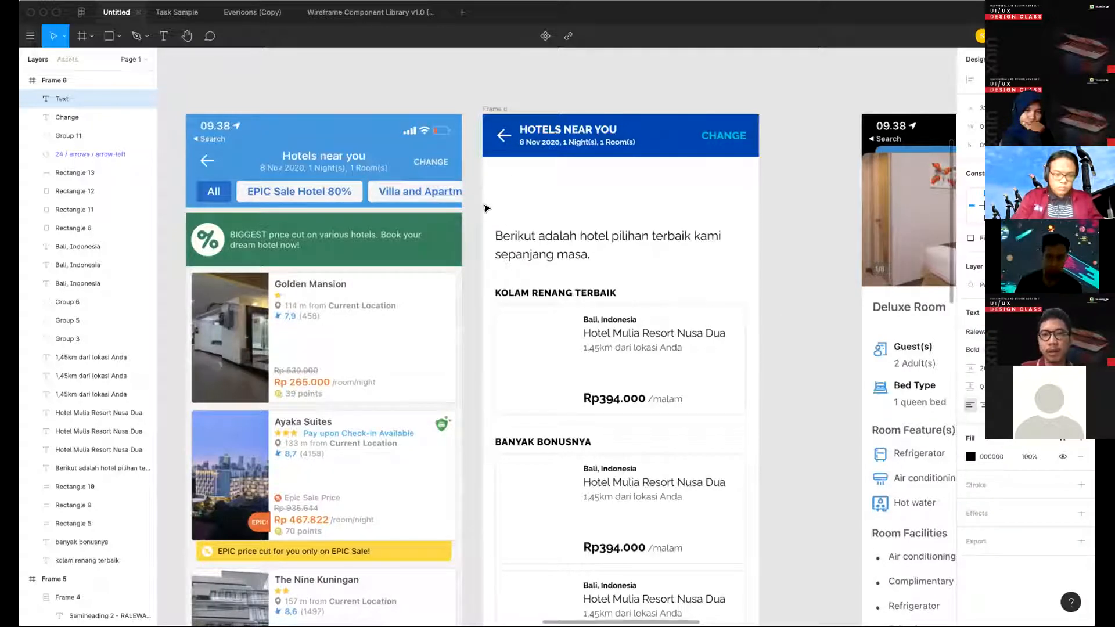
{"action": "scroll", "coordinate": [606, 167], "scroll_direction": "left", "scroll_amount": 1}
{"action": "type", "text": "as"}
{"action": "key", "text": "BackSpace"}
{"action": "key", "text": "BackSpace"}
{"action": "type", "text": "Al"}
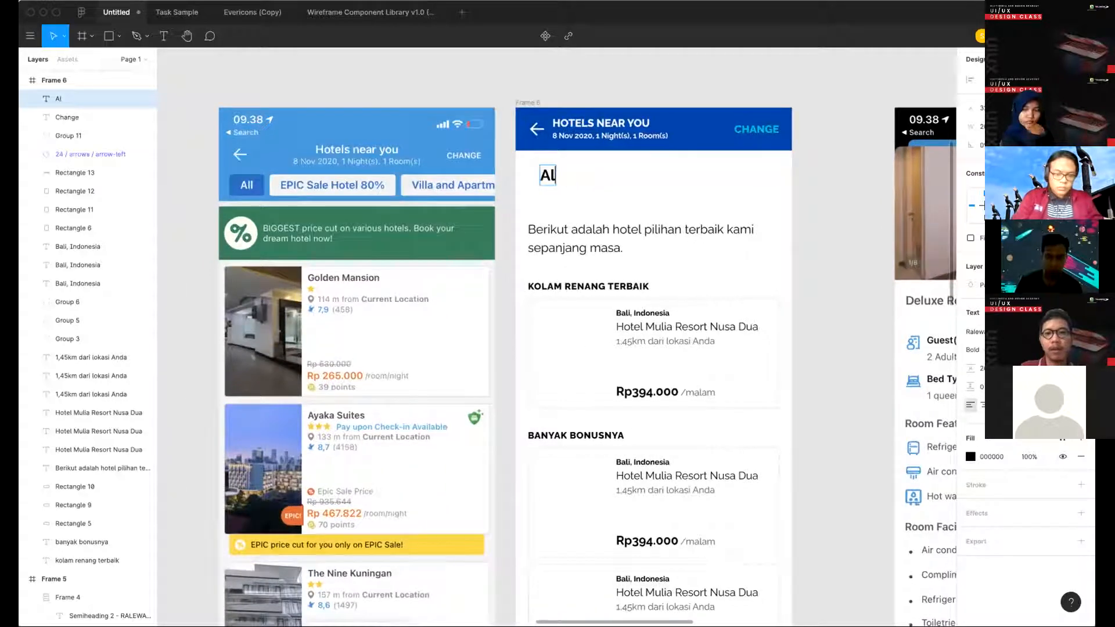
{"action": "type", "text": "l"}
{"action": "key", "text": "Escape"}
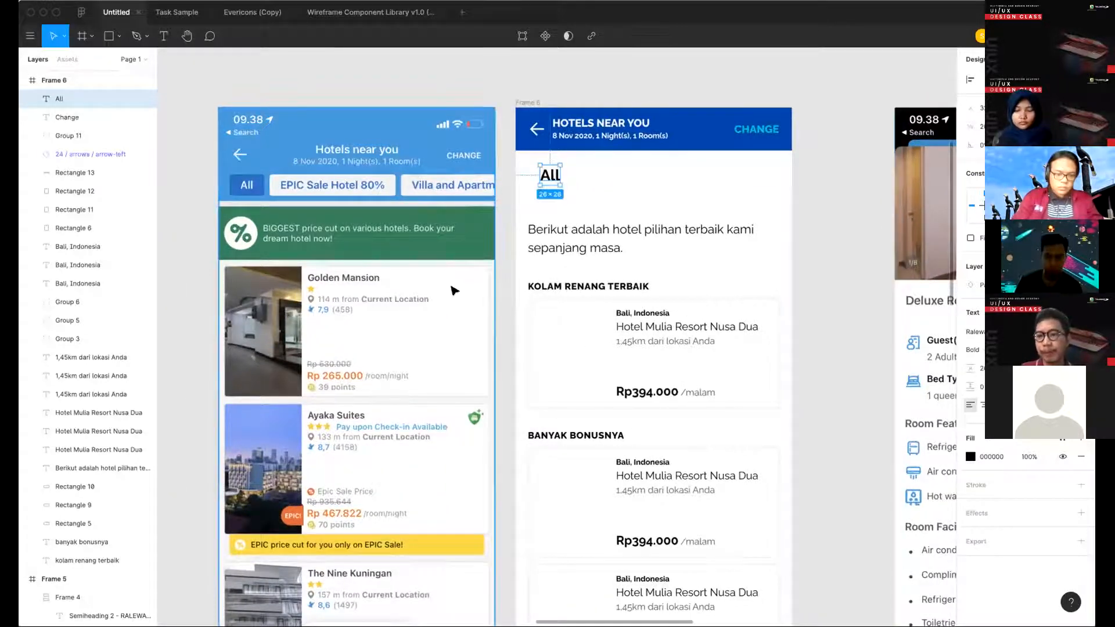
- Reduce the font size of the "All" label by several increments
{"action": "scroll", "coordinate": [455, 290], "scroll_direction": "left", "scroll_amount": 5}
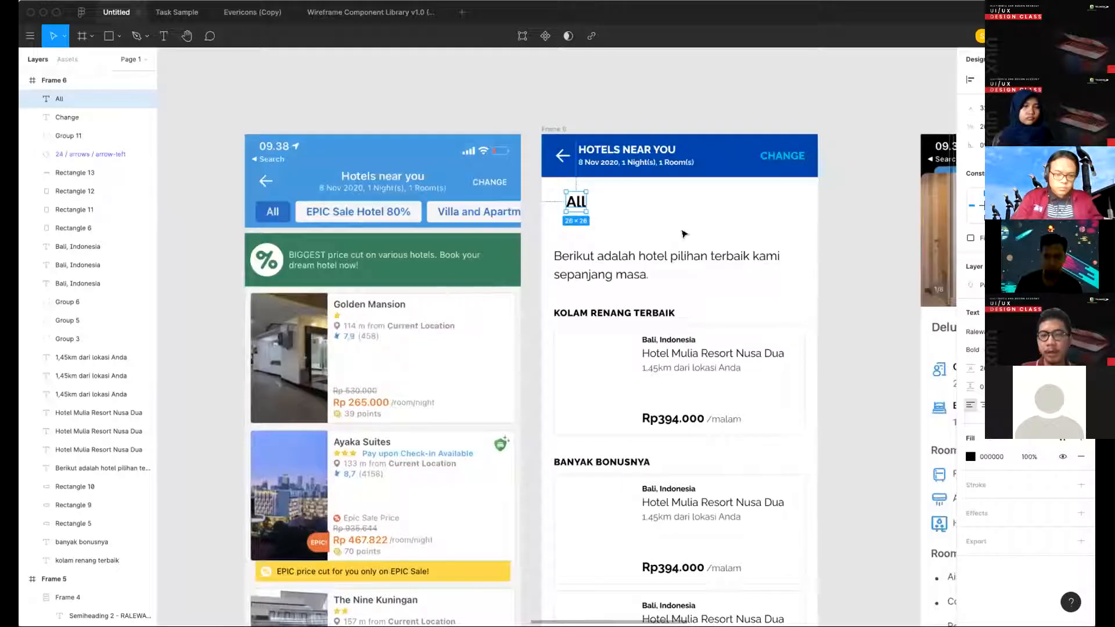
{"action": "scroll", "coordinate": [689, 232], "scroll_direction": "up", "scroll_amount": 1}
{"action": "key", "text": "super+shift+comma"}
{"action": "key", "text": "super+shift+comma"}
{"action": "key", "text": "super+shift+comma"}
{"action": "key", "text": "super+shift+comma"}
{"action": "key", "text": "super+shift+comma"}
{"action": "key", "text": "super+shift+comma"}
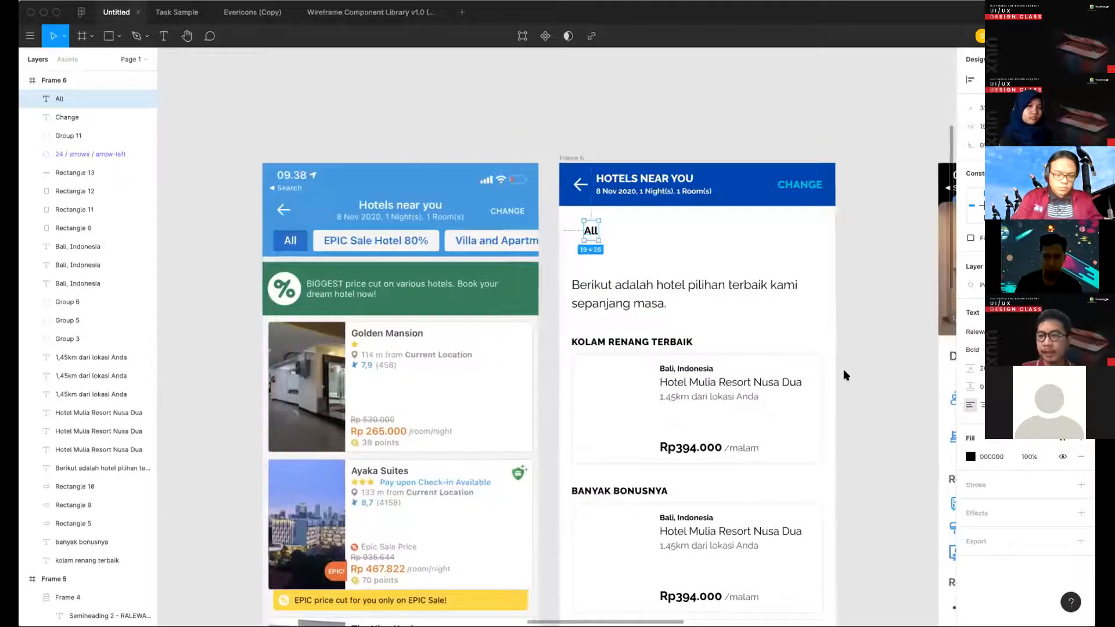
{"action": "scroll", "coordinate": [845, 375], "scroll_direction": "right", "scroll_amount": 2}
{"action": "scroll", "coordinate": [845, 374], "scroll_direction": "down", "scroll_amount": 1}
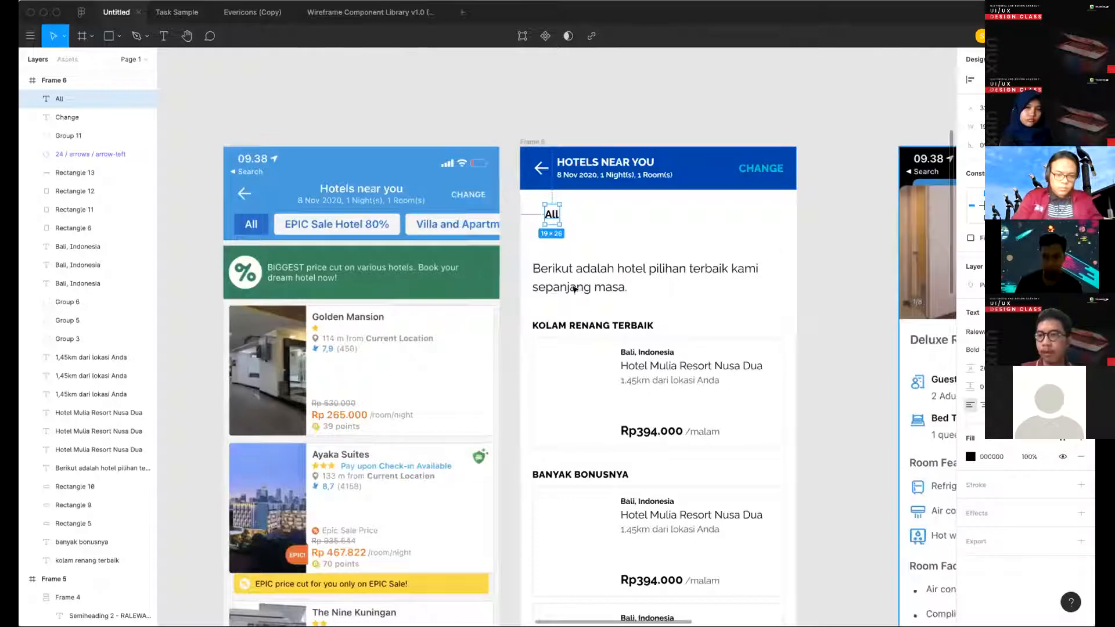
- Group the "All" label and convert the group into an auto layout frame
{"action": "key", "text": "ctrl+g"}
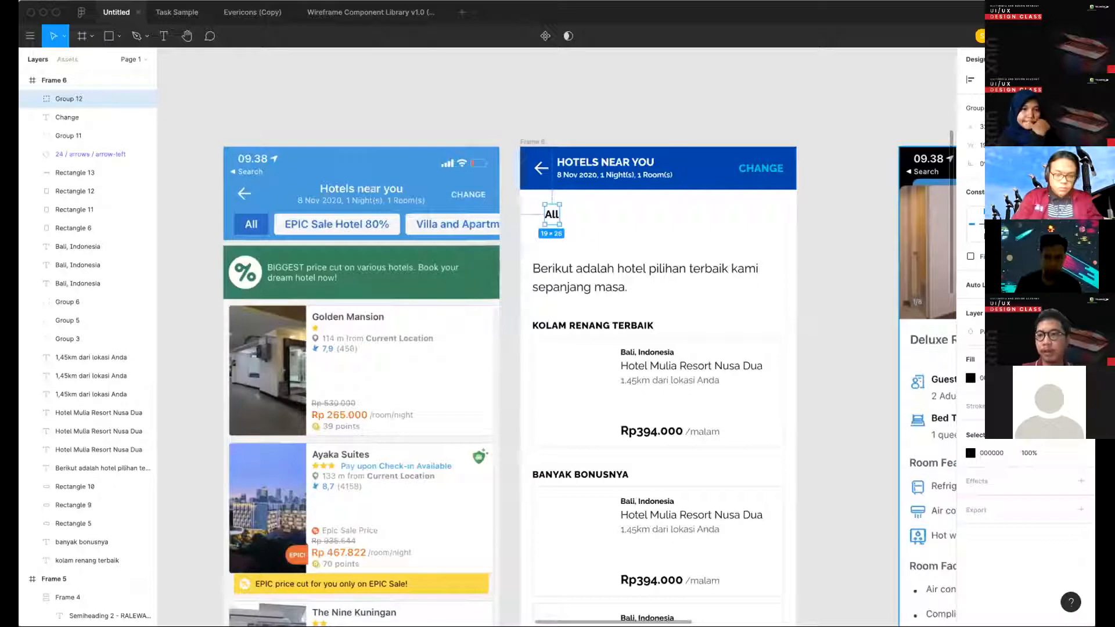
{"action": "key", "text": "shift+a"}
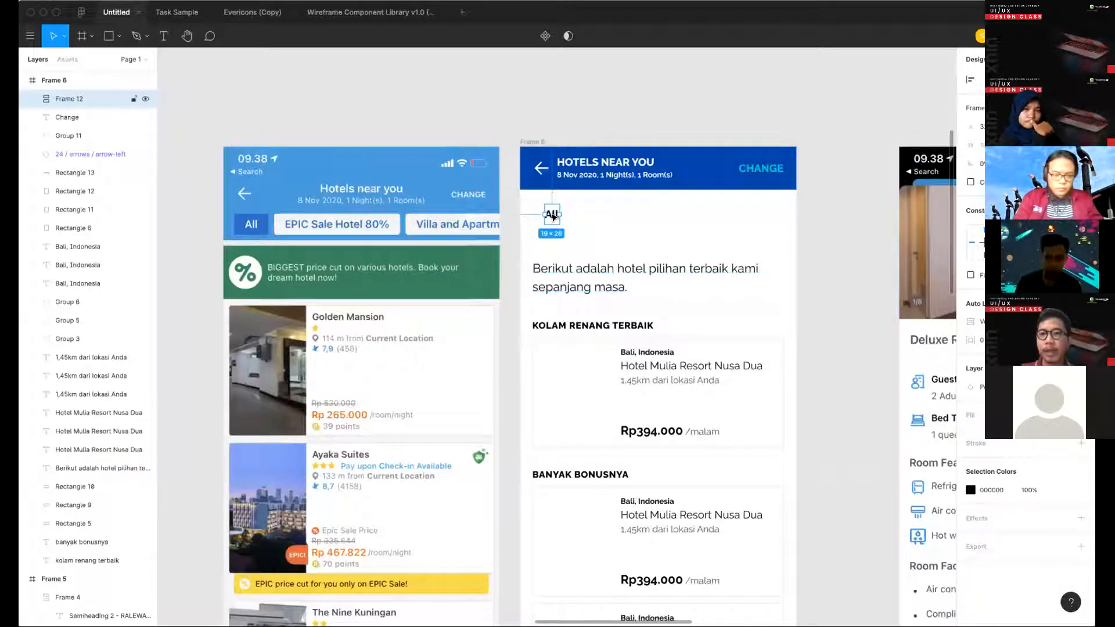
{"action": "left_click", "coordinate": [555, 215]}
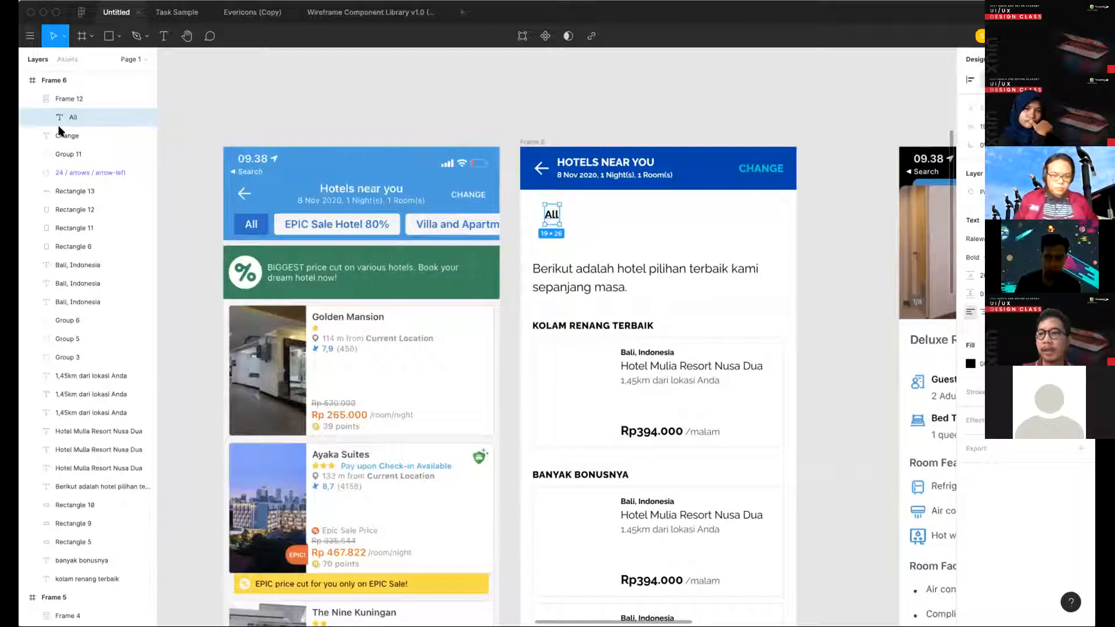
- Rename the auto layout frame around the "All" label as Chips and widen the layers list
{"action": "scroll", "coordinate": [62, 138], "scroll_direction": "up", "scroll_amount": 2}
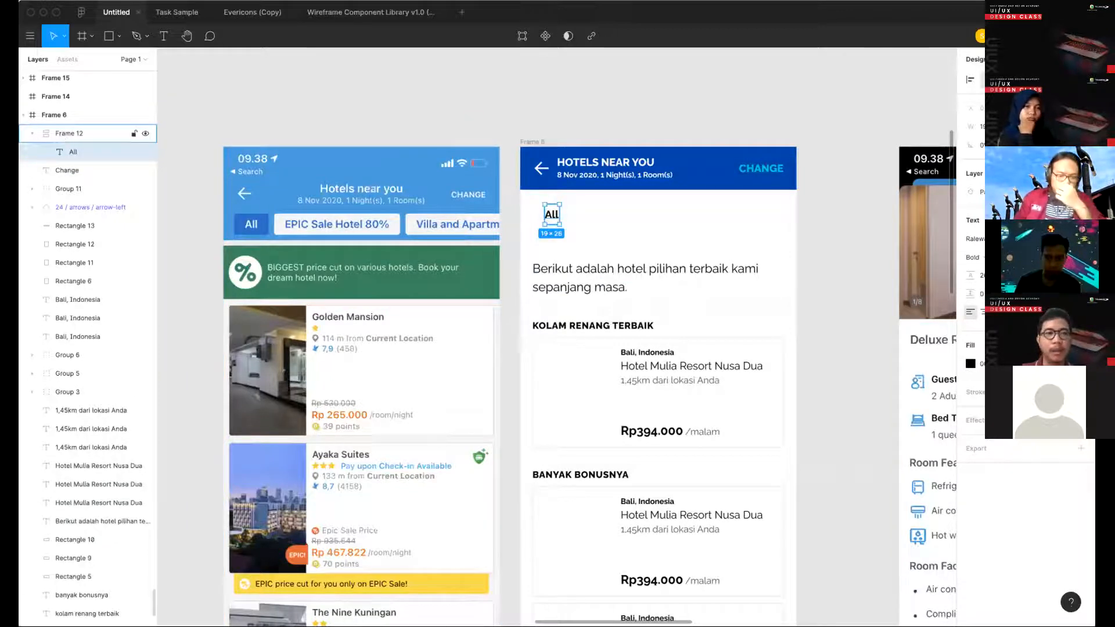
{"action": "double_click", "coordinate": [69, 133]}
{"action": "type", "text": "Chips"}
{"action": "key", "text": "Return"}
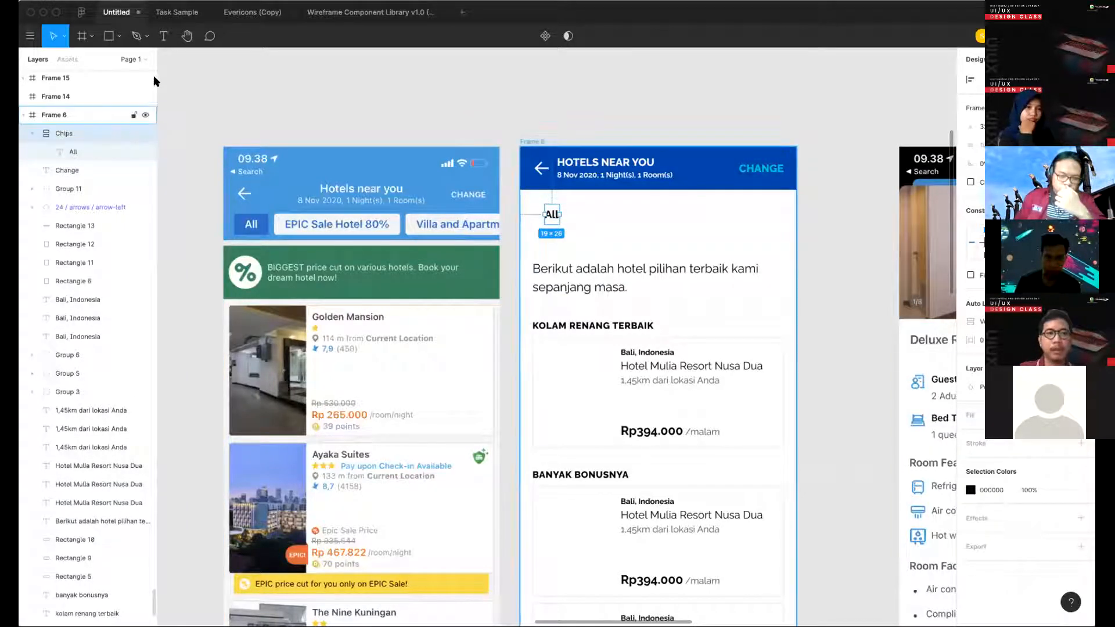
{"action": "left_click_drag", "start_coordinate": [157, 89], "coordinate": [195, 89]}
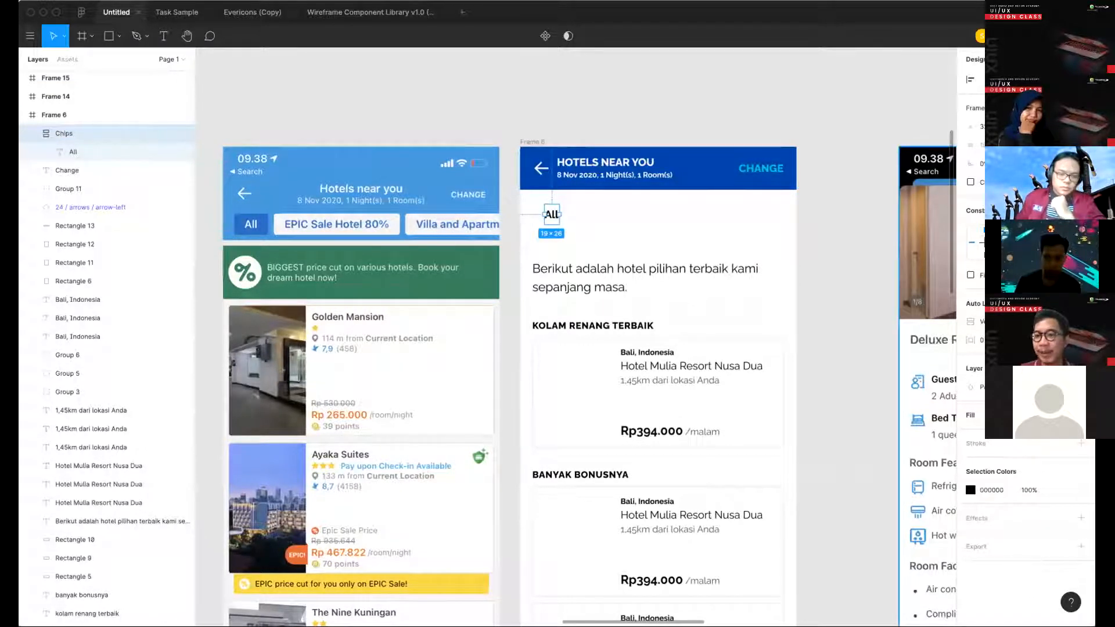
- Give the Chips frame a single solid fill of 0044AA, sampled from the blue header bar
{"action": "double_click", "coordinate": [1080, 415]}
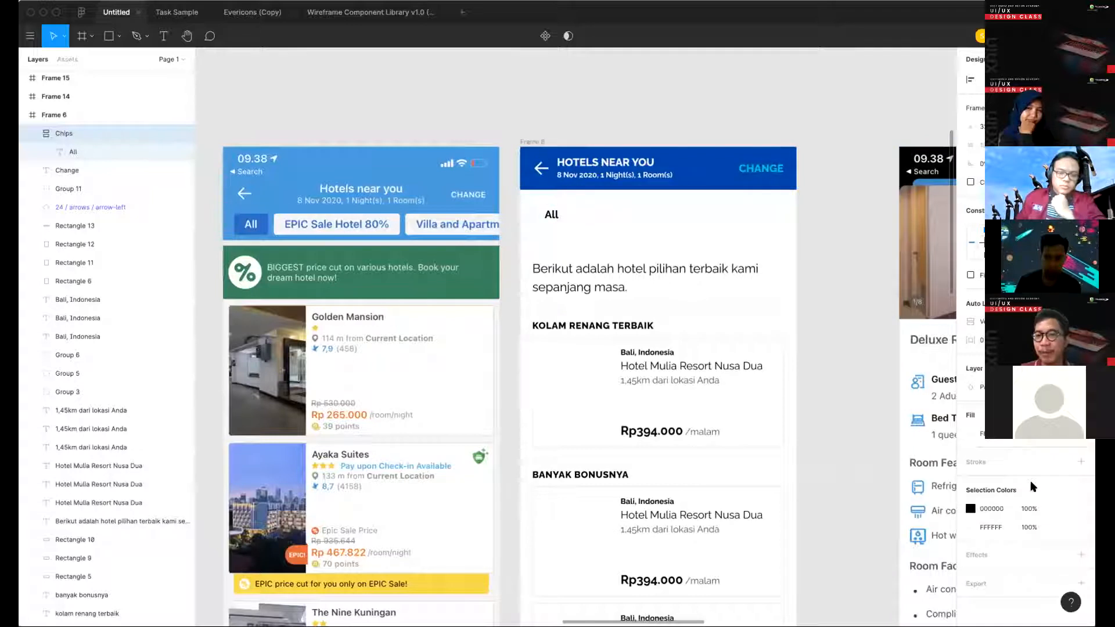
{"action": "left_click", "coordinate": [970, 434]}
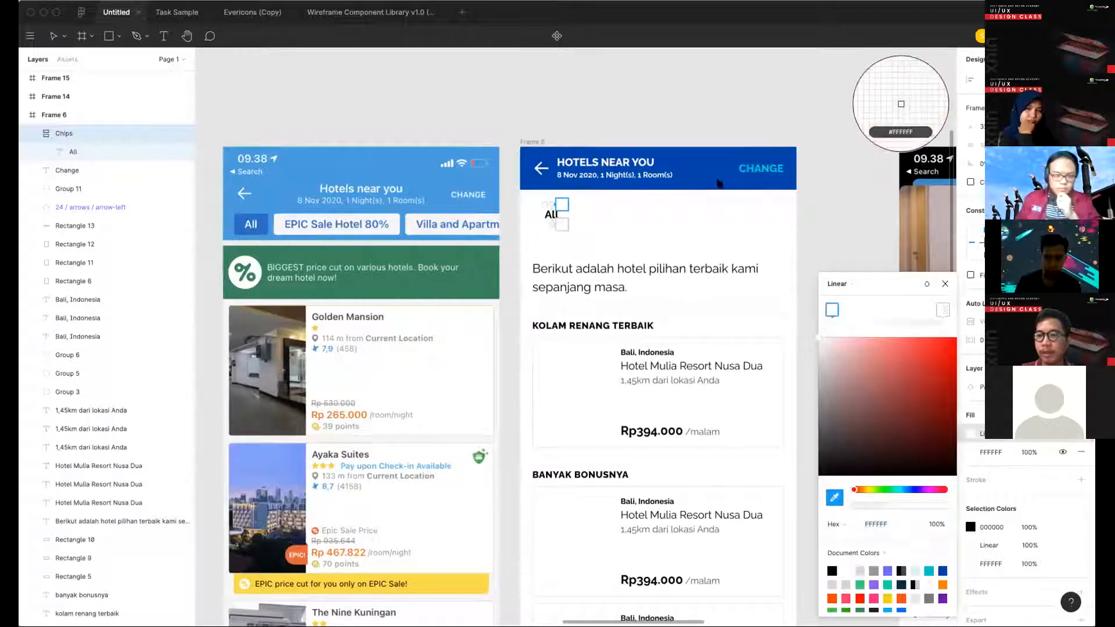
{"action": "left_click", "coordinate": [717, 184]}
{"action": "left_click", "coordinate": [1081, 451]}
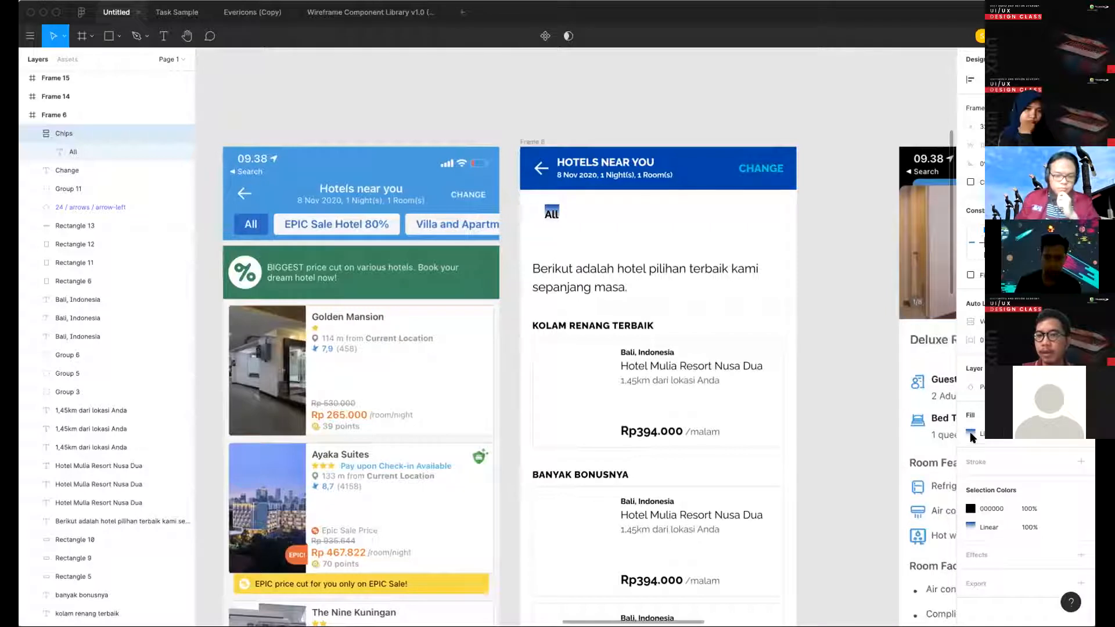
{"action": "left_click", "coordinate": [850, 280]}
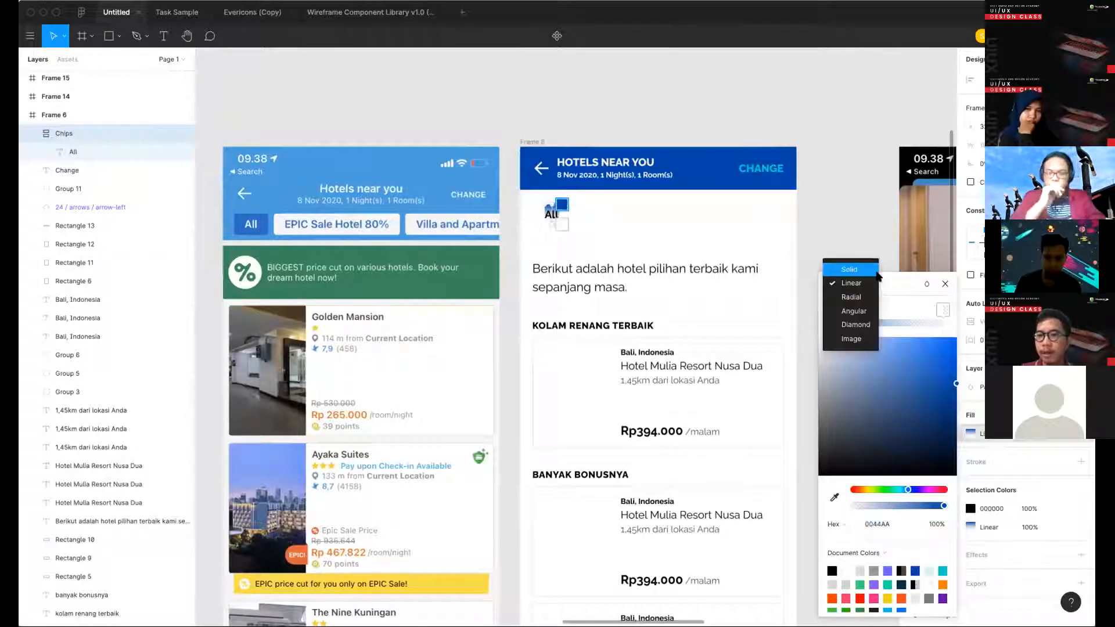
{"action": "left_click", "coordinate": [852, 270]}
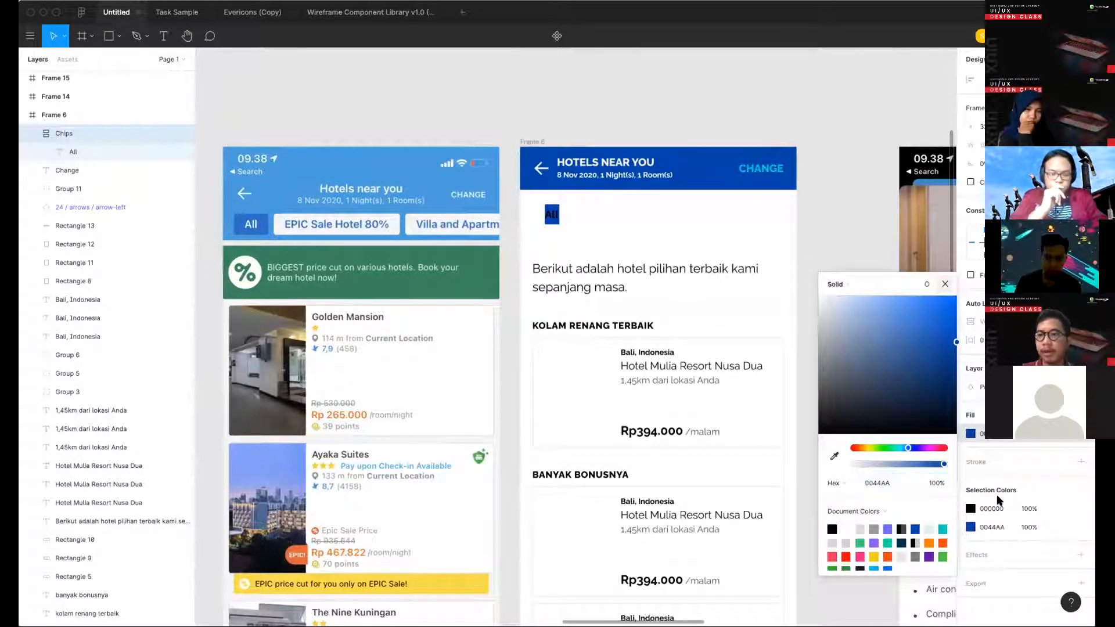
{"action": "left_click", "coordinate": [943, 283]}
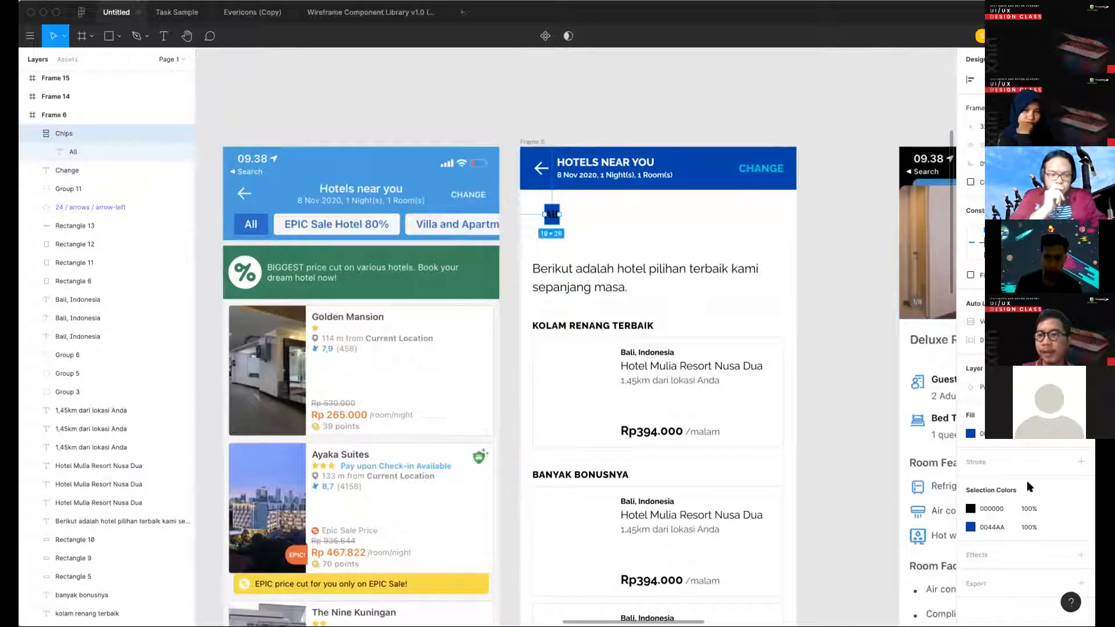
- Change the "All" label's text color to white (FFFFFF)
{"action": "left_click", "coordinate": [970, 508]}
{"action": "left_click_drag", "start_coordinate": [806, 329], "coordinate": [759, 279]}
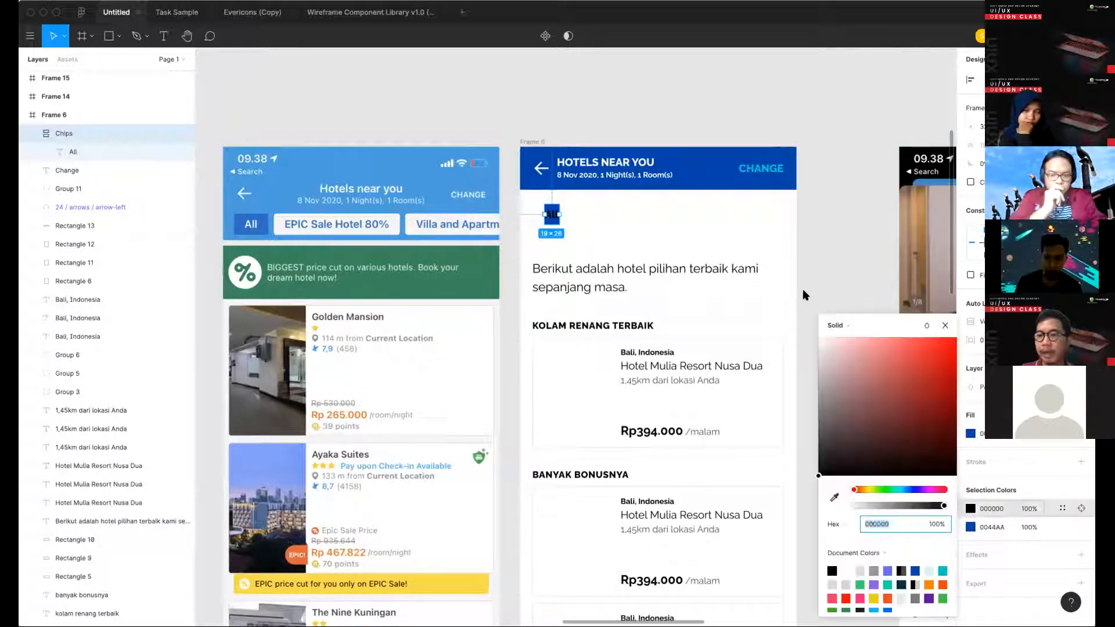
{"action": "left_click", "coordinate": [946, 326]}
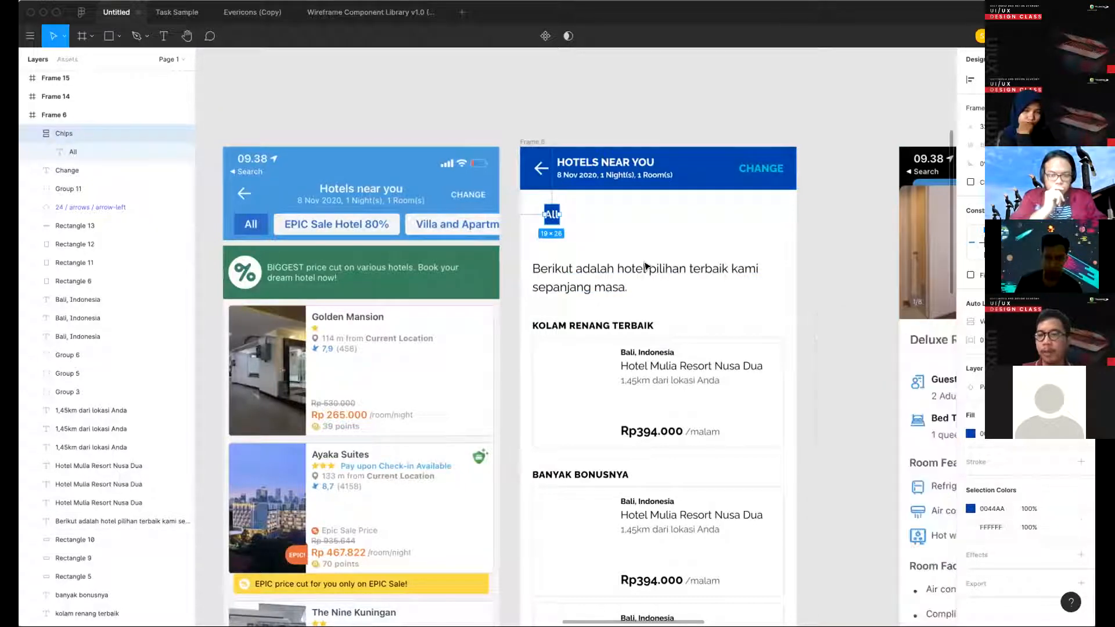
- Set the Chips frame's horizontal padding to 6 and add vertical padding so the chip measures 31 × 34
{"action": "left_click", "coordinate": [552, 215]}
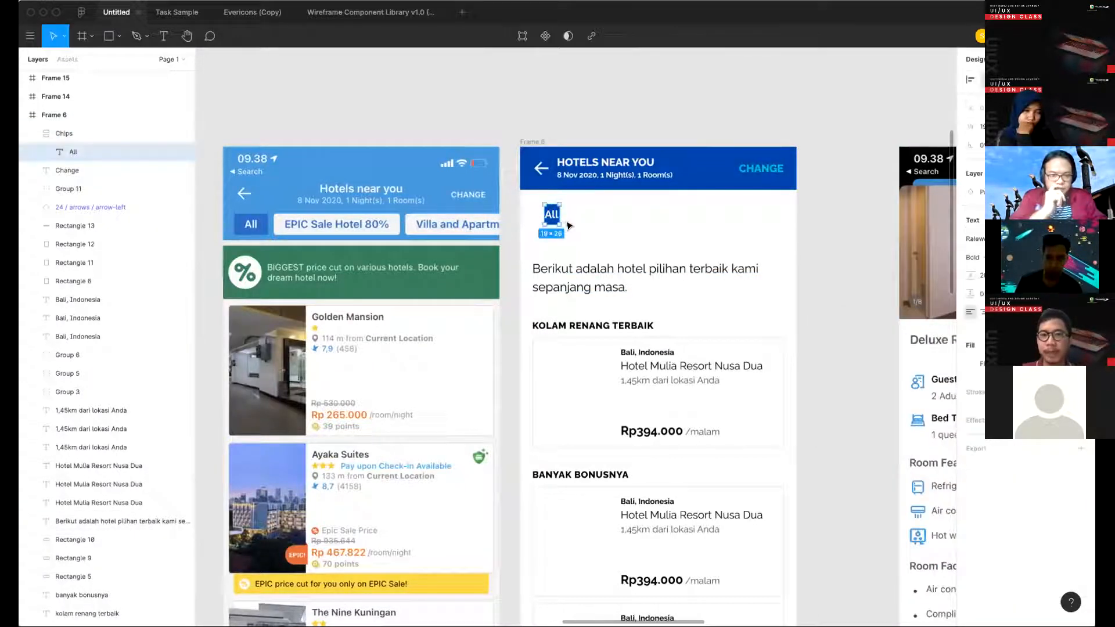
{"action": "scroll", "coordinate": [567, 226], "scroll_direction": "up", "scroll_amount": 5}
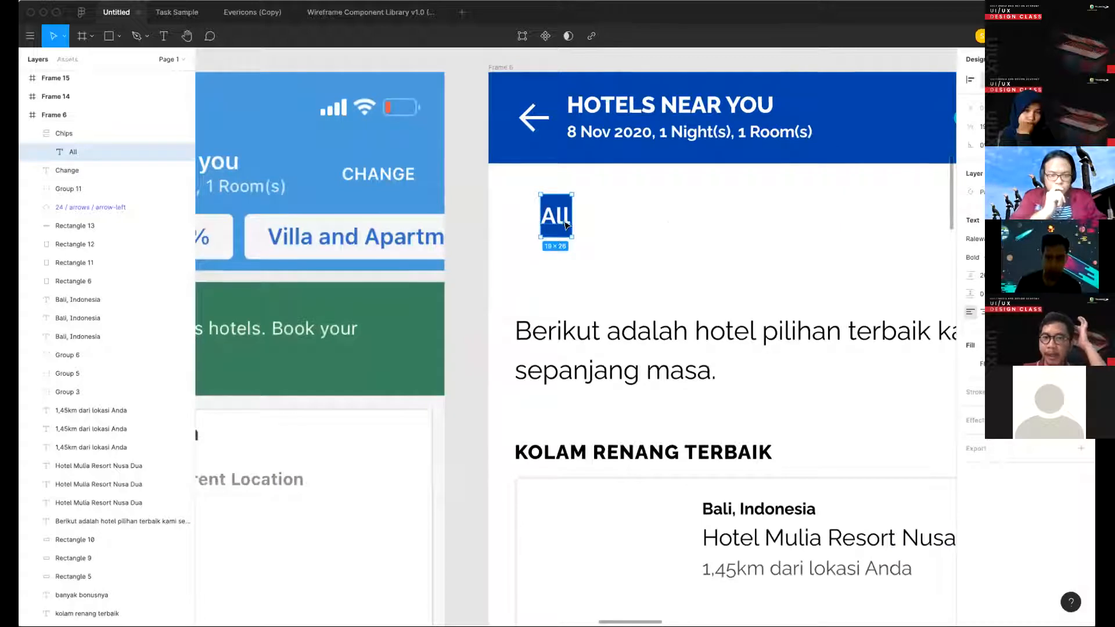
{"action": "left_click", "coordinate": [825, 303]}
{"action": "left_click", "coordinate": [558, 221]}
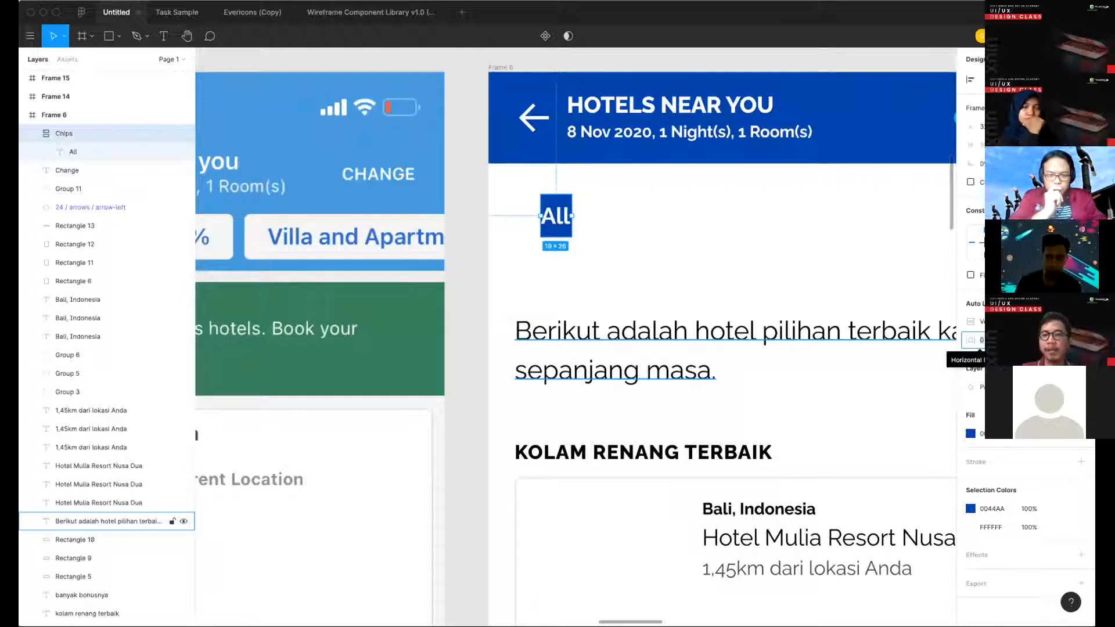
{"action": "type", "text": "4"}
{"action": "key", "text": "Return"}
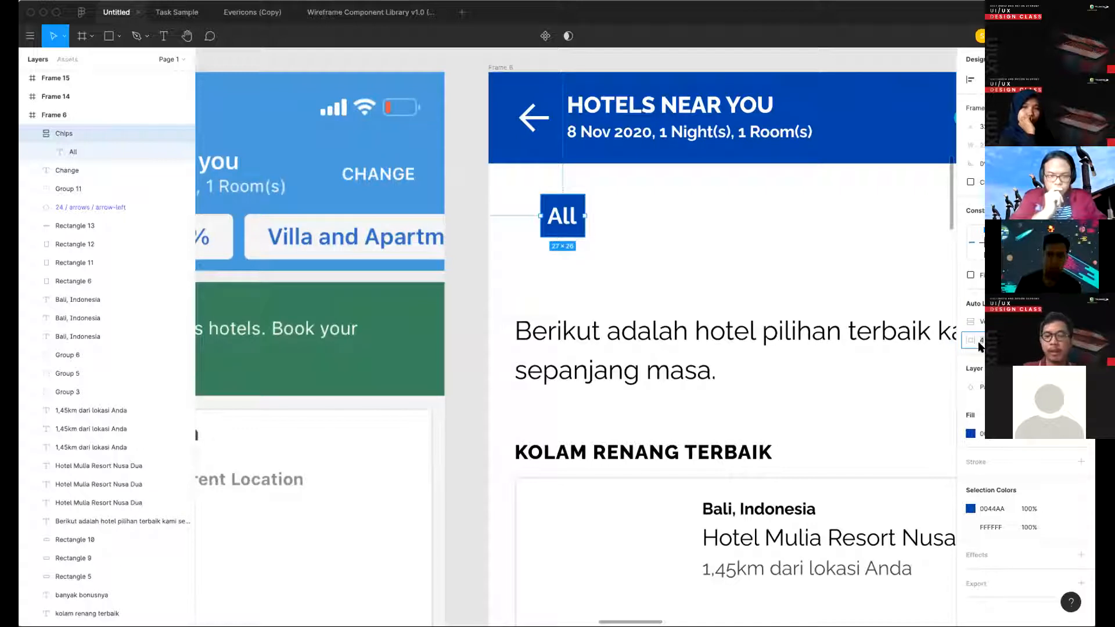
{"action": "type", "text": "6"}
{"action": "key", "text": "Return"}
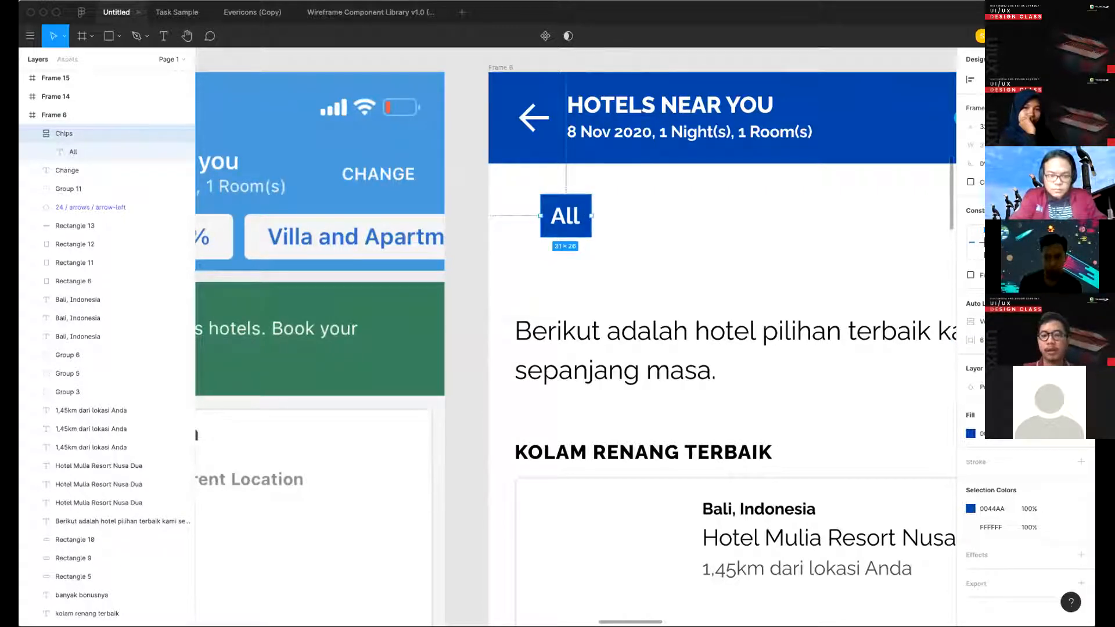
{"action": "key", "text": "Return"}
{"action": "scroll", "coordinate": [679, 275], "scroll_direction": "down", "scroll_amount": 3}
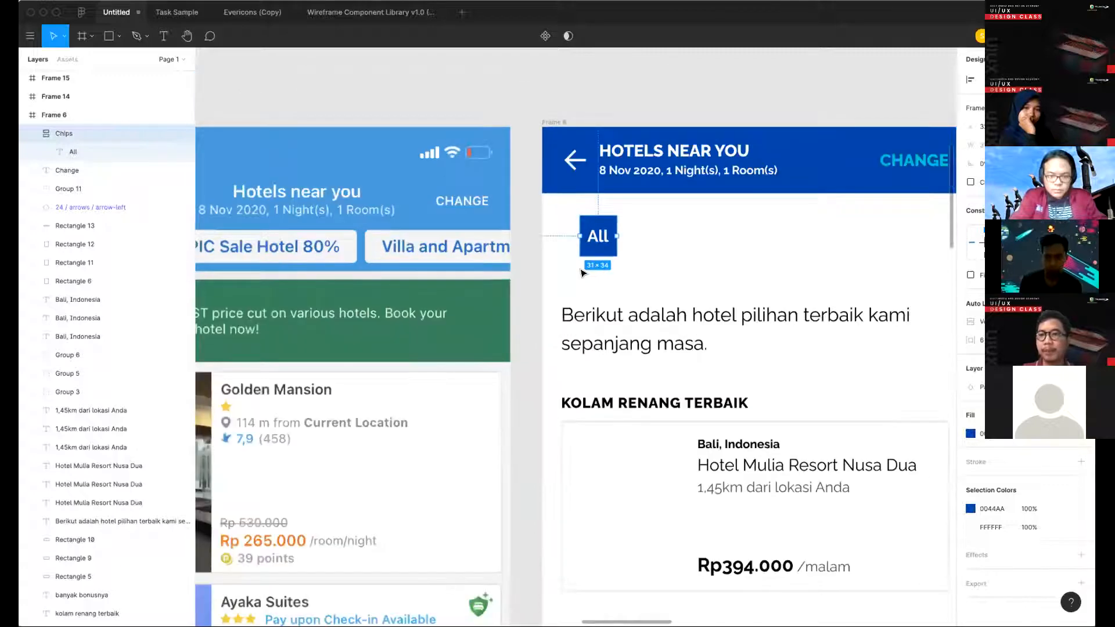
- Round the corners of the "All" chip and move it up to align with the left edge of the paragraph text
{"action": "scroll", "coordinate": [584, 273], "scroll_direction": "right", "scroll_amount": 1}
{"action": "scroll", "coordinate": [277, 244], "scroll_direction": "left", "scroll_amount": 1}
{"action": "scroll", "coordinate": [920, 222], "scroll_direction": "down", "scroll_amount": 1}
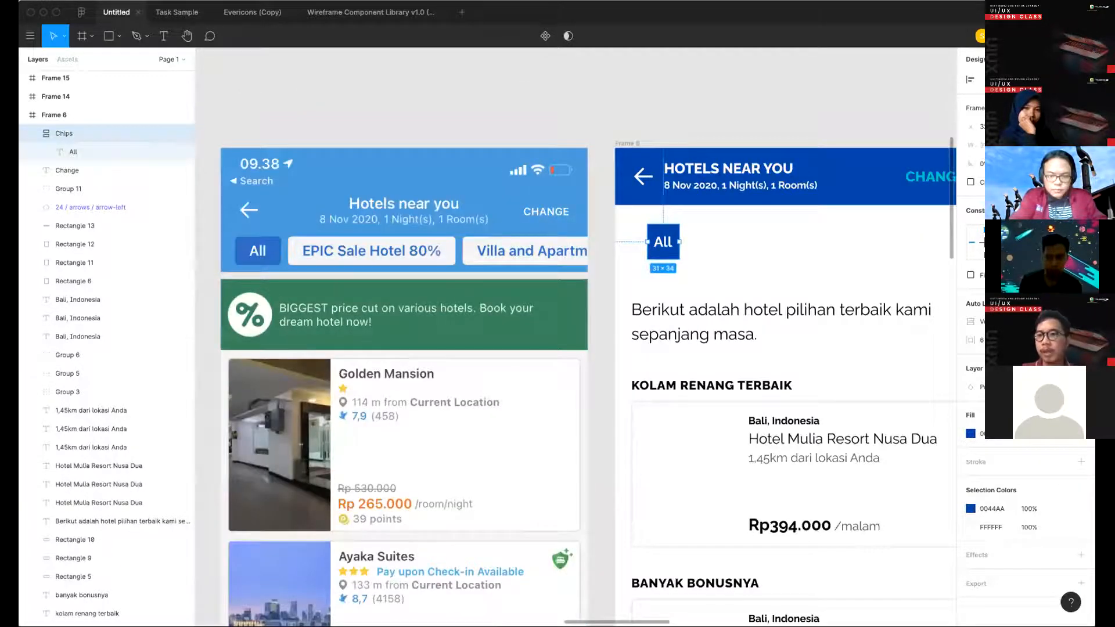
{"action": "key", "text": "Return"}
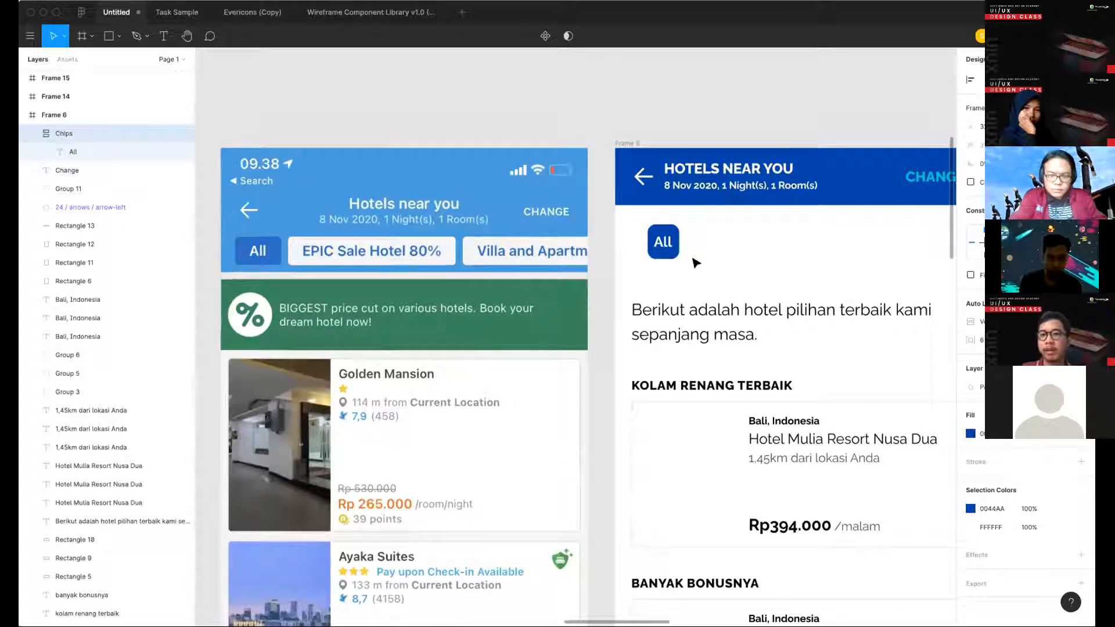
{"action": "left_click_drag", "start_coordinate": [650, 240], "coordinate": [634, 233]}
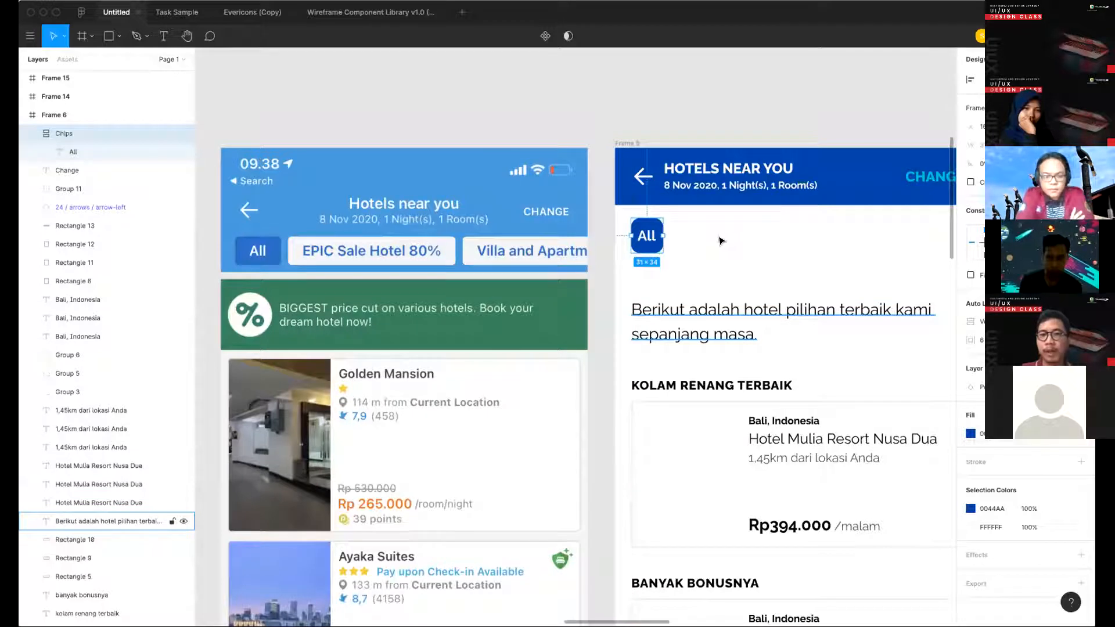
{"action": "left_click", "coordinate": [687, 242]}
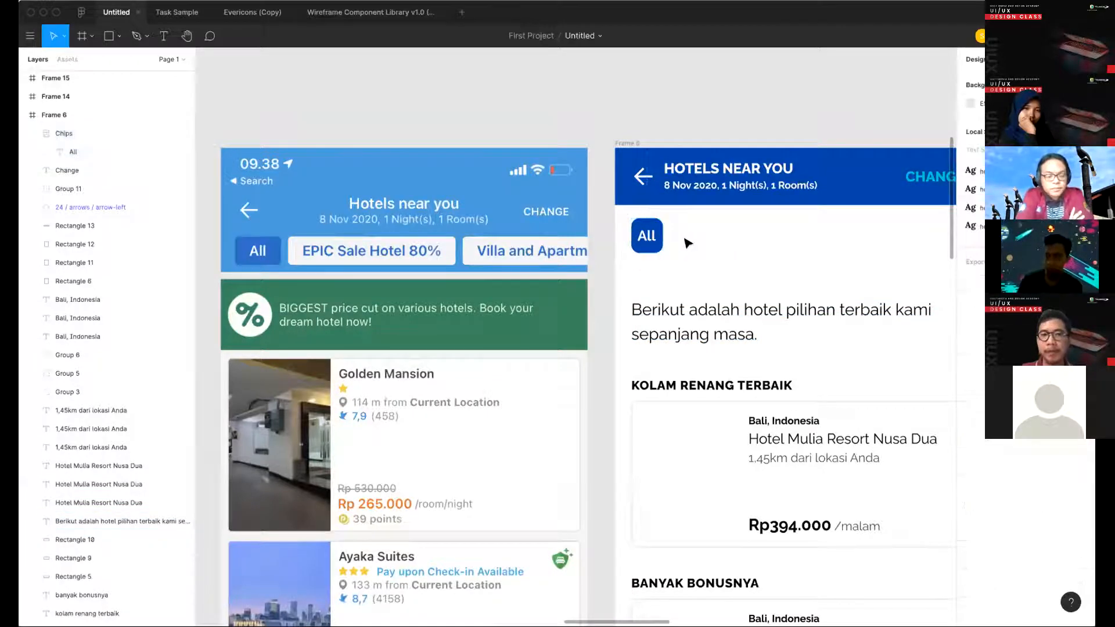
- Center-align the "All" label's text and widen its text box to 32
{"action": "left_click", "coordinate": [652, 234]}
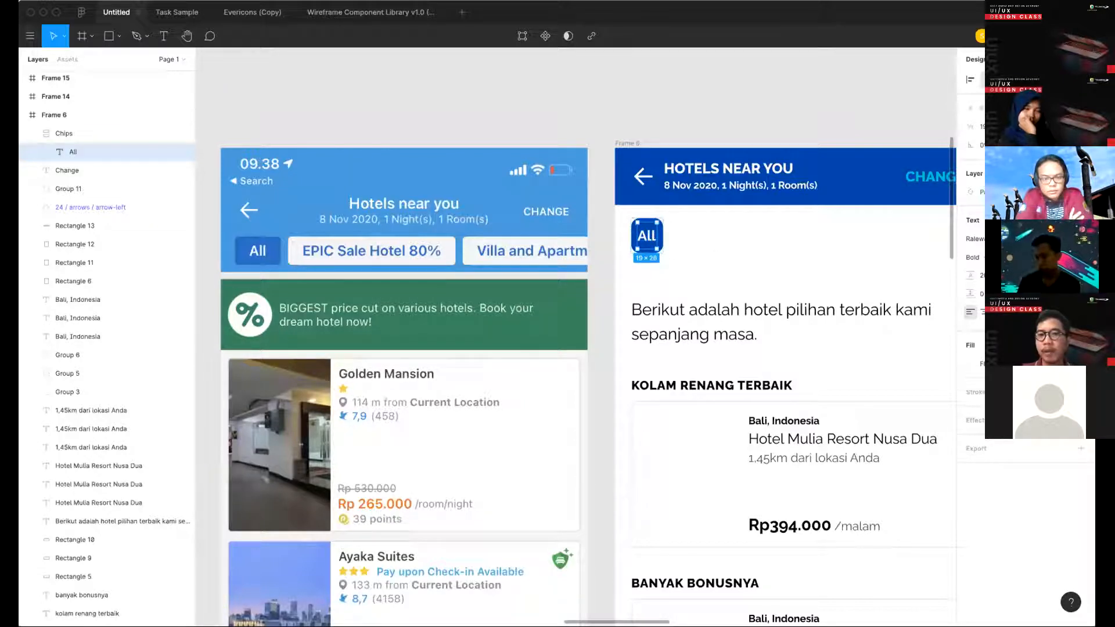
{"action": "left_click", "coordinate": [984, 312]}
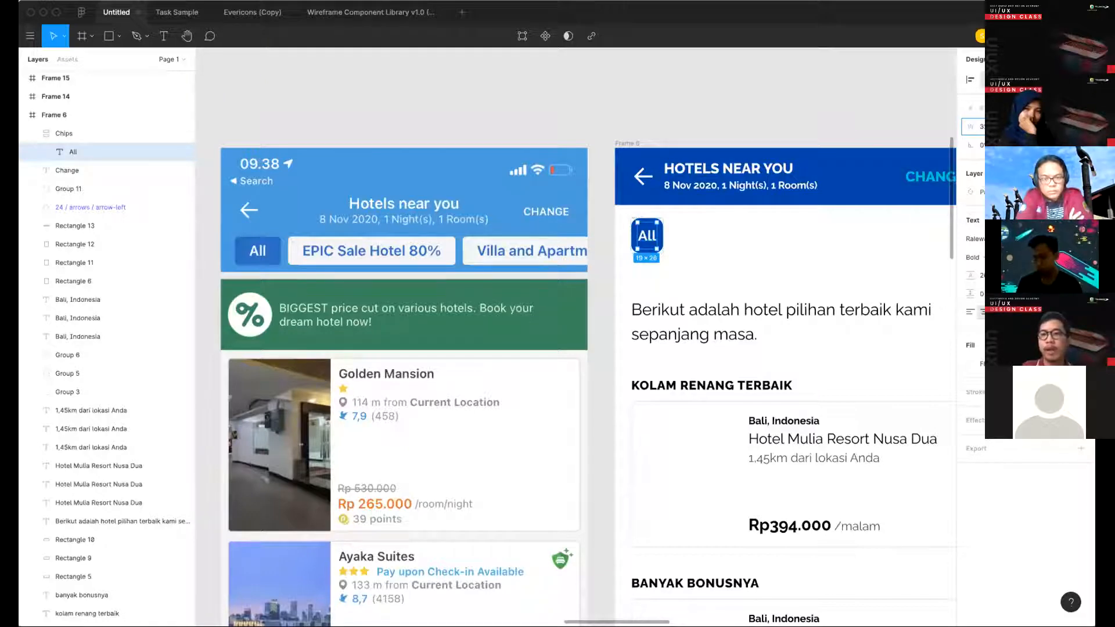
{"action": "key", "text": "Return"}
{"action": "key", "text": "Escape"}
- Duplicate the "All" chip and place the copy directly to its right
{"action": "scroll", "coordinate": [620, 236], "scroll_direction": "right", "scroll_amount": 1}
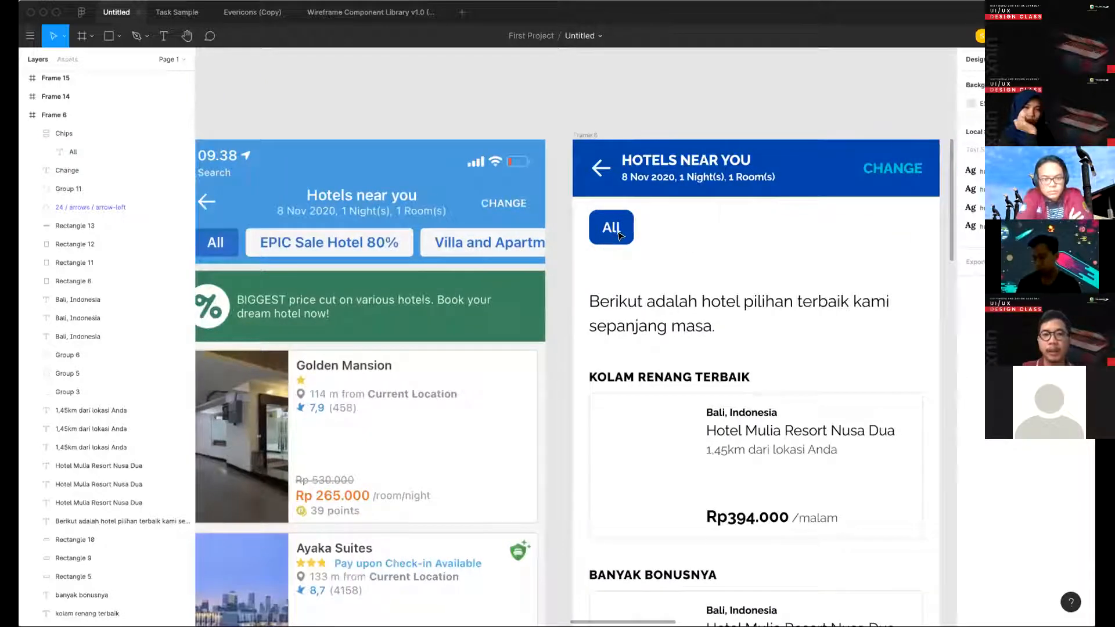
{"action": "scroll", "coordinate": [618, 234], "scroll_direction": "down", "scroll_amount": 3}
{"action": "left_click_drag", "start_coordinate": [619, 234], "coordinate": [661, 237]}
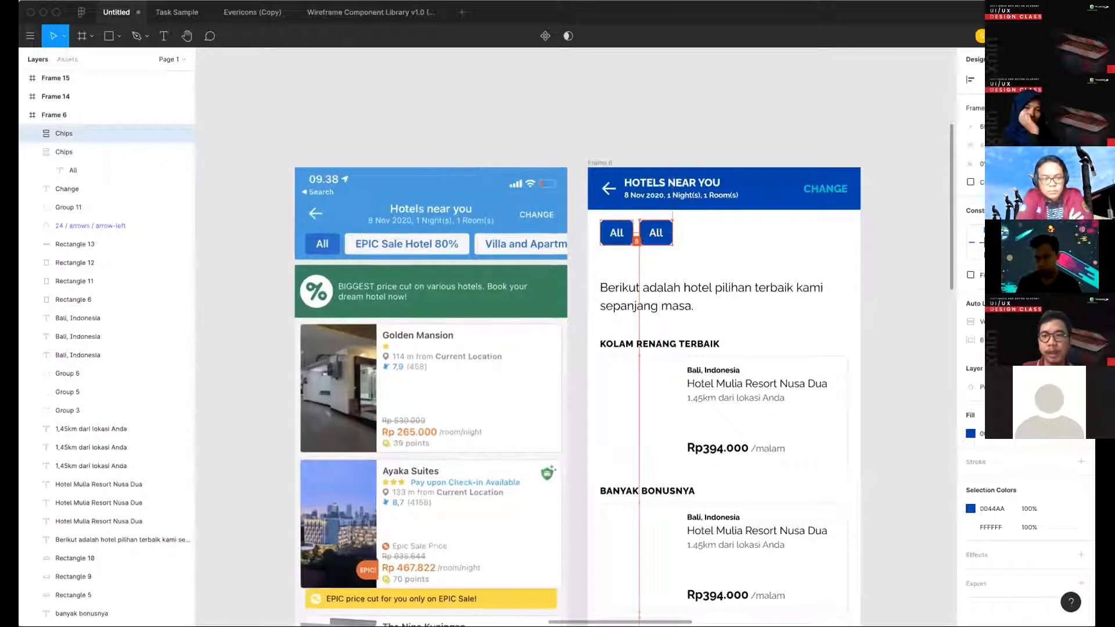
- Relabel the duplicated chip "Epic Sale Hotel 80%" and let the text box fit it on a single line
{"action": "double_click", "coordinate": [663, 236]}
{"action": "double_click", "coordinate": [663, 237]}
{"action": "type", "text": "Epis"}
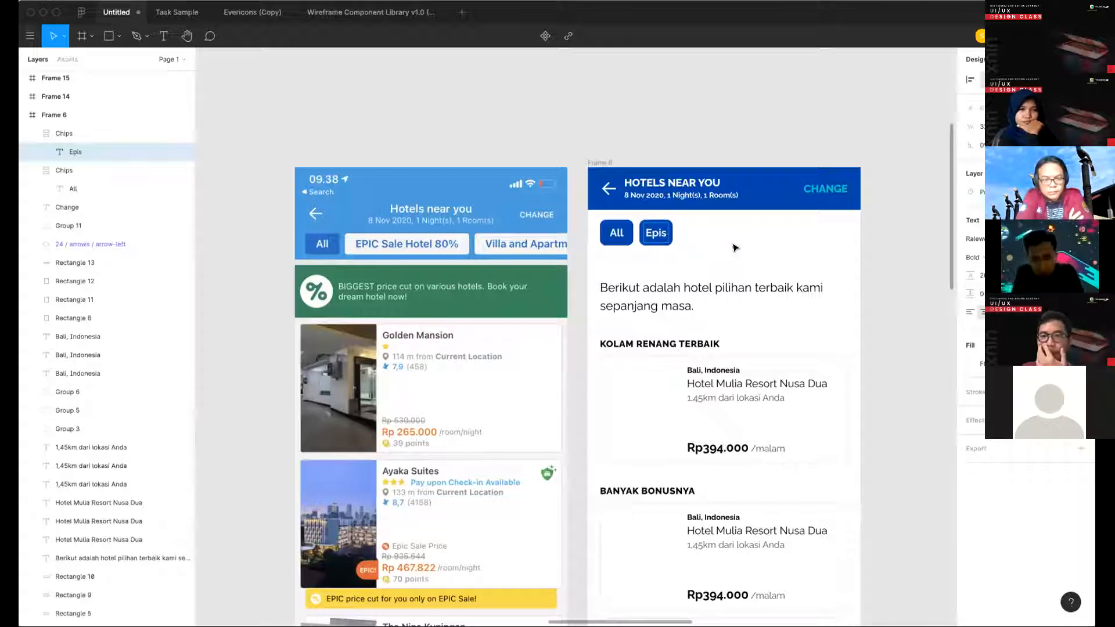
{"action": "left_click", "coordinate": [653, 237]}
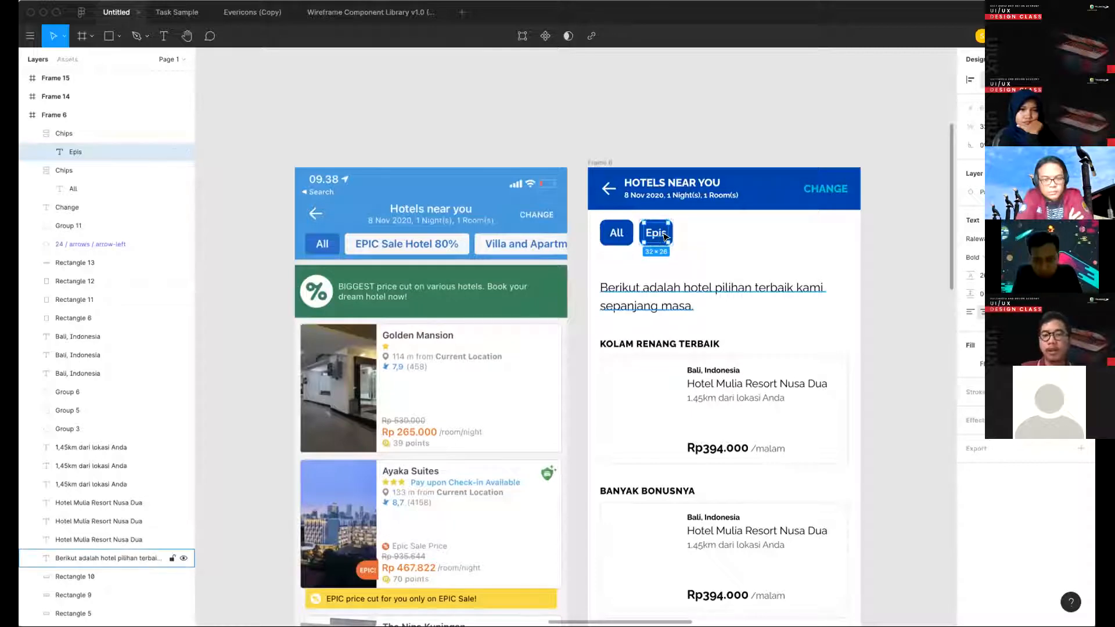
{"action": "key", "text": "Return"}
{"action": "type", "text": "Epic Sale Hotel 80%"}
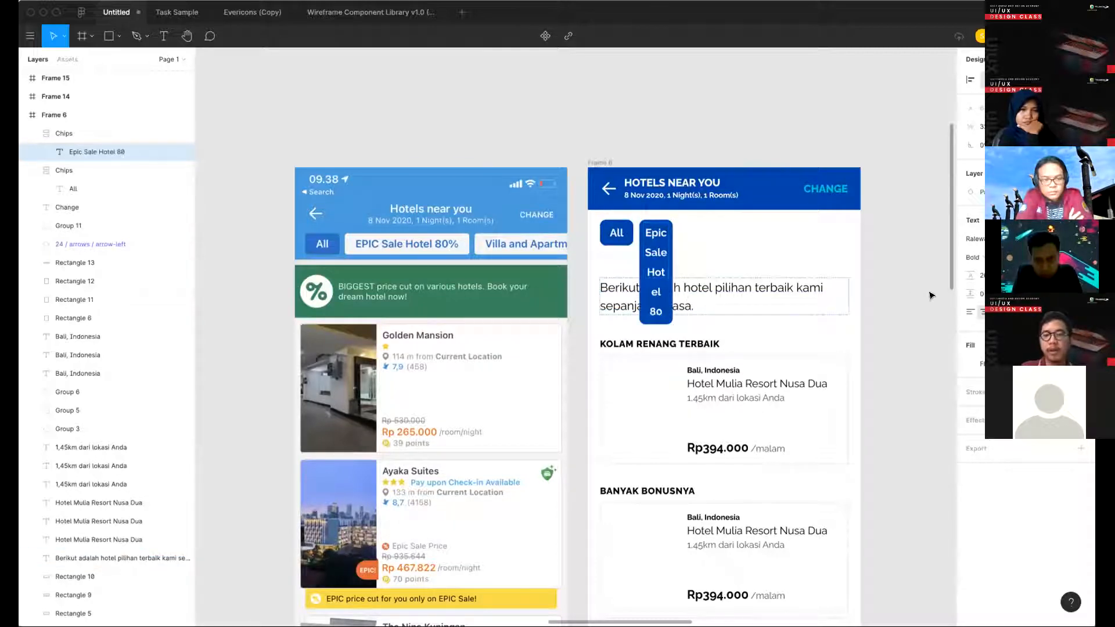
{"action": "key", "text": "Escape"}
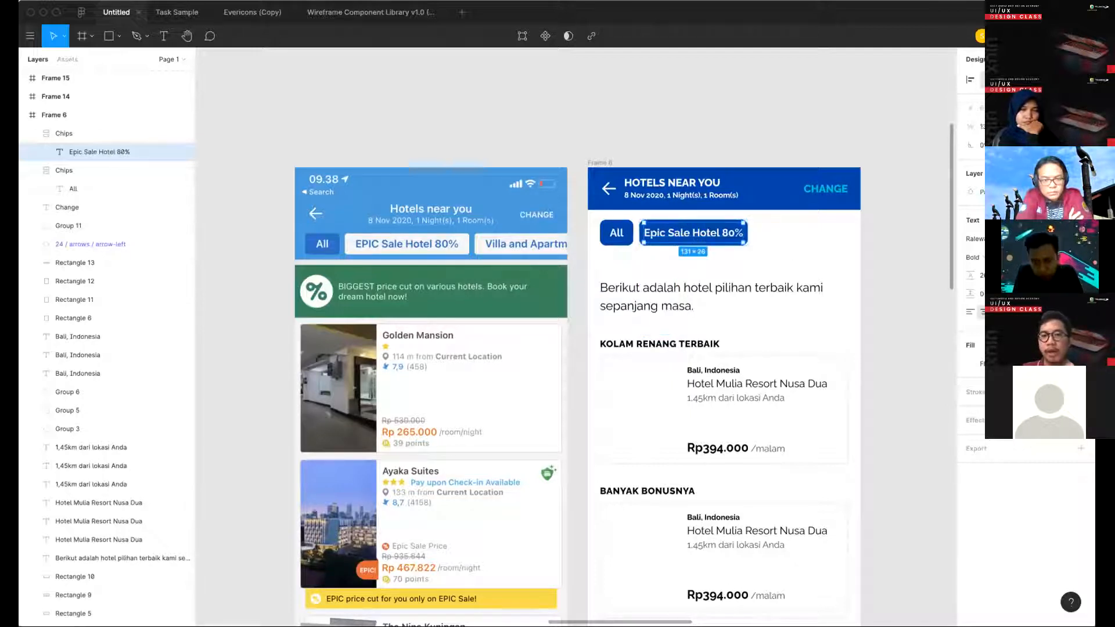
{"action": "key", "text": "Escape"}
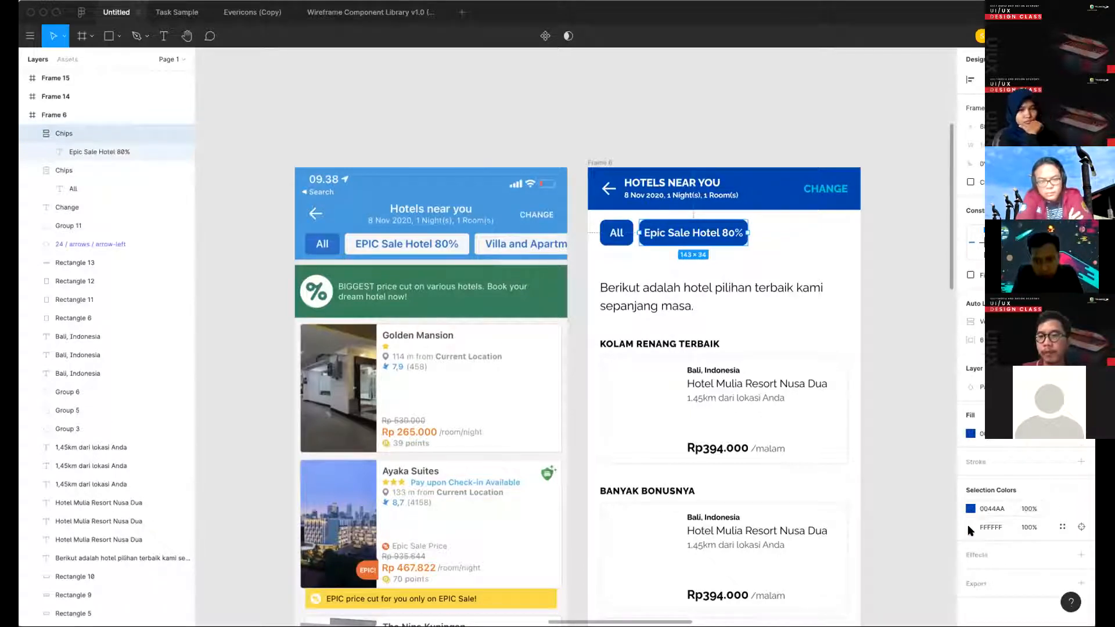
- Recolor the "Epic Sale Hotel 80%" chip with 0044AA text and a light blue E4EFFF fill
{"action": "left_click", "coordinate": [969, 528]}
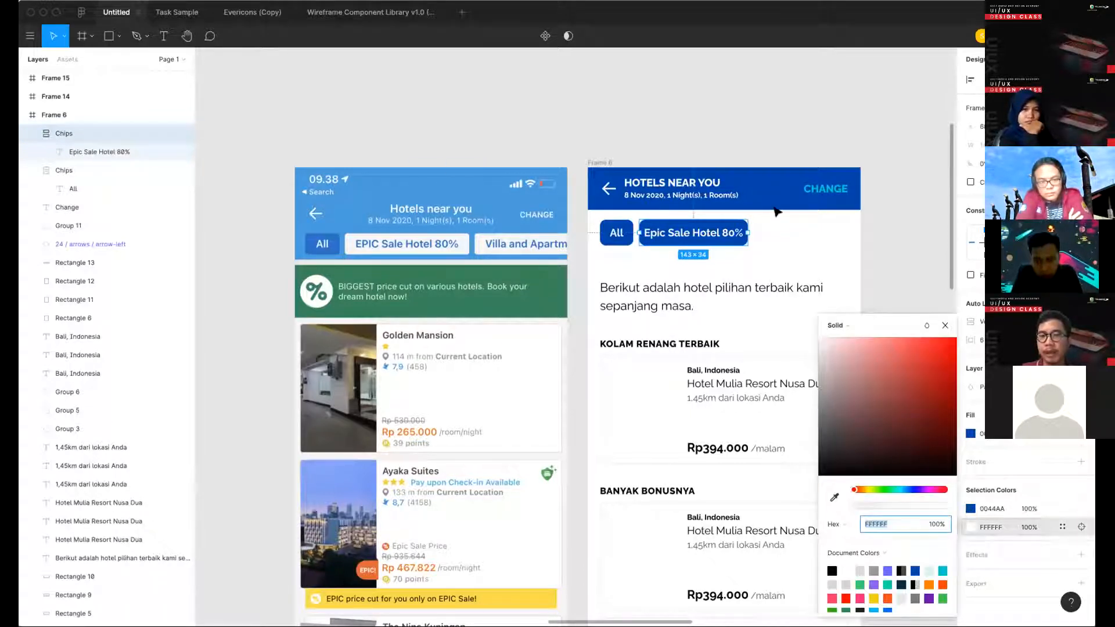
{"action": "key", "text": "ctrl+c"}
{"action": "left_click", "coordinate": [842, 177]}
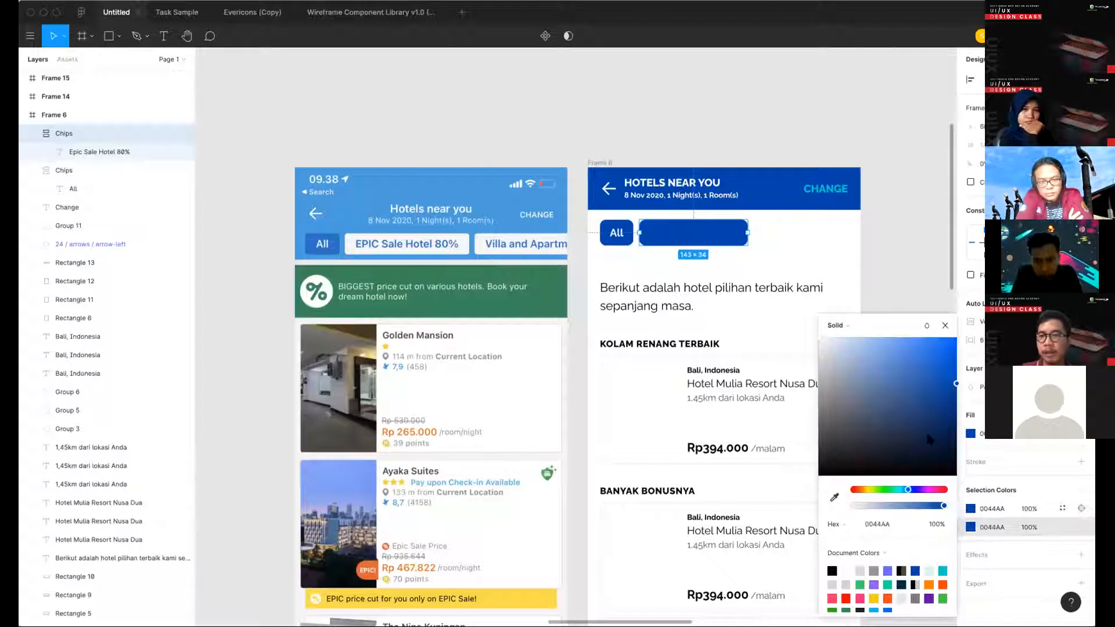
{"action": "left_click", "coordinate": [971, 508]}
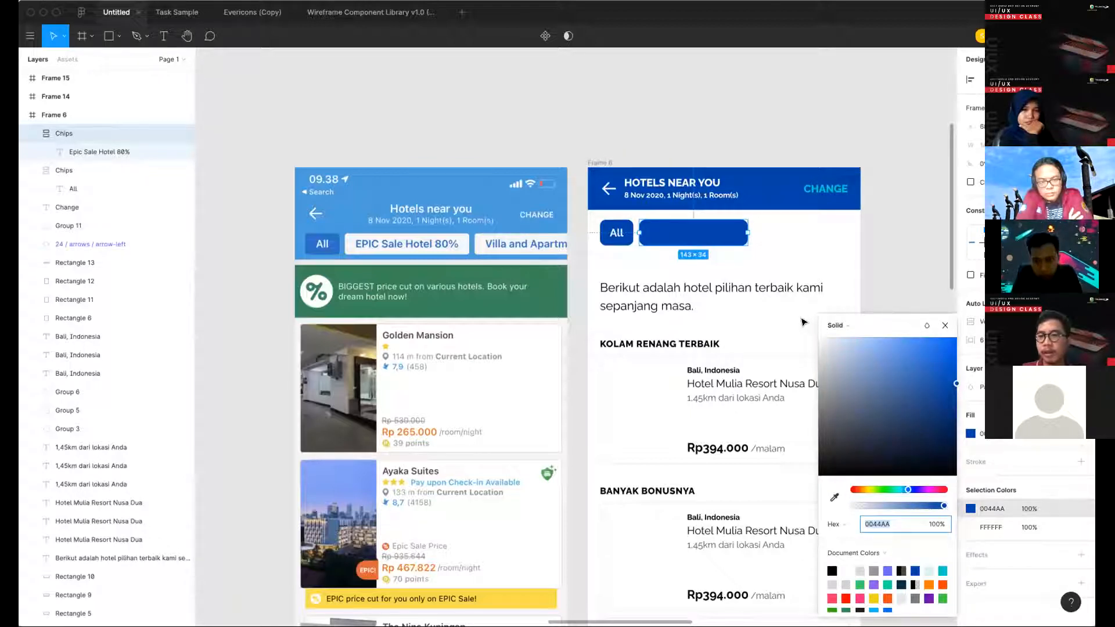
{"action": "mouse_move", "coordinate": [836, 354]}
{"action": "left_mouse_down"}
{"action": "mouse_move", "coordinate": [804, 348]}
{"action": "mouse_move", "coordinate": [838, 347]}
{"action": "mouse_move", "coordinate": [836, 331]}
{"action": "left_mouse_up"}
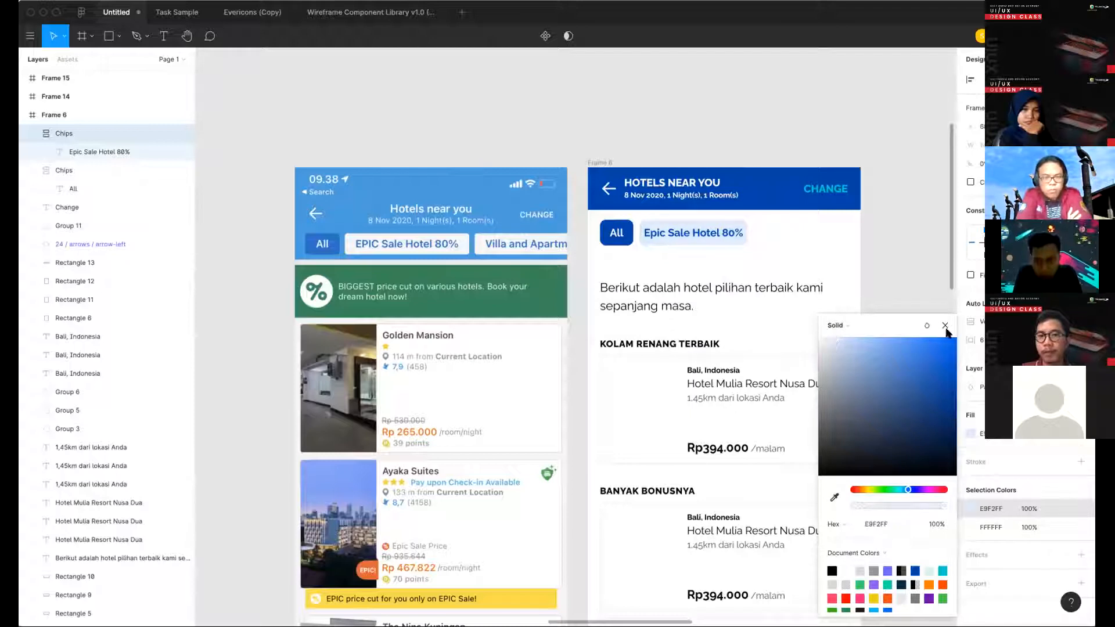
{"action": "left_click", "coordinate": [700, 274]}
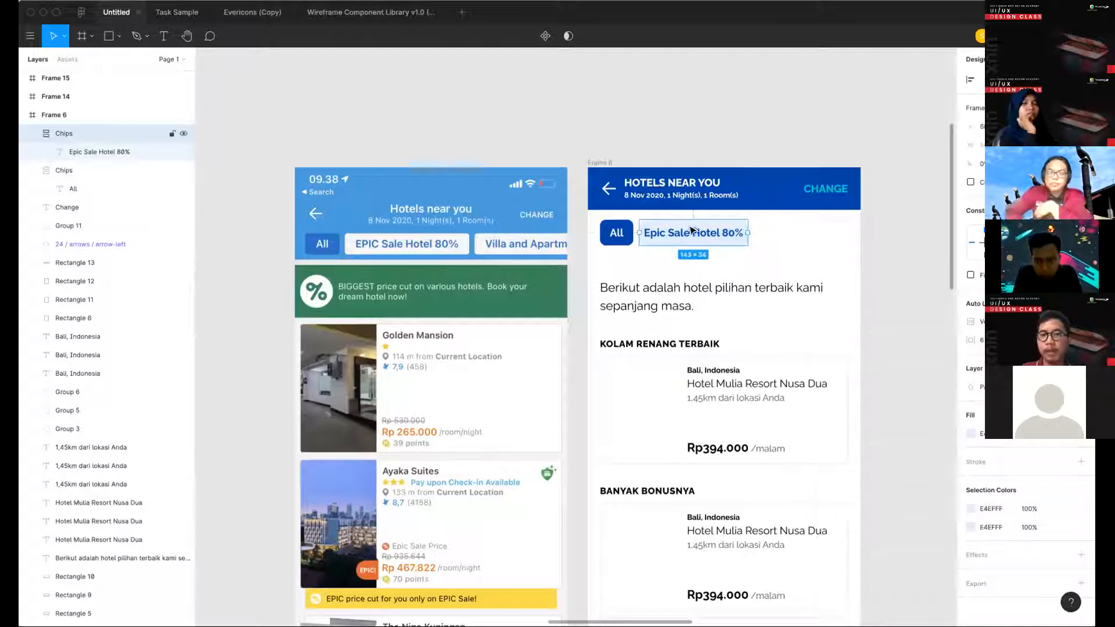
- Duplicate the "Epic Sale Hotel 80%" chip to its right and adjust the gap to match the spacing between the first two chips
{"action": "left_click_drag", "start_coordinate": [674, 232], "coordinate": [786, 230]}
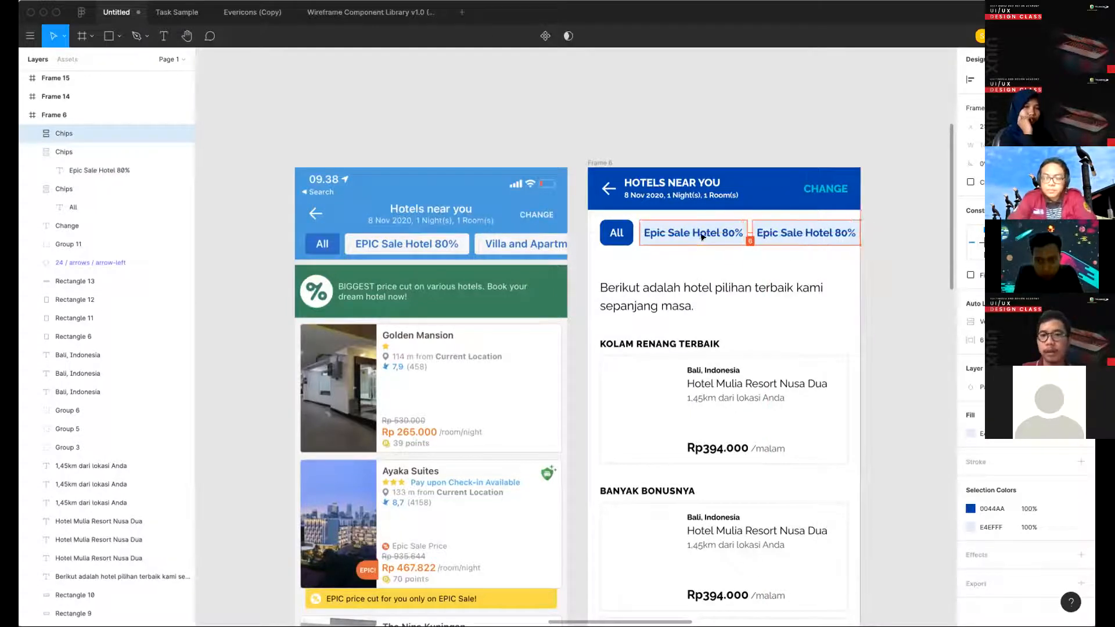
{"action": "left_click", "coordinate": [701, 232]}
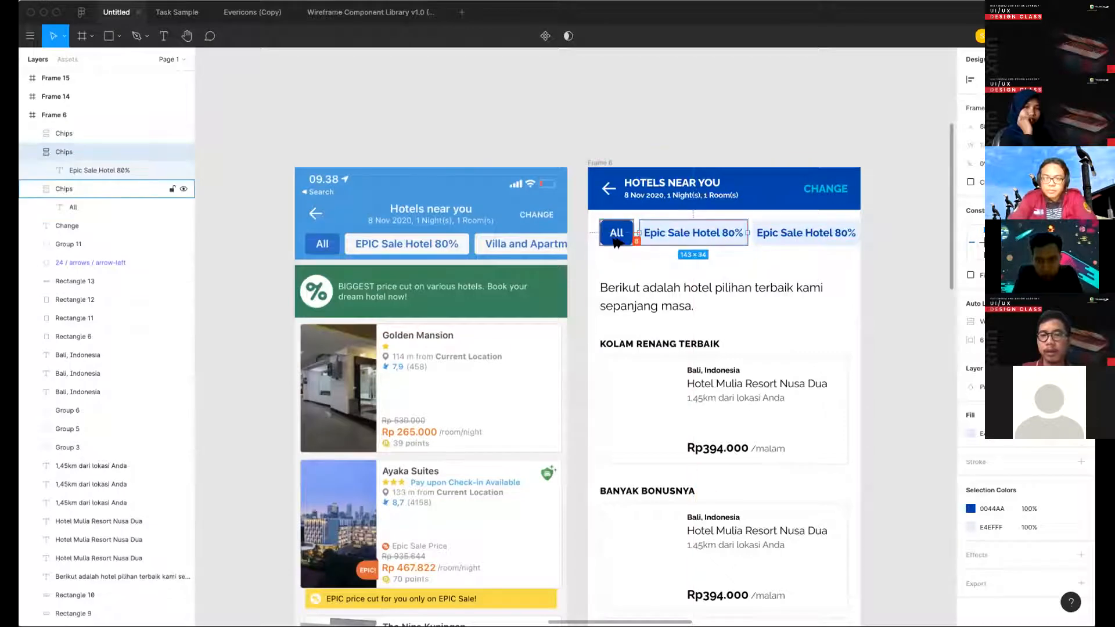
{"action": "left_click", "coordinate": [764, 240]}
{"action": "left_click_drag", "start_coordinate": [792, 234], "coordinate": [794, 234]}
- Relabel the third chip "Villa and Apartment"
{"action": "double_click", "coordinate": [793, 235]}
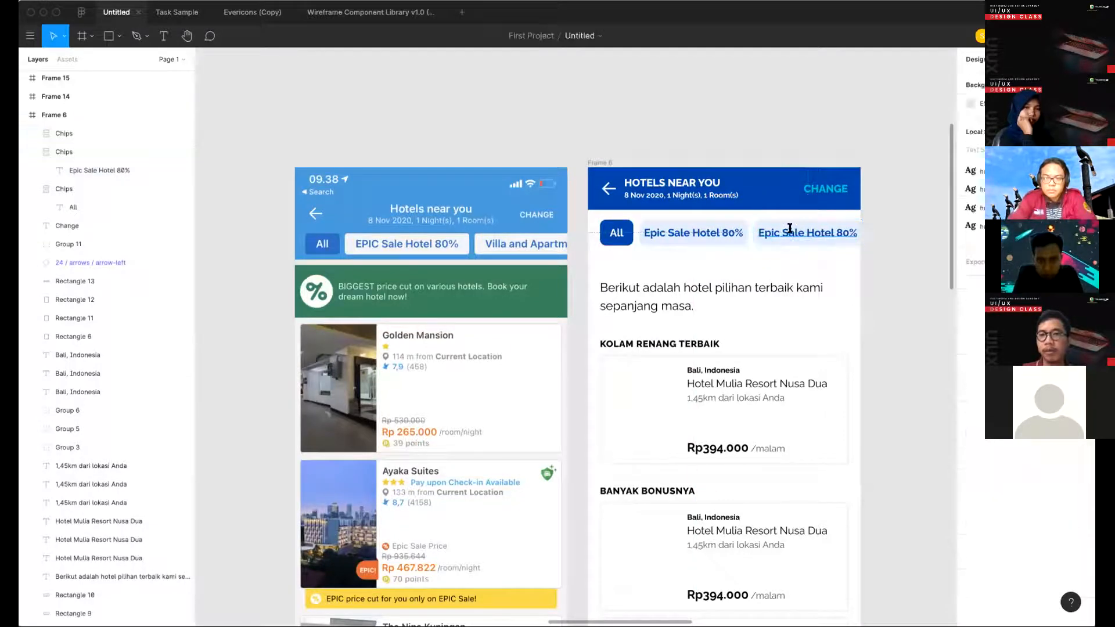
{"action": "double_click", "coordinate": [793, 234]}
{"action": "type", "text": "Villa"}
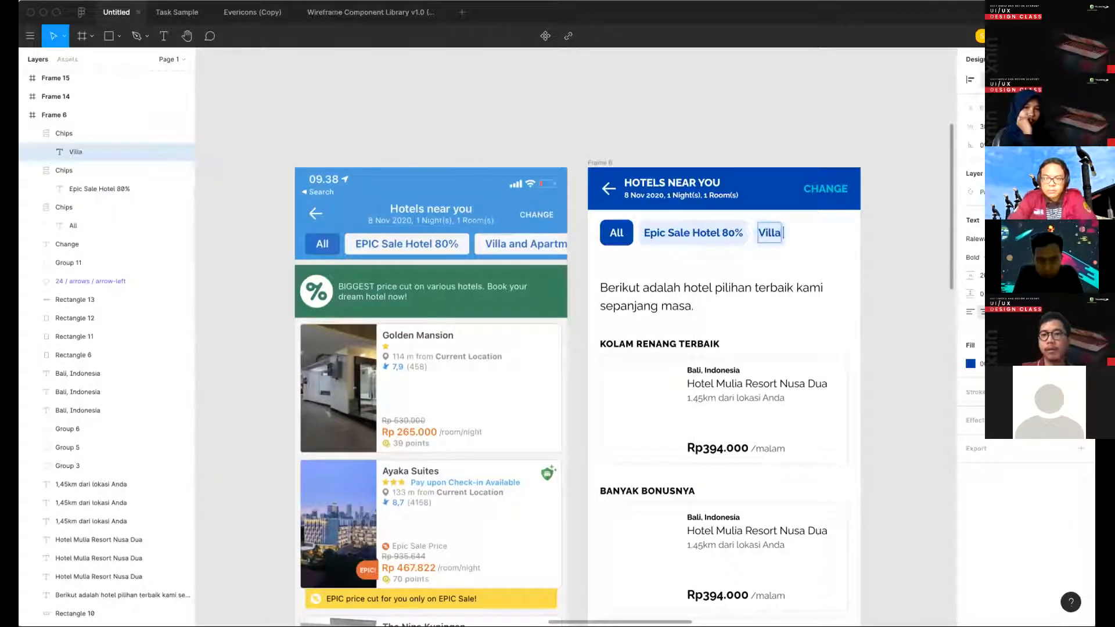
{"action": "type", "text": " and Apartment"}
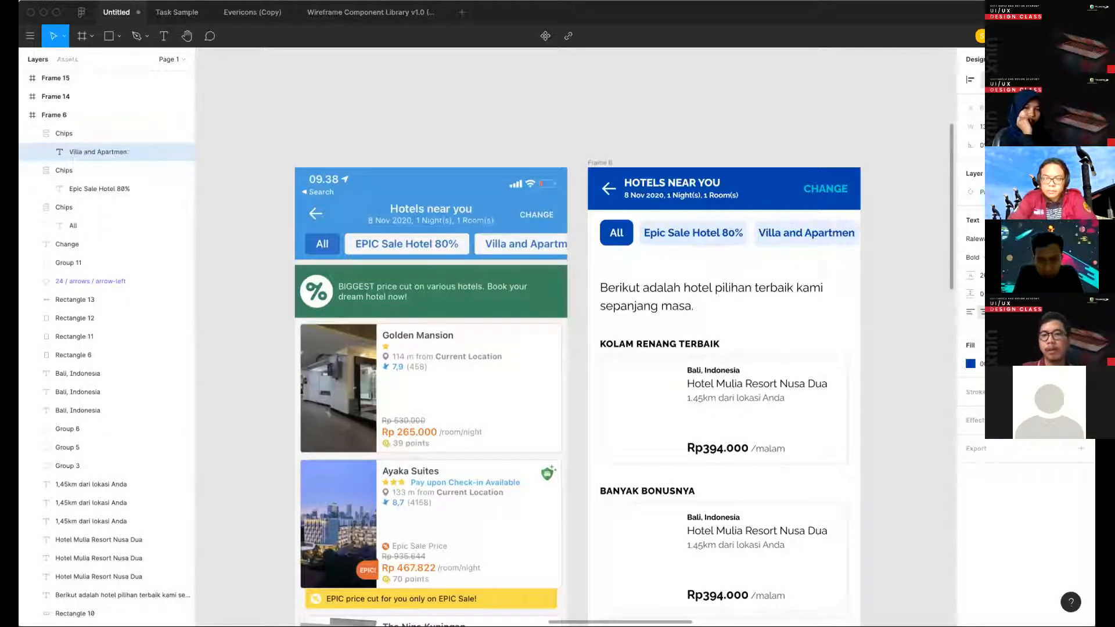
{"action": "key", "text": "Escape"}
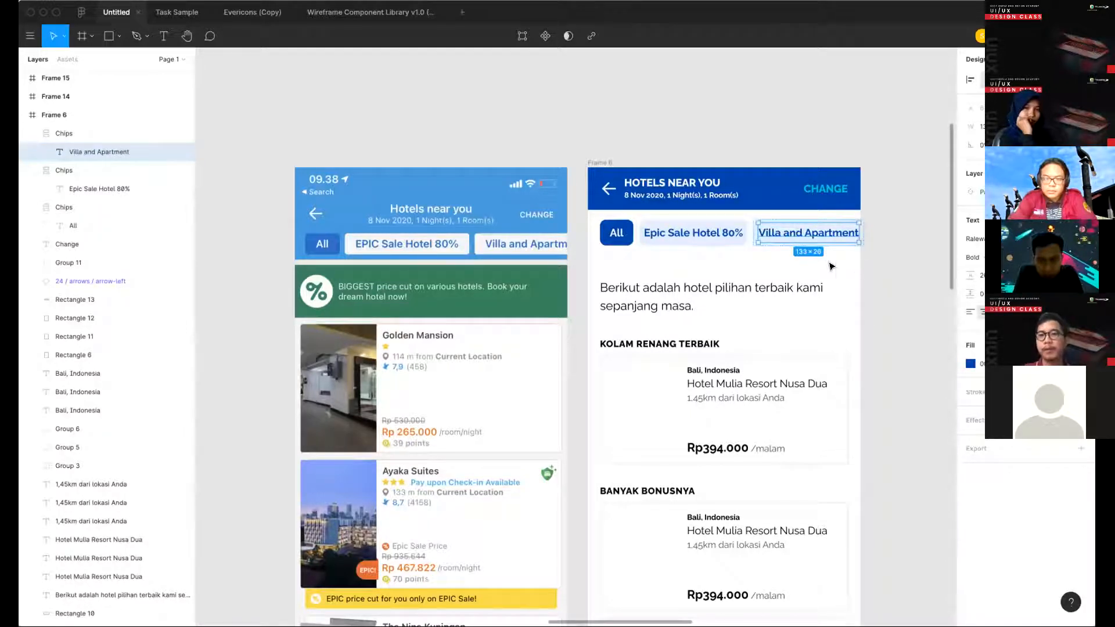
- Select all three chips and shift them up slightly, closer to the blue header bar
{"action": "left_click", "coordinate": [618, 228]}
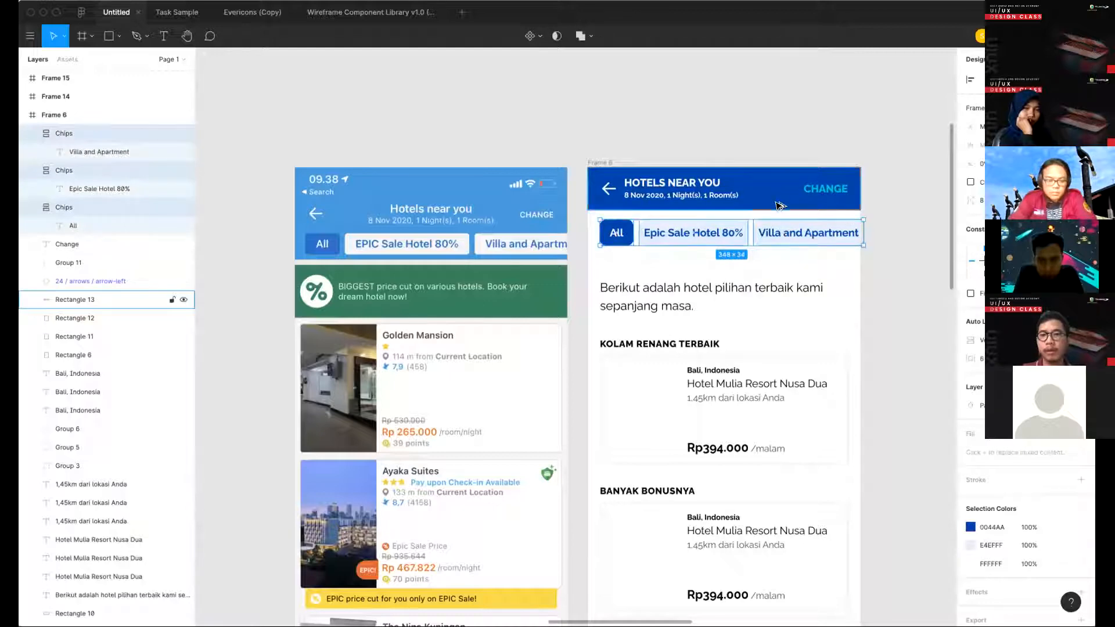
{"action": "left_click", "coordinate": [864, 284]}
{"action": "scroll", "coordinate": [673, 252], "scroll_direction": "down", "scroll_amount": 2}
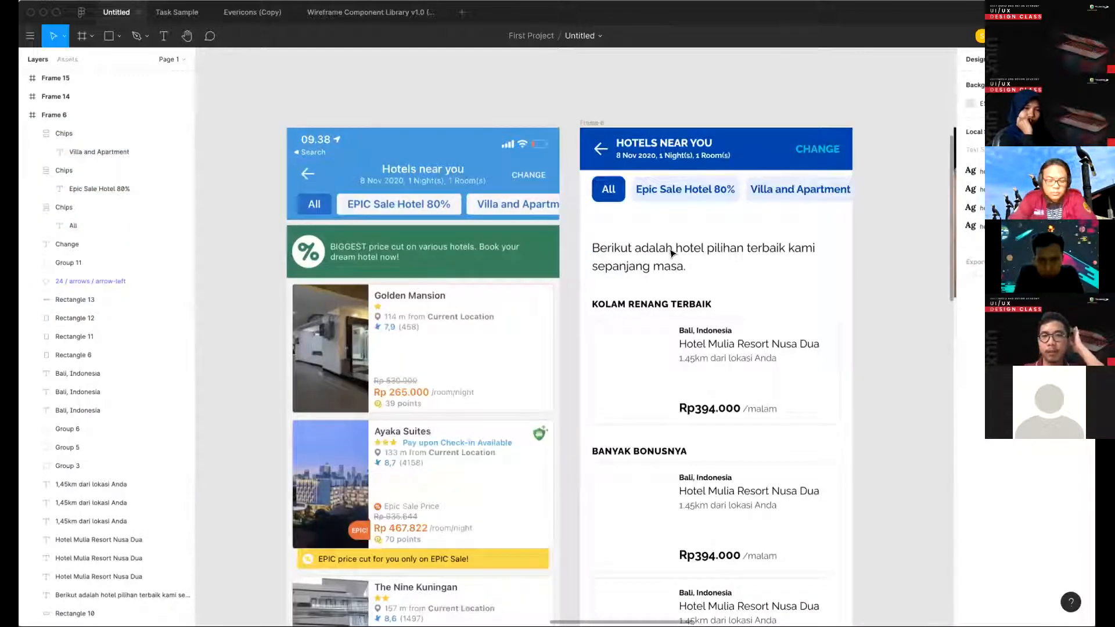
{"action": "scroll", "coordinate": [672, 253], "scroll_direction": "down", "scroll_amount": 1}
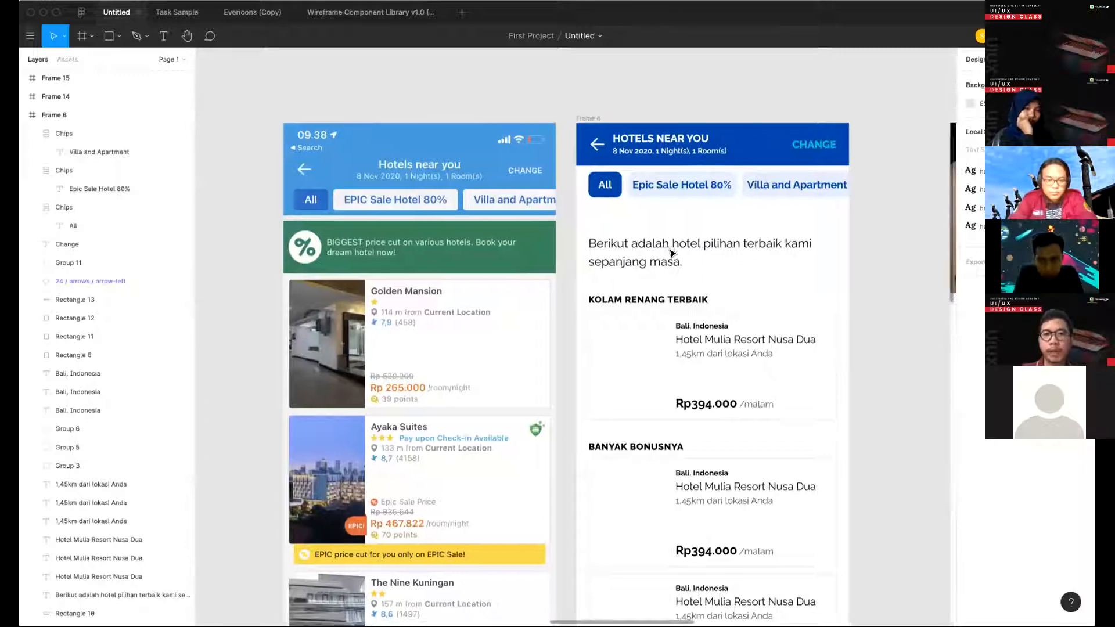
- Compare the paragraph below the chips with the green promo banner on the reference hotel list screen
{"action": "left_click", "coordinate": [672, 252]}
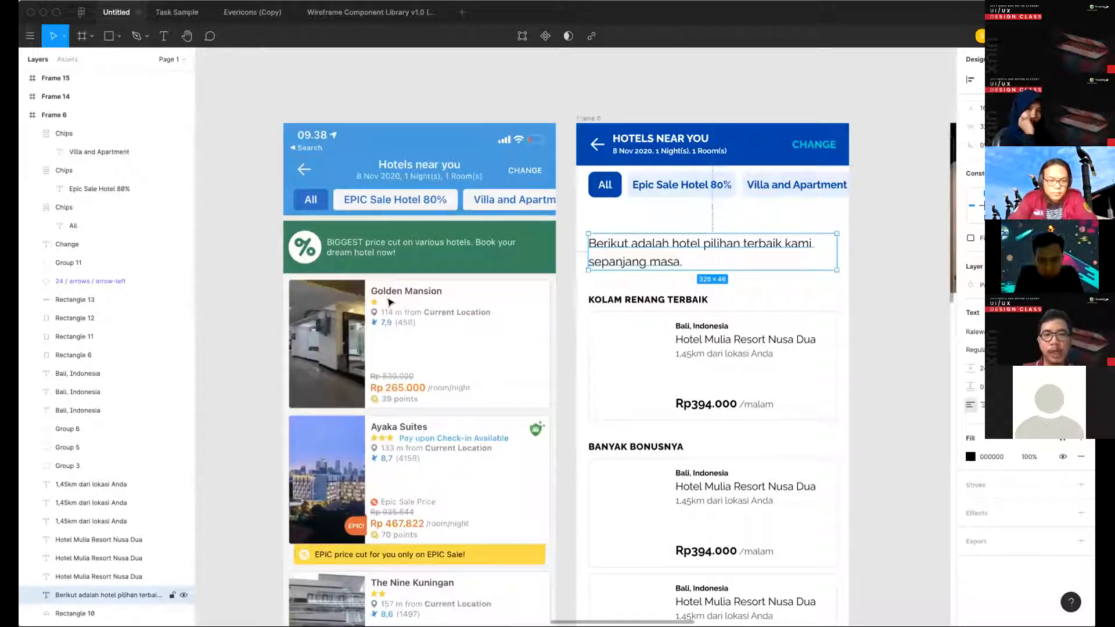
{"action": "scroll", "coordinate": [284, 209], "scroll_direction": "up", "scroll_amount": 1}
{"action": "scroll", "coordinate": [285, 209], "scroll_direction": "right", "scroll_amount": 1}
{"action": "scroll", "coordinate": [285, 216], "scroll_direction": "down", "scroll_amount": 1}
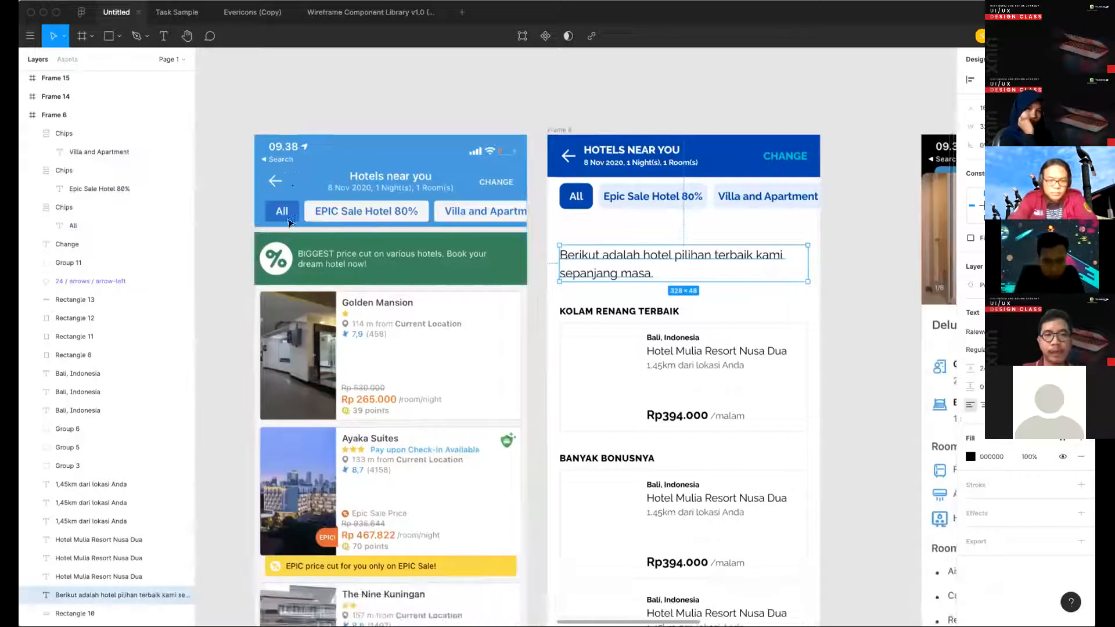
{"action": "scroll", "coordinate": [285, 217], "scroll_direction": "down", "scroll_amount": 1}
{"action": "scroll", "coordinate": [282, 219], "scroll_direction": "left", "scroll_amount": 1}
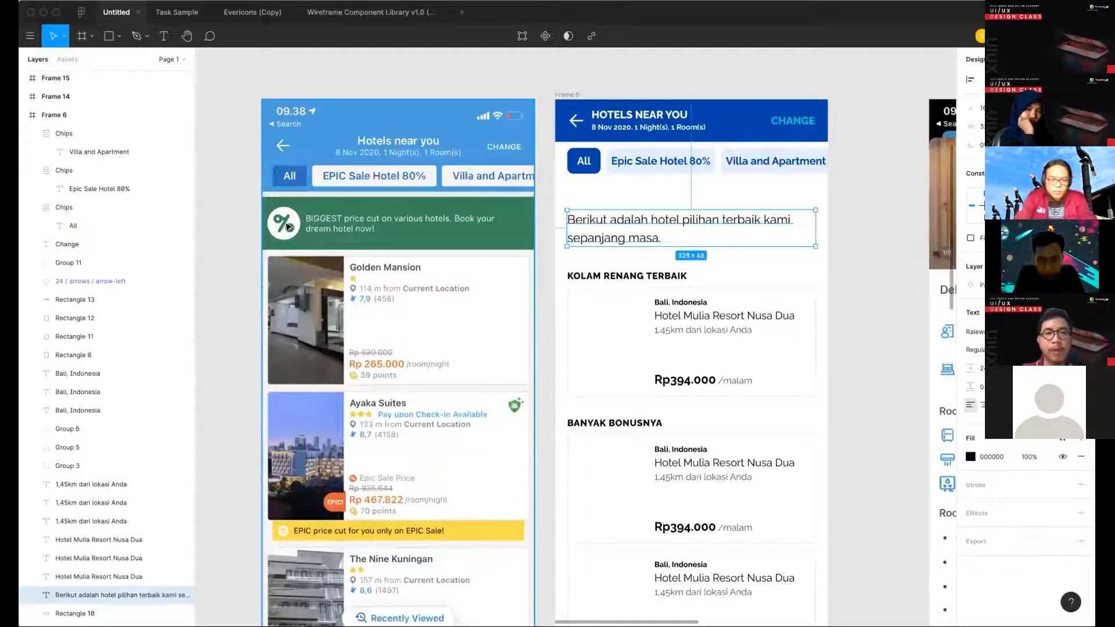
- Switch to the Wireframe Component Library file and find the Alert Messages on its UI Elements page
{"action": "left_click", "coordinate": [371, 12]}
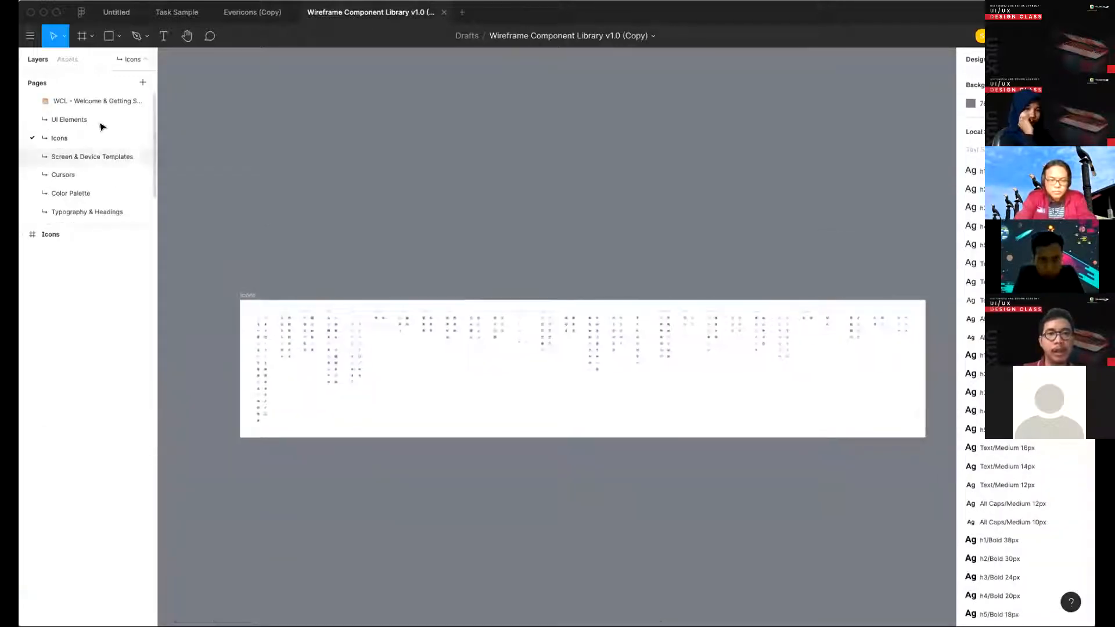
{"action": "left_click", "coordinate": [101, 125]}
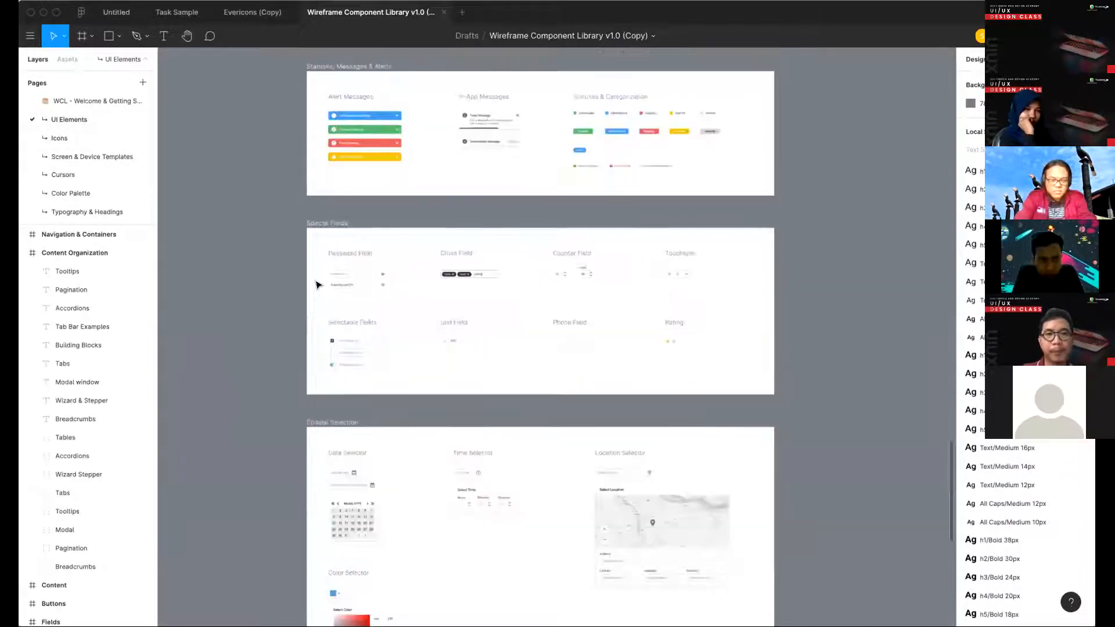
{"action": "scroll", "coordinate": [413, 278], "scroll_direction": "up", "scroll_amount": 2}
{"action": "scroll", "coordinate": [326, 206], "scroll_direction": "up", "scroll_amount": 3}
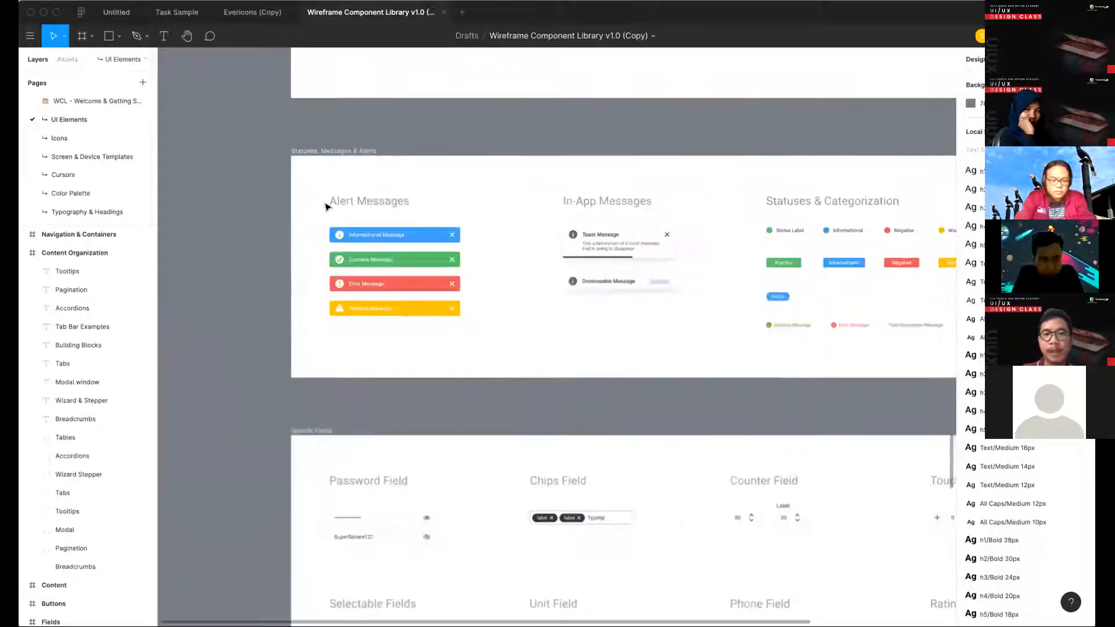
{"action": "scroll", "coordinate": [326, 206], "scroll_direction": "up", "scroll_amount": 3}
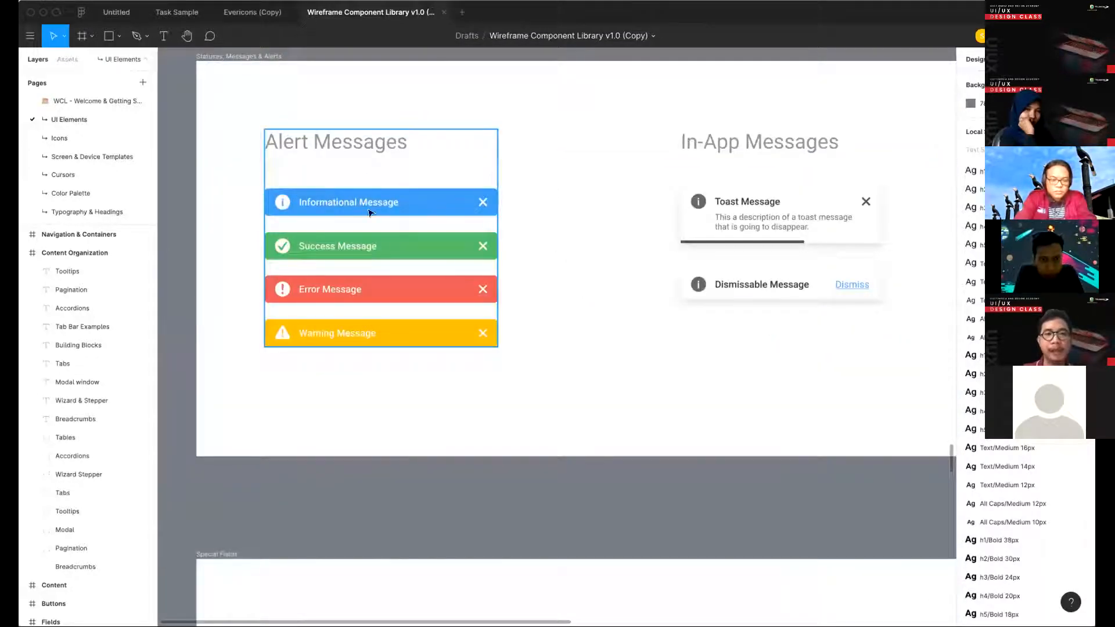
- Examine the Informational, Success, Error and Warning alert components and their icons and colors
{"action": "left_click", "coordinate": [283, 203]}
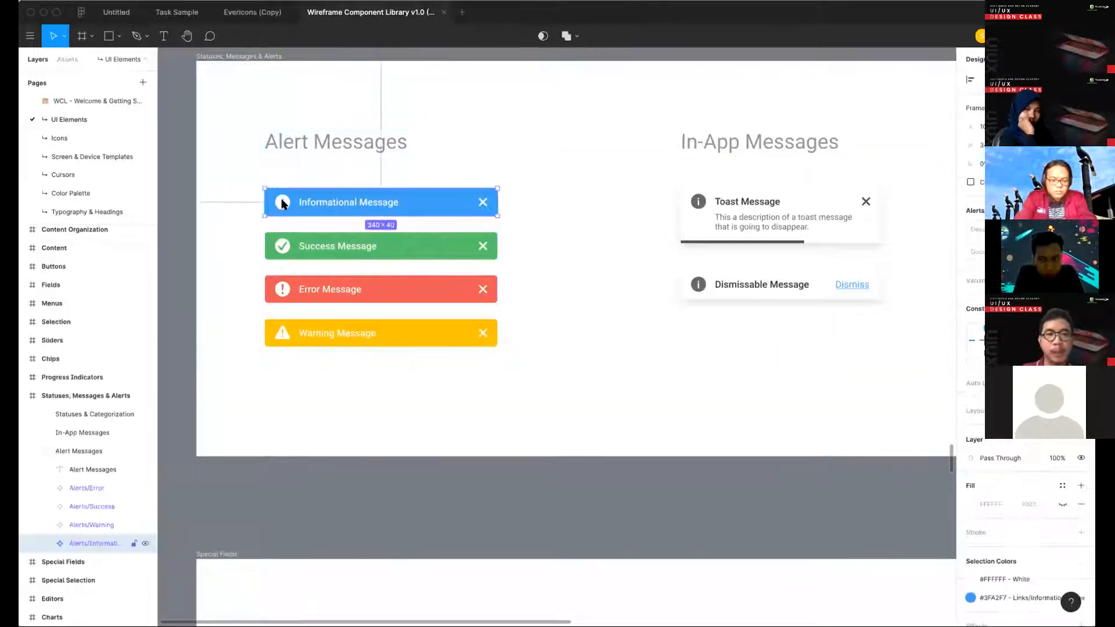
{"action": "left_click", "coordinate": [283, 250]}
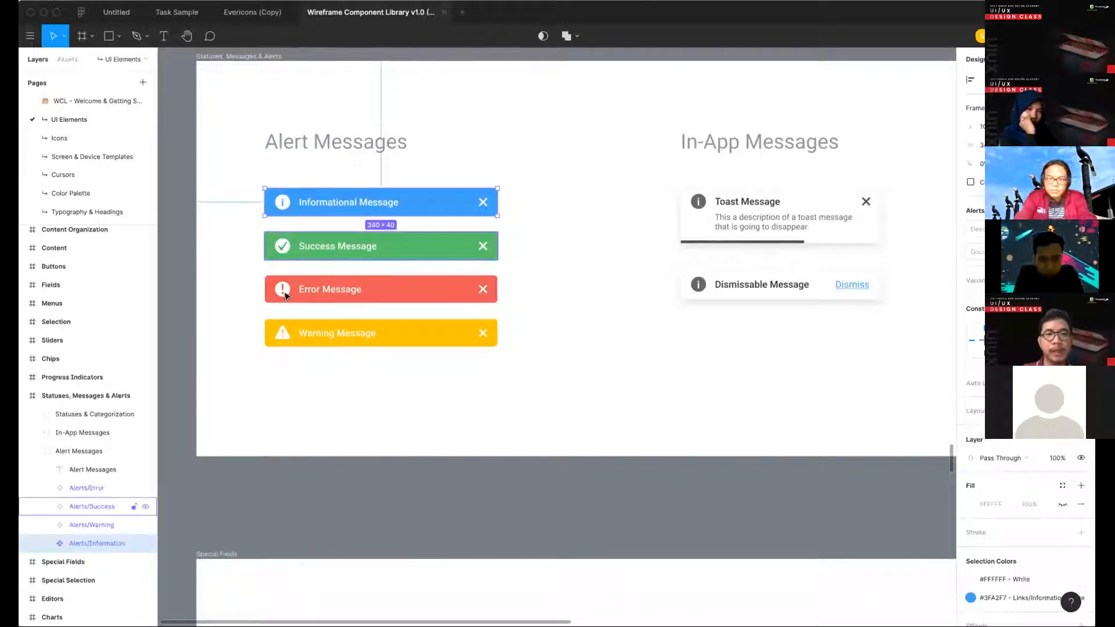
{"action": "left_click", "coordinate": [288, 294]}
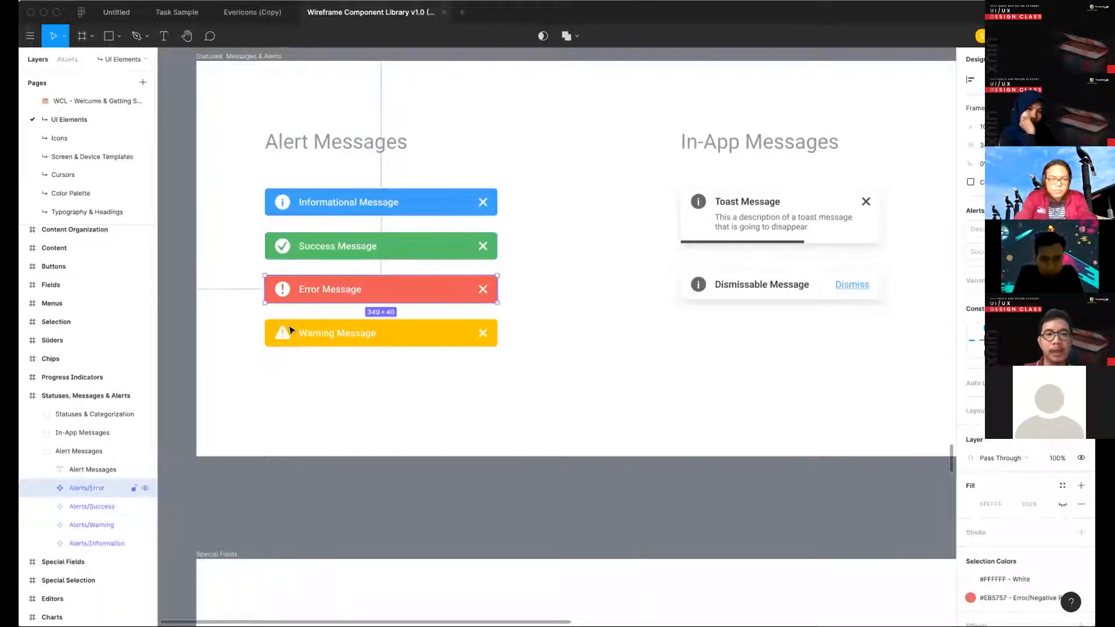
{"action": "left_click", "coordinate": [333, 326]}
{"action": "scroll", "coordinate": [478, 287], "scroll_direction": "right", "scroll_amount": 3}
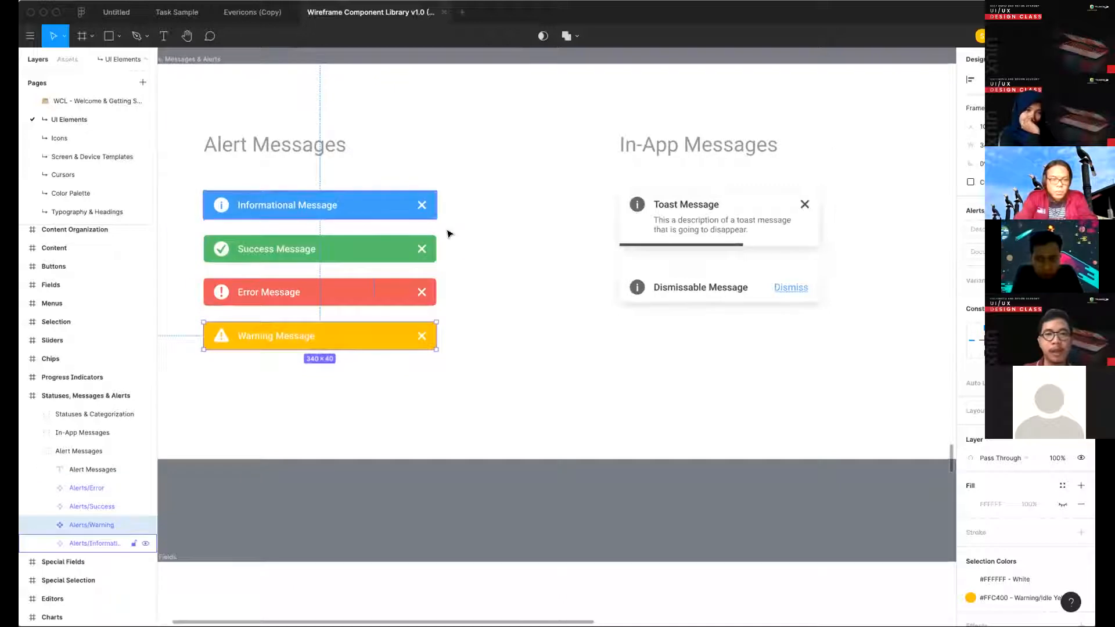
{"action": "left_click_drag", "start_coordinate": [461, 352], "coordinate": [420, 231]}
{"action": "left_click", "coordinate": [416, 174]}
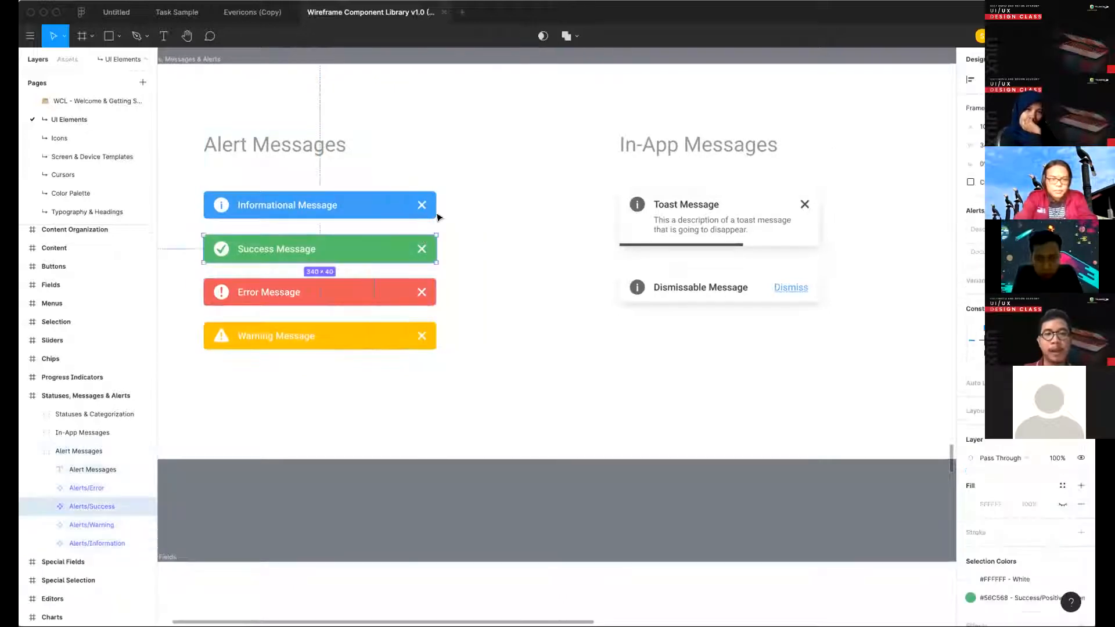
{"action": "left_click_drag", "start_coordinate": [478, 197], "coordinate": [420, 316]}
{"action": "left_click", "coordinate": [473, 200]}
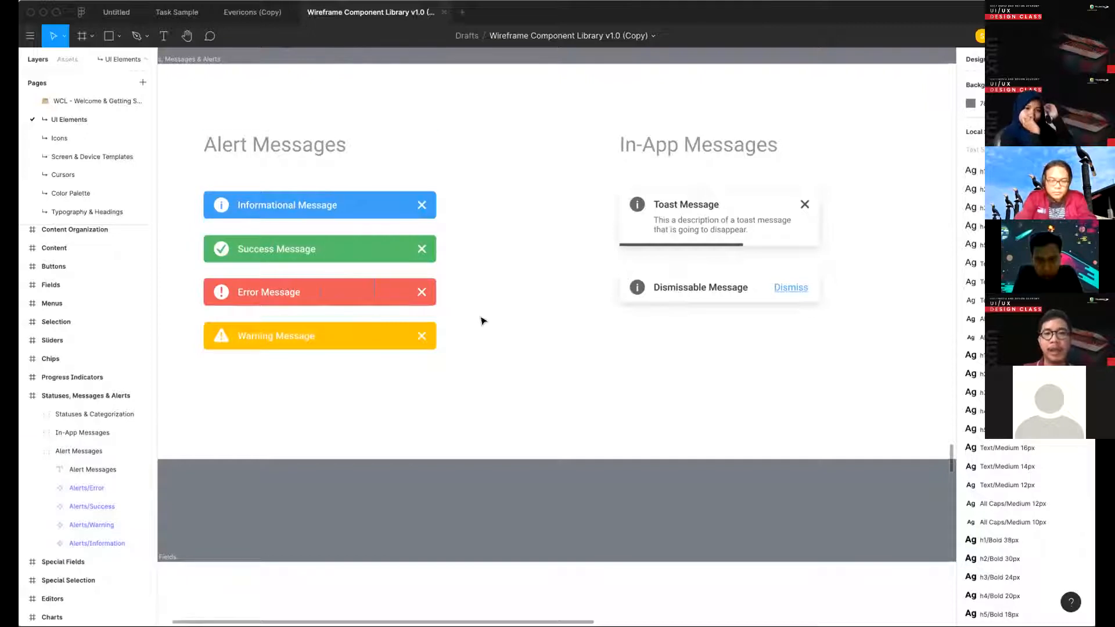
- Examine the toast and dismissable in-app messages and the Statuses & Categorization components
{"action": "scroll", "coordinate": [592, 184], "scroll_direction": "right", "scroll_amount": 5}
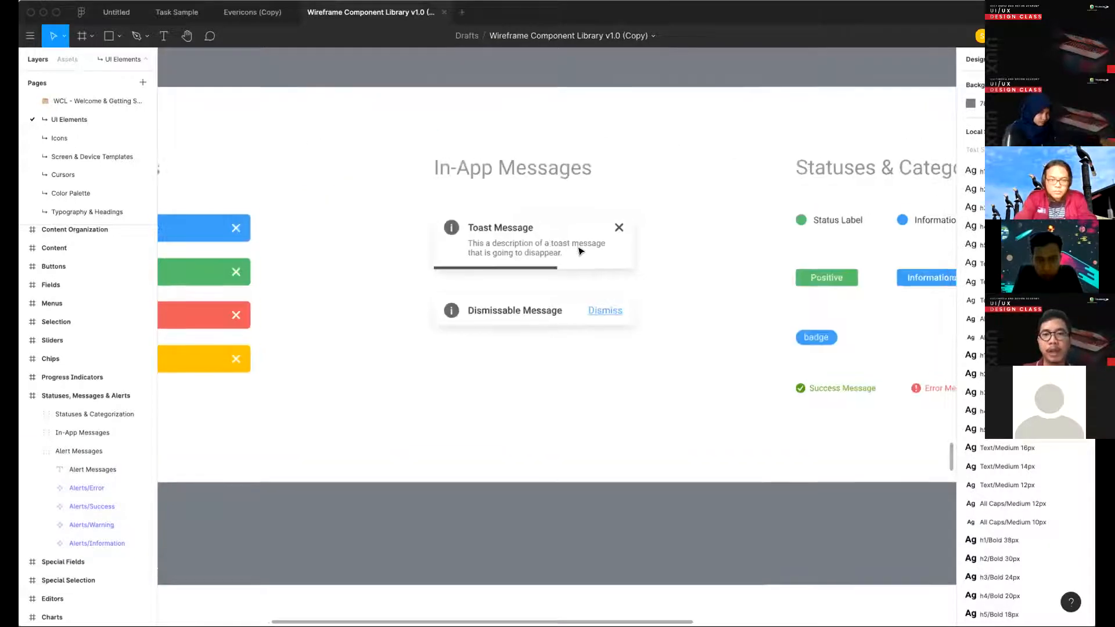
{"action": "double_click", "coordinate": [613, 259]}
{"action": "scroll", "coordinate": [447, 232], "scroll_direction": "right", "scroll_amount": 2}
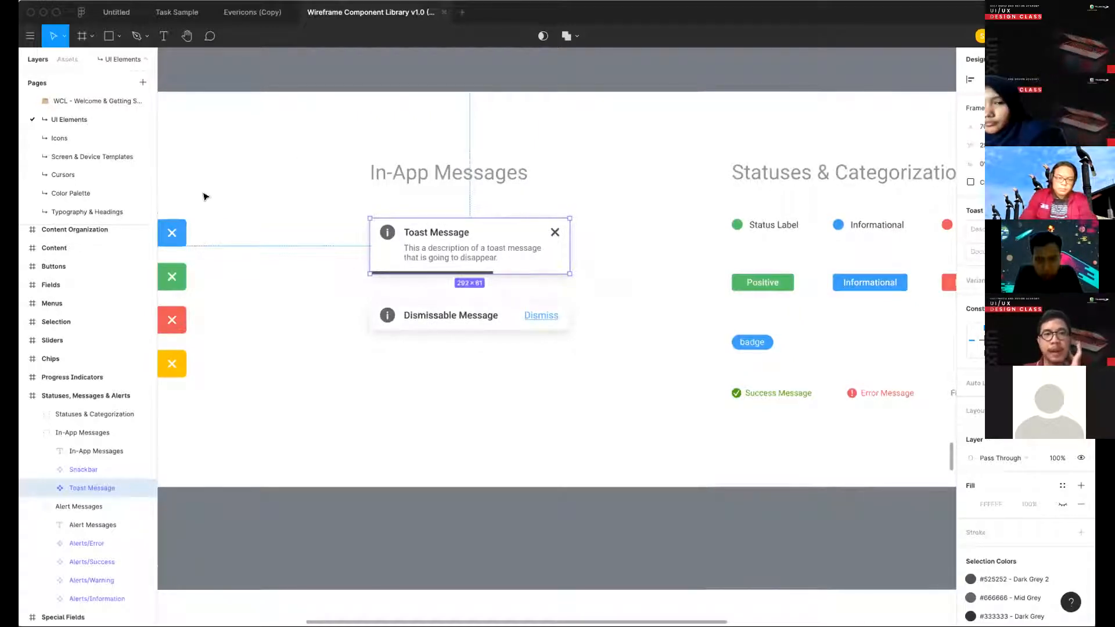
{"action": "scroll", "coordinate": [573, 227], "scroll_direction": "left", "scroll_amount": 2}
{"action": "scroll", "coordinate": [573, 228], "scroll_direction": "down", "scroll_amount": 1}
{"action": "scroll", "coordinate": [572, 228], "scroll_direction": "right", "scroll_amount": 3}
{"action": "scroll", "coordinate": [572, 228], "scroll_direction": "down", "scroll_amount": 1}
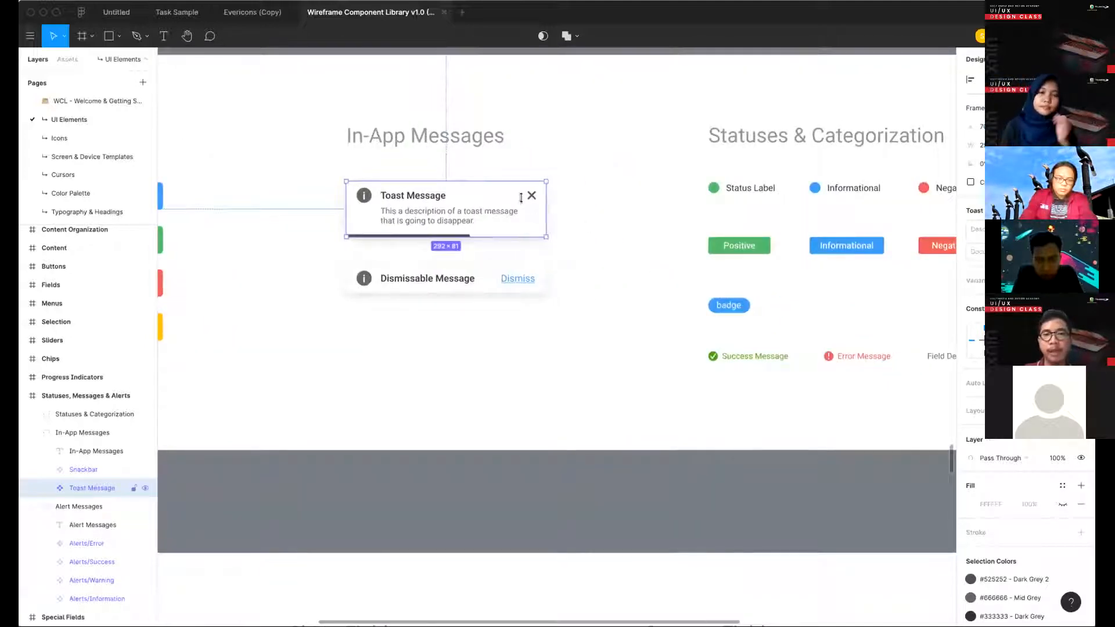
{"action": "scroll", "coordinate": [601, 245], "scroll_direction": "right", "scroll_amount": 1}
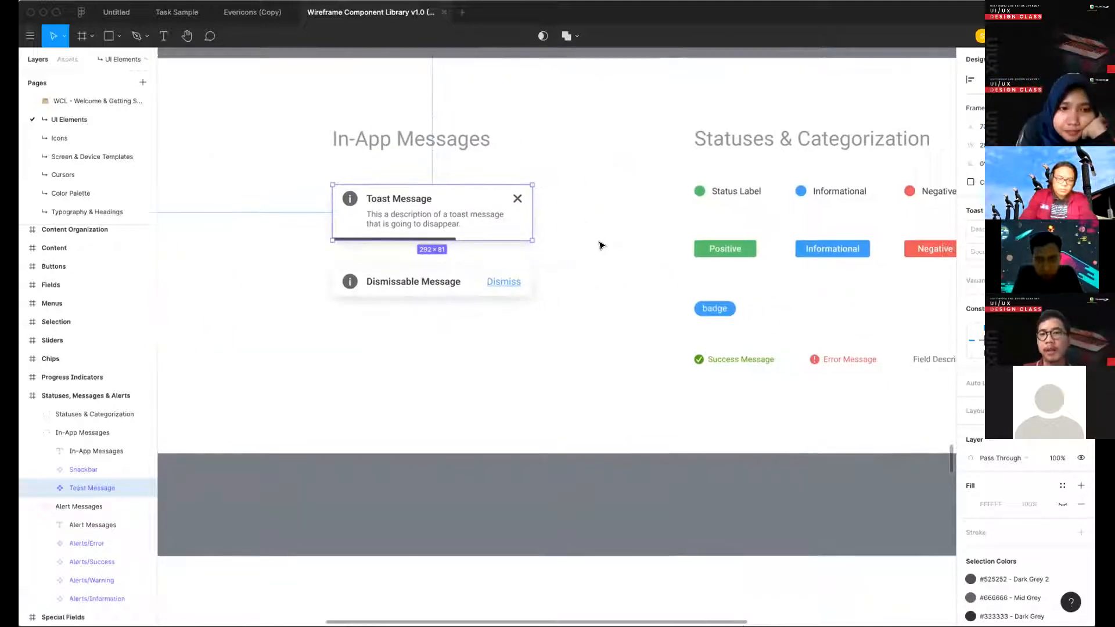
{"action": "scroll", "coordinate": [601, 245], "scroll_direction": "right", "scroll_amount": 5}
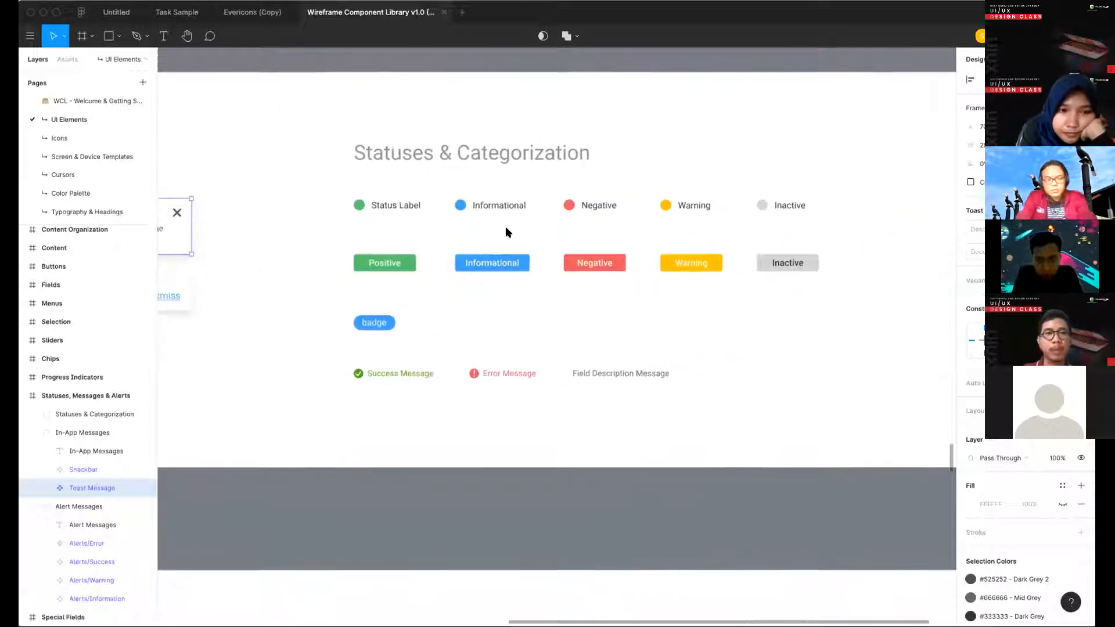
{"action": "scroll", "coordinate": [601, 245], "scroll_direction": "down", "scroll_amount": 3}
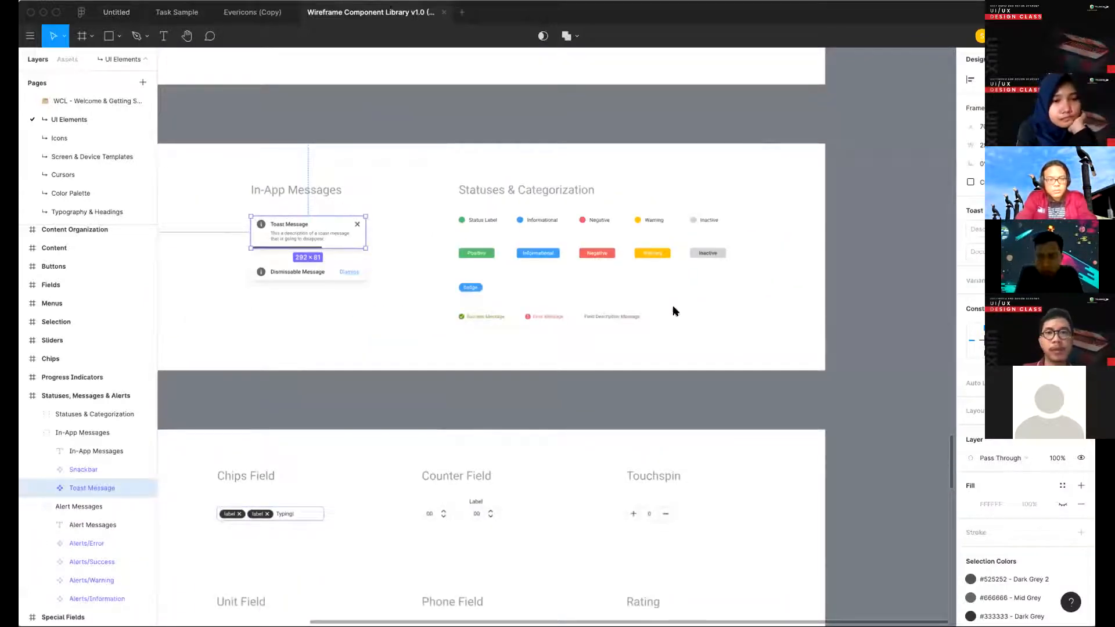
- Copy the share link of the Wireframe Component Library file and close the sharing dialog
{"action": "left_click", "coordinate": [440, 241]}
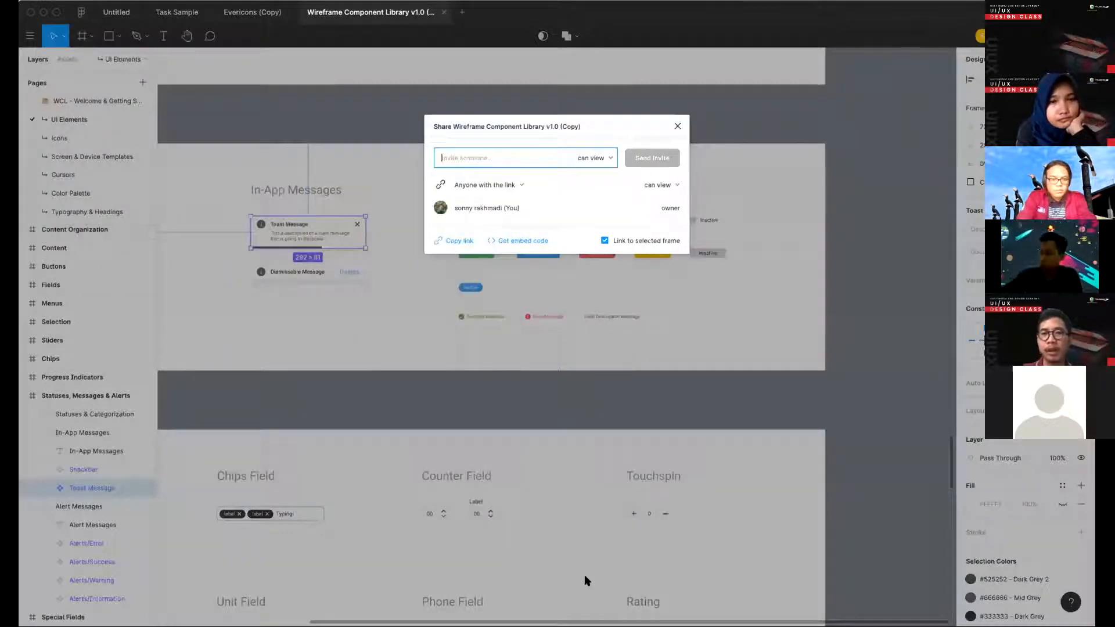
{"action": "left_click", "coordinate": [621, 27]}
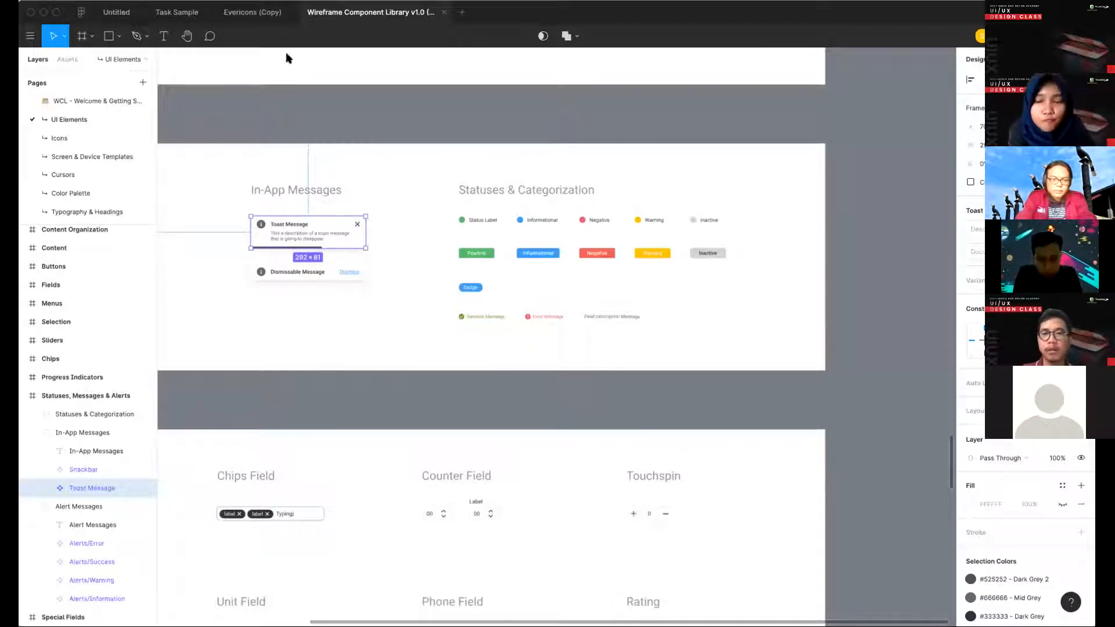
{"action": "left_click", "coordinate": [239, 103]}
- In the Untitled file, replace the "Berikut adalah hotel pilihan terbaik kami" paragraph with a 328 × 75 rectangle below the chips
{"action": "left_click", "coordinate": [118, 12]}
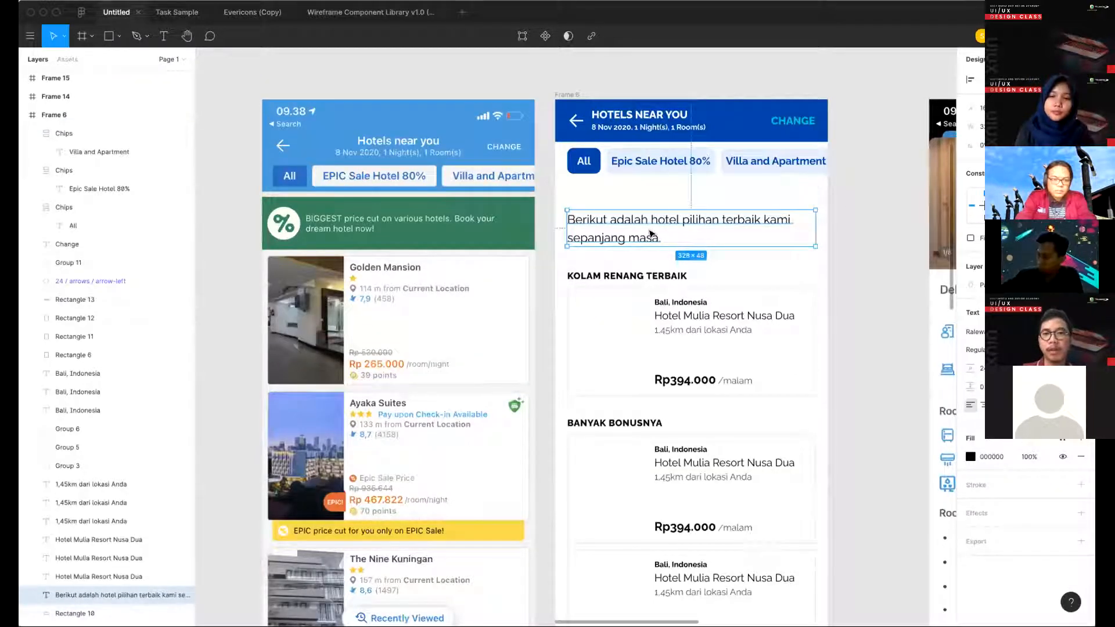
{"action": "key", "text": "Delete"}
{"action": "key", "text": "r"}
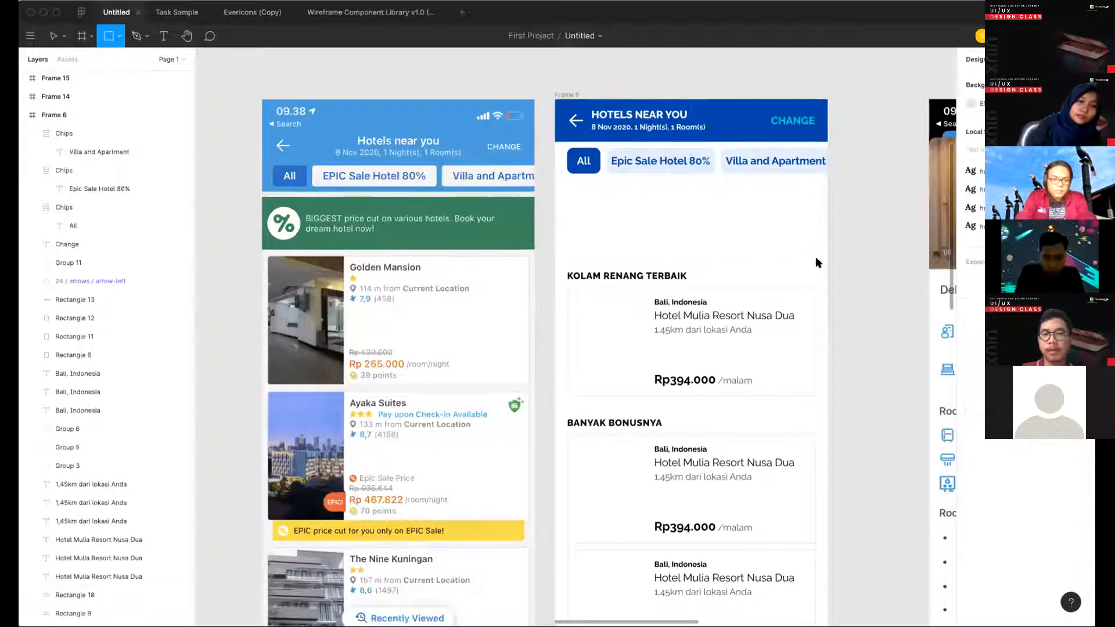
{"action": "mouse_move", "coordinate": [571, 187]}
{"action": "left_mouse_down"}
{"action": "mouse_move", "coordinate": [816, 246]}
{"action": "mouse_move", "coordinate": [819, 261]}
{"action": "mouse_move", "coordinate": [816, 244]}
{"action": "left_mouse_up"}
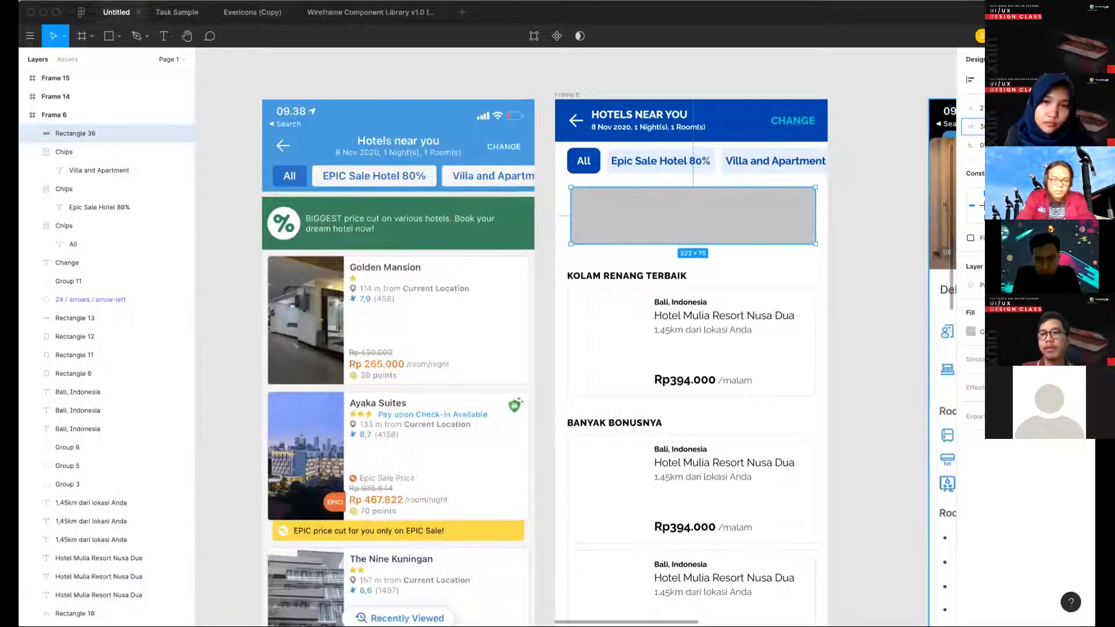
{"action": "key", "text": "Return"}
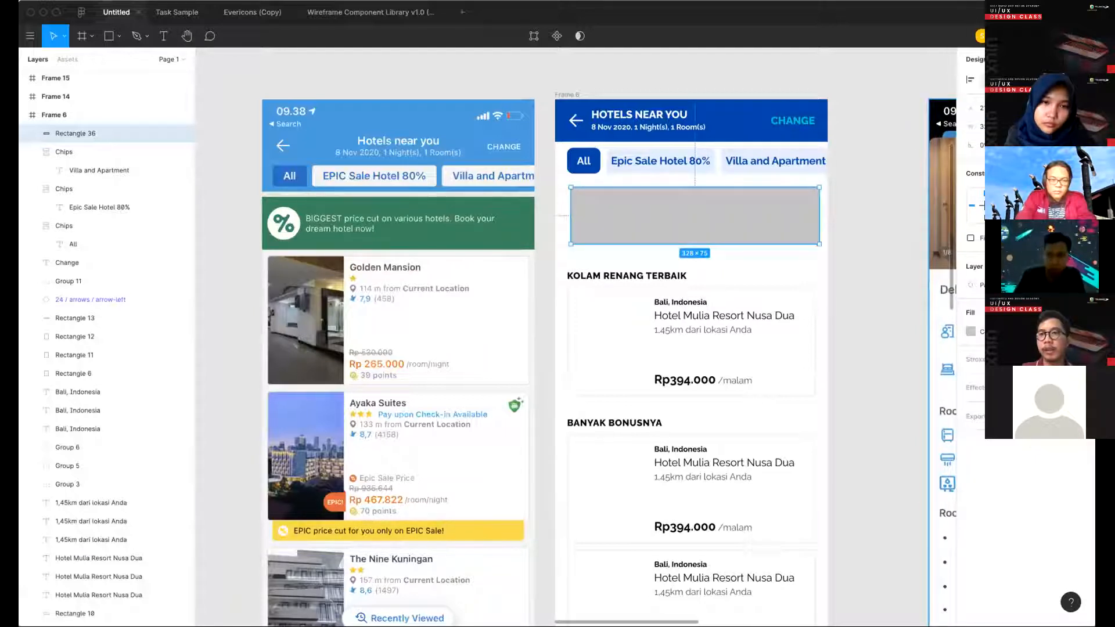
- Center the rectangle horizontally in the frame and set its corner radius to 16
{"action": "key", "text": "alt+h"}
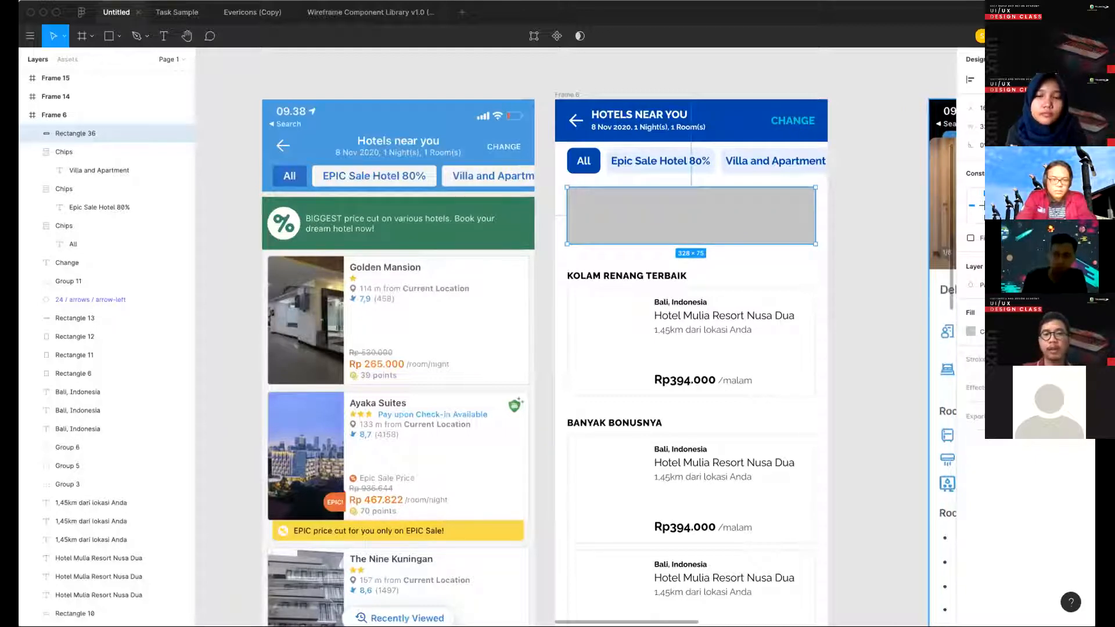
{"action": "type", "text": "16"}
{"action": "key", "text": "Return"}
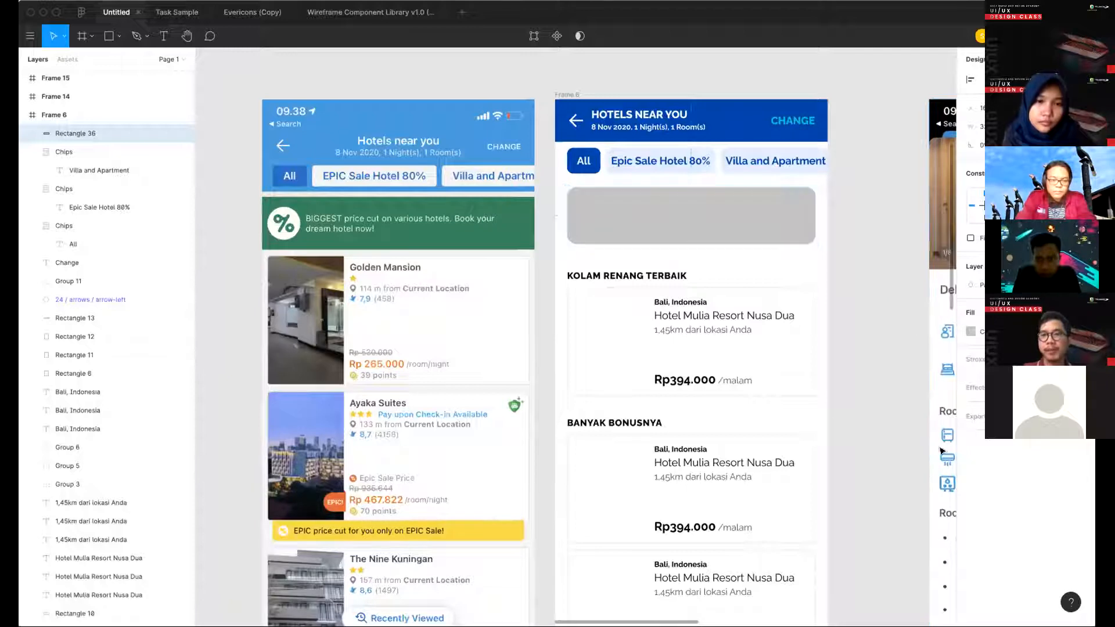
- Adjust the rectangle's vertical position so it sits 16 below the chip row
{"action": "left_click", "coordinate": [841, 243]}
{"action": "left_click", "coordinate": [758, 226]}
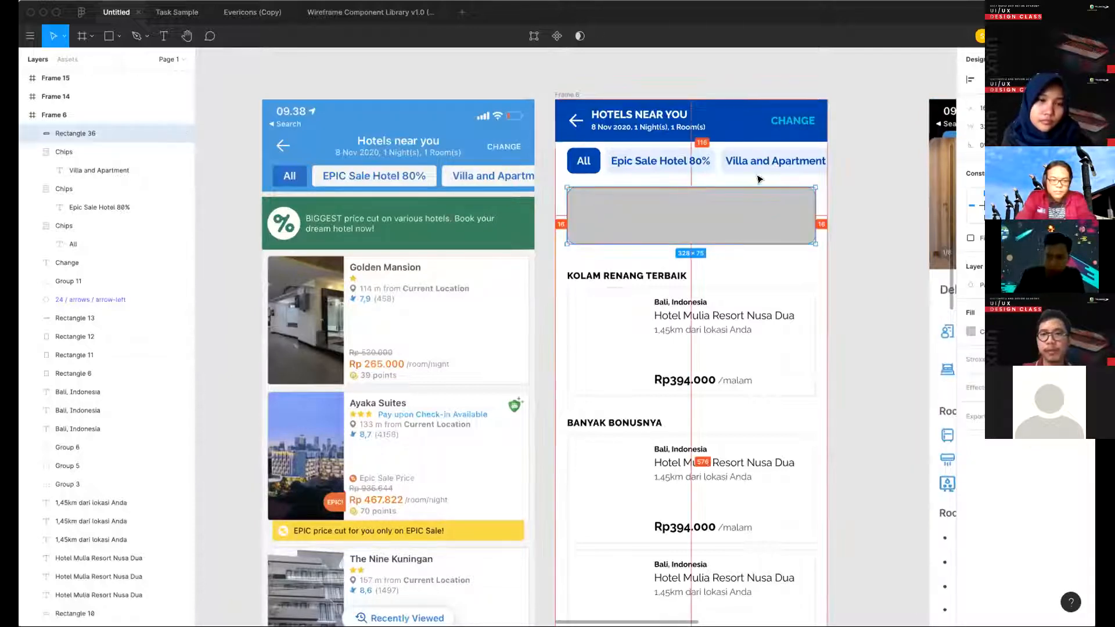
{"action": "left_click", "coordinate": [828, 218]}
{"action": "left_click", "coordinate": [721, 208]}
{"action": "key", "text": "shift+Up"}
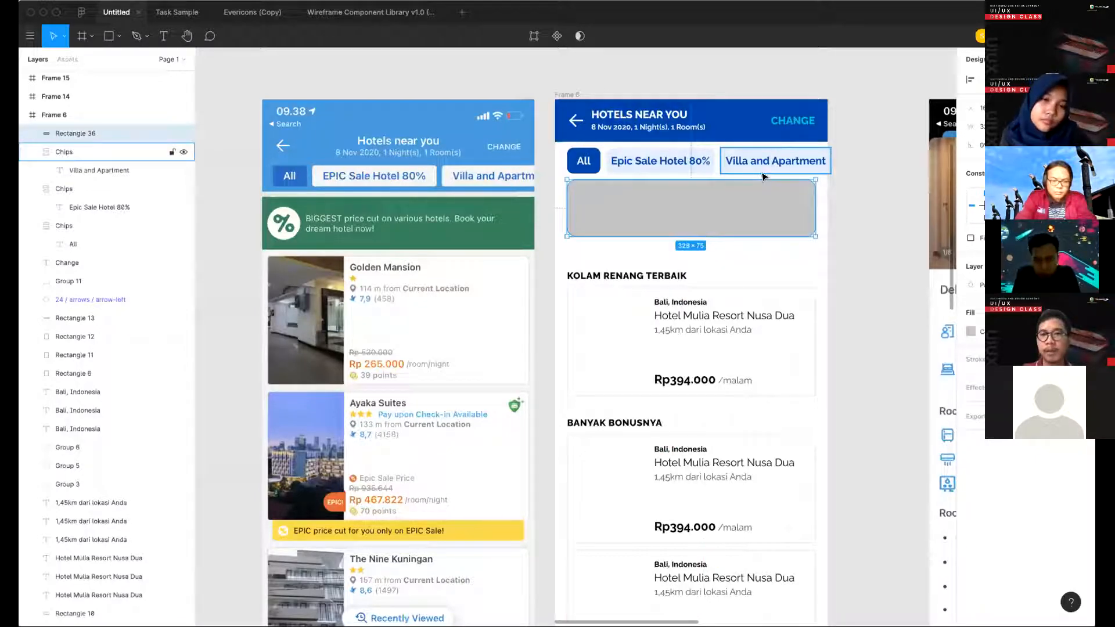
{"action": "key", "text": "Down"}
{"action": "key", "text": "Down"}
{"action": "key", "text": "Down"}
{"action": "key", "text": "Down"}
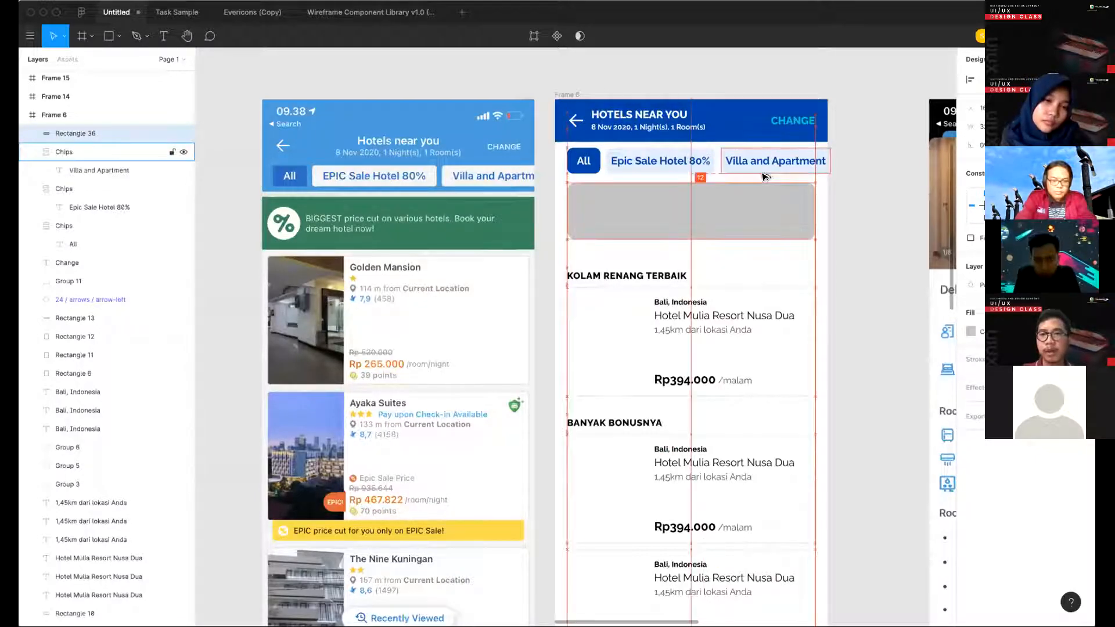
{"action": "left_click", "coordinate": [871, 189]}
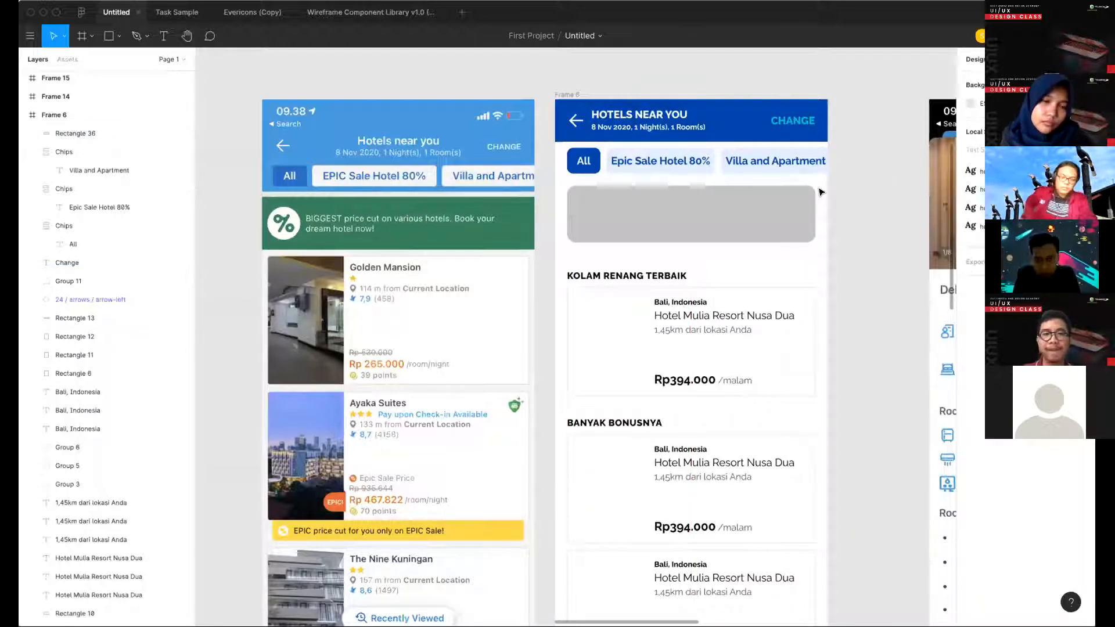
- Fill the banner rectangle with the yellow color style and lighten the fill to a pale yellow
{"action": "scroll", "coordinate": [729, 212], "scroll_direction": "right", "scroll_amount": 1}
{"action": "scroll", "coordinate": [730, 212], "scroll_direction": "down", "scroll_amount": 1}
{"action": "left_click", "coordinate": [729, 214]}
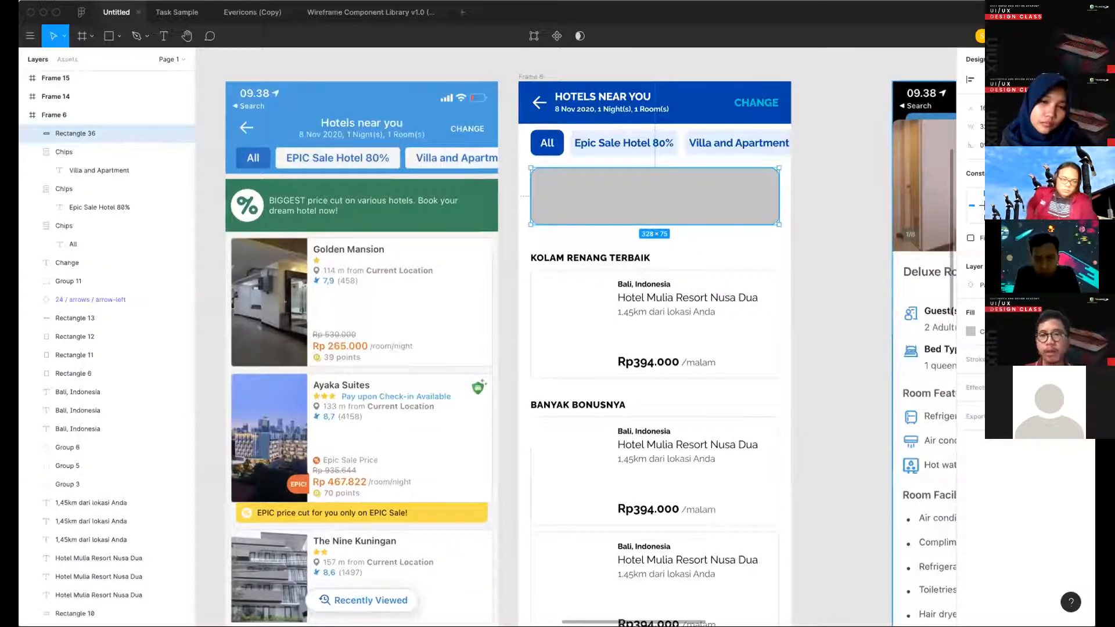
{"action": "left_click", "coordinate": [970, 331]}
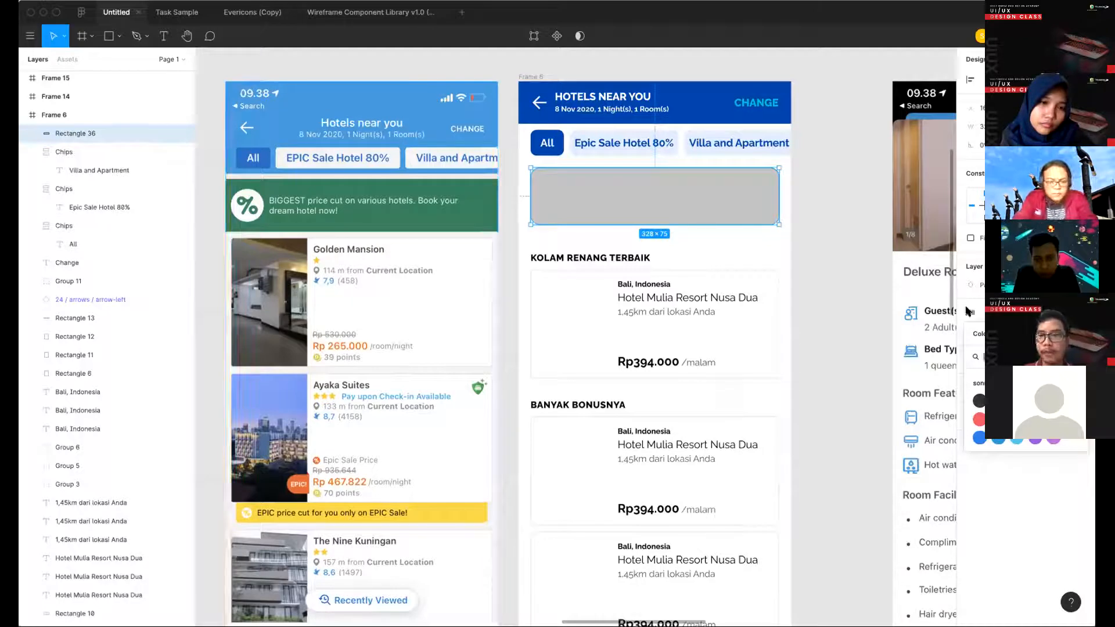
{"action": "left_click", "coordinate": [1016, 419]}
{"action": "left_click", "coordinate": [1068, 313]}
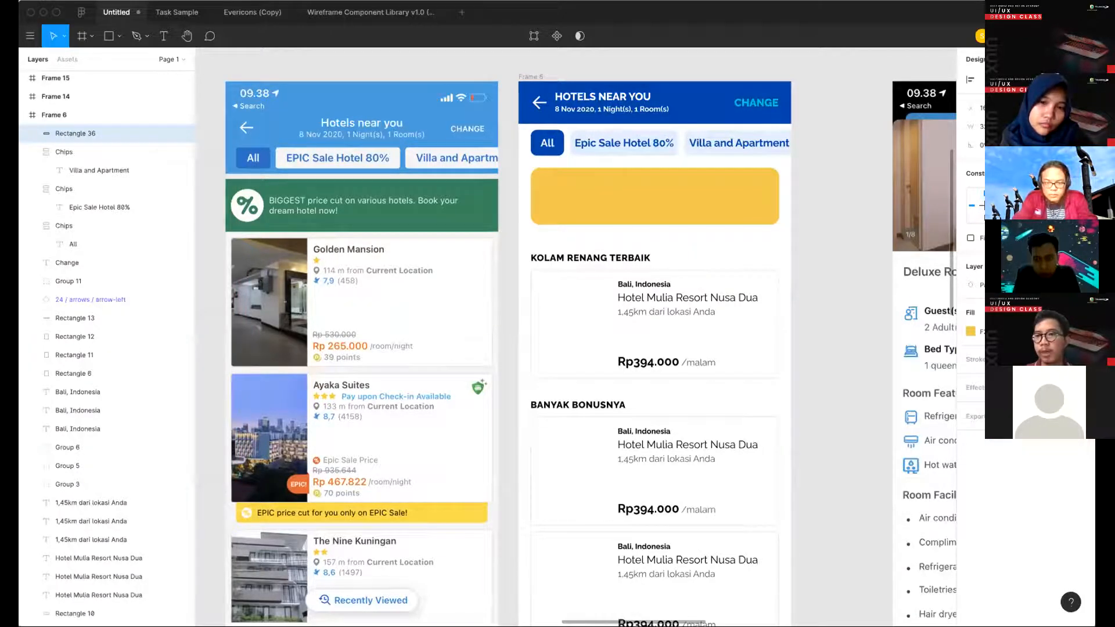
{"action": "left_click", "coordinate": [970, 331]}
{"action": "type", "text": "FFF0C3"}
{"action": "key", "text": "Return"}
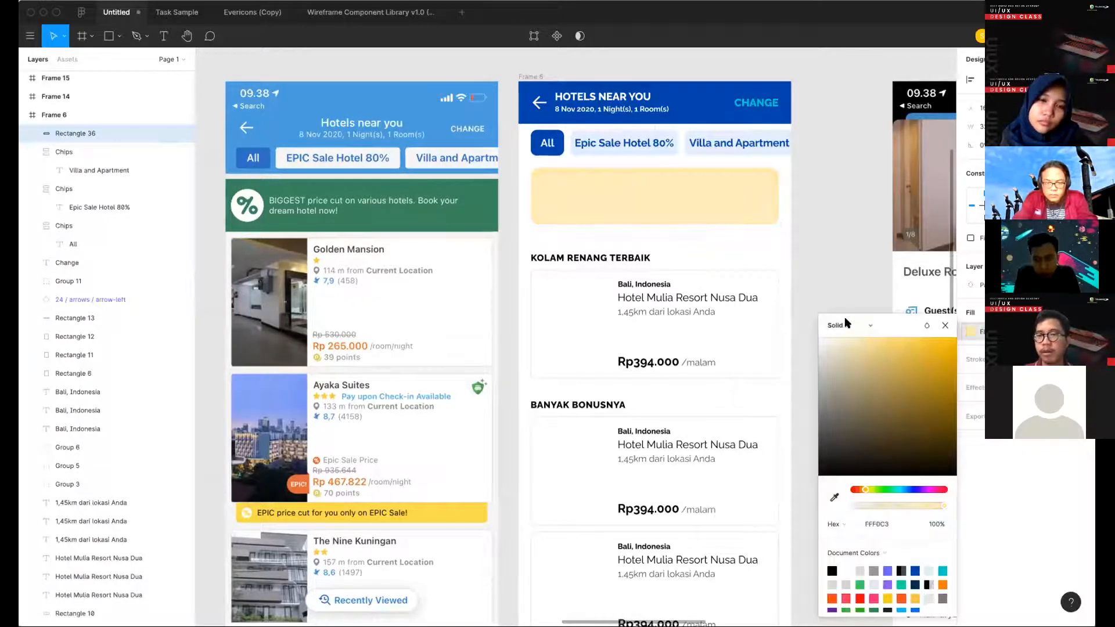
- Add a text on the pale yellow banner reading "Biggest price cut on various hotels."
{"action": "left_click", "coordinate": [806, 219]}
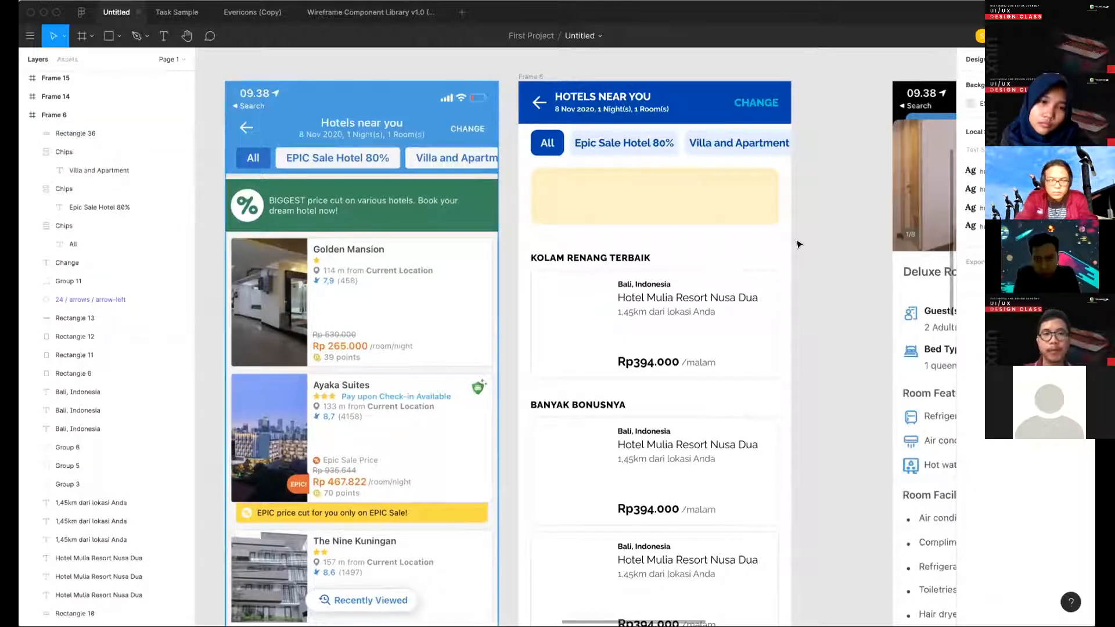
{"action": "key", "text": "t"}
{"action": "left_click", "coordinate": [587, 193]}
{"action": "type", "text": "Bigg"}
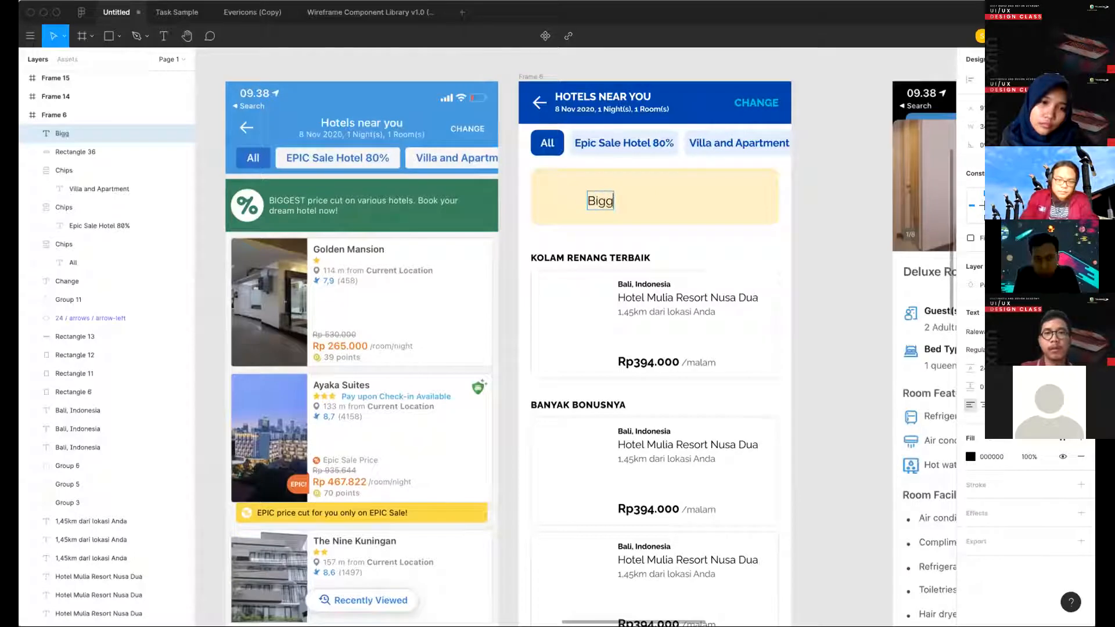
{"action": "type", "text": "est pri"}
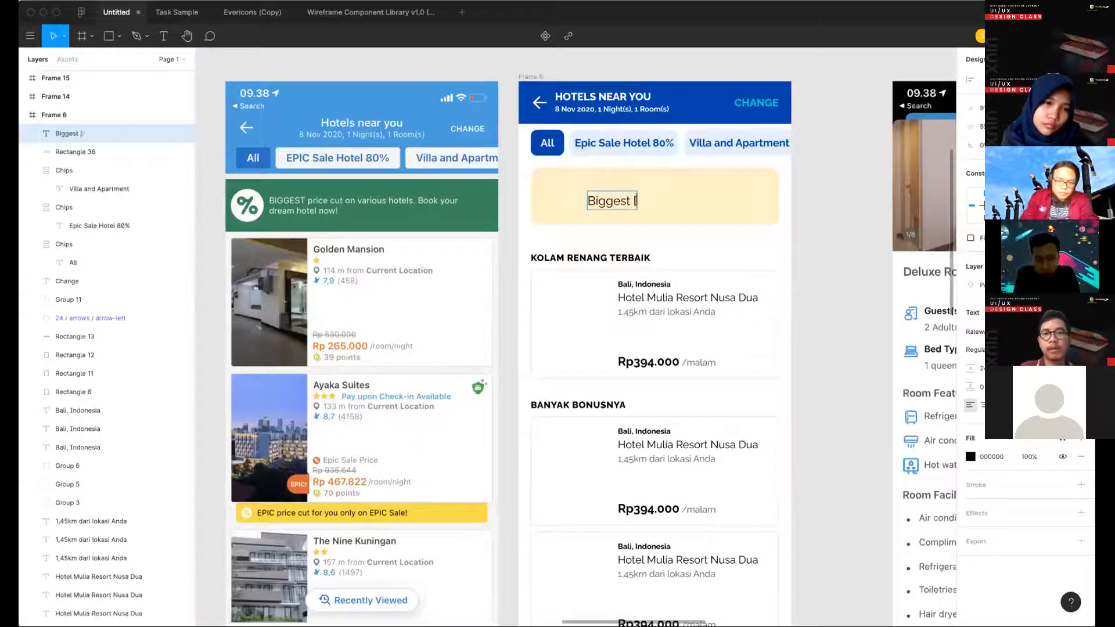
{"action": "type", "text": "ce cut on"}
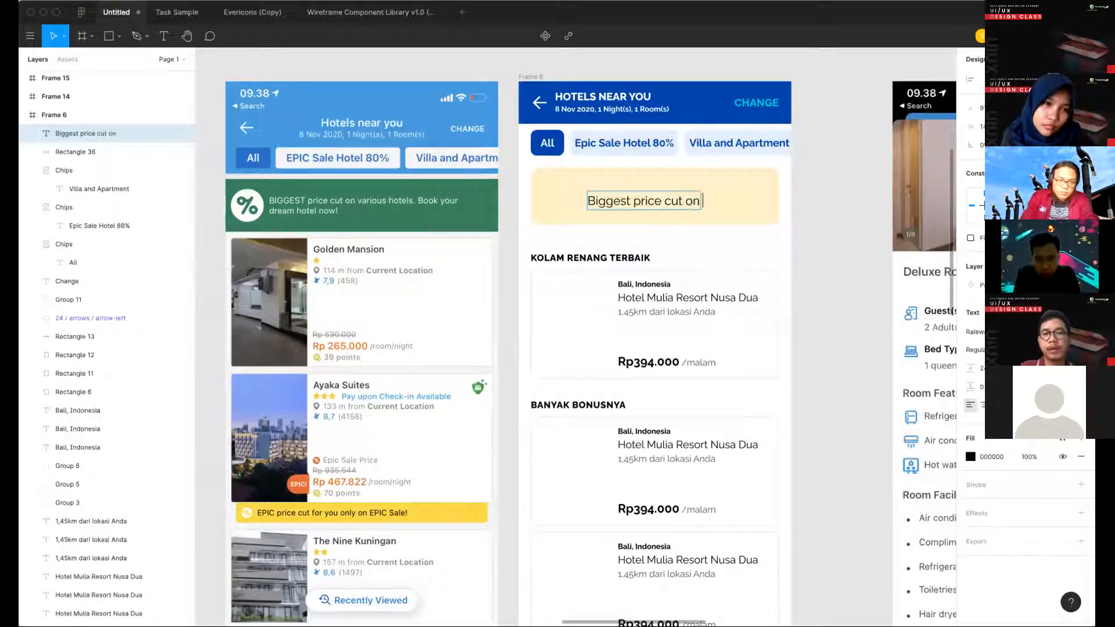
{"action": "type", "text": " various ho"}
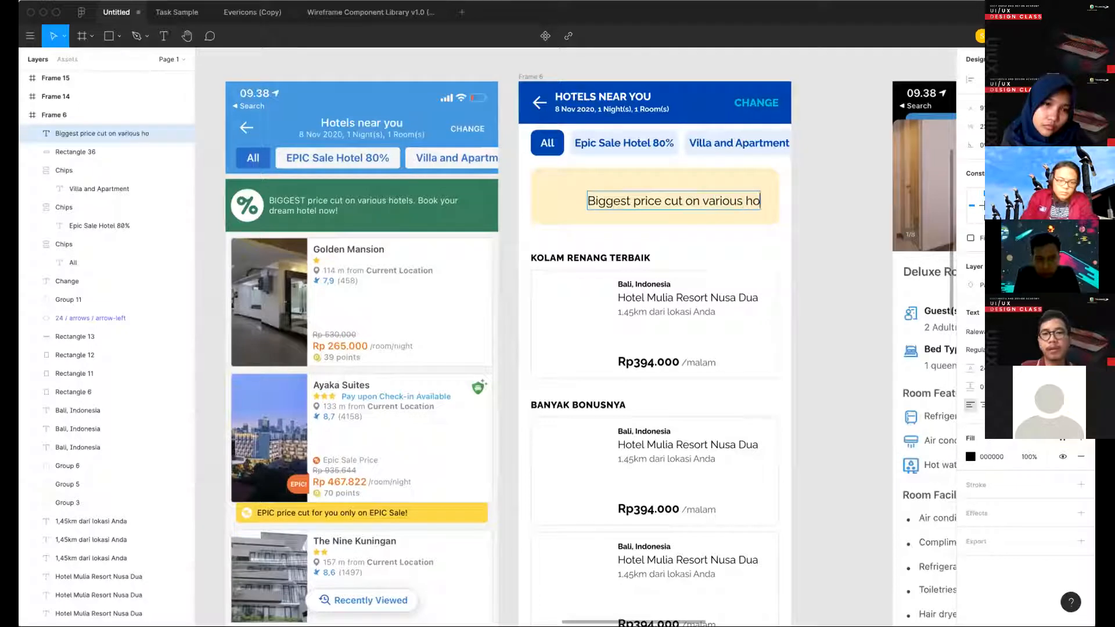
{"action": "type", "text": "tels."}
{"action": "key", "text": "Return"}
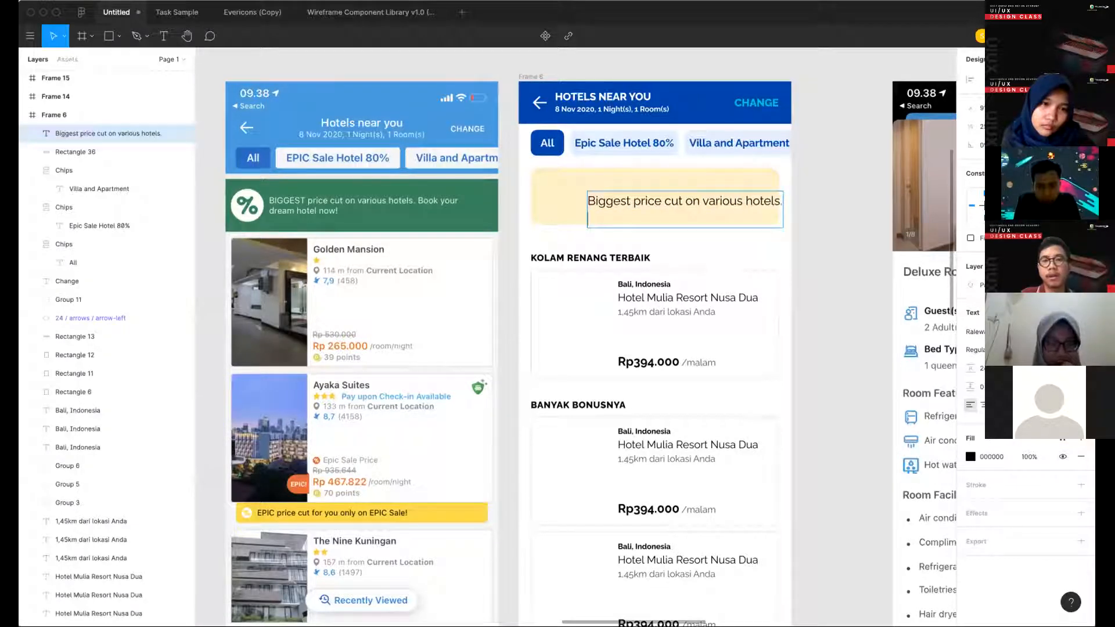
- Add the second line "Book your dream hotel now!" and move the text block inside the banner
{"action": "type", "text": "Book your dream hotel now!"}
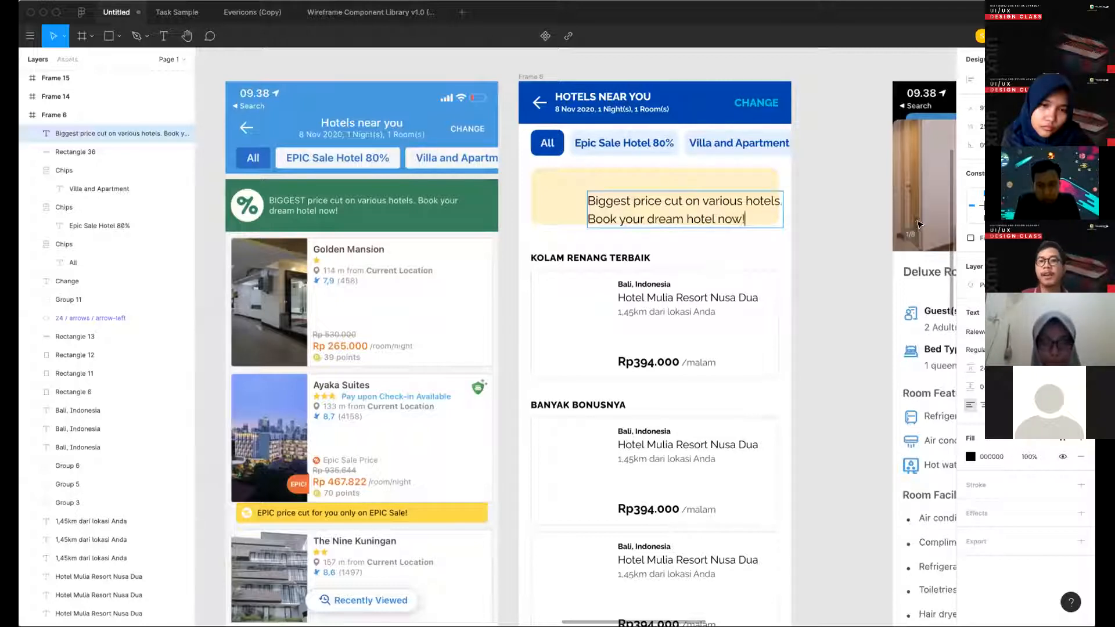
{"action": "key", "text": "Escape"}
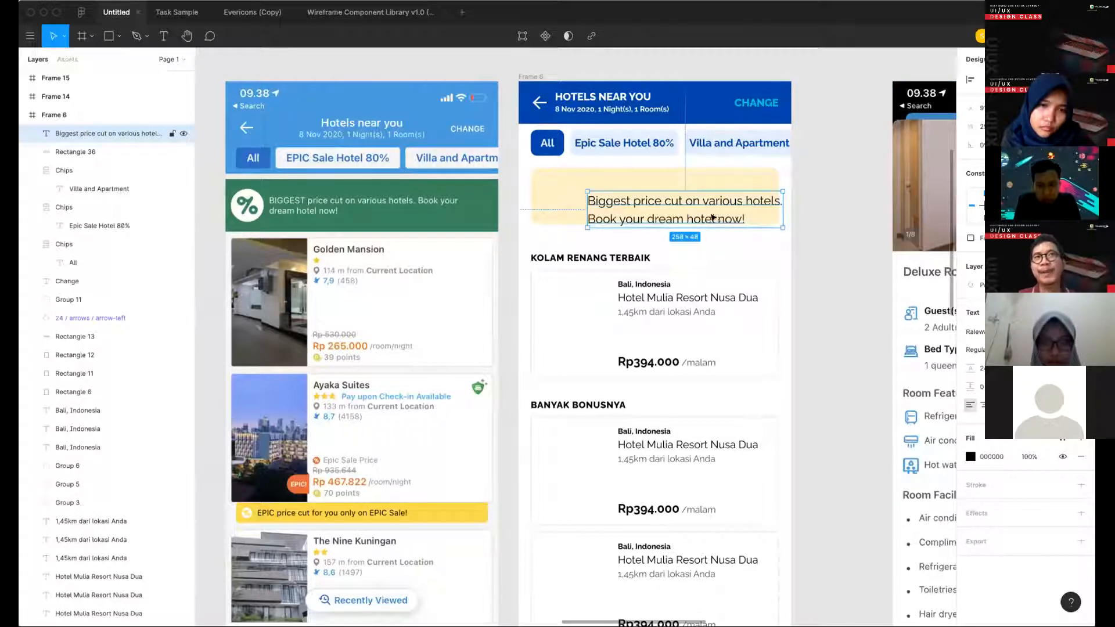
{"action": "left_click_drag", "start_coordinate": [701, 199], "coordinate": [694, 202]}
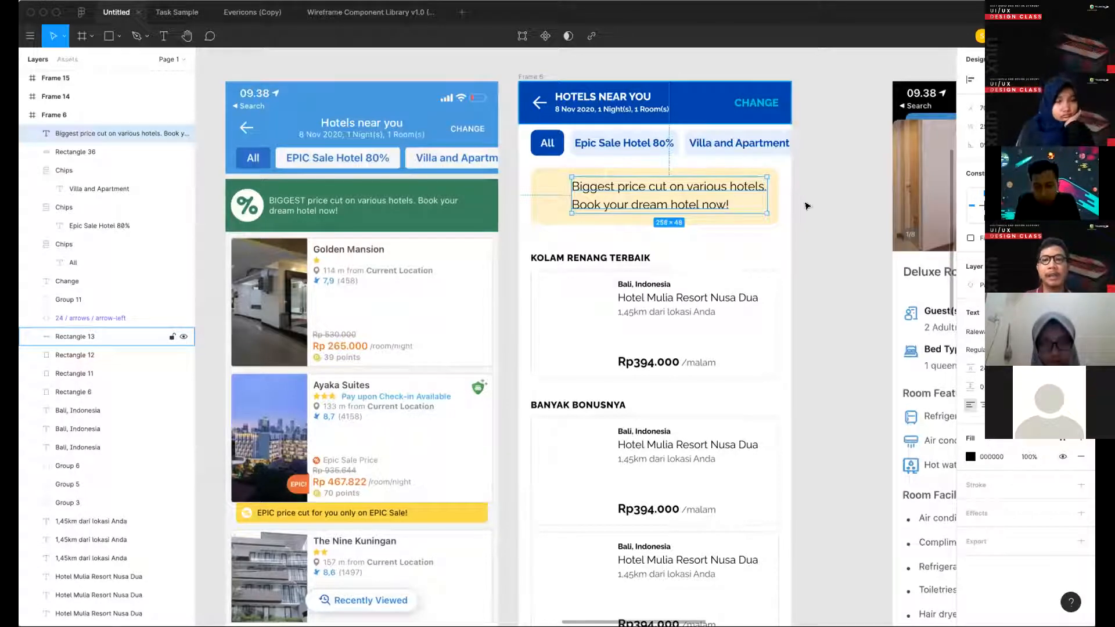
- Paste the spacing scale image with gaps from 8 to 80 into the Untitled file
{"action": "scroll", "coordinate": [291, 269], "scroll_direction": "down", "scroll_amount": 4}
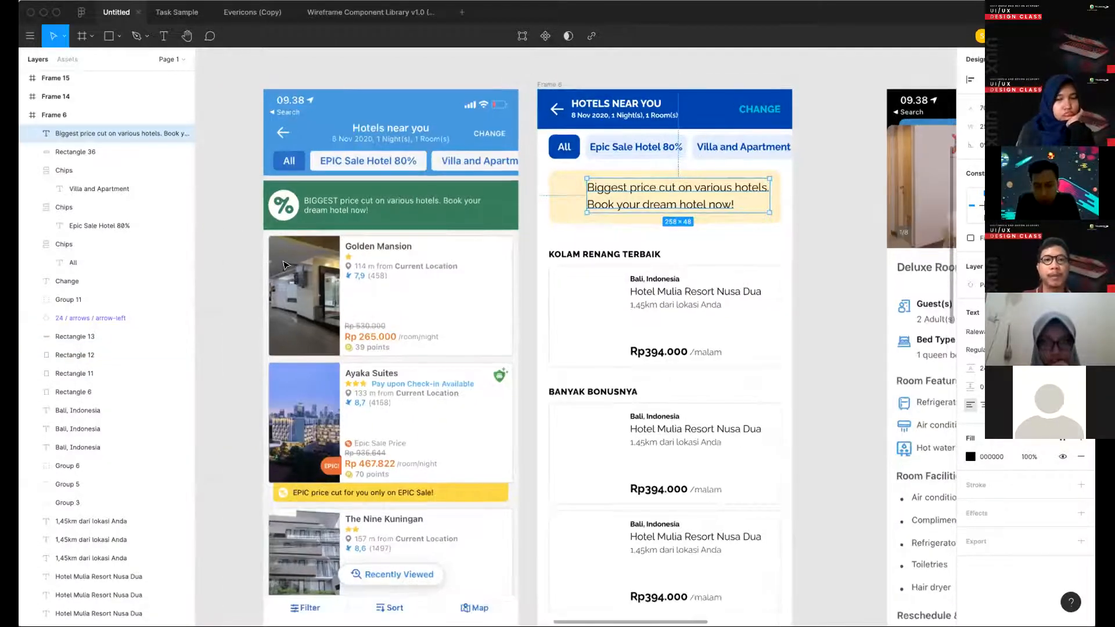
{"action": "scroll", "coordinate": [522, 204], "scroll_direction": "left", "scroll_amount": 10}
{"action": "scroll", "coordinate": [522, 203], "scroll_direction": "down", "scroll_amount": 5}
{"action": "scroll", "coordinate": [527, 199], "scroll_direction": "down", "scroll_amount": 5}
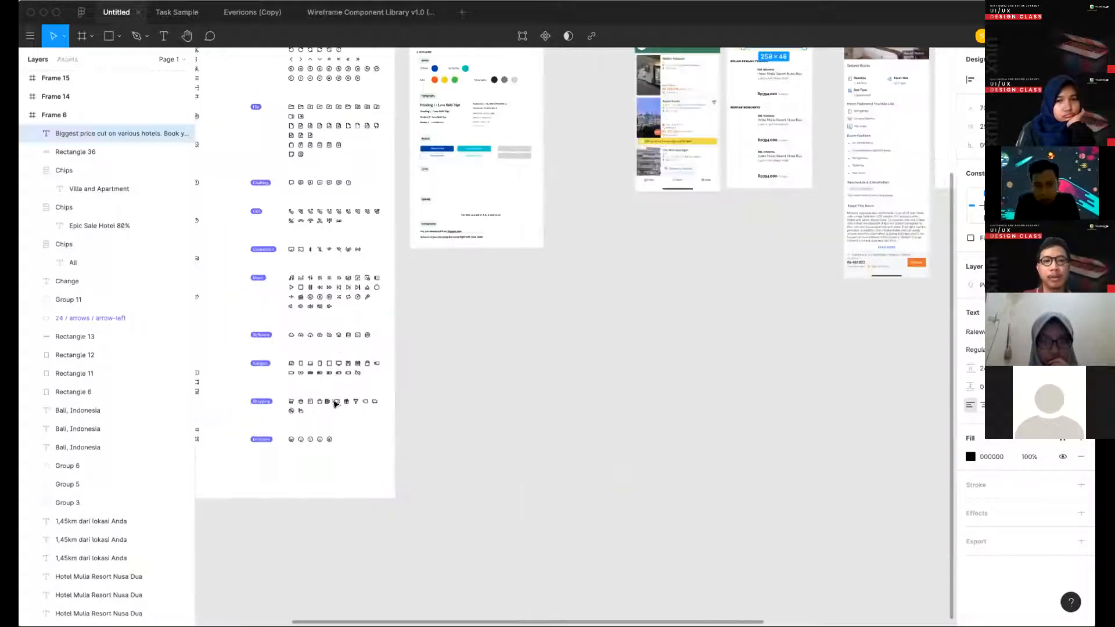
{"action": "scroll", "coordinate": [337, 404], "scroll_direction": "up", "scroll_amount": 1}
{"action": "scroll", "coordinate": [355, 386], "scroll_direction": "up", "scroll_amount": 5}
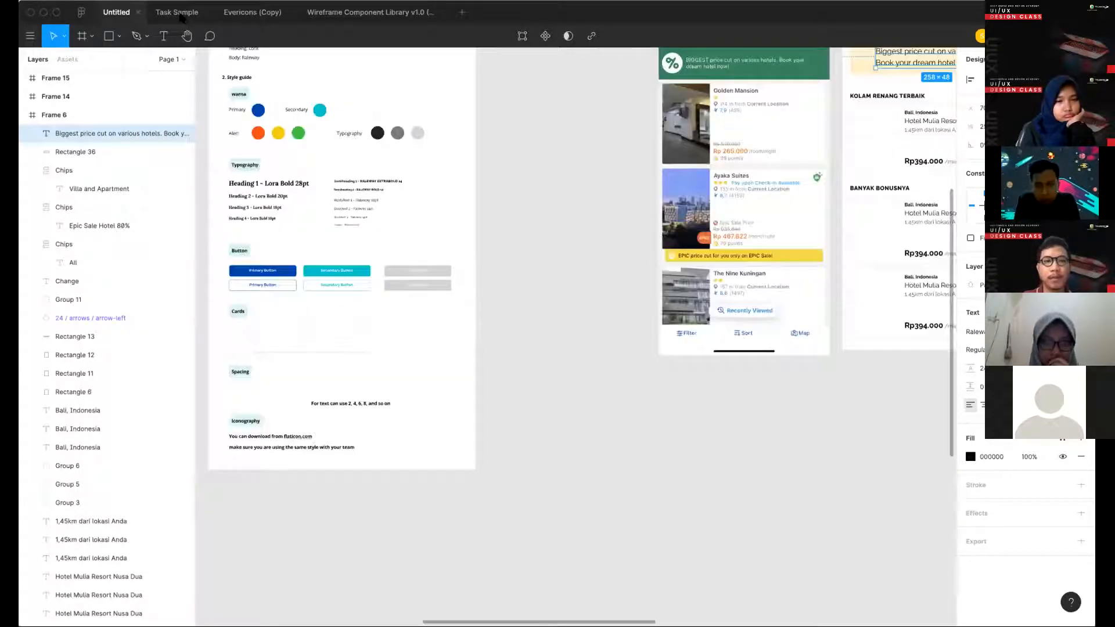
{"action": "key", "text": "Escape"}
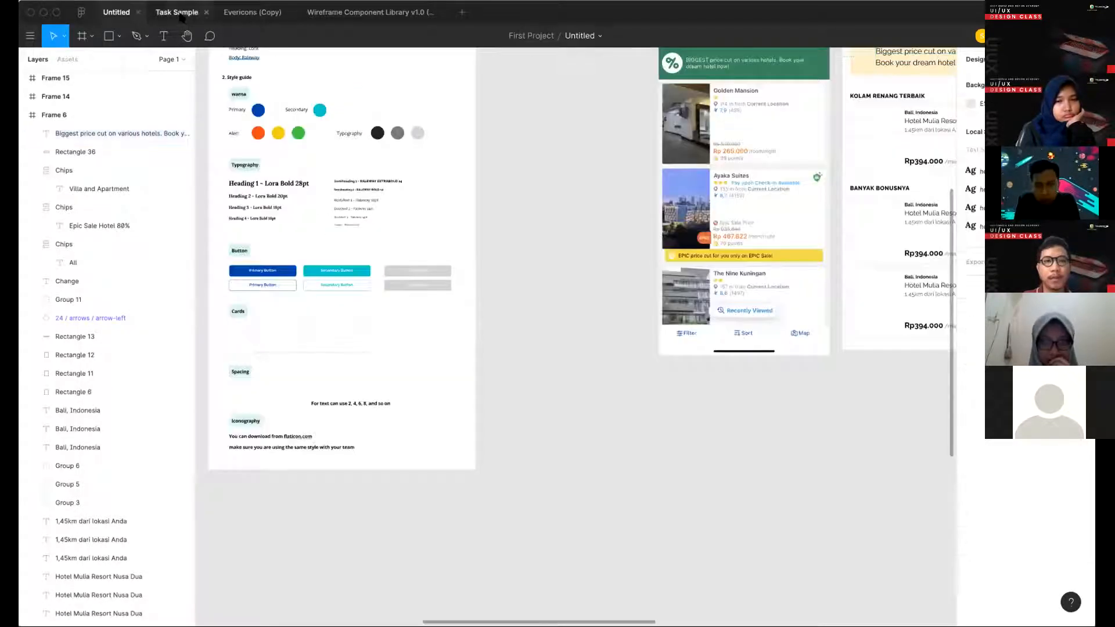
{"action": "left_click", "coordinate": [515, 397]}
{"action": "left_click", "coordinate": [110, 11]}
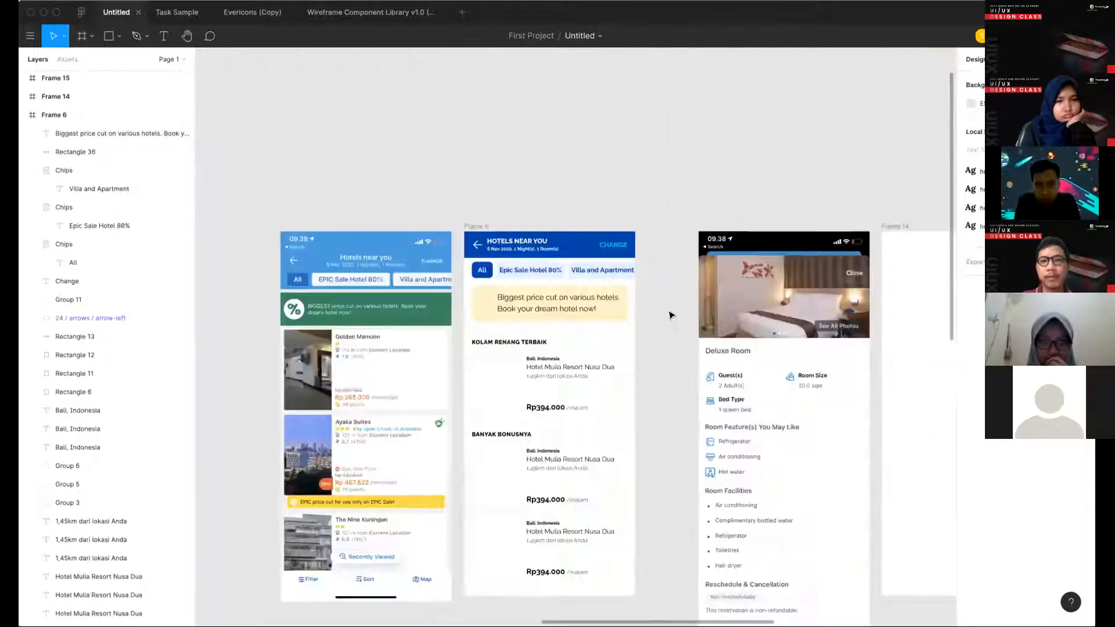
{"action": "key", "text": "super+v"}
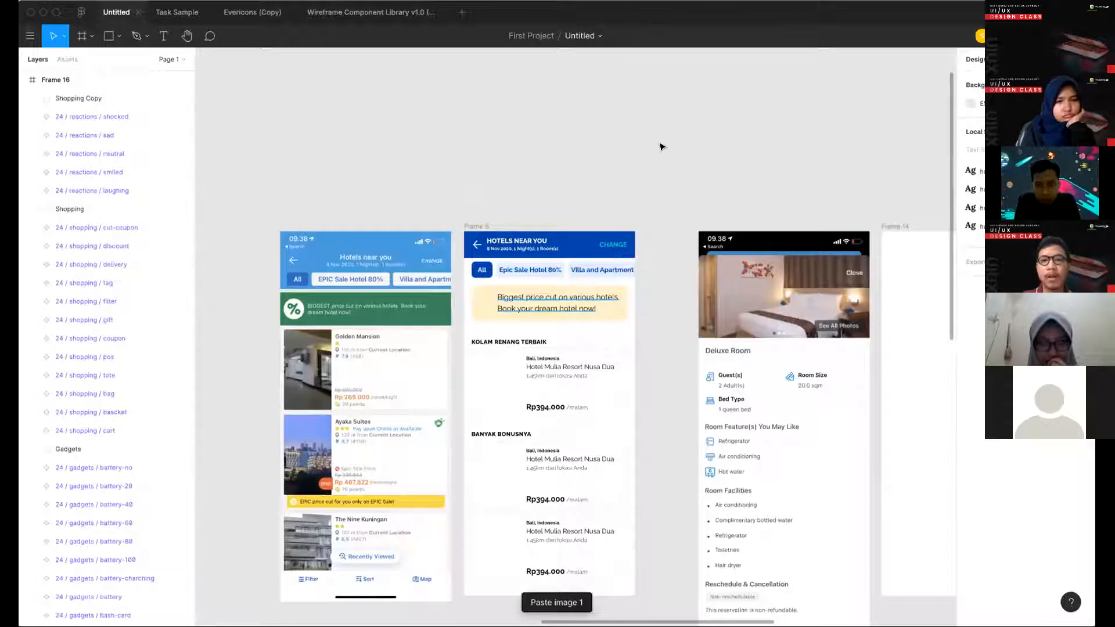
- Place the spacing scale image just above the Hotels near you frame and scale it down to 522 × 75
{"action": "scroll", "coordinate": [600, 394], "scroll_direction": "up", "scroll_amount": 4}
{"action": "left_click_drag", "start_coordinate": [581, 422], "coordinate": [592, 296]}
{"action": "scroll", "coordinate": [537, 294], "scroll_direction": "up", "scroll_amount": 4}
{"action": "left_click_drag", "start_coordinate": [870, 255], "coordinate": [619, 311]}
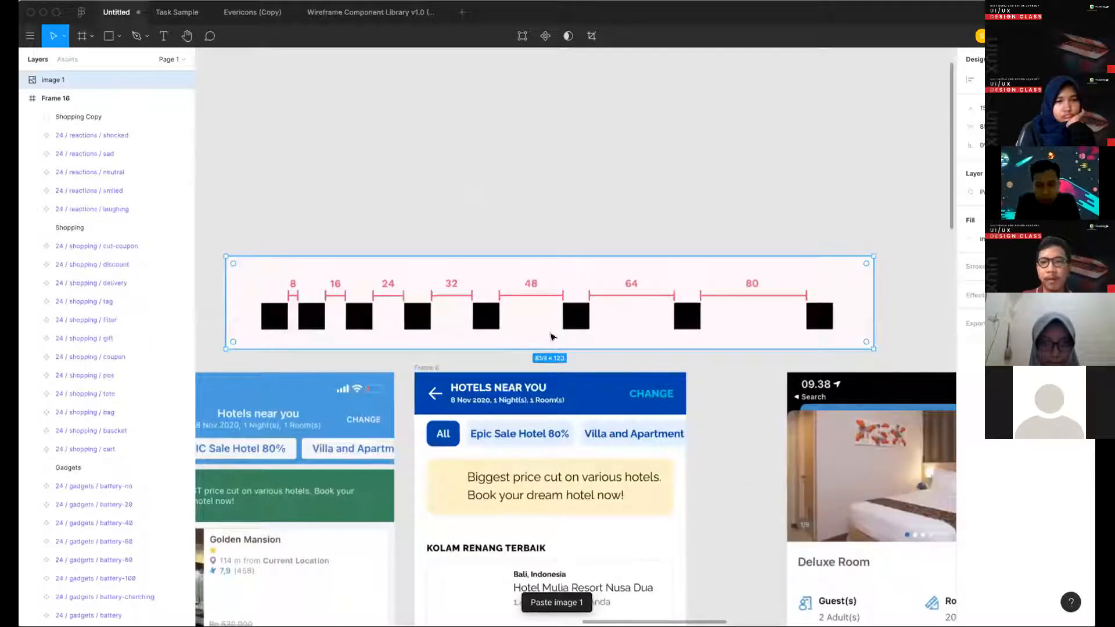
{"action": "left_click_drag", "start_coordinate": [510, 324], "coordinate": [668, 322]}
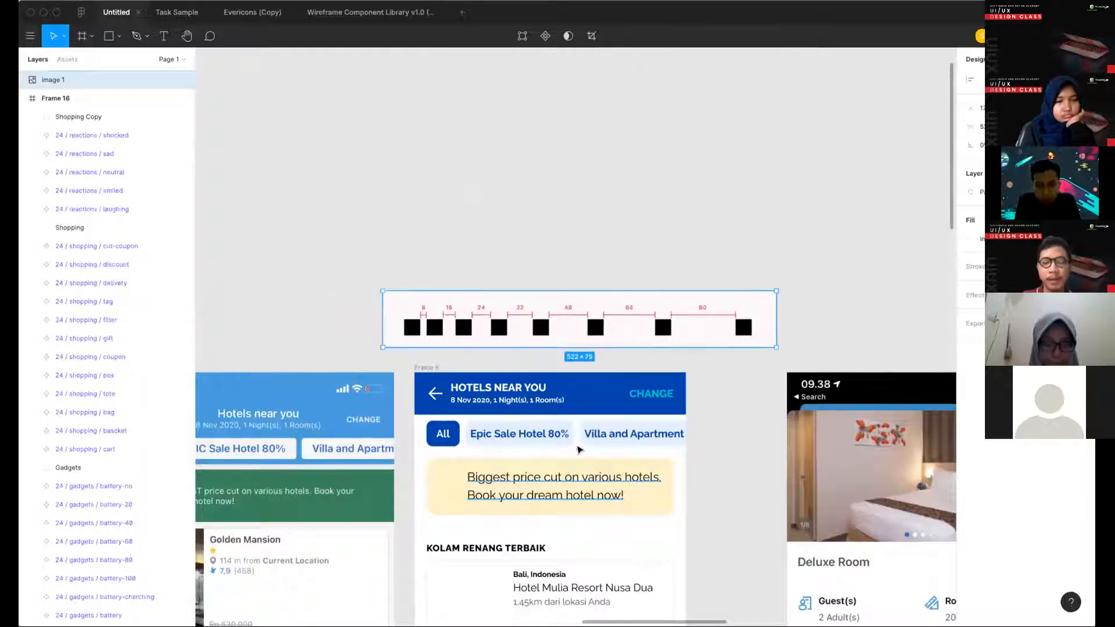
- Select the banner with its text and measure its gap to the chip row against the spacing scale
{"action": "scroll", "coordinate": [581, 451], "scroll_direction": "down", "scroll_amount": 4}
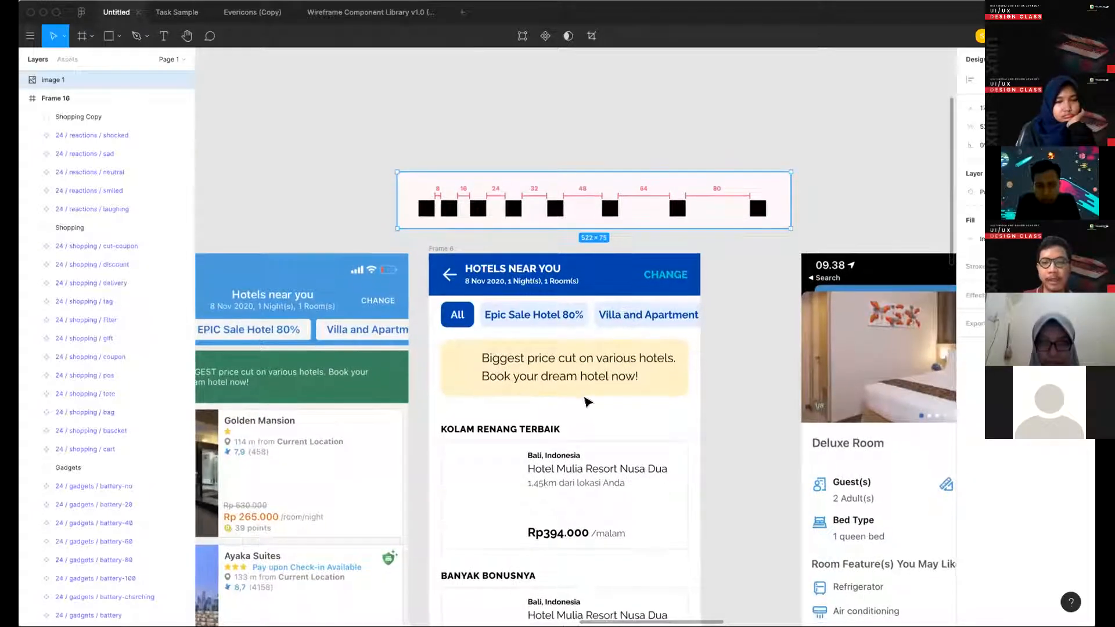
{"action": "scroll", "coordinate": [571, 392], "scroll_direction": "down", "scroll_amount": 1}
{"action": "left_click", "coordinate": [558, 376]}
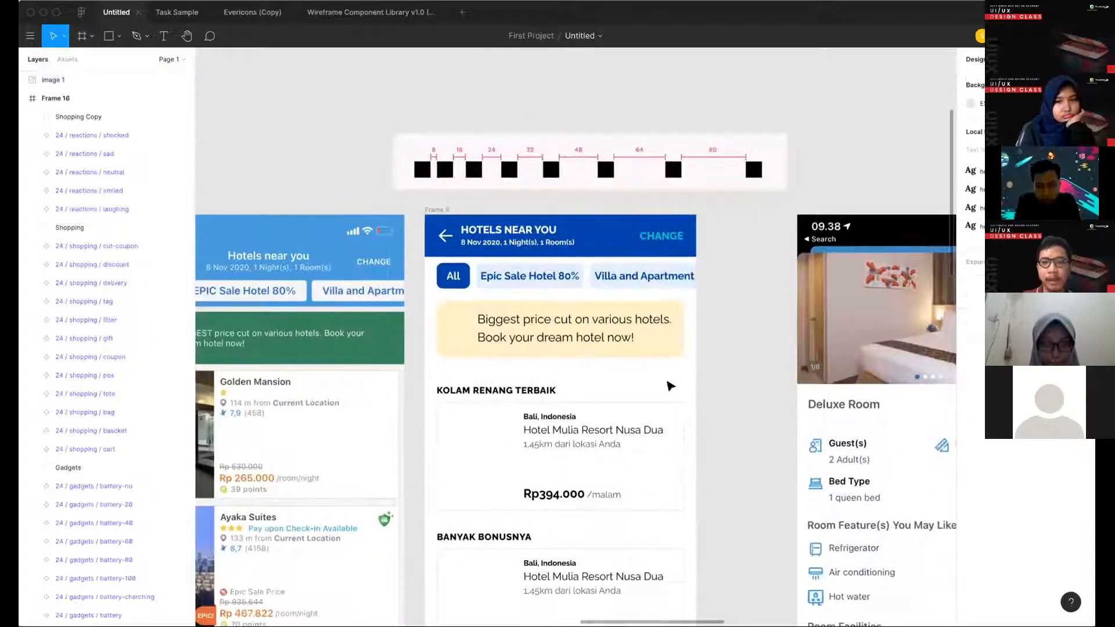
{"action": "left_click_drag", "start_coordinate": [580, 381], "coordinate": [666, 331]}
{"action": "key", "text": "alt"}
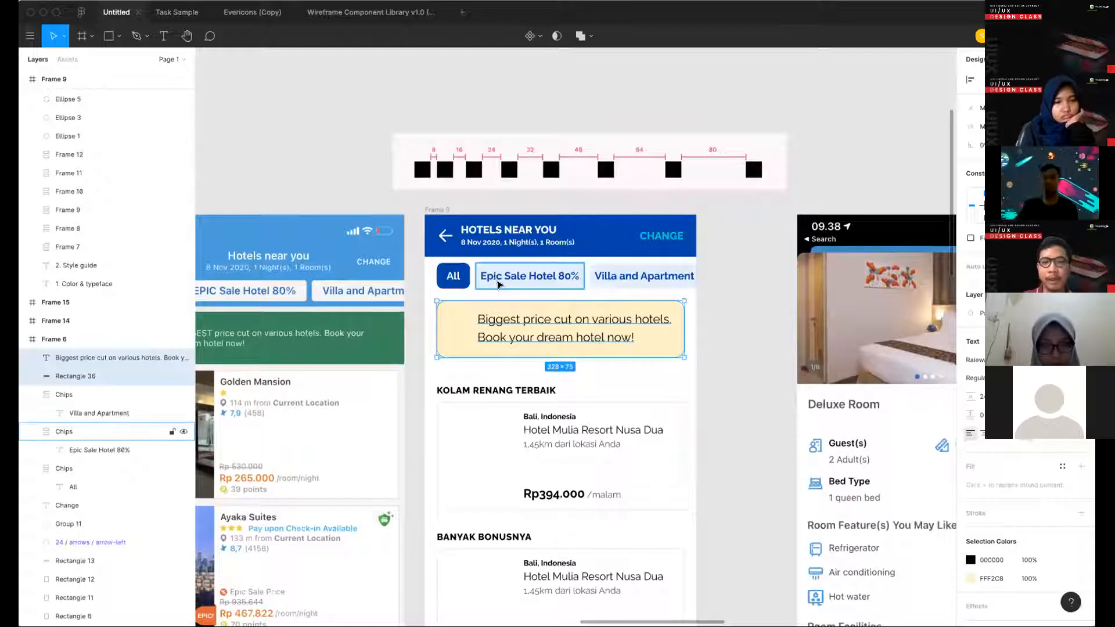
{"action": "key", "text": "alt"}
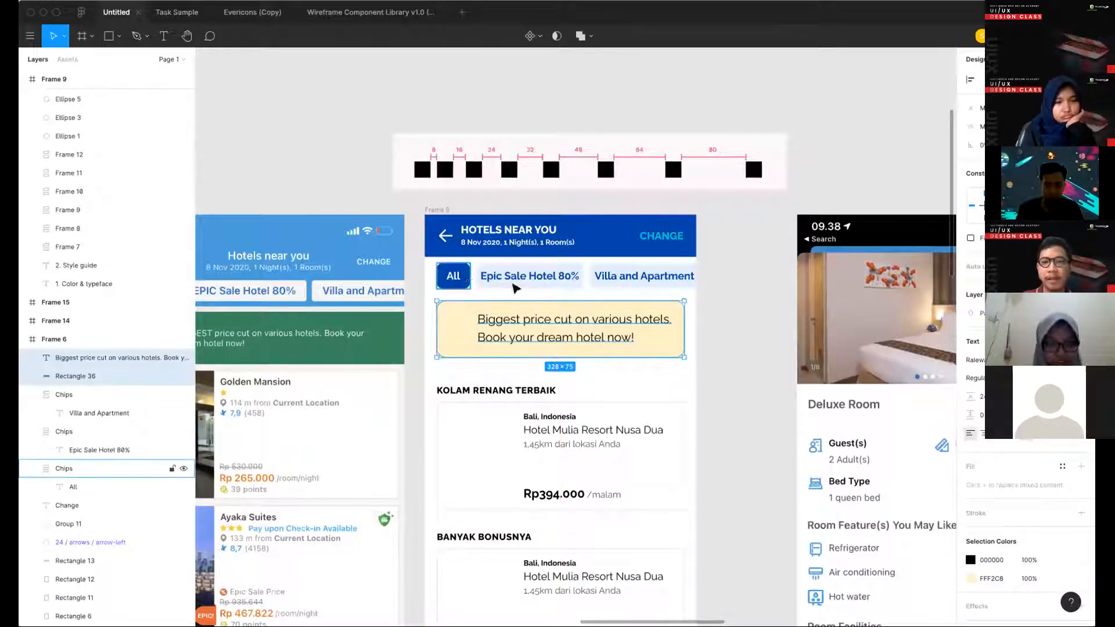
- Try nudging the banner and its text a few pixels down from the chip row, and restore their position
{"action": "left_click", "coordinate": [603, 296]}
{"action": "left_click", "coordinate": [572, 279]}
{"action": "left_click", "coordinate": [614, 336]}
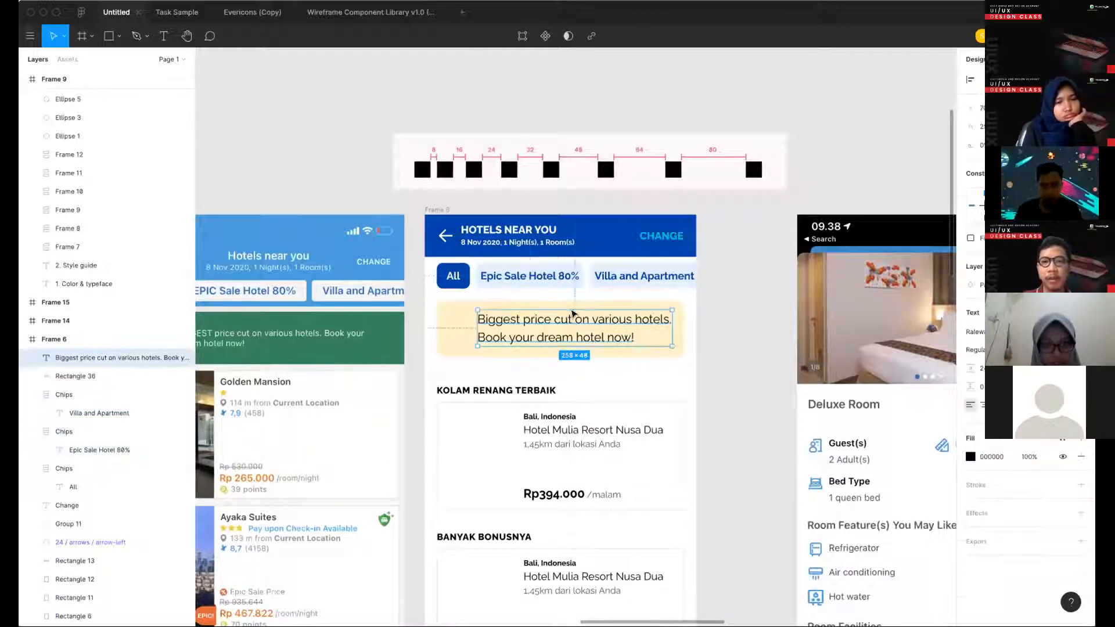
{"action": "left_click", "coordinate": [573, 305], "text": "shift"}
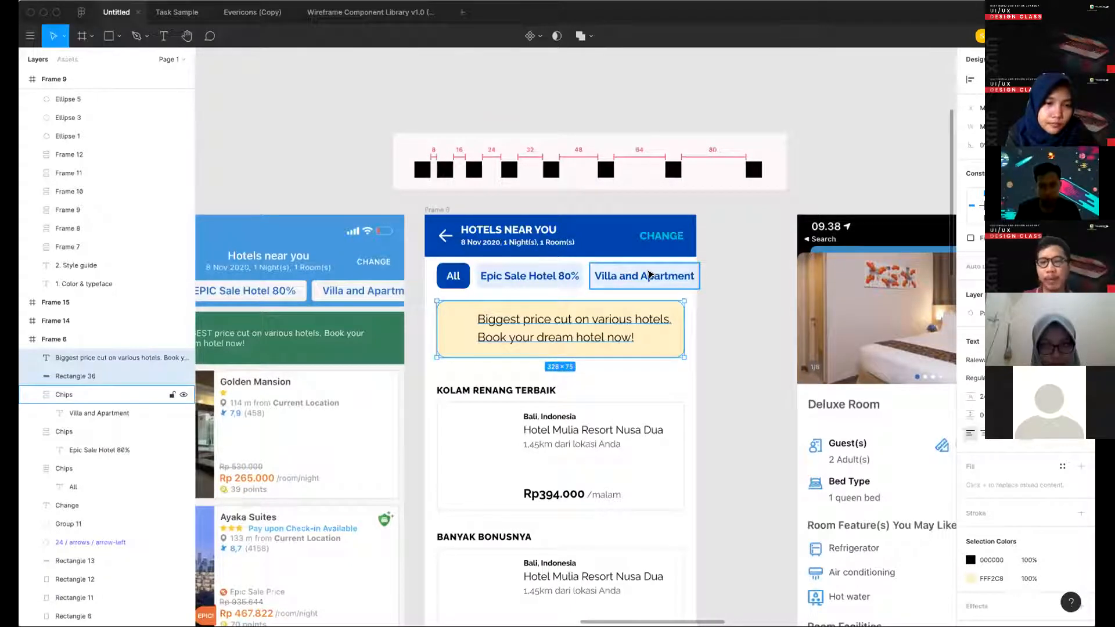
{"action": "key", "text": "Down"}
{"action": "key", "text": "Down"}
{"action": "key", "text": "Down"}
{"action": "key", "text": "Down"}
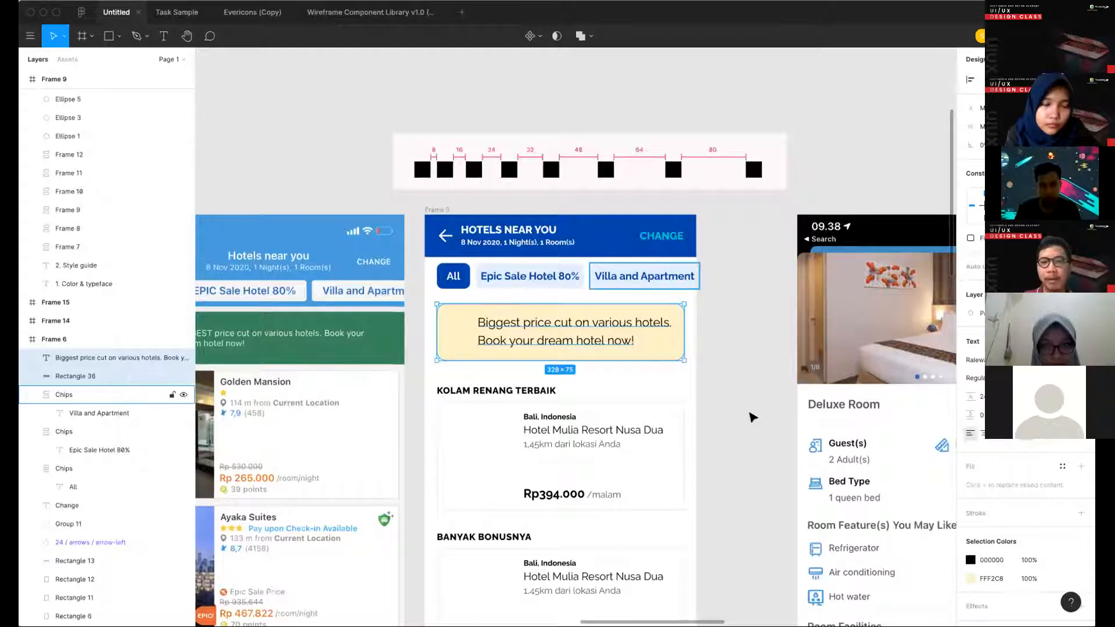
{"action": "left_click", "coordinate": [747, 417]}
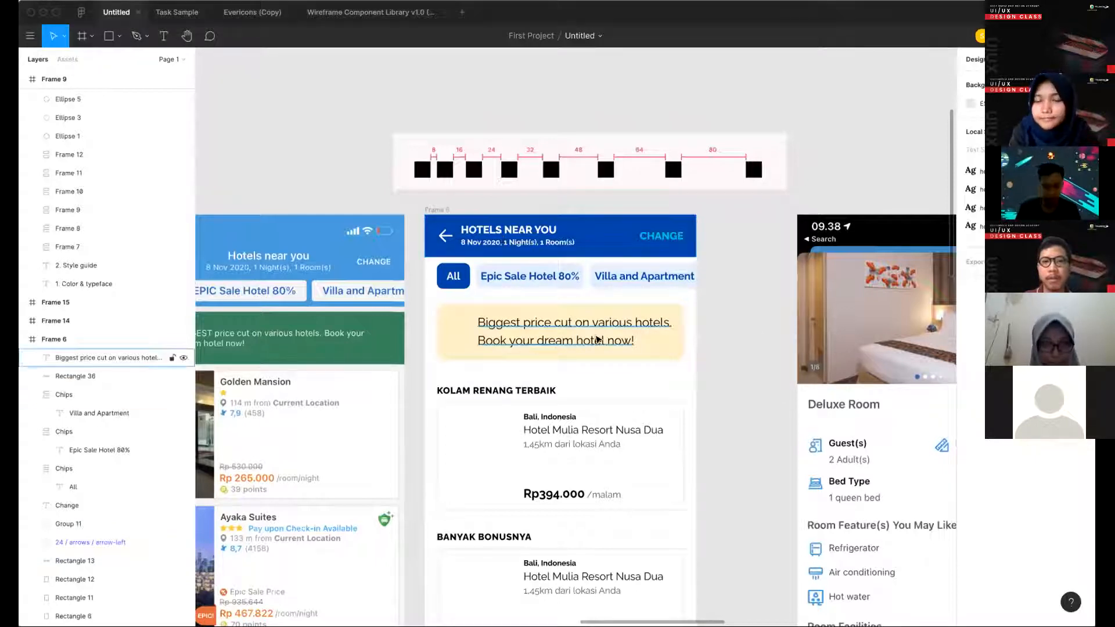
{"action": "key", "text": "Escape"}
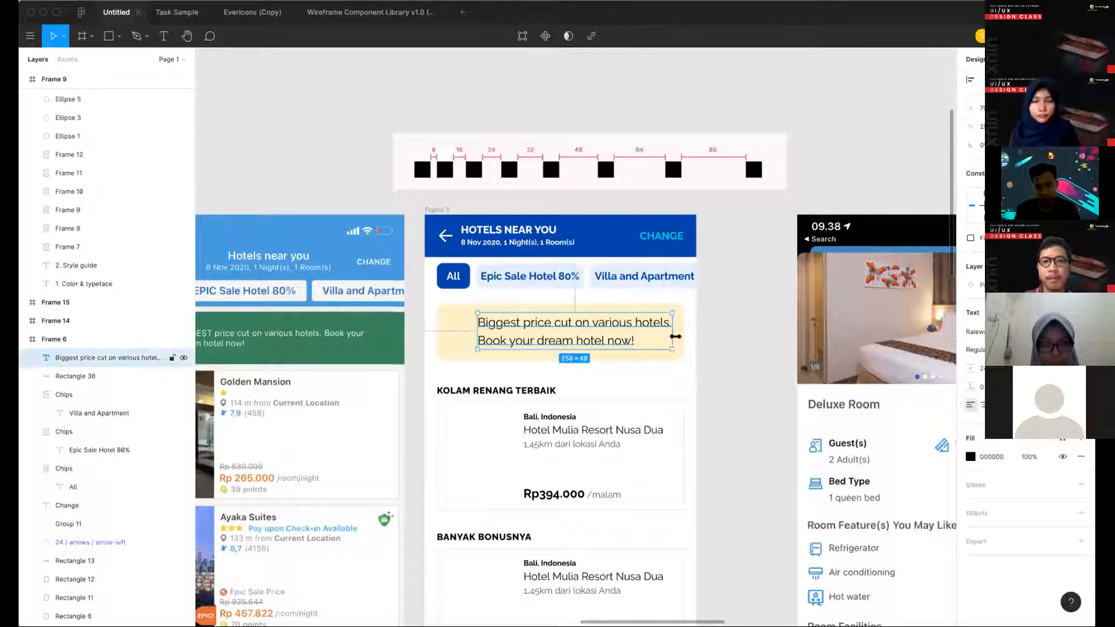
{"action": "left_click", "coordinate": [676, 345], "text": "shift"}
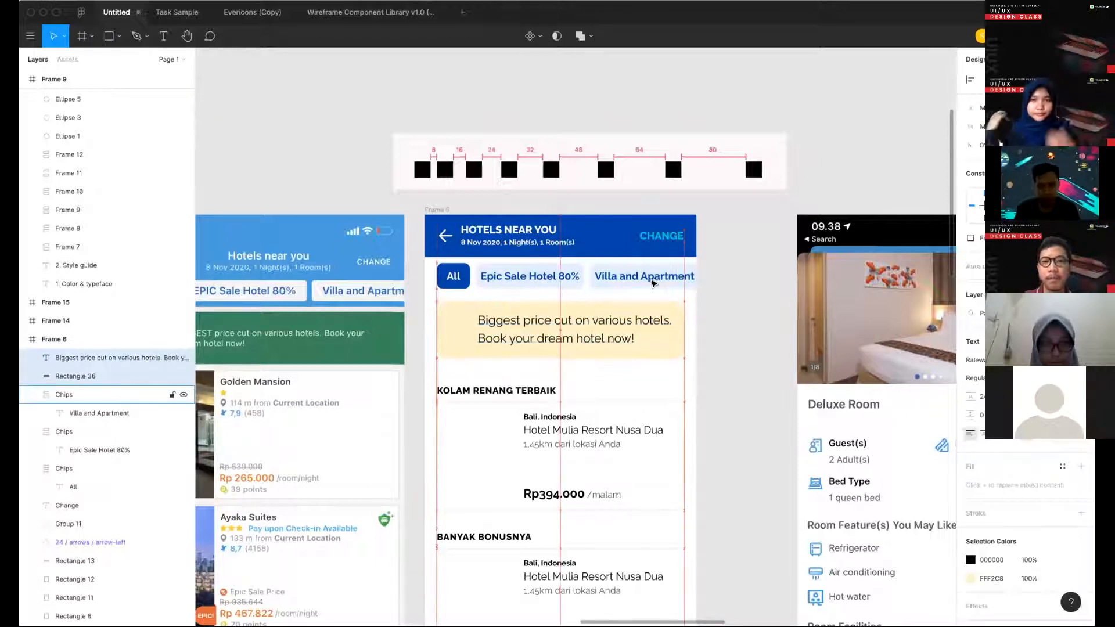
{"action": "key", "text": "Escape"}
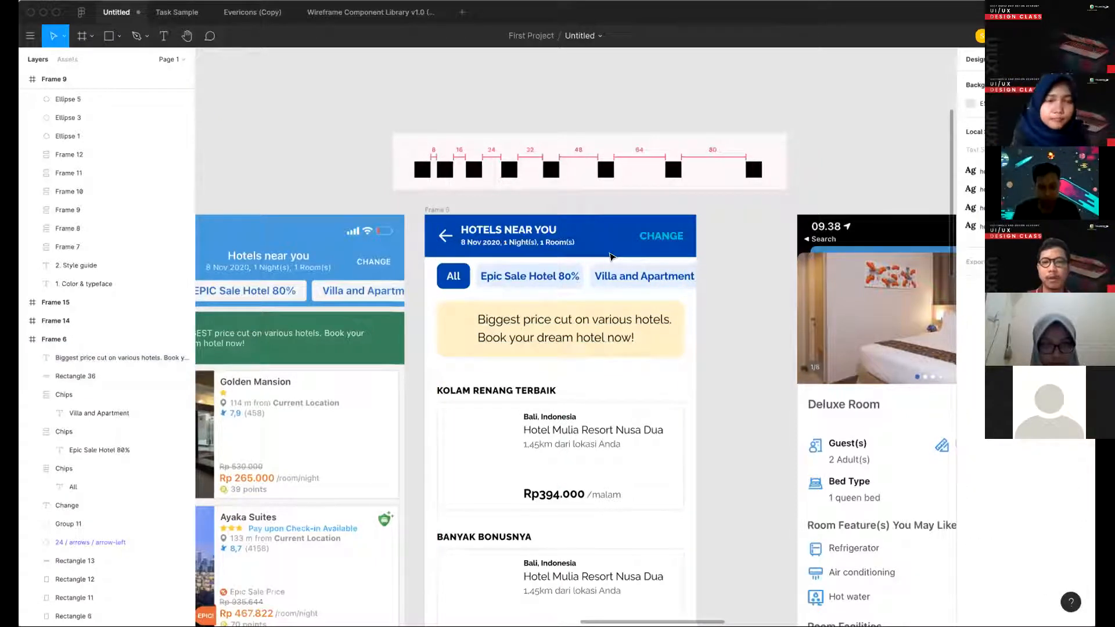
- Group the promo text with the banner rectangle
{"action": "scroll", "coordinate": [621, 256], "scroll_direction": "down", "scroll_amount": 1}
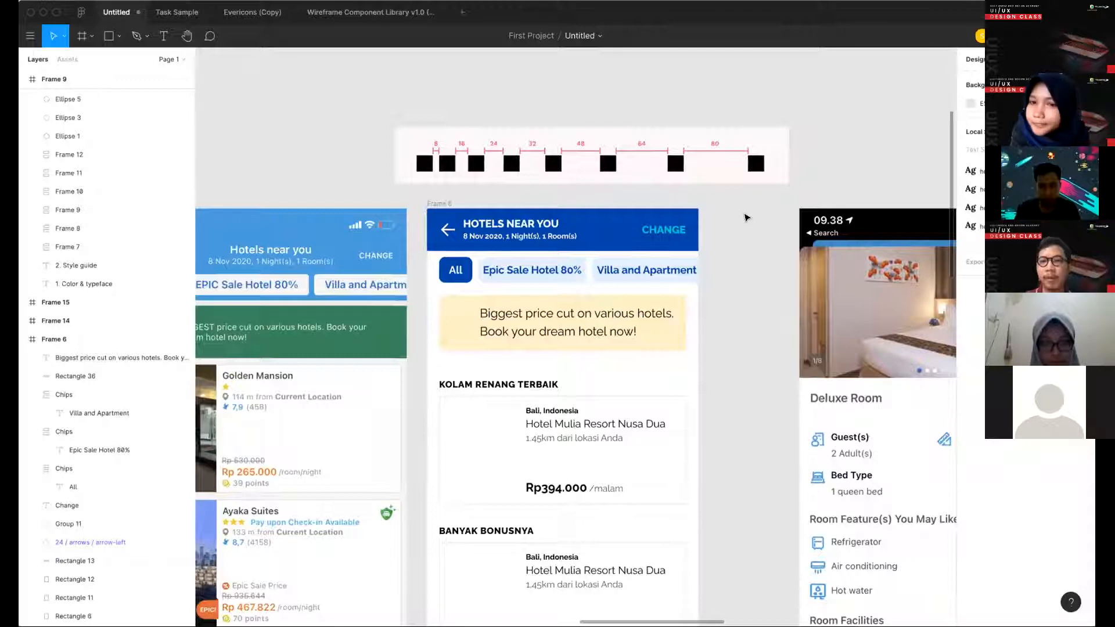
{"action": "scroll", "coordinate": [746, 218], "scroll_direction": "down", "scroll_amount": 1}
{"action": "scroll", "coordinate": [746, 218], "scroll_direction": "left", "scroll_amount": 1}
{"action": "left_click", "coordinate": [730, 245]}
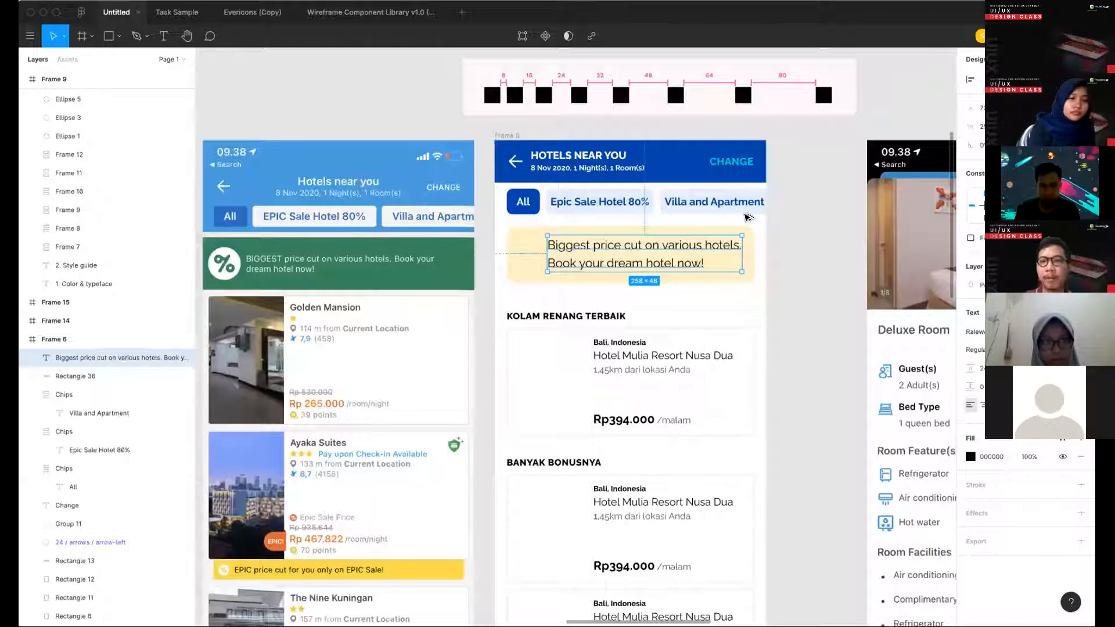
{"action": "left_click", "coordinate": [748, 236], "text": "shift"}
{"action": "key", "text": "super+g"}
- Try shifting the banner group down in three large nudges, and move it back up by the same amount
{"action": "key", "text": "shift+Down"}
{"action": "key", "text": "shift+Down"}
{"action": "key", "text": "shift+Down"}
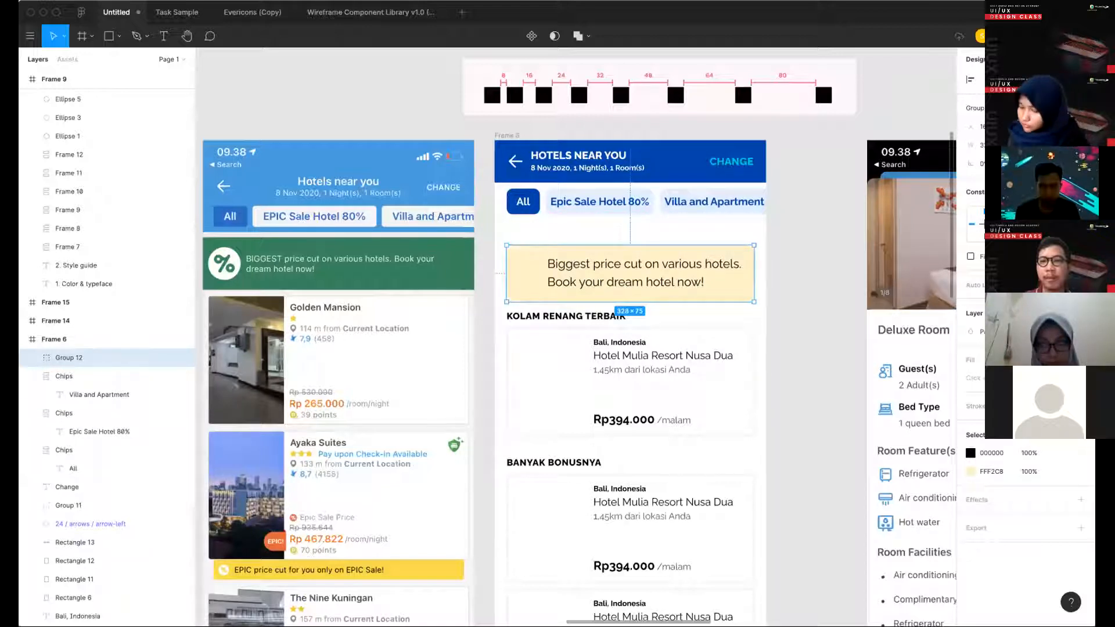
{"action": "key", "text": "shift+Up"}
{"action": "key", "text": "shift+Up"}
{"action": "key", "text": "shift+Up"}
- Apply the bold Lora heading text style to the words "Biggest price" in the banner
{"action": "double_click", "coordinate": [621, 245]}
{"action": "left_click_drag", "start_coordinate": [548, 245], "coordinate": [620, 245]}
{"action": "left_click", "coordinate": [1080, 294]}
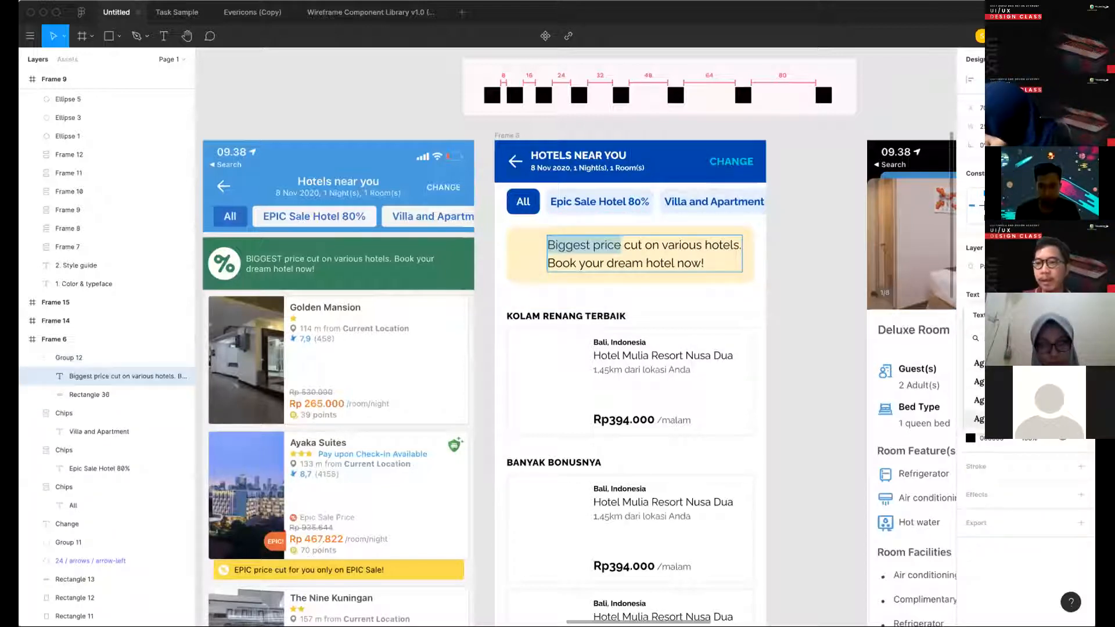
{"action": "left_click", "coordinate": [980, 401]}
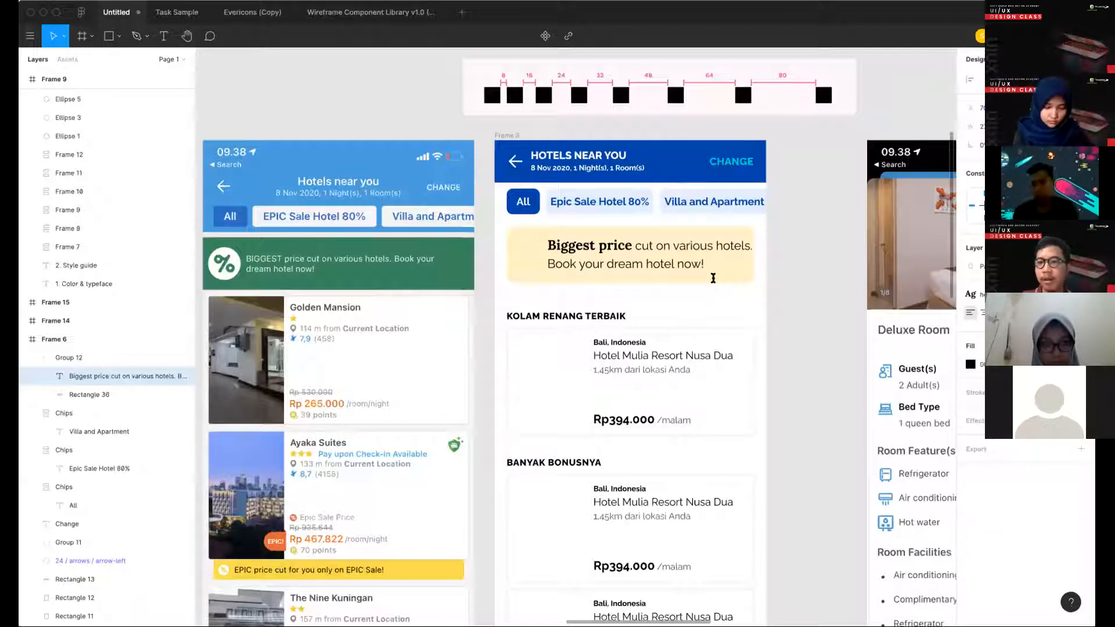
- Reduce the font size of the remaining banner text "cut on various hotels. Book your dream hotel now!"
{"action": "double_click", "coordinate": [704, 263]}
{"action": "left_click", "coordinate": [701, 264]}
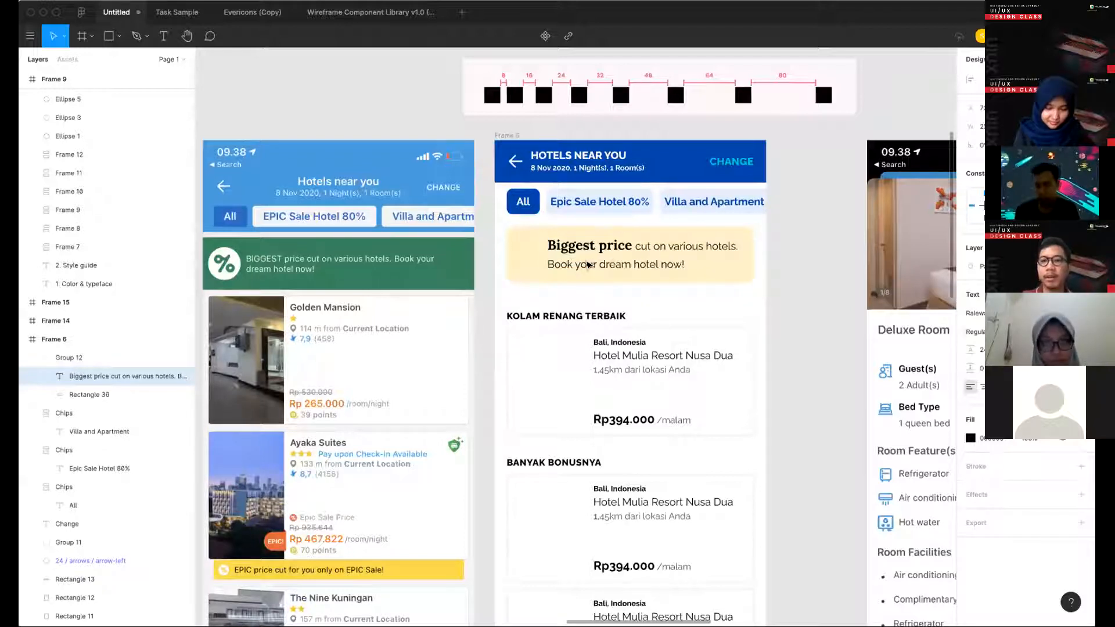
{"action": "key", "text": "Escape"}
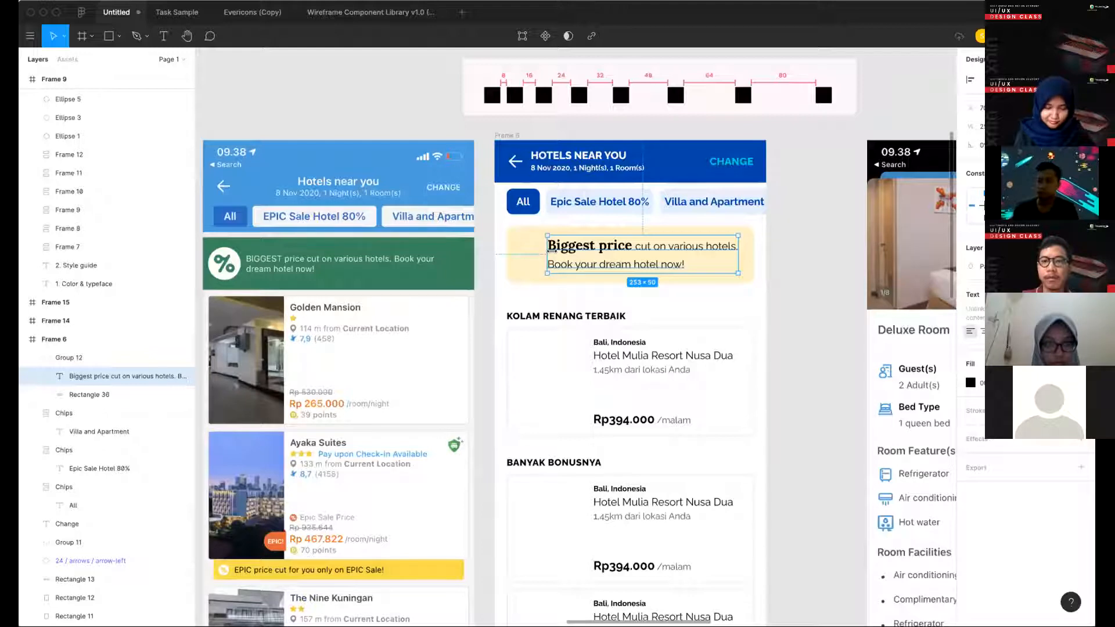
- Extend the bold Lora heading text style to the words "cut on" in the promo banner text
{"action": "left_click_drag", "start_coordinate": [552, 251], "coordinate": [557, 251]}
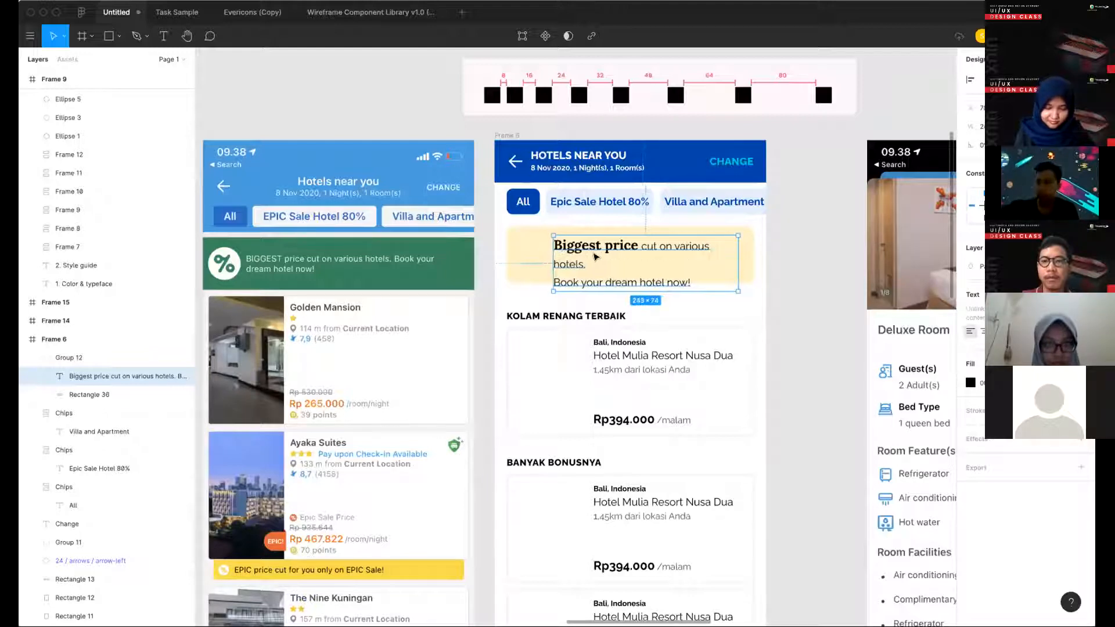
{"action": "key", "text": "super+z"}
{"action": "double_click", "coordinate": [639, 244]}
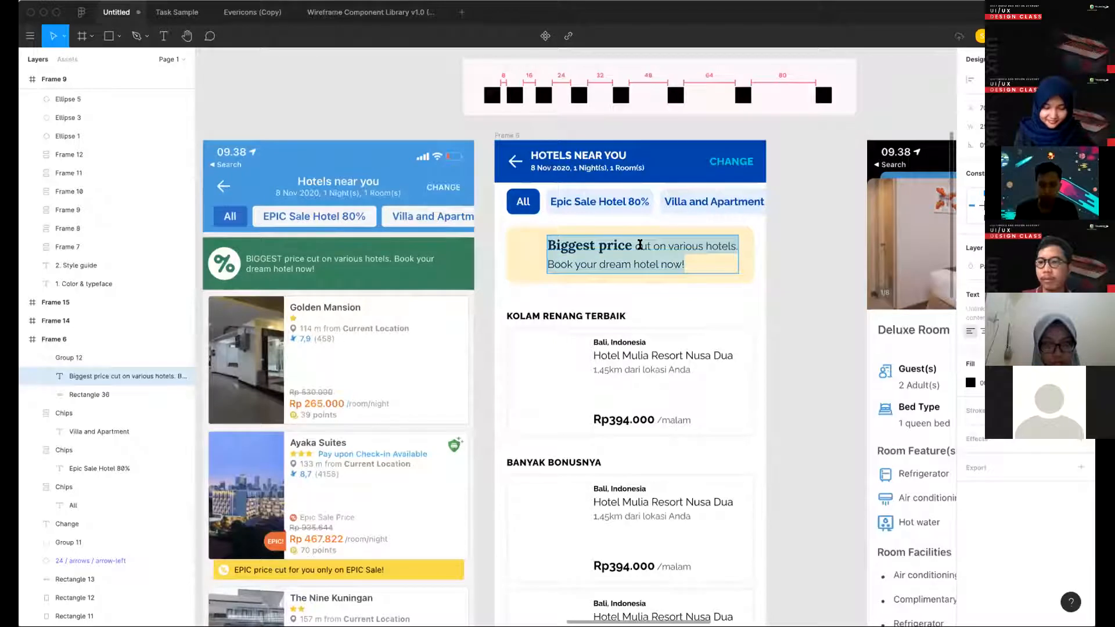
{"action": "double_click", "coordinate": [640, 245]}
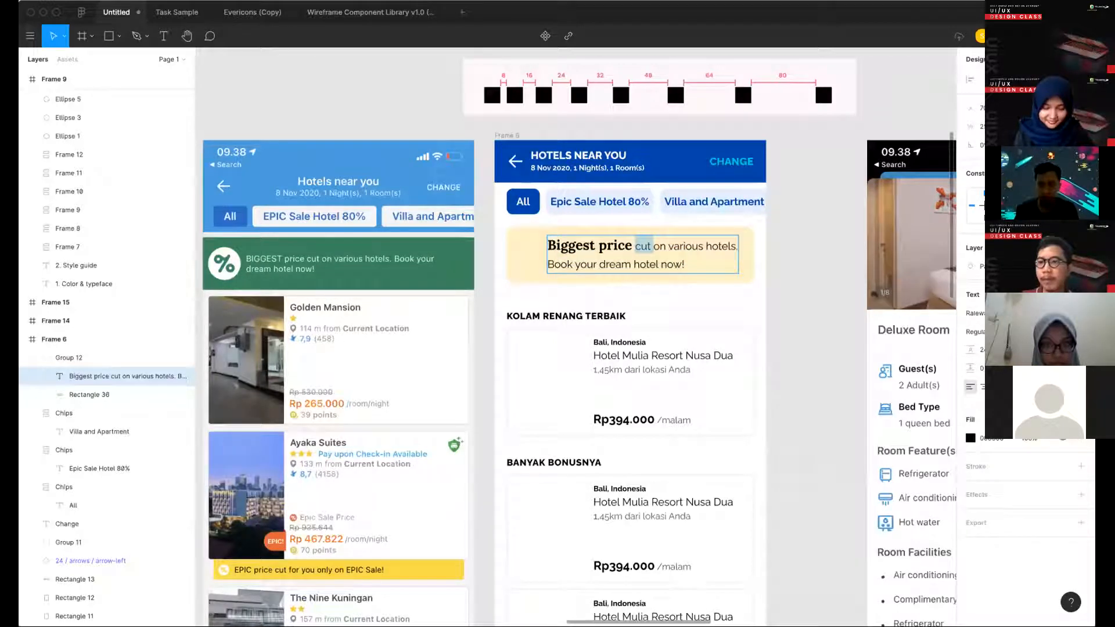
{"action": "left_click", "coordinate": [979, 400]}
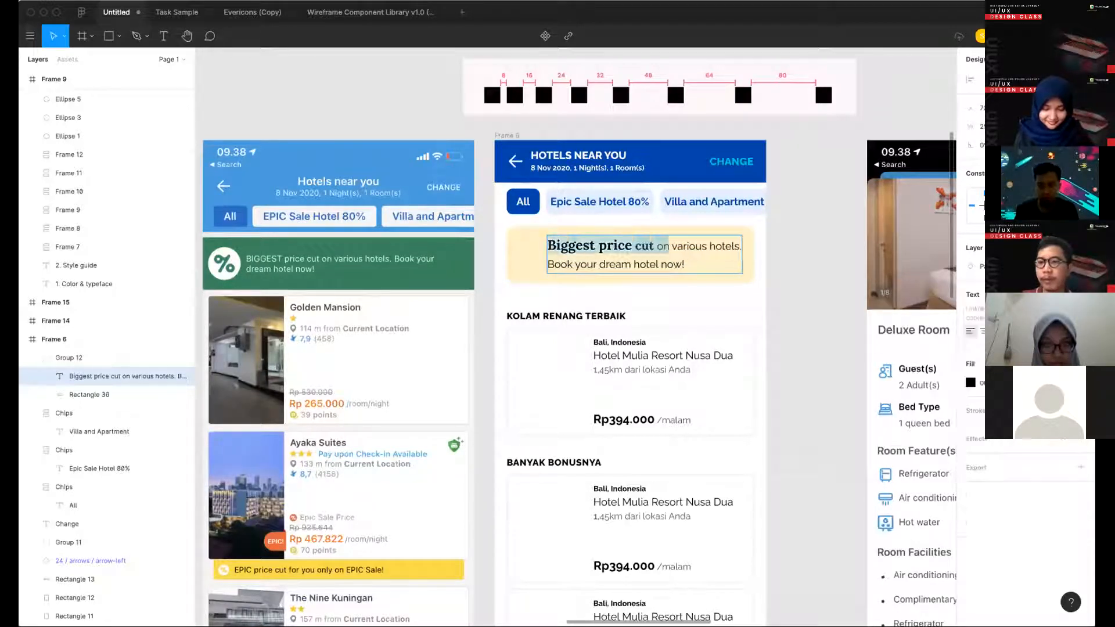
{"action": "left_click", "coordinate": [978, 416]}
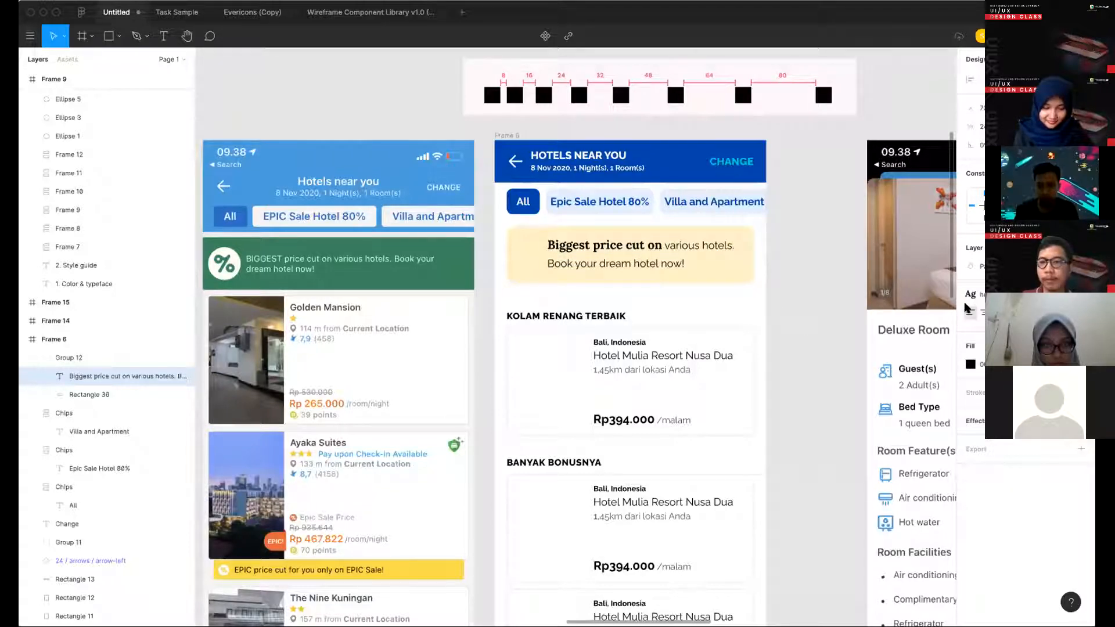
{"action": "key", "text": "Escape"}
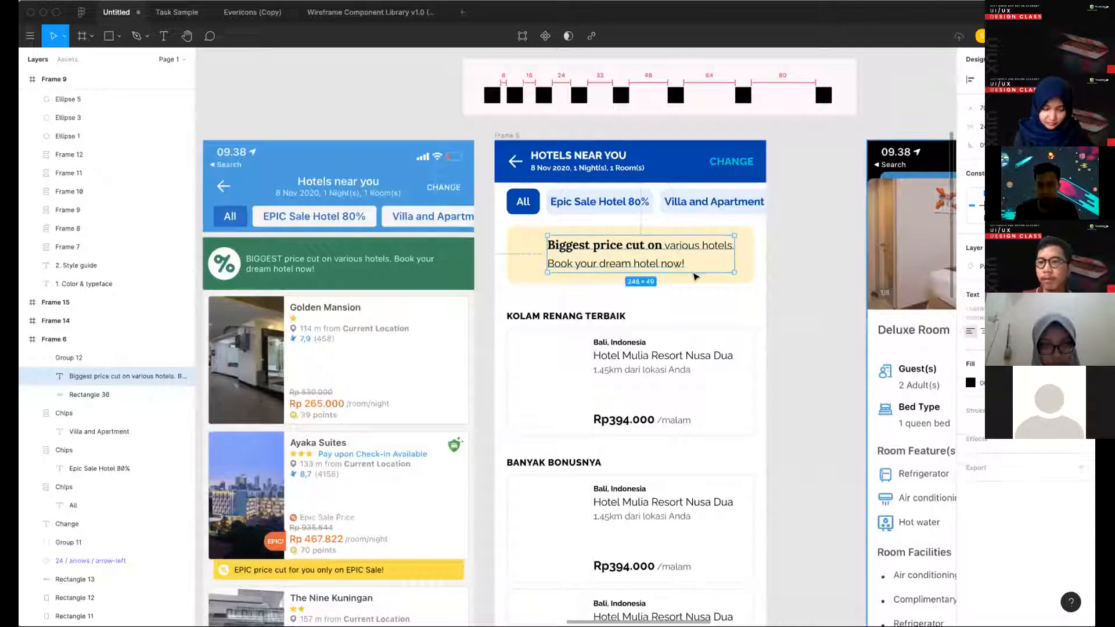
- Set a single line height for all of the promo banner text
{"action": "left_click", "coordinate": [1081, 314]}
{"action": "left_click", "coordinate": [987, 349]}
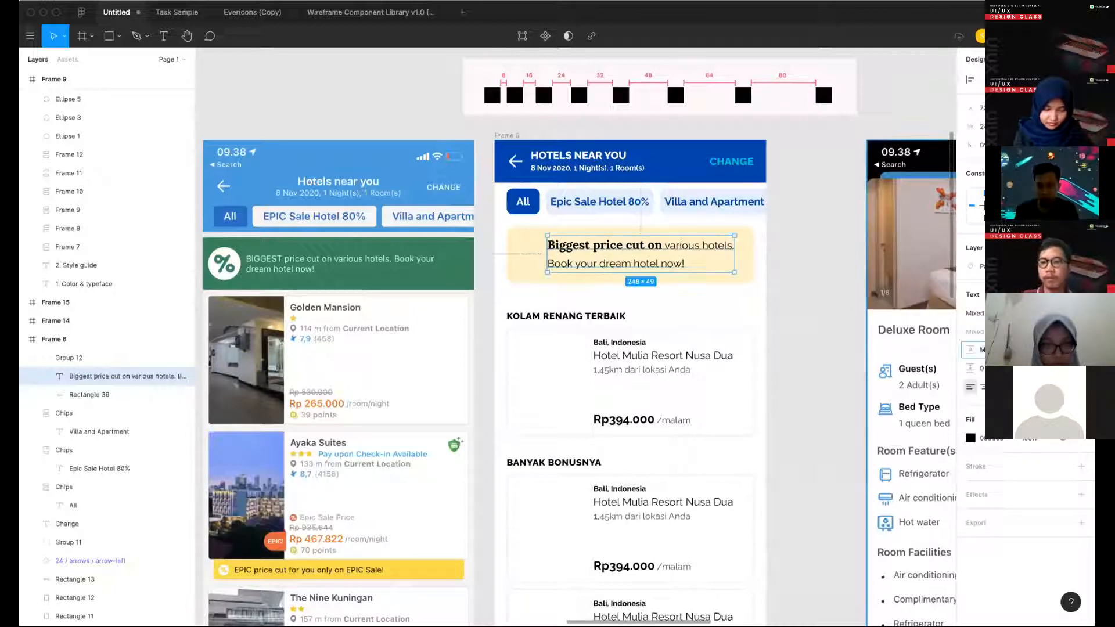
{"action": "key", "text": "Return"}
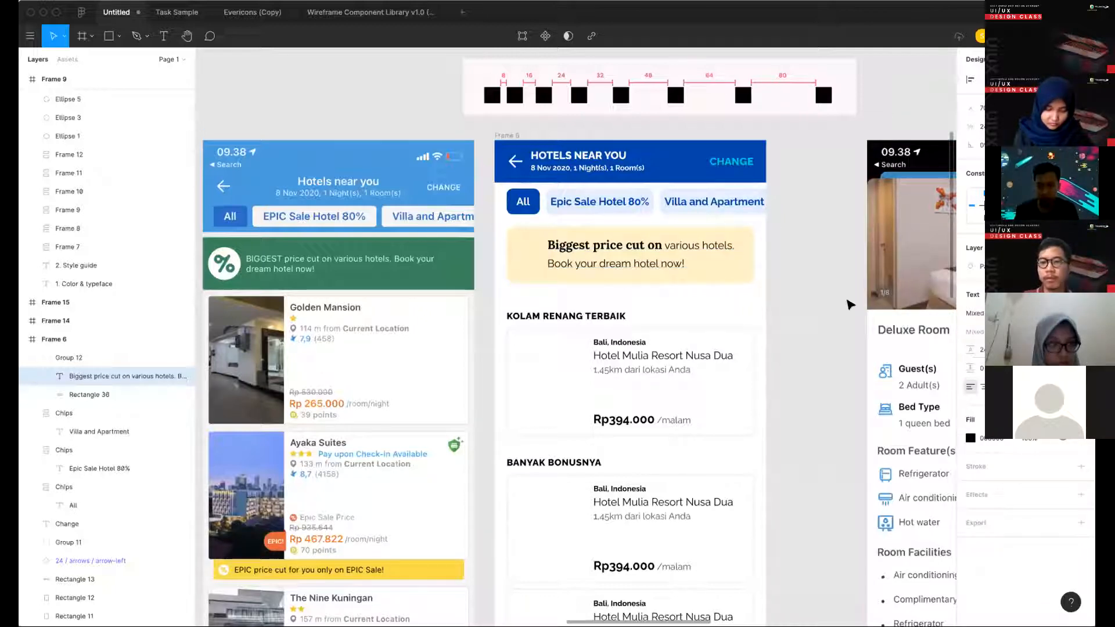
{"action": "left_click", "coordinate": [754, 277]}
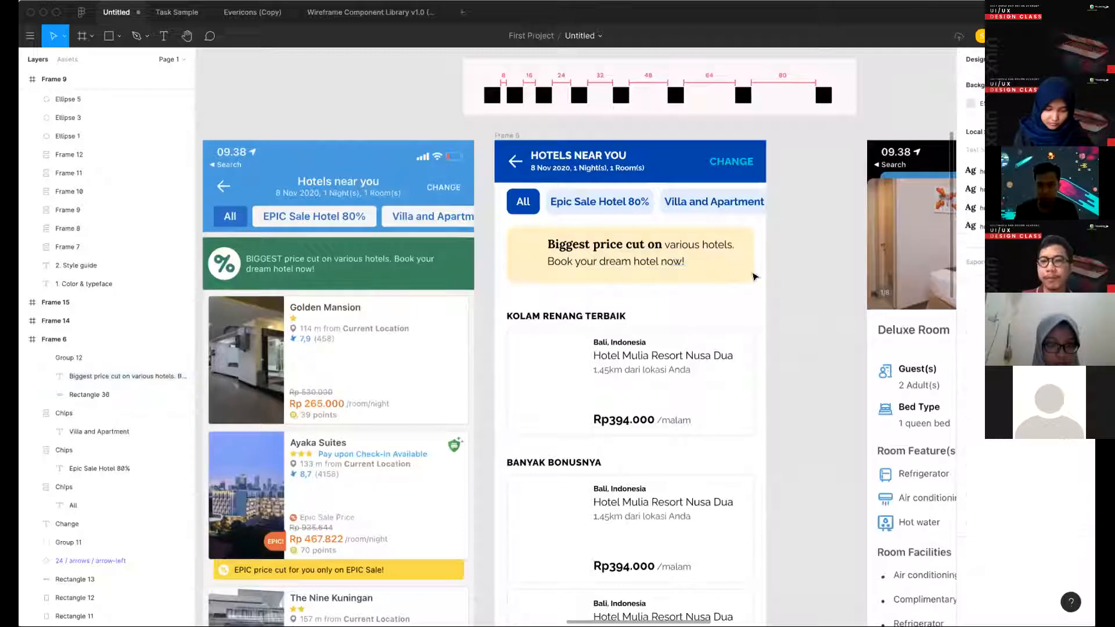
- Try nudging the banner text down to leave equal 15 px margins above and below within the yellow rectangle
{"action": "key", "text": "super+z"}
{"action": "key", "text": "alt"}
{"action": "key", "text": "Down"}
{"action": "key", "text": "Down"}
{"action": "key", "text": "Down"}
{"action": "key", "text": "alt"}
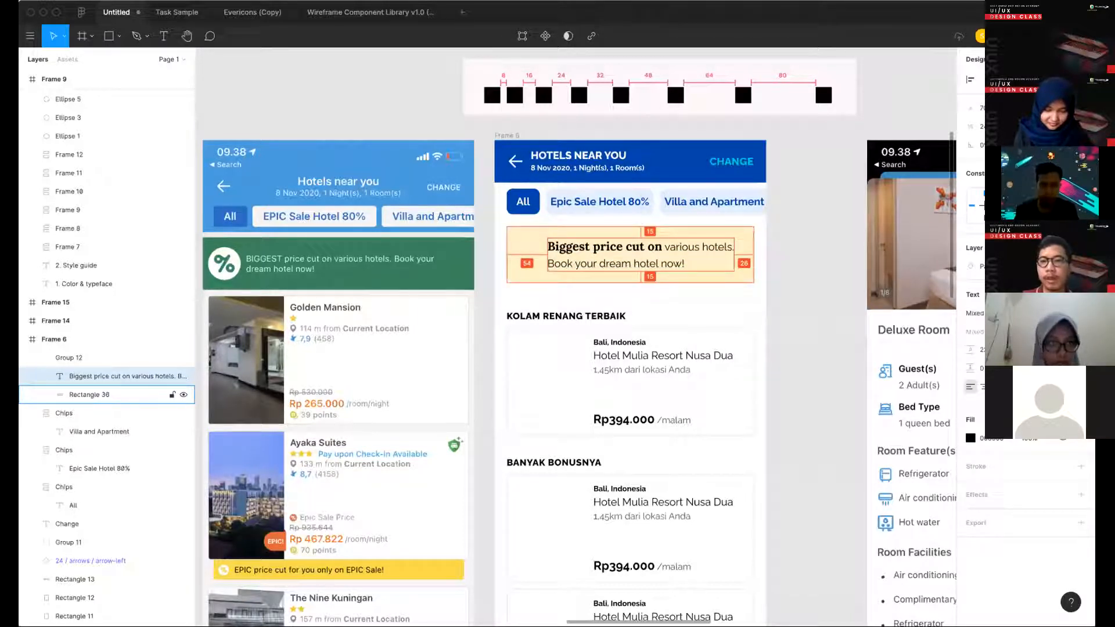
{"action": "key", "text": "Tab"}
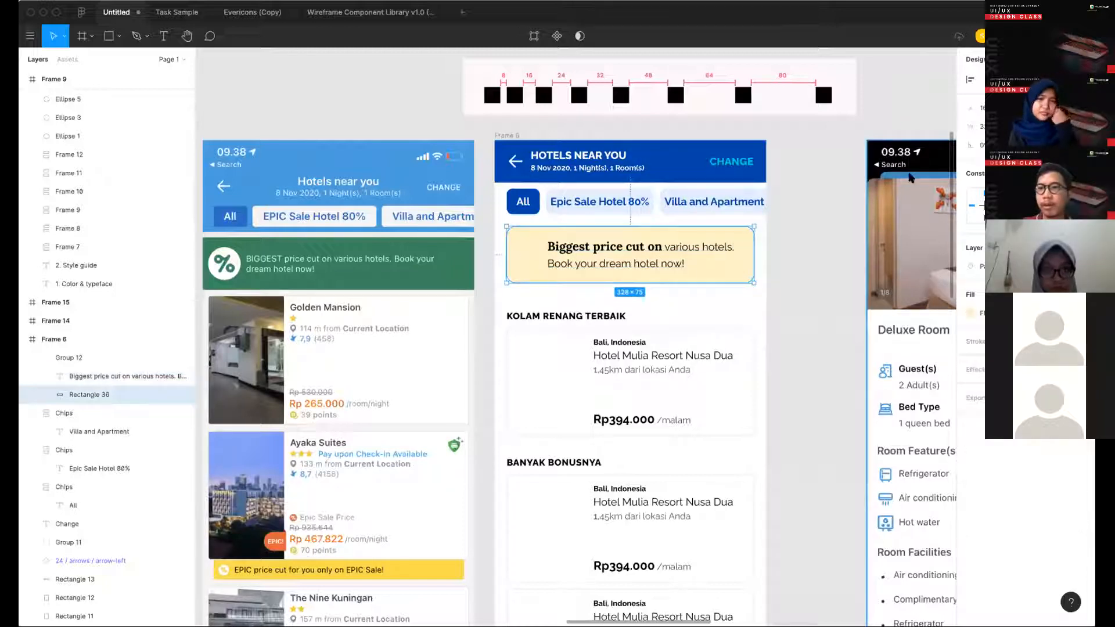
{"action": "key", "text": "alt"}
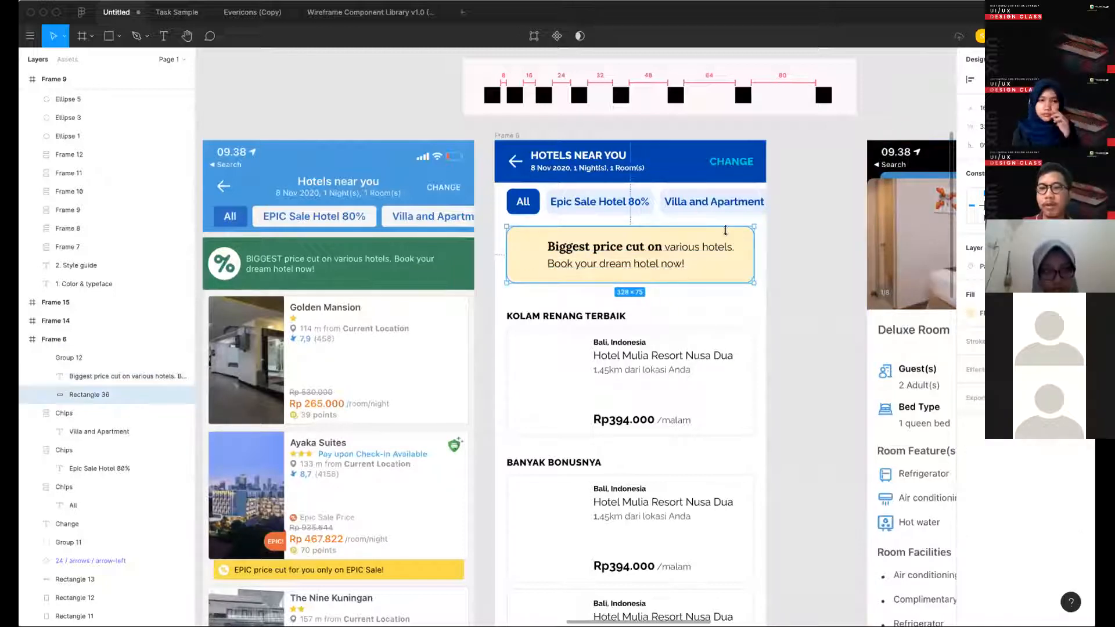
- Nudge the banner text up so that it sits 12 px below the yellow rectangle's upper edge
{"action": "key", "text": "Tab"}
{"action": "key", "text": "Up"}
{"action": "key", "text": "Up"}
{"action": "key", "text": "Up"}
{"action": "key", "text": "Up"}
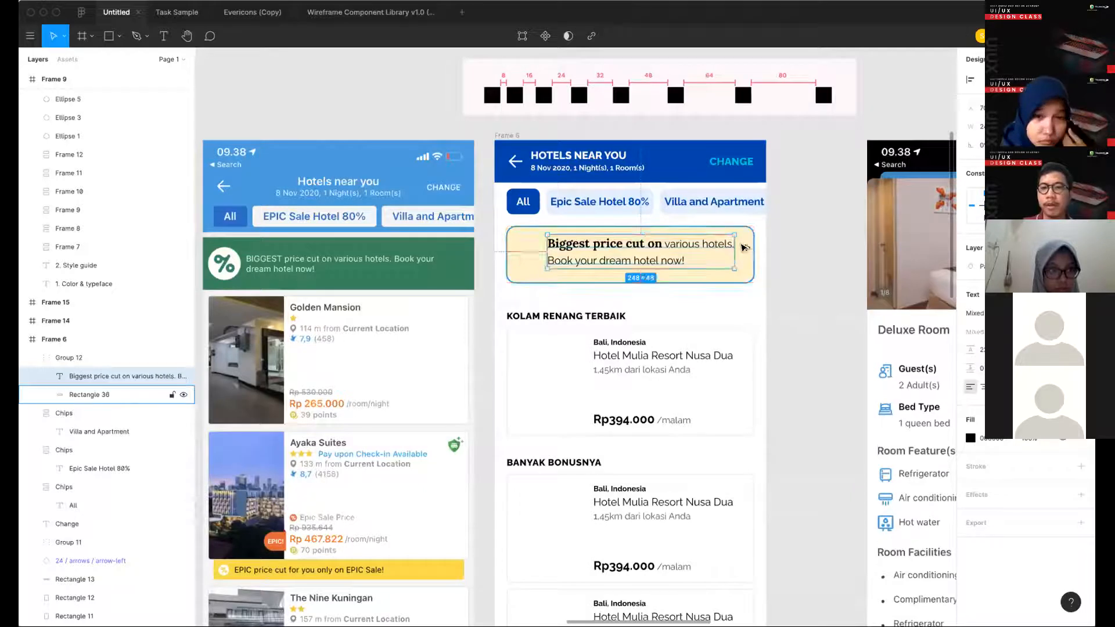
{"action": "key", "text": "Down"}
{"action": "key", "text": "alt"}
- Try reducing the height of the whole banner group, and undo the resize
{"action": "left_click", "coordinate": [758, 284]}
{"action": "left_click", "coordinate": [660, 260]}
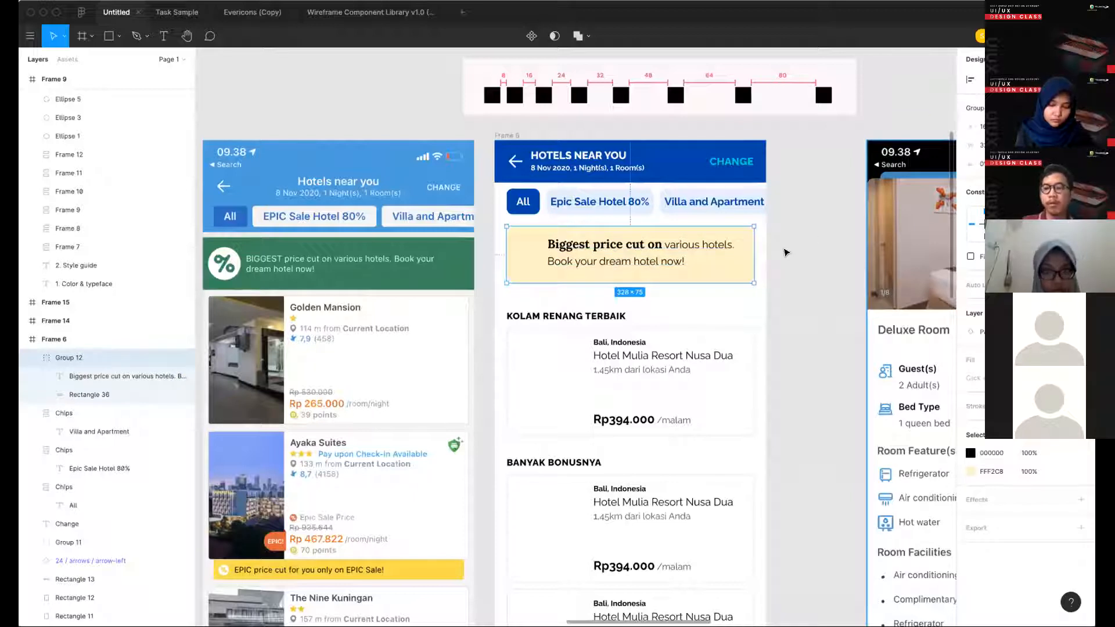
{"action": "key", "text": "super+z"}
{"action": "key", "text": "super+z"}
{"action": "key", "text": "super+z"}
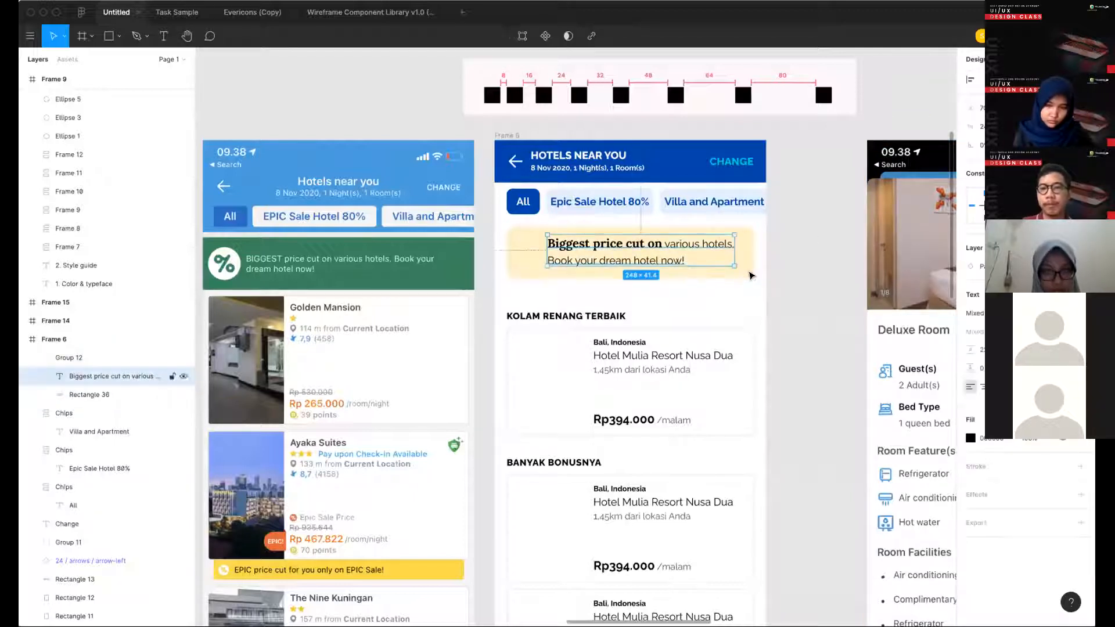
{"action": "key", "text": "super+z"}
{"action": "key", "text": "super+z"}
{"action": "key", "text": "super+z"}
{"action": "key", "text": "super+z"}
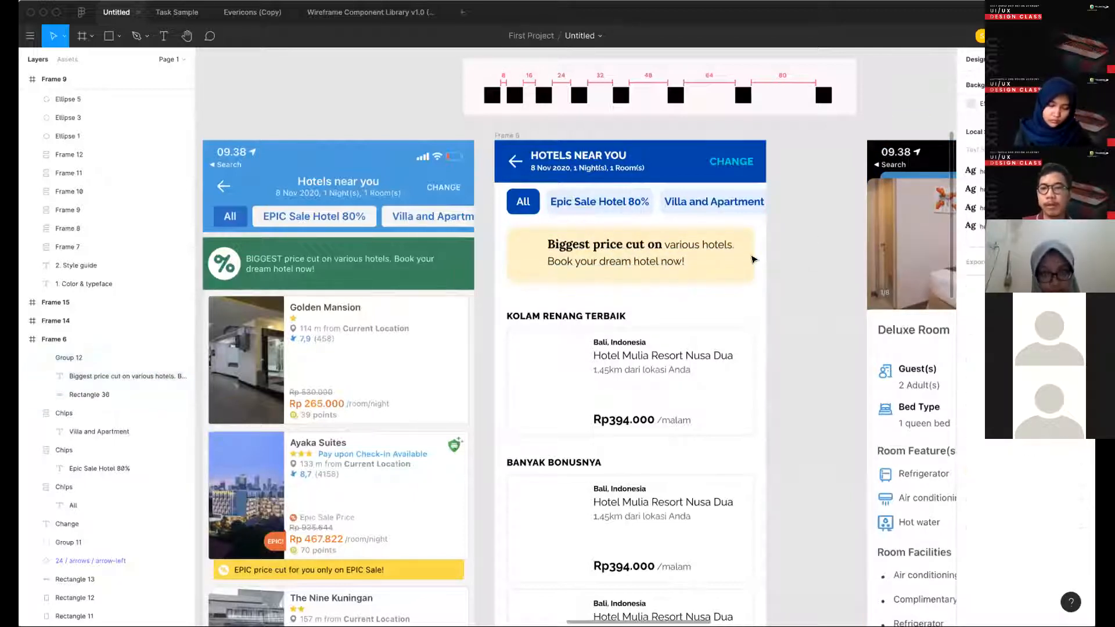
- Set the height of the yellow banner rectangle alone to 69
{"action": "left_click", "coordinate": [753, 259], "text": "super"}
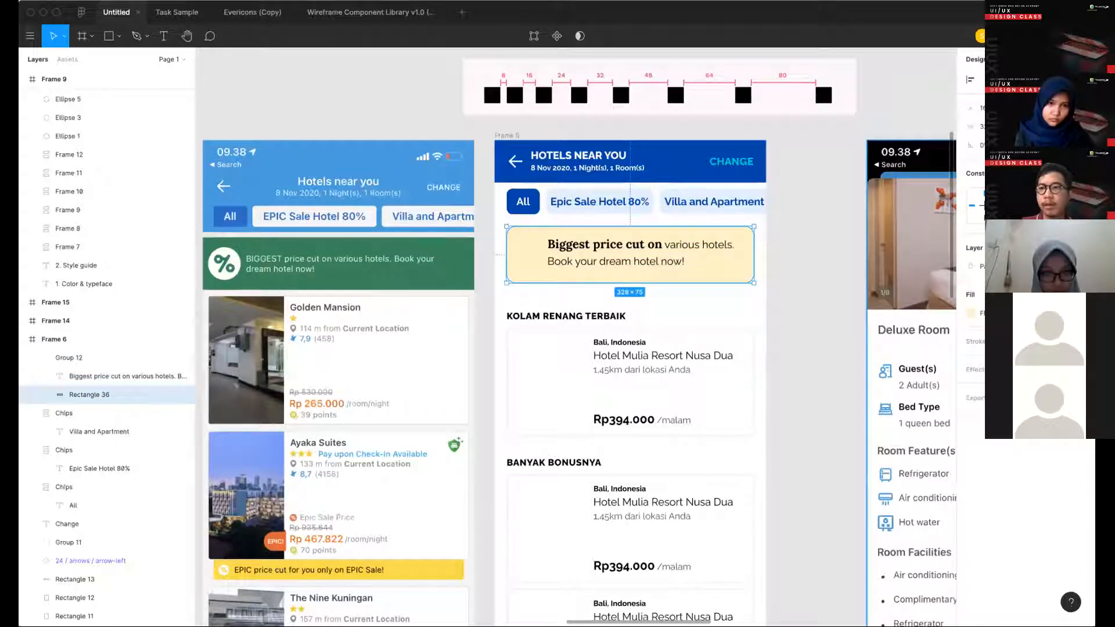
{"action": "type", "text": "69"}
{"action": "key", "text": "Return"}
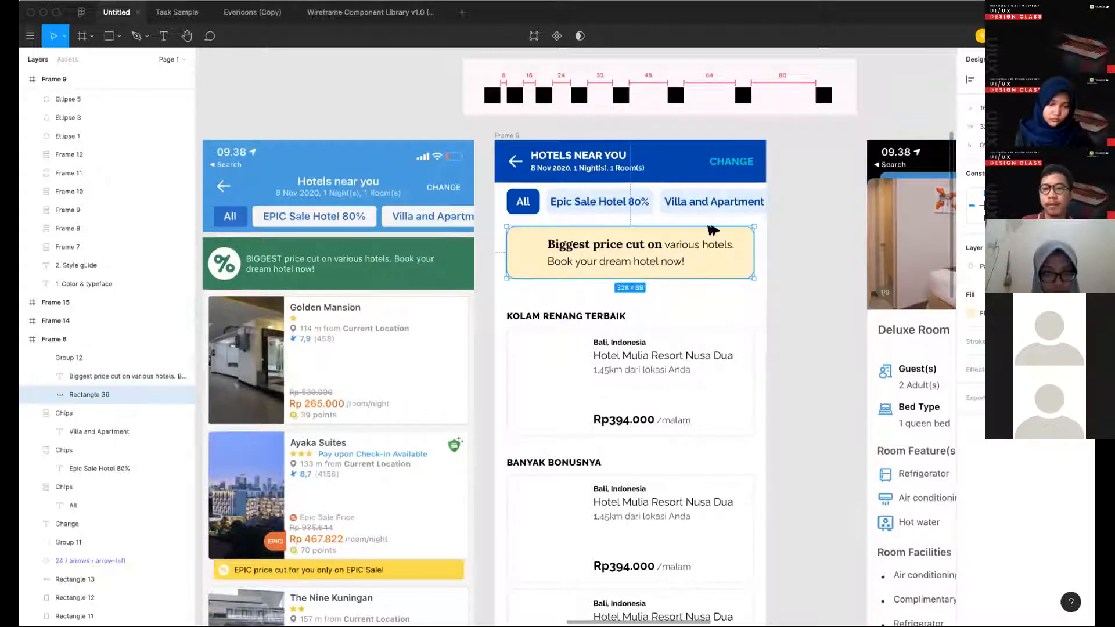
- Nudge the banner text right until it is 16 px from the yellow rectangle's right edge
{"action": "left_click", "coordinate": [709, 240]}
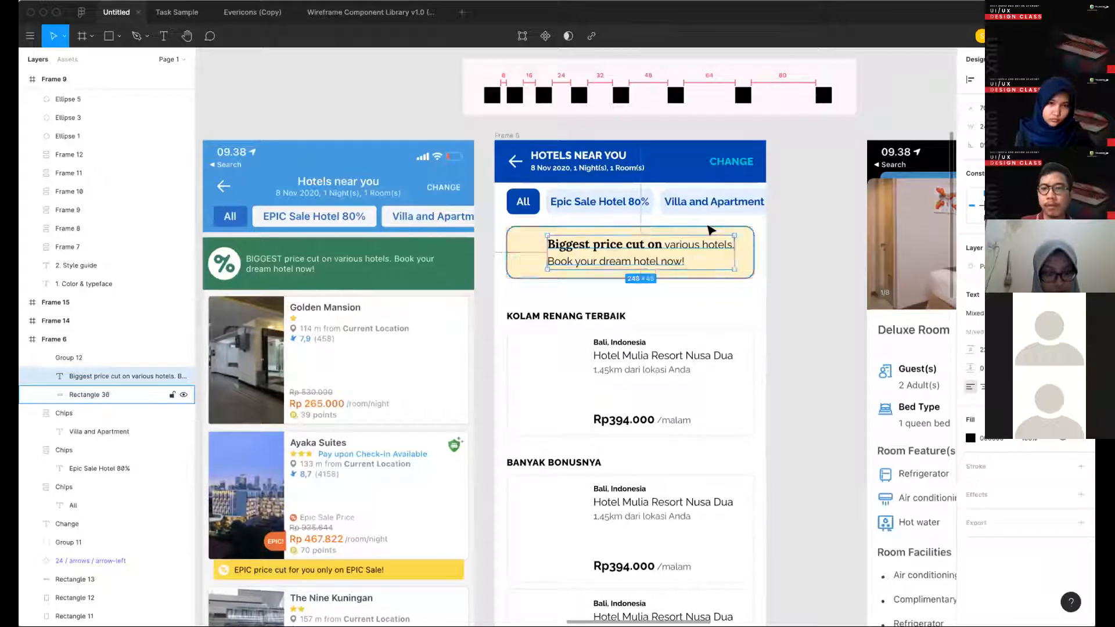
{"action": "key", "text": "Right"}
{"action": "key", "text": "Right"}
{"action": "key", "text": "Right"}
{"action": "key", "text": "Right"}
{"action": "key", "text": "Right"}
{"action": "key", "text": "Right"}
{"action": "key", "text": "Right"}
{"action": "key", "text": "Right"}
{"action": "key", "text": "Right"}
{"action": "key", "text": "Right"}
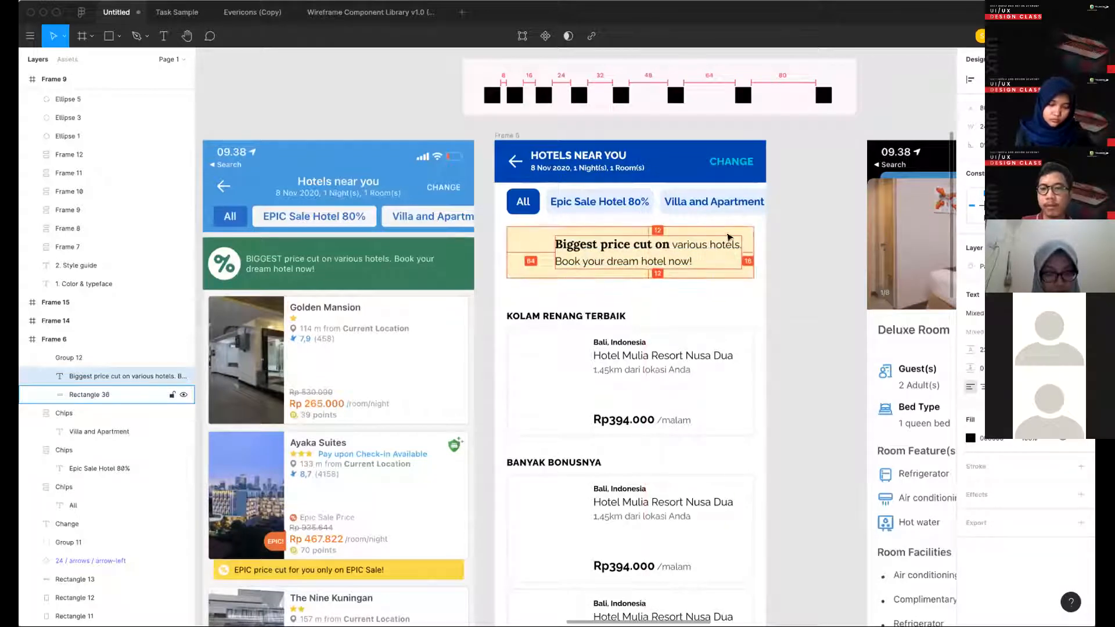
{"action": "left_click", "coordinate": [795, 272]}
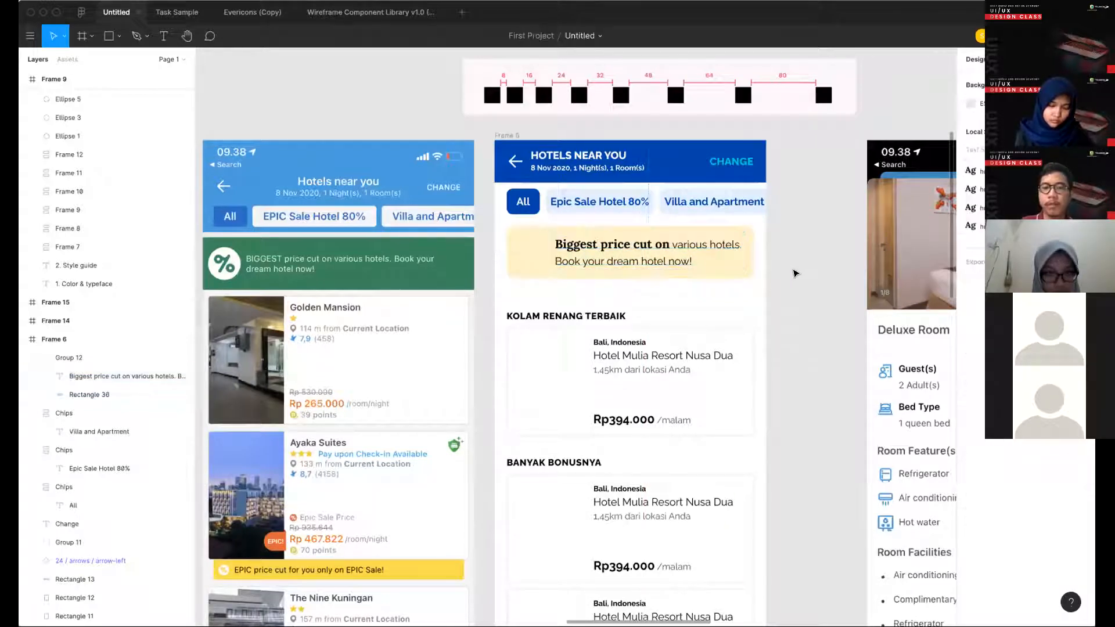
- Find the percent-sign discount icon in the Shopping section of the icon library frame and select it for copying
{"action": "scroll", "coordinate": [803, 269], "scroll_direction": "down", "scroll_amount": 3}
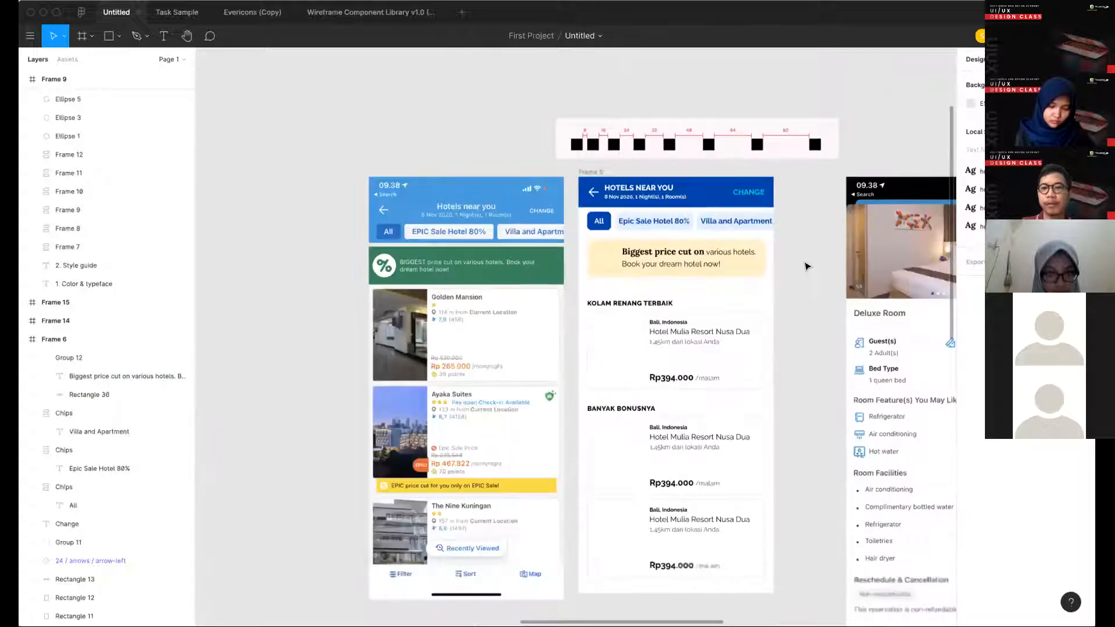
{"action": "scroll", "coordinate": [527, 294], "scroll_direction": "left", "scroll_amount": 5}
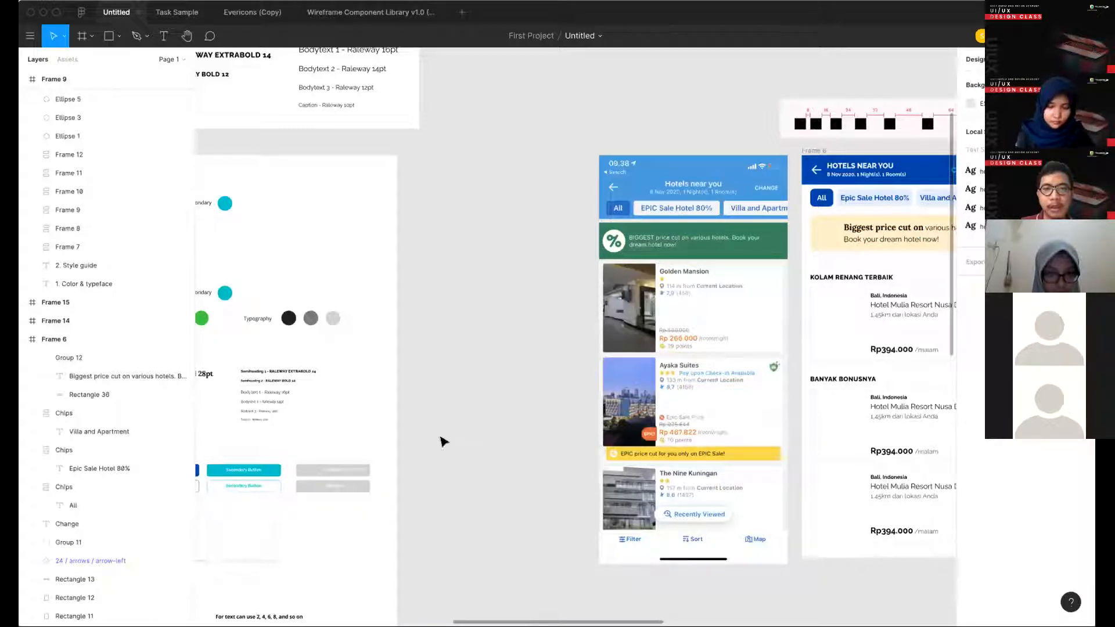
{"action": "scroll", "coordinate": [588, 421], "scroll_direction": "left", "scroll_amount": 15}
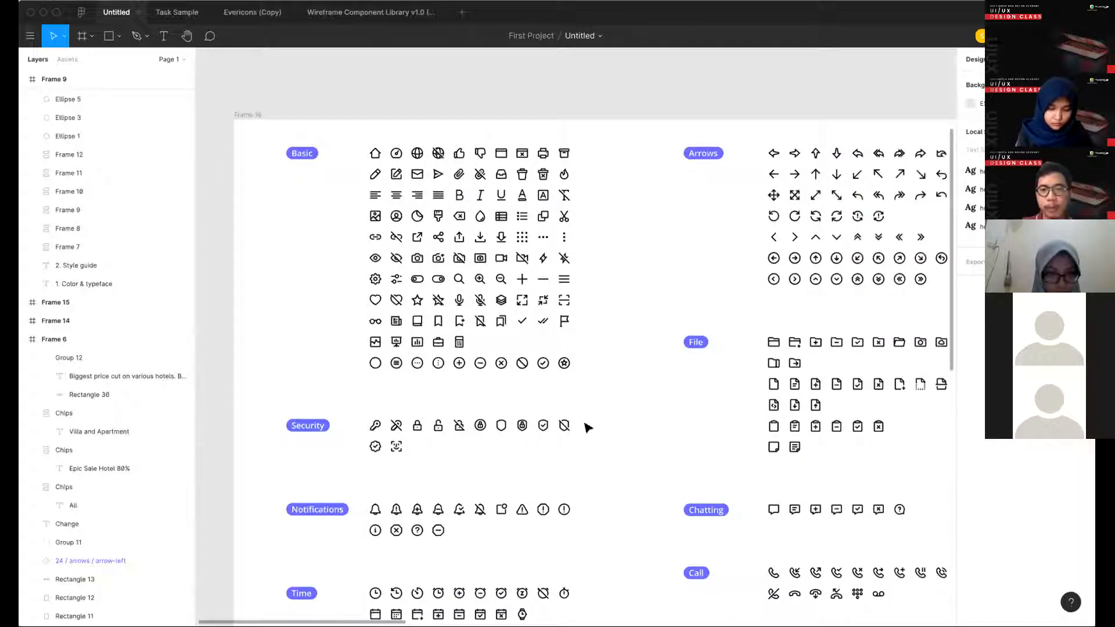
{"action": "scroll", "coordinate": [587, 426], "scroll_direction": "down", "scroll_amount": 15}
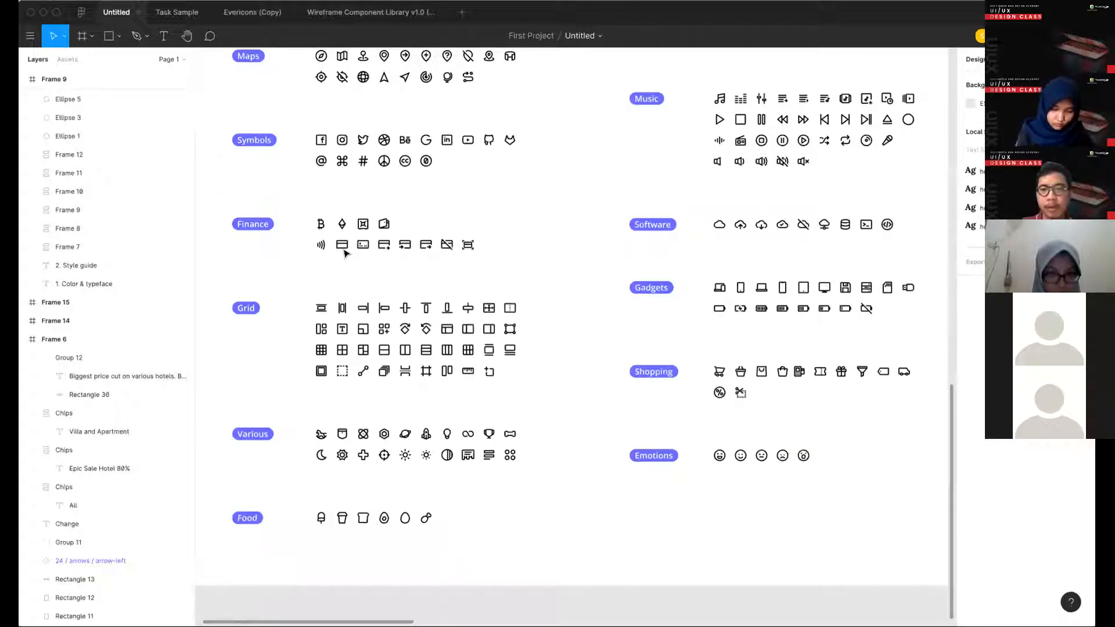
{"action": "scroll", "coordinate": [344, 253], "scroll_direction": "up", "scroll_amount": 5}
{"action": "scroll", "coordinate": [344, 253], "scroll_direction": "right", "scroll_amount": 4}
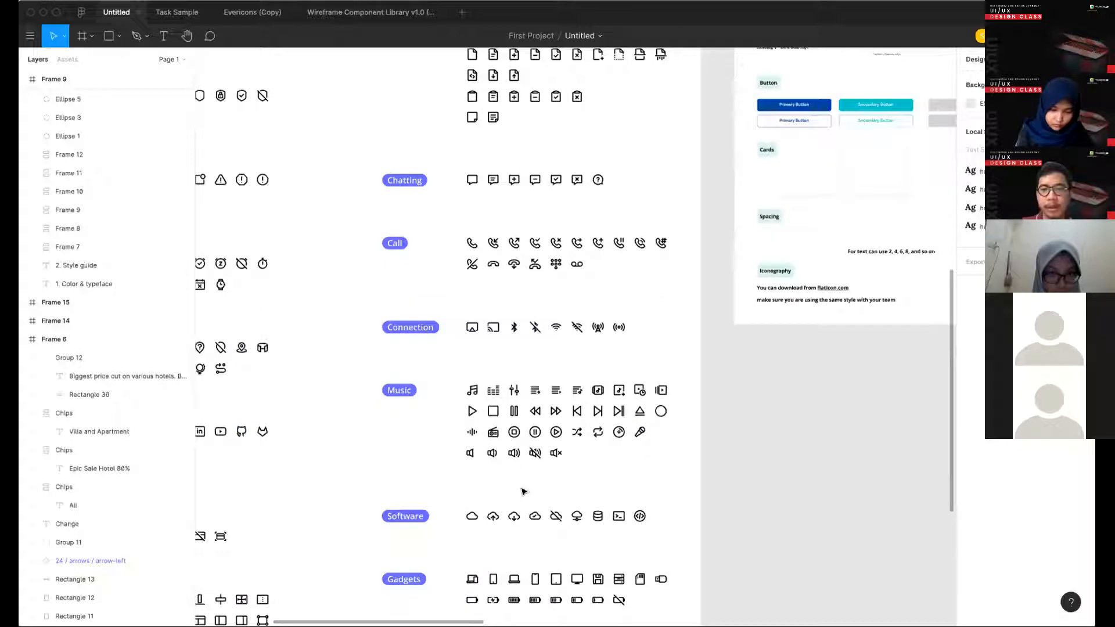
{"action": "scroll", "coordinate": [521, 492], "scroll_direction": "down", "scroll_amount": 7}
{"action": "scroll", "coordinate": [521, 492], "scroll_direction": "left", "scroll_amount": 2}
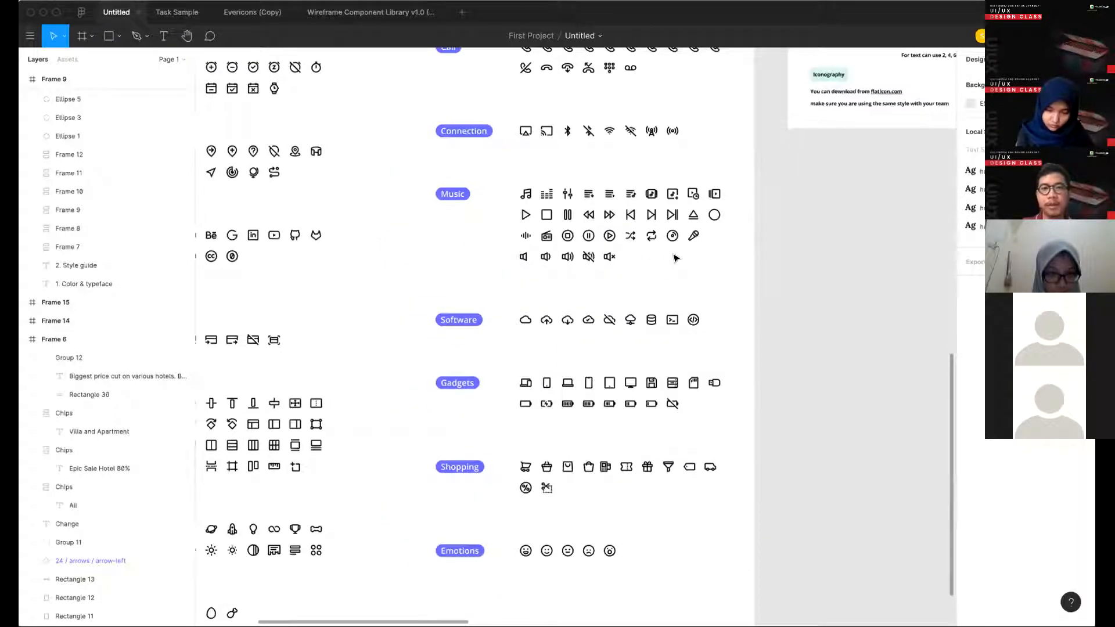
{"action": "left_click", "coordinate": [525, 487]}
- Paste the discount icon into the promo banner group at 40 × 40 and place it in the empty space before the text
{"action": "scroll", "coordinate": [618, 312], "scroll_direction": "right", "scroll_amount": 15}
{"action": "scroll", "coordinate": [618, 313], "scroll_direction": "up", "scroll_amount": 8}
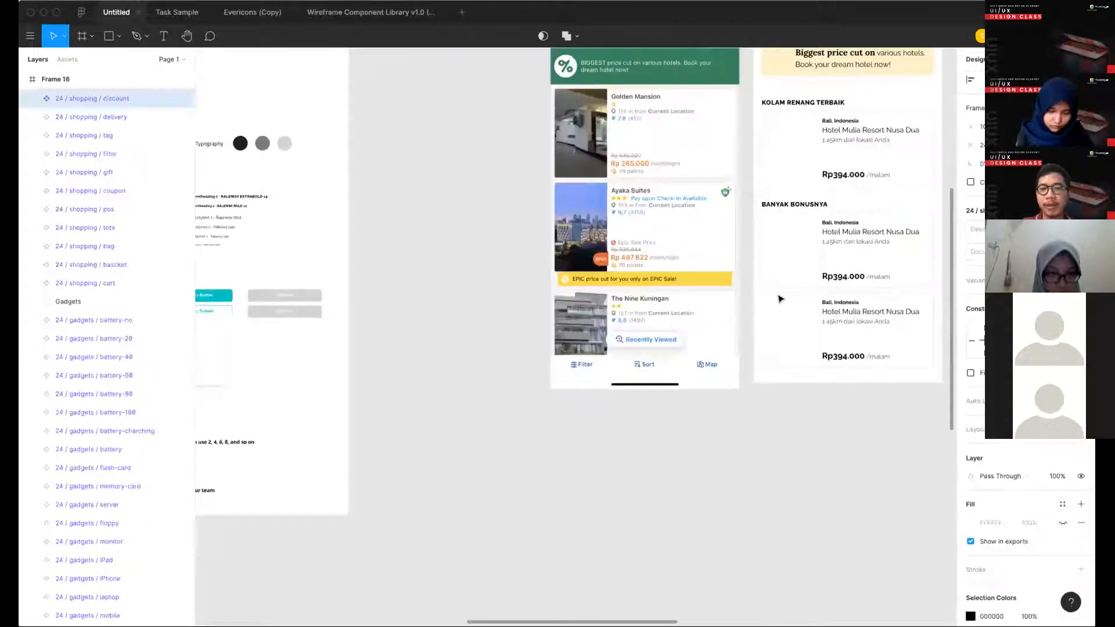
{"action": "scroll", "coordinate": [576, 288], "scroll_direction": "up", "scroll_amount": 8}
{"action": "scroll", "coordinate": [575, 288], "scroll_direction": "right", "scroll_amount": 5}
{"action": "double_click", "coordinate": [576, 287]}
{"action": "key", "text": "super+v"}
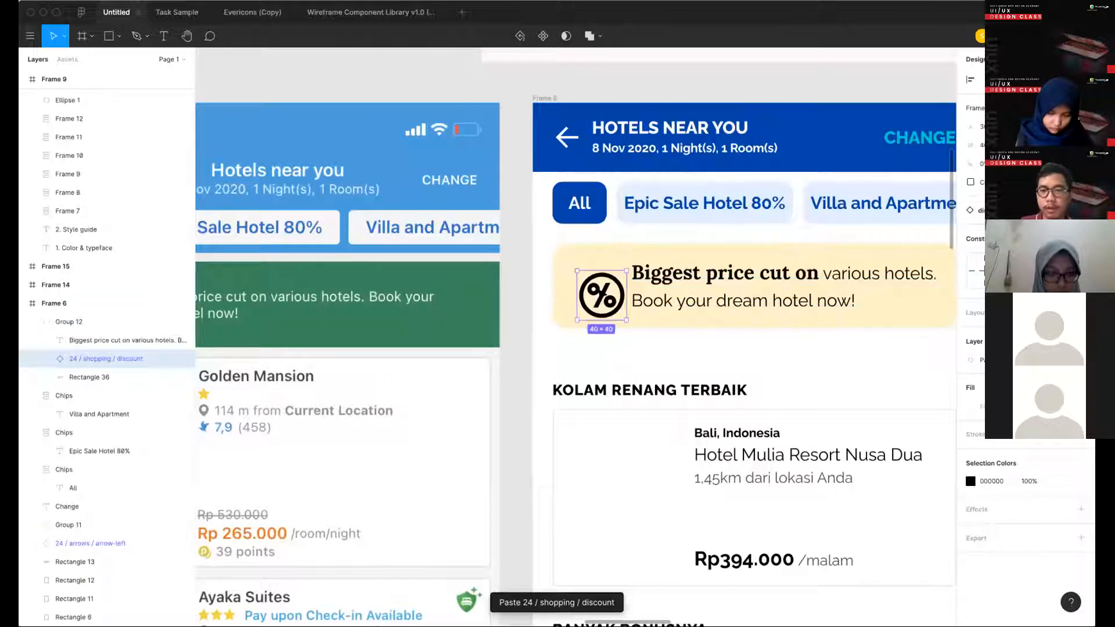
{"action": "left_click_drag", "start_coordinate": [610, 303], "coordinate": [600, 289]}
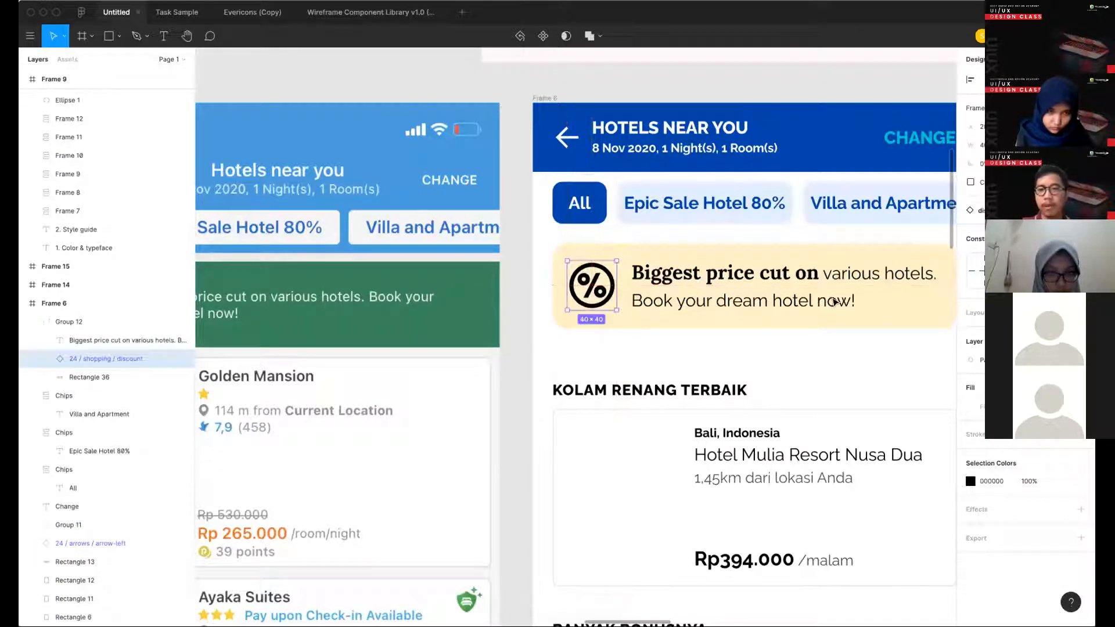
- Recolour the banner's discount icon to 0044AA by sampling the blue of the Hotels near you header
{"action": "scroll", "coordinate": [718, 471], "scroll_direction": "down", "scroll_amount": 5}
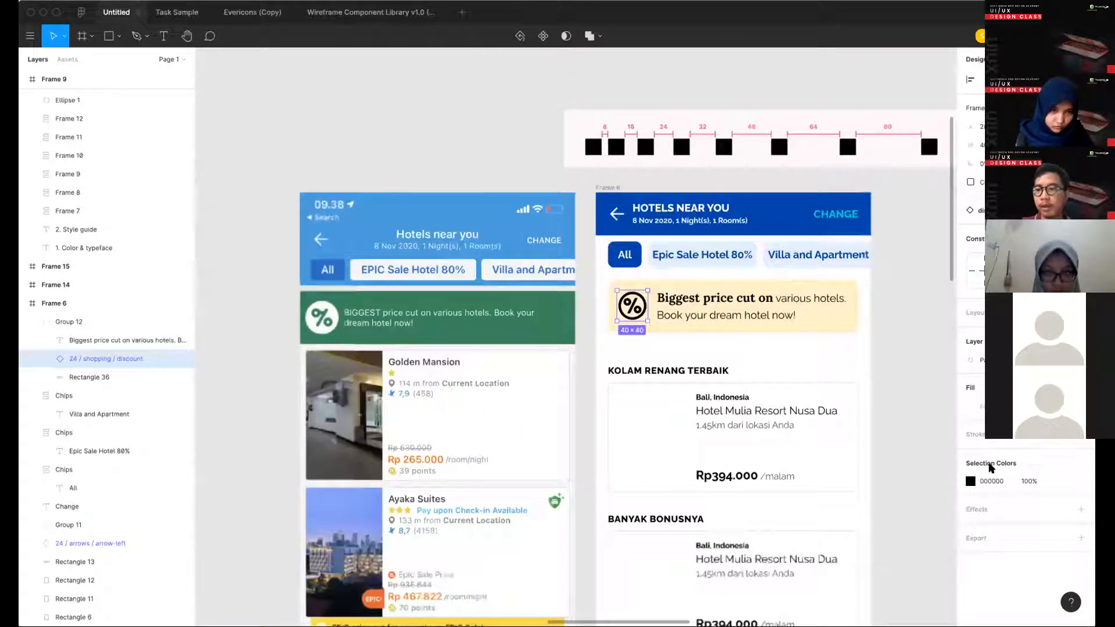
{"action": "scroll", "coordinate": [840, 500], "scroll_direction": "down", "scroll_amount": 2}
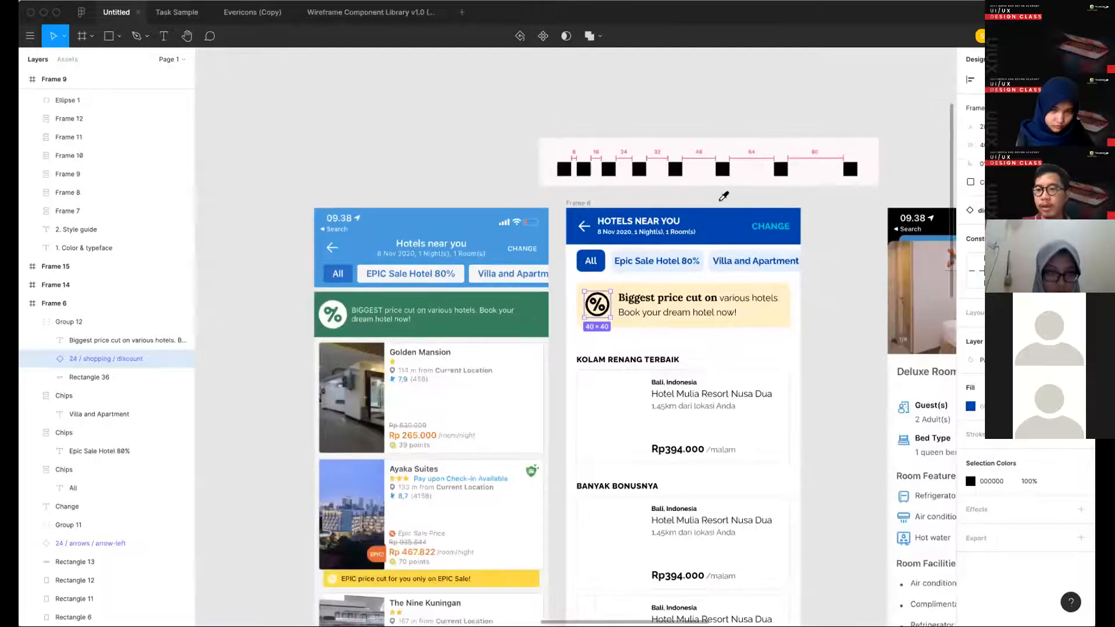
{"action": "left_click", "coordinate": [720, 220]}
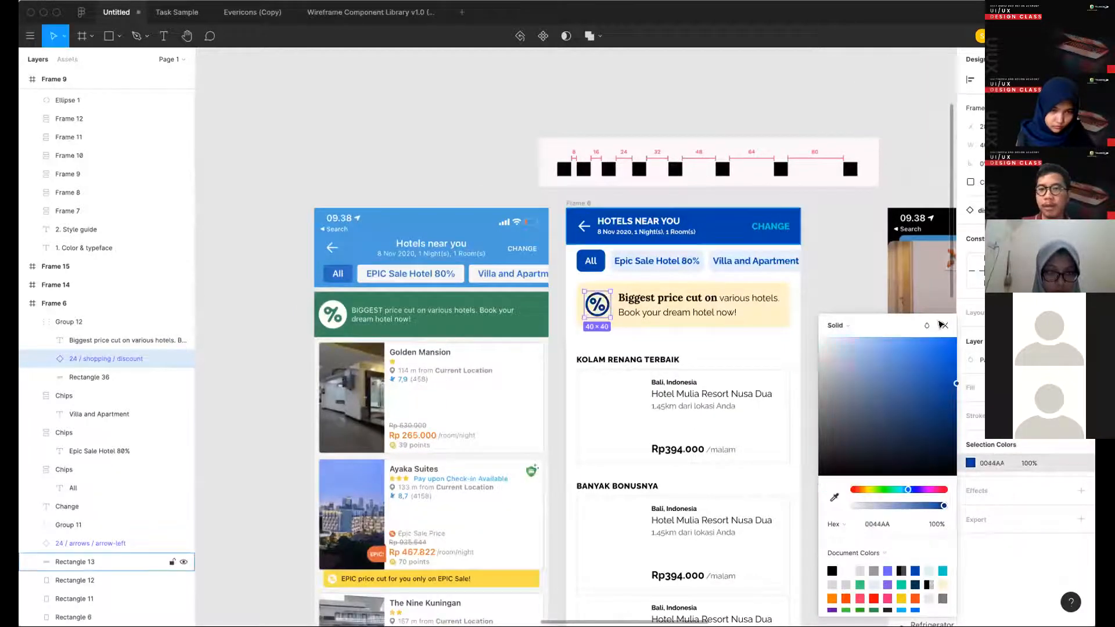
{"action": "left_click", "coordinate": [942, 324]}
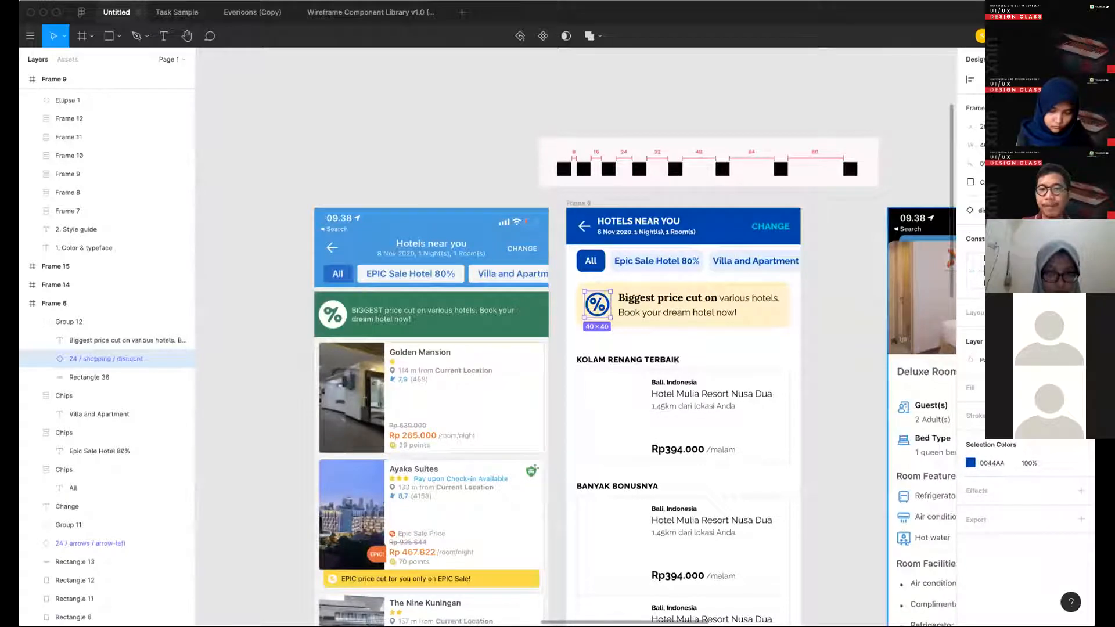
{"action": "left_click", "coordinate": [854, 377]}
{"action": "scroll", "coordinate": [854, 377], "scroll_direction": "down", "scroll_amount": 2}
{"action": "scroll", "coordinate": [854, 378], "scroll_direction": "right", "scroll_amount": 1}
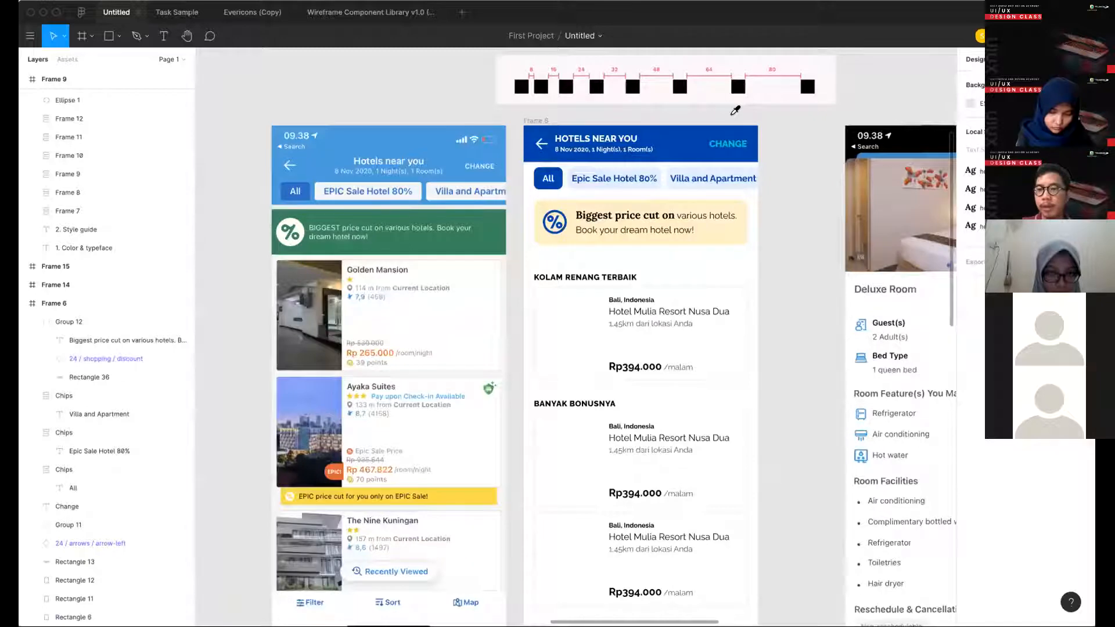
- Recolour the promo banner's background rectangle from yellow to a light cyan, DEFFFF
{"action": "scroll", "coordinate": [727, 235], "scroll_direction": "up", "scroll_amount": 2}
{"action": "double_click", "coordinate": [728, 236]}
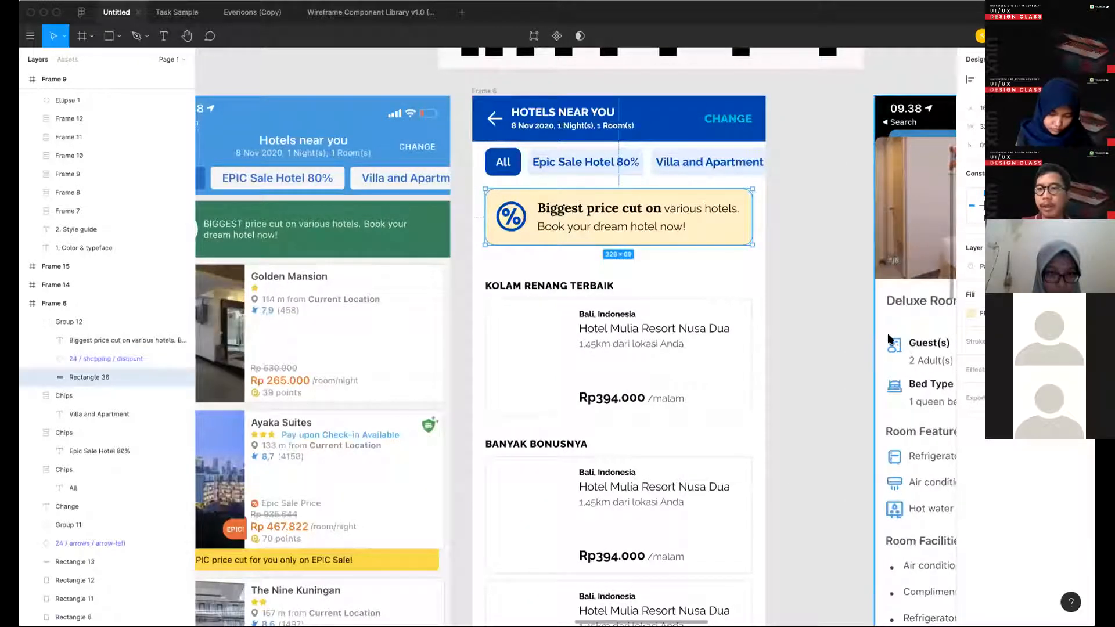
{"action": "left_click", "coordinate": [970, 313]}
{"action": "left_click_drag", "start_coordinate": [865, 480], "coordinate": [899, 480]}
{"action": "left_click_drag", "start_coordinate": [900, 333], "coordinate": [836, 316]}
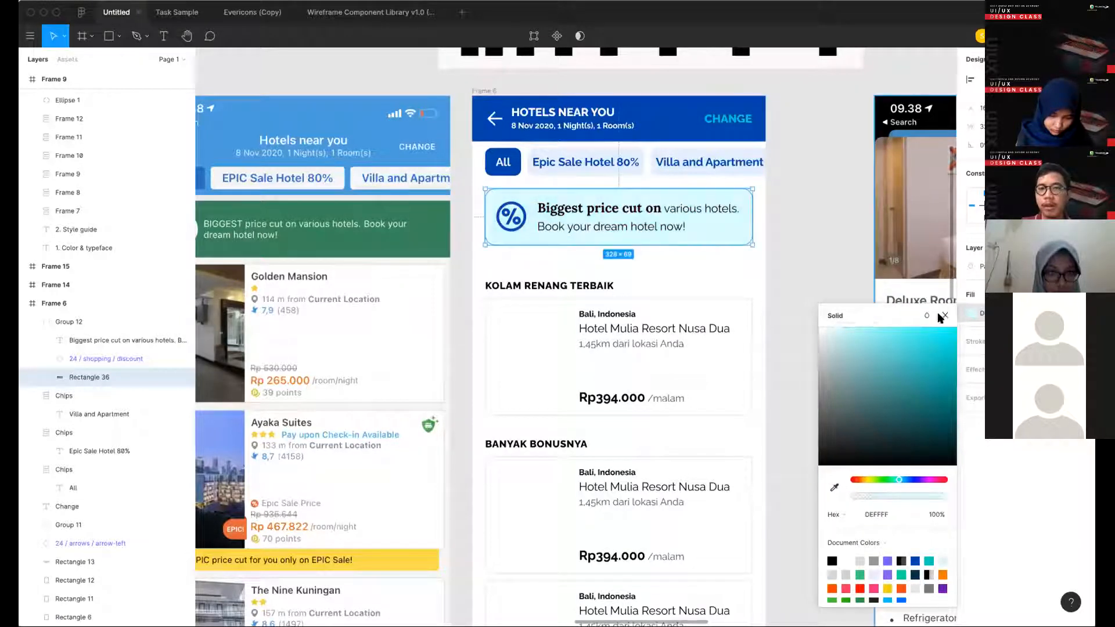
{"action": "key", "text": "Escape"}
{"action": "key", "text": "Escape"}
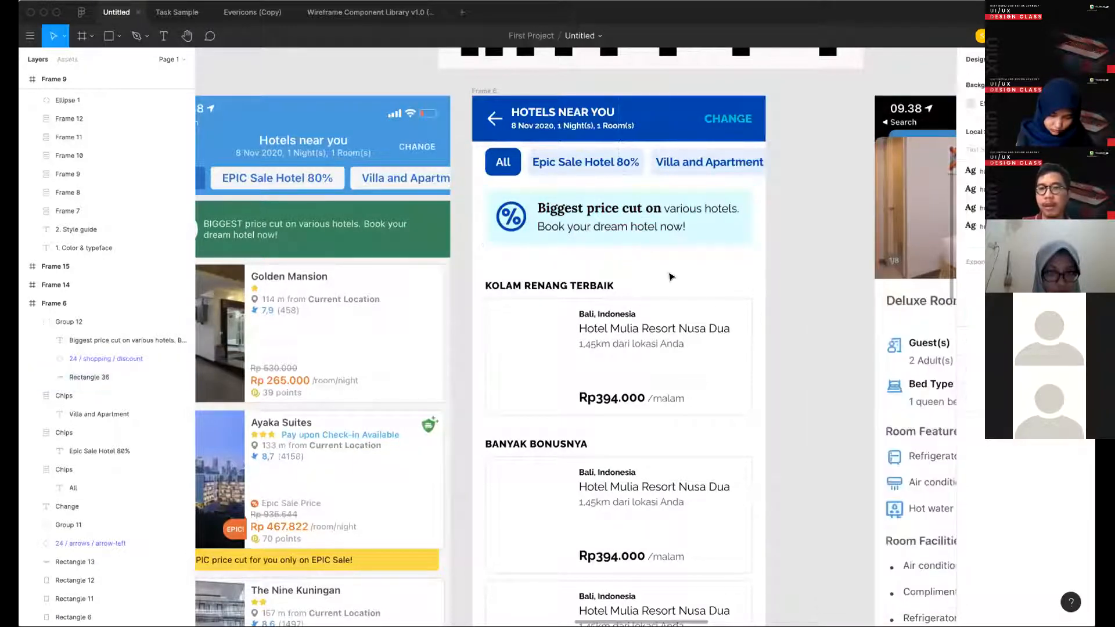
- Delete the Kolam Renang Terbaik heading above the first hotel card
{"action": "scroll", "coordinate": [663, 266], "scroll_direction": "up", "scroll_amount": 1}
{"action": "scroll", "coordinate": [682, 299], "scroll_direction": "up", "scroll_amount": 3}
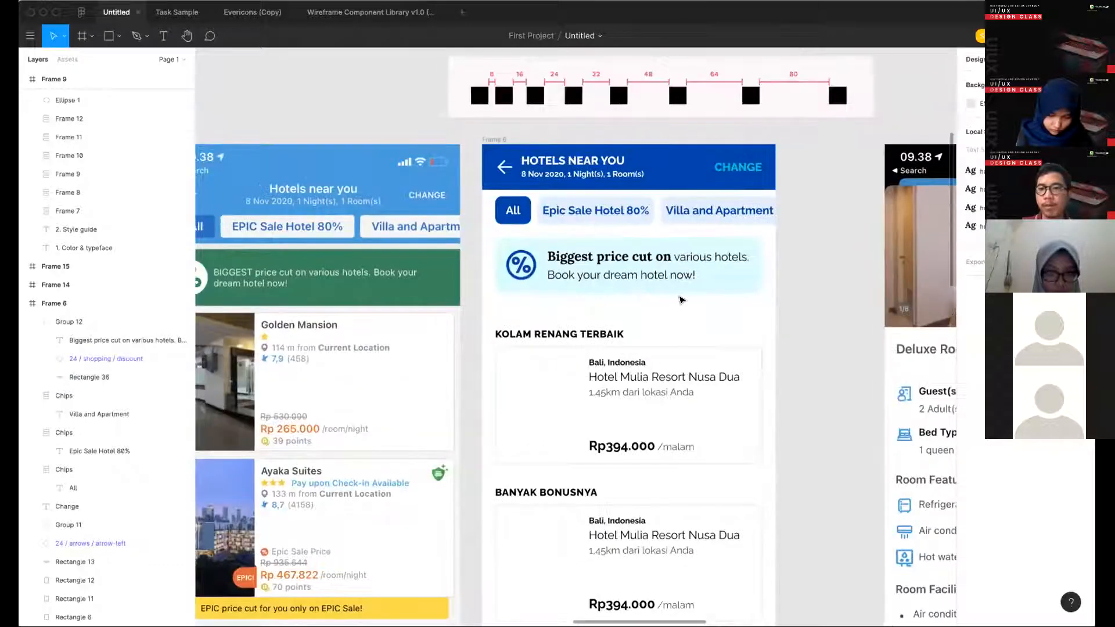
{"action": "left_click", "coordinate": [667, 282]}
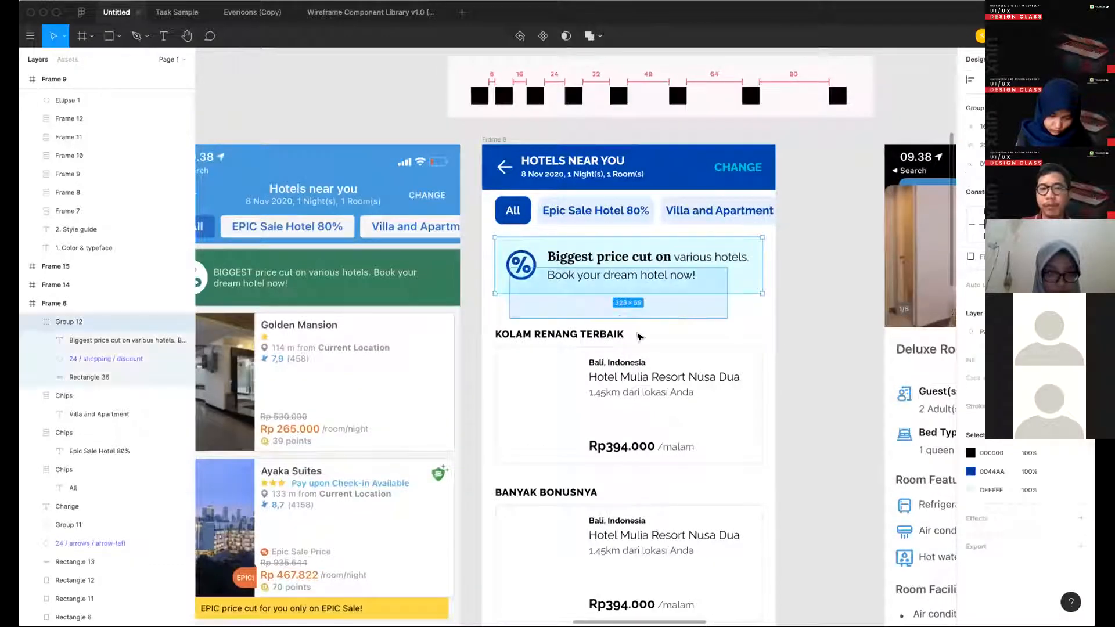
{"action": "left_click", "coordinate": [578, 338]}
{"action": "key", "text": "Delete"}
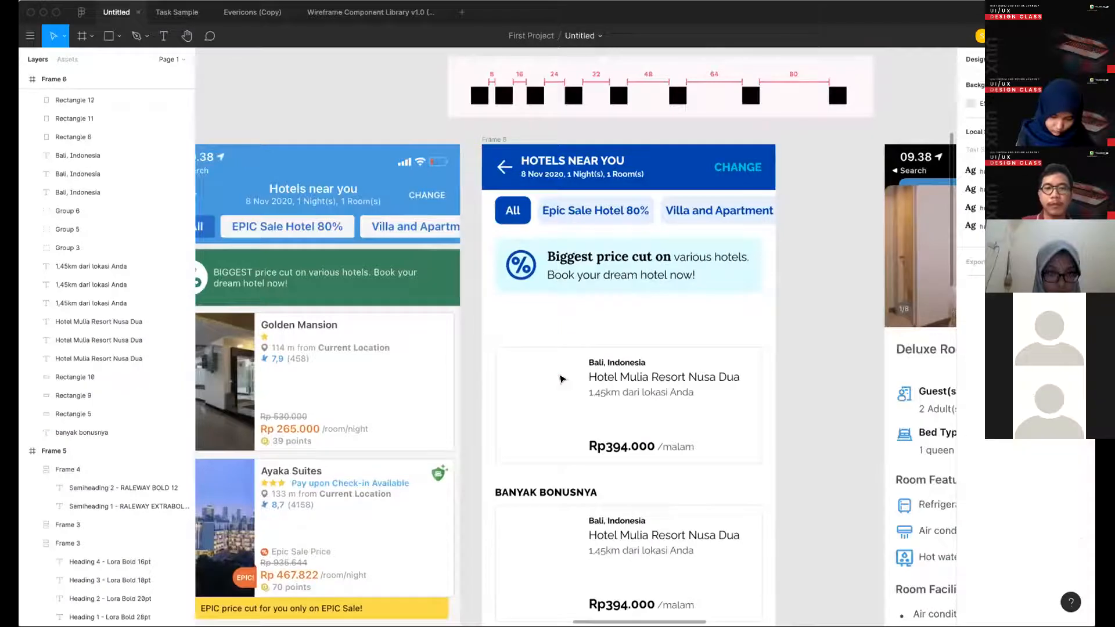
- Check which hotel cards the Rectangle 5 and Rectangle 10 layers belong to by selecting each one
{"action": "key", "text": "ctrl+minus"}
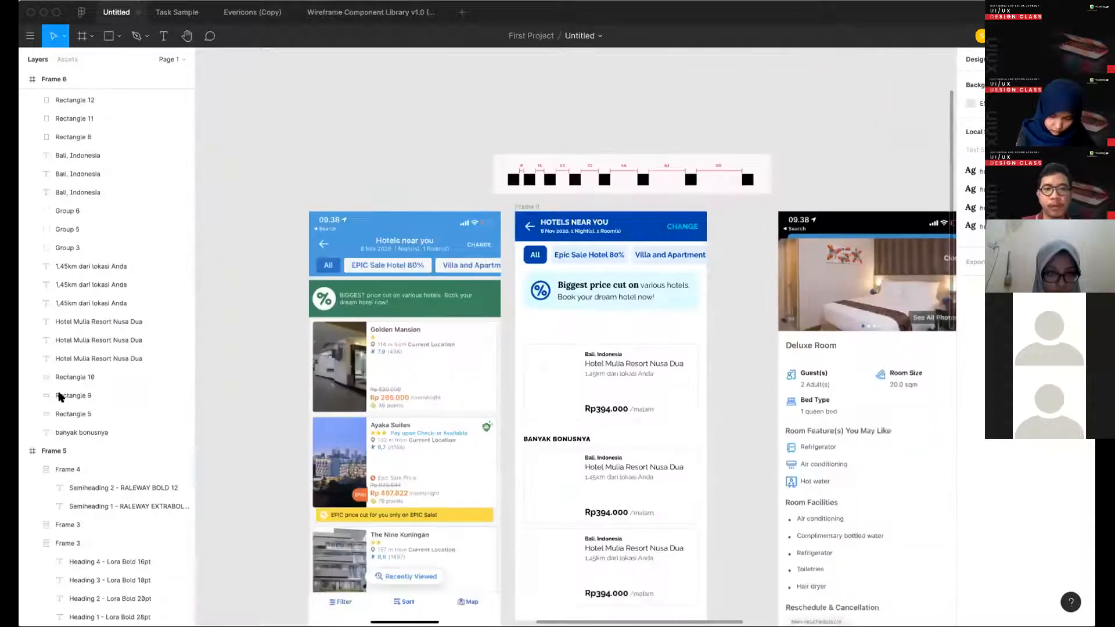
{"action": "scroll", "coordinate": [575, 360], "scroll_direction": "down", "scroll_amount": 2}
{"action": "left_click", "coordinate": [63, 411]}
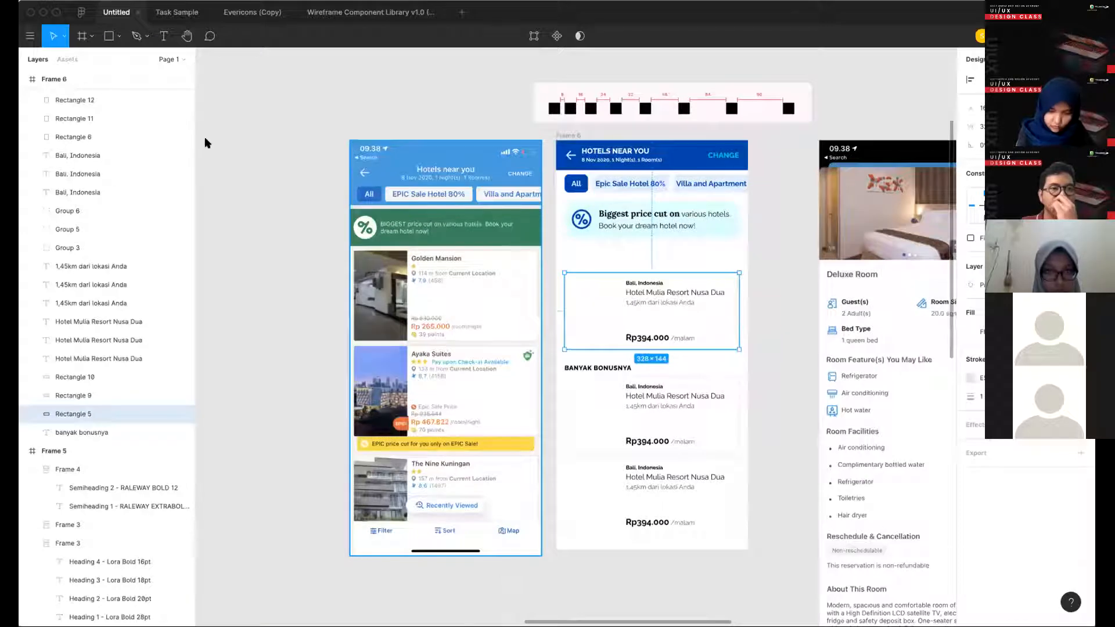
{"action": "key", "text": "ctrl+plus"}
{"action": "left_click", "coordinate": [75, 377]}
{"action": "left_click", "coordinate": [30, 36]}
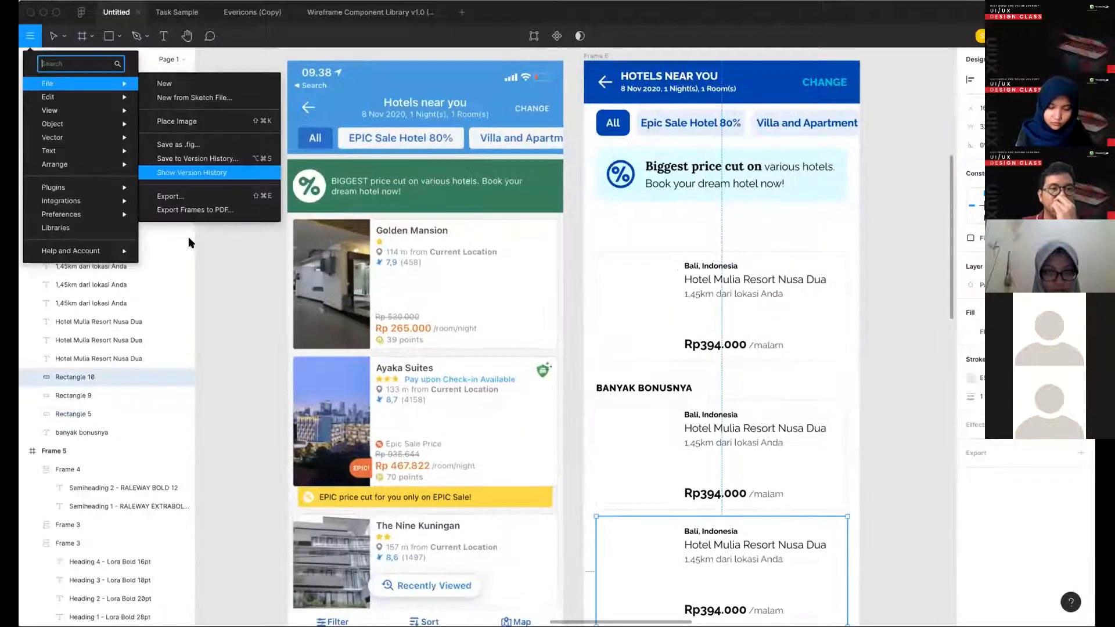
{"action": "mouse_move", "coordinate": [54, 187]}
{"action": "mouse_move", "coordinate": [179, 235]}
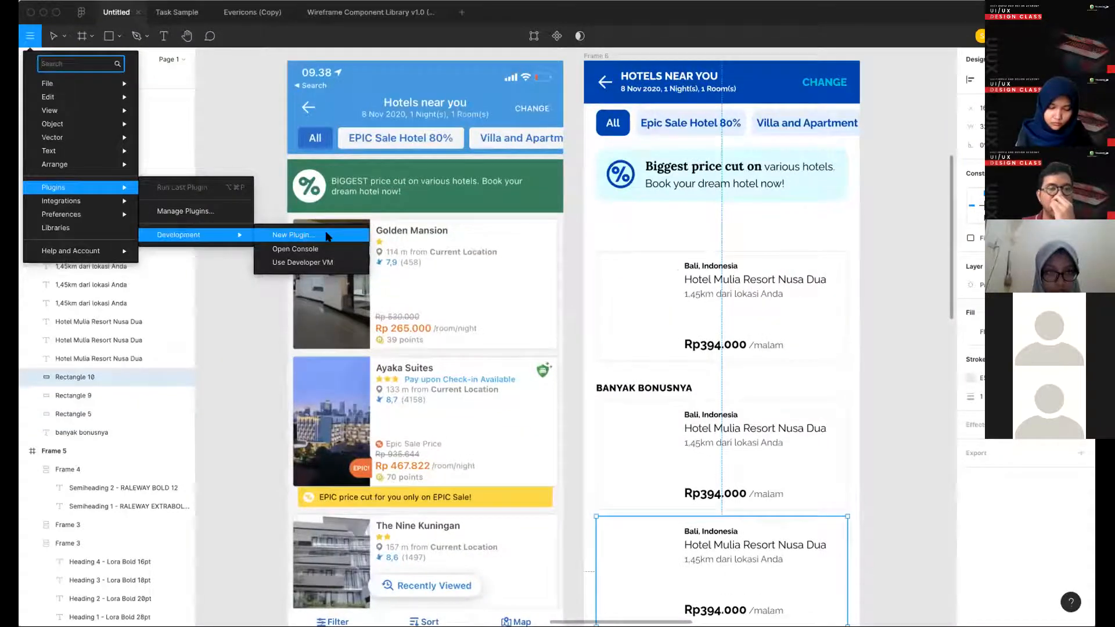
{"action": "left_click", "coordinate": [445, 372]}
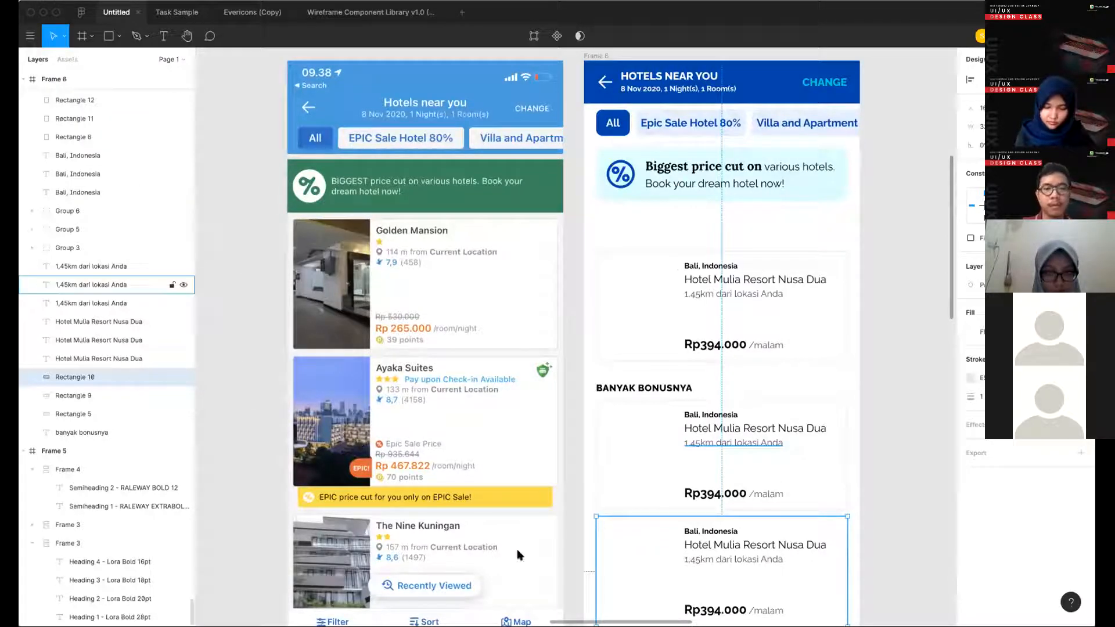
{"action": "left_click", "coordinate": [29, 36]}
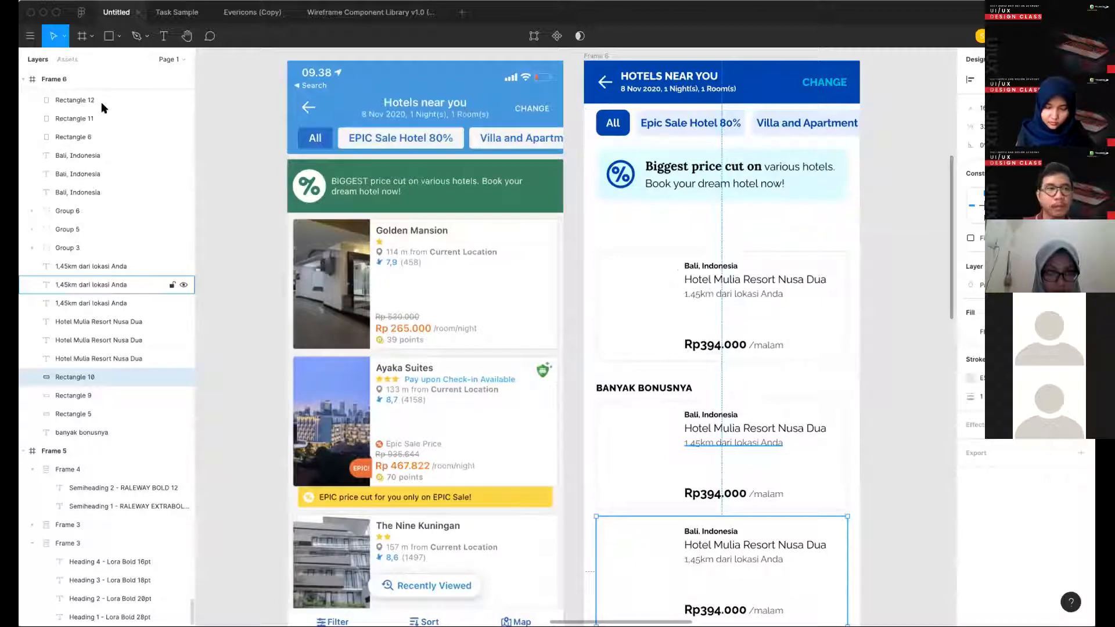
{"action": "mouse_move", "coordinate": [81, 188]}
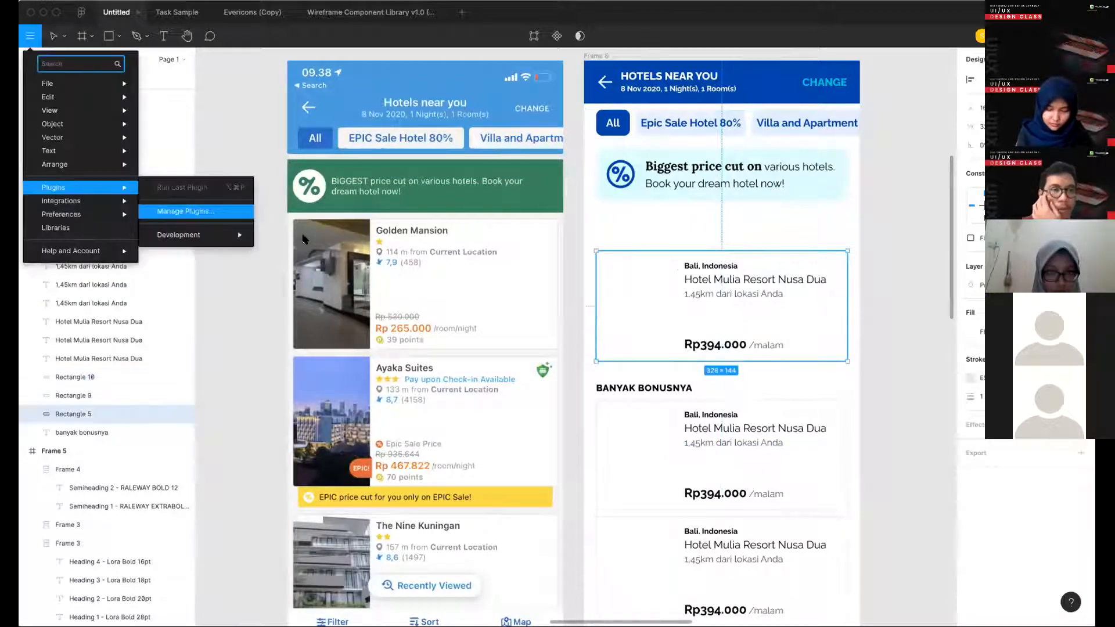
{"action": "mouse_move", "coordinate": [306, 240]}
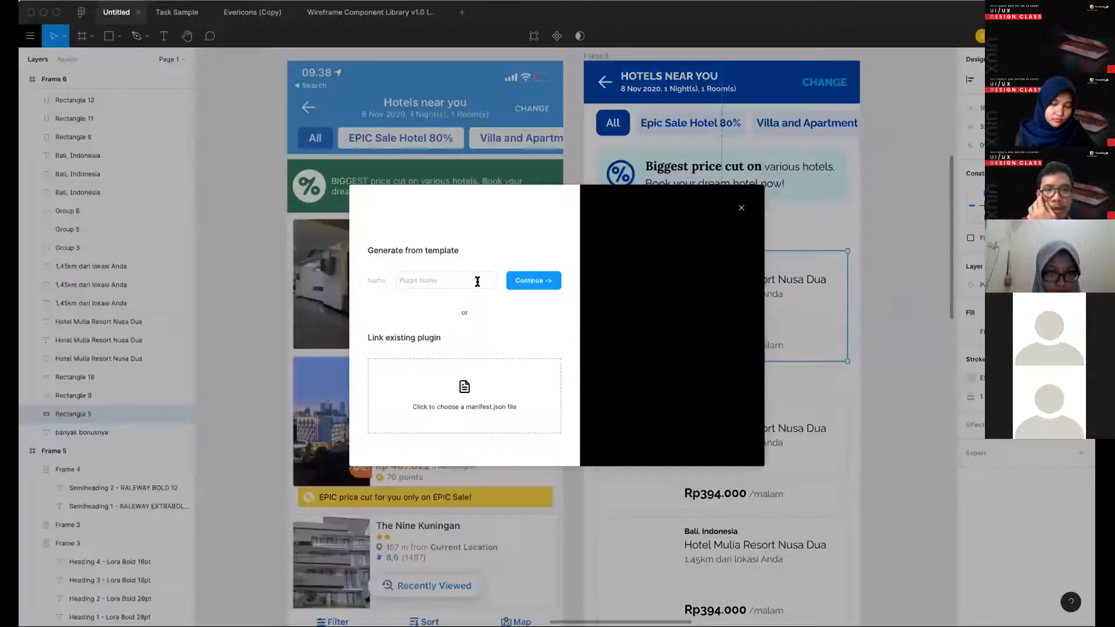
{"action": "left_click", "coordinate": [479, 281]}
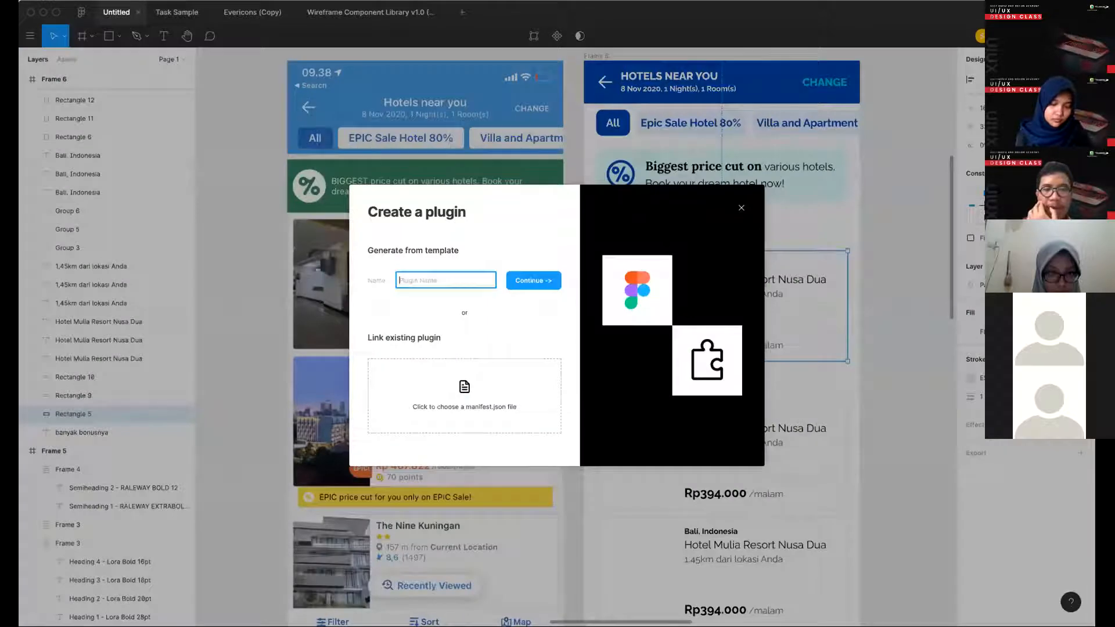
{"action": "key", "text": "Escape"}
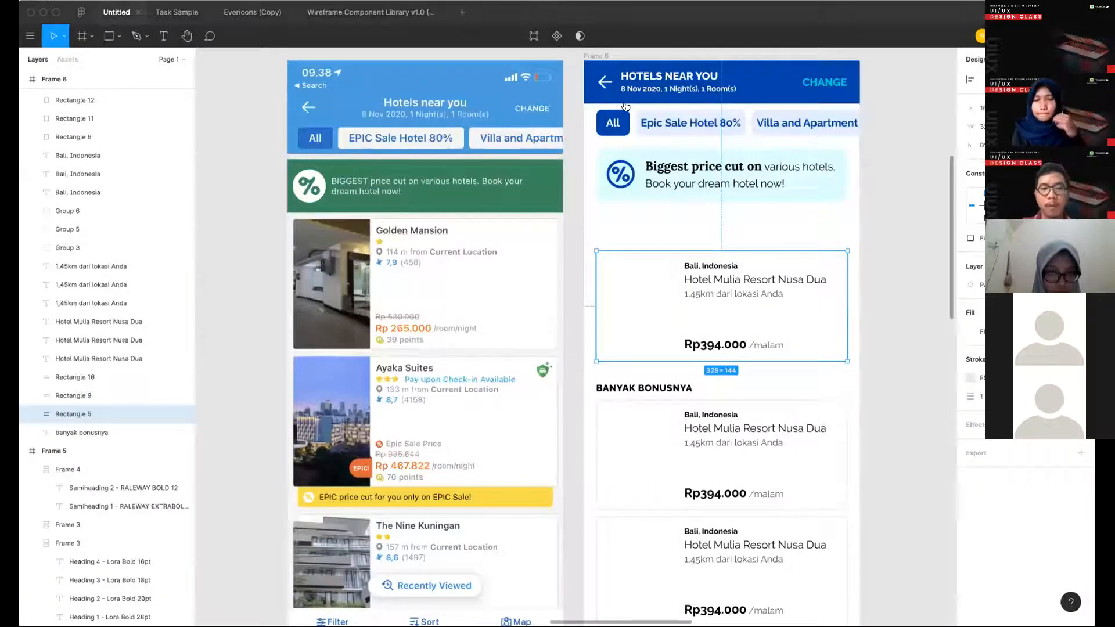
{"action": "scroll", "coordinate": [866, 152], "scroll_direction": "up", "scroll_amount": 5}
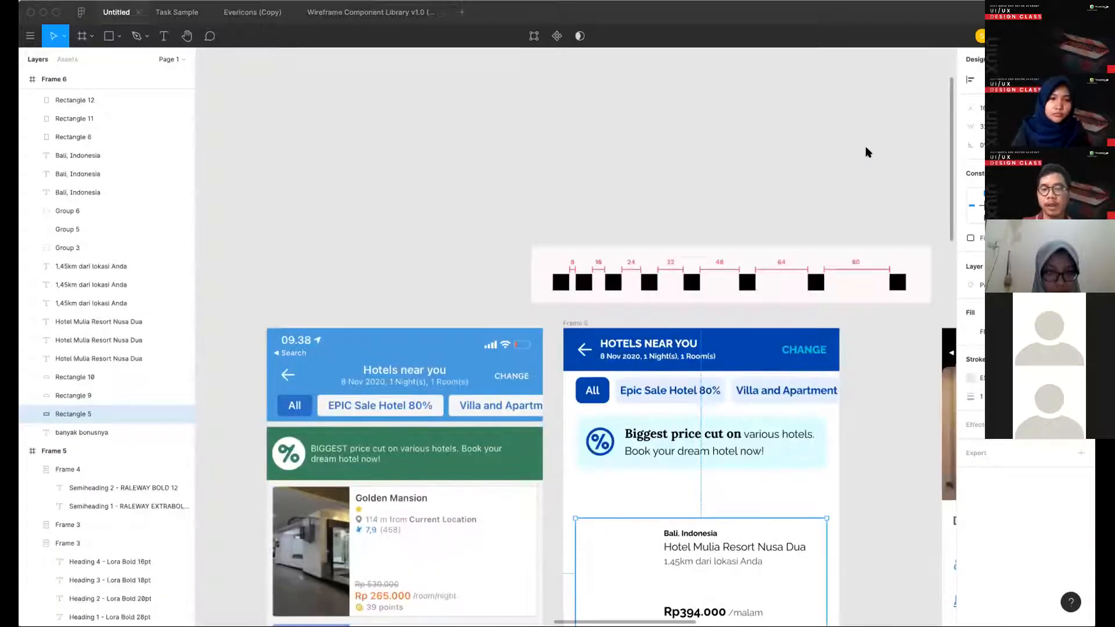
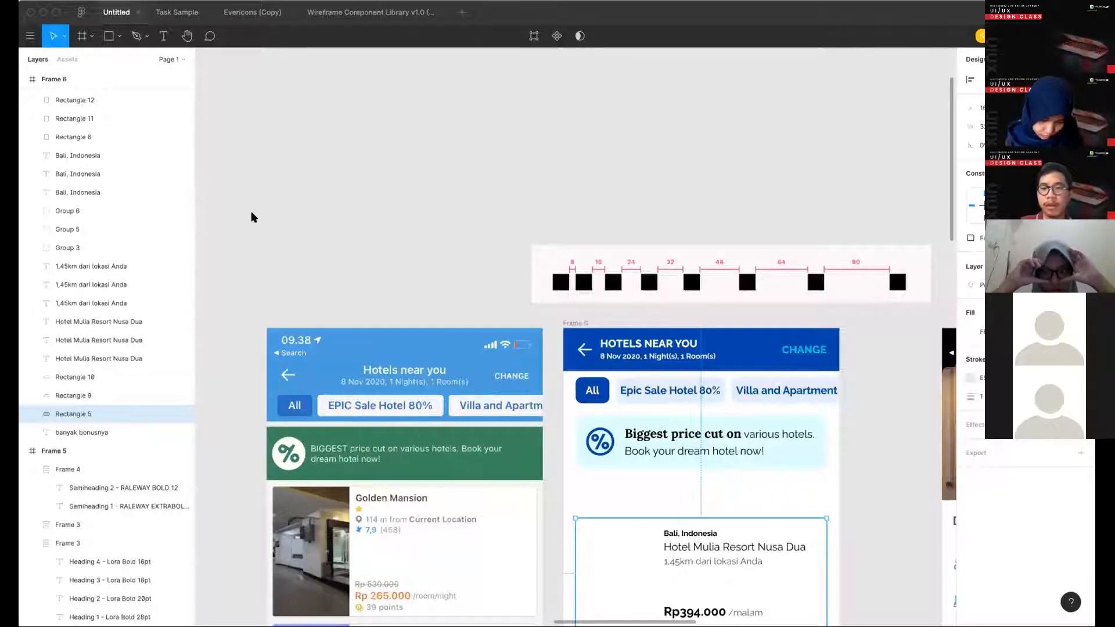
{"action": "key", "text": "Escape"}
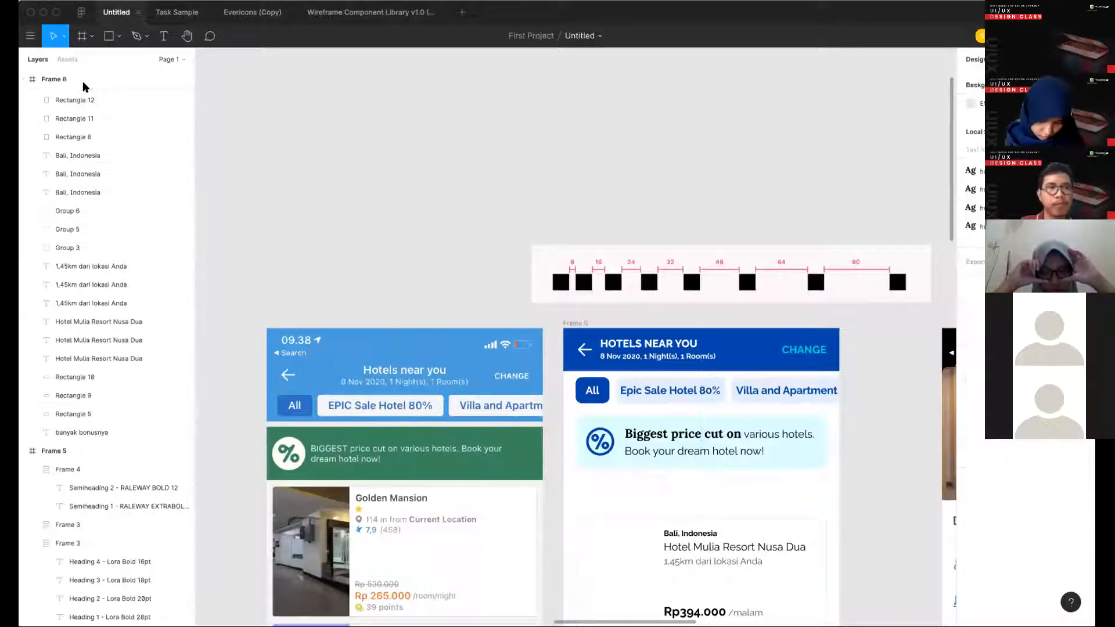
{"action": "left_click", "coordinate": [30, 35]}
{"action": "mouse_move", "coordinate": [121, 189]}
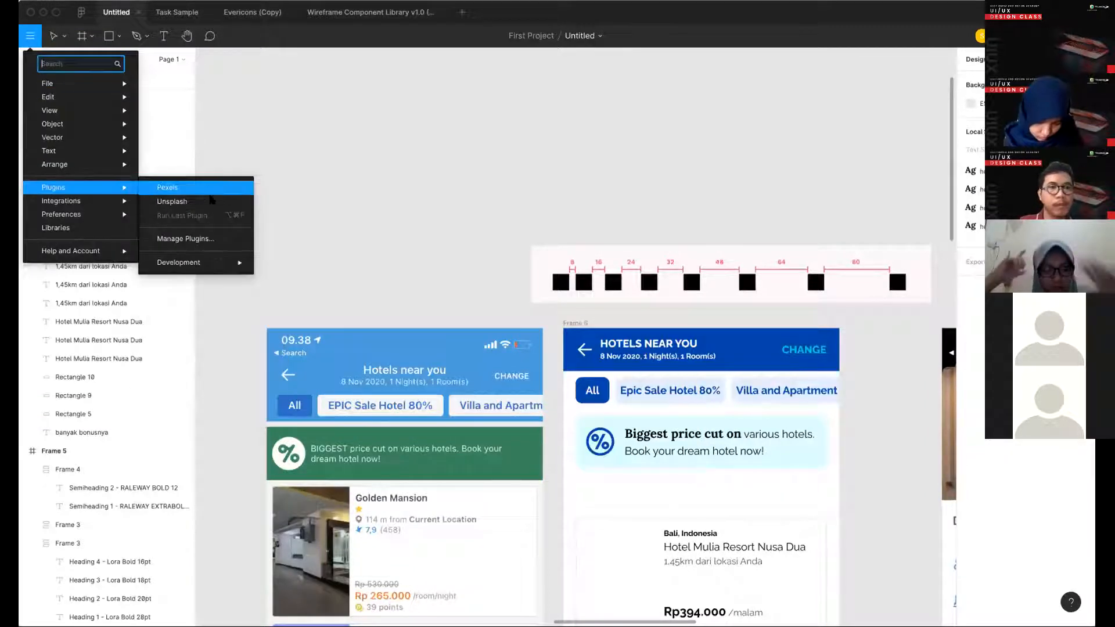
{"action": "left_click", "coordinate": [562, 324]}
{"action": "scroll", "coordinate": [562, 325], "scroll_direction": "down", "scroll_amount": 1}
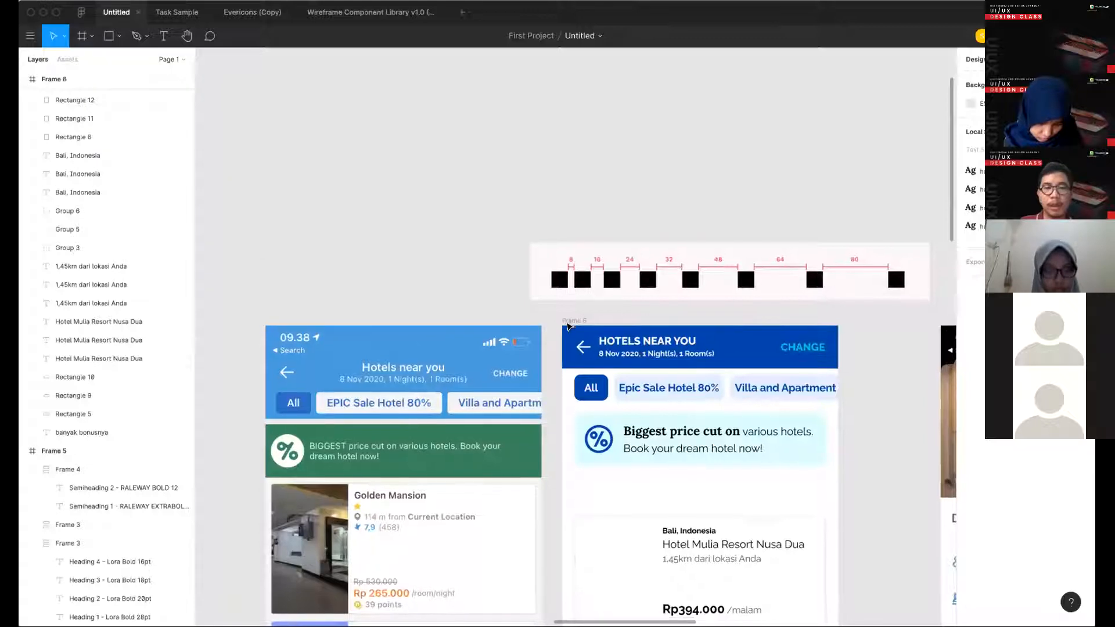
{"action": "scroll", "coordinate": [194, 418], "scroll_direction": "down", "scroll_amount": 4}
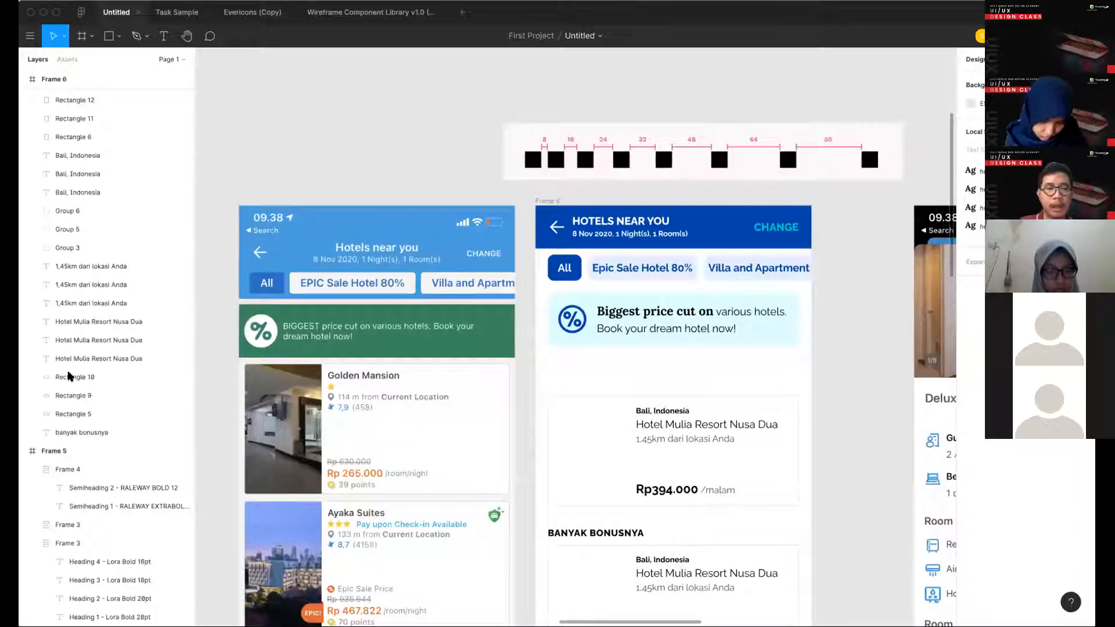
{"action": "scroll", "coordinate": [200, 416], "scroll_direction": "down", "scroll_amount": 4}
- Find the first hotel card's image placeholder among its layers and select it, Rectangle 6
{"action": "left_click", "coordinate": [74, 413]}
{"action": "scroll", "coordinate": [83, 213], "scroll_direction": "up", "scroll_amount": 2}
{"action": "left_click_drag", "start_coordinate": [786, 392], "coordinate": [545, 274]}
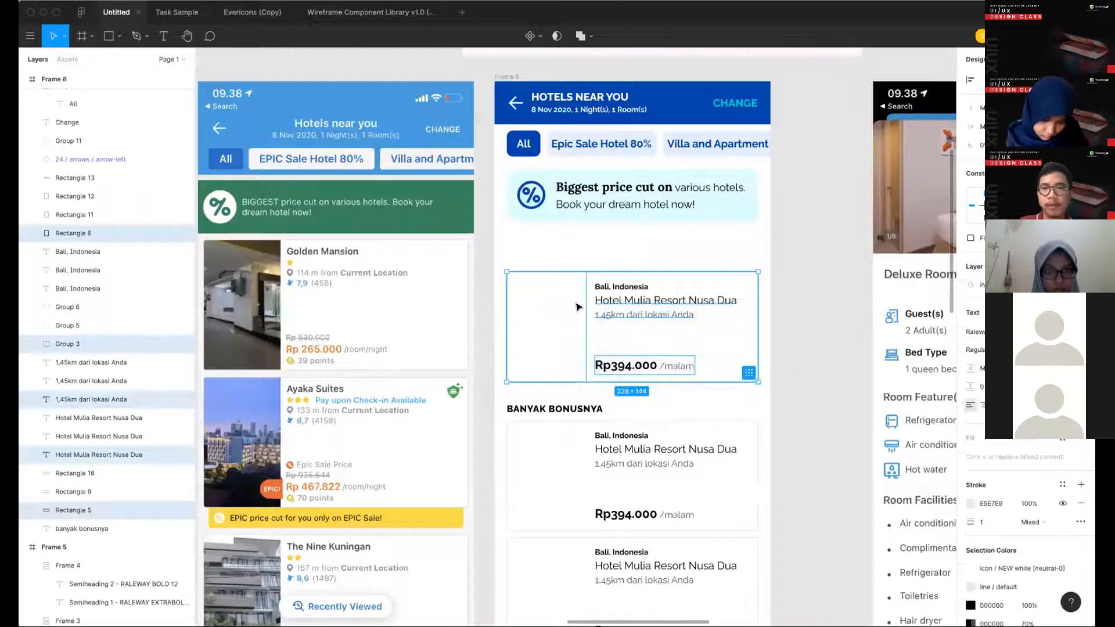
{"action": "scroll", "coordinate": [579, 304], "scroll_direction": "down", "scroll_amount": 4}
{"action": "left_click", "coordinate": [255, 324]}
{"action": "left_click", "coordinate": [97, 510]}
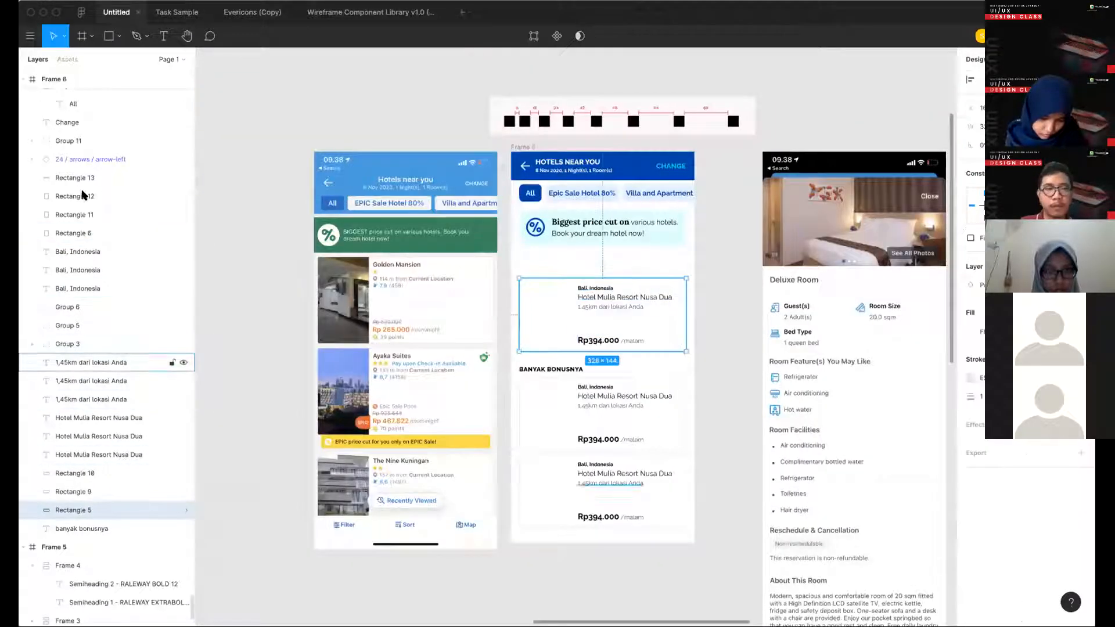
{"action": "left_click", "coordinate": [78, 235]}
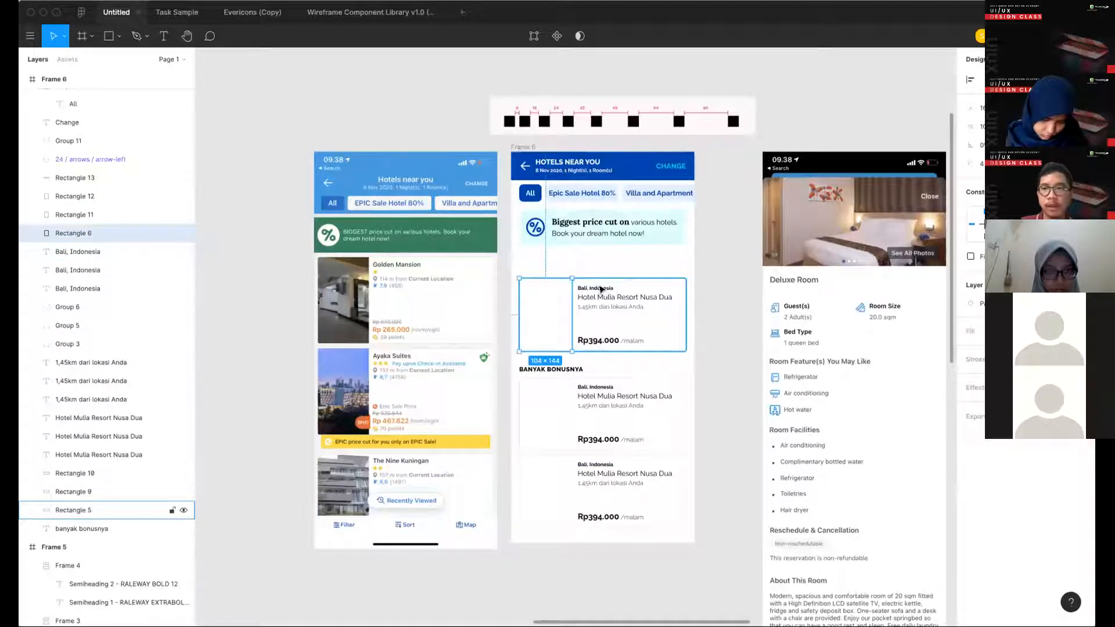
{"action": "scroll", "coordinate": [604, 450], "scroll_direction": "up", "scroll_amount": 3}
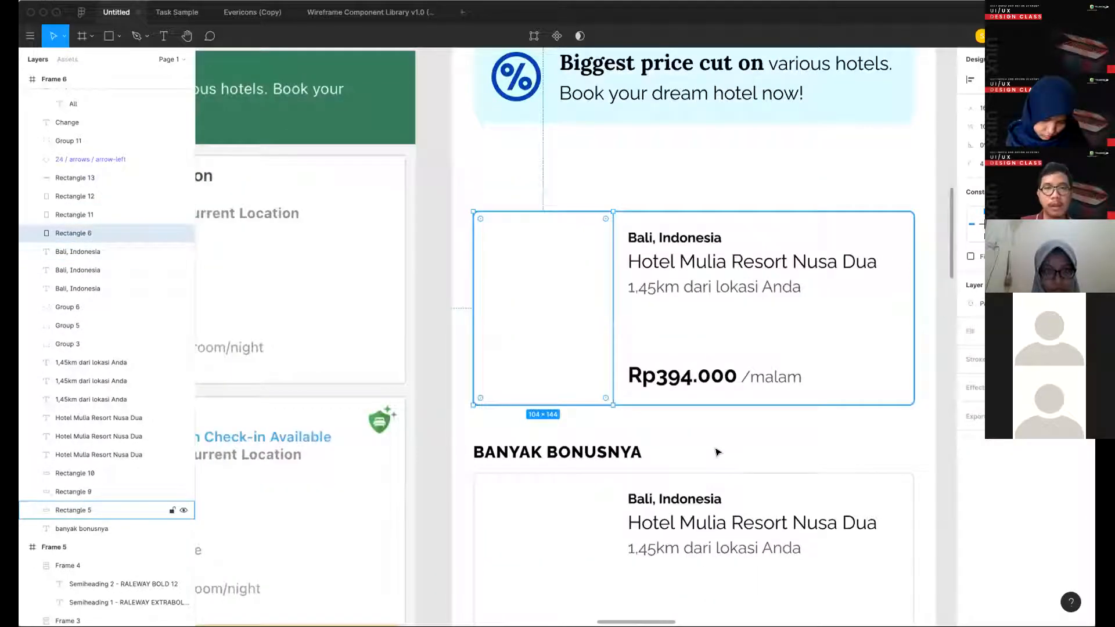
- Run the Pexels plugin for the selected image placeholder and move its window clear of the placeholder
{"action": "left_click", "coordinate": [30, 37]}
{"action": "mouse_move", "coordinate": [81, 97]}
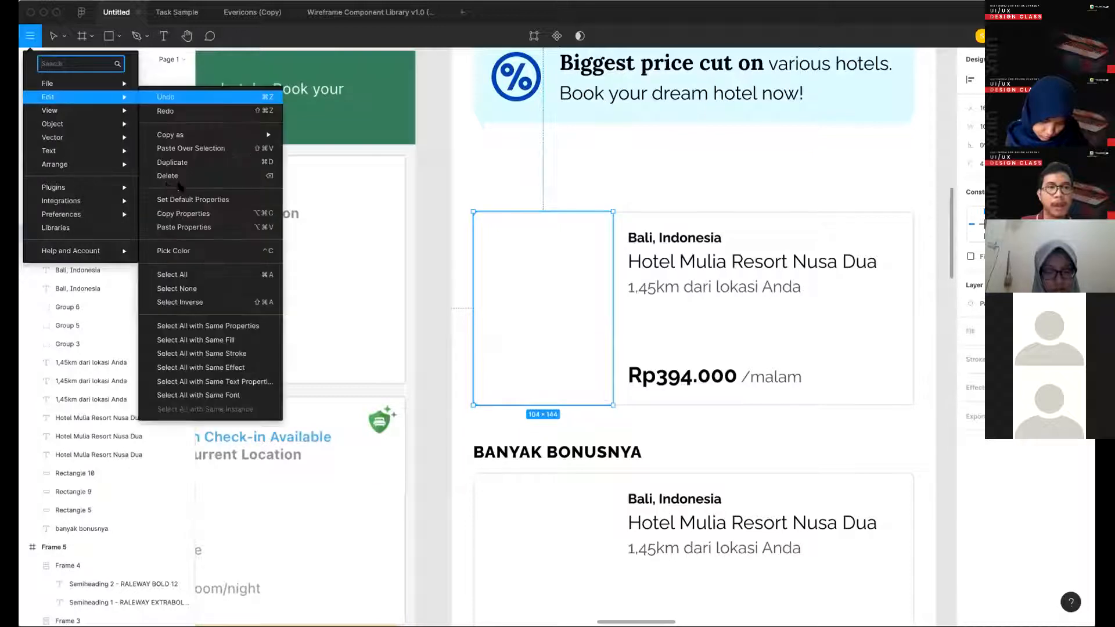
{"action": "mouse_move", "coordinate": [87, 187]}
{"action": "left_click", "coordinate": [465, 227]}
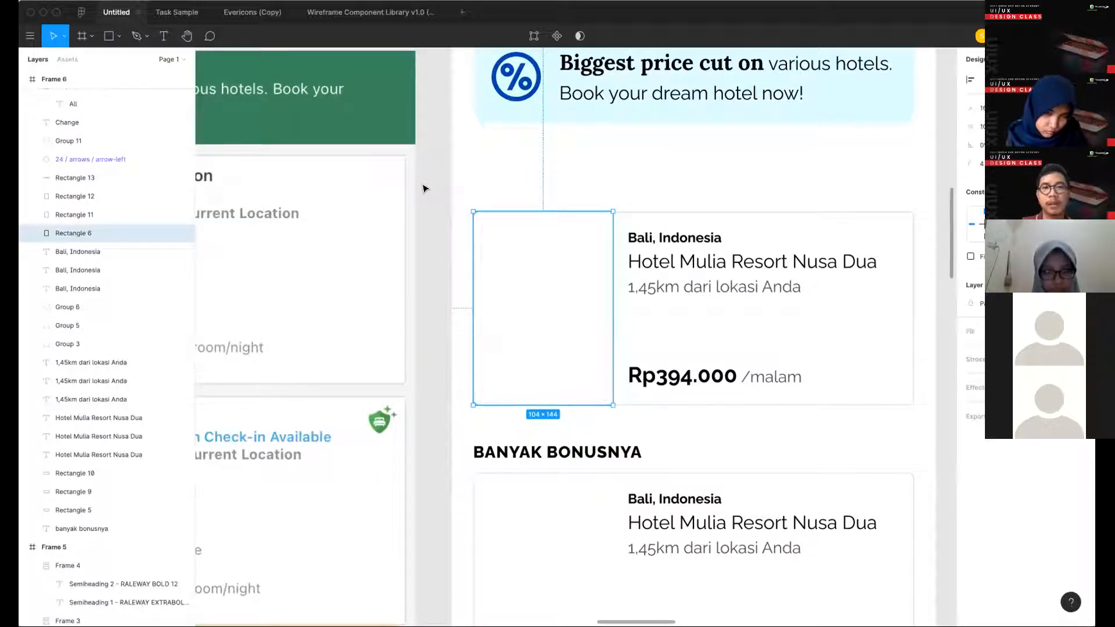
{"action": "scroll", "coordinate": [778, 165], "scroll_direction": "down", "scroll_amount": 3}
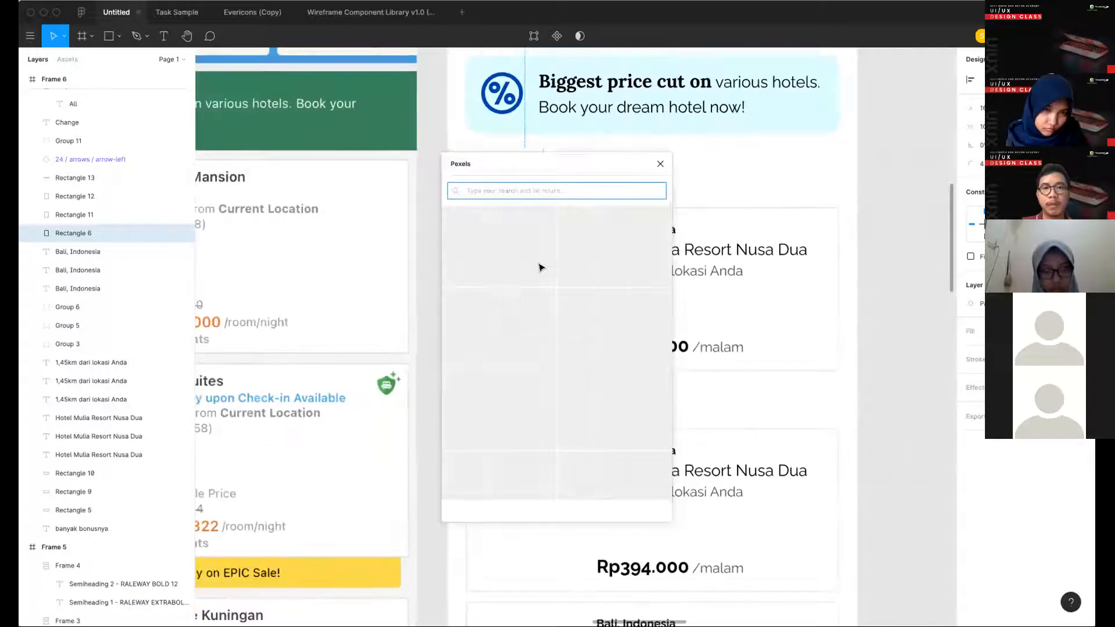
{"action": "left_click_drag", "start_coordinate": [545, 163], "coordinate": [801, 164]}
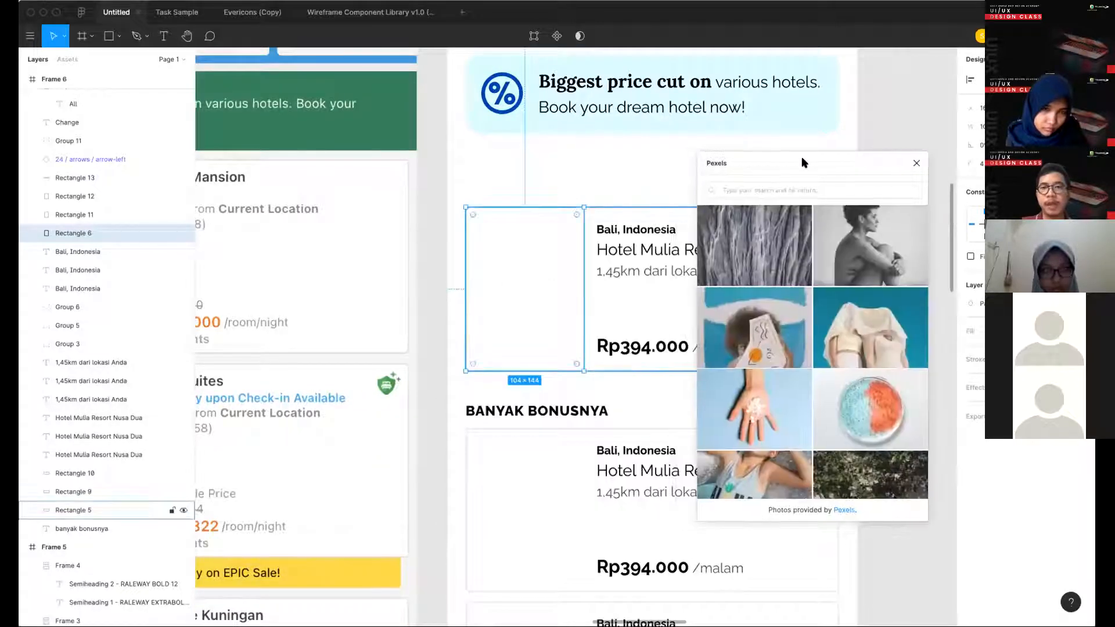
- Search Pexels for hotel, fill the first card's placeholder with the photo of the bedroom with dark red walls, and close the plugin
{"action": "left_click", "coordinate": [773, 190]}
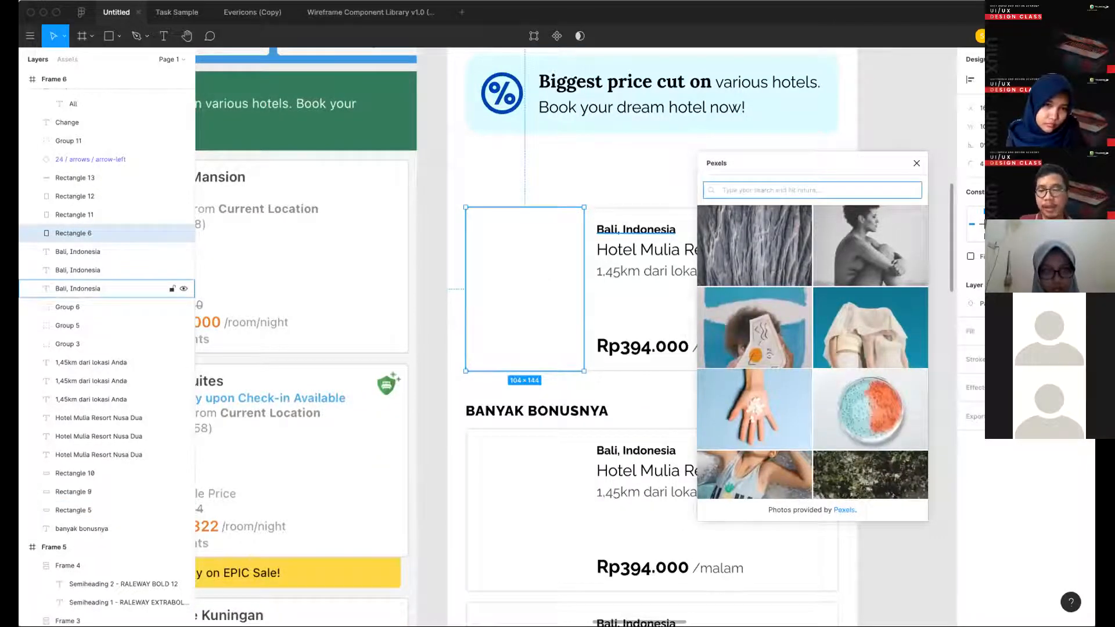
{"action": "type", "text": "hotel"}
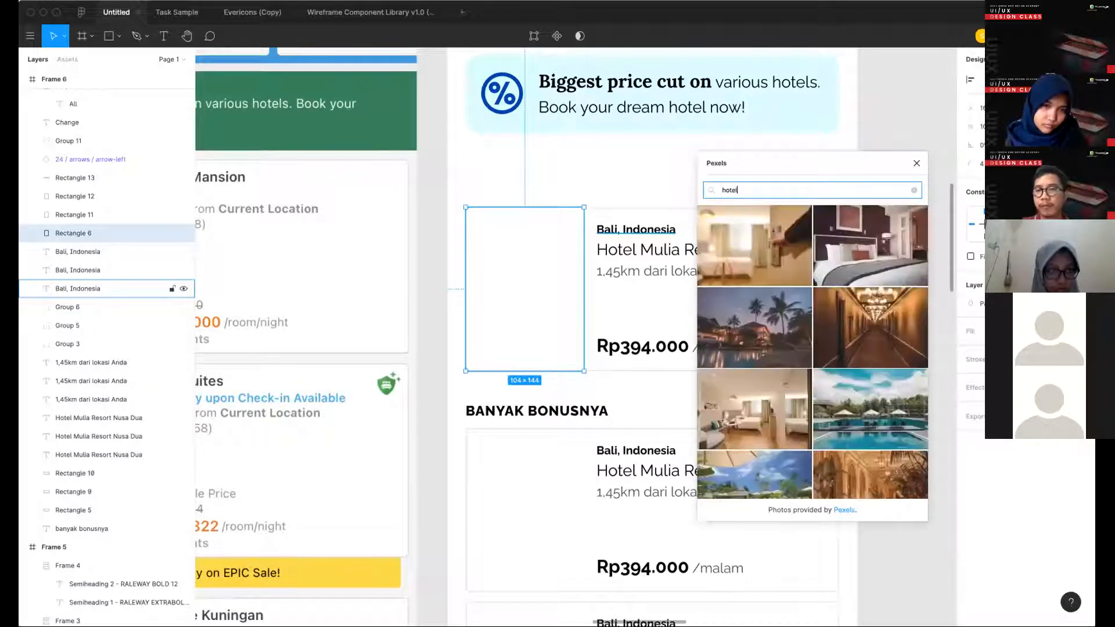
{"action": "left_click_drag", "start_coordinate": [866, 251], "coordinate": [562, 320]}
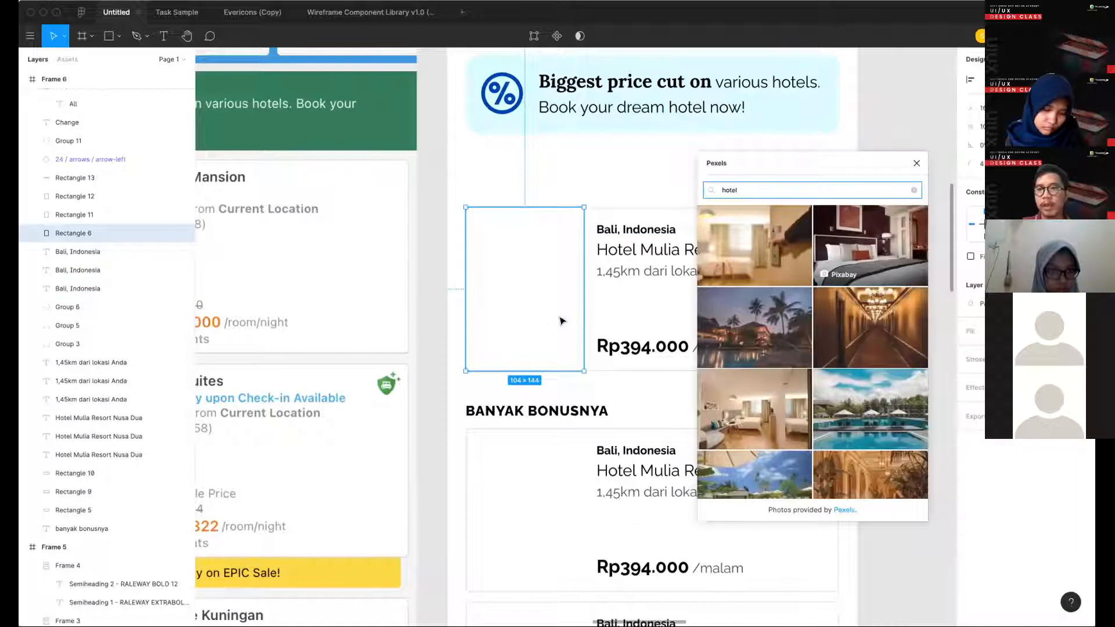
{"action": "left_click", "coordinate": [916, 166]}
{"action": "left_click", "coordinate": [644, 402]}
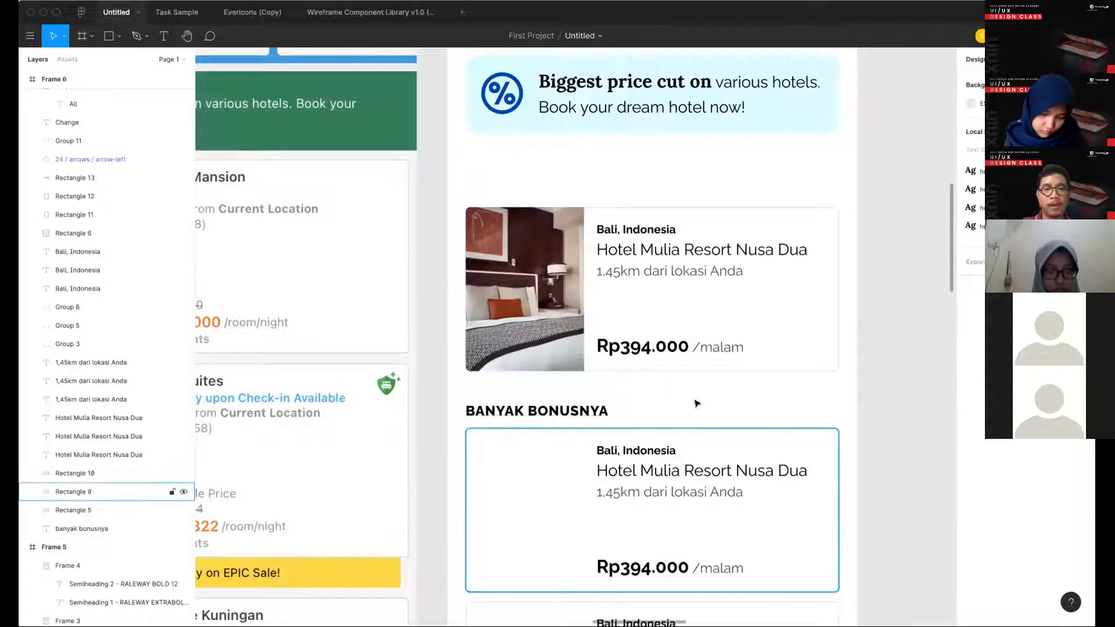
{"action": "left_click_drag", "start_coordinate": [822, 387], "coordinate": [625, 245]}
{"action": "scroll", "coordinate": [625, 245], "scroll_direction": "down", "scroll_amount": 4}
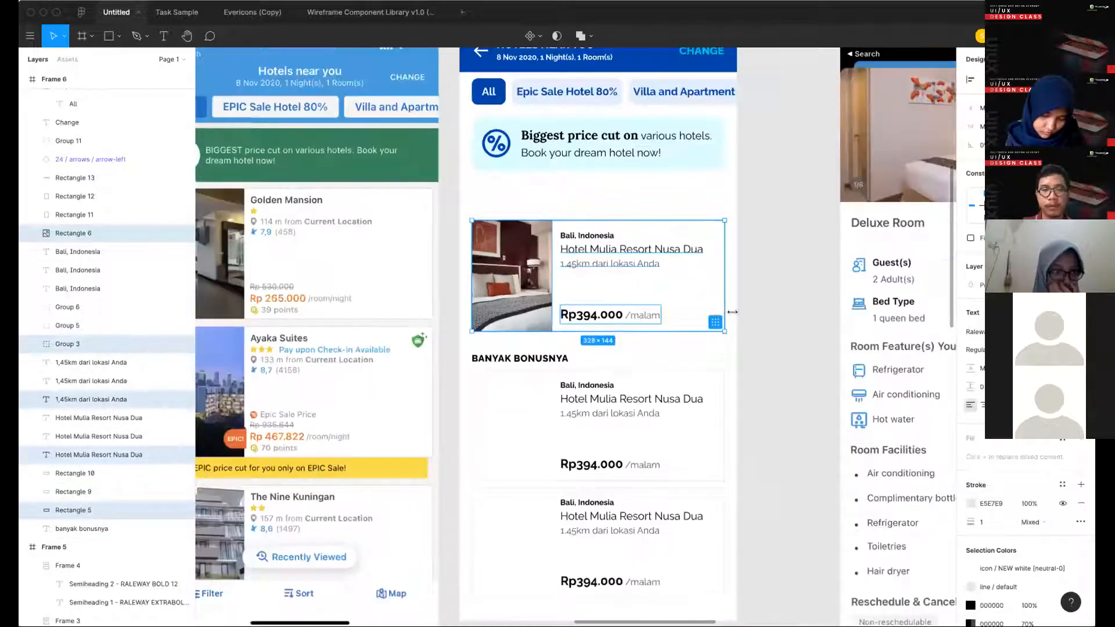
{"action": "left_click", "coordinate": [829, 288]}
{"action": "key", "text": "super+z"}
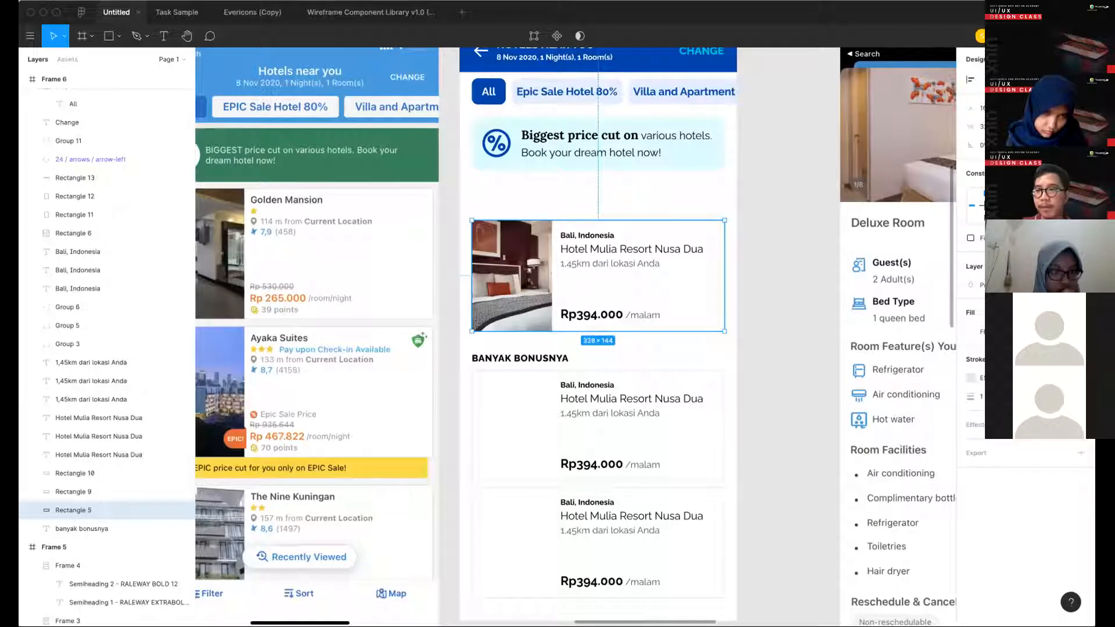
- Remove the outline of the first hotel card's background, Rectangle 5, and give it a drop shadow
{"action": "left_click", "coordinate": [1080, 378]}
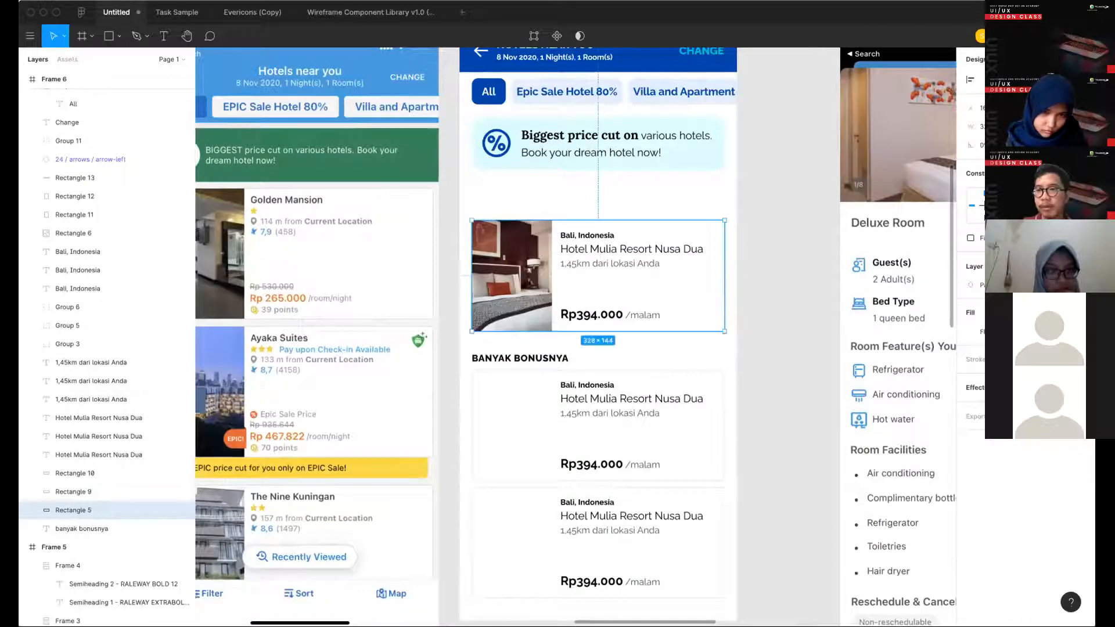
{"action": "left_click", "coordinate": [963, 395]}
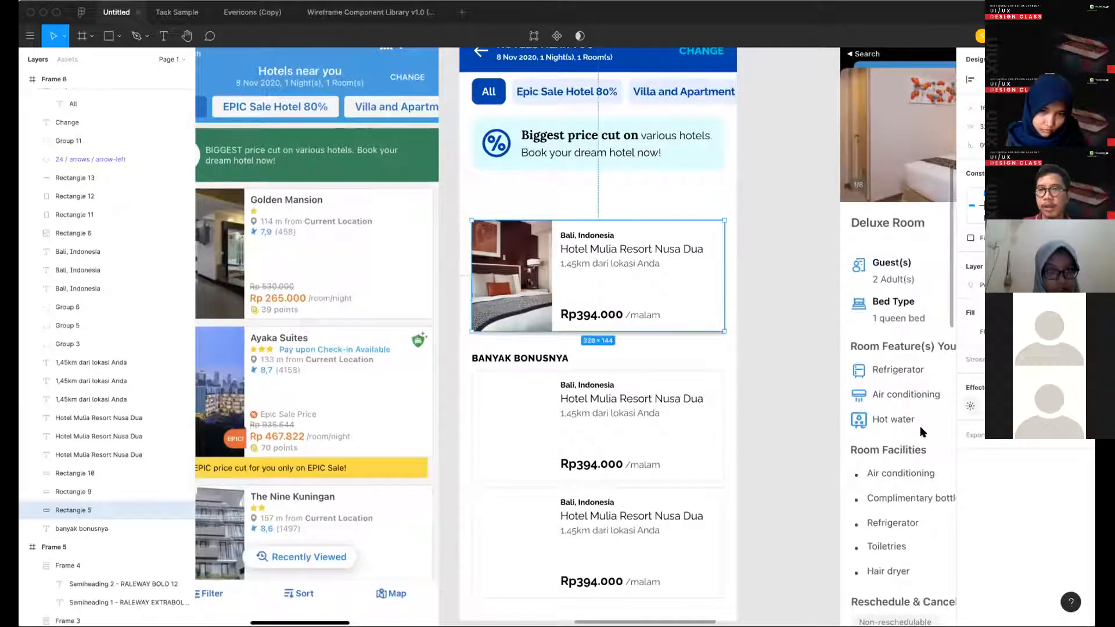
{"action": "left_click", "coordinate": [970, 405]}
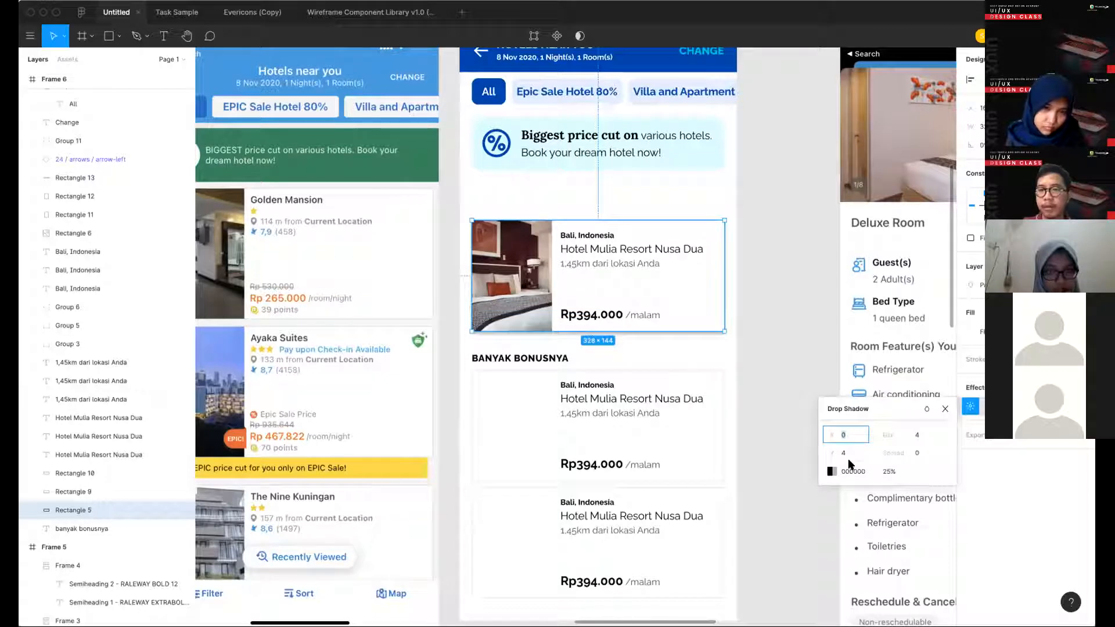
- Colour the first card's drop shadow E4EFFF at 100% by sampling the light blue of the filter pills
{"action": "left_click", "coordinate": [832, 471]}
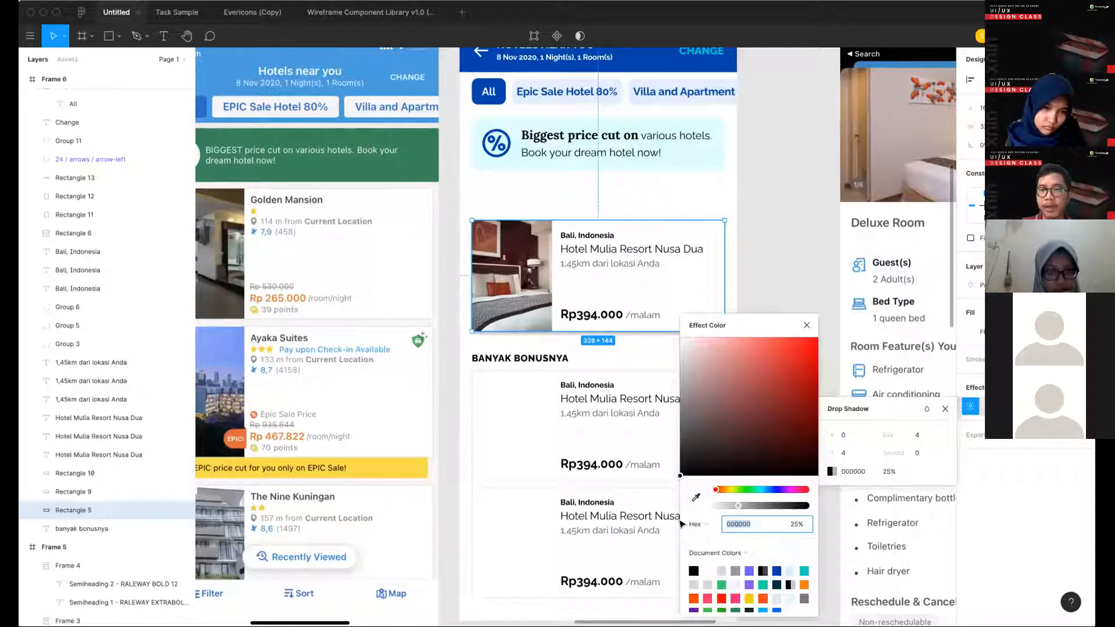
{"action": "scroll", "coordinate": [656, 179], "scroll_direction": "up", "scroll_amount": 3}
{"action": "key", "text": "i"}
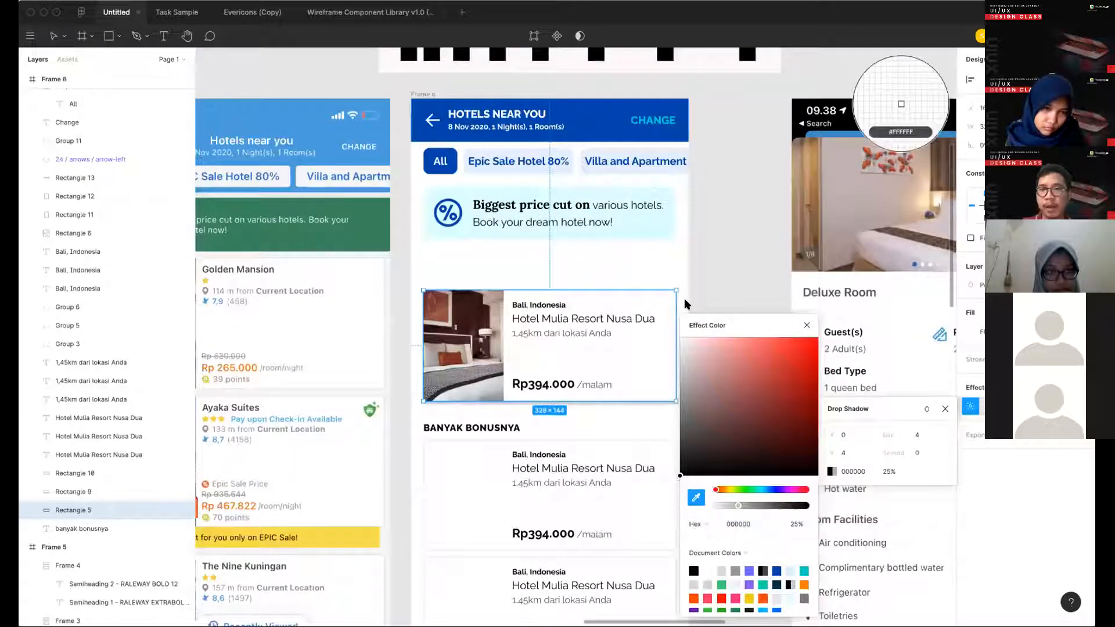
{"action": "left_click", "coordinate": [901, 104]}
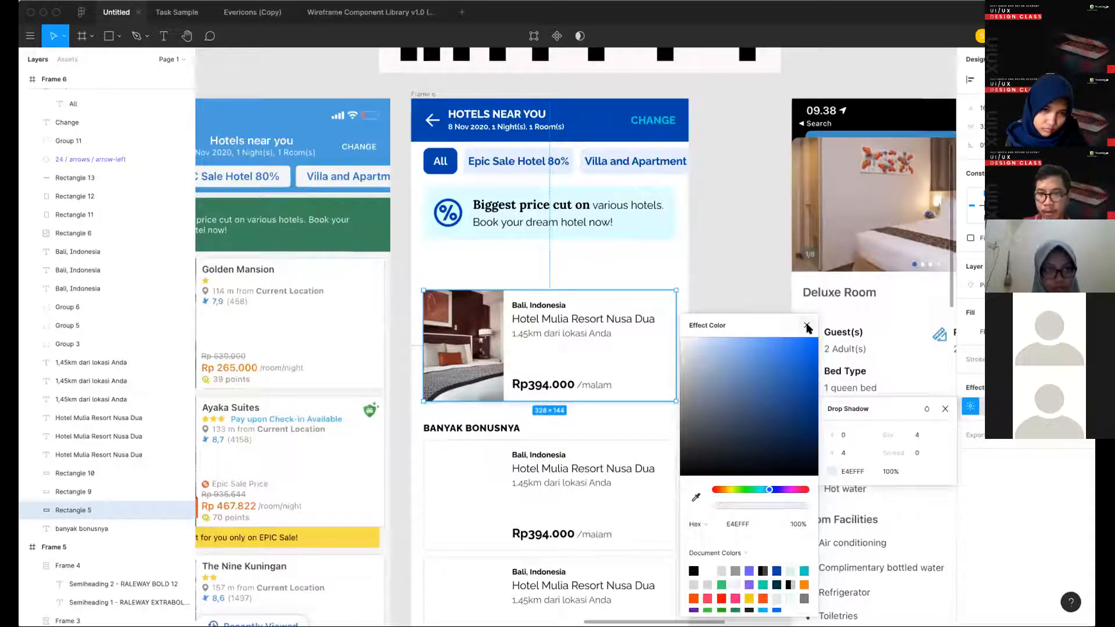
{"action": "left_click", "coordinate": [743, 353]}
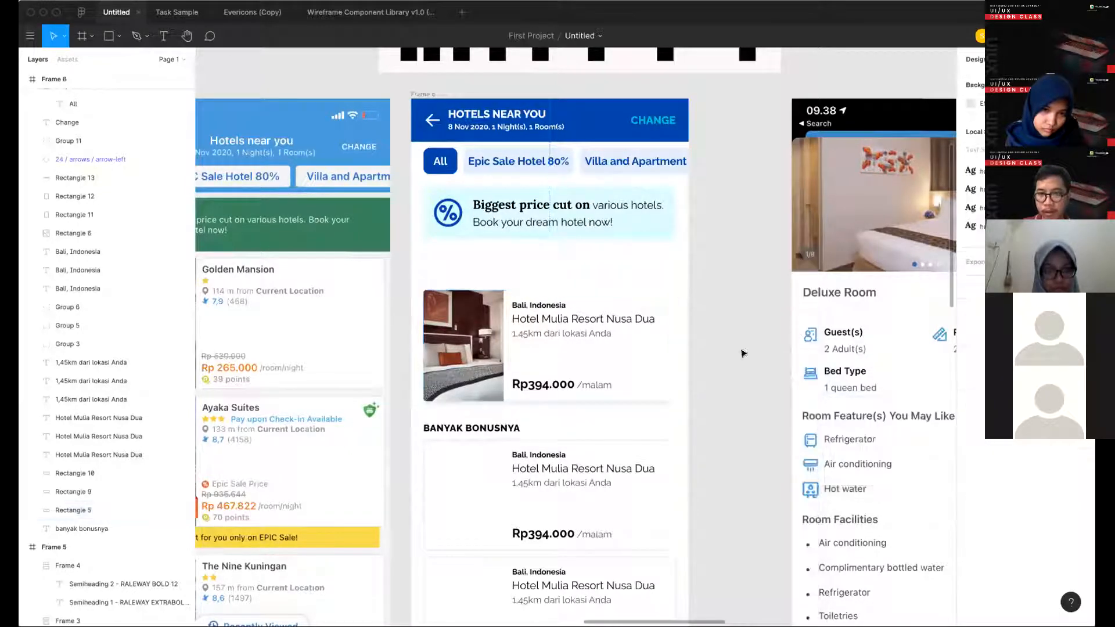
- Darken the first hotel card's drop shadow colour slightly to E3EAF5
{"action": "left_click", "coordinate": [671, 396]}
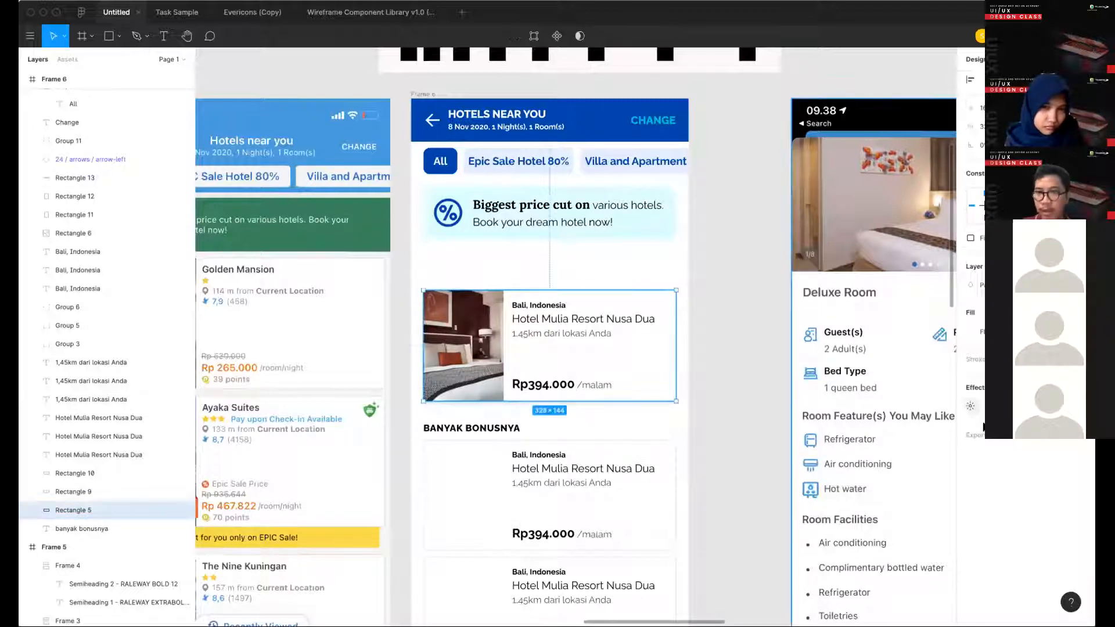
{"action": "left_click", "coordinate": [969, 406]}
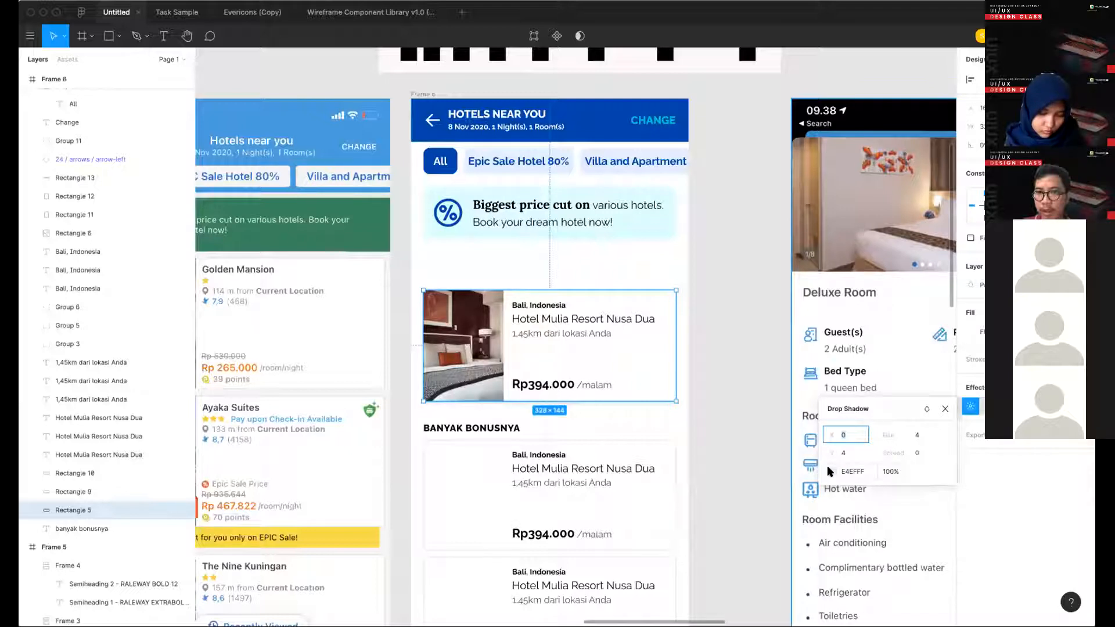
{"action": "left_click", "coordinate": [831, 471]}
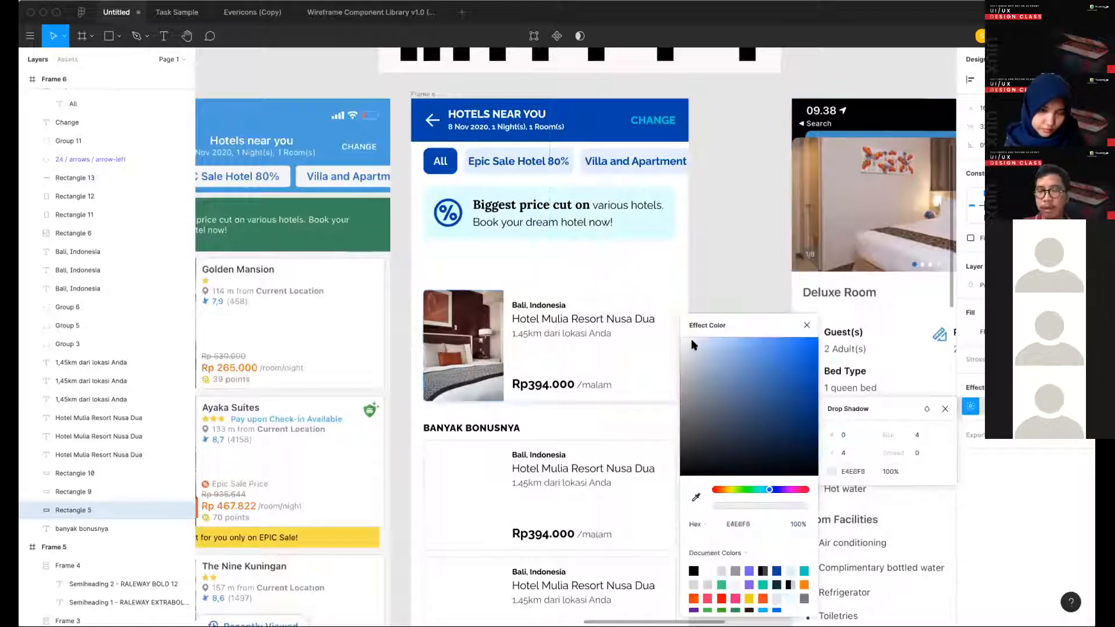
{"action": "left_click_drag", "start_coordinate": [685, 344], "coordinate": [689, 342]}
- Set the card's drop shadow to a Y offset of 2 and a blur of 7
{"action": "left_click", "coordinate": [859, 453]}
{"action": "key", "text": "Down"}
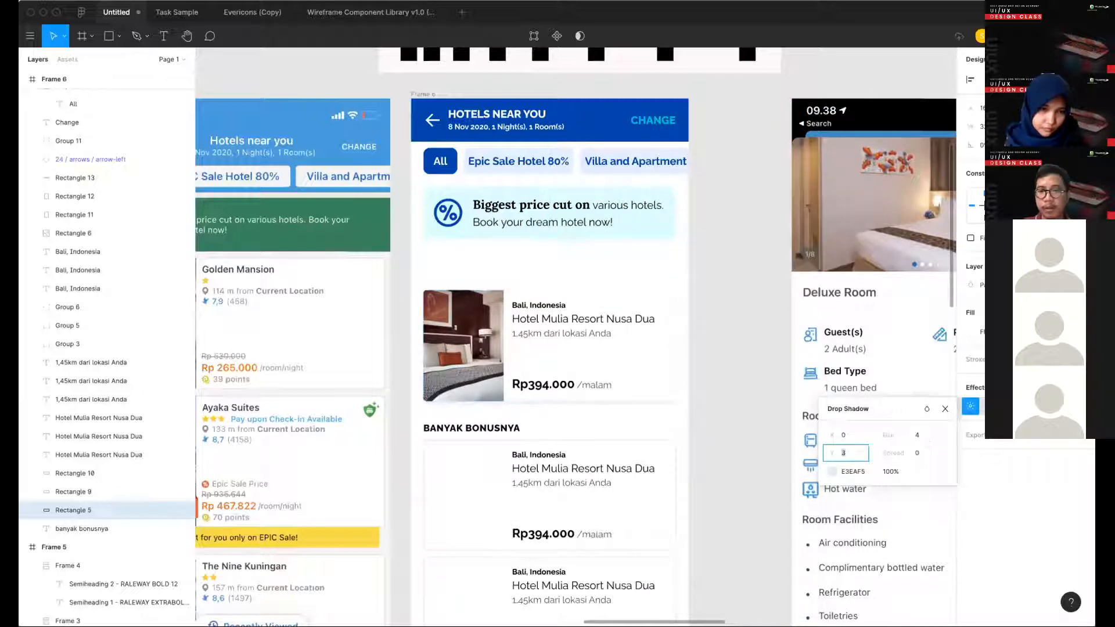
{"action": "key", "text": "Tab"}
{"action": "key", "text": "Up"}
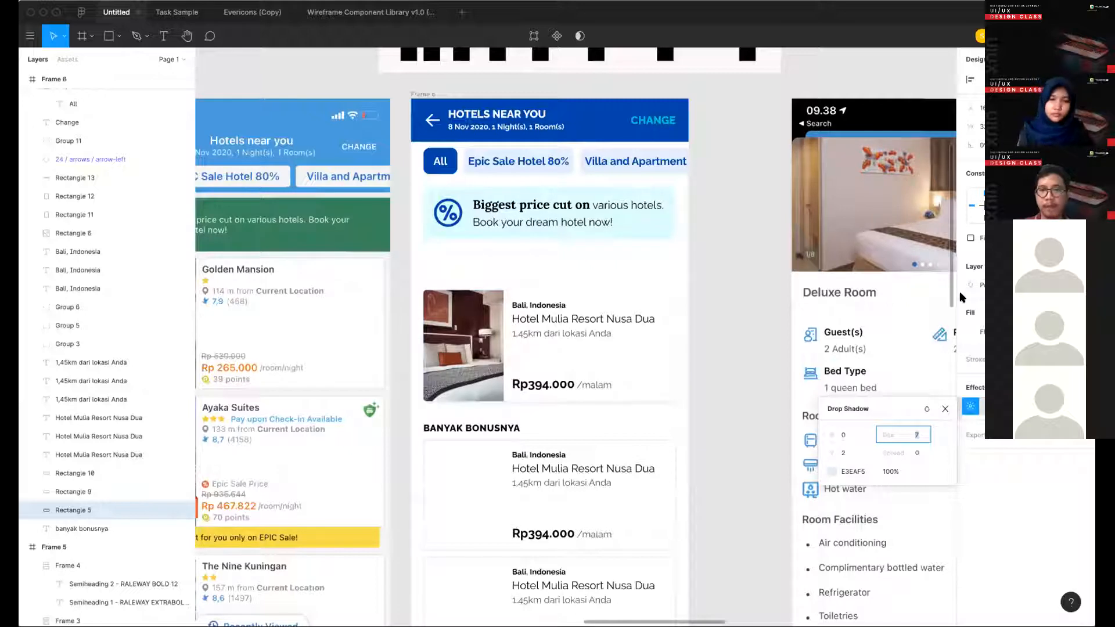
{"action": "left_click", "coordinate": [946, 409]}
{"action": "left_click", "coordinate": [703, 401]}
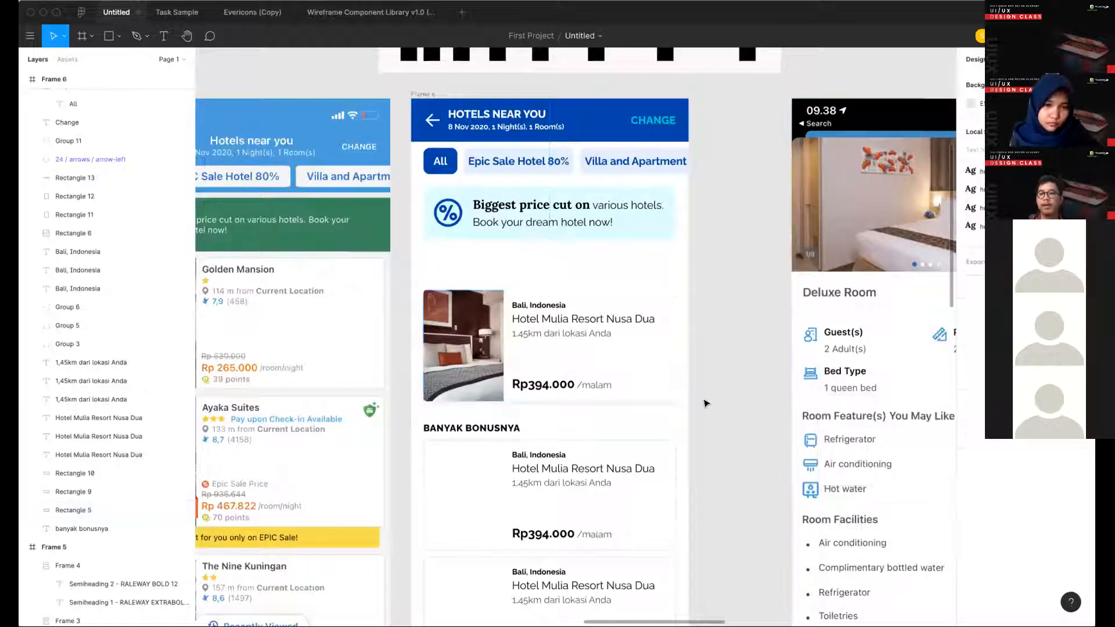
- Recolour the first card's Rp394.000 price by sampling the dark blue of the Hotels near you header
{"action": "scroll", "coordinate": [792, 366], "scroll_direction": "left", "scroll_amount": 1}
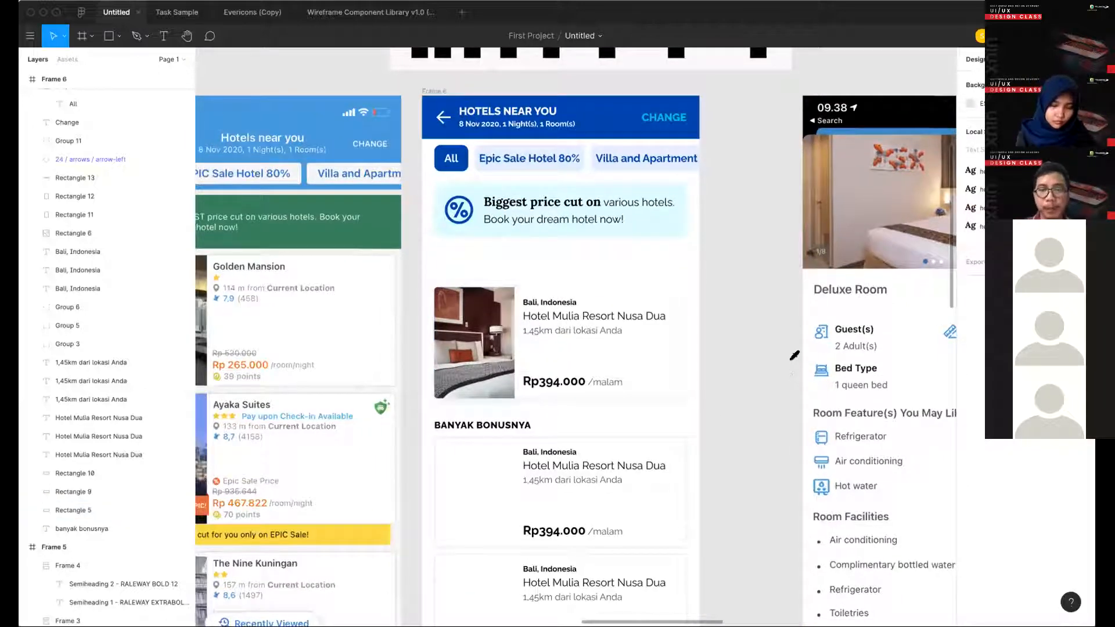
{"action": "scroll", "coordinate": [725, 107], "scroll_direction": "left", "scroll_amount": 5}
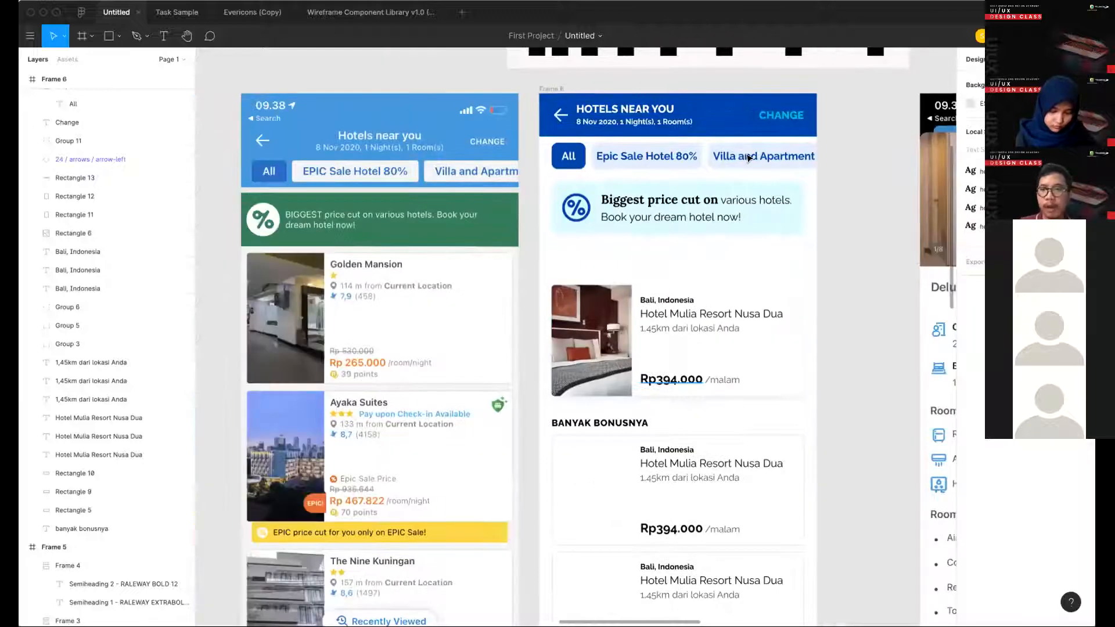
{"action": "left_click", "coordinate": [671, 379], "text": "super"}
{"action": "key", "text": "i"}
{"action": "left_click", "coordinate": [808, 127]}
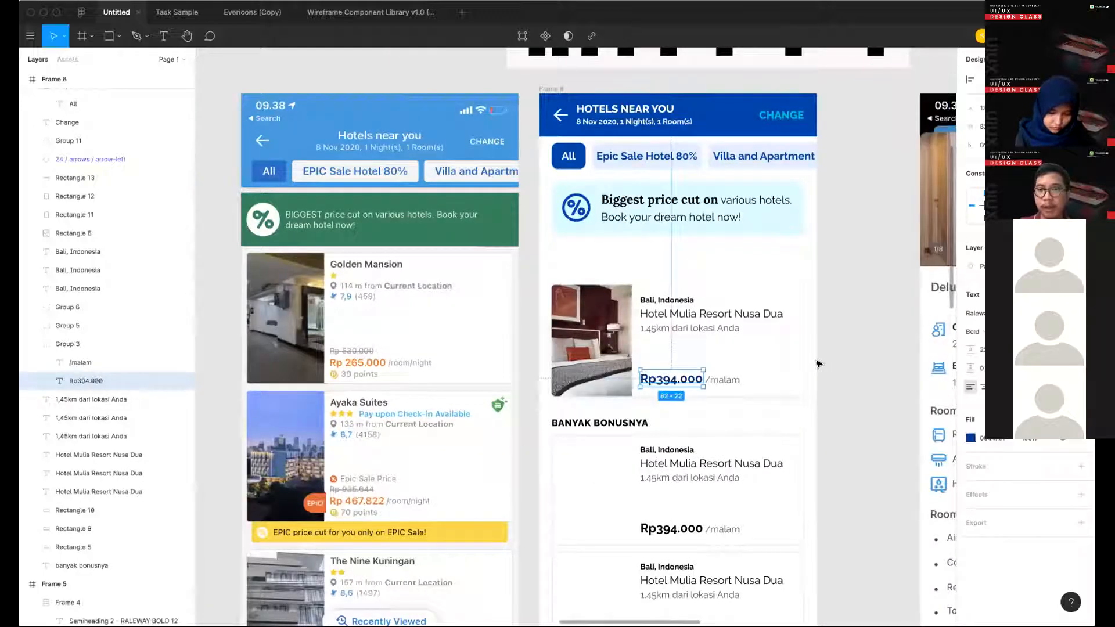
{"action": "left_click", "coordinate": [818, 363]}
{"action": "scroll", "coordinate": [811, 370], "scroll_direction": "right", "scroll_amount": 1}
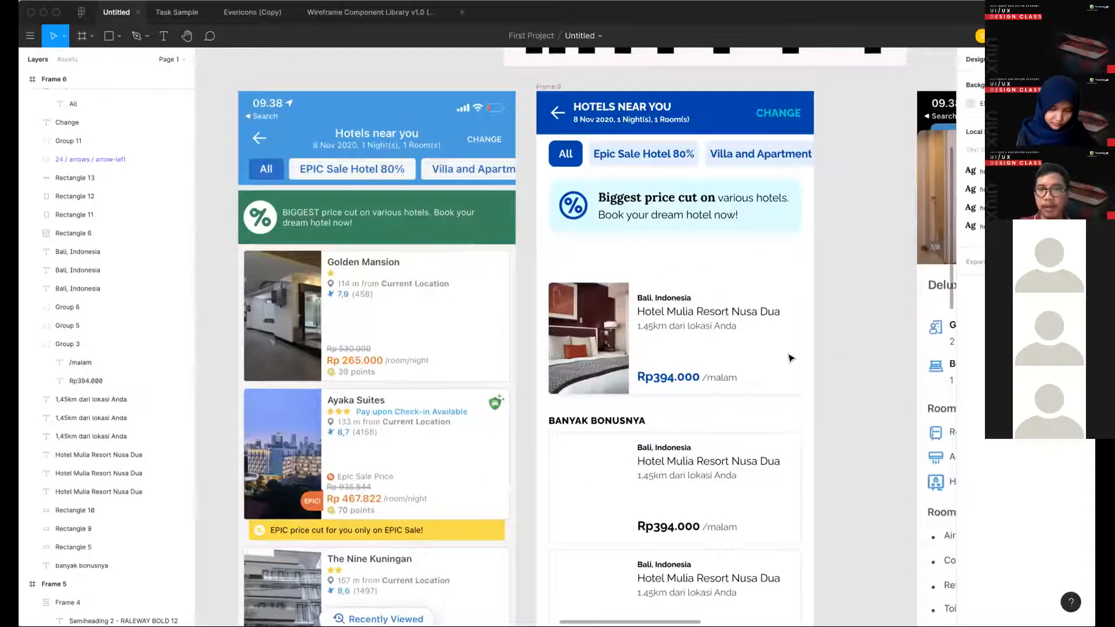
- Group the first hotel card's background, photo, location, name, distance and price elements
{"action": "scroll", "coordinate": [640, 456], "scroll_direction": "down", "scroll_amount": 1}
{"action": "left_click_drag", "start_coordinate": [811, 244], "coordinate": [525, 371]}
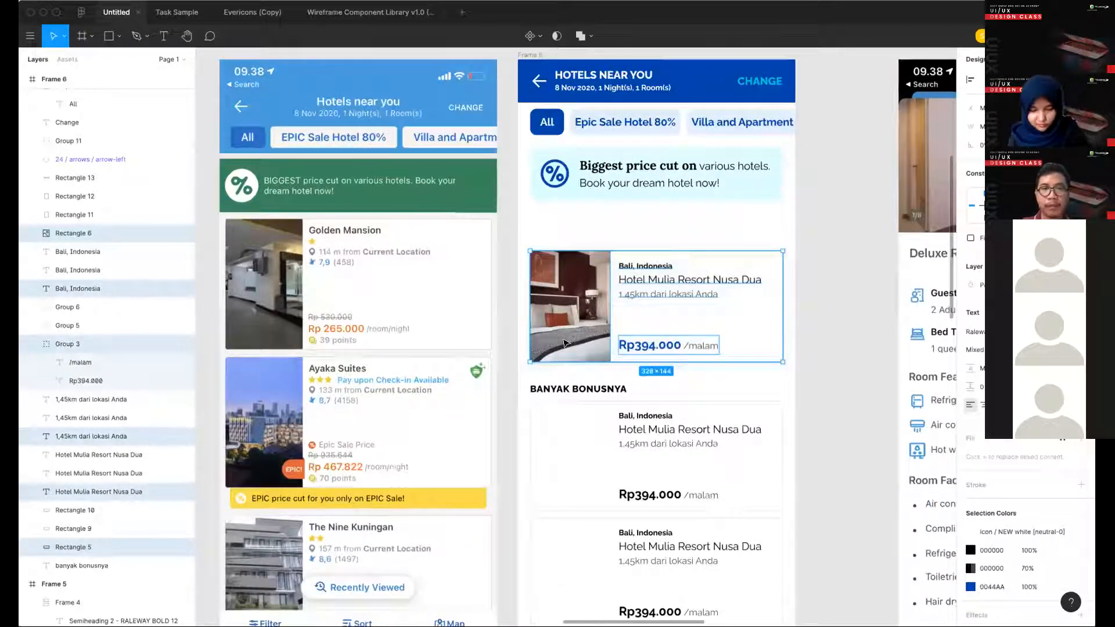
{"action": "key", "text": "super+g"}
- Delete the Banyak Bonusnya heading and the remaining hotel cards, and move the grouped card up beneath the discount banner
{"action": "scroll", "coordinate": [633, 319], "scroll_direction": "down", "scroll_amount": 2}
{"action": "left_click_drag", "start_coordinate": [709, 538], "coordinate": [515, 297]}
{"action": "key", "text": "Delete"}
{"action": "scroll", "coordinate": [690, 248], "scroll_direction": "up", "scroll_amount": 2}
{"action": "double_click", "coordinate": [644, 234]}
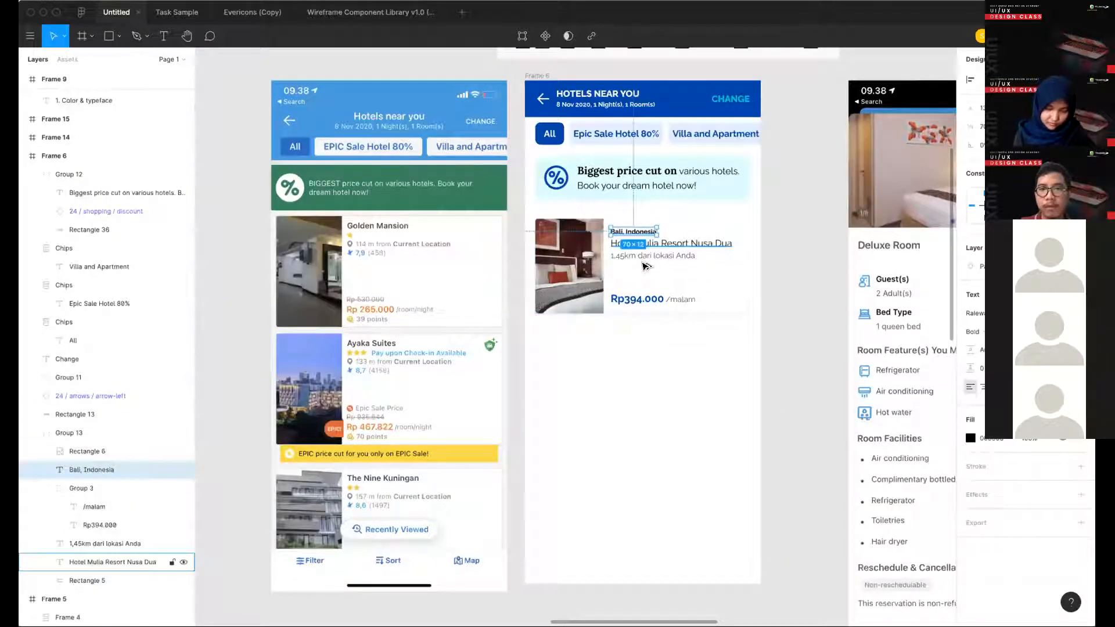
{"action": "scroll", "coordinate": [625, 194], "scroll_direction": "up", "scroll_amount": 3}
{"action": "left_click", "coordinate": [627, 243]}
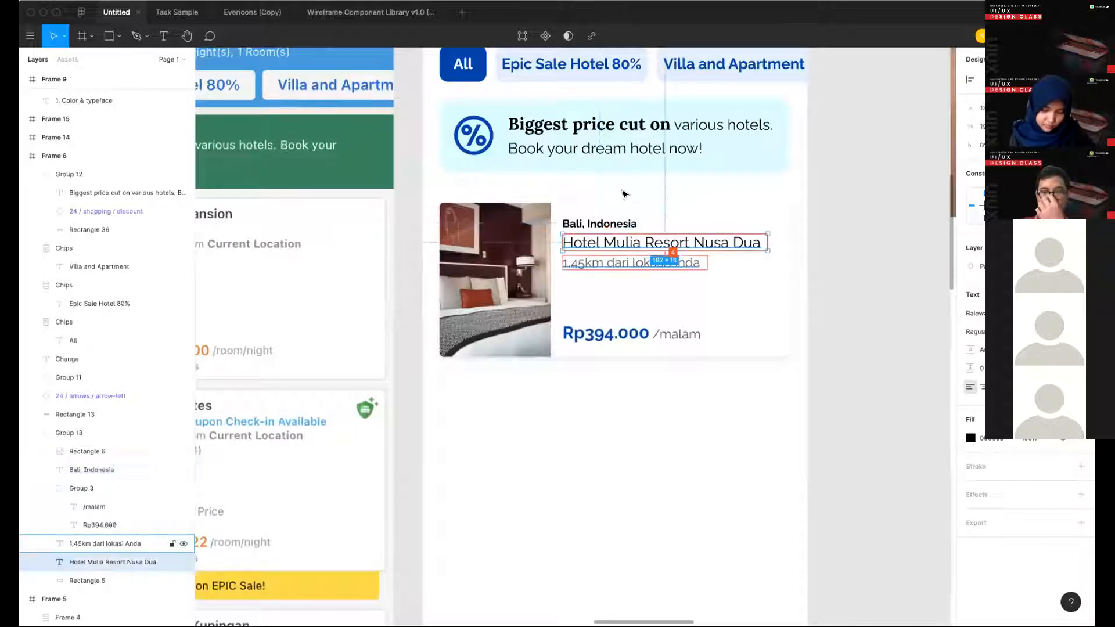
{"action": "left_click", "coordinate": [627, 389]}
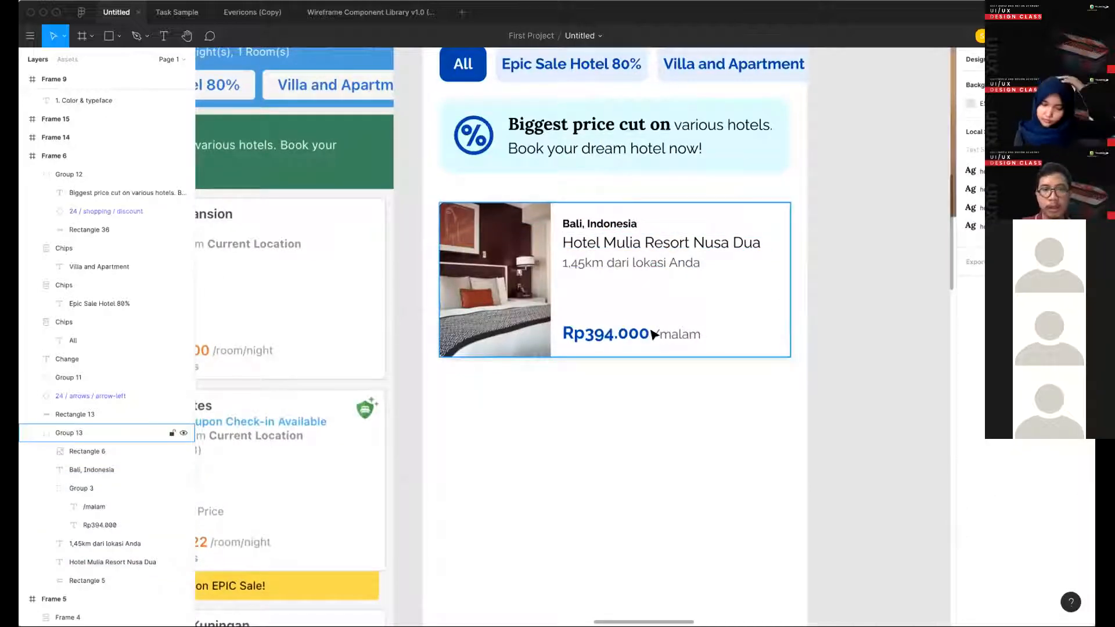
{"action": "scroll", "coordinate": [644, 334], "scroll_direction": "down", "scroll_amount": 3}
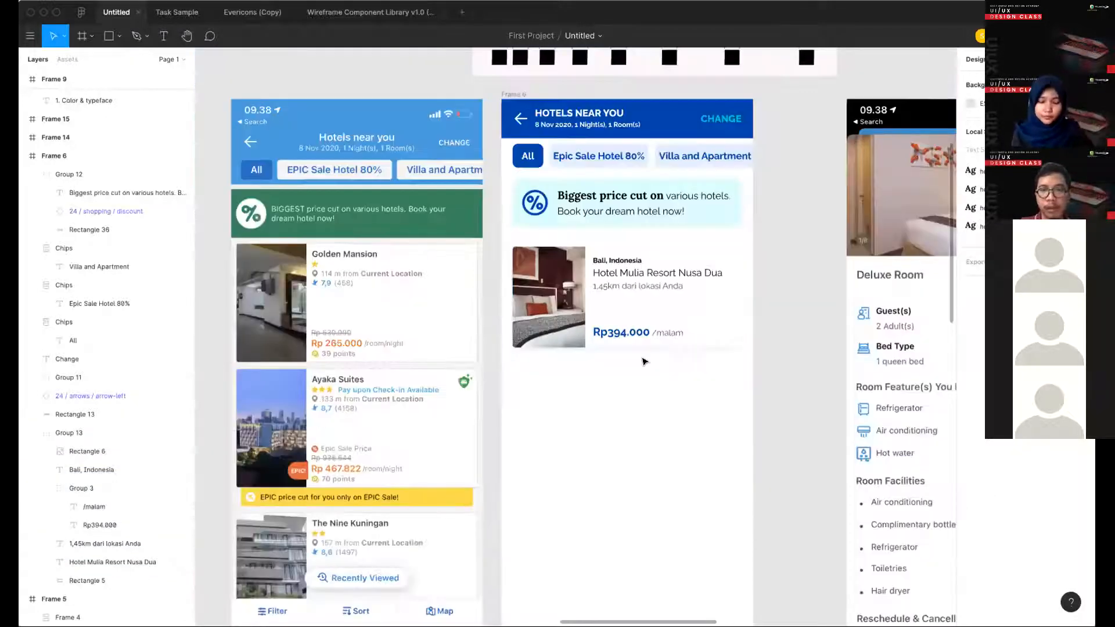
{"action": "scroll", "coordinate": [624, 305], "scroll_direction": "up", "scroll_amount": 2}
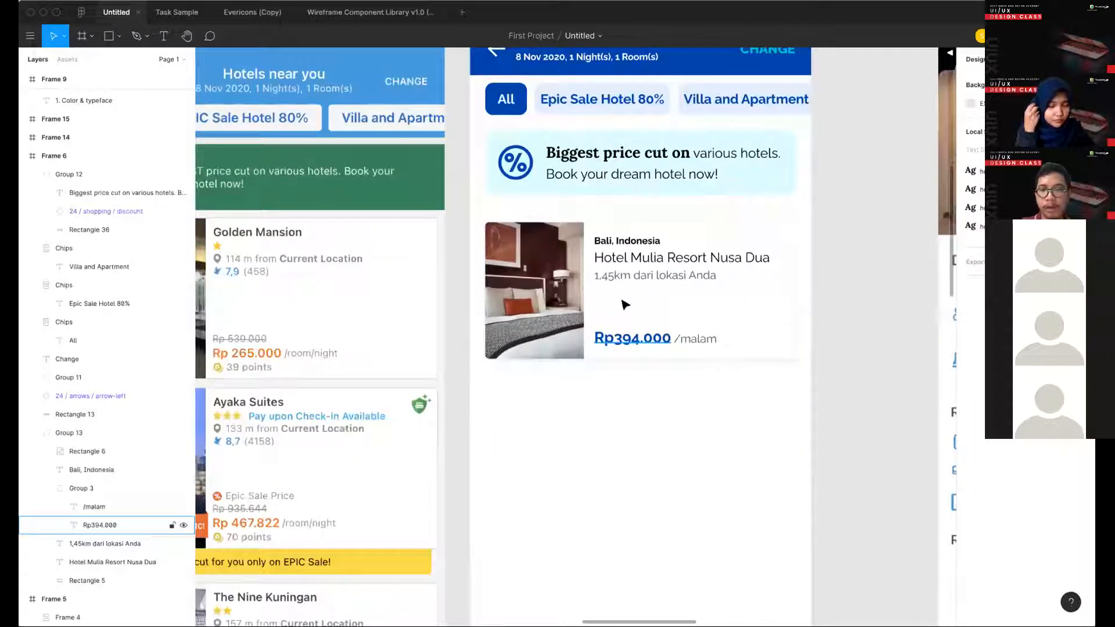
- Duplicate the blue Rp394.000 price within the card, placing the copy directly above the original
{"action": "scroll", "coordinate": [642, 348], "scroll_direction": "up", "scroll_amount": 2}
{"action": "left_click", "coordinate": [633, 335], "text": "super"}
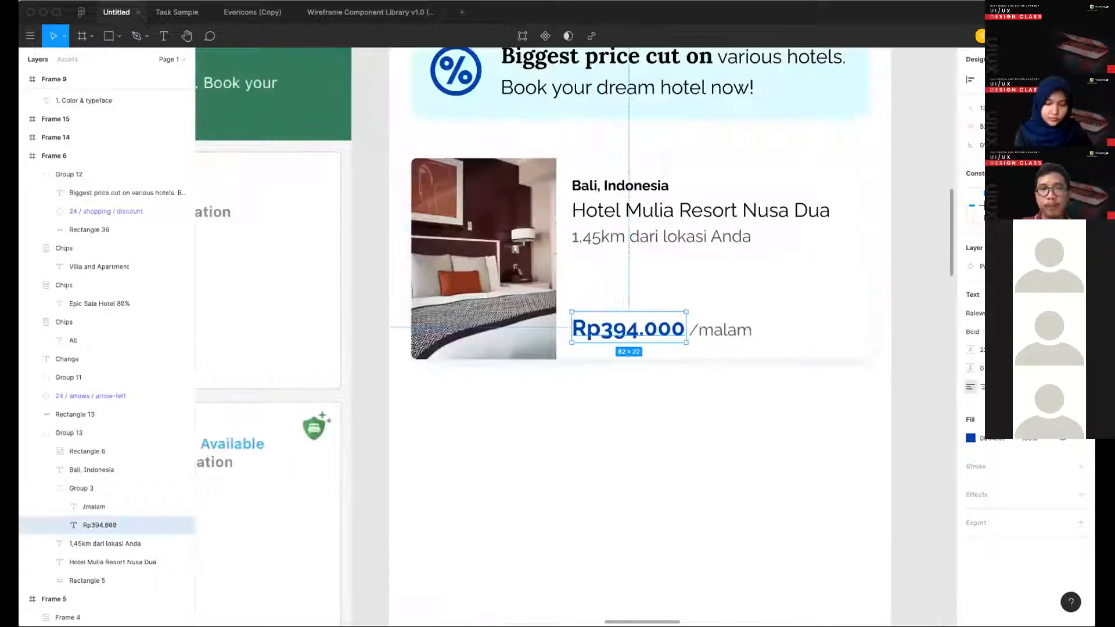
{"action": "left_click_drag", "start_coordinate": [668, 330], "coordinate": [677, 300], "text": "alt"}
{"action": "scroll", "coordinate": [684, 300], "scroll_direction": "down", "scroll_amount": 3}
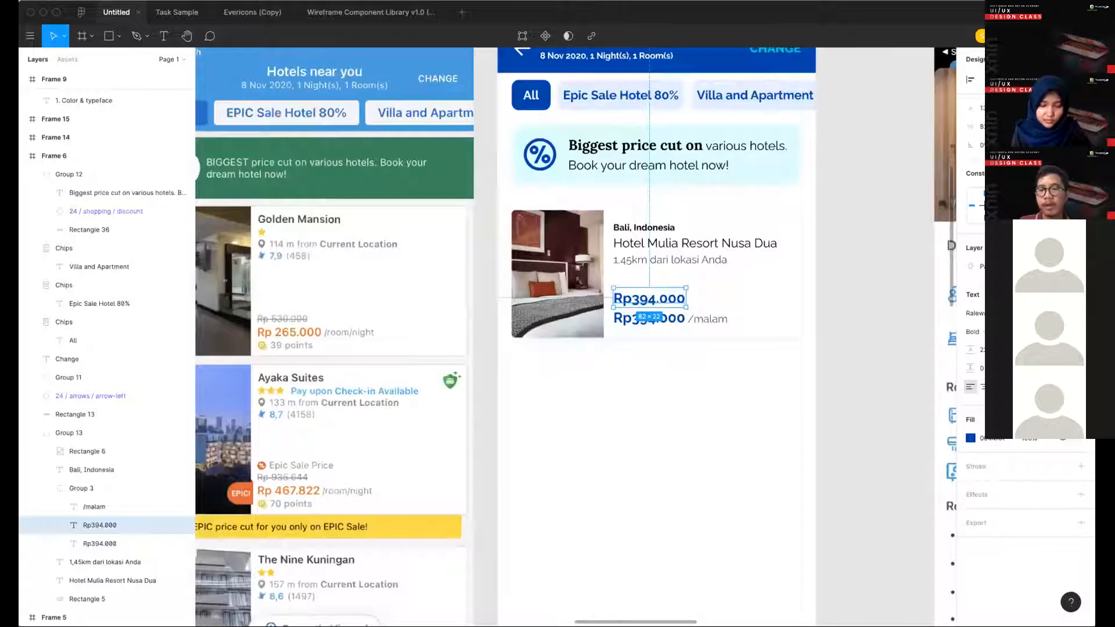
{"action": "scroll", "coordinate": [952, 329], "scroll_direction": "left", "scroll_amount": 1}
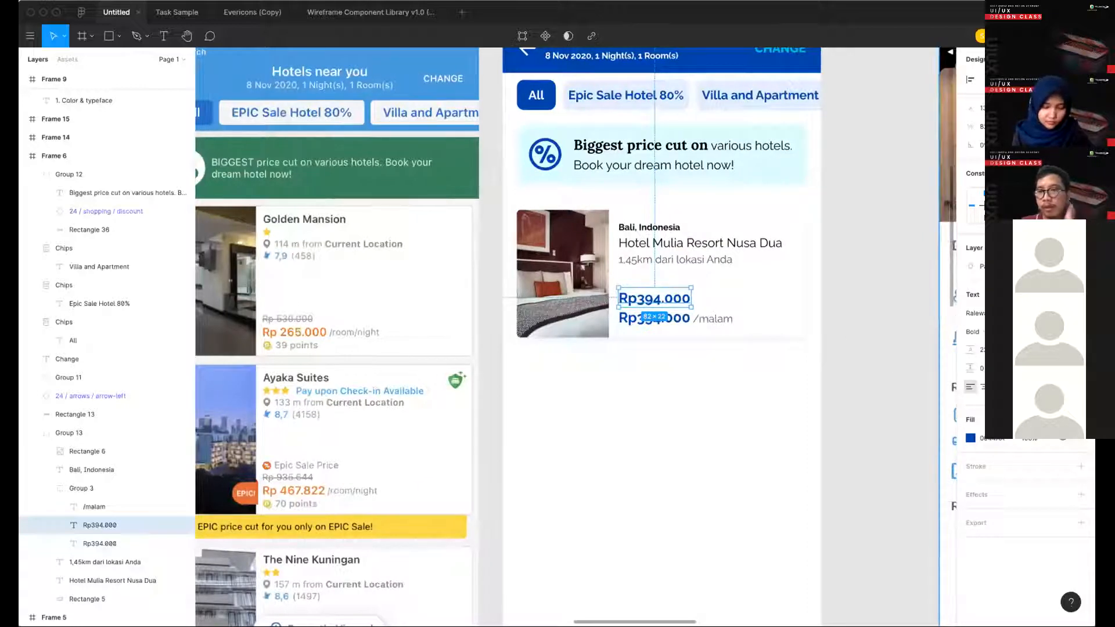
- Reduce the font size of the duplicated upper price and set its weight to Regular
{"action": "key", "text": "Return"}
{"action": "left_click", "coordinate": [981, 332]}
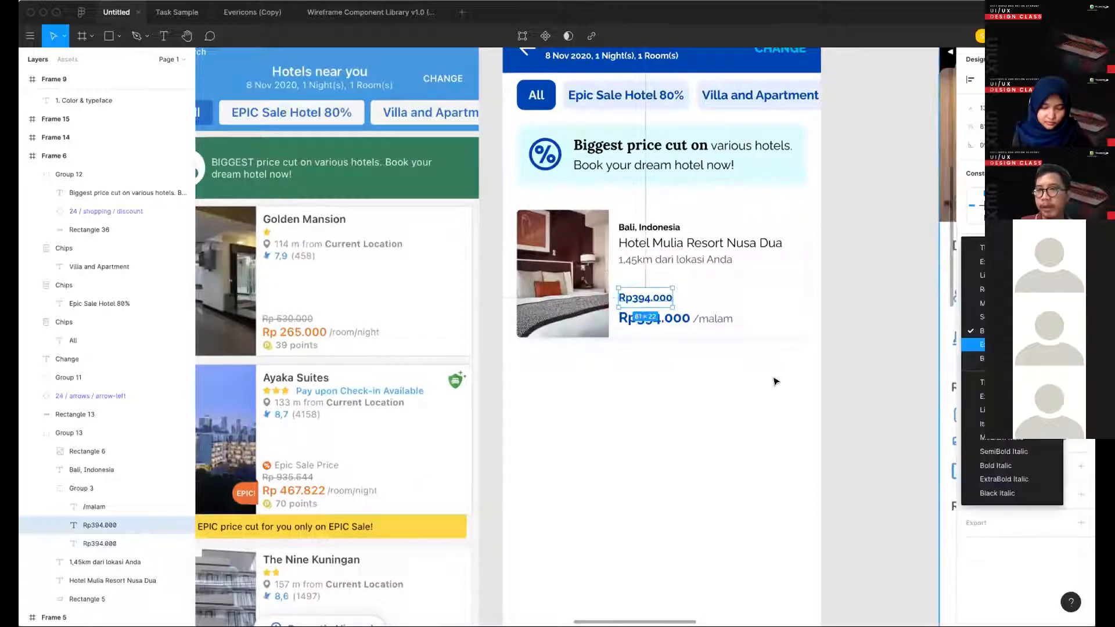
{"action": "left_click", "coordinate": [990, 289]}
{"action": "scroll", "coordinate": [707, 249], "scroll_direction": "left", "scroll_amount": 1}
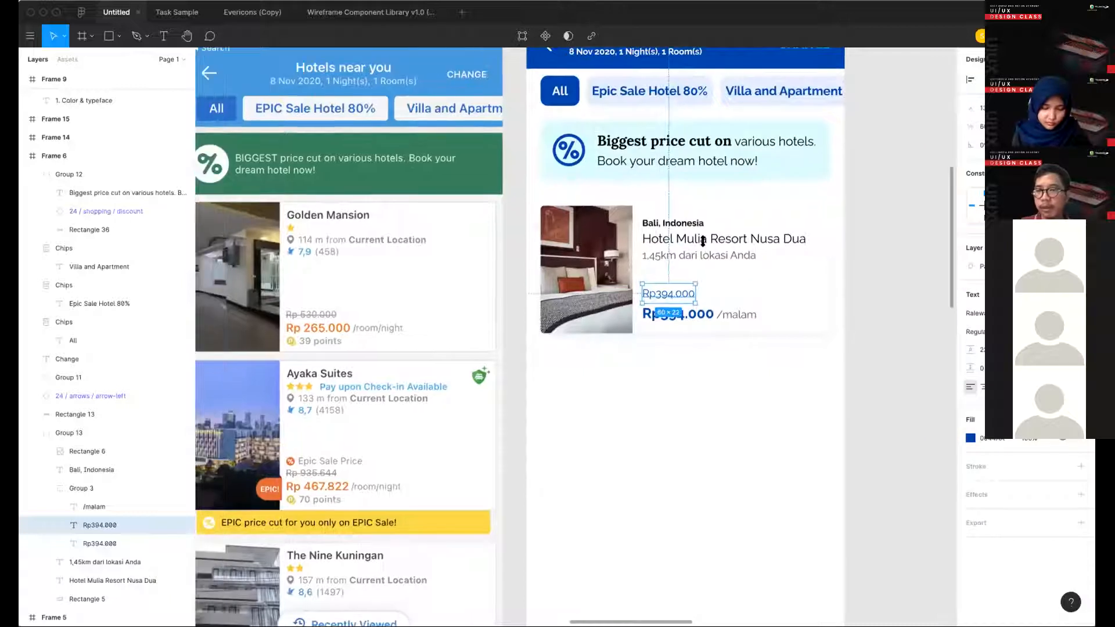
- Set the fill colour of the "1,45km dari lokasi Anda" text to 323232
{"action": "left_click", "coordinate": [712, 259]}
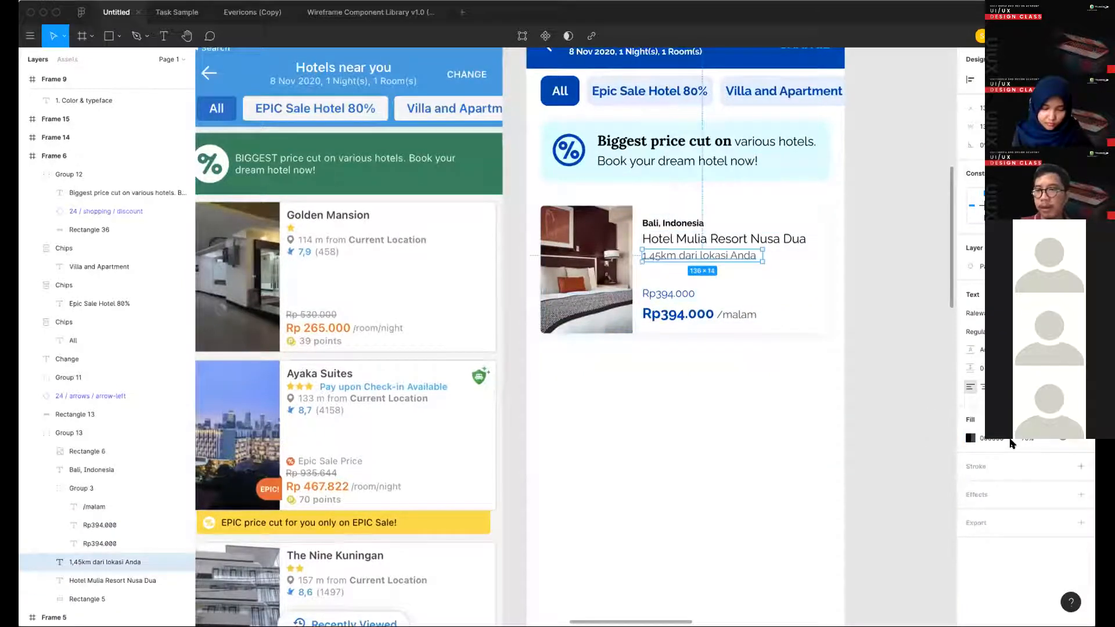
{"action": "scroll", "coordinate": [723, 263], "scroll_direction": "up", "scroll_amount": 2}
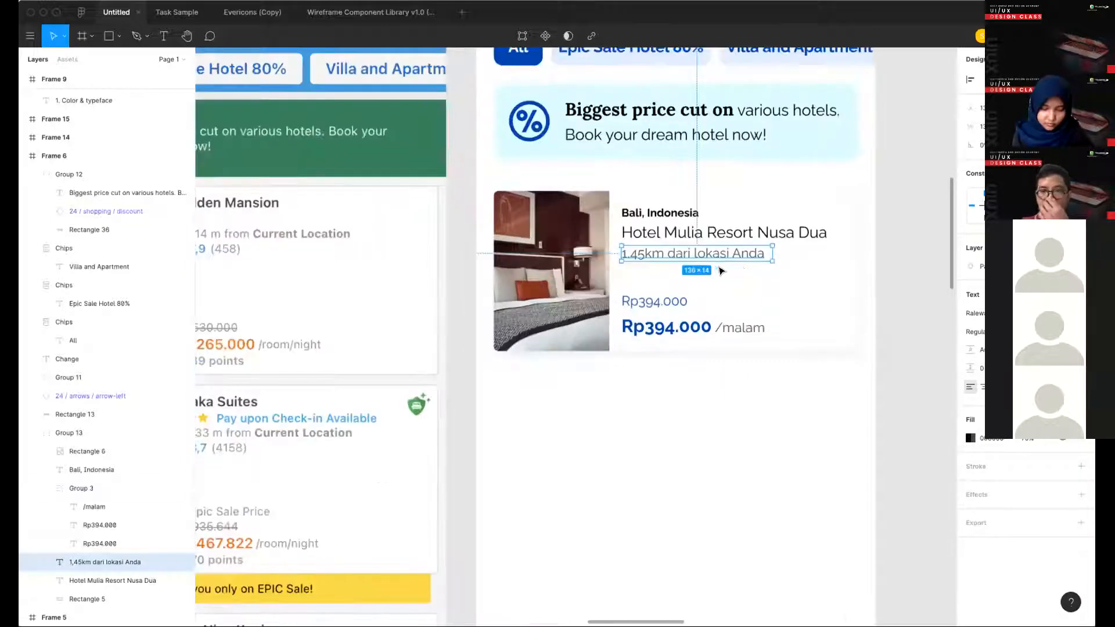
{"action": "scroll", "coordinate": [723, 266], "scroll_direction": "up", "scroll_amount": 1}
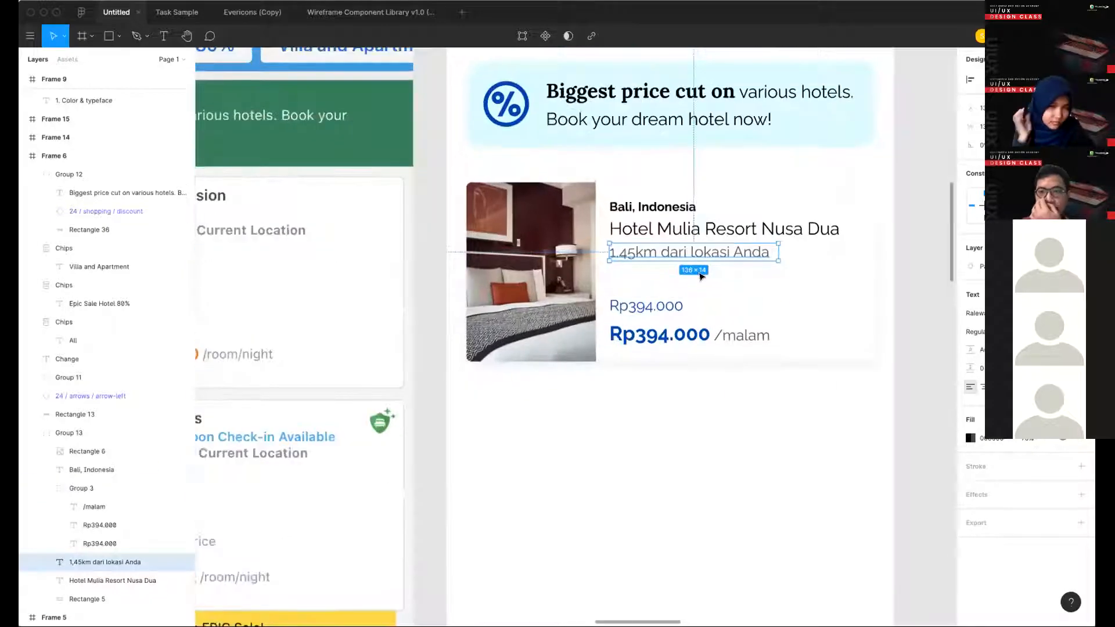
{"action": "scroll", "coordinate": [715, 311], "scroll_direction": "down", "scroll_amount": 2}
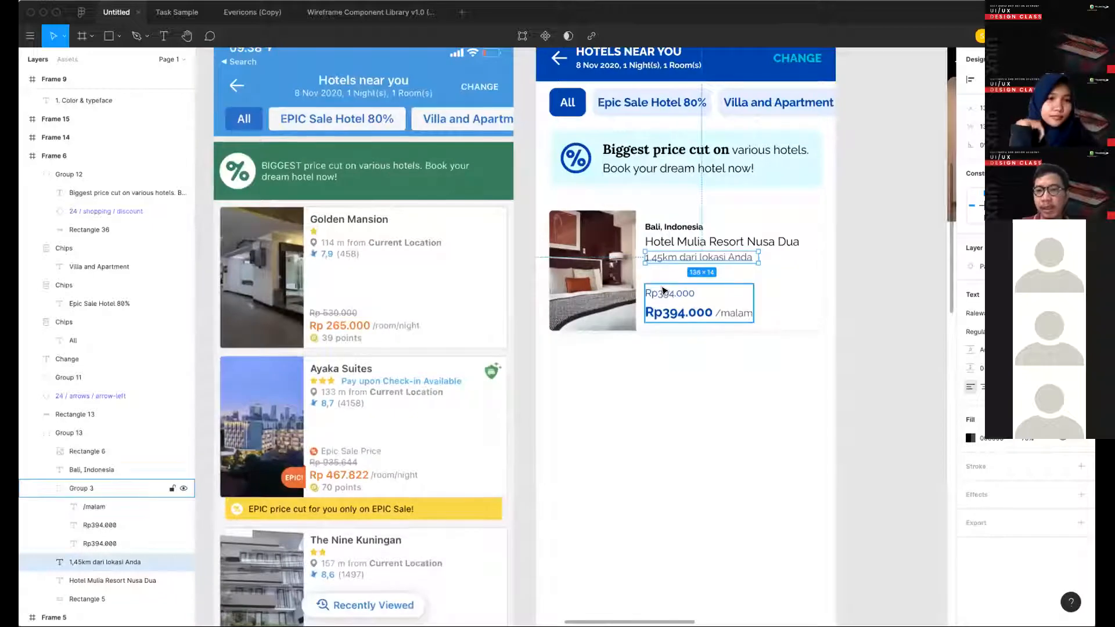
{"action": "scroll", "coordinate": [663, 290], "scroll_direction": "up", "scroll_amount": 2}
{"action": "left_click", "coordinate": [663, 290]}
{"action": "scroll", "coordinate": [663, 290], "scroll_direction": "up", "scroll_amount": 1}
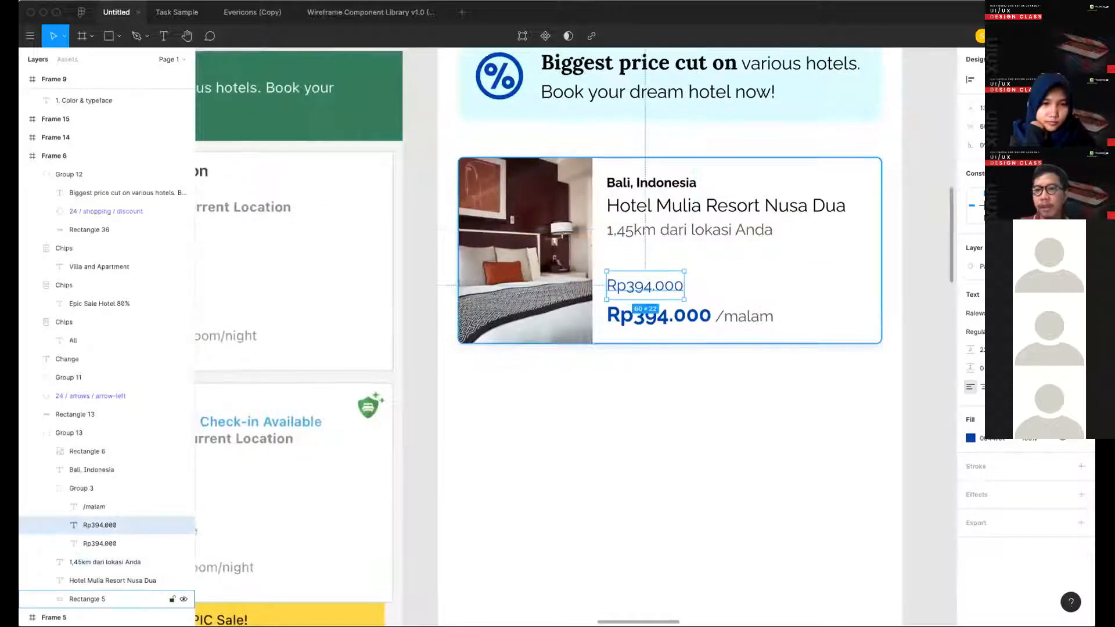
{"action": "left_click", "coordinate": [696, 230]}
{"action": "left_click", "coordinate": [991, 438]}
{"action": "type", "text": "323232"}
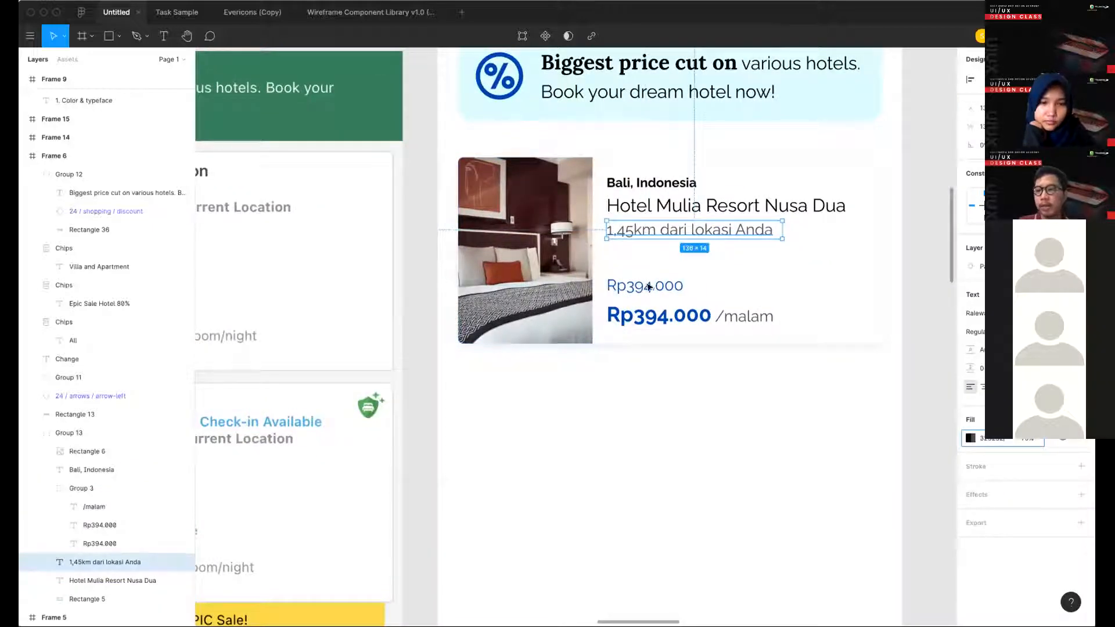
{"action": "key", "text": "Return"}
- Set the fill of the upper Rp394.000 price and the /malam label to 323232 at 100% opacity
{"action": "left_click", "coordinate": [656, 288], "text": "super"}
{"action": "left_click", "coordinate": [744, 322], "text": "shift"}
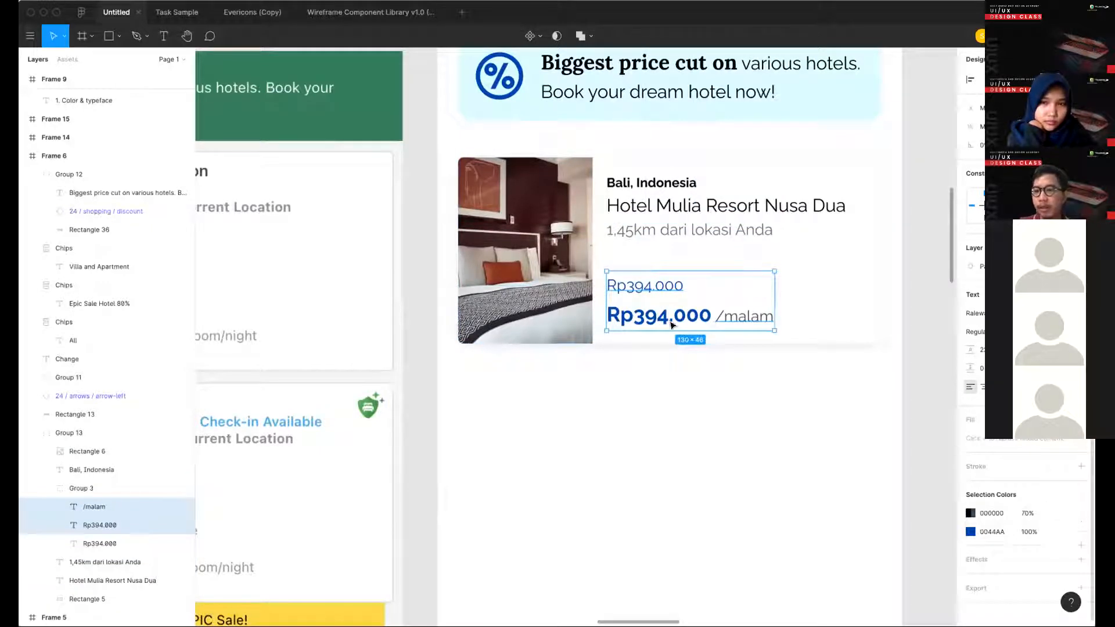
{"action": "key", "text": "Escape"}
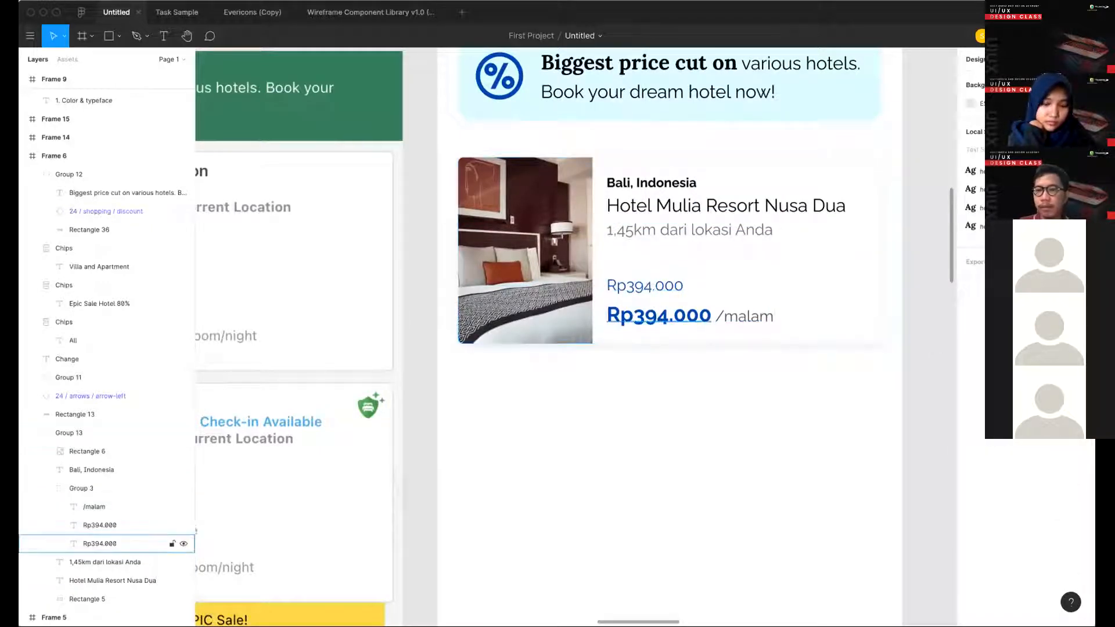
{"action": "left_click", "coordinate": [644, 286], "text": "super"}
{"action": "left_click", "coordinate": [743, 319]}
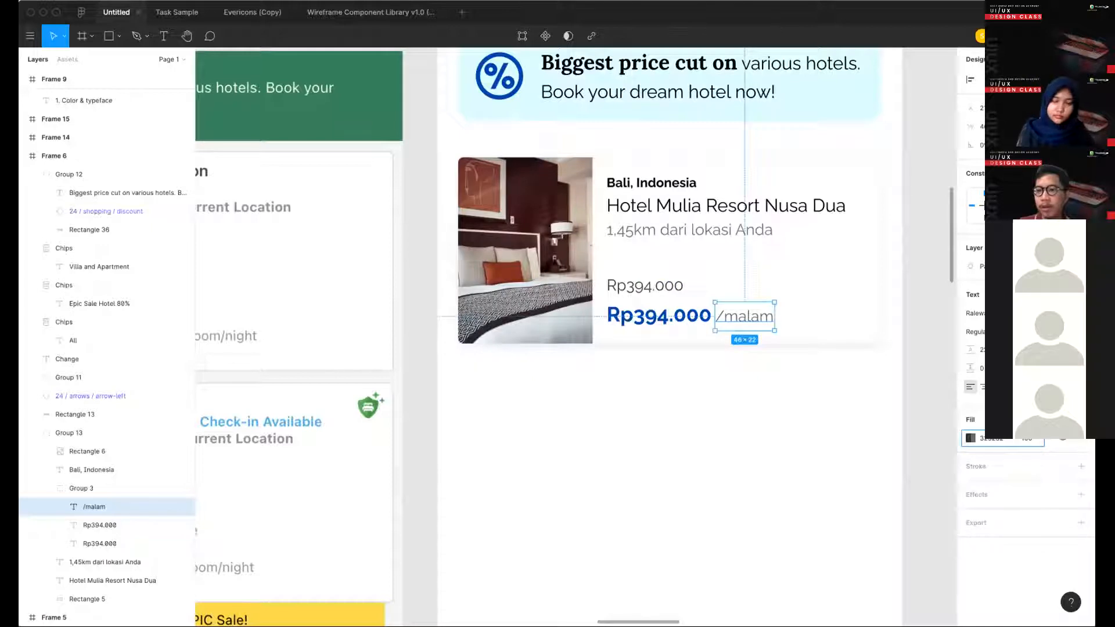
{"action": "key", "text": "Return"}
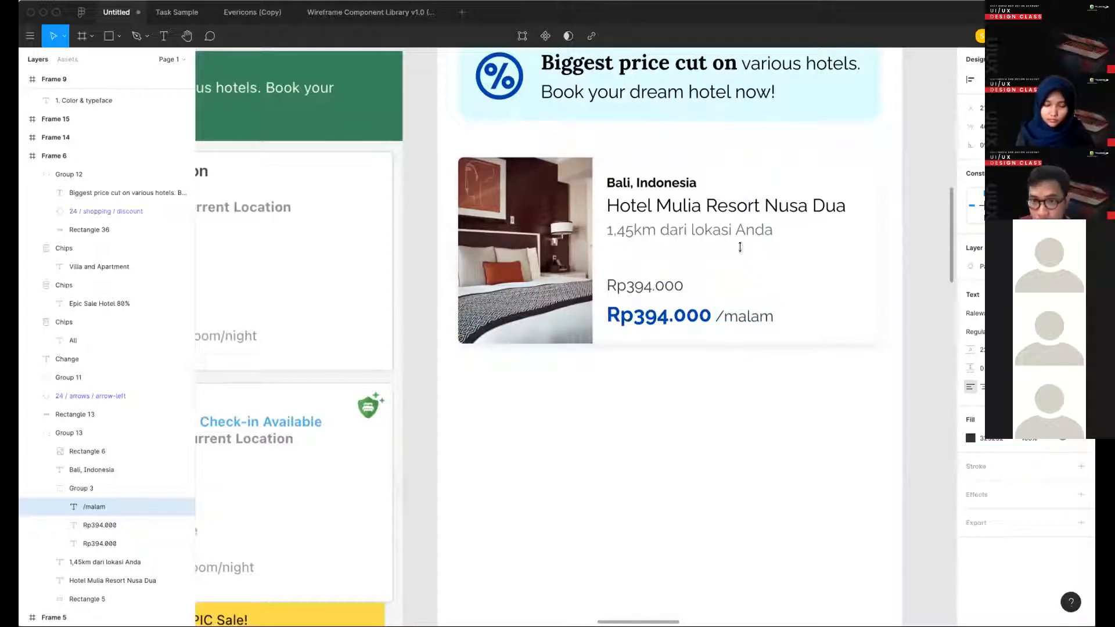
- Try 757575 for the "1,45km dari lokasi Anda" text, and settle on a 454545 fill at 100% opacity
{"action": "left_click", "coordinate": [645, 285]}
{"action": "left_click", "coordinate": [690, 230]}
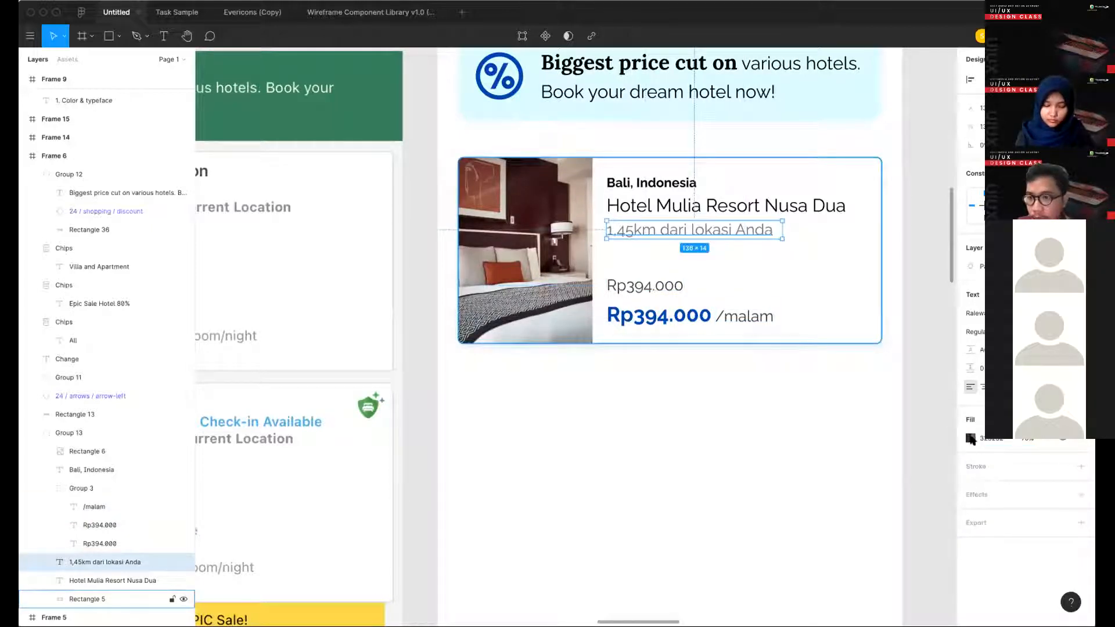
{"action": "left_click", "coordinate": [982, 439]}
{"action": "type", "text": "757575"}
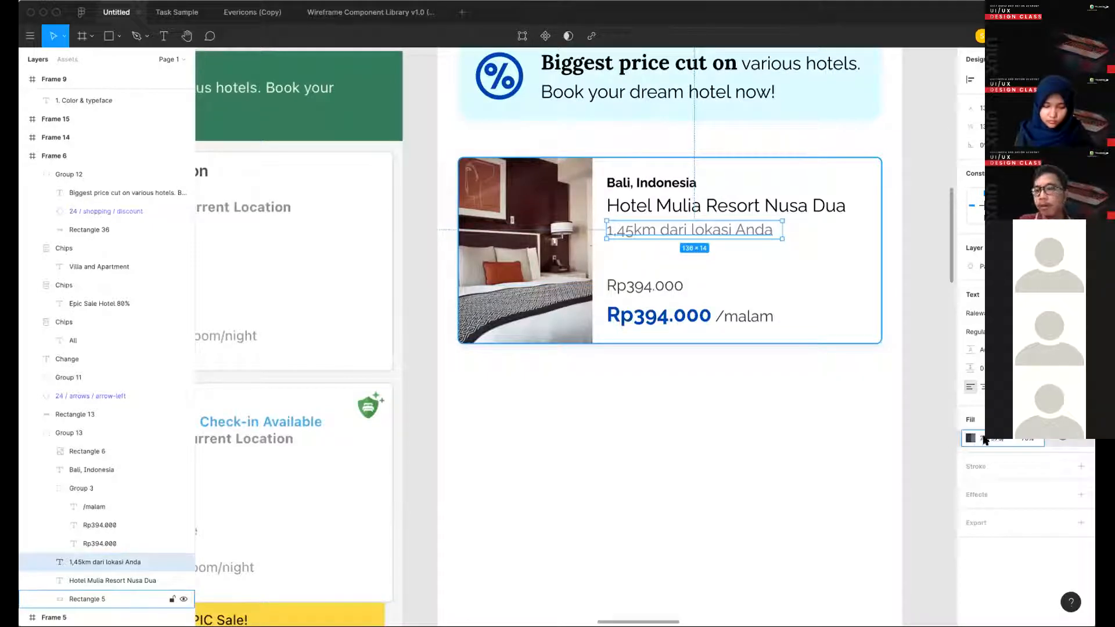
{"action": "key", "text": "Return"}
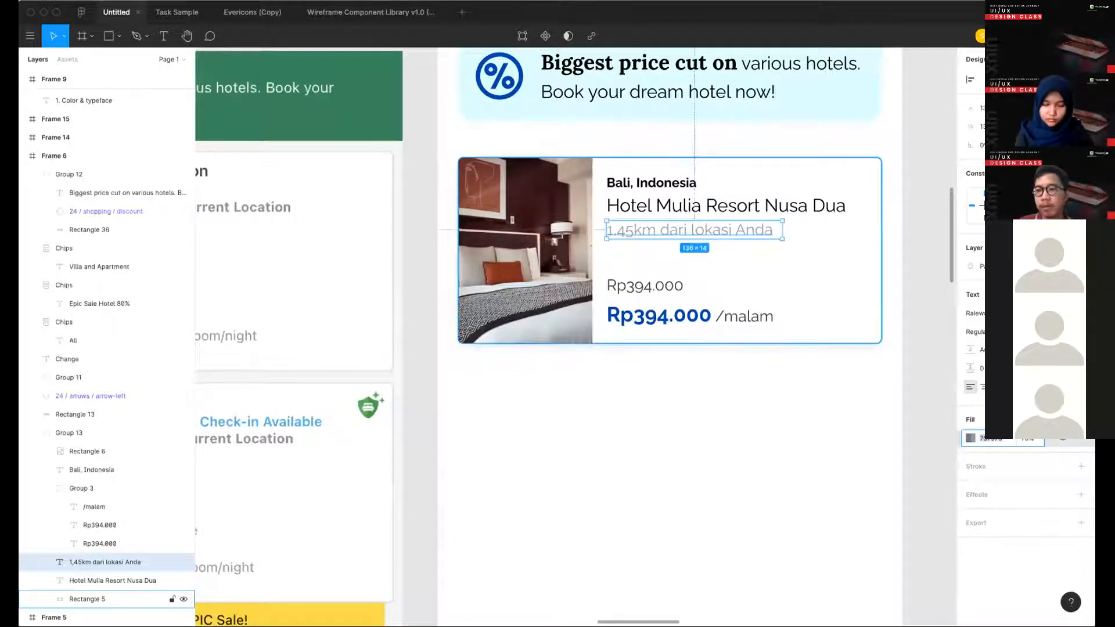
{"action": "type", "text": "434343"}
{"action": "key", "text": "Return"}
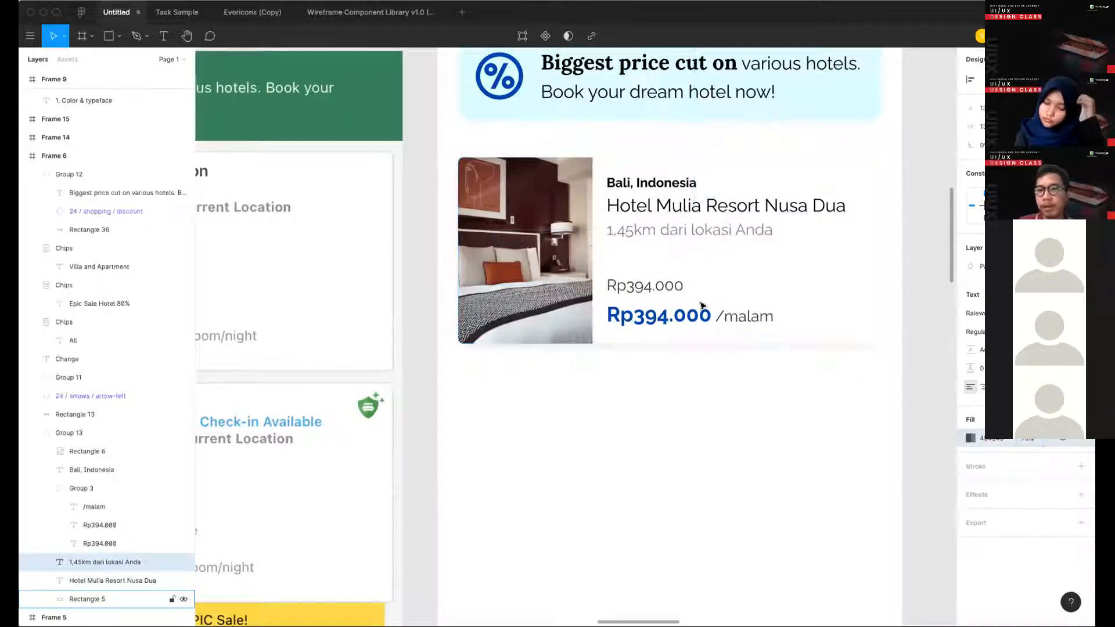
{"action": "double_click", "coordinate": [647, 288]}
{"action": "left_click", "coordinate": [660, 231]}
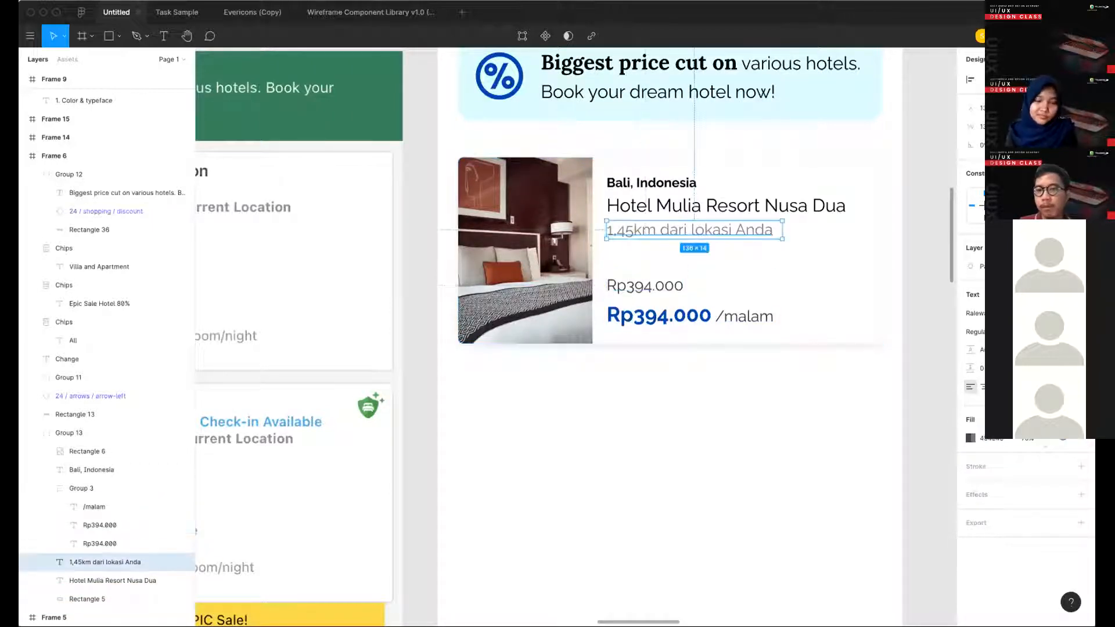
- Recolour the upper Rp394.000 price and the /malam label together in a lighter neutral grey
{"action": "left_click", "coordinate": [677, 286], "text": "shift"}
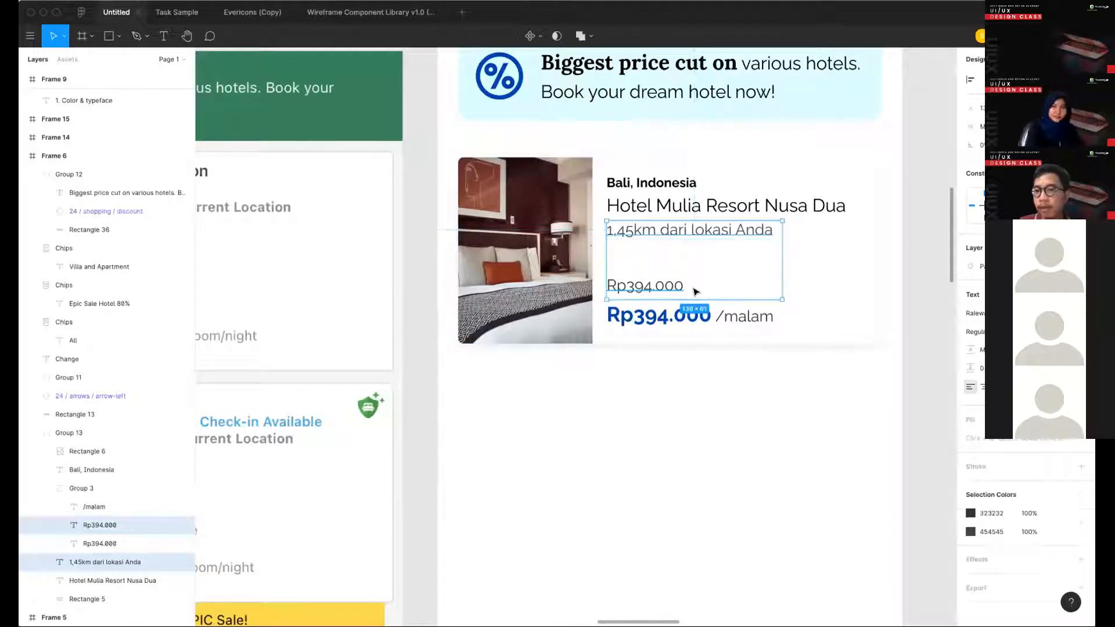
{"action": "left_click", "coordinate": [744, 316], "text": "shift"}
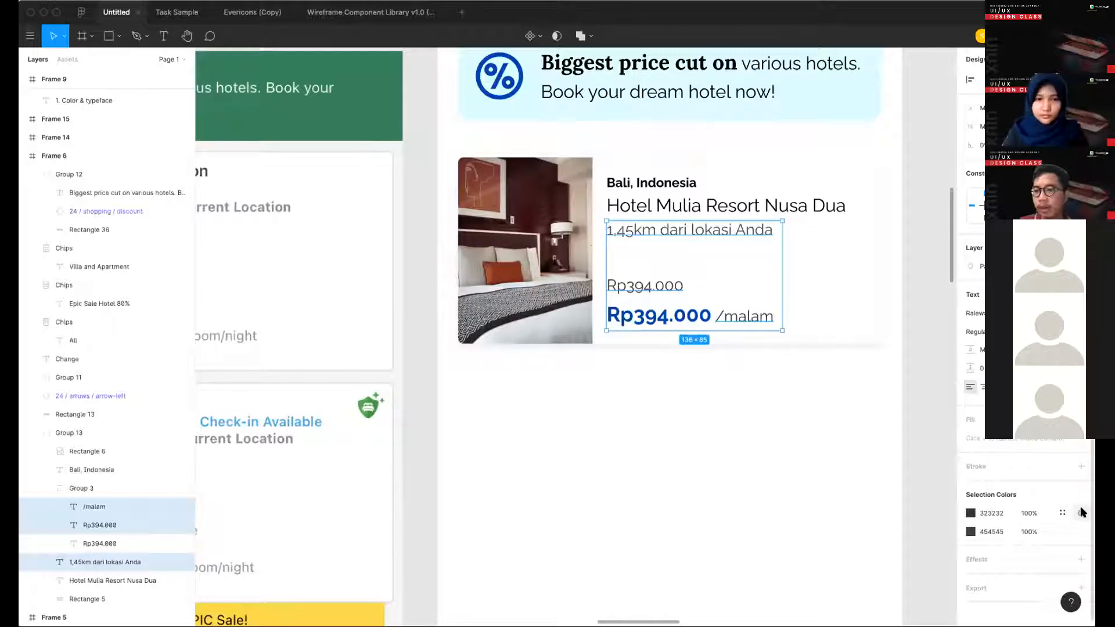
{"action": "left_click", "coordinate": [1081, 512]}
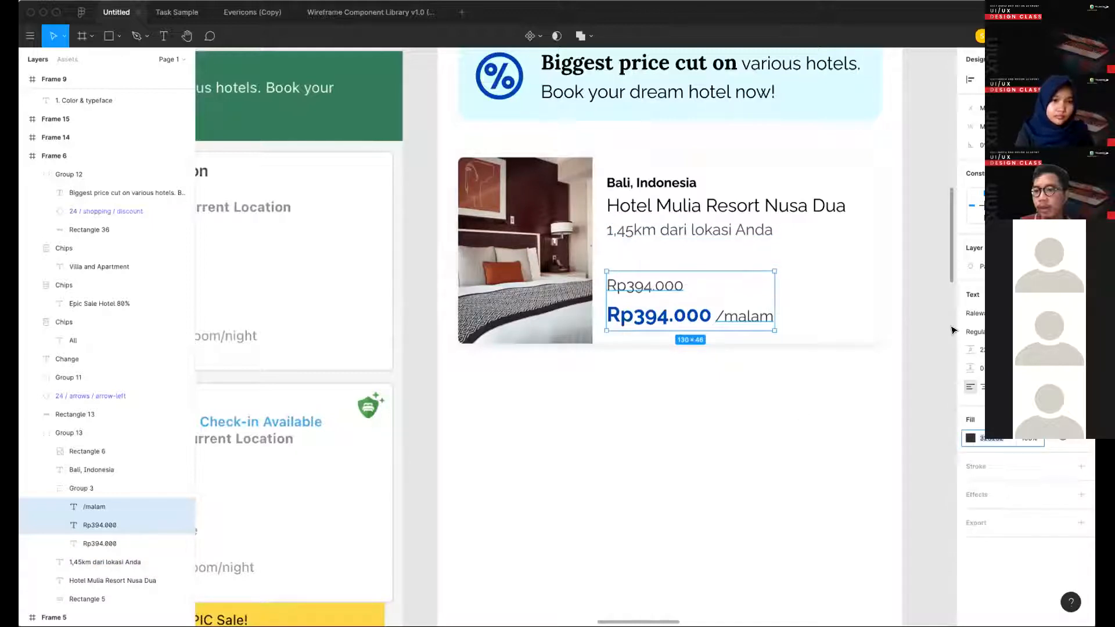
{"action": "left_click", "coordinate": [970, 439]}
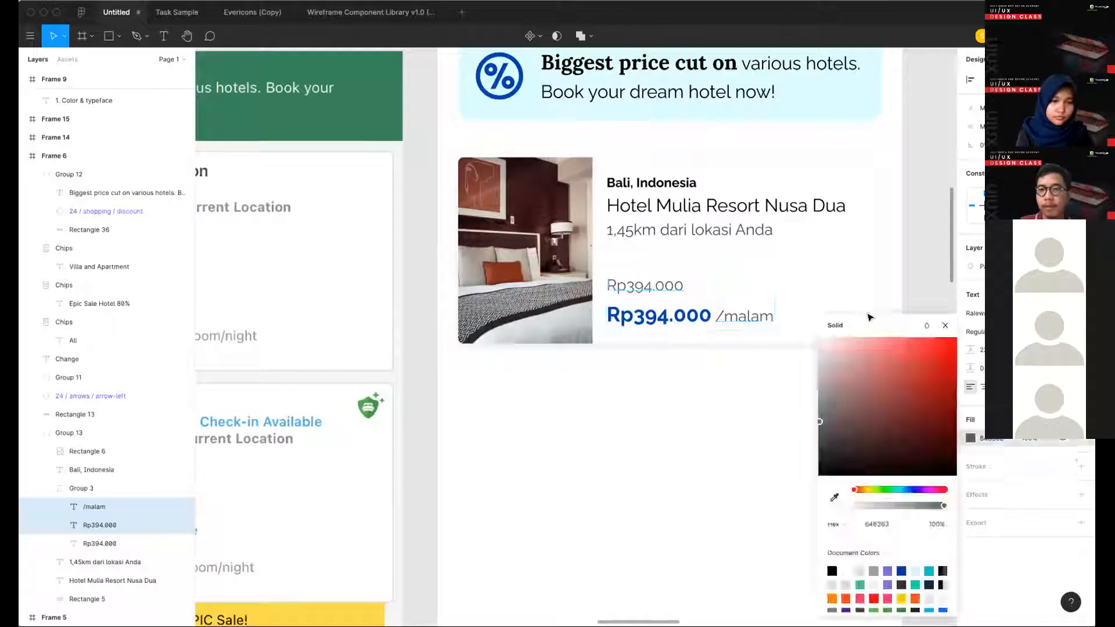
{"action": "left_click", "coordinate": [820, 409]}
- Recolour the "1,45km dari lokasi Anda" text in the same light grey as the upper price
{"action": "left_click", "coordinate": [697, 230]}
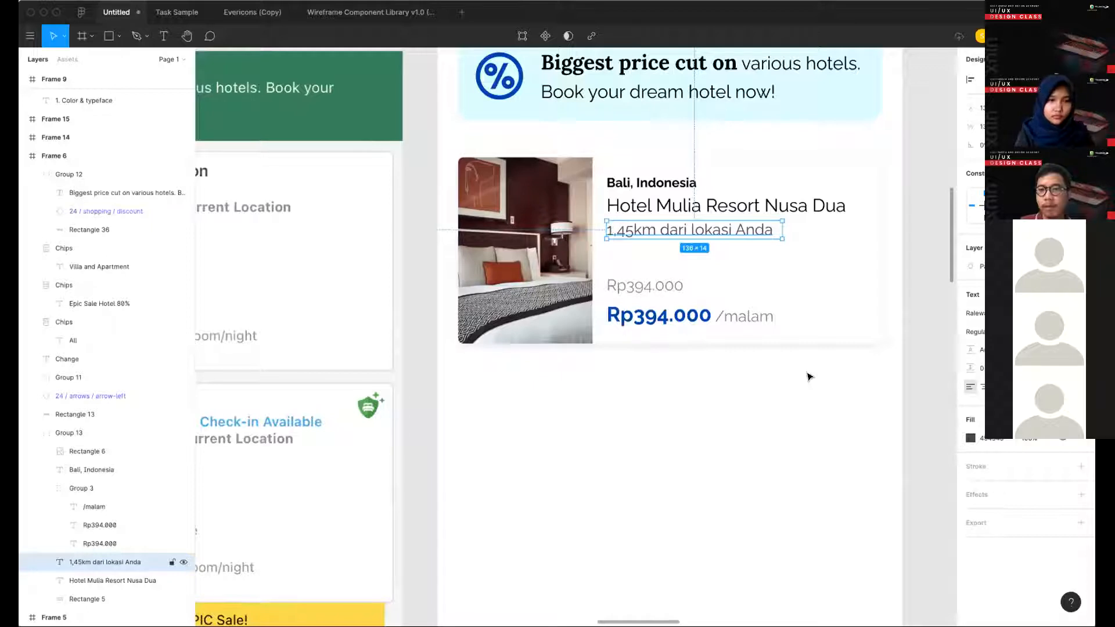
{"action": "key", "text": "6"}
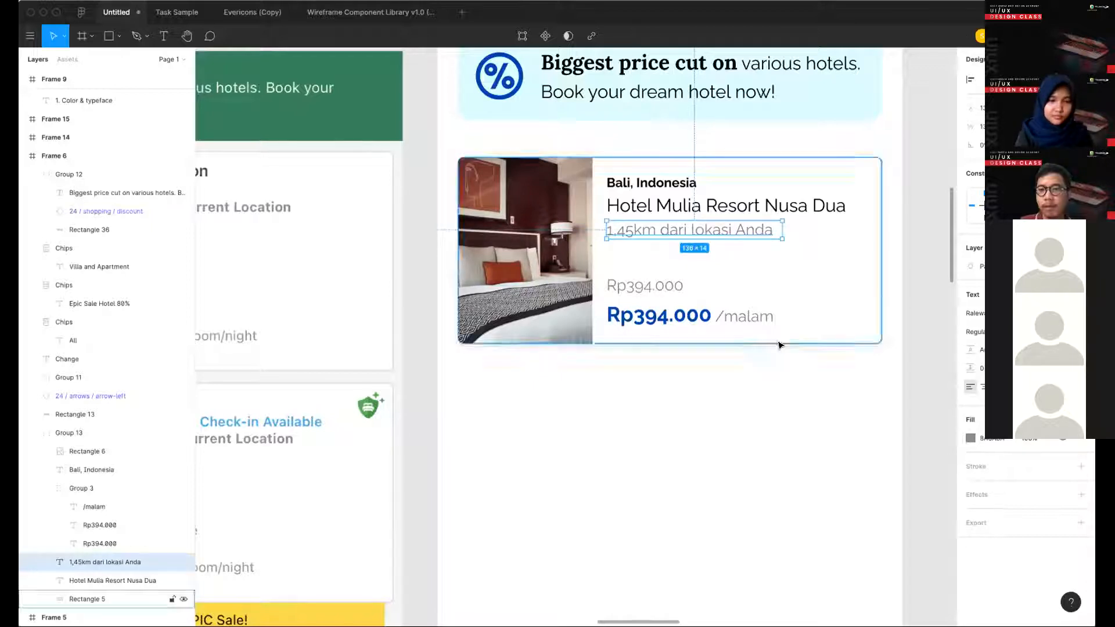
{"action": "left_click", "coordinate": [617, 354]}
{"action": "scroll", "coordinate": [616, 354], "scroll_direction": "right", "scroll_amount": 1}
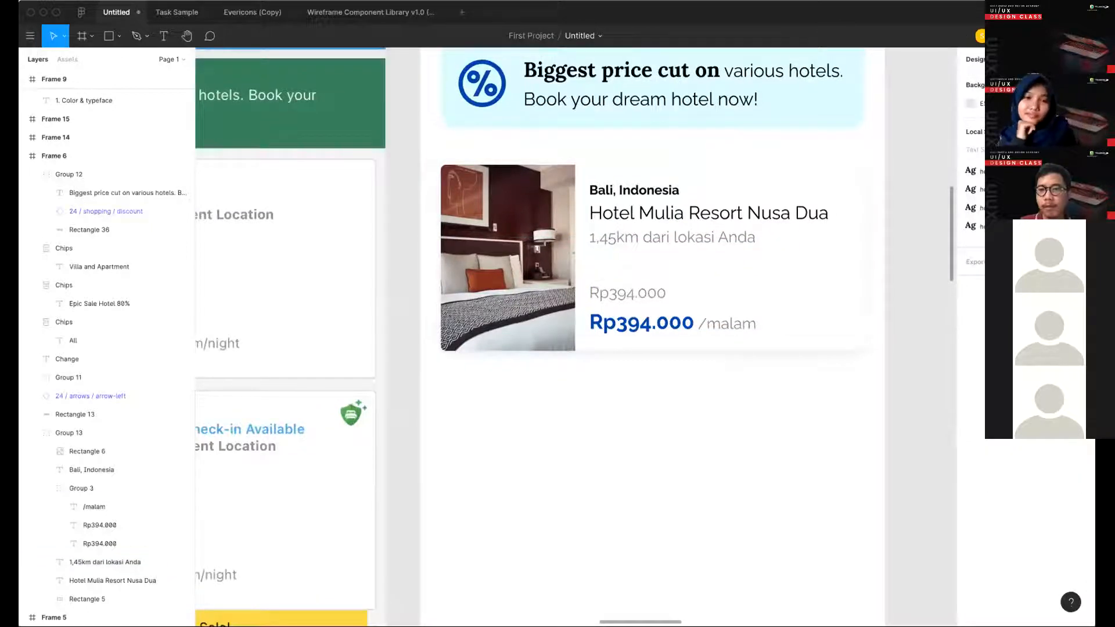
- Apply strikethrough to the grey upper Rp394.000 price so it reads as the original price
{"action": "left_click", "coordinate": [627, 293]}
{"action": "key", "text": "super+shift+x"}
{"action": "scroll", "coordinate": [742, 381], "scroll_direction": "down", "scroll_amount": 3}
{"action": "left_click", "coordinate": [702, 443]}
{"action": "scroll", "coordinate": [702, 443], "scroll_direction": "down", "scroll_amount": 1}
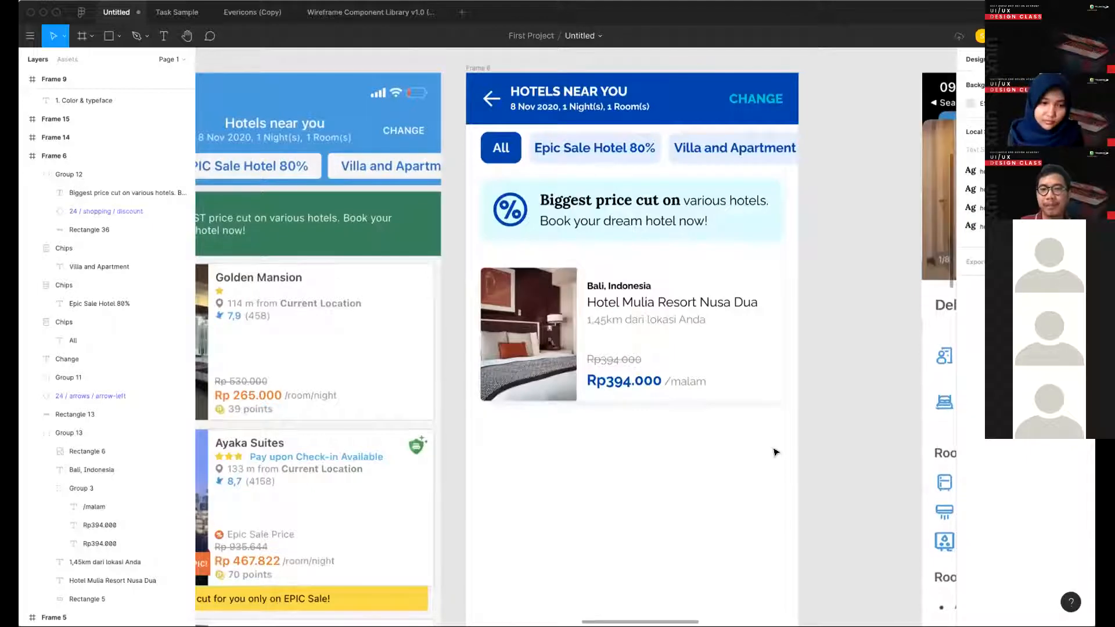
- Recolour the /malam label beside the blue price with the neutral grey 727272
{"action": "left_click", "coordinate": [685, 382], "text": "super"}
{"action": "scroll", "coordinate": [685, 365], "scroll_direction": "down", "scroll_amount": 1}
{"action": "scroll", "coordinate": [685, 366], "scroll_direction": "left", "scroll_amount": 1}
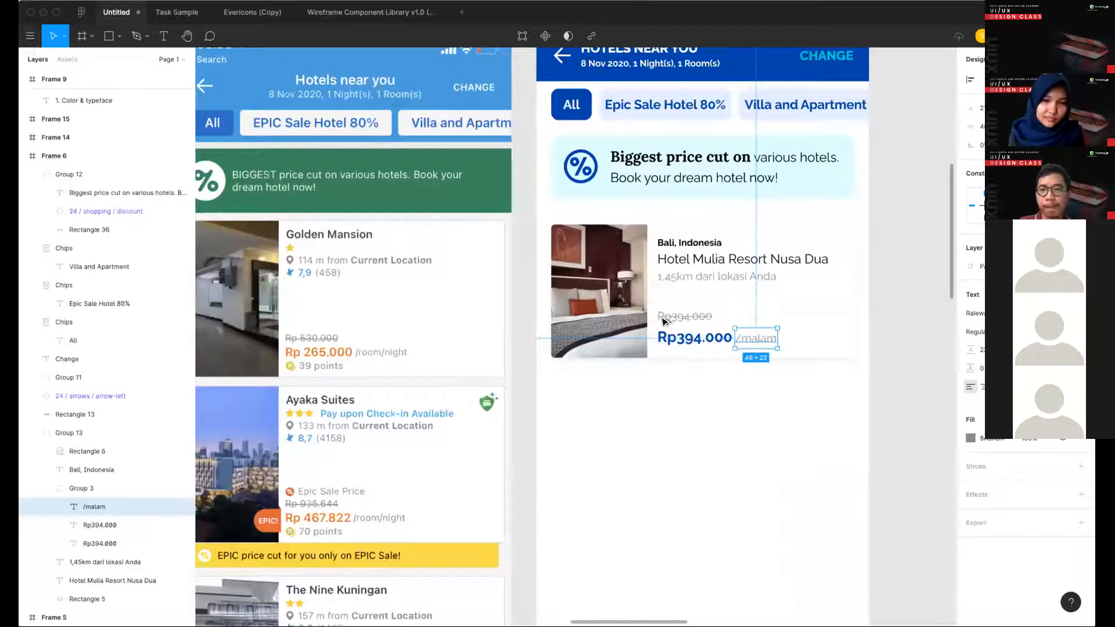
{"action": "key", "text": "Escape"}
{"action": "scroll", "coordinate": [635, 313], "scroll_direction": "down", "scroll_amount": 3, "text": "super"}
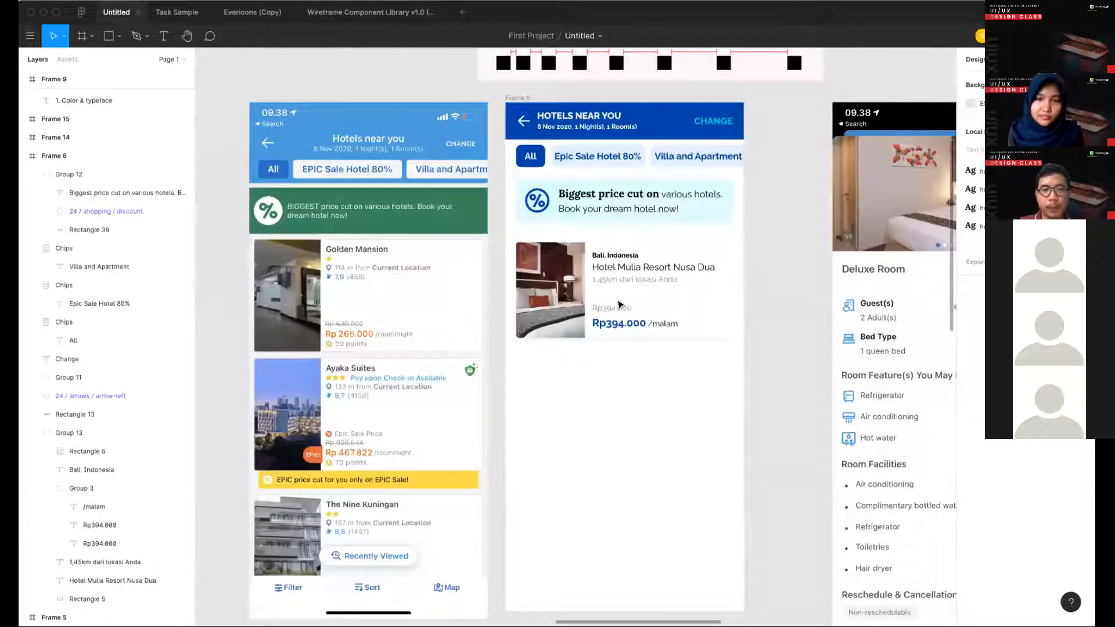
{"action": "scroll", "coordinate": [649, 320], "scroll_direction": "up", "scroll_amount": 3}
{"action": "left_click", "coordinate": [650, 321]}
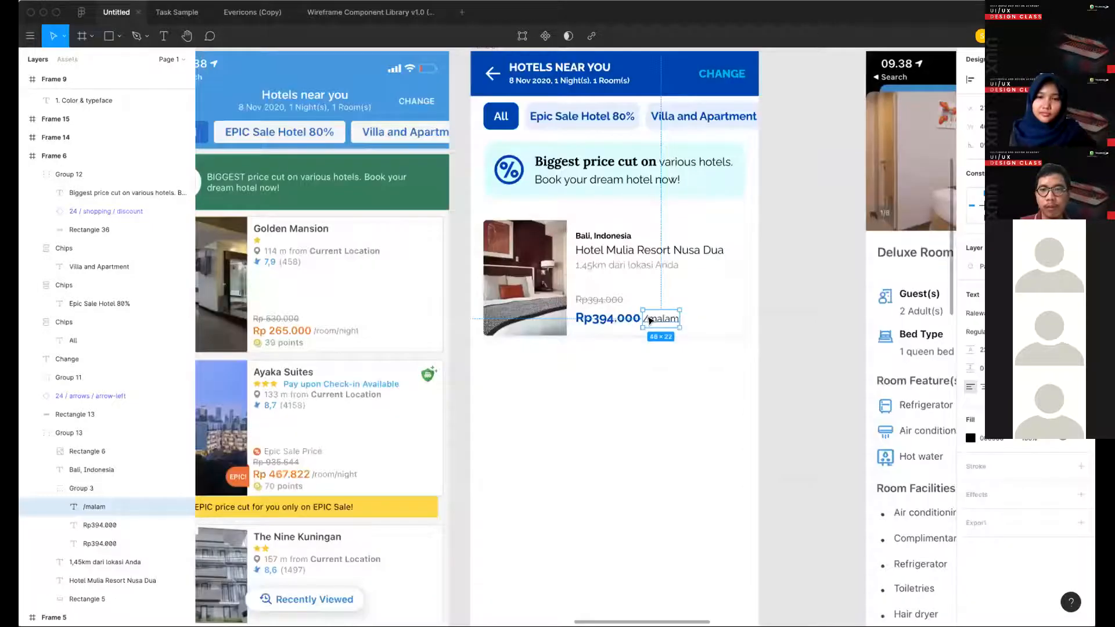
{"action": "left_click", "coordinate": [602, 308], "text": "shift"}
{"action": "left_click", "coordinate": [601, 308], "text": "shift"}
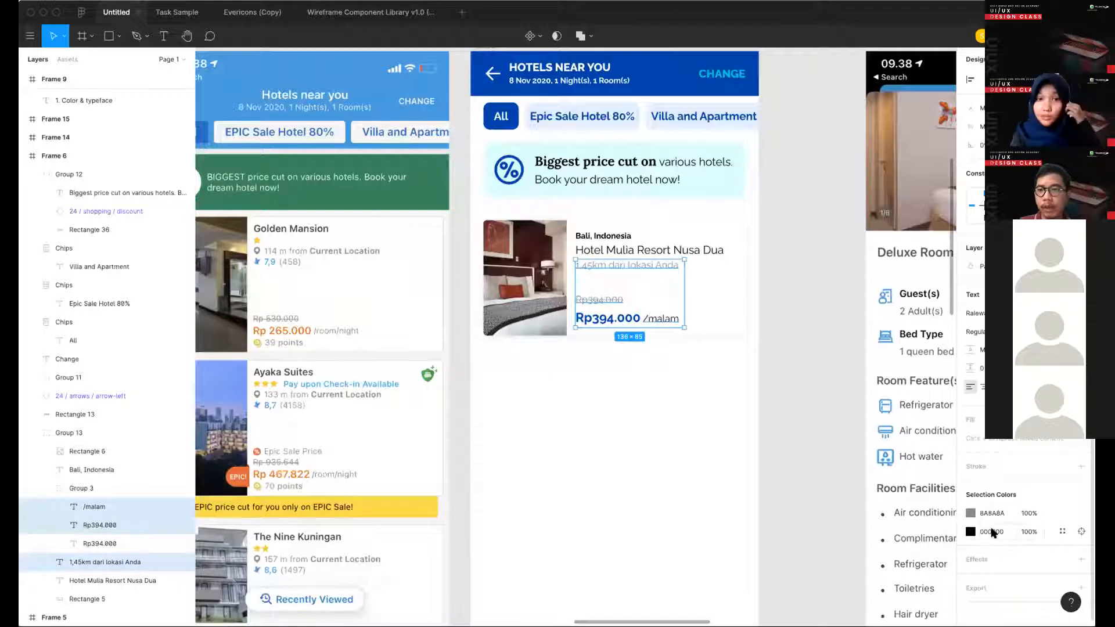
{"action": "left_click", "coordinate": [1077, 521]}
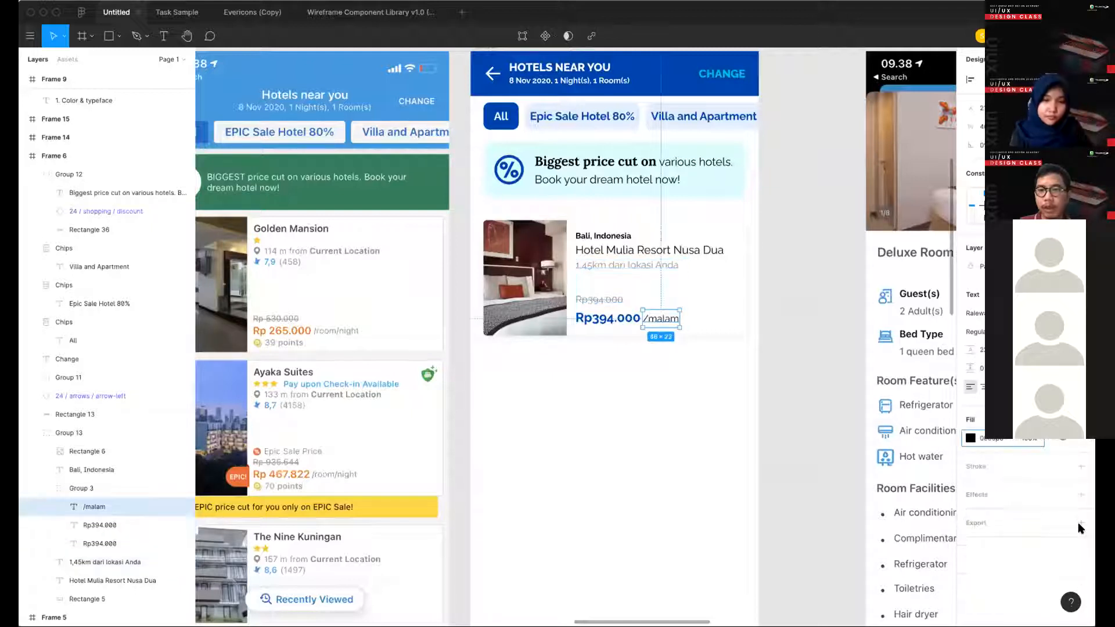
{"action": "left_click", "coordinate": [975, 436]}
{"action": "left_click", "coordinate": [813, 416]}
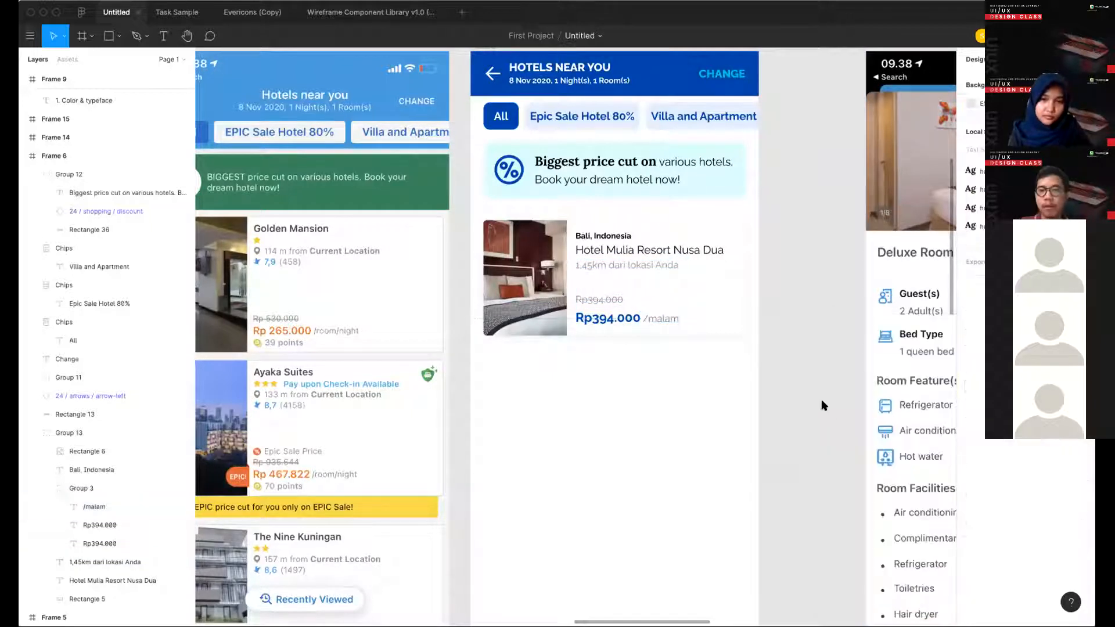
- Copy the /malam label's grey text style onto the upper Rp394.000 price
{"action": "left_click", "coordinate": [604, 300], "text": "super"}
{"action": "left_click", "coordinate": [661, 318]}
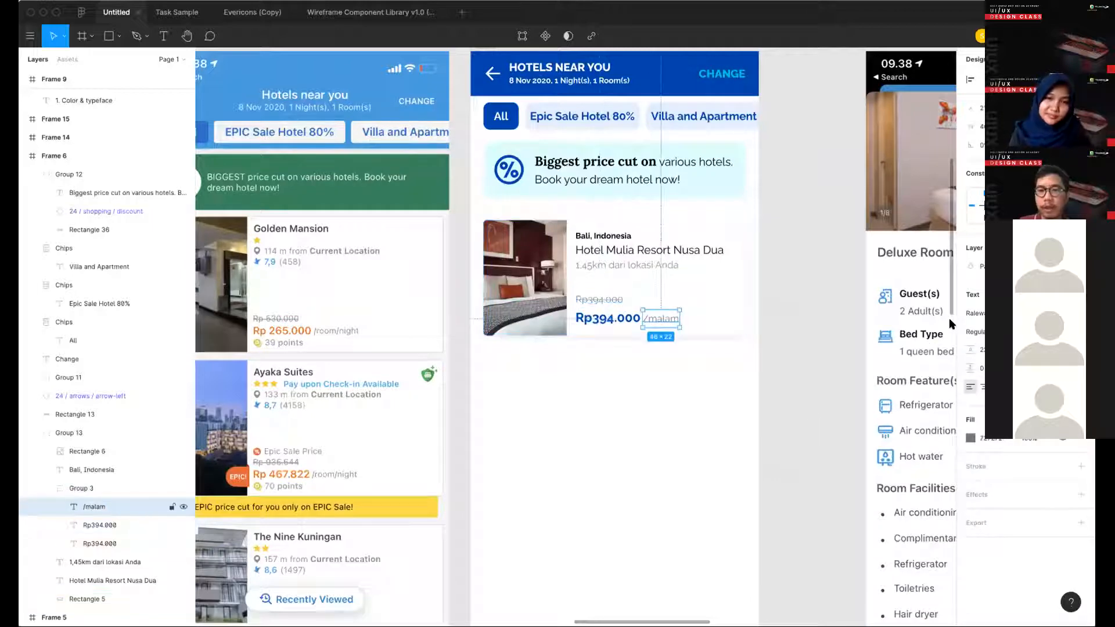
{"action": "scroll", "coordinate": [654, 326], "scroll_direction": "up", "scroll_amount": 2}
{"action": "scroll", "coordinate": [657, 323], "scroll_direction": "up", "scroll_amount": 2}
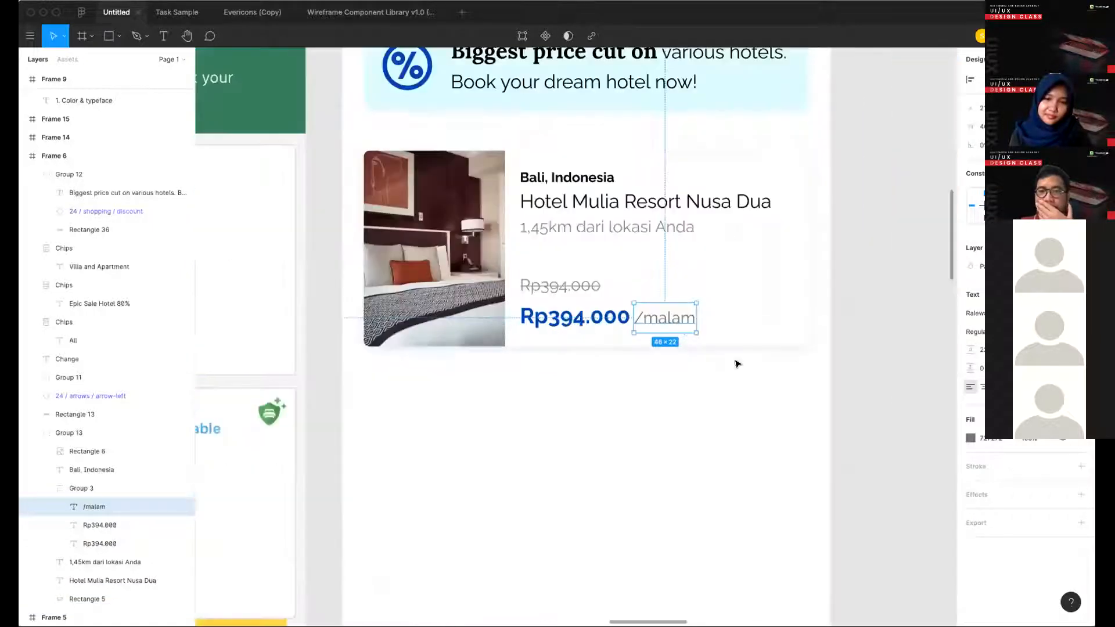
{"action": "scroll", "coordinate": [624, 376], "scroll_direction": "up", "scroll_amount": 2}
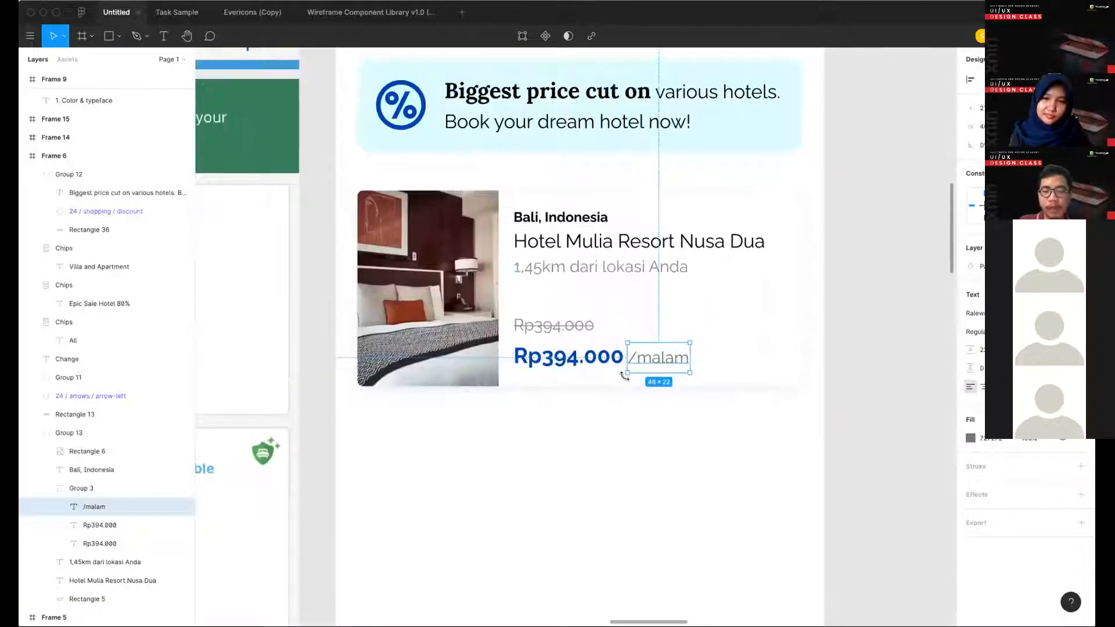
{"action": "key", "text": "alt"}
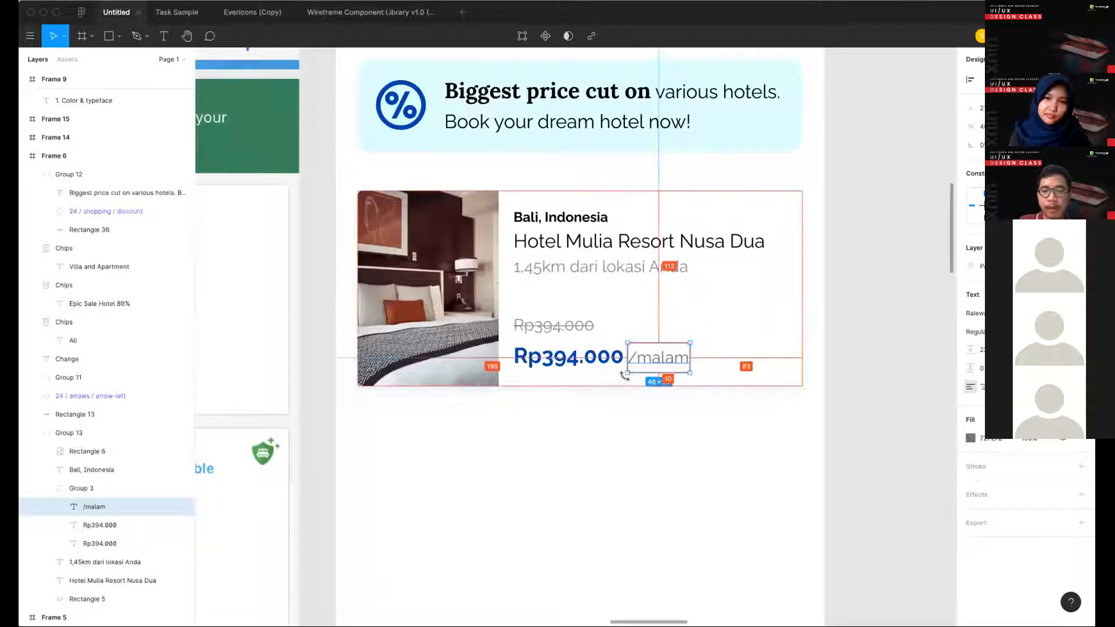
{"action": "left_click", "coordinate": [559, 335]}
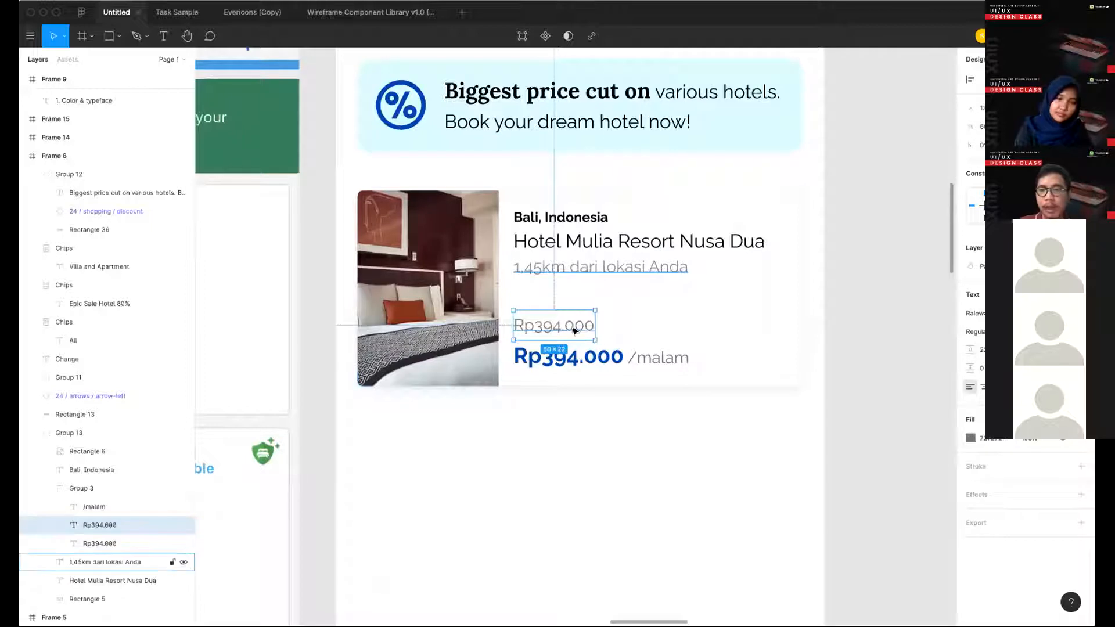
{"action": "left_click", "coordinate": [652, 366]}
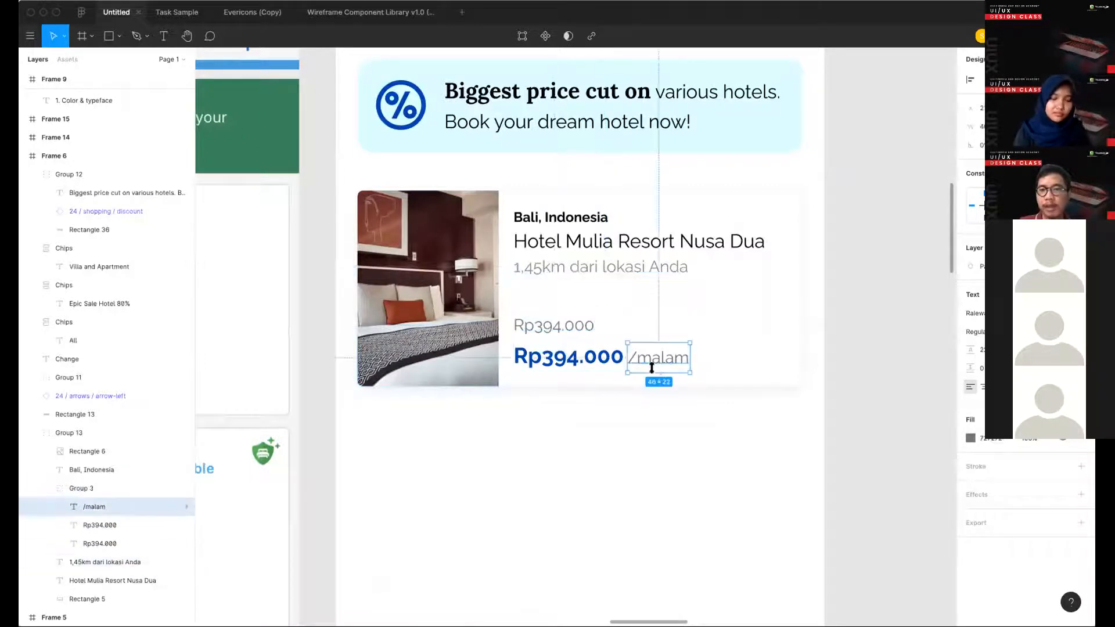
- Apply the /malam label's grey style to the "1,45km dari lokasi Anda" text and tighten its line height
{"action": "left_click", "coordinate": [625, 267]}
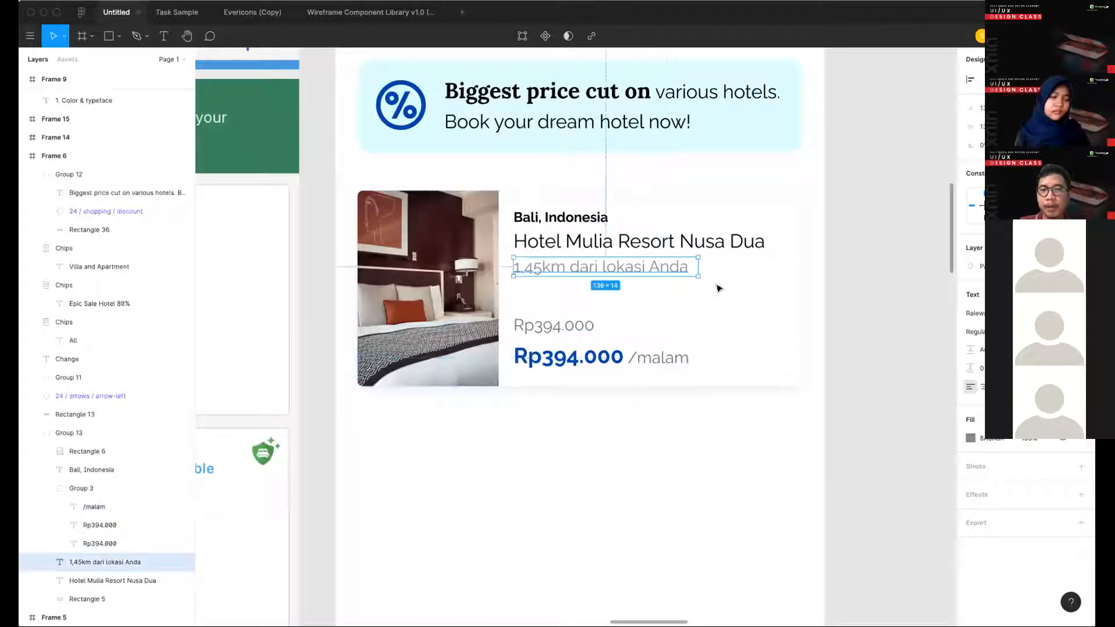
{"action": "key", "text": "Down"}
{"action": "key", "text": "Down"}
{"action": "key", "text": "Down"}
{"action": "key", "text": "Down"}
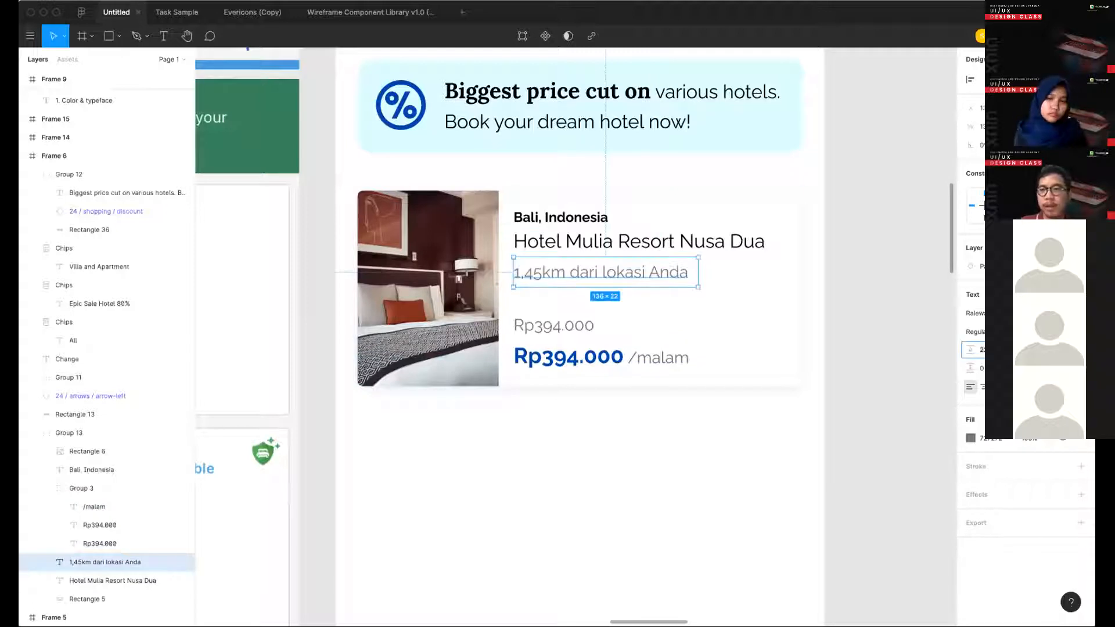
{"action": "key", "text": "Up"}
{"action": "key", "text": "Up"}
{"action": "key", "text": "Up"}
{"action": "key", "text": "Up"}
- Reapply strikethrough to the upper Rp394.000 price
{"action": "left_click", "coordinate": [100, 525]}
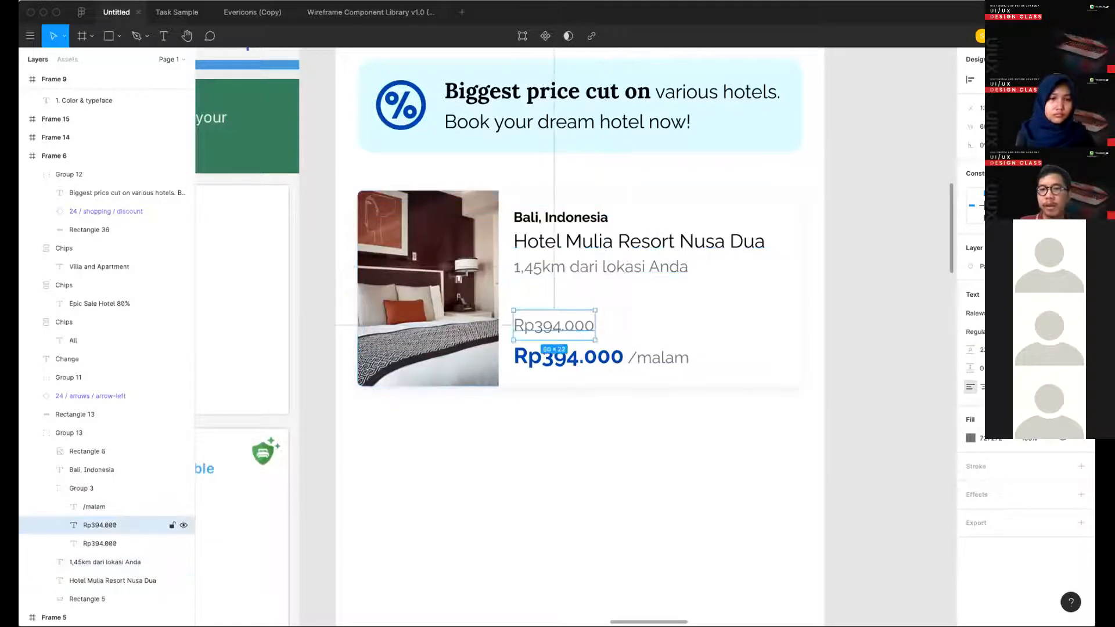
{"action": "left_click", "coordinate": [1080, 386]}
{"action": "left_click", "coordinate": [912, 444]}
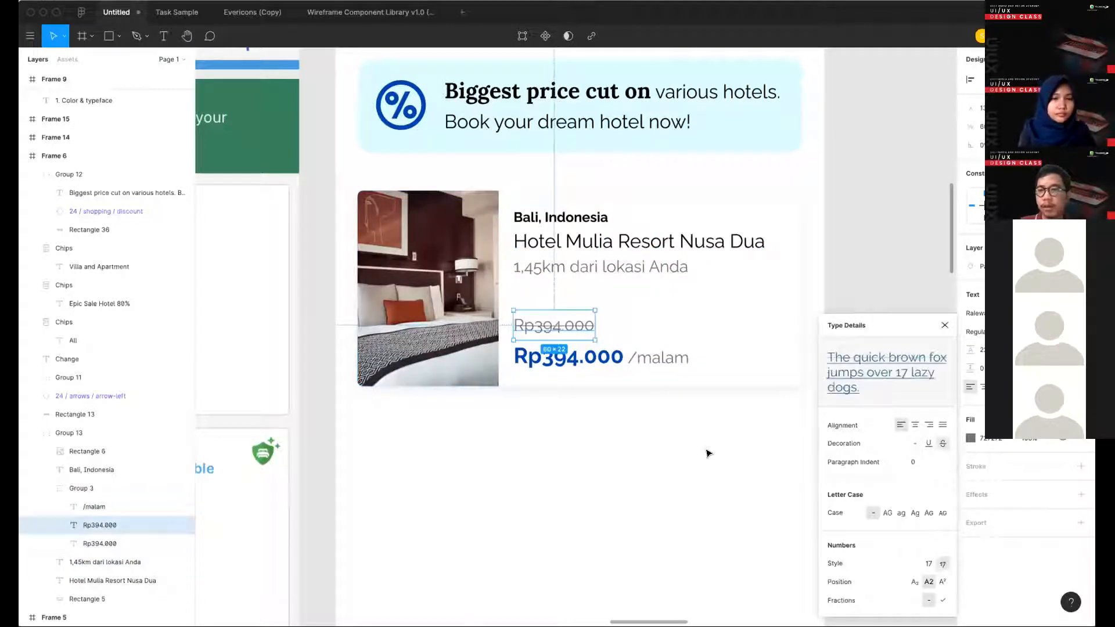
{"action": "left_click", "coordinate": [706, 453]}
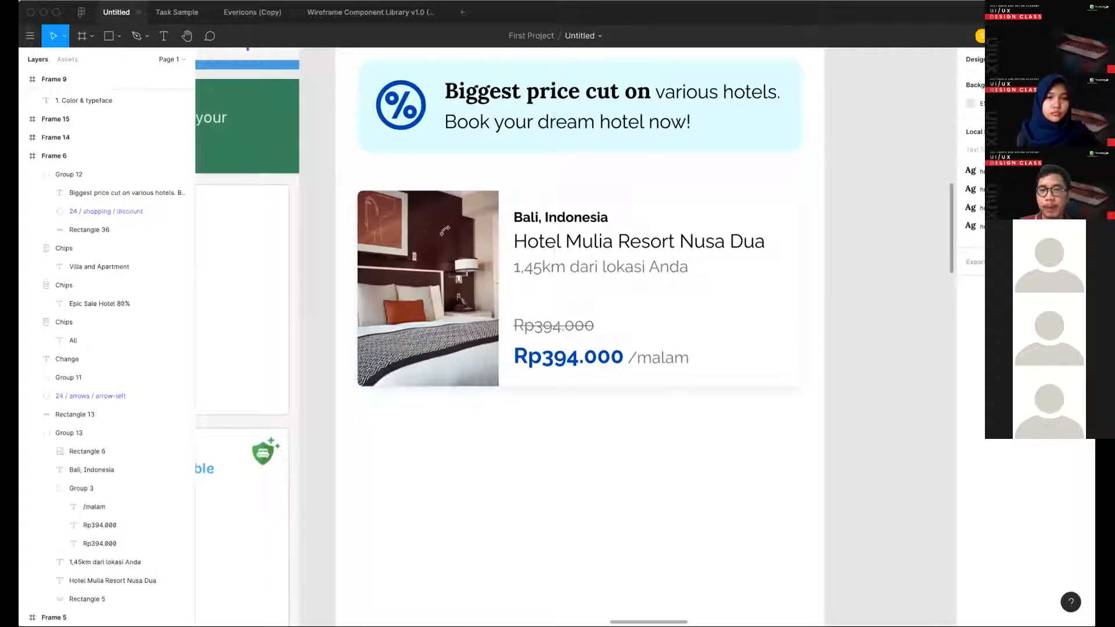
- Duplicate the Hotel Mulia Resort Nusa Dua card and place the copy closely below the original, aligned to its edges
{"action": "key", "text": "minus"}
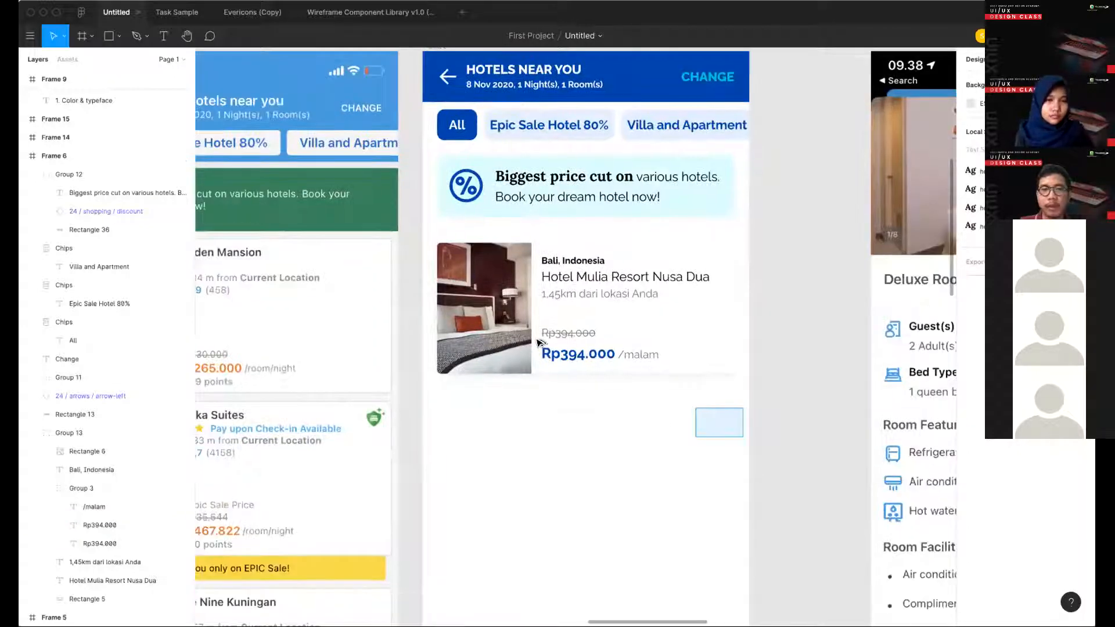
{"action": "left_click", "coordinate": [538, 342]}
{"action": "key", "text": "minus"}
{"action": "scroll", "coordinate": [772, 287], "scroll_direction": "left", "scroll_amount": 1}
{"action": "left_click_drag", "start_coordinate": [667, 232], "coordinate": [768, 328]}
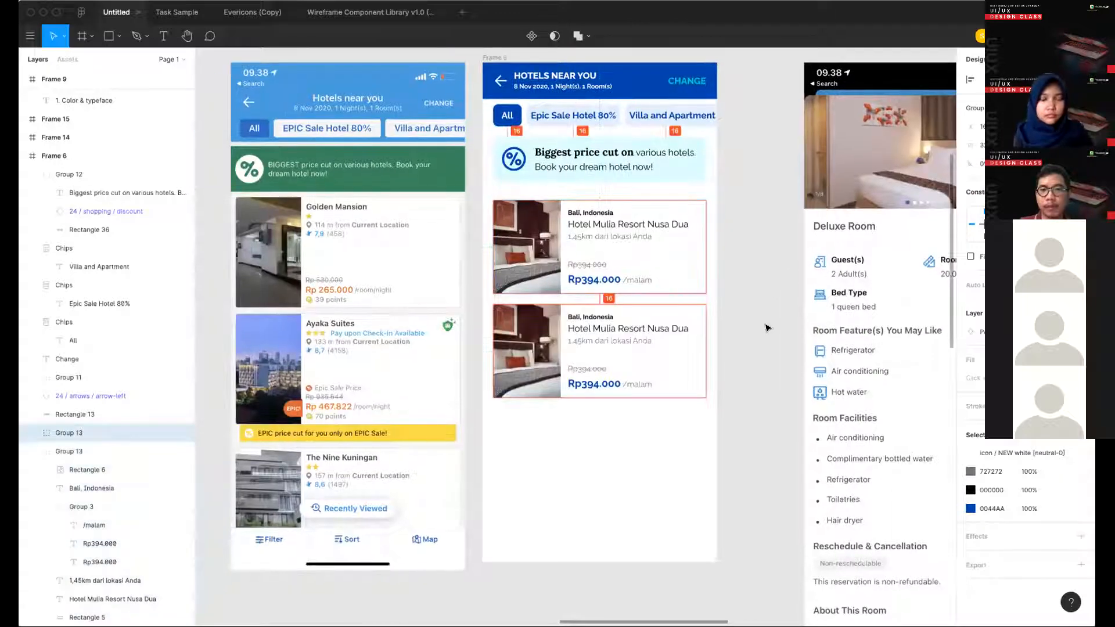
{"action": "left_click_drag", "start_coordinate": [755, 376], "coordinate": [753, 372]}
{"action": "scroll", "coordinate": [714, 248], "scroll_direction": "down", "scroll_amount": 1}
{"action": "scroll", "coordinate": [714, 248], "scroll_direction": "left", "scroll_amount": 2}
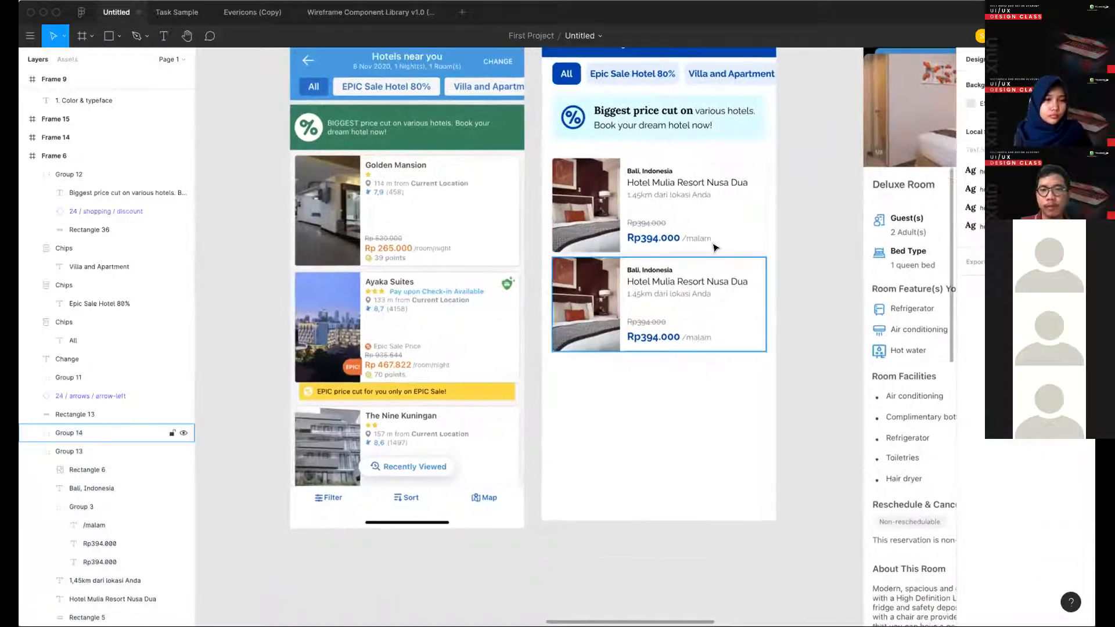
- Duplicate the second hotel card to add a third one below it at the same spacing
{"action": "left_click", "coordinate": [714, 248]}
{"action": "left_click", "coordinate": [759, 286], "text": "shift"}
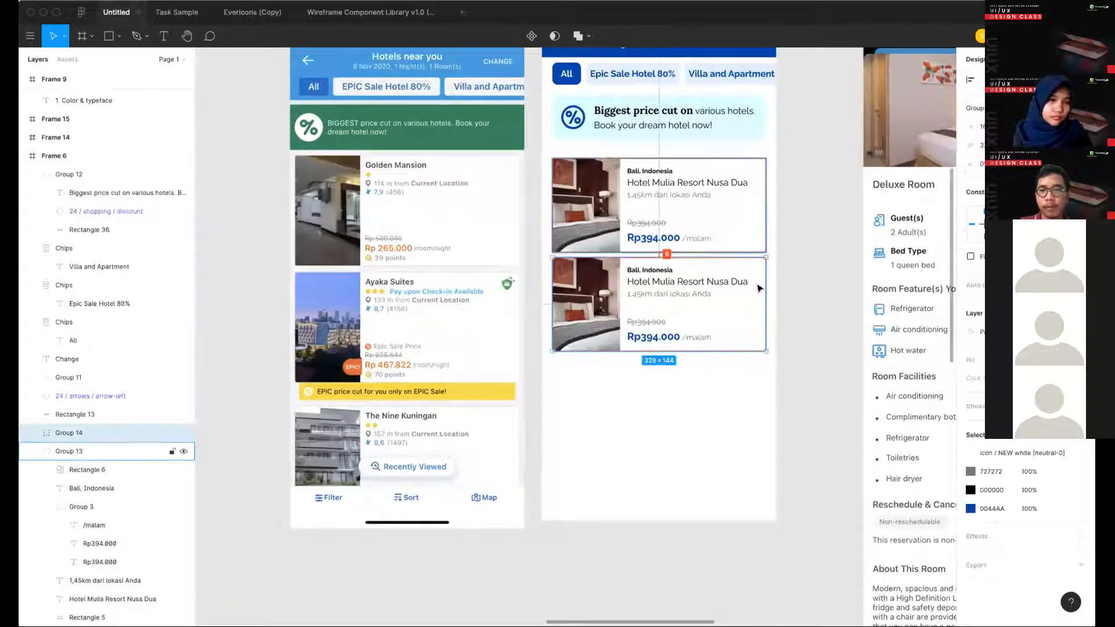
{"action": "left_click", "coordinate": [727, 342]}
{"action": "key", "text": "ctrl+d"}
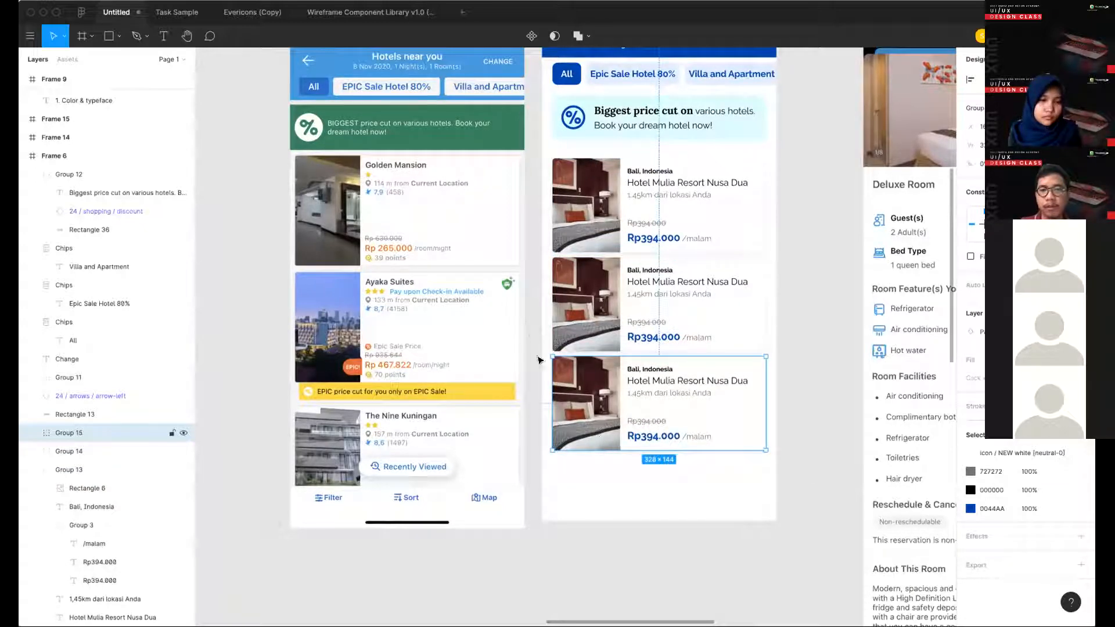
- Draw a narrow vertical rectangle about 9 × 38 px along the outer left edge of the second card's photo
{"action": "scroll", "coordinate": [542, 321], "scroll_direction": "up", "scroll_amount": 1}
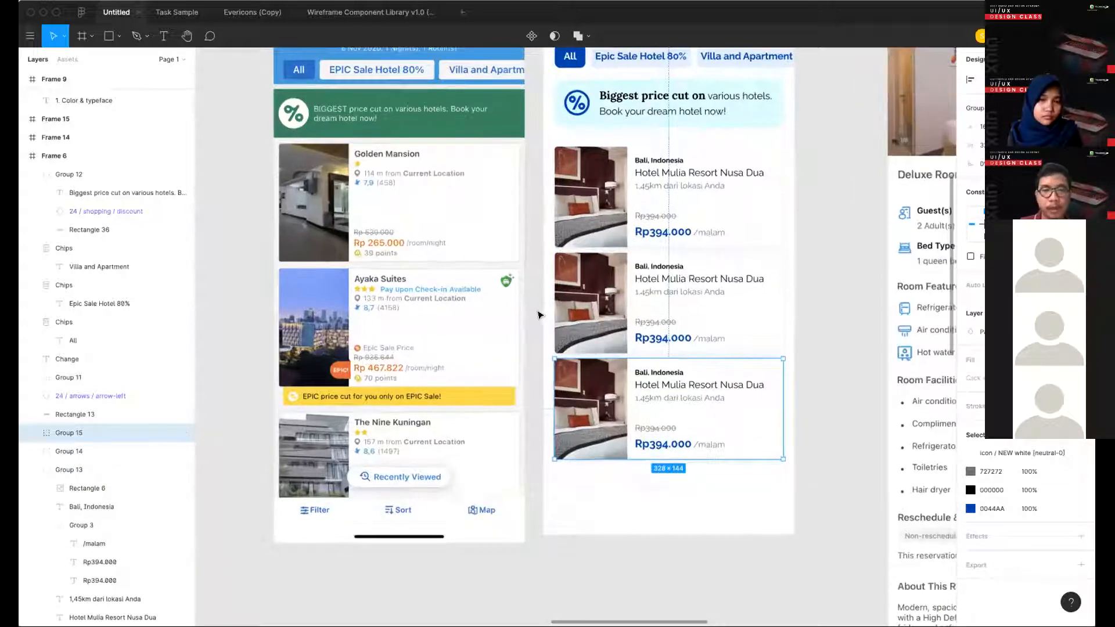
{"action": "scroll", "coordinate": [538, 315], "scroll_direction": "up", "scroll_amount": 2}
{"action": "left_click", "coordinate": [539, 314]}
{"action": "scroll", "coordinate": [539, 314], "scroll_direction": "up", "scroll_amount": 2}
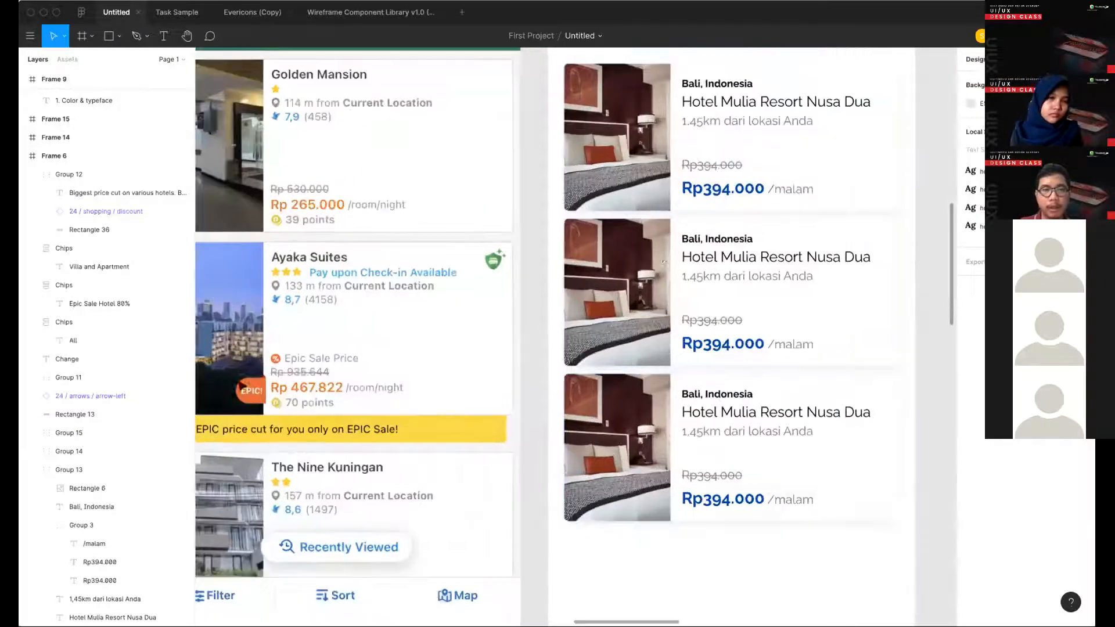
{"action": "scroll", "coordinate": [561, 276], "scroll_direction": "down", "scroll_amount": 1}
{"action": "key", "text": "r"}
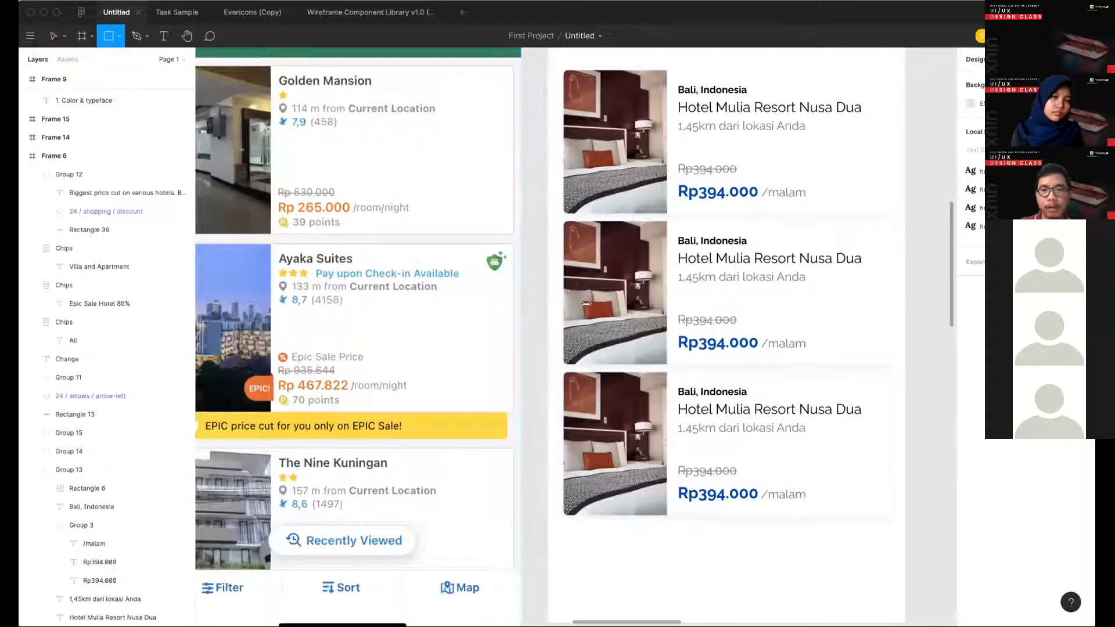
{"action": "mouse_move", "coordinate": [566, 286]}
{"action": "left_mouse_down"}
{"action": "mouse_move", "coordinate": [590, 325]}
{"action": "mouse_move", "coordinate": [547, 212]}
{"action": "left_mouse_up"}
- Align the top of the small rectangle with the "Bali, Indonesia" text on the second card
{"action": "scroll", "coordinate": [570, 297], "scroll_direction": "up", "scroll_amount": 3}
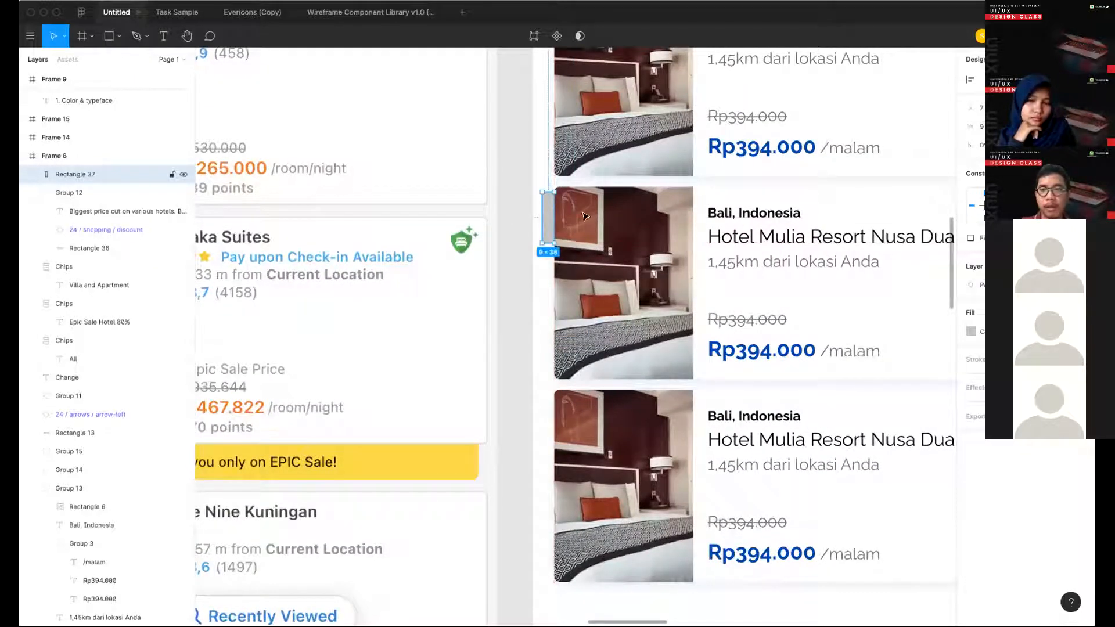
{"action": "scroll", "coordinate": [584, 216], "scroll_direction": "left", "scroll_amount": 3}
{"action": "scroll", "coordinate": [606, 232], "scroll_direction": "down", "scroll_amount": 3}
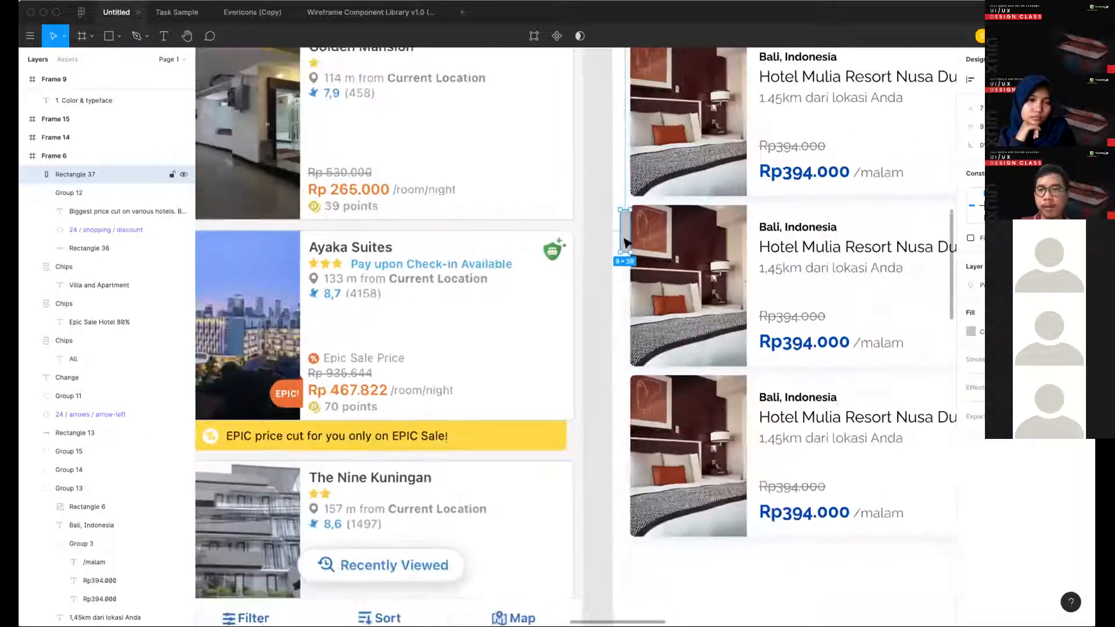
{"action": "left_click_drag", "start_coordinate": [625, 231], "coordinate": [625, 260]}
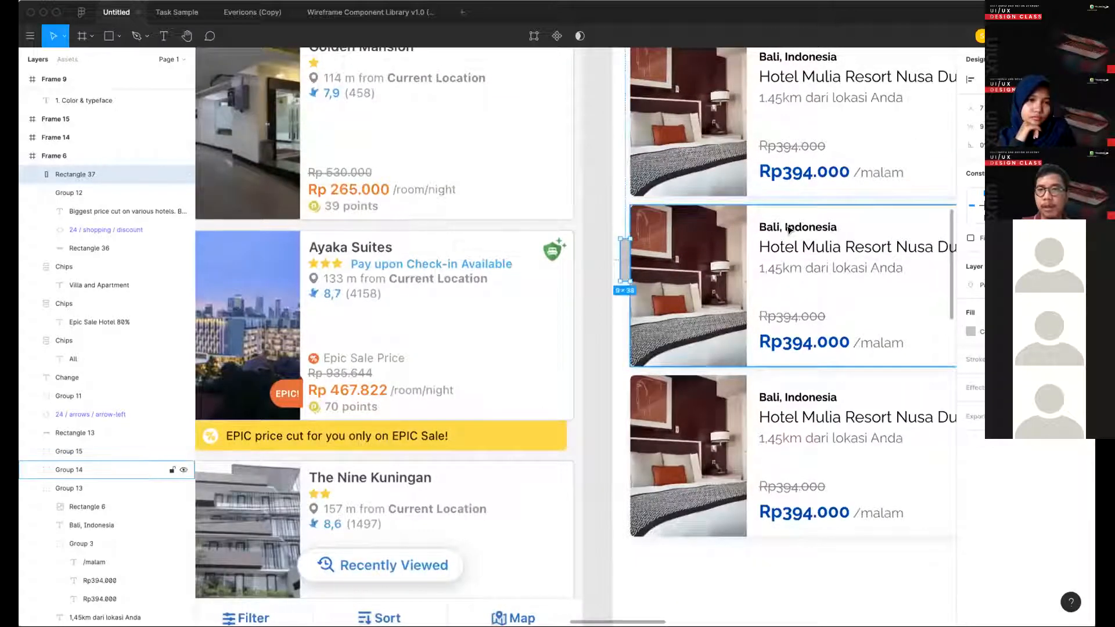
{"action": "left_click", "coordinate": [788, 229], "text": "shift+super"}
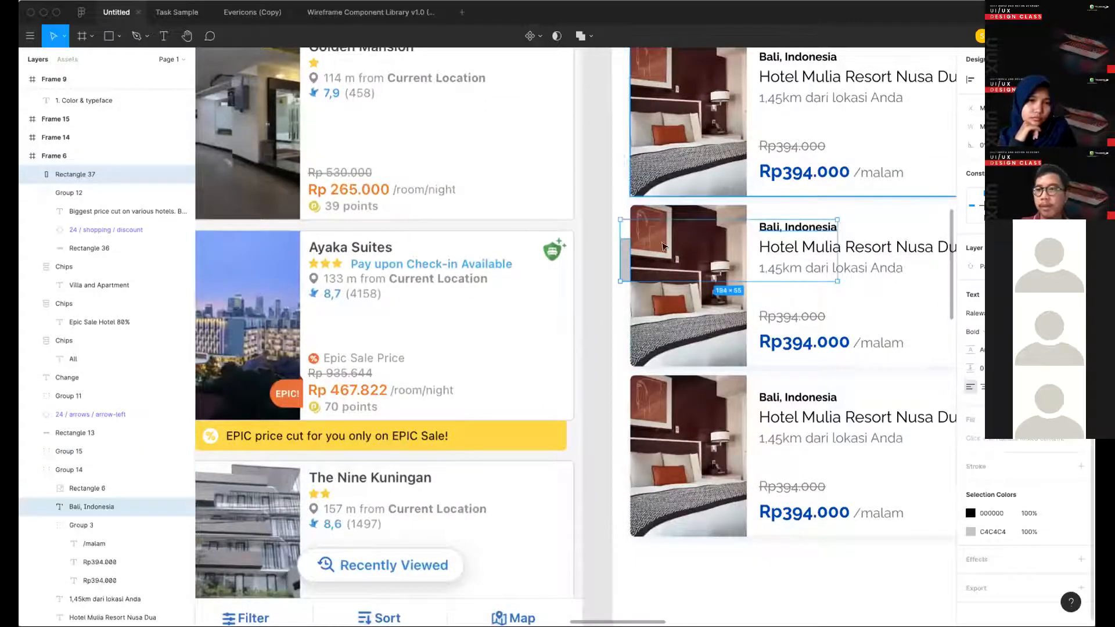
{"action": "key", "text": "Escape"}
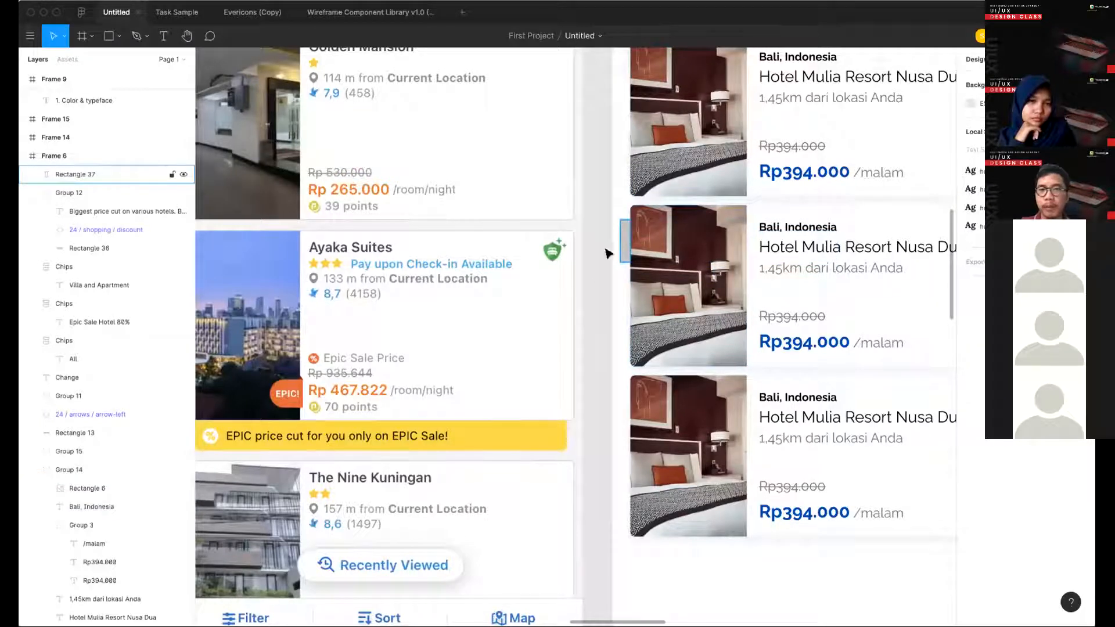
- Fill the small rectangle with a red sampled from the second card's hotel photo
{"action": "left_click", "coordinate": [624, 246]}
{"action": "key", "text": "i"}
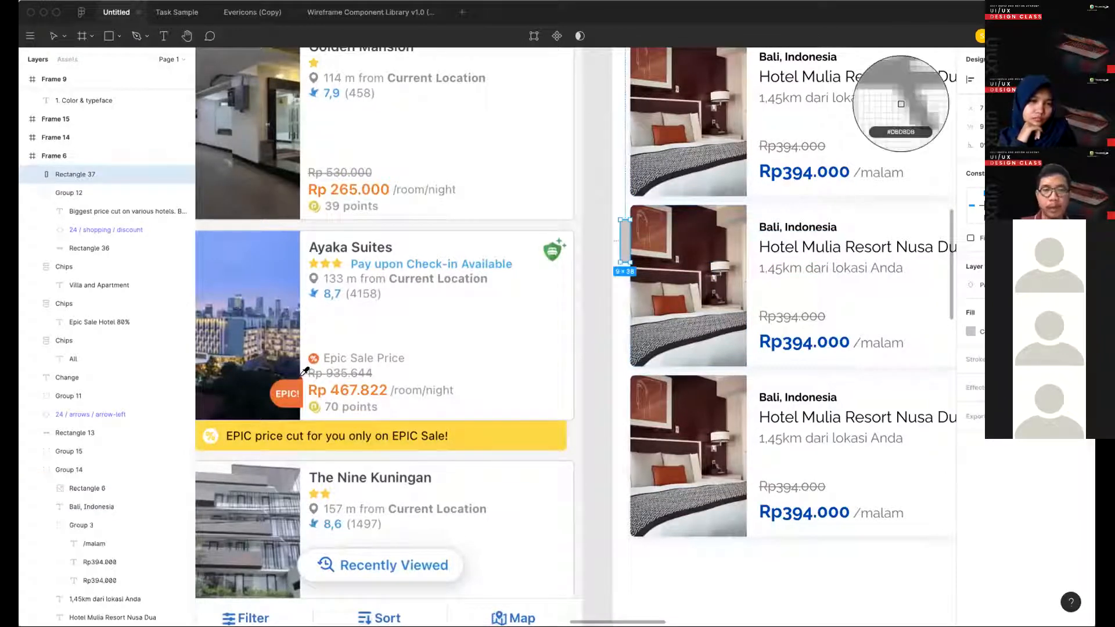
{"action": "left_click", "coordinate": [667, 303]}
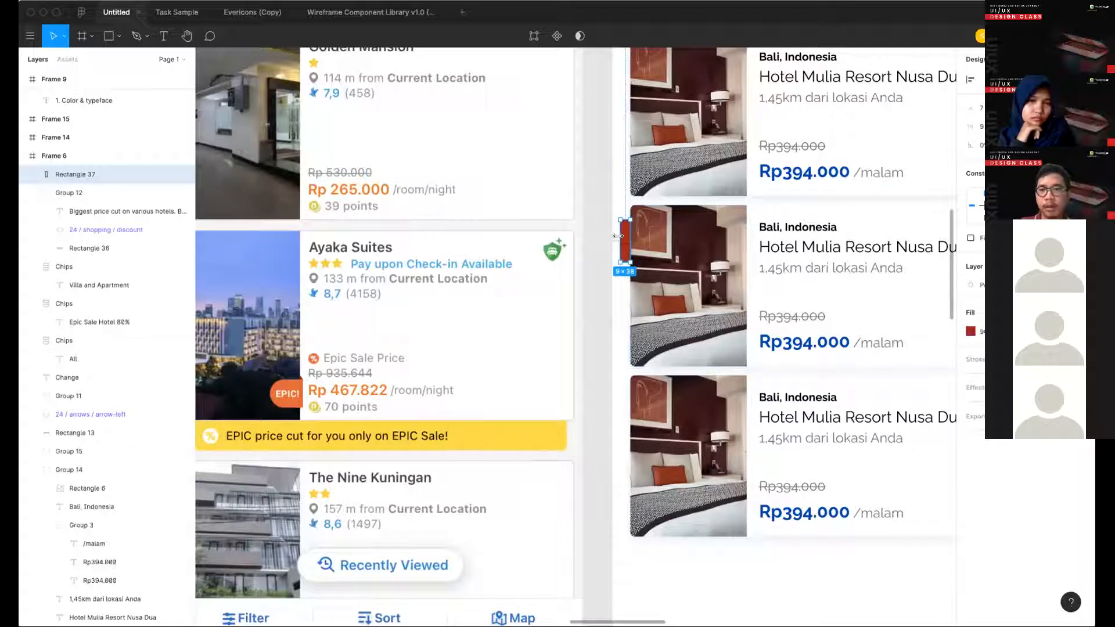
- Narrow the red rectangle to 4 px wide, keeping it flush against the second card's photo
{"action": "scroll", "coordinate": [632, 234], "scroll_direction": "up", "scroll_amount": 2}
{"action": "scroll", "coordinate": [620, 242], "scroll_direction": "up", "scroll_amount": 3}
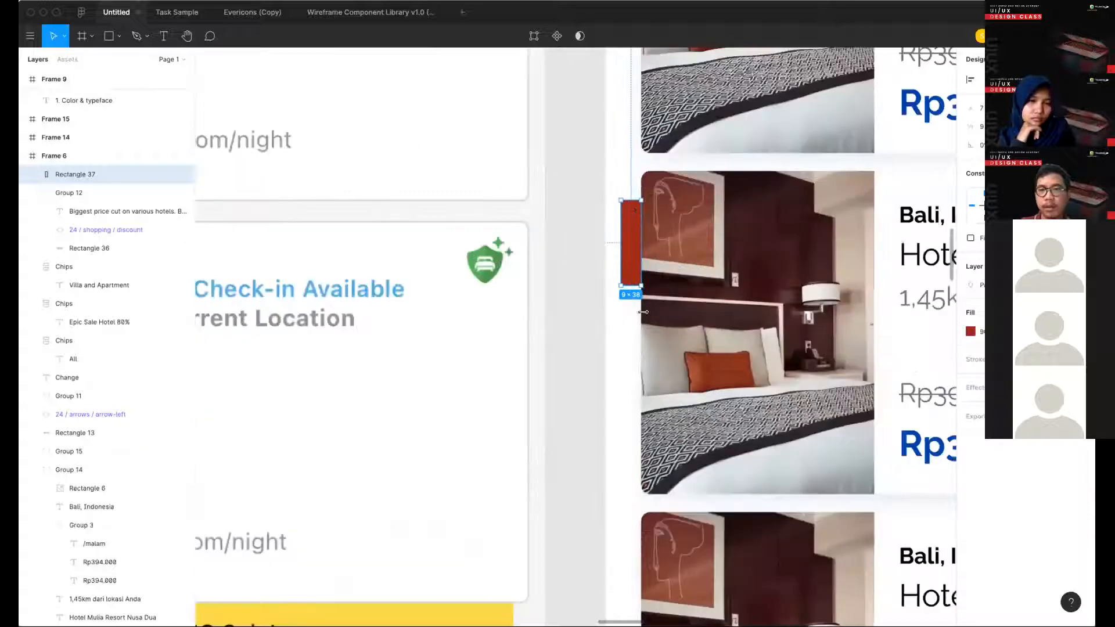
{"action": "left_click_drag", "start_coordinate": [621, 242], "coordinate": [632, 242]}
{"action": "scroll", "coordinate": [634, 298], "scroll_direction": "up", "scroll_amount": 3}
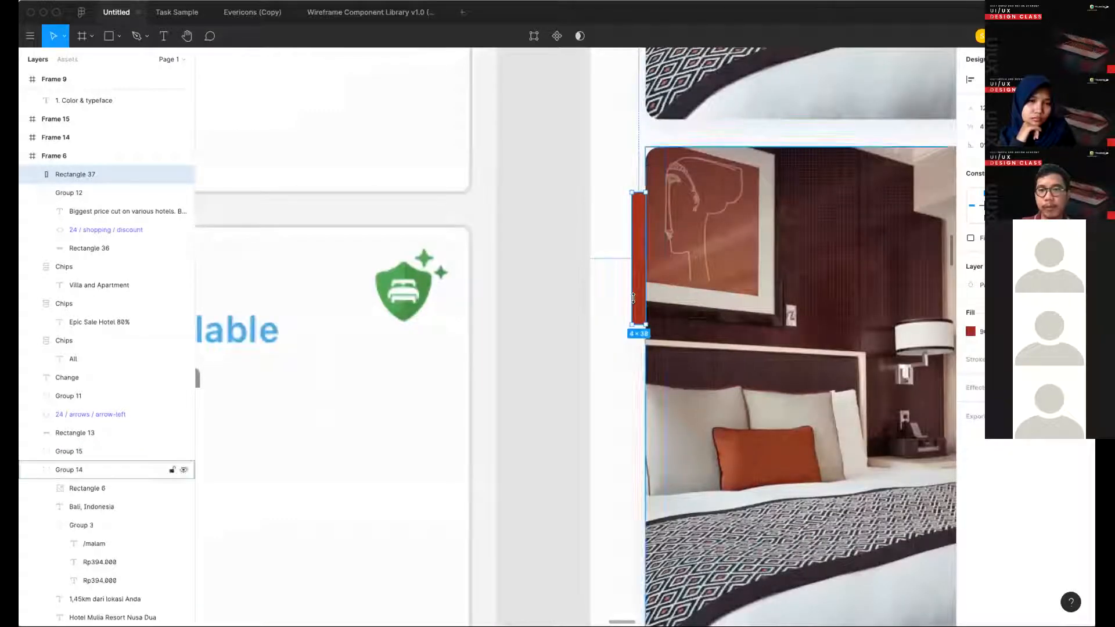
{"action": "left_click", "coordinate": [602, 321]}
{"action": "scroll", "coordinate": [602, 322], "scroll_direction": "down", "scroll_amount": 2}
{"action": "scroll", "coordinate": [602, 322], "scroll_direction": "down", "scroll_amount": 3}
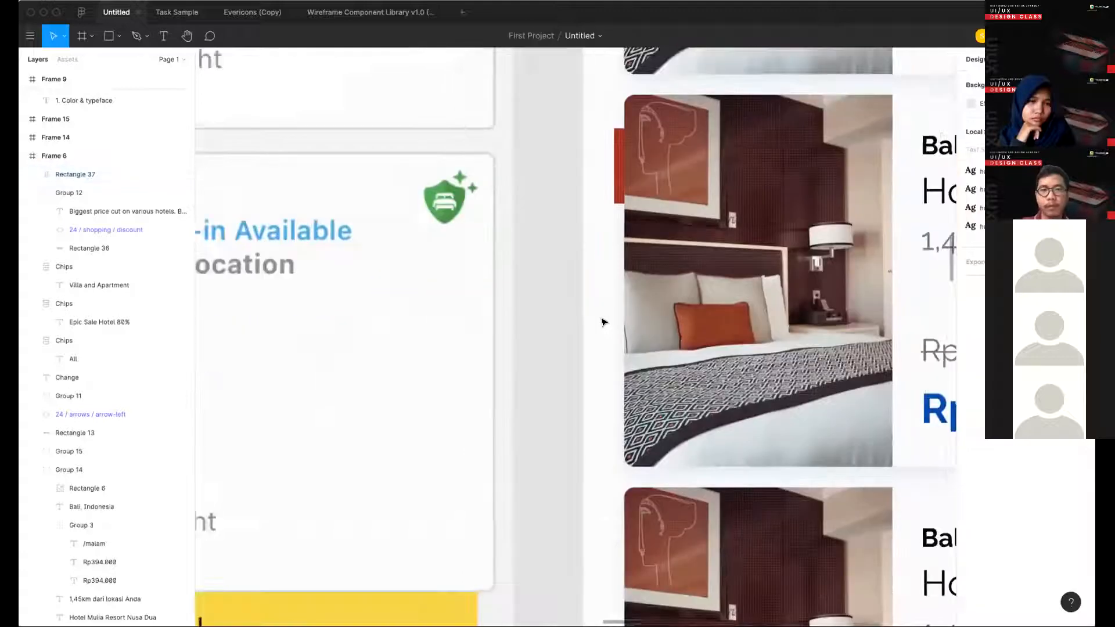
{"action": "scroll", "coordinate": [566, 212], "scroll_direction": "down", "scroll_amount": 3}
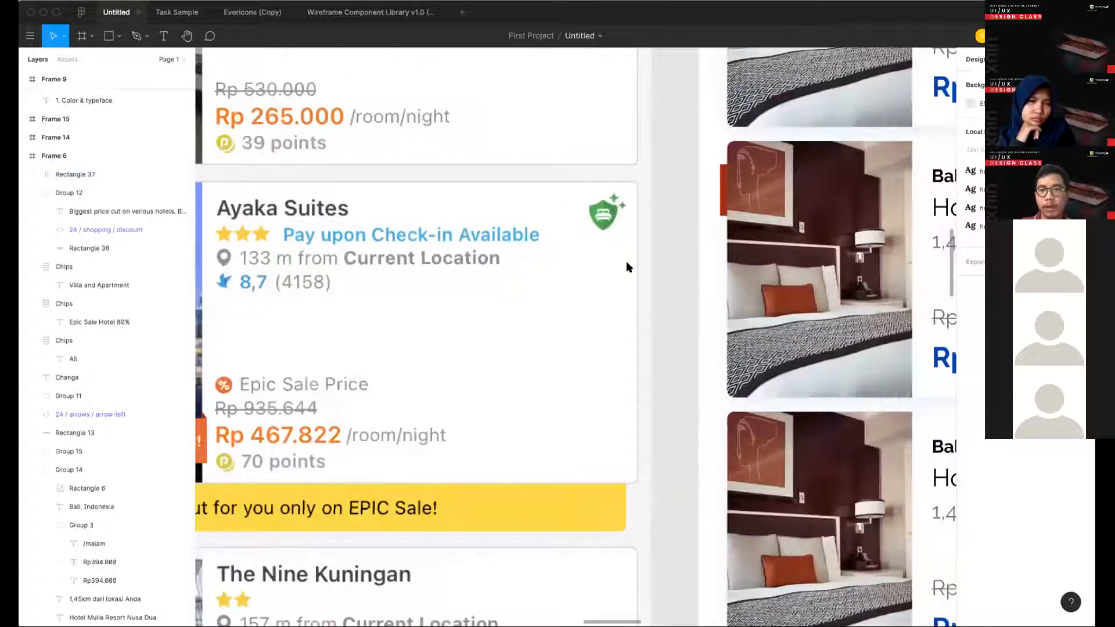
{"action": "scroll", "coordinate": [621, 253], "scroll_direction": "left", "scroll_amount": 3}
{"action": "scroll", "coordinate": [612, 238], "scroll_direction": "right", "scroll_amount": 5}
{"action": "left_click", "coordinate": [533, 257]}
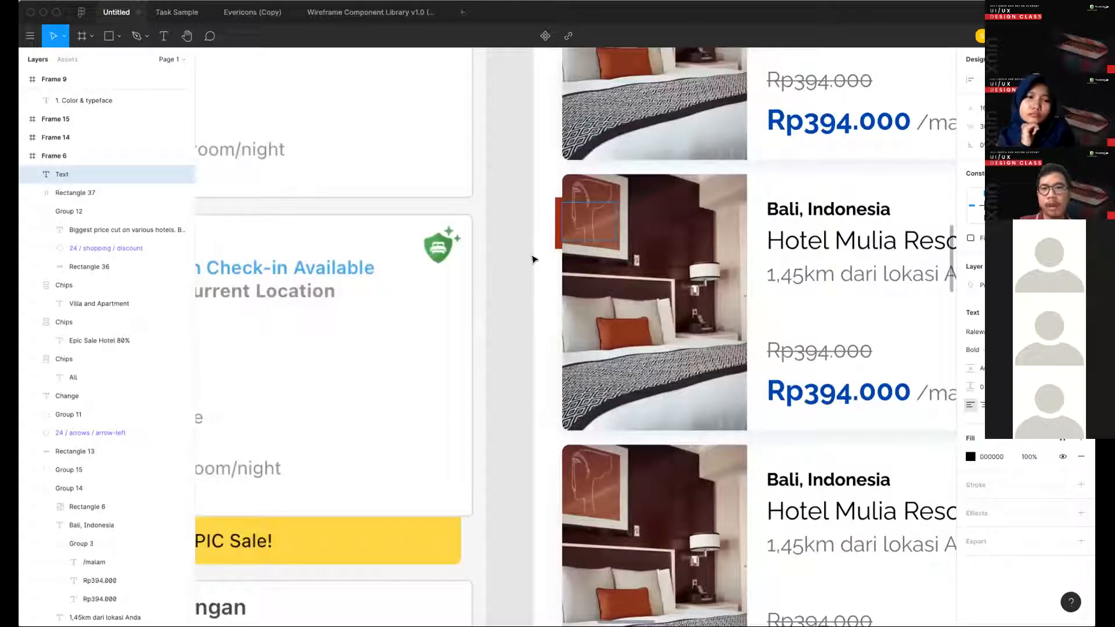
{"action": "key", "text": "Delete"}
- Draw a rectangle about 28 × 27 px over the second card's photo and fill it with orange sampled from the reference's "EPIC!" badge
{"action": "key", "text": "r"}
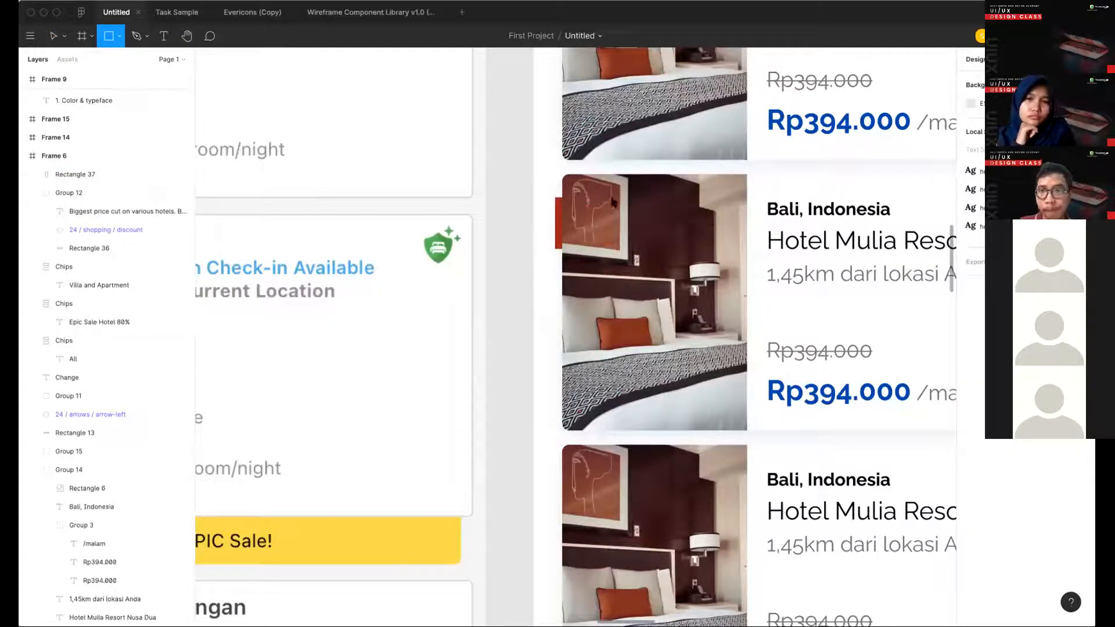
{"action": "mouse_move", "coordinate": [612, 201]}
{"action": "left_mouse_down"}
{"action": "mouse_move", "coordinate": [560, 244]}
{"action": "mouse_move", "coordinate": [587, 249]}
{"action": "left_mouse_up"}
{"action": "key", "text": "i"}
{"action": "scroll", "coordinate": [571, 238], "scroll_direction": "down", "scroll_amount": 1}
{"action": "scroll", "coordinate": [627, 255], "scroll_direction": "down", "scroll_amount": 4}
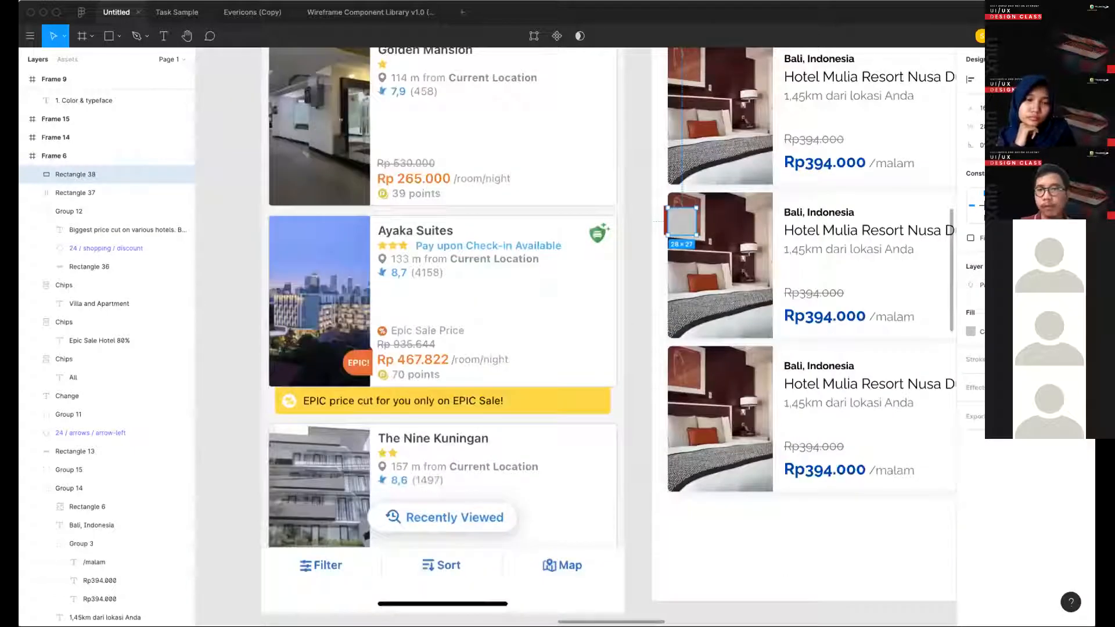
{"action": "key", "text": "i"}
{"action": "left_click", "coordinate": [355, 356]}
- Fully round the right-hand corners of the orange rectangle and widen it to the right
{"action": "scroll", "coordinate": [573, 276], "scroll_direction": "right", "scroll_amount": 2}
{"action": "scroll", "coordinate": [574, 275], "scroll_direction": "up", "scroll_amount": 1}
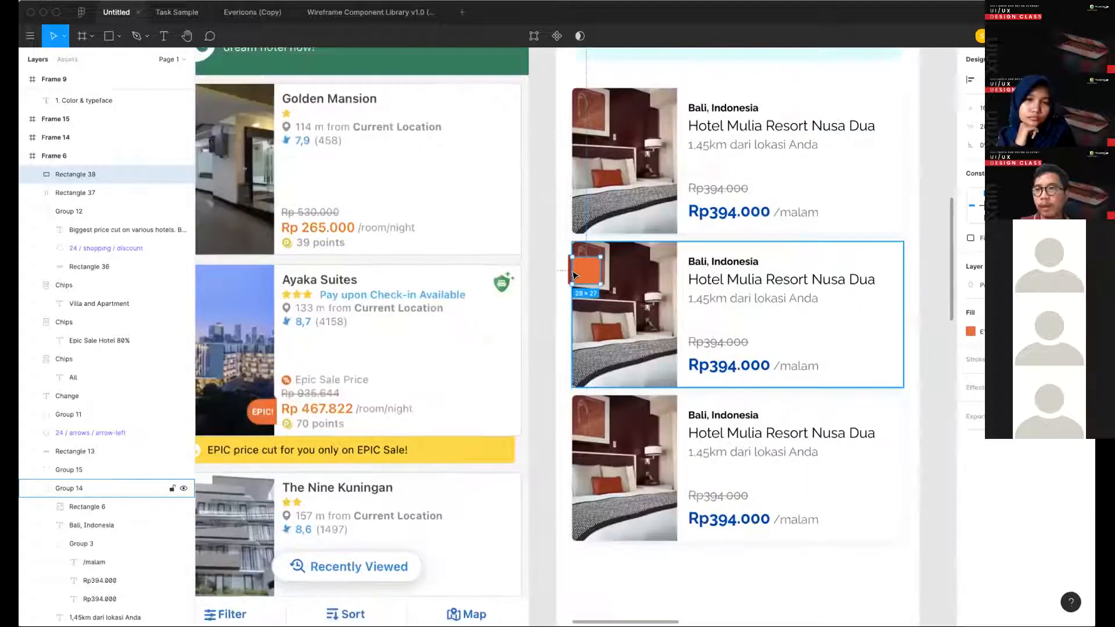
{"action": "scroll", "coordinate": [573, 276], "scroll_direction": "up", "scroll_amount": 3}
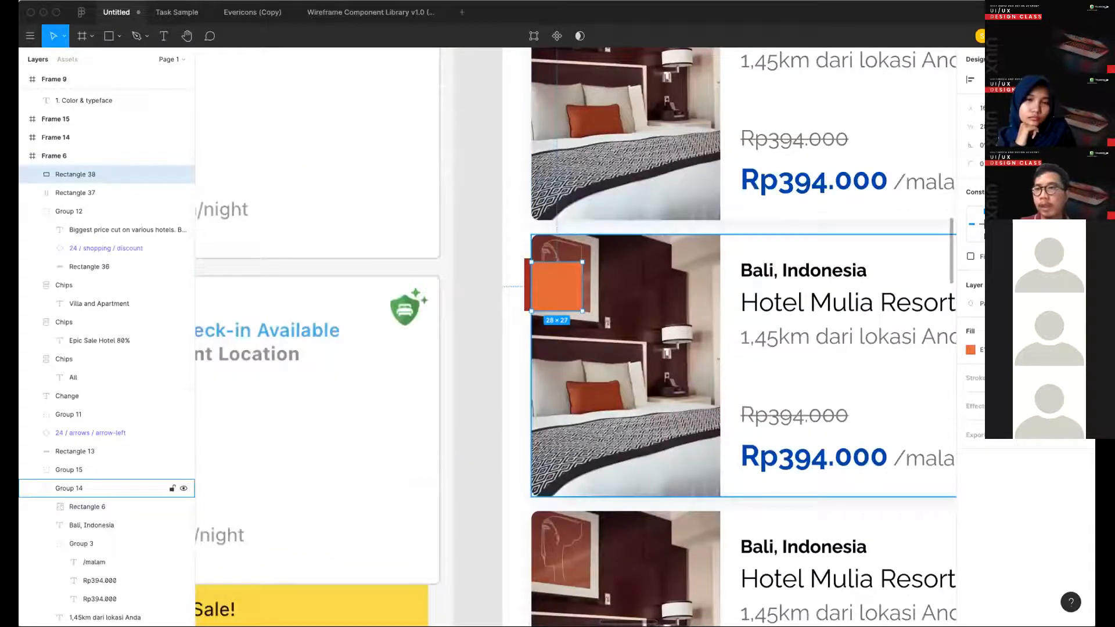
{"action": "left_click", "coordinate": [1080, 145]}
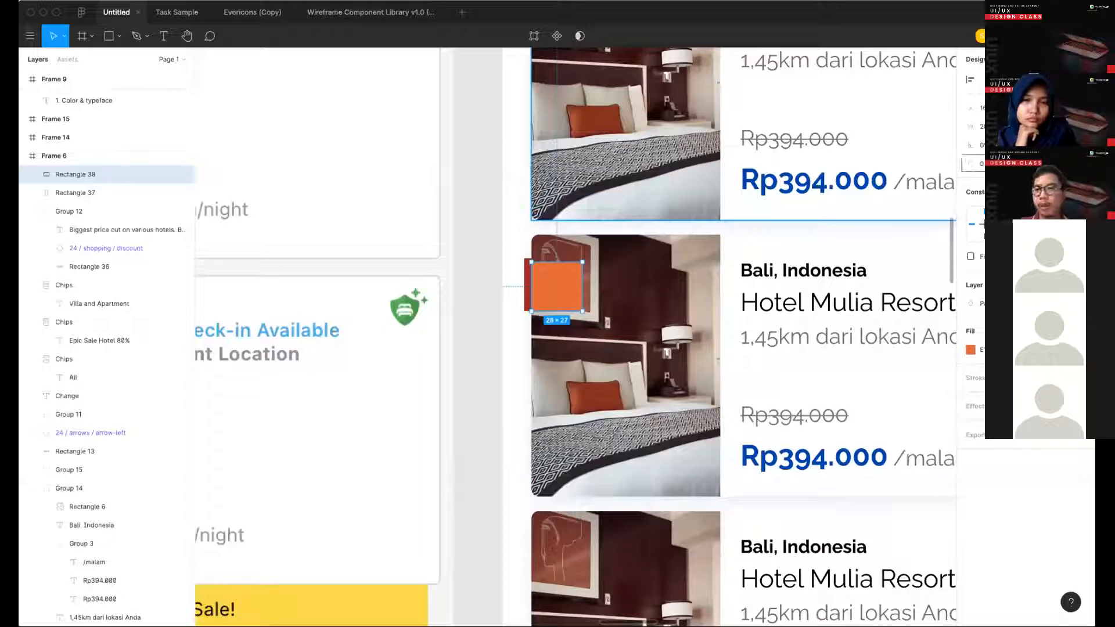
{"action": "left_click_drag", "start_coordinate": [970, 163], "coordinate": [604, 279]}
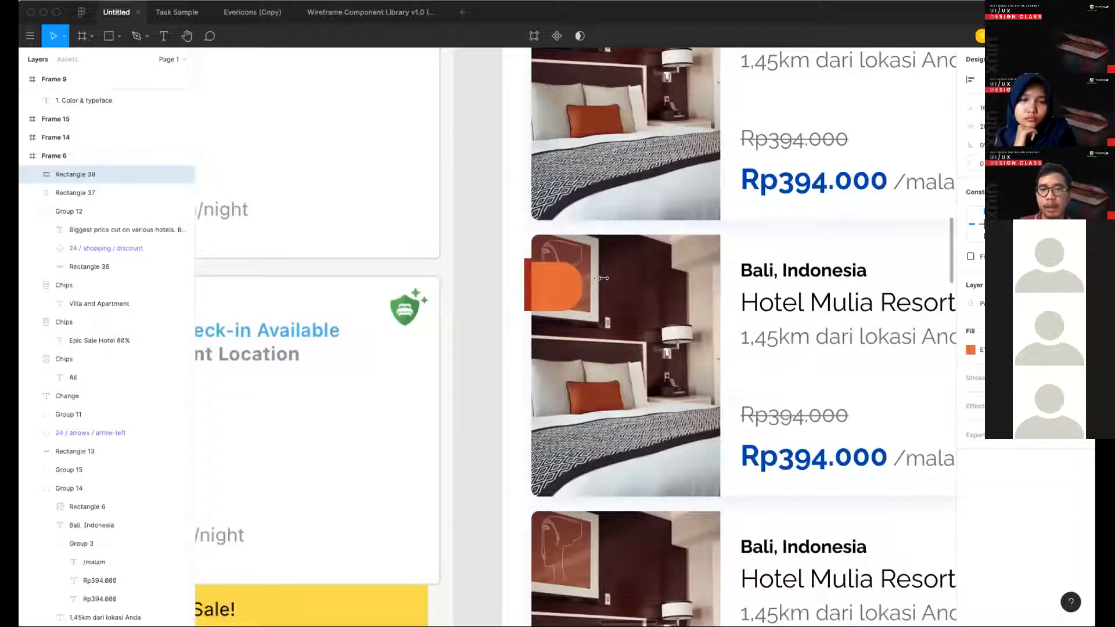
{"action": "left_click", "coordinate": [475, 294]}
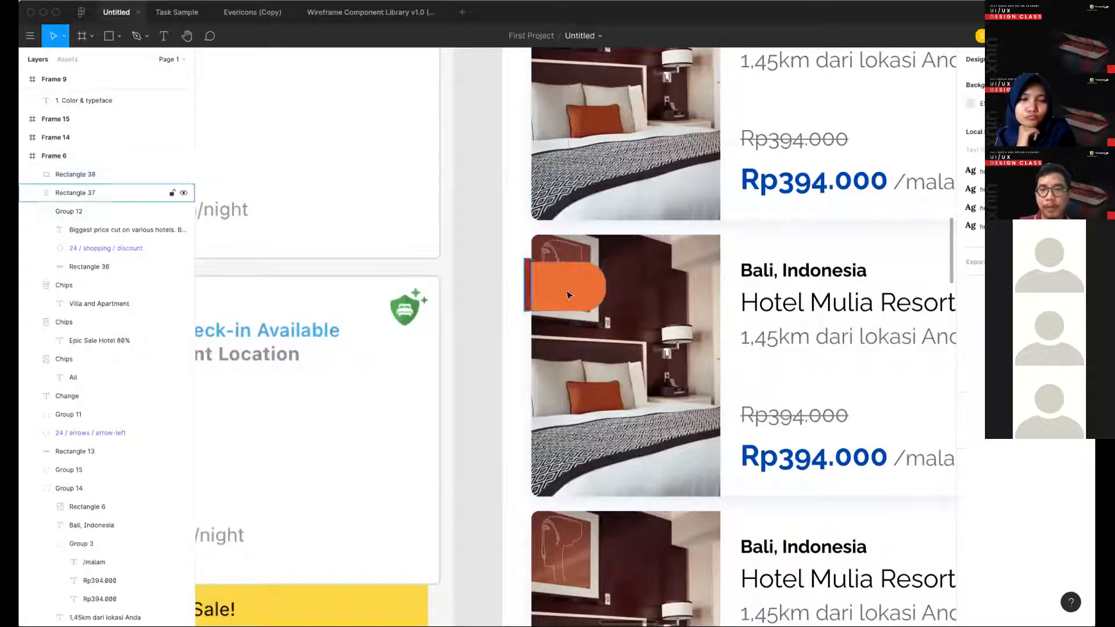
- Extend the orange rectangle's left side over the red strip, making it 45 × 27 px
{"action": "scroll", "coordinate": [531, 283], "scroll_direction": "up", "scroll_amount": 2}
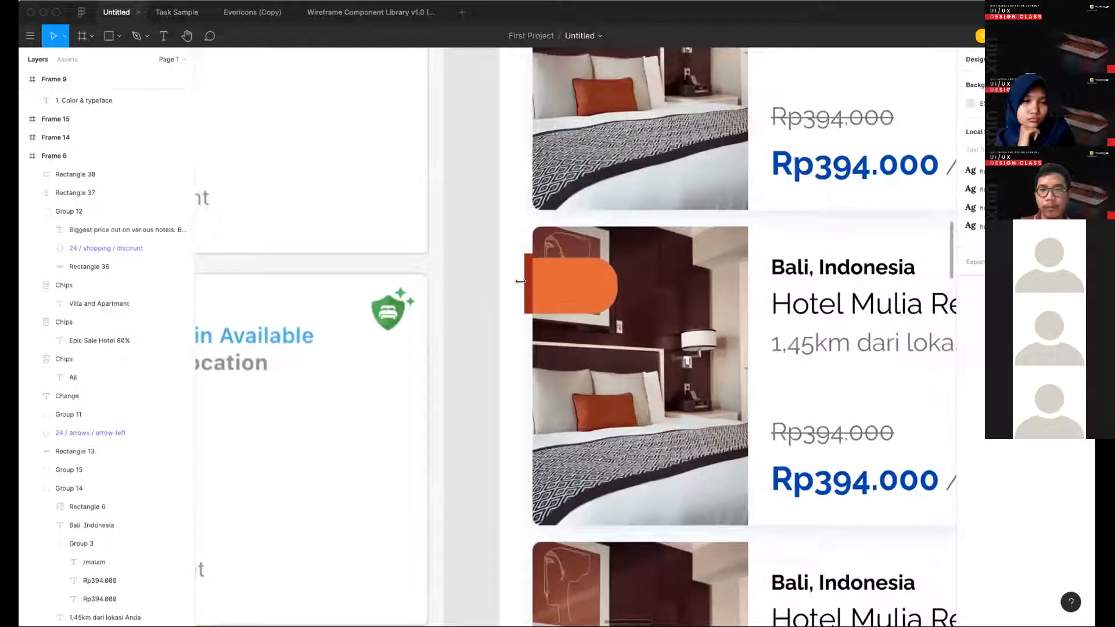
{"action": "scroll", "coordinate": [520, 281], "scroll_direction": "up", "scroll_amount": 1}
{"action": "left_click", "coordinate": [528, 283]}
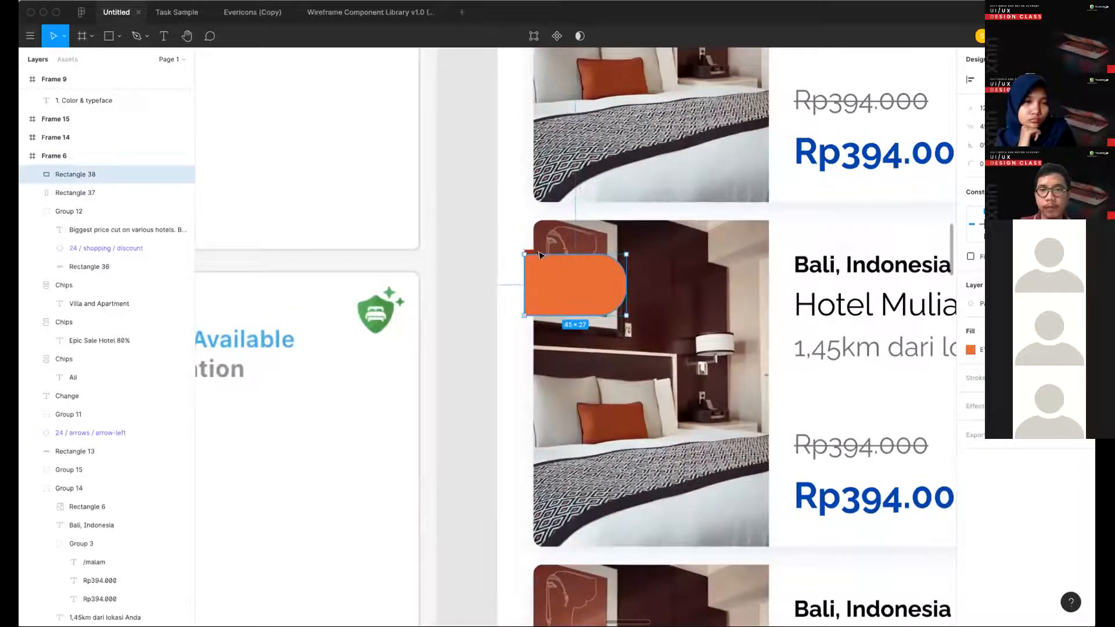
{"action": "key", "text": "Escape"}
- Reshape the red strip by moving its top-left vertex onto the photo's edge, forming a diagonal fold above the orange rectangle
{"action": "scroll", "coordinate": [546, 248], "scroll_direction": "up", "scroll_amount": 3}
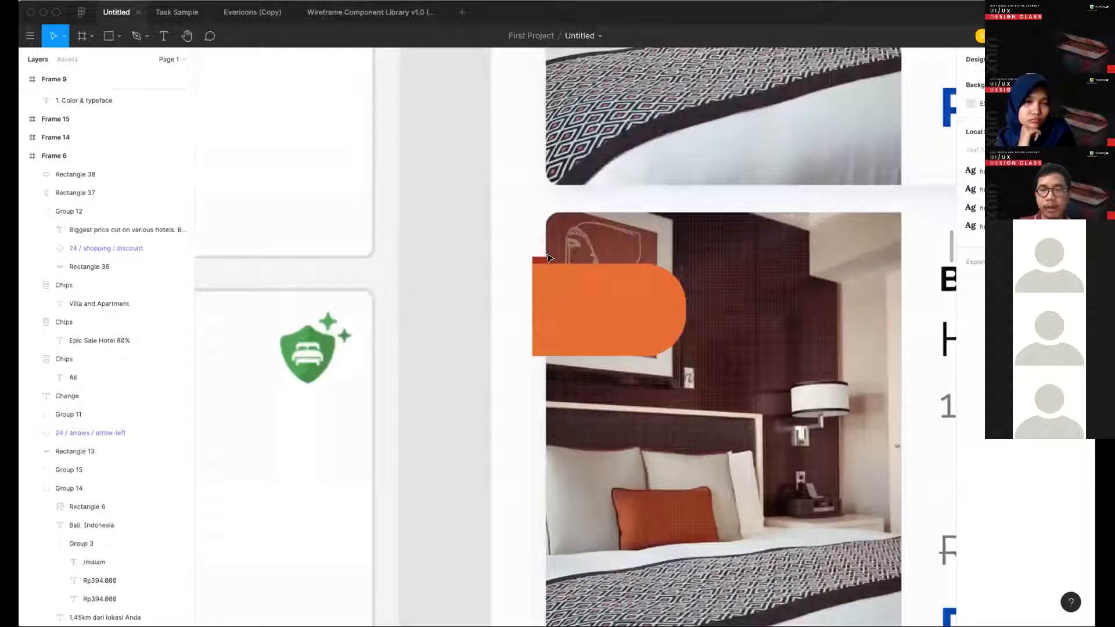
{"action": "left_click", "coordinate": [547, 258]}
{"action": "scroll", "coordinate": [546, 257], "scroll_direction": "up", "scroll_amount": 2}
{"action": "key", "text": "Return"}
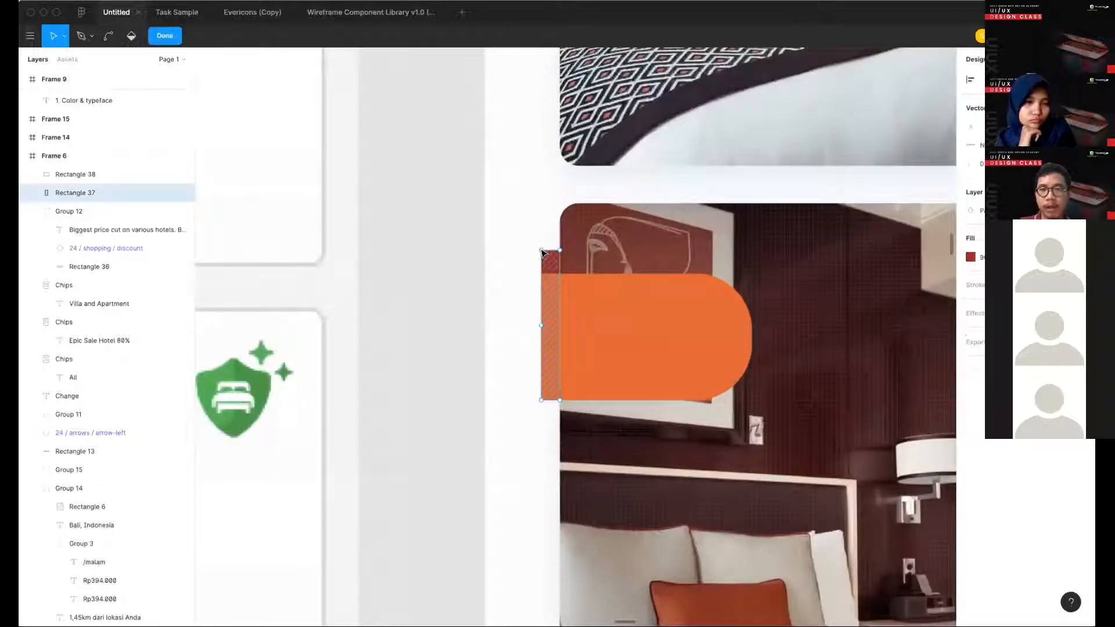
{"action": "mouse_move", "coordinate": [541, 253]}
{"action": "left_mouse_down"}
{"action": "mouse_move", "coordinate": [542, 279]}
{"action": "mouse_move", "coordinate": [560, 258]}
{"action": "left_mouse_up"}
{"action": "key", "text": "Escape"}
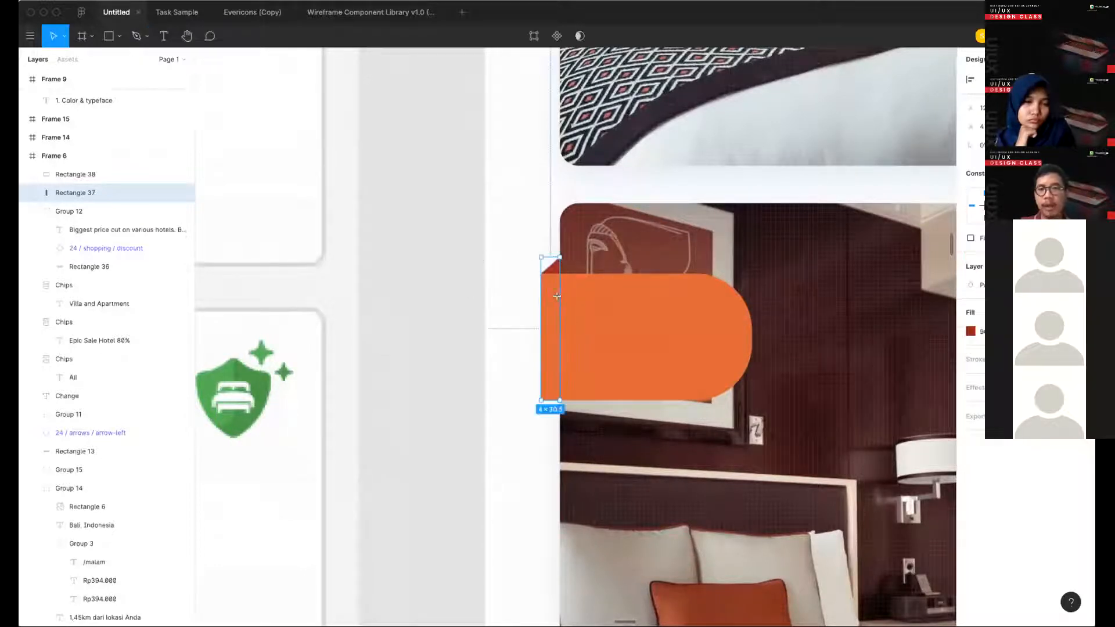
- Add the text "Epic" on the orange rectangle of the second card
{"action": "scroll", "coordinate": [553, 284], "scroll_direction": "down", "scroll_amount": 3}
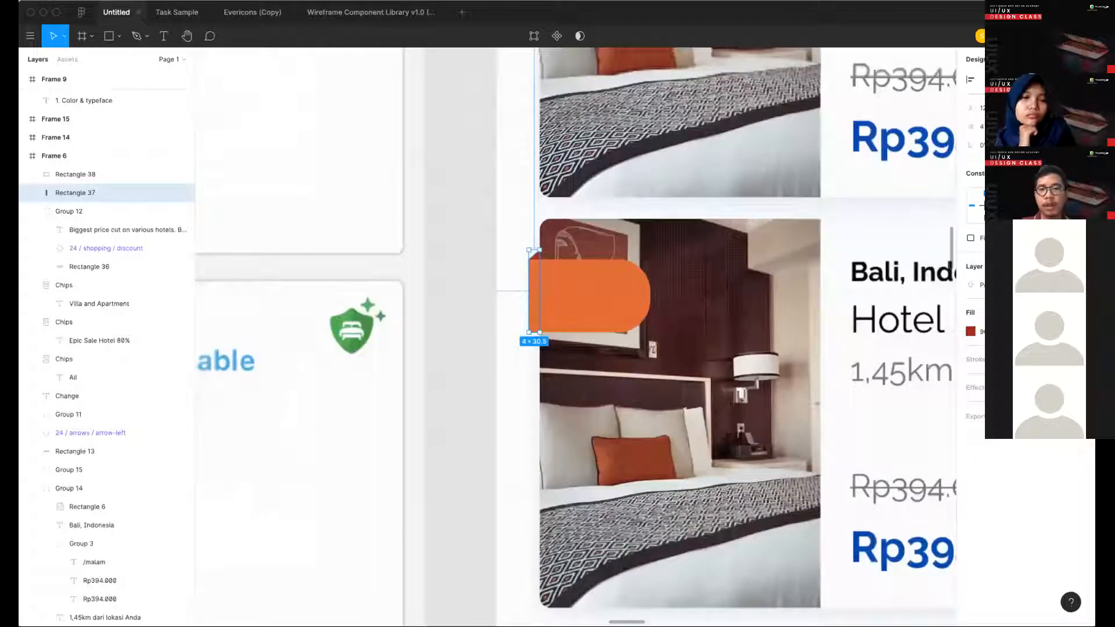
{"action": "scroll", "coordinate": [513, 234], "scroll_direction": "down", "scroll_amount": 1}
{"action": "key", "text": "t"}
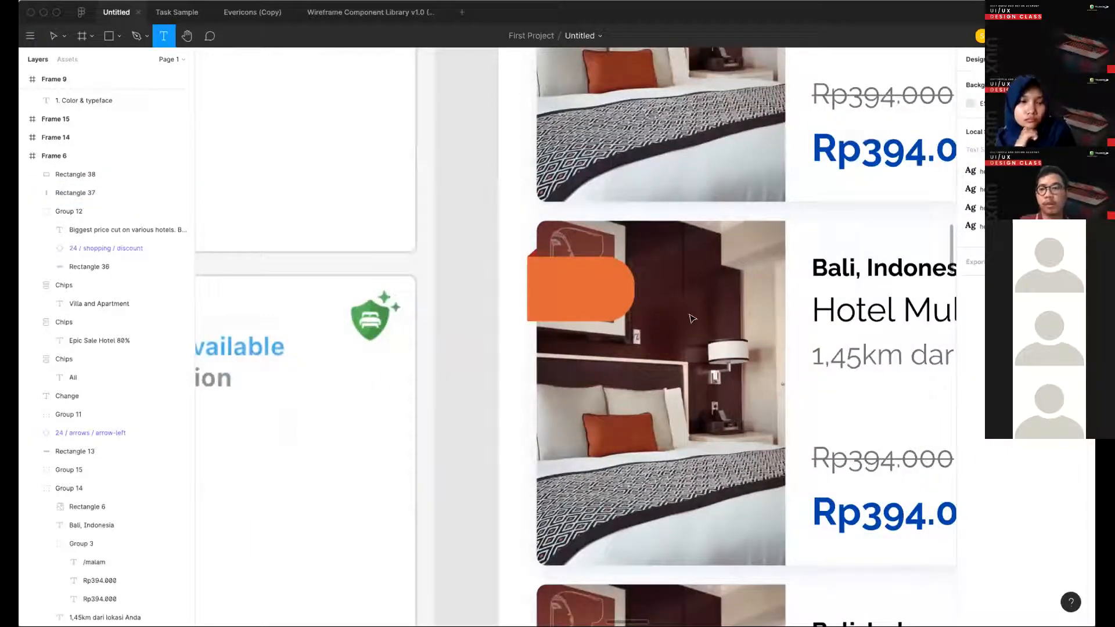
{"action": "scroll", "coordinate": [554, 287], "scroll_direction": "down", "scroll_amount": 3}
{"action": "left_click", "coordinate": [553, 298]}
{"action": "type", "text": "Epic"}
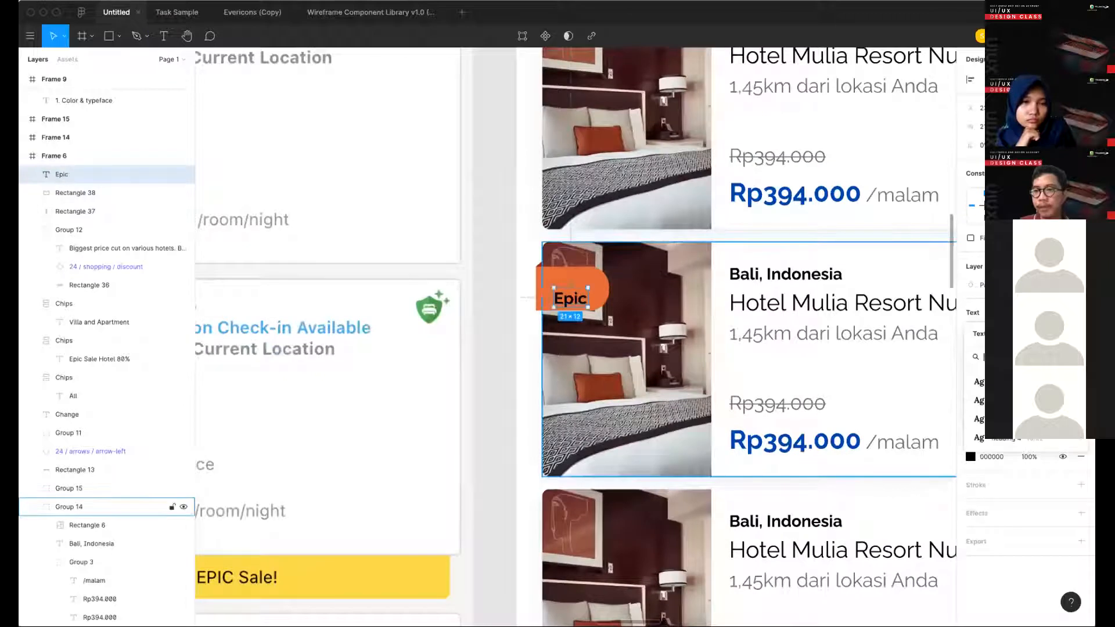
- Give the "Epic" text a heading style and place it in white inside the orange rectangle
{"action": "key", "text": "Escape"}
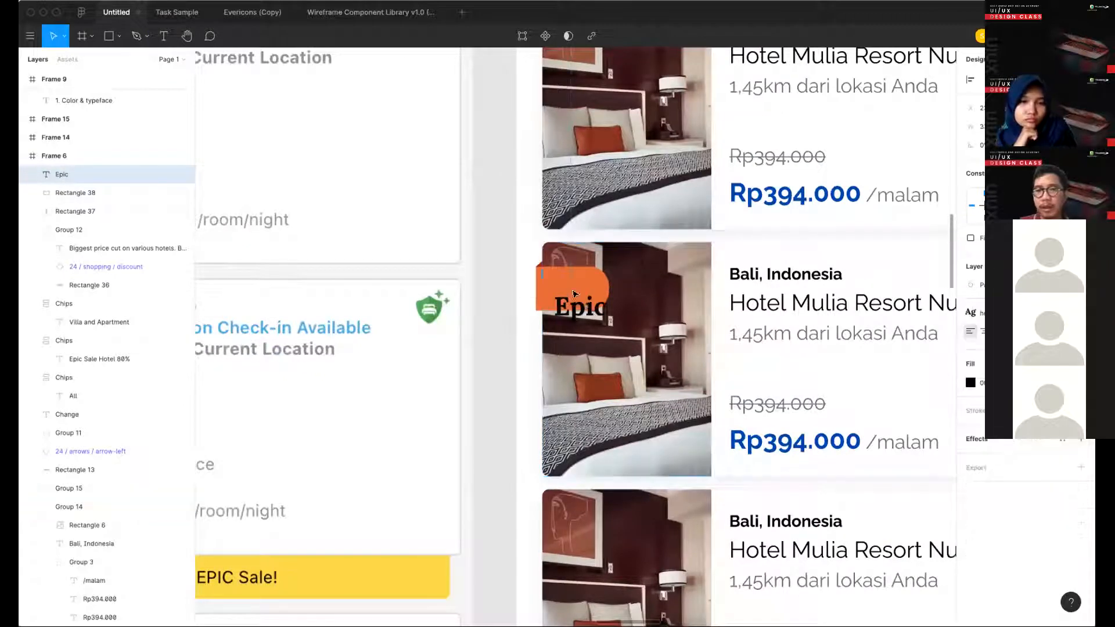
{"action": "left_click_drag", "start_coordinate": [589, 306], "coordinate": [579, 289]}
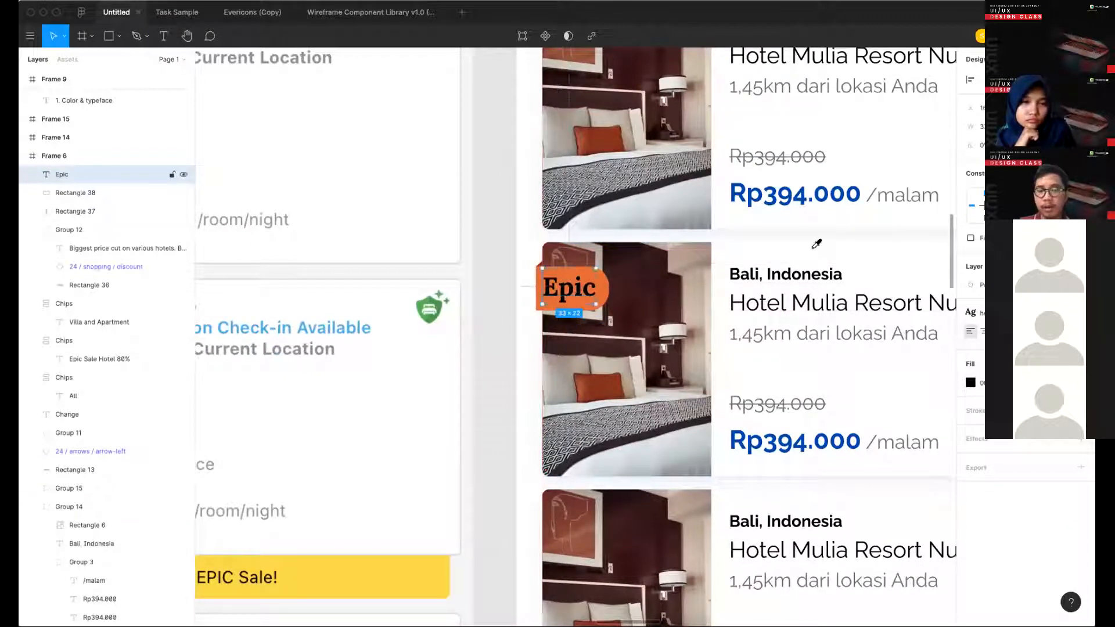
{"action": "left_click", "coordinate": [479, 258]}
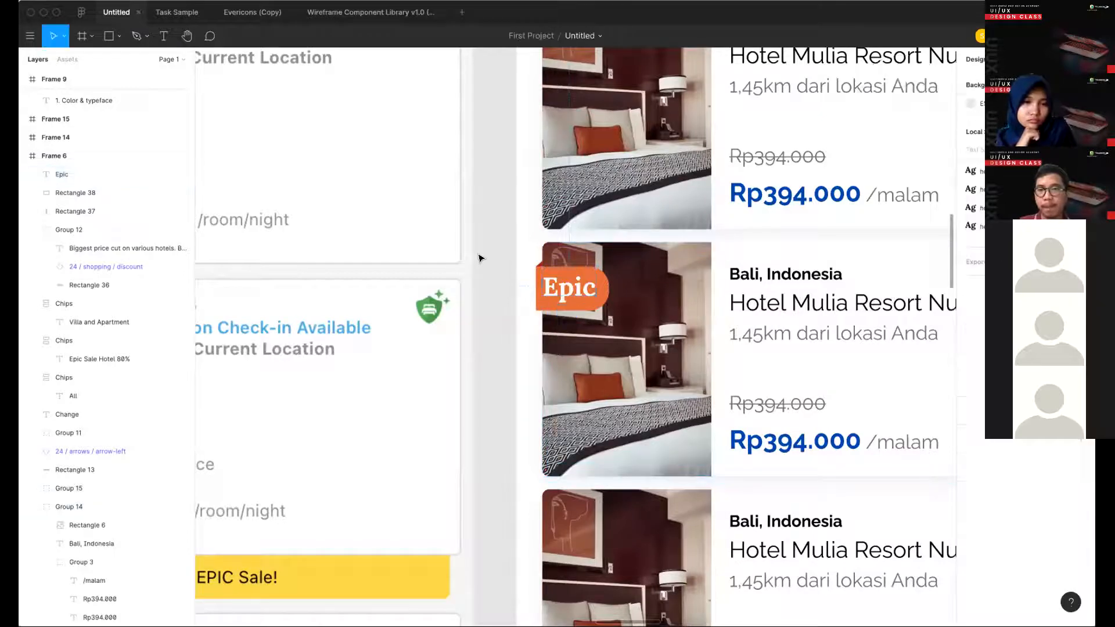
- Change the "Epic" text's font to Raleway Bold and reduce its font size
{"action": "scroll", "coordinate": [478, 266], "scroll_direction": "down", "scroll_amount": 3}
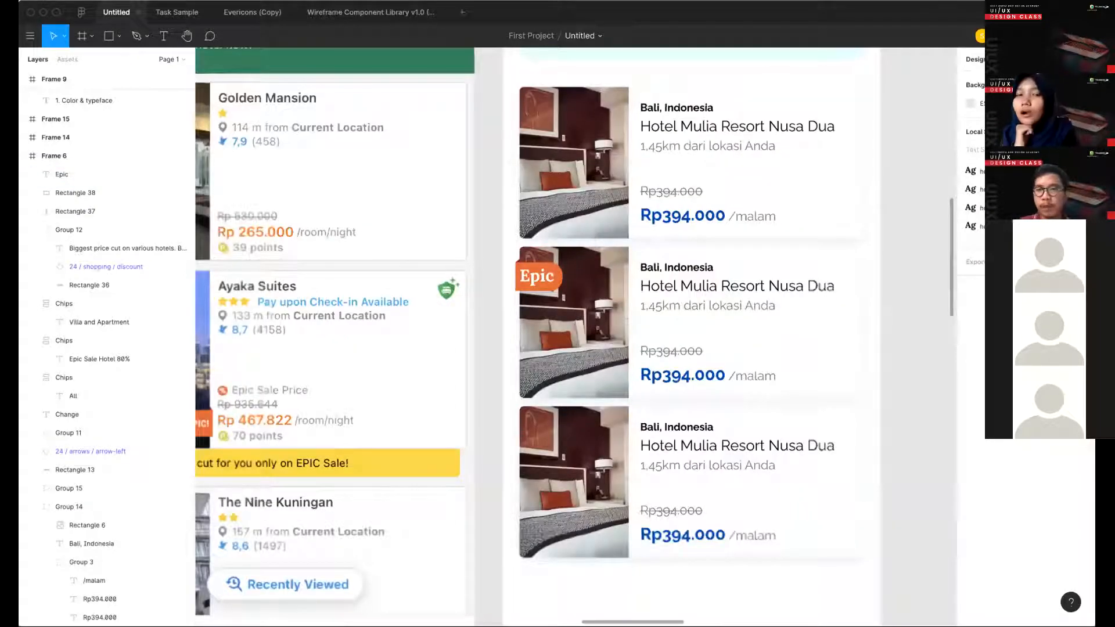
{"action": "scroll", "coordinate": [598, 294], "scroll_direction": "up", "scroll_amount": 3}
{"action": "left_click", "coordinate": [494, 264]}
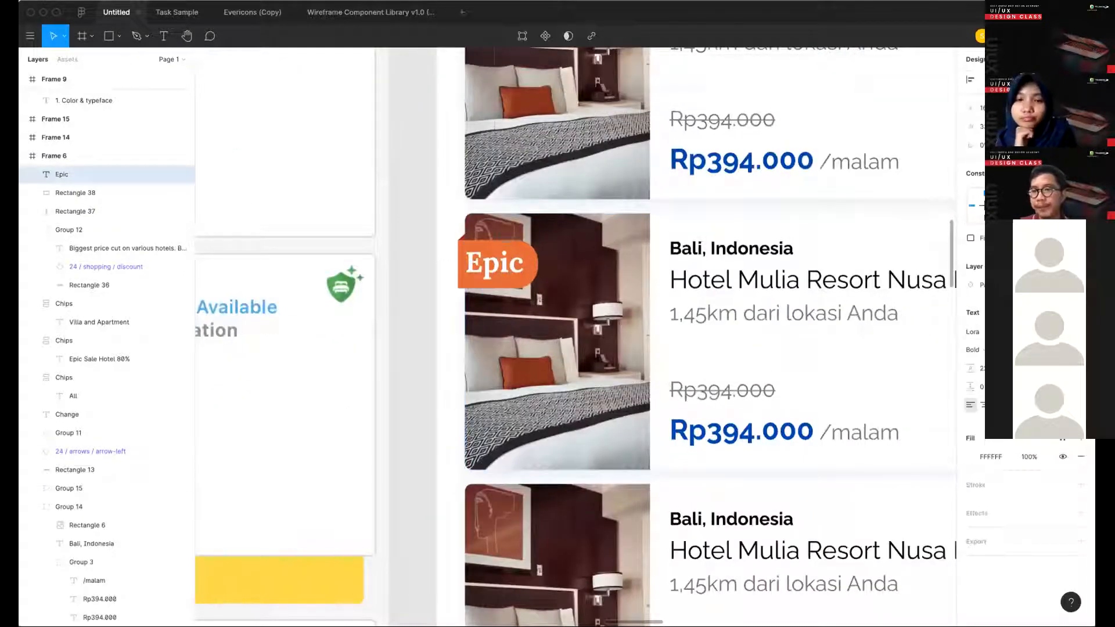
{"action": "key", "text": "Return"}
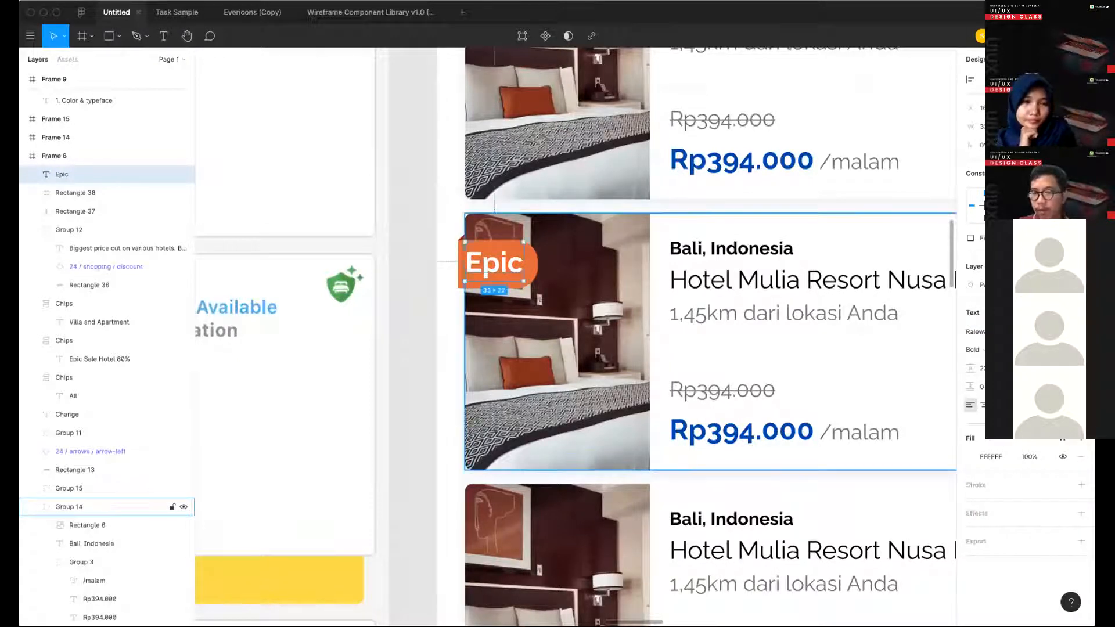
{"action": "key", "text": "super+shift+comma"}
{"action": "key", "text": "super+shift+comma"}
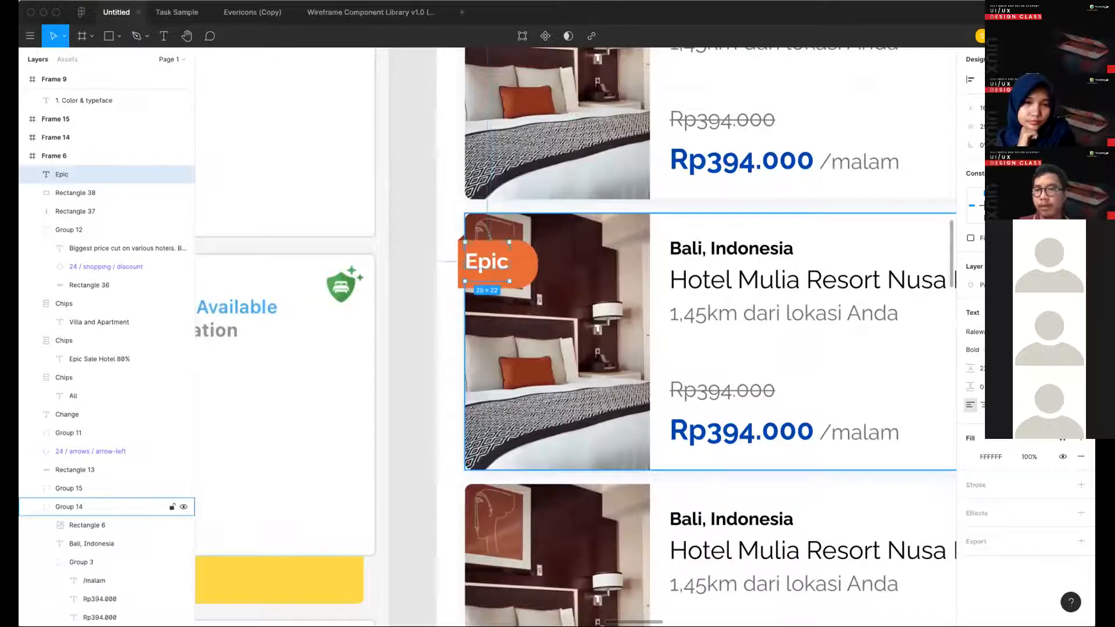
- Reset the "Epic" text's line height to Auto
{"action": "left_click", "coordinate": [981, 369]}
{"action": "key", "text": "BackSpace"}
{"action": "key", "text": "Return"}
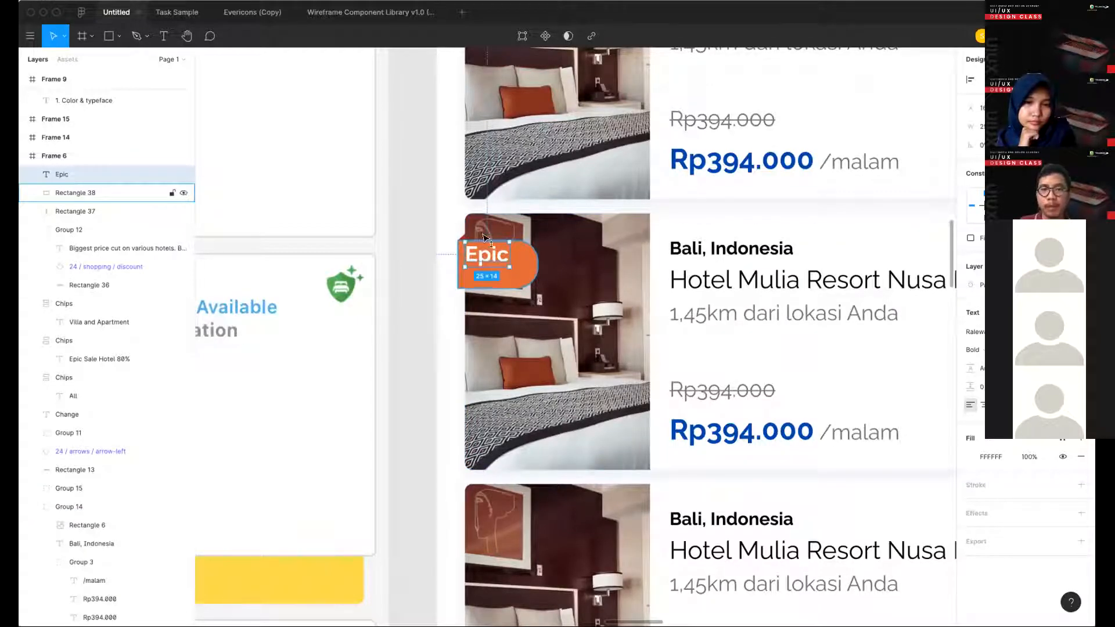
- Move the "Epic" text slightly down inside the orange rectangle and fine-tune its vertical position
{"action": "scroll", "coordinate": [486, 238], "scroll_direction": "up", "scroll_amount": 3}
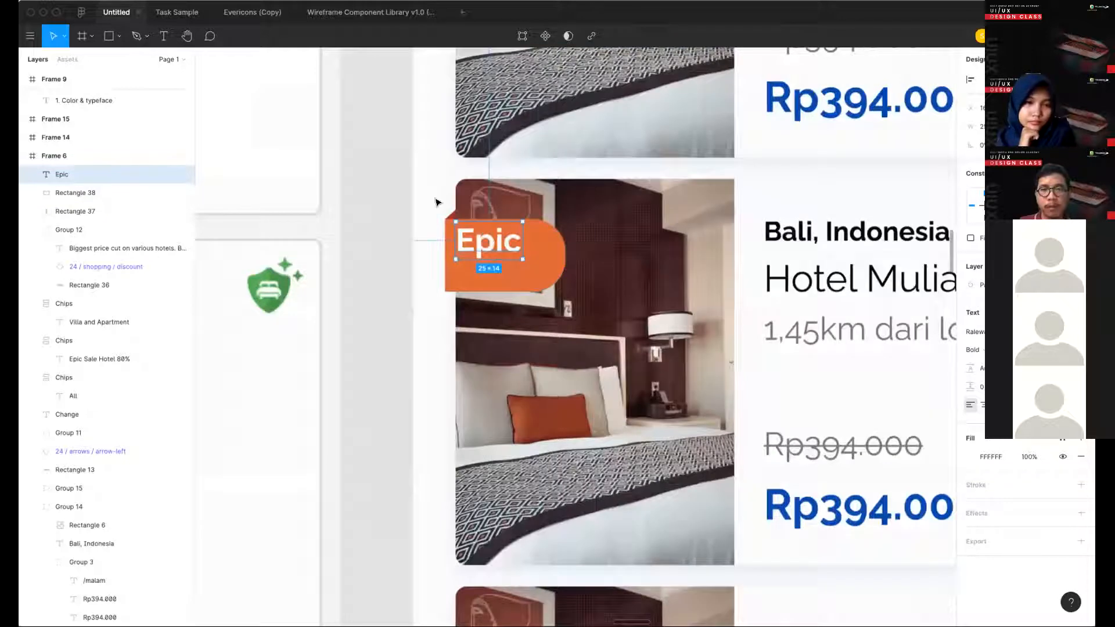
{"action": "scroll", "coordinate": [436, 201], "scroll_direction": "up", "scroll_amount": 4}
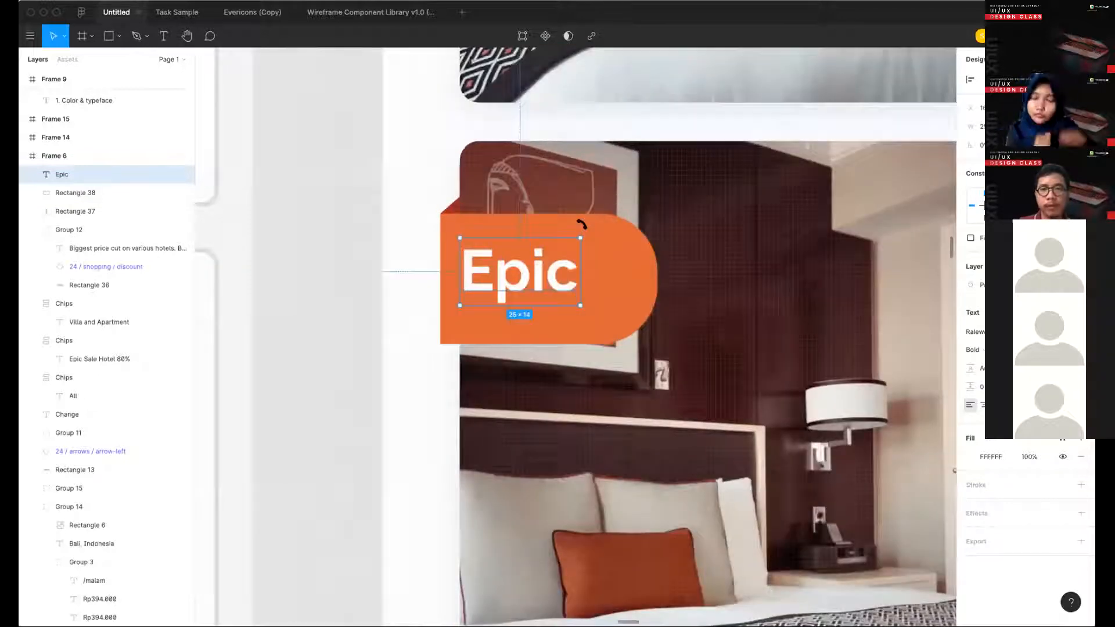
{"action": "key", "text": "Up"}
{"action": "left_click", "coordinate": [454, 205]}
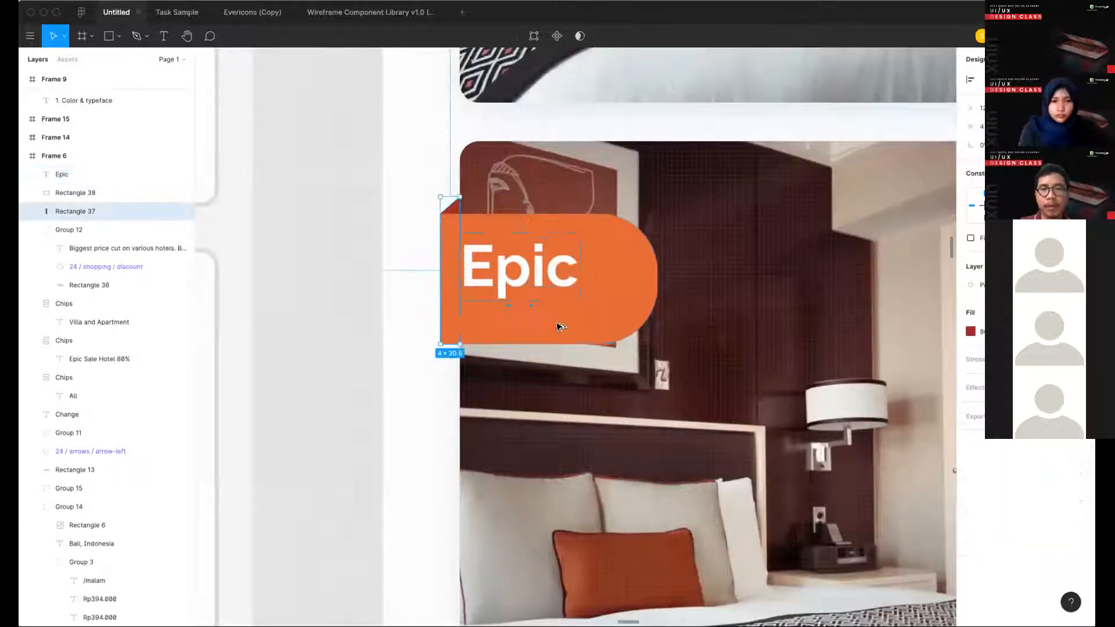
{"action": "left_click", "coordinate": [552, 272]}
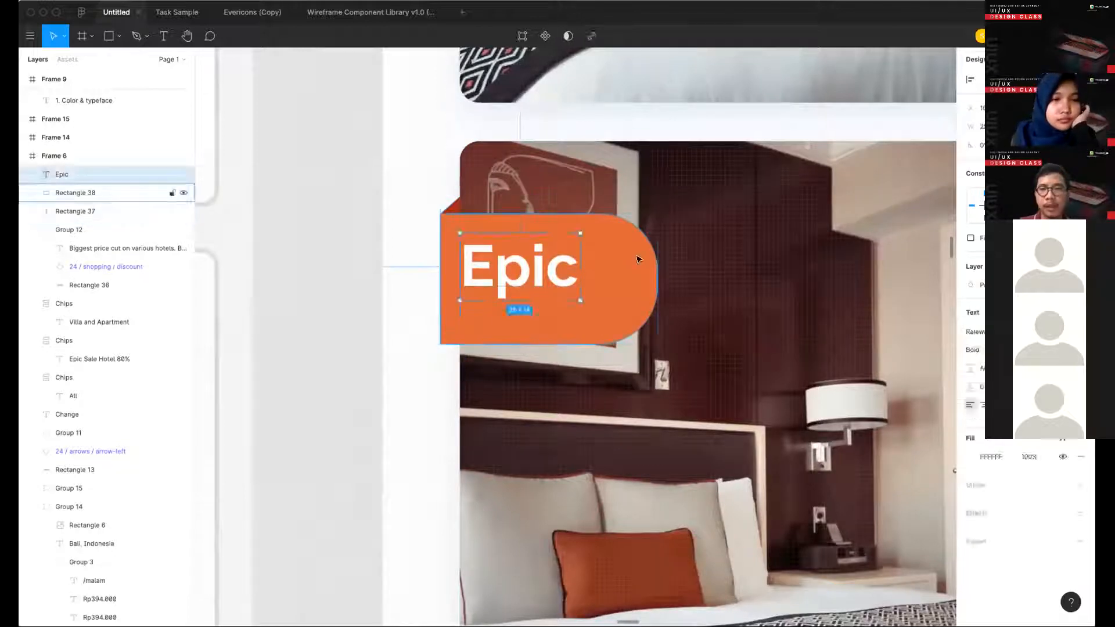
- Shorten the orange rectangle and the red strip from below so both end on the same line under the "Epic" text
{"action": "left_click", "coordinate": [639, 258]}
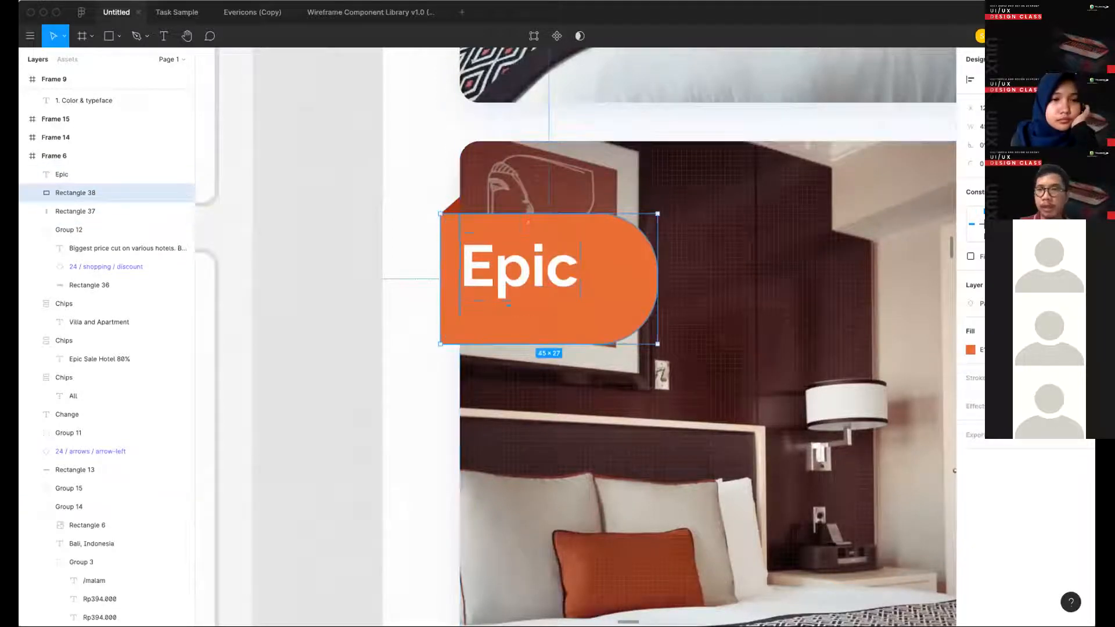
{"action": "key", "text": "super+Up"}
{"action": "key", "text": "super+Up"}
{"action": "key", "text": "super+Up"}
{"action": "key", "text": "super+Up"}
{"action": "key", "text": "super+Up"}
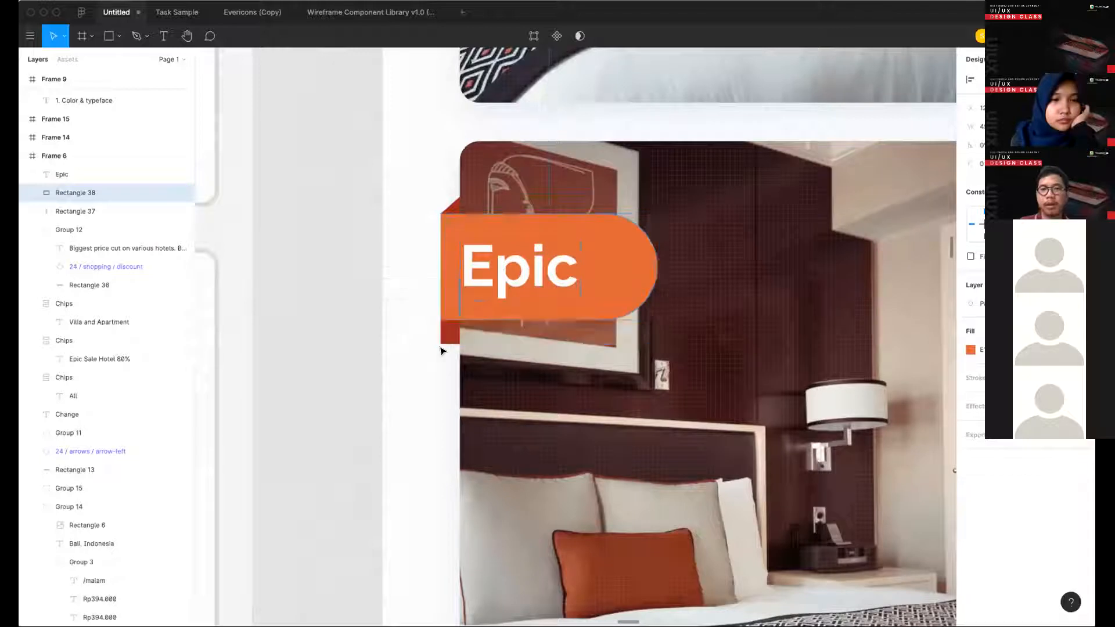
{"action": "left_click", "coordinate": [450, 331]}
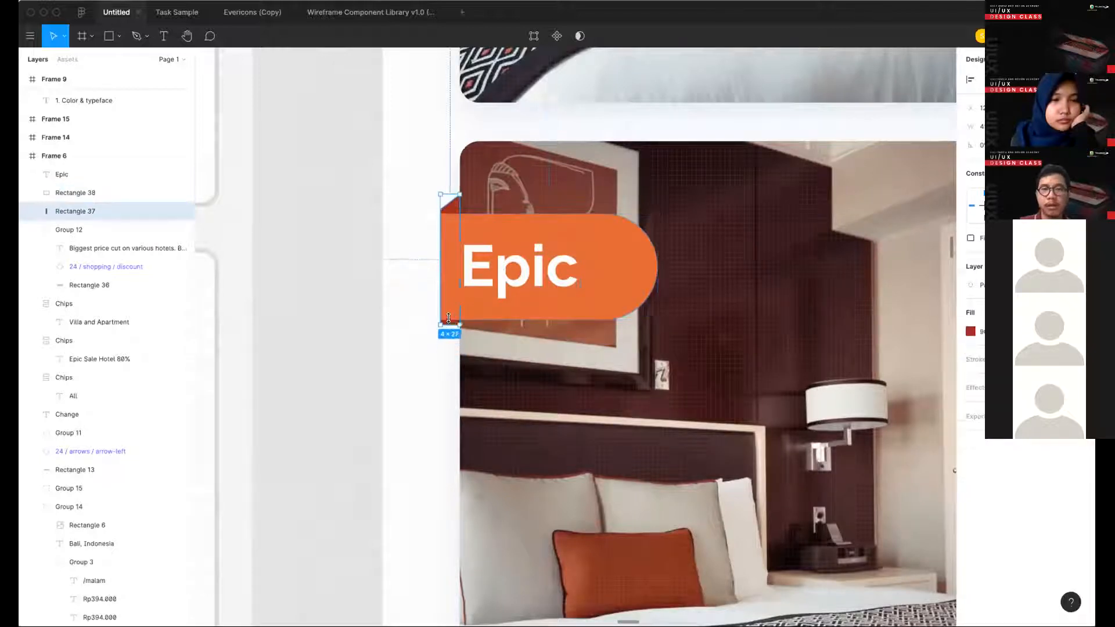
- Group the "Epic" text, the orange rectangle and the red strip into one label
{"action": "left_click", "coordinate": [533, 269], "text": "shift"}
{"action": "left_click", "coordinate": [626, 251], "text": "shift"}
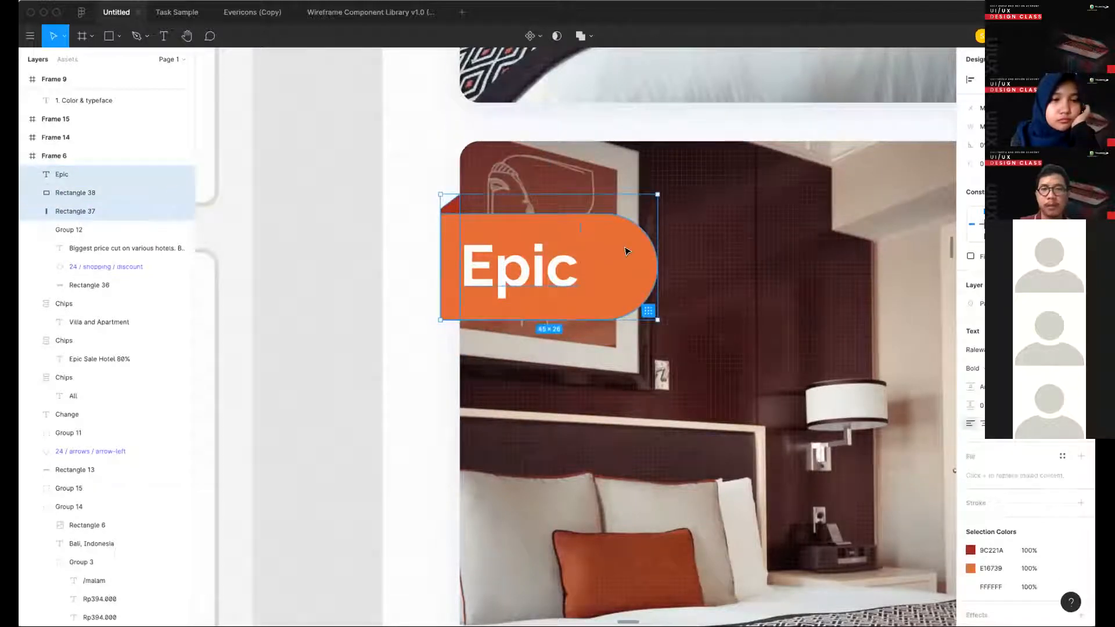
{"action": "key", "text": "super+g"}
{"action": "scroll", "coordinate": [454, 225], "scroll_direction": "down", "scroll_amount": 5}
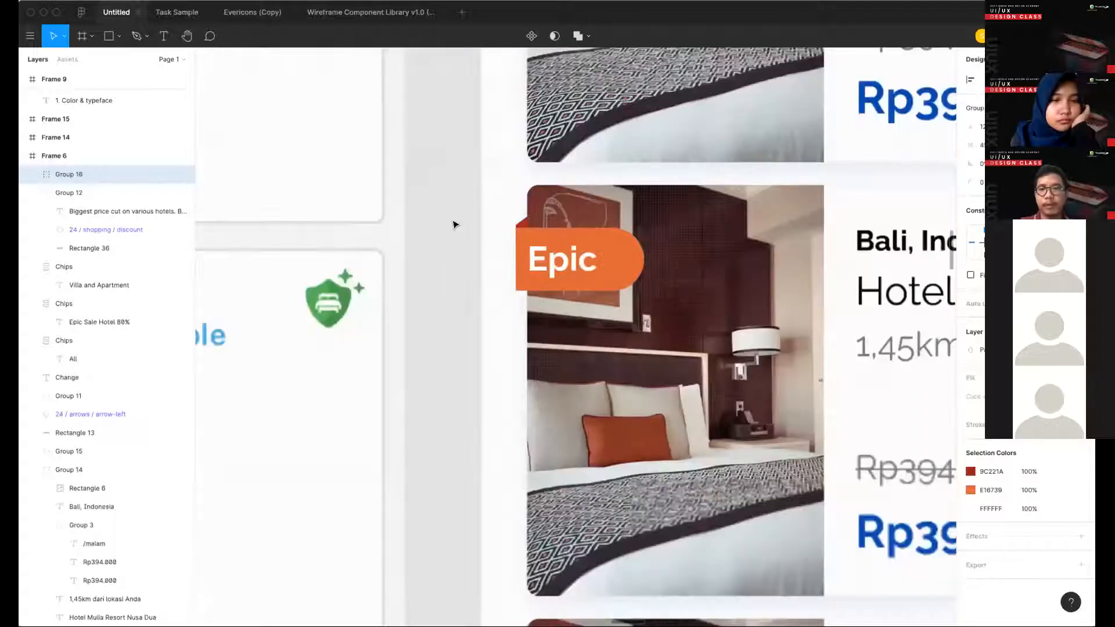
{"action": "left_click", "coordinate": [447, 187]}
{"action": "scroll", "coordinate": [447, 186], "scroll_direction": "down", "scroll_amount": 5}
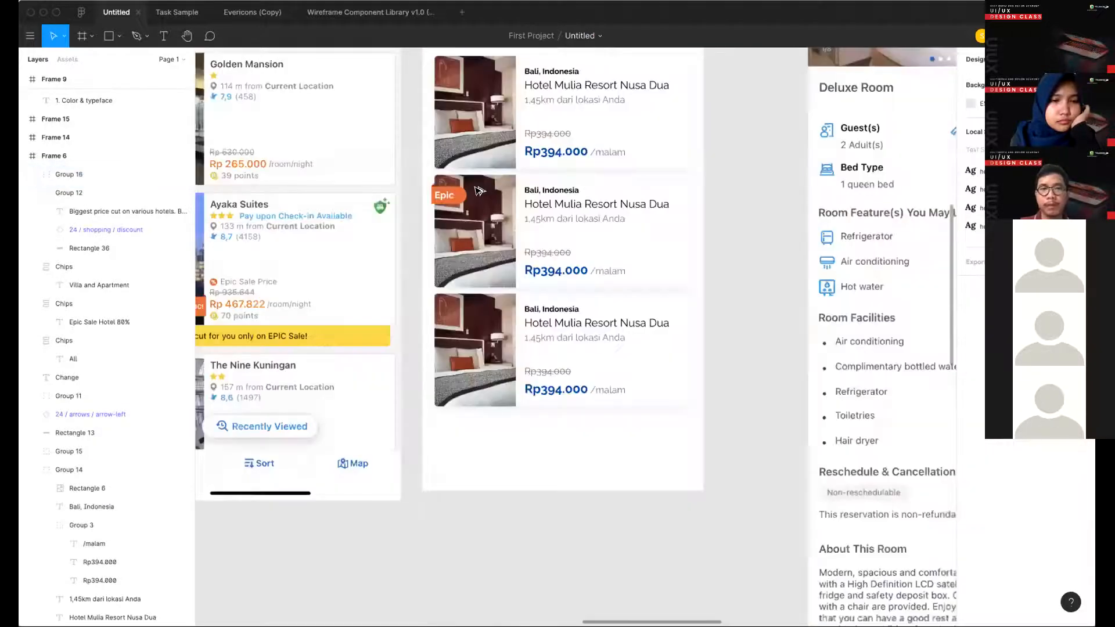
- Examine the "Epic" label on the second hotel card up close and within the whole hotel list
{"action": "scroll", "coordinate": [477, 190], "scroll_direction": "up", "scroll_amount": 3}
{"action": "double_click", "coordinate": [478, 191]}
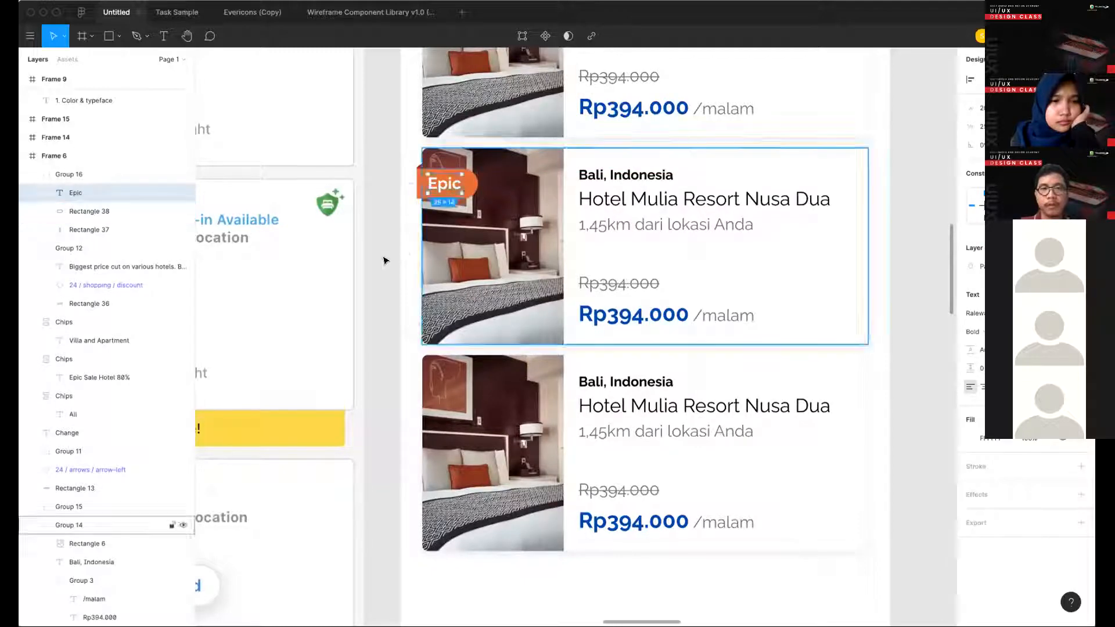
{"action": "left_click", "coordinate": [384, 260]}
{"action": "scroll", "coordinate": [384, 260], "scroll_direction": "down", "scroll_amount": 5}
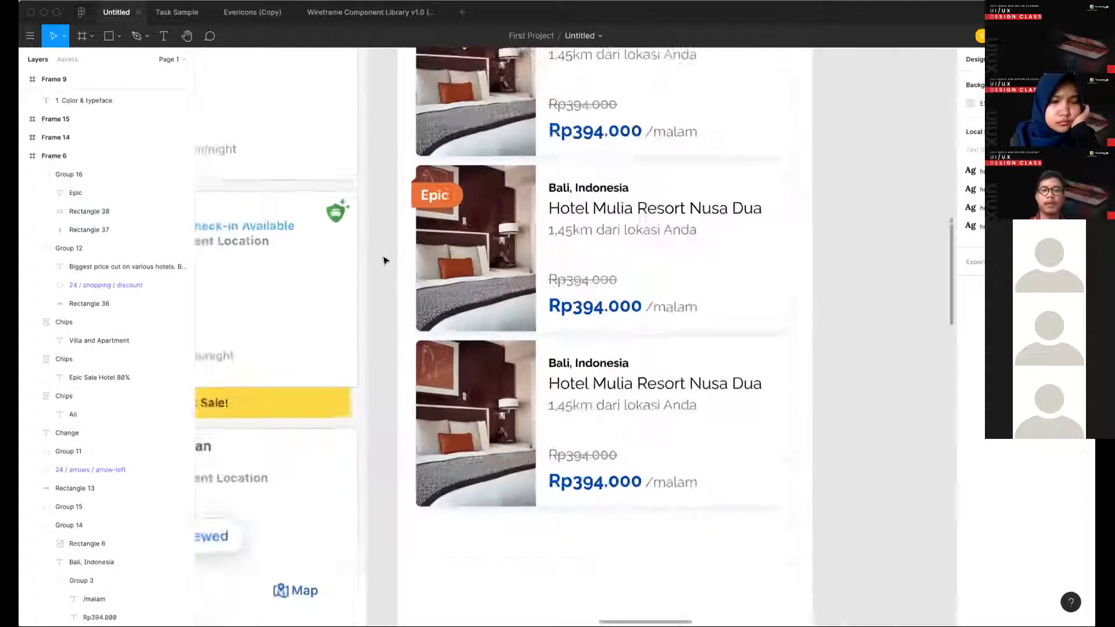
{"action": "scroll", "coordinate": [383, 260], "scroll_direction": "up", "scroll_amount": 3}
{"action": "scroll", "coordinate": [383, 260], "scroll_direction": "up", "scroll_amount": 1}
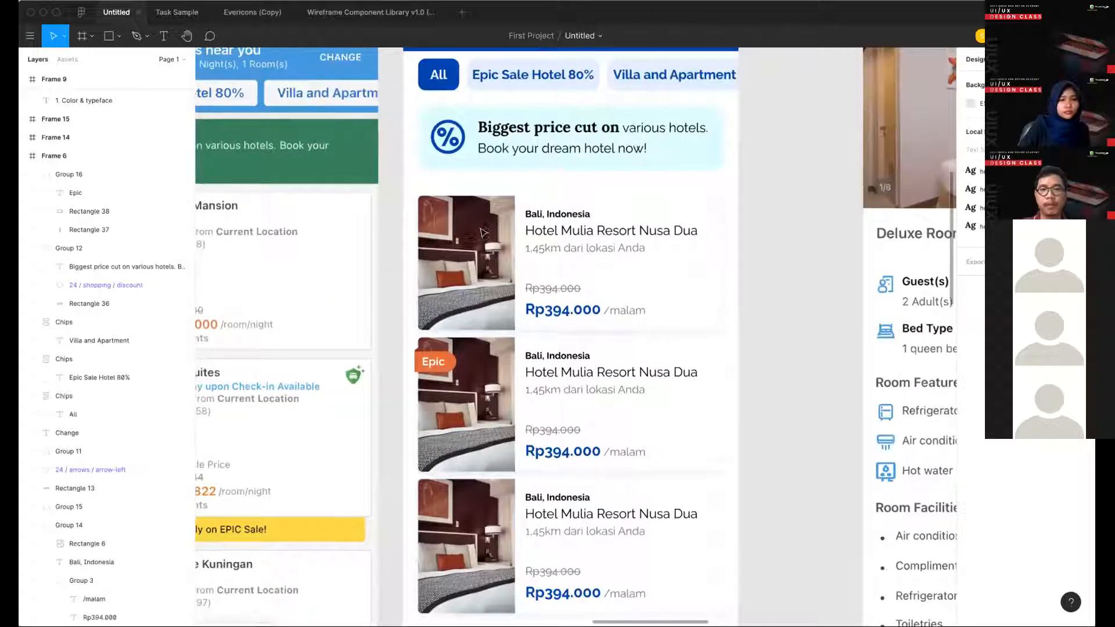
{"action": "scroll", "coordinate": [500, 309], "scroll_direction": "down", "scroll_amount": 4}
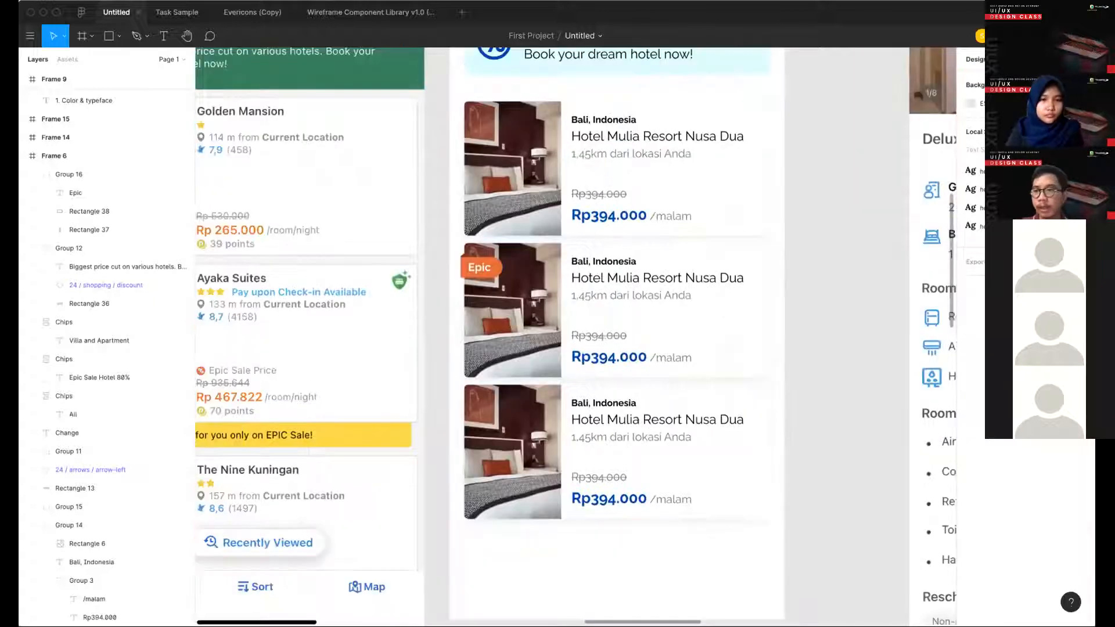
- Reduce the "Epic" text's font size and nudge the text up and left inside the orange rectangle
{"action": "scroll", "coordinate": [500, 308], "scroll_direction": "up", "scroll_amount": 5}
{"action": "double_click", "coordinate": [469, 241]}
{"action": "key", "text": "shift+super+comma"}
{"action": "key", "text": "shift+super+comma"}
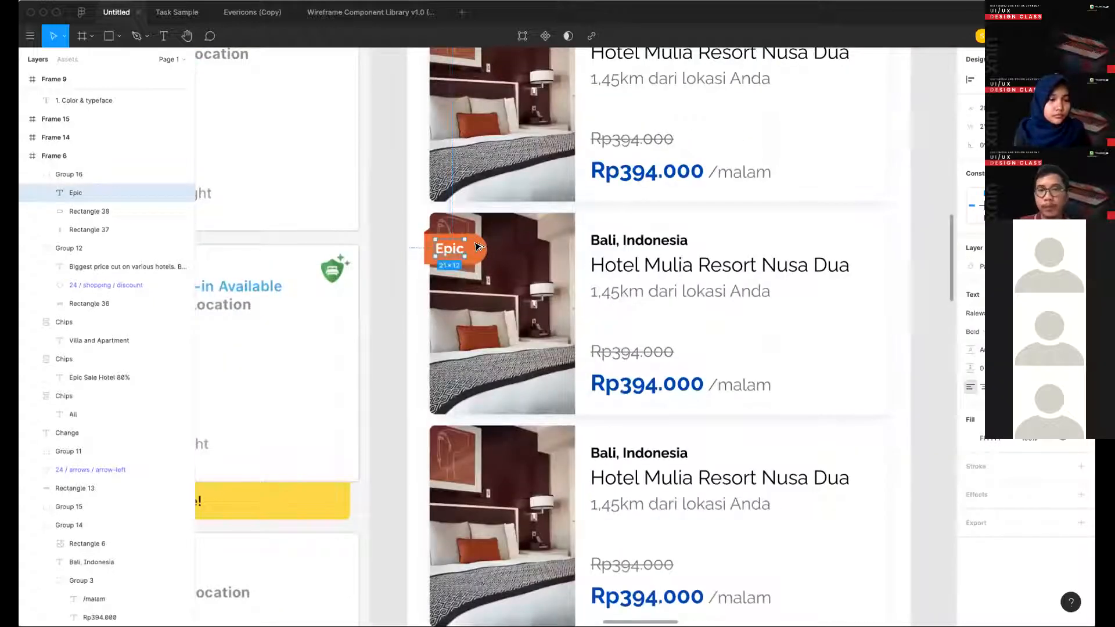
{"action": "scroll", "coordinate": [477, 246], "scroll_direction": "up", "scroll_amount": 3}
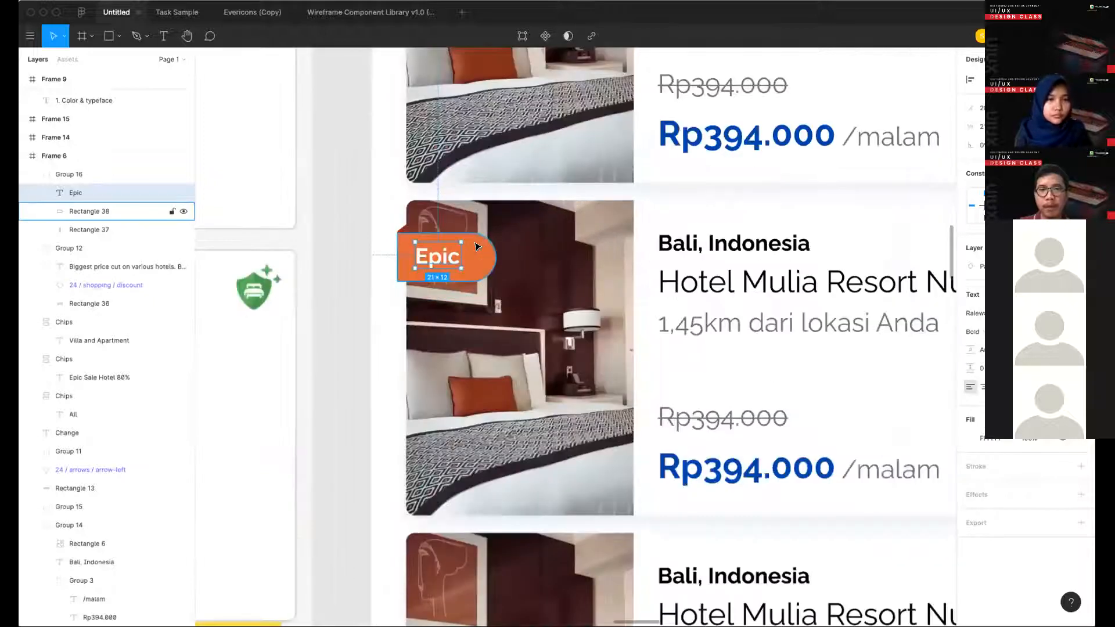
{"action": "key", "text": "Up"}
{"action": "key", "text": "Up"}
{"action": "key", "text": "Left"}
{"action": "key", "text": "Left"}
{"action": "key", "text": "Left"}
{"action": "key", "text": "Left"}
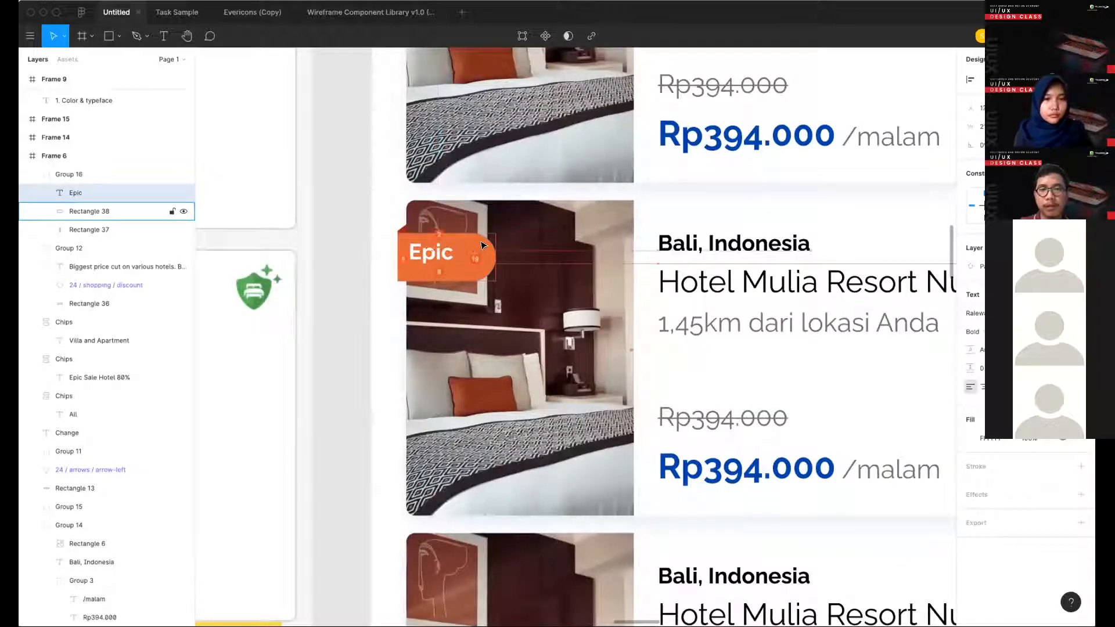
- Shrink the orange rectangle to 34 × 17 so it fits closely around the "Epic" text
{"action": "left_click", "coordinate": [469, 257]}
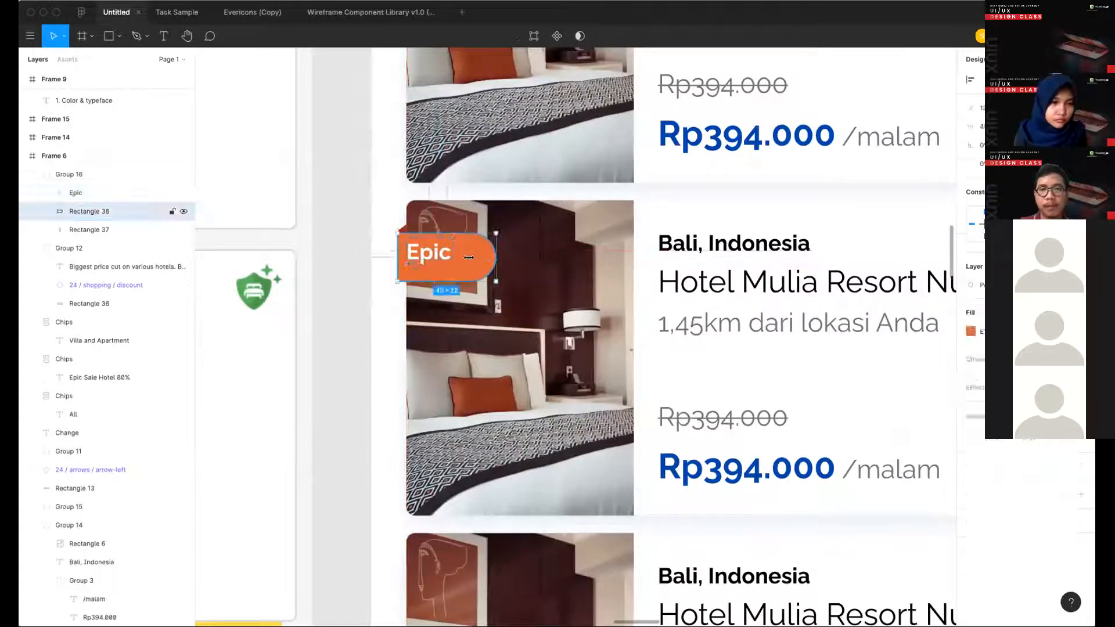
{"action": "left_click_drag", "start_coordinate": [468, 257], "coordinate": [439, 254]}
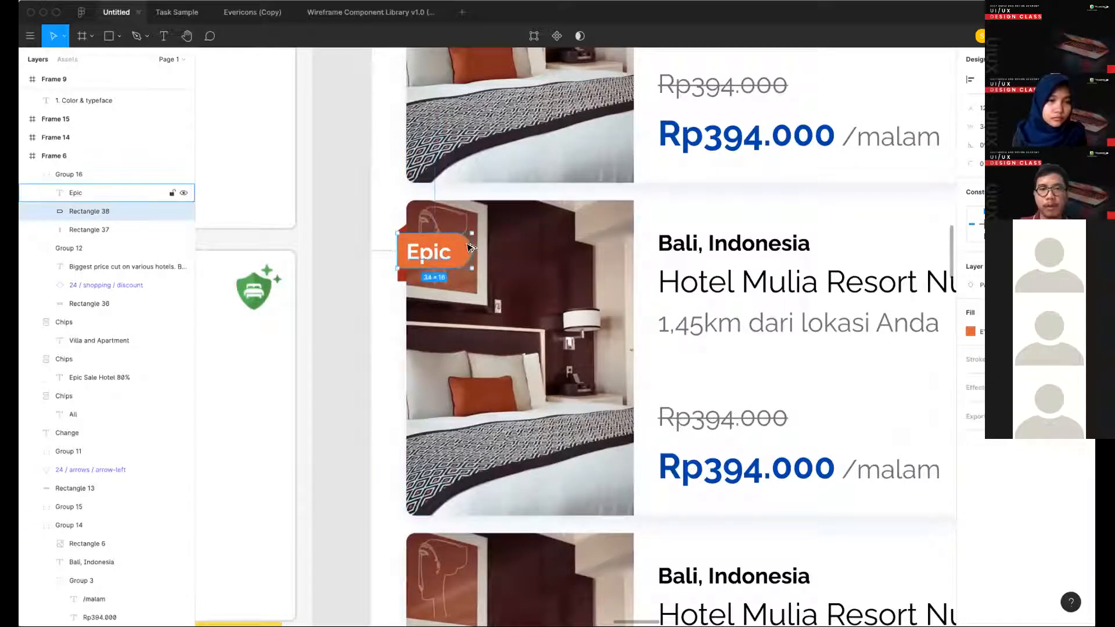
{"action": "left_click", "coordinate": [442, 251]}
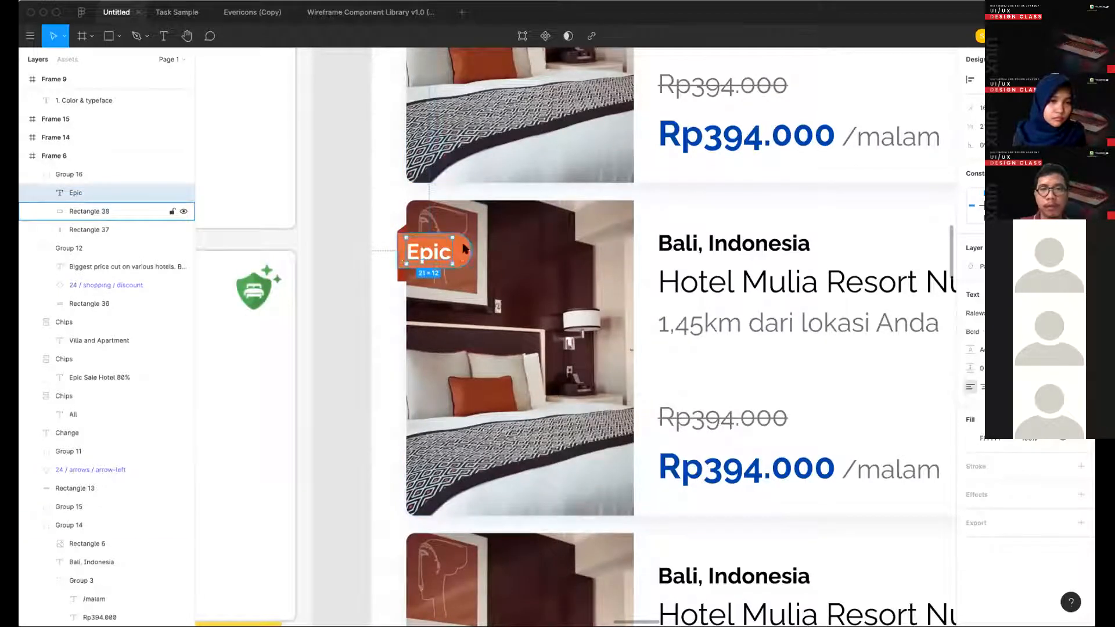
{"action": "left_click", "coordinate": [481, 253], "text": "super"}
{"action": "left_click", "coordinate": [462, 251], "text": "super"}
{"action": "key", "text": "super+Down"}
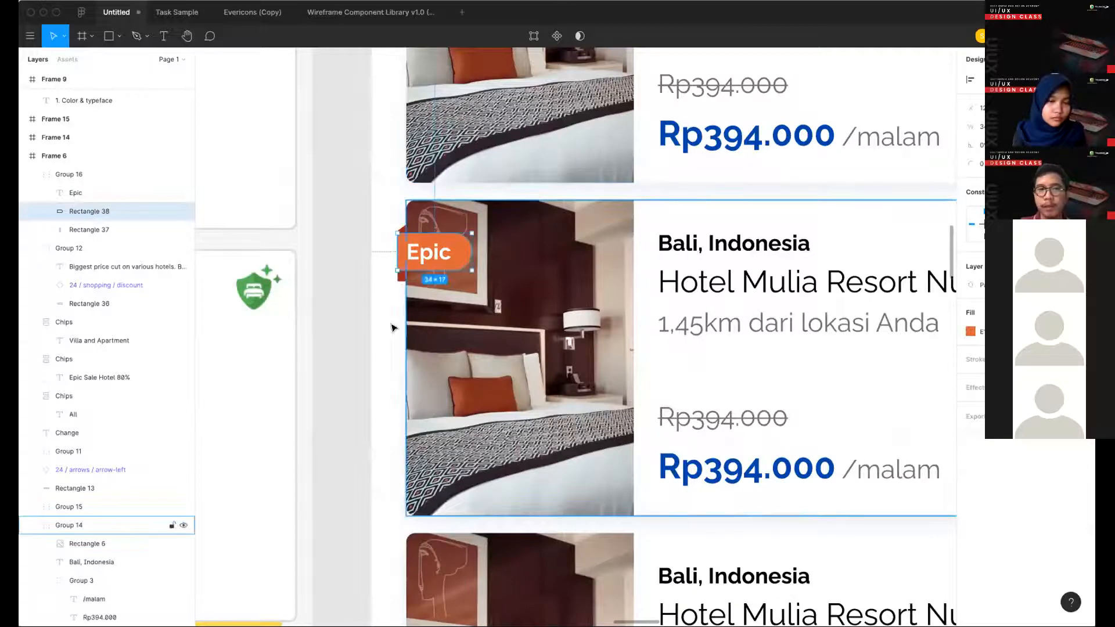
{"action": "left_click", "coordinate": [362, 303]}
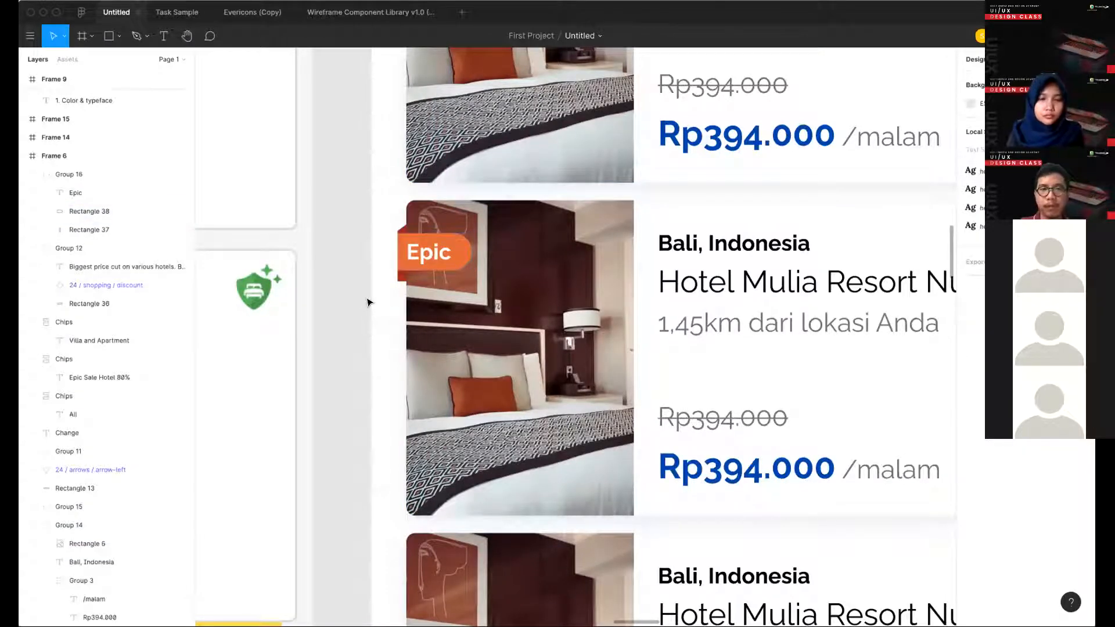
- Inspect the "Epic" label and compare the hotel list screen with the reference screen beside it
{"action": "scroll", "coordinate": [365, 302], "scroll_direction": "up", "scroll_amount": 2}
{"action": "scroll", "coordinate": [392, 306], "scroll_direction": "up", "scroll_amount": 3}
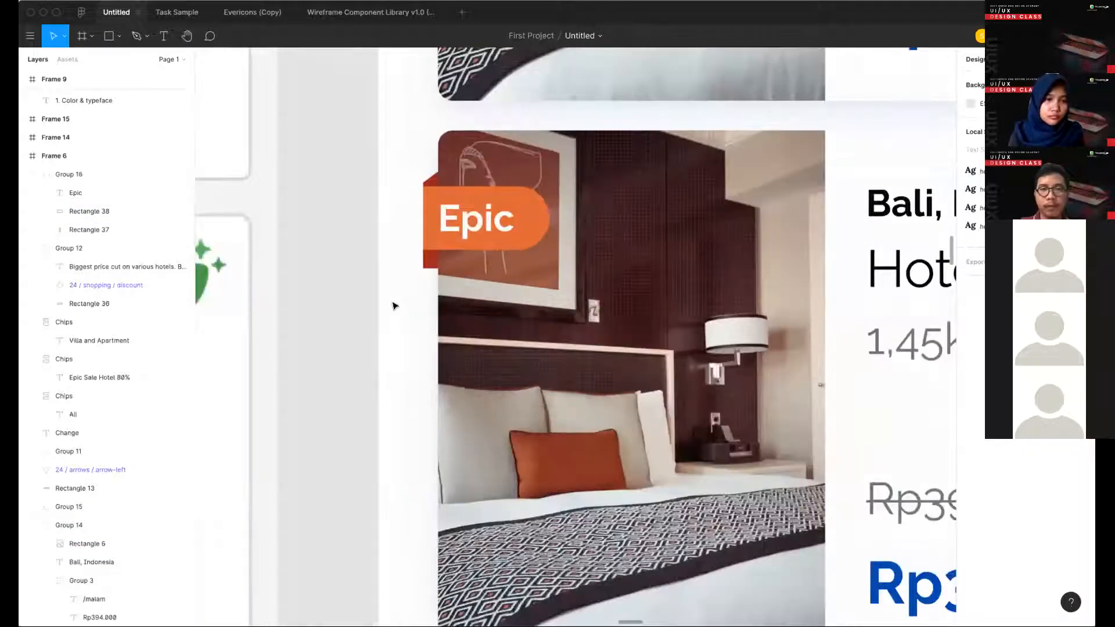
{"action": "scroll", "coordinate": [393, 308], "scroll_direction": "down", "scroll_amount": 3}
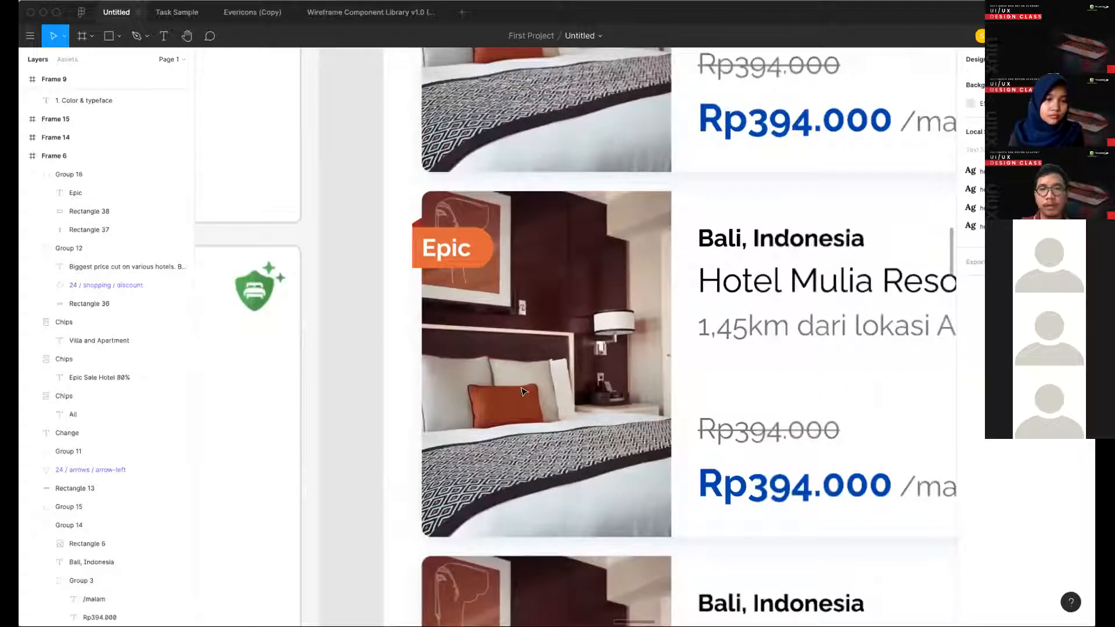
{"action": "scroll", "coordinate": [523, 392], "scroll_direction": "down", "scroll_amount": 3}
{"action": "scroll", "coordinate": [771, 370], "scroll_direction": "down", "scroll_amount": 5}
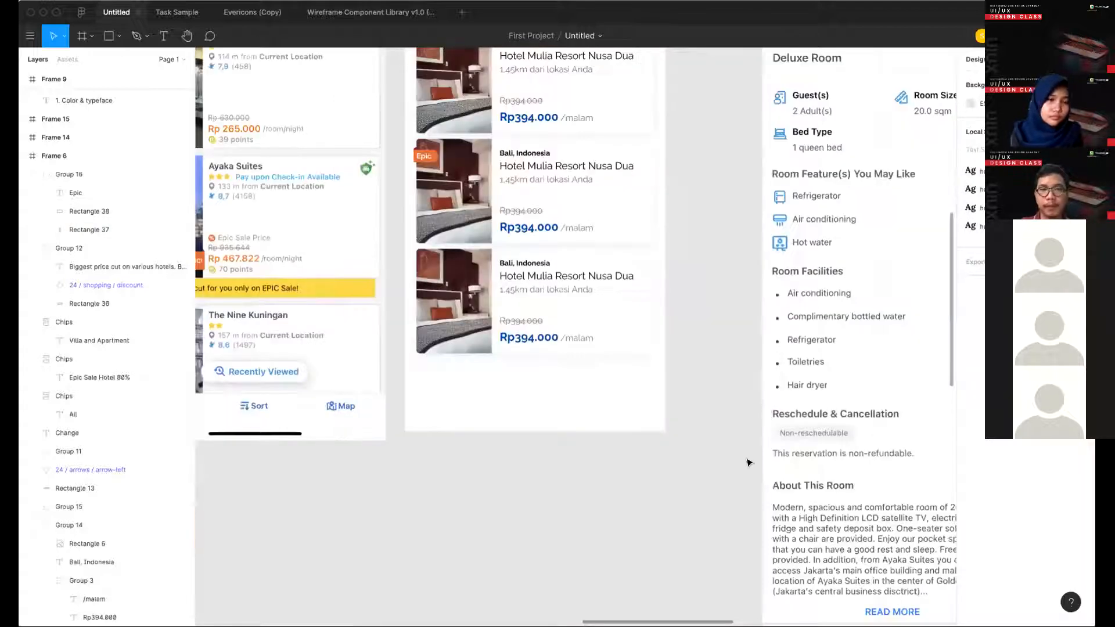
{"action": "scroll", "coordinate": [559, 358], "scroll_direction": "down", "scroll_amount": 5}
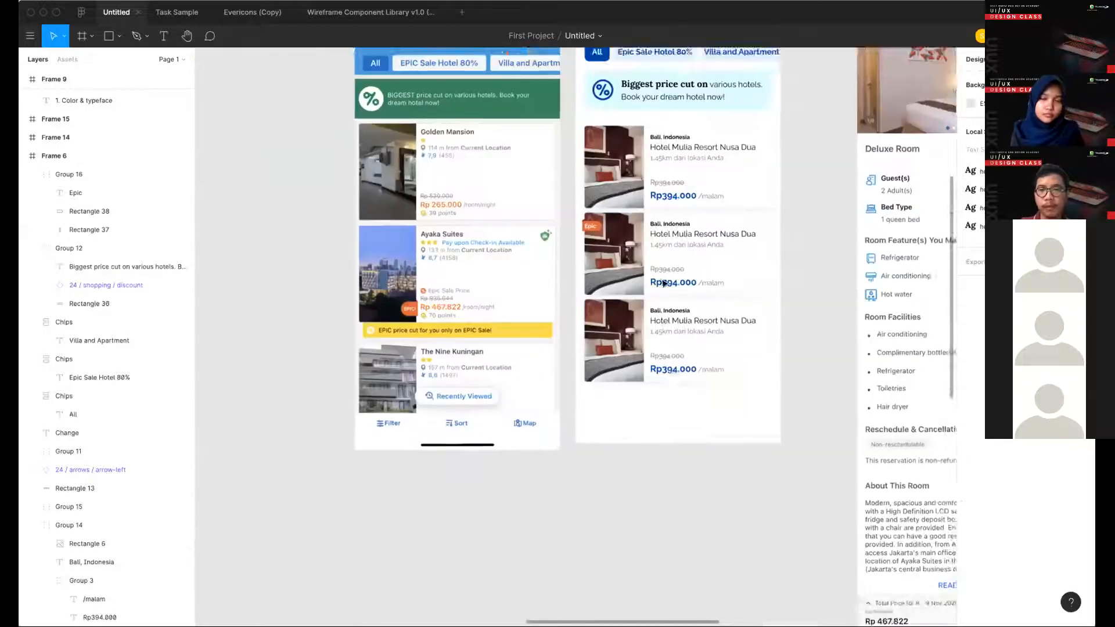
{"action": "left_click_drag", "start_coordinate": [561, 359], "coordinate": [626, 441]}
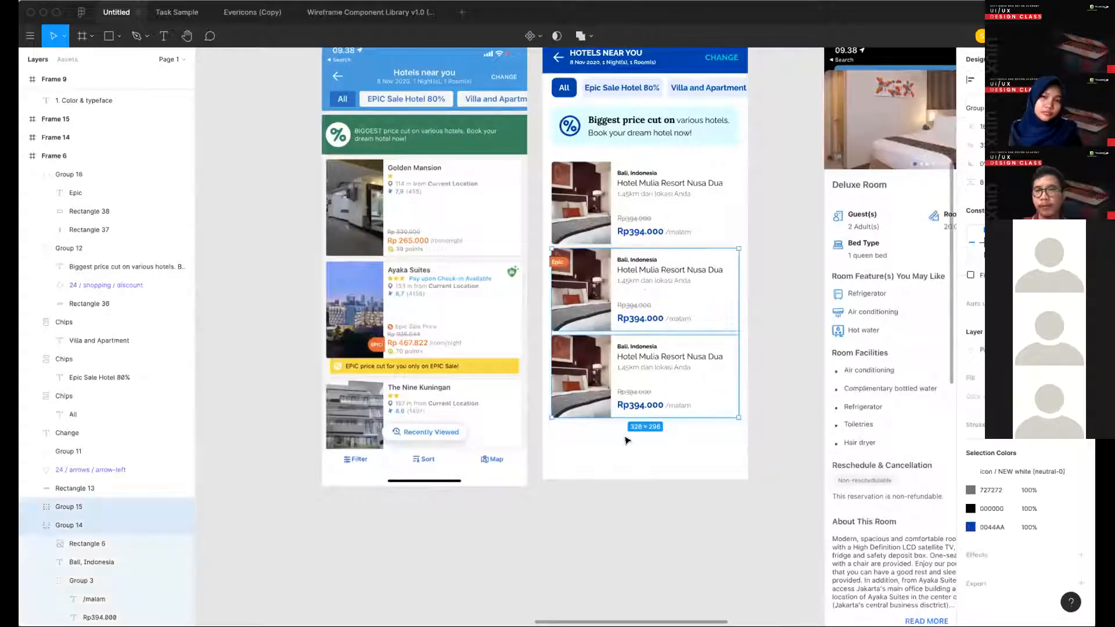
{"action": "left_click", "coordinate": [626, 440]}
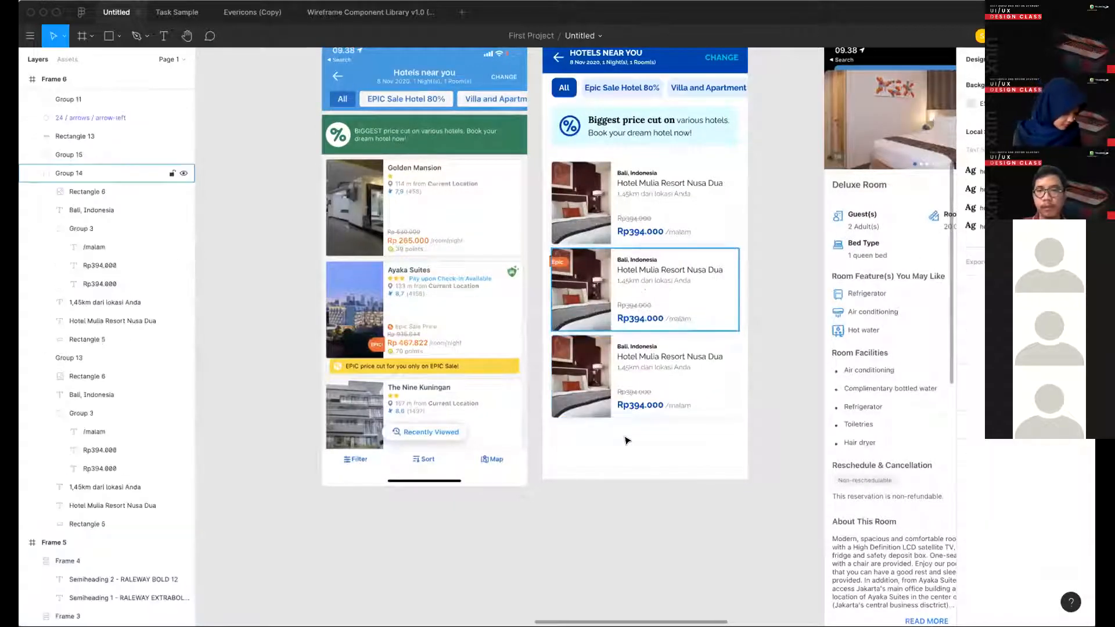
{"action": "scroll", "coordinate": [577, 432], "scroll_direction": "down", "scroll_amount": 3}
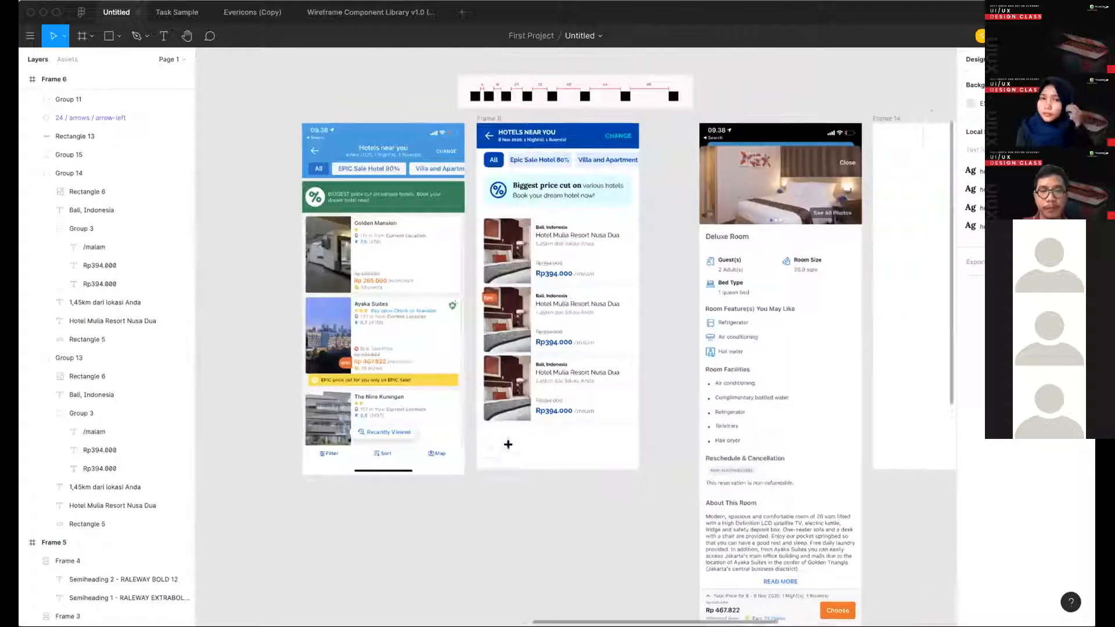
{"action": "scroll", "coordinate": [509, 447], "scroll_direction": "right", "scroll_amount": 2}
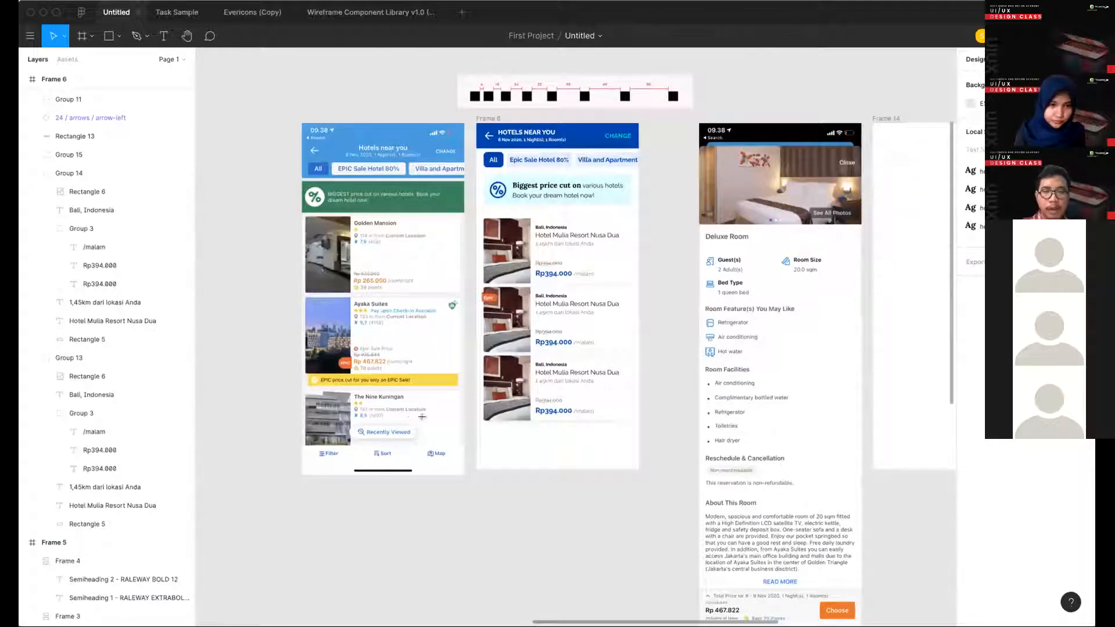
{"action": "scroll", "coordinate": [412, 416], "scroll_direction": "up", "scroll_amount": 2}
{"action": "key", "text": "r"}
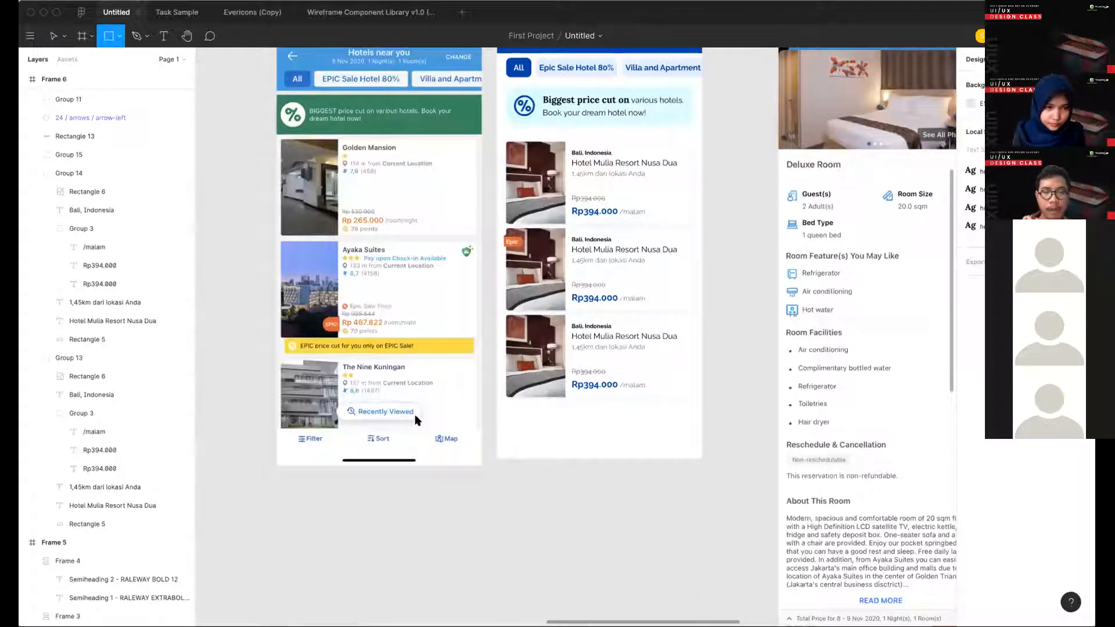
{"action": "mouse_move", "coordinate": [339, 399]}
{"action": "left_mouse_down"}
{"action": "mouse_move", "coordinate": [393, 412]}
{"action": "mouse_move", "coordinate": [307, 414]}
{"action": "left_mouse_up"}
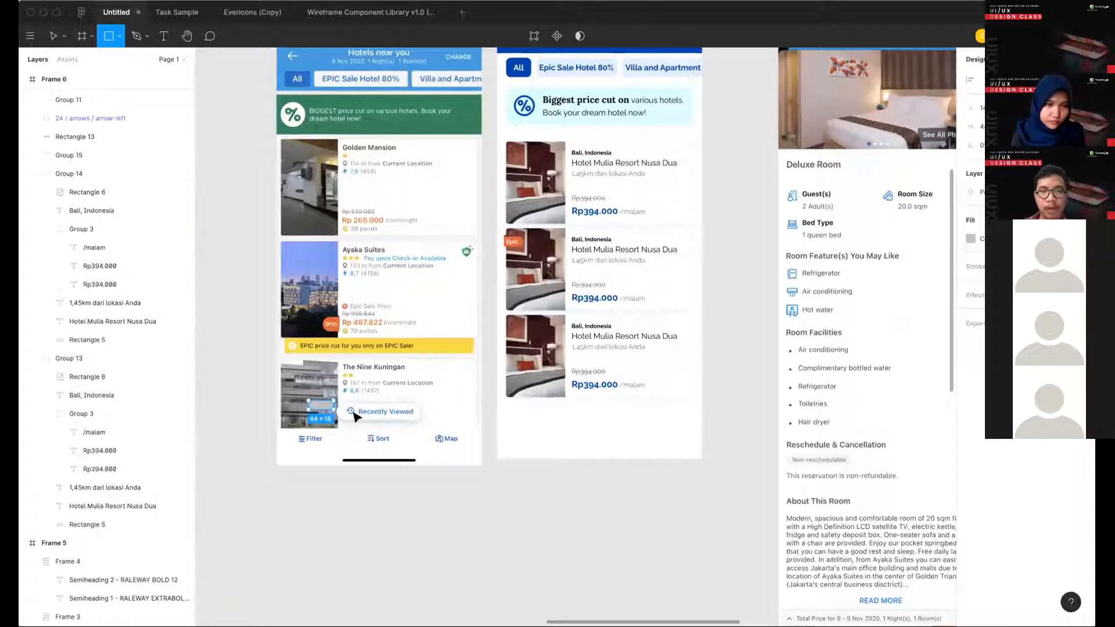
{"action": "key", "text": "Delete"}
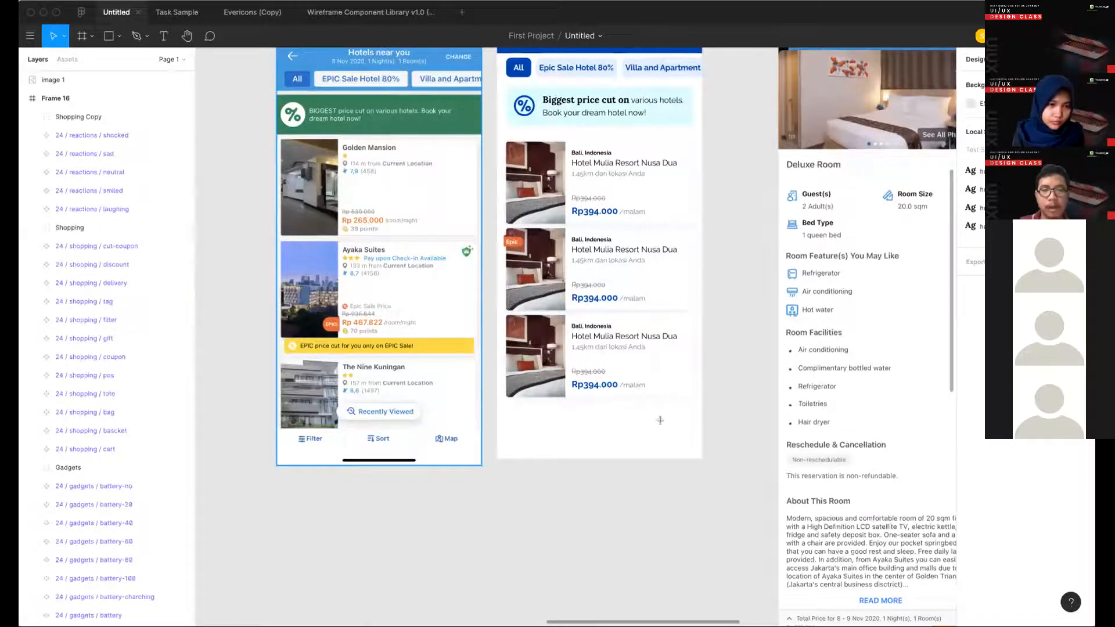
{"action": "key", "text": "Escape"}
- Draw a rectangle about 146 × 32 below the third hotel card and move it slightly left
{"action": "key", "text": "r"}
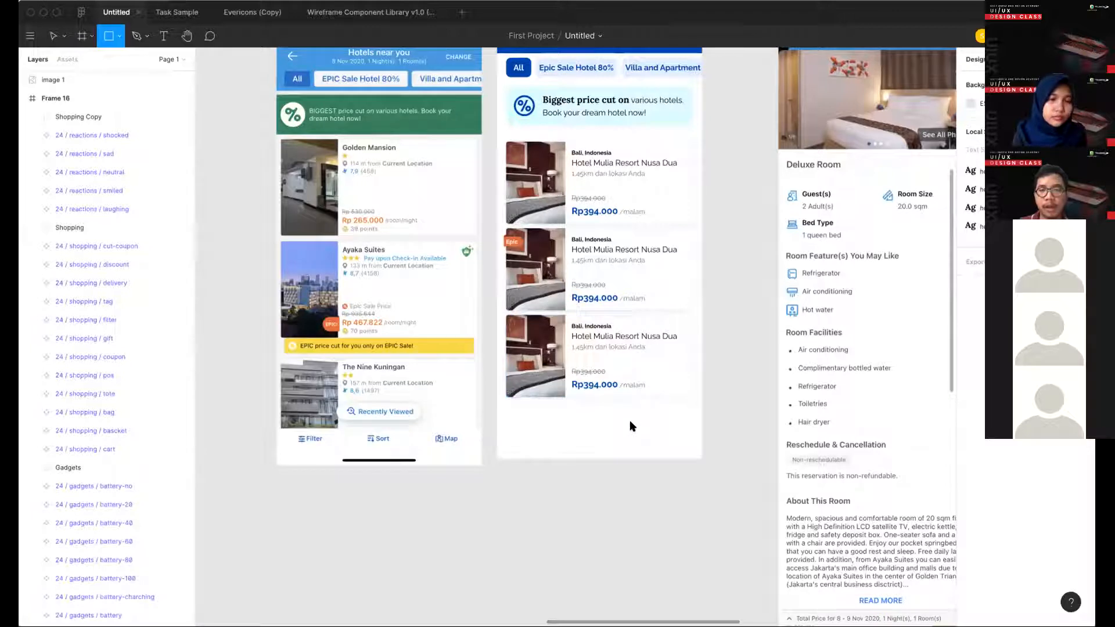
{"action": "left_click_drag", "start_coordinate": [648, 431], "coordinate": [564, 412]}
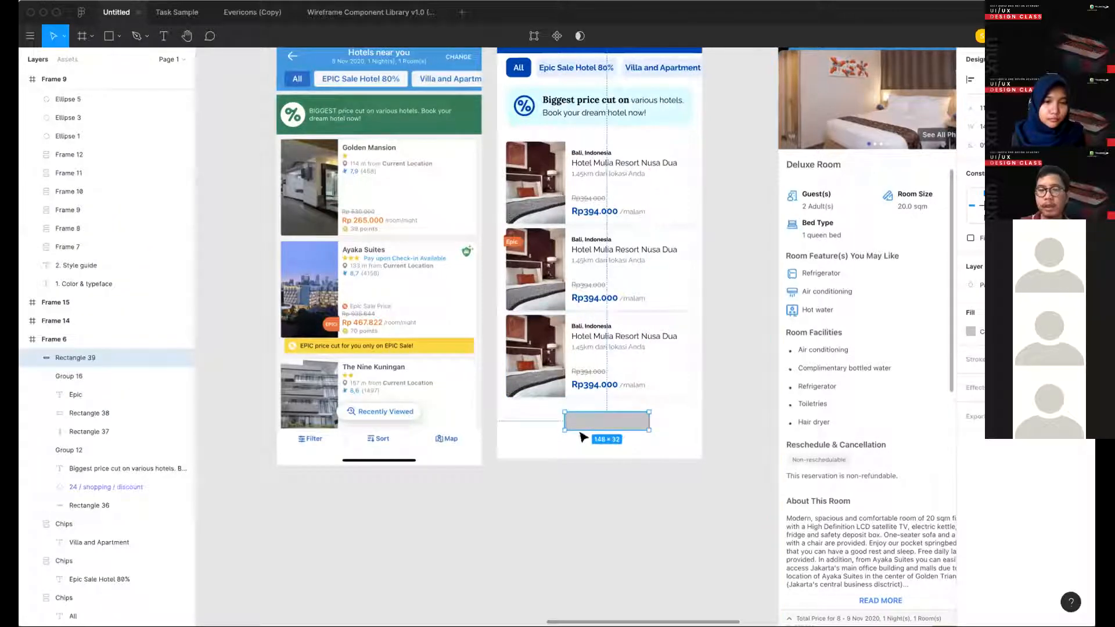
{"action": "key", "text": "Escape"}
{"action": "key", "text": "t"}
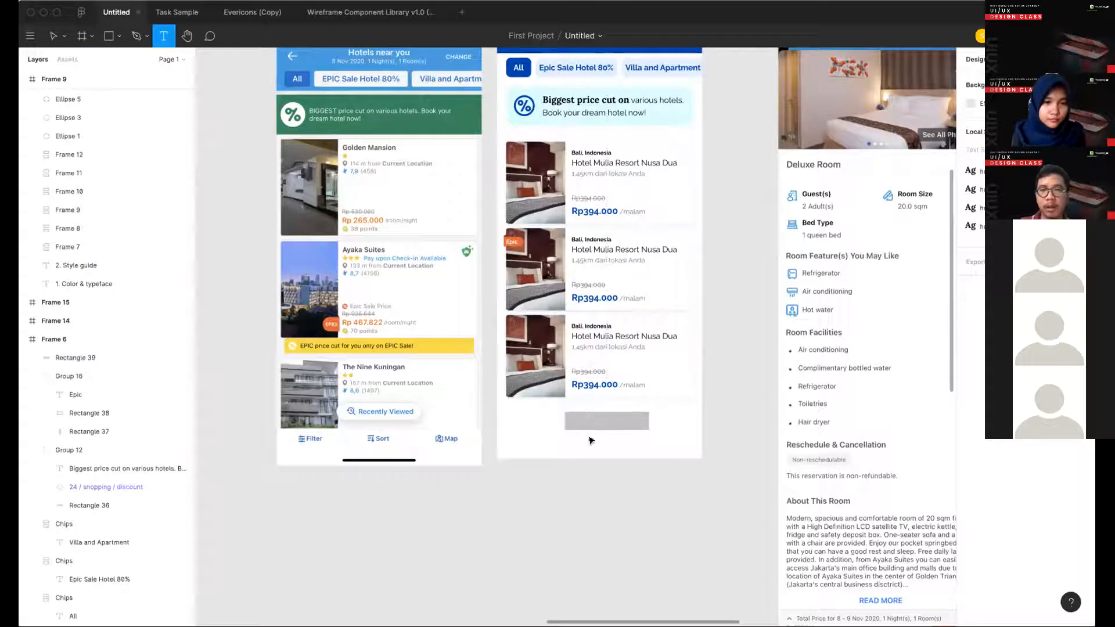
{"action": "key", "text": "v"}
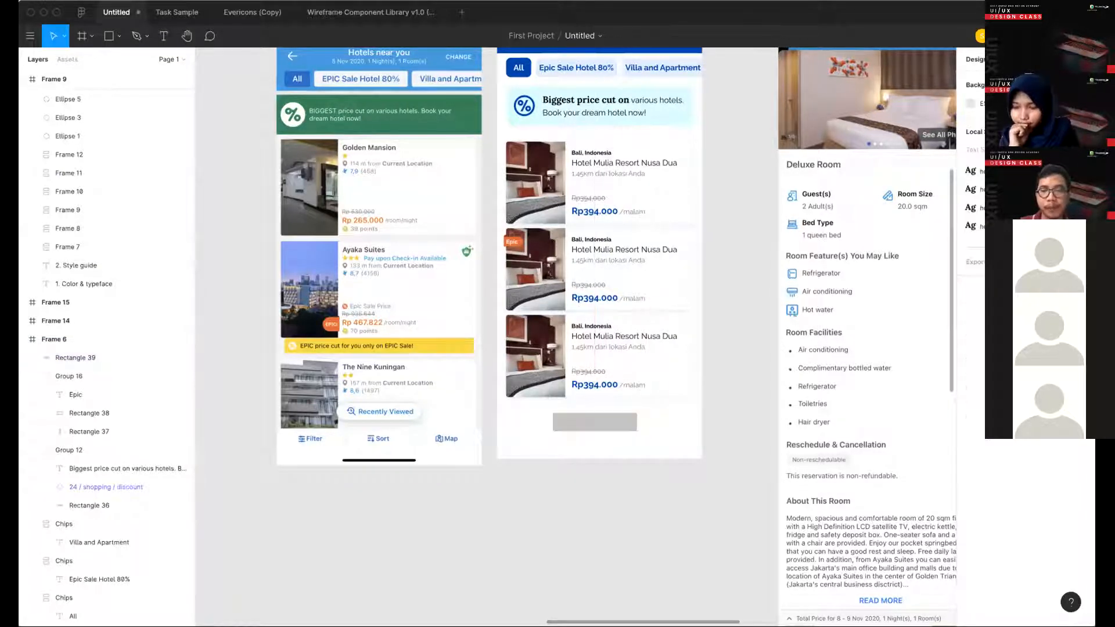
- Add the text "Recently Viewed" on the grey rectangle below the hotel cards
{"action": "key", "text": "t"}
{"action": "left_click", "coordinate": [588, 425]}
{"action": "type", "text": "Recem"}
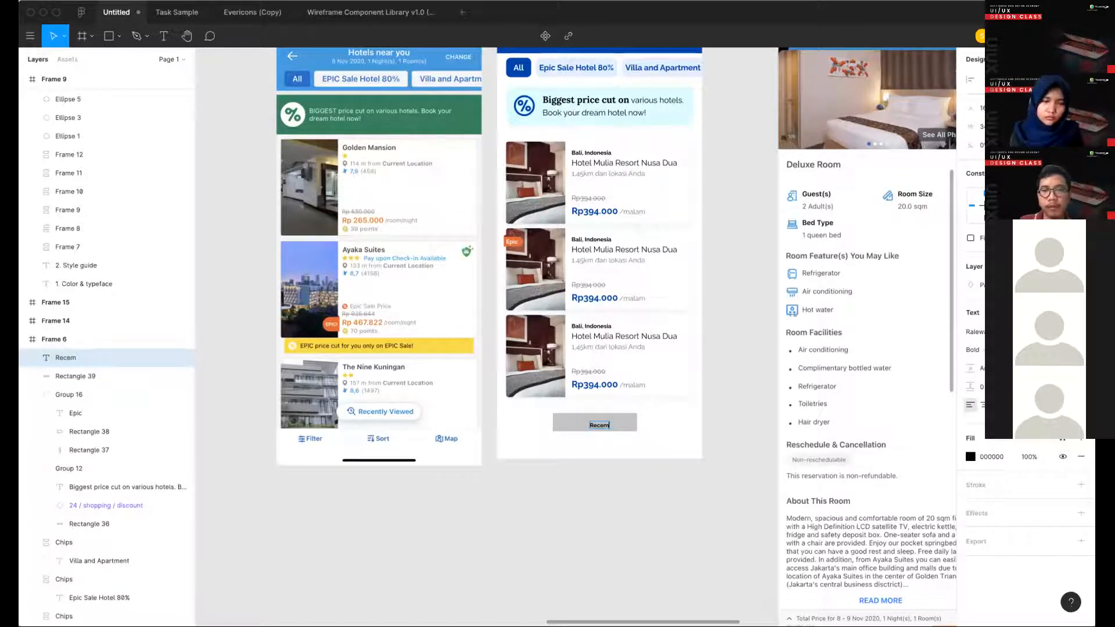
{"action": "key", "text": "BackSpace"}
{"action": "type", "text": "ntly Viewed"}
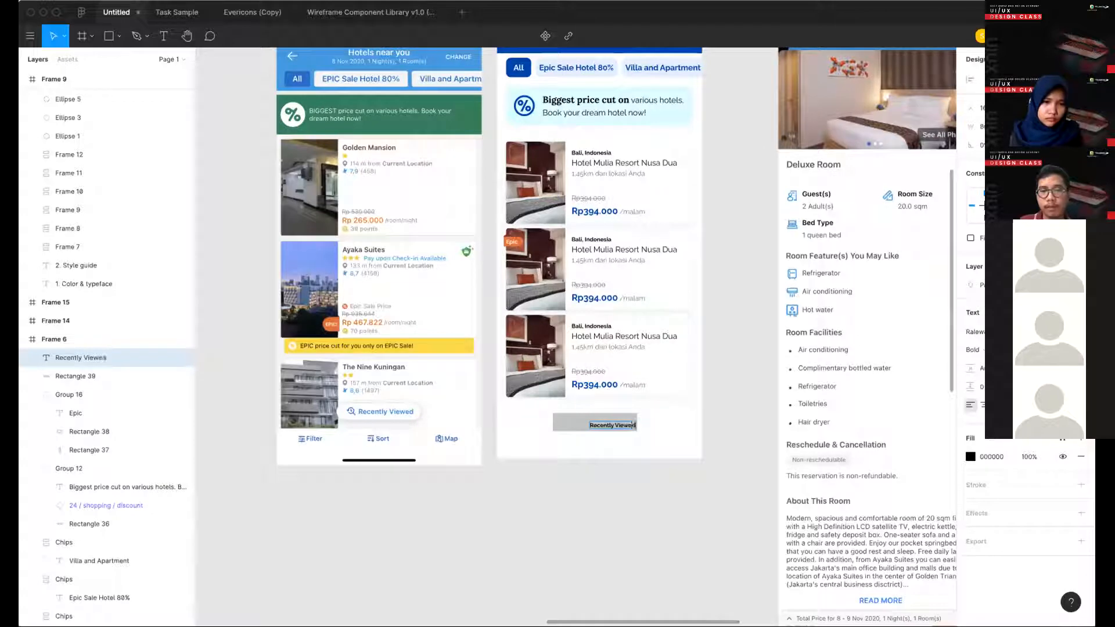
{"action": "key", "text": "Escape"}
- Color the "Recently Viewed" text 0044AA by sampling the blue of the "All" chip
{"action": "scroll", "coordinate": [777, 424], "scroll_direction": "up", "scroll_amount": 5}
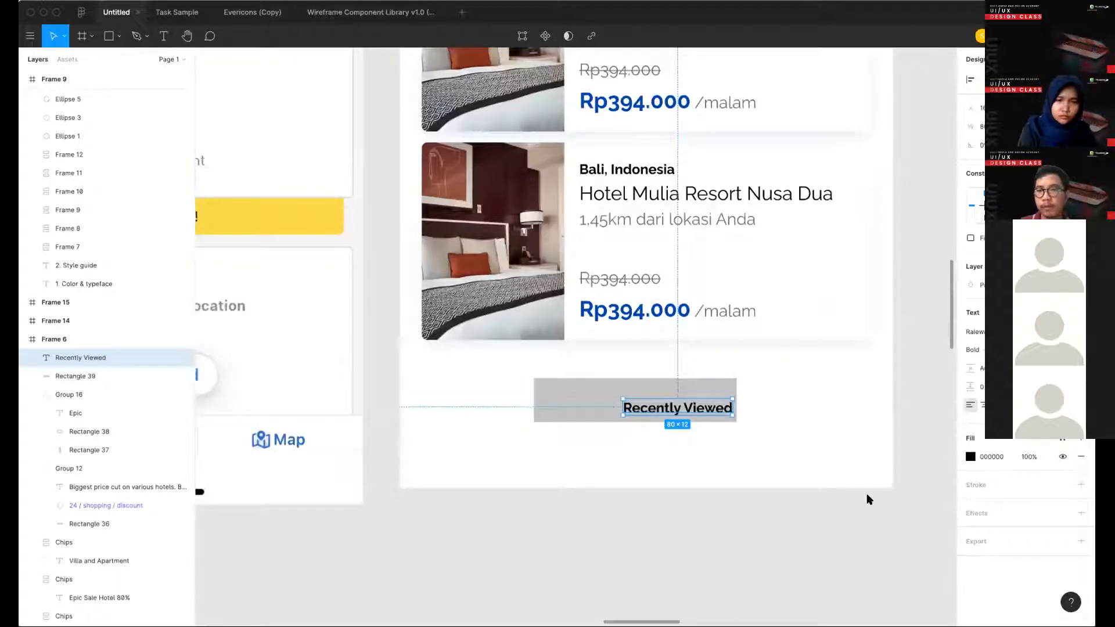
{"action": "scroll", "coordinate": [853, 500], "scroll_direction": "down", "scroll_amount": 5}
{"action": "key", "text": "i"}
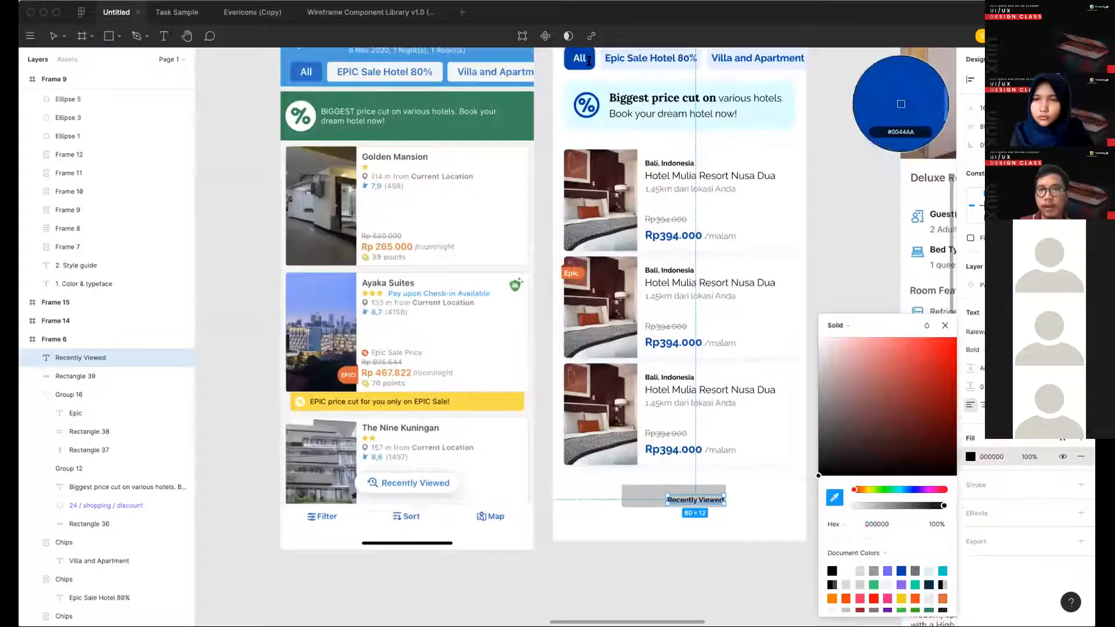
{"action": "left_click", "coordinate": [589, 61]}
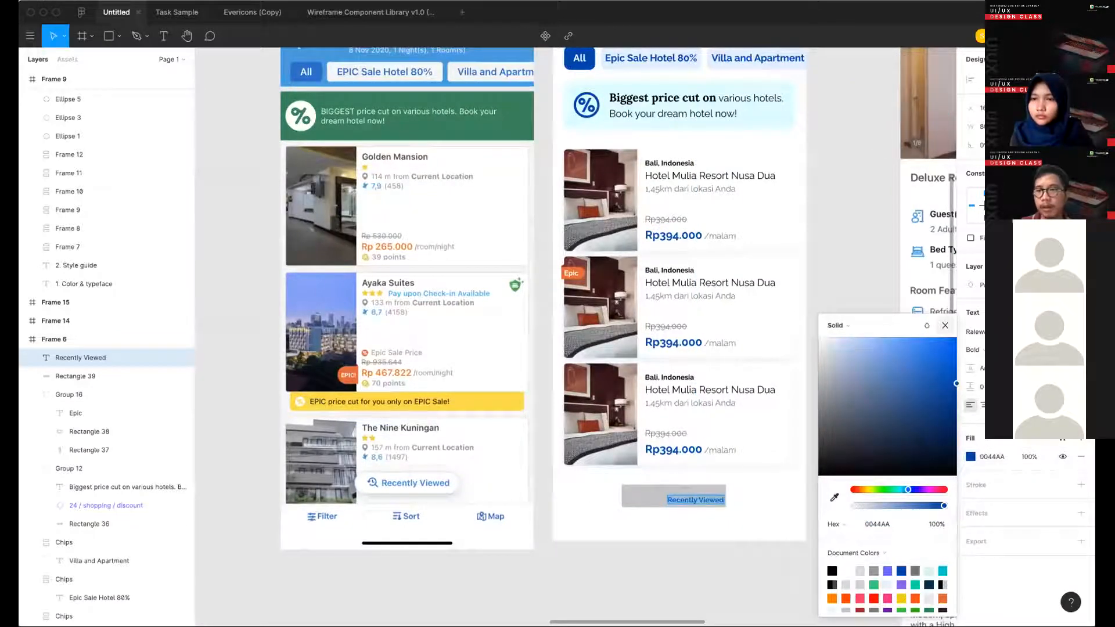
{"action": "key", "text": "Escape"}
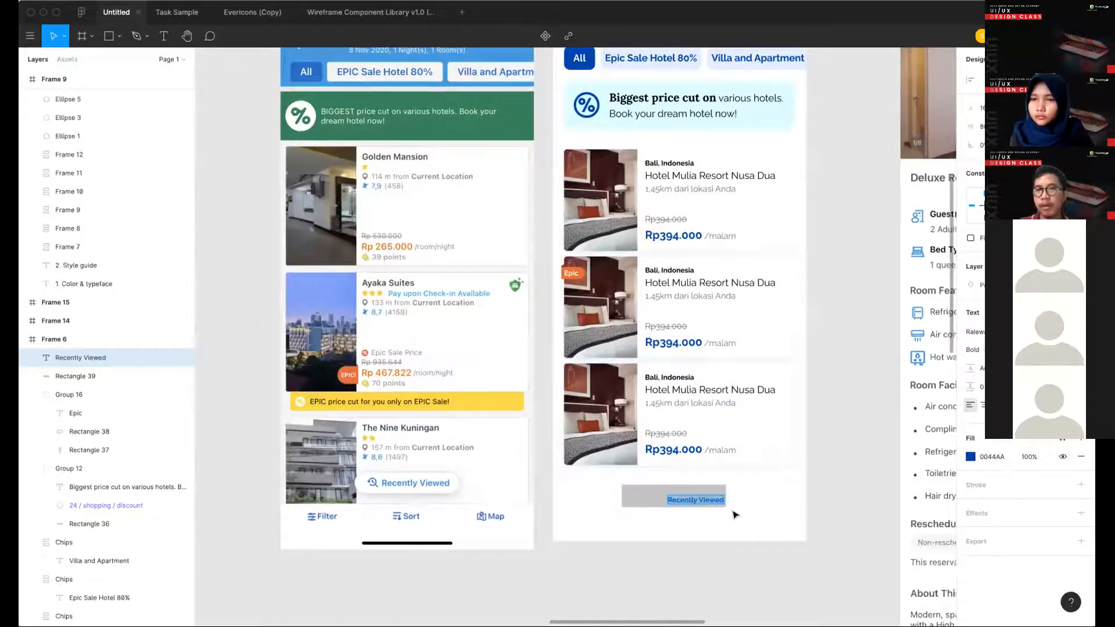
- Enlarge the "Recently Viewed" text to about 112 wide and center it on the grey rectangle
{"action": "key", "text": "super+shift+period"}
{"action": "key", "text": "super+shift+period"}
{"action": "key", "text": "super+shift+period"}
{"action": "key", "text": "super+shift+period"}
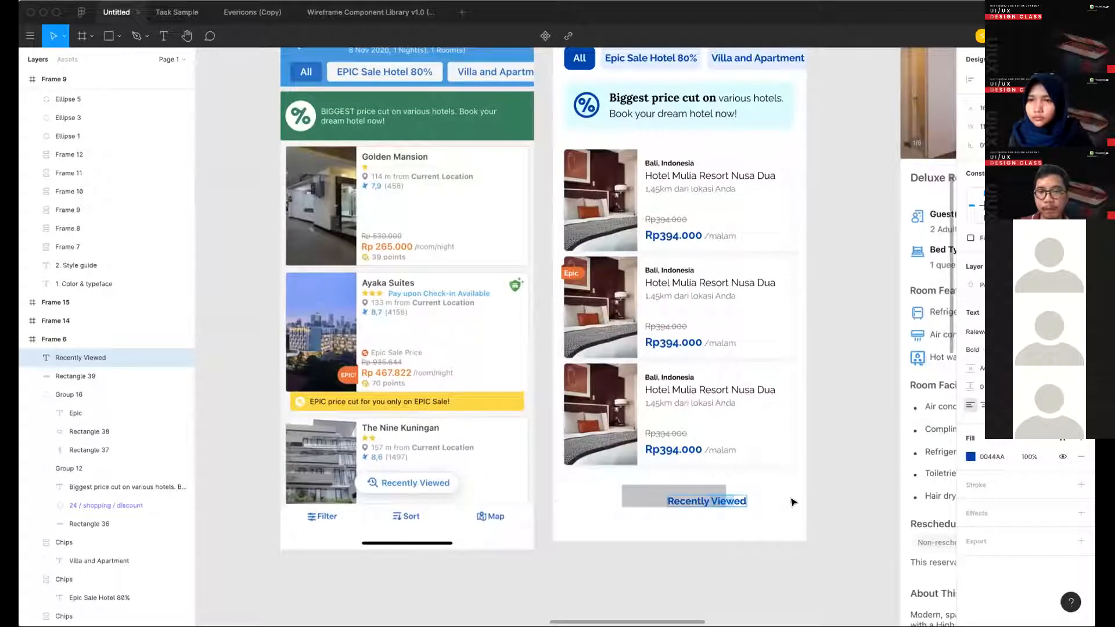
{"action": "key", "text": "Escape"}
{"action": "key", "text": "Escape"}
{"action": "left_click_drag", "start_coordinate": [717, 503], "coordinate": [693, 500]}
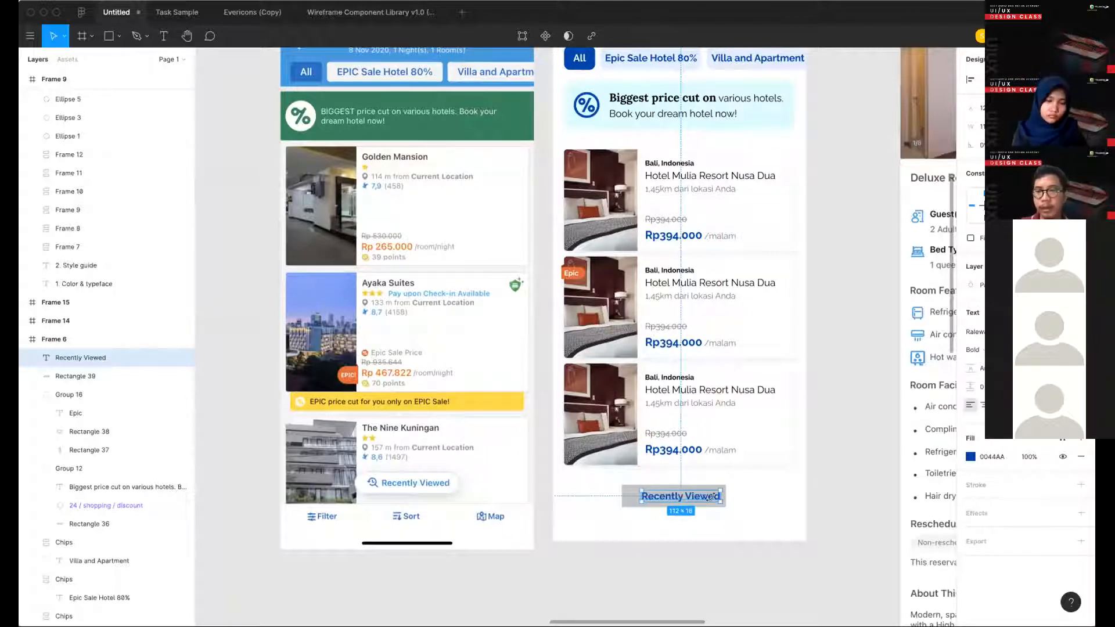
- Nudge the "Recently Viewed" text slightly to the right on the grey rectangle
{"action": "left_click_drag", "start_coordinate": [710, 498], "coordinate": [712, 497]}
{"action": "key", "text": "Right"}
{"action": "key", "text": "Right"}
{"action": "key", "text": "Right"}
{"action": "key", "text": "Right"}
{"action": "key", "text": "Right"}
{"action": "key", "text": "Right"}
{"action": "key", "text": "Right"}
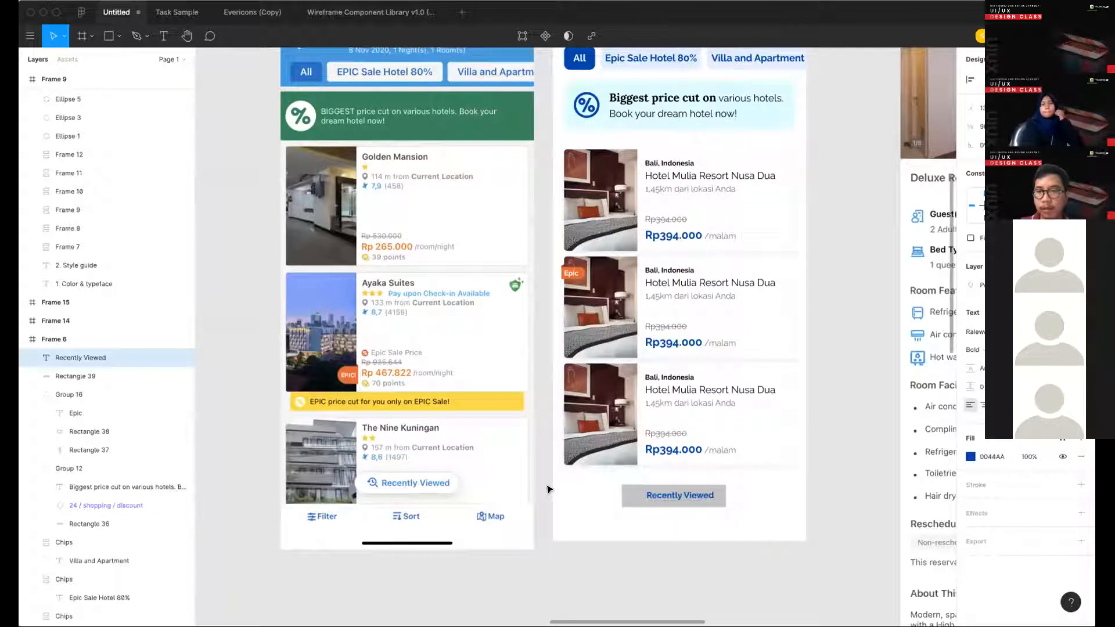
{"action": "left_click", "coordinate": [547, 486]}
- Copy the rotate-ccw icon from the icon library's Arrows set and place it left of the "Recently Viewed" text
{"action": "scroll", "coordinate": [549, 489], "scroll_direction": "down", "scroll_amount": 1}
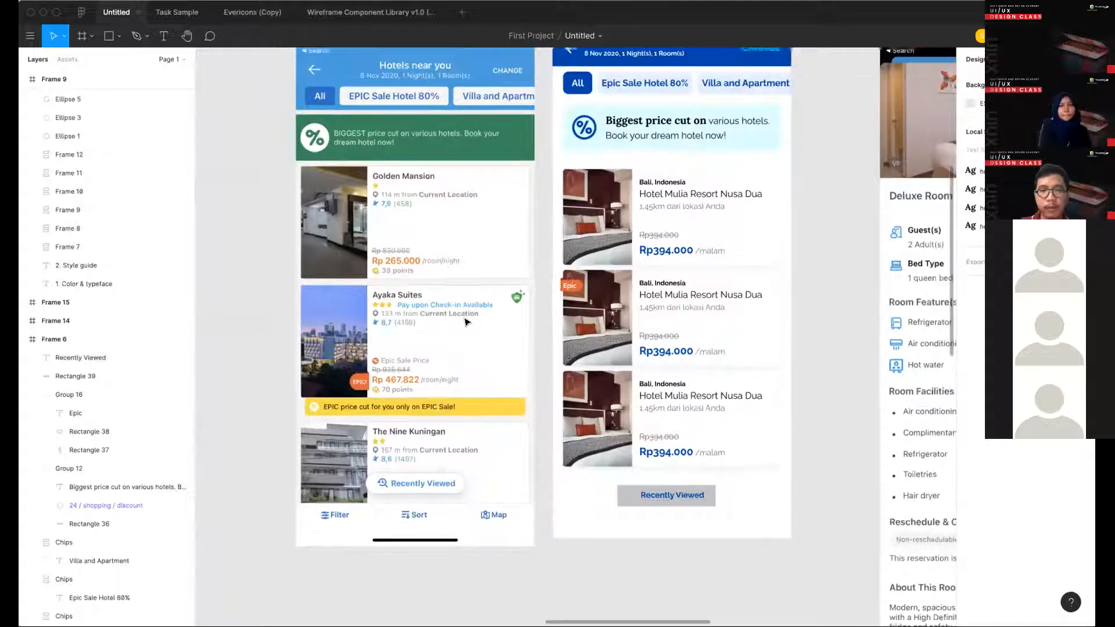
{"action": "scroll", "coordinate": [379, 383], "scroll_direction": "down", "scroll_amount": 5}
{"action": "scroll", "coordinate": [378, 383], "scroll_direction": "left", "scroll_amount": 7}
{"action": "scroll", "coordinate": [520, 176], "scroll_direction": "left", "scroll_amount": 5}
{"action": "scroll", "coordinate": [519, 175], "scroll_direction": "down", "scroll_amount": 4}
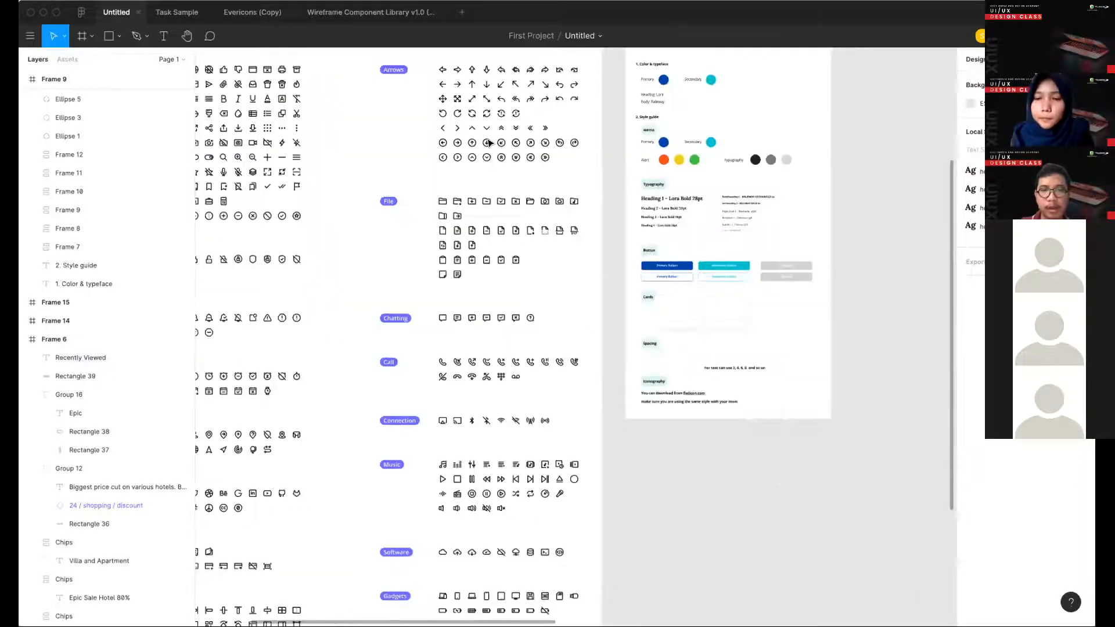
{"action": "scroll", "coordinate": [692, 268], "scroll_direction": "up", "scroll_amount": 2}
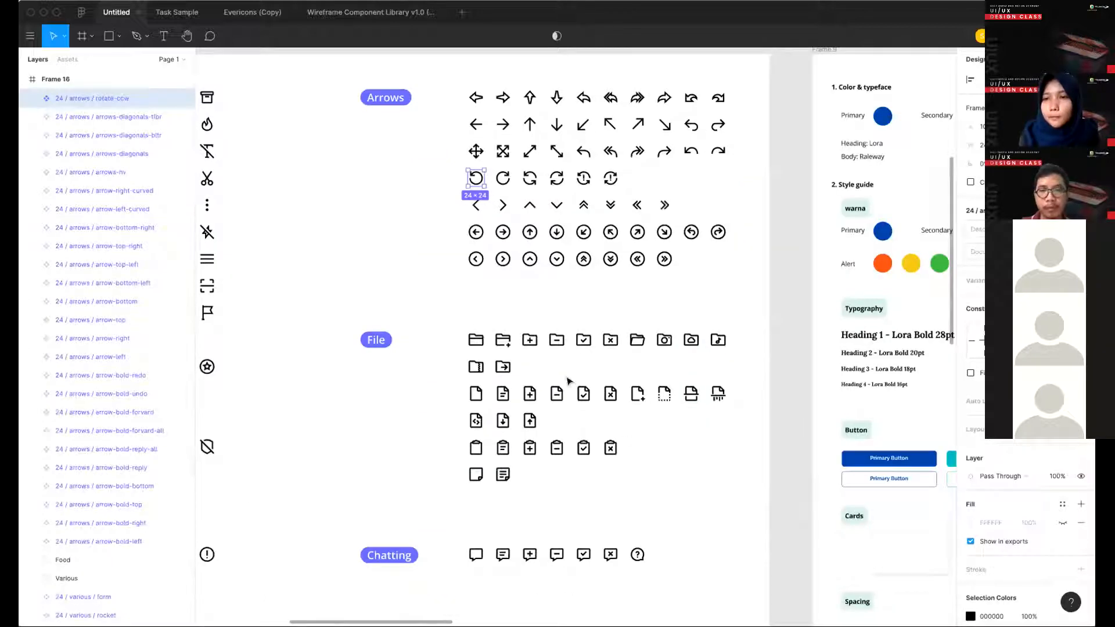
{"action": "scroll", "coordinate": [532, 464], "scroll_direction": "right", "scroll_amount": 10}
{"action": "scroll", "coordinate": [537, 459], "scroll_direction": "up", "scroll_amount": 3}
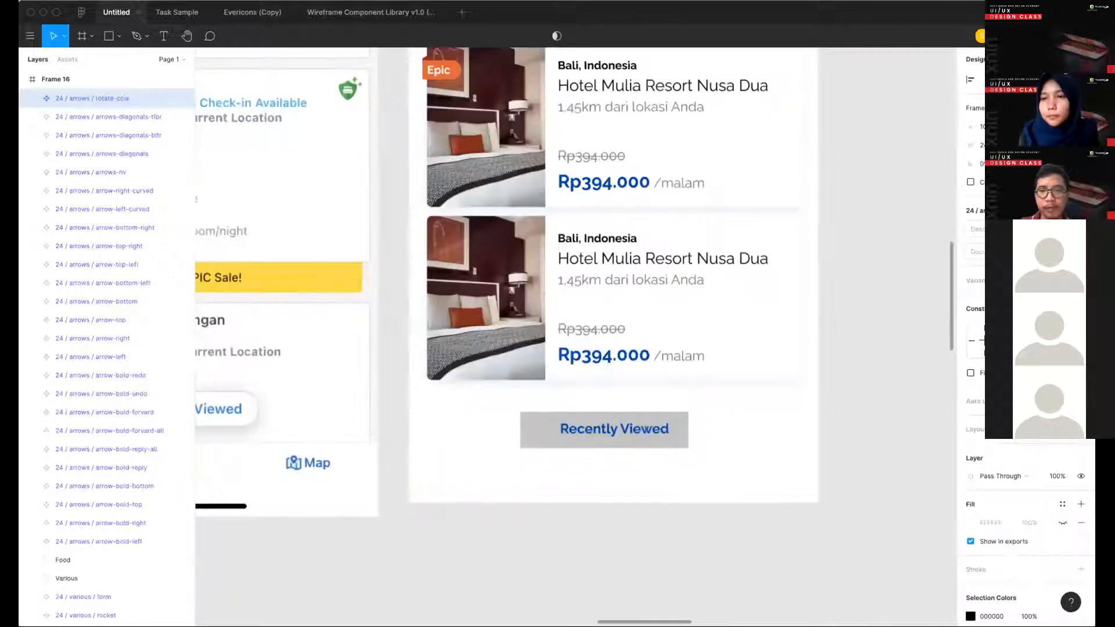
{"action": "key", "text": "ctrl+v"}
{"action": "left_click_drag", "start_coordinate": [524, 458], "coordinate": [530, 448]}
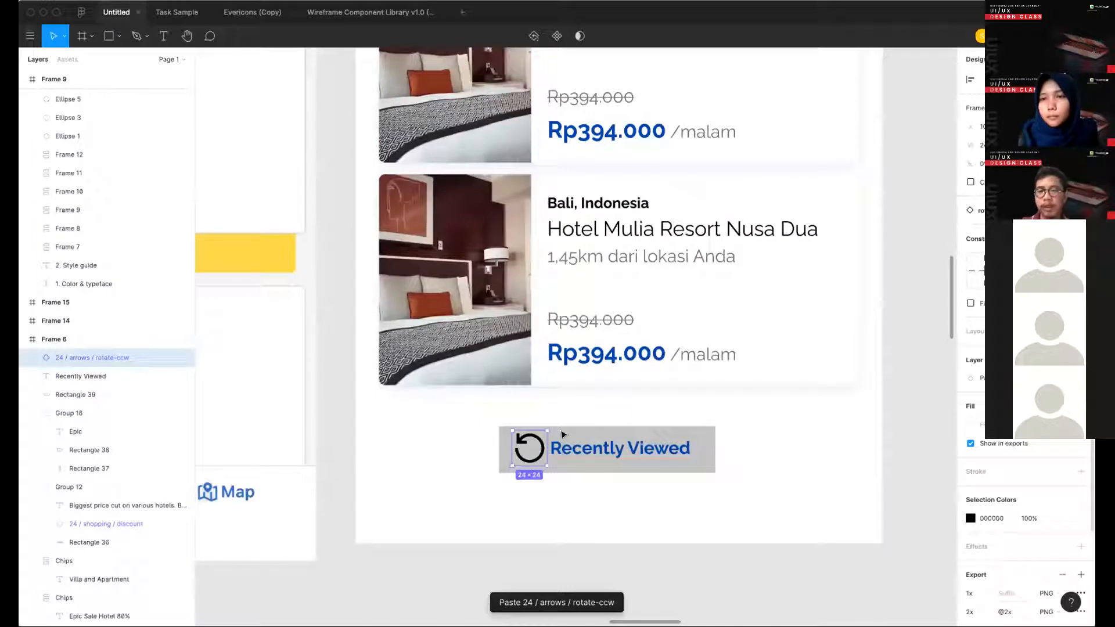
- Scale the rotate icon down to 16 × 16 and align it just left of the "Recently Viewed" text
{"action": "key", "text": "super+shift+Left"}
{"action": "key", "text": "super+shift+Up"}
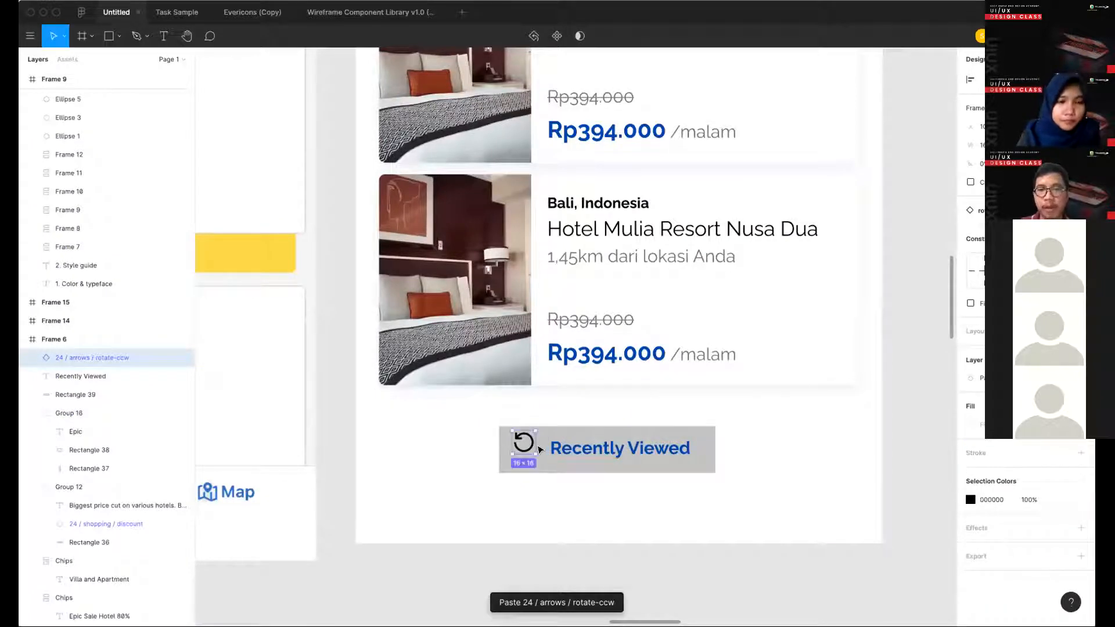
{"action": "left_click_drag", "start_coordinate": [525, 442], "coordinate": [537, 447]}
{"action": "left_click", "coordinate": [558, 452]}
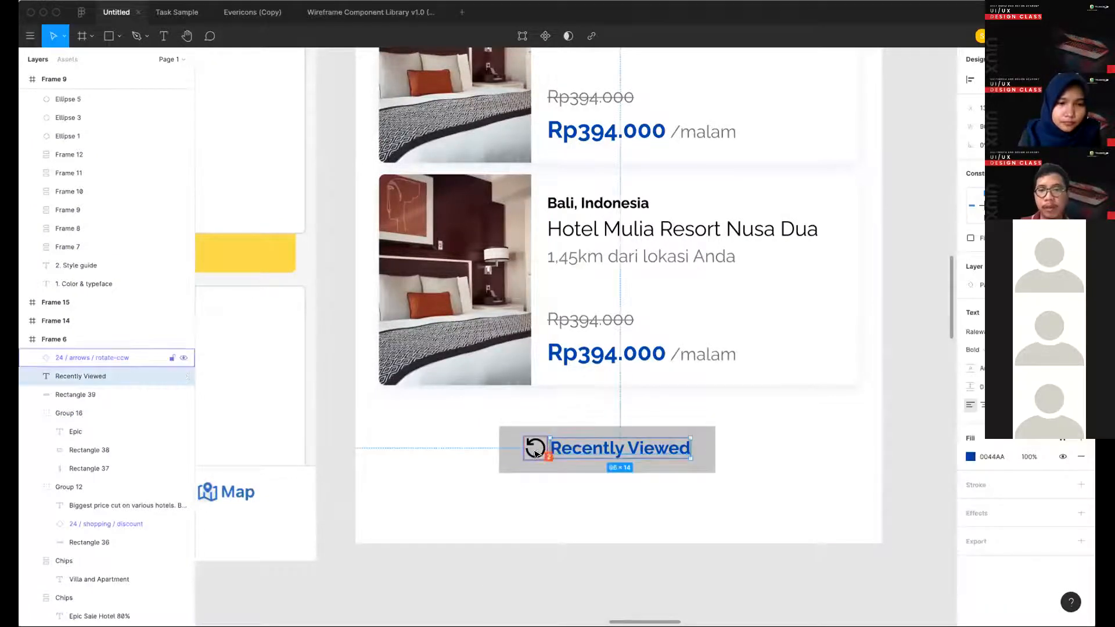
{"action": "left_click", "coordinate": [540, 450]}
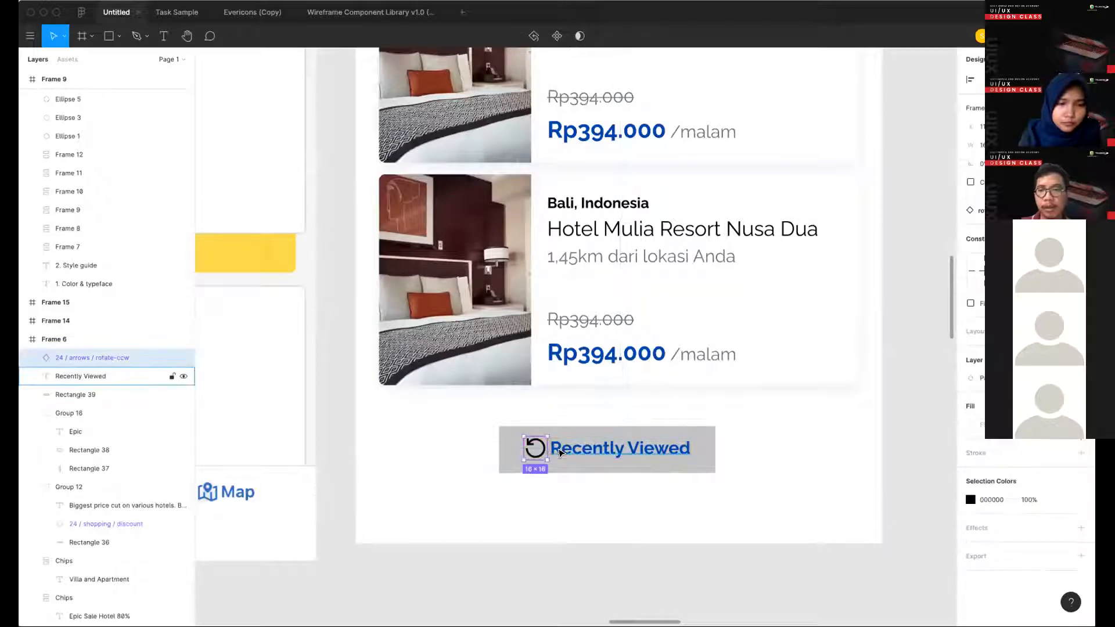
{"action": "key", "text": "Left"}
{"action": "key", "text": "Left"}
- Group the rotate icon with the "Recently Viewed" text
{"action": "left_click", "coordinate": [87, 376], "text": "shift"}
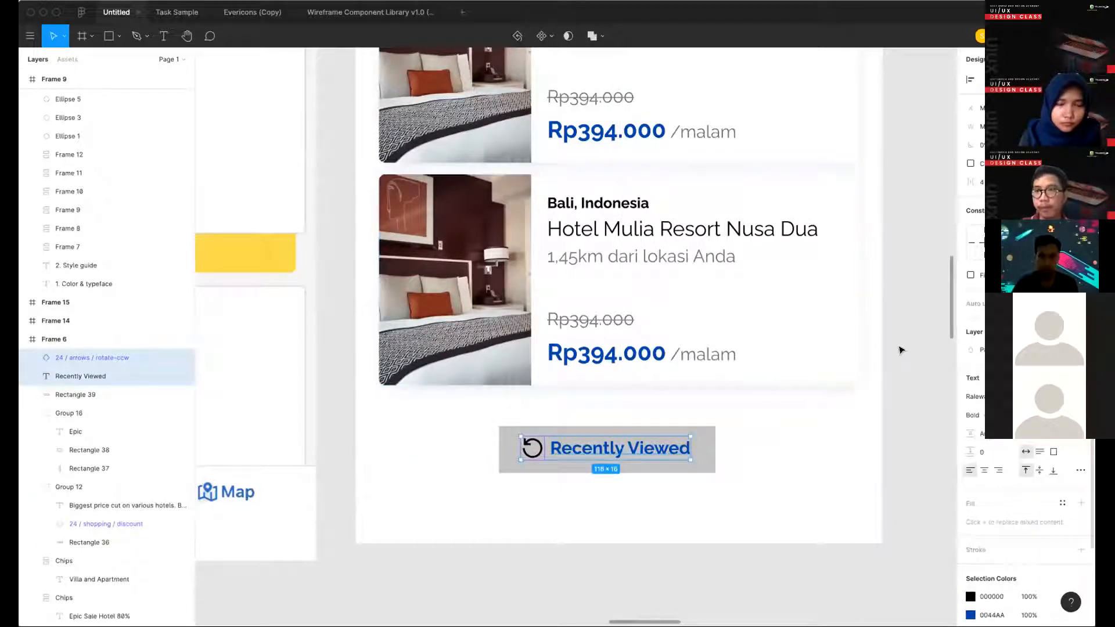
{"action": "key", "text": "super+g"}
{"action": "left_click", "coordinate": [523, 475]}
{"action": "double_click", "coordinate": [539, 453]}
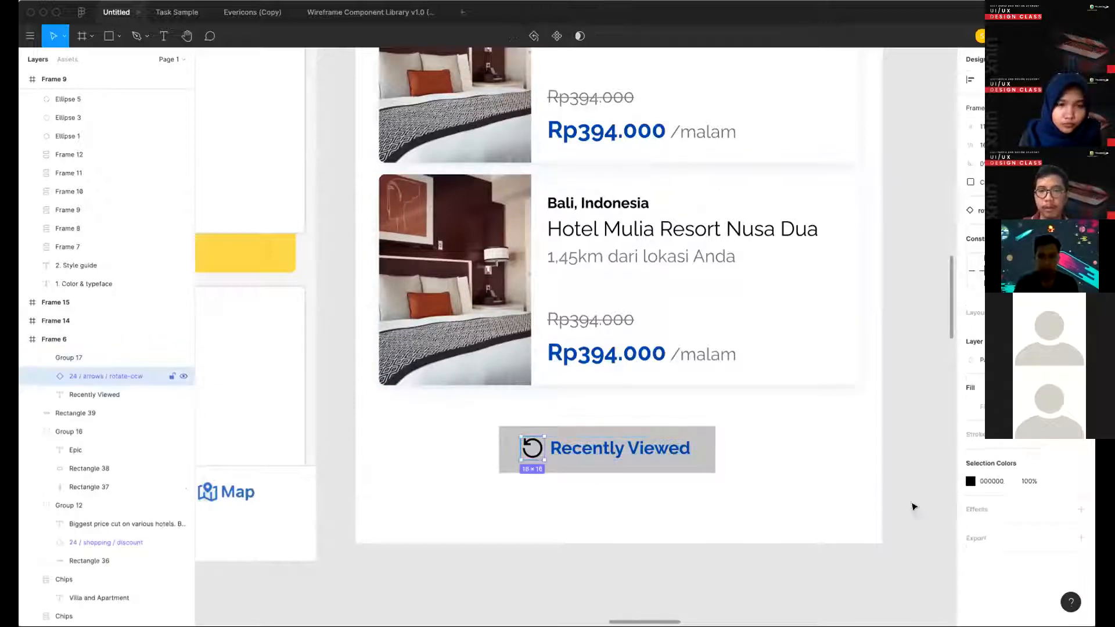
{"action": "left_click", "coordinate": [655, 451]}
{"action": "left_click", "coordinate": [766, 462]}
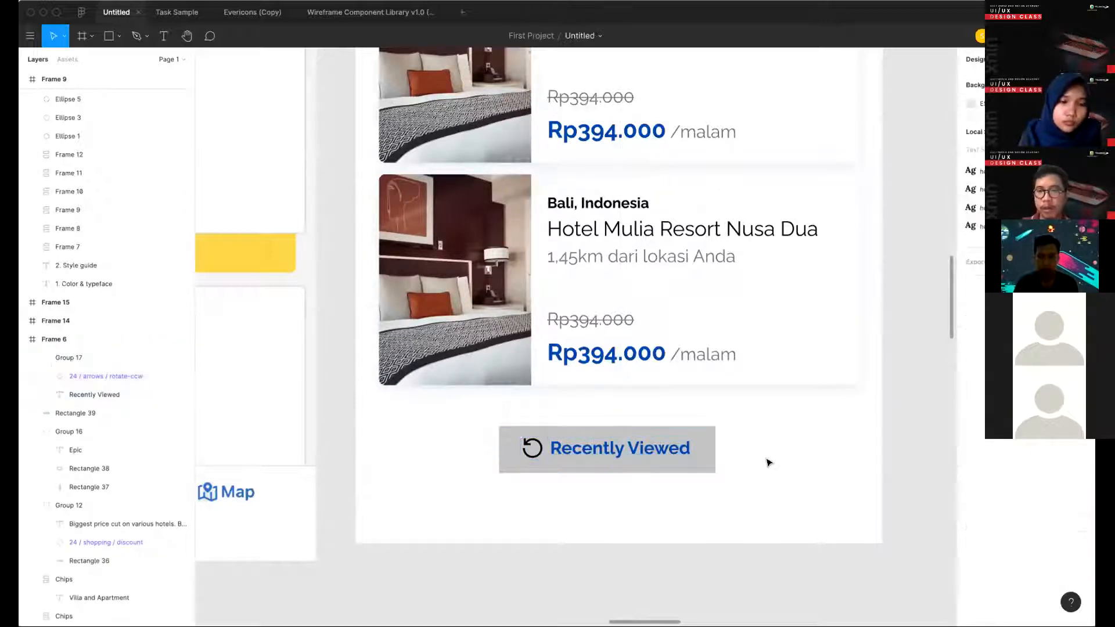
- Recolor the rotate icon from black to the label's blue, 0044AA
{"action": "left_click", "coordinate": [679, 451]}
{"action": "left_click", "coordinate": [995, 489]}
{"action": "key", "text": "super+c"}
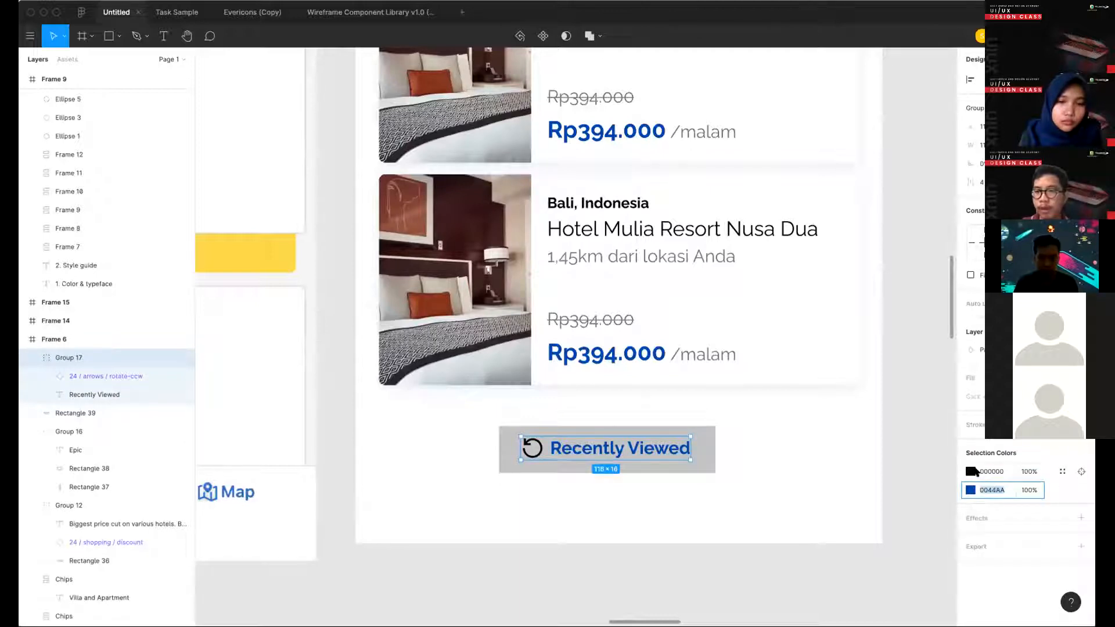
{"action": "left_click", "coordinate": [988, 471]}
{"action": "key", "text": "super+v"}
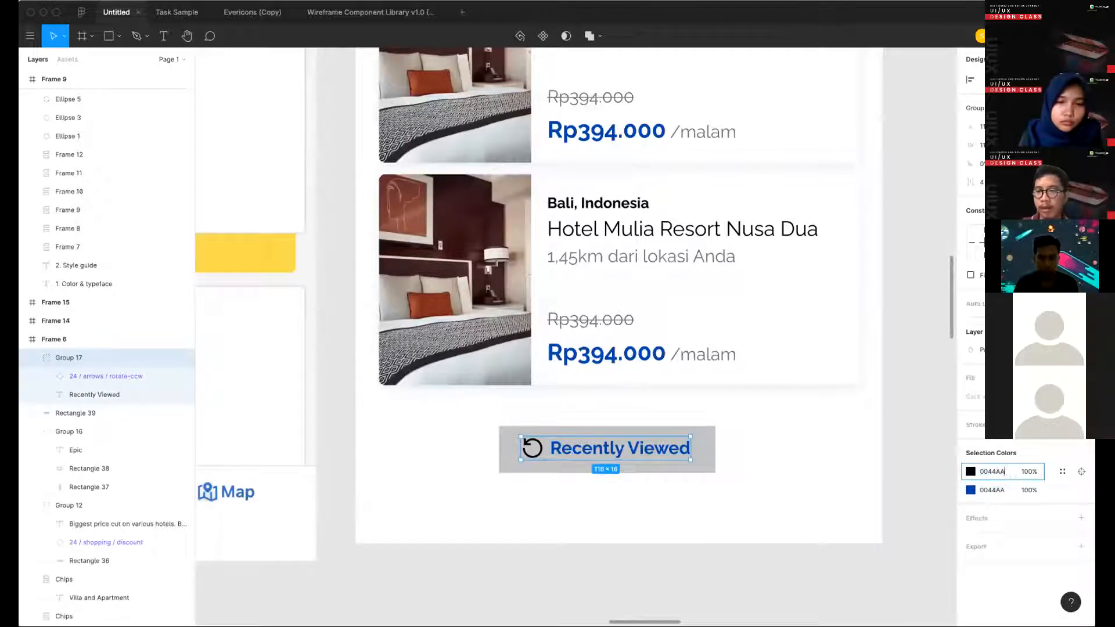
{"action": "key", "text": "Return"}
{"action": "left_click", "coordinate": [744, 472]}
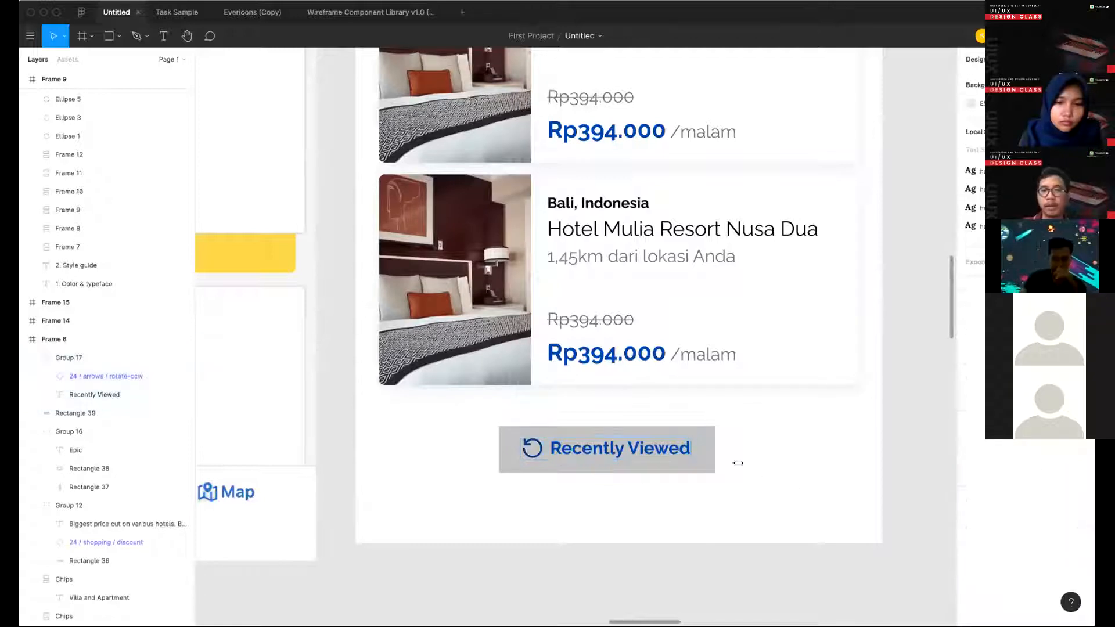
- Change the fill of the grey rectangle behind "Recently Viewed" to the white color style
{"action": "scroll", "coordinate": [745, 472], "scroll_direction": "down", "scroll_amount": 3}
{"action": "scroll", "coordinate": [790, 483], "scroll_direction": "down", "scroll_amount": 2}
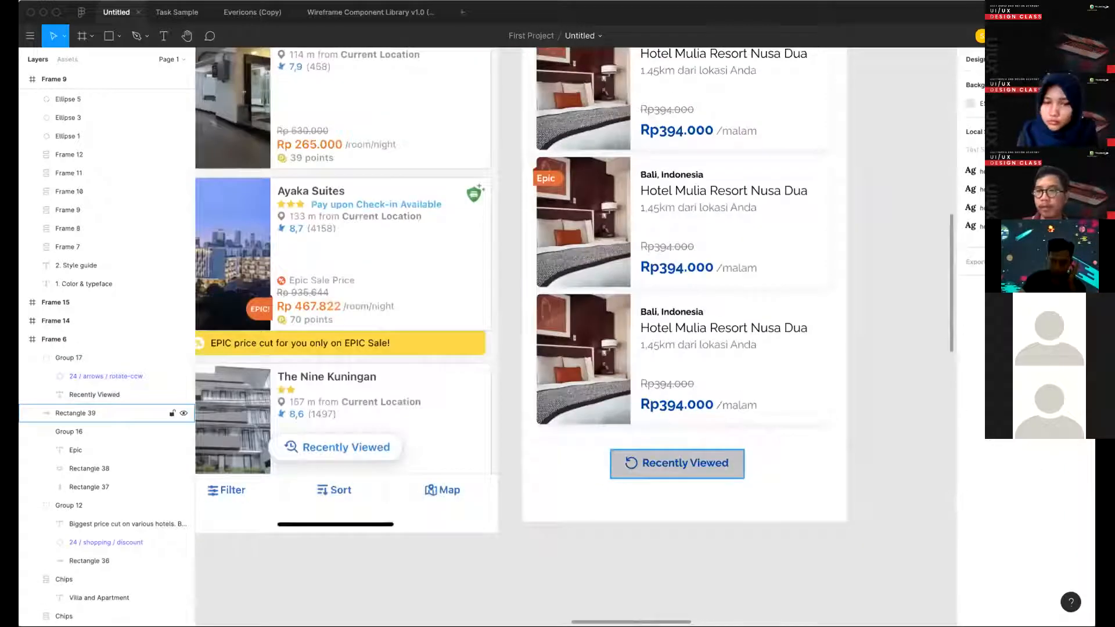
{"action": "left_click", "coordinate": [736, 471]}
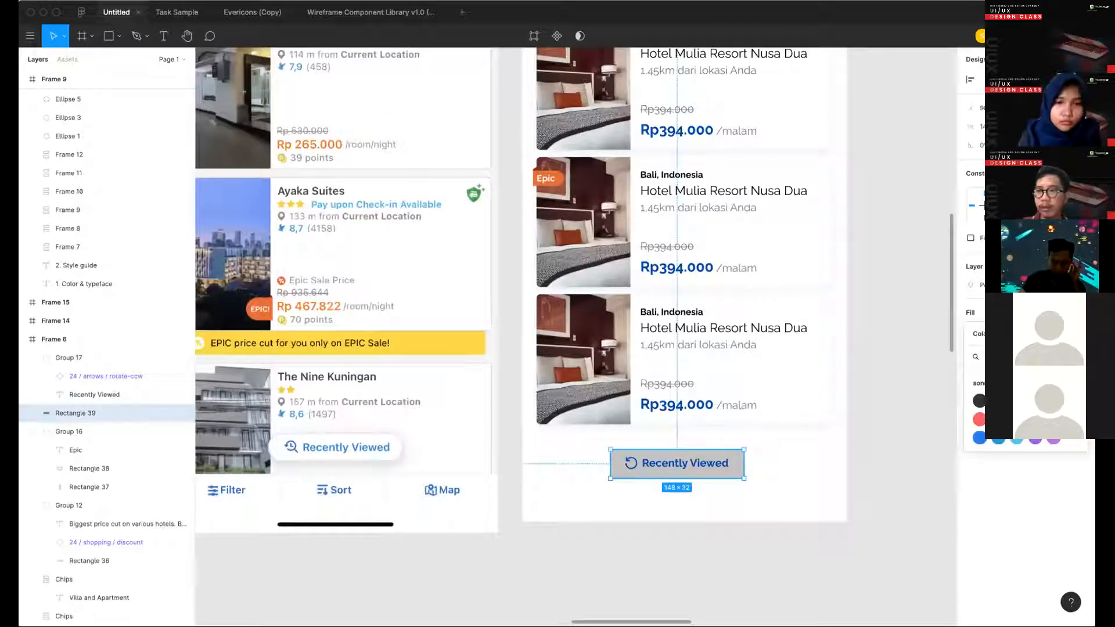
{"action": "left_click", "coordinate": [1072, 400]}
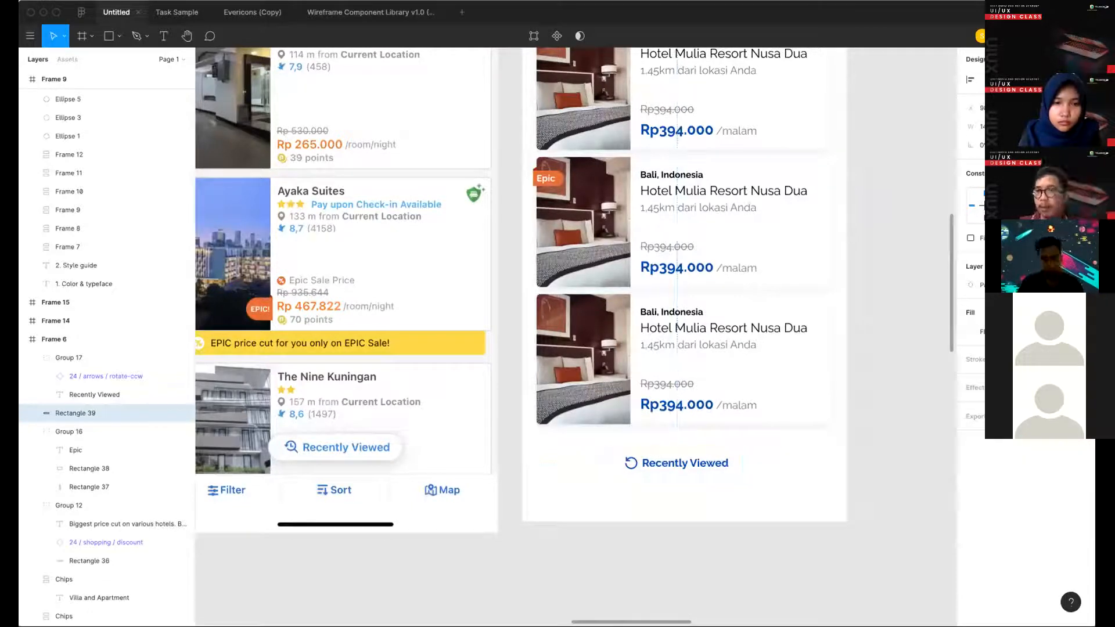
{"action": "left_click", "coordinate": [861, 473]}
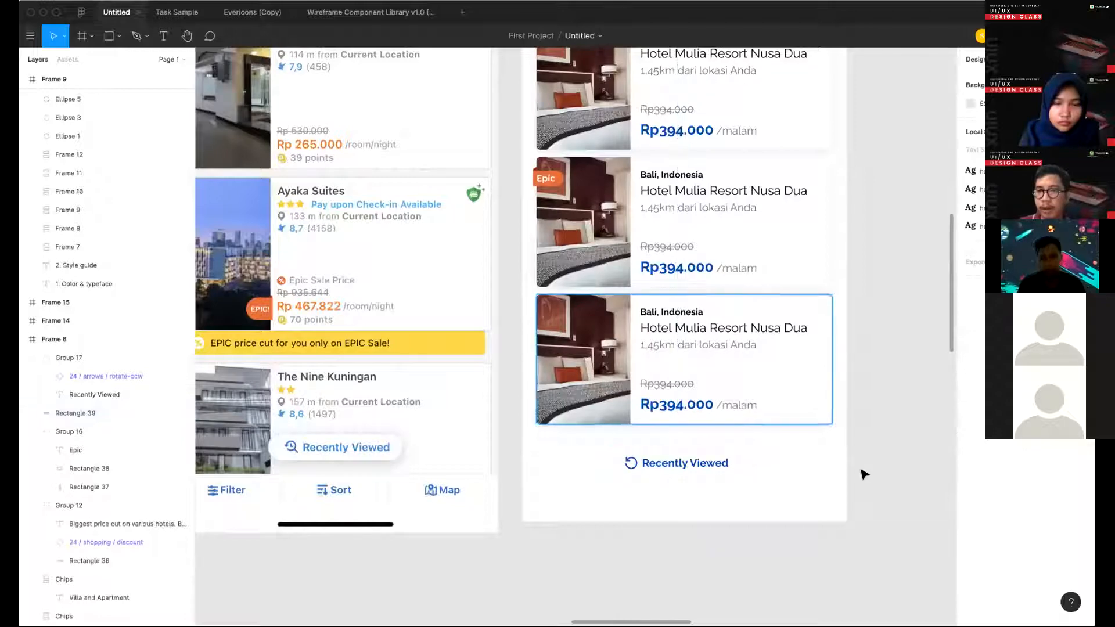
- Copy the third hotel card's shadow effect onto the white rectangle behind "Recently Viewed"
{"action": "scroll", "coordinate": [761, 403], "scroll_direction": "right", "scroll_amount": 1}
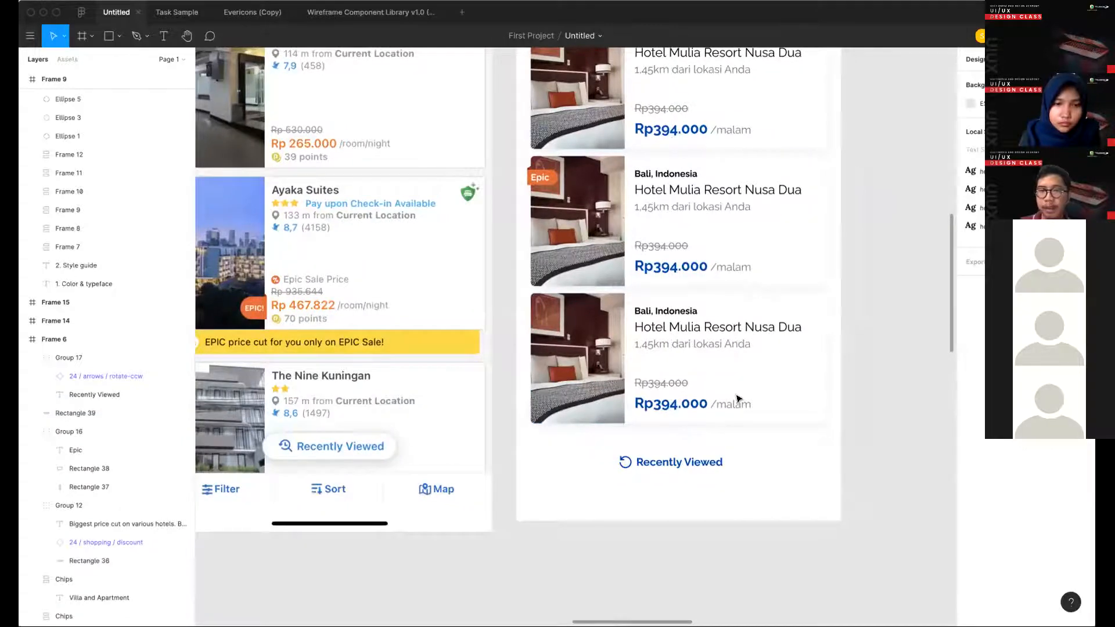
{"action": "scroll", "coordinate": [738, 399], "scroll_direction": "right", "scroll_amount": 2}
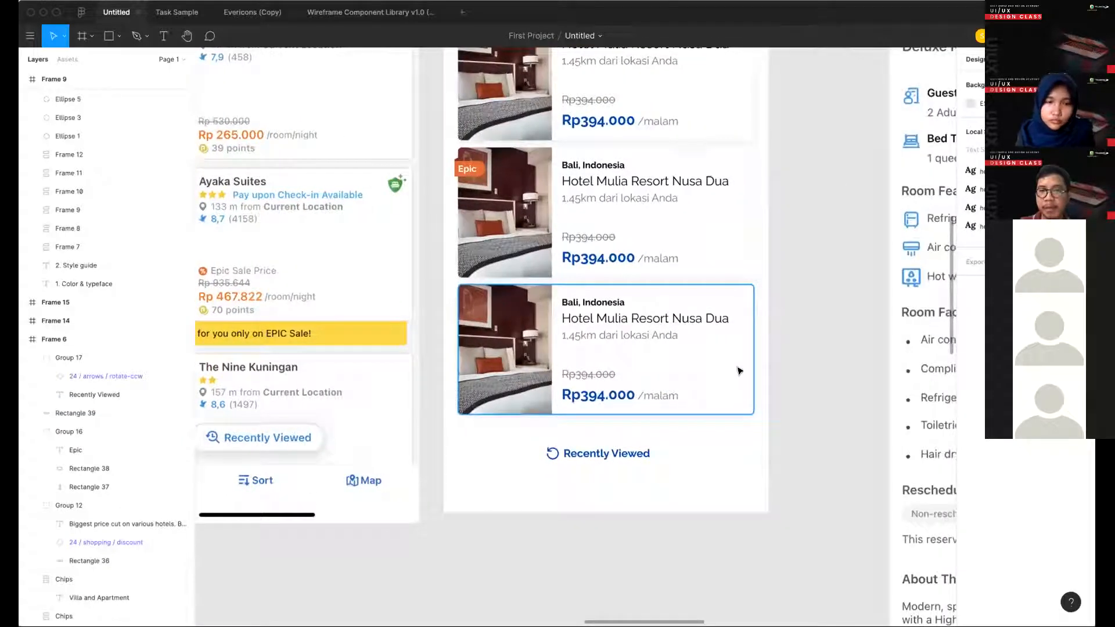
{"action": "left_click", "coordinate": [739, 385]}
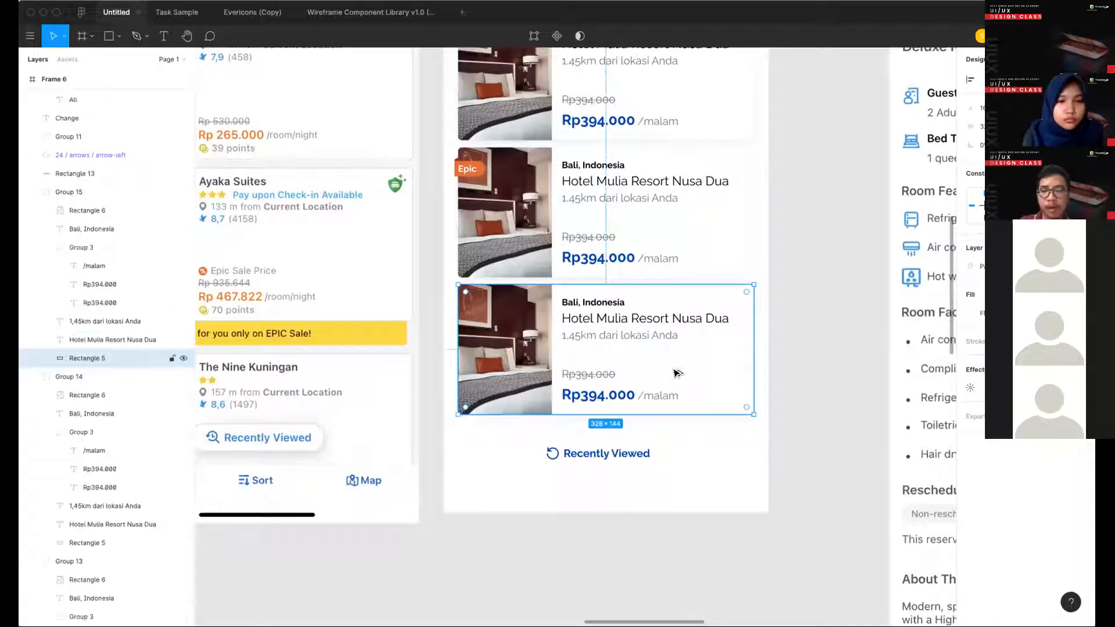
{"action": "left_click", "coordinate": [608, 472]}
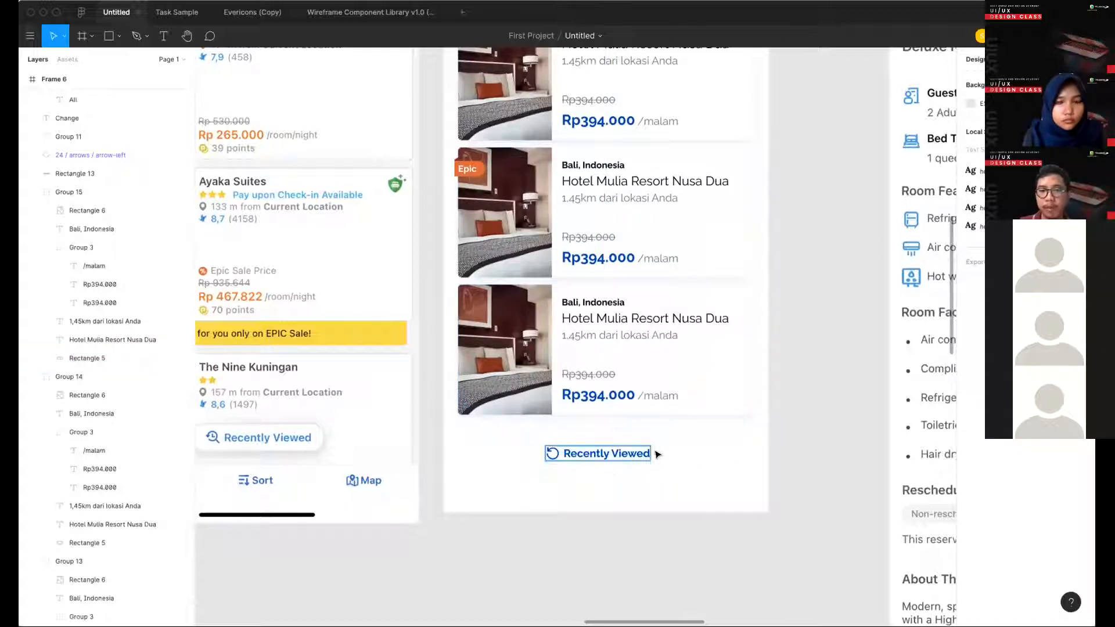
{"action": "left_click", "coordinate": [688, 454]}
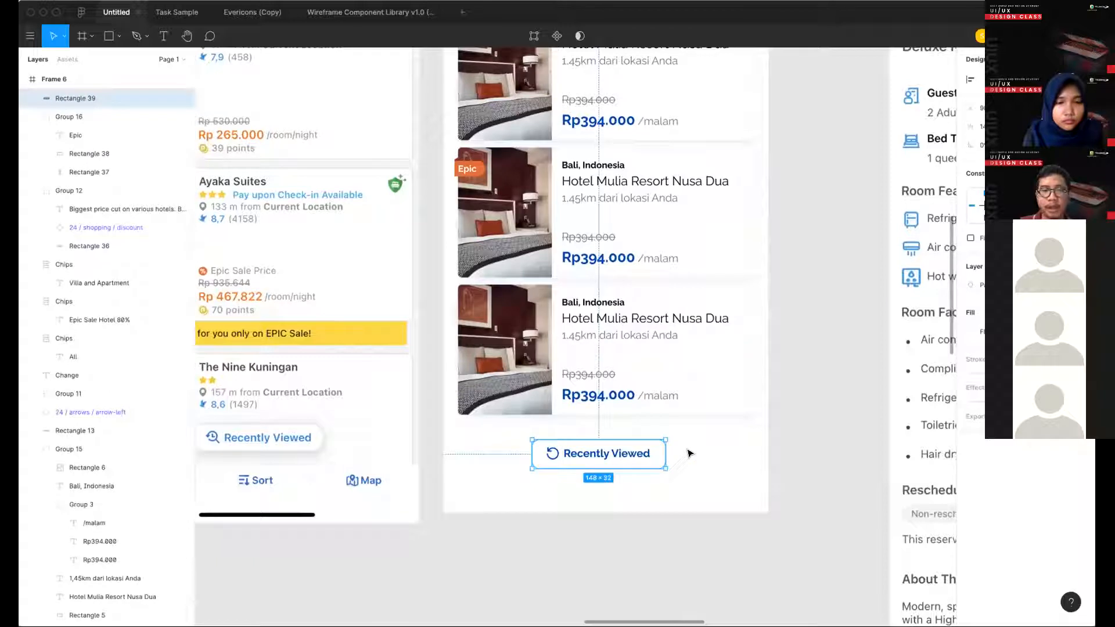
{"action": "left_click", "coordinate": [667, 479]}
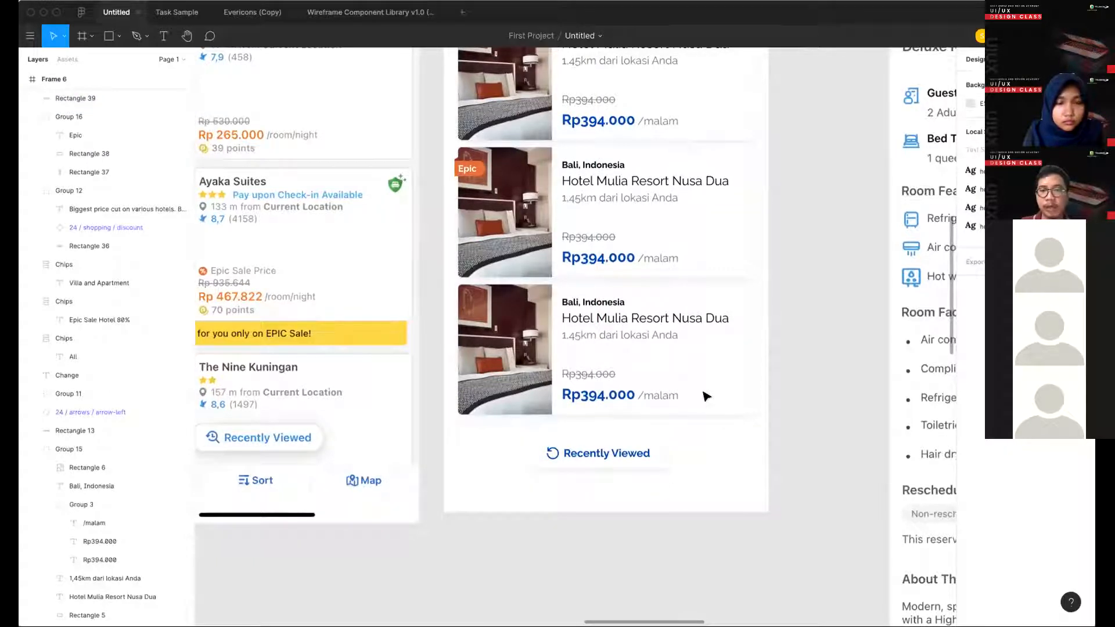
- Increase the spread of the shadow around the "Recently Viewed" button's rectangle
{"action": "scroll", "coordinate": [797, 292], "scroll_direction": "up", "scroll_amount": 4}
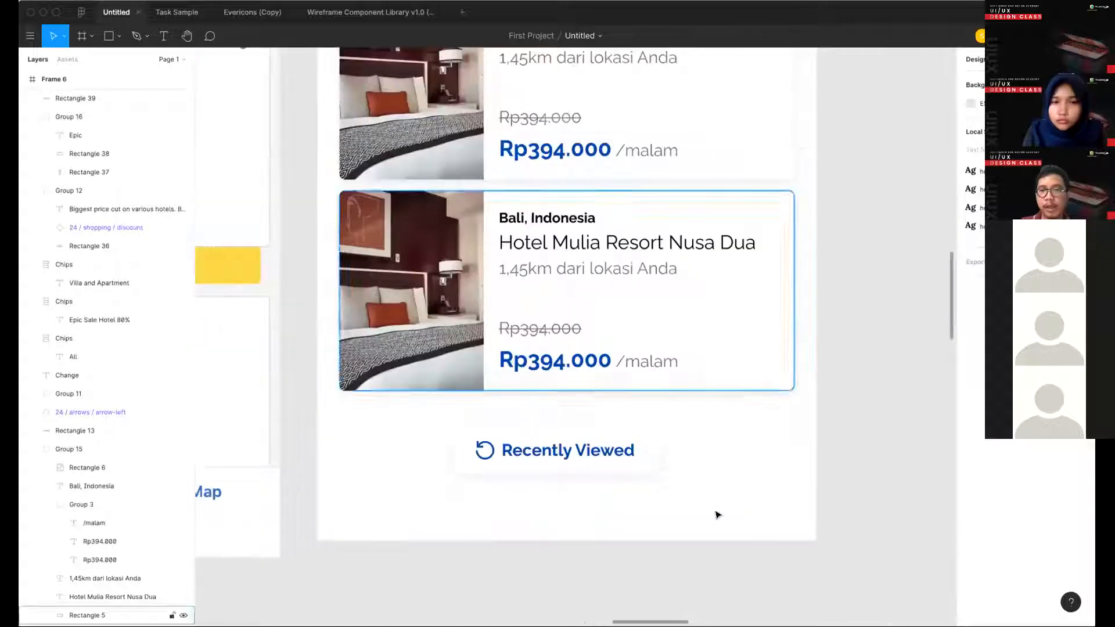
{"action": "left_click", "coordinate": [627, 454]}
{"action": "left_click", "coordinate": [696, 477]}
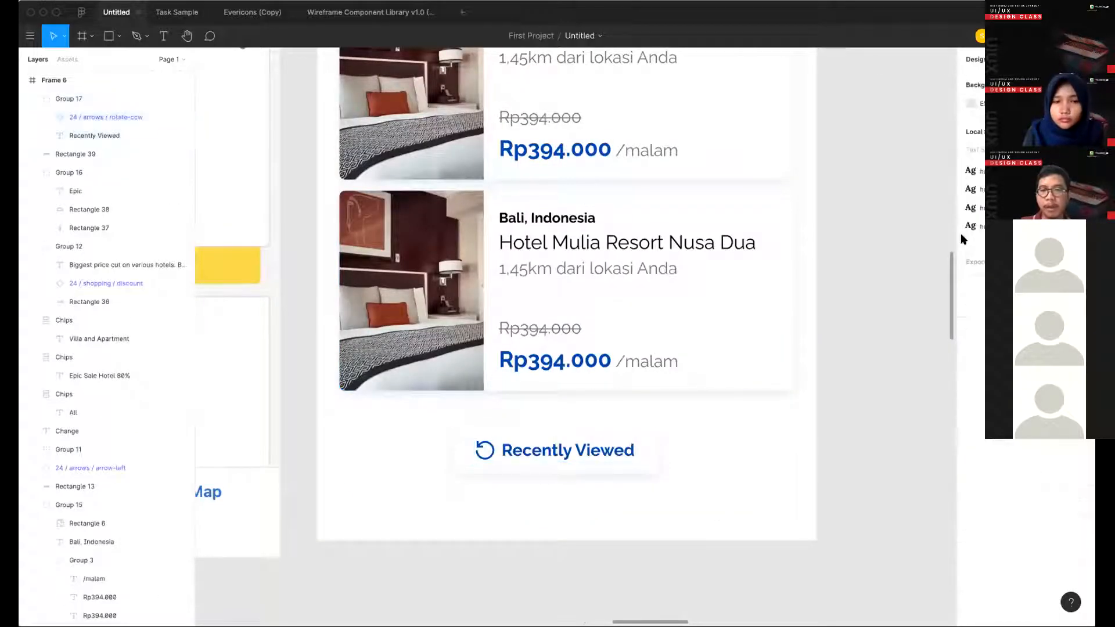
{"action": "left_click", "coordinate": [650, 458]}
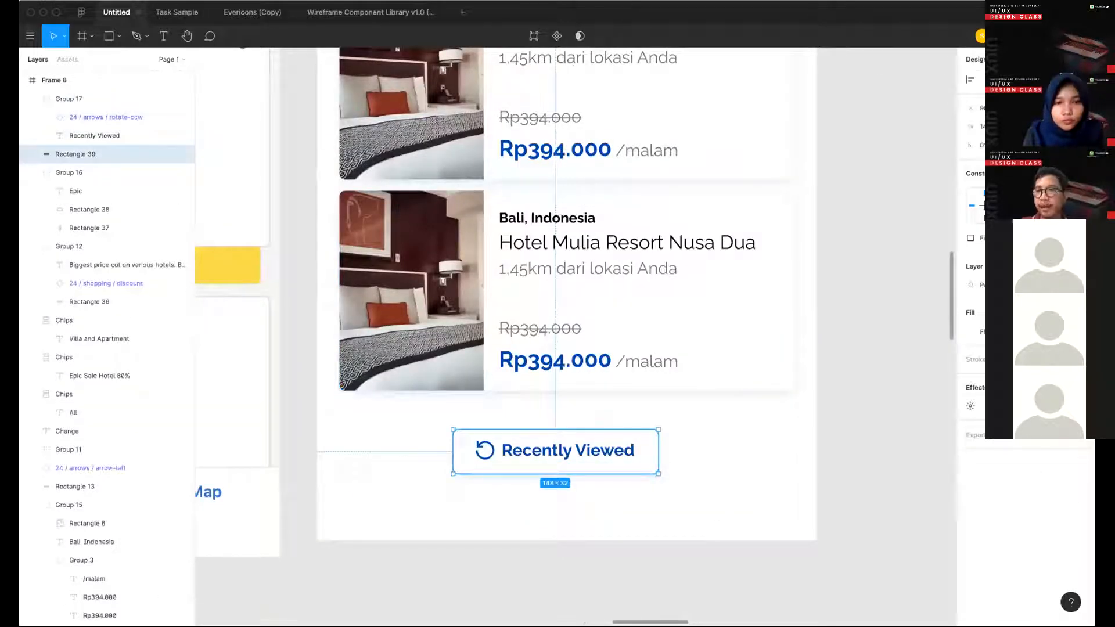
{"action": "key", "text": "Up"}
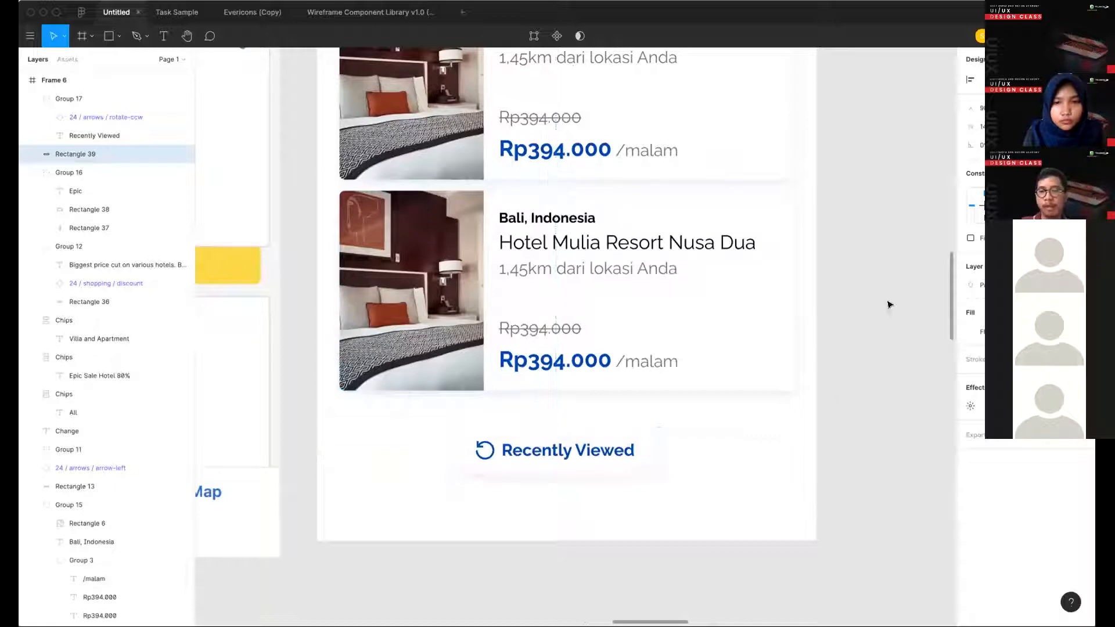
- Center the icon and label vertically in the "Recently Viewed" button and group them with its background rectangle
{"action": "left_click", "coordinate": [579, 448]}
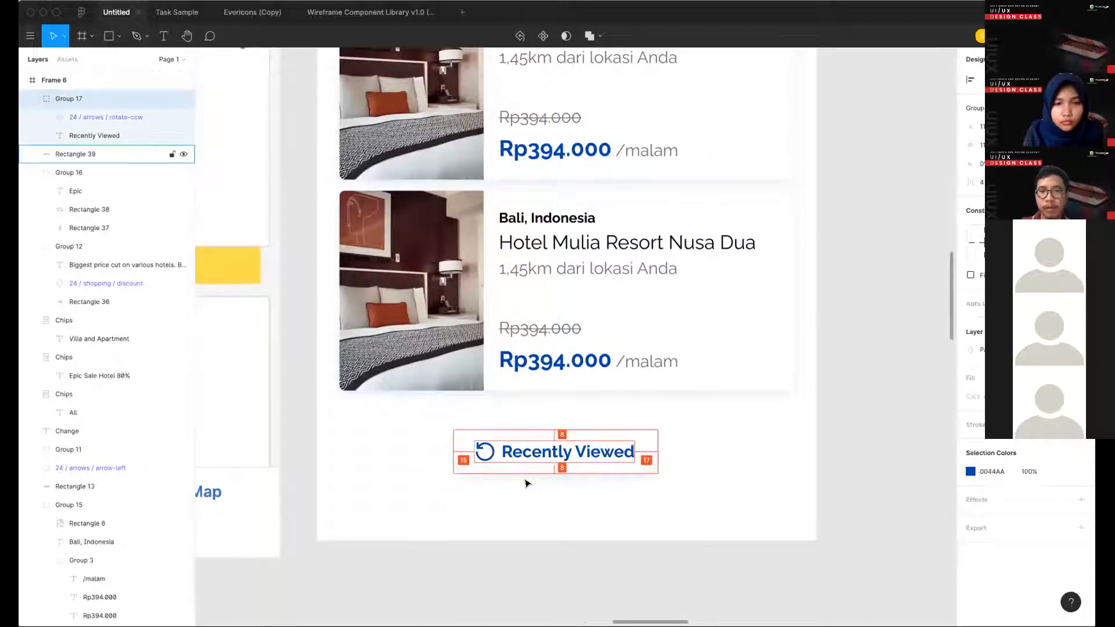
{"action": "left_click_drag", "start_coordinate": [715, 519], "coordinate": [487, 465]}
{"action": "key", "text": "ctrl+g"}
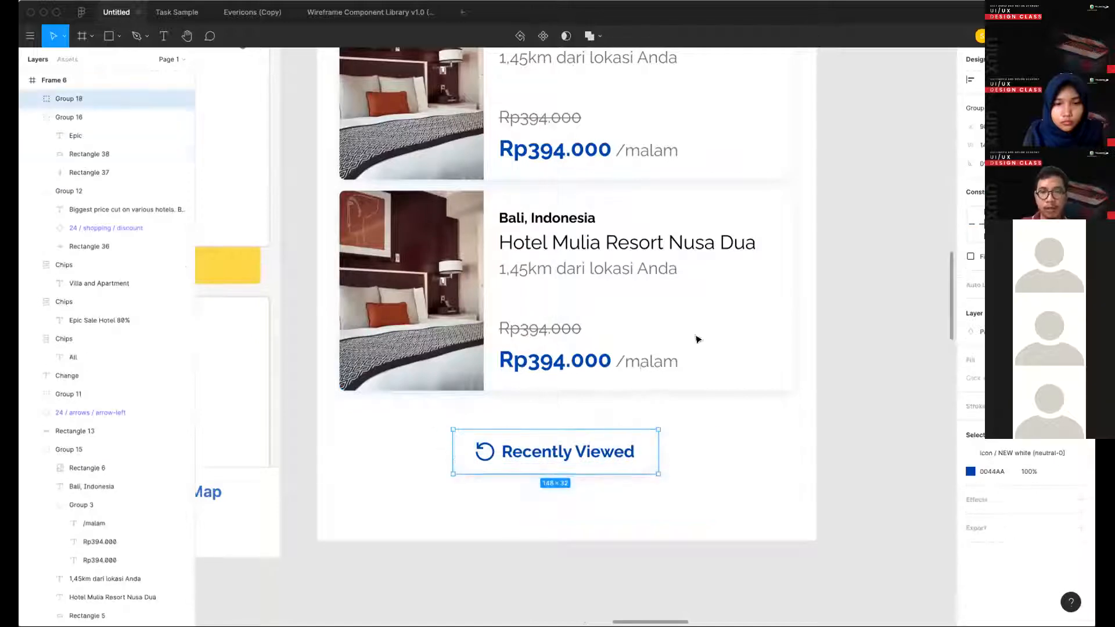
- Duplicate the third hotel card directly below it, behind the "Recently Viewed" button
{"action": "scroll", "coordinate": [695, 443], "scroll_direction": "down", "scroll_amount": 2}
{"action": "scroll", "coordinate": [696, 459], "scroll_direction": "down", "scroll_amount": 3}
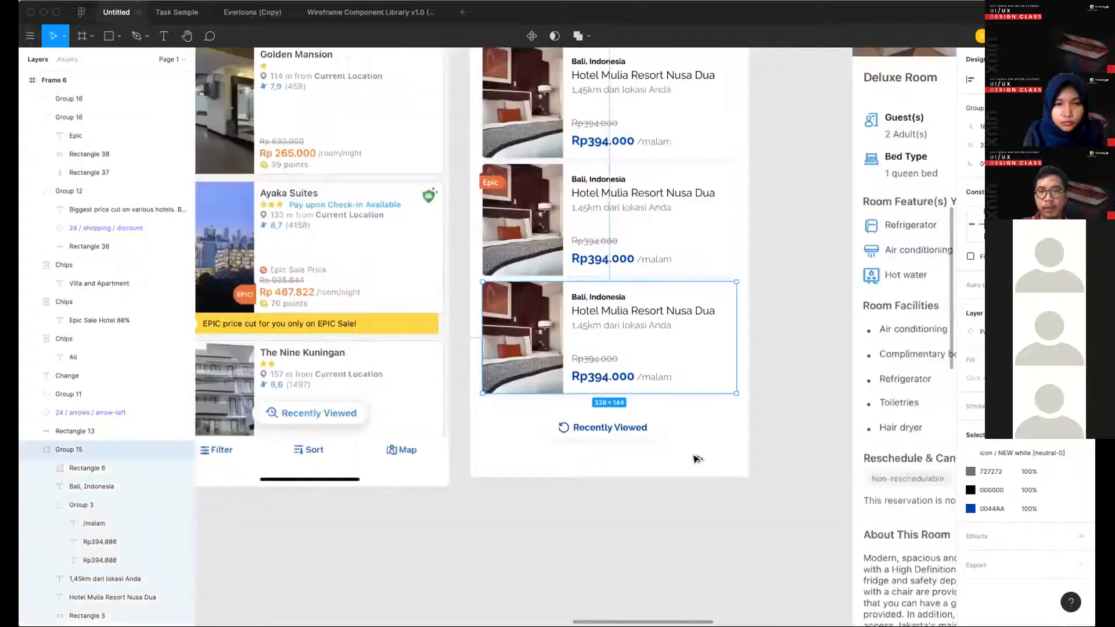
{"action": "key", "text": "ctrl+d"}
{"action": "key", "text": "Escape"}
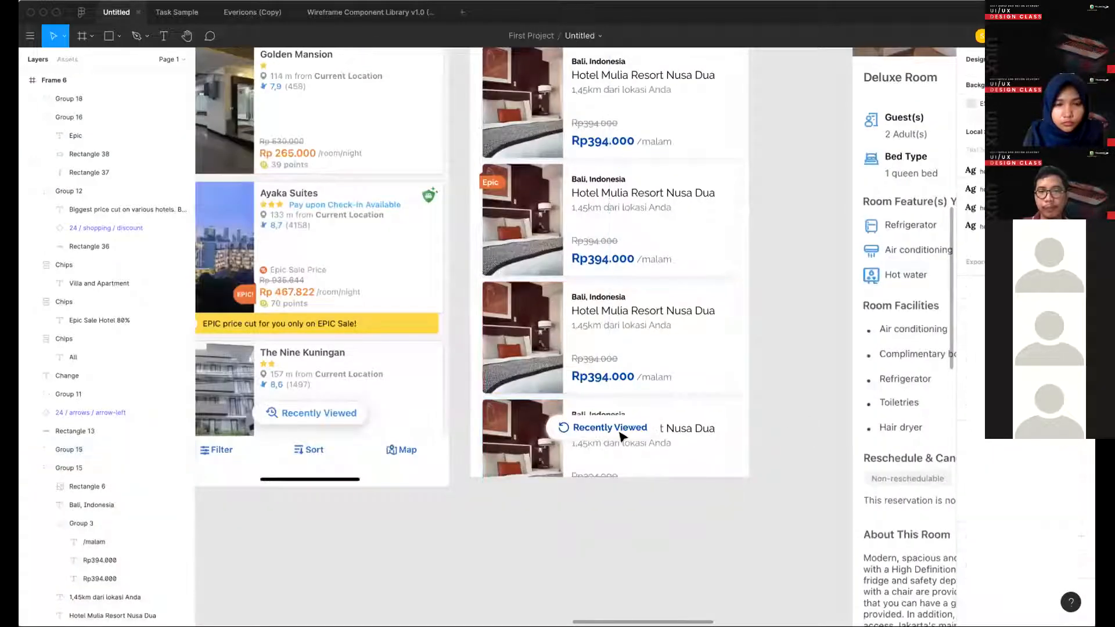
{"action": "left_click", "coordinate": [610, 428]}
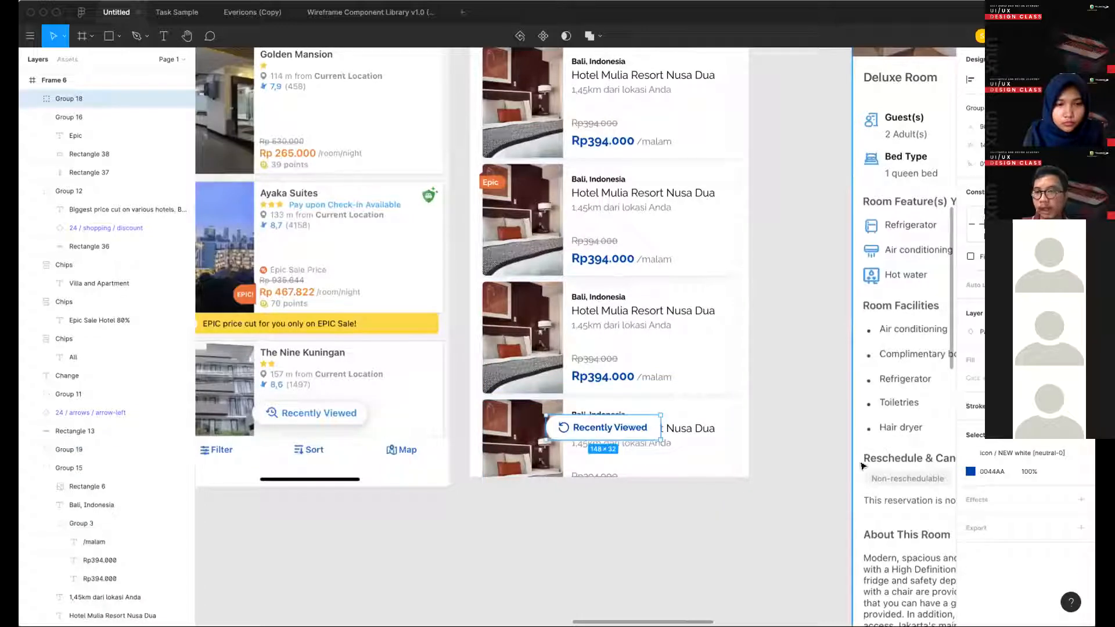
{"action": "left_click", "coordinate": [652, 488]}
{"action": "scroll", "coordinate": [660, 410], "scroll_direction": "up", "scroll_amount": 1}
{"action": "scroll", "coordinate": [649, 482], "scroll_direction": "up", "scroll_amount": 3}
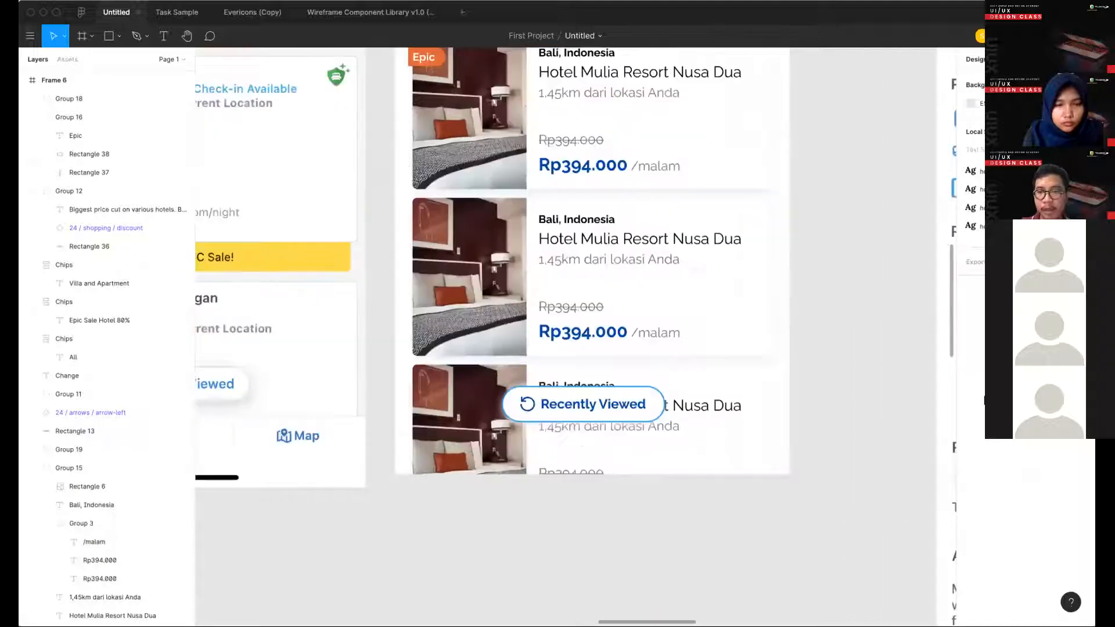
- Set the "Recently Viewed" button rectangle's drop shadow to a Y offset of 5 and the darker blue-grey colour 8CA2C2
{"action": "double_click", "coordinate": [630, 415]}
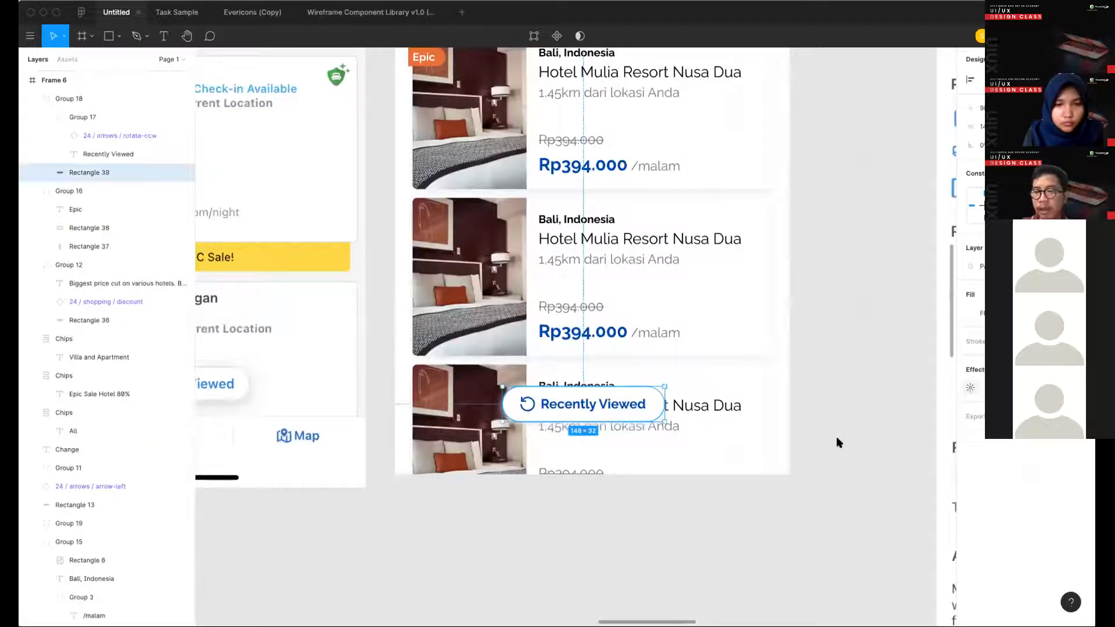
{"action": "left_click", "coordinate": [970, 387]}
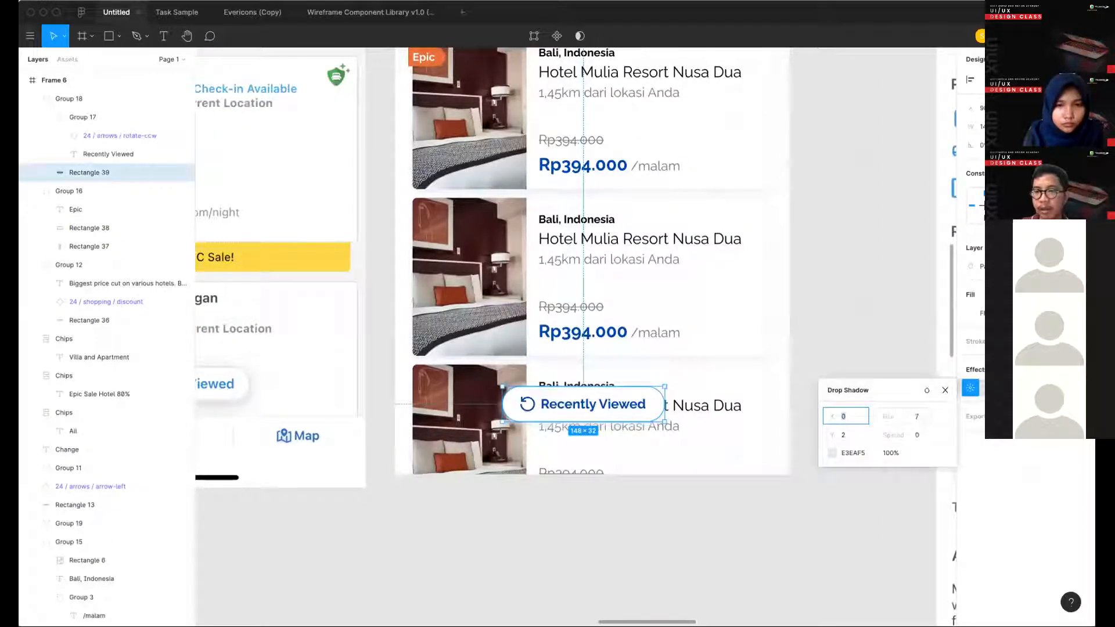
{"action": "key", "text": "Tab"}
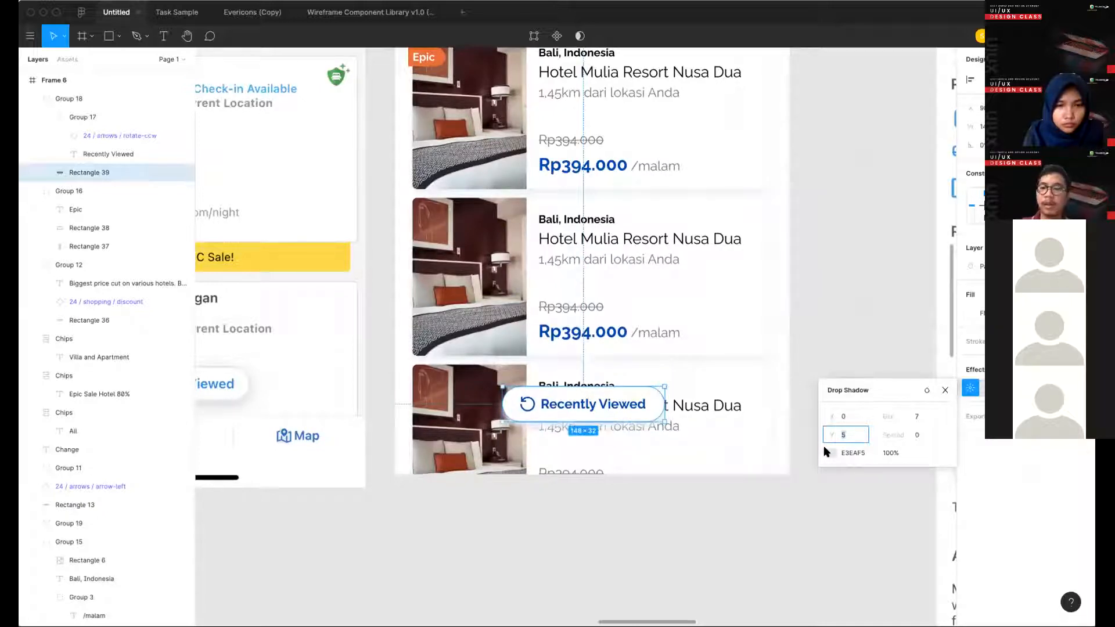
{"action": "left_click", "coordinate": [830, 452]}
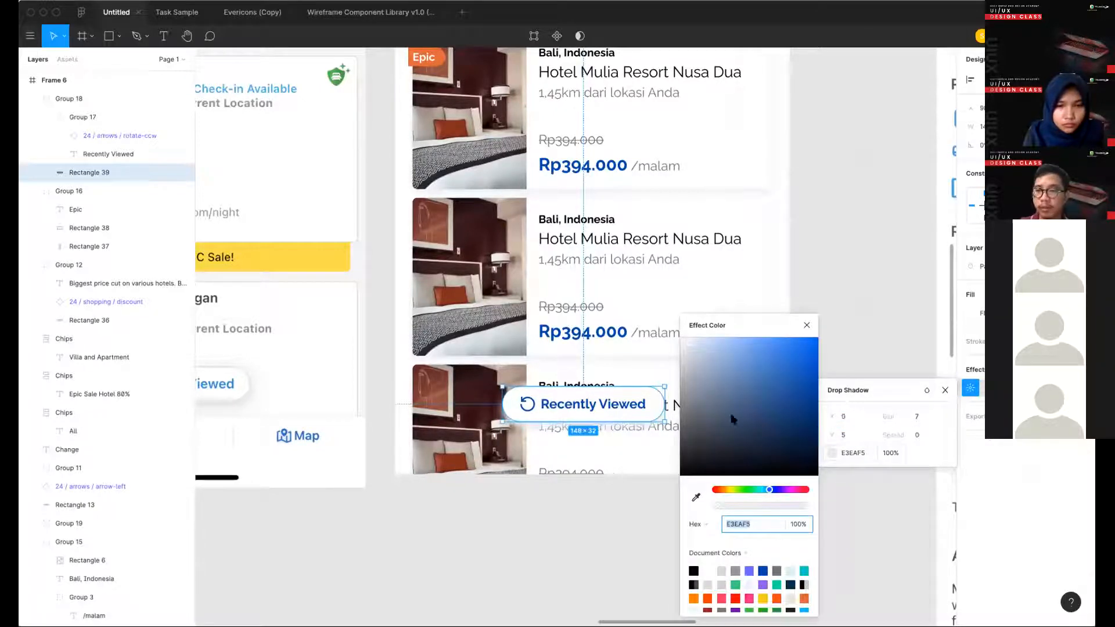
{"action": "mouse_move", "coordinate": [691, 346]}
{"action": "left_mouse_down"}
{"action": "mouse_move", "coordinate": [714, 341]}
{"action": "mouse_move", "coordinate": [709, 359]}
{"action": "left_mouse_up"}
{"action": "left_click", "coordinate": [697, 362]}
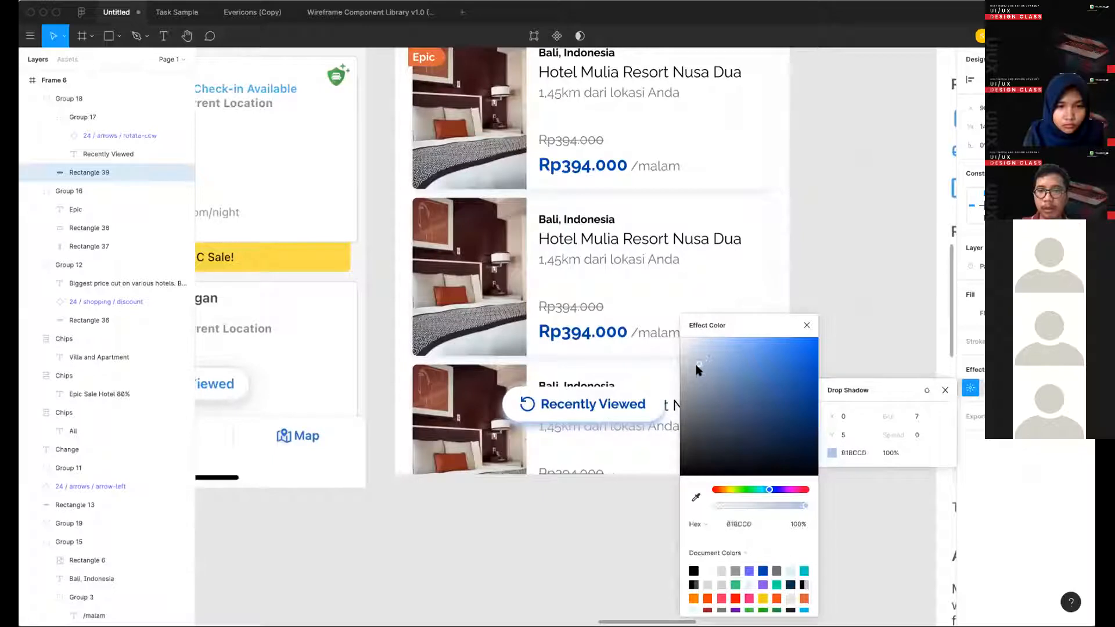
{"action": "left_click", "coordinate": [706, 372]}
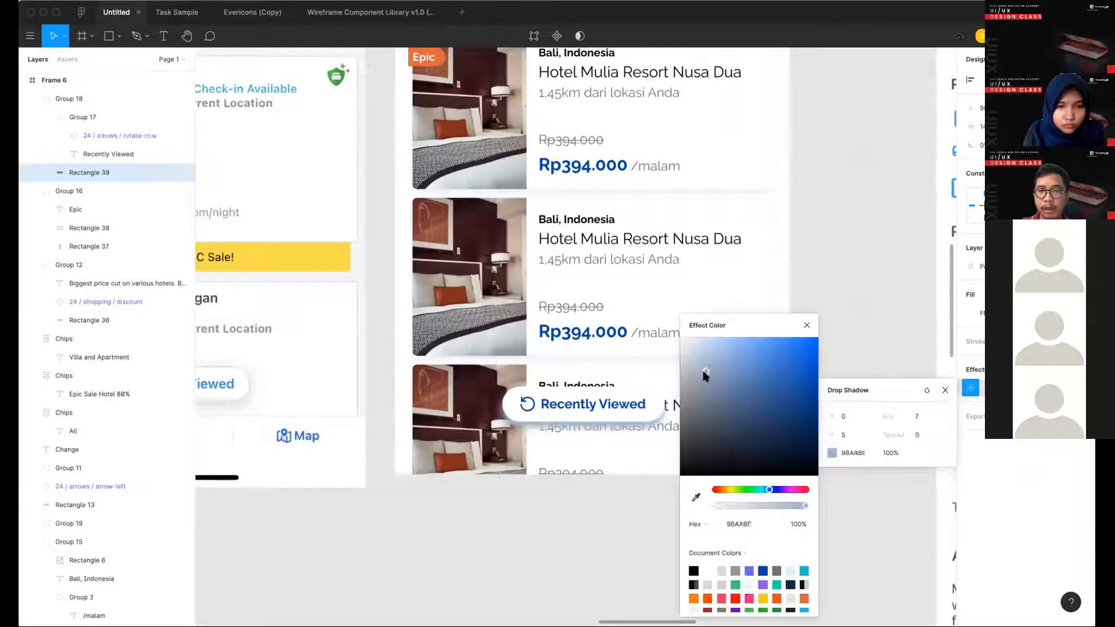
{"action": "left_click", "coordinate": [704, 372]}
{"action": "left_click_drag", "start_coordinate": [720, 376], "coordinate": [717, 370]}
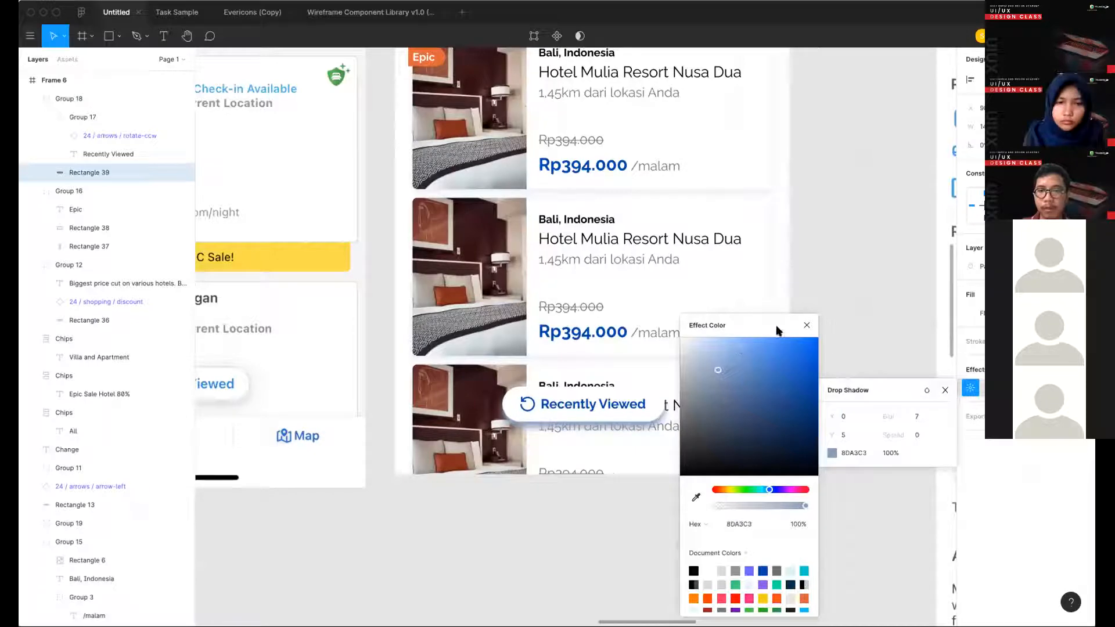
{"action": "left_click", "coordinate": [819, 323]}
{"action": "left_click", "coordinate": [796, 376]}
- Draw a white rectangle of 360 by 48 across the bottom edge of the hotel list frame
{"action": "scroll", "coordinate": [796, 375], "scroll_direction": "down", "scroll_amount": 3}
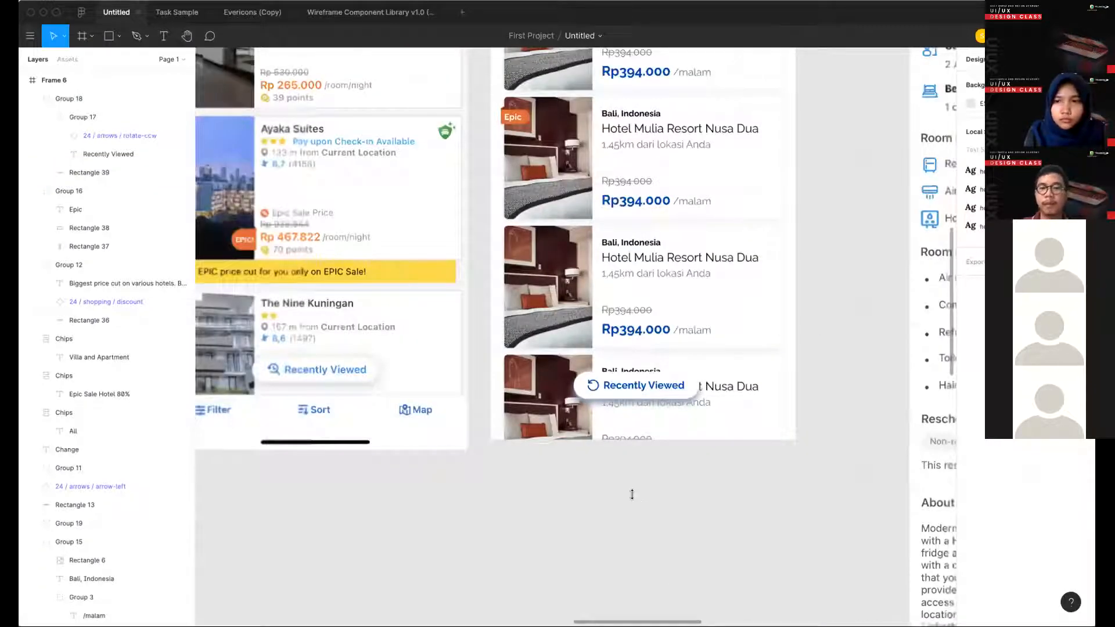
{"action": "scroll", "coordinate": [632, 494], "scroll_direction": "down", "scroll_amount": 3}
{"action": "left_click", "coordinate": [632, 494]}
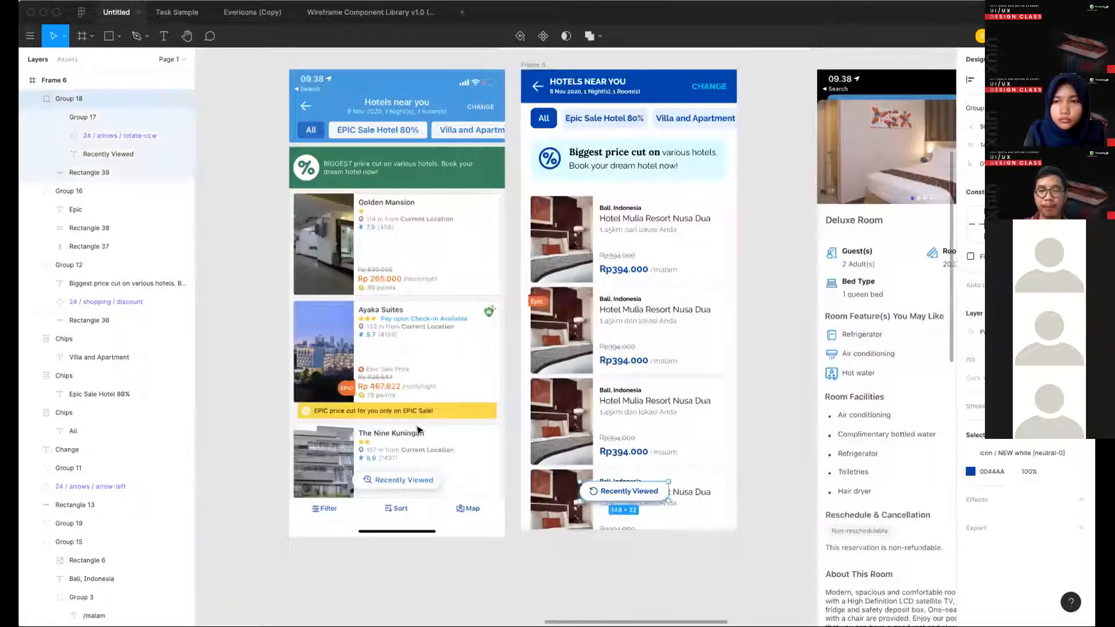
{"action": "key", "text": "Escape"}
{"action": "scroll", "coordinate": [377, 419], "scroll_direction": "down", "scroll_amount": 3}
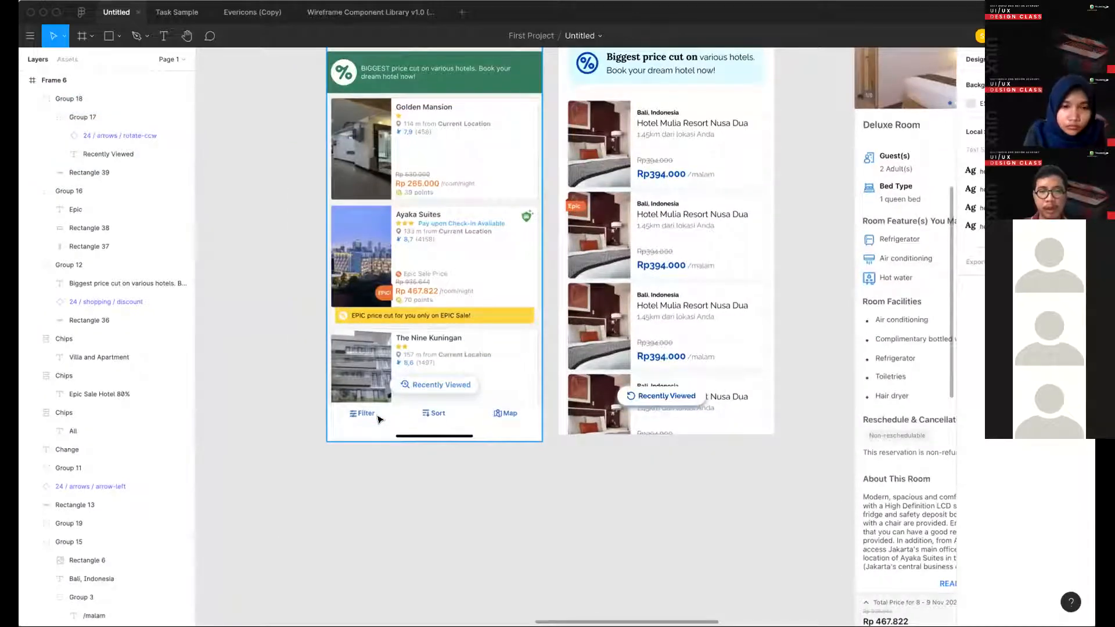
{"action": "scroll", "coordinate": [360, 417], "scroll_direction": "up", "scroll_amount": 3}
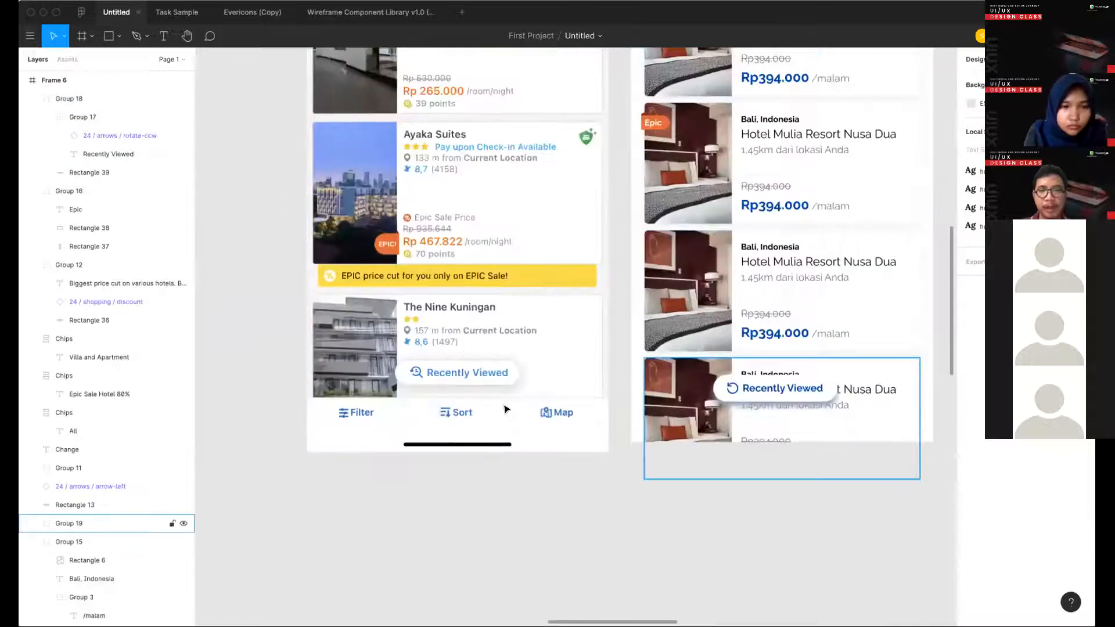
{"action": "scroll", "coordinate": [594, 480], "scroll_direction": "right", "scroll_amount": 2}
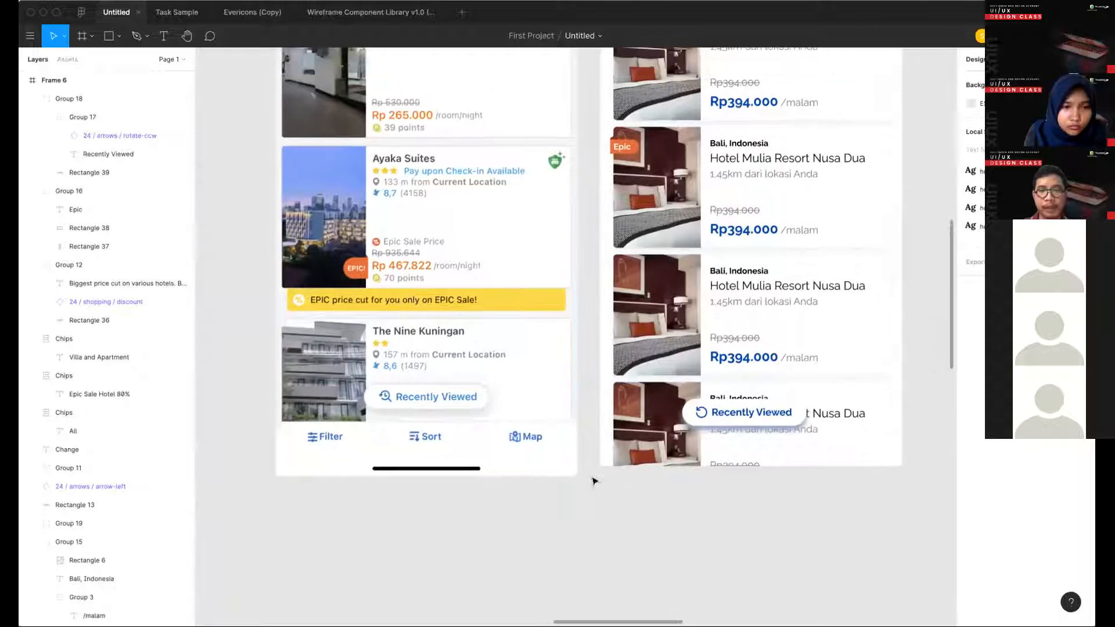
{"action": "key", "text": "r"}
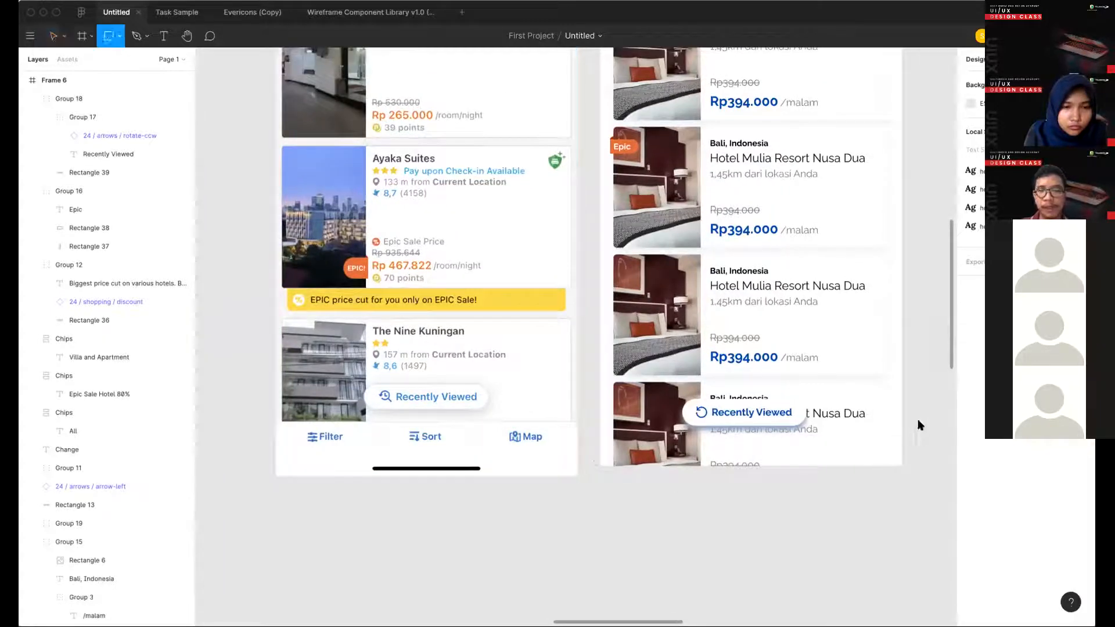
{"action": "left_click_drag", "start_coordinate": [600, 466], "coordinate": [899, 425]}
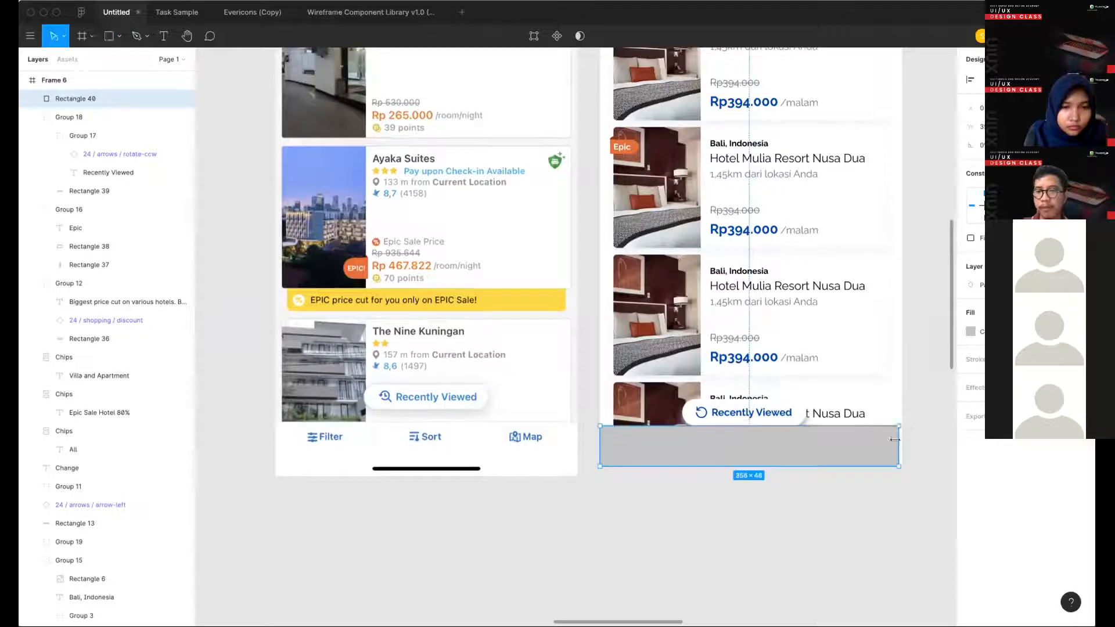
{"action": "left_click", "coordinate": [970, 335]}
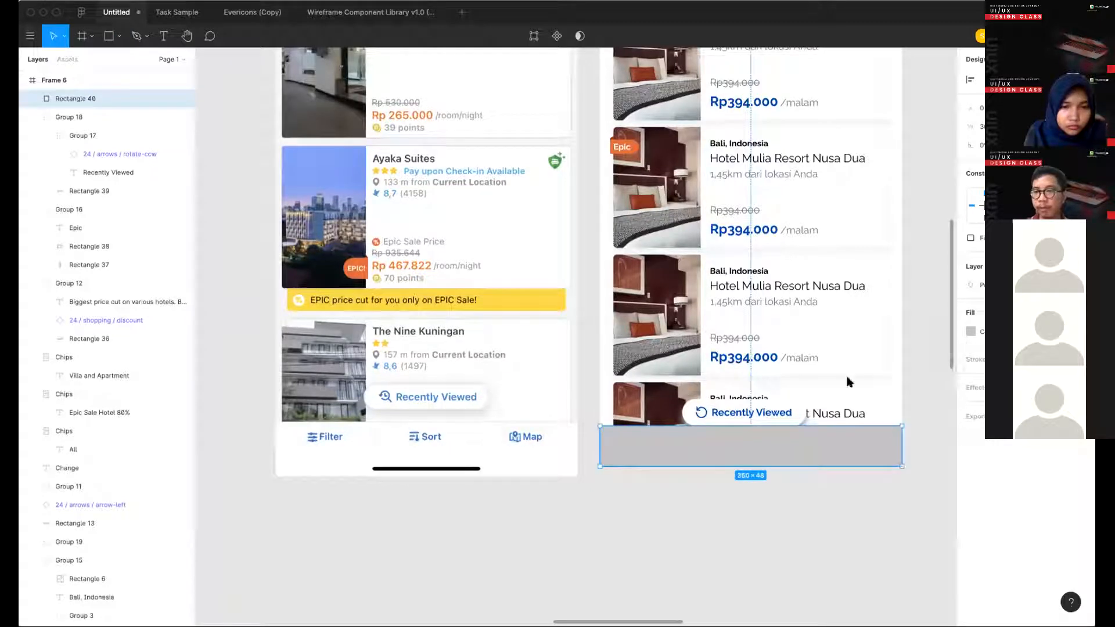
- Bring the "Recently Viewed" button group in front of the white bottom bar and move it up clear of the bar
{"action": "left_click", "coordinate": [755, 412]}
{"action": "left_click", "coordinate": [753, 412]}
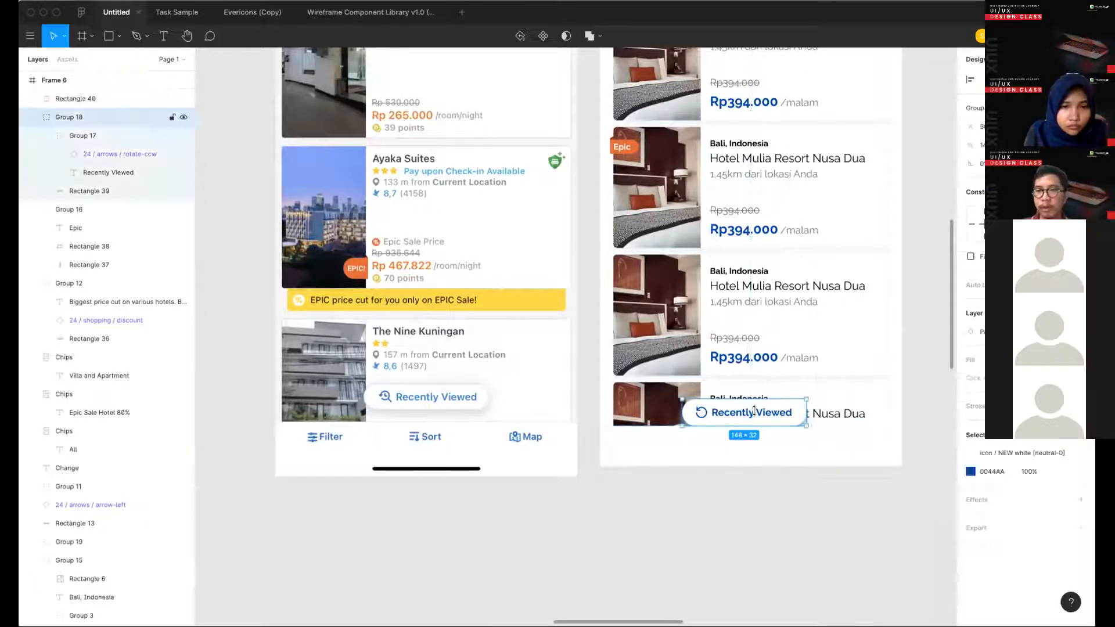
{"action": "left_click_drag", "start_coordinate": [752, 411], "coordinate": [753, 410]}
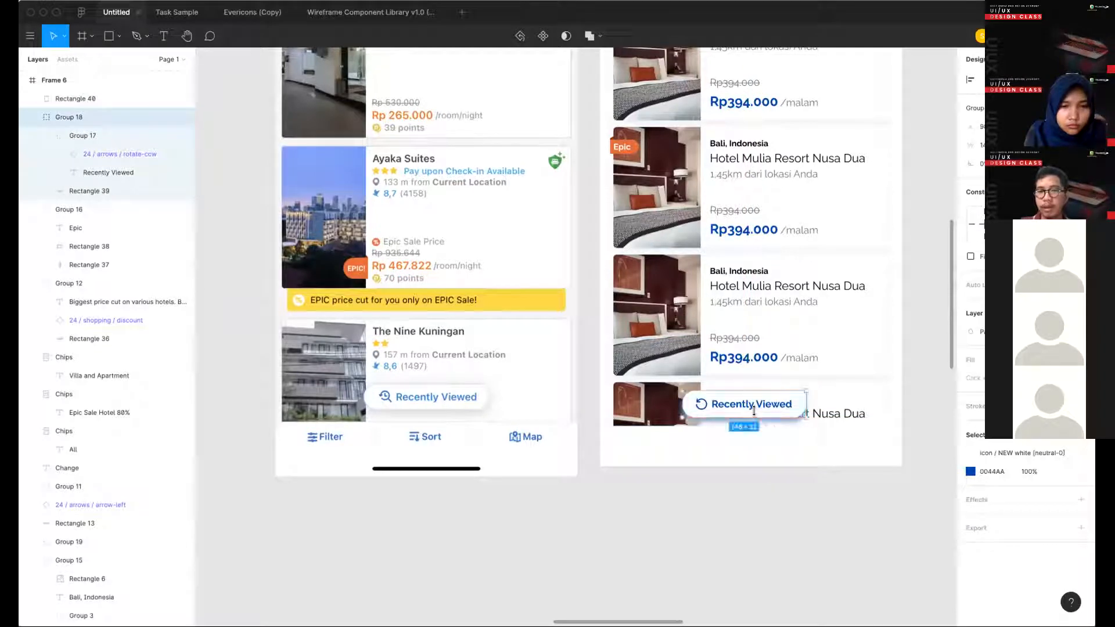
{"action": "key", "text": "super+bracketright"}
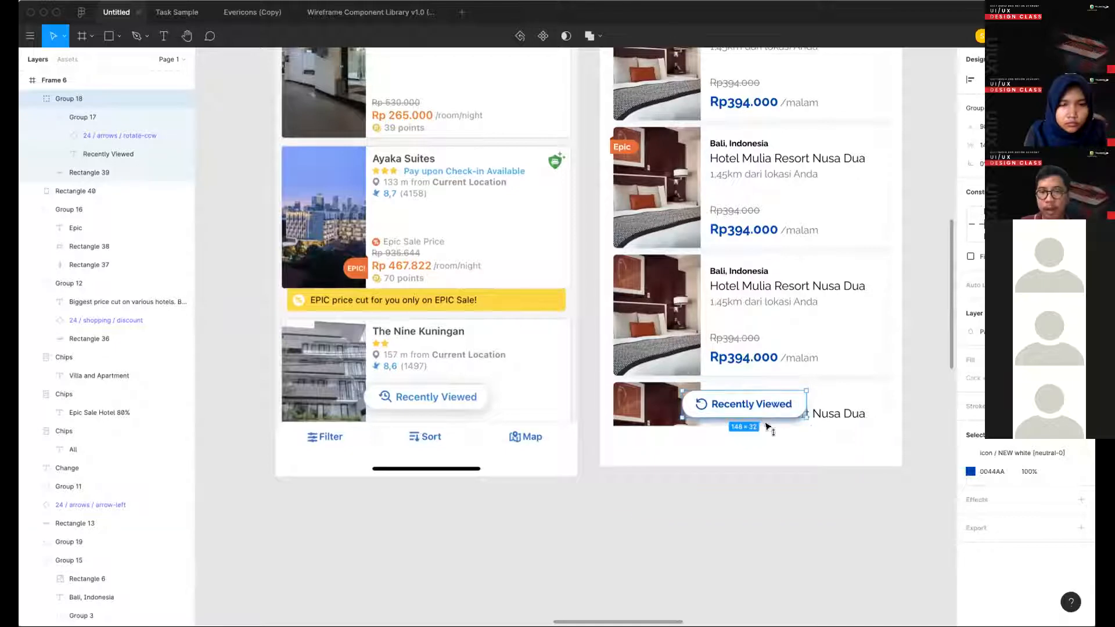
{"action": "mouse_move", "coordinate": [764, 402]}
{"action": "left_mouse_down"}
{"action": "mouse_move", "coordinate": [765, 417]}
{"action": "mouse_move", "coordinate": [765, 393]}
{"action": "left_mouse_up"}
- Add a drop shadow with a Y offset of -1 to the white bottom bar
{"action": "left_click", "coordinate": [793, 428]}
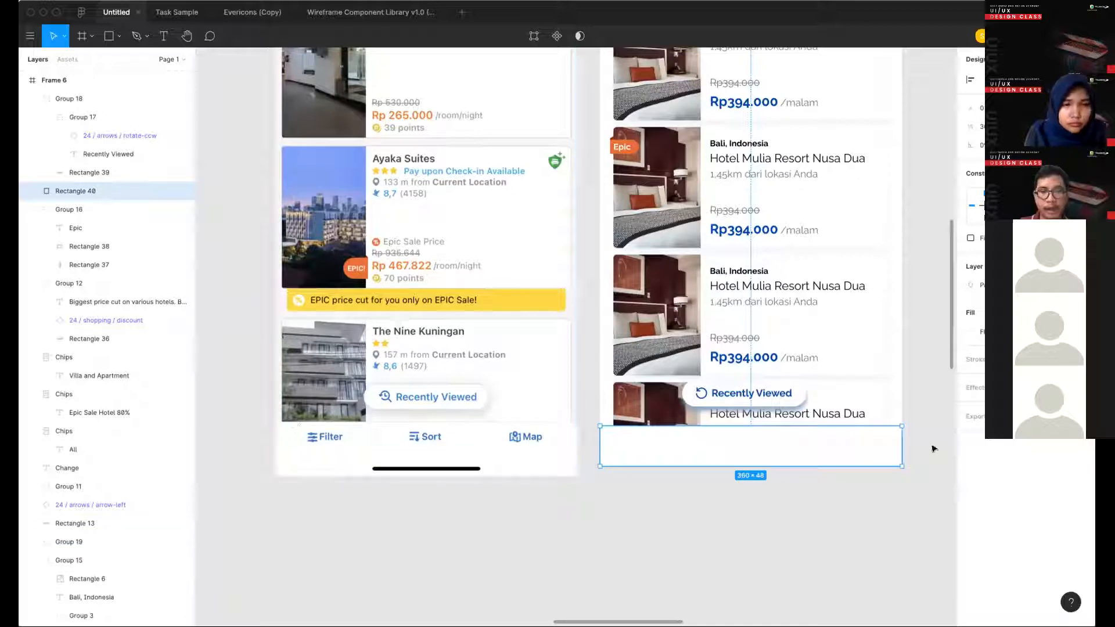
{"action": "scroll", "coordinate": [933, 449], "scroll_direction": "right", "scroll_amount": 2}
{"action": "scroll", "coordinate": [933, 448], "scroll_direction": "up", "scroll_amount": 1}
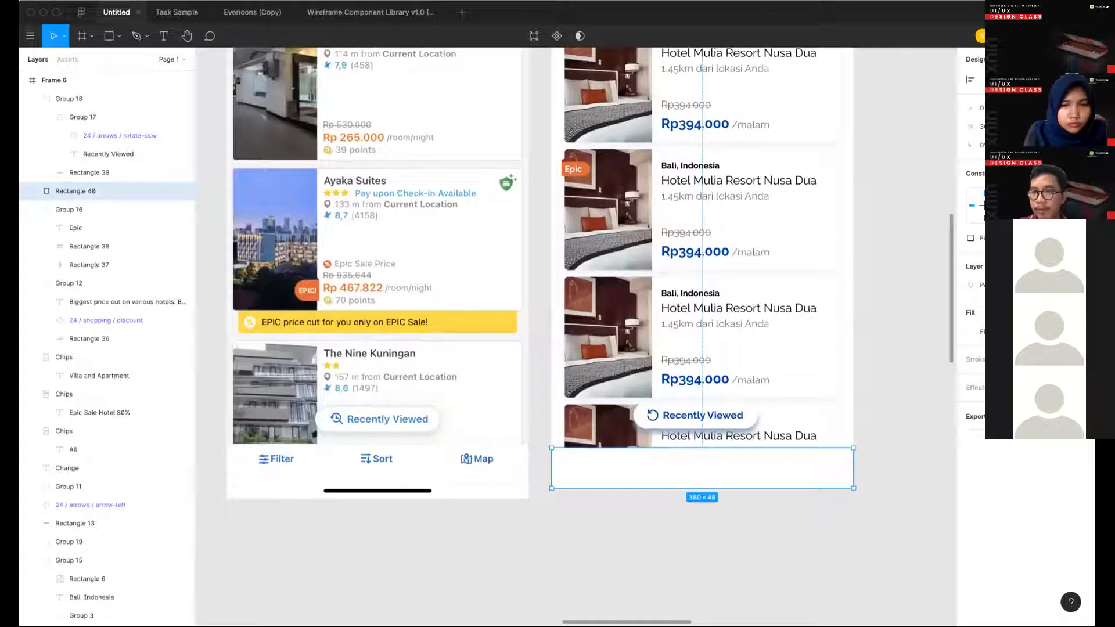
{"action": "left_click", "coordinate": [1078, 417]}
{"action": "key", "text": "super+z"}
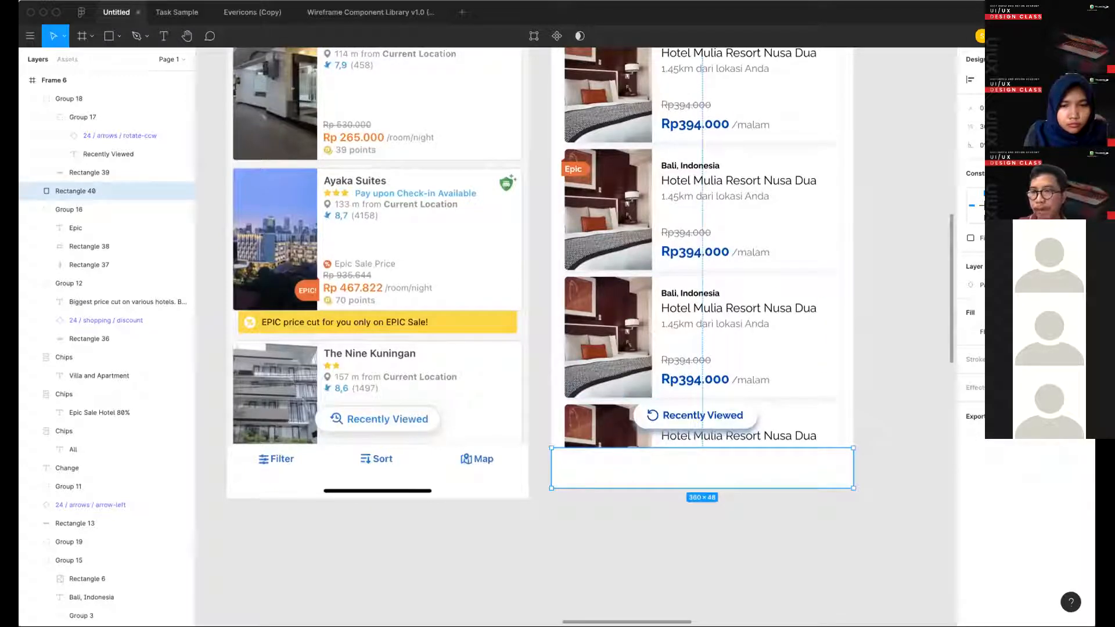
{"action": "left_click", "coordinate": [1078, 387]}
{"action": "left_click", "coordinate": [970, 406]}
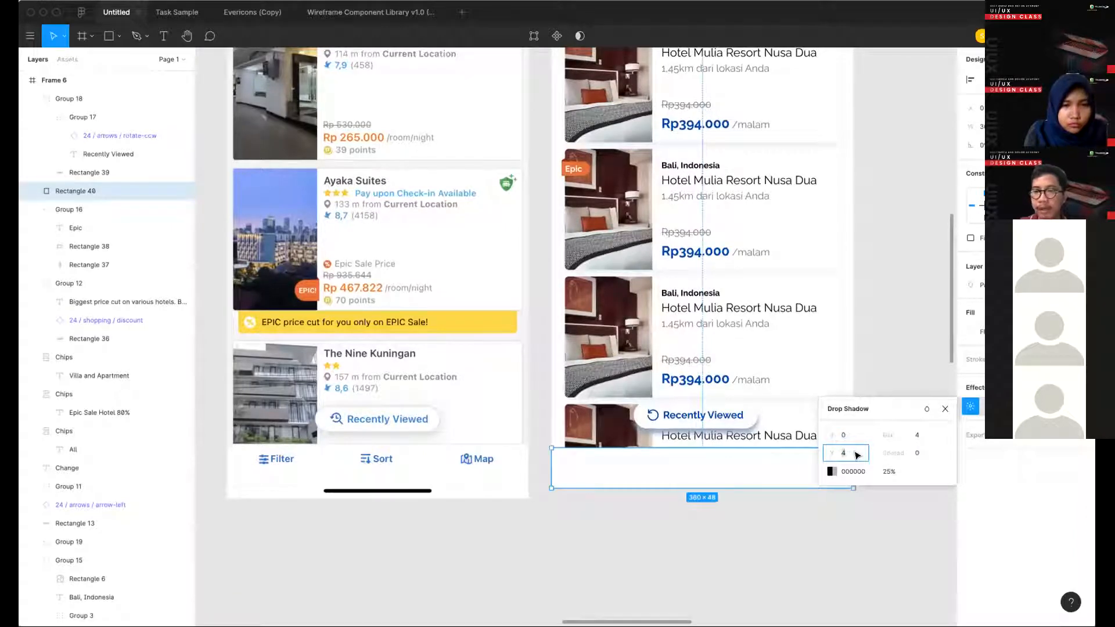
{"action": "scroll", "coordinate": [857, 455], "scroll_direction": "right", "scroll_amount": 2}
{"action": "scroll", "coordinate": [845, 453], "scroll_direction": "right", "scroll_amount": 1}
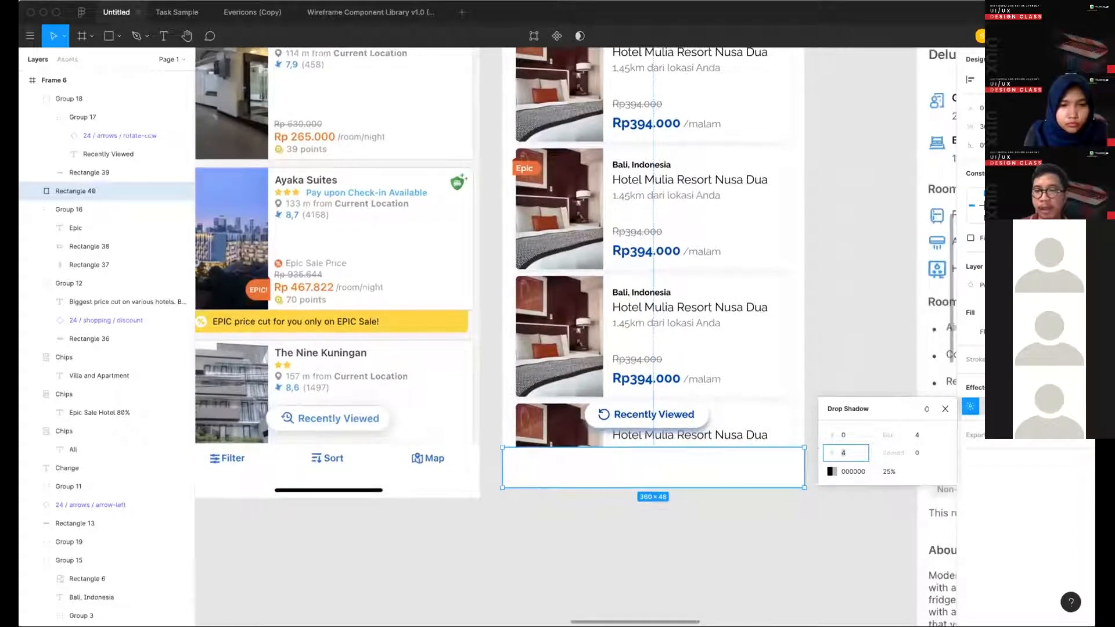
{"action": "key", "text": "Down"}
{"action": "key", "text": "Down"}
{"action": "key", "text": "Down"}
{"action": "key", "text": "Down"}
{"action": "key", "text": "Down"}
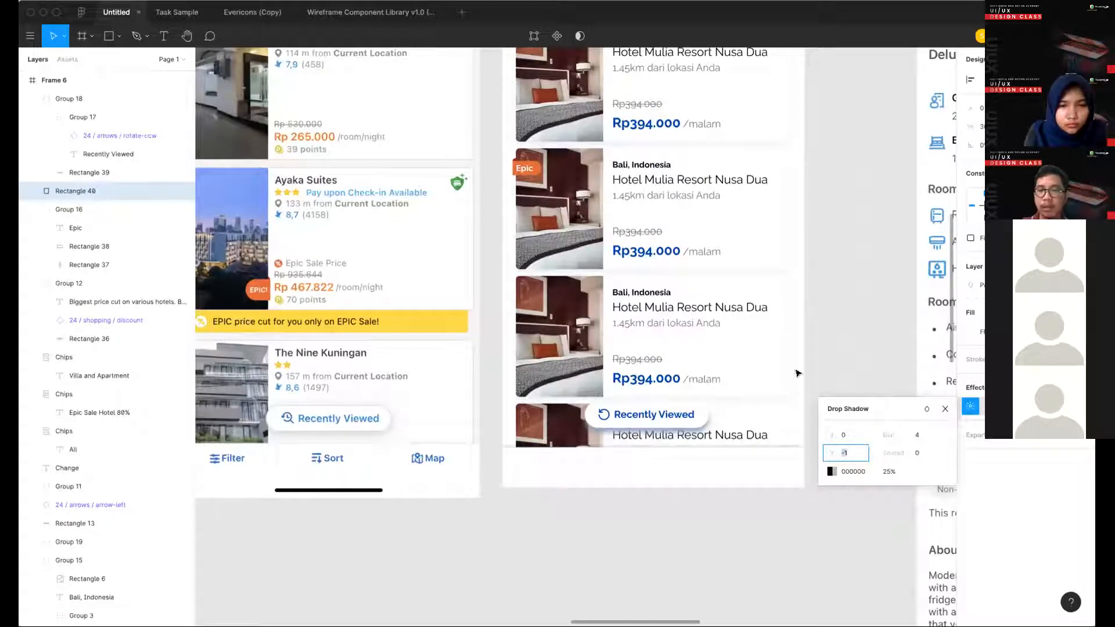
- Copy the third hotel card's shadow colour E3EAF5 to the bottom bar's drop shadow and set its opacity to 100%
{"action": "double_click", "coordinate": [755, 378]}
{"action": "left_click", "coordinate": [970, 388]}
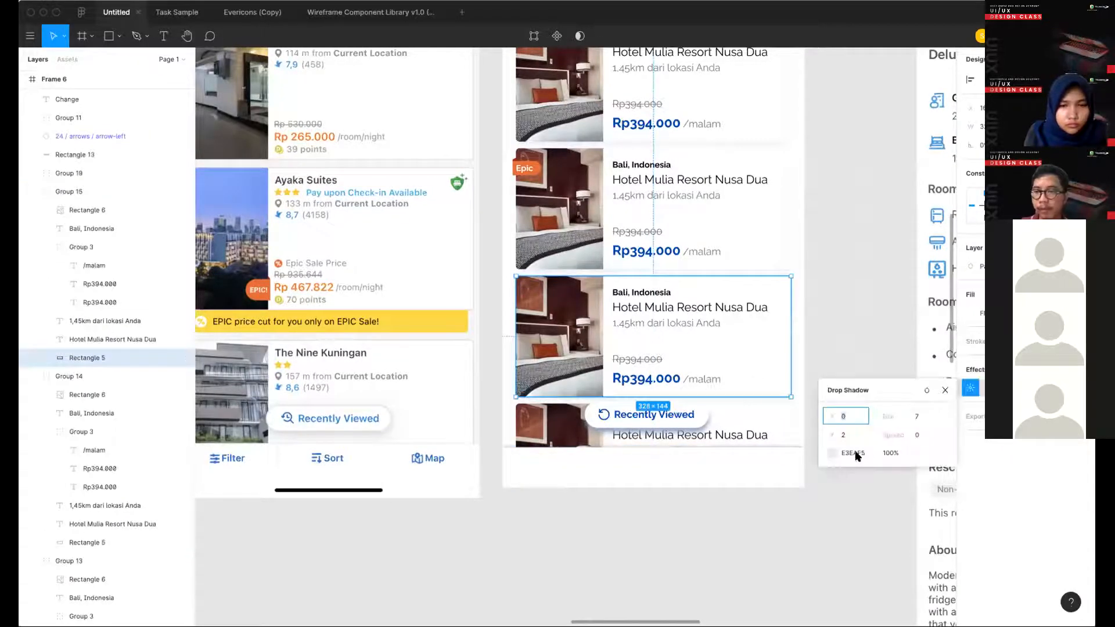
{"action": "left_click", "coordinate": [884, 453]}
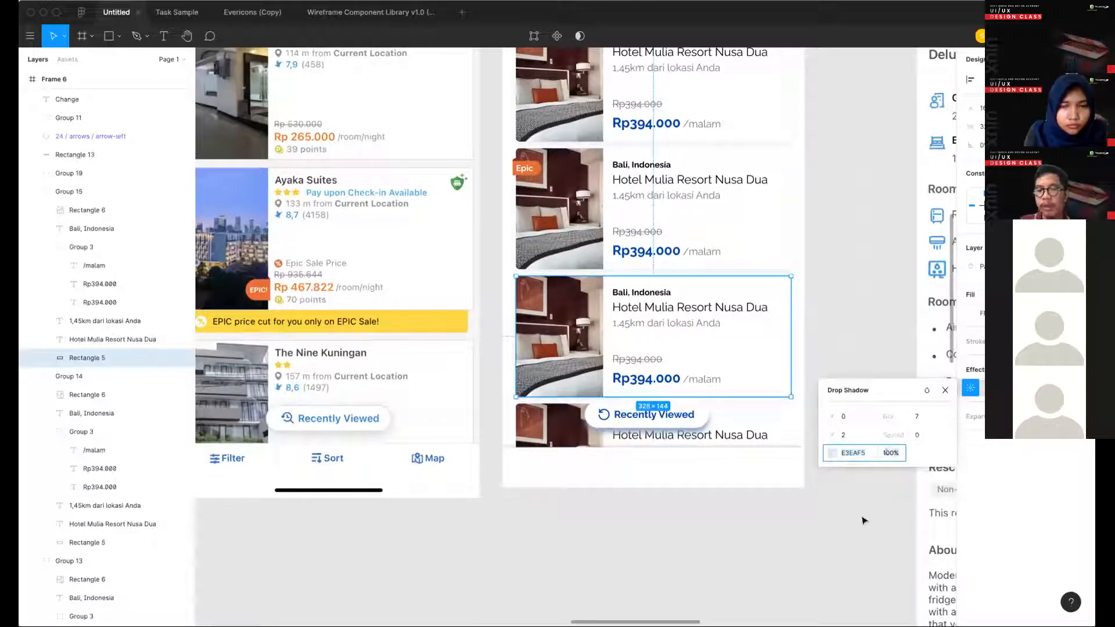
{"action": "left_click", "coordinate": [760, 468]}
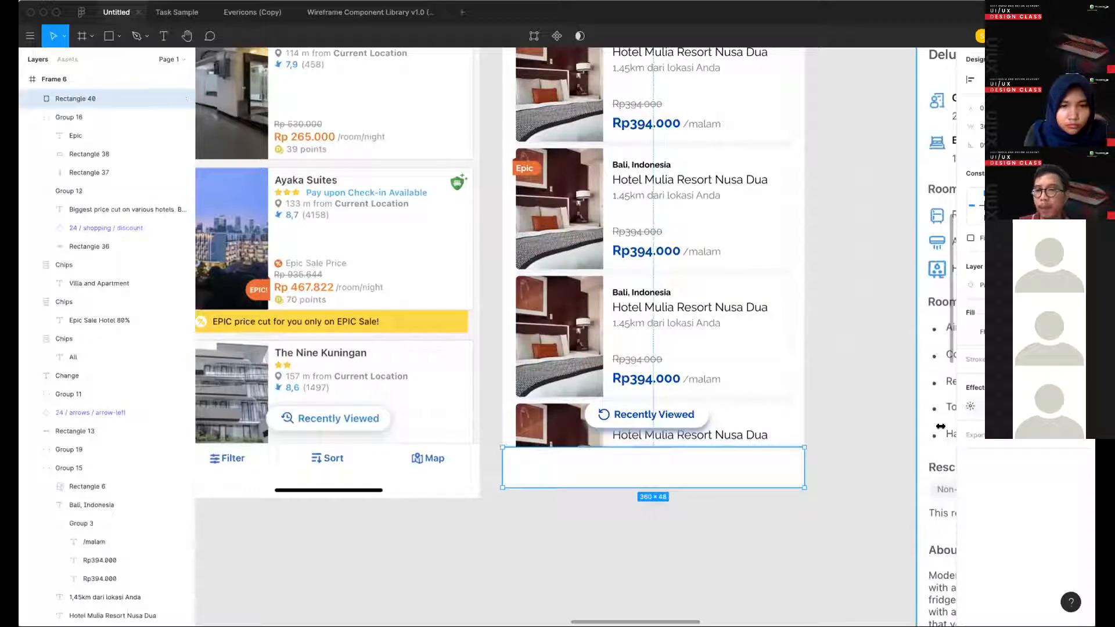
{"action": "left_click", "coordinate": [970, 406]}
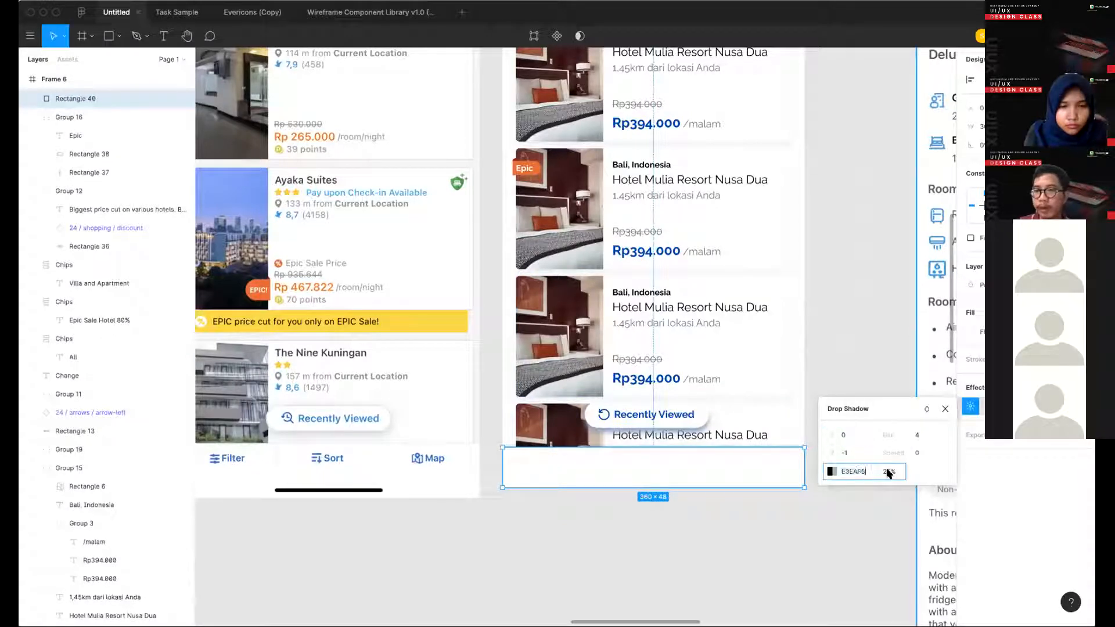
{"action": "key", "text": "Return"}
{"action": "left_click", "coordinate": [888, 473]}
{"action": "type", "text": "100"}
{"action": "key", "text": "Return"}
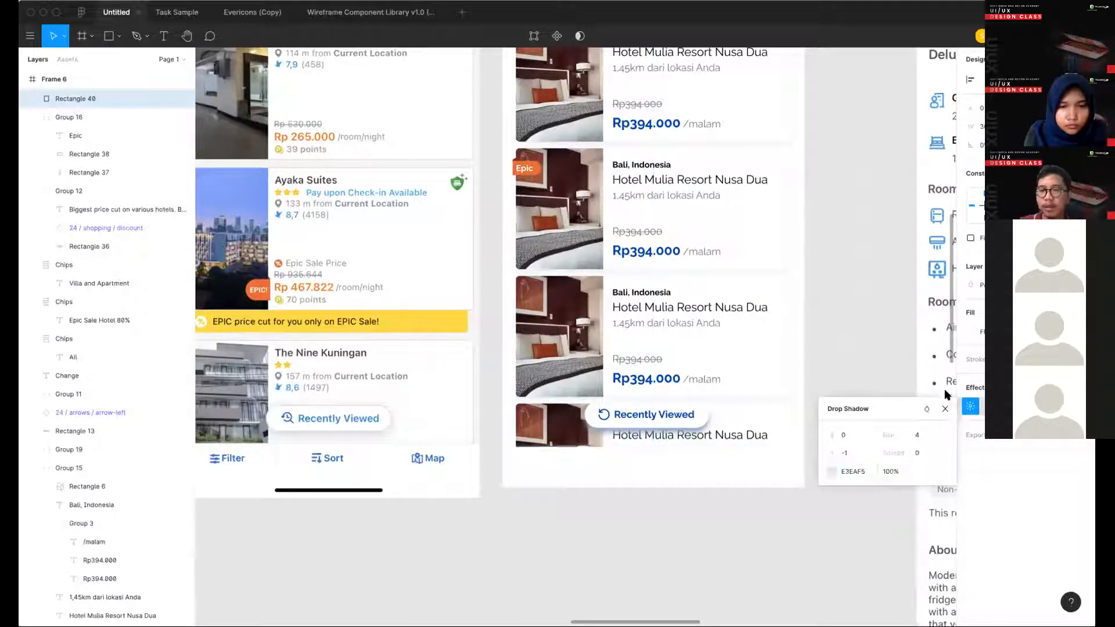
{"action": "left_click", "coordinate": [942, 406]}
{"action": "left_click", "coordinate": [686, 506]}
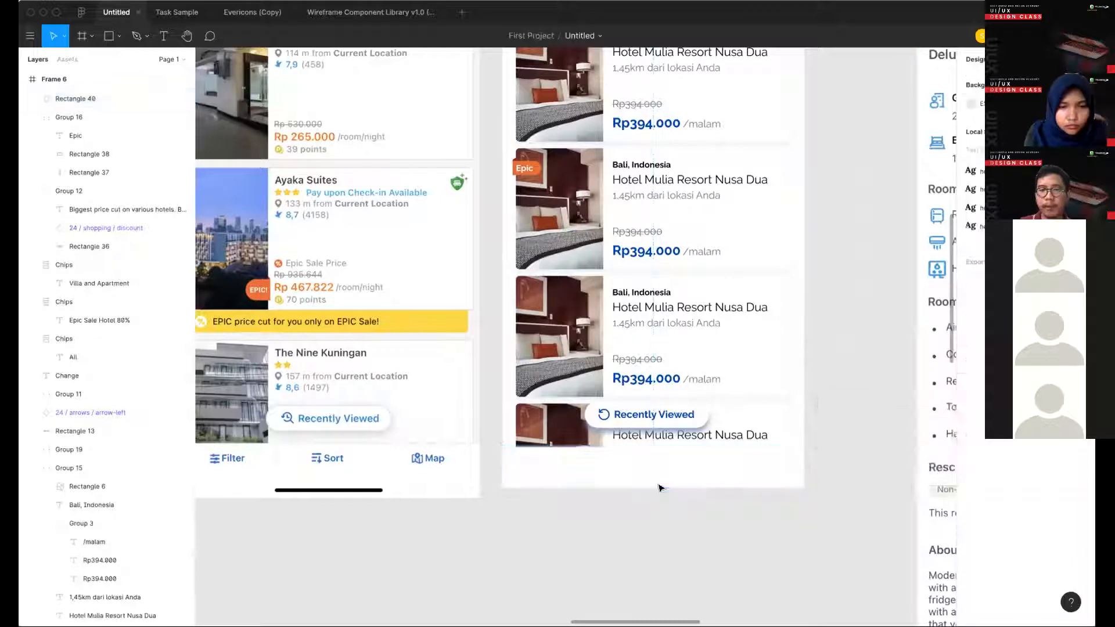
- Compare the white bottom bar and "Recently Viewed" button with the reference hotel list screen
{"action": "scroll", "coordinate": [685, 508], "scroll_direction": "down", "scroll_amount": 3}
{"action": "scroll", "coordinate": [665, 416], "scroll_direction": "up", "scroll_amount": 3}
{"action": "left_click", "coordinate": [660, 412], "text": "super"}
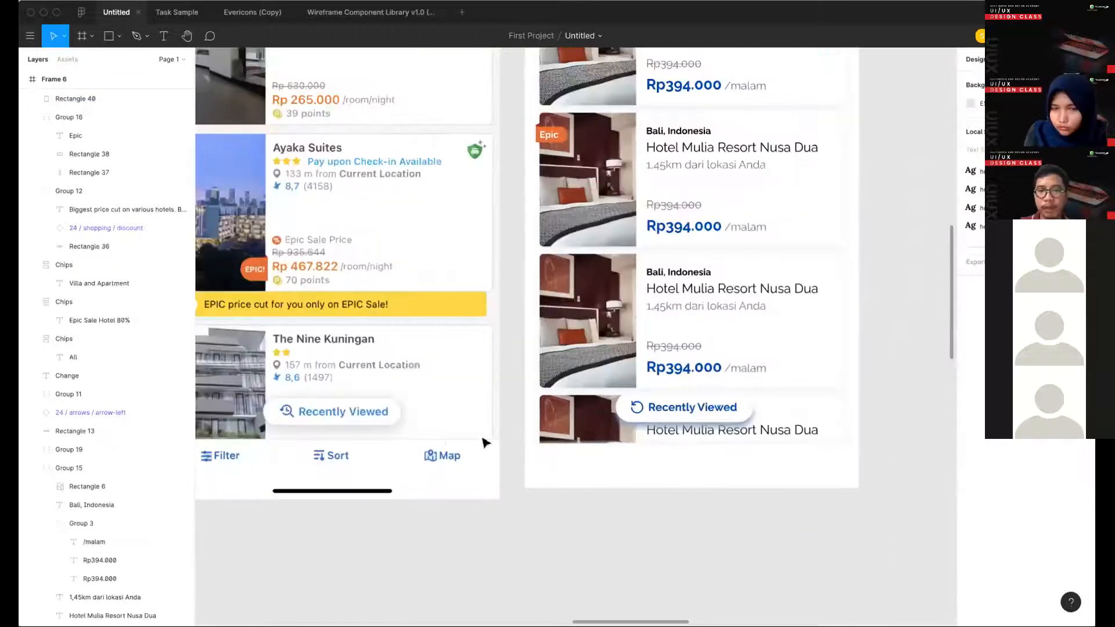
{"action": "scroll", "coordinate": [641, 498], "scroll_direction": "down", "scroll_amount": 3}
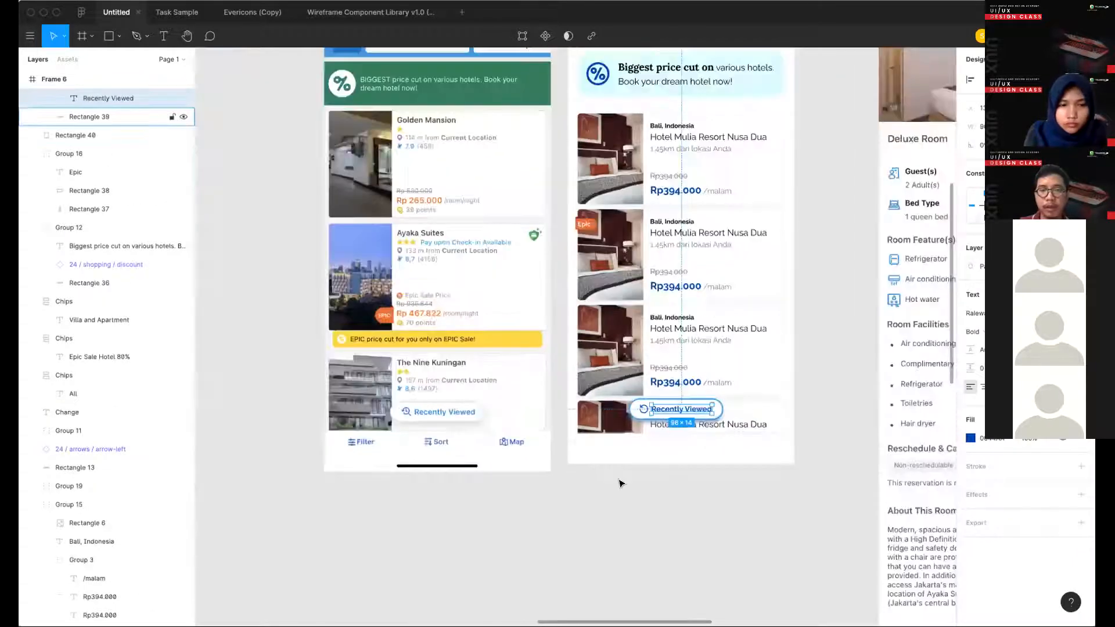
{"action": "left_click", "coordinate": [617, 480]}
{"action": "scroll", "coordinate": [574, 476], "scroll_direction": "up", "scroll_amount": 1}
{"action": "scroll", "coordinate": [573, 476], "scroll_direction": "up", "scroll_amount": 2}
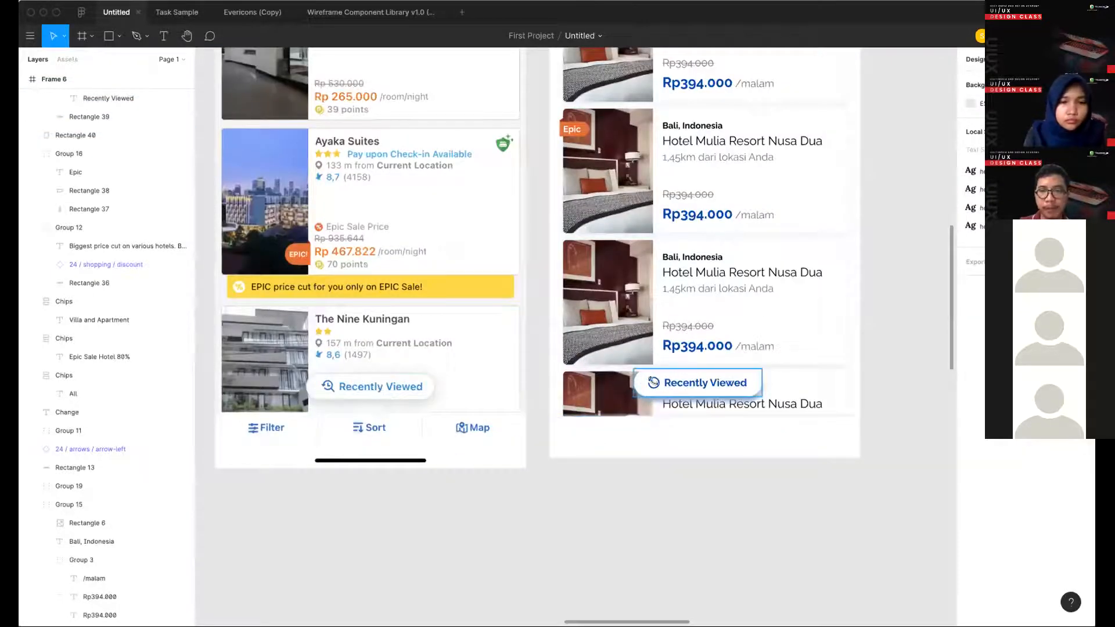
{"action": "left_click", "coordinate": [667, 384], "text": "super"}
{"action": "left_click", "coordinate": [617, 447]}
{"action": "scroll", "coordinate": [617, 447], "scroll_direction": "down", "scroll_amount": 2}
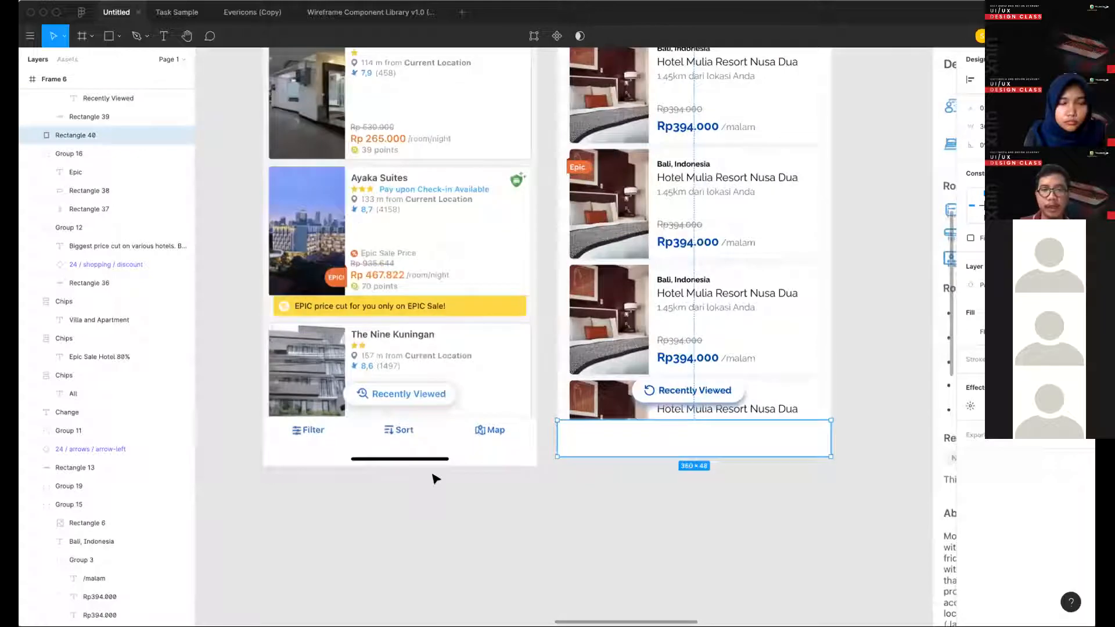
- Duplicate the options (slider) icon from the icon library's Basic set into the empty space between the Basic and Arrows sets
{"action": "scroll", "coordinate": [436, 478], "scroll_direction": "down", "scroll_amount": 2}
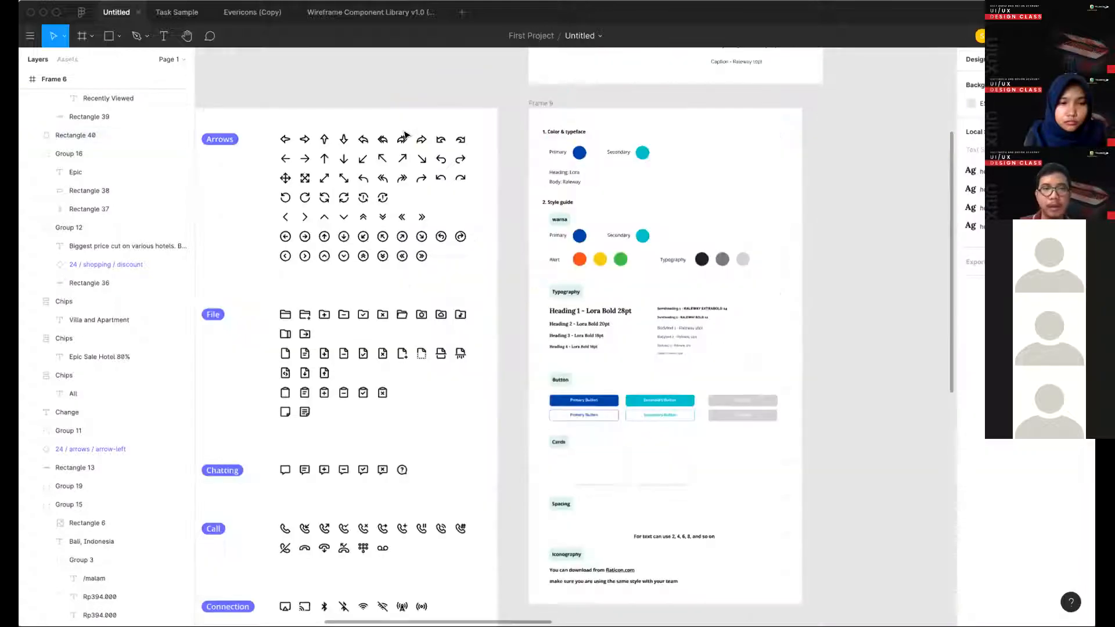
{"action": "scroll", "coordinate": [289, 120], "scroll_direction": "up", "scroll_amount": 3}
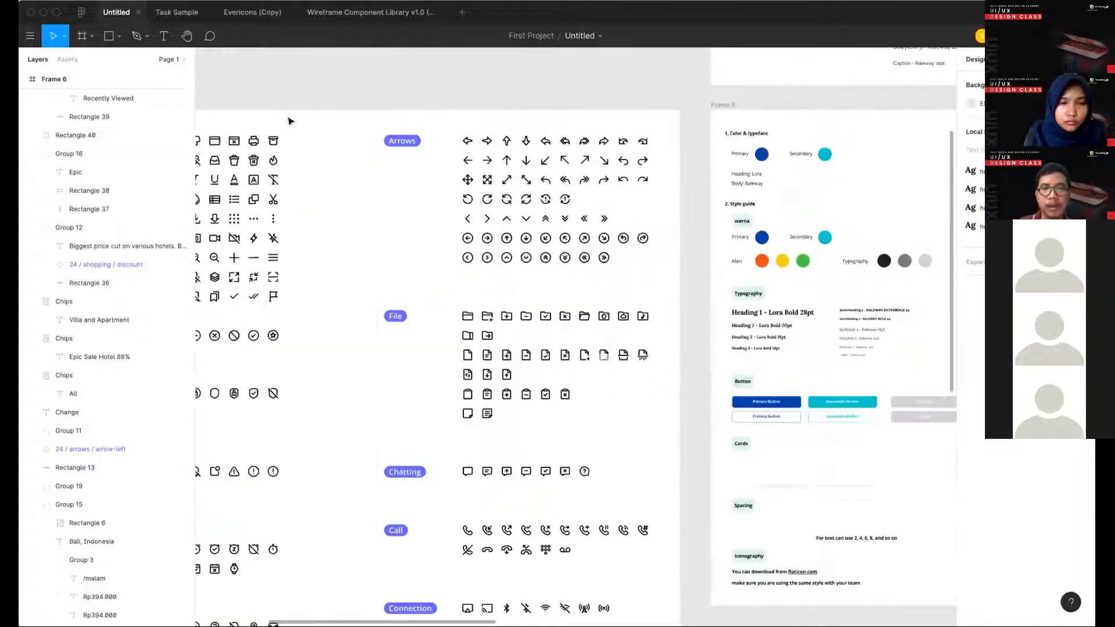
{"action": "scroll", "coordinate": [435, 205], "scroll_direction": "left", "scroll_amount": 5}
{"action": "scroll", "coordinate": [435, 206], "scroll_direction": "down", "scroll_amount": 2}
{"action": "scroll", "coordinate": [349, 225], "scroll_direction": "left", "scroll_amount": 3}
{"action": "scroll", "coordinate": [348, 225], "scroll_direction": "down", "scroll_amount": 1}
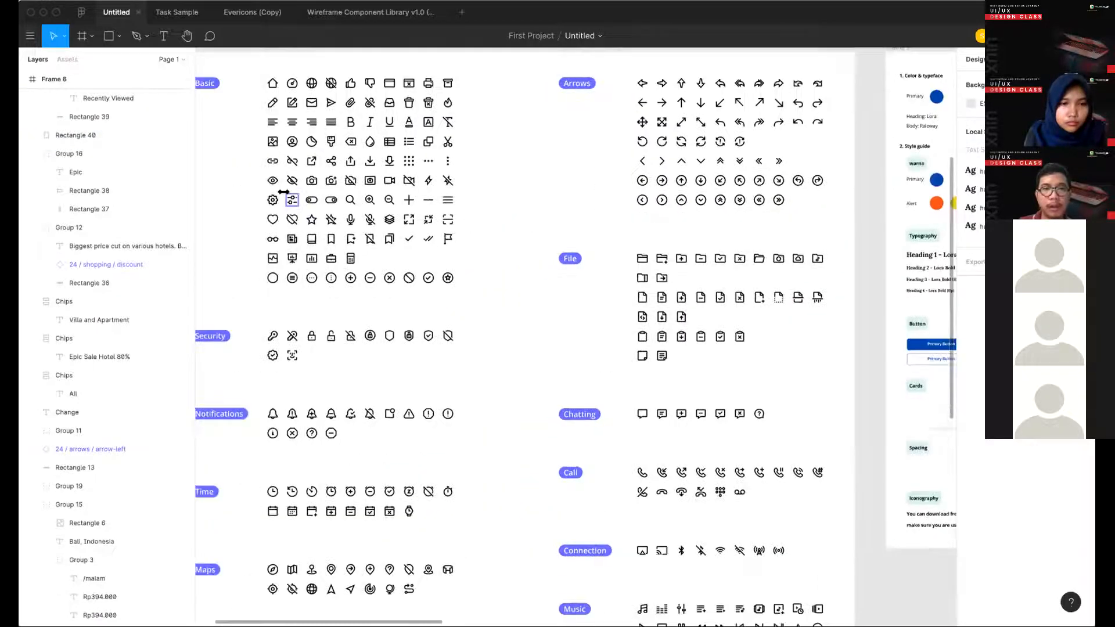
{"action": "left_click_drag", "start_coordinate": [294, 202], "coordinate": [512, 162]}
- Check the reference screen's Filter, Sort and Map icons and search the icon library for matching ones
{"action": "scroll", "coordinate": [512, 162], "scroll_direction": "right", "scroll_amount": 4}
{"action": "scroll", "coordinate": [512, 163], "scroll_direction": "right", "scroll_amount": 8}
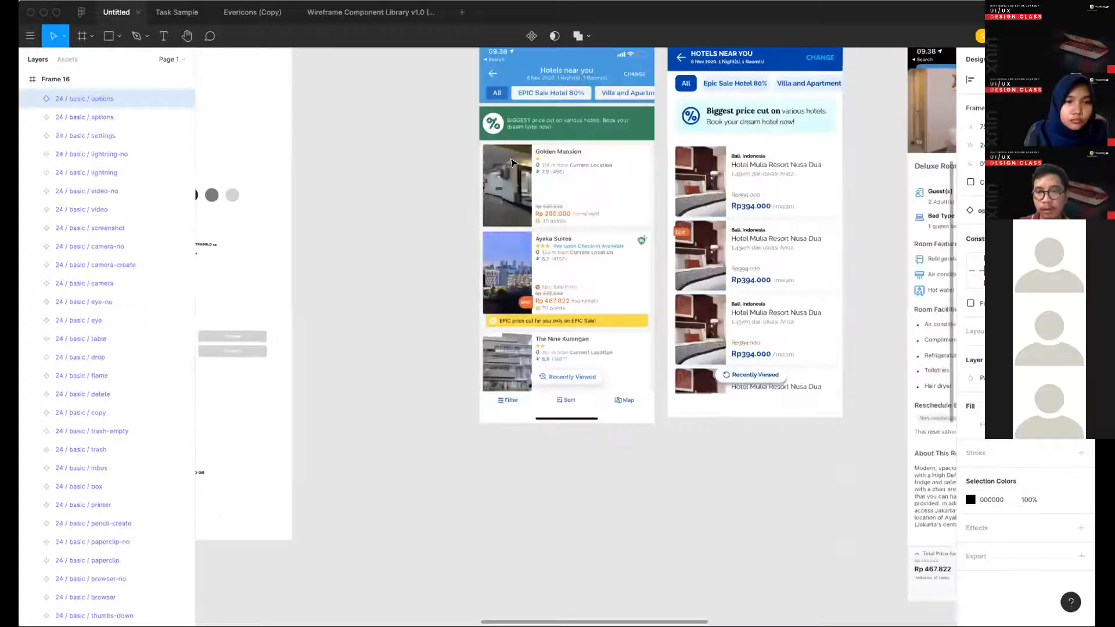
{"action": "scroll", "coordinate": [428, 182], "scroll_direction": "left", "scroll_amount": 10}
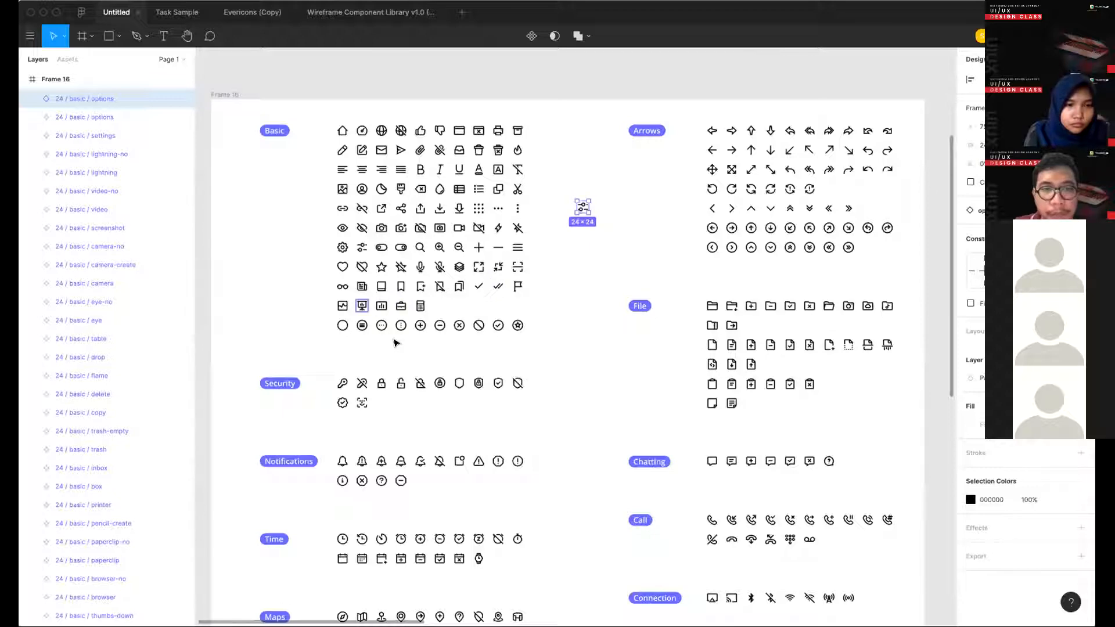
{"action": "scroll", "coordinate": [364, 312], "scroll_direction": "down", "scroll_amount": 3}
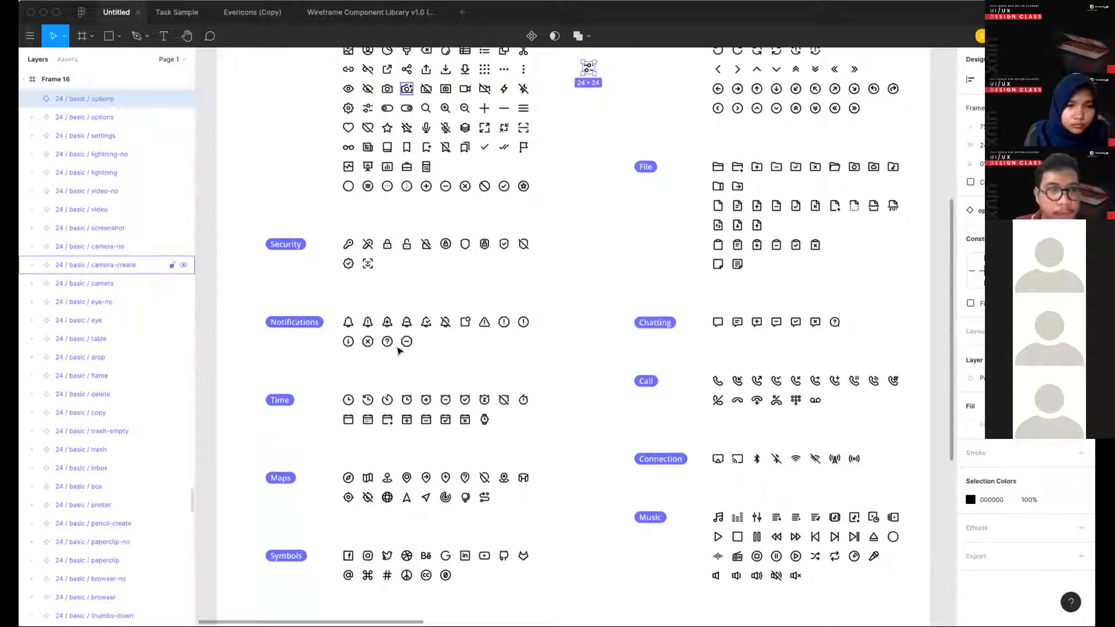
{"action": "scroll", "coordinate": [399, 350], "scroll_direction": "down", "scroll_amount": 3}
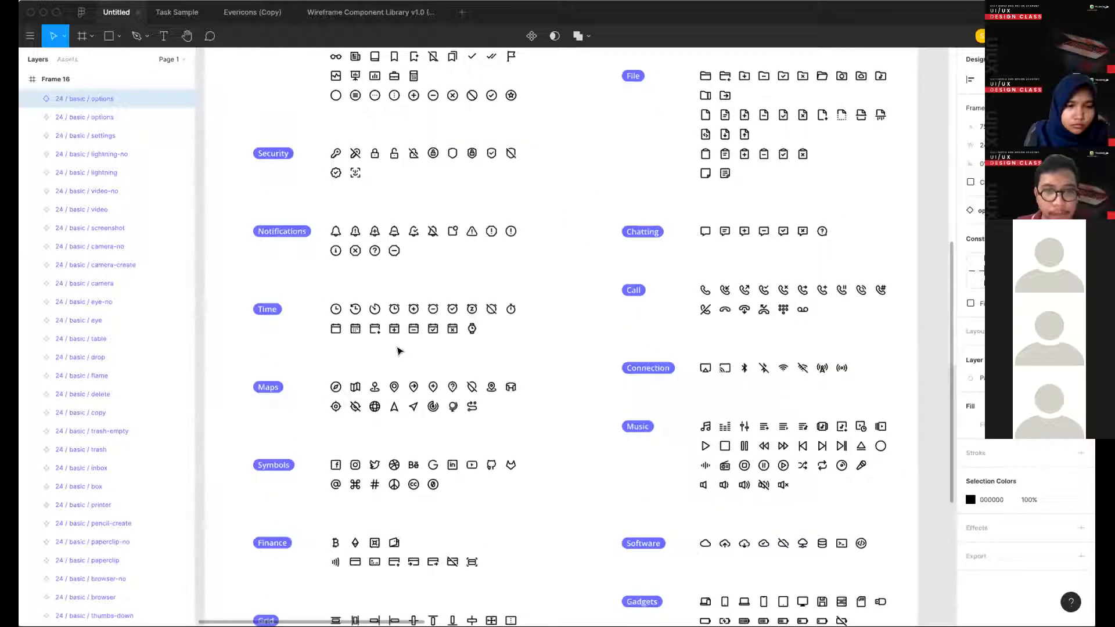
{"action": "scroll", "coordinate": [441, 290], "scroll_direction": "up", "scroll_amount": 5}
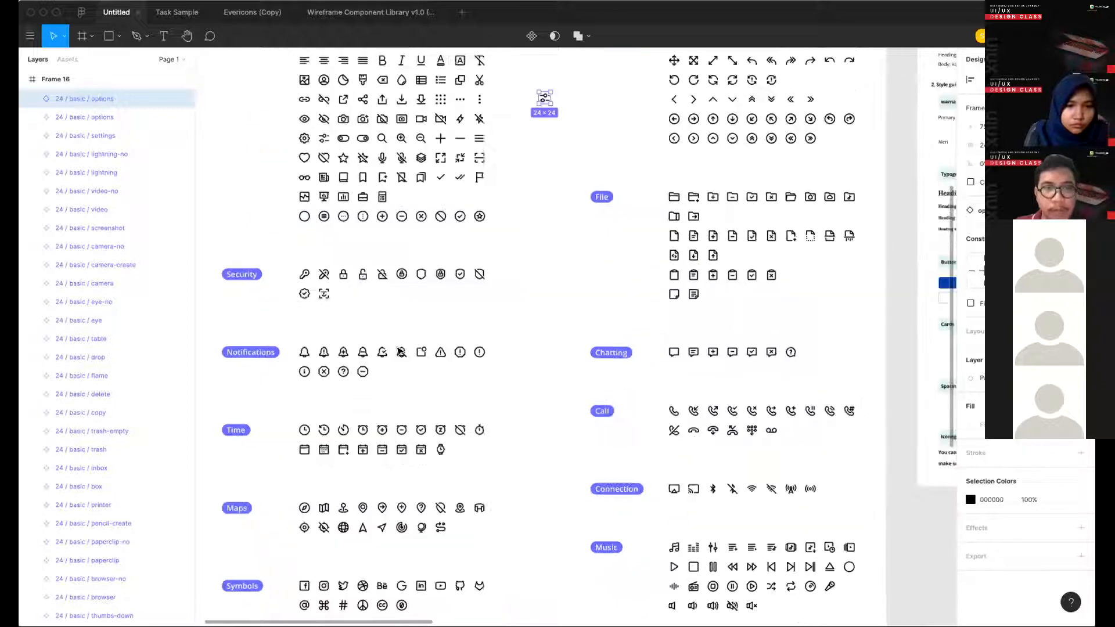
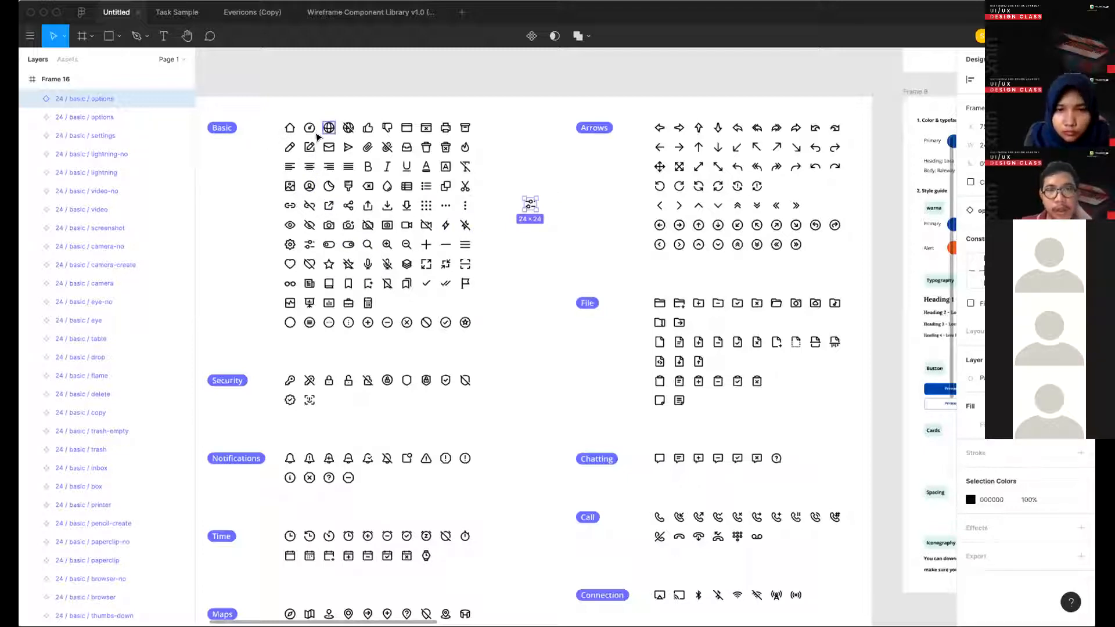
- Duplicate the library's dashboard and map icons and place the copies beside the options icon copy between the Basic and Arrows sets
{"action": "left_click_drag", "start_coordinate": [549, 197], "coordinate": [550, 207]}
{"action": "scroll", "coordinate": [389, 351], "scroll_direction": "down", "scroll_amount": 5}
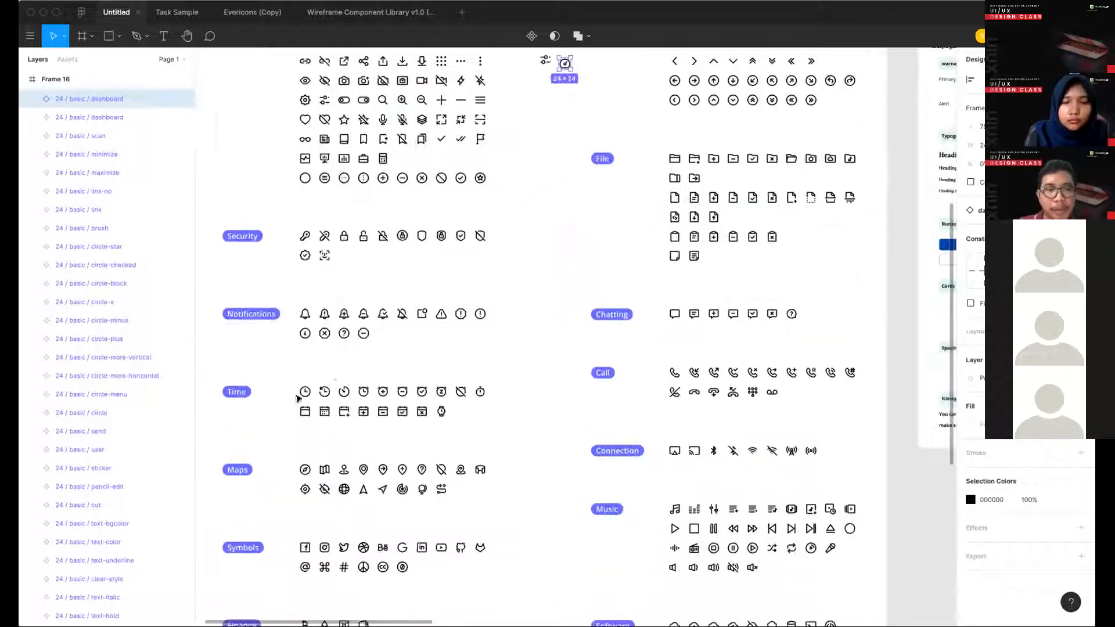
{"action": "scroll", "coordinate": [344, 361], "scroll_direction": "down", "scroll_amount": 4}
{"action": "scroll", "coordinate": [343, 362], "scroll_direction": "left", "scroll_amount": 2}
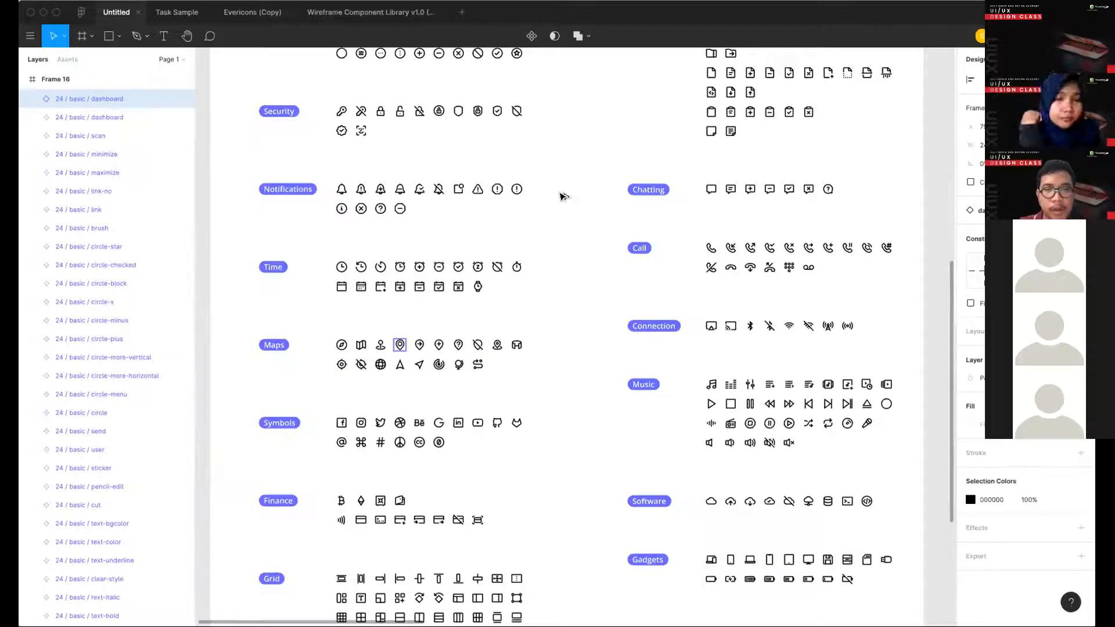
{"action": "left_click_drag", "start_coordinate": [400, 349], "coordinate": [563, 197]}
{"action": "key", "text": "super+z"}
{"action": "left_click_drag", "start_coordinate": [363, 350], "coordinate": [603, 89]}
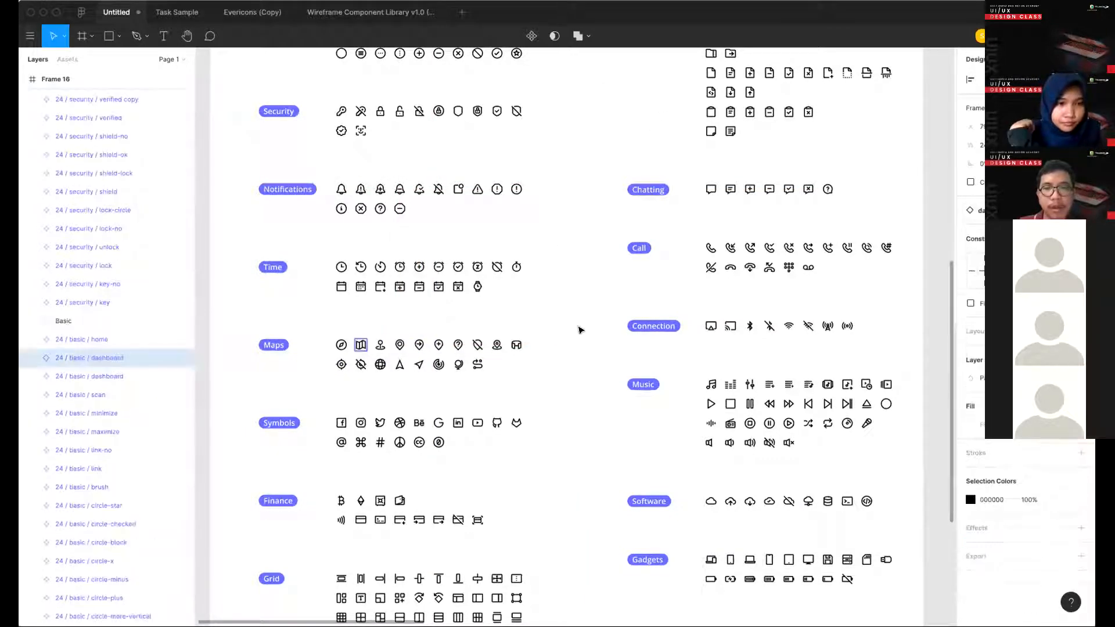
{"action": "scroll", "coordinate": [583, 337], "scroll_direction": "up", "scroll_amount": 2}
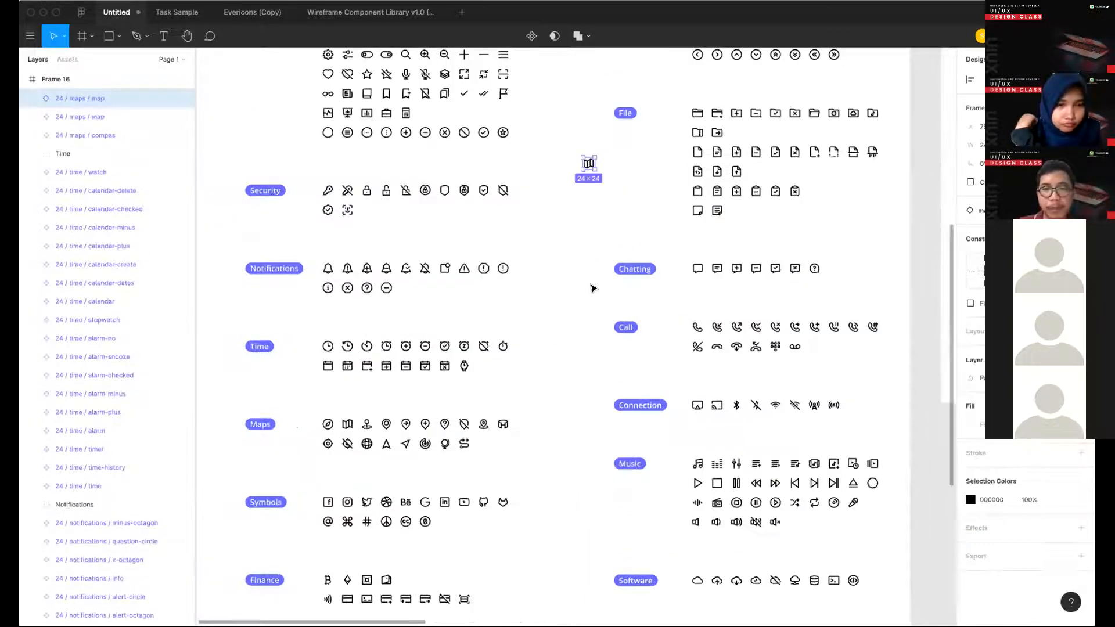
{"action": "scroll", "coordinate": [569, 261], "scroll_direction": "up", "scroll_amount": 5}
{"action": "left_click_drag", "start_coordinate": [576, 405], "coordinate": [649, 271]}
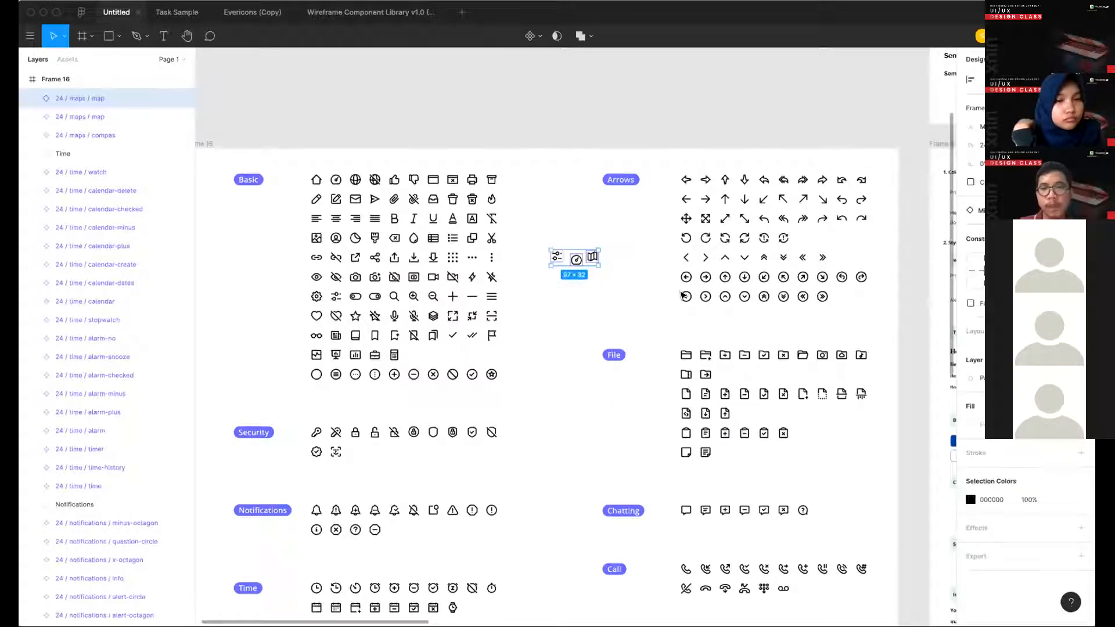
- Copy the options, dashboard and map icons to the empty canvas beneath the reference hotel list screen
{"action": "scroll", "coordinate": [649, 270], "scroll_direction": "right", "scroll_amount": 1}
{"action": "scroll", "coordinate": [592, 331], "scroll_direction": "right", "scroll_amount": 12}
{"action": "scroll", "coordinate": [592, 332], "scroll_direction": "down", "scroll_amount": 4}
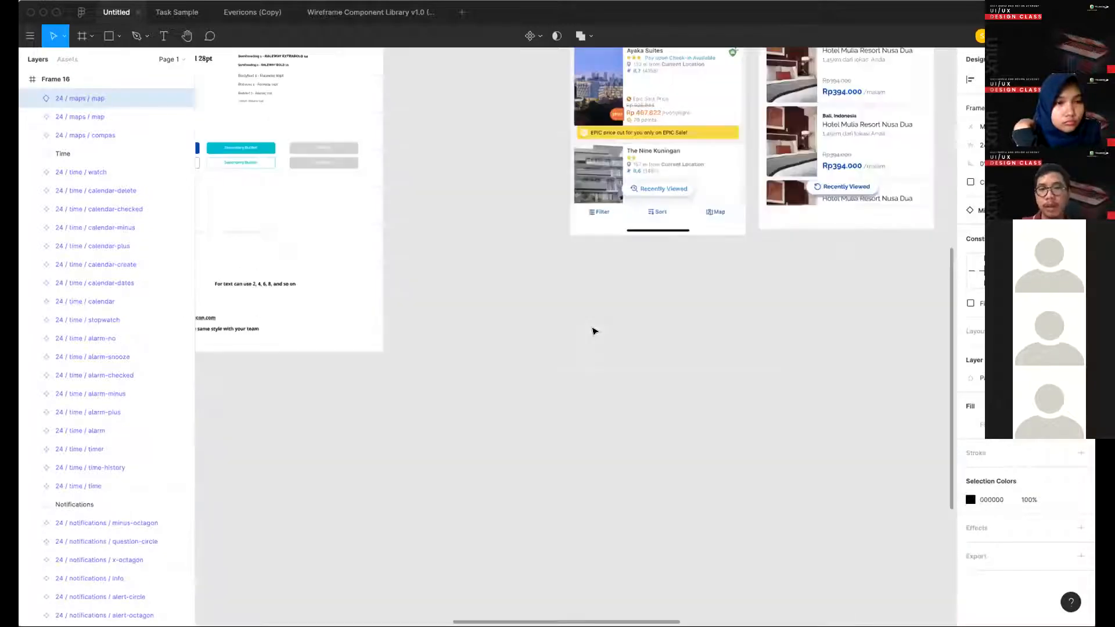
{"action": "scroll", "coordinate": [587, 336], "scroll_direction": "up", "scroll_amount": 5}
{"action": "key", "text": "super+v"}
{"action": "left_click_drag", "start_coordinate": [530, 354], "coordinate": [486, 355]}
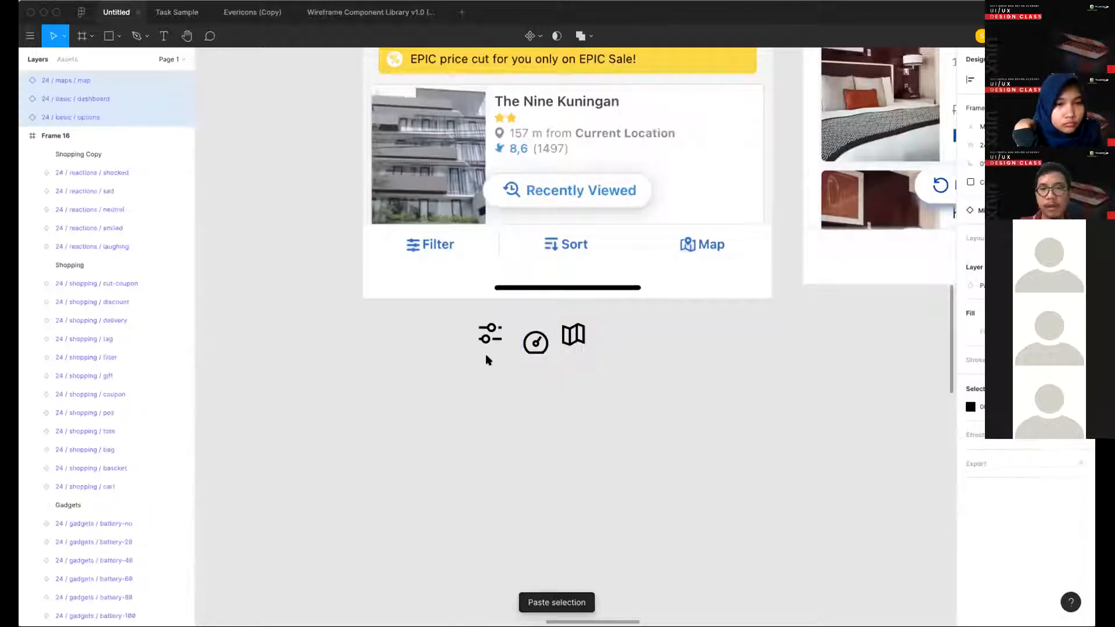
{"action": "key", "text": "super+z"}
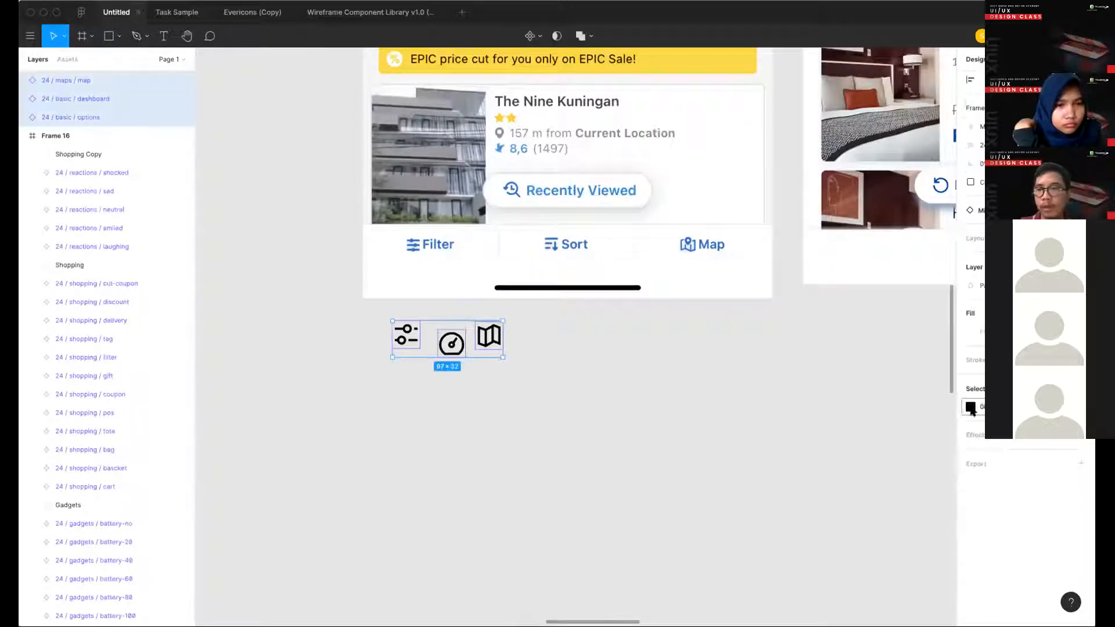
- Recolour the three copied icons with the dark blue 0044AA sampled from the designed screen's "Recently Viewed" button
{"action": "left_click", "coordinate": [834, 498]}
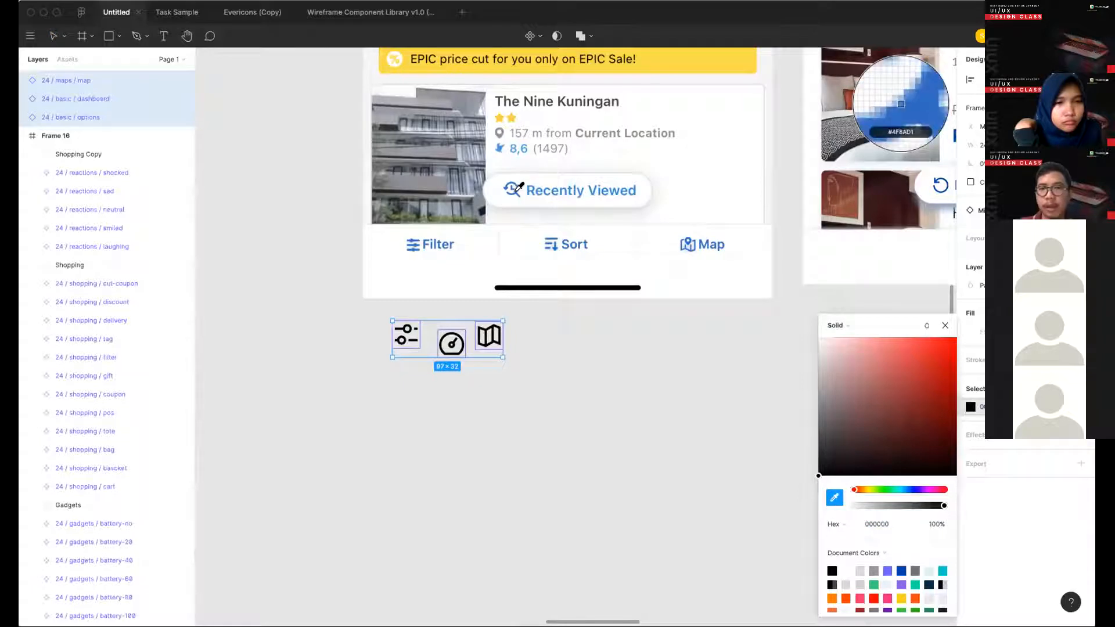
{"action": "scroll", "coordinate": [685, 195], "scroll_direction": "right", "scroll_amount": 5}
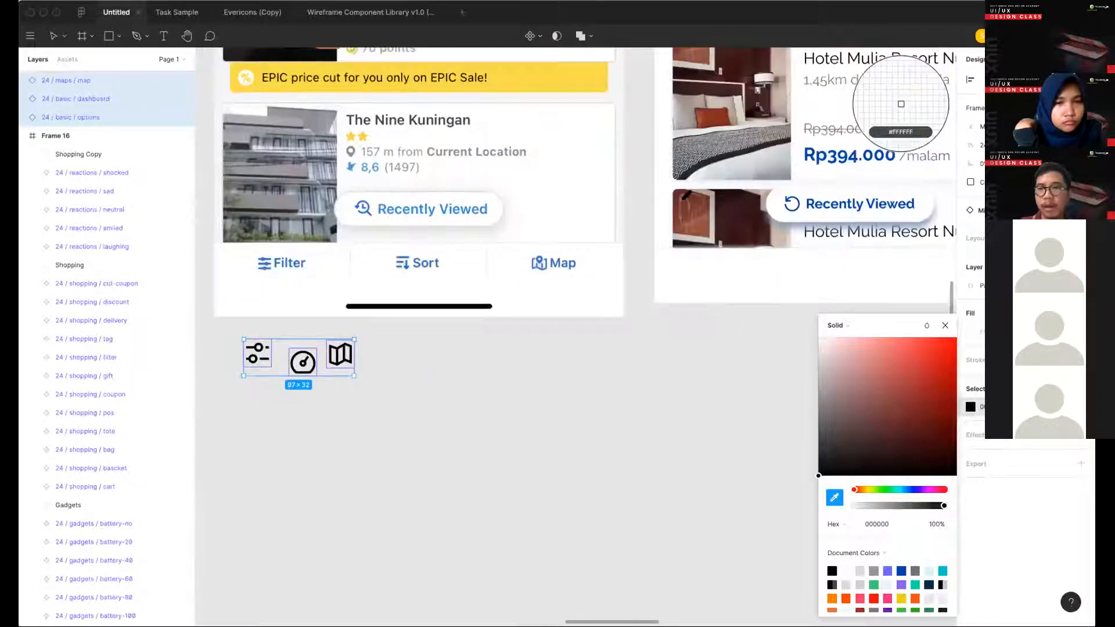
{"action": "scroll", "coordinate": [686, 197], "scroll_direction": "right", "scroll_amount": 4}
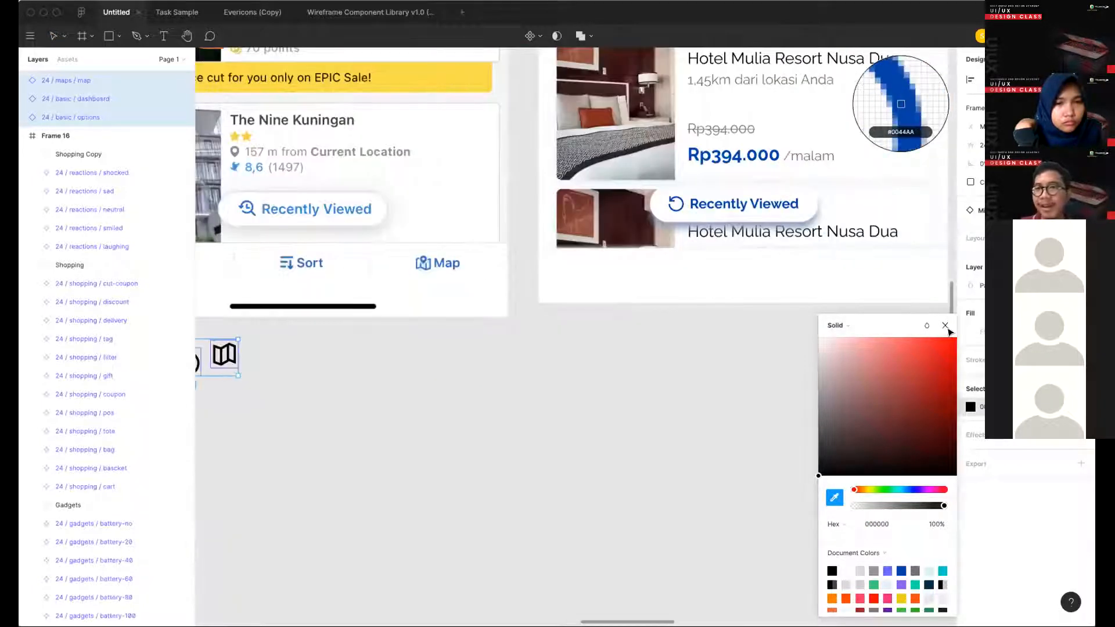
{"action": "left_click", "coordinate": [900, 104]}
{"action": "left_click", "coordinate": [414, 373]}
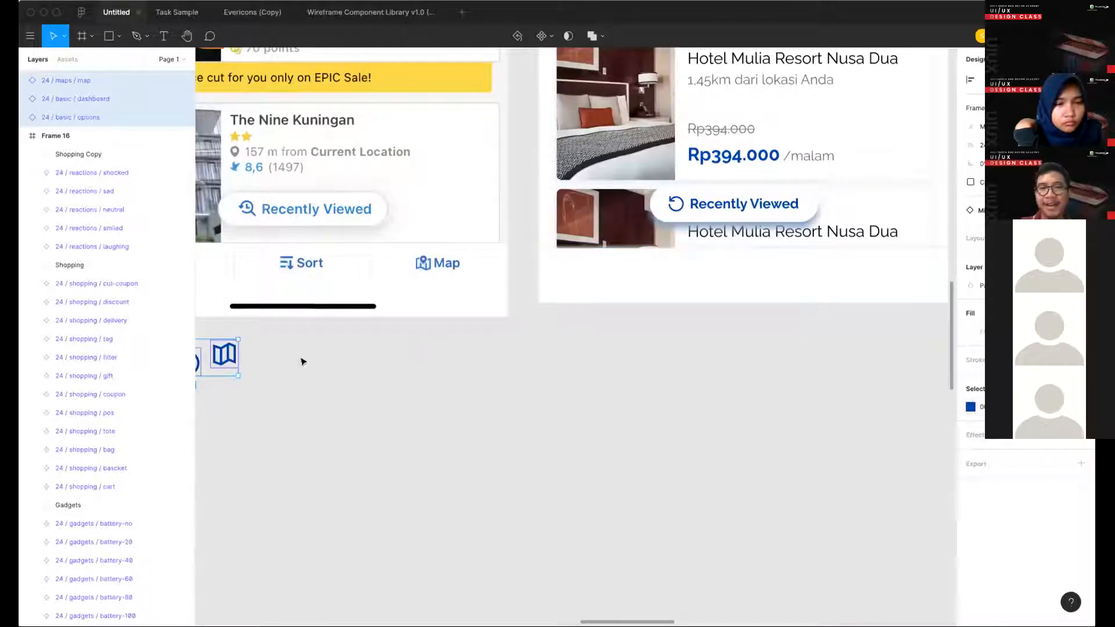
- Move the three blue icons to the empty canvas beneath the designed hotel list screen
{"action": "scroll", "coordinate": [333, 364], "scroll_direction": "down", "scroll_amount": 6}
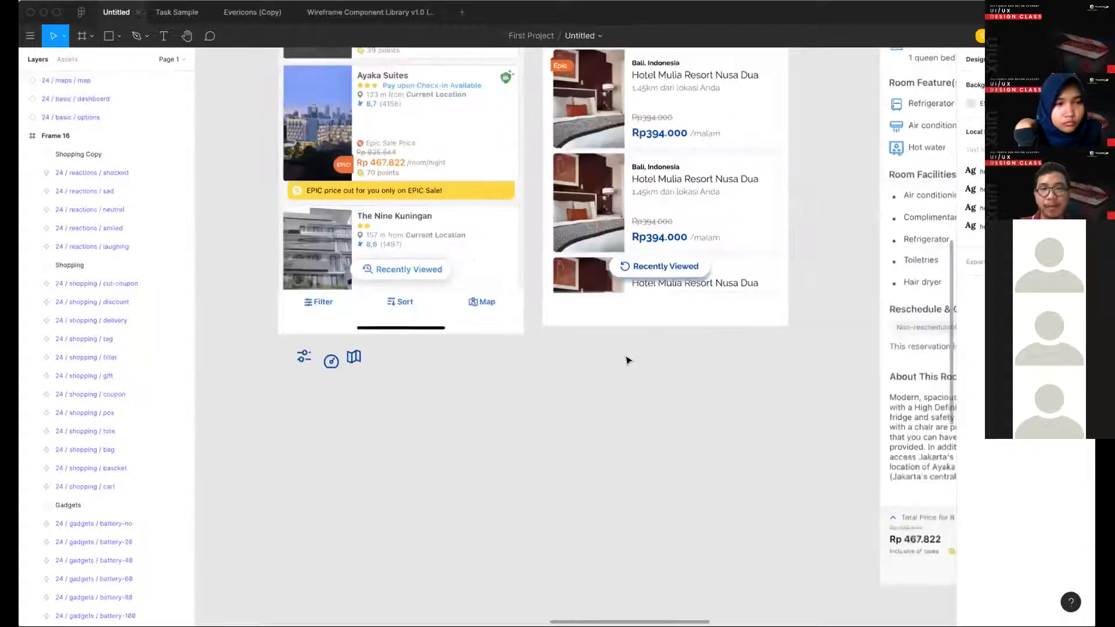
{"action": "left_click_drag", "start_coordinate": [331, 360], "coordinate": [630, 360]}
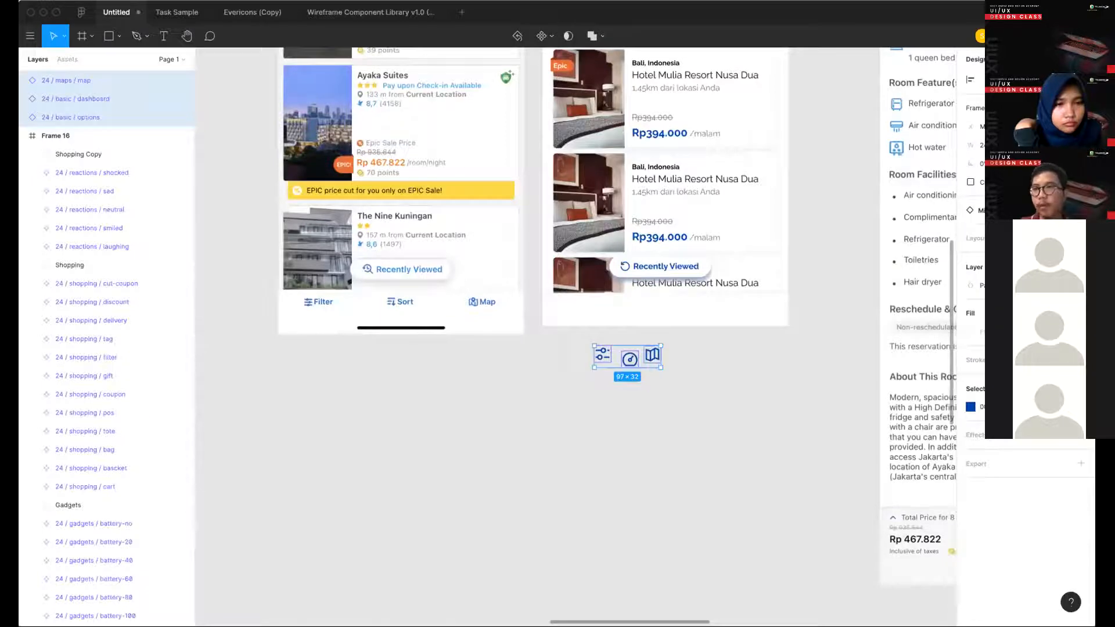
{"action": "left_click", "coordinate": [587, 410]}
- Copy the "Recently Viewed" text beside the options icon below the designed screen and change it to "Filter"
{"action": "scroll", "coordinate": [602, 385], "scroll_direction": "up", "scroll_amount": 3}
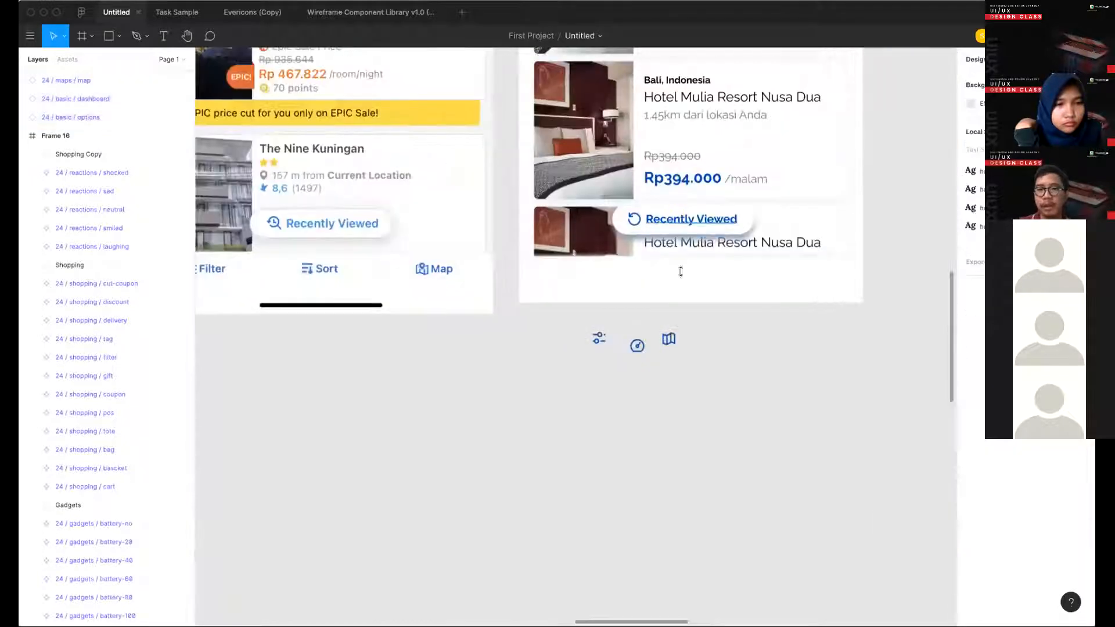
{"action": "left_click", "coordinate": [667, 271]}
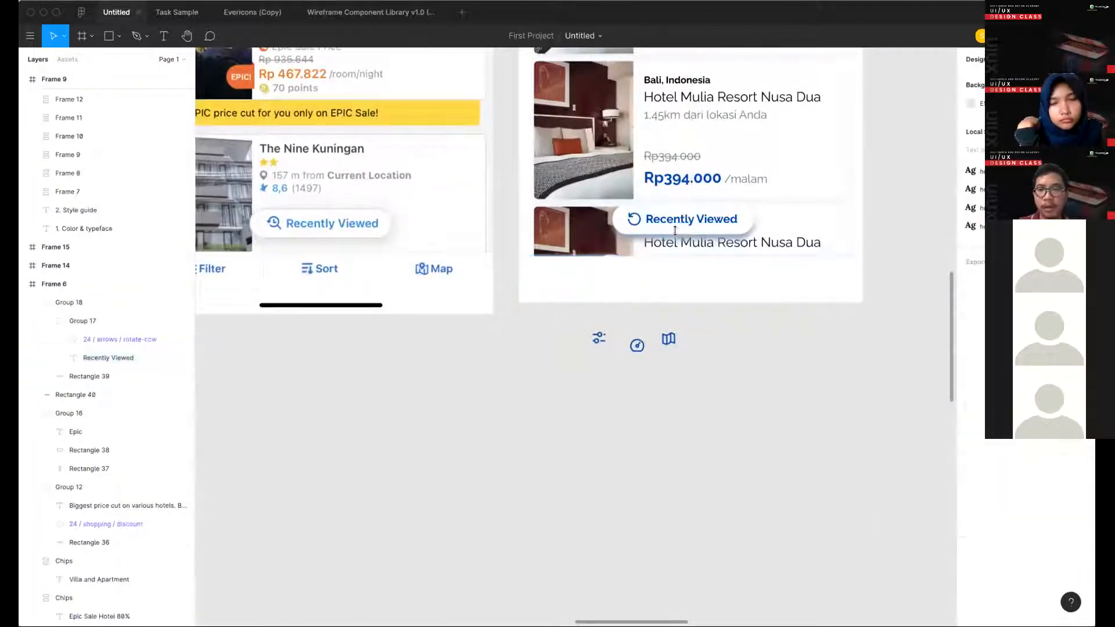
{"action": "type", "text": "Recently Viewed"}
{"action": "left_click_drag", "start_coordinate": [632, 341], "coordinate": [636, 339]}
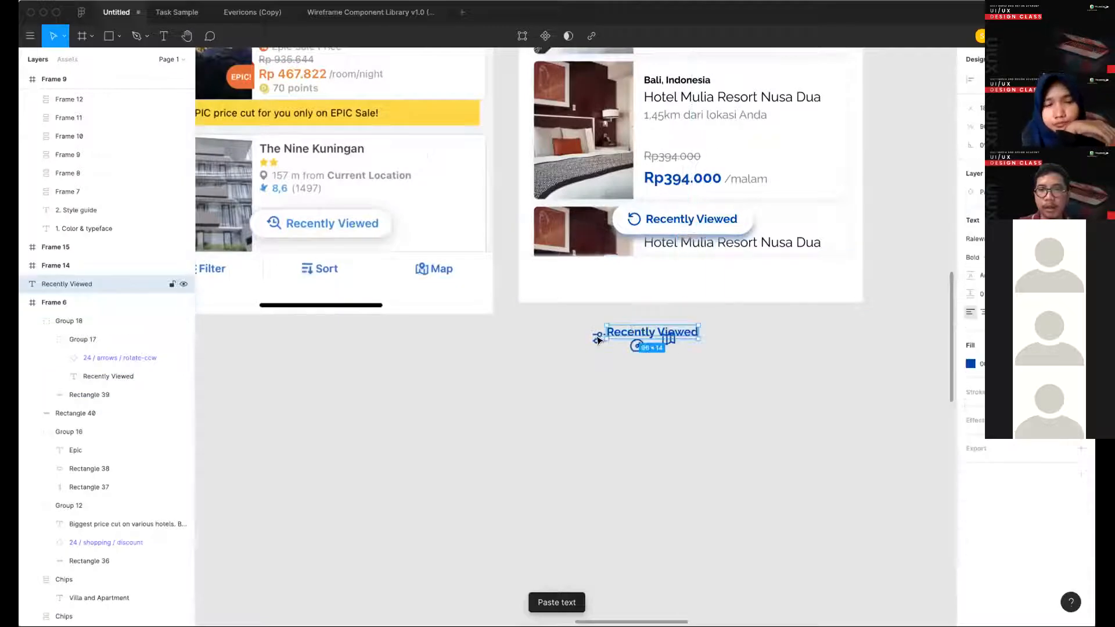
{"action": "key", "text": "Delete"}
{"action": "key", "text": "ctrl+v"}
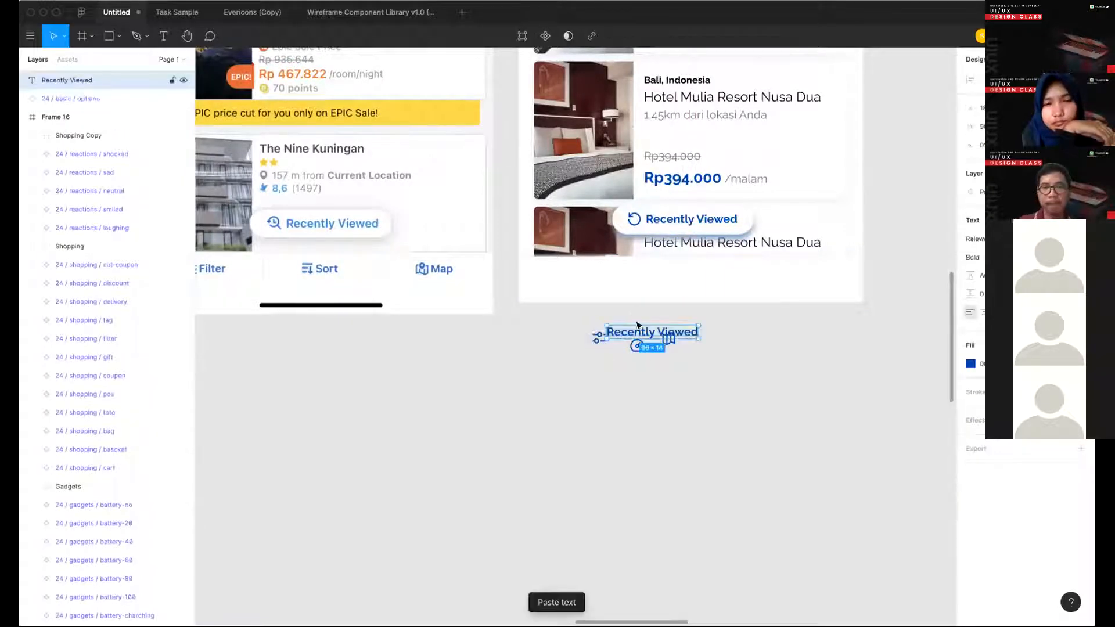
{"action": "key", "text": "Return"}
{"action": "key", "text": "BackSpace"}
{"action": "type", "text": "Filter"}
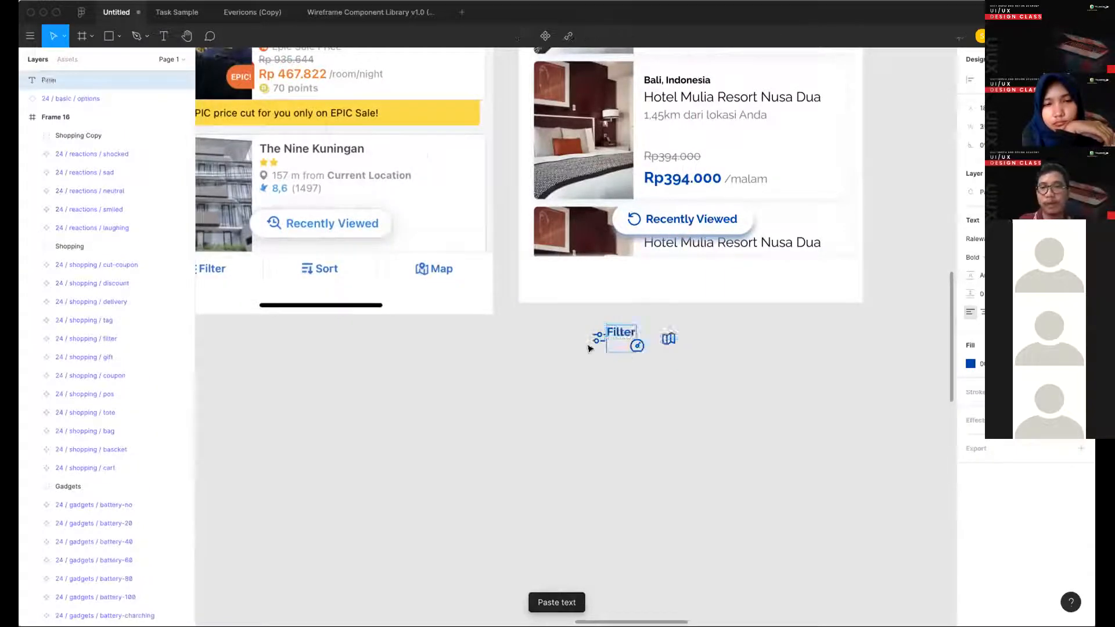
- Line up the options icon with the Filter label and spread the dashboard and map icons out to its right
{"action": "left_click", "coordinate": [592, 334]}
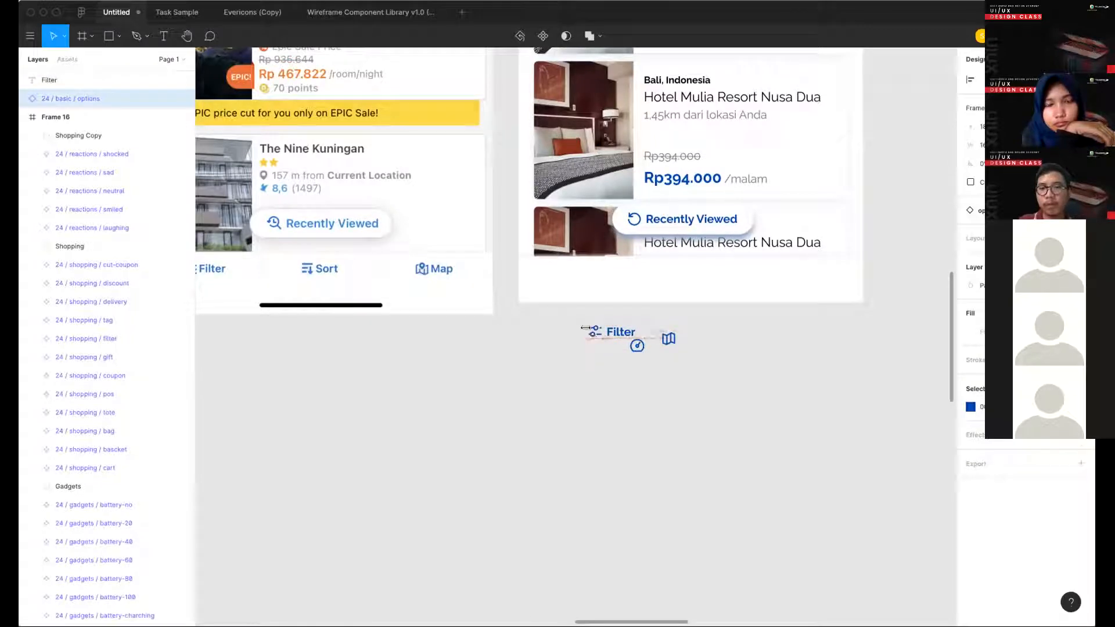
{"action": "left_click", "coordinate": [620, 332], "text": "shift"}
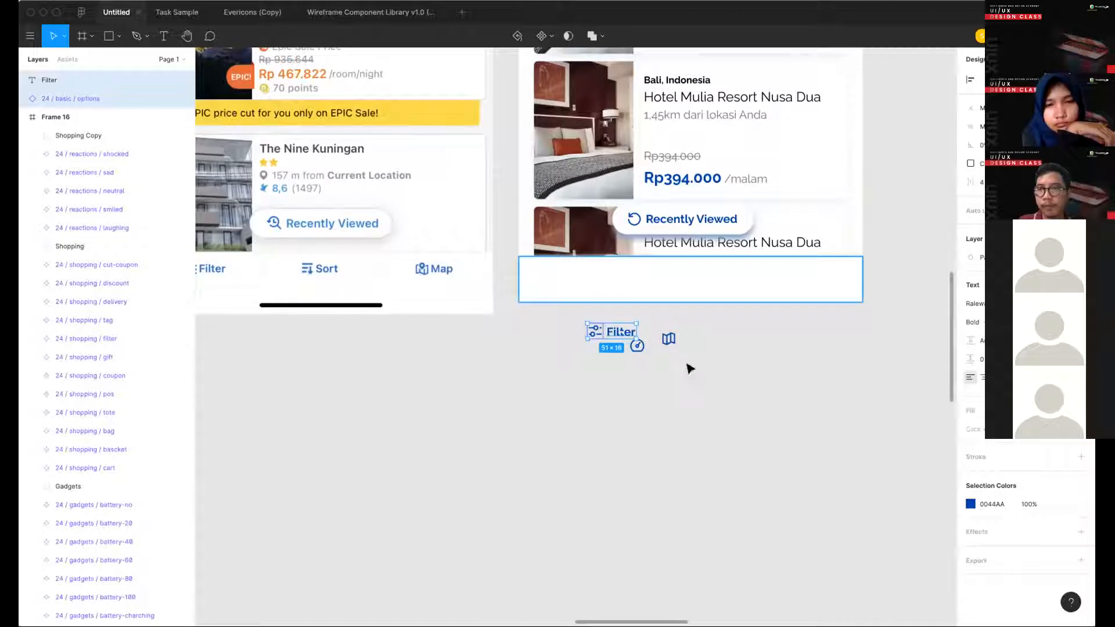
{"action": "left_click_drag", "start_coordinate": [715, 365], "coordinate": [784, 329]}
{"action": "left_click", "coordinate": [776, 332]}
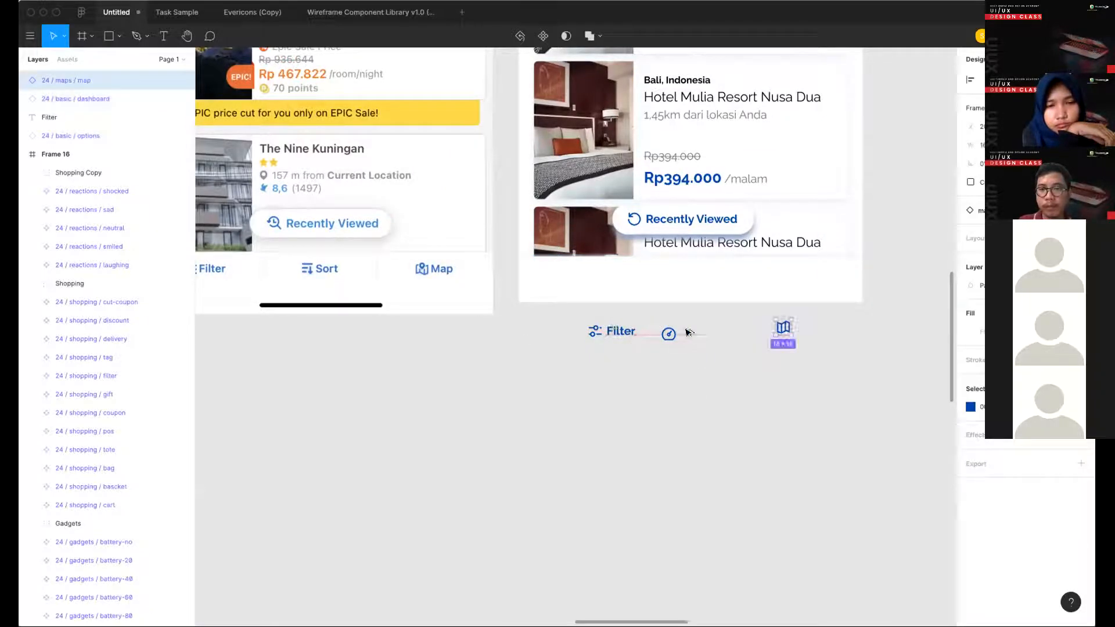
- Duplicate the Filter label beside the dashboard icon and change its text to "Sort"
{"action": "left_click_drag", "start_coordinate": [623, 332], "coordinate": [696, 335]}
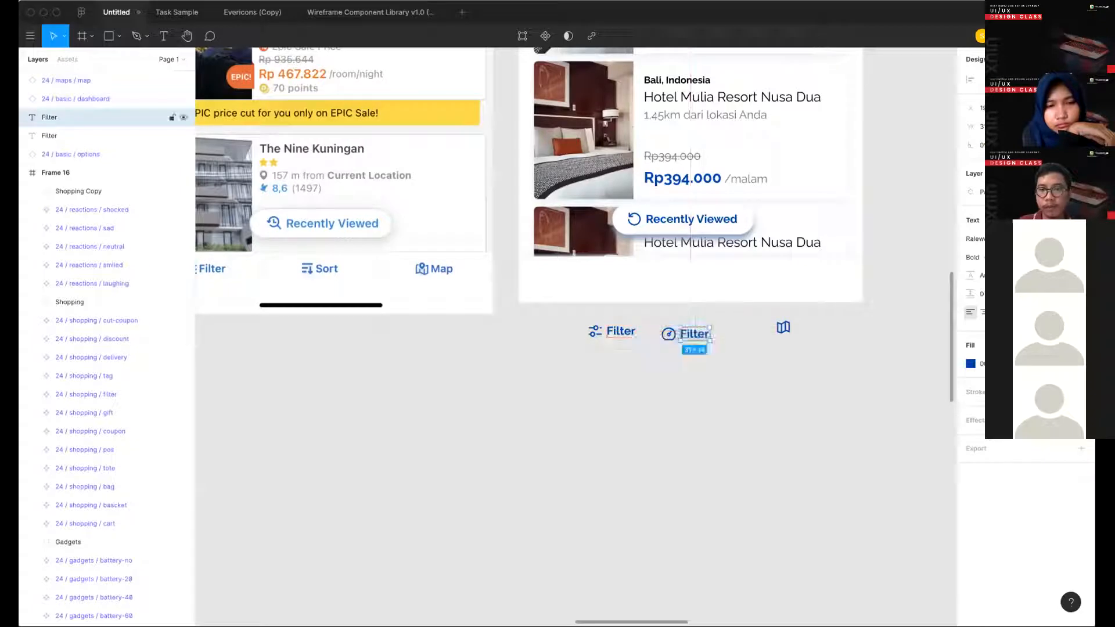
{"action": "type", "text": "Sort"}
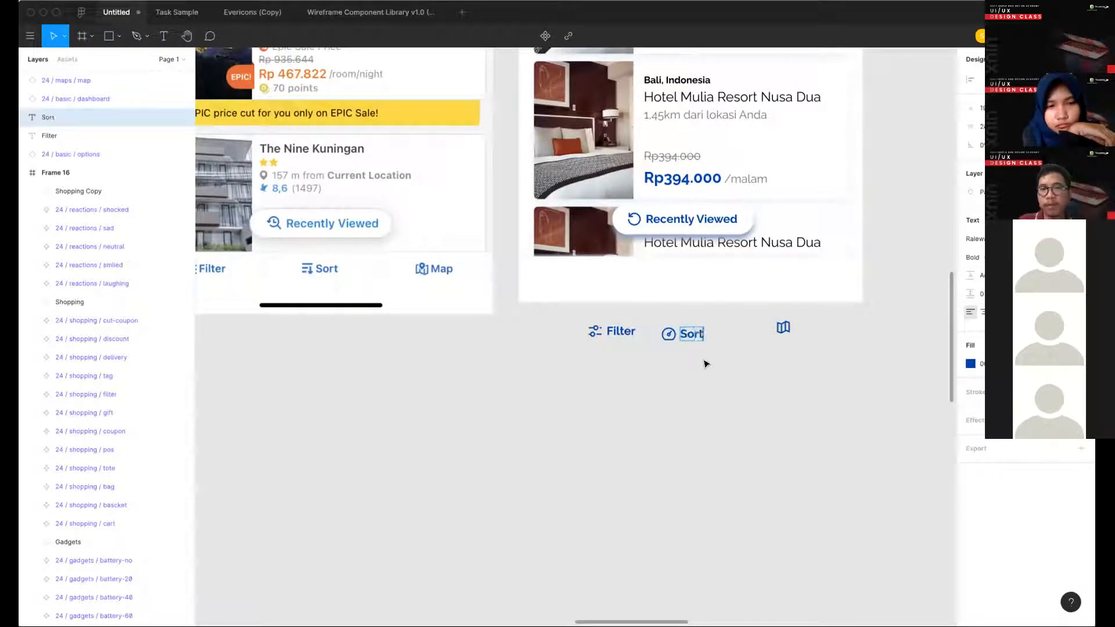
{"action": "key", "text": "Escape"}
- Move the Sort label beside the map icon and change its text to "Map"
{"action": "left_click_drag", "start_coordinate": [690, 334], "coordinate": [805, 326]}
{"action": "key", "text": "Return"}
{"action": "type", "text": "Map"}
{"action": "key", "text": "Escape"}
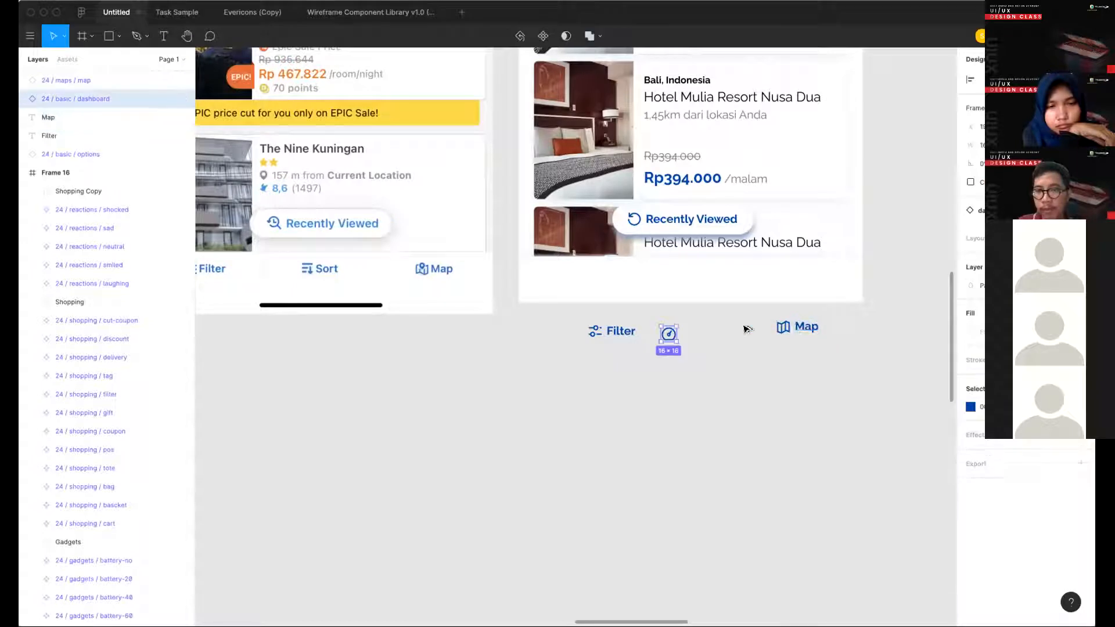
- Duplicate the Map label beside the dashboard icon and align all the icons and labels on their vertical centres
{"action": "left_click_drag", "start_coordinate": [799, 335], "coordinate": [681, 344]}
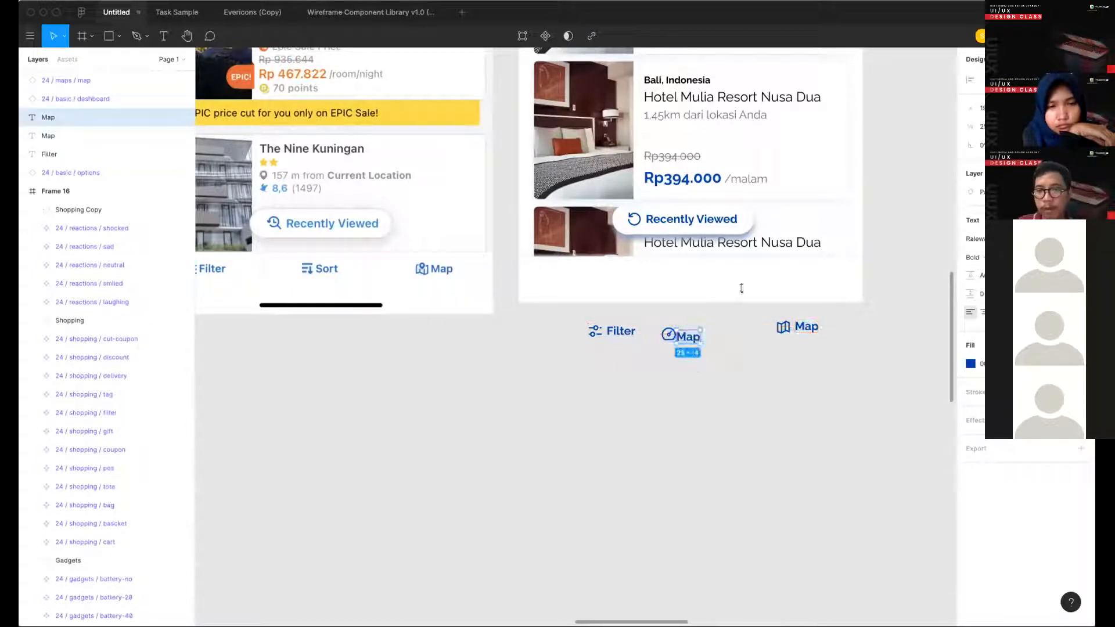
{"action": "left_click_drag", "start_coordinate": [850, 388], "coordinate": [583, 317]}
{"action": "key", "text": "alt+v"}
{"action": "left_click", "coordinate": [754, 386]}
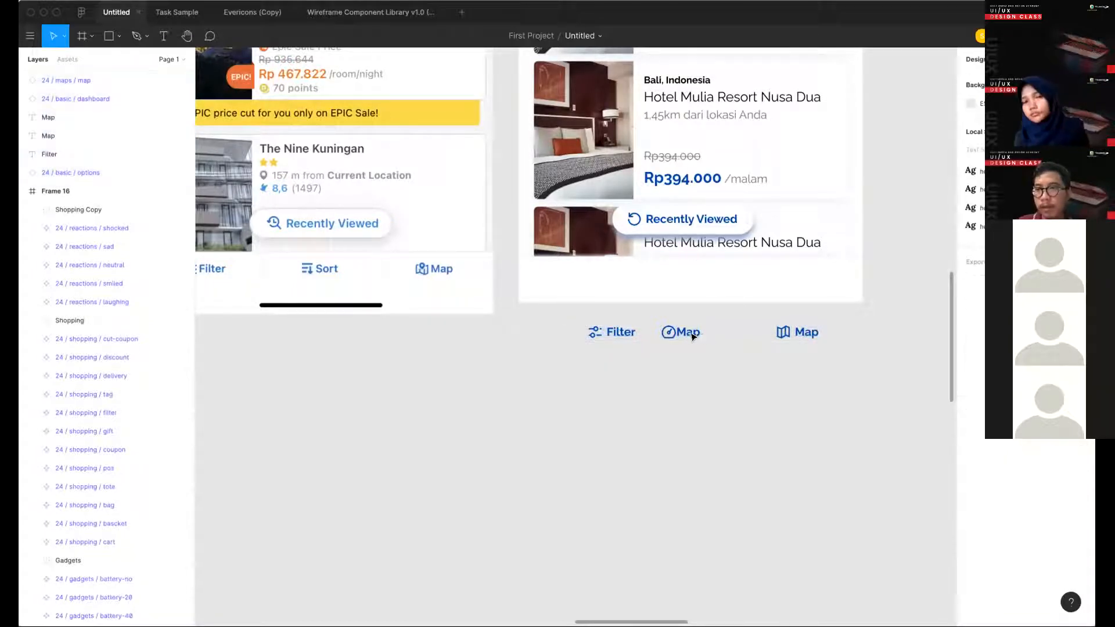
- Adjust the gap between the dashboard icon and its label, and change that label's text to "Sort"
{"action": "left_click", "coordinate": [682, 335]}
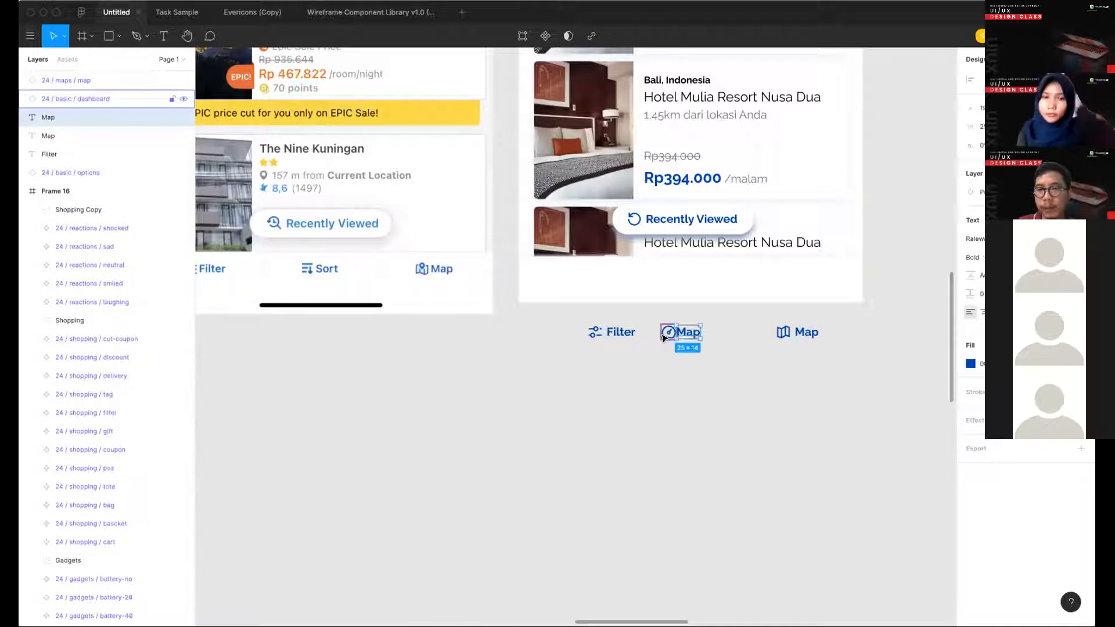
{"action": "mouse_move", "coordinate": [663, 338]}
{"action": "left_mouse_down"}
{"action": "mouse_move", "coordinate": [681, 347]}
{"action": "mouse_move", "coordinate": [669, 332]}
{"action": "left_mouse_up"}
{"action": "left_click", "coordinate": [689, 347]}
{"action": "key", "text": "Return"}
{"action": "type", "text": "Sort"}
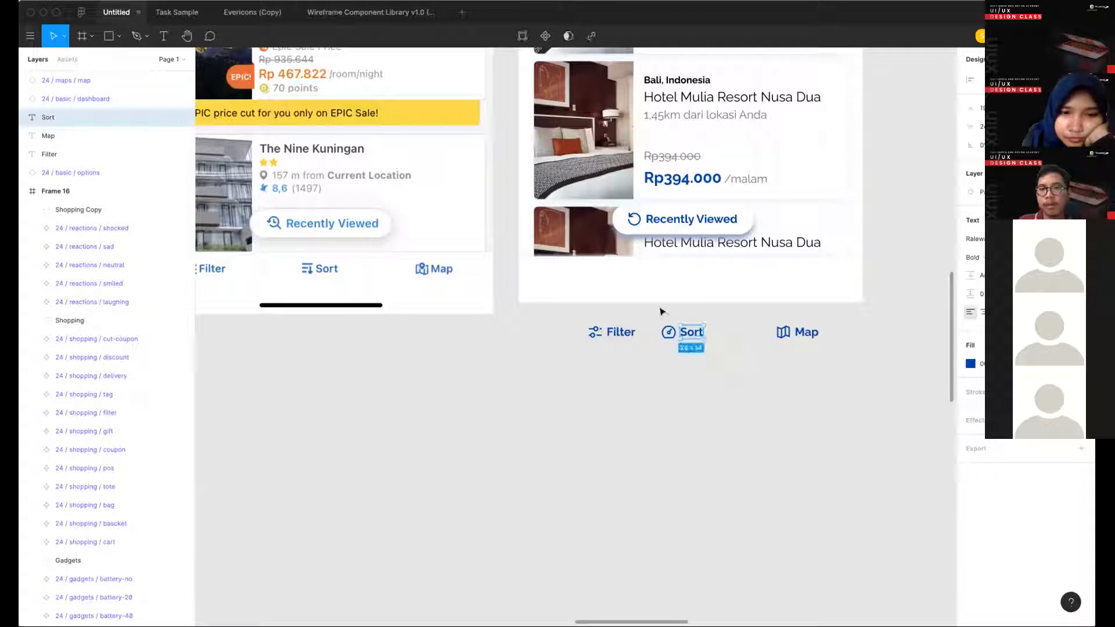
{"action": "key", "text": "Escape"}
{"action": "left_click", "coordinate": [833, 357]}
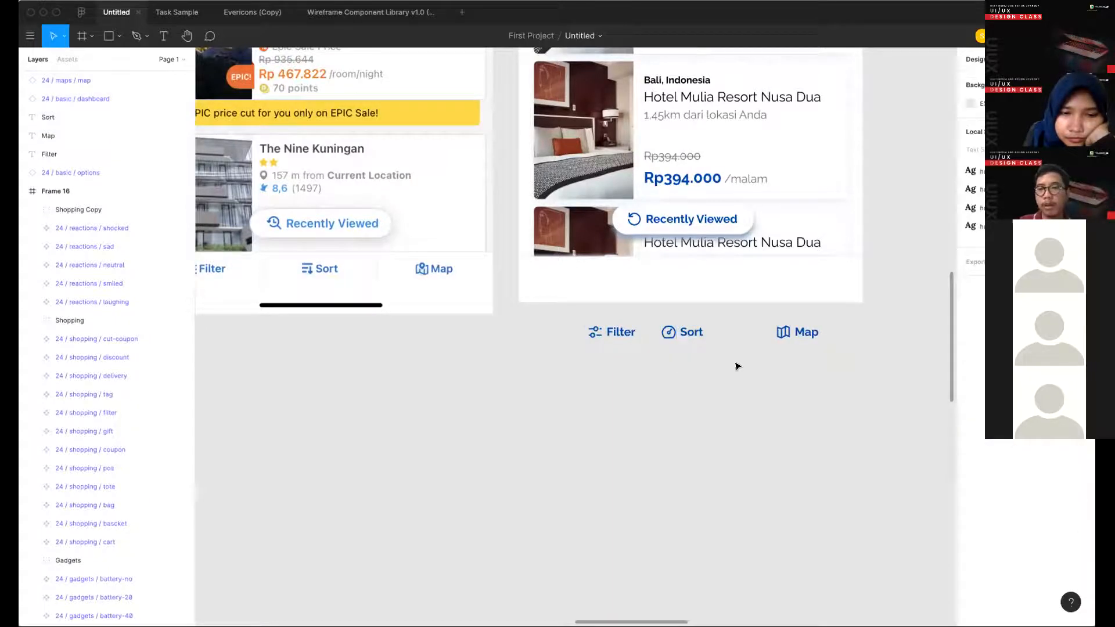
- Group the Sort, Map and Filter icons each with their own label
{"action": "left_click_drag", "start_coordinate": [735, 366], "coordinate": [672, 334]}
{"action": "left_click_drag", "start_coordinate": [822, 367], "coordinate": [771, 318]}
{"action": "key", "text": "ctrl+g"}
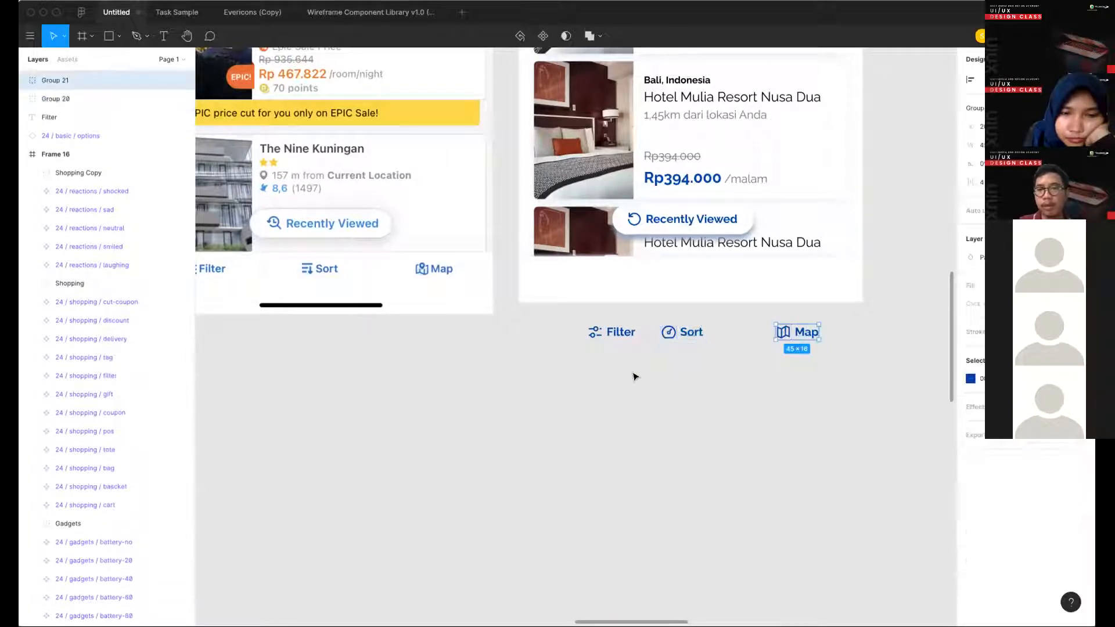
{"action": "left_click_drag", "start_coordinate": [635, 376], "coordinate": [580, 318]}
{"action": "key", "text": "ctrl+g"}
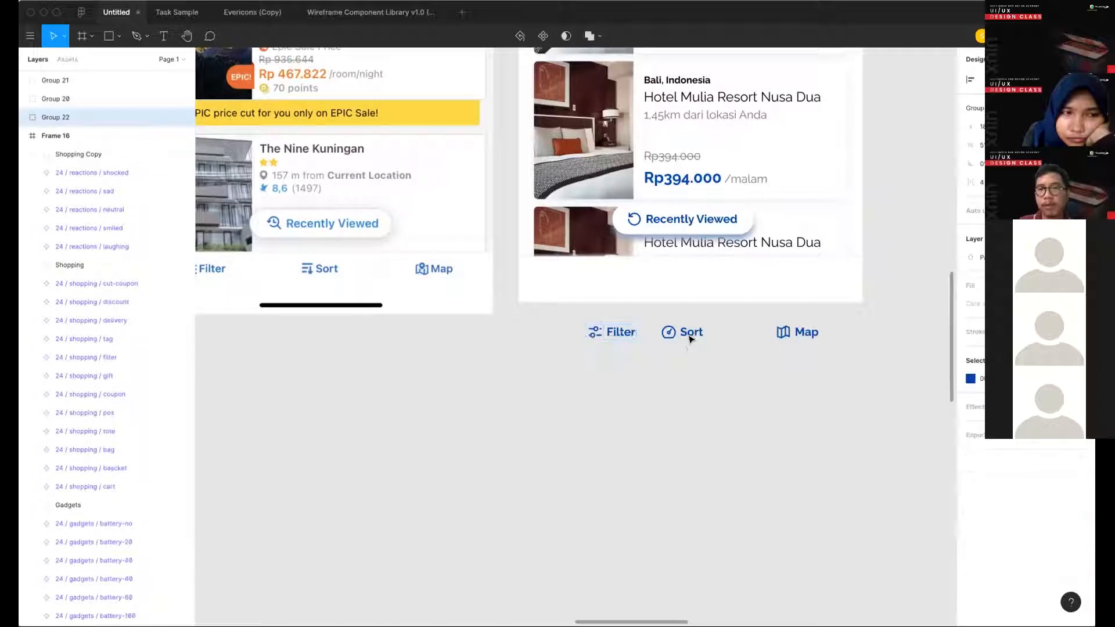
- Place the Sort group horizontally centred in the designed screen's white bottom bar and the Map group to its right
{"action": "left_click", "coordinate": [680, 333]}
{"action": "left_click_drag", "start_coordinate": [682, 330], "coordinate": [685, 276]}
{"action": "key", "text": "alt+h"}
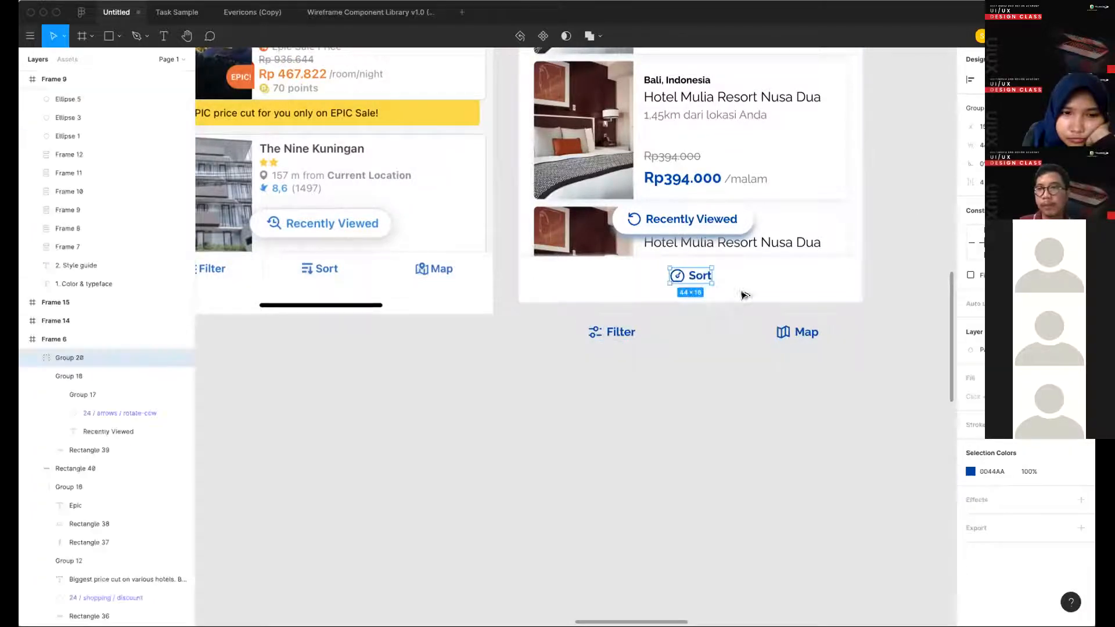
{"action": "key", "text": "alt"}
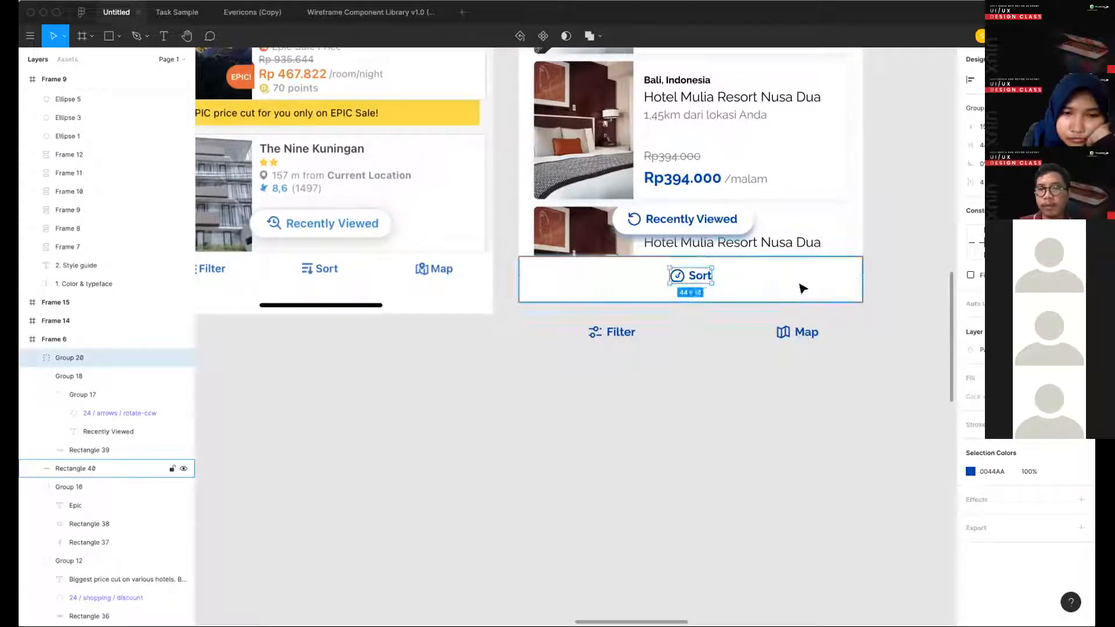
{"action": "left_click_drag", "start_coordinate": [787, 330], "coordinate": [791, 275]}
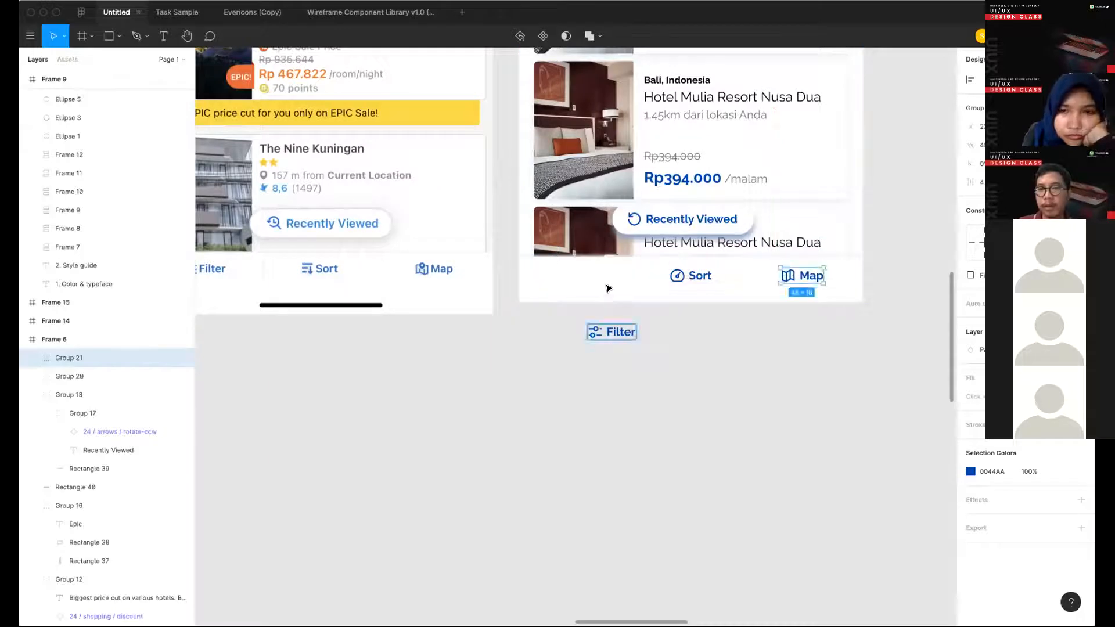
- Place the Filter group near the left end of the designed screen's bottom bar, level with Sort and Map
{"action": "left_click_drag", "start_coordinate": [617, 332], "coordinate": [592, 276]}
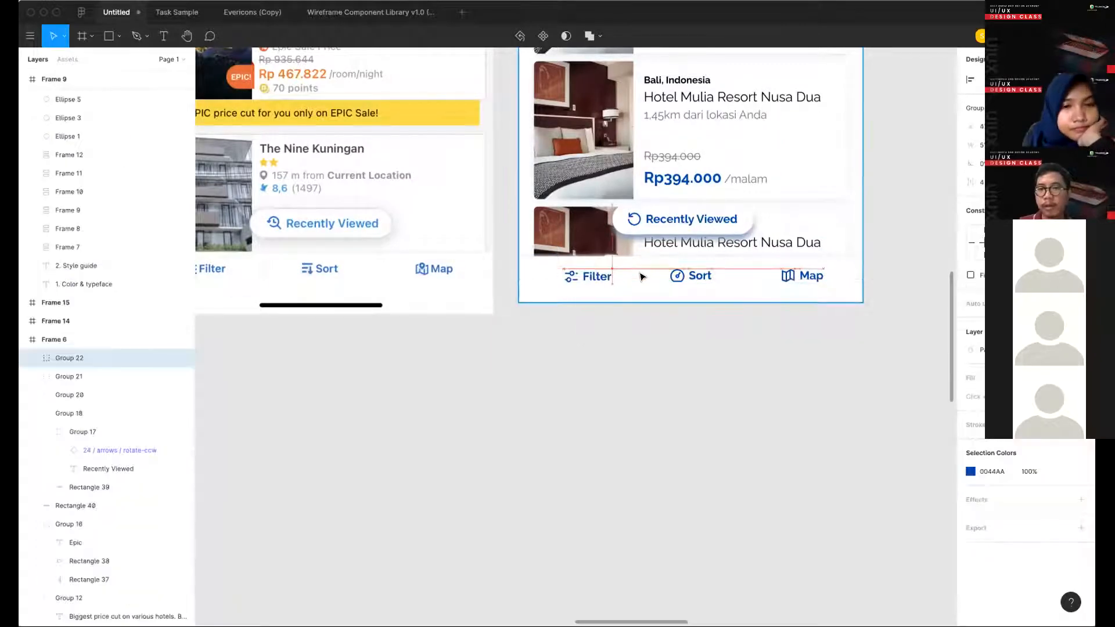
{"action": "left_click", "coordinate": [690, 275], "text": "shift"}
{"action": "left_click", "coordinate": [804, 275], "text": "shift"}
{"action": "left_click", "coordinate": [870, 260]}
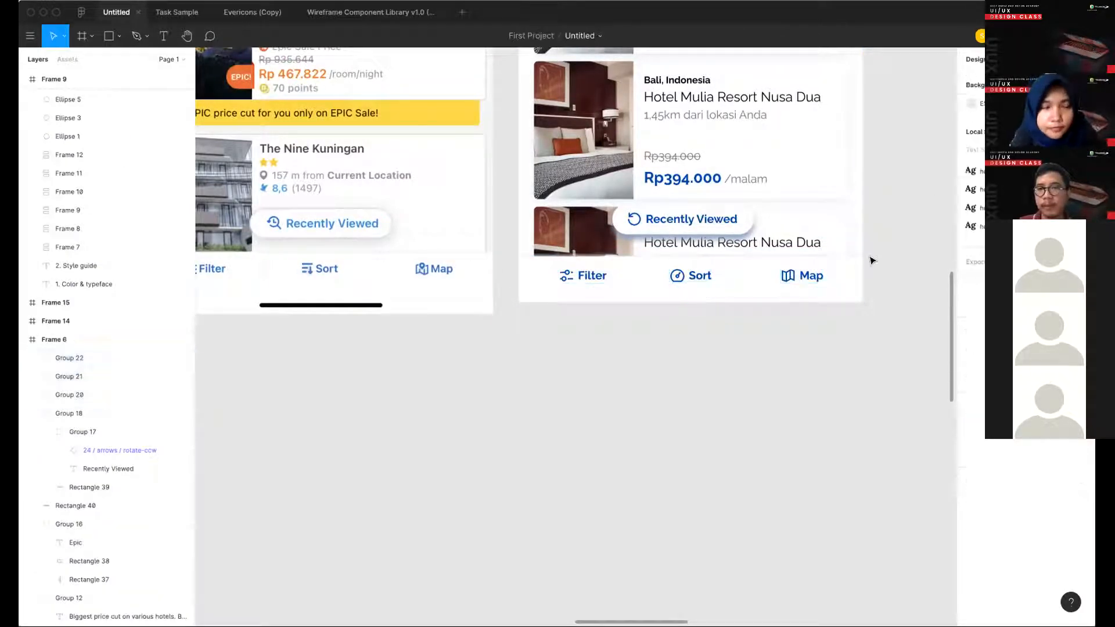
- Review the designed list screen beside its reference, checking the Map and Filter groups in the bottom bar
{"action": "scroll", "coordinate": [871, 260], "scroll_direction": "down", "scroll_amount": 5}
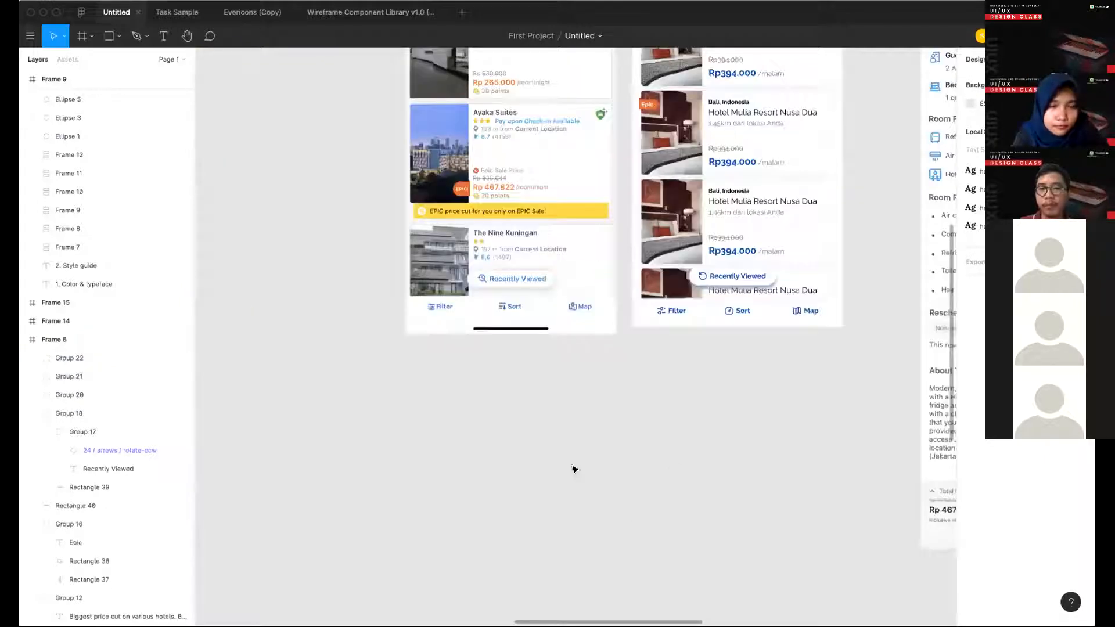
{"action": "scroll", "coordinate": [687, 476], "scroll_direction": "up", "scroll_amount": 3}
{"action": "scroll", "coordinate": [687, 476], "scroll_direction": "right", "scroll_amount": 2}
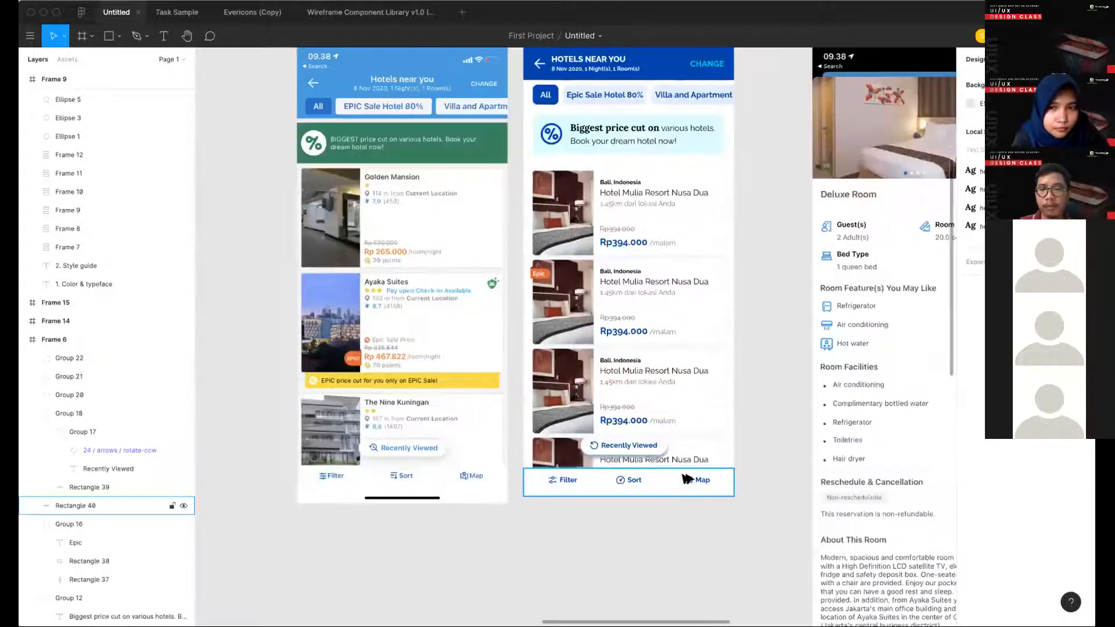
{"action": "left_click", "coordinate": [697, 480]}
{"action": "scroll", "coordinate": [523, 476], "scroll_direction": "right", "scroll_amount": 1}
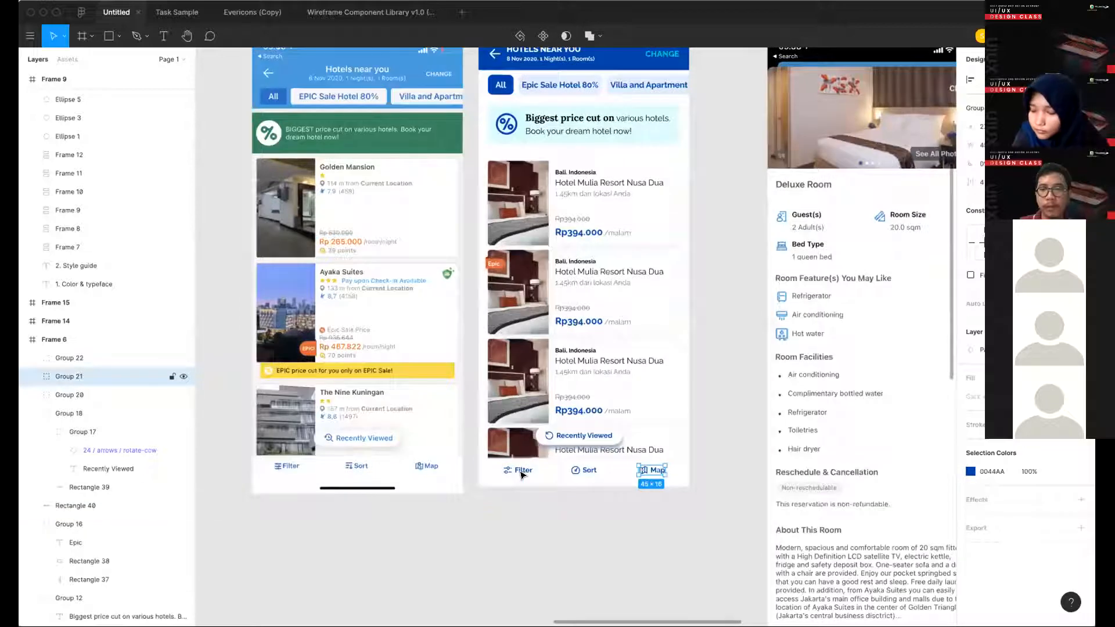
{"action": "left_click", "coordinate": [521, 475]}
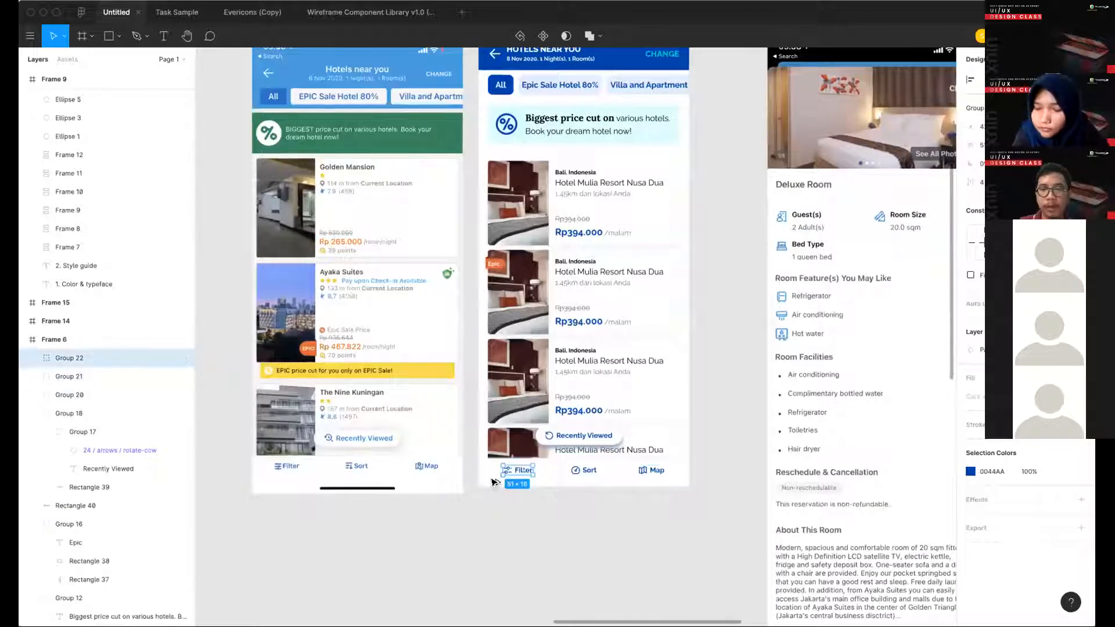
{"action": "left_click", "coordinate": [720, 495]}
{"action": "scroll", "coordinate": [458, 422], "scroll_direction": "right", "scroll_amount": 3}
{"action": "scroll", "coordinate": [458, 422], "scroll_direction": "down", "scroll_amount": 2}
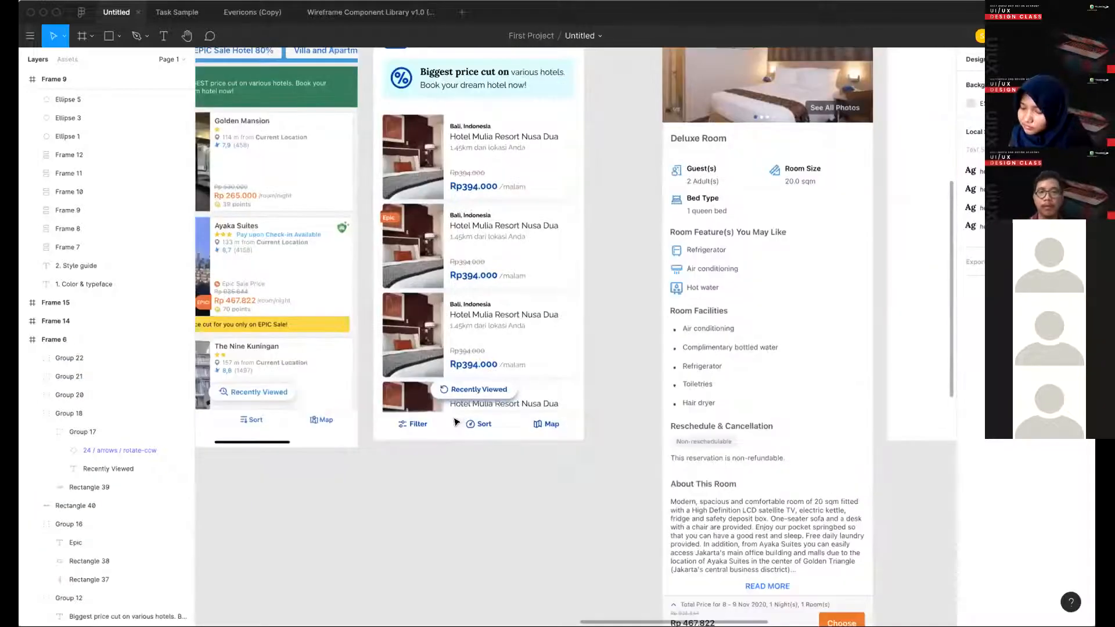
- Nudge the Filter, Sort and Map groups down together to centre them vertically in the bottom bar
{"action": "scroll", "coordinate": [445, 421], "scroll_direction": "down", "scroll_amount": 1}
{"action": "key", "text": "super+z"}
{"action": "key", "text": "super+z"}
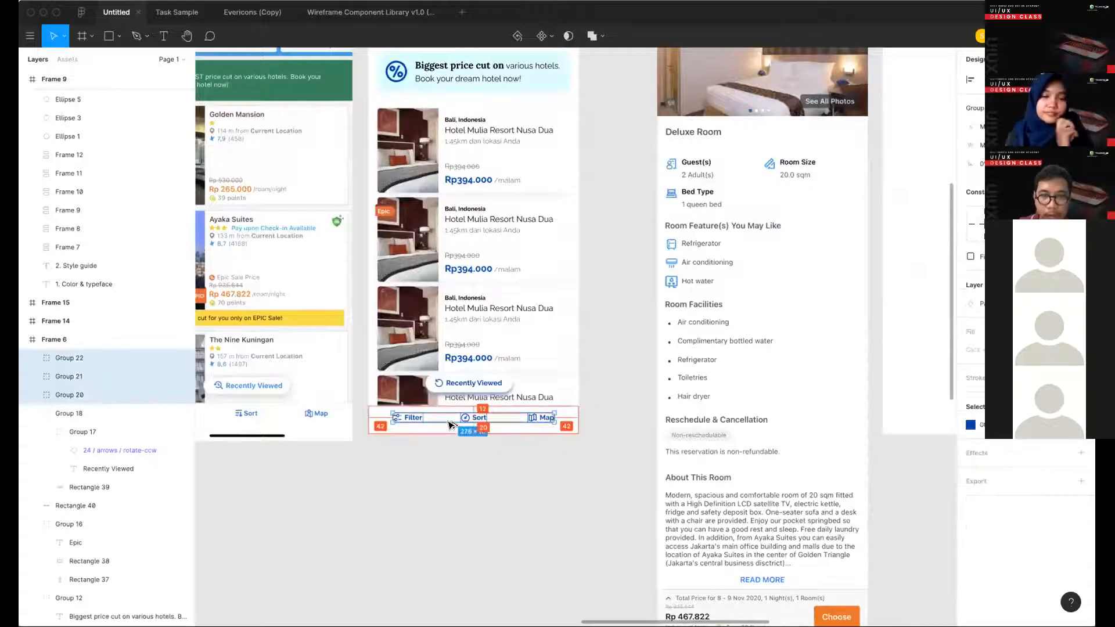
{"action": "key", "text": "Down"}
{"action": "key", "text": "Down"}
{"action": "key", "text": "Down"}
{"action": "key", "text": "Down"}
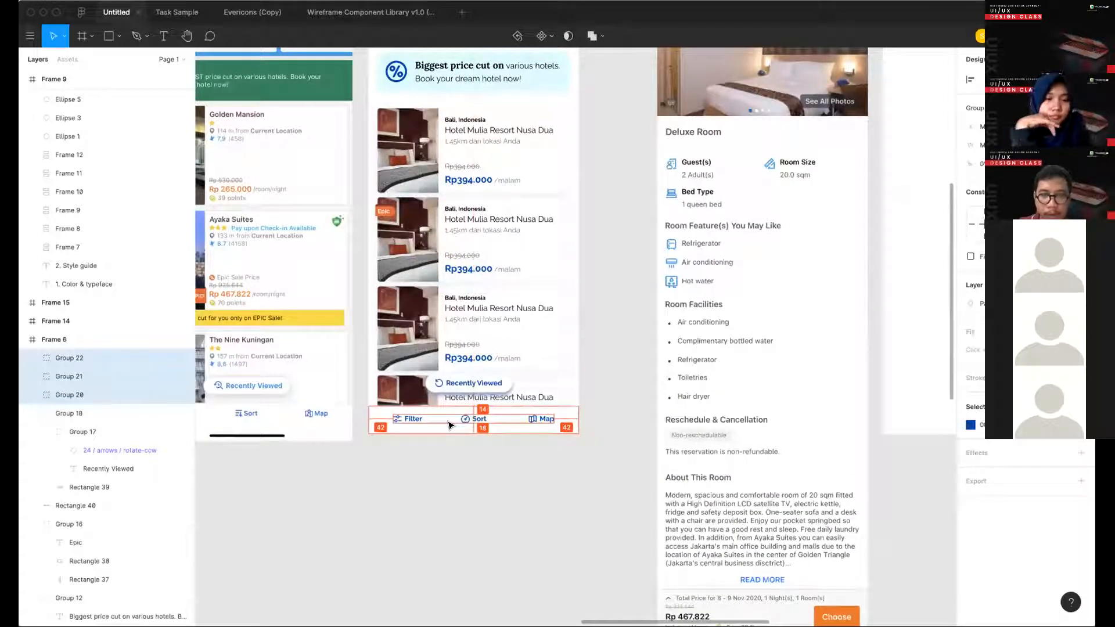
{"action": "left_click", "coordinate": [504, 467]}
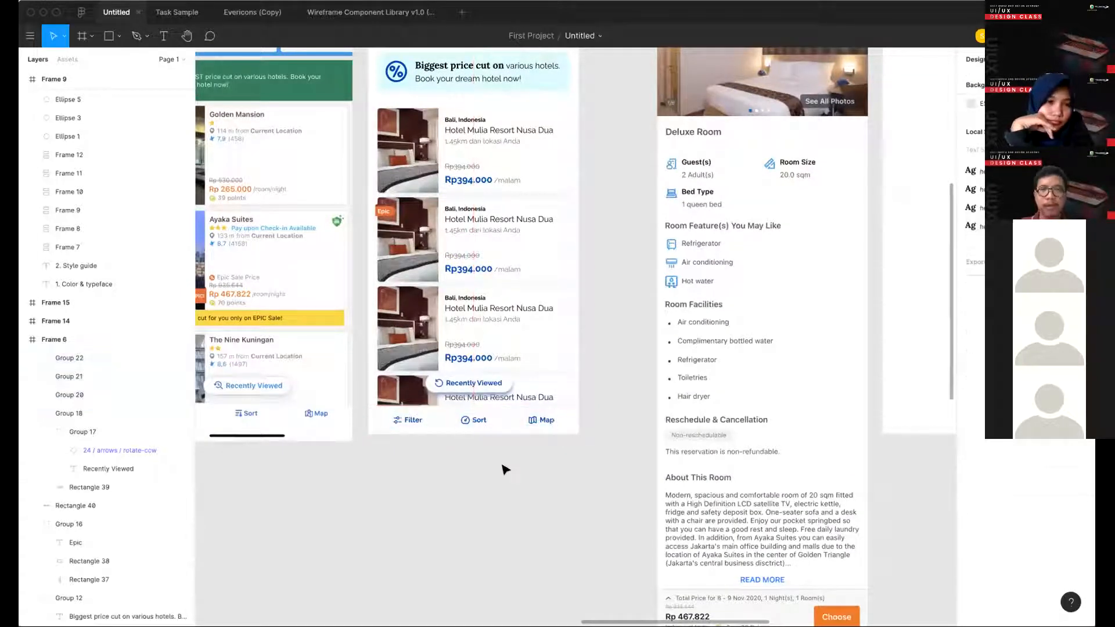
- Draw a full-width 360 × 191 rectangle along the top edge of the empty Frame 14
{"action": "scroll", "coordinate": [504, 469], "scroll_direction": "down", "scroll_amount": 3}
{"action": "scroll", "coordinate": [538, 418], "scroll_direction": "right", "scroll_amount": 2}
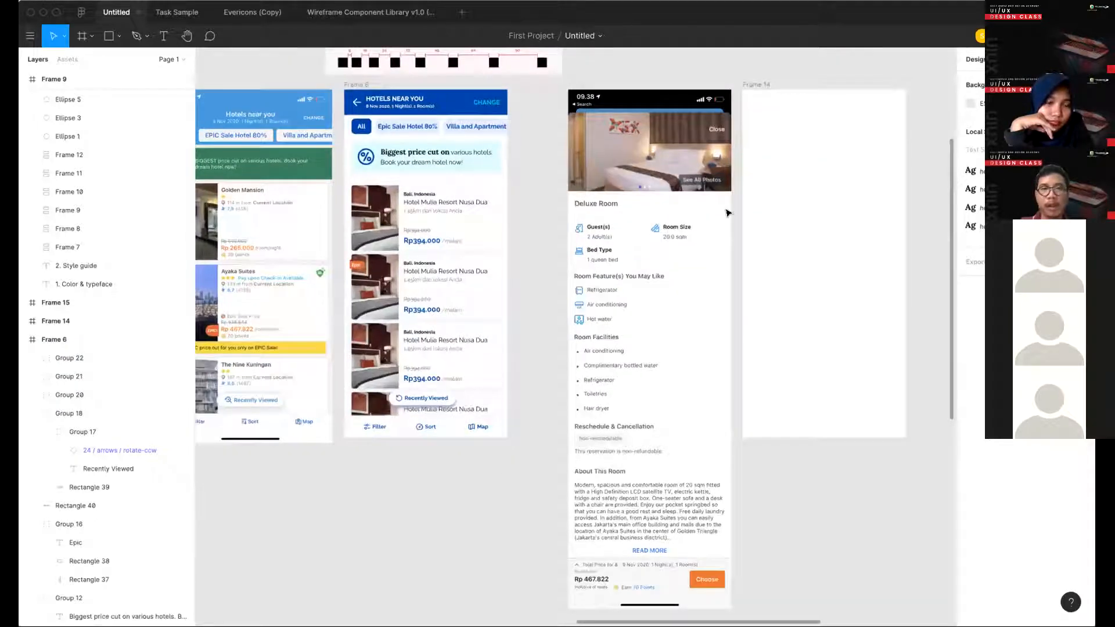
{"action": "scroll", "coordinate": [726, 211], "scroll_direction": "right", "scroll_amount": 3}
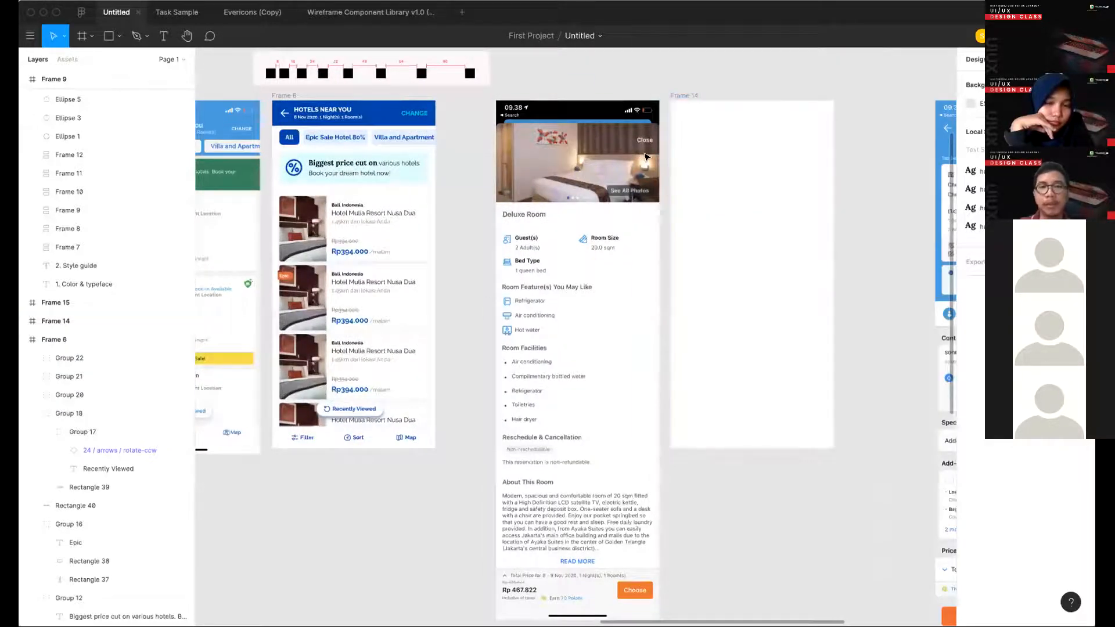
{"action": "scroll", "coordinate": [613, 184], "scroll_direction": "right", "scroll_amount": 2}
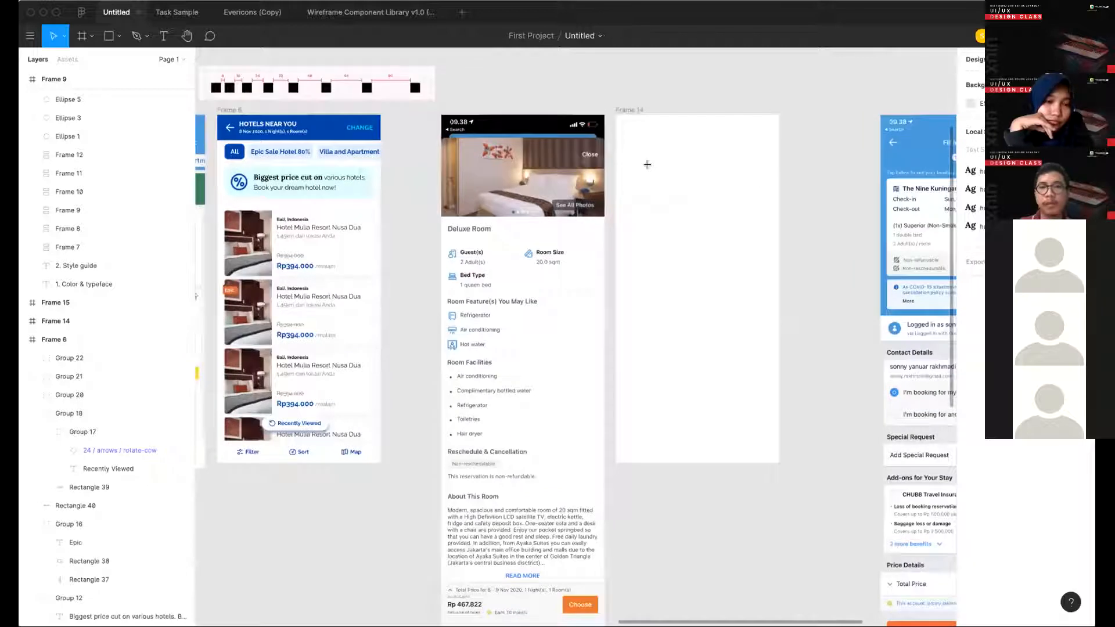
{"action": "key", "text": "r"}
{"action": "left_click_drag", "start_coordinate": [779, 115], "coordinate": [616, 186]}
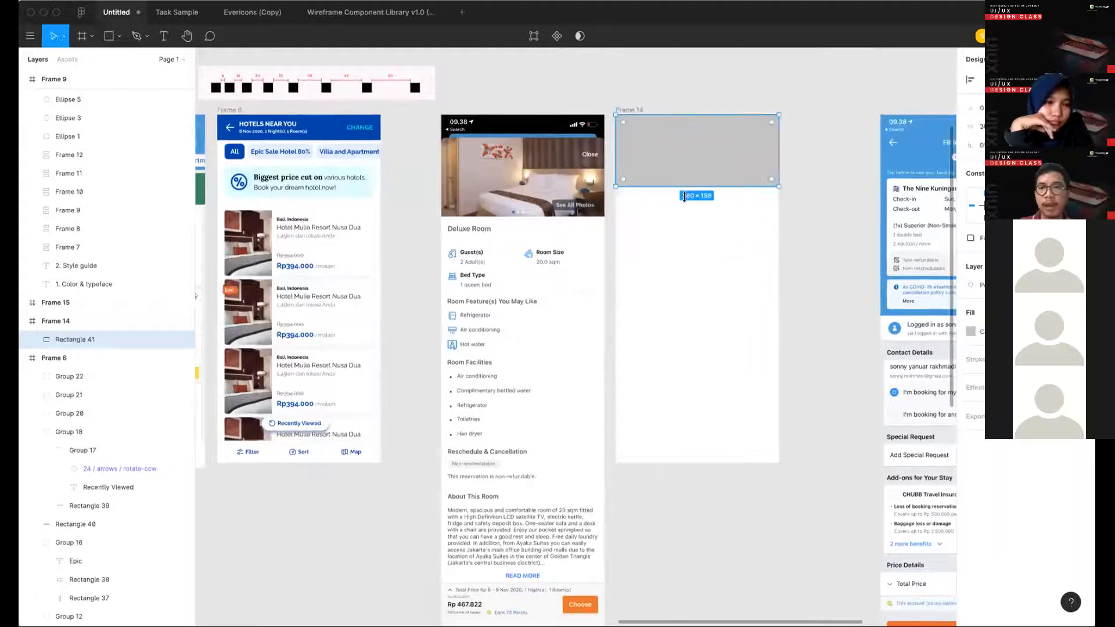
{"action": "left_click_drag", "start_coordinate": [684, 187], "coordinate": [685, 201]}
- Try to find a "bedroom" photo for the rectangle with the Pexels plugin
{"action": "left_click", "coordinate": [30, 37]}
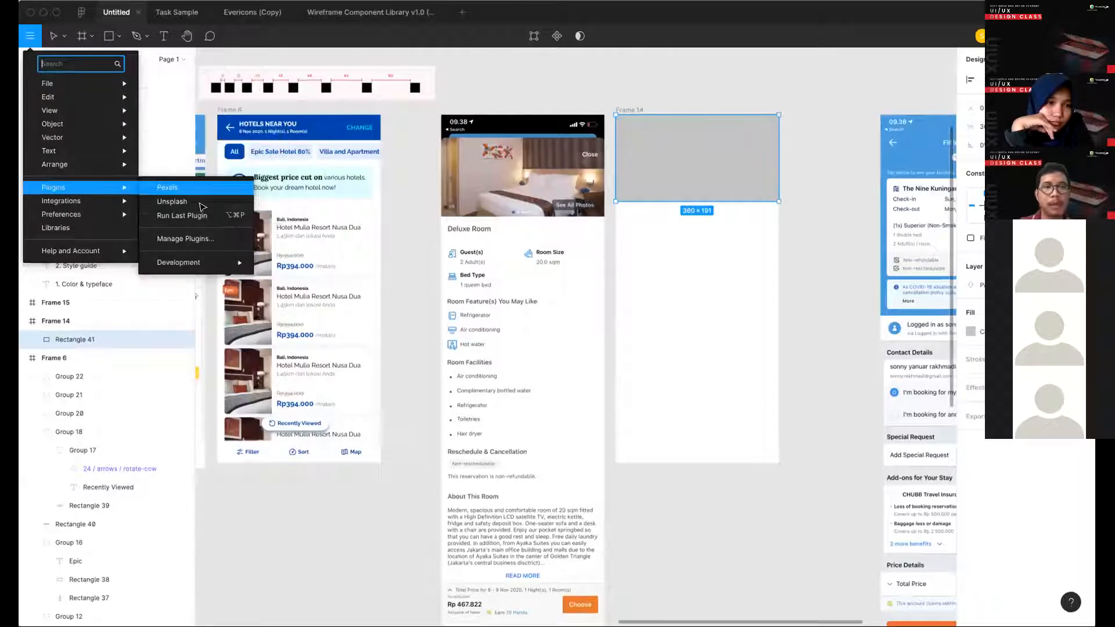
{"action": "left_click", "coordinate": [804, 125]}
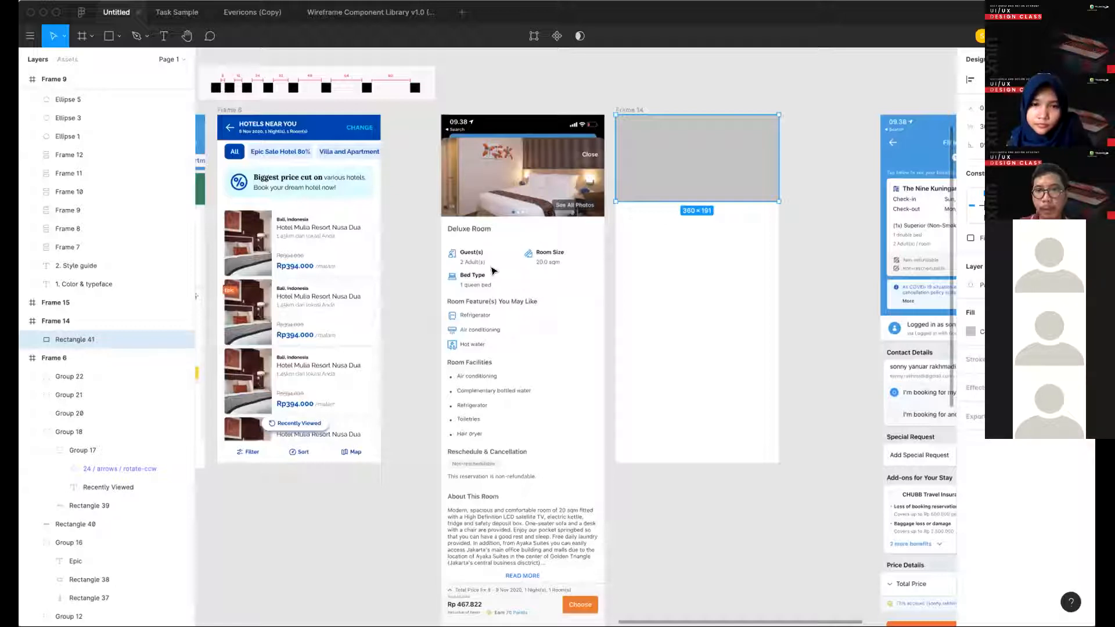
{"action": "left_click", "coordinate": [29, 35]}
{"action": "mouse_move", "coordinate": [58, 182]}
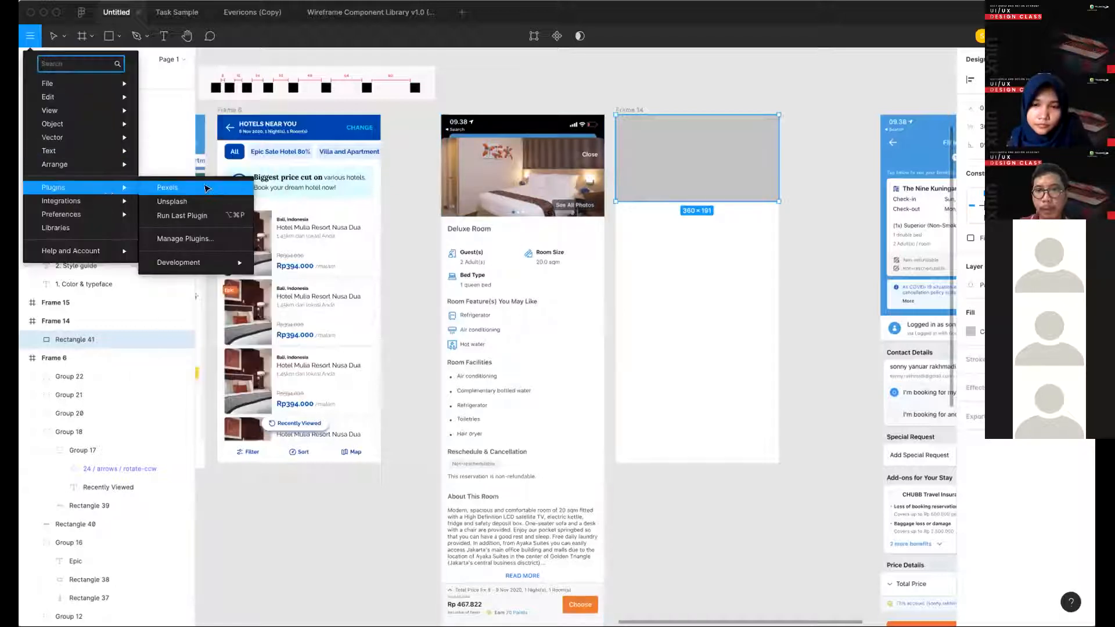
{"action": "left_click", "coordinate": [206, 189]}
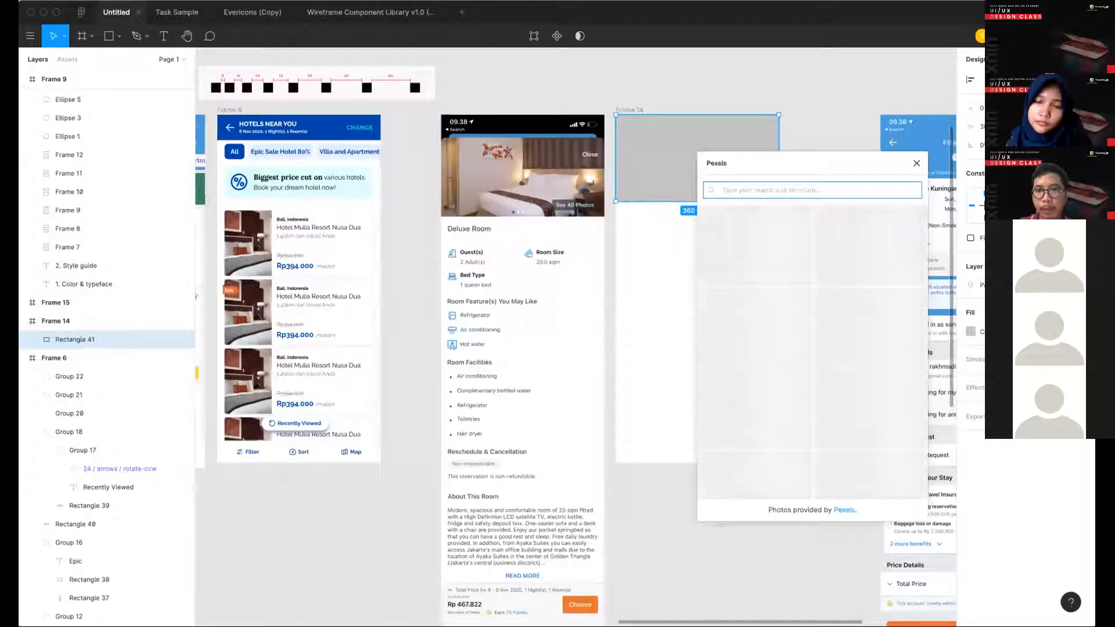
{"action": "left_click_drag", "start_coordinate": [813, 163], "coordinate": [705, 113]}
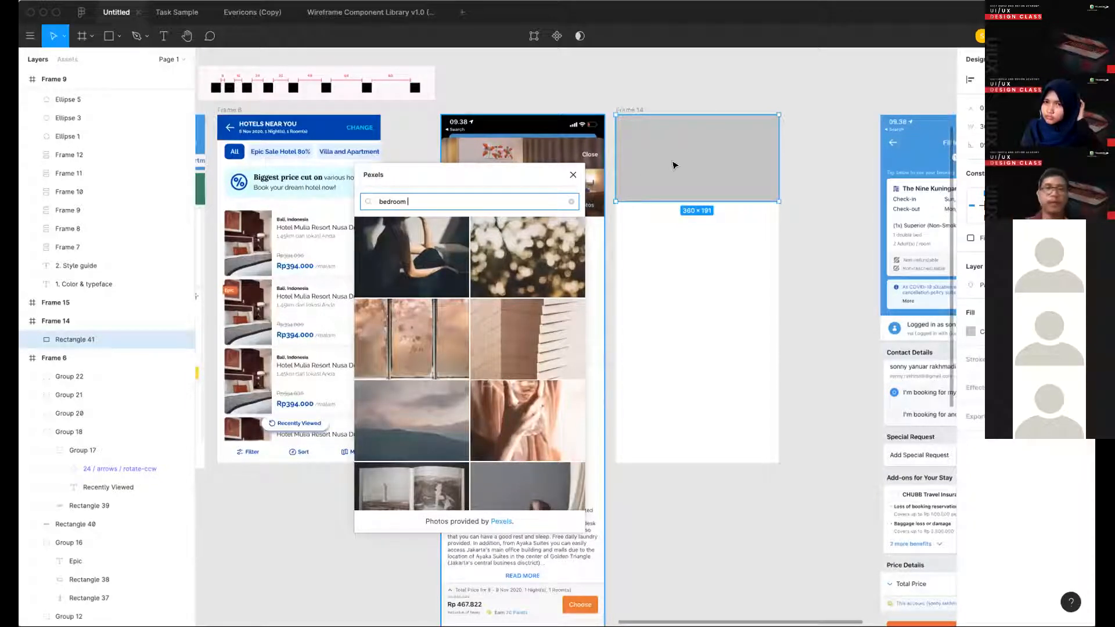
{"action": "left_click", "coordinate": [573, 175]}
- Fill the rectangle with an Unsplash "bedroom" photo showing a white bed with orange benches
{"action": "left_click", "coordinate": [176, 158]}
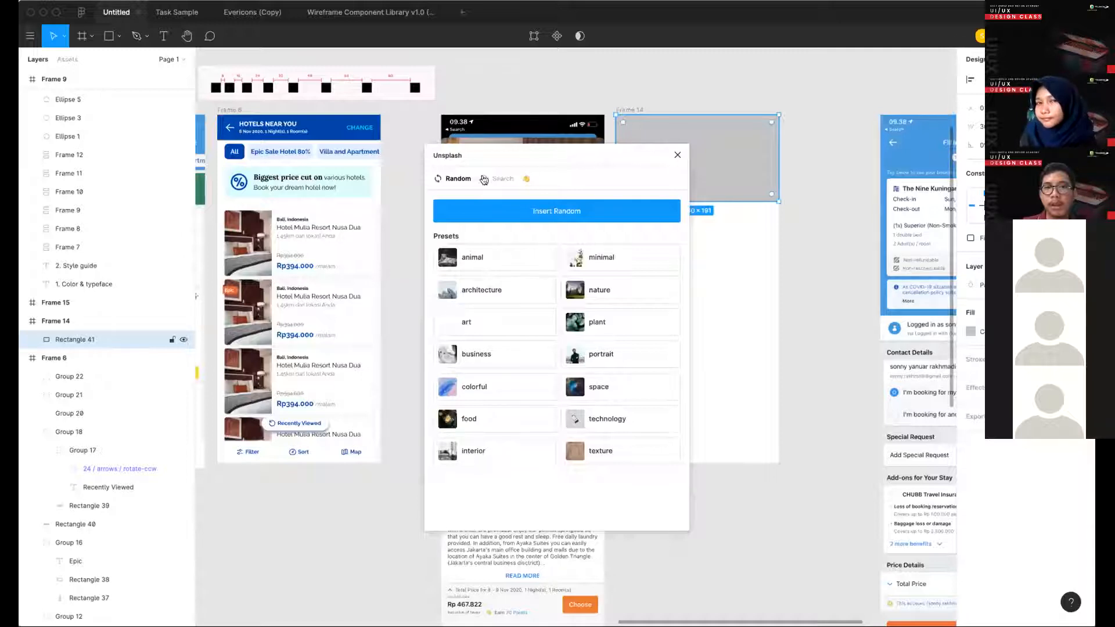
{"action": "left_click", "coordinate": [492, 179]}
{"action": "type", "text": "bedro"}
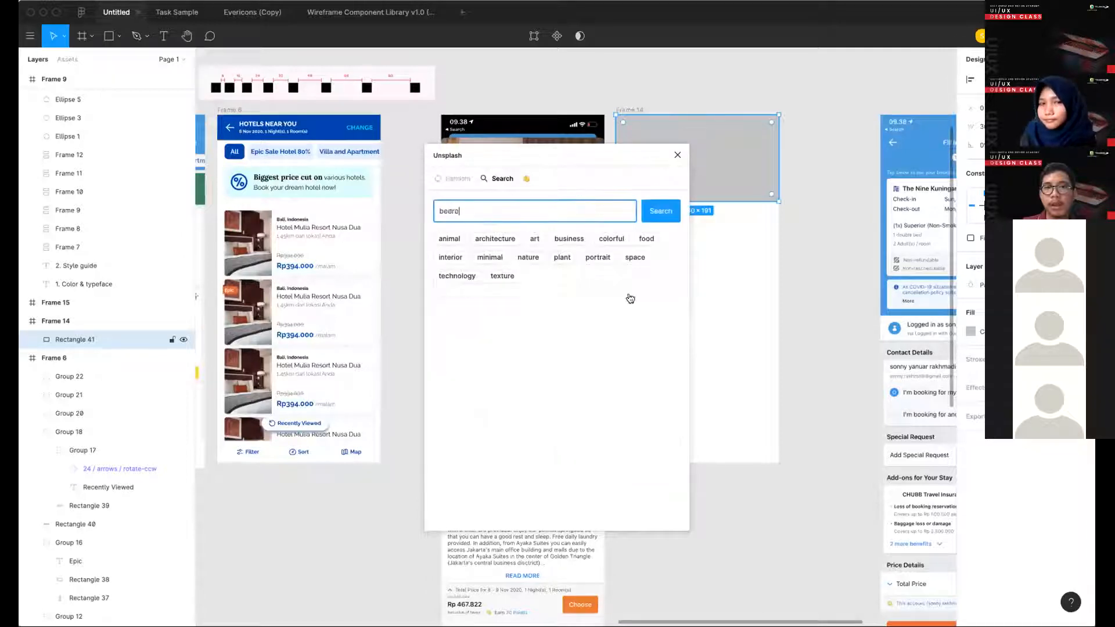
{"action": "type", "text": "om"}
{"action": "key", "text": "Return"}
{"action": "left_click", "coordinate": [621, 360]}
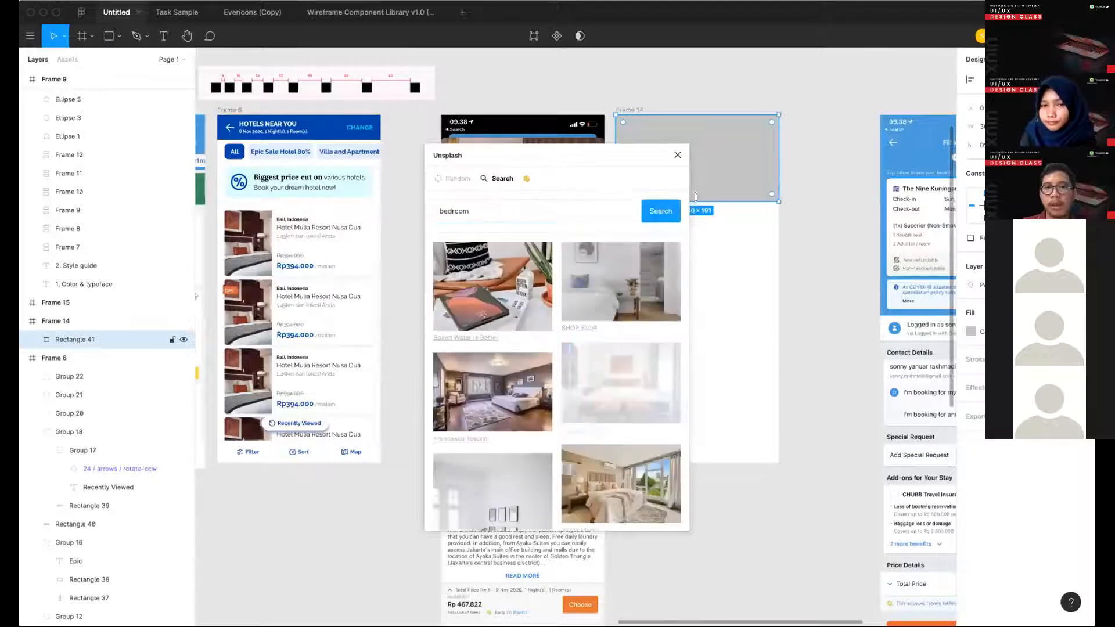
{"action": "left_click", "coordinate": [677, 155]}
{"action": "left_click", "coordinate": [794, 177]}
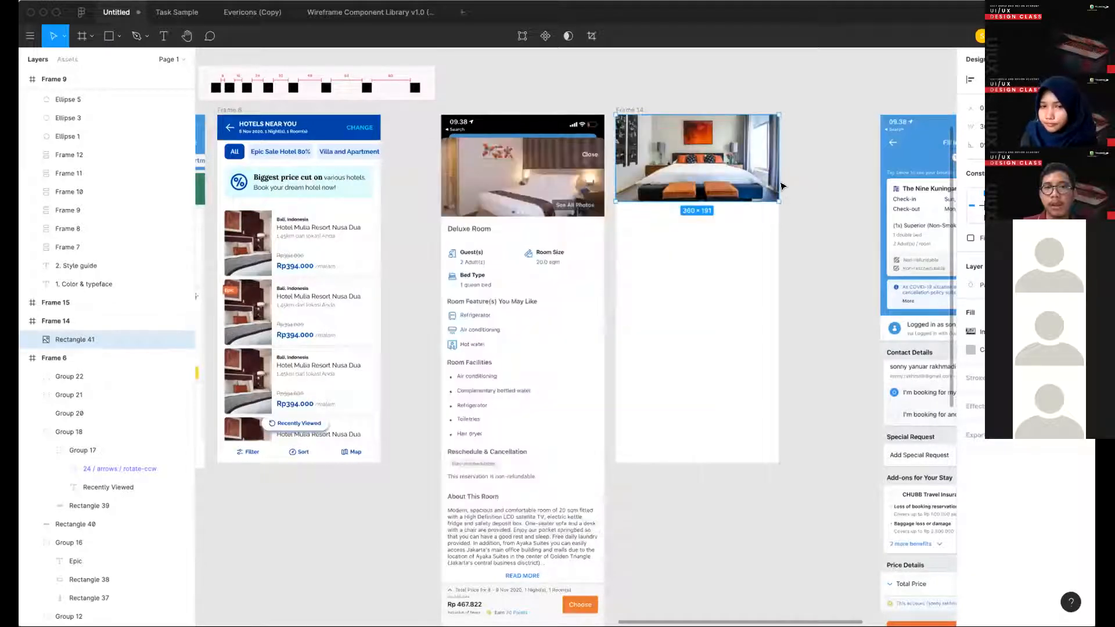
- Copy the "Epic Sale Hotel 80%" chip from the list screen onto the lower right part of Frame 14's bedroom photo
{"action": "scroll", "coordinate": [736, 353], "scroll_direction": "up", "scroll_amount": 2}
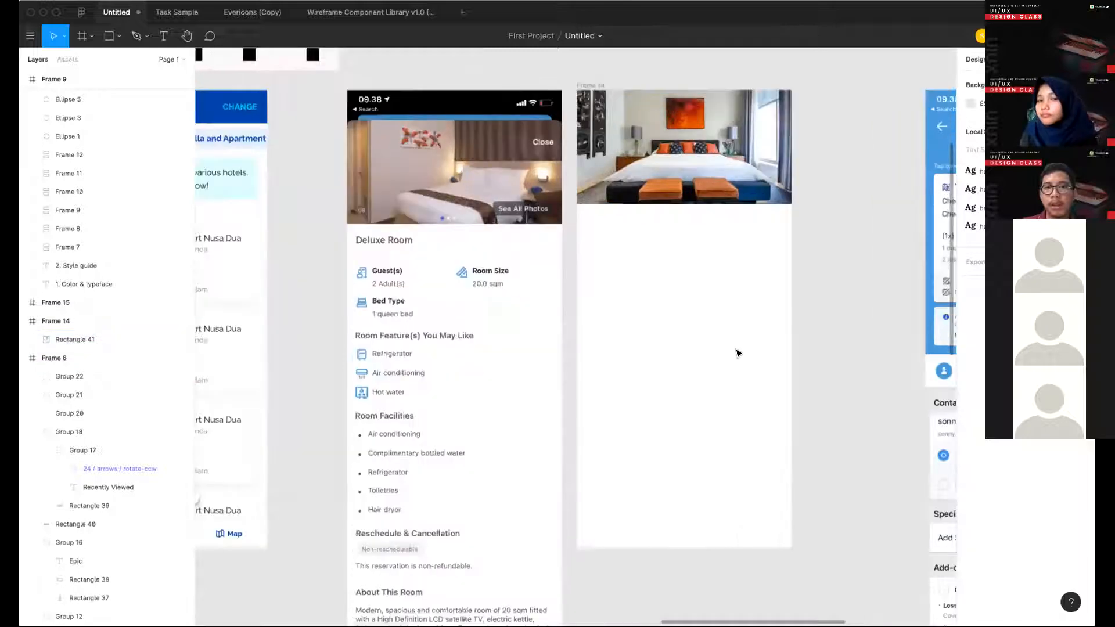
{"action": "scroll", "coordinate": [736, 353], "scroll_direction": "up", "scroll_amount": 3}
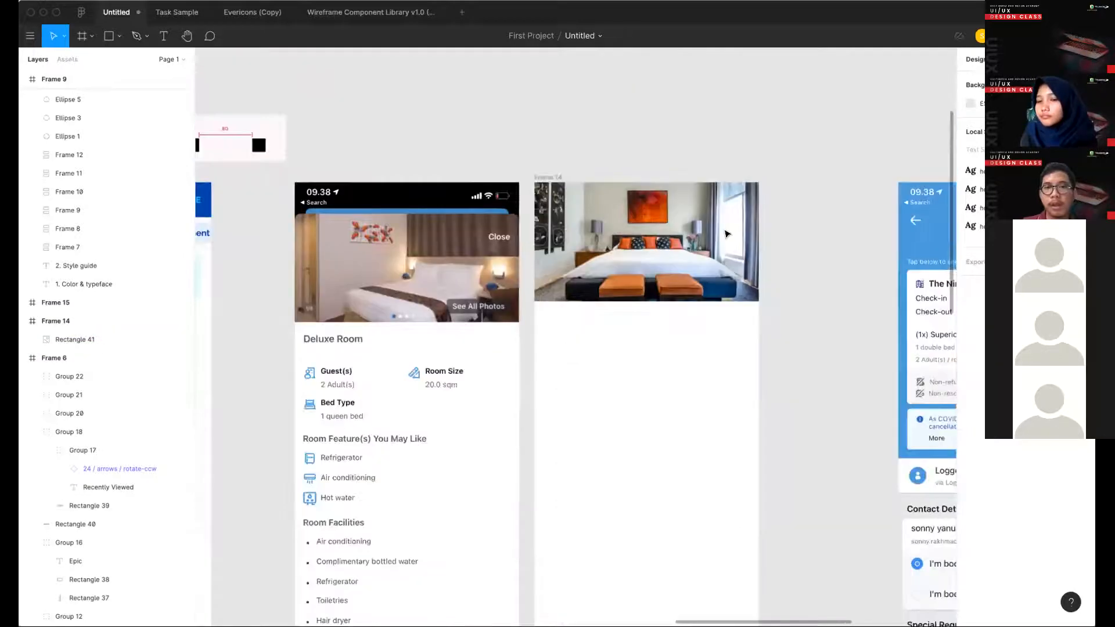
{"action": "scroll", "coordinate": [727, 233], "scroll_direction": "up", "scroll_amount": 2}
{"action": "scroll", "coordinate": [480, 326], "scroll_direction": "right", "scroll_amount": 3}
{"action": "scroll", "coordinate": [480, 325], "scroll_direction": "down", "scroll_amount": 1}
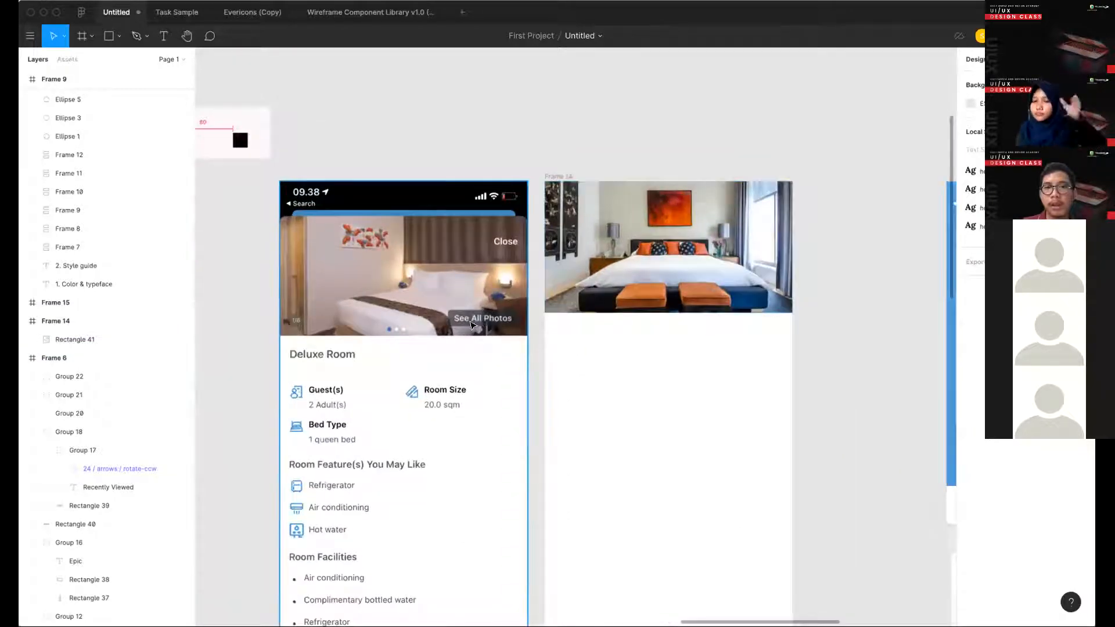
{"action": "scroll", "coordinate": [514, 318], "scroll_direction": "left", "scroll_amount": 2}
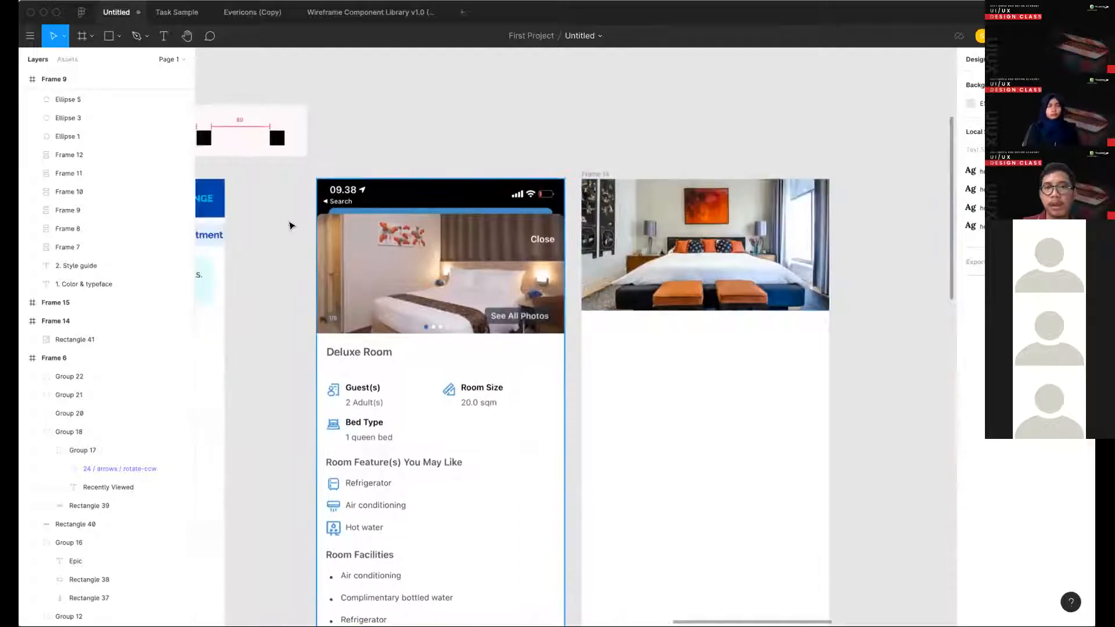
{"action": "scroll", "coordinate": [645, 250], "scroll_direction": "left", "scroll_amount": 3}
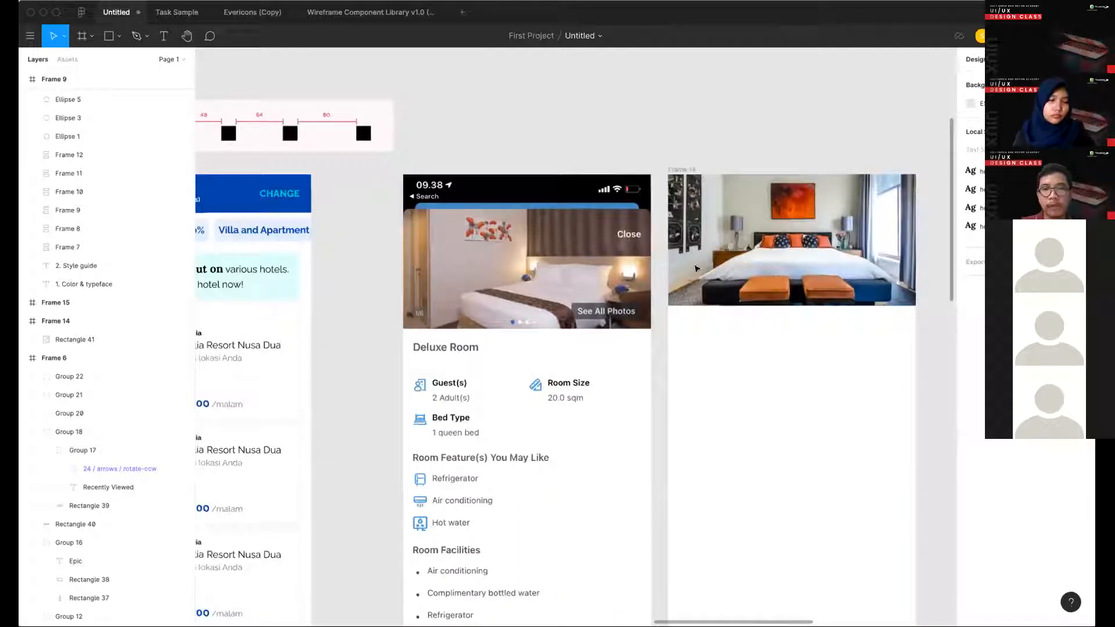
{"action": "scroll", "coordinate": [726, 289], "scroll_direction": "left", "scroll_amount": 5}
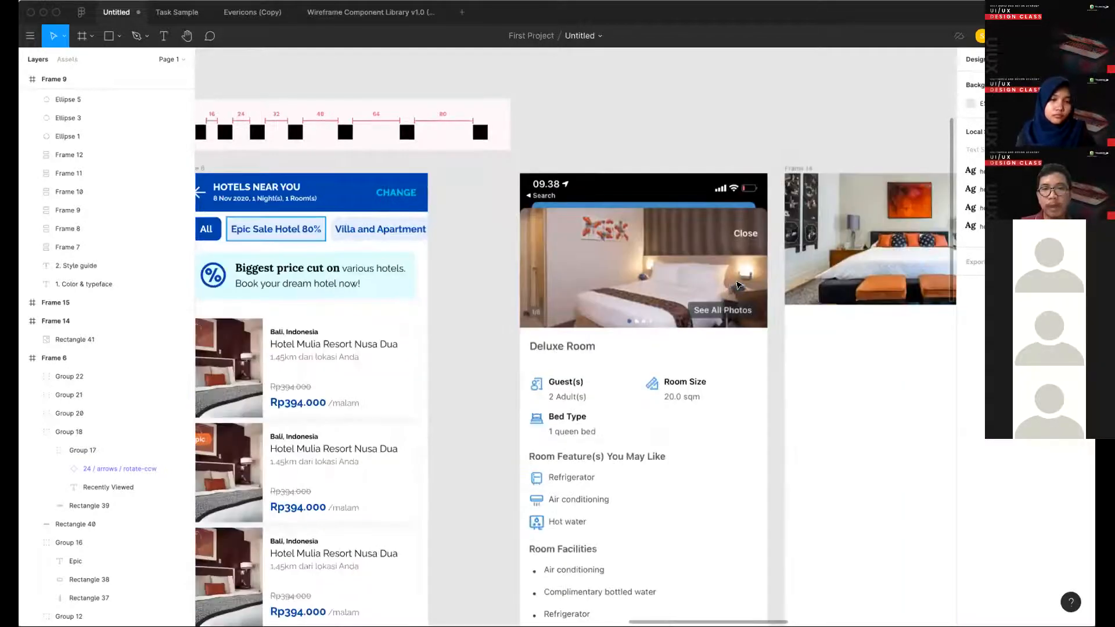
{"action": "left_click", "coordinate": [276, 228]}
{"action": "key", "text": "super+c"}
{"action": "scroll", "coordinate": [276, 229], "scroll_direction": "right", "scroll_amount": 9}
{"action": "key", "text": "super+v"}
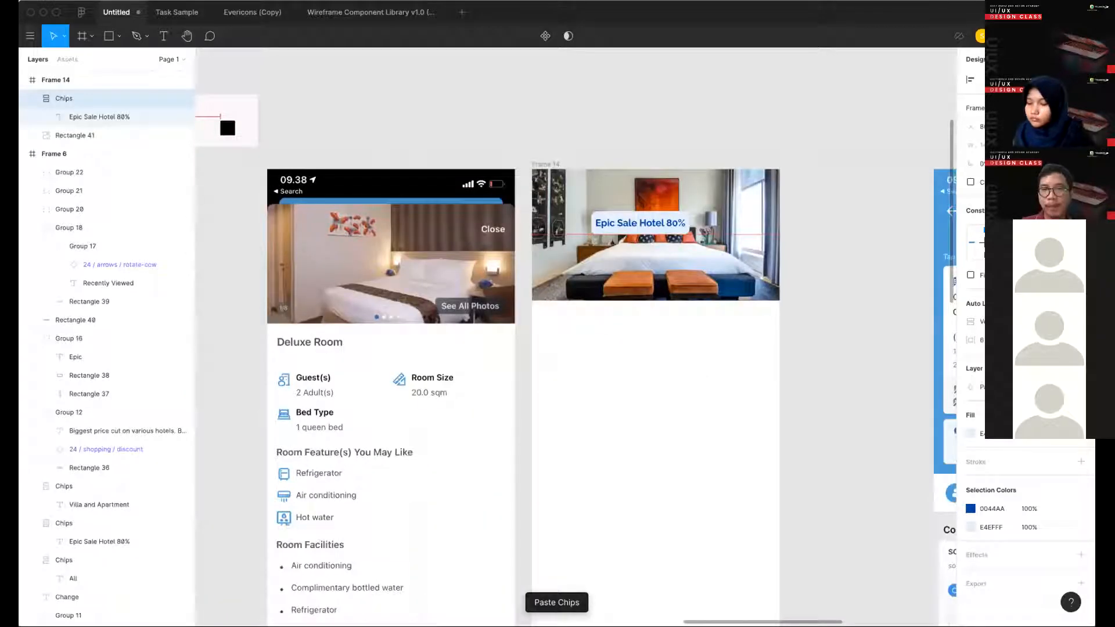
{"action": "left_click_drag", "start_coordinate": [642, 221], "coordinate": [682, 280]}
- Change the copied chip's text to "See All Photos" and set its font size to 12
{"action": "double_click", "coordinate": [682, 281]}
{"action": "type", "text": "S"}
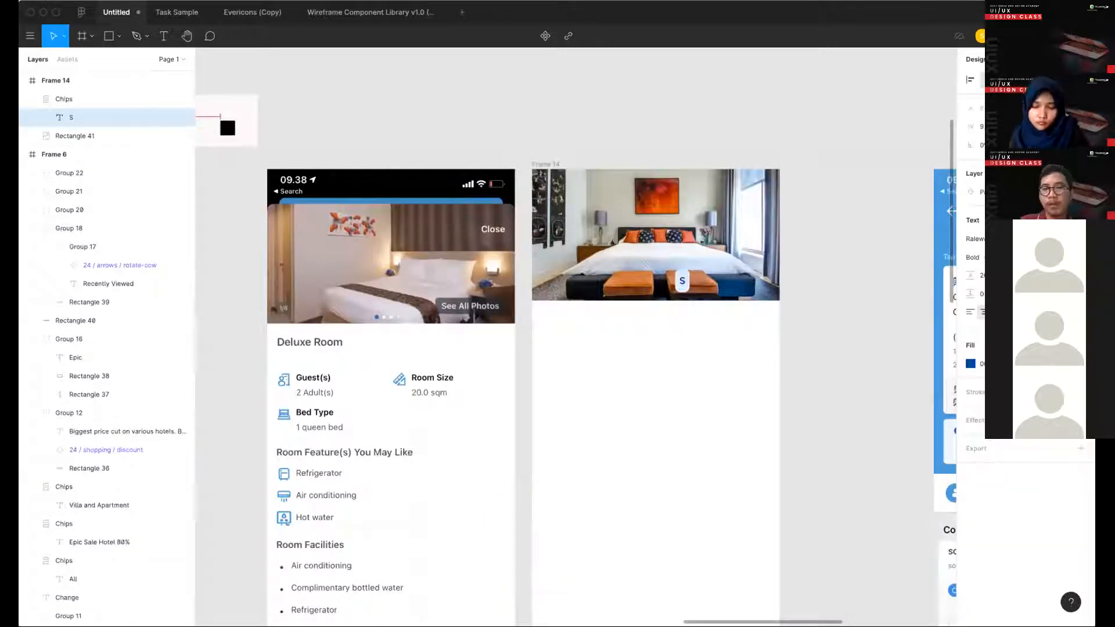
{"action": "type", "text": "ee All Photos"}
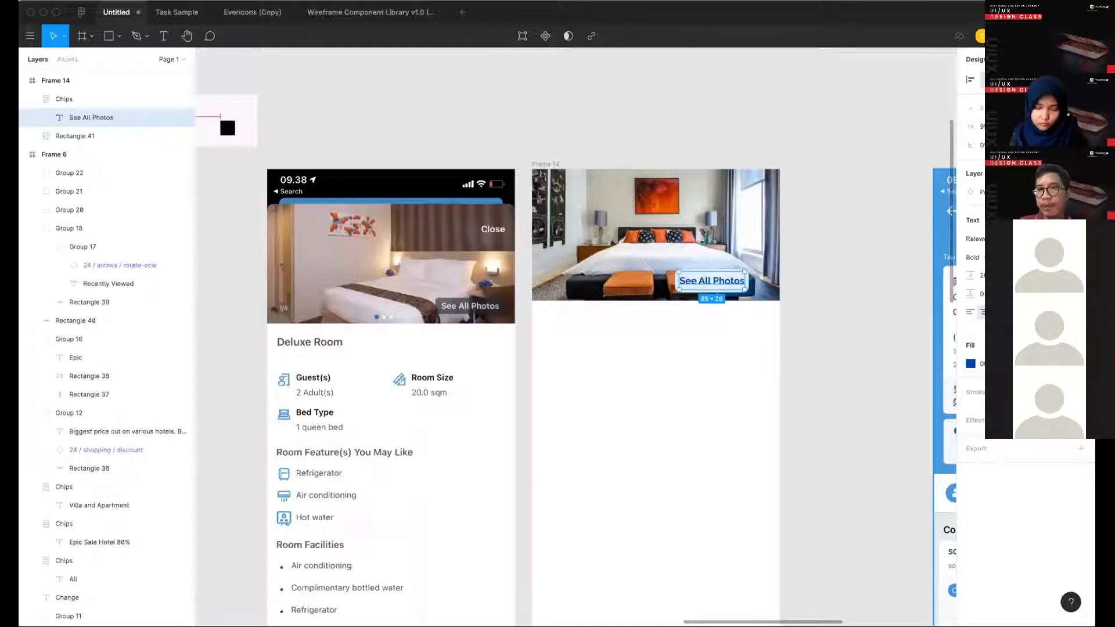
{"action": "type", "text": "12"}
{"action": "key", "text": "Return"}
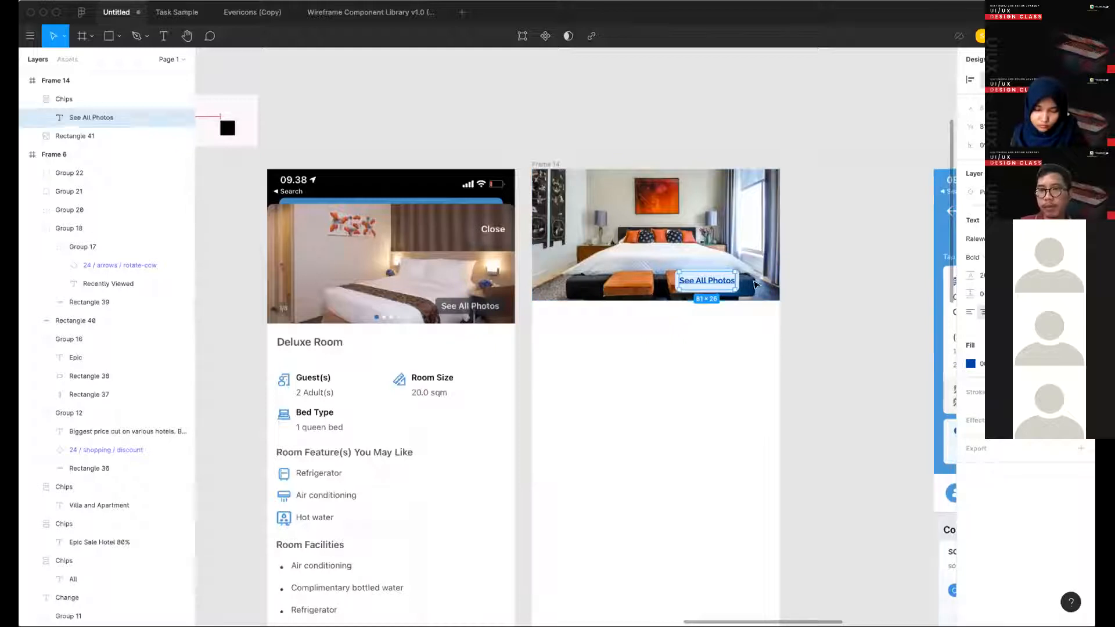
- Reduce the "See All Photos" chip's vertical auto layout padding to bring its height to 30
{"action": "left_click", "coordinate": [719, 336]}
{"action": "left_click", "coordinate": [721, 283]}
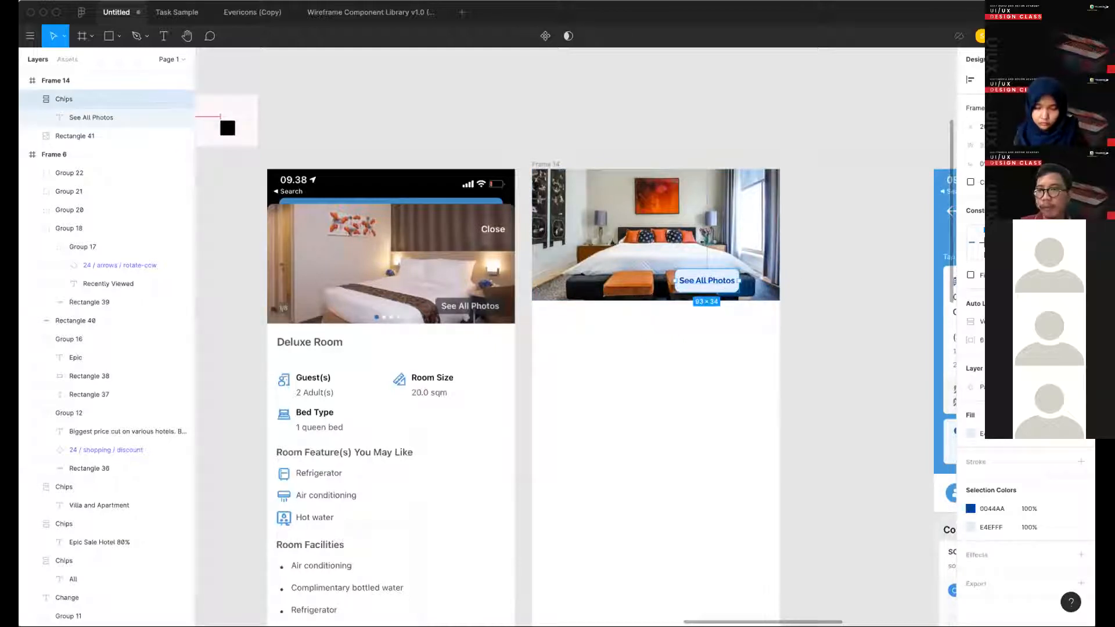
{"action": "key", "text": "Down"}
{"action": "key", "text": "Down"}
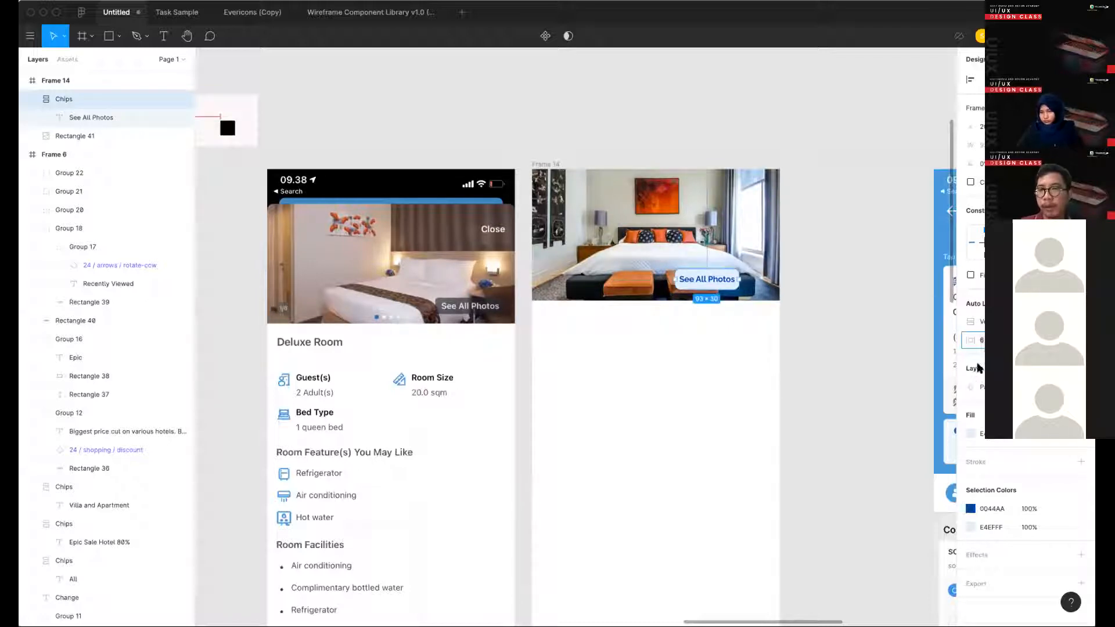
- Change the "See All Photos" chip's background fill to black 000000 at 80% opacity
{"action": "key", "text": "Return"}
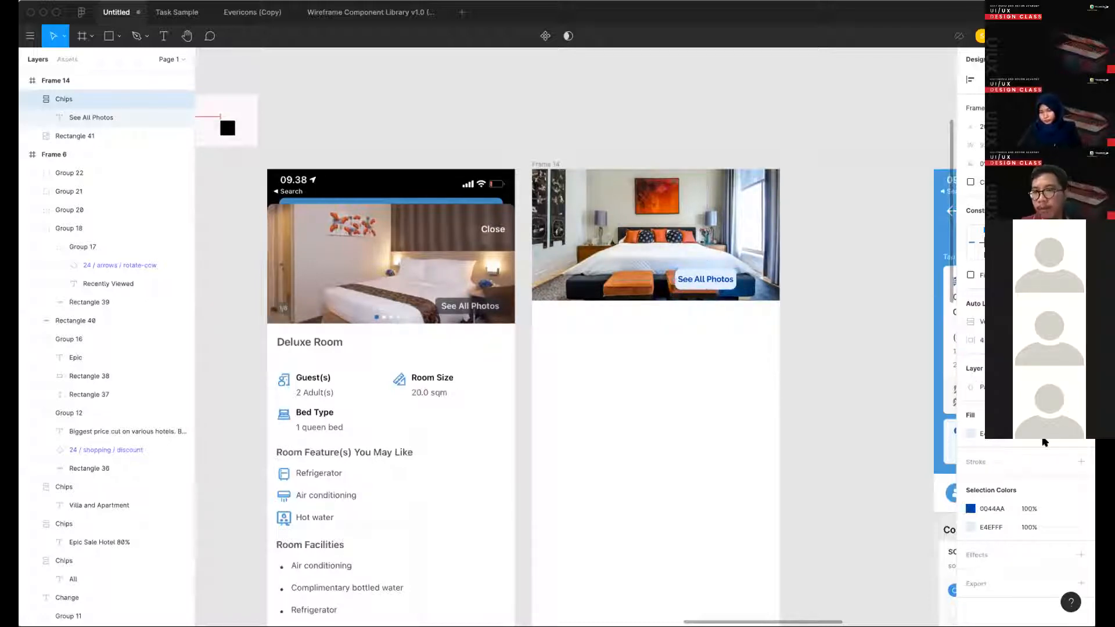
{"action": "key", "text": "super+z"}
{"action": "left_click", "coordinate": [968, 528]}
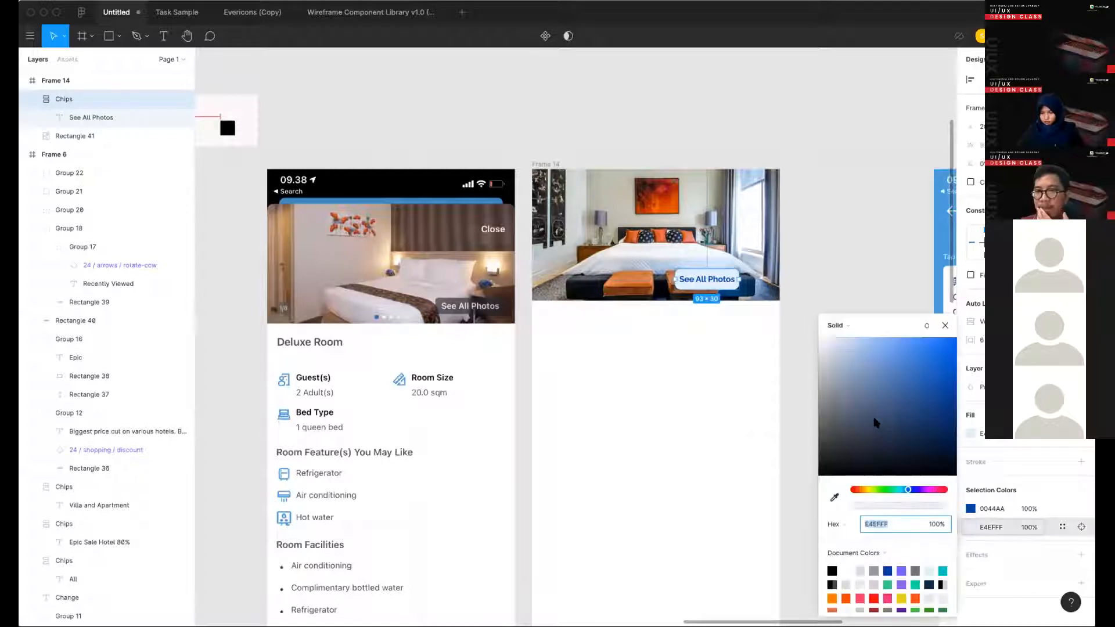
{"action": "left_click", "coordinate": [851, 353]}
{"action": "left_click_drag", "start_coordinate": [814, 402], "coordinate": [789, 479]}
{"action": "left_click", "coordinate": [945, 327]}
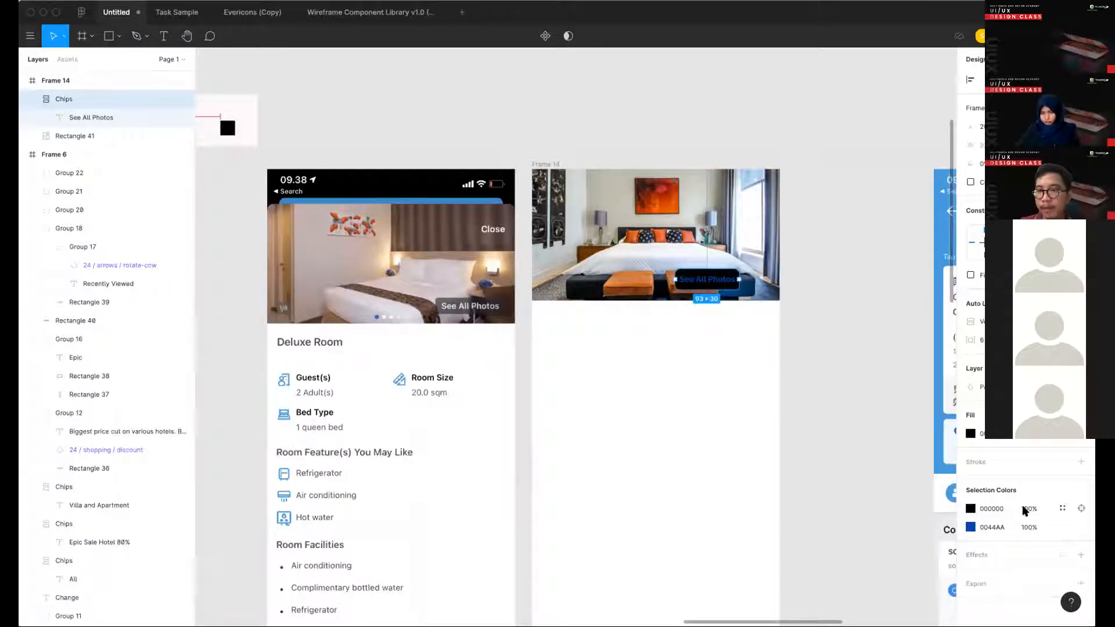
{"action": "left_click", "coordinate": [1024, 508]}
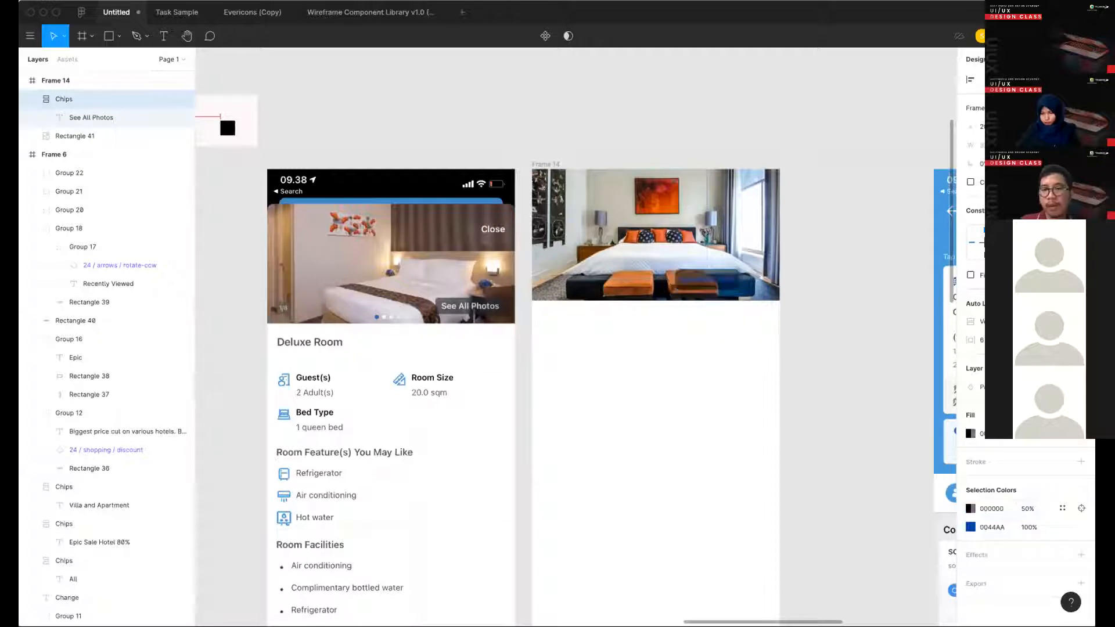
{"action": "type", "text": "80"}
{"action": "key", "text": "Return"}
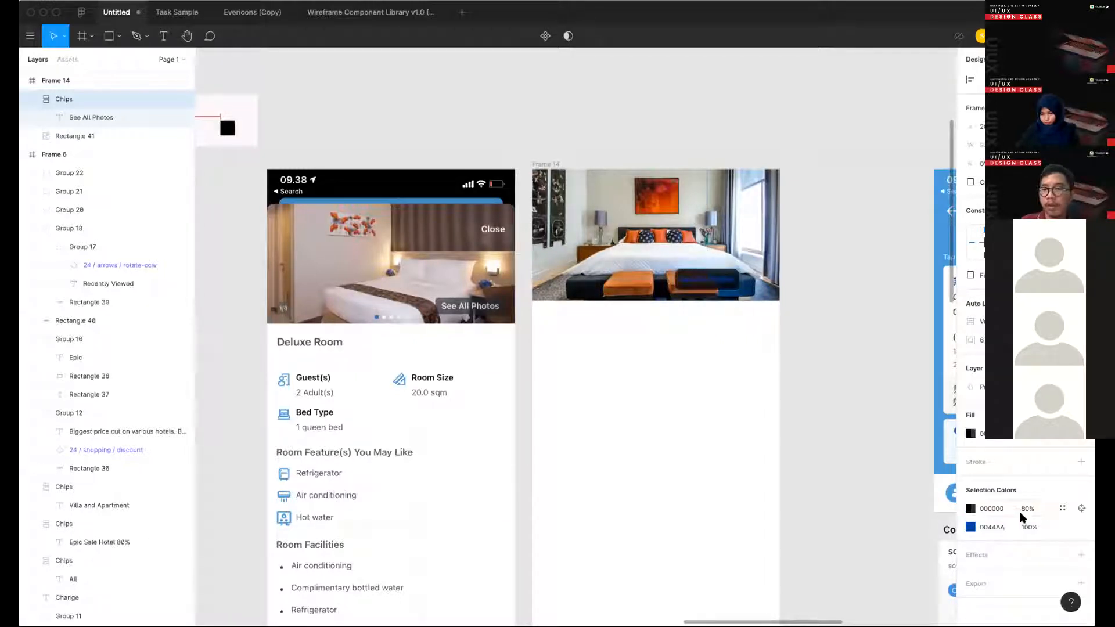
- Change the "See All Photos" chip's text colour from the selection colors to white FFFFFF
{"action": "left_click", "coordinate": [970, 527]}
{"action": "type", "text": "ffffff"}
{"action": "key", "text": "Return"}
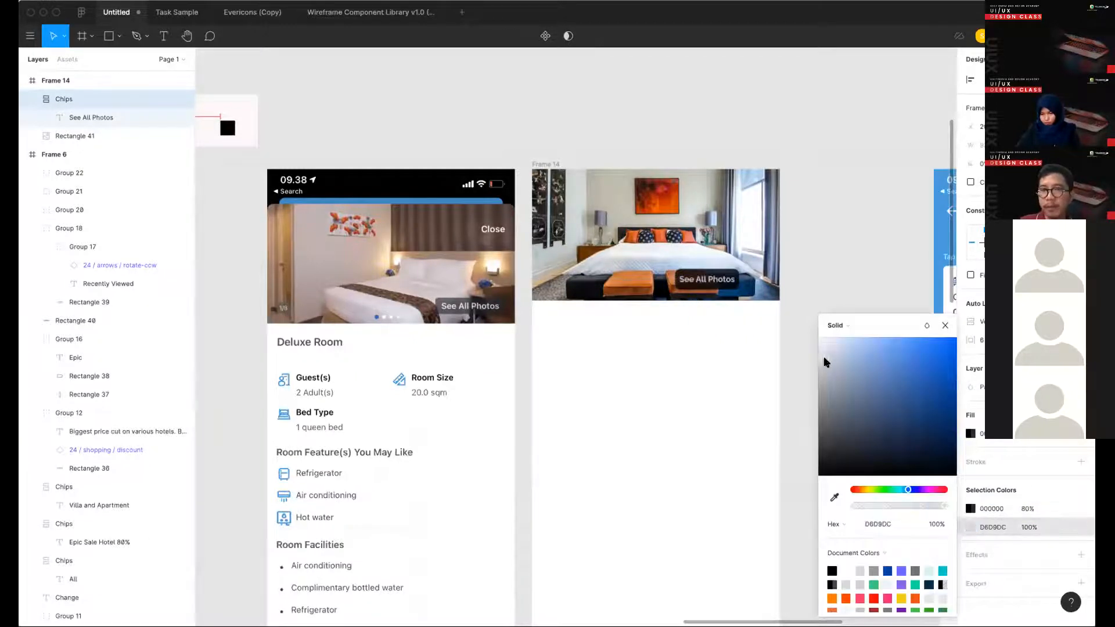
{"action": "left_click", "coordinate": [838, 325]}
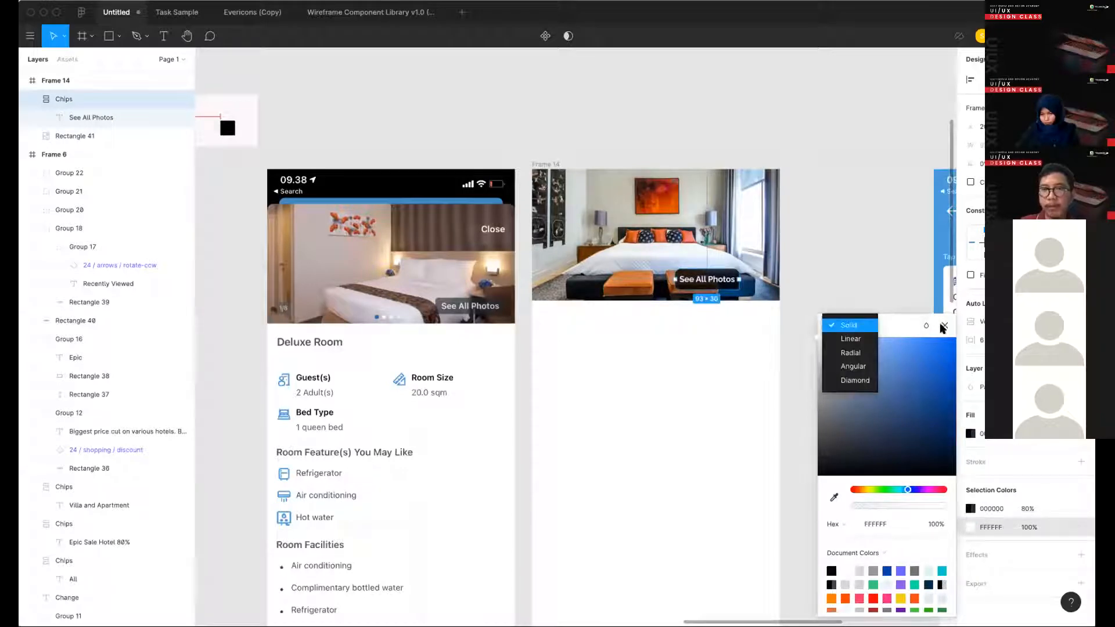
{"action": "left_click", "coordinate": [946, 326]}
{"action": "left_click", "coordinate": [906, 309]}
- Move the "See All Photos" chip into the bedroom photo's lower right corner, about 10 px above the photo's bottom edge
{"action": "left_click_drag", "start_coordinate": [708, 284], "coordinate": [742, 288]}
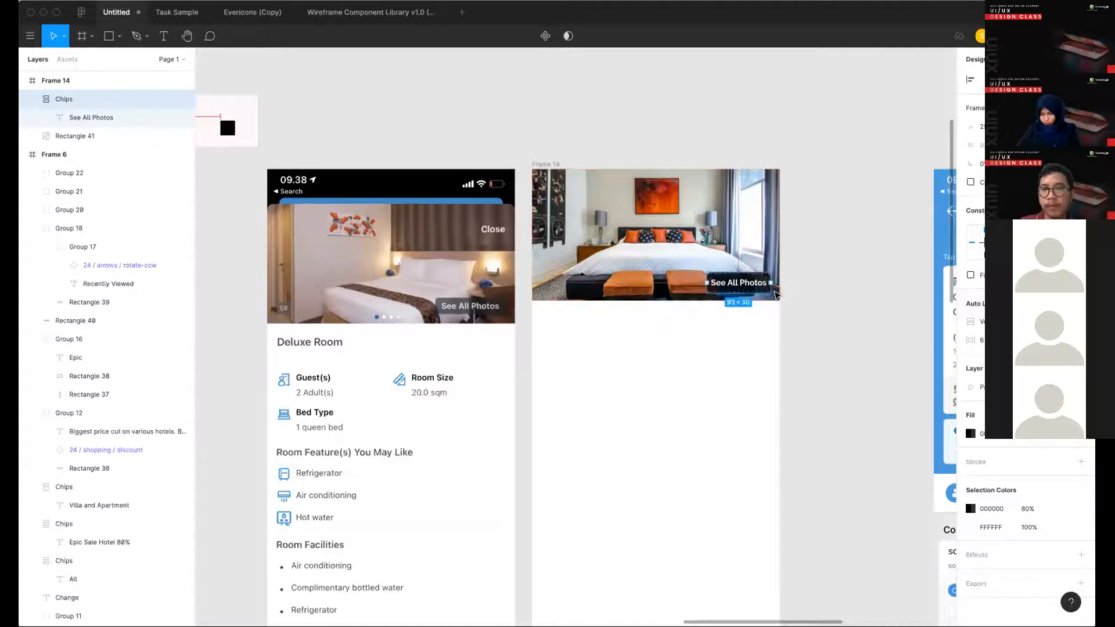
{"action": "key", "text": "Right"}
{"action": "key", "text": "Right"}
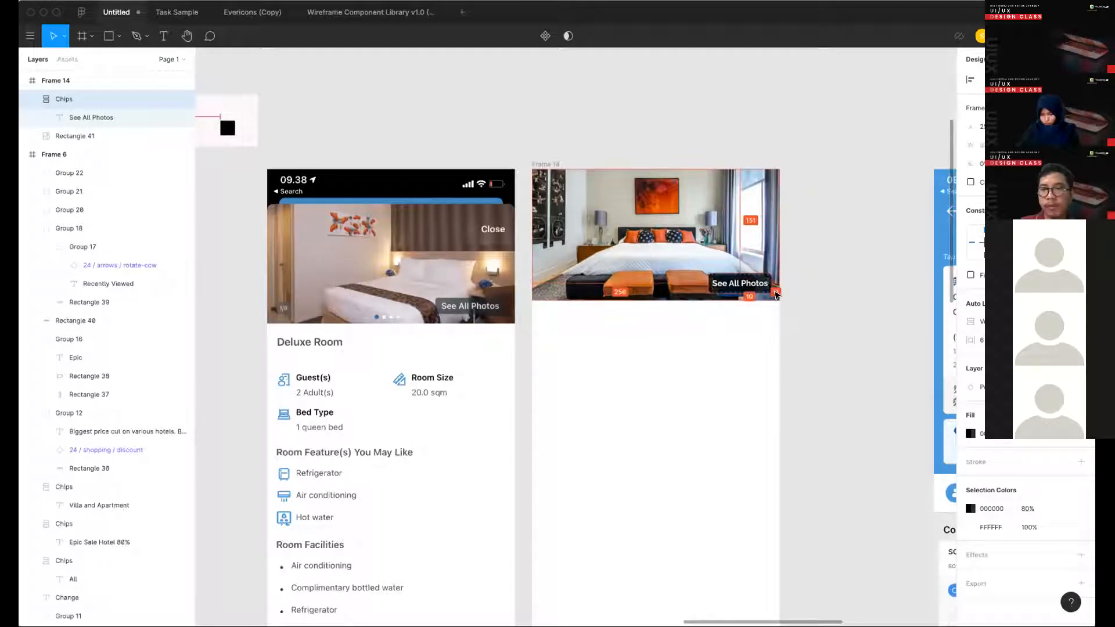
{"action": "left_click", "coordinate": [768, 273]}
{"action": "left_click", "coordinate": [766, 283]}
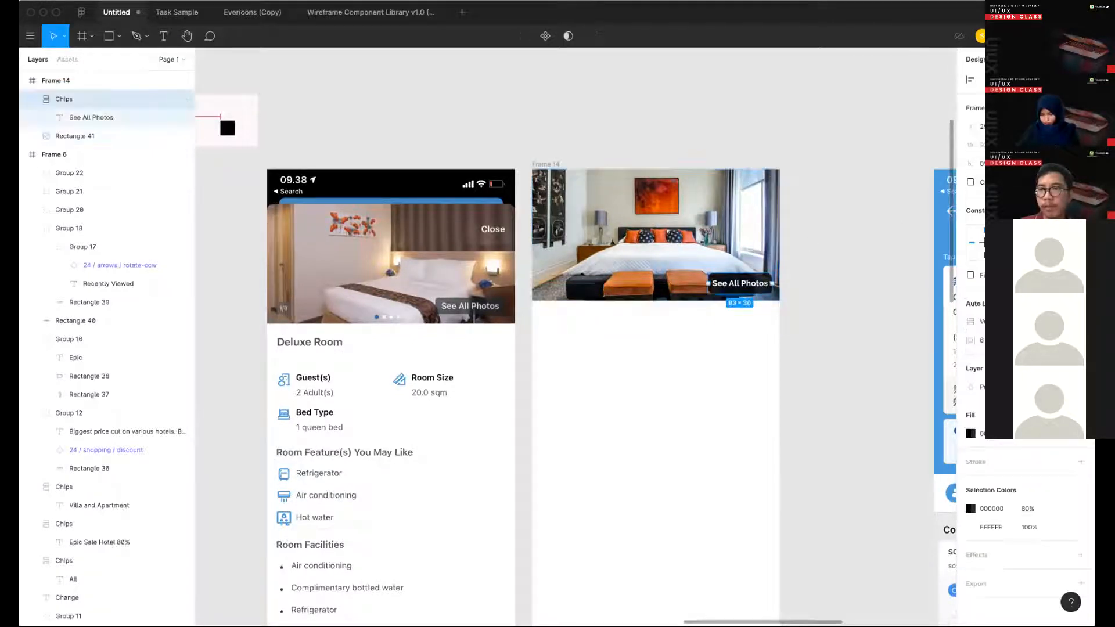
{"action": "left_click", "coordinate": [764, 310]}
- Add the text "Deluxe Room" below the bedroom photo in Frame 14
{"action": "scroll", "coordinate": [829, 324], "scroll_direction": "down", "scroll_amount": 3}
{"action": "scroll", "coordinate": [828, 323], "scroll_direction": "left", "scroll_amount": 2}
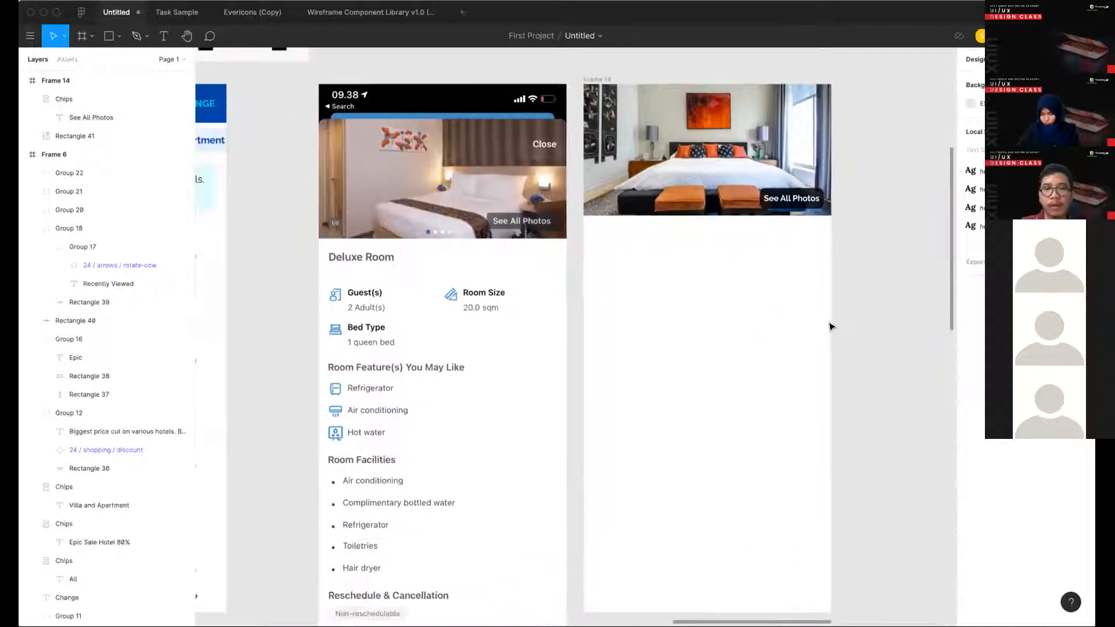
{"action": "scroll", "coordinate": [679, 293], "scroll_direction": "down", "scroll_amount": 3}
{"action": "key", "text": "t"}
{"action": "left_click", "coordinate": [678, 300]}
{"action": "type", "text": "DF"}
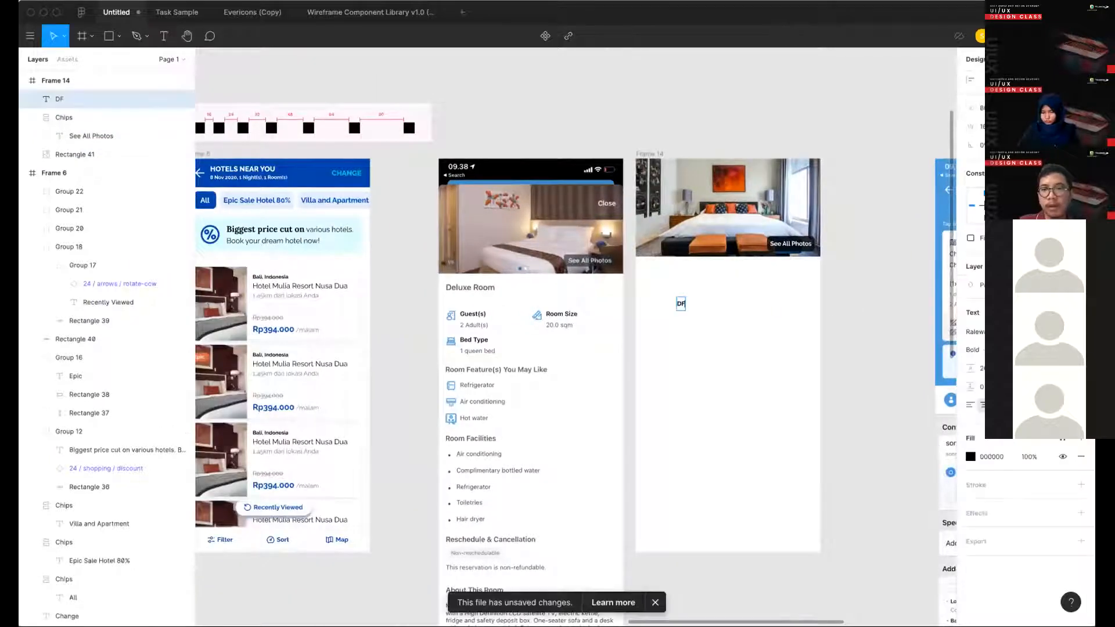
{"action": "type", "text": "luxe Roo"}
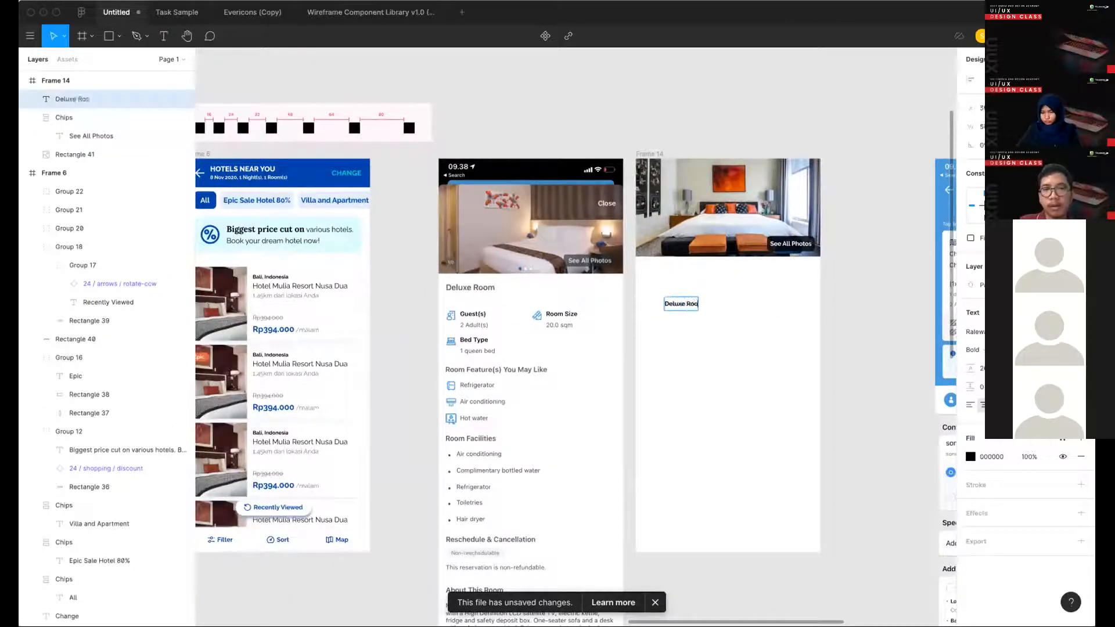
{"action": "type", "text": "m"}
{"action": "key", "text": "Escape"}
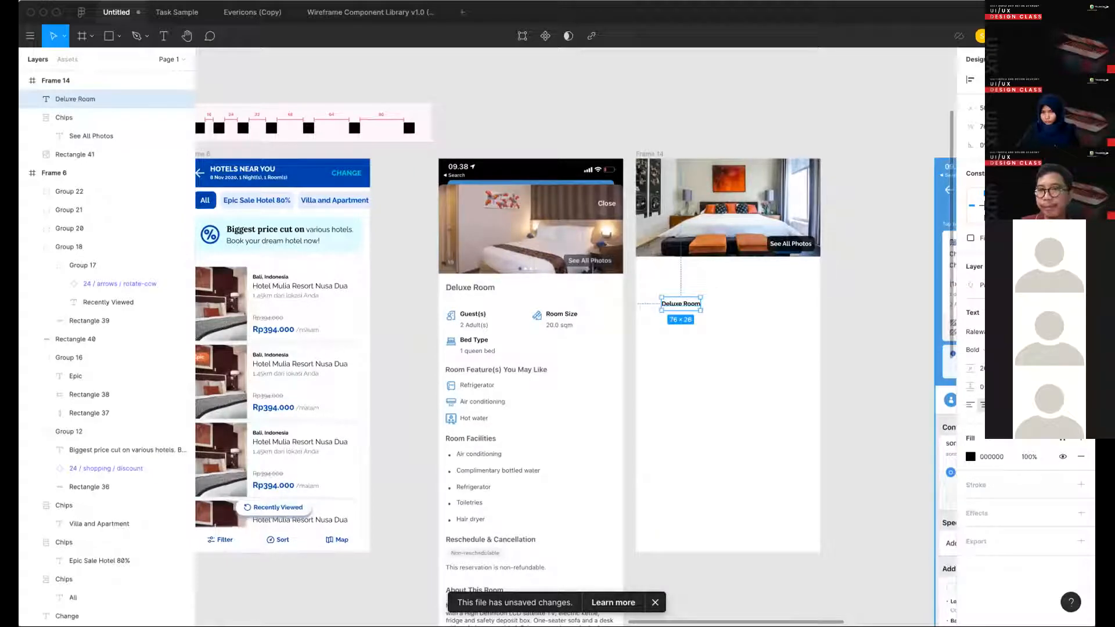
- Apply the Heading 4 text style to the "Deluxe Room" title and move it up close beneath the photo, near the frame's left edge
{"action": "left_click", "coordinate": [1080, 312]}
{"action": "left_click", "coordinate": [1023, 437]}
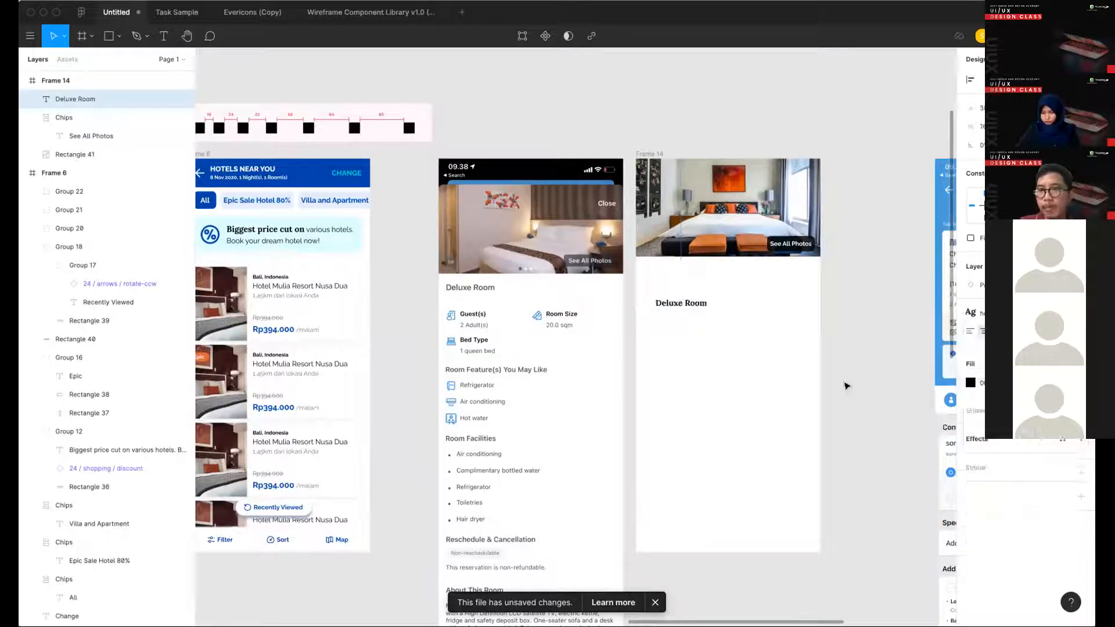
{"action": "left_click", "coordinate": [765, 347]}
{"action": "left_click_drag", "start_coordinate": [674, 299], "coordinate": [668, 274]}
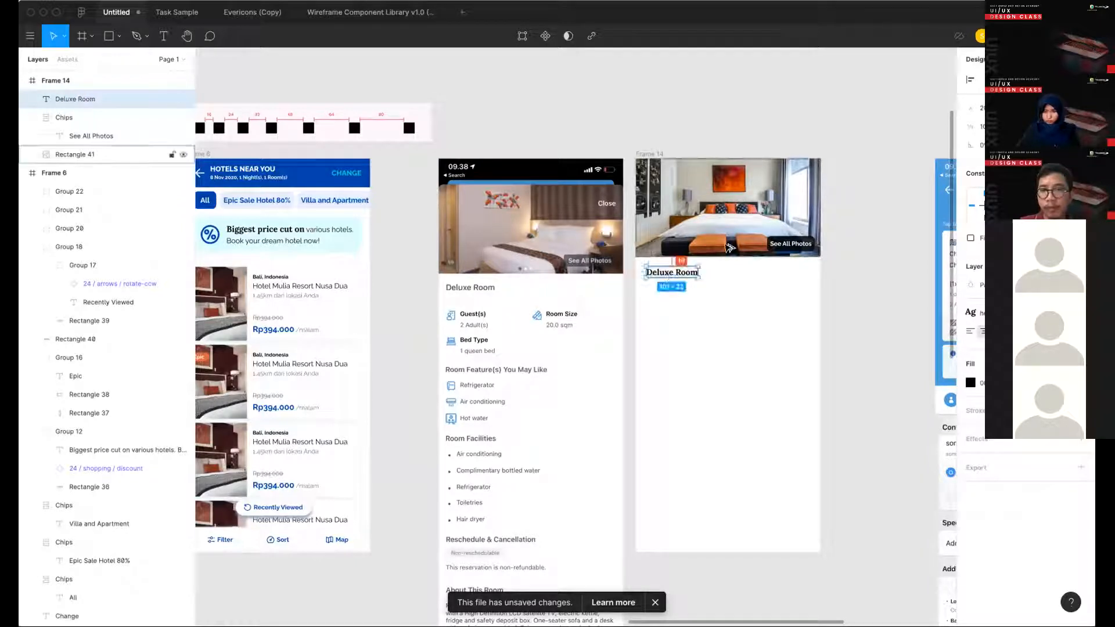
{"action": "key", "text": "alt"}
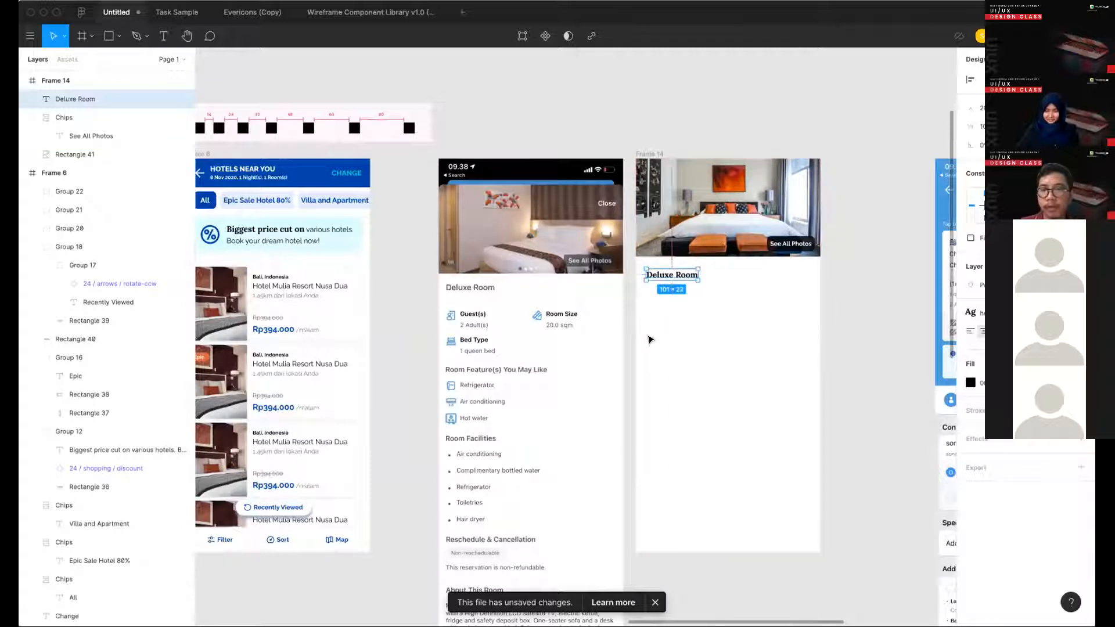
{"action": "key", "text": "Left"}
{"action": "key", "text": "Left"}
{"action": "key", "text": "Left"}
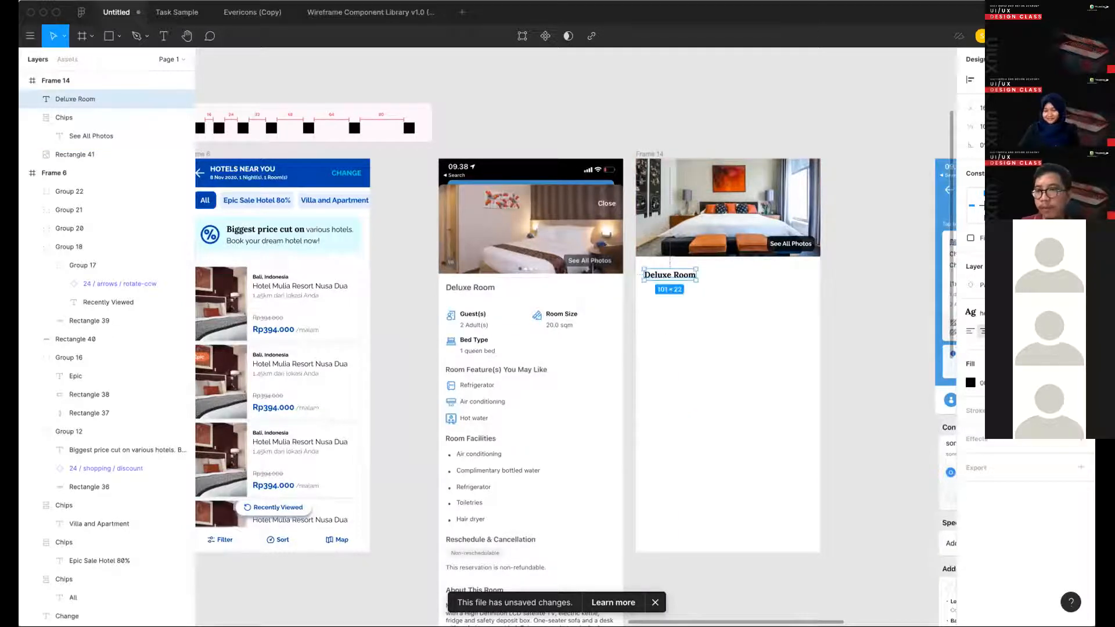
- Change the "Deluxe Room" title to the larger Heading 2 text style and place it 16 px from Frame 14's left edge
{"action": "left_click", "coordinate": [1010, 312]}
{"action": "left_click", "coordinate": [1013, 419]}
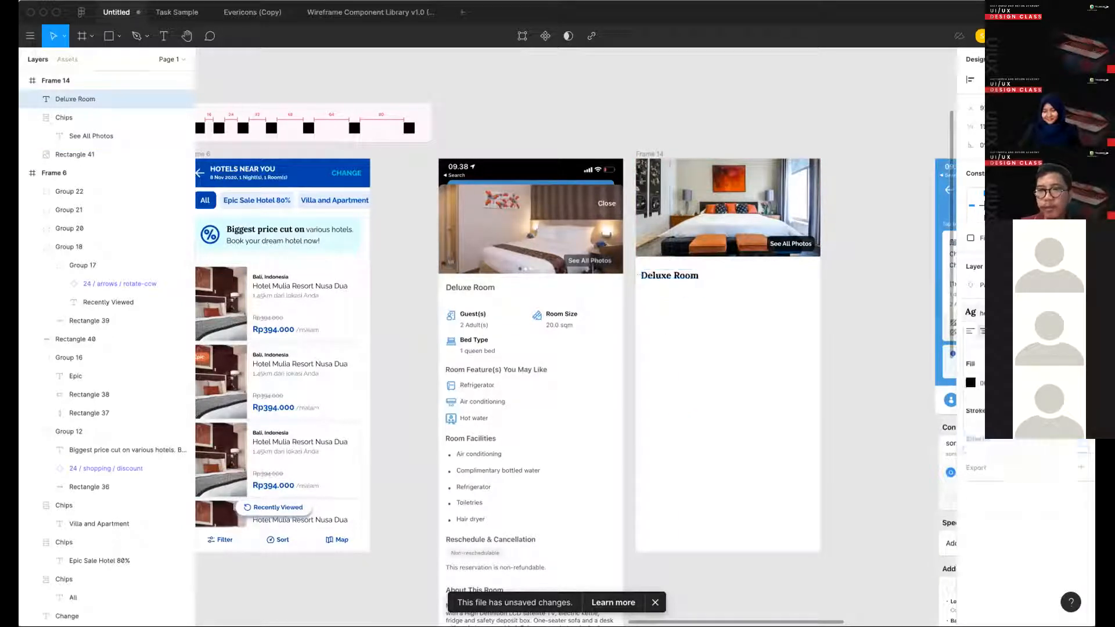
{"action": "left_click", "coordinate": [1010, 312]}
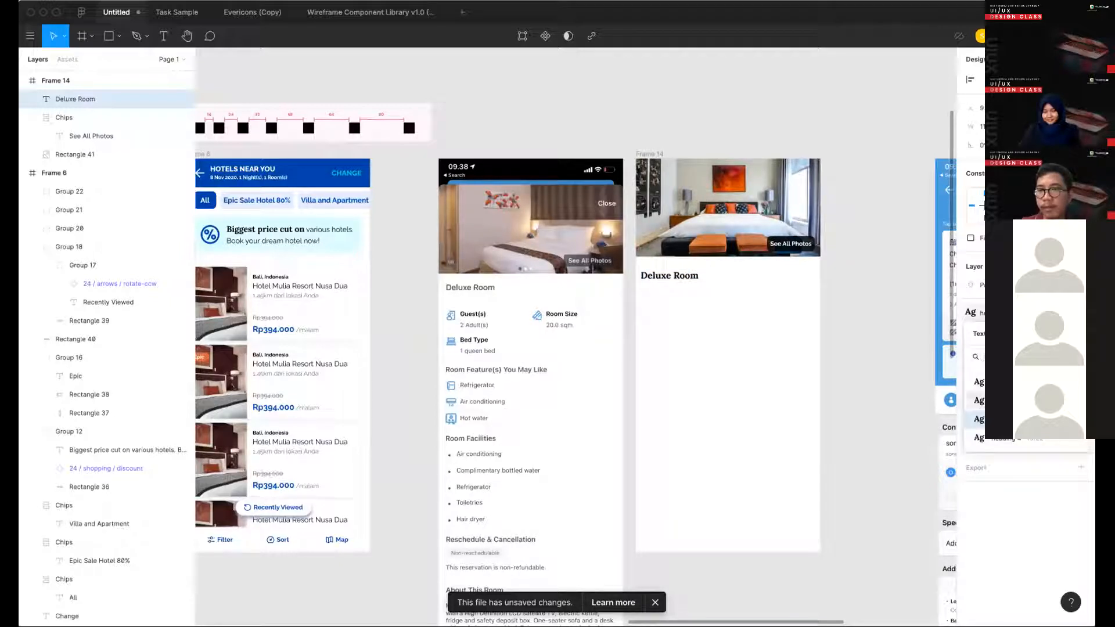
{"action": "left_click", "coordinate": [993, 400]}
{"action": "left_click_drag", "start_coordinate": [673, 276], "coordinate": [678, 276]}
{"action": "key", "text": "Left"}
{"action": "key", "text": "Left"}
{"action": "key", "text": "alt"}
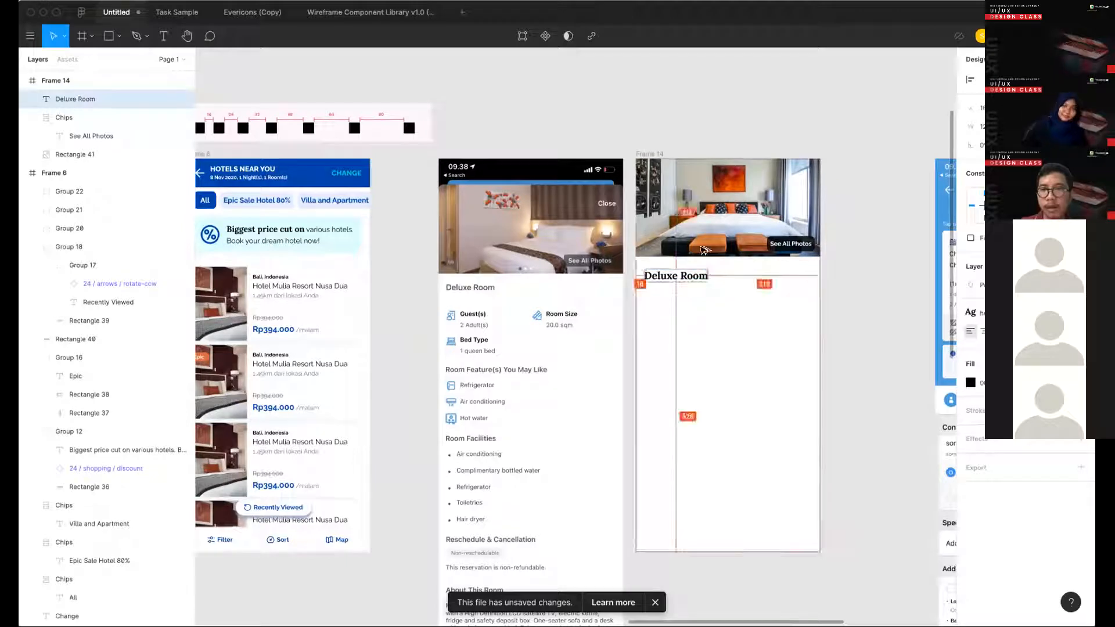
{"action": "left_click", "coordinate": [747, 354]}
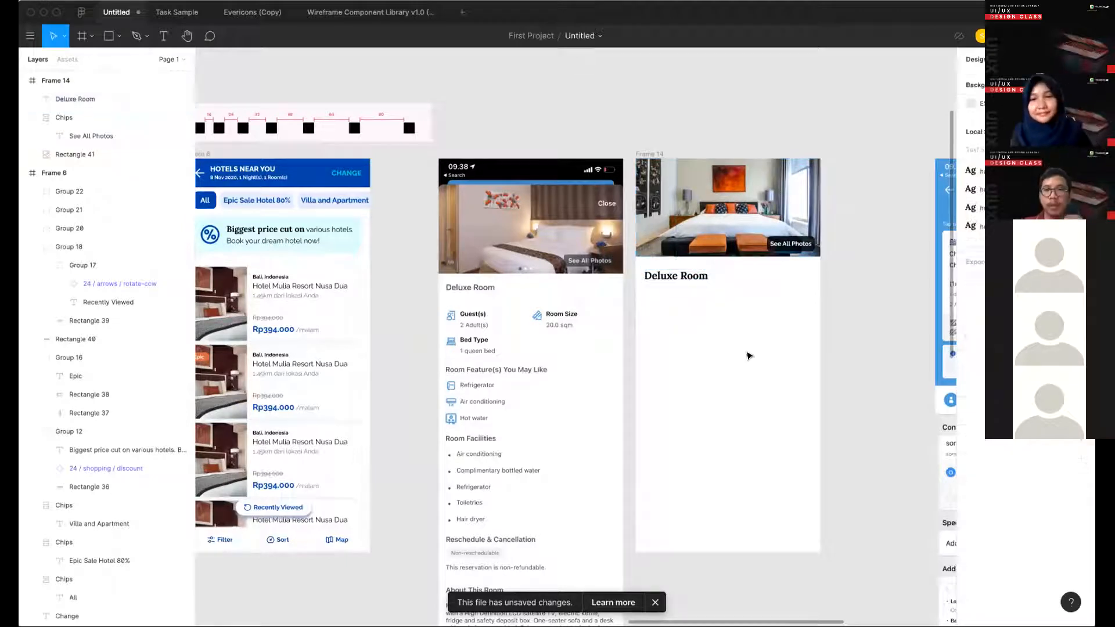
- Select the user and image icons together in the Basic group of the icon set in Frame 16
{"action": "scroll", "coordinate": [704, 326], "scroll_direction": "down", "scroll_amount": 1}
{"action": "scroll", "coordinate": [704, 325], "scroll_direction": "right", "scroll_amount": 1}
{"action": "scroll", "coordinate": [501, 299], "scroll_direction": "down", "scroll_amount": 2}
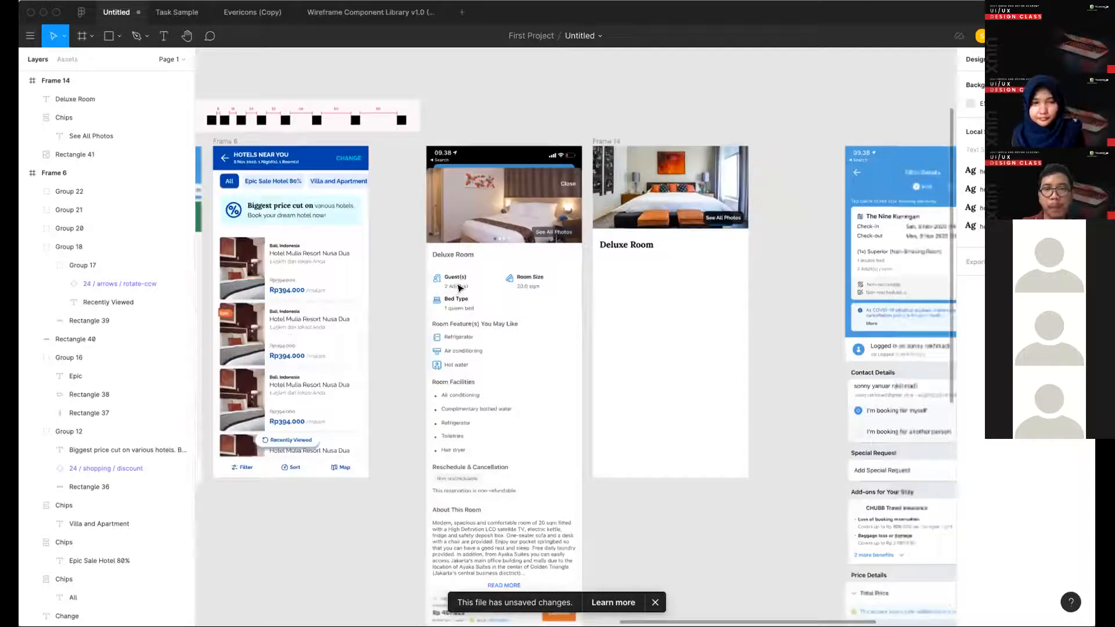
{"action": "scroll", "coordinate": [661, 250], "scroll_direction": "up", "scroll_amount": 5}
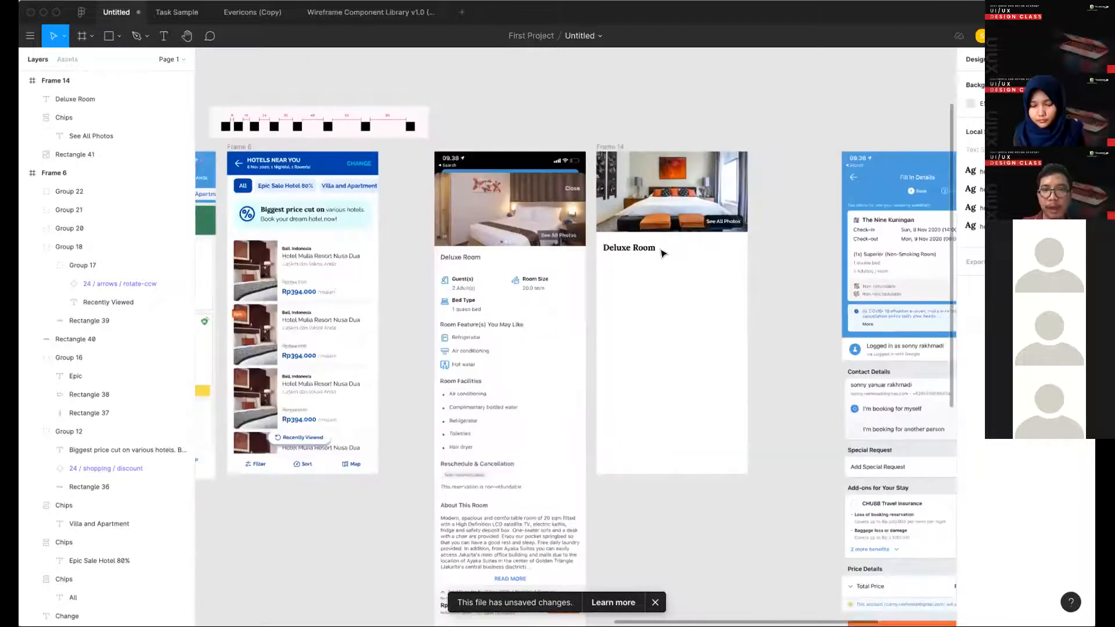
{"action": "scroll", "coordinate": [662, 252], "scroll_direction": "down", "scroll_amount": 5}
{"action": "scroll", "coordinate": [662, 252], "scroll_direction": "down", "scroll_amount": 1}
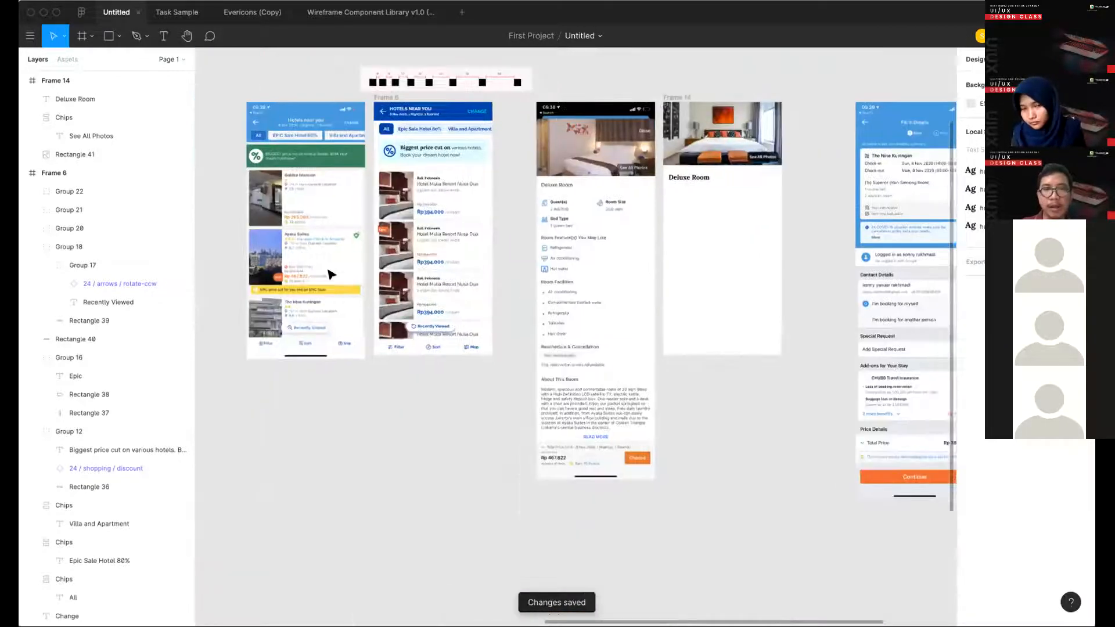
{"action": "scroll", "coordinate": [331, 274], "scroll_direction": "left", "scroll_amount": 10}
{"action": "scroll", "coordinate": [328, 145], "scroll_direction": "left", "scroll_amount": 4}
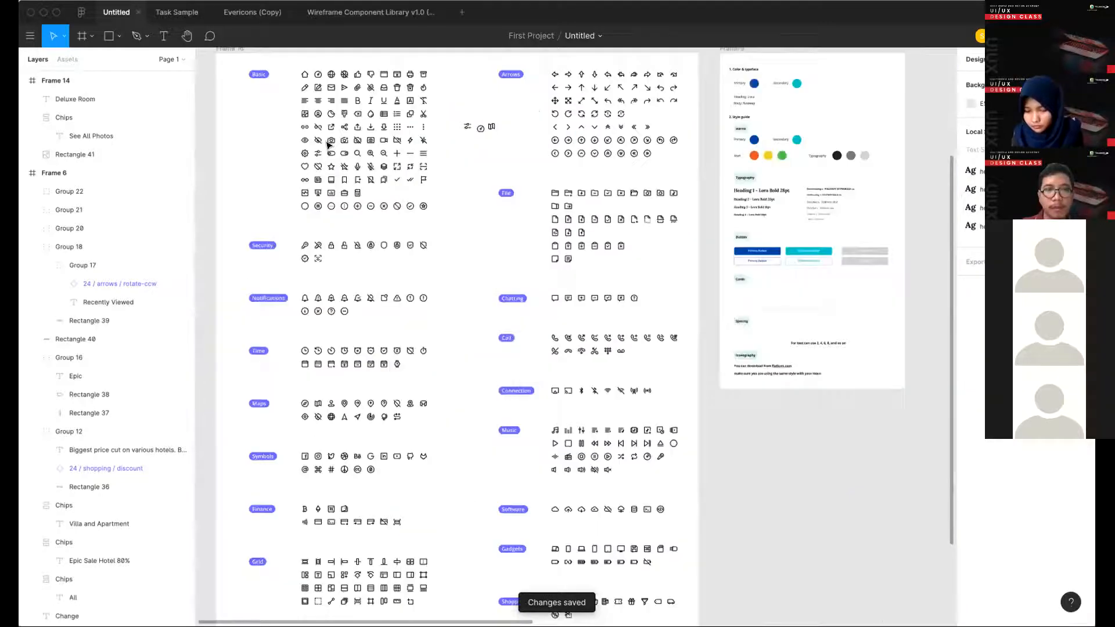
{"action": "scroll", "coordinate": [329, 145], "scroll_direction": "up", "scroll_amount": 3}
{"action": "scroll", "coordinate": [329, 145], "scroll_direction": "left", "scroll_amount": 1}
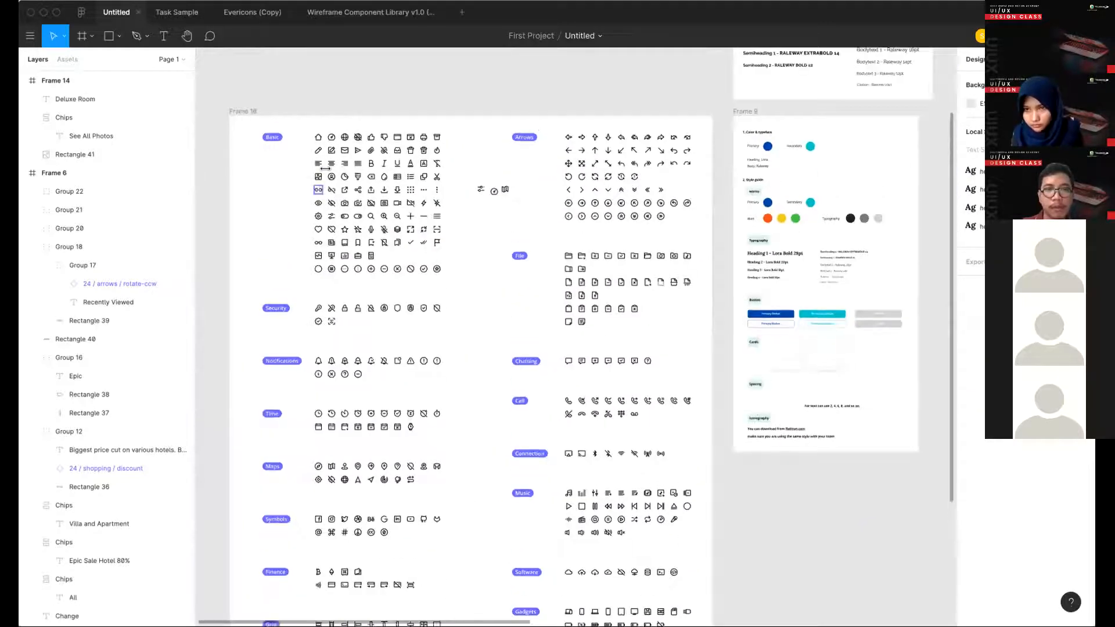
{"action": "scroll", "coordinate": [322, 178], "scroll_direction": "up", "scroll_amount": 5, "text": "ctrl"}
{"action": "left_click", "coordinate": [341, 172]}
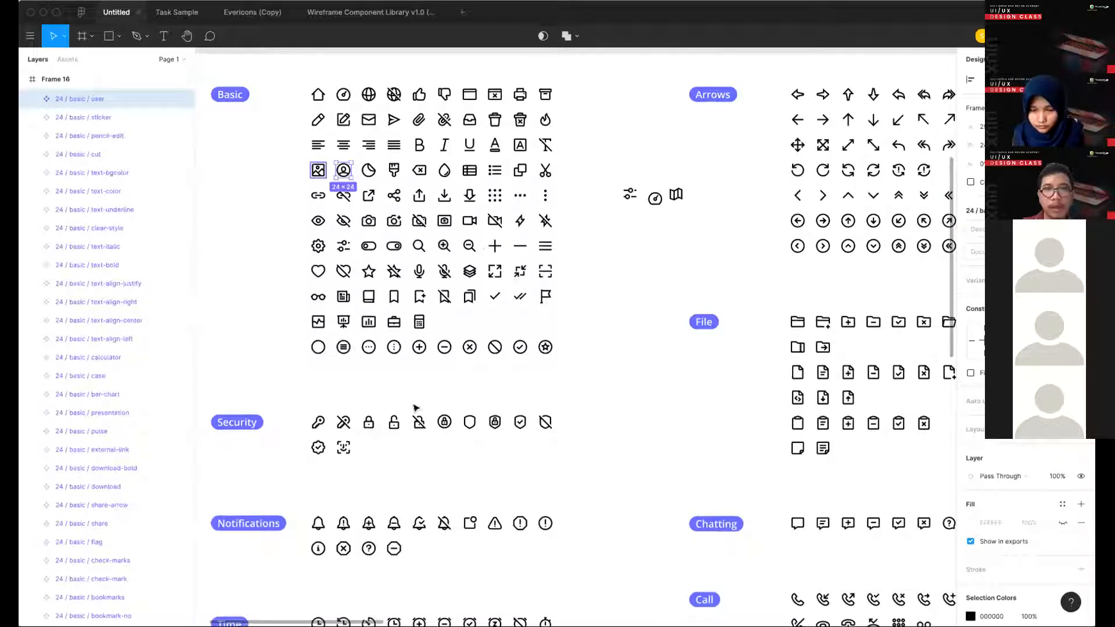
{"action": "left_click", "coordinate": [318, 170], "text": "shift"}
- Add the pin icon from the Maps group to the icon selection
{"action": "scroll", "coordinate": [415, 408], "scroll_direction": "down", "scroll_amount": 6}
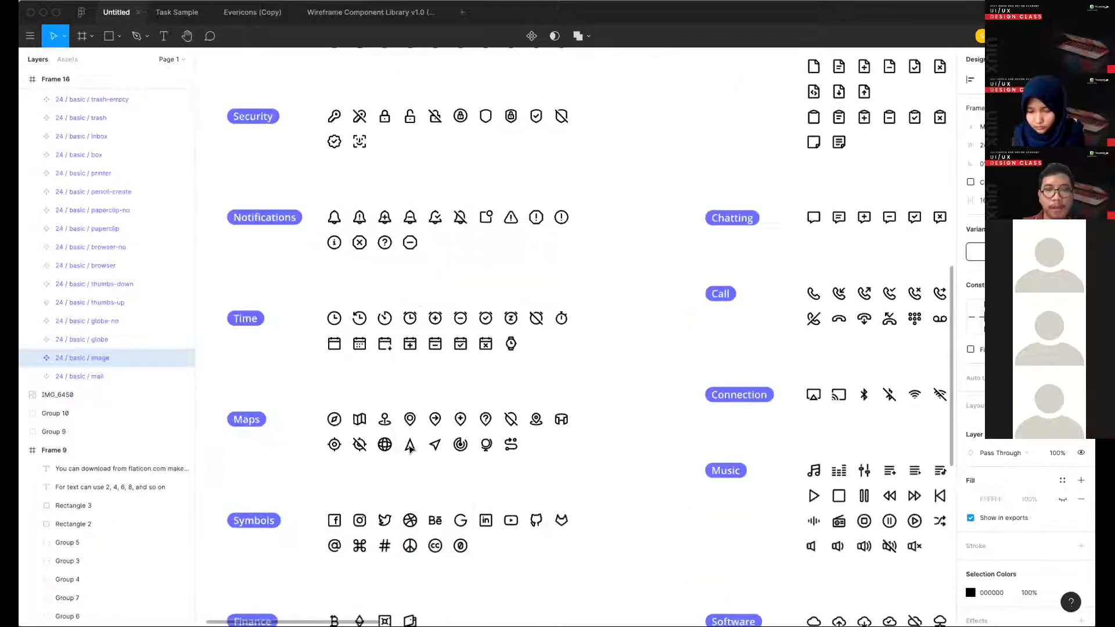
{"action": "scroll", "coordinate": [409, 447], "scroll_direction": "down", "scroll_amount": 3}
{"action": "scroll", "coordinate": [400, 364], "scroll_direction": "down", "scroll_amount": 4}
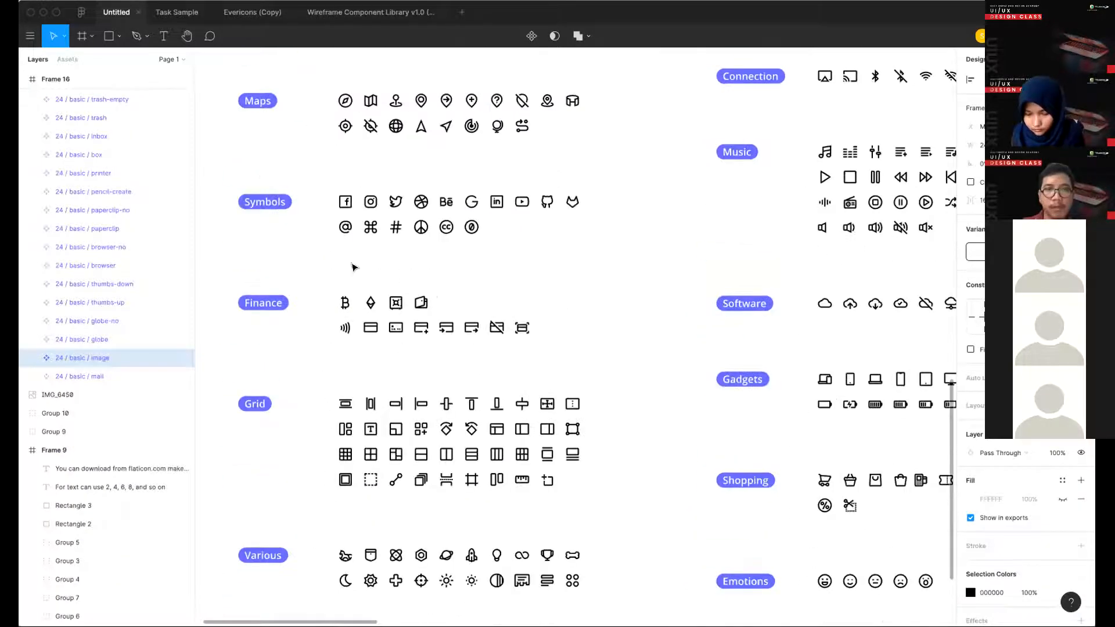
{"action": "scroll", "coordinate": [411, 244], "scroll_direction": "up", "scroll_amount": 3}
{"action": "left_click", "coordinate": [407, 245], "text": "shift"}
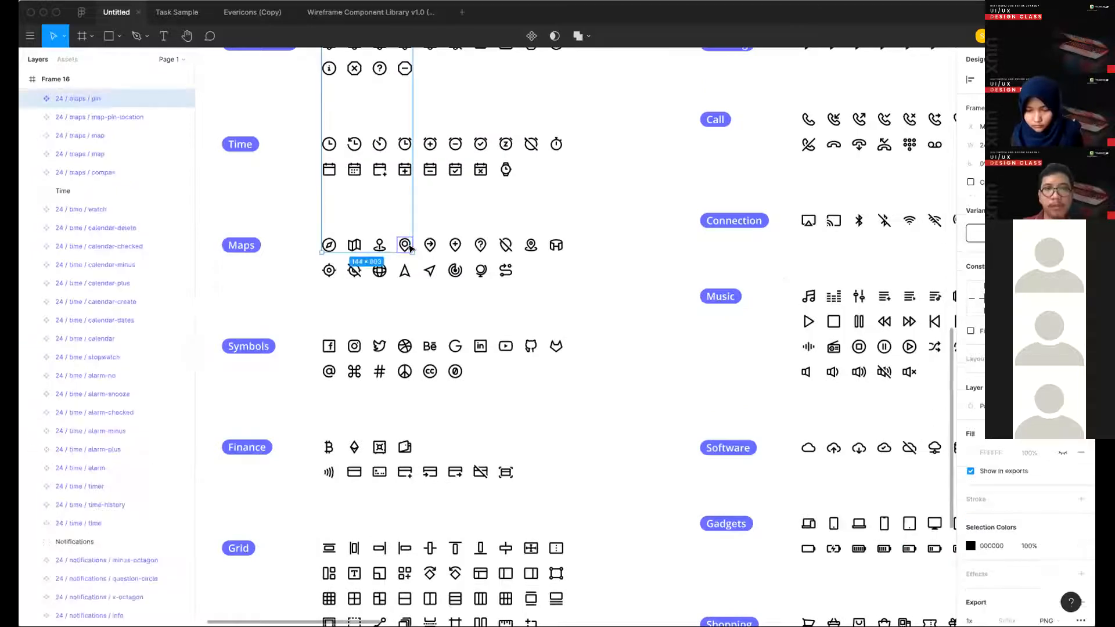
- Paste copies of the selected image, user and pin icons onto the canvas at Frame 14
{"action": "scroll", "coordinate": [411, 248], "scroll_direction": "up", "scroll_amount": 5}
{"action": "scroll", "coordinate": [410, 249], "scroll_direction": "right", "scroll_amount": 20}
{"action": "scroll", "coordinate": [659, 301], "scroll_direction": "right", "scroll_amount": 10}
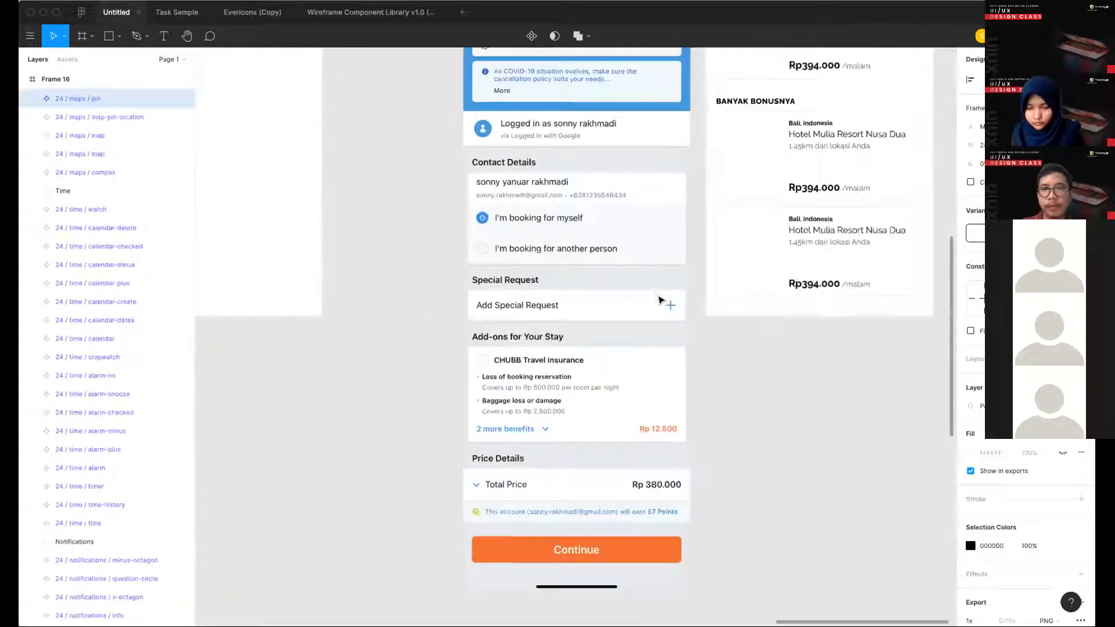
{"action": "scroll", "coordinate": [659, 300], "scroll_direction": "down", "scroll_amount": 5}
{"action": "scroll", "coordinate": [418, 251], "scroll_direction": "left", "scroll_amount": 5}
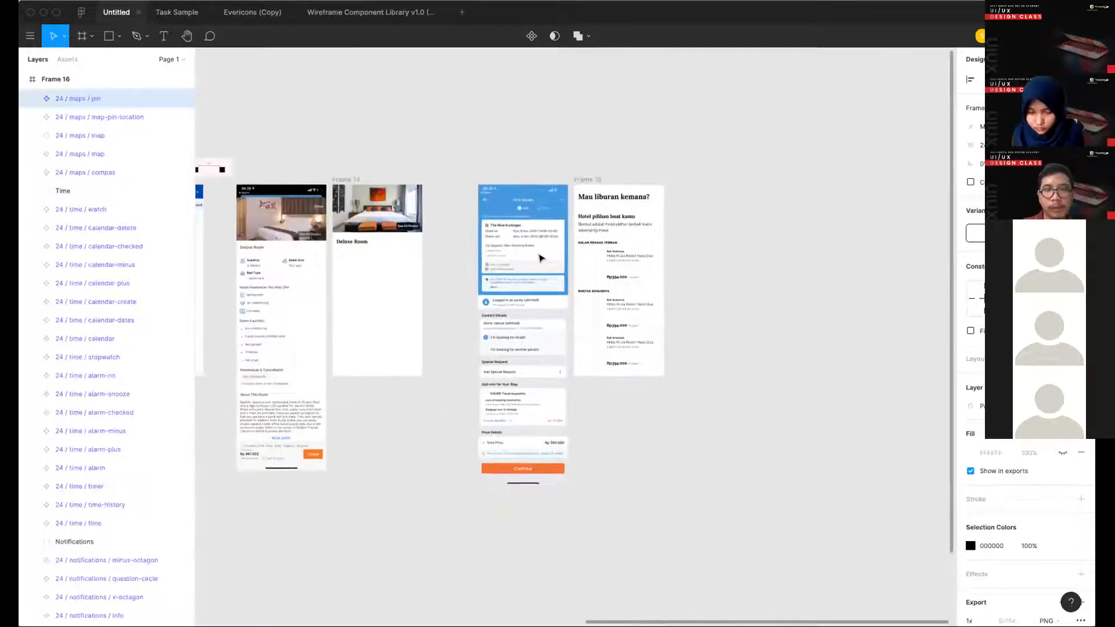
{"action": "scroll", "coordinate": [545, 279], "scroll_direction": "left", "scroll_amount": 3}
{"action": "scroll", "coordinate": [550, 292], "scroll_direction": "up", "scroll_amount": 8}
{"action": "key", "text": "super+v"}
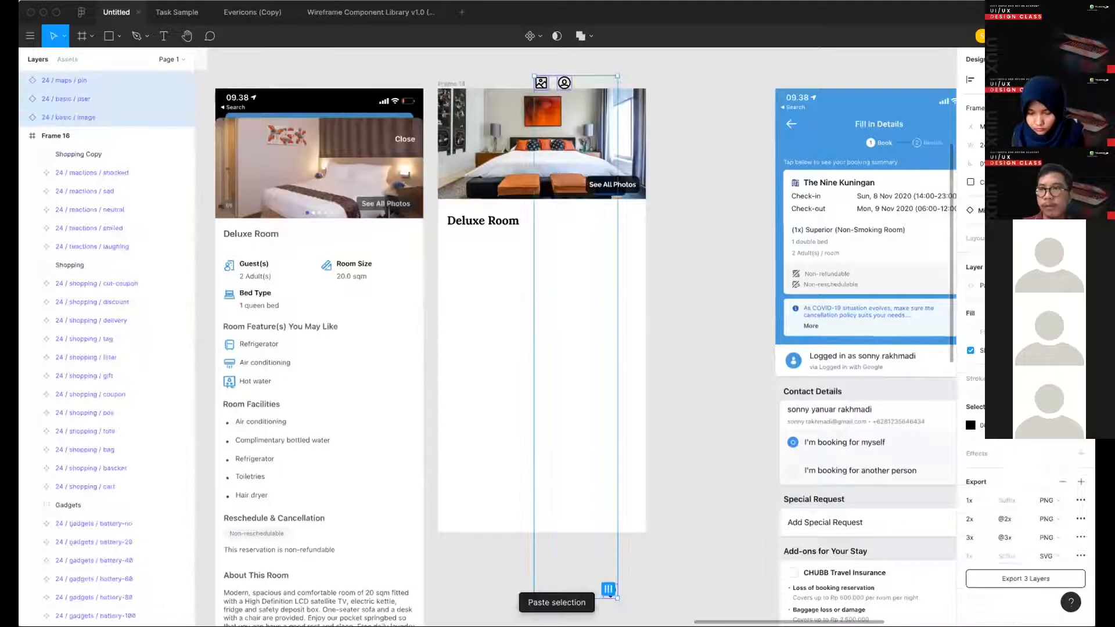
- Align the three pasted icons by their vertical centers so they sit in one row on Frame 14, and reselect them
{"action": "left_click", "coordinate": [1080, 80]}
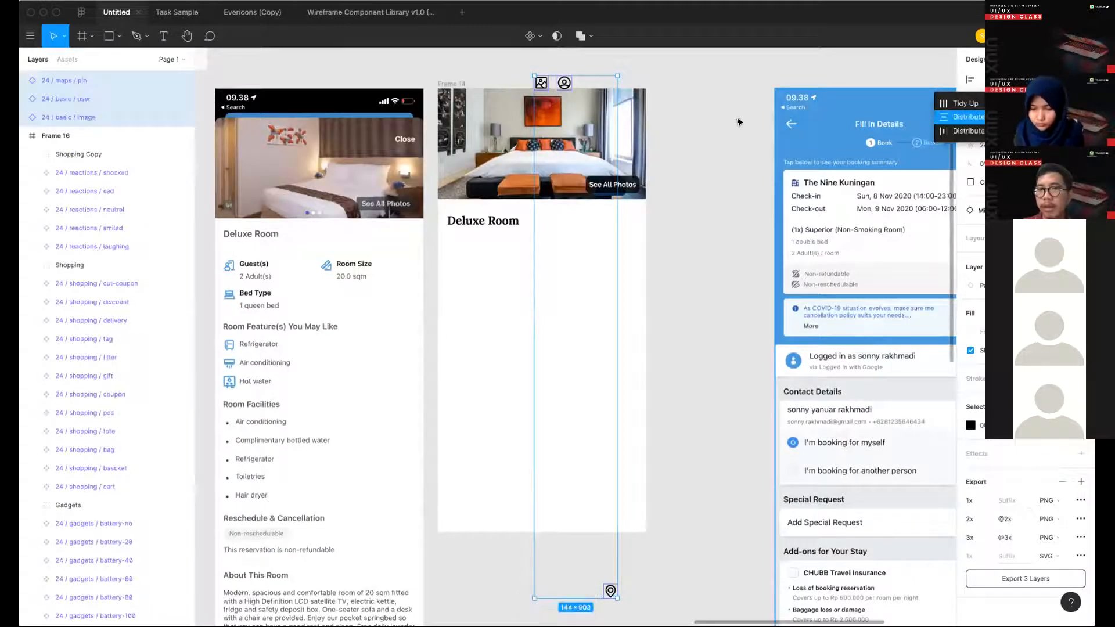
{"action": "left_click", "coordinate": [968, 117]}
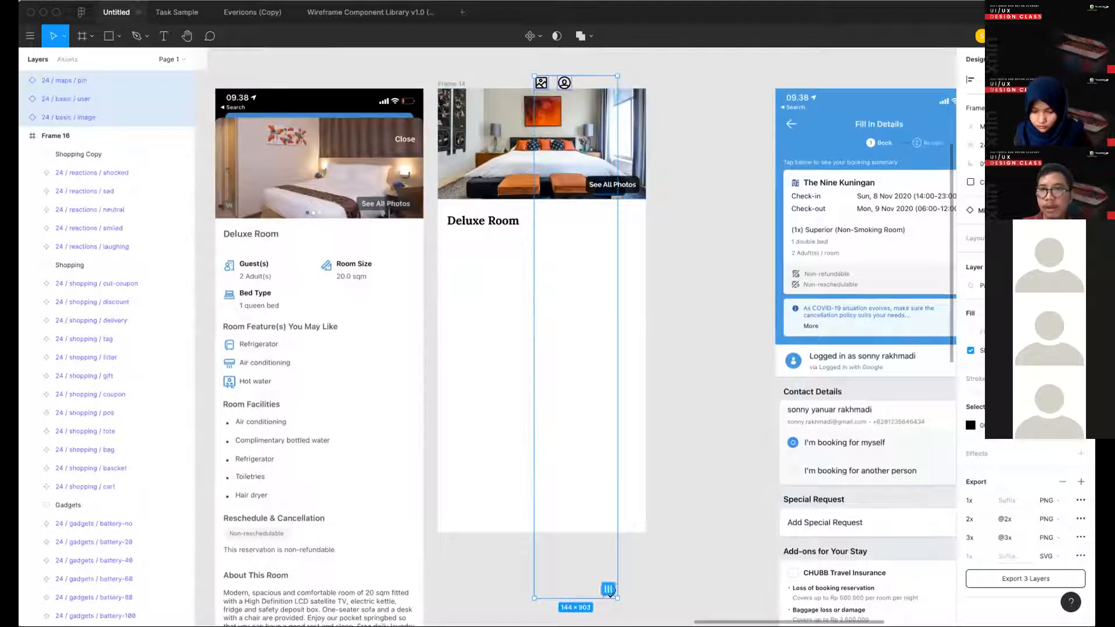
{"action": "key", "text": "alt+v"}
{"action": "left_click", "coordinate": [557, 302]}
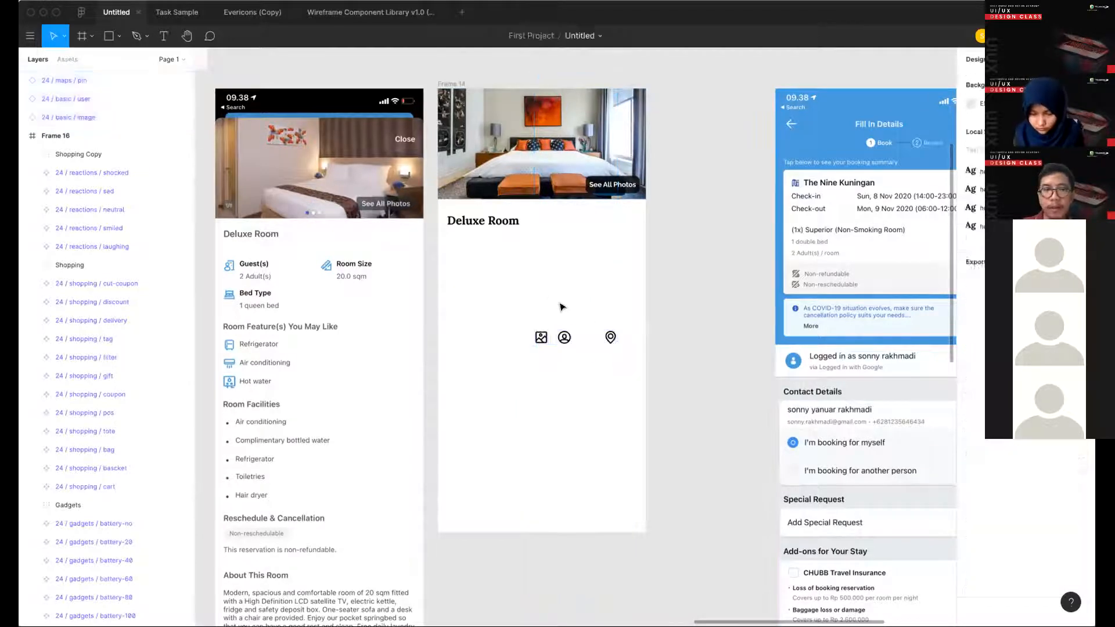
{"action": "scroll", "coordinate": [557, 301], "scroll_direction": "left", "scroll_amount": 2}
{"action": "left_click_drag", "start_coordinate": [551, 299], "coordinate": [727, 348]}
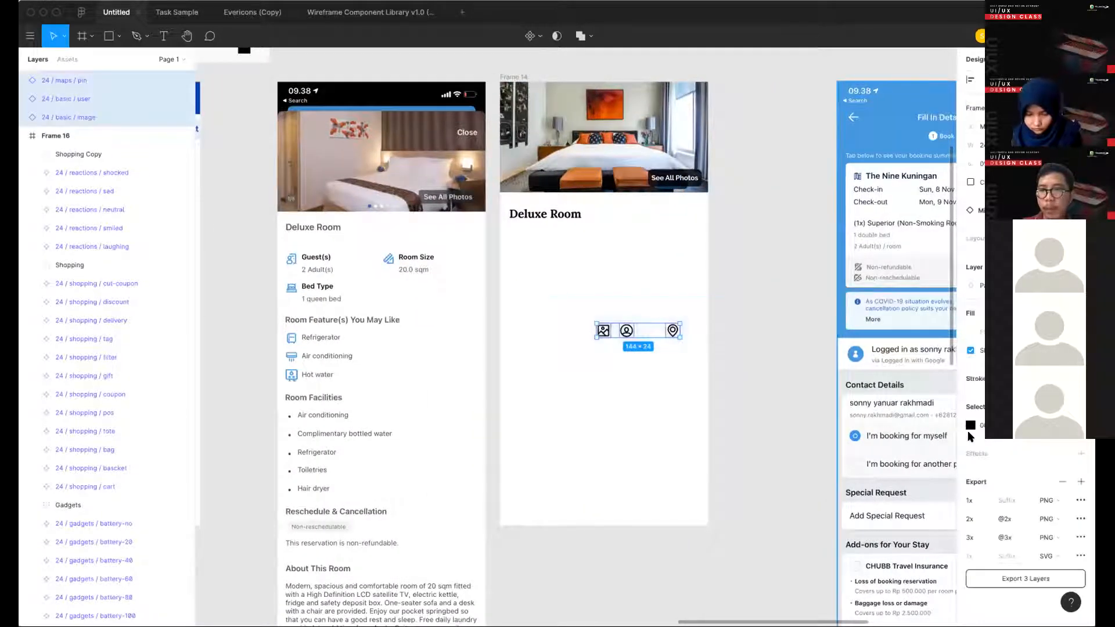
- Create a color style named "Blue Primary" from the fill of the HOTELS NEAR YOU header background
{"action": "scroll", "coordinate": [520, 326], "scroll_direction": "left", "scroll_amount": 1}
{"action": "scroll", "coordinate": [450, 86], "scroll_direction": "left", "scroll_amount": 4}
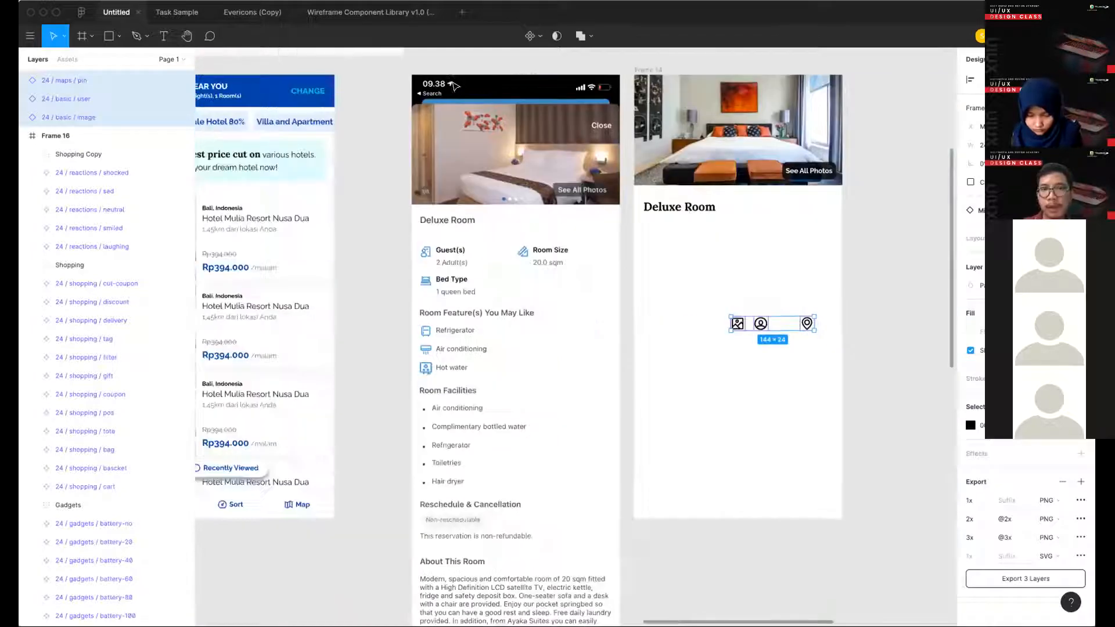
{"action": "scroll", "coordinate": [576, 336], "scroll_direction": "left", "scroll_amount": 6}
{"action": "left_click", "coordinate": [458, 91]}
{"action": "left_click", "coordinate": [999, 331]}
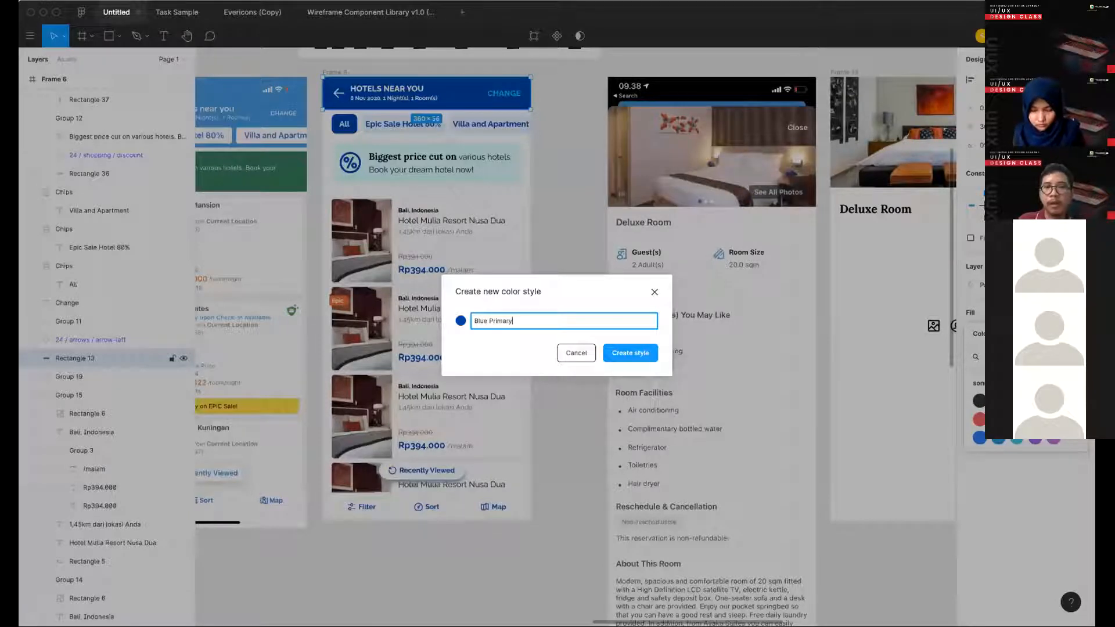
{"action": "key", "text": "Return"}
- Create a color style named "blue Secondary" from the fill of the header's CHANGE text
{"action": "left_click", "coordinate": [504, 93]}
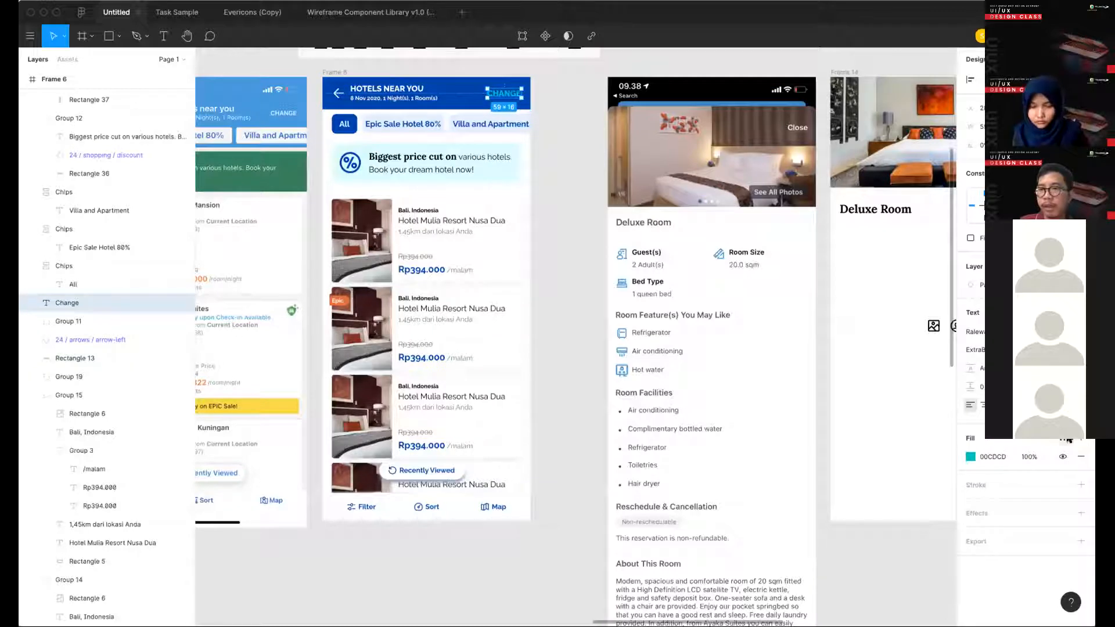
{"action": "left_click", "coordinate": [1065, 440]}
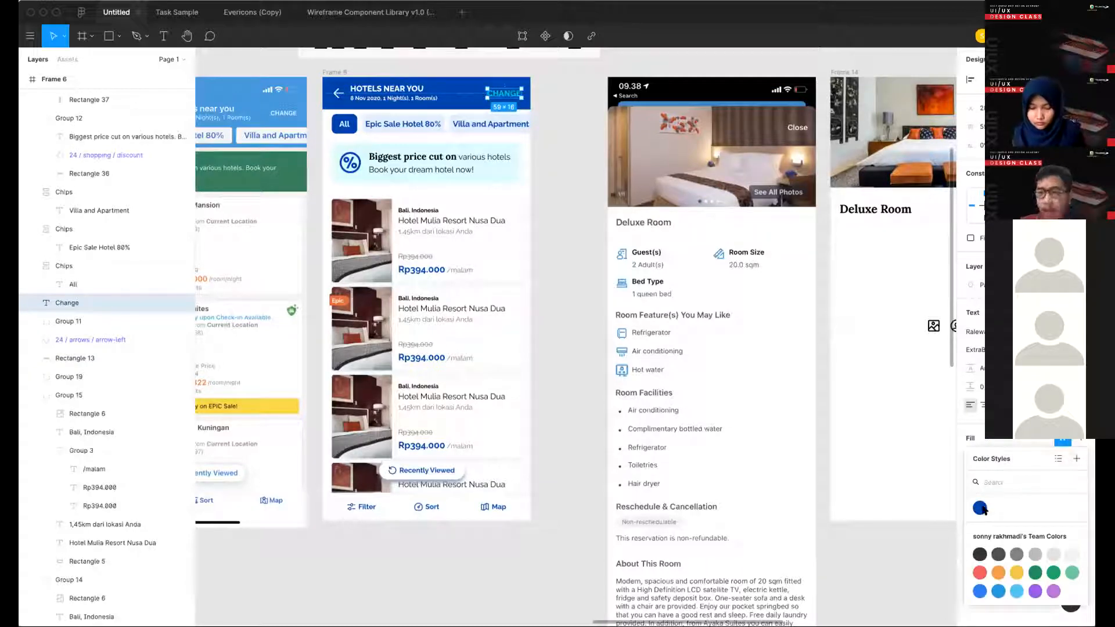
{"action": "left_click", "coordinate": [1076, 459]}
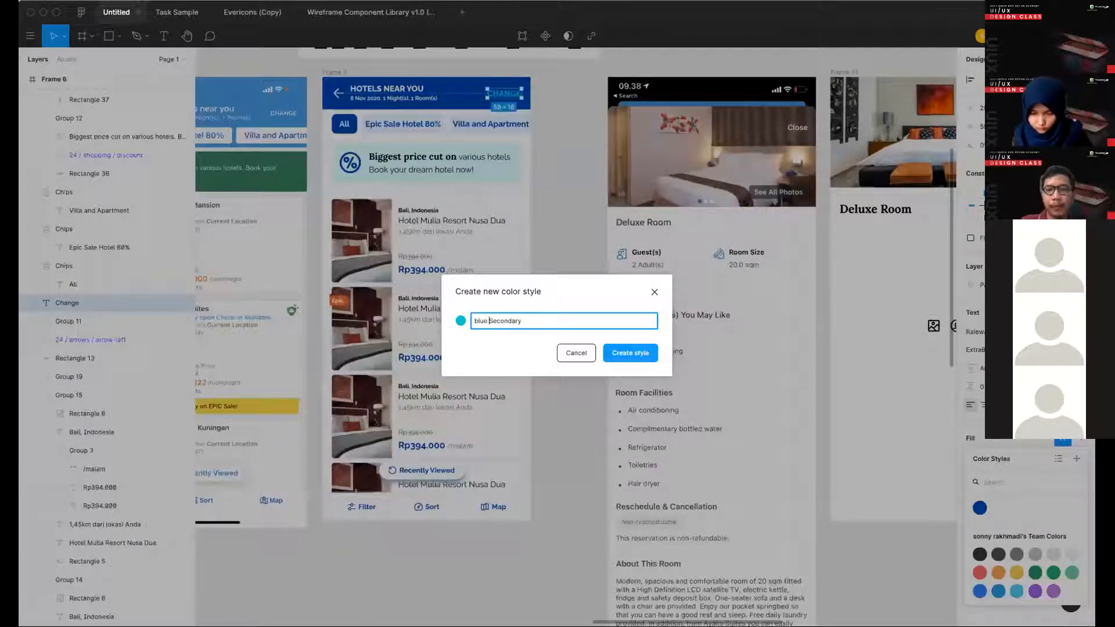
{"action": "key", "text": "Return"}
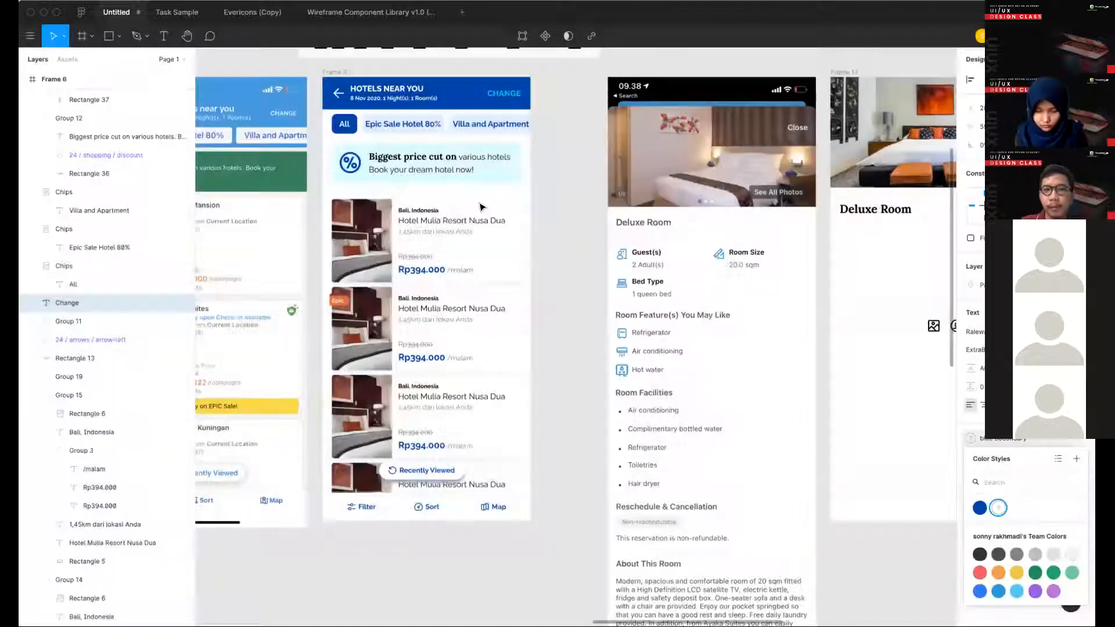
- Create a color style named "light blue" from the fill of the Villa and Apartment chip
{"action": "left_click", "coordinate": [436, 127]}
{"action": "left_click", "coordinate": [459, 131]}
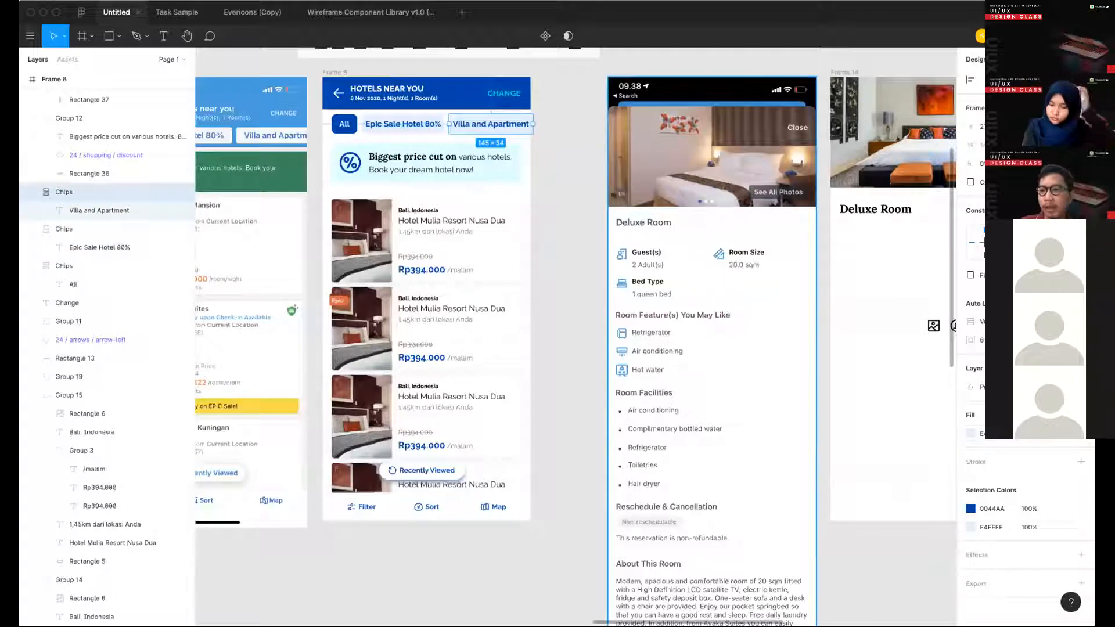
{"action": "left_click", "coordinate": [1072, 439]}
{"action": "left_click", "coordinate": [1072, 439]}
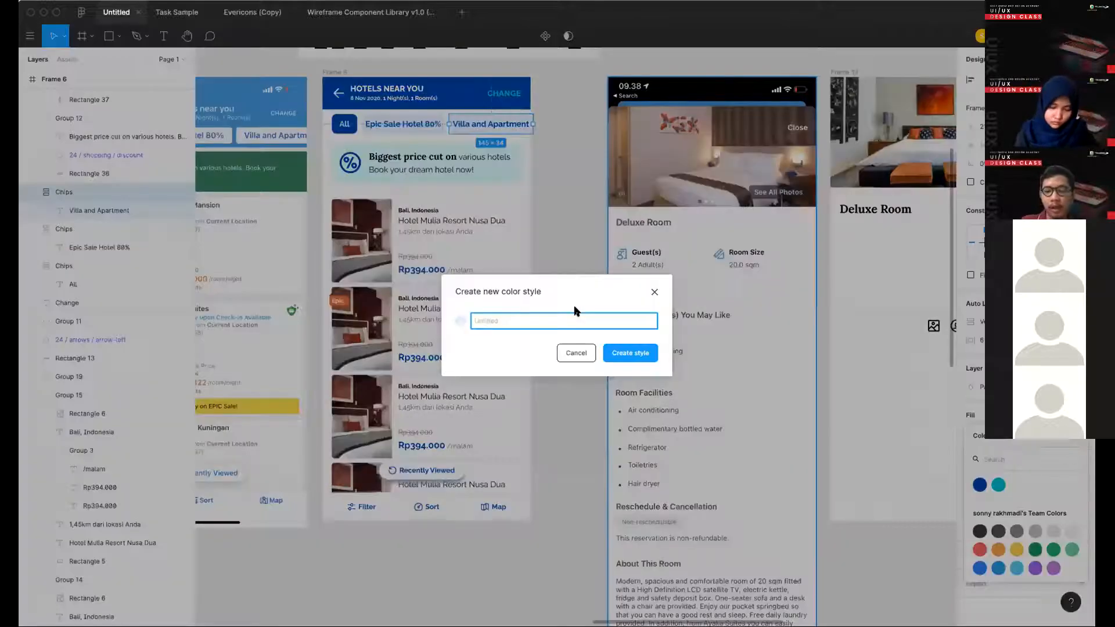
{"action": "type", "text": "light"}
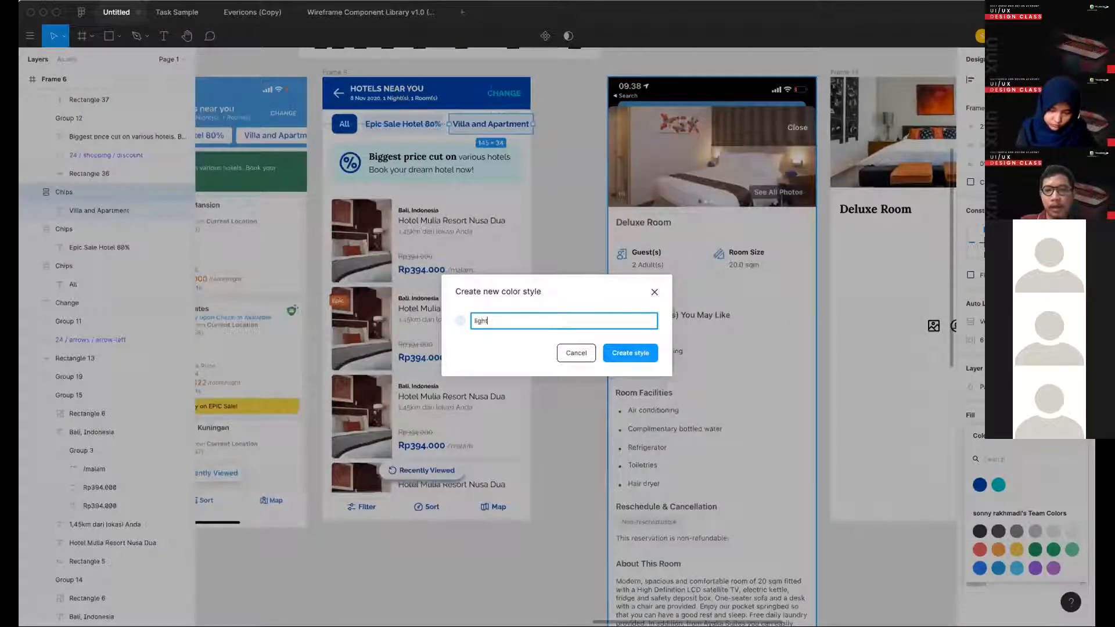
{"action": "type", "text": " blue"}
{"action": "key", "text": "Return"}
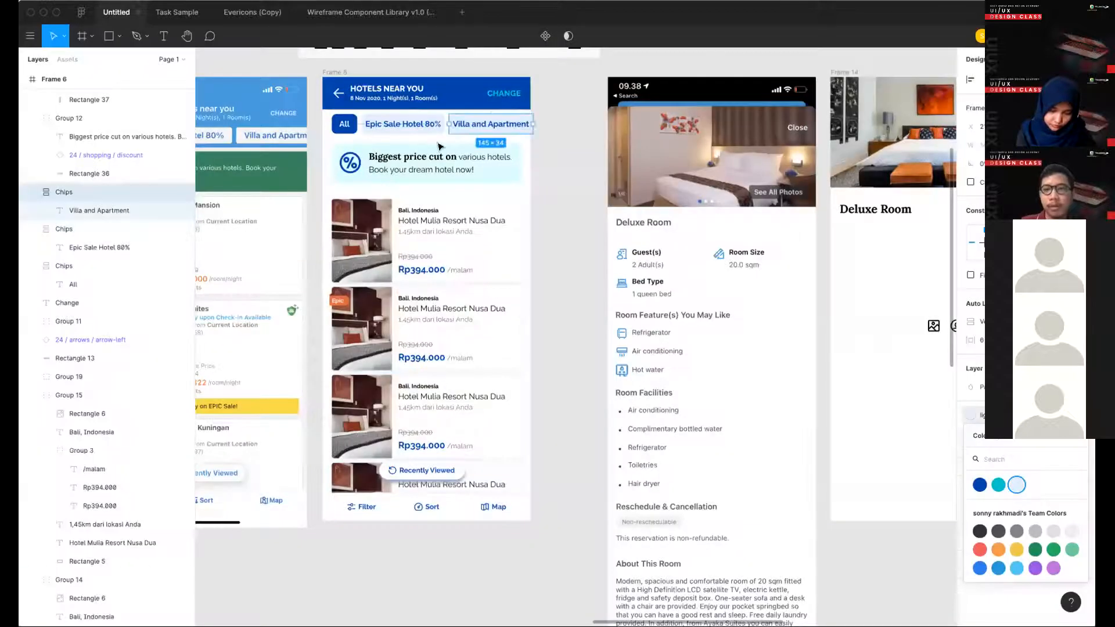
- Create a color style named "light accent blue" from the background of the "Biggest price cut on" banner
{"action": "left_click", "coordinate": [498, 177], "text": "super"}
{"action": "left_click", "coordinate": [1065, 295]}
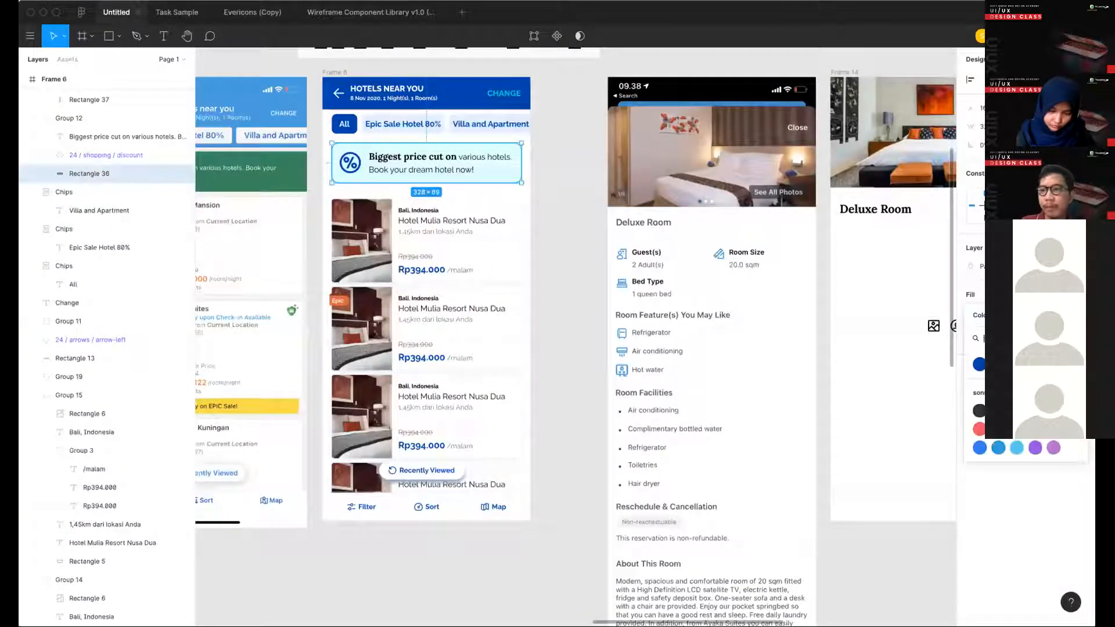
{"action": "left_click", "coordinate": [1075, 315]}
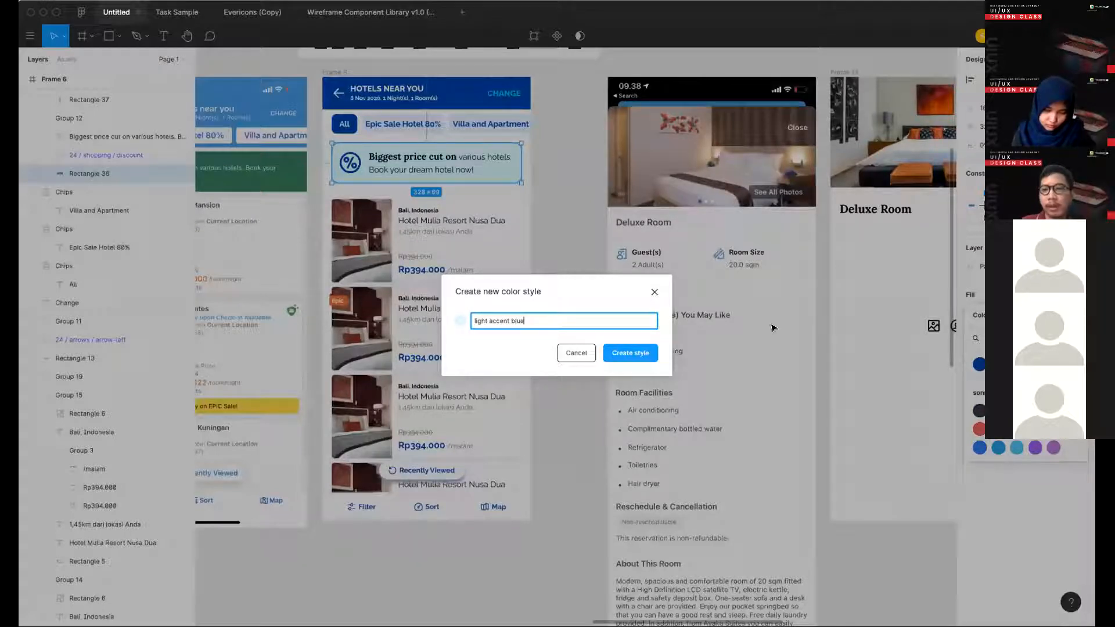
{"action": "key", "text": "Return"}
- Arrange the icons under the Deluxe Room title: user icon first, image icon below it, and pin icon to the user icon's right
{"action": "scroll", "coordinate": [643, 382], "scroll_direction": "right", "scroll_amount": 8}
{"action": "left_click", "coordinate": [643, 382]}
{"action": "scroll", "coordinate": [642, 371], "scroll_direction": "left", "scroll_amount": 2}
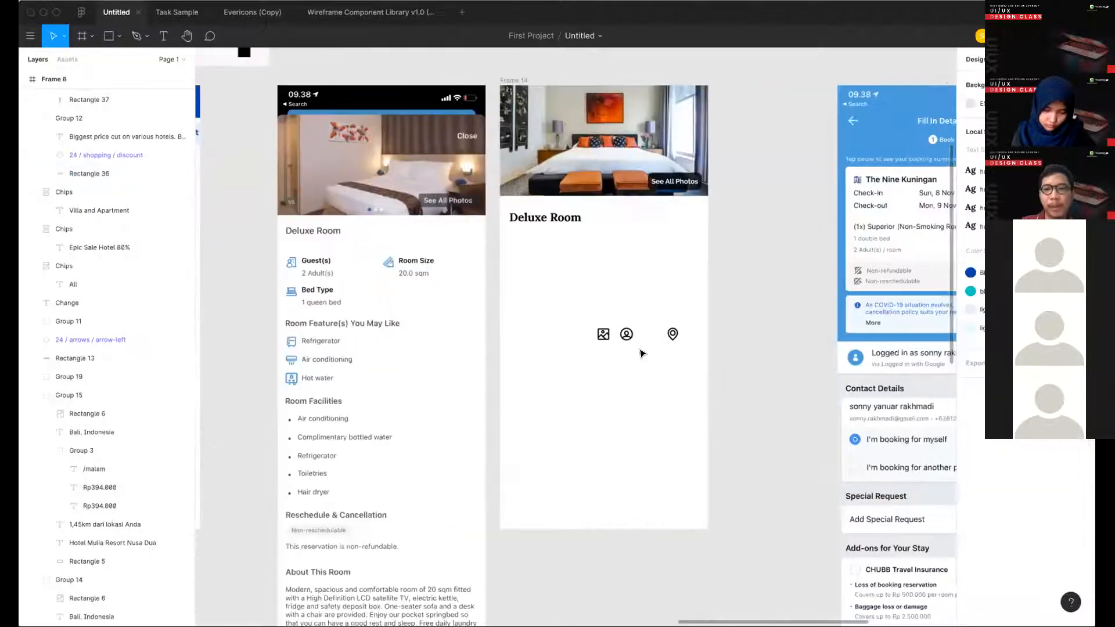
{"action": "left_click_drag", "start_coordinate": [537, 261], "coordinate": [534, 258]}
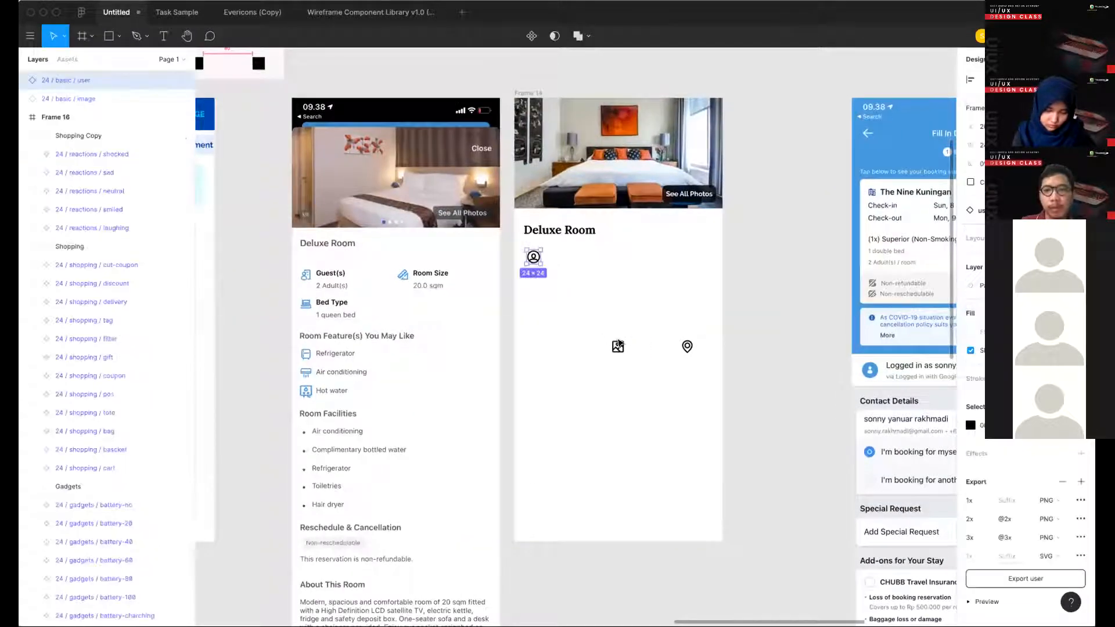
{"action": "left_click_drag", "start_coordinate": [618, 347], "coordinate": [533, 283]}
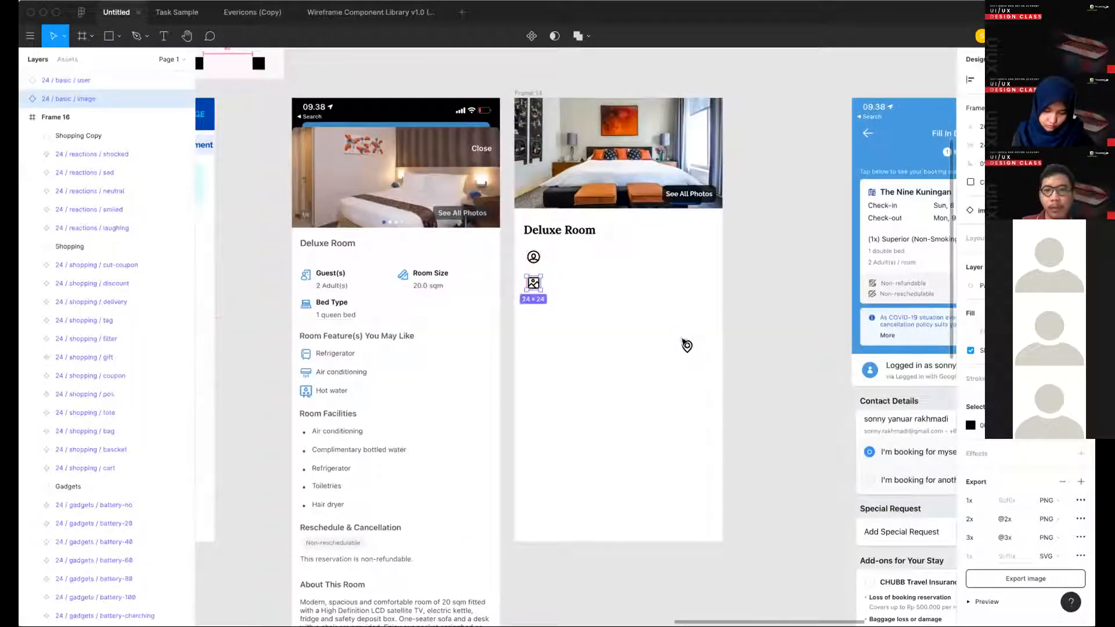
{"action": "left_click_drag", "start_coordinate": [687, 347], "coordinate": [611, 256]}
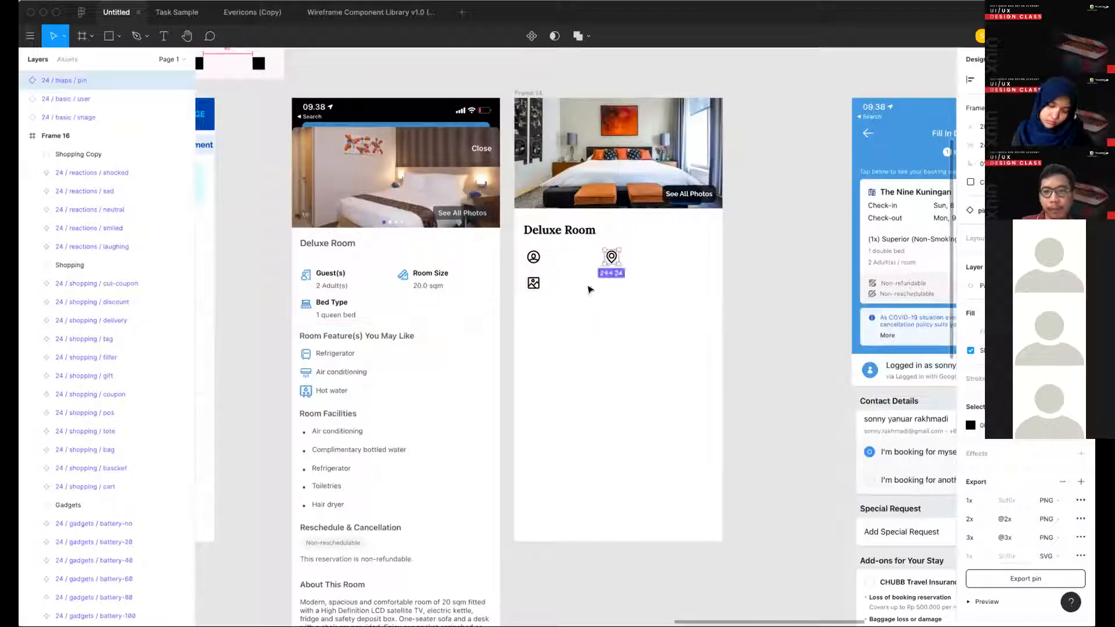
- Apply the blue Secondary color style to the user, pin and image icons and scale the icons down
{"action": "scroll", "coordinate": [577, 285], "scroll_direction": "up", "scroll_amount": 3}
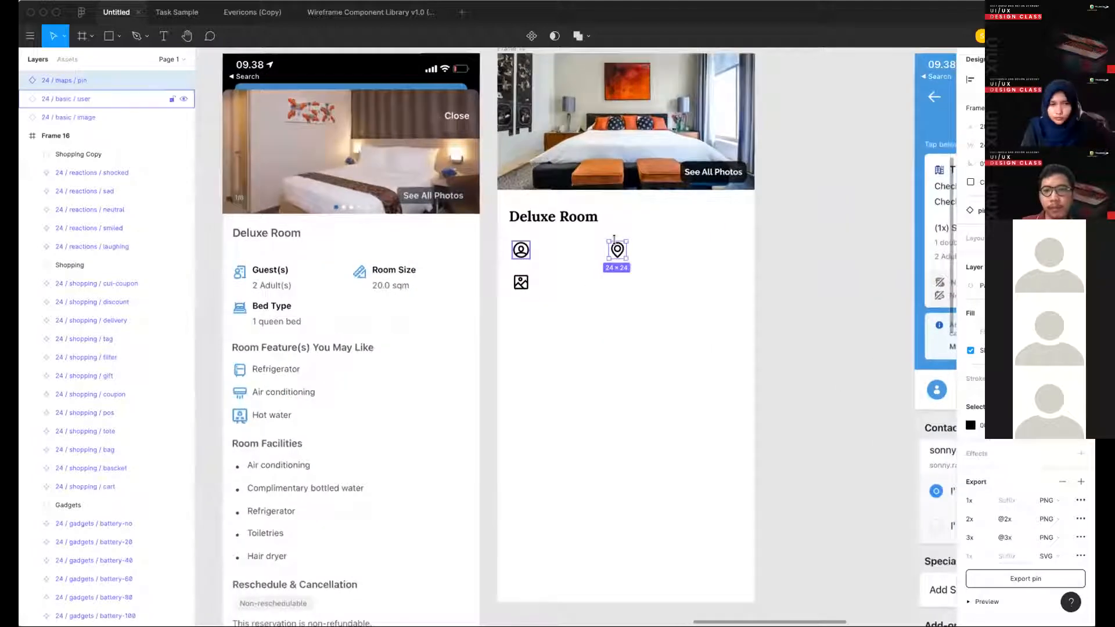
{"action": "left_click", "coordinate": [520, 250]}
{"action": "left_click", "coordinate": [617, 250], "text": "shift"}
{"action": "left_click", "coordinate": [520, 286], "text": "shift"}
{"action": "left_click", "coordinate": [970, 444]}
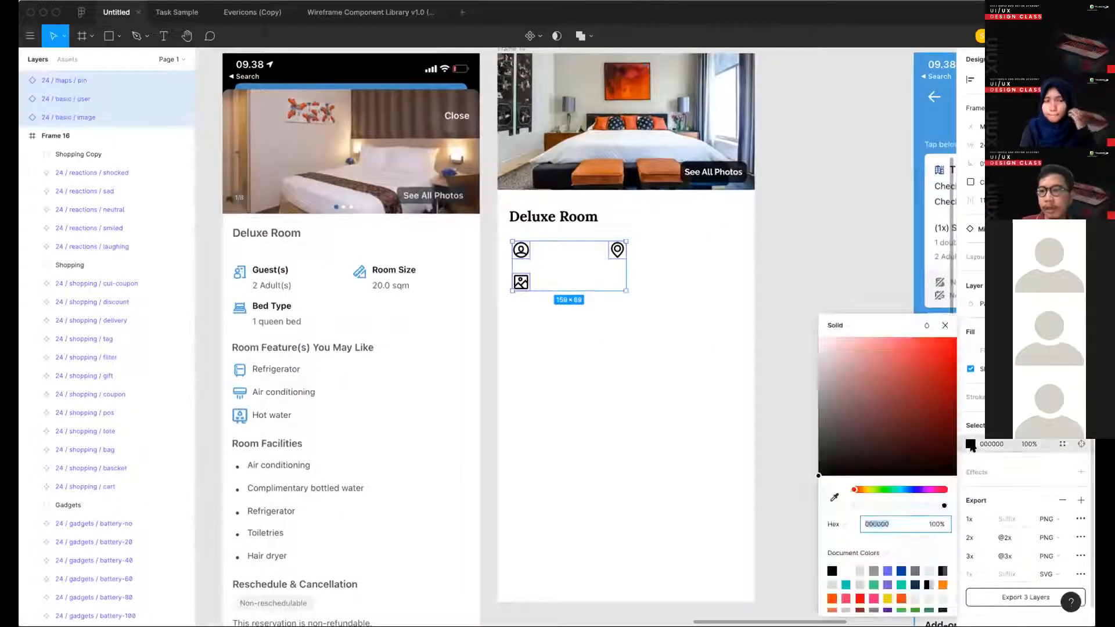
{"action": "left_click", "coordinate": [1062, 444]}
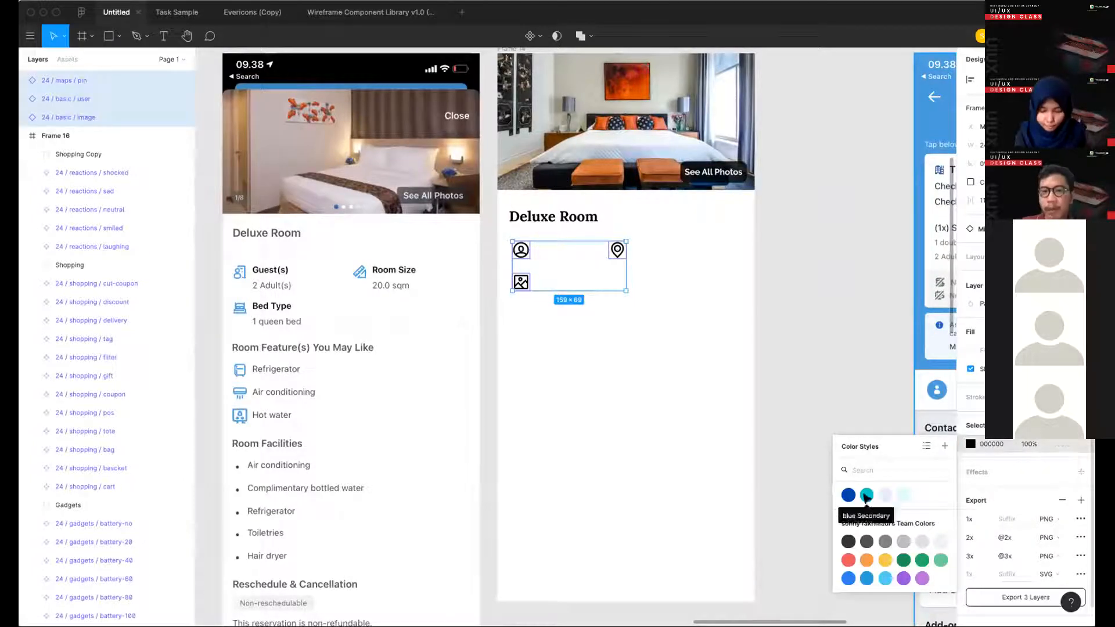
{"action": "left_click", "coordinate": [865, 494]}
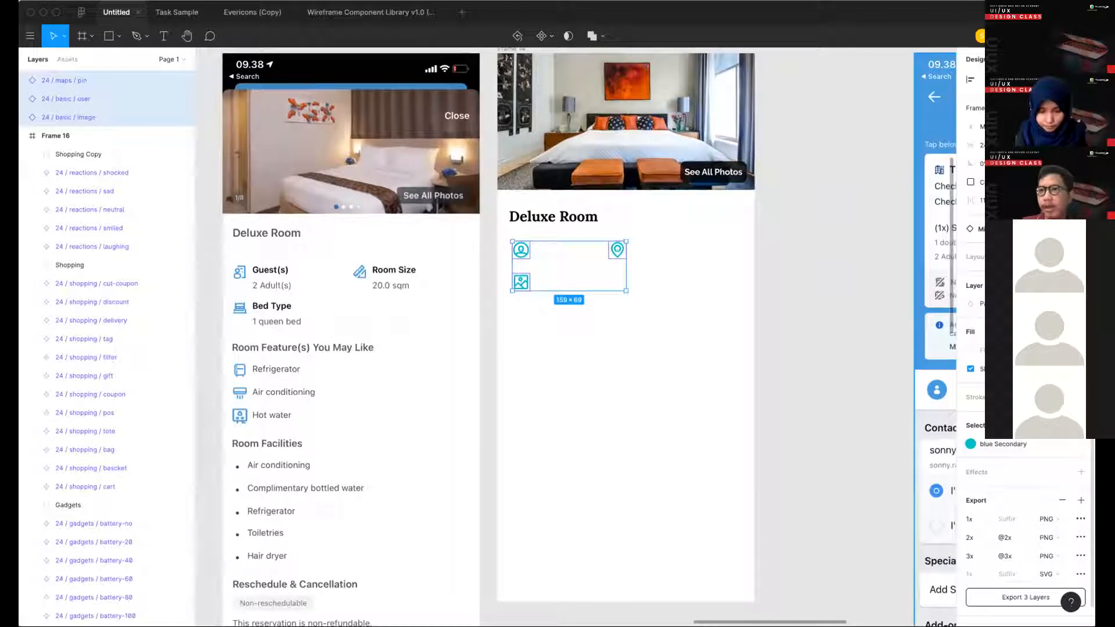
{"action": "left_click", "coordinate": [679, 281]}
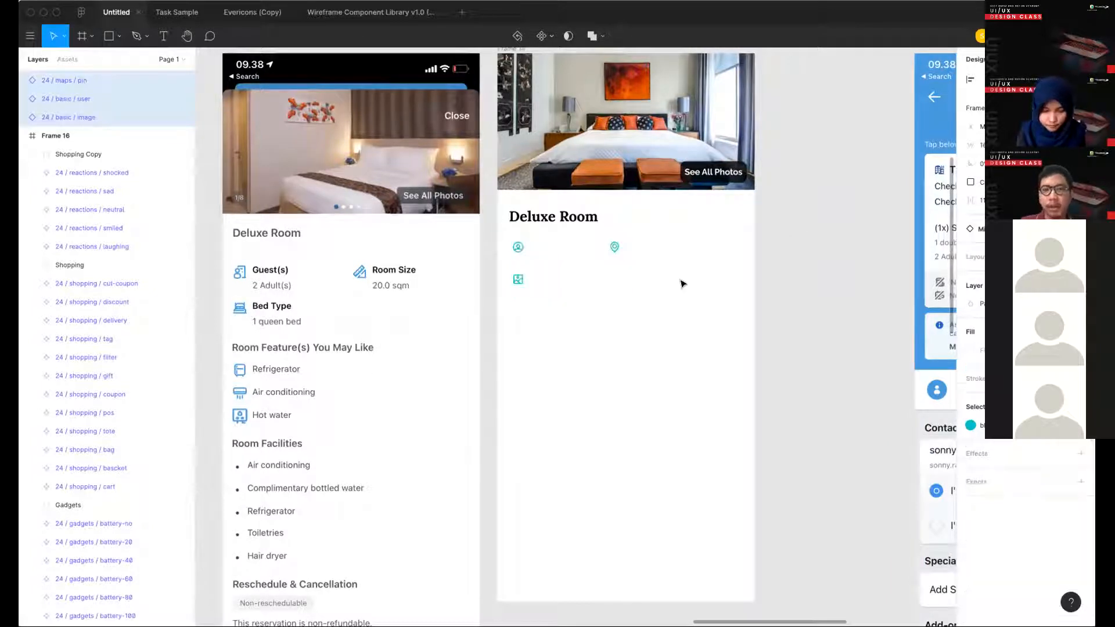
- Add a "Guest(s)" text label next to the user icon under the Deluxe Room title
{"action": "key", "text": "t"}
{"action": "left_click", "coordinate": [539, 258]}
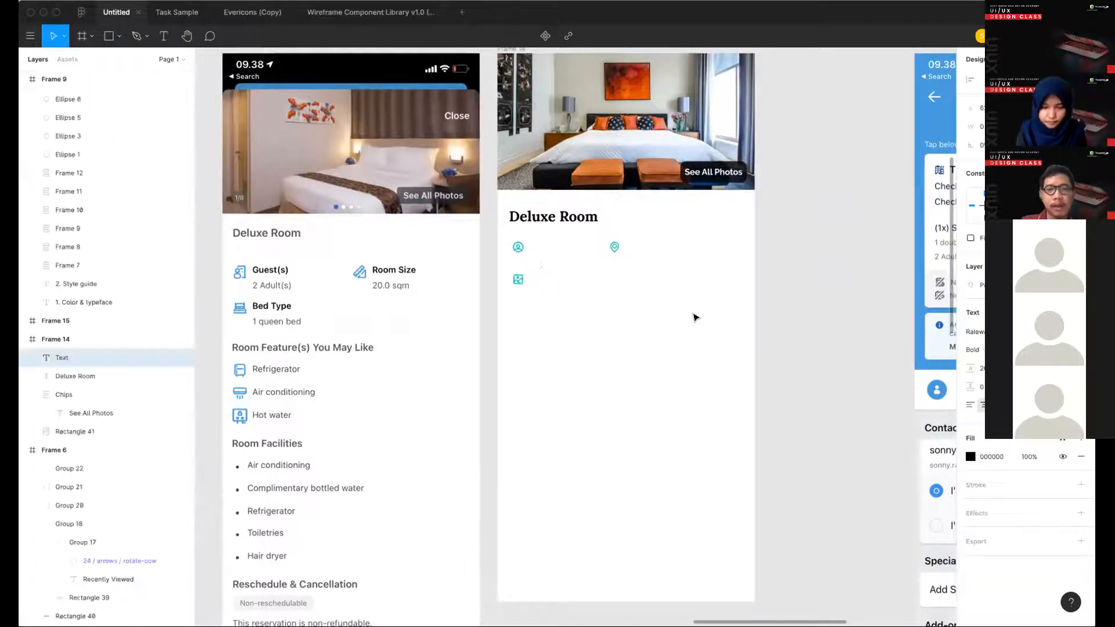
{"action": "type", "text": "Guest"}
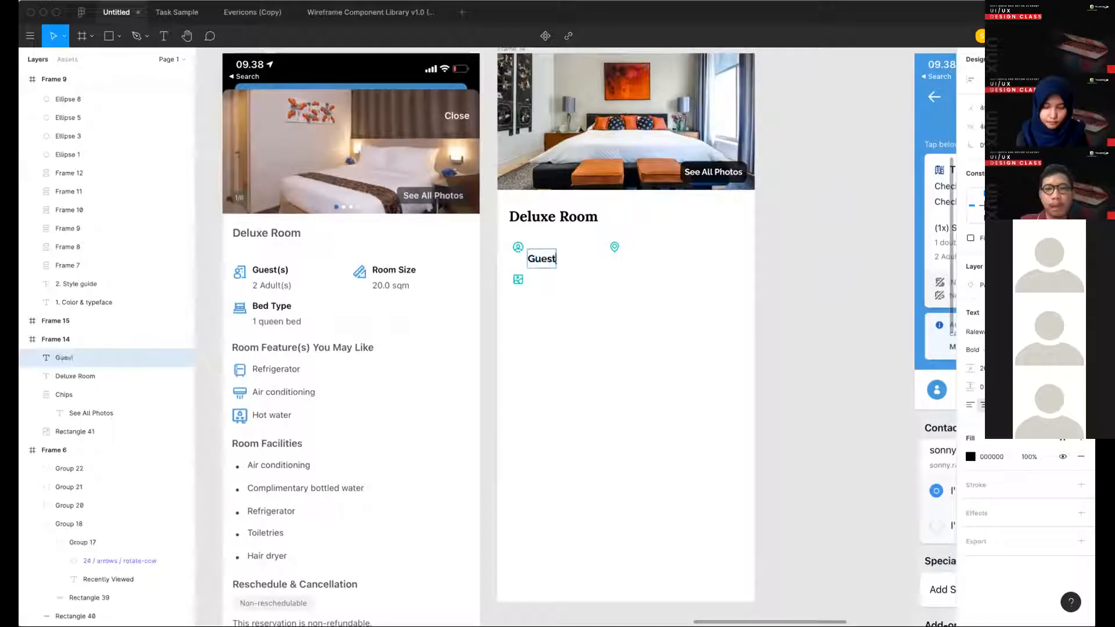
{"action": "type", "text": "(s)"}
{"action": "key", "text": "Escape"}
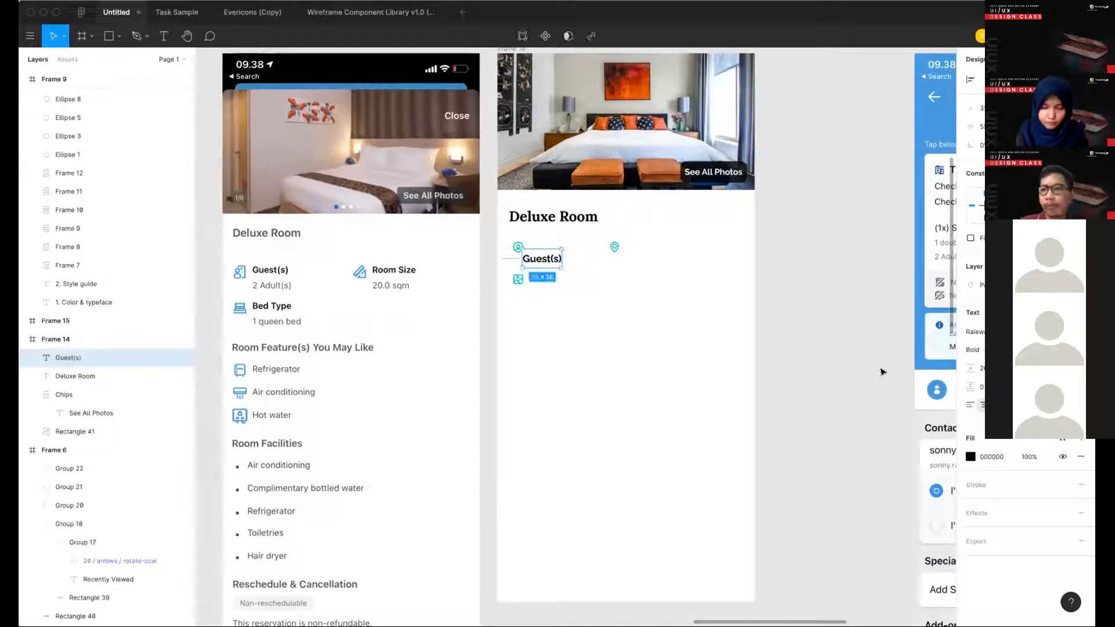
- Set the Guest(s) label's line height to Auto and align the label directly to the right of the user icon
{"action": "left_click", "coordinate": [557, 271]}
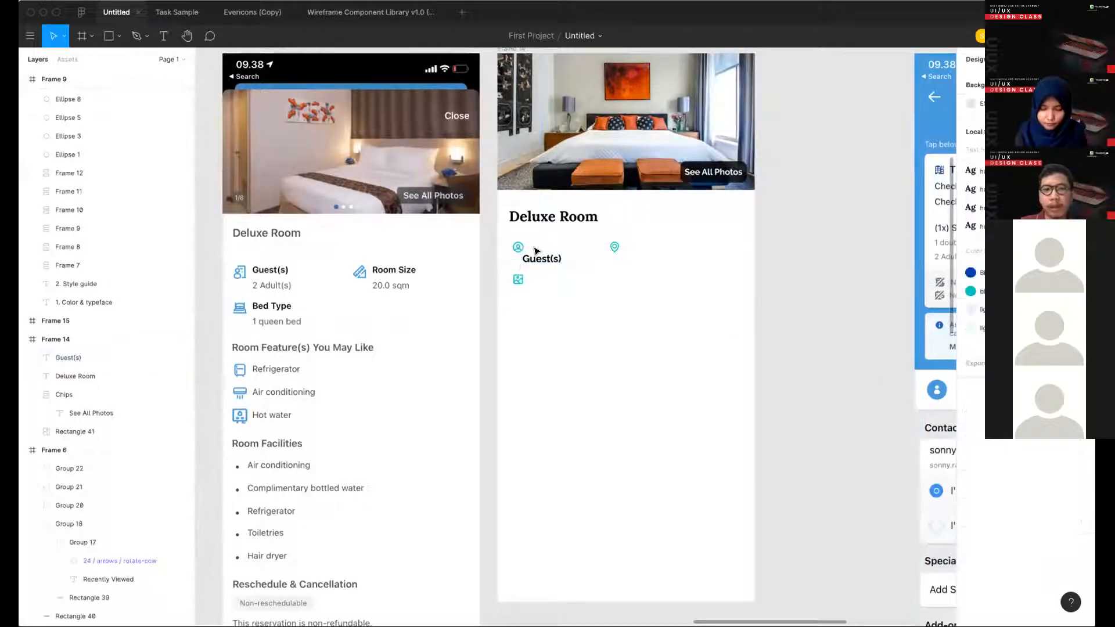
{"action": "left_click", "coordinate": [544, 260]}
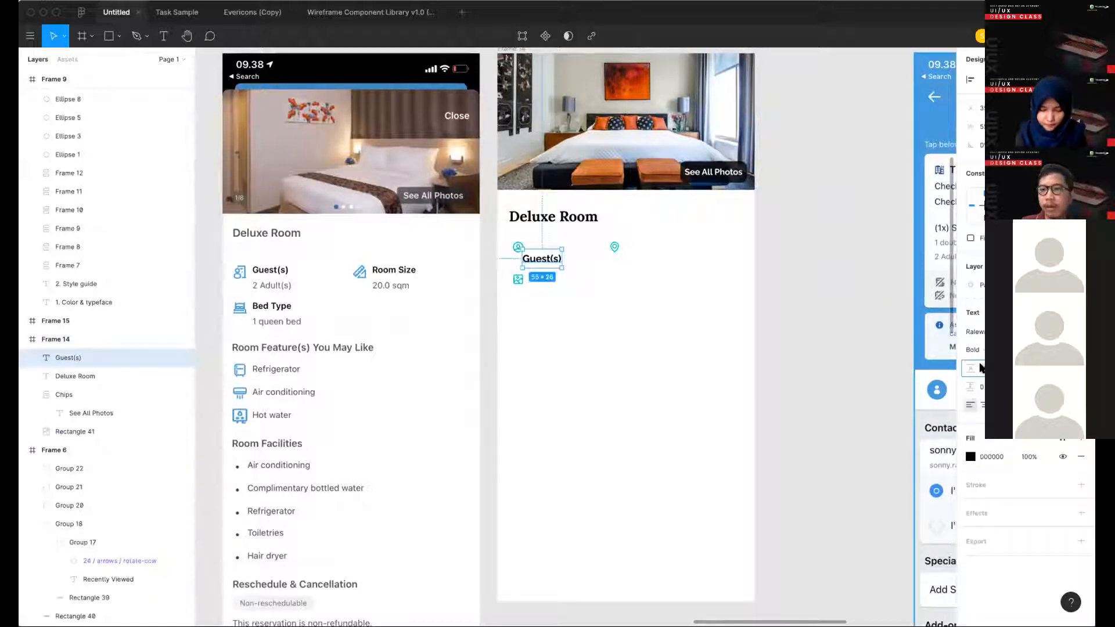
{"action": "key", "text": "Return"}
{"action": "left_click_drag", "start_coordinate": [535, 255], "coordinate": [538, 249]}
{"action": "key", "text": "alt"}
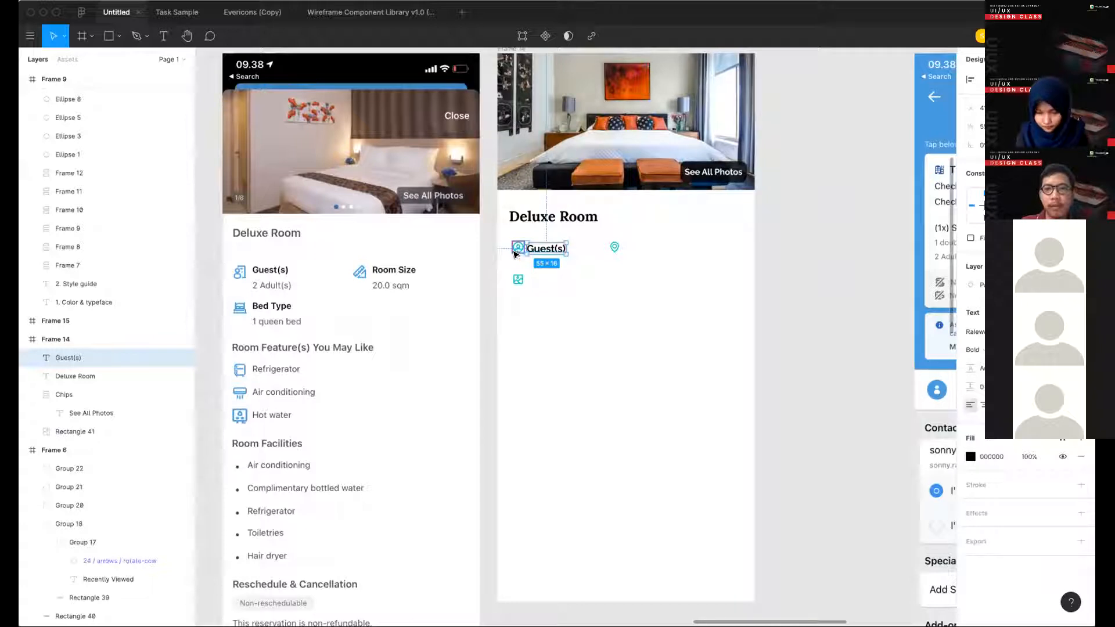
{"action": "key", "text": "Up"}
{"action": "key", "text": "alt"}
{"action": "key", "text": "Up"}
{"action": "left_click", "coordinate": [517, 248], "text": "shift"}
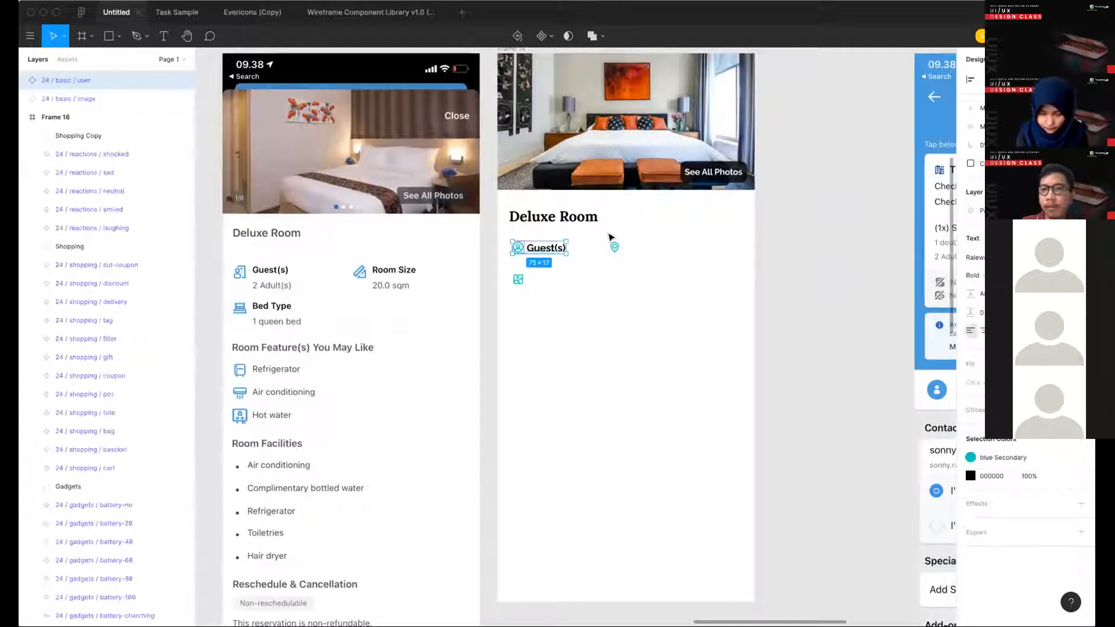
{"action": "left_click", "coordinate": [610, 325]}
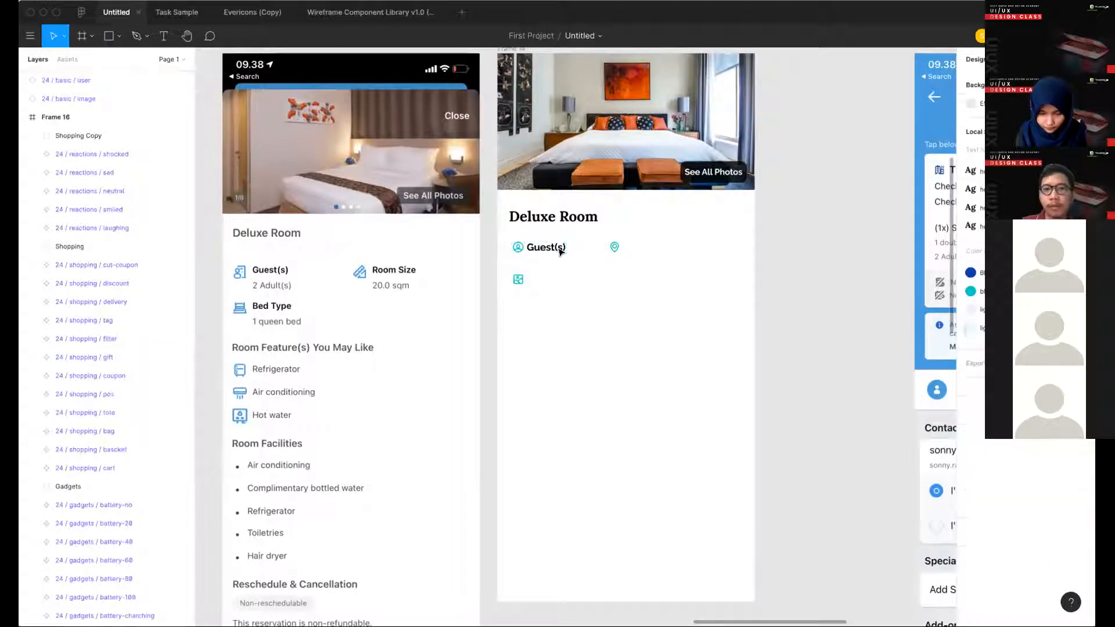
- Duplicate the Guest(s) label directly beneath the original
{"action": "left_click_drag", "start_coordinate": [546, 247], "coordinate": [546, 259], "text": "alt"}
{"action": "scroll", "coordinate": [616, 249], "scroll_direction": "left", "scroll_amount": 5}
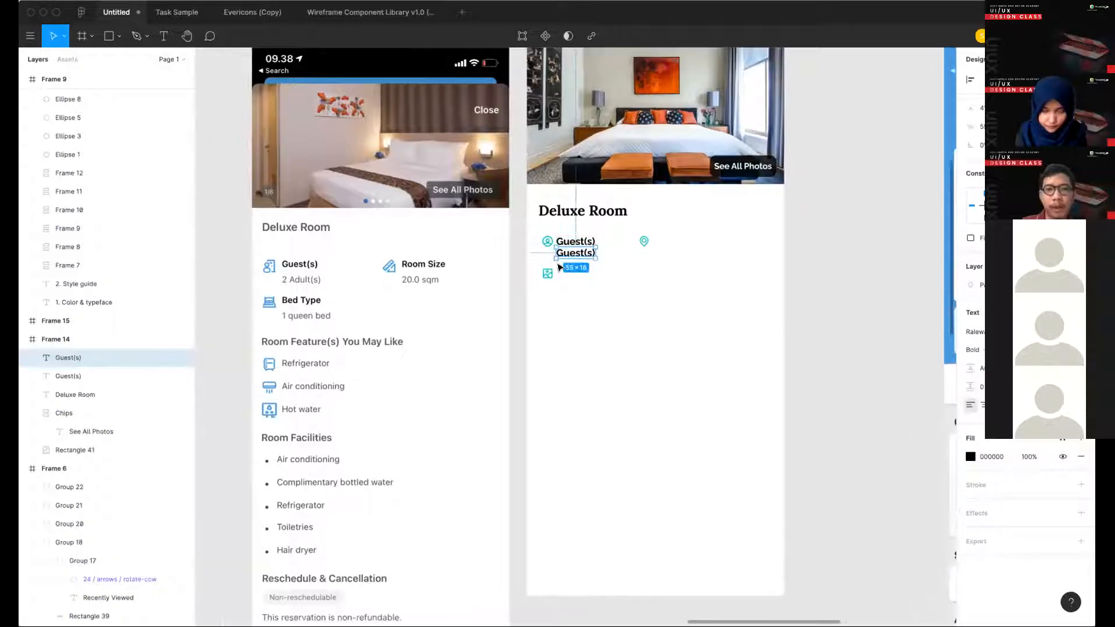
{"action": "scroll", "coordinate": [617, 248], "scroll_direction": "left", "scroll_amount": 7}
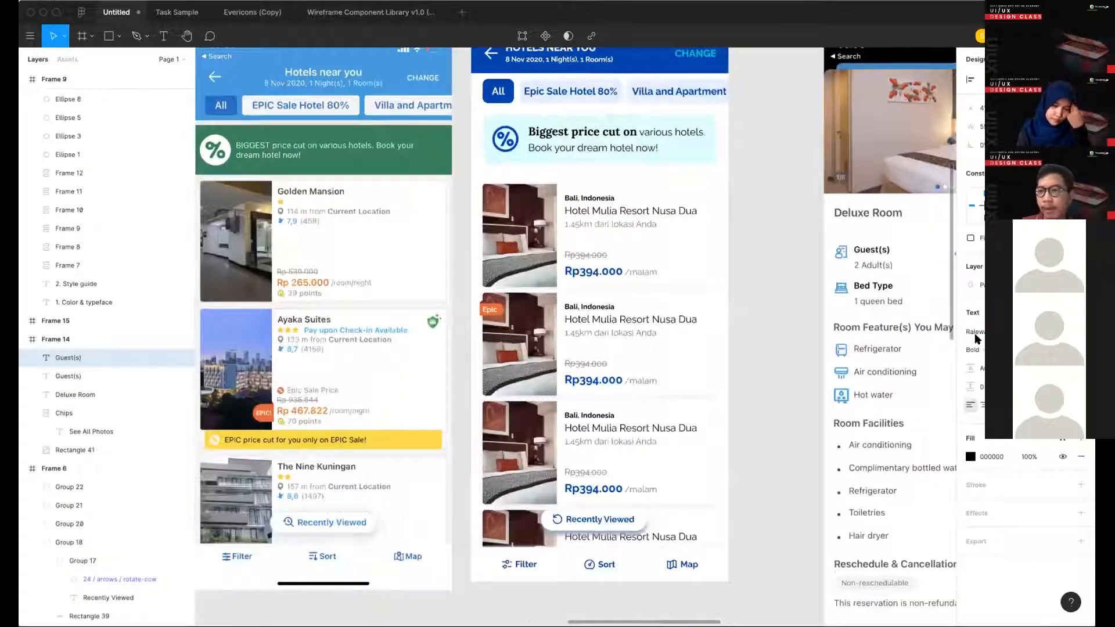
- Create a color style named "Text" from the black fill of the first "Hotel Mulia Resort Nusa Dua" title in Frame 6
{"action": "scroll", "coordinate": [643, 224], "scroll_direction": "down", "scroll_amount": 3}
{"action": "scroll", "coordinate": [629, 206], "scroll_direction": "up", "scroll_amount": 5}
{"action": "double_click", "coordinate": [629, 211]}
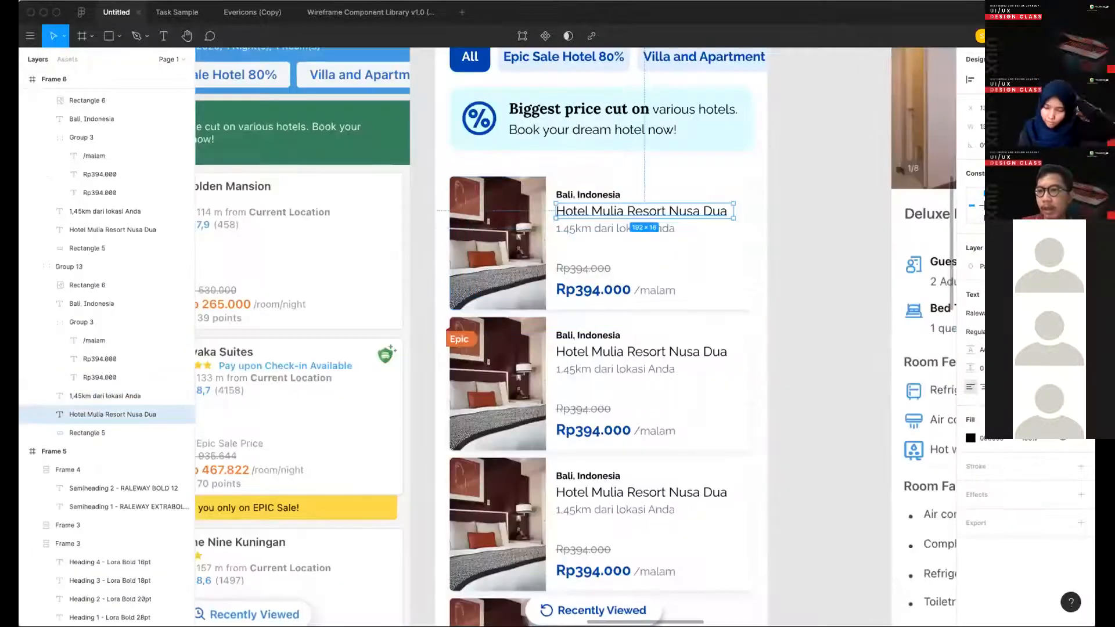
{"action": "left_click", "coordinate": [1062, 420]}
{"action": "left_click", "coordinate": [1076, 441]}
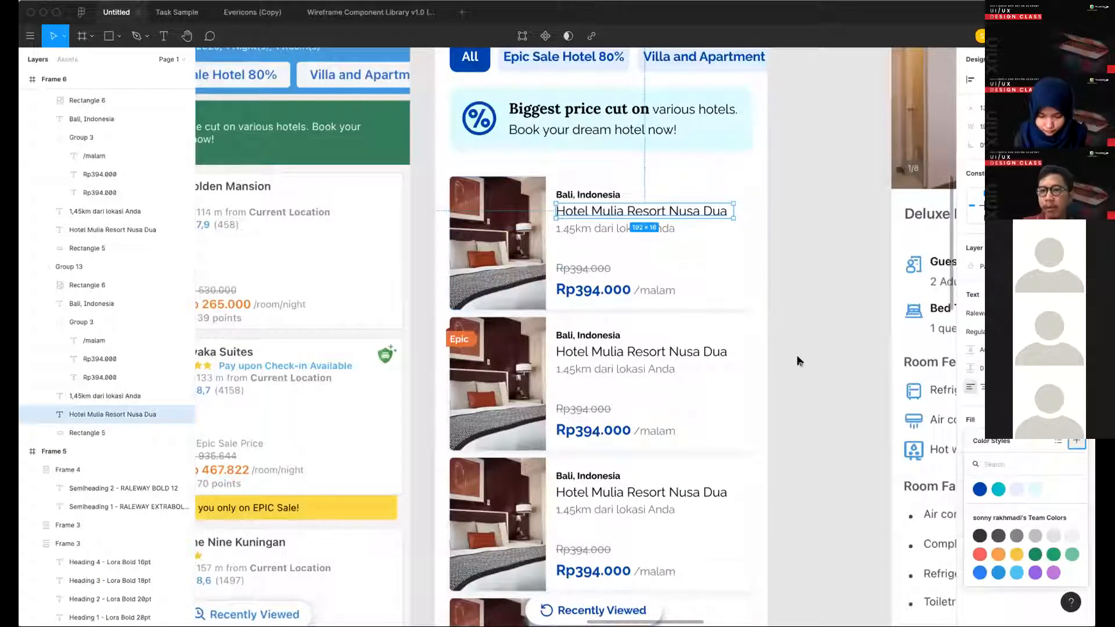
{"action": "type", "text": "Text primary"}
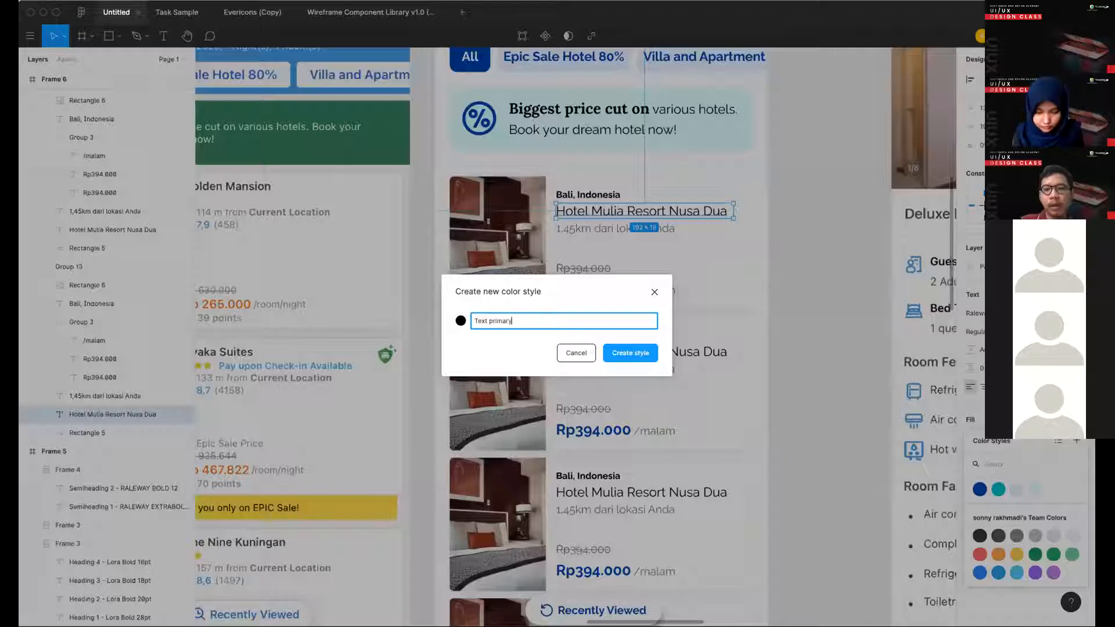
{"action": "key", "text": "Return"}
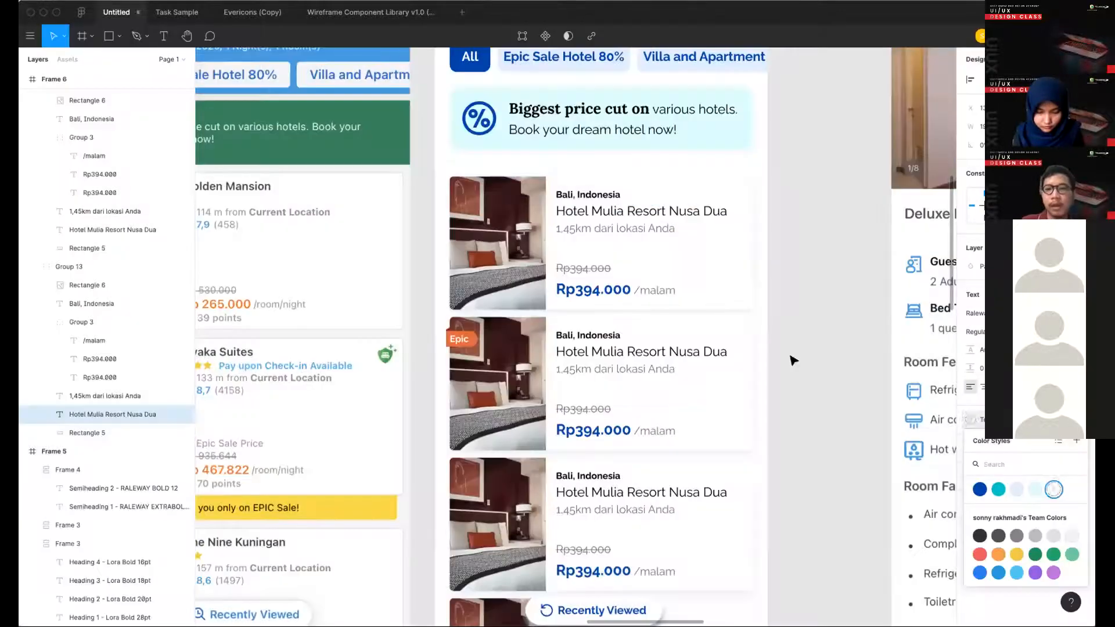
- Create a color style named "Text Secondary" from the gray fill of the first "1,45km dari lokasi Anda" text
{"action": "left_click", "coordinate": [613, 230]}
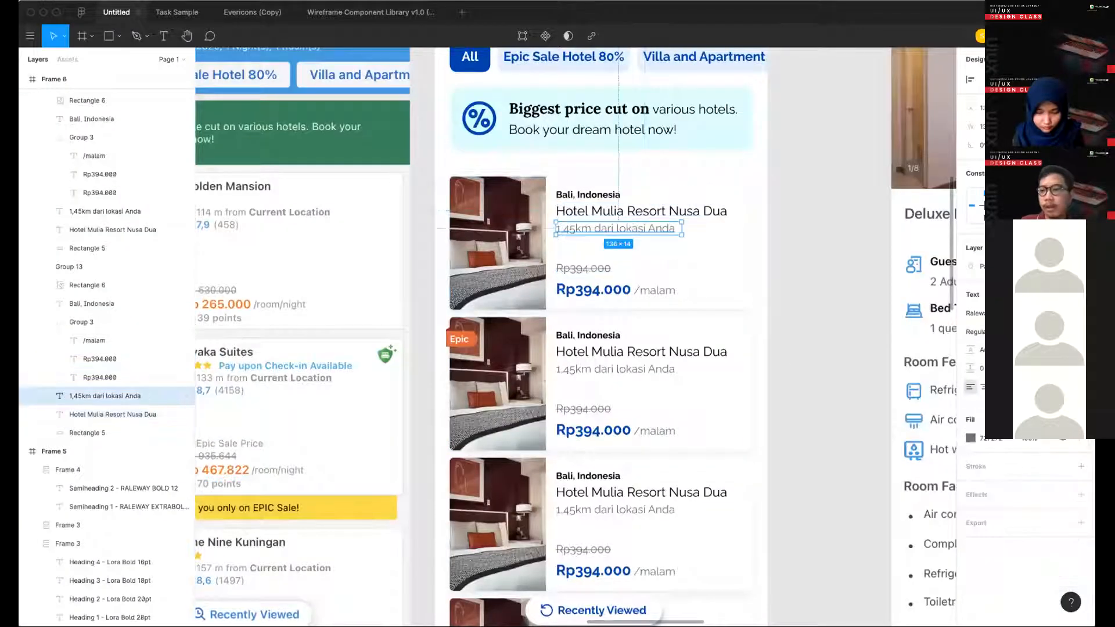
{"action": "left_click", "coordinate": [1062, 420]}
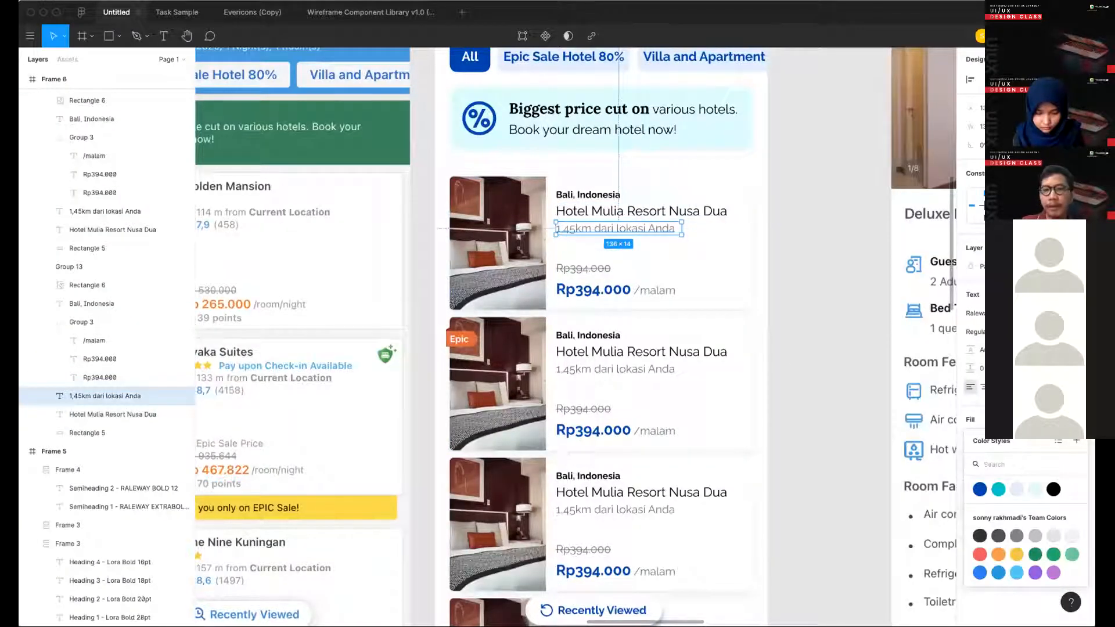
{"action": "left_click", "coordinate": [1075, 441]}
{"action": "type", "text": "Text Secondary"}
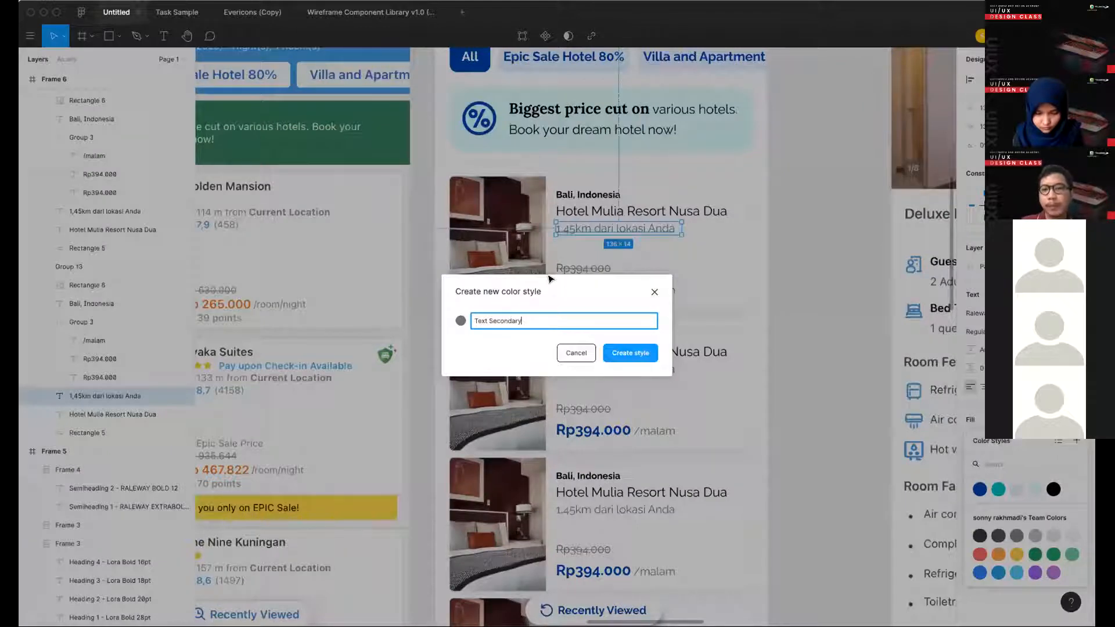
{"action": "key", "text": "Return"}
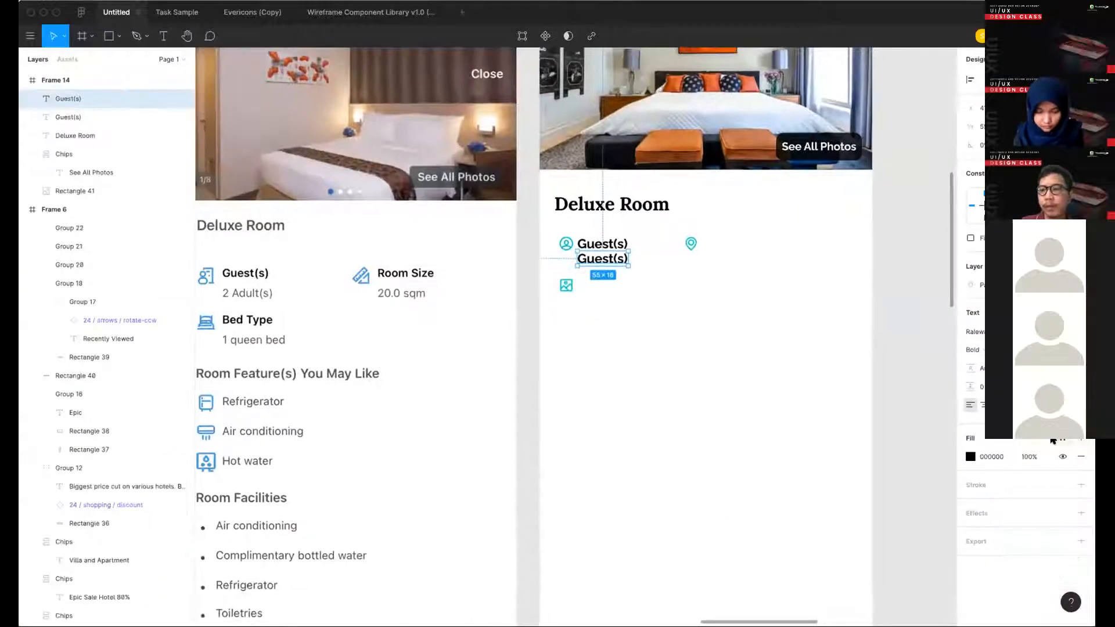
- Apply the Text Secondary color style to the lower Guest(s) label in Frame 14
{"action": "left_click", "coordinate": [1054, 441]}
{"action": "left_click", "coordinate": [1071, 509]}
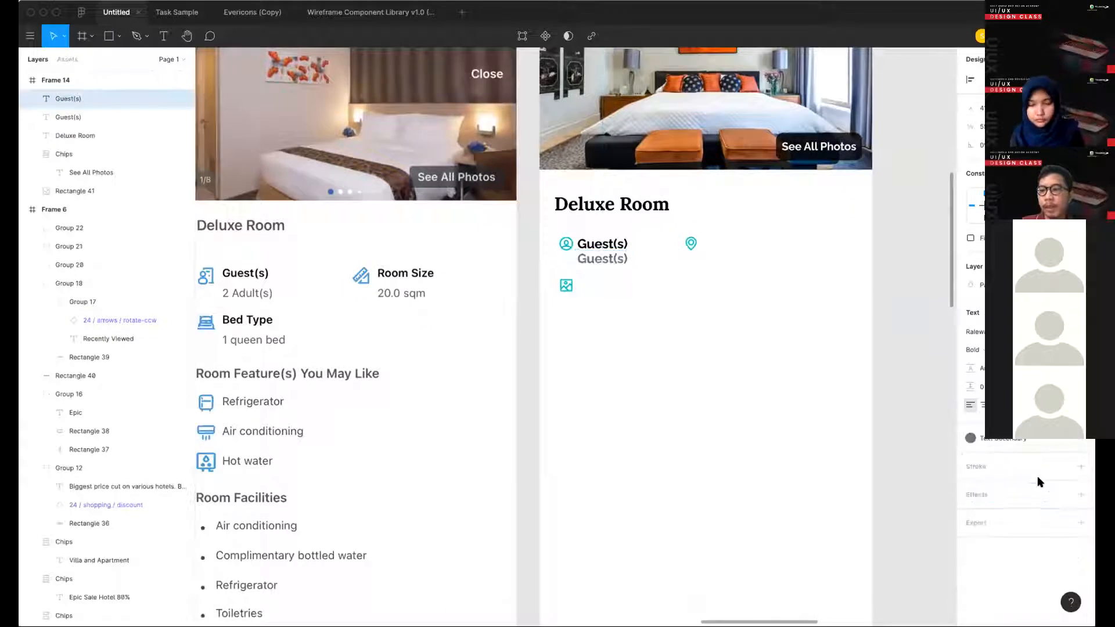
{"action": "left_click", "coordinate": [992, 441]}
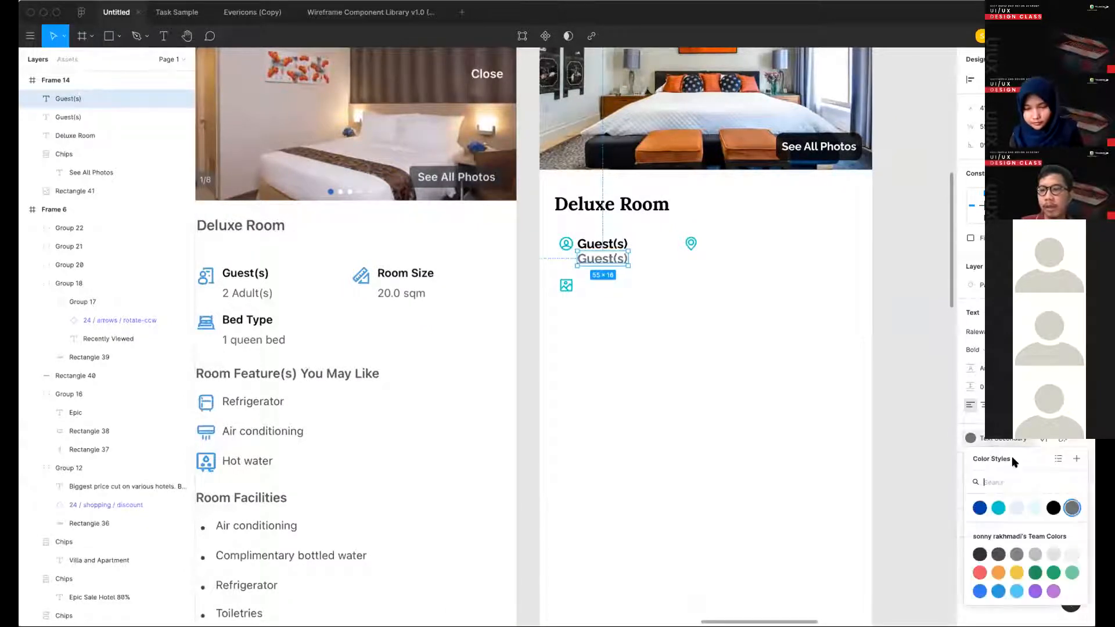
{"action": "left_click", "coordinate": [873, 422]}
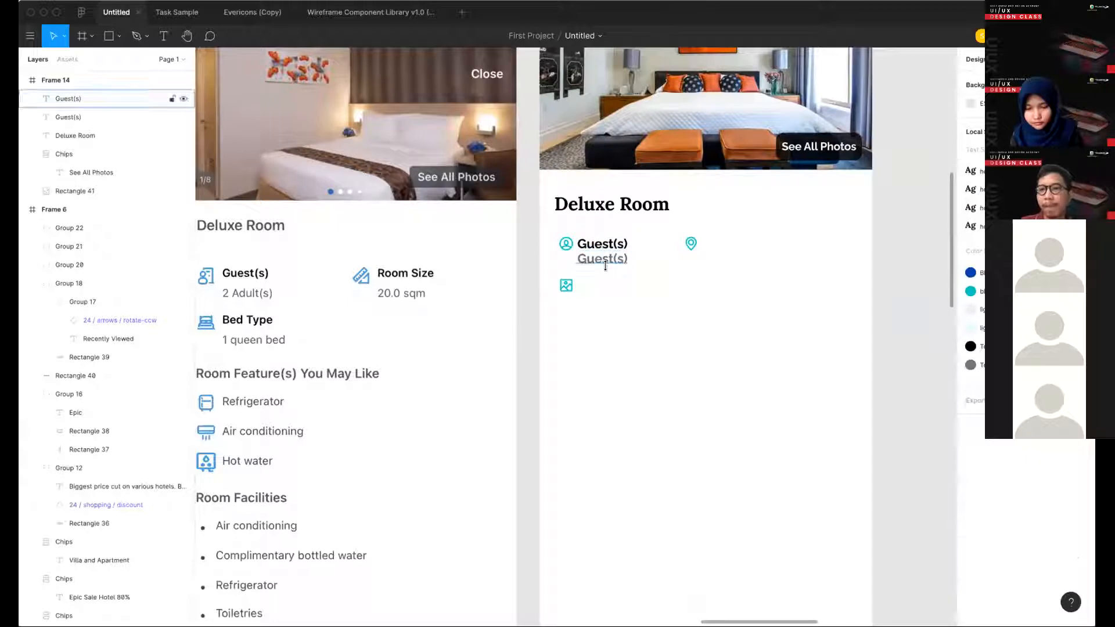
- Change the lower gray label to "2 Adult(s)" in Regular weight and make its text slightly smaller
{"action": "double_click", "coordinate": [603, 260]}
{"action": "double_click", "coordinate": [605, 265]}
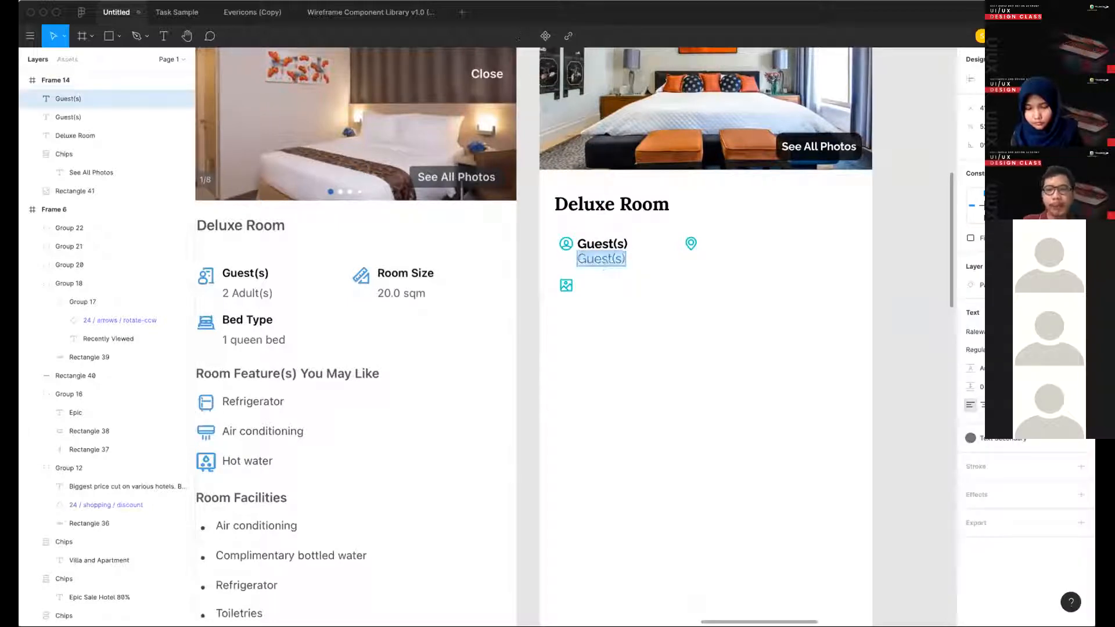
{"action": "type", "text": "2 Adult"}
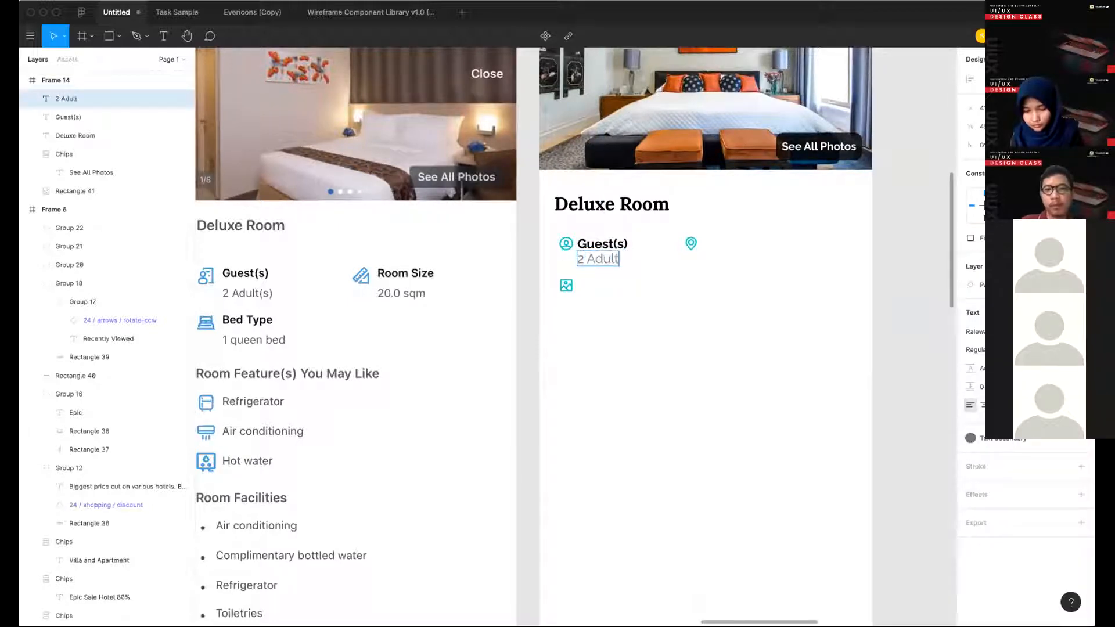
{"action": "type", "text": "(s"}
{"action": "key", "text": "Escape"}
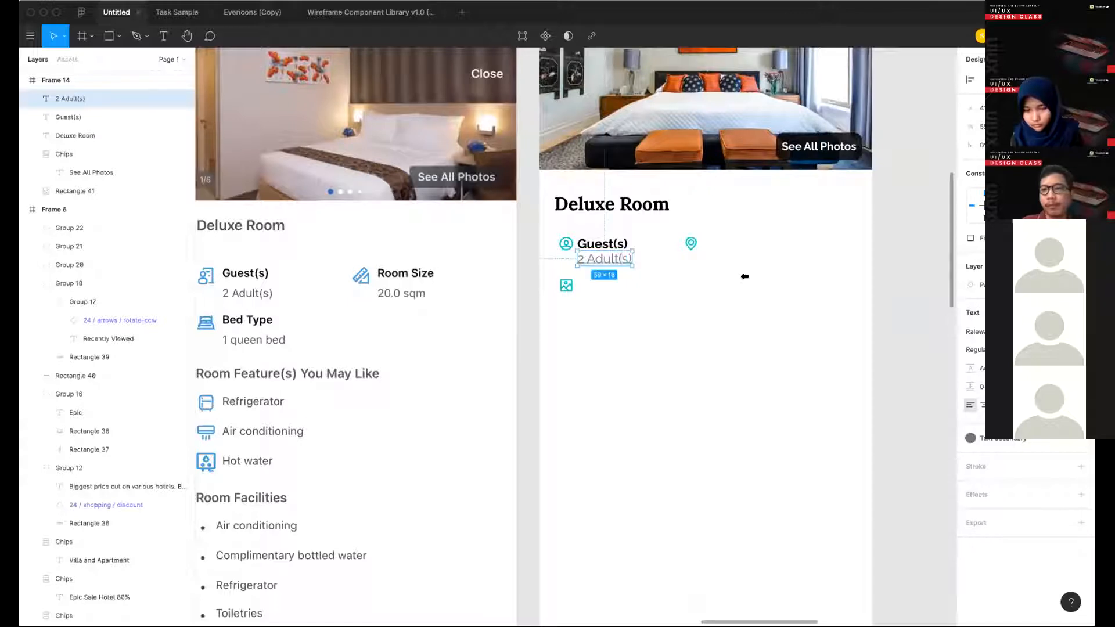
{"action": "key", "text": "Return"}
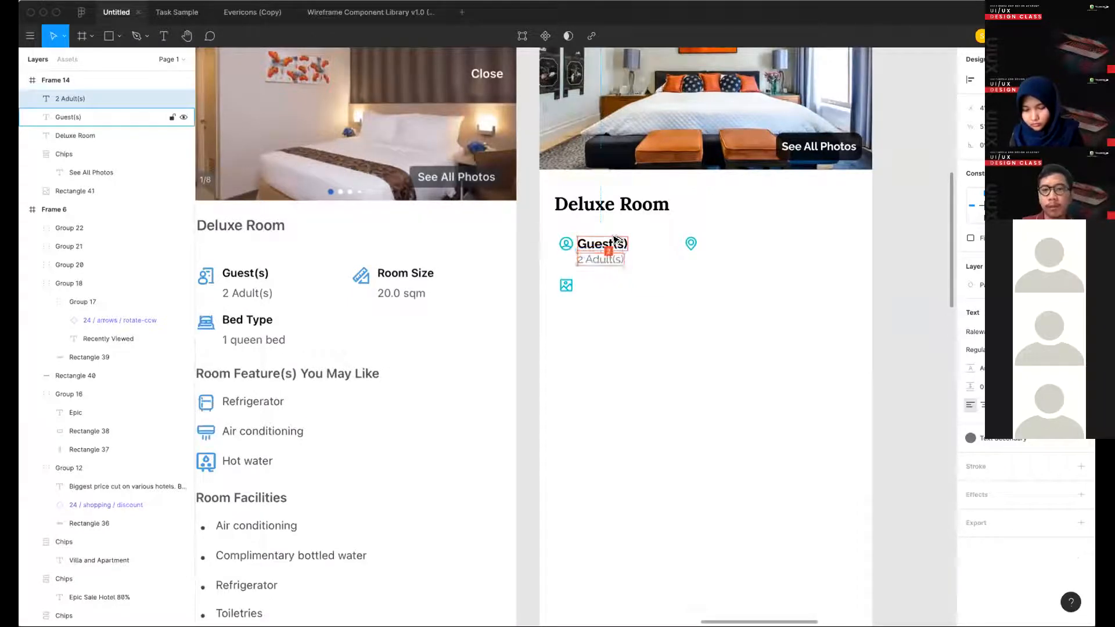
- Group the Guest(s) and 2 Adult(s) labels and nudge the group slightly right, away from the user icon
{"action": "left_click", "coordinate": [643, 289]}
{"action": "left_click_drag", "start_coordinate": [643, 289], "coordinate": [590, 214]}
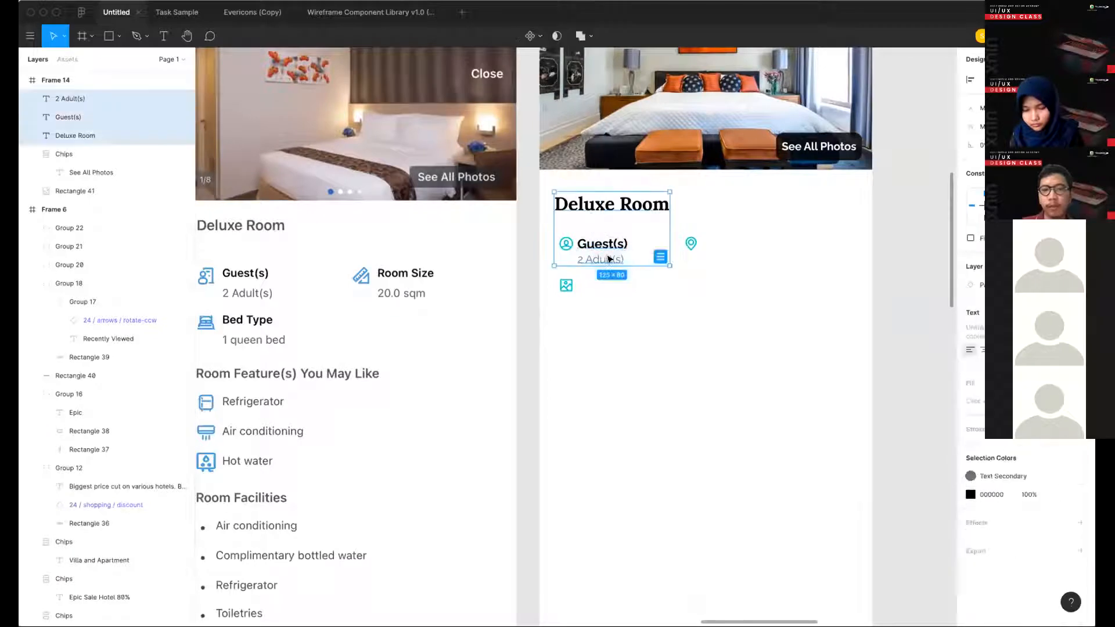
{"action": "left_click", "coordinate": [661, 318]}
{"action": "left_click", "coordinate": [601, 241]}
{"action": "left_click", "coordinate": [610, 269], "text": "shift"}
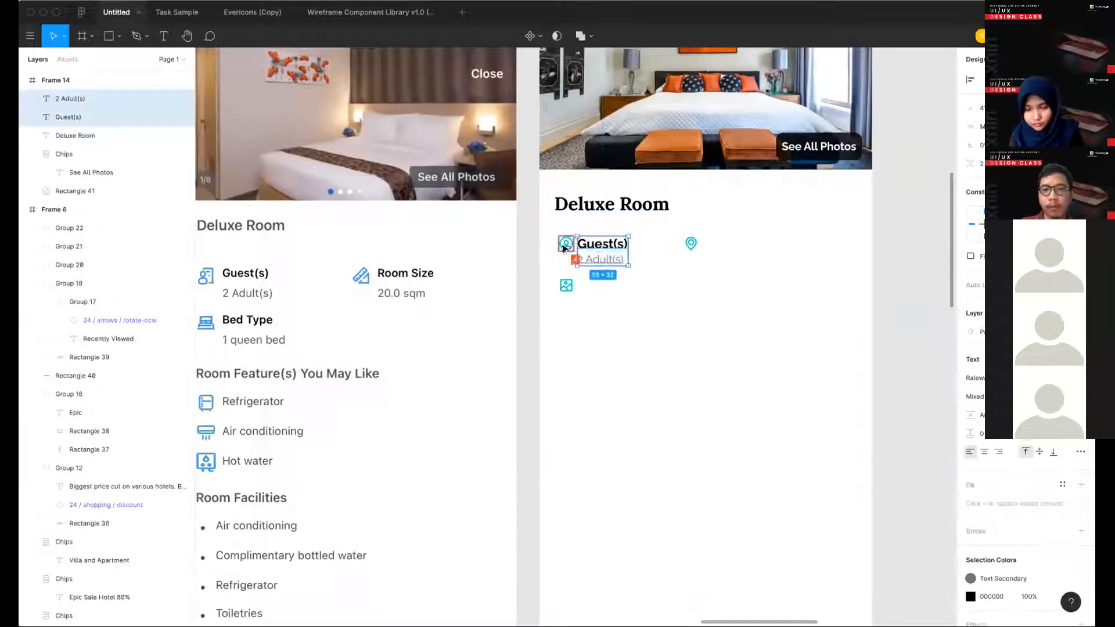
{"action": "key", "text": "super+g"}
{"action": "key", "text": "Right"}
{"action": "key", "text": "Right"}
{"action": "key", "text": "Right"}
{"action": "key", "text": "Right"}
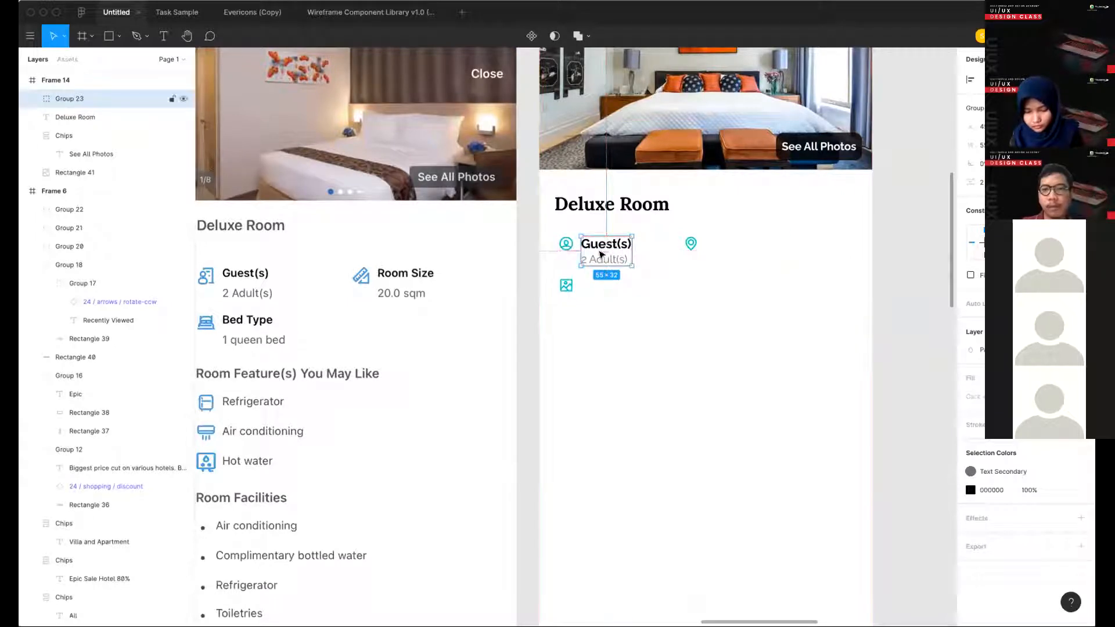
- Duplicate the Guest(s) label group beside the pin icon and again beside the image icon
{"action": "left_click_drag", "start_coordinate": [726, 264], "coordinate": [615, 311]}
{"action": "key", "text": "super+z"}
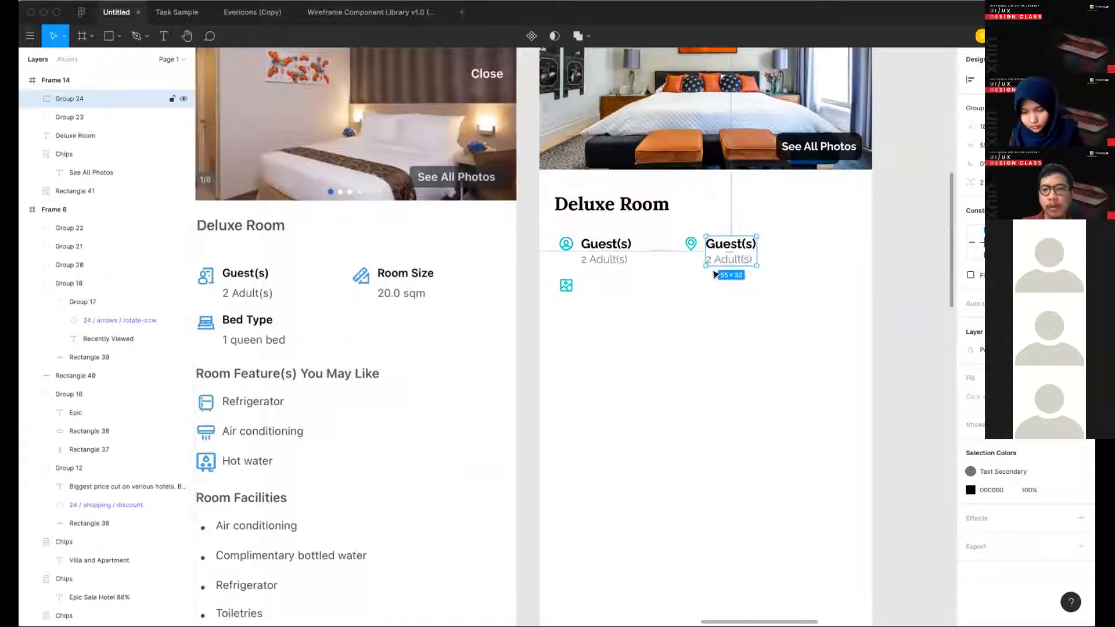
{"action": "left_click_drag", "start_coordinate": [744, 259], "coordinate": [619, 301]}
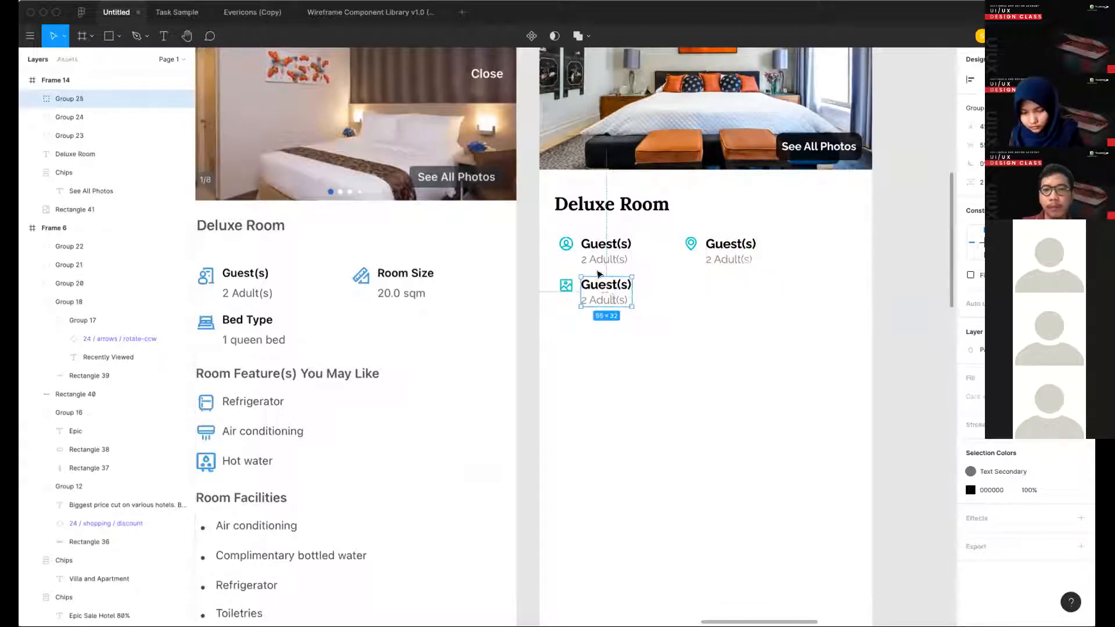
- Nudge the image icon and its label group slightly down to widen the gap below the first row
{"action": "left_click", "coordinate": [567, 285], "text": "shift"}
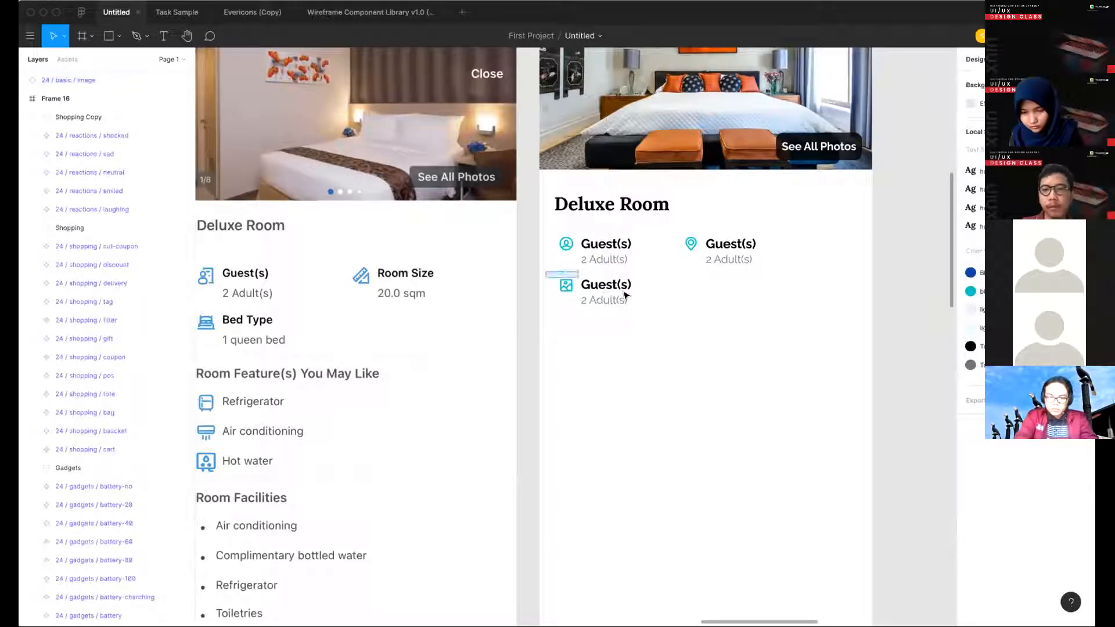
{"action": "left_click", "coordinate": [1026, 80]}
{"action": "left_click", "coordinate": [623, 326]}
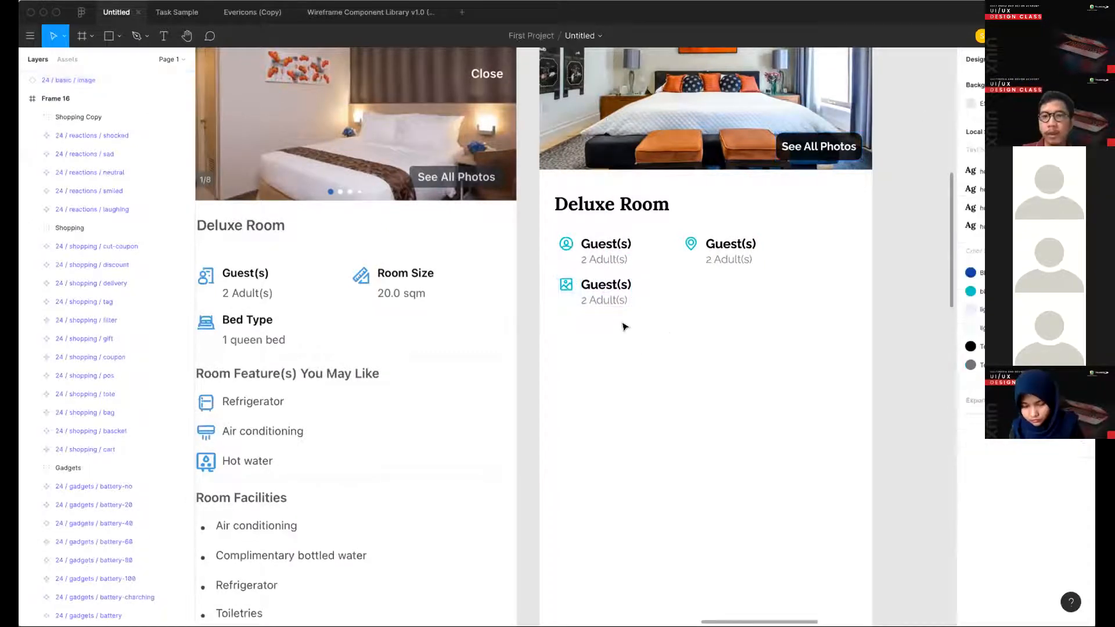
{"action": "left_click", "coordinate": [600, 299]}
{"action": "left_click", "coordinate": [566, 289], "text": "shift"}
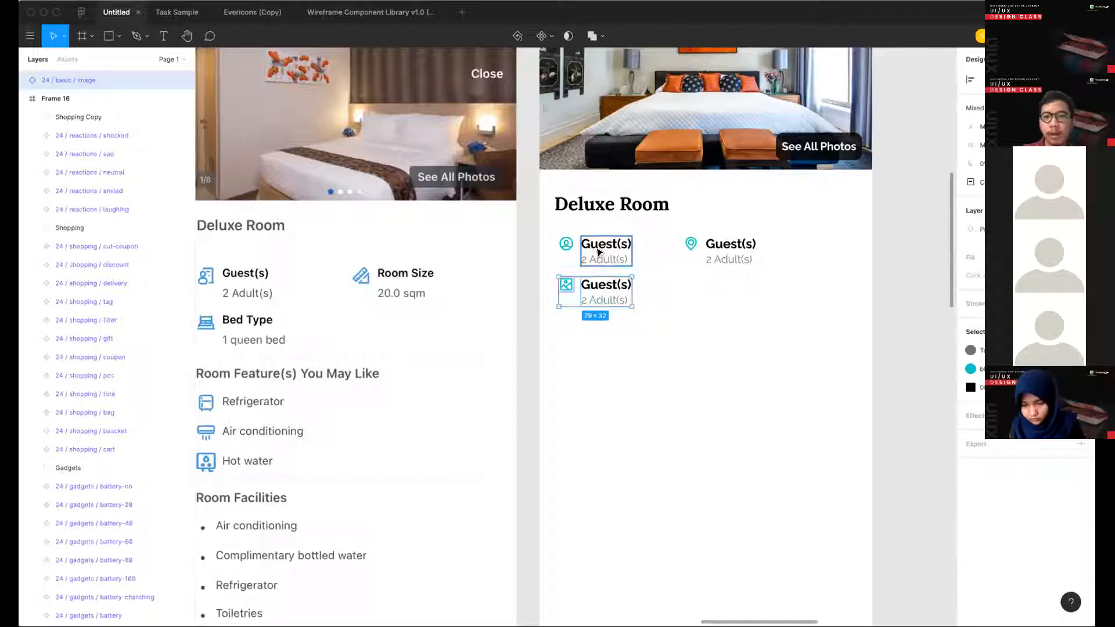
{"action": "key", "text": "Down"}
{"action": "key", "text": "Down"}
{"action": "key", "text": "Down"}
{"action": "left_click", "coordinate": [667, 279]}
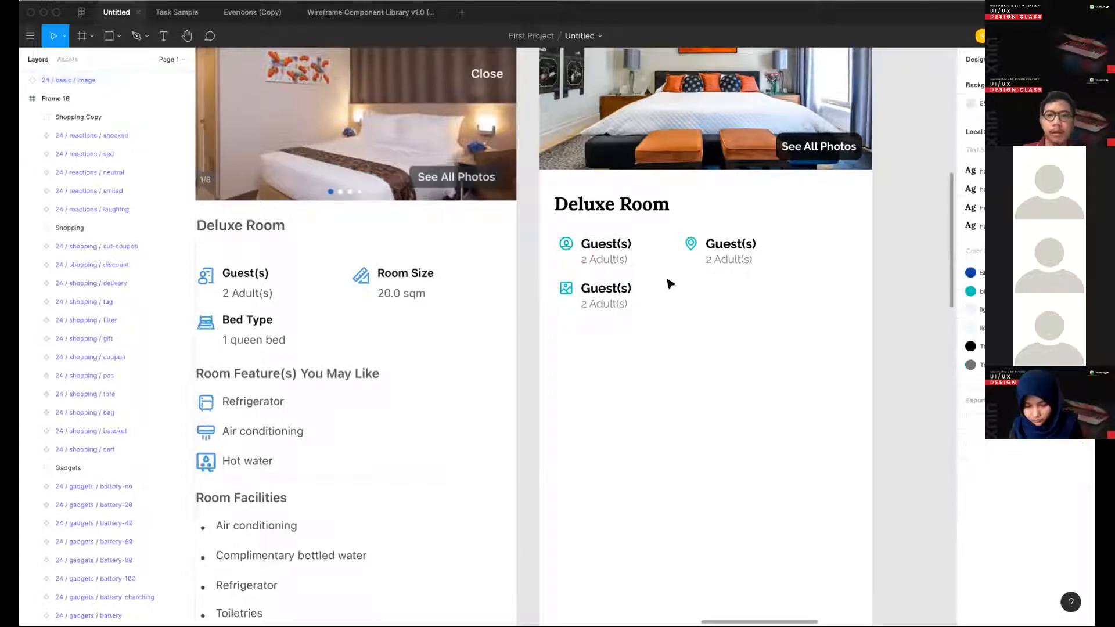
- Draw a thin horizontal rectangle about 314 × 2 px as a divider below the room info rows
{"action": "scroll", "coordinate": [667, 279], "scroll_direction": "down", "scroll_amount": 3}
{"action": "mouse_move", "coordinate": [660, 343]}
{"action": "left_mouse_down"}
{"action": "mouse_move", "coordinate": [598, 285]}
{"action": "mouse_move", "coordinate": [814, 318]}
{"action": "mouse_move", "coordinate": [800, 318]}
{"action": "left_mouse_up"}
{"action": "left_click", "coordinate": [667, 307]}
{"action": "key", "text": "r"}
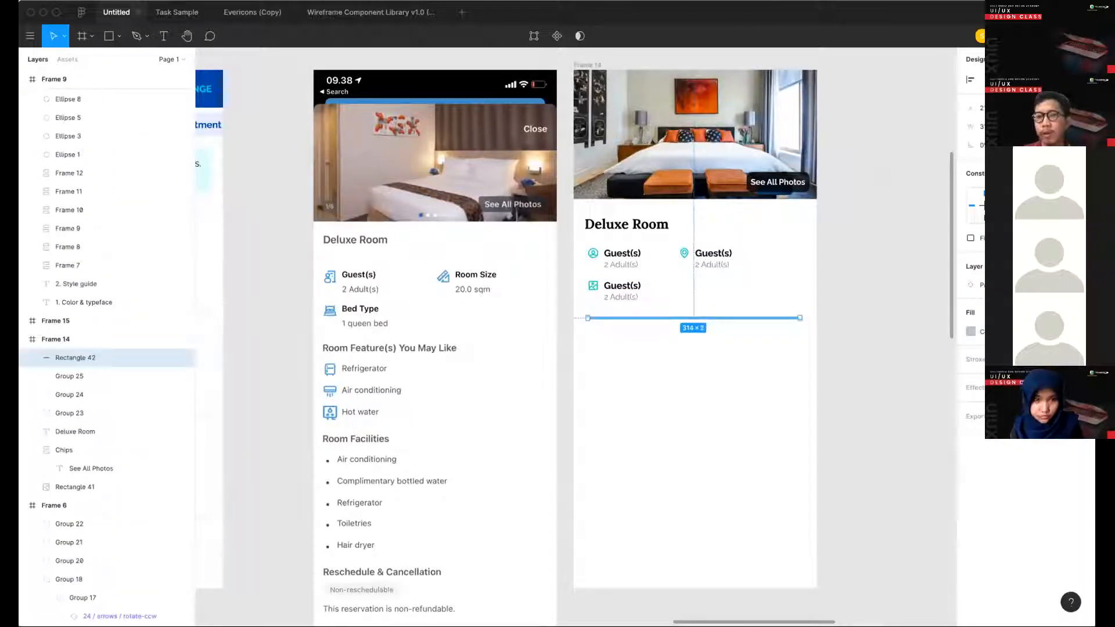
{"action": "left_click", "coordinate": [688, 328]}
{"action": "left_click", "coordinate": [686, 318]}
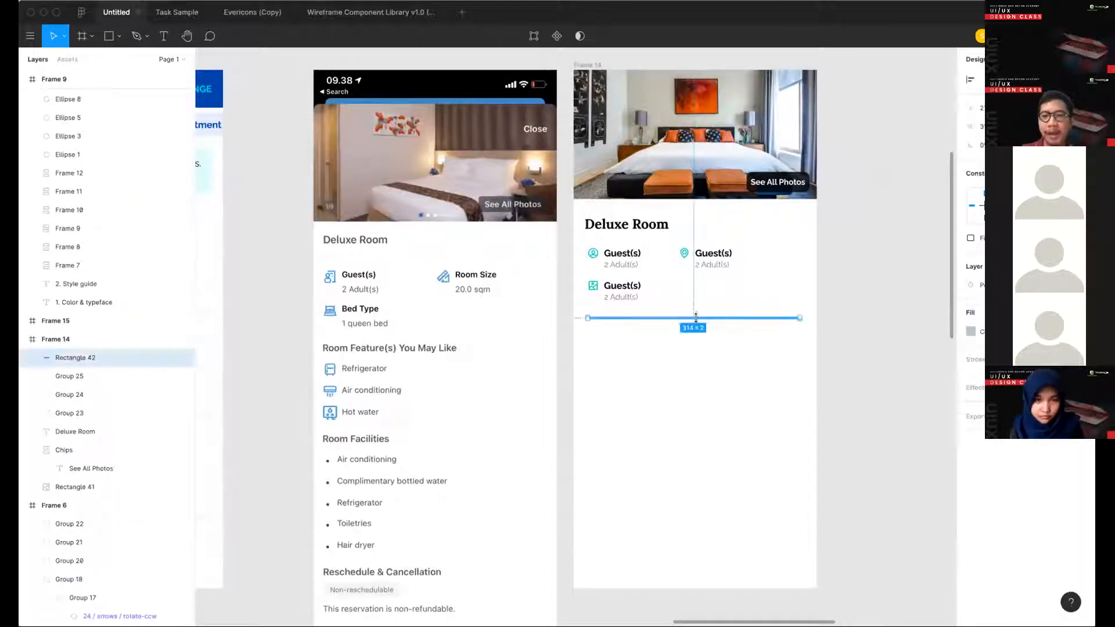
- Reduce the divider rectangle's height to 1 px
{"action": "left_click_drag", "start_coordinate": [694, 319], "coordinate": [693, 382]}
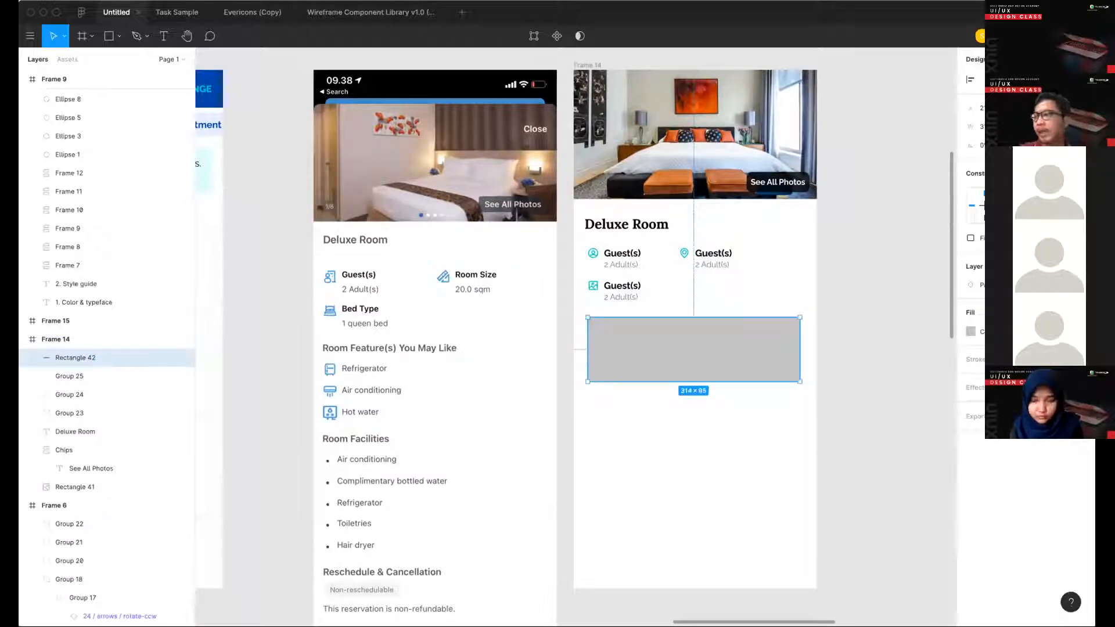
{"action": "key", "text": "super+z"}
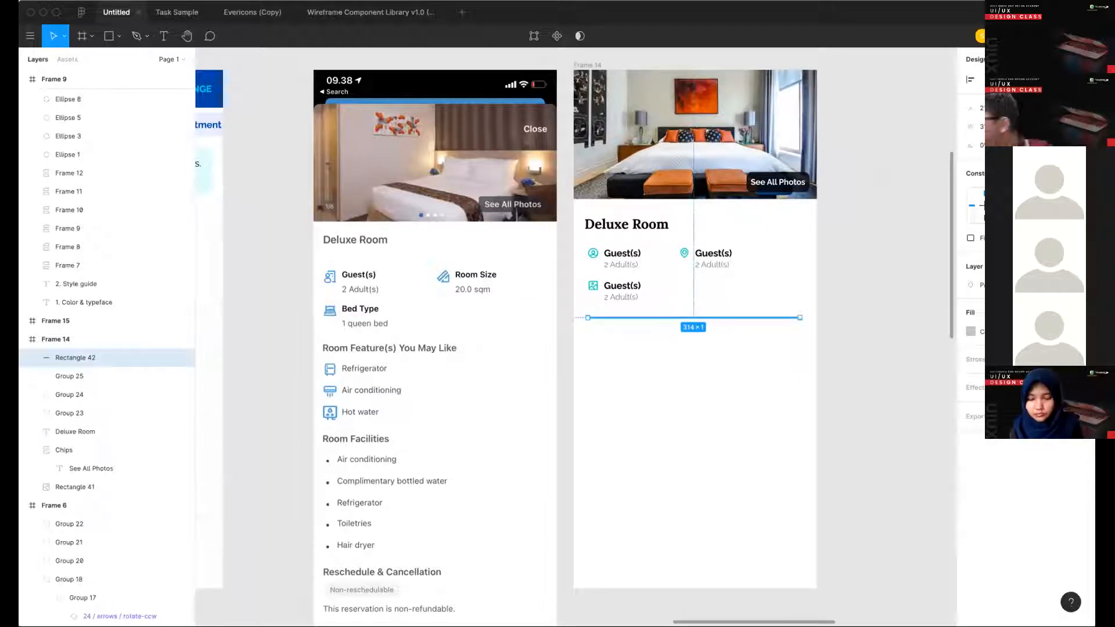
{"action": "left_click", "coordinate": [797, 337]}
{"action": "left_click_drag", "start_coordinate": [785, 318], "coordinate": [777, 310]}
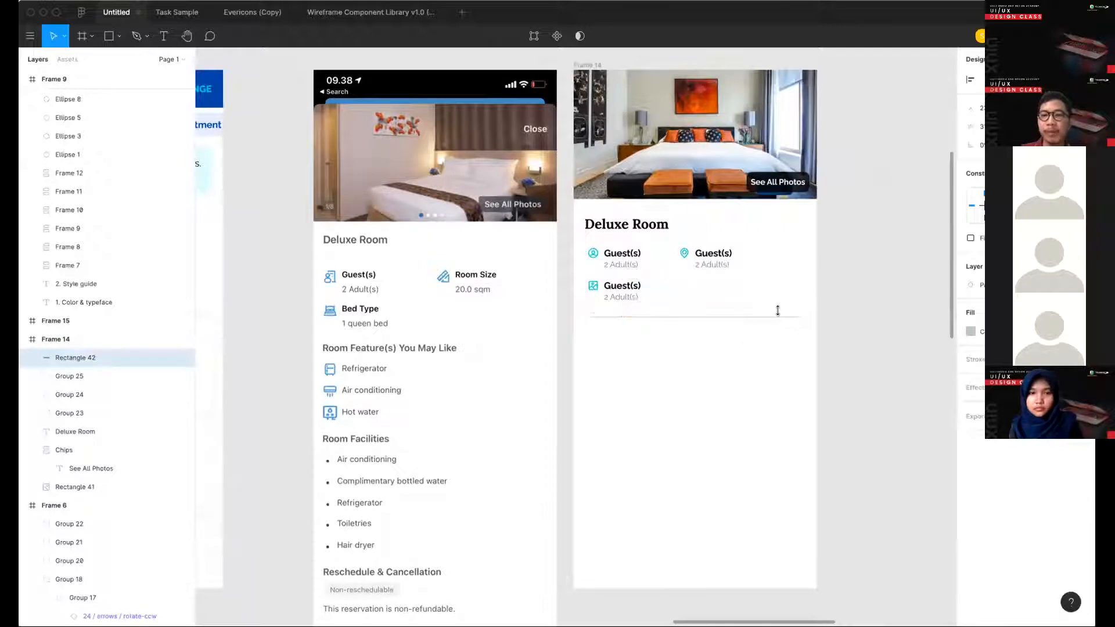
- Draw a horizontal line about 300 px long beneath the divider and delete it
{"action": "left_click", "coordinate": [722, 357]}
{"action": "key", "text": "l"}
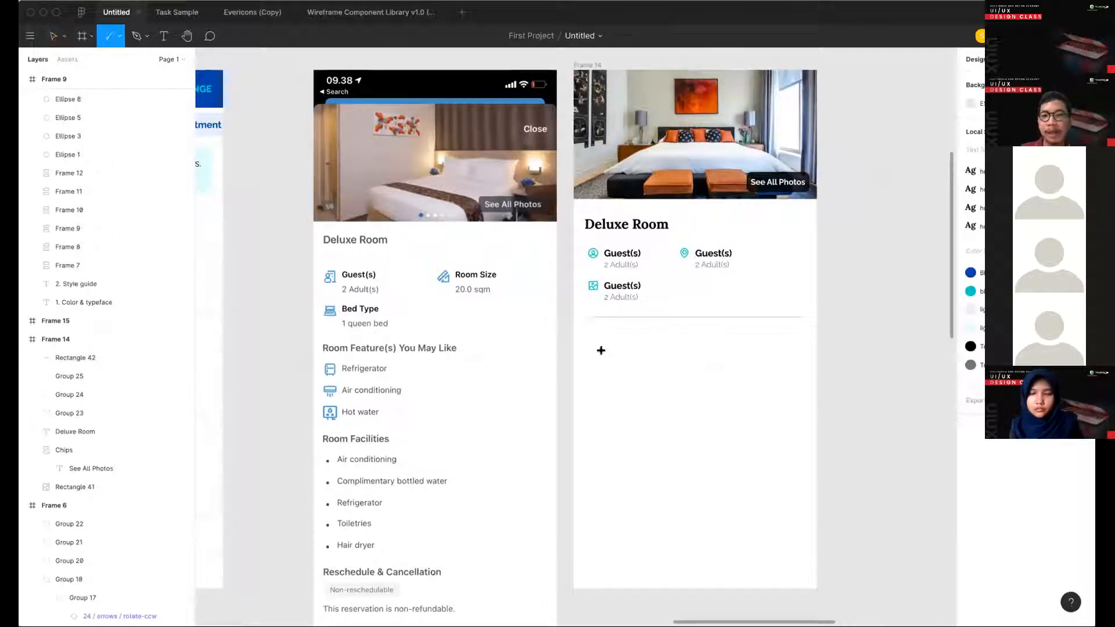
{"action": "left_click_drag", "start_coordinate": [598, 352], "coordinate": [802, 344]}
{"action": "left_click", "coordinate": [794, 381]}
{"action": "left_click", "coordinate": [772, 353]}
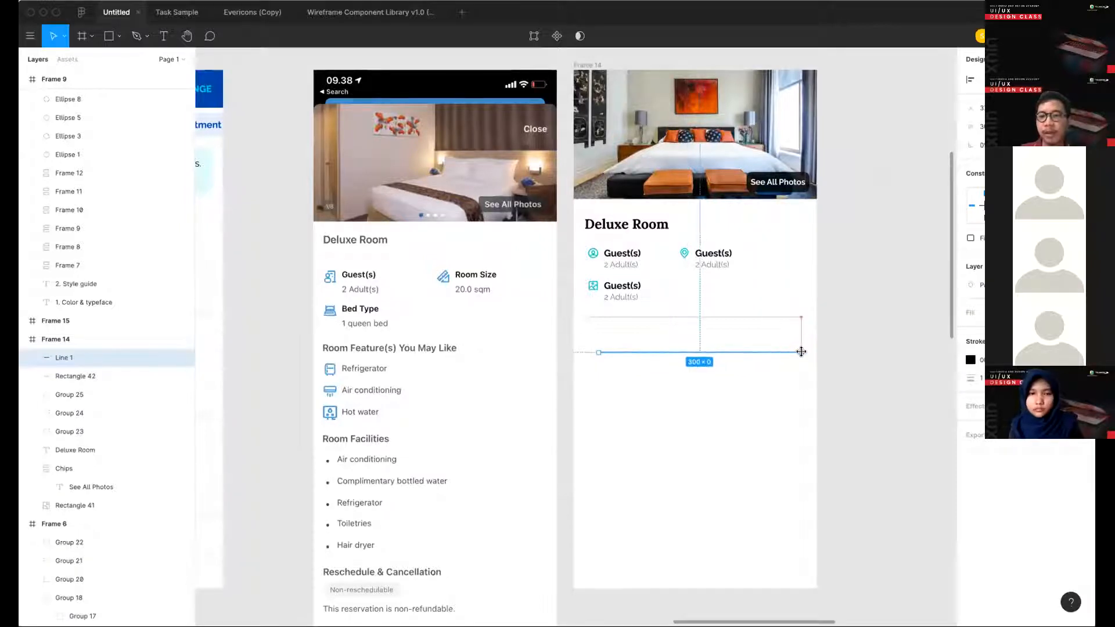
{"action": "key", "text": "Delete"}
- Apply the lightest gray team color style to the divider and widen it to 328 px, centered in the frame
{"action": "left_click", "coordinate": [699, 317]}
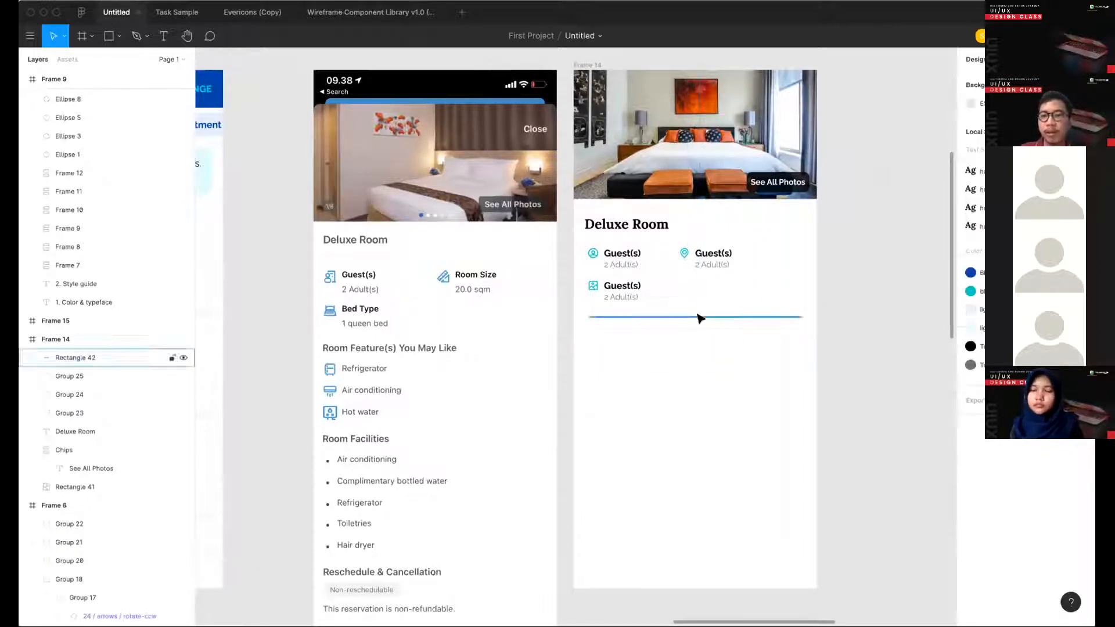
{"action": "left_click", "coordinate": [1065, 312]}
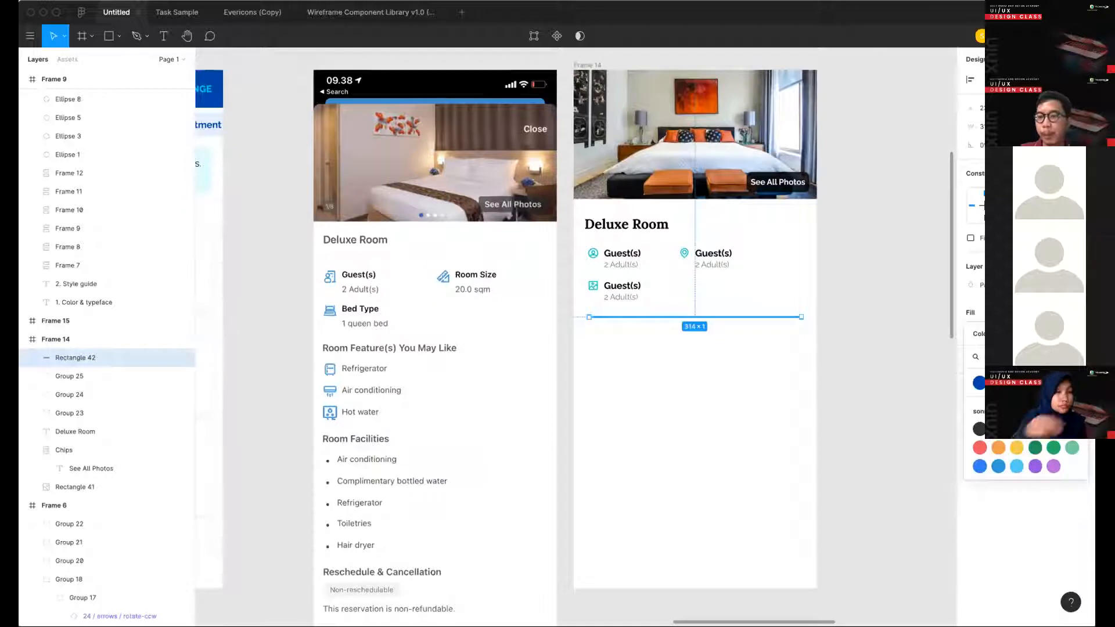
{"action": "left_click", "coordinate": [1072, 429]}
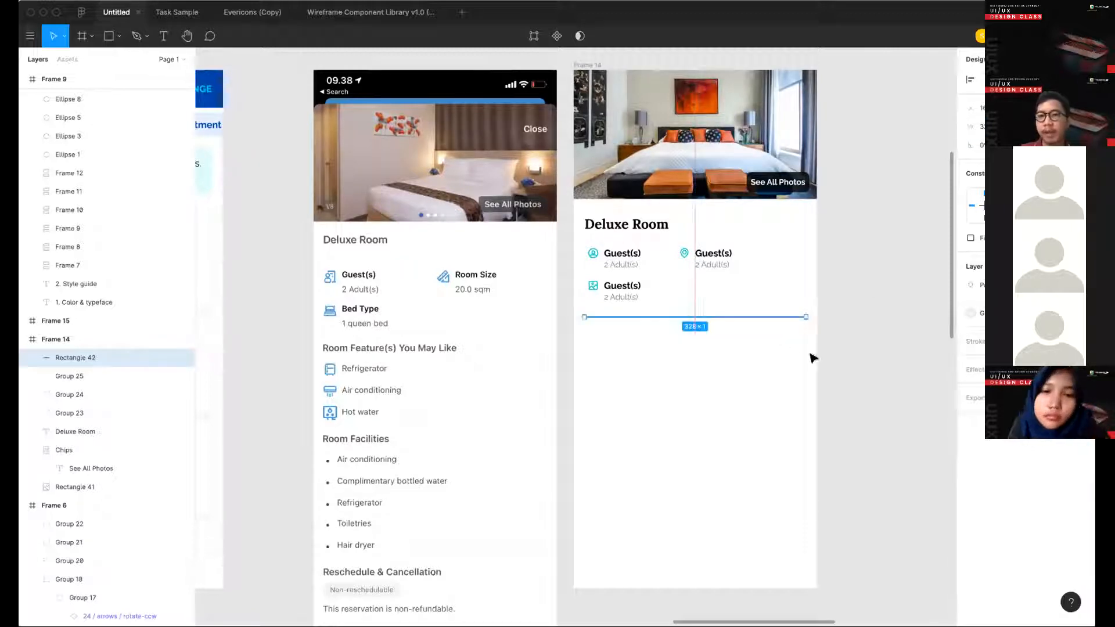
{"action": "key", "text": "alt"}
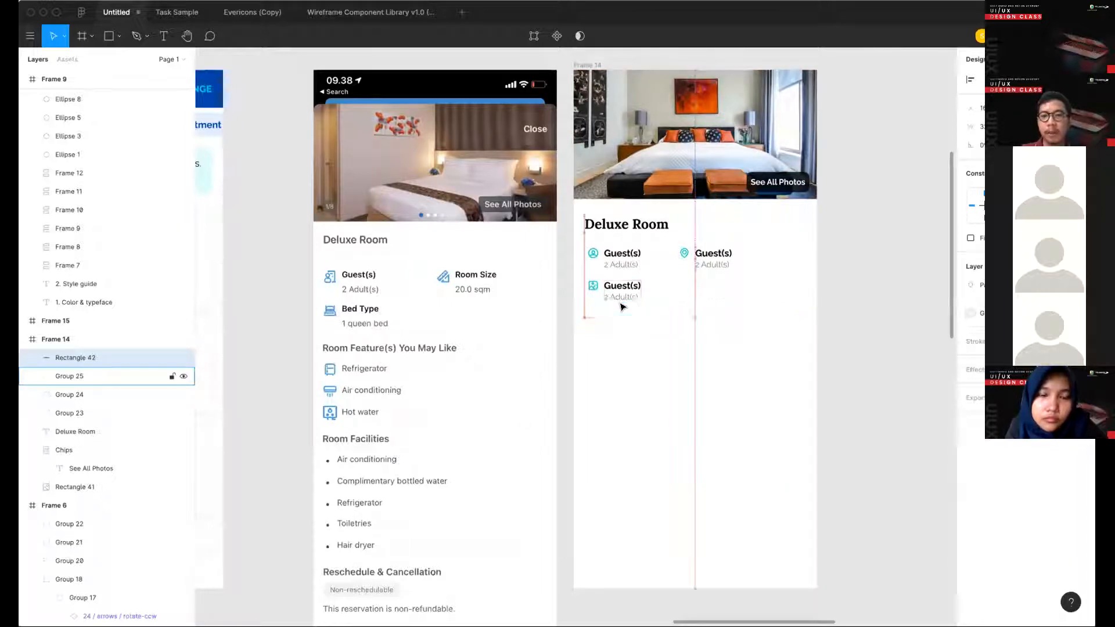
- Measure the divider's distances to the elements around it and deselect it
{"action": "key", "text": "alt"}
{"action": "key", "text": "alt"}
{"action": "left_click", "coordinate": [629, 399]}
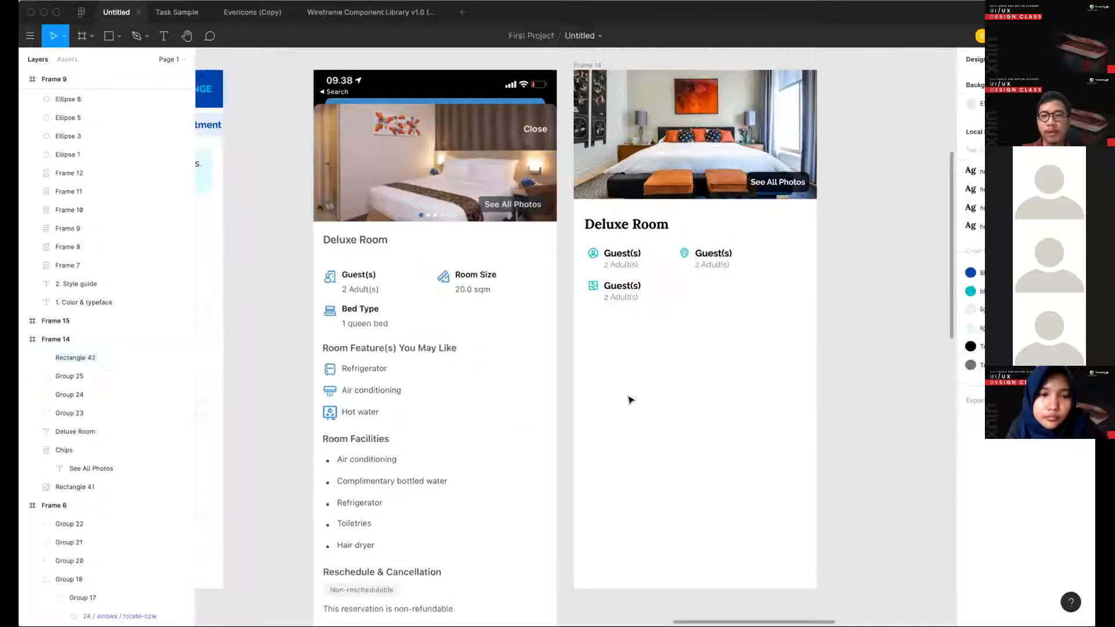
- Duplicate the "Deluxe Room" title below the divider and change the copy's text to "Room Features you may like"
{"action": "scroll", "coordinate": [629, 398], "scroll_direction": "down", "scroll_amount": 1}
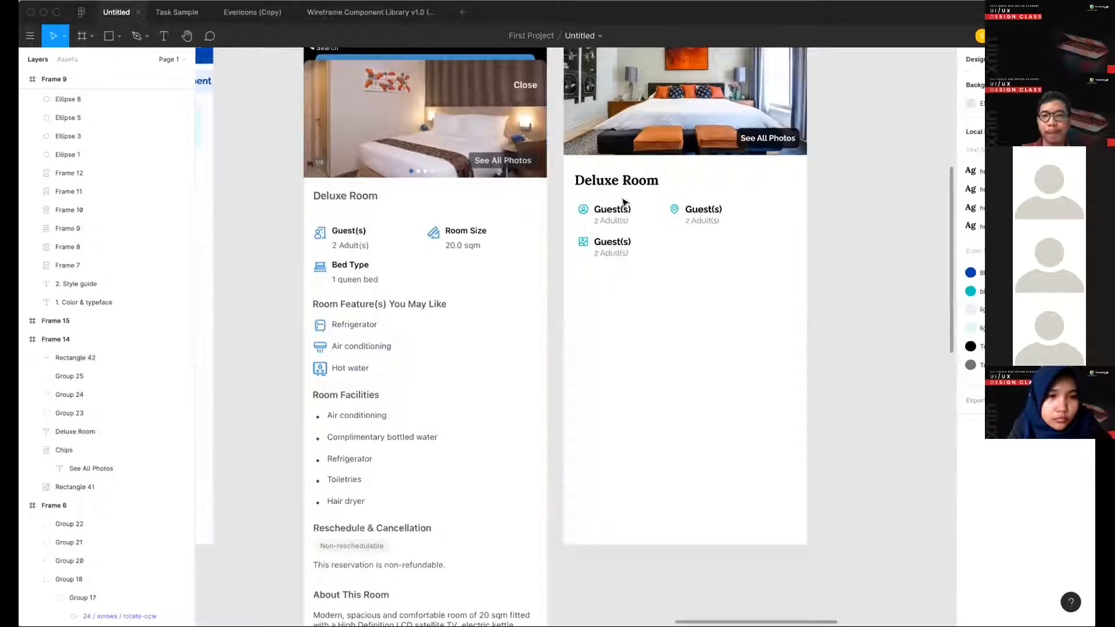
{"action": "left_click_drag", "start_coordinate": [615, 180], "coordinate": [613, 298]}
{"action": "key", "text": "Return"}
{"action": "key", "text": "BackSpace"}
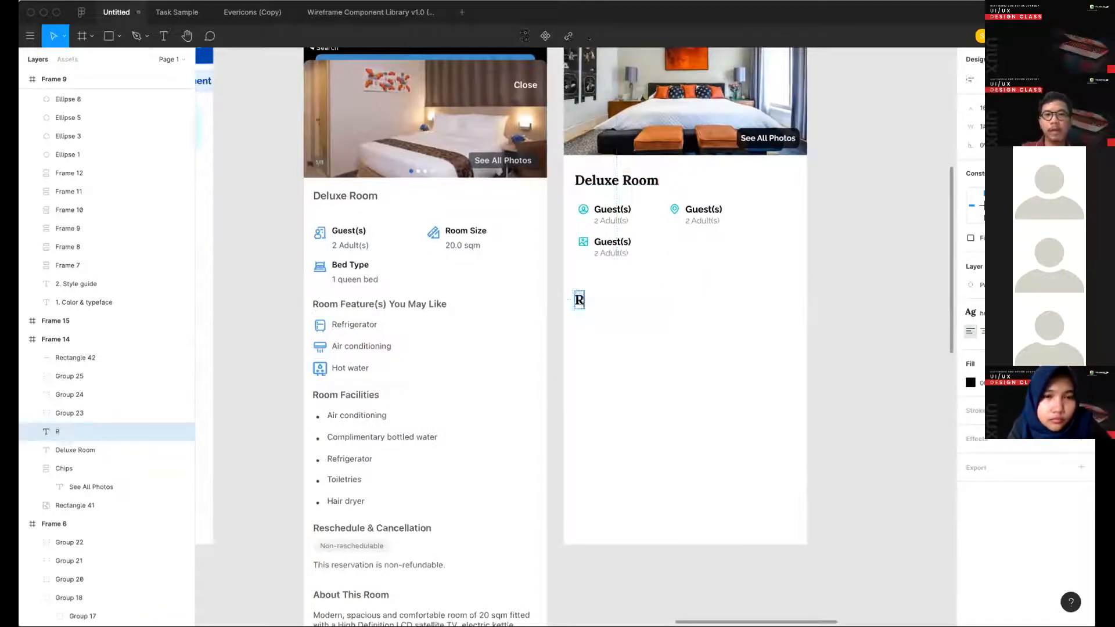
{"action": "type", "text": "Room F"}
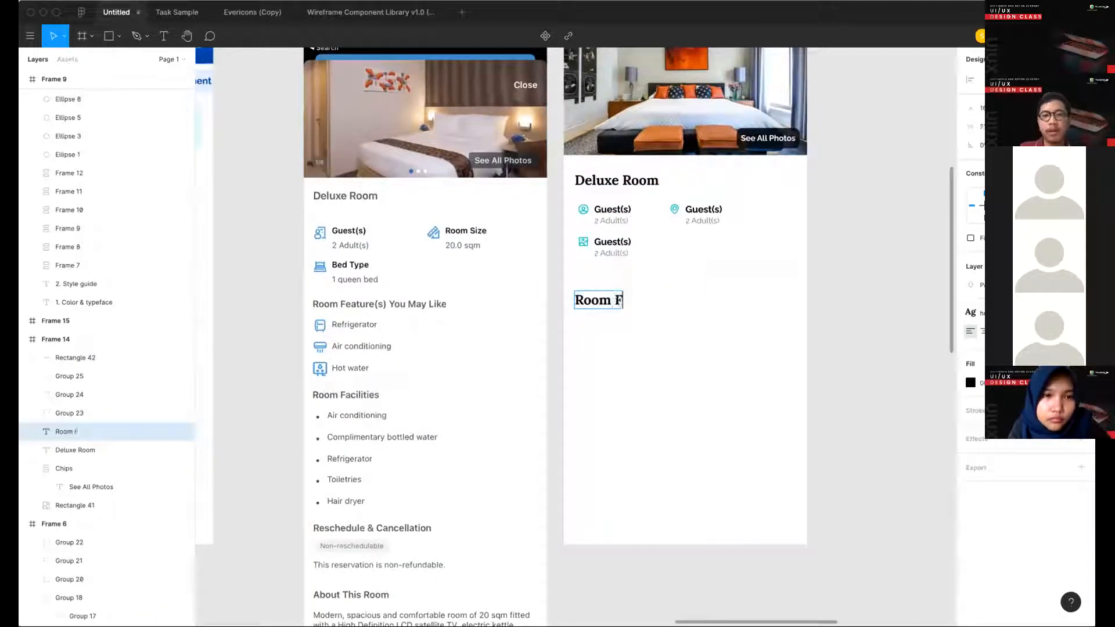
{"action": "type", "text": "eatures y"}
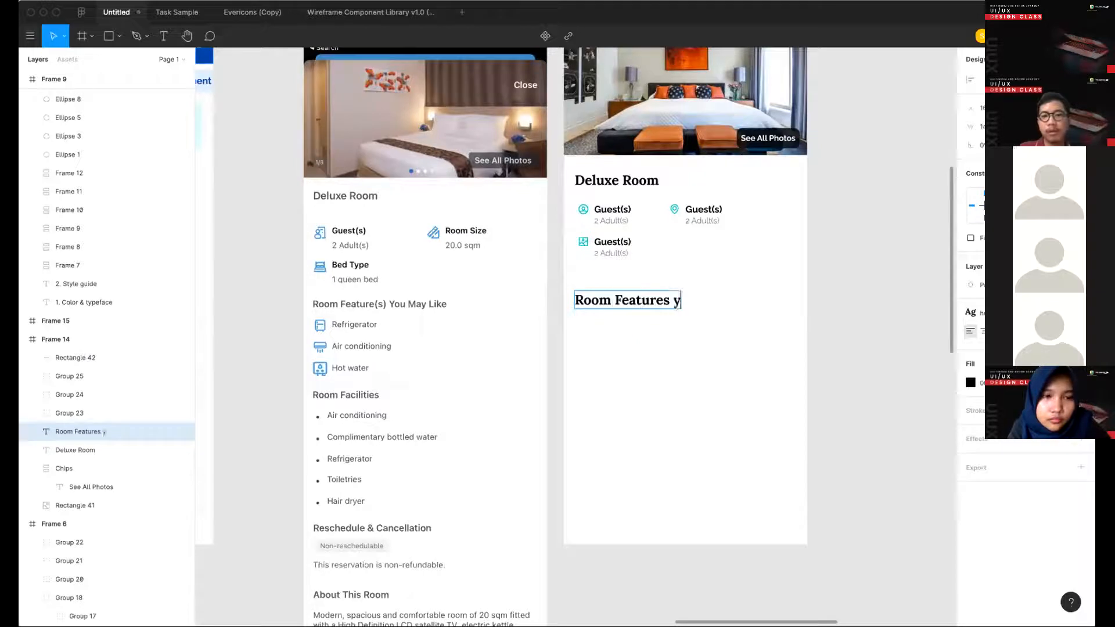
{"action": "type", "text": "ou may"}
{"action": "type", "text": "like"}
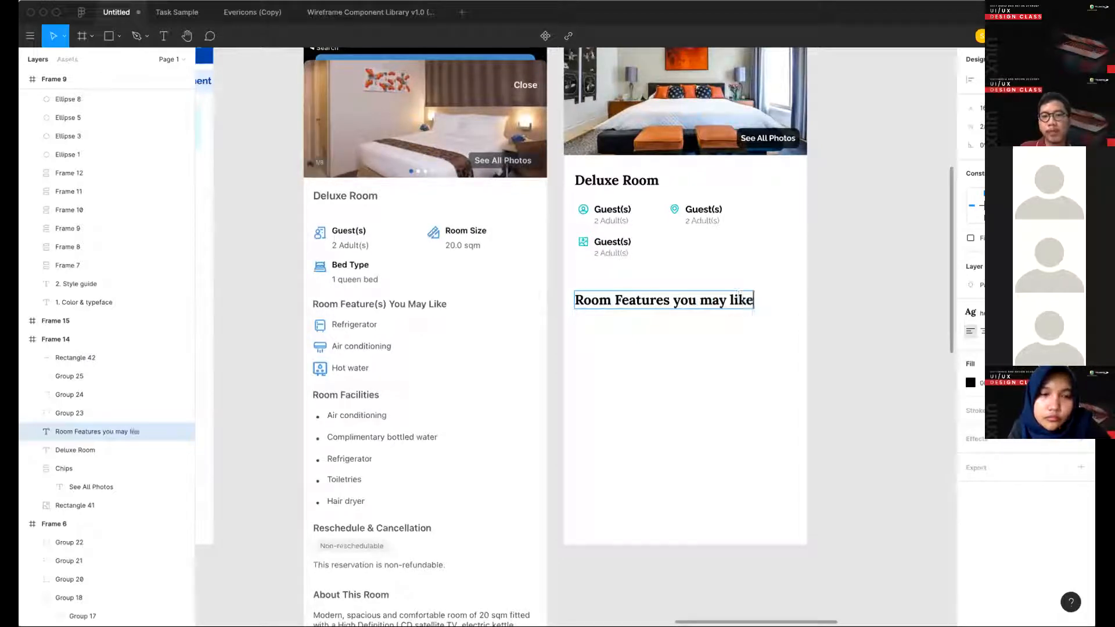
{"action": "key", "text": "Escape"}
{"action": "left_click", "coordinate": [1009, 312]}
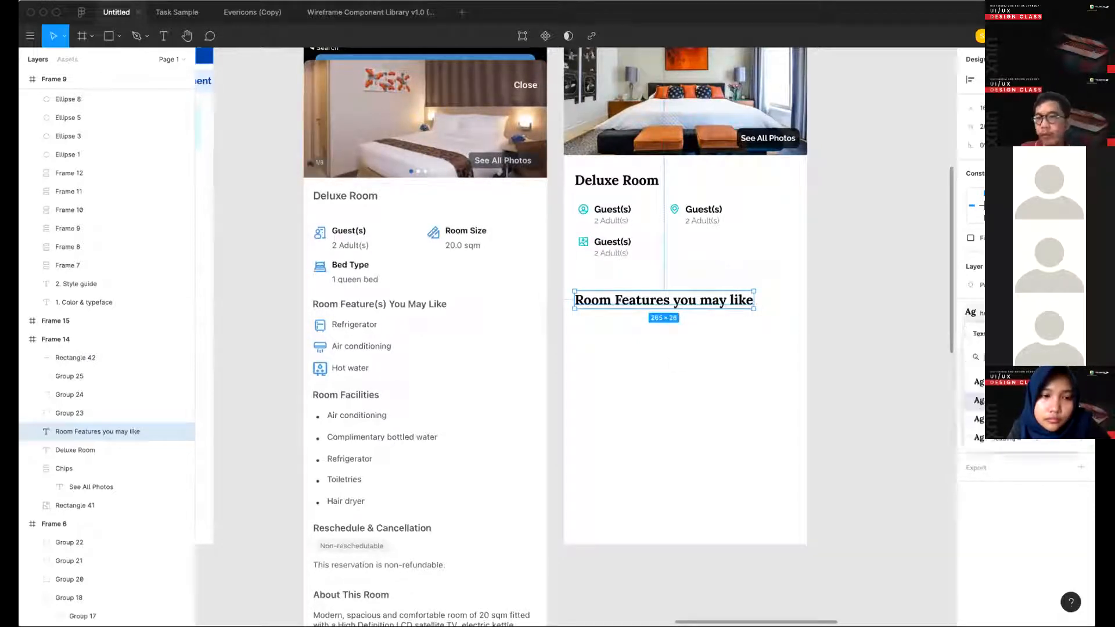
{"action": "left_click", "coordinate": [1078, 334]}
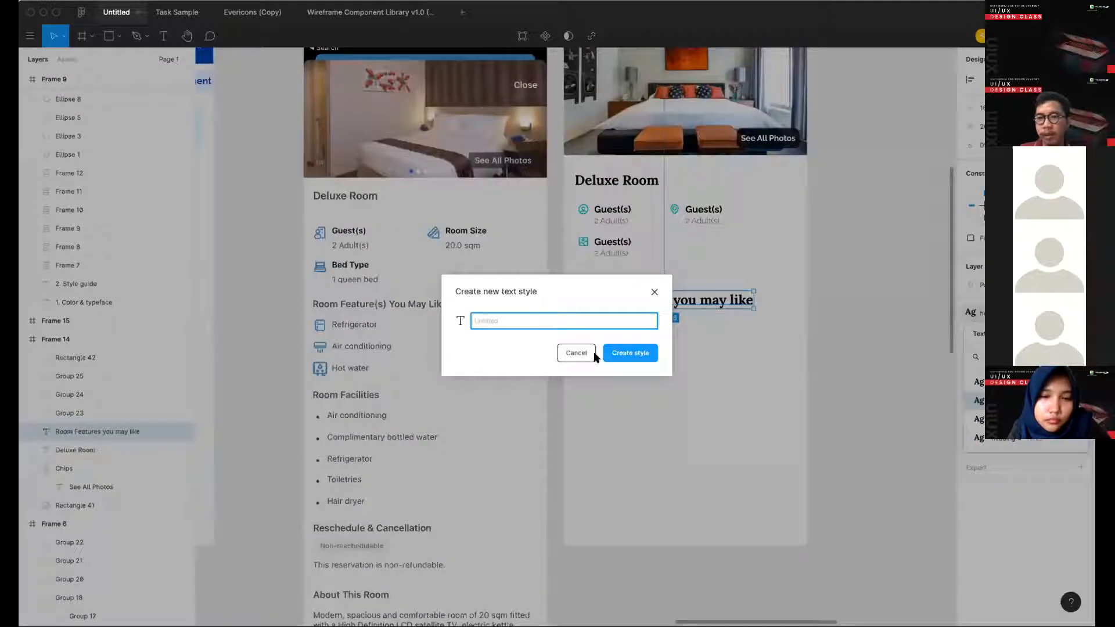
{"action": "left_click", "coordinate": [655, 292]}
{"action": "left_click", "coordinate": [662, 366]}
- Examine the semiheading samples and their text settings in the style guide's Typography section
{"action": "scroll", "coordinate": [662, 366], "scroll_direction": "down", "scroll_amount": 5}
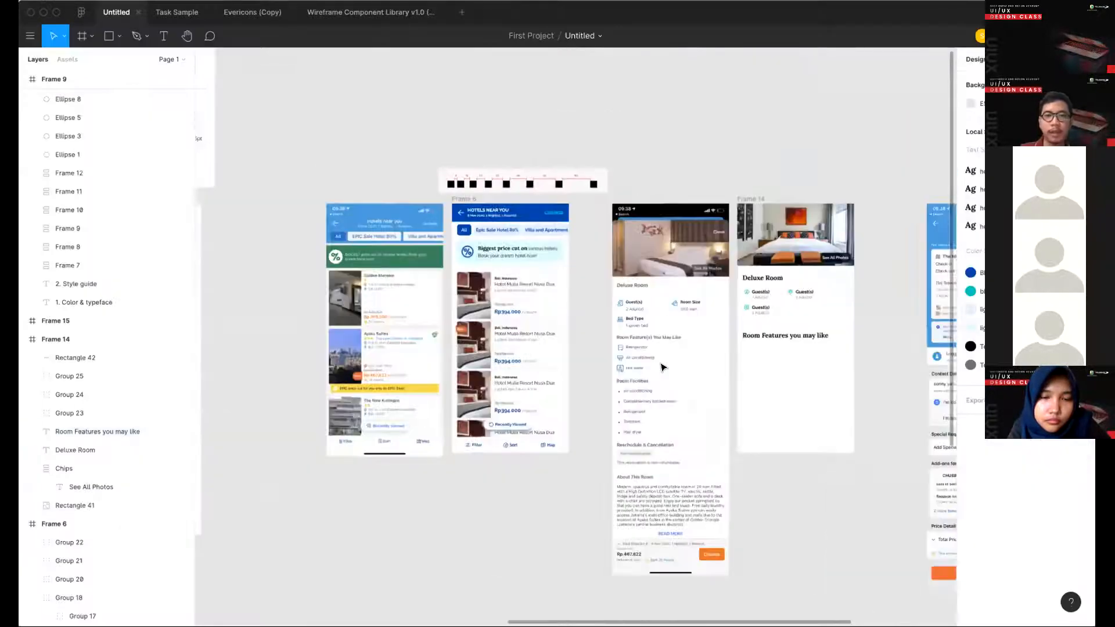
{"action": "scroll", "coordinate": [661, 366], "scroll_direction": "left", "scroll_amount": 5}
{"action": "scroll", "coordinate": [527, 314], "scroll_direction": "up", "scroll_amount": 5}
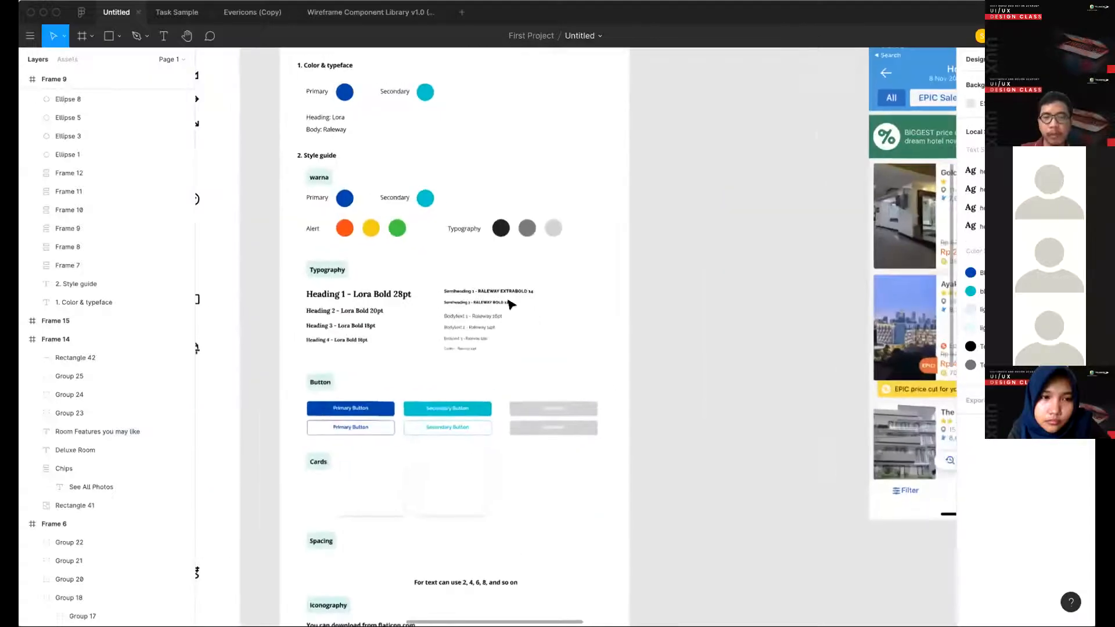
{"action": "scroll", "coordinate": [511, 302], "scroll_direction": "up", "scroll_amount": 3}
{"action": "left_click", "coordinate": [510, 302]}
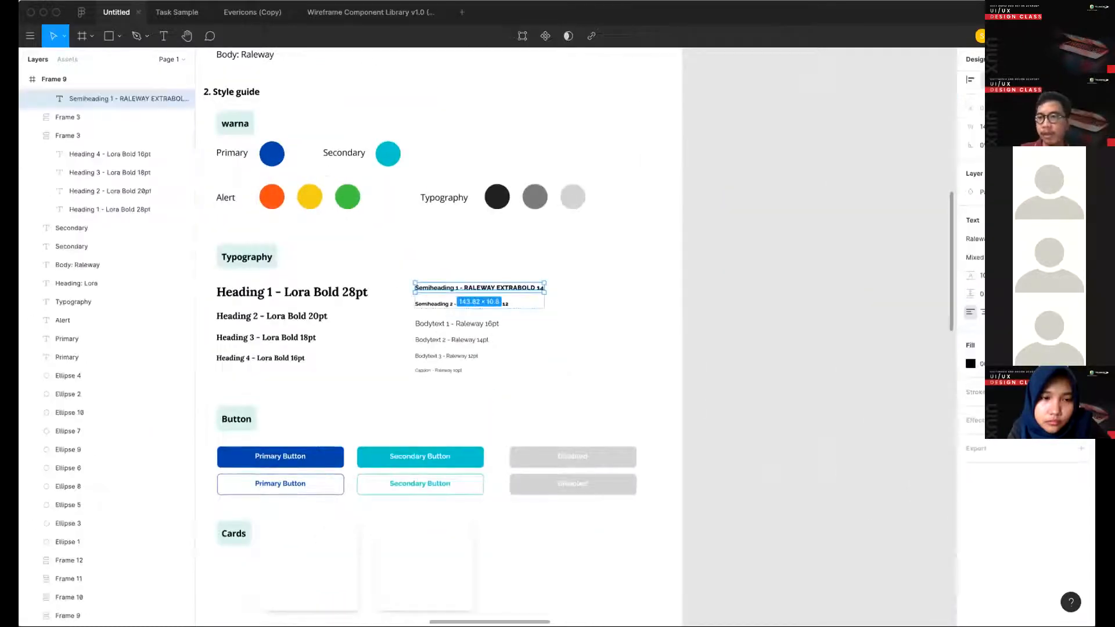
{"action": "left_click", "coordinate": [1081, 221]}
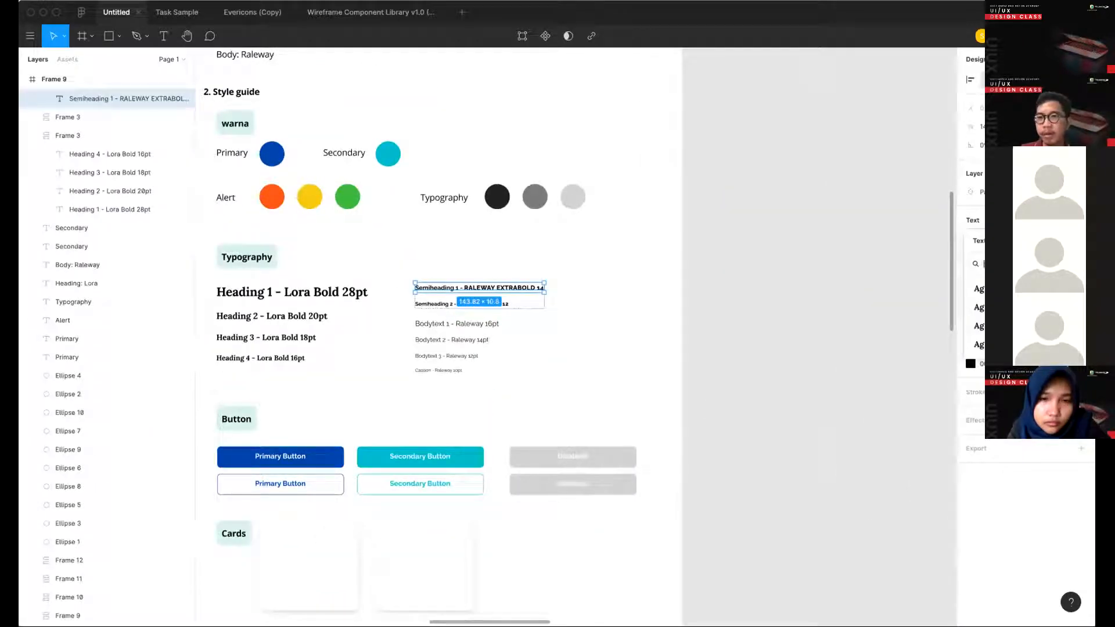
{"action": "left_click", "coordinate": [687, 360]}
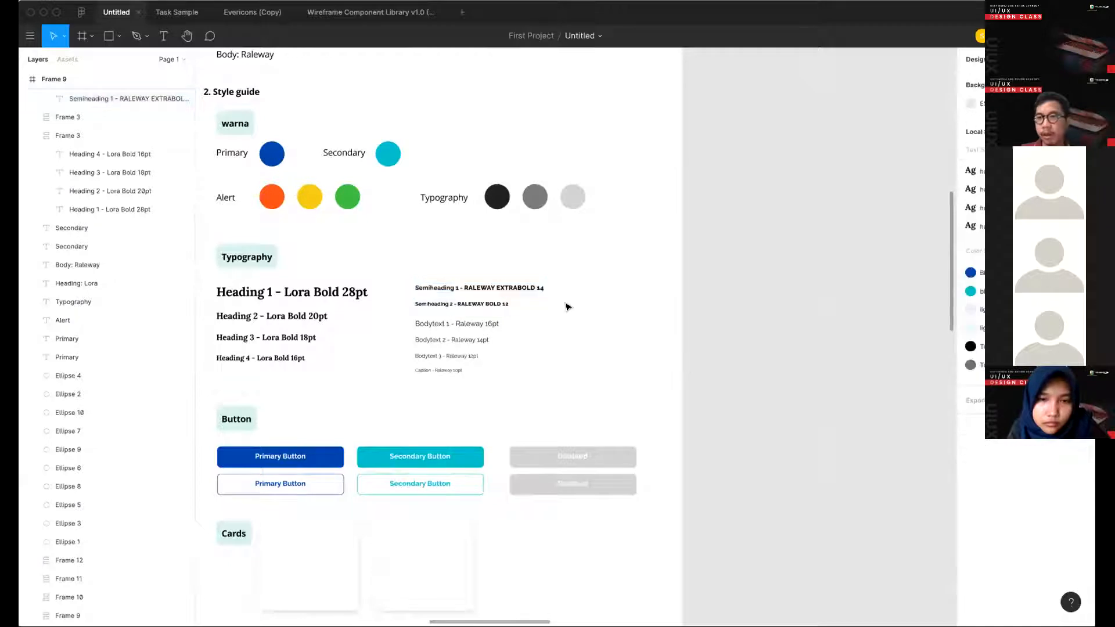
{"action": "left_click", "coordinate": [514, 293]}
{"action": "left_click", "coordinate": [477, 302], "text": "shift"}
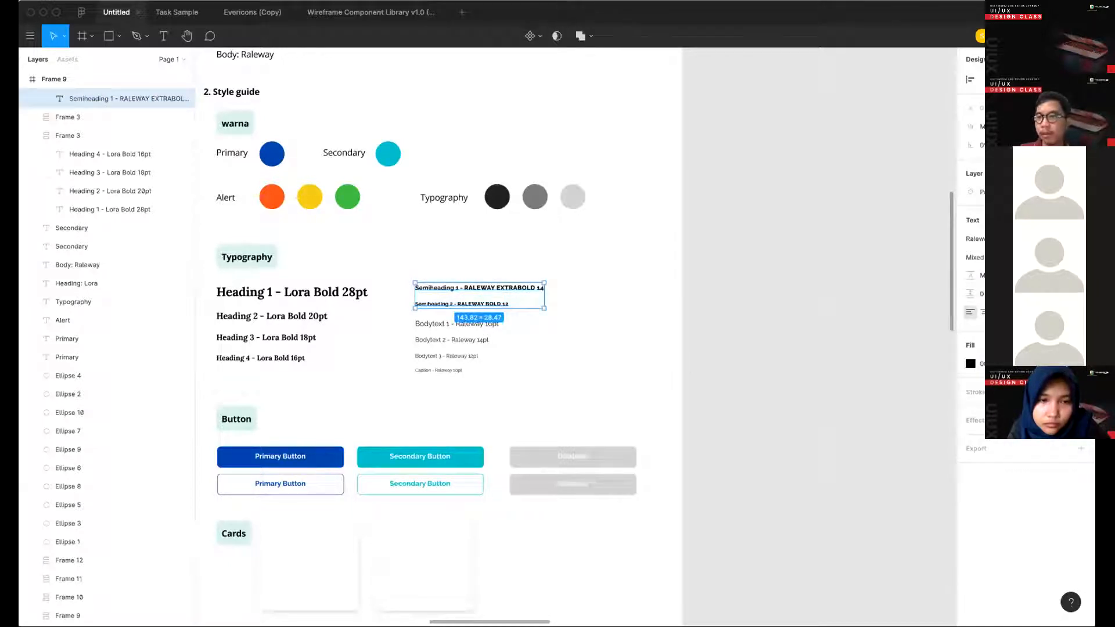
{"action": "left_click", "coordinate": [722, 317]}
{"action": "scroll", "coordinate": [723, 316], "scroll_direction": "right", "scroll_amount": 1}
{"action": "scroll", "coordinate": [722, 316], "scroll_direction": "down", "scroll_amount": 10}
{"action": "scroll", "coordinate": [667, 256], "scroll_direction": "up", "scroll_amount": 5}
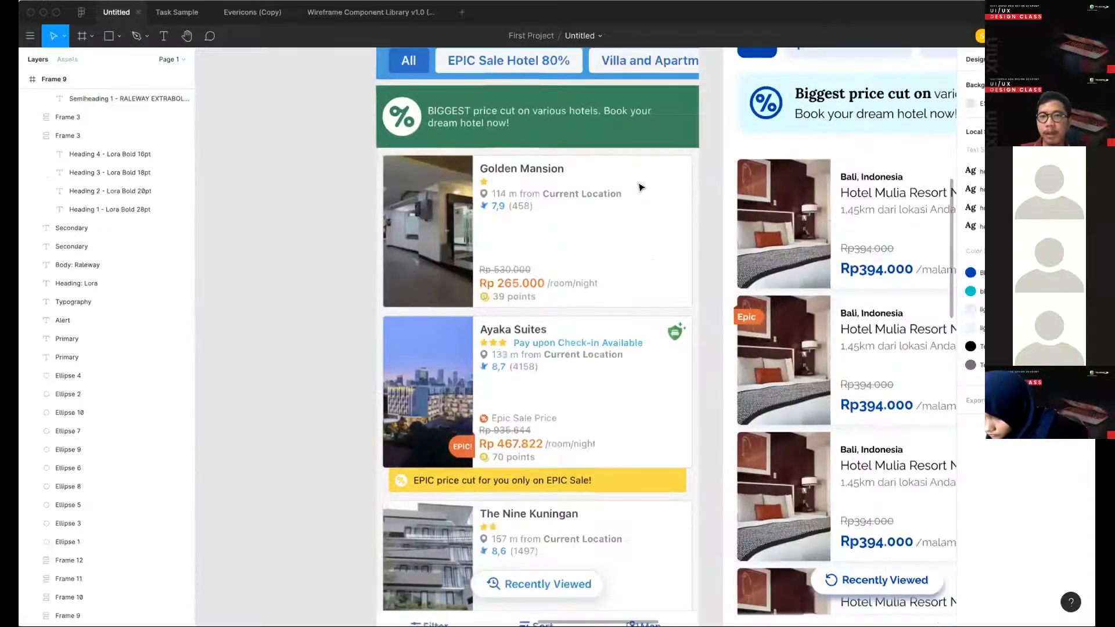
{"action": "scroll", "coordinate": [639, 187], "scroll_direction": "up", "scroll_amount": 1}
{"action": "scroll", "coordinate": [580, 275], "scroll_direction": "right", "scroll_amount": 2}
{"action": "scroll", "coordinate": [574, 282], "scroll_direction": "down", "scroll_amount": 4}
{"action": "scroll", "coordinate": [557, 309], "scroll_direction": "left", "scroll_amount": 10}
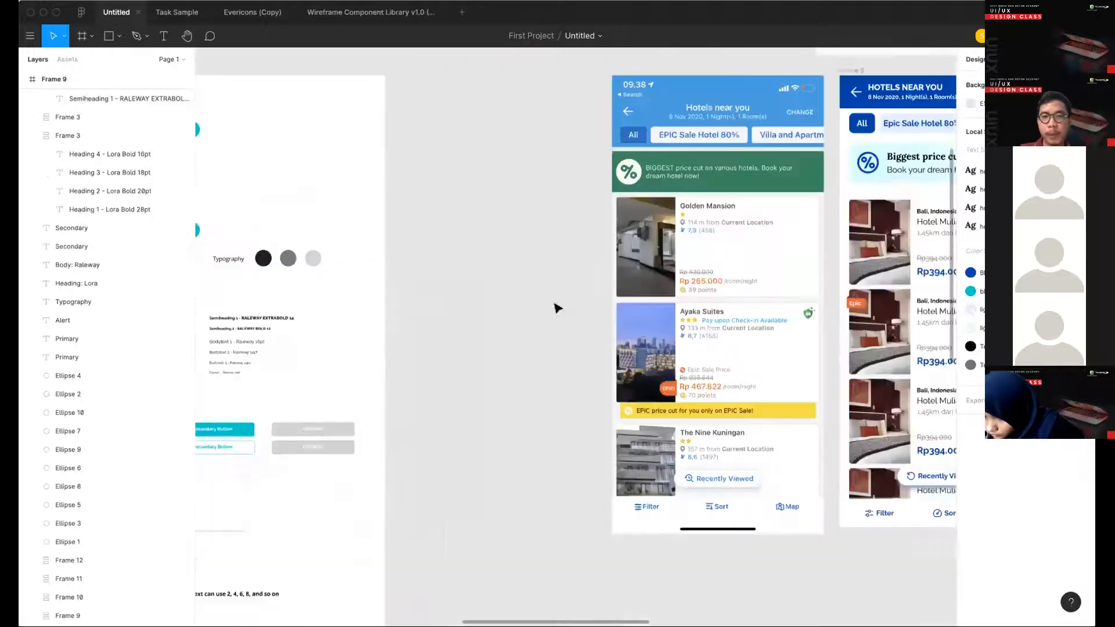
{"action": "left_click", "coordinate": [546, 308]}
{"action": "scroll", "coordinate": [522, 320], "scroll_direction": "up", "scroll_amount": 3}
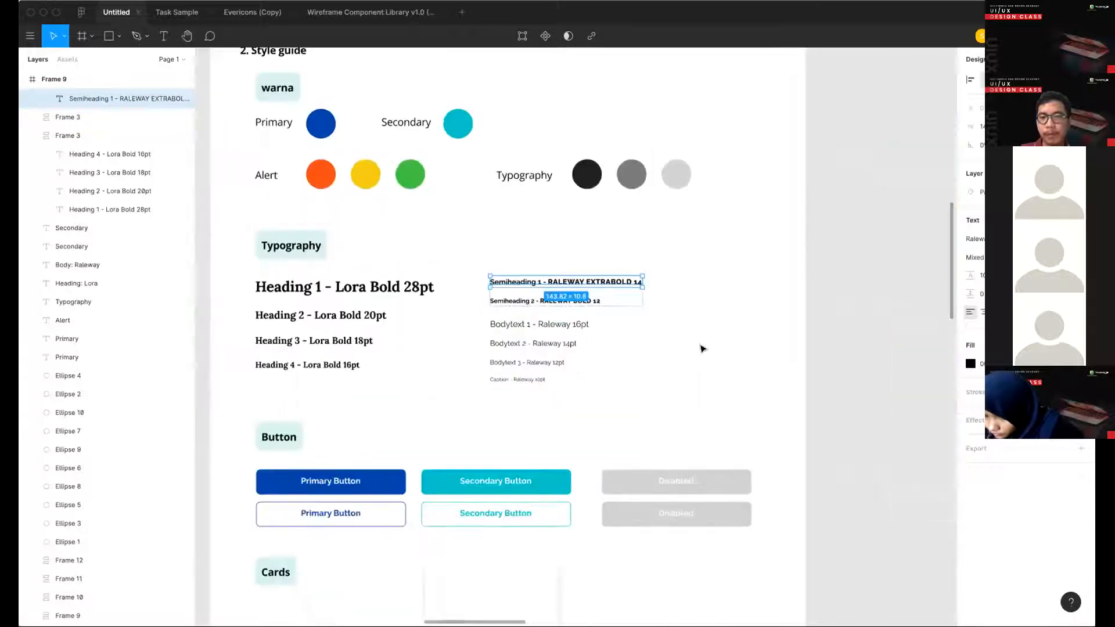
{"action": "key", "text": "Escape"}
{"action": "scroll", "coordinate": [673, 302], "scroll_direction": "up", "scroll_amount": 1}
{"action": "key", "text": "t"}
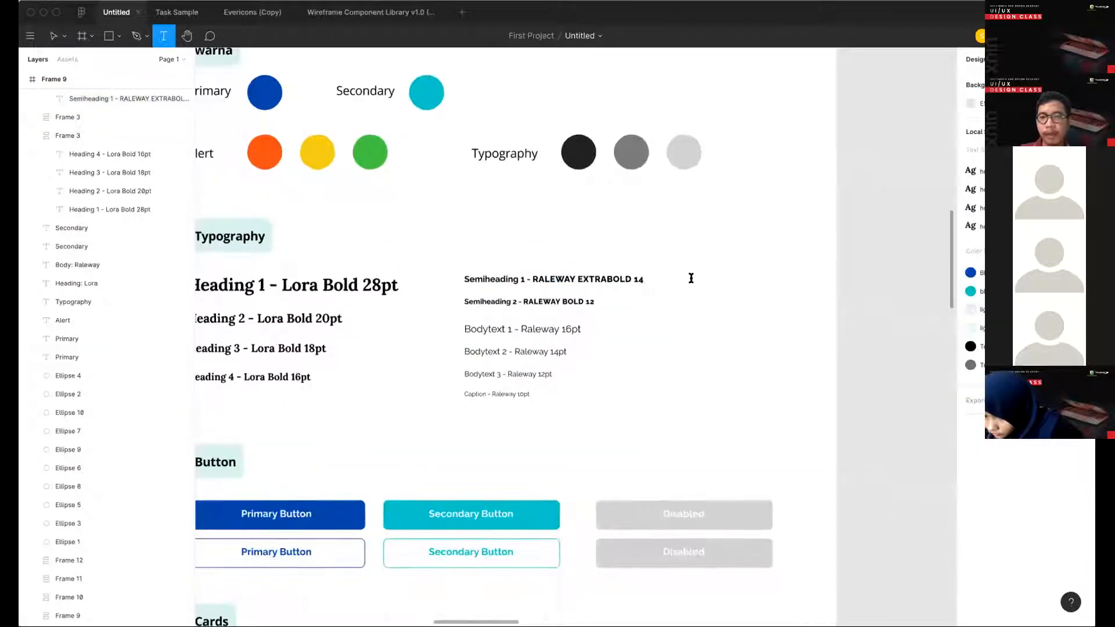
{"action": "left_click", "coordinate": [691, 284]}
{"action": "type", "text": "S"}
{"action": "key", "text": "BackSpace"}
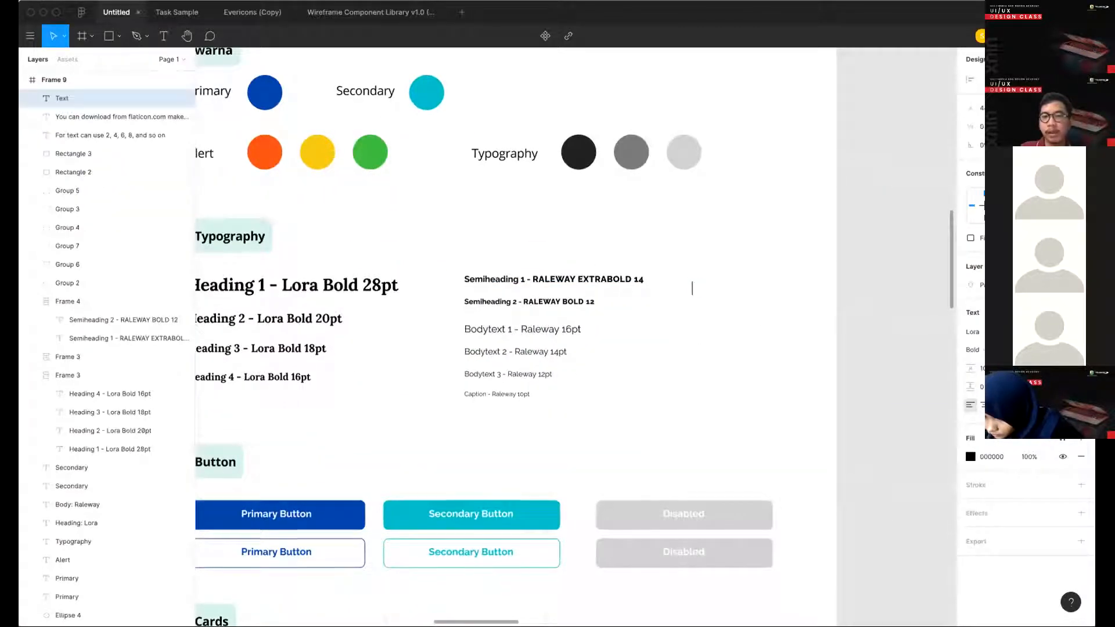
{"action": "left_click", "coordinate": [721, 311]}
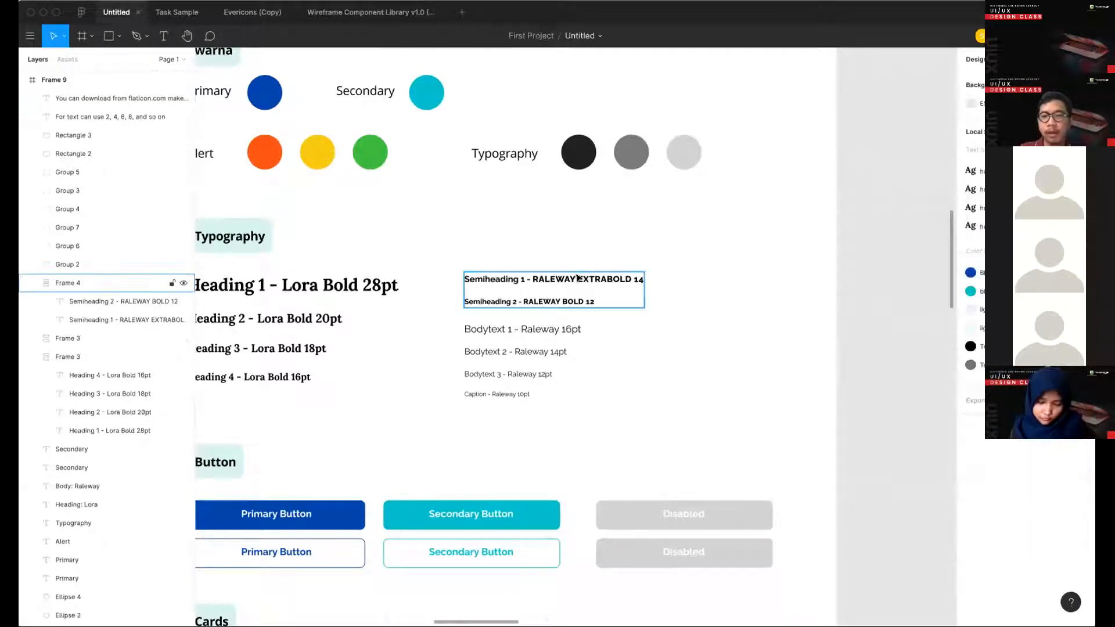
- Try a different font weight on the Semiheading 1 sample and undo the change
{"action": "double_click", "coordinate": [580, 279]}
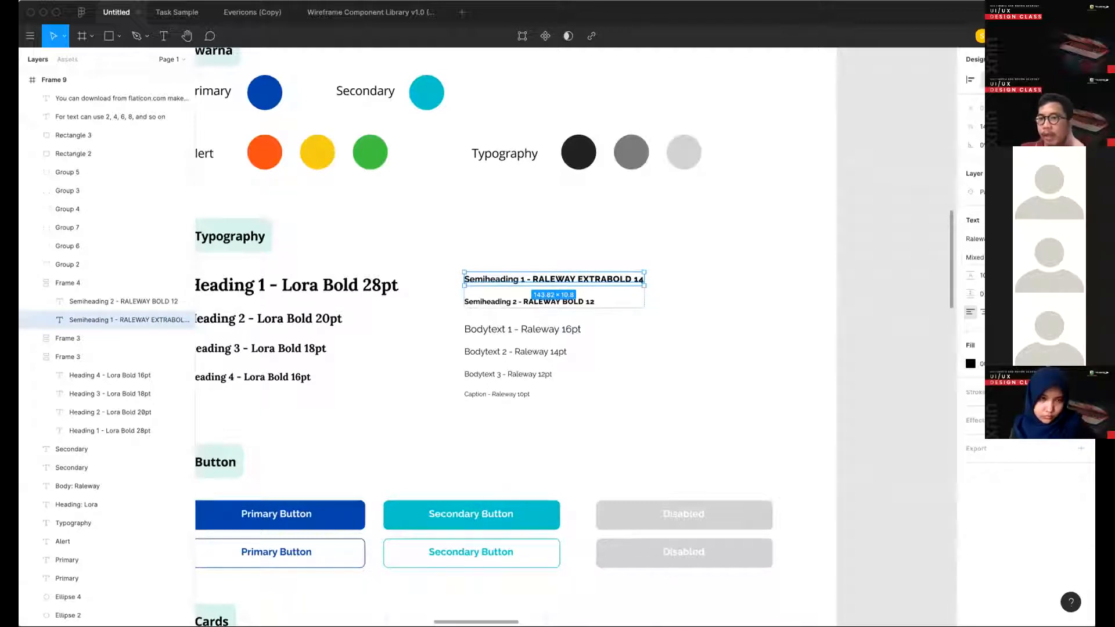
{"action": "left_click", "coordinate": [991, 257]}
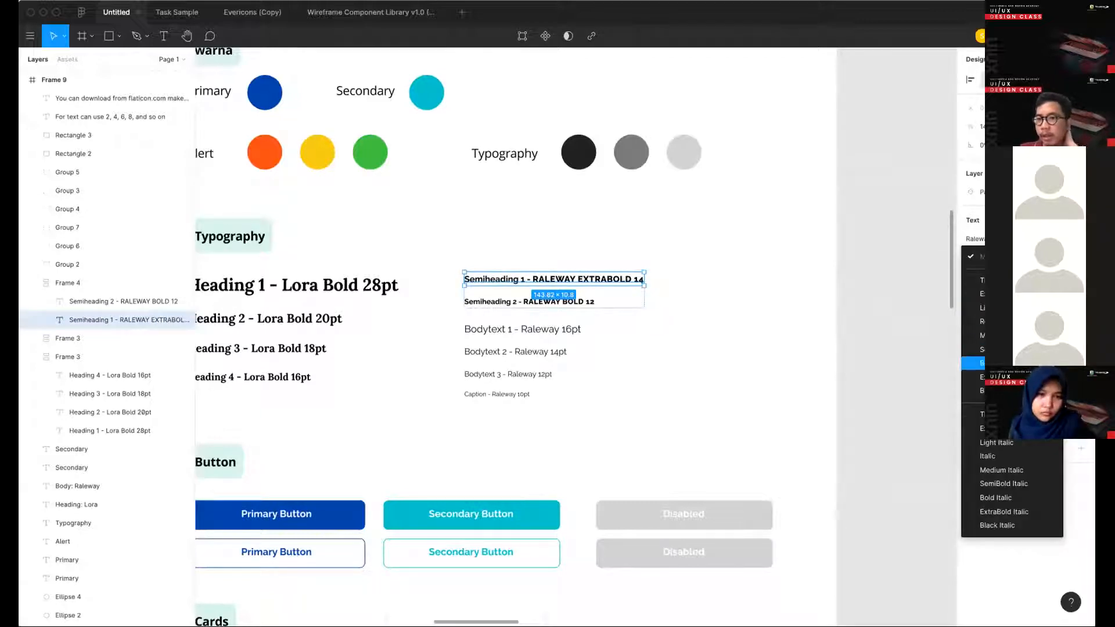
{"action": "left_click", "coordinate": [1033, 362]}
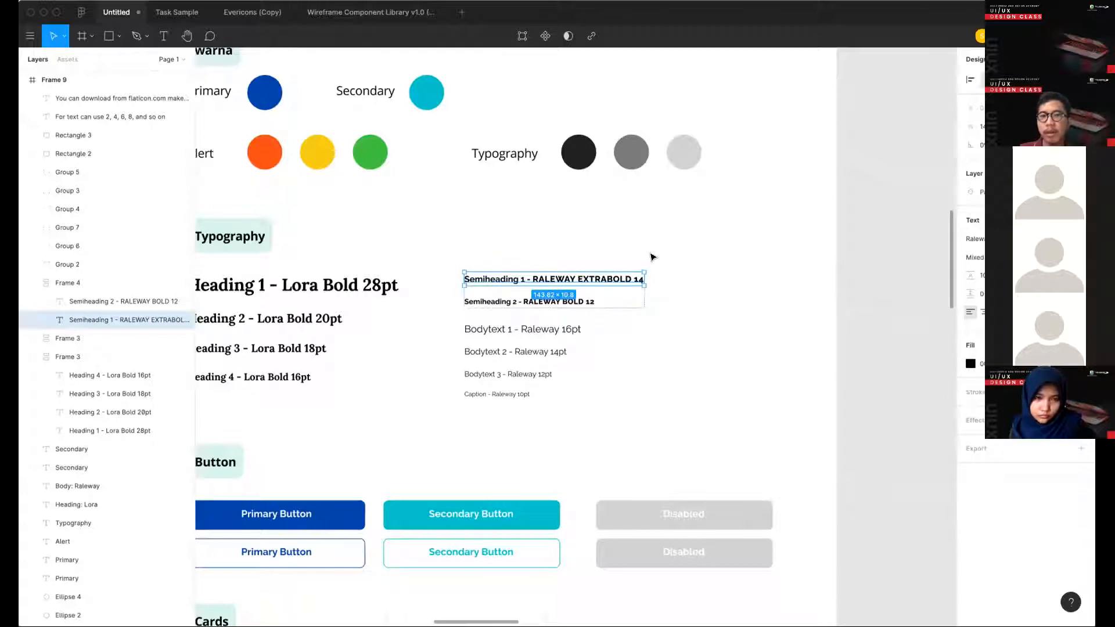
{"action": "key", "text": "super+z"}
- Create a "Semiheading" text style from the "RALEWAY EXTRABOLD 14" part of the Semiheading 1 sample in Frame 5
{"action": "scroll", "coordinate": [651, 255], "scroll_direction": "up", "scroll_amount": 9}
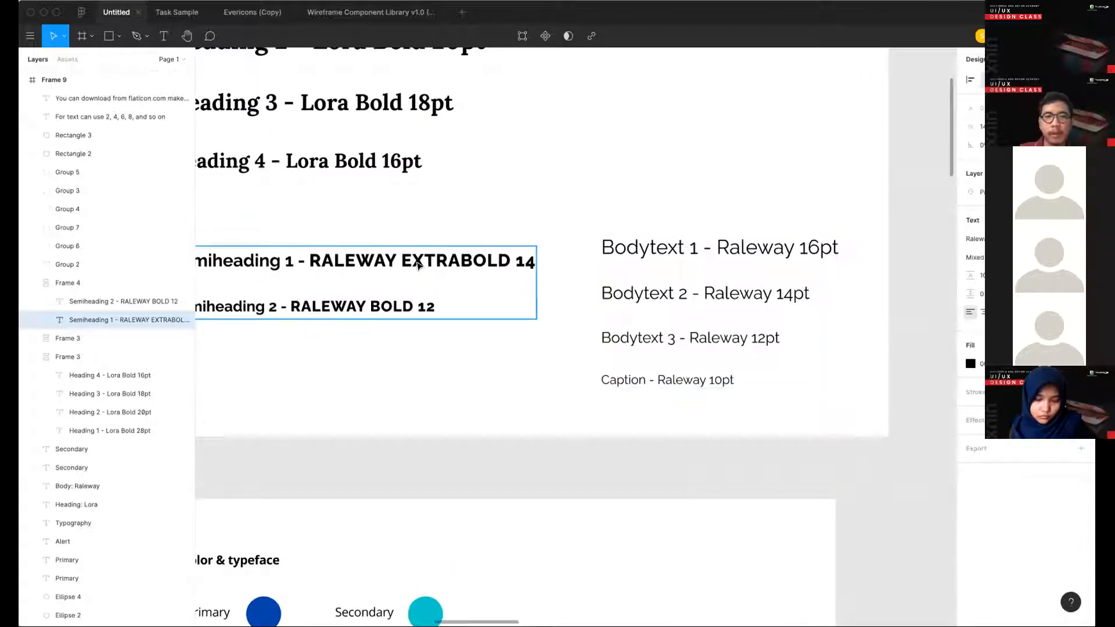
{"action": "double_click", "coordinate": [418, 265]}
{"action": "double_click", "coordinate": [417, 264]}
{"action": "left_click", "coordinate": [302, 256]}
{"action": "left_click_drag", "start_coordinate": [308, 256], "coordinate": [581, 264]}
{"action": "left_click", "coordinate": [1080, 220]}
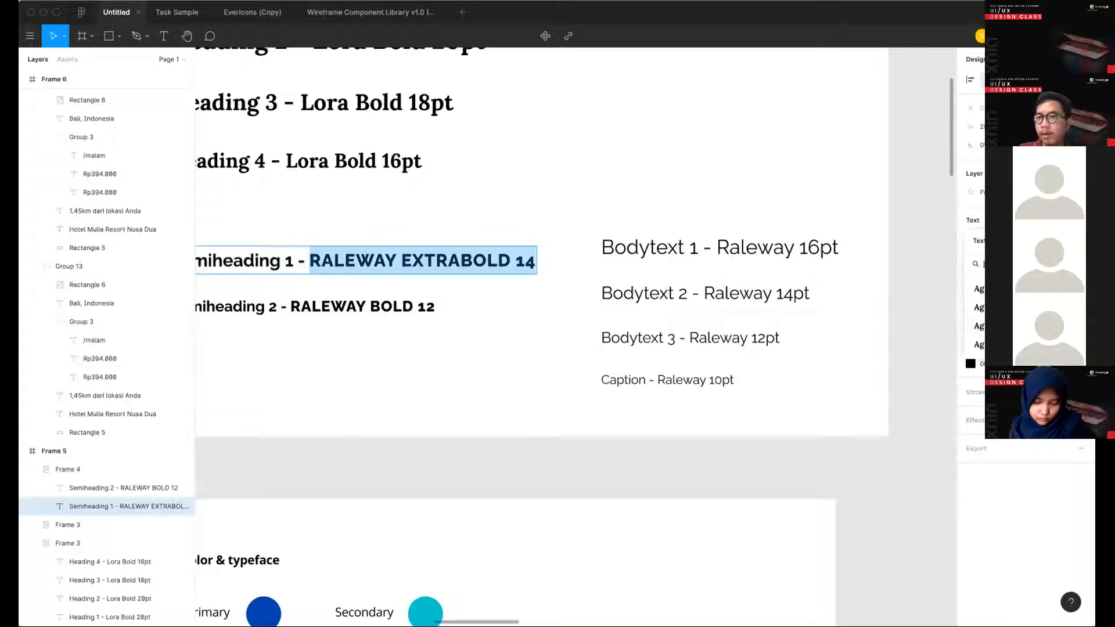
{"action": "left_click", "coordinate": [1080, 240]}
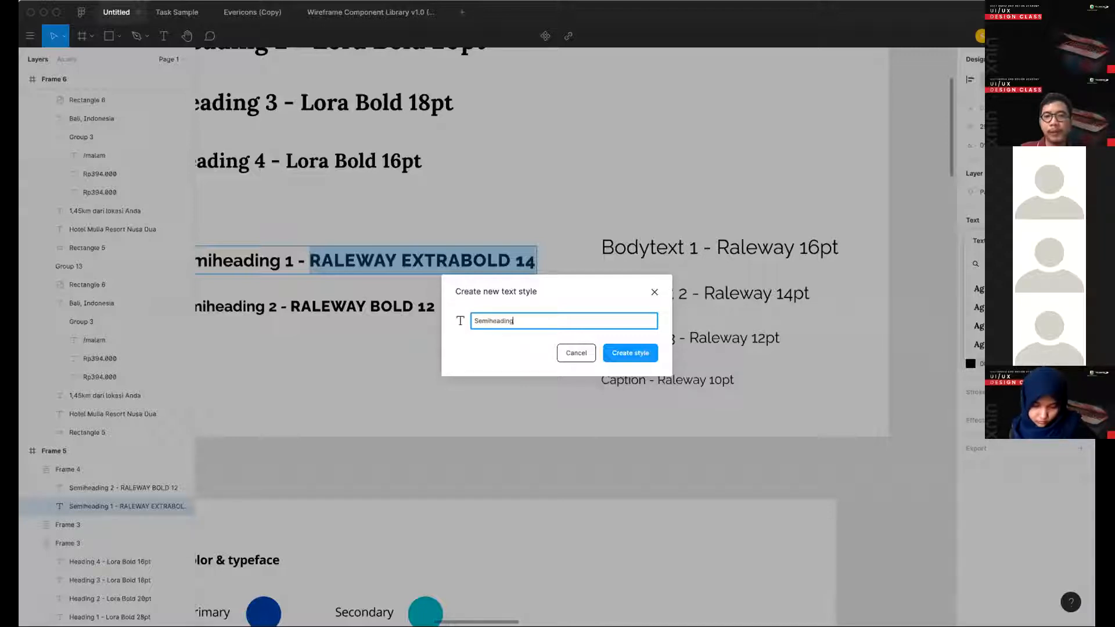
{"action": "key", "text": "Return"}
- Create another "Semiheading" text style from the "RALEWAY BOLD 12" part of the Semiheading 2 sample
{"action": "double_click", "coordinate": [292, 308]}
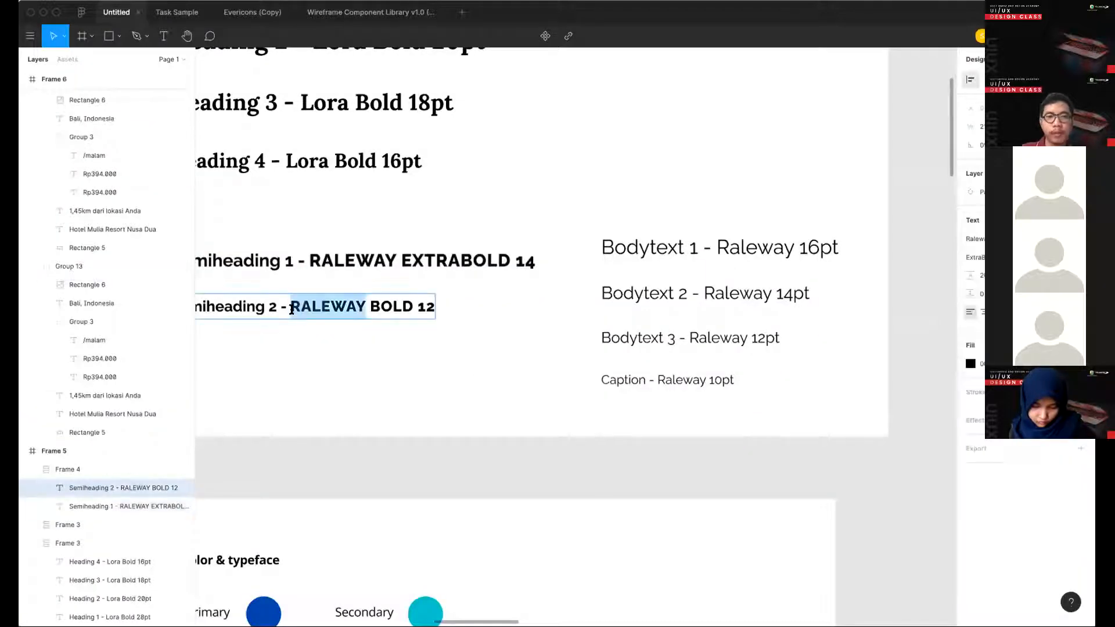
{"action": "left_click", "coordinate": [292, 307]}
{"action": "left_click_drag", "start_coordinate": [292, 308], "coordinate": [627, 314]}
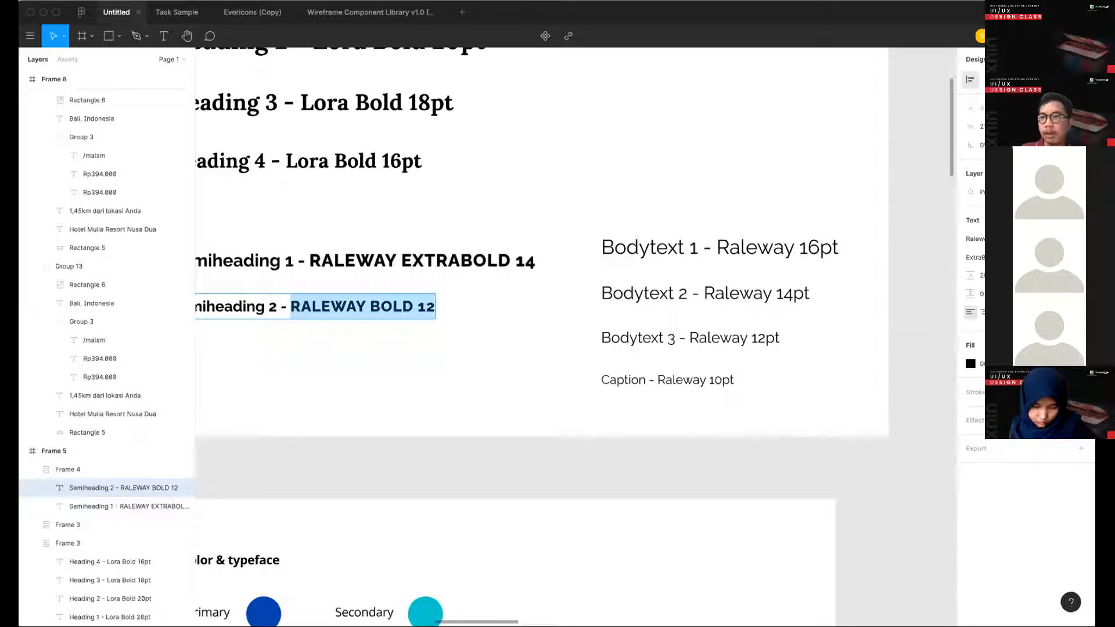
{"action": "left_click", "coordinate": [1080, 221]}
{"action": "left_click", "coordinate": [1081, 241]}
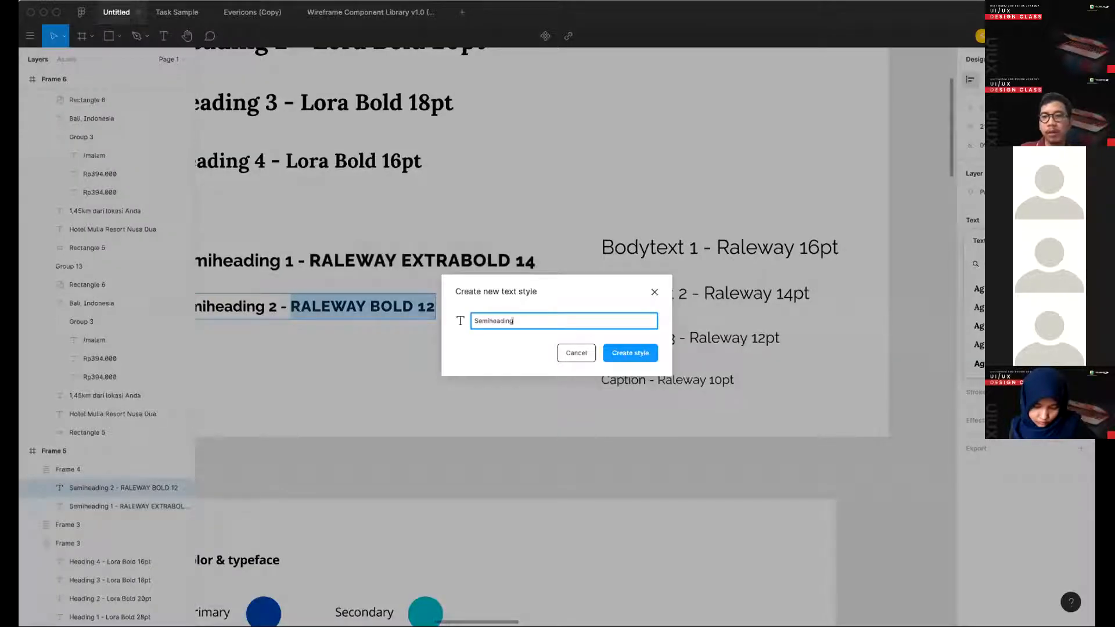
{"action": "key", "text": "Return"}
- Create a "body" text style from the "Raleway 16pt" part of the Bodytext 1 sample
{"action": "left_click", "coordinate": [764, 244]}
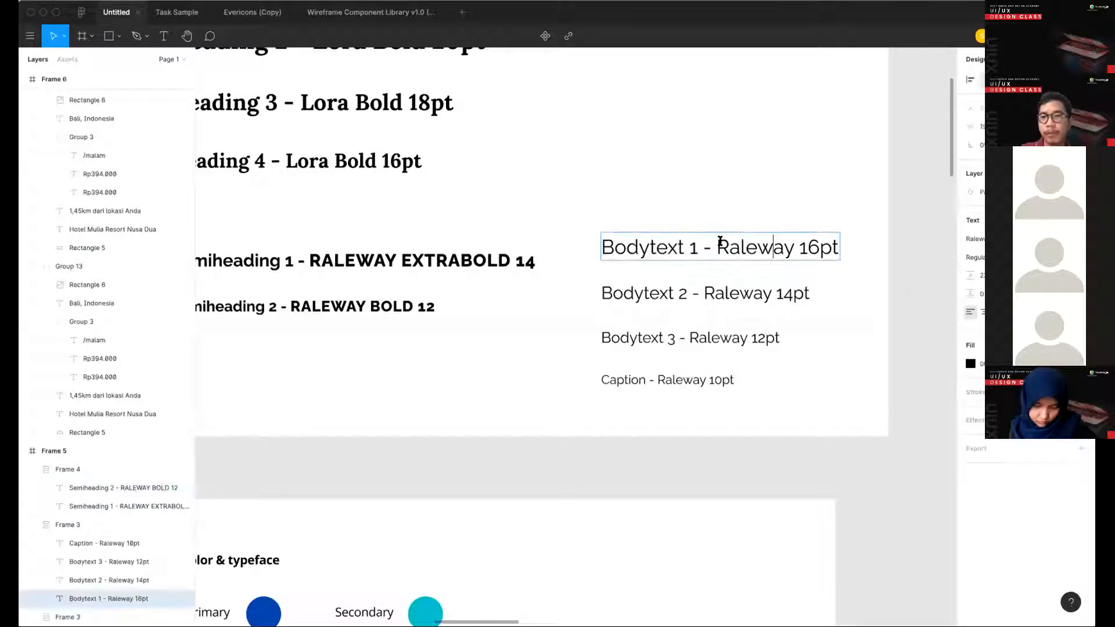
{"action": "left_click_drag", "start_coordinate": [717, 246], "coordinate": [987, 249]}
{"action": "left_click", "coordinate": [1080, 220]}
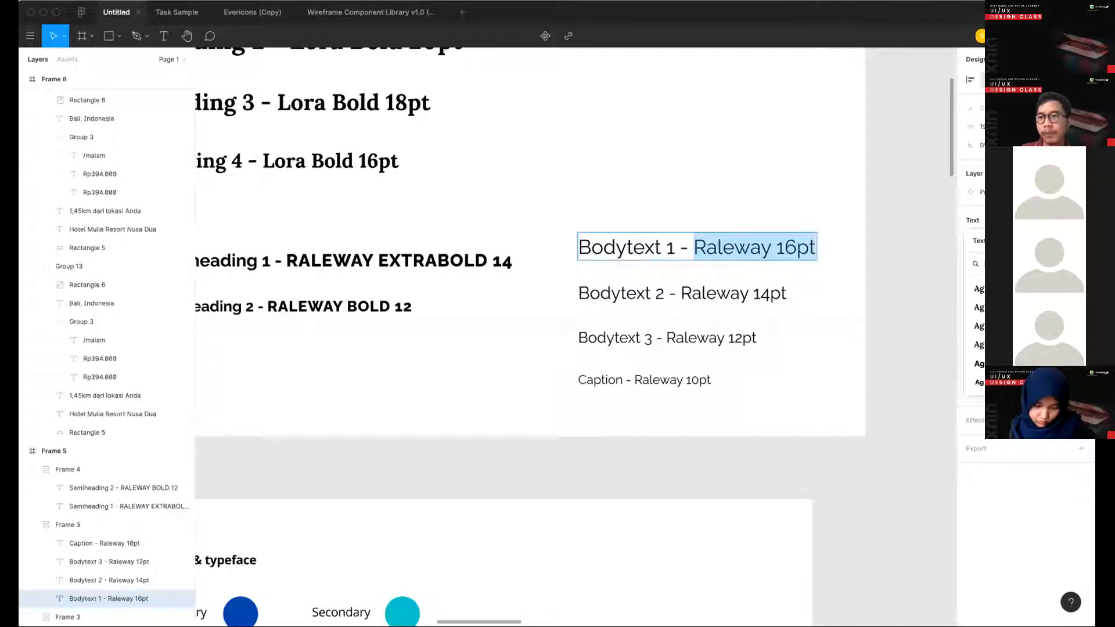
{"action": "left_click", "coordinate": [1080, 241]}
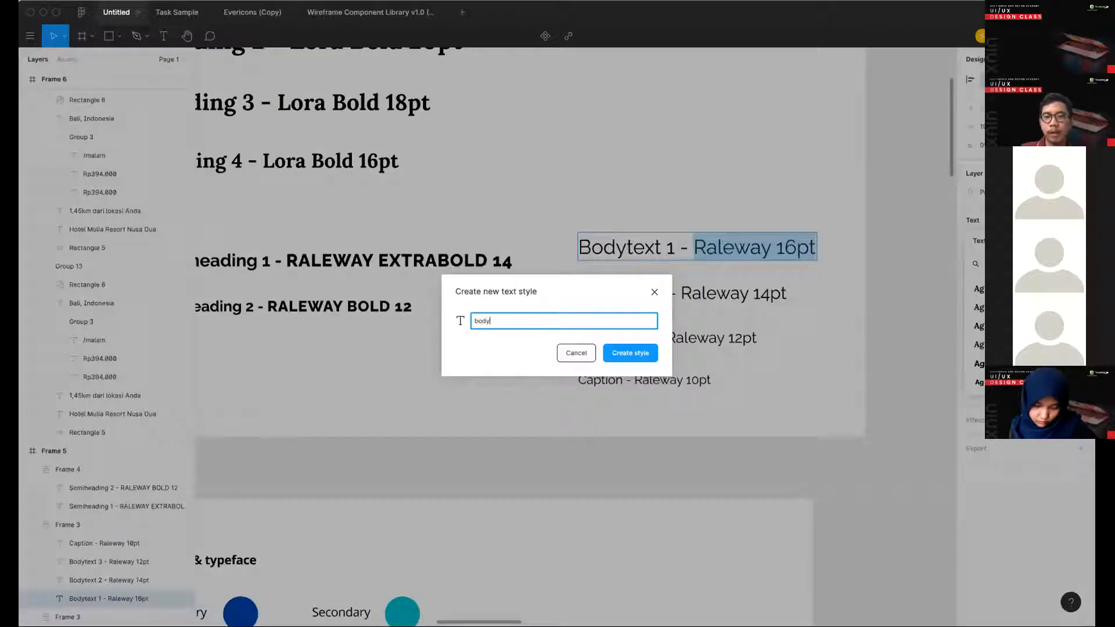
{"action": "key", "text": "Return"}
- Create another body text style from the "Raleway 14pt" part of the Bodytext 2 sample
{"action": "double_click", "coordinate": [685, 291]}
{"action": "left_click_drag", "start_coordinate": [680, 293], "coordinate": [987, 293]}
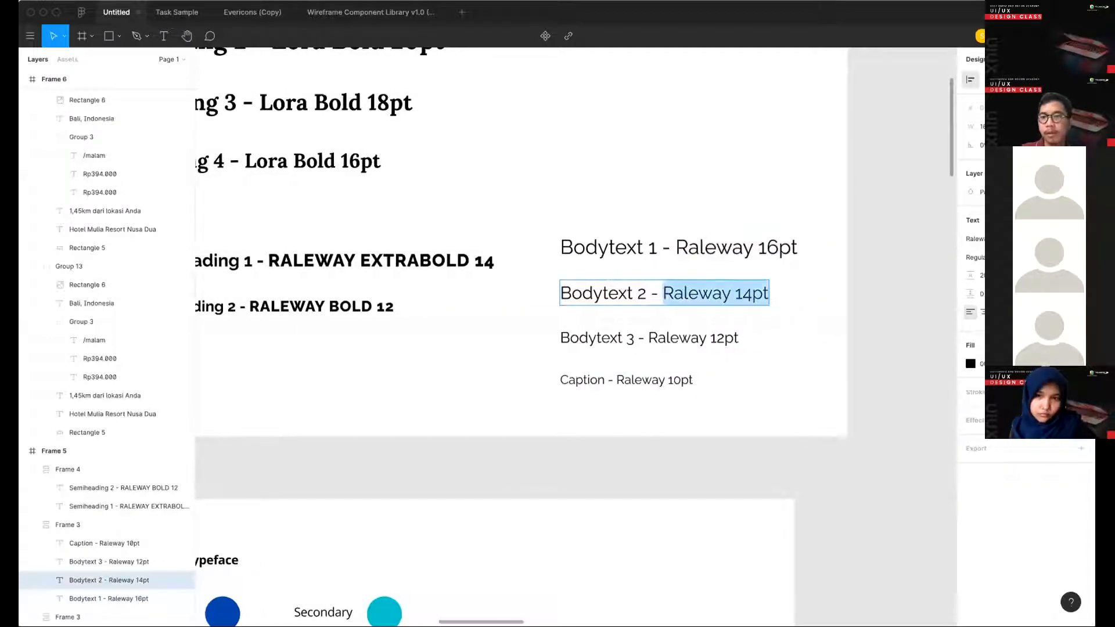
{"action": "left_click", "coordinate": [1081, 221]}
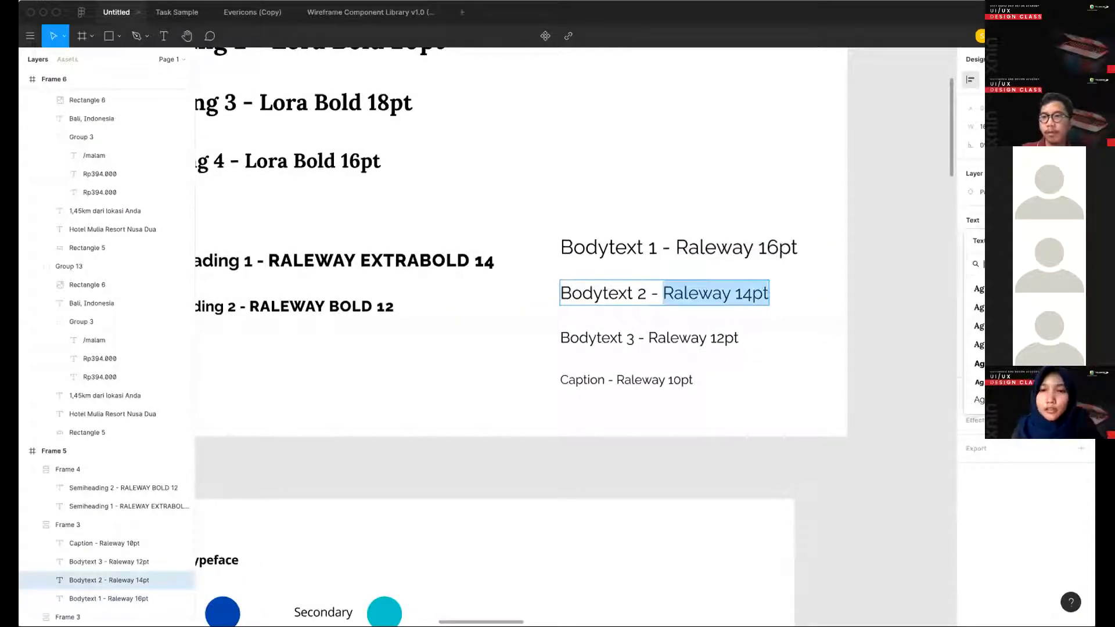
{"action": "left_click", "coordinate": [1080, 240]}
{"action": "type", "text": "body 2"}
{"action": "key", "text": "Return"}
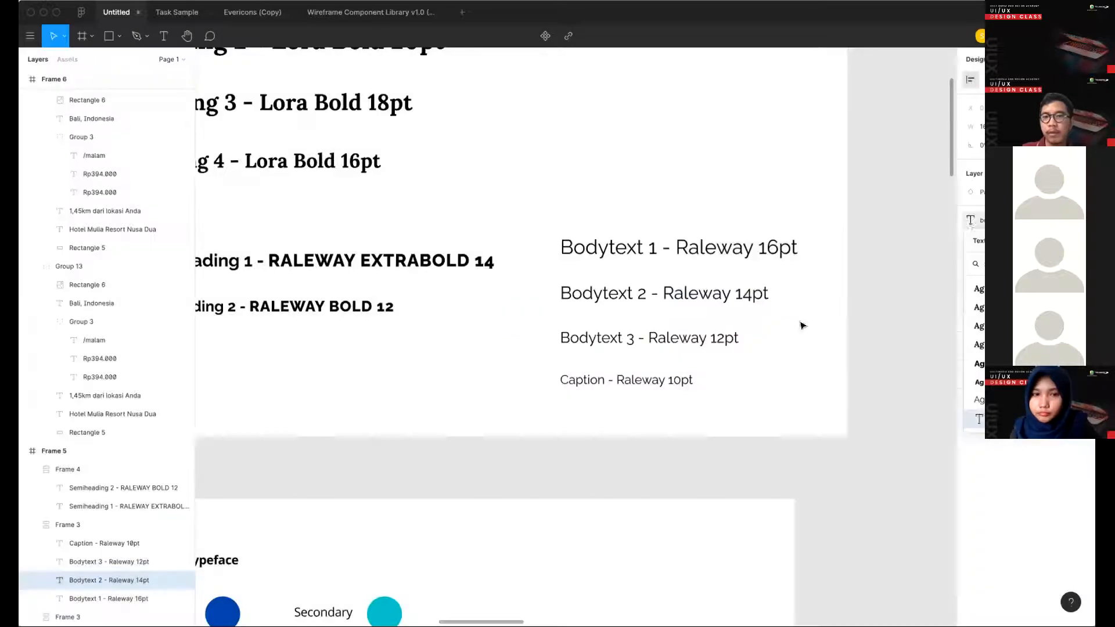
- Create a "body 3" text style from the "Raleway 12pt" part of the Bodytext 3 sample
{"action": "double_click", "coordinate": [646, 337]}
{"action": "left_click_drag", "start_coordinate": [645, 337], "coordinate": [854, 343]}
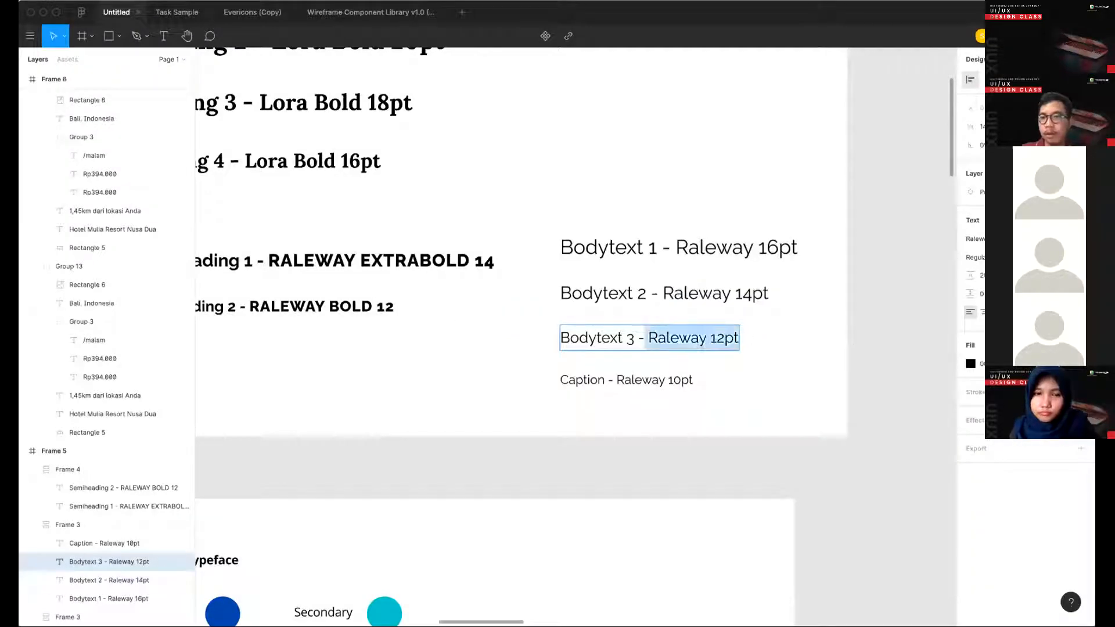
{"action": "left_click", "coordinate": [1081, 221]}
{"action": "left_click", "coordinate": [1081, 241]}
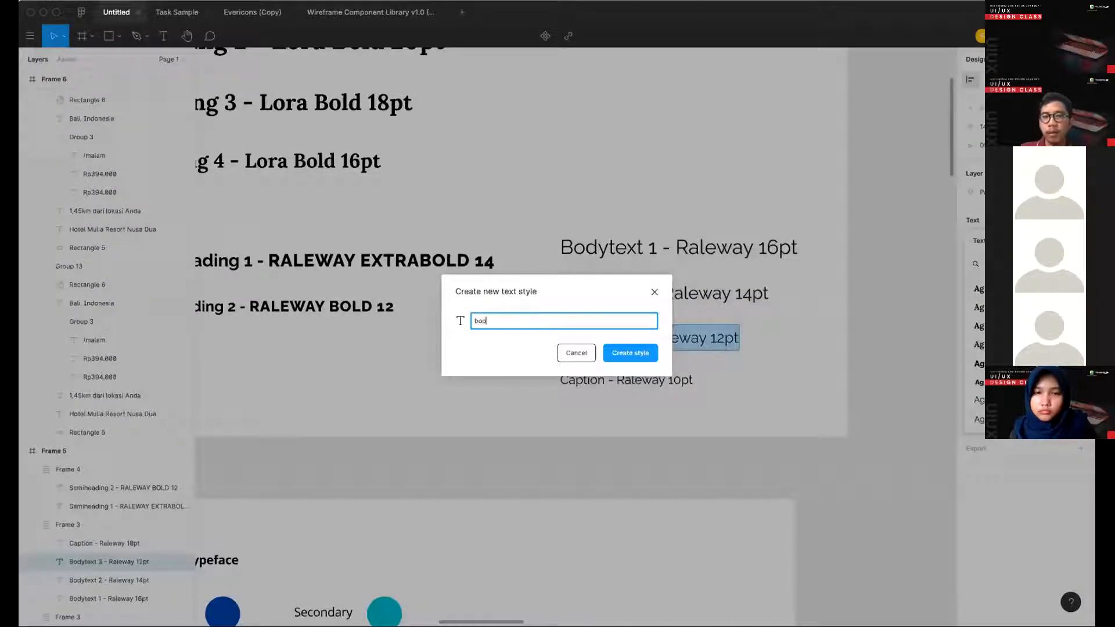
{"action": "key", "text": "Return"}
- Create a "caption" text style from the "Raleway 10pt" part of the Caption sample
{"action": "double_click", "coordinate": [627, 380]}
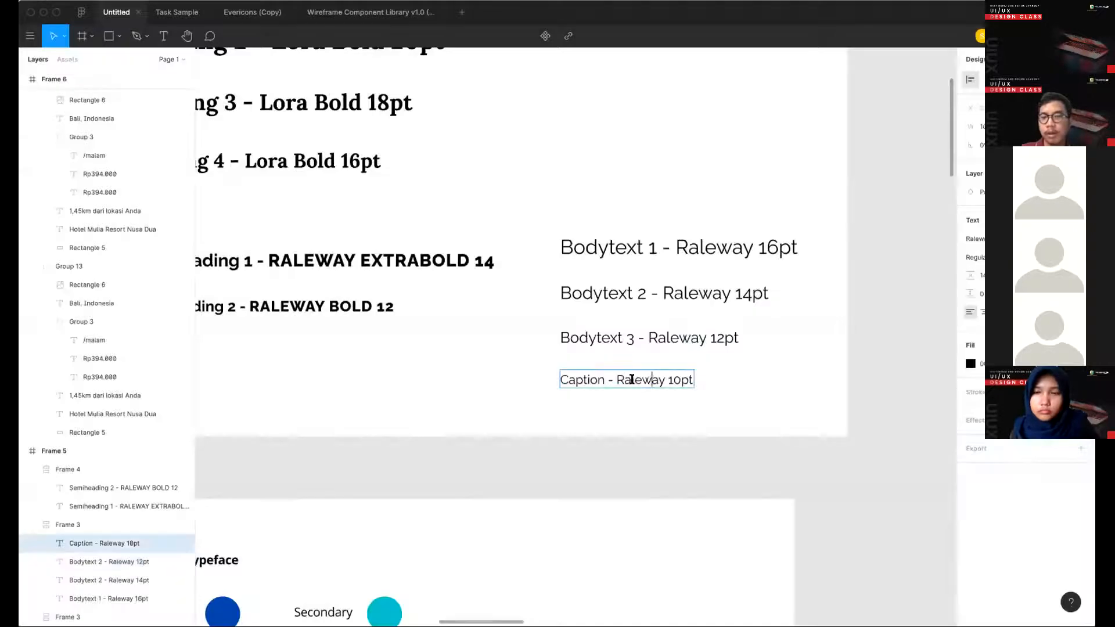
{"action": "left_click_drag", "start_coordinate": [628, 380], "coordinate": [849, 341]}
{"action": "left_click", "coordinate": [1080, 221]}
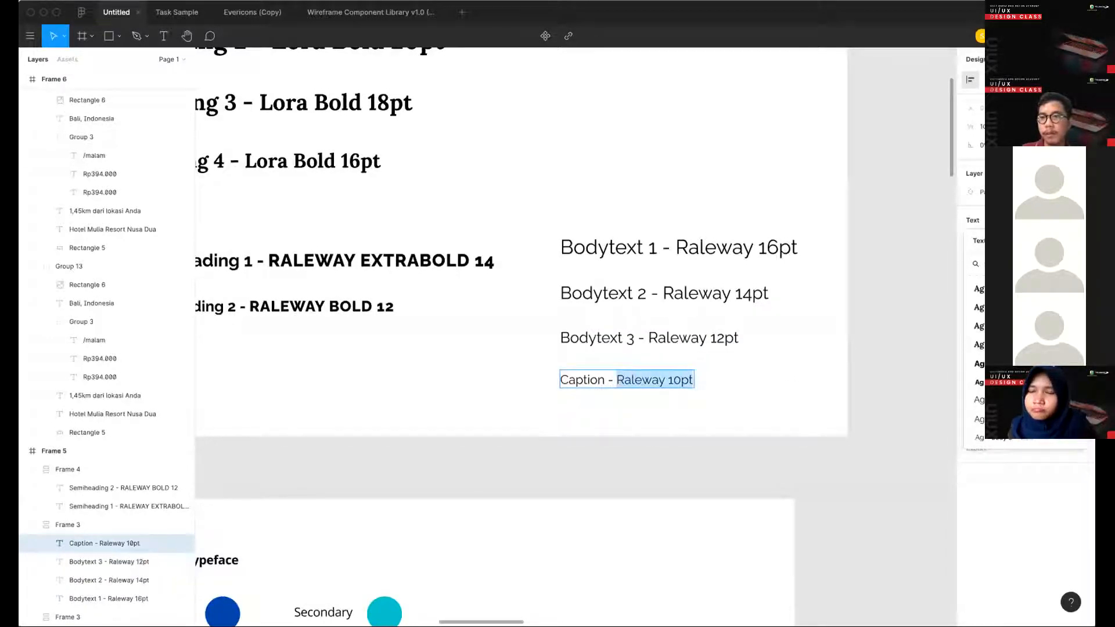
{"action": "left_click", "coordinate": [1074, 240]}
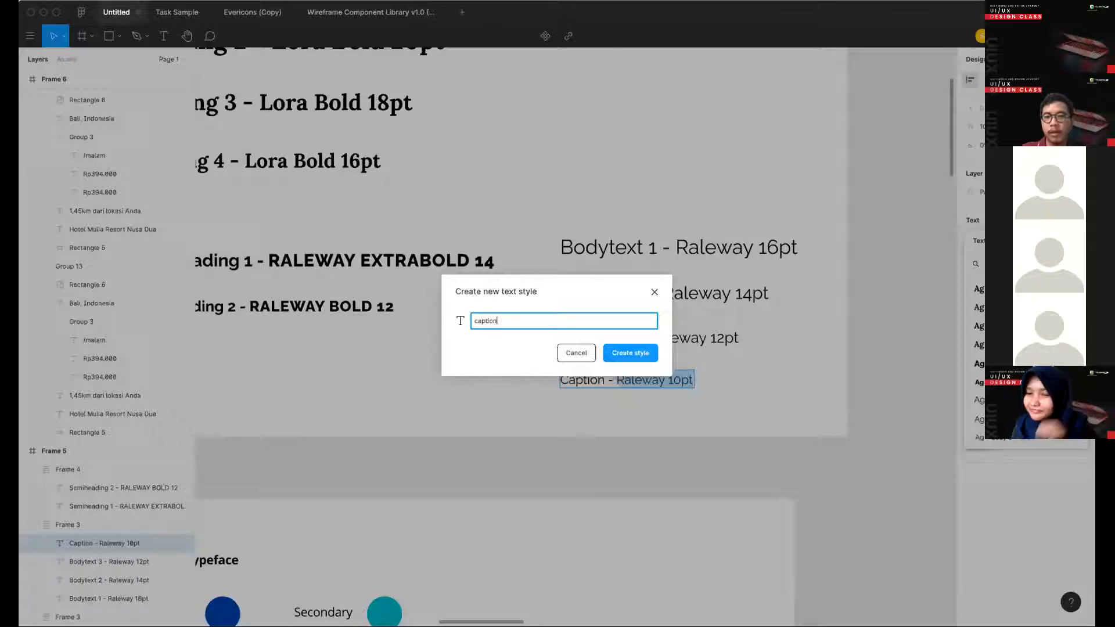
{"action": "key", "text": "Return"}
{"action": "key", "text": "Escape"}
- Apply the Semiheading 2 text style to the "Room Features you may like" heading in Frame 14
{"action": "scroll", "coordinate": [699, 490], "scroll_direction": "down", "scroll_amount": 5}
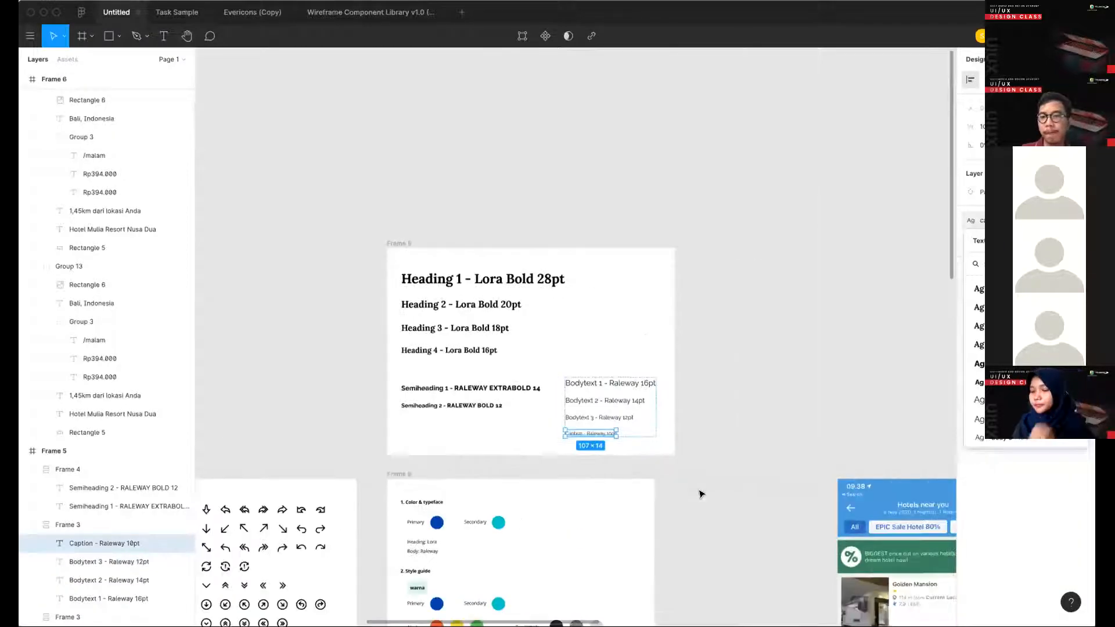
{"action": "scroll", "coordinate": [699, 494], "scroll_direction": "down", "scroll_amount": 15}
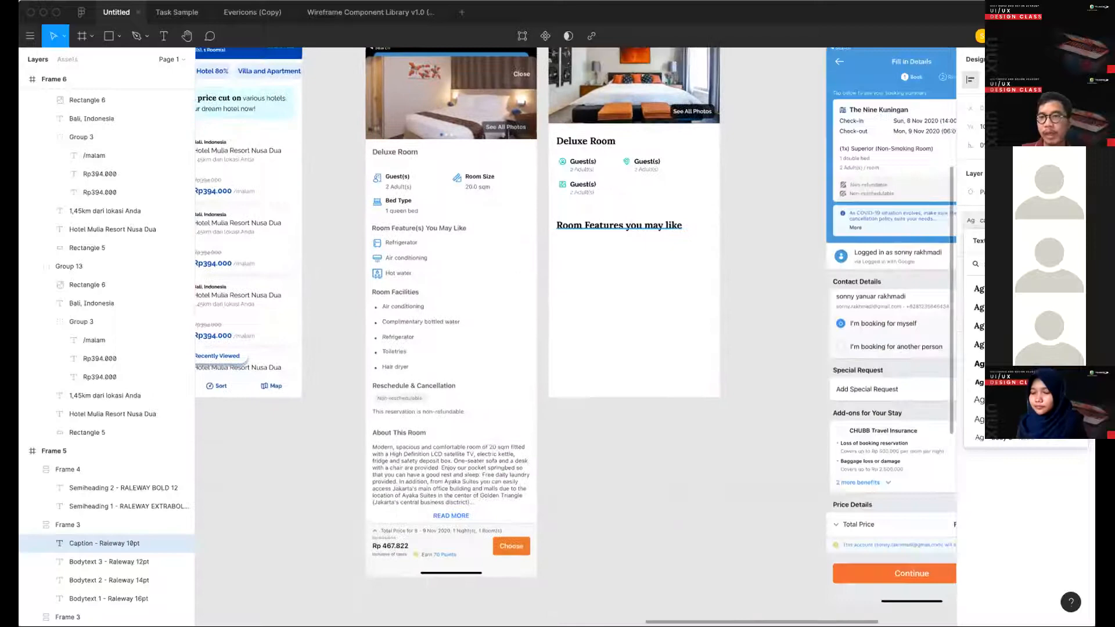
{"action": "left_click", "coordinate": [604, 228]}
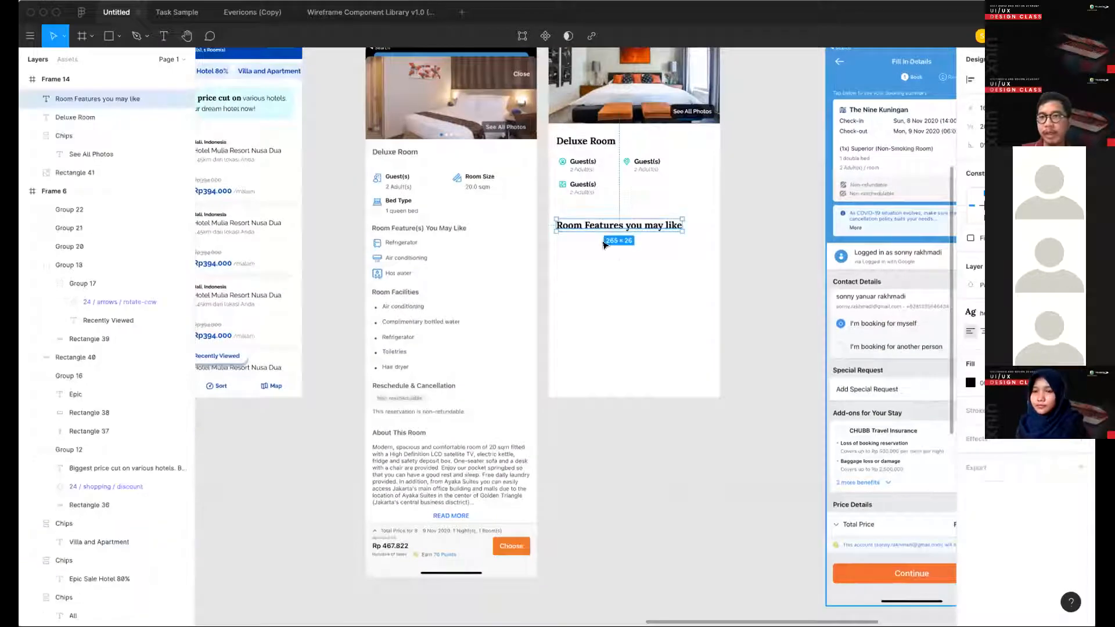
{"action": "scroll", "coordinate": [604, 244], "scroll_direction": "up", "scroll_amount": 3}
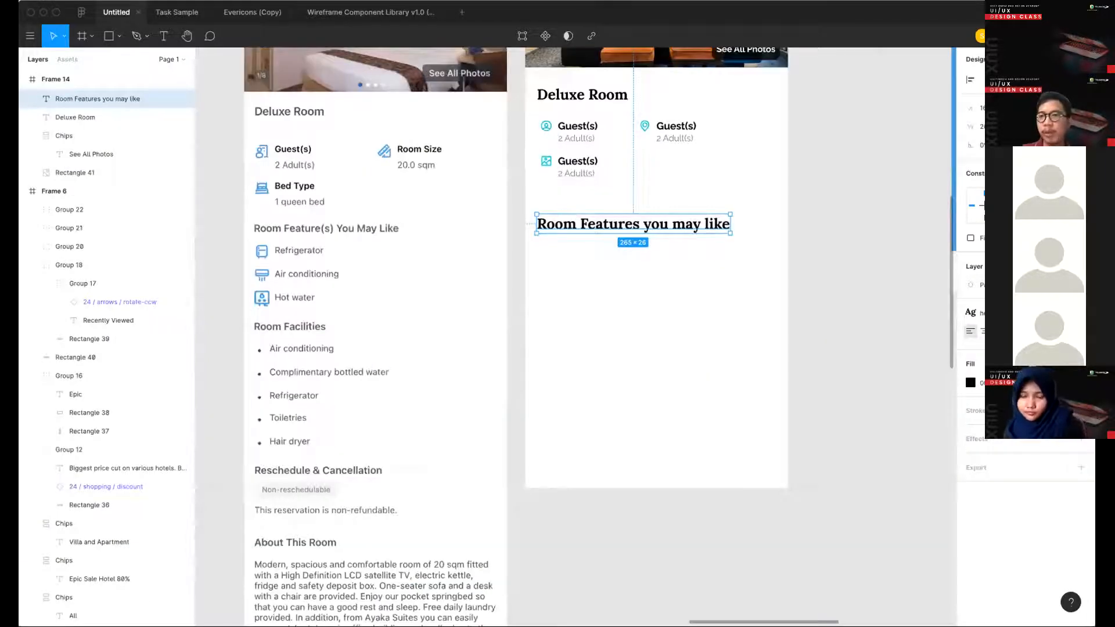
{"action": "left_click", "coordinate": [1006, 313]}
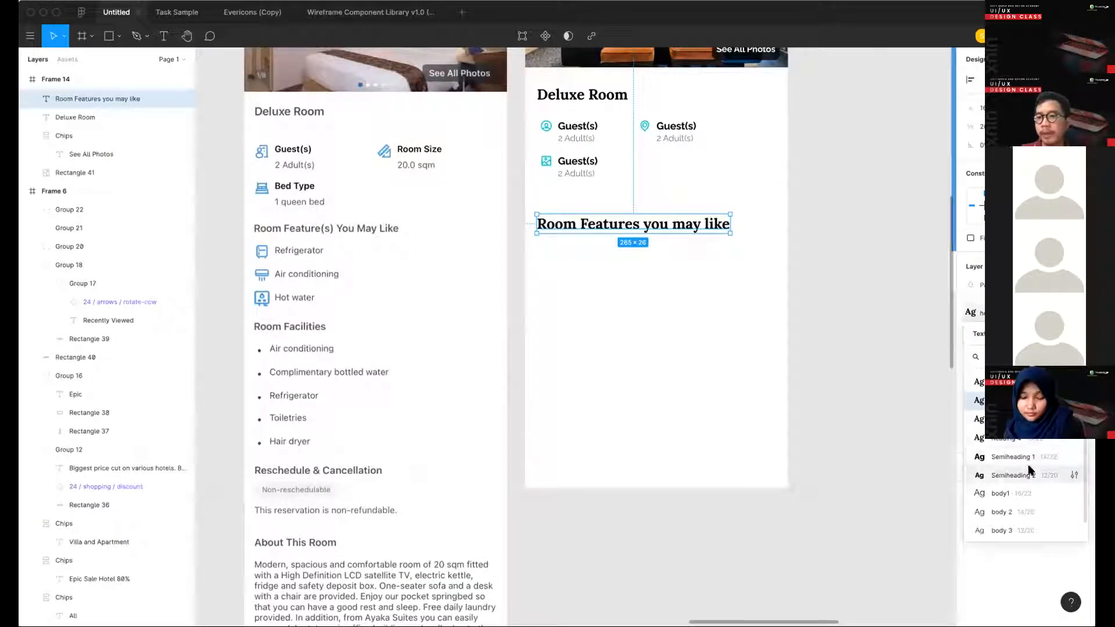
{"action": "left_click", "coordinate": [1013, 476]}
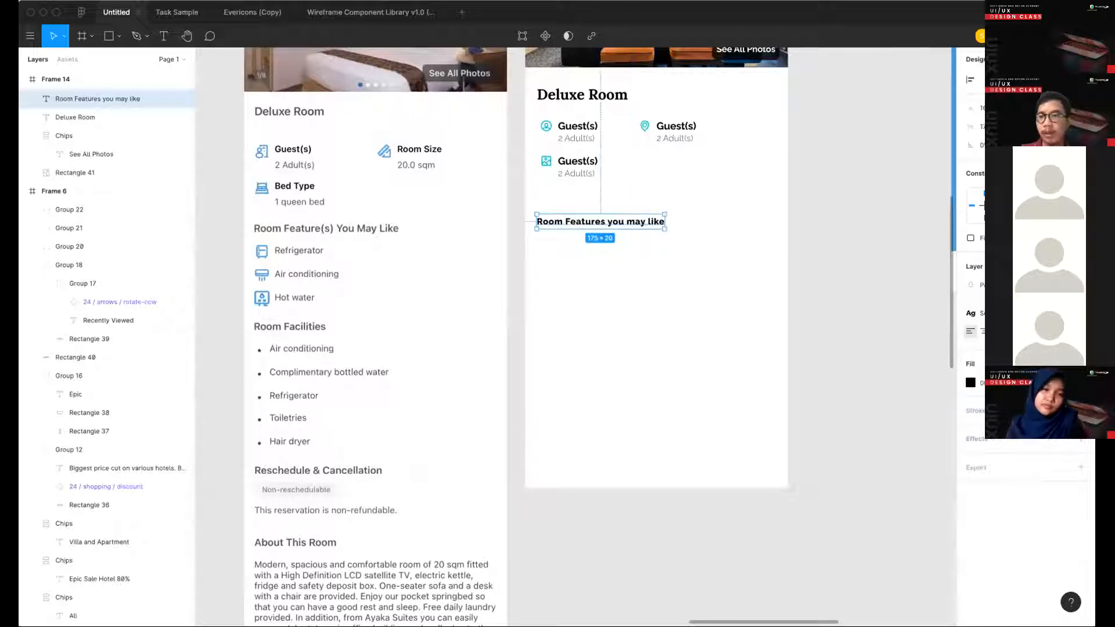
- Replace the "Room Features you may like" heading text with "ROOM FEATURES"
{"action": "left_click", "coordinate": [1081, 331]}
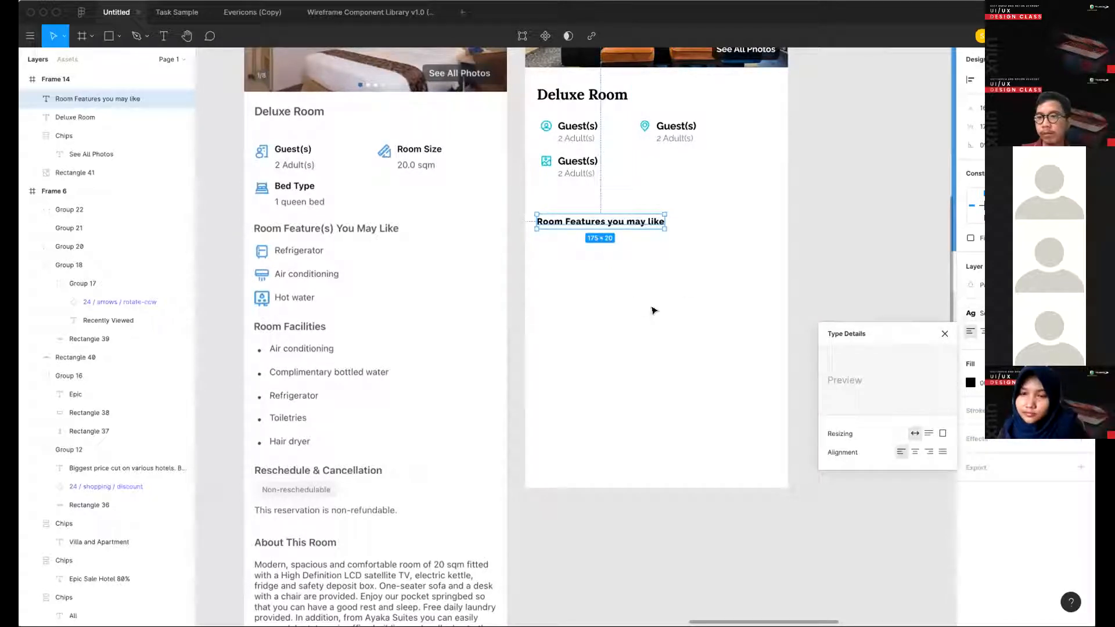
{"action": "double_click", "coordinate": [580, 220]}
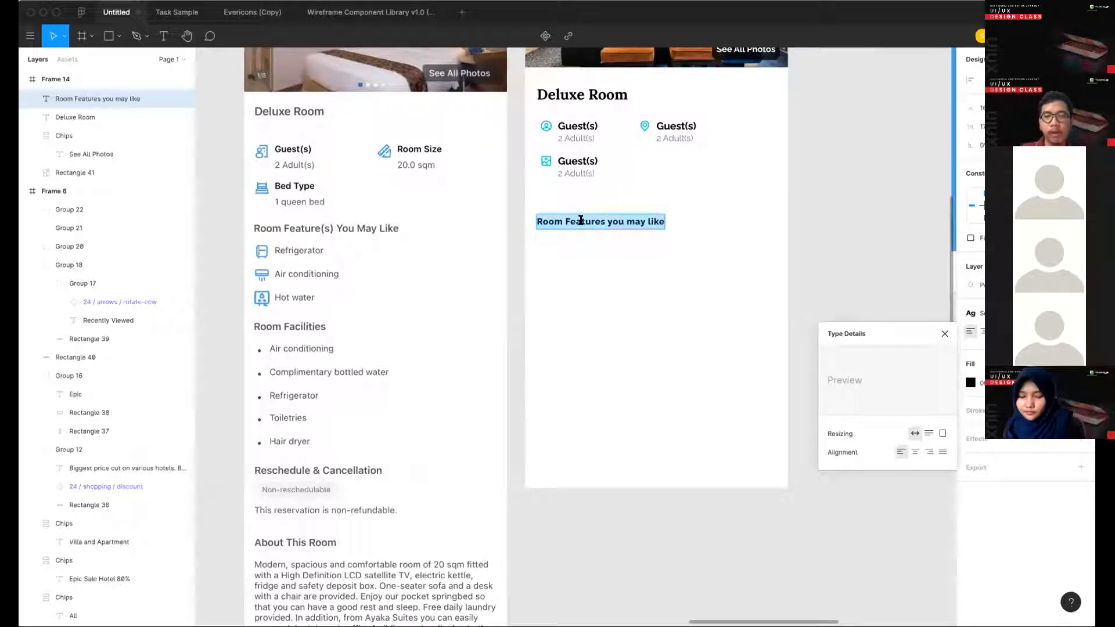
{"action": "type", "text": "ROOM FEATU"}
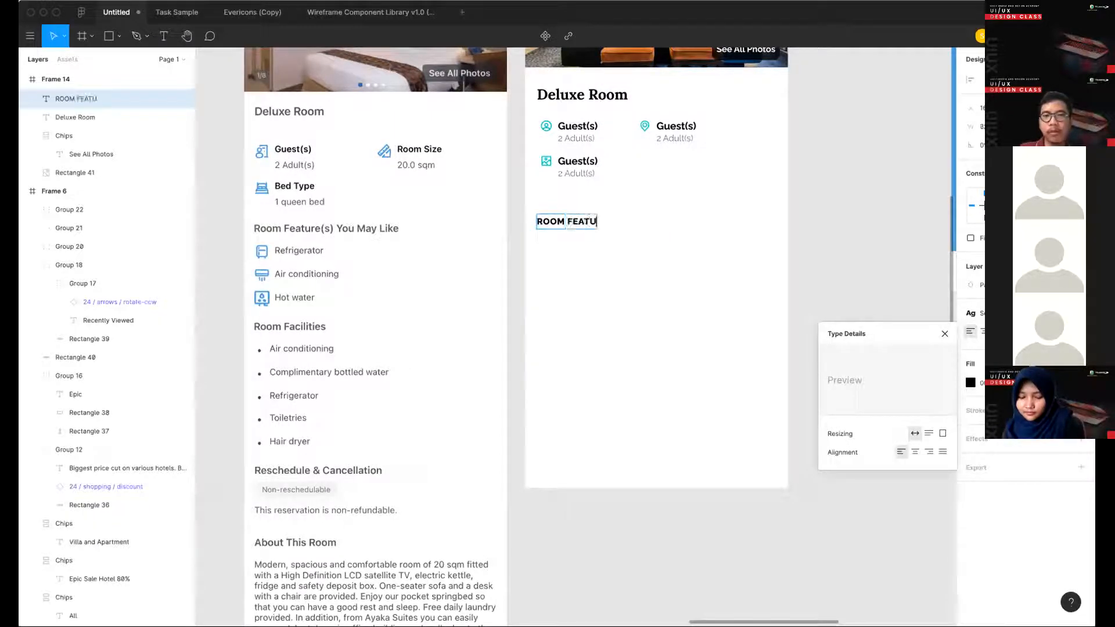
{"action": "type", "text": "RES"}
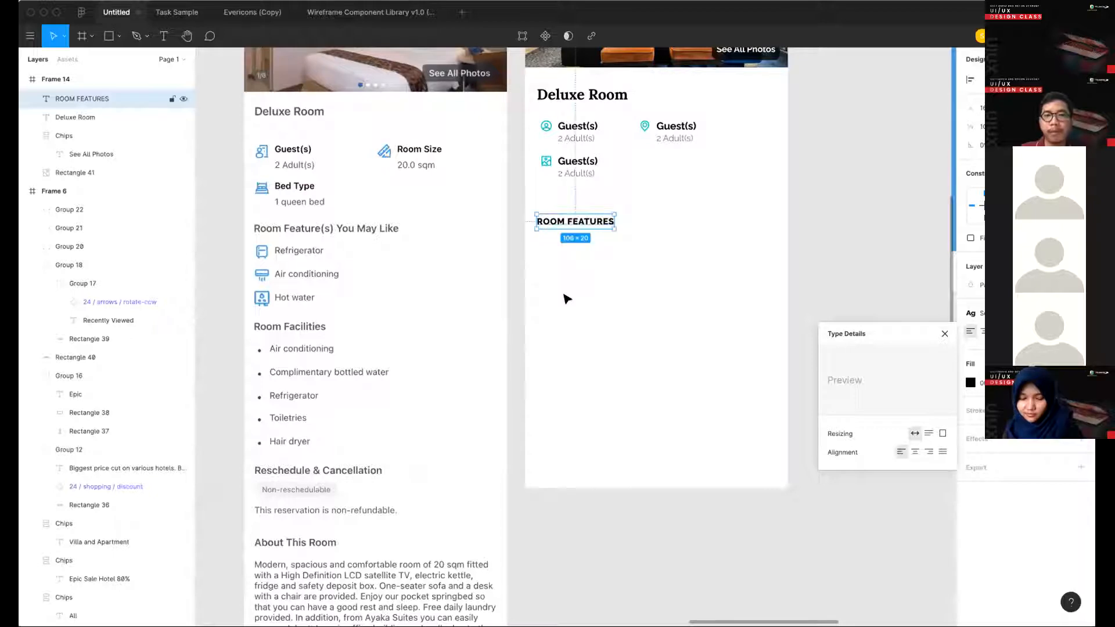
{"action": "left_click", "coordinate": [565, 298]}
- Move the ROOM FEATURES heading slightly further down, keeping it aligned with the divider's left end
{"action": "scroll", "coordinate": [580, 298], "scroll_direction": "up", "scroll_amount": 3}
{"action": "mouse_move", "coordinate": [580, 298]}
{"action": "left_mouse_down"}
{"action": "mouse_move", "coordinate": [582, 282]}
{"action": "mouse_move", "coordinate": [585, 292]}
{"action": "left_mouse_up"}
{"action": "key", "text": "alt"}
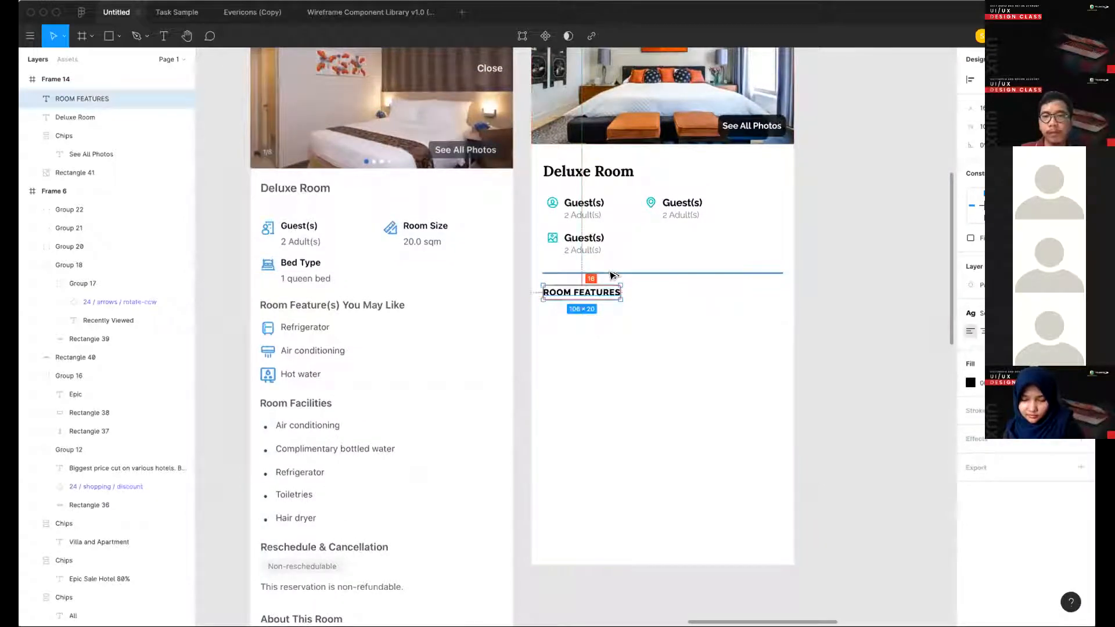
{"action": "key", "text": "shift+Down"}
{"action": "key", "text": "alt"}
{"action": "key", "text": "Up"}
{"action": "key", "text": "Up"}
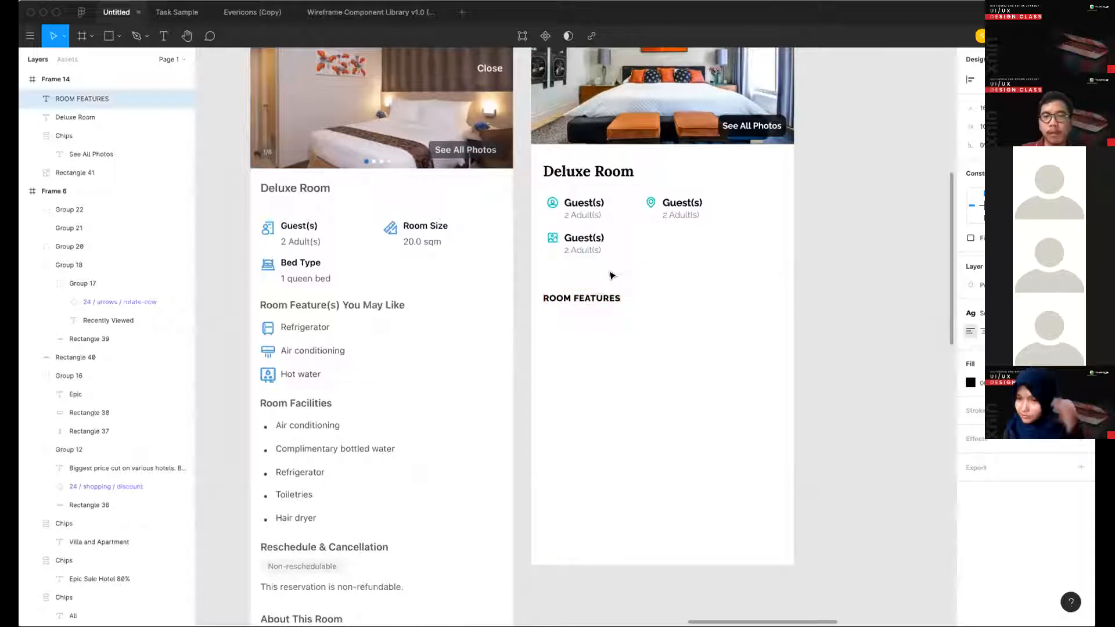
{"action": "key", "text": "Escape"}
- Duplicate the first Guest(s) row with its icon below the ROOM FEATURES heading and delete the copy's "2 Adult(s)" line
{"action": "scroll", "coordinate": [679, 229], "scroll_direction": "left", "scroll_amount": 1}
{"action": "scroll", "coordinate": [679, 228], "scroll_direction": "down", "scroll_amount": 1}
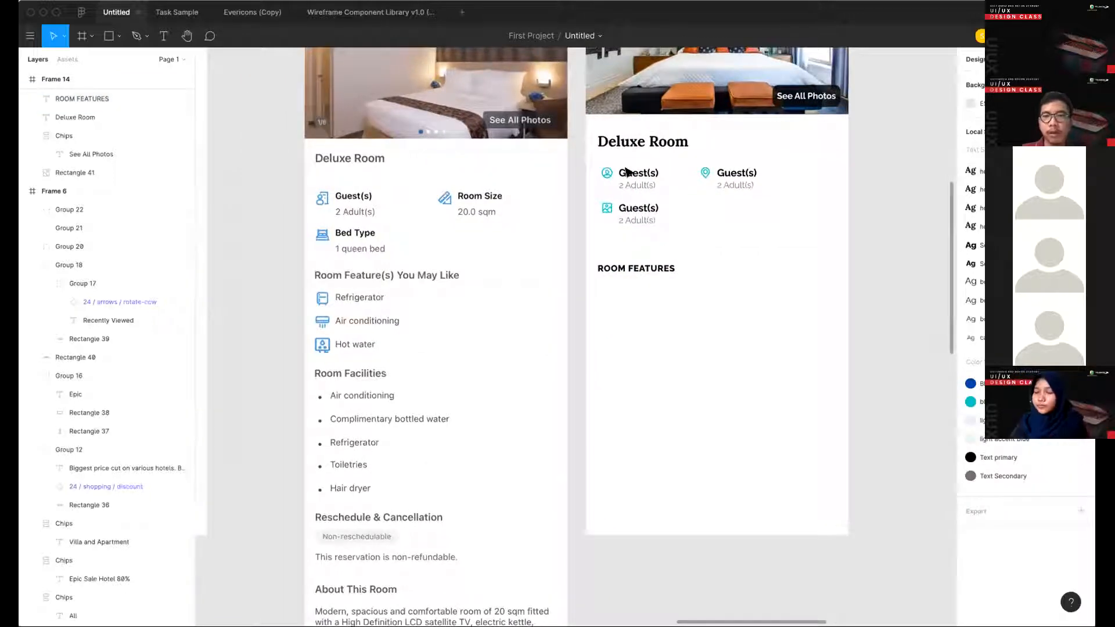
{"action": "left_click", "coordinate": [604, 171]}
{"action": "left_click", "coordinate": [627, 175], "text": "shift"}
{"action": "left_click_drag", "start_coordinate": [632, 176], "coordinate": [631, 296]}
{"action": "key", "text": "alt"}
{"action": "key", "text": "Escape"}
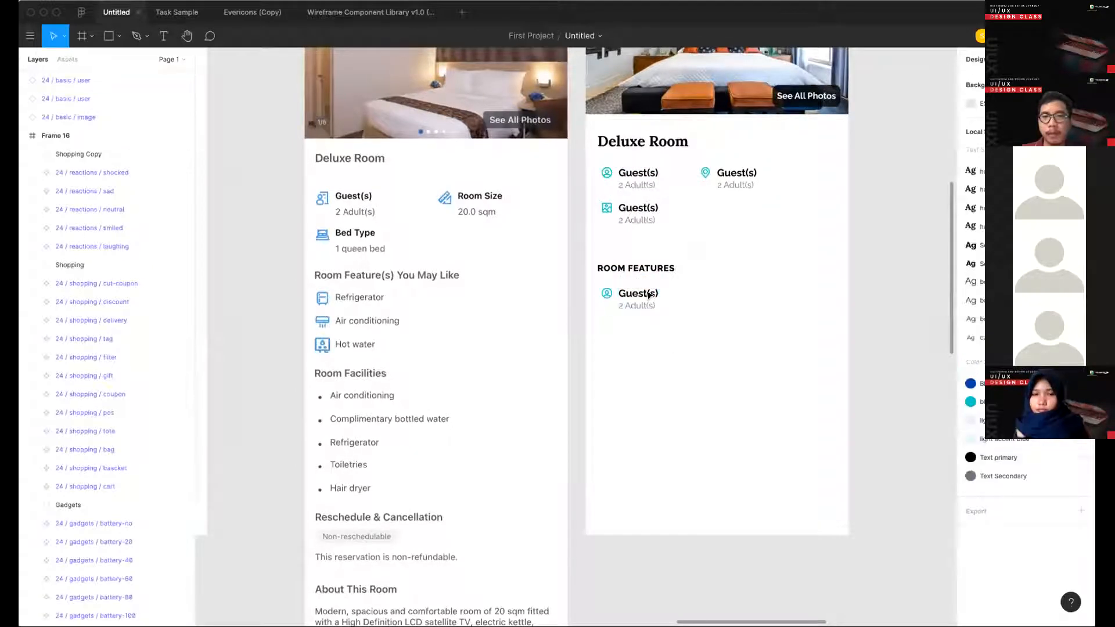
{"action": "double_click", "coordinate": [641, 306]}
{"action": "key", "text": "Delete"}
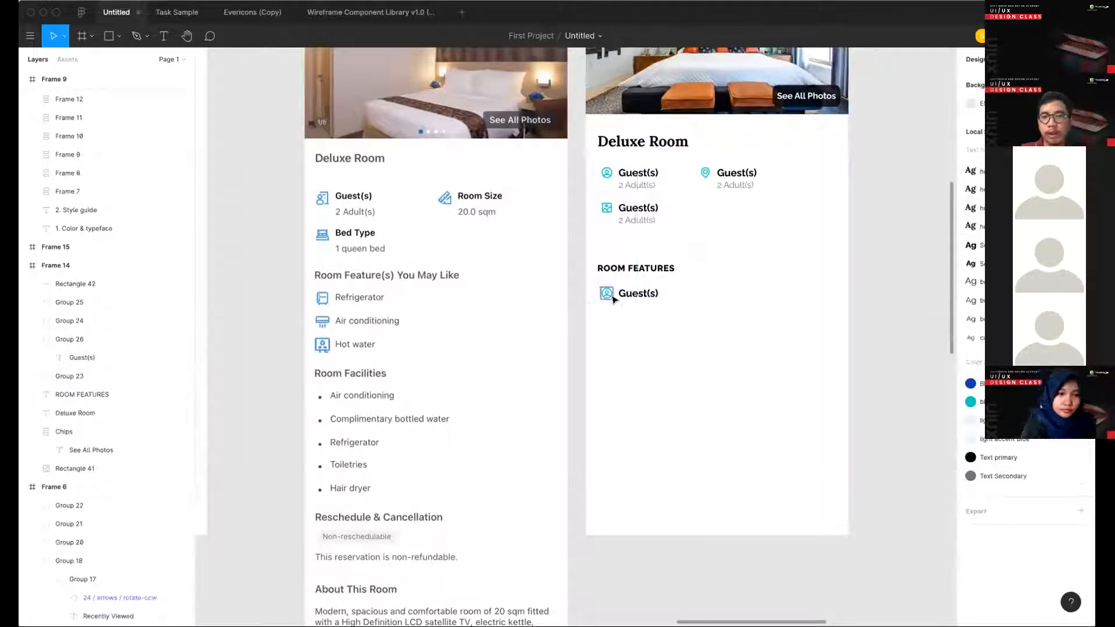
- Shift the two stacked Guest(s) info rows under Deluxe Room left so their icons align with the heading
{"action": "left_click", "coordinate": [614, 300]}
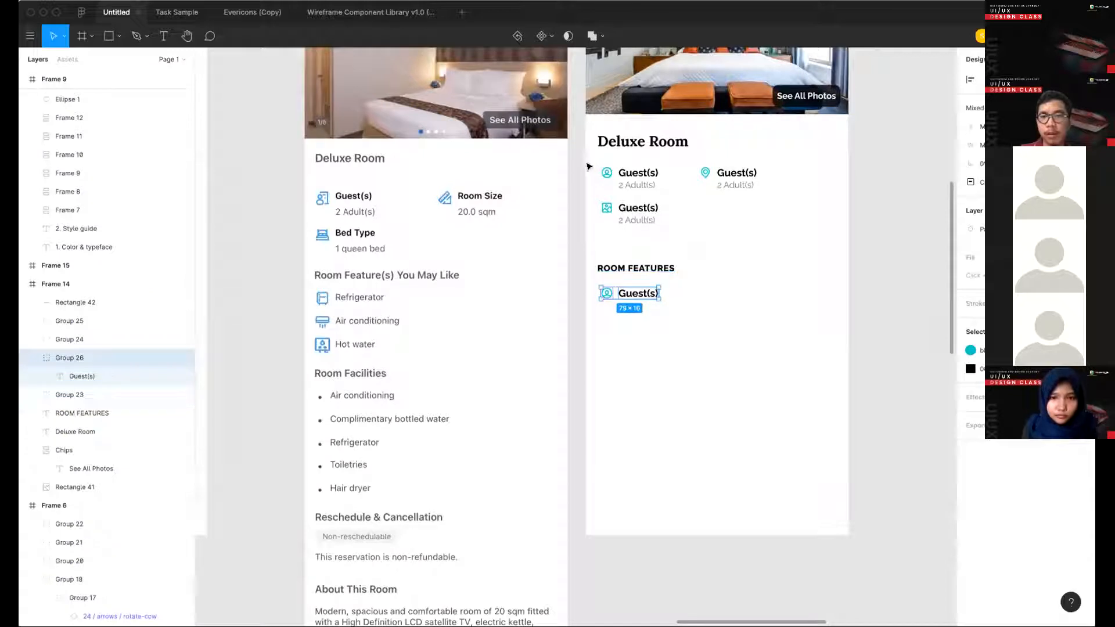
{"action": "left_click_drag", "start_coordinate": [586, 165], "coordinate": [664, 220]}
{"action": "key", "text": "shift+Left"}
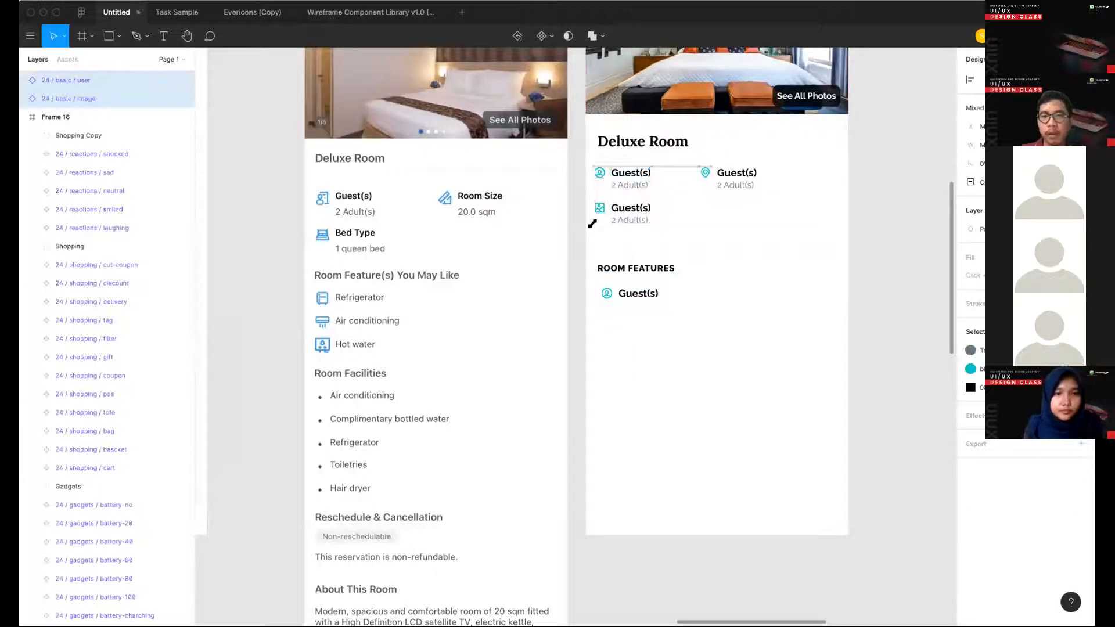
{"action": "key", "text": "Right"}
{"action": "key", "text": "Right"}
{"action": "key", "text": "Right"}
{"action": "key", "text": "Right"}
{"action": "key", "text": "Right"}
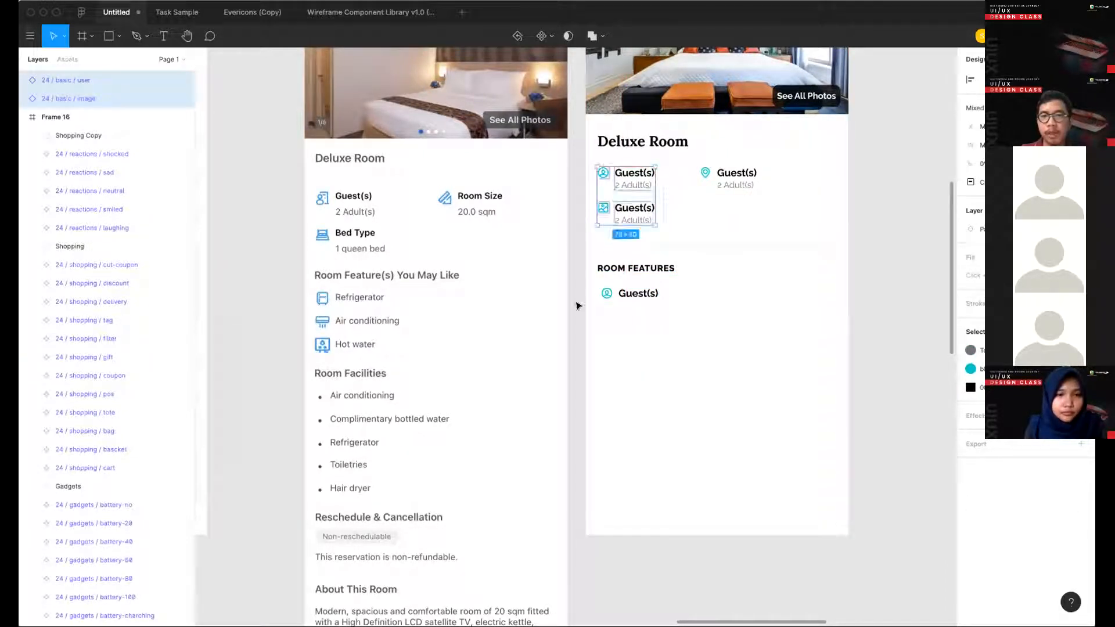
- Nudge the Guest(s) row under ROOM FEATURES left to align with the info rows above
{"action": "mouse_move", "coordinate": [565, 297]}
{"action": "left_mouse_down"}
{"action": "mouse_move", "coordinate": [694, 313]}
{"action": "mouse_move", "coordinate": [577, 288]}
{"action": "left_mouse_up"}
{"action": "key", "text": "ctrl+z"}
{"action": "left_click", "coordinate": [631, 306]}
{"action": "key", "text": "Left"}
{"action": "key", "text": "Left"}
{"action": "key", "text": "Left"}
{"action": "key", "text": "Left"}
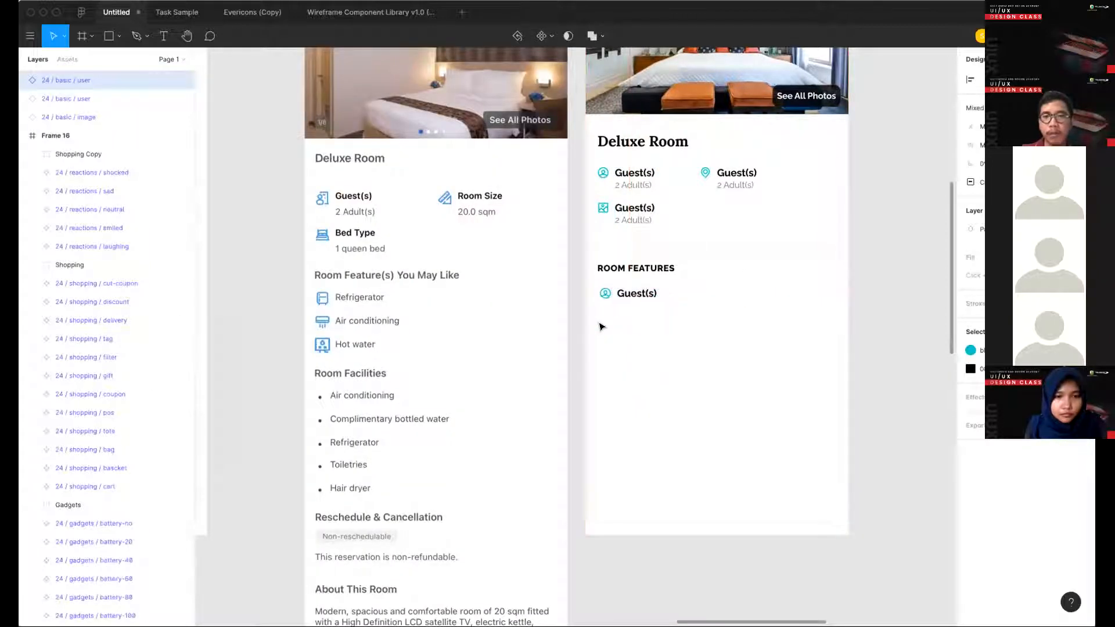
{"action": "key", "text": "Left"}
- Duplicate the Guest(s) row under ROOM FEATURES directly beneath itself with a 16 px gap
{"action": "left_click", "coordinate": [649, 336]}
{"action": "left_click_drag", "start_coordinate": [669, 322], "coordinate": [643, 325]}
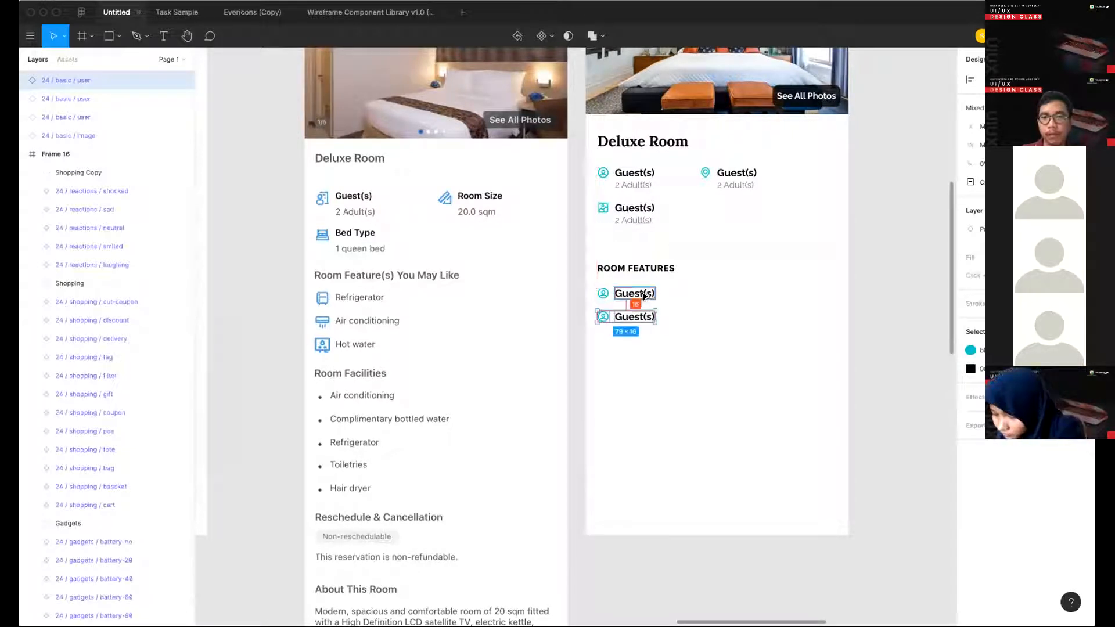
{"action": "left_click", "coordinate": [690, 318]}
- Duplicate the divider line below the second Guest(s) row of ROOM FEATURES and nudge the copy up to tighten the gap
{"action": "scroll", "coordinate": [690, 319], "scroll_direction": "down", "scroll_amount": 2}
{"action": "double_click", "coordinate": [630, 278]}
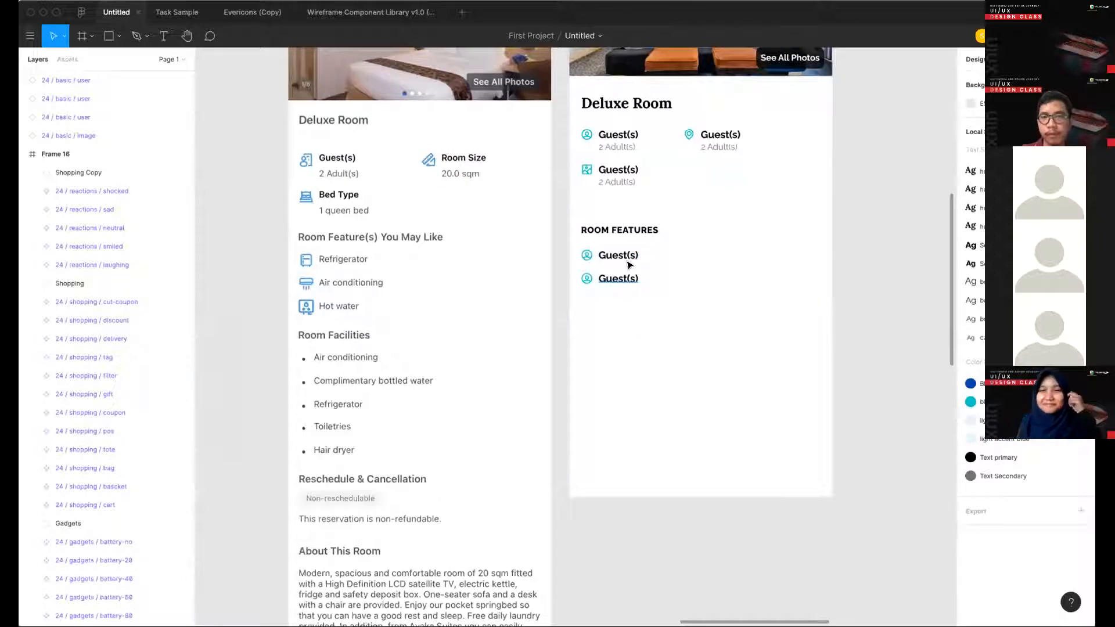
{"action": "left_click_drag", "start_coordinate": [672, 209], "coordinate": [667, 309]}
{"action": "key", "text": "alt"}
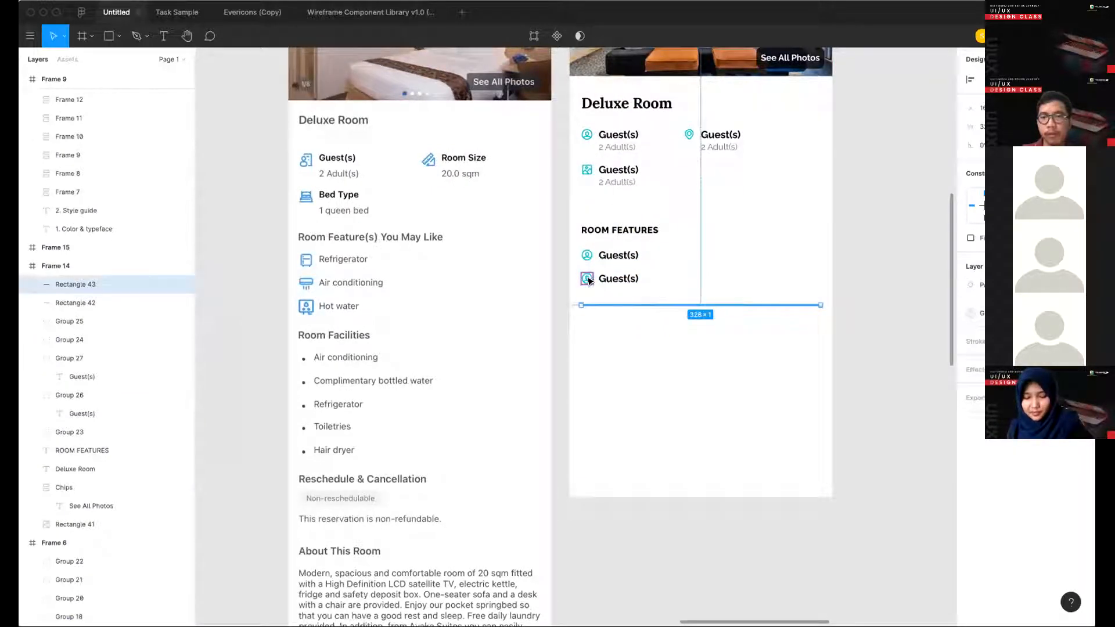
{"action": "key", "text": "Up"}
{"action": "key", "text": "Up"}
{"action": "key", "text": "Up"}
{"action": "key", "text": "alt"}
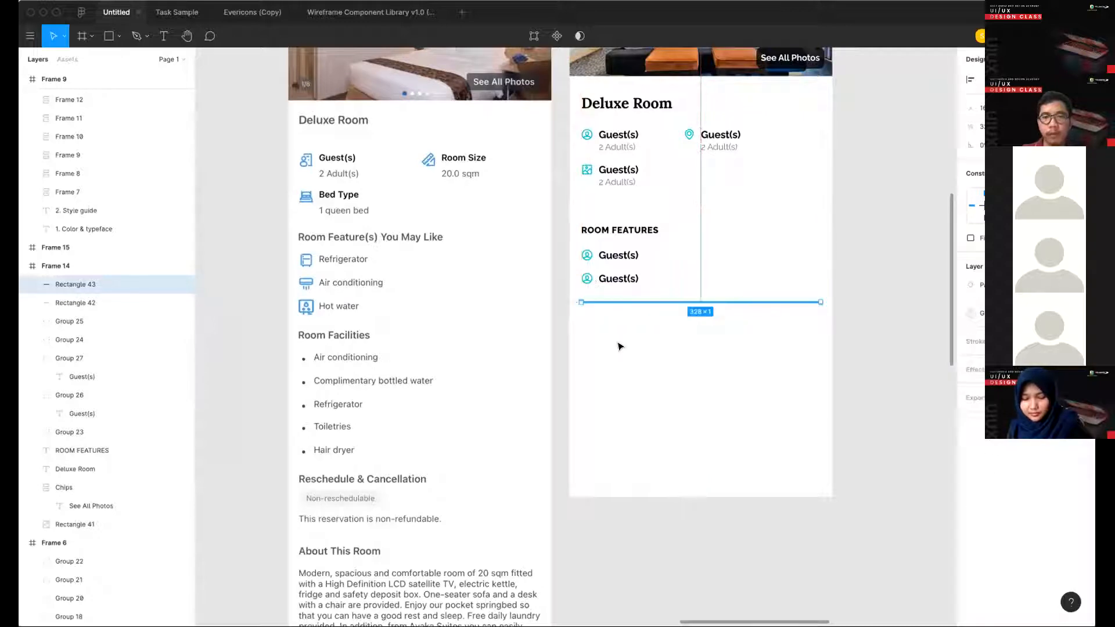
{"action": "left_click", "coordinate": [618, 346]}
- Duplicate the ROOM FEATURES heading below the new divider, change its text to "RESCHEDULE & CANCELLATION", and shift it slightly down
{"action": "scroll", "coordinate": [404, 320], "scroll_direction": "down", "scroll_amount": 5}
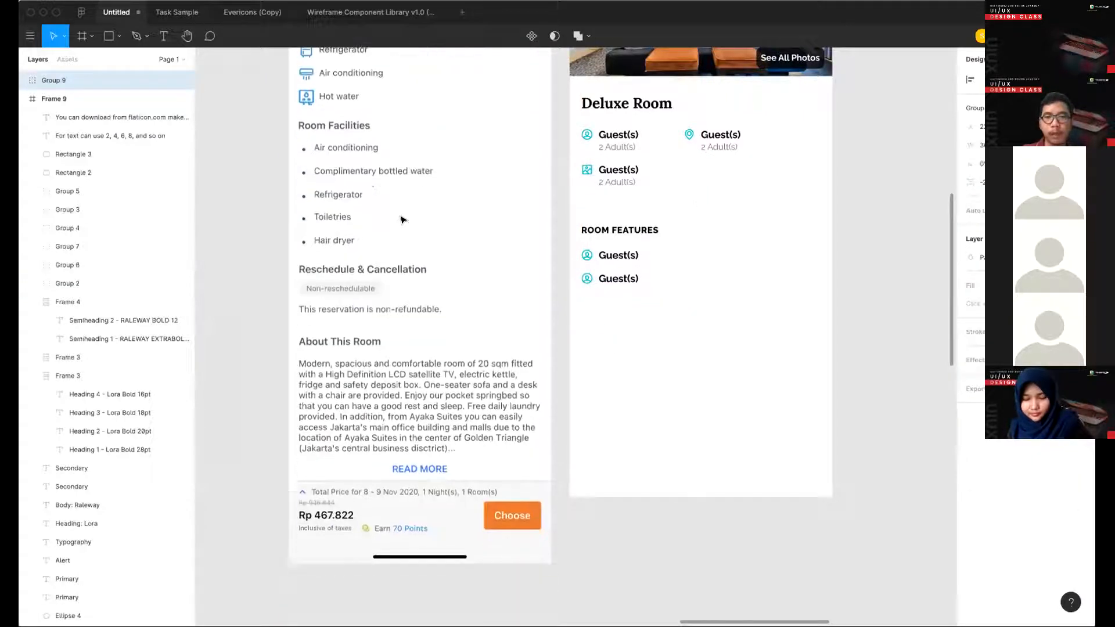
{"action": "left_click_drag", "start_coordinate": [627, 239], "coordinate": [627, 317]}
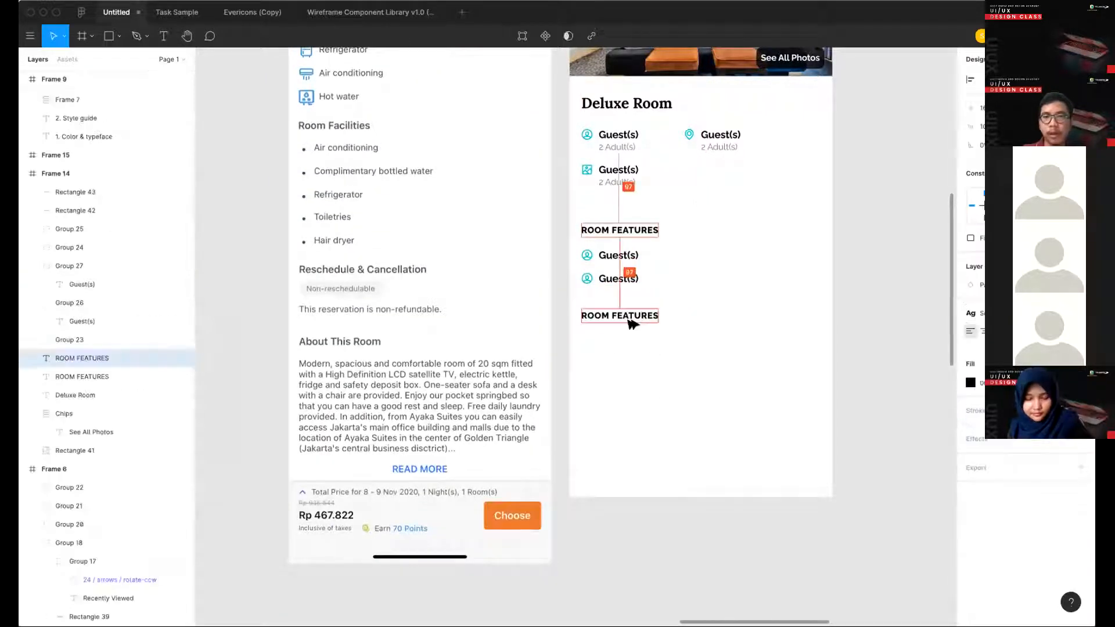
{"action": "double_click", "coordinate": [627, 317]}
{"action": "type", "text": "RES"}
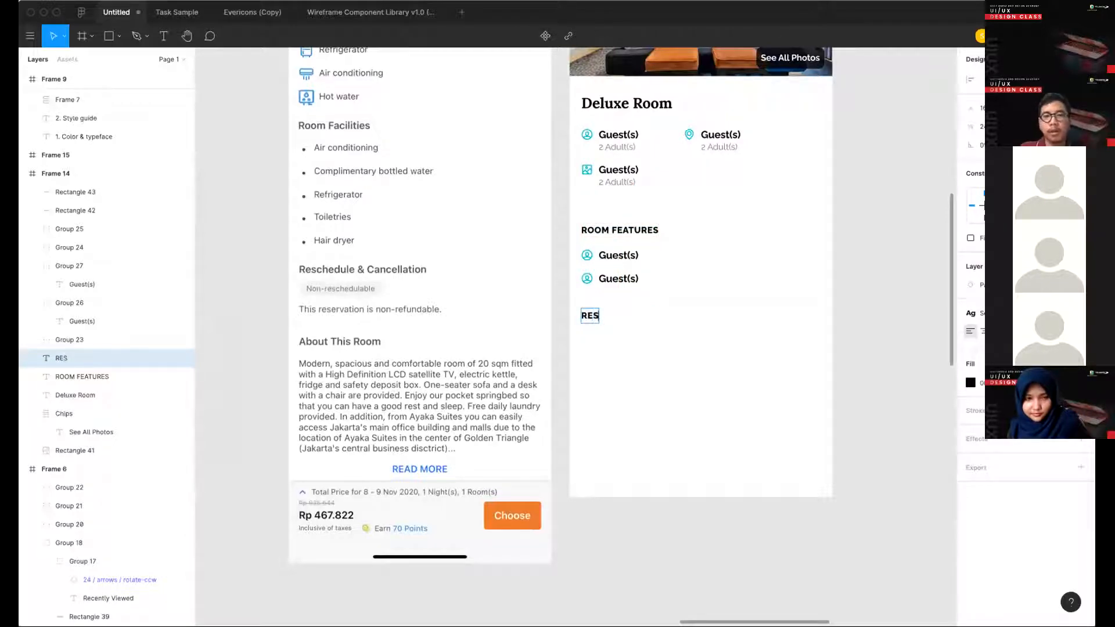
{"action": "type", "text": "CHEDULE"}
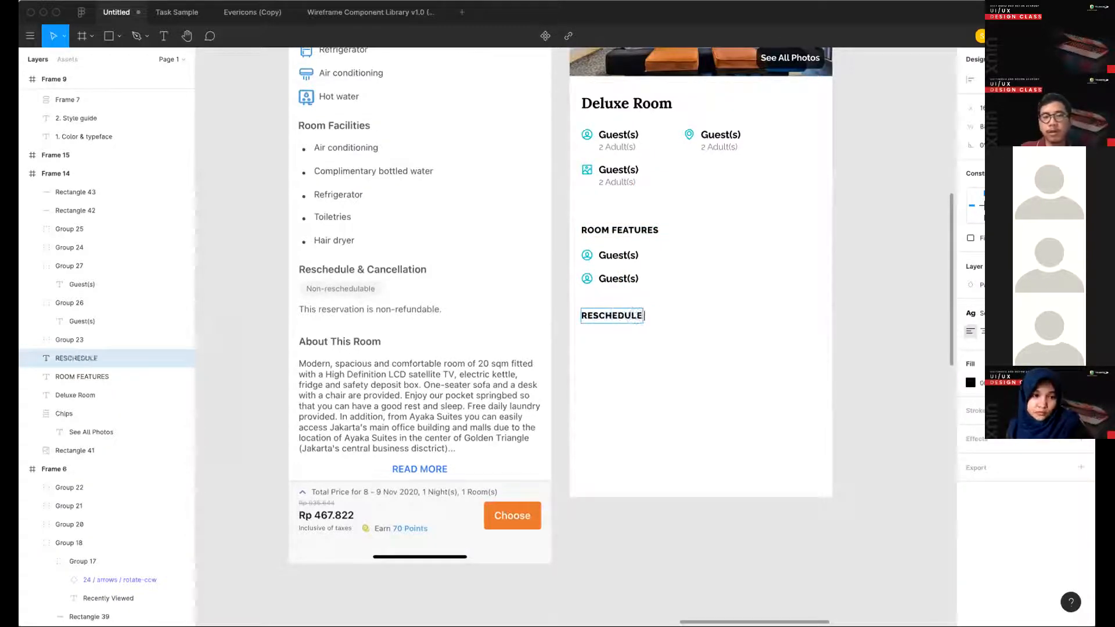
{"action": "type", "text": " & CAL"}
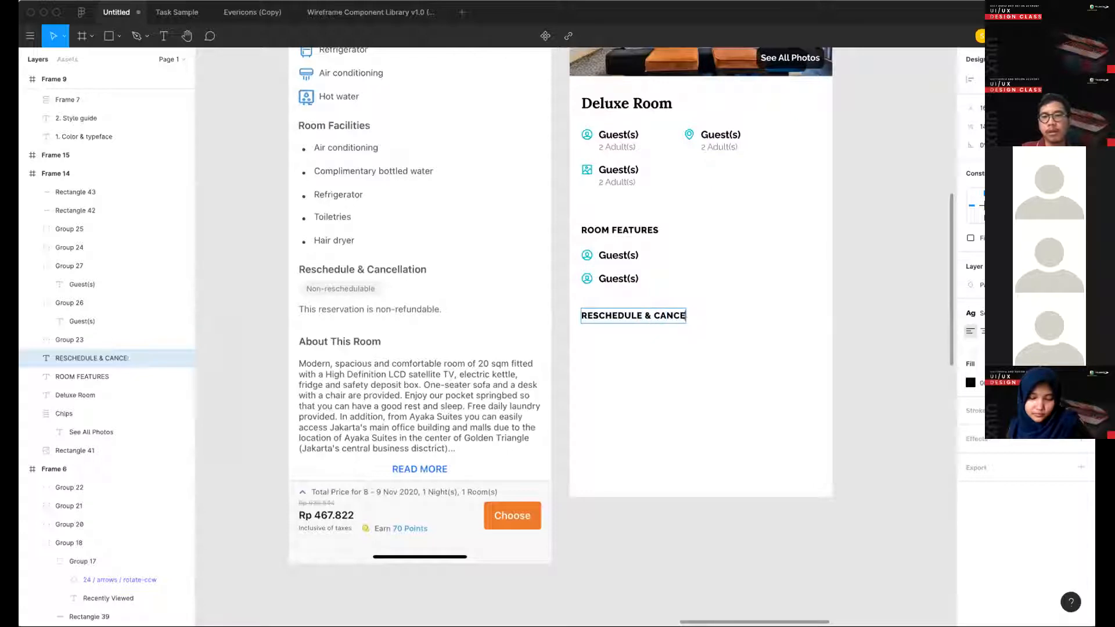
{"action": "key", "text": "Escape"}
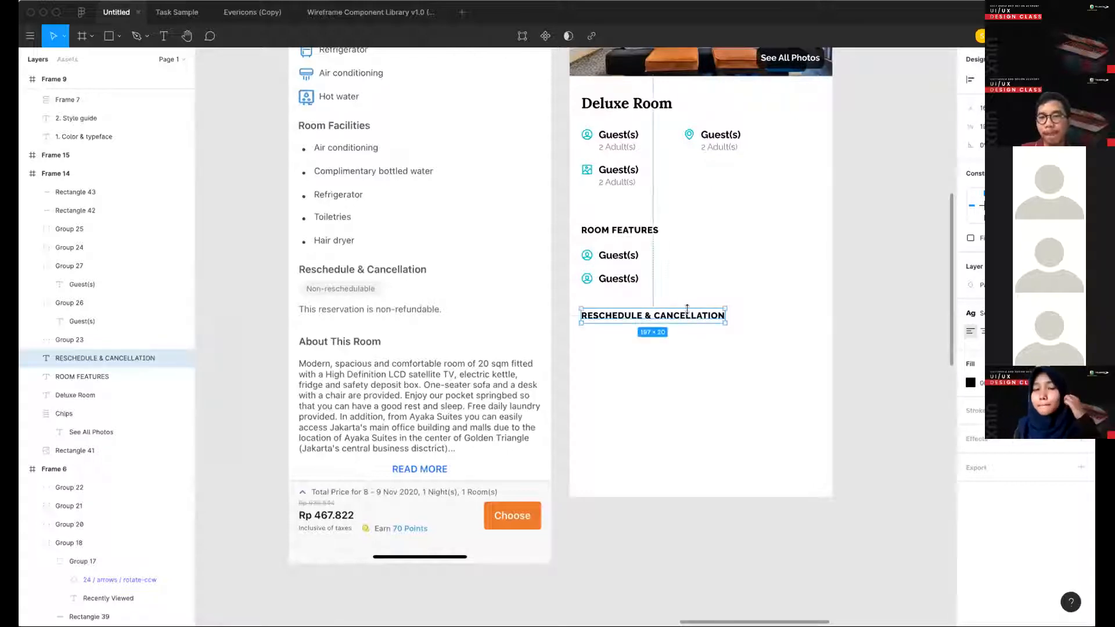
{"action": "left_click_drag", "start_coordinate": [689, 315], "coordinate": [689, 322]}
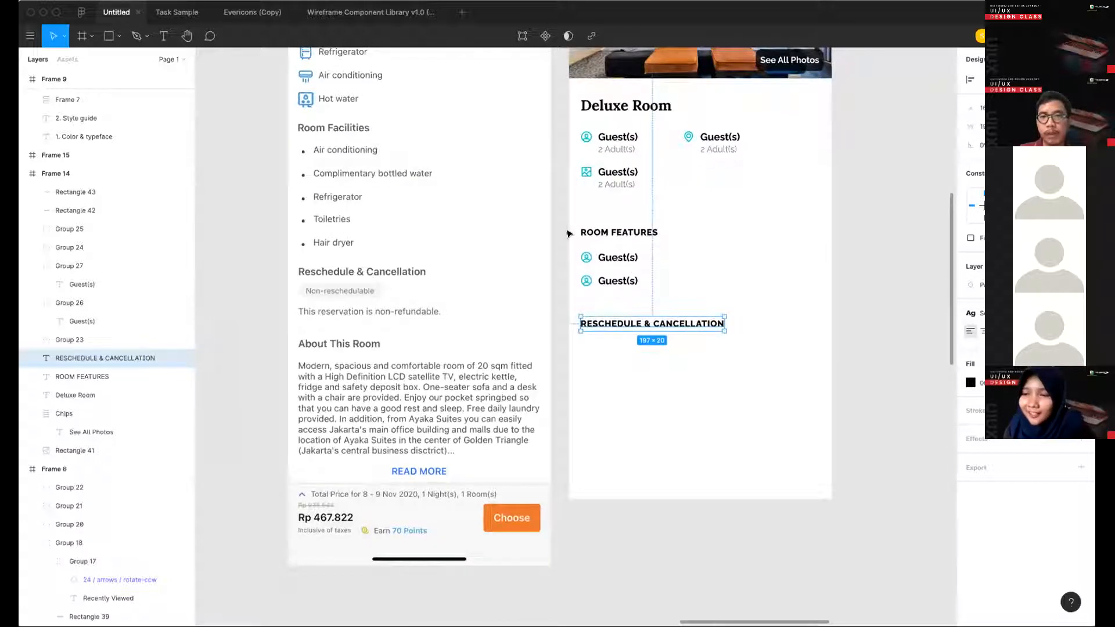
- Nudge the ROOM FEATURES heading and its two Guest(s) rows up about 8 px towards the divider above
{"action": "left_click_drag", "start_coordinate": [567, 225], "coordinate": [672, 294]}
{"action": "scroll", "coordinate": [647, 283], "scroll_direction": "up", "scroll_amount": 2}
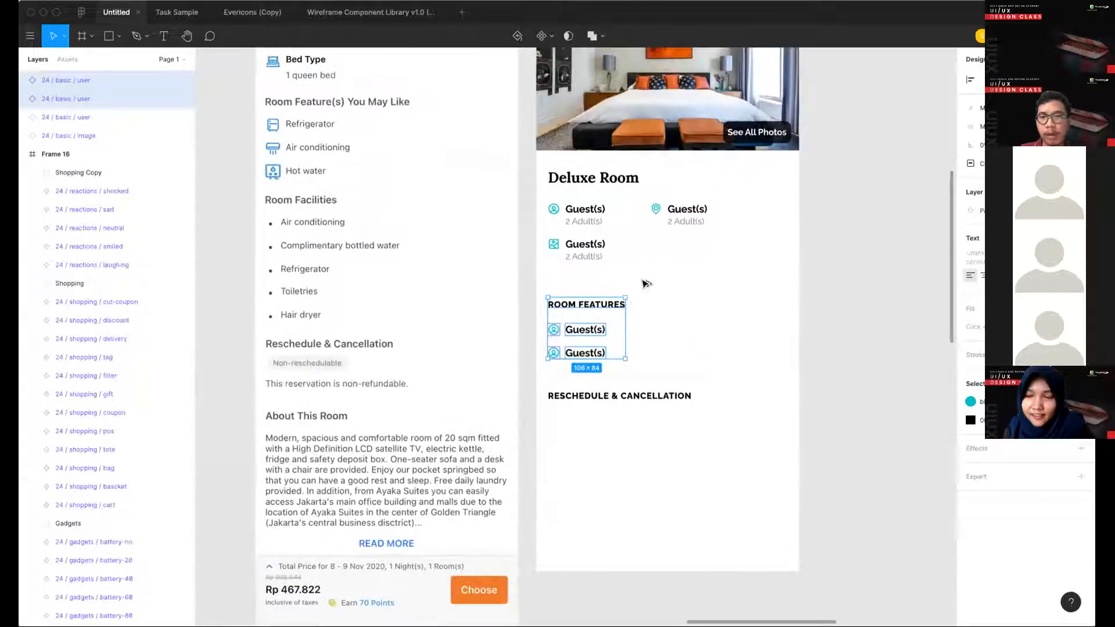
{"action": "key", "text": "alt"}
{"action": "key", "text": "shift+Up"}
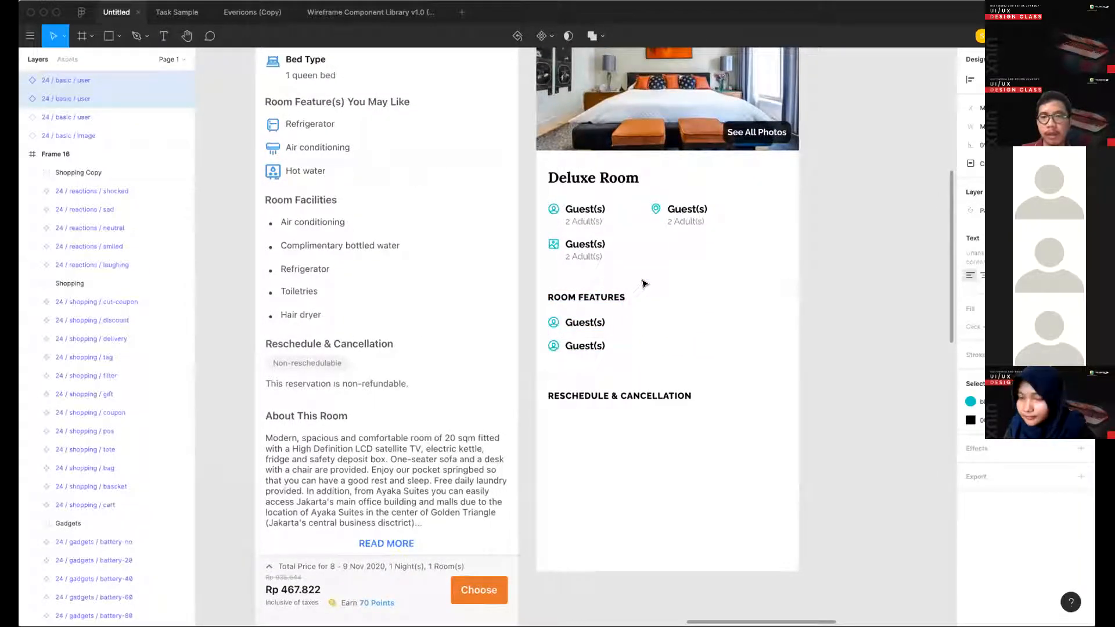
{"action": "key", "text": "Up"}
{"action": "key", "text": "alt"}
{"action": "key", "text": "Up"}
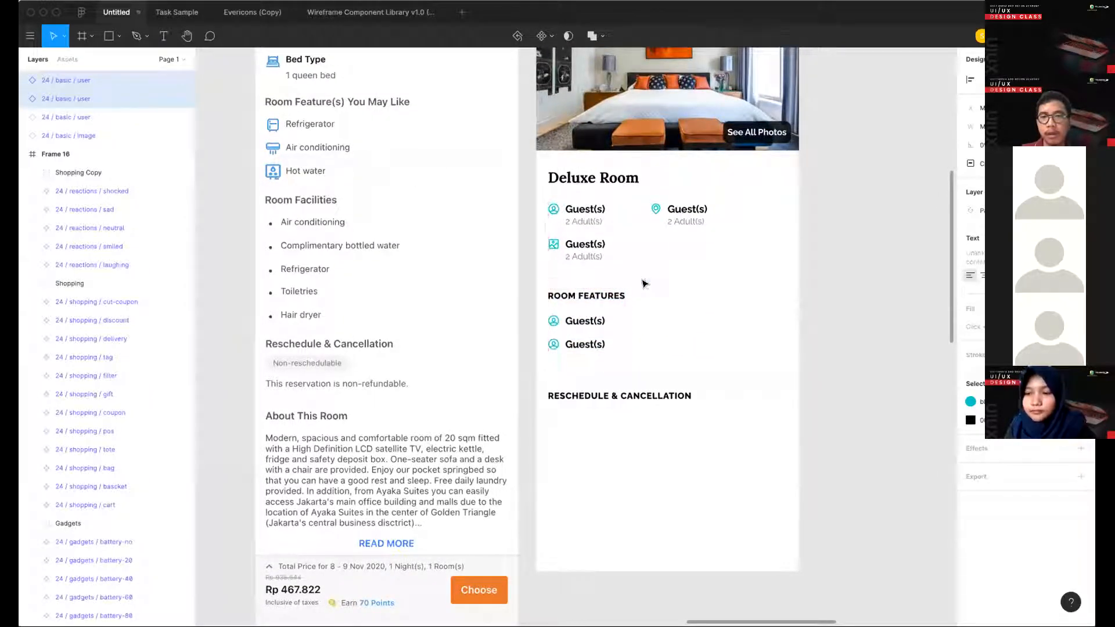
{"action": "key", "text": "Down"}
{"action": "key", "text": "Down"}
{"action": "key", "text": "Down"}
{"action": "key", "text": "alt"}
{"action": "key", "text": "Down"}
- Move the divider below the second ROOM FEATURES row slightly up and check its gap to that row's icon
{"action": "left_click", "coordinate": [653, 387]}
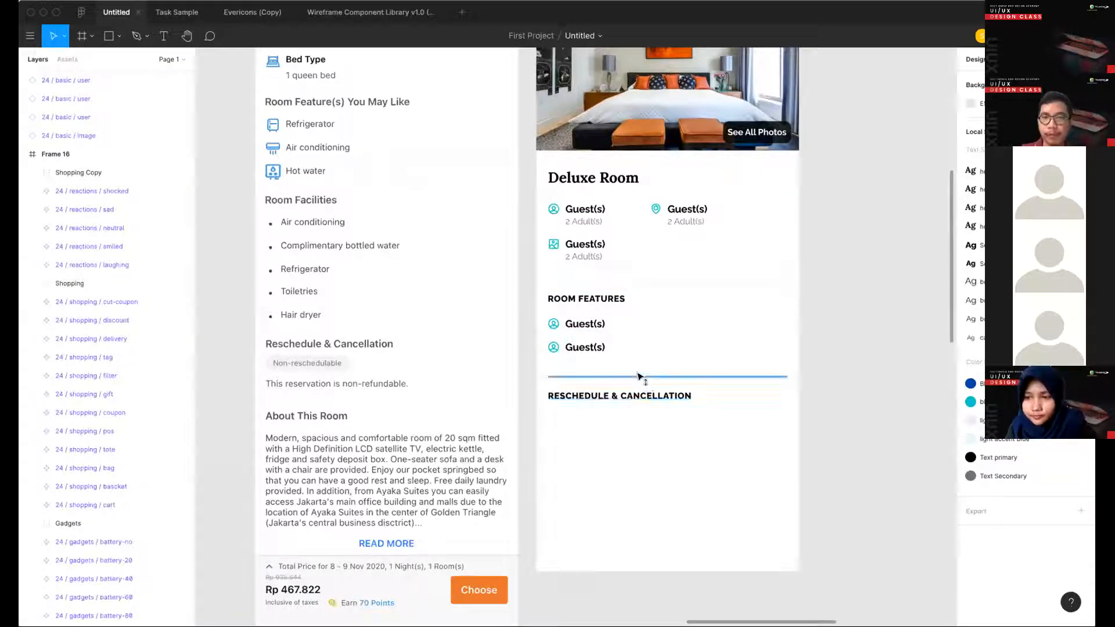
{"action": "left_click", "coordinate": [637, 367]}
{"action": "key", "text": "alt"}
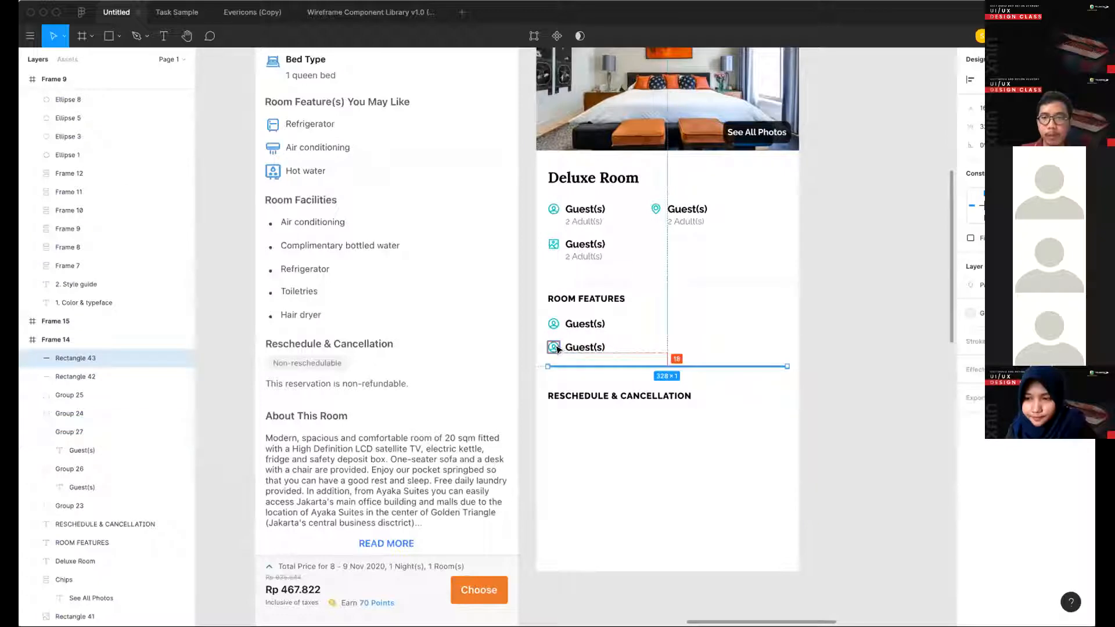
{"action": "left_click", "coordinate": [689, 305]}
- Move the RESCHEDULE & CANCELLATION heading up about 16 px, closer to the divider above it
{"action": "scroll", "coordinate": [689, 304], "scroll_direction": "down", "scroll_amount": 1}
{"action": "scroll", "coordinate": [689, 304], "scroll_direction": "right", "scroll_amount": 1}
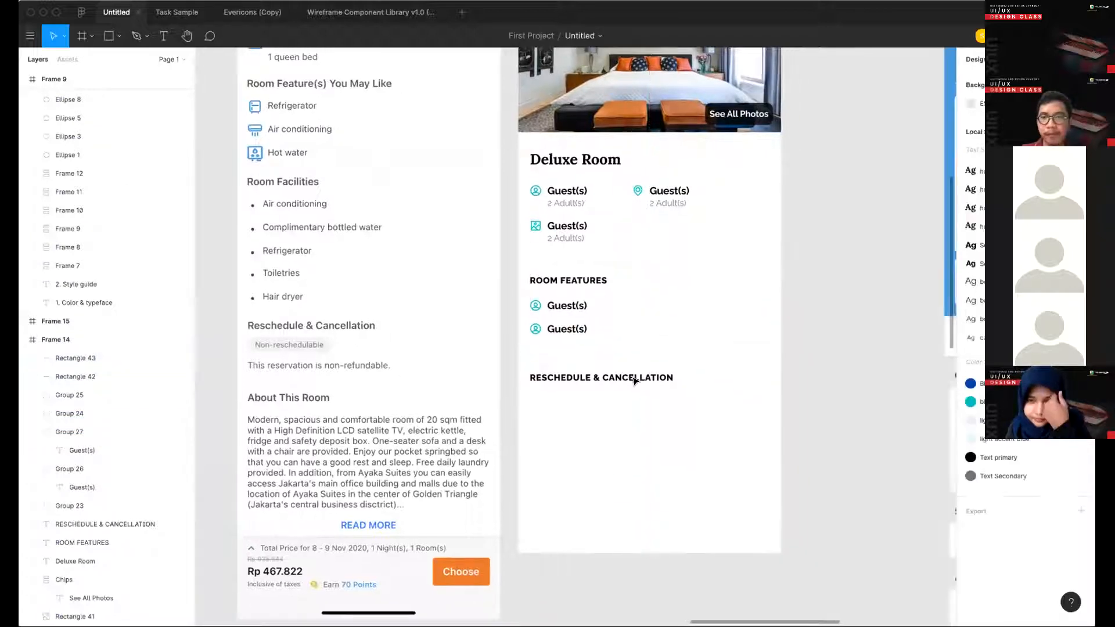
{"action": "left_click", "coordinate": [624, 379]}
{"action": "left_click_drag", "start_coordinate": [614, 373], "coordinate": [613, 361]}
{"action": "left_click", "coordinate": [621, 287]}
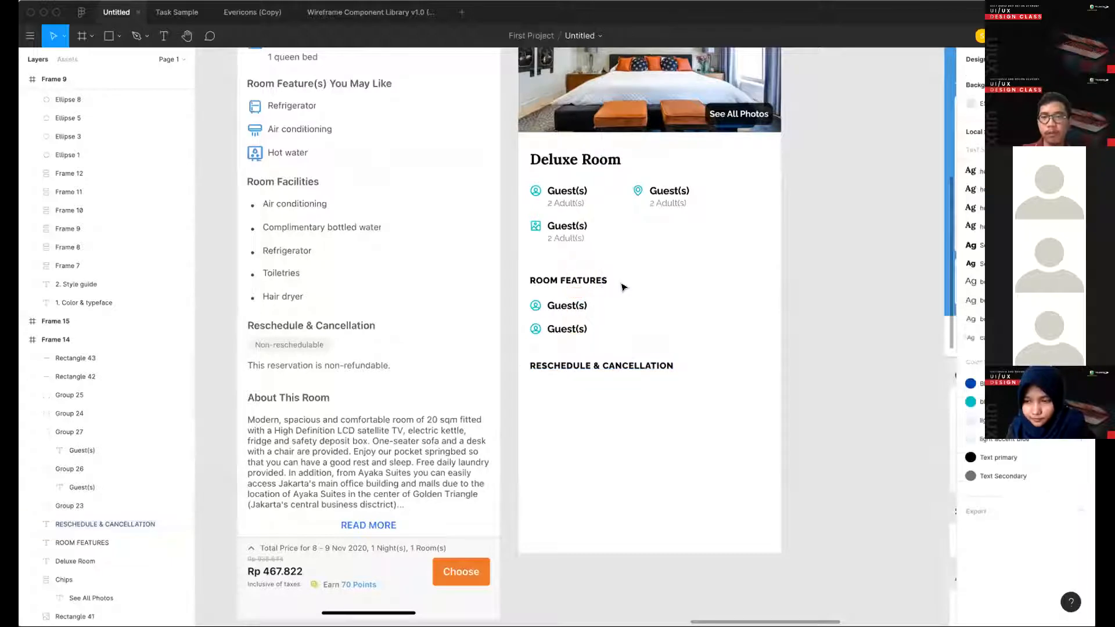
- Change the two Guest(s) labels under ROOM FEATURES to "Refrigerator" and "AC"
{"action": "scroll", "coordinate": [621, 287], "scroll_direction": "down", "scroll_amount": 5}
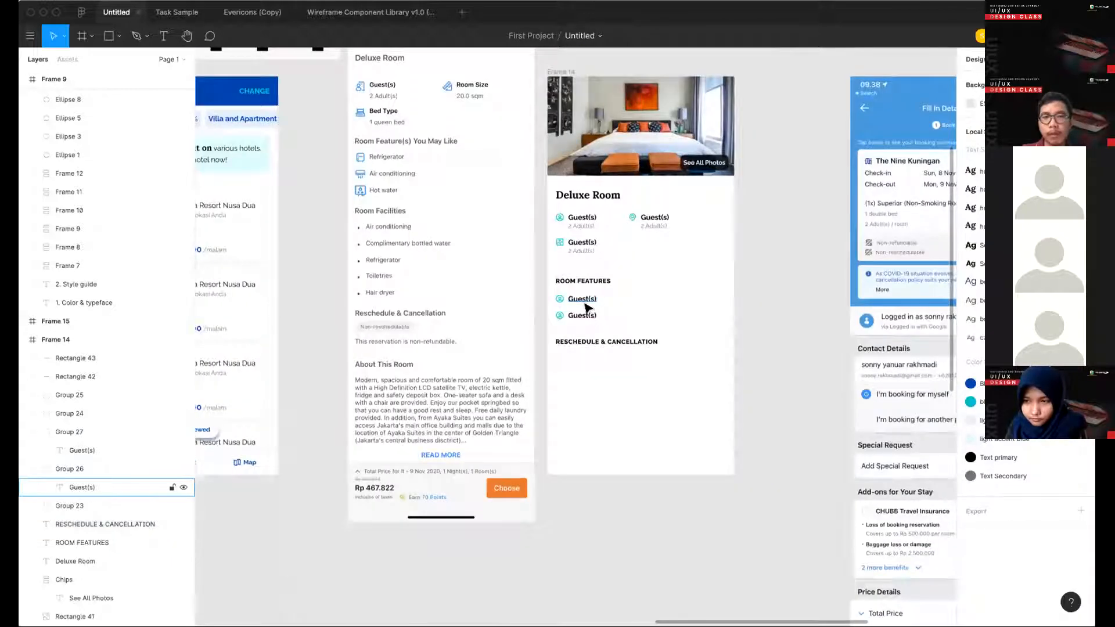
{"action": "double_click", "coordinate": [583, 300]}
{"action": "type", "text": "REFI"}
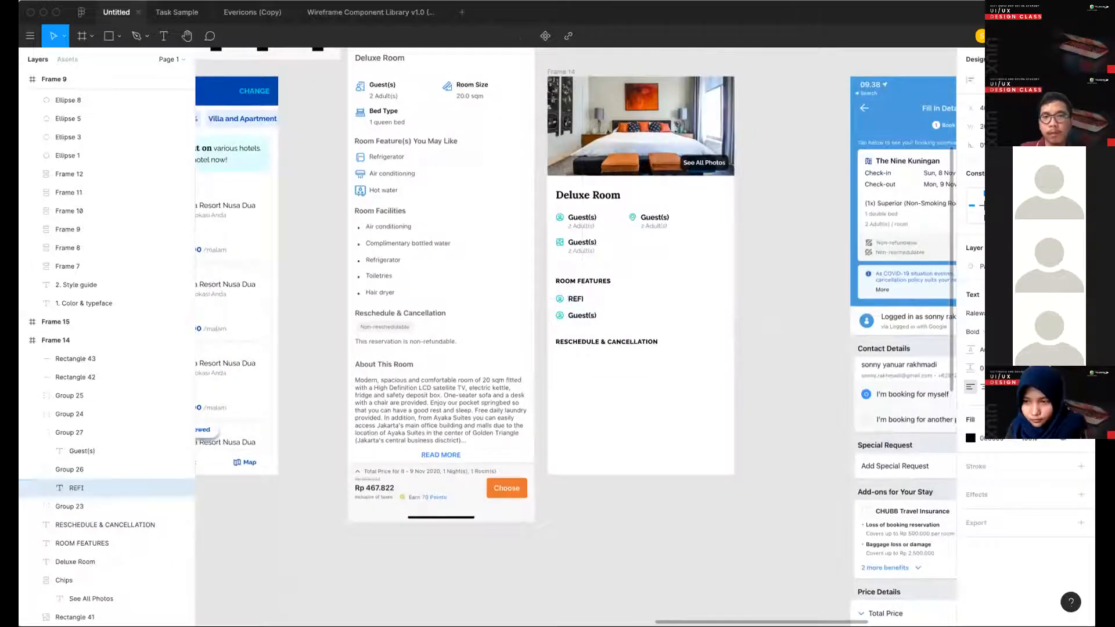
{"action": "key", "text": "BackSpace"}
{"action": "key", "text": "BackSpace"}
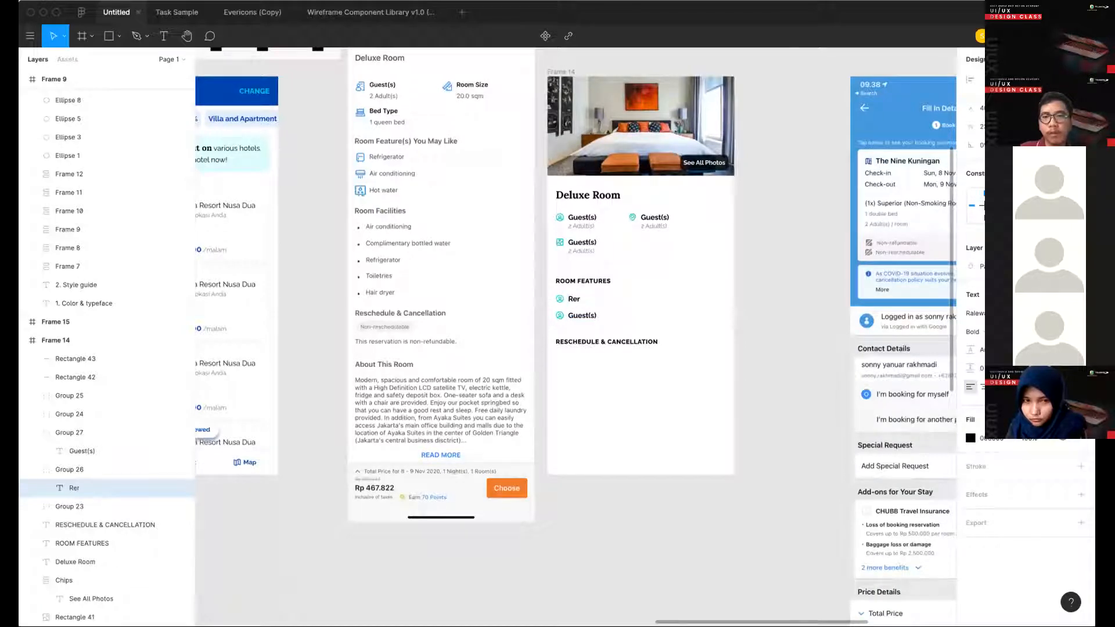
{"action": "type", "text": "frigerator"}
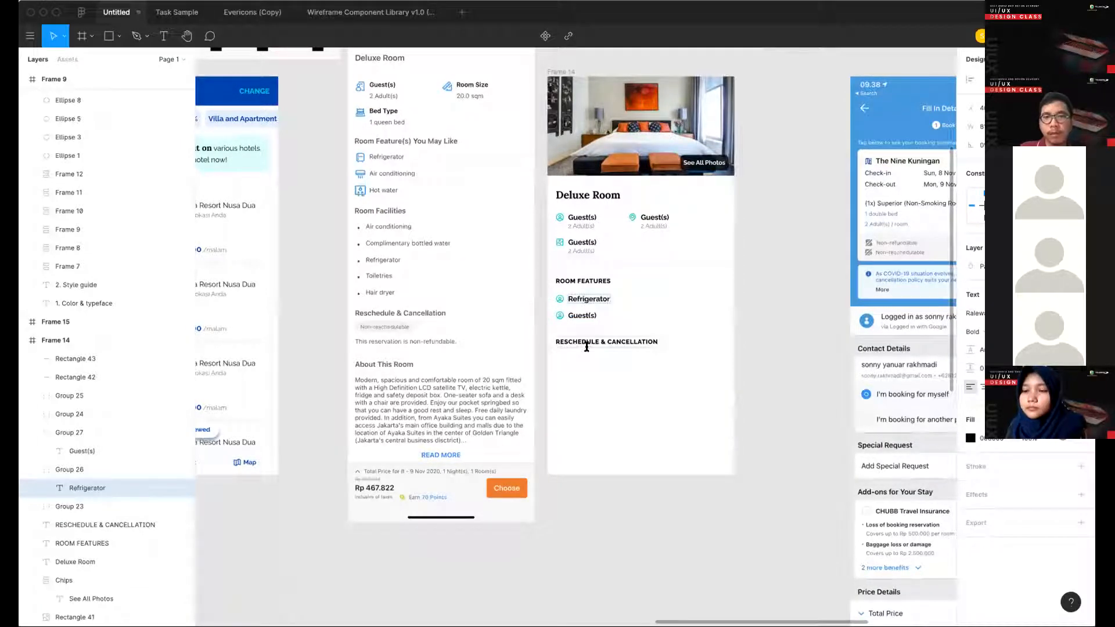
{"action": "double_click", "coordinate": [582, 315]}
{"action": "type", "text": "AC"}
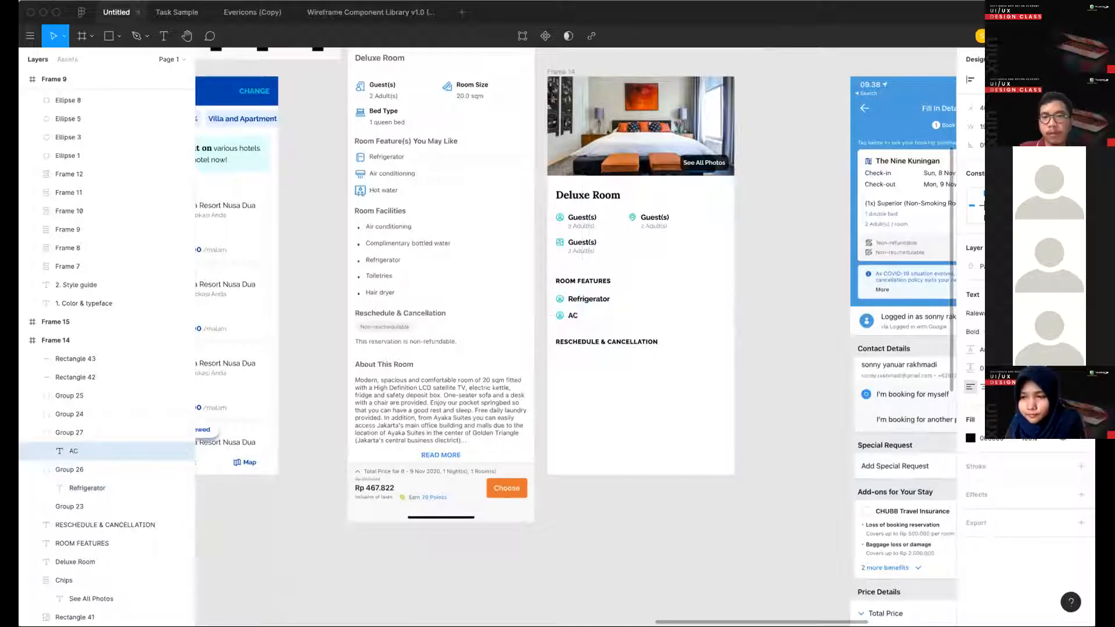
{"action": "key", "text": "Escape"}
- Change the Refrigerator and AC labels from bold to regular weight
{"action": "left_click", "coordinate": [600, 302], "text": "shift+super"}
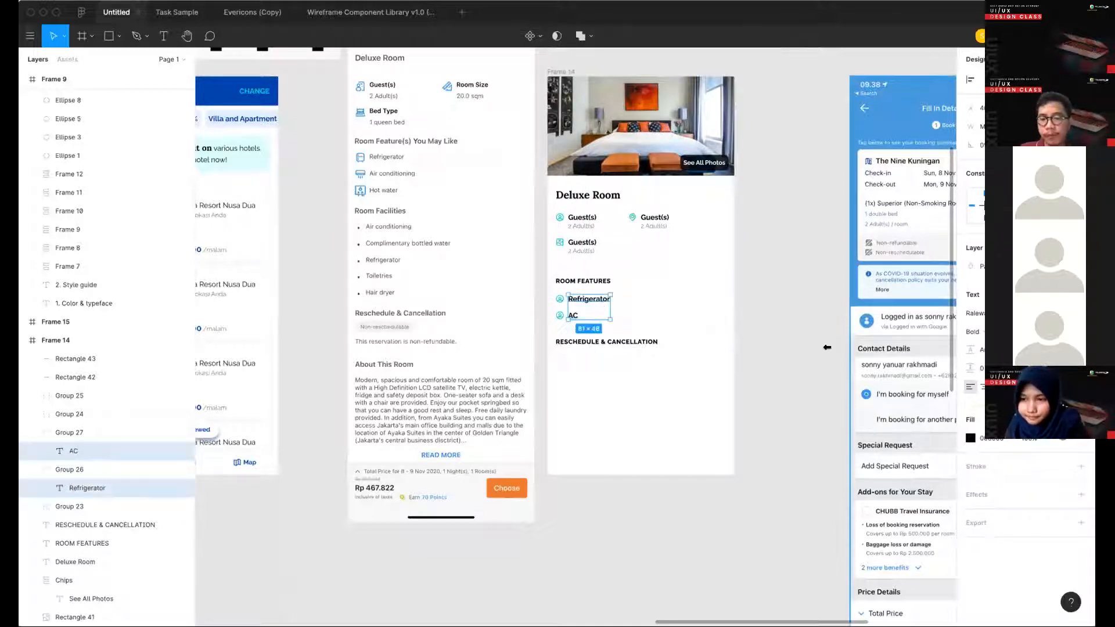
{"action": "key", "text": "super+b"}
{"action": "key", "text": "Escape"}
- Duplicate the Refrigerator label below the RESCHEDULE & CANCELLATION heading
{"action": "scroll", "coordinate": [567, 302], "scroll_direction": "up", "scroll_amount": 3}
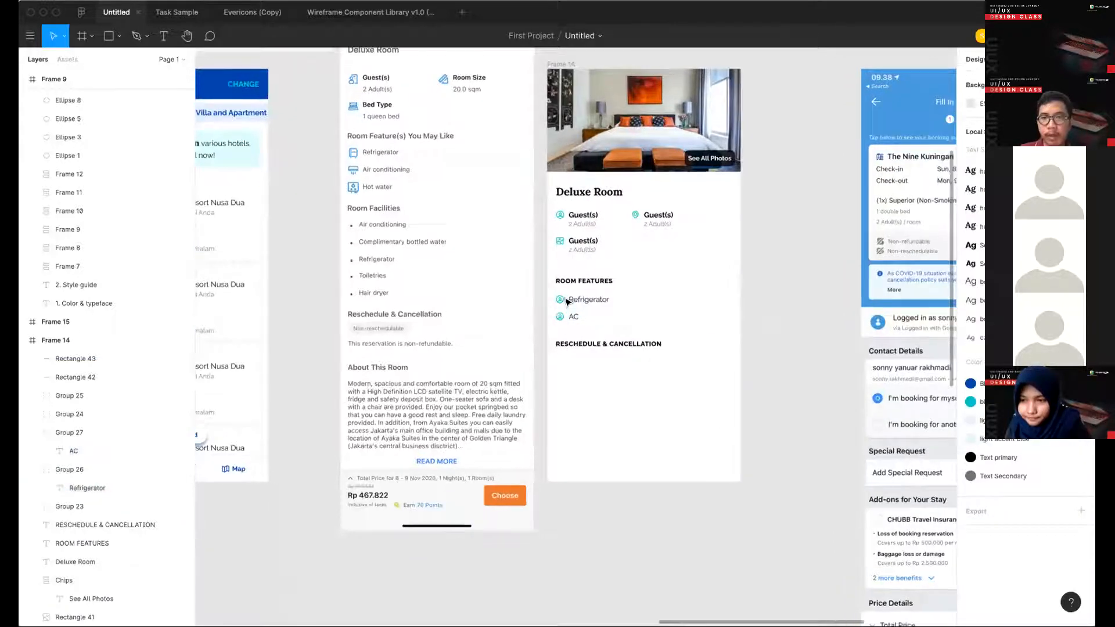
{"action": "scroll", "coordinate": [566, 301], "scroll_direction": "up", "scroll_amount": 2}
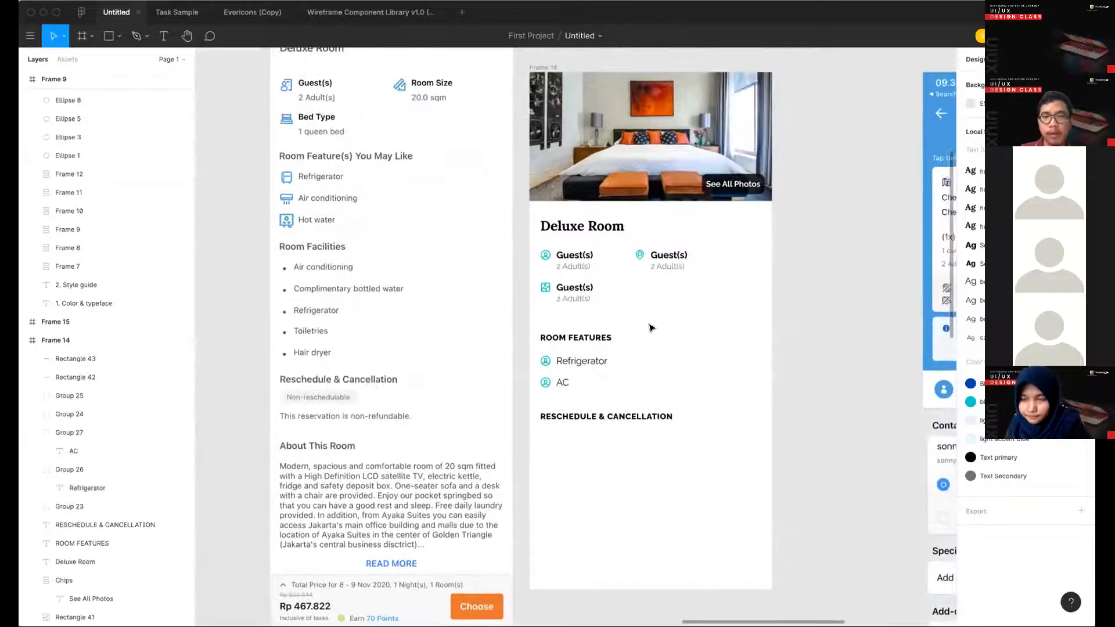
{"action": "scroll", "coordinate": [651, 328], "scroll_direction": "down", "scroll_amount": 3}
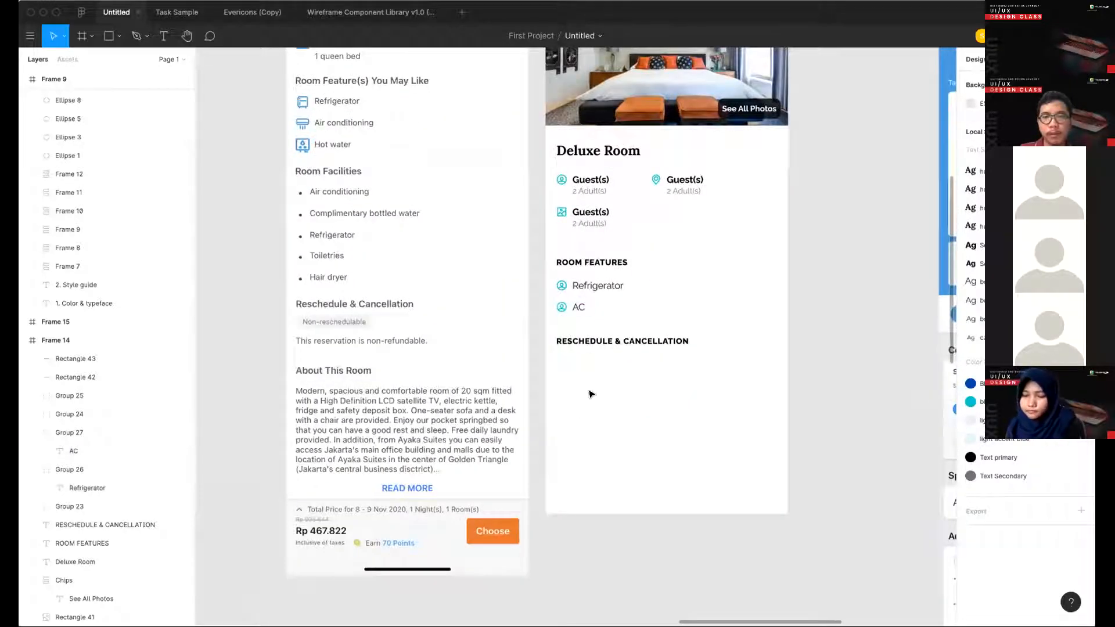
{"action": "scroll", "coordinate": [574, 272], "scroll_direction": "right", "scroll_amount": 2}
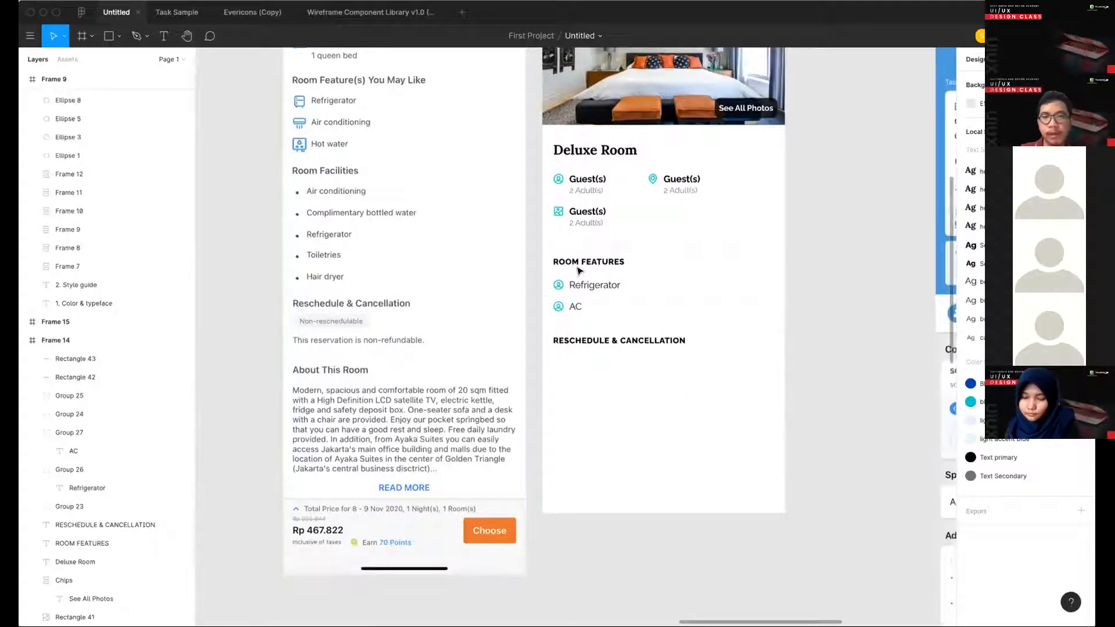
{"action": "left_click_drag", "start_coordinate": [569, 273], "coordinate": [557, 359], "text": "alt"}
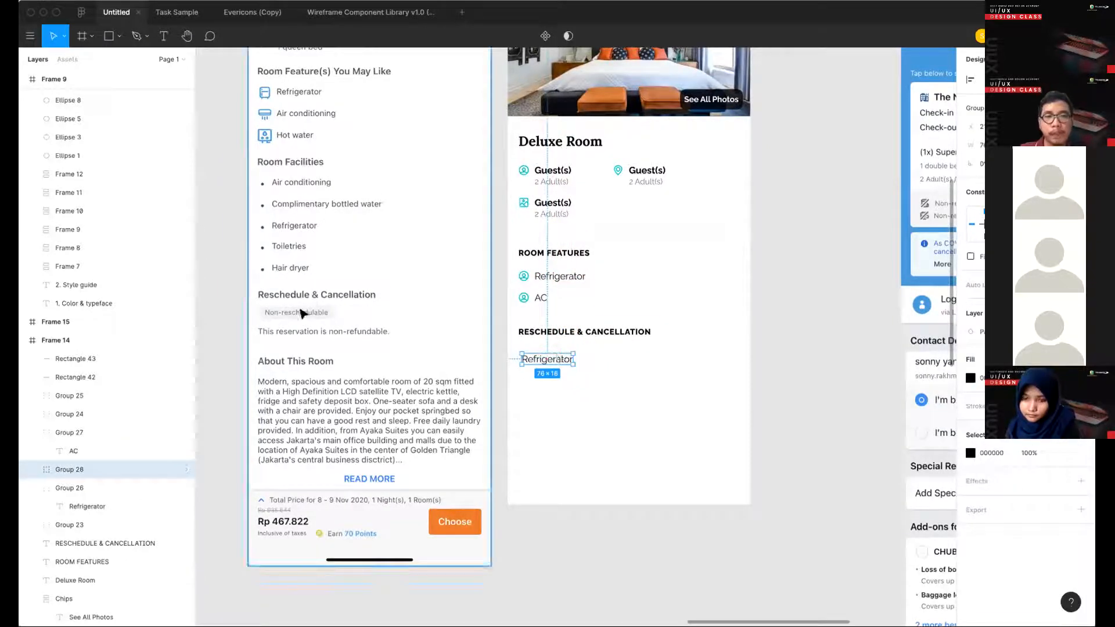
- Examine the reference room screen's Reschedule & Cancellation section, the hotel list screens and the style guide for a suitable treatment
{"action": "scroll", "coordinate": [302, 313], "scroll_direction": "up", "scroll_amount": 4}
{"action": "scroll", "coordinate": [302, 313], "scroll_direction": "down", "scroll_amount": 4}
{"action": "scroll", "coordinate": [608, 364], "scroll_direction": "left", "scroll_amount": 5}
{"action": "scroll", "coordinate": [608, 364], "scroll_direction": "up", "scroll_amount": 1}
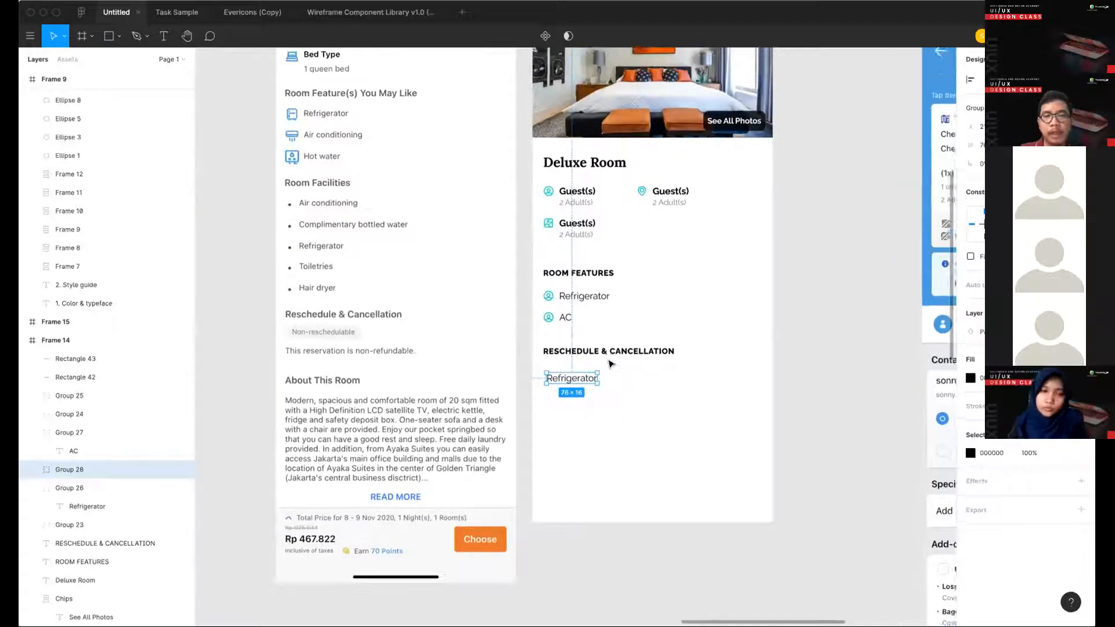
{"action": "scroll", "coordinate": [488, 470], "scroll_direction": "up", "scroll_amount": 4}
{"action": "scroll", "coordinate": [488, 471], "scroll_direction": "left", "scroll_amount": 3}
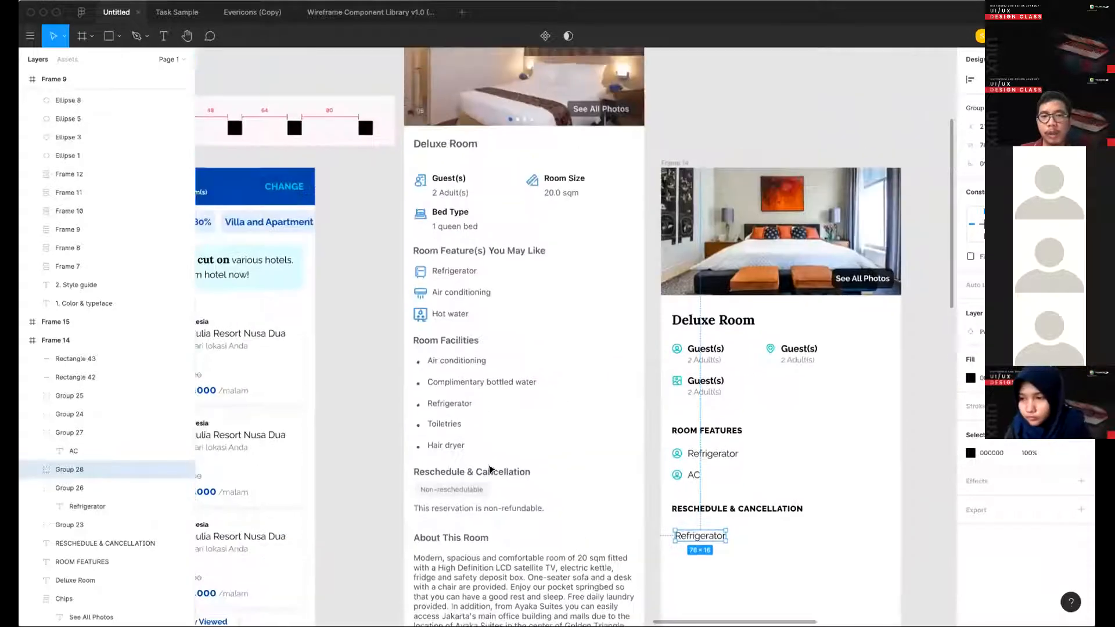
{"action": "scroll", "coordinate": [488, 471], "scroll_direction": "down", "scroll_amount": 3}
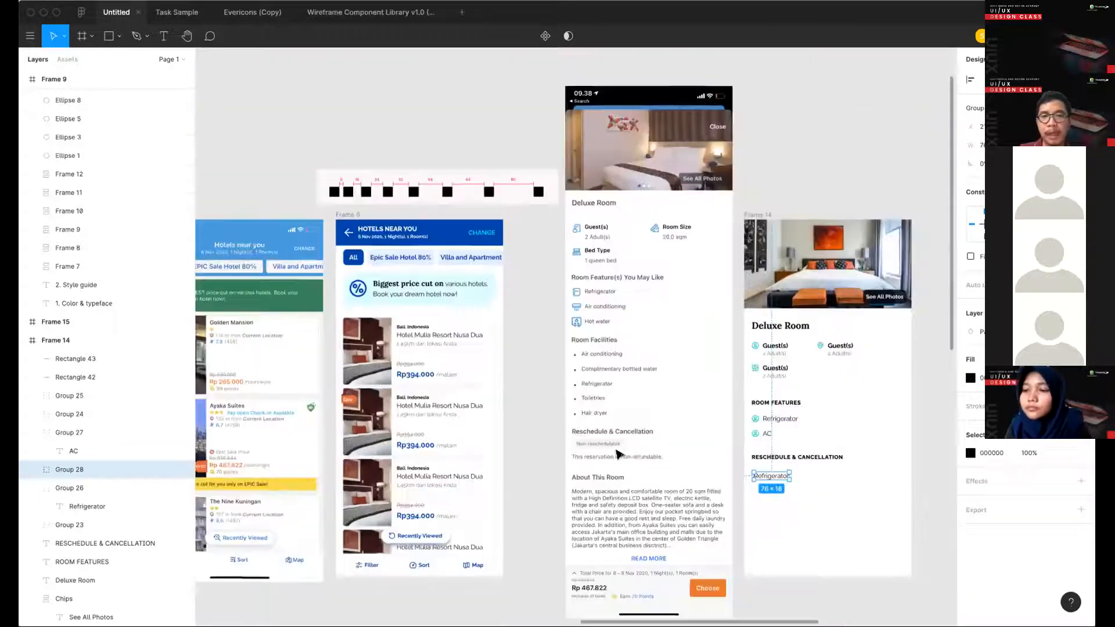
{"action": "scroll", "coordinate": [521, 447], "scroll_direction": "left", "scroll_amount": 13}
{"action": "scroll", "coordinate": [521, 447], "scroll_direction": "down", "scroll_amount": 2}
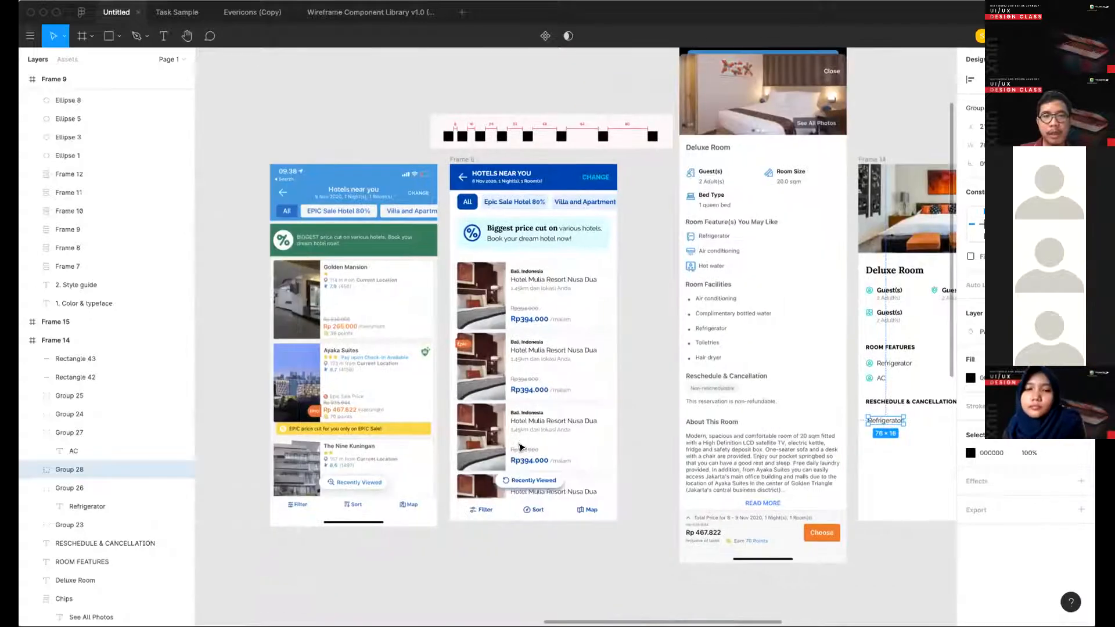
{"action": "scroll", "coordinate": [521, 447], "scroll_direction": "left", "scroll_amount": 6}
{"action": "scroll", "coordinate": [521, 447], "scroll_direction": "down", "scroll_amount": 1}
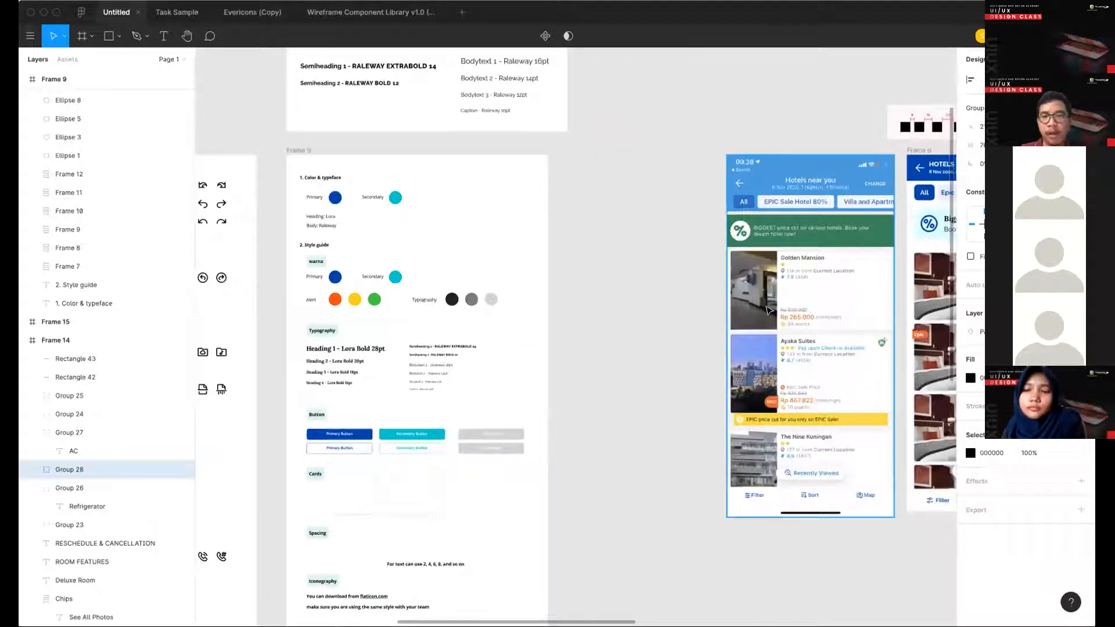
{"action": "scroll", "coordinate": [767, 310], "scroll_direction": "right", "scroll_amount": 5}
{"action": "scroll", "coordinate": [498, 398], "scroll_direction": "right", "scroll_amount": 20}
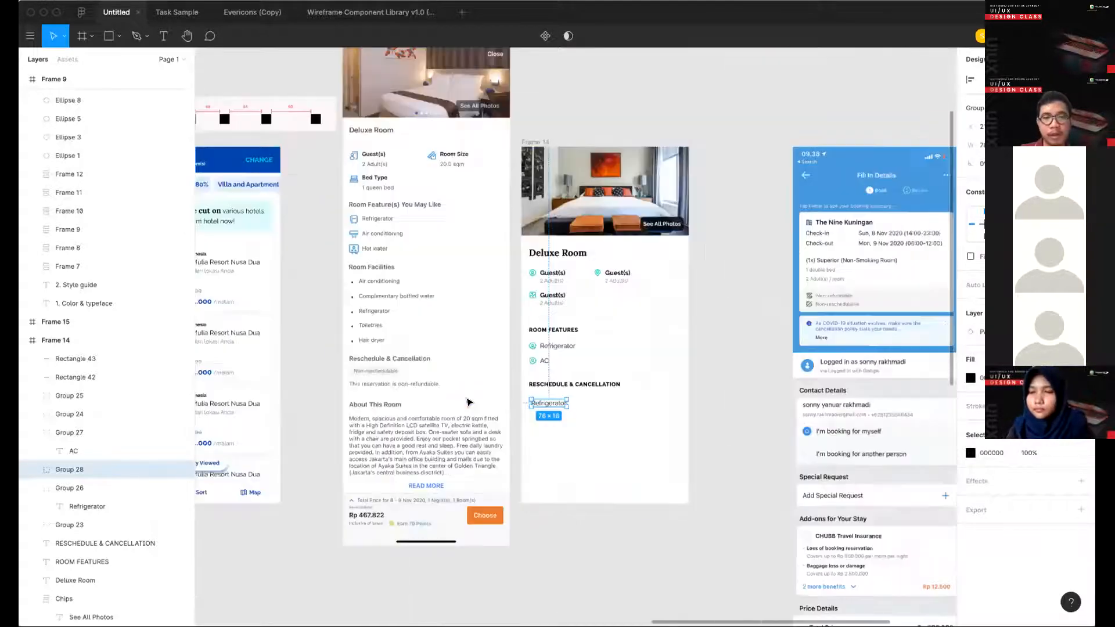
{"action": "scroll", "coordinate": [469, 402], "scroll_direction": "up", "scroll_amount": 5}
{"action": "scroll", "coordinate": [469, 402], "scroll_direction": "left", "scroll_amount": 6}
{"action": "scroll", "coordinate": [469, 402], "scroll_direction": "down", "scroll_amount": 1}
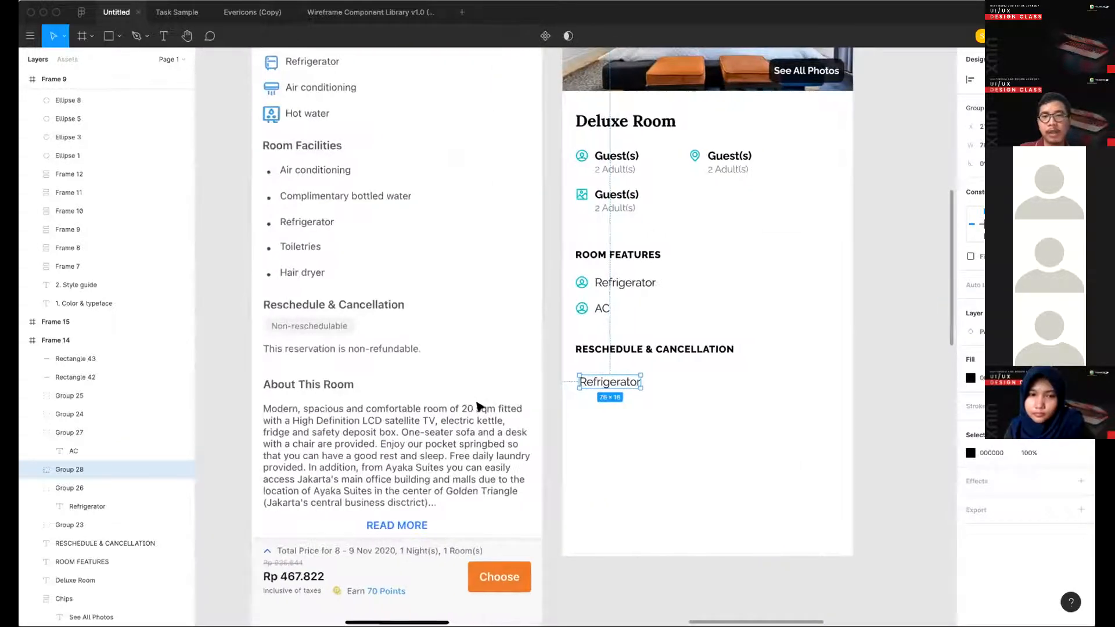
- Change the copied label's text to "Reschedulable" and place it directly under the RESCHEDULE & CANCELLATION heading, aligned with the heading's left edge
{"action": "key", "text": "Return"}
{"action": "key", "text": "shift+r"}
{"action": "left_click", "coordinate": [616, 396]}
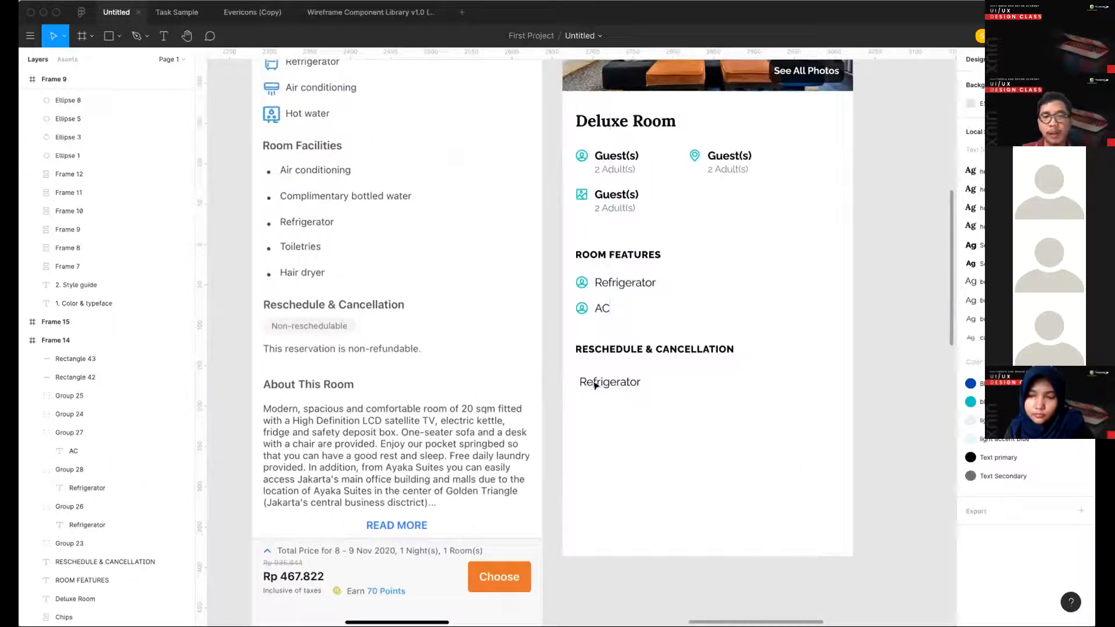
{"action": "left_click", "coordinate": [595, 384]}
{"action": "double_click", "coordinate": [591, 378]}
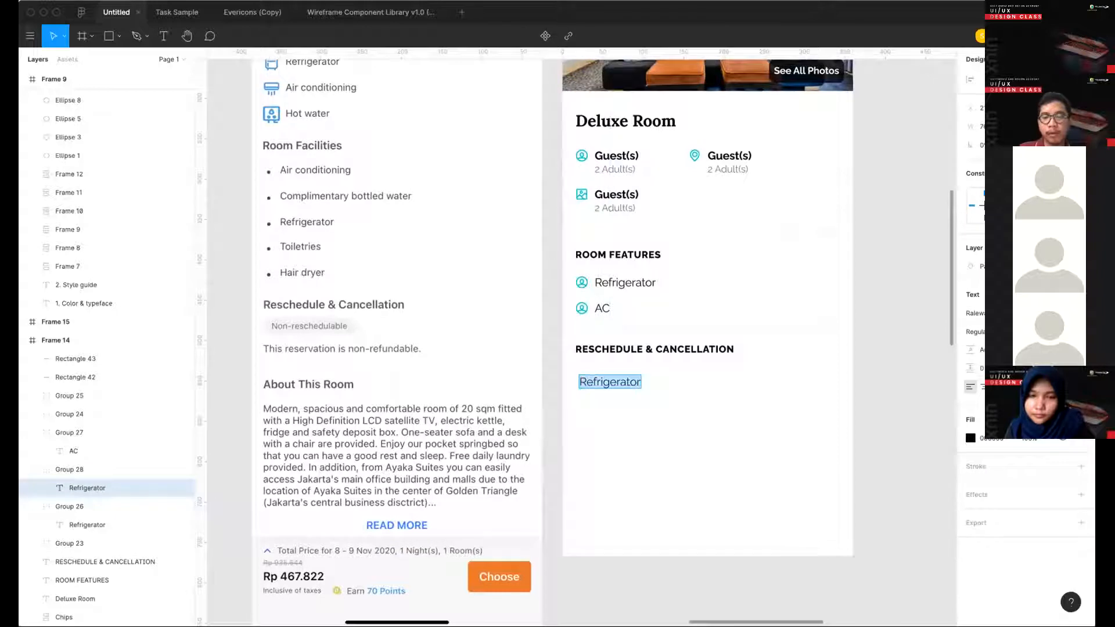
{"action": "type", "text": "Reschedu"}
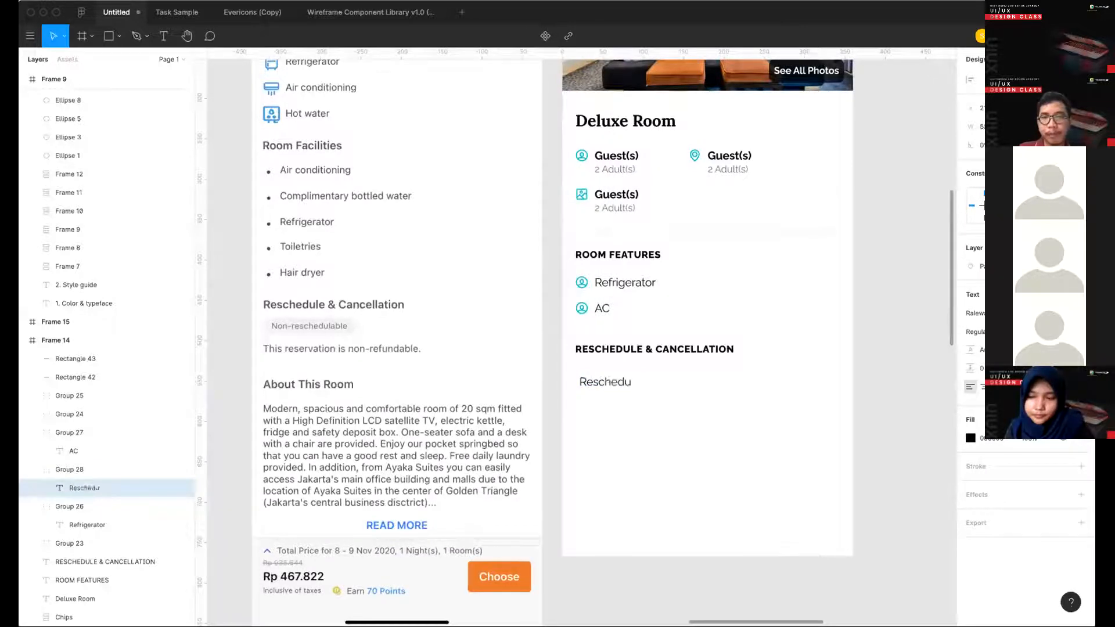
{"action": "type", "text": "lable"}
{"action": "key", "text": "Escape"}
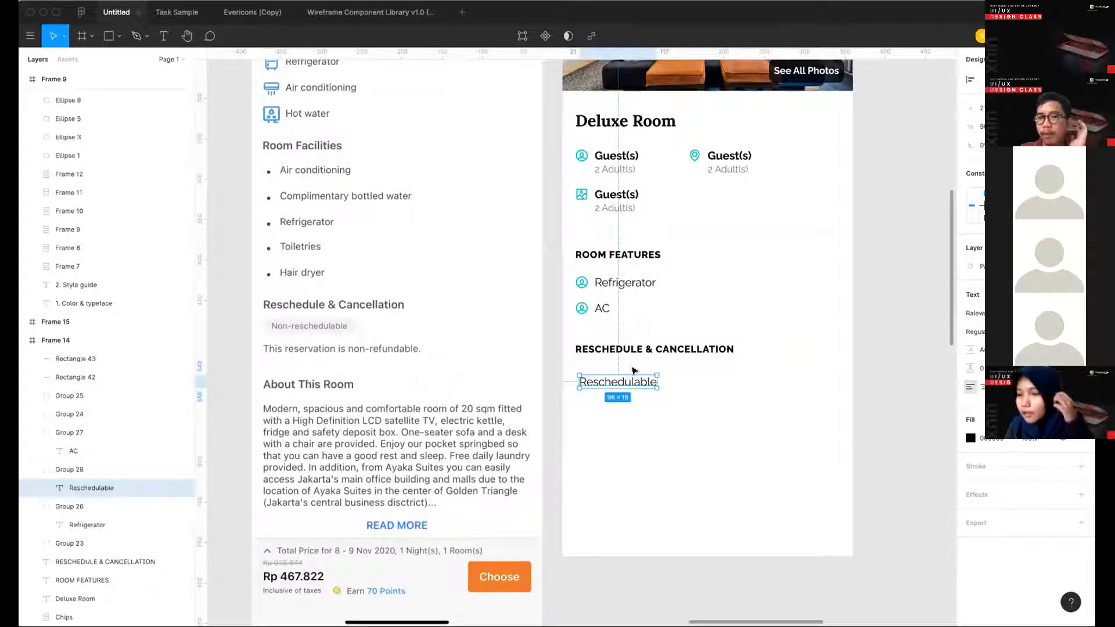
{"action": "left_click_drag", "start_coordinate": [636, 382], "coordinate": [633, 373]}
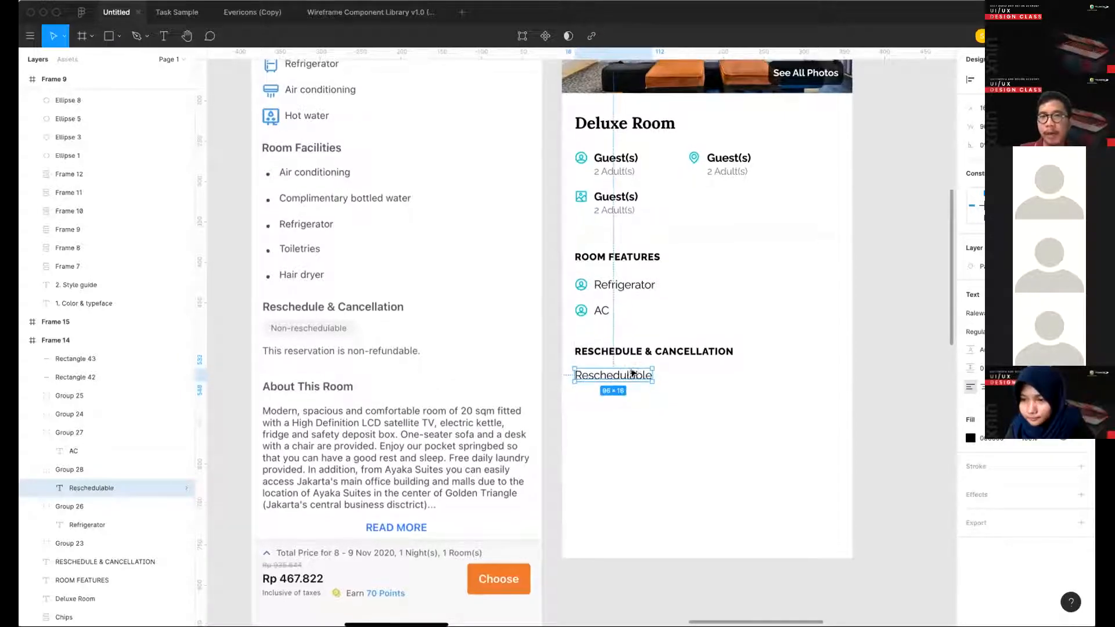
- Pick up the fill colour value of the green Alert circle in the style guide
{"action": "scroll", "coordinate": [668, 157], "scroll_direction": "up", "scroll_amount": 2}
{"action": "scroll", "coordinate": [666, 167], "scroll_direction": "down", "scroll_amount": 2}
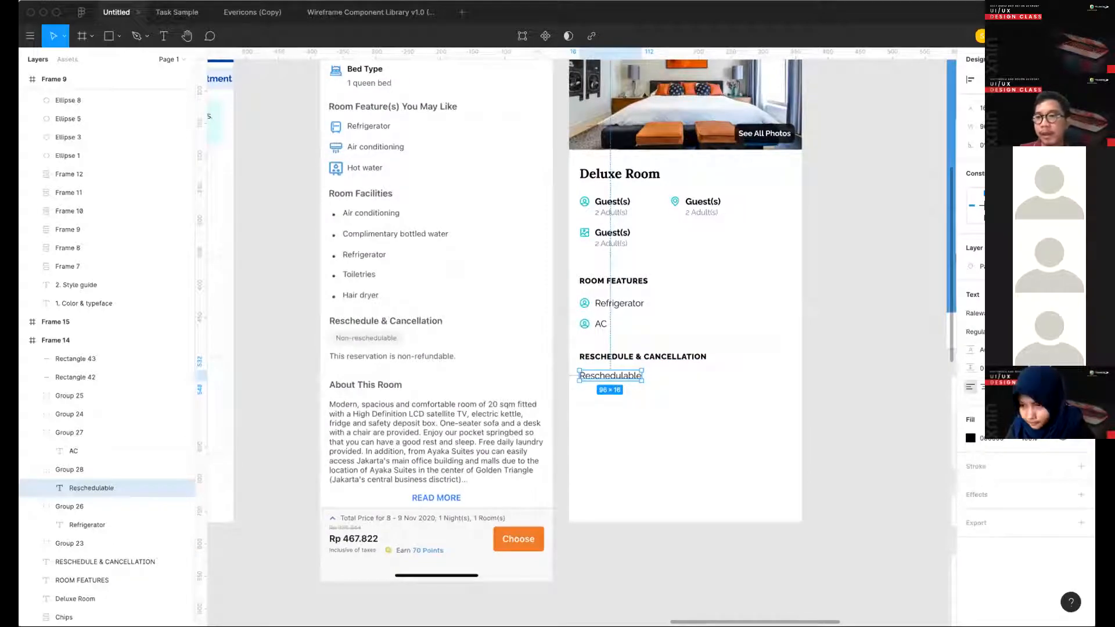
{"action": "left_click", "coordinate": [1062, 419]}
{"action": "left_click", "coordinate": [755, 426]}
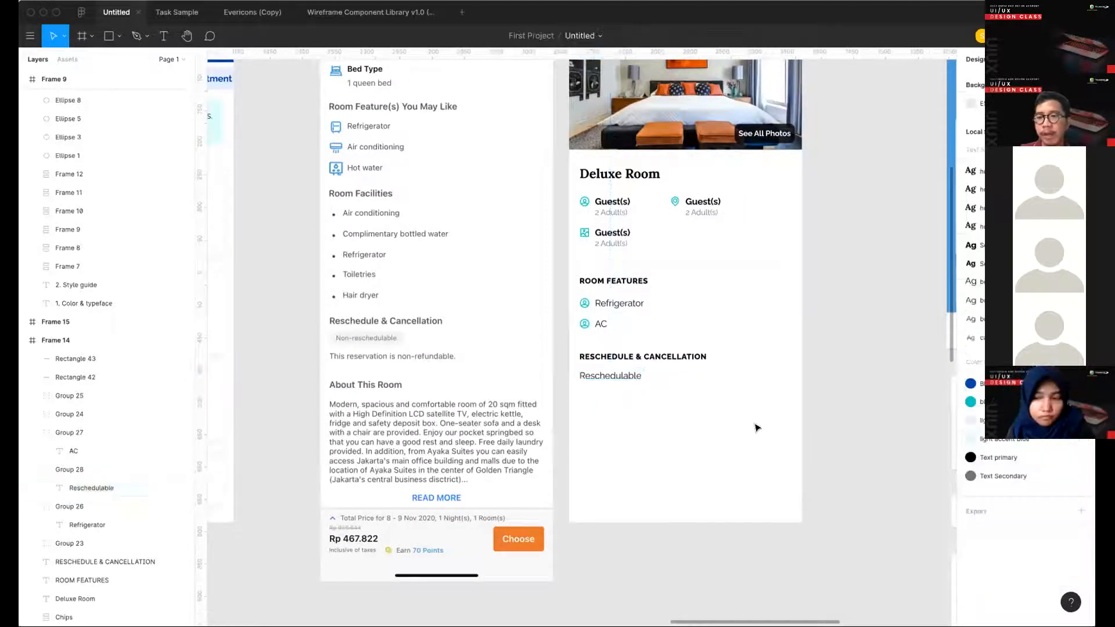
{"action": "scroll", "coordinate": [754, 425], "scroll_direction": "left", "scroll_amount": 15}
{"action": "scroll", "coordinate": [480, 225], "scroll_direction": "left", "scroll_amount": 3}
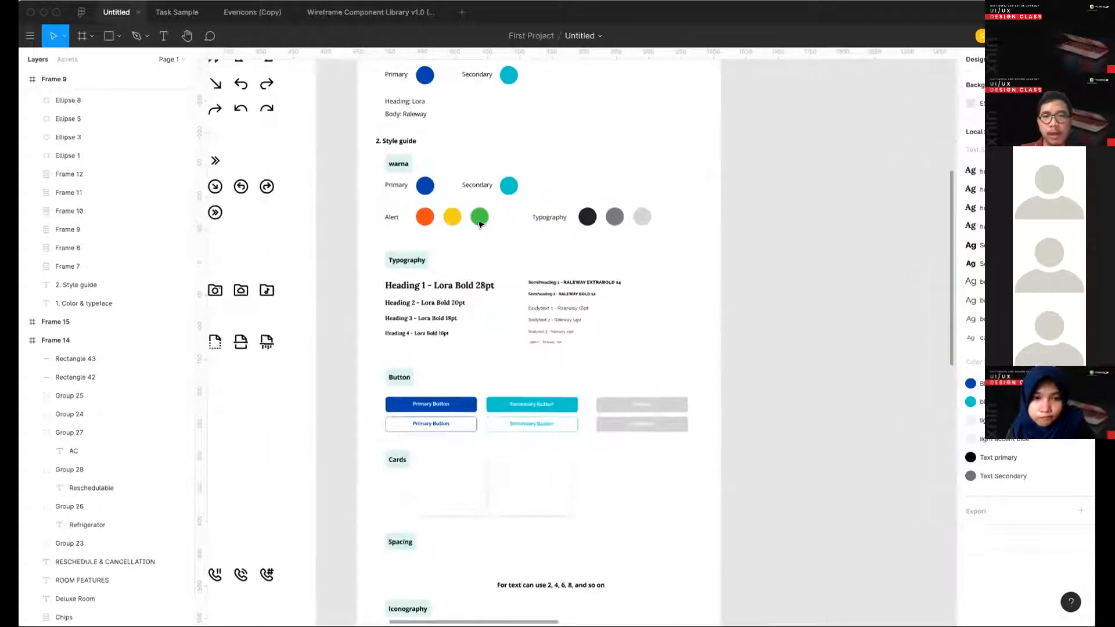
{"action": "left_click", "coordinate": [479, 220]}
{"action": "scroll", "coordinate": [552, 232], "scroll_direction": "right", "scroll_amount": 10}
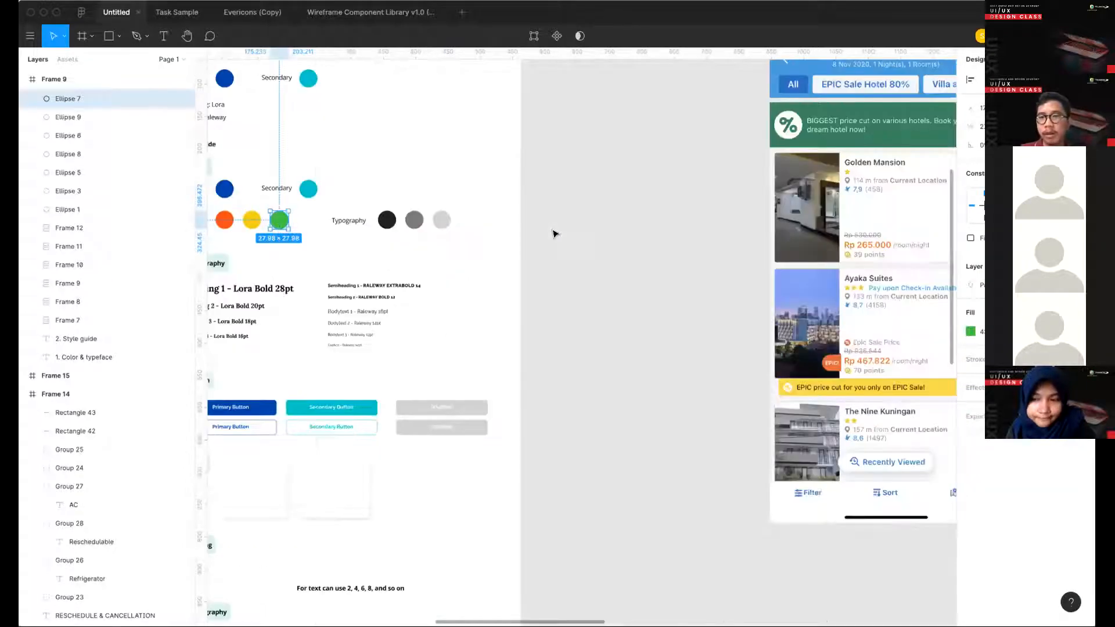
{"action": "scroll", "coordinate": [766, 323], "scroll_direction": "left", "scroll_amount": 5}
{"action": "scroll", "coordinate": [766, 322], "scroll_direction": "right", "scroll_amount": 15}
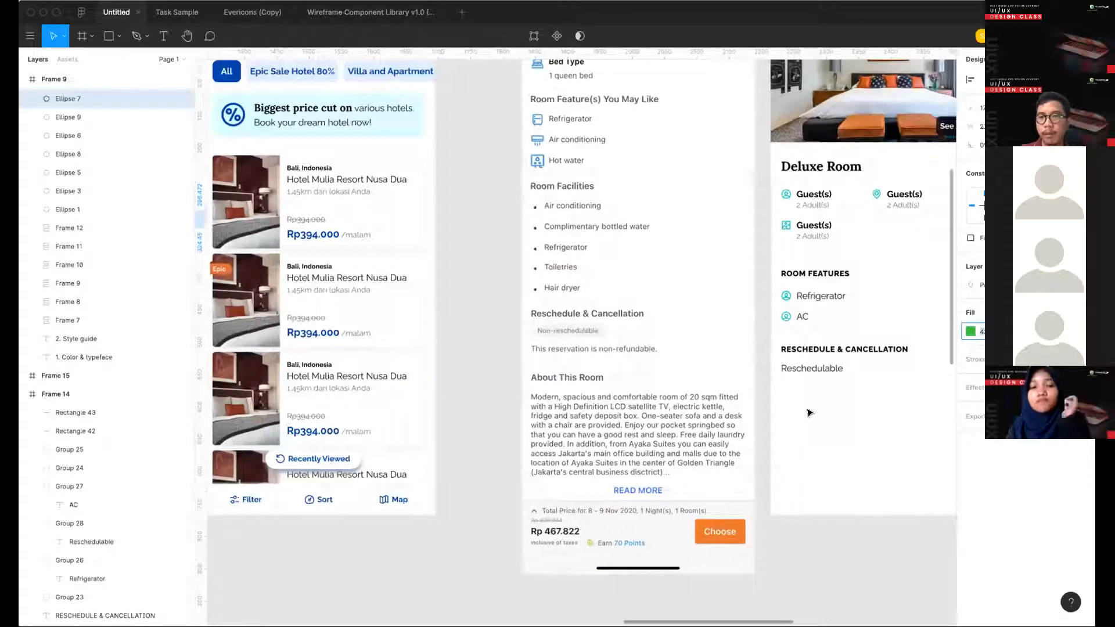
- Move the Reschedulable text group slightly down and right below the RESCHEDULE & CANCELLATION heading
{"action": "left_click", "coordinate": [602, 366]}
{"action": "scroll", "coordinate": [601, 366], "scroll_direction": "right", "scroll_amount": 2}
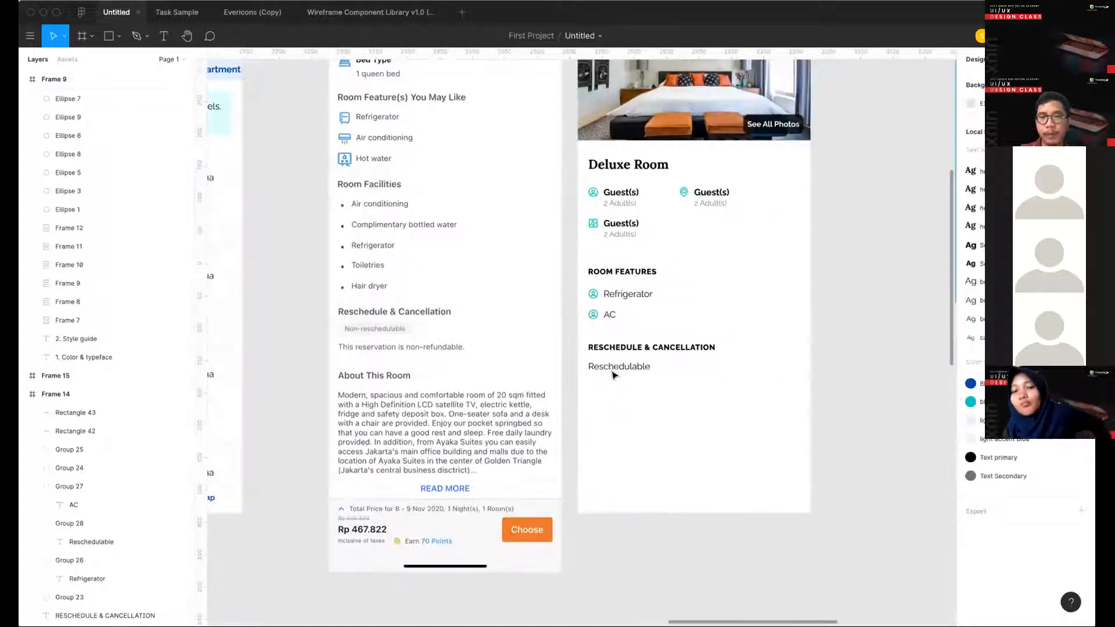
{"action": "left_click_drag", "start_coordinate": [614, 370], "coordinate": [621, 416]}
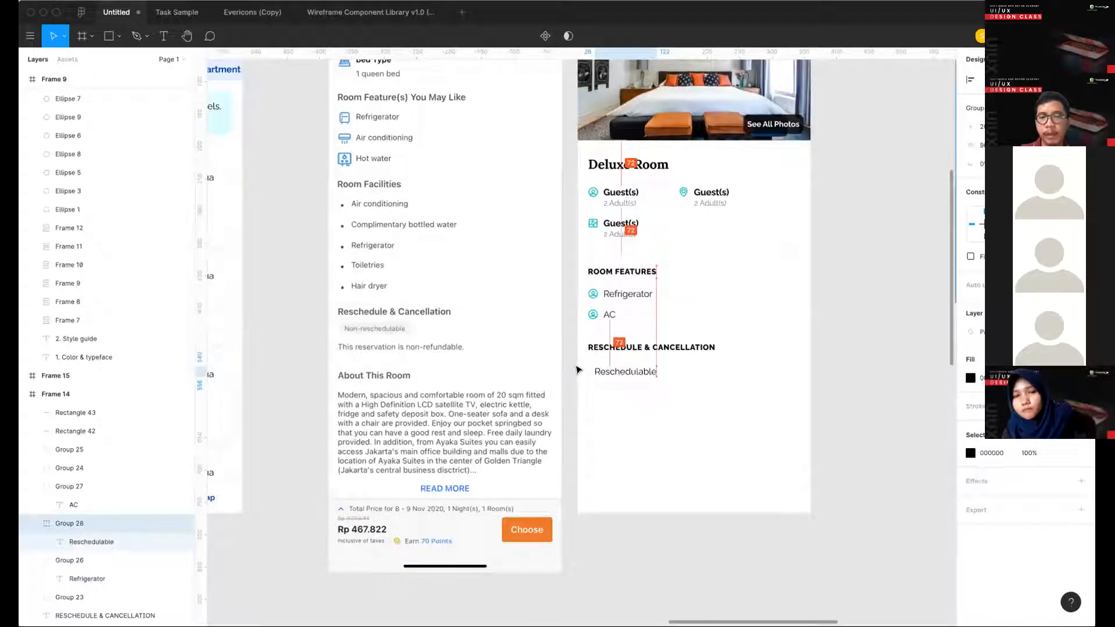
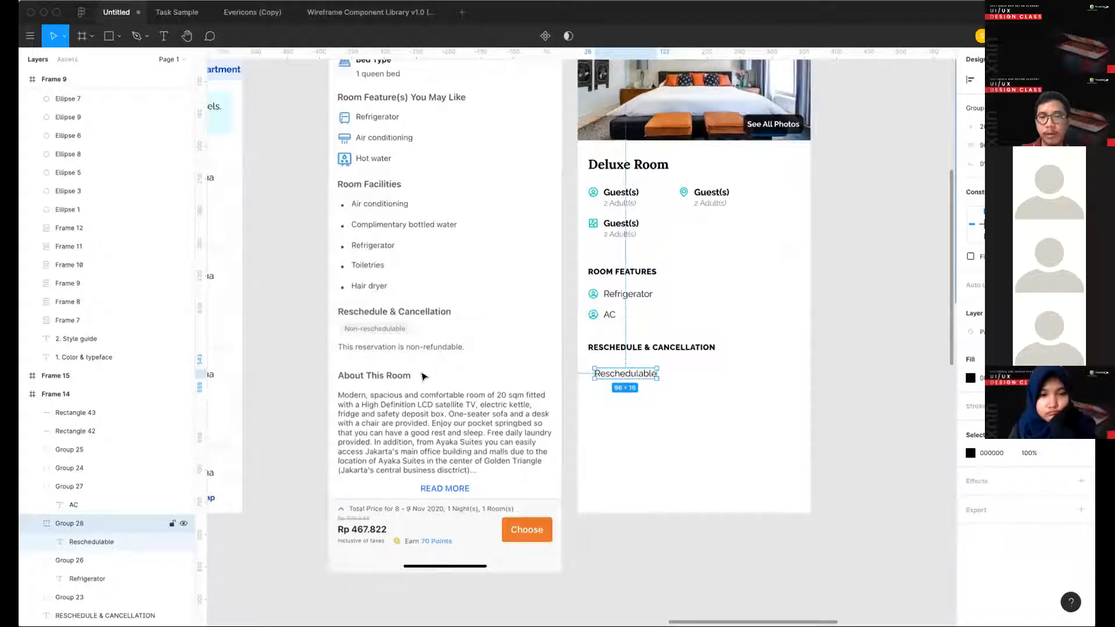
- Draw a rectangle of about 120 × 32 around the Reschedulable text, placed behind it and filled with green 43CC40
{"action": "scroll", "coordinate": [598, 426], "scroll_direction": "up", "scroll_amount": 4}
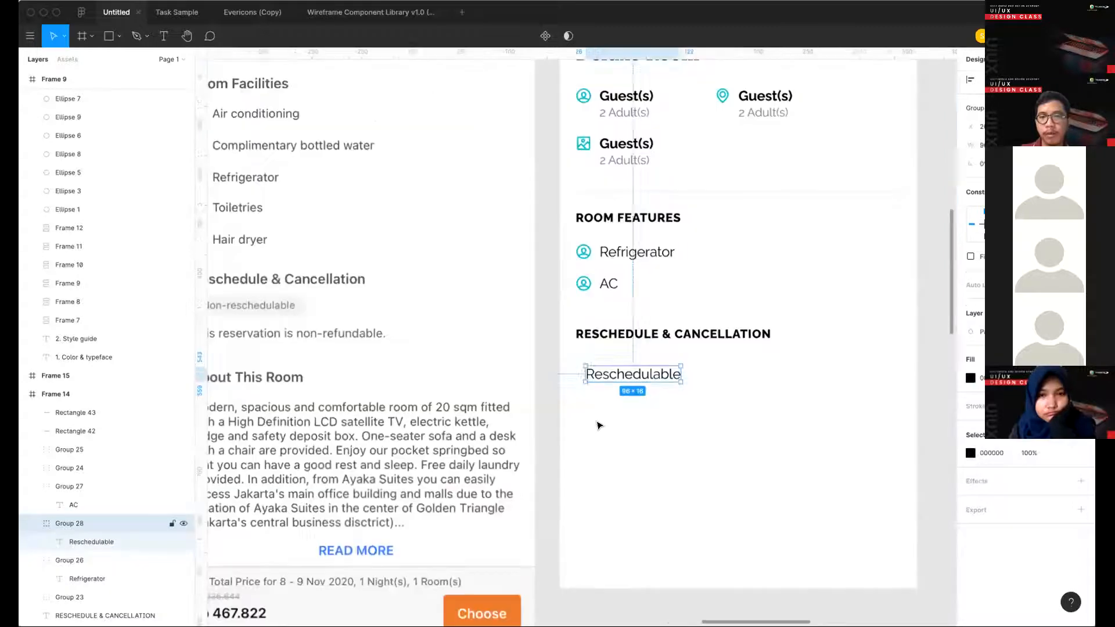
{"action": "left_click", "coordinate": [598, 426]}
{"action": "scroll", "coordinate": [597, 427], "scroll_direction": "up", "scroll_amount": 3}
{"action": "scroll", "coordinate": [597, 426], "scroll_direction": "down", "scroll_amount": 3}
{"action": "key", "text": "r"}
{"action": "scroll", "coordinate": [597, 427], "scroll_direction": "up", "scroll_amount": 4}
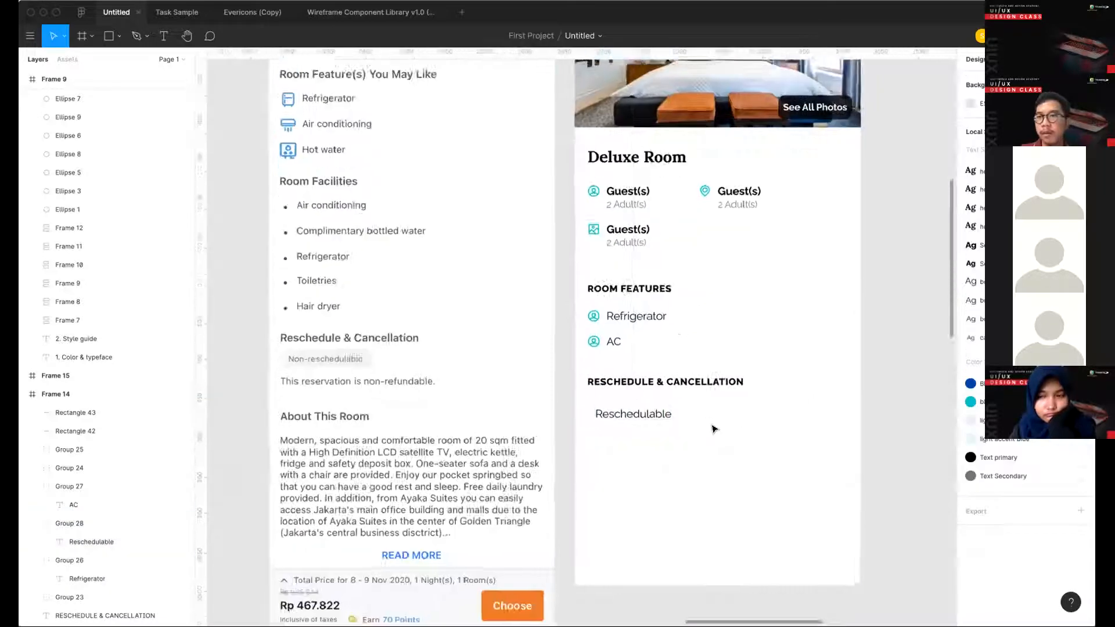
{"action": "left_click_drag", "start_coordinate": [584, 392], "coordinate": [711, 426]}
{"action": "key", "text": "super+alt+["}
{"action": "key", "text": "super+v"}
{"action": "key", "text": "Return"}
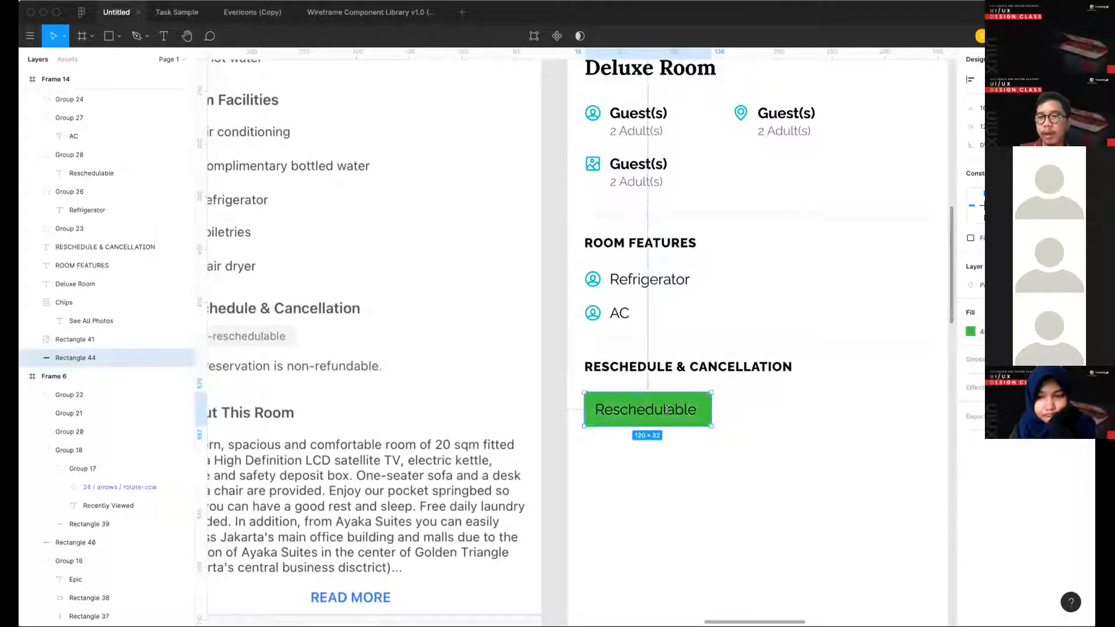
- Style the Reschedulable text as white (FFF), font size 10 and bold
{"action": "double_click", "coordinate": [666, 409]}
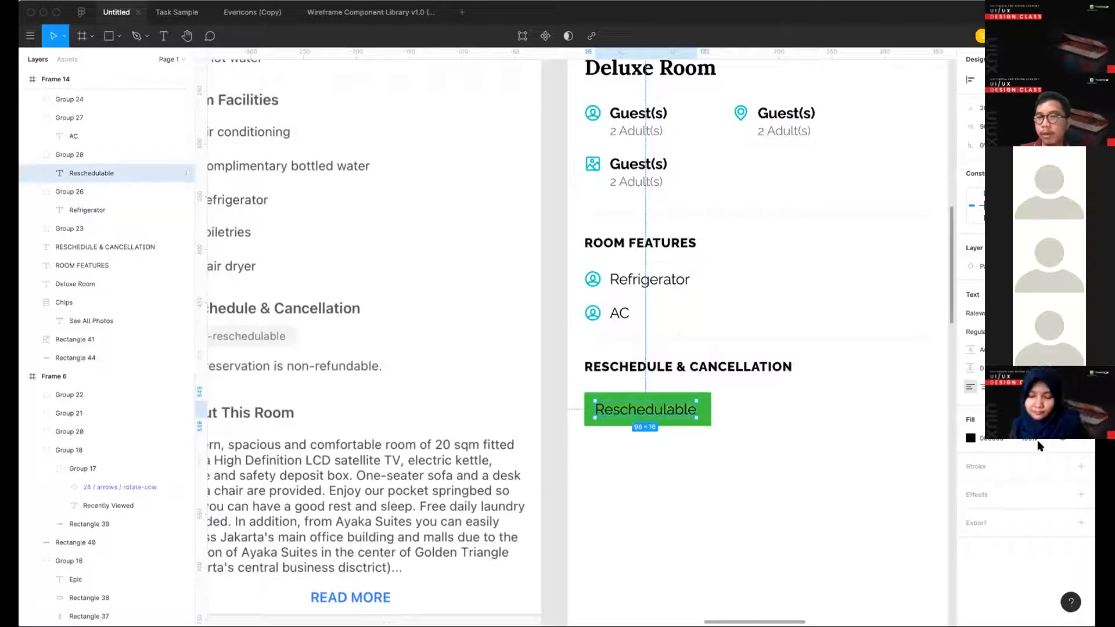
{"action": "left_click", "coordinate": [1062, 420]}
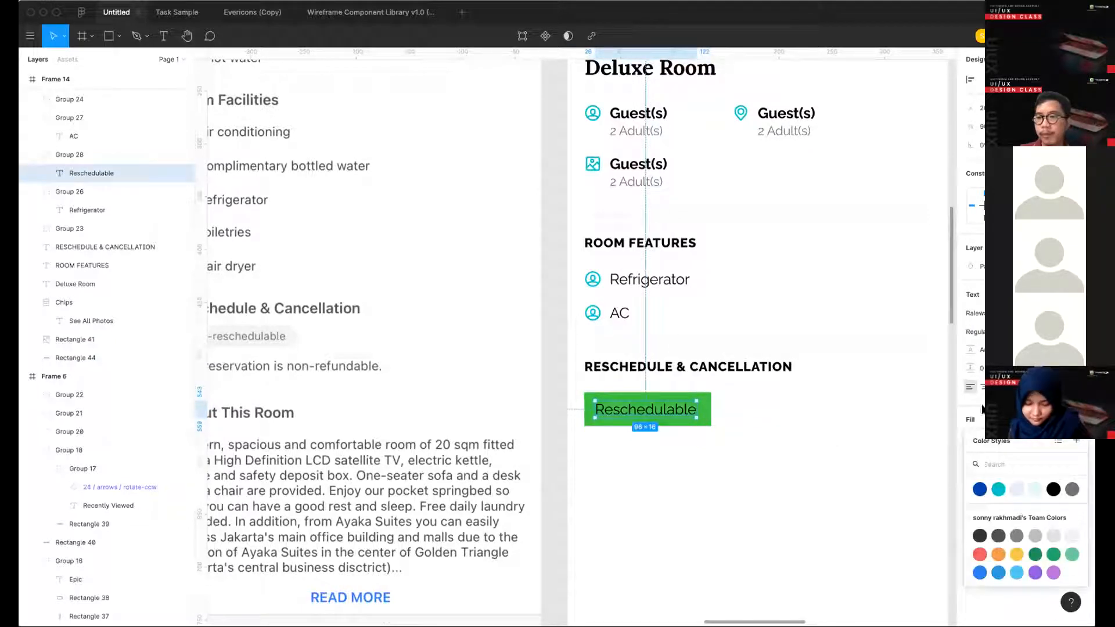
{"action": "left_click", "coordinate": [917, 418]}
{"action": "double_click", "coordinate": [645, 413]}
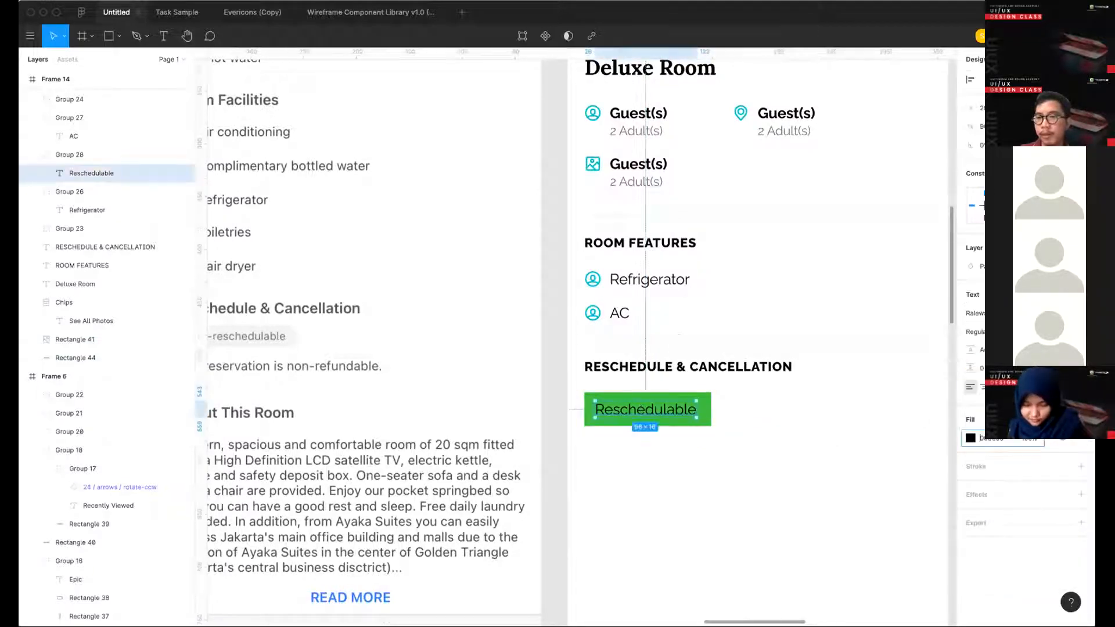
{"action": "type", "text": "fff"}
{"action": "key", "text": "Return"}
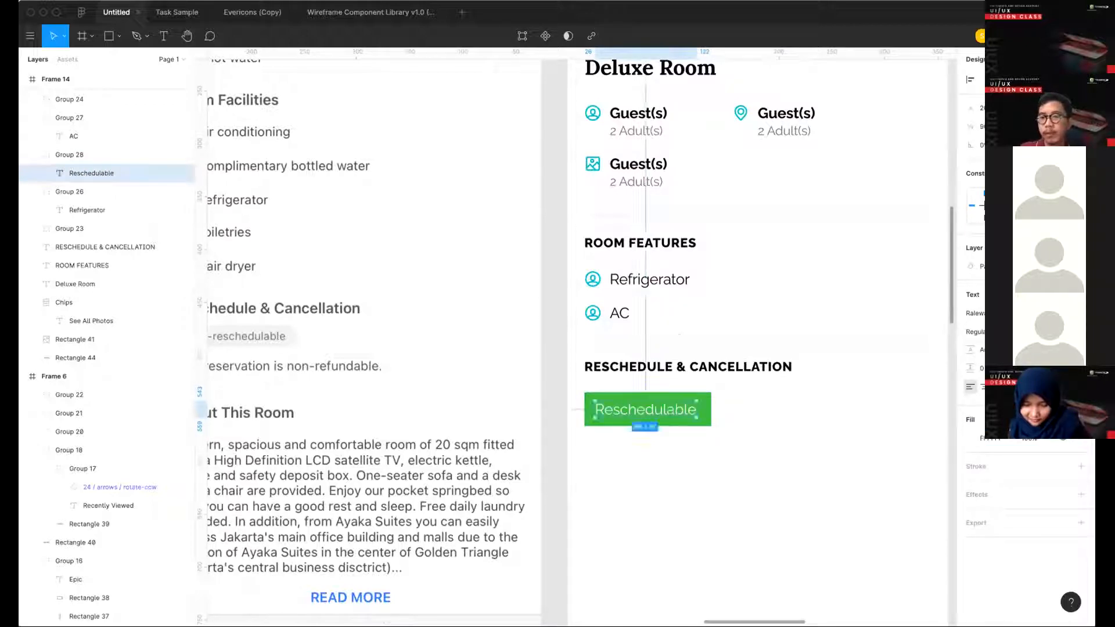
{"action": "type", "text": "10"}
{"action": "key", "text": "Return"}
{"action": "key", "text": "super+b"}
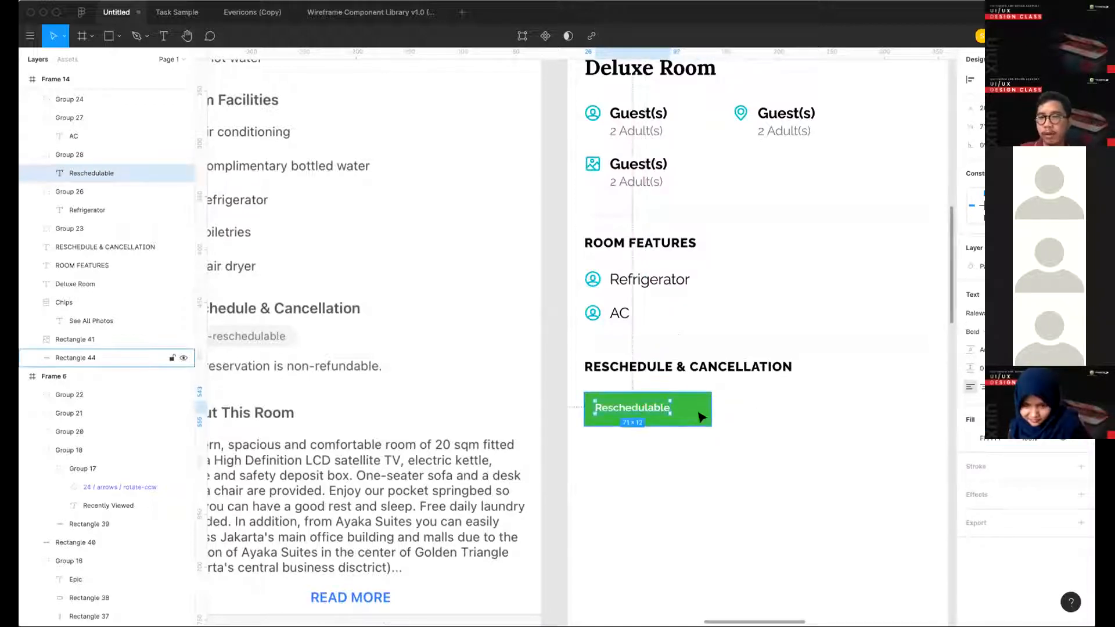
- Reduce the green rectangle to about 89 × 24 and round its corners into a pill shape around the text
{"action": "left_click", "coordinate": [706, 420]}
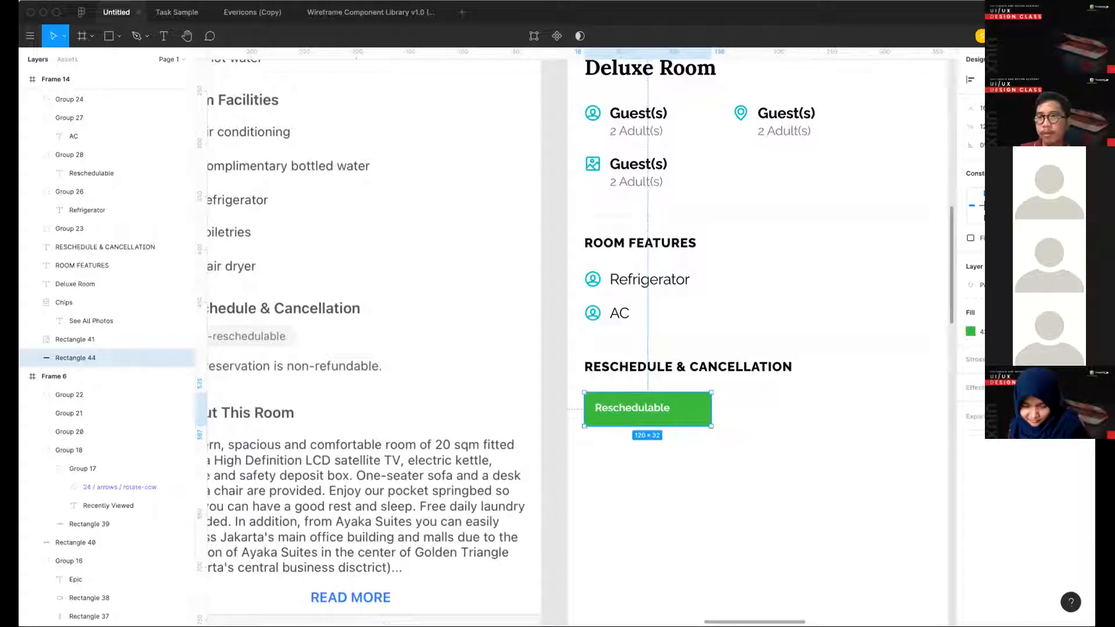
{"action": "key", "text": "super+shift+Up"}
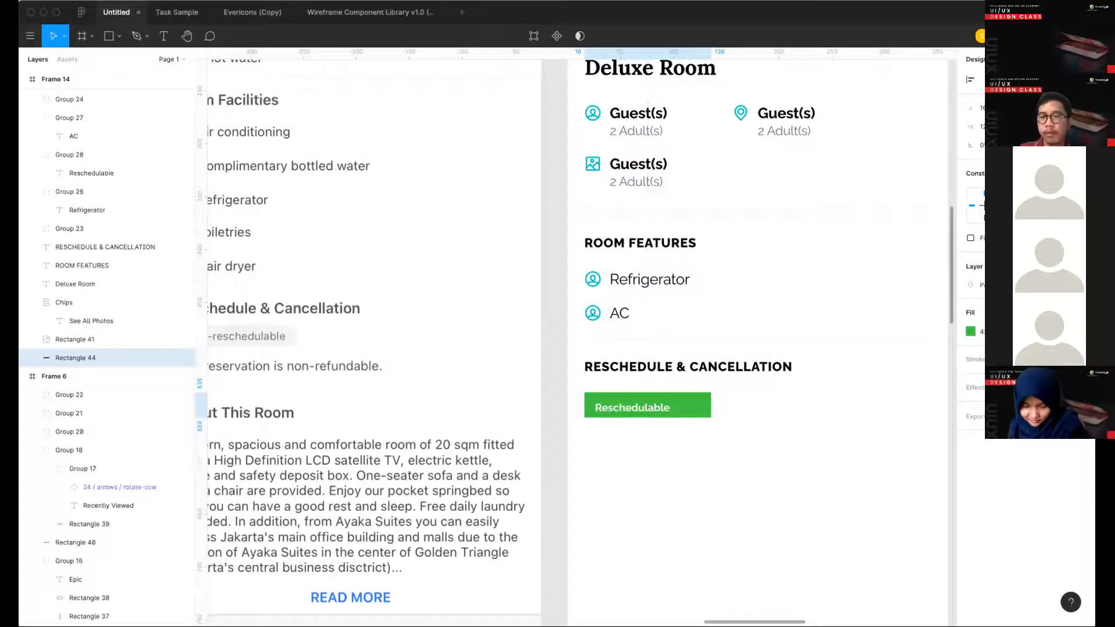
{"action": "key", "text": "Return"}
{"action": "left_click_drag", "start_coordinate": [708, 405], "coordinate": [674, 403]}
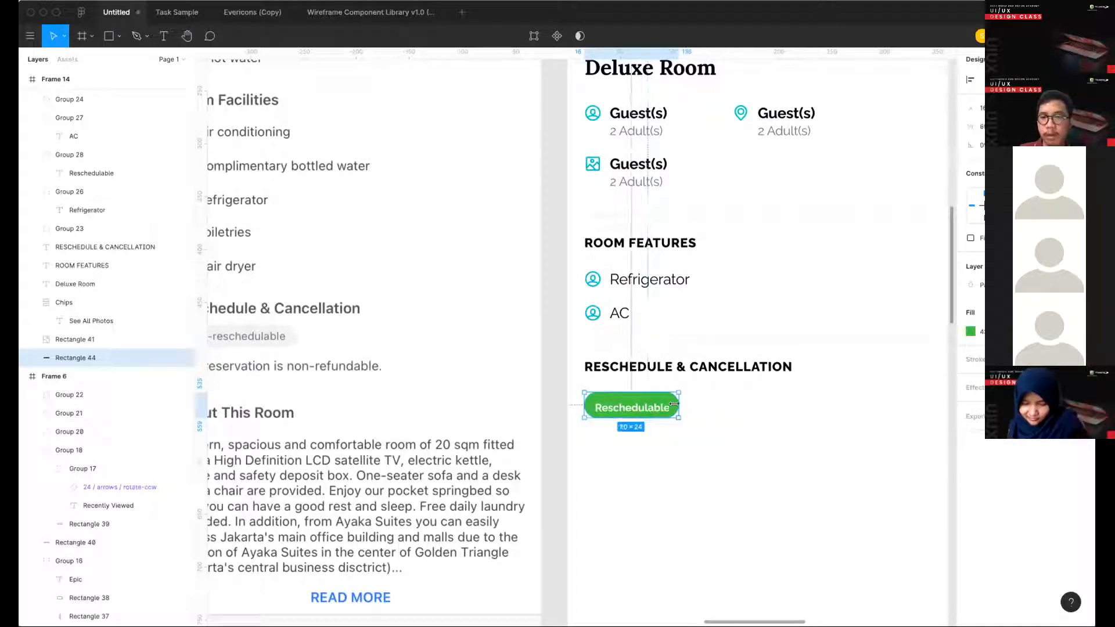
- Group the green pill with its Reschedulable text
{"action": "left_click_drag", "start_coordinate": [669, 446], "coordinate": [632, 409]}
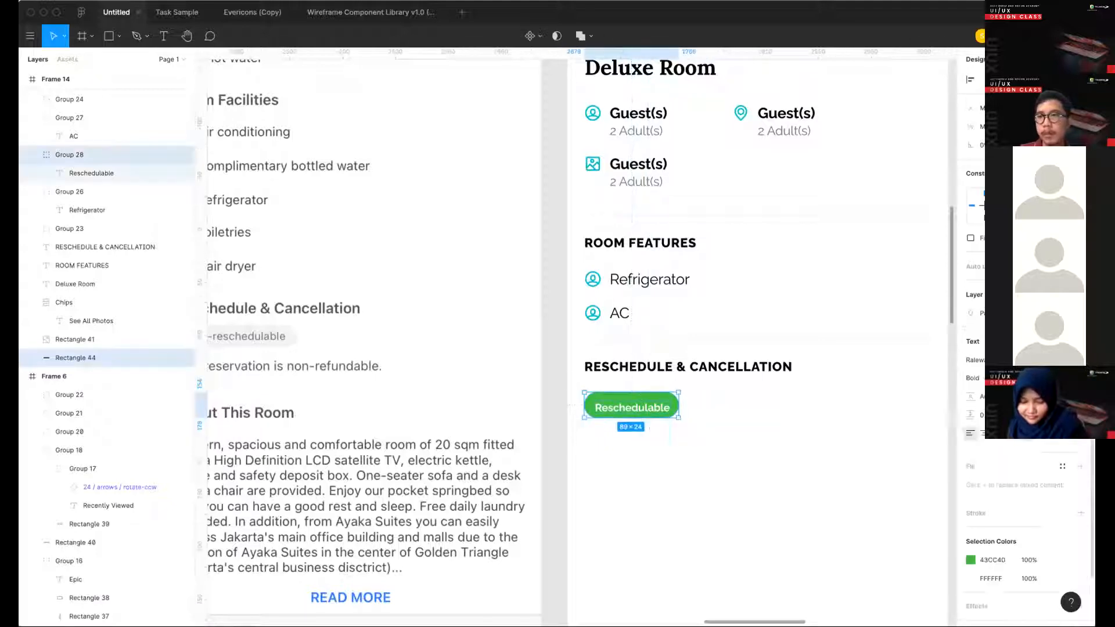
{"action": "left_click", "coordinate": [726, 460]}
{"action": "scroll", "coordinate": [654, 417], "scroll_direction": "down", "scroll_amount": 5}
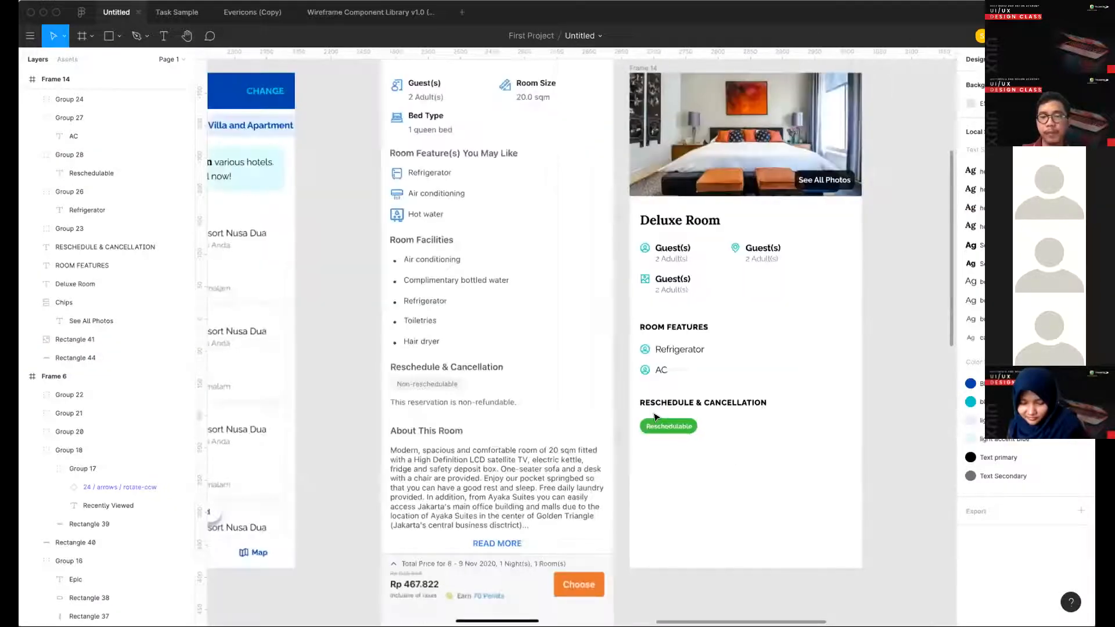
{"action": "scroll", "coordinate": [654, 416], "scroll_direction": "down", "scroll_amount": 1}
{"action": "scroll", "coordinate": [655, 416], "scroll_direction": "right", "scroll_amount": 1}
{"action": "left_click_drag", "start_coordinate": [604, 377], "coordinate": [666, 410]}
{"action": "key", "text": "super+g"}
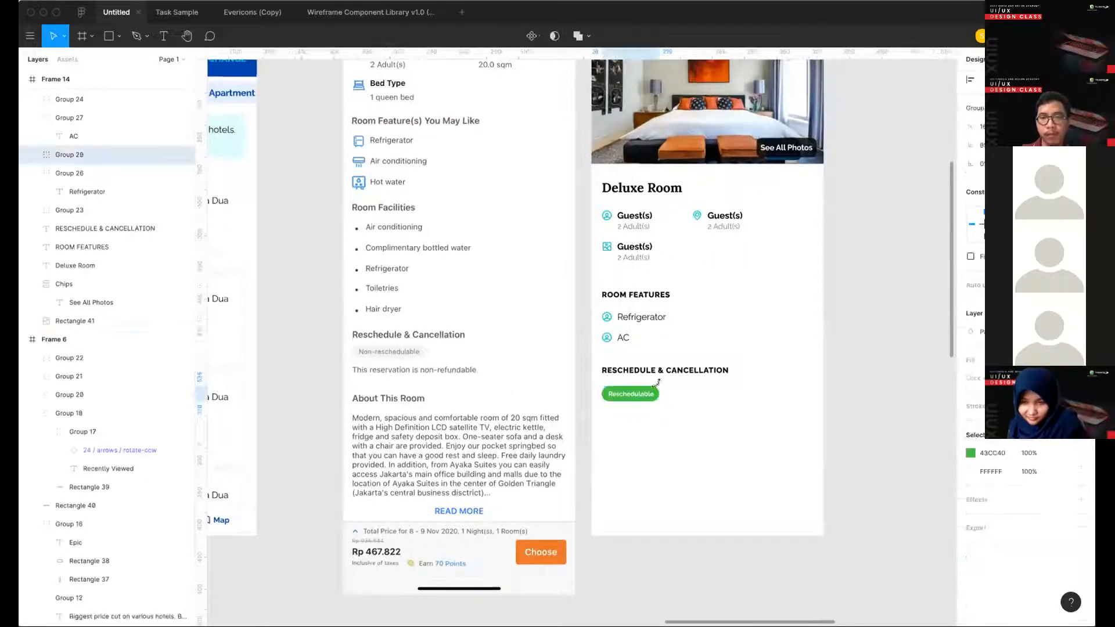
- Nudge the Reschedulable chip slightly up, closer to the RESCHEDULE & CANCELLATION heading
{"action": "scroll", "coordinate": [656, 382], "scroll_direction": "up", "scroll_amount": 3}
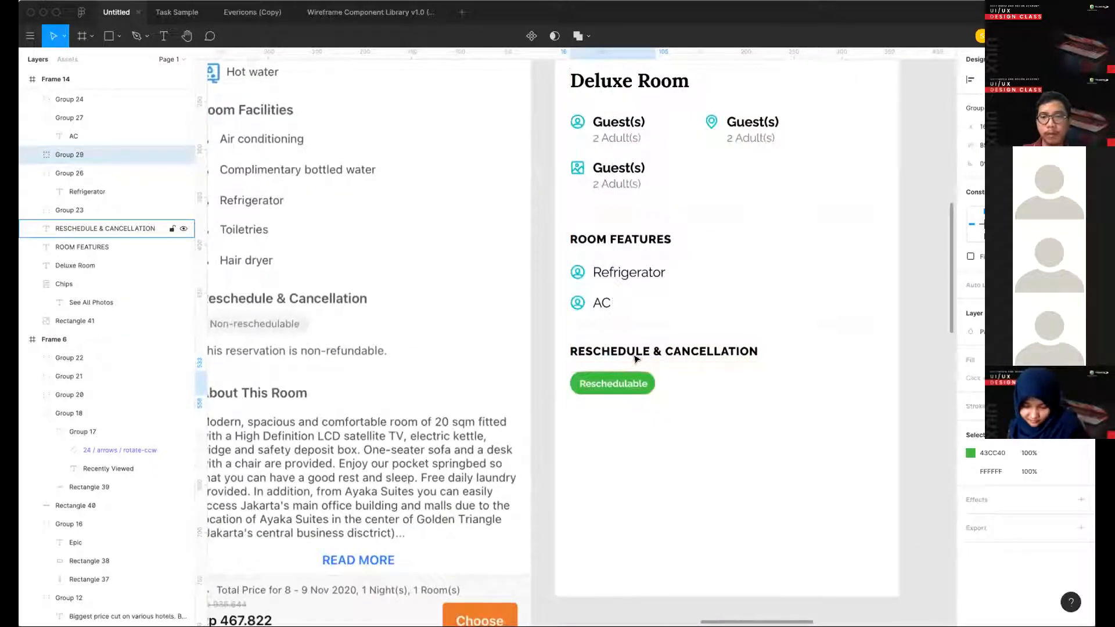
{"action": "key", "text": "Up"}
{"action": "key", "text": "Up"}
{"action": "key", "text": "Up"}
{"action": "left_click", "coordinate": [703, 453]}
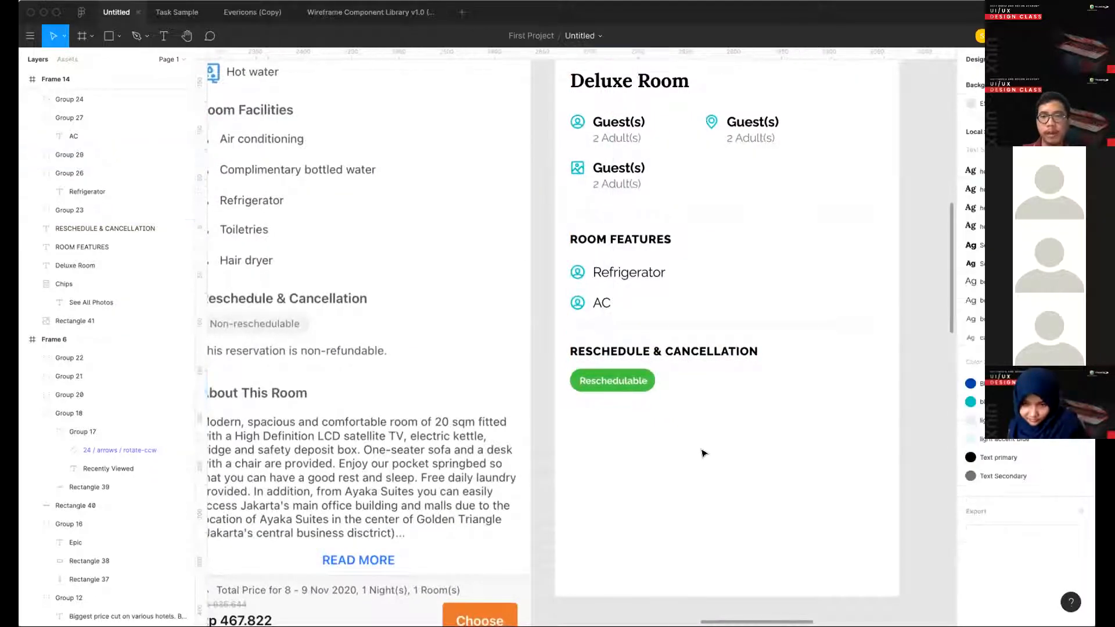
- Copy the Refrigerator text from Room Features and place the copy just below the Reschedulable chip
{"action": "scroll", "coordinate": [701, 453], "scroll_direction": "down", "scroll_amount": 2}
{"action": "key", "text": "t"}
{"action": "key", "text": "Escape"}
{"action": "left_click", "coordinate": [643, 298], "text": "super"}
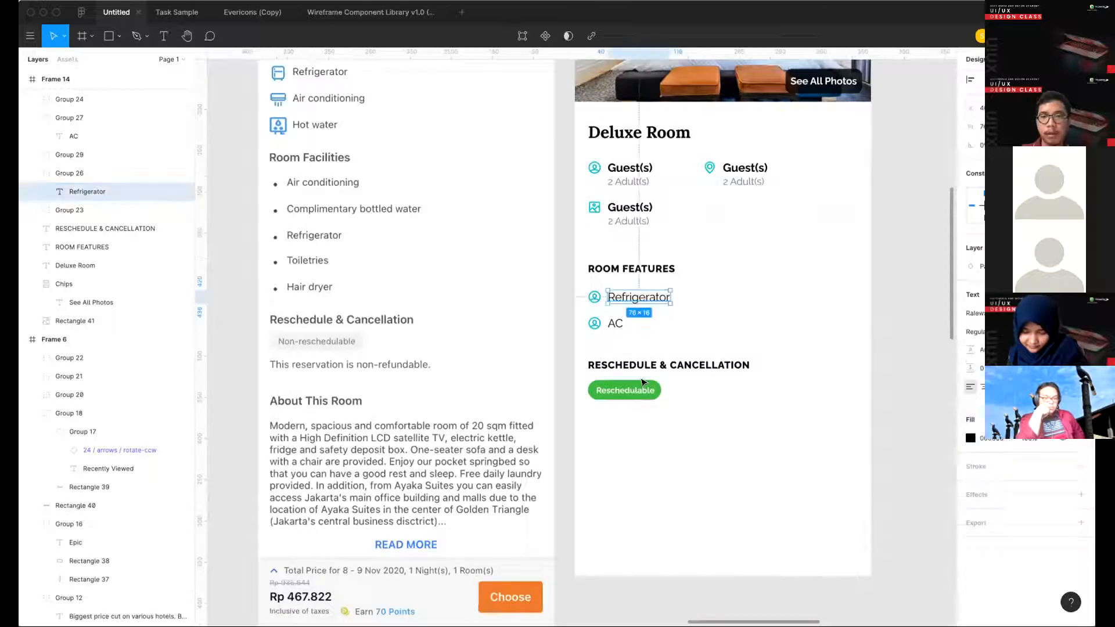
{"action": "left_click", "coordinate": [663, 451]}
{"action": "key", "text": "super+v"}
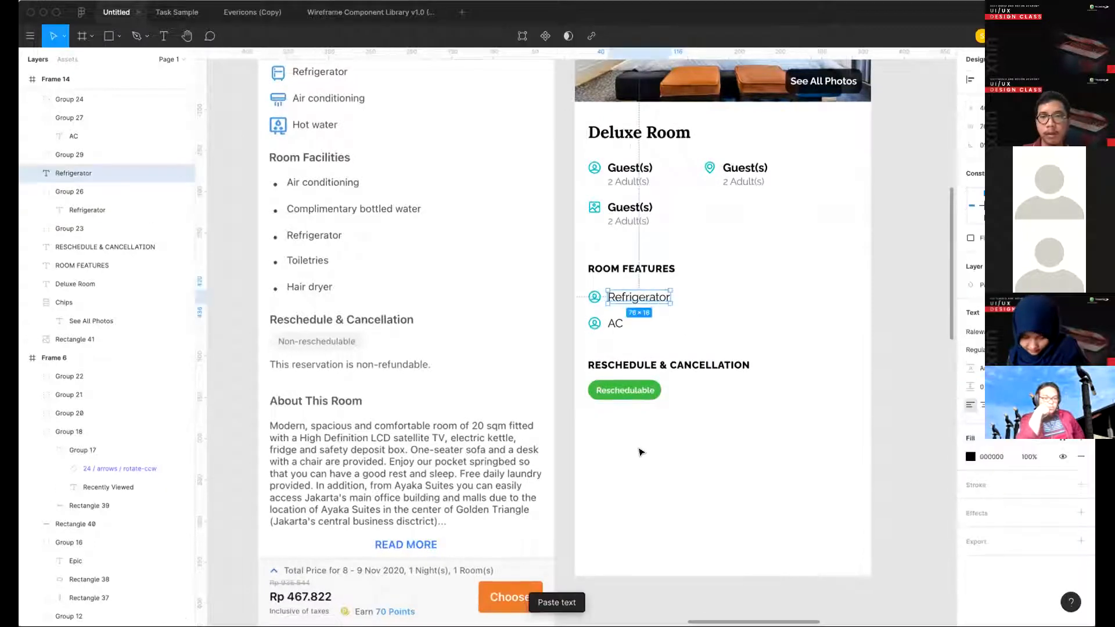
{"action": "left_click_drag", "start_coordinate": [638, 297], "coordinate": [617, 415]}
- Change the copied text to "This room is reschedulable."
{"action": "double_click", "coordinate": [617, 415]}
{"action": "type", "text": "Ab"}
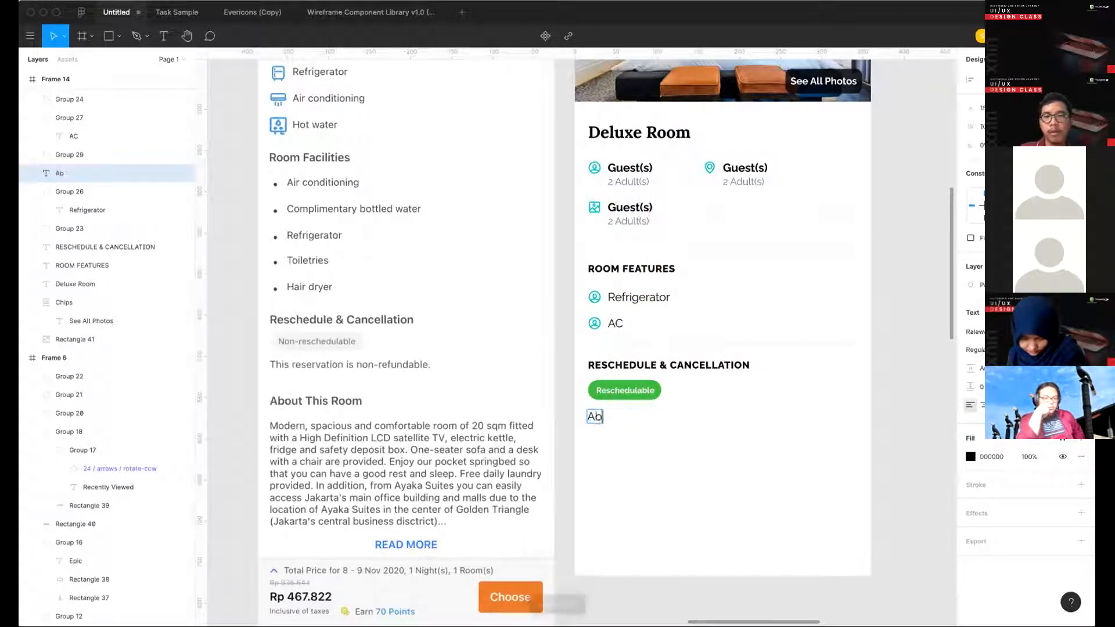
{"action": "type", "text": "o"}
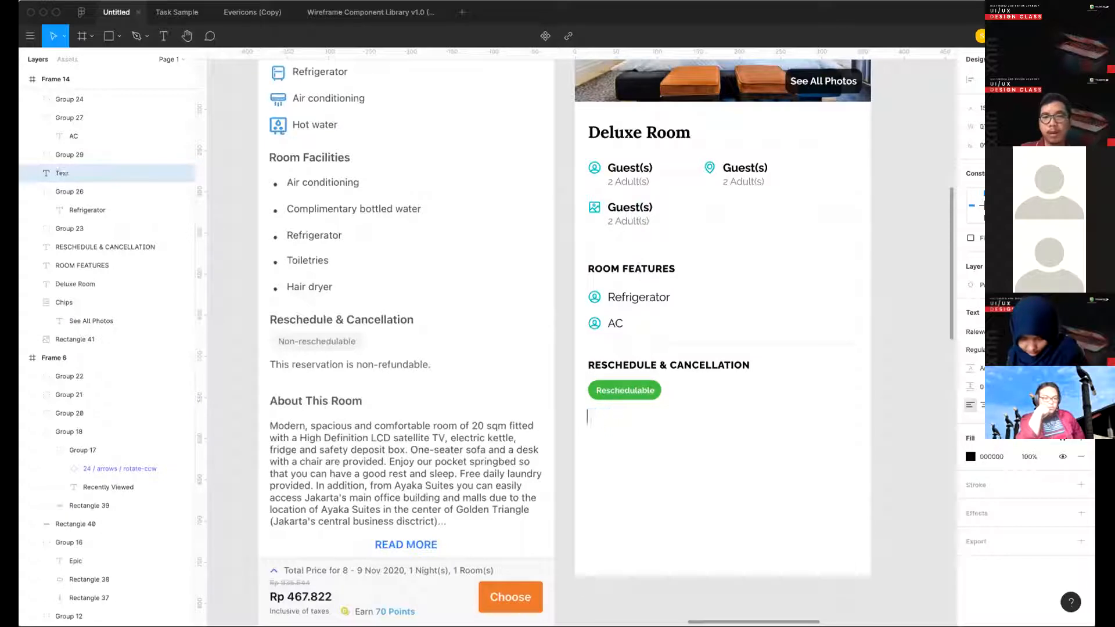
{"action": "type", "text": "This room"}
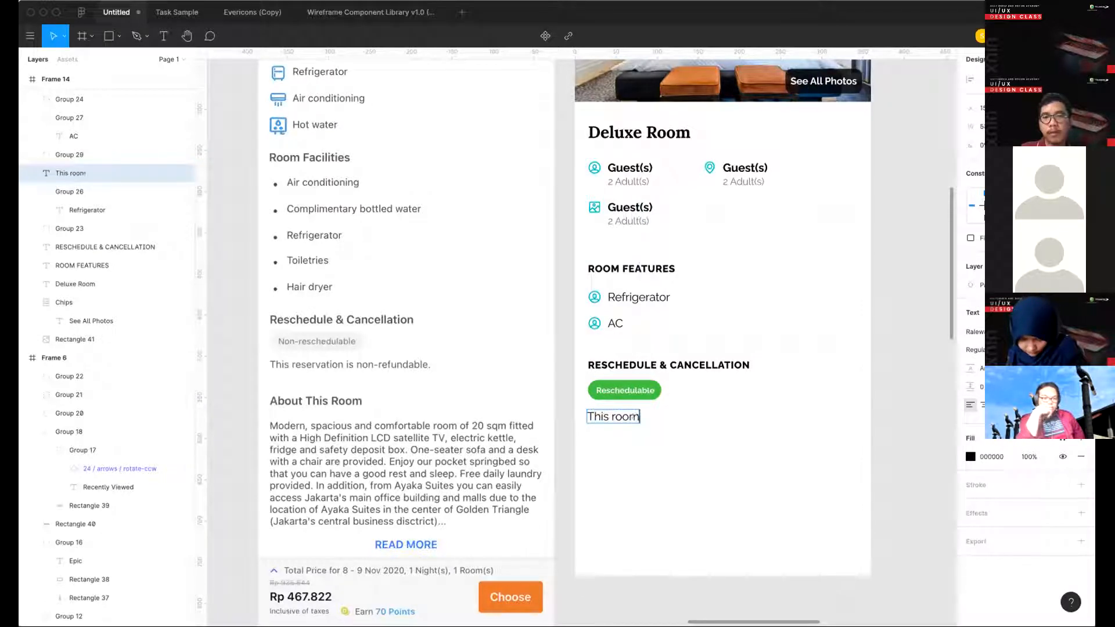
{"action": "type", "text": " is res"}
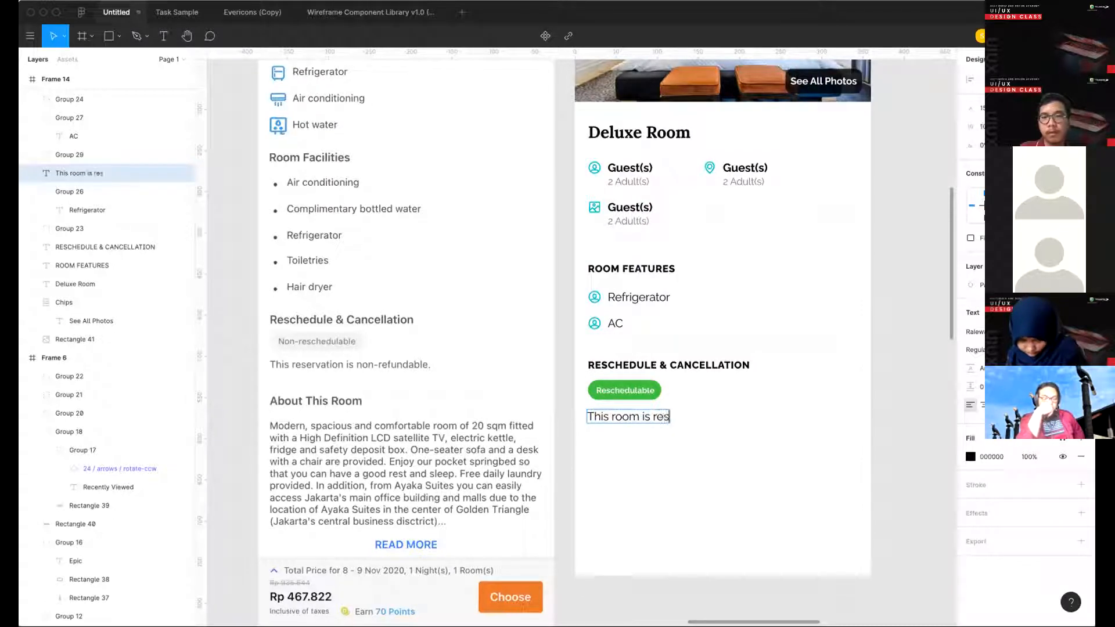
{"action": "type", "text": "chedu"}
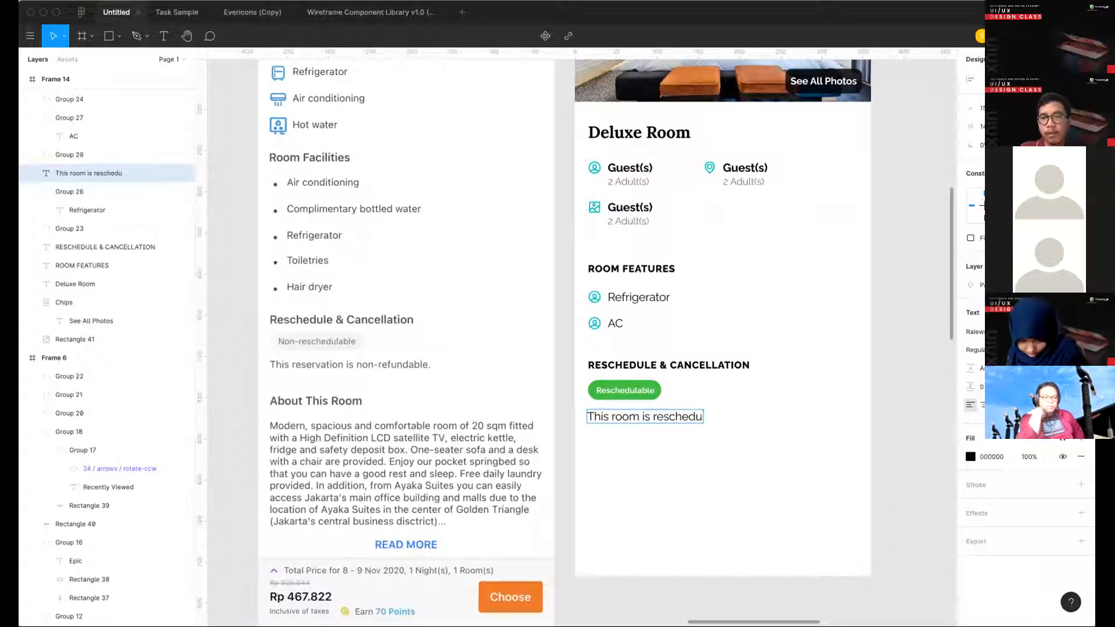
{"action": "type", "text": "labl"}
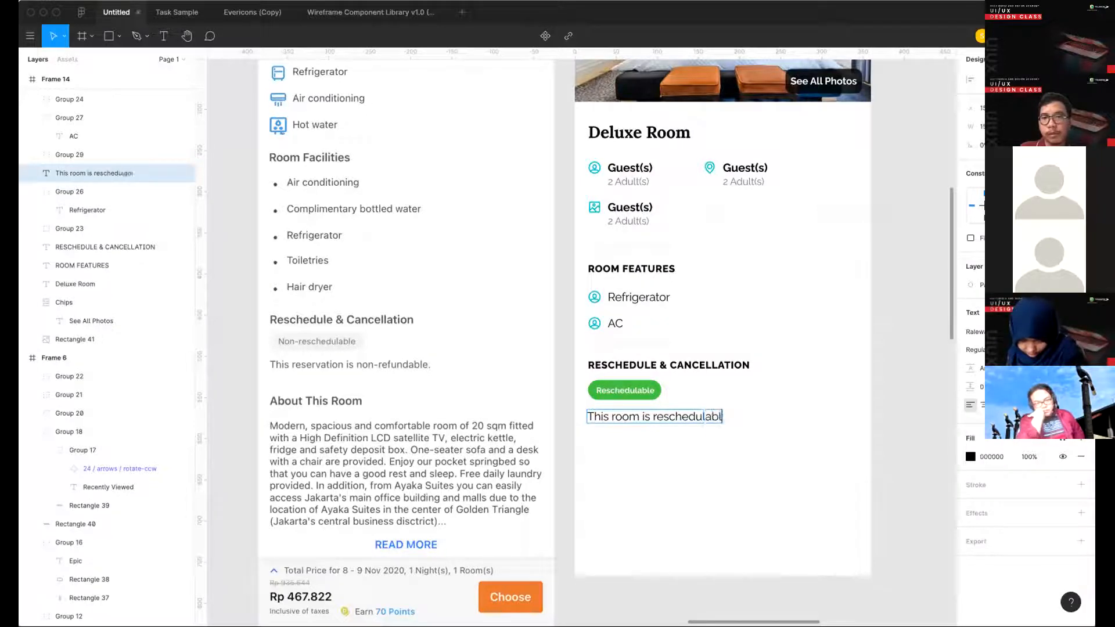
{"action": "type", "text": "e"}
{"action": "key", "text": "Escape"}
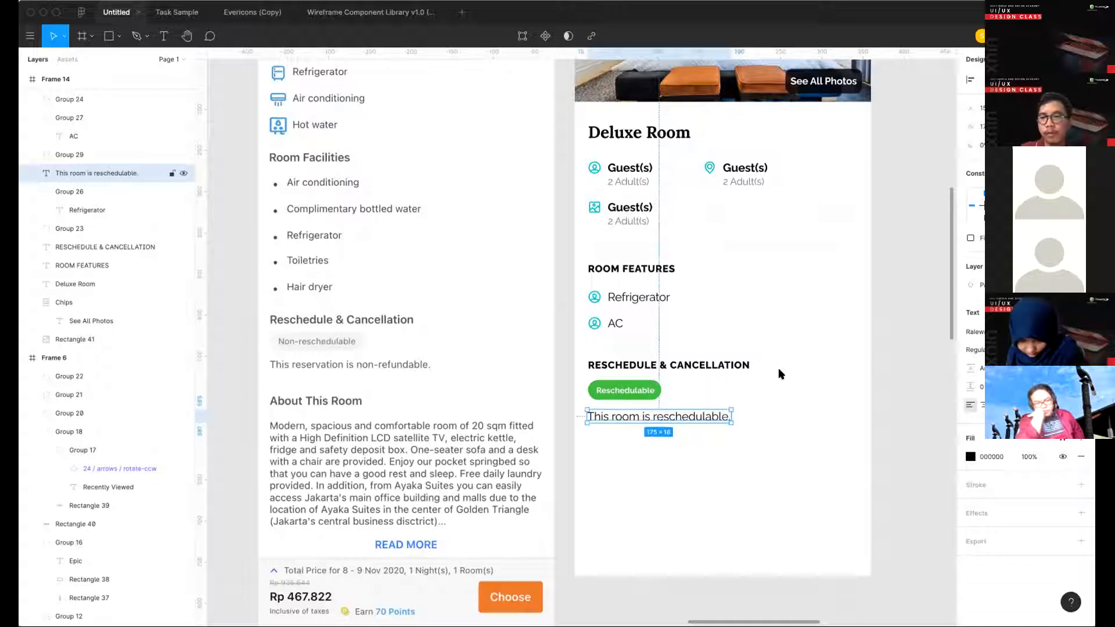
- Apply the Text Secondary color style to "This room is reschedulable." and place it beside the green chip on the same row
{"action": "left_click_drag", "start_coordinate": [680, 419], "coordinate": [670, 423]}
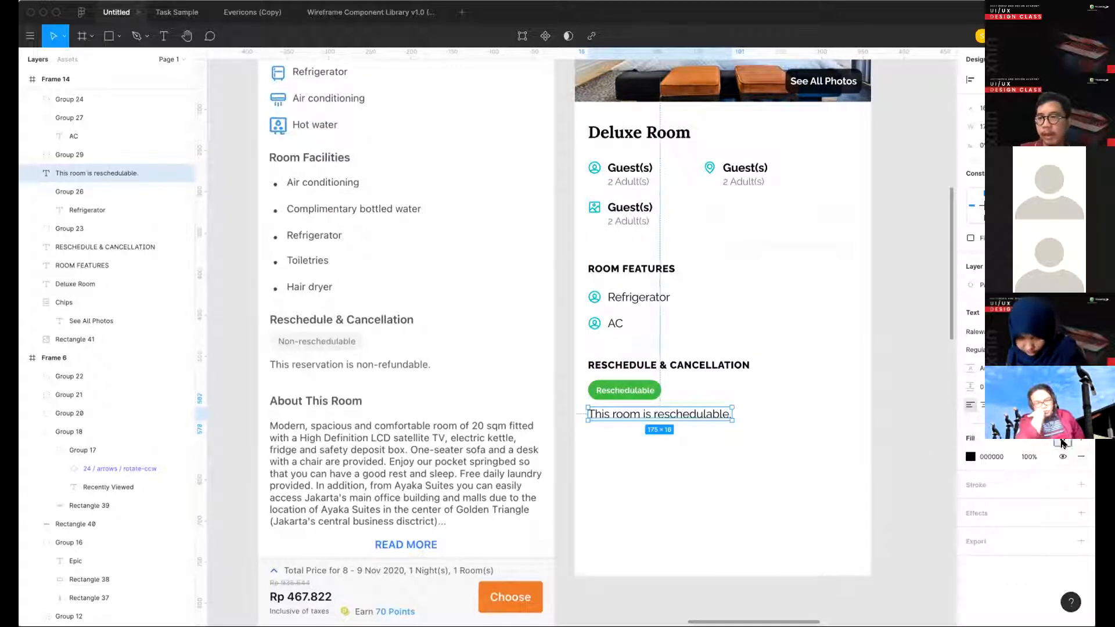
{"action": "left_click", "coordinate": [1062, 443]}
{"action": "left_click", "coordinate": [1072, 508]}
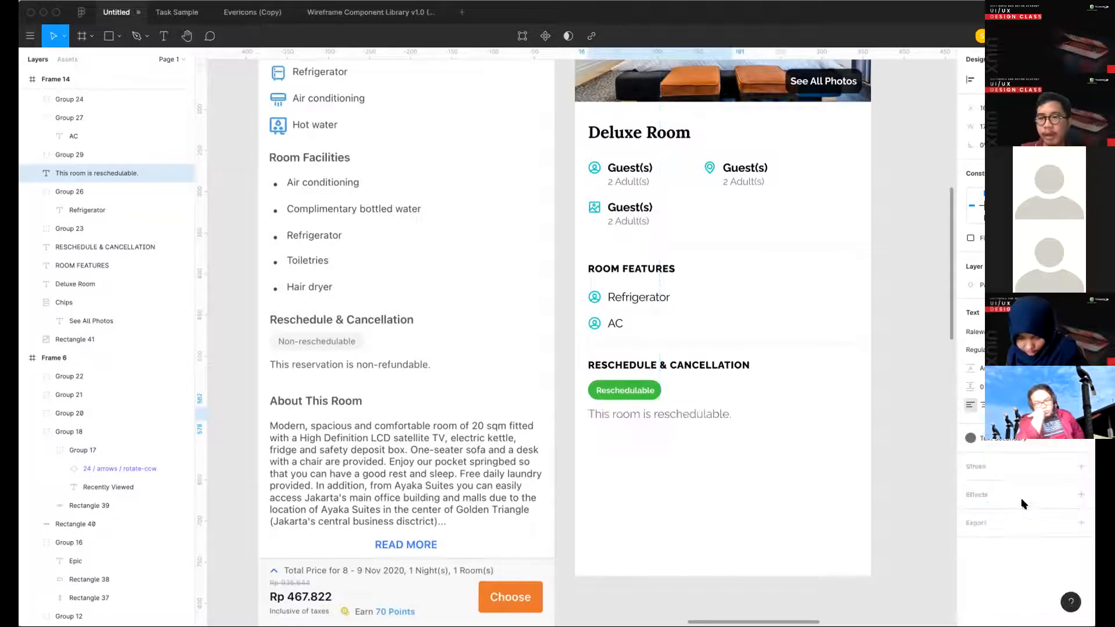
{"action": "left_click", "coordinate": [729, 450]}
{"action": "left_click_drag", "start_coordinate": [669, 422], "coordinate": [746, 393]}
{"action": "left_click", "coordinate": [739, 433]}
- Duplicate the RESCHEDULE & CANCELLATION heading below the Reschedulable chip, aligned with the original
{"action": "scroll", "coordinate": [739, 433], "scroll_direction": "down", "scroll_amount": 3}
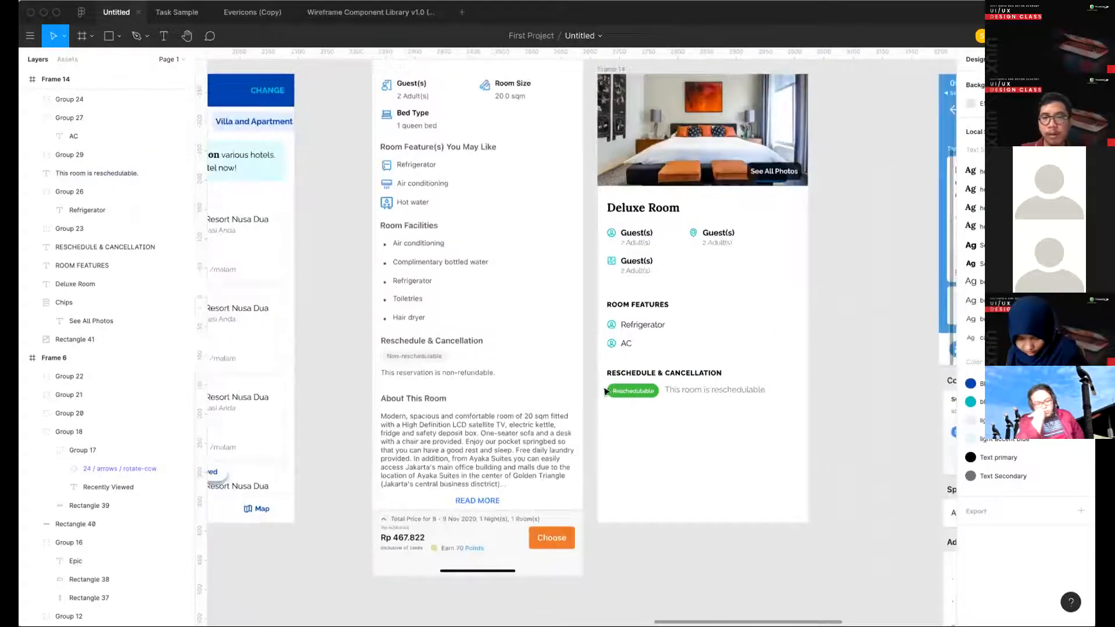
{"action": "scroll", "coordinate": [656, 337], "scroll_direction": "right", "scroll_amount": 1}
{"action": "scroll", "coordinate": [652, 350], "scroll_direction": "up", "scroll_amount": 3}
{"action": "left_click_drag", "start_coordinate": [647, 352], "coordinate": [643, 407]}
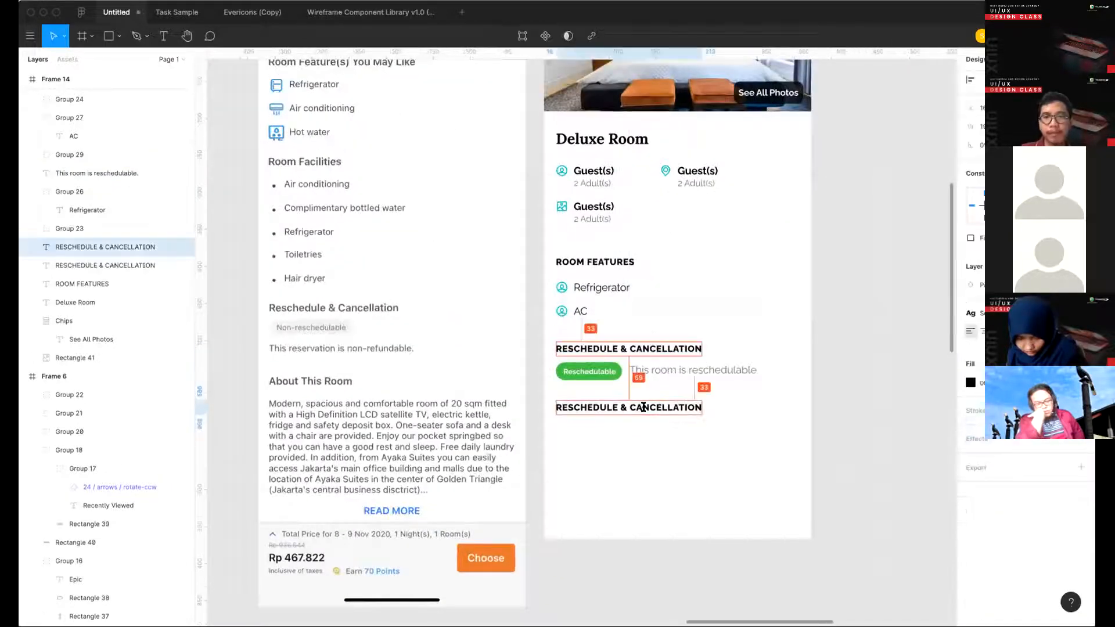
- Change the duplicated heading's text to "ABOUT THIS ROOM"
{"action": "double_click", "coordinate": [643, 406]}
{"action": "type", "text": "abou"}
{"action": "key", "text": "BackSpace"}
{"action": "key", "text": "BackSpace"}
{"action": "key", "text": "BackSpace"}
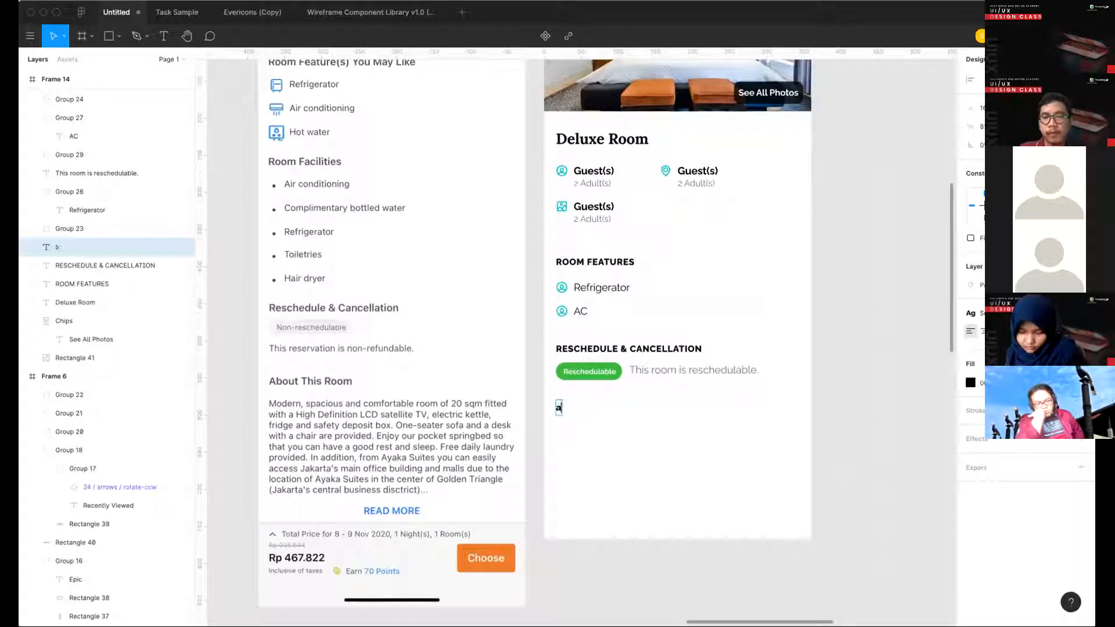
{"action": "key", "text": "BackSpace"}
{"action": "type", "text": "ABOUT THIS"}
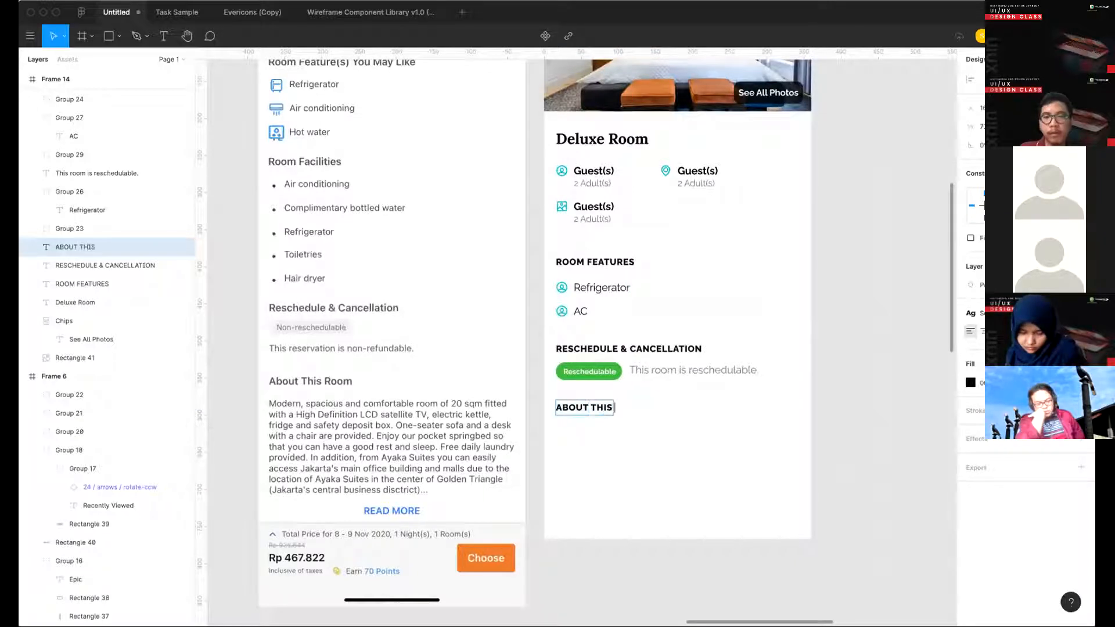
{"action": "type", "text": " ROOM"}
{"action": "key", "text": "Escape"}
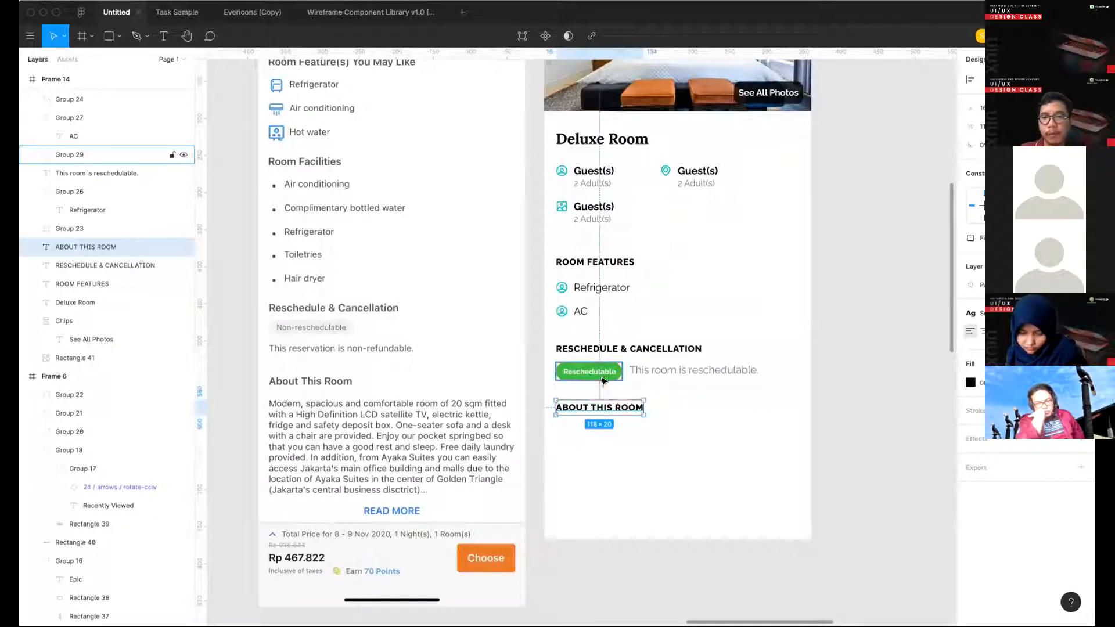
- Adjust the ABOUT THIS ROOM heading's vertical position to sit 24 px below the Reschedulable chip
{"action": "key", "text": "Up"}
{"action": "key", "text": "Up"}
{"action": "key", "text": "Up"}
{"action": "key", "text": "Up"}
{"action": "key", "text": "Up"}
{"action": "key", "text": "Up"}
{"action": "key", "text": "alt"}
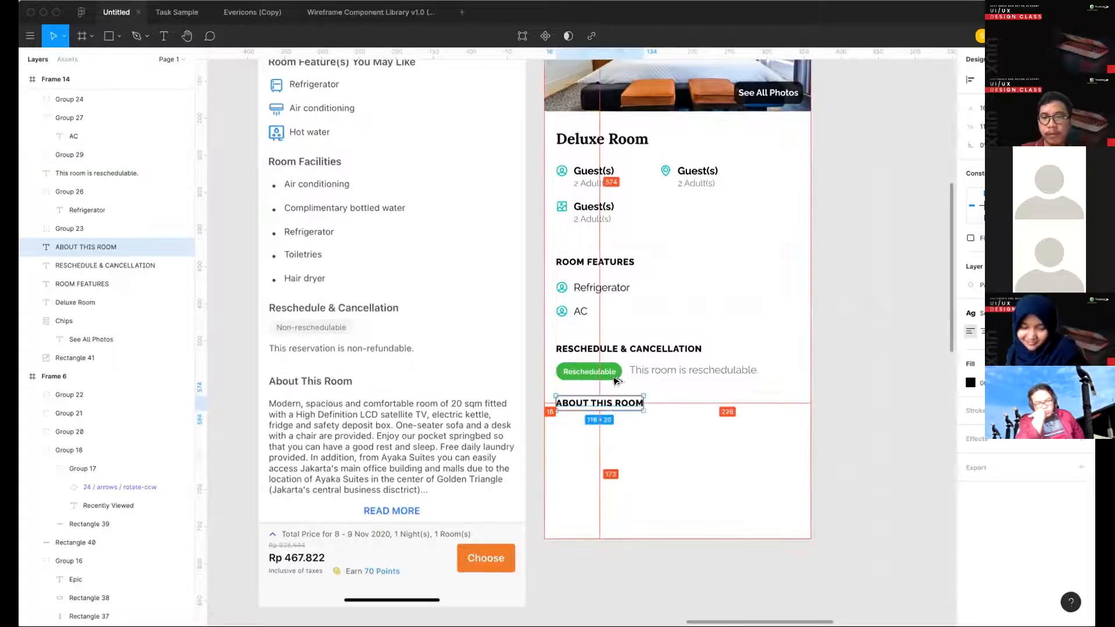
{"action": "key", "text": "Up"}
{"action": "key", "text": "Up"}
{"action": "key", "text": "Up"}
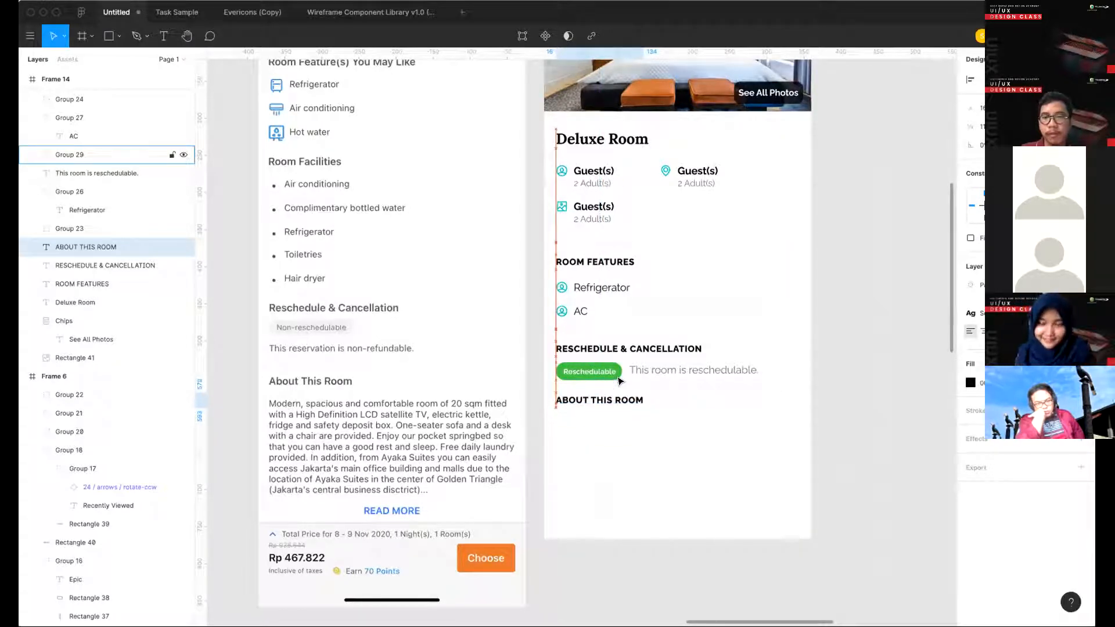
{"action": "key", "text": "alt"}
{"action": "key", "text": "Up"}
{"action": "key", "text": "shift+Down"}
{"action": "key", "text": "alt"}
{"action": "key", "text": "Up"}
{"action": "key", "text": "Up"}
{"action": "key", "text": "Up"}
{"action": "key", "text": "alt"}
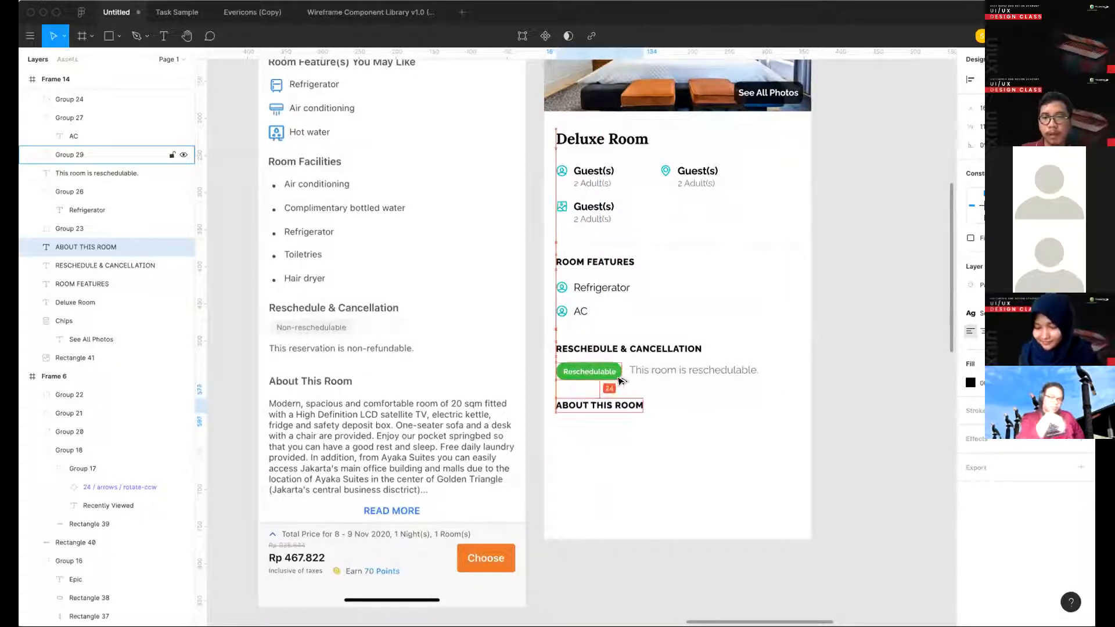
- Extend the Deluxe Room frame (Frame 14) downward to make more room below the ABOUT THIS ROOM heading
{"action": "left_click", "coordinate": [727, 455]}
{"action": "scroll", "coordinate": [726, 455], "scroll_direction": "down", "scroll_amount": 3}
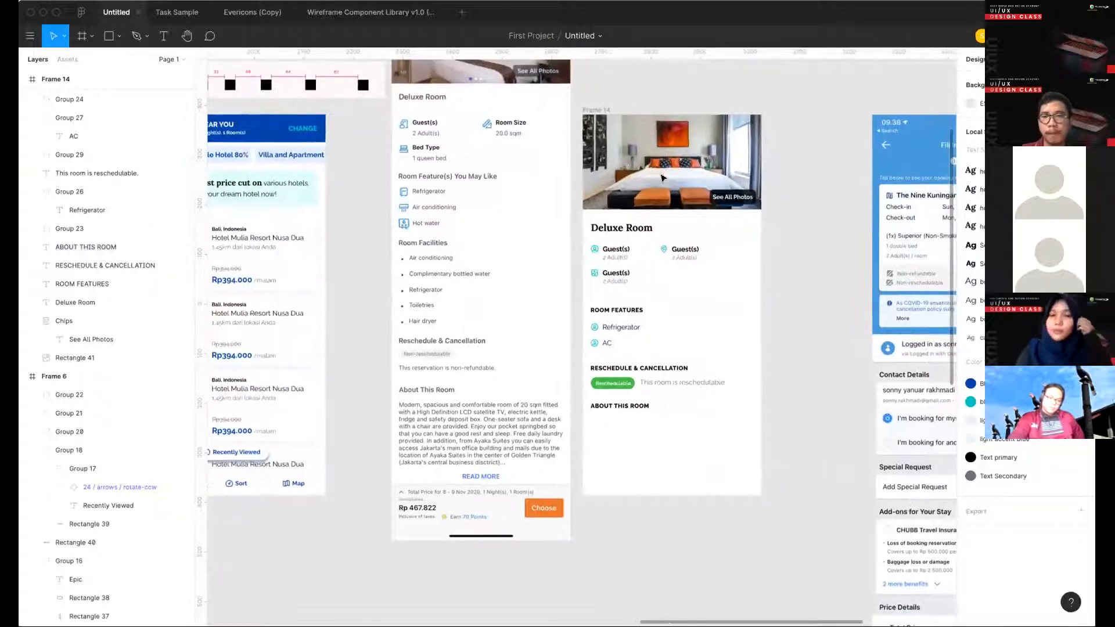
{"action": "left_click", "coordinate": [595, 108]}
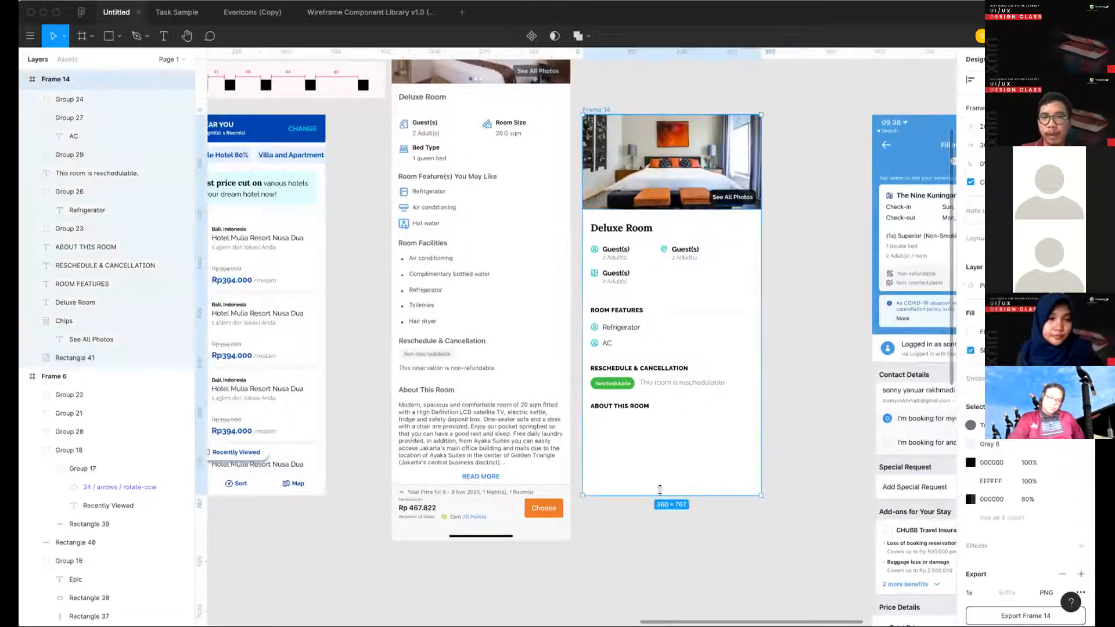
{"action": "scroll", "coordinate": [652, 607], "scroll_direction": "down", "scroll_amount": 3}
- Duplicate the "This room is reschedulable." text below the ABOUT THIS ROOM heading, keeping the original beside the green chip
{"action": "left_click", "coordinate": [668, 284]}
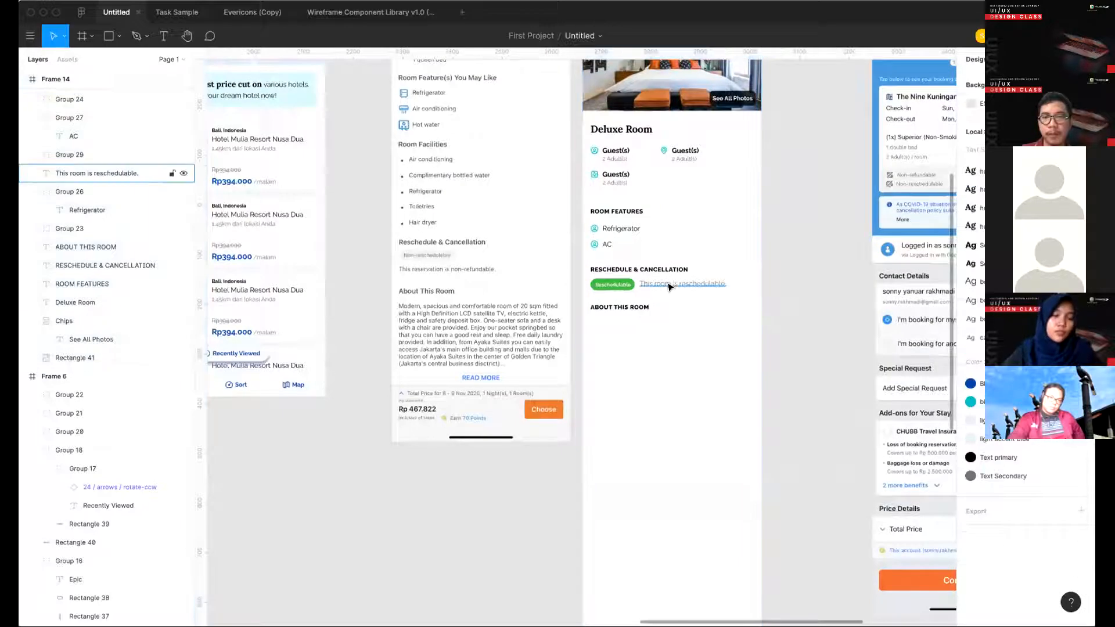
{"action": "scroll", "coordinate": [668, 283], "scroll_direction": "up", "scroll_amount": 3}
{"action": "left_click_drag", "start_coordinate": [671, 287], "coordinate": [603, 342]}
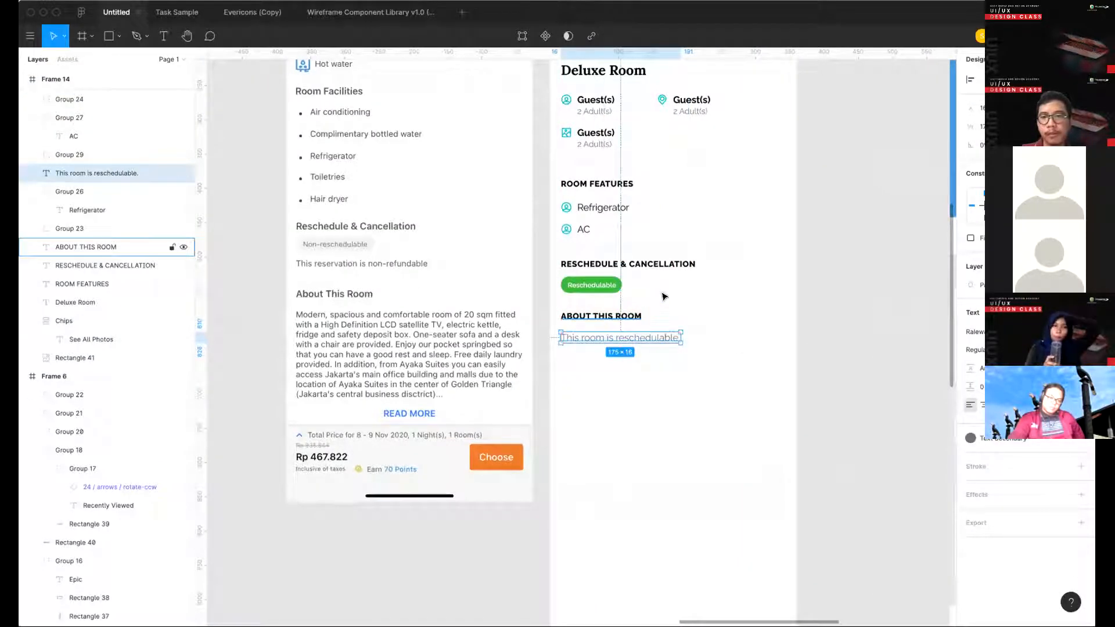
{"action": "key", "text": "BackSpace"}
{"action": "left_click_drag", "start_coordinate": [664, 283], "coordinate": [604, 342]}
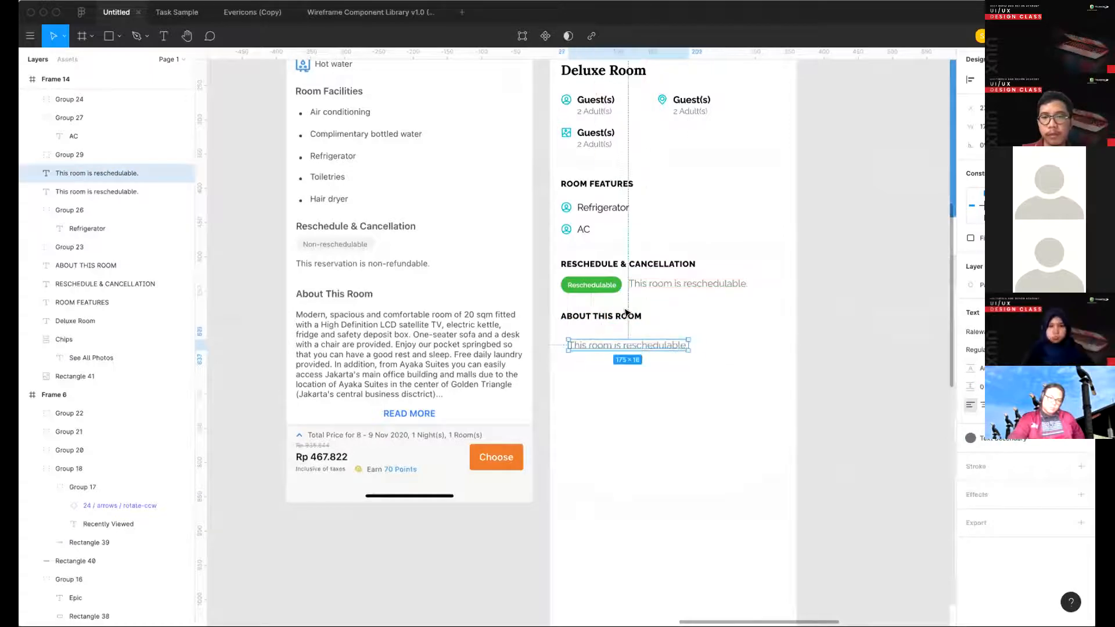
- Nudge the duplicated text up close to the ABOUT THIS ROOM heading and align its left edge with the heading
{"action": "key", "text": "Up"}
{"action": "key", "text": "Up"}
{"action": "key", "text": "shift+Up"}
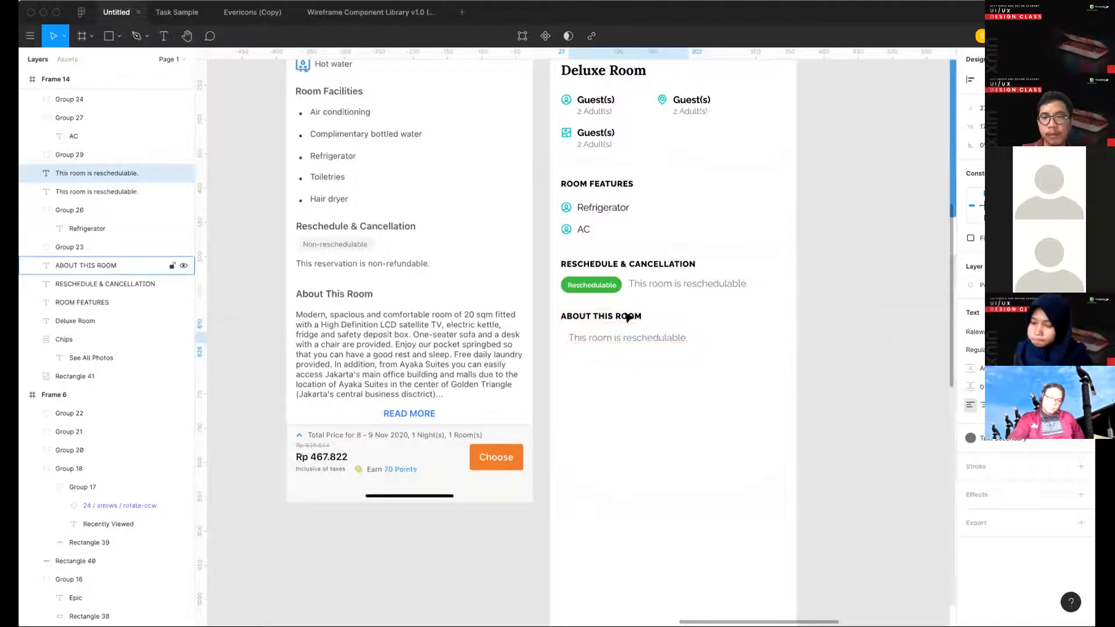
{"action": "key", "text": "Up"}
{"action": "key", "text": "Up"}
{"action": "key", "text": "Up"}
{"action": "key", "text": "Up"}
{"action": "key", "text": "Up"}
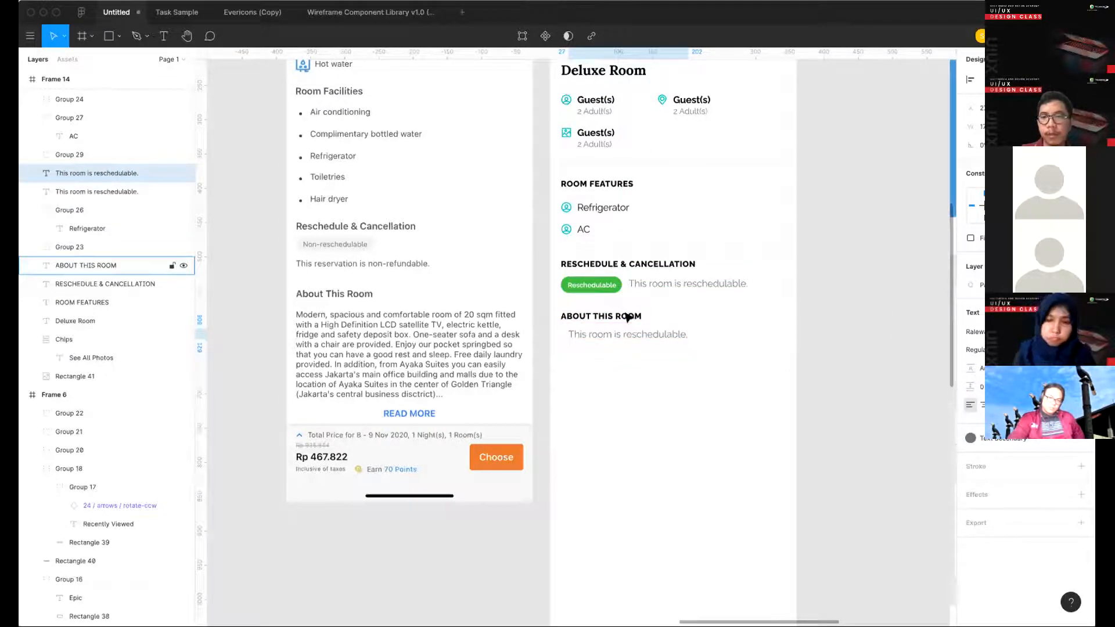
{"action": "key", "text": "shift+Left"}
{"action": "left_click", "coordinate": [685, 363]}
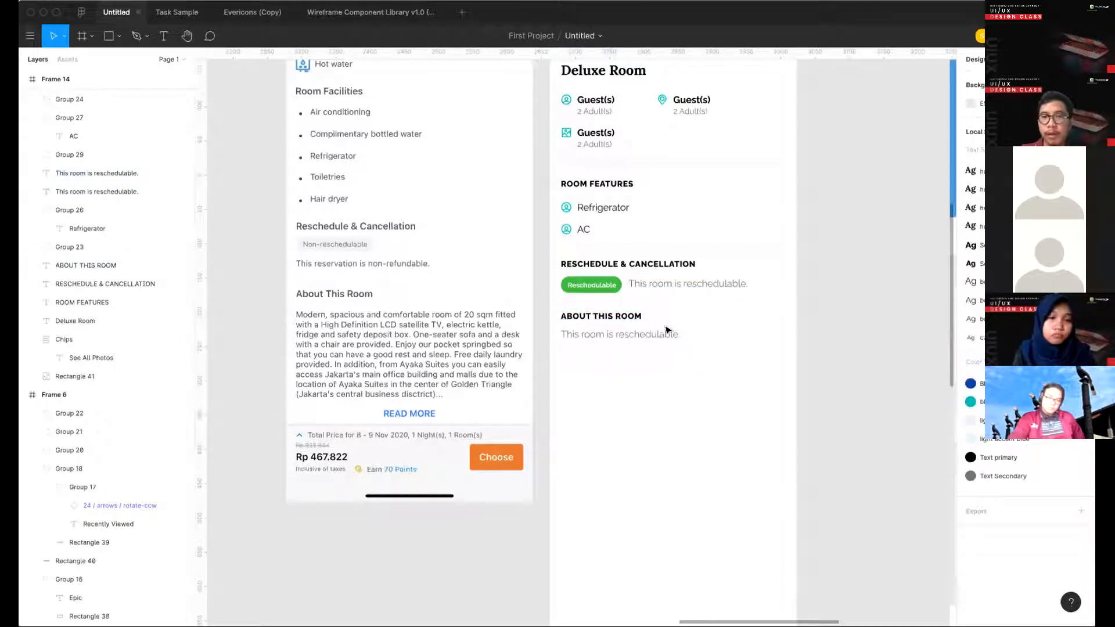
- Resize the duplicated text's box to 328 px wide and about 188 px high
{"action": "left_click", "coordinate": [666, 330]}
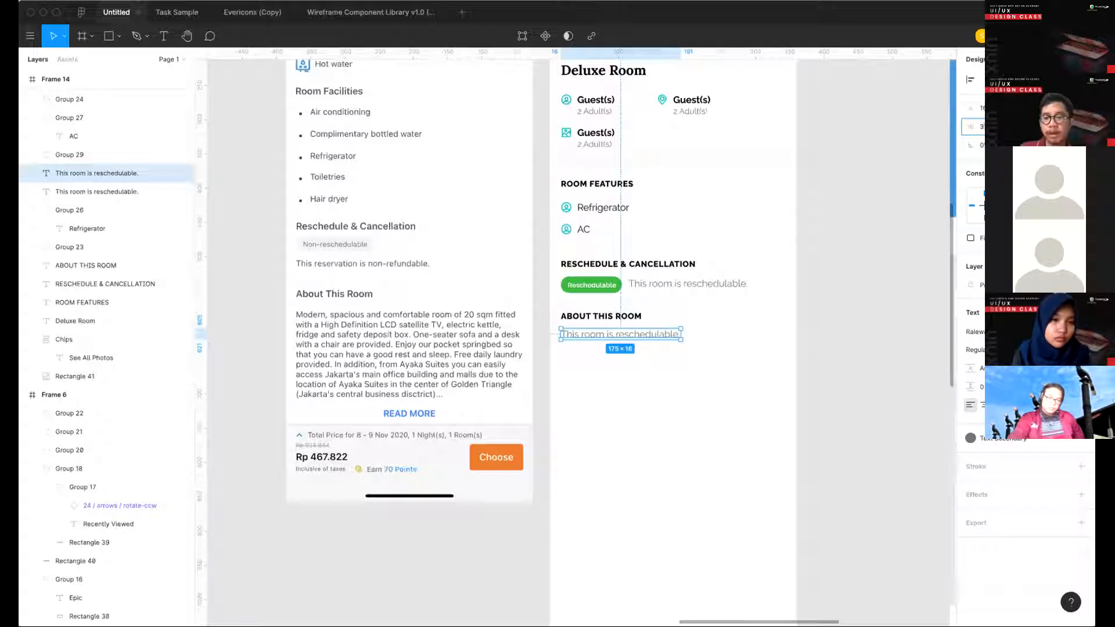
{"action": "left_click_drag", "start_coordinate": [680, 333], "coordinate": [784, 334]}
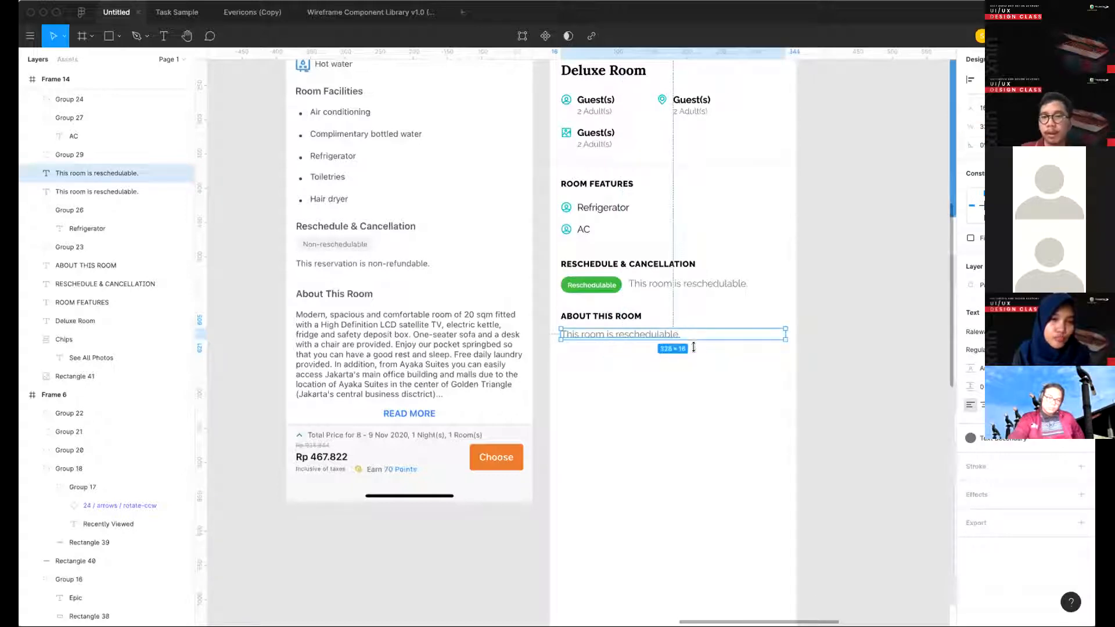
{"action": "left_click_drag", "start_coordinate": [693, 454], "coordinate": [694, 457]}
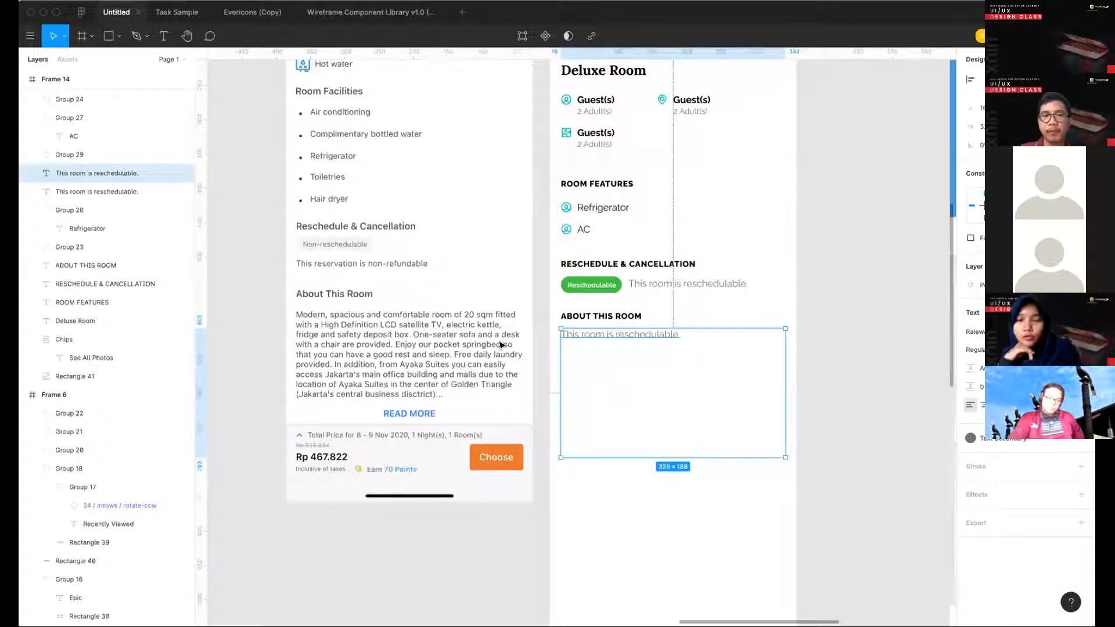
- Replace the text in the enlarged box with the copied Lorem Ipsum paragraph
{"action": "double_click", "coordinate": [642, 342]}
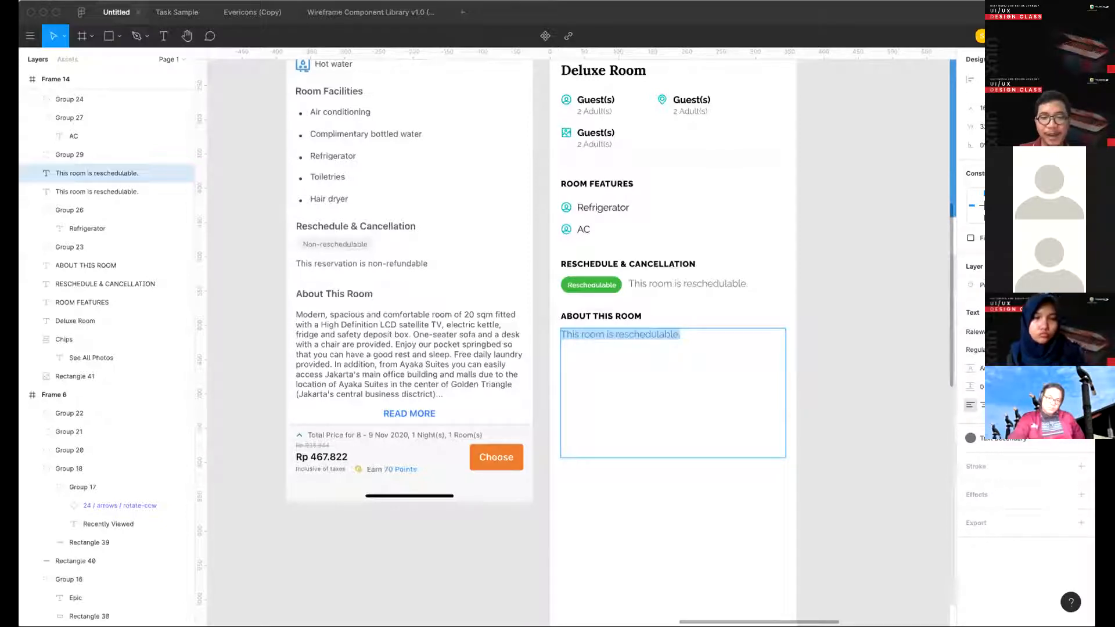
{"action": "type", "text": "Lorem Ipsum is simply dummy text of the printing and typesetting industry. Lorem Ipsum has been the industry's standard dummy text ever since the 1500s, when an unknown printer took a galley of type and scrambled it to make a type specimen book. It has survived not only five centuries, but also the leap into electronic typesetting, remaining essentially unchanged. It was popularised in the 1960s with the release of Letraset sheets containing Lorem Ipsum passages, and more recently with desktop publishing software like Aldus PageMaker including versions of Lorem Ipsum"}
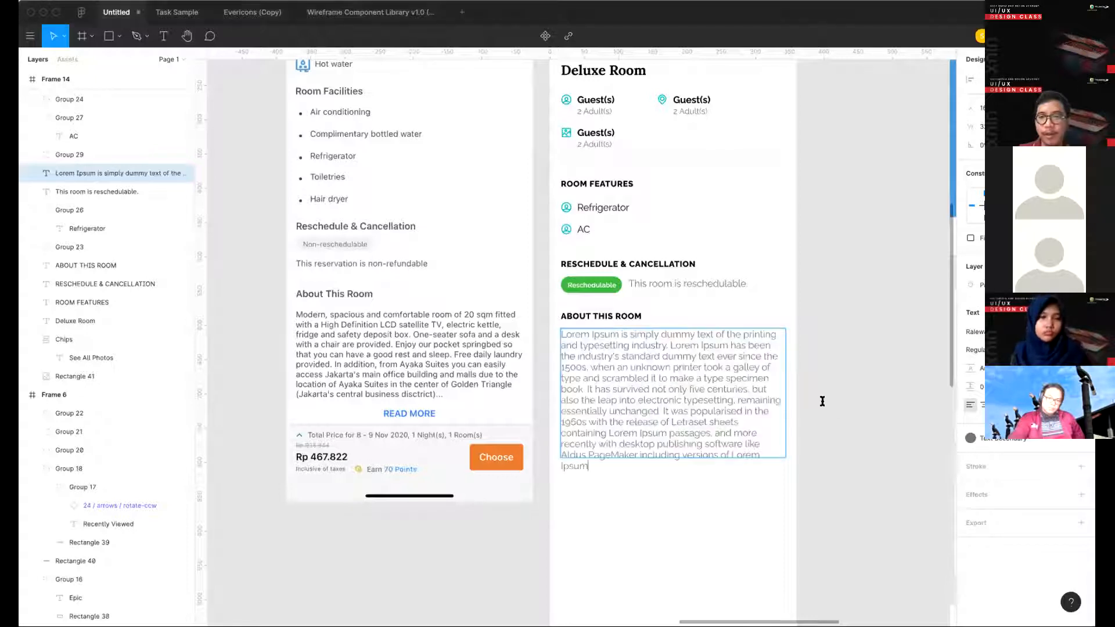
{"action": "key", "text": "Escape"}
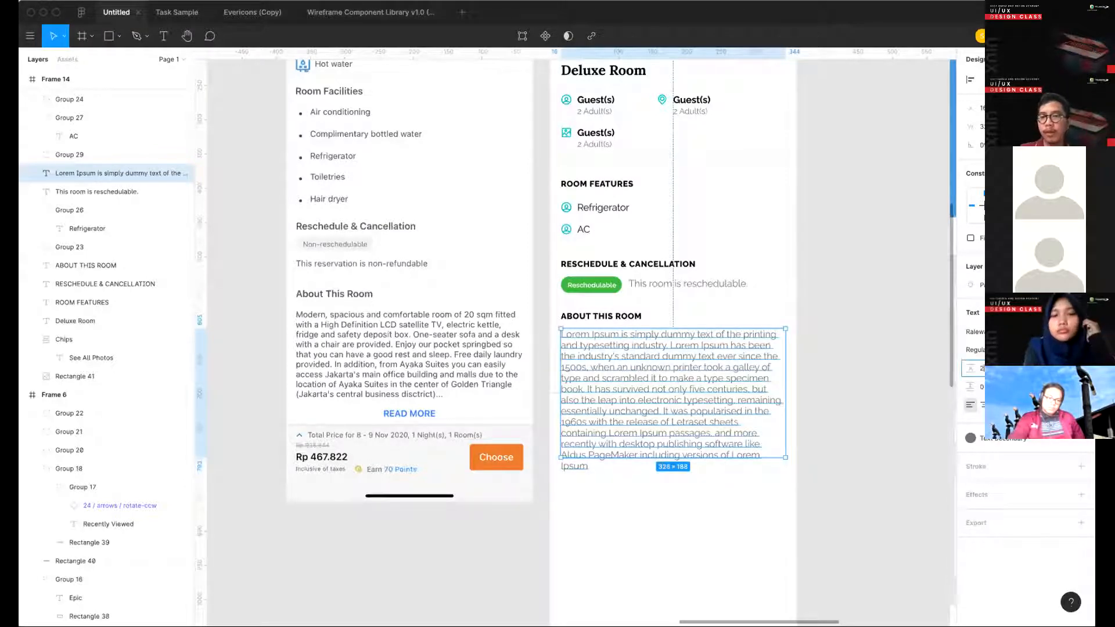
- Set the Lorem Ipsum paragraph's line height to 24 and reduce it to 22
{"action": "type", "text": "24"}
{"action": "key", "text": "Return"}
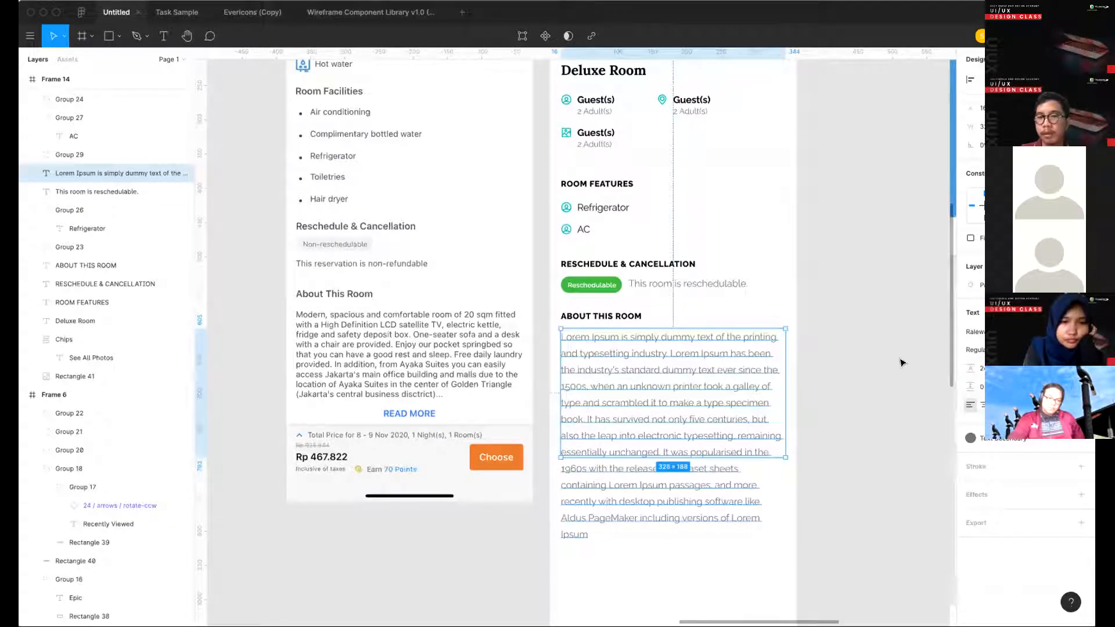
{"action": "scroll", "coordinate": [902, 362], "scroll_direction": "down", "scroll_amount": 2}
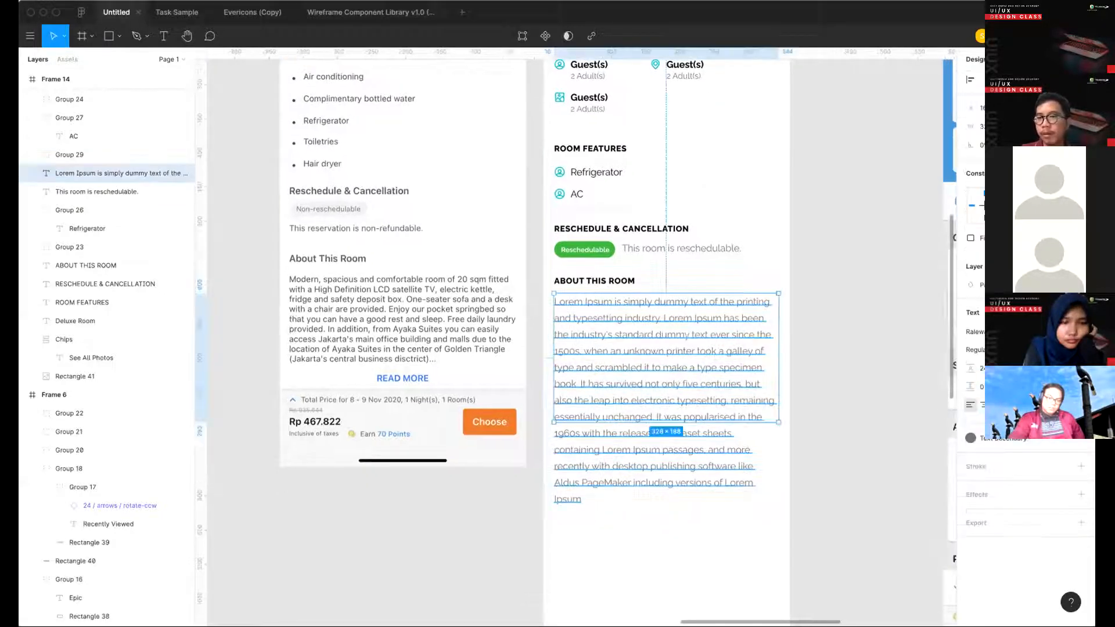
{"action": "left_click", "coordinate": [990, 368]}
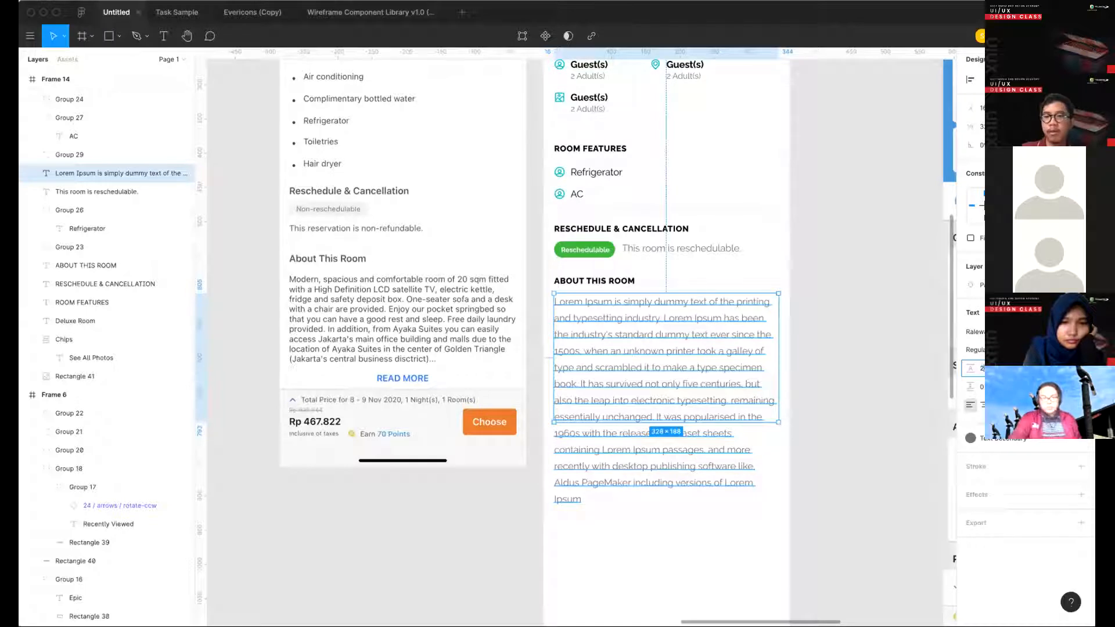
{"action": "type", "text": "22"}
{"action": "key", "text": "Return"}
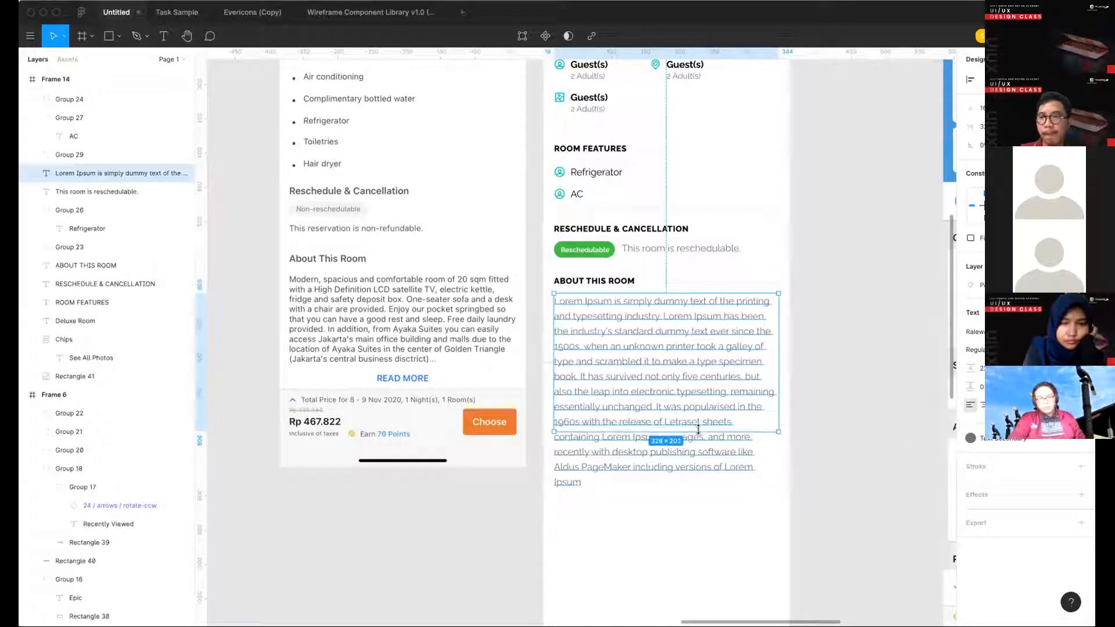
- Fit the Lorem Ipsum box's height to its full text and reduce it to about 228 px
{"action": "double_click", "coordinate": [692, 402]}
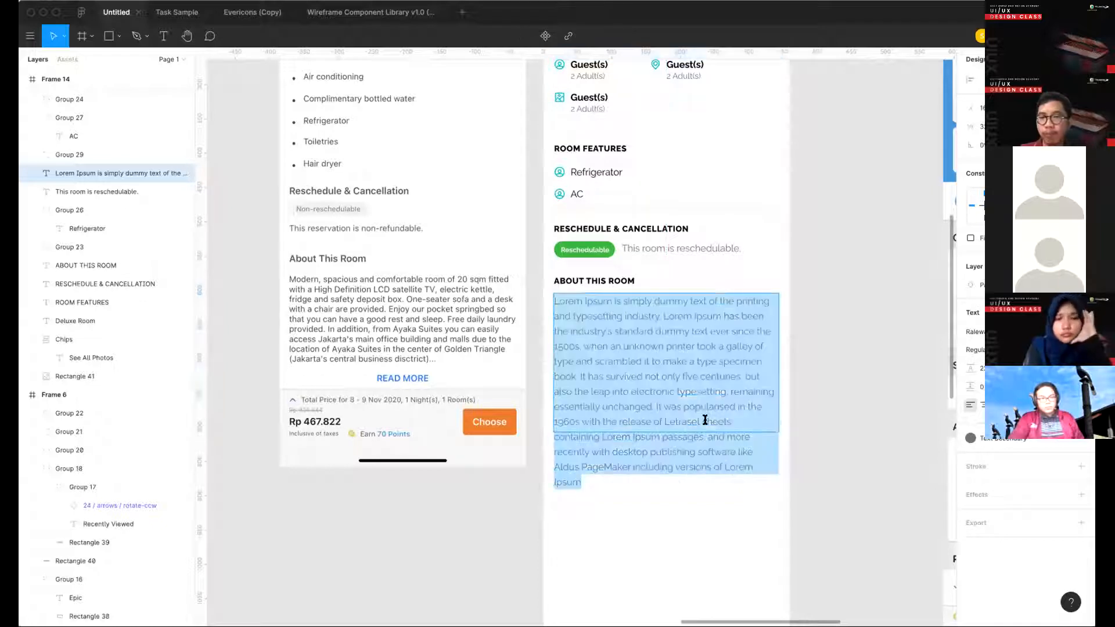
{"action": "left_click", "coordinate": [704, 416]}
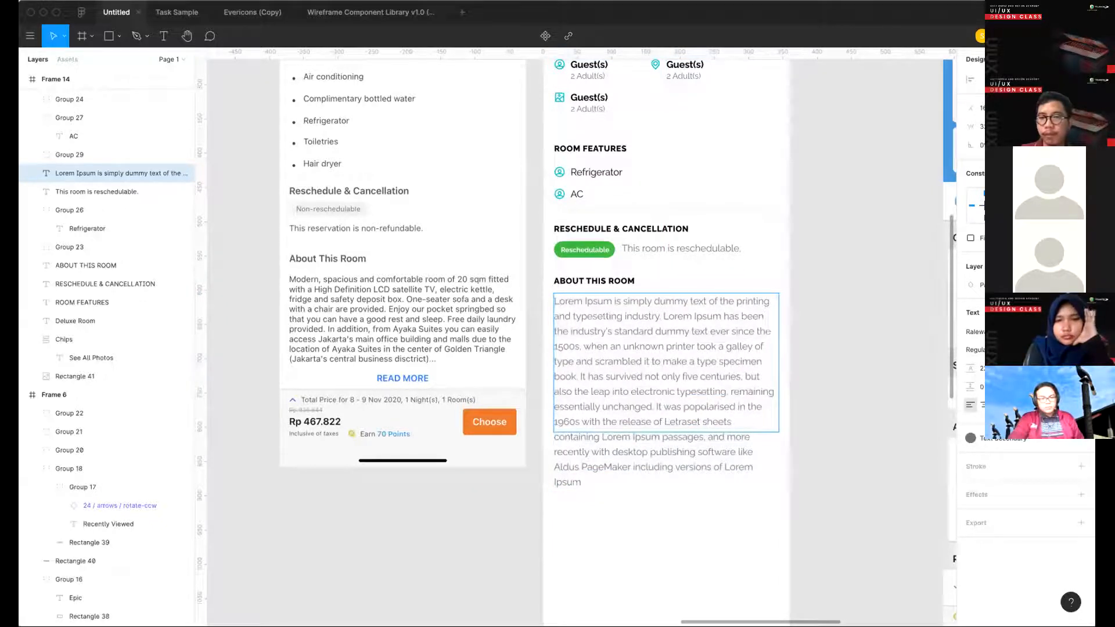
{"action": "left_click", "coordinate": [1046, 386]}
{"action": "left_click", "coordinate": [712, 550]}
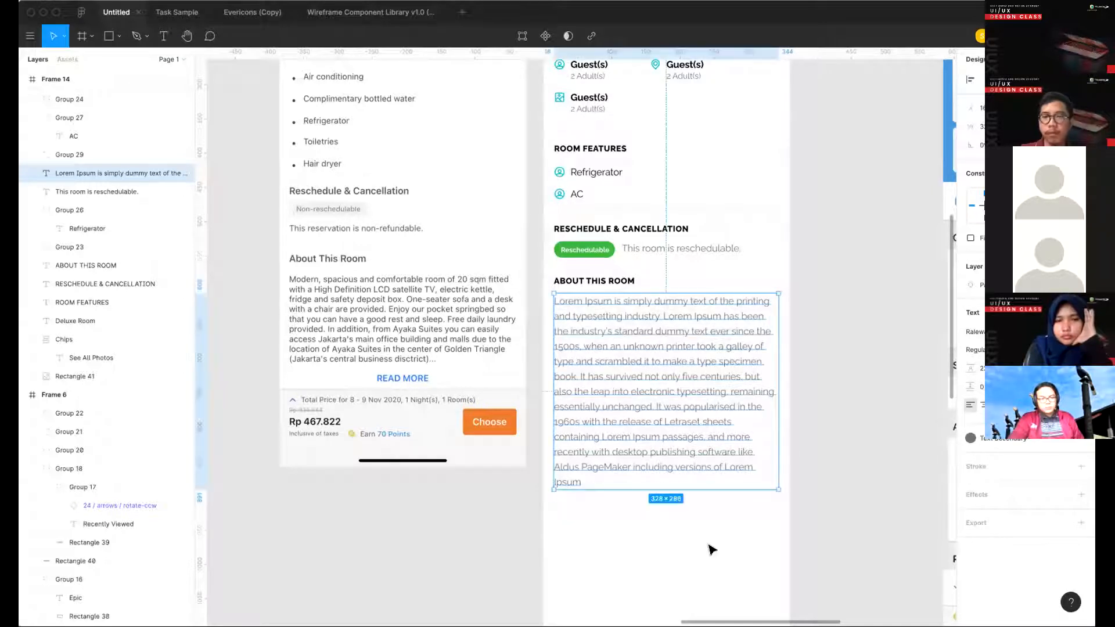
{"action": "left_click", "coordinate": [635, 469]}
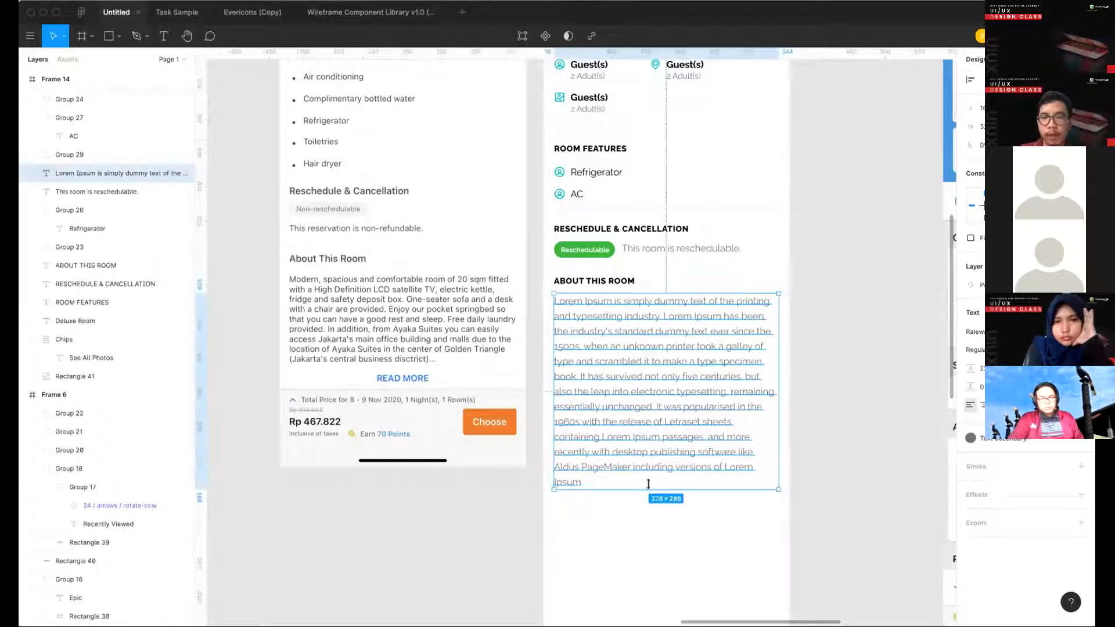
{"action": "left_click_drag", "start_coordinate": [649, 478], "coordinate": [644, 393]}
{"action": "left_click_drag", "start_coordinate": [643, 446], "coordinate": [644, 449]}
- Cut the Lorem Ipsum paragraph after "five centuries" and end it with "..."
{"action": "double_click", "coordinate": [744, 369]}
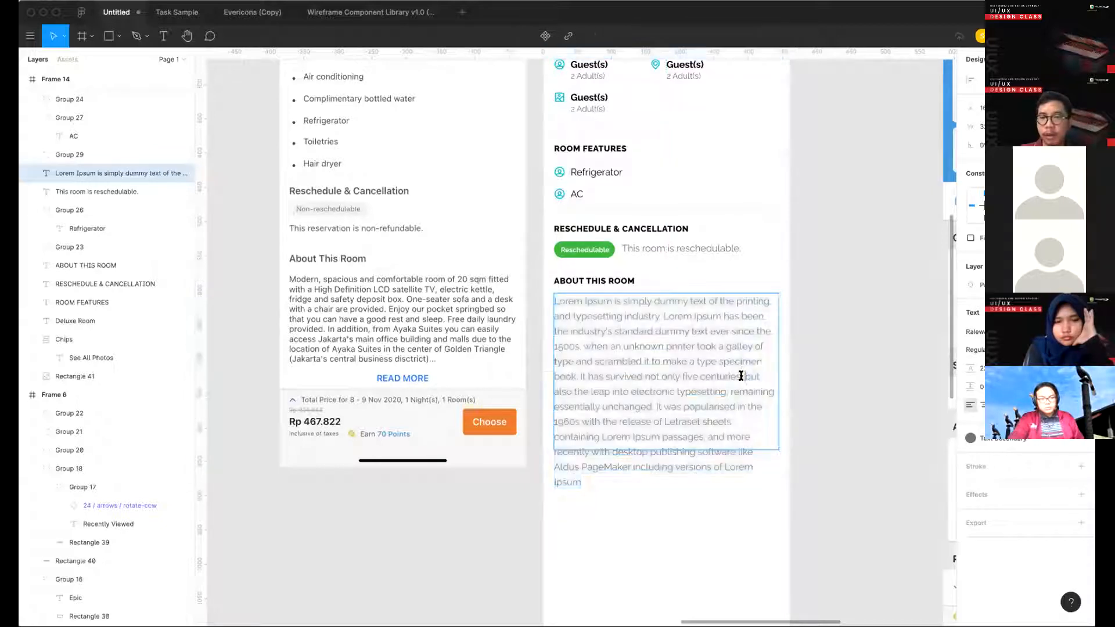
{"action": "left_click_drag", "start_coordinate": [746, 376], "coordinate": [778, 546]}
{"action": "key", "text": "BackSpace"}
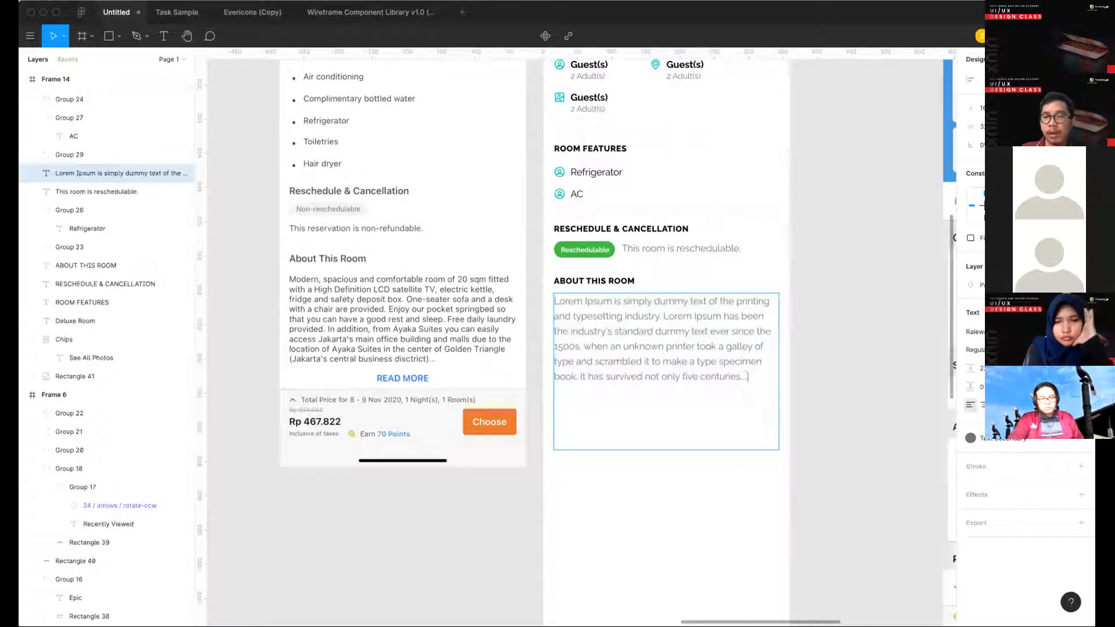
{"action": "type", "text": "..."}
{"action": "key", "text": "Escape"}
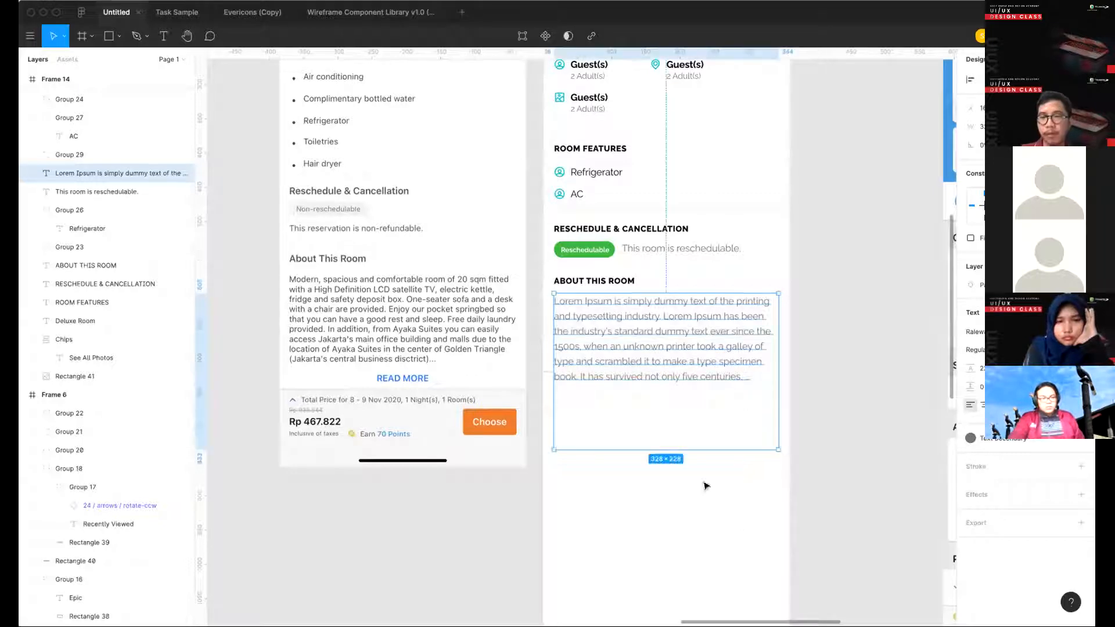
- Shrink the Lorem Ipsum box's height to fit the shortened paragraph
{"action": "left_click_drag", "start_coordinate": [684, 450], "coordinate": [678, 401]}
{"action": "left_click_drag", "start_coordinate": [670, 384], "coordinate": [670, 384]}
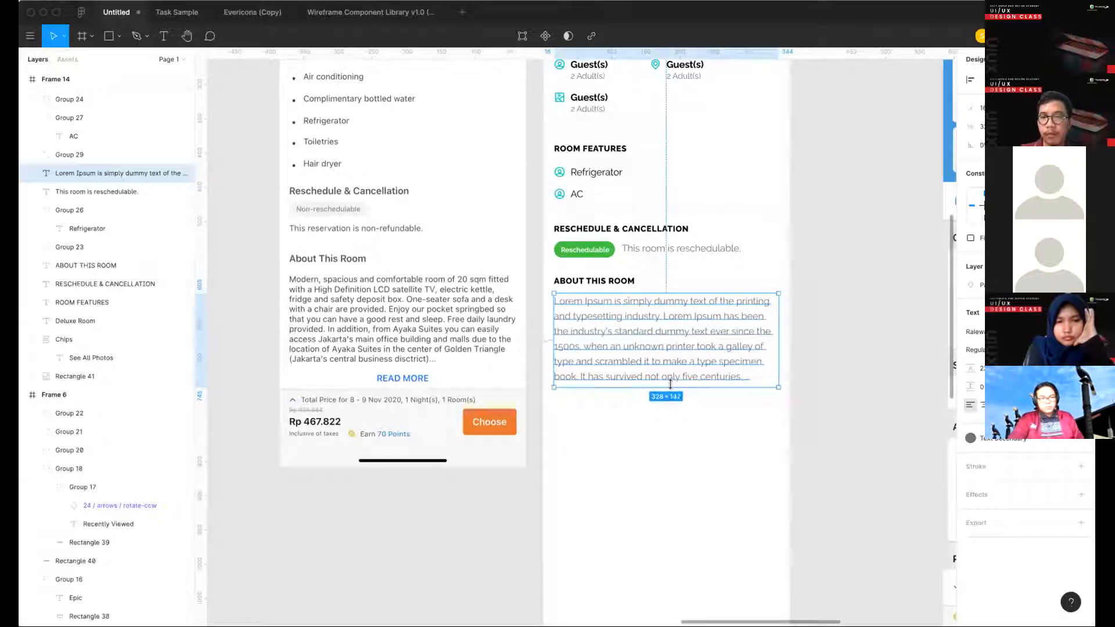
{"action": "left_click", "coordinate": [675, 393]}
- Duplicate the RESCHEDULE & CANCELLATION heading below the Lorem Ipsum paragraph and change the copy's text to "READMORE"
{"action": "scroll", "coordinate": [675, 393], "scroll_direction": "down", "scroll_amount": 5}
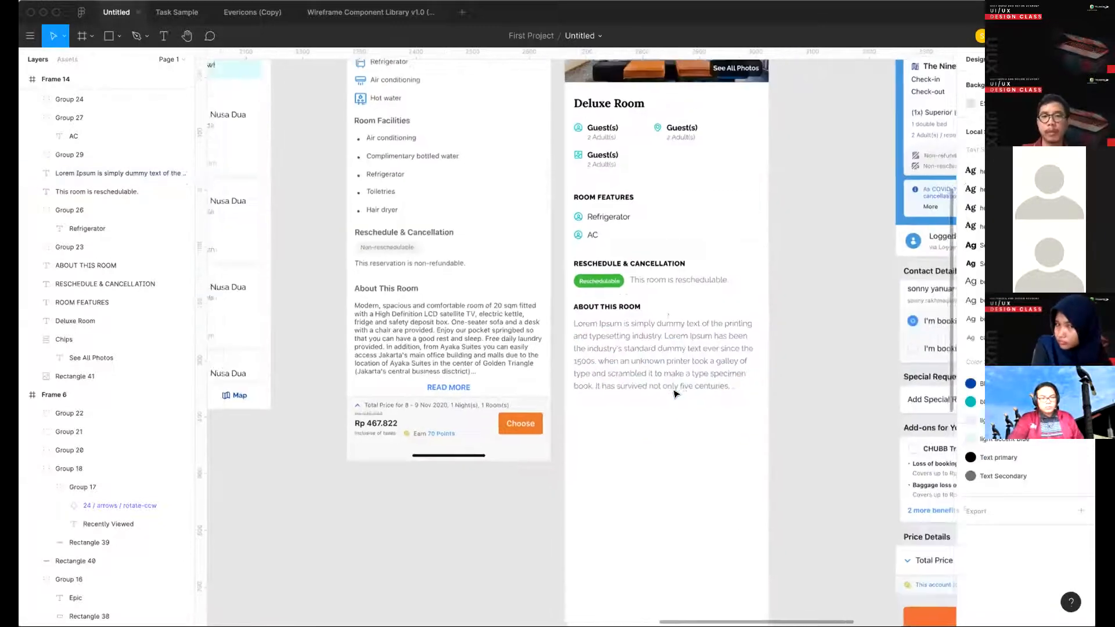
{"action": "left_click_drag", "start_coordinate": [603, 273], "coordinate": [601, 420]}
{"action": "double_click", "coordinate": [600, 418]}
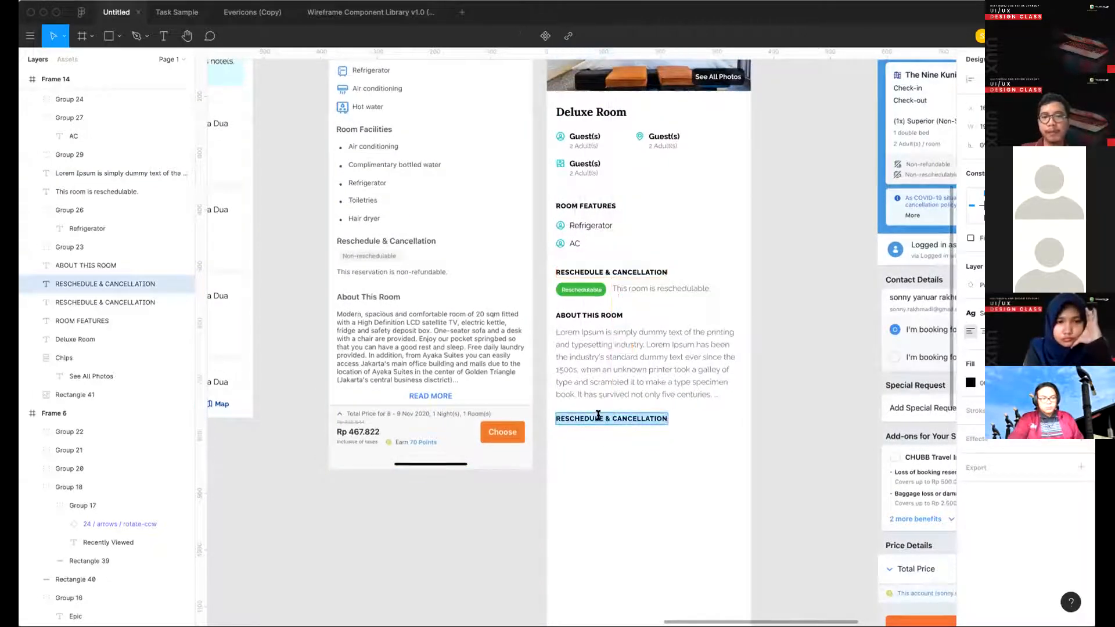
{"action": "type", "text": "READMO"}
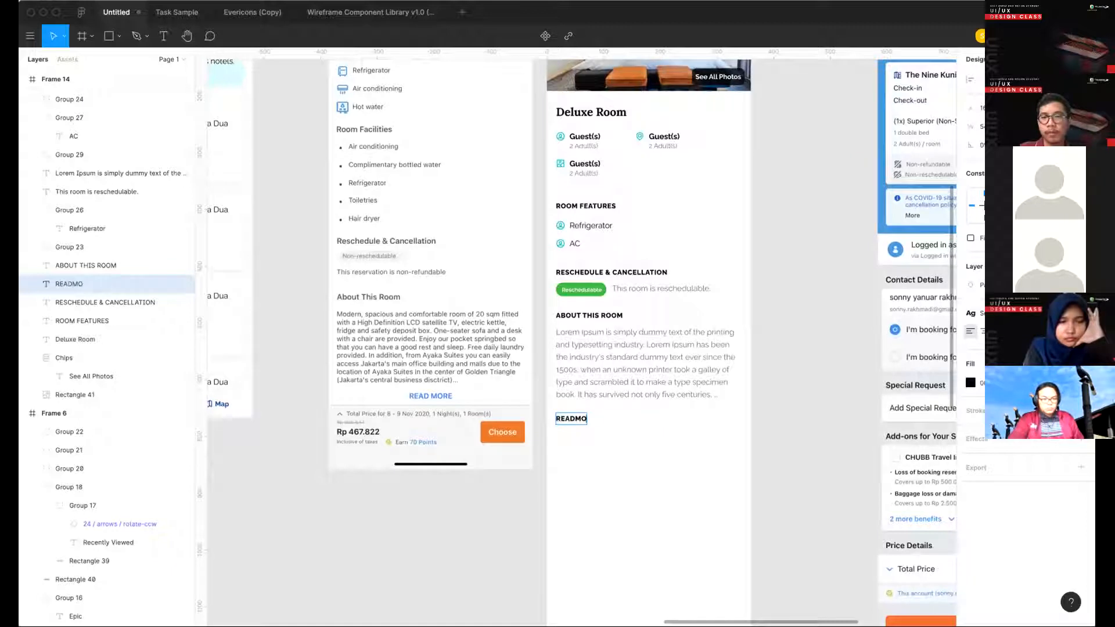
{"action": "type", "text": "RE"}
{"action": "key", "text": "Escape"}
- Apply the teal color style to the READMORE text
{"action": "left_click", "coordinate": [1062, 364]}
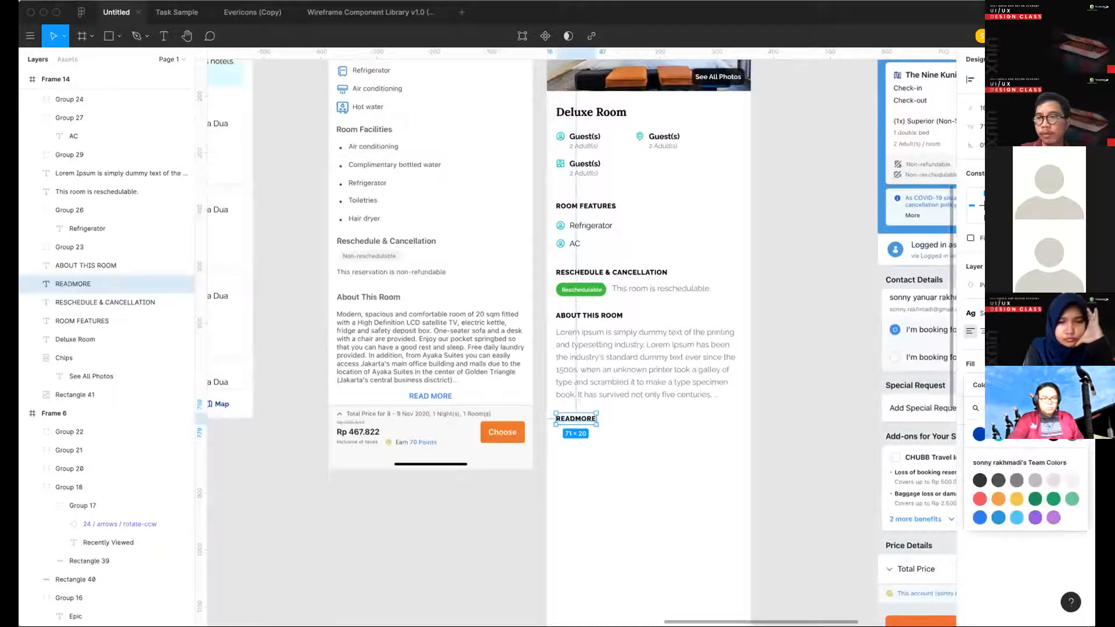
{"action": "left_click", "coordinate": [998, 435]}
{"action": "left_click", "coordinate": [676, 436]}
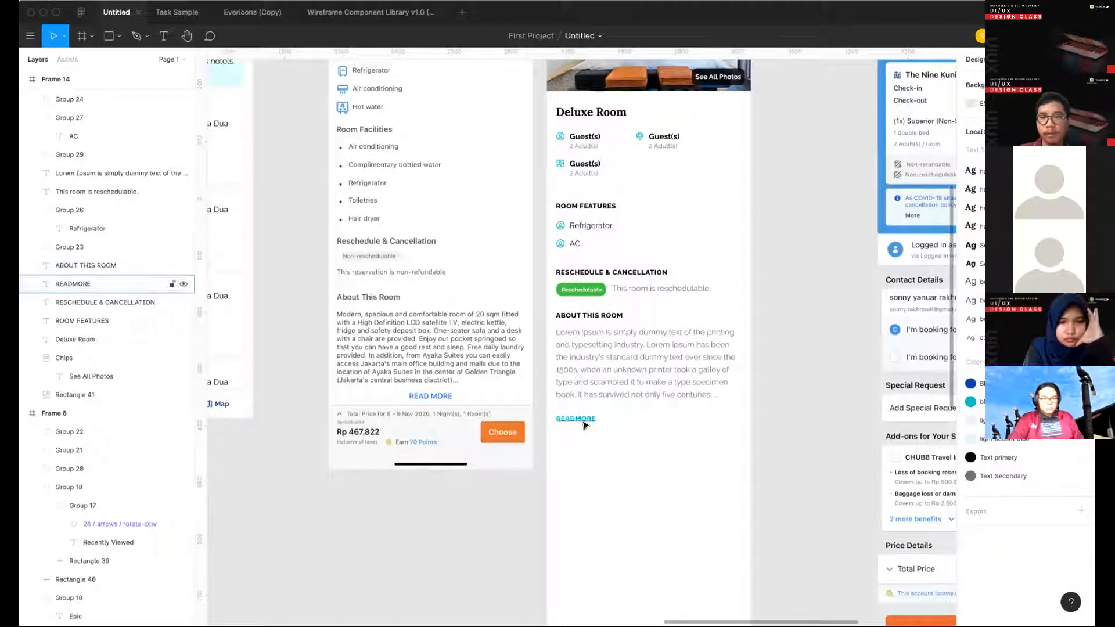
- Move the READMORE text up closer to the Lorem Ipsum paragraph and fine-tune its vertical spacing
{"action": "left_click_drag", "start_coordinate": [583, 423], "coordinate": [582, 417]}
{"action": "key", "text": "alt"}
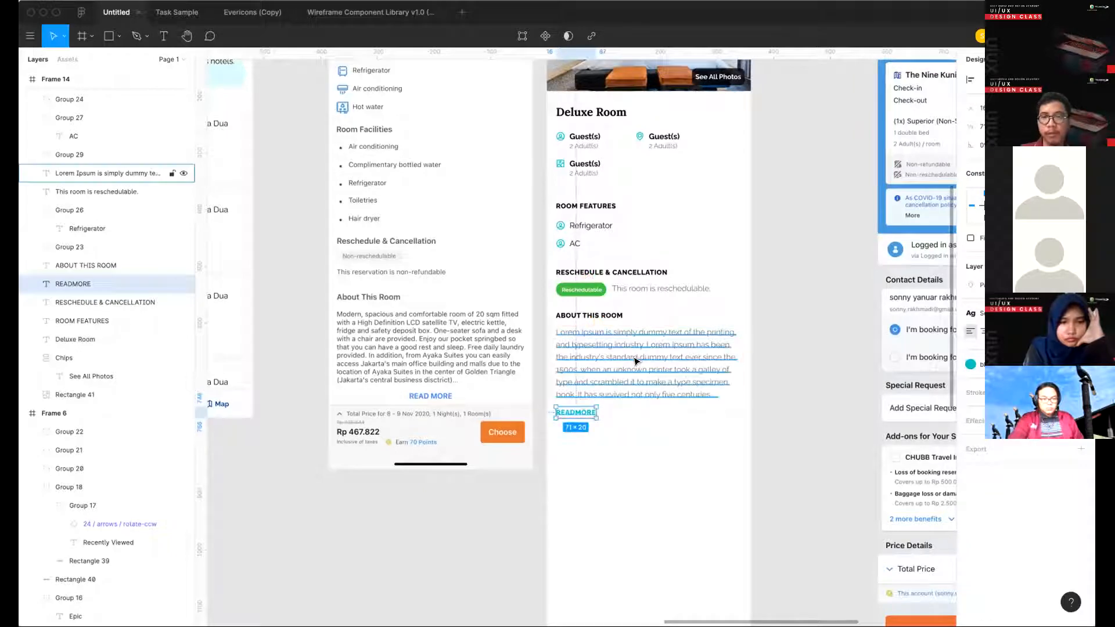
{"action": "key", "text": "Down"}
{"action": "left_click", "coordinate": [800, 345]}
- Copy the white bar rectangle behind Filter, Sort and Map at the bottom of the Hotels Near You screen
{"action": "scroll", "coordinate": [800, 345], "scroll_direction": "down", "scroll_amount": 5}
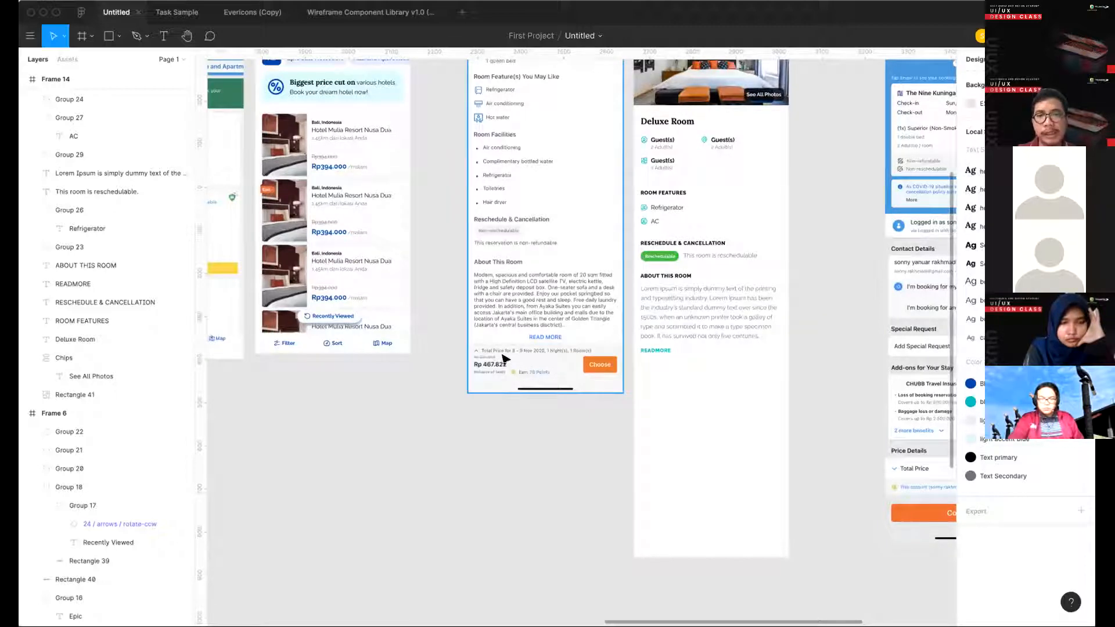
{"action": "scroll", "coordinate": [504, 358], "scroll_direction": "up", "scroll_amount": 4}
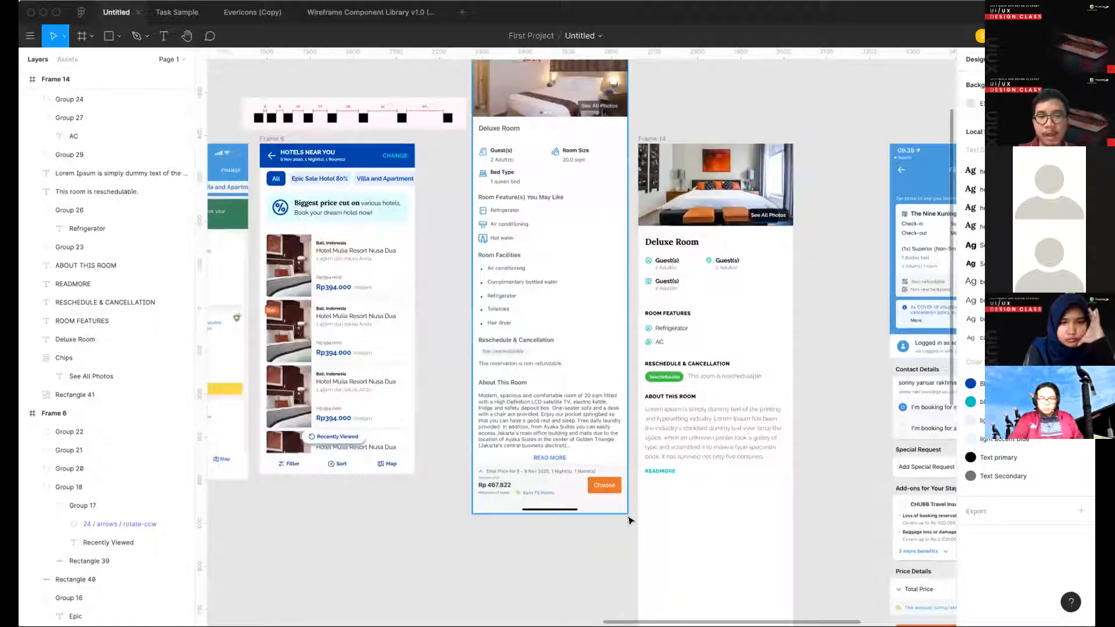
{"action": "scroll", "coordinate": [627, 520], "scroll_direction": "down", "scroll_amount": 2}
{"action": "scroll", "coordinate": [627, 520], "scroll_direction": "left", "scroll_amount": 3}
{"action": "left_click", "coordinate": [452, 395]}
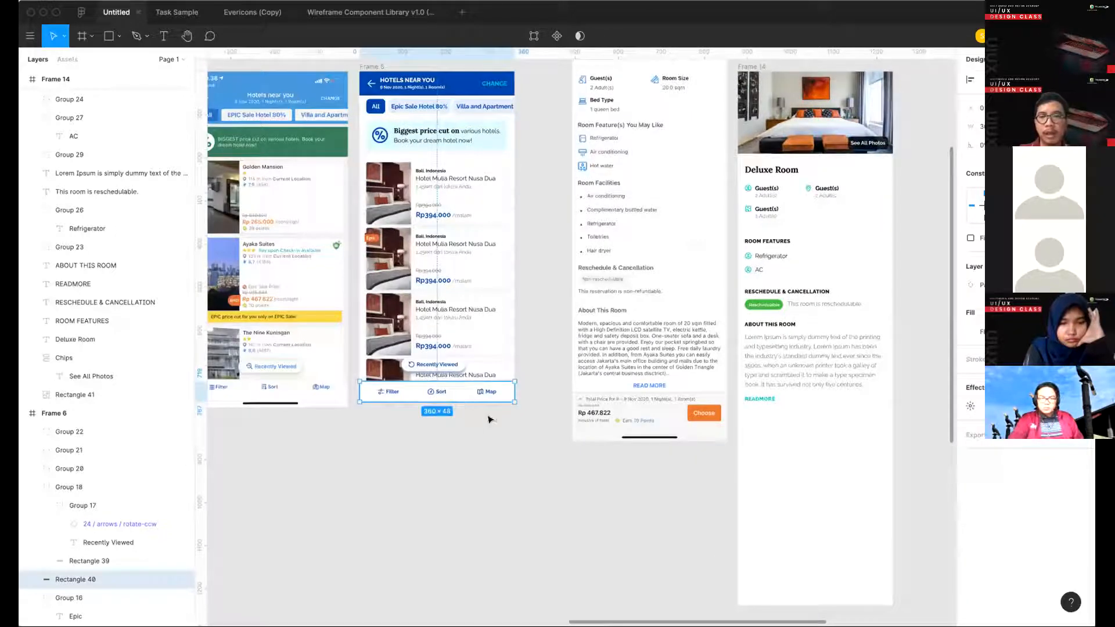
{"action": "left_click", "coordinate": [540, 428]}
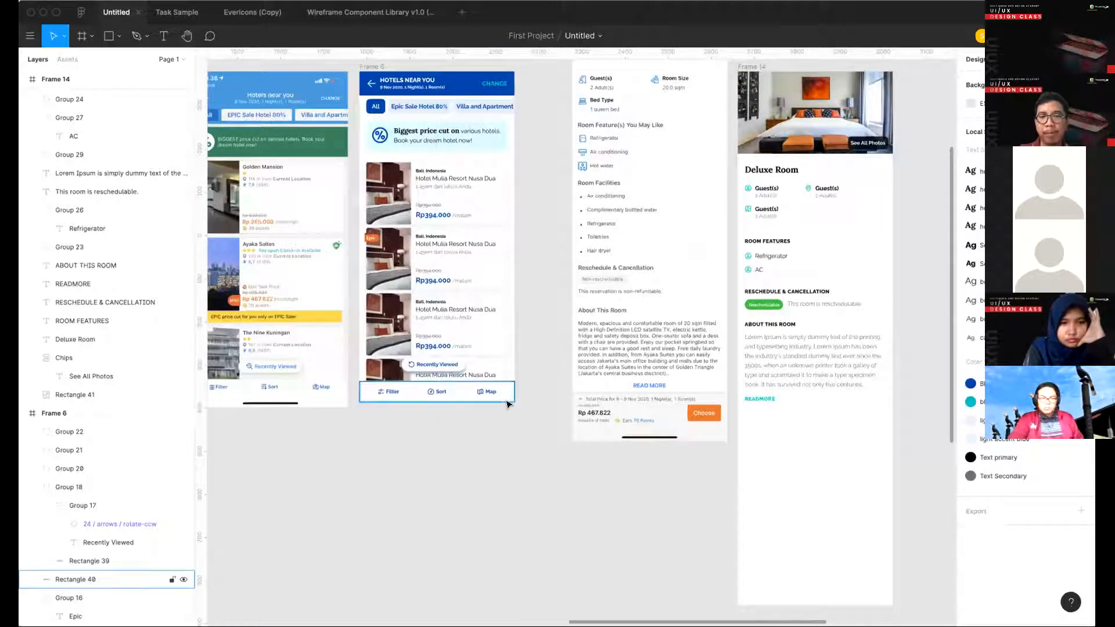
- Paste the bar rectangle into the Deluxe Room frame, place it just below READMORE at full frame width, and increase its height
{"action": "scroll", "coordinate": [507, 405], "scroll_direction": "up", "scroll_amount": 3}
{"action": "scroll", "coordinate": [507, 404], "scroll_direction": "right", "scroll_amount": 5}
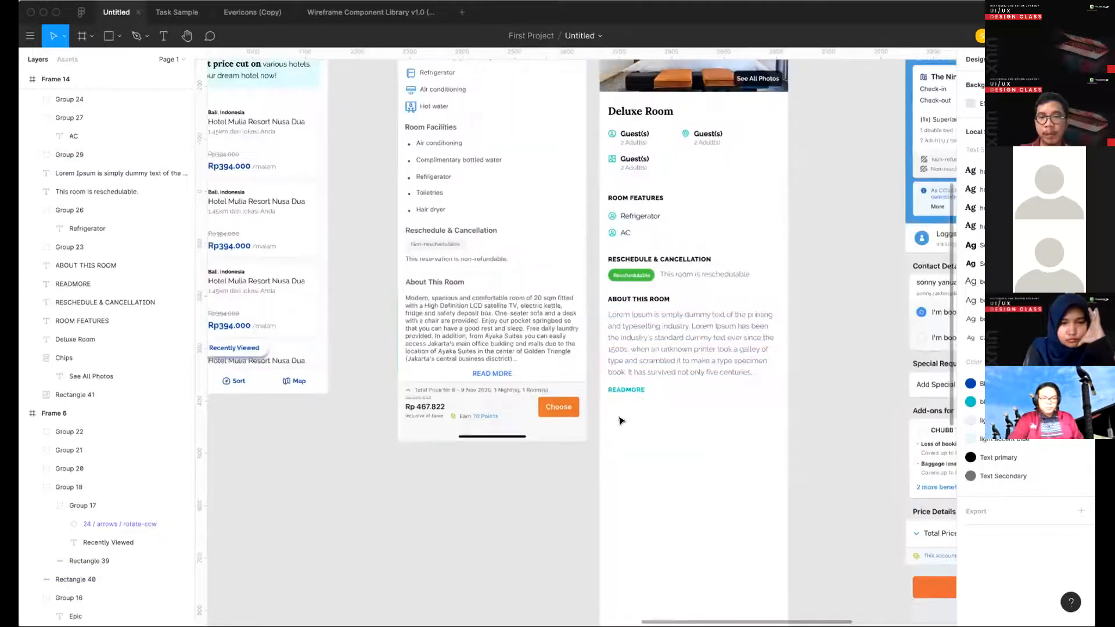
{"action": "key", "text": "ctrl+v"}
{"action": "key", "text": "Delete"}
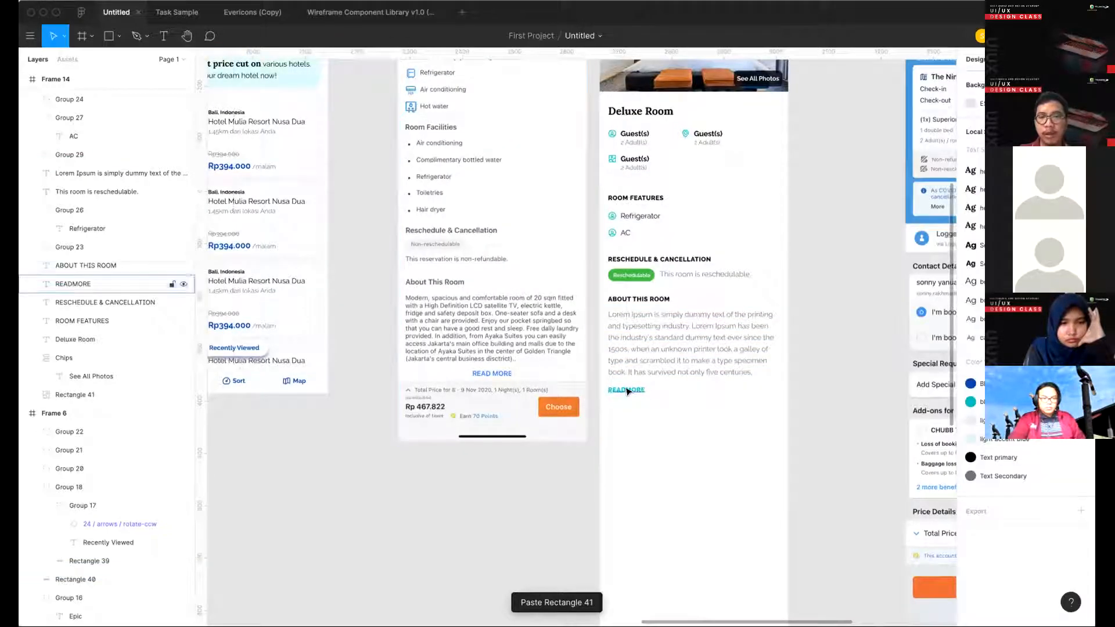
{"action": "left_click", "coordinate": [761, 350]}
{"action": "key", "text": "ctrl+v"}
{"action": "left_click_drag", "start_coordinate": [736, 389], "coordinate": [733, 422]}
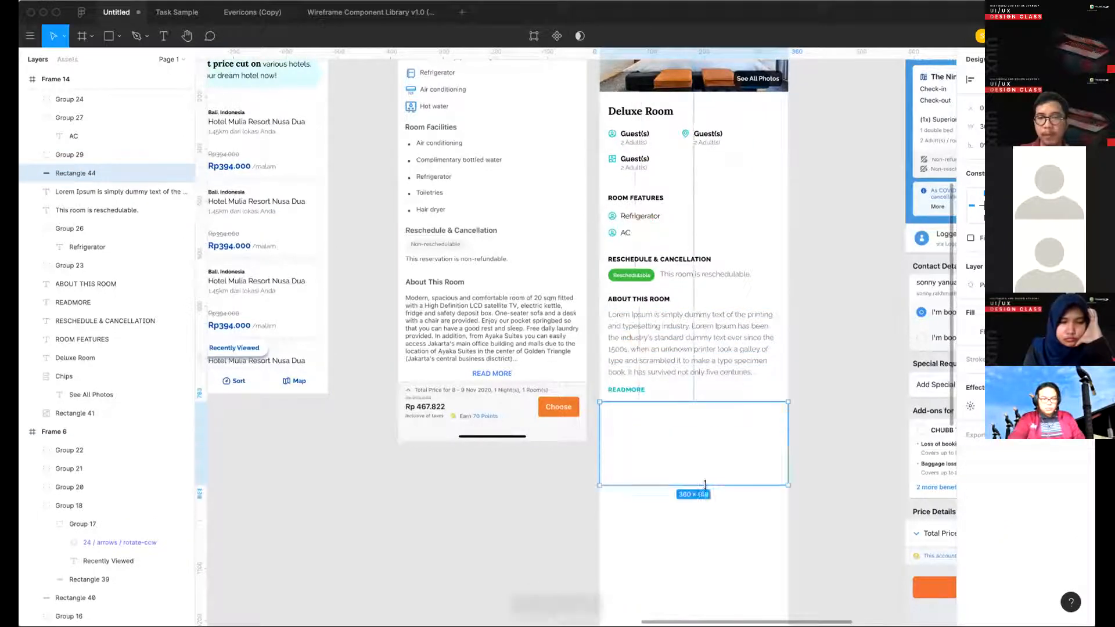
{"action": "left_click", "coordinate": [708, 547]}
{"action": "scroll", "coordinate": [708, 546], "scroll_direction": "up", "scroll_amount": 5}
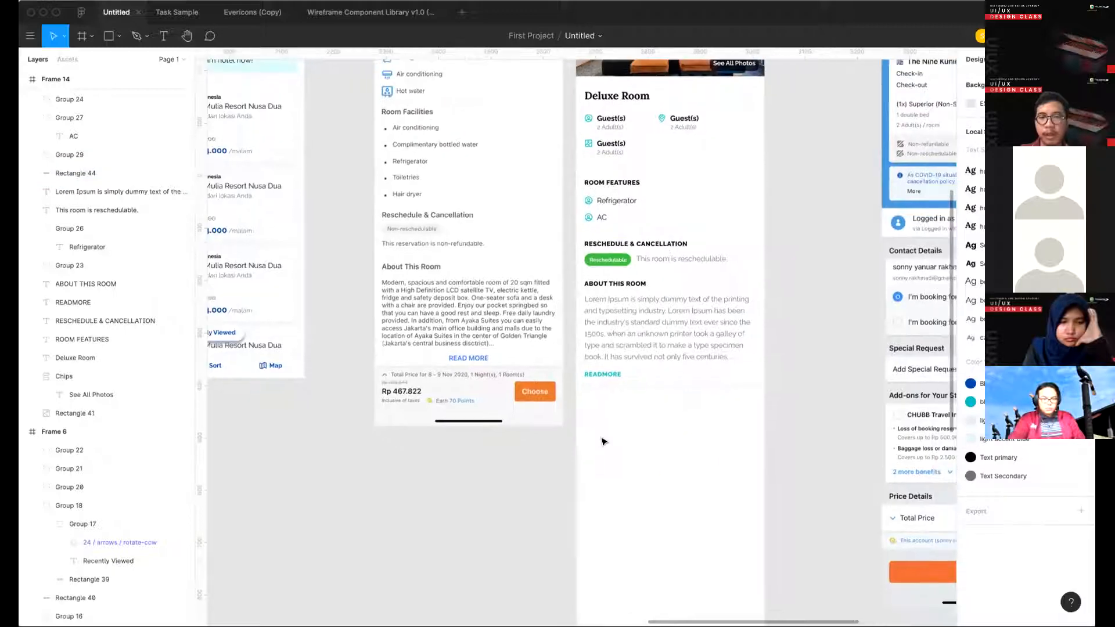
- Select and copy the struck-through price, the bold Rp394.000 price and the /malam text from the first hotel card
{"action": "scroll", "coordinate": [639, 262], "scroll_direction": "up", "scroll_amount": 2}
{"action": "scroll", "coordinate": [638, 263], "scroll_direction": "left", "scroll_amount": 3}
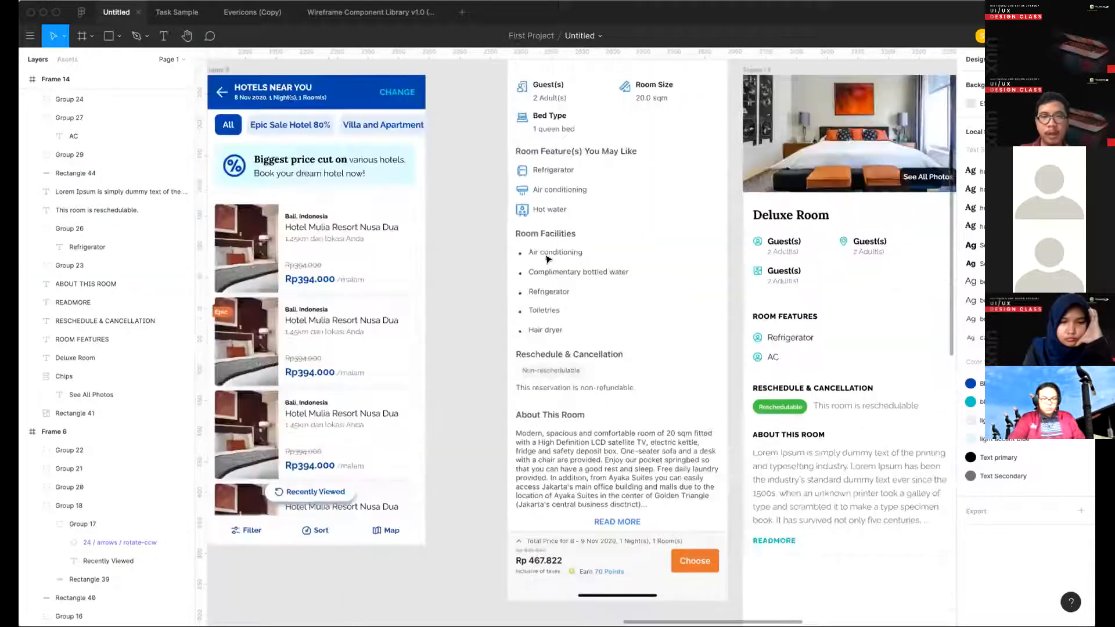
{"action": "left_click", "coordinate": [332, 279], "text": "super"}
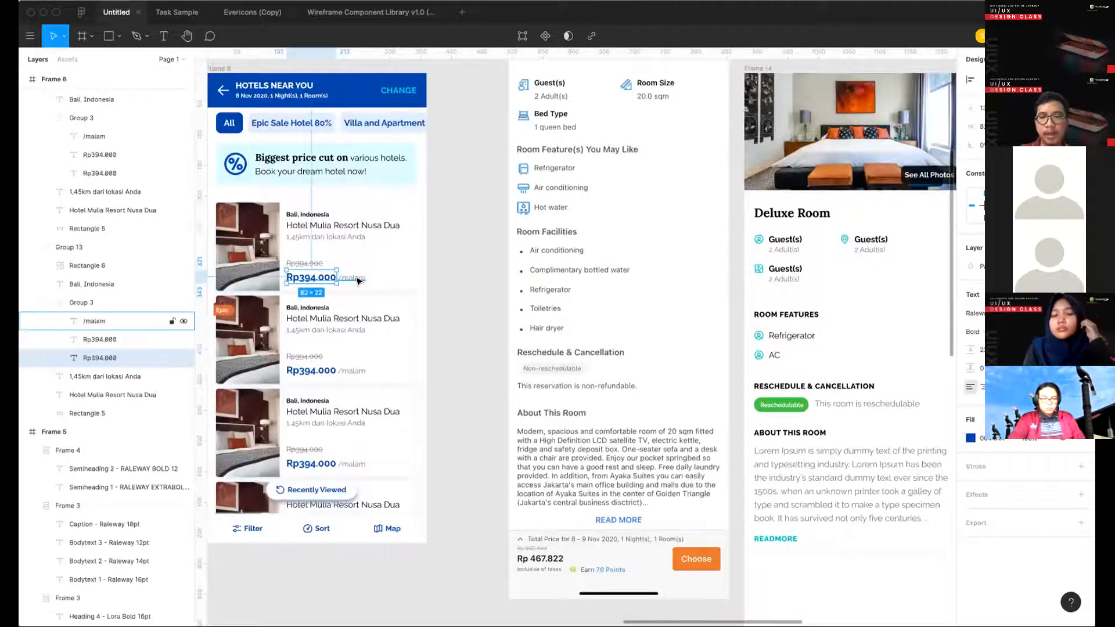
{"action": "scroll", "coordinate": [358, 281], "scroll_direction": "down", "scroll_amount": 3}
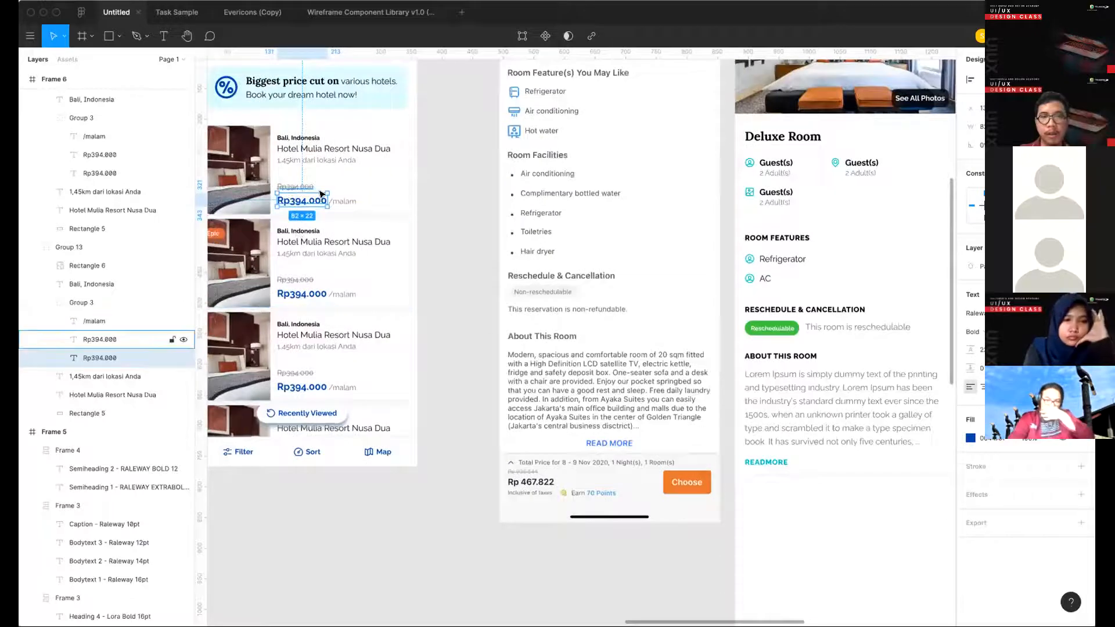
{"action": "left_click", "coordinate": [309, 188]}
{"action": "left_click", "coordinate": [343, 202], "text": "shift"}
{"action": "left_click", "coordinate": [319, 203], "text": "shift"}
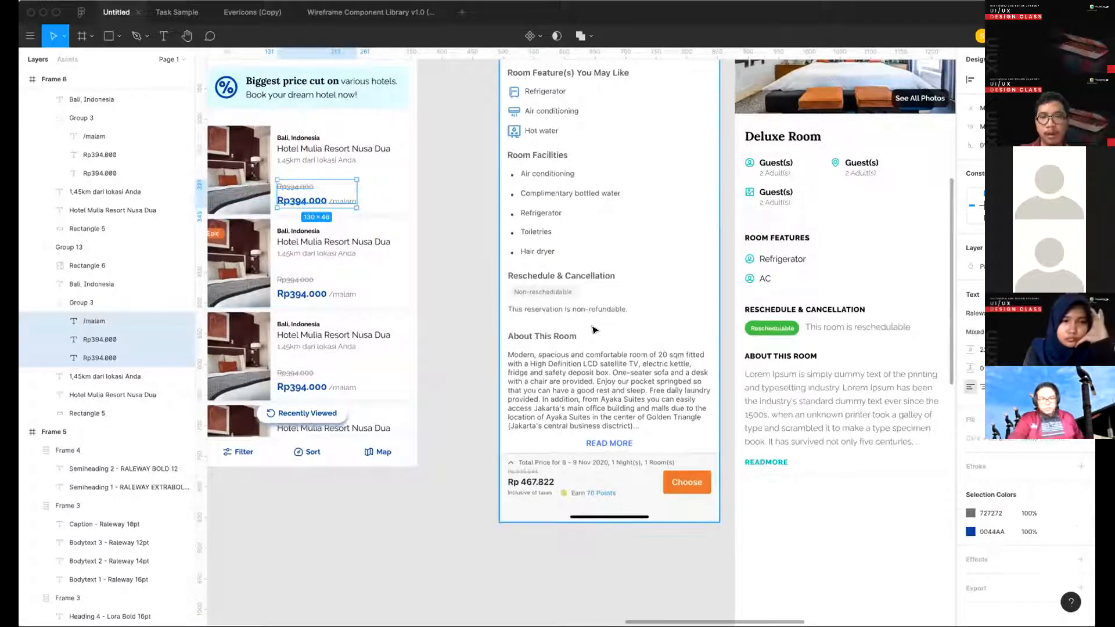
- Paste the copied price texts into the Deluxe Room frame and place them in the bar below READMORE, aligned with the paragraph's left edge
{"action": "key", "text": "super+v"}
{"action": "key", "text": "super+z"}
{"action": "scroll", "coordinate": [641, 425], "scroll_direction": "down", "scroll_amount": 2}
{"action": "scroll", "coordinate": [641, 425], "scroll_direction": "right", "scroll_amount": 2}
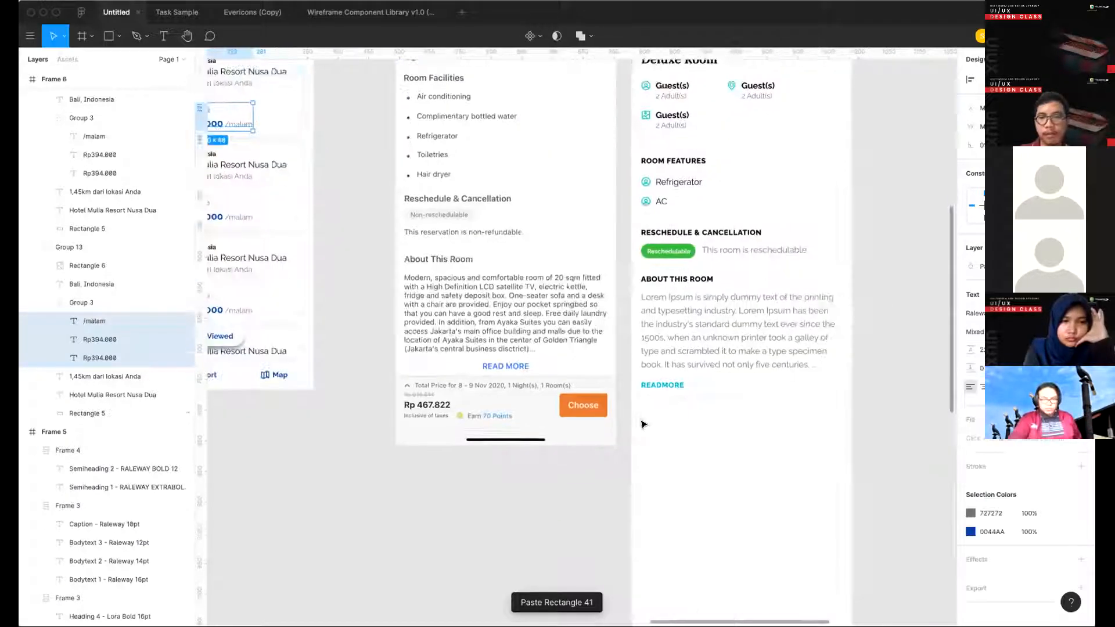
{"action": "left_click", "coordinate": [691, 438]}
{"action": "key", "text": "super+v"}
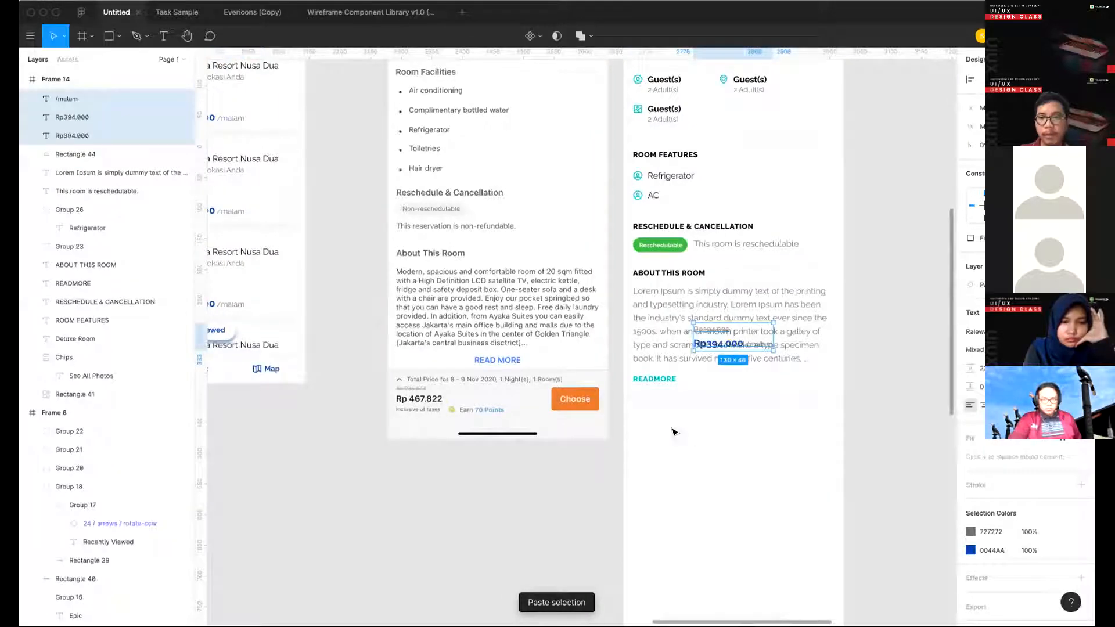
{"action": "left_click_drag", "start_coordinate": [733, 341], "coordinate": [672, 424]}
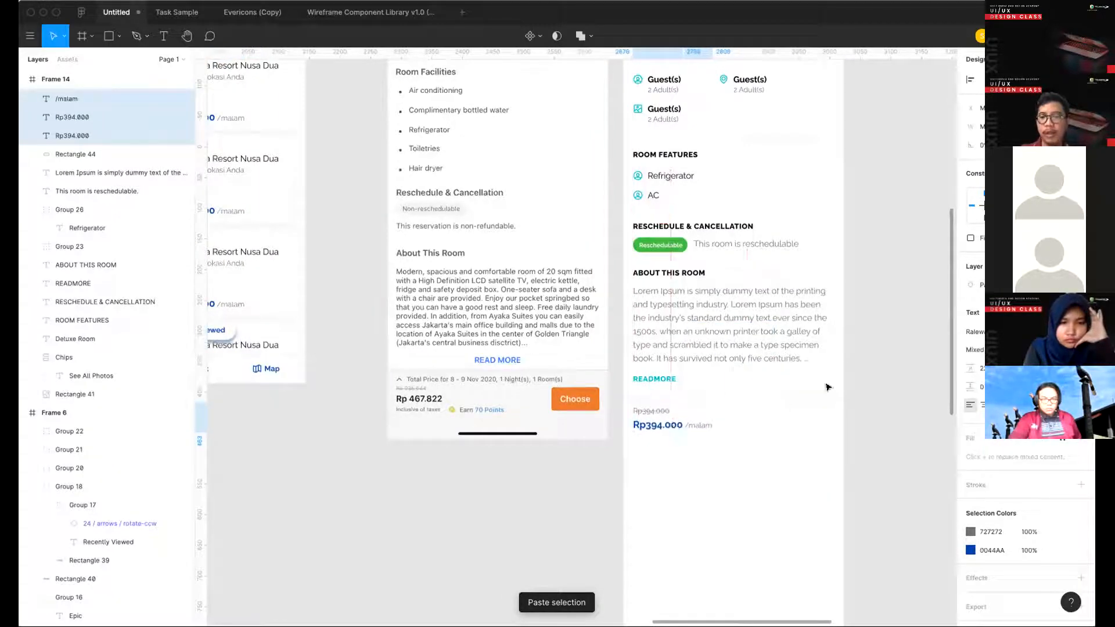
- Compare the pasted price block with the hotel cards and the reference screen's bottom price bar
{"action": "scroll", "coordinate": [628, 416], "scroll_direction": "left", "scroll_amount": 3}
{"action": "scroll", "coordinate": [629, 416], "scroll_direction": "up", "scroll_amount": 1}
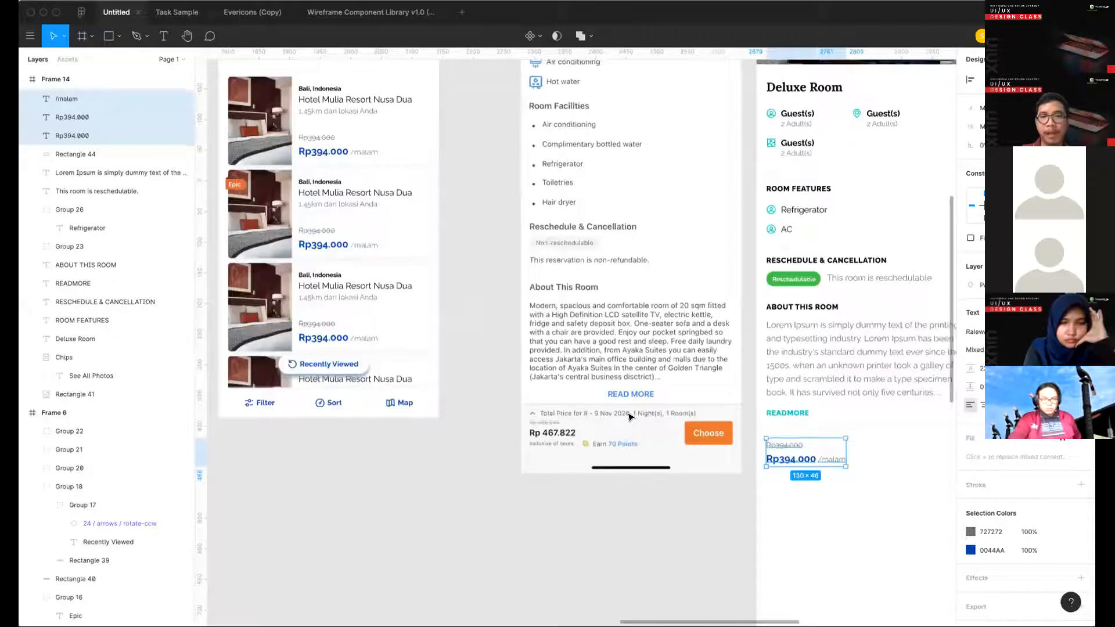
{"action": "scroll", "coordinate": [372, 325], "scroll_direction": "up", "scroll_amount": 2}
{"action": "scroll", "coordinate": [372, 325], "scroll_direction": "left", "scroll_amount": 1}
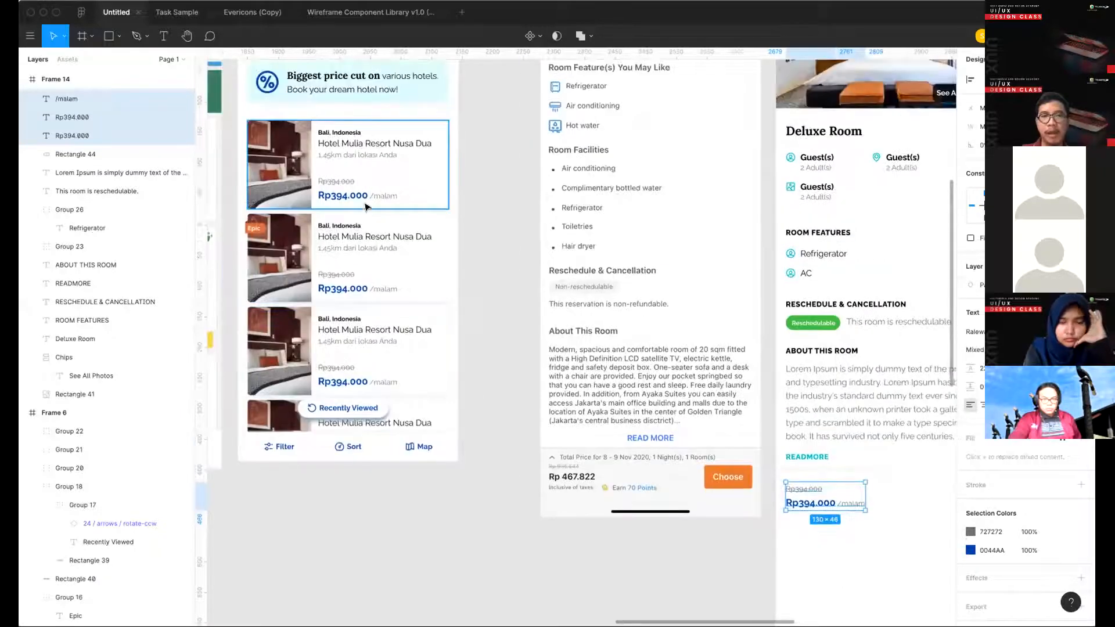
{"action": "scroll", "coordinate": [372, 232], "scroll_direction": "up", "scroll_amount": 1}
{"action": "scroll", "coordinate": [480, 311], "scroll_direction": "right", "scroll_amount": 5}
{"action": "scroll", "coordinate": [481, 311], "scroll_direction": "down", "scroll_amount": 2}
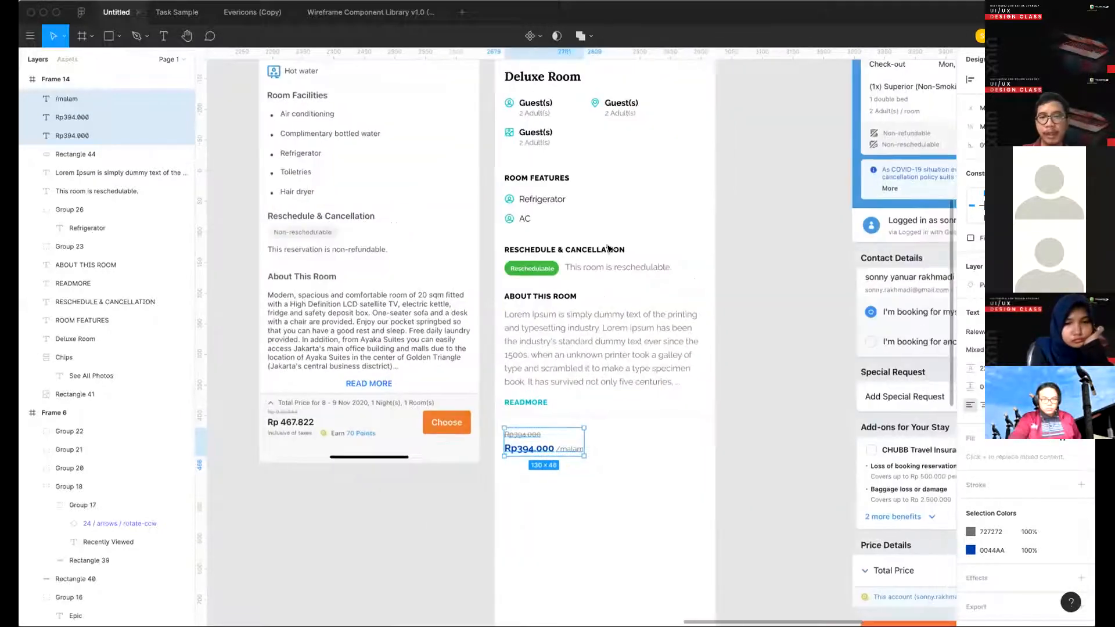
{"action": "scroll", "coordinate": [626, 361], "scroll_direction": "up", "scroll_amount": 3}
{"action": "scroll", "coordinate": [626, 361], "scroll_direction": "down", "scroll_amount": 4}
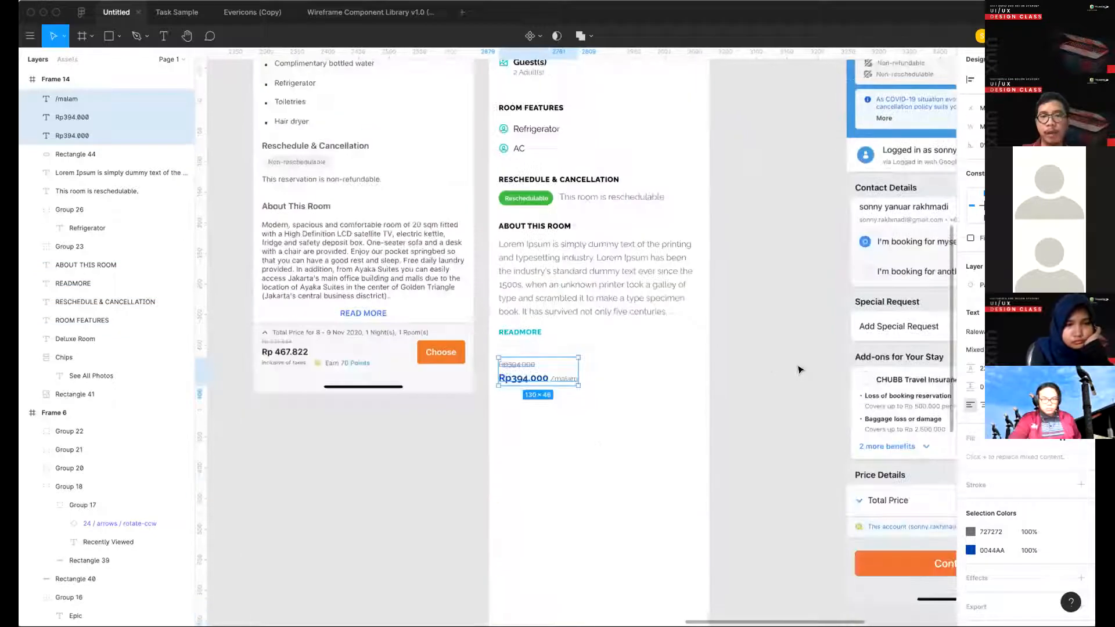
- Enlarge the bold Rp394.000 price in the bottom bar and shift the /malam text right to clear it
{"action": "left_click", "coordinate": [530, 379]}
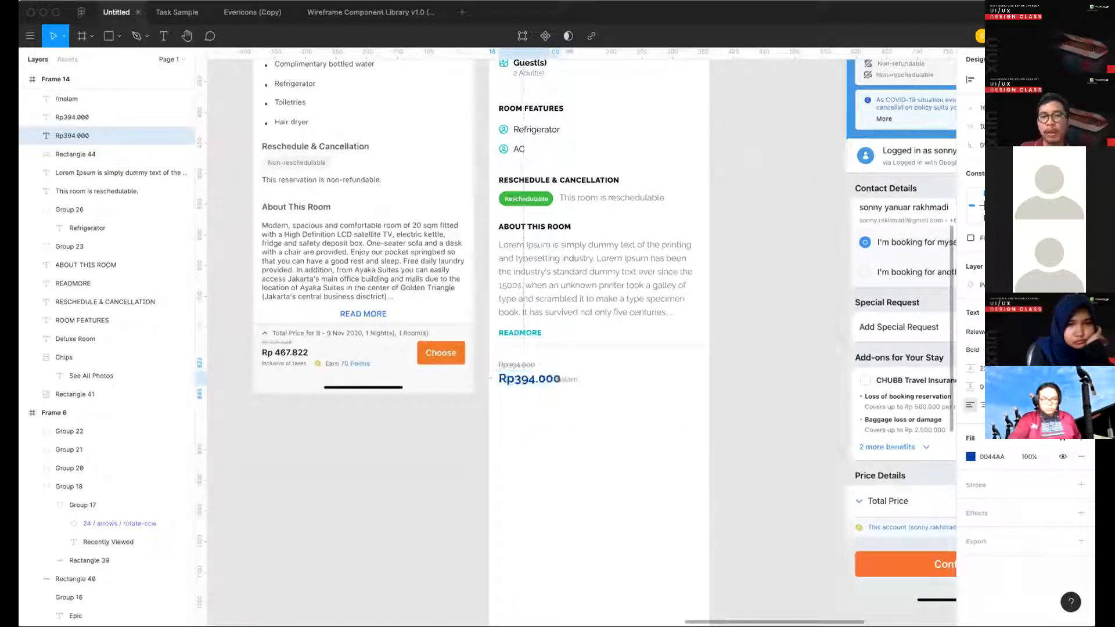
{"action": "left_click_drag", "start_coordinate": [549, 379], "coordinate": [565, 378]}
{"action": "left_click", "coordinate": [576, 383]}
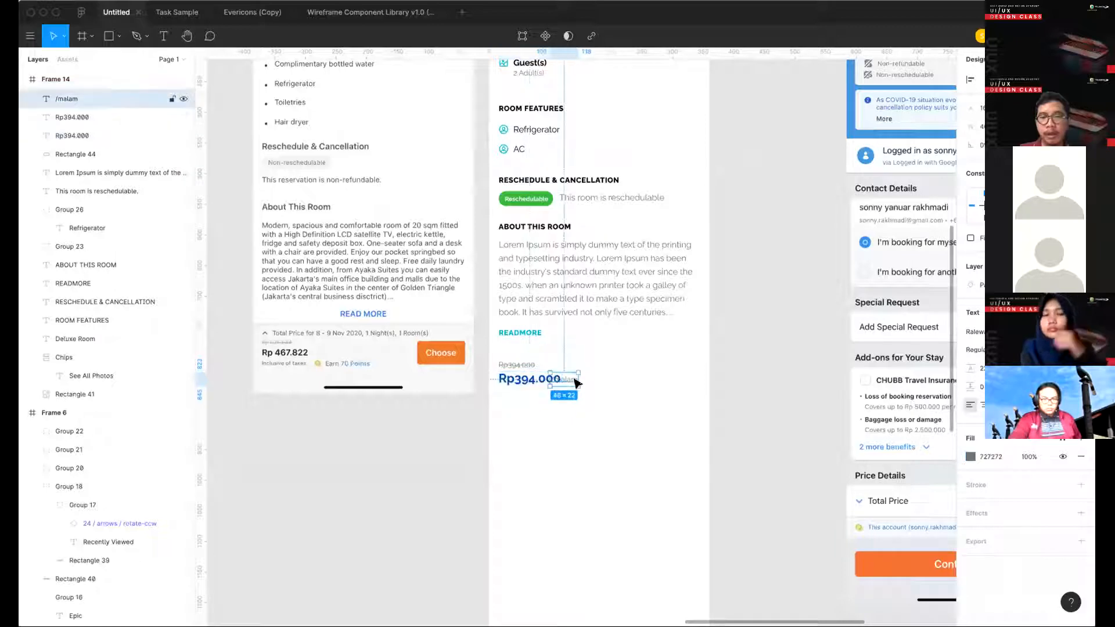
{"action": "key", "text": "shift+Right"}
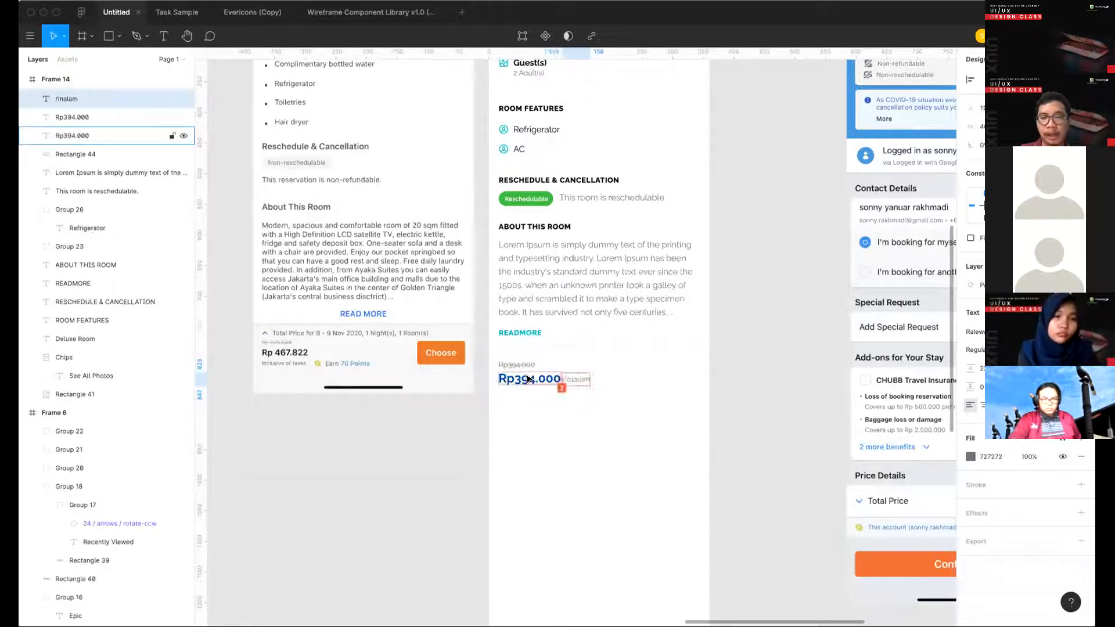
{"action": "left_click", "coordinate": [529, 379]}
{"action": "left_click", "coordinate": [755, 378]}
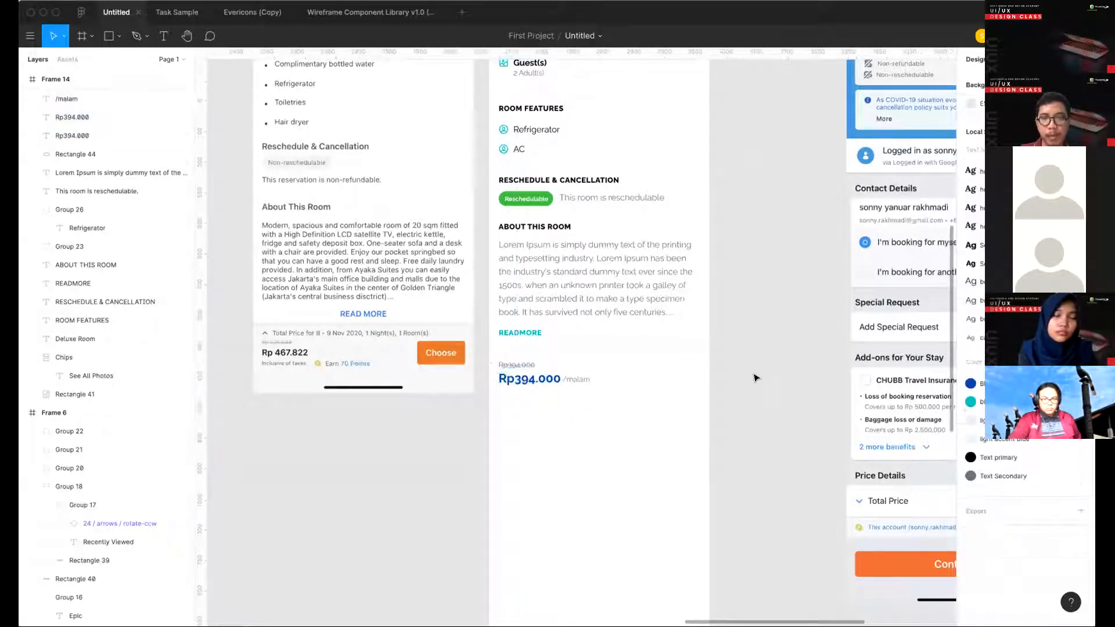
{"action": "left_click", "coordinate": [540, 381]}
{"action": "scroll", "coordinate": [540, 381], "scroll_direction": "left", "scroll_amount": 5}
{"action": "scroll", "coordinate": [540, 380], "scroll_direction": "up", "scroll_amount": 2}
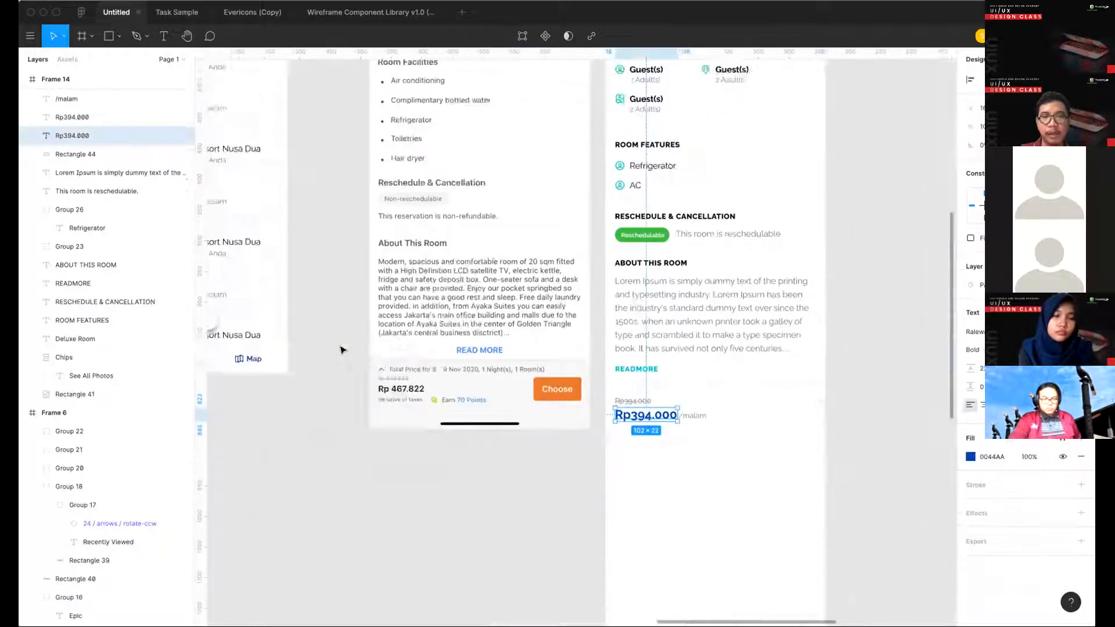
{"action": "scroll", "coordinate": [653, 403], "scroll_direction": "right", "scroll_amount": 5}
{"action": "scroll", "coordinate": [653, 403], "scroll_direction": "down", "scroll_amount": 2}
{"action": "left_click", "coordinate": [658, 401]}
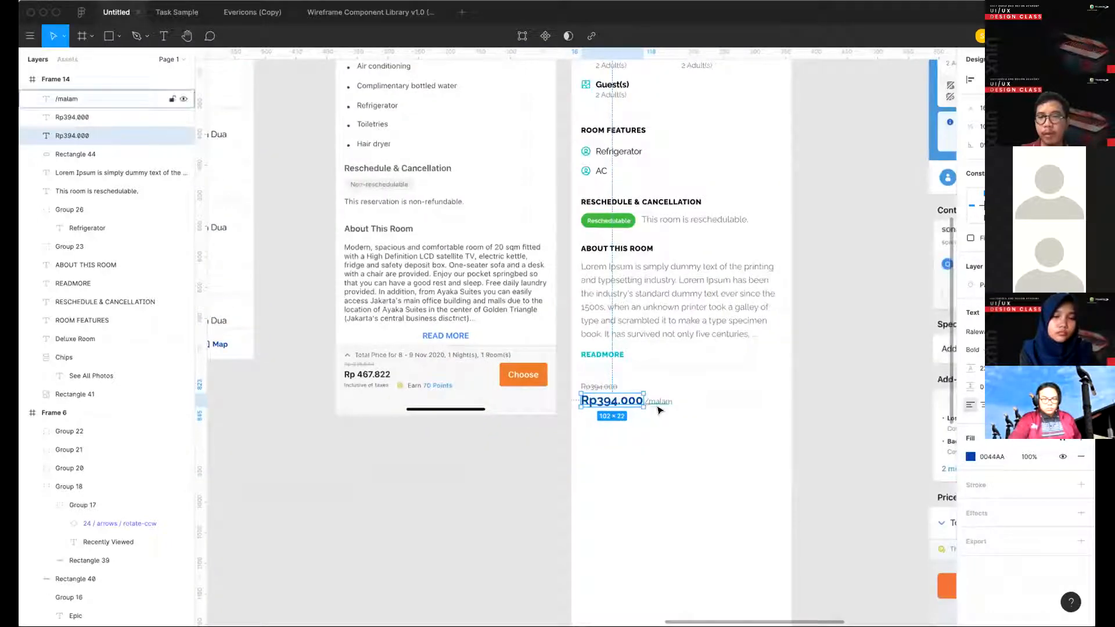
{"action": "left_click", "coordinate": [724, 468]}
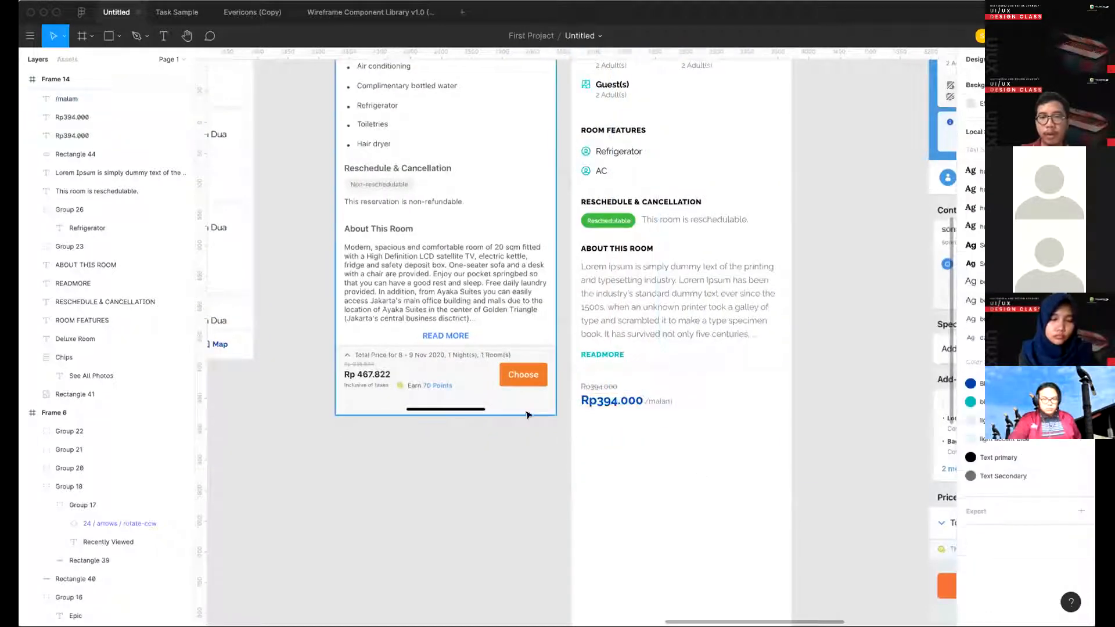
- Copy the filled teal Secondary Button from the style guide's Button section
{"action": "scroll", "coordinate": [360, 290], "scroll_direction": "down", "scroll_amount": 5}
{"action": "scroll", "coordinate": [325, 290], "scroll_direction": "left", "scroll_amount": 2}
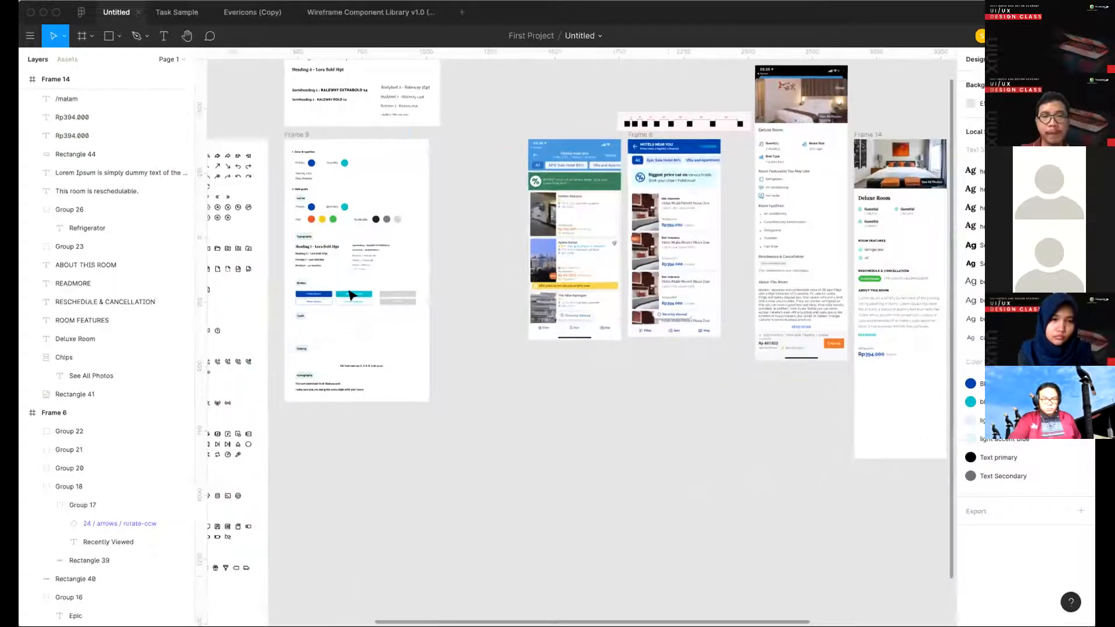
{"action": "scroll", "coordinate": [316, 300], "scroll_direction": "up", "scroll_amount": 5}
{"action": "left_click", "coordinate": [530, 329]}
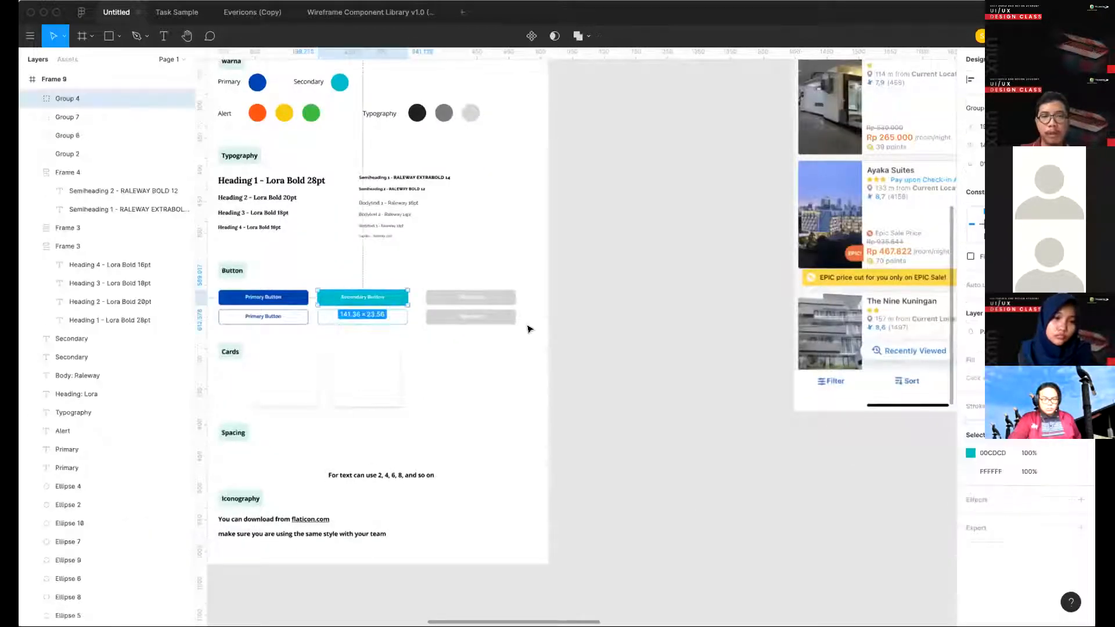
- Paste the teal button into the Deluxe Room frame and place it at the right end of the bottom bar, opposite the price
{"action": "scroll", "coordinate": [527, 326], "scroll_direction": "right", "scroll_amount": 15}
{"action": "scroll", "coordinate": [673, 418], "scroll_direction": "right", "scroll_amount": 4}
{"action": "scroll", "coordinate": [673, 418], "scroll_direction": "down", "scroll_amount": 1}
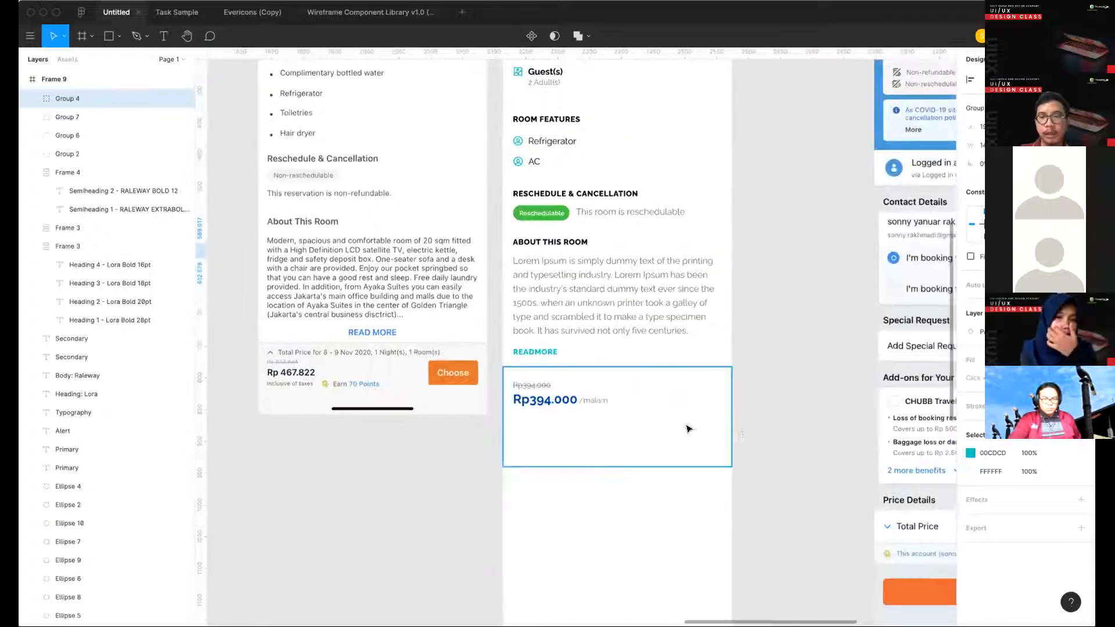
{"action": "left_click", "coordinate": [690, 428]}
{"action": "key", "text": "ctrl+v"}
{"action": "left_click_drag", "start_coordinate": [692, 253], "coordinate": [694, 392]}
{"action": "left_click", "coordinate": [798, 359]}
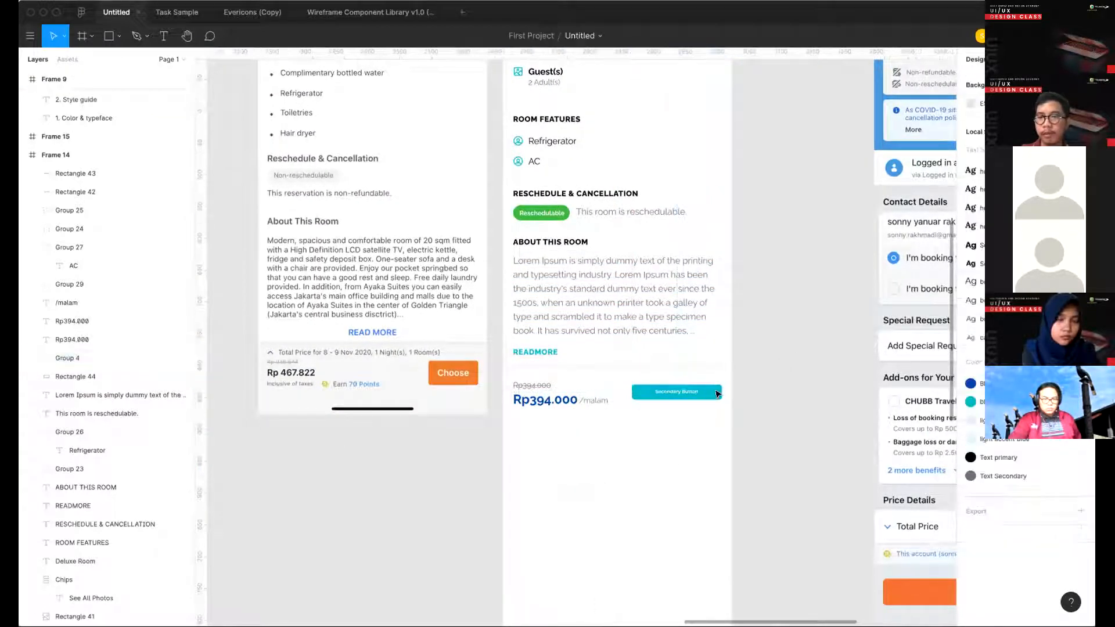
- Increase the teal button rectangle's height to 32 and change the button label to "Pilih"
{"action": "double_click", "coordinate": [707, 393]}
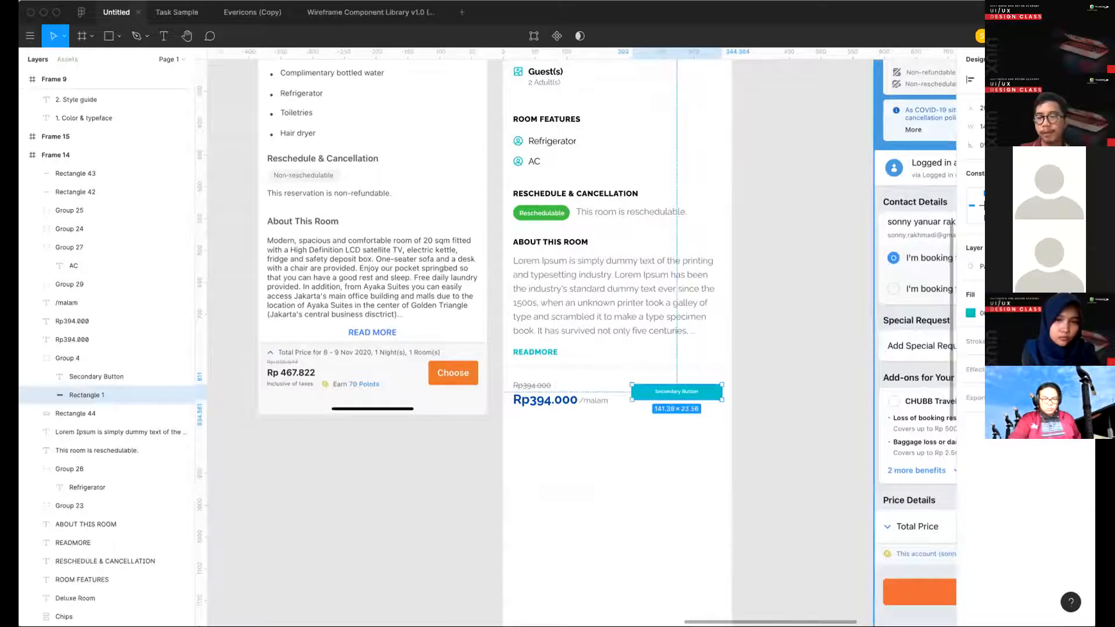
{"action": "left_click_drag", "start_coordinate": [706, 400], "coordinate": [706, 405]}
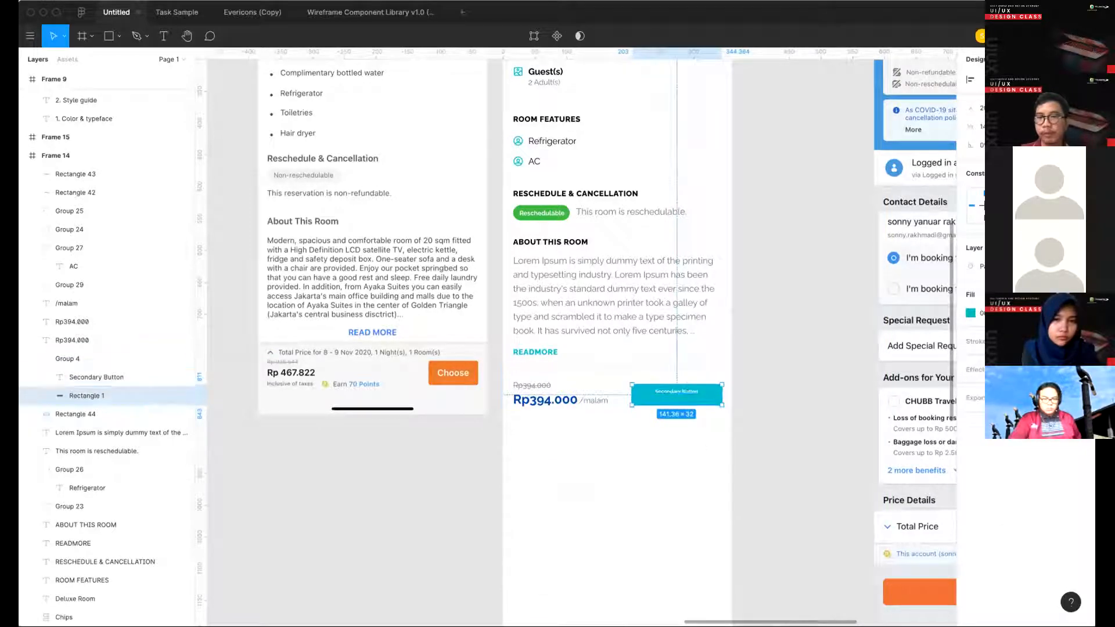
{"action": "left_click", "coordinate": [686, 391]}
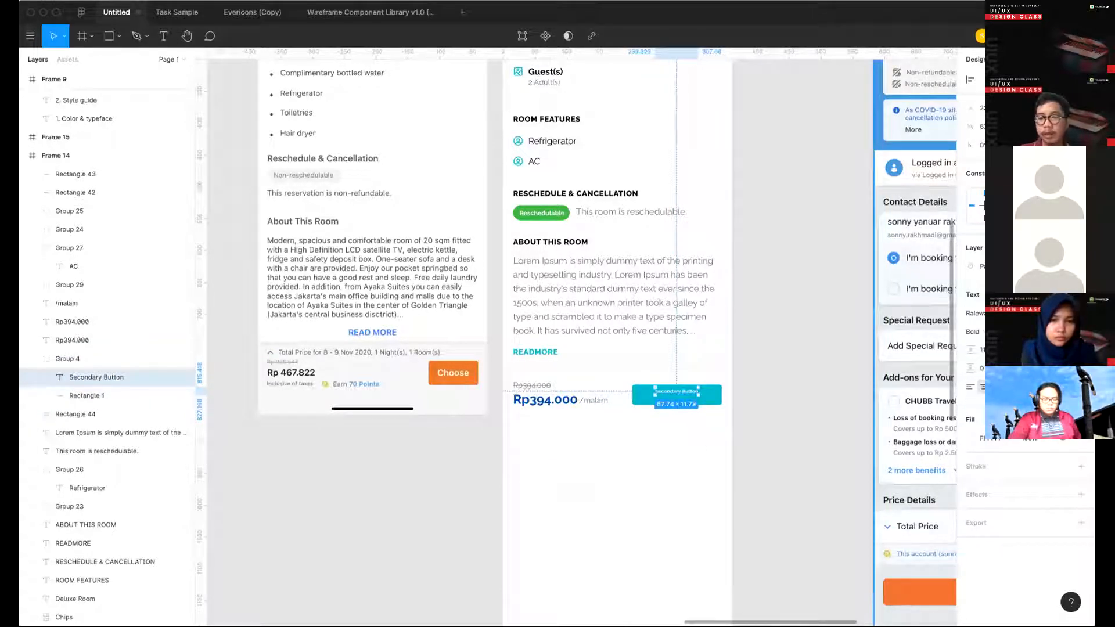
{"action": "key", "text": "Return"}
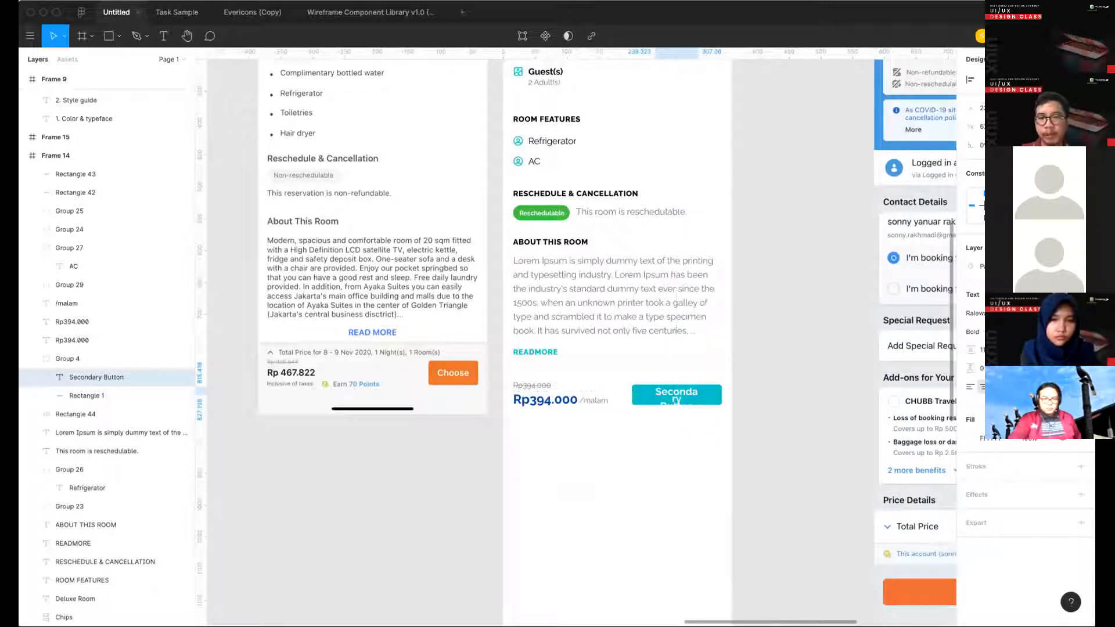
{"action": "key", "text": "Return"}
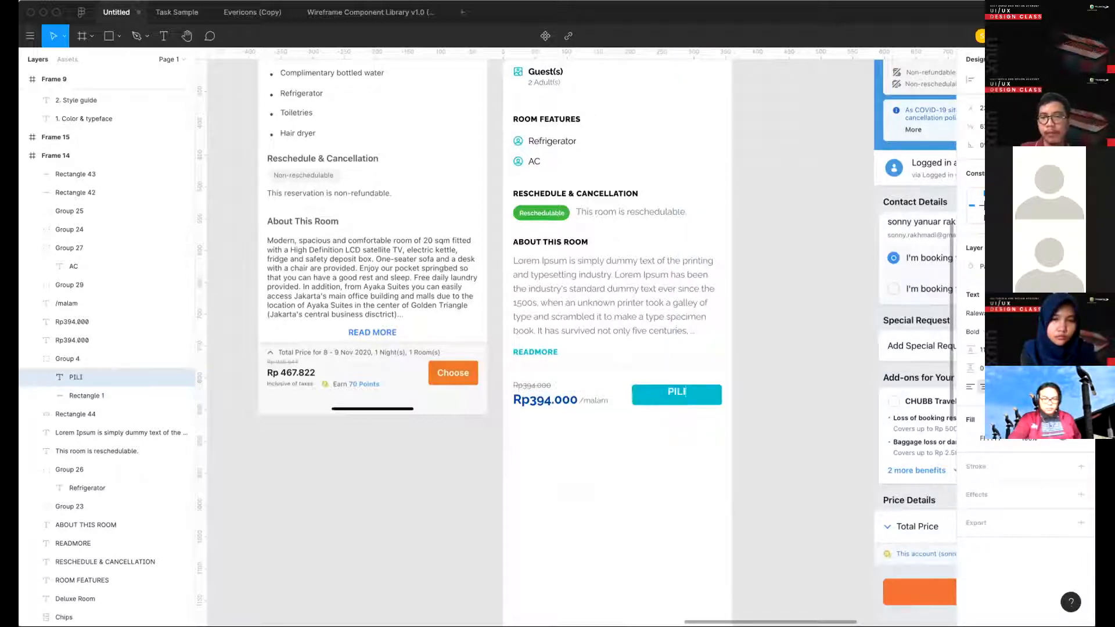
{"action": "key", "text": "Escape"}
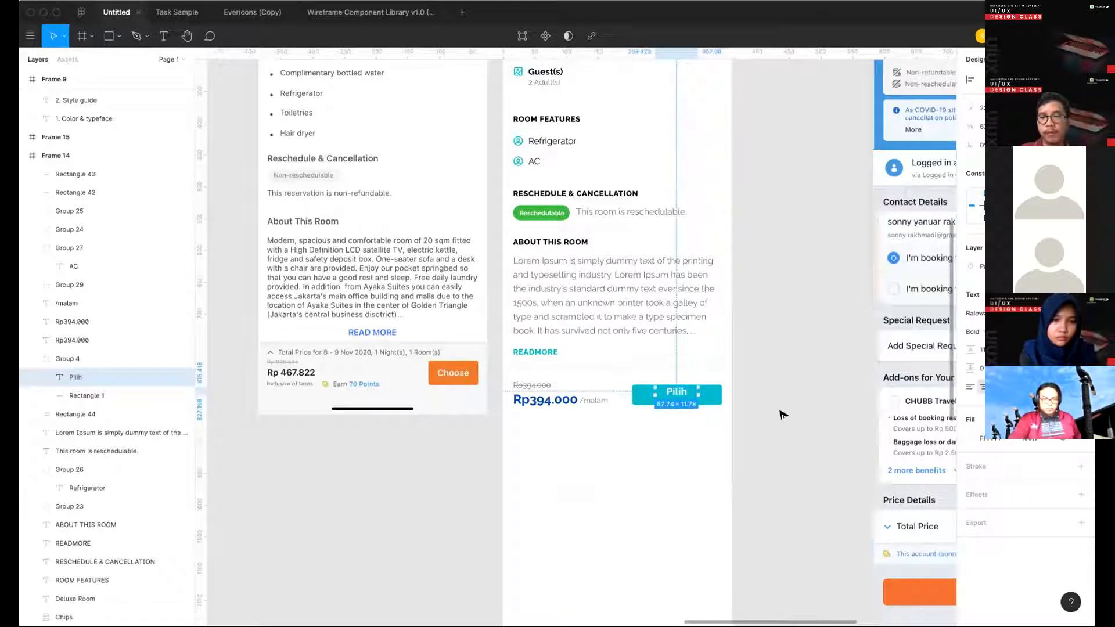
- Center the Pilih label vertically within the teal button rectangle
{"action": "scroll", "coordinate": [719, 401], "scroll_direction": "up", "scroll_amount": 5}
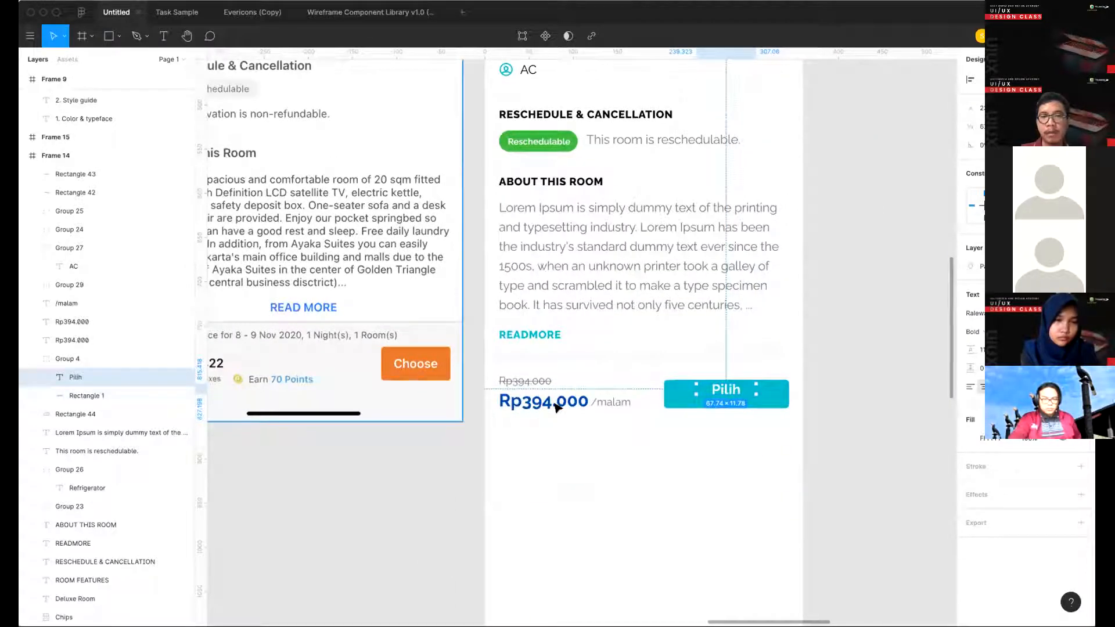
{"action": "scroll", "coordinate": [556, 406], "scroll_direction": "down", "scroll_amount": 4}
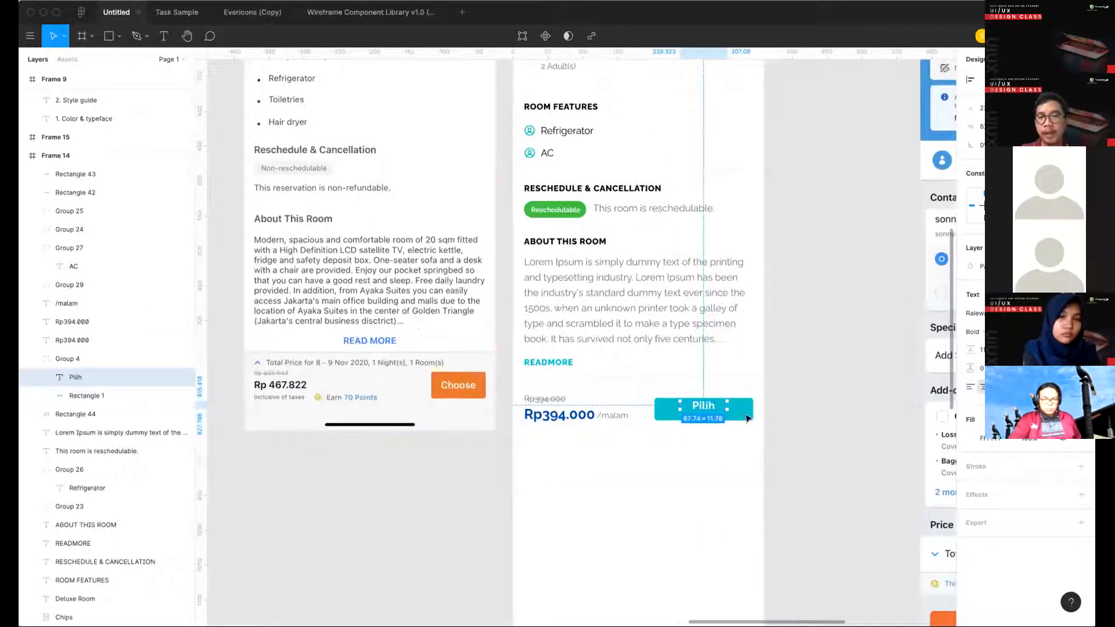
{"action": "left_click", "coordinate": [87, 395], "text": "shift"}
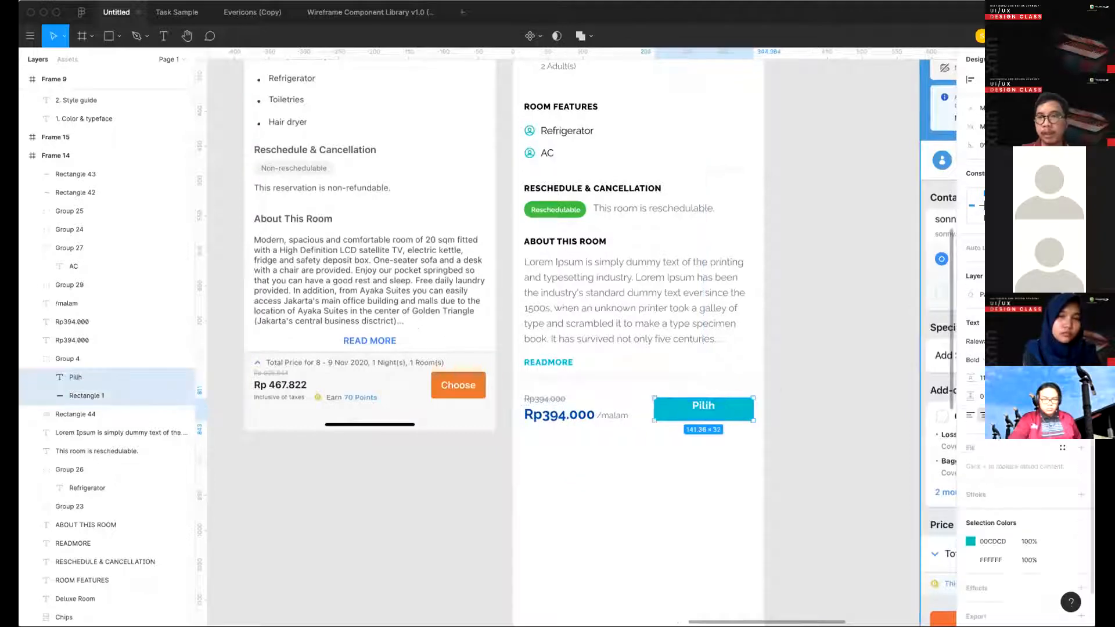
{"action": "left_click", "coordinate": [836, 325]}
{"action": "scroll", "coordinate": [755, 406], "scroll_direction": "left", "scroll_amount": 2}
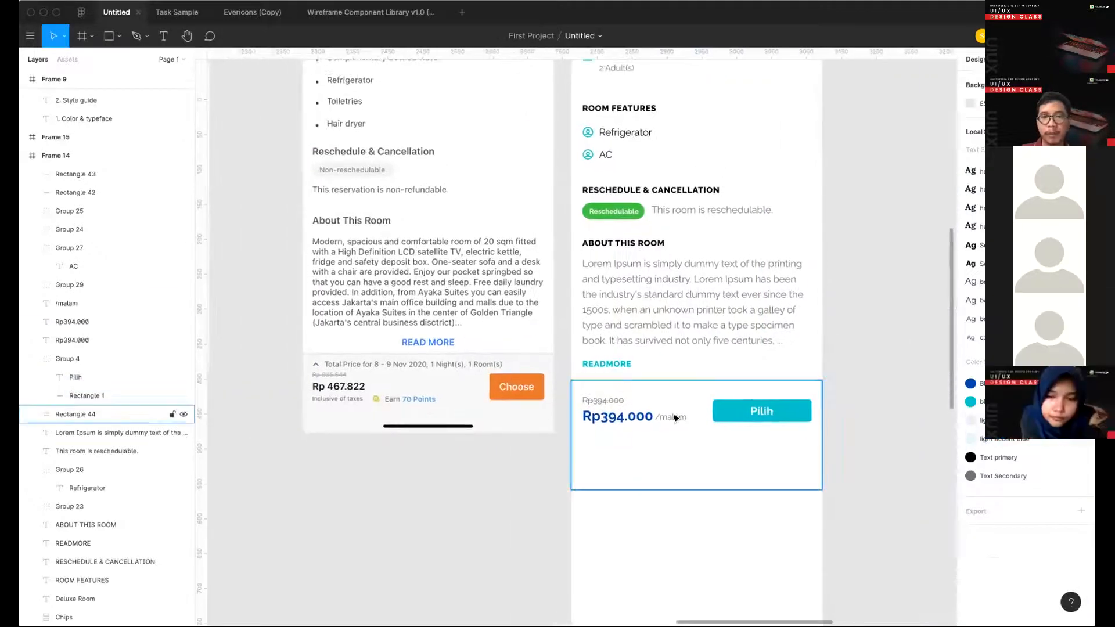
- Add the line "Total Price for 8-9 Nov 2020, 1 night, 1 room" above the struck-through price, matching its text style
{"action": "left_click", "coordinate": [595, 404]}
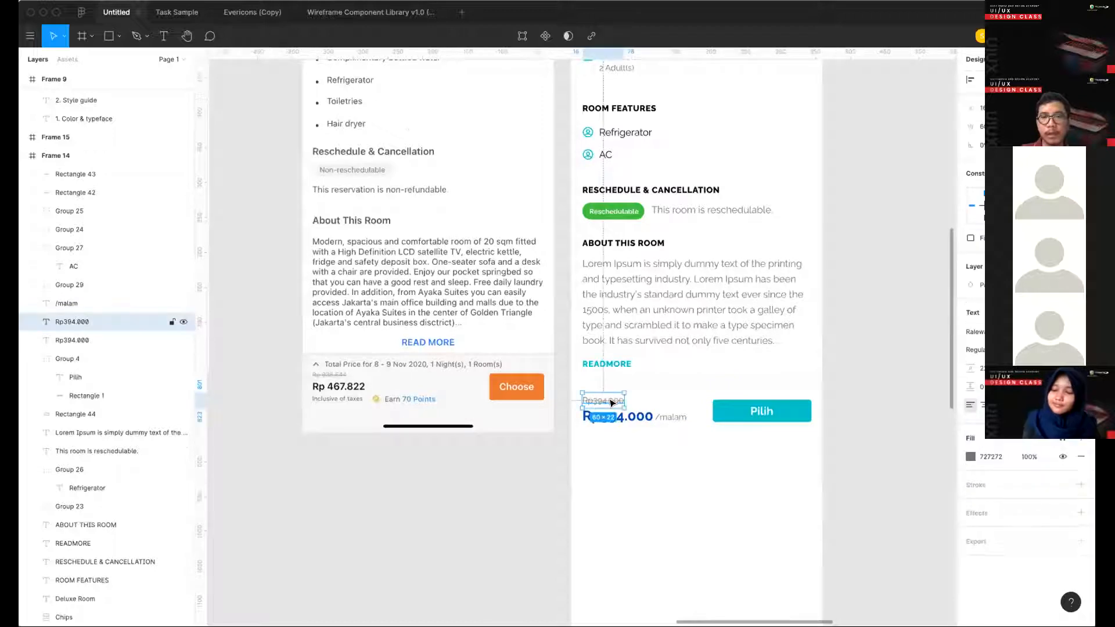
{"action": "key", "text": "t"}
{"action": "left_click", "coordinate": [586, 388]}
{"action": "type", "text": "Tot"}
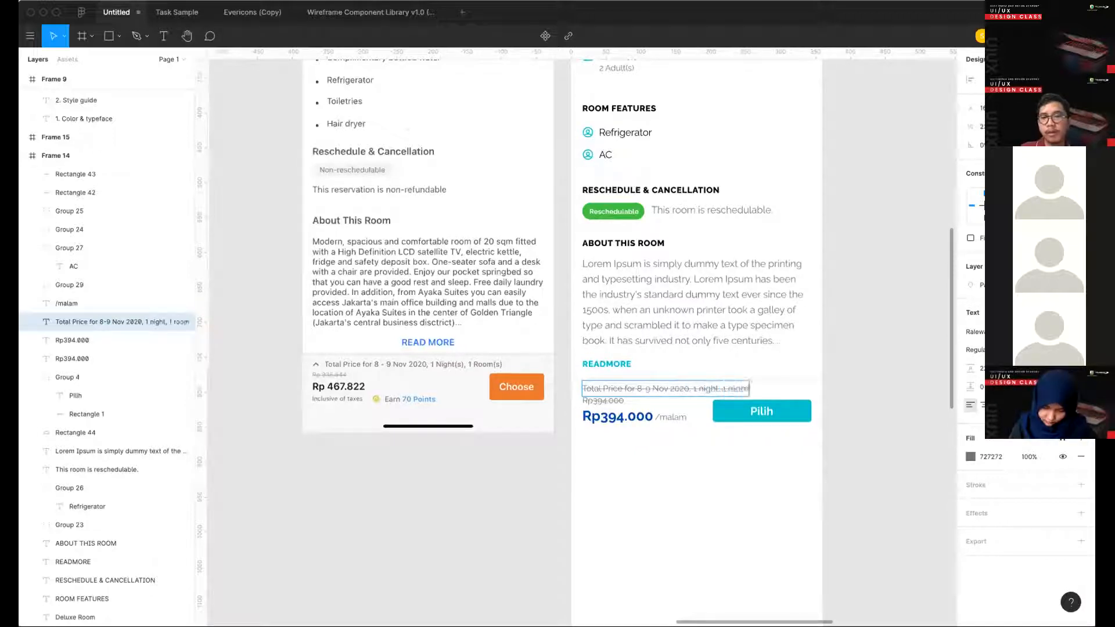
{"action": "key", "text": "Escape"}
- Remove the strikethrough from the Total Price line and apply the caption text style to it
{"action": "left_click", "coordinate": [1080, 406]}
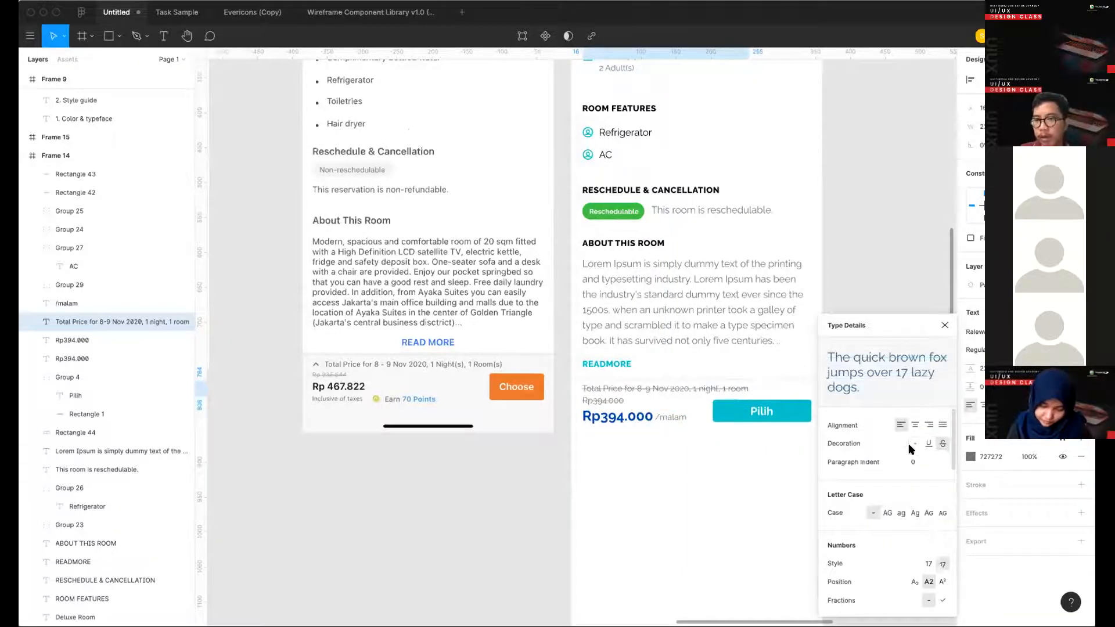
{"action": "left_click", "coordinate": [945, 325]}
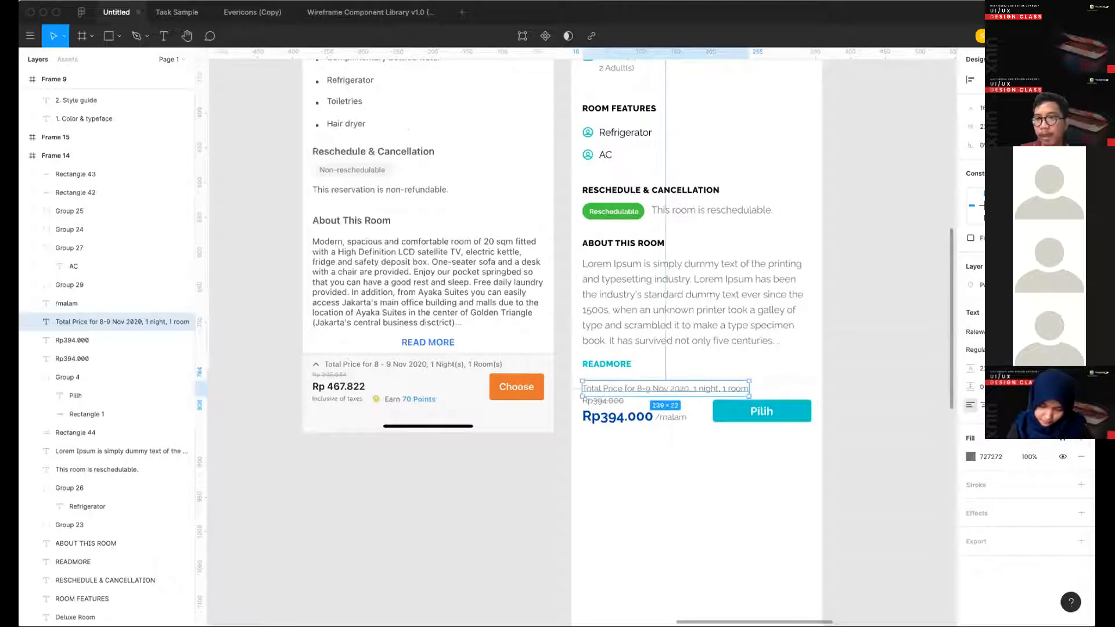
{"action": "left_click", "coordinate": [1081, 313]}
{"action": "scroll", "coordinate": [1000, 506], "scroll_direction": "down", "scroll_amount": 1}
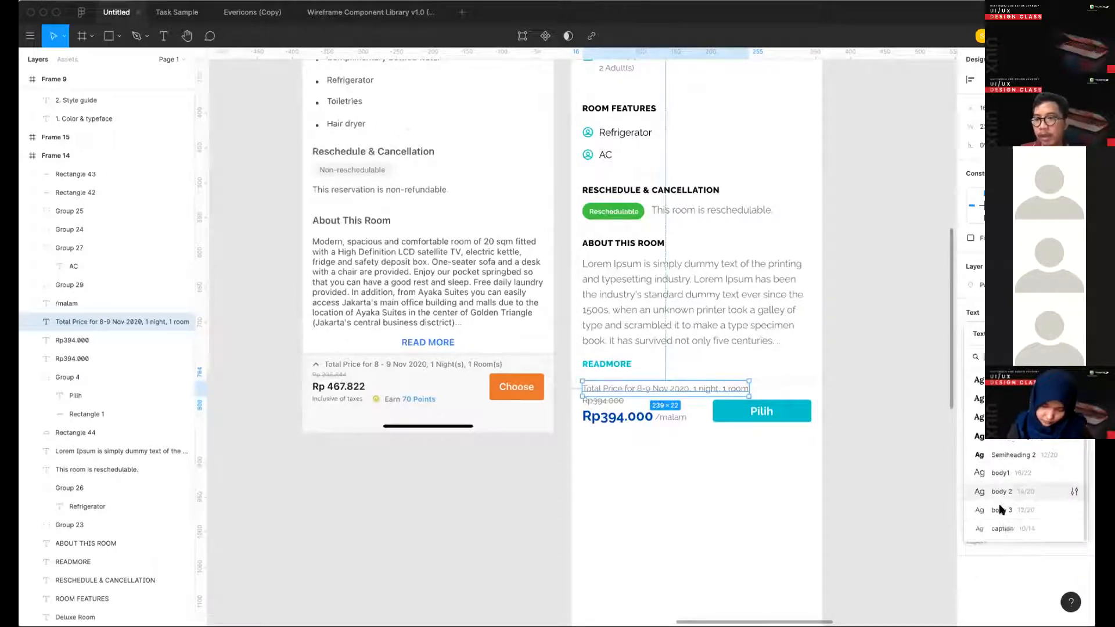
{"action": "left_click", "coordinate": [1001, 528]}
{"action": "left_click", "coordinate": [752, 417]}
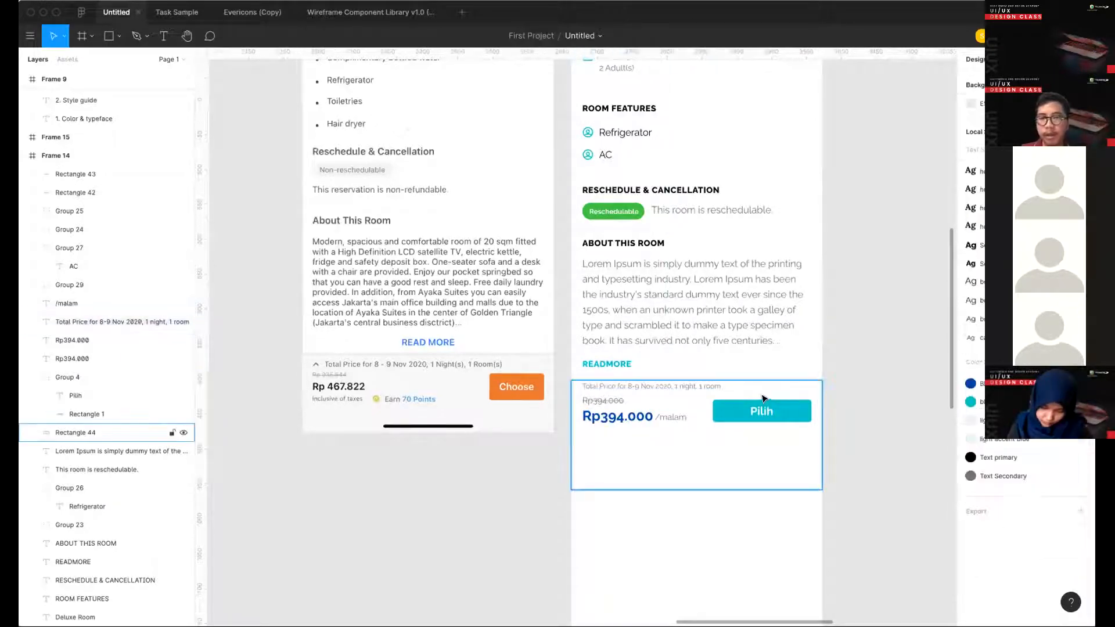
- Reset the struck-through price's line height to automatic and nudge it down closer to the bold price
{"action": "left_click", "coordinate": [755, 414]}
{"action": "left_click", "coordinate": [670, 417], "text": "shift"}
{"action": "left_click", "coordinate": [625, 418], "text": "shift"}
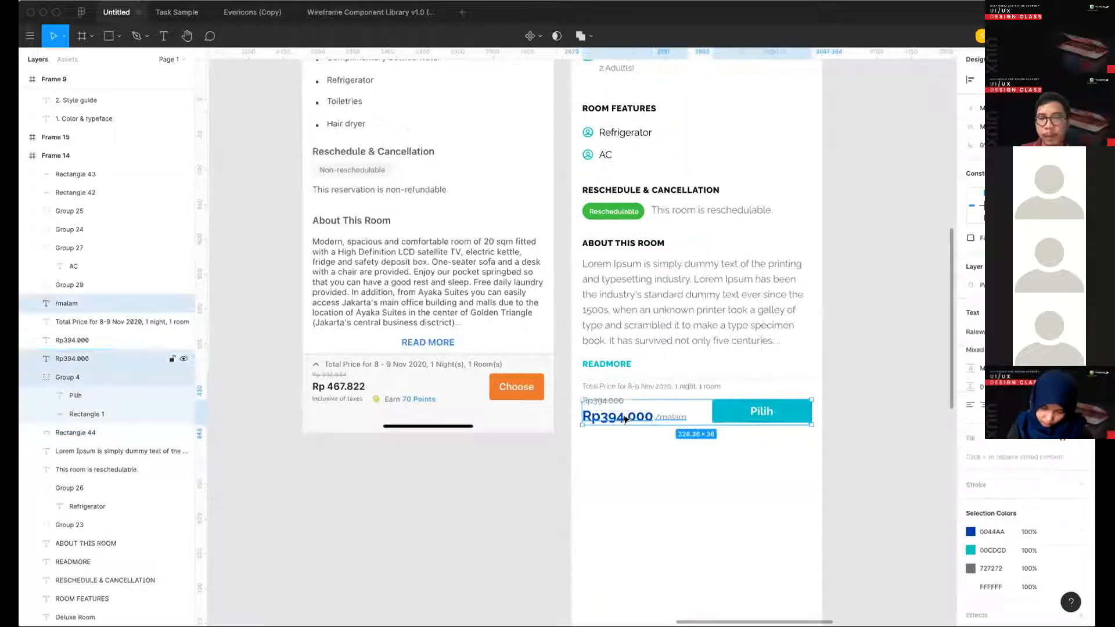
{"action": "scroll", "coordinate": [602, 399], "scroll_direction": "up", "scroll_amount": 5}
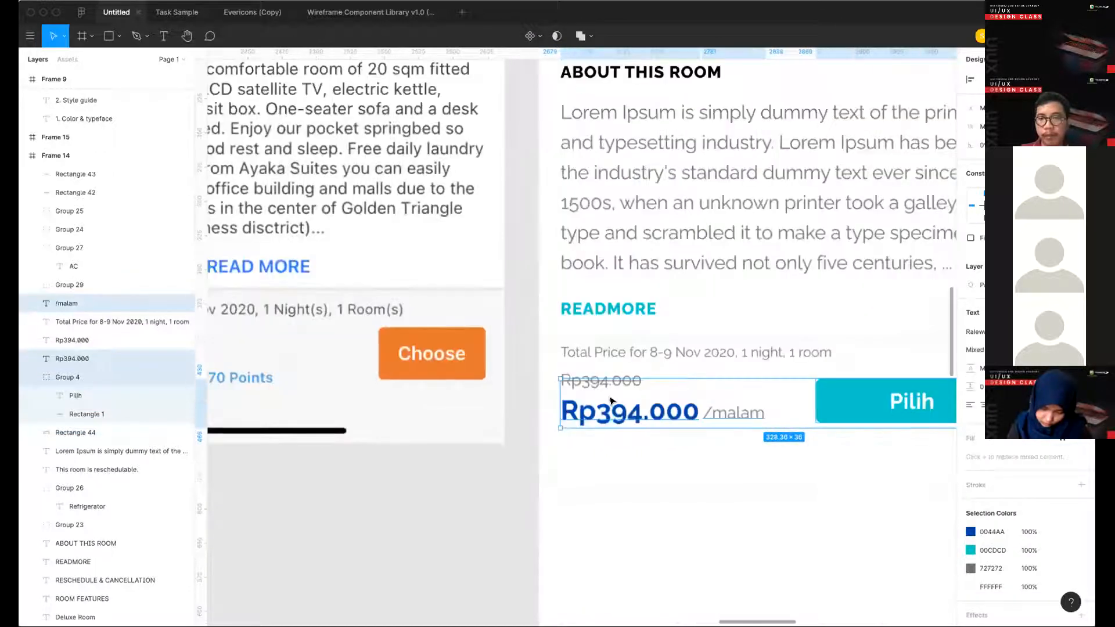
{"action": "left_click", "coordinate": [603, 381]}
{"action": "left_click", "coordinate": [988, 368]}
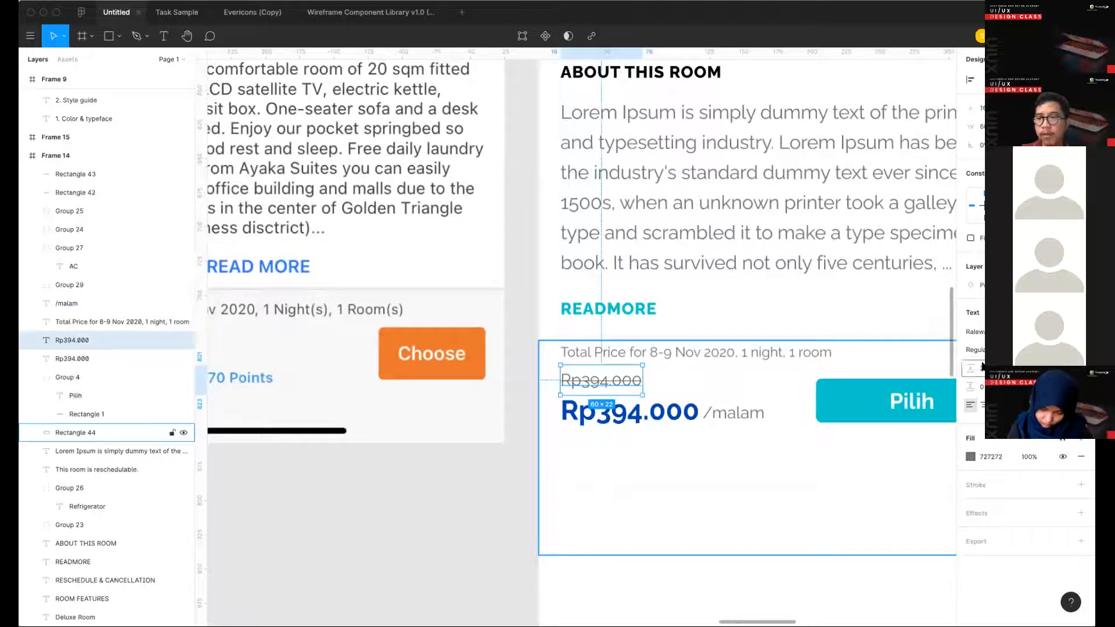
{"action": "key", "text": "BackSpace"}
{"action": "key", "text": "Return"}
{"action": "key", "text": "Down"}
{"action": "key", "text": "Down"}
{"action": "key", "text": "Down"}
{"action": "key", "text": "Down"}
{"action": "key", "text": "Down"}
{"action": "key", "text": "Down"}
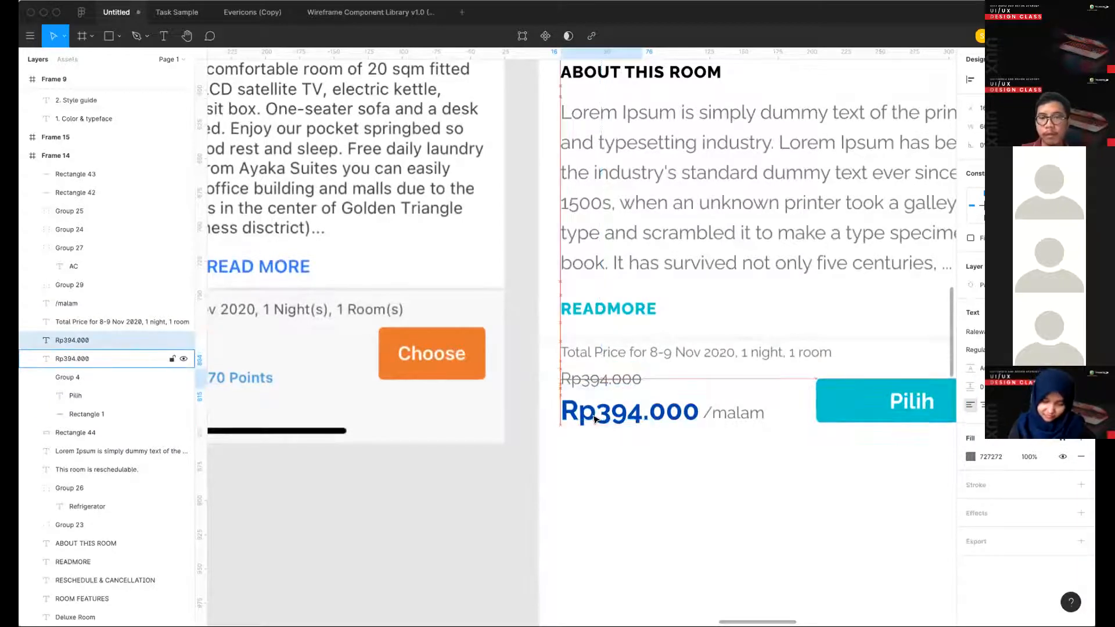
- Group the struck-through price, the bold Rp394.000 price and the /malam text
{"action": "left_click", "coordinate": [685, 414], "text": "shift"}
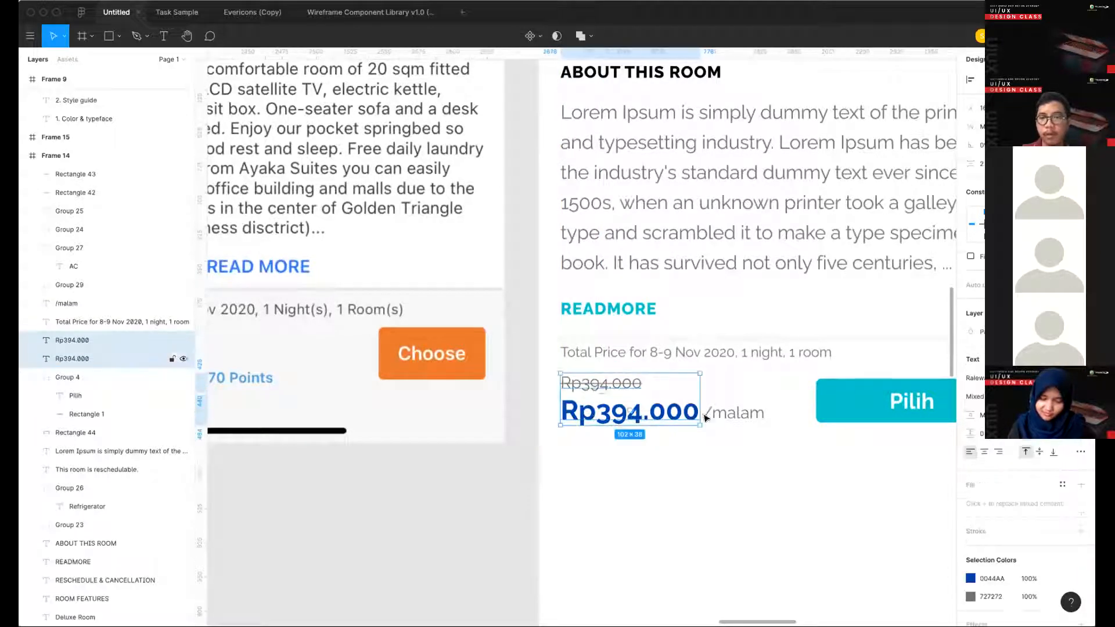
{"action": "left_click", "coordinate": [769, 417], "text": "shift"}
{"action": "left_click", "coordinate": [766, 390], "text": "shift"}
{"action": "left_click", "coordinate": [741, 409], "text": "shift"}
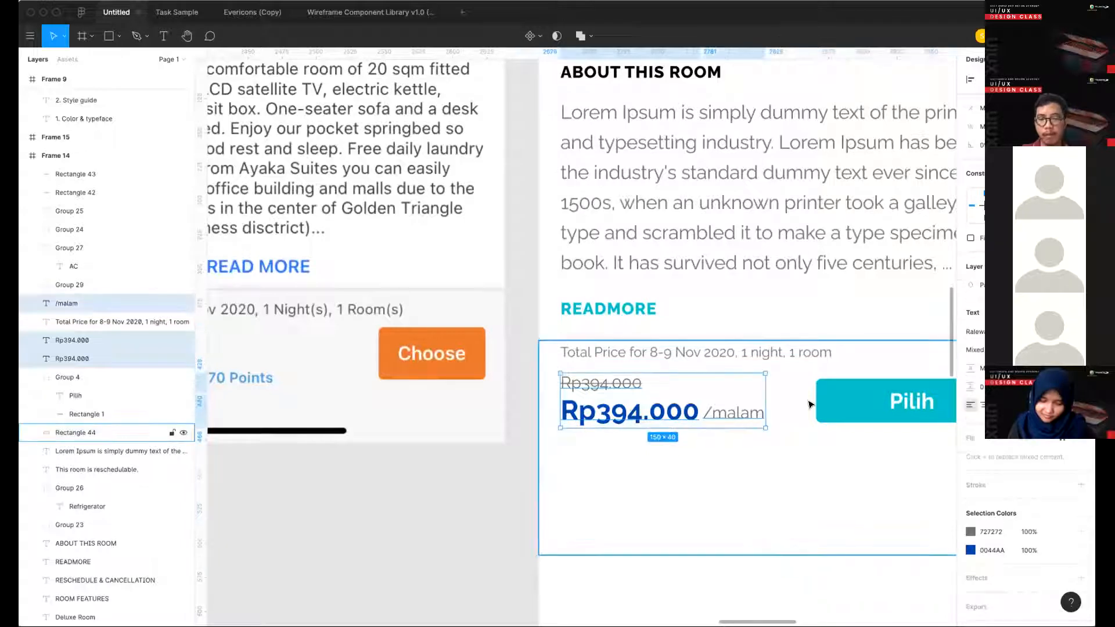
{"action": "key", "text": "super+g"}
- Nudge the price group and the Pilih button down together to open space under the Total Price line
{"action": "scroll", "coordinate": [834, 402], "scroll_direction": "right", "scroll_amount": 1}
{"action": "scroll", "coordinate": [836, 401], "scroll_direction": "right", "scroll_amount": 4}
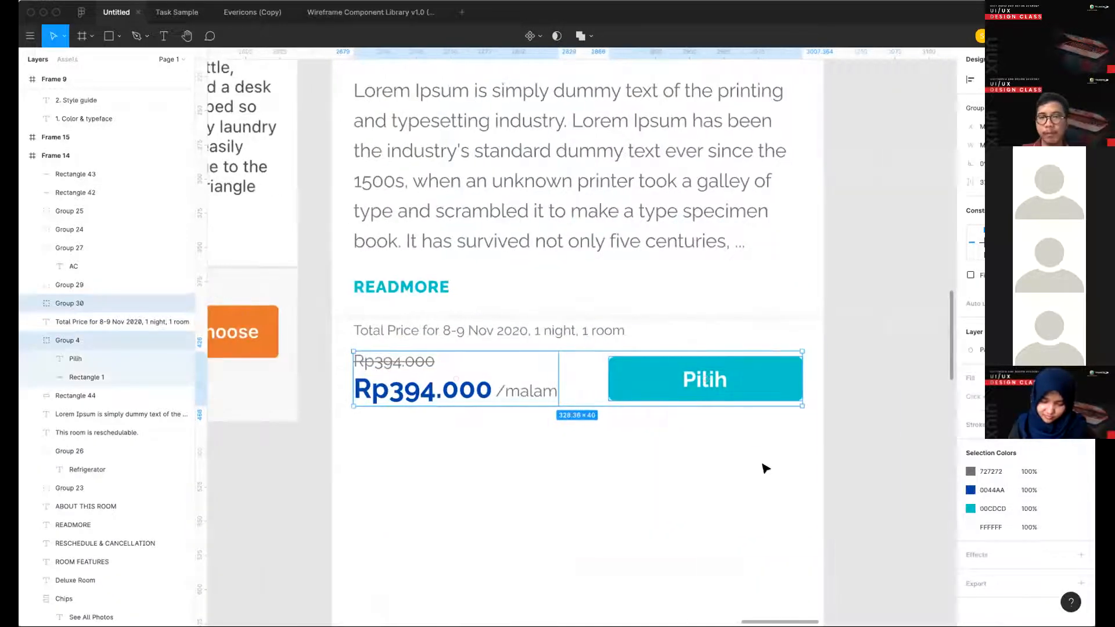
{"action": "left_click", "coordinate": [761, 466]}
{"action": "key", "text": "Down"}
{"action": "key", "text": "Down"}
{"action": "key", "text": "Down"}
{"action": "key", "text": "Down"}
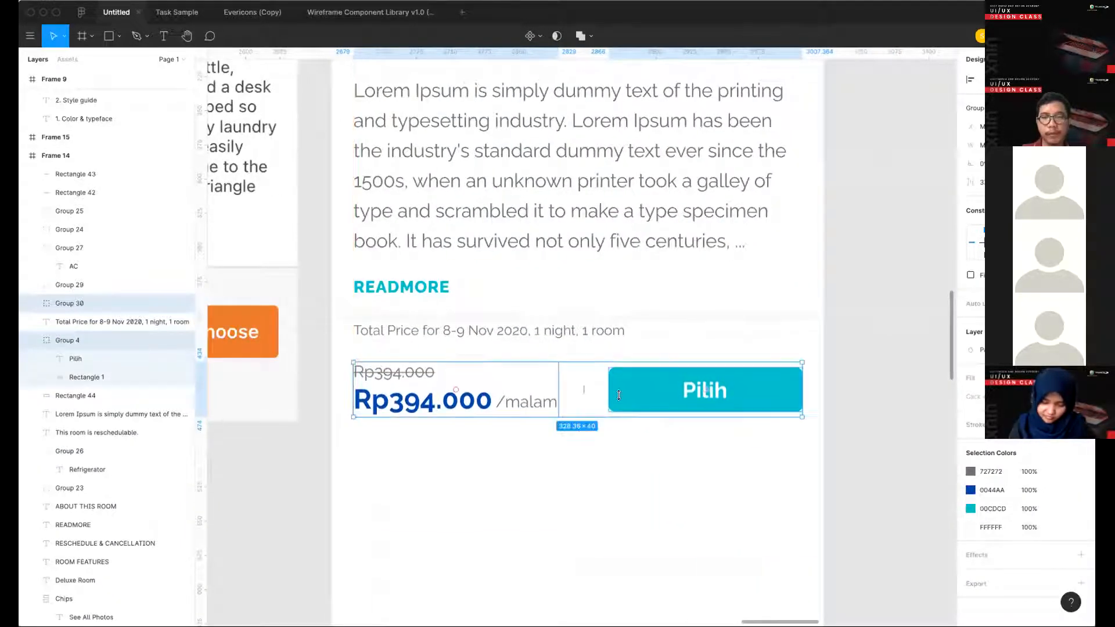
- Nudge the Total Price line down towards the price and shift it right to leave room for an icon
{"action": "left_click", "coordinate": [557, 333]}
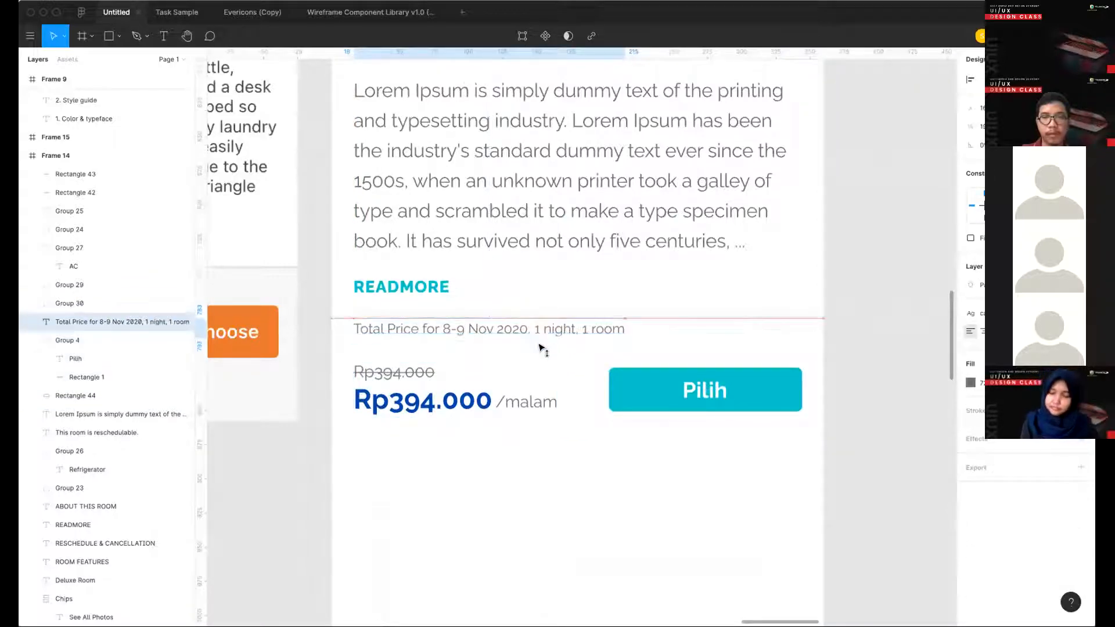
{"action": "key", "text": "Down"}
{"action": "key", "text": "Down"}
{"action": "key", "text": "Down"}
{"action": "key", "text": "Down"}
{"action": "key", "text": "Down"}
{"action": "key", "text": "Down"}
{"action": "key", "text": "Down"}
{"action": "key", "text": "Down"}
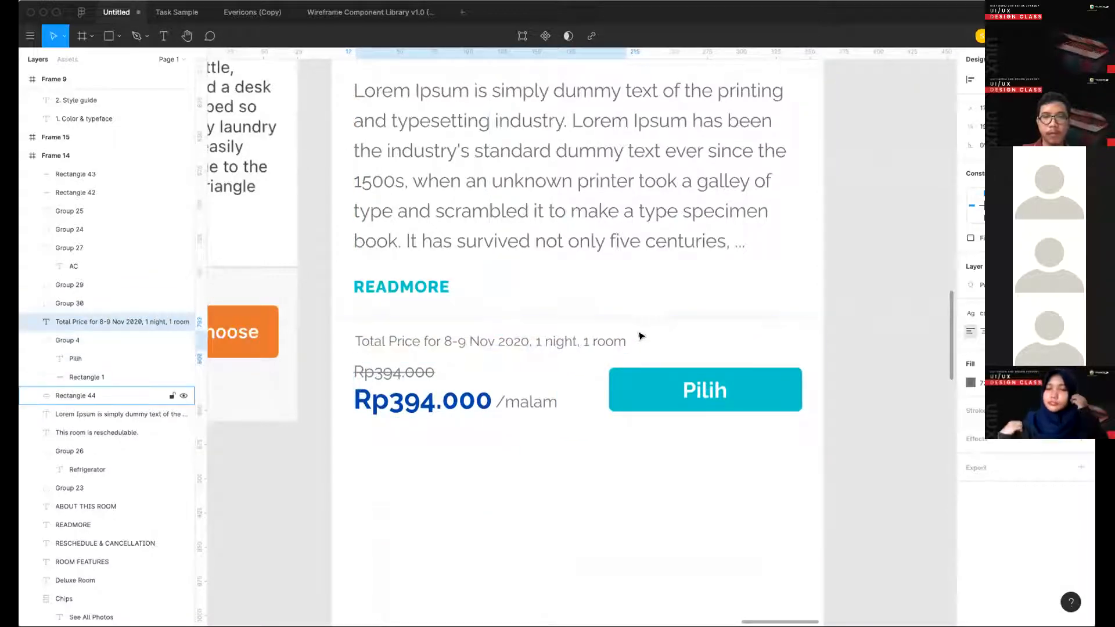
{"action": "key", "text": "Right"}
{"action": "key", "text": "Right"}
{"action": "key", "text": "Right"}
{"action": "key", "text": "Right"}
{"action": "key", "text": "Right"}
{"action": "key", "text": "Right"}
- Copy the chevron-top icon from the Arrows section of the icon library frame
{"action": "scroll", "coordinate": [636, 329], "scroll_direction": "down", "scroll_amount": 5}
{"action": "scroll", "coordinate": [640, 336], "scroll_direction": "left", "scroll_amount": 11}
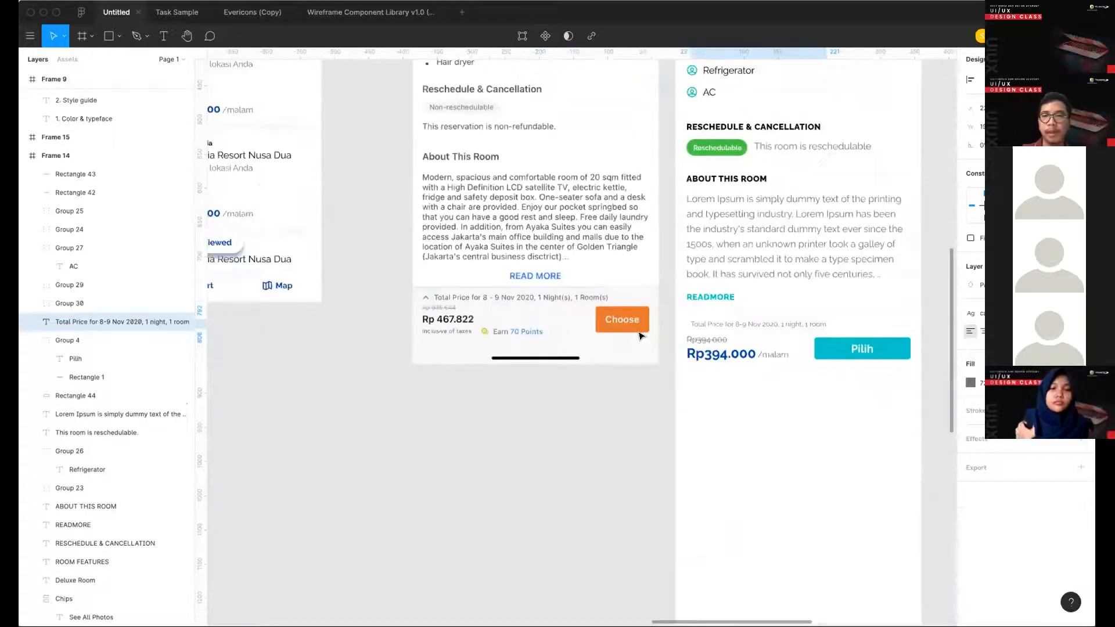
{"action": "scroll", "coordinate": [639, 335], "scroll_direction": "right", "scroll_amount": 3}
{"action": "scroll", "coordinate": [616, 364], "scroll_direction": "right", "scroll_amount": 3}
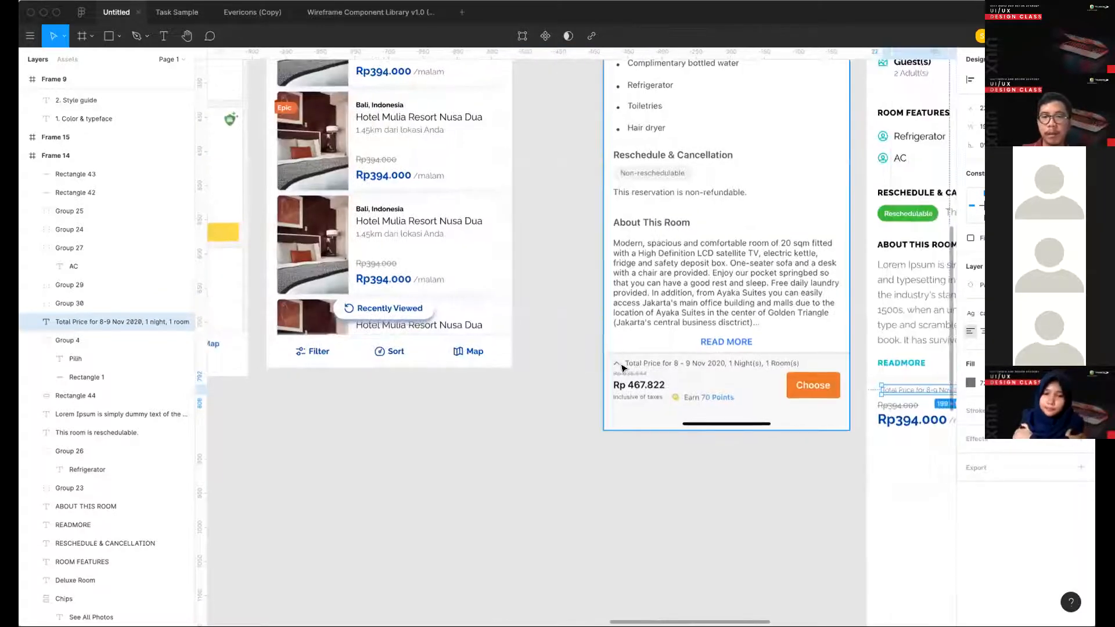
{"action": "scroll", "coordinate": [621, 368], "scroll_direction": "down", "scroll_amount": 3}
{"action": "scroll", "coordinate": [621, 367], "scroll_direction": "left", "scroll_amount": 20}
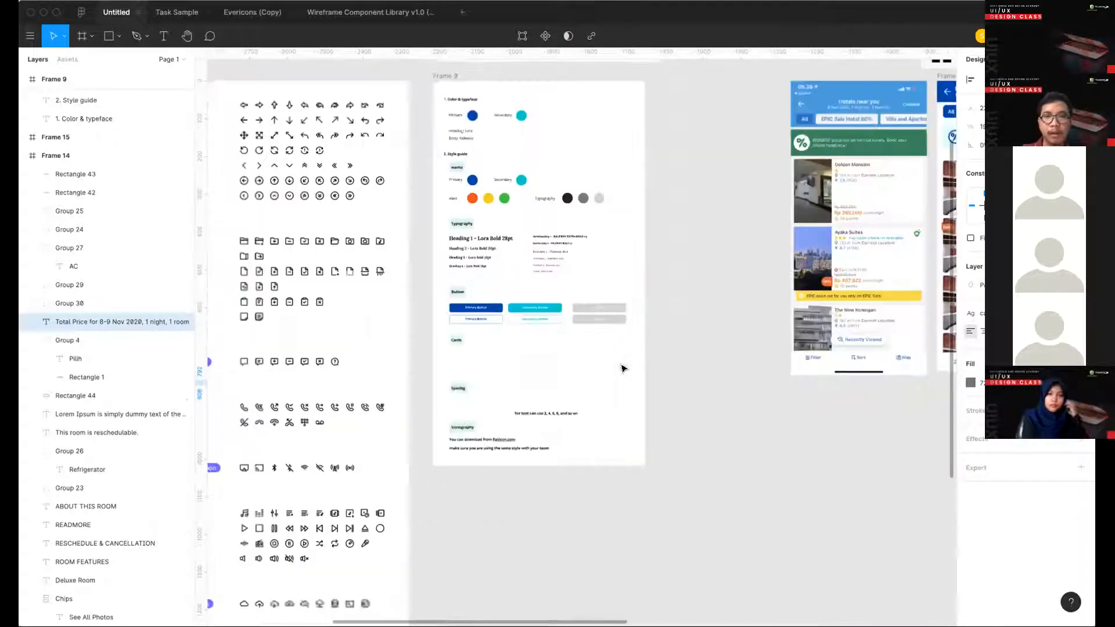
{"action": "scroll", "coordinate": [621, 364], "scroll_direction": "left", "scroll_amount": 1}
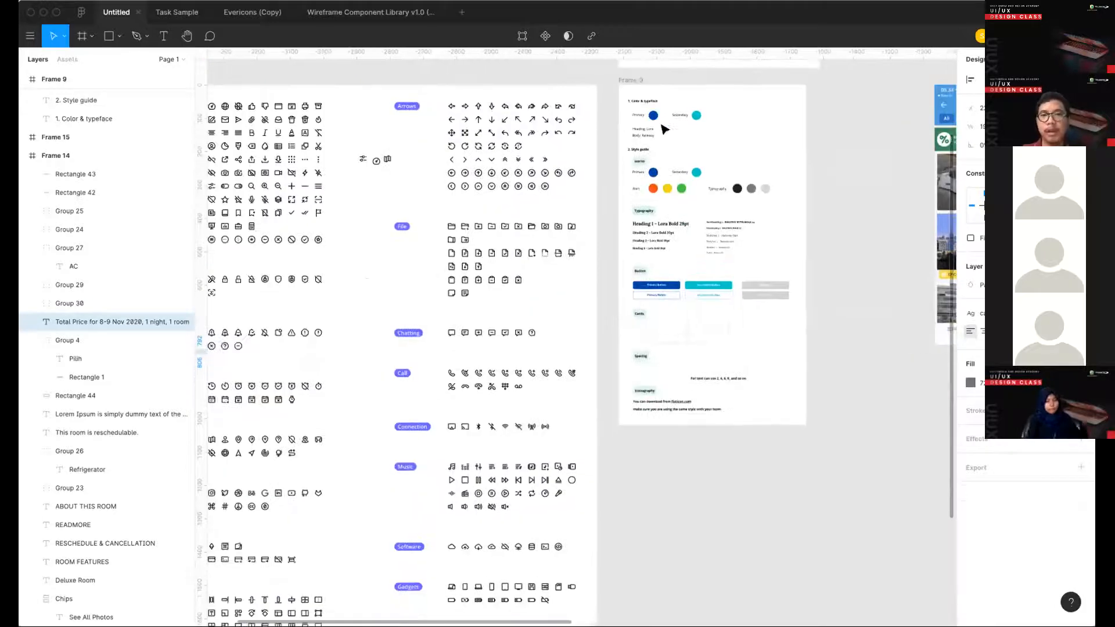
{"action": "scroll", "coordinate": [671, 249], "scroll_direction": "up", "scroll_amount": 5}
{"action": "left_click", "coordinate": [568, 220]}
{"action": "scroll", "coordinate": [691, 264], "scroll_direction": "right", "scroll_amount": 15}
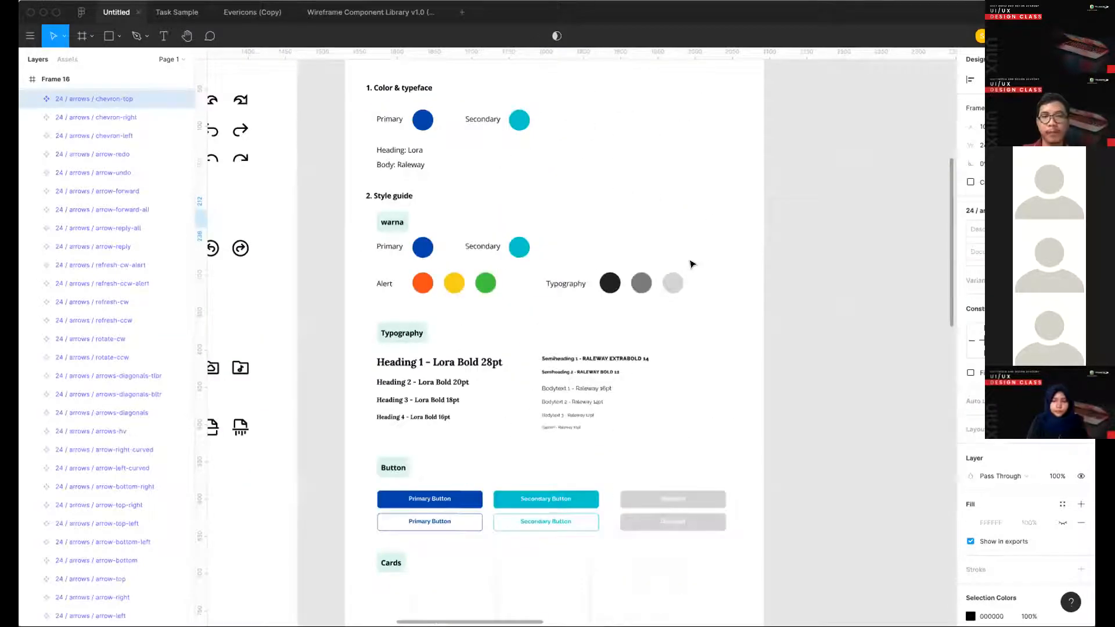
- Try to paste the chevron-top icon into the Deluxe Room frame for the Total Price line
{"action": "scroll", "coordinate": [690, 264], "scroll_direction": "down", "scroll_amount": 3}
{"action": "scroll", "coordinate": [683, 383], "scroll_direction": "right", "scroll_amount": 20}
{"action": "scroll", "coordinate": [584, 353], "scroll_direction": "up", "scroll_amount": 5}
{"action": "scroll", "coordinate": [584, 352], "scroll_direction": "right", "scroll_amount": 5}
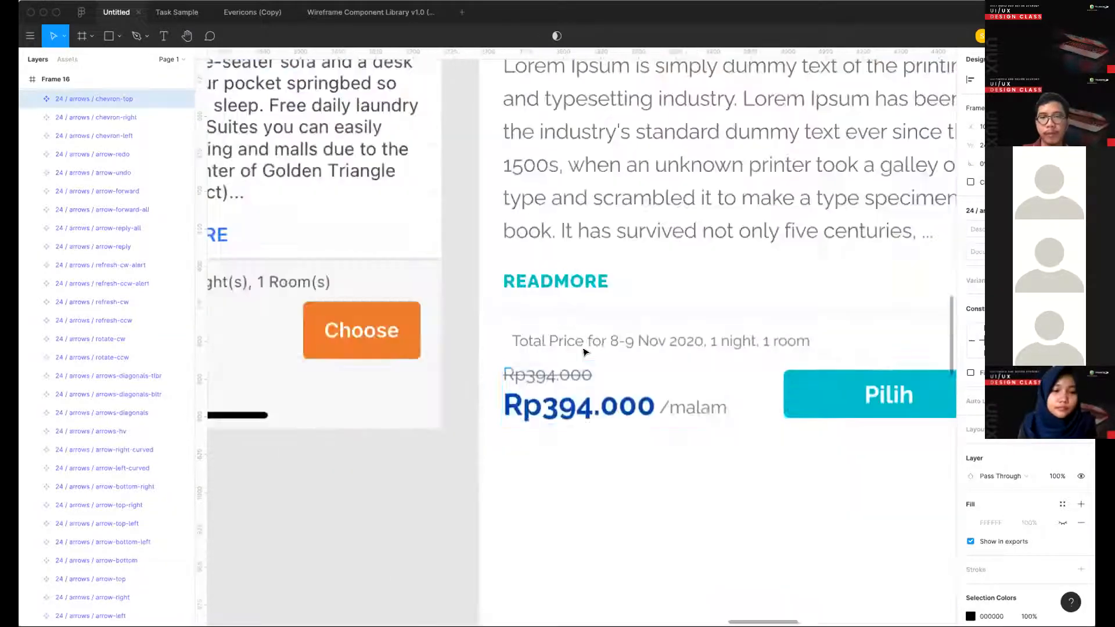
{"action": "scroll", "coordinate": [584, 352], "scroll_direction": "up", "scroll_amount": 3}
{"action": "left_click", "coordinate": [575, 346]}
{"action": "key", "text": "super+v"}
{"action": "scroll", "coordinate": [569, 343], "scroll_direction": "down", "scroll_amount": 2}
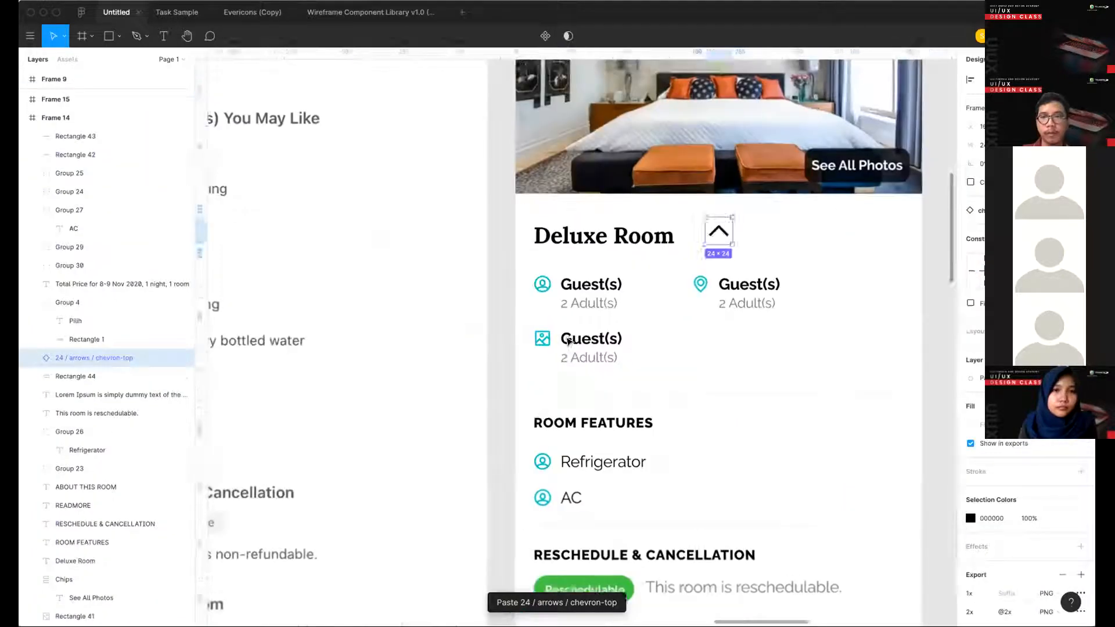
{"action": "key", "text": "BackSpace"}
{"action": "scroll", "coordinate": [567, 343], "scroll_direction": "down", "scroll_amount": 10}
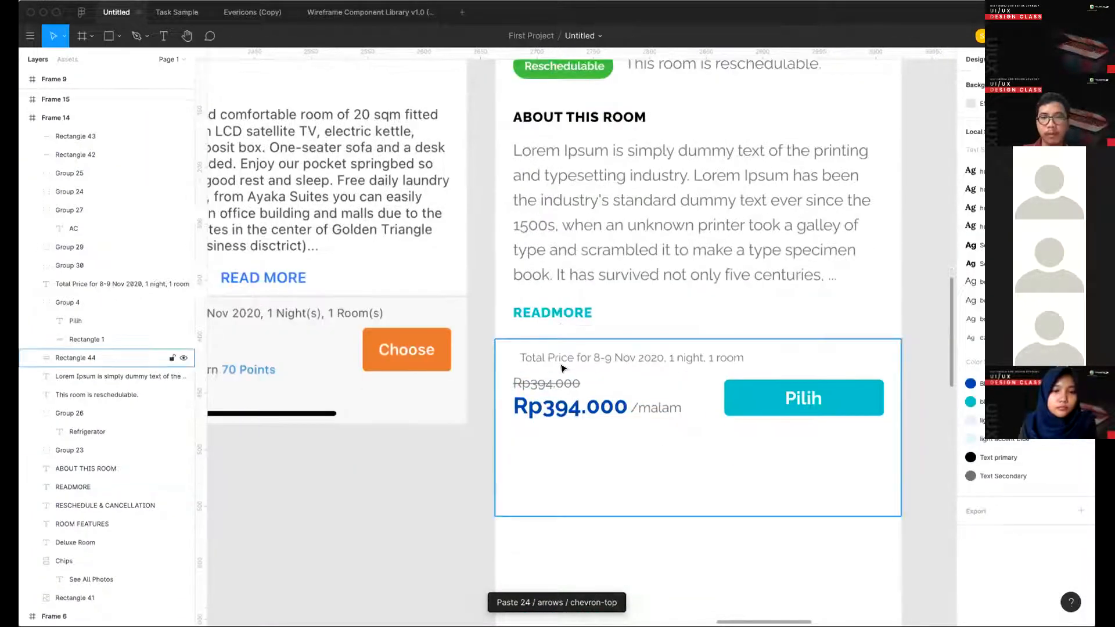
- Try to shift the Total Price line further right and undo the move
{"action": "left_click", "coordinate": [562, 365]}
{"action": "left_click", "coordinate": [533, 358]}
{"action": "left_click_drag", "start_coordinate": [521, 364], "coordinate": [557, 359]}
{"action": "key", "text": "super+z"}
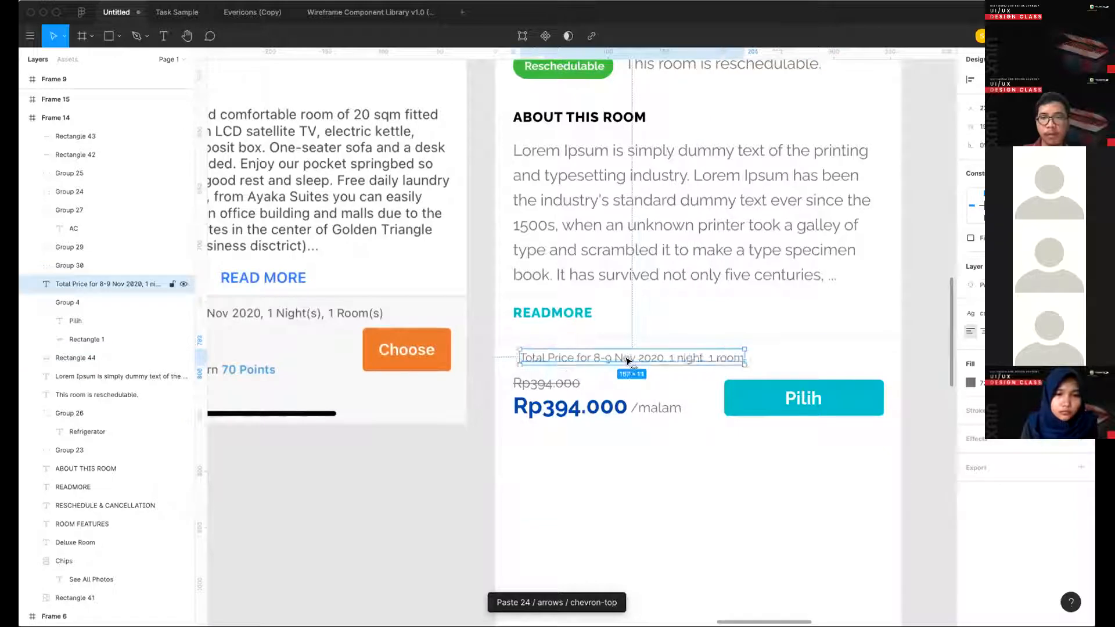
- Paste the chevron-top icon over the Deluxe Room bottom bar and place it at the start of the Total Price row
{"action": "key", "text": "super+v"}
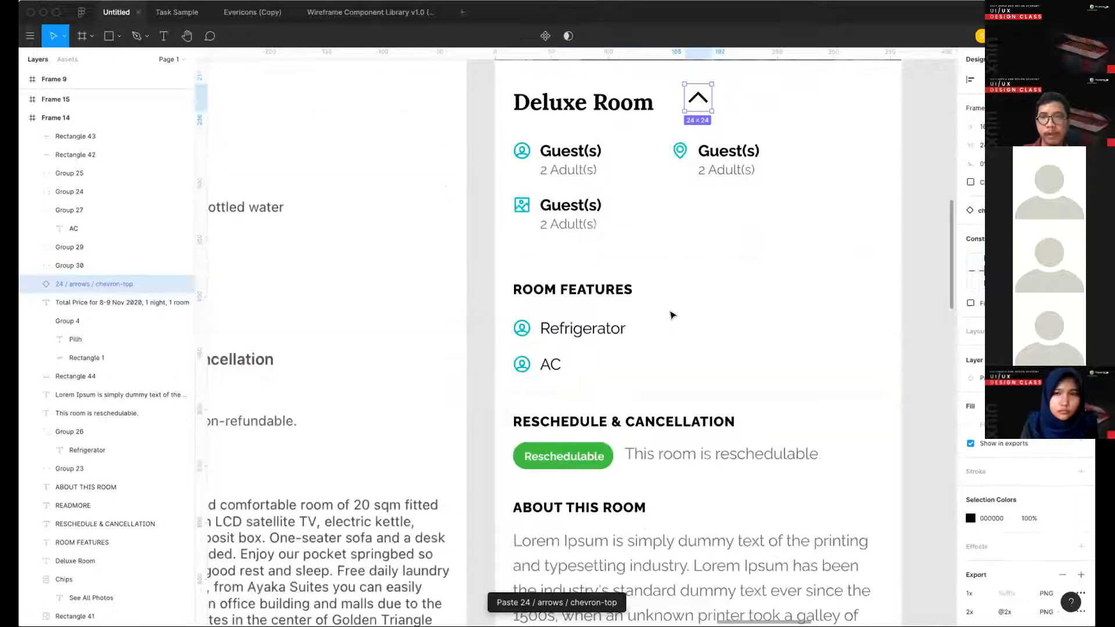
{"action": "key", "text": "BackSpace"}
{"action": "scroll", "coordinate": [681, 322], "scroll_direction": "down", "scroll_amount": 8}
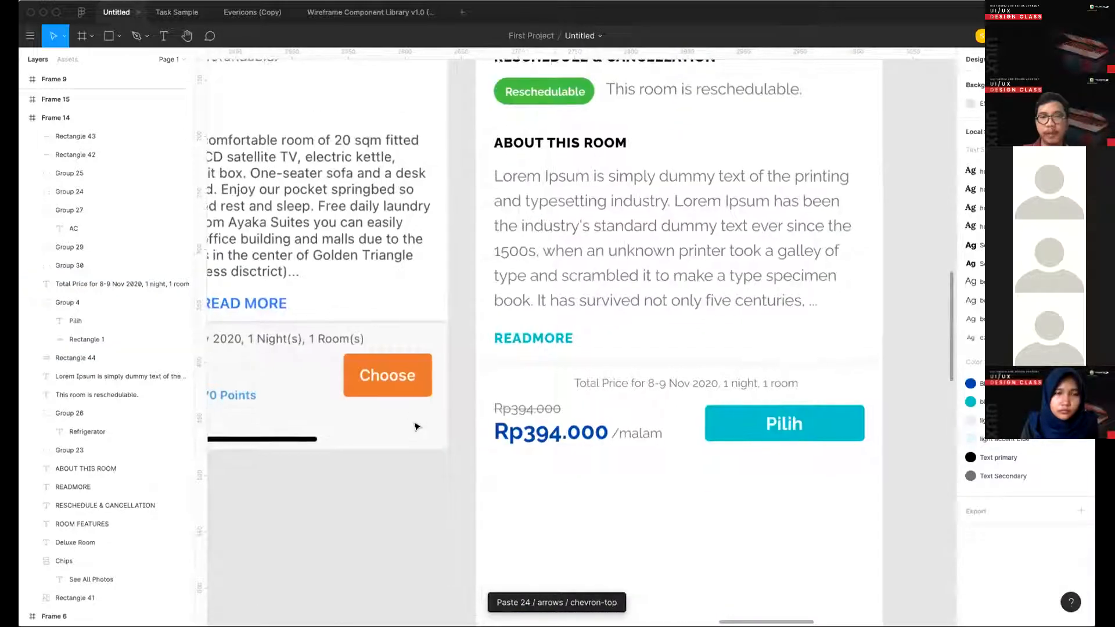
{"action": "scroll", "coordinate": [435, 473], "scroll_direction": "down", "scroll_amount": 1}
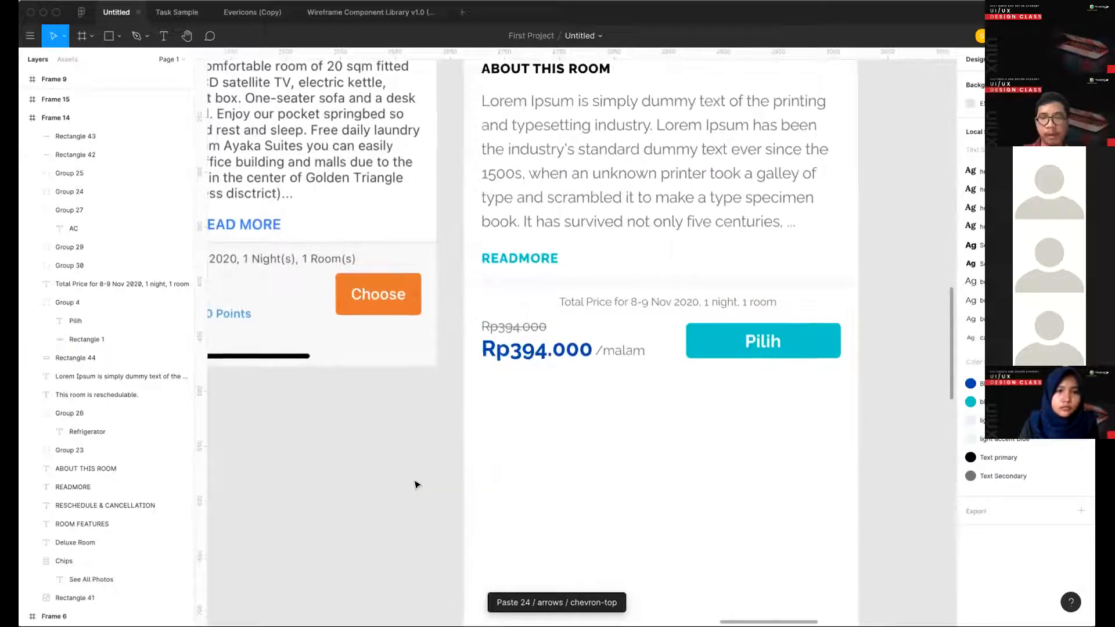
{"action": "key", "text": "ctrl+v"}
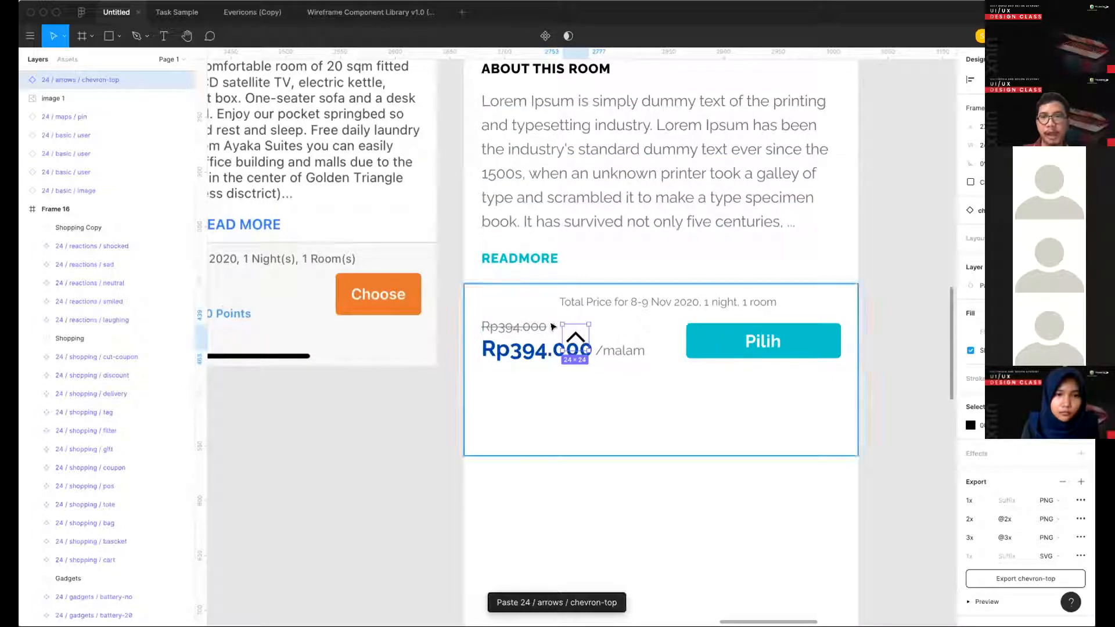
{"action": "left_click_drag", "start_coordinate": [583, 339], "coordinate": [498, 307]}
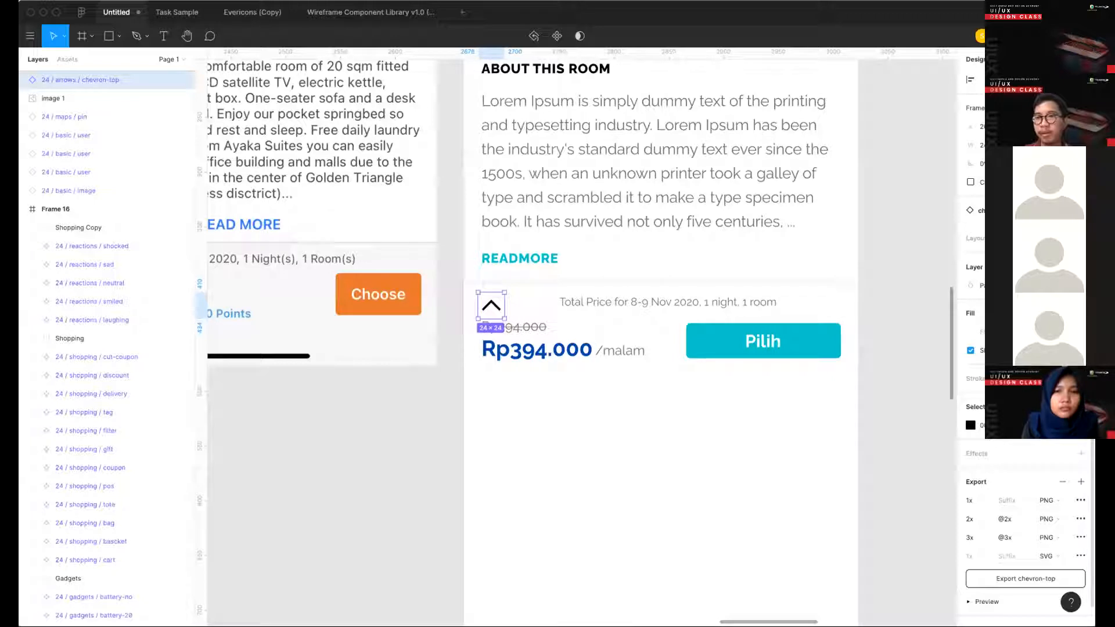
- Remove the chevron icon's export settings, resize it to 16 × 16 and apply the Blue Primary color style
{"action": "left_click", "coordinate": [1007, 495]}
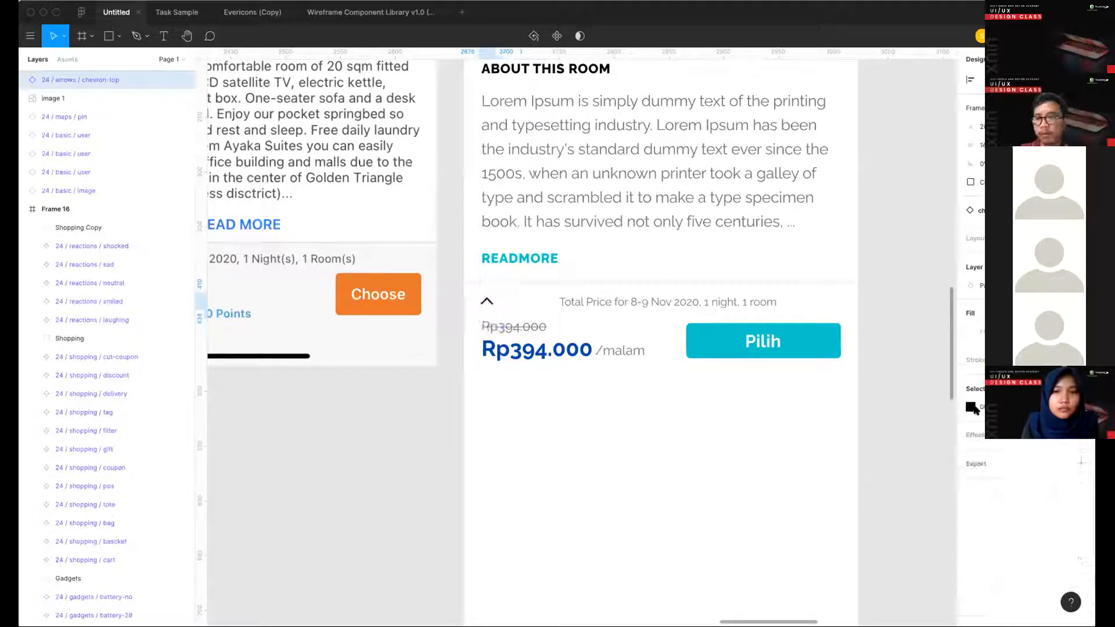
{"action": "left_click", "coordinate": [972, 407]}
{"action": "left_click", "coordinate": [1062, 406]}
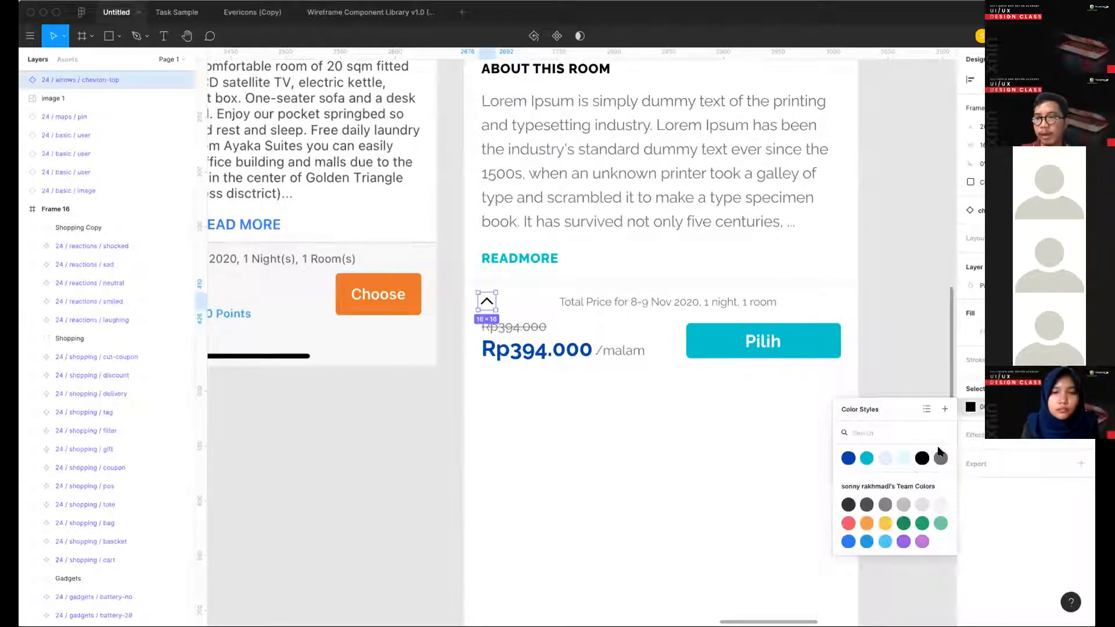
{"action": "left_click", "coordinate": [848, 459]}
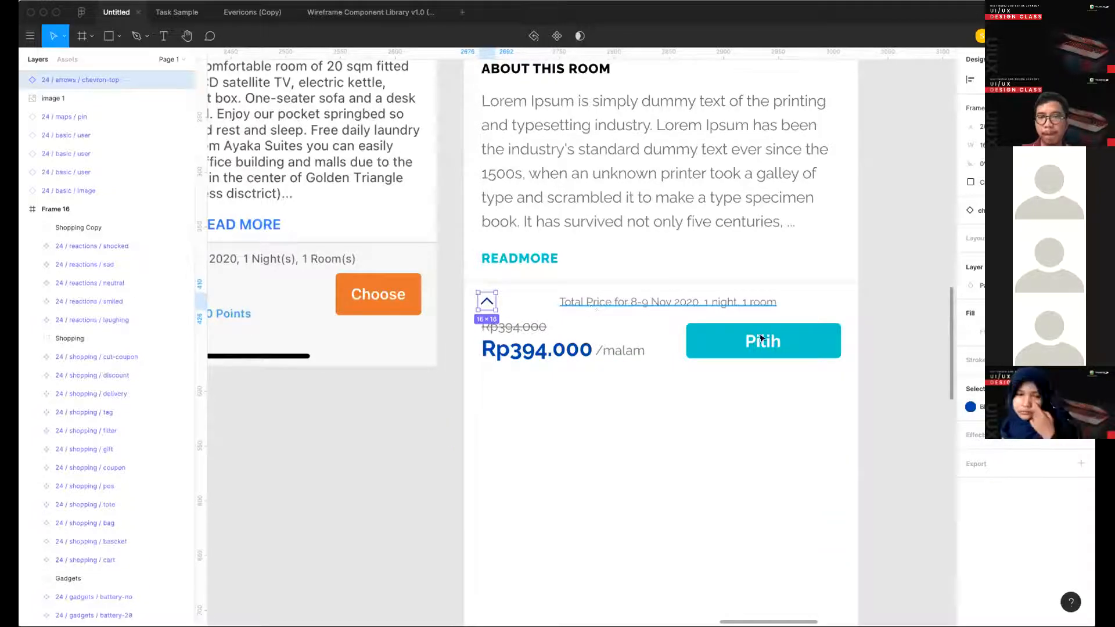
- Move the Total Price line beside the chevron icon and apply the Blue Primary color style to its text
{"action": "left_click", "coordinate": [613, 305]}
{"action": "left_click_drag", "start_coordinate": [614, 306], "coordinate": [556, 306]}
{"action": "left_click", "coordinate": [1063, 364]}
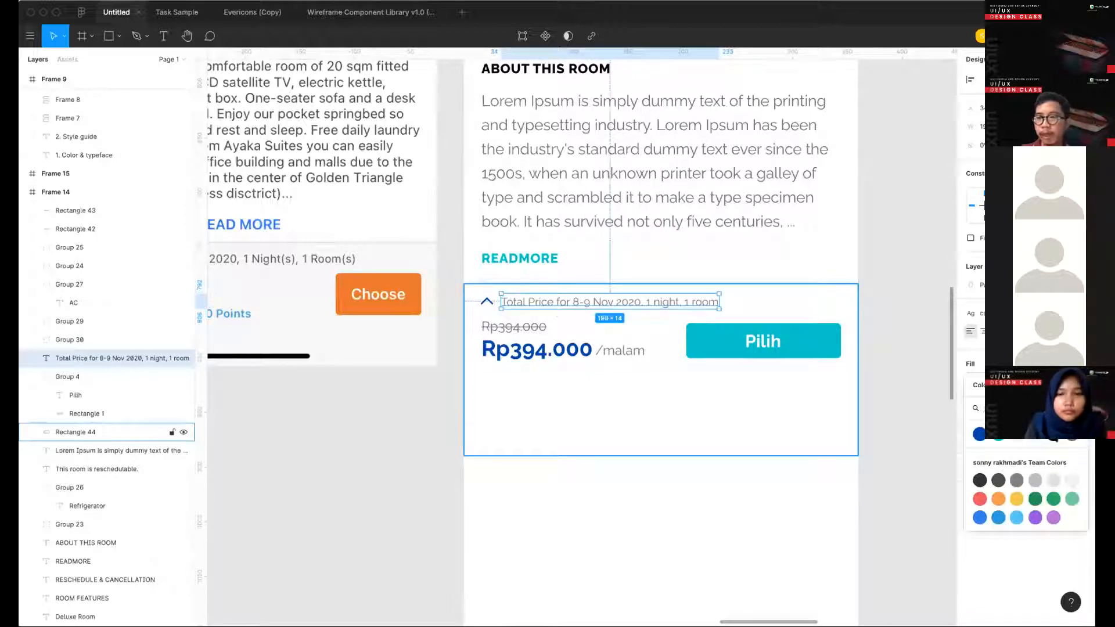
{"action": "left_click", "coordinate": [1053, 436]}
{"action": "left_click", "coordinate": [1026, 364]}
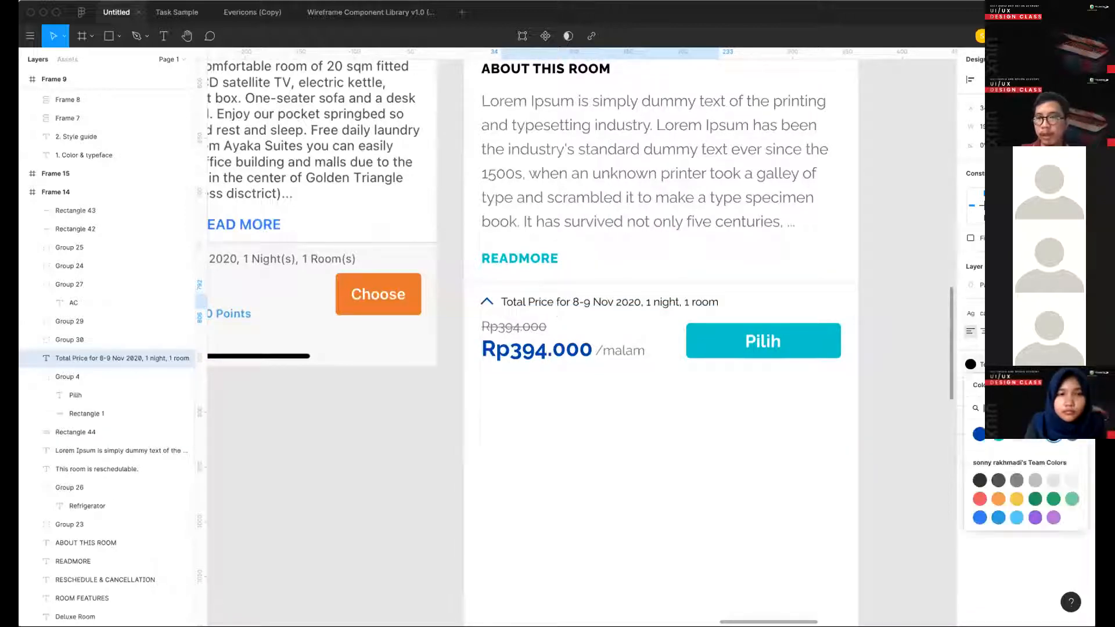
{"action": "left_click", "coordinate": [978, 435]}
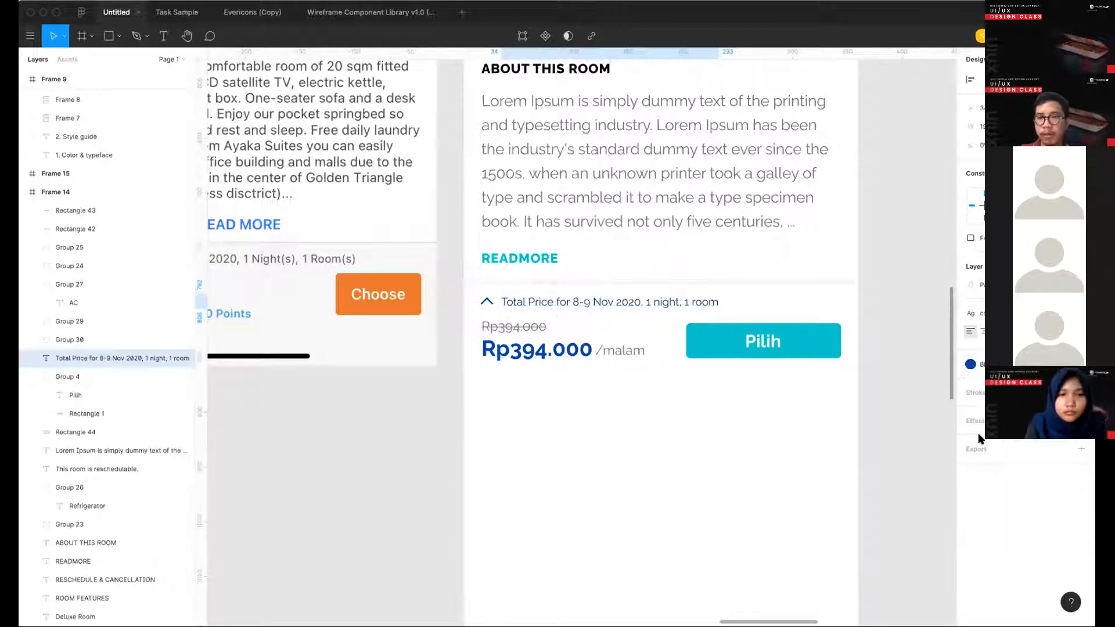
{"action": "left_click", "coordinate": [920, 415]}
- Check the spacing around the price group and Pilih button, and group the chevron icon with the Total Price line
{"action": "scroll", "coordinate": [920, 415], "scroll_direction": "up", "scroll_amount": 3}
{"action": "scroll", "coordinate": [759, 402], "scroll_direction": "down", "scroll_amount": 3}
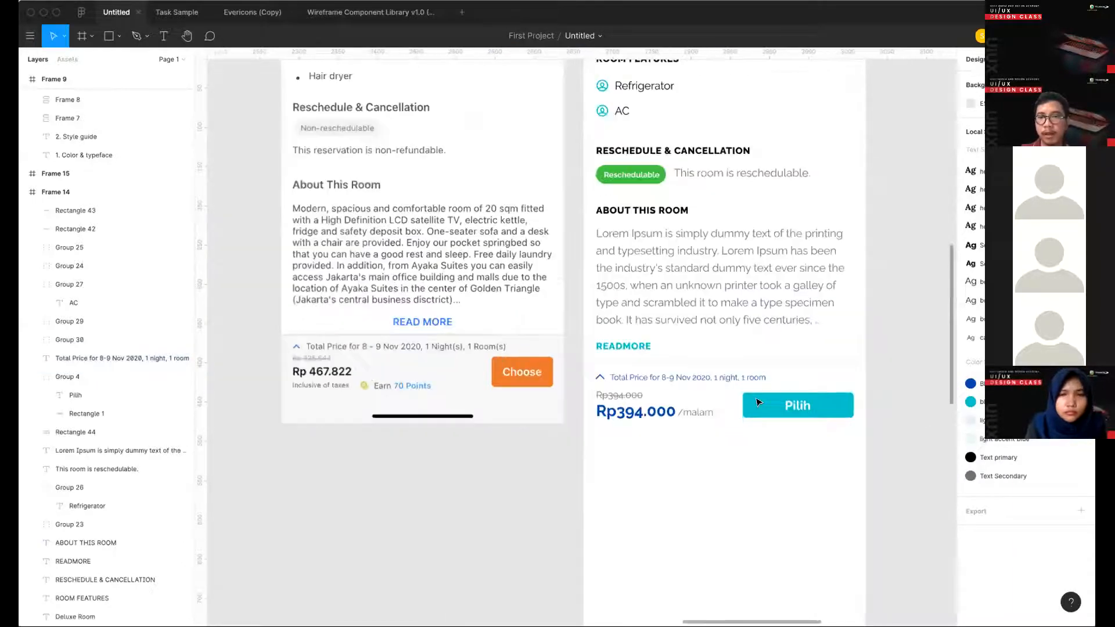
{"action": "left_click", "coordinate": [758, 402]}
{"action": "left_click", "coordinate": [630, 398], "text": "shift"}
{"action": "key", "text": "alt"}
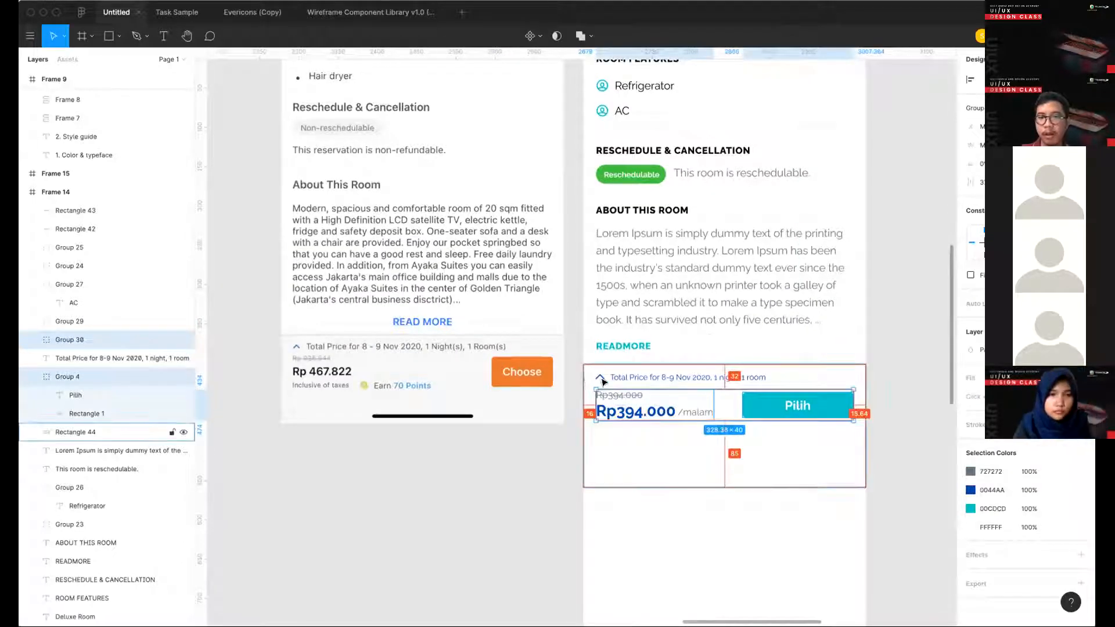
{"action": "left_click", "coordinate": [694, 380]}
{"action": "left_click", "coordinate": [599, 377], "text": "shift"}
{"action": "key", "text": "super+g"}
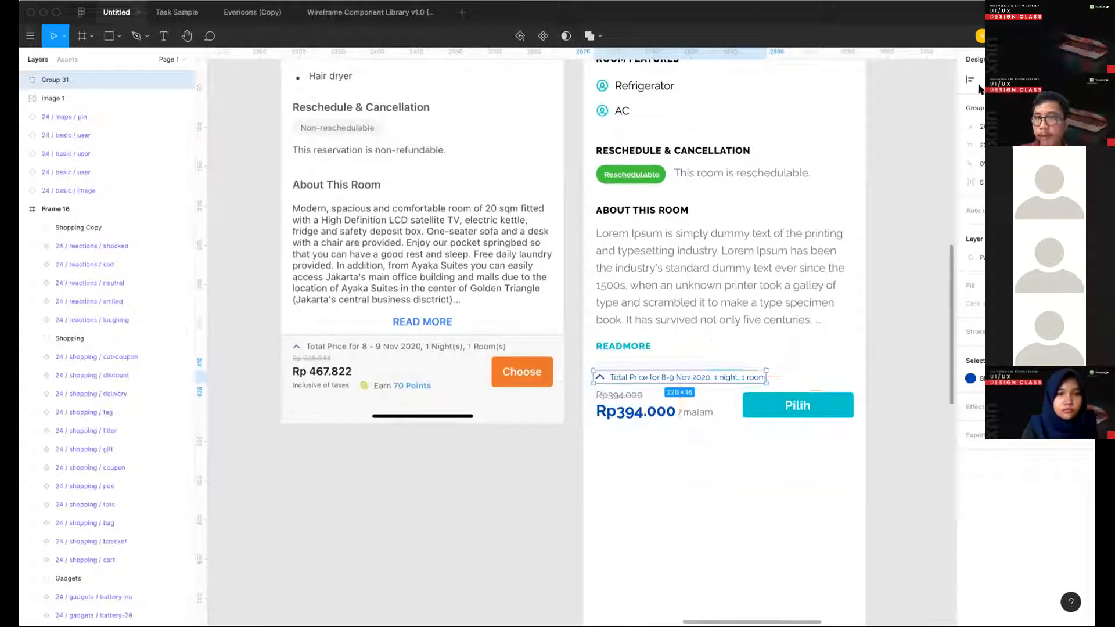
- Cut the chevron and Total Price group, paste it into the Deluxe Room frame and align it with the price's left edge
{"action": "key", "text": "Delete"}
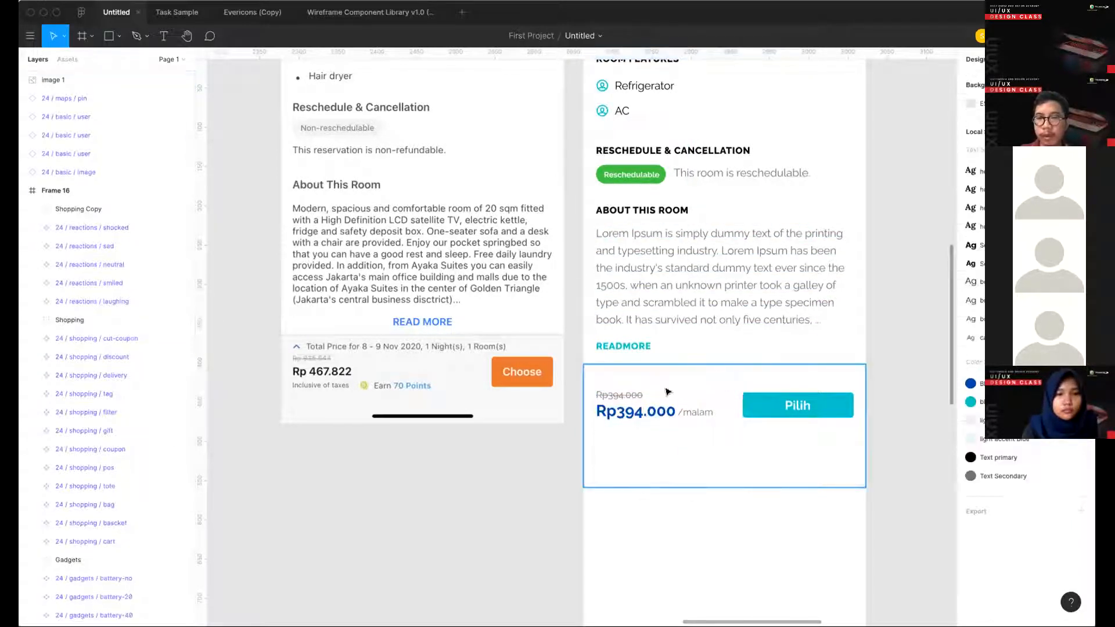
{"action": "key", "text": "super+v"}
{"action": "left_click_drag", "start_coordinate": [694, 335], "coordinate": [657, 380]}
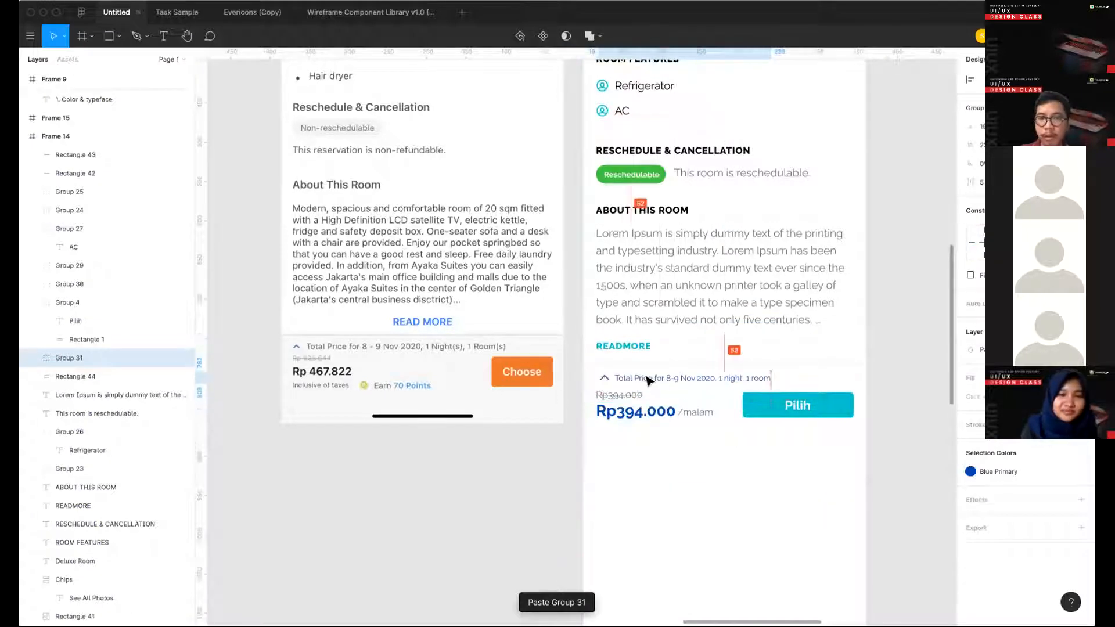
- Nudge the price group and the Pilih button down together to widen the gap below the Total Price line
{"action": "left_click", "coordinate": [598, 411]}
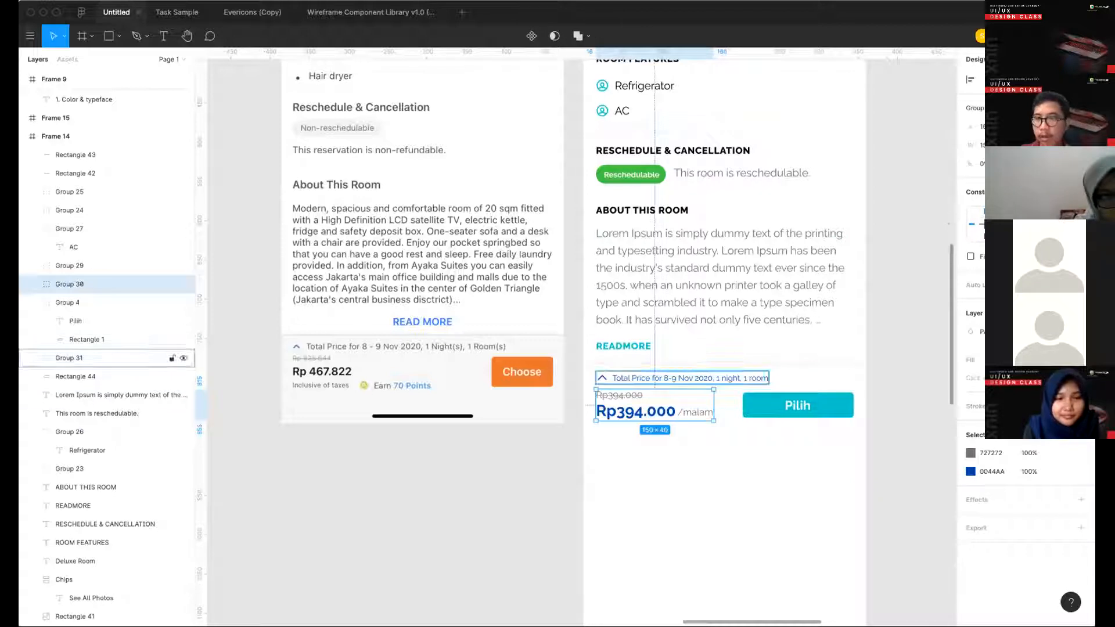
{"action": "left_click", "coordinate": [668, 378], "text": "shift"}
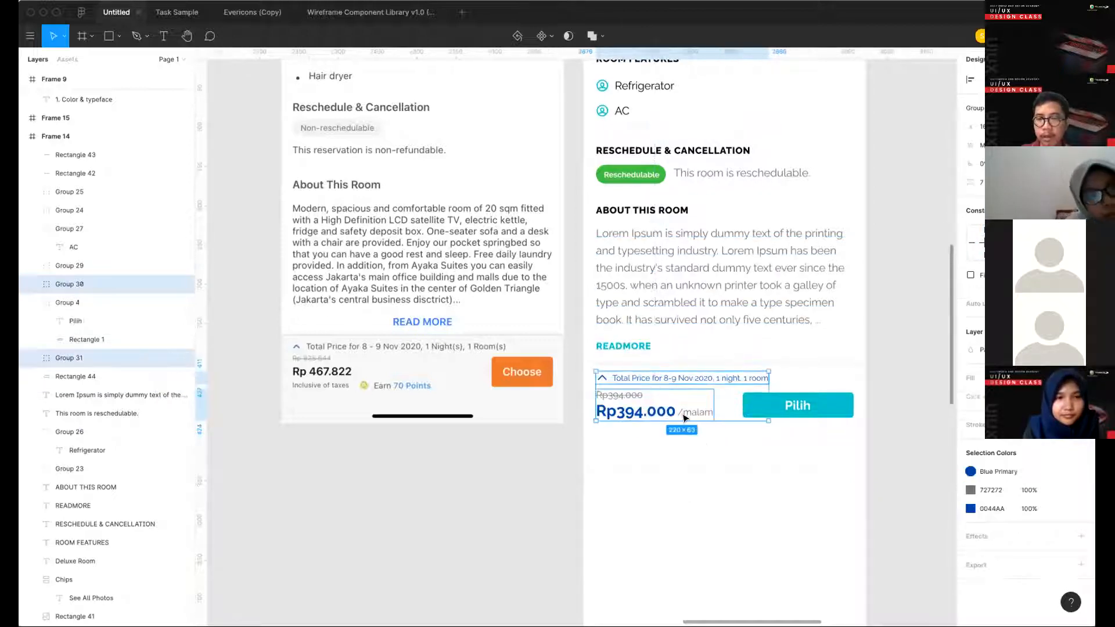
{"action": "left_click", "coordinate": [798, 408], "text": "shift"}
{"action": "left_click", "coordinate": [725, 378], "text": "shift"}
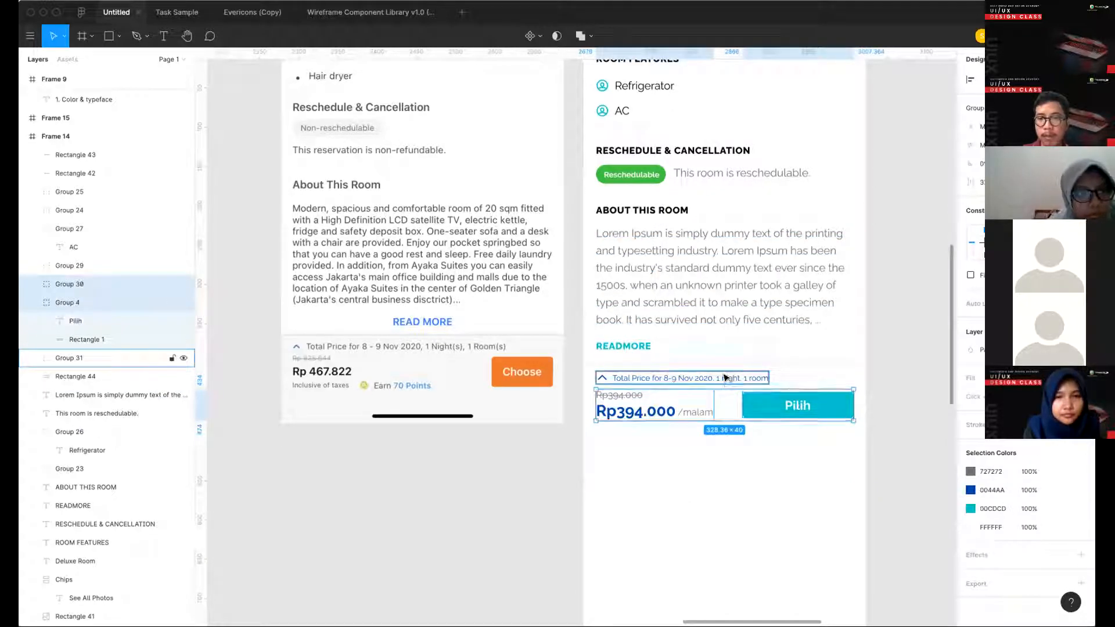
{"action": "key", "text": "Down"}
{"action": "key", "text": "Down"}
{"action": "key", "text": "Down"}
{"action": "key", "text": "Down"}
{"action": "key", "text": "Down"}
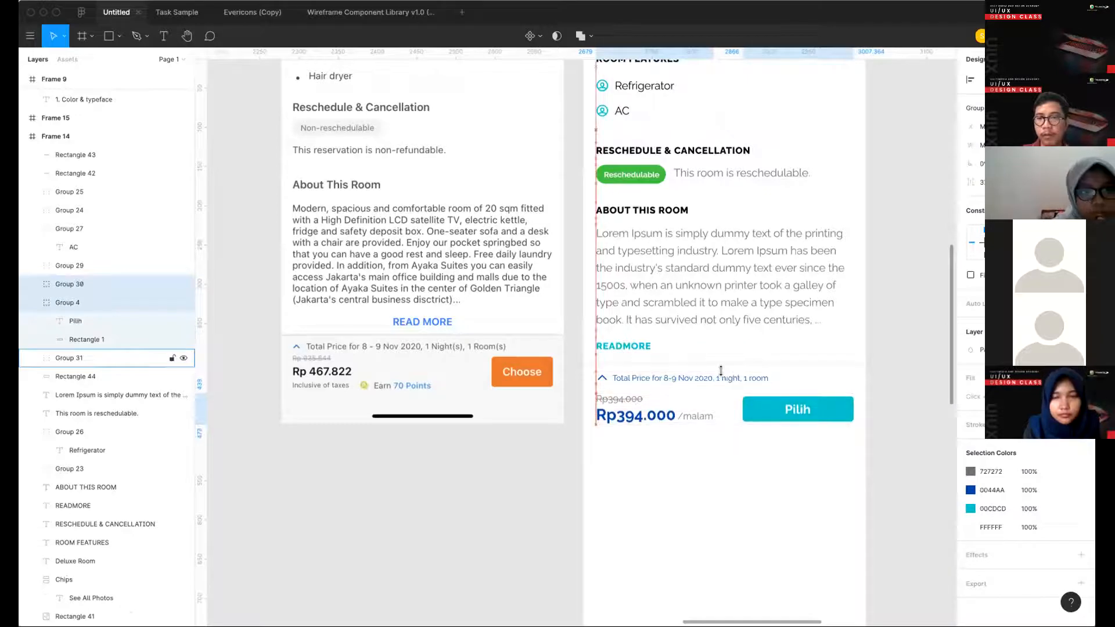
- Add the Total Price group to the selected prices and Pilih button and nudge all three up slightly
{"action": "left_click", "coordinate": [720, 372], "text": "shift"}
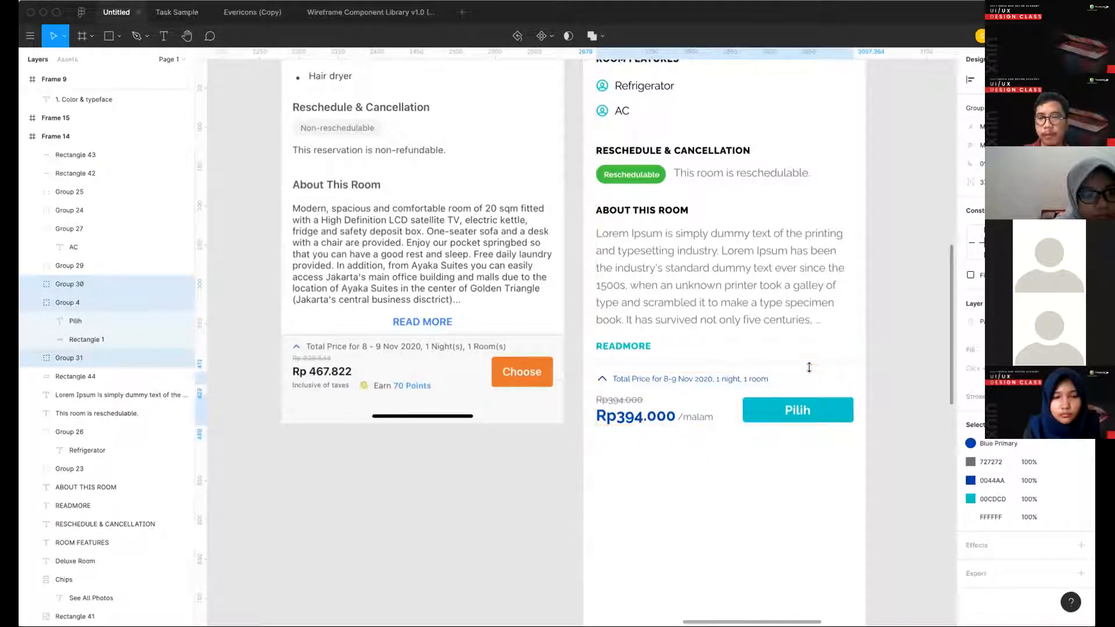
{"action": "key", "text": "Up"}
{"action": "key", "text": "Up"}
{"action": "left_click", "coordinate": [875, 370]}
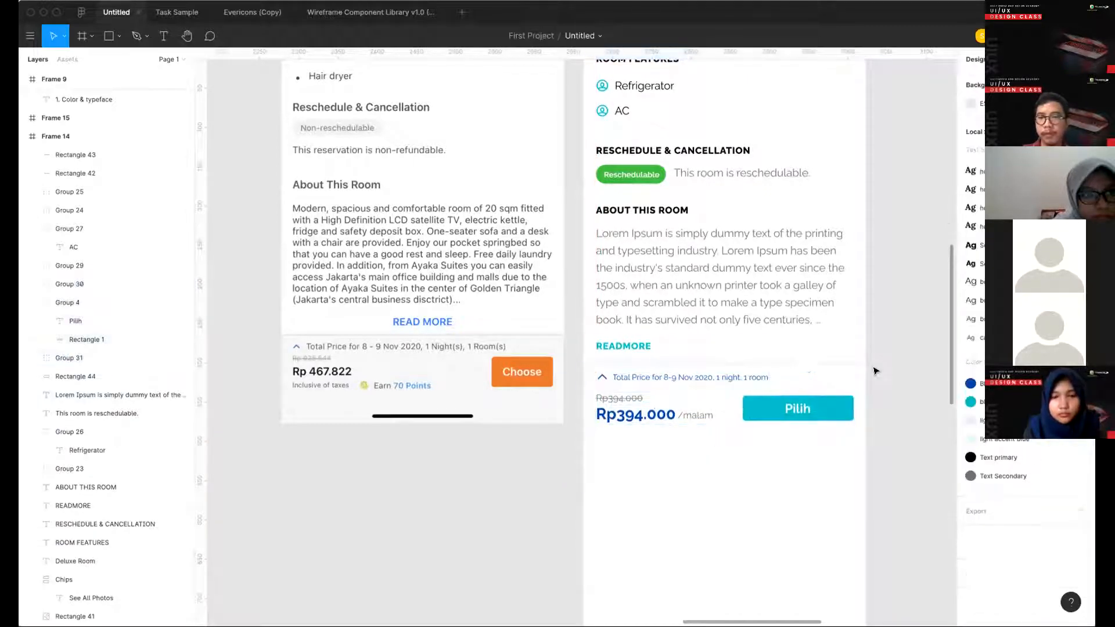
- Shorten the bottom bar's background rectangle so that it ends just below the prices and the Pilih button
{"action": "scroll", "coordinate": [828, 420], "scroll_direction": "right", "scroll_amount": 1}
{"action": "left_click", "coordinate": [734, 450]}
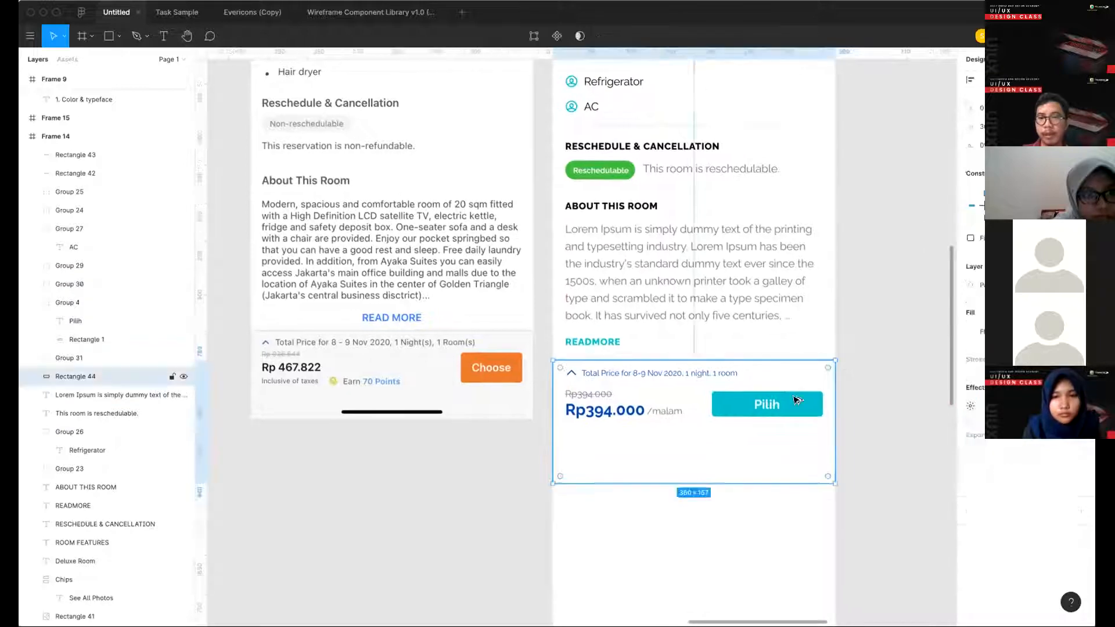
{"action": "left_click", "coordinate": [627, 412]}
{"action": "key", "text": "alt"}
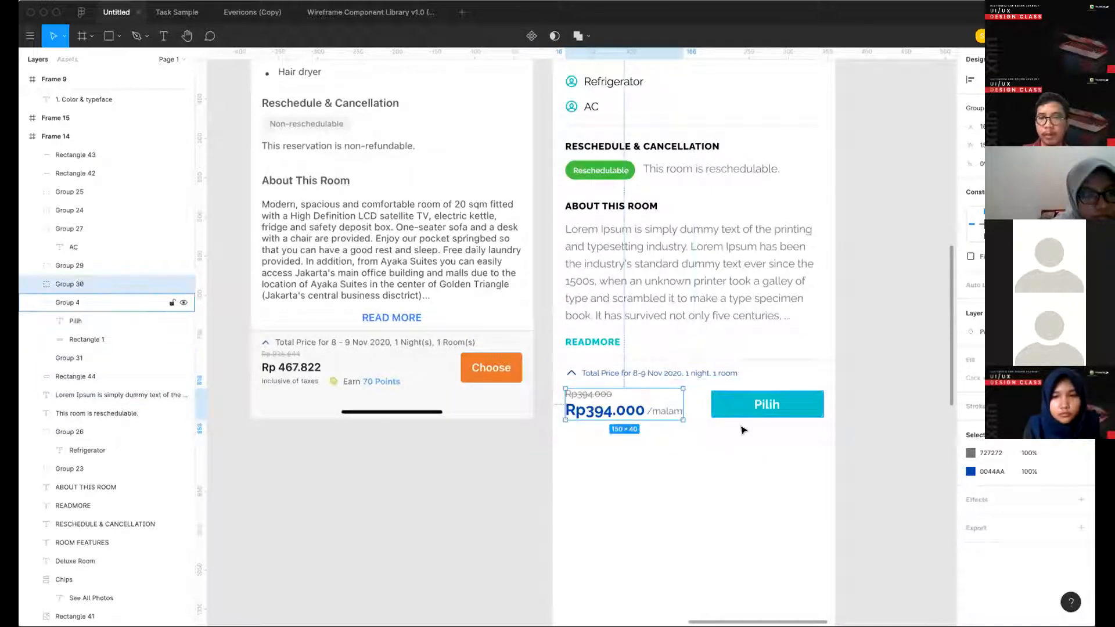
{"action": "left_click", "coordinate": [738, 453]}
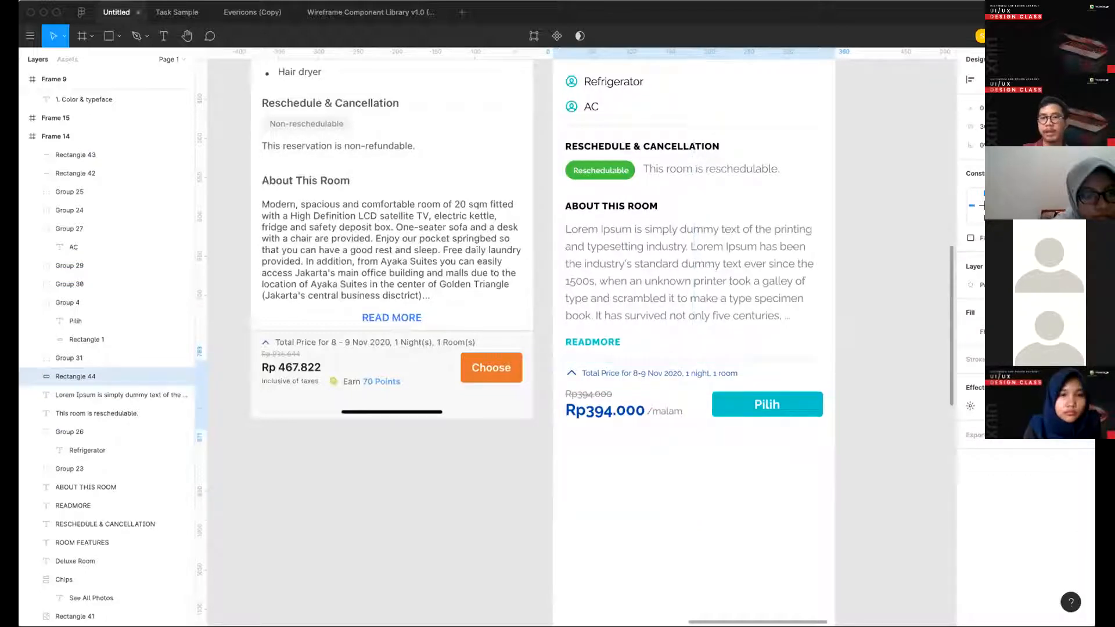
{"action": "left_click_drag", "start_coordinate": [569, 483], "coordinate": [569, 429]}
{"action": "left_click", "coordinate": [477, 512]}
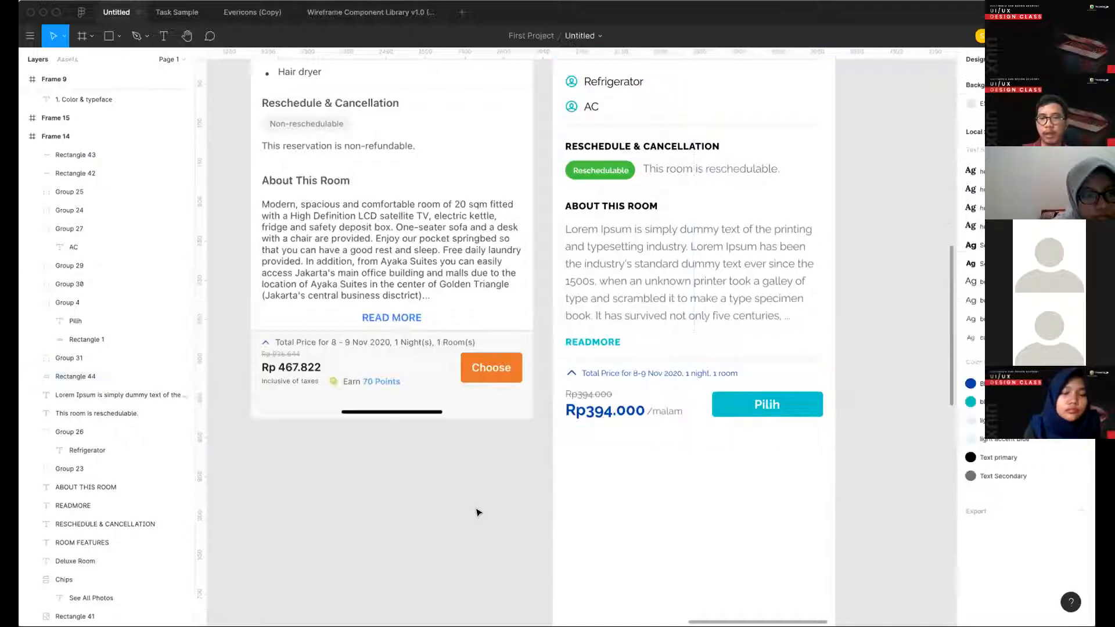
- Shorten the Deluxe Room frame, Frame 14, to about 360 × 871 so that it ends at the bottom bar
{"action": "scroll", "coordinate": [476, 510], "scroll_direction": "down", "scroll_amount": 5}
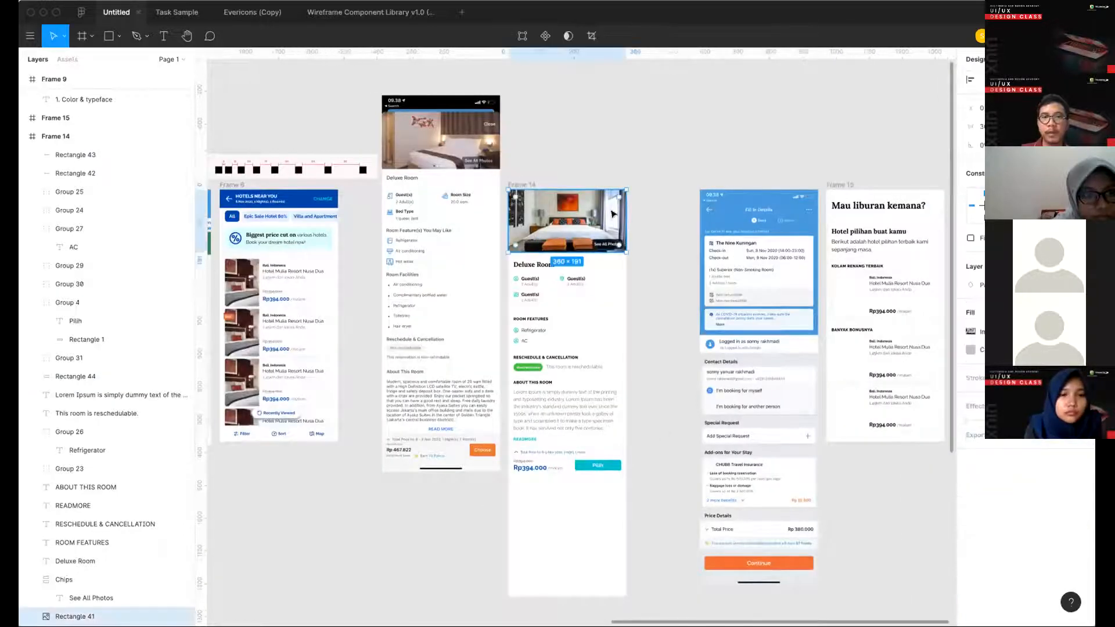
{"action": "scroll", "coordinate": [581, 221], "scroll_direction": "down", "scroll_amount": 3}
{"action": "left_click", "coordinate": [579, 448]}
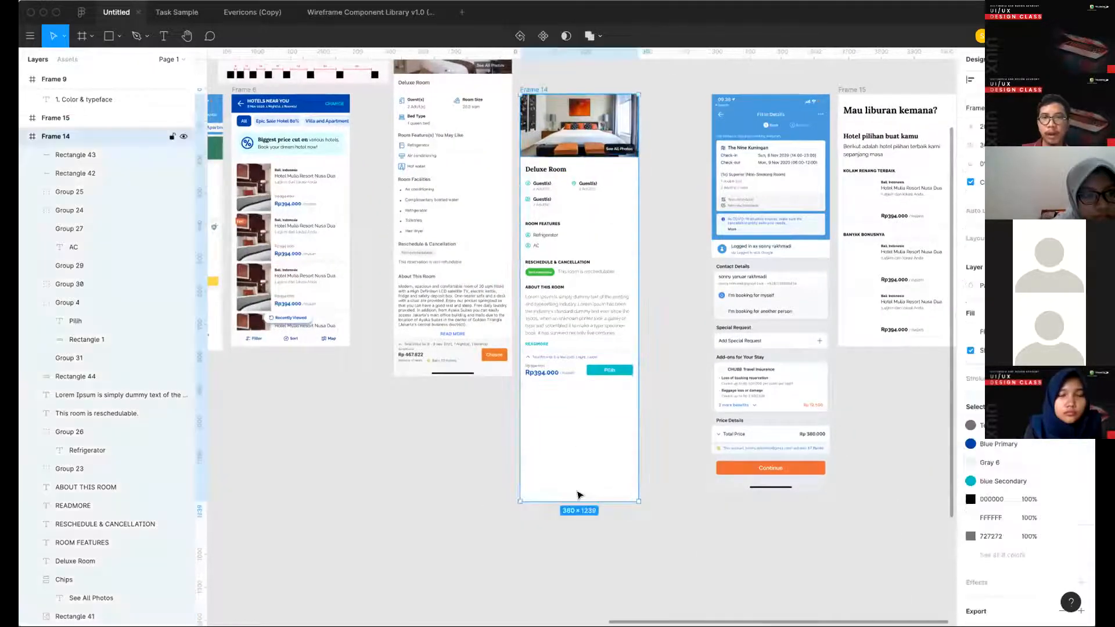
{"action": "left_click_drag", "start_coordinate": [575, 388], "coordinate": [577, 383]}
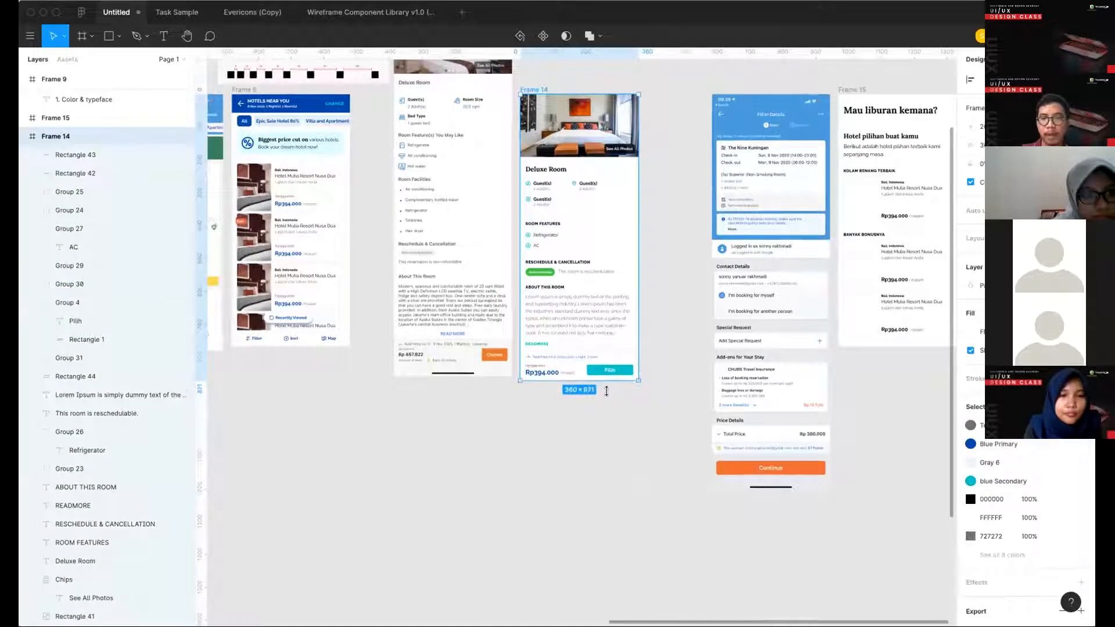
{"action": "left_click", "coordinate": [649, 417]}
- Delete all the contents of Frame 15 beside the Fill in Details reference, keeping the empty frame
{"action": "scroll", "coordinate": [638, 207], "scroll_direction": "up", "scroll_amount": 5}
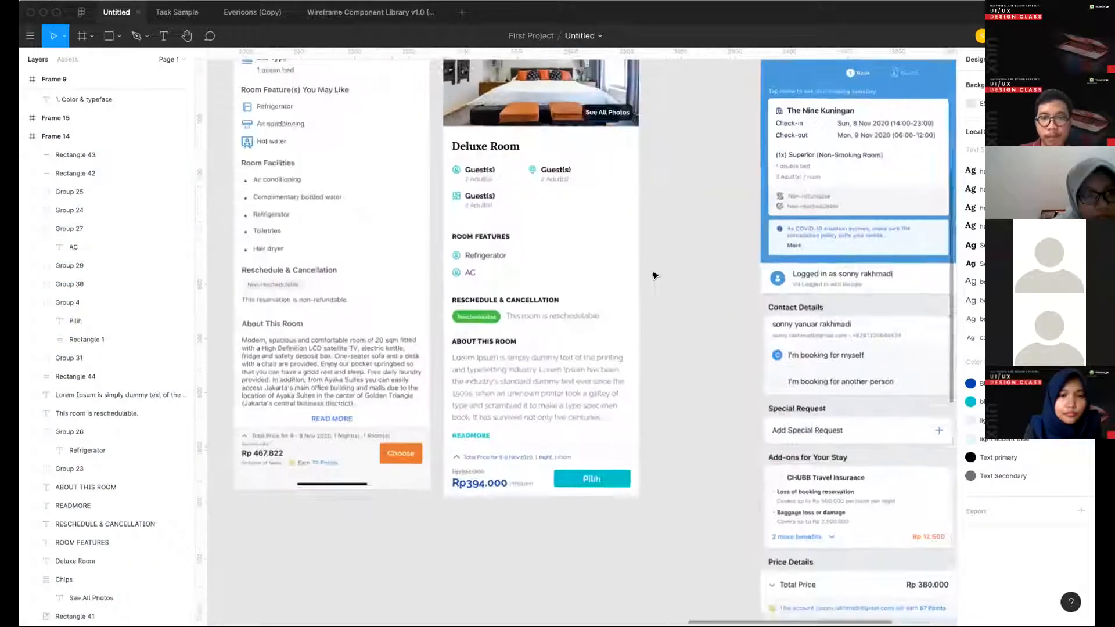
{"action": "scroll", "coordinate": [654, 275], "scroll_direction": "down", "scroll_amount": 2}
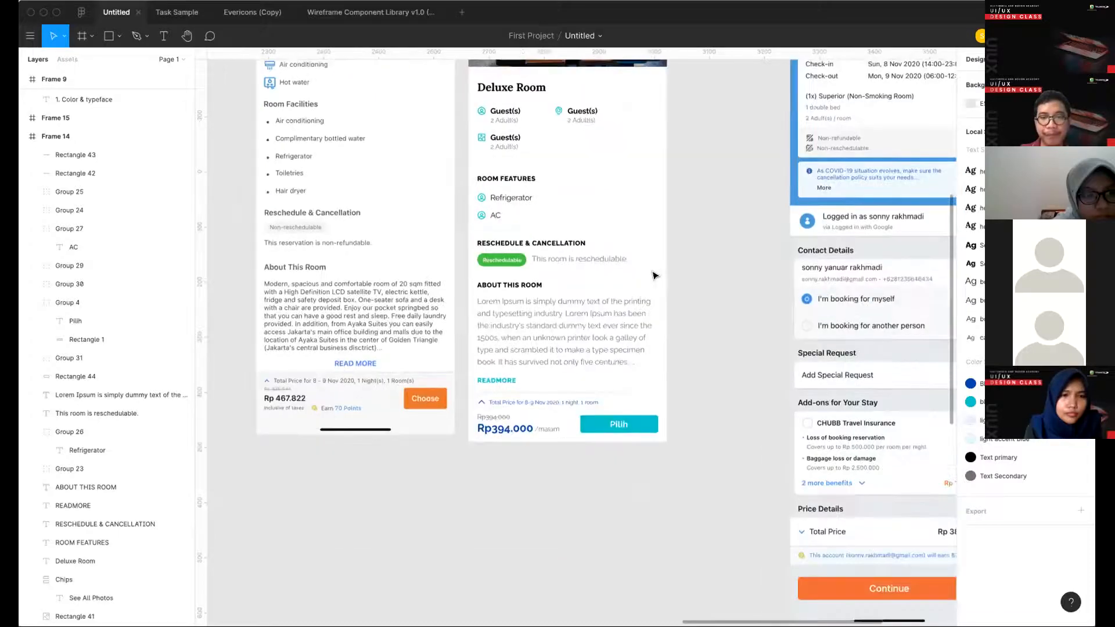
{"action": "scroll", "coordinate": [654, 275], "scroll_direction": "down", "scroll_amount": 5}
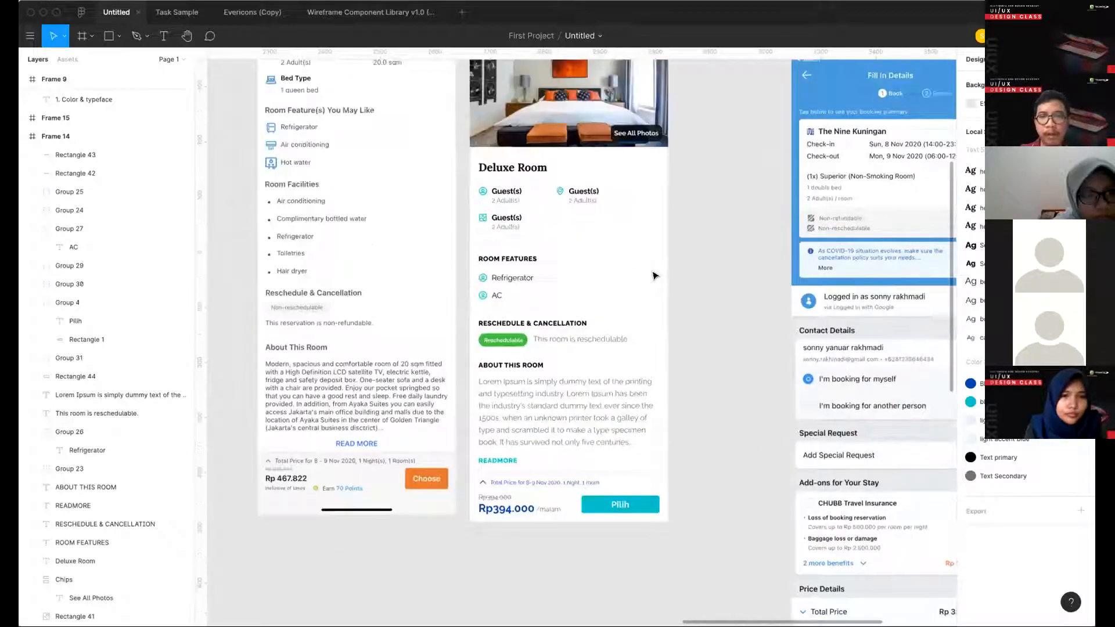
{"action": "scroll", "coordinate": [655, 275], "scroll_direction": "right", "scroll_amount": 5}
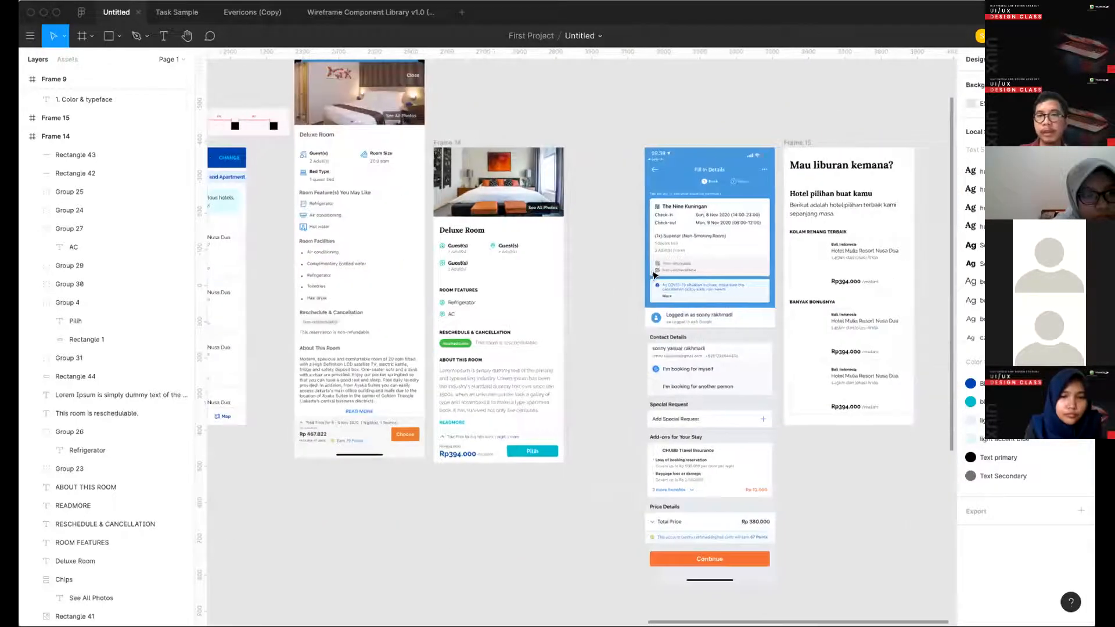
{"action": "left_click", "coordinate": [713, 143]}
{"action": "key", "text": "Return"}
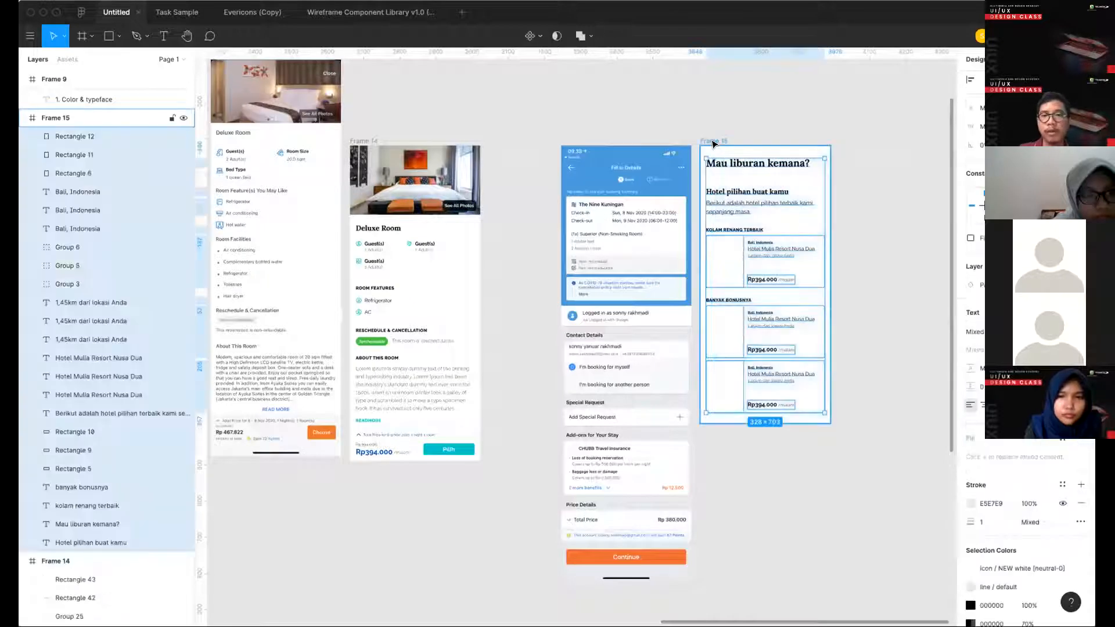
{"action": "key", "text": "Delete"}
{"action": "scroll", "coordinate": [633, 284], "scroll_direction": "up", "scroll_amount": 5}
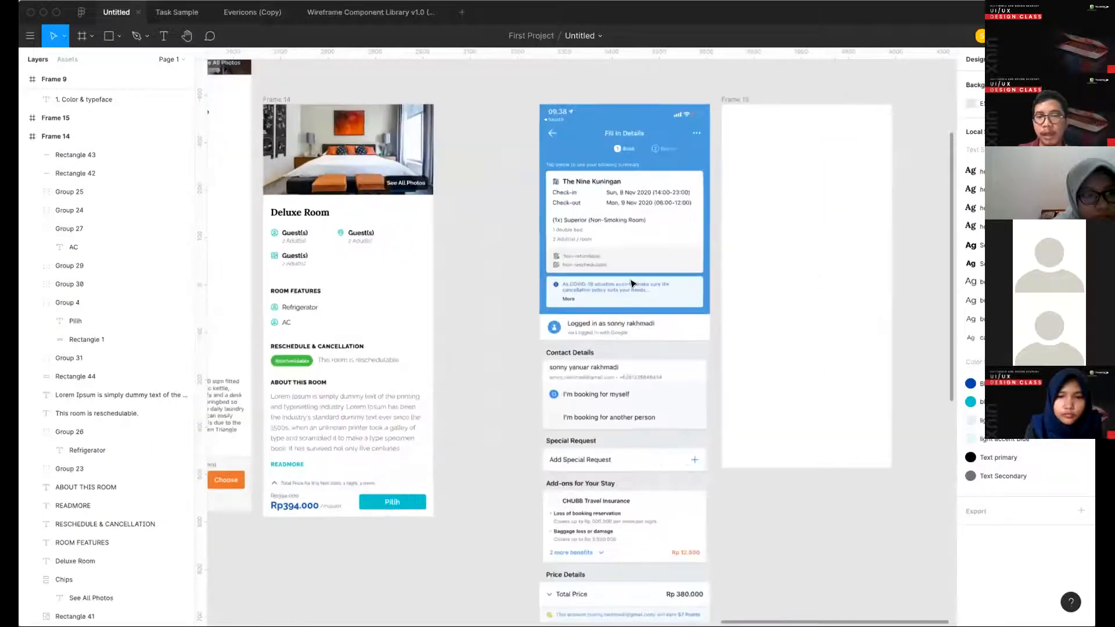
- Copy the Hotels Near You header bar with its back arrow, title group and Change text from Frame 6 into empty Frame 15
{"action": "scroll", "coordinate": [633, 283], "scroll_direction": "down", "scroll_amount": 6}
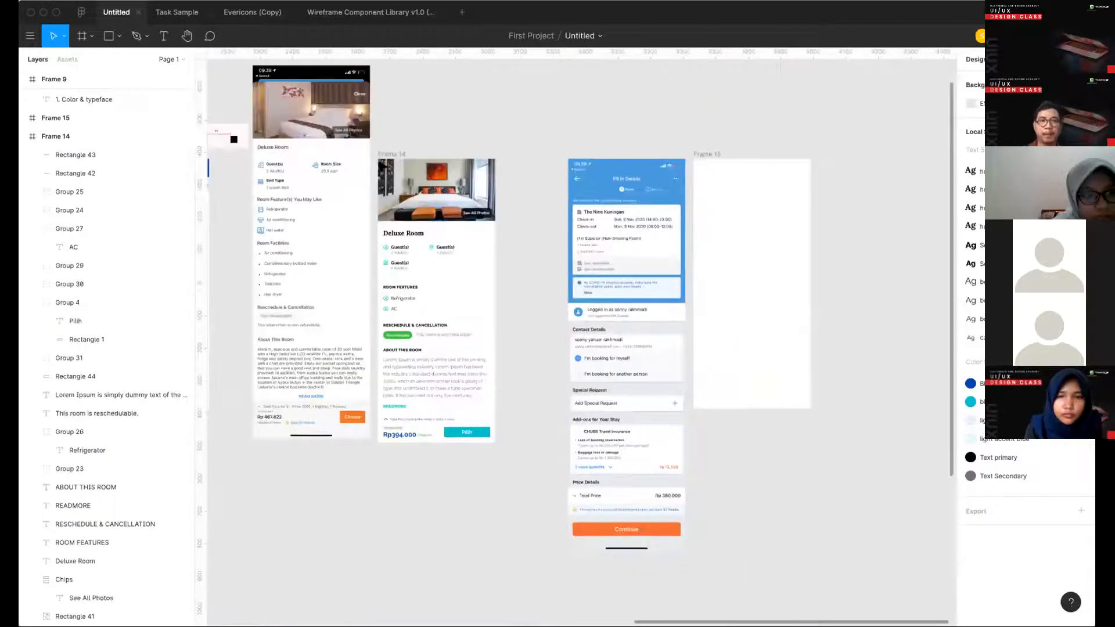
{"action": "scroll", "coordinate": [392, 164], "scroll_direction": "down", "scroll_amount": 3}
{"action": "scroll", "coordinate": [662, 179], "scroll_direction": "left", "scroll_amount": 4}
{"action": "scroll", "coordinate": [326, 208], "scroll_direction": "up", "scroll_amount": 3}
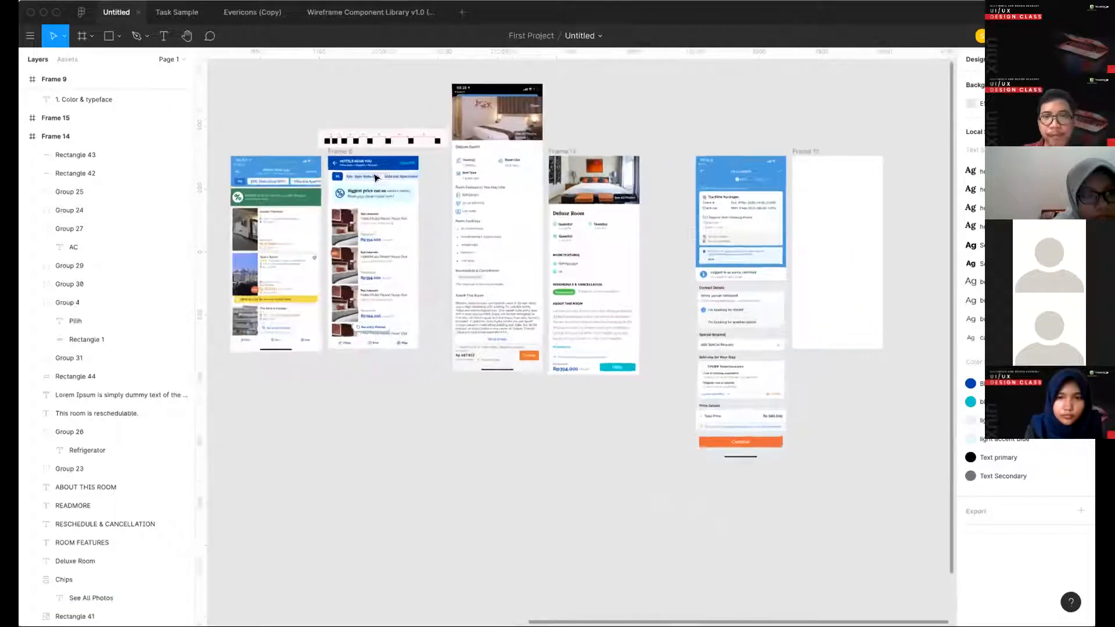
{"action": "left_click", "coordinate": [370, 172]}
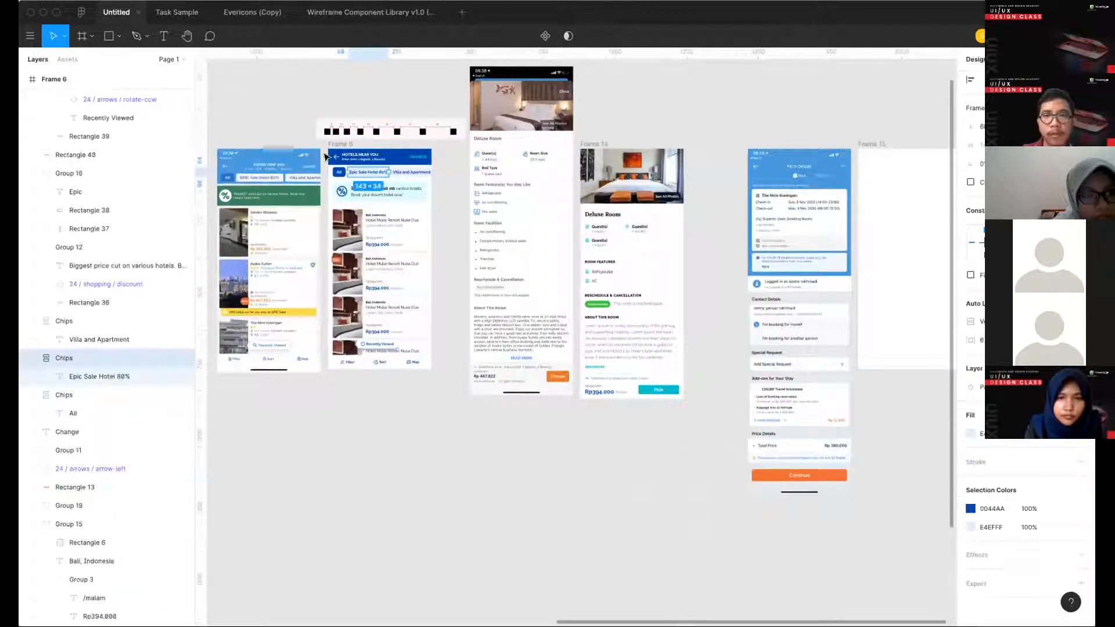
{"action": "left_click_drag", "start_coordinate": [436, 154], "coordinate": [324, 156]}
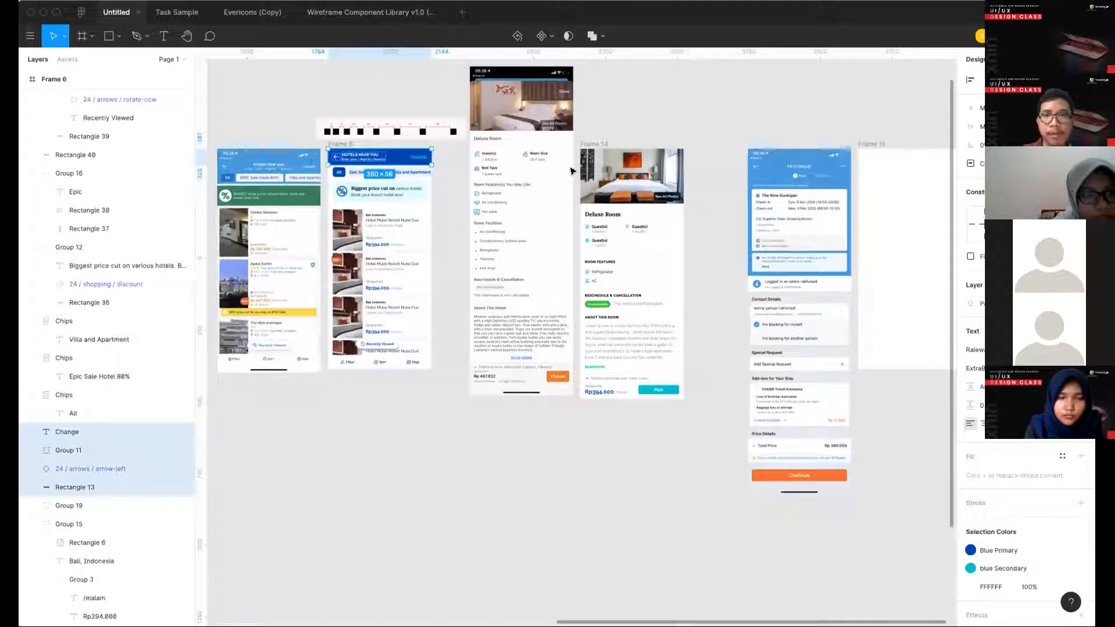
{"action": "scroll", "coordinate": [699, 157], "scroll_direction": "right", "scroll_amount": 5}
{"action": "left_click", "coordinate": [592, 150]}
{"action": "left_click", "coordinate": [592, 152]}
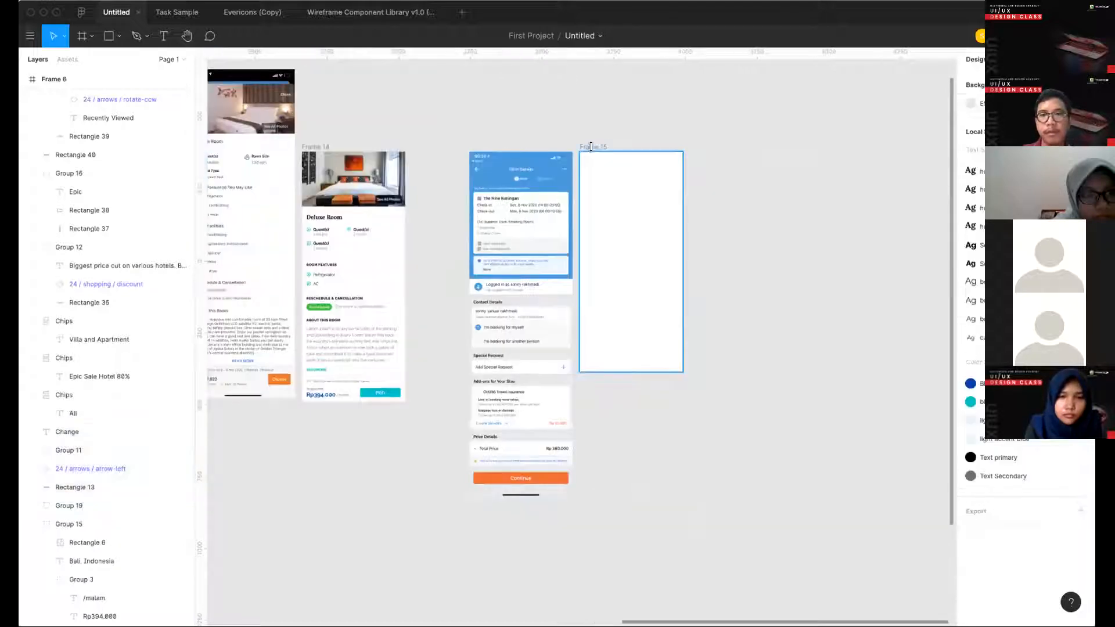
{"action": "scroll", "coordinate": [592, 153], "scroll_direction": "up", "scroll_amount": 3, "text": "ctrl"}
{"action": "key", "text": "ctrl+v"}
{"action": "left_click", "coordinate": [609, 238]}
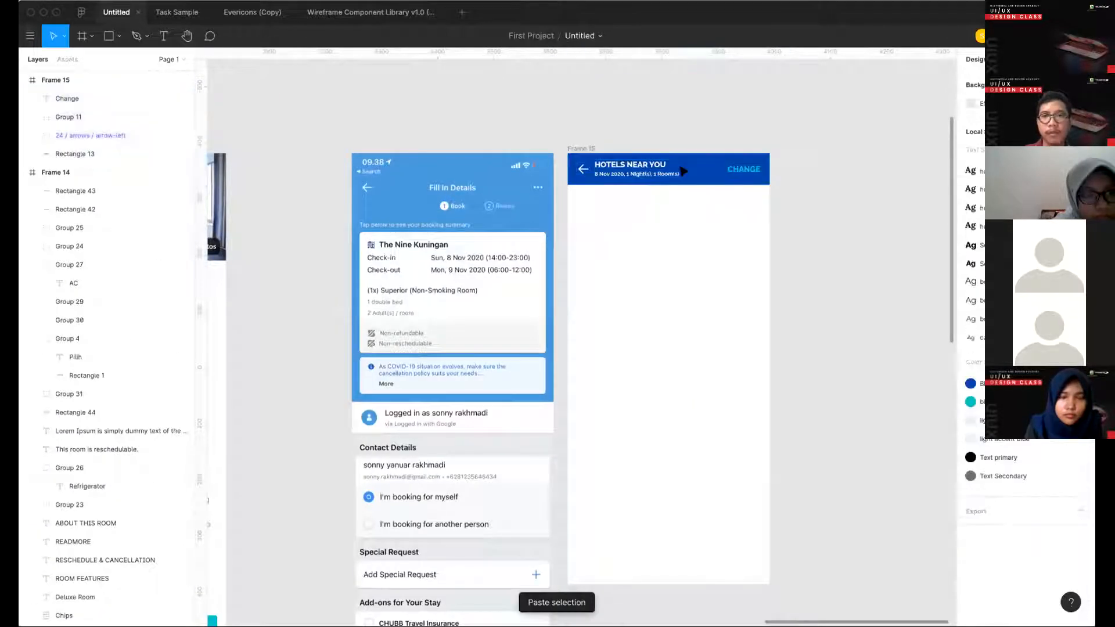
- Delete the date and room line from Frame 15's header and centre the remaining title vertically in the blue bar
{"action": "scroll", "coordinate": [639, 176], "scroll_direction": "up", "scroll_amount": 2, "text": "ctrl"}
{"action": "double_click", "coordinate": [636, 176]}
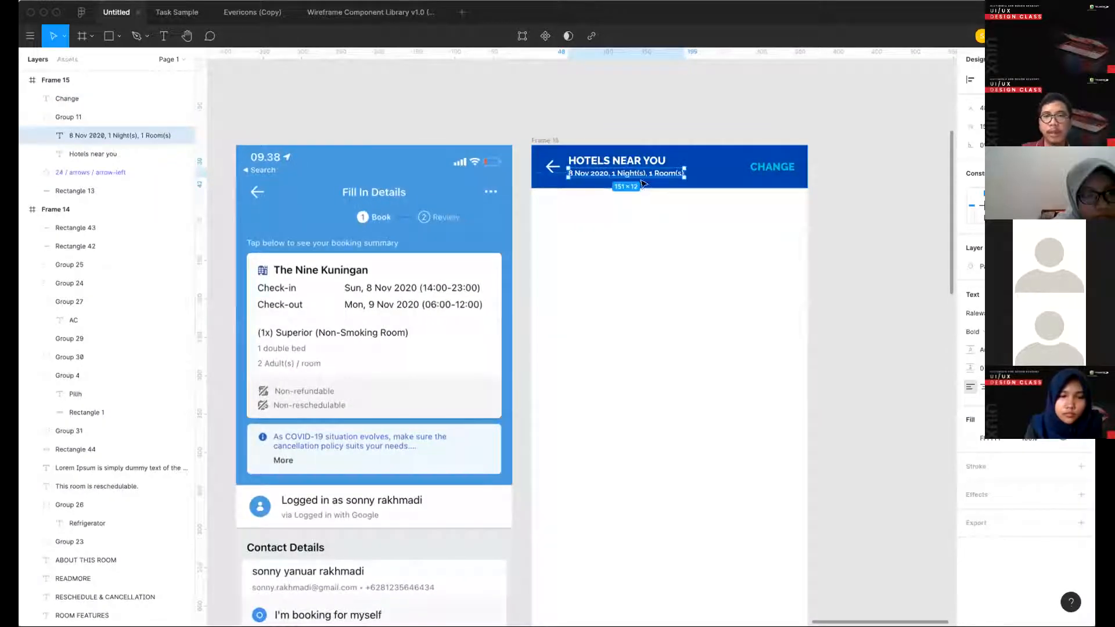
{"action": "key", "text": "Delete"}
{"action": "left_click", "coordinate": [616, 163]}
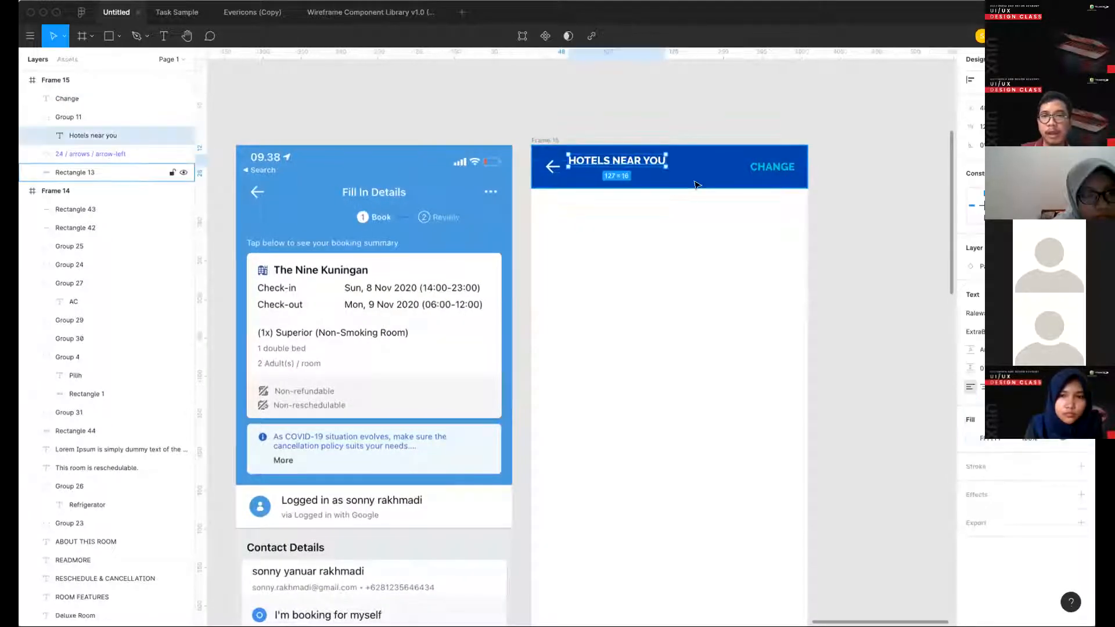
{"action": "left_click", "coordinate": [697, 182], "text": "shift"}
{"action": "key", "text": "alt+v"}
{"action": "left_click", "coordinate": [736, 110]}
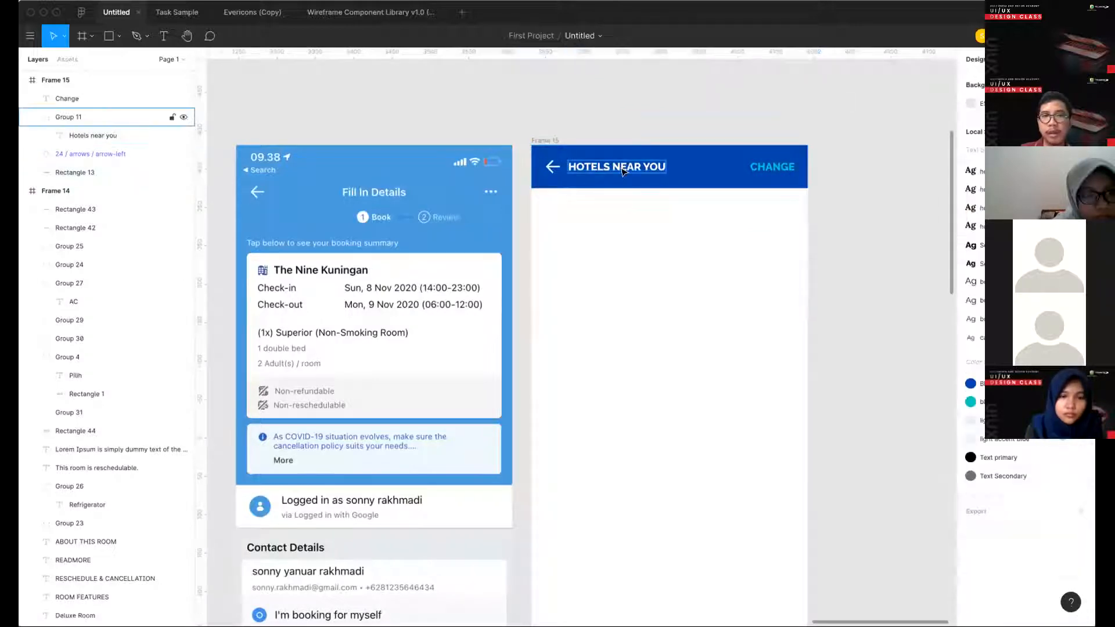
- Change Frame 15's header title to "Fill in details"
{"action": "triple_click", "coordinate": [620, 167]}
{"action": "type", "text": "Fill in de"}
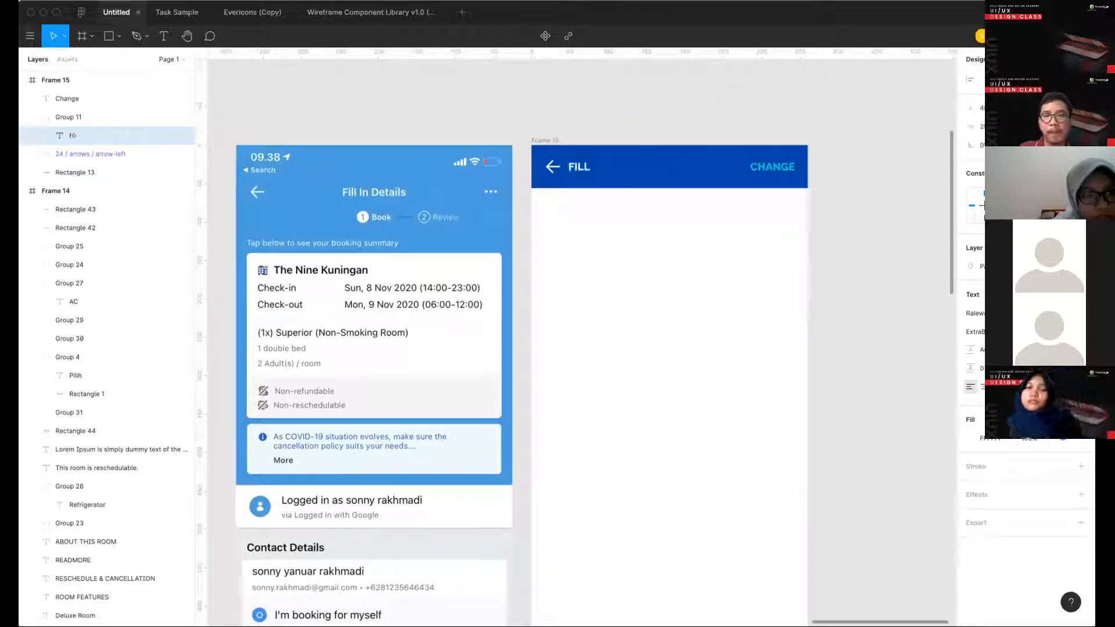
{"action": "type", "text": "tail"}
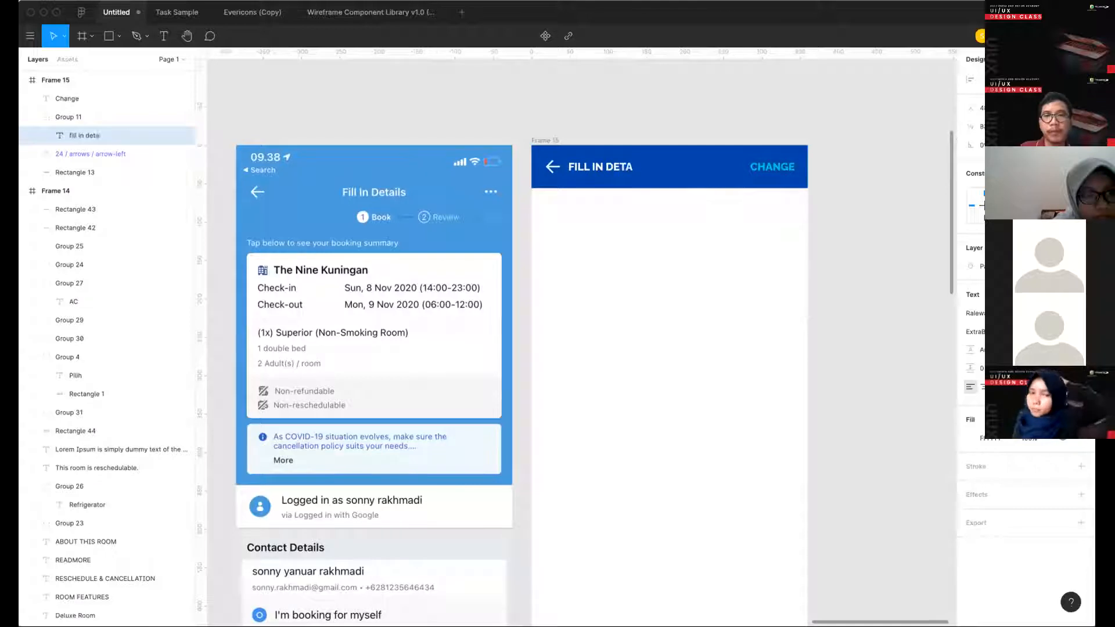
{"action": "type", "text": "s"}
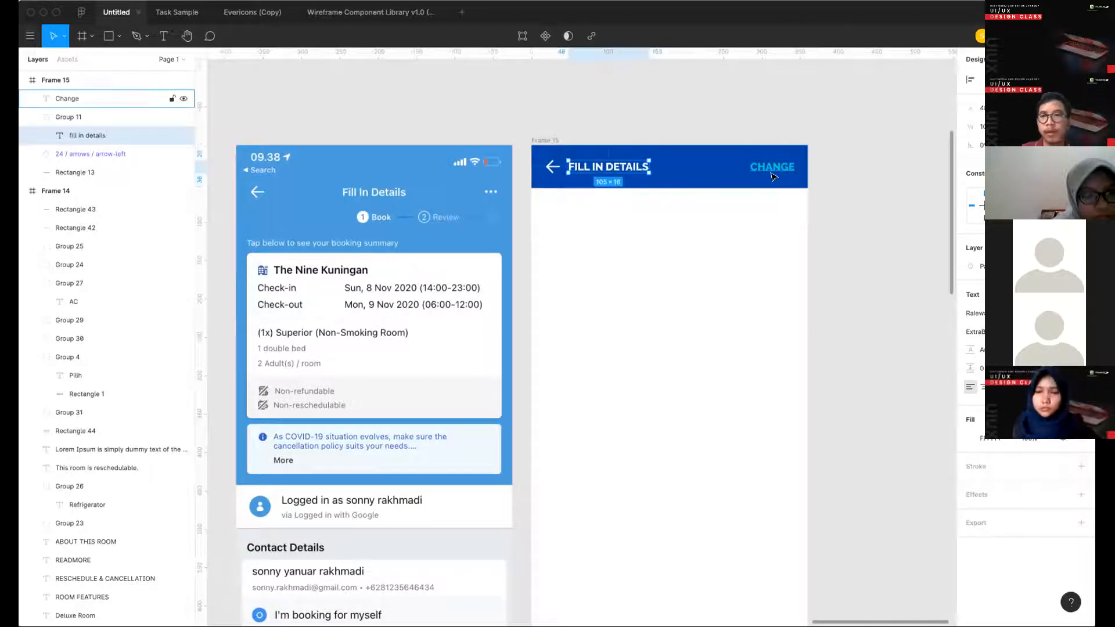
- Set the letter case of the Pilih button label in Frame 14 to uppercase
{"action": "left_click", "coordinate": [772, 169]}
{"action": "scroll", "coordinate": [772, 176], "scroll_direction": "left", "scroll_amount": 5}
{"action": "scroll", "coordinate": [772, 176], "scroll_direction": "down", "scroll_amount": 1}
{"action": "scroll", "coordinate": [772, 176], "scroll_direction": "left", "scroll_amount": 15}
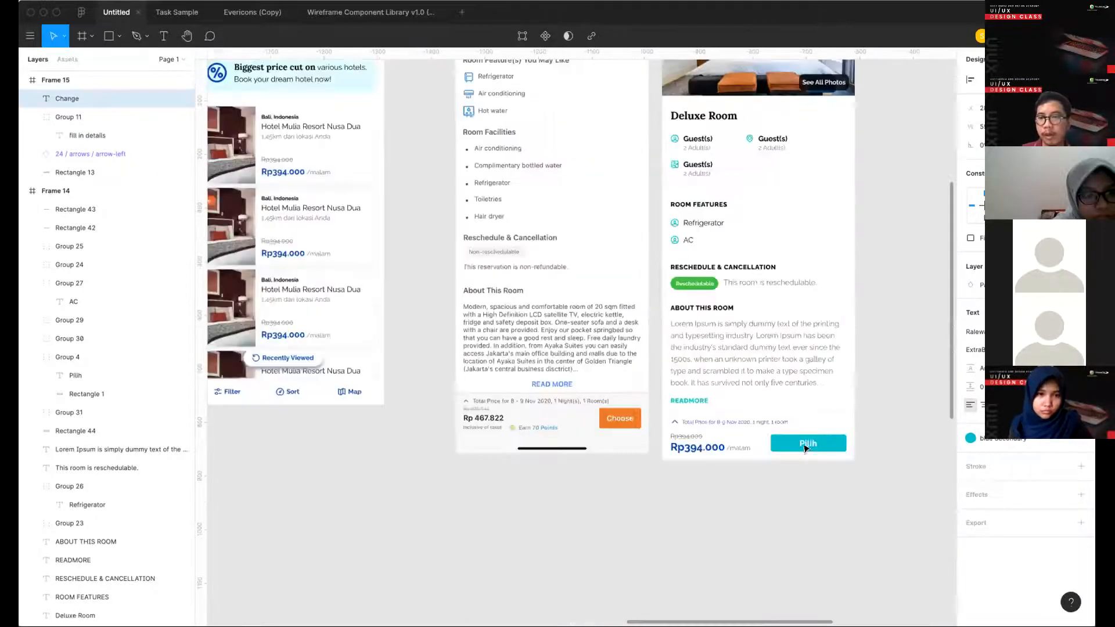
{"action": "left_click", "coordinate": [807, 444]}
{"action": "left_click", "coordinate": [1083, 386]}
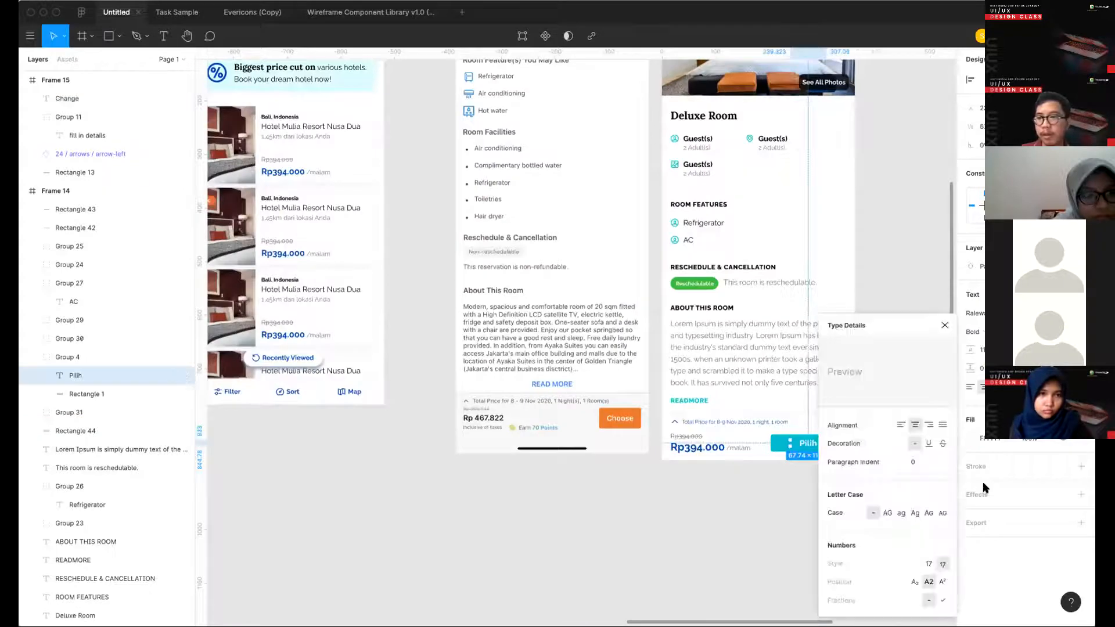
{"action": "left_click", "coordinate": [887, 513]}
{"action": "left_click", "coordinate": [798, 517]}
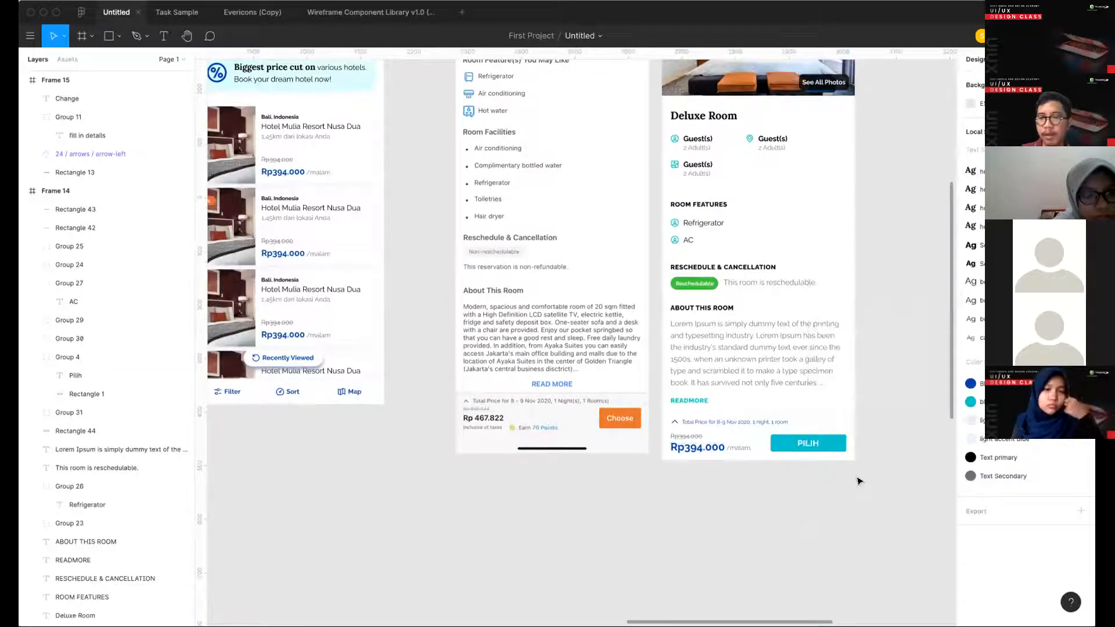
- Try the dark primary blue colour style as the fill of the PILIH button's rectangle in Frame 14
{"action": "scroll", "coordinate": [859, 480], "scroll_direction": "down", "scroll_amount": 5}
{"action": "scroll", "coordinate": [858, 480], "scroll_direction": "right", "scroll_amount": 8}
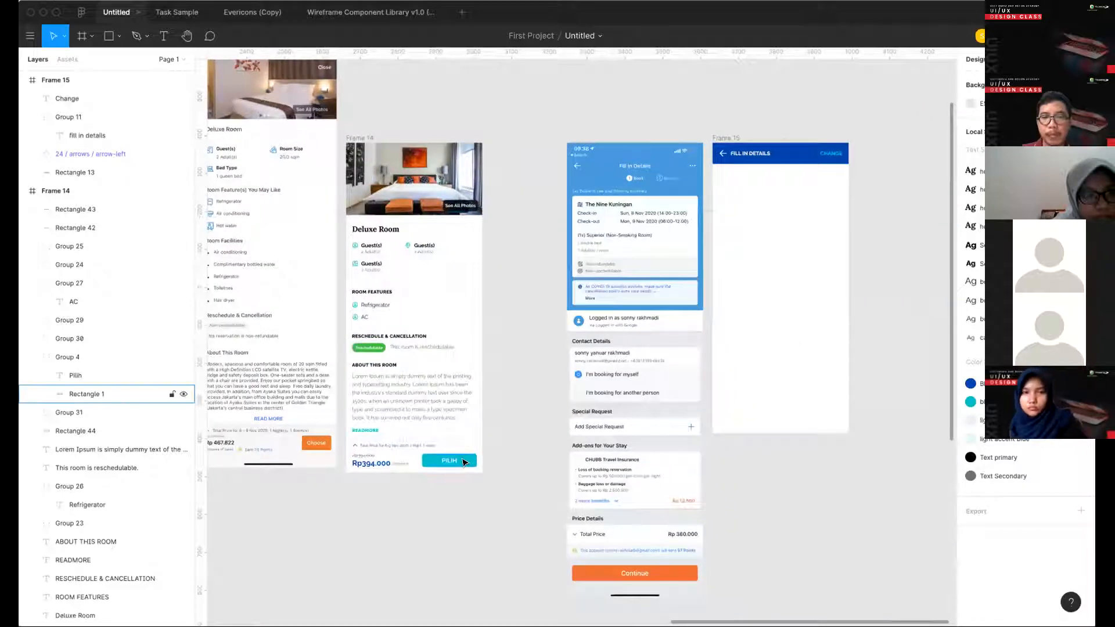
{"action": "left_click", "coordinate": [465, 462]}
{"action": "left_click", "coordinate": [1064, 295]}
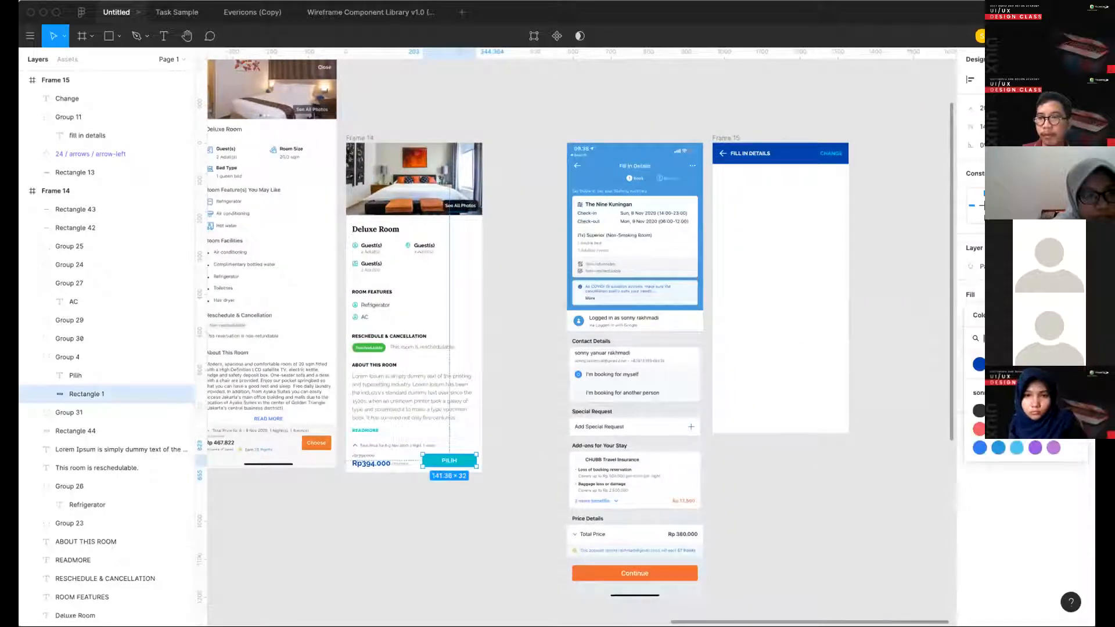
{"action": "left_click", "coordinate": [979, 365]}
{"action": "left_click", "coordinate": [781, 495]}
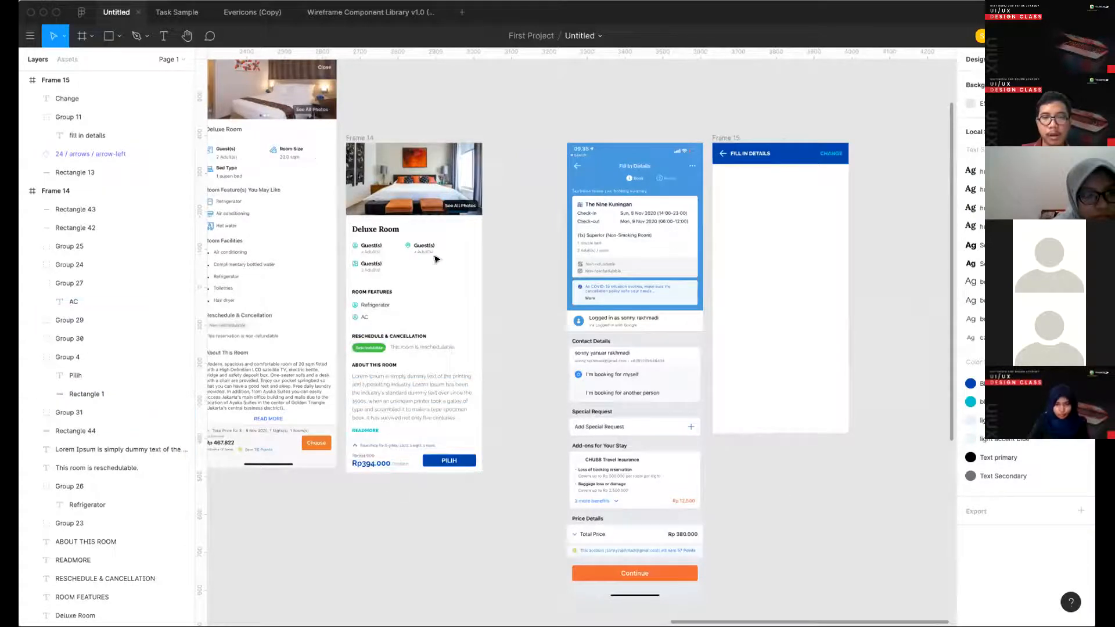
- Undo the PILIH button's fill colour change
{"action": "key", "text": "super+z"}
{"action": "key", "text": "super+z"}
{"action": "left_click", "coordinate": [513, 423]}
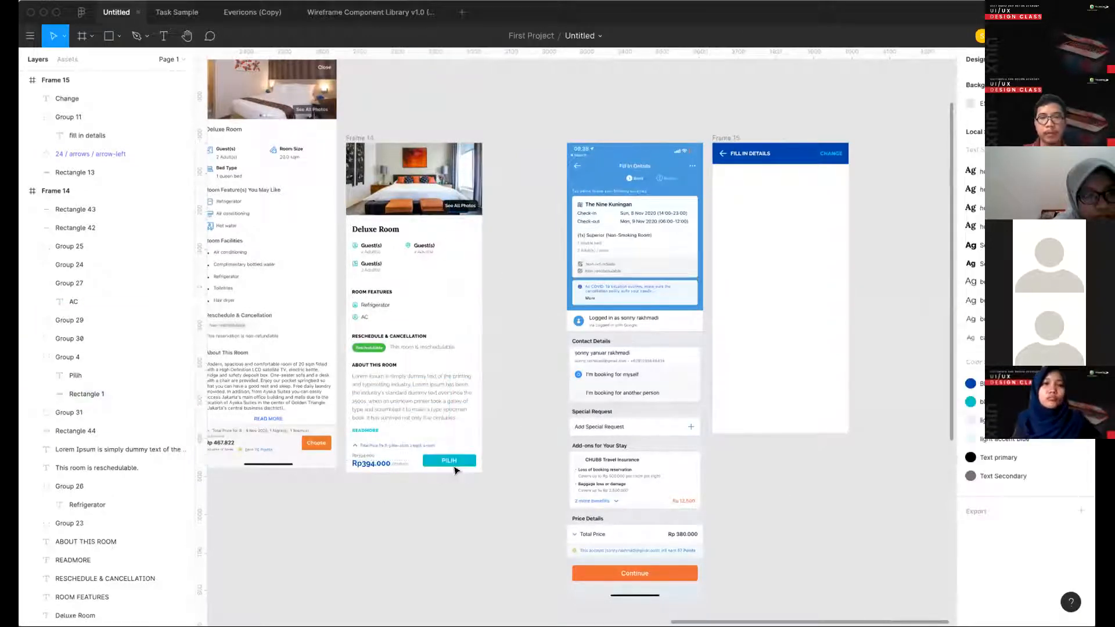
- Try the primary blue colour style on the PILIH button's label text
{"action": "left_click", "coordinate": [449, 460], "text": "super"}
{"action": "left_click", "coordinate": [1080, 294]}
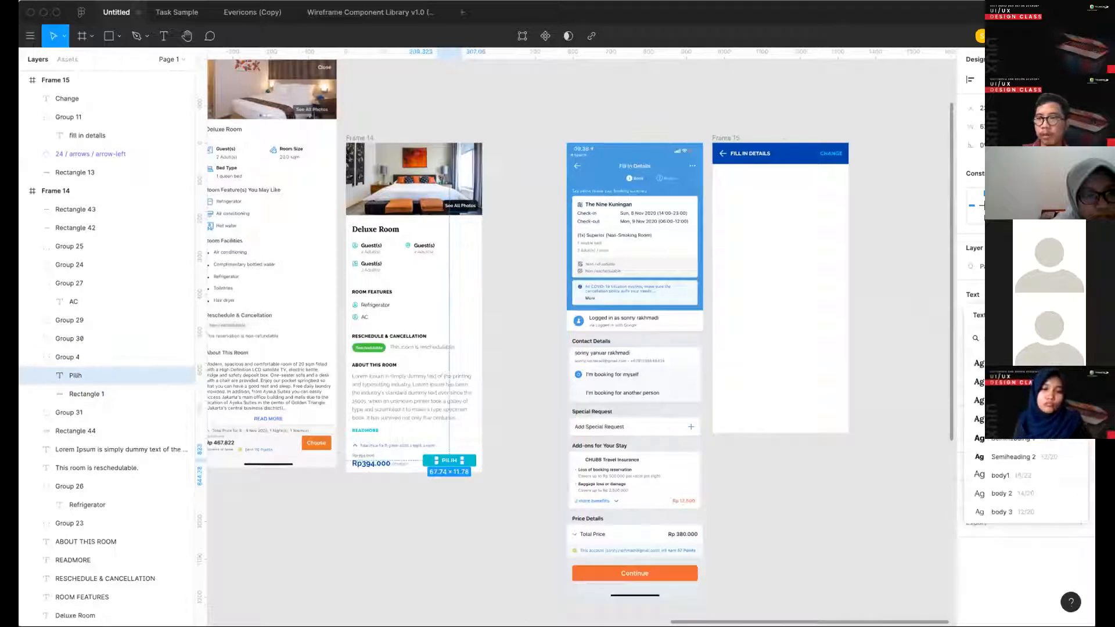
{"action": "left_click", "coordinate": [1080, 295]}
{"action": "left_click", "coordinate": [1062, 419]}
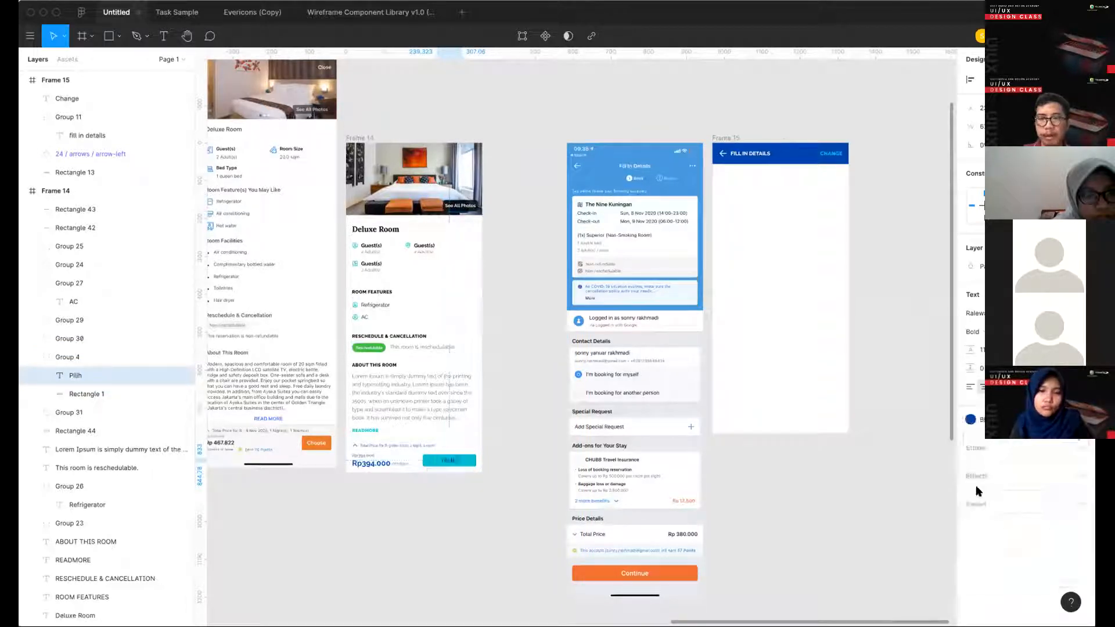
{"action": "left_click", "coordinate": [979, 489]}
{"action": "left_click", "coordinate": [822, 486]}
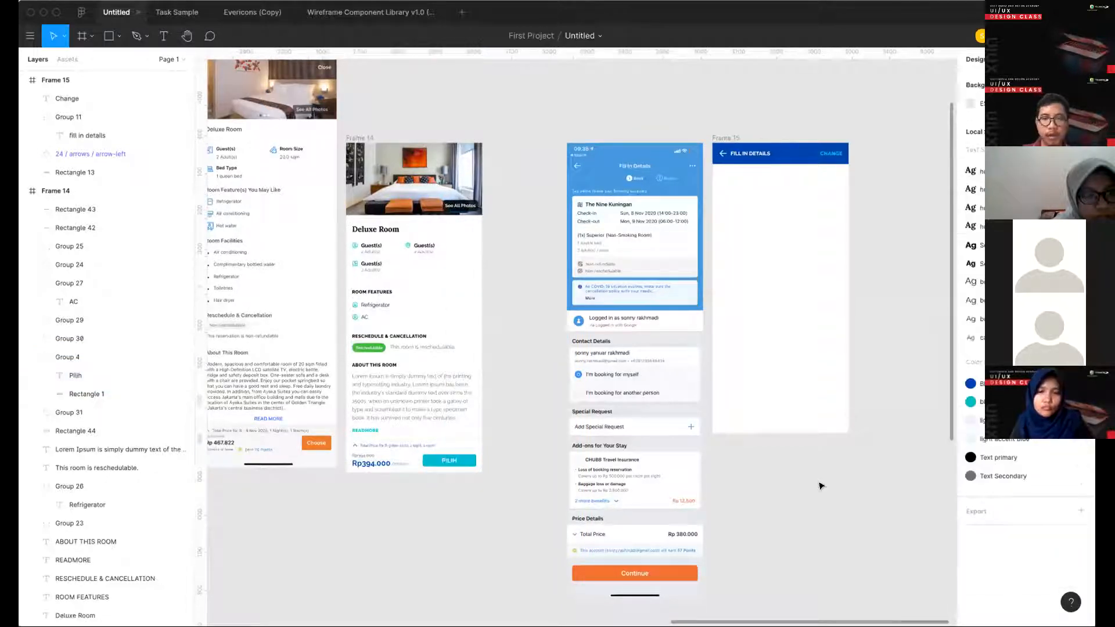
- Delete the Change text from Frame 15's Fill in Details header
{"action": "scroll", "coordinate": [467, 486], "scroll_direction": "up", "scroll_amount": 5}
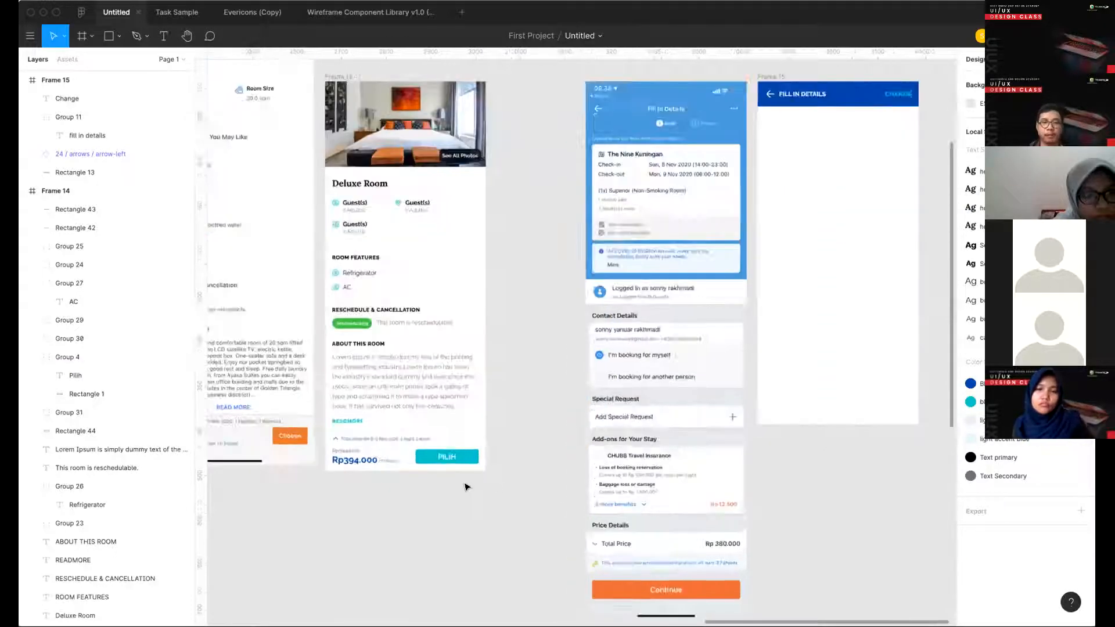
{"action": "scroll", "coordinate": [671, 397], "scroll_direction": "right", "scroll_amount": 8}
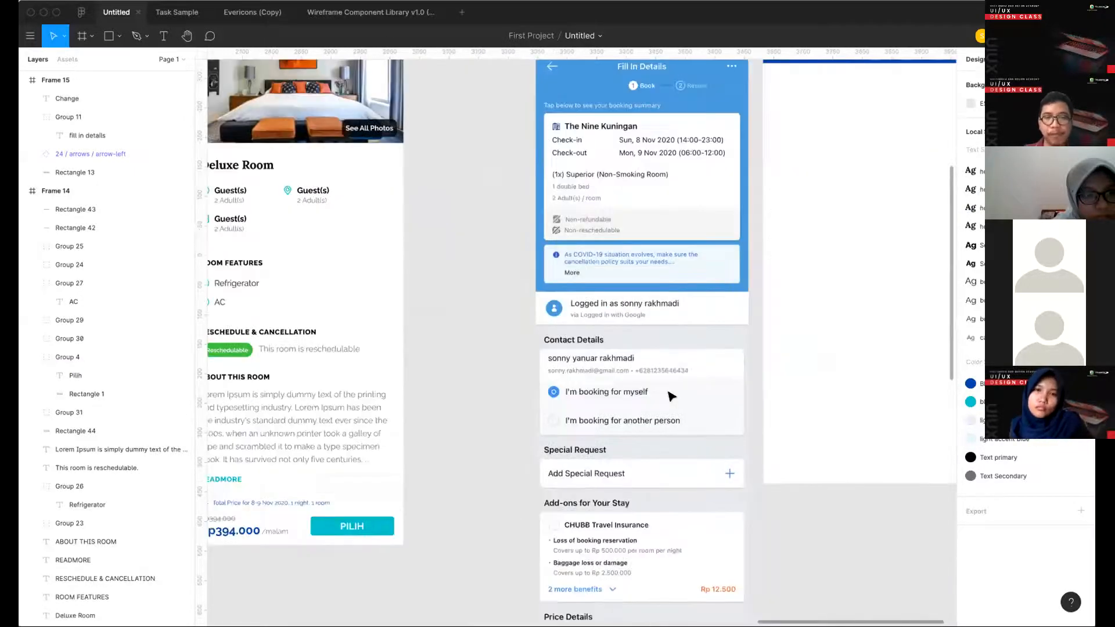
{"action": "scroll", "coordinate": [670, 397], "scroll_direction": "left", "scroll_amount": 3}
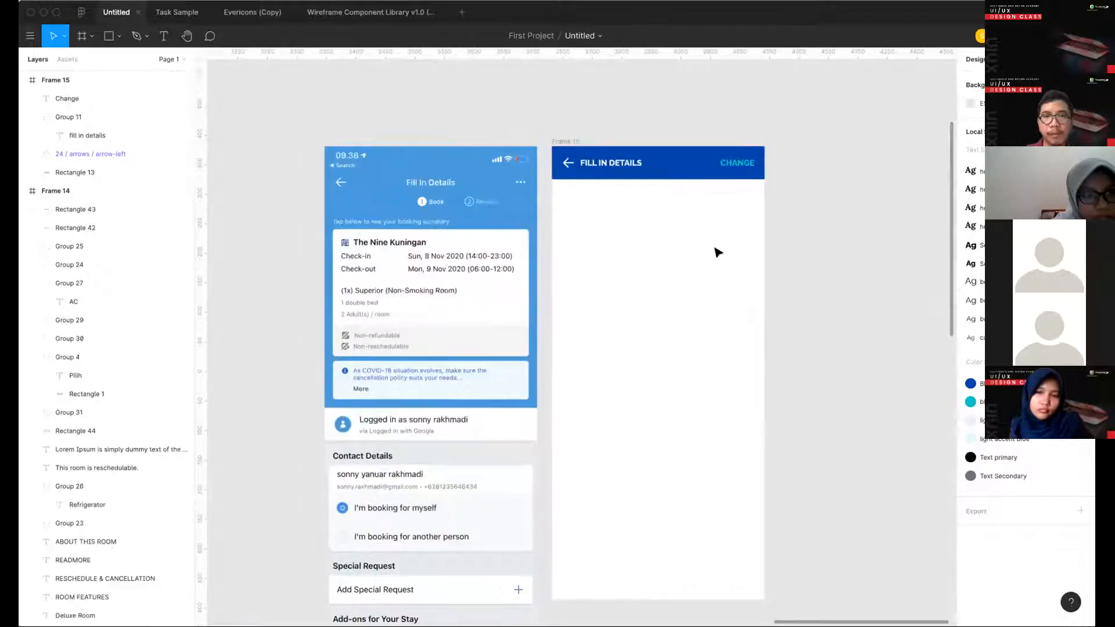
{"action": "left_click", "coordinate": [735, 164]}
{"action": "key", "text": "Delete"}
- Extend the blue header rectangle in Frame 15 downward to about 360 × 437
{"action": "left_click", "coordinate": [660, 176]}
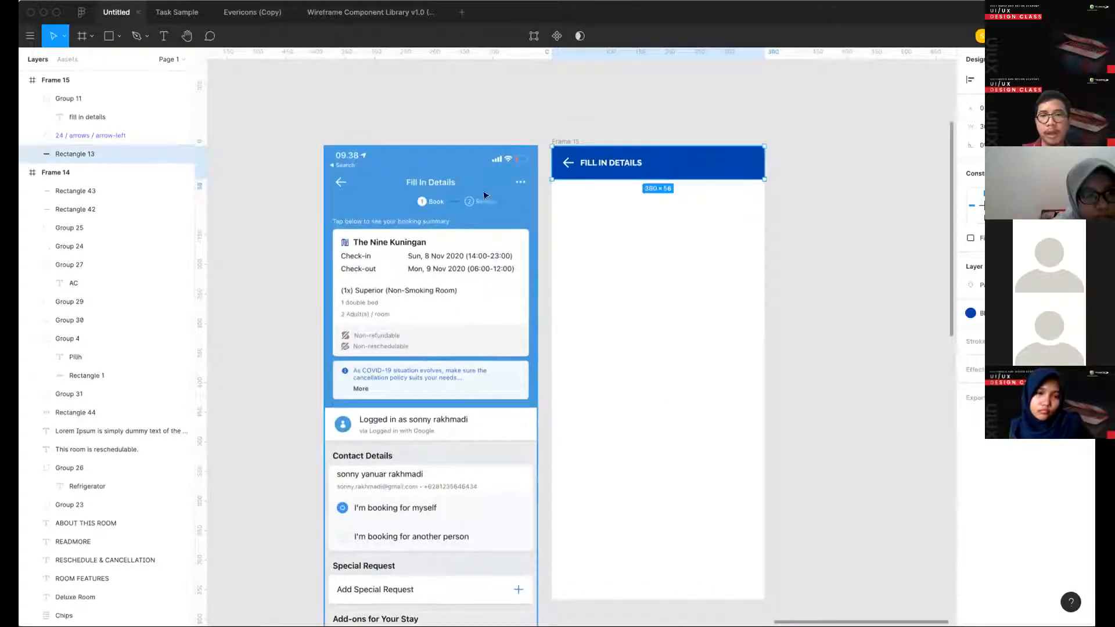
{"action": "scroll", "coordinate": [444, 202], "scroll_direction": "up", "scroll_amount": 3}
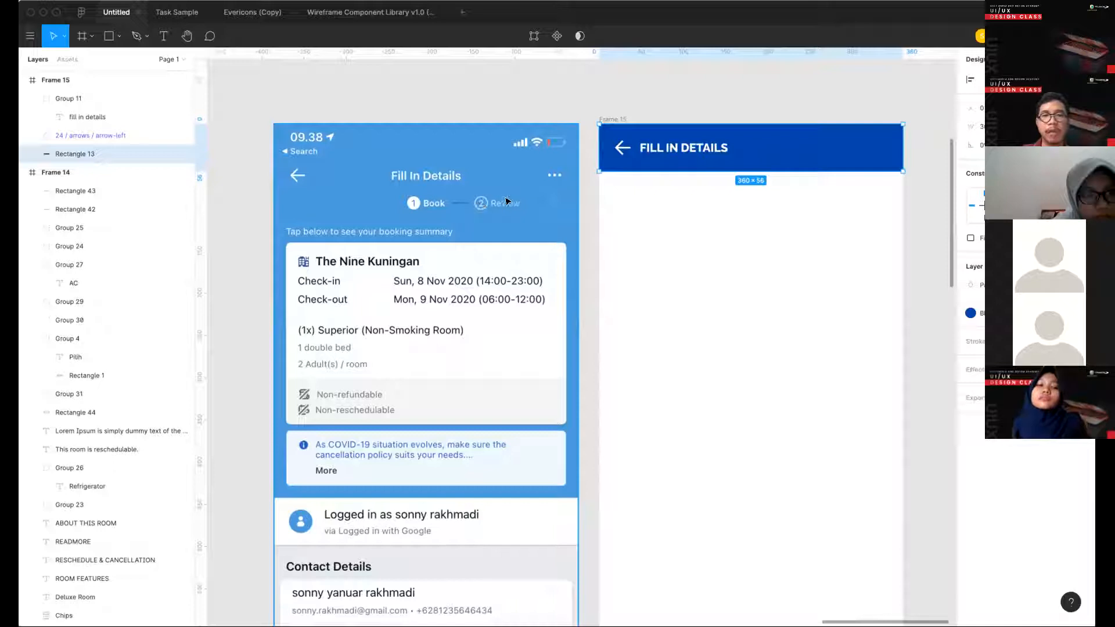
{"action": "left_click", "coordinate": [404, 288]}
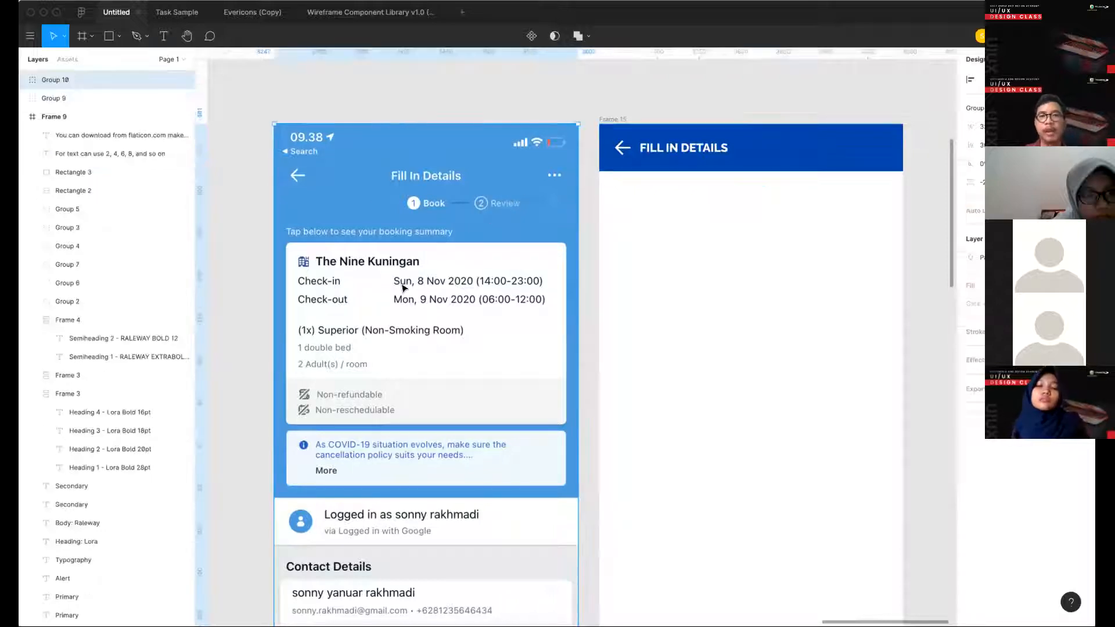
{"action": "left_click", "coordinate": [786, 166]}
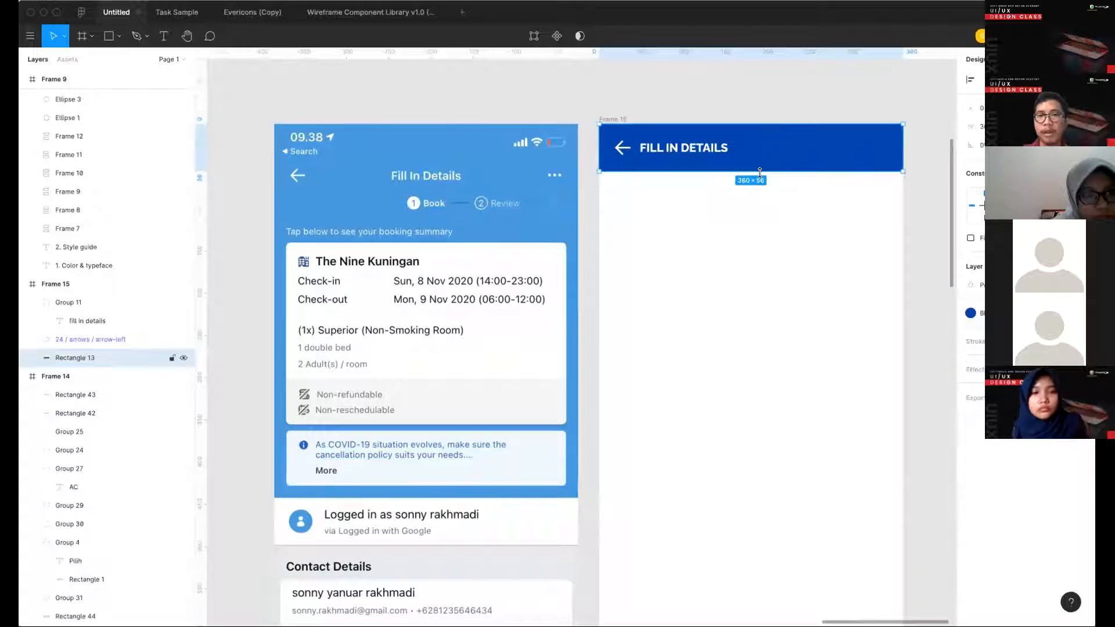
{"action": "left_click_drag", "start_coordinate": [759, 279], "coordinate": [728, 489]}
{"action": "scroll", "coordinate": [728, 489], "scroll_direction": "right", "scroll_amount": 3}
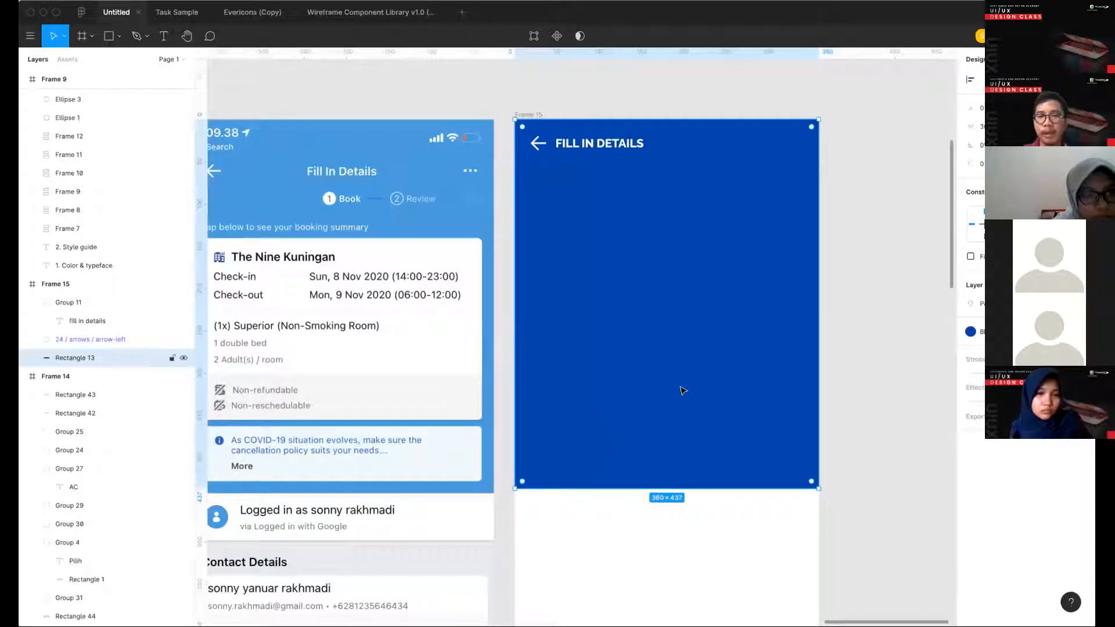
- Round the blue rectangle's two bottom corners and shorten it to end level with the bottom of the reference's booking summary card
{"action": "scroll", "coordinate": [683, 390], "scroll_direction": "down", "scroll_amount": 3}
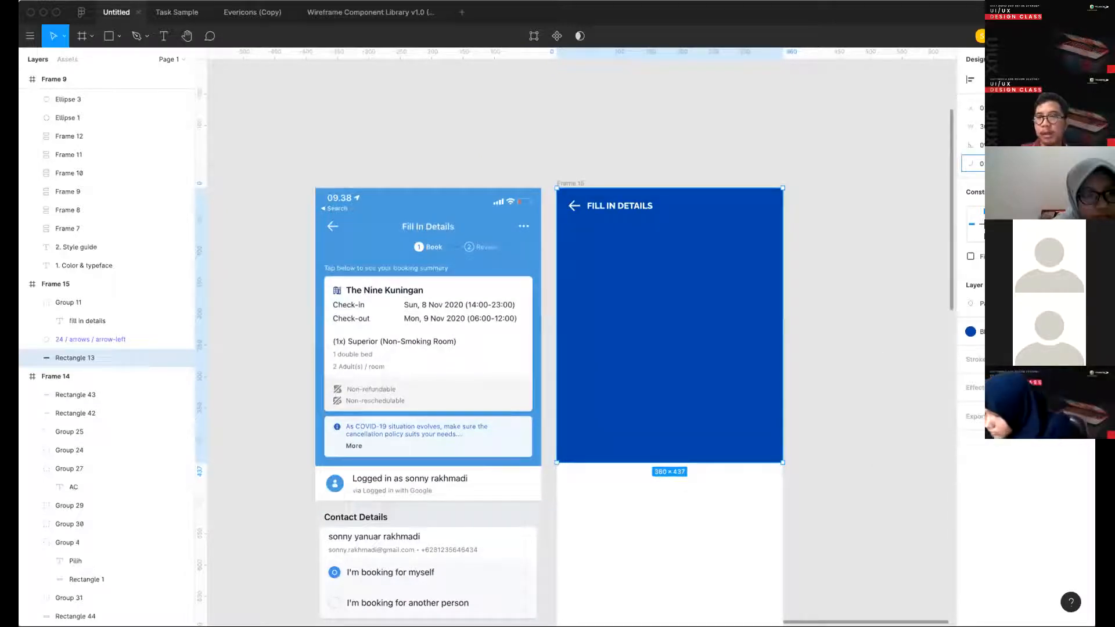
{"action": "key", "text": "Return"}
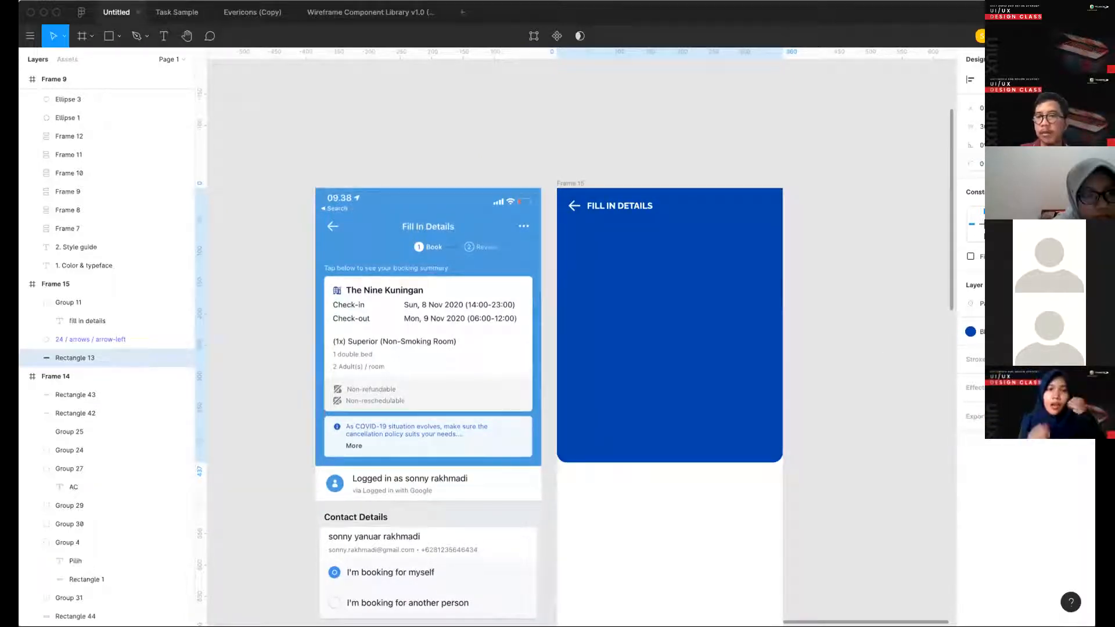
{"action": "key", "text": "Return"}
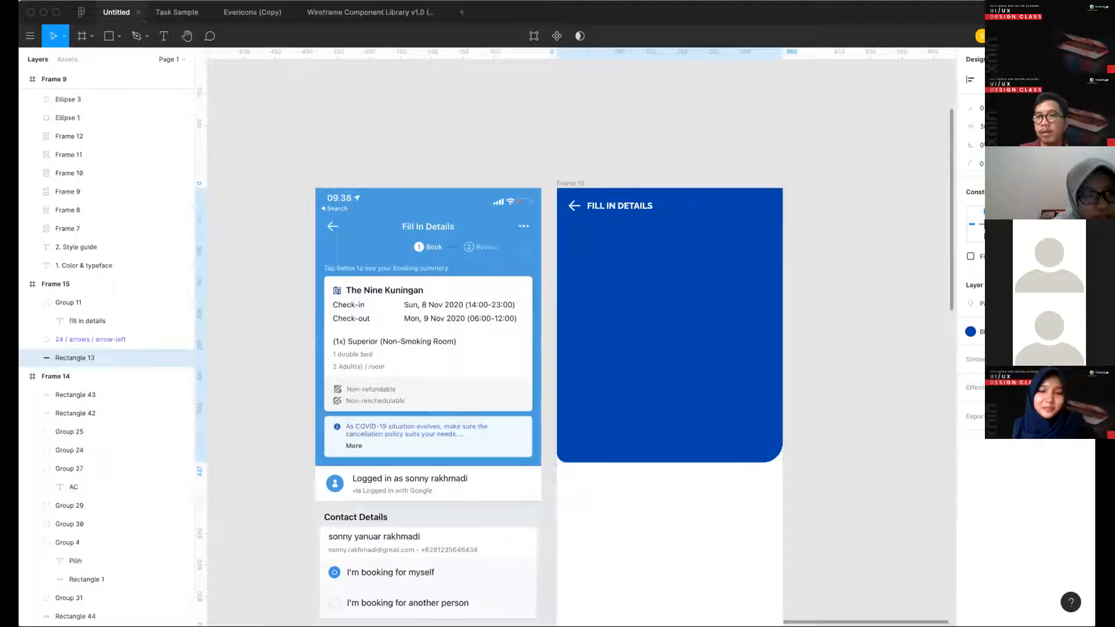
{"action": "left_click", "coordinate": [1043, 164]}
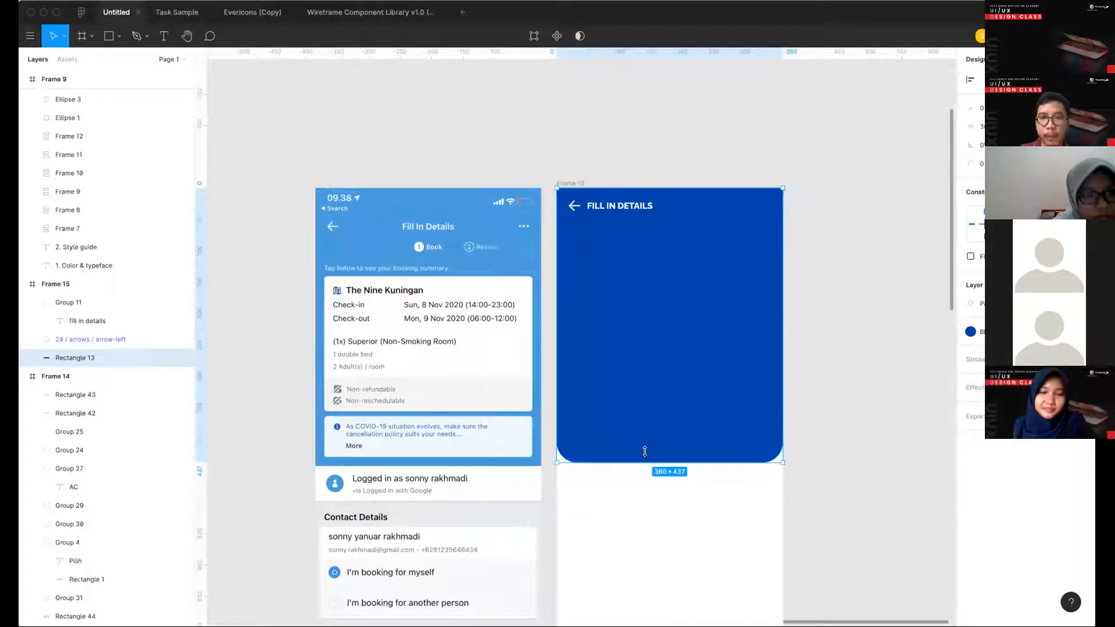
{"action": "left_click_drag", "start_coordinate": [644, 451], "coordinate": [631, 409]}
{"action": "left_click", "coordinate": [629, 462]}
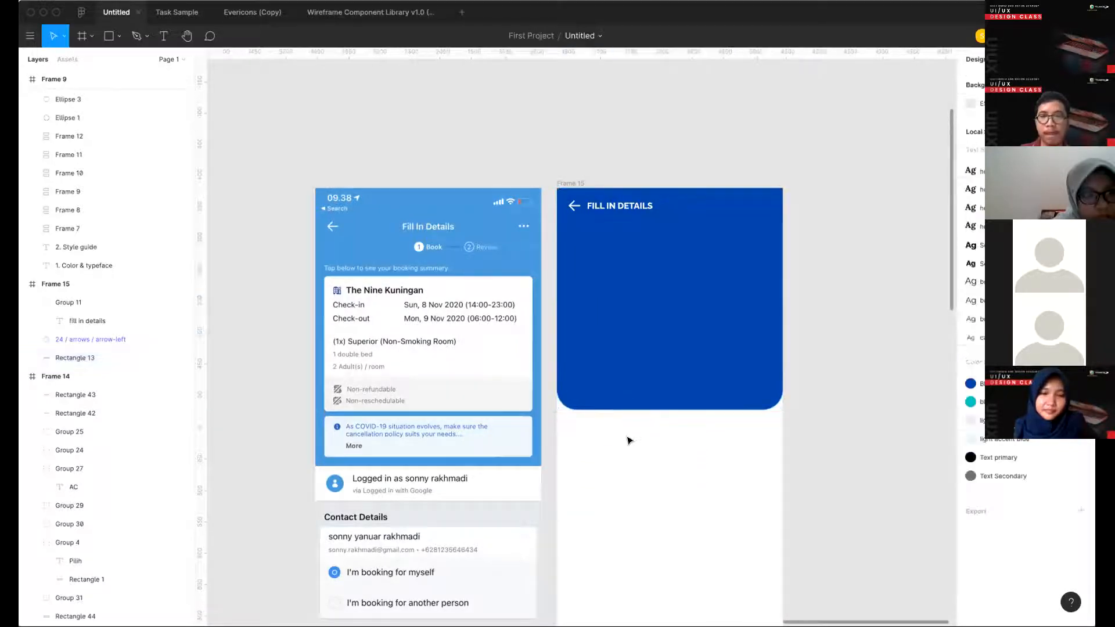
- Draw a circle about 23 × 23 below the FILL IN DETAILS heading in Frame 15's blue header
{"action": "scroll", "coordinate": [432, 248], "scroll_direction": "up", "scroll_amount": 3}
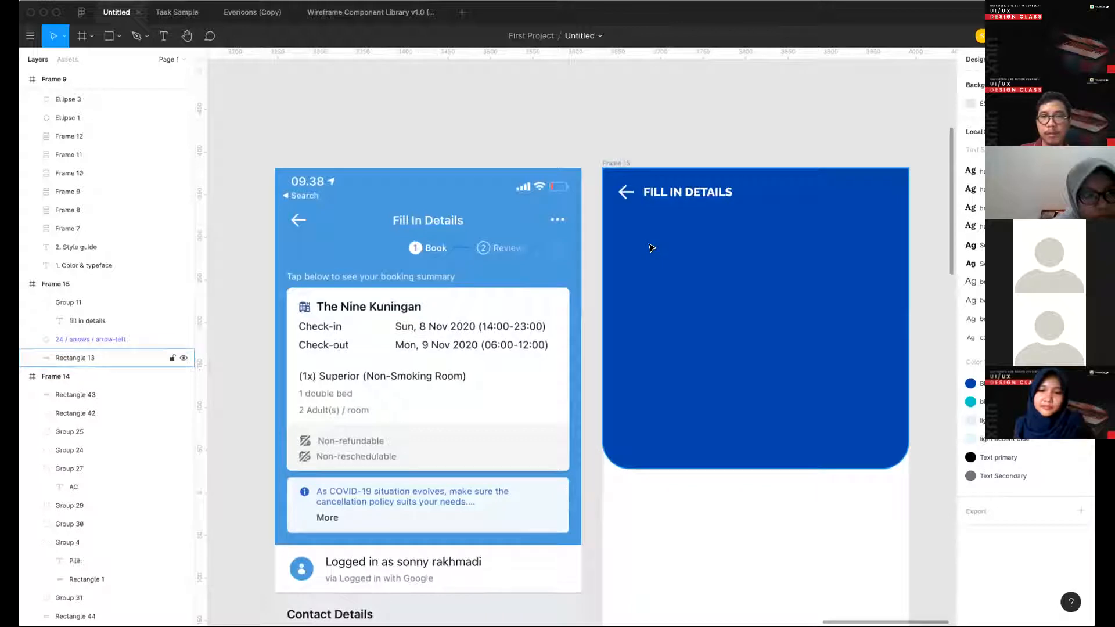
{"action": "scroll", "coordinate": [651, 247], "scroll_direction": "up", "scroll_amount": 2}
{"action": "key", "text": "t"}
{"action": "key", "text": "l"}
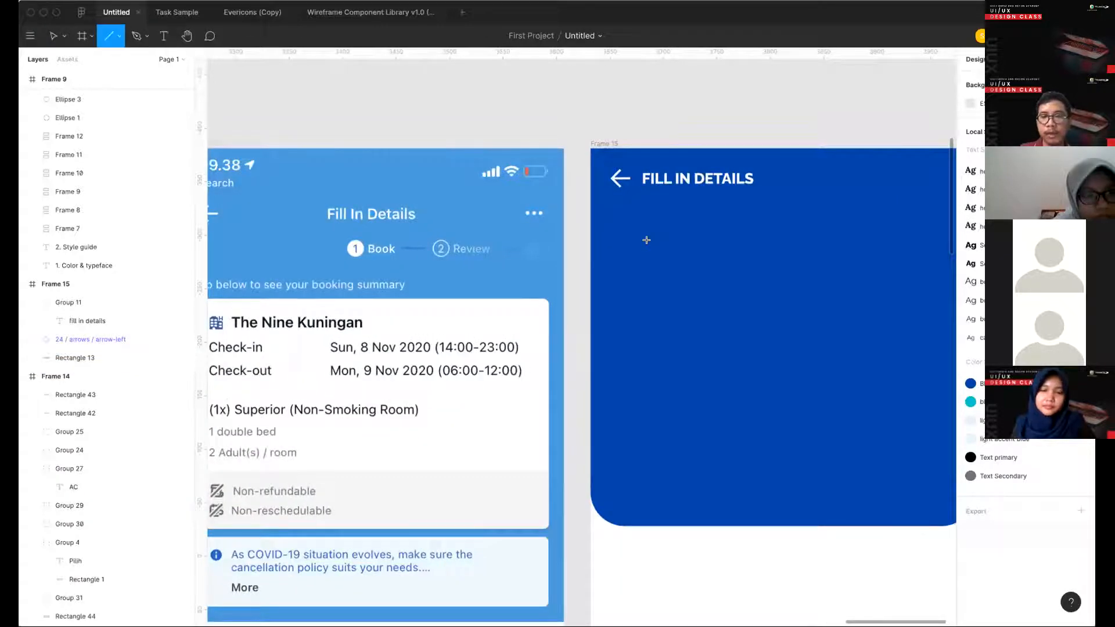
{"action": "key", "text": "o"}
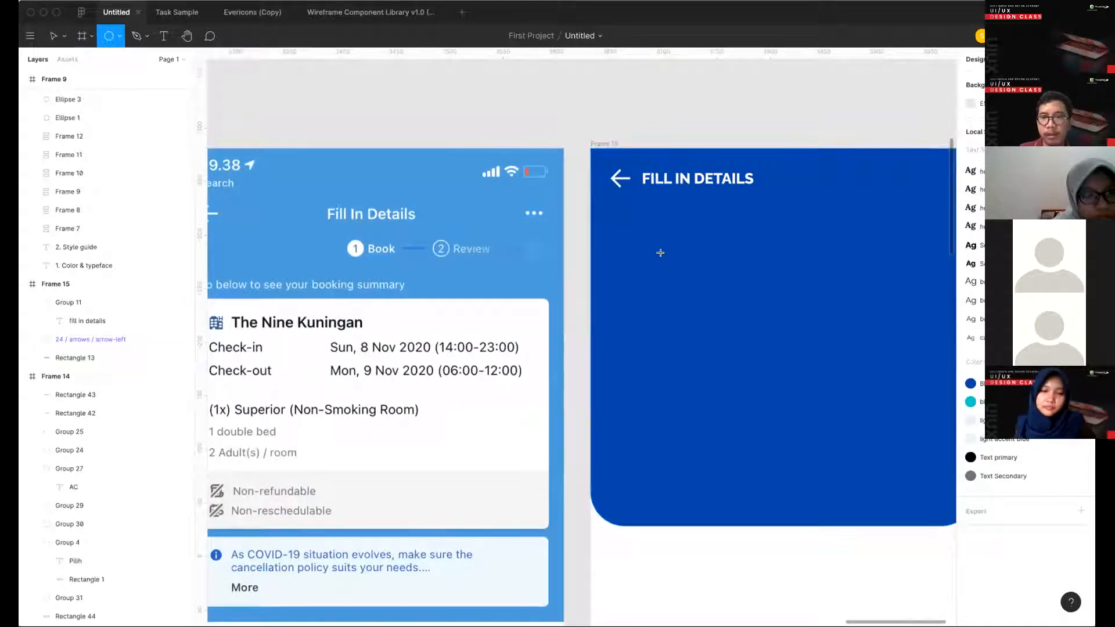
{"action": "left_click_drag", "start_coordinate": [635, 230], "coordinate": [660, 255]}
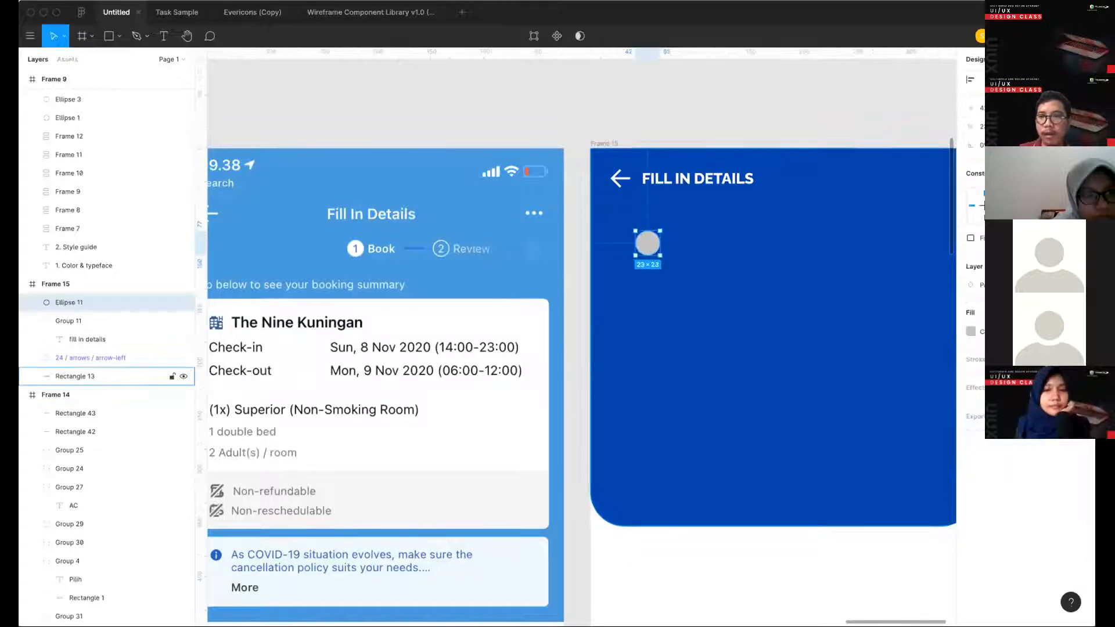
- Fill the new circle with white, hex fff
{"action": "left_click", "coordinate": [970, 331]}
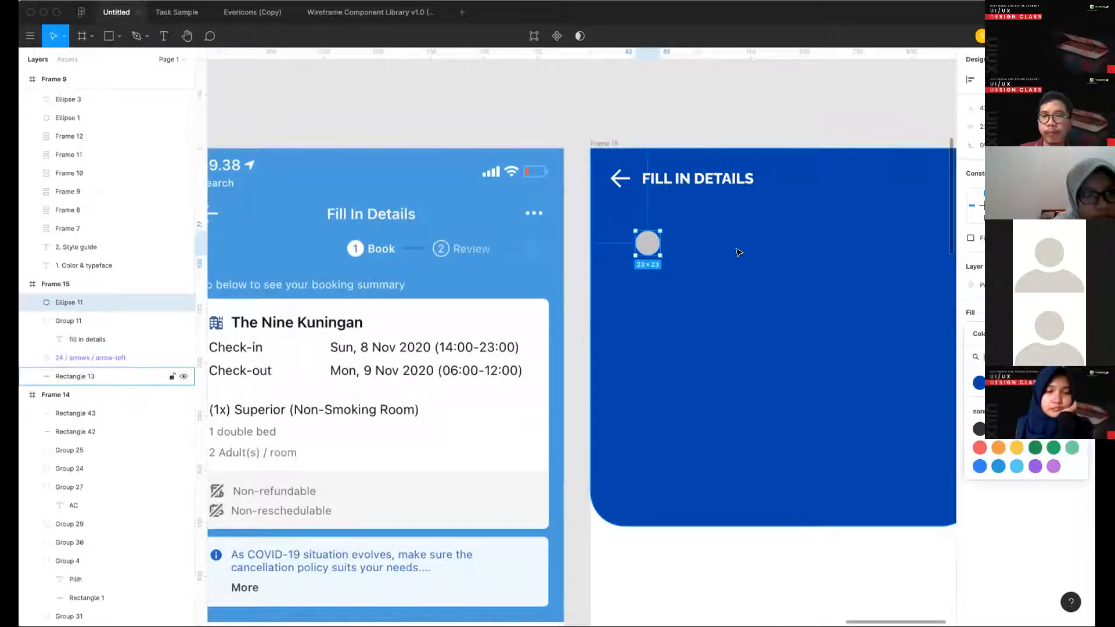
{"action": "scroll", "coordinate": [738, 252], "scroll_direction": "right", "scroll_amount": 2}
{"action": "scroll", "coordinate": [738, 252], "scroll_direction": "up", "scroll_amount": 2}
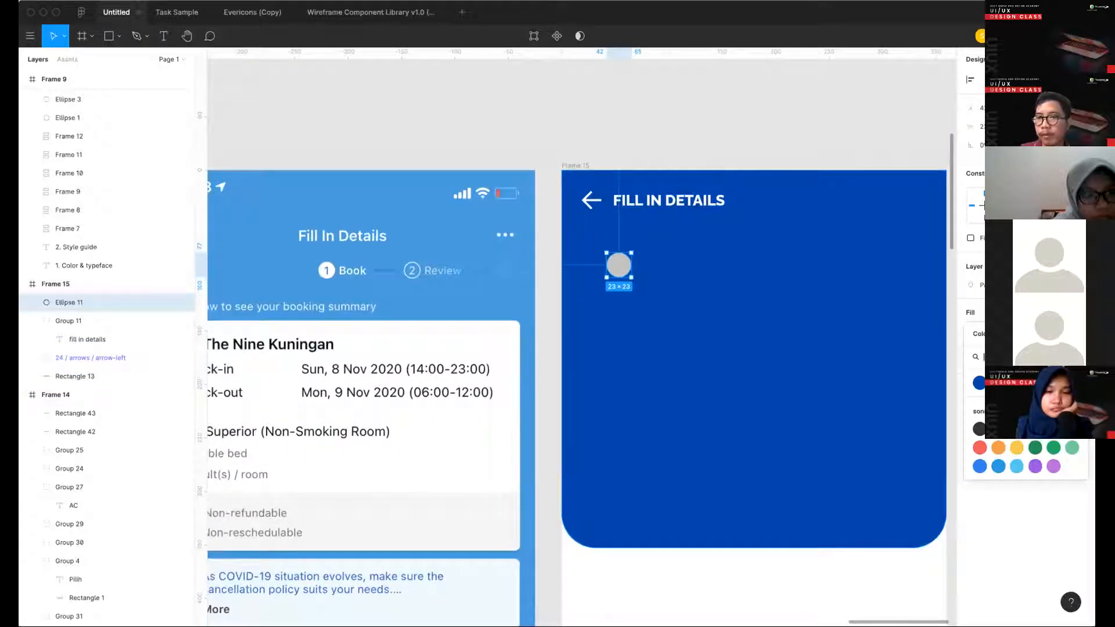
{"action": "left_click", "coordinate": [688, 163]}
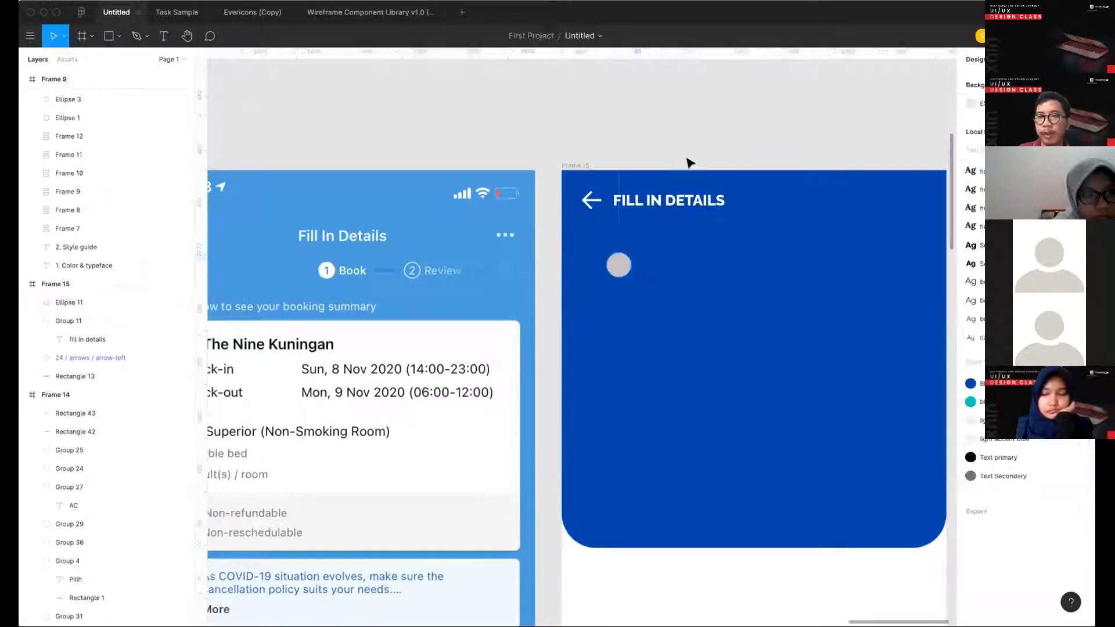
{"action": "left_click", "coordinate": [618, 264]}
{"action": "left_click", "coordinate": [990, 332]}
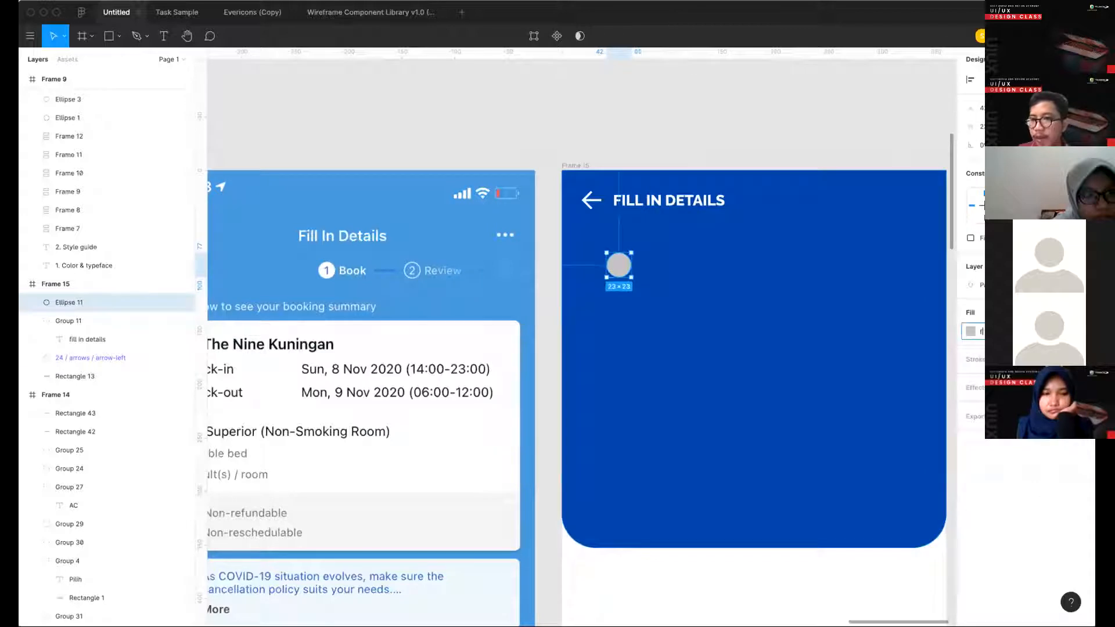
{"action": "type", "text": "fff"}
{"action": "key", "text": "Return"}
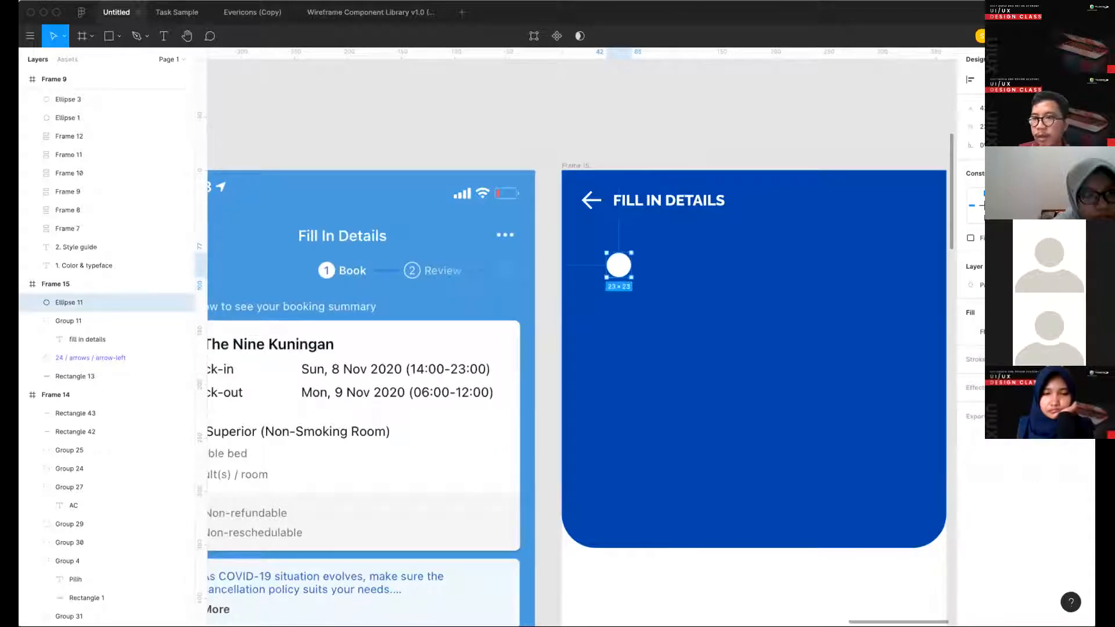
- Save the circle's white fill as a new color style named putih
{"action": "left_click", "coordinate": [1067, 312]}
{"action": "left_click", "coordinate": [1076, 334]}
{"action": "type", "text": "putih"}
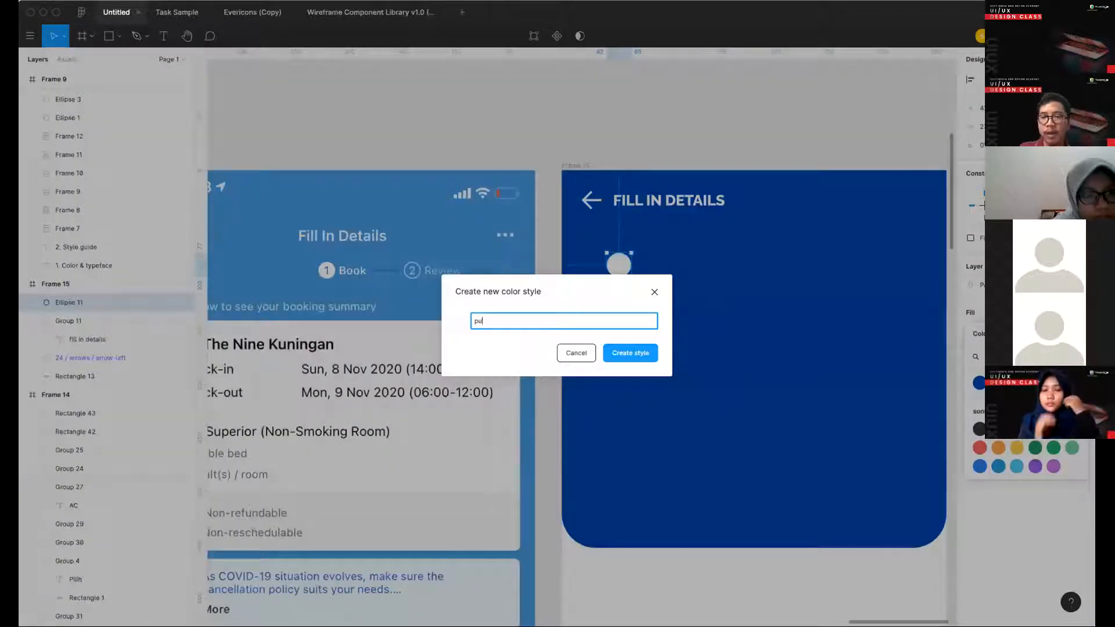
{"action": "key", "text": "Return"}
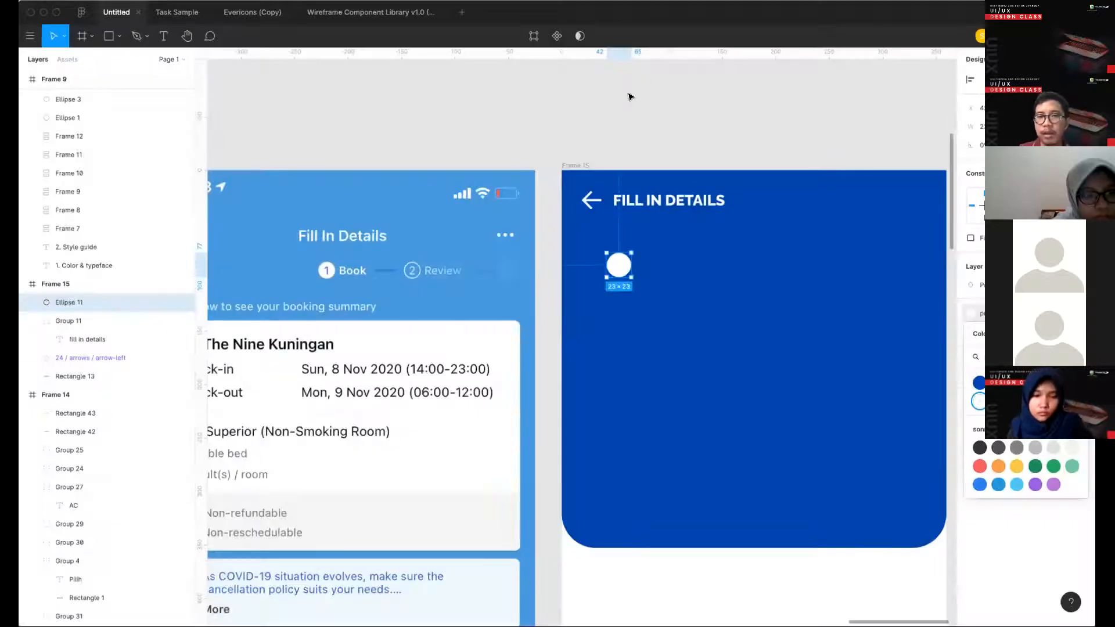
{"action": "left_click", "coordinate": [629, 96]}
- Add the number 1 in the Blue Primary color style and center it on the white circle
{"action": "key", "text": "t"}
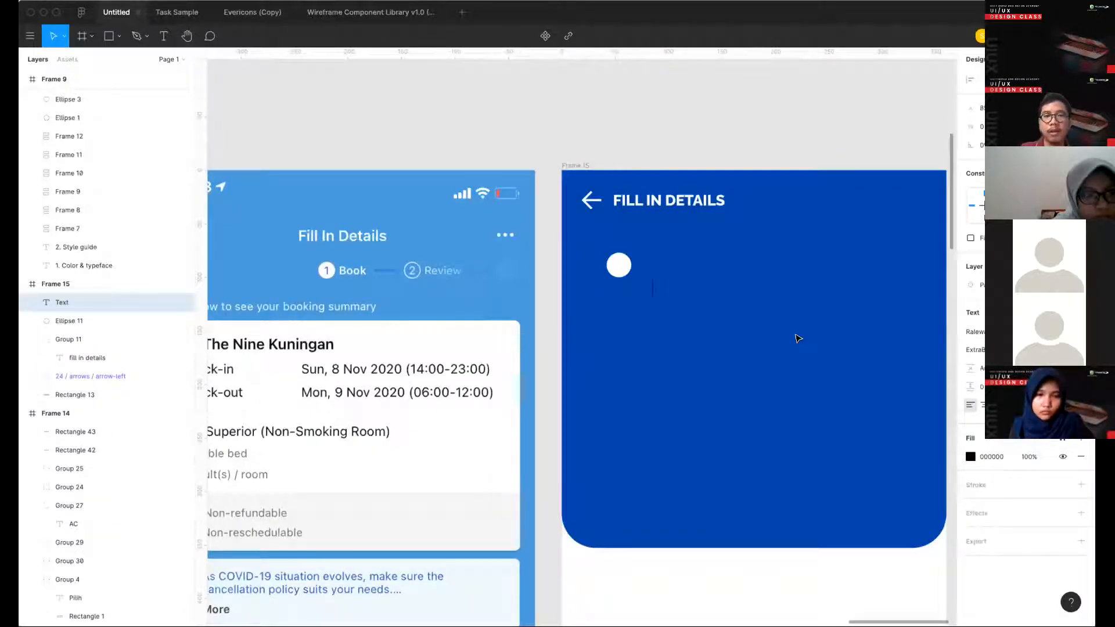
{"action": "type", "text": "1"}
{"action": "key", "text": "Escape"}
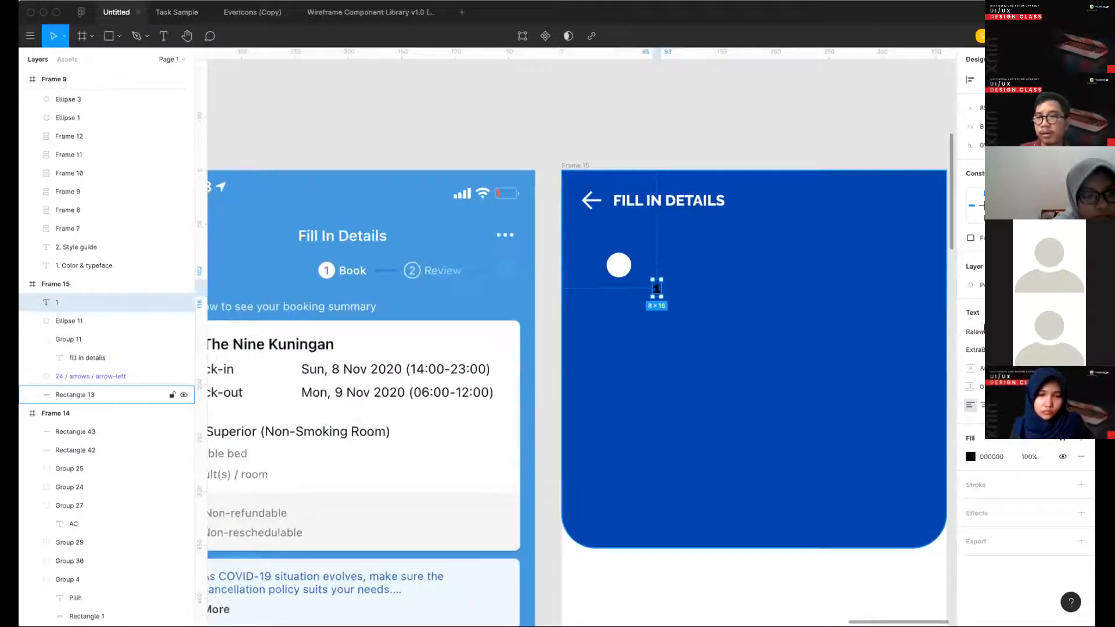
{"action": "left_click", "coordinate": [1060, 440]}
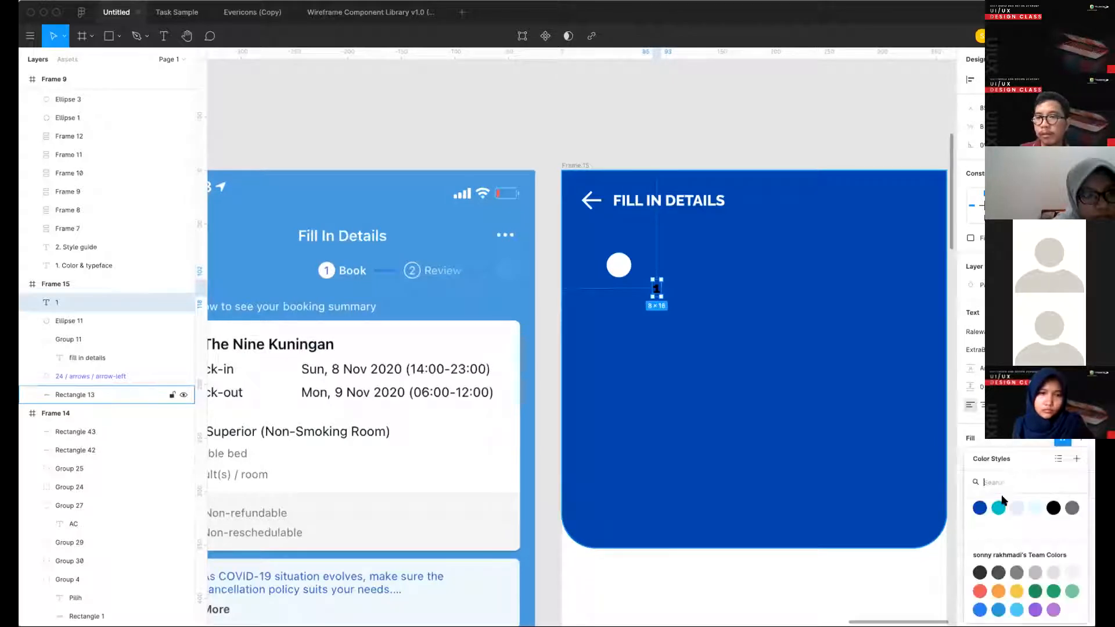
{"action": "left_click", "coordinate": [979, 508]}
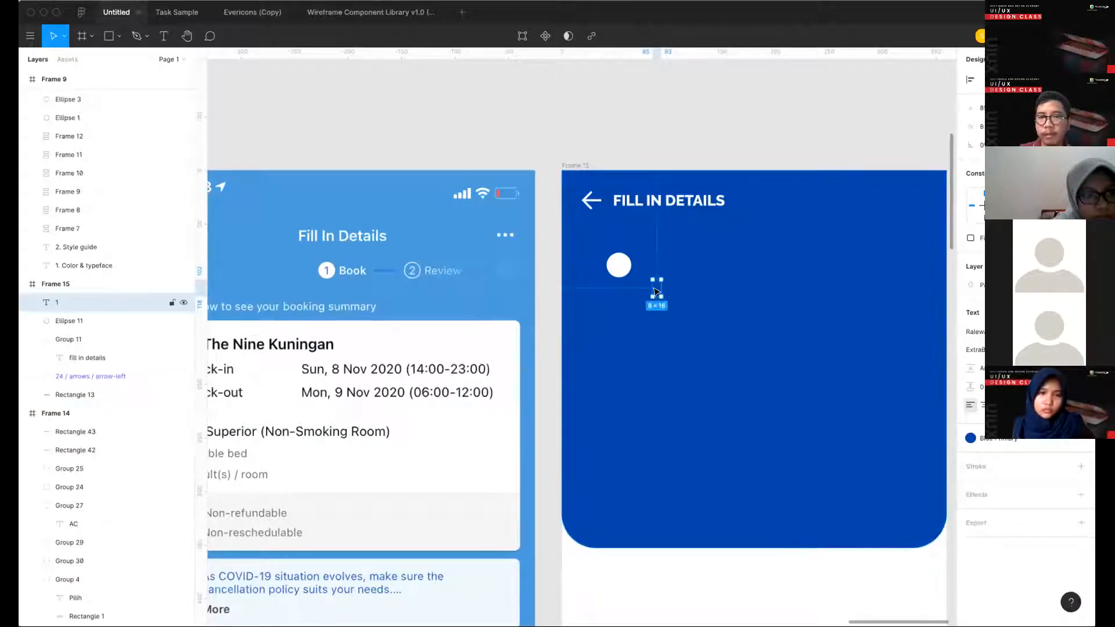
{"action": "left_click_drag", "start_coordinate": [657, 290], "coordinate": [619, 267]}
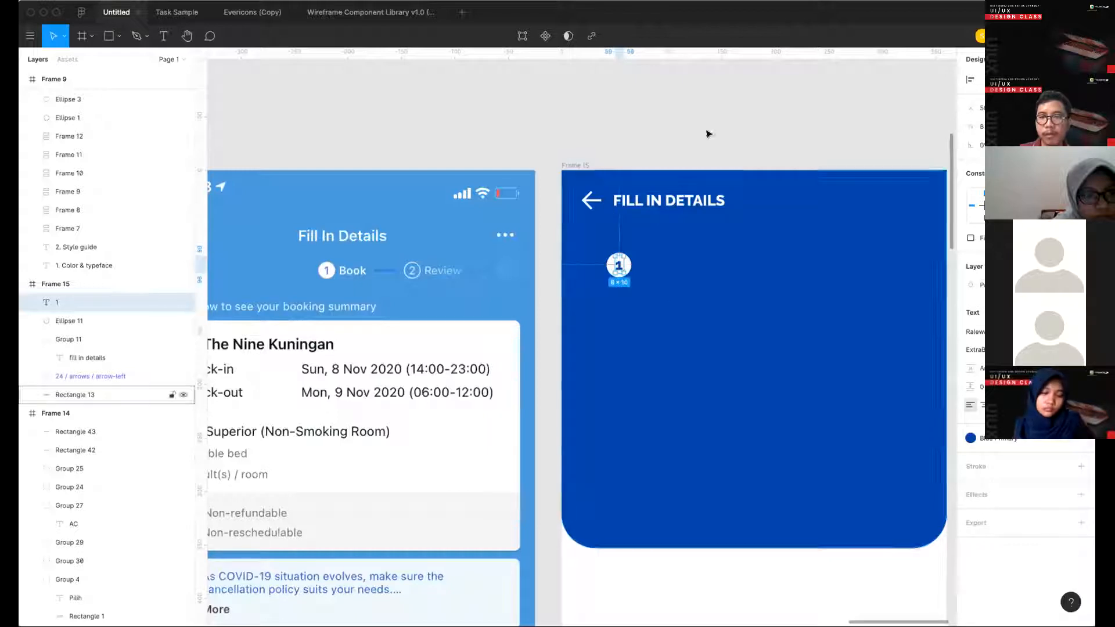
- Add a Book label in the blue Secondary color style and align it just right of the numbered circle
{"action": "left_click", "coordinate": [700, 146]}
{"action": "key", "text": "t"}
{"action": "left_click", "coordinate": [644, 272]}
{"action": "type", "text": "Book"}
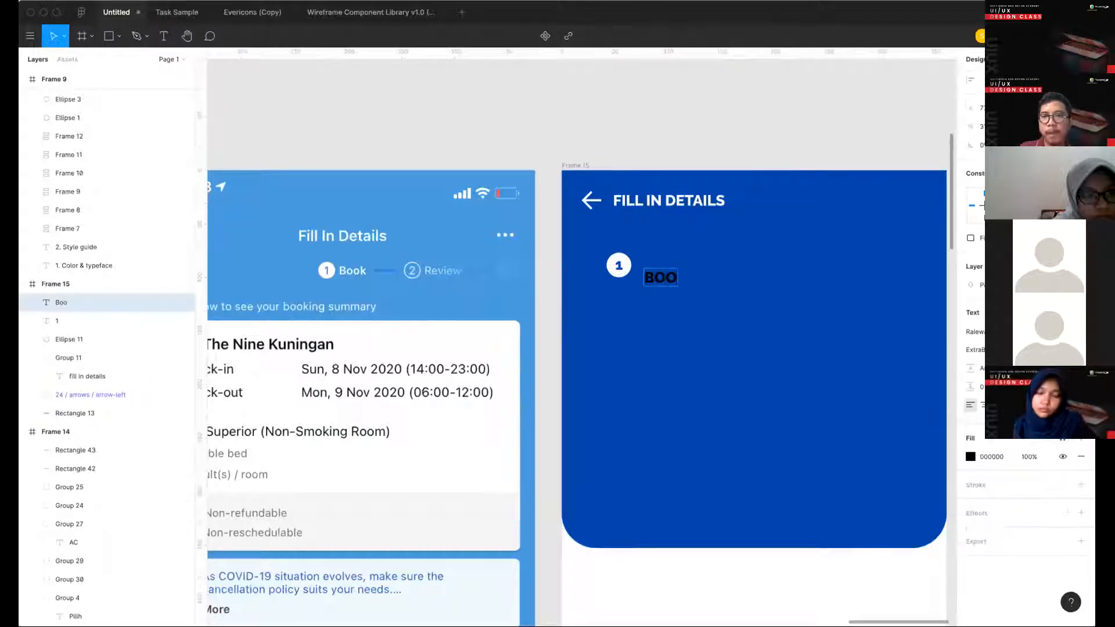
{"action": "key", "text": "Escape"}
{"action": "left_click", "coordinate": [1063, 442]}
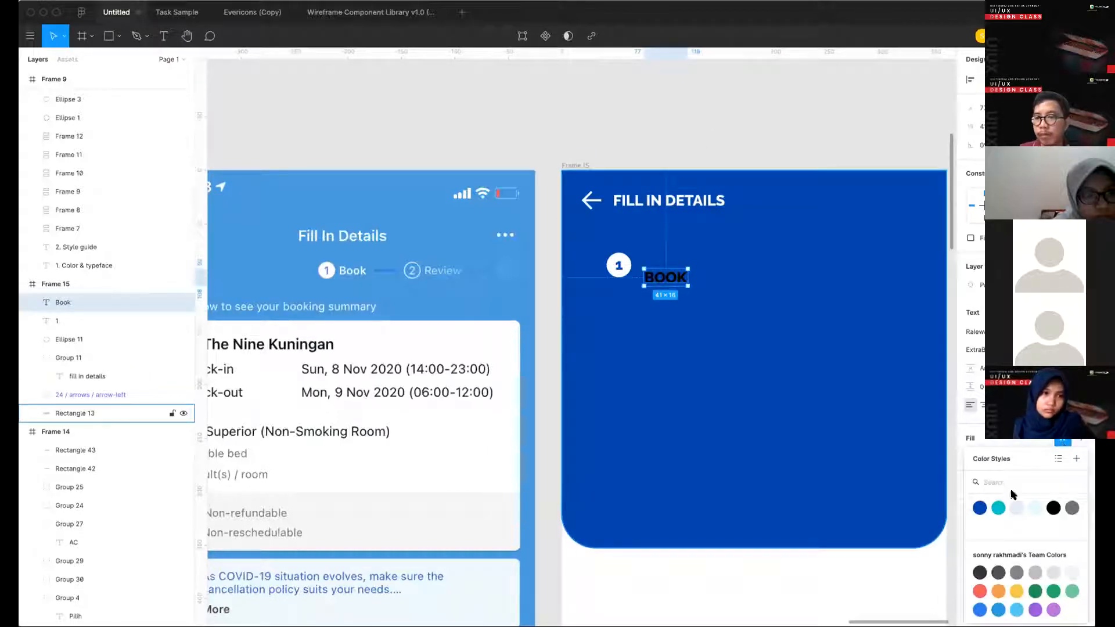
{"action": "left_click", "coordinate": [996, 511]}
{"action": "left_click_drag", "start_coordinate": [660, 282], "coordinate": [655, 270]}
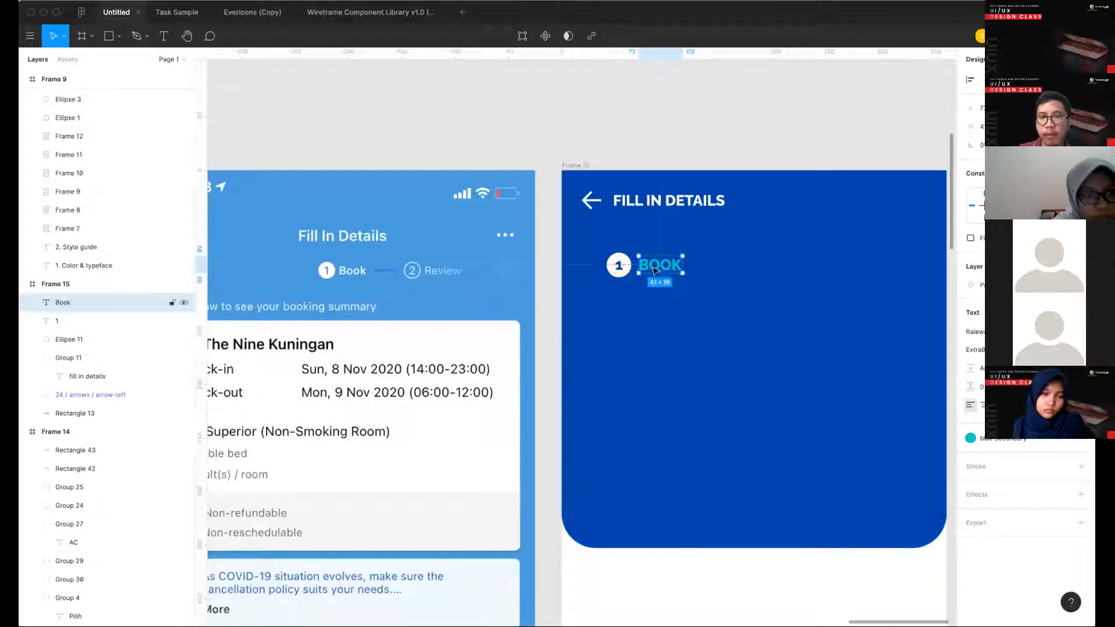
- Group the number 1 with its white circle
{"action": "scroll", "coordinate": [626, 271], "scroll_direction": "up", "scroll_amount": 3}
{"action": "left_click", "coordinate": [619, 266]}
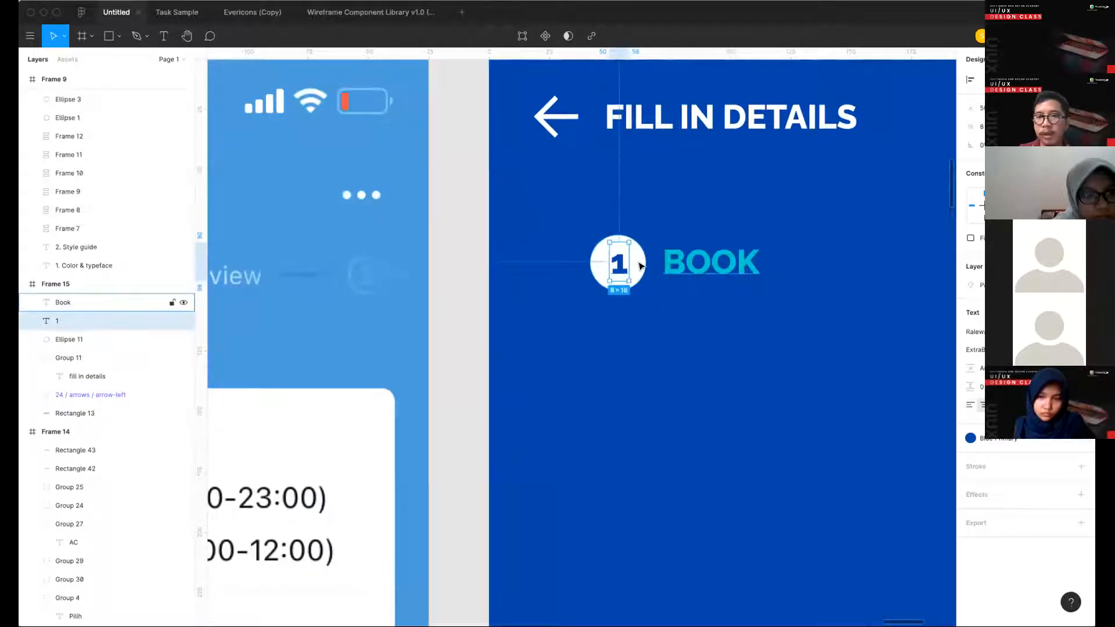
{"action": "left_click", "coordinate": [70, 339], "text": "shift"}
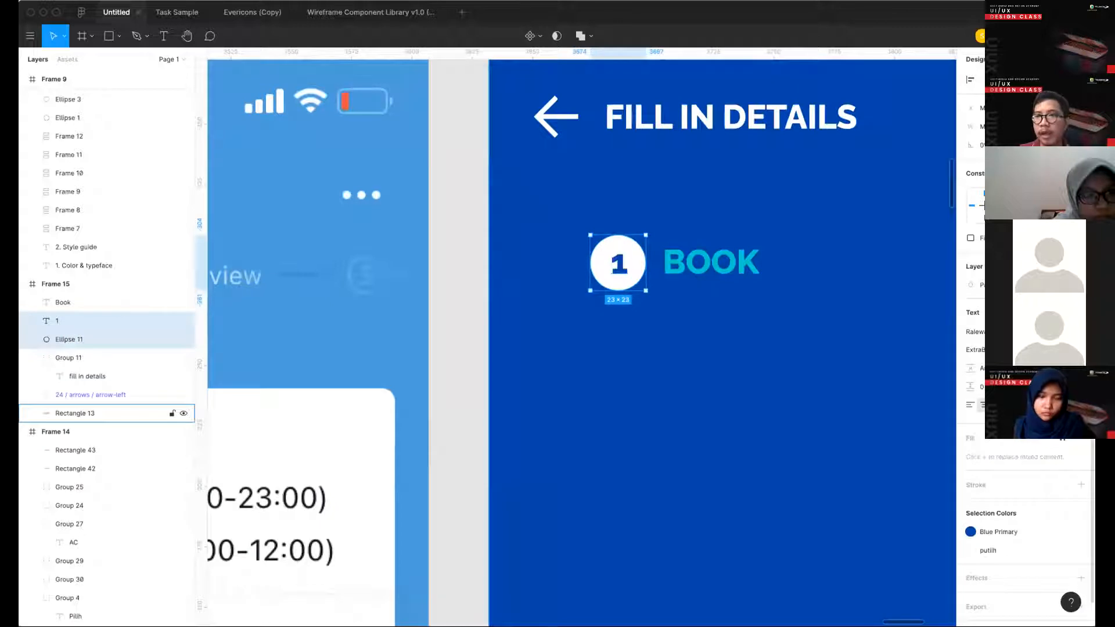
{"action": "key", "text": "super+g"}
- Nudge the BOOK label to leave an 8 px gap from the numbered circle
{"action": "left_click", "coordinate": [699, 261]}
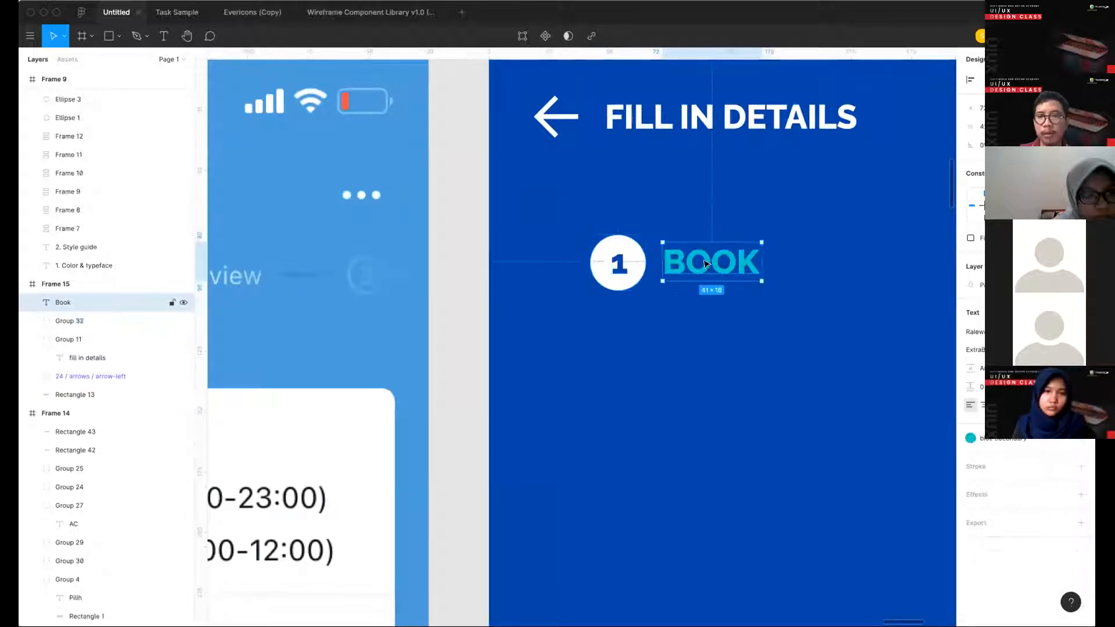
{"action": "key", "text": "alt"}
{"action": "key", "text": "Left"}
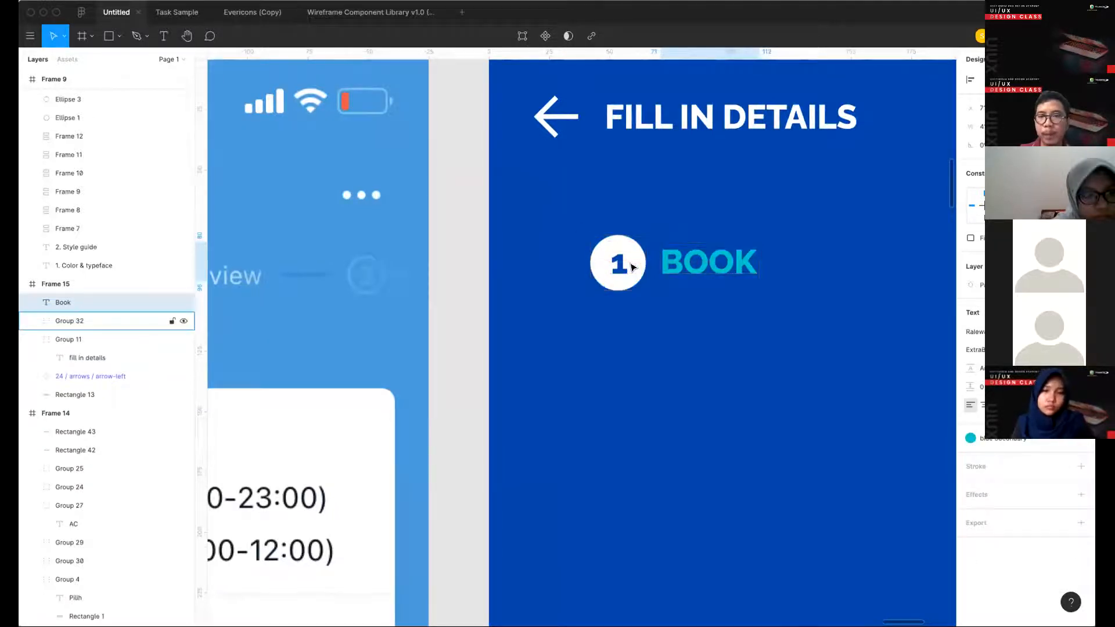
{"action": "key", "text": "Right"}
{"action": "key", "text": "Right"}
{"action": "key", "text": "Right"}
{"action": "key", "text": "Right"}
- Group the BOOK label with its numbered circle and place a duplicate of the group to its right
{"action": "left_click", "coordinate": [632, 267], "text": "shift"}
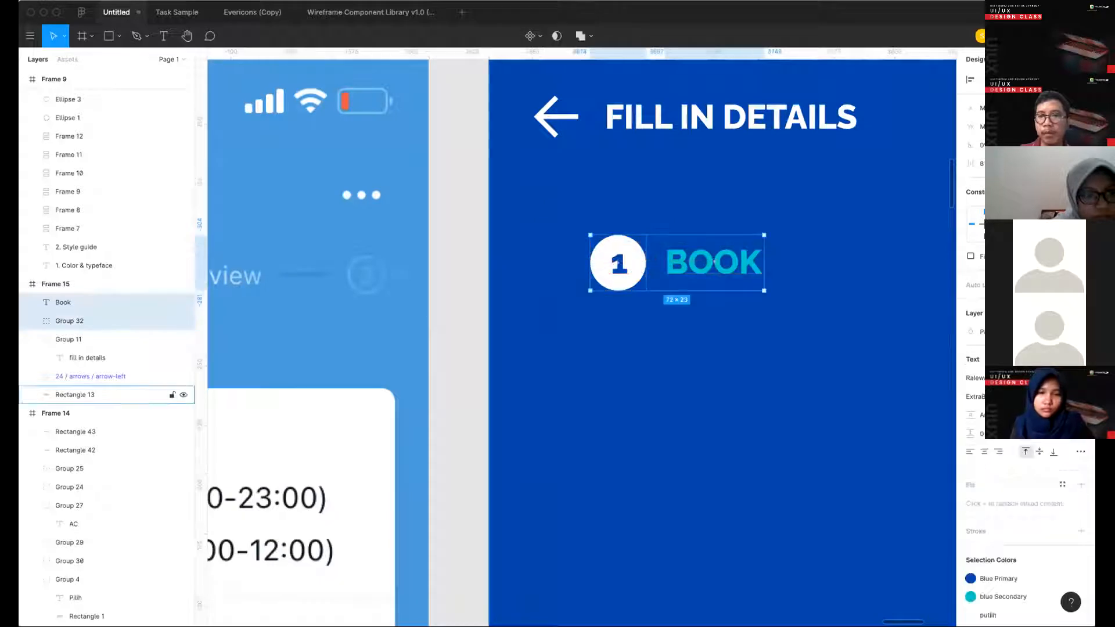
{"action": "scroll", "coordinate": [544, 334], "scroll_direction": "down", "scroll_amount": 2}
{"action": "scroll", "coordinate": [546, 334], "scroll_direction": "down", "scroll_amount": 2}
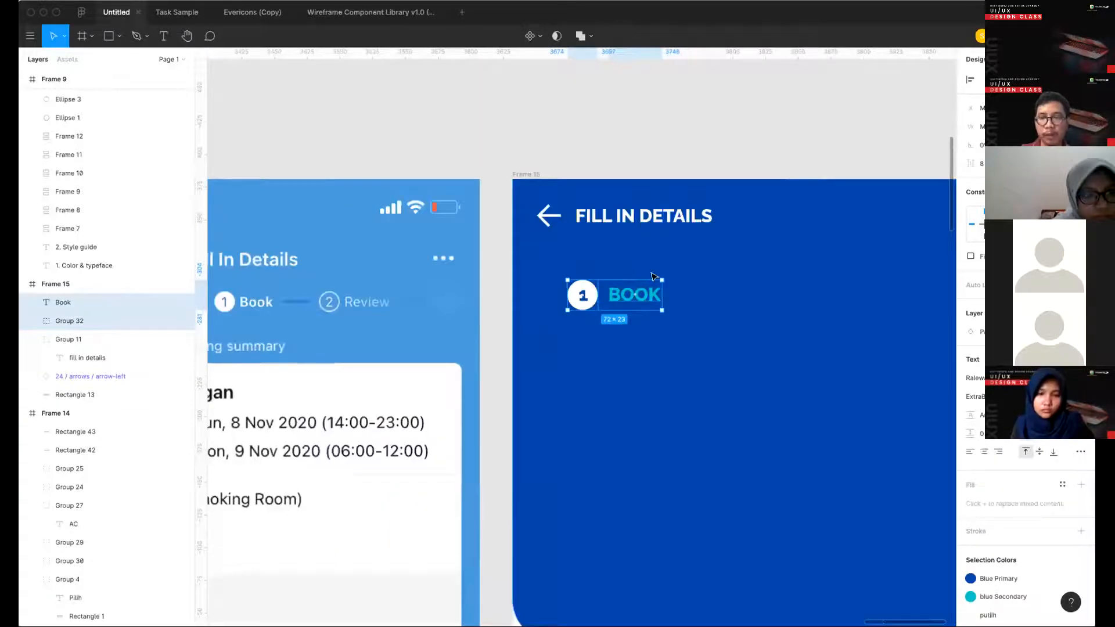
{"action": "key", "text": "ctrl+g"}
{"action": "left_click_drag", "start_coordinate": [630, 299], "coordinate": [697, 285]}
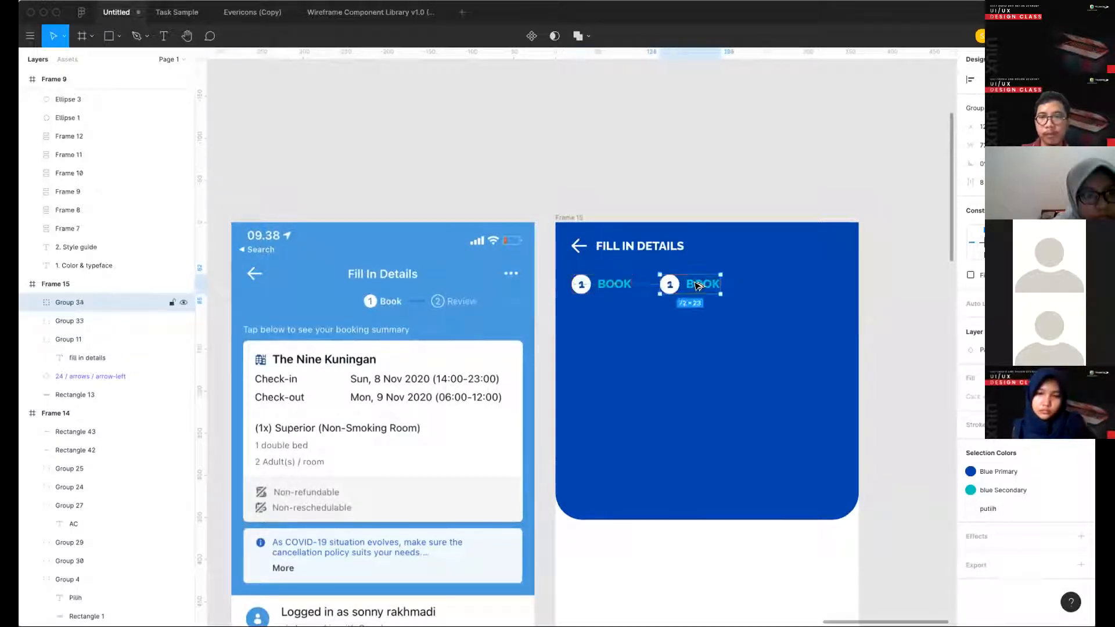
- Change the duplicated group's label to Review
{"action": "double_click", "coordinate": [693, 285]}
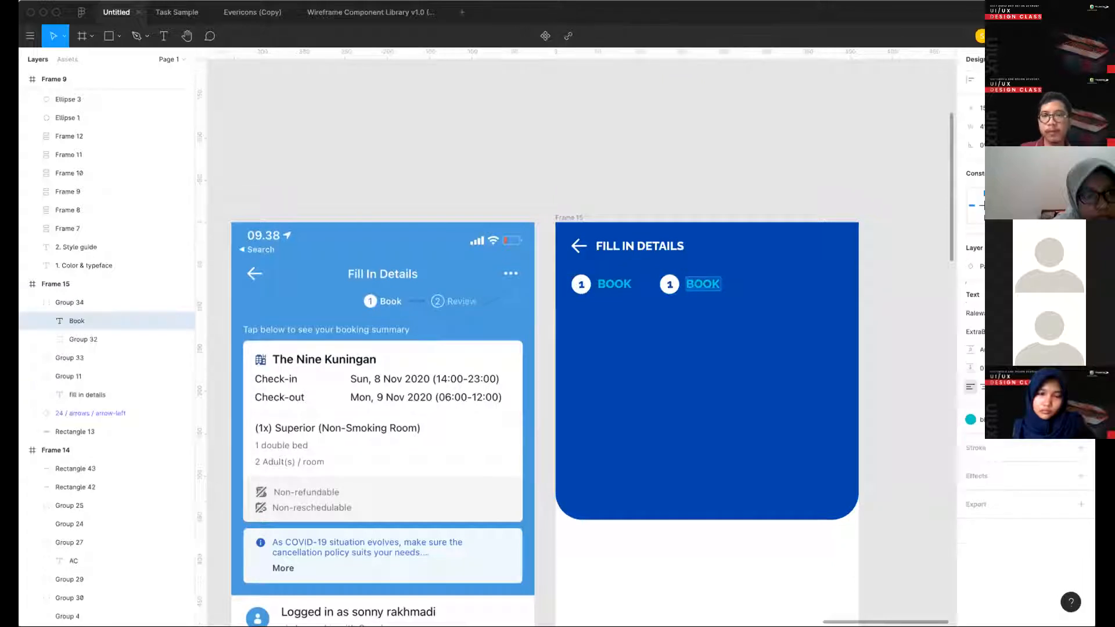
{"action": "type", "text": "Review"}
{"action": "key", "text": "Escape"}
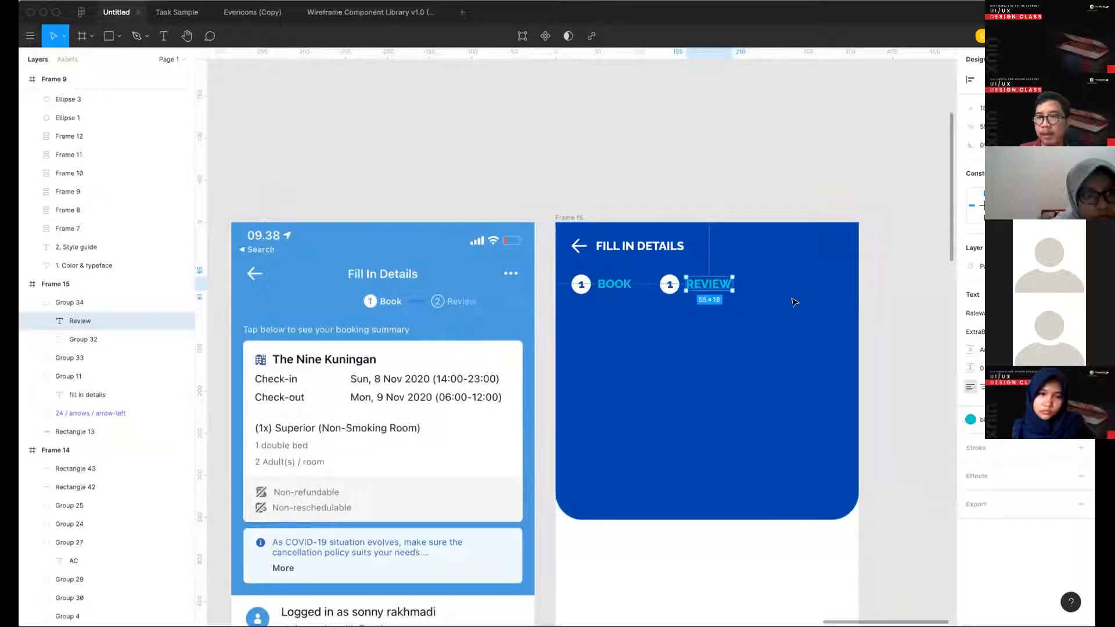
- Apply the putih color style and a lighter font weight to the REVIEW label
{"action": "left_click", "coordinate": [1025, 419]}
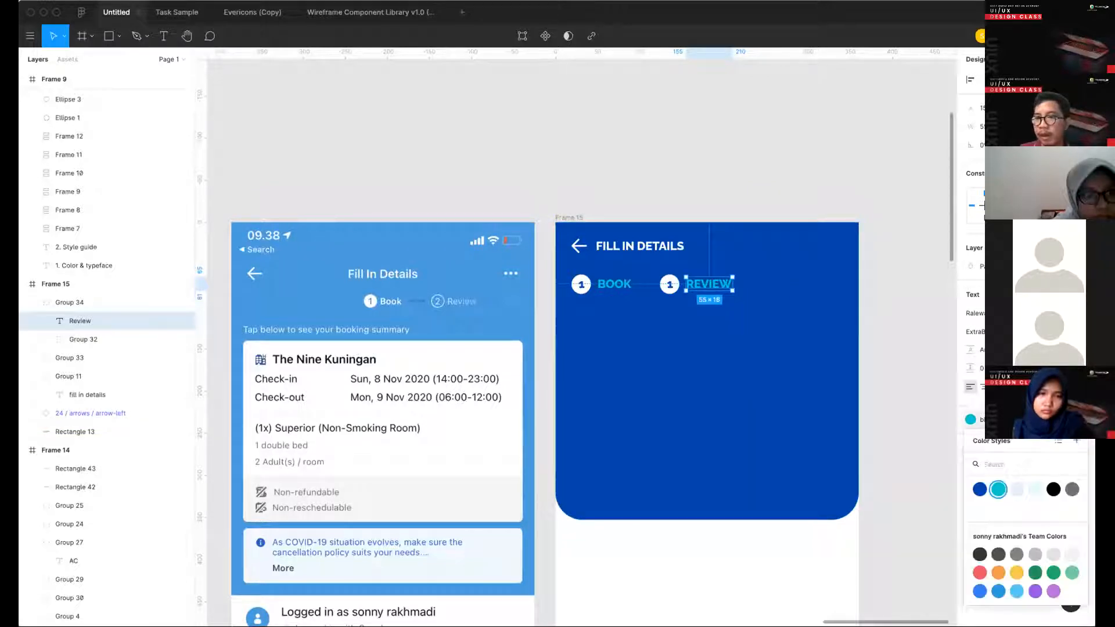
{"action": "left_click", "coordinate": [979, 505]}
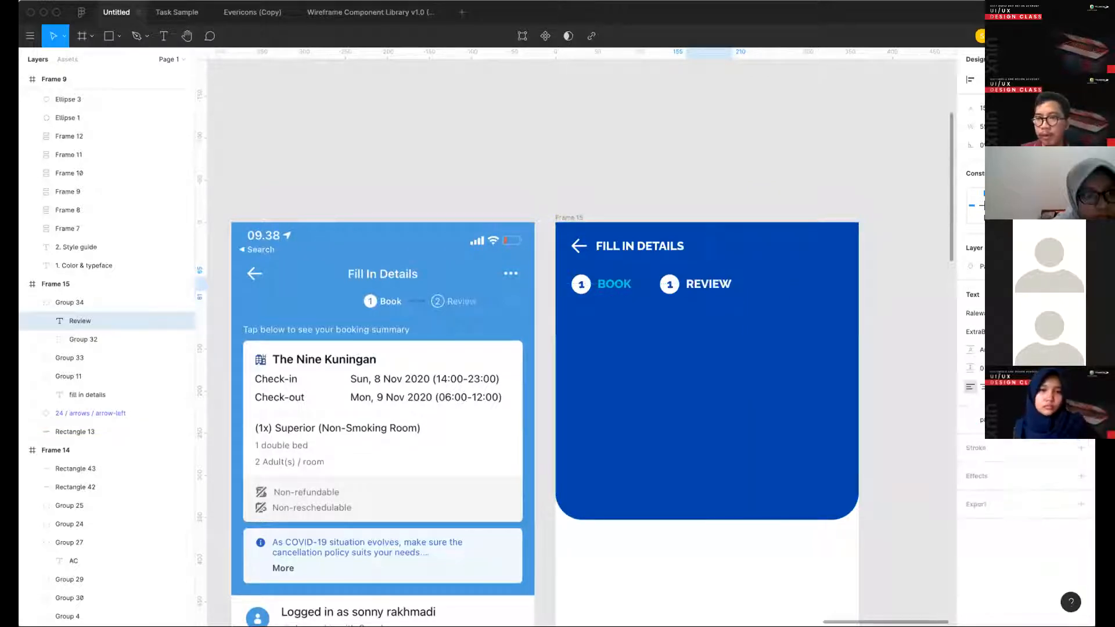
{"action": "left_click", "coordinate": [1001, 331]}
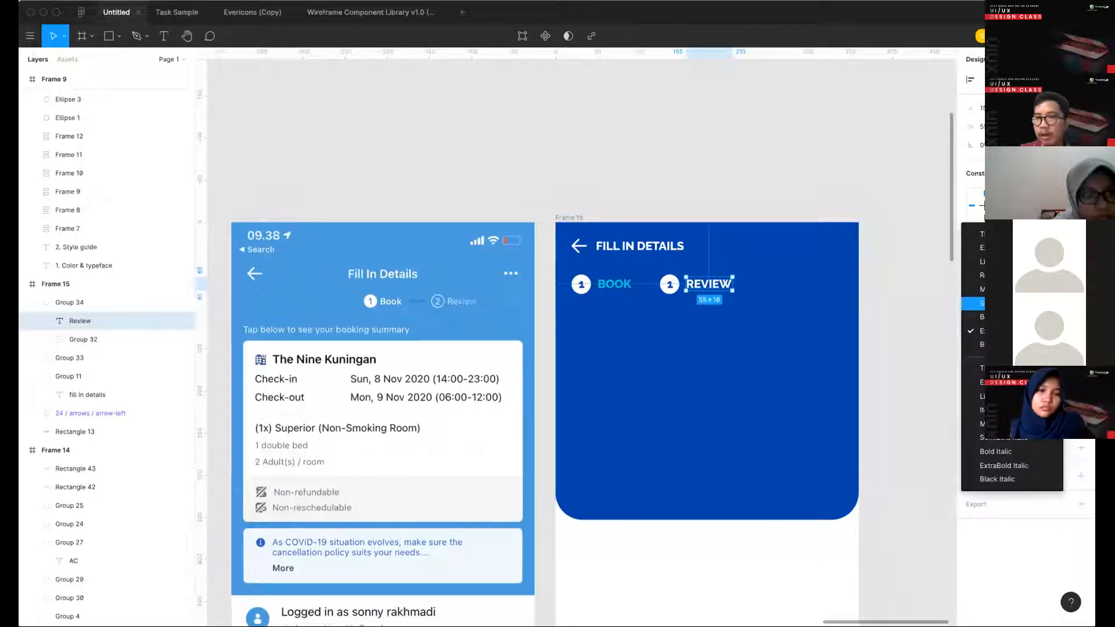
{"action": "left_click", "coordinate": [1002, 276]}
{"action": "left_click", "coordinate": [698, 137]}
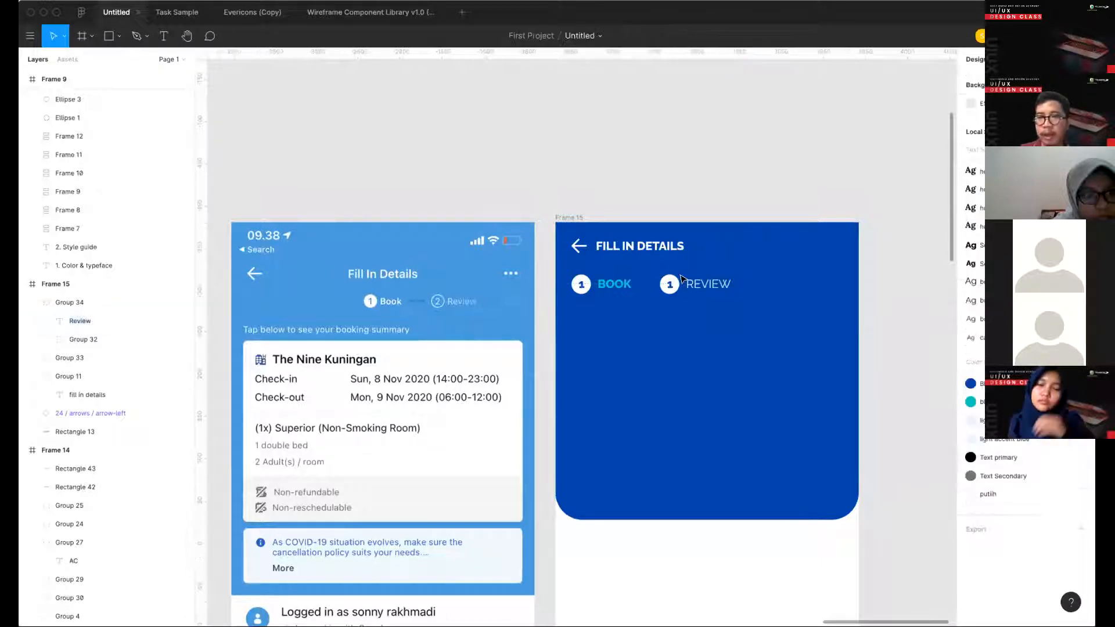
- Detach the color style from the circle beside REVIEW and set its fill opacity to 25%
{"action": "left_click", "coordinate": [682, 280]}
{"action": "scroll", "coordinate": [679, 278], "scroll_direction": "up", "scroll_amount": 3}
{"action": "double_click", "coordinate": [672, 283]}
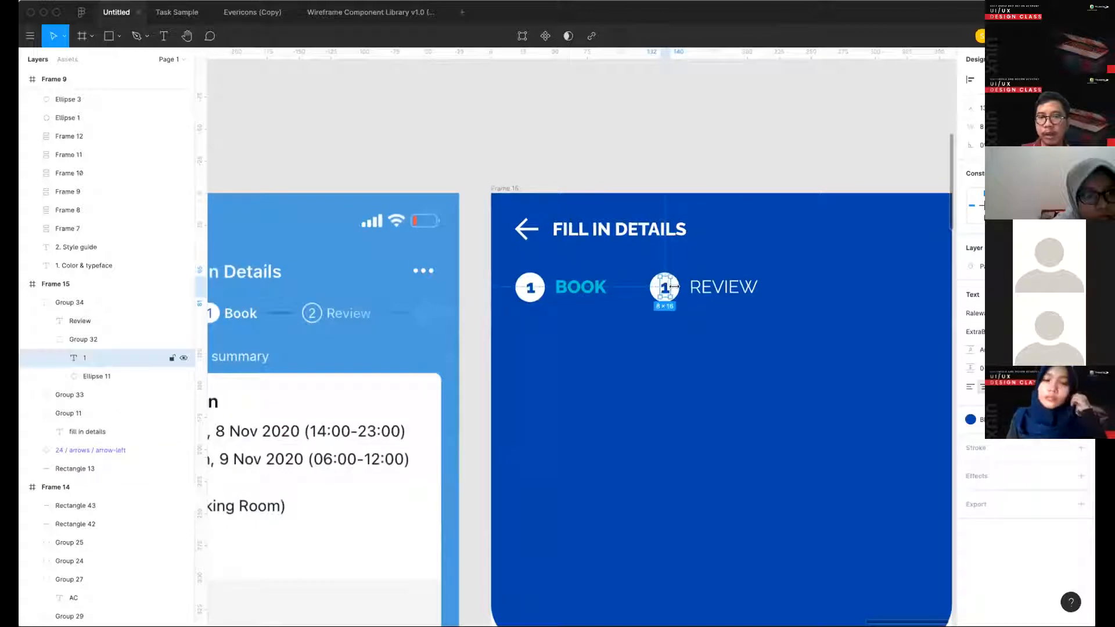
{"action": "scroll", "coordinate": [674, 286], "scroll_direction": "up", "scroll_amount": 2}
{"action": "left_click", "coordinate": [96, 377]}
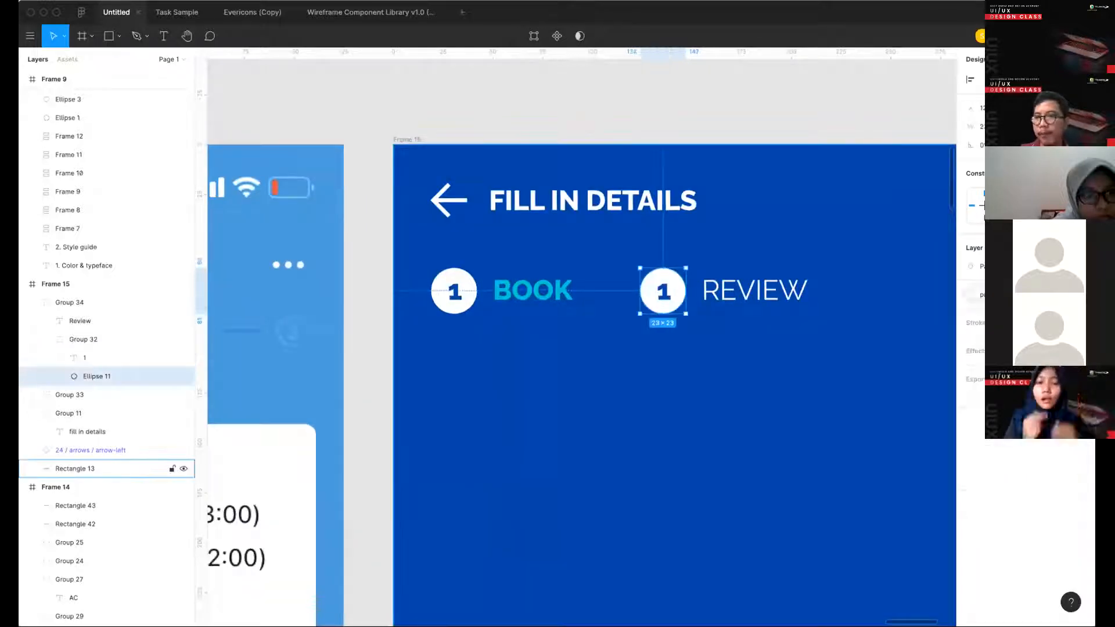
{"action": "left_click", "coordinate": [1081, 294]}
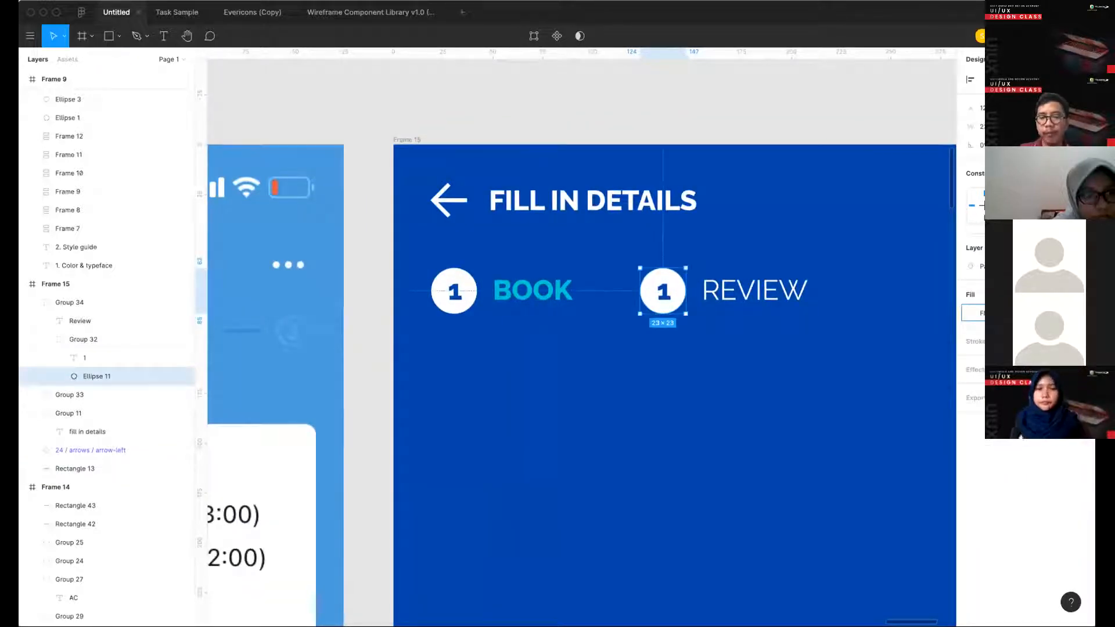
{"action": "key", "text": "Return"}
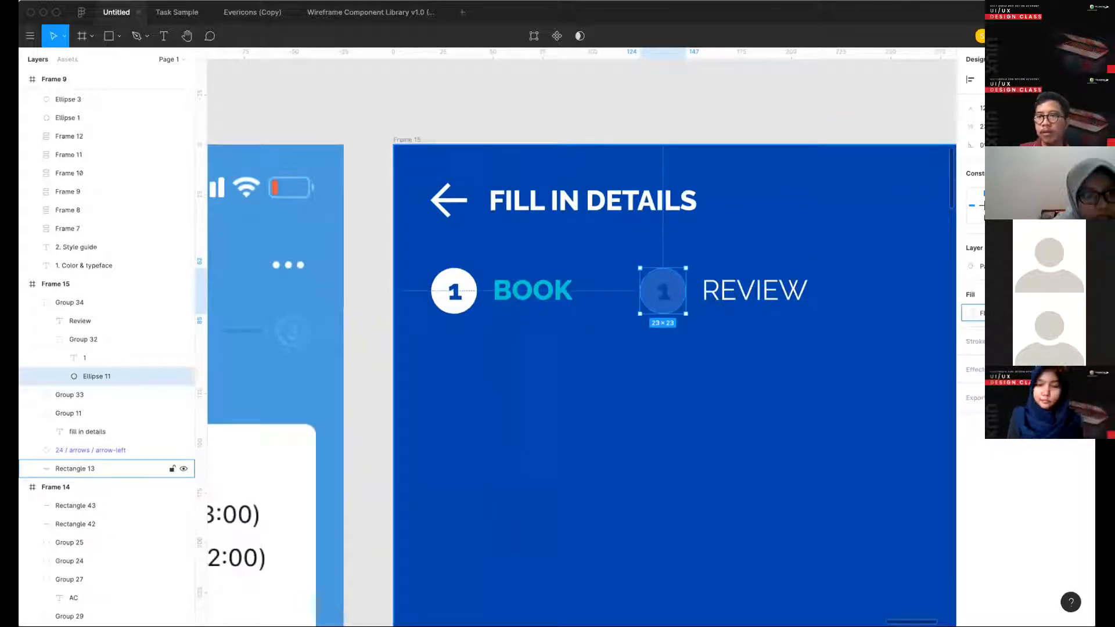
- Change the number in the circle beside REVIEW to 2
{"action": "left_click", "coordinate": [80, 320]}
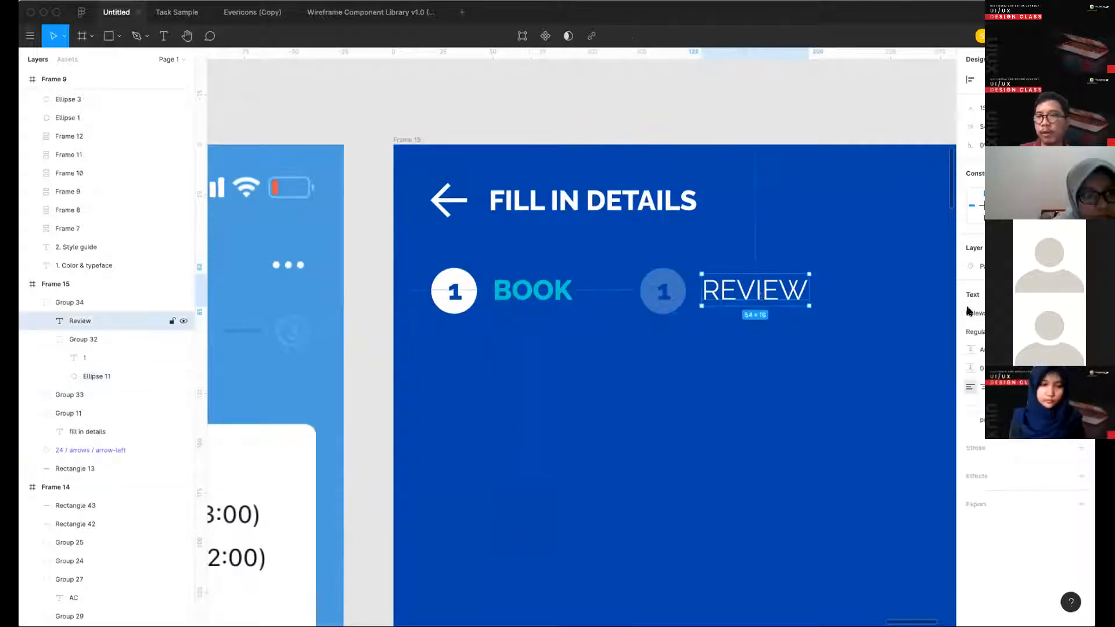
{"action": "double_click", "coordinate": [662, 291]}
{"action": "type", "text": "2"}
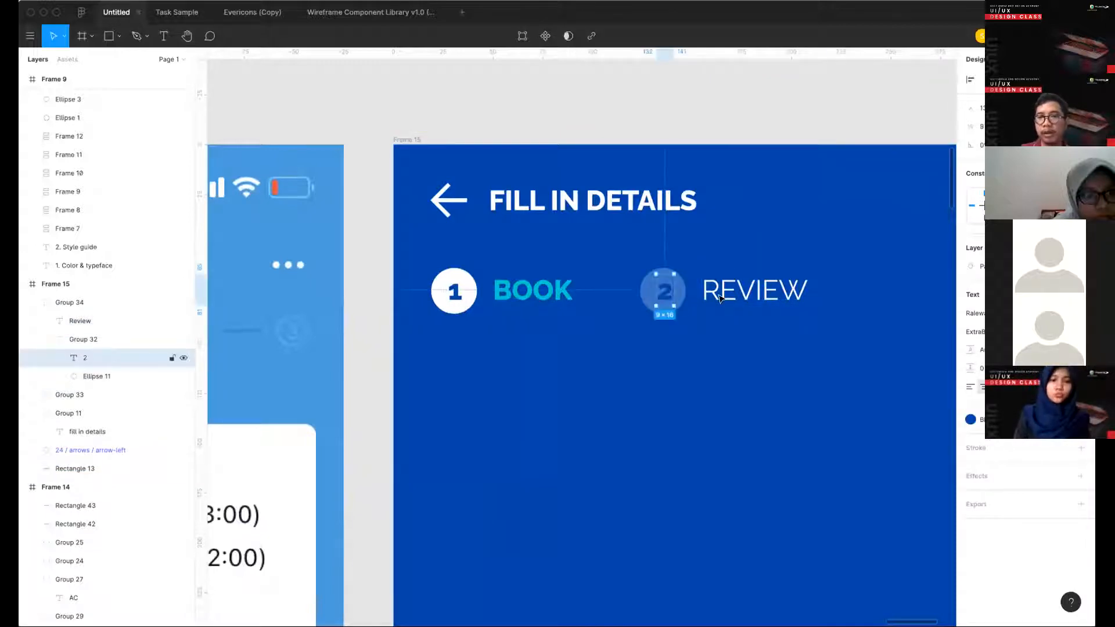
{"action": "key", "text": "Escape"}
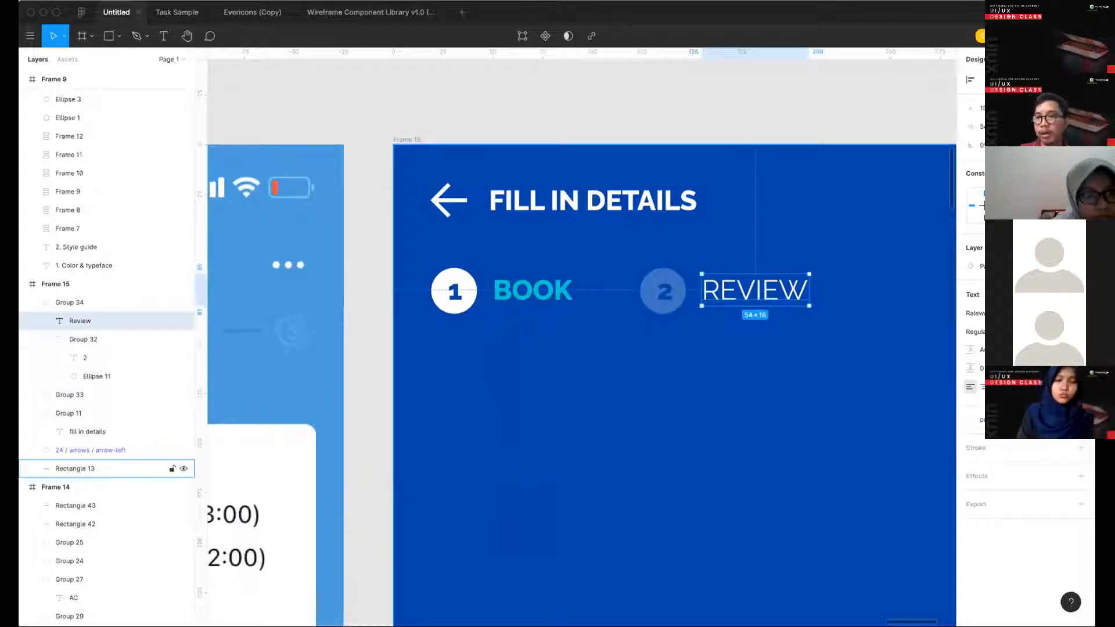
- Detach the REVIEW label's color style and set its fill opacity to 25%, matching its circle
{"action": "left_click", "coordinate": [1080, 420]}
{"action": "type", "text": "30"}
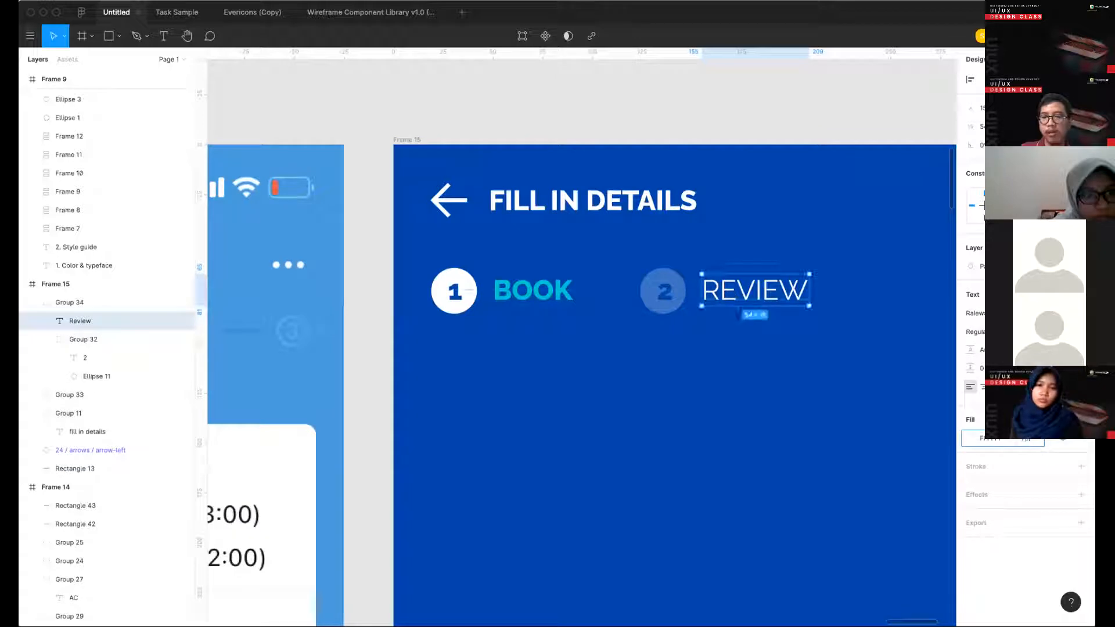
{"action": "double_click", "coordinate": [681, 276]}
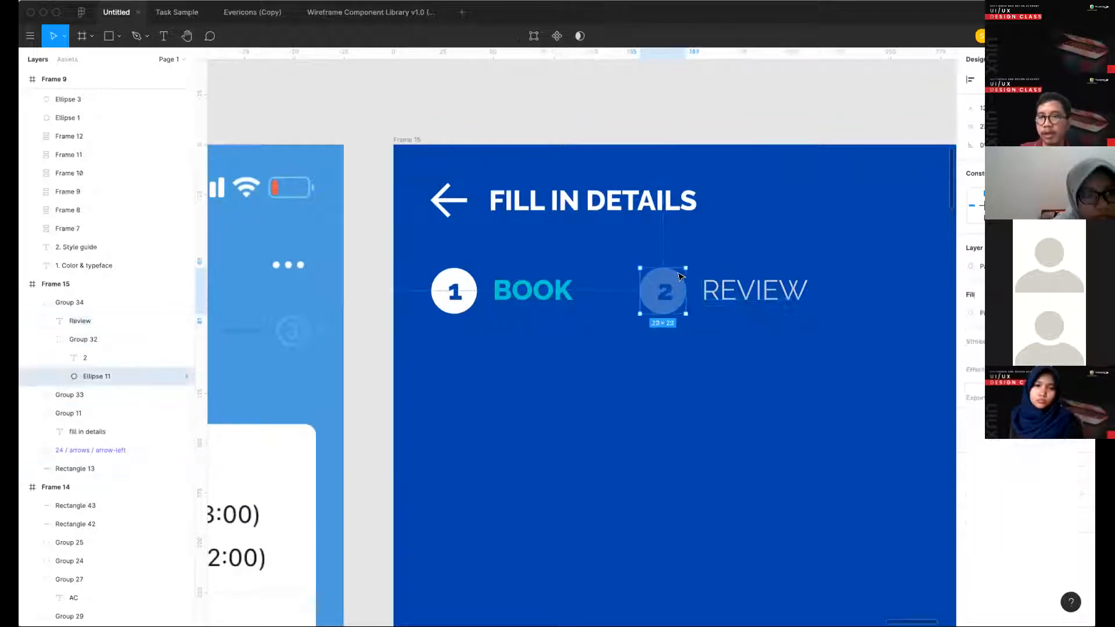
{"action": "left_click", "coordinate": [741, 289]}
{"action": "left_click", "coordinate": [1029, 442]}
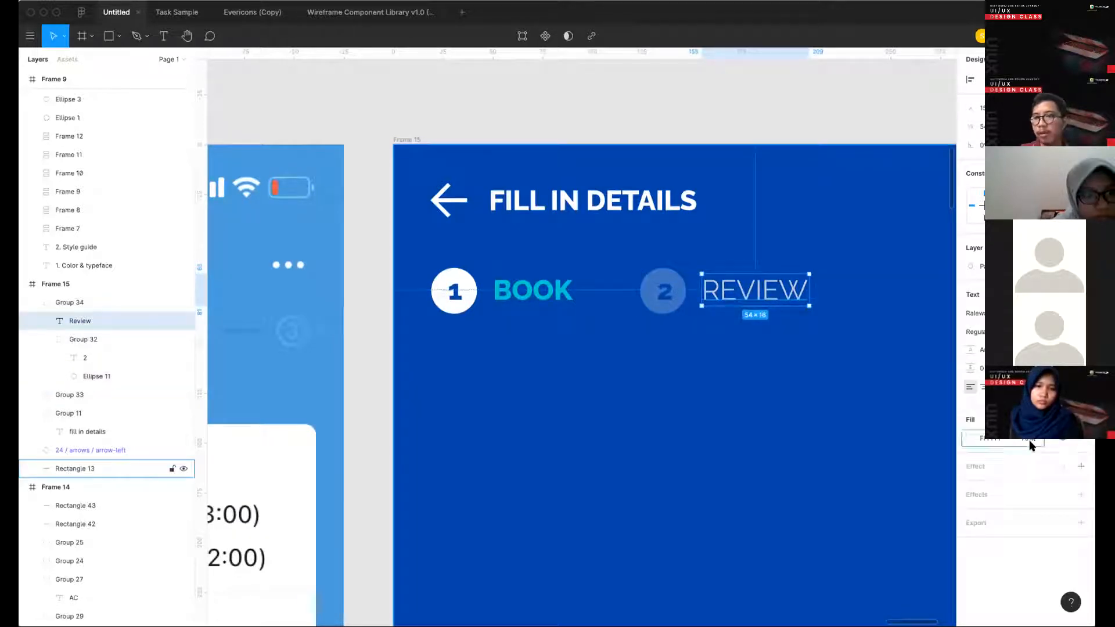
{"action": "type", "text": "25"}
{"action": "key", "text": "Return"}
{"action": "left_click", "coordinate": [741, 81]}
- Place a duplicate of the REVIEW step group to its right in the Frame 15 header
{"action": "scroll", "coordinate": [742, 82], "scroll_direction": "down", "scroll_amount": 3}
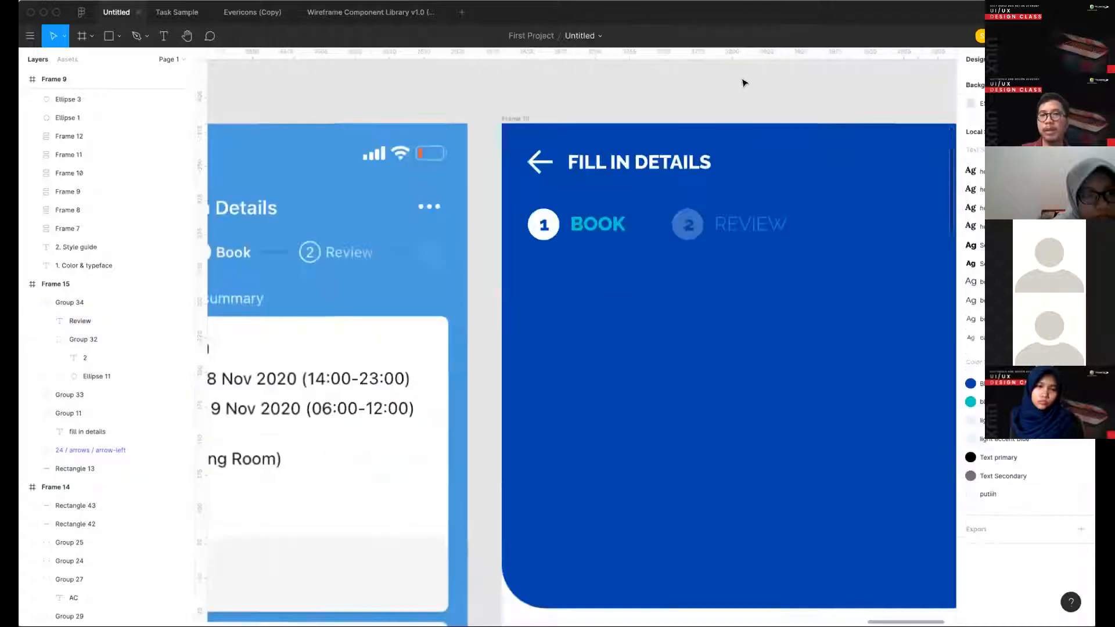
{"action": "scroll", "coordinate": [736, 100], "scroll_direction": "down", "scroll_amount": 1}
{"action": "left_click", "coordinate": [632, 168]}
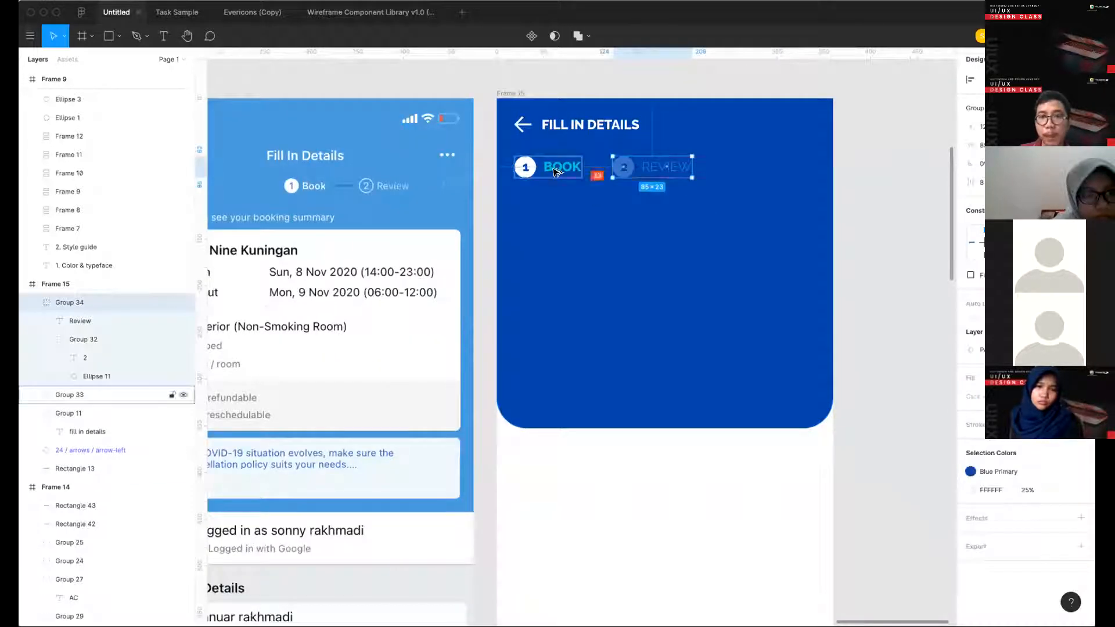
{"action": "left_click_drag", "start_coordinate": [633, 168], "coordinate": [743, 167]}
{"action": "left_click", "coordinate": [843, 177]}
- Change the duplicated step group's label to payment
{"action": "double_click", "coordinate": [772, 169]}
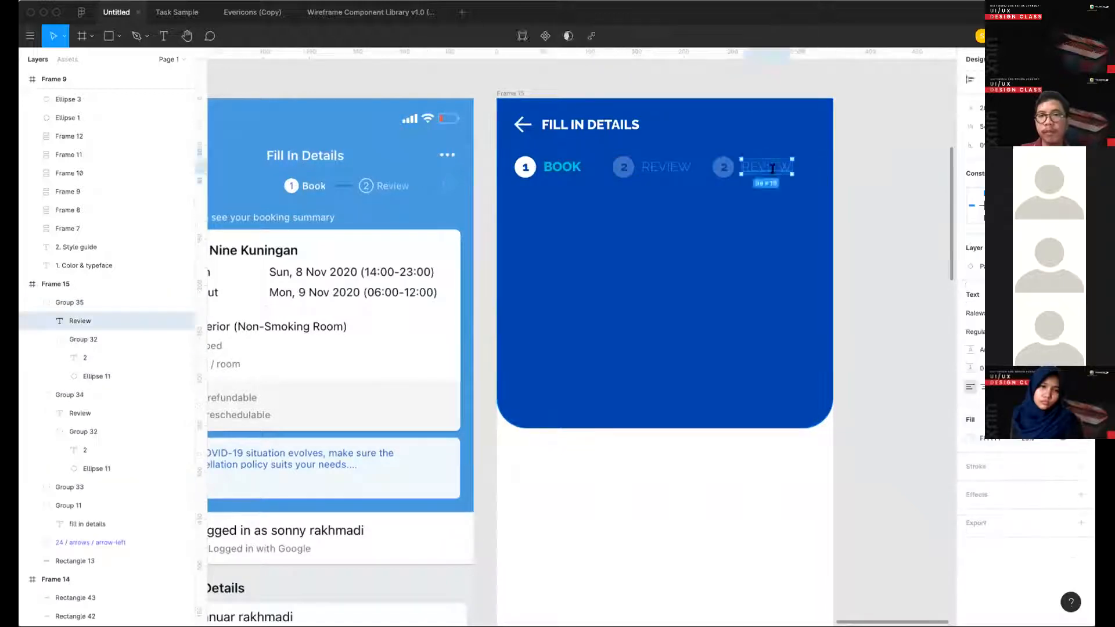
{"action": "double_click", "coordinate": [772, 170]}
{"action": "type", "text": "payment"}
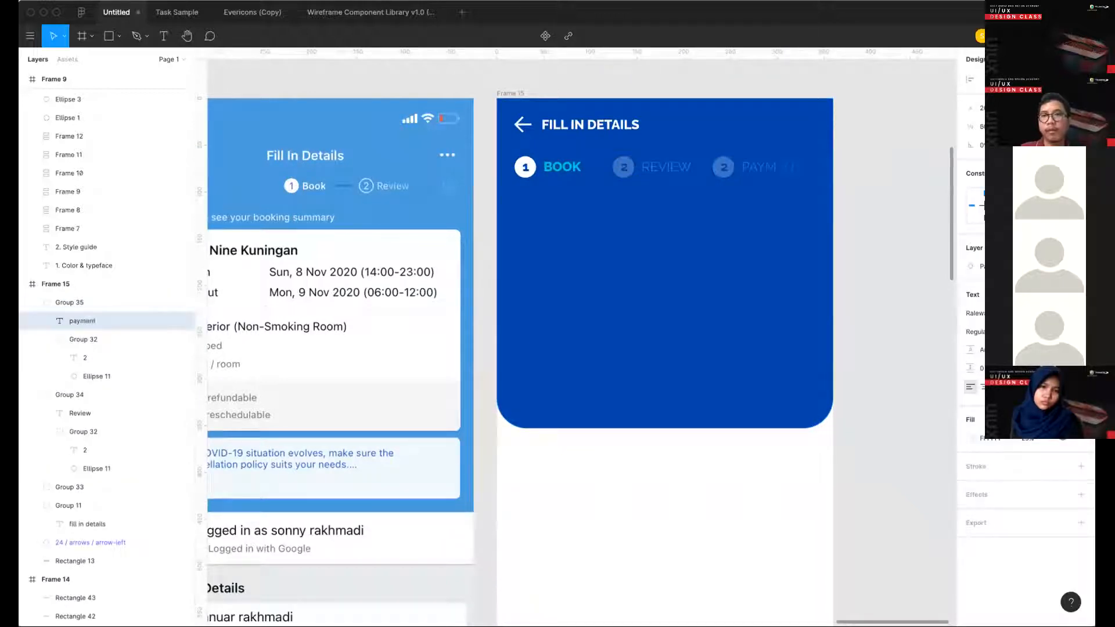
{"action": "key", "text": "Escape"}
- Change the number in the circle beside PAYMENT to 3
{"action": "key", "text": "Escape"}
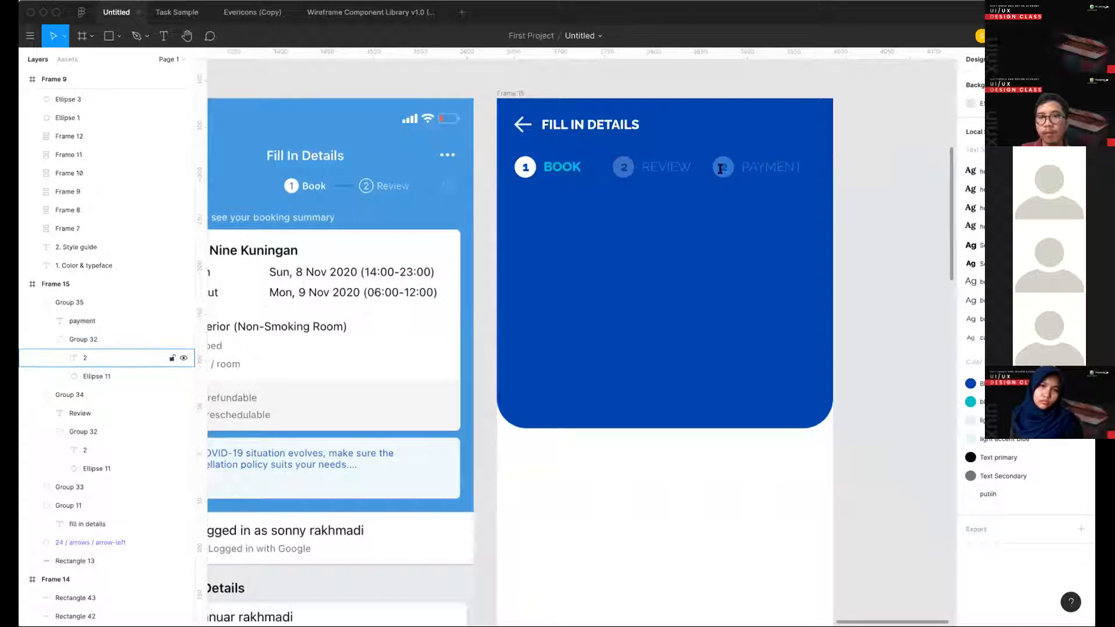
{"action": "double_click", "coordinate": [720, 168]}
{"action": "type", "text": "3"}
{"action": "key", "text": "Escape"}
{"action": "left_click", "coordinate": [868, 202]}
- Extend the blue header rectangle of Frame 15 downward to a height of about 388 px
{"action": "scroll", "coordinate": [869, 202], "scroll_direction": "up", "scroll_amount": 1}
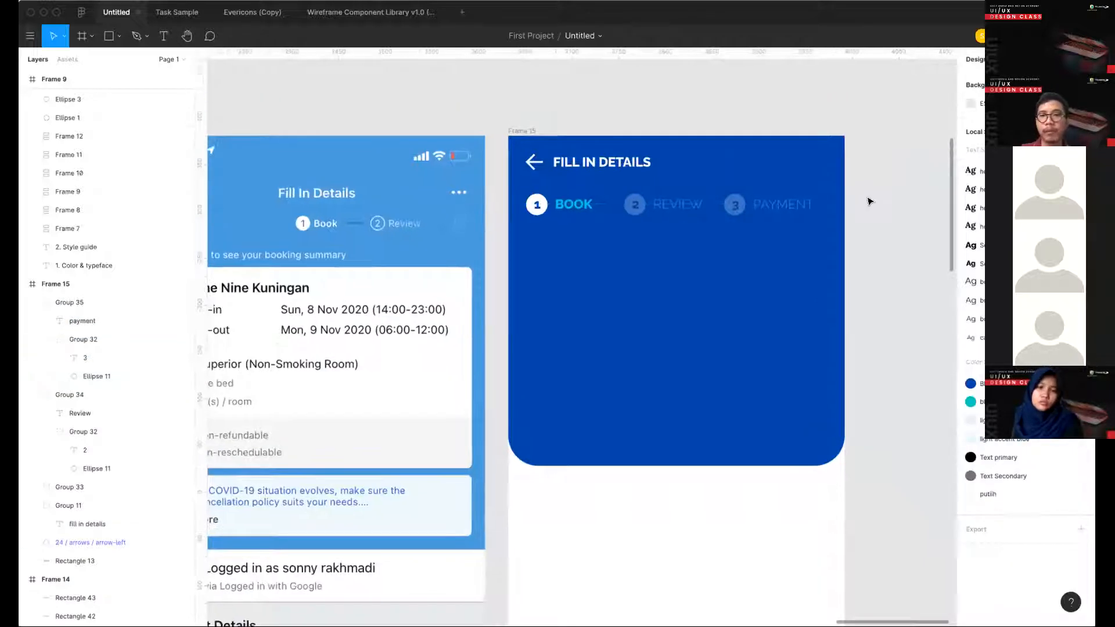
{"action": "scroll", "coordinate": [868, 202], "scroll_direction": "down", "scroll_amount": 5}
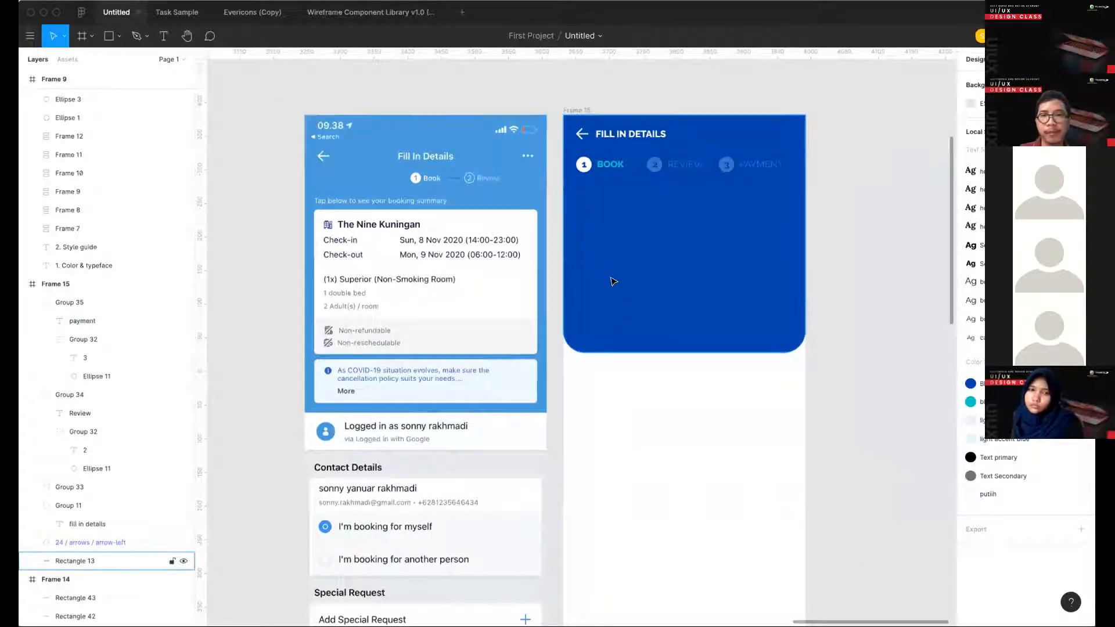
{"action": "left_click", "coordinate": [662, 351]}
{"action": "left_click_drag", "start_coordinate": [658, 363], "coordinate": [662, 385]}
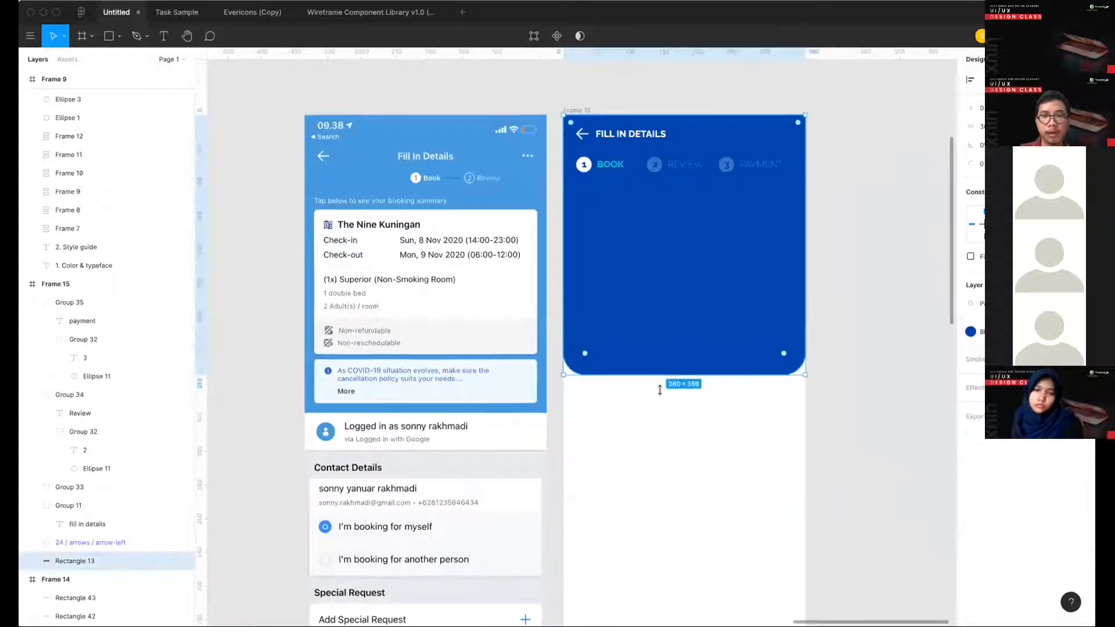
{"action": "key", "text": "Escape"}
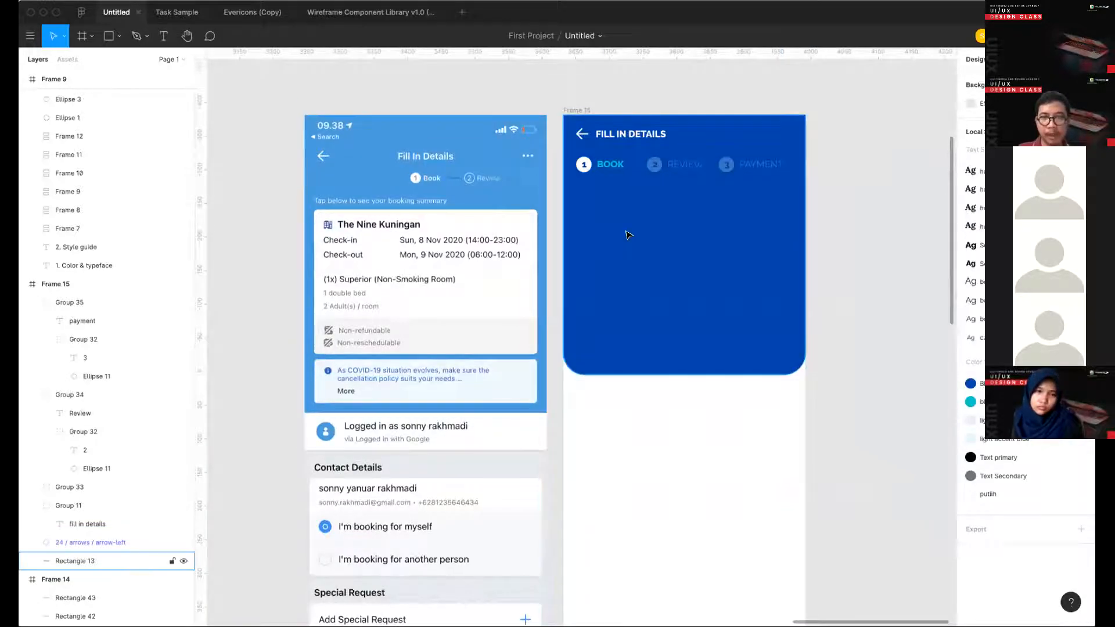
- Inspect a hotel card in Frame 6 as a reference for the booking summary card
{"action": "scroll", "coordinate": [627, 231], "scroll_direction": "down", "scroll_amount": 3}
{"action": "scroll", "coordinate": [621, 231], "scroll_direction": "left", "scroll_amount": 5}
{"action": "scroll", "coordinate": [443, 226], "scroll_direction": "left", "scroll_amount": 3}
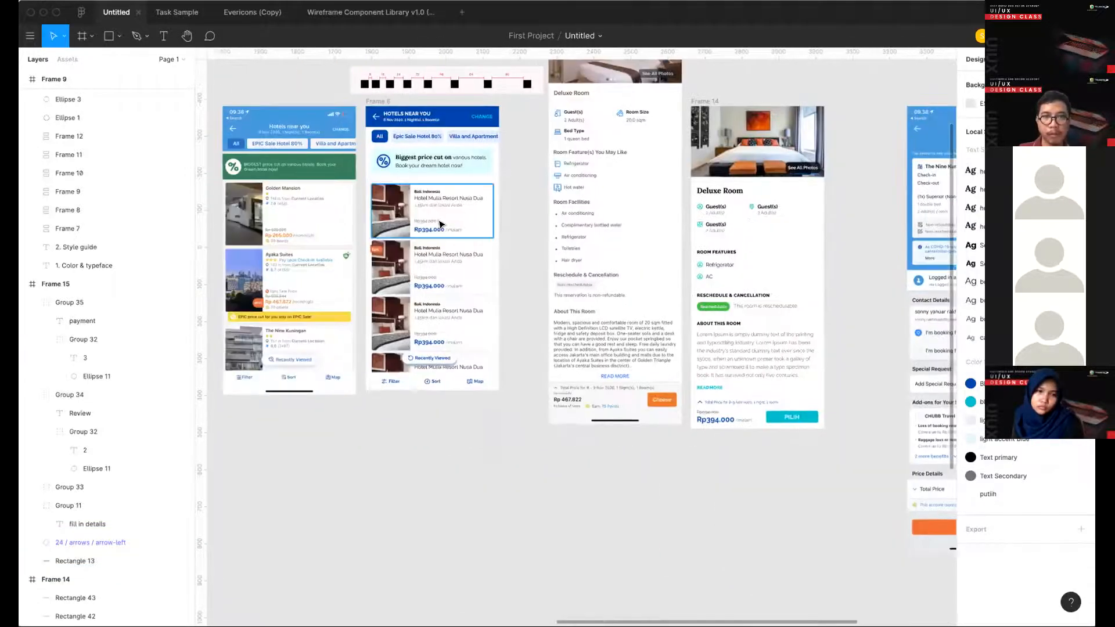
{"action": "left_click", "coordinate": [440, 224]}
{"action": "left_click", "coordinate": [536, 236]}
{"action": "scroll", "coordinate": [535, 236], "scroll_direction": "right", "scroll_amount": 10}
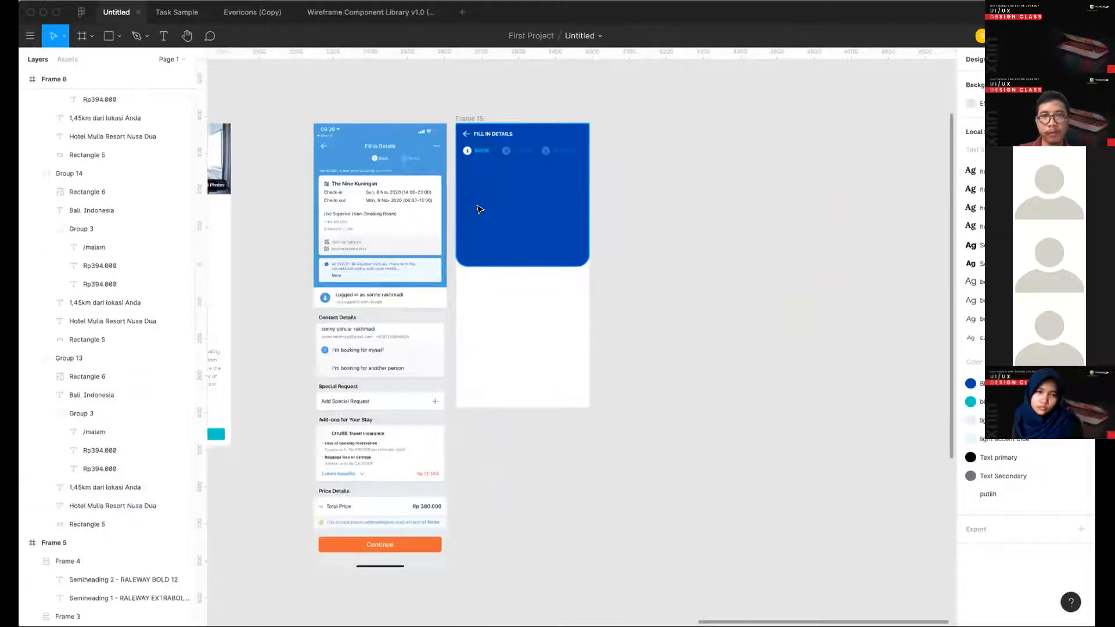
- Draw a rectangle about 311 × 179 px on the blue header below the step indicator
{"action": "scroll", "coordinate": [477, 204], "scroll_direction": "up", "scroll_amount": 3}
{"action": "key", "text": "r"}
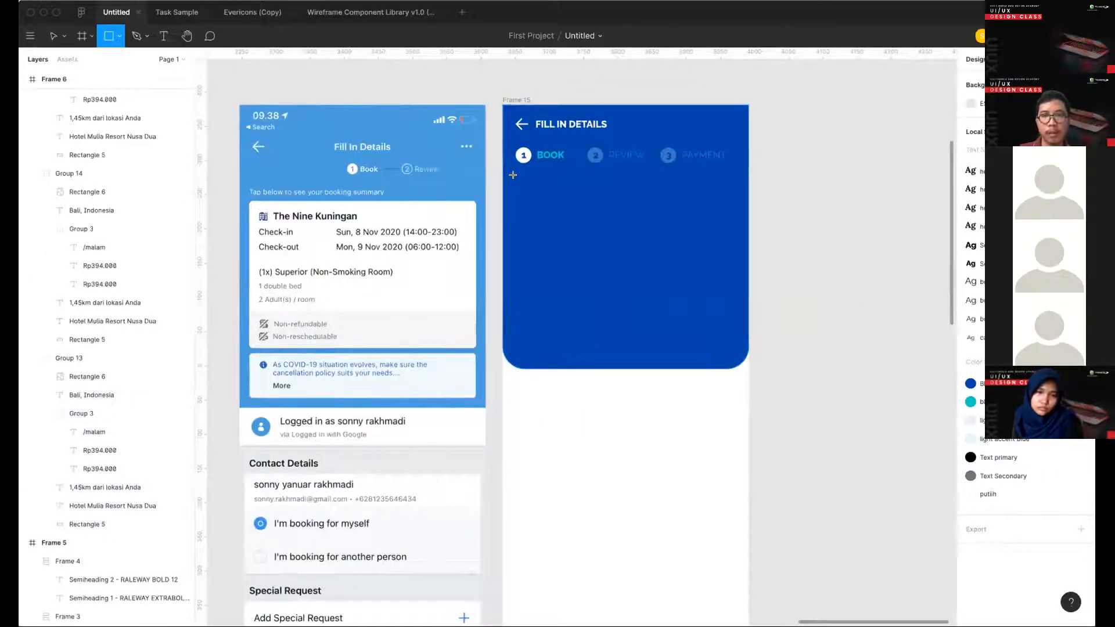
{"action": "left_click_drag", "start_coordinate": [514, 177], "coordinate": [727, 299]}
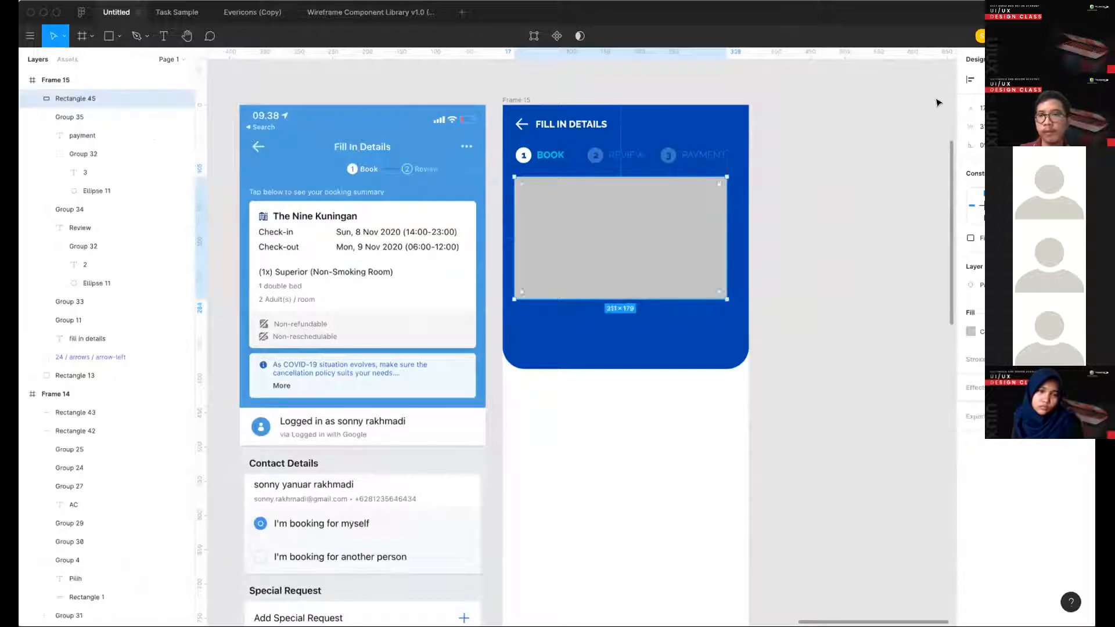
- Set the new rectangle's width to 328 px and round its corners
{"action": "type", "text": "328"}
{"action": "key", "text": "Return"}
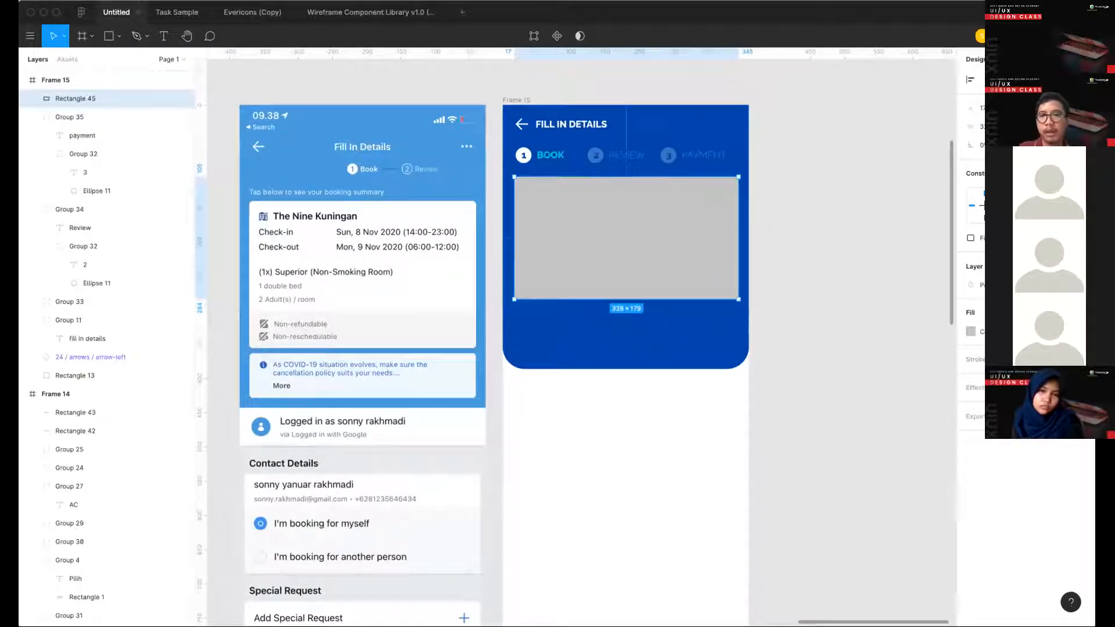
{"action": "key", "text": "Return"}
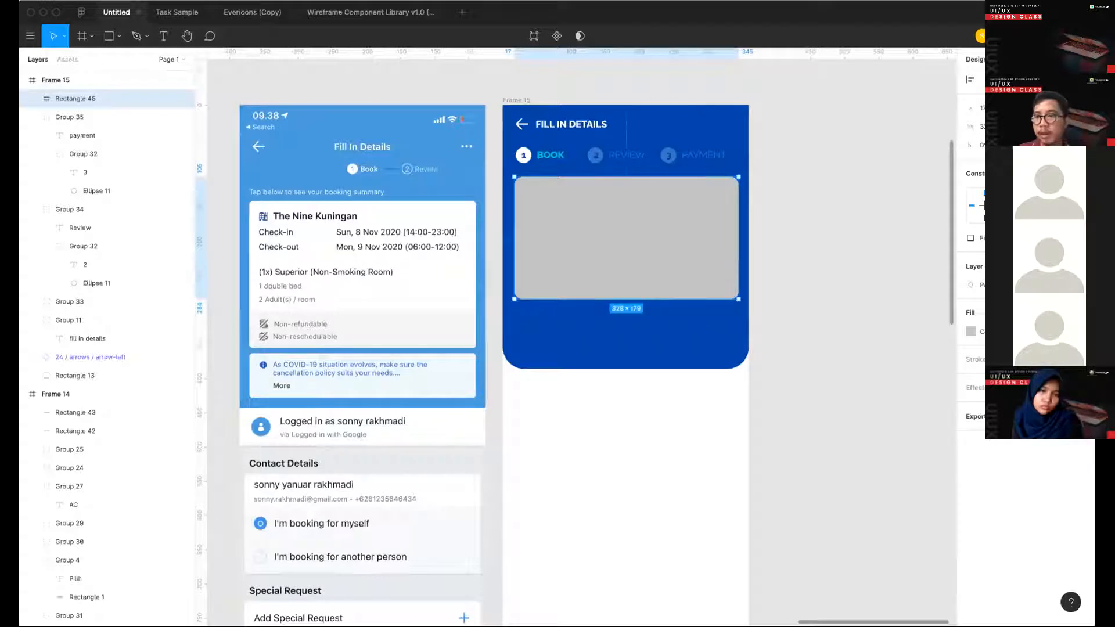
{"action": "left_click", "coordinate": [1063, 387]}
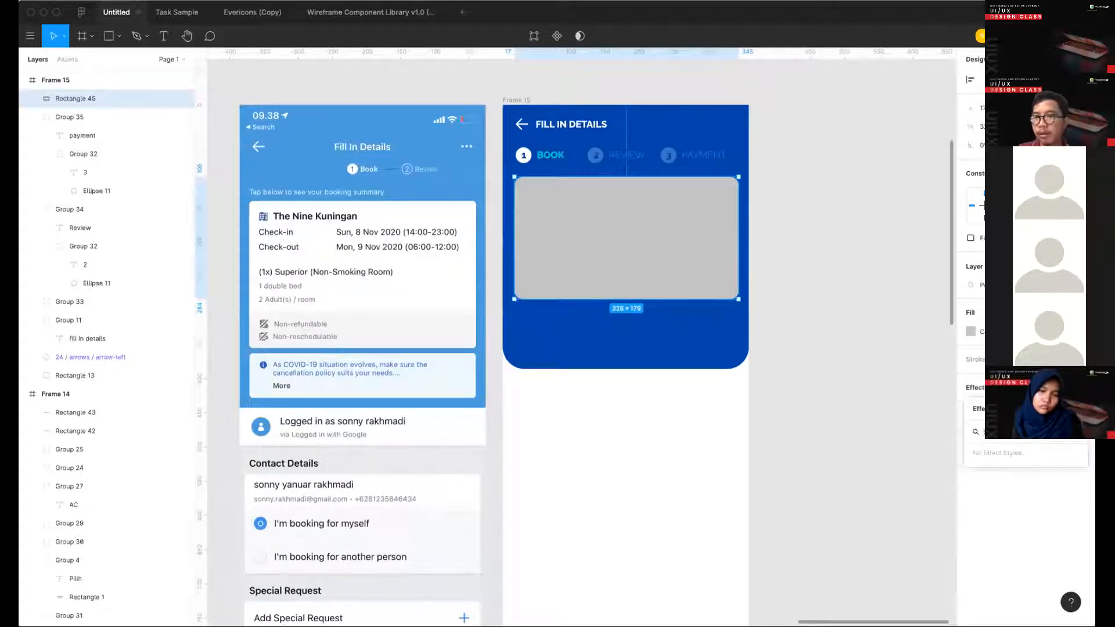
{"action": "key", "text": "Escape"}
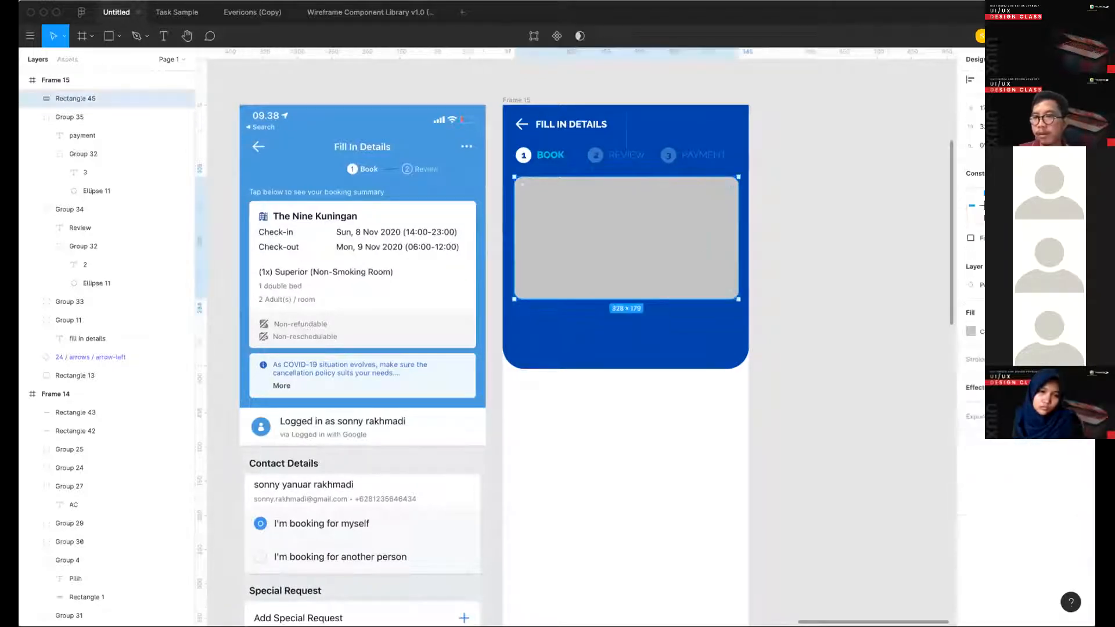
{"action": "left_click", "coordinate": [1081, 387]}
{"action": "left_click", "coordinate": [1063, 387]}
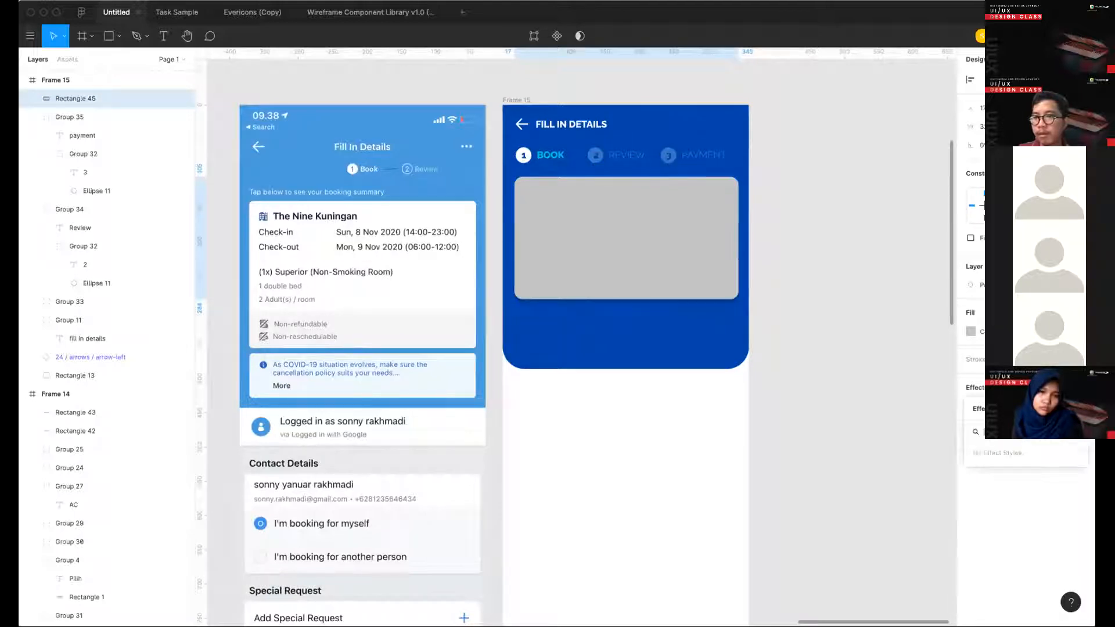
{"action": "left_click", "coordinate": [880, 429]}
- Start creating a new effect style from the effect on a hotel card's background rectangle in Frame 6
{"action": "scroll", "coordinate": [880, 428], "scroll_direction": "left", "scroll_amount": 15}
{"action": "scroll", "coordinate": [879, 428], "scroll_direction": "down", "scroll_amount": 6}
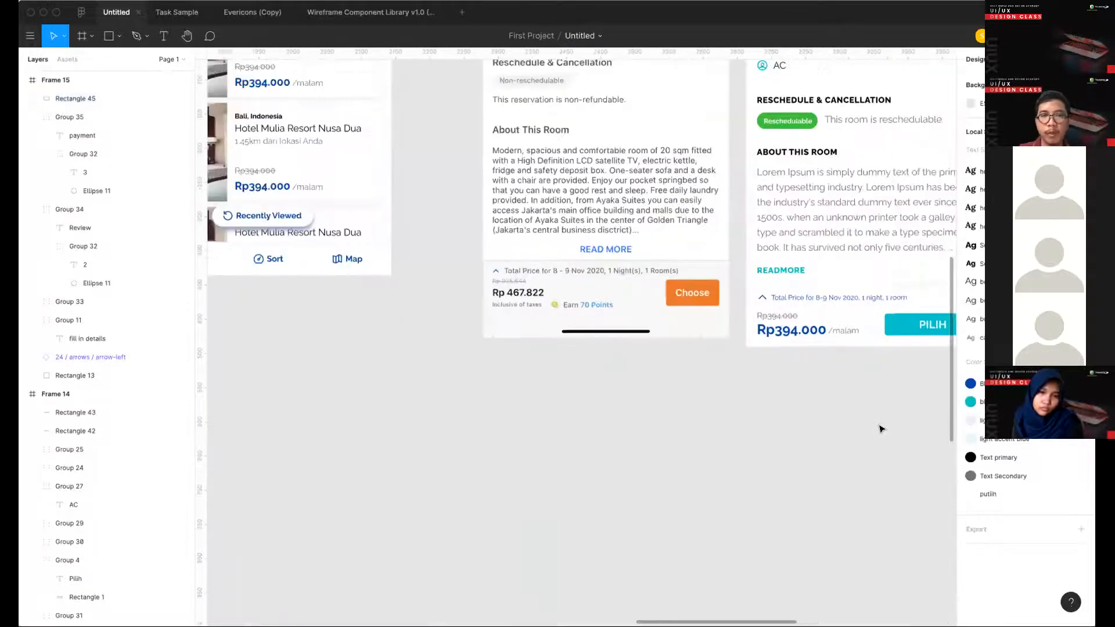
{"action": "scroll", "coordinate": [878, 428], "scroll_direction": "up", "scroll_amount": 2}
{"action": "scroll", "coordinate": [582, 134], "scroll_direction": "left", "scroll_amount": 3}
{"action": "double_click", "coordinate": [501, 211]}
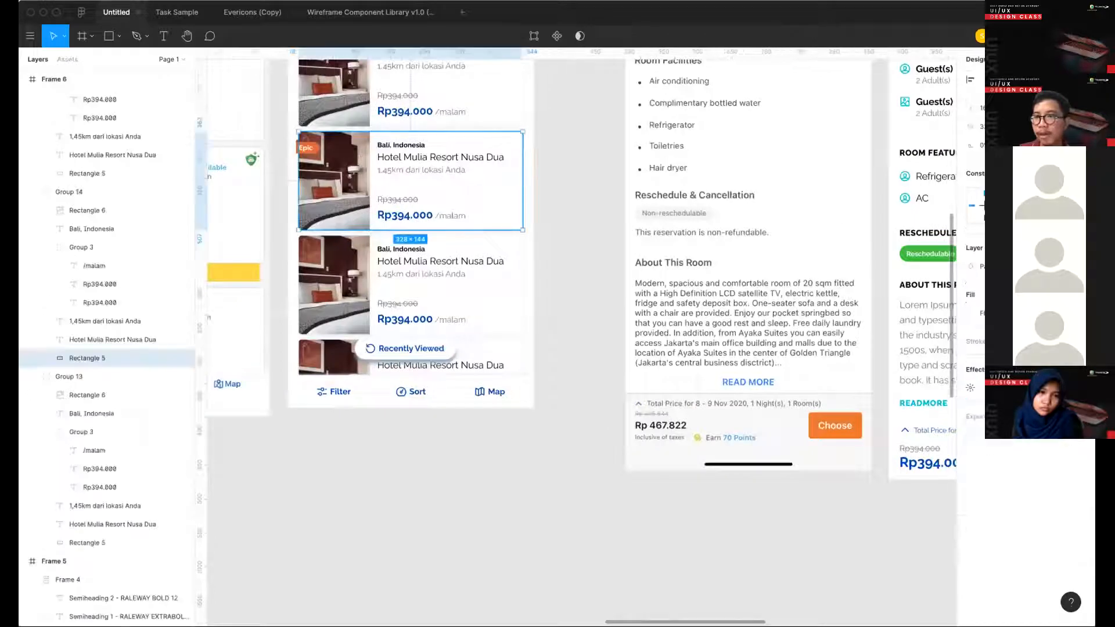
{"action": "left_click", "coordinate": [1062, 369]}
{"action": "left_click", "coordinate": [1075, 390]}
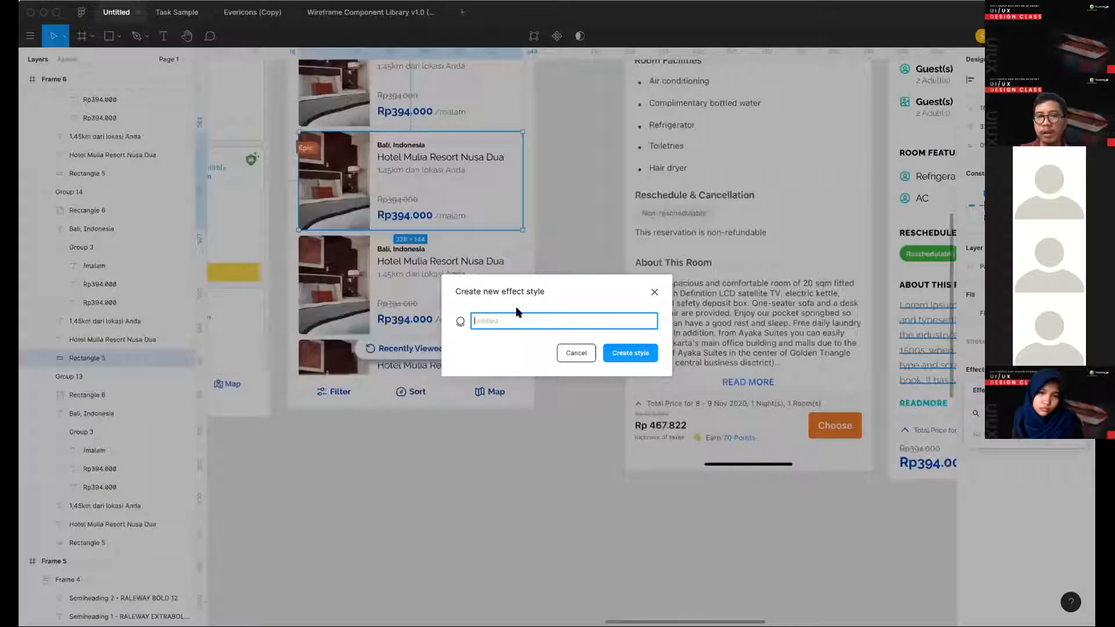
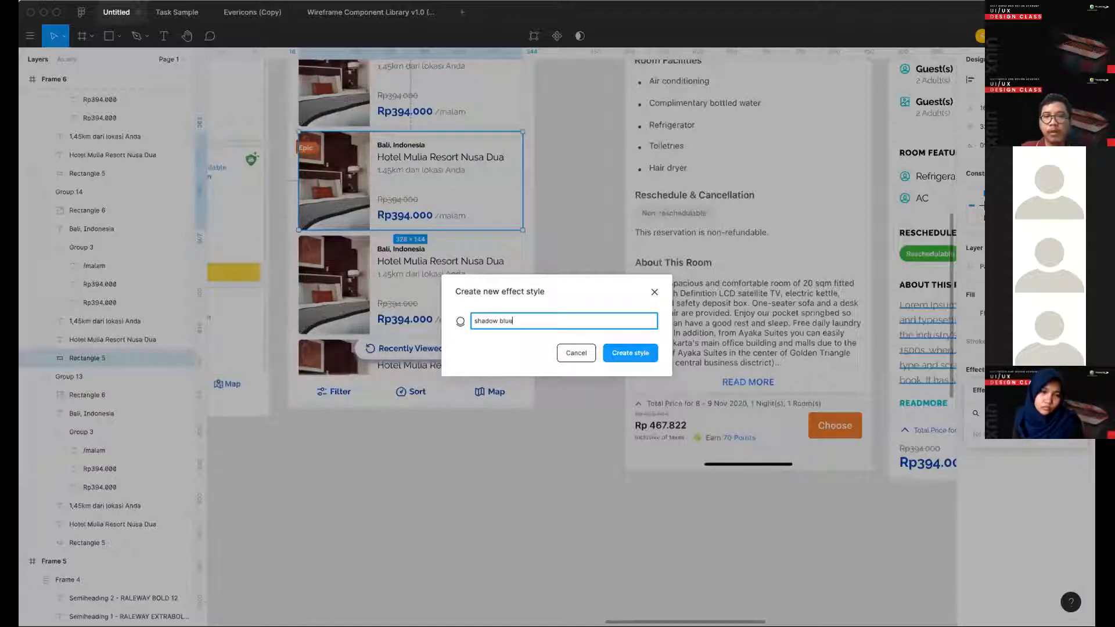
- Name the new effect style "shadow blue" and create it
{"action": "type", "text": "shadow blue"}
{"action": "key", "text": "Return"}
- Create an effect style named "shadow - floating" from the shadow of the Recently Viewed button's background in Frame 6
{"action": "scroll", "coordinate": [370, 364], "scroll_direction": "right", "scroll_amount": 3}
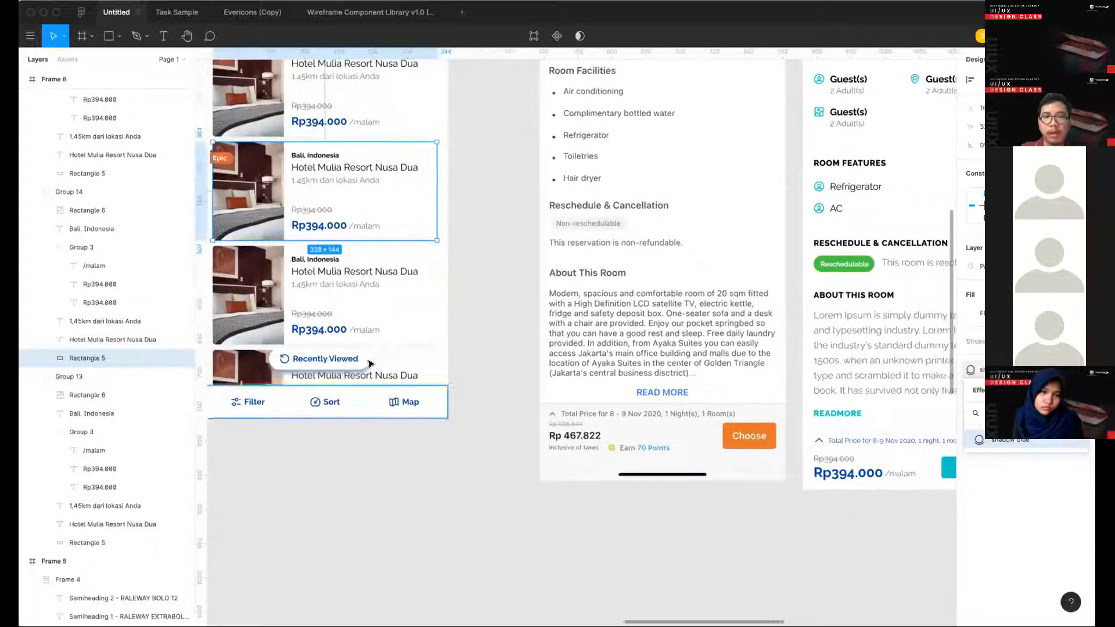
{"action": "left_click", "coordinate": [368, 361]}
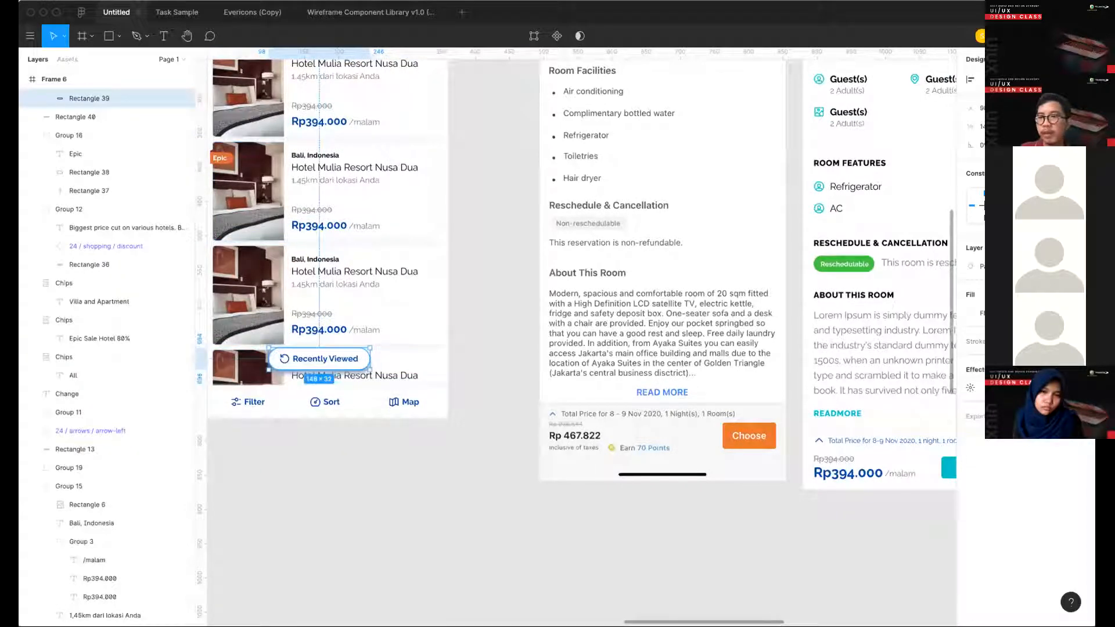
{"action": "left_click", "coordinate": [1082, 370]}
{"action": "key", "text": "super+z"}
{"action": "left_click", "coordinate": [1064, 370]}
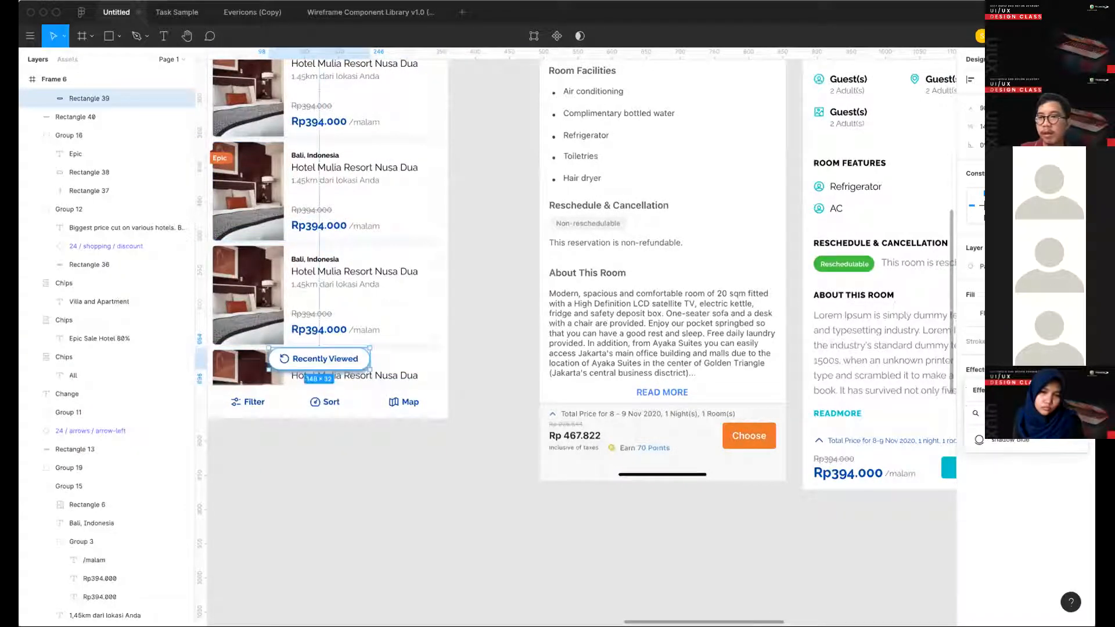
{"action": "left_click", "coordinate": [1077, 390]}
{"action": "type", "text": "sh"}
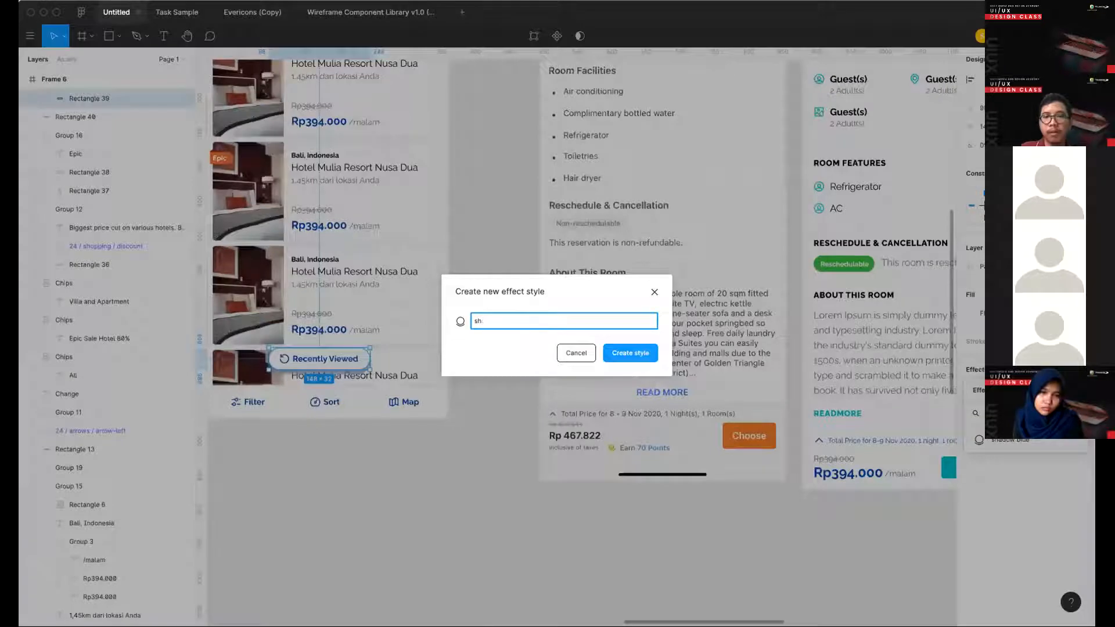
{"action": "type", "text": "adow - floating"}
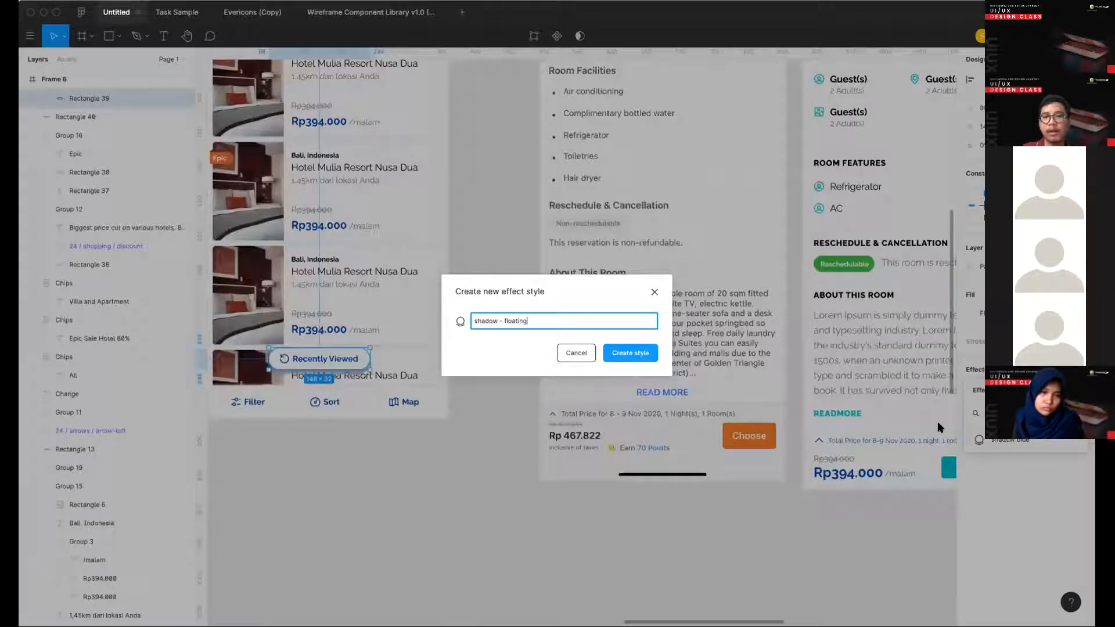
{"action": "key", "text": "Return"}
- Apply the "shadow blue" effect style to the booking summary card rectangle in Frame 15
{"action": "scroll", "coordinate": [608, 263], "scroll_direction": "right", "scroll_amount": 10}
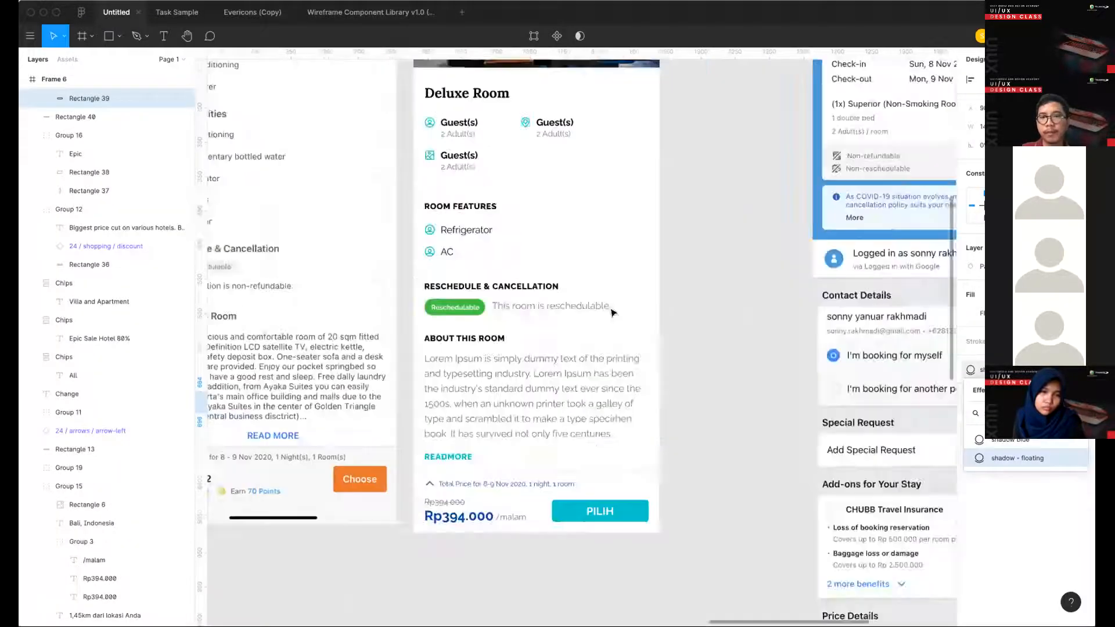
{"action": "scroll", "coordinate": [607, 262], "scroll_direction": "up", "scroll_amount": 1}
{"action": "left_click", "coordinate": [608, 308]}
{"action": "left_click", "coordinate": [615, 269]}
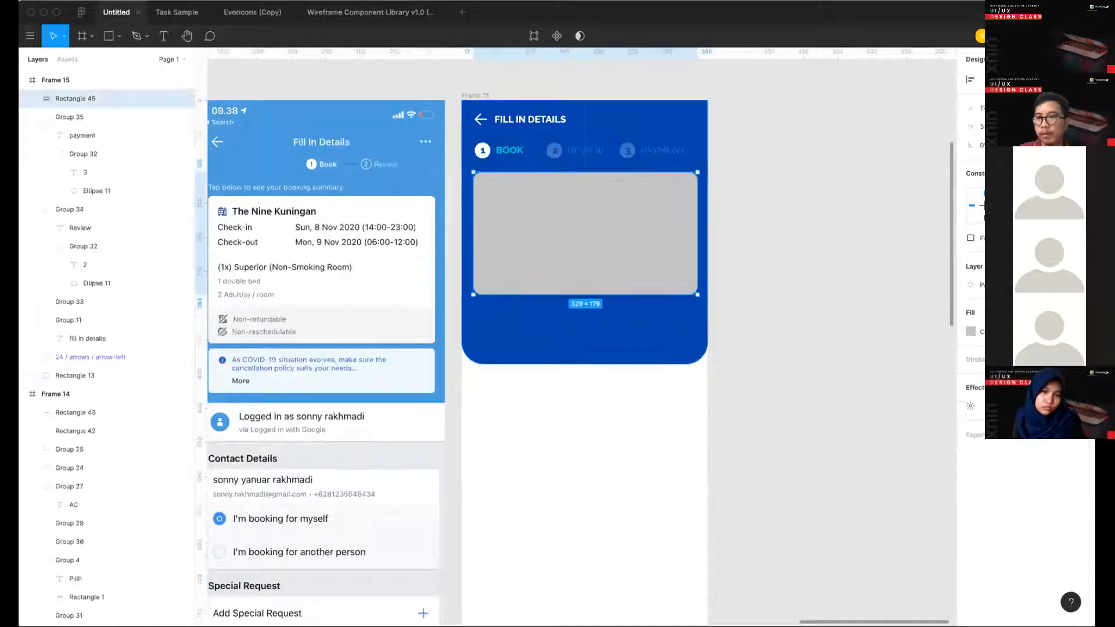
{"action": "left_click", "coordinate": [1064, 388]}
{"action": "left_click", "coordinate": [1016, 459]}
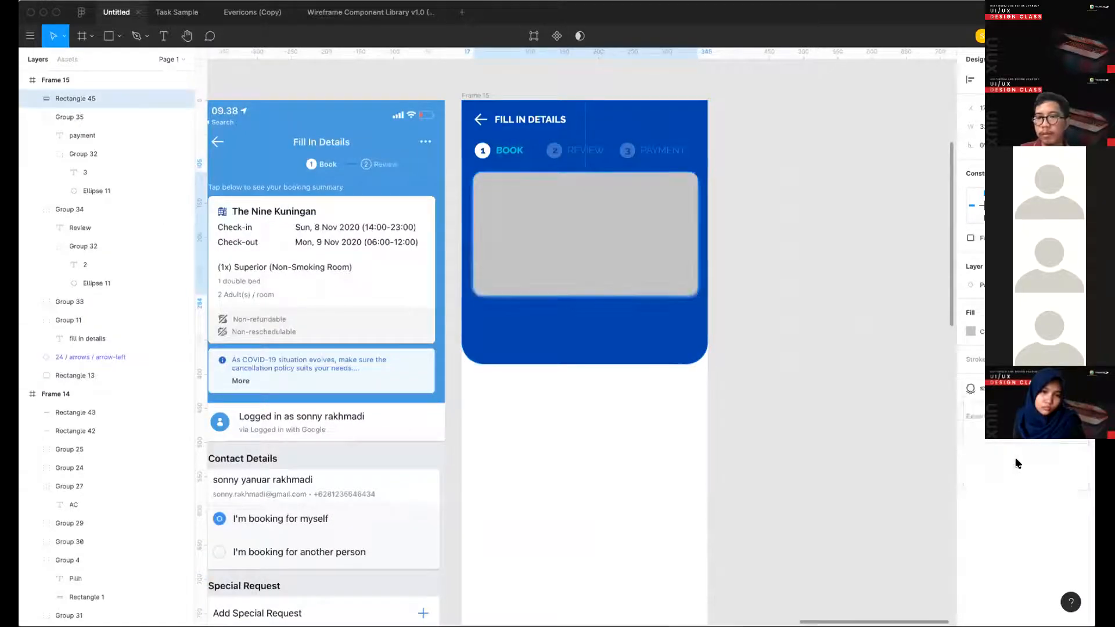
- Fill the booking summary card rectangle with white and reselect the "shadow blue" effect style for it
{"action": "left_click", "coordinate": [841, 412]}
{"action": "scroll", "coordinate": [755, 348], "scroll_direction": "left", "scroll_amount": 3}
{"action": "scroll", "coordinate": [755, 348], "scroll_direction": "up", "scroll_amount": 1}
{"action": "left_click", "coordinate": [707, 293]}
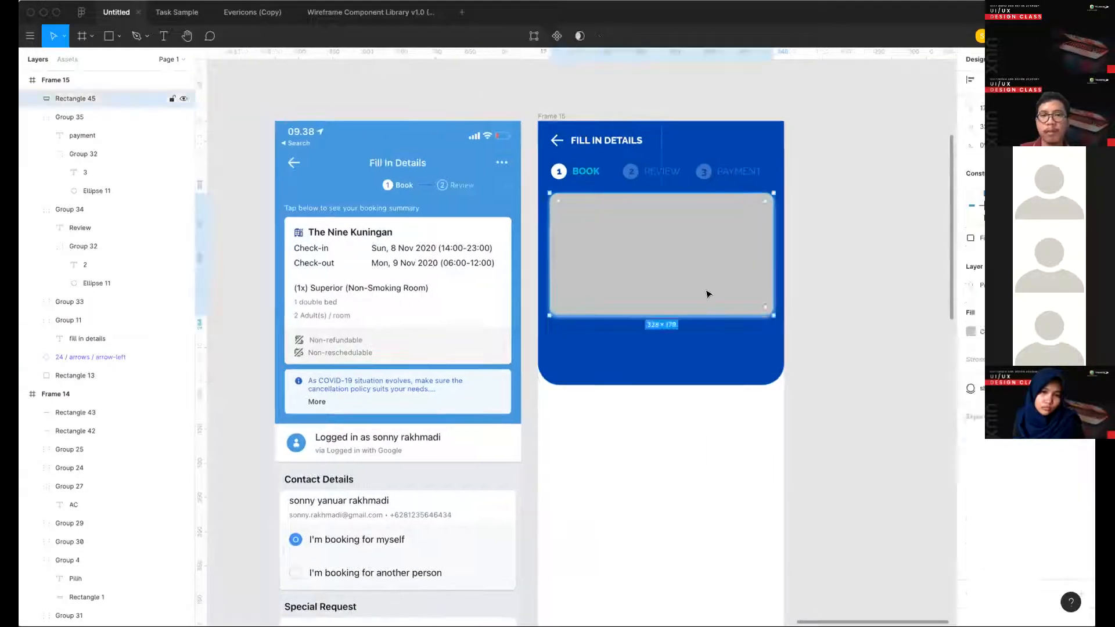
{"action": "left_click", "coordinate": [972, 331]}
{"action": "left_click_drag", "start_coordinate": [919, 359], "coordinate": [749, 276]}
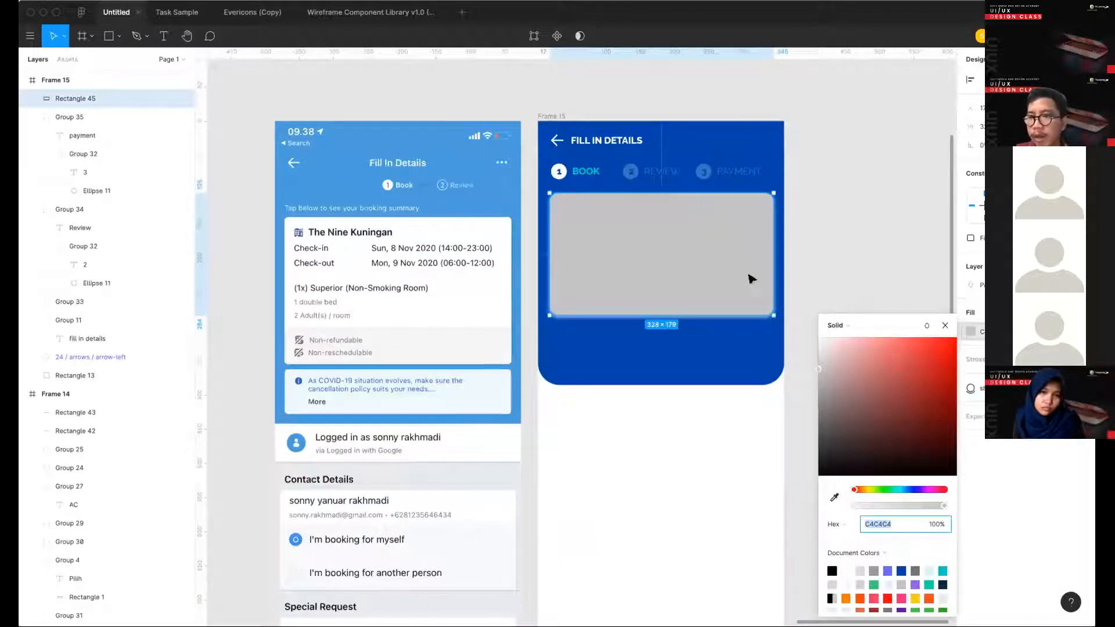
{"action": "left_click", "coordinate": [894, 224]}
{"action": "left_click", "coordinate": [748, 262]}
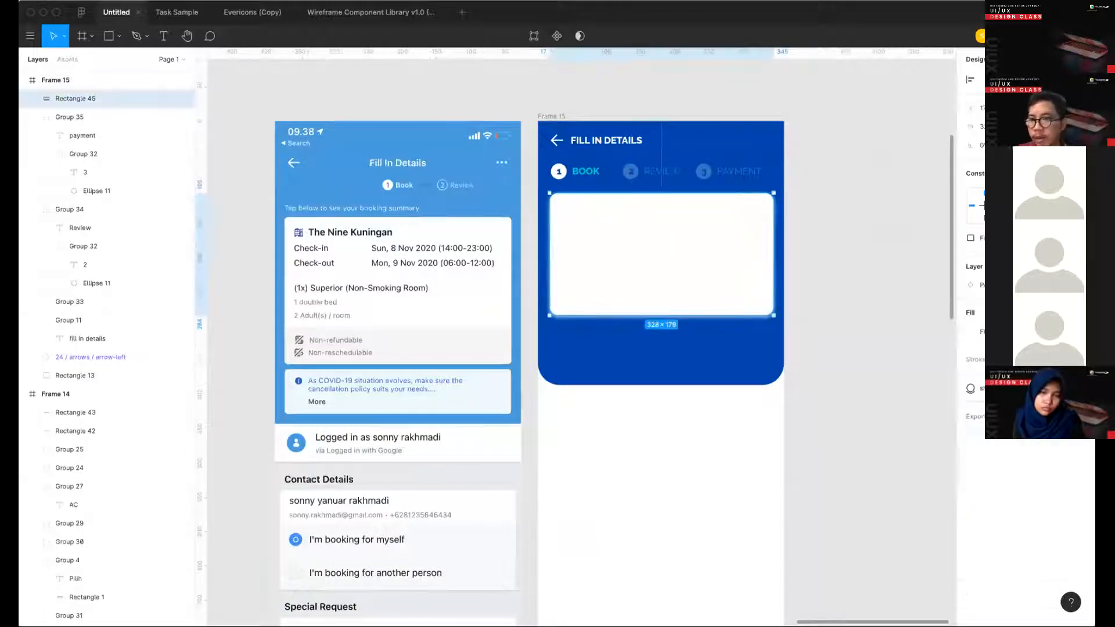
{"action": "left_click", "coordinate": [969, 392]}
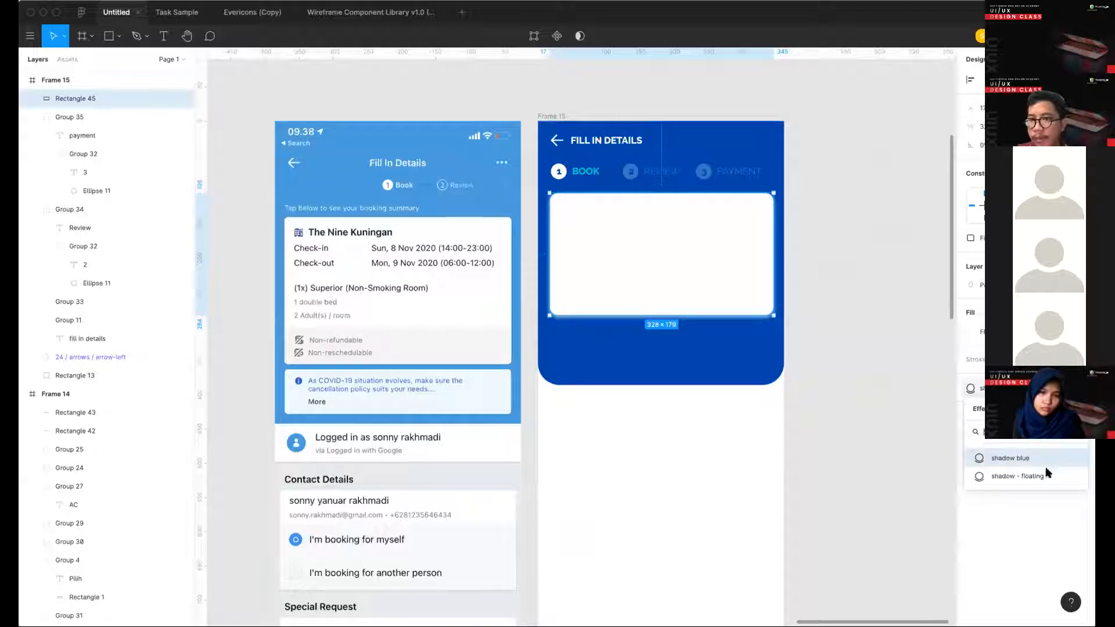
{"action": "left_click", "coordinate": [971, 459]}
- Detach the effect style from the hotel card's background rectangle in Frame 6 and open its drop shadow settings
{"action": "scroll", "coordinate": [815, 425], "scroll_direction": "left", "scroll_amount": 14}
{"action": "scroll", "coordinate": [815, 426], "scroll_direction": "down", "scroll_amount": 3}
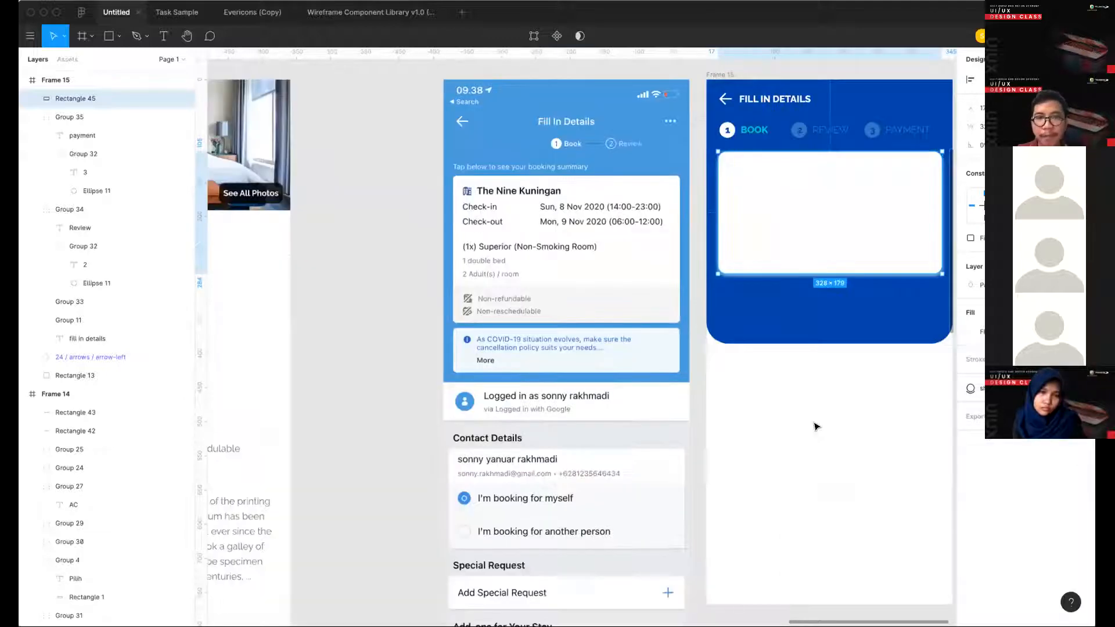
{"action": "scroll", "coordinate": [514, 371], "scroll_direction": "left", "scroll_amount": 4}
{"action": "scroll", "coordinate": [517, 230], "scroll_direction": "up", "scroll_amount": 7}
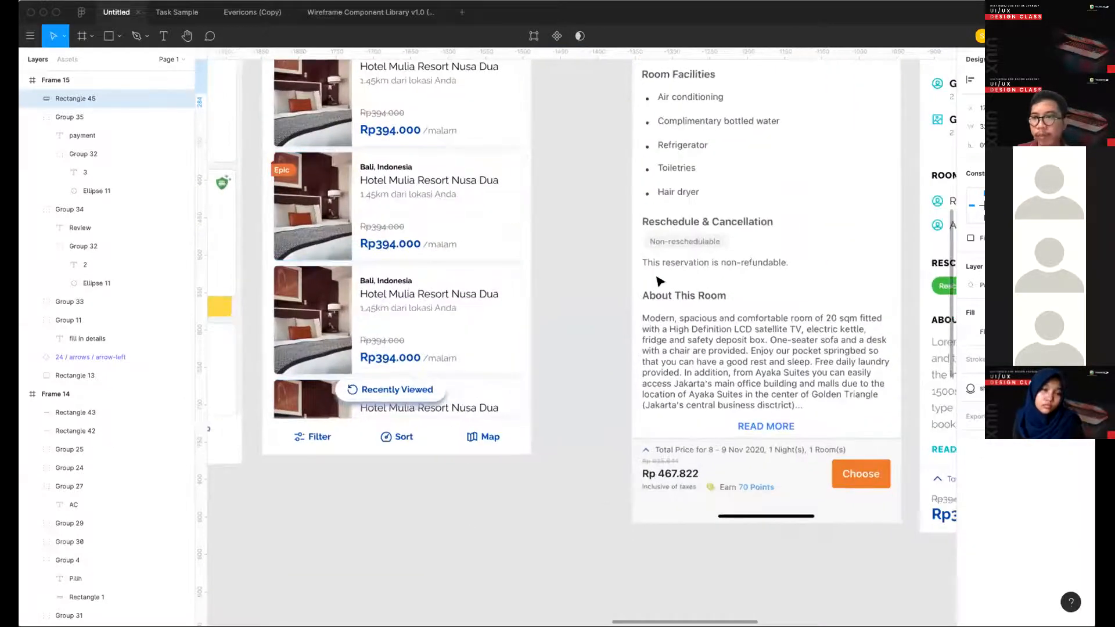
{"action": "left_click", "coordinate": [511, 231], "text": "super"}
{"action": "scroll", "coordinate": [516, 232], "scroll_direction": "left", "scroll_amount": 4}
{"action": "scroll", "coordinate": [517, 232], "scroll_direction": "up", "scroll_amount": 1}
{"action": "left_click", "coordinate": [971, 370]}
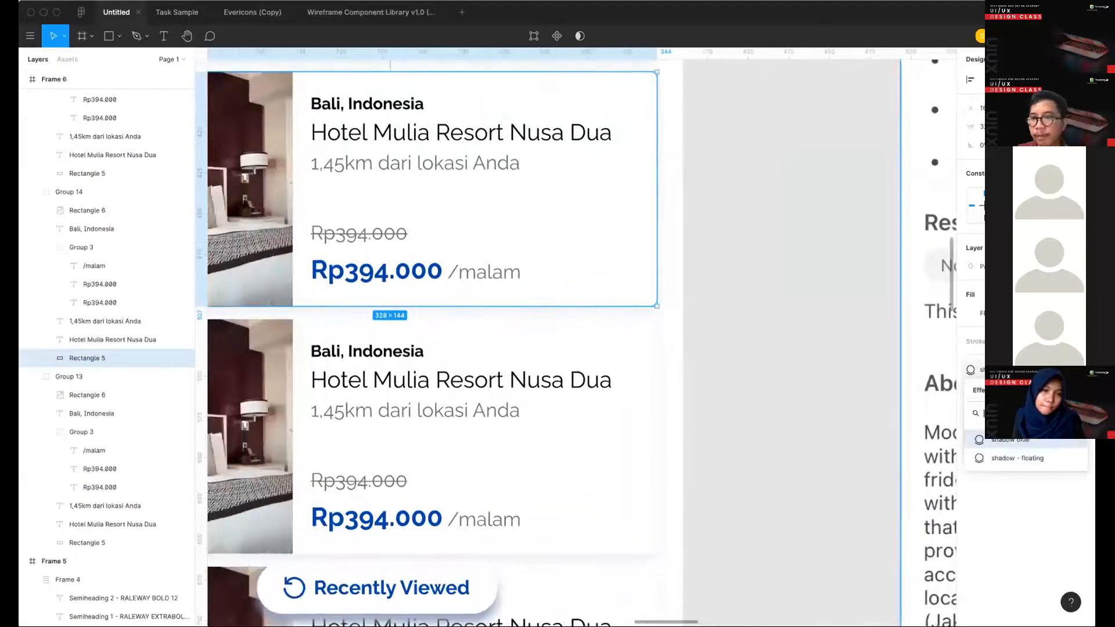
{"action": "left_click", "coordinate": [1067, 370]}
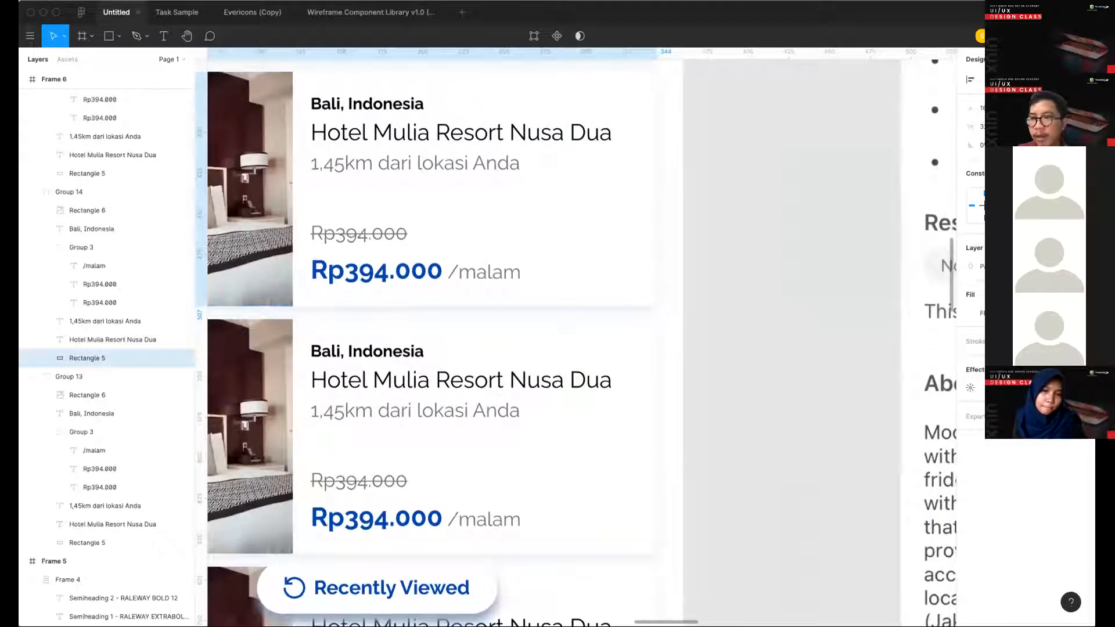
{"action": "left_click", "coordinate": [970, 388]}
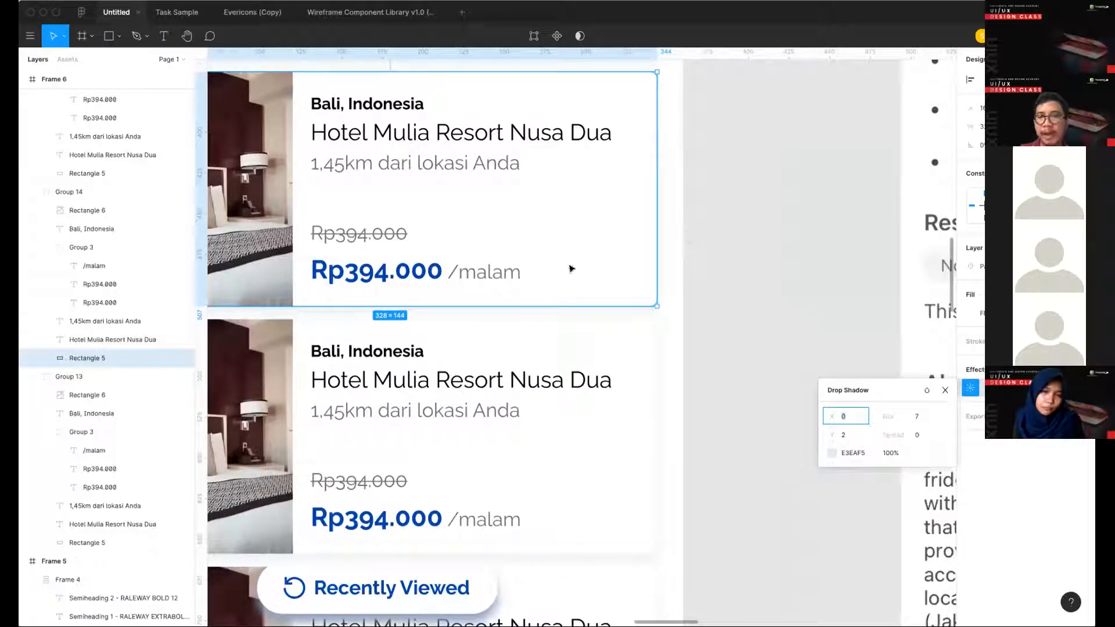
- Compare the shadow around Frame 15's booking summary card with the shadow of the hotel cards in Frame 6
{"action": "scroll", "coordinate": [714, 307], "scroll_direction": "down", "scroll_amount": 1}
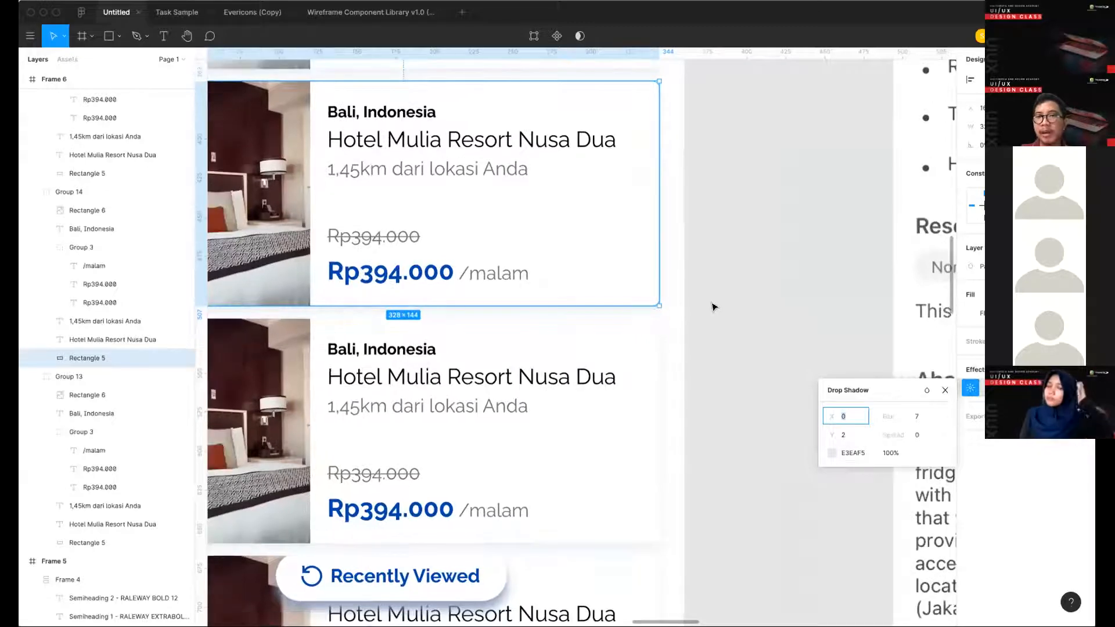
{"action": "scroll", "coordinate": [713, 306], "scroll_direction": "down", "scroll_amount": 2}
{"action": "scroll", "coordinate": [712, 306], "scroll_direction": "right", "scroll_amount": 15}
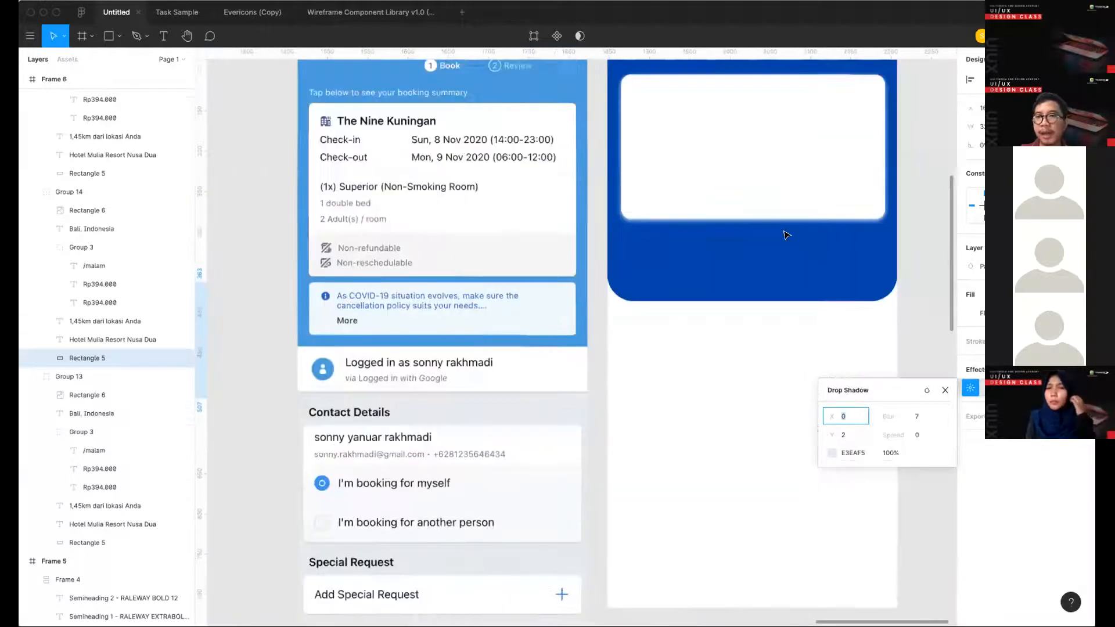
{"action": "scroll", "coordinate": [785, 234], "scroll_direction": "right", "scroll_amount": 1}
{"action": "scroll", "coordinate": [780, 244], "scroll_direction": "up", "scroll_amount": 3}
{"action": "scroll", "coordinate": [579, 338], "scroll_direction": "down", "scroll_amount": 5}
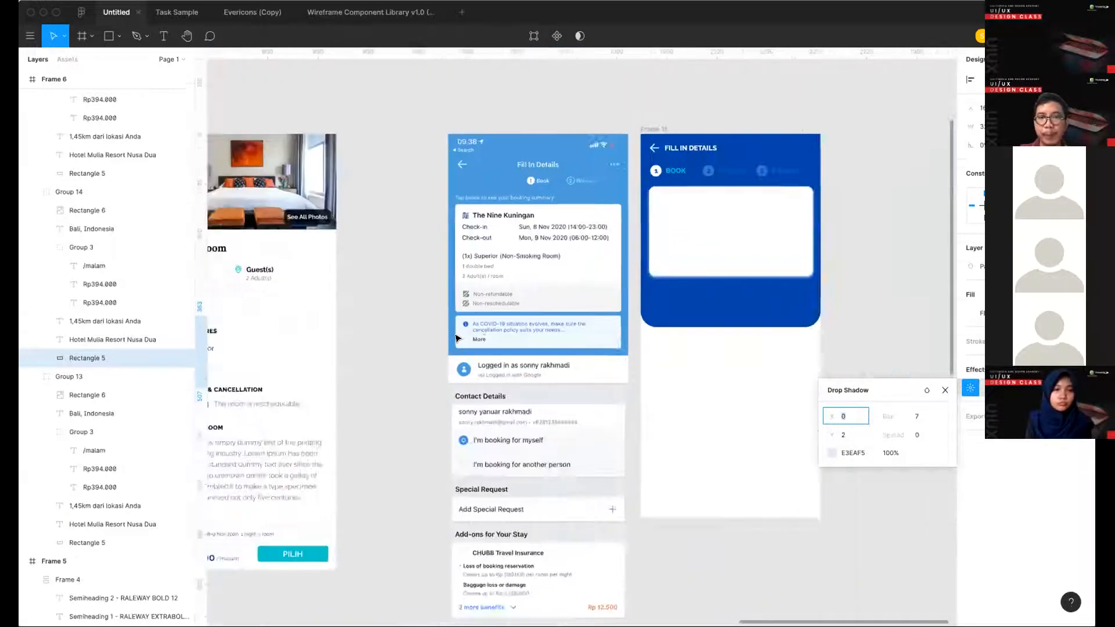
{"action": "scroll", "coordinate": [455, 338], "scroll_direction": "left", "scroll_amount": 12}
{"action": "scroll", "coordinate": [455, 334], "scroll_direction": "left", "scroll_amount": 1}
{"action": "scroll", "coordinate": [455, 333], "scroll_direction": "up", "scroll_amount": 5}
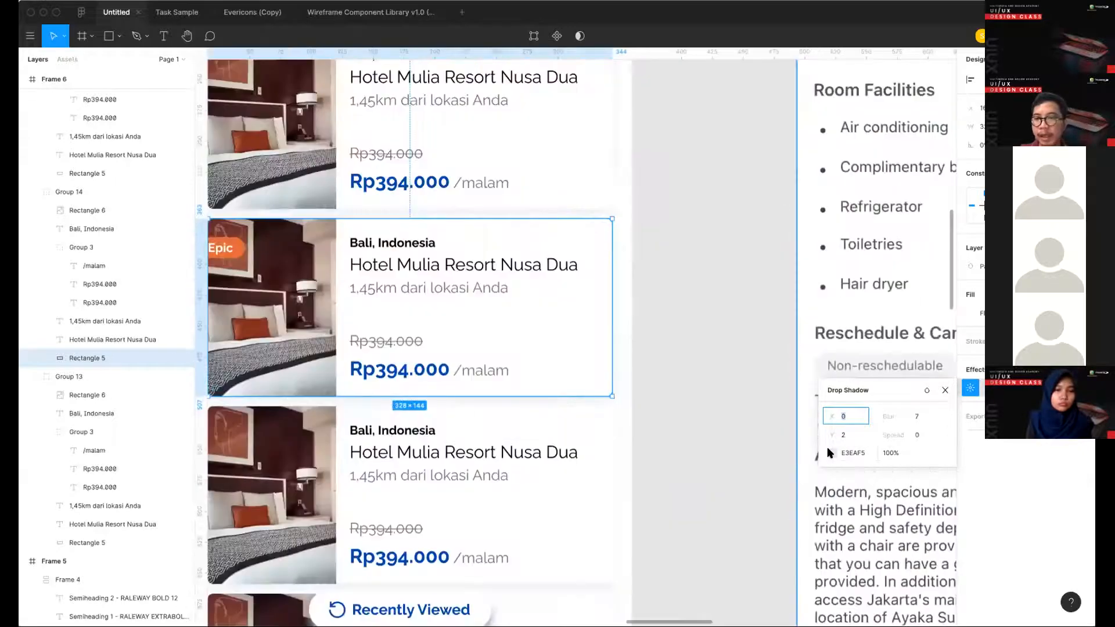
- Set the hotel card's drop shadow color to the local blue 0044AA, trying the local teal 00CDCD as well
{"action": "left_click", "coordinate": [830, 451]}
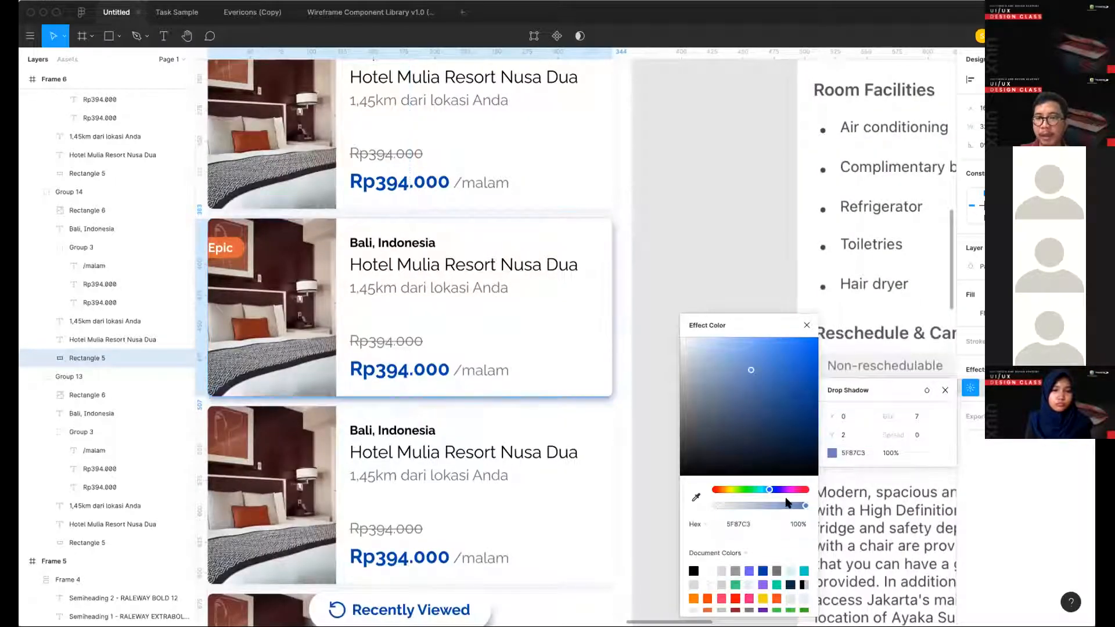
{"action": "left_click", "coordinate": [726, 552]}
{"action": "left_click", "coordinate": [725, 566]}
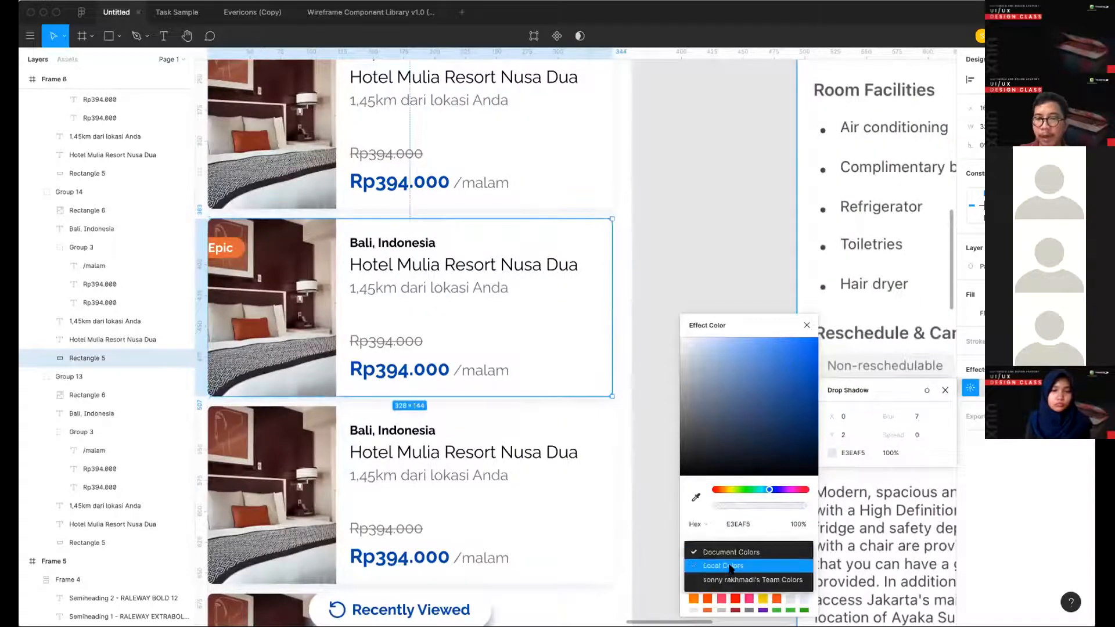
{"action": "left_click", "coordinate": [693, 570]}
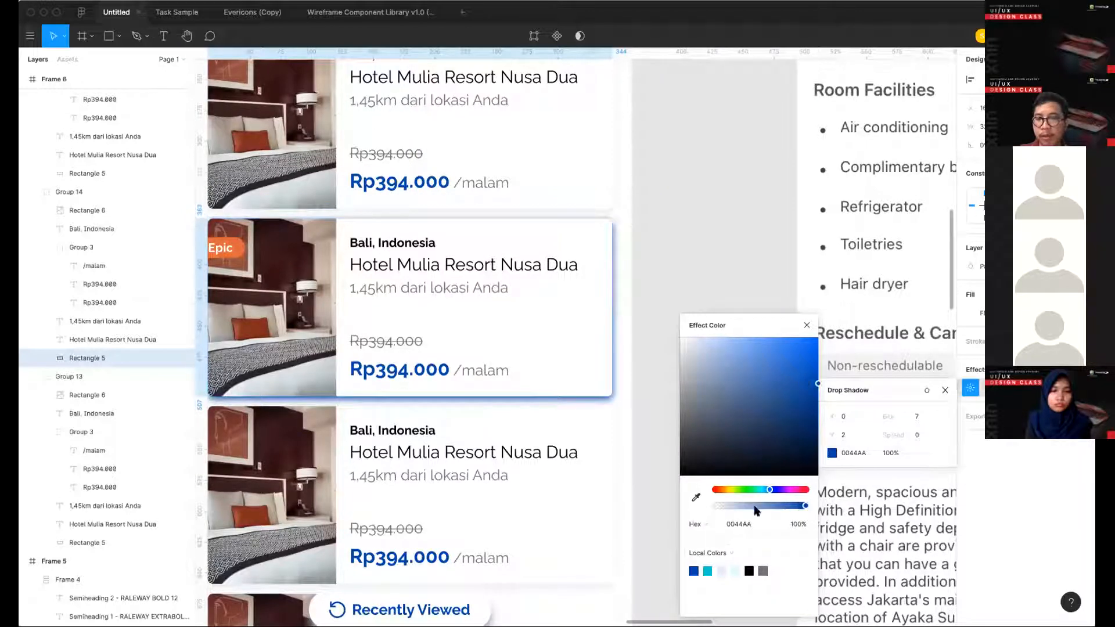
{"action": "left_click", "coordinate": [707, 569]}
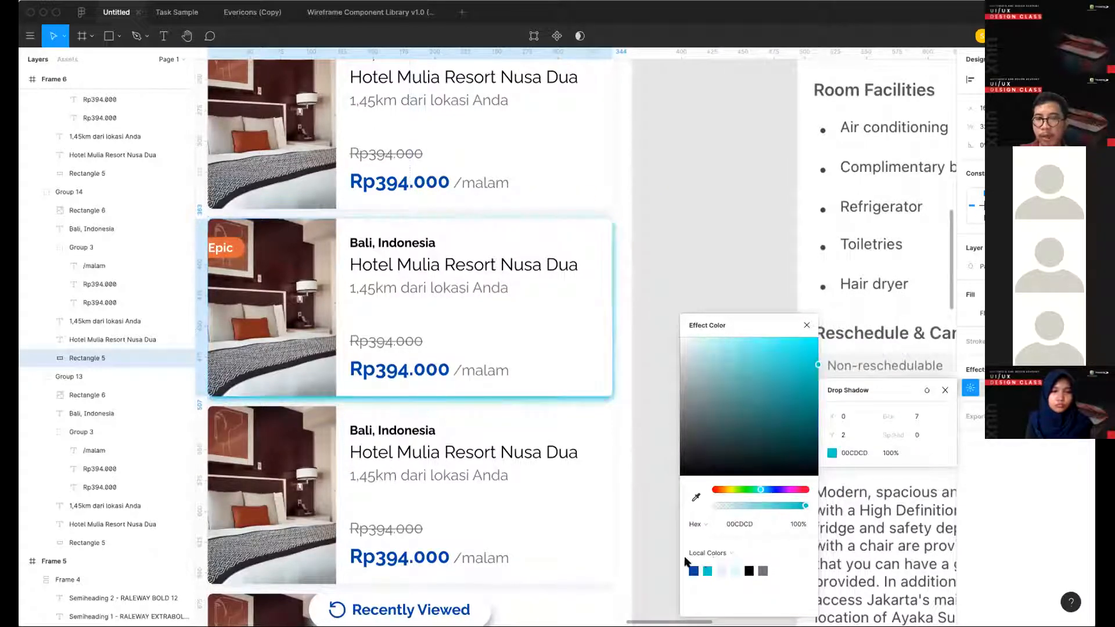
{"action": "left_click", "coordinate": [694, 569]}
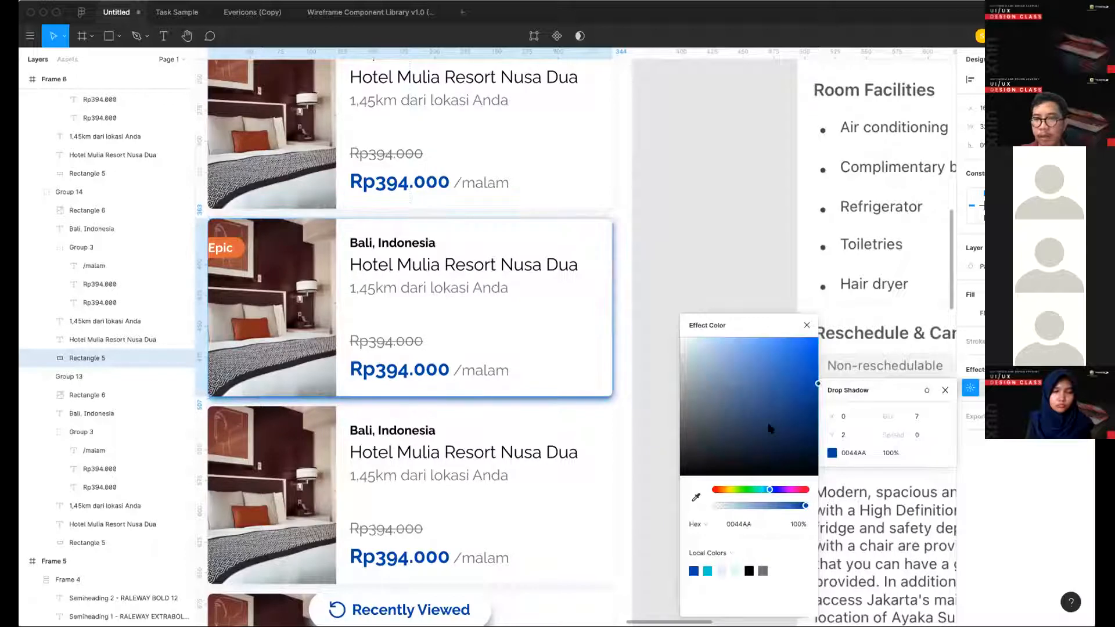
- Try drop shadow opacities of 25% and 15% on the hotel card, ending on 25%
{"action": "left_click", "coordinate": [890, 452]}
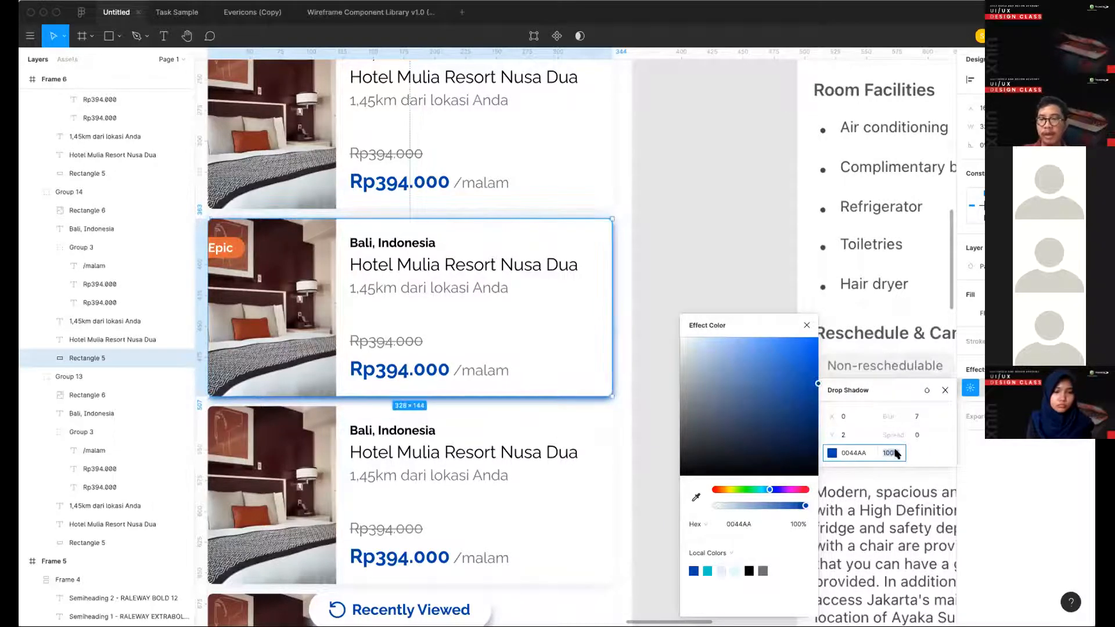
{"action": "left_click", "coordinate": [926, 451]}
{"action": "left_click", "coordinate": [892, 454]}
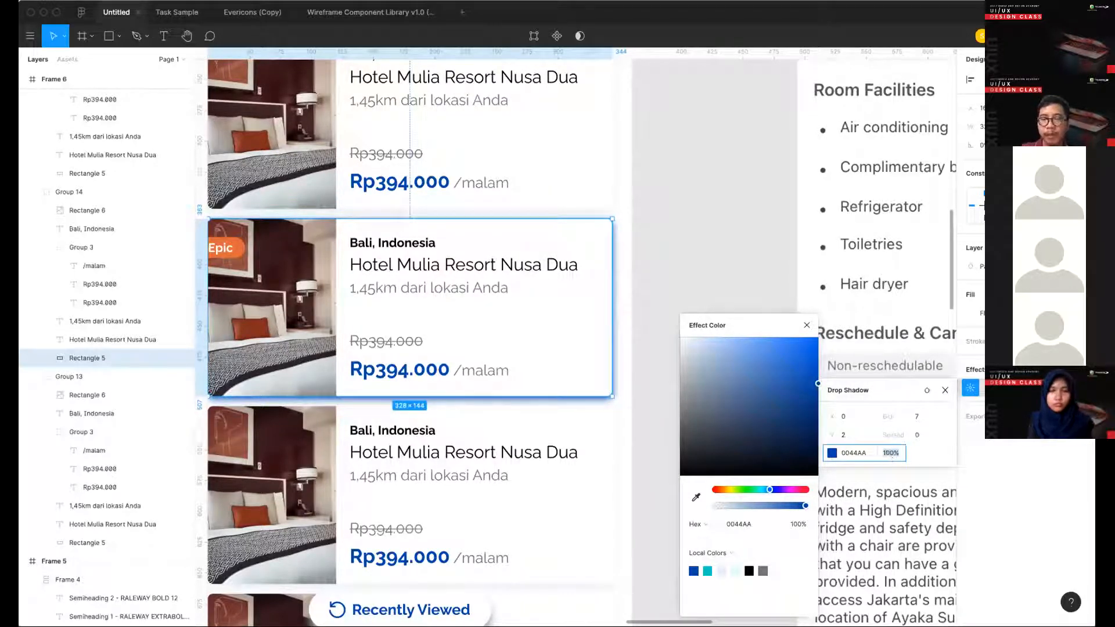
{"action": "type", "text": "25"}
{"action": "key", "text": "Return"}
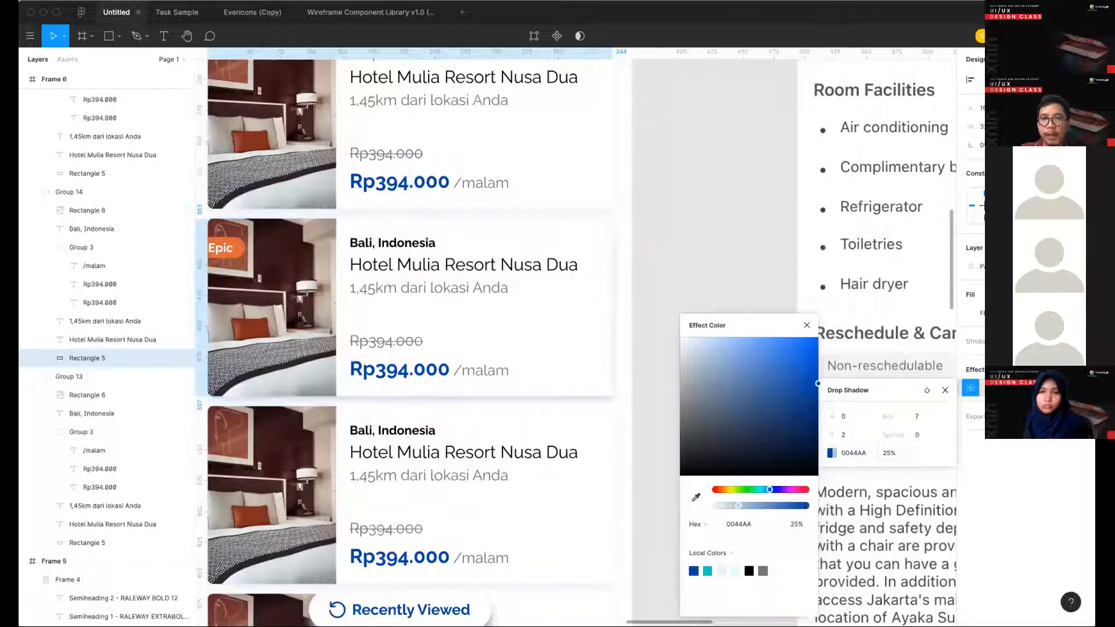
{"action": "left_click", "coordinate": [880, 455]}
{"action": "type", "text": "15"}
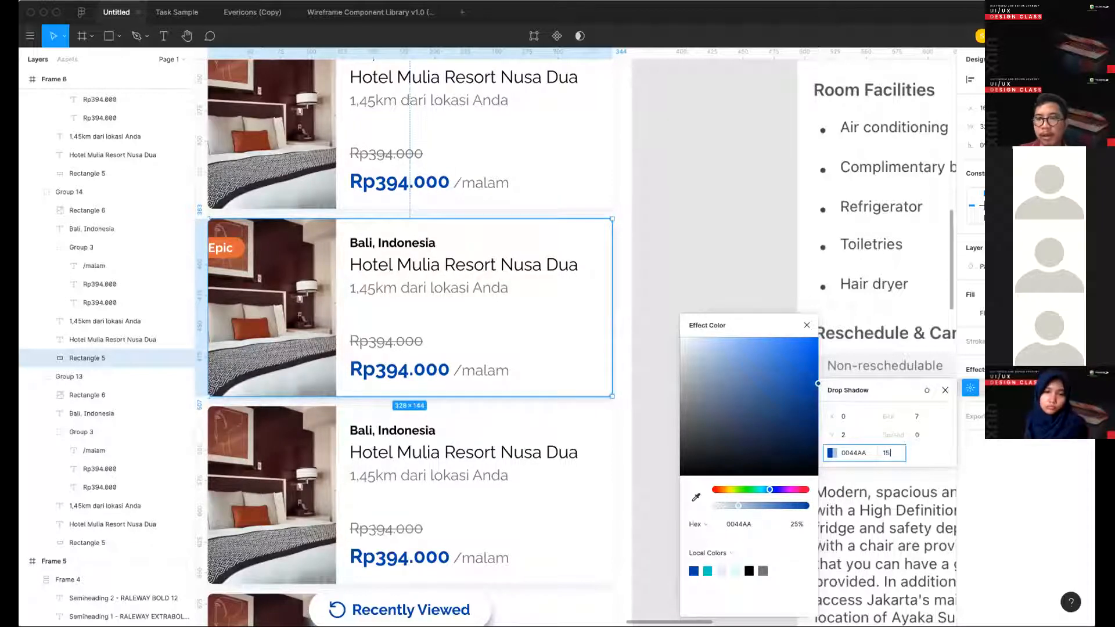
{"action": "key", "text": "Return"}
{"action": "left_click", "coordinate": [889, 457]}
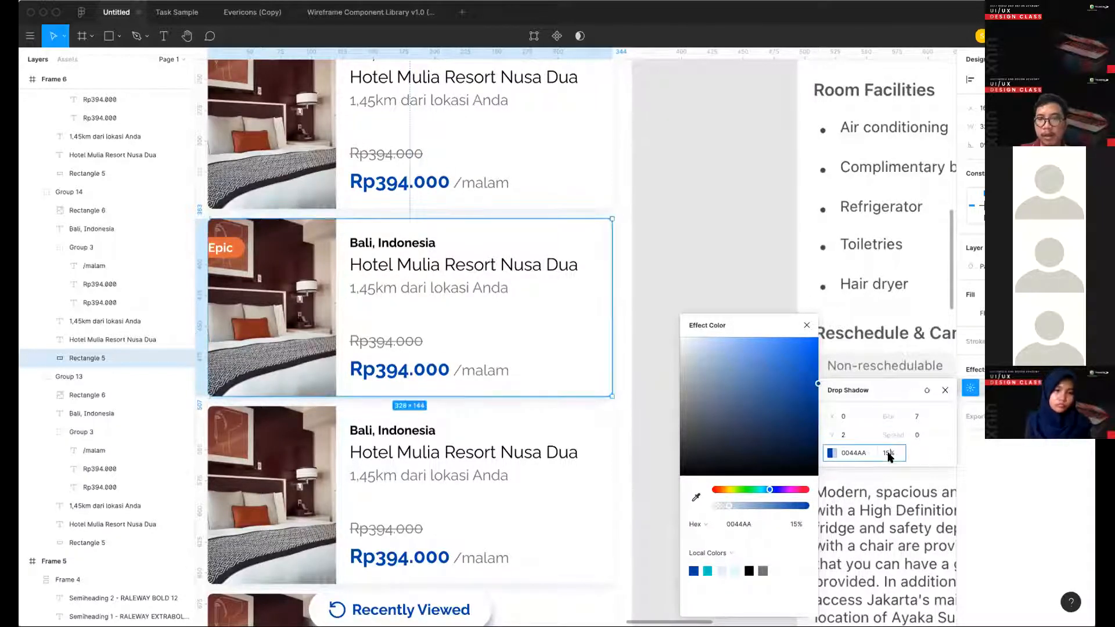
{"action": "type", "text": "25"}
{"action": "key", "text": "Return"}
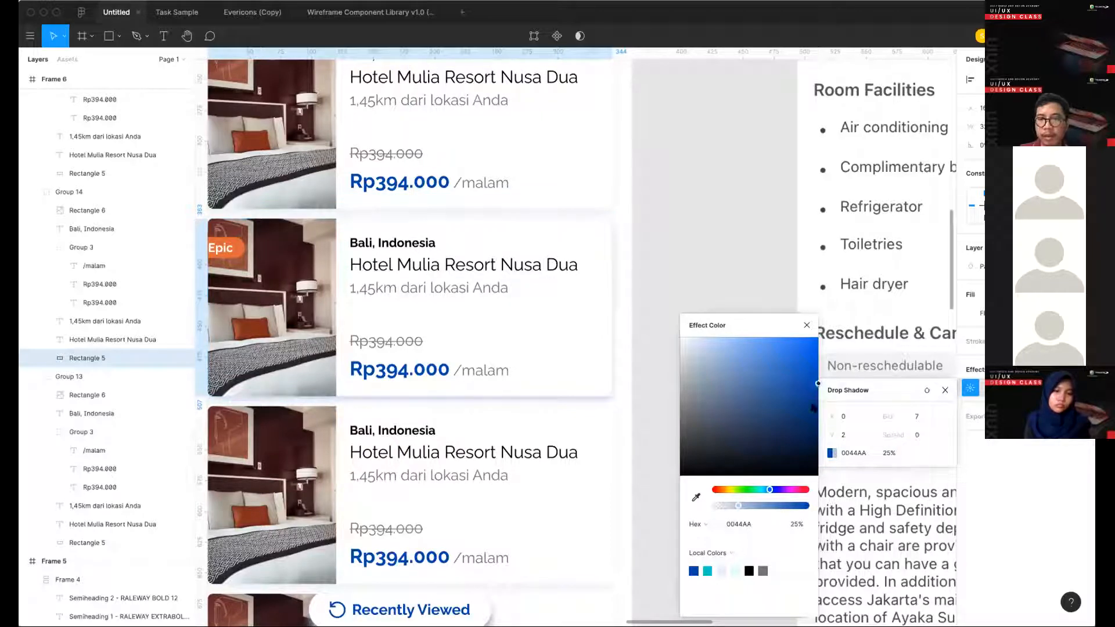
- Darken the hotel card's drop shadow color to 003077, set its opacity to 15%, and close the shadow settings
{"action": "left_click_drag", "start_coordinate": [813, 408], "coordinate": [802, 442]}
{"action": "left_click_drag", "start_coordinate": [799, 438], "coordinate": [799, 436]}
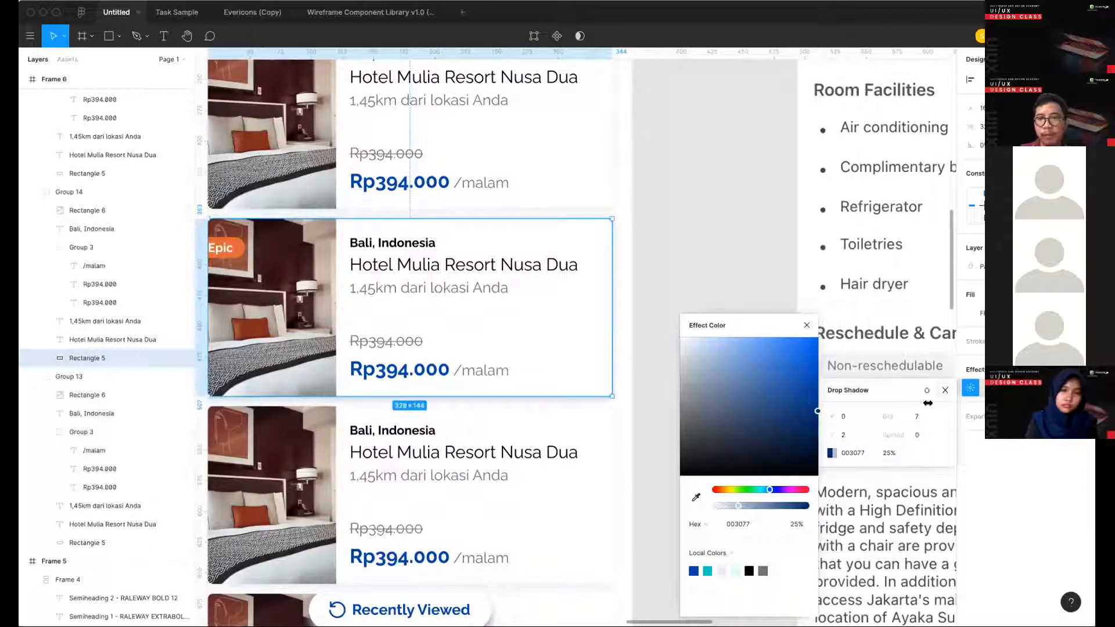
{"action": "key", "text": "Return"}
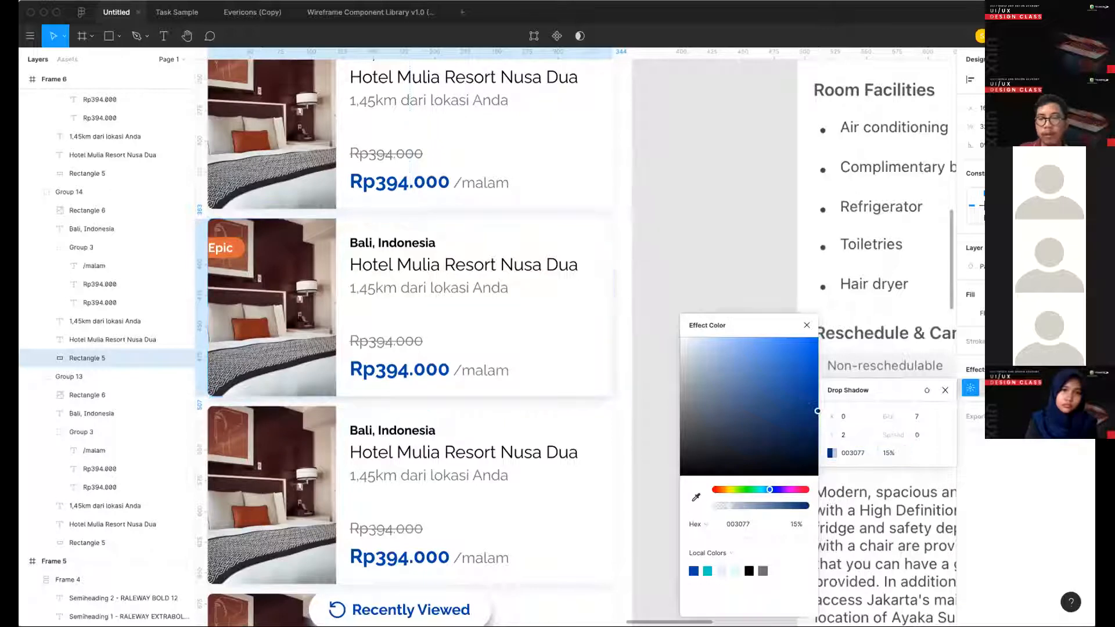
{"action": "left_click", "coordinate": [946, 389]}
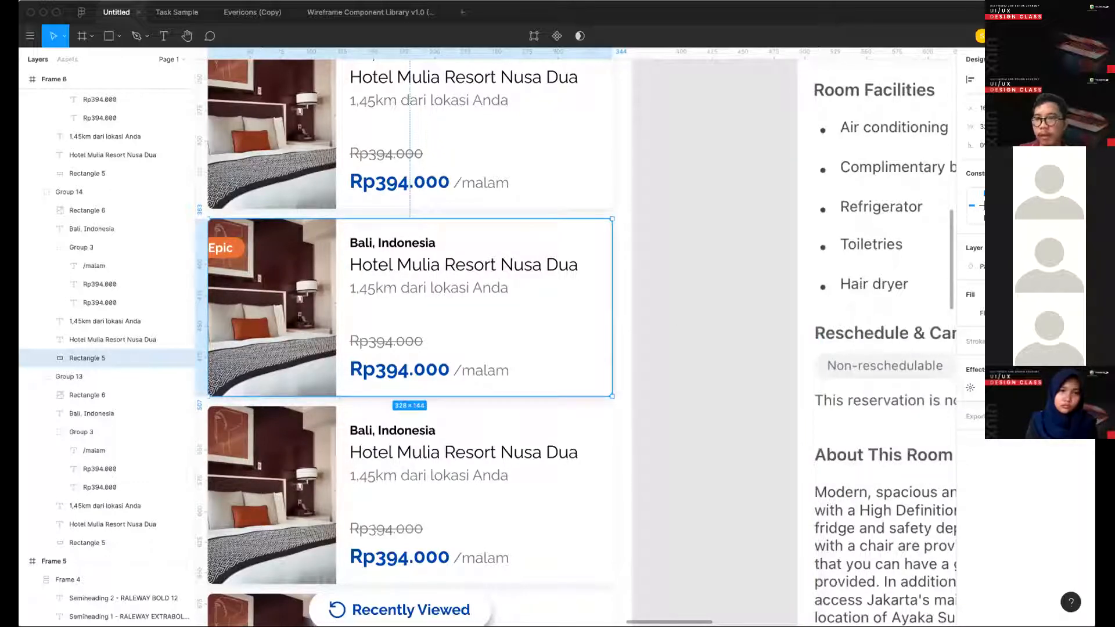
- Save the hotel card's shadow as a new effect style named "shadow blue 2" and delete the old "shadow blue" style
{"action": "left_click", "coordinate": [1063, 370]}
{"action": "left_click", "coordinate": [1077, 390]}
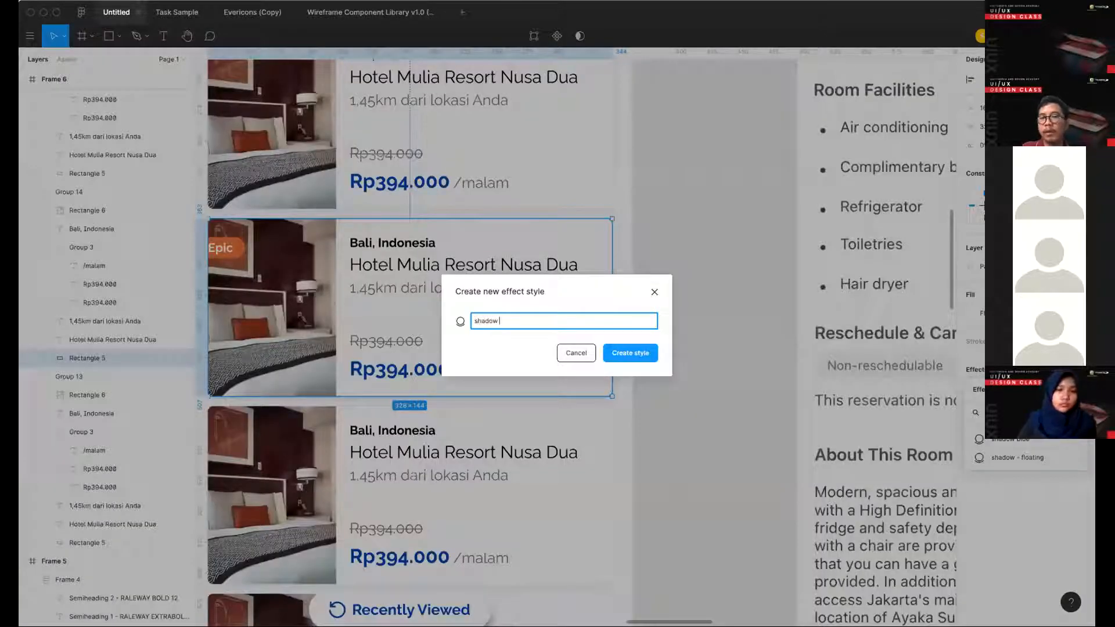
{"action": "key", "text": "Return"}
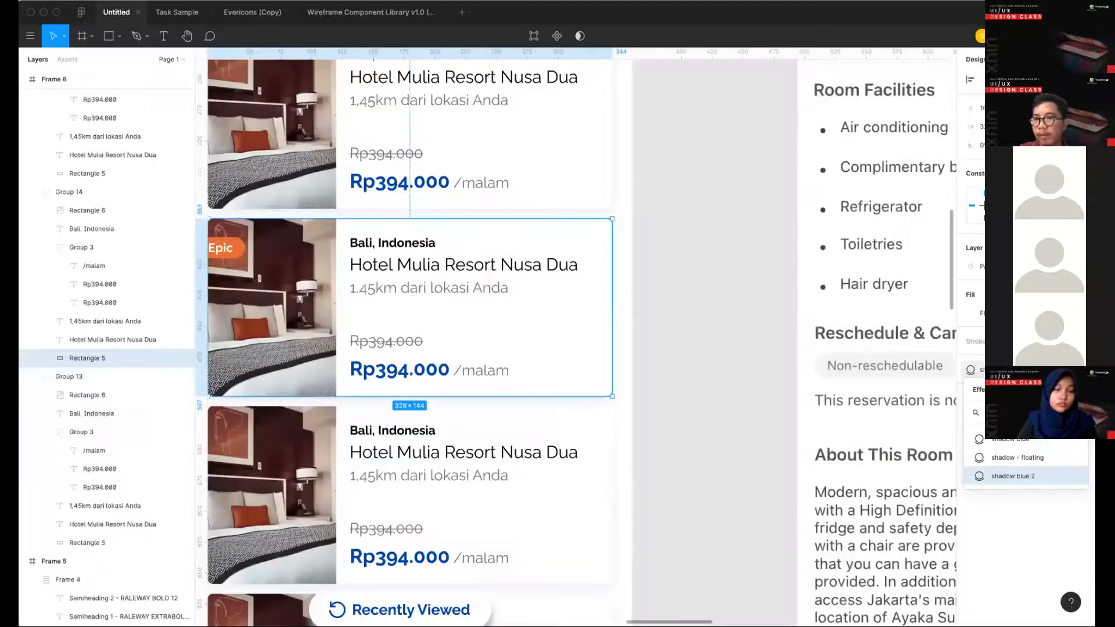
{"action": "right_click", "coordinate": [1032, 441]}
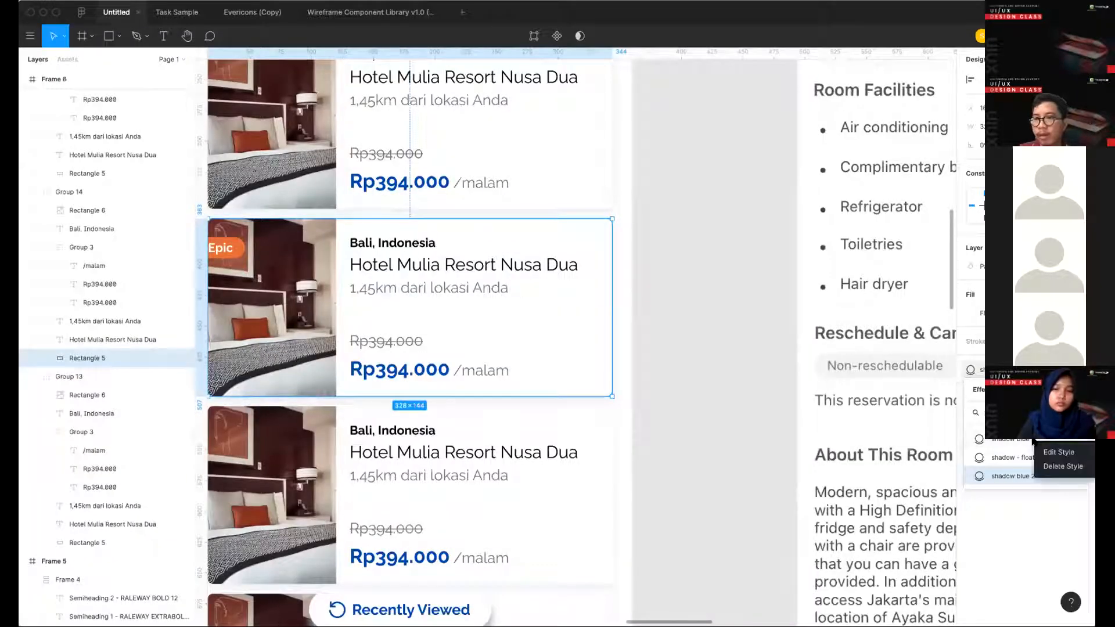
{"action": "left_click", "coordinate": [1052, 466]}
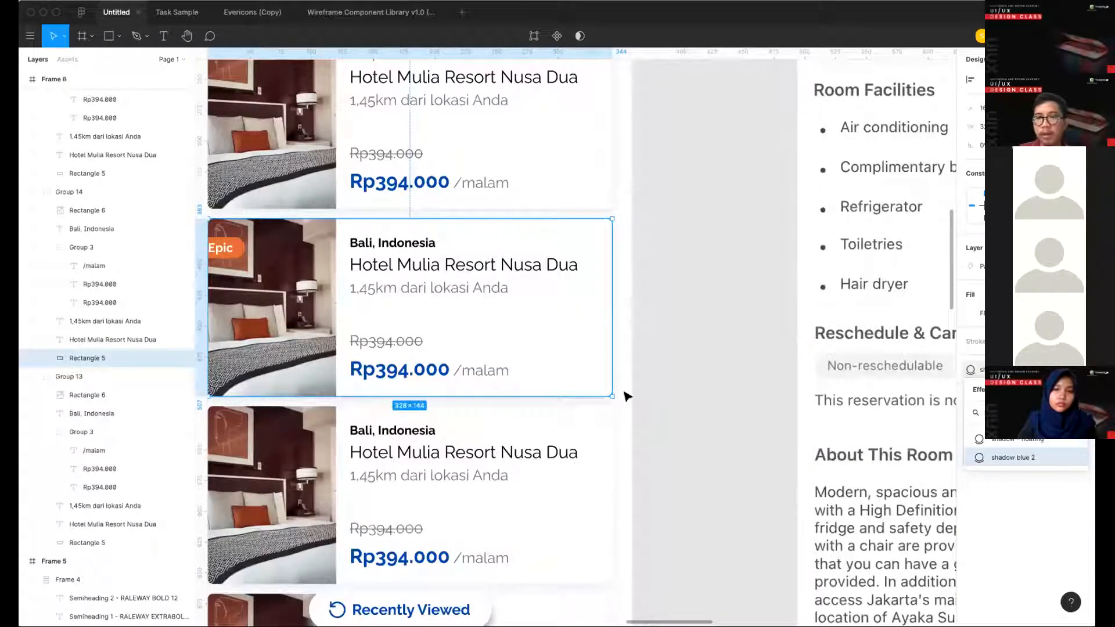
- Apply the "shadow blue 2" effect style to the background rectangles of the other hotel cards in Frame 6
{"action": "scroll", "coordinate": [622, 390], "scroll_direction": "down", "scroll_amount": 5}
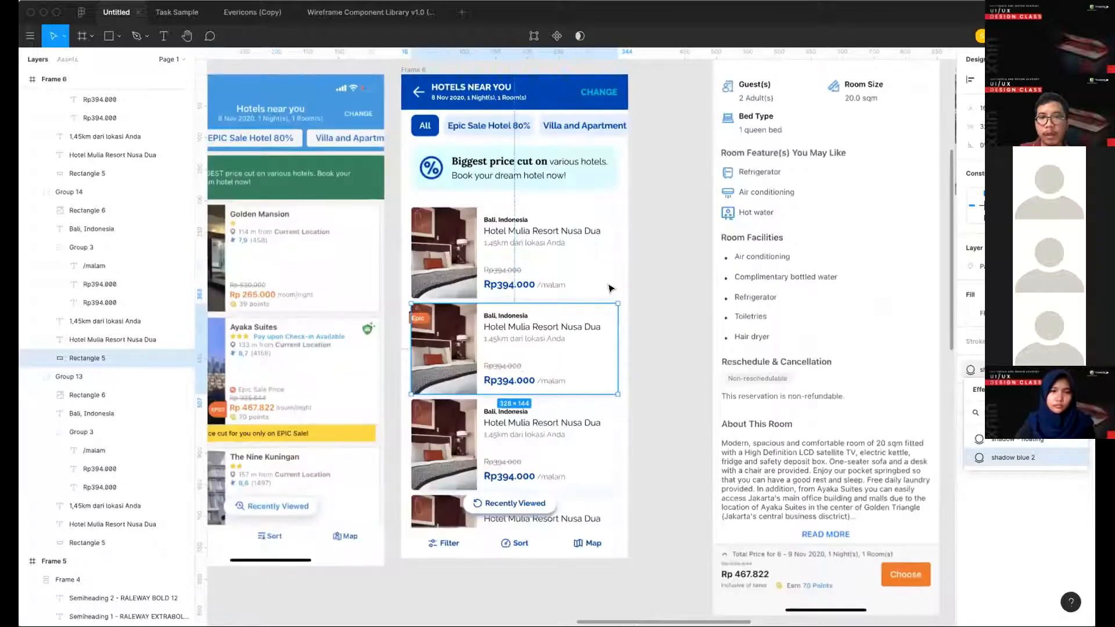
{"action": "left_click", "coordinate": [599, 464]}
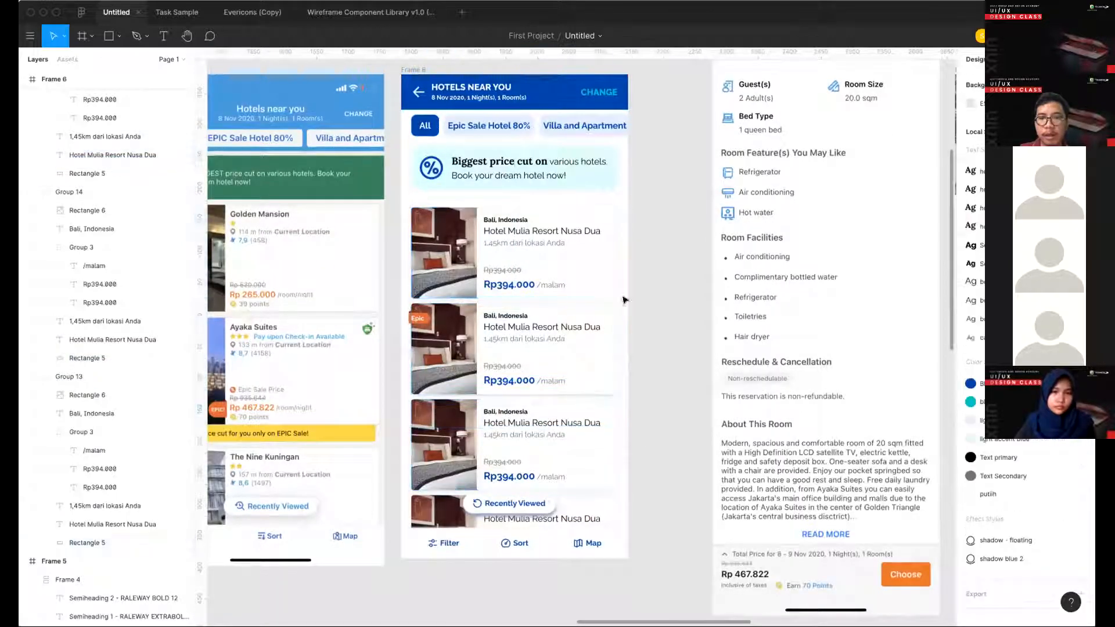
{"action": "left_click", "coordinate": [614, 271], "text": "shift+super"}
{"action": "left_click", "coordinate": [612, 513], "text": "shift+super"}
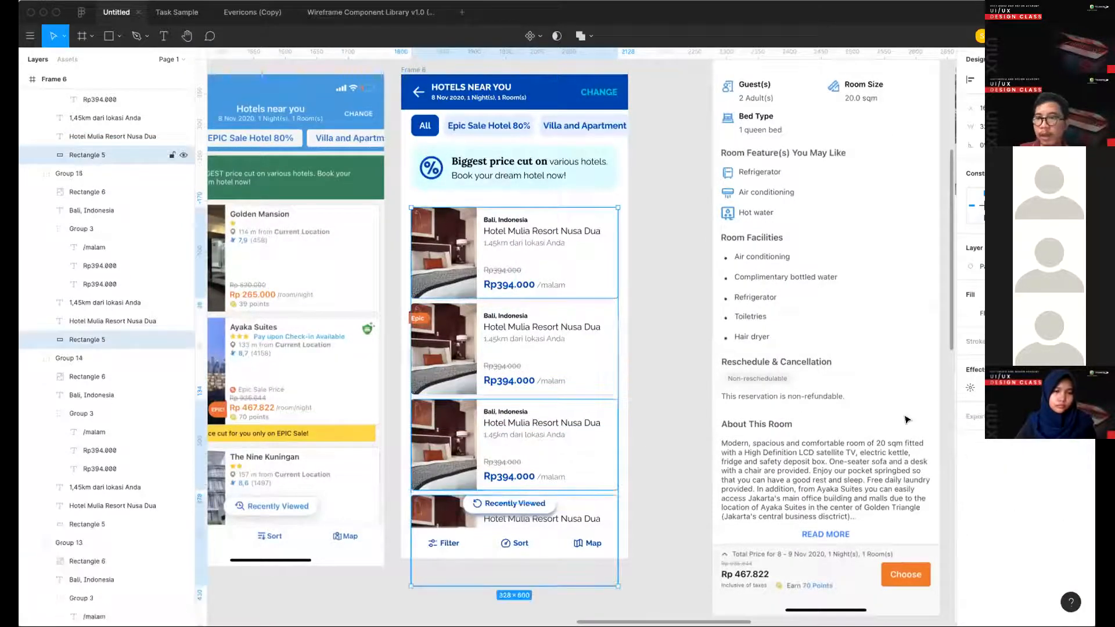
{"action": "scroll", "coordinate": [895, 381], "scroll_direction": "down", "scroll_amount": 3}
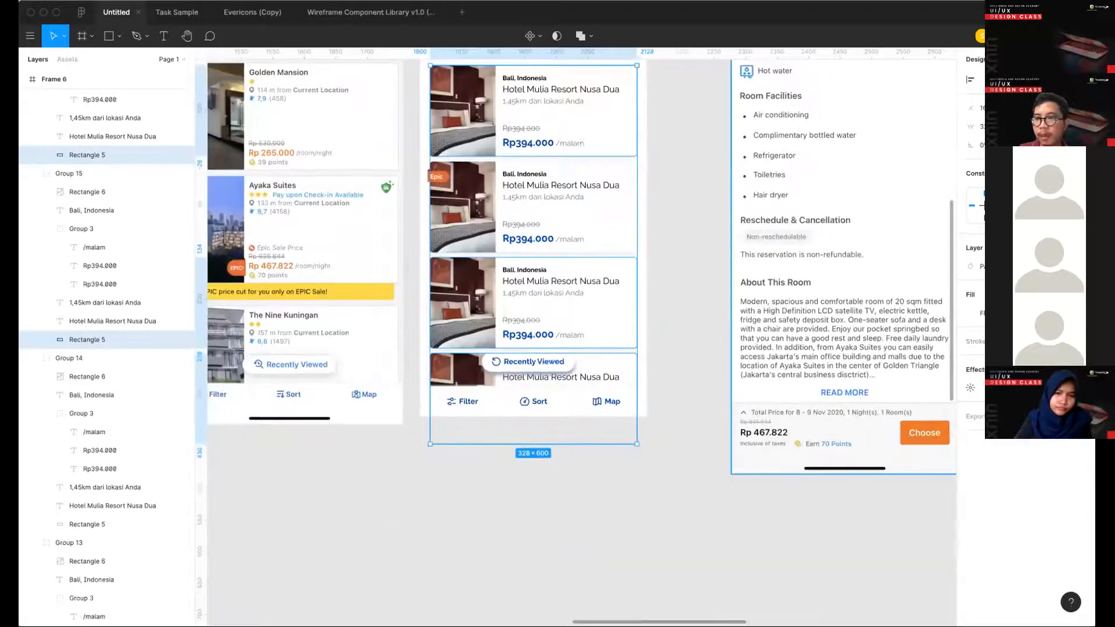
{"action": "left_click", "coordinate": [1063, 370]}
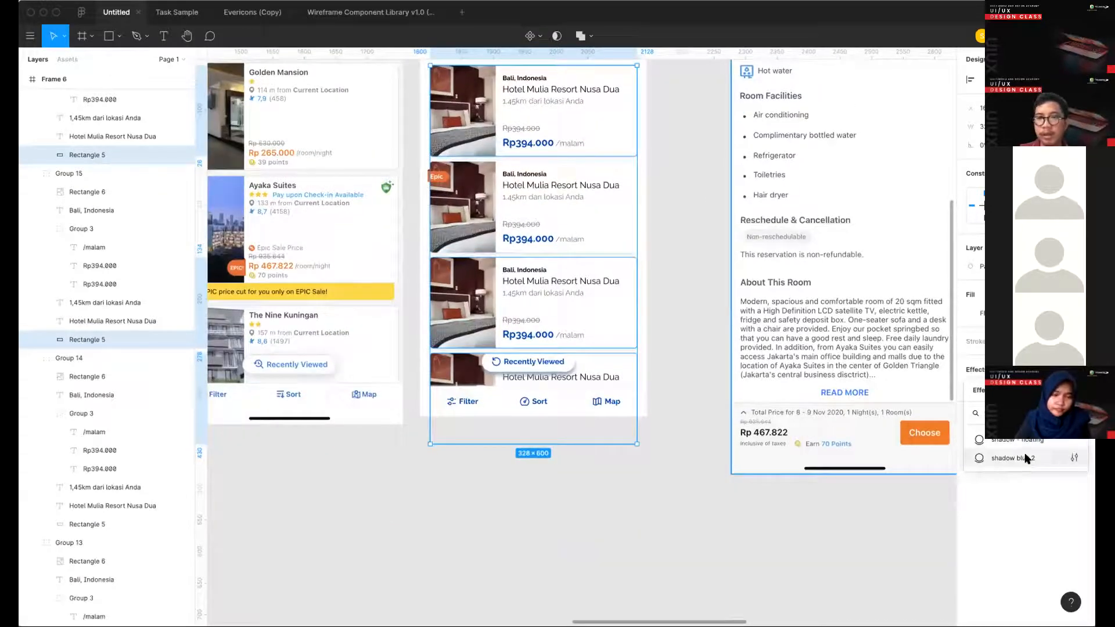
{"action": "left_click", "coordinate": [1025, 458]}
{"action": "left_click", "coordinate": [650, 386]}
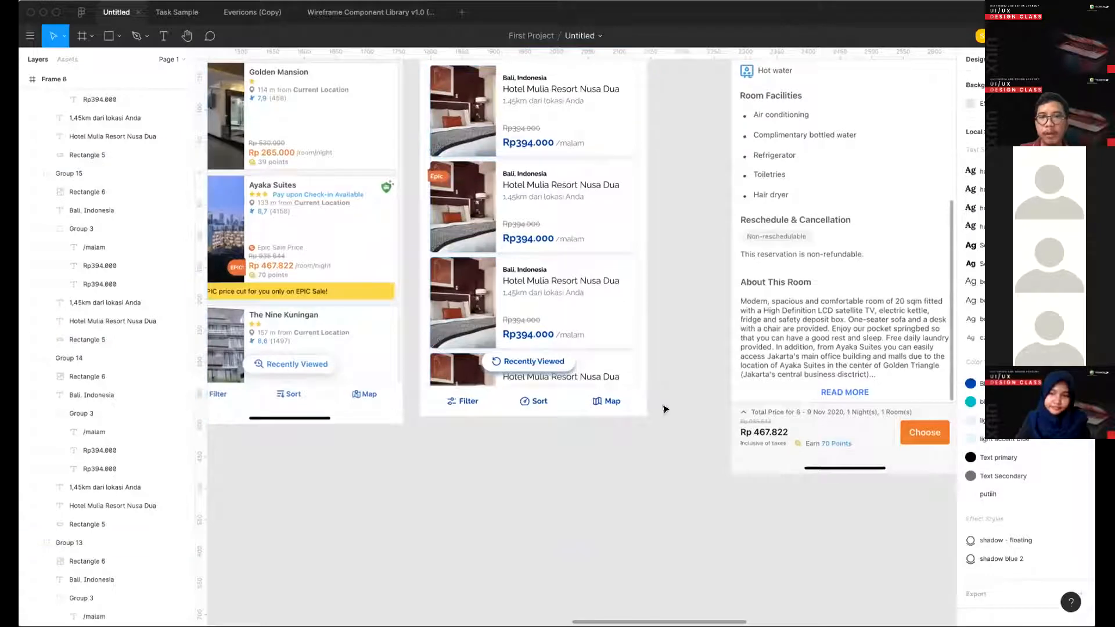
- Apply the "shadow blue 2" effect style to the white booking summary card in Frame 15
{"action": "scroll", "coordinate": [665, 408], "scroll_direction": "up", "scroll_amount": 5}
{"action": "scroll", "coordinate": [665, 409], "scroll_direction": "right", "scroll_amount": 6}
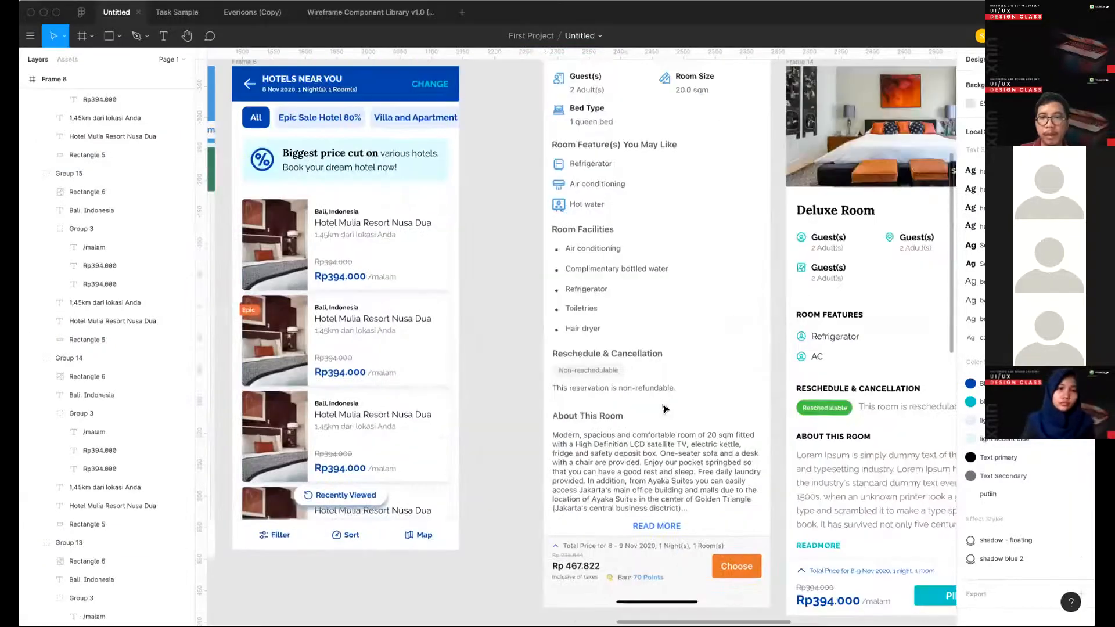
{"action": "scroll", "coordinate": [665, 409], "scroll_direction": "right", "scroll_amount": 20}
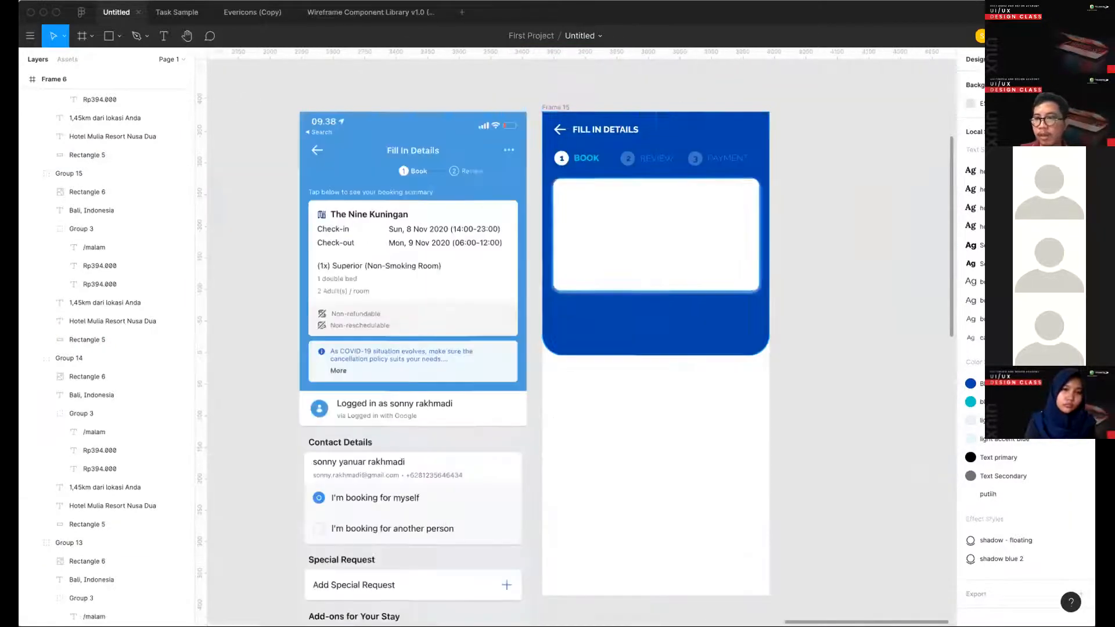
{"action": "left_click", "coordinate": [659, 250]}
{"action": "left_click", "coordinate": [1066, 387]}
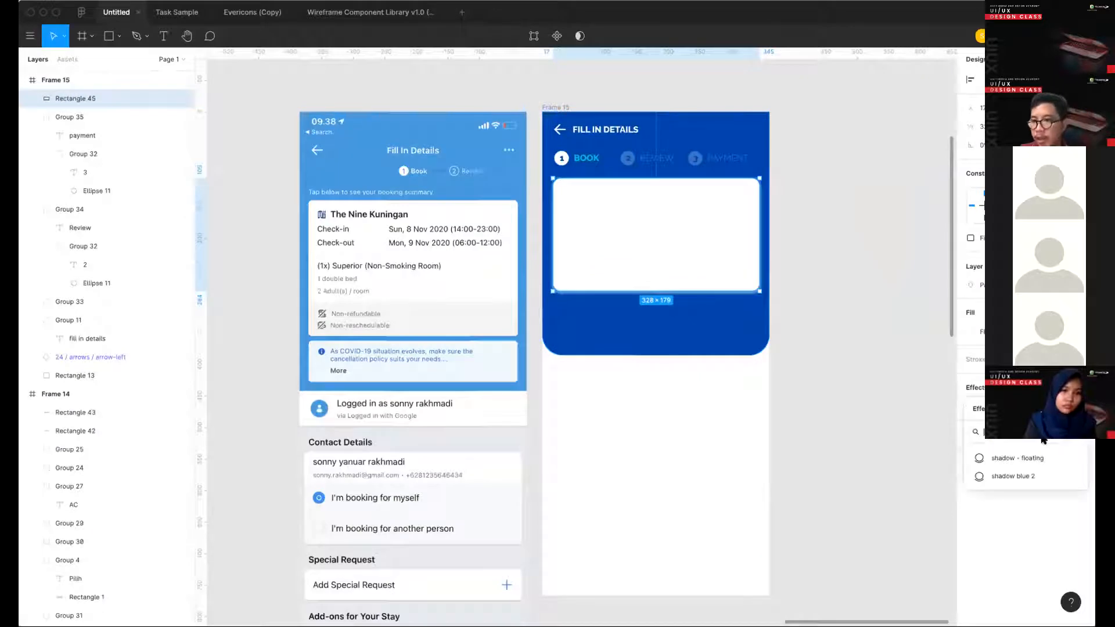
{"action": "left_click", "coordinate": [1026, 475]}
{"action": "left_click", "coordinate": [871, 411]}
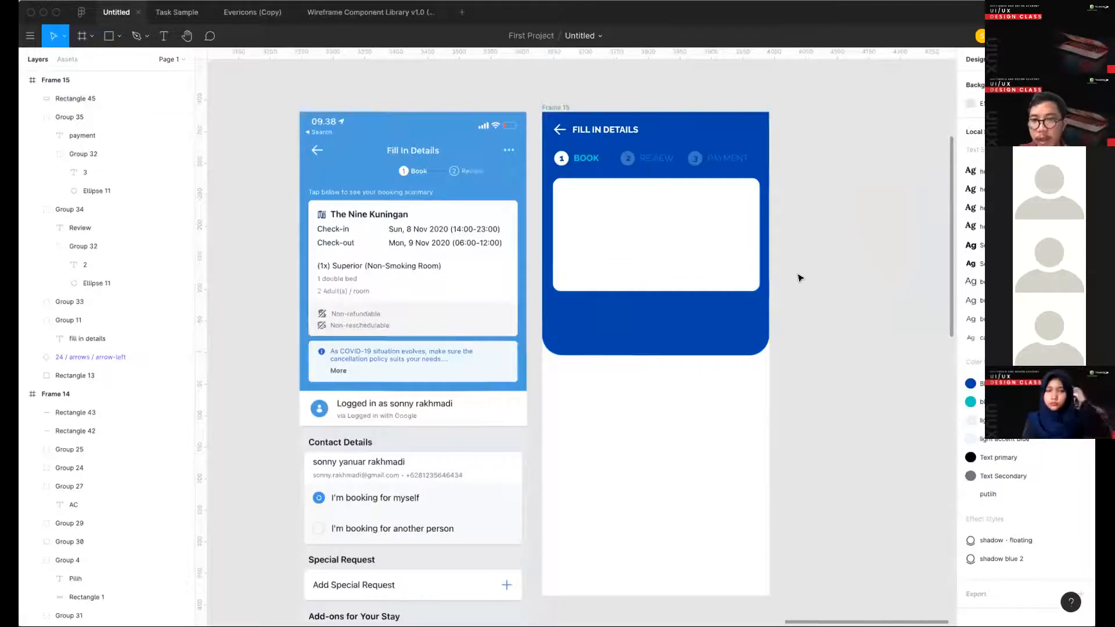
- Inspect the booking summary card's shadow up close against the blue header background in Frame 15
{"action": "scroll", "coordinate": [794, 279], "scroll_direction": "up", "scroll_amount": 6}
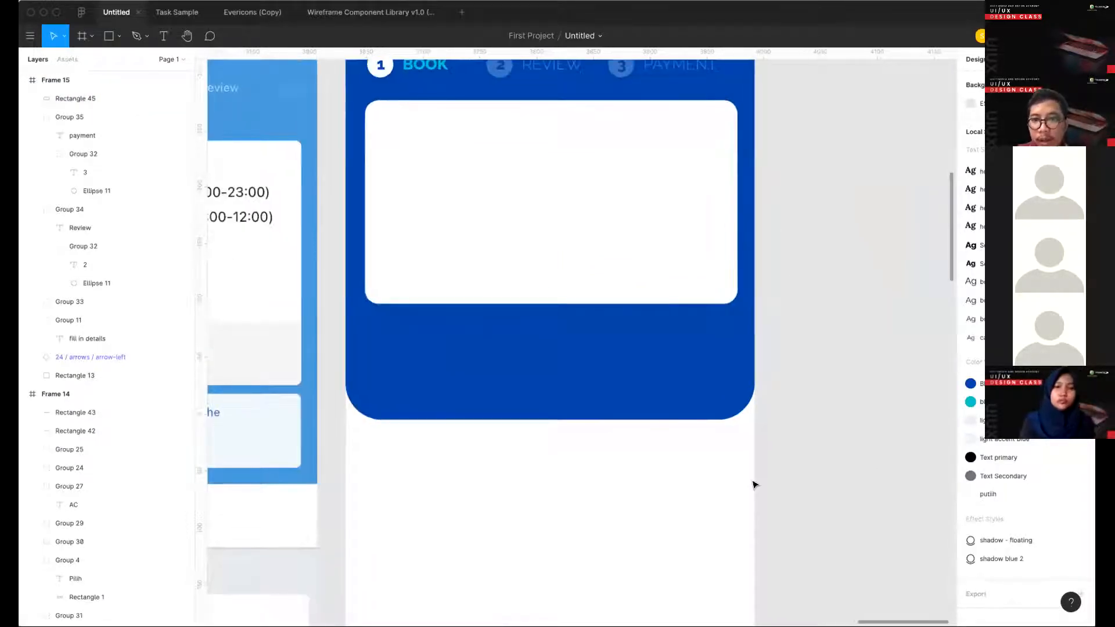
{"action": "scroll", "coordinate": [866, 336], "scroll_direction": "up", "scroll_amount": 5}
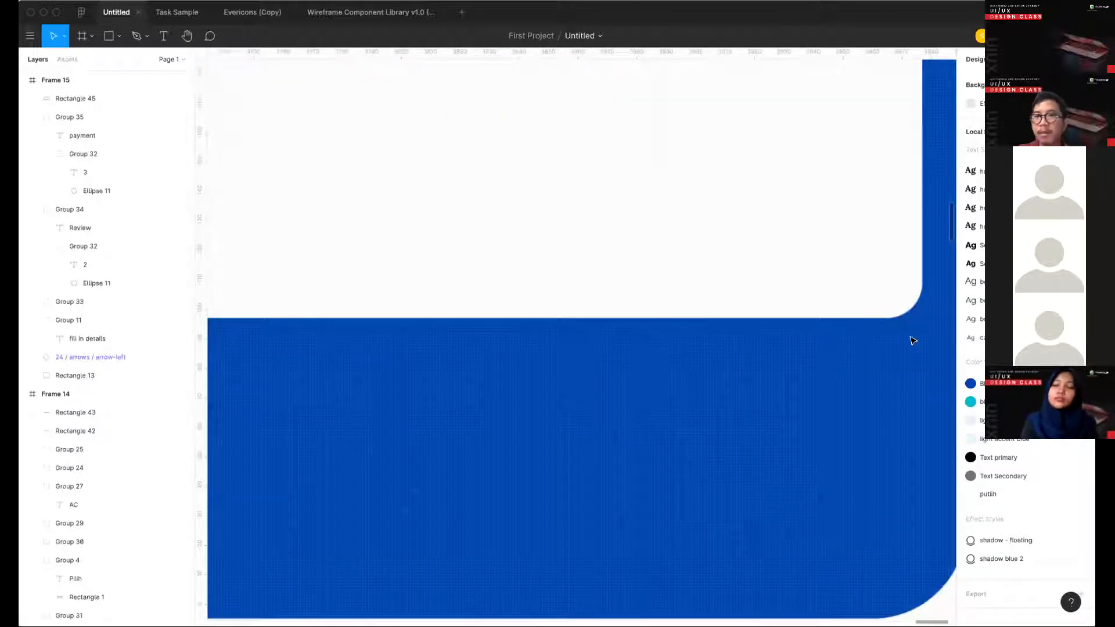
{"action": "left_click", "coordinate": [913, 340]}
{"action": "scroll", "coordinate": [913, 340], "scroll_direction": "down", "scroll_amount": 6}
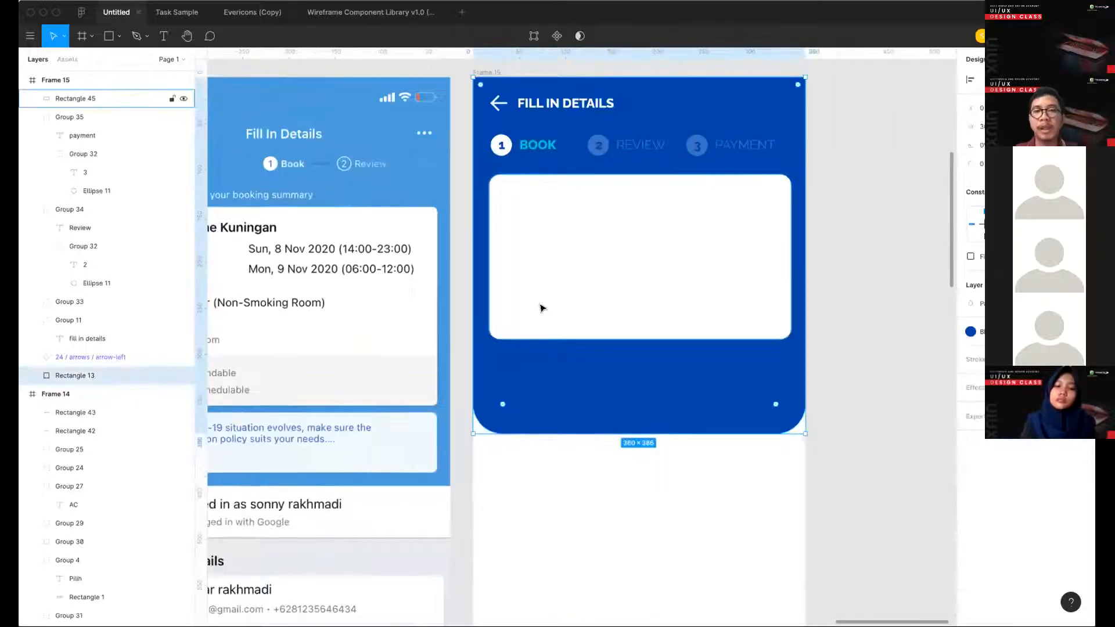
{"action": "key", "text": "Escape"}
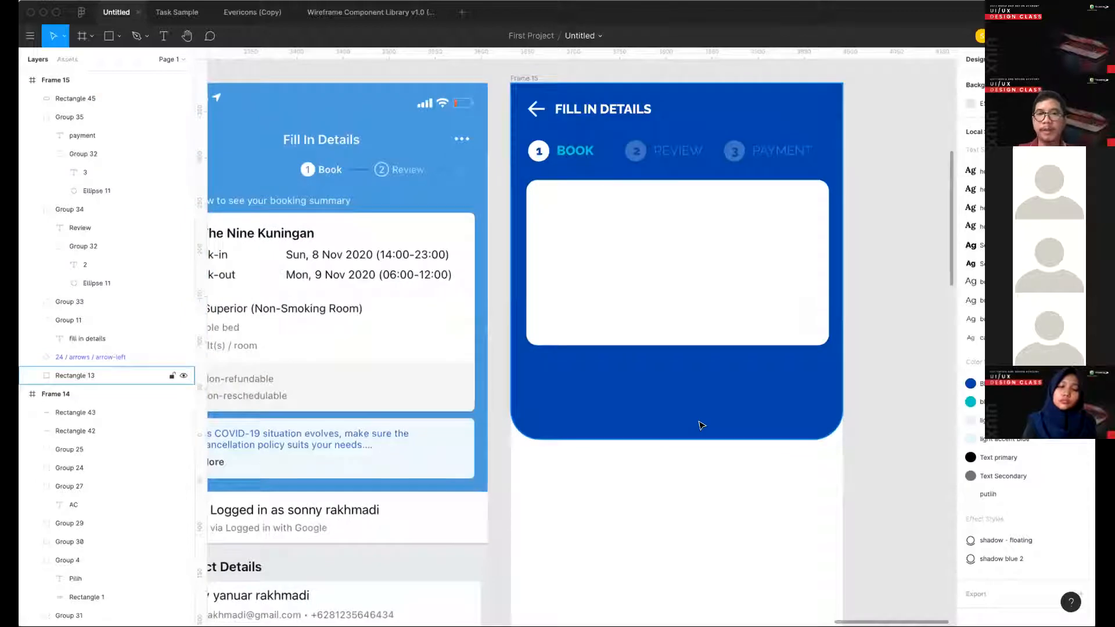
{"action": "scroll", "coordinate": [699, 423], "scroll_direction": "down", "scroll_amount": 4}
{"action": "scroll", "coordinate": [712, 424], "scroll_direction": "up", "scroll_amount": 3}
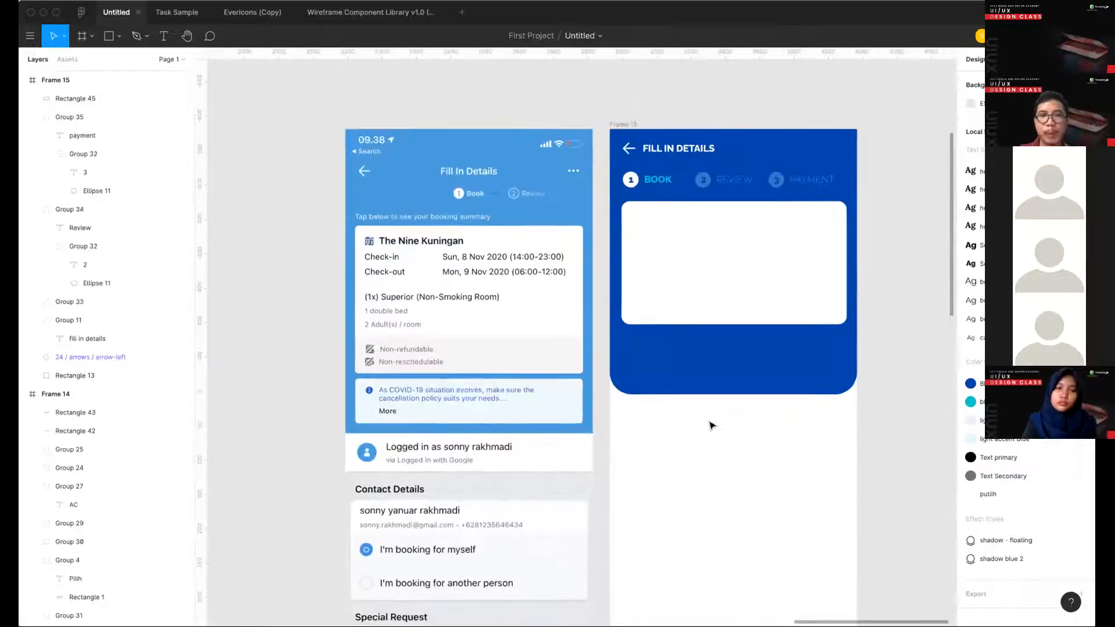
- Add the text "The Nine Kuningan" to the booking summary card and give it the heading 4 text style
{"action": "scroll", "coordinate": [711, 273], "scroll_direction": "right", "scroll_amount": 2}
{"action": "scroll", "coordinate": [710, 273], "scroll_direction": "up", "scroll_amount": 1}
{"action": "key", "text": "t"}
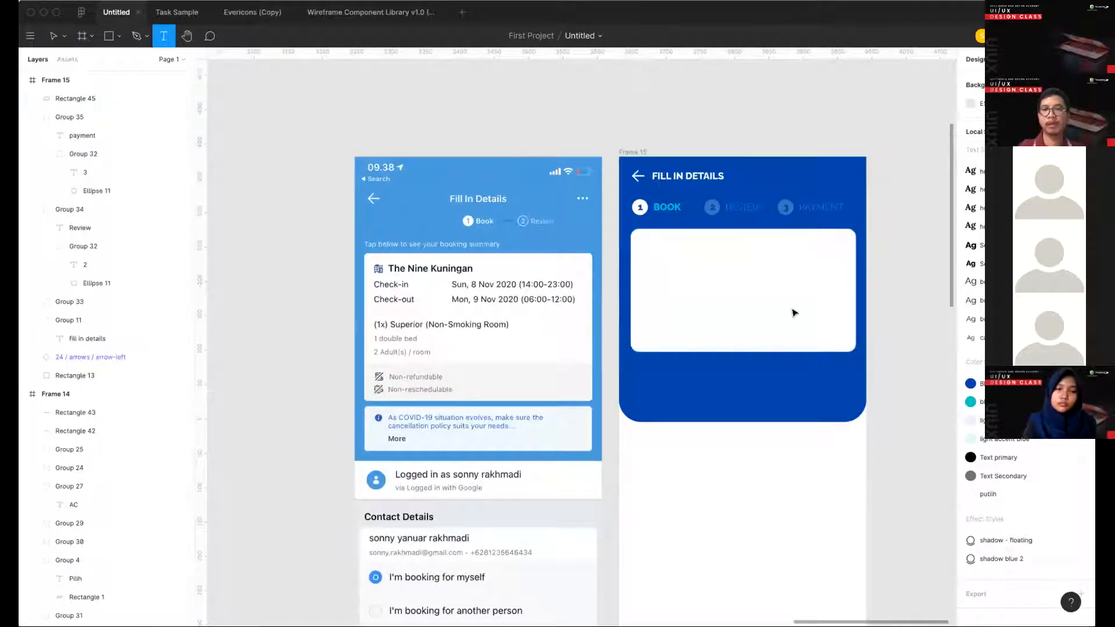
{"action": "left_click", "coordinate": [657, 245]}
{"action": "type", "text": "The N"}
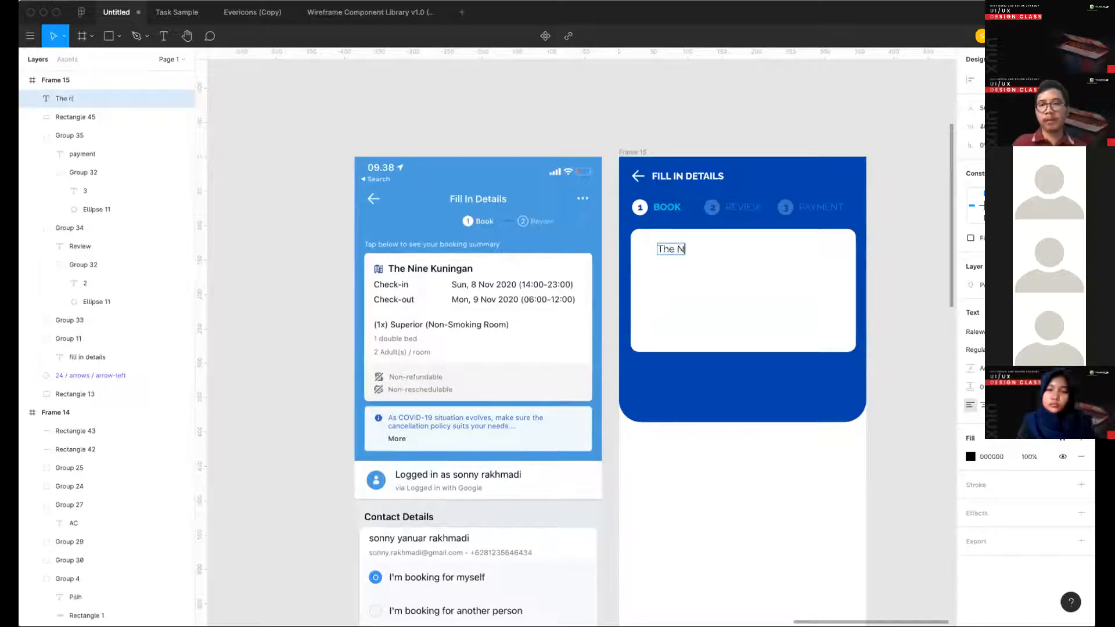
{"action": "type", "text": "ine Kunin"}
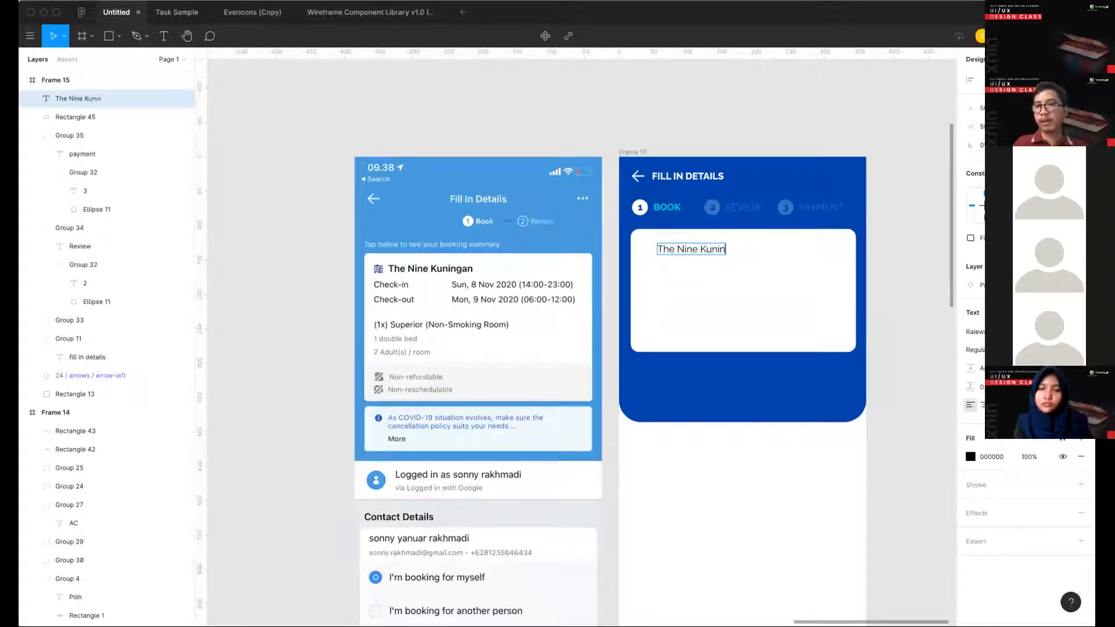
{"action": "type", "text": "gan"}
{"action": "key", "text": "Escape"}
{"action": "left_click", "coordinate": [1080, 313]}
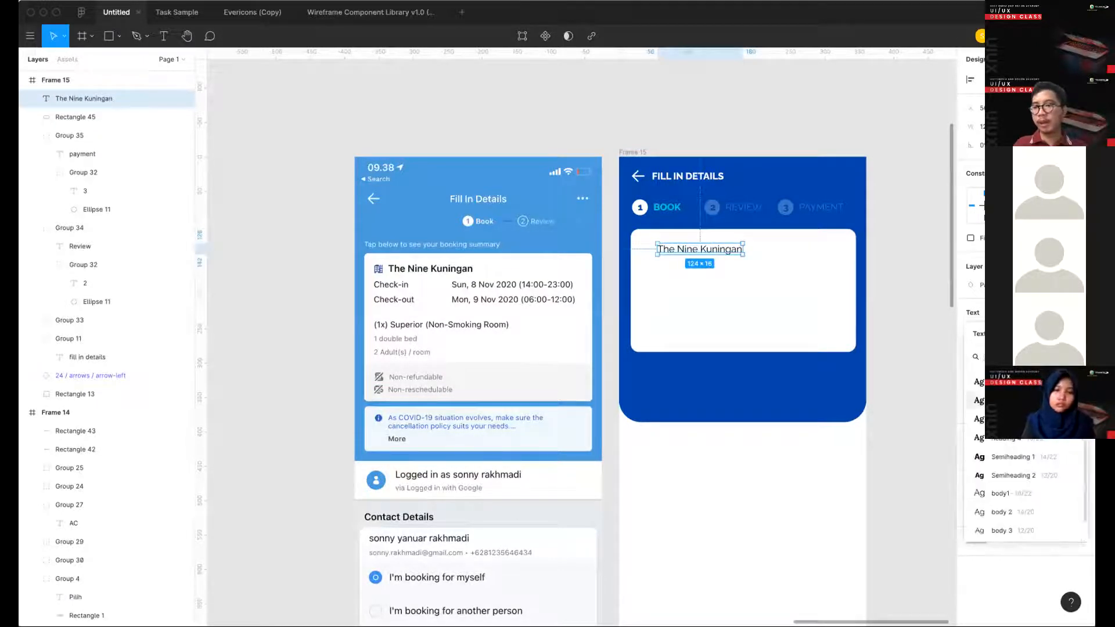
{"action": "left_click", "coordinate": [1032, 439]}
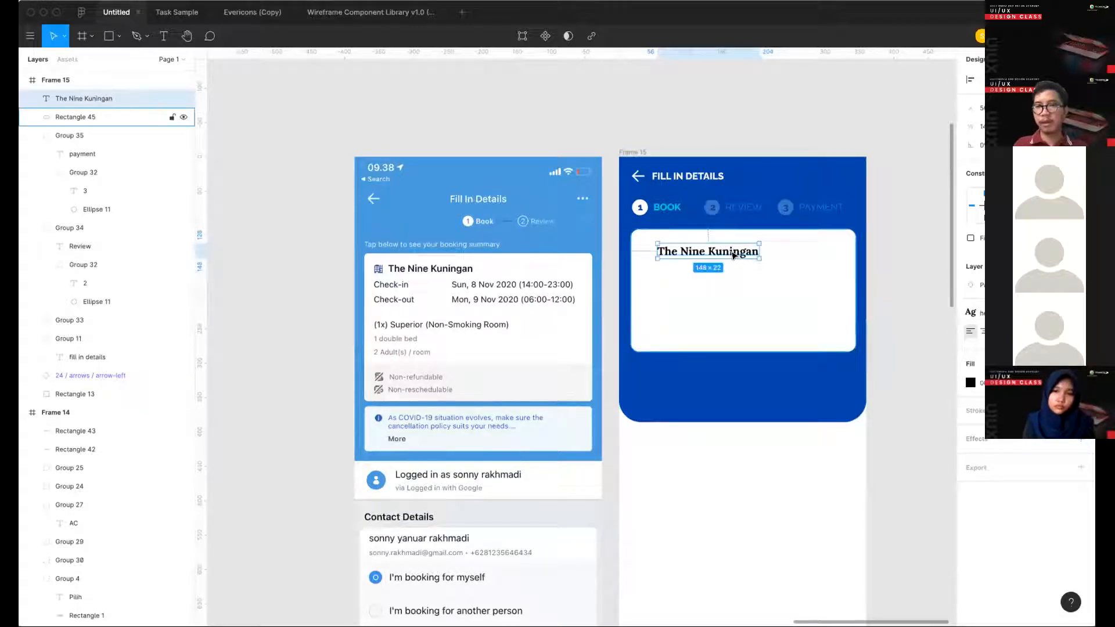
- Position the hotel name in the upper-left corner of the booking summary card, checking its margins to the card edges
{"action": "left_click_drag", "start_coordinate": [714, 252], "coordinate": [779, 228]}
{"action": "key", "text": "alt"}
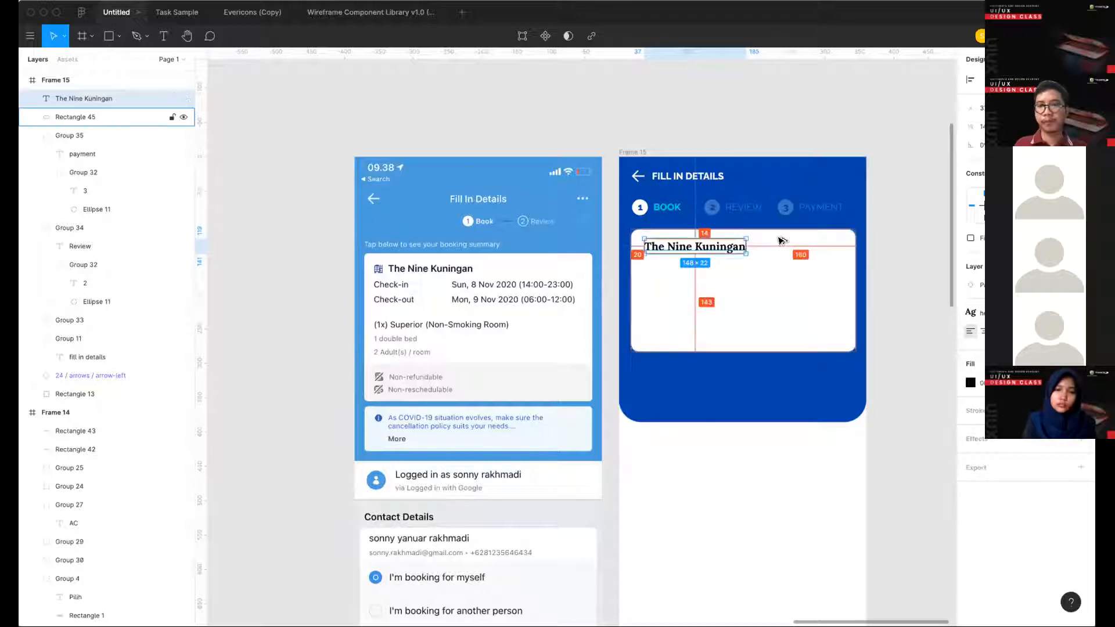
{"action": "key", "text": "Left"}
{"action": "key", "text": "Left"}
{"action": "key", "text": "Left"}
{"action": "key", "text": "Left"}
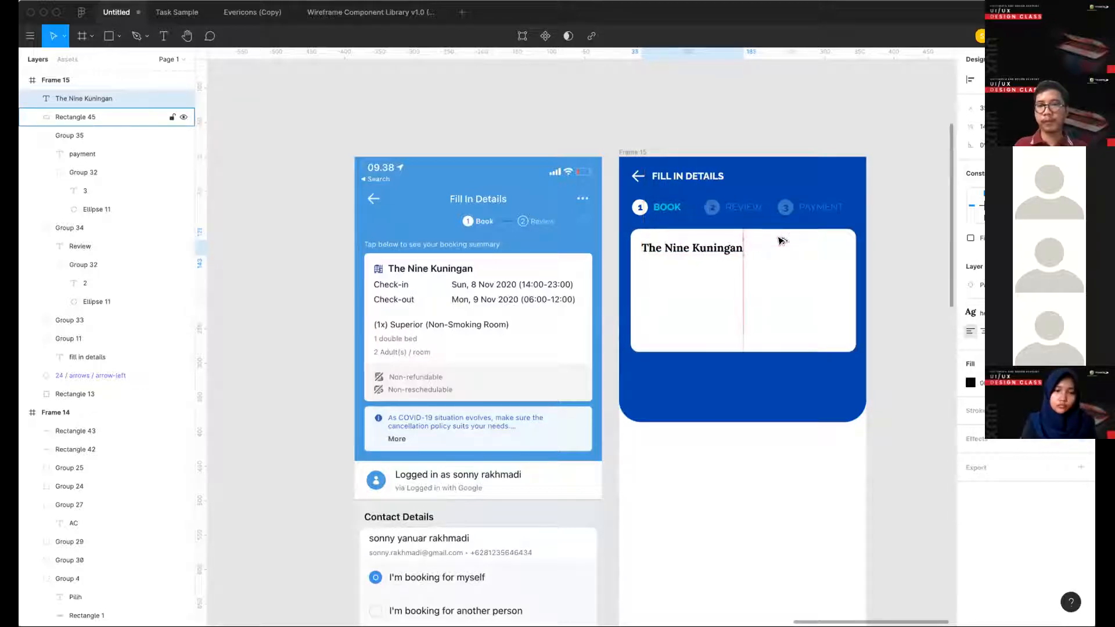
{"action": "left_click", "coordinate": [882, 311]}
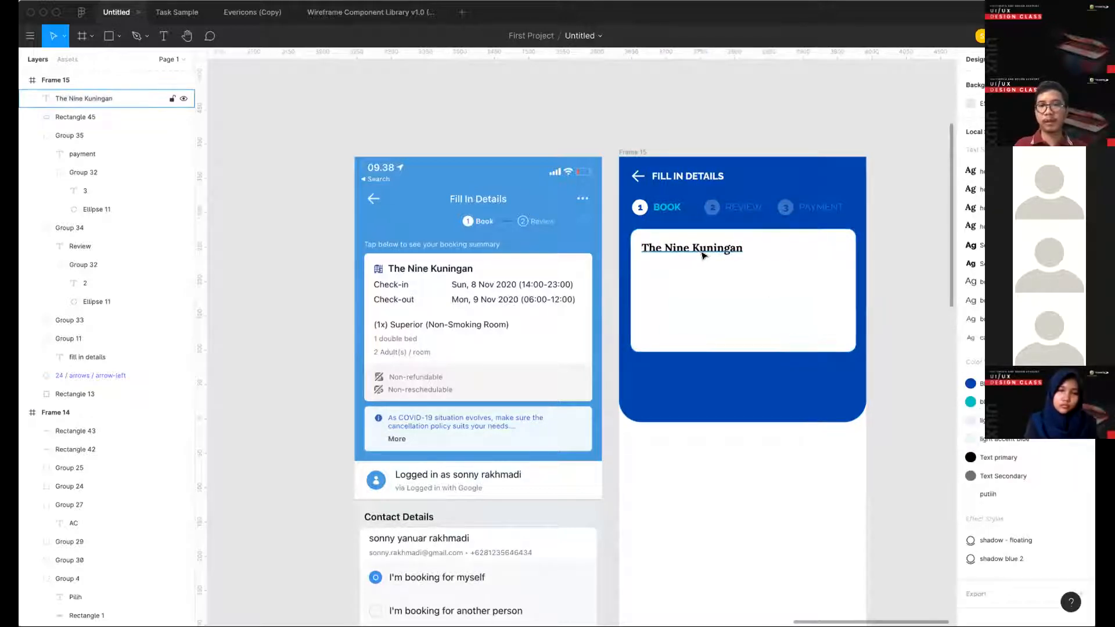
- Add a "Check-in" label below the hotel name in the summary card and give it the body 2 text style
{"action": "key", "text": "t"}
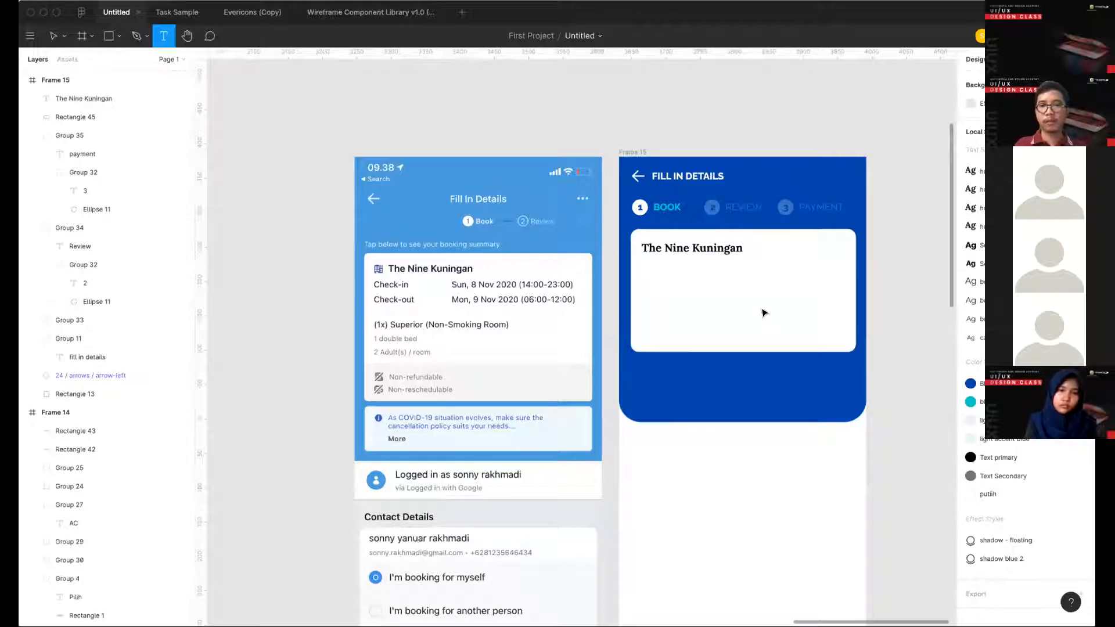
{"action": "left_click", "coordinate": [656, 277]}
{"action": "type", "text": "Check"}
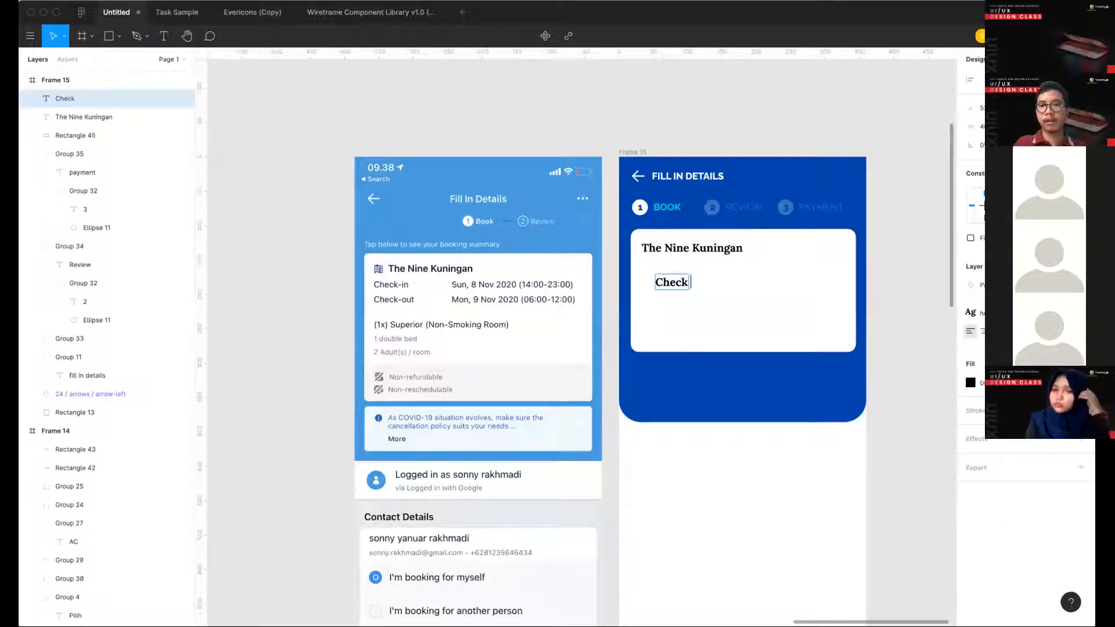
{"action": "type", "text": "-in"}
{"action": "key", "text": "Escape"}
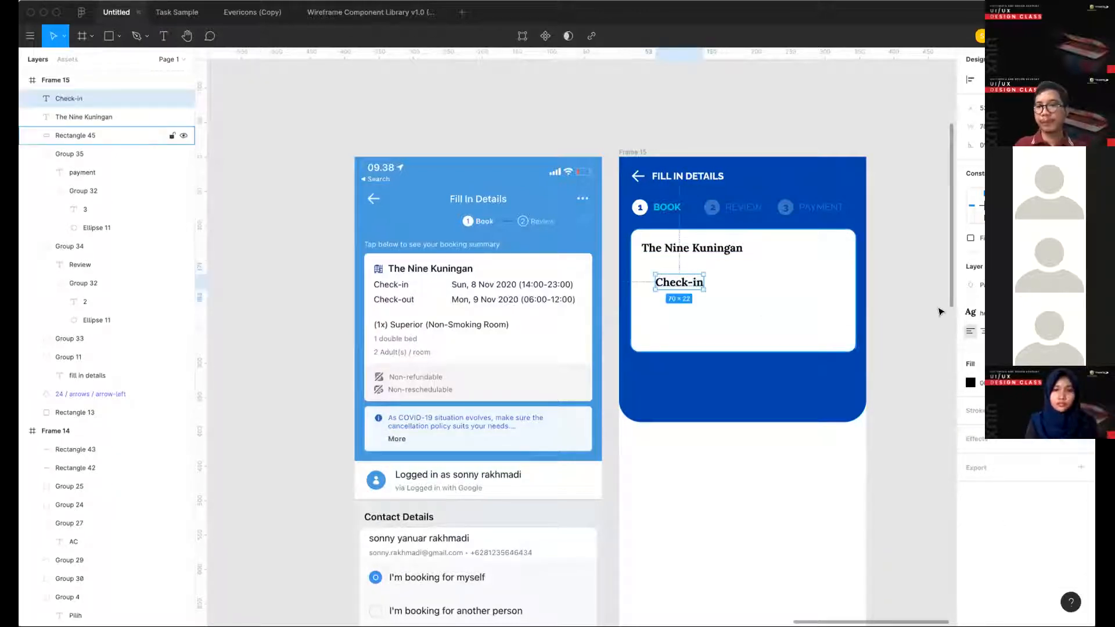
{"action": "left_click", "coordinate": [1005, 313]}
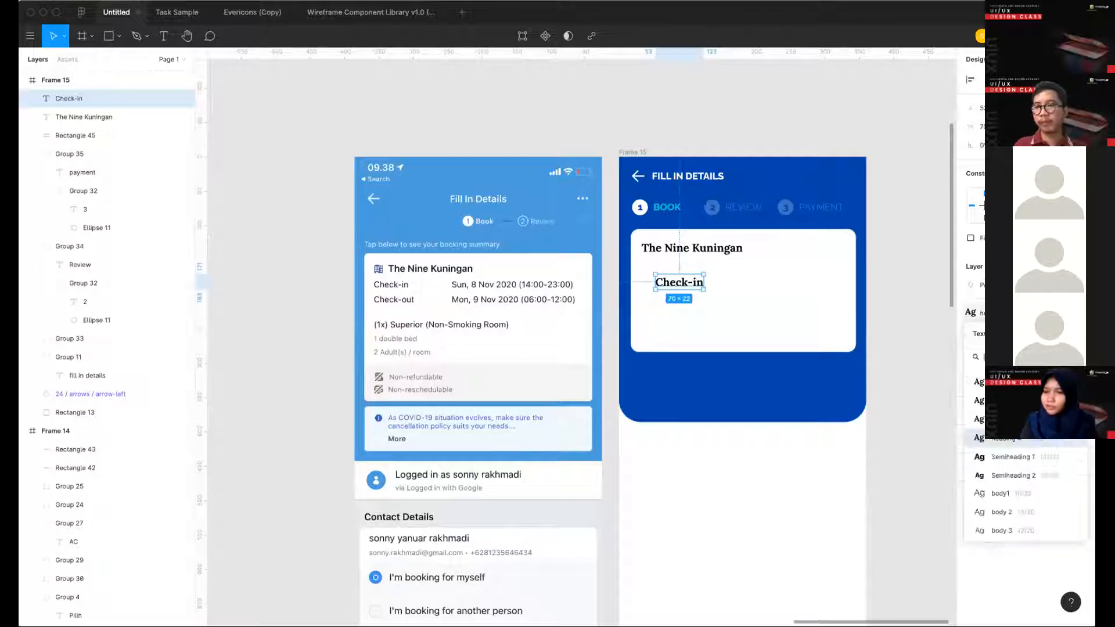
{"action": "left_click", "coordinate": [1024, 513]}
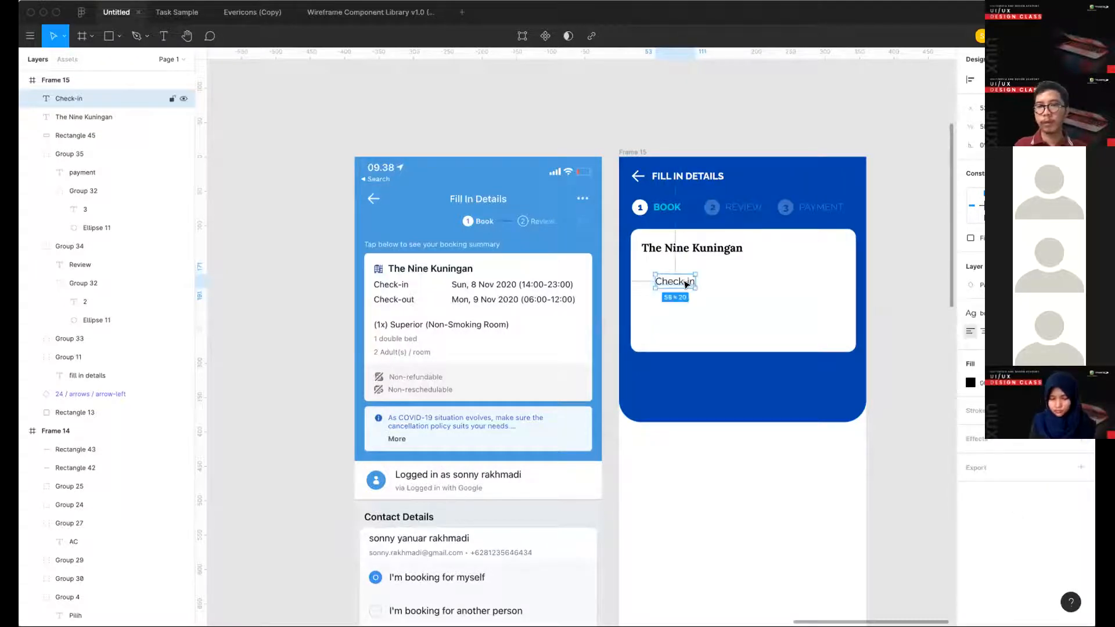
- Align the Check-in label under the hotel name, duplicate it below as "Check-out", and select both labels
{"action": "mouse_move", "coordinate": [686, 283]}
{"action": "left_mouse_down"}
{"action": "mouse_move", "coordinate": [671, 272]}
{"action": "mouse_move", "coordinate": [672, 290]}
{"action": "left_mouse_up"}
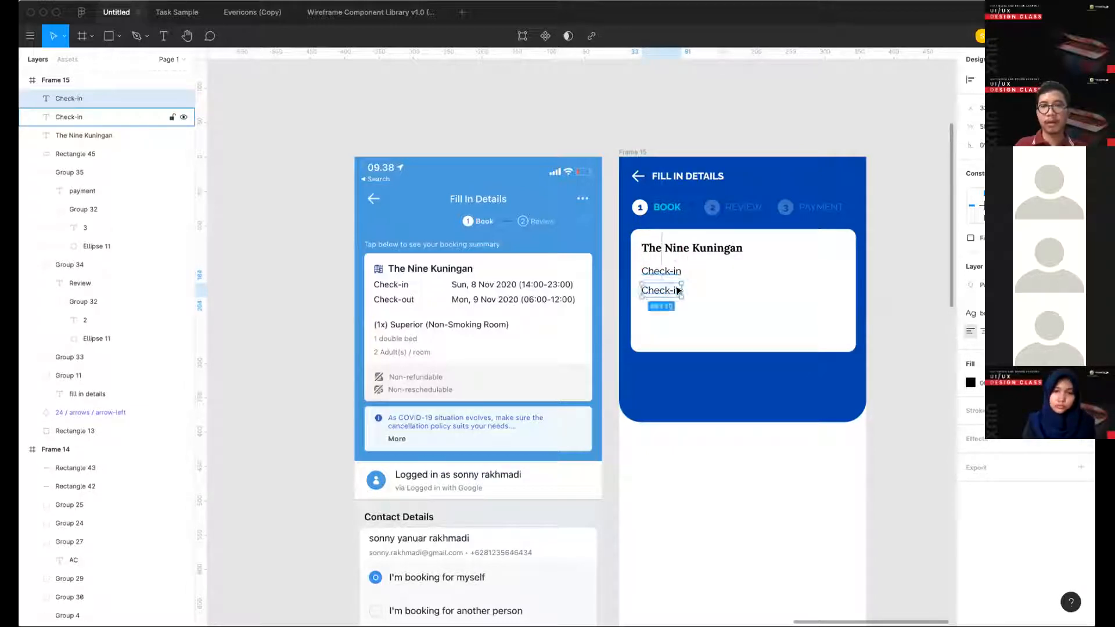
{"action": "double_click", "coordinate": [666, 290]}
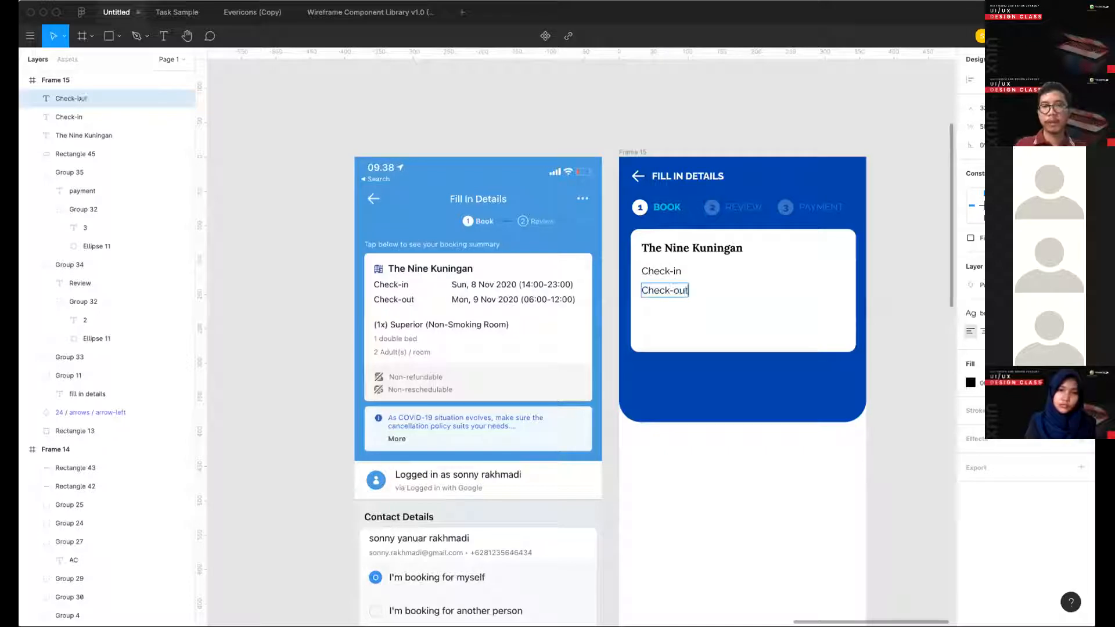
{"action": "key", "text": "Escape"}
{"action": "left_click", "coordinate": [658, 267], "text": "shift"}
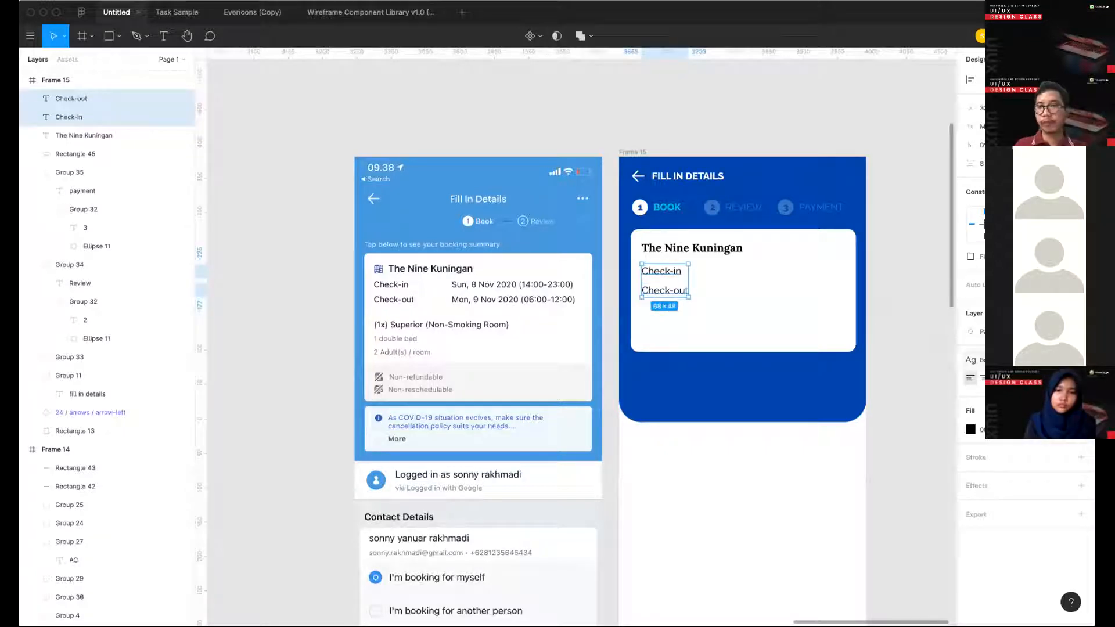
- Give the Check-in and Check-out labels a smaller text style and duplicate both as a second column beside them
{"action": "left_click", "coordinate": [1010, 360]}
{"action": "left_click", "coordinate": [1023, 555]}
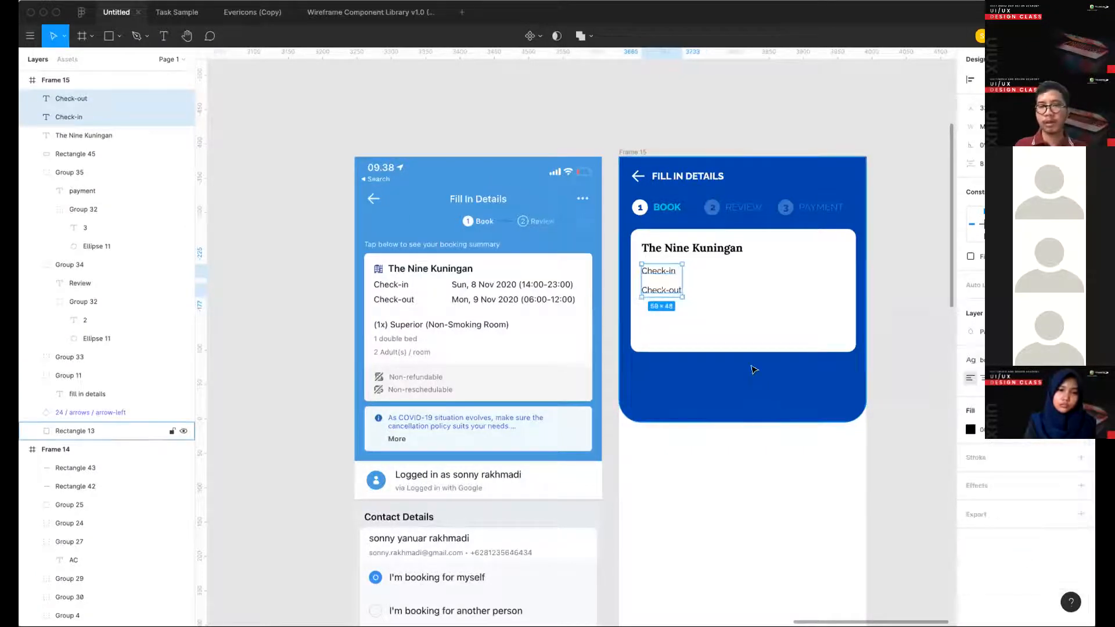
{"action": "left_click_drag", "start_coordinate": [671, 293], "coordinate": [754, 293]}
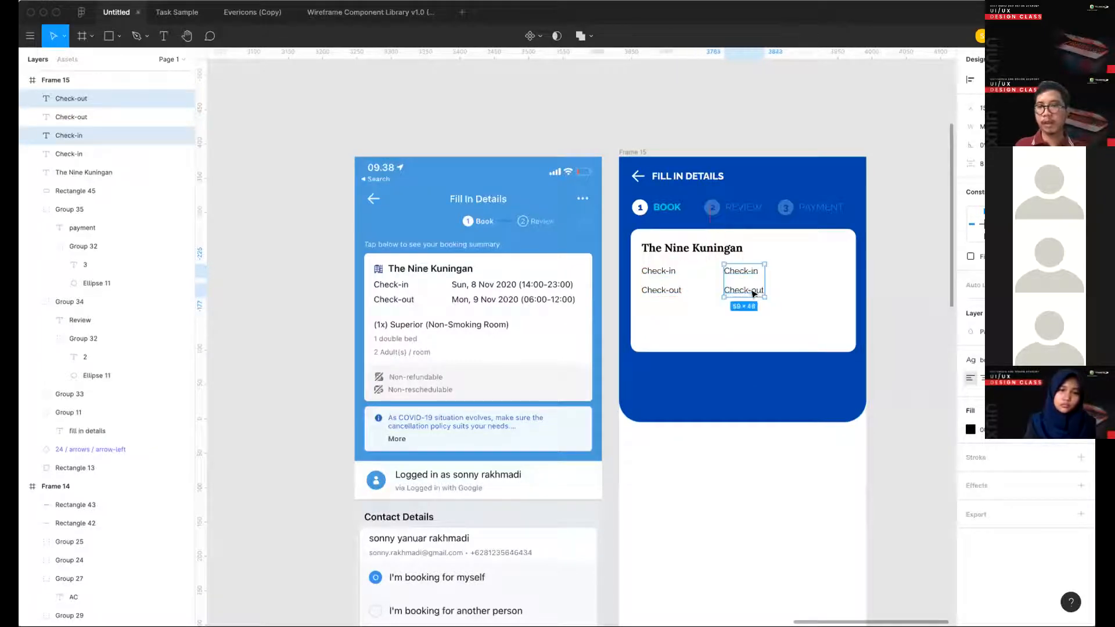
{"action": "left_click", "coordinate": [814, 299]}
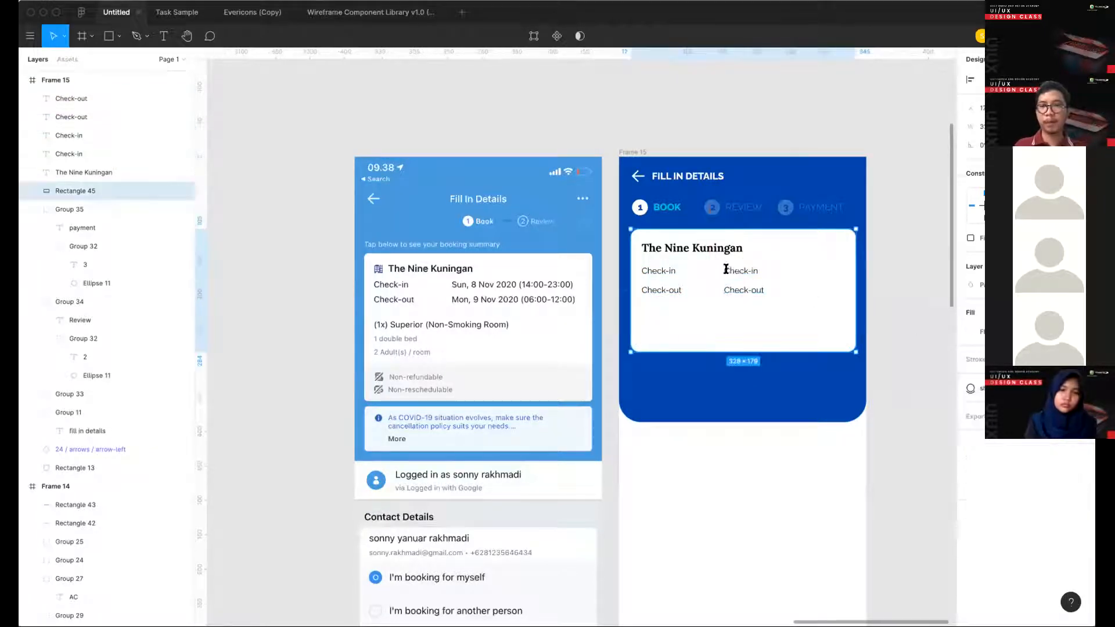
- Replace the duplicated Check-in text in the second column with "Sun, 8 Nov 2020 (14:00-23:00)"
{"action": "double_click", "coordinate": [727, 271]}
{"action": "type", "text": "Sun, 8 Nov 2020"}
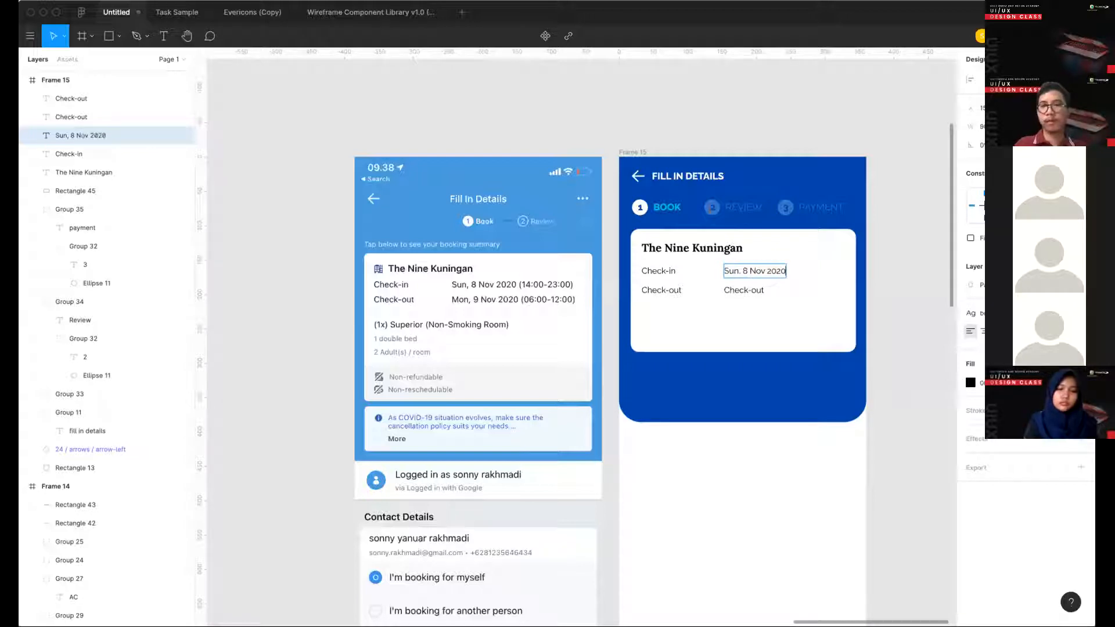
{"action": "key", "text": "Escape"}
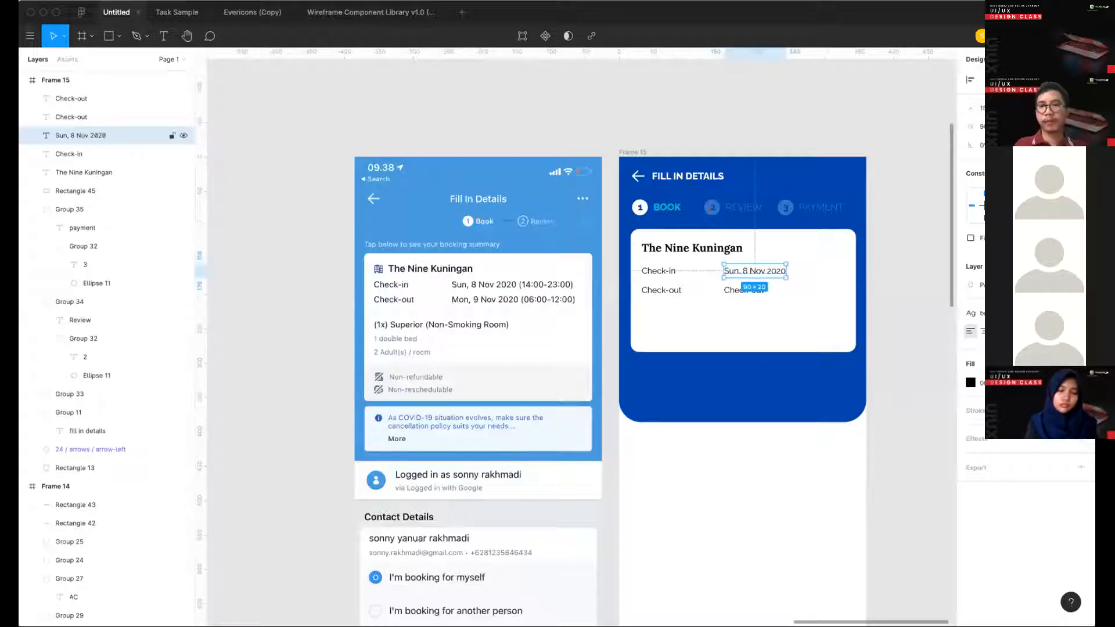
{"action": "key", "text": "Return"}
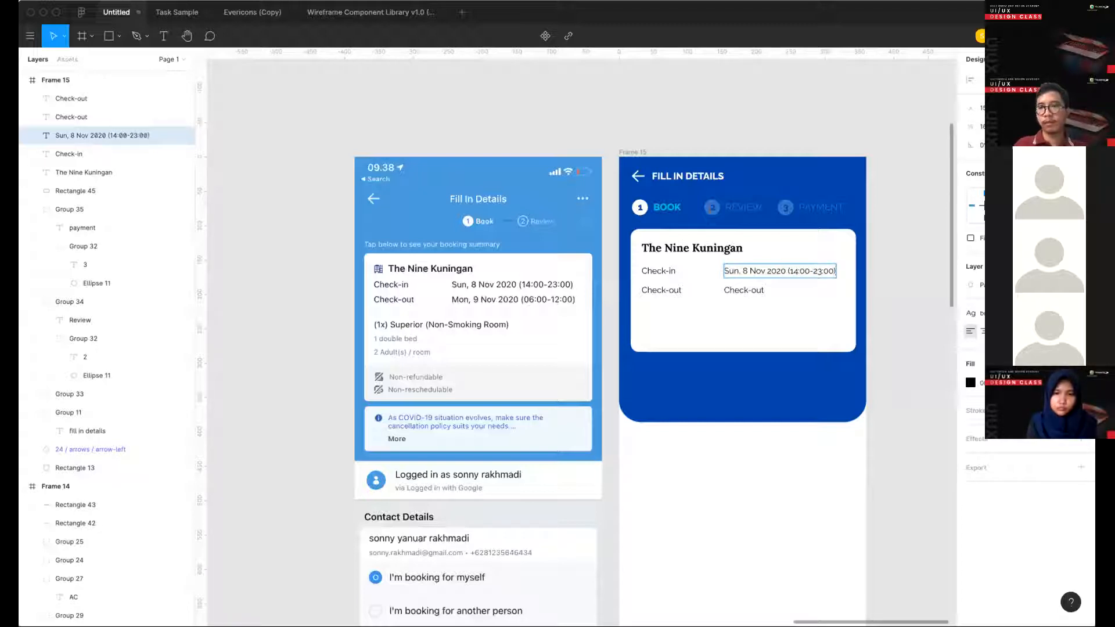
- Copy the check-in date text and paste it over the duplicated Check-out text in the second column
{"action": "key", "text": "super+a"}
{"action": "key", "text": "super+c"}
{"action": "key", "text": "Escape"}
{"action": "double_click", "coordinate": [739, 288]}
{"action": "key", "text": "super+v"}
{"action": "key", "text": "Escape"}
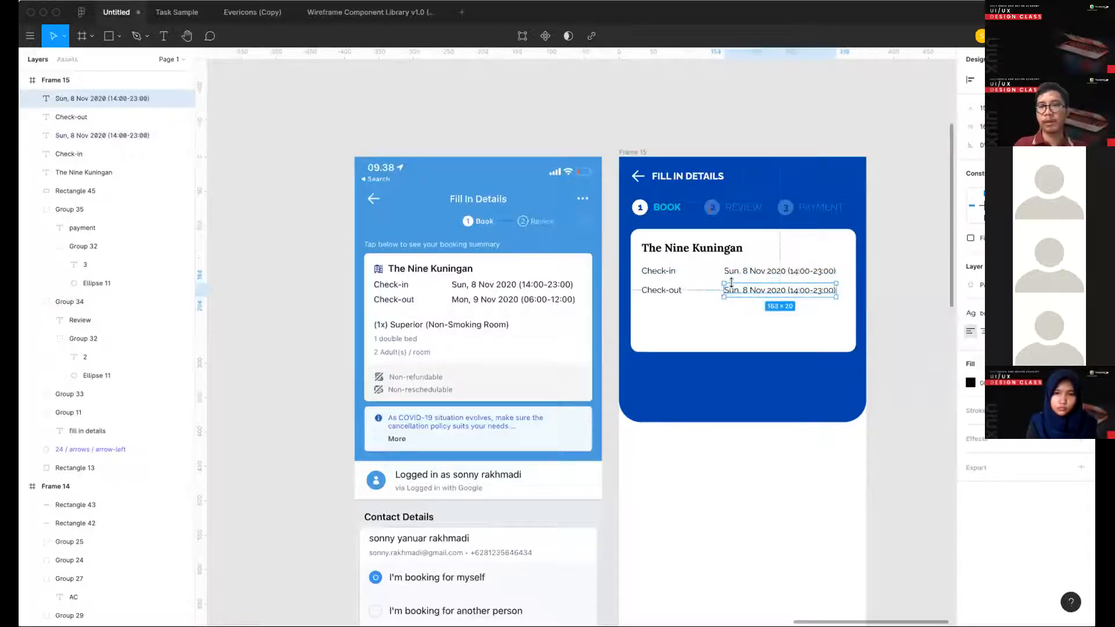
- Nudge the Check-out label and its date up slightly to tighten the spacing between the two rows
{"action": "left_click", "coordinate": [662, 289], "text": "shift"}
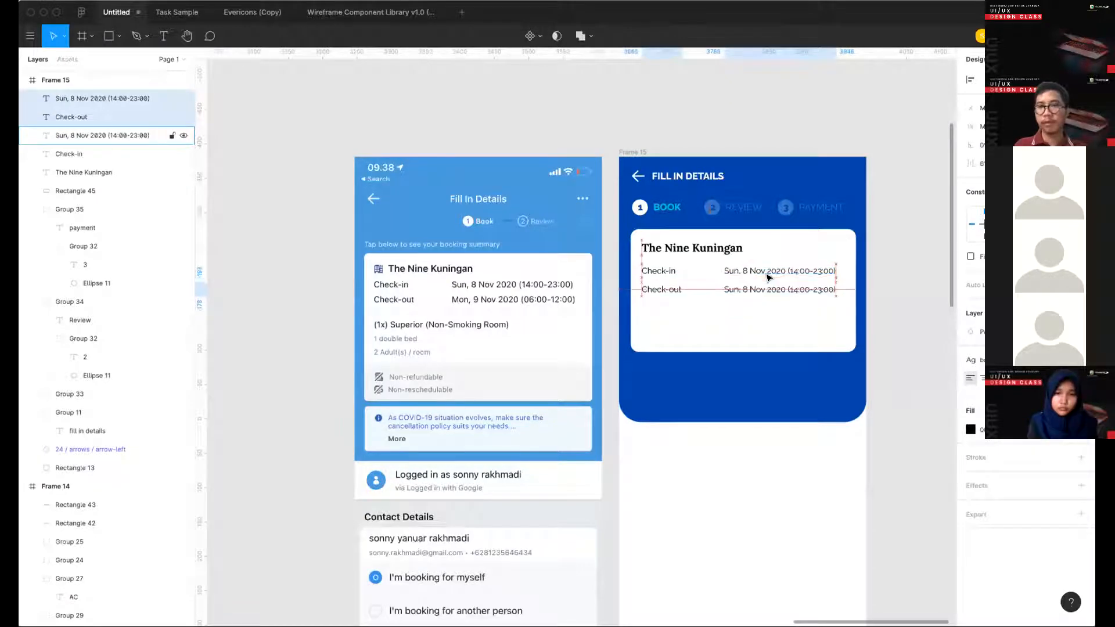
{"action": "key", "text": "Up"}
{"action": "key", "text": "Up"}
{"action": "key", "text": "Up"}
{"action": "key", "text": "Up"}
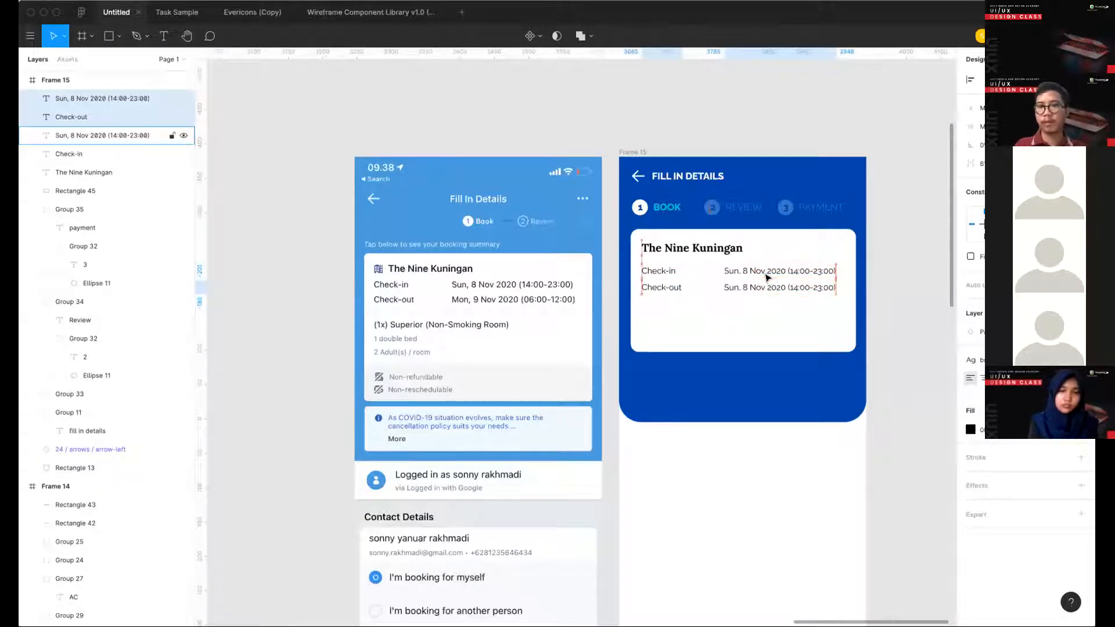
- Group the check-in and check-out rows and nudge the group slightly closer to the hotel name
{"action": "left_click", "coordinate": [766, 273], "text": "shift"}
{"action": "left_click", "coordinate": [651, 271], "text": "shift"}
{"action": "key", "text": "super+g"}
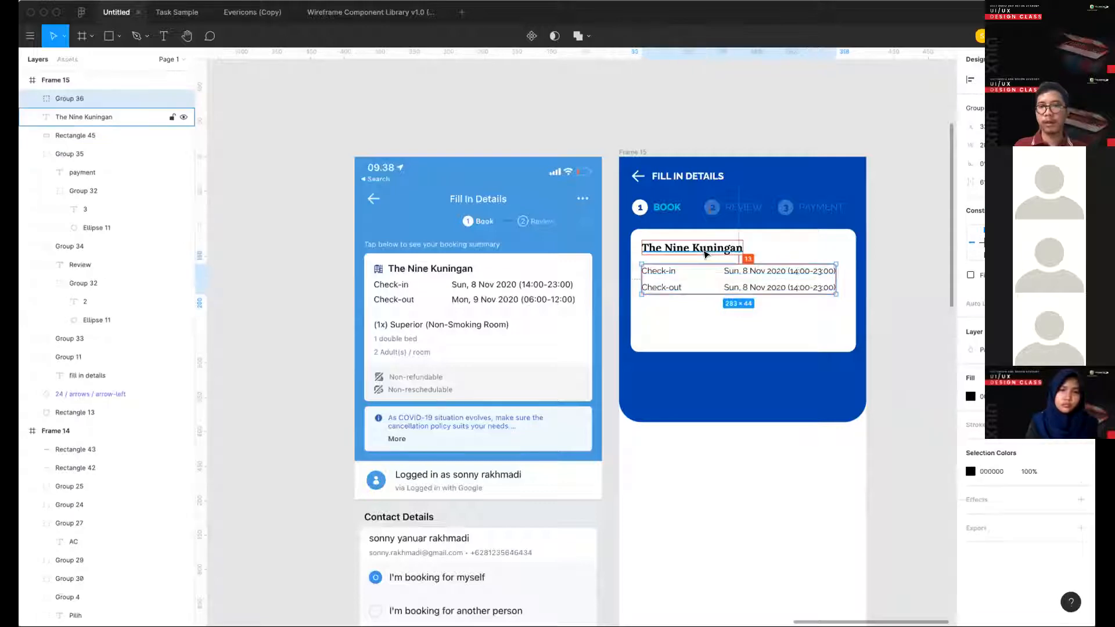
{"action": "key", "text": "Up"}
{"action": "key", "text": "Up"}
{"action": "key", "text": "Up"}
{"action": "key", "text": "Up"}
{"action": "key", "text": "Up"}
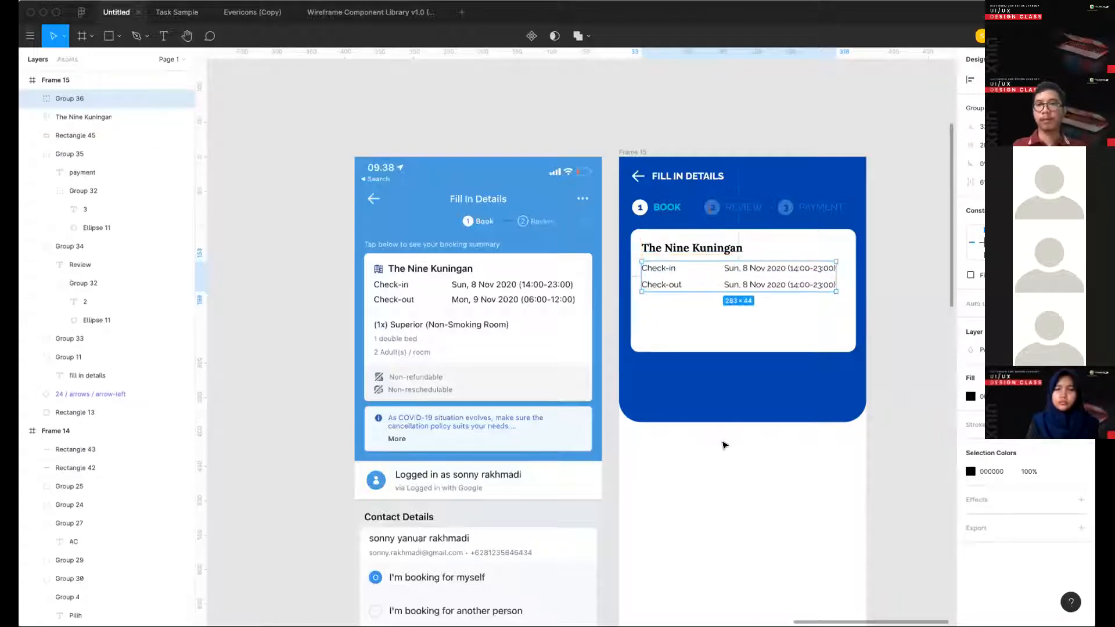
- Copy the calendar-dates icon from the Time section of the icon library frame for use in Frame 15
{"action": "key", "text": "Escape"}
{"action": "scroll", "coordinate": [724, 445], "scroll_direction": "down", "scroll_amount": 5}
{"action": "scroll", "coordinate": [724, 446], "scroll_direction": "left", "scroll_amount": 9}
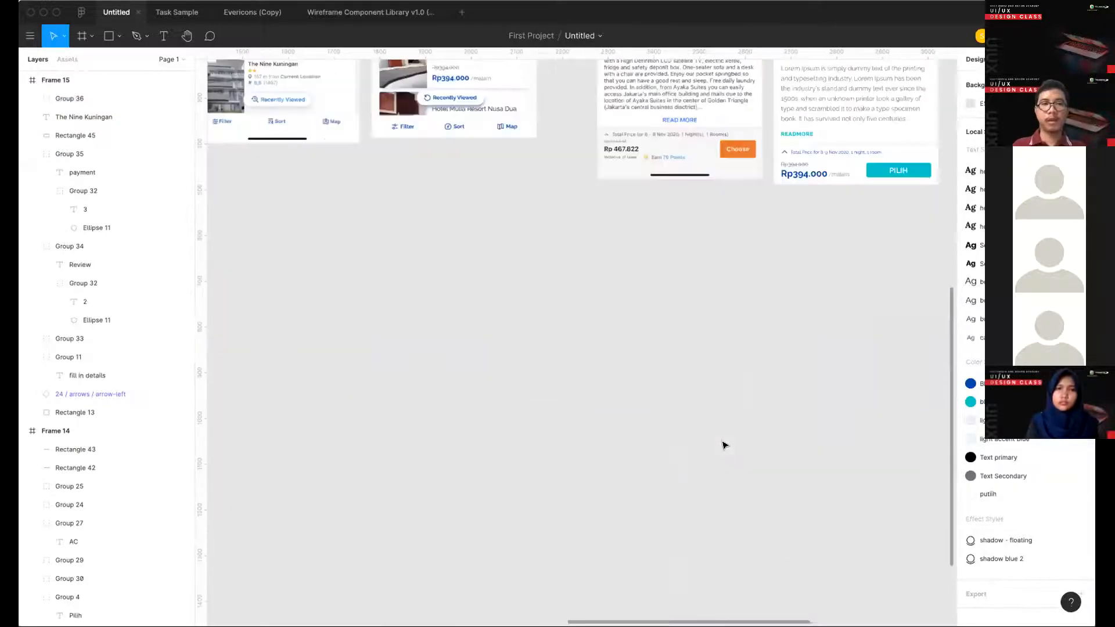
{"action": "scroll", "coordinate": [580, 229], "scroll_direction": "down", "scroll_amount": 5}
{"action": "scroll", "coordinate": [579, 228], "scroll_direction": "left", "scroll_amount": 3}
{"action": "scroll", "coordinate": [714, 398], "scroll_direction": "down", "scroll_amount": 3}
{"action": "scroll", "coordinate": [714, 398], "scroll_direction": "left", "scroll_amount": 3}
{"action": "scroll", "coordinate": [708, 399], "scroll_direction": "up", "scroll_amount": 5, "text": "ctrl"}
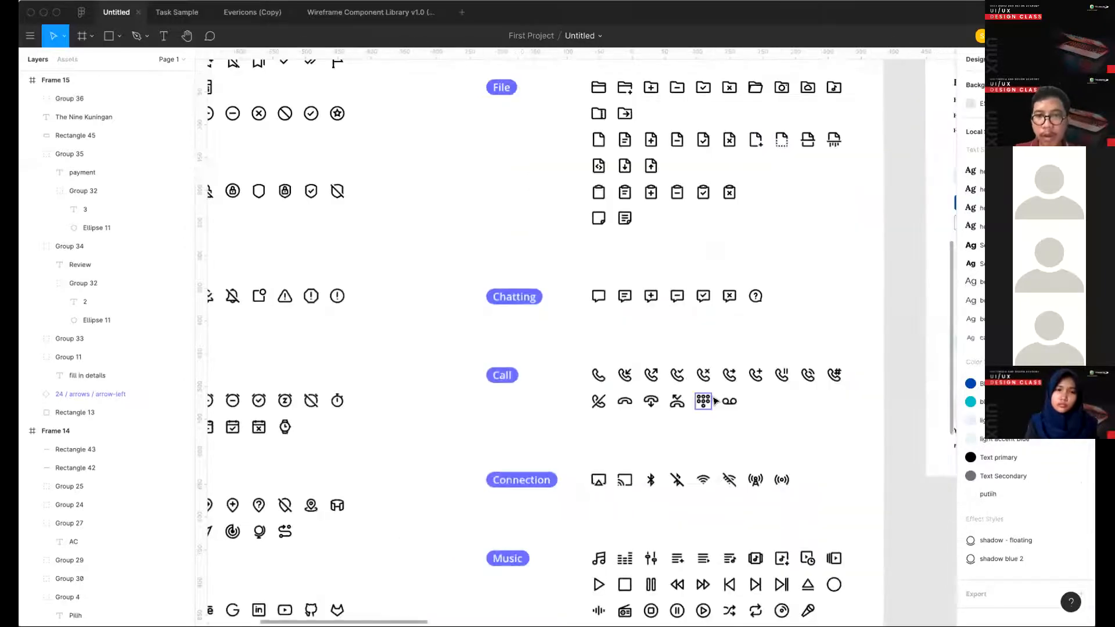
{"action": "scroll", "coordinate": [711, 399], "scroll_direction": "down", "scroll_amount": 5}
{"action": "scroll", "coordinate": [714, 400], "scroll_direction": "left", "scroll_amount": 3}
{"action": "scroll", "coordinate": [715, 401], "scroll_direction": "down", "scroll_amount": 5}
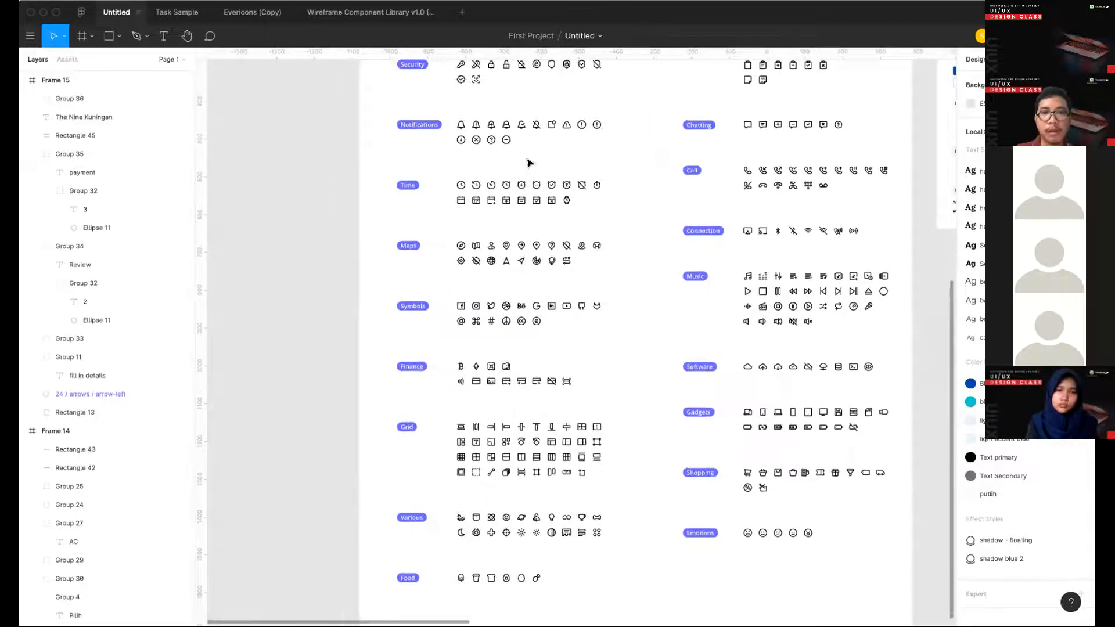
{"action": "scroll", "coordinate": [528, 162], "scroll_direction": "up", "scroll_amount": 3}
{"action": "left_click", "coordinate": [442, 302]}
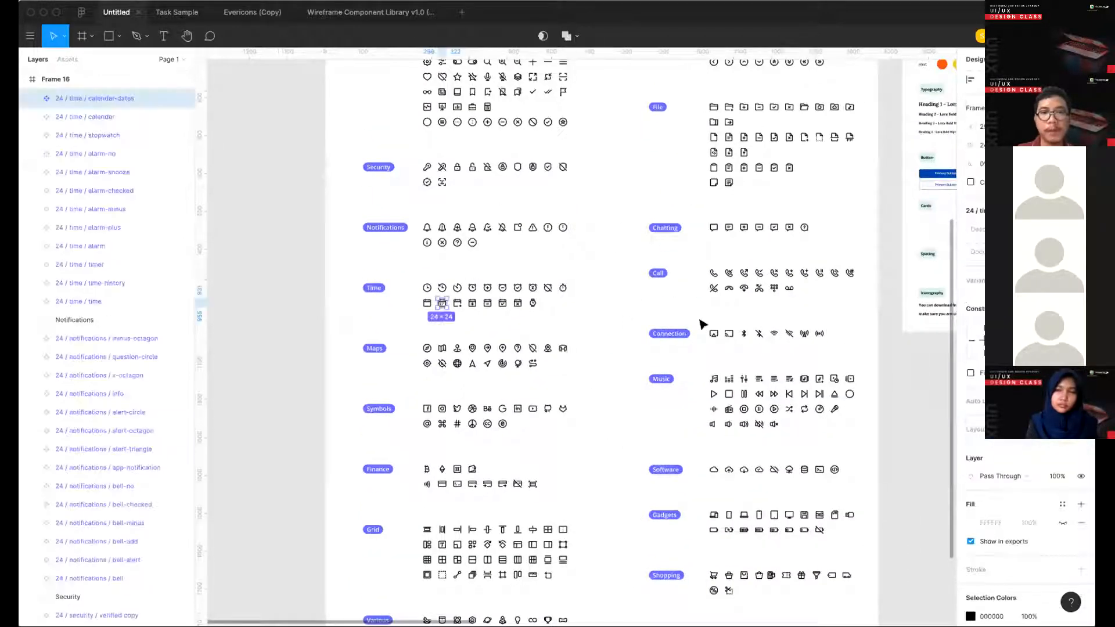
{"action": "scroll", "coordinate": [702, 323], "scroll_direction": "right", "scroll_amount": 10}
{"action": "scroll", "coordinate": [659, 250], "scroll_direction": "up", "scroll_amount": 5, "text": "ctrl"}
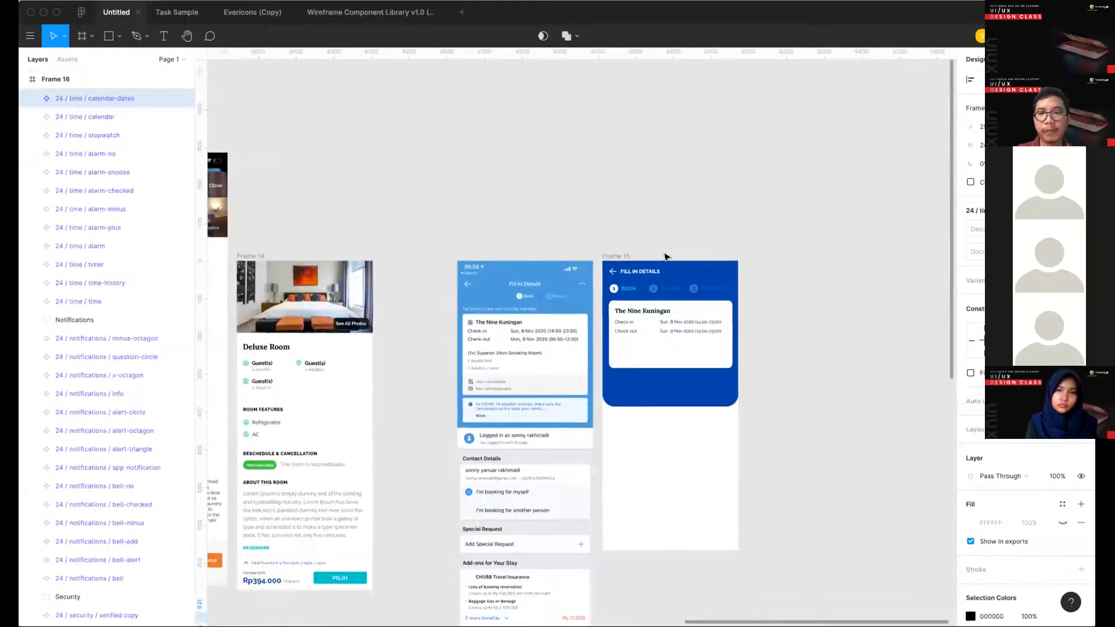
- Move the hotel name away from the card's edge and paste the calendar-dates icon into the freed upper-left corner
{"action": "left_click", "coordinate": [653, 246]}
{"action": "key", "text": "alt+h"}
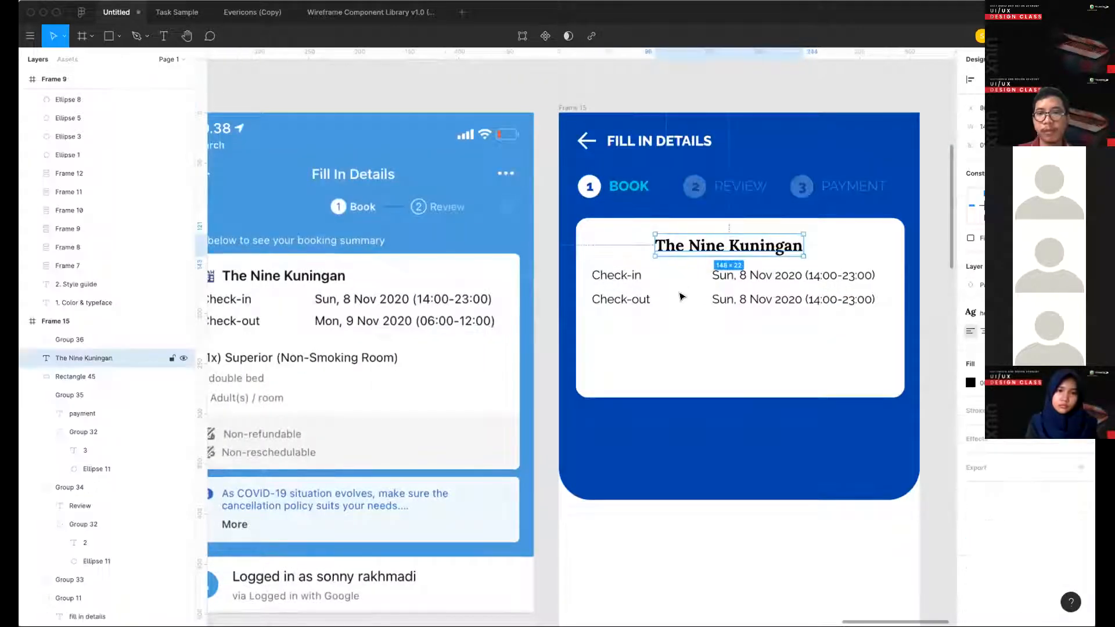
{"action": "key", "text": "super+v"}
{"action": "left_click_drag", "start_coordinate": [868, 496], "coordinate": [602, 247]}
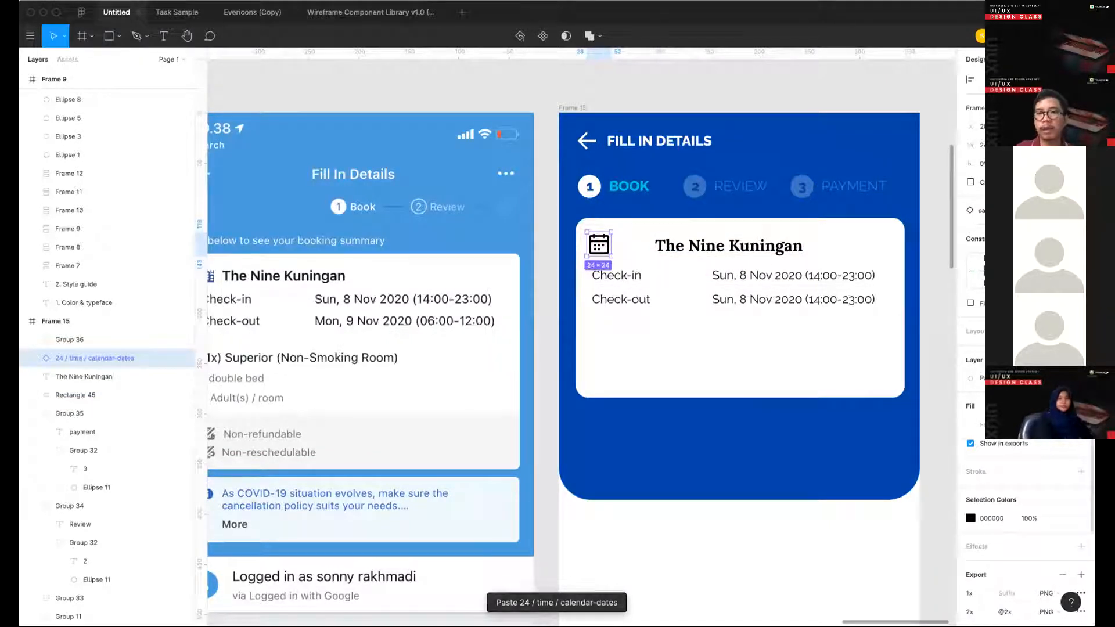
- Resize the calendar icon to 16 × 16, align it with the card's labels and apply the dark blue color style
{"action": "left_click", "coordinate": [1024, 224]}
{"action": "left_click_drag", "start_coordinate": [597, 246], "coordinate": [601, 251]}
{"action": "left_click", "coordinate": [1060, 500]}
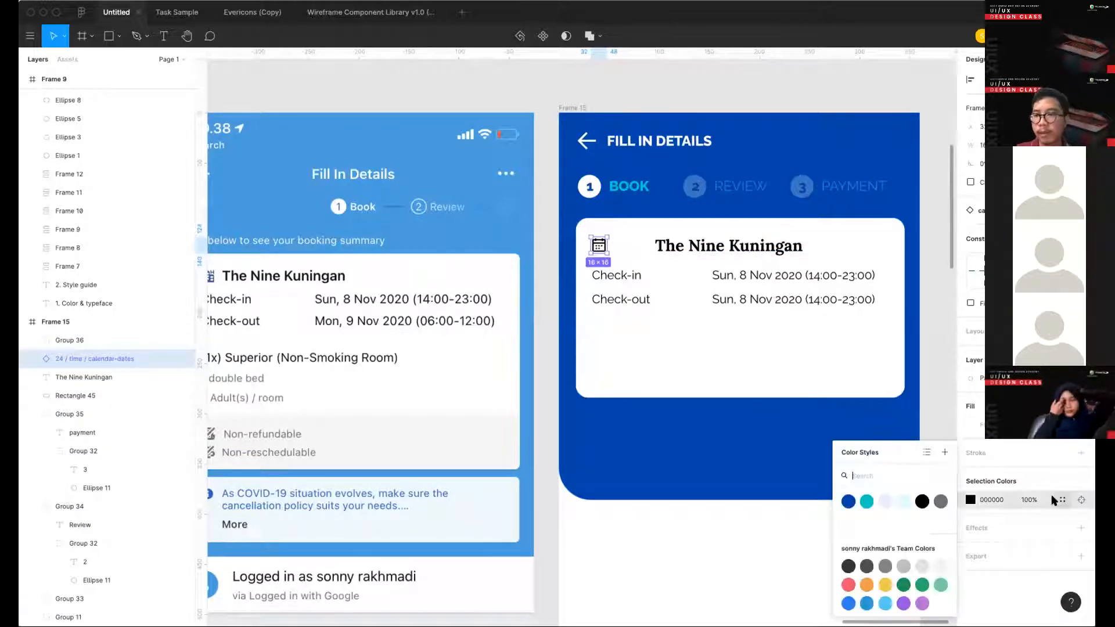
{"action": "left_click", "coordinate": [848, 502]}
- Move the hotel name right beside the calendar icon and apply the dark blue color style to it
{"action": "left_click_drag", "start_coordinate": [705, 251], "coordinate": [667, 251]}
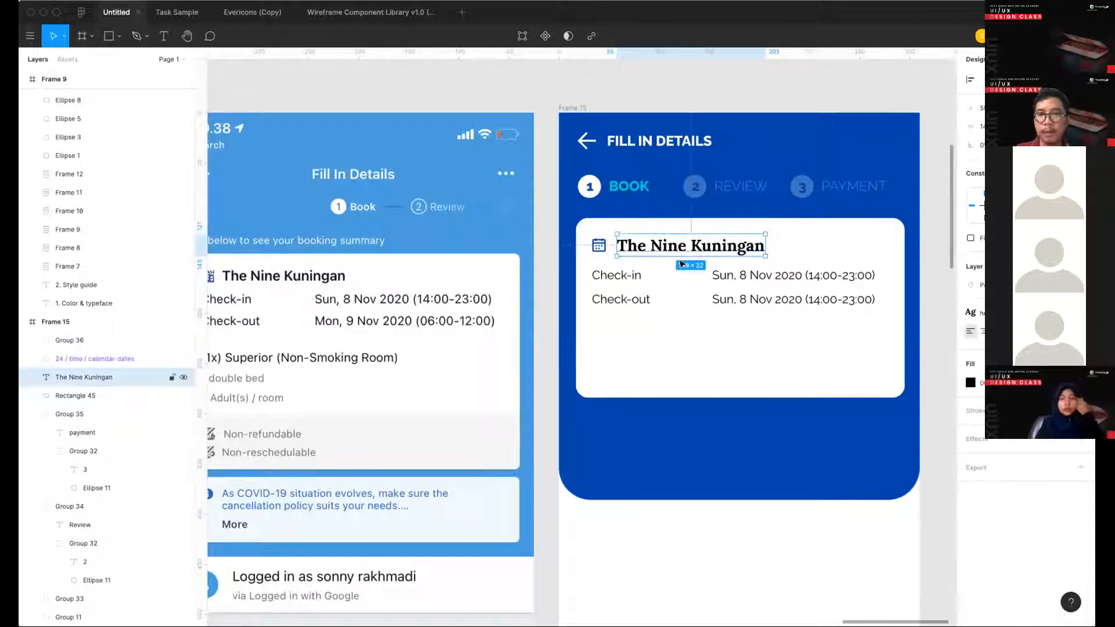
{"action": "left_click", "coordinate": [1062, 364]}
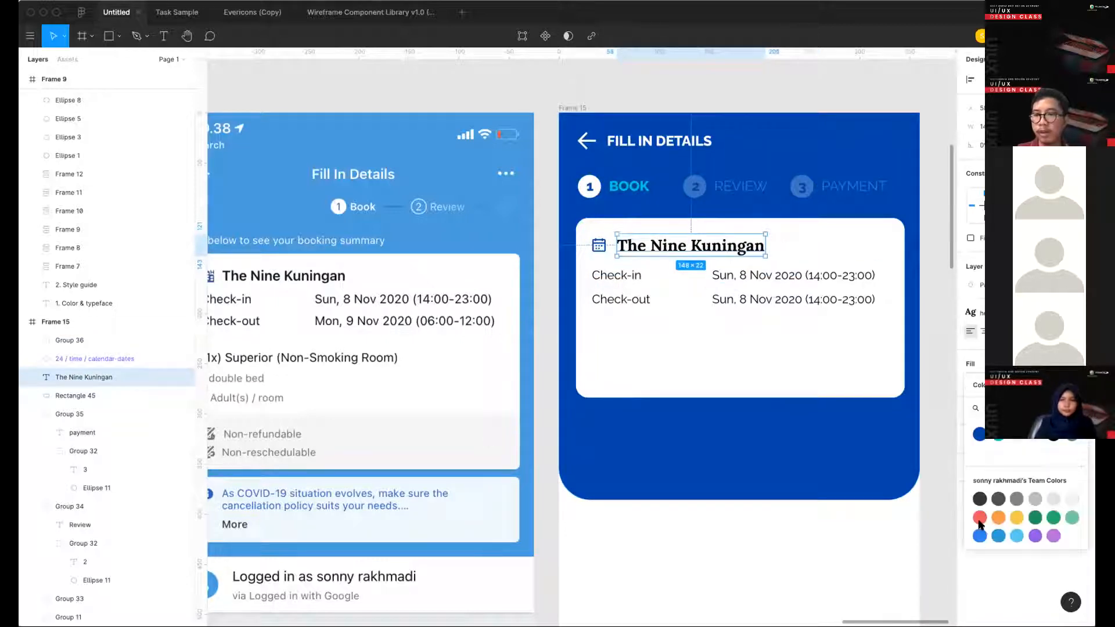
{"action": "left_click", "coordinate": [980, 432]}
{"action": "scroll", "coordinate": [778, 381], "scroll_direction": "down", "scroll_amount": 3}
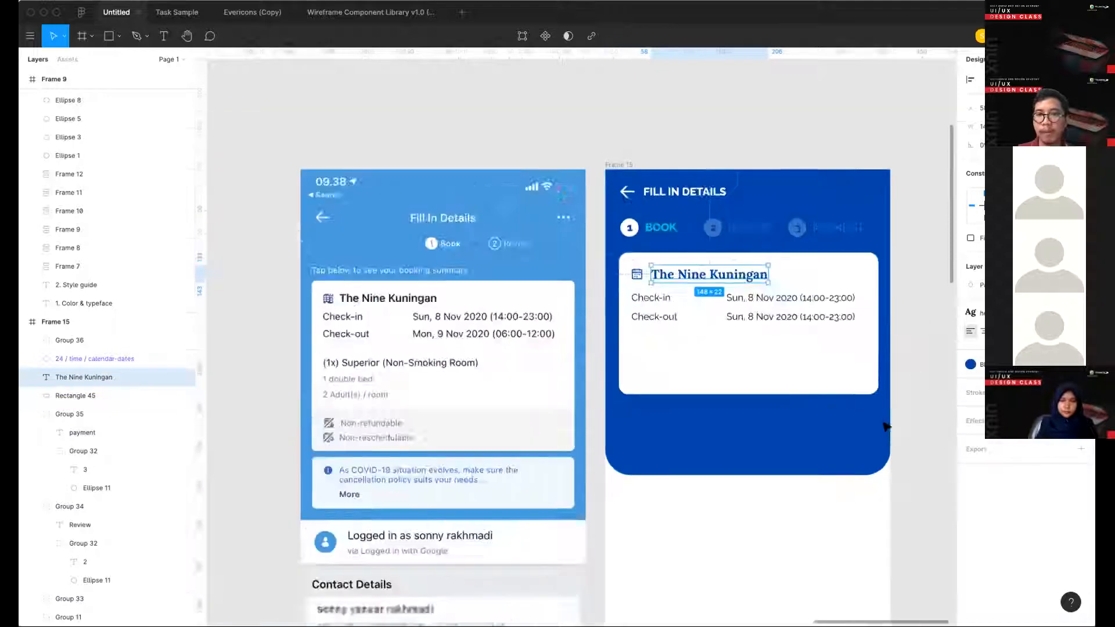
{"action": "left_click", "coordinate": [852, 404]}
{"action": "scroll", "coordinate": [729, 286], "scroll_direction": "down", "scroll_amount": 1}
{"action": "scroll", "coordinate": [733, 271], "scroll_direction": "up", "scroll_amount": 3}
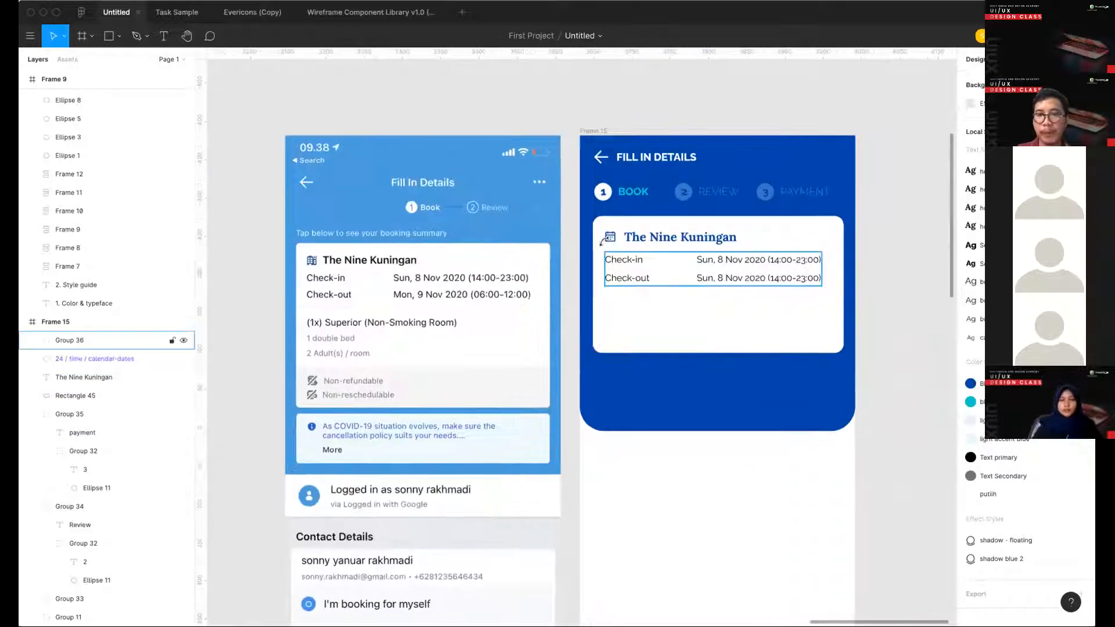
{"action": "left_click", "coordinate": [726, 270]}
{"action": "left_click", "coordinate": [630, 239]}
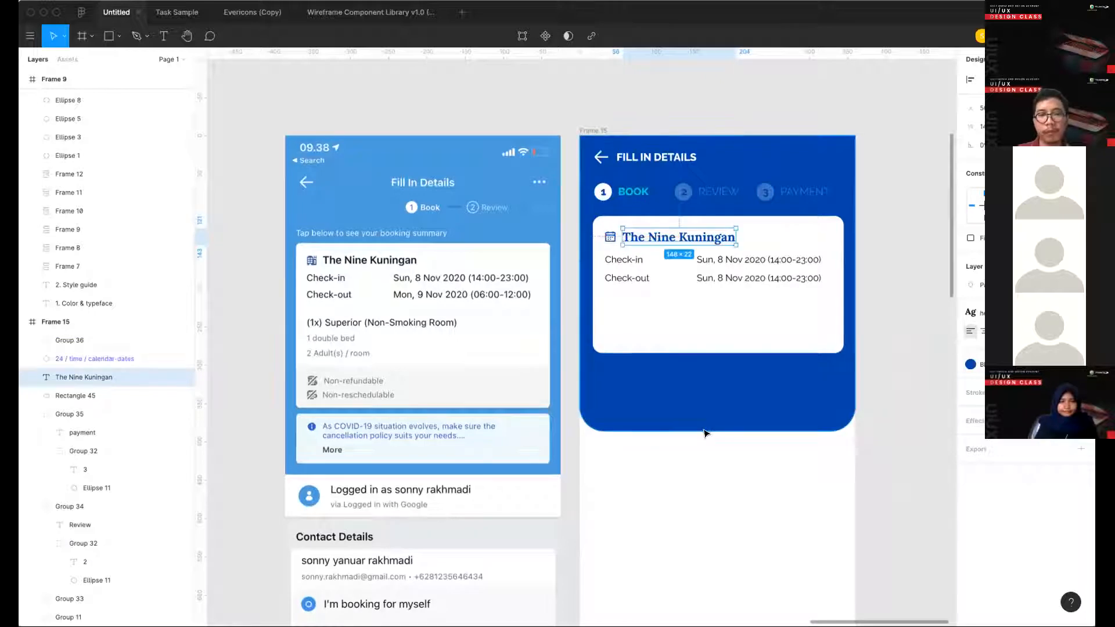
- Shorten the blue header background to about 315 high and the white booking summary card to 108 high
{"action": "left_click", "coordinate": [708, 427]}
{"action": "left_click_drag", "start_coordinate": [710, 430], "coordinate": [702, 377]}
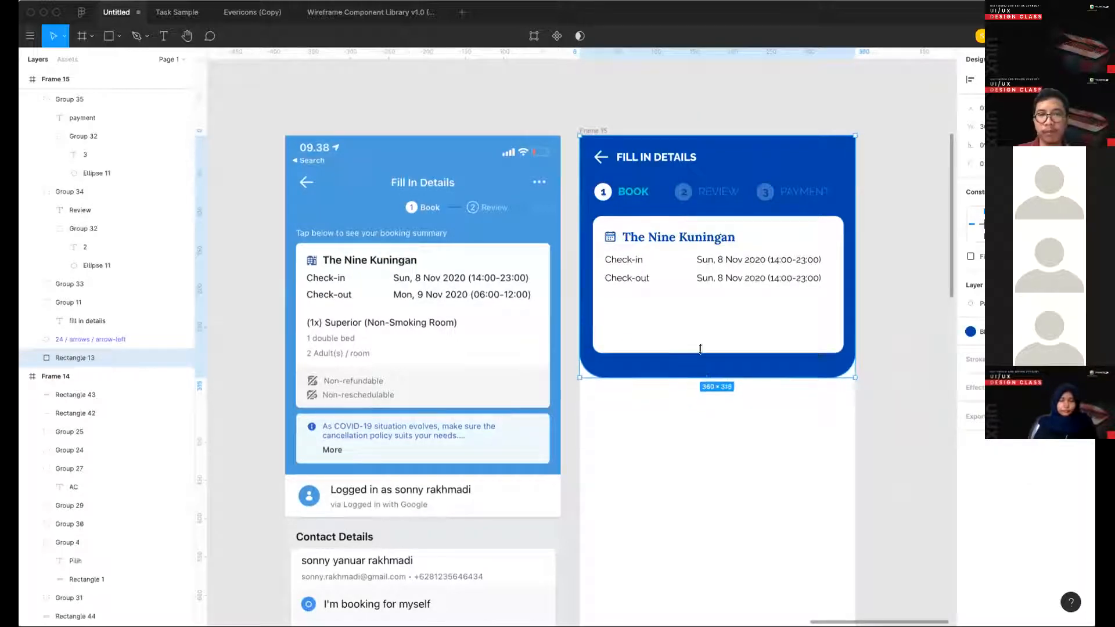
{"action": "left_click", "coordinate": [697, 346]}
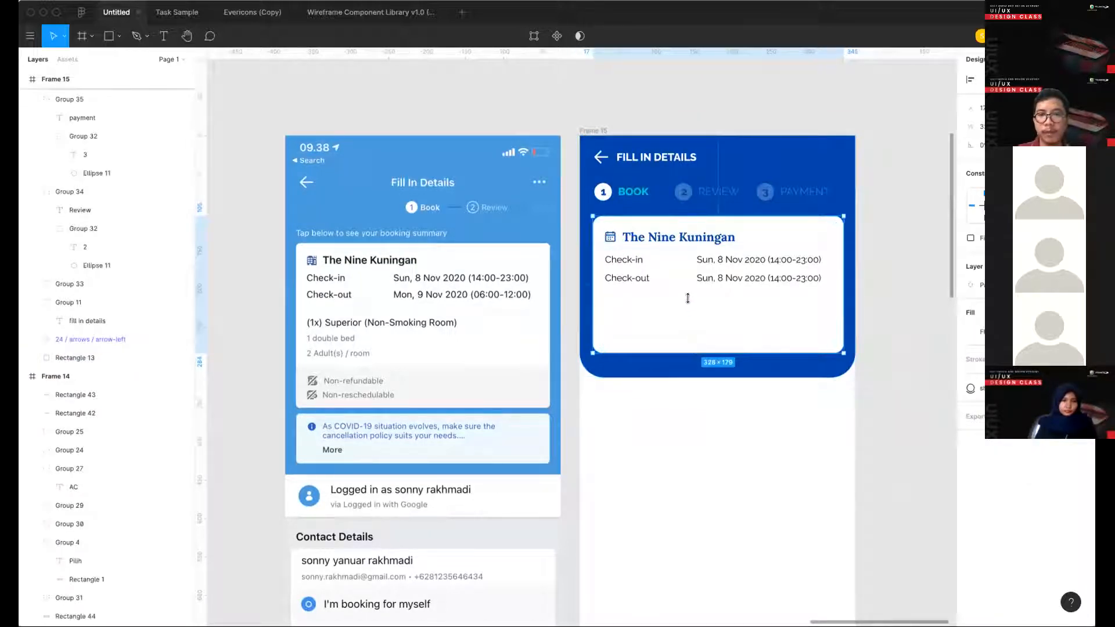
{"action": "mouse_move", "coordinate": [687, 298]}
{"action": "left_mouse_down"}
{"action": "mouse_move", "coordinate": [687, 313]}
{"action": "mouse_move", "coordinate": [688, 299]}
{"action": "left_mouse_up"}
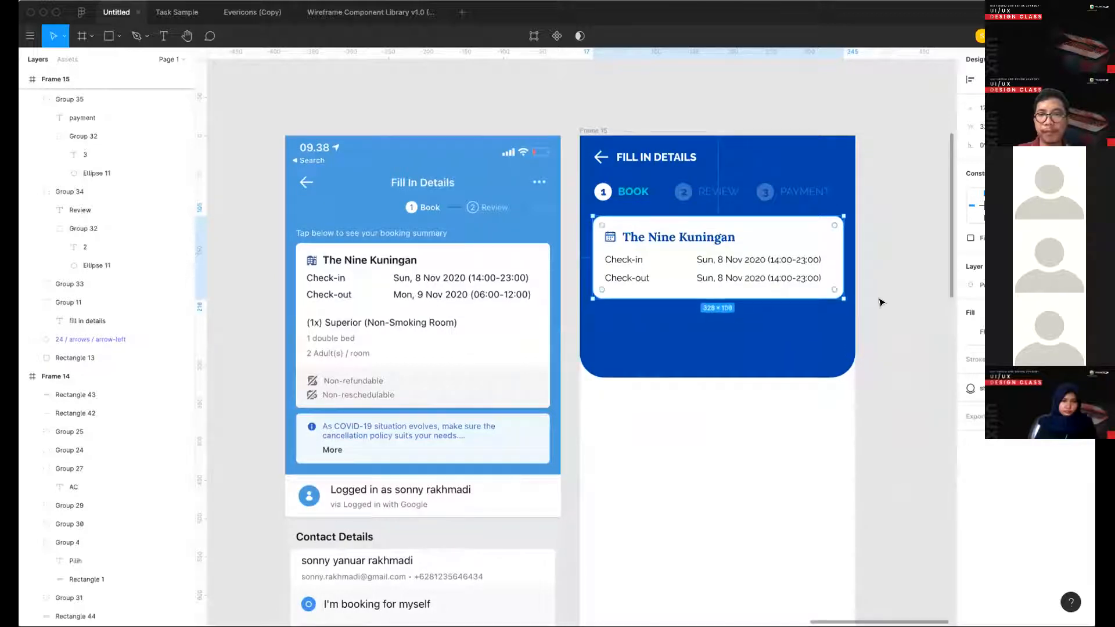
- Duplicate the white summary card directly below itself and reduce the copy's height to about 49
{"action": "left_click", "coordinate": [881, 302]}
{"action": "left_click", "coordinate": [807, 278]}
{"action": "left_click", "coordinate": [804, 235]}
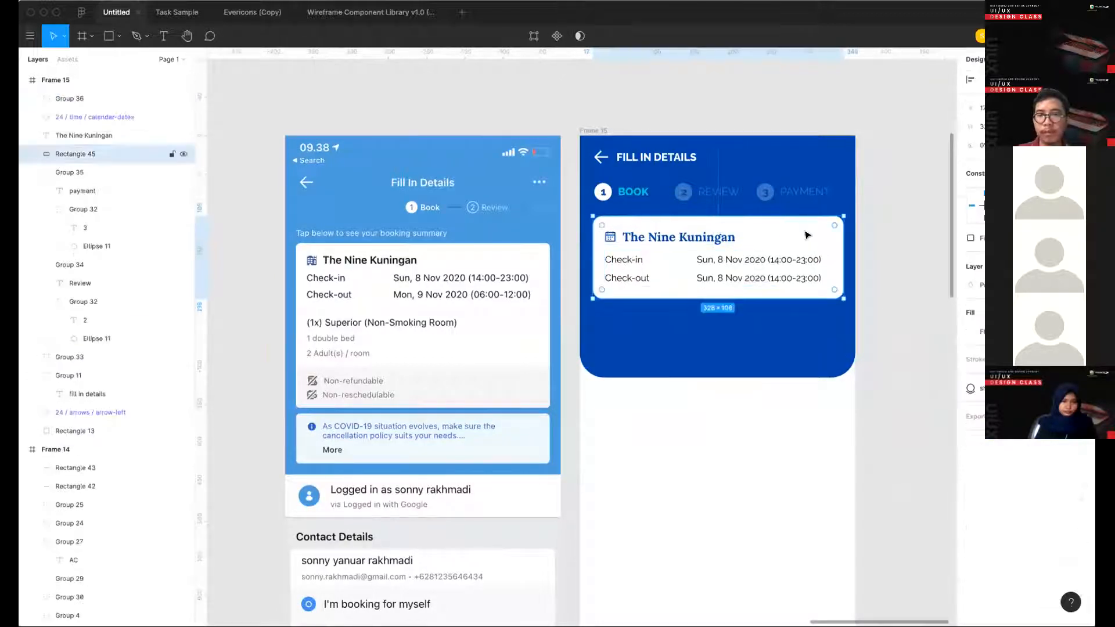
{"action": "left_click_drag", "start_coordinate": [805, 235], "coordinate": [804, 325]}
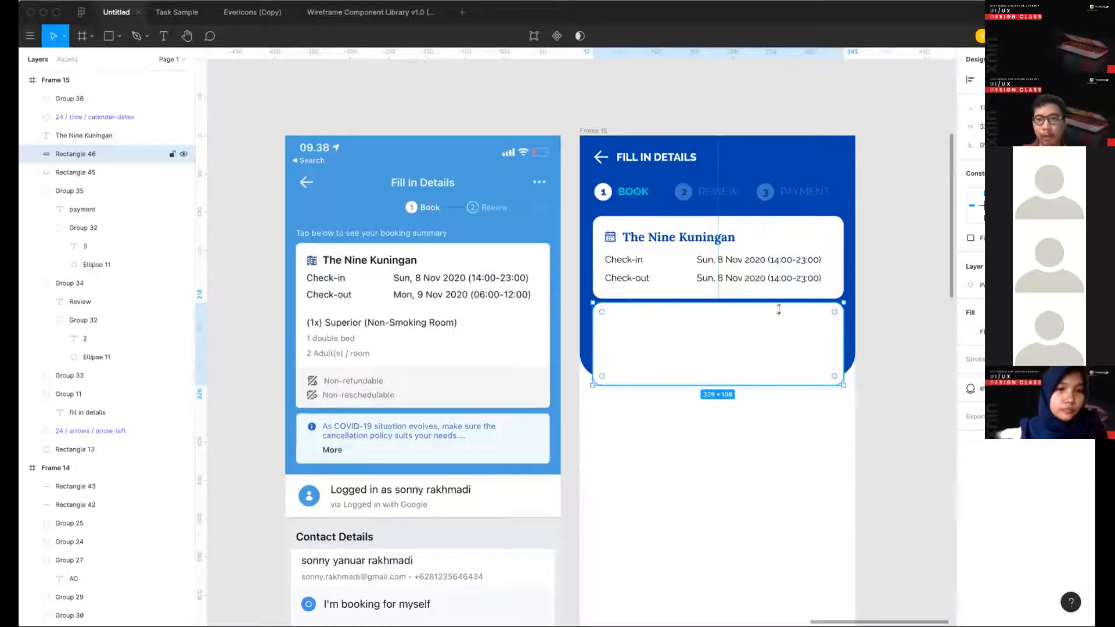
{"action": "left_click_drag", "start_coordinate": [759, 384], "coordinate": [754, 339]}
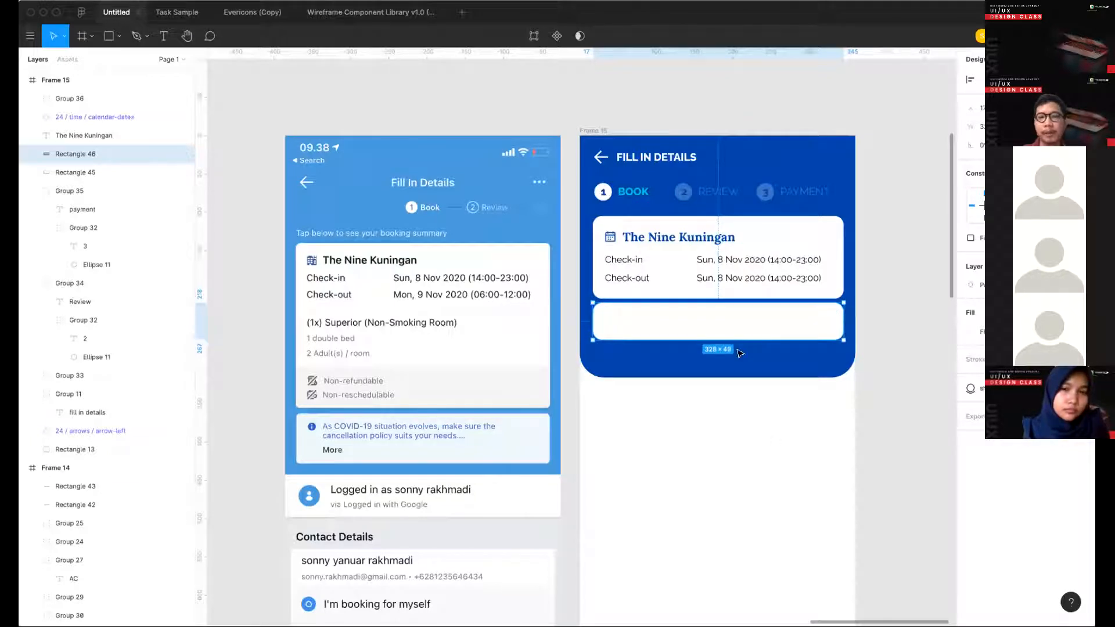
{"action": "left_click", "coordinate": [906, 360]}
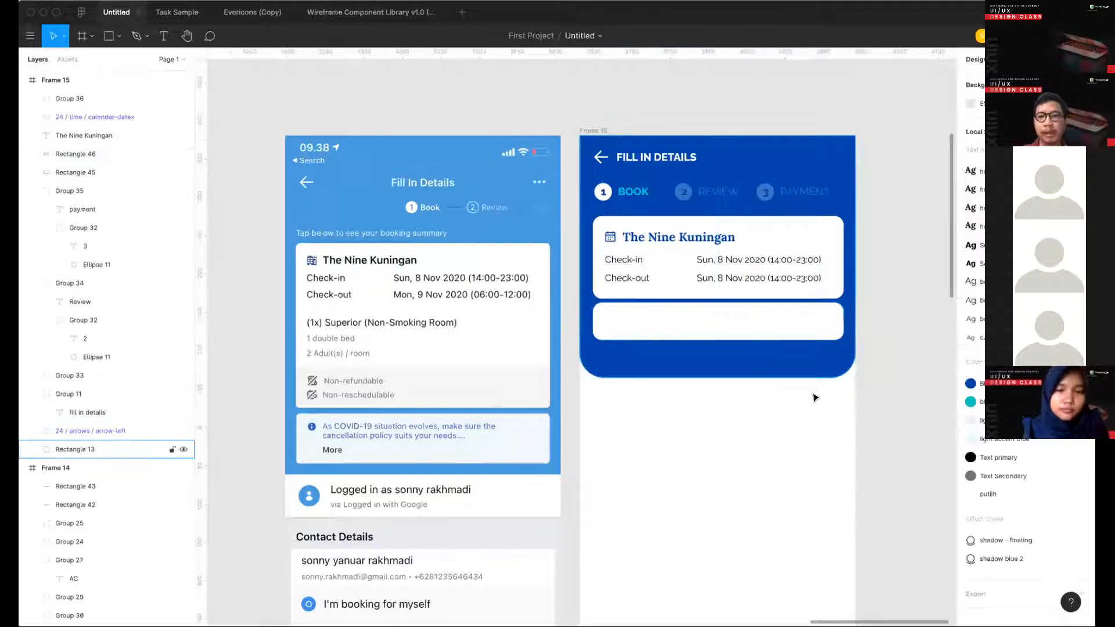
{"action": "left_click", "coordinate": [661, 329]}
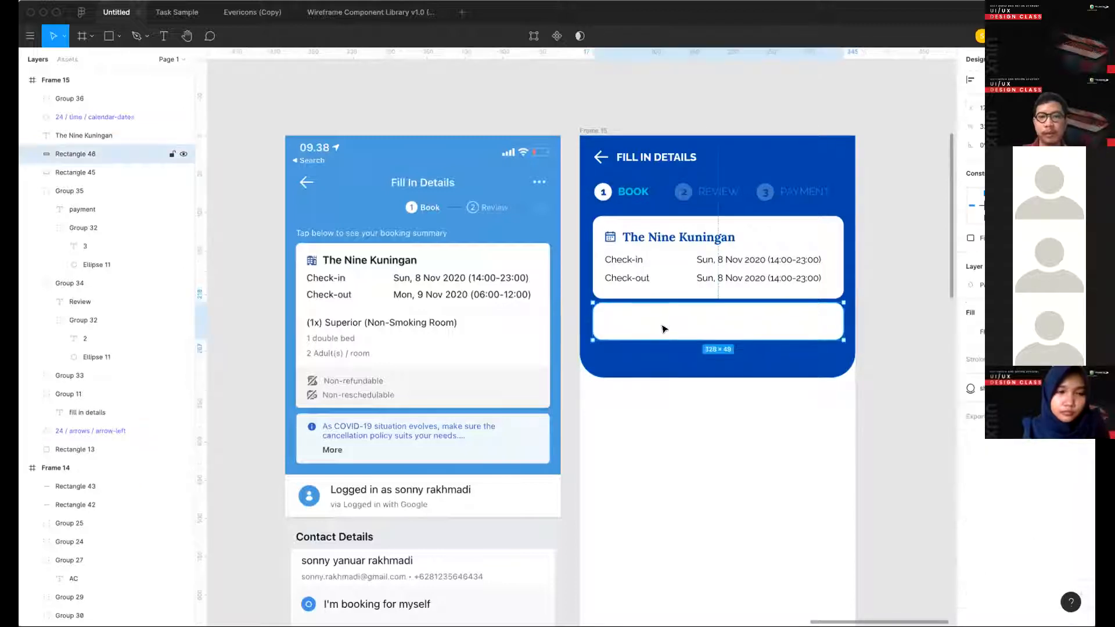
{"action": "left_click", "coordinate": [630, 472]}
{"action": "scroll", "coordinate": [630, 472], "scroll_direction": "down", "scroll_amount": 3}
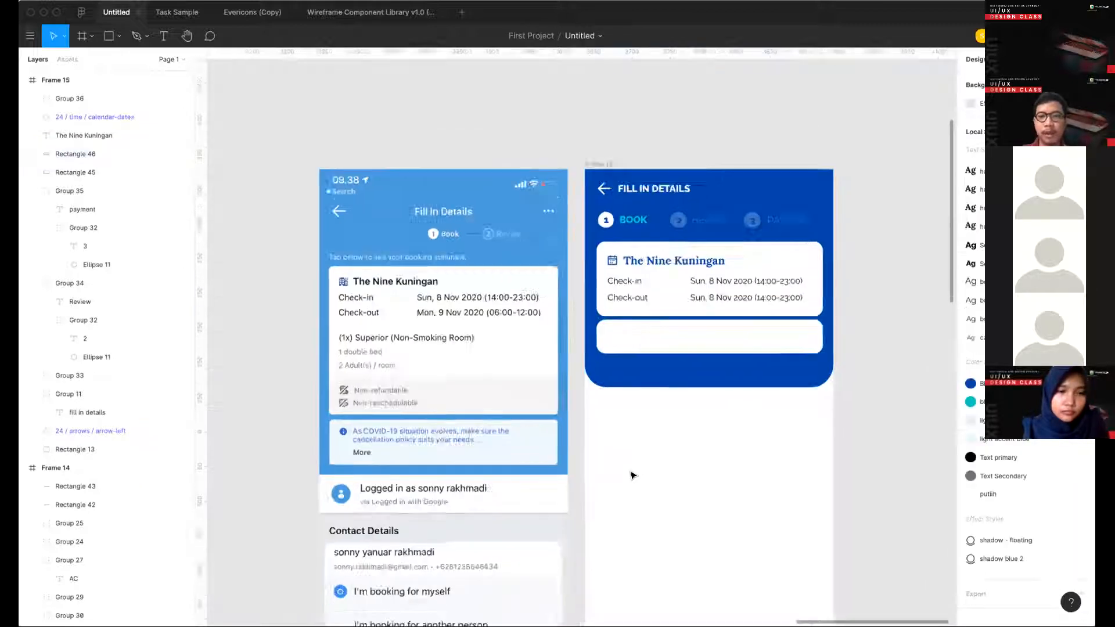
{"action": "scroll", "coordinate": [635, 400], "scroll_direction": "up", "scroll_amount": 3}
{"action": "double_click", "coordinate": [579, 313]}
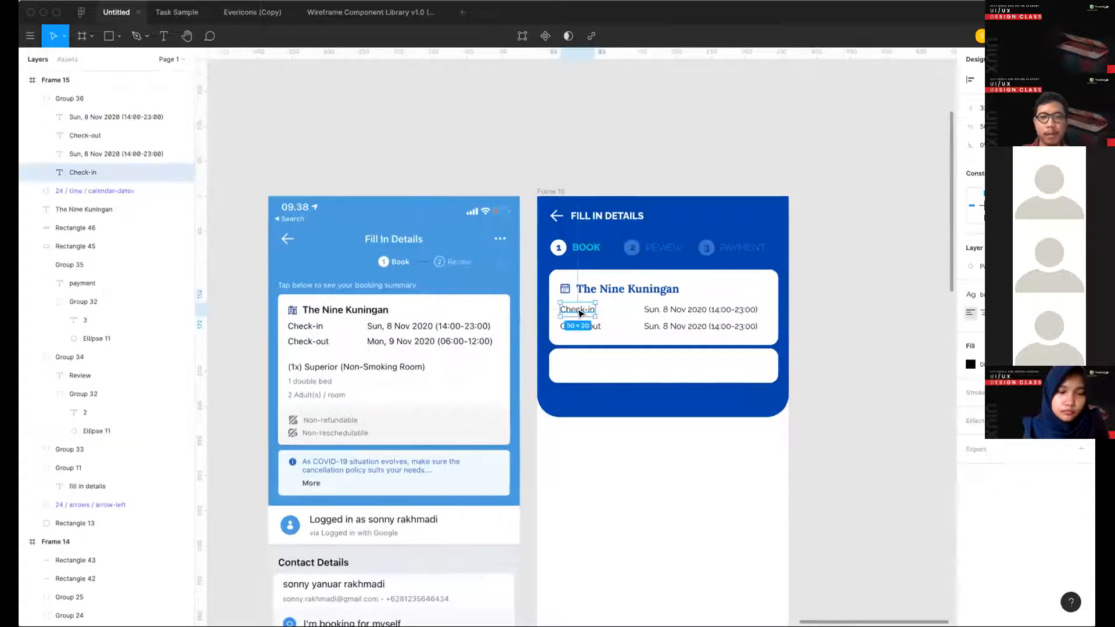
- Copy the first guest label and its user icon from under the Deluxe Room heading in Frame 14
{"action": "scroll", "coordinate": [473, 273], "scroll_direction": "left", "scroll_amount": 10}
{"action": "scroll", "coordinate": [473, 274], "scroll_direction": "up", "scroll_amount": 3}
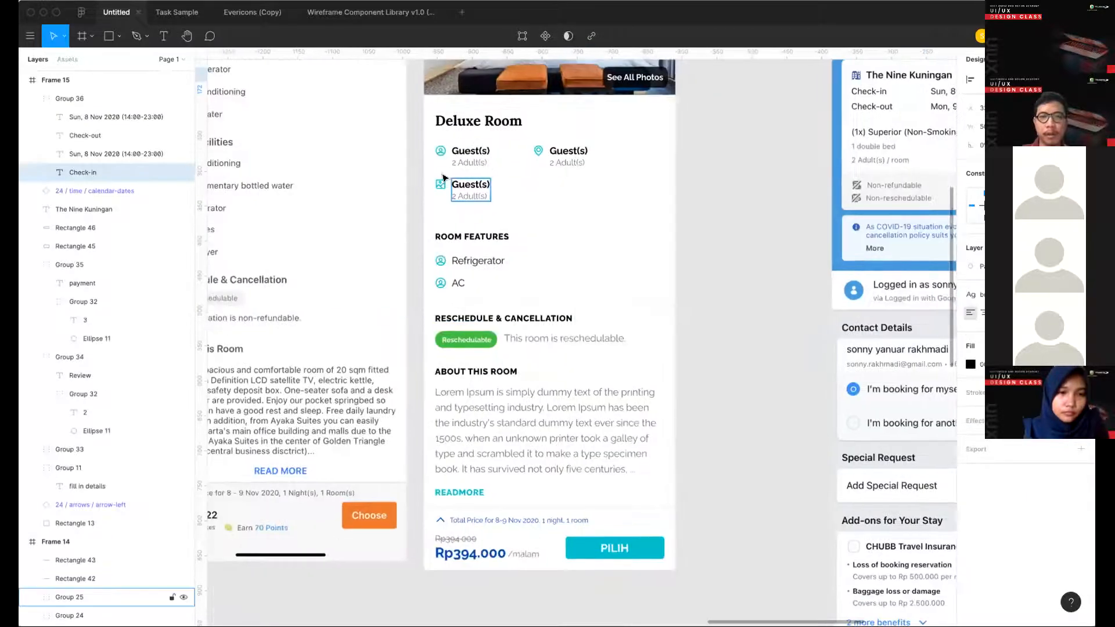
{"action": "left_click", "coordinate": [470, 189]}
{"action": "left_click", "coordinate": [440, 155]}
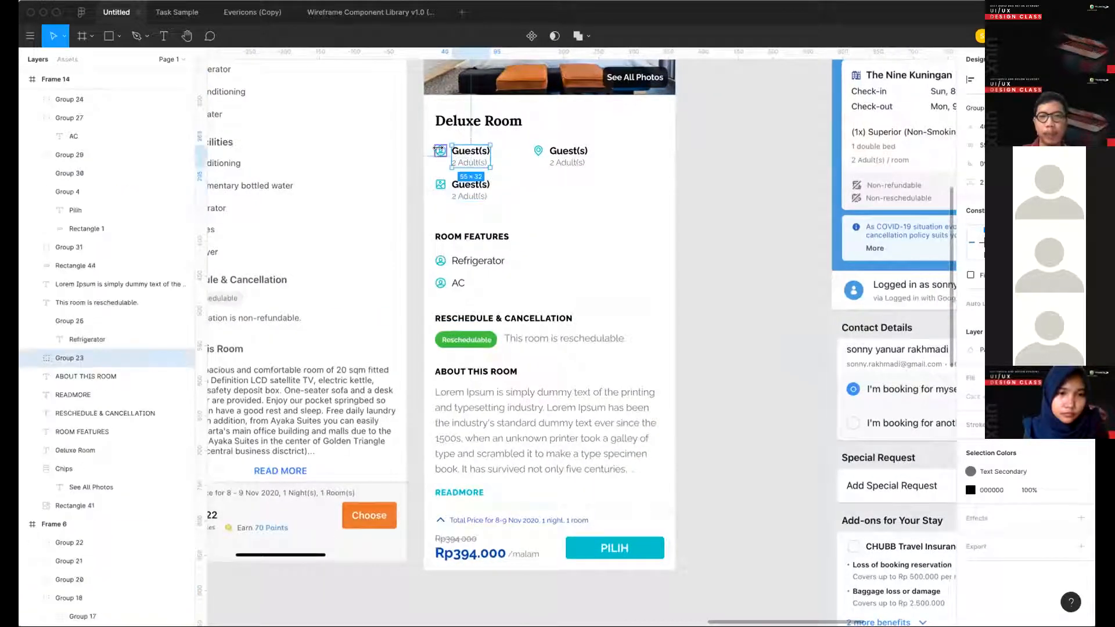
{"action": "scroll", "coordinate": [684, 236], "scroll_direction": "right", "scroll_amount": 10}
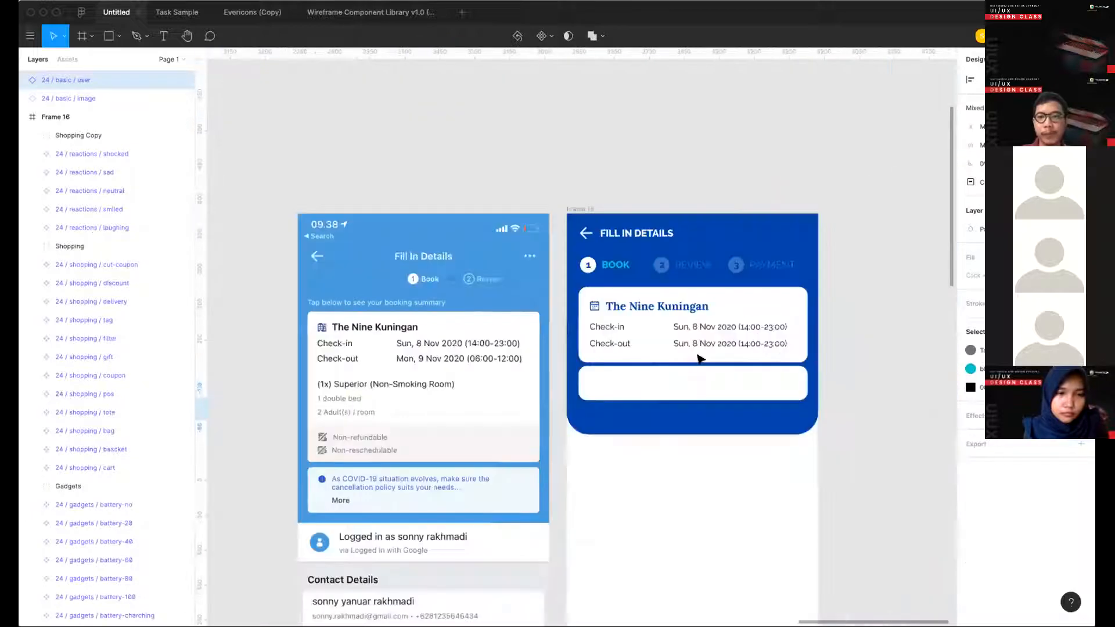
- Paste the guest icon and label into the second white card of Frame 15 and make that card taller
{"action": "scroll", "coordinate": [697, 356], "scroll_direction": "down", "scroll_amount": 1}
{"action": "left_click", "coordinate": [673, 365]}
{"action": "left_click_drag", "start_coordinate": [674, 385], "coordinate": [617, 371]}
{"action": "key", "text": "ctrl+v"}
{"action": "key", "text": "Escape"}
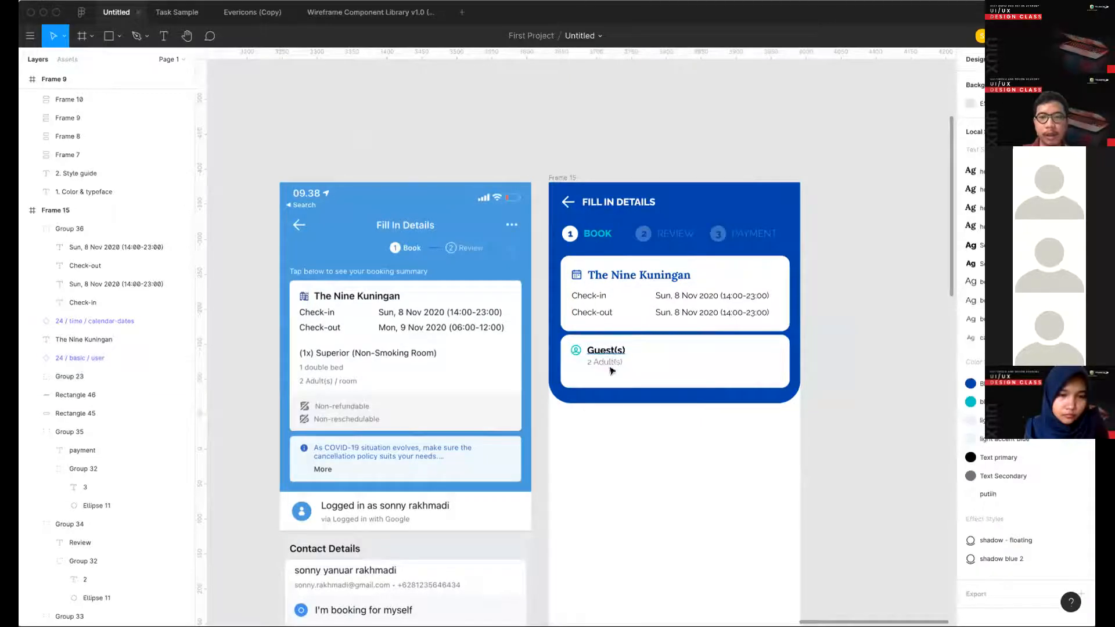
- Delete the "2 Adult(s)" line from the pasted item and change its label to "8 Guest(s)"
{"action": "double_click", "coordinate": [606, 365]}
{"action": "key", "text": "Delete"}
{"action": "double_click", "coordinate": [605, 350]}
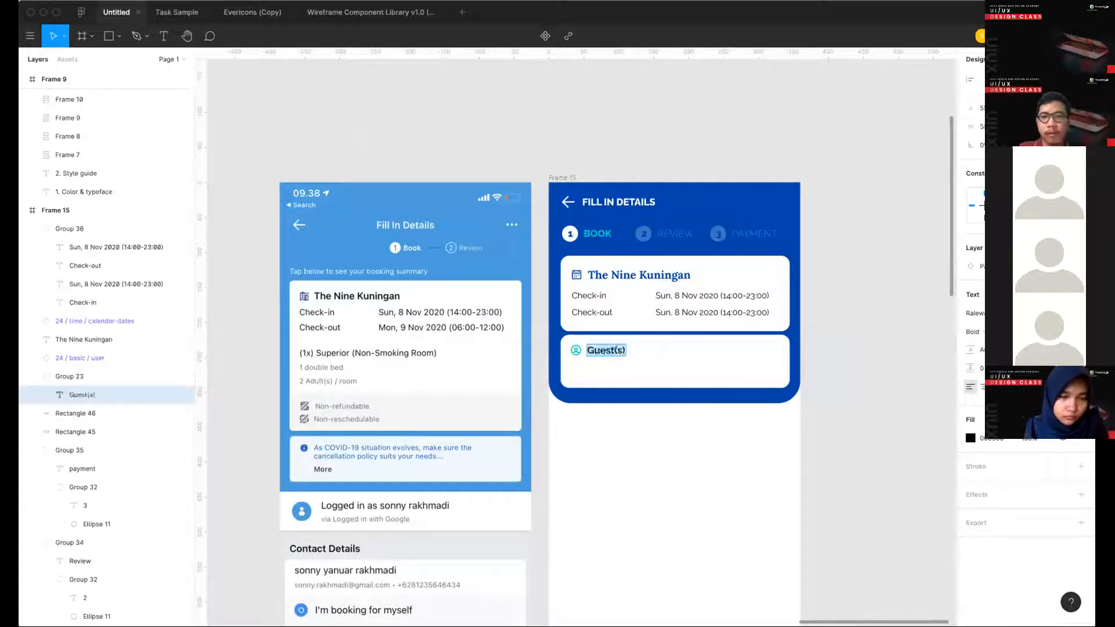
{"action": "key", "text": "Escape"}
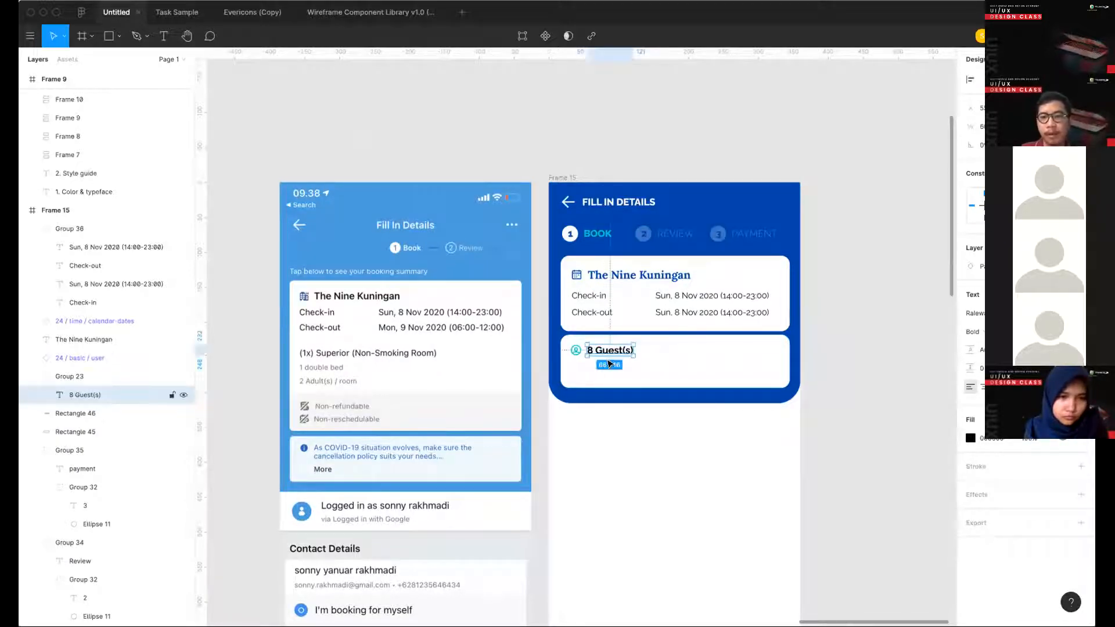
{"action": "key", "text": "Escape"}
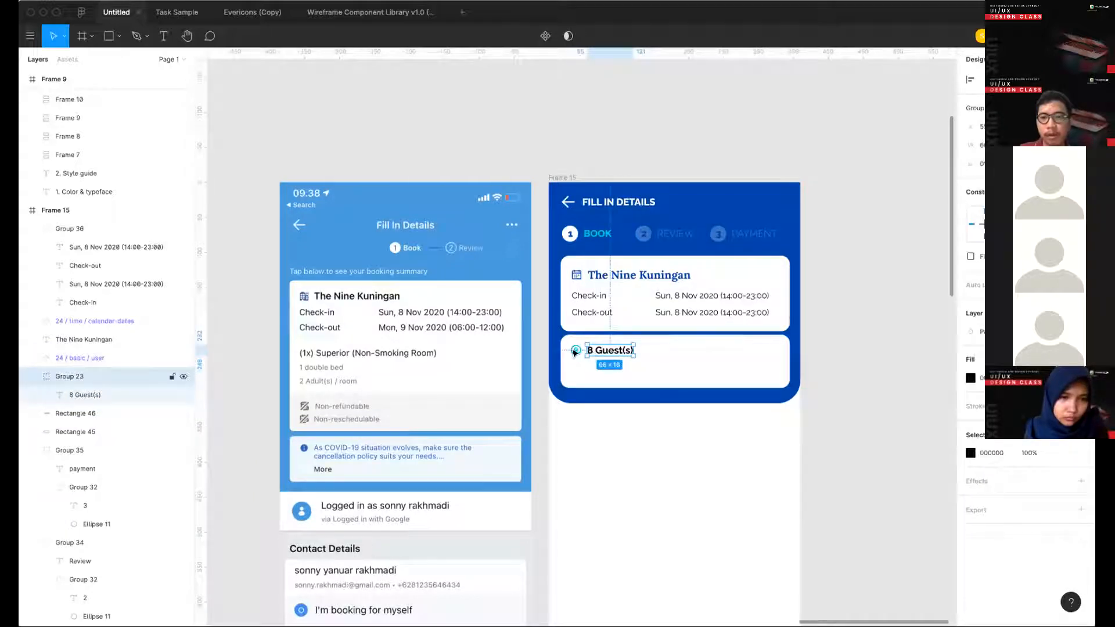
- Duplicate the "8 Guest(s)" label with its user icon on the same row, in the right half of the second card
{"action": "left_click", "coordinate": [590, 424]}
{"action": "left_click", "coordinate": [591, 353]}
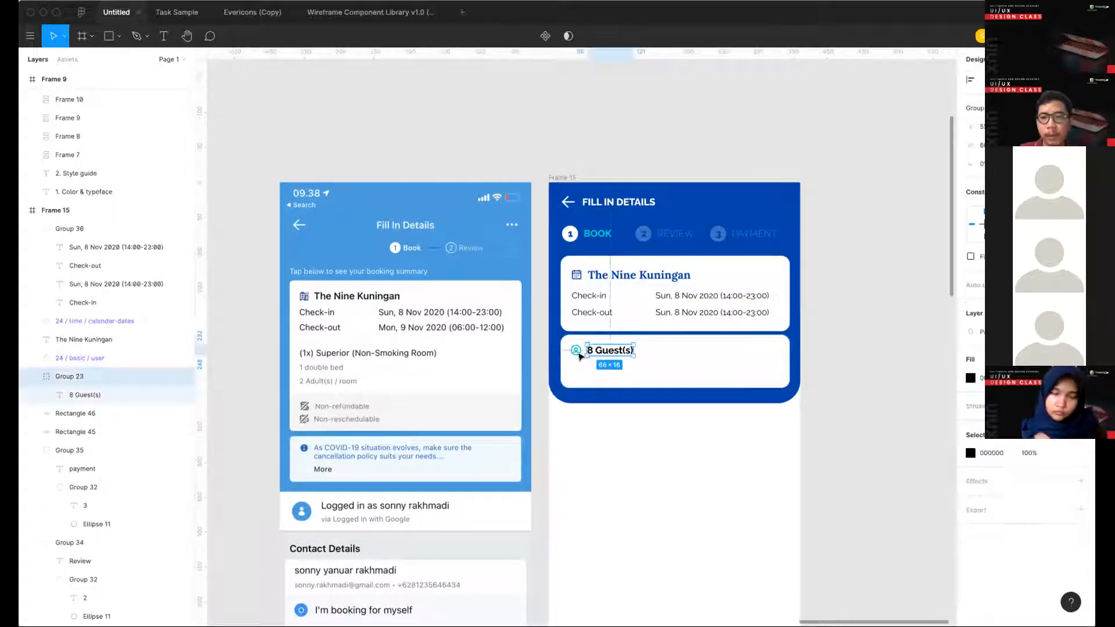
{"action": "left_click", "coordinate": [577, 352], "text": "shift"}
{"action": "left_click_drag", "start_coordinate": [672, 350], "coordinate": [715, 350]}
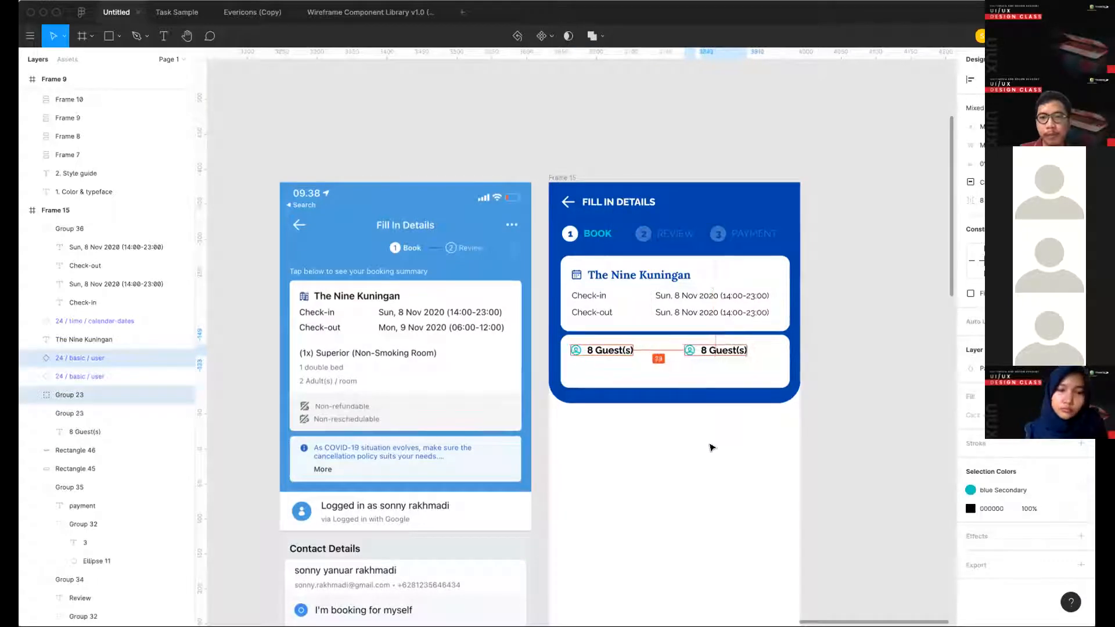
{"action": "left_click", "coordinate": [711, 447]}
- Change the duplicated label's text to "Non-refundable"
{"action": "double_click", "coordinate": [707, 348]}
{"action": "type", "text": "Non-refundable"}
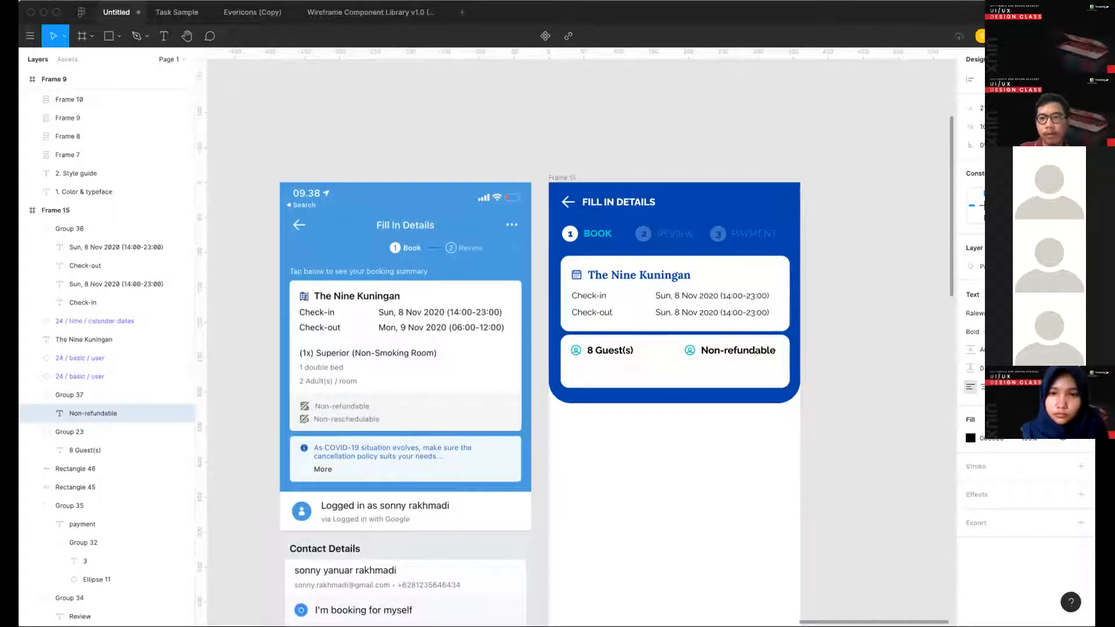
{"action": "key", "text": "Escape"}
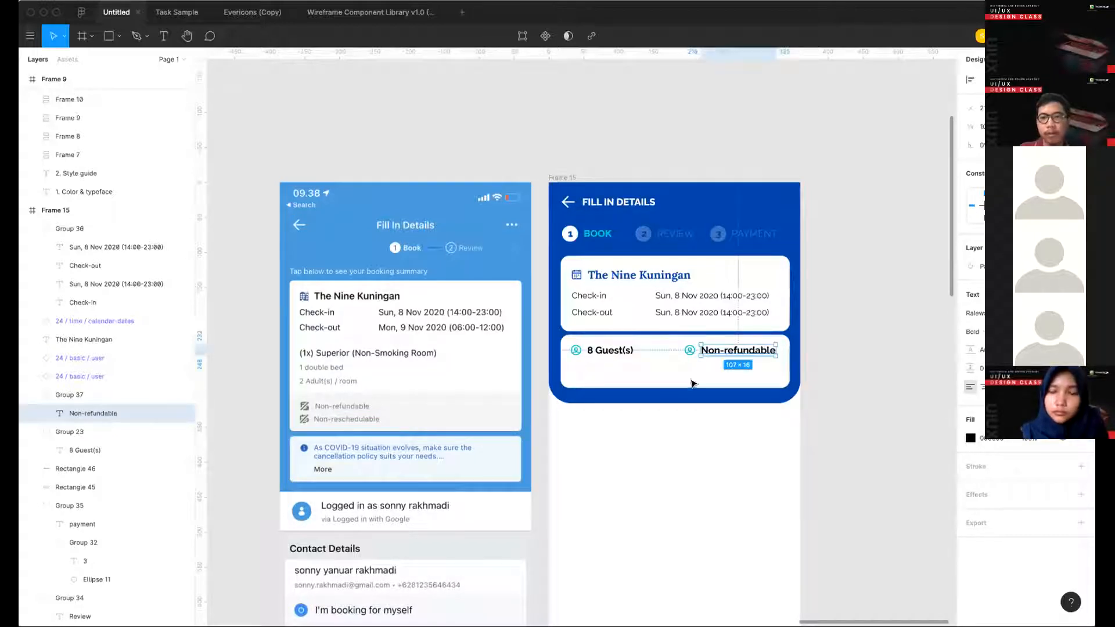
- Apply the caption text style to the "8 Guest(s)" and "Non-refundable" labels
{"action": "scroll", "coordinate": [689, 380], "scroll_direction": "up", "scroll_amount": 3}
{"action": "left_click", "coordinate": [585, 332], "text": "shift+super"}
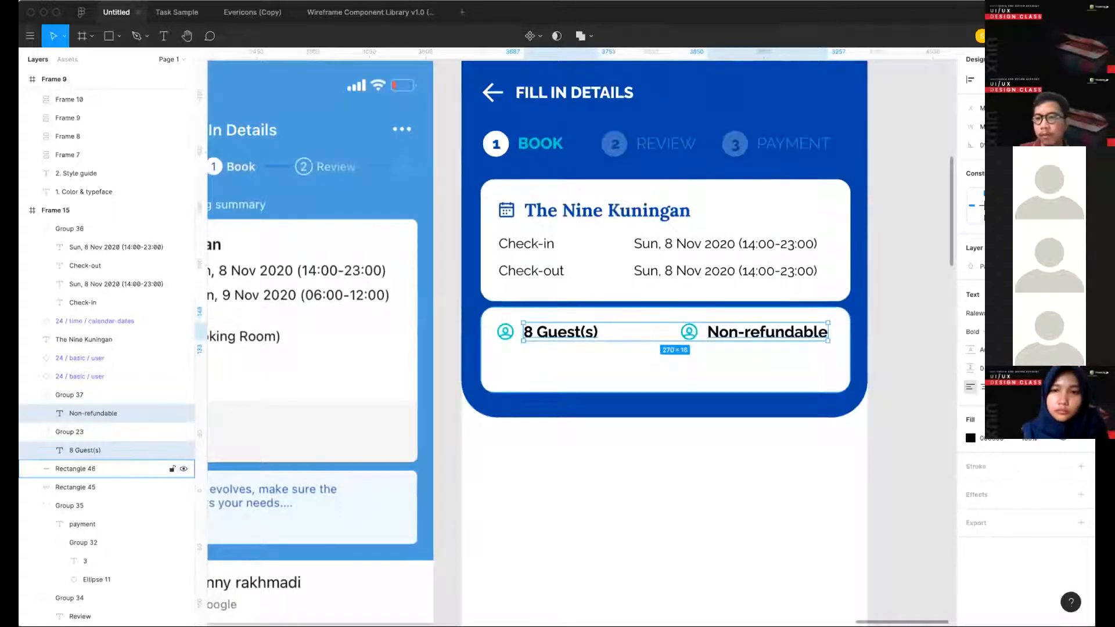
{"action": "left_click", "coordinate": [1062, 419]}
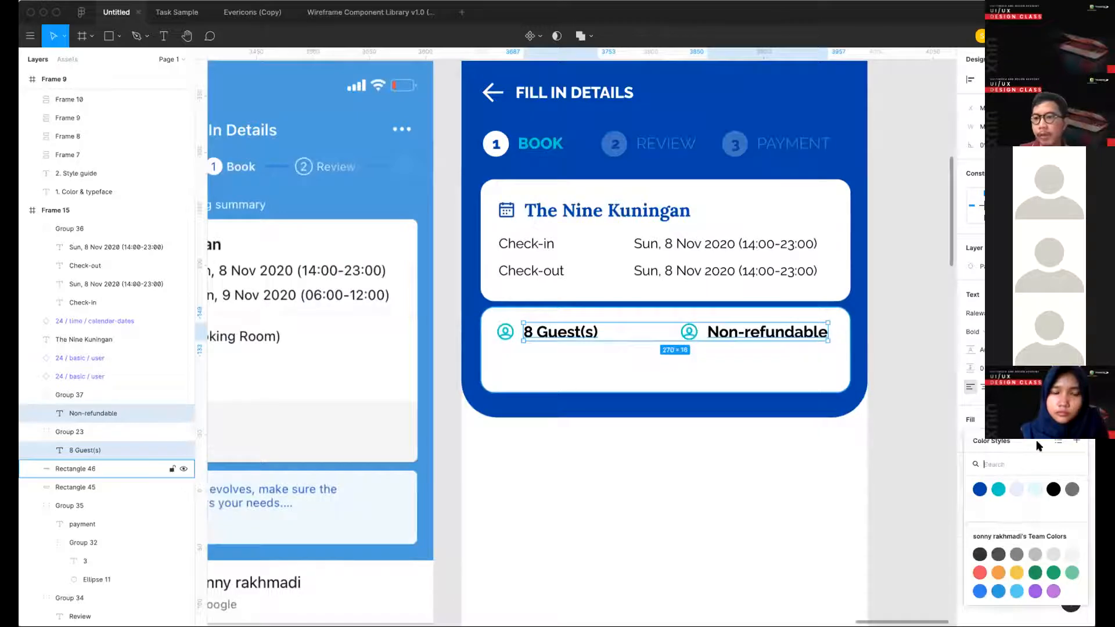
{"action": "scroll", "coordinate": [635, 249], "scroll_direction": "left", "scroll_amount": 3}
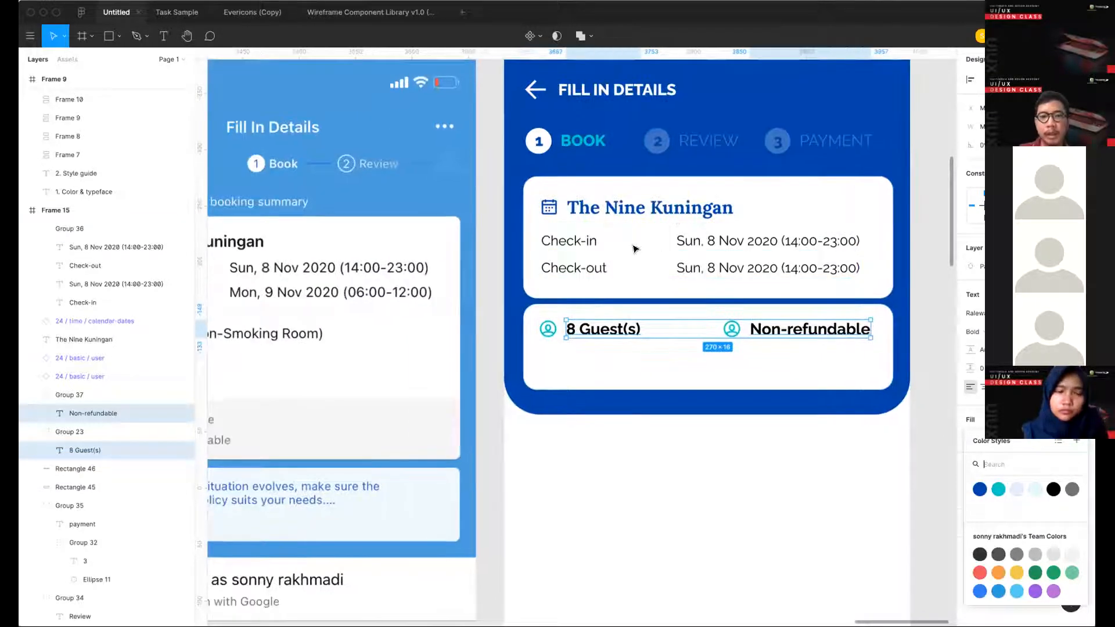
{"action": "scroll", "coordinate": [814, 299], "scroll_direction": "down", "scroll_amount": 3}
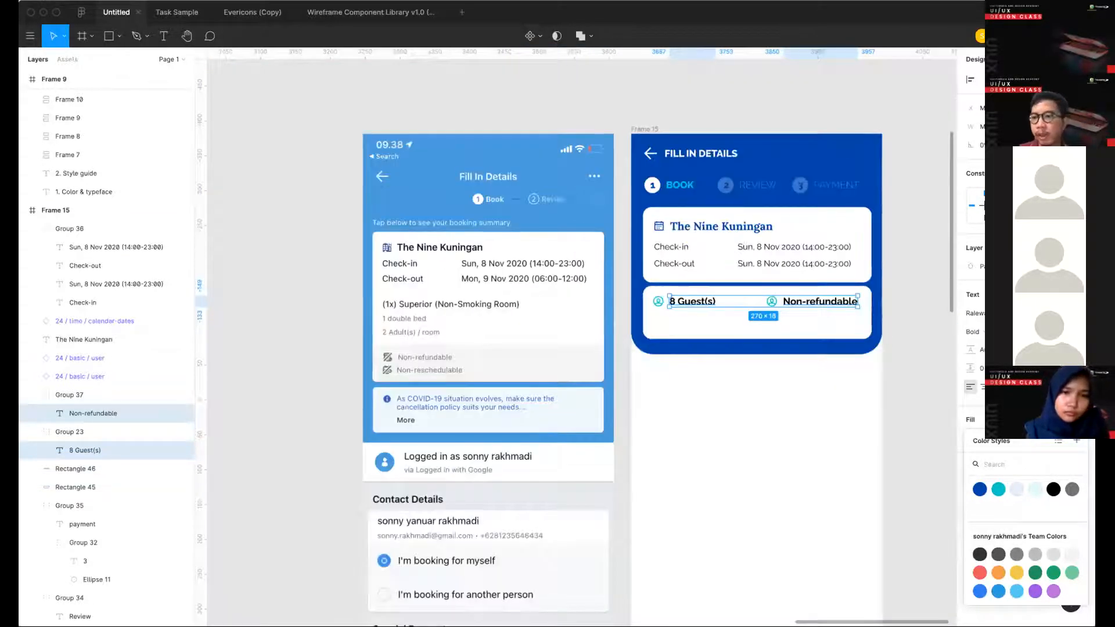
{"action": "left_click", "coordinate": [1077, 295]}
{"action": "scroll", "coordinate": [1031, 518], "scroll_direction": "down", "scroll_amount": 1}
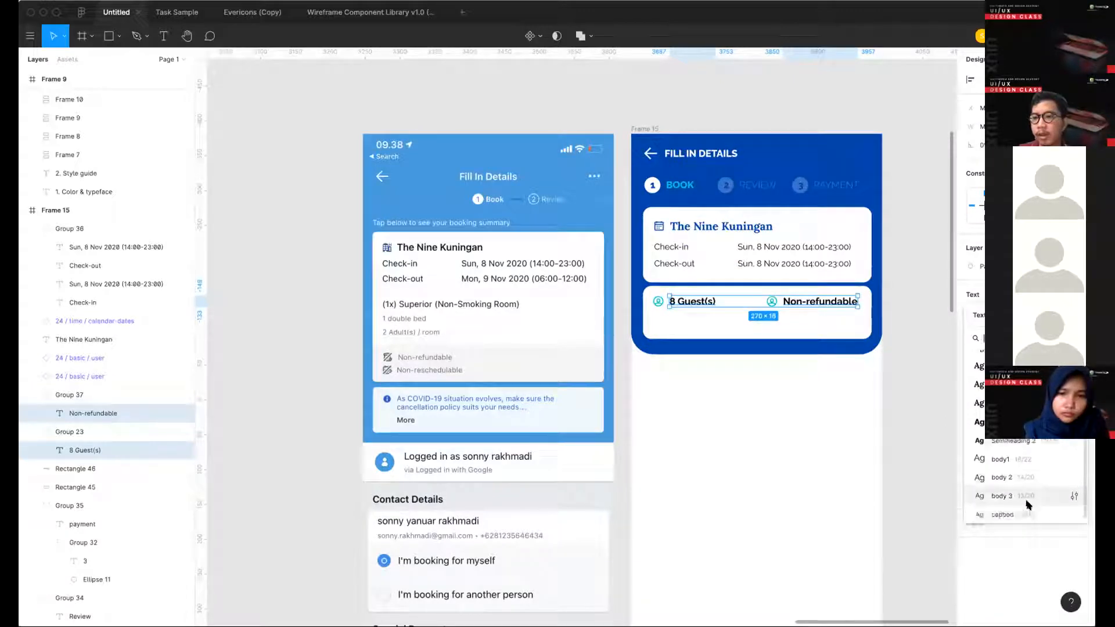
{"action": "left_click", "coordinate": [1000, 492]}
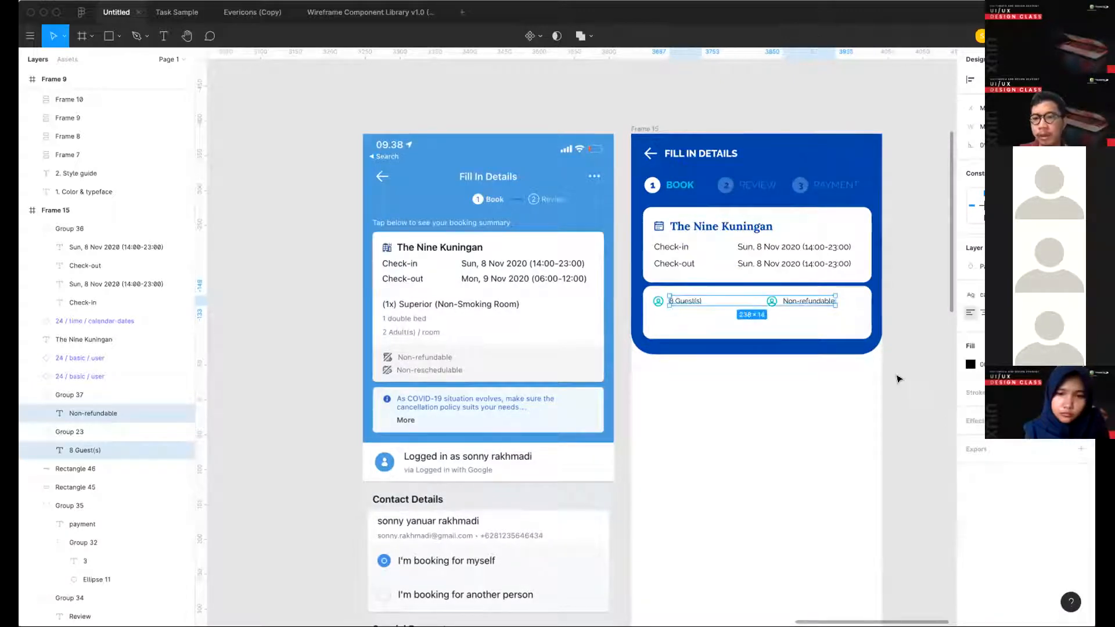
{"action": "left_click", "coordinate": [931, 340]}
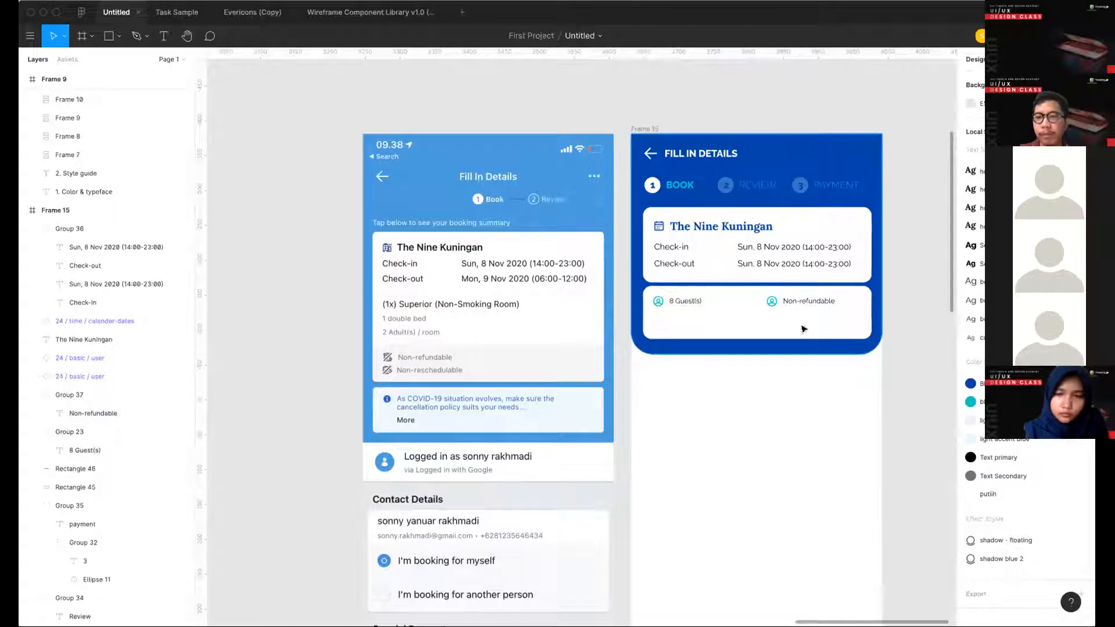
- Reduce the second white card's height to 40 and group each user icon with its label
{"action": "left_click", "coordinate": [771, 316]}
{"action": "left_click_drag", "start_coordinate": [771, 317], "coordinate": [770, 311]}
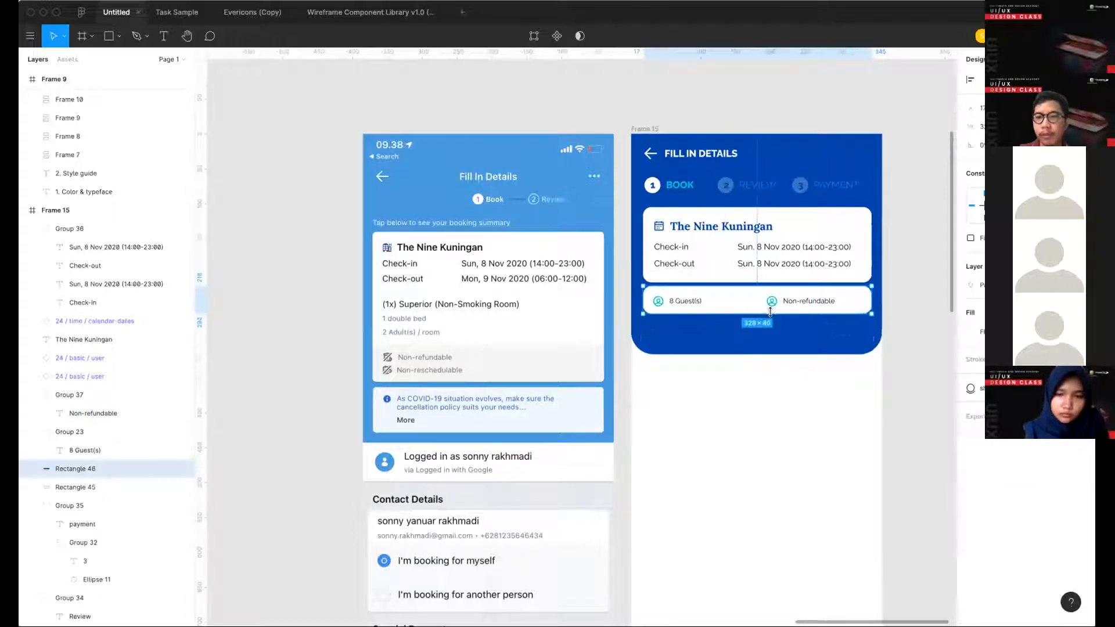
{"action": "left_click", "coordinate": [805, 300]}
{"action": "left_click", "coordinate": [773, 301], "text": "shift"}
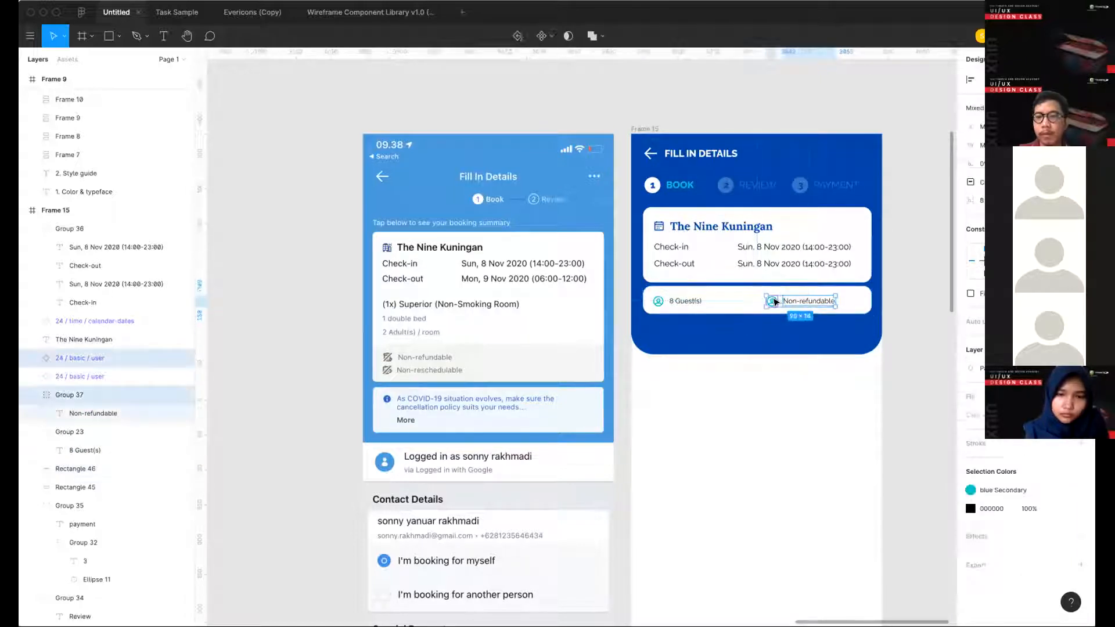
{"action": "key", "text": "super+g"}
{"action": "left_click", "coordinate": [685, 302]}
{"action": "left_click", "coordinate": [658, 302], "text": "shift"}
{"action": "key", "text": "super+g"}
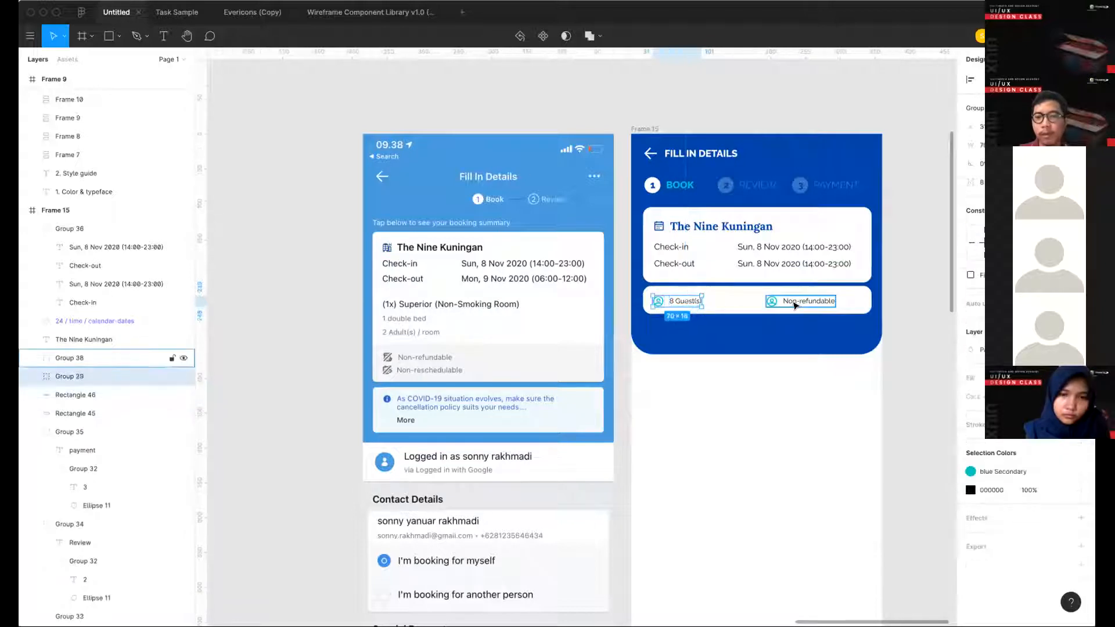
- Move the two icon-and-label groups slightly up and shorten the second white card to fit closely around them
{"action": "left_click", "coordinate": [792, 303]}
{"action": "left_click", "coordinate": [694, 302], "text": "shift"}
{"action": "left_click_drag", "start_coordinate": [694, 302], "coordinate": [705, 298]}
{"action": "key", "text": "Up"}
{"action": "key", "text": "Up"}
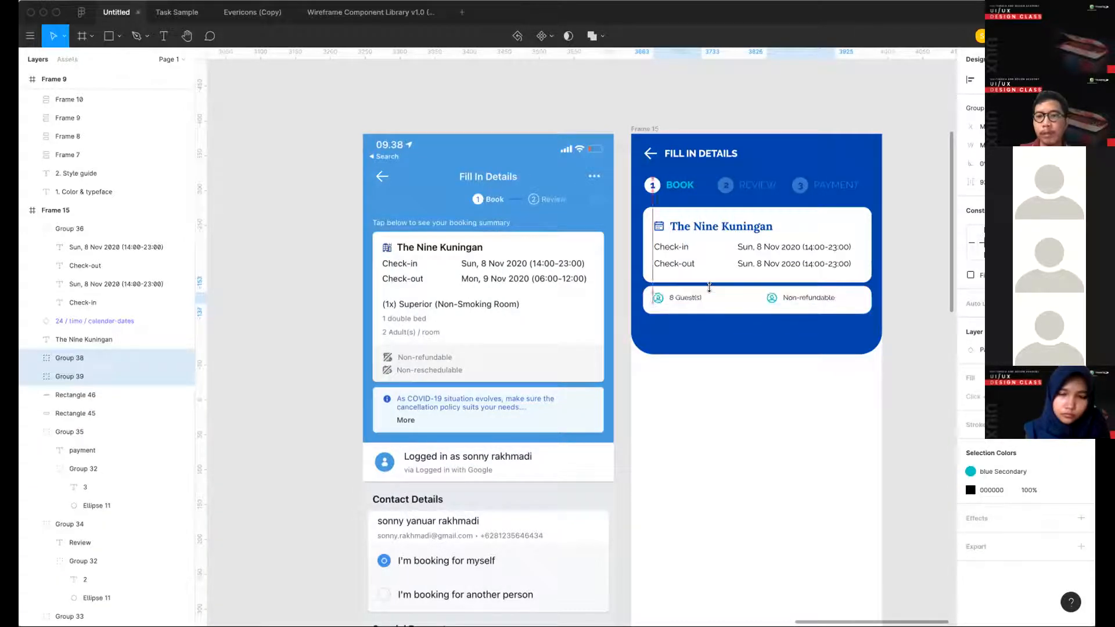
{"action": "left_click", "coordinate": [810, 310]}
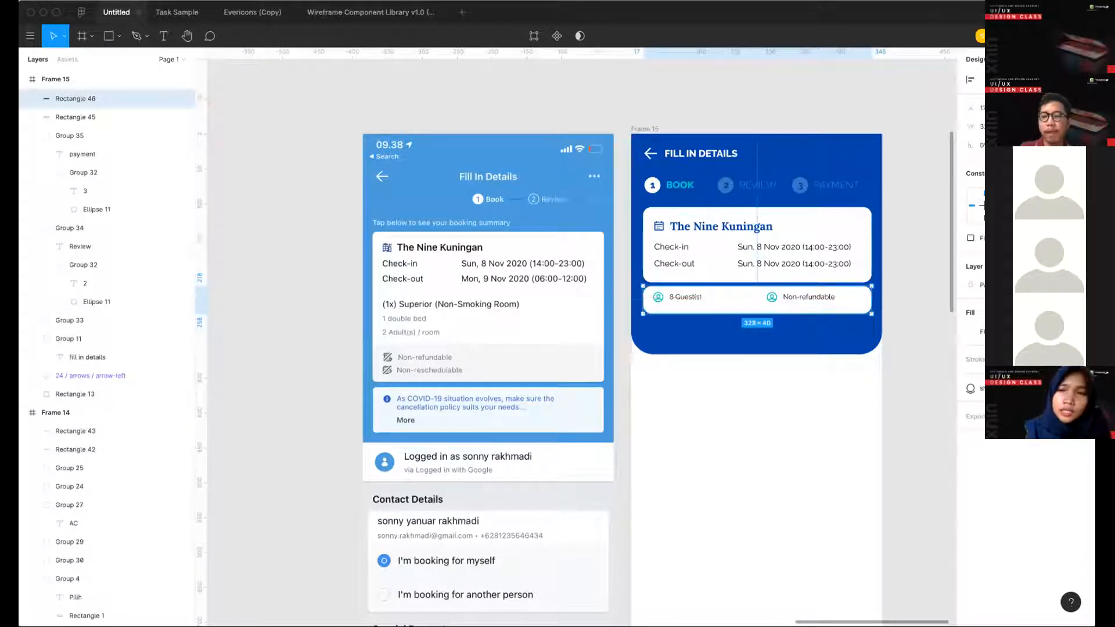
{"action": "key", "text": "ctrl+shift+Up"}
- Shorten the blue header background to 267 high so it ends just below the second card
{"action": "left_click", "coordinate": [793, 346]}
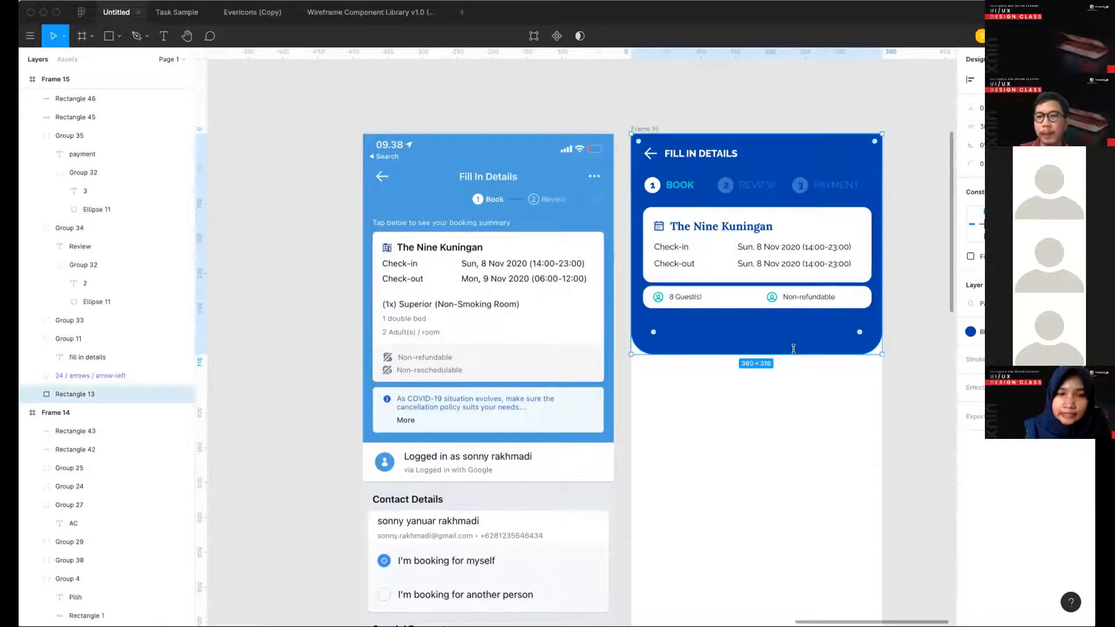
{"action": "left_click_drag", "start_coordinate": [793, 354], "coordinate": [777, 299]}
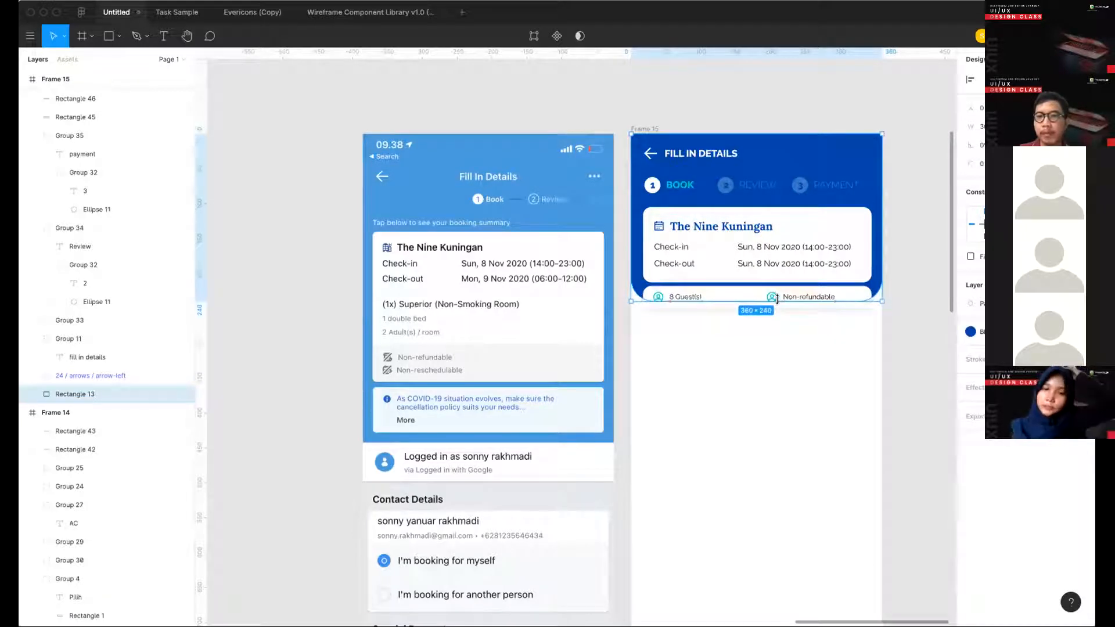
{"action": "left_click", "coordinate": [800, 405]}
{"action": "scroll", "coordinate": [803, 304], "scroll_direction": "right", "scroll_amount": 3}
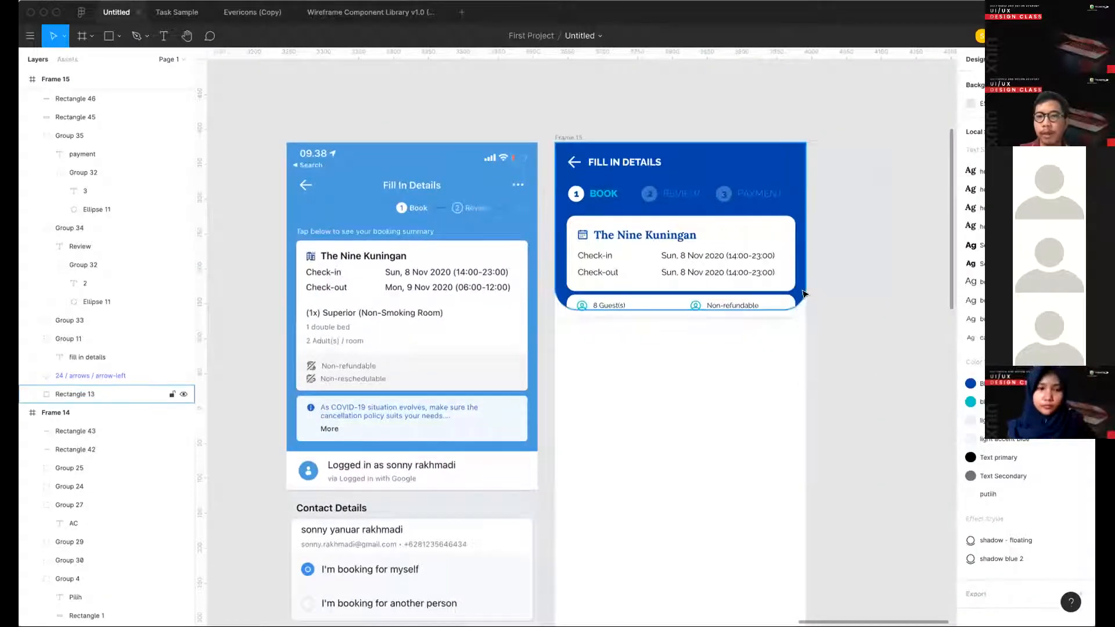
{"action": "left_click", "coordinate": [804, 293]}
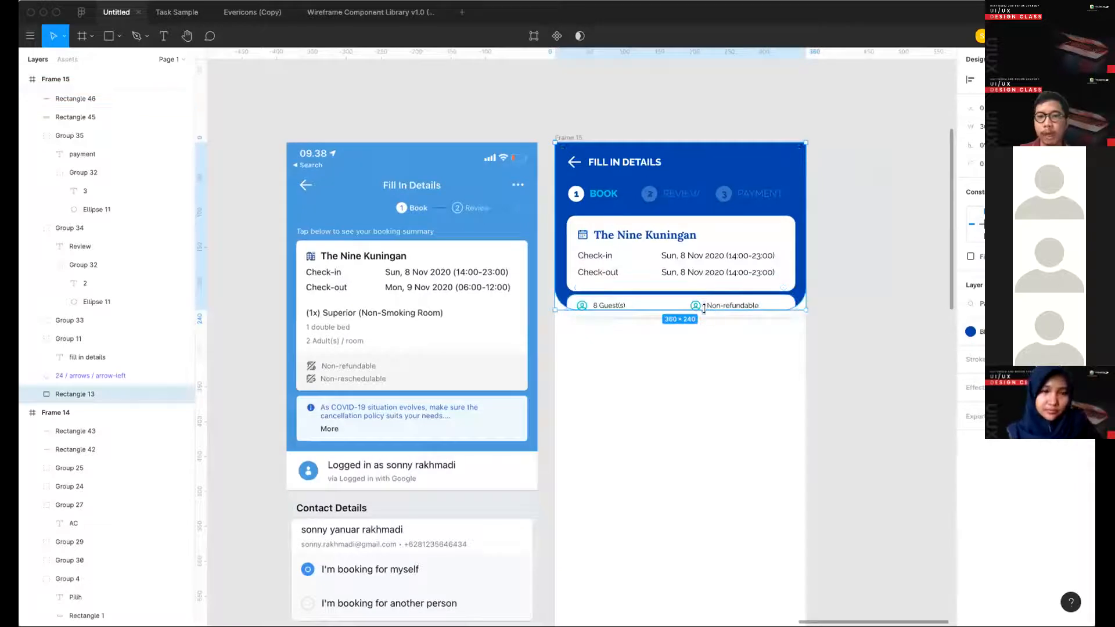
{"action": "mouse_move", "coordinate": [705, 310]}
{"action": "left_mouse_down"}
{"action": "mouse_move", "coordinate": [705, 331]}
{"action": "mouse_move", "coordinate": [705, 318]}
{"action": "left_mouse_up"}
{"action": "key", "text": "Return"}
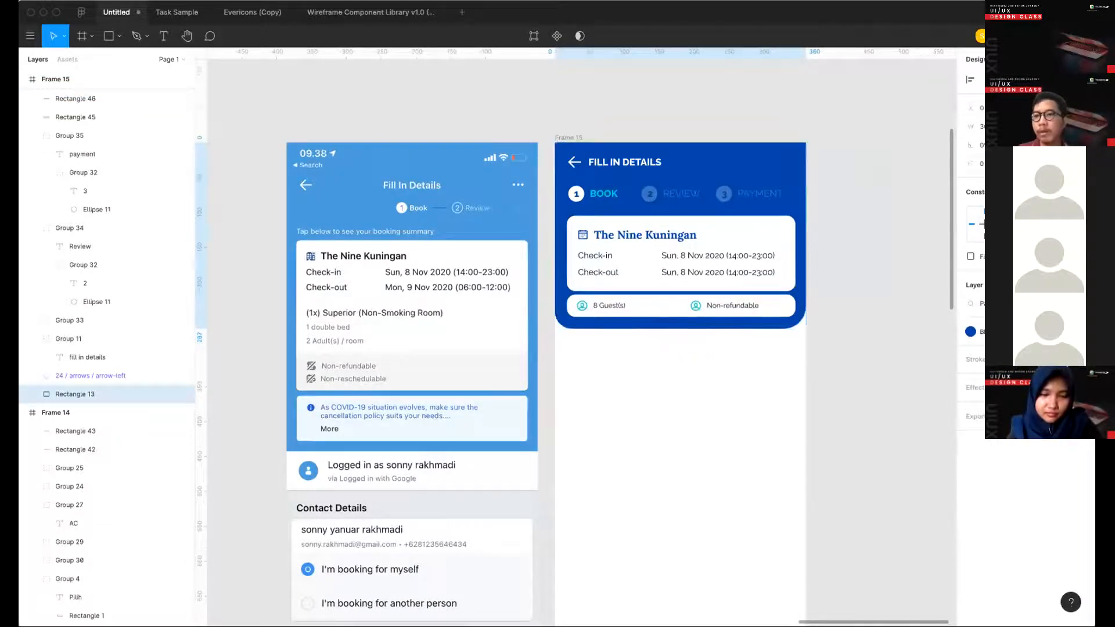
{"action": "left_click", "coordinate": [863, 334]}
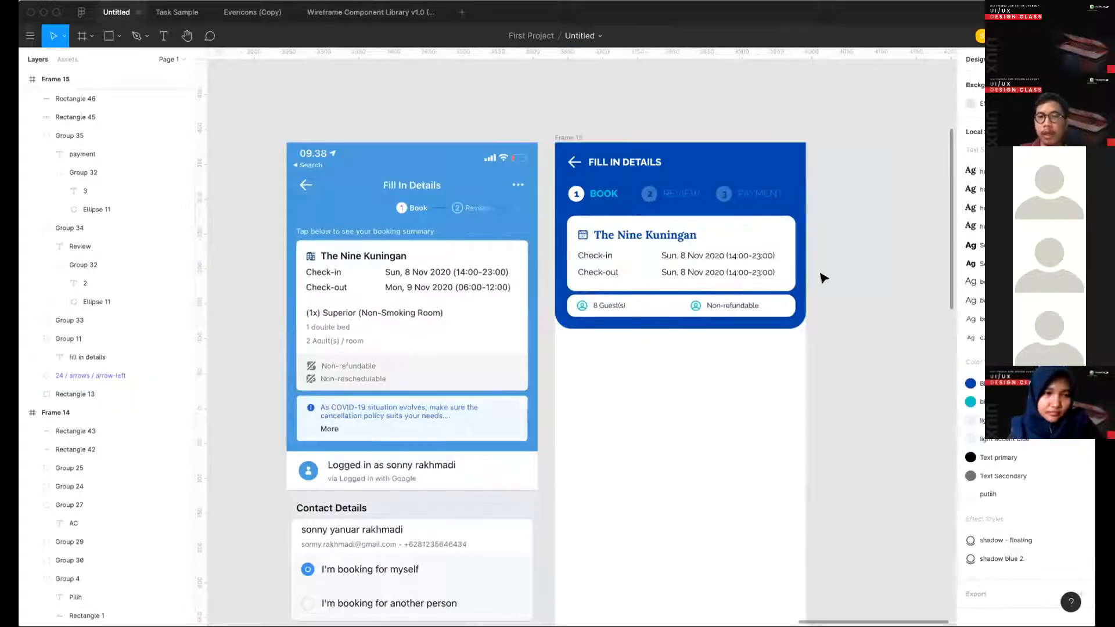
- Detach the color style from the blue header background's fill
{"action": "left_click", "coordinate": [805, 262]}
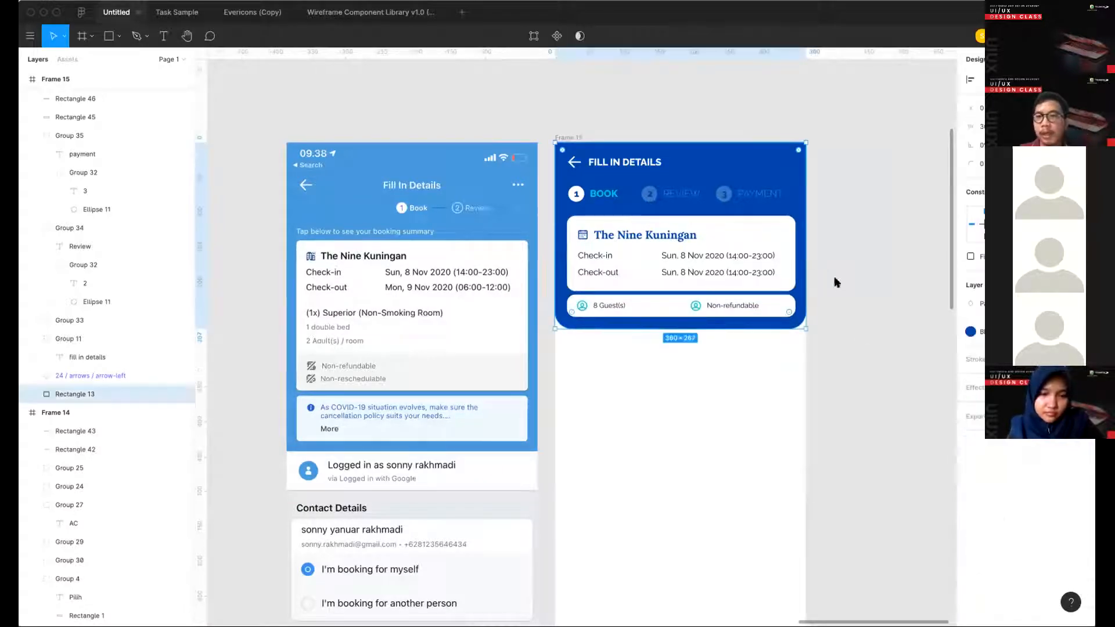
{"action": "left_click", "coordinate": [970, 330]}
{"action": "left_click", "coordinate": [974, 326]}
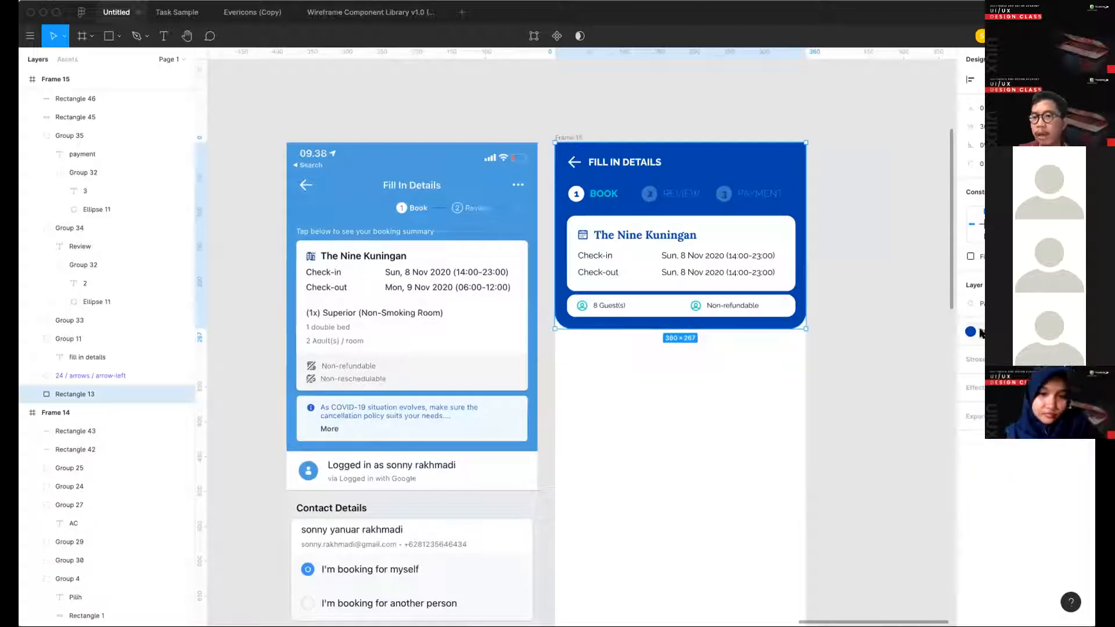
{"action": "left_click", "coordinate": [977, 332]}
{"action": "left_click", "coordinate": [1066, 332]}
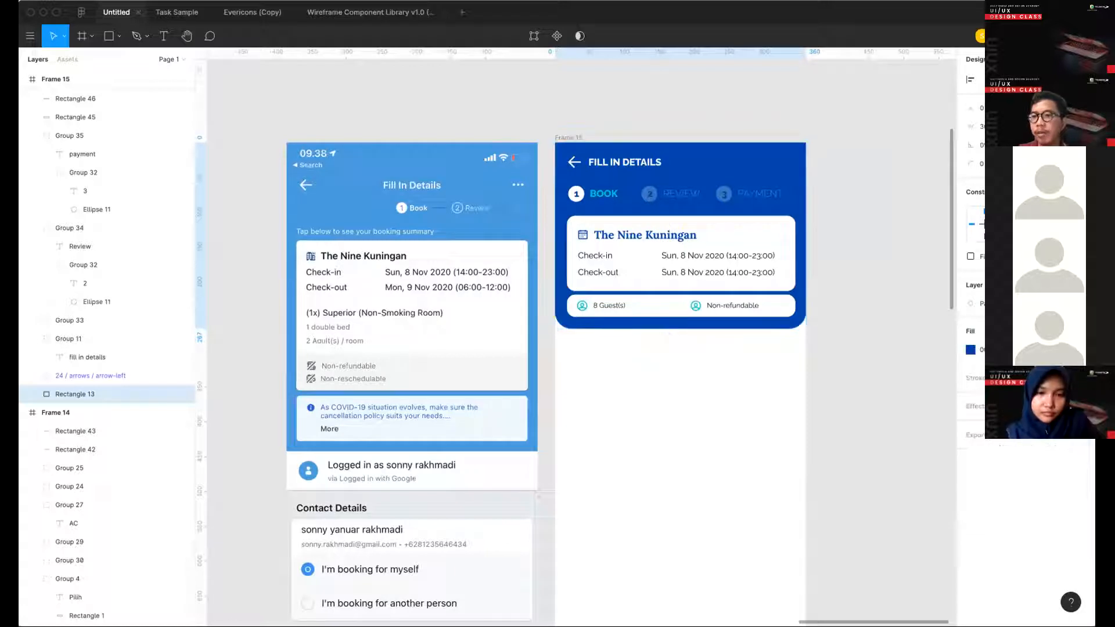
- Change the header background's fill to a linear gradient running from dark blue 0044AA to fully opaque teal 00CDCD
{"action": "left_click", "coordinate": [969, 351]}
{"action": "left_click", "coordinate": [841, 324]}
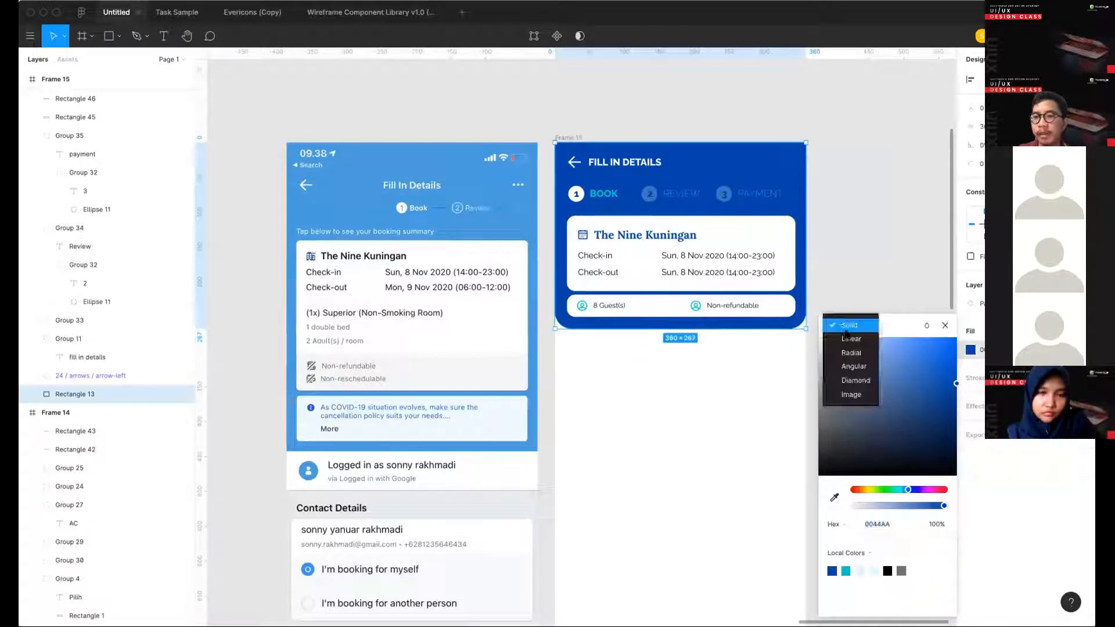
{"action": "left_click", "coordinate": [850, 339]}
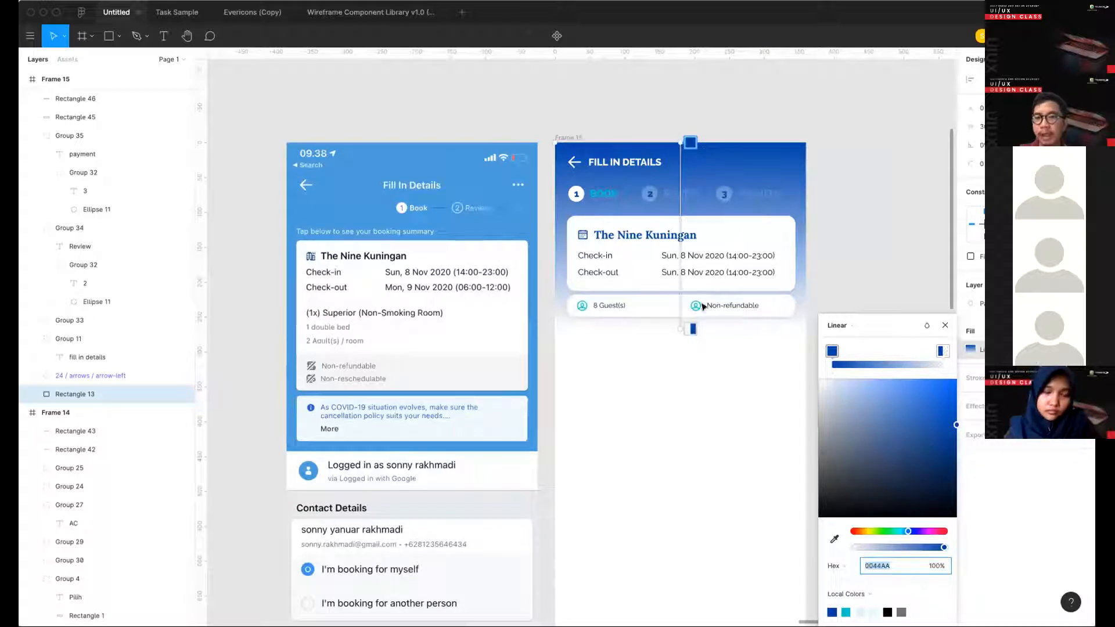
{"action": "left_click", "coordinate": [941, 350]}
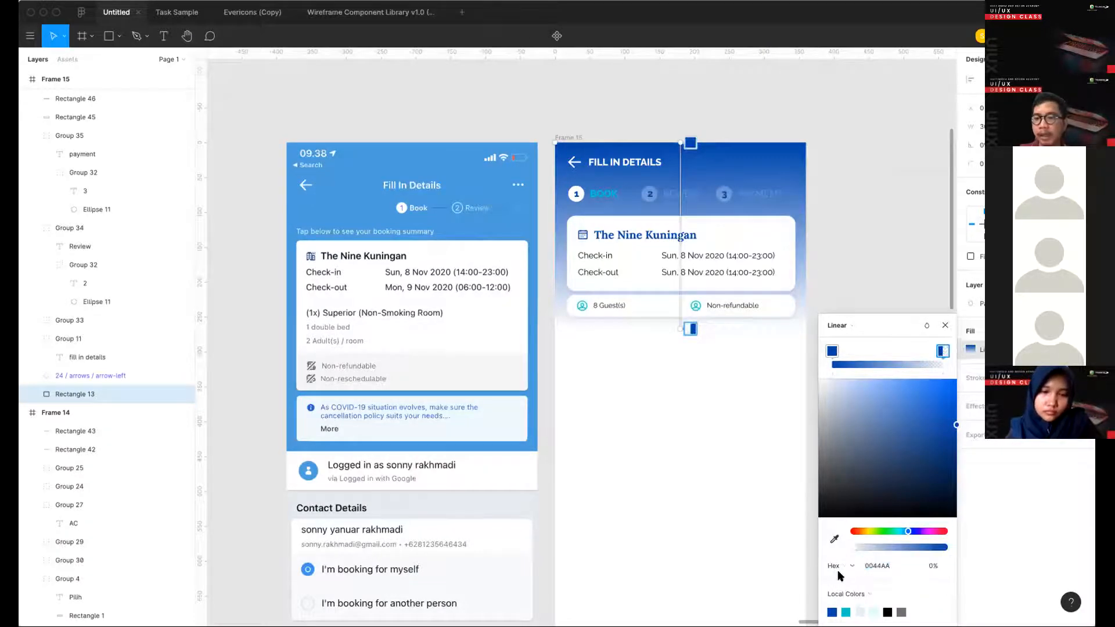
{"action": "left_click", "coordinate": [846, 611]}
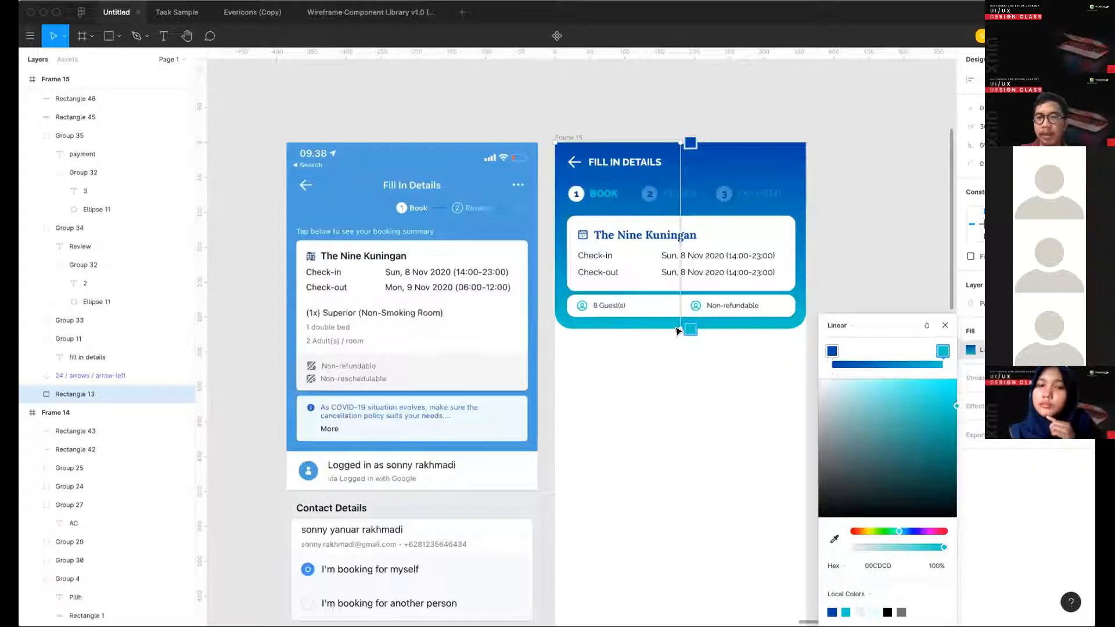
- Run the gradient diagonally from the header's lower-left corner to its upper-right corner and shift the dark blue stop towards the middle
{"action": "left_click_drag", "start_coordinate": [676, 324], "coordinate": [805, 143]}
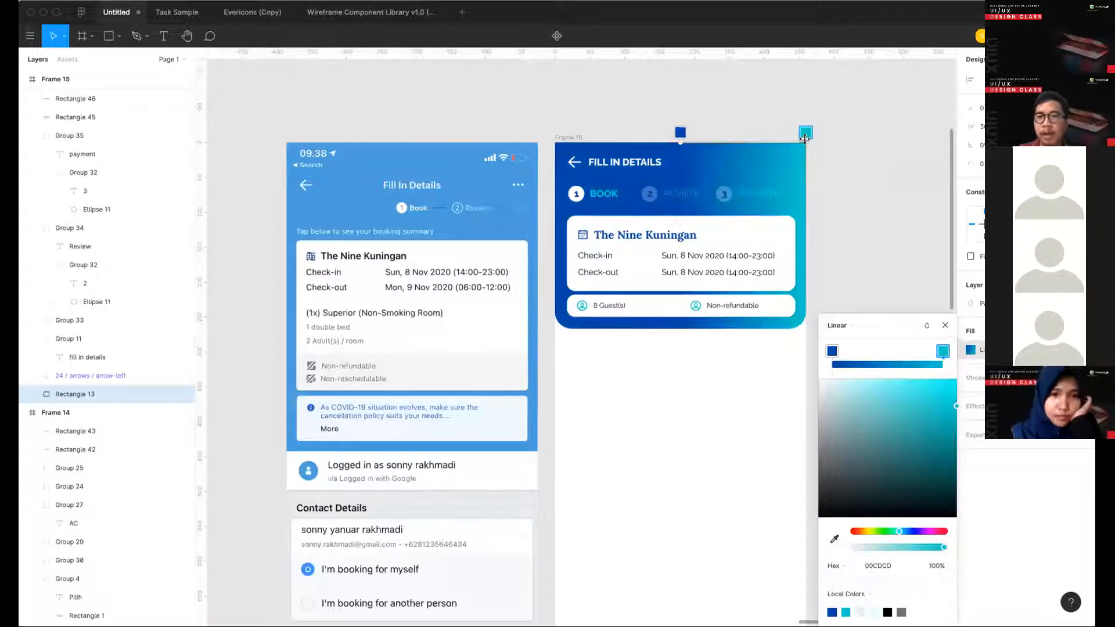
{"action": "left_click_drag", "start_coordinate": [681, 138], "coordinate": [553, 329]}
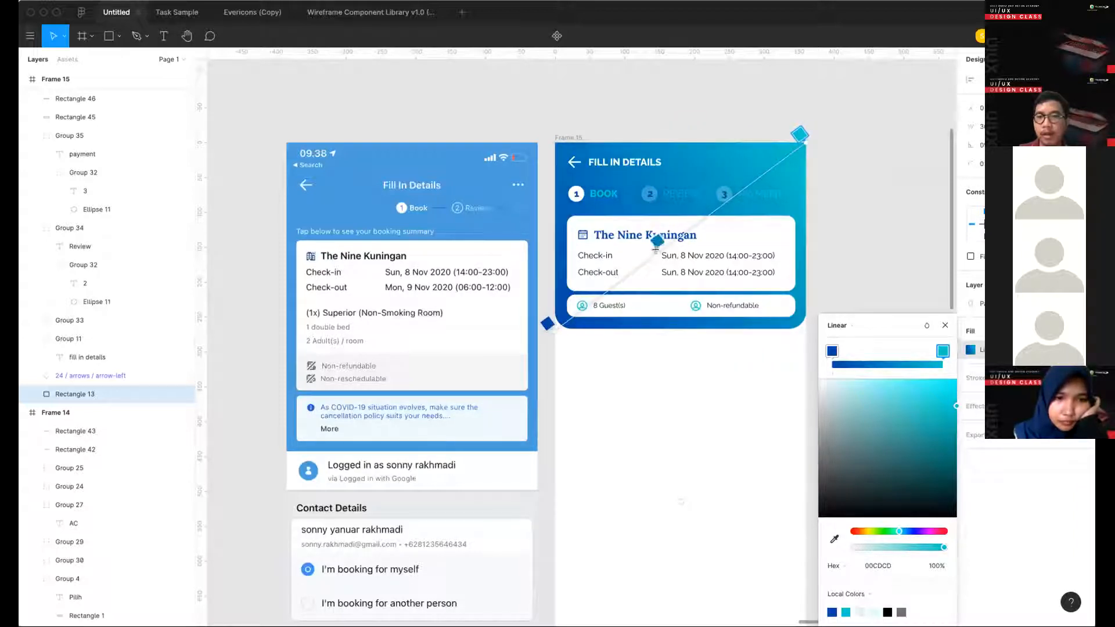
{"action": "left_click_drag", "start_coordinate": [832, 351], "coordinate": [920, 350]}
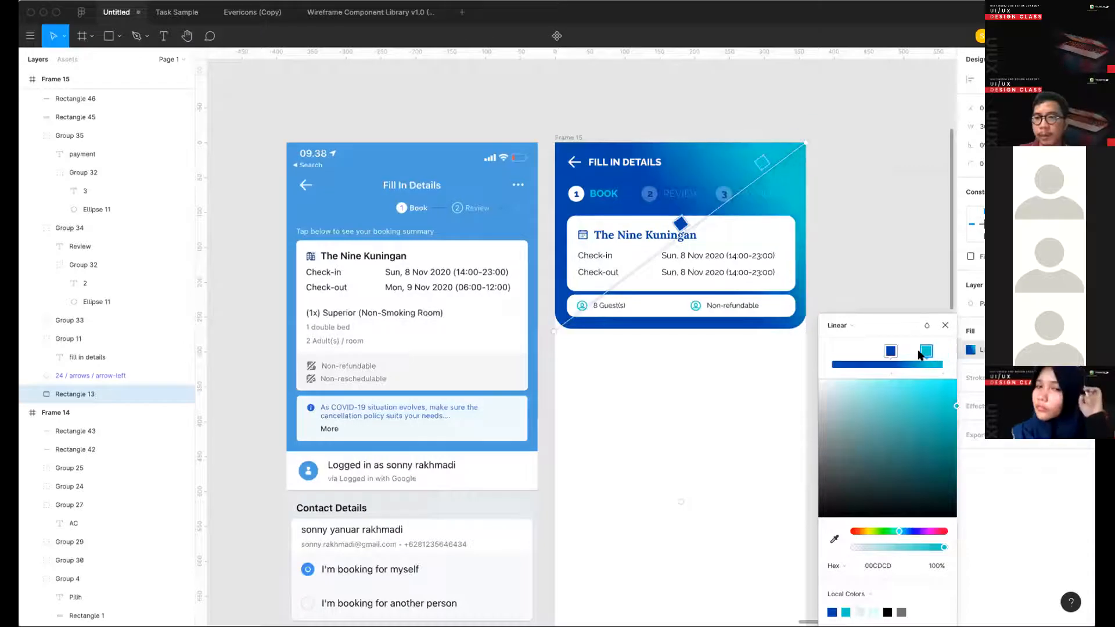
- Try an extra pale DEFFFF stop at the end of the gradient, rearrange the other stops and soften the teal to 68D1D1
{"action": "left_click", "coordinate": [942, 363]}
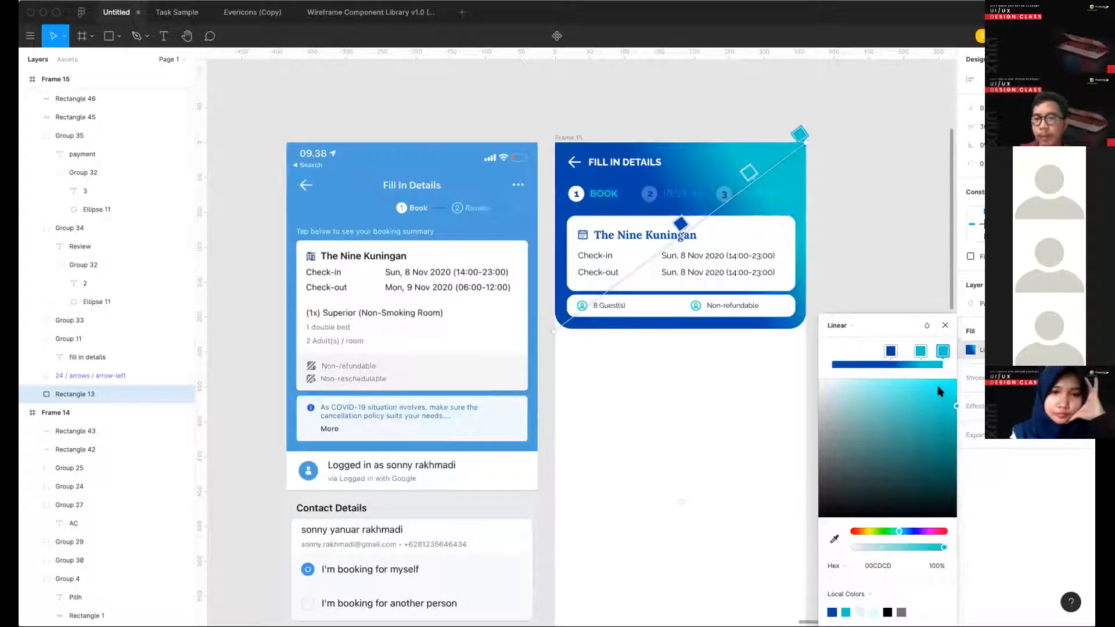
{"action": "left_click", "coordinate": [875, 611]}
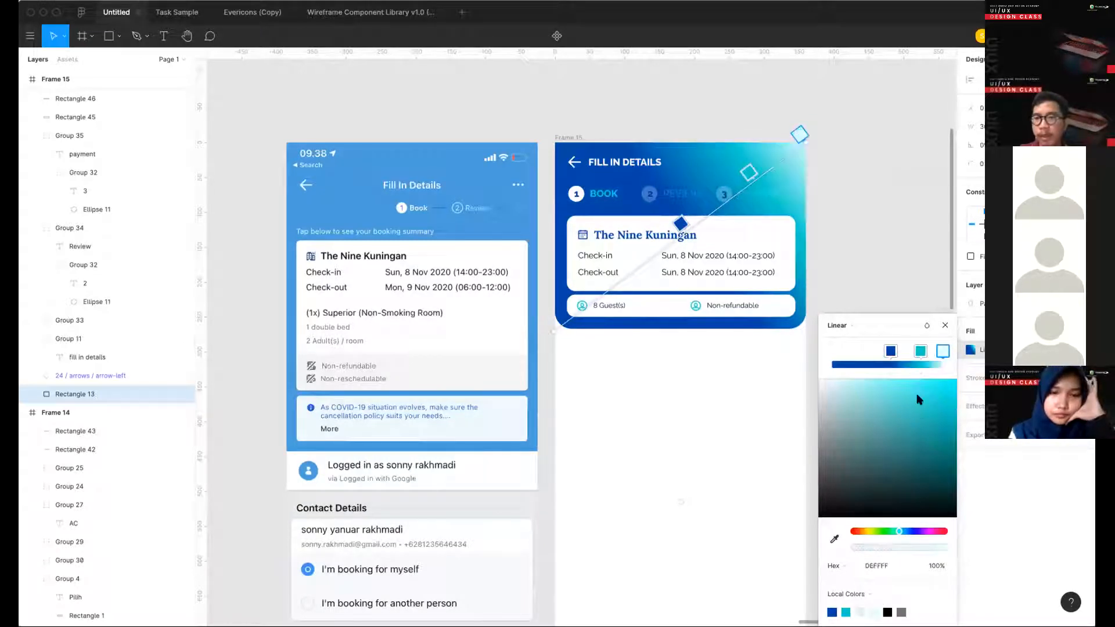
{"action": "mouse_move", "coordinate": [923, 350]}
{"action": "left_mouse_down"}
{"action": "mouse_move", "coordinate": [936, 353]}
{"action": "mouse_move", "coordinate": [873, 352]}
{"action": "mouse_move", "coordinate": [911, 352]}
{"action": "left_mouse_up"}
{"action": "left_click", "coordinate": [931, 352]}
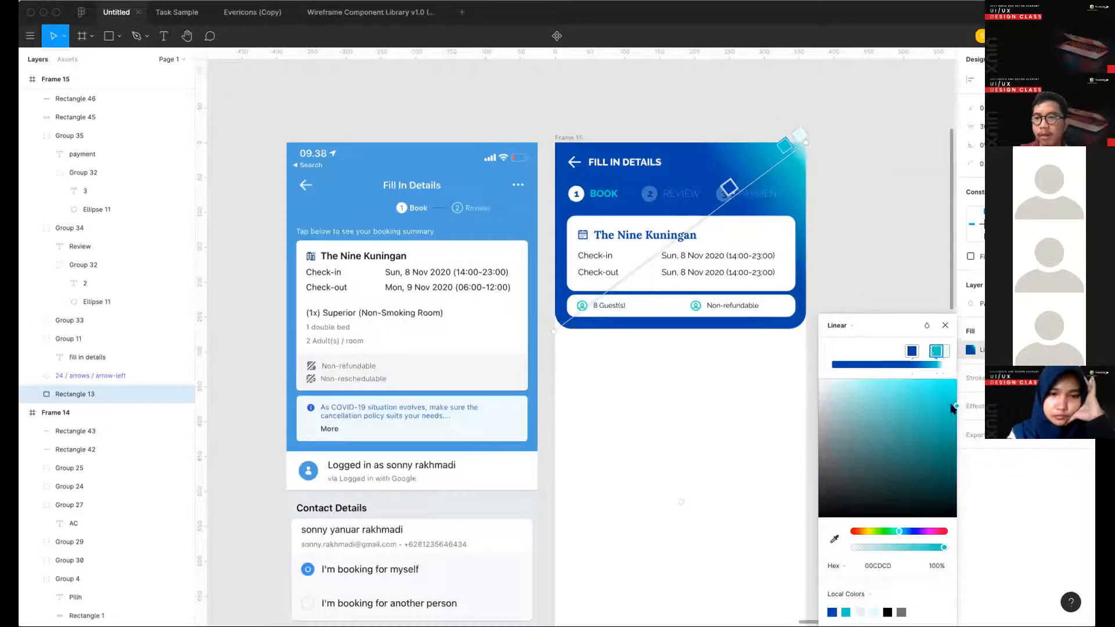
{"action": "left_click_drag", "start_coordinate": [952, 408], "coordinate": [886, 405]}
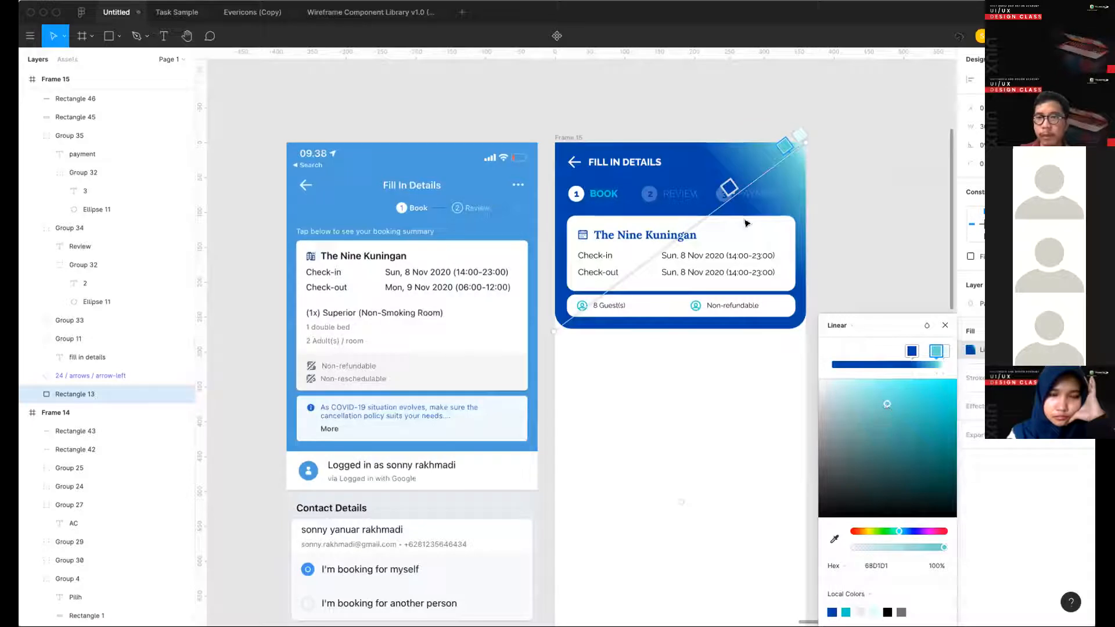
- Extend the gradient's end point beyond the header's upper-right corner and shift the dark blue stop back towards the header's center
{"action": "left_click_drag", "start_coordinate": [728, 189], "coordinate": [749, 199]}
{"action": "left_click", "coordinate": [783, 143]}
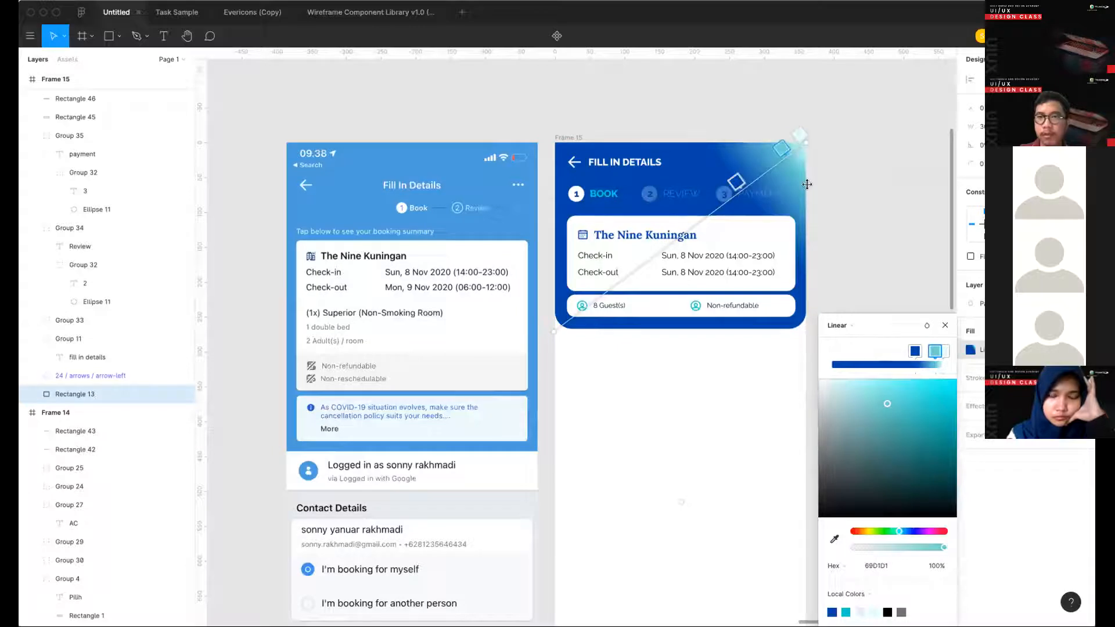
{"action": "left_click_drag", "start_coordinate": [807, 184], "coordinate": [834, 157]}
{"action": "left_click_drag", "start_coordinate": [759, 193], "coordinate": [673, 248]}
- Set the gradient's middle stop to teal 00CDCD and remove the pale stop so the gradient ends in teal
{"action": "left_click", "coordinate": [931, 352]}
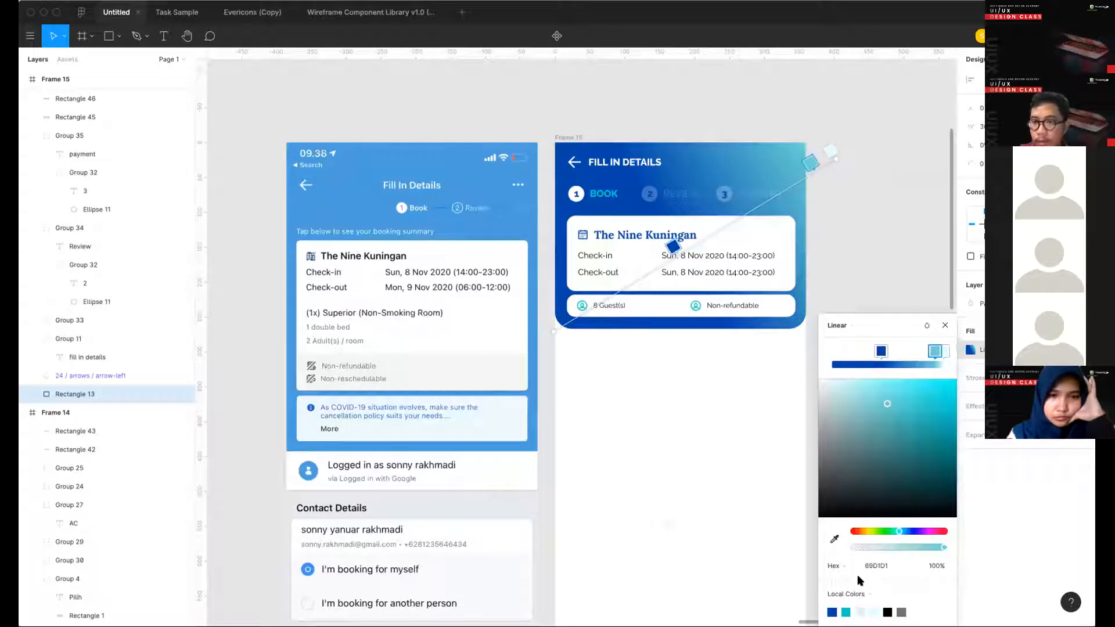
{"action": "left_click", "coordinate": [847, 612]}
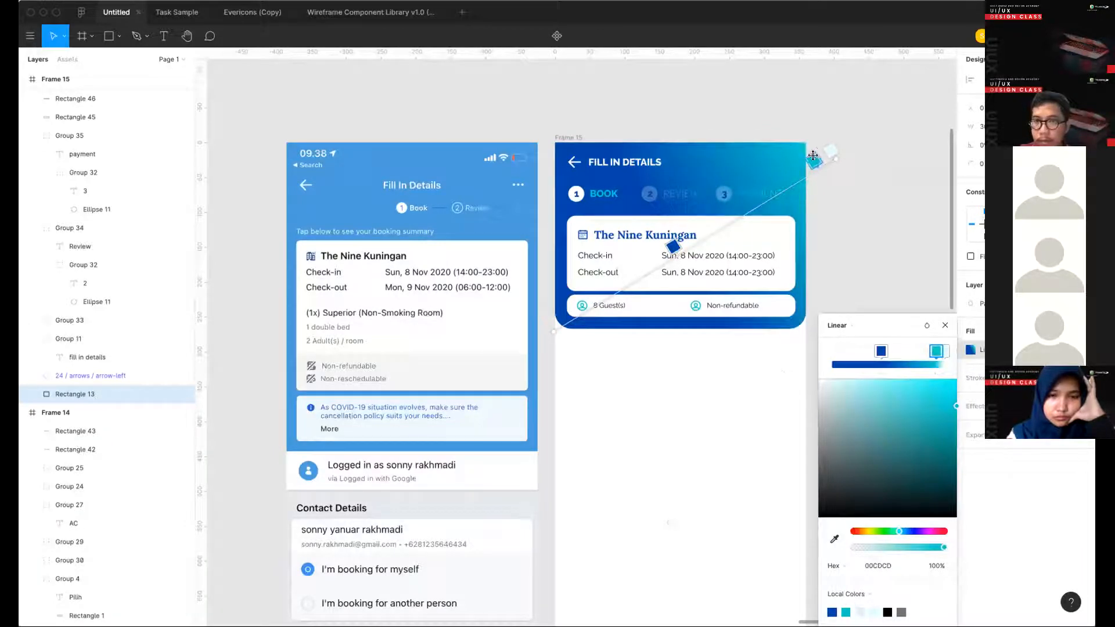
{"action": "left_click_drag", "start_coordinate": [812, 155], "coordinate": [812, 158]}
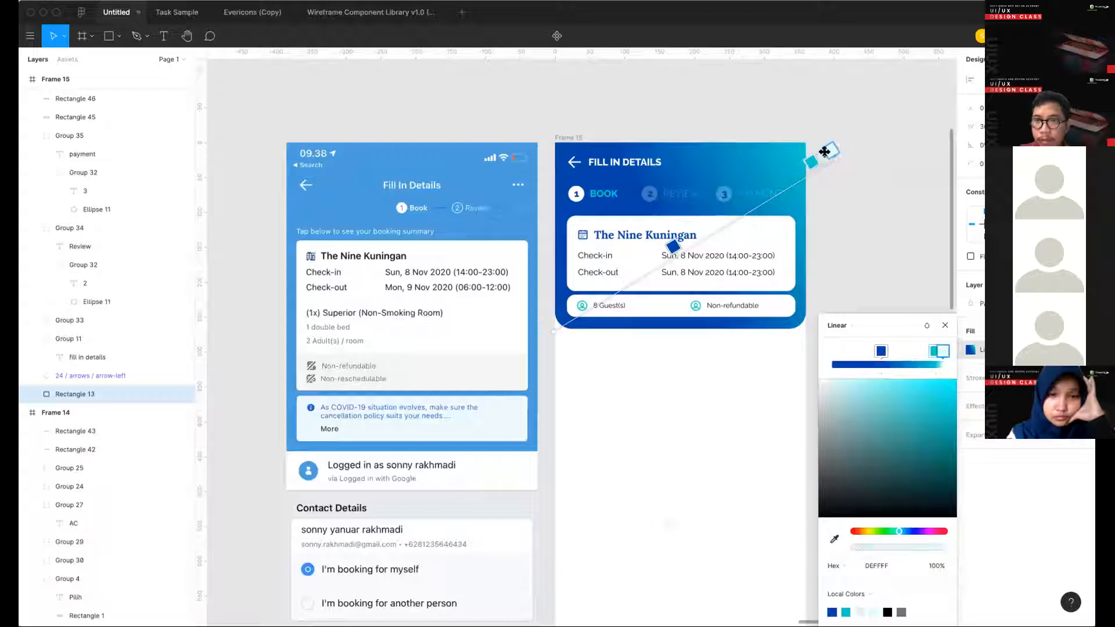
{"action": "left_click_drag", "start_coordinate": [792, 183], "coordinate": [830, 150]}
{"action": "left_click", "coordinate": [822, 155]}
{"action": "key", "text": "Delete"}
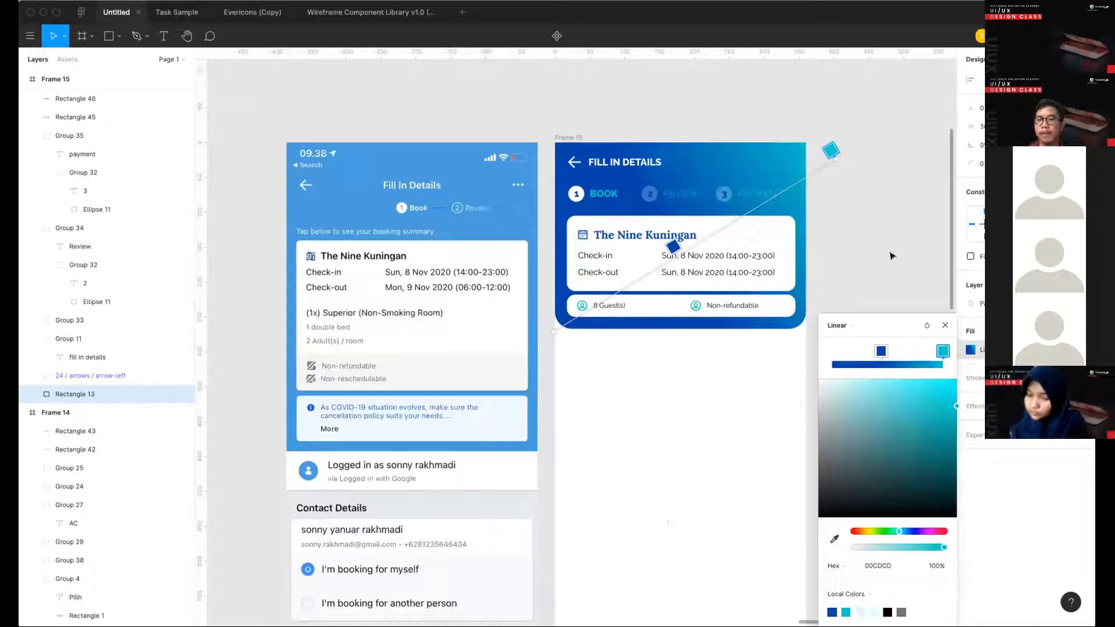
{"action": "left_click", "coordinate": [945, 326]}
{"action": "left_click", "coordinate": [915, 314]}
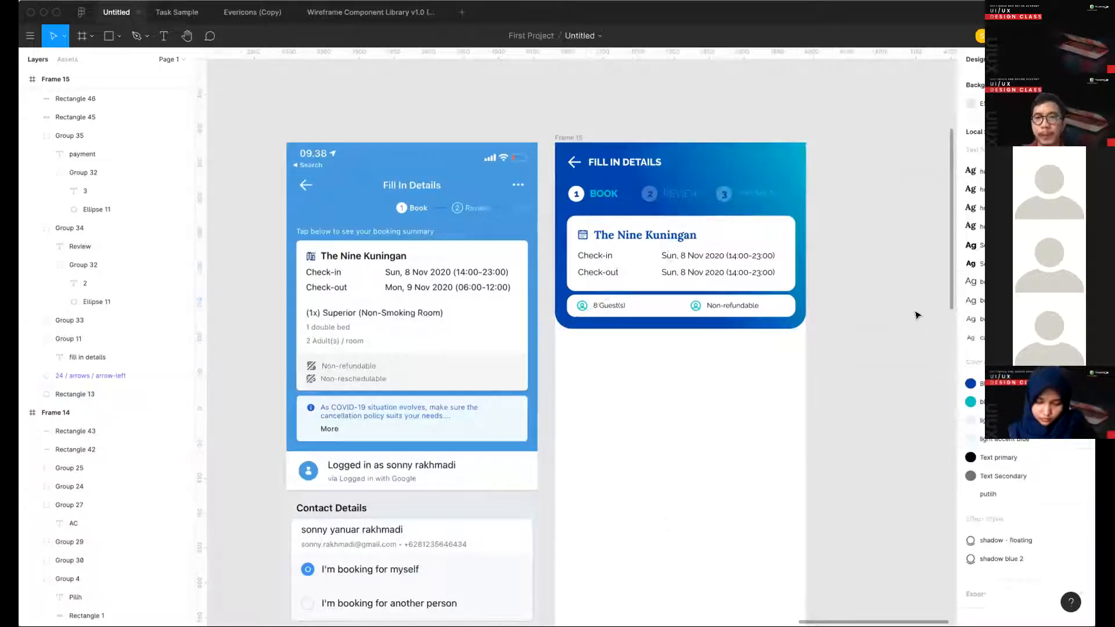
- Duplicate the "The Nine Kuningan" heading and place the copy in the empty area below the blue header
{"action": "scroll", "coordinate": [917, 314], "scroll_direction": "down", "scroll_amount": 3}
{"action": "scroll", "coordinate": [915, 314], "scroll_direction": "down", "scroll_amount": 2}
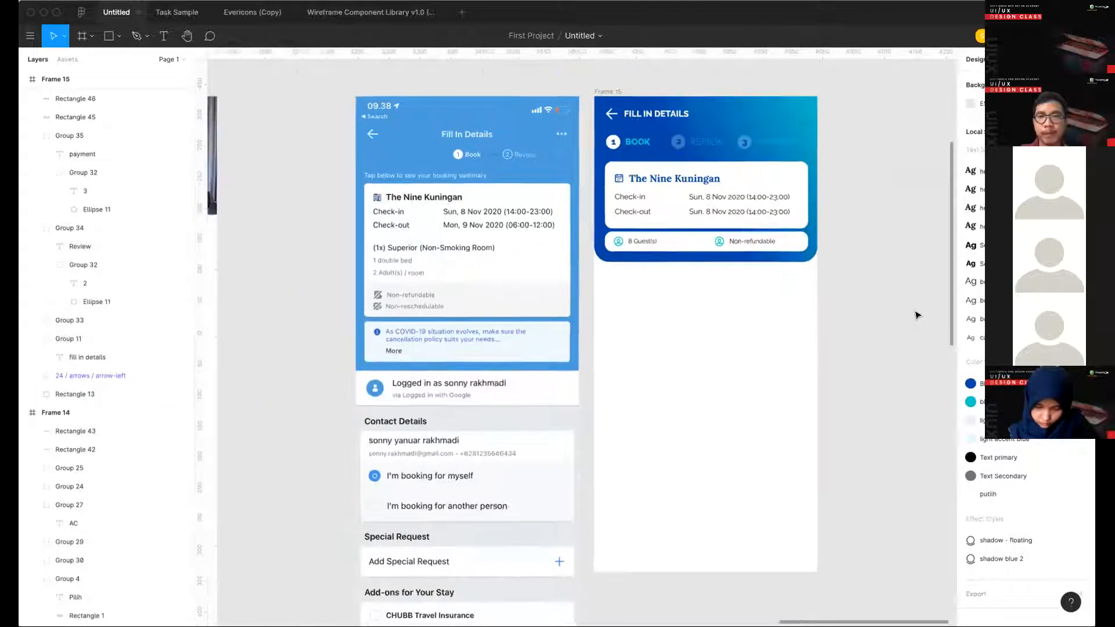
{"action": "scroll", "coordinate": [600, 264], "scroll_direction": "down", "scroll_amount": 1}
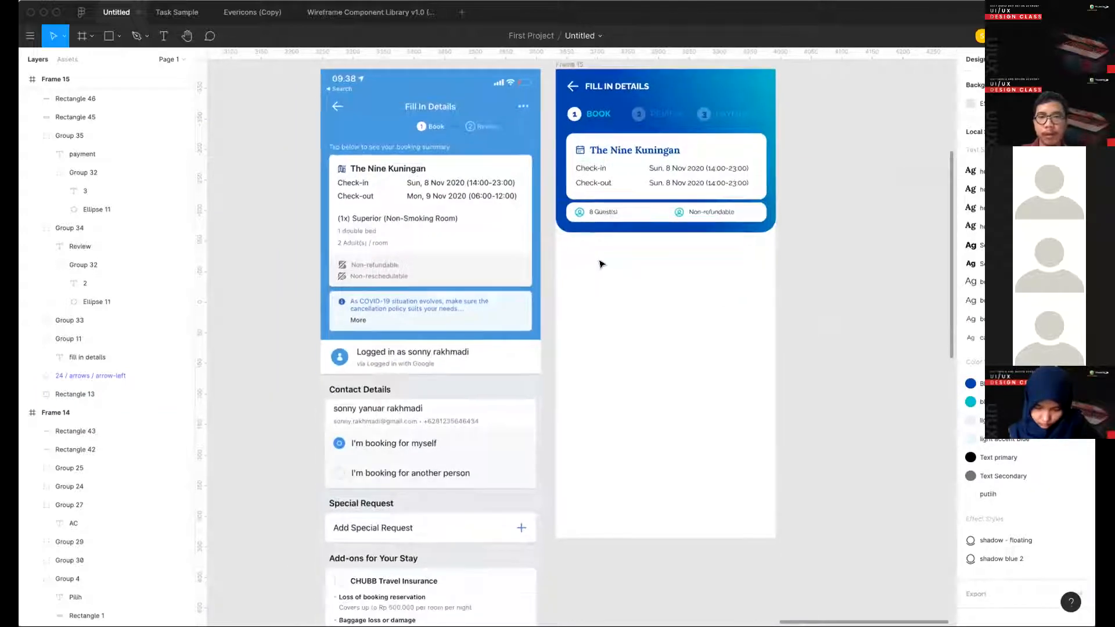
{"action": "left_click", "coordinate": [631, 153]}
{"action": "key", "text": "super+c"}
{"action": "left_click", "coordinate": [625, 285]}
{"action": "key", "text": "super+v"}
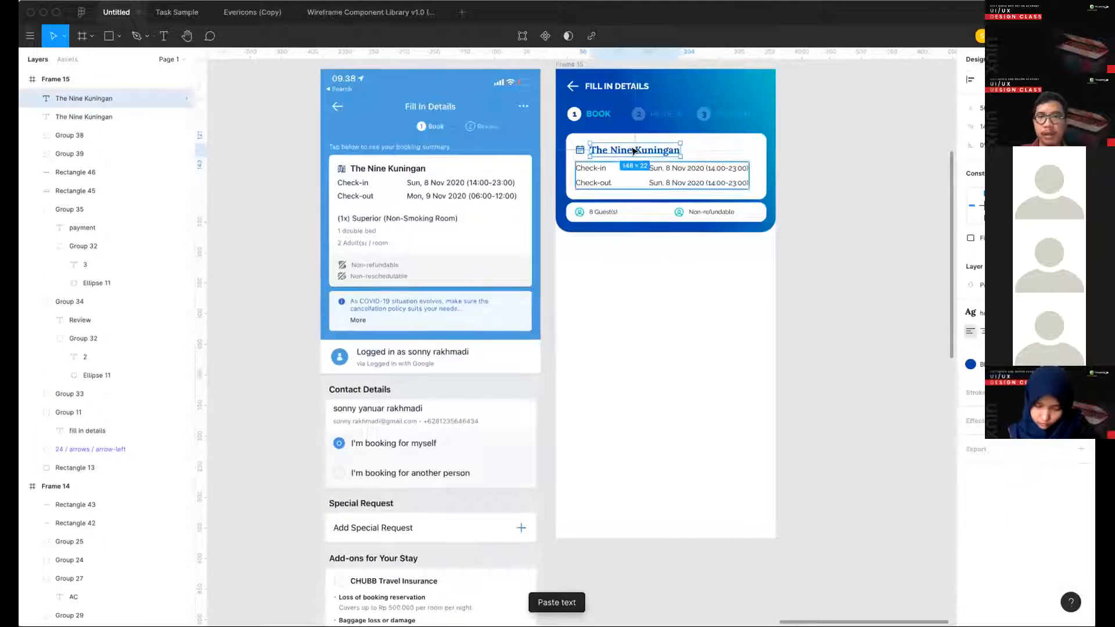
{"action": "left_click_drag", "start_coordinate": [633, 151], "coordinate": [611, 264]}
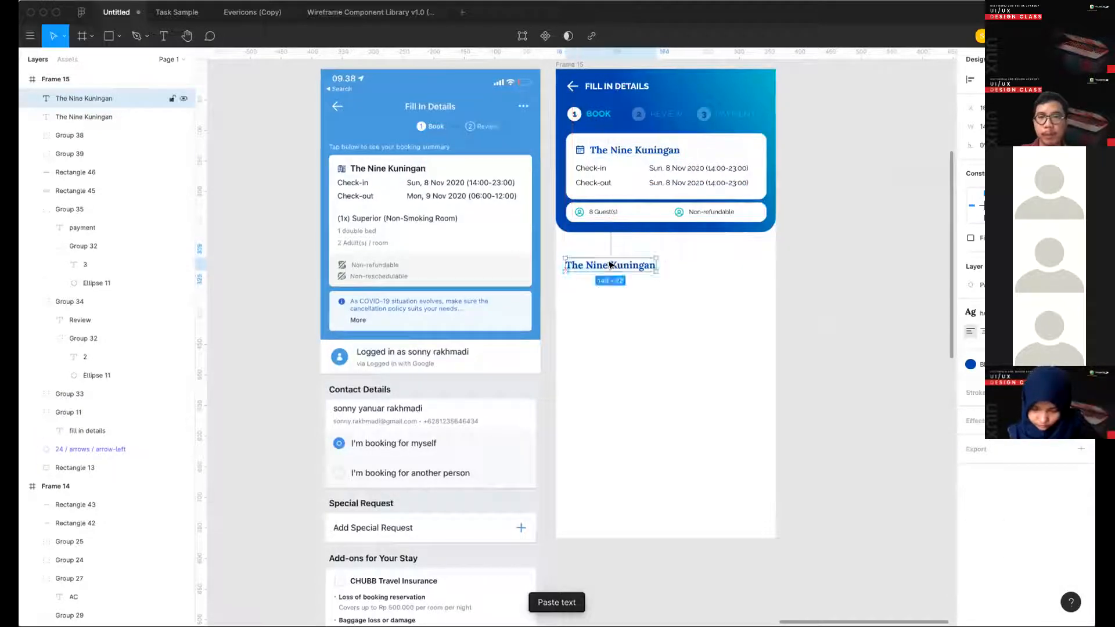
- Apply the Text primary color style to the copied heading, matching the Deluxe Room heading in Frame 14
{"action": "scroll", "coordinate": [610, 264], "scroll_direction": "left", "scroll_amount": 5}
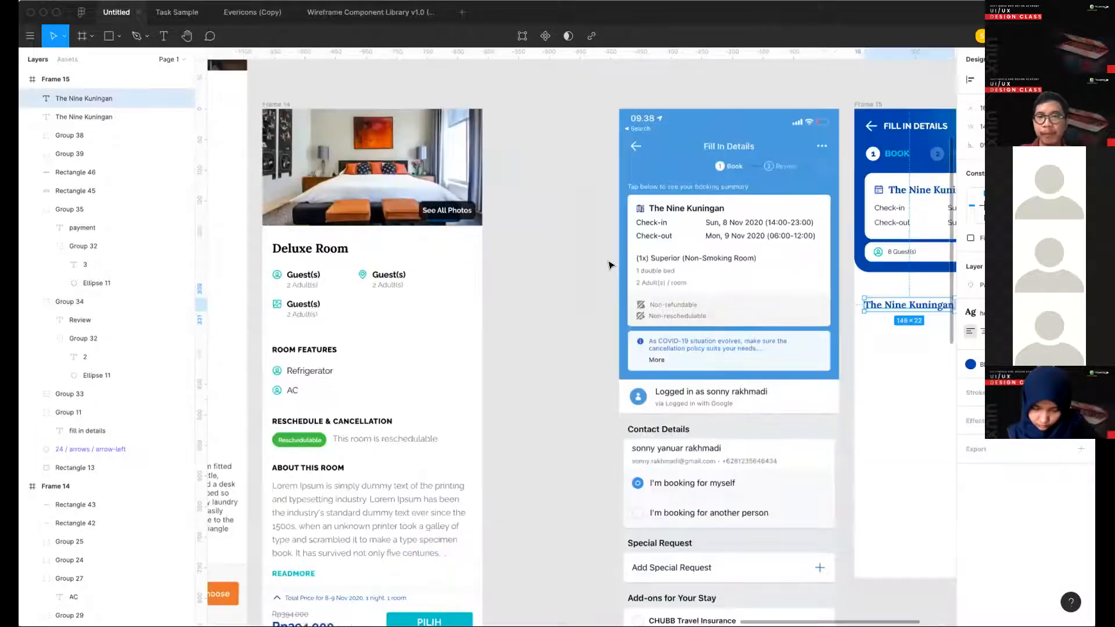
{"action": "scroll", "coordinate": [610, 265], "scroll_direction": "right", "scroll_amount": 3}
{"action": "scroll", "coordinate": [609, 265], "scroll_direction": "down", "scroll_amount": 1}
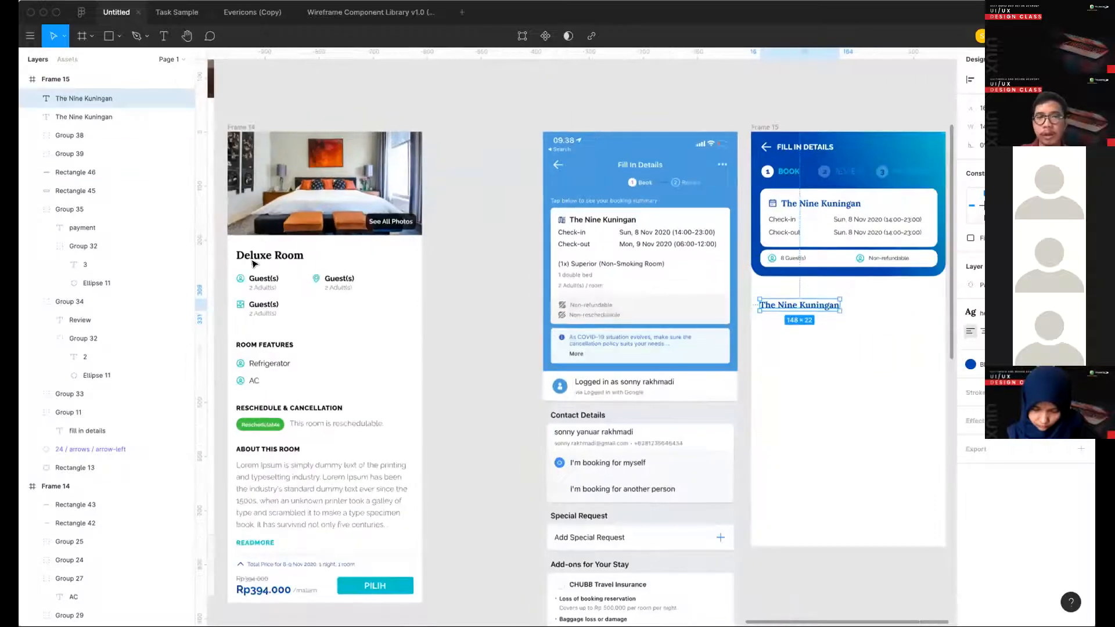
{"action": "left_click", "coordinate": [283, 256]}
{"action": "left_click", "coordinate": [823, 307]}
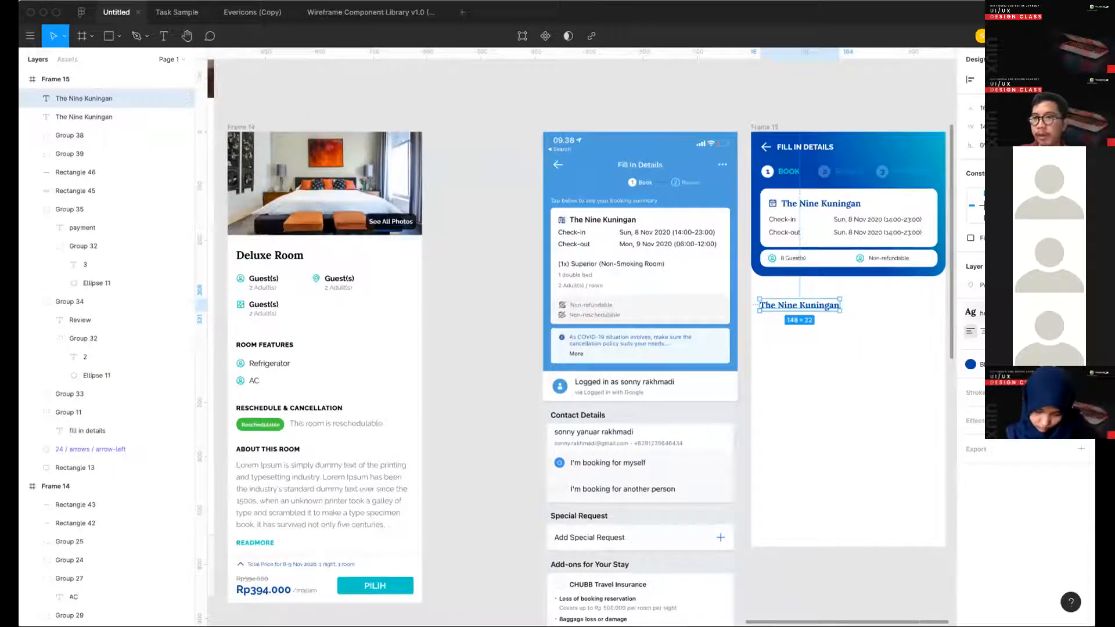
{"action": "left_click", "coordinate": [994, 364]}
{"action": "left_click", "coordinate": [1048, 442]}
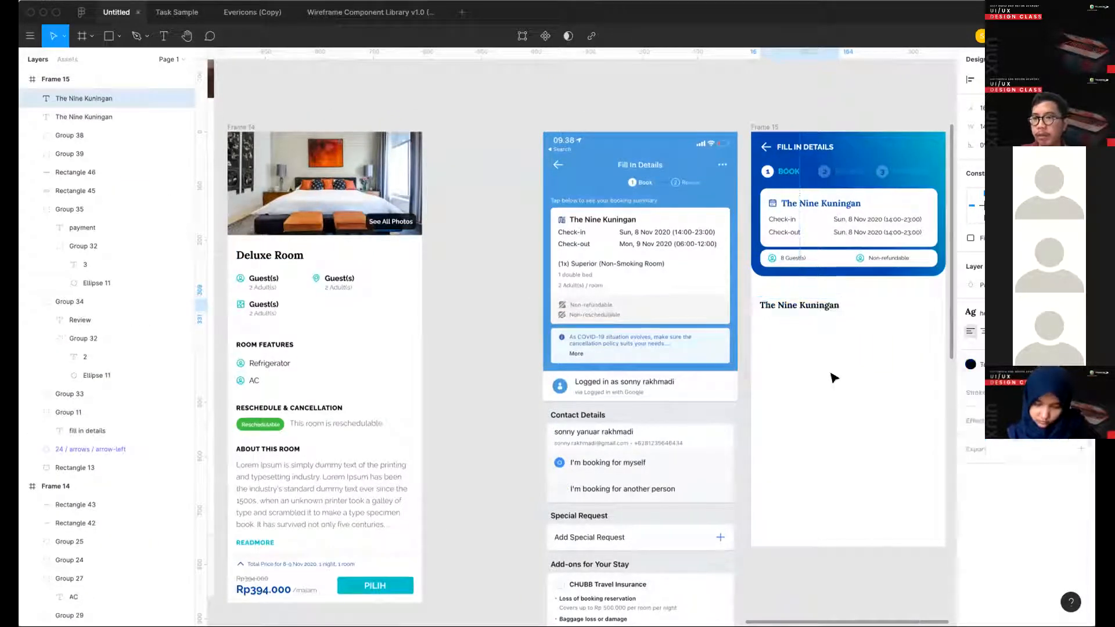
- Change the copied heading's text to "Contact Details"
{"action": "left_click", "coordinate": [783, 348]}
{"action": "scroll", "coordinate": [733, 316], "scroll_direction": "right", "scroll_amount": 1}
{"action": "double_click", "coordinate": [728, 308]}
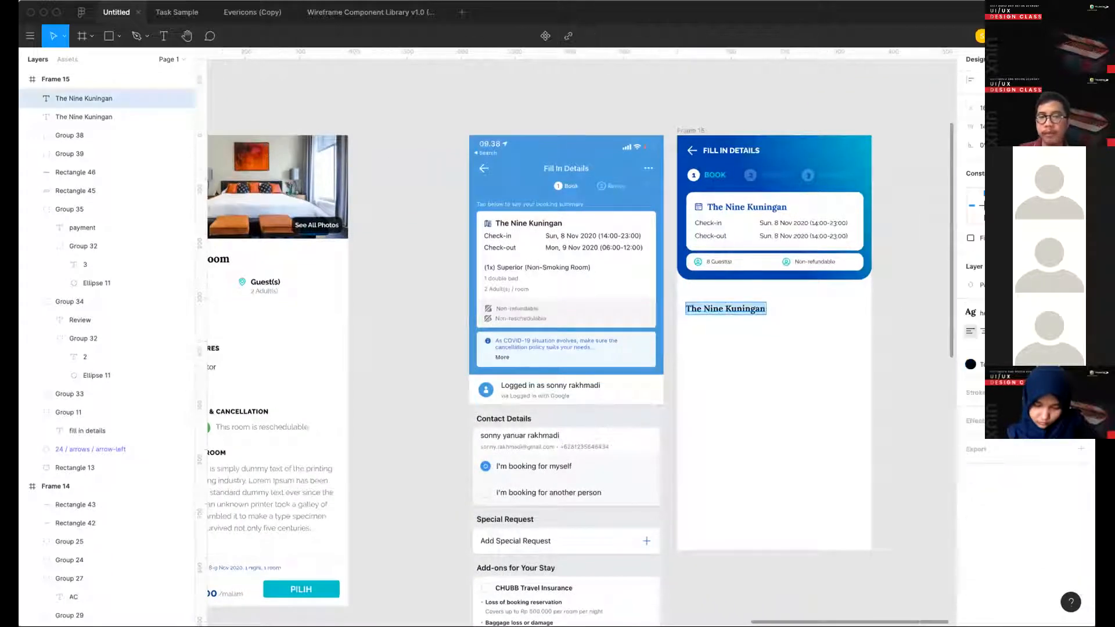
{"action": "type", "text": "Contact Details"}
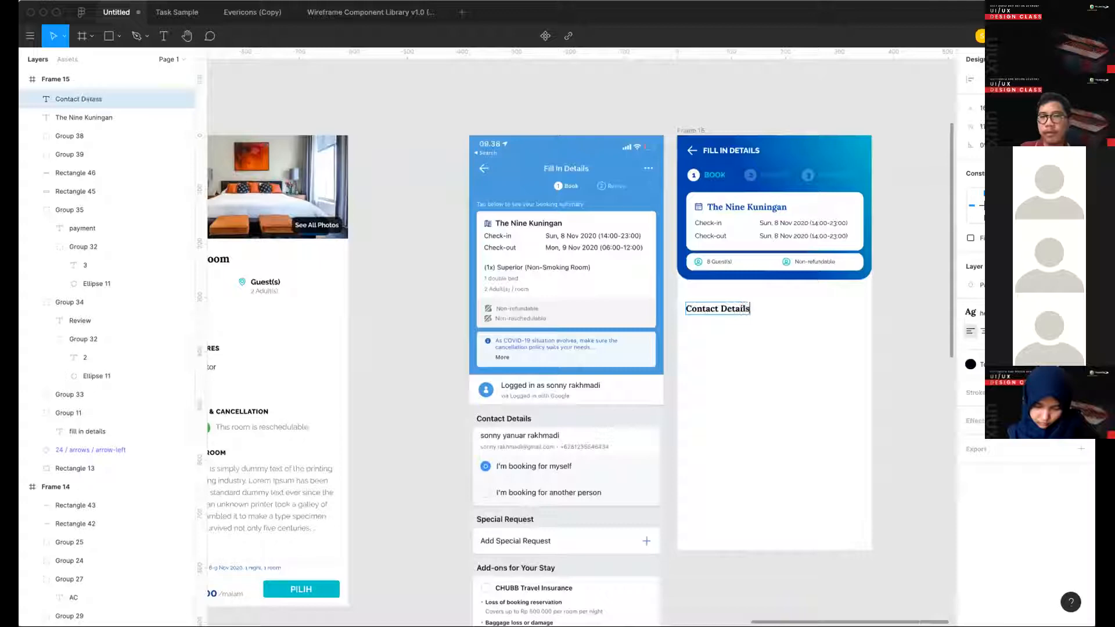
{"action": "key", "text": "Escape"}
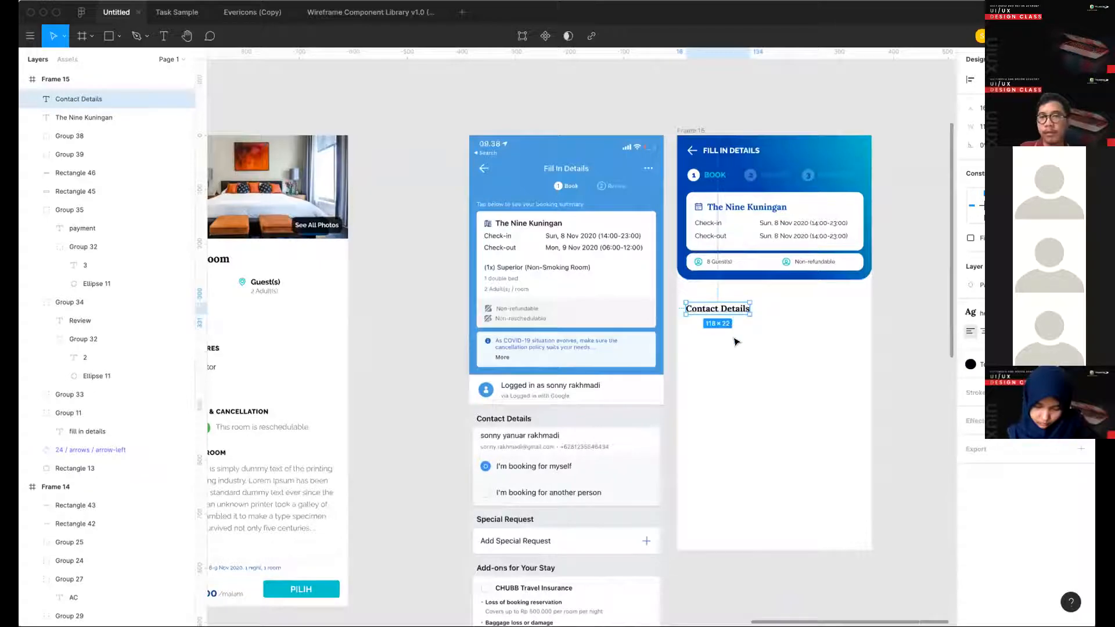
- Delete the serif "Contact Details" heading below the blue header
{"action": "left_click", "coordinate": [763, 335]}
{"action": "scroll", "coordinate": [763, 335], "scroll_direction": "left", "scroll_amount": 2}
{"action": "left_click", "coordinate": [847, 300]}
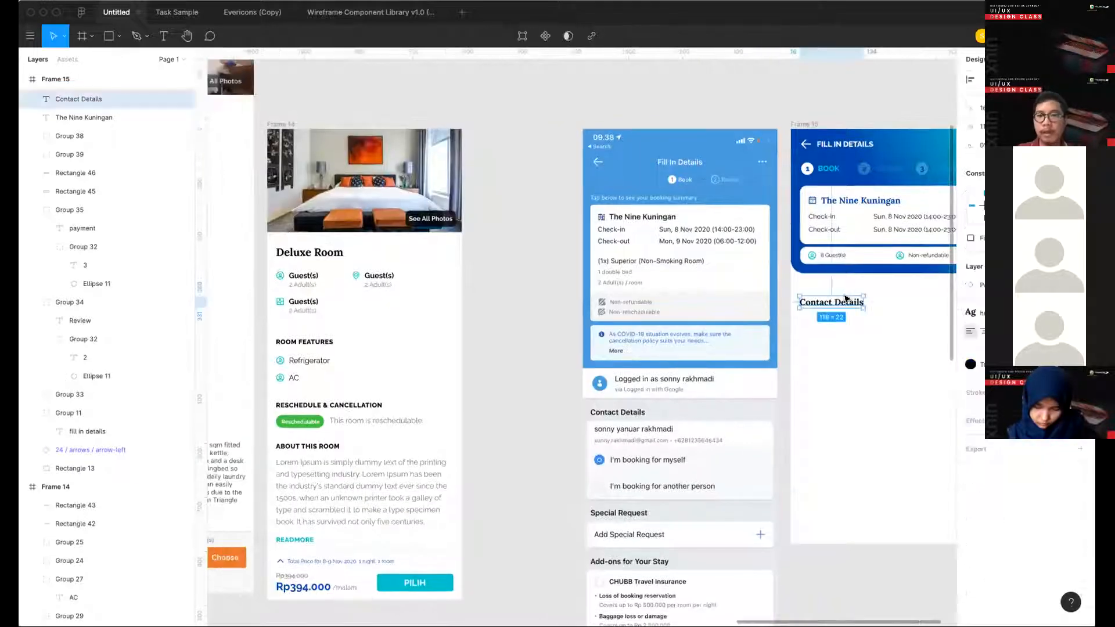
{"action": "key", "text": "Delete"}
- Copy the "ROOM FEATURES" heading from Frame 14 and place it below the blue header in Frame 15, near the left margin
{"action": "left_click", "coordinate": [304, 341]}
{"action": "key", "text": "ctrl+c"}
{"action": "scroll", "coordinate": [572, 339], "scroll_direction": "right", "scroll_amount": 3}
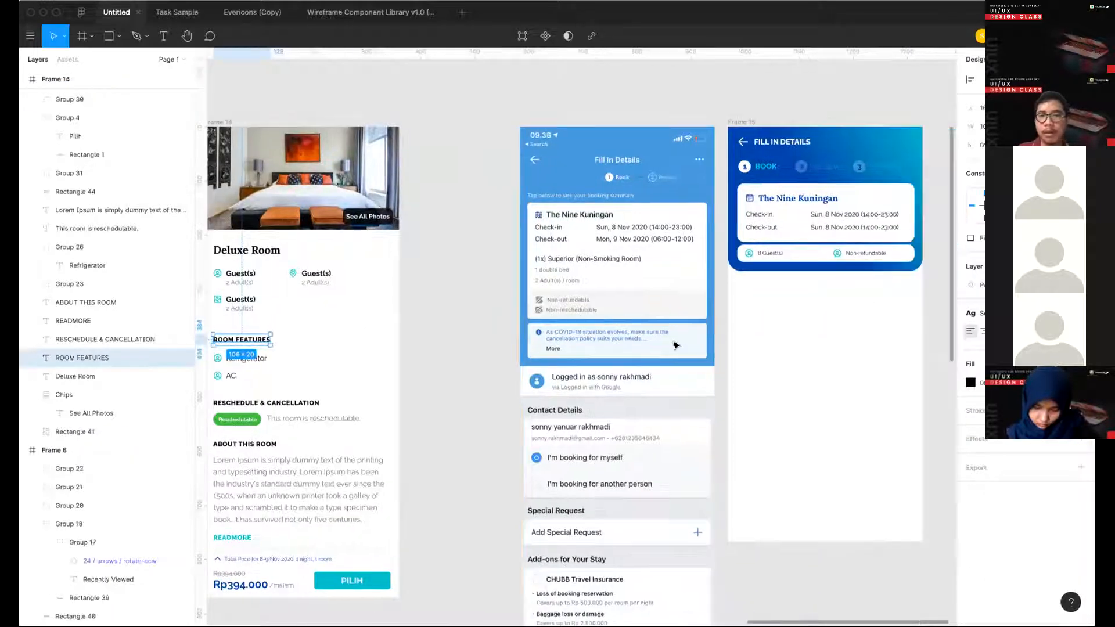
{"action": "key", "text": "ctrl+v"}
{"action": "left_click_drag", "start_coordinate": [571, 339], "coordinate": [654, 294]}
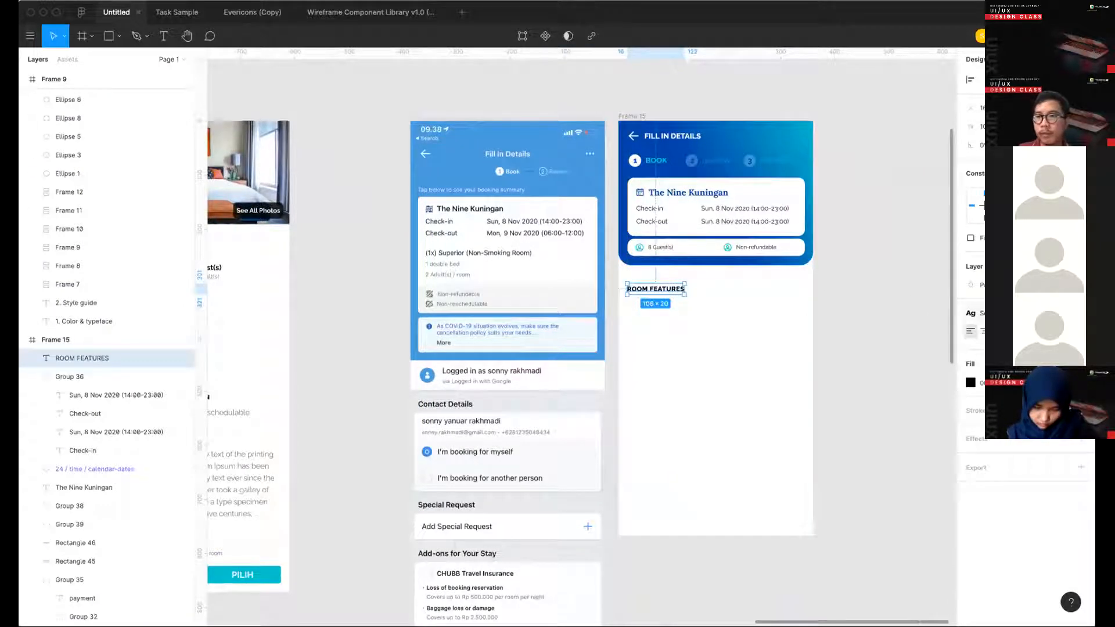
- Apply a larger text style to the copied section heading and change its text to "CONTACT DETAILS"
{"action": "left_click", "coordinate": [1016, 313]}
{"action": "left_click", "coordinate": [1025, 442]}
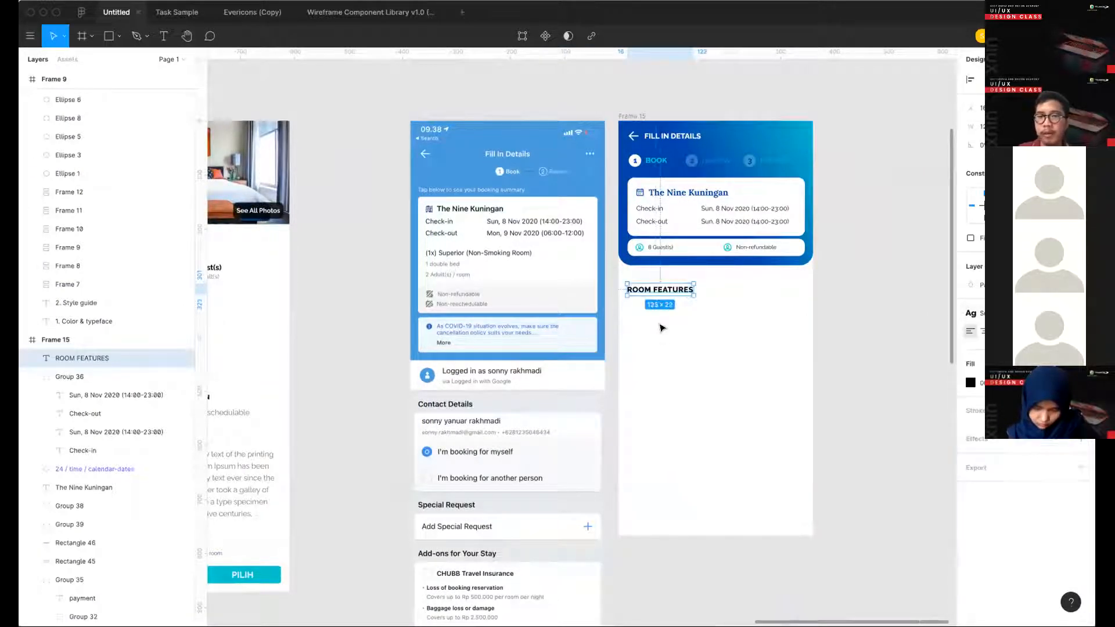
{"action": "key", "text": "Return"}
{"action": "type", "text": "conta"}
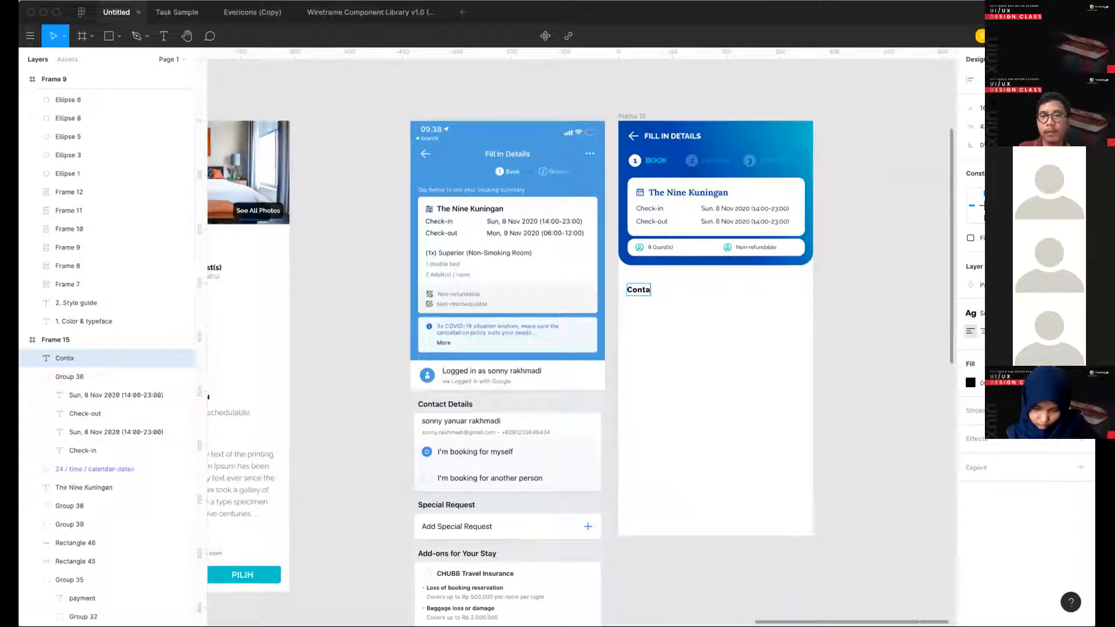
{"action": "key", "text": "BackSpace"}
{"action": "key", "text": "BackSpace"}
{"action": "key", "text": "BackSpace"}
{"action": "key", "text": "BackSpace"}
{"action": "key", "text": "BackSpace"}
{"action": "type", "text": "CONTACT D"}
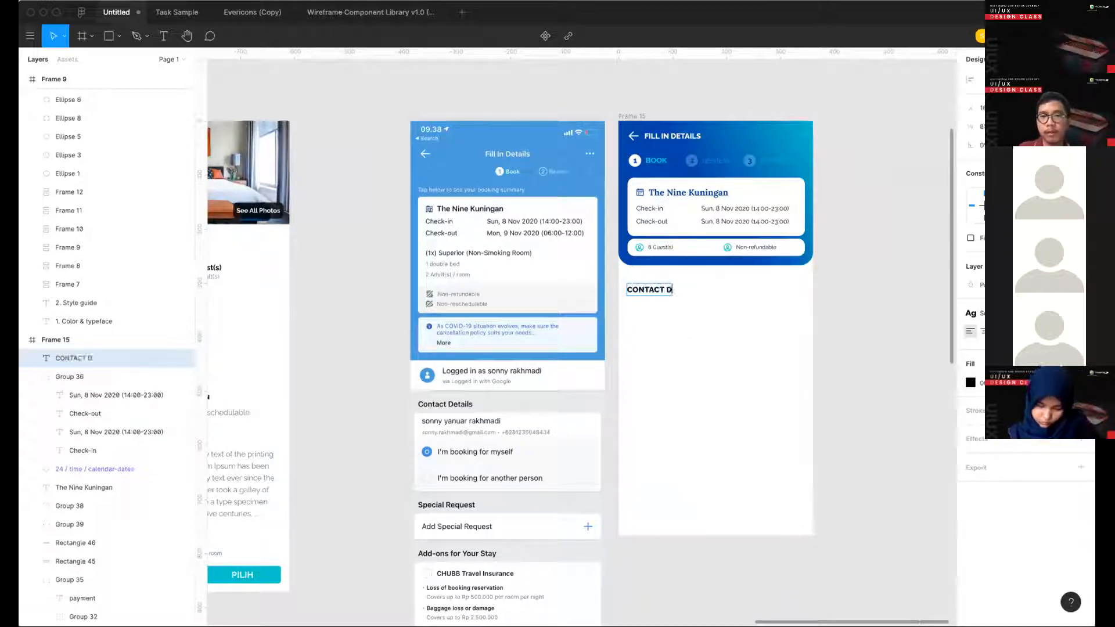
{"action": "type", "text": "ETAILS"}
{"action": "key", "text": "Escape"}
{"action": "left_click", "coordinate": [674, 343]}
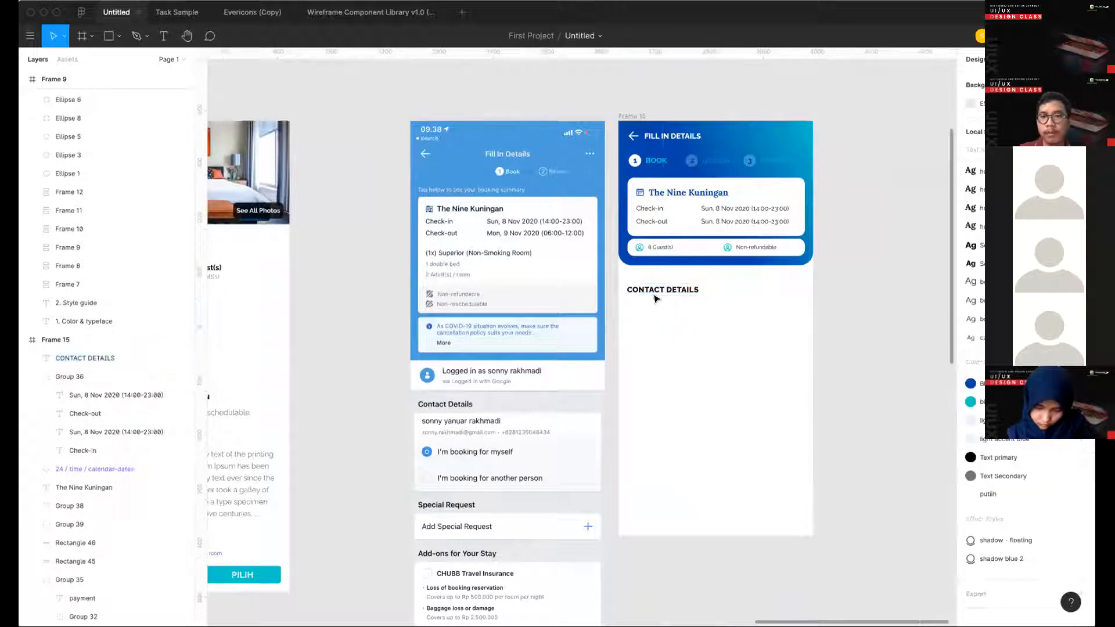
- Move the CONTACT DETAILS heading up slightly so it sits about 23 px below the blue header
{"action": "mouse_move", "coordinate": [654, 295]}
{"action": "left_mouse_down"}
{"action": "mouse_move", "coordinate": [654, 284]}
{"action": "mouse_move", "coordinate": [654, 295]}
{"action": "left_mouse_up"}
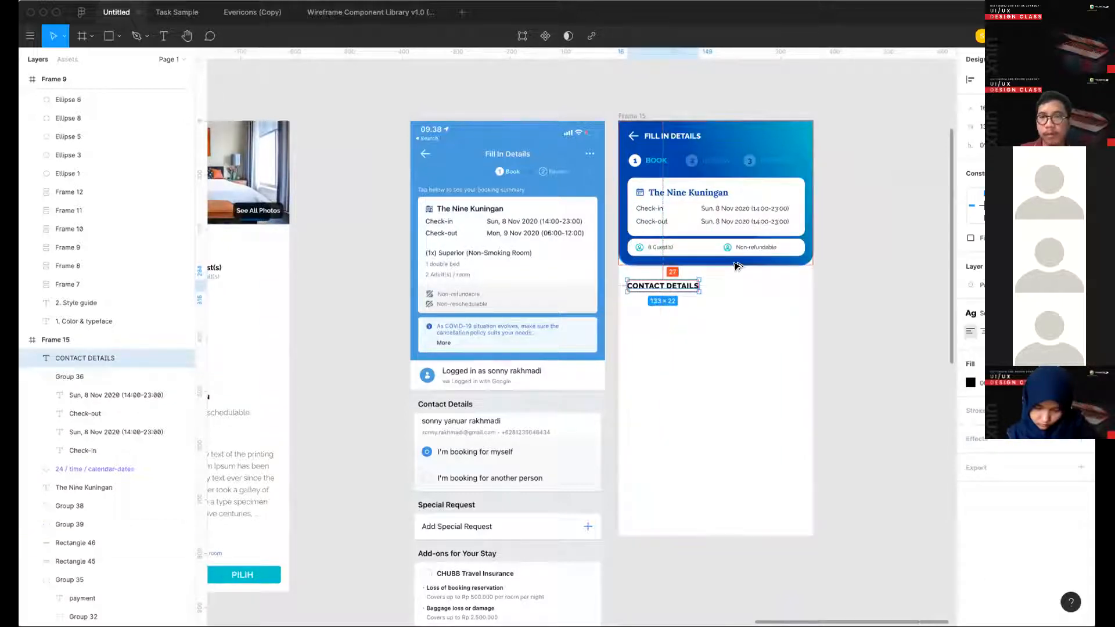
{"action": "key", "text": "Up"}
{"action": "key", "text": "Up"}
{"action": "key", "text": "Up"}
{"action": "key", "text": "Up"}
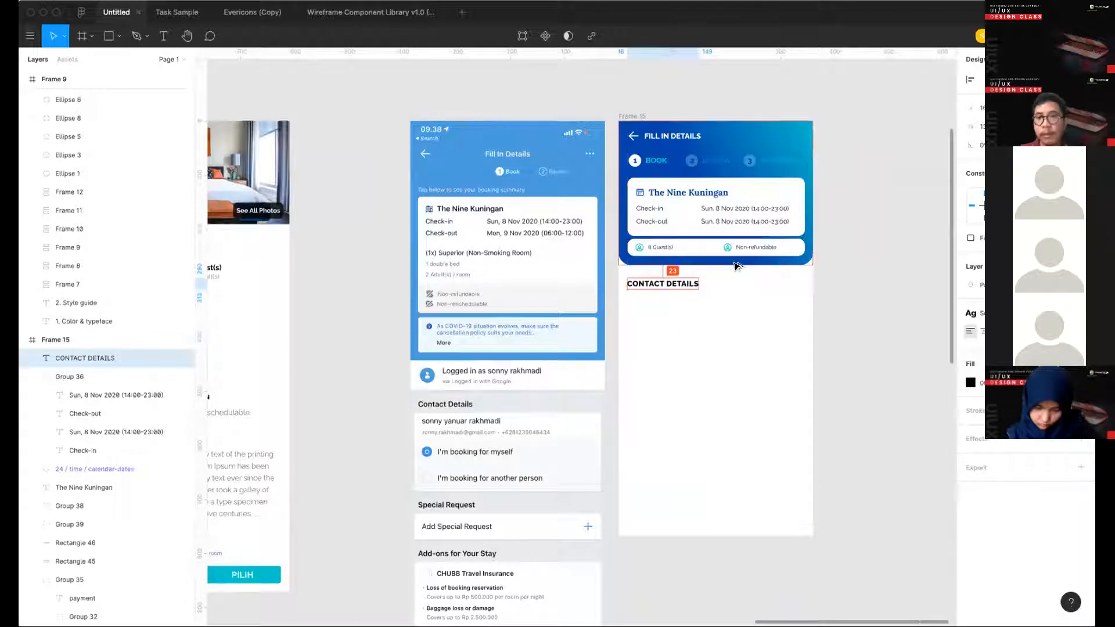
{"action": "key", "text": "Escape"}
- Examine the reference booking screen's contact details and following sections alongside Frame 14 and Frame 15
{"action": "scroll", "coordinate": [725, 286], "scroll_direction": "right", "scroll_amount": 15}
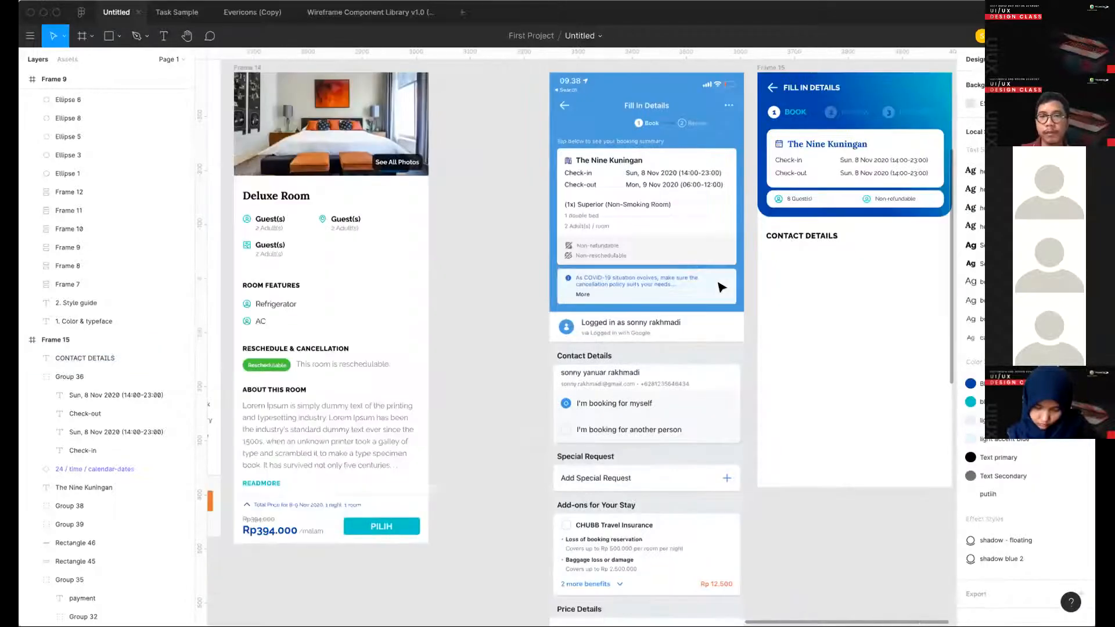
{"action": "scroll", "coordinate": [720, 287], "scroll_direction": "down", "scroll_amount": 2}
{"action": "scroll", "coordinate": [714, 286], "scroll_direction": "right", "scroll_amount": 15}
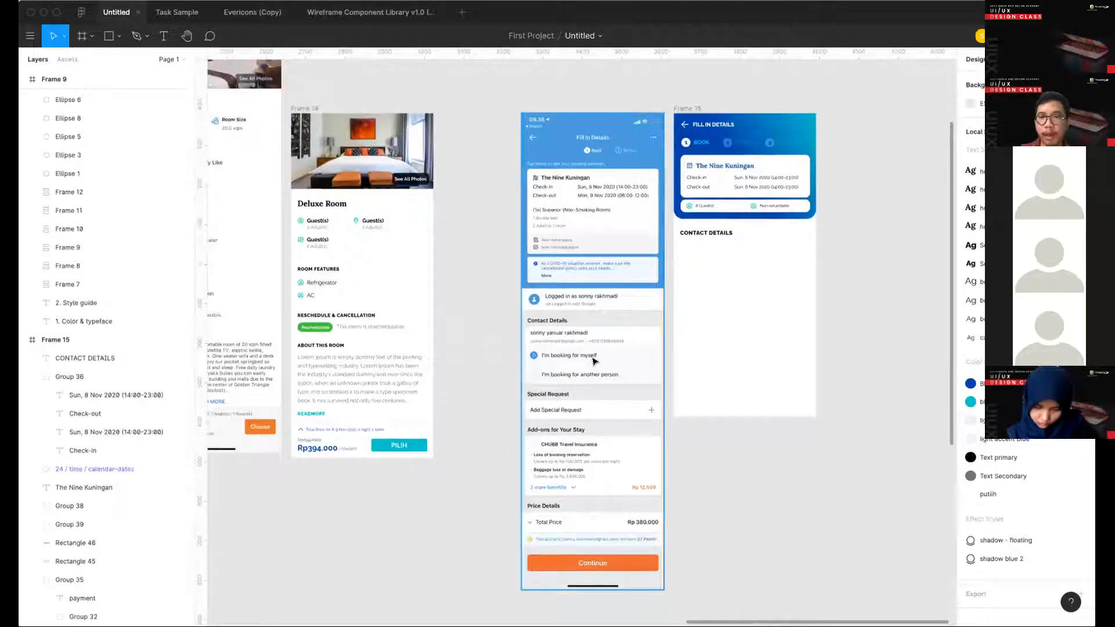
{"action": "scroll", "coordinate": [592, 362], "scroll_direction": "left", "scroll_amount": 5}
{"action": "scroll", "coordinate": [589, 362], "scroll_direction": "up", "scroll_amount": 1}
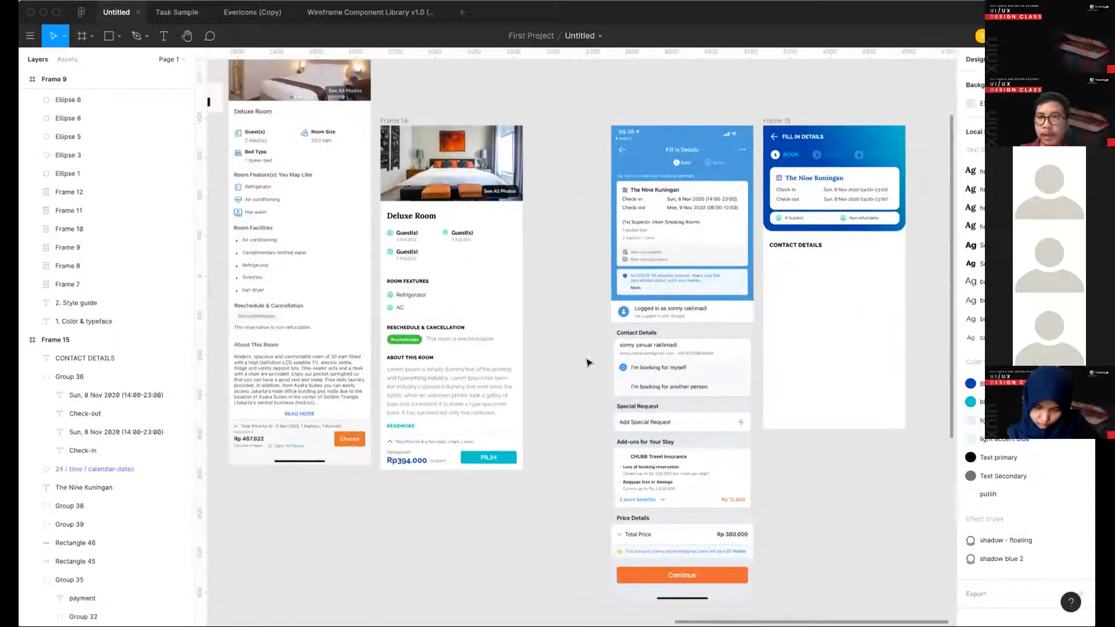
{"action": "scroll", "coordinate": [590, 363], "scroll_direction": "right", "scroll_amount": 5}
{"action": "scroll", "coordinate": [731, 276], "scroll_direction": "up", "scroll_amount": 1}
{"action": "scroll", "coordinate": [732, 275], "scroll_direction": "up", "scroll_amount": 2}
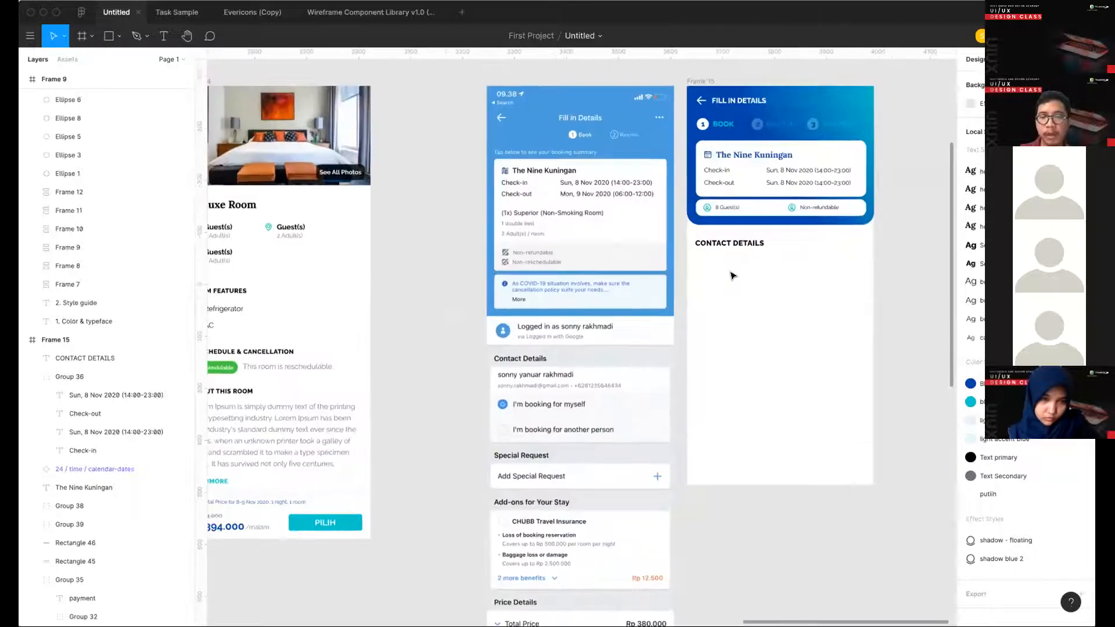
{"action": "scroll", "coordinate": [731, 274], "scroll_direction": "left", "scroll_amount": 4}
{"action": "scroll", "coordinate": [733, 274], "scroll_direction": "up", "scroll_amount": 1}
{"action": "scroll", "coordinate": [780, 261], "scroll_direction": "right", "scroll_amount": 3}
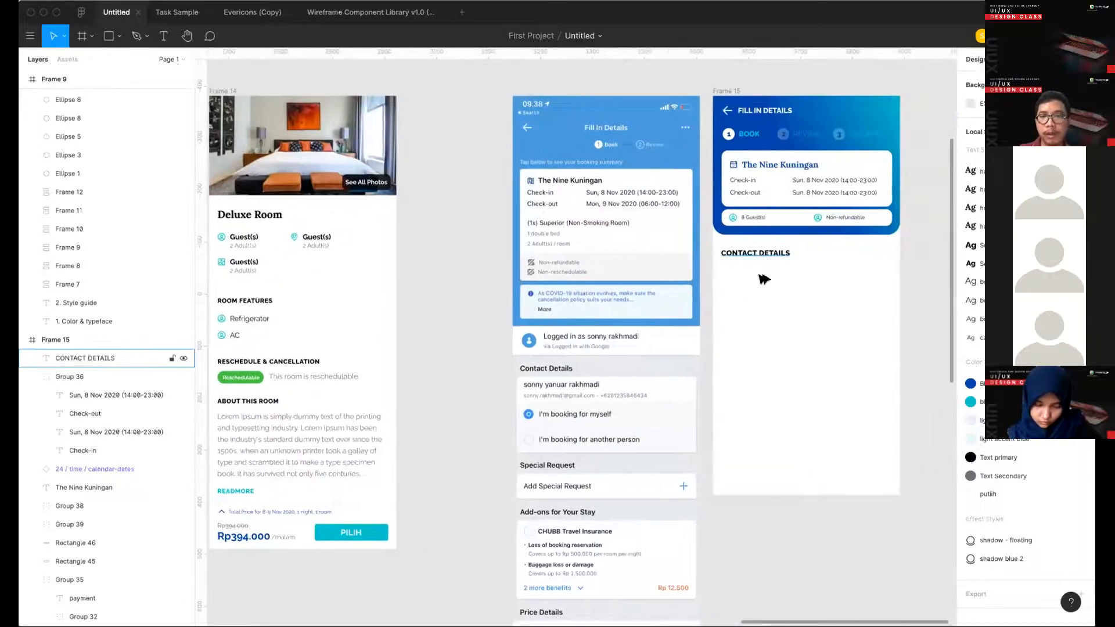
- Duplicate the CONTACT DETAILS heading just below itself, apply the body1 text style, and replace the copy's text with the contact's full name
{"action": "left_click_drag", "start_coordinate": [760, 253], "coordinate": [758, 277]}
{"action": "double_click", "coordinate": [758, 278]}
{"action": "left_click", "coordinate": [1023, 313]}
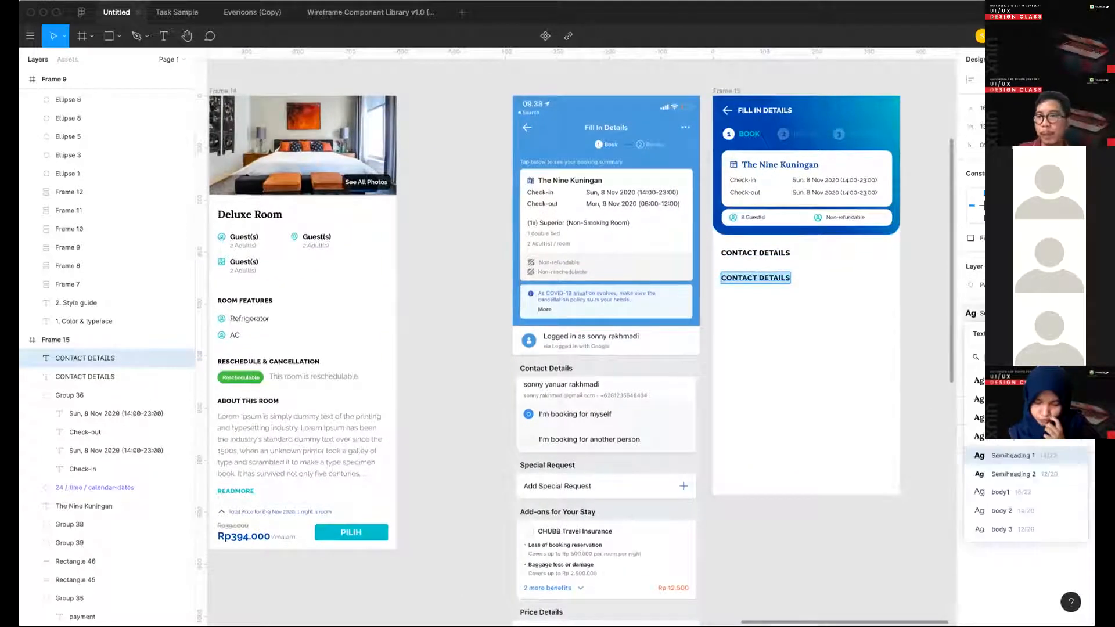
{"action": "left_click", "coordinate": [1027, 494]}
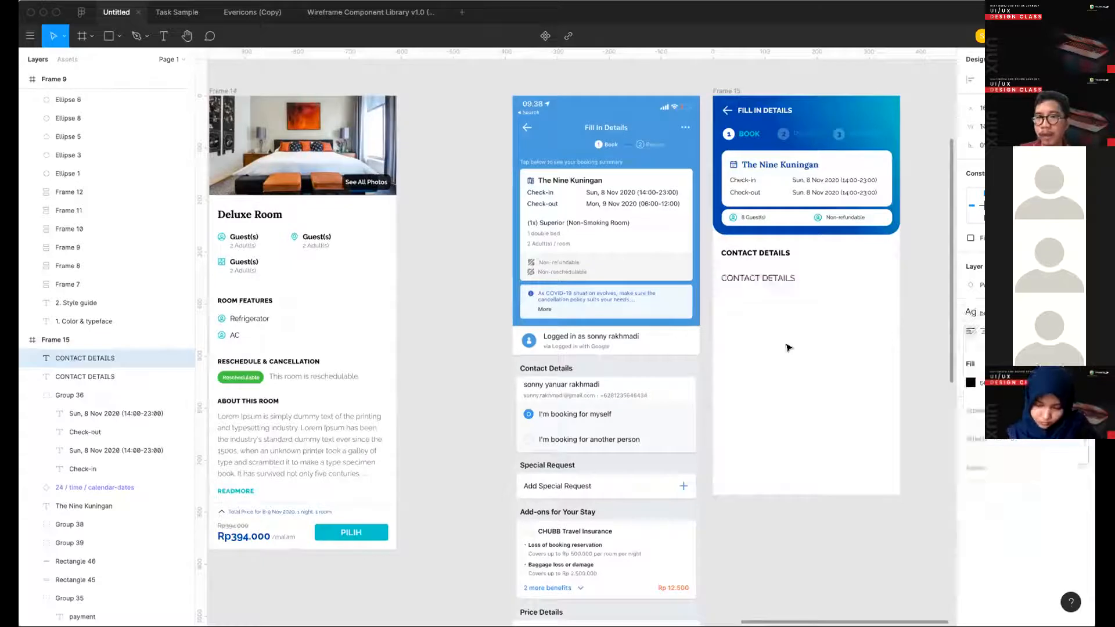
{"action": "key", "text": "ctrl+z"}
{"action": "key", "text": "Return"}
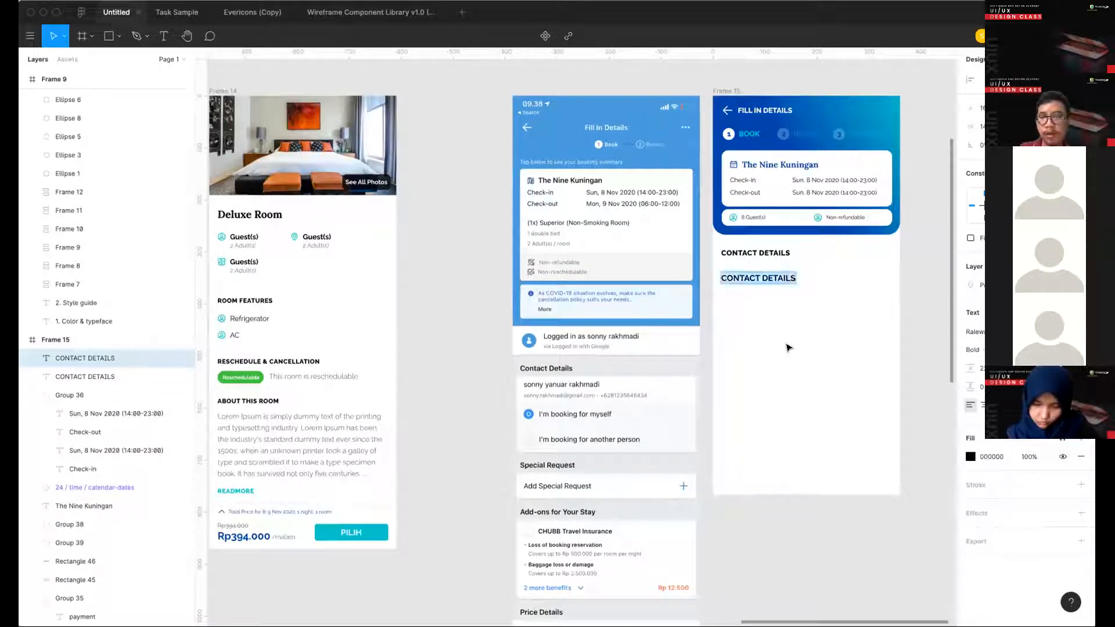
{"action": "key", "text": "BackSpace"}
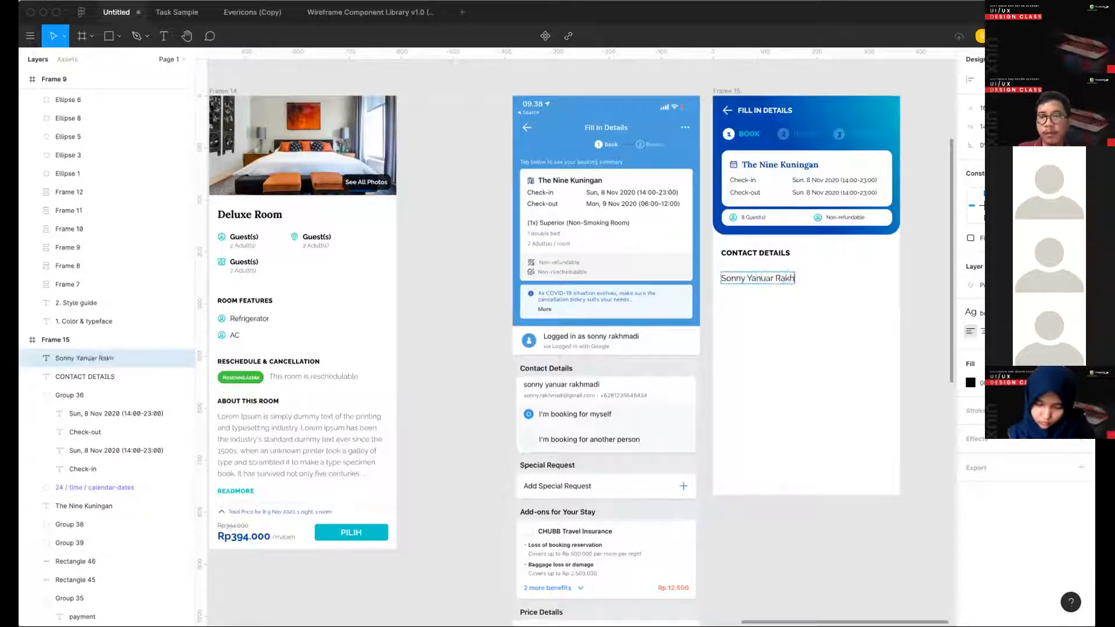
{"action": "key", "text": "Escape"}
{"action": "left_click", "coordinate": [851, 365]}
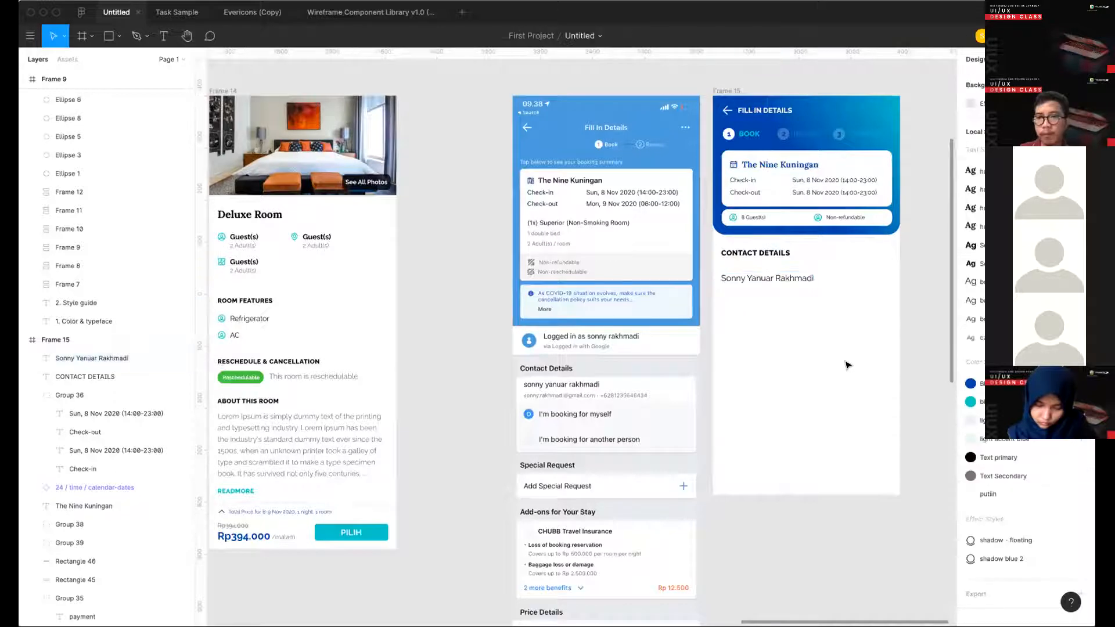
- Move the contact's name up, closer beneath the CONTACT DETAILS heading
{"action": "scroll", "coordinate": [697, 276], "scroll_direction": "right", "scroll_amount": 3}
{"action": "left_click", "coordinate": [697, 273]}
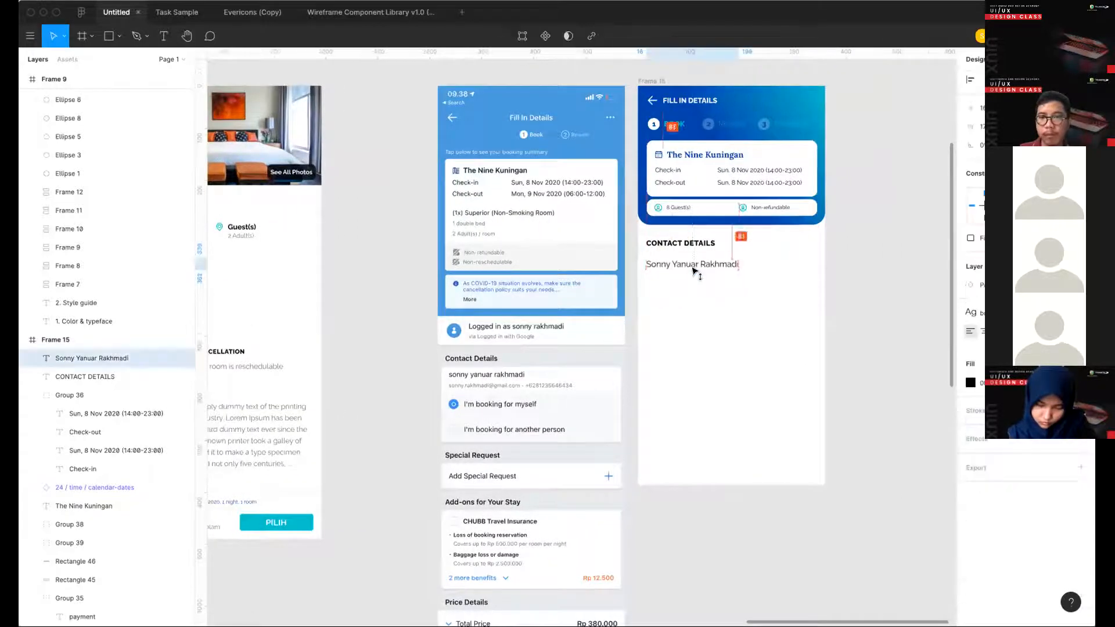
{"action": "left_click_drag", "start_coordinate": [692, 273], "coordinate": [690, 265]}
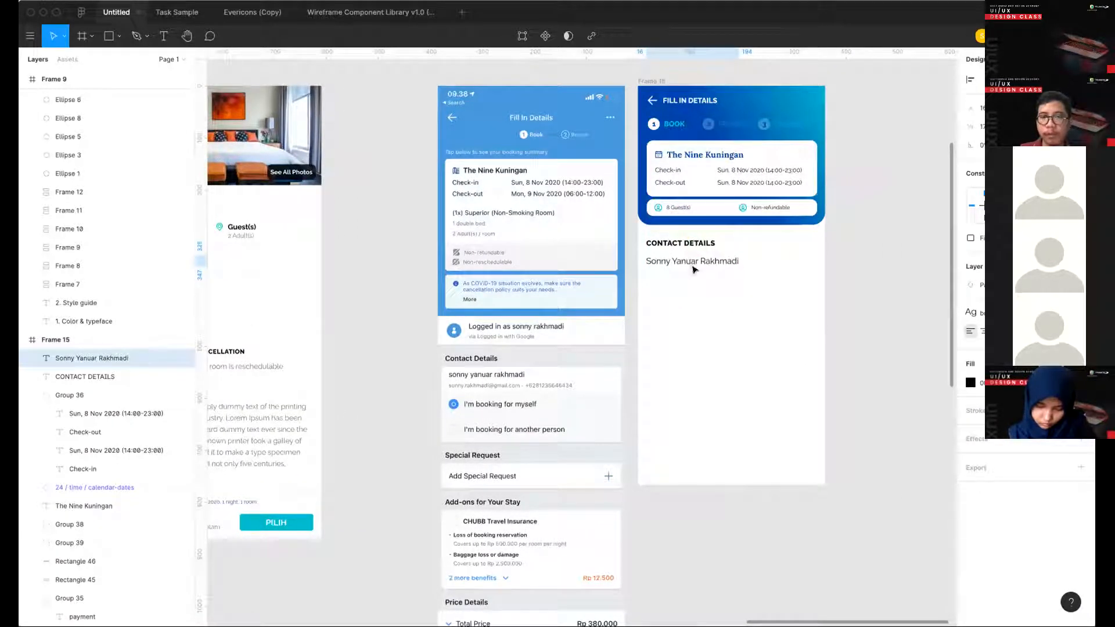
- Copy the 24 / basic / user icon from the icon library frame and place it at Frame 15's left margin beside the contact's name
{"action": "scroll", "coordinate": [692, 269], "scroll_direction": "left", "scroll_amount": 10}
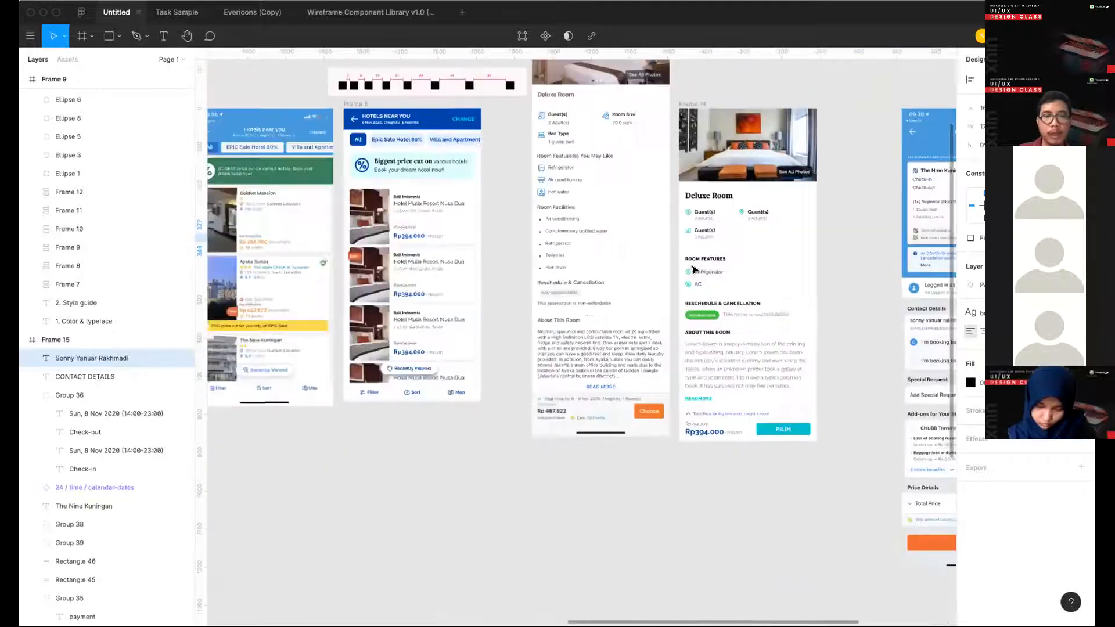
{"action": "scroll", "coordinate": [692, 269], "scroll_direction": "left", "scroll_amount": 15}
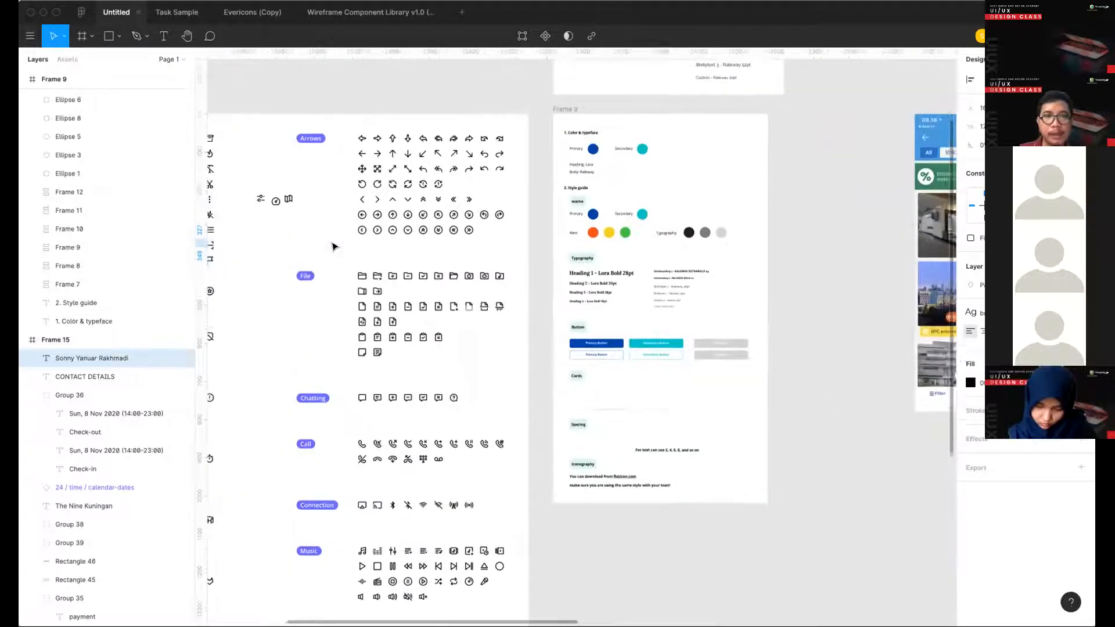
{"action": "scroll", "coordinate": [334, 247], "scroll_direction": "left", "scroll_amount": 10}
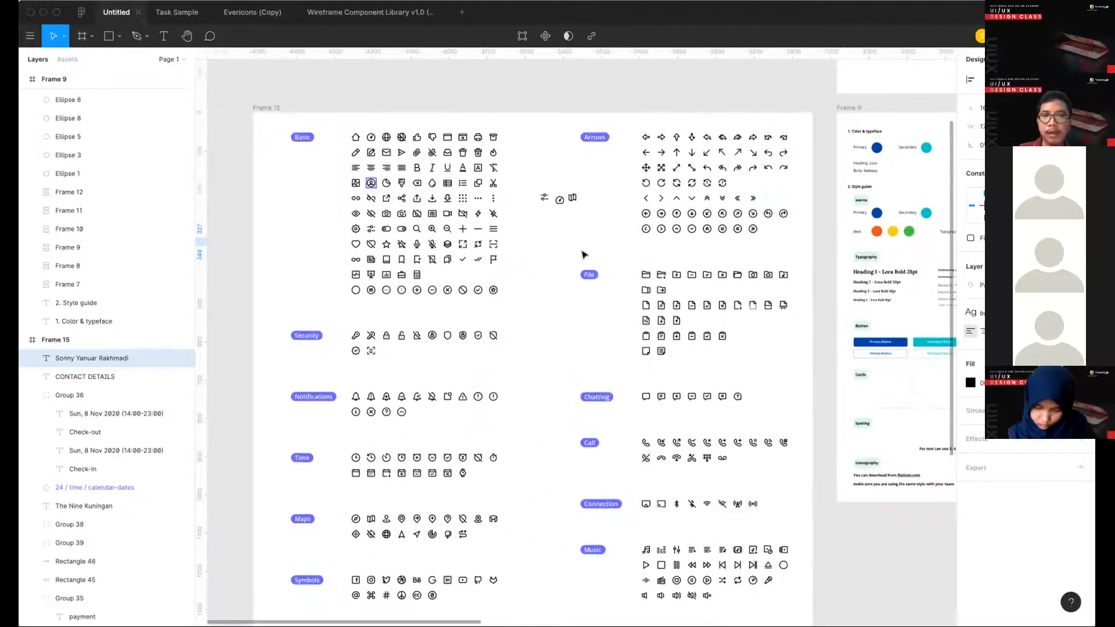
{"action": "scroll", "coordinate": [584, 254], "scroll_direction": "right", "scroll_amount": 20}
{"action": "scroll", "coordinate": [541, 258], "scroll_direction": "up", "scroll_amount": 2}
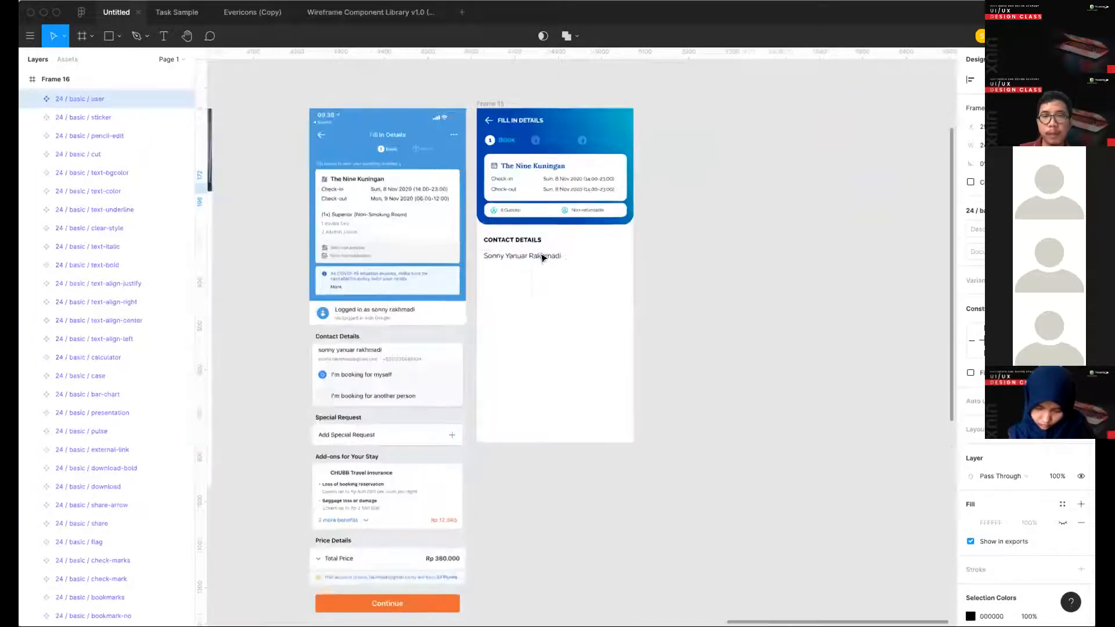
{"action": "scroll", "coordinate": [541, 258], "scroll_direction": "up", "scroll_amount": 3}
{"action": "left_click", "coordinate": [543, 254]}
{"action": "key", "text": "ctrl+v"}
{"action": "left_click_drag", "start_coordinate": [657, 131], "coordinate": [476, 253]}
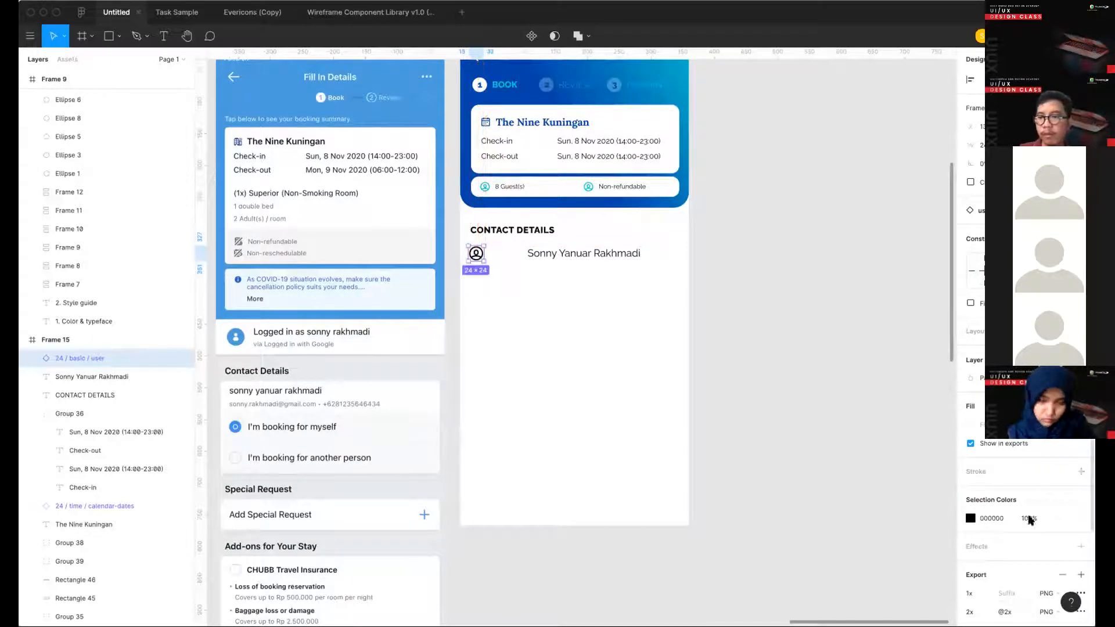
- Recolor the user icon with the teal local color
{"action": "left_click", "coordinate": [970, 518]}
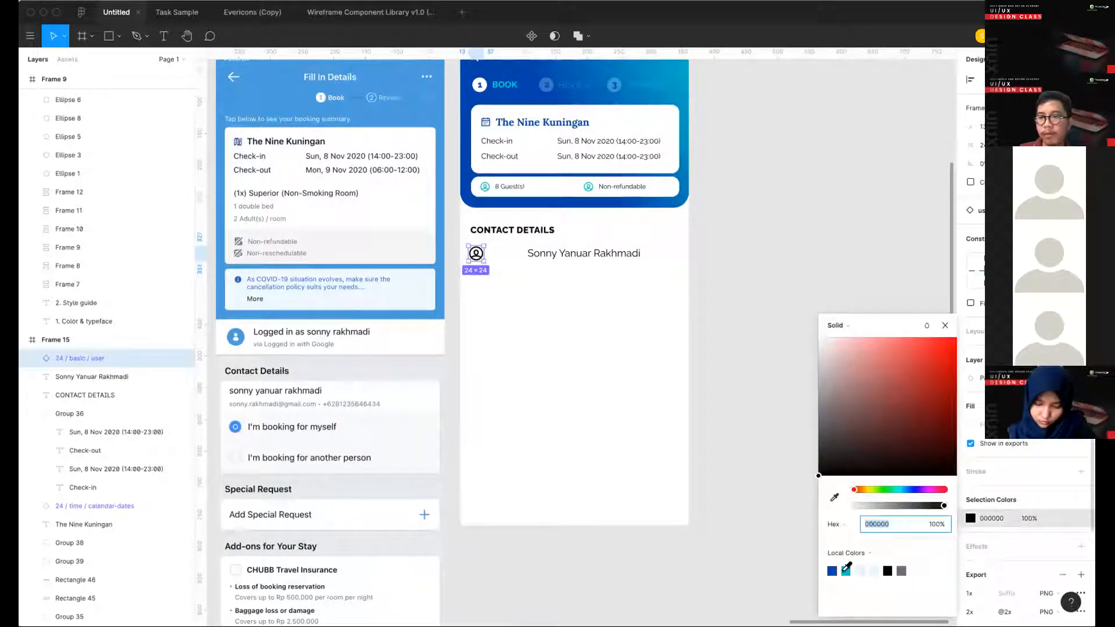
{"action": "left_click", "coordinate": [845, 571]}
{"action": "left_click", "coordinate": [622, 400]}
- Move the contact's name next to the user icon with an 8 px gap, vertically aligned with the icon
{"action": "left_click_drag", "start_coordinate": [560, 250], "coordinate": [524, 252]}
{"action": "scroll", "coordinate": [557, 252], "scroll_direction": "left", "scroll_amount": 1}
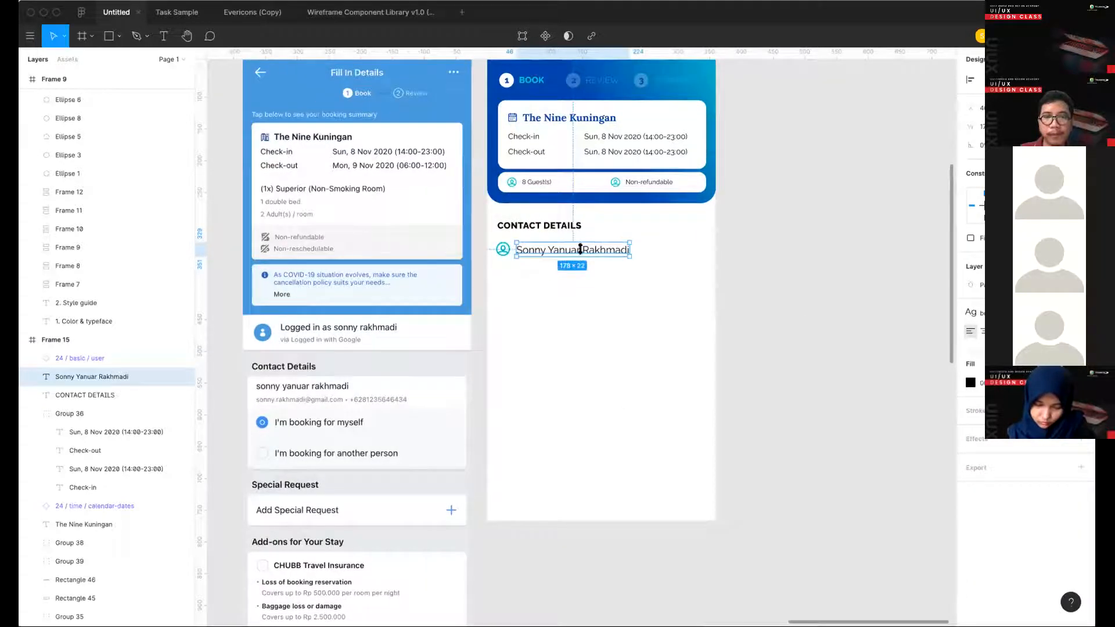
{"action": "scroll", "coordinate": [580, 248], "scroll_direction": "left", "scroll_amount": 2}
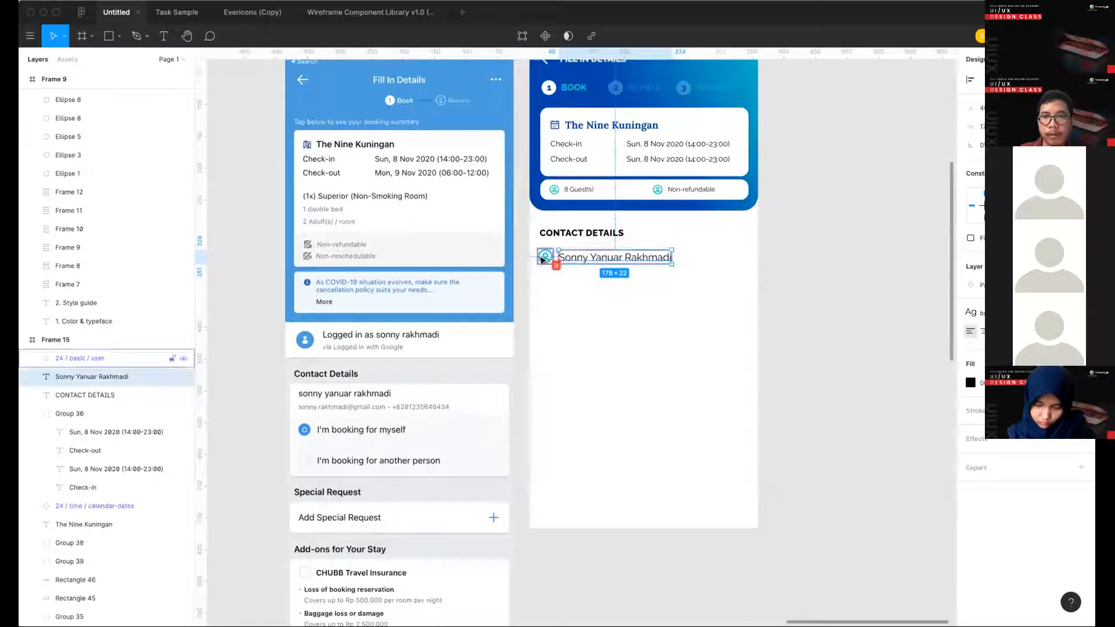
{"action": "key", "text": "Left"}
{"action": "key", "text": "Up"}
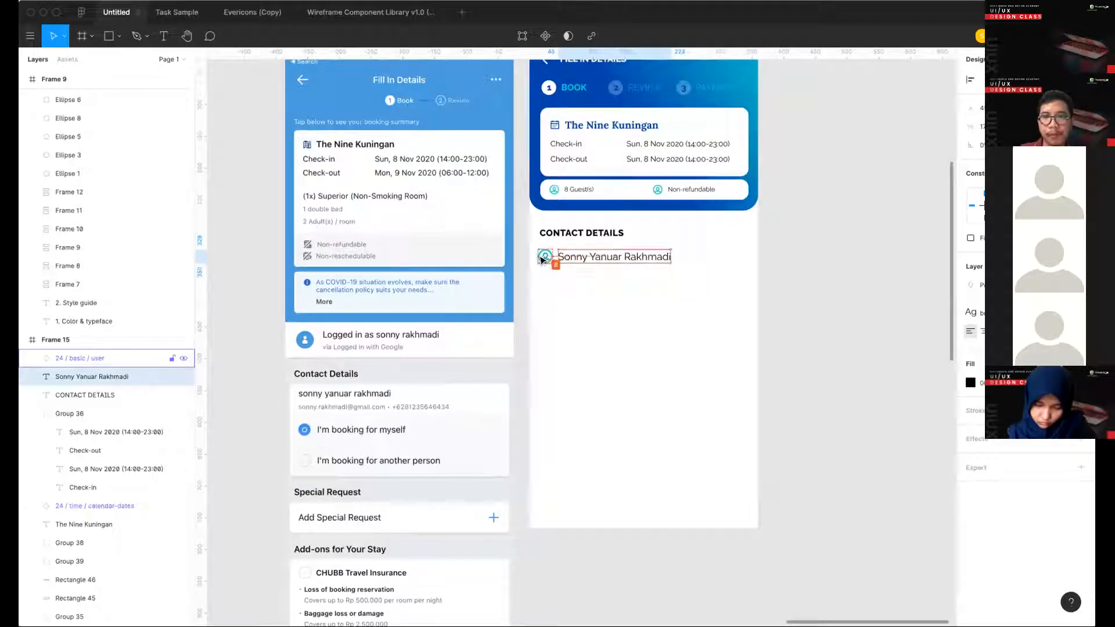
- Duplicate the contact's name directly below itself and give the copy the body 3 text style and the gray Text Secondary color
{"action": "left_click", "coordinate": [589, 275]}
{"action": "left_click", "coordinate": [599, 261]}
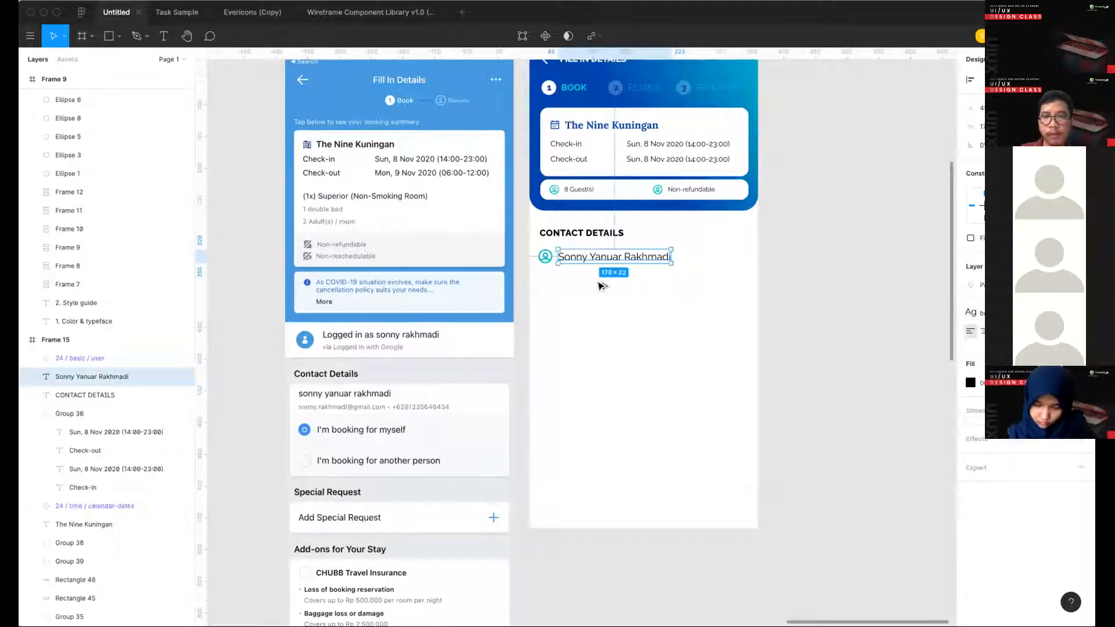
{"action": "left_click_drag", "start_coordinate": [598, 261], "coordinate": [593, 271], "text": "alt"}
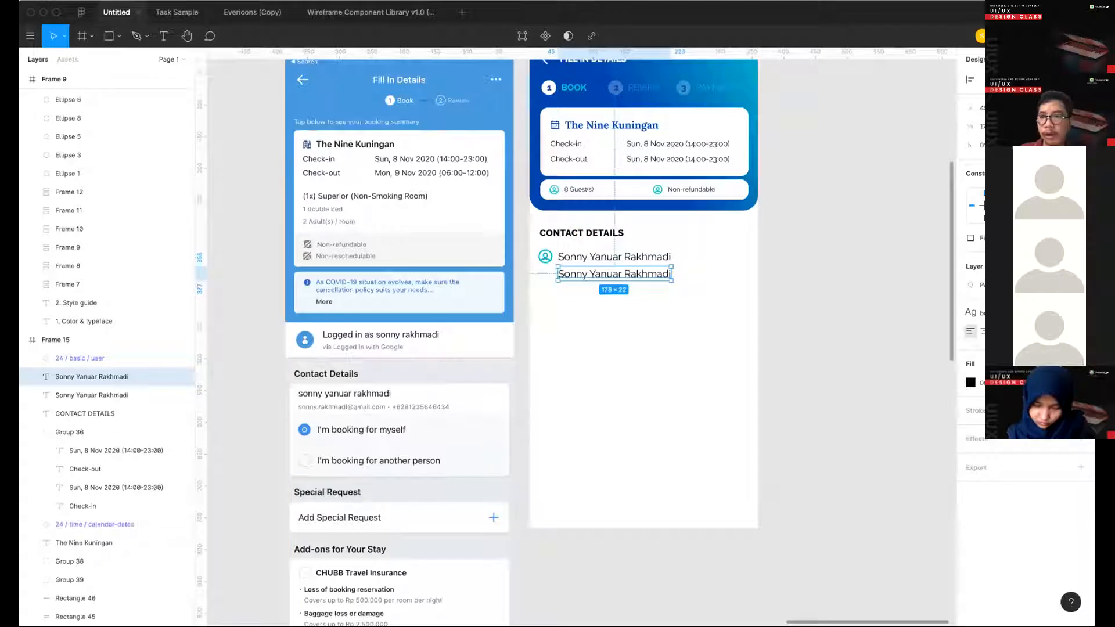
{"action": "left_click", "coordinate": [1022, 312]}
{"action": "scroll", "coordinate": [1014, 506], "scroll_direction": "down", "scroll_amount": 1}
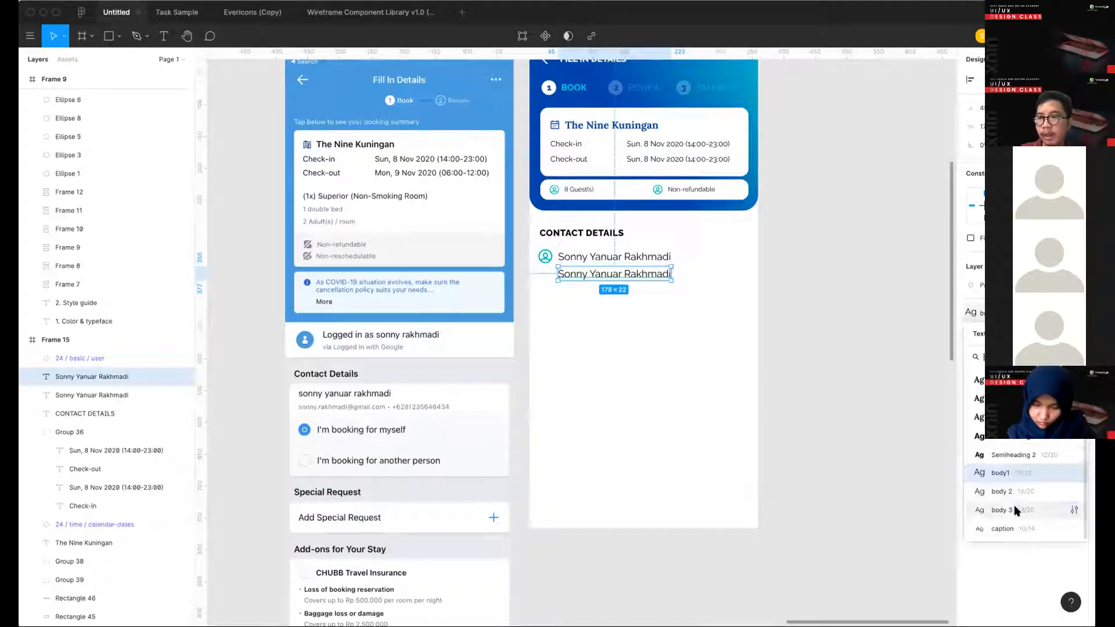
{"action": "left_click", "coordinate": [1012, 507]}
{"action": "left_click", "coordinate": [1065, 364]}
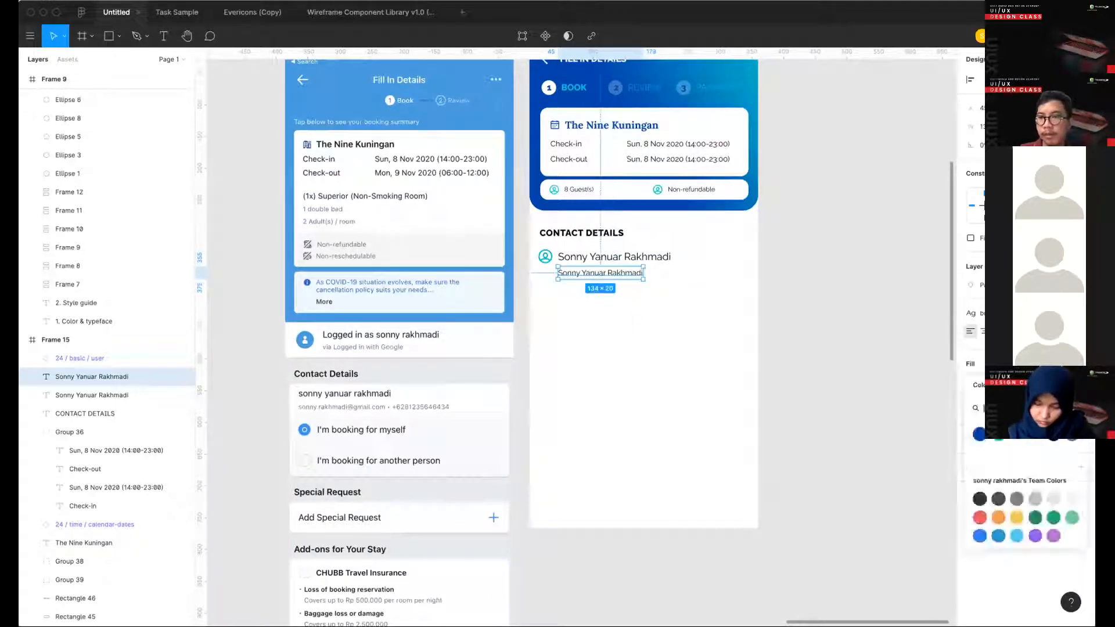
{"action": "left_click", "coordinate": [1072, 440]}
- Replace the gray line's text with the contact's e-mail address and phone number, separated by a bullet
{"action": "key", "text": "Return"}
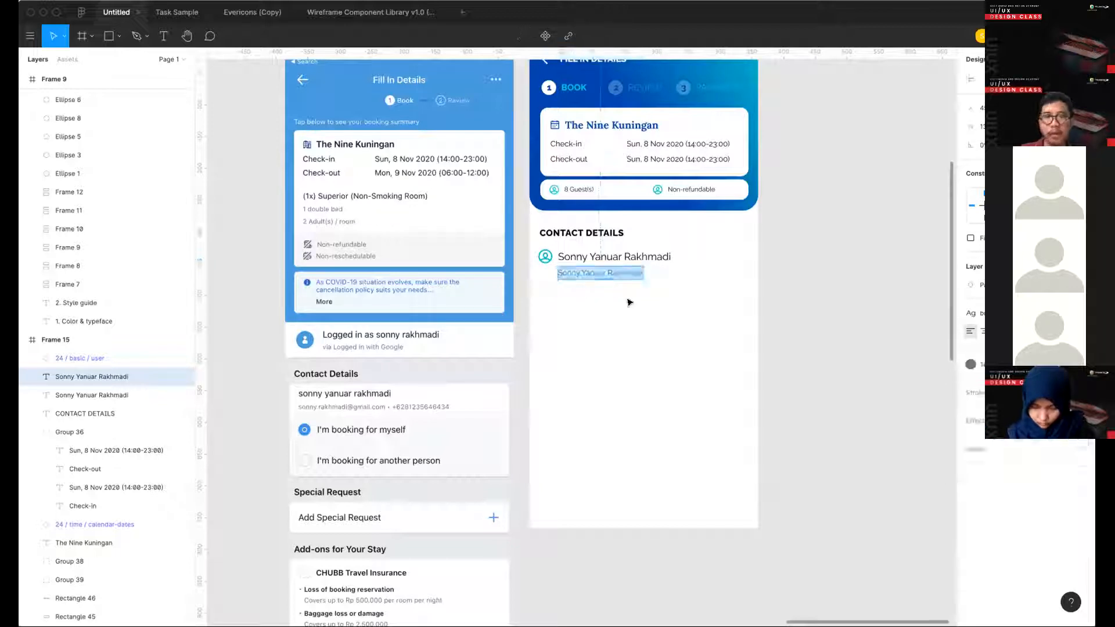
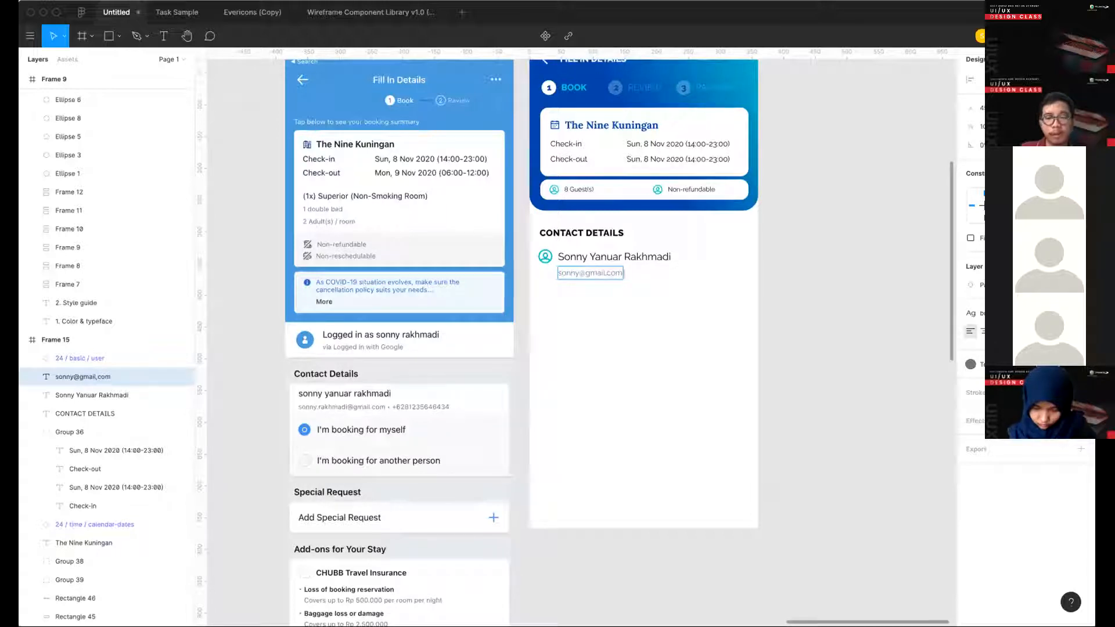
{"action": "scroll", "coordinate": [361, 413], "scroll_direction": "up", "scroll_amount": 5}
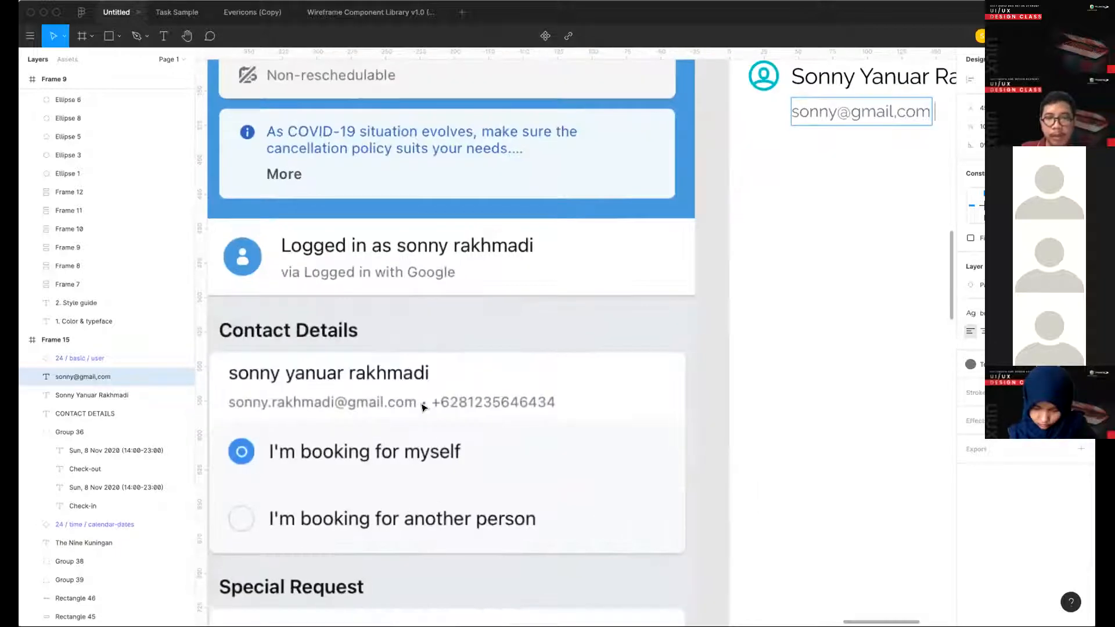
{"action": "scroll", "coordinate": [533, 399], "scroll_direction": "up", "scroll_amount": 5}
{"action": "scroll", "coordinate": [632, 376], "scroll_direction": "down", "scroll_amount": 5}
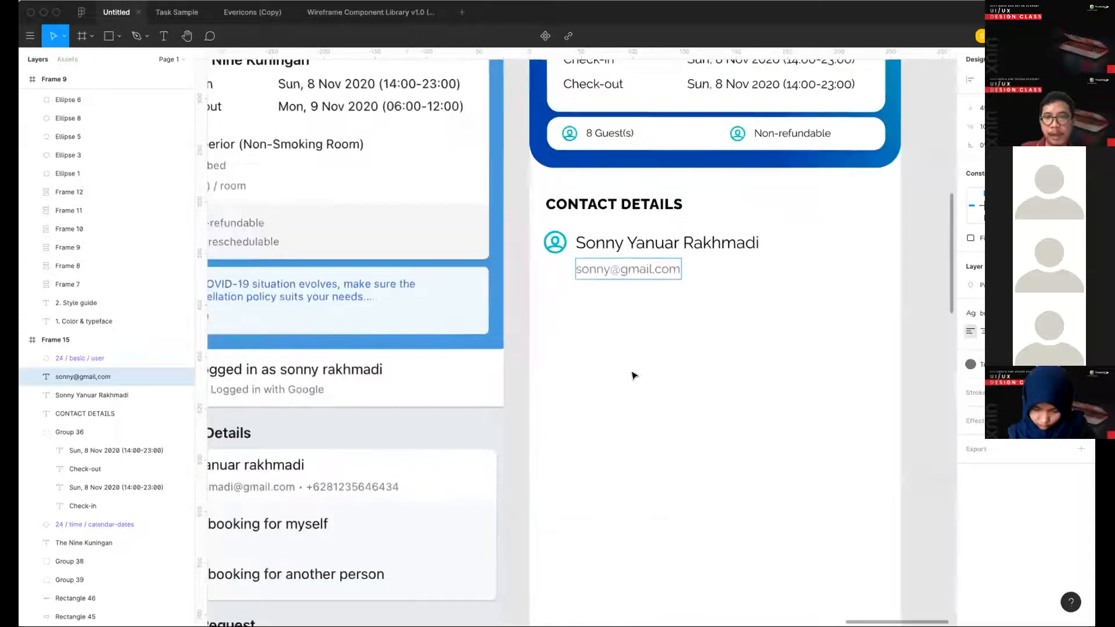
{"action": "type", "text": "•"}
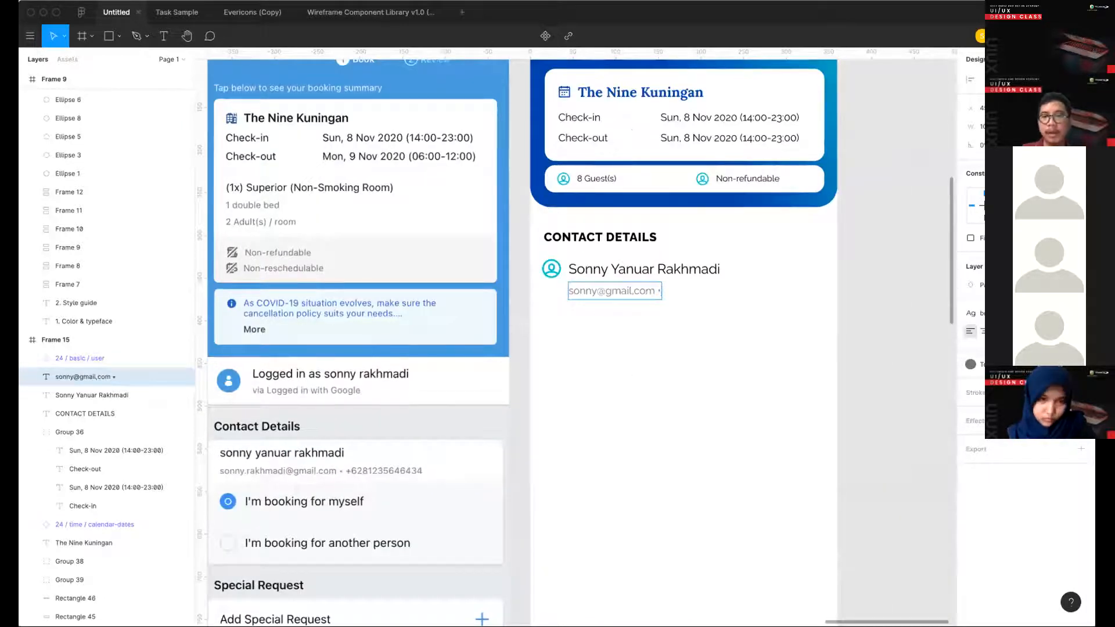
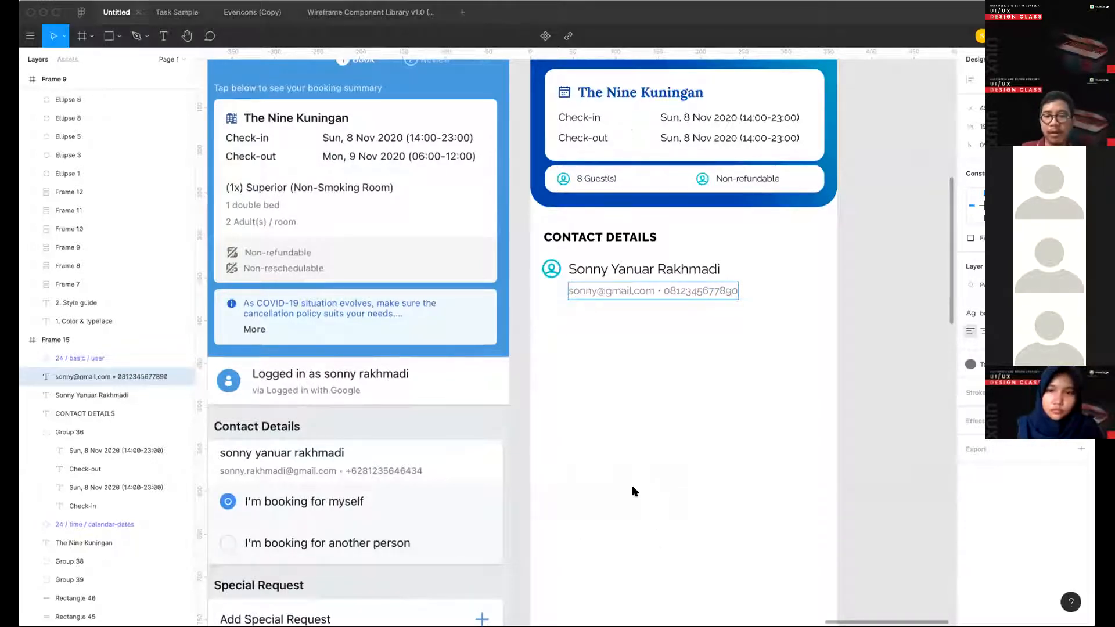
- Complete the phone number in the gray contact line and remove its duplicated digit
{"action": "left_click", "coordinate": [724, 413]}
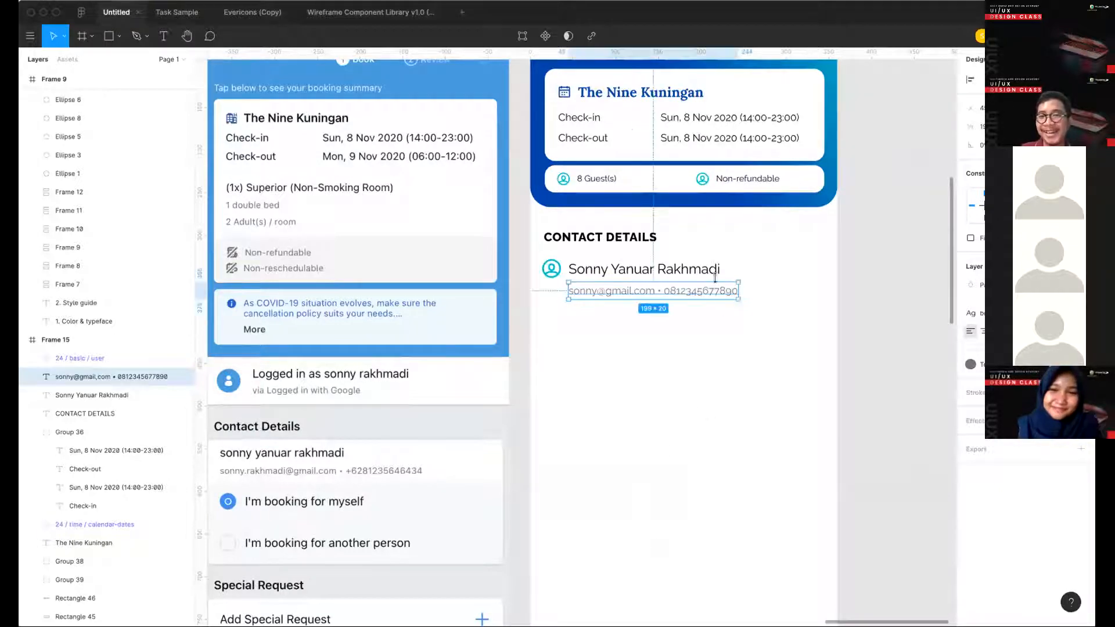
{"action": "double_click", "coordinate": [732, 290]}
{"action": "left_click", "coordinate": [731, 291]}
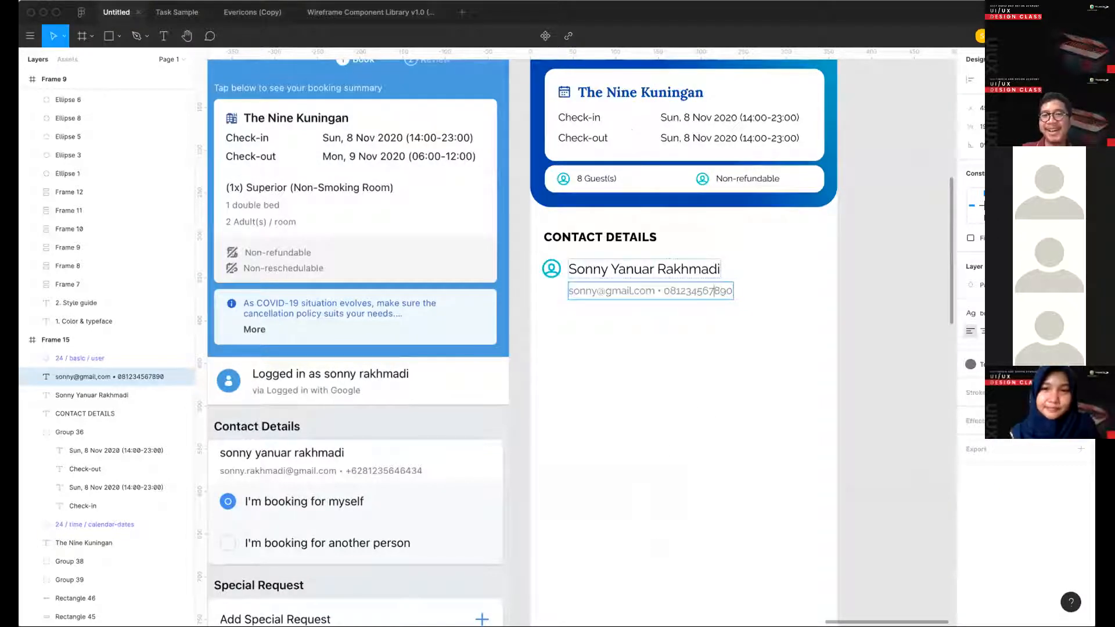
{"action": "key", "text": "Escape"}
- Nudge the gray e-mail and phone line up by 3 px, closer to the contact's name
{"action": "scroll", "coordinate": [733, 328], "scroll_direction": "down", "scroll_amount": 2}
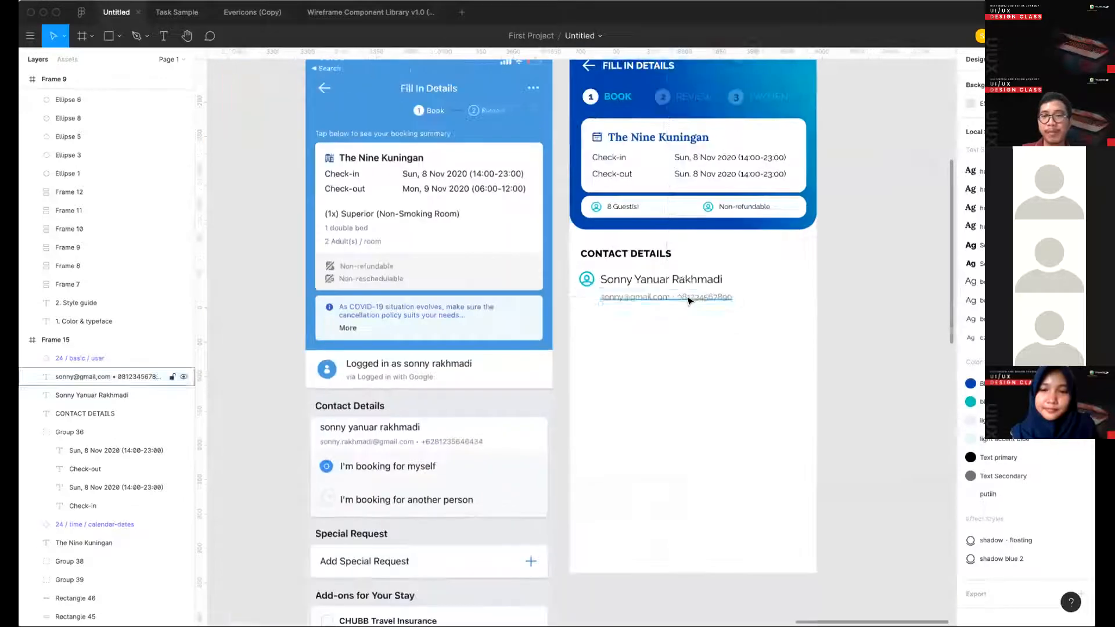
{"action": "key", "text": "Up"}
{"action": "key", "text": "Up"}
{"action": "key", "text": "Up"}
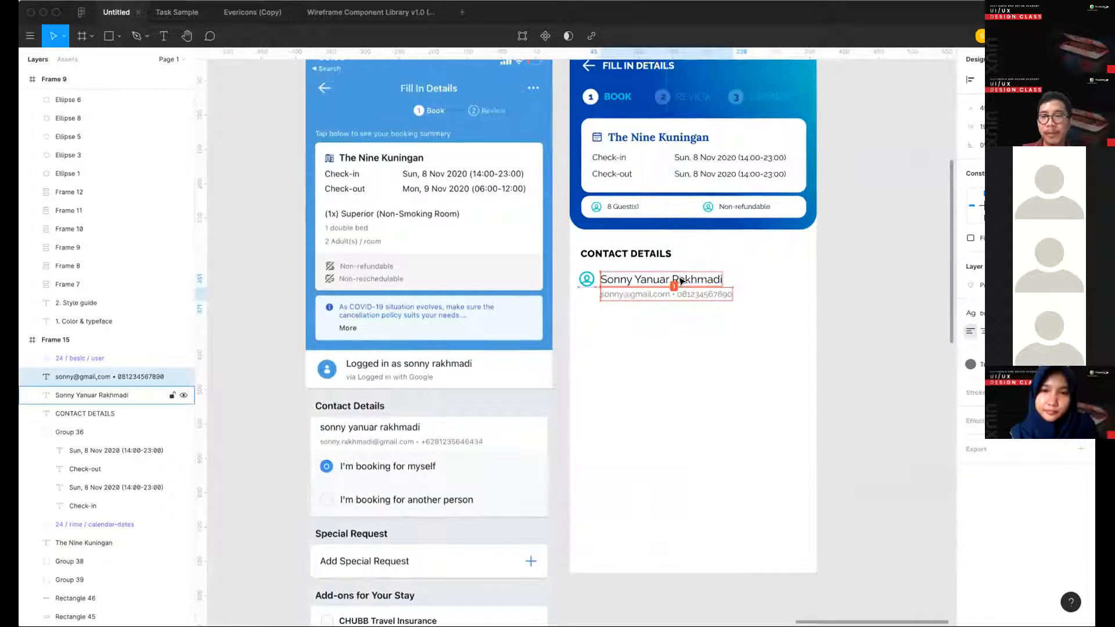
- Group the contact's name with the gray line and vertically center the user icon against the group
{"action": "left_click_drag", "start_coordinate": [720, 336], "coordinate": [639, 278]}
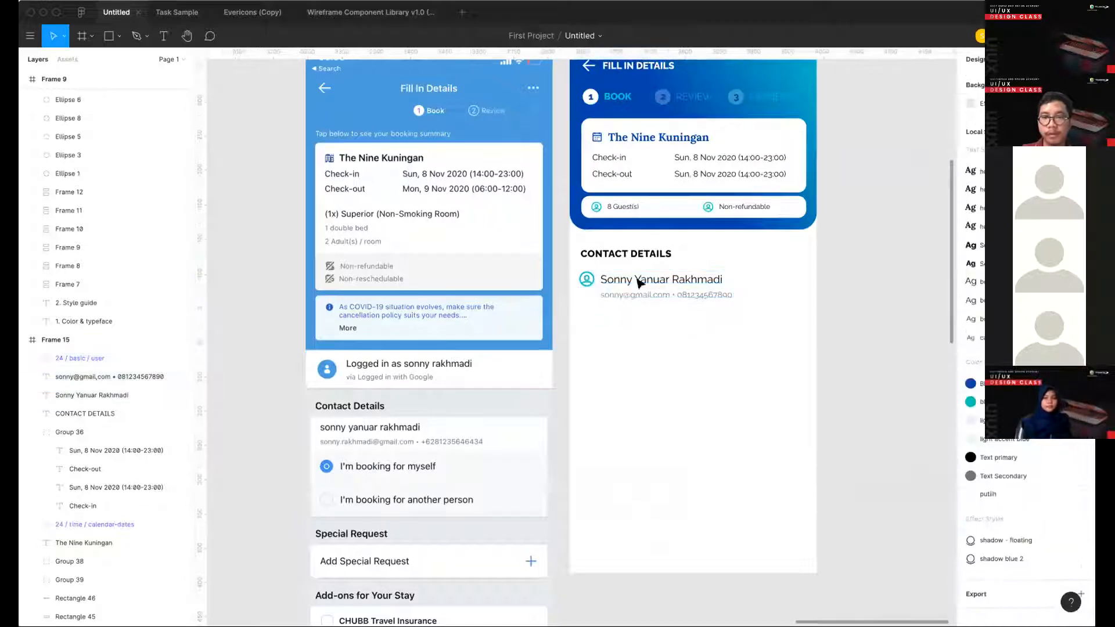
{"action": "key", "text": "ctrl+g"}
{"action": "left_click", "coordinate": [586, 279], "text": "shift"}
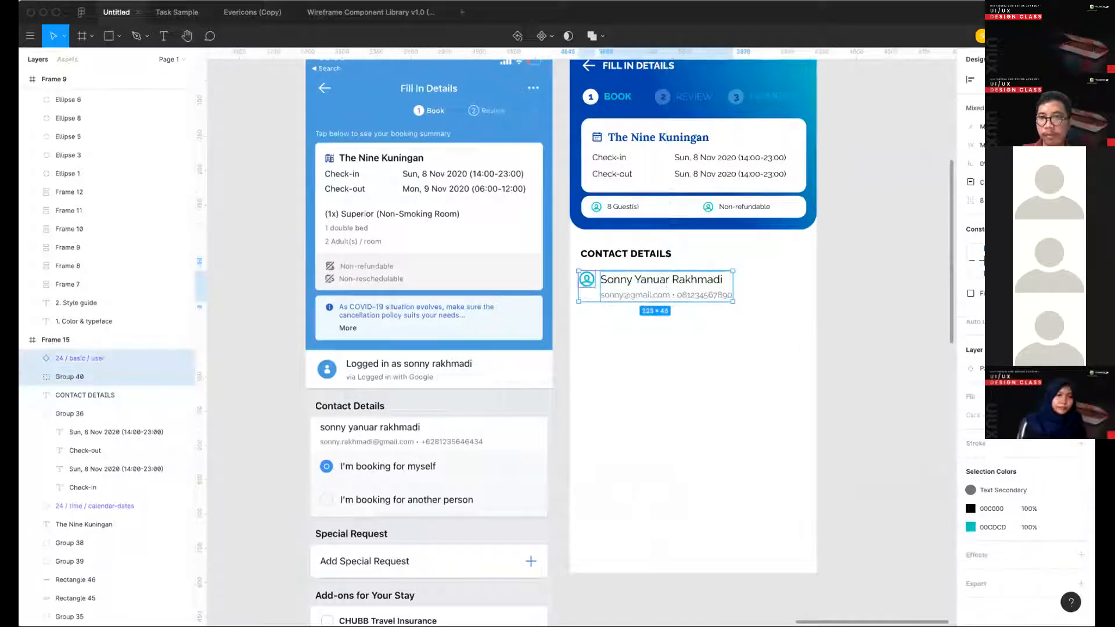
{"action": "key", "text": "alt+v"}
{"action": "left_click", "coordinate": [727, 337]}
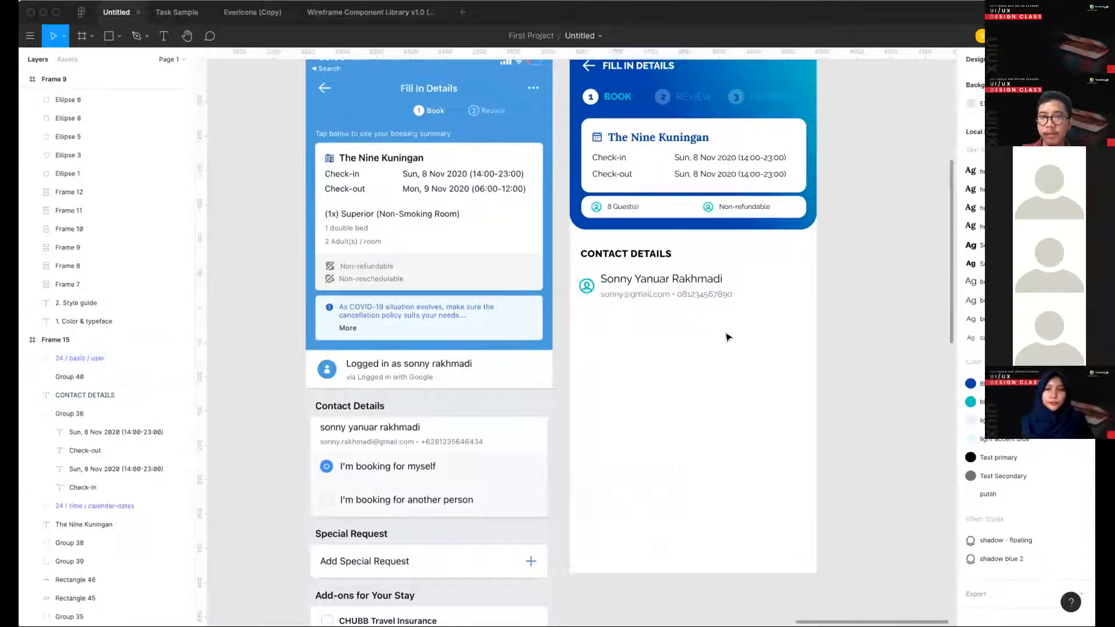
- Copy the pencil-create icon from the Basic set of the icon library frame
{"action": "scroll", "coordinate": [728, 336], "scroll_direction": "down", "scroll_amount": 5}
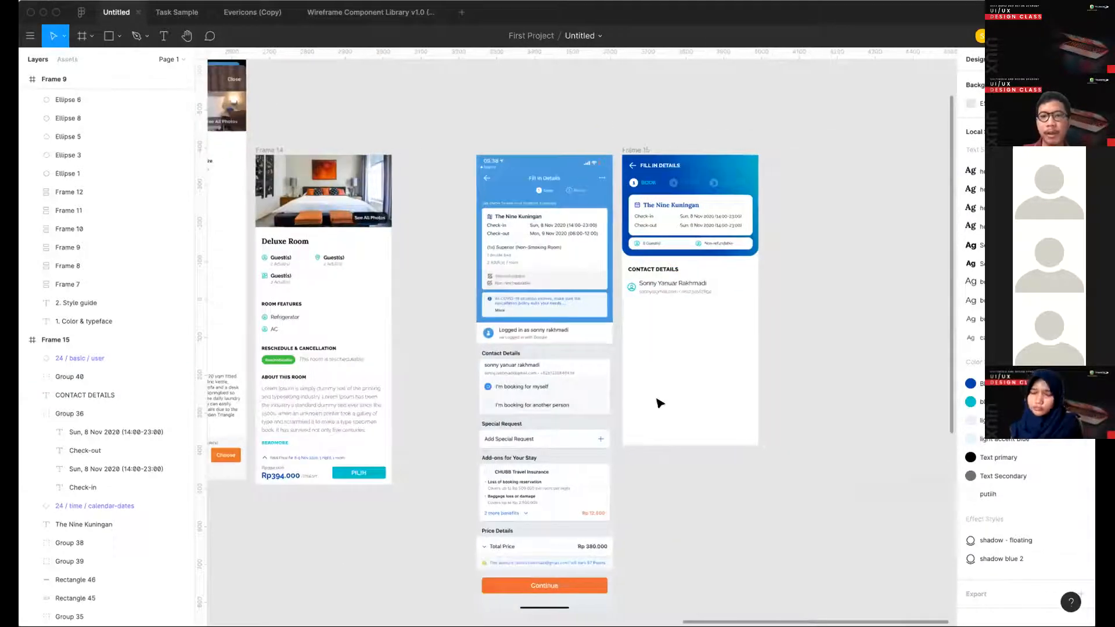
{"action": "scroll", "coordinate": [527, 347], "scroll_direction": "left", "scroll_amount": 3}
{"action": "scroll", "coordinate": [526, 347], "scroll_direction": "left", "scroll_amount": 10}
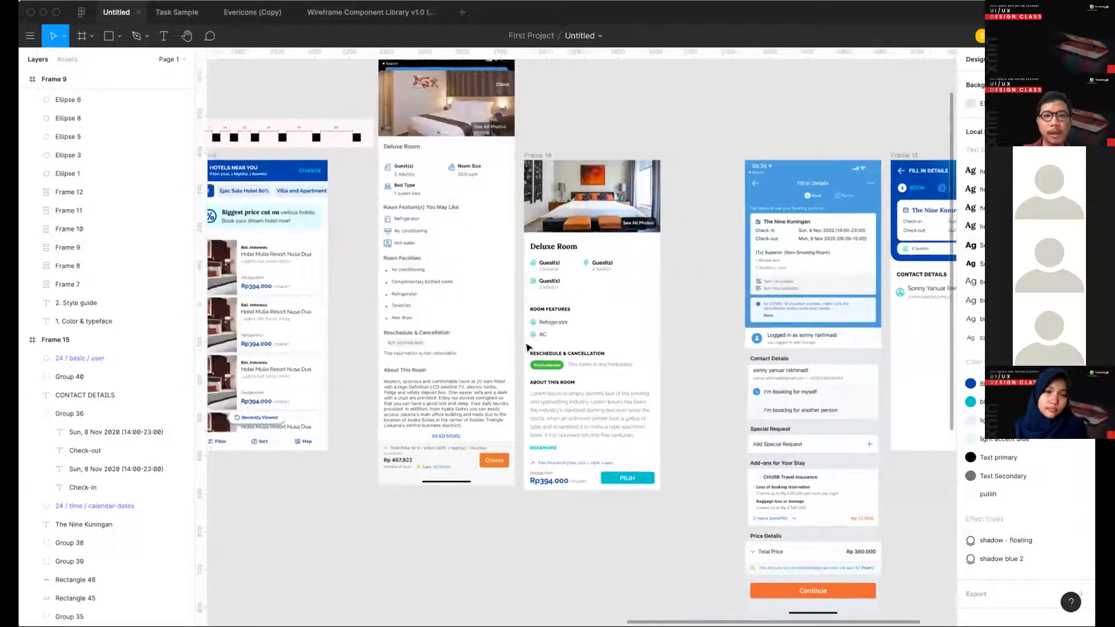
{"action": "scroll", "coordinate": [428, 190], "scroll_direction": "left", "scroll_amount": 6}
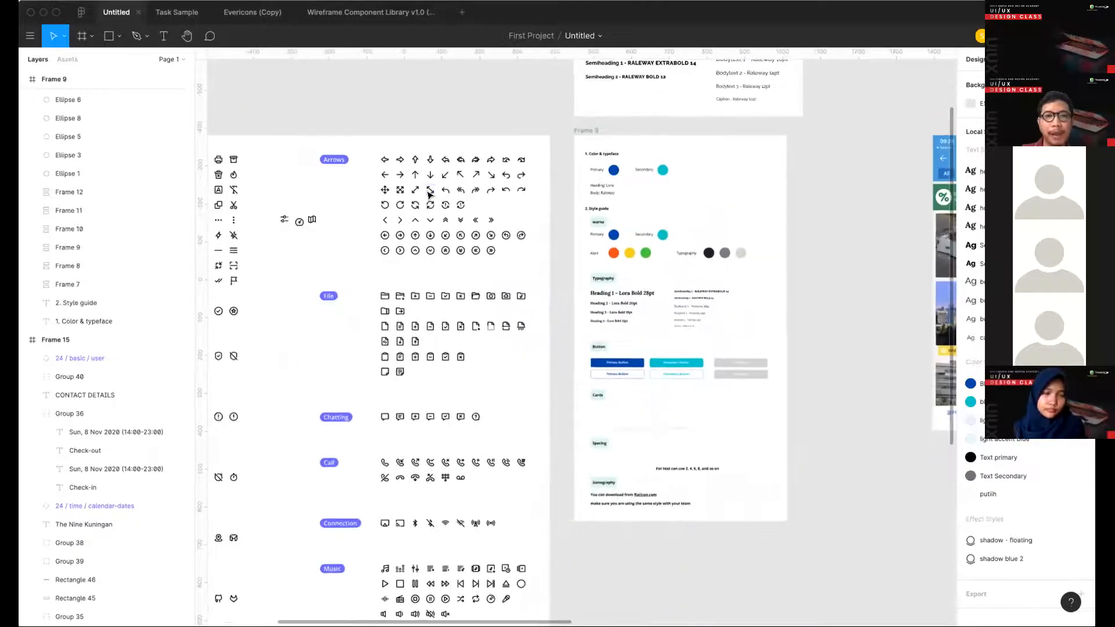
{"action": "scroll", "coordinate": [458, 214], "scroll_direction": "up", "scroll_amount": 3}
{"action": "scroll", "coordinate": [458, 214], "scroll_direction": "up", "scroll_amount": 4}
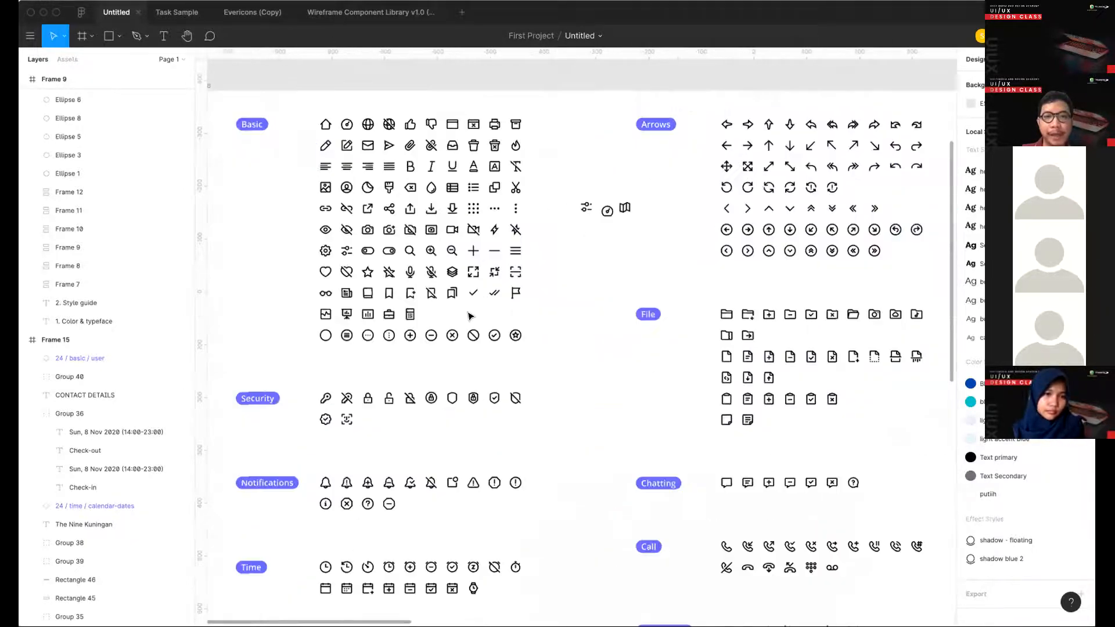
{"action": "scroll", "coordinate": [448, 393], "scroll_direction": "down", "scroll_amount": 1}
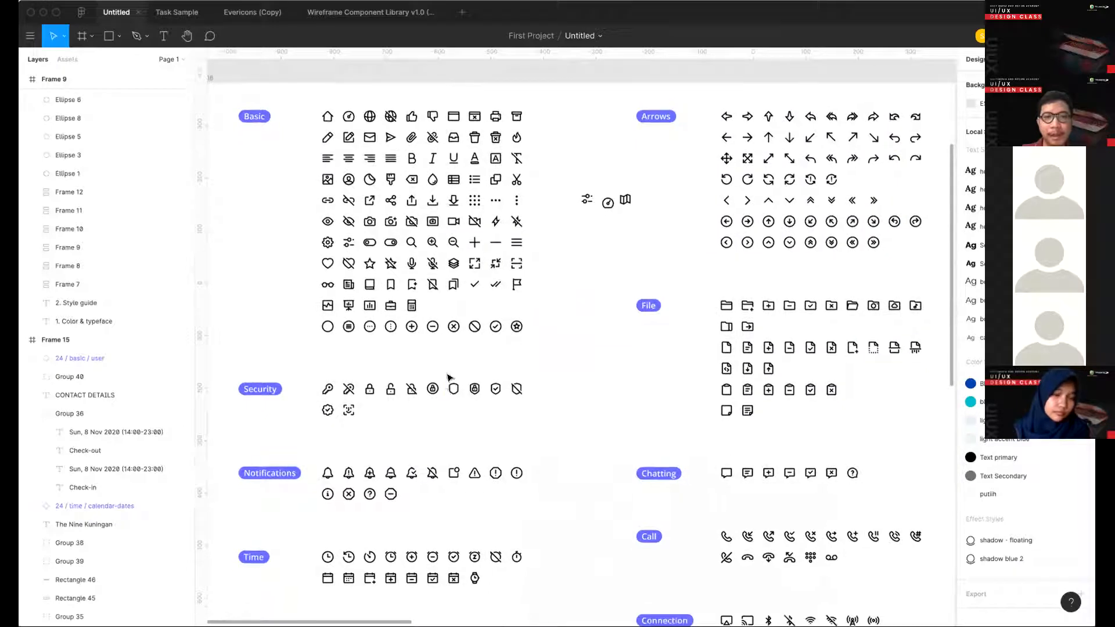
{"action": "scroll", "coordinate": [450, 378], "scroll_direction": "down", "scroll_amount": 6}
{"action": "scroll", "coordinate": [475, 104], "scroll_direction": "up", "scroll_amount": 4}
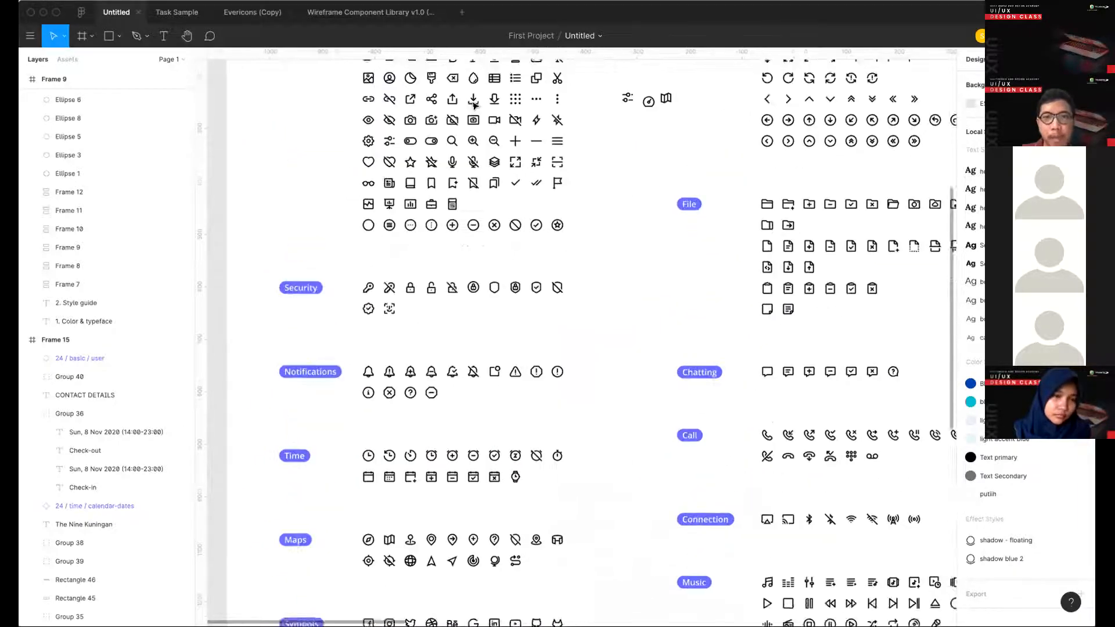
{"action": "scroll", "coordinate": [474, 104], "scroll_direction": "up", "scroll_amount": 5}
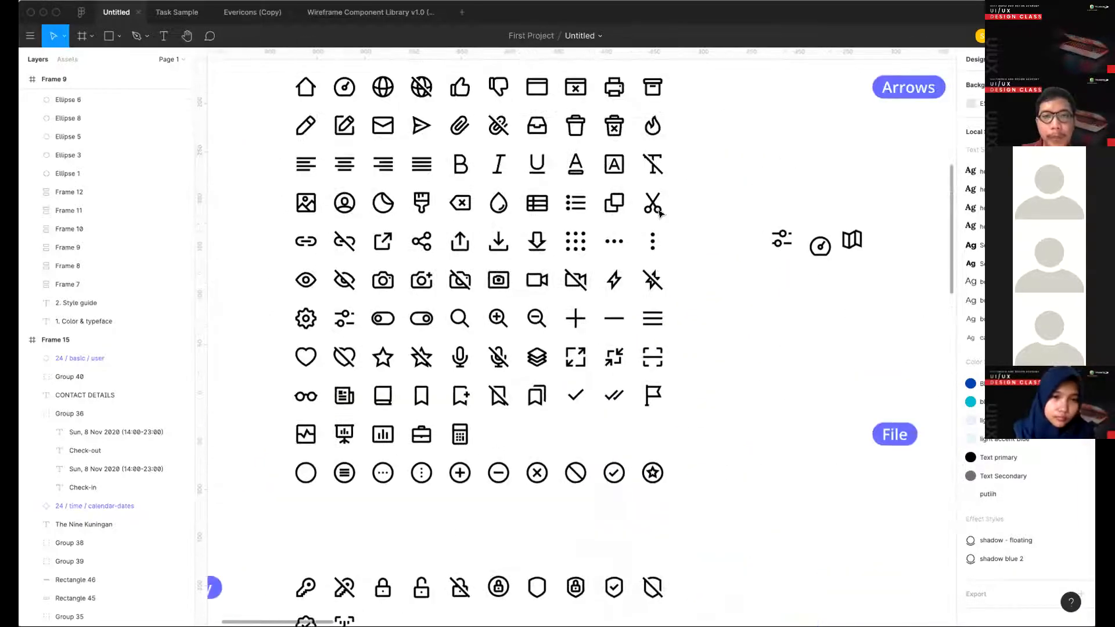
{"action": "left_click", "coordinate": [306, 126]}
- Paste the pencil icon into Frame 15 and place it at the right end of the contact row
{"action": "scroll", "coordinate": [473, 200], "scroll_direction": "down", "scroll_amount": 3}
{"action": "scroll", "coordinate": [470, 202], "scroll_direction": "right", "scroll_amount": 15}
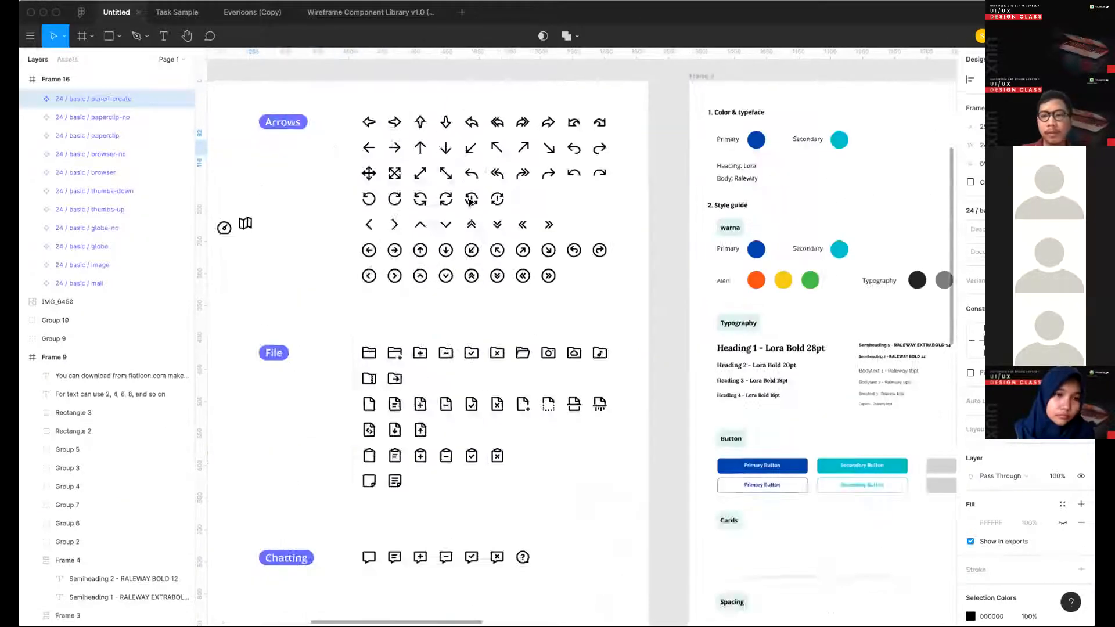
{"action": "scroll", "coordinate": [470, 202], "scroll_direction": "right", "scroll_amount": 20}
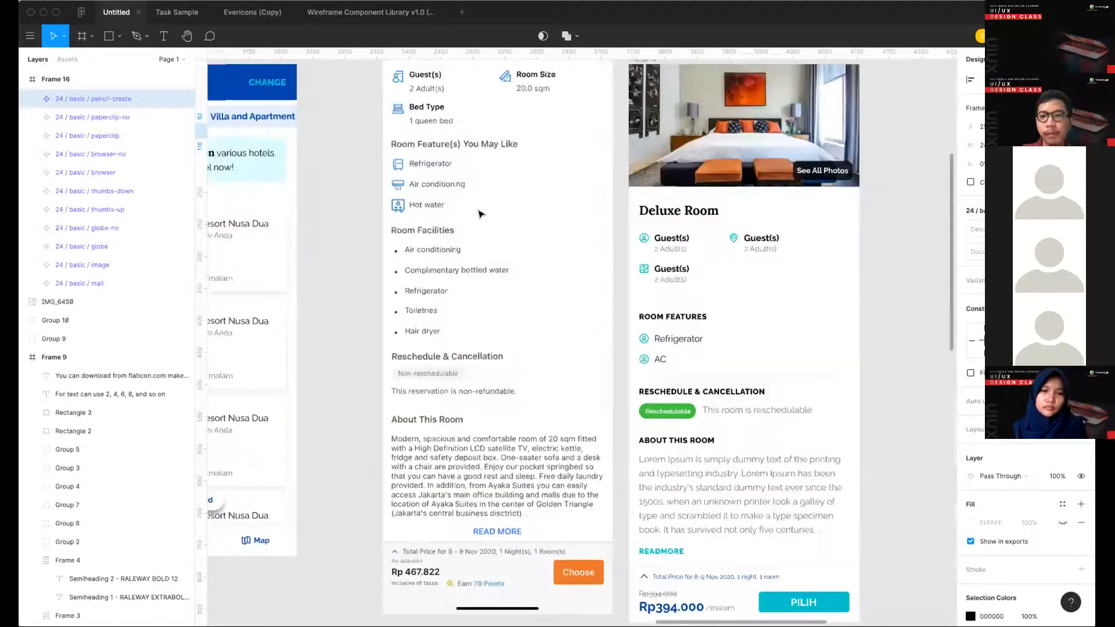
{"action": "scroll", "coordinate": [580, 302], "scroll_direction": "right", "scroll_amount": 5}
{"action": "scroll", "coordinate": [610, 302], "scroll_direction": "up", "scroll_amount": 5}
{"action": "key", "text": "ctrl+v"}
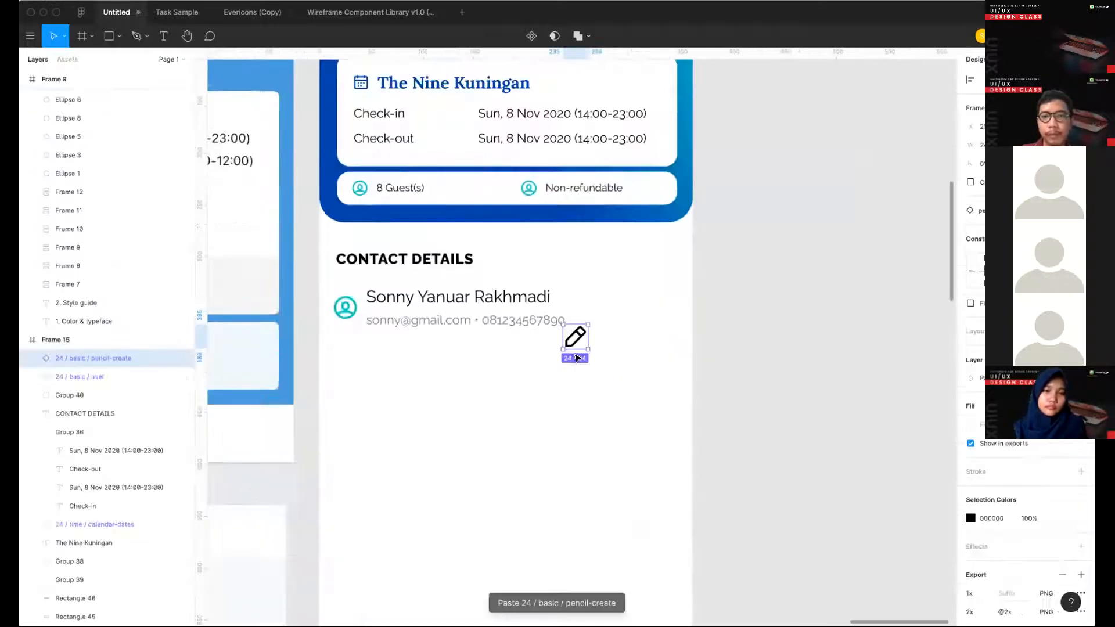
{"action": "mouse_move", "coordinate": [574, 346]}
{"action": "left_mouse_down"}
{"action": "mouse_move", "coordinate": [662, 308]}
{"action": "mouse_move", "coordinate": [657, 316]}
{"action": "left_mouse_up"}
{"action": "left_click", "coordinate": [642, 340]}
- Draw a gray rectangle about 38 × 40 px as the pencil icon's background and layer the icon in front of it
{"action": "scroll", "coordinate": [650, 305], "scroll_direction": "up", "scroll_amount": 3}
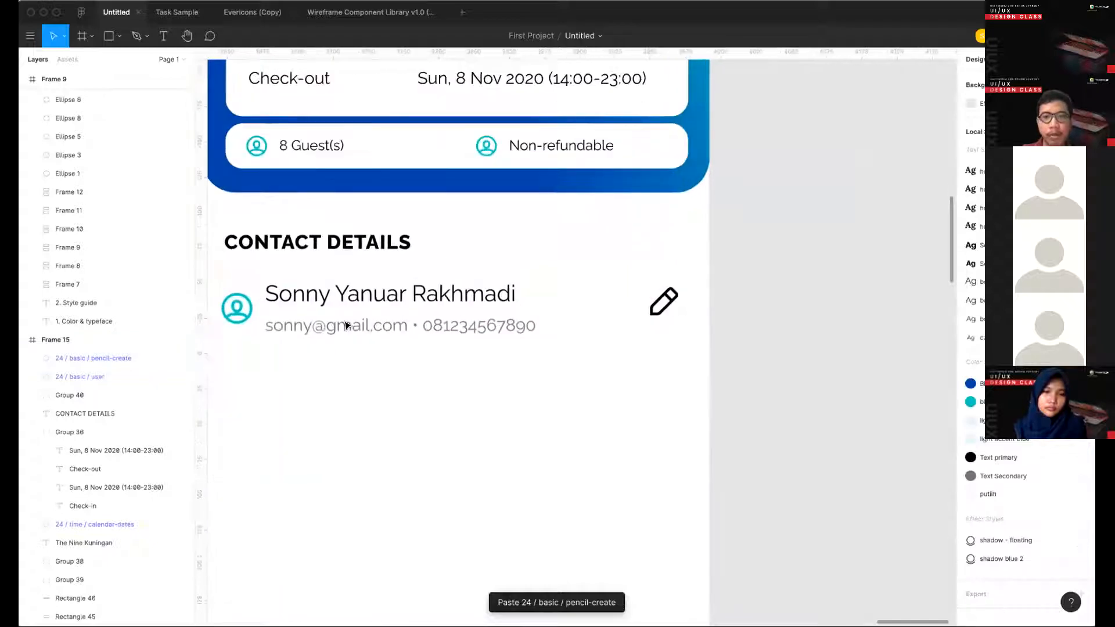
{"action": "key", "text": "r"}
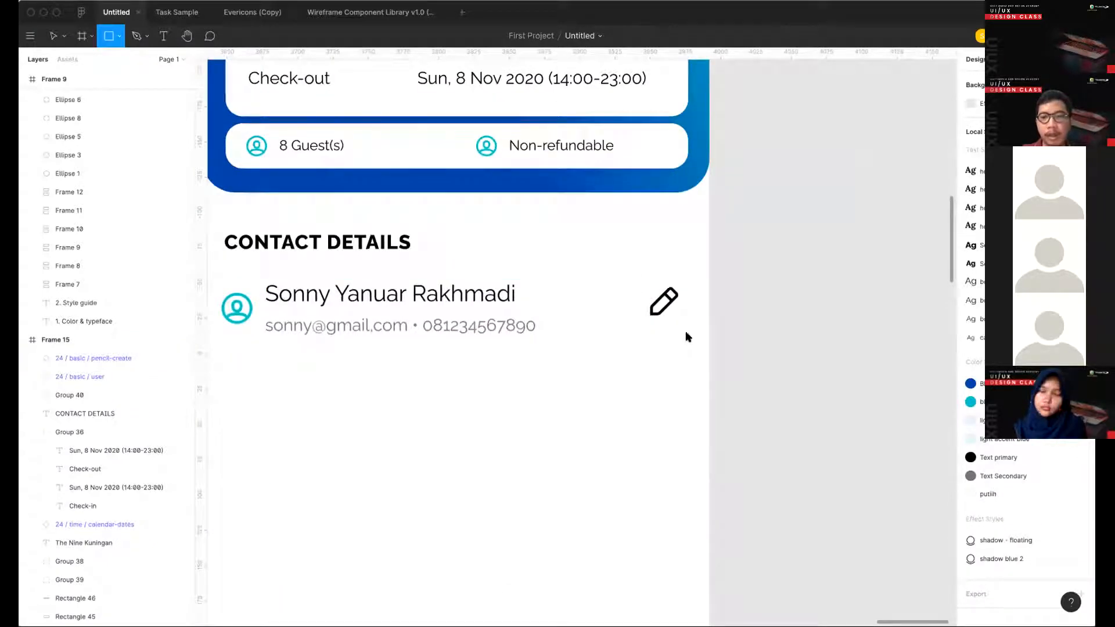
{"action": "left_click_drag", "start_coordinate": [688, 336], "coordinate": [634, 280]}
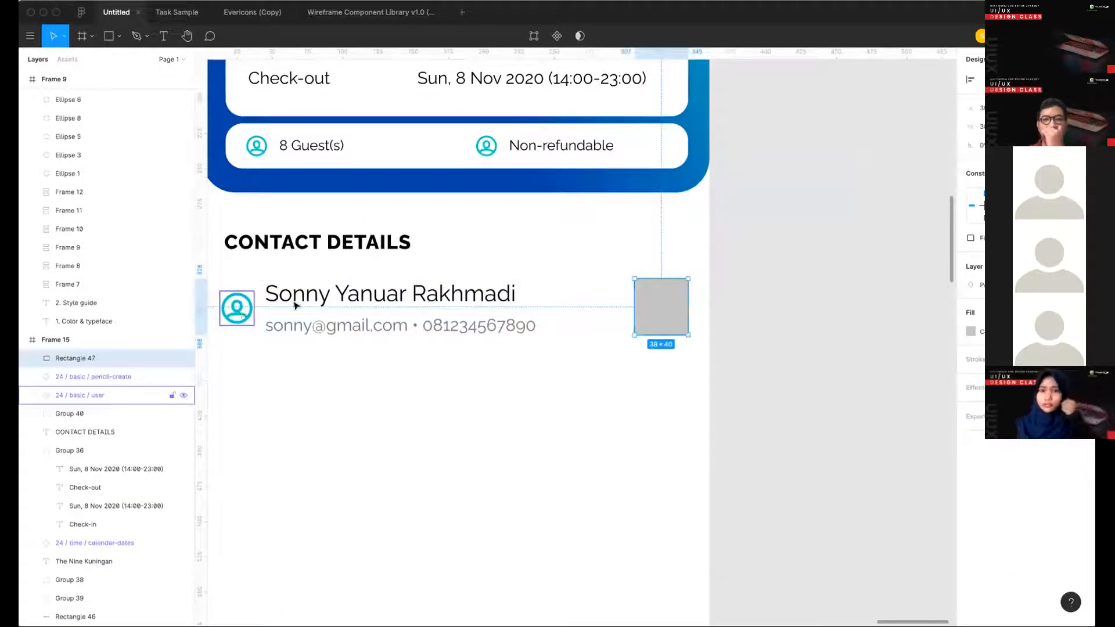
{"action": "mouse_move", "coordinate": [646, 297]}
{"action": "left_mouse_down"}
{"action": "mouse_move", "coordinate": [560, 310]}
{"action": "mouse_move", "coordinate": [638, 309]}
{"action": "mouse_move", "coordinate": [582, 319]}
{"action": "left_mouse_up"}
{"action": "key", "text": "super+bracketright"}
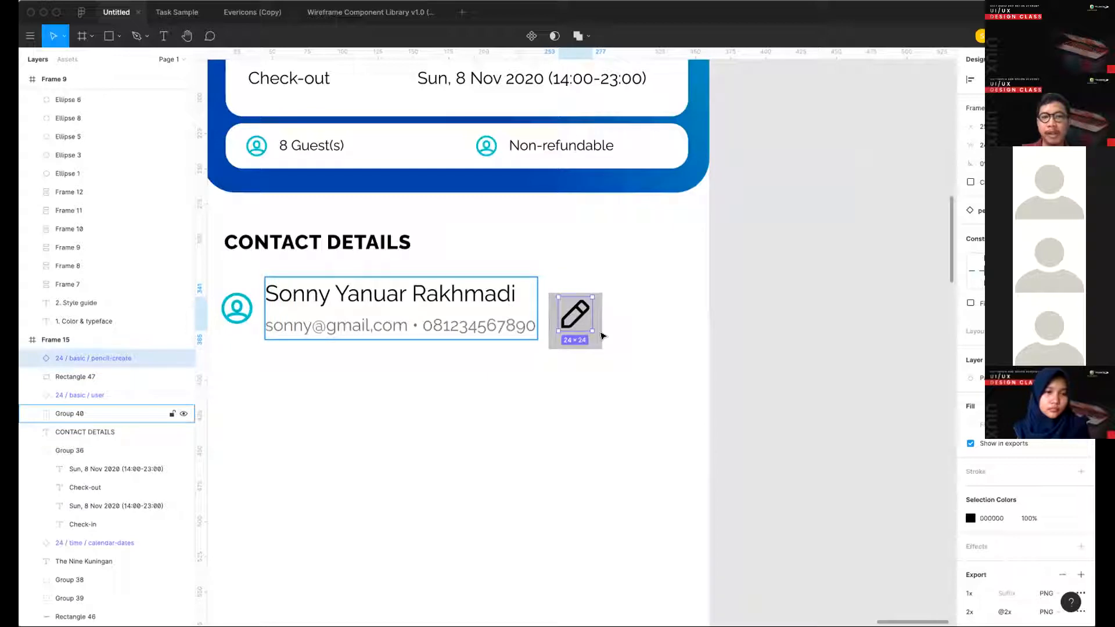
- Move the pencil icon and its gray background together to the right end of the contact row
{"action": "left_click", "coordinate": [600, 335]}
{"action": "mouse_move", "coordinate": [608, 389]}
{"action": "left_mouse_down"}
{"action": "mouse_move", "coordinate": [603, 338]}
{"action": "mouse_move", "coordinate": [572, 268]}
{"action": "left_mouse_up"}
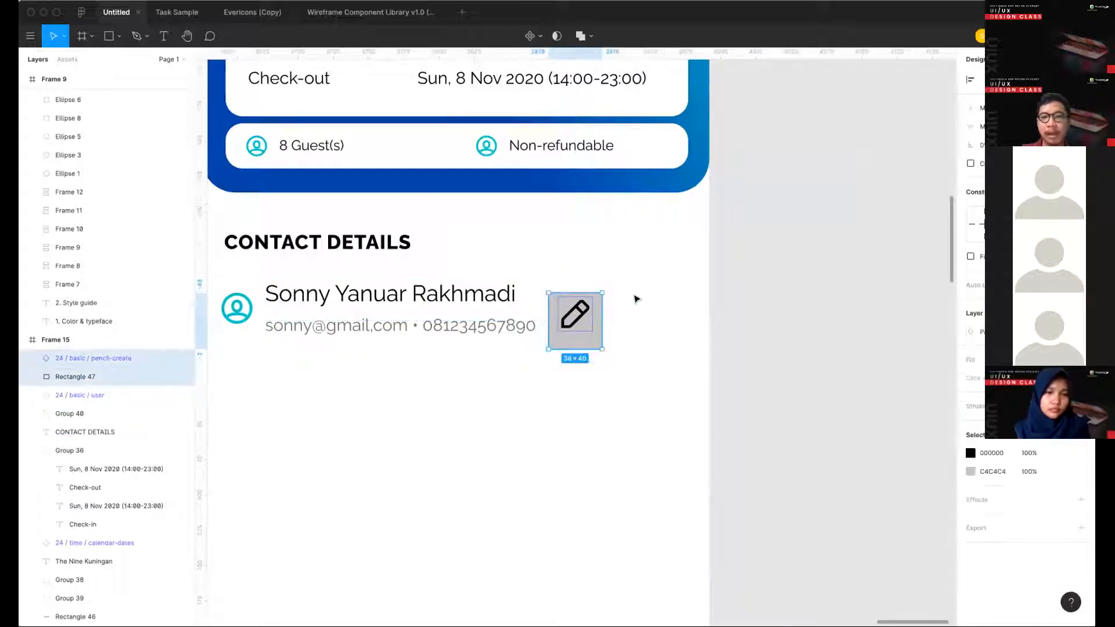
{"action": "left_click_drag", "start_coordinate": [578, 321], "coordinate": [664, 302]}
{"action": "left_click", "coordinate": [664, 361]}
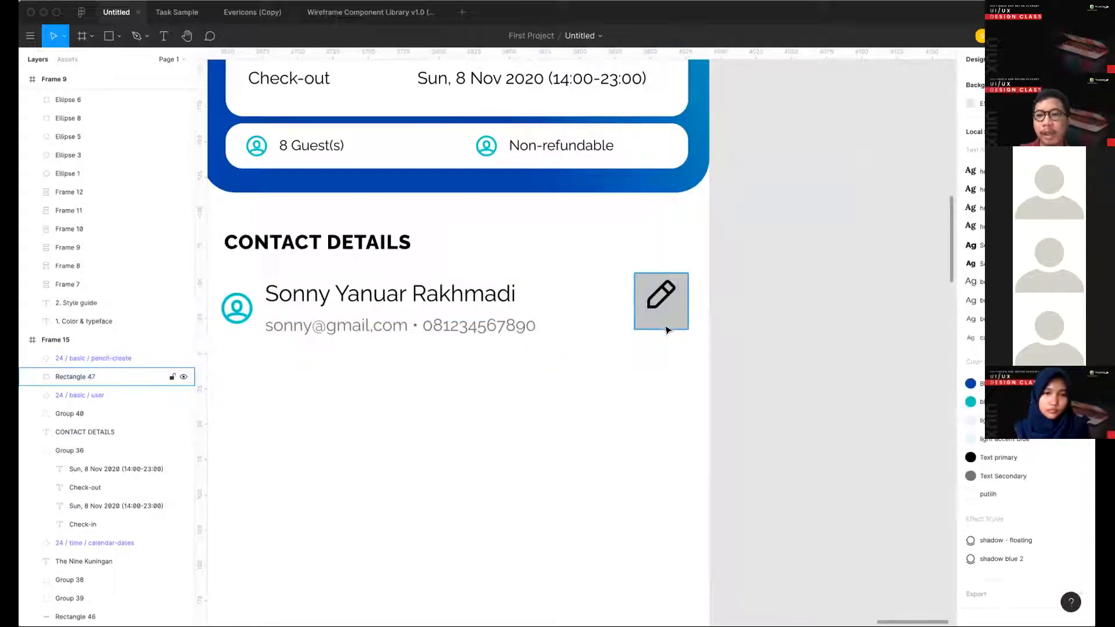
- Set the pencil's gray background to 32 × 32 px with rounded corners
{"action": "left_click", "coordinate": [186, 376]}
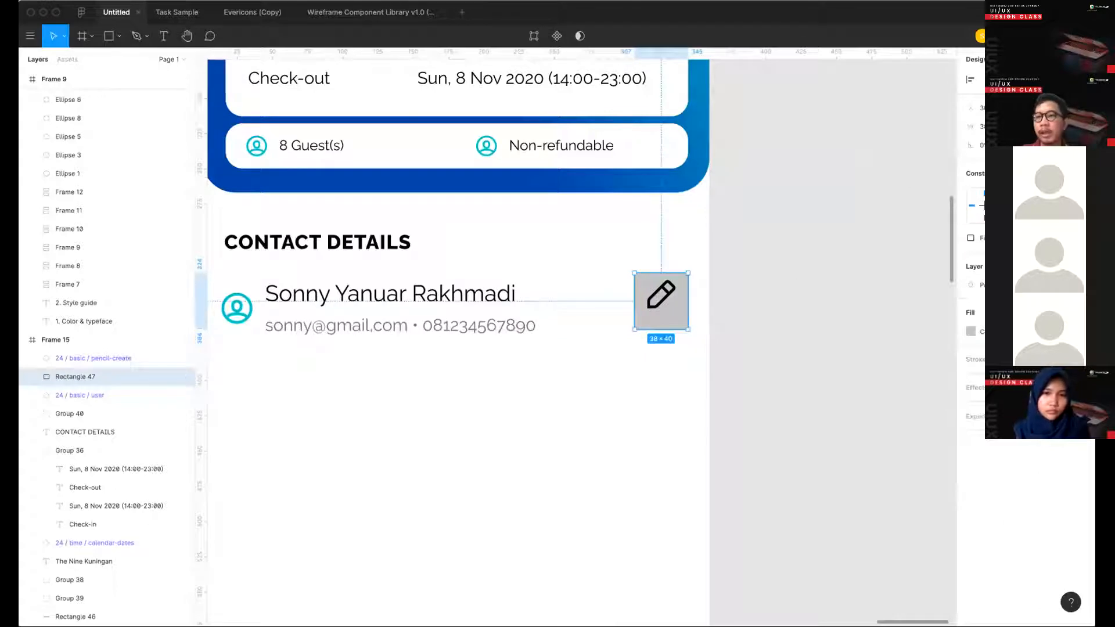
{"action": "key", "text": "Return"}
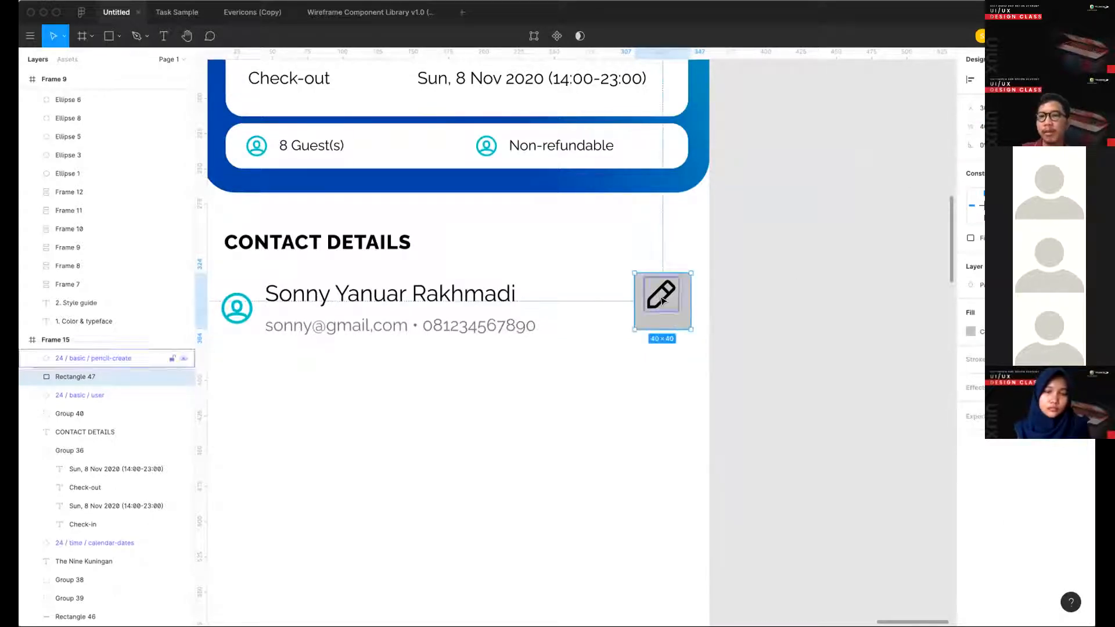
{"action": "left_click", "coordinate": [661, 299]}
{"action": "left_click", "coordinate": [682, 328]}
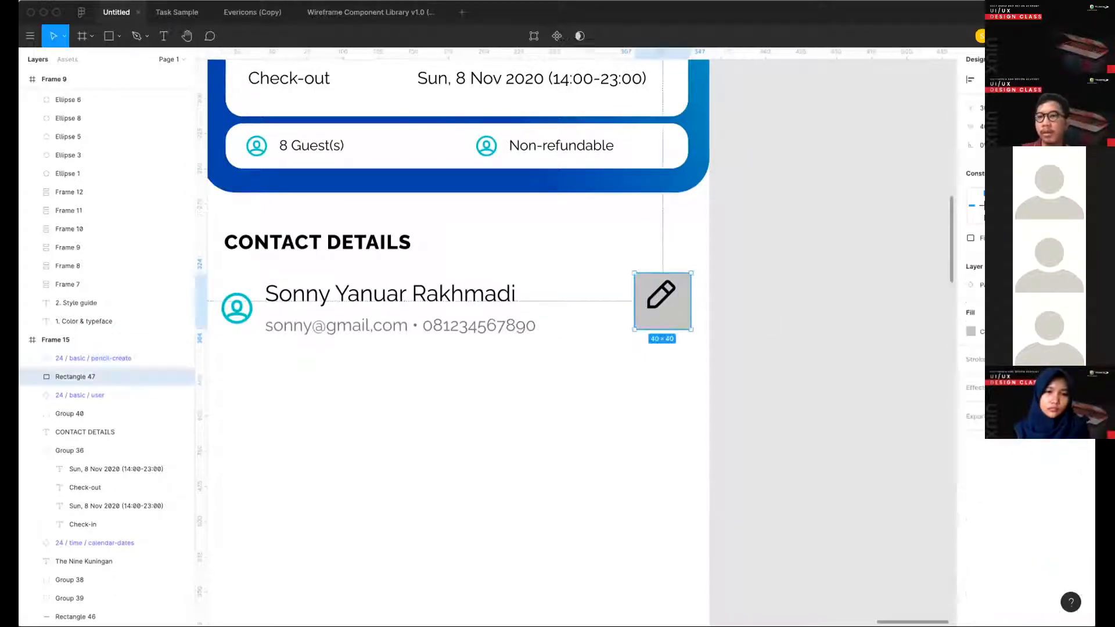
{"action": "type", "text": "32"}
{"action": "key", "text": "Return"}
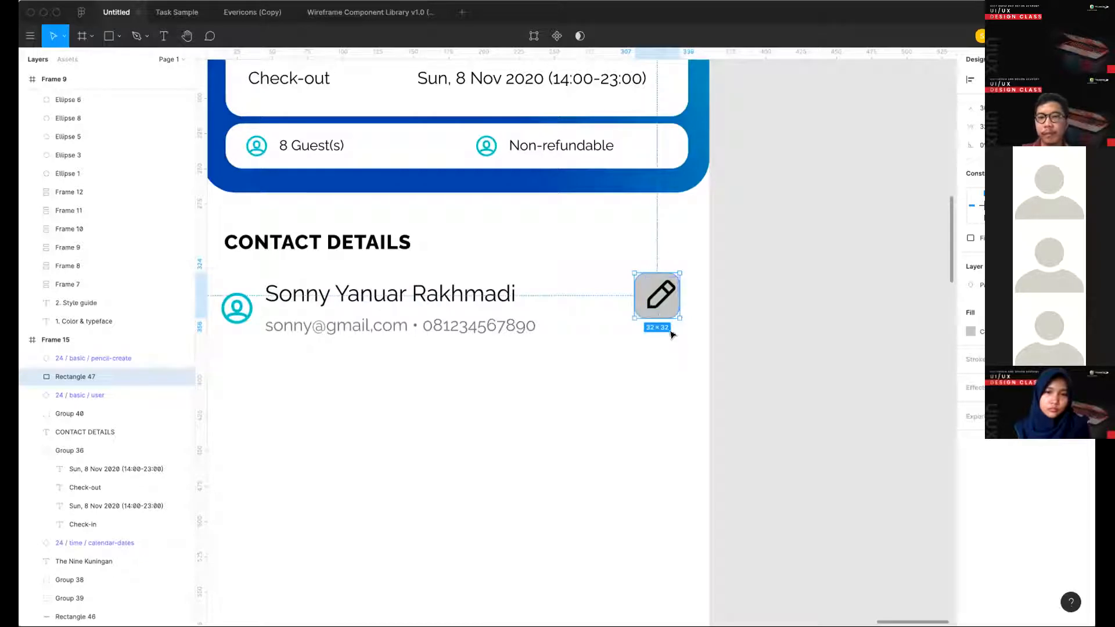
- Center the pencil icon on its gray rounded background
{"action": "left_click", "coordinate": [661, 295]}
{"action": "left_click_drag", "start_coordinate": [672, 335], "coordinate": [645, 253]}
{"action": "left_click", "coordinate": [989, 80]}
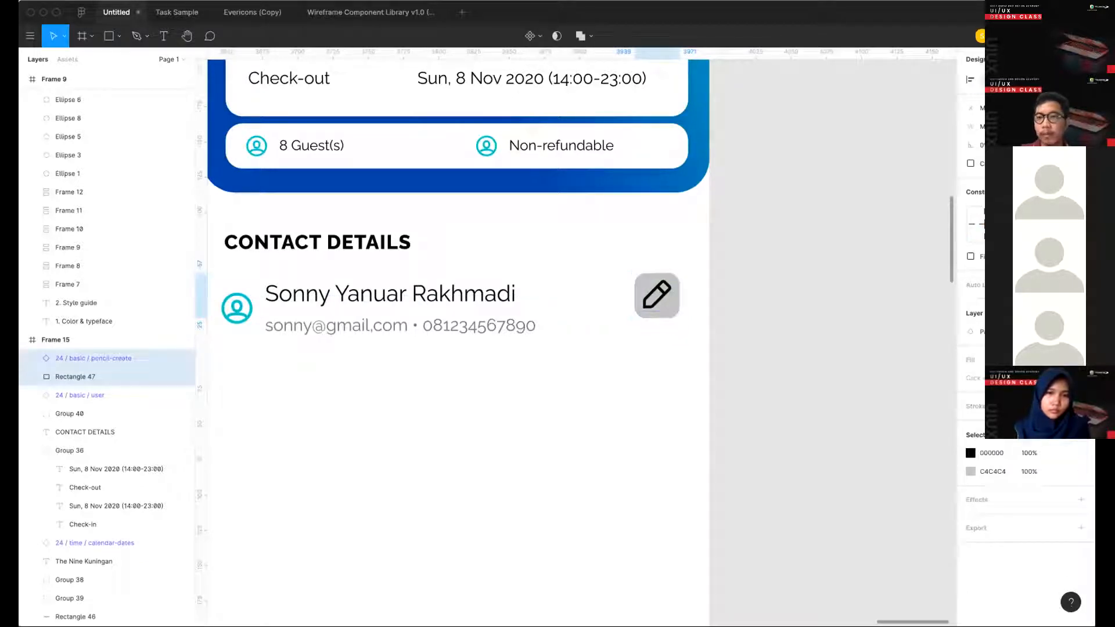
{"action": "left_click", "coordinate": [739, 368]}
- Resize the pencil icon to 16 × 16 px and its gray background to 24 × 24 px
{"action": "left_click", "coordinate": [656, 295]}
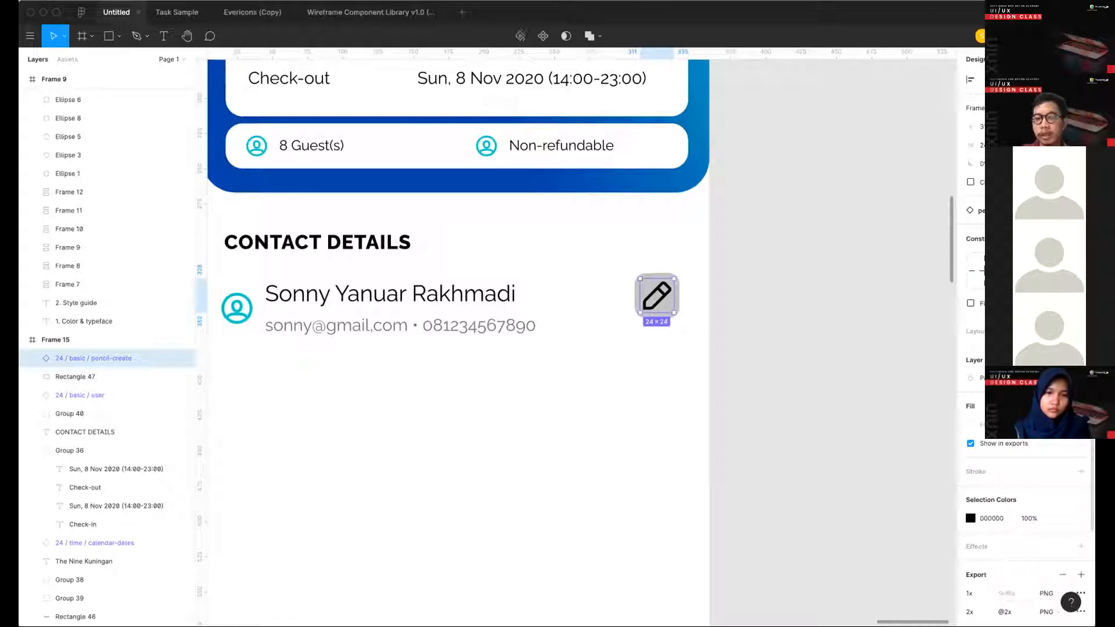
{"action": "left_click", "coordinate": [676, 303]}
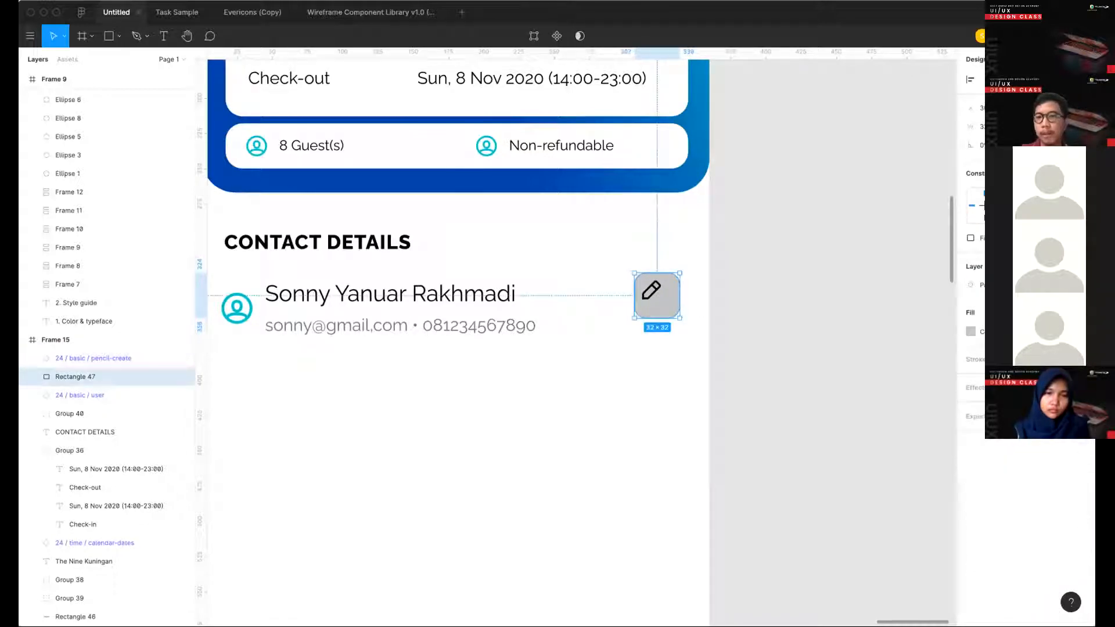
{"action": "key", "text": "super+shift+Left"}
{"action": "key", "text": "super+shift+Up"}
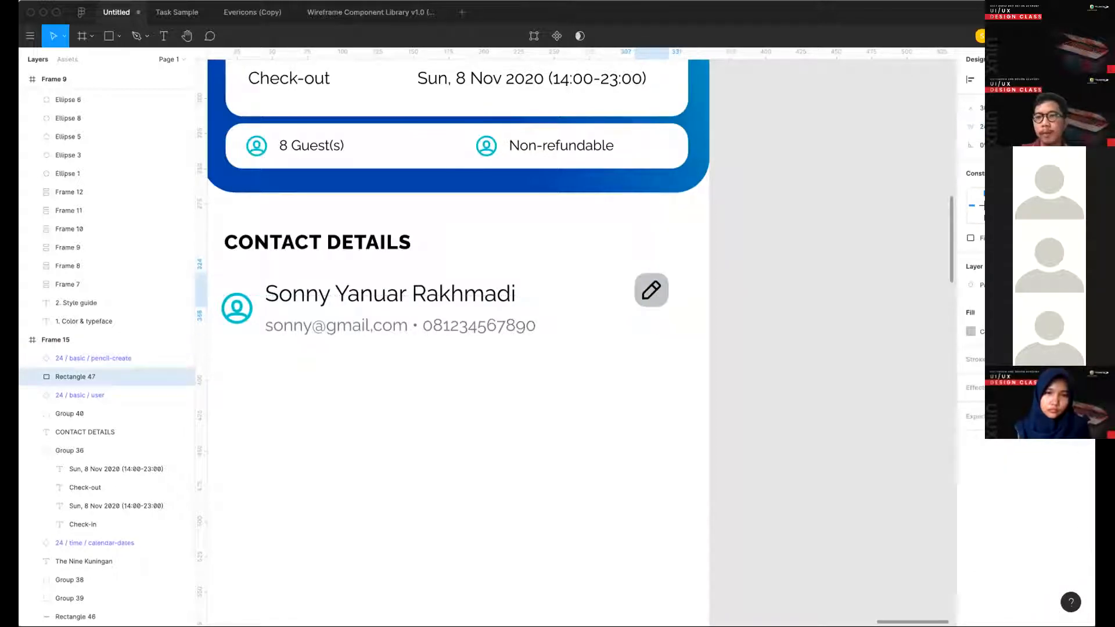
- Move the pencil icon and its background into vertical alignment with the user icon, near the frame's right margin
{"action": "left_click_drag", "start_coordinate": [690, 354], "coordinate": [588, 220]}
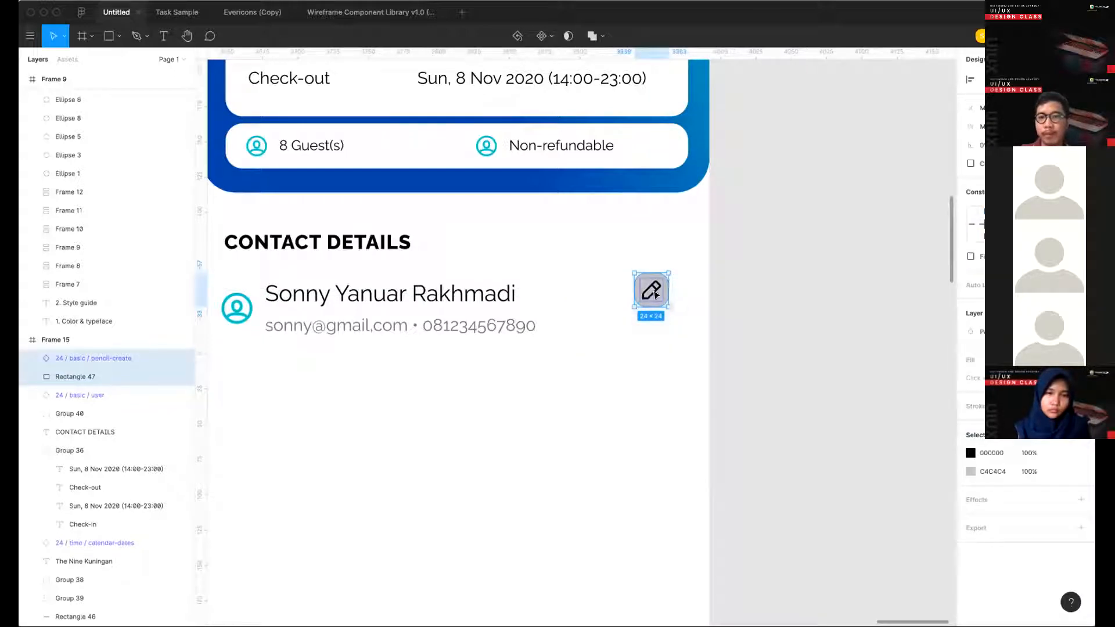
{"action": "left_click_drag", "start_coordinate": [654, 295], "coordinate": [662, 312]}
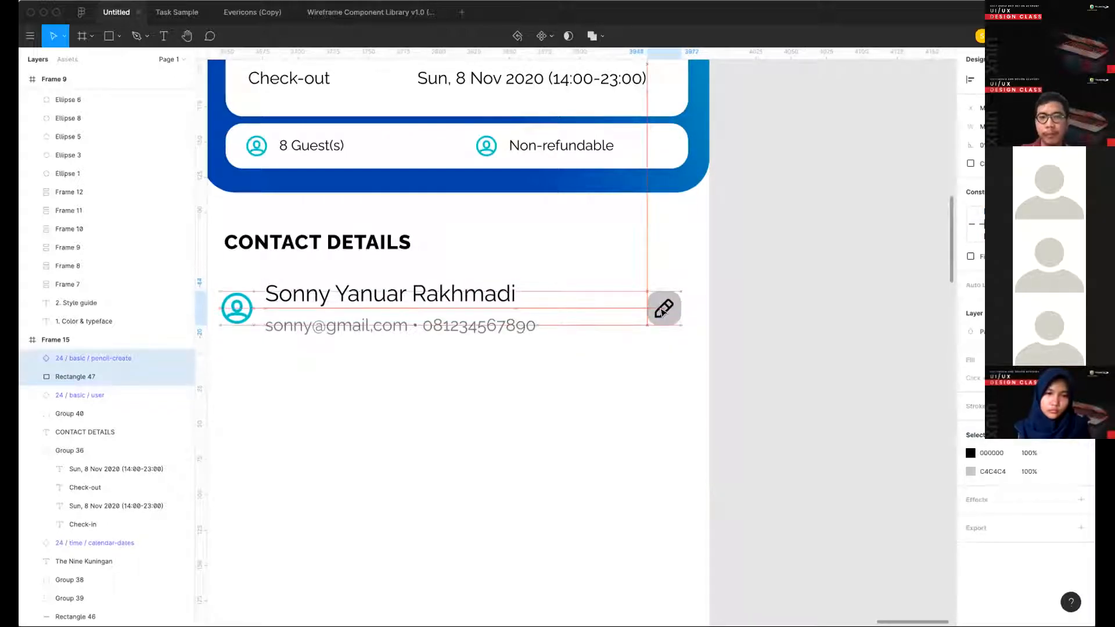
{"action": "left_click", "coordinate": [619, 424]}
- Recolor the pencil's rounded background with the light blue local color style
{"action": "scroll", "coordinate": [619, 423], "scroll_direction": "down", "scroll_amount": 3, "text": "ctrl"}
{"action": "scroll", "coordinate": [795, 275], "scroll_direction": "down", "scroll_amount": 2}
{"action": "scroll", "coordinate": [796, 275], "scroll_direction": "left", "scroll_amount": 2}
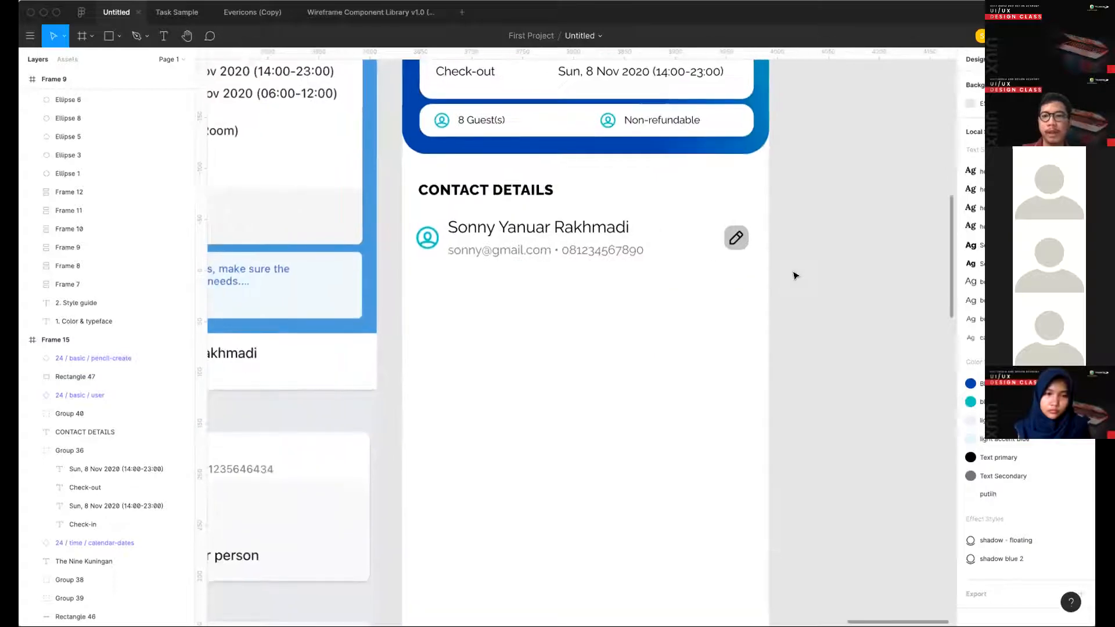
{"action": "scroll", "coordinate": [795, 275], "scroll_direction": "up", "scroll_amount": 1}
{"action": "scroll", "coordinate": [814, 244], "scroll_direction": "up", "scroll_amount": 2, "text": "ctrl"}
{"action": "left_click", "coordinate": [723, 255]}
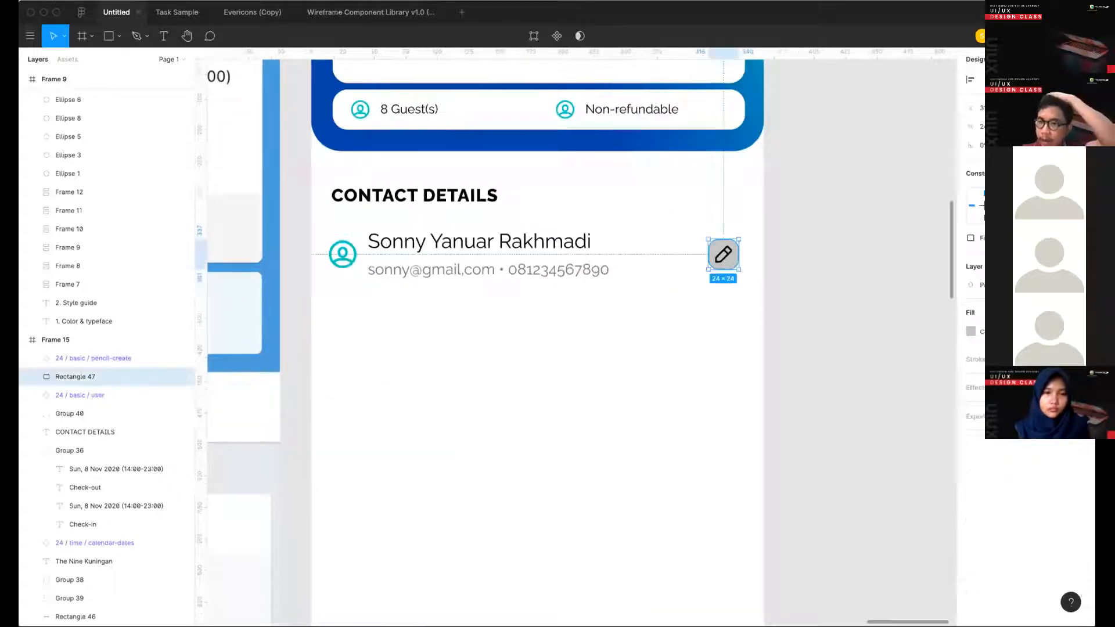
{"action": "left_click", "coordinate": [1064, 313]}
{"action": "left_click", "coordinate": [838, 323]}
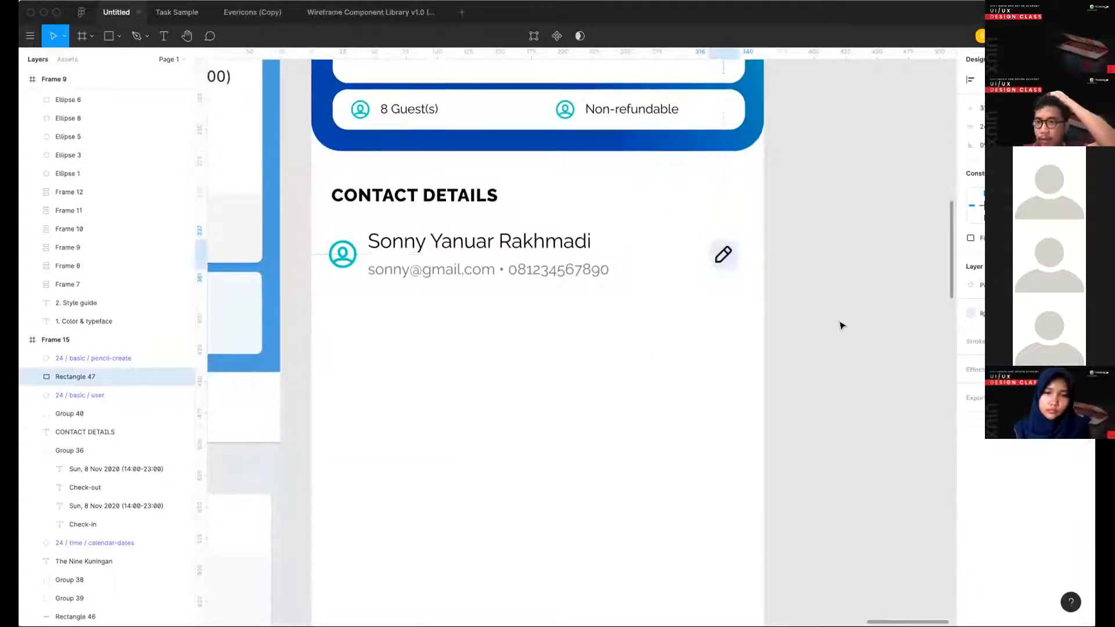
- Recolor the pencil icon with the Blue Primary color style
{"action": "left_click", "coordinate": [724, 254]}
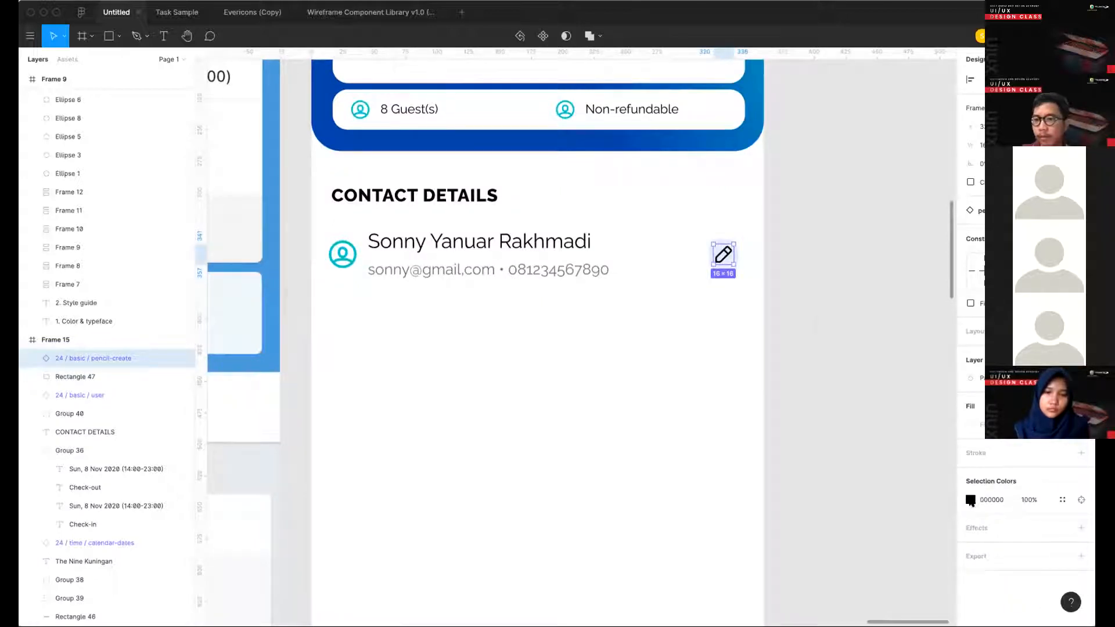
{"action": "left_click", "coordinate": [970, 501]}
{"action": "left_click", "coordinate": [1060, 500]}
{"action": "left_click", "coordinate": [865, 501]}
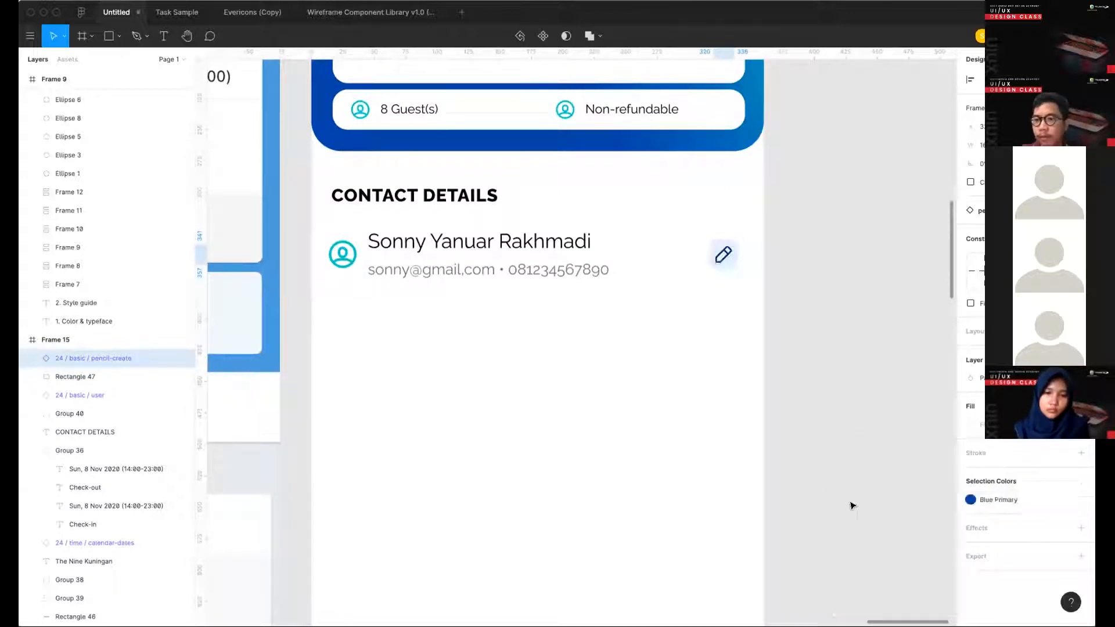
{"action": "left_click", "coordinate": [795, 366]}
{"action": "scroll", "coordinate": [795, 366], "scroll_direction": "down", "scroll_amount": 5}
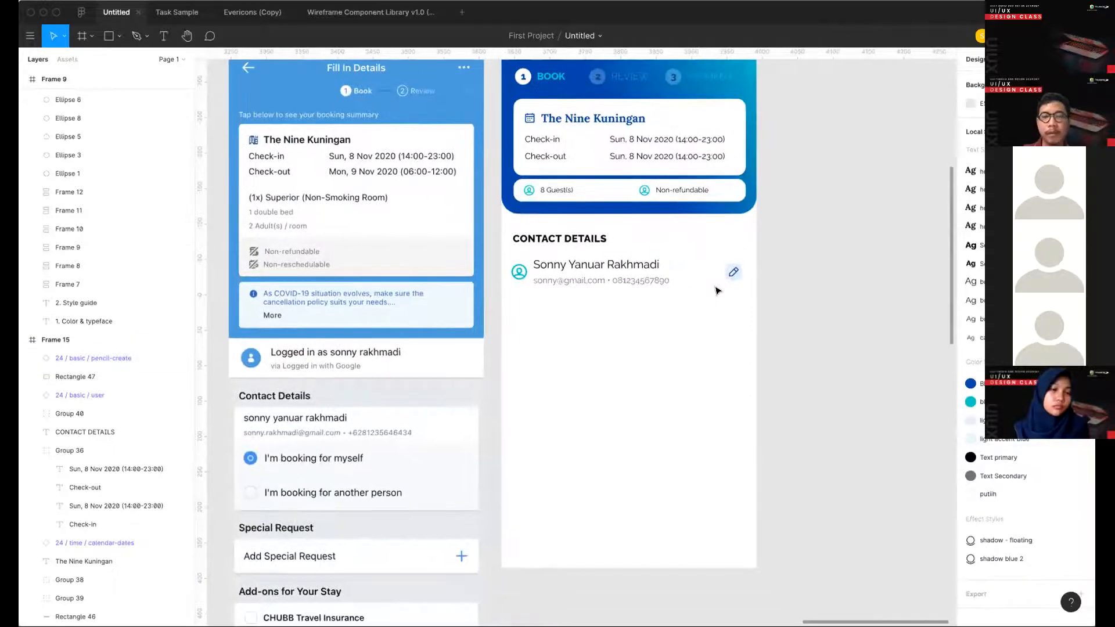
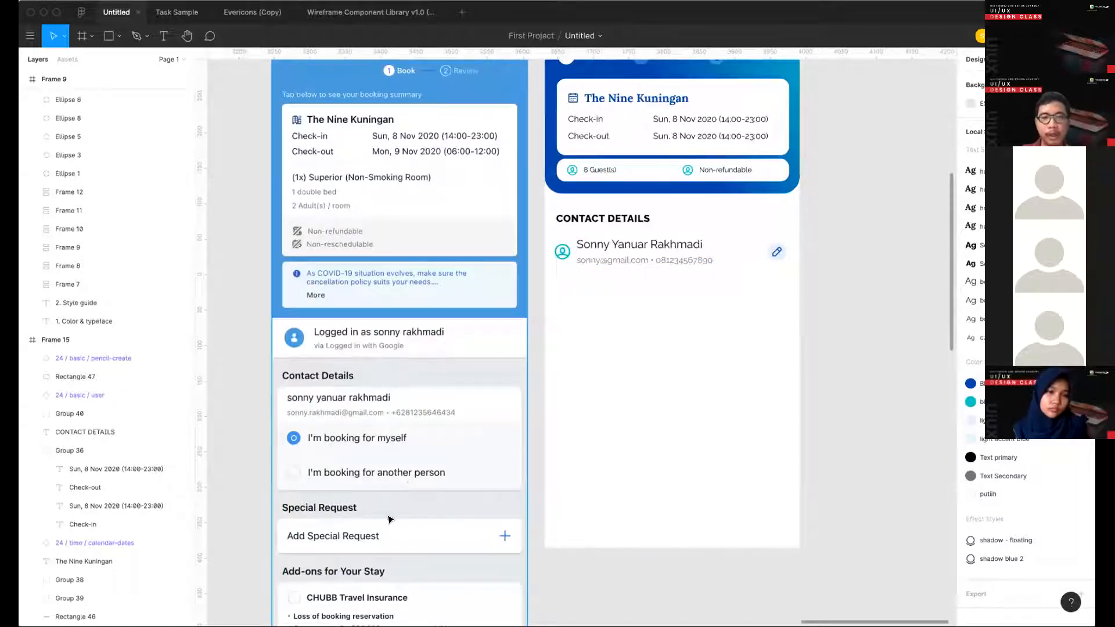
- Draw a 20 × 20 px circle directly beneath the user icon in Frame 15's contact details section
{"action": "scroll", "coordinate": [306, 488], "scroll_direction": "down", "scroll_amount": 2}
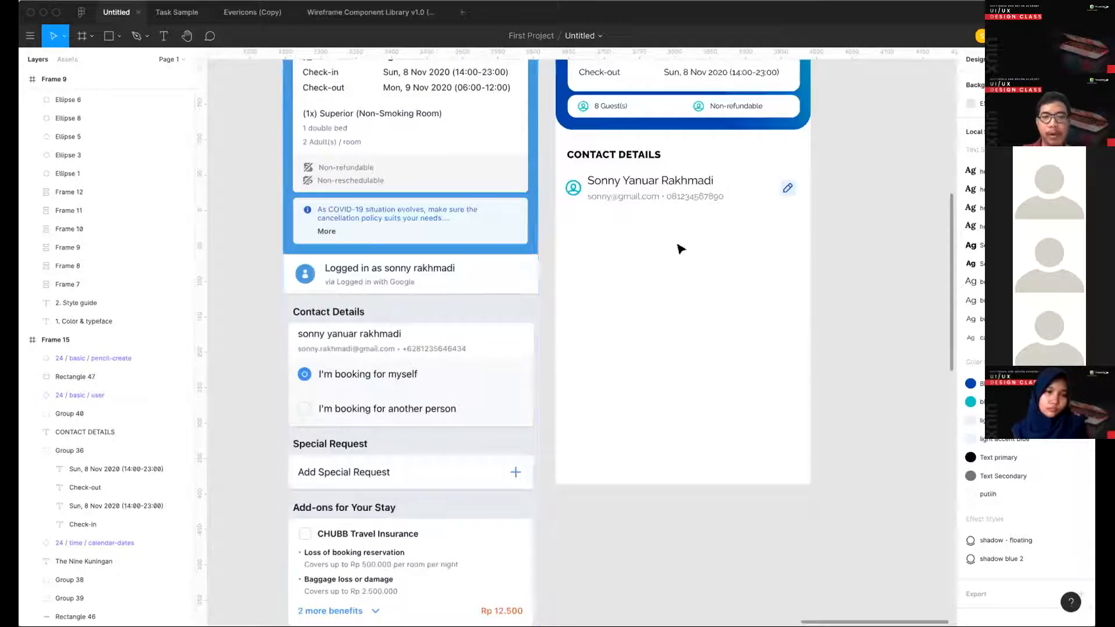
{"action": "scroll", "coordinate": [680, 248], "scroll_direction": "up", "scroll_amount": 1}
{"action": "scroll", "coordinate": [629, 260], "scroll_direction": "down", "scroll_amount": 2}
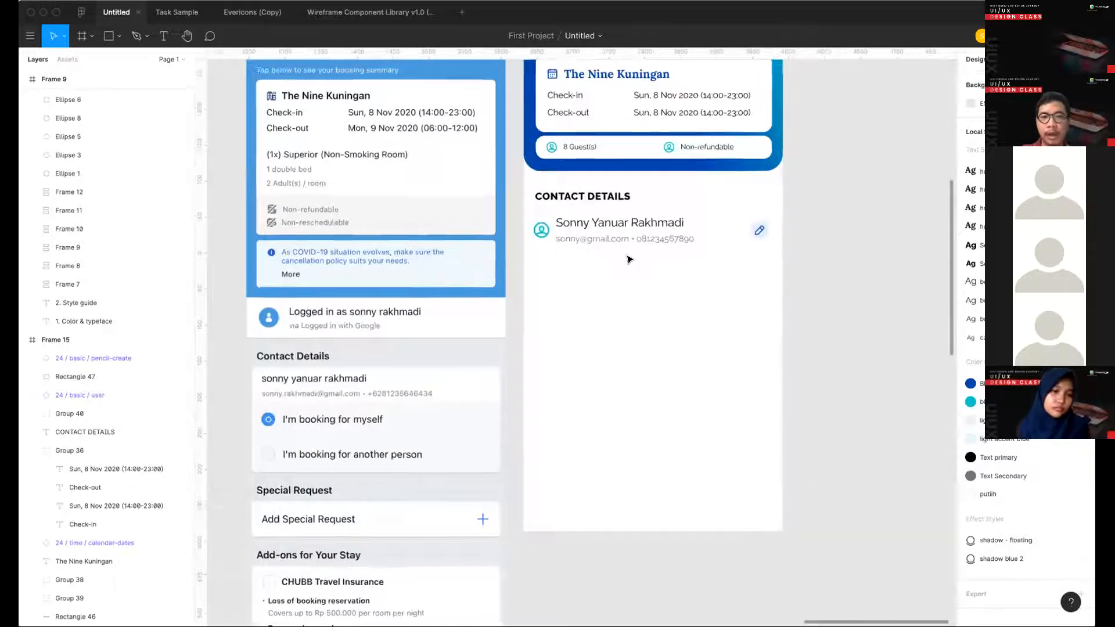
{"action": "key", "text": "o"}
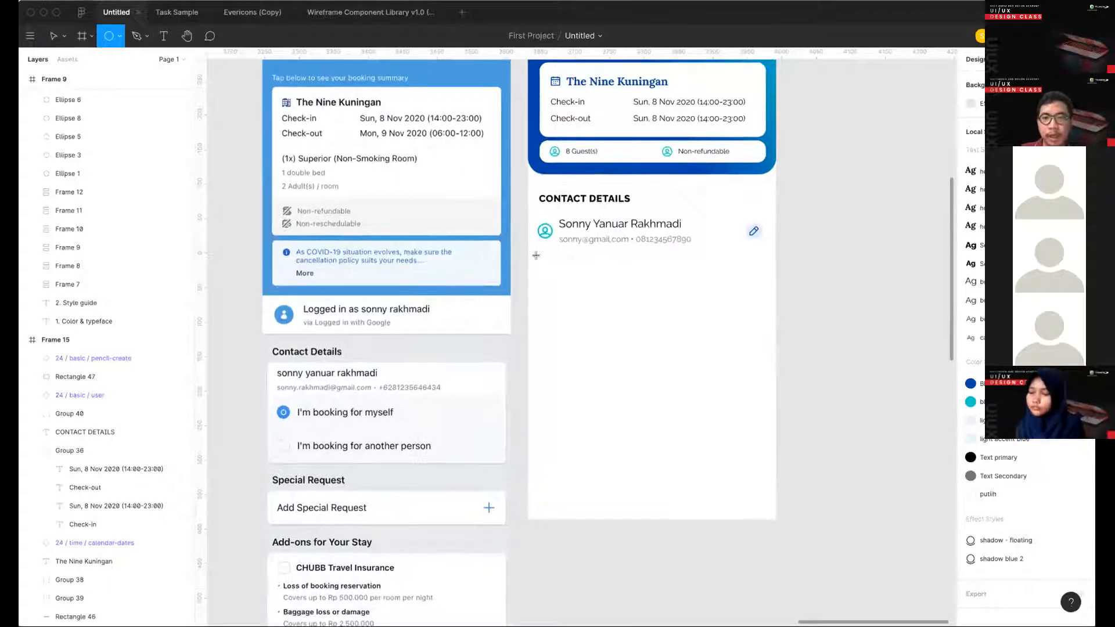
{"action": "left_click_drag", "start_coordinate": [550, 267], "coordinate": [539, 255]}
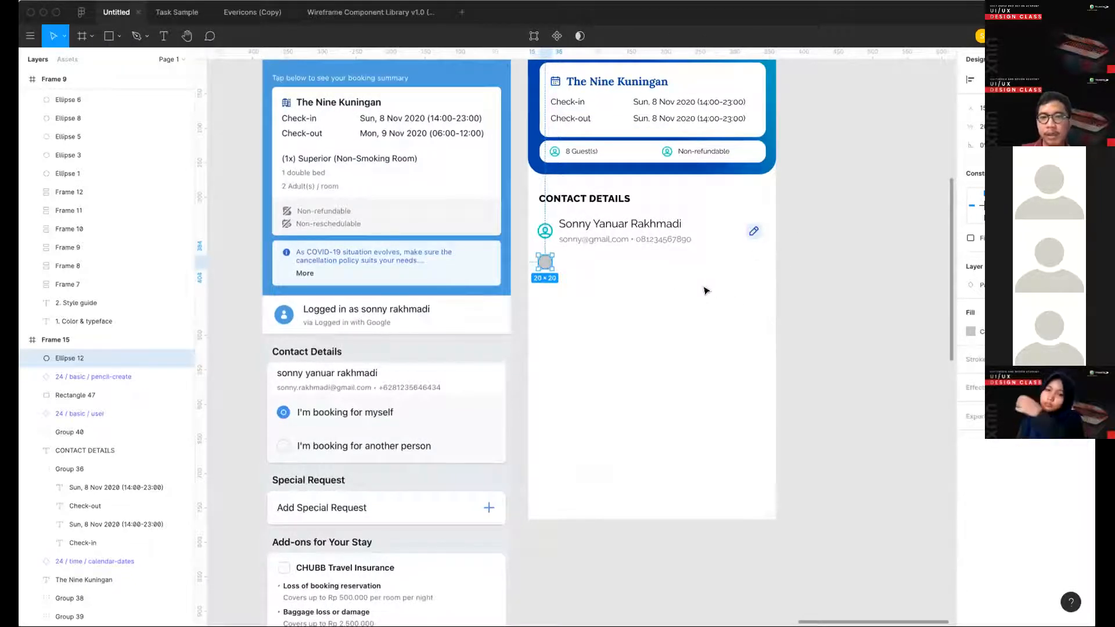
- Swap the circle's gray fill for a stroke and apply the light blue color style to it
{"action": "key", "text": "shift+x"}
{"action": "left_click", "coordinate": [970, 359]}
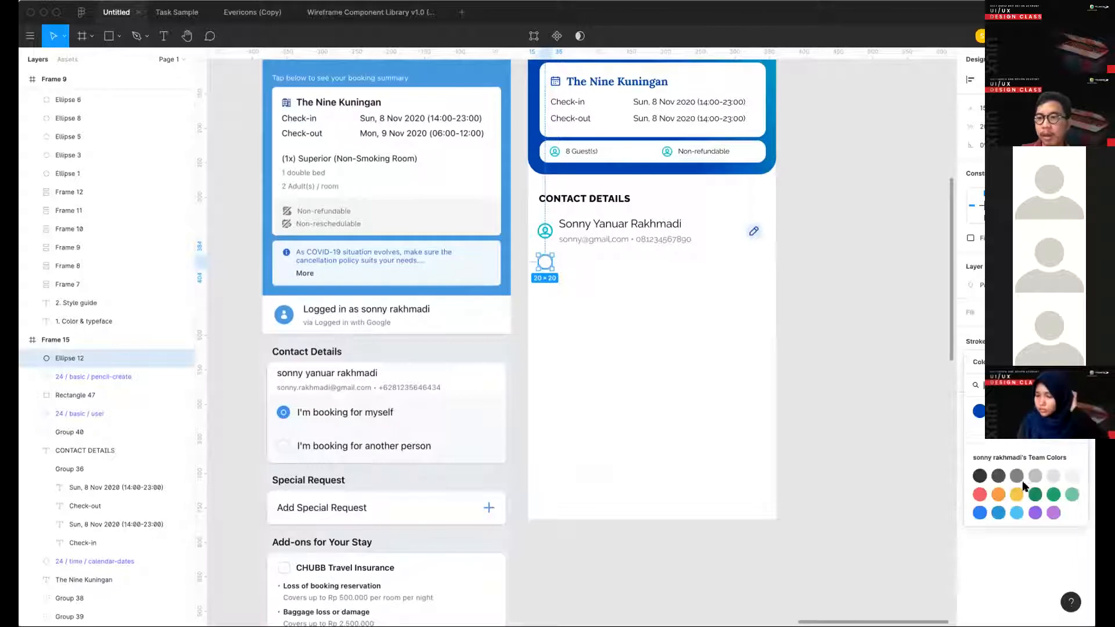
{"action": "left_click", "coordinate": [1035, 411]}
{"action": "left_click", "coordinate": [553, 274]}
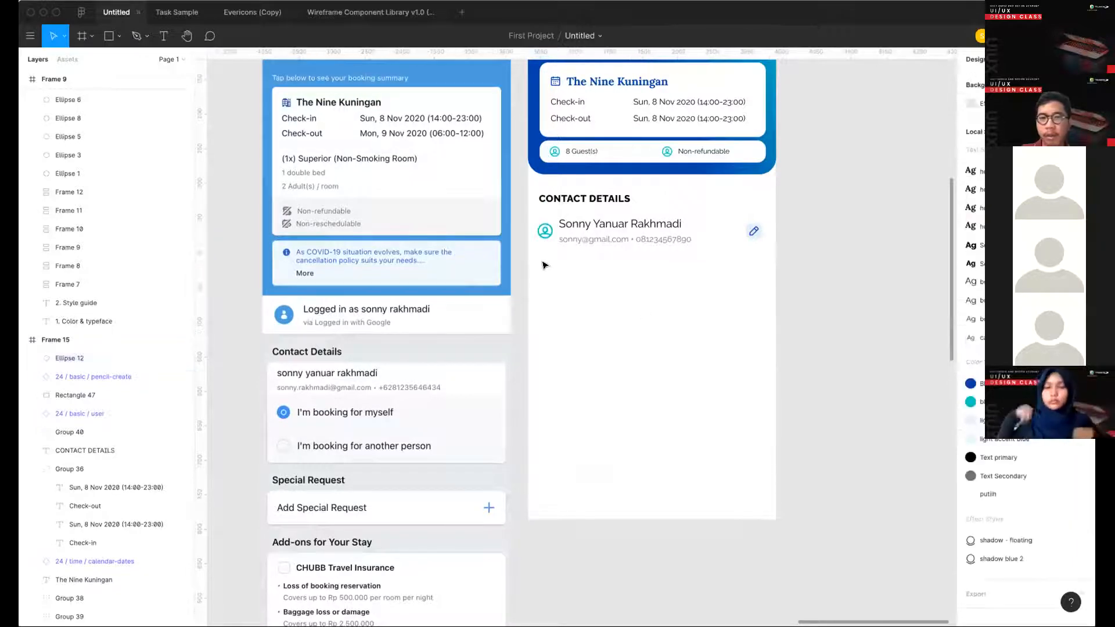
- Resize the circle to 24 × 24 px and move it beneath the start of the contact text
{"action": "left_click", "coordinate": [545, 263]}
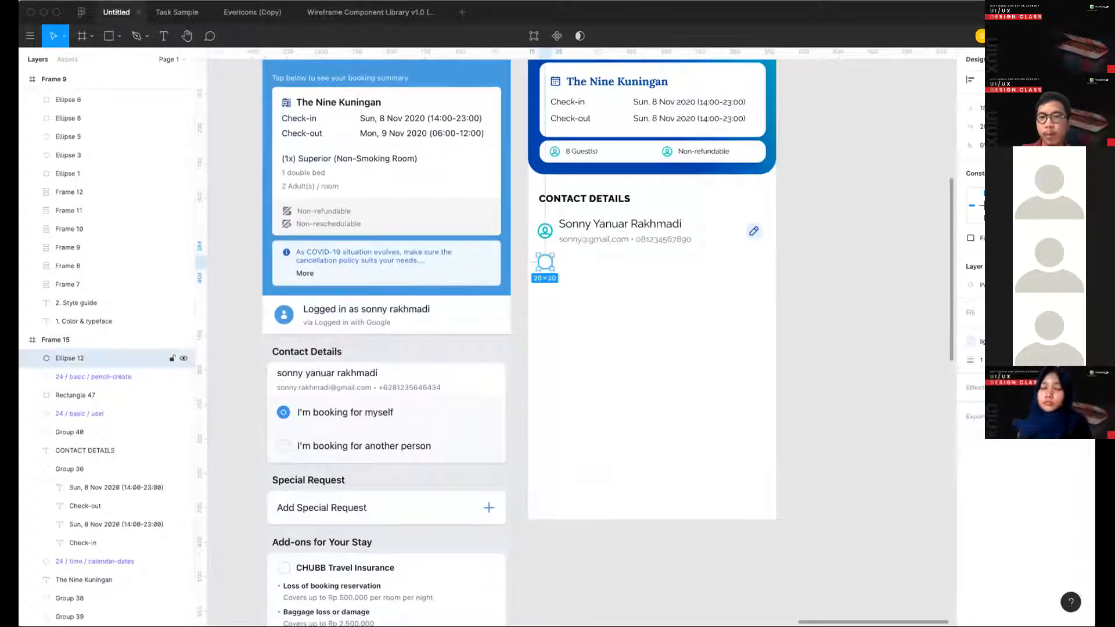
{"action": "type", "text": "24"}
{"action": "key", "text": "Return"}
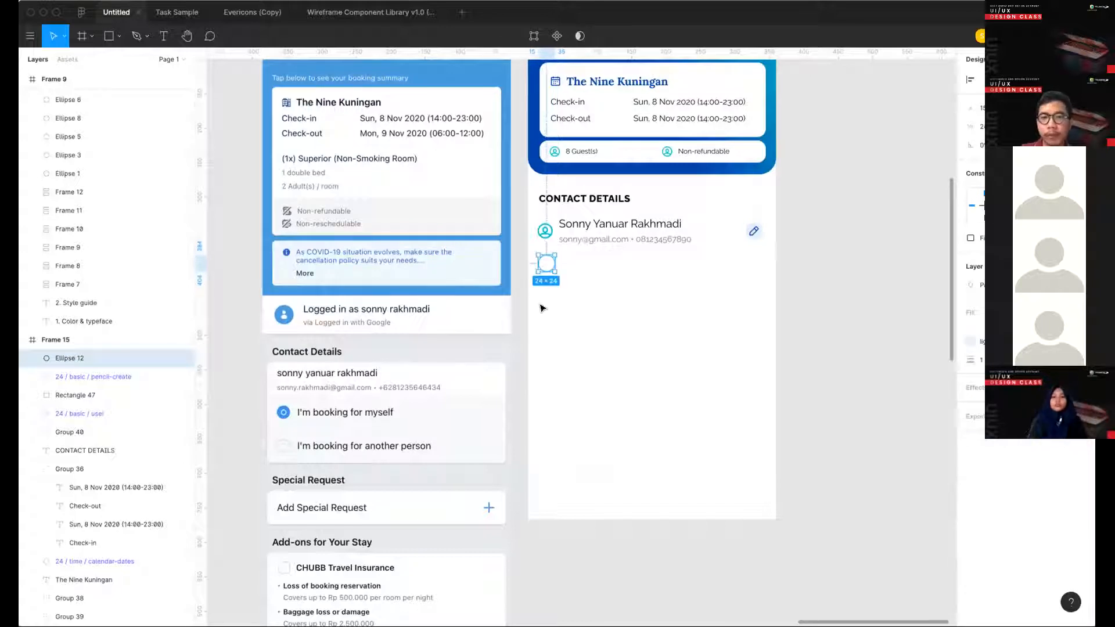
{"action": "left_click_drag", "start_coordinate": [546, 264], "coordinate": [563, 266]}
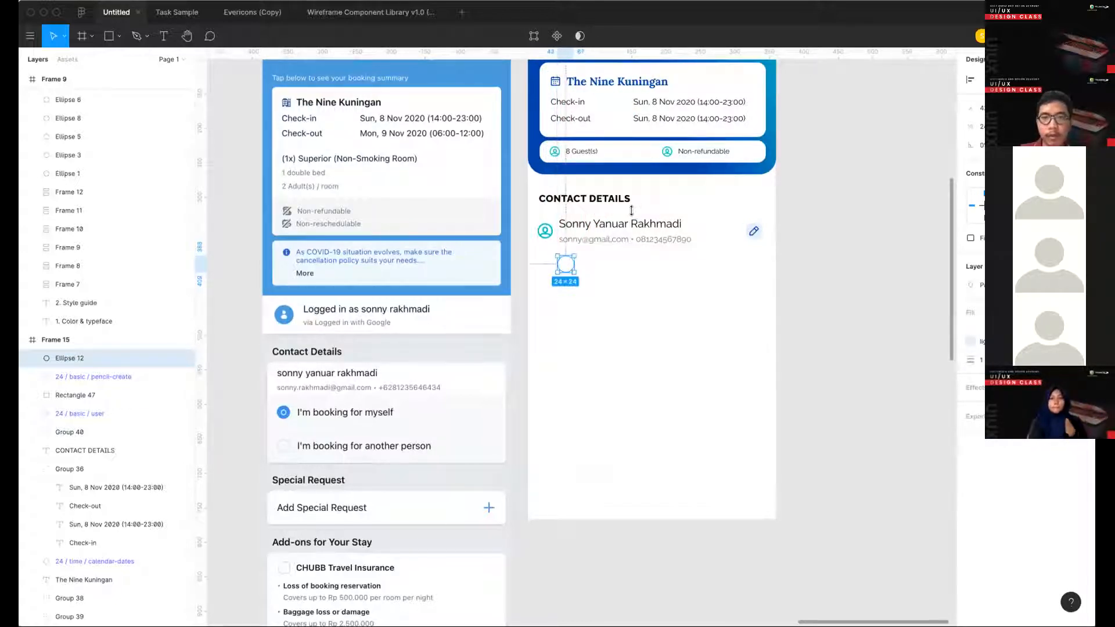
- Copy the contact name's text style into a new text beneath the contact text, reading "I'm booking for myself"
{"action": "double_click", "coordinate": [632, 223]}
{"action": "key", "text": "super+c"}
{"action": "left_click", "coordinate": [663, 288]}
{"action": "key", "text": "super+v"}
{"action": "left_click_drag", "start_coordinate": [619, 224], "coordinate": [638, 274]}
{"action": "double_click", "coordinate": [634, 259]}
{"action": "key", "text": "BackSpace"}
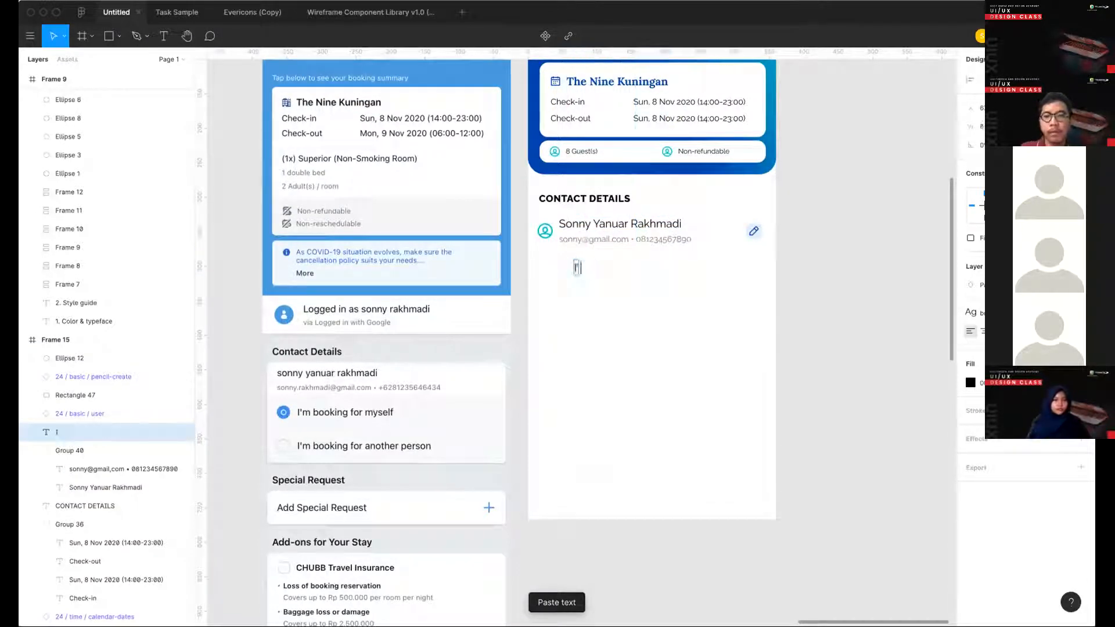
{"action": "type", "text": "I'm booking for myself"}
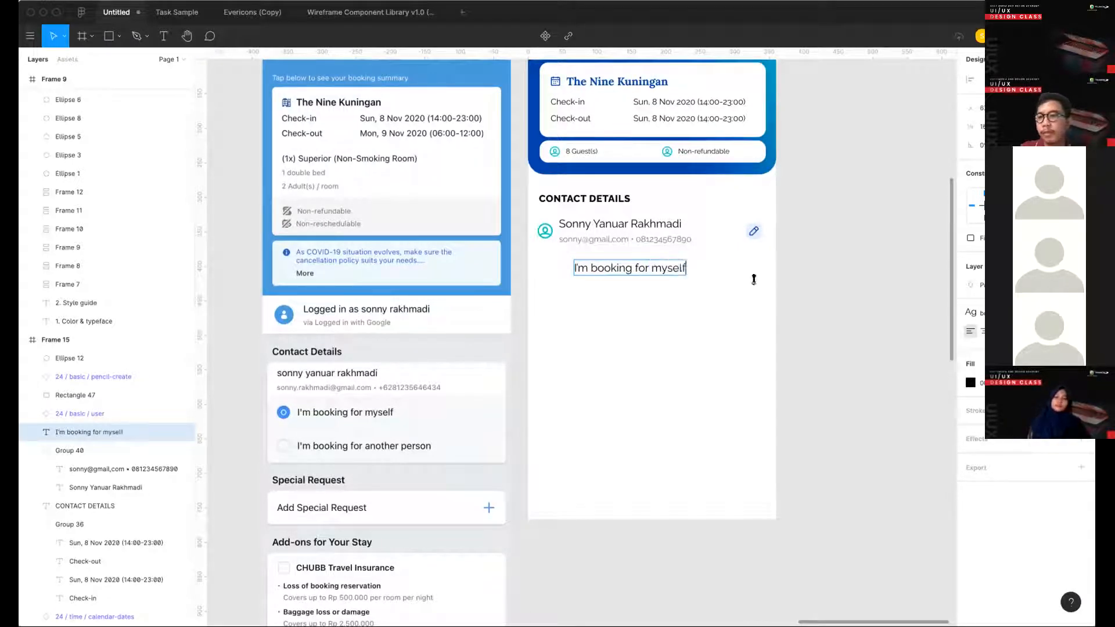
{"action": "key", "text": "Escape"}
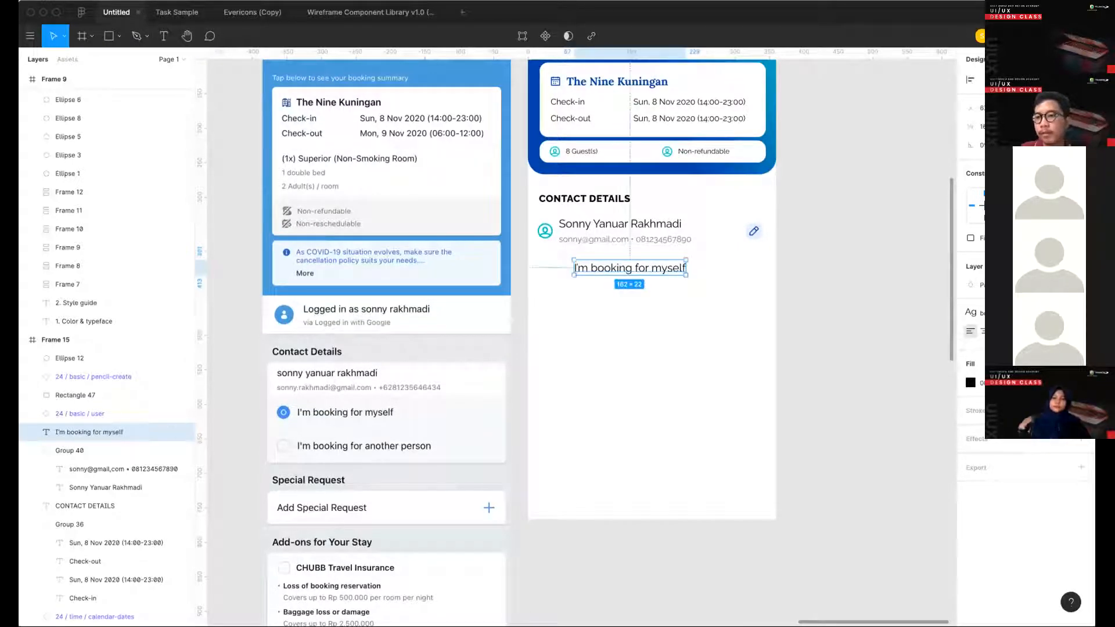
- Apply a smaller local text style to the "I'm booking for myself" label and place it beside the circle
{"action": "left_click", "coordinate": [974, 311]}
{"action": "left_click", "coordinate": [1021, 489]}
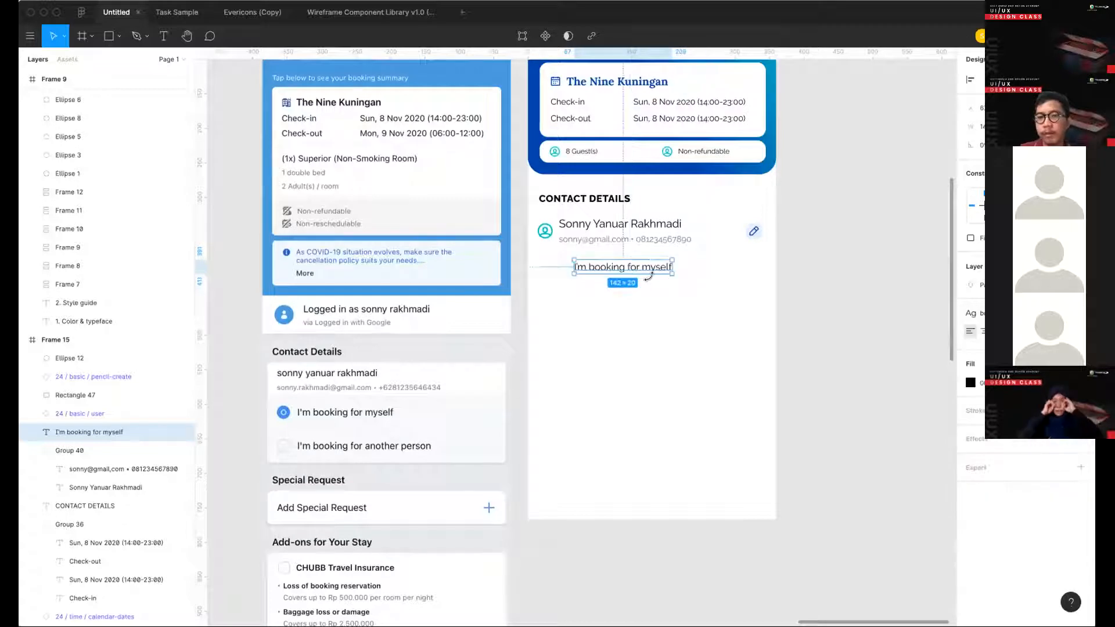
{"action": "left_click_drag", "start_coordinate": [635, 270], "coordinate": [642, 269]}
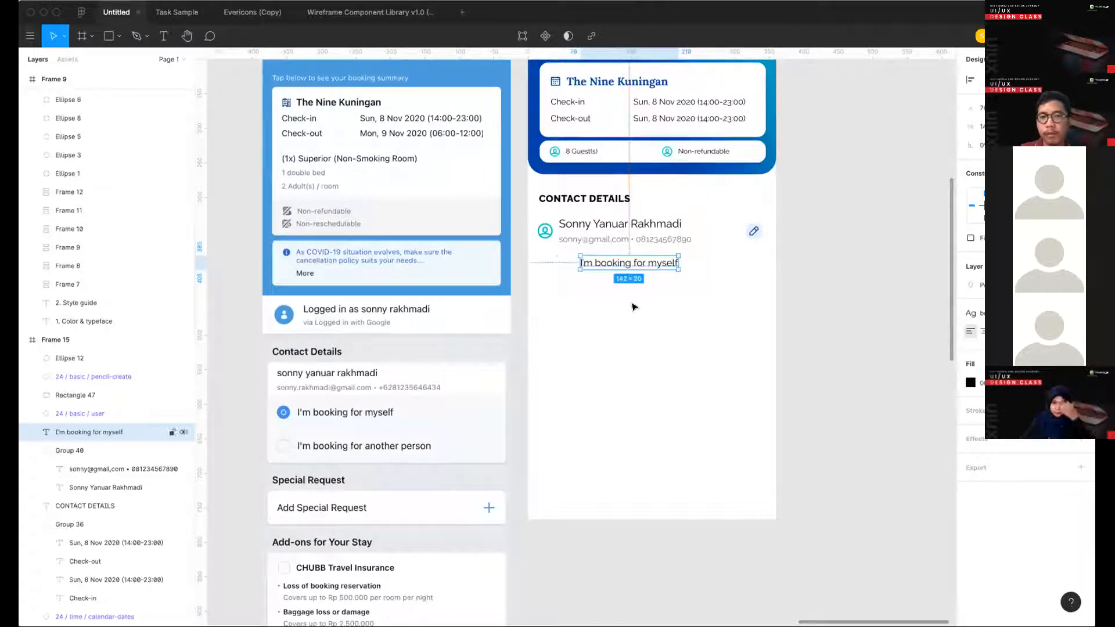
- Switch the option circle's light blue color from its stroke to its fill
{"action": "left_click_drag", "start_coordinate": [632, 305], "coordinate": [554, 262]}
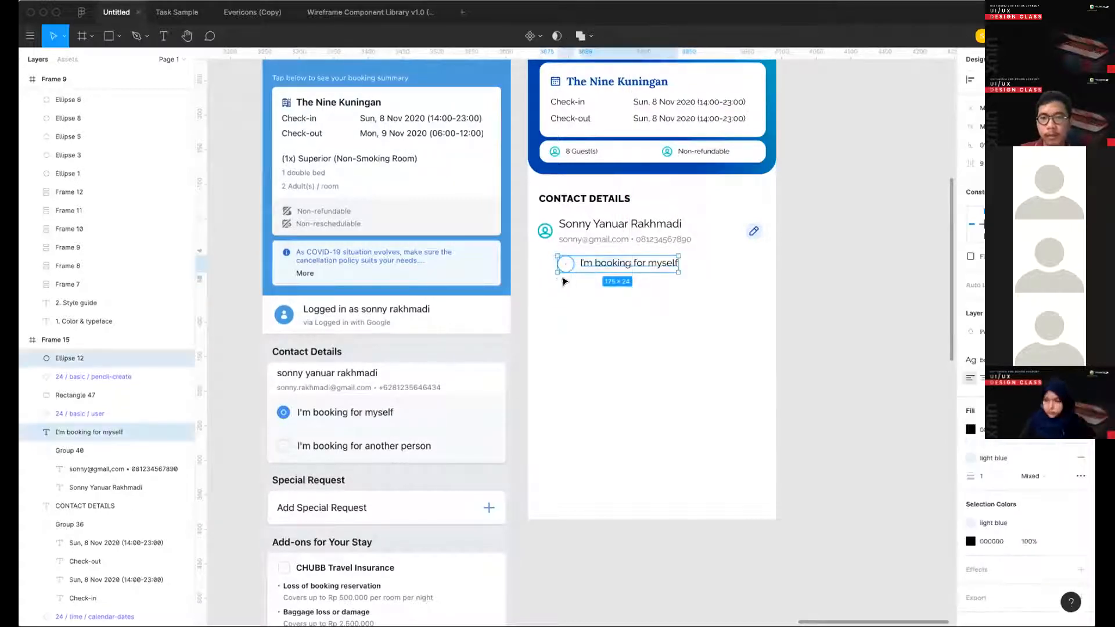
{"action": "left_click", "coordinate": [565, 271]}
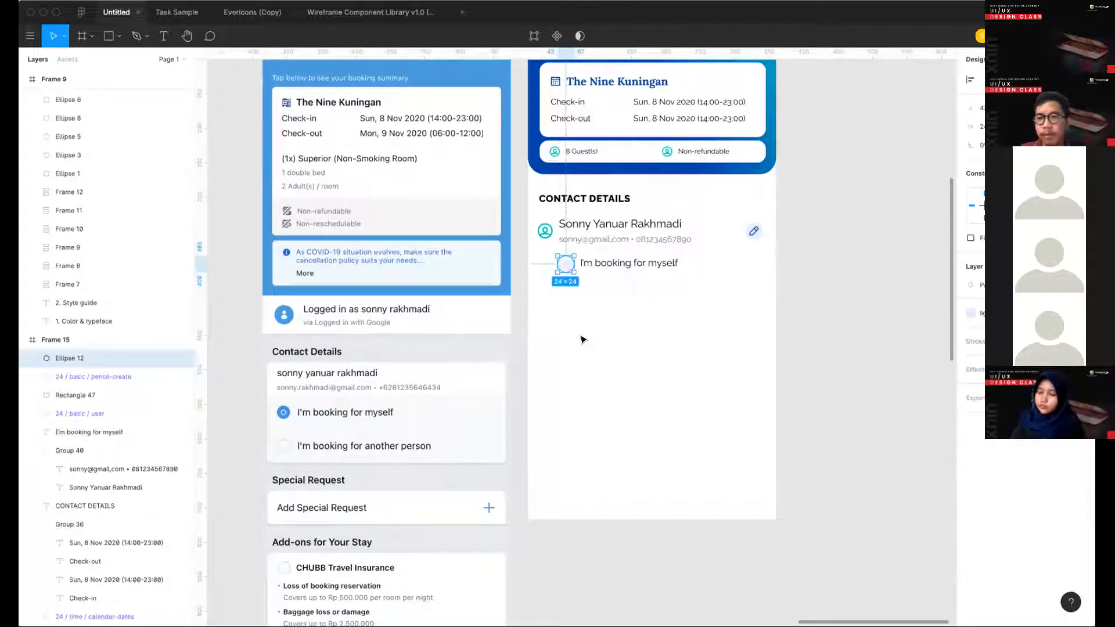
{"action": "left_click", "coordinate": [575, 300]}
{"action": "scroll", "coordinate": [578, 297], "scroll_direction": "up", "scroll_amount": 2}
{"action": "left_click", "coordinate": [564, 260]}
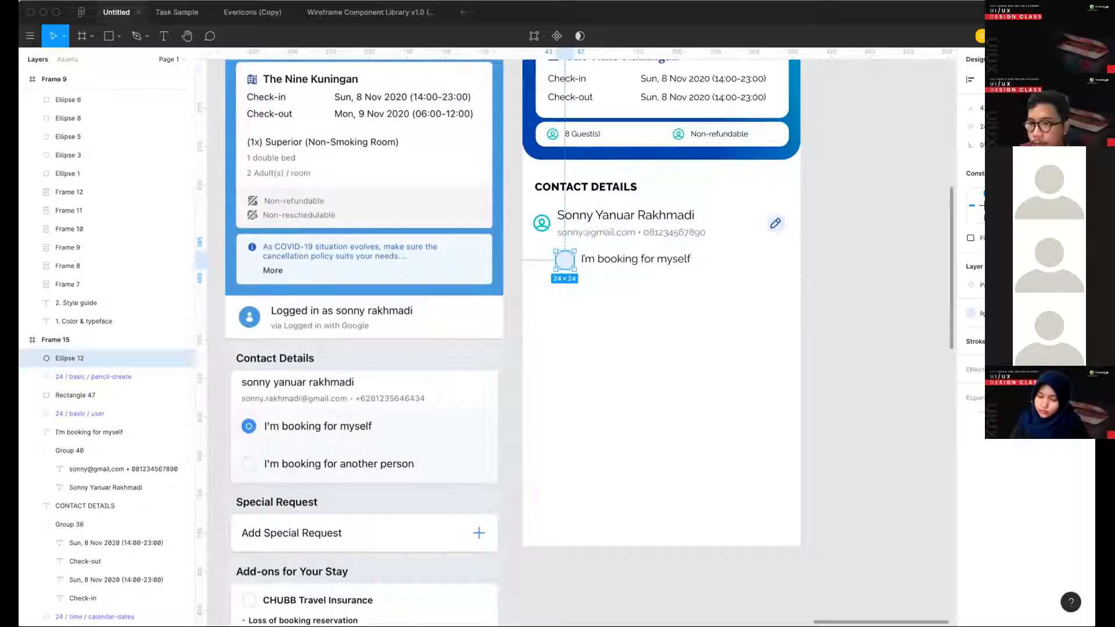
- Add a stroke to the option circle and color it muted blue, B0C4E2
{"action": "left_click", "coordinate": [1081, 341]}
{"action": "left_click", "coordinate": [970, 359]}
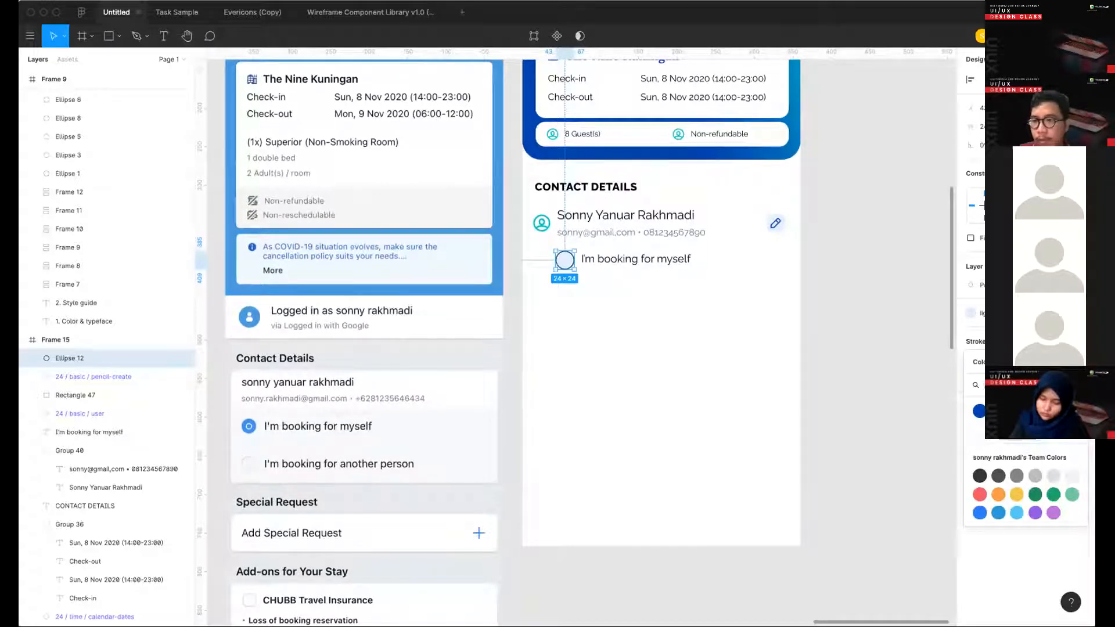
{"action": "left_click", "coordinate": [974, 350]}
{"action": "left_click", "coordinate": [970, 343]}
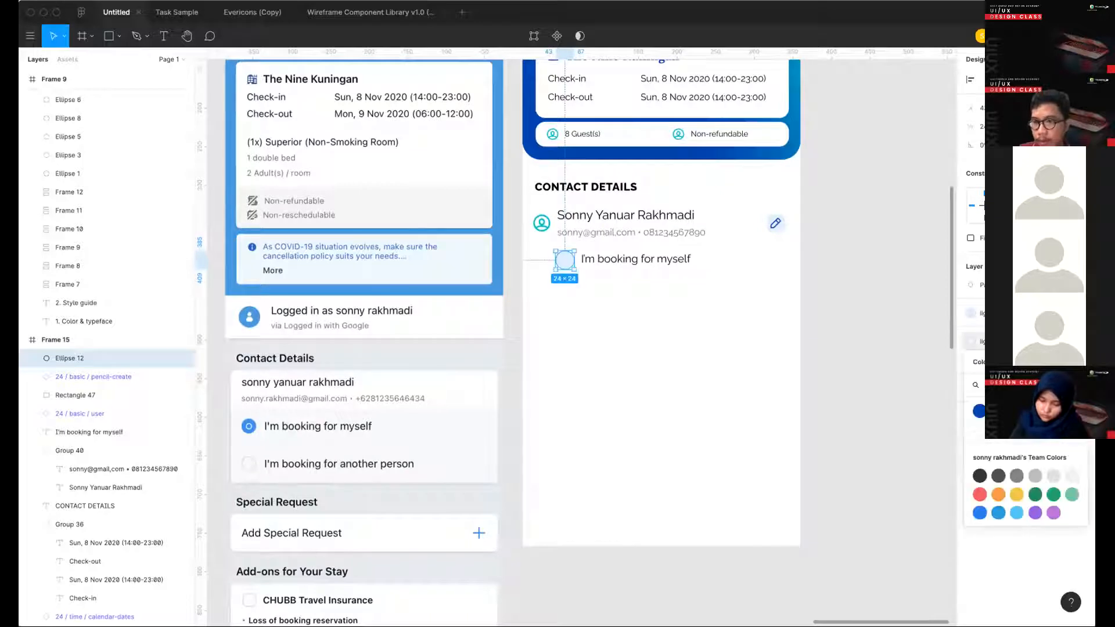
{"action": "left_click", "coordinate": [1064, 342]}
{"action": "left_click", "coordinate": [969, 360]}
{"action": "left_click_drag", "start_coordinate": [831, 337], "coordinate": [846, 353]}
{"action": "key", "text": "Return"}
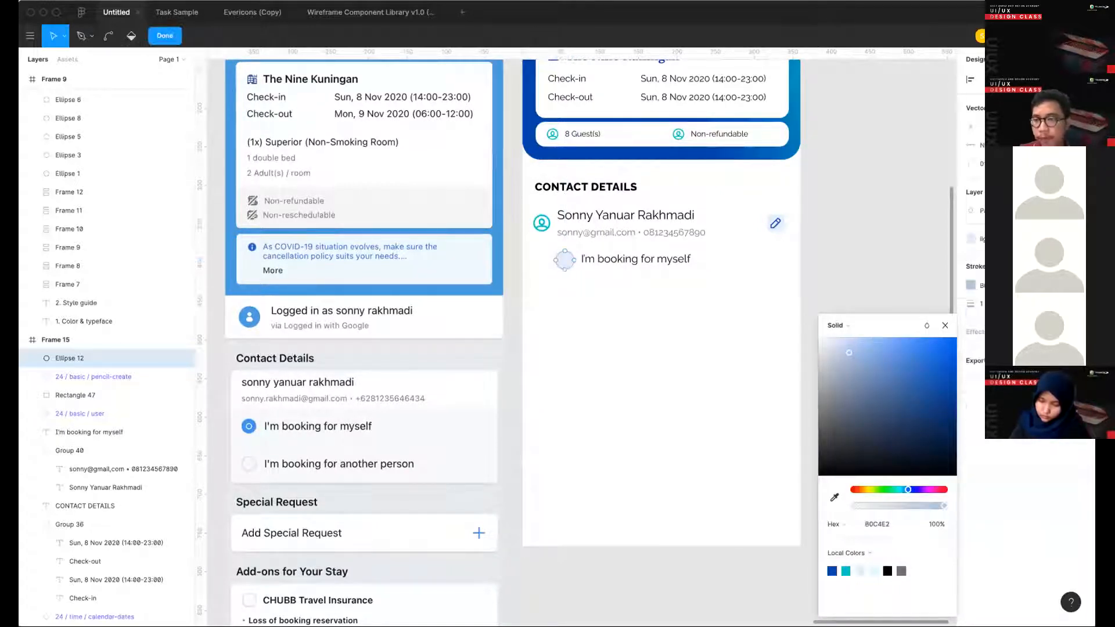
- Set the option circle's stroke width to 2 and finish editing the circle
{"action": "left_click", "coordinate": [964, 316]}
{"action": "left_click", "coordinate": [981, 304]}
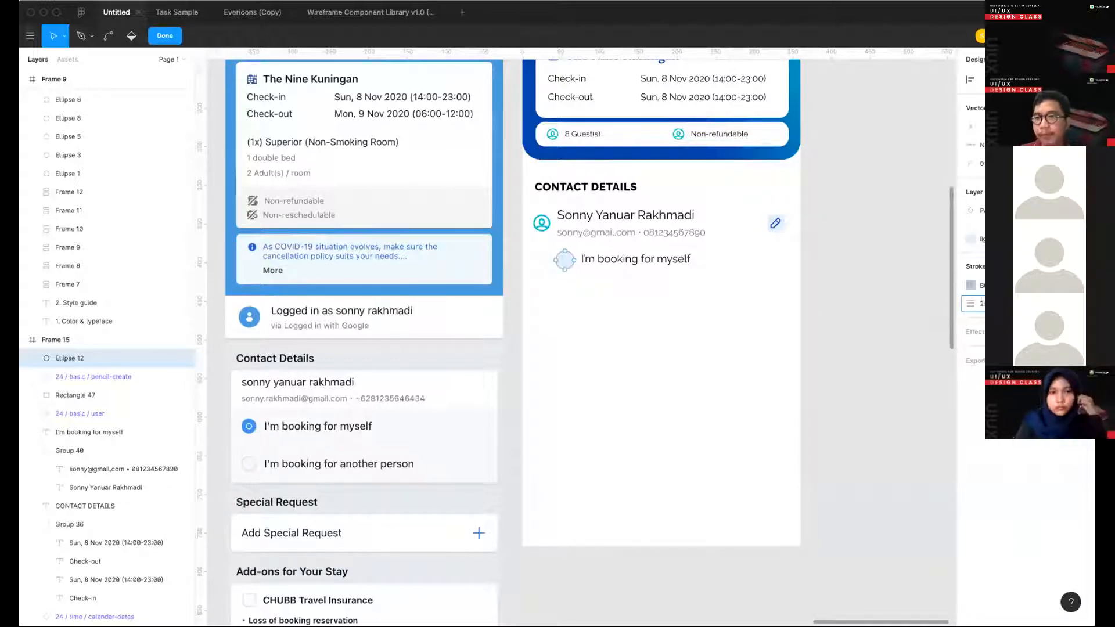
{"action": "type", "text": "2"}
{"action": "key", "text": "Return"}
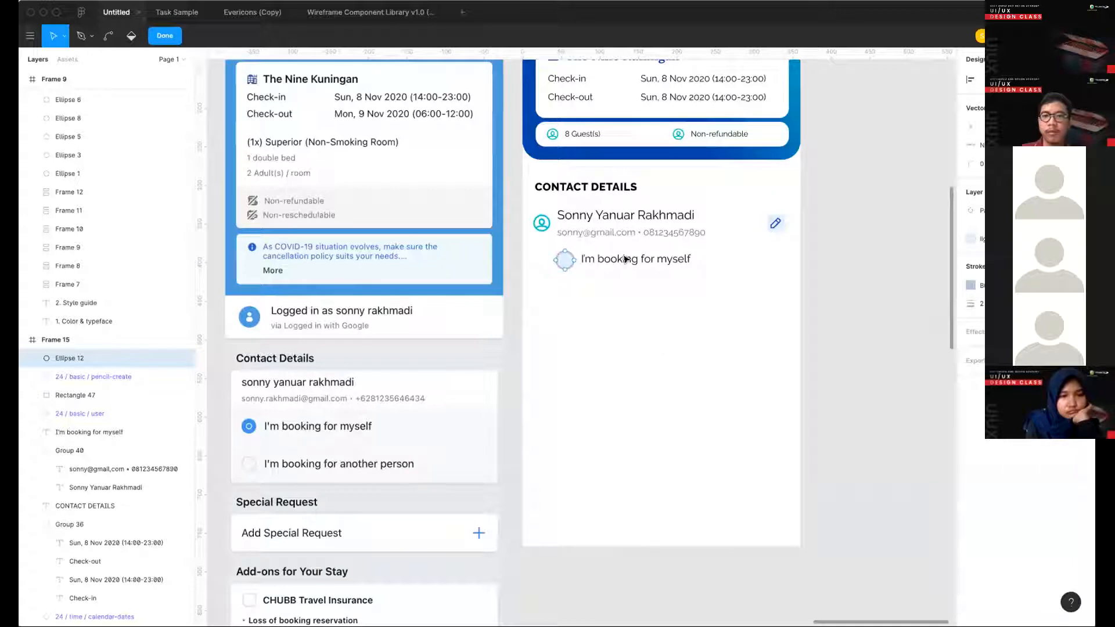
{"action": "left_click", "coordinate": [578, 232]}
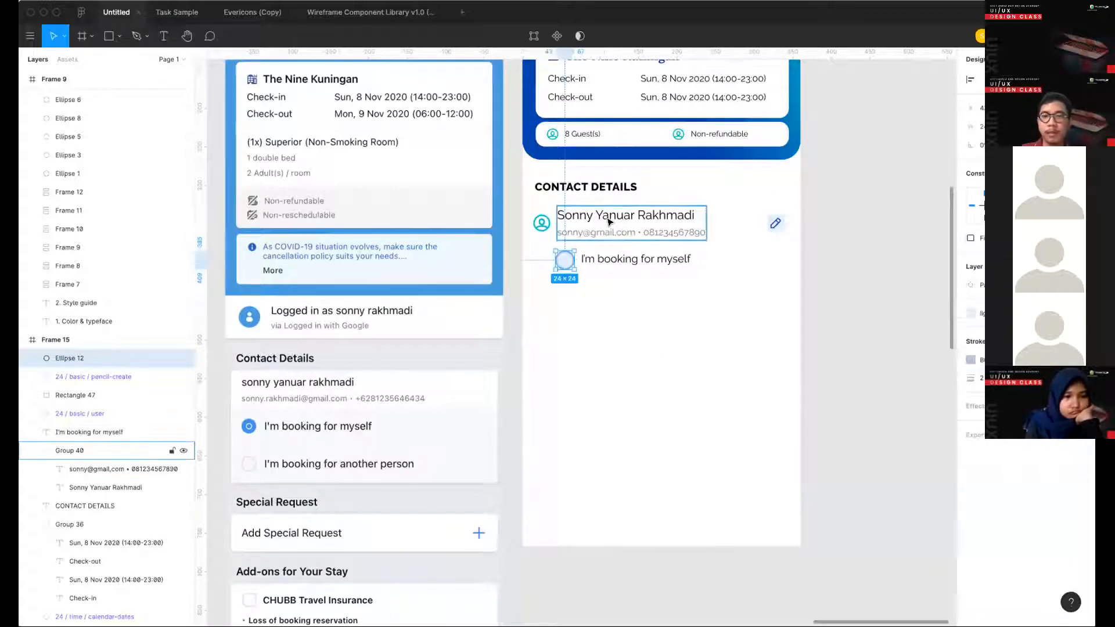
{"action": "left_click", "coordinate": [653, 310]}
{"action": "scroll", "coordinate": [642, 323], "scroll_direction": "up", "scroll_amount": 1}
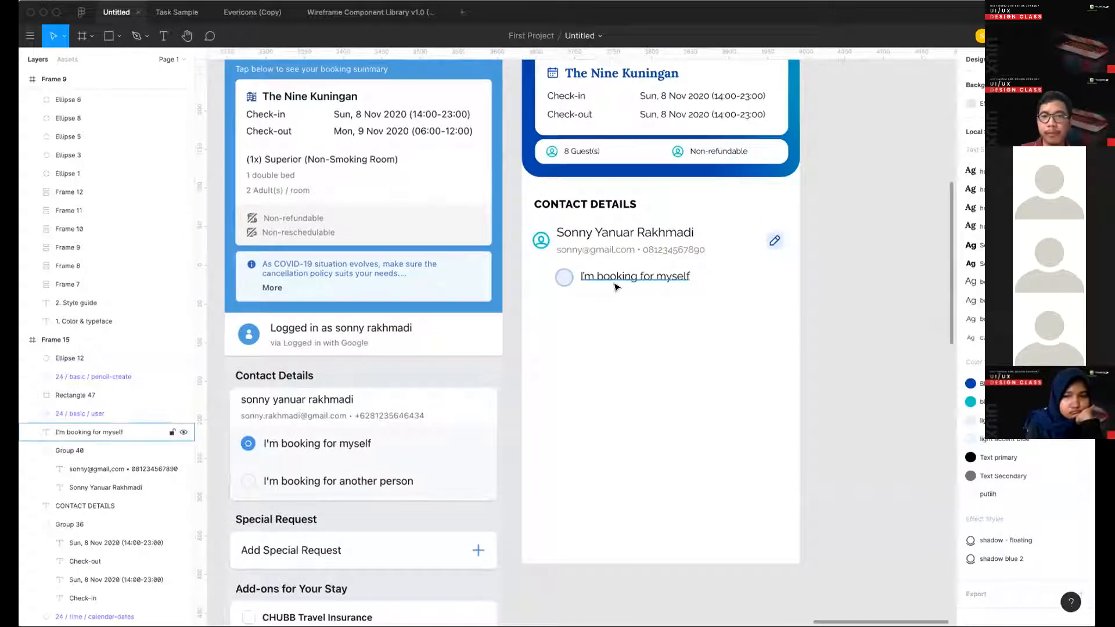
- Align the circle and its "I'm booking for myself" label on their vertical centers and duplicate both directly below
{"action": "left_click_drag", "start_coordinate": [641, 310], "coordinate": [554, 264]}
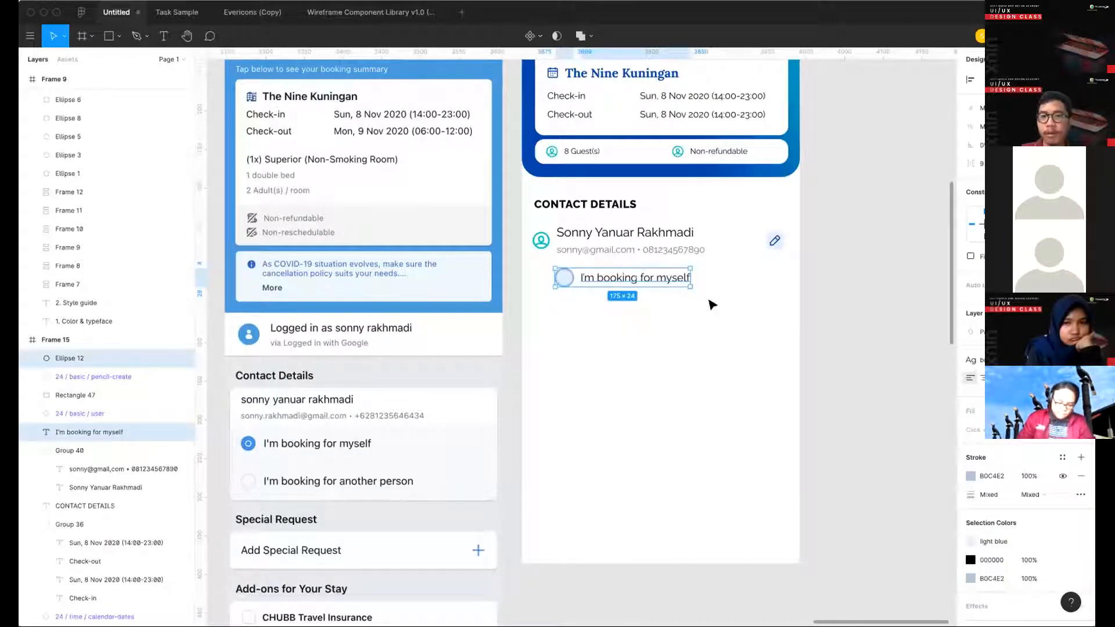
{"action": "left_click_drag", "start_coordinate": [677, 312], "coordinate": [552, 280]}
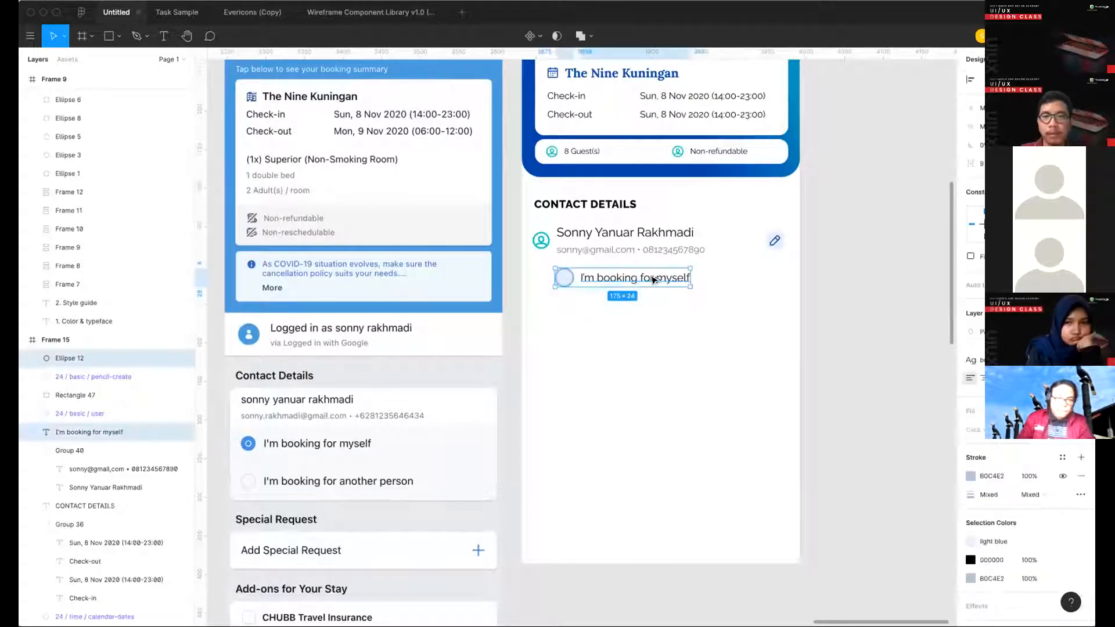
{"action": "left_click_drag", "start_coordinate": [653, 280], "coordinate": [651, 308]}
{"action": "left_click", "coordinate": [667, 319]}
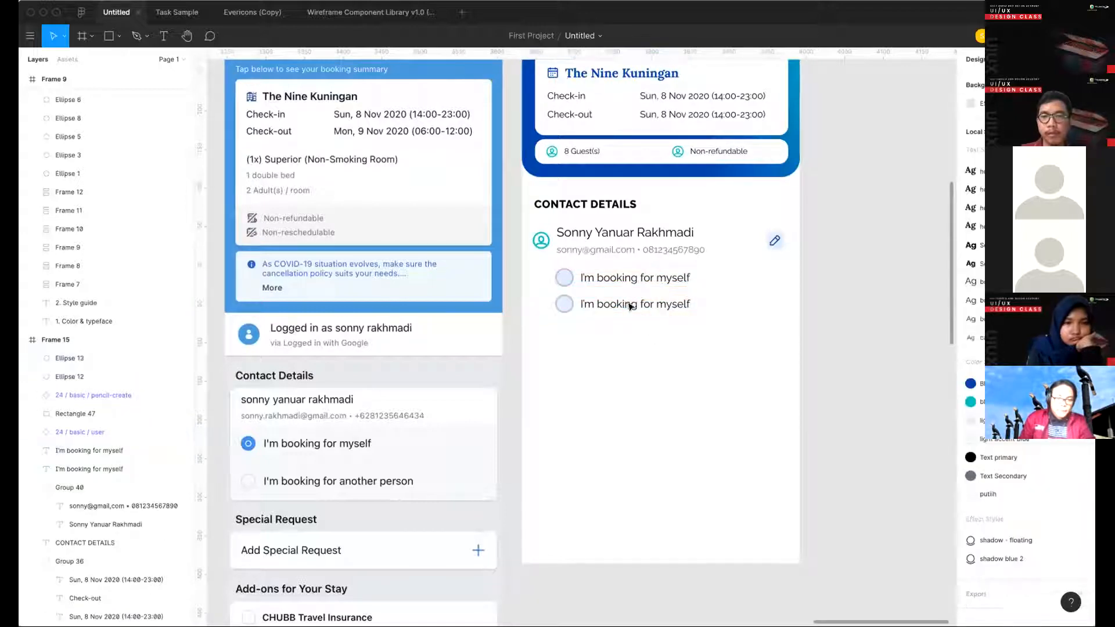
- Change the duplicated option's label to "I'm booking for another person"
{"action": "double_click", "coordinate": [624, 304]}
{"action": "type", "text": "I"}
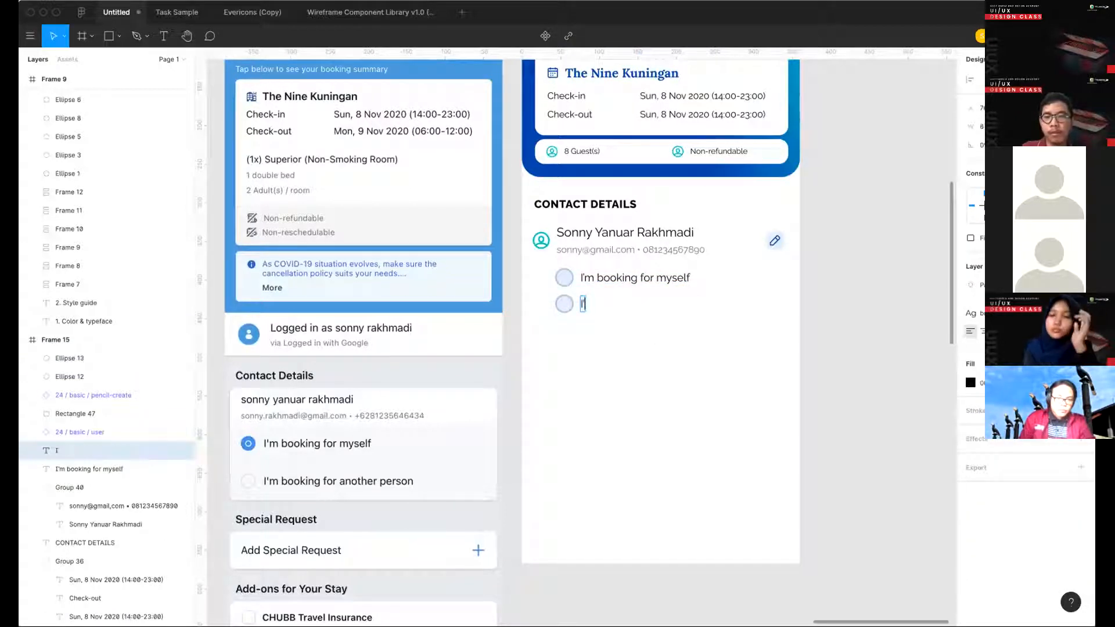
{"action": "type", "text": "'m booking for another perso"}
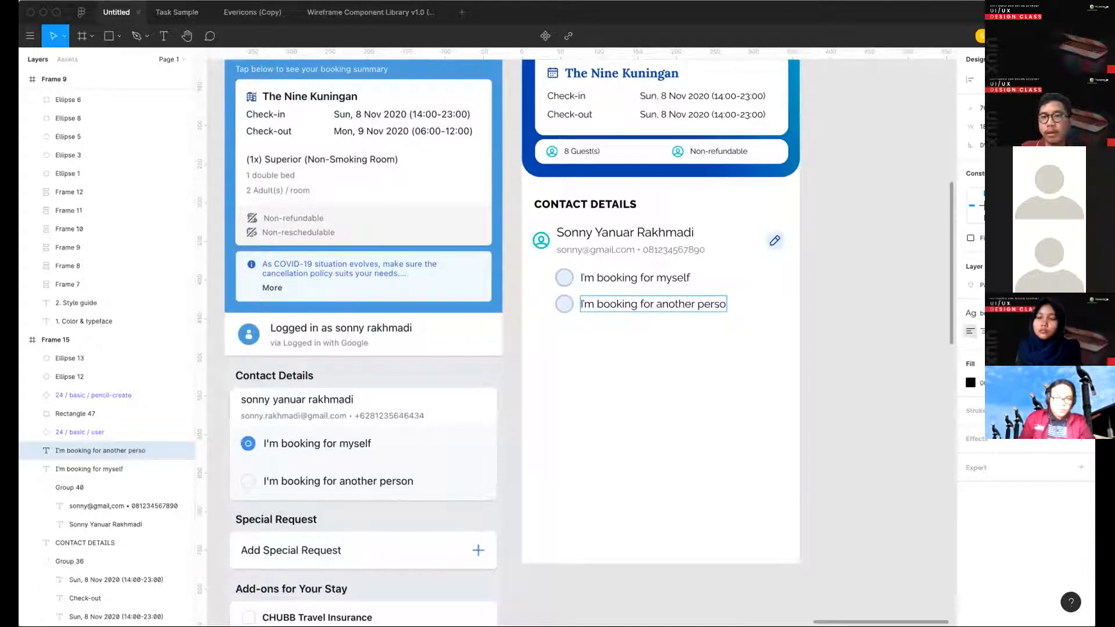
{"action": "key", "text": "super+n"}
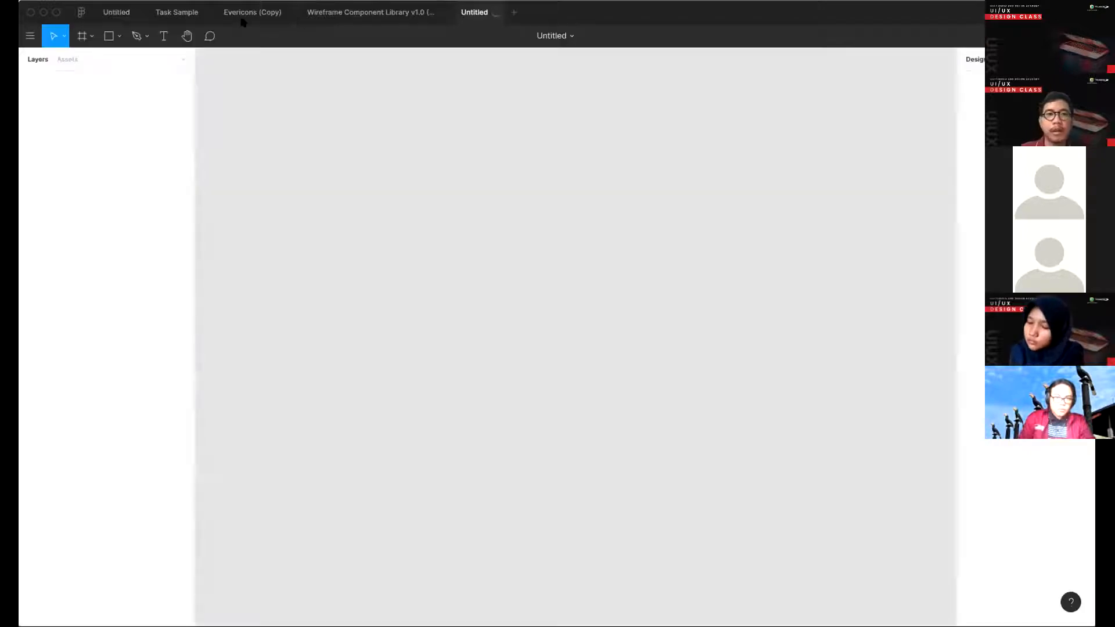
{"action": "left_click", "coordinate": [116, 13]}
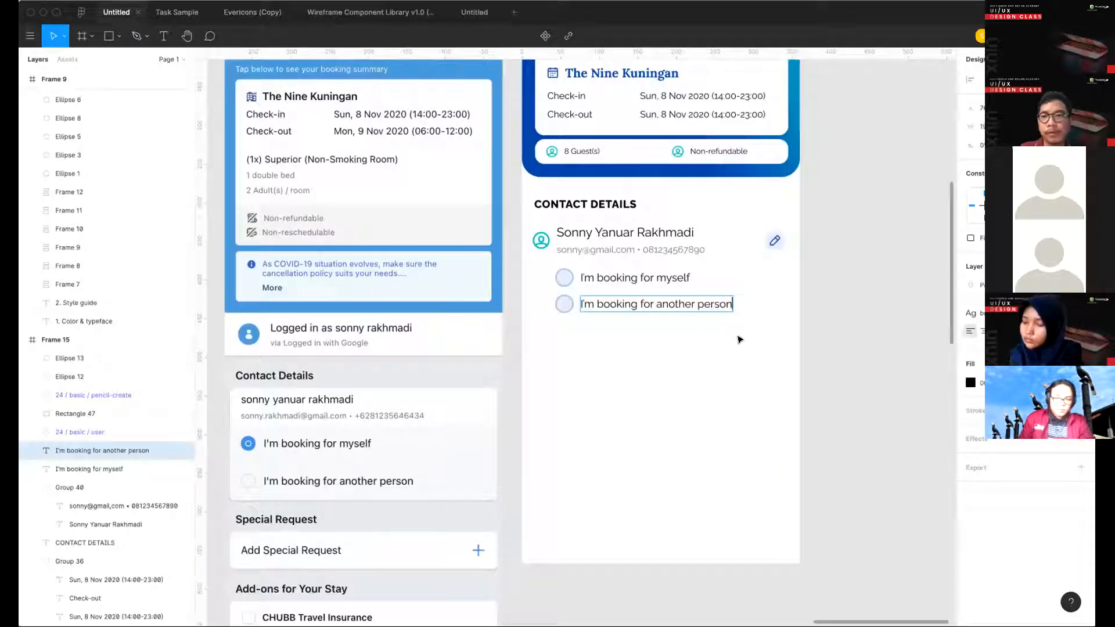
- Nudge the "I'm booking for another person" label and its circle down to widen the gap between the two options
{"action": "left_click_drag", "start_coordinate": [612, 345], "coordinate": [547, 282]}
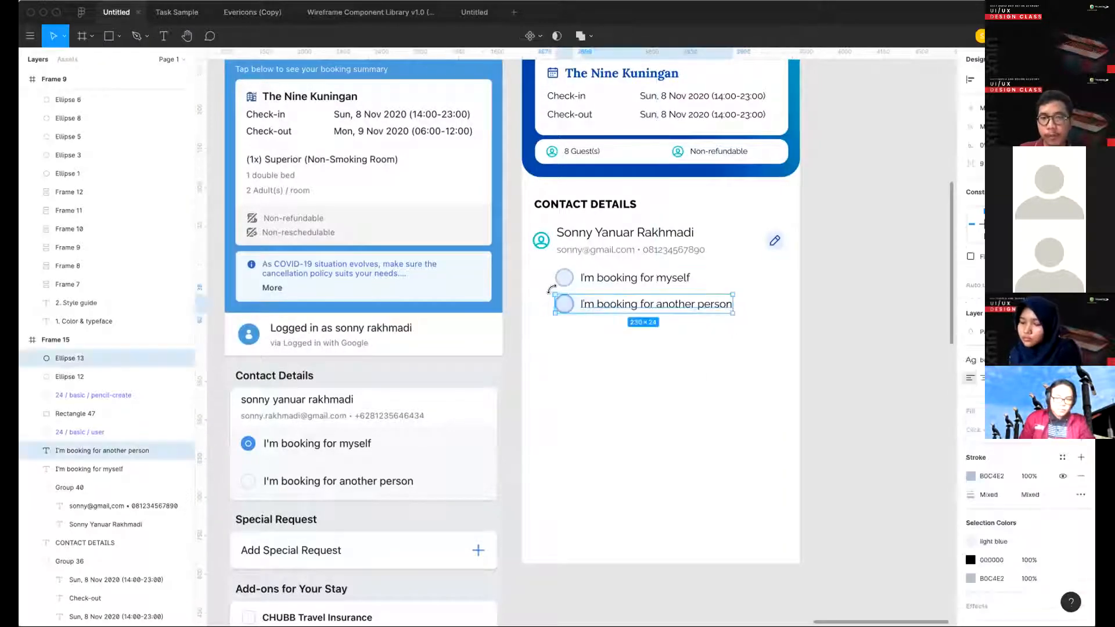
{"action": "key", "text": "Down"}
{"action": "key", "text": "Down"}
{"action": "key", "text": "Down"}
{"action": "key", "text": "Down"}
{"action": "key", "text": "Down"}
{"action": "key", "text": "Down"}
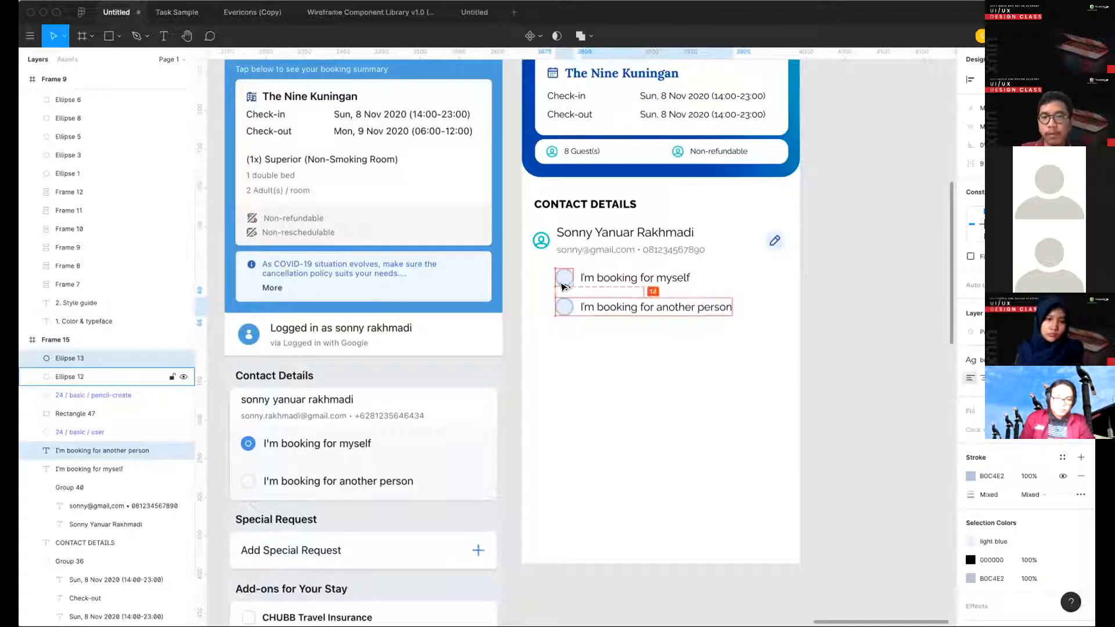
- Move both booking options together so their circles line up beneath the user icon, slightly lower under the contact text
{"action": "left_click", "coordinate": [697, 408]}
{"action": "left_click_drag", "start_coordinate": [697, 408], "coordinate": [580, 284]}
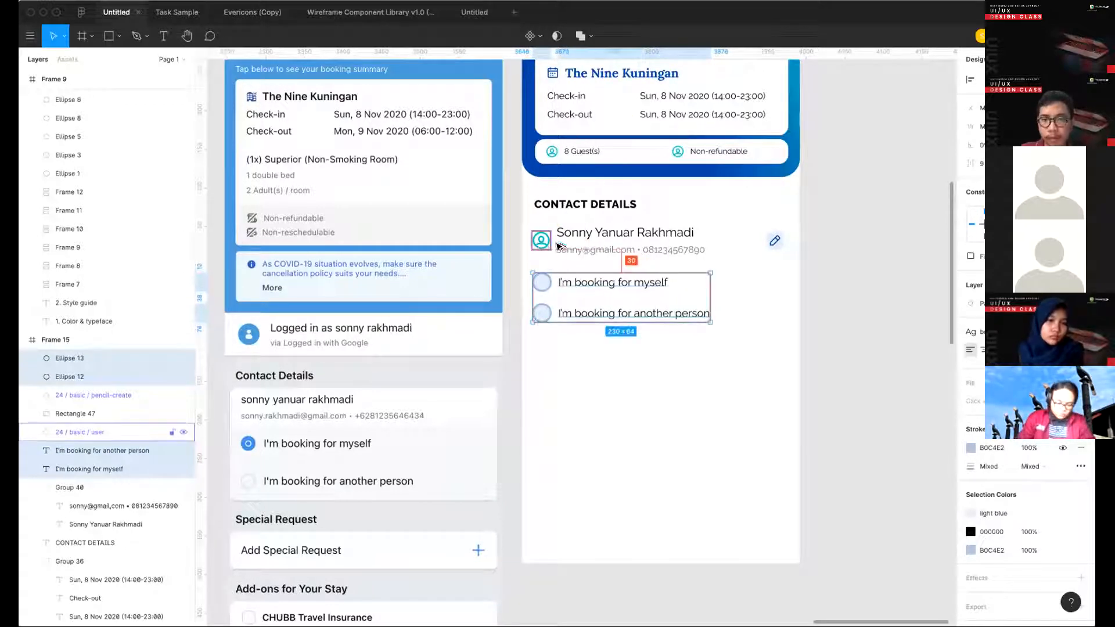
{"action": "key", "text": "Escape"}
- Draw a thin divider about 335 × 1 beneath the contact info row and give it a pale fill
{"action": "key", "text": "r"}
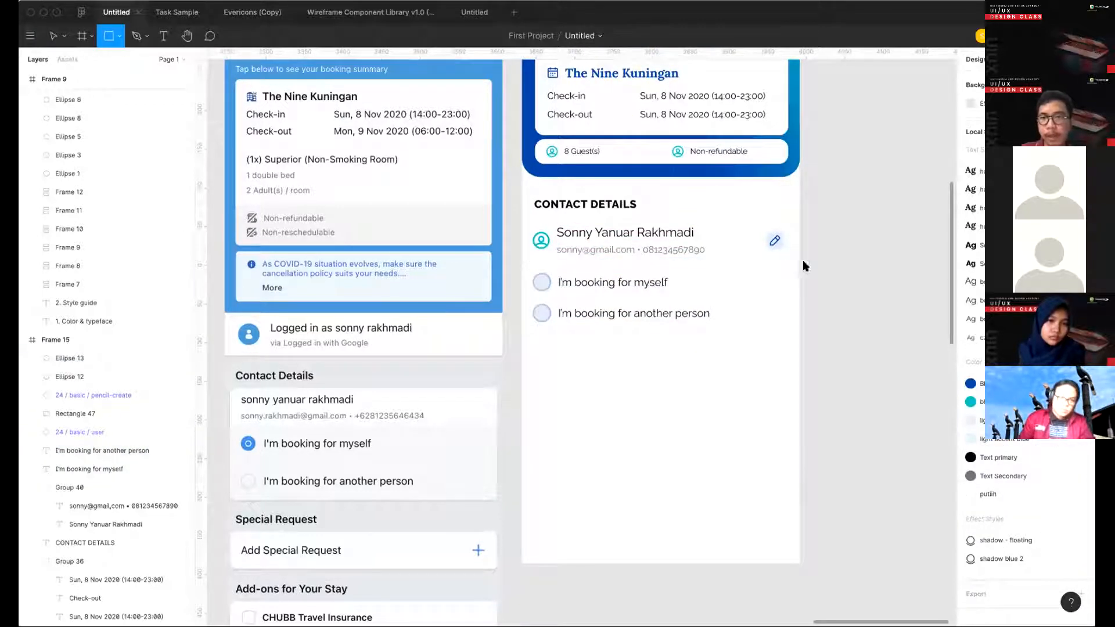
{"action": "left_click_drag", "start_coordinate": [529, 267], "coordinate": [788, 267]}
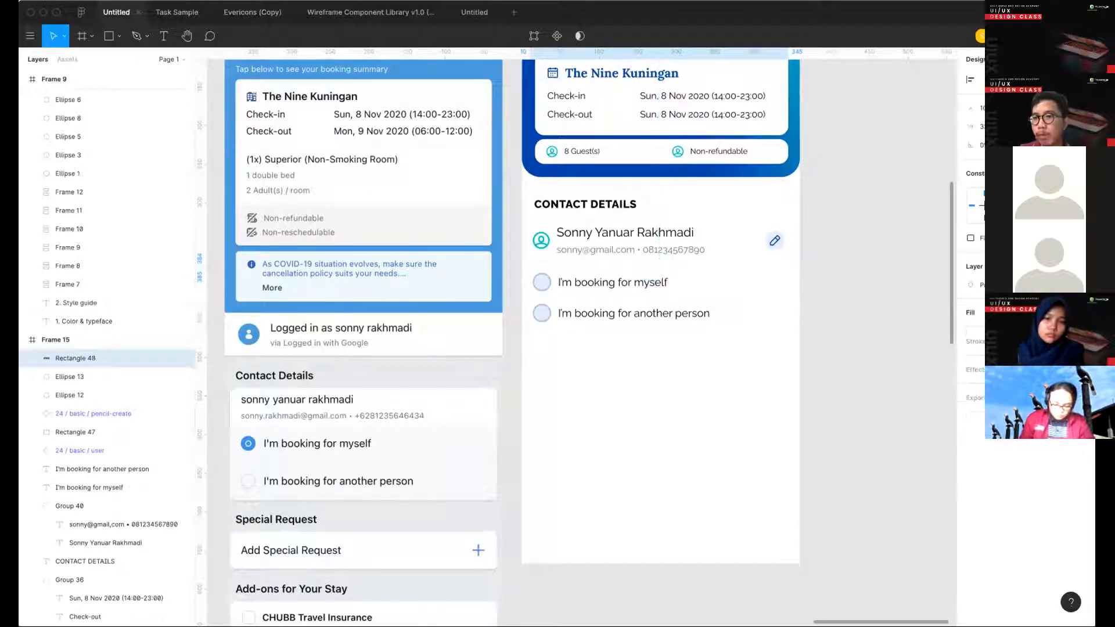
{"action": "left_click", "coordinate": [970, 331]}
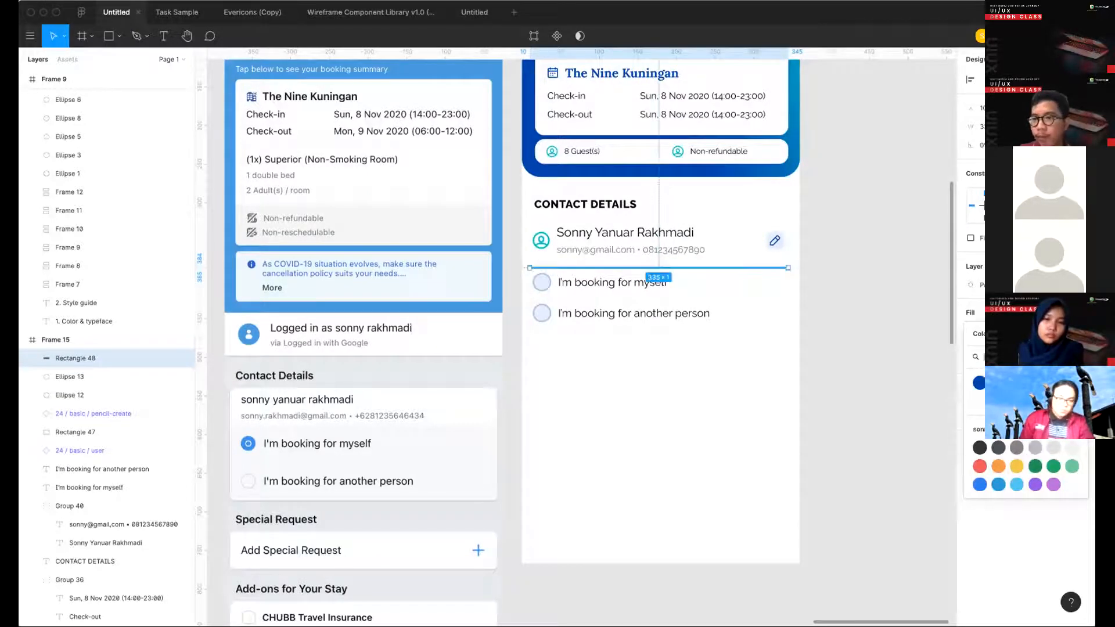
{"action": "key", "text": "Escape"}
- Move both booking options down together to leave more space below the divider
{"action": "left_click_drag", "start_coordinate": [686, 359], "coordinate": [529, 280]}
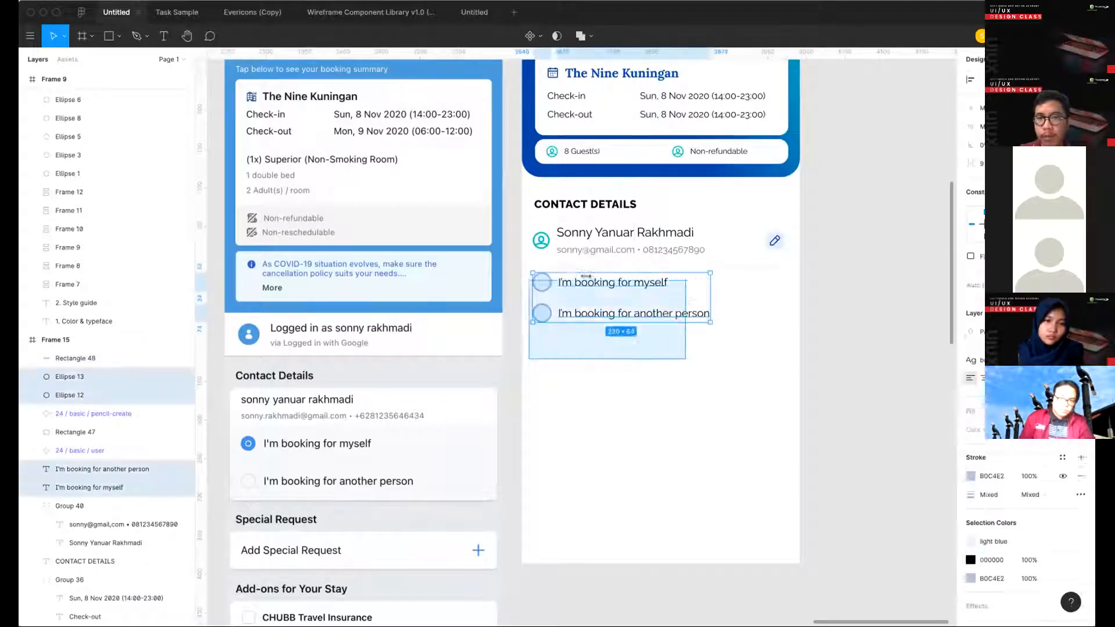
{"action": "key", "text": "shift+Down"}
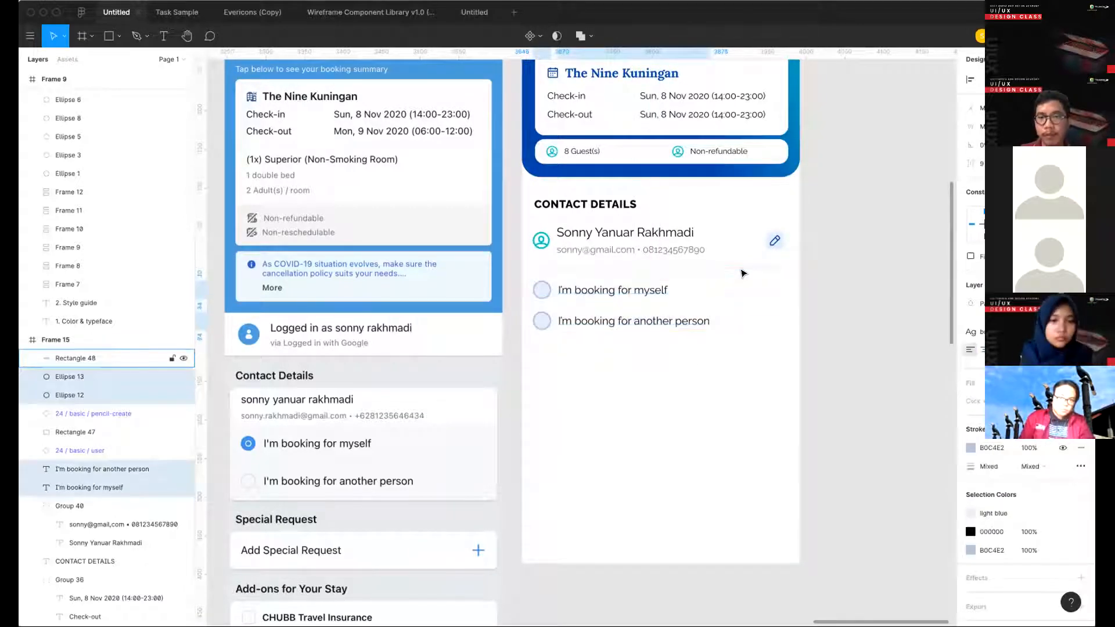
{"action": "left_click", "coordinate": [772, 364]}
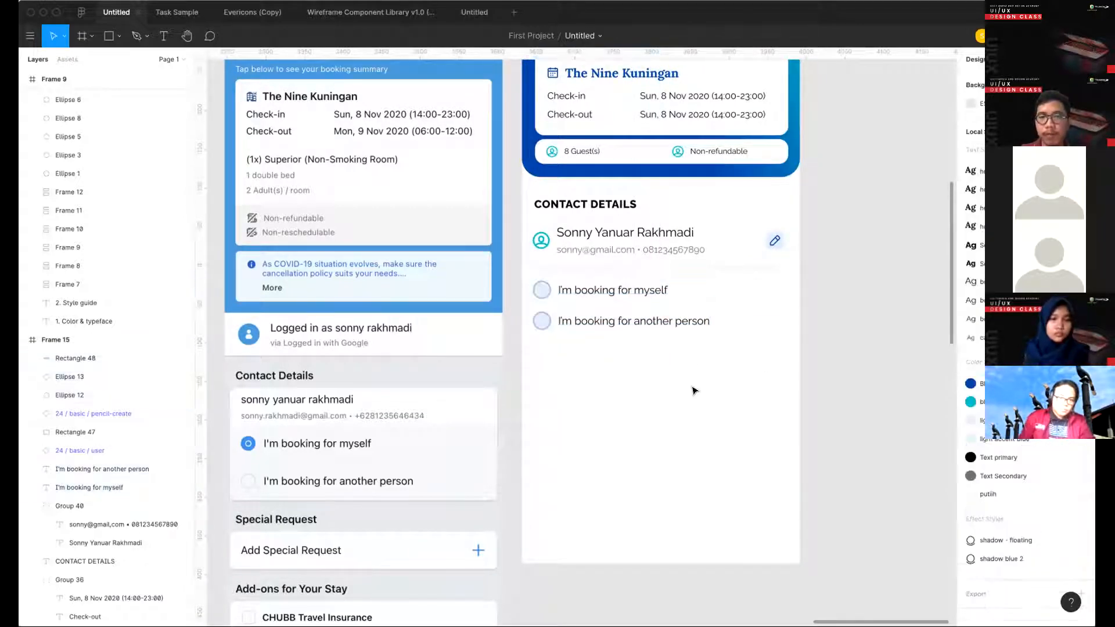
- Paste a smaller circle inside the first option's circle, remove its stroke and fill it with Blue Primary
{"action": "left_click", "coordinate": [546, 295]}
{"action": "scroll", "coordinate": [540, 334], "scroll_direction": "up", "scroll_amount": 3}
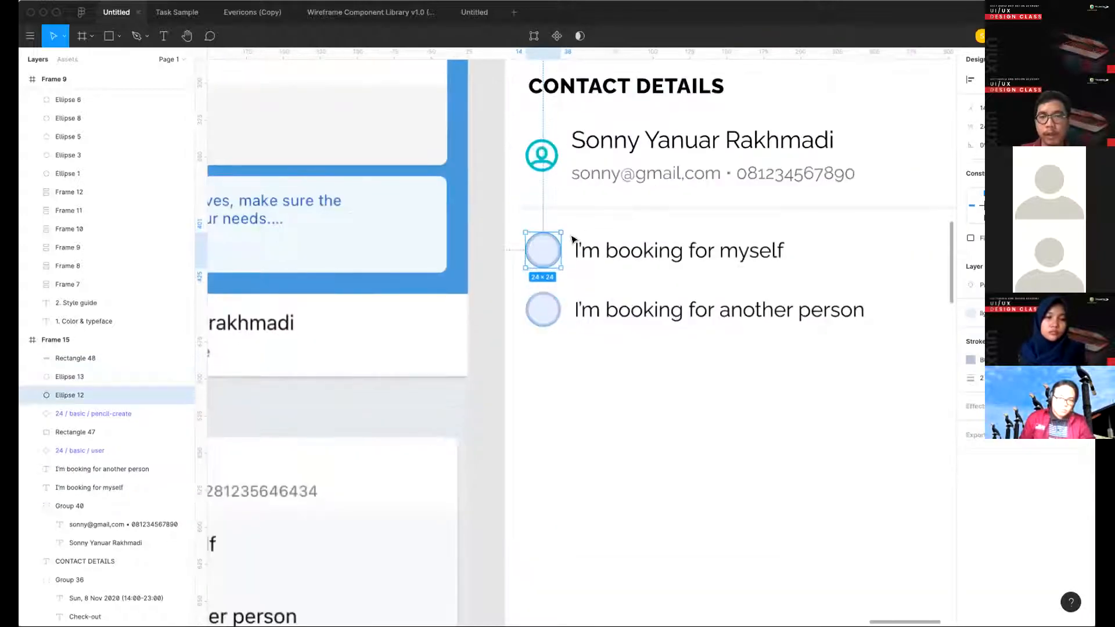
{"action": "key", "text": "super+v"}
{"action": "left_click_drag", "start_coordinate": [551, 239], "coordinate": [543, 246]}
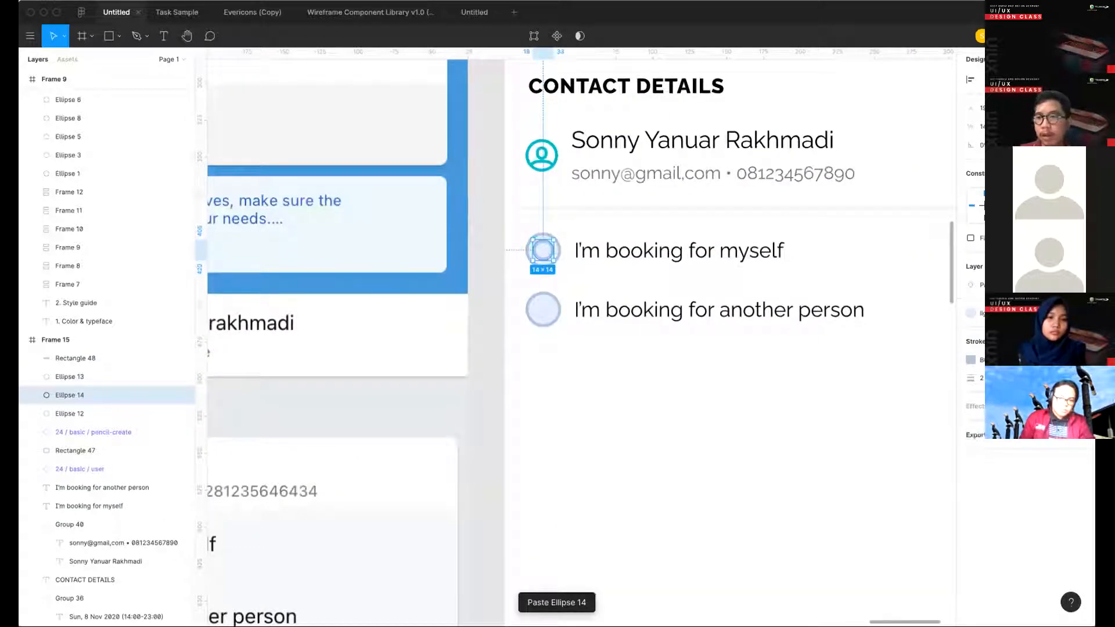
{"action": "left_click", "coordinate": [1081, 360]}
{"action": "left_click", "coordinate": [988, 313]}
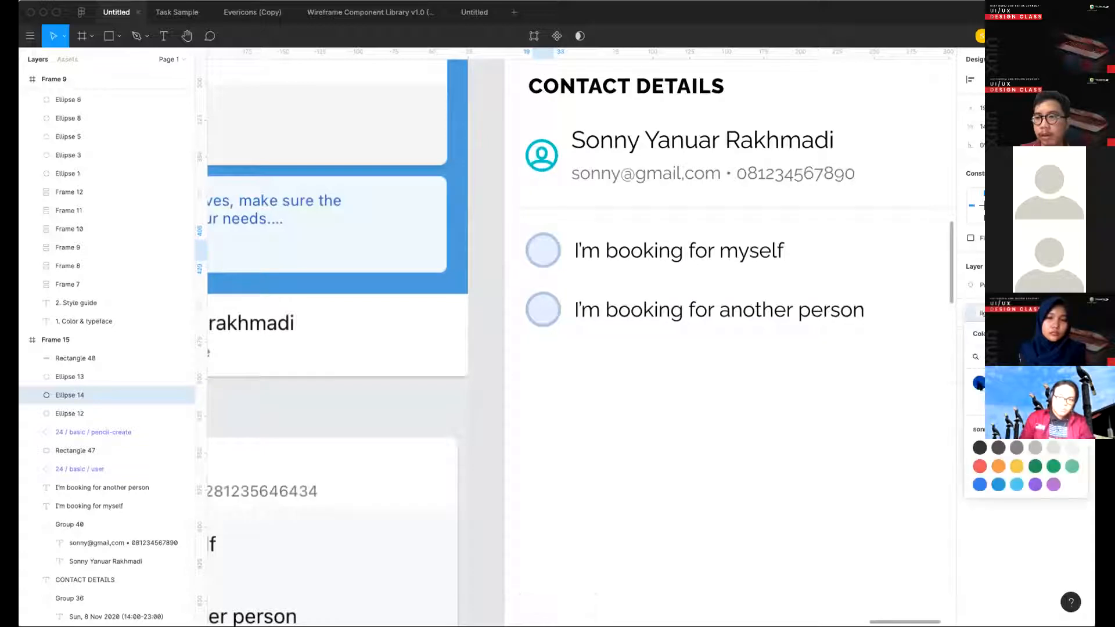
{"action": "left_click", "coordinate": [979, 383]}
- Enlarge the blue inner dot to 16 × 16, keeping it centered in the first option's circle
{"action": "scroll", "coordinate": [543, 221], "scroll_direction": "up", "scroll_amount": 3}
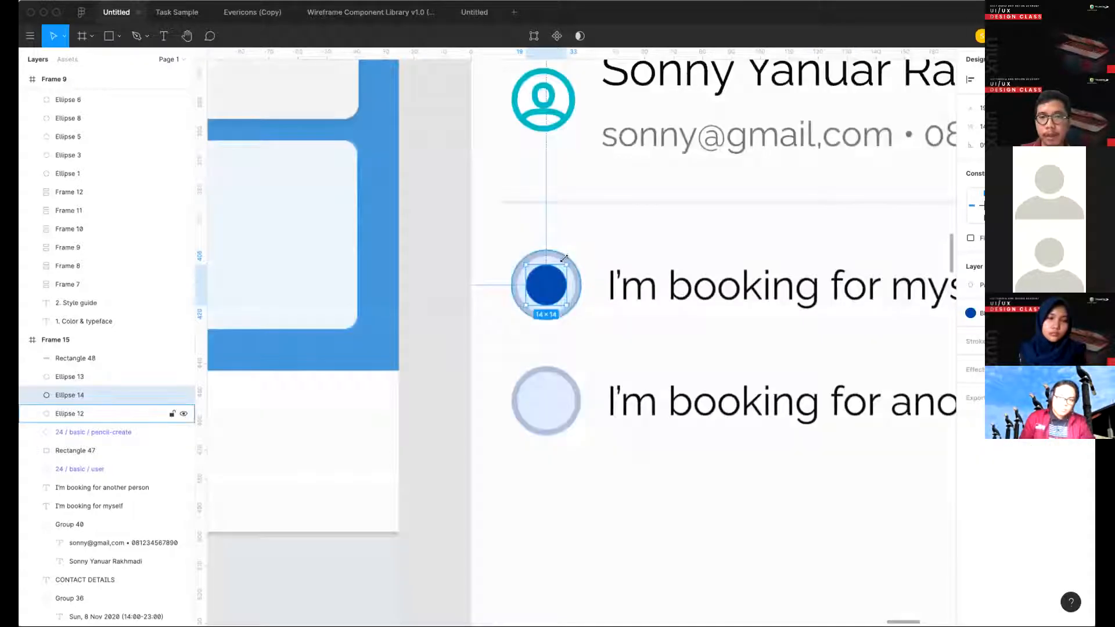
{"action": "left_click_drag", "start_coordinate": [564, 258], "coordinate": [561, 258]}
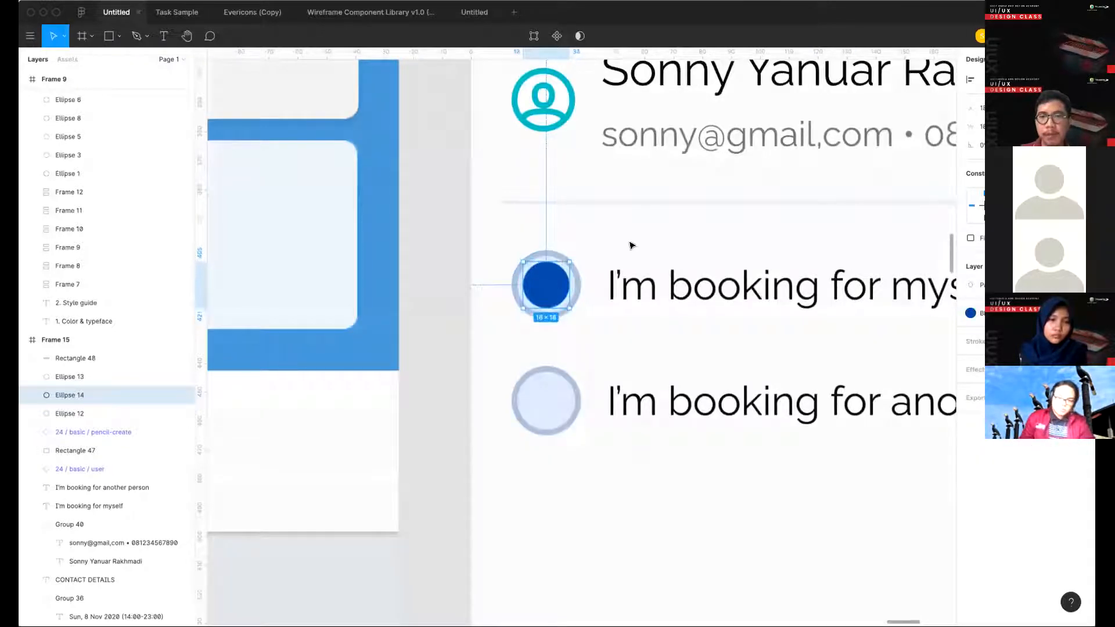
{"action": "left_click", "coordinate": [632, 245]}
{"action": "scroll", "coordinate": [631, 244], "scroll_direction": "down", "scroll_amount": 10}
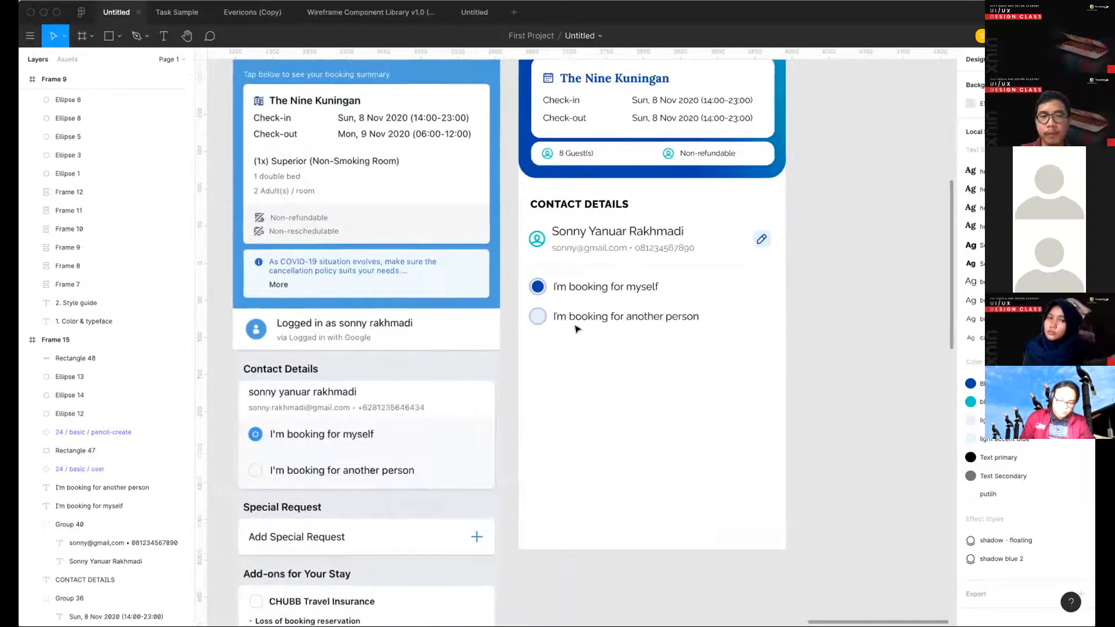
- Set the stroke weight of both options' outer circles to 1
{"action": "scroll", "coordinate": [538, 295], "scroll_direction": "up", "scroll_amount": 5}
{"action": "left_click", "coordinate": [536, 273]}
{"action": "scroll", "coordinate": [532, 268], "scroll_direction": "up", "scroll_amount": 4}
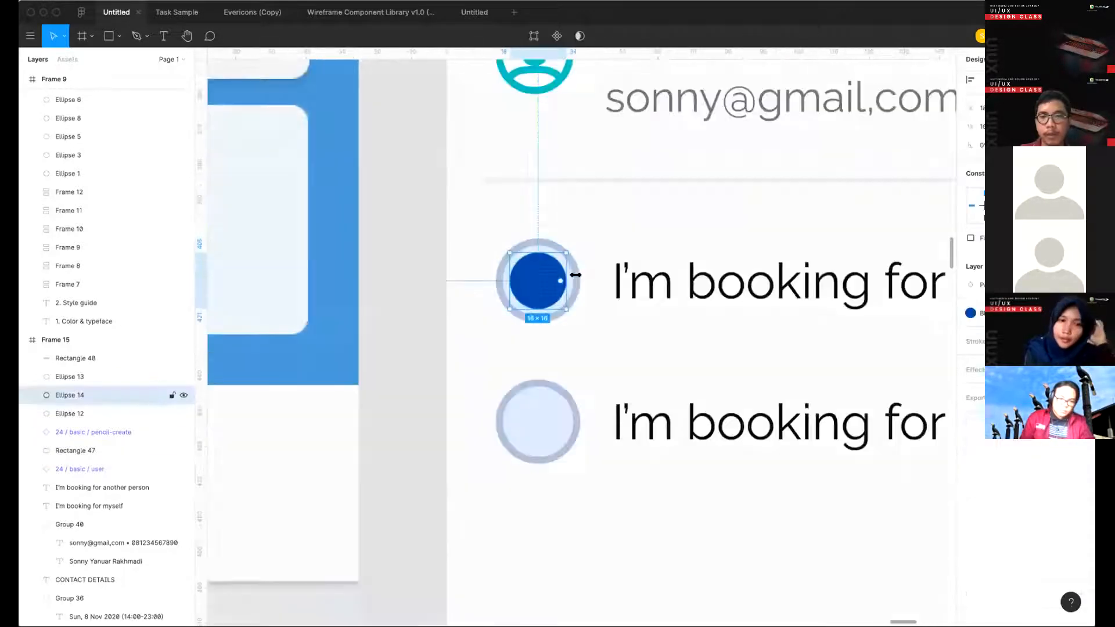
{"action": "left_click", "coordinate": [566, 303]}
{"action": "left_click", "coordinate": [562, 422], "text": "shift"}
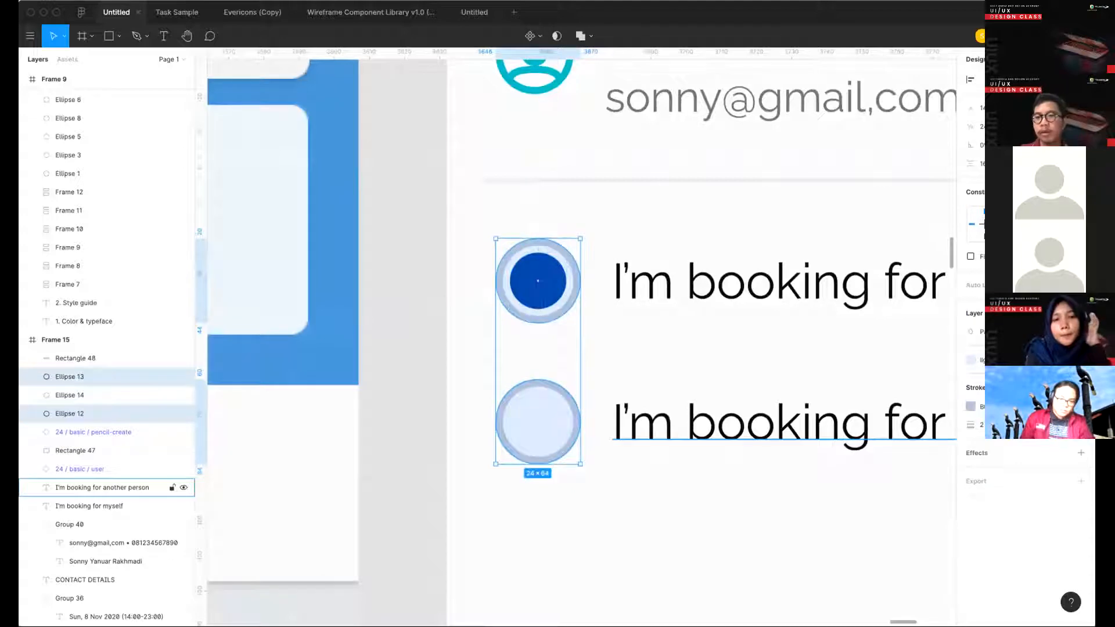
{"action": "scroll", "coordinate": [714, 439], "scroll_direction": "down", "scroll_amount": 6}
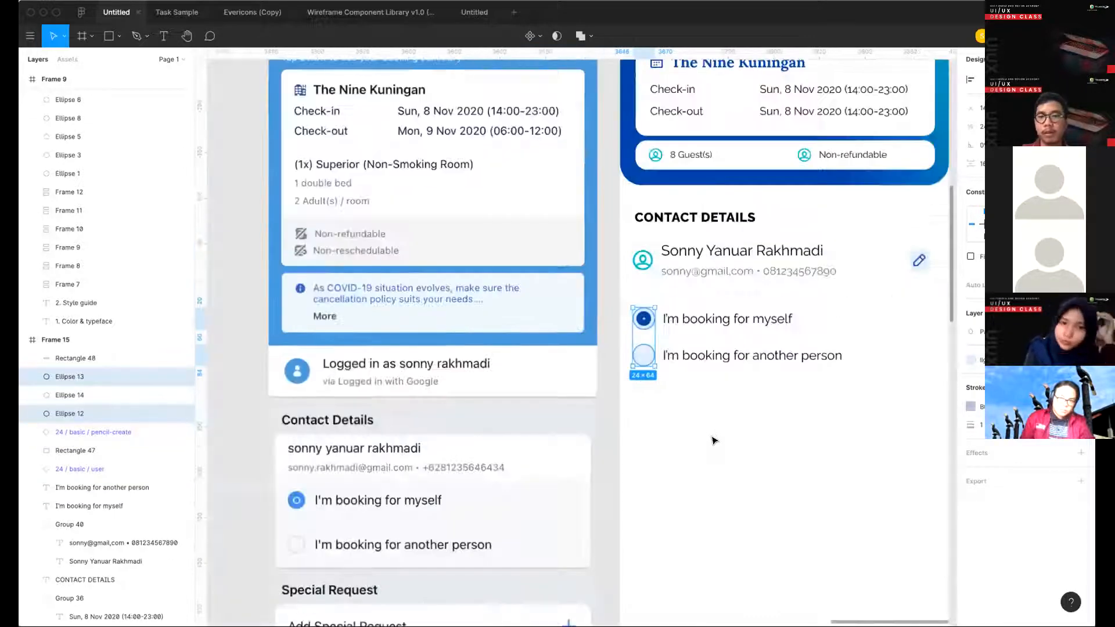
{"action": "left_click", "coordinate": [713, 440]}
{"action": "scroll", "coordinate": [712, 441], "scroll_direction": "right", "scroll_amount": 3}
{"action": "scroll", "coordinate": [695, 433], "scroll_direction": "down", "scroll_amount": 1}
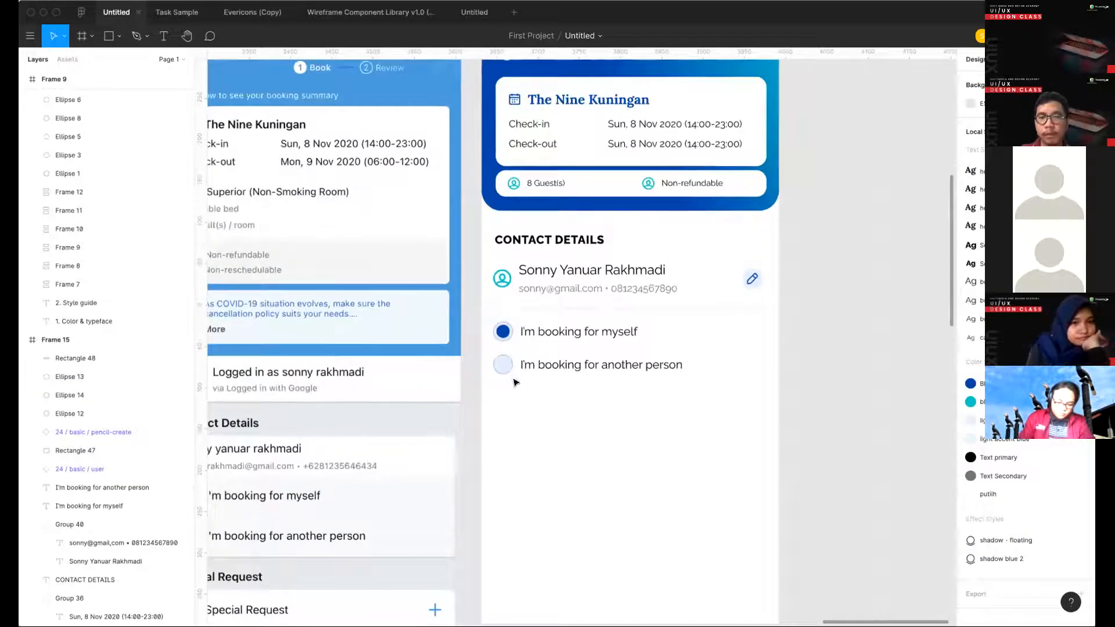
{"action": "scroll", "coordinate": [513, 382], "scroll_direction": "up", "scroll_amount": 3}
{"action": "left_click_drag", "start_coordinate": [460, 346], "coordinate": [537, 394]}
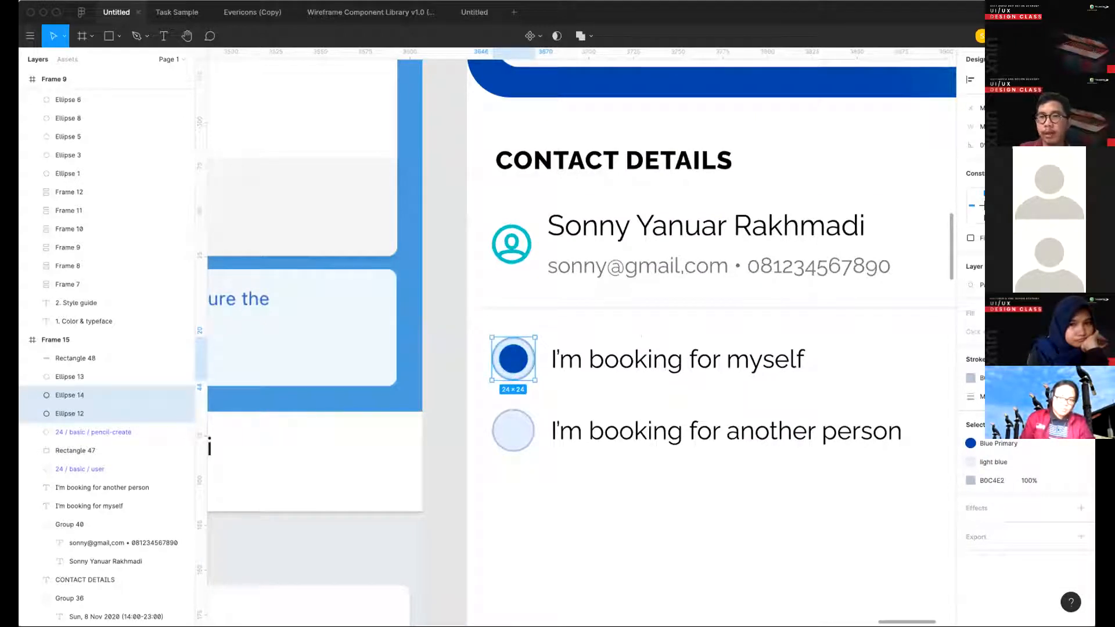
{"action": "key", "text": "Delete"}
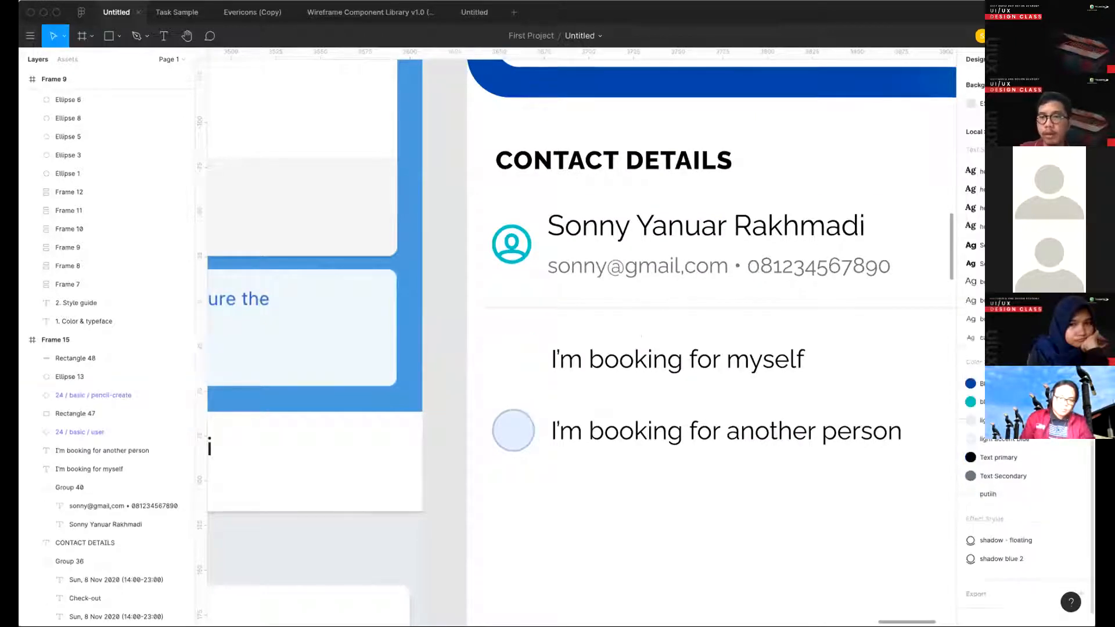
{"action": "key", "text": "ctrl+z"}
{"action": "key", "text": "Escape"}
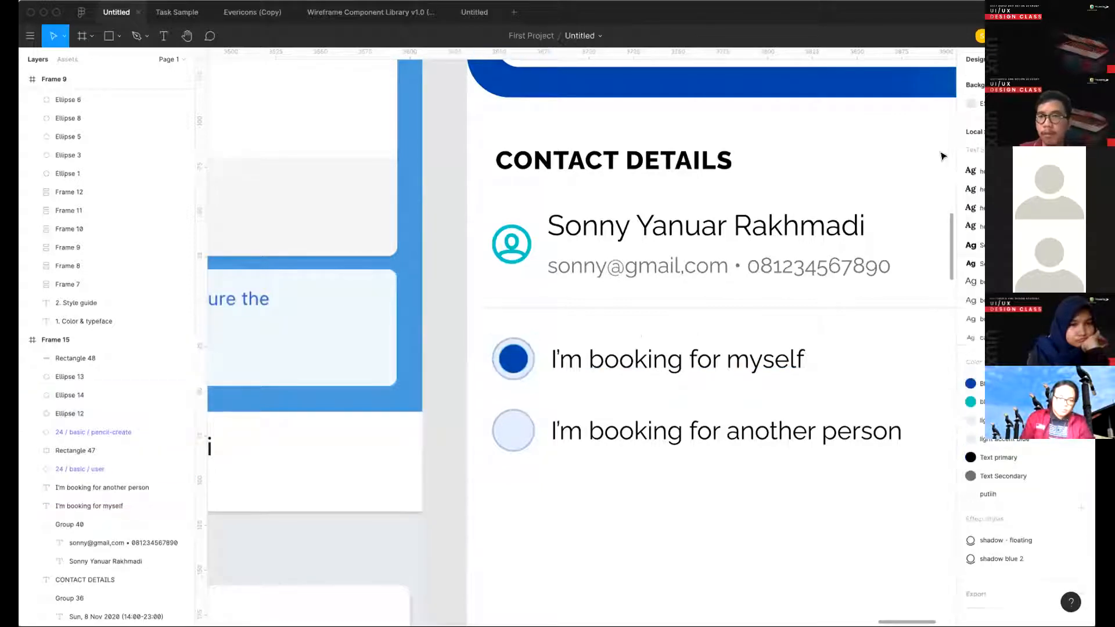
- Group the first option's outer circle and blue dot
{"action": "left_click", "coordinate": [527, 369]}
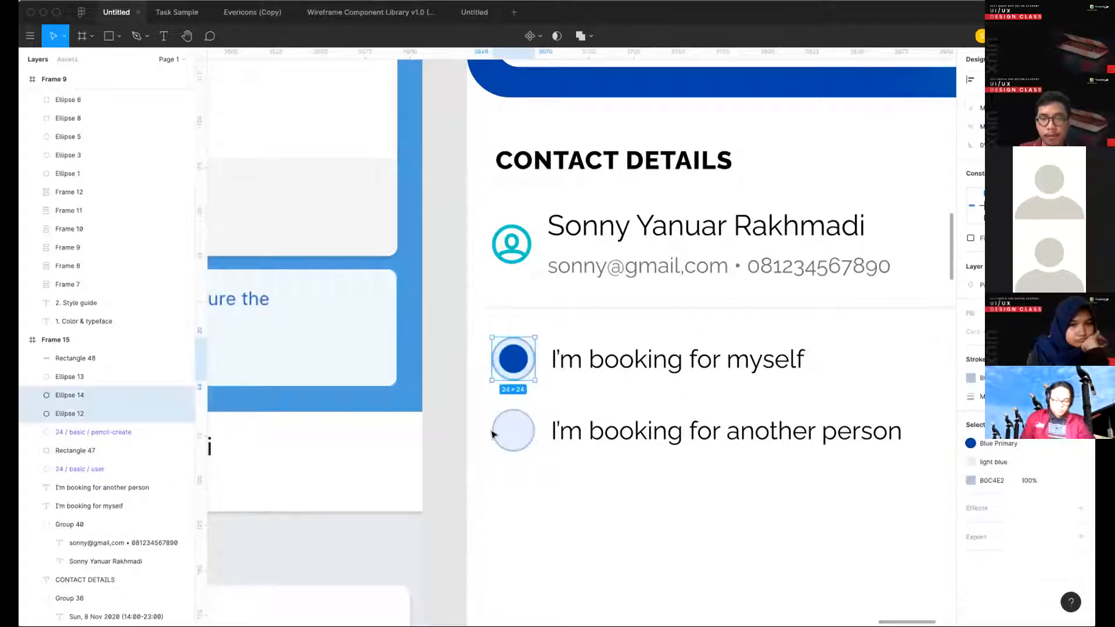
{"action": "key", "text": "ctrl+g"}
- Resize the second option's circle and the first option's grouped radio button to 20 × 20
{"action": "left_click", "coordinate": [513, 429]}
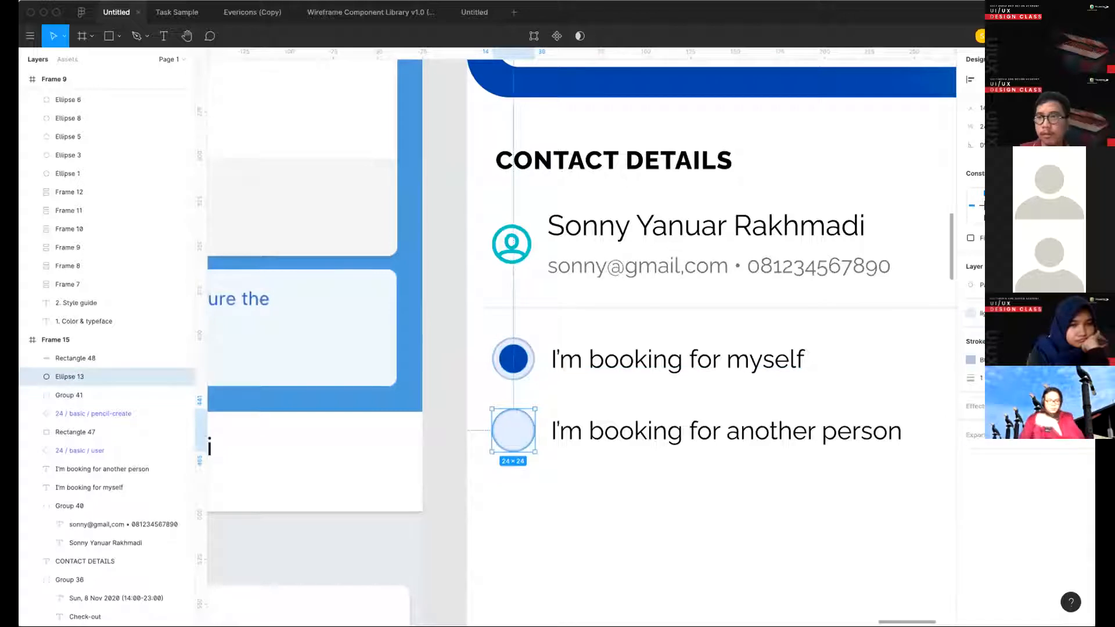
{"action": "type", "text": "20"}
{"action": "key", "text": "Return"}
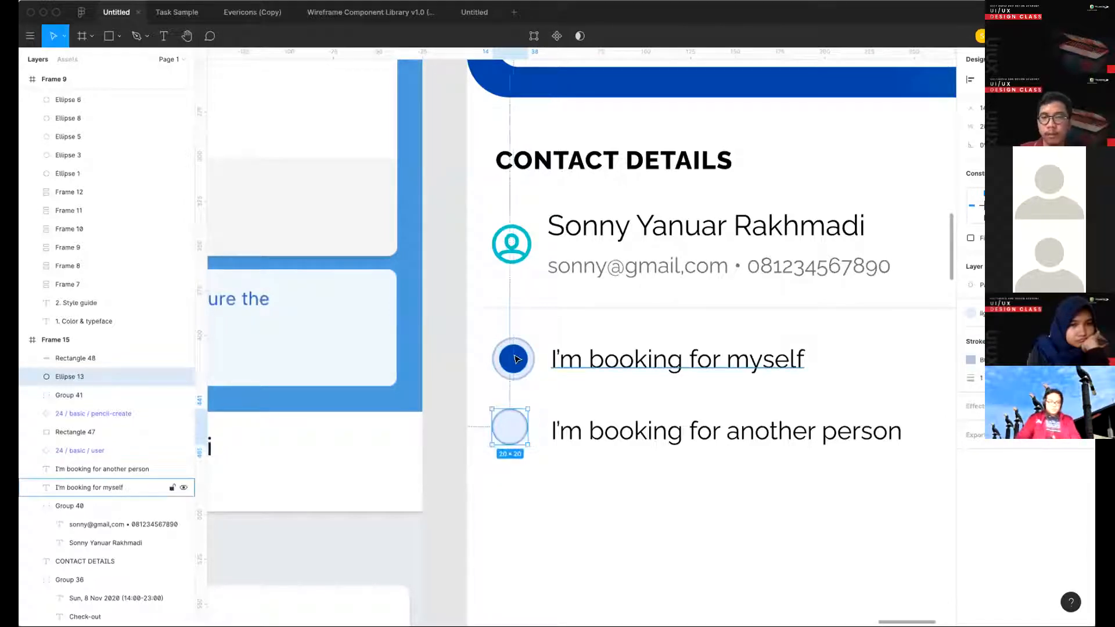
{"action": "left_click", "coordinate": [513, 359]}
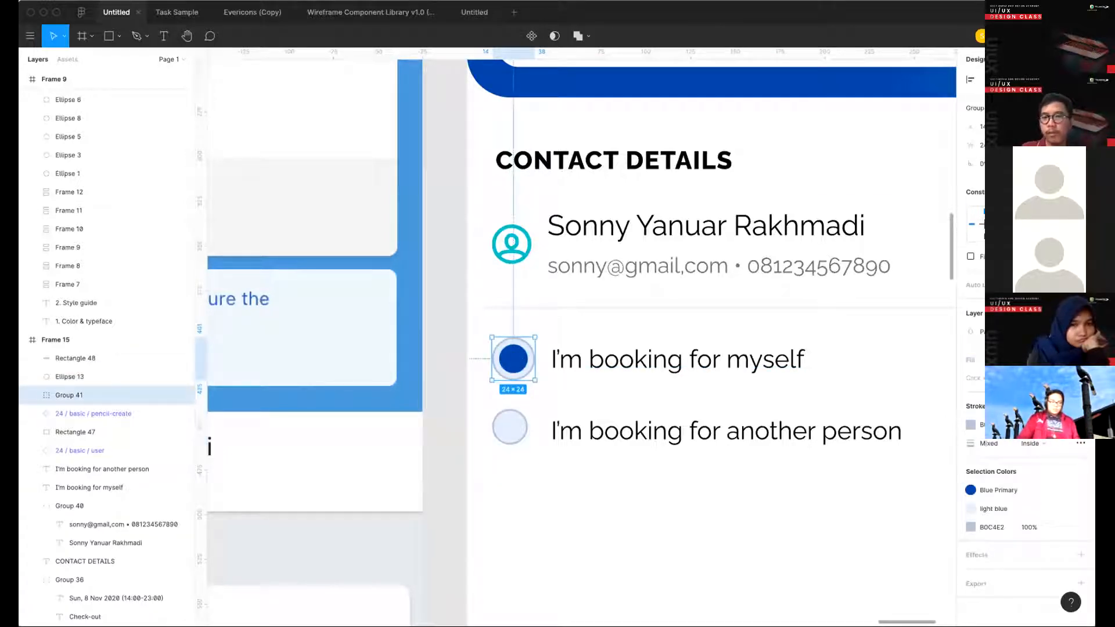
{"action": "type", "text": "20"}
{"action": "key", "text": "Return"}
{"action": "left_click", "coordinate": [983, 164]}
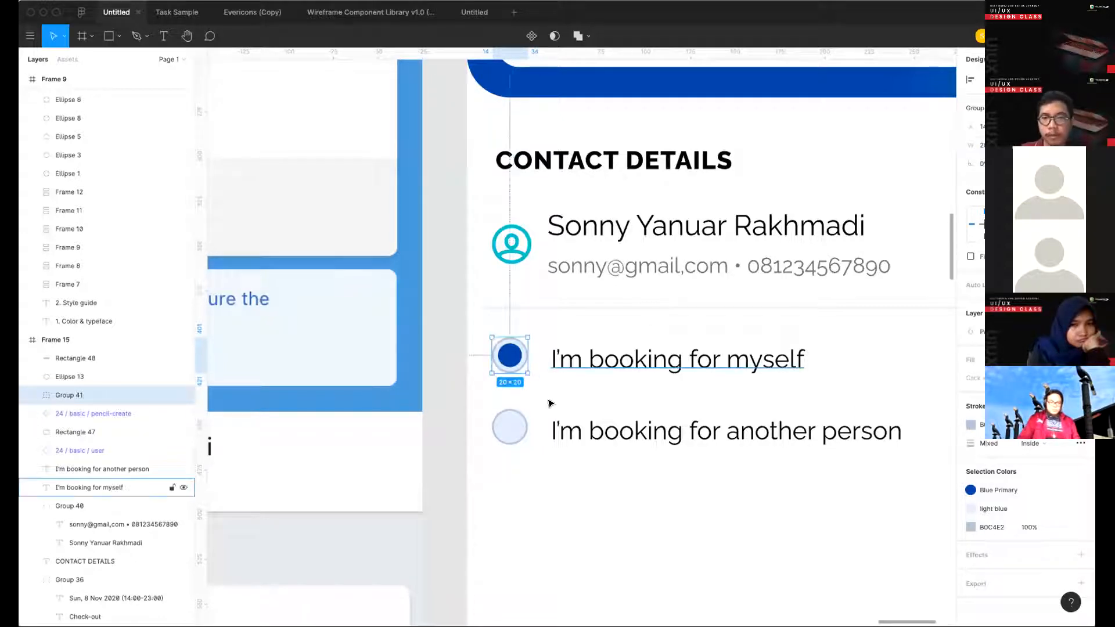
{"action": "left_click", "coordinate": [548, 399]}
- Select both radio buttons and set their width and height to 16
{"action": "scroll", "coordinate": [548, 399], "scroll_direction": "down", "scroll_amount": 3}
{"action": "scroll", "coordinate": [502, 385], "scroll_direction": "down", "scroll_amount": 2}
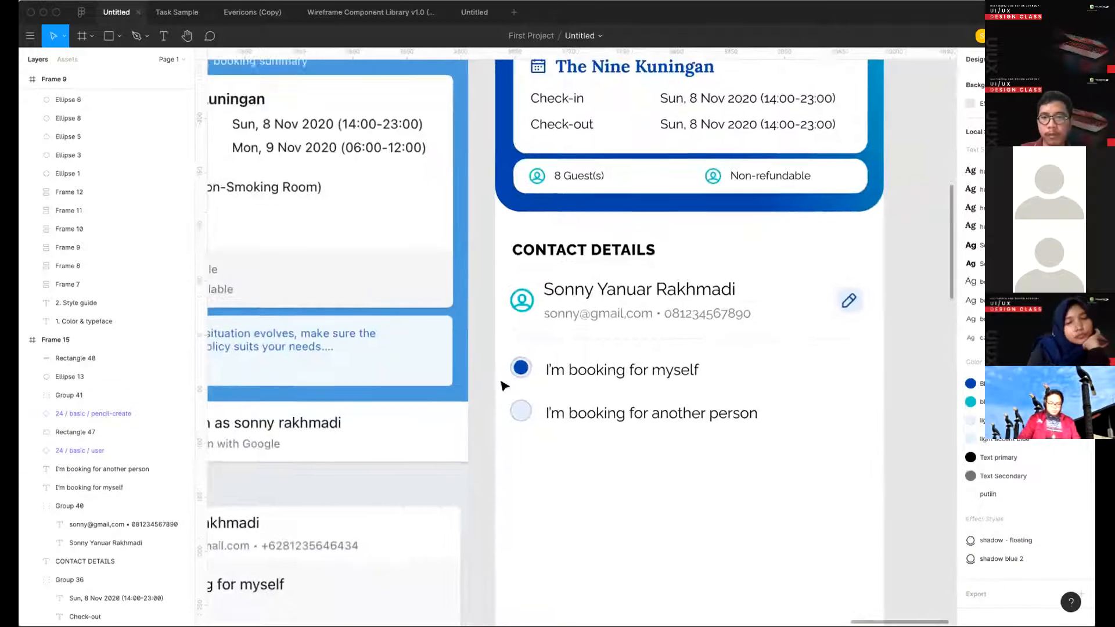
{"action": "left_click_drag", "start_coordinate": [478, 300], "coordinate": [499, 400]}
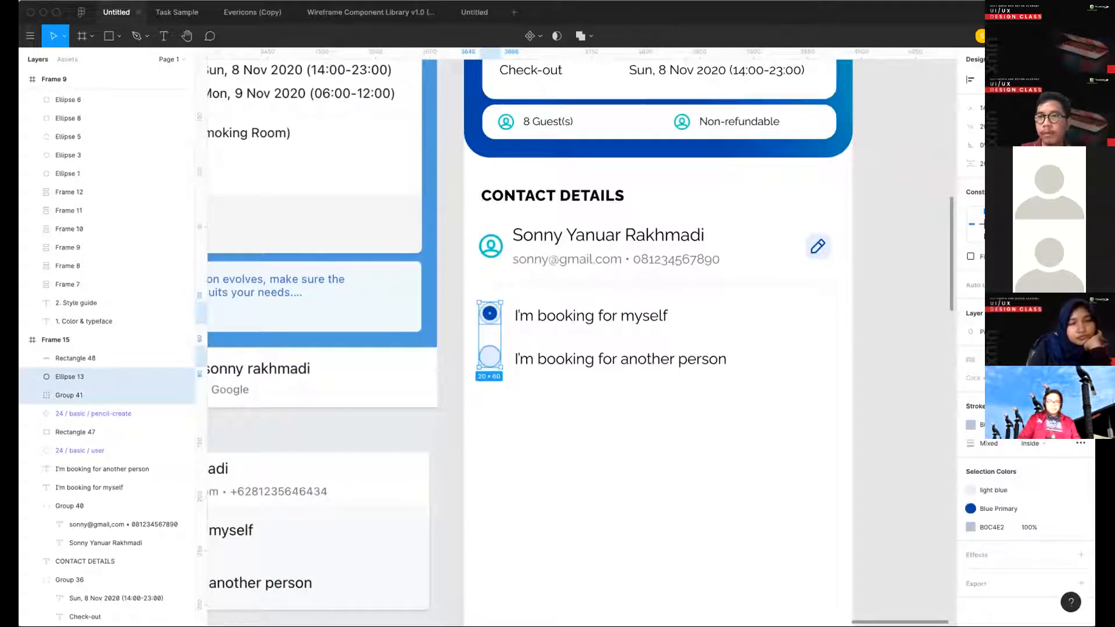
{"action": "type", "text": "16"}
{"action": "key", "text": "Return"}
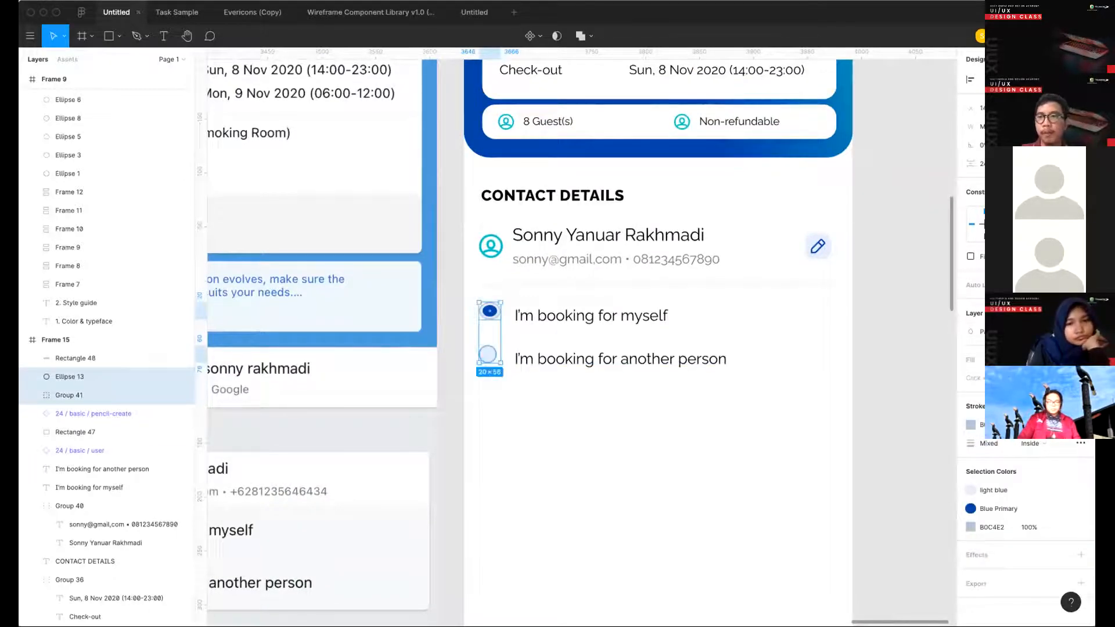
{"action": "left_click", "coordinate": [548, 461]}
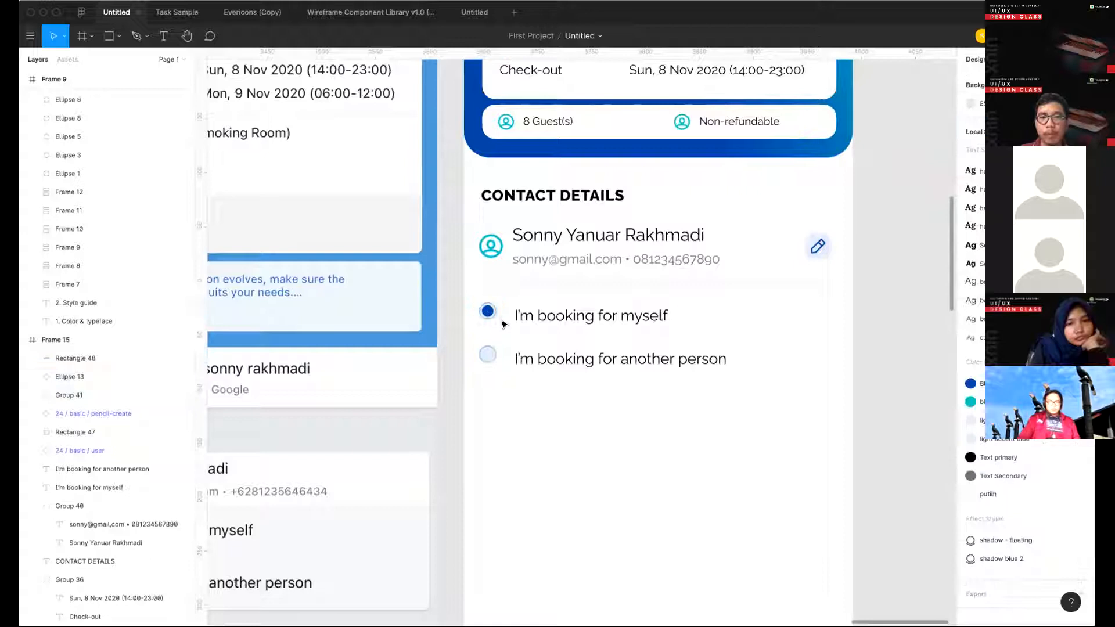
- Make the "I'm booking for myself" label bold and place it closer to its radio button, level with it
{"action": "left_click", "coordinate": [531, 317]}
{"action": "key", "text": "ctrl+b"}
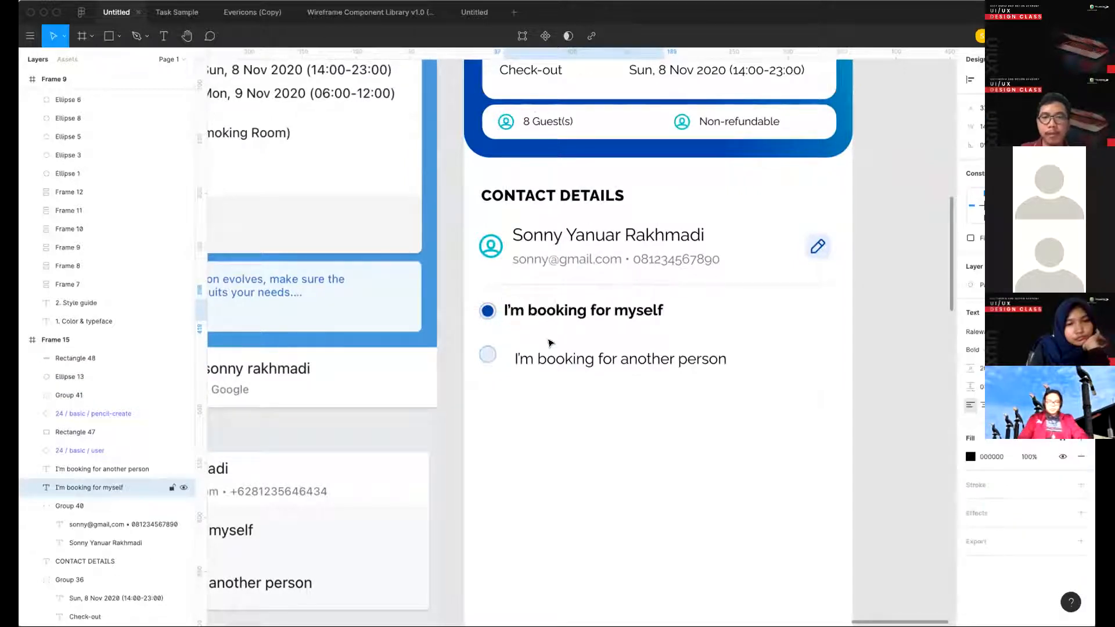
- Move the "I'm booking for another person" label and its circle up, with the label lined up under the bold one
{"action": "left_click_drag", "start_coordinate": [554, 359], "coordinate": [541, 351]}
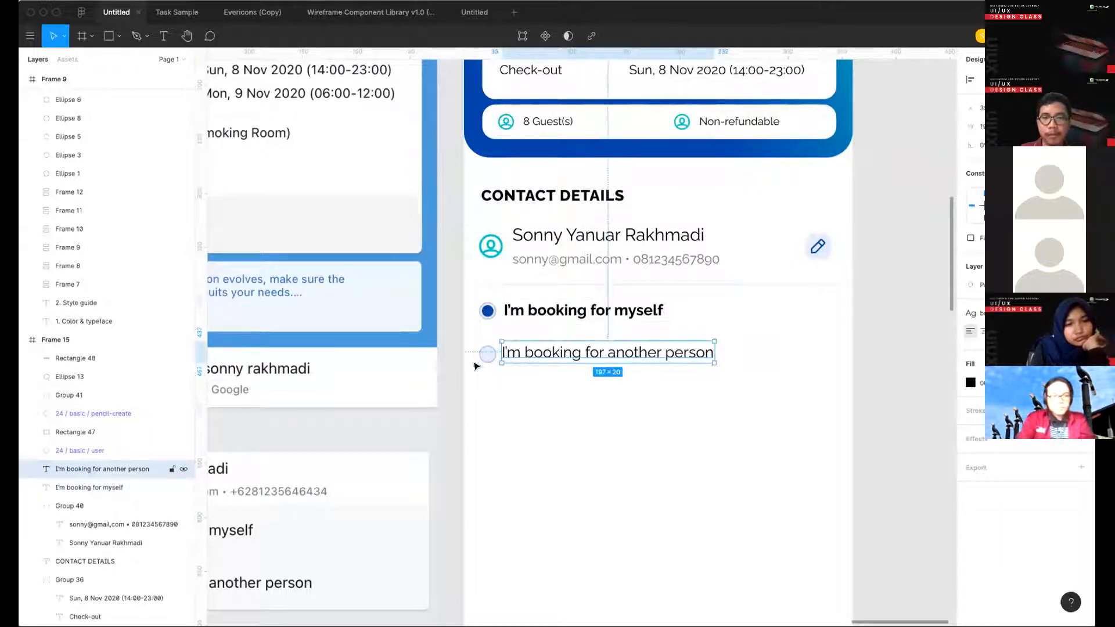
{"action": "left_click", "coordinate": [482, 358]}
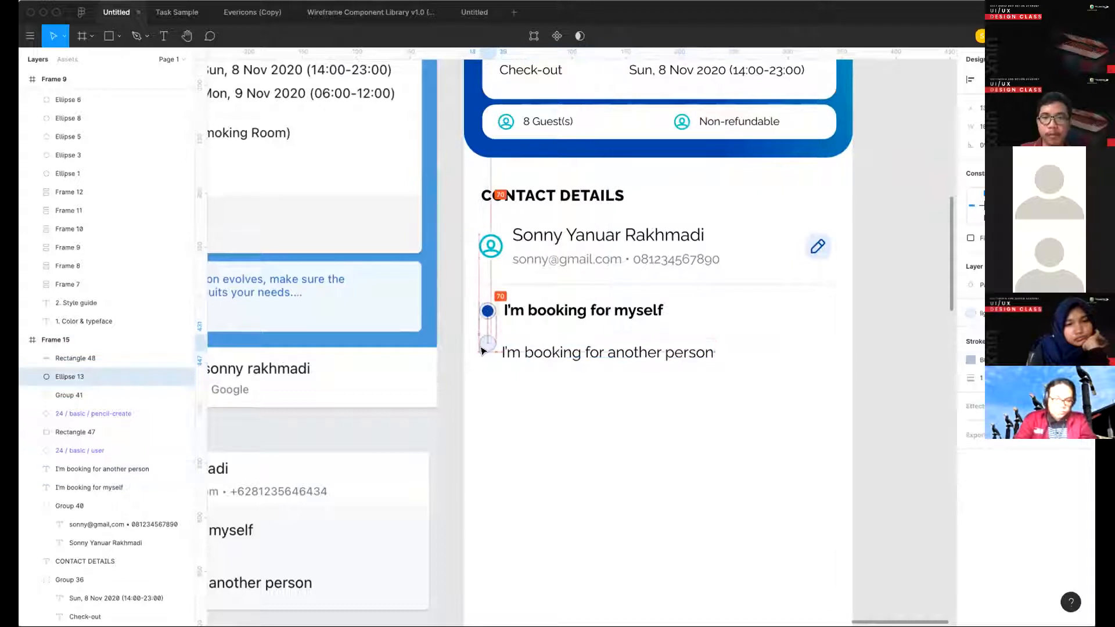
{"action": "left_click_drag", "start_coordinate": [537, 353], "coordinate": [539, 346]}
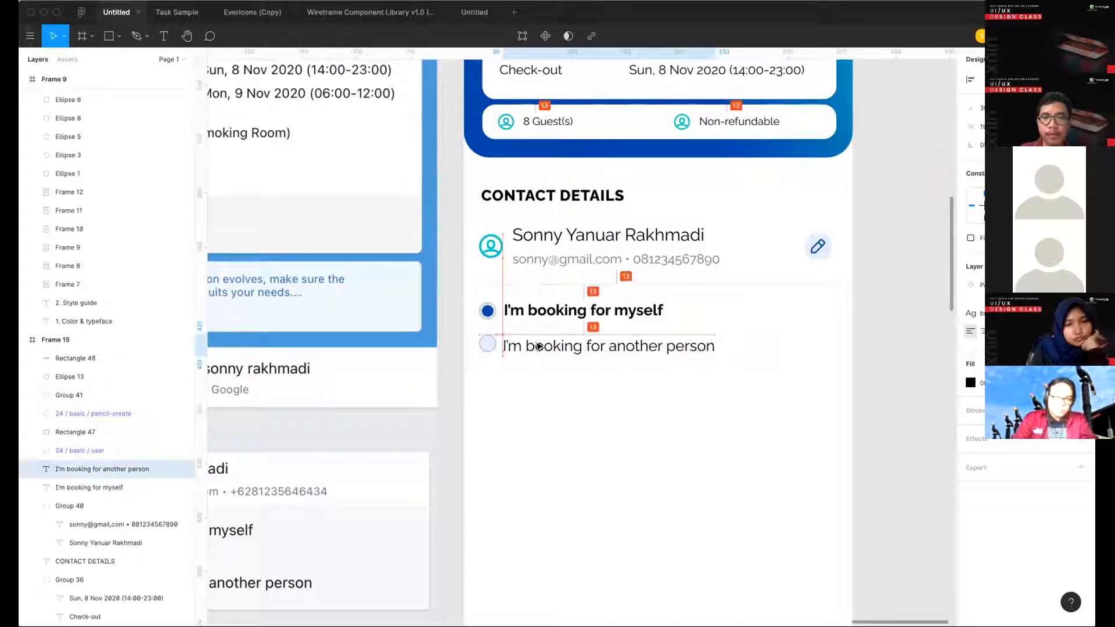
{"action": "left_click", "coordinate": [487, 343], "text": "shift"}
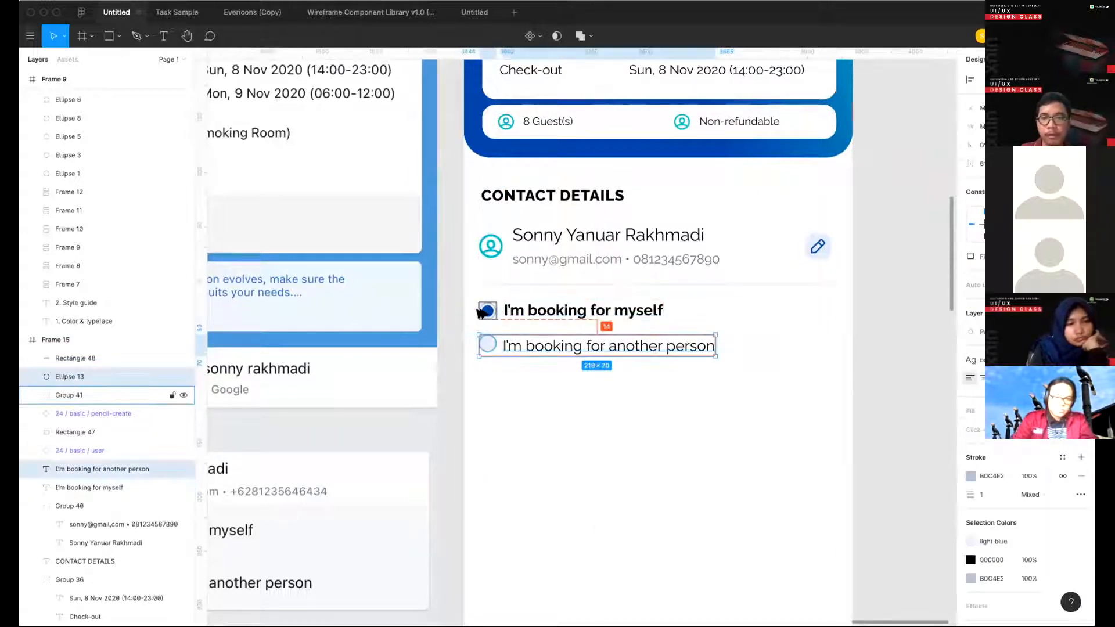
{"action": "left_click", "coordinate": [616, 393]}
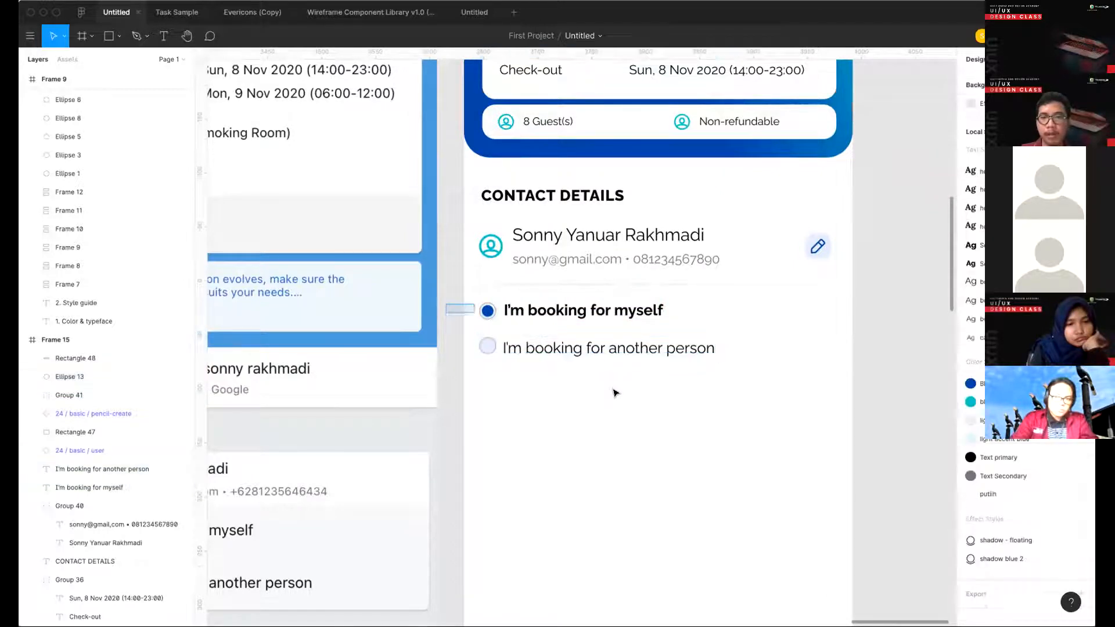
- Group both booking options with their radio buttons and labels
{"action": "left_click_drag", "start_coordinate": [446, 303], "coordinate": [619, 397]}
{"action": "key", "text": "super+g"}
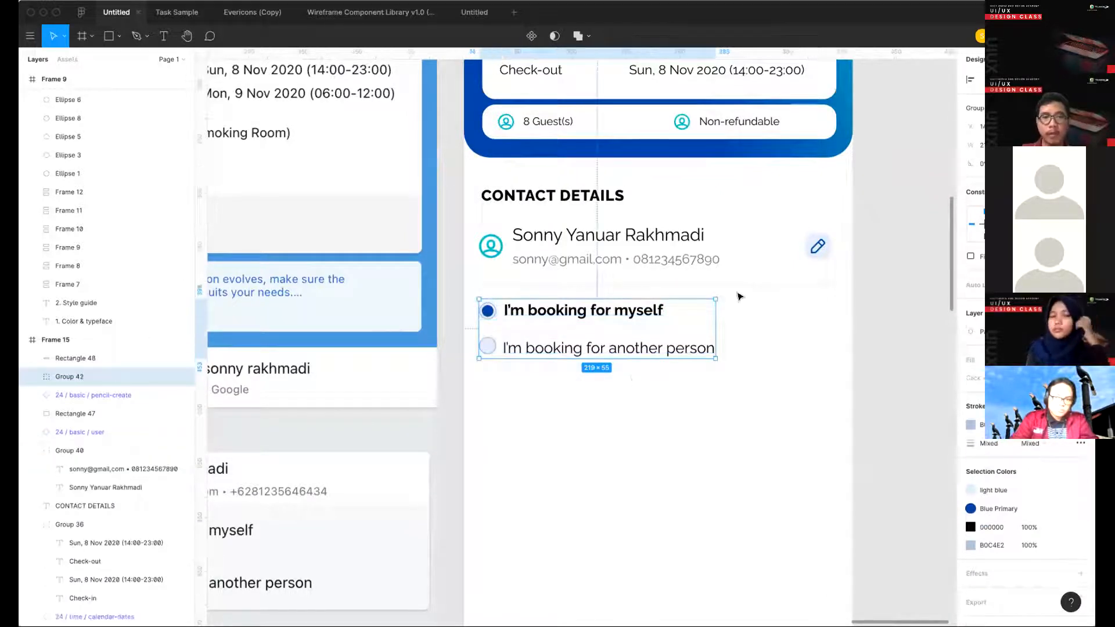
- Duplicate the thin divider line and place the copy just below the "I'm booking for another person" option
{"action": "scroll", "coordinate": [737, 265], "scroll_direction": "down", "scroll_amount": 3}
{"action": "scroll", "coordinate": [737, 264], "scroll_direction": "left", "scroll_amount": 1}
{"action": "scroll", "coordinate": [737, 264], "scroll_direction": "right", "scroll_amount": 2}
{"action": "scroll", "coordinate": [737, 264], "scroll_direction": "down", "scroll_amount": 1}
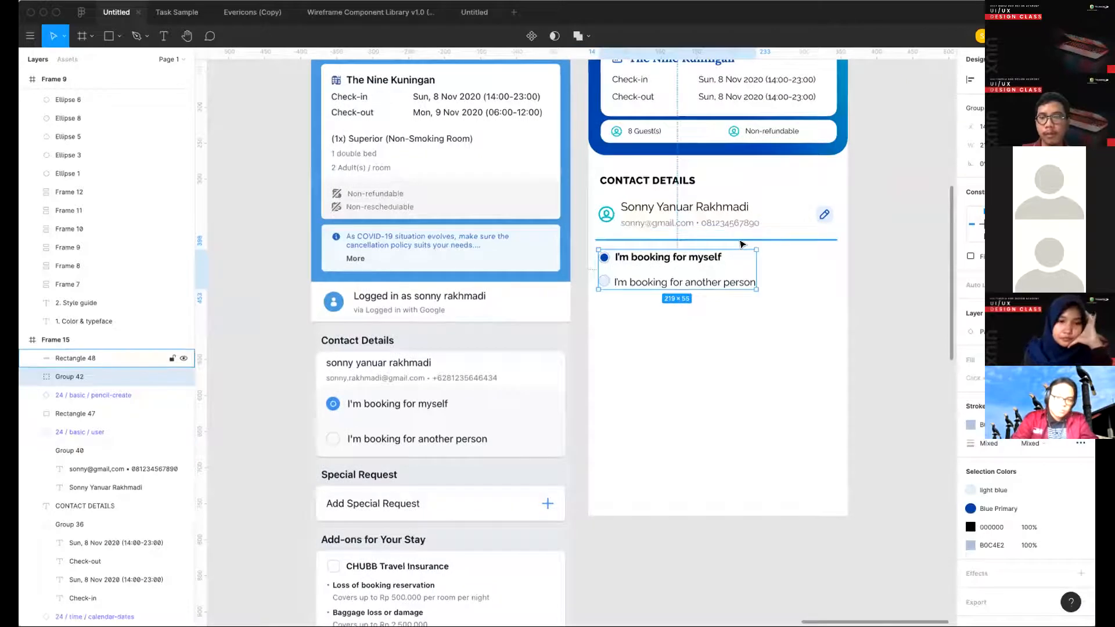
{"action": "left_click", "coordinate": [741, 240]}
{"action": "left_click", "coordinate": [652, 181]}
{"action": "left_click", "coordinate": [768, 250]}
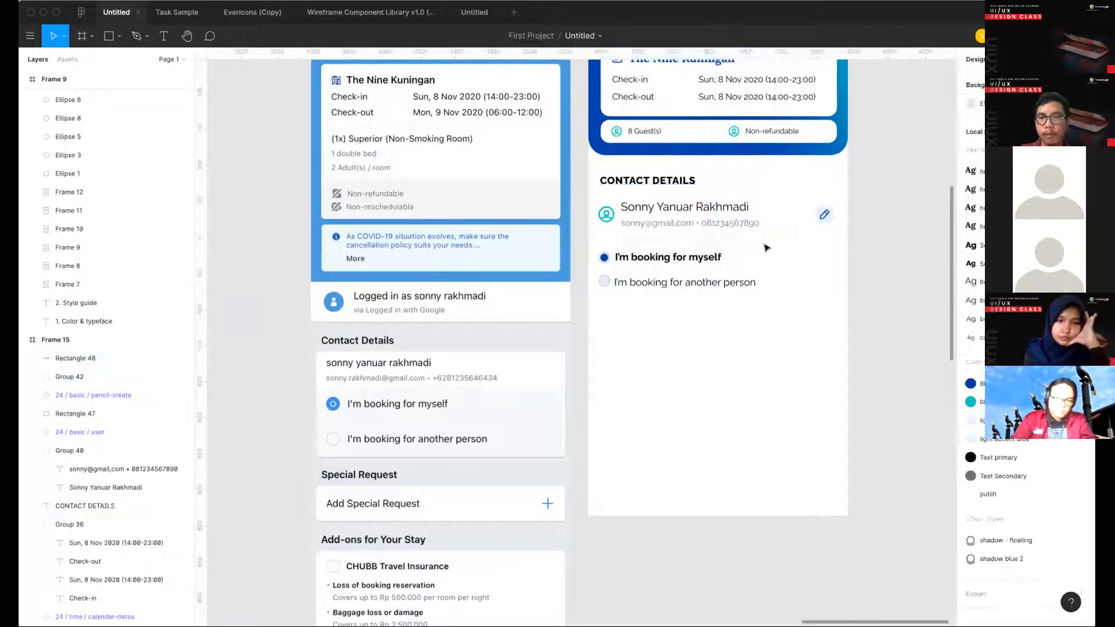
{"action": "left_click_drag", "start_coordinate": [765, 240], "coordinate": [766, 304]}
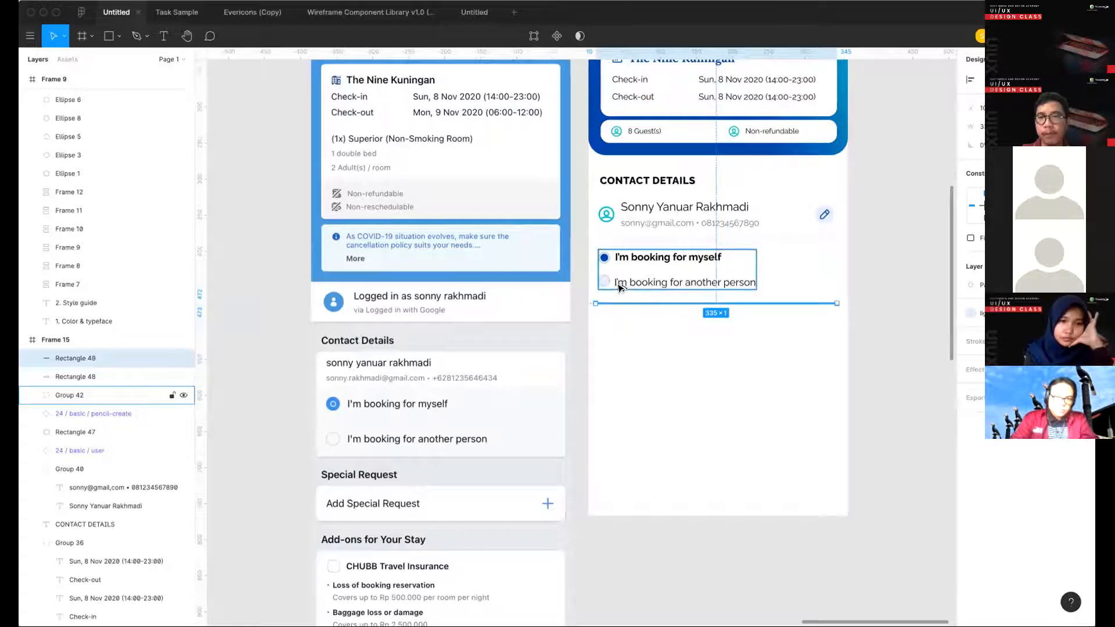
{"action": "left_click", "coordinate": [650, 346]}
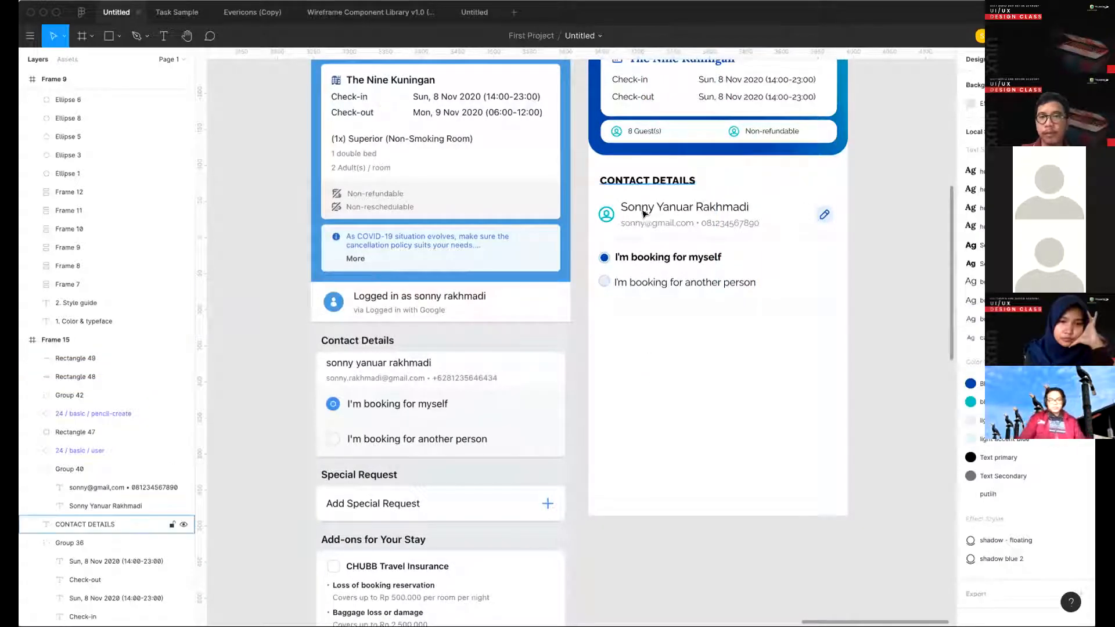
- Copy the CONTACT DETAILS heading below the second divider and change the copy's text to "SPECIAL REQUEST"
{"action": "left_click_drag", "start_coordinate": [643, 187], "coordinate": [641, 344]}
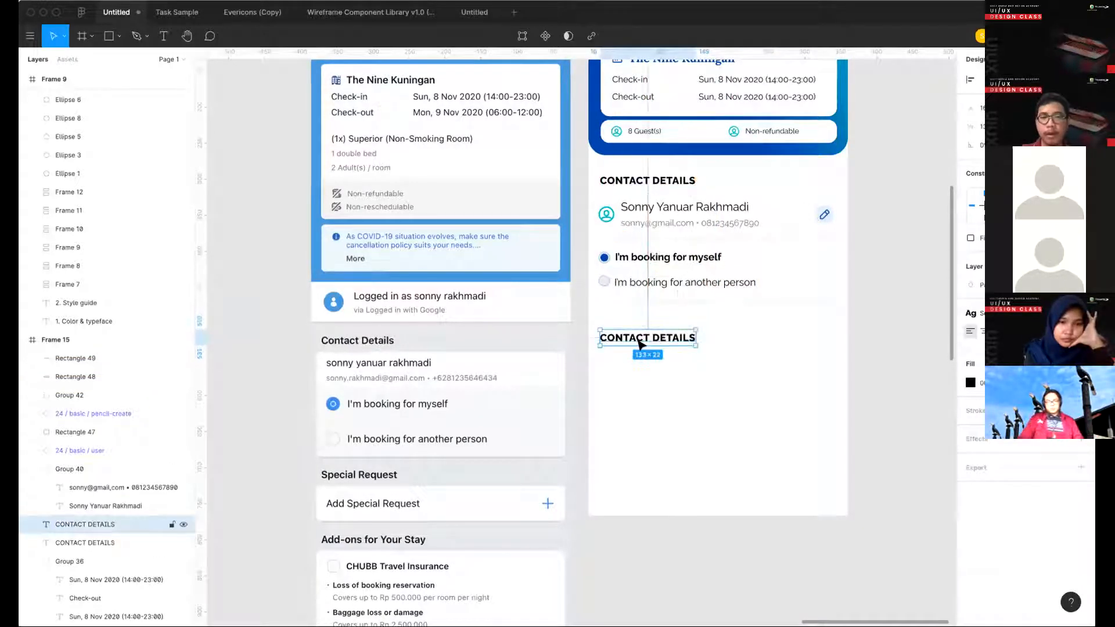
{"action": "left_click_drag", "start_coordinate": [480, 439], "coordinate": [479, 314]}
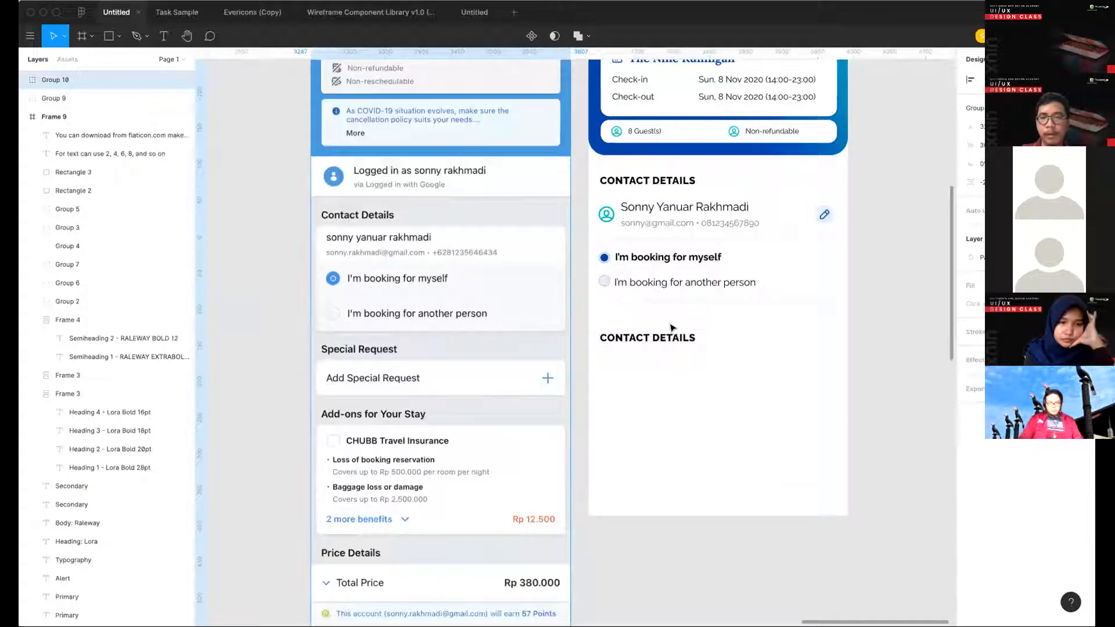
{"action": "left_click", "coordinate": [665, 327]}
{"action": "double_click", "coordinate": [665, 328]}
{"action": "type", "text": "A"}
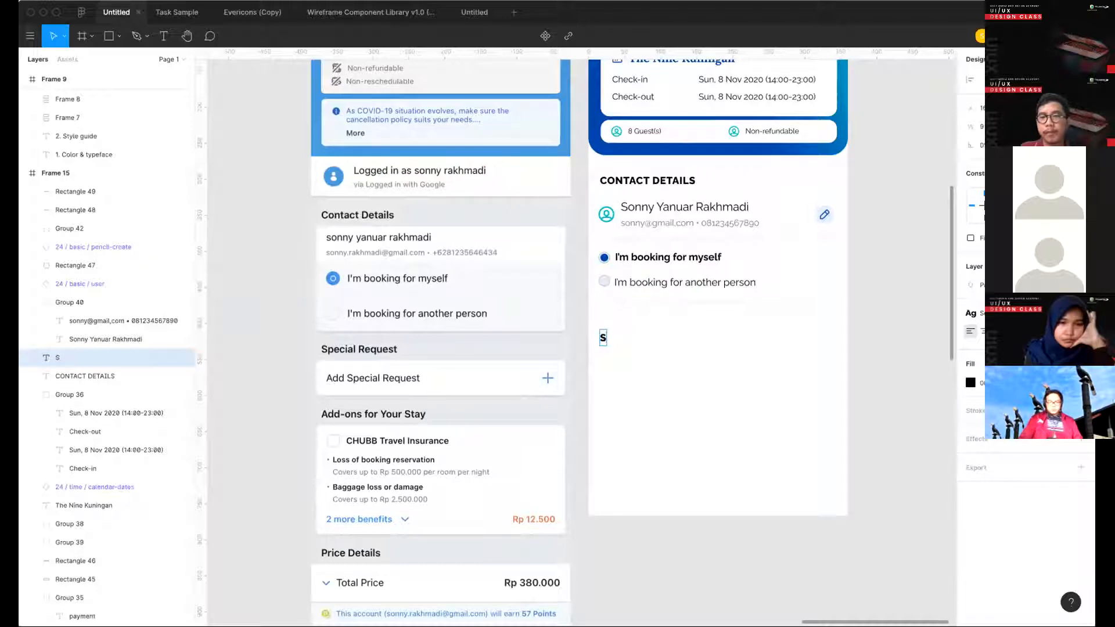
{"action": "type", "text": "PECIAL"}
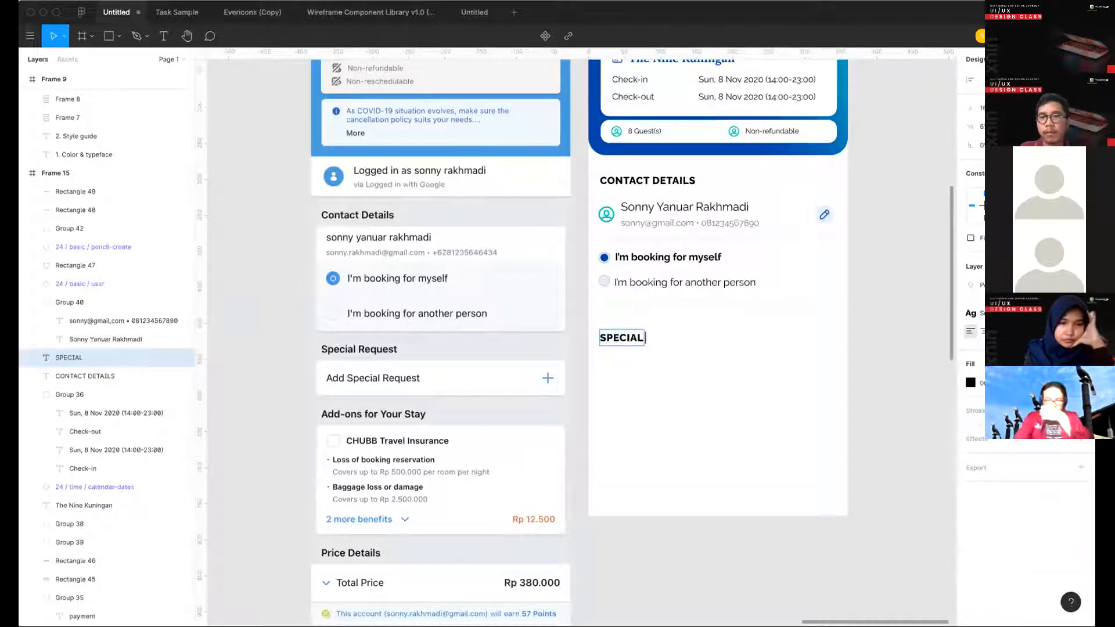
{"action": "type", "text": " REQUEST"}
{"action": "key", "text": "Escape"}
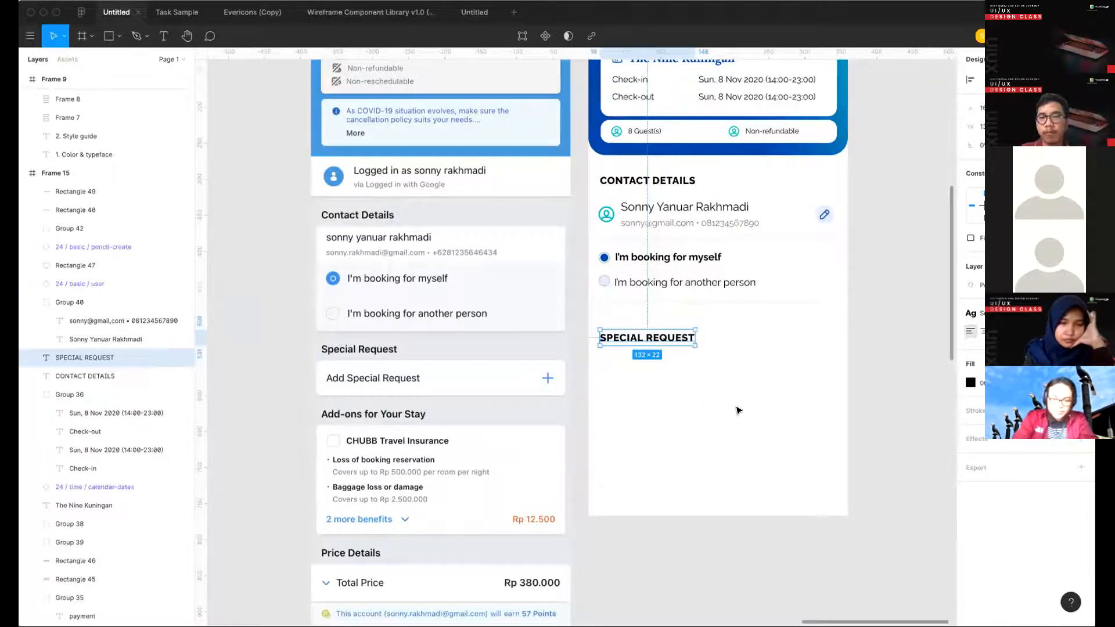
{"action": "left_click", "coordinate": [738, 411]}
- Examine the reference booking screen and the earlier redesigned hotel screens for the styling of the special request section
{"action": "scroll", "coordinate": [738, 410], "scroll_direction": "down", "scroll_amount": 2}
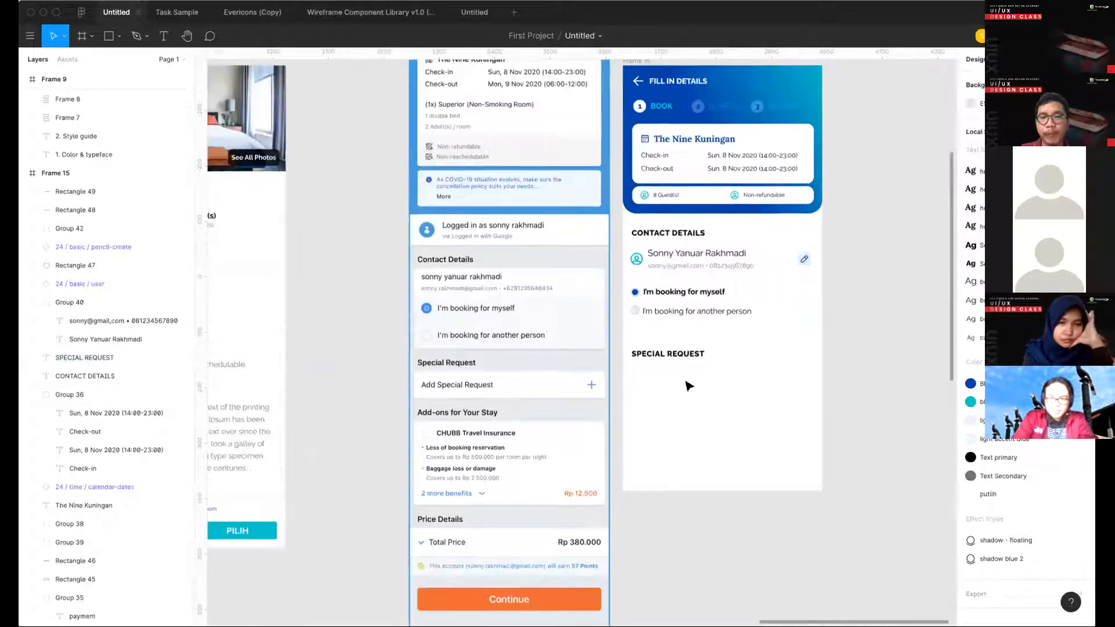
{"action": "scroll", "coordinate": [562, 408], "scroll_direction": "left", "scroll_amount": 1}
{"action": "scroll", "coordinate": [562, 408], "scroll_direction": "left", "scroll_amount": 3}
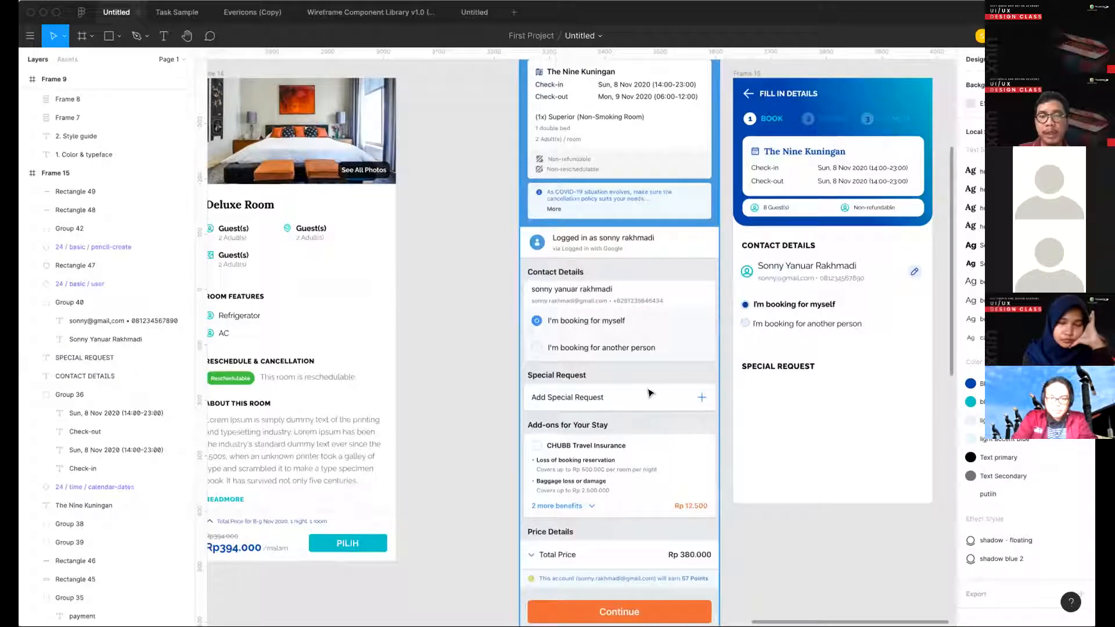
{"action": "scroll", "coordinate": [624, 402], "scroll_direction": "left", "scroll_amount": 4}
{"action": "scroll", "coordinate": [624, 401], "scroll_direction": "down", "scroll_amount": 1}
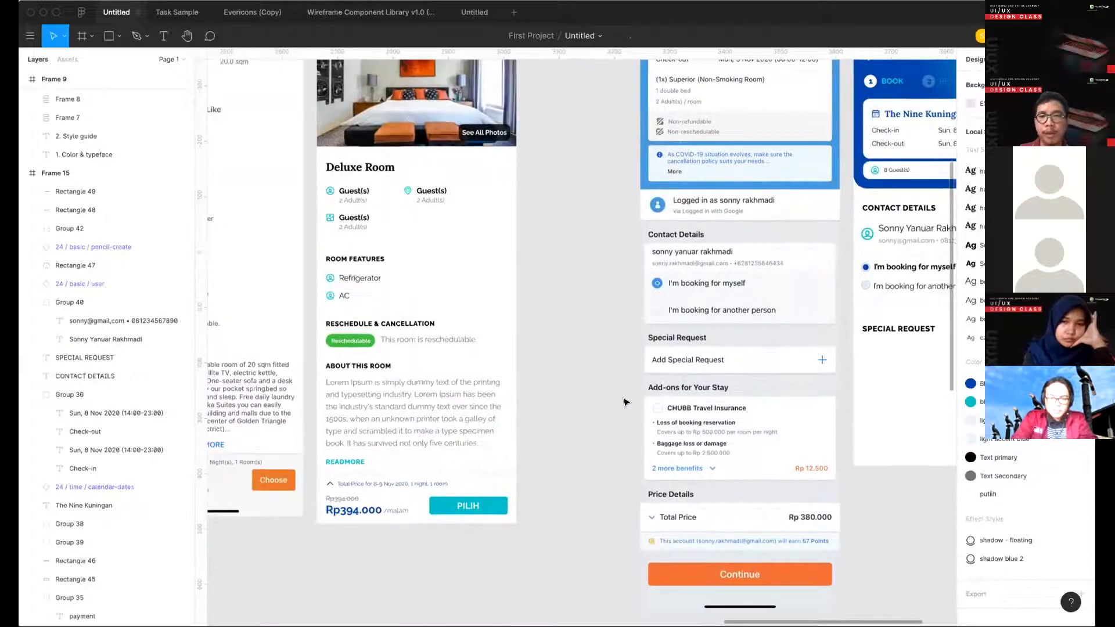
{"action": "scroll", "coordinate": [612, 382], "scroll_direction": "left", "scroll_amount": 15}
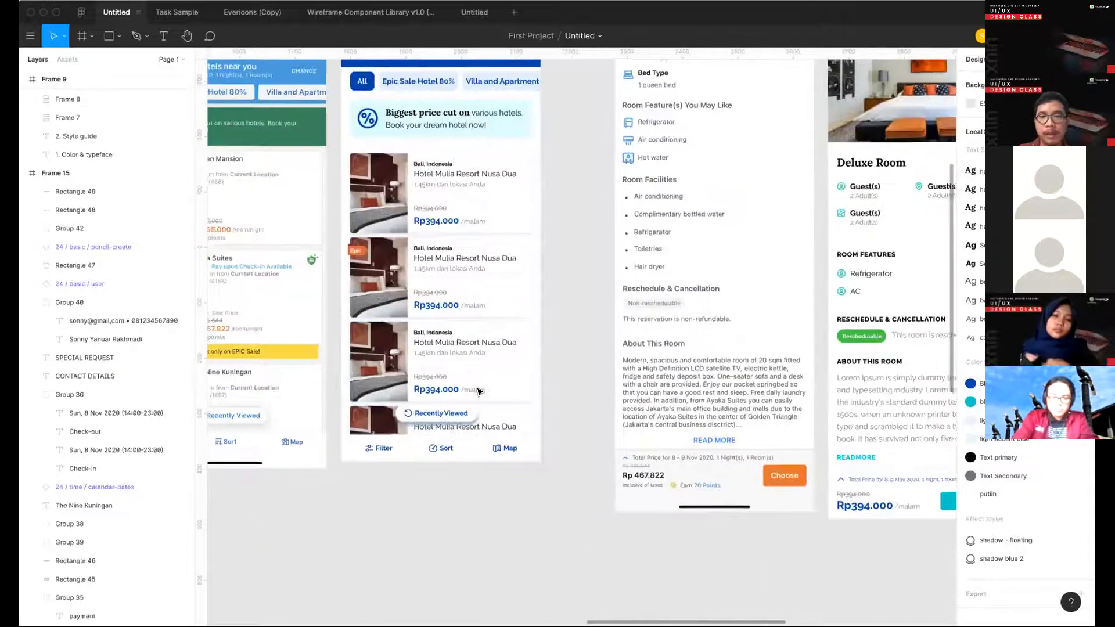
{"action": "scroll", "coordinate": [481, 389], "scroll_direction": "left", "scroll_amount": 15}
- Draw a rectangle about 320 × 59 below the SPECIAL REQUEST heading, fill it white and apply the "shadow blue 2" effect style
{"action": "key", "text": "r"}
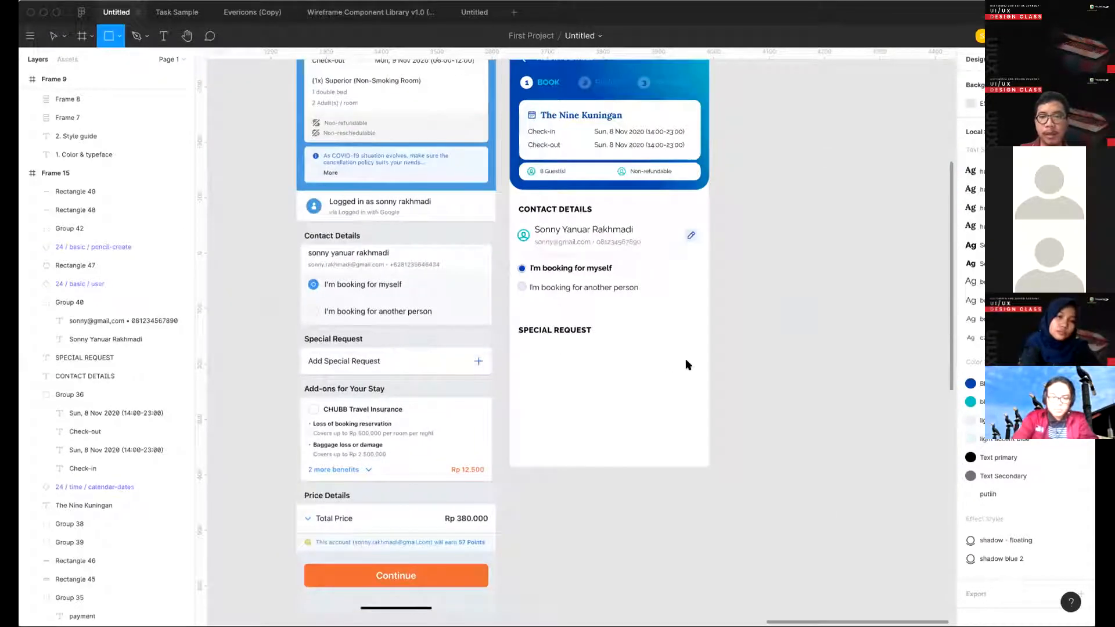
{"action": "left_click_drag", "start_coordinate": [692, 369], "coordinate": [521, 333]}
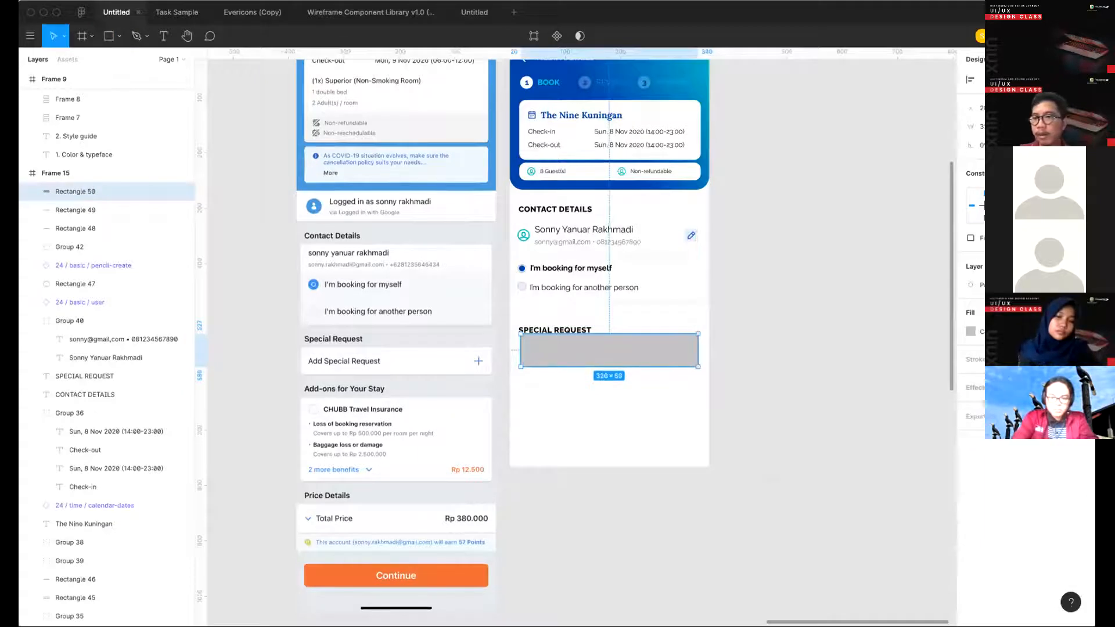
{"action": "key", "text": "Delete"}
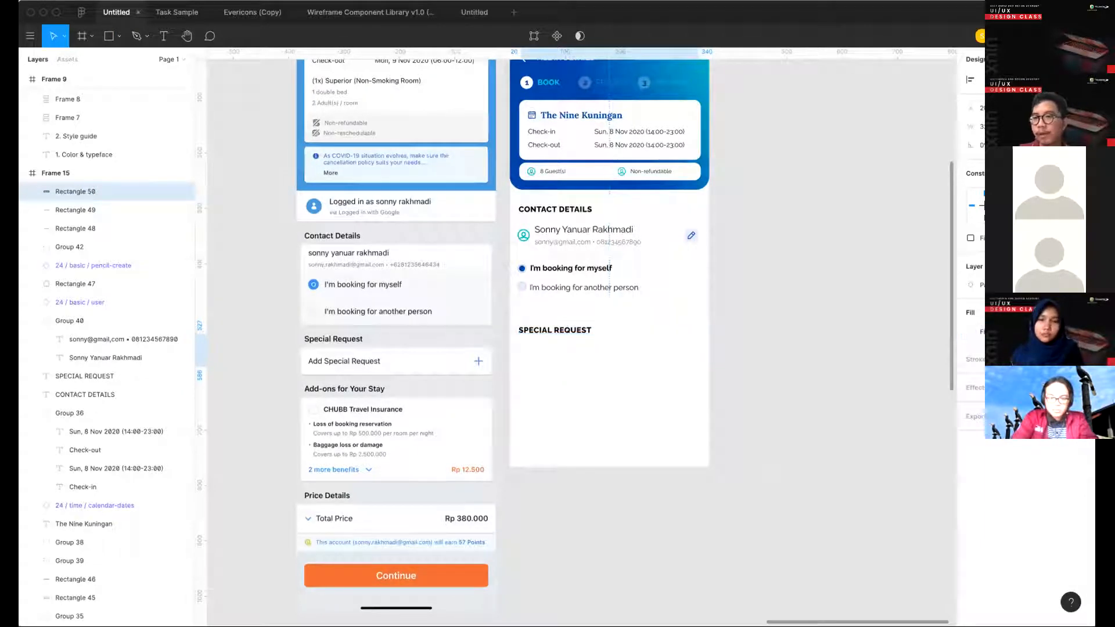
{"action": "left_click", "coordinate": [1065, 387]}
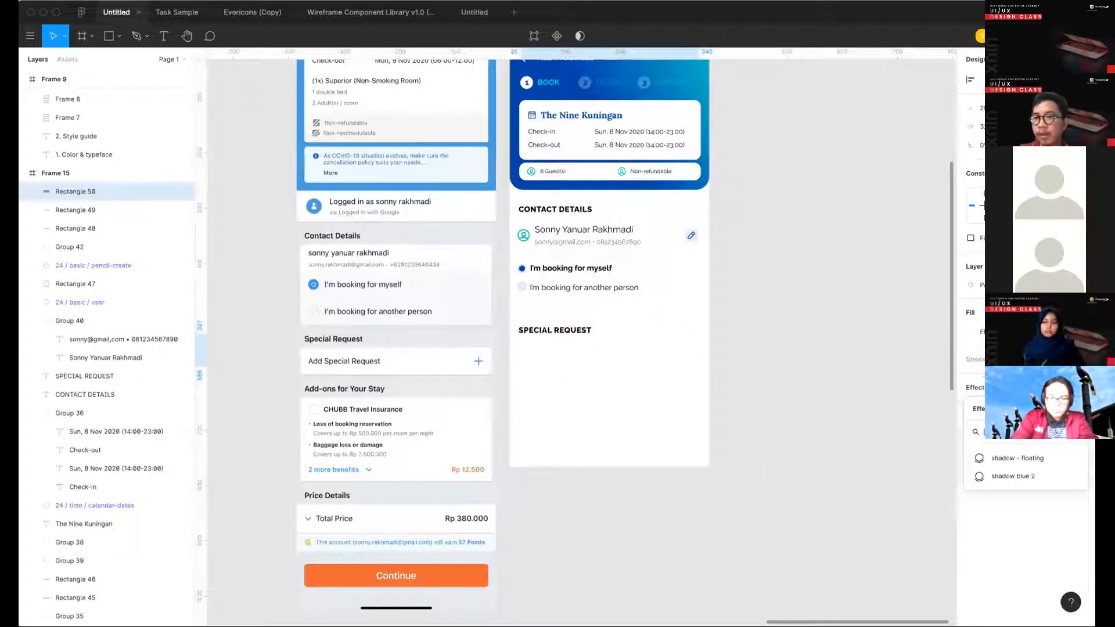
{"action": "left_click", "coordinate": [1020, 472]}
- Widen the white box to 328 and place it slightly lower, with its left edge aligned to the SPECIAL REQUEST heading
{"action": "left_click_drag", "start_coordinate": [667, 349], "coordinate": [665, 355]}
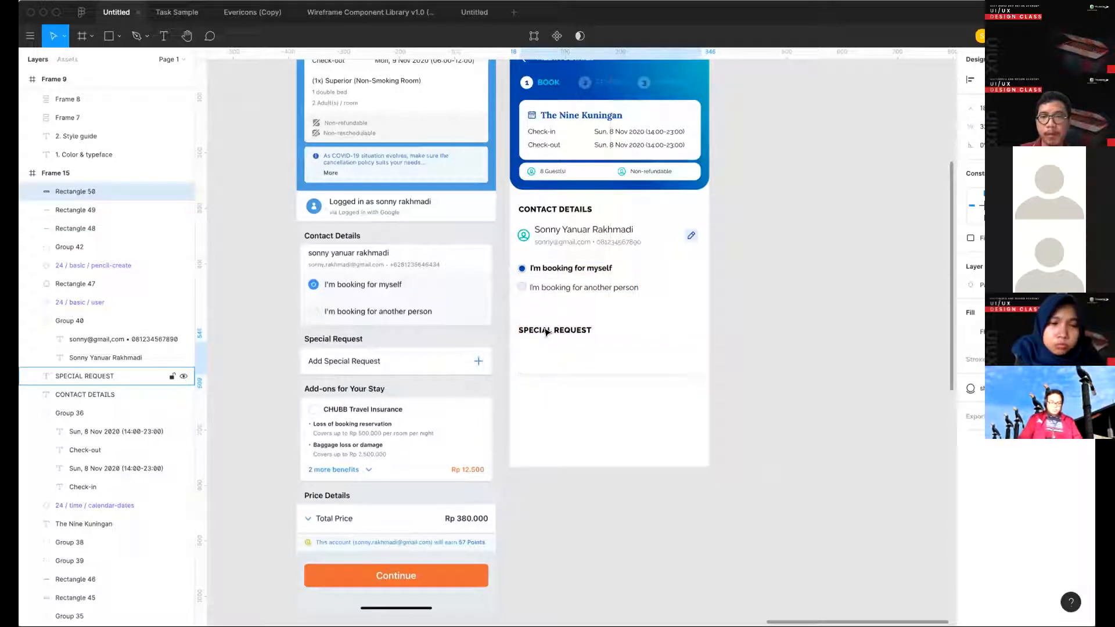
{"action": "key", "text": "Left"}
{"action": "key", "text": "Left"}
{"action": "key", "text": "Left"}
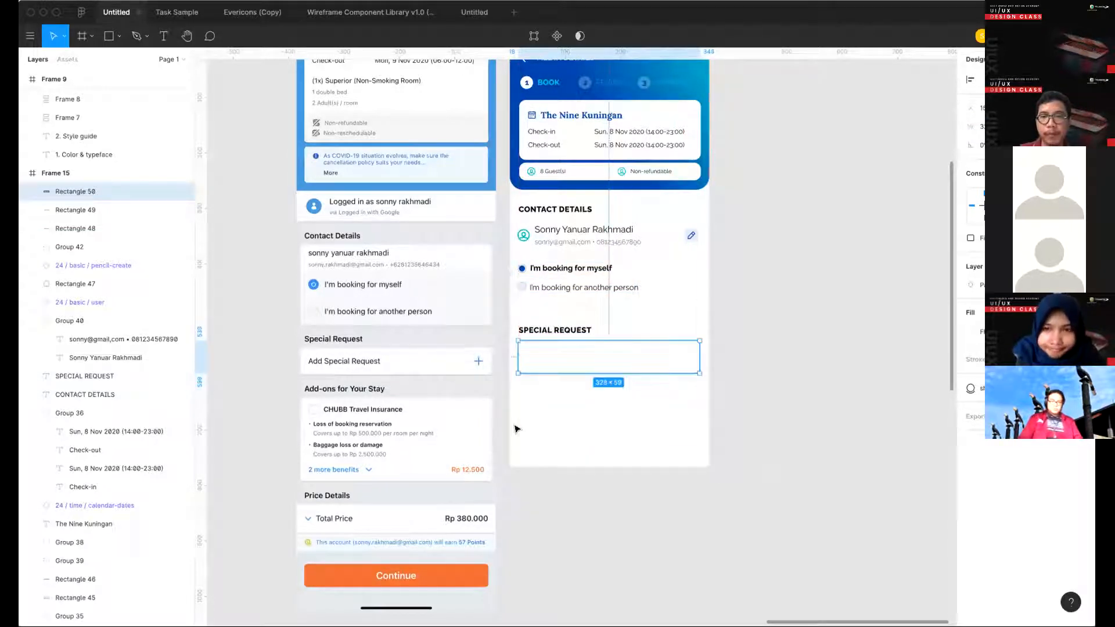
- Move the SPECIAL REQUEST heading and its white box up together, closer to the divider above
{"action": "left_click", "coordinate": [543, 330], "text": "shift"}
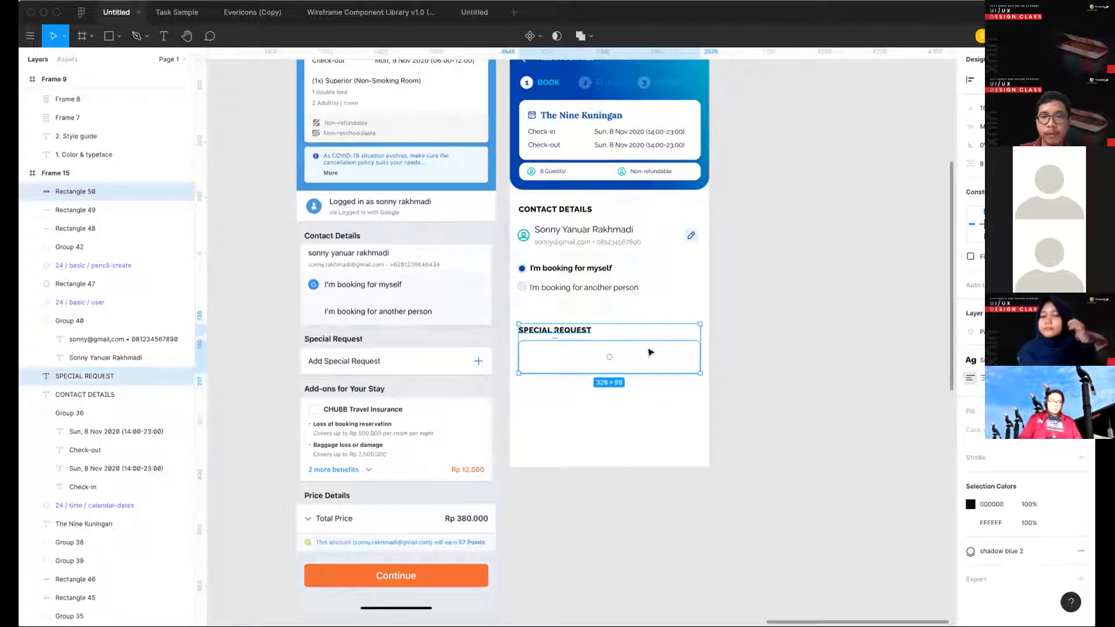
{"action": "key", "text": "shift+Up"}
{"action": "key", "text": "shift+Up"}
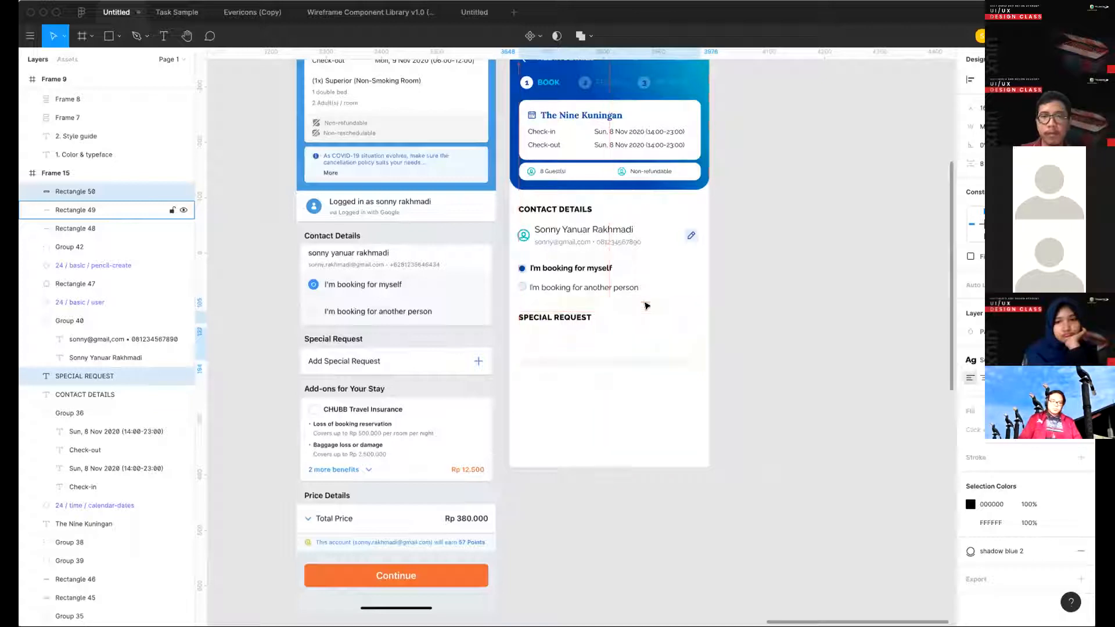
{"action": "key", "text": "Down"}
{"action": "key", "text": "Down"}
{"action": "key", "text": "Down"}
{"action": "key", "text": "Down"}
{"action": "key", "text": "Down"}
{"action": "key", "text": "Down"}
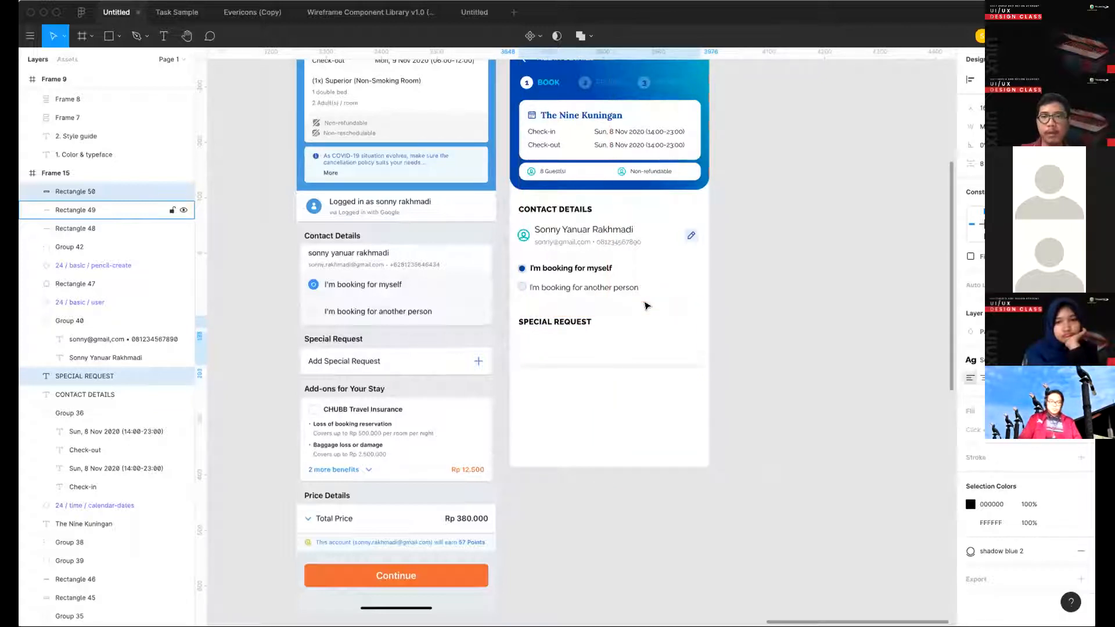
{"action": "left_click", "coordinate": [793, 346]}
- Group the pencil icon with its light blue background and place a copy inside the SPECIAL REQUEST box
{"action": "scroll", "coordinate": [794, 346], "scroll_direction": "left", "scroll_amount": 2}
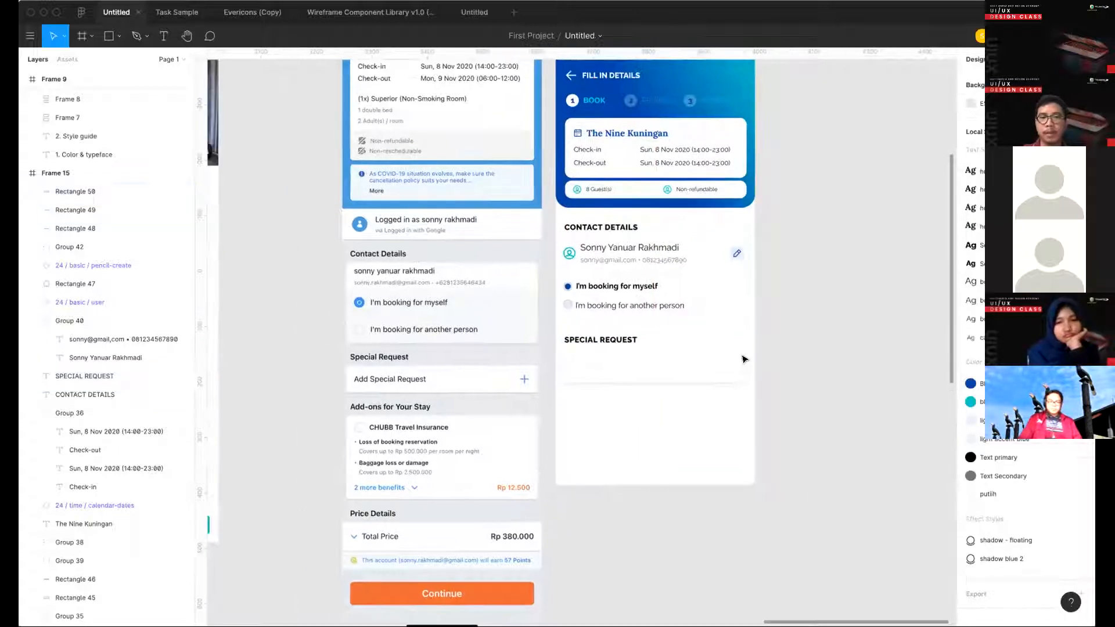
{"action": "left_click", "coordinate": [736, 253]}
{"action": "key", "text": "ctrl+g"}
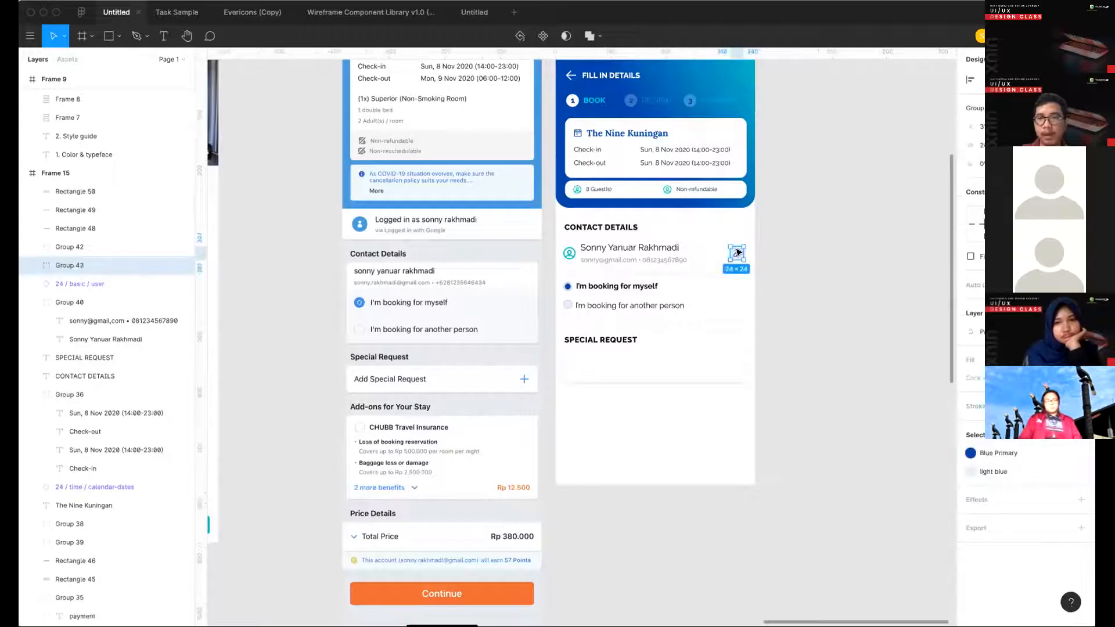
{"action": "left_click_drag", "start_coordinate": [738, 368], "coordinate": [736, 361]}
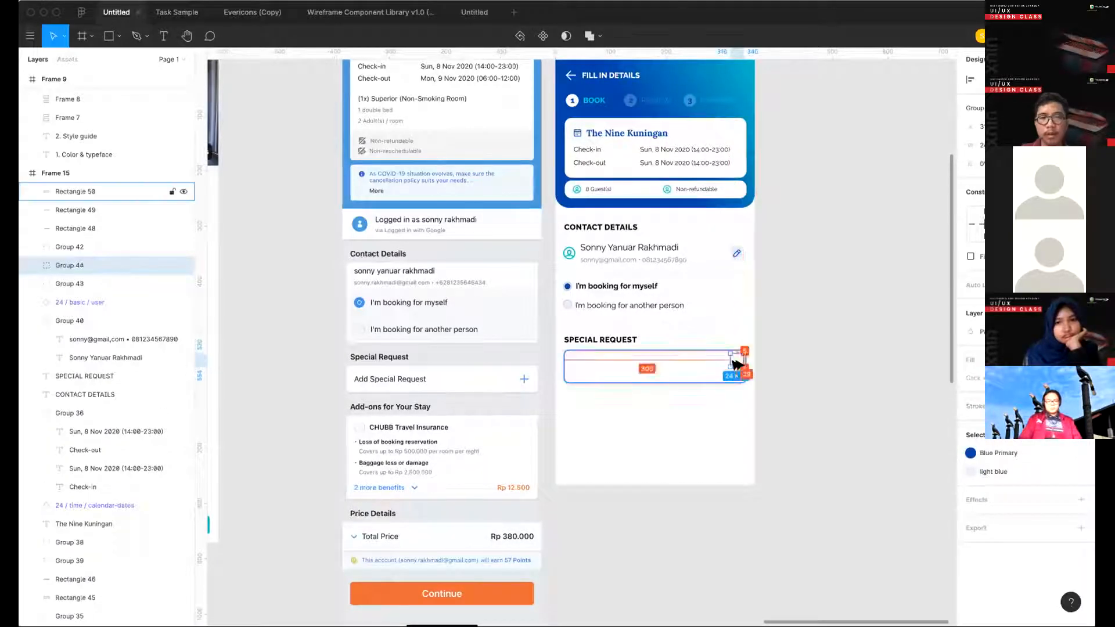
{"action": "left_click", "coordinate": [740, 404]}
- Position the copied edit button near the SPECIAL REQUEST box's right edge, centred vertically in the box
{"action": "scroll", "coordinate": [740, 403], "scroll_direction": "up", "scroll_amount": 5}
{"action": "left_click_drag", "start_coordinate": [741, 313], "coordinate": [731, 326]}
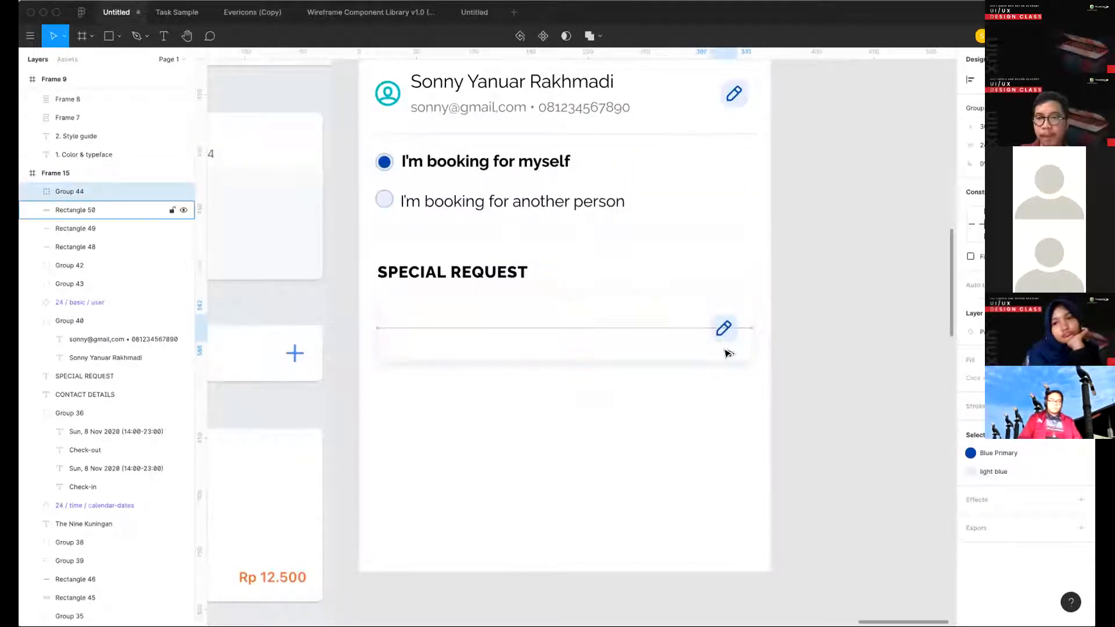
{"action": "key", "text": "Right"}
{"action": "key", "text": "Up"}
{"action": "key", "text": "Up"}
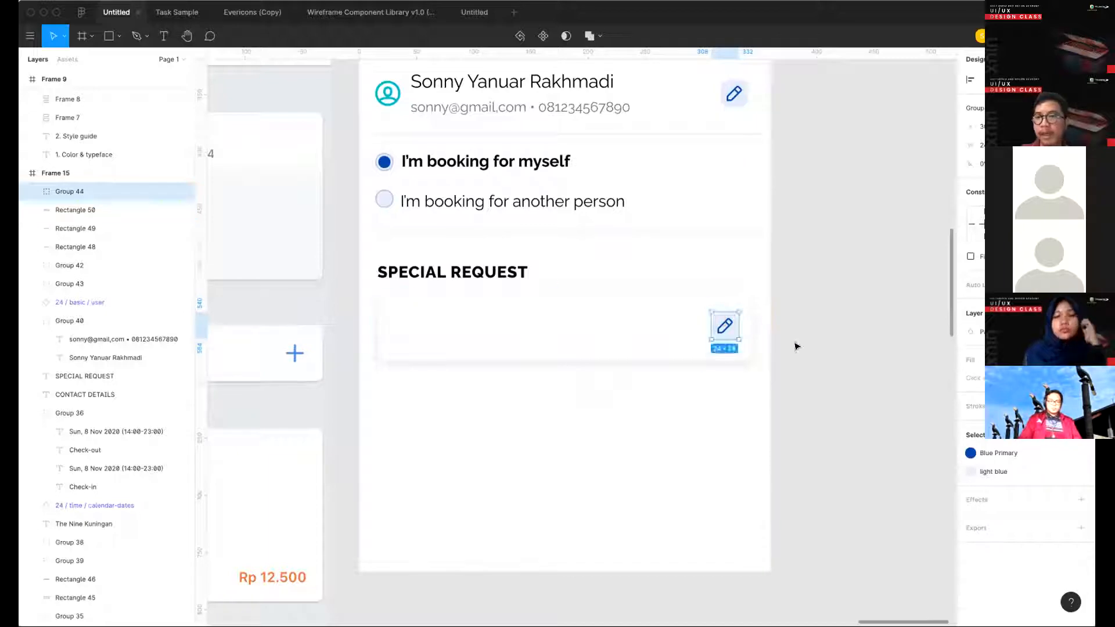
{"action": "left_click", "coordinate": [796, 346]}
- Look through the hotel screens and the icon frame for an icon to use in the special request box
{"action": "scroll", "coordinate": [703, 330], "scroll_direction": "down", "scroll_amount": 5}
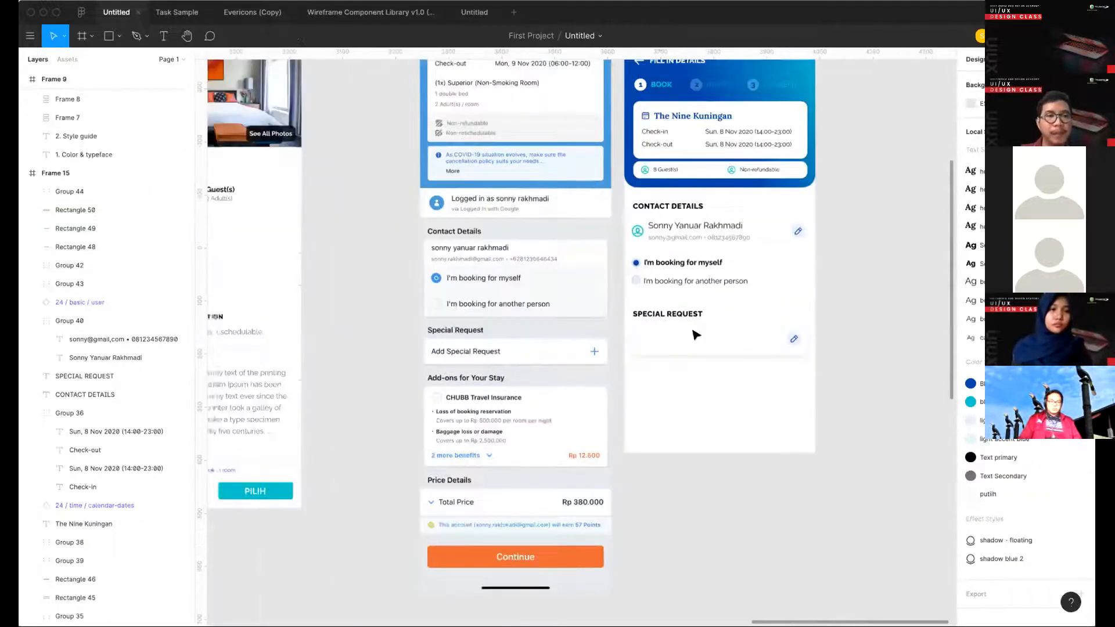
{"action": "scroll", "coordinate": [406, 340], "scroll_direction": "left", "scroll_amount": 15}
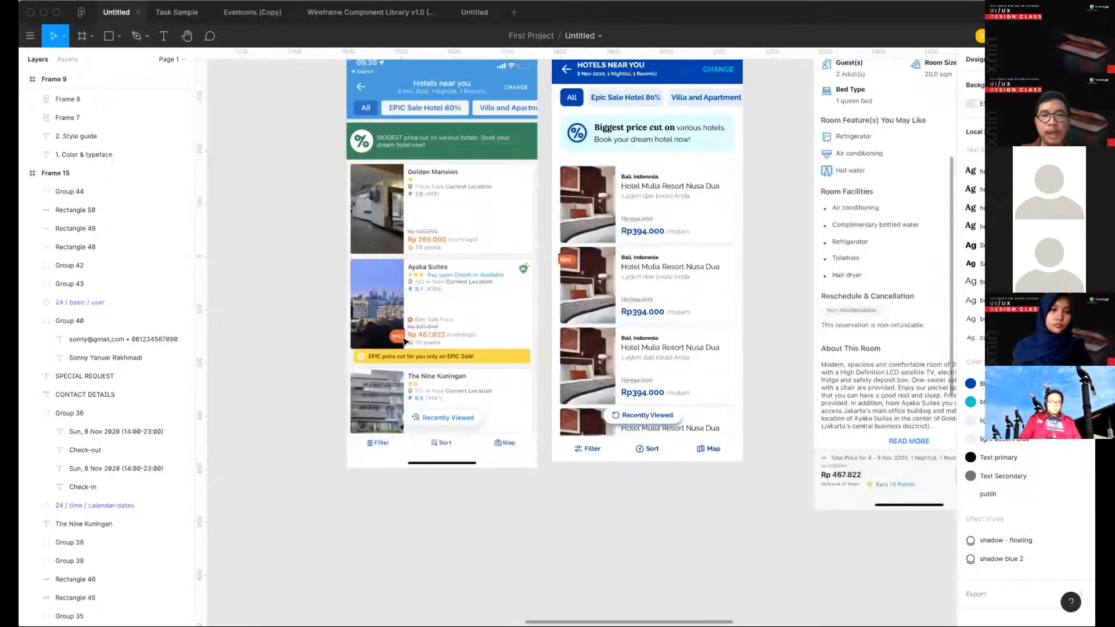
{"action": "scroll", "coordinate": [403, 341], "scroll_direction": "right", "scroll_amount": 5}
{"action": "scroll", "coordinate": [90, 344], "scroll_direction": "down", "scroll_amount": 5}
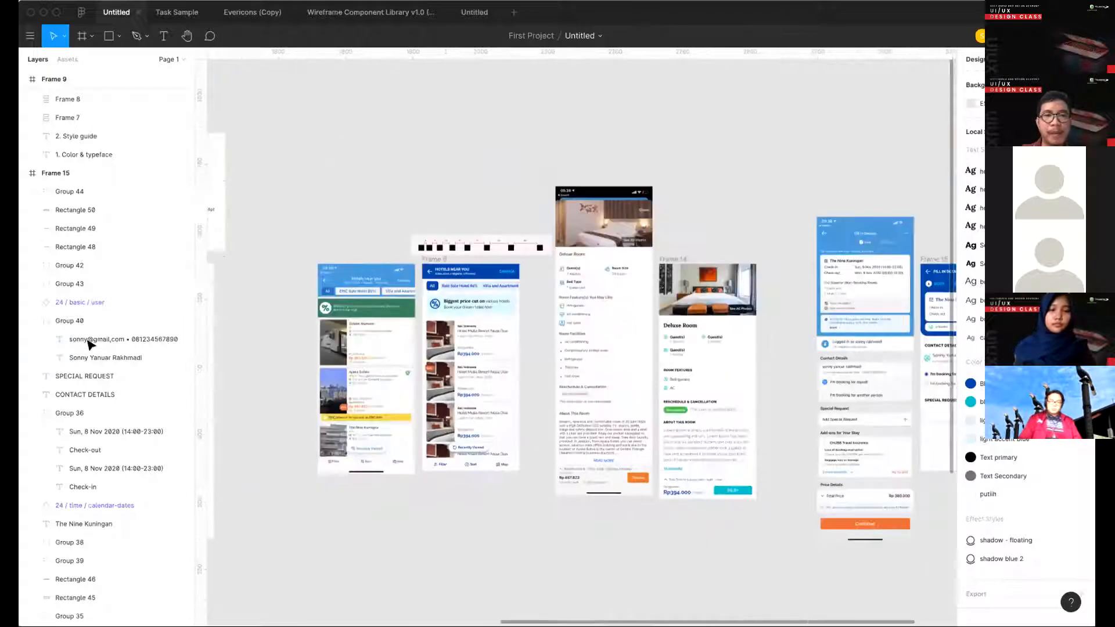
{"action": "scroll", "coordinate": [398, 403], "scroll_direction": "left", "scroll_amount": 5}
{"action": "scroll", "coordinate": [346, 392], "scroll_direction": "left", "scroll_amount": 7}
{"action": "left_click", "coordinate": [295, 263]}
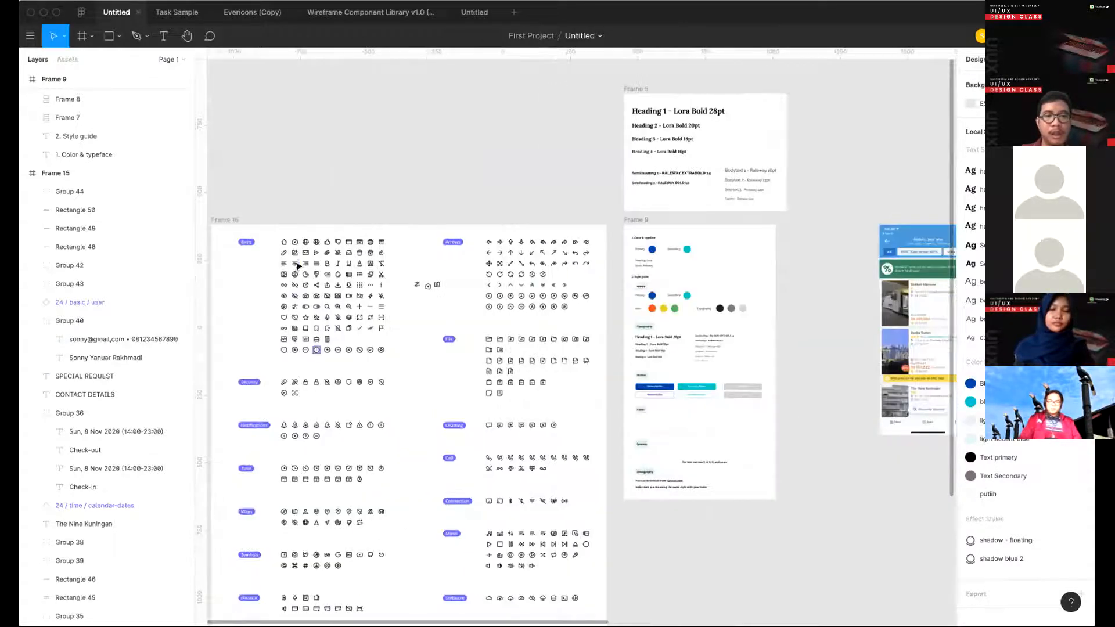
- Switch to the Evericons (Copy) file and examine the Basic icons and their component names, then return to the hotel design file
{"action": "left_click", "coordinate": [253, 12]}
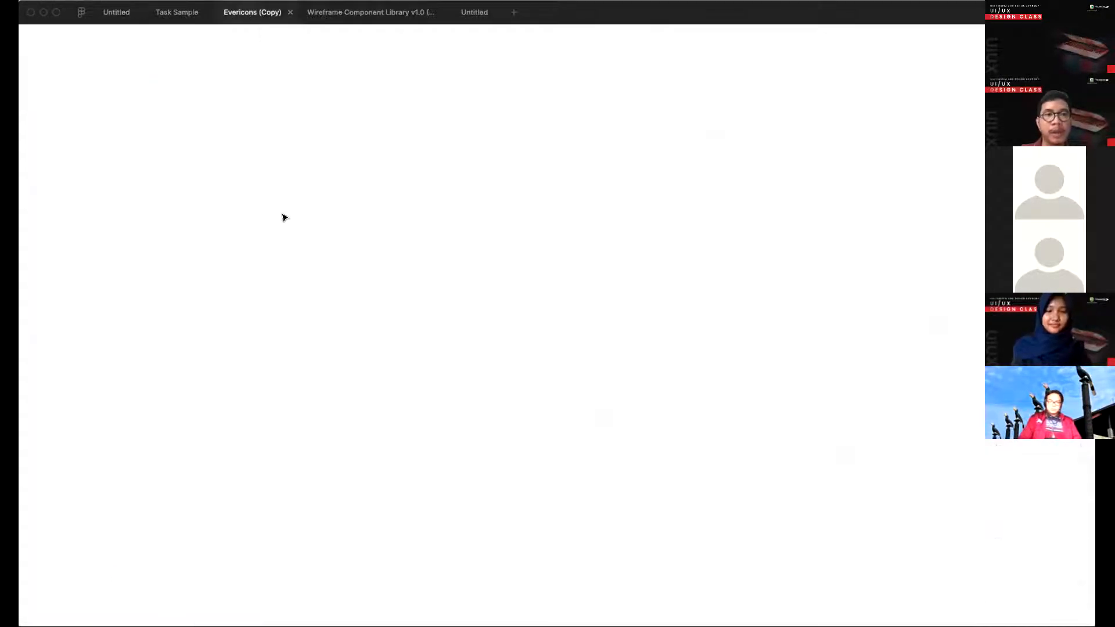
{"action": "scroll", "coordinate": [448, 263], "scroll_direction": "up", "scroll_amount": 8}
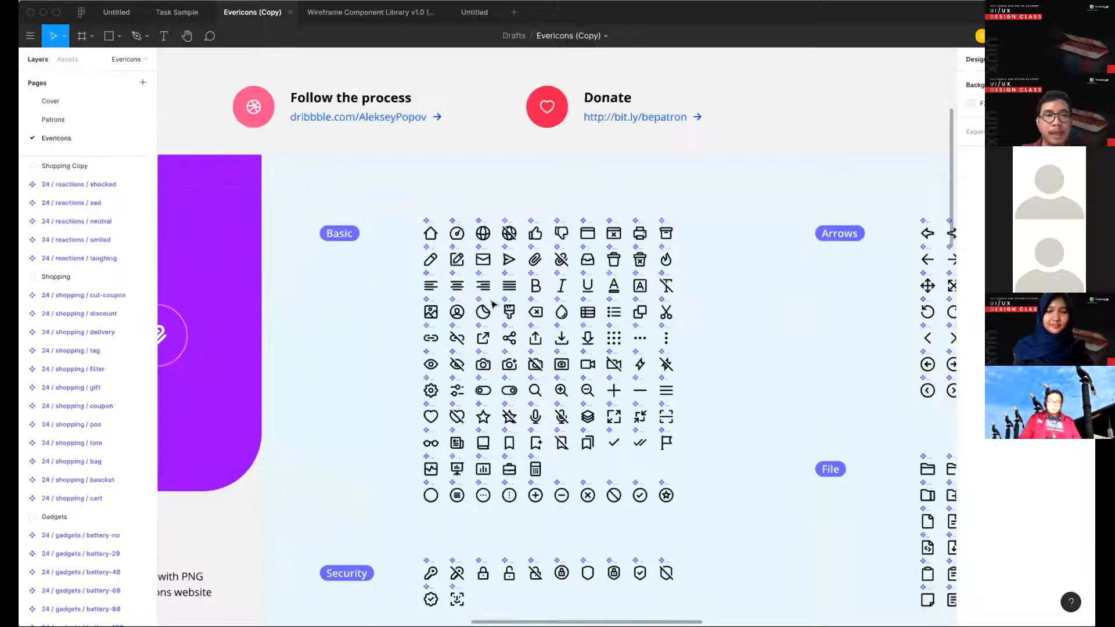
{"action": "left_click", "coordinate": [498, 259]}
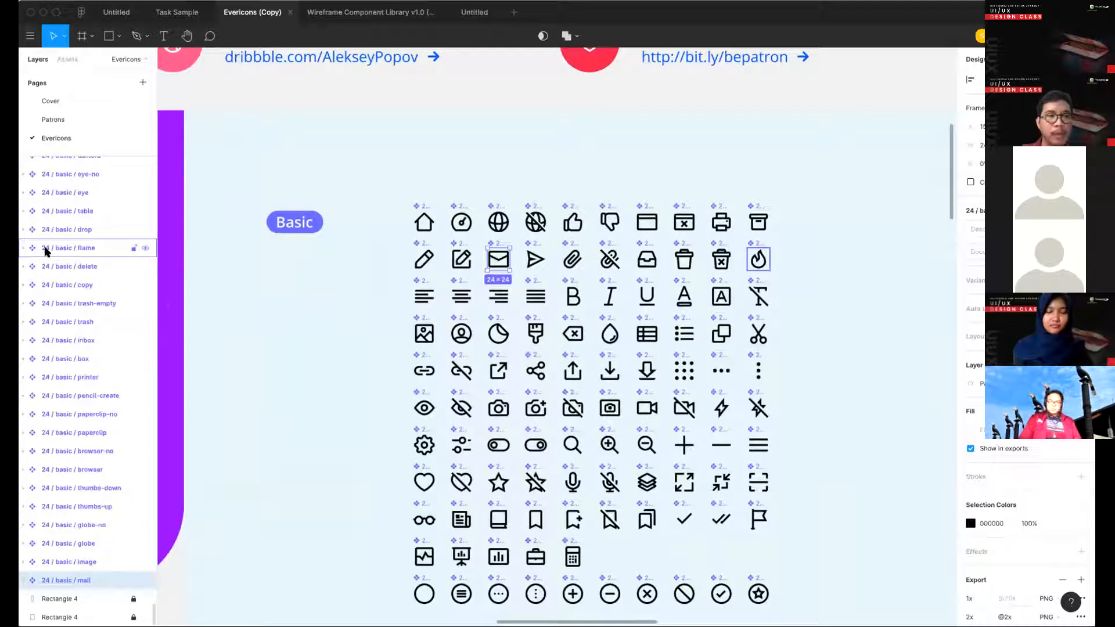
{"action": "scroll", "coordinate": [55, 246], "scroll_direction": "up", "scroll_amount": 5}
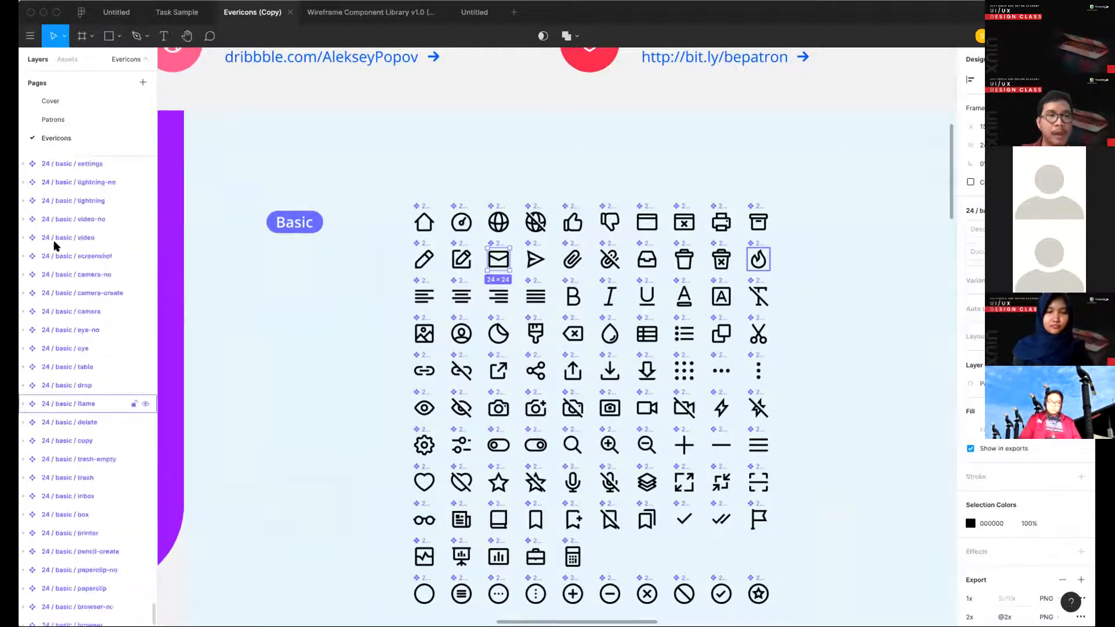
{"action": "left_click", "coordinate": [112, 18]}
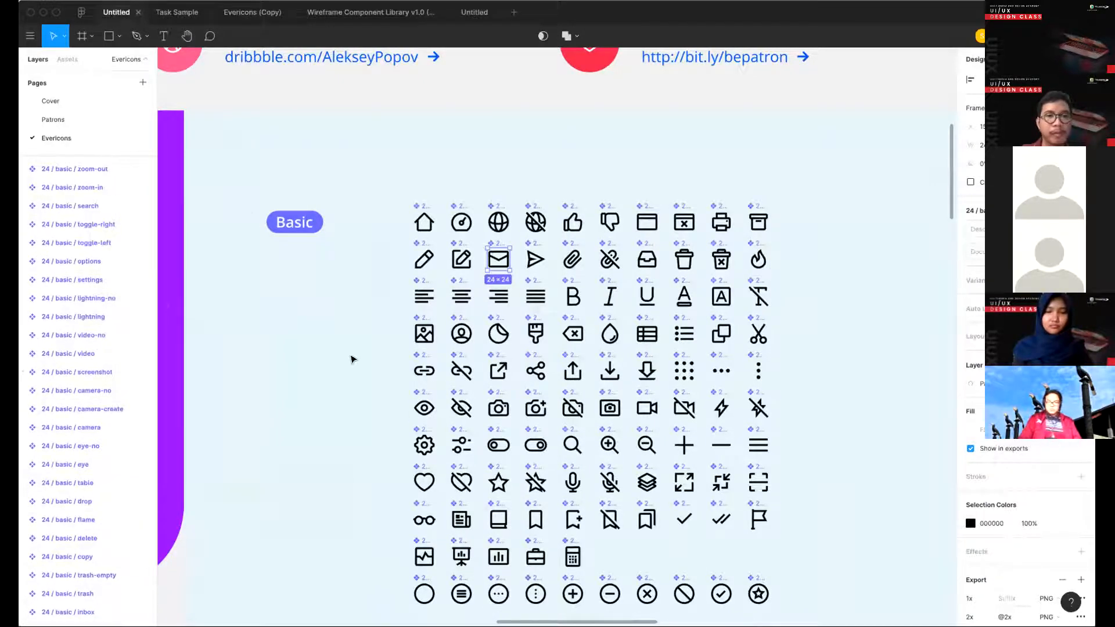
- Examine the text-align-center component among the Basic icons in Frame 16 and the commands available for it
{"action": "scroll", "coordinate": [307, 299], "scroll_direction": "up", "scroll_amount": 5}
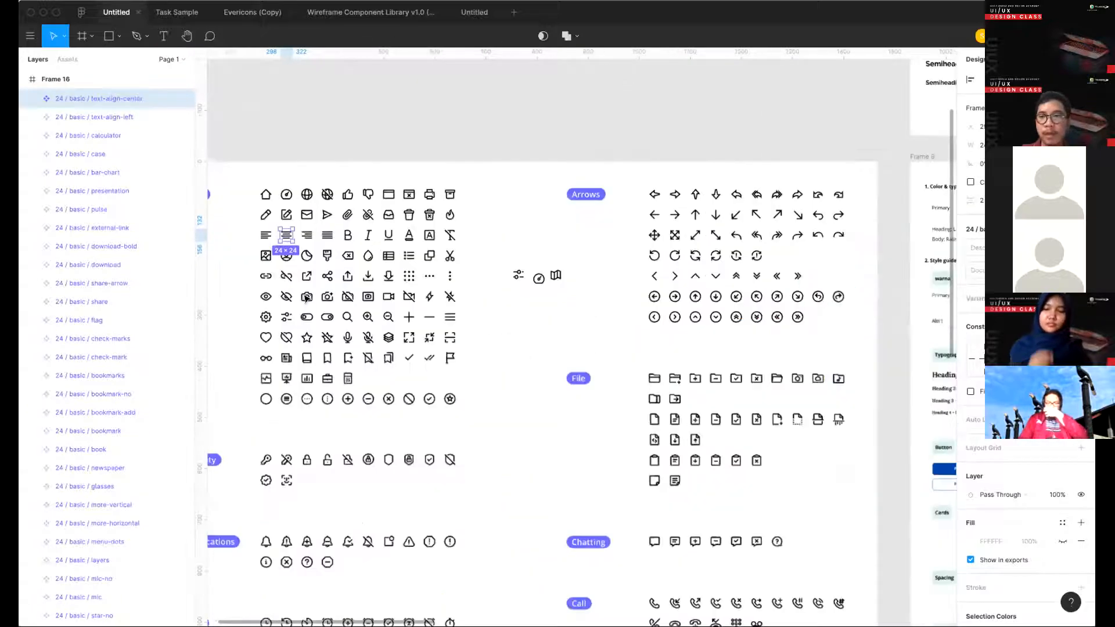
{"action": "scroll", "coordinate": [307, 299], "scroll_direction": "right", "scroll_amount": 15}
{"action": "scroll", "coordinate": [307, 299], "scroll_direction": "right", "scroll_amount": 4}
{"action": "scroll", "coordinate": [306, 299], "scroll_direction": "left", "scroll_amount": 20}
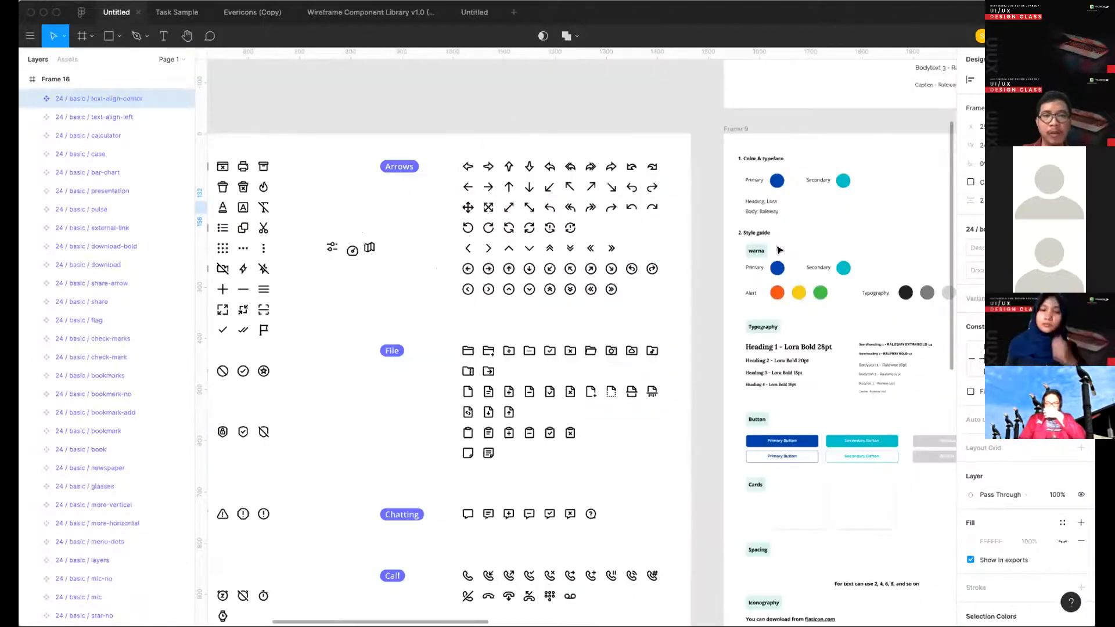
{"action": "scroll", "coordinate": [815, 239], "scroll_direction": "right", "scroll_amount": 10}
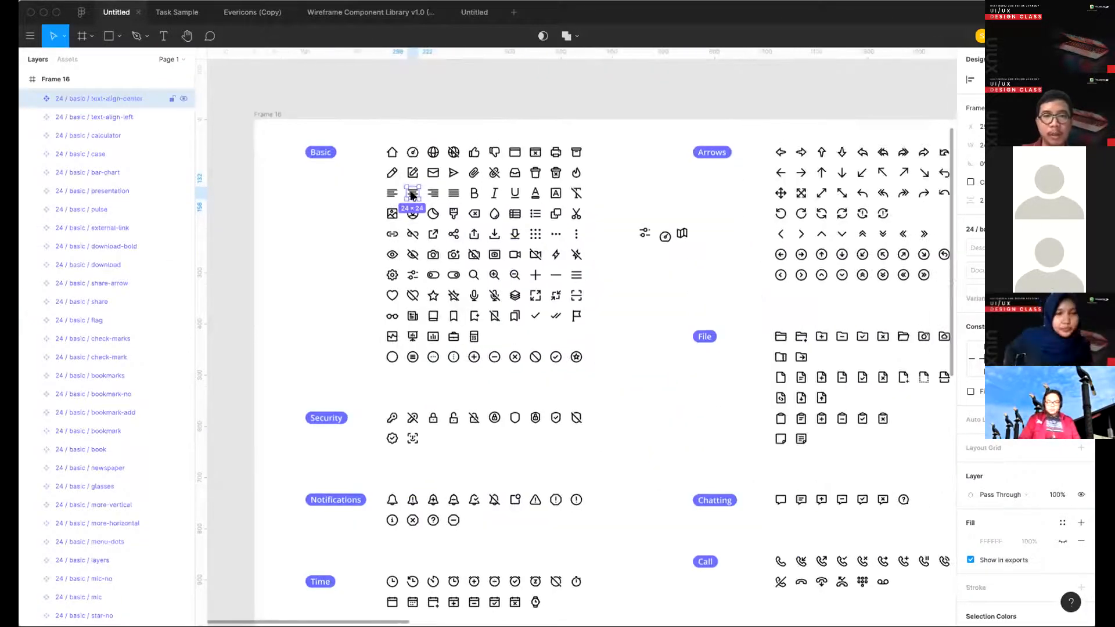
{"action": "right_click", "coordinate": [415, 196]}
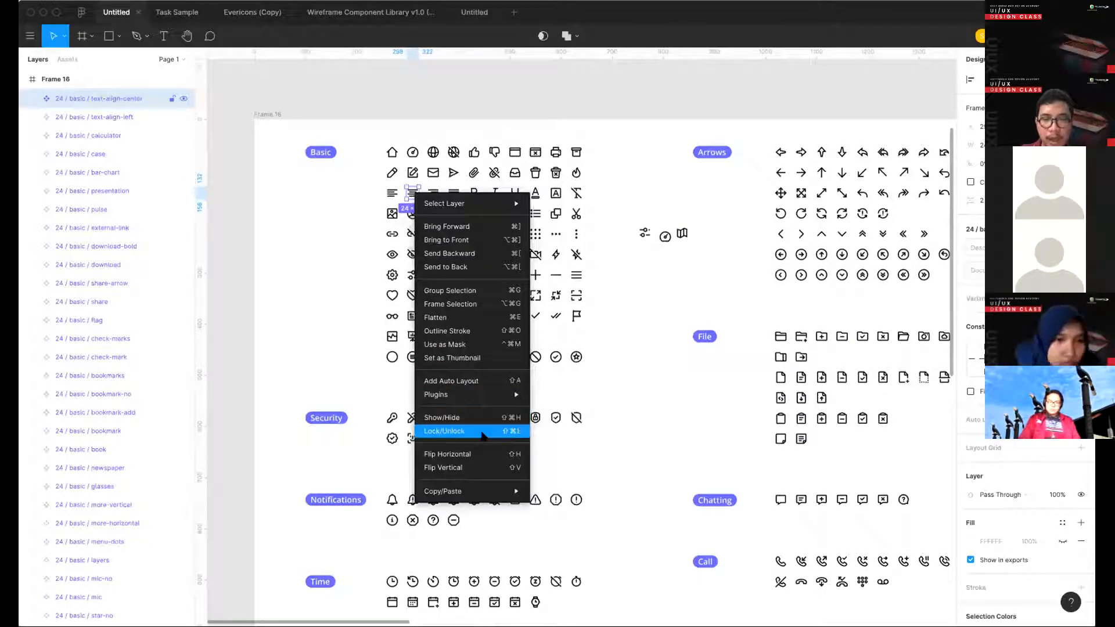
{"action": "left_click", "coordinate": [610, 406]}
{"action": "scroll", "coordinate": [610, 406], "scroll_direction": "right", "scroll_amount": 15}
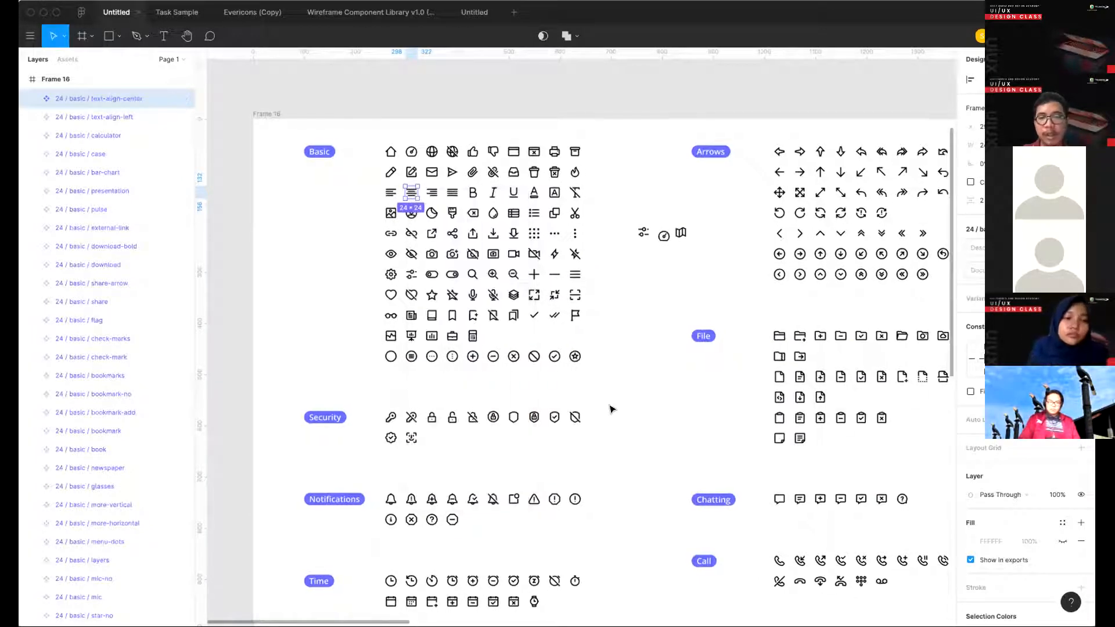
- Swap the pencil icon inside Frame 15's SPECIAL REQUEST box for the plus icon from the basic set
{"action": "scroll", "coordinate": [609, 409], "scroll_direction": "down", "scroll_amount": 5}
{"action": "scroll", "coordinate": [610, 408], "scroll_direction": "right", "scroll_amount": 12}
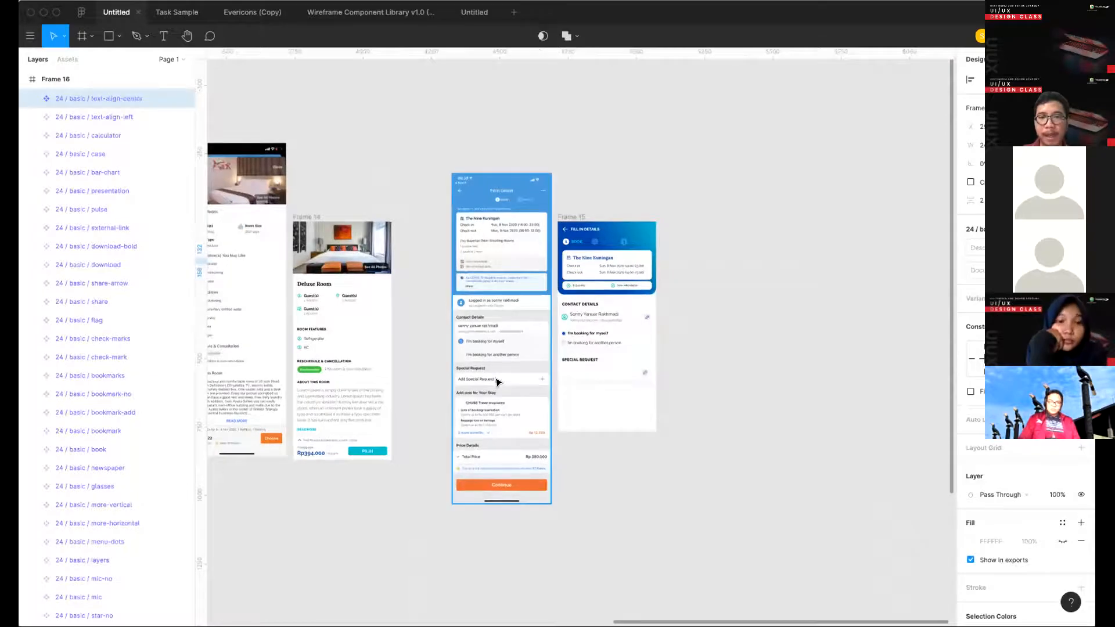
{"action": "scroll", "coordinate": [498, 382], "scroll_direction": "up", "scroll_amount": 5}
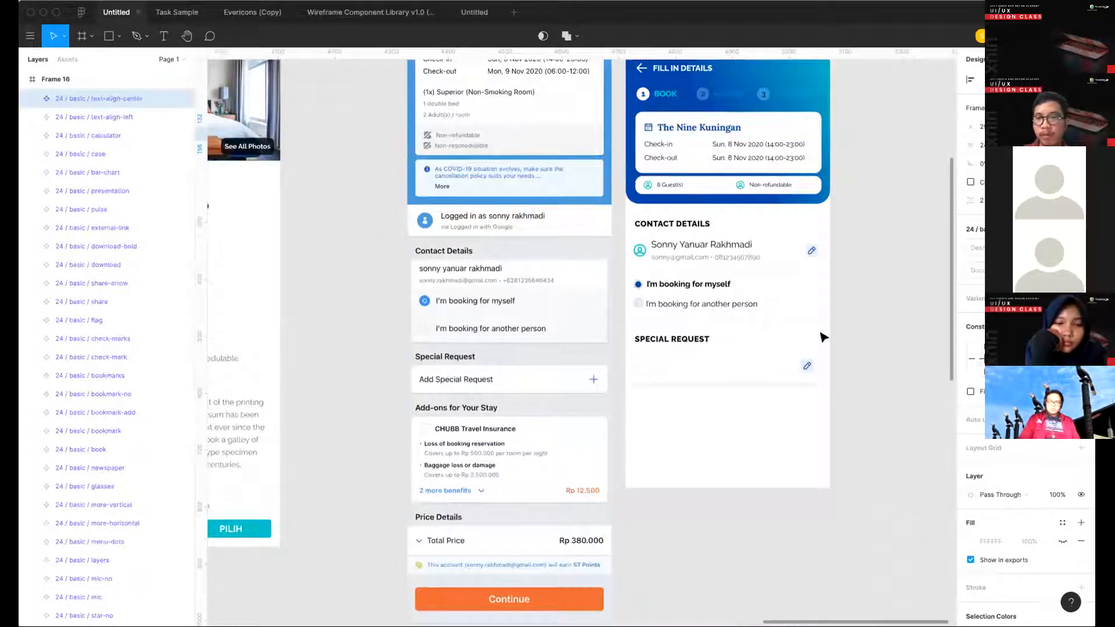
{"action": "scroll", "coordinate": [821, 333], "scroll_direction": "up", "scroll_amount": 4}
{"action": "double_click", "coordinate": [793, 400]}
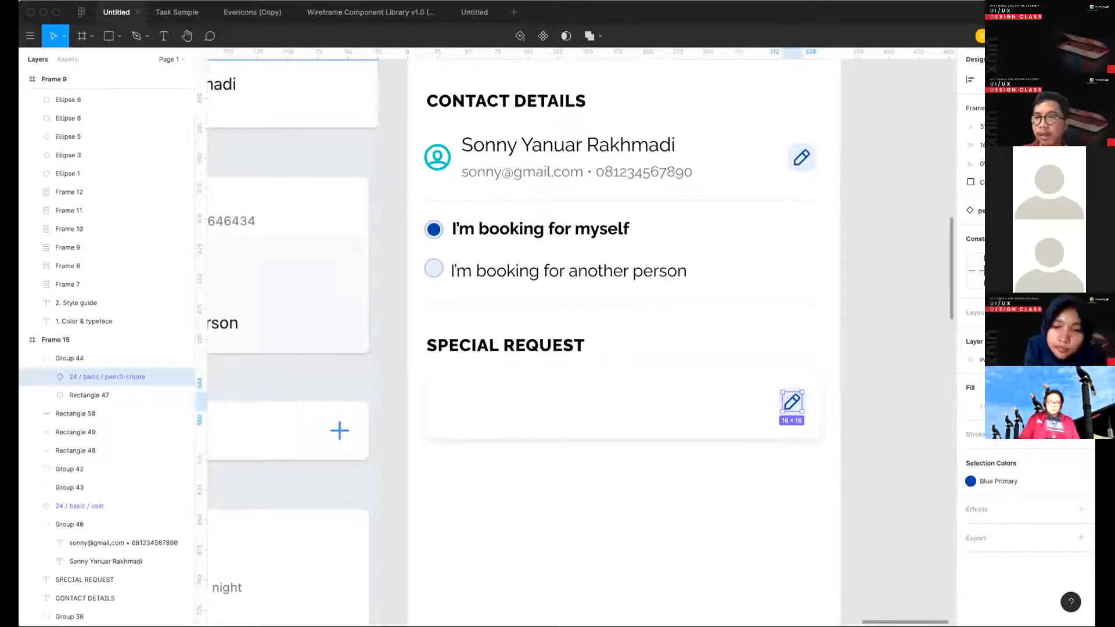
{"action": "left_click", "coordinate": [1003, 211]}
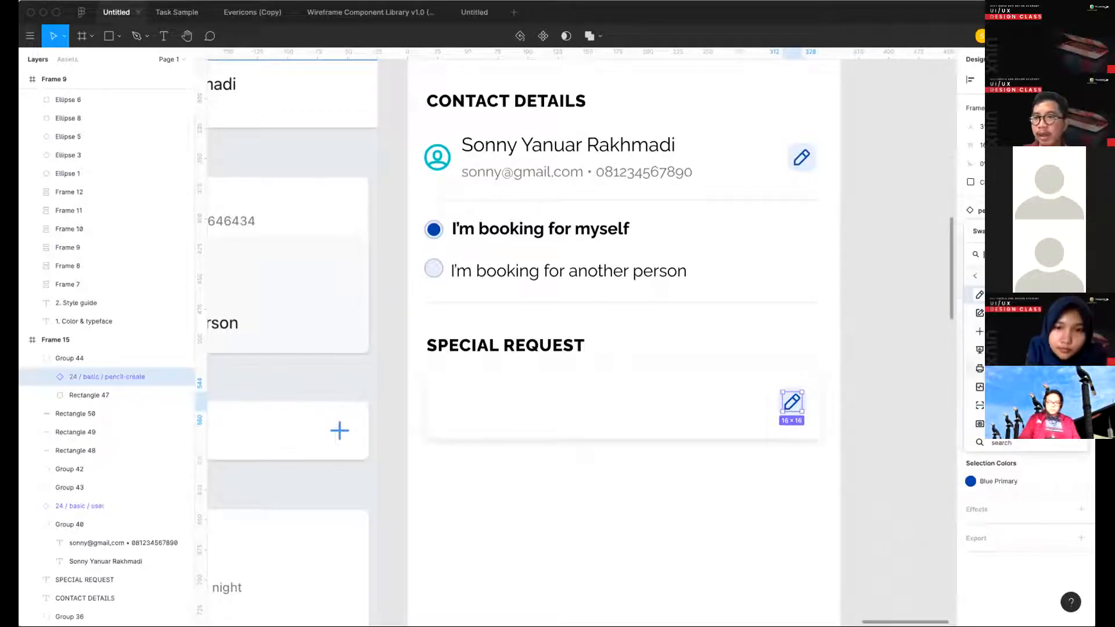
{"action": "scroll", "coordinate": [998, 366], "scroll_direction": "down", "scroll_amount": 5}
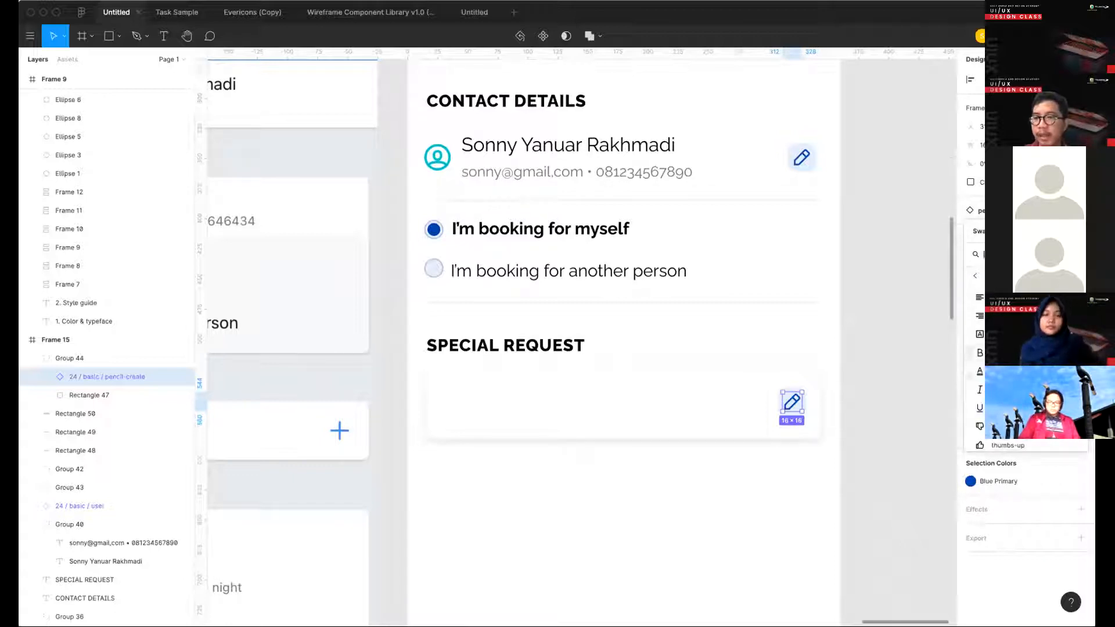
{"action": "key", "text": "Escape"}
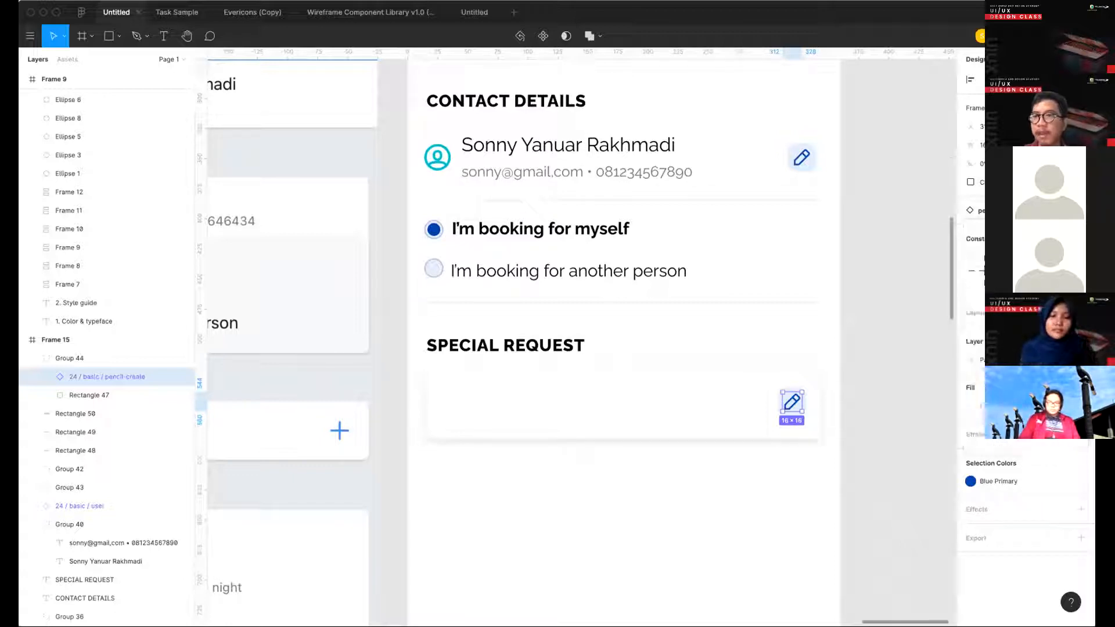
{"action": "left_click", "coordinate": [1003, 211]}
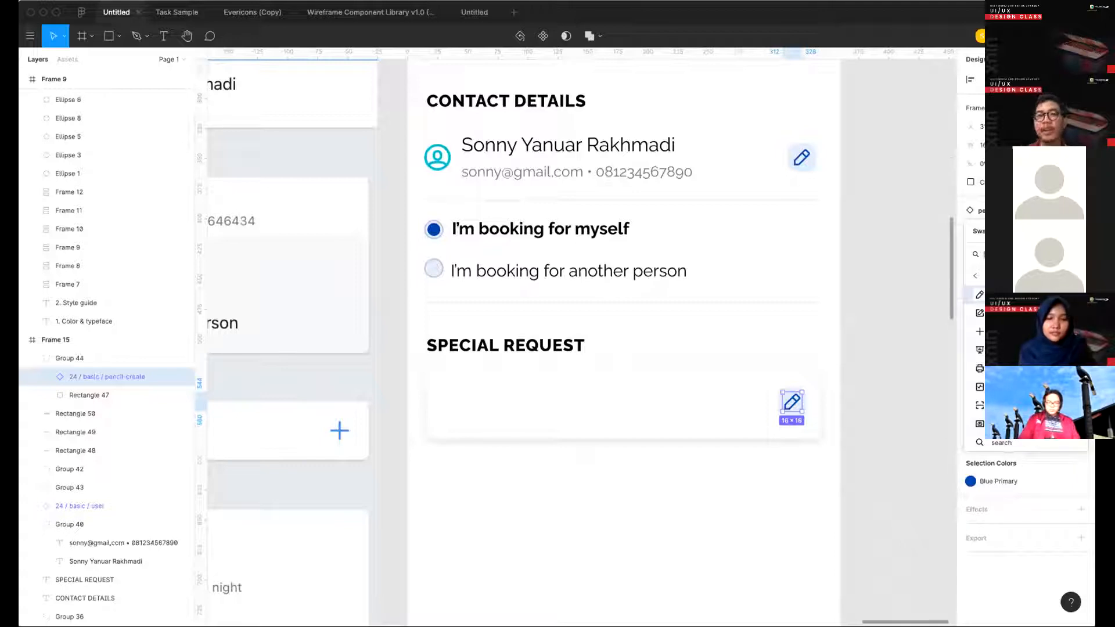
{"action": "scroll", "coordinate": [999, 366], "scroll_direction": "up", "scroll_amount": 3}
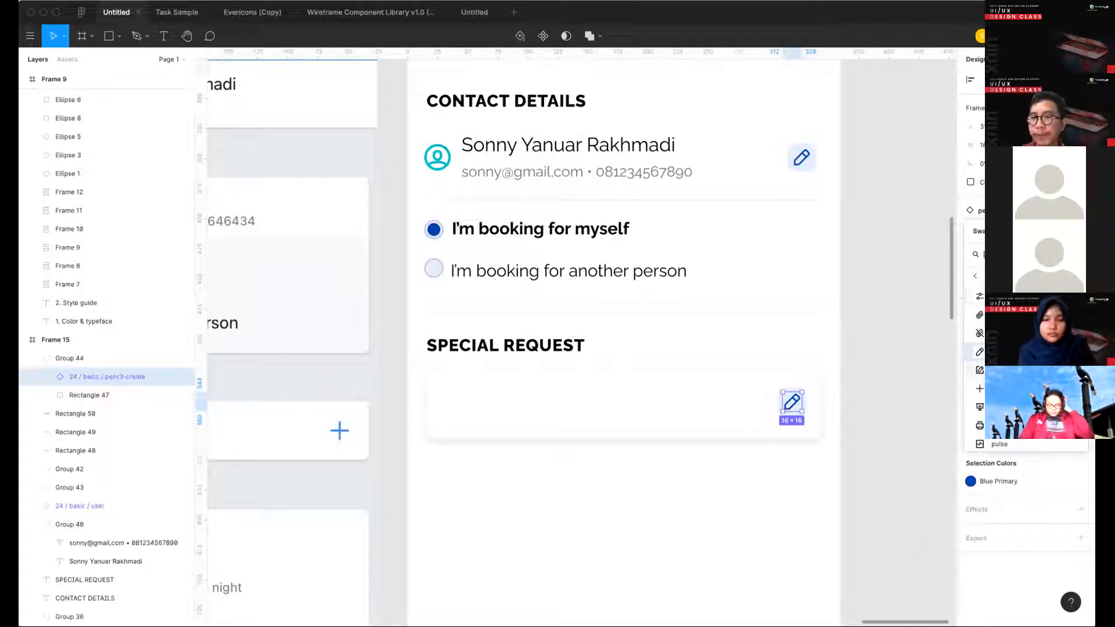
{"action": "left_click", "coordinate": [979, 388]}
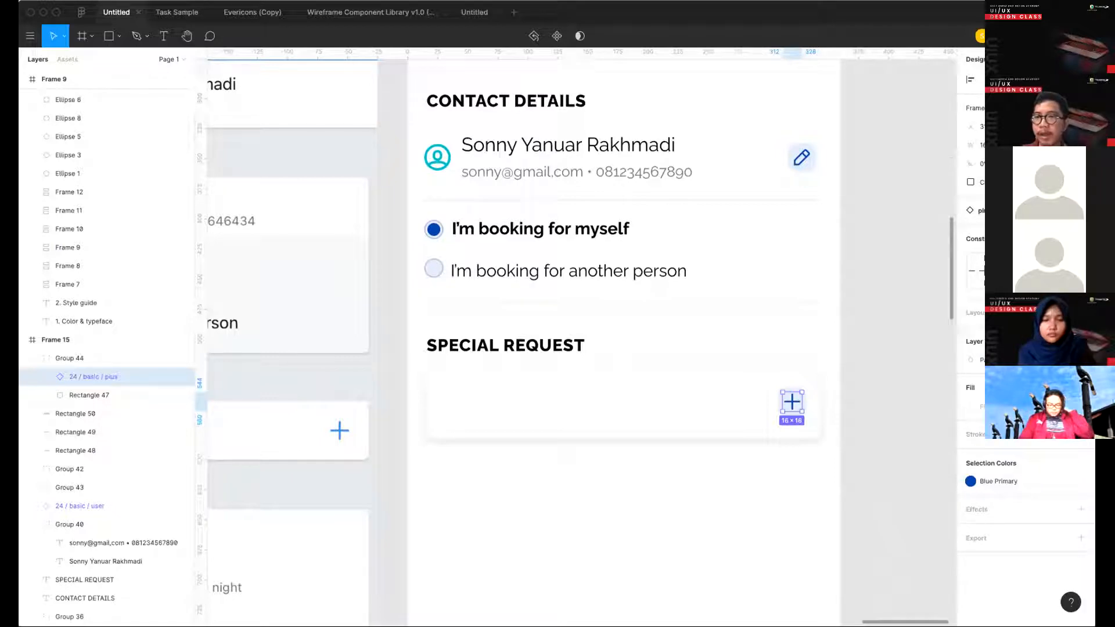
{"action": "left_click", "coordinate": [1003, 211]}
{"action": "left_click", "coordinate": [898, 403]}
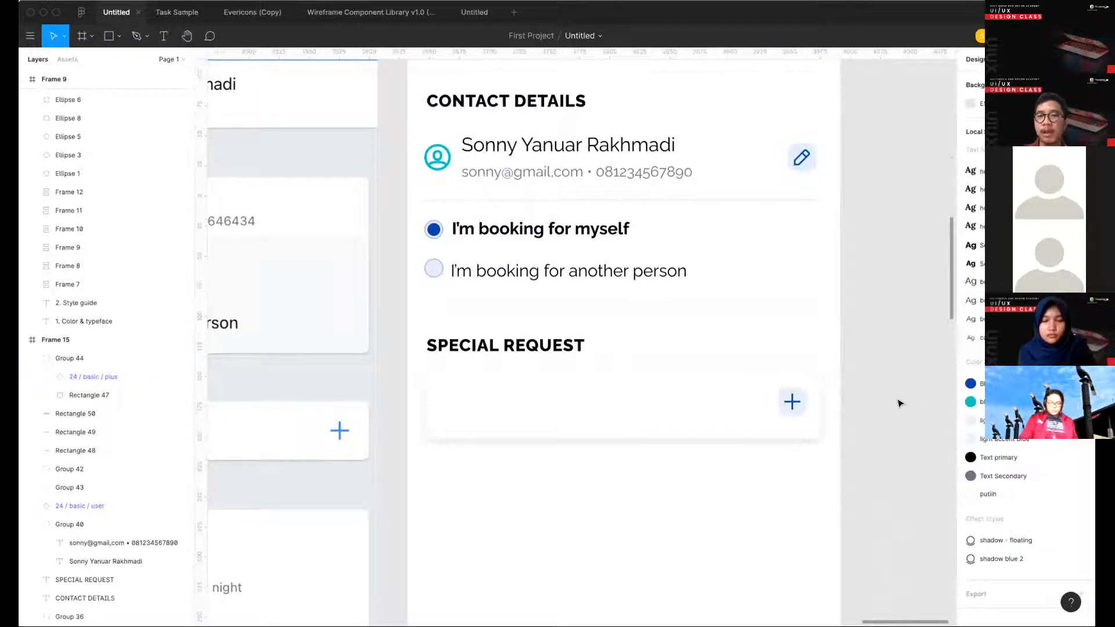
- Add the text "ADD SPECIAL REQUEST" inside the white box under the SPECIAL REQUEST heading
{"action": "scroll", "coordinate": [898, 401], "scroll_direction": "down", "scroll_amount": 5}
{"action": "scroll", "coordinate": [754, 378], "scroll_direction": "right", "scroll_amount": 2}
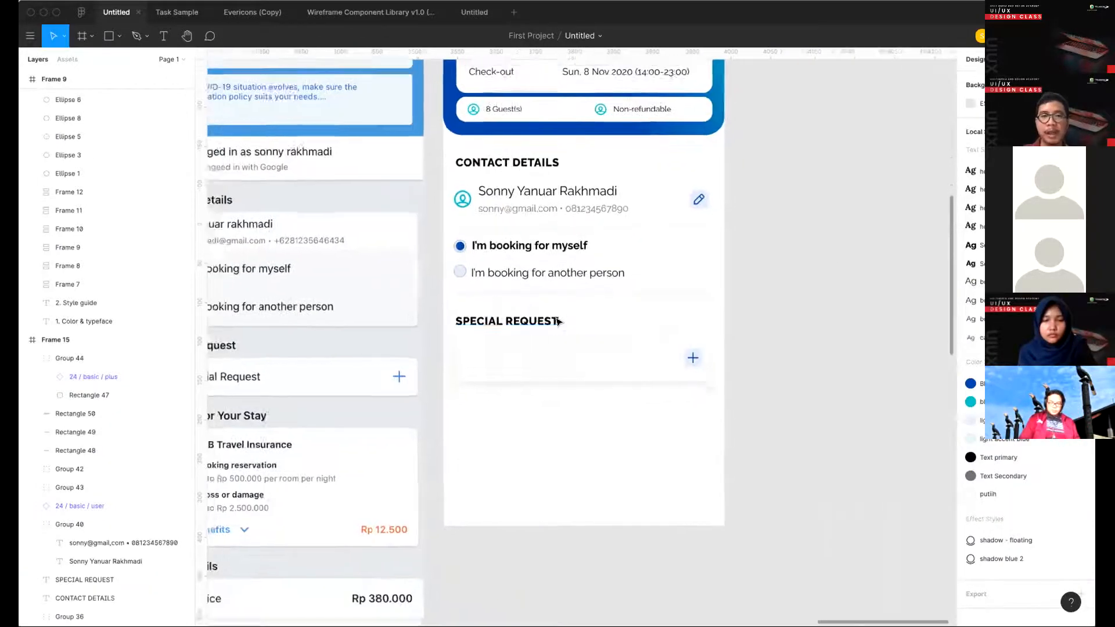
{"action": "scroll", "coordinate": [557, 322], "scroll_direction": "down", "scroll_amount": 3}
{"action": "key", "text": "t"}
{"action": "left_click", "coordinate": [496, 359]}
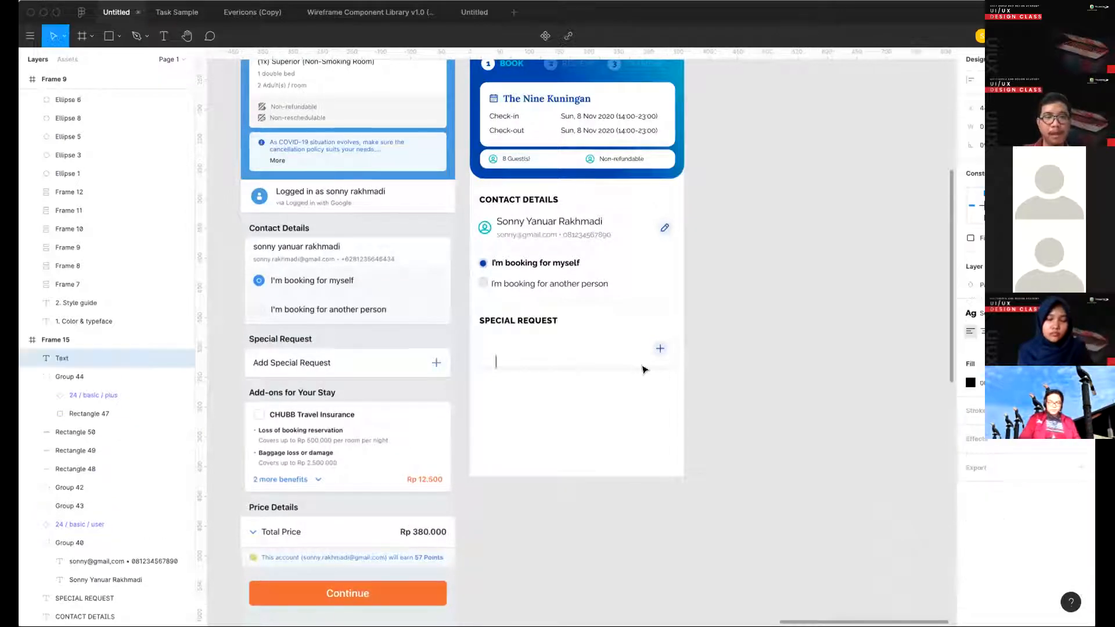
{"action": "scroll", "coordinate": [398, 435], "scroll_direction": "left", "scroll_amount": 2}
{"action": "type", "text": "ADD"}
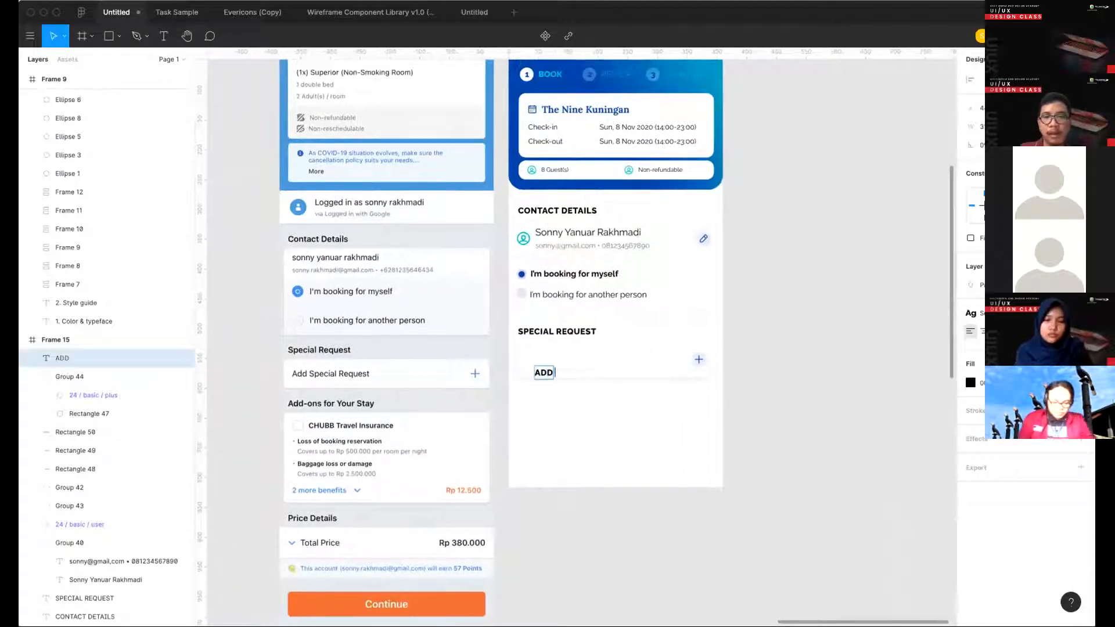
{"action": "type", "text": " SPECIAL"}
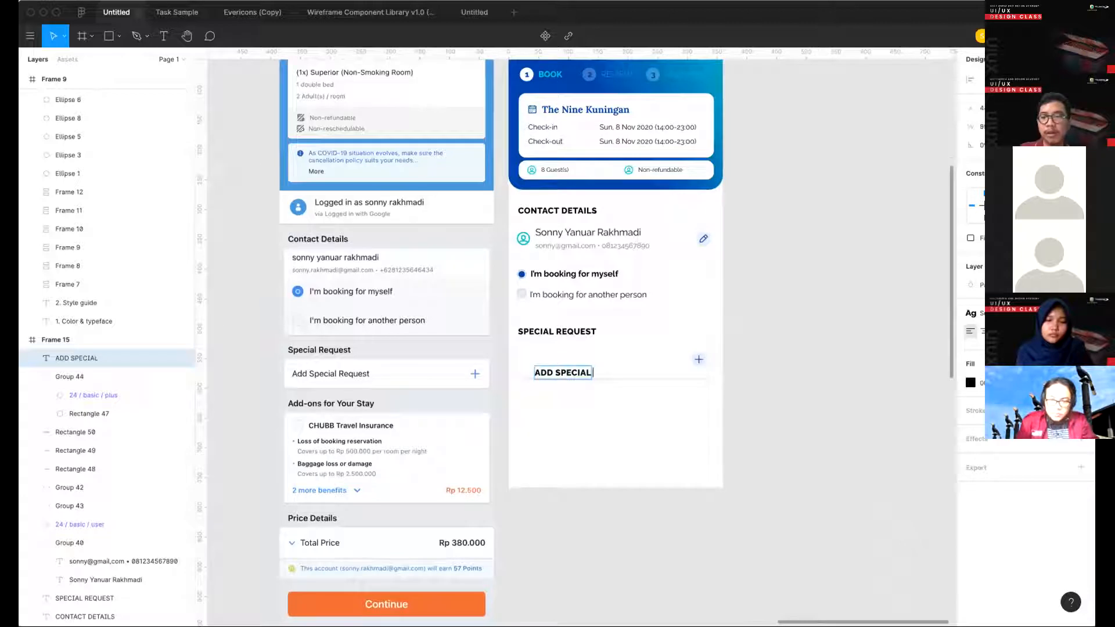
{"action": "type", "text": " REQUEST"}
{"action": "key", "text": "Escape"}
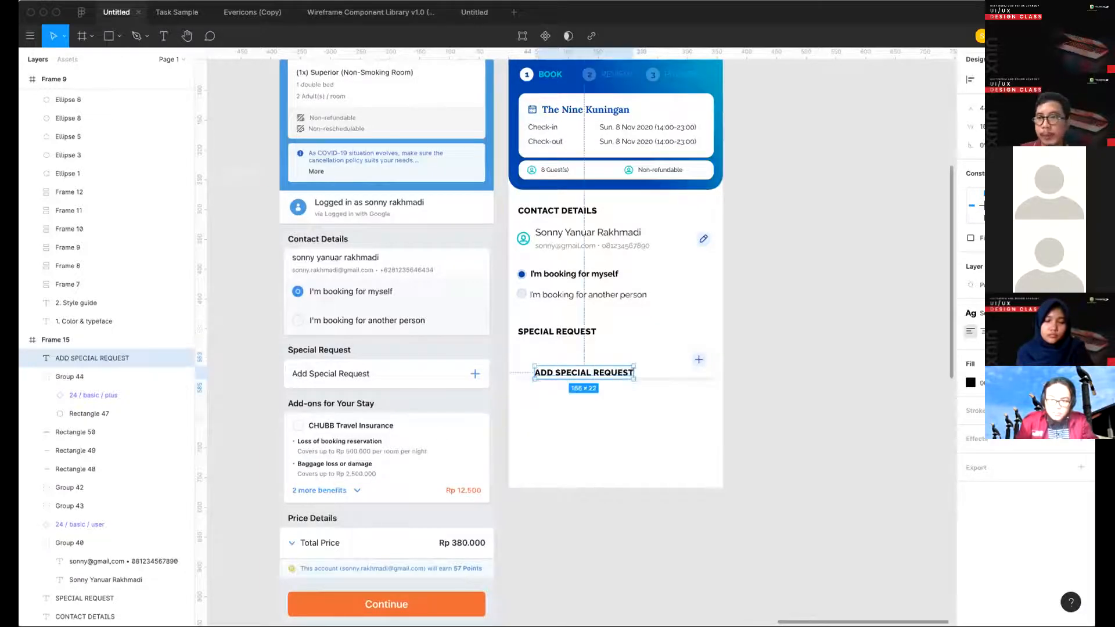
- Apply the body1 text style to the ADD SPECIAL REQUEST label and make it bold
{"action": "left_click", "coordinate": [1024, 313]}
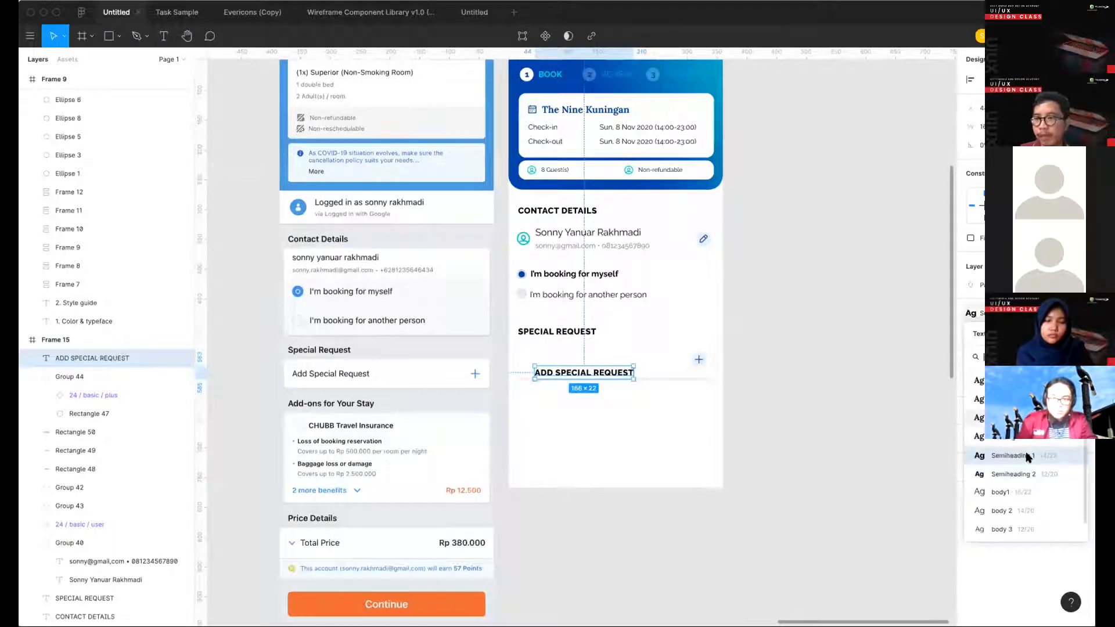
{"action": "left_click", "coordinate": [1021, 493]}
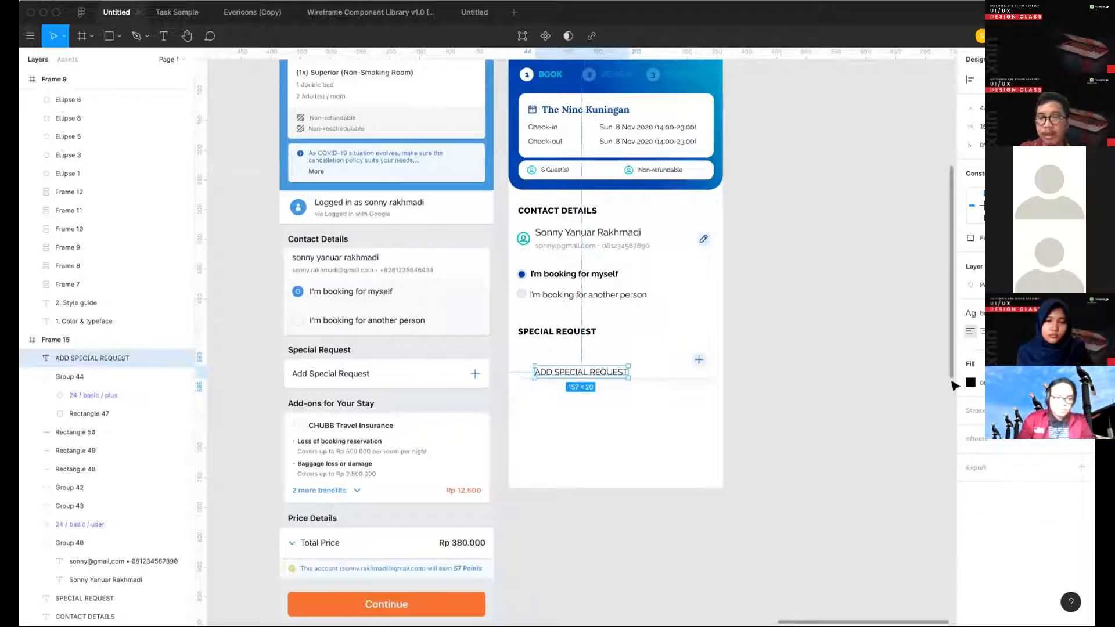
{"action": "key", "text": "super+b"}
{"action": "left_click", "coordinate": [1081, 404]}
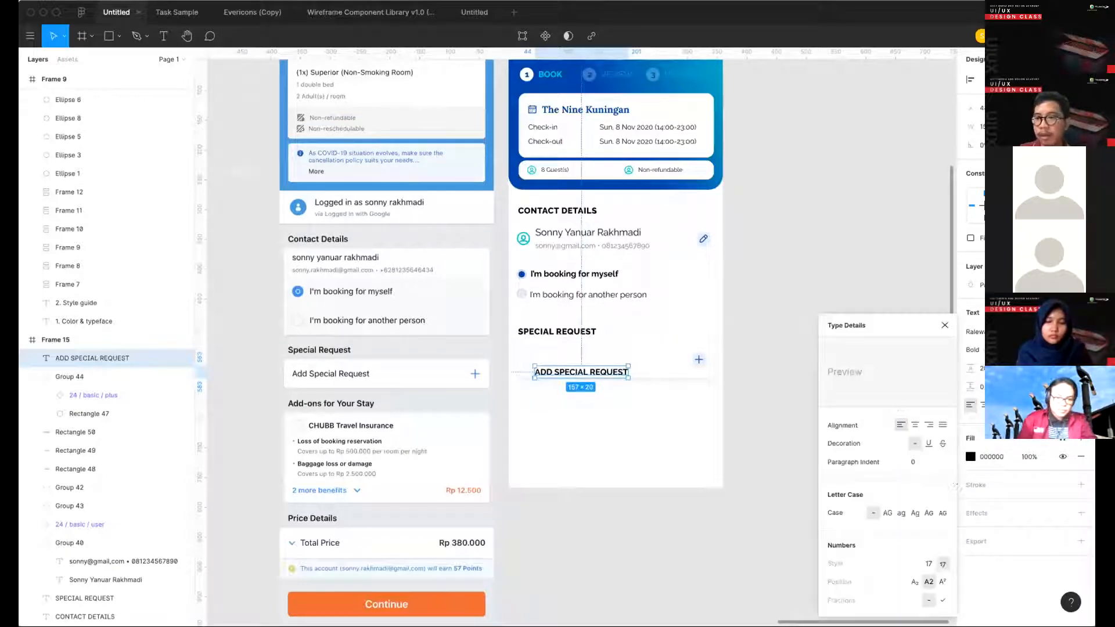
{"action": "left_click", "coordinate": [603, 423]}
- Rewrite the box label in title case as "Add Special Request"
{"action": "double_click", "coordinate": [576, 377]}
{"action": "type", "text": "Add"}
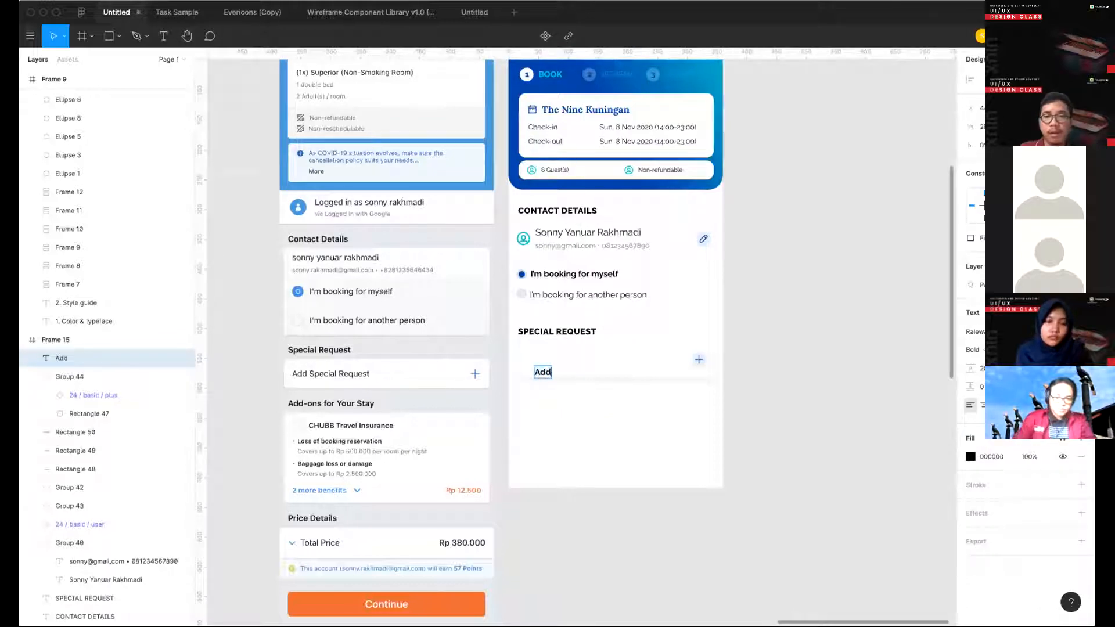
{"action": "type", "text": " Special"}
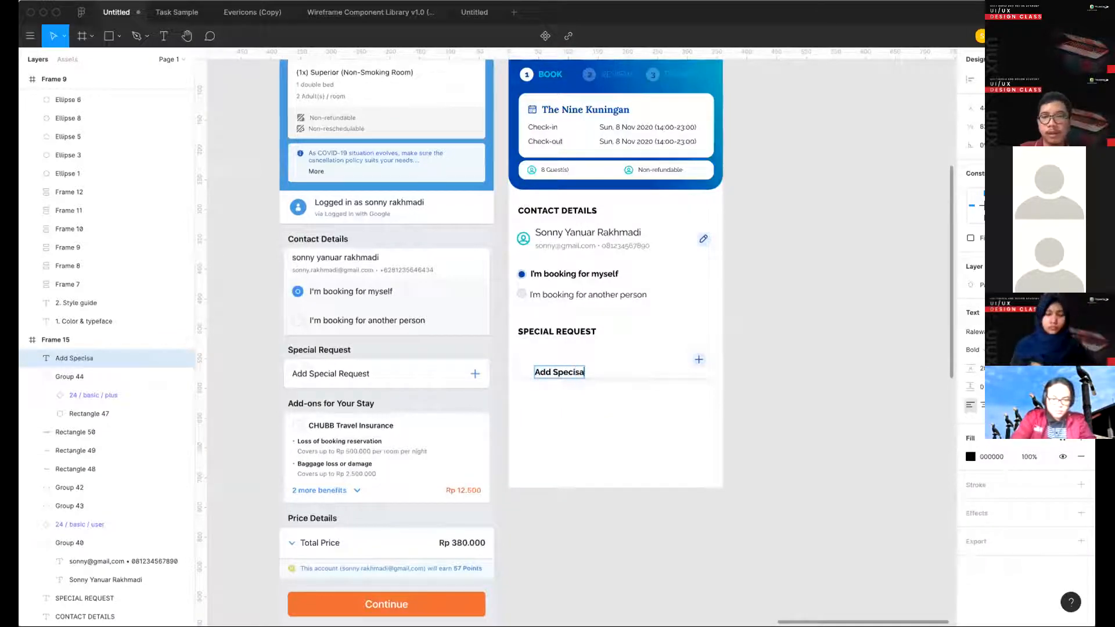
{"action": "key", "text": "BackSpace"}
{"action": "key", "text": "BackSpace"}
{"action": "type", "text": "al Request"}
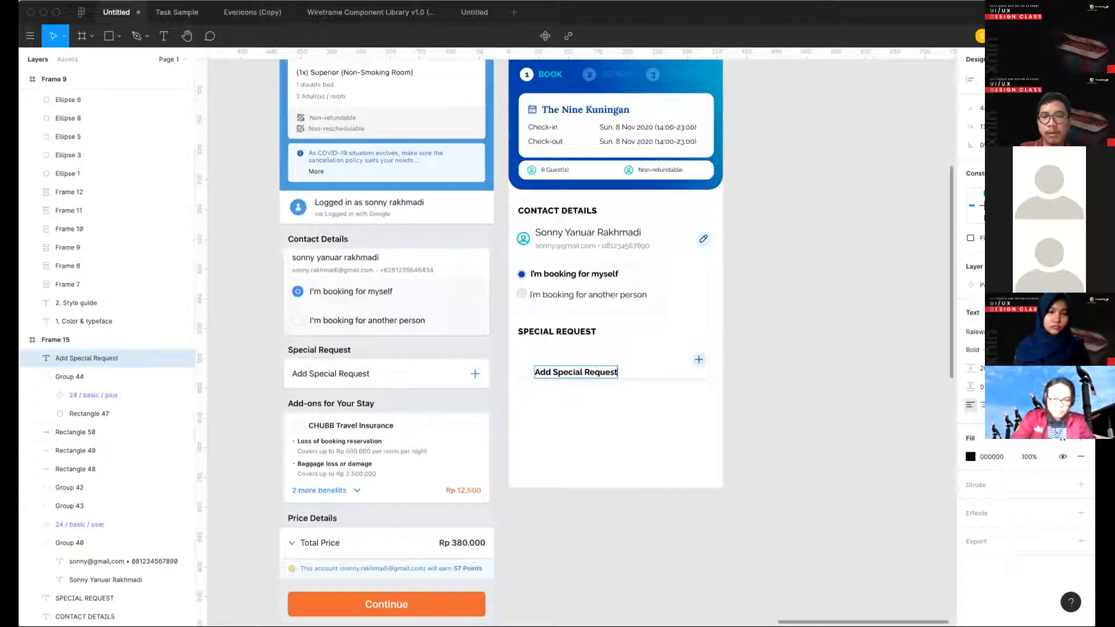
{"action": "key", "text": "Escape"}
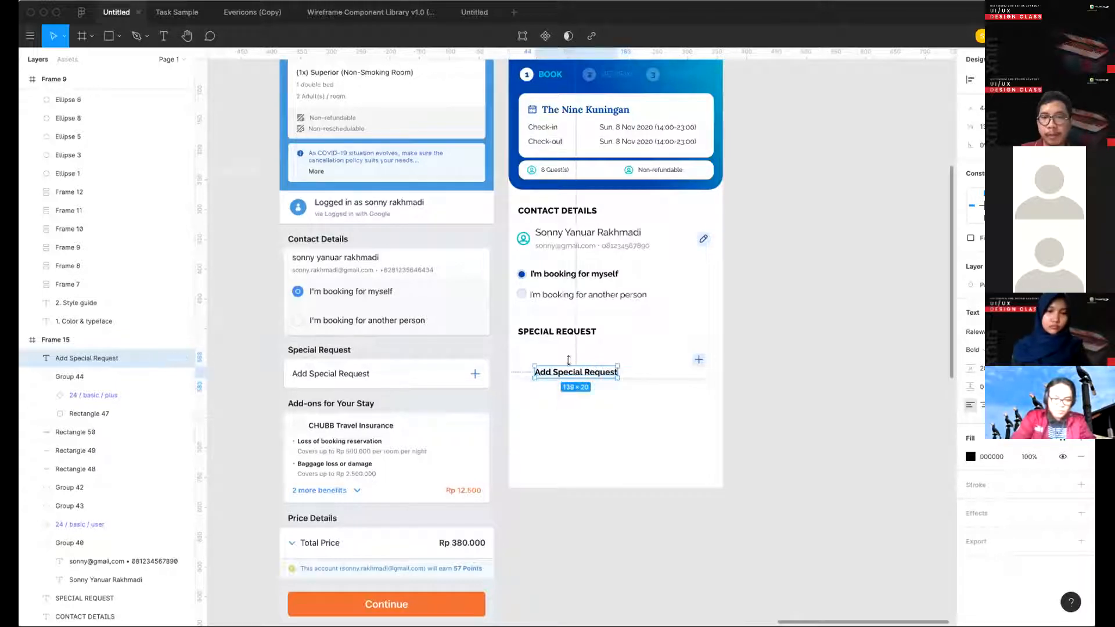
- Move the Add Special Request label up level with the plus button, and group the label, button and white box together
{"action": "left_click_drag", "start_coordinate": [595, 364], "coordinate": [590, 366]}
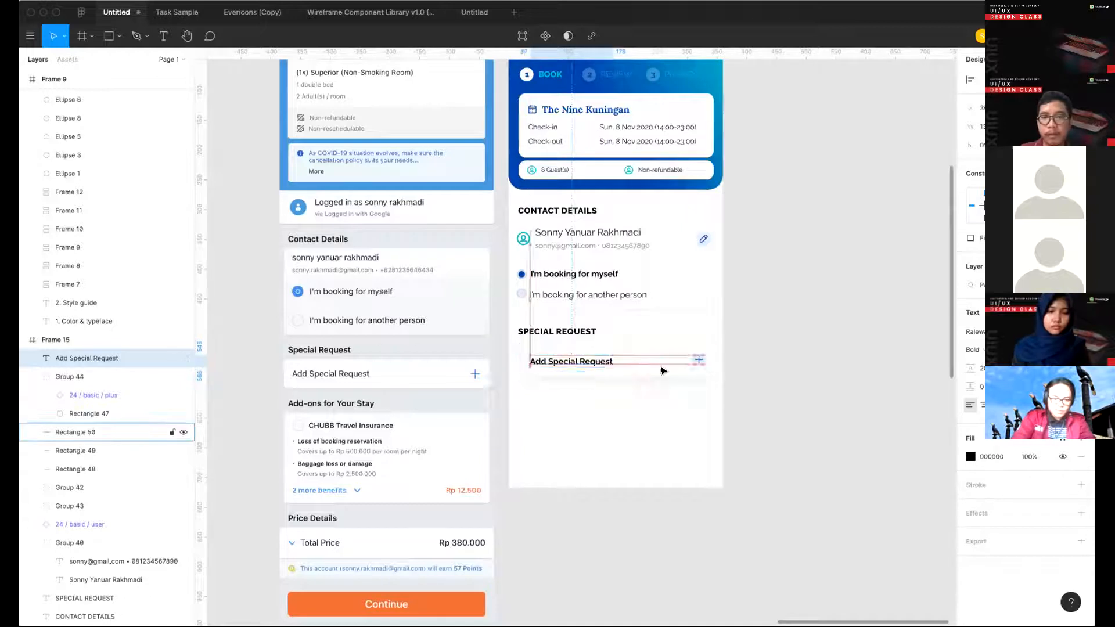
{"action": "left_click_drag", "start_coordinate": [733, 407], "coordinate": [509, 342]}
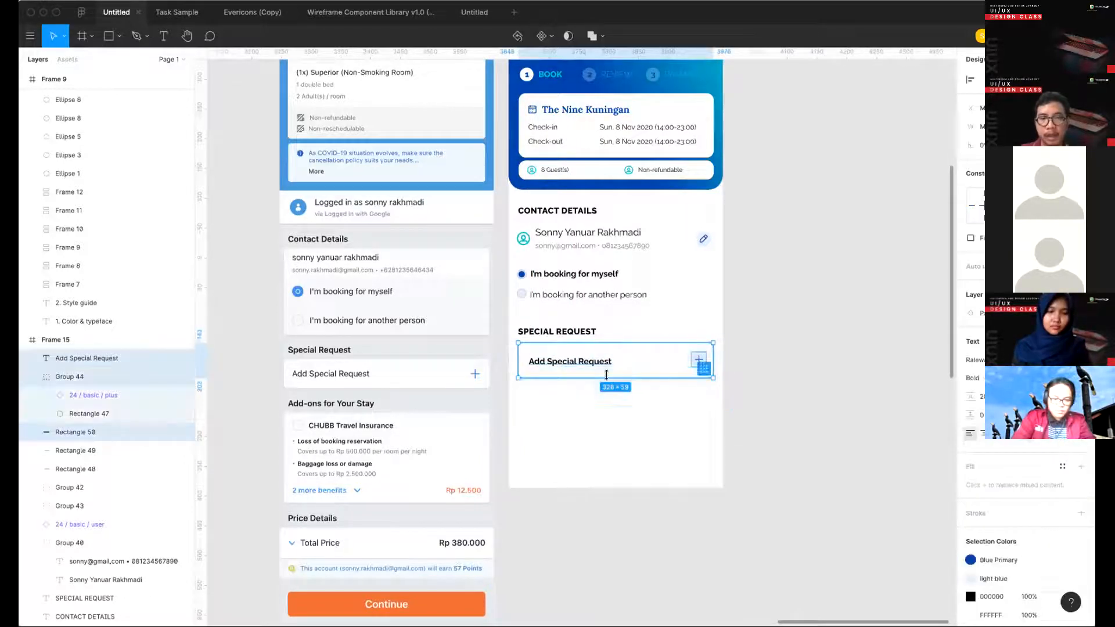
{"action": "key", "text": "super+g"}
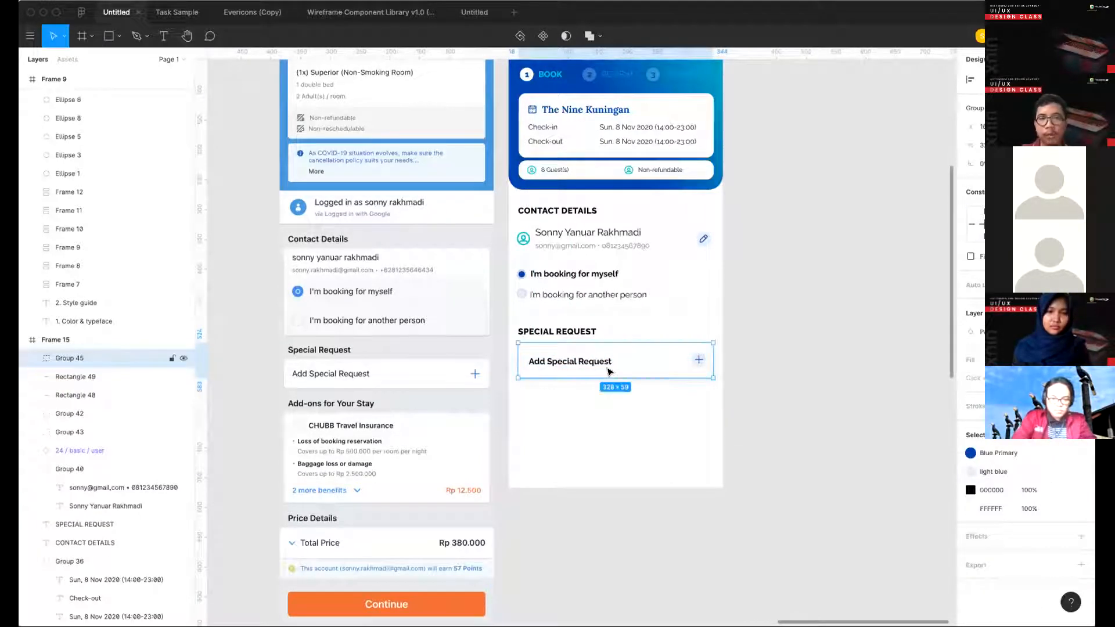
- Rename the Add Special Request group as "Action card/normal" and turn it into a component
{"action": "scroll", "coordinate": [604, 366], "scroll_direction": "right", "scroll_amount": 2}
{"action": "scroll", "coordinate": [604, 367], "scroll_direction": "down", "scroll_amount": 1}
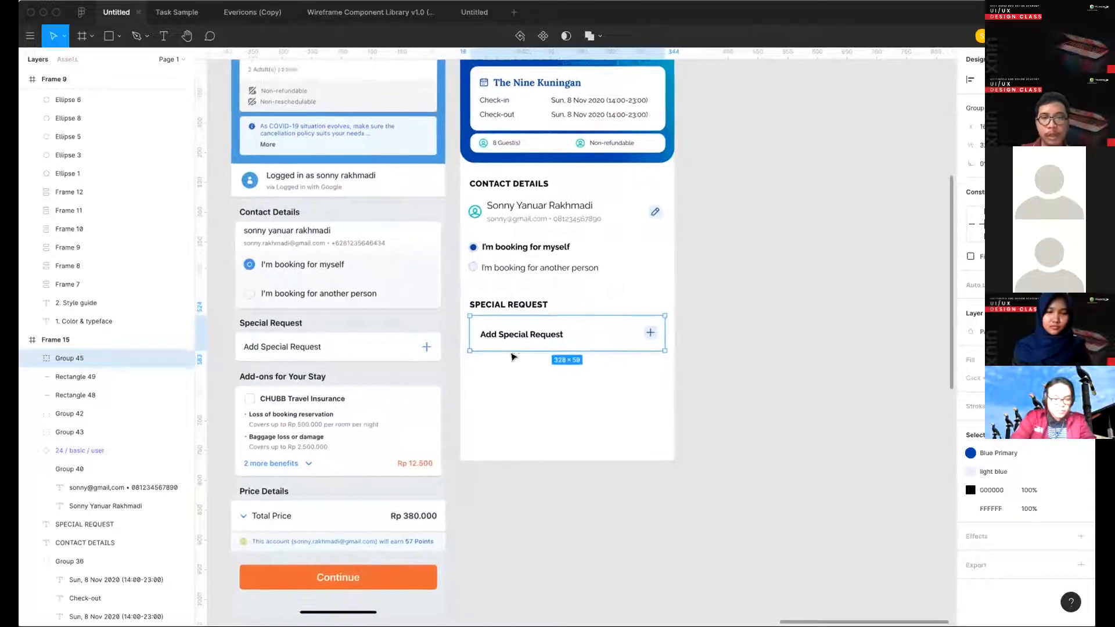
{"action": "double_click", "coordinate": [104, 358]}
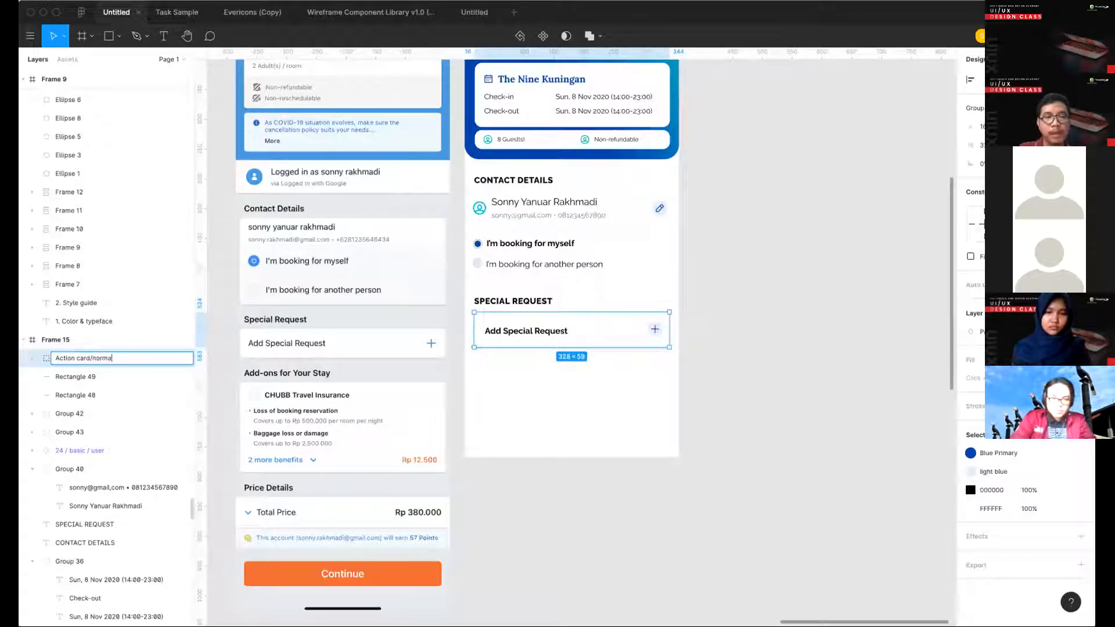
{"action": "key", "text": "Return"}
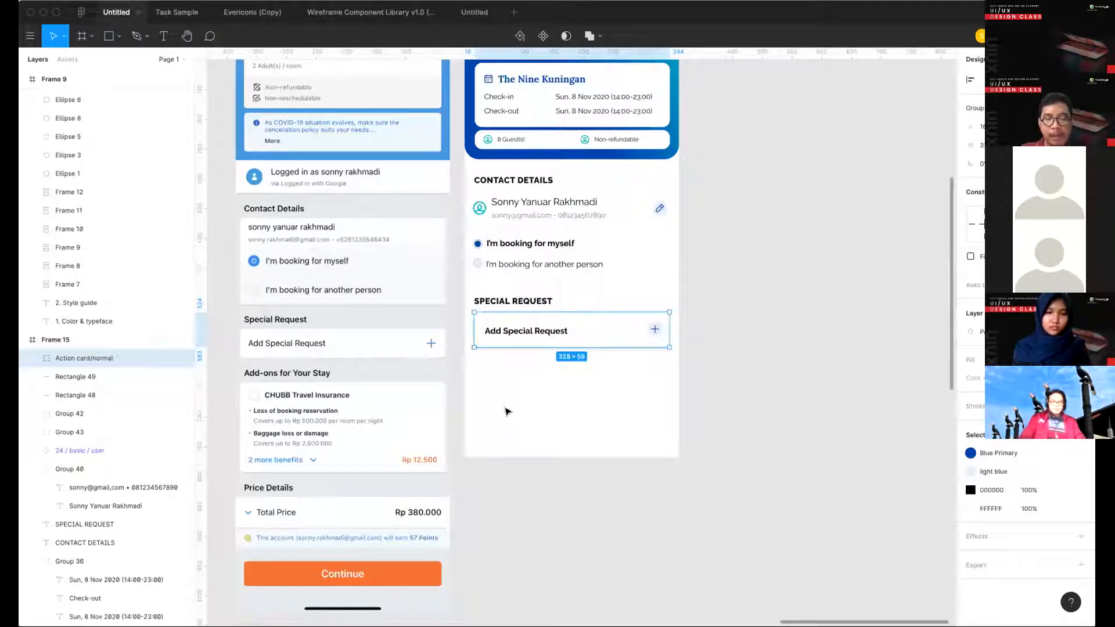
{"action": "key", "text": "super+alt+k"}
{"action": "right_click", "coordinate": [589, 335]}
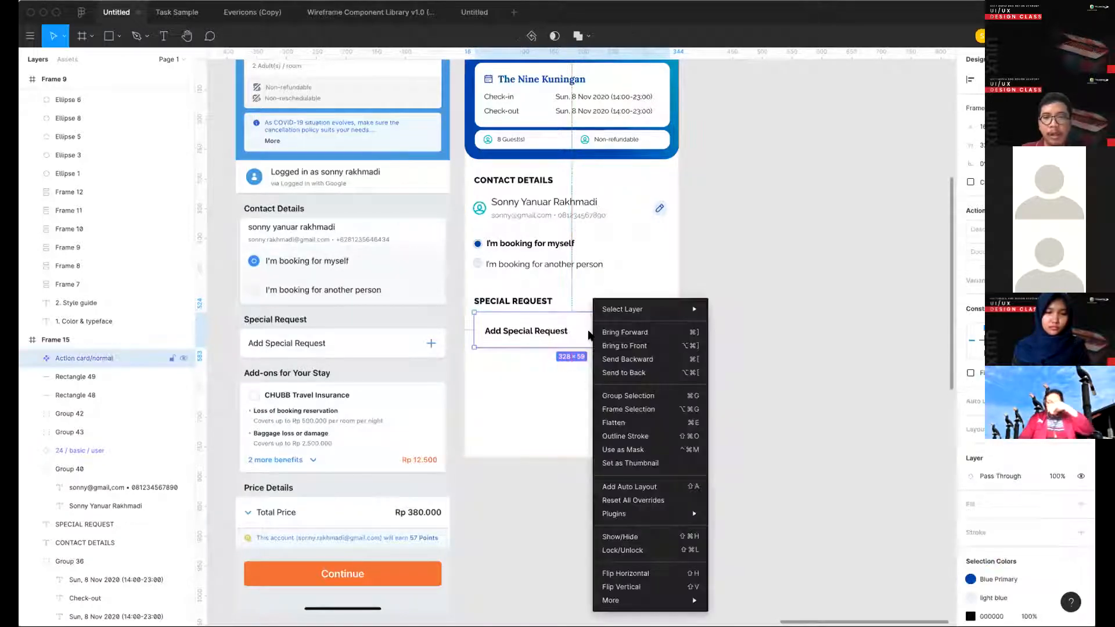
{"action": "left_click", "coordinate": [533, 245]}
{"action": "right_click", "coordinate": [533, 245]}
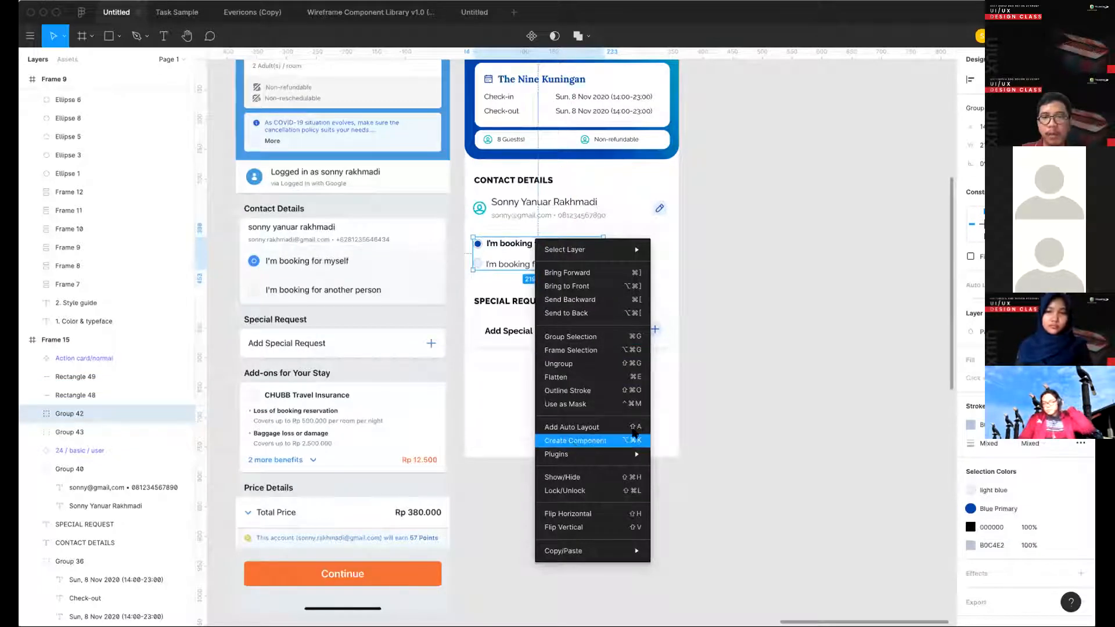
{"action": "left_click", "coordinate": [586, 440]}
{"action": "left_click", "coordinate": [598, 341]}
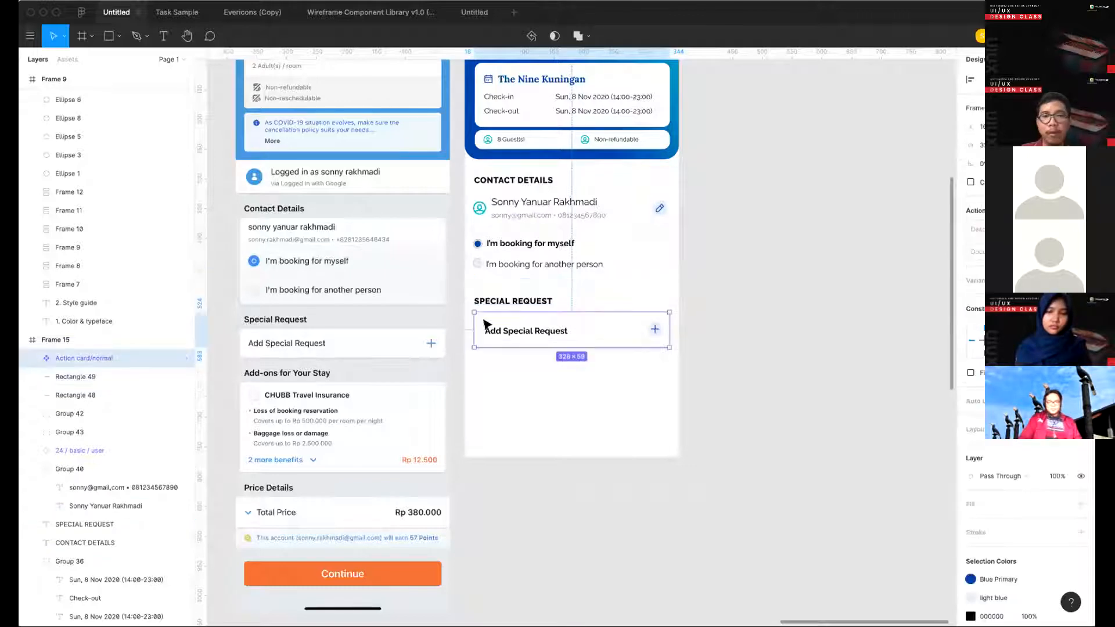
{"action": "scroll", "coordinate": [543, 313], "scroll_direction": "right", "scroll_amount": 3}
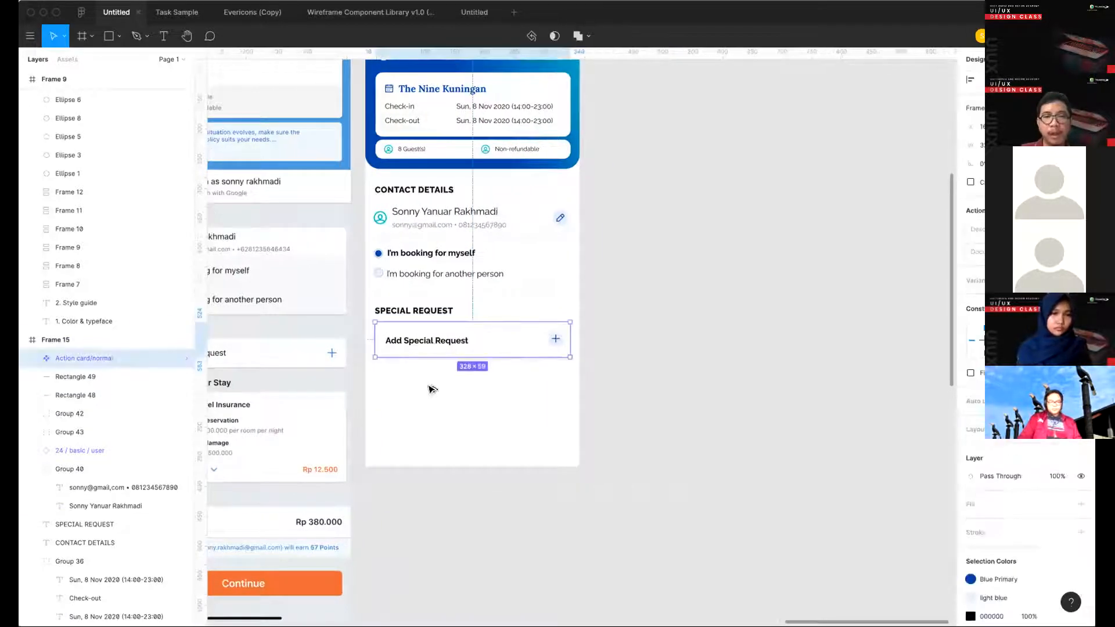
{"action": "left_click_drag", "start_coordinate": [428, 385], "coordinate": [427, 396]}
{"action": "key", "text": "super+z"}
{"action": "left_click", "coordinate": [476, 410]}
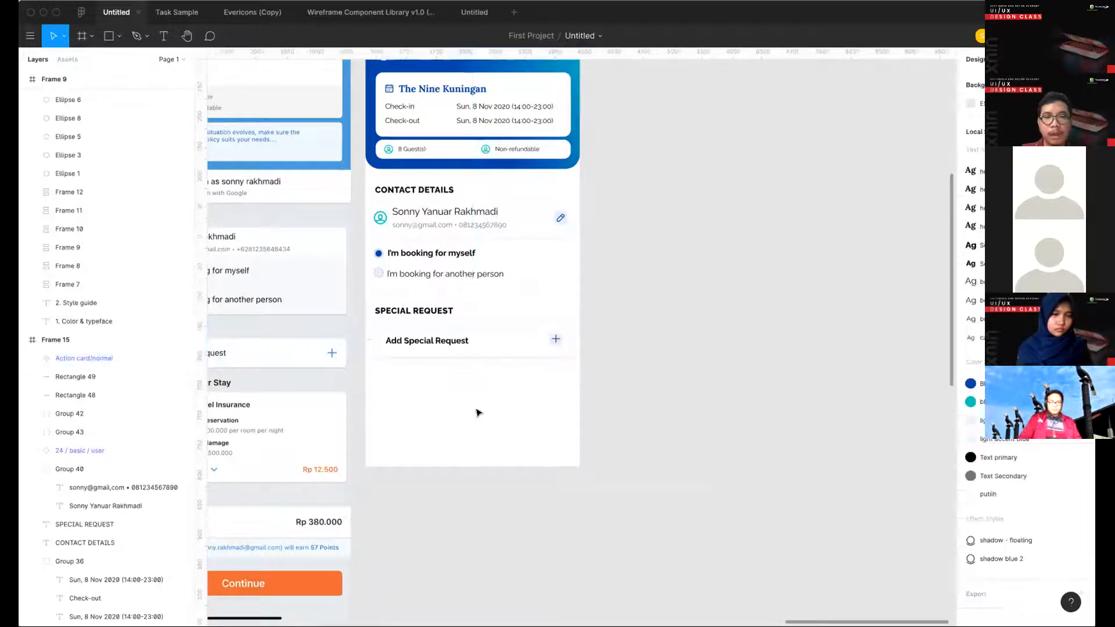
{"action": "key", "text": "r"}
{"action": "key", "text": "v"}
- Duplicate the Action card/normal component and place the copy on the empty canvas beside Frame 15
{"action": "left_click", "coordinate": [486, 341]}
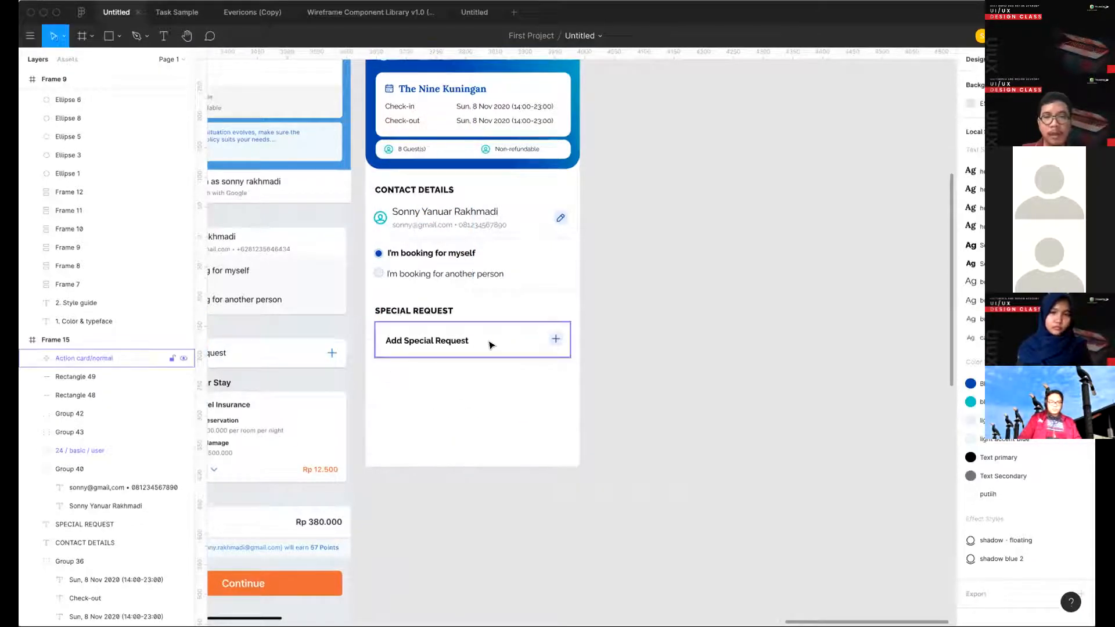
{"action": "key", "text": "super+d"}
{"action": "left_click_drag", "start_coordinate": [506, 387], "coordinate": [697, 337]}
- Place another copy of the action card directly above the copy outside Frame 15
{"action": "double_click", "coordinate": [444, 343]}
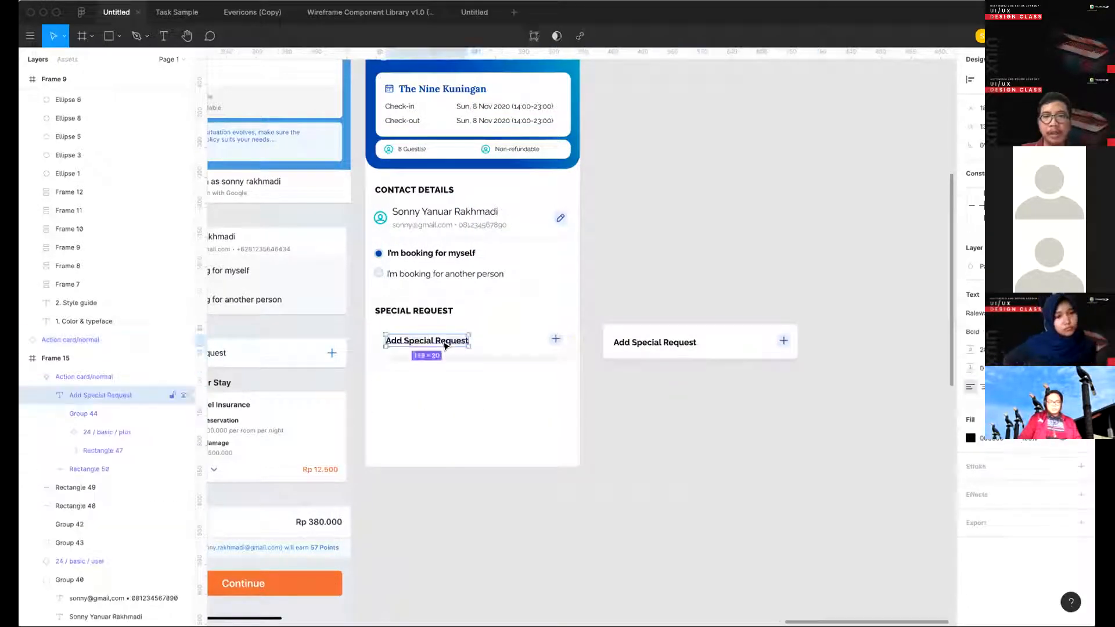
{"action": "double_click", "coordinate": [443, 340]}
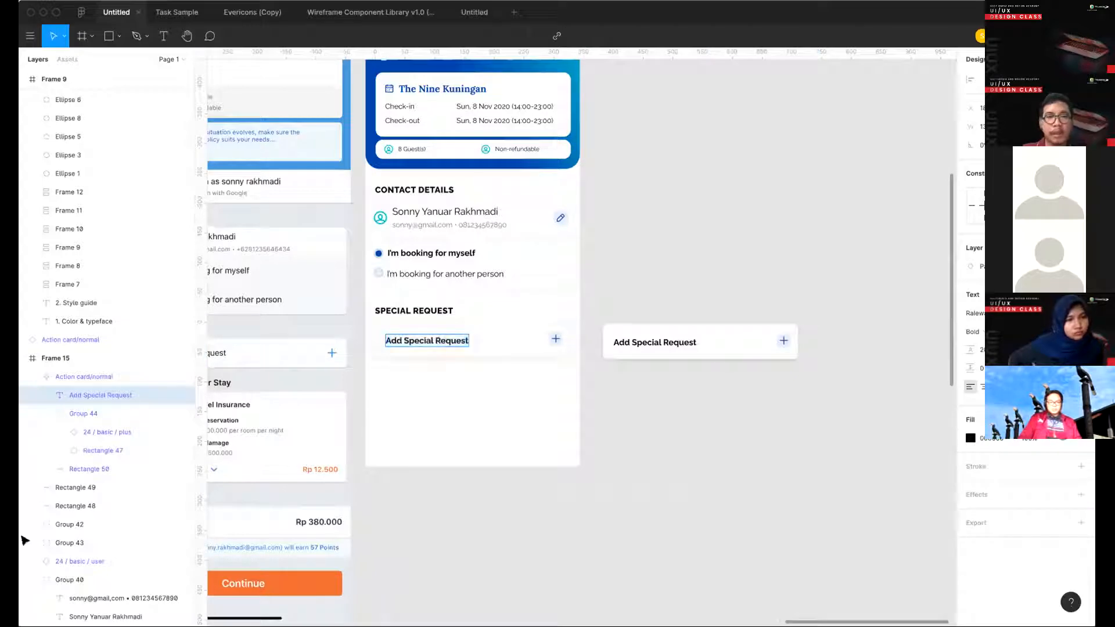
{"action": "left_click", "coordinate": [503, 373]}
{"action": "left_click", "coordinate": [503, 369]}
{"action": "left_click", "coordinate": [446, 349]}
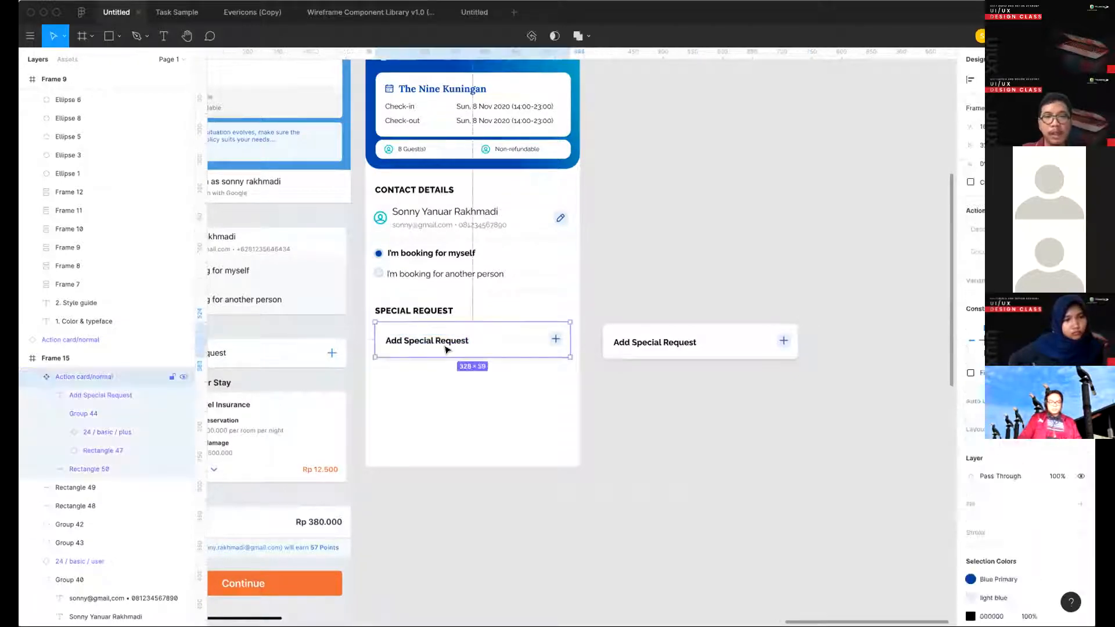
{"action": "left_click", "coordinate": [676, 341]}
{"action": "left_click_drag", "start_coordinate": [675, 340], "coordinate": [679, 285]}
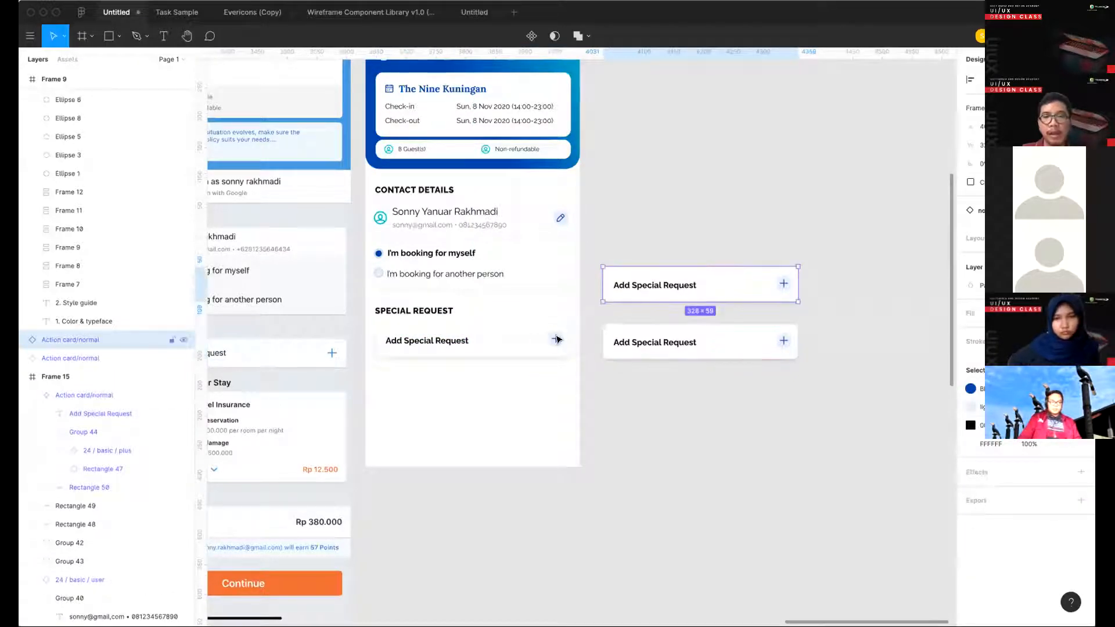
{"action": "left_click", "coordinate": [473, 348]}
{"action": "double_click", "coordinate": [463, 341]}
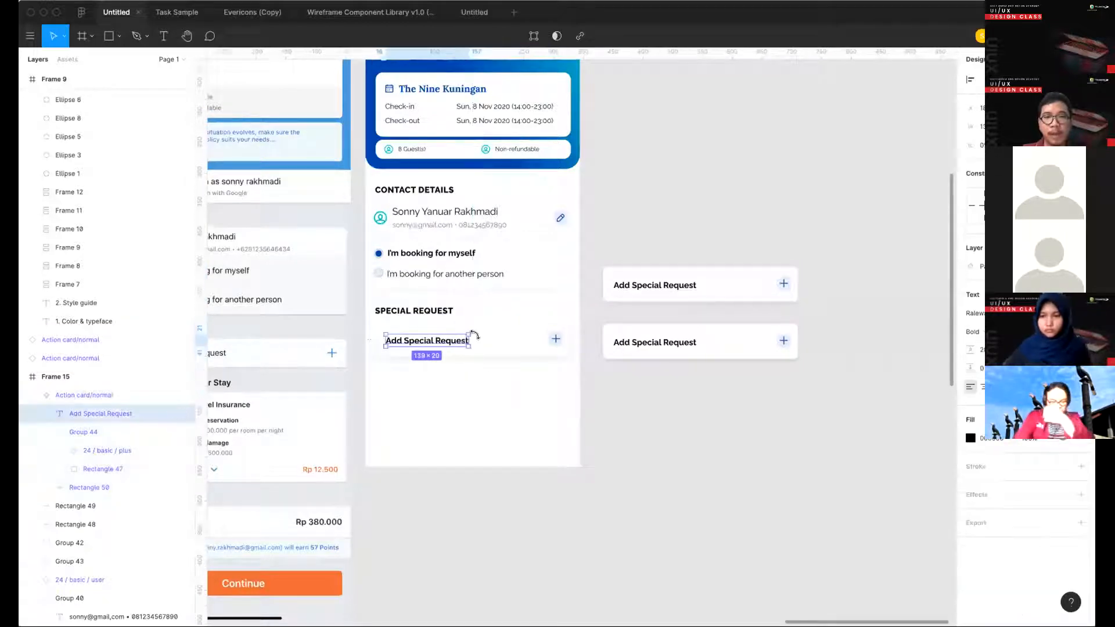
{"action": "key", "text": "t"}
{"action": "left_click_drag", "start_coordinate": [477, 331], "coordinate": [507, 356]}
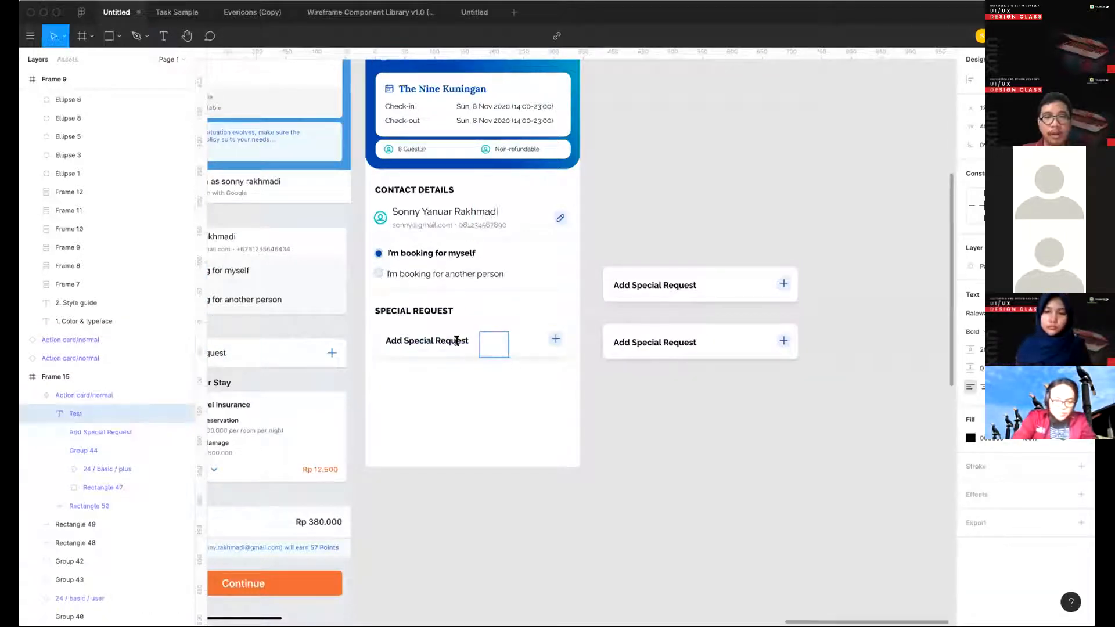
{"action": "left_click", "coordinate": [524, 398]}
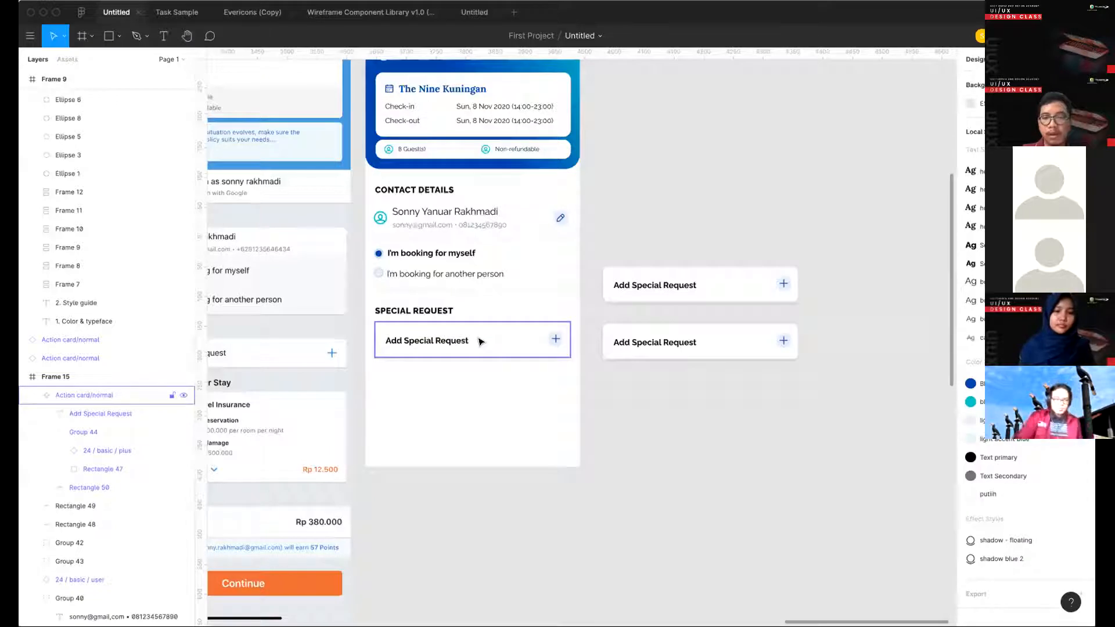
{"action": "key", "text": "l"}
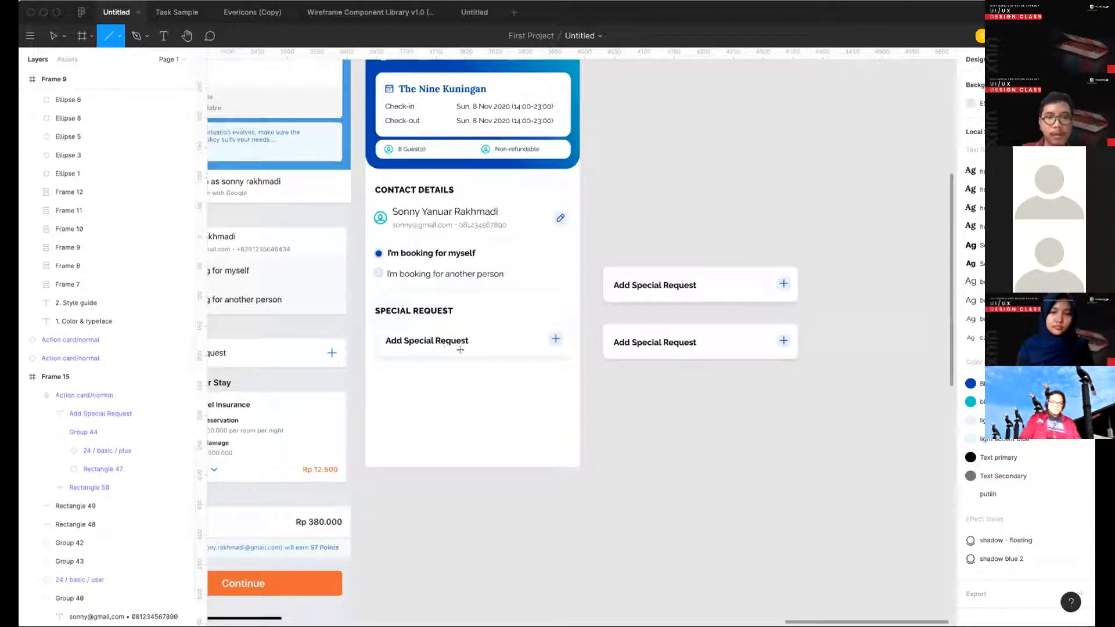
{"action": "left_click_drag", "start_coordinate": [486, 340], "coordinate": [523, 374]}
{"action": "key", "text": "super+z"}
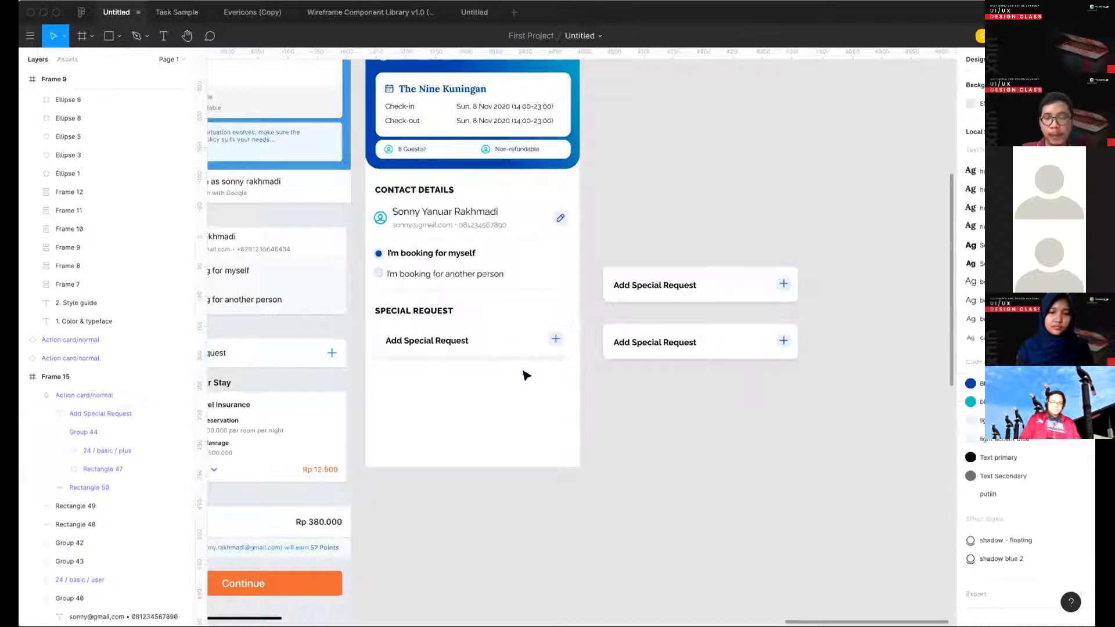
{"action": "key", "text": "r"}
{"action": "key", "text": "v"}
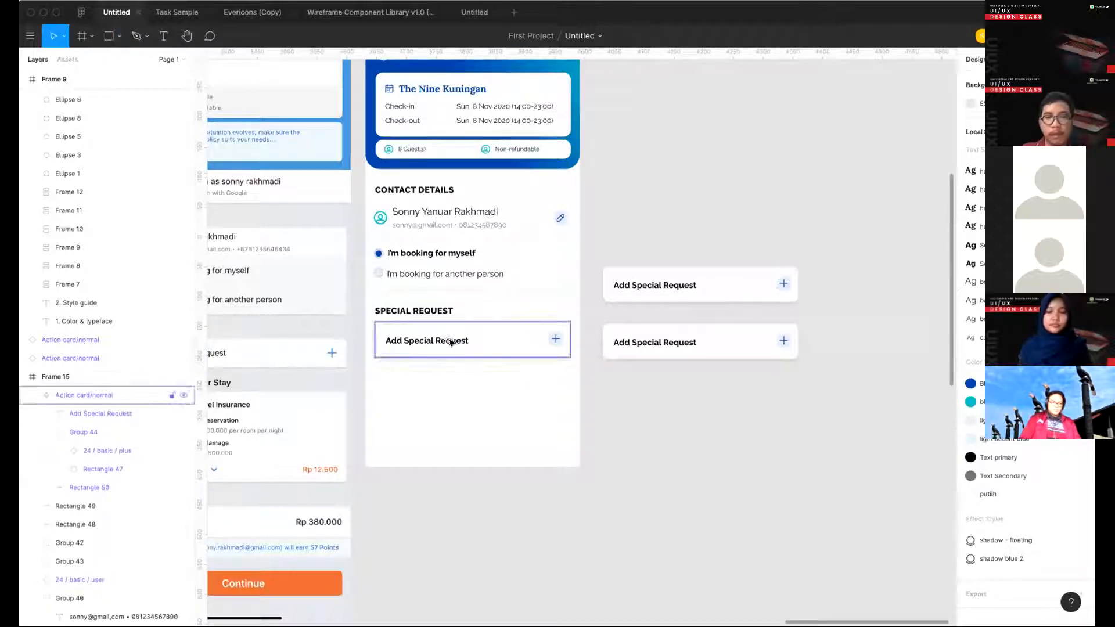
- Draw a rectangle about 33 × 19 beside the label in the main action card component, and delete it
{"action": "double_click", "coordinate": [452, 341]}
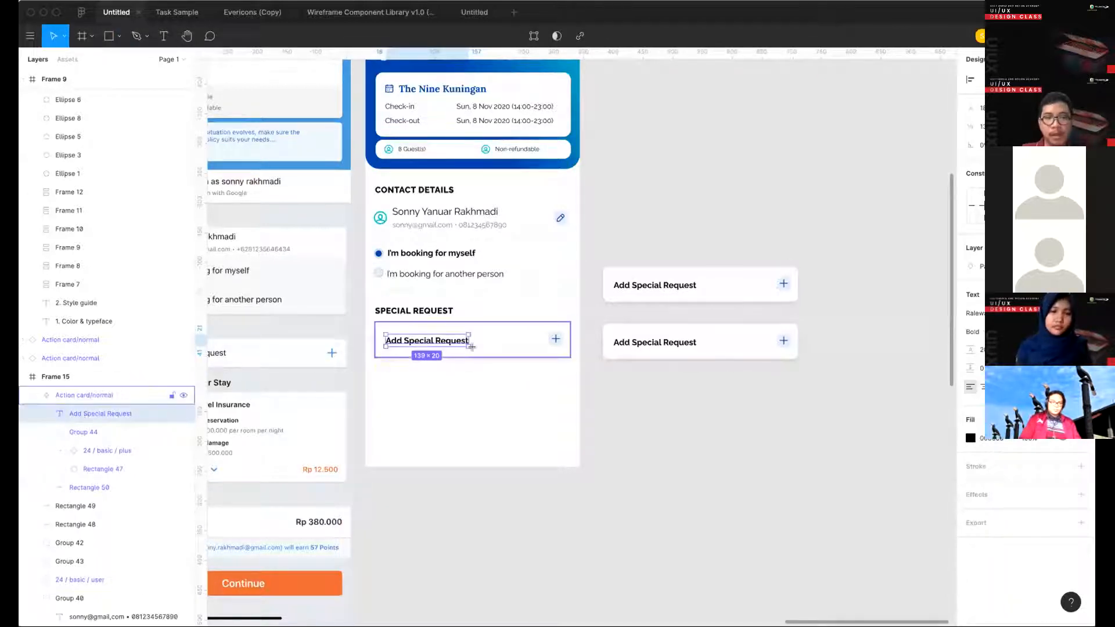
{"action": "key", "text": "r"}
{"action": "mouse_move", "coordinate": [478, 332]}
{"action": "left_mouse_down"}
{"action": "mouse_move", "coordinate": [509, 365]}
{"action": "mouse_move", "coordinate": [510, 409]}
{"action": "mouse_move", "coordinate": [519, 379]}
{"action": "mouse_move", "coordinate": [498, 333]}
{"action": "mouse_move", "coordinate": [498, 344]}
{"action": "left_mouse_up"}
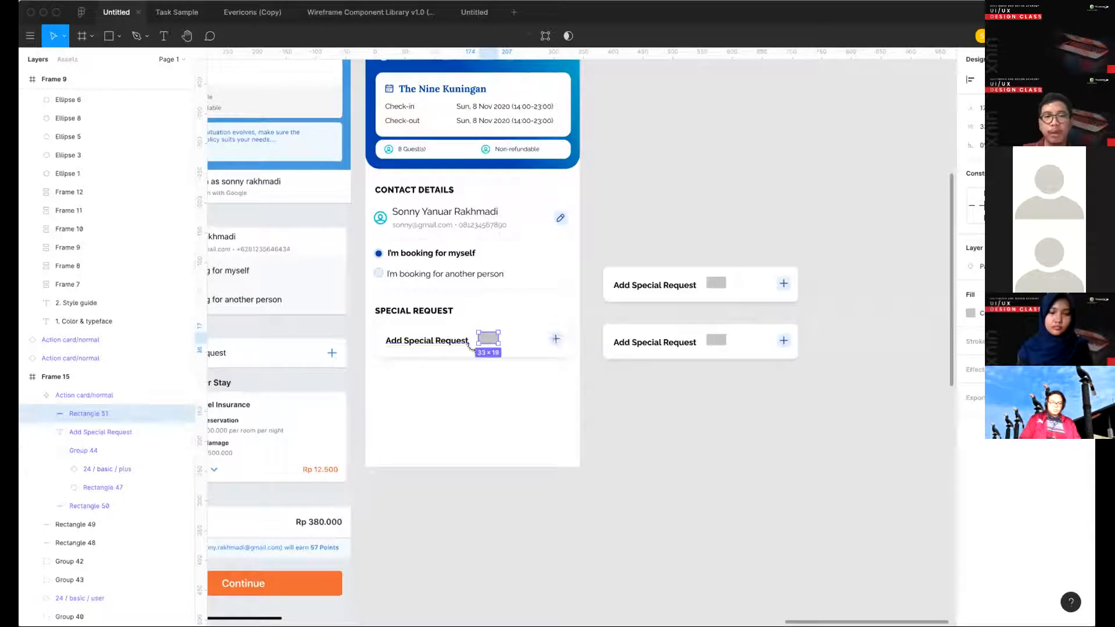
{"action": "key", "text": "Delete"}
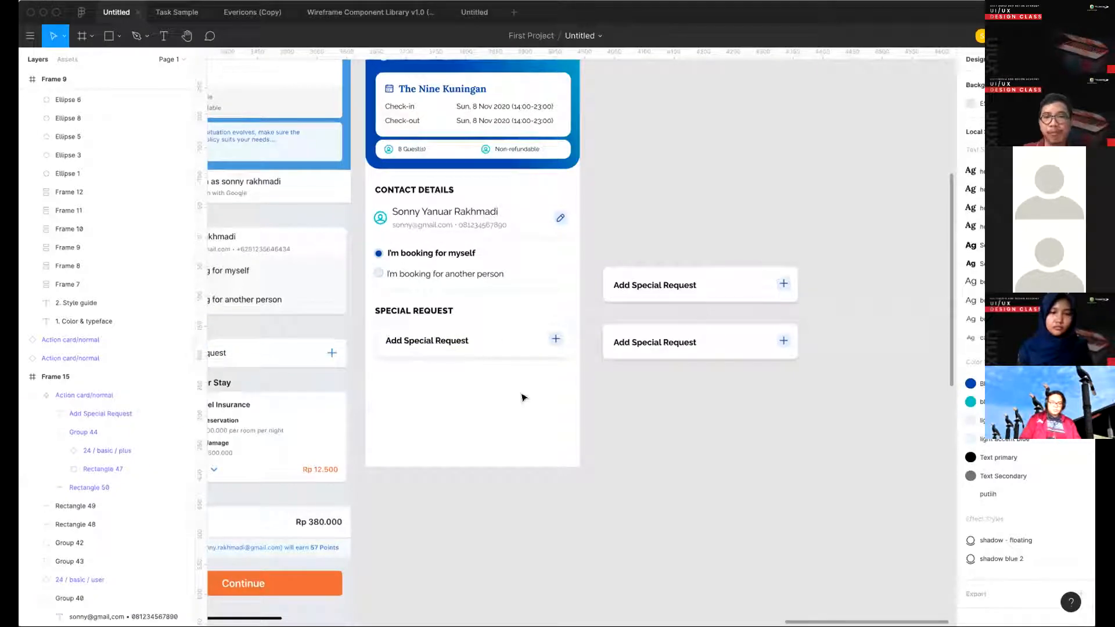
- Delete the upper card copy outside Frame 15 and detach the remaining copy from its component
{"action": "left_click", "coordinate": [485, 348]}
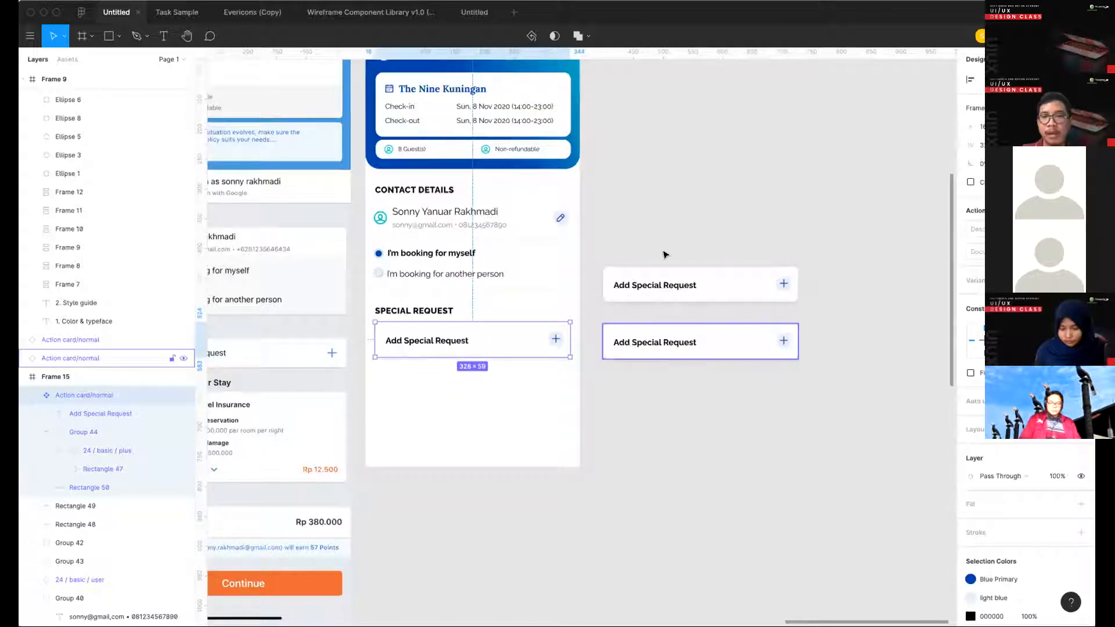
{"action": "left_click", "coordinate": [681, 300]}
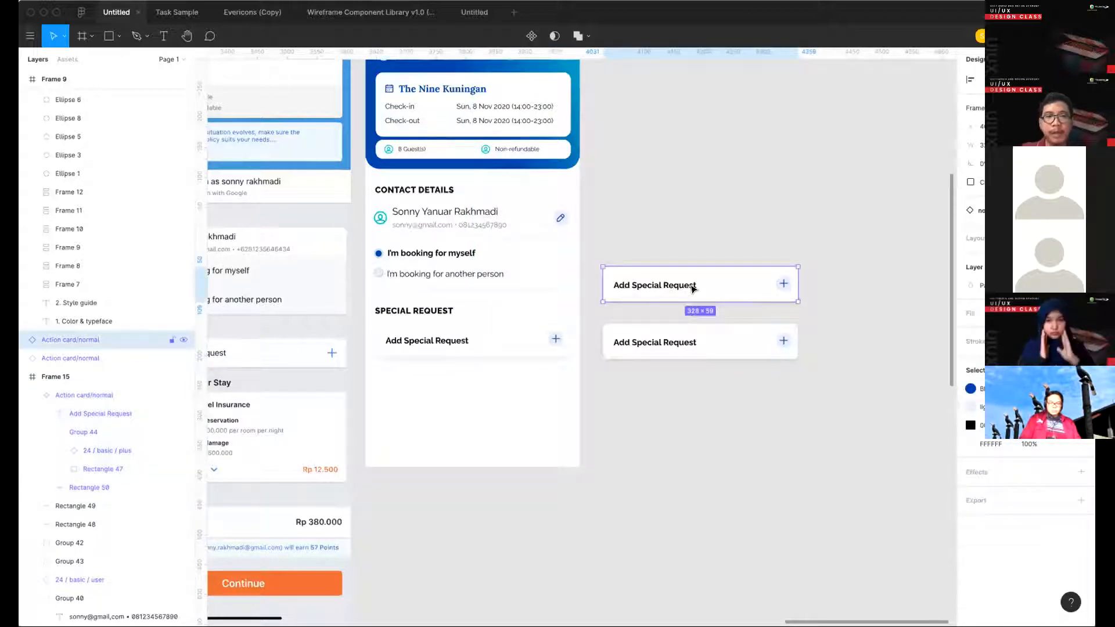
{"action": "key", "text": "BackSpace"}
{"action": "left_click", "coordinate": [674, 350]}
{"action": "right_click", "coordinate": [674, 350]}
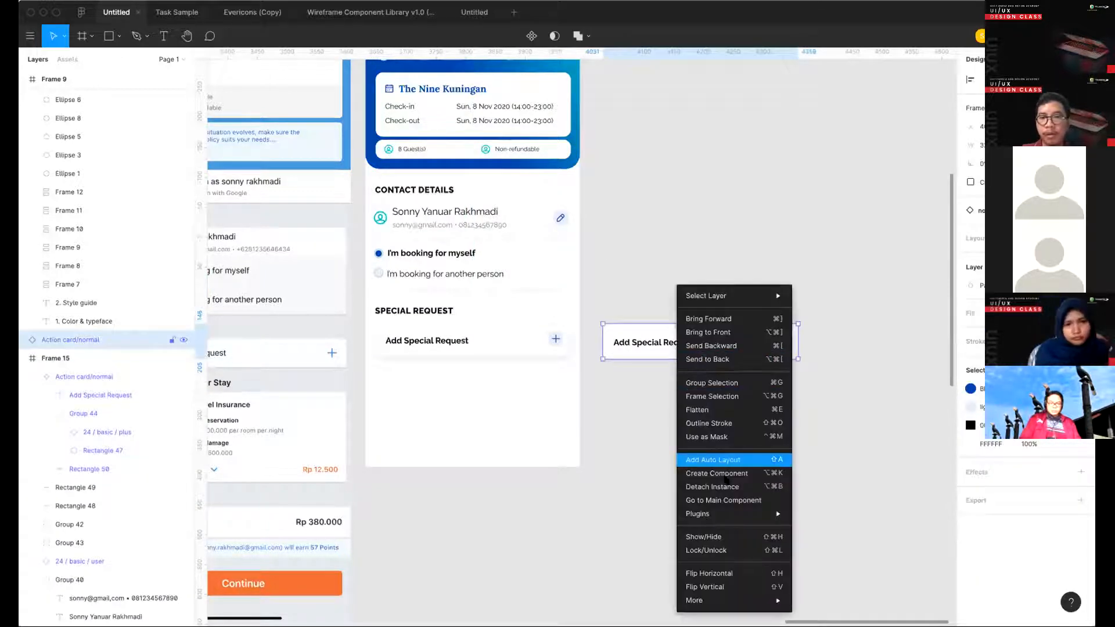
{"action": "left_click", "coordinate": [731, 487]}
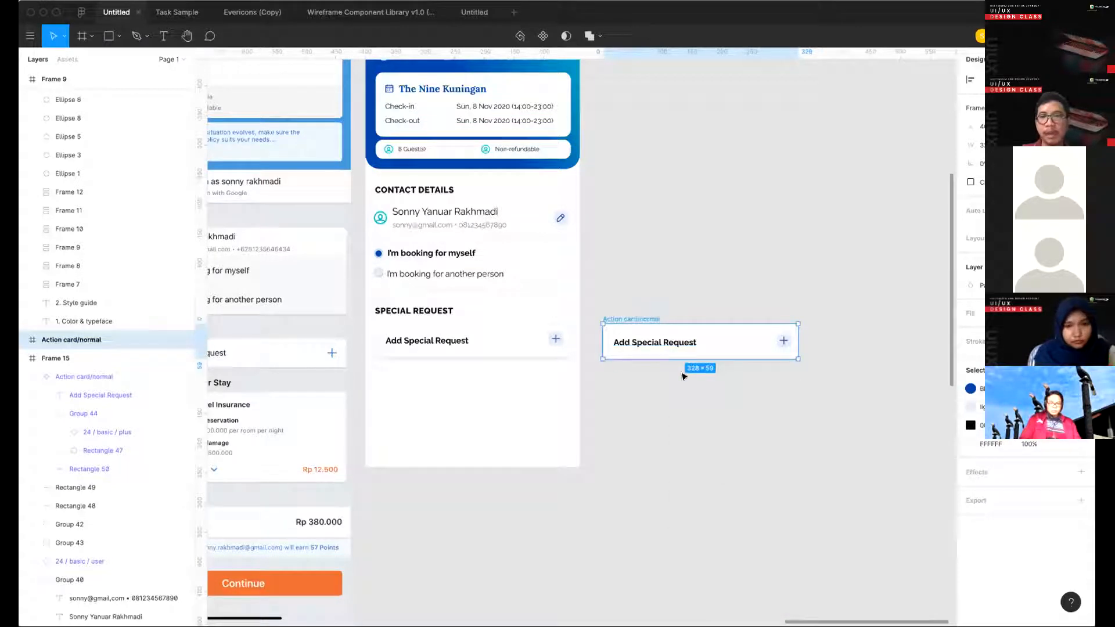
{"action": "left_click", "coordinate": [683, 369]}
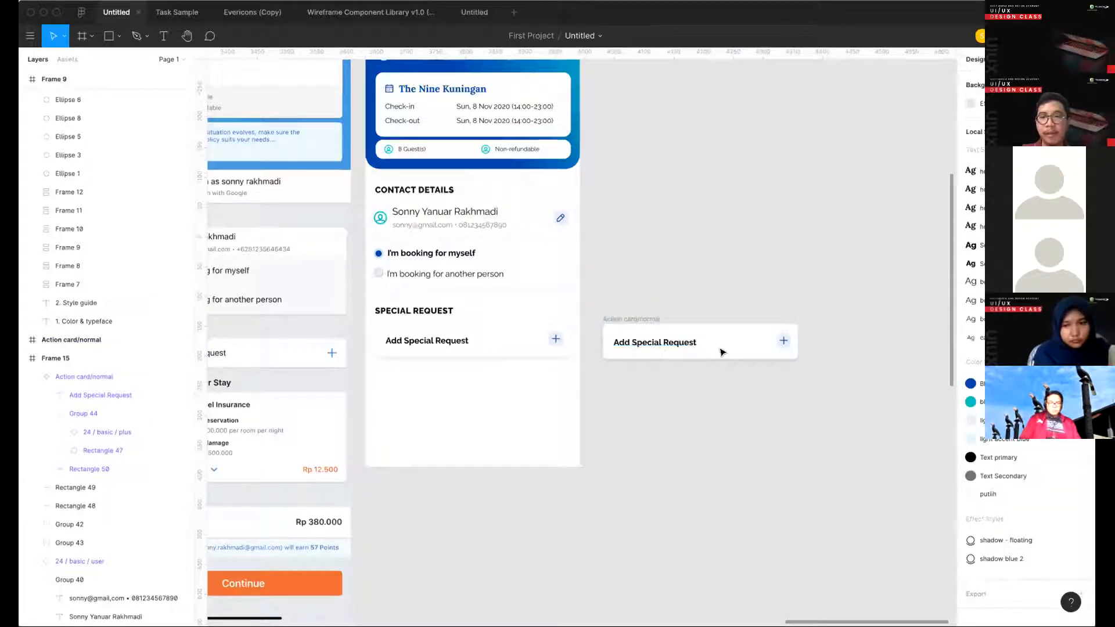
- Stretch the detached card's background to about 328 × 145 and draw a rectangle about 287 × 58 below its label
{"action": "left_click", "coordinate": [697, 353]}
{"action": "left_click_drag", "start_coordinate": [696, 380], "coordinate": [696, 409]}
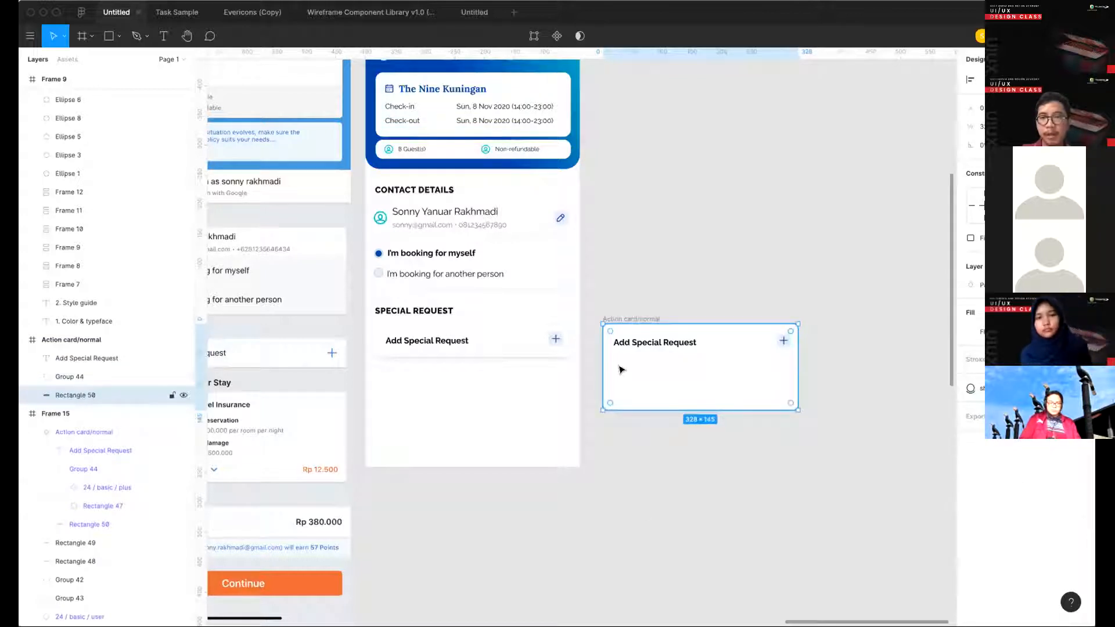
{"action": "key", "text": "Escape"}
{"action": "key", "text": "r"}
{"action": "mouse_move", "coordinate": [616, 359]}
{"action": "left_mouse_down"}
{"action": "mouse_move", "coordinate": [736, 393]}
{"action": "mouse_move", "coordinate": [788, 393]}
{"action": "left_mouse_up"}
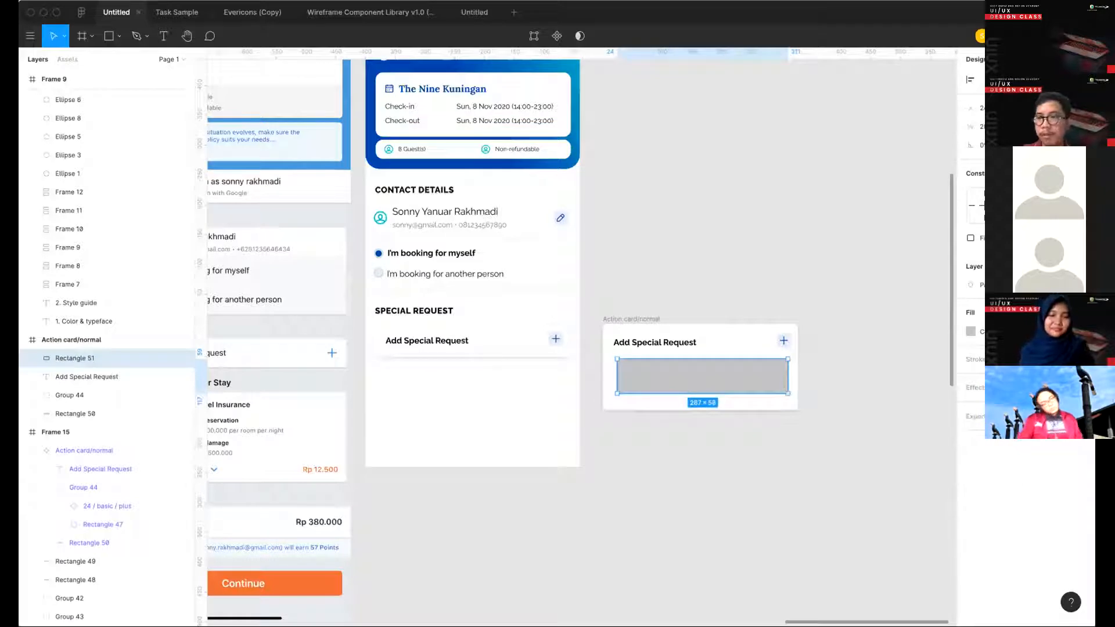
- Give the new rectangle inside the detached card no fill and an outline using a light colour style
{"action": "left_click", "coordinate": [1065, 313]}
{"action": "left_click", "coordinate": [1035, 383]}
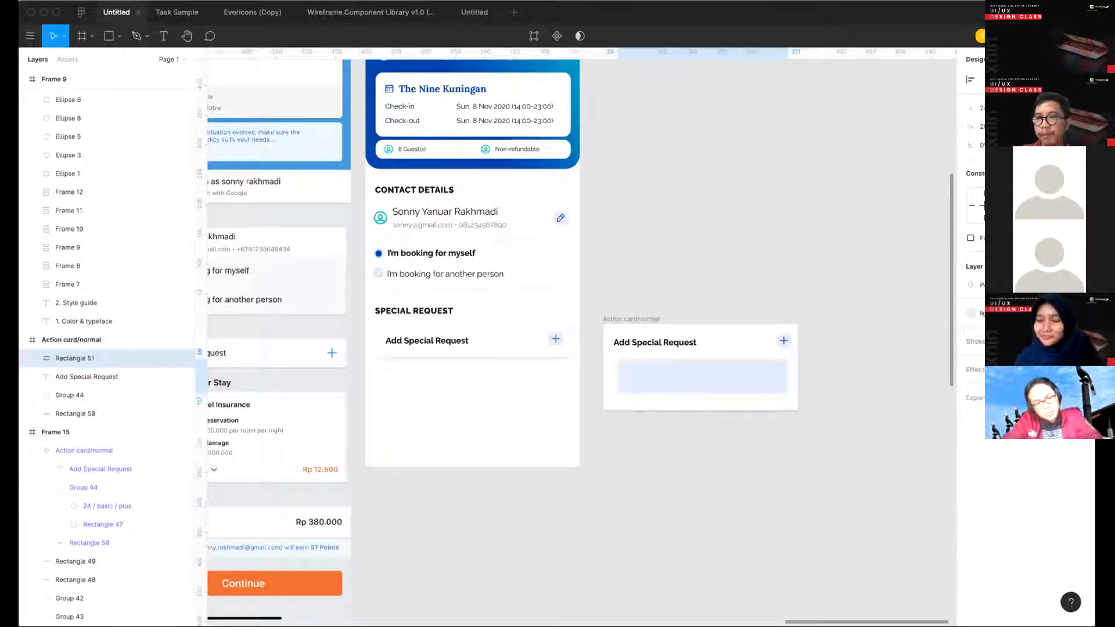
{"action": "left_click", "coordinate": [1083, 313]}
{"action": "left_click", "coordinate": [1083, 341]}
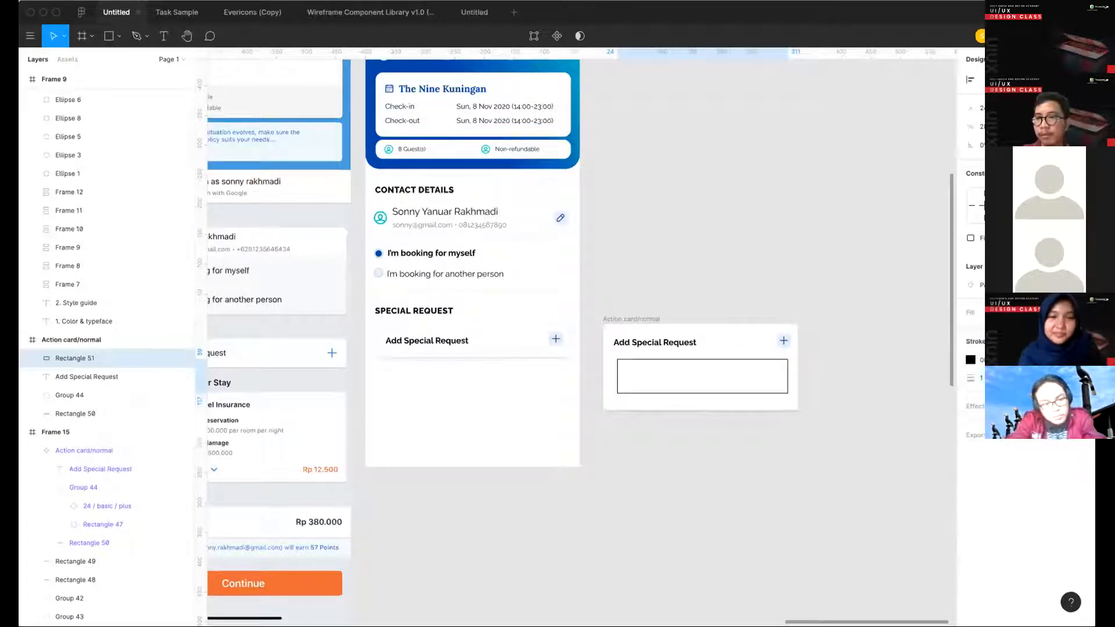
{"action": "left_click", "coordinate": [1064, 342]}
{"action": "left_click", "coordinate": [1035, 411]}
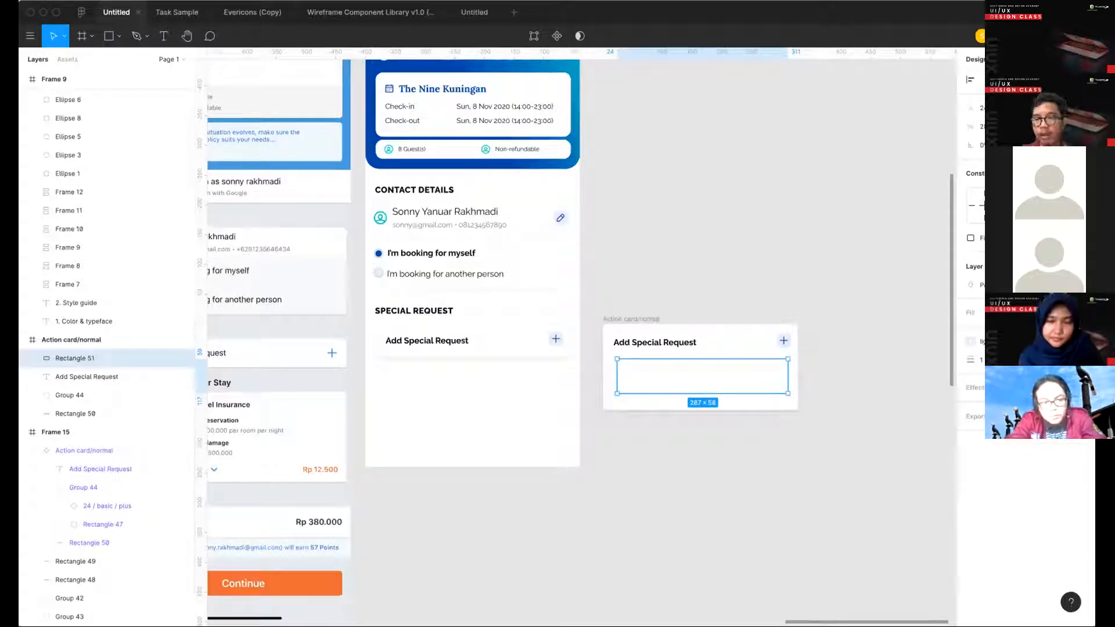
- Save the outline colour of the unselected radio circle beside "I'm booking for another person" as colour style "2nd light blue"
{"action": "left_click", "coordinate": [991, 341]}
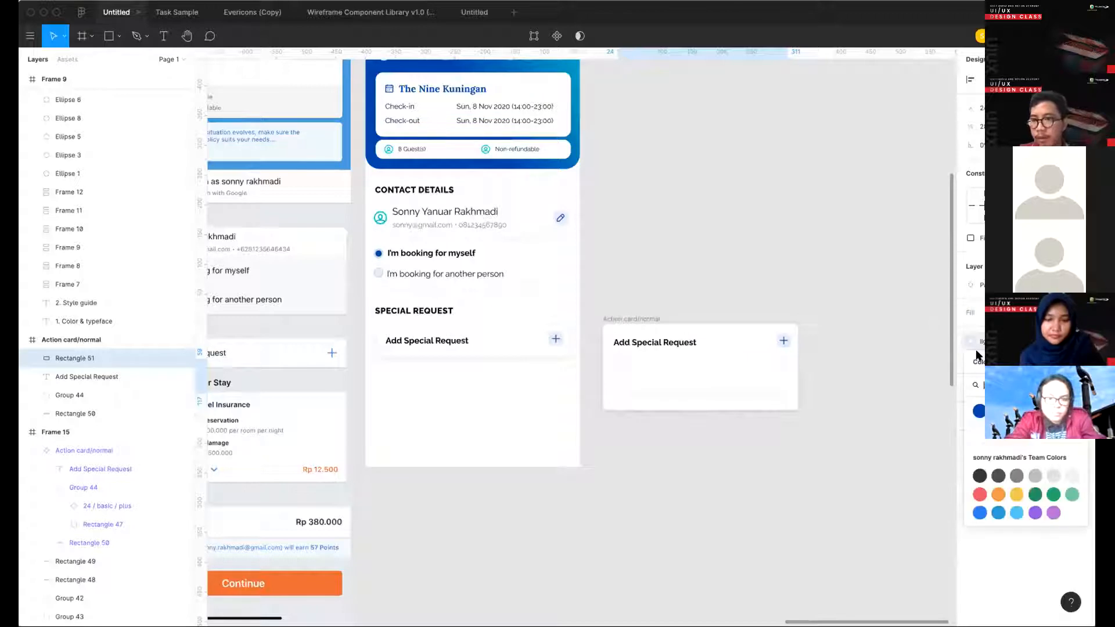
{"action": "left_click", "coordinate": [873, 398]}
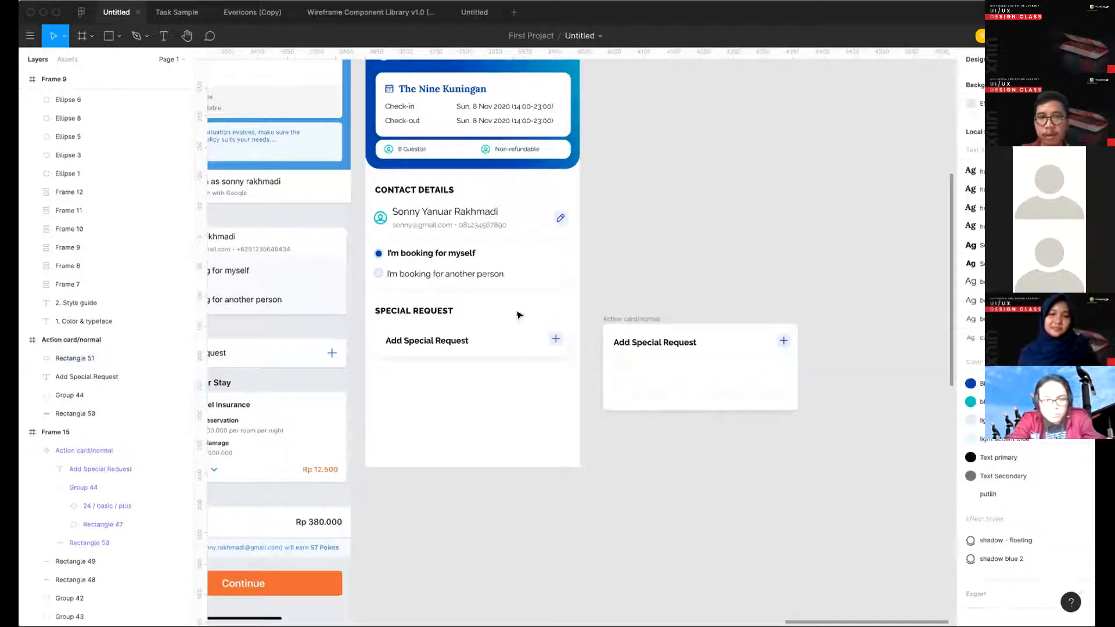
{"action": "left_click", "coordinate": [378, 272]}
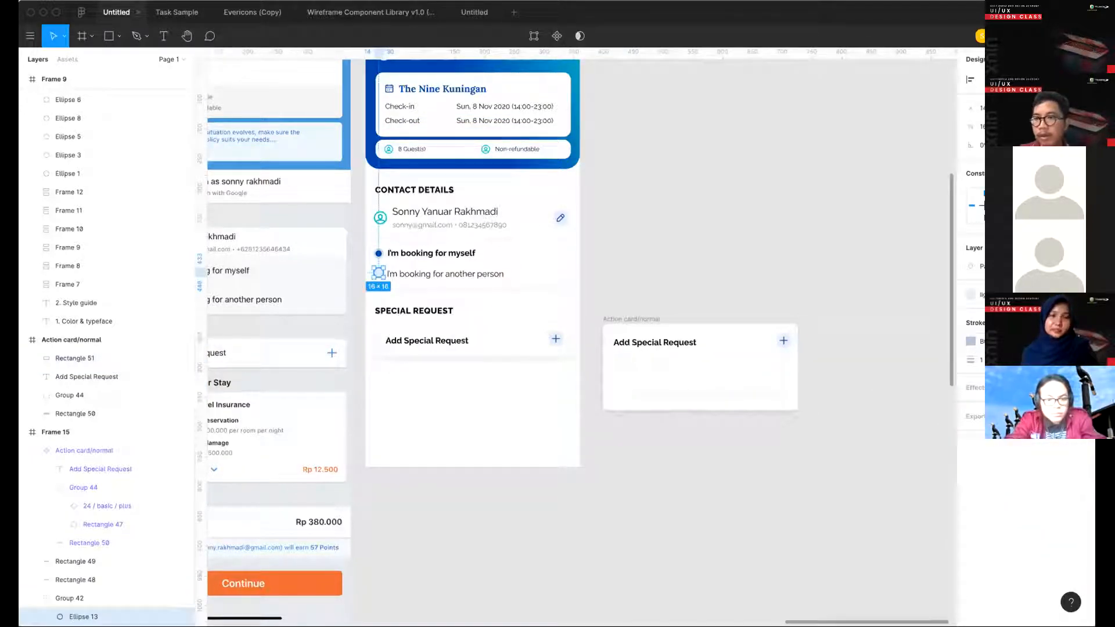
{"action": "left_click", "coordinate": [1066, 322]}
{"action": "left_click", "coordinate": [1075, 343]}
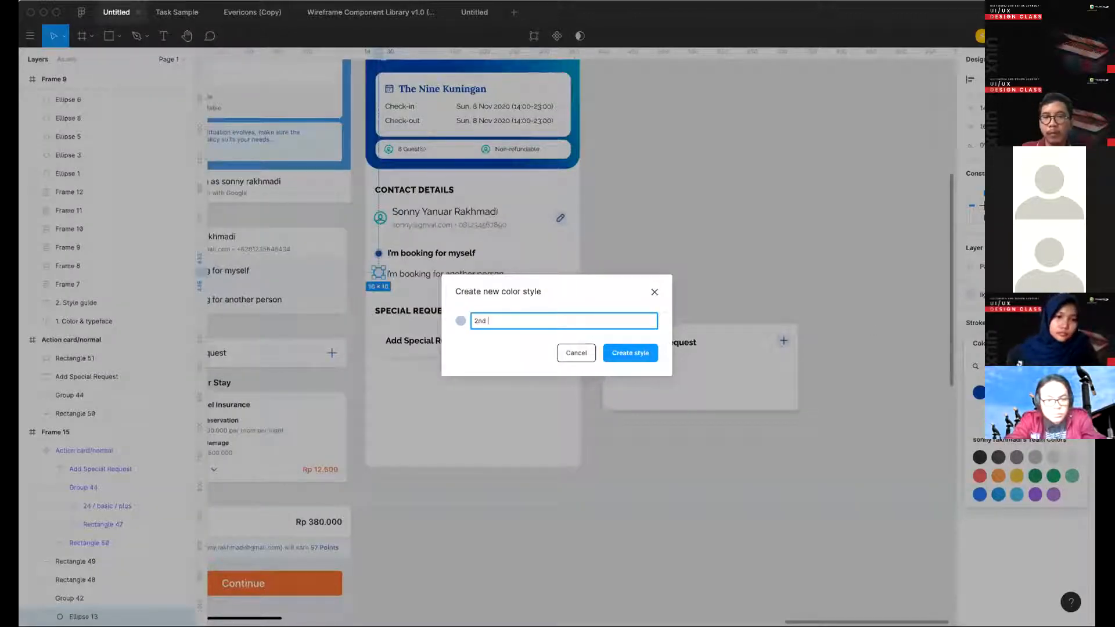
{"action": "type", "text": "2nd light blue"}
{"action": "key", "text": "Return"}
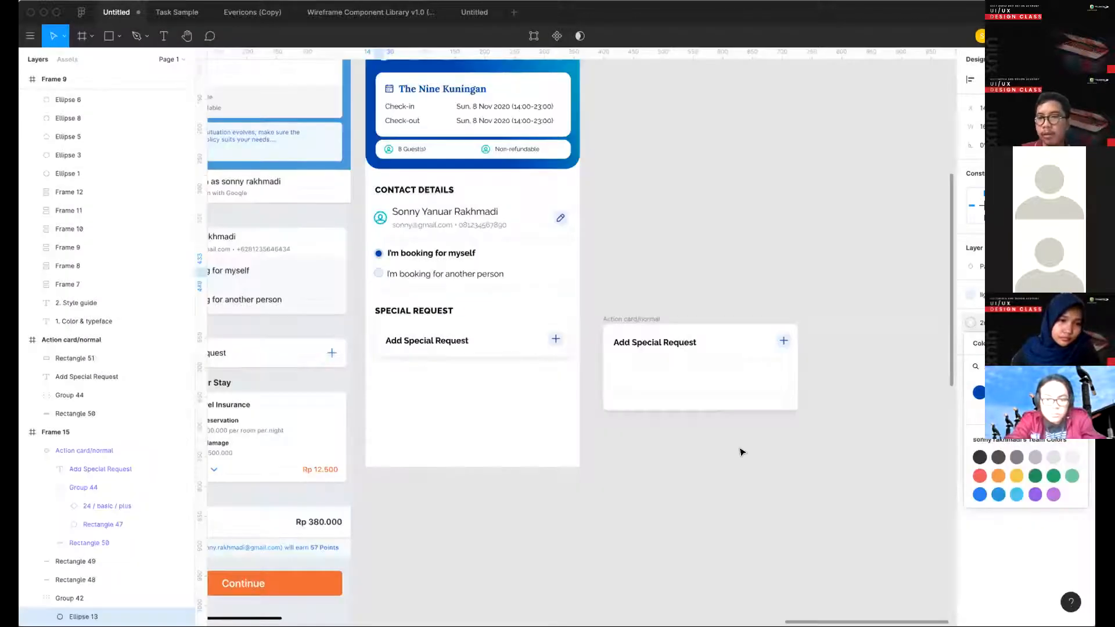
- Apply the 2nd light blue colour style to the outline of the box inside the expanded card
{"action": "left_click", "coordinate": [785, 396]}
{"action": "left_click", "coordinate": [978, 347]}
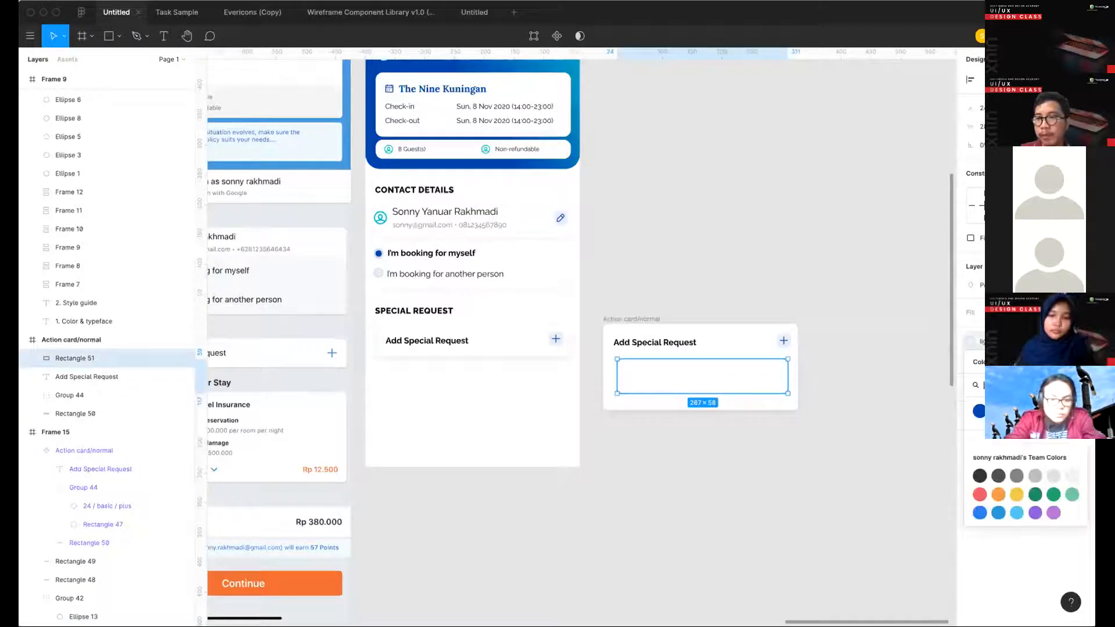
{"action": "left_click", "coordinate": [998, 430]}
{"action": "left_click", "coordinate": [846, 431]}
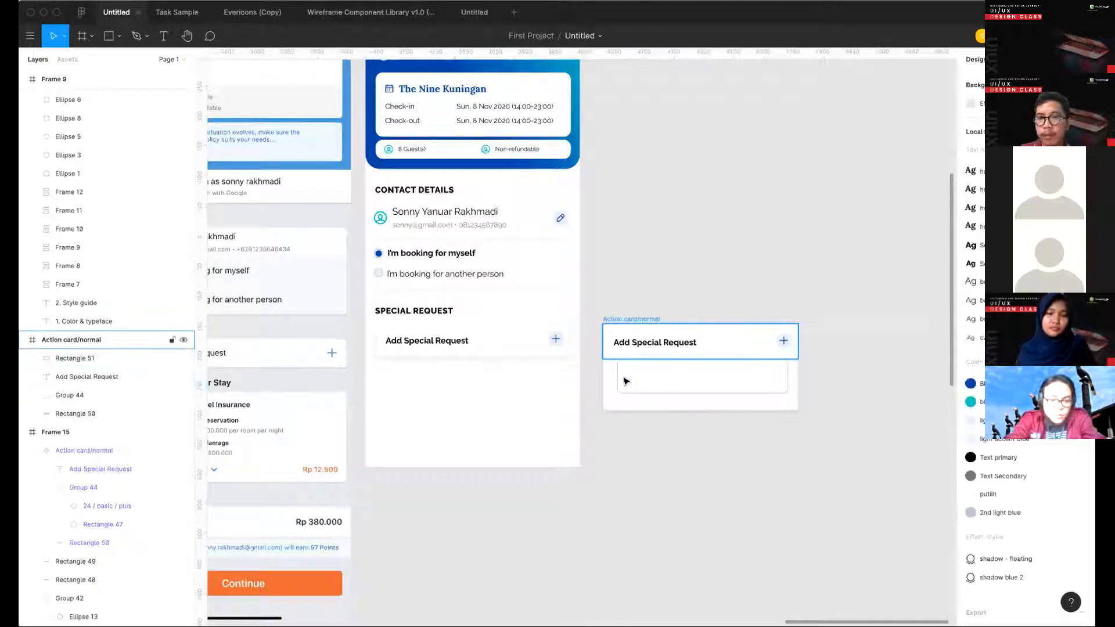
- Enlarge the outlined box so its left edge aligns with the label and its bottom edge nears the card's lower edge
{"action": "left_click", "coordinate": [625, 381]}
{"action": "key", "text": "Return"}
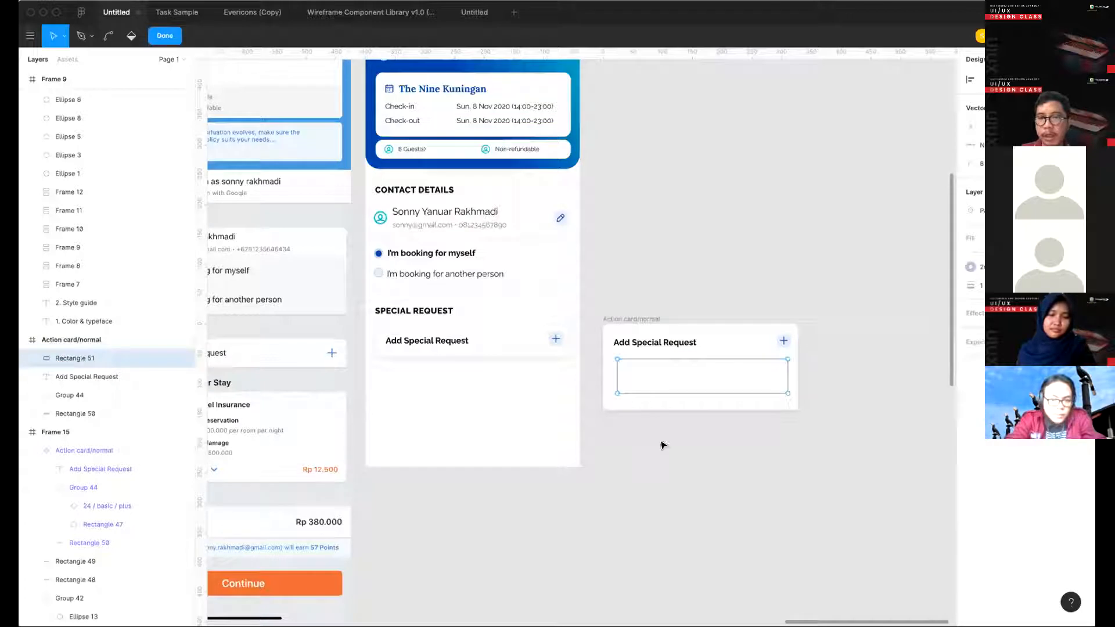
{"action": "key", "text": "Escape"}
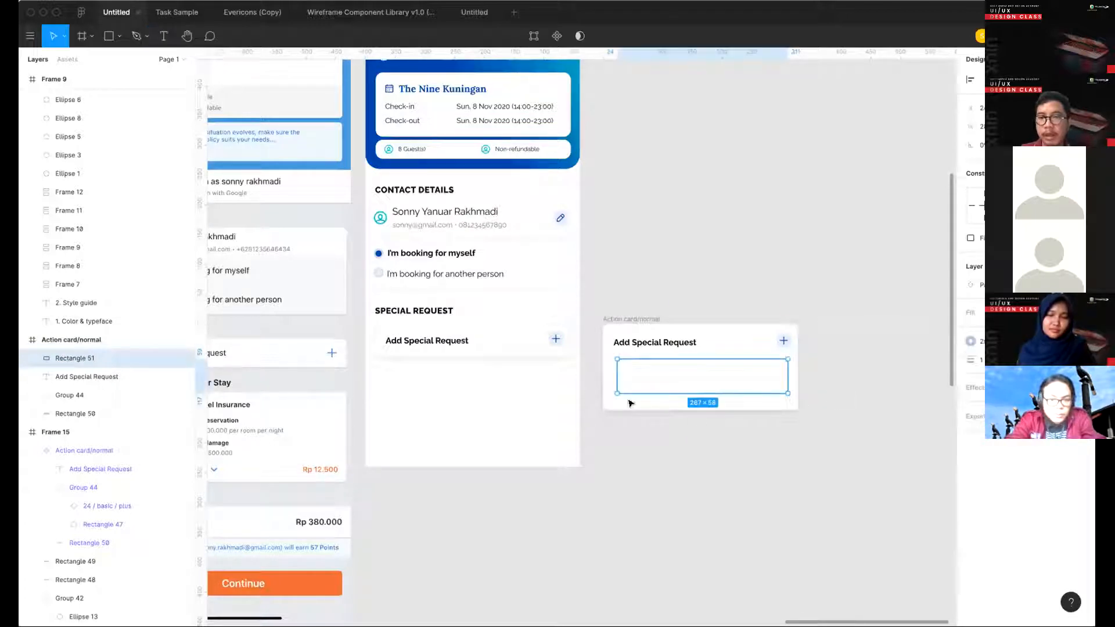
{"action": "left_click_drag", "start_coordinate": [627, 393], "coordinate": [612, 380]}
{"action": "left_click", "coordinate": [820, 417]}
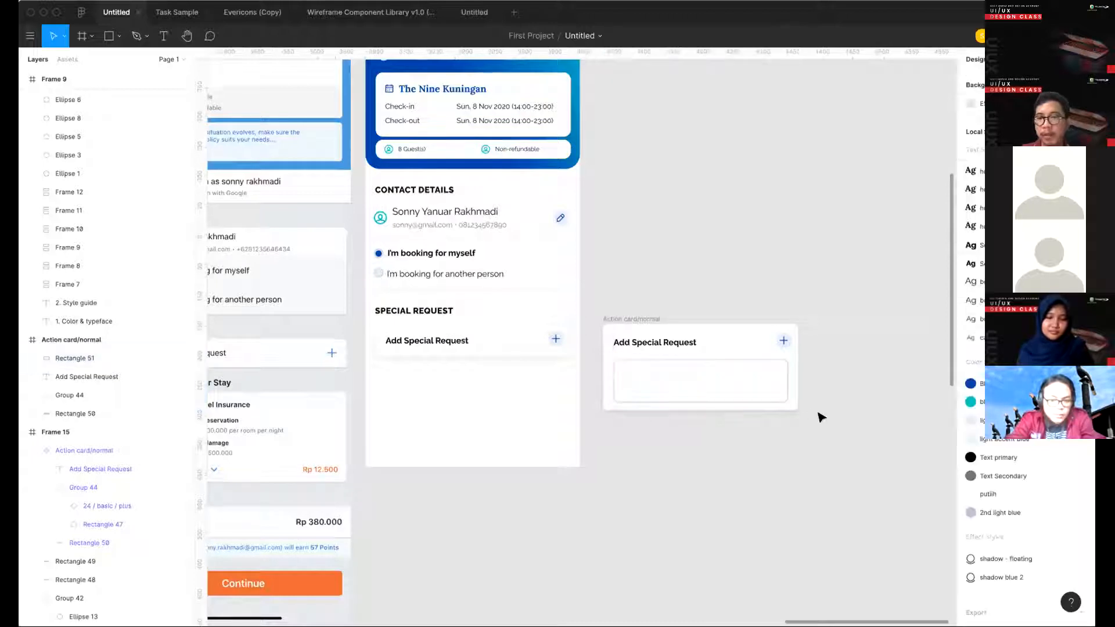
- Rename the expanded card's frame as Action card/expand
{"action": "left_click_drag", "start_coordinate": [819, 443], "coordinate": [604, 306]}
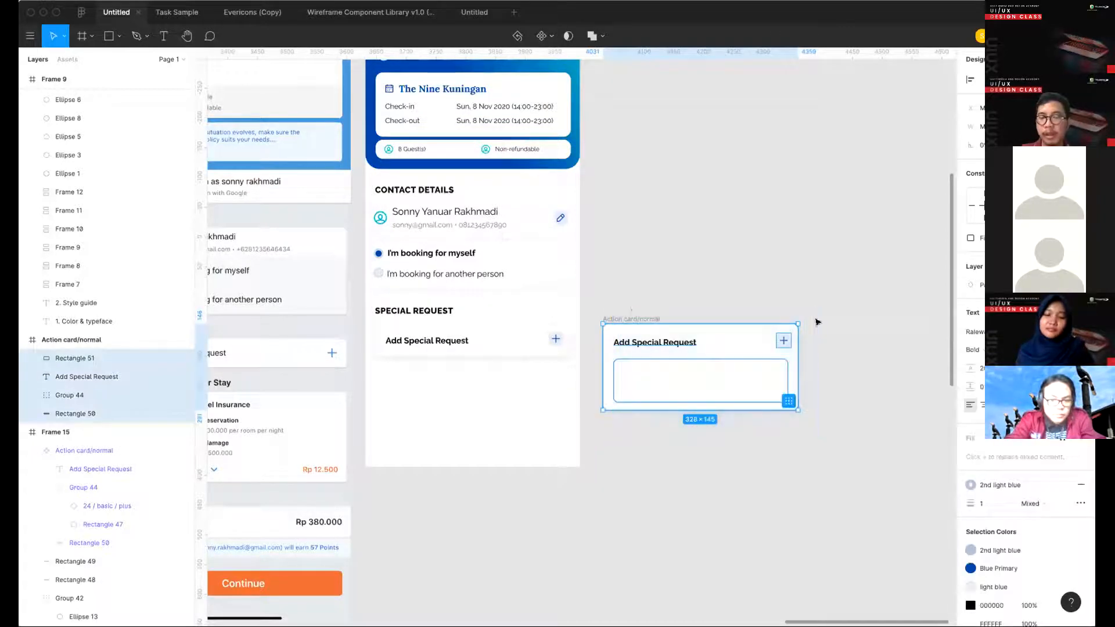
{"action": "left_click", "coordinate": [761, 297]}
{"action": "left_click", "coordinate": [608, 320]}
{"action": "double_click", "coordinate": [72, 339]}
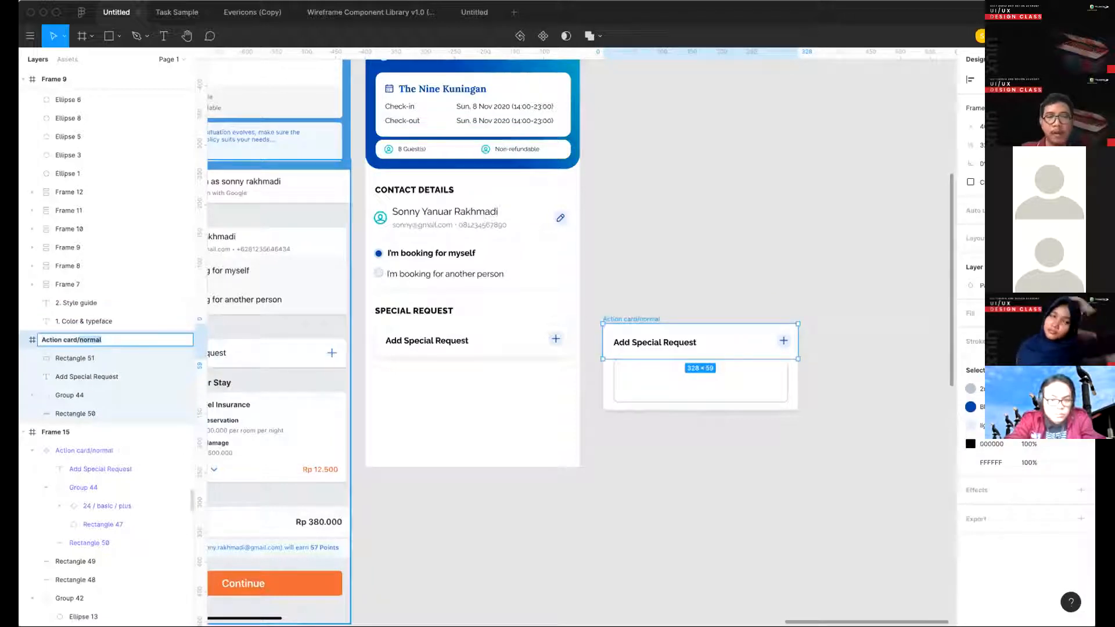
{"action": "key", "text": "Return"}
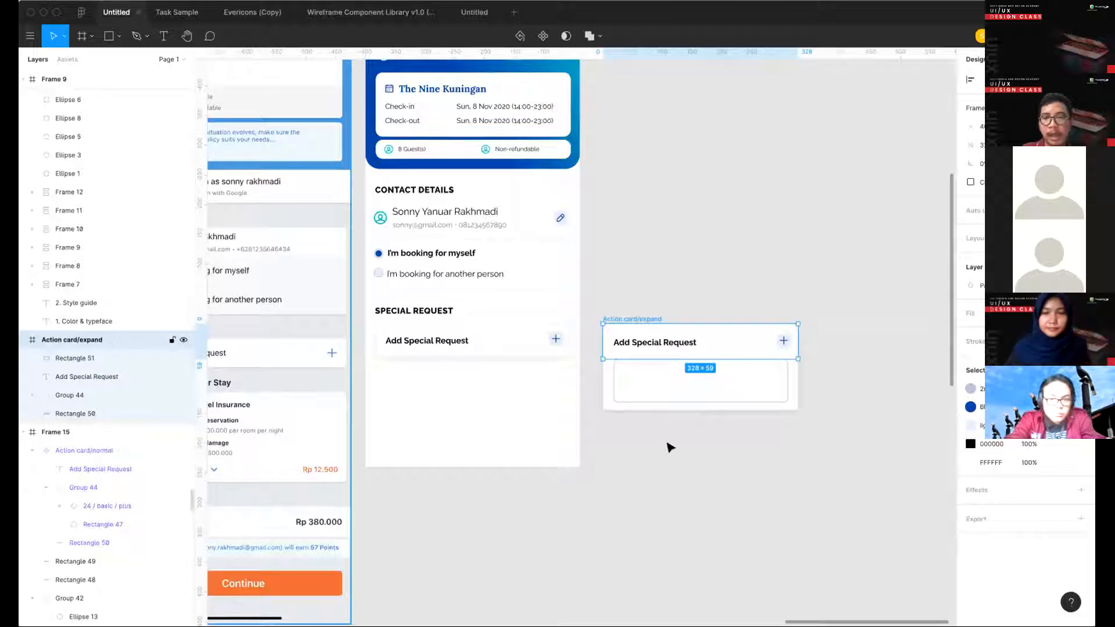
- Turn the Action card/expand frame into a component
{"action": "left_click", "coordinate": [631, 314]}
{"action": "left_click", "coordinate": [627, 320]}
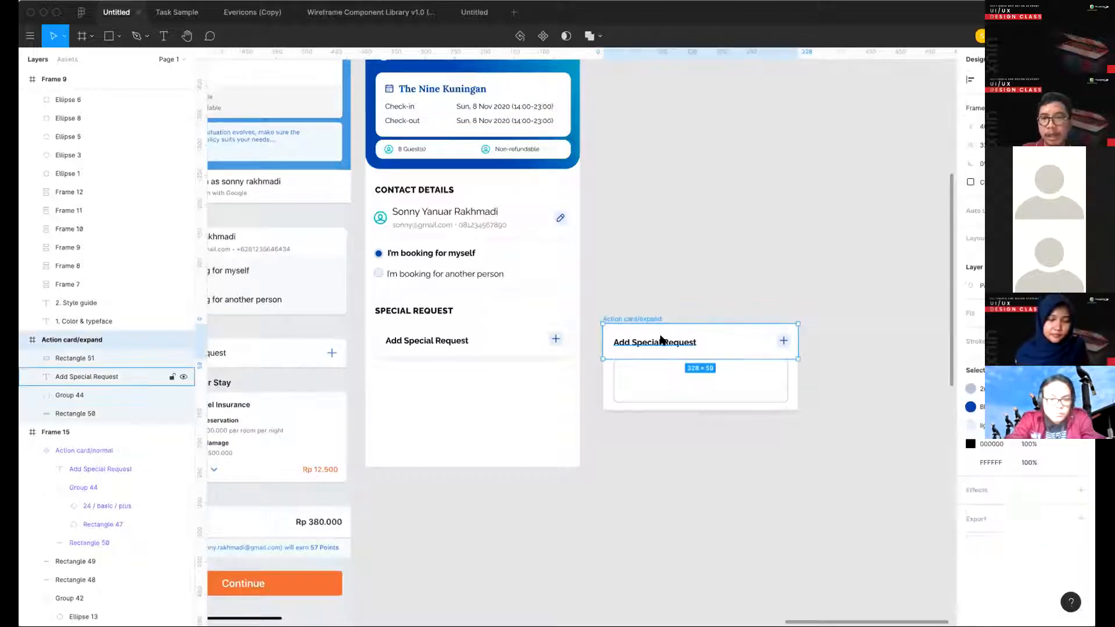
{"action": "right_click", "coordinate": [662, 340]}
{"action": "left_click", "coordinate": [714, 489]}
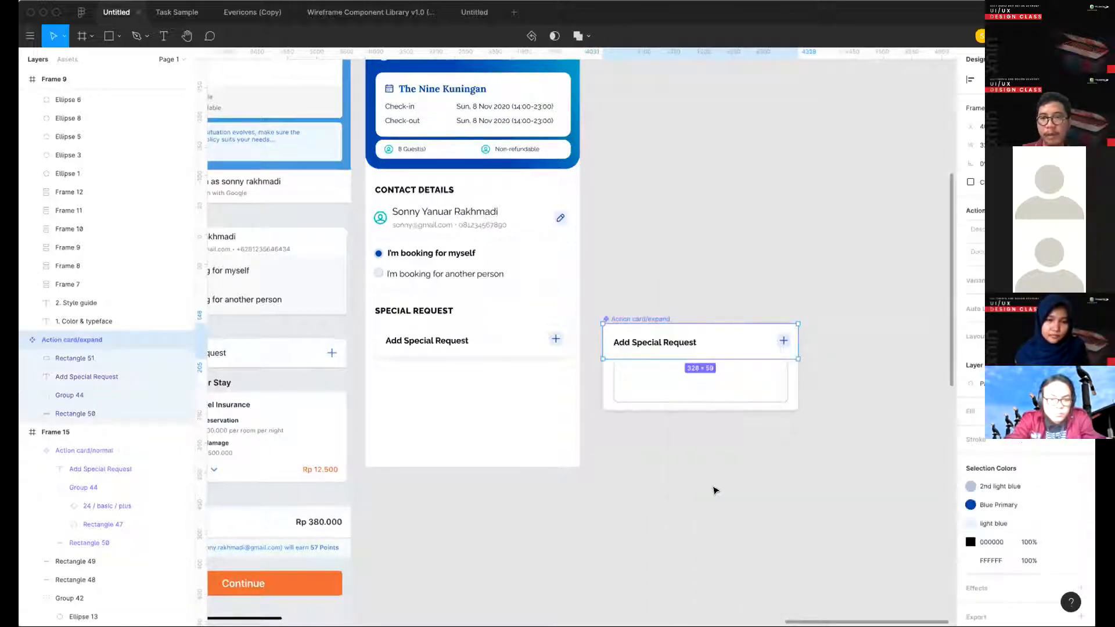
{"action": "left_click", "coordinate": [714, 490]}
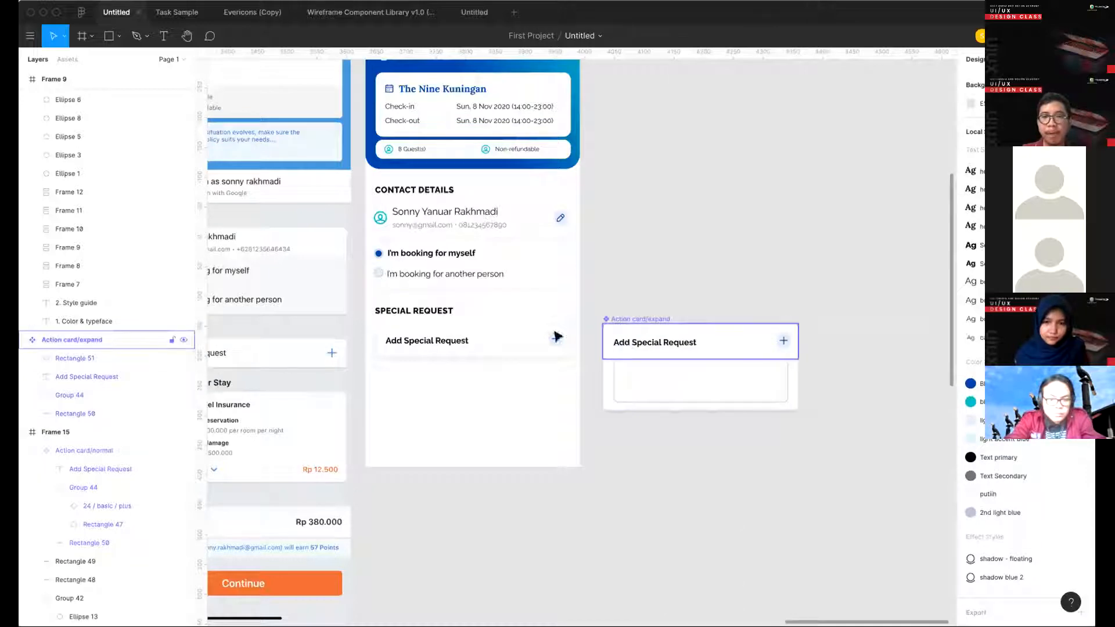
- Move the Action card/expand component slightly closer to the booking screen in Frame 15
{"action": "left_click", "coordinate": [503, 341]}
{"action": "scroll", "coordinate": [503, 341], "scroll_direction": "down", "scroll_amount": 3}
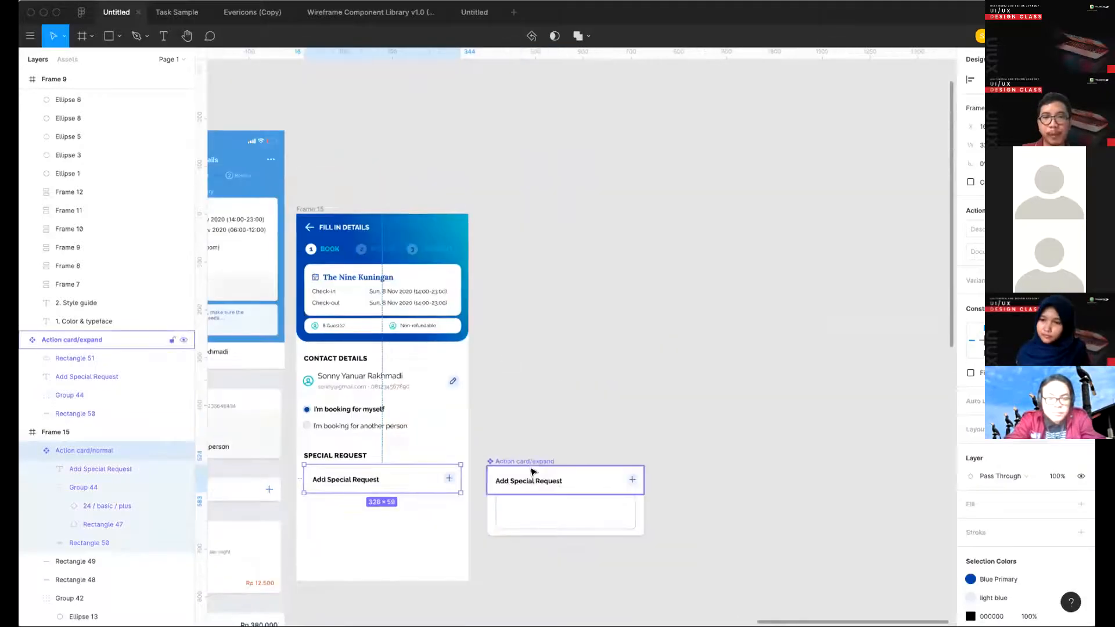
{"action": "mouse_move", "coordinate": [531, 463]}
{"action": "left_mouse_down"}
{"action": "mouse_move", "coordinate": [535, 342]}
{"action": "mouse_move", "coordinate": [484, 133]}
{"action": "mouse_move", "coordinate": [583, 474]}
{"action": "mouse_move", "coordinate": [517, 473]}
{"action": "left_mouse_up"}
{"action": "scroll", "coordinate": [476, 417], "scroll_direction": "down", "scroll_amount": 3}
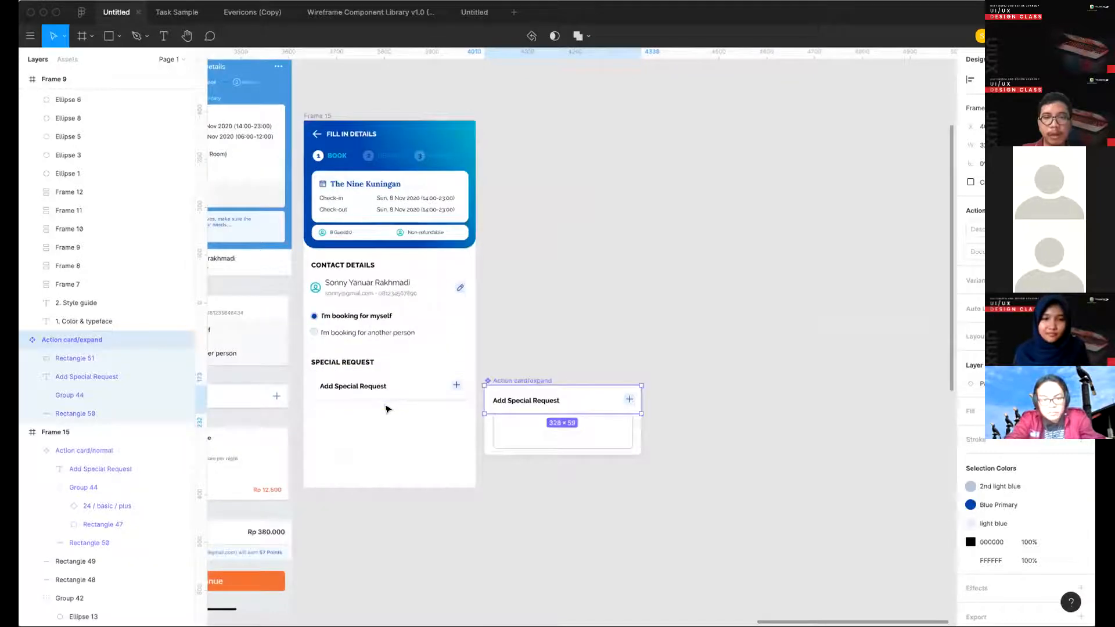
- Duplicate Frame 15 and place the copy on the far side of the Action card/expand component
{"action": "left_click", "coordinate": [384, 395]}
{"action": "left_click", "coordinate": [530, 378], "text": "shift"}
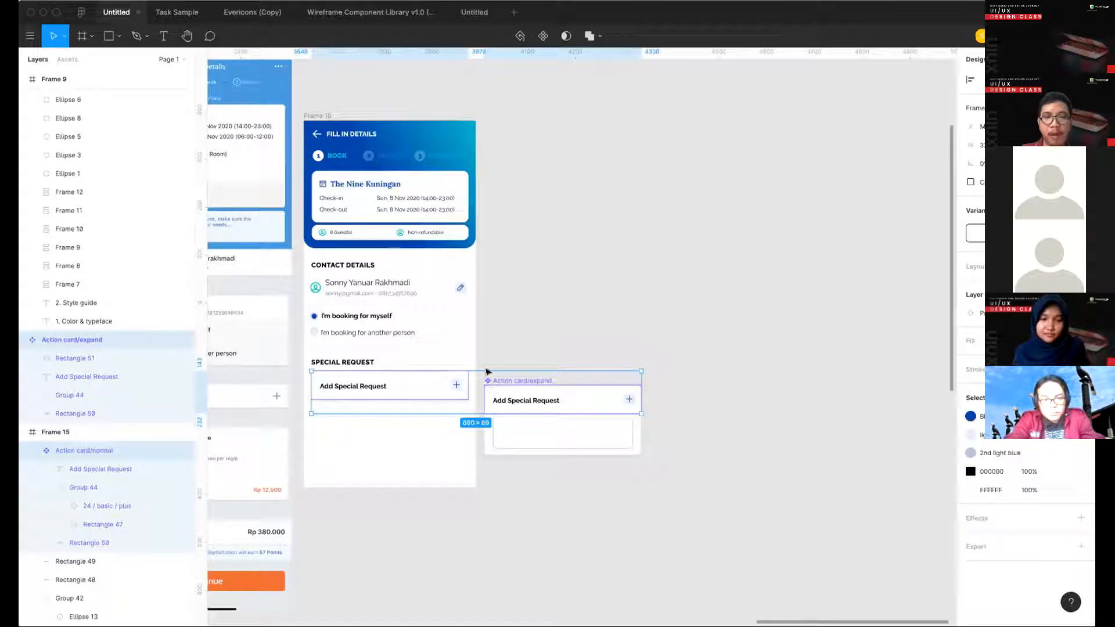
{"action": "left_click", "coordinate": [398, 415]}
{"action": "left_click", "coordinate": [391, 396]}
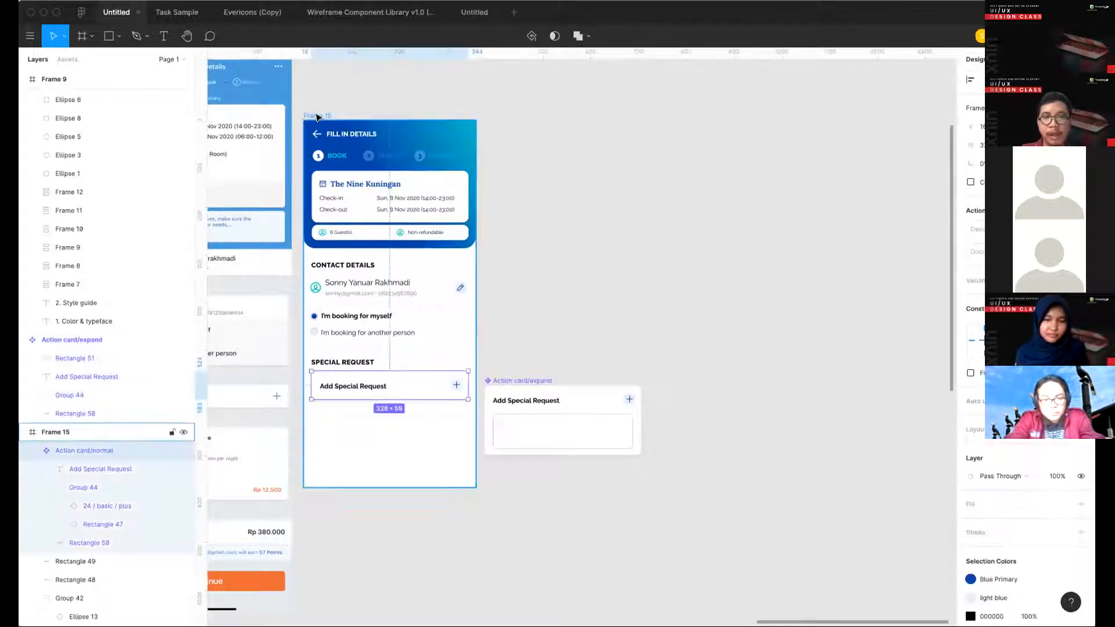
{"action": "left_click_drag", "start_coordinate": [317, 118], "coordinate": [661, 187]}
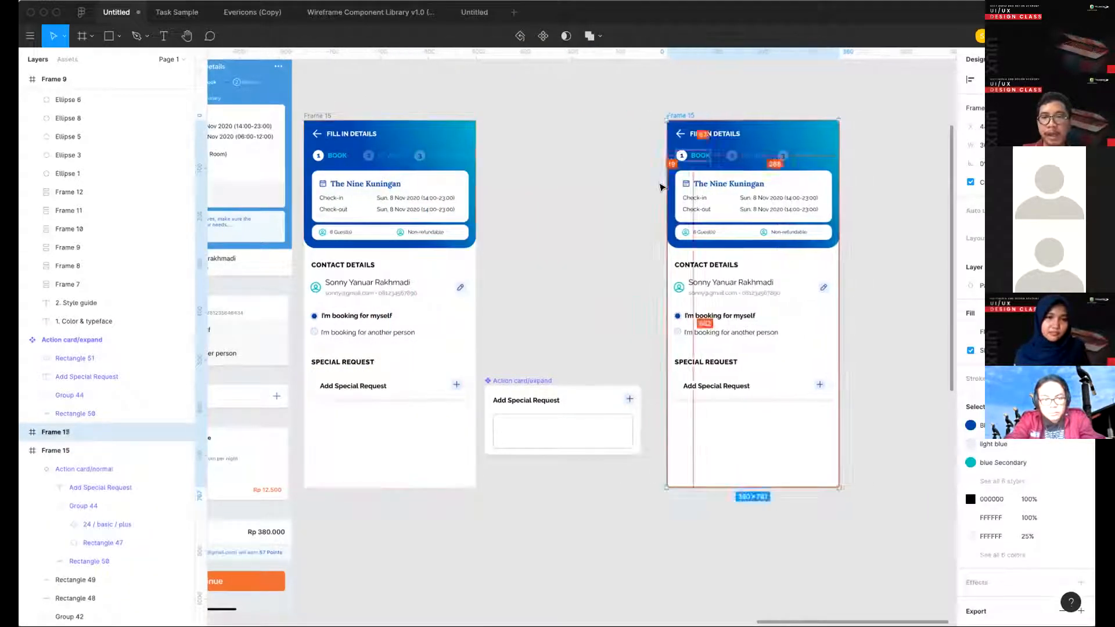
{"action": "left_click", "coordinate": [663, 353]}
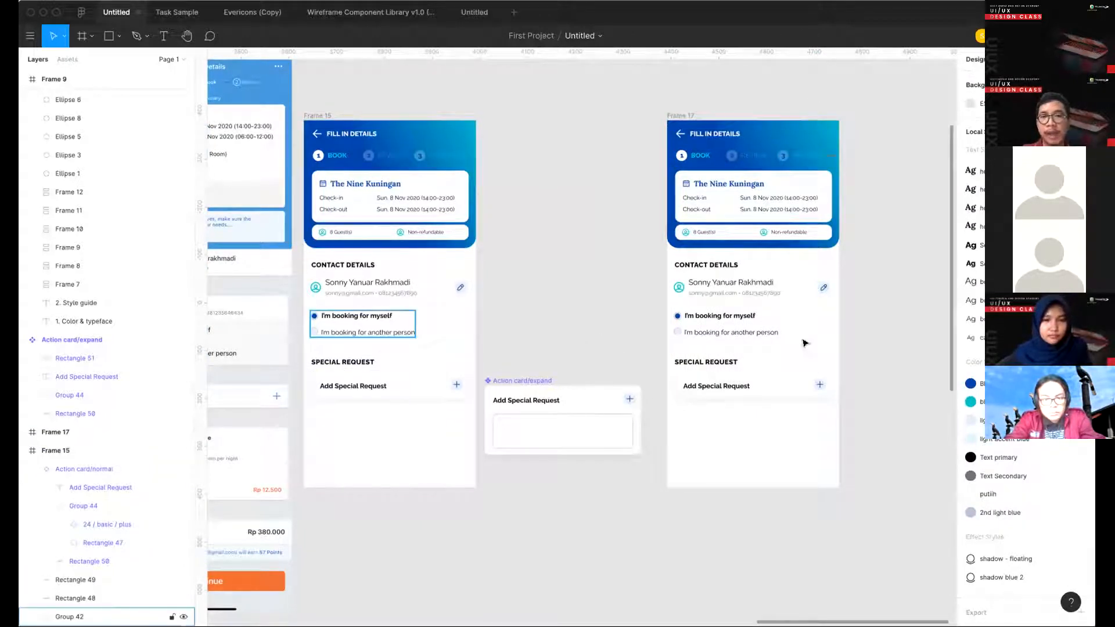
{"action": "left_click", "coordinate": [775, 381]}
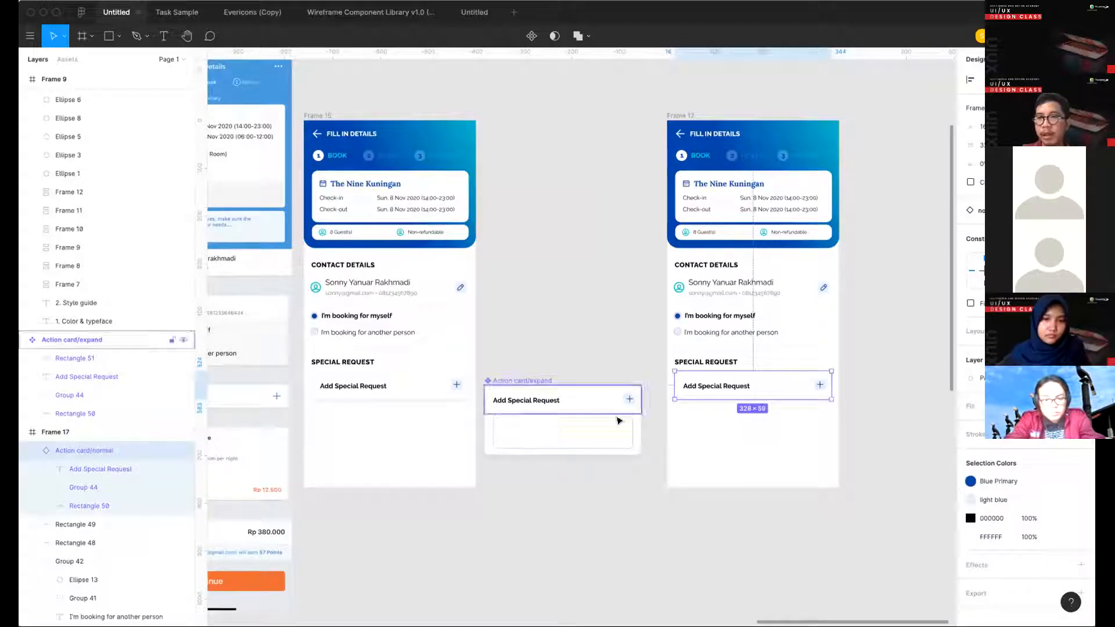
{"action": "left_click", "coordinate": [996, 210]}
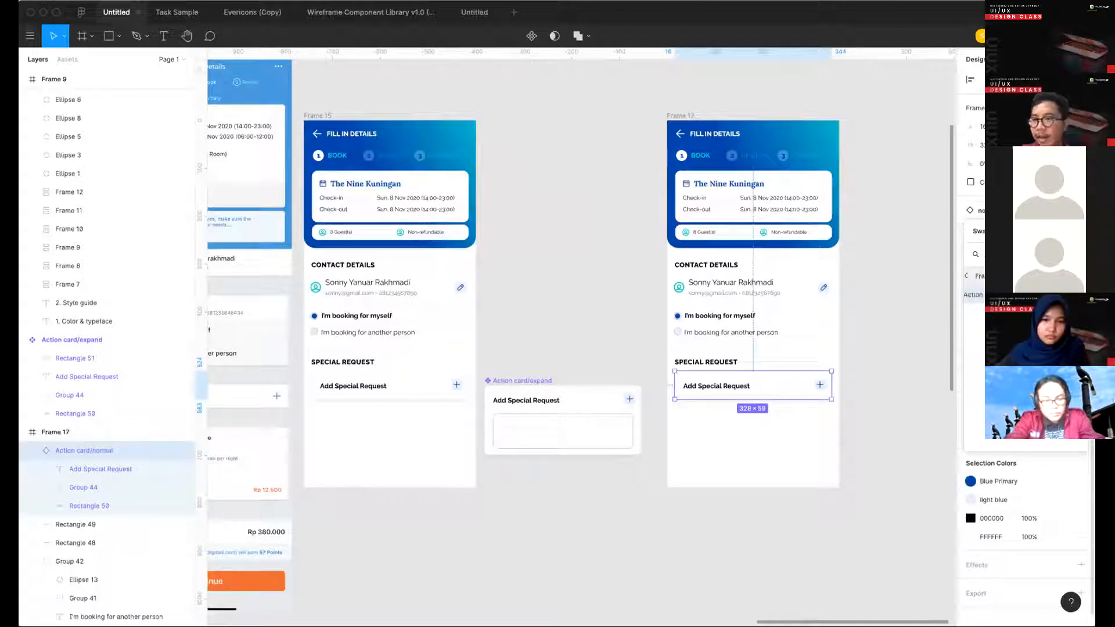
{"action": "left_click", "coordinate": [1077, 231]}
{"action": "left_click", "coordinate": [579, 458]}
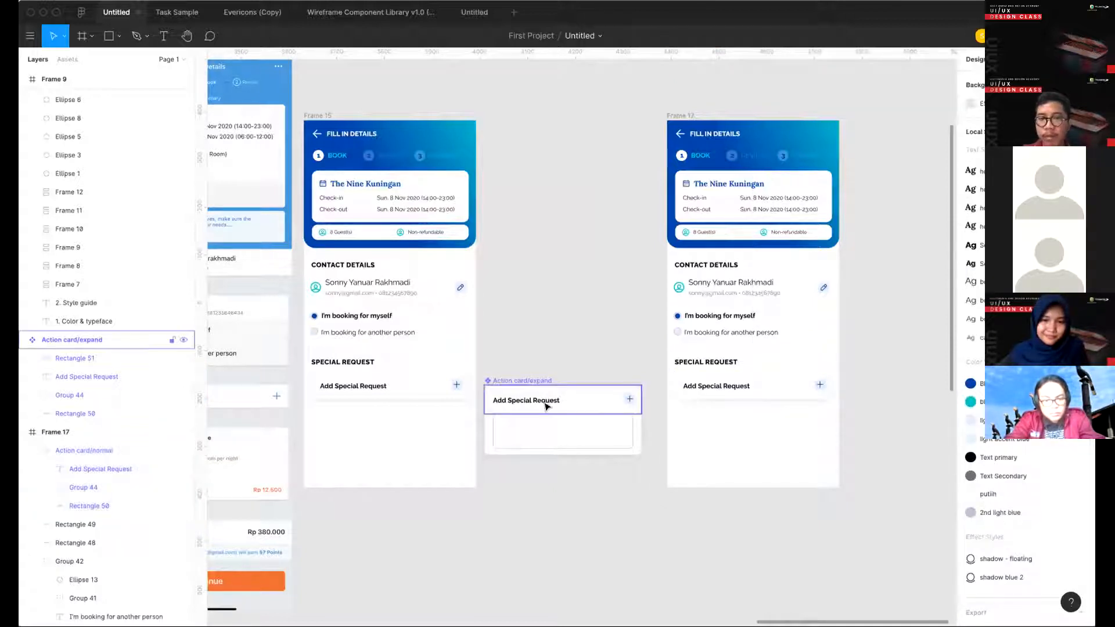
- Copy the Action card/expand component as an instance beneath it, swap that instance to Action card/normal and align it below the original
{"action": "left_click", "coordinate": [518, 393]}
{"action": "left_click_drag", "start_coordinate": [510, 381], "coordinate": [552, 457]}
{"action": "left_click", "coordinate": [979, 212]}
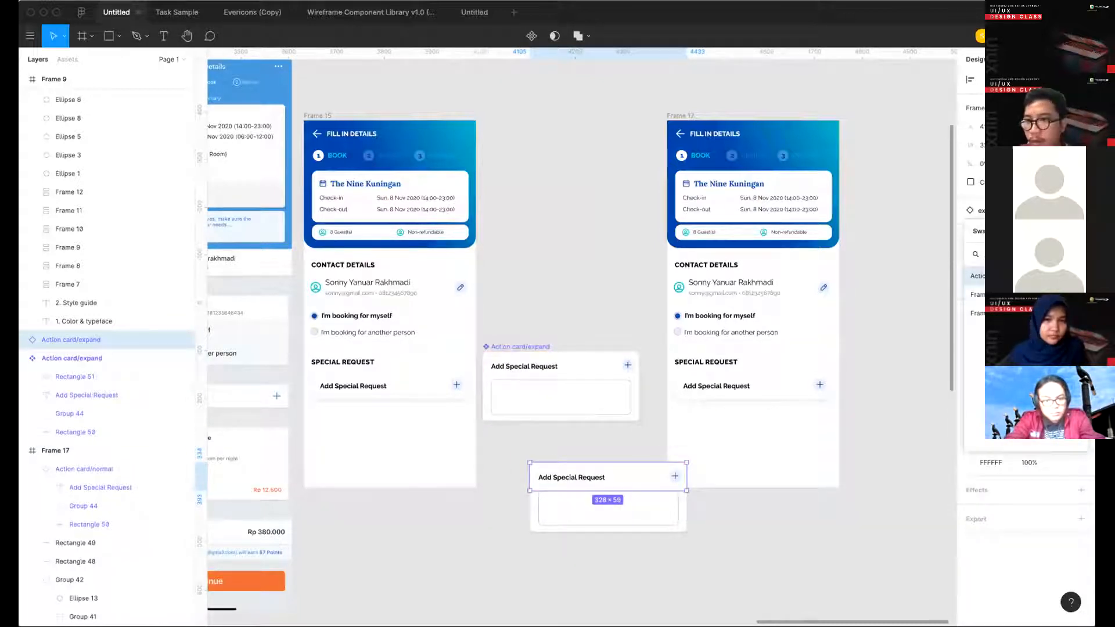
{"action": "left_click", "coordinate": [980, 276]}
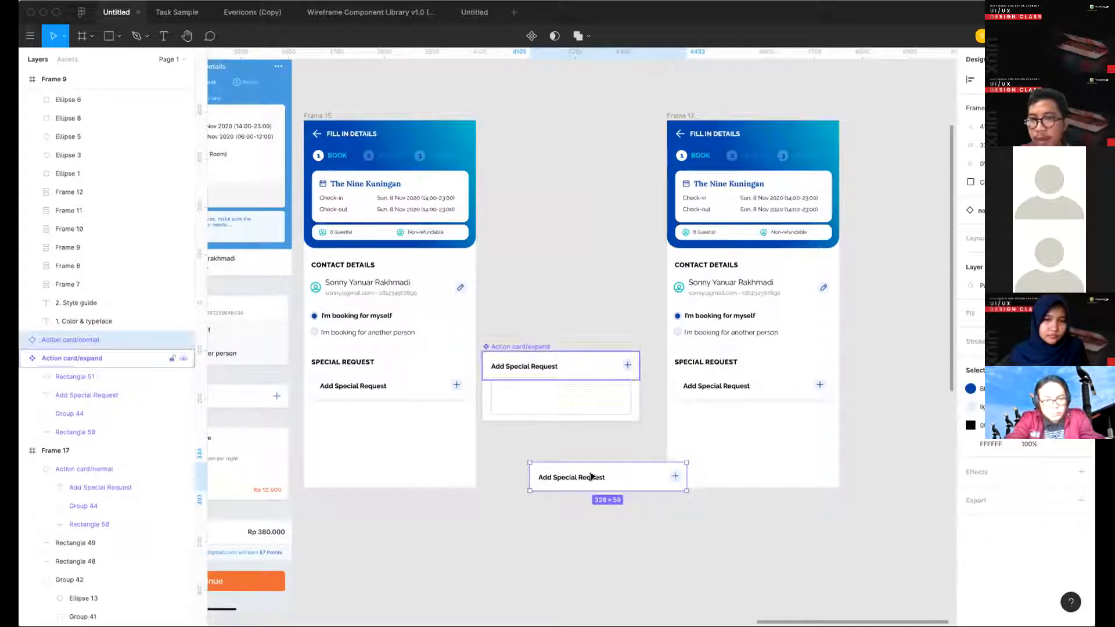
{"action": "left_click_drag", "start_coordinate": [629, 478], "coordinate": [582, 455]}
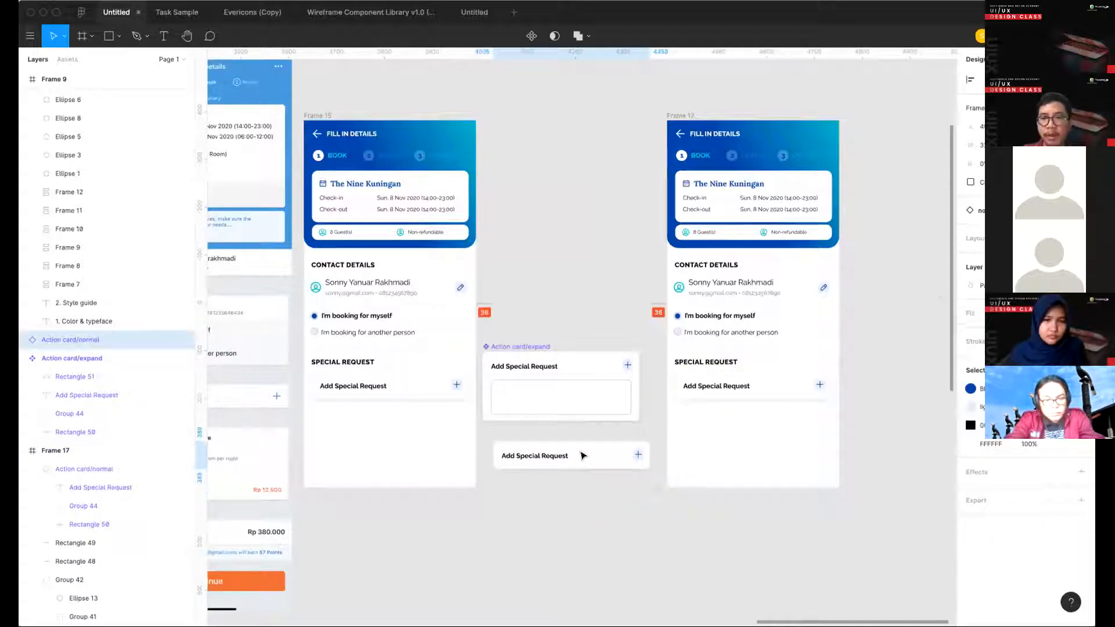
- Resize the Action card/expand component to fit its contents and move it upward between the two booking screens
{"action": "left_click", "coordinate": [522, 350]}
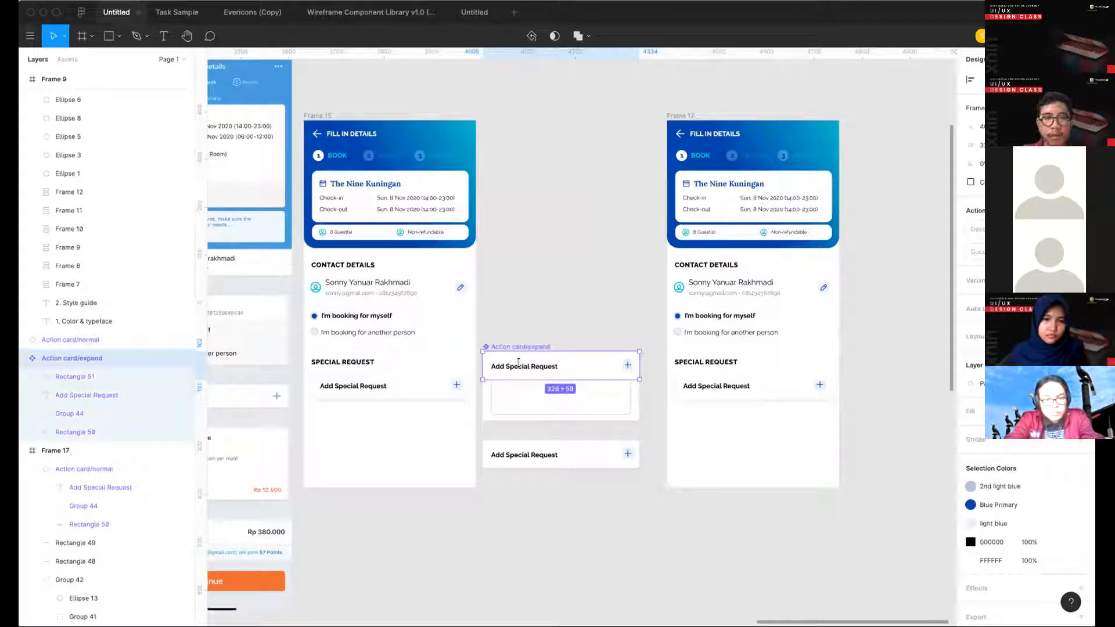
{"action": "left_click_drag", "start_coordinate": [531, 380], "coordinate": [532, 429]}
{"action": "key", "text": "super+z"}
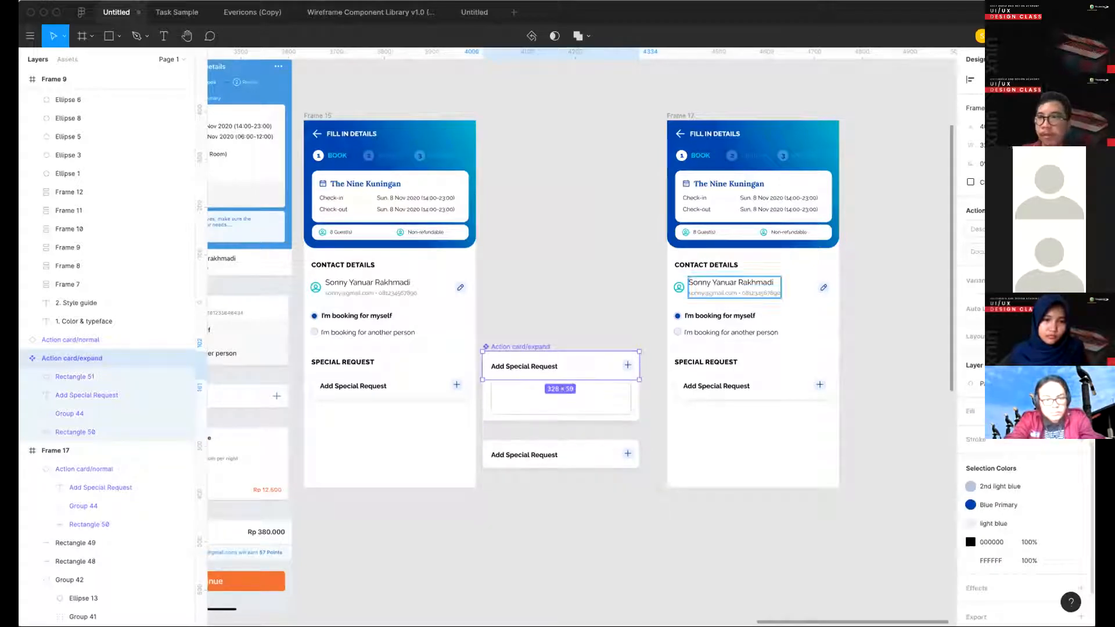
{"action": "left_click", "coordinate": [1080, 108]}
{"action": "left_click", "coordinate": [523, 321]}
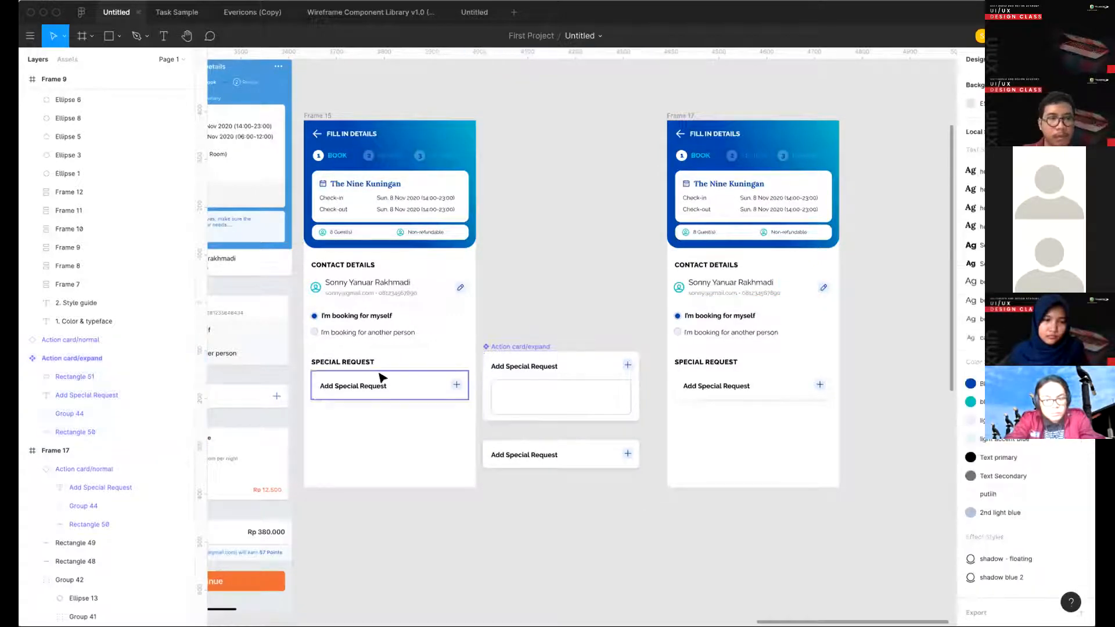
{"action": "left_click", "coordinate": [380, 390]}
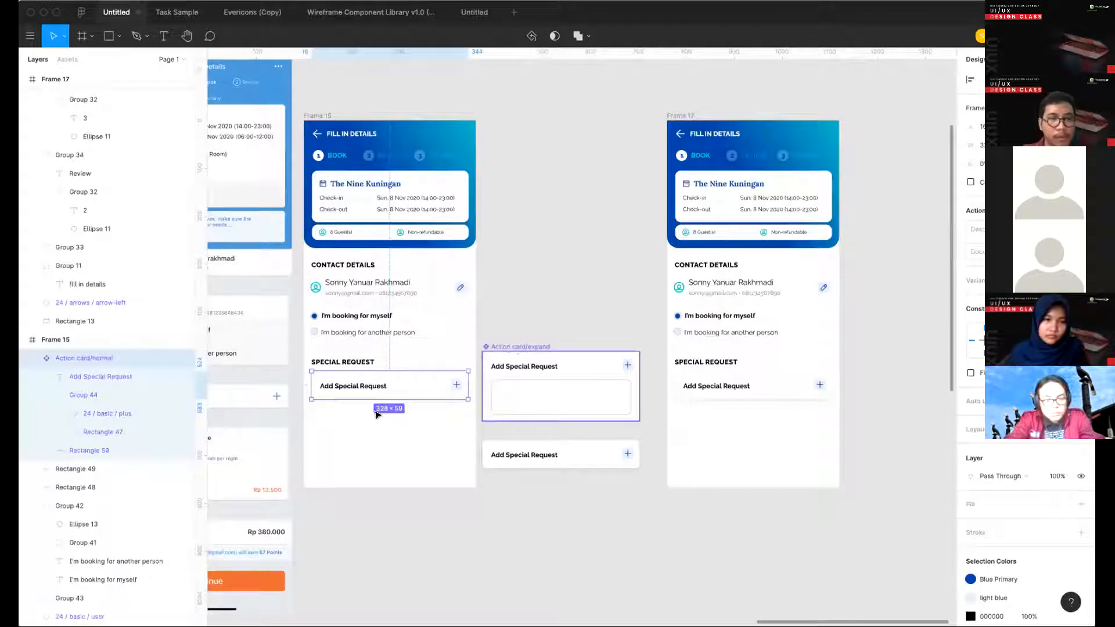
{"action": "left_click_drag", "start_coordinate": [516, 353], "coordinate": [536, 316]}
- Swap the Add Special Request card instance in Frame 17 to the Action card/expand component
{"action": "left_click", "coordinate": [740, 386]}
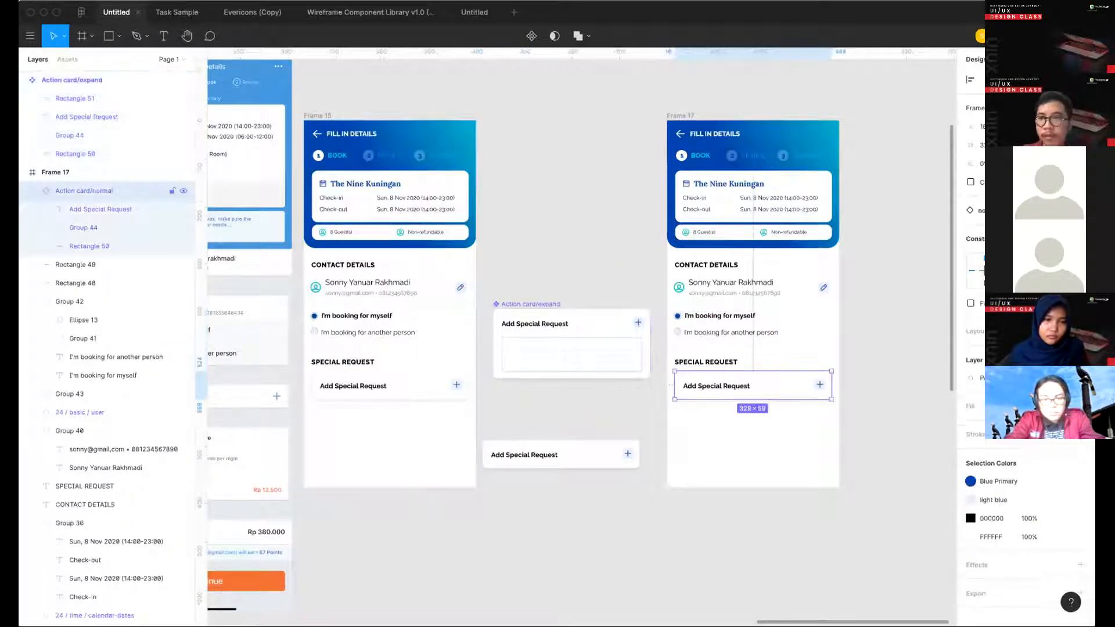
{"action": "left_click", "coordinate": [1003, 211]}
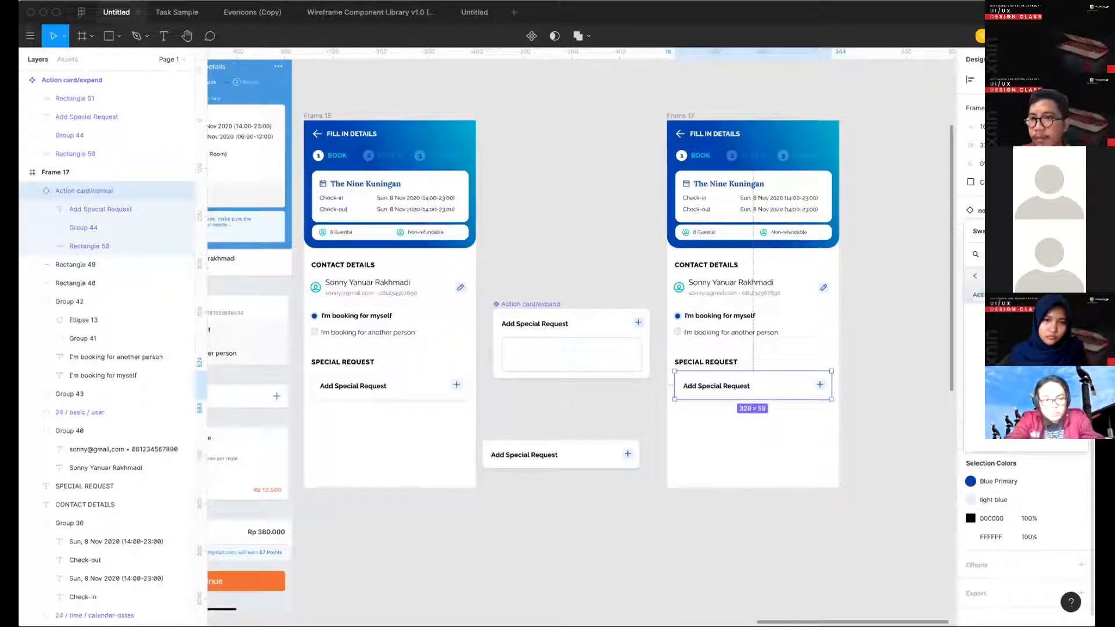
{"action": "left_click", "coordinate": [996, 277]}
{"action": "left_click", "coordinate": [1003, 294]}
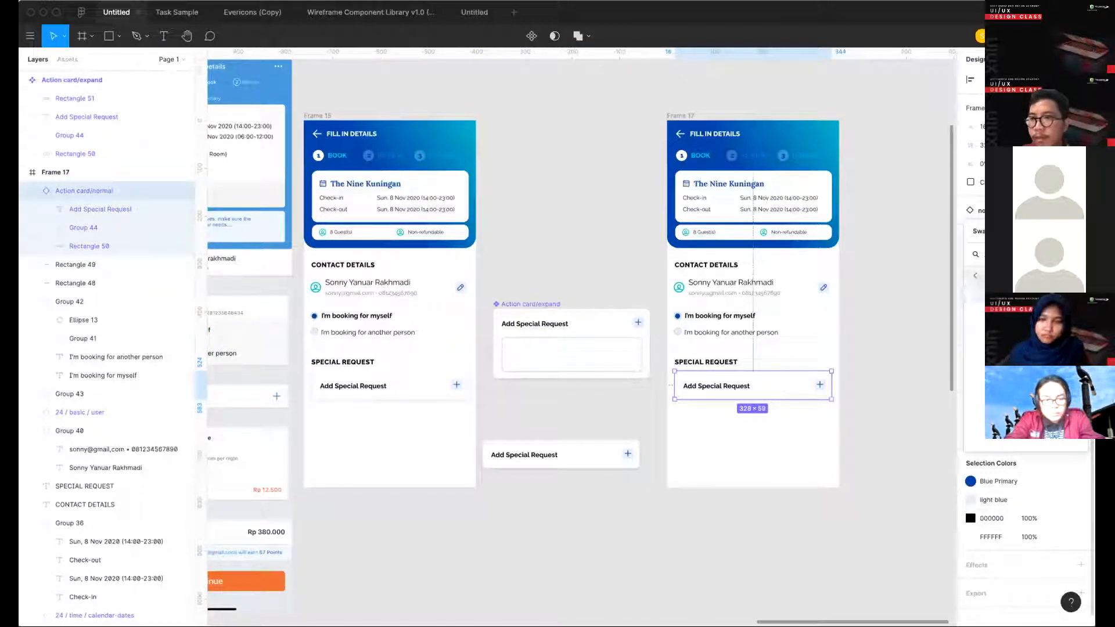
{"action": "left_click", "coordinate": [1003, 294]}
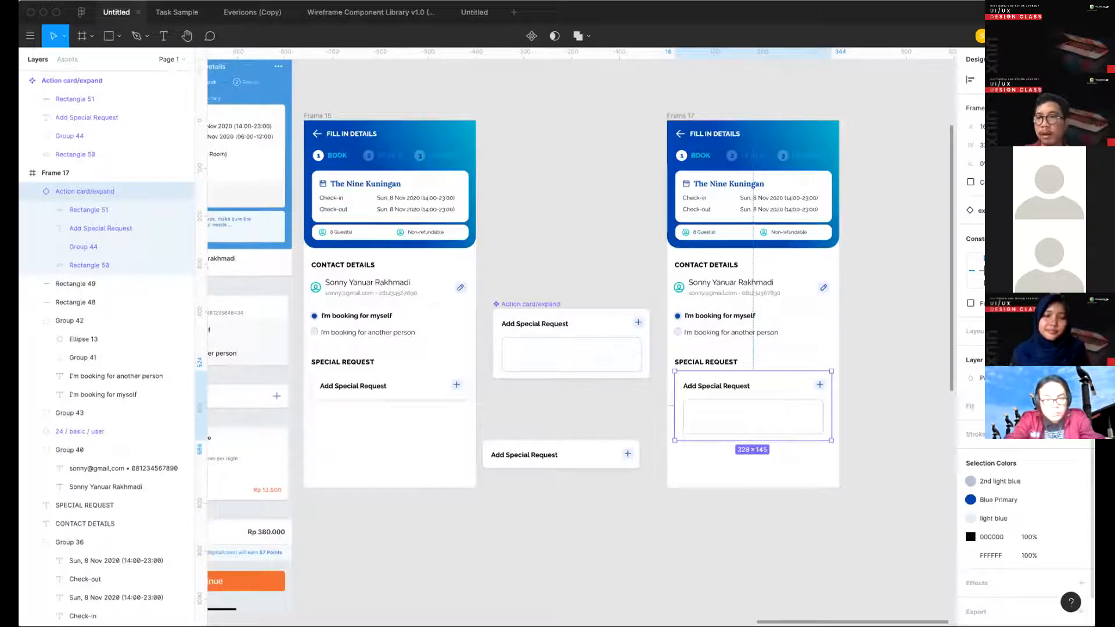
{"action": "left_click", "coordinate": [1003, 211]}
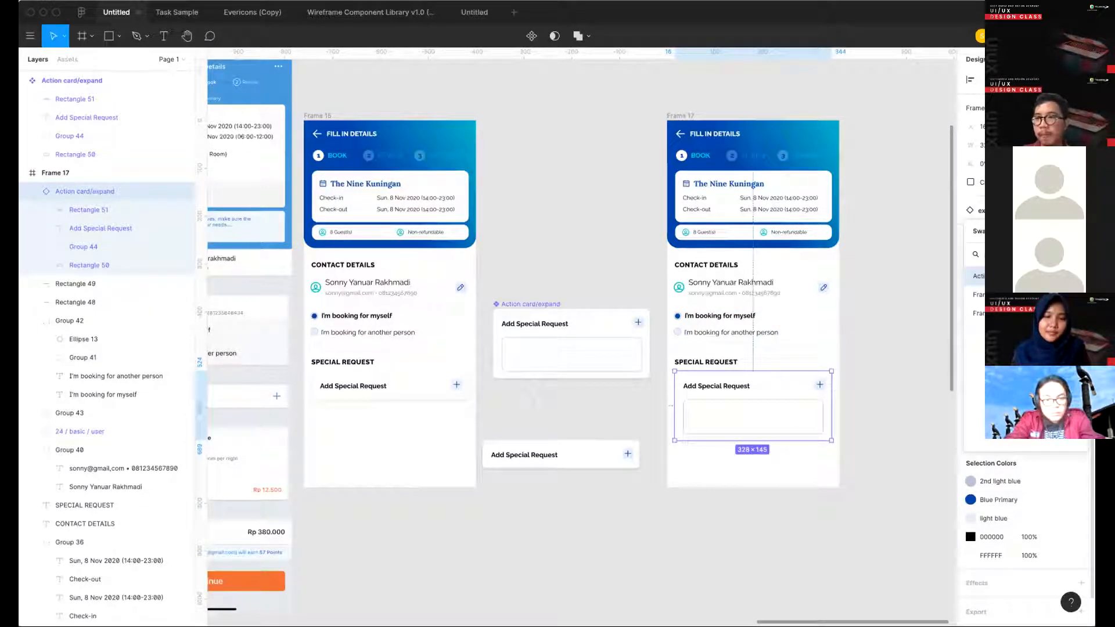
{"action": "left_click", "coordinate": [1003, 276]}
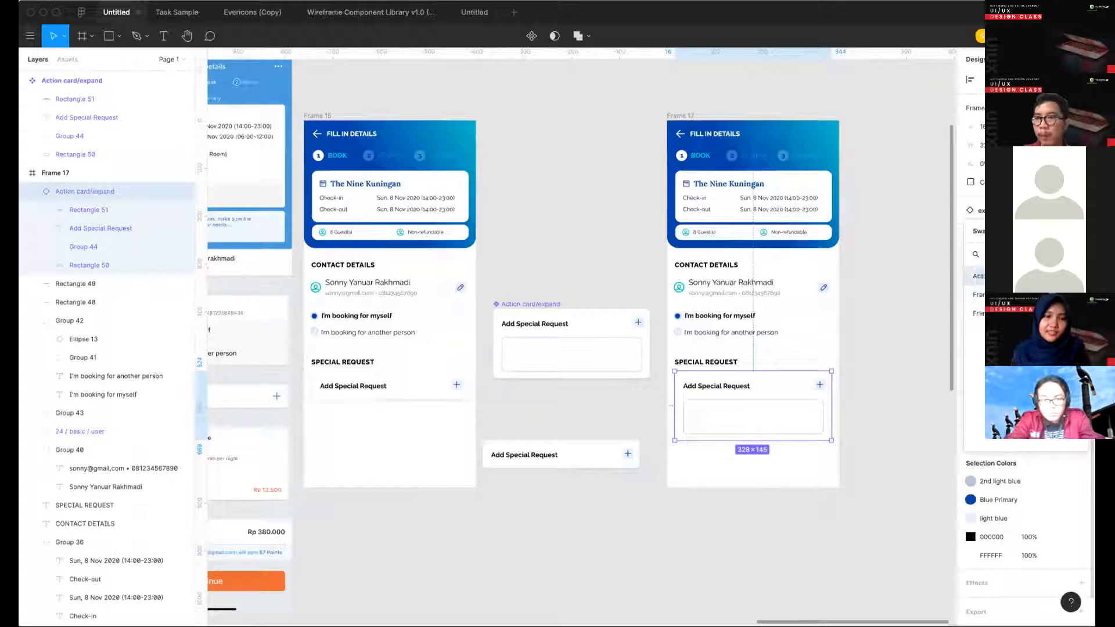
{"action": "left_click", "coordinate": [534, 304]}
{"action": "left_click_drag", "start_coordinate": [533, 306], "coordinate": [579, 300]}
{"action": "key", "text": "super+z"}
- Move the Action card/normal main component out of Frame 15 to just above the Action card/expand component
{"action": "left_click", "coordinate": [375, 383]}
{"action": "left_click_drag", "start_coordinate": [368, 386], "coordinate": [546, 285]}
- Toggle the special request card instance in Frame 17 between Action card/normal and Action card/expand, ending on expand
{"action": "left_click", "coordinate": [721, 395]}
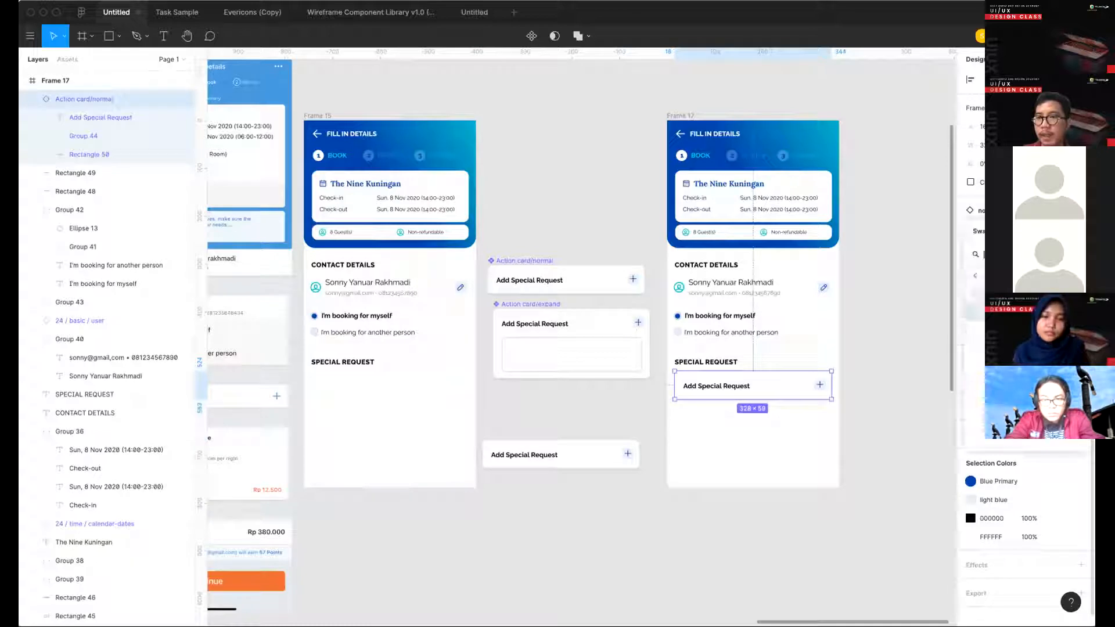
{"action": "left_click", "coordinate": [993, 211]}
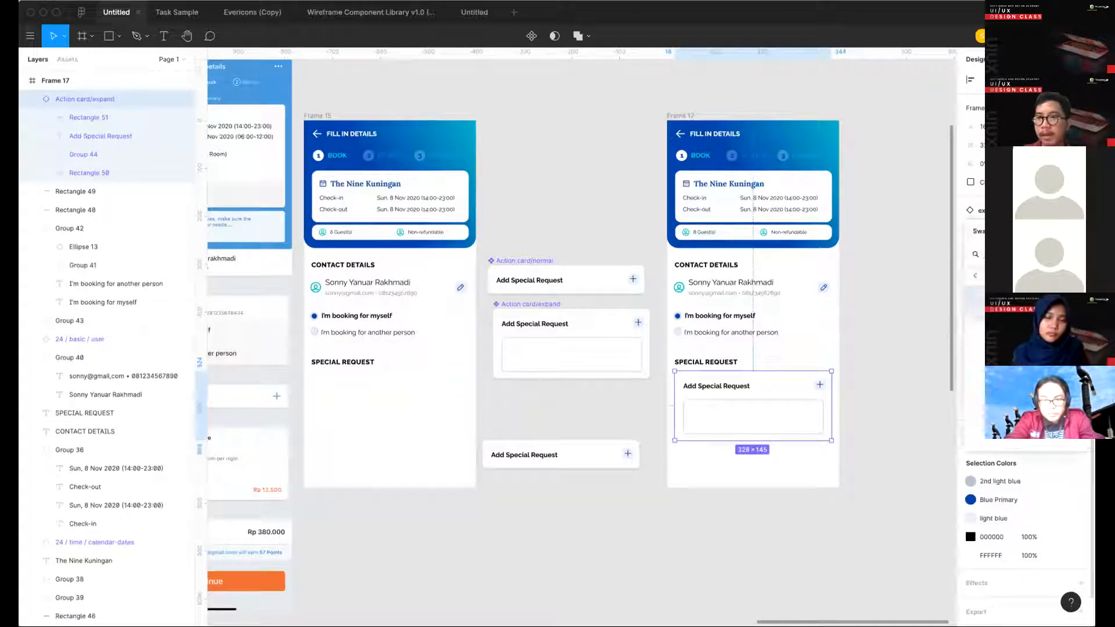
{"action": "left_click", "coordinate": [1016, 312]}
{"action": "scroll", "coordinate": [869, 370], "scroll_direction": "up", "scroll_amount": 5}
{"action": "left_click", "coordinate": [994, 210]}
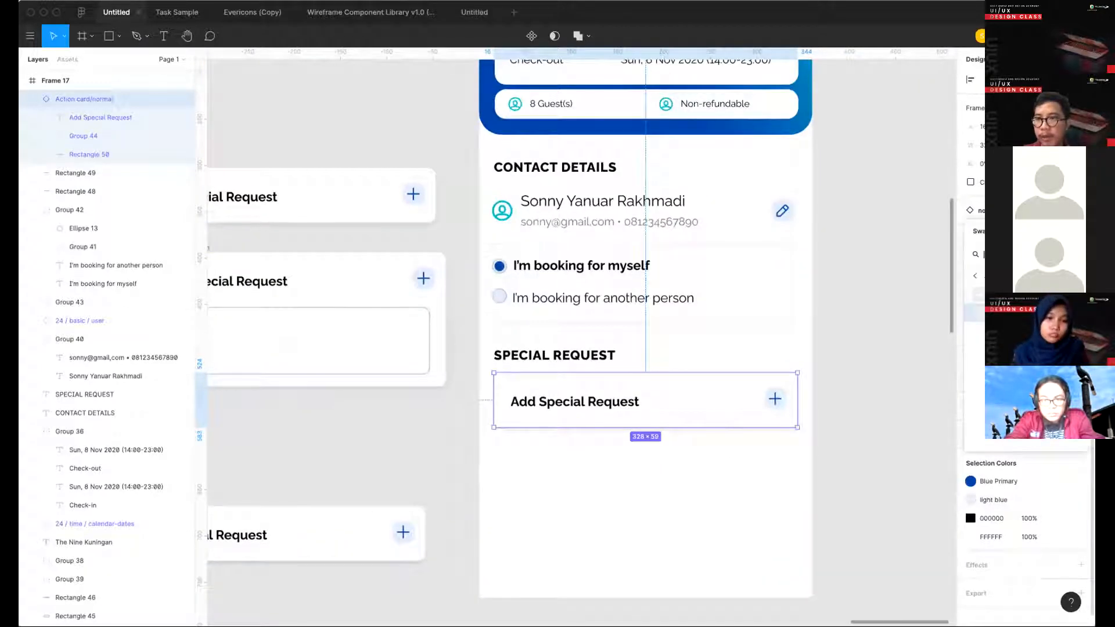
{"action": "left_click", "coordinate": [1016, 294]}
{"action": "scroll", "coordinate": [664, 376], "scroll_direction": "down", "scroll_amount": 5}
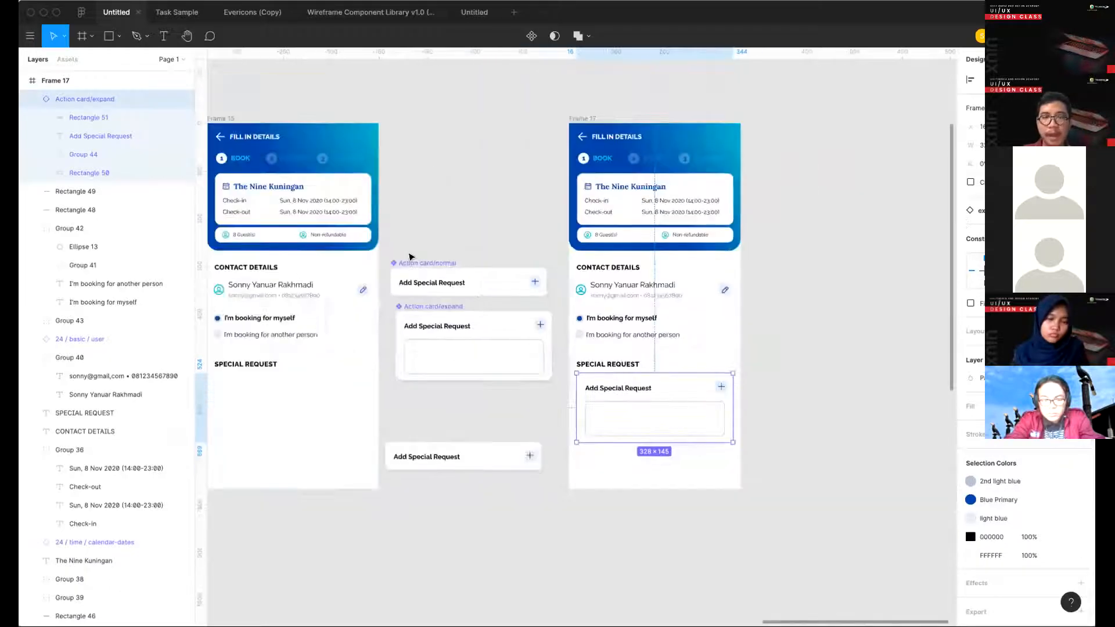
- Align the Action card/expand component with the edge of the Action card/normal component directly above it
{"action": "scroll", "coordinate": [518, 229], "scroll_direction": "left", "scroll_amount": 3}
{"action": "scroll", "coordinate": [518, 229], "scroll_direction": "down", "scroll_amount": 2}
{"action": "left_click", "coordinate": [517, 238]}
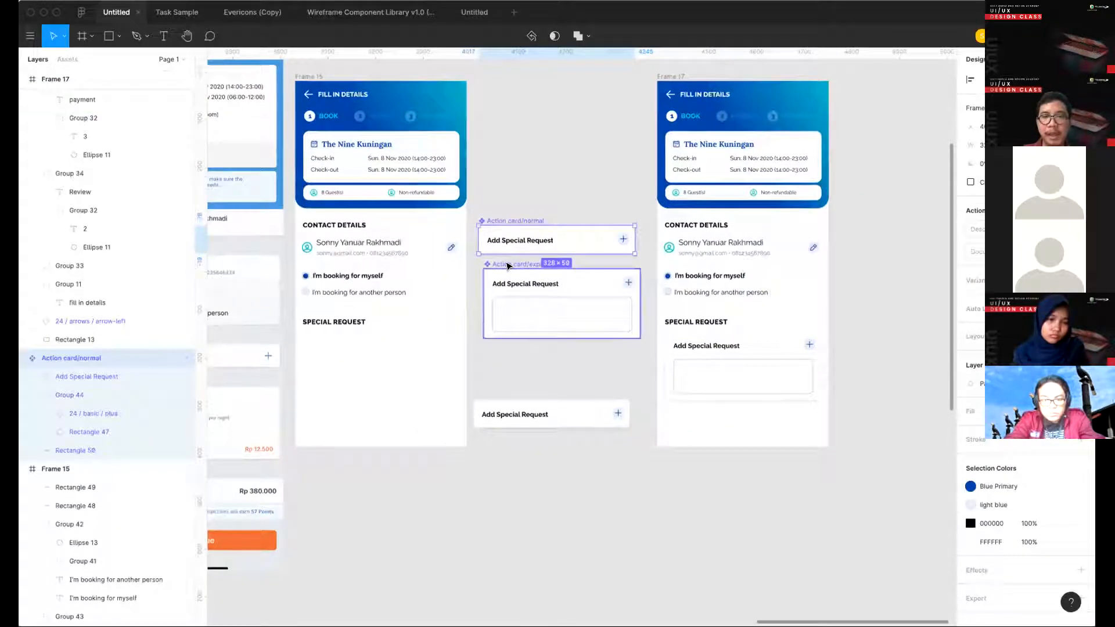
{"action": "left_click_drag", "start_coordinate": [507, 266], "coordinate": [502, 261]}
{"action": "left_click", "coordinate": [476, 204]}
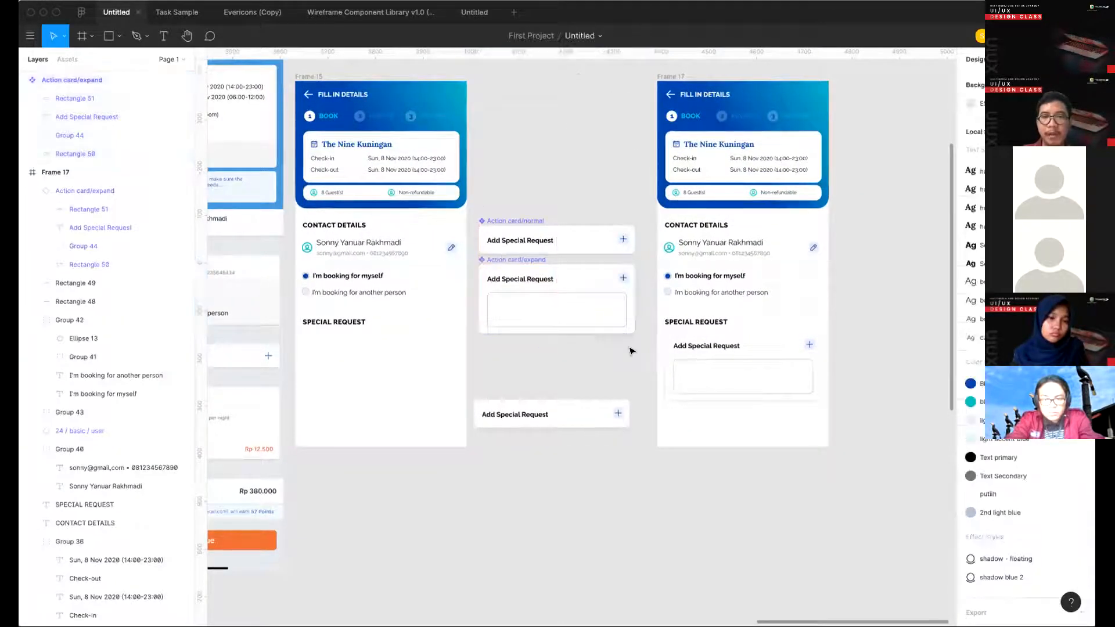
- Move both Action card main components together away from the booking screens to the empty area near Frame 9
{"action": "left_click_drag", "start_coordinate": [632, 351], "coordinate": [642, 359]}
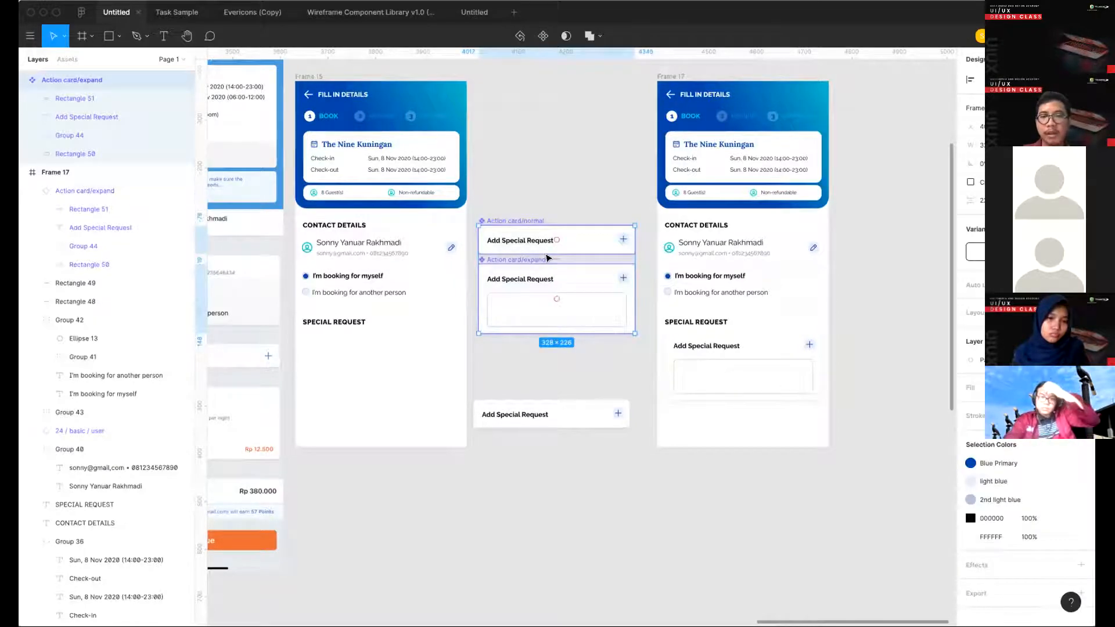
{"action": "scroll", "coordinate": [546, 257], "scroll_direction": "down", "scroll_amount": 3}
{"action": "scroll", "coordinate": [574, 253], "scroll_direction": "down", "scroll_amount": 3}
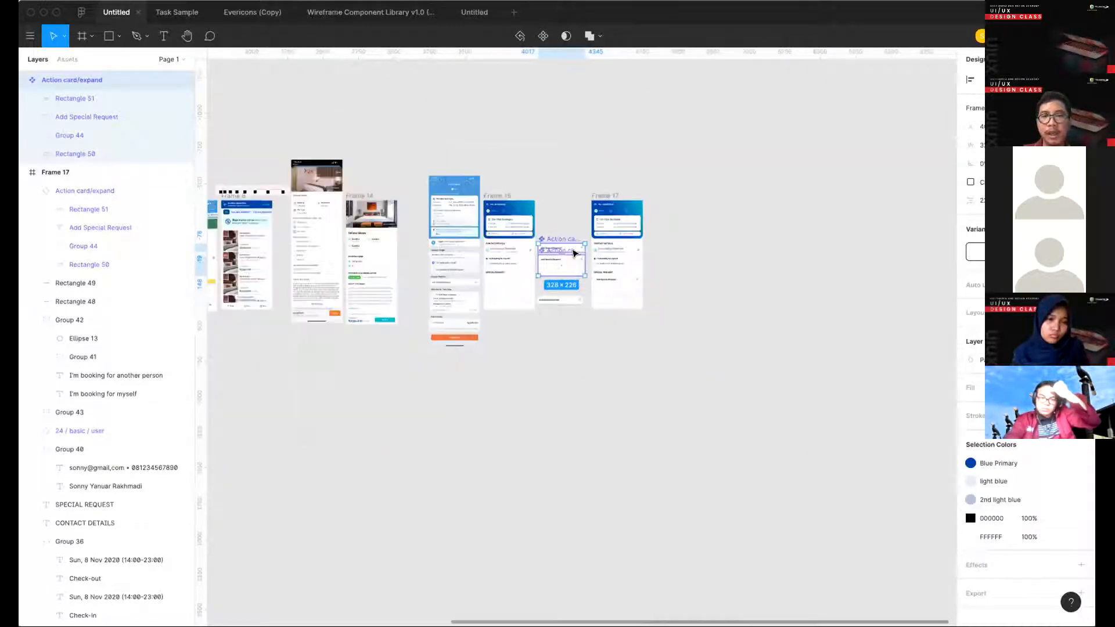
{"action": "scroll", "coordinate": [604, 261], "scroll_direction": "left", "scroll_amount": 2}
{"action": "scroll", "coordinate": [697, 273], "scroll_direction": "left", "scroll_amount": 2}
{"action": "scroll", "coordinate": [757, 274], "scroll_direction": "left", "scroll_amount": 2}
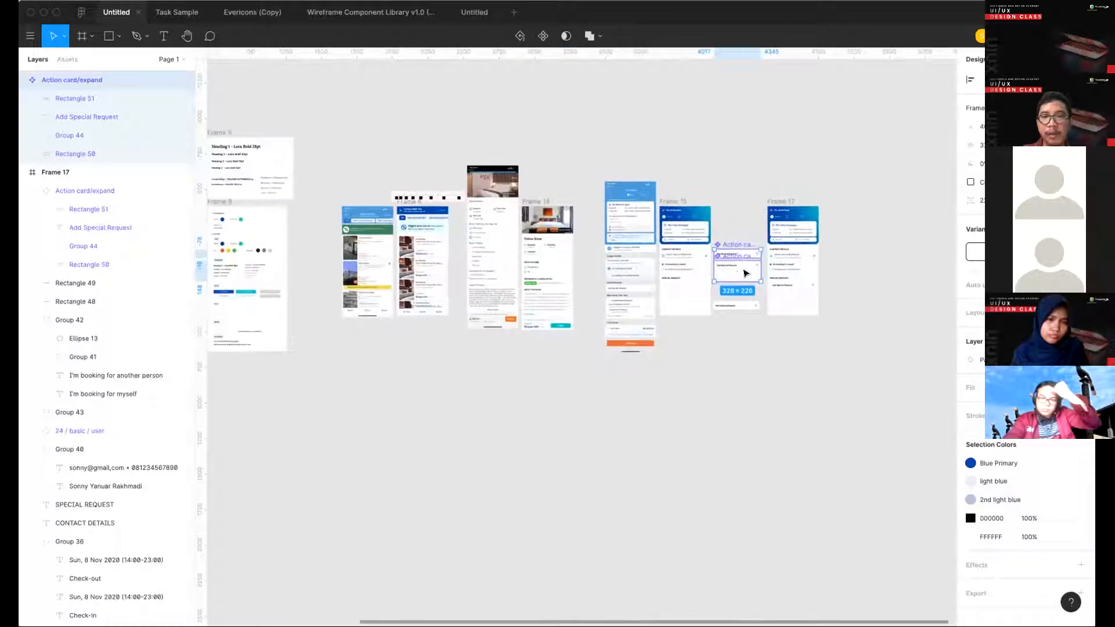
{"action": "left_click_drag", "start_coordinate": [748, 271], "coordinate": [328, 372]}
{"action": "scroll", "coordinate": [345, 374], "scroll_direction": "left", "scroll_amount": 5}
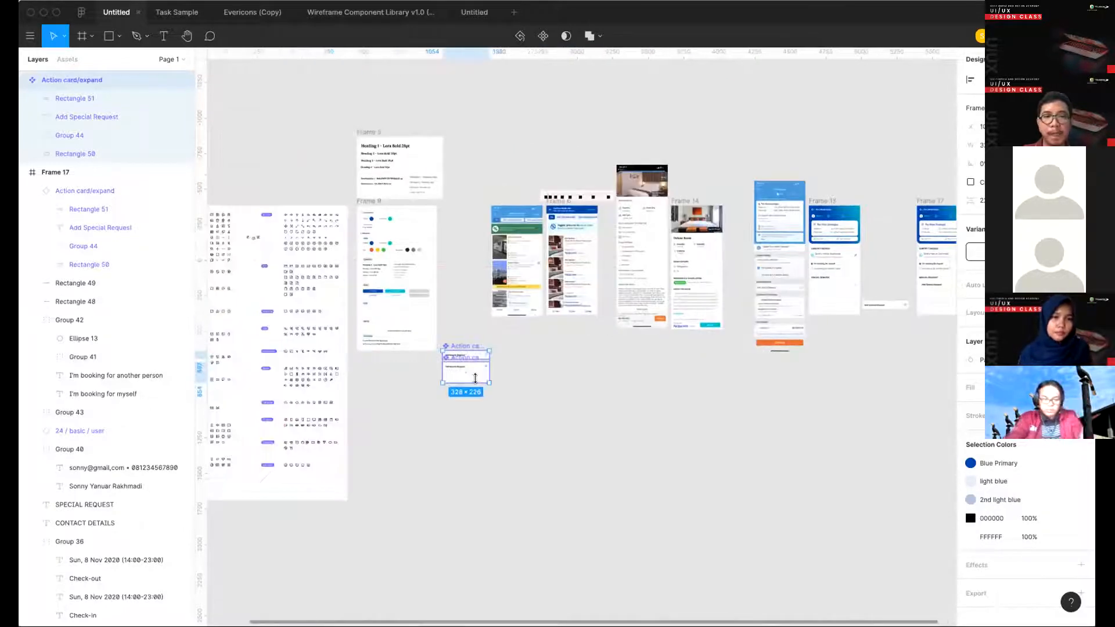
- Extend the bottom of the icon sheet Frame 16 downward so that it measures 1466 × 3073
{"action": "scroll", "coordinate": [287, 422], "scroll_direction": "left", "scroll_amount": 5}
{"action": "scroll", "coordinate": [286, 423], "scroll_direction": "down", "scroll_amount": 2}
{"action": "left_click", "coordinate": [316, 148]}
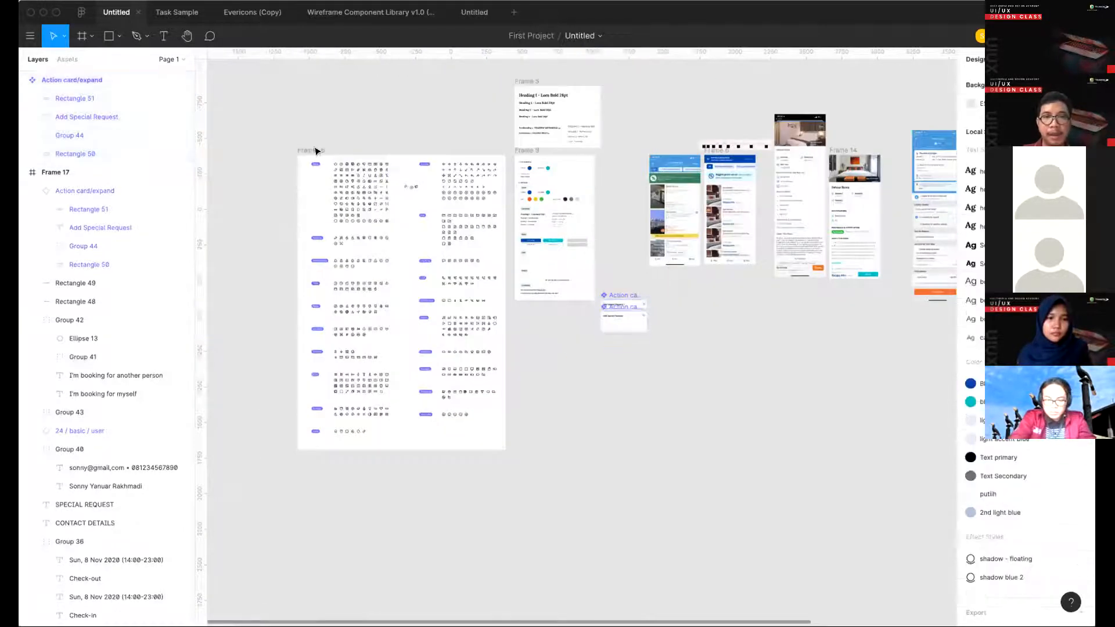
{"action": "left_click", "coordinate": [386, 370]}
{"action": "scroll", "coordinate": [387, 372], "scroll_direction": "down", "scroll_amount": 2}
{"action": "left_click_drag", "start_coordinate": [387, 393], "coordinate": [356, 537]}
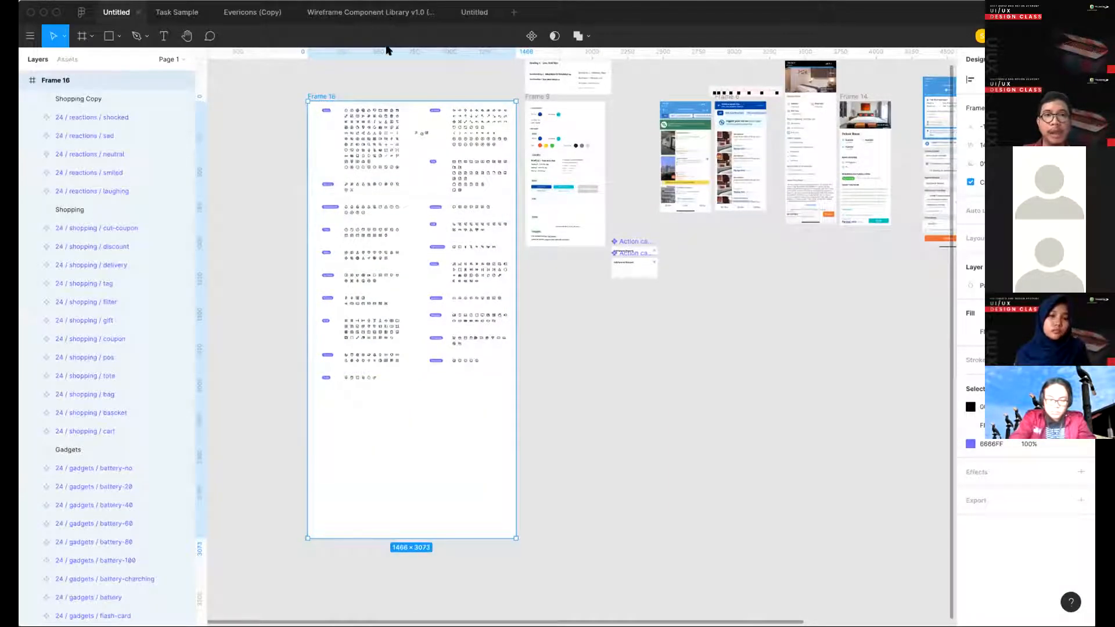
- Switch to the Wireframe Component Library file and examine the status boxes under Statuses & Categorization
{"action": "left_click", "coordinate": [386, 15]}
{"action": "left_click", "coordinate": [462, 189]}
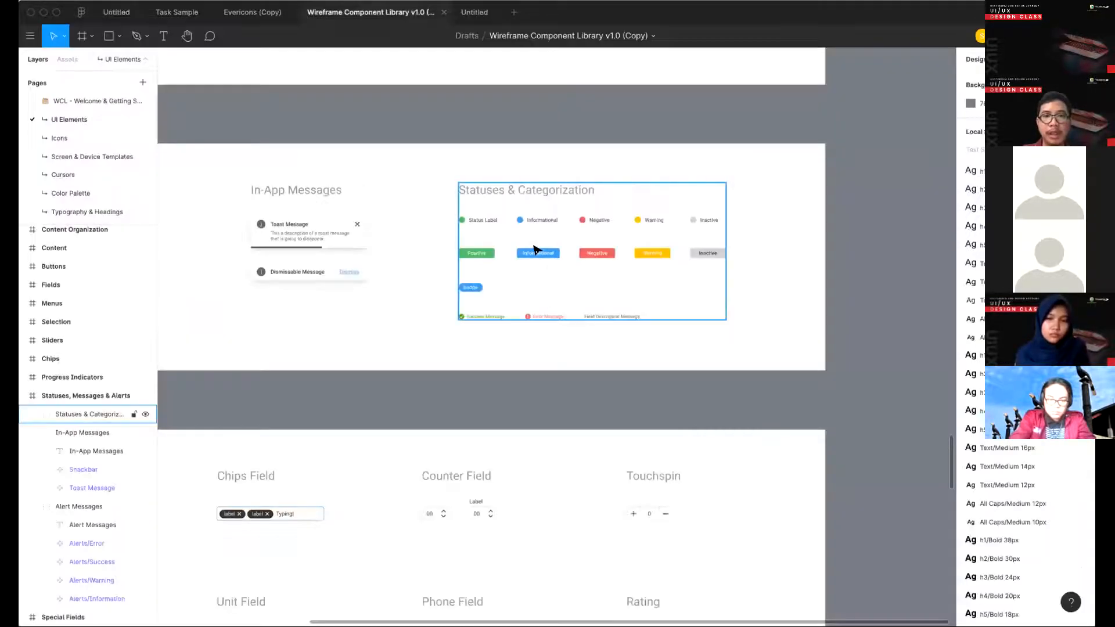
{"action": "double_click", "coordinate": [526, 255]}
{"action": "double_click", "coordinate": [527, 255]}
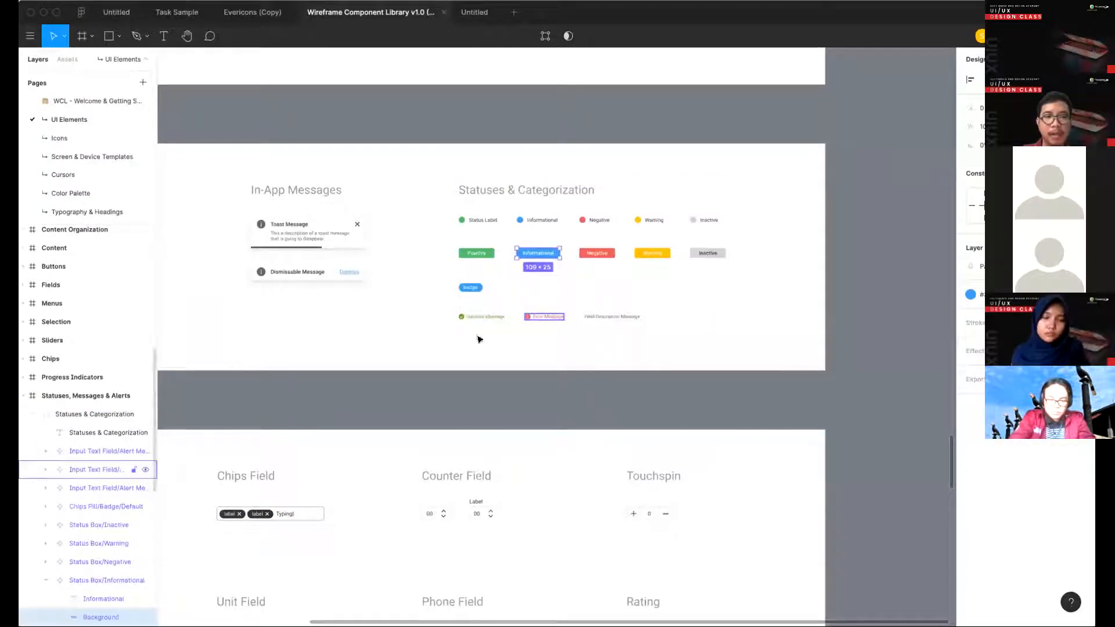
{"action": "scroll", "coordinate": [505, 275], "scroll_direction": "up", "scroll_amount": 3}
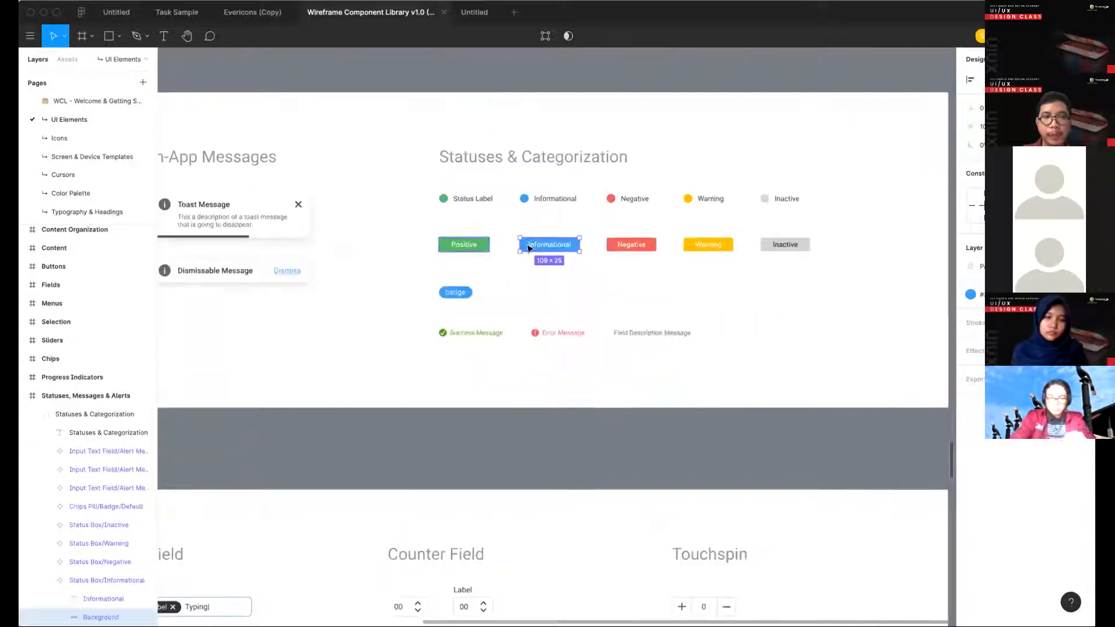
- Duplicate the row of coloured status boxes into the empty canvas area beneath the Statuses & Categorization section
{"action": "left_click", "coordinate": [464, 244], "text": "shift"}
{"action": "left_click", "coordinate": [631, 244], "text": "shift"}
{"action": "left_click", "coordinate": [705, 245], "text": "shift"}
{"action": "left_click", "coordinate": [785, 244], "text": "shift"}
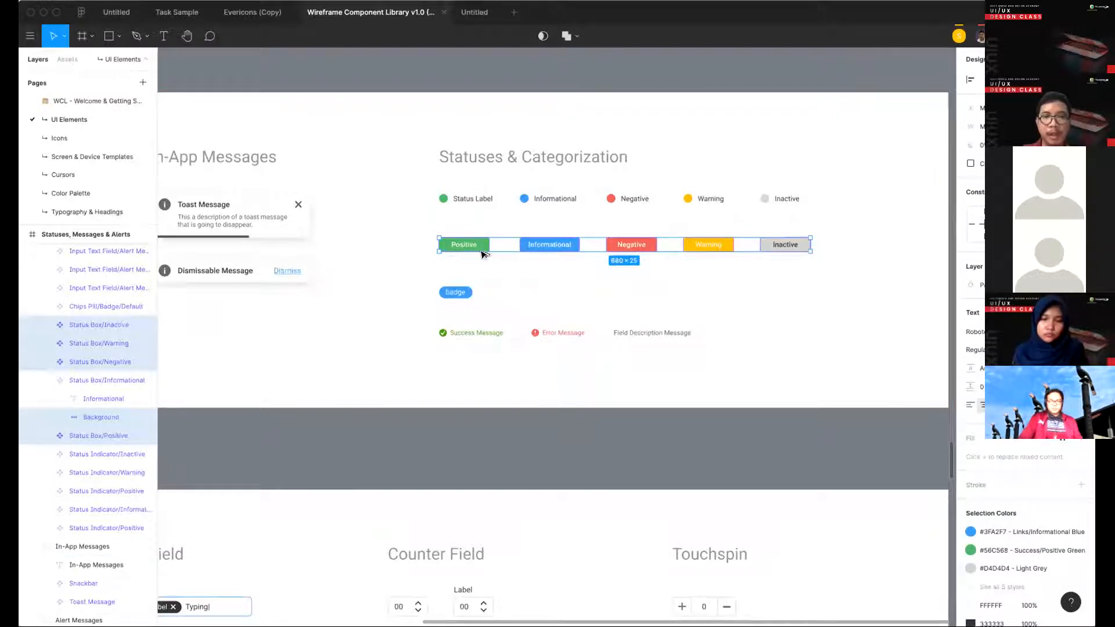
{"action": "left_click_drag", "start_coordinate": [481, 253], "coordinate": [481, 431]}
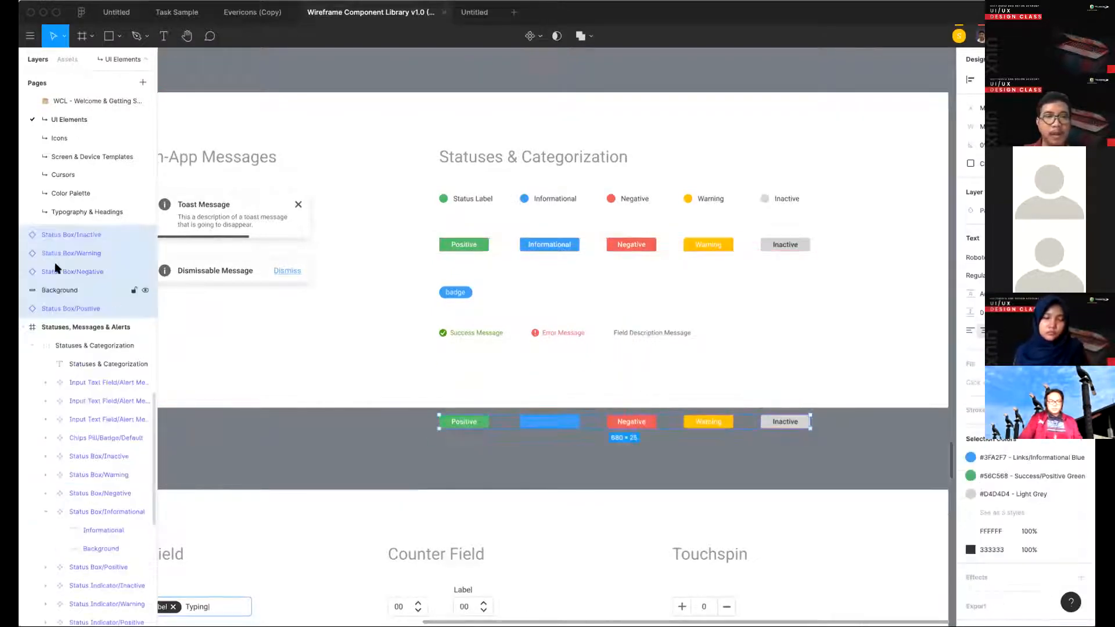
{"action": "left_click", "coordinate": [481, 456]}
- Change the label of the copied Positive status box to "awiejwij"
{"action": "left_click", "coordinate": [464, 425]}
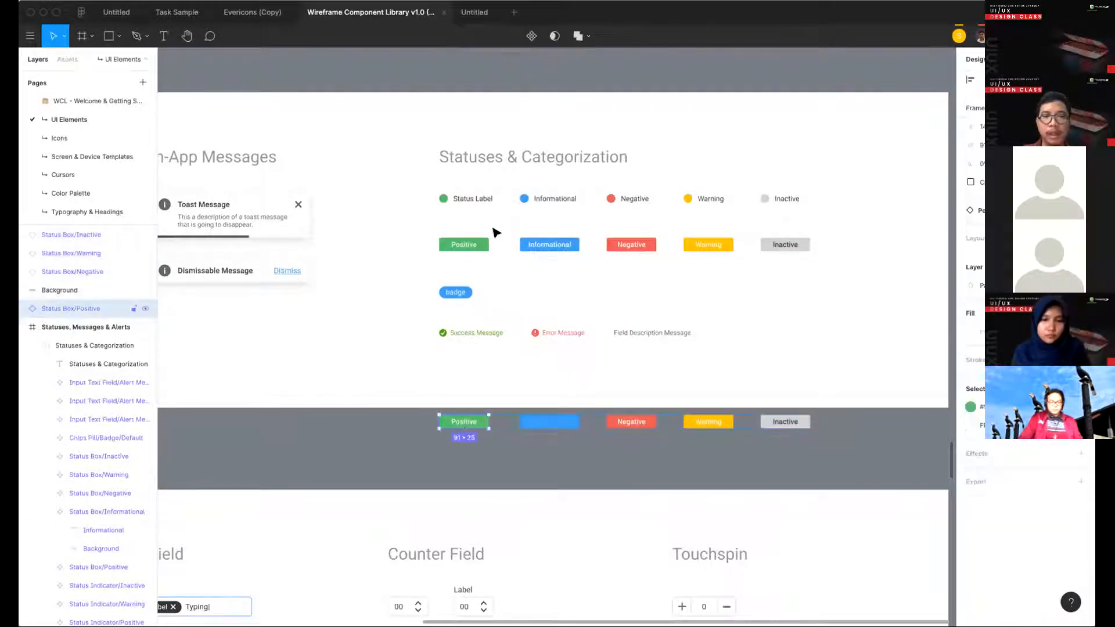
{"action": "left_click", "coordinate": [469, 448]}
{"action": "double_click", "coordinate": [465, 423]}
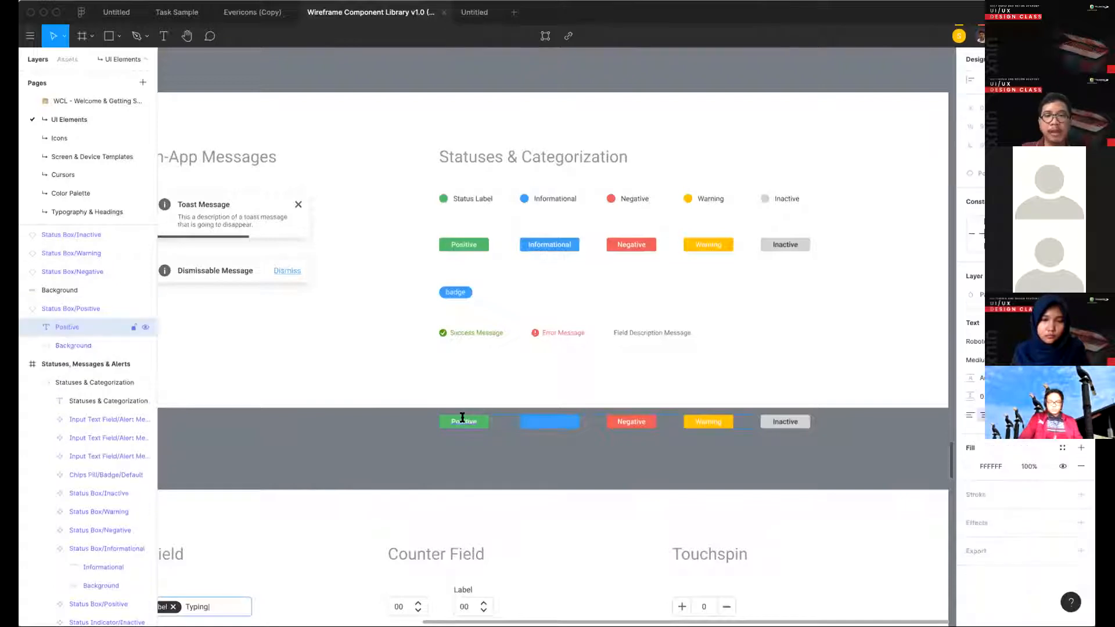
{"action": "double_click", "coordinate": [465, 422]}
{"action": "key", "text": "Escape"}
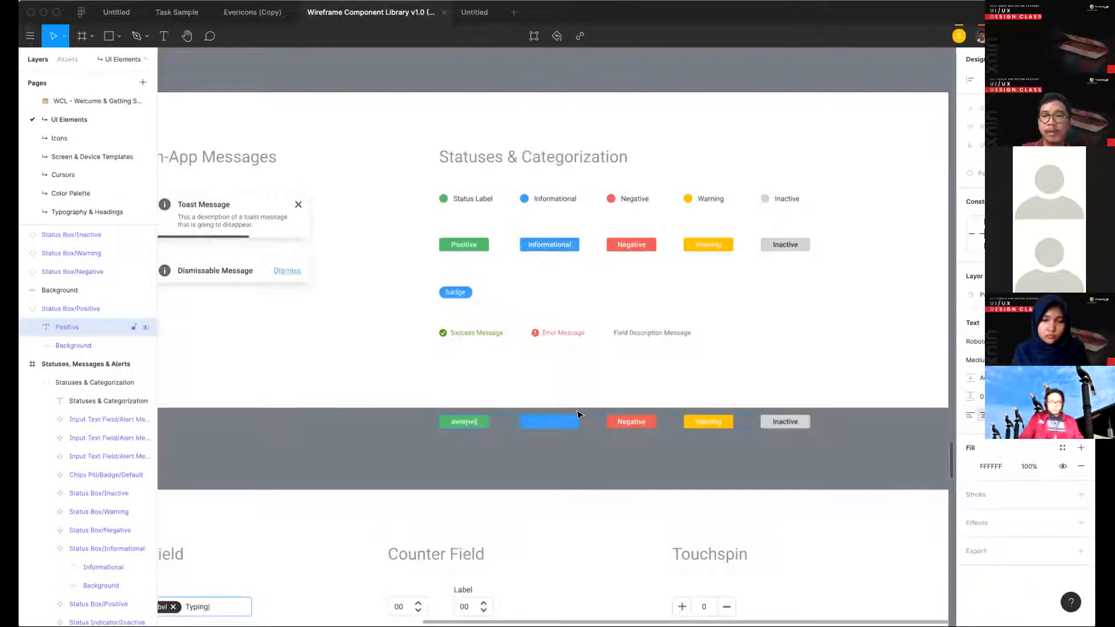
- Delete the whole row of copied status boxes beneath the Statuses & Categorization section
{"action": "left_click", "coordinate": [478, 452]}
{"action": "left_click_drag", "start_coordinate": [823, 446], "coordinate": [422, 427]}
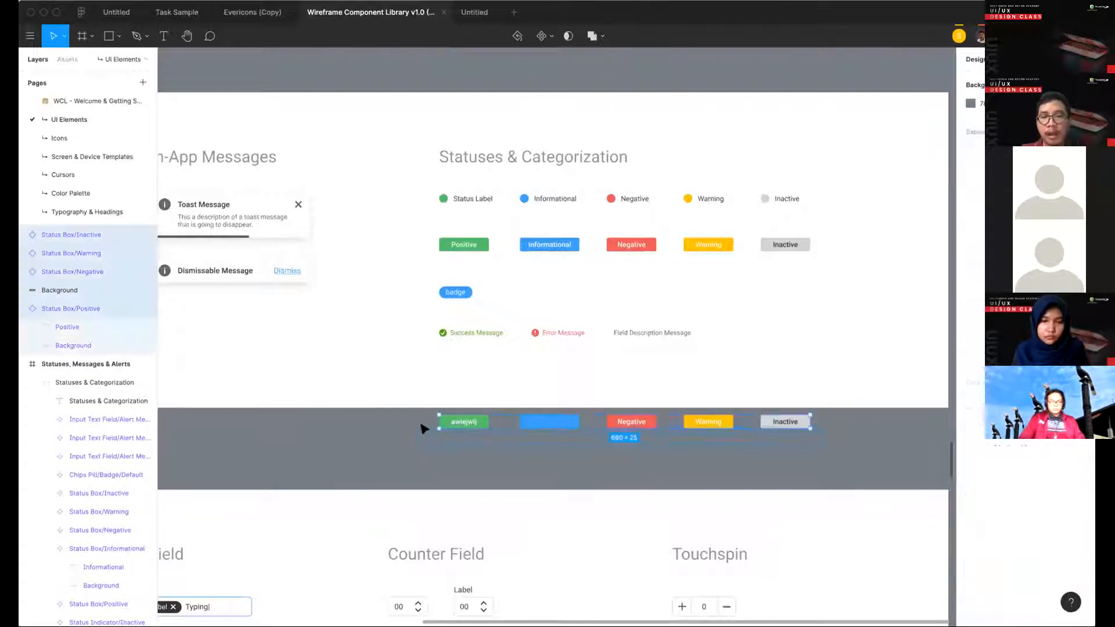
{"action": "key", "text": "Escape"}
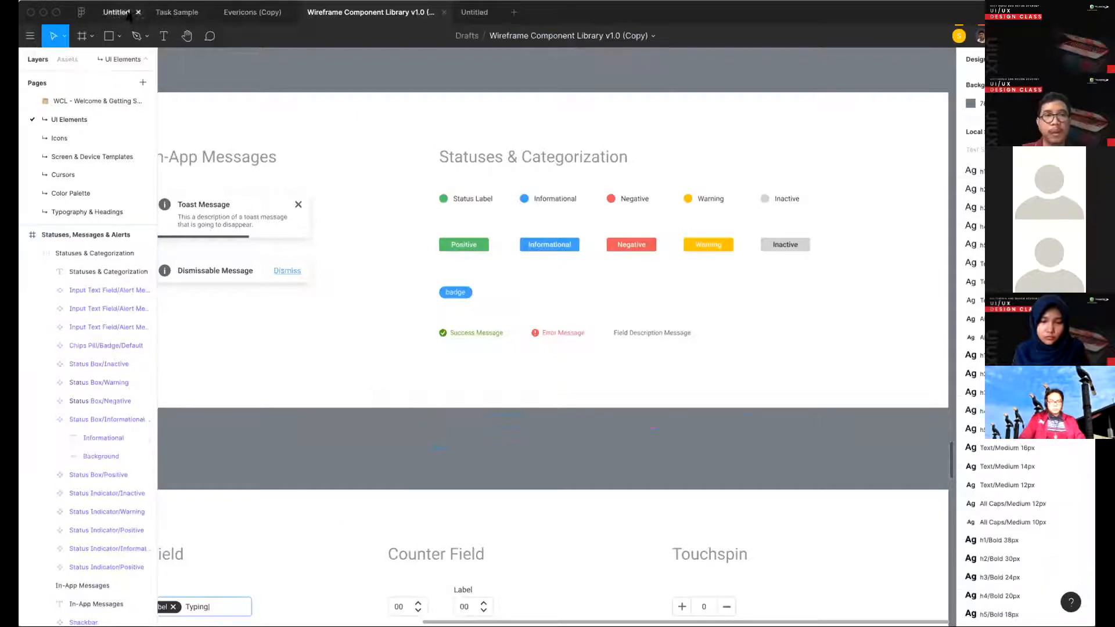
- Switch back to the hotel booking file and position the loose Action card/normal instance under the SPECIAL REQUEST heading in Frame 15
{"action": "left_click", "coordinate": [116, 12]}
{"action": "scroll", "coordinate": [639, 287], "scroll_direction": "up", "scroll_amount": 10}
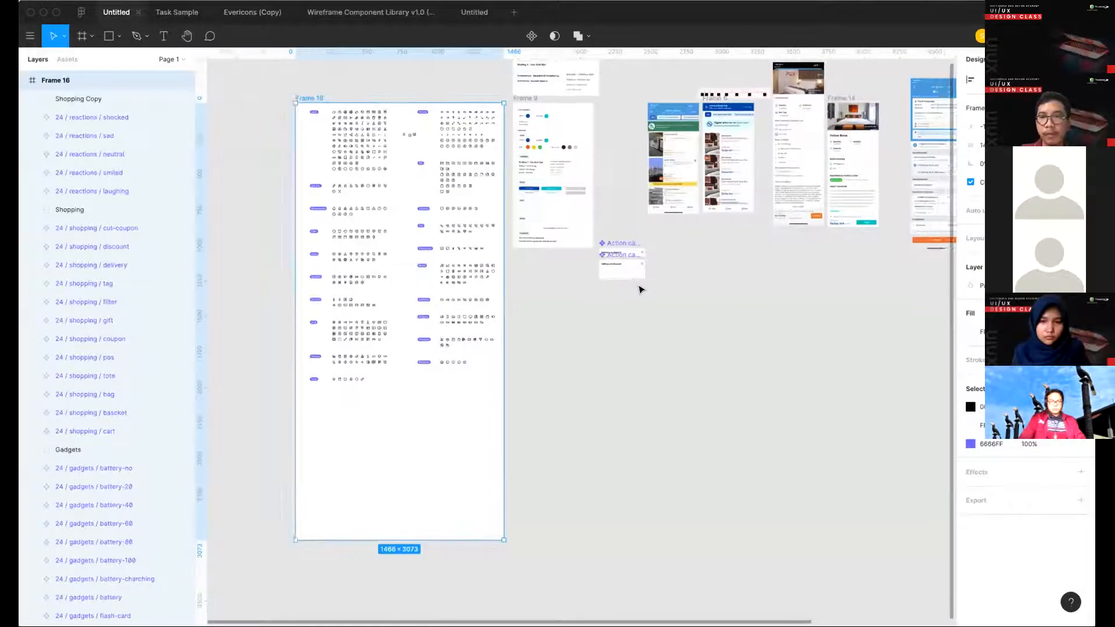
{"action": "scroll", "coordinate": [608, 246], "scroll_direction": "up", "scroll_amount": 3}
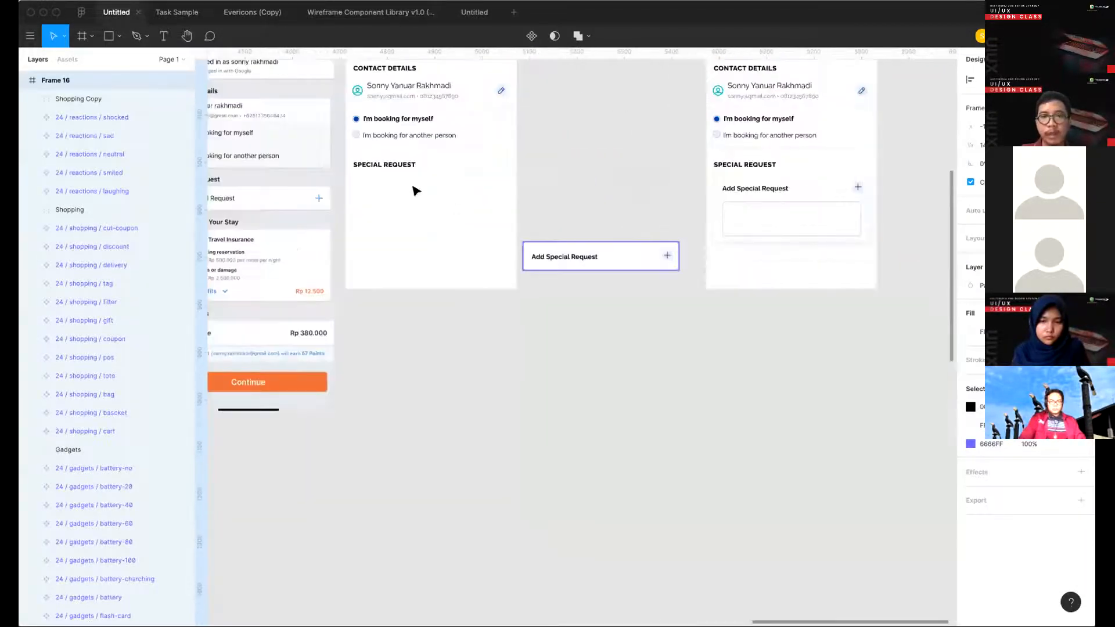
{"action": "left_click_drag", "start_coordinate": [398, 183], "coordinate": [433, 182]}
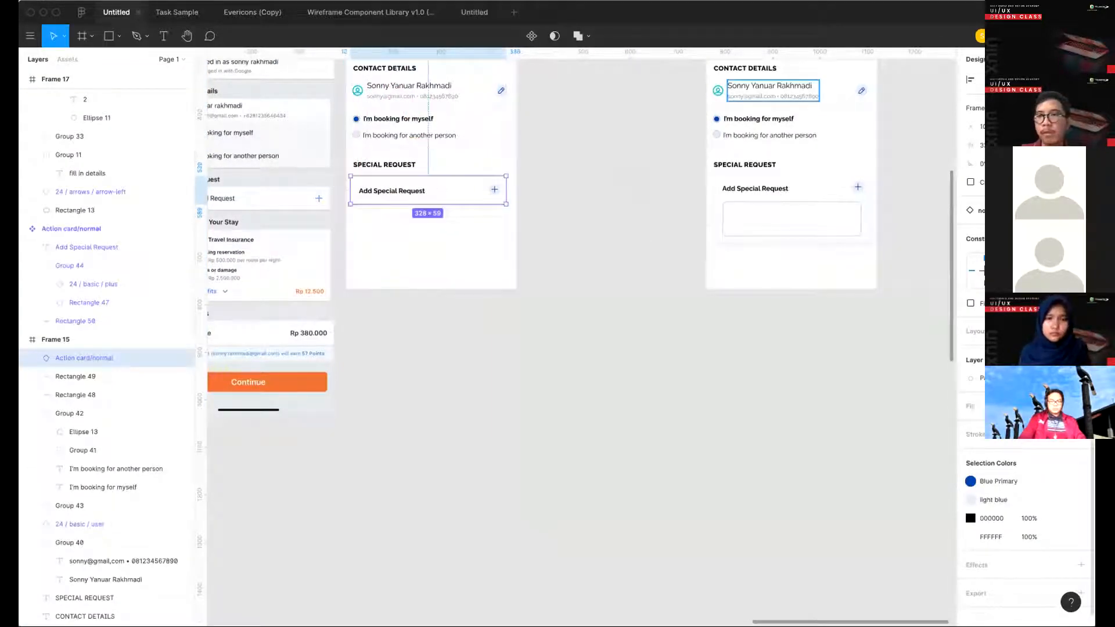
{"action": "key", "text": "Right"}
{"action": "key", "text": "Right"}
{"action": "key", "text": "Right"}
{"action": "key", "text": "Right"}
{"action": "key", "text": "Right"}
{"action": "key", "text": "Right"}
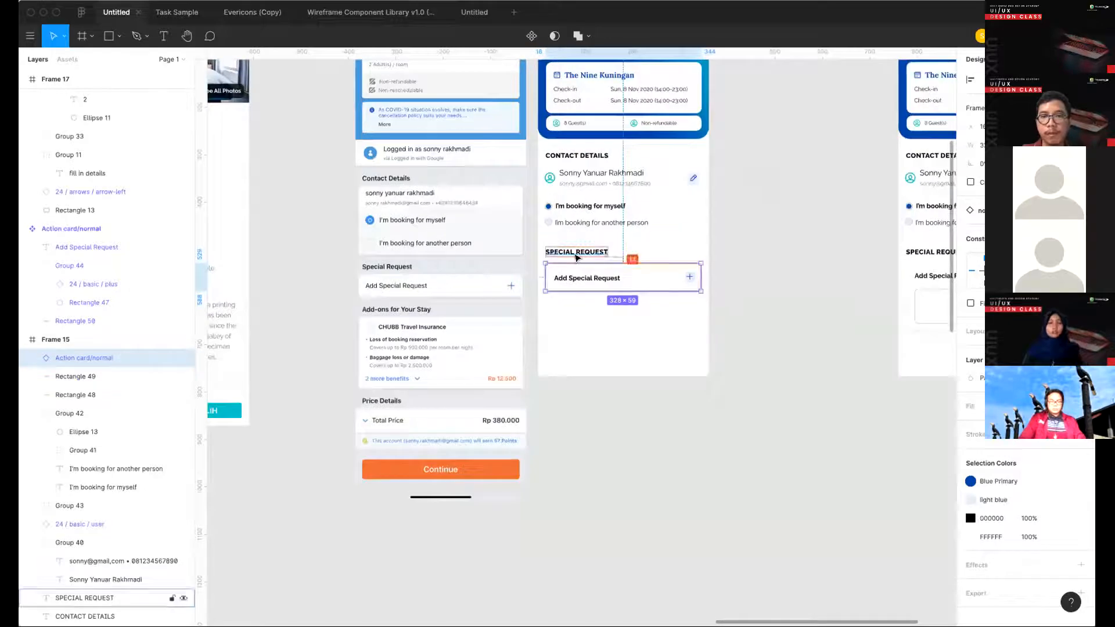
{"action": "left_click_drag", "start_coordinate": [574, 267], "coordinate": [577, 257]}
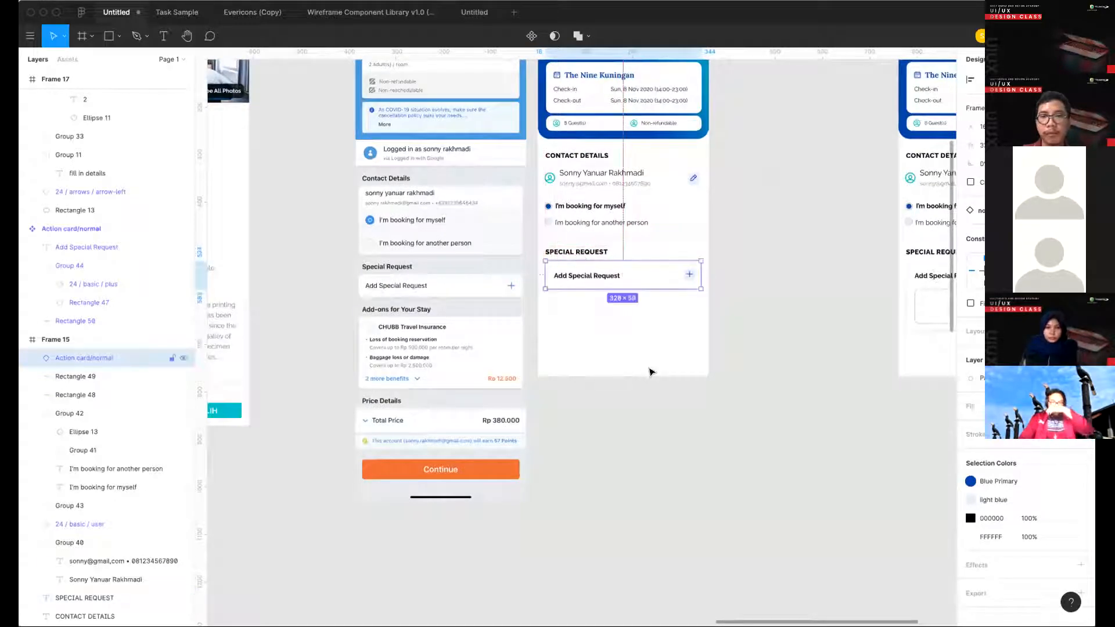
{"action": "left_click", "coordinate": [650, 370]}
- Duplicate the SPECIAL REQUEST heading beneath the special request card in Frame 15 and change the copy's text to "ADD-ONS"
{"action": "scroll", "coordinate": [650, 370], "scroll_direction": "up", "scroll_amount": 3}
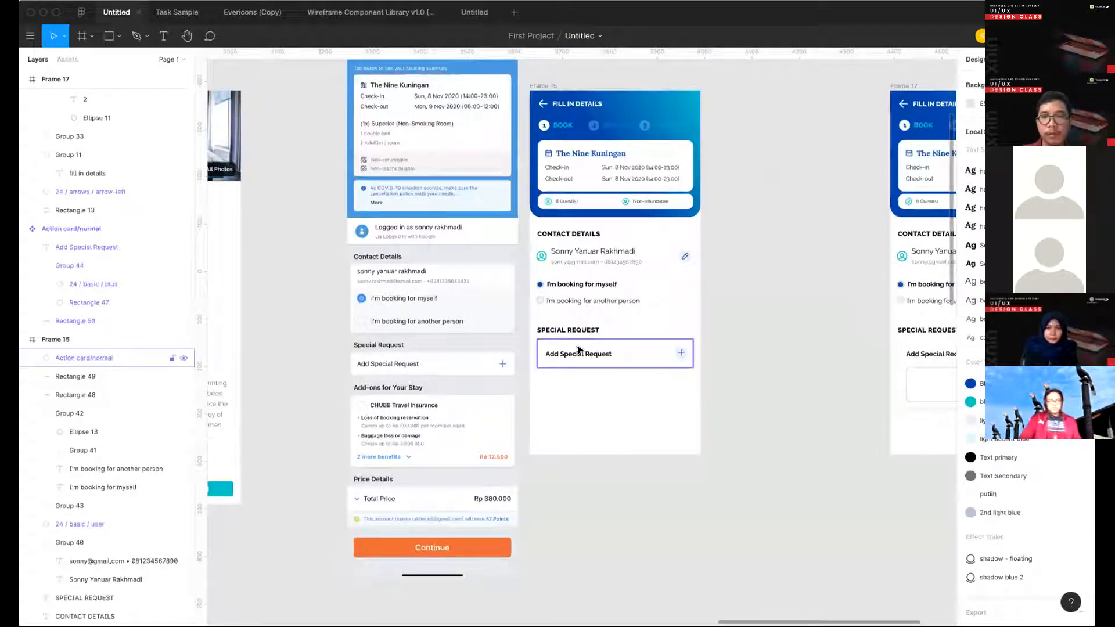
{"action": "left_click", "coordinate": [578, 351]}
{"action": "left_click", "coordinate": [570, 330]}
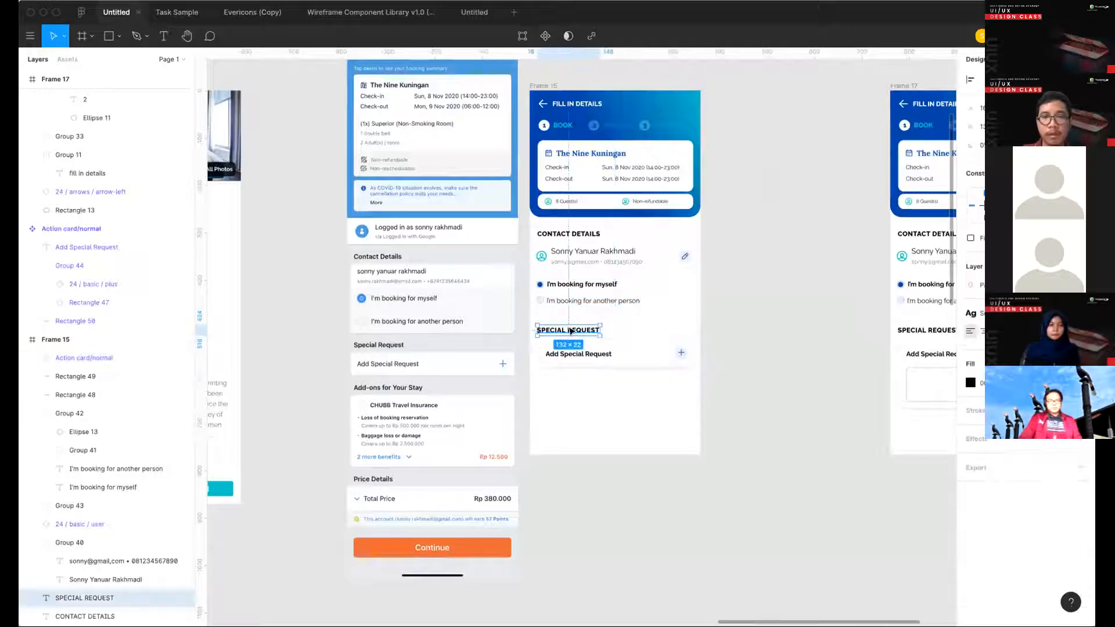
{"action": "left_click_drag", "start_coordinate": [573, 329], "coordinate": [573, 389]}
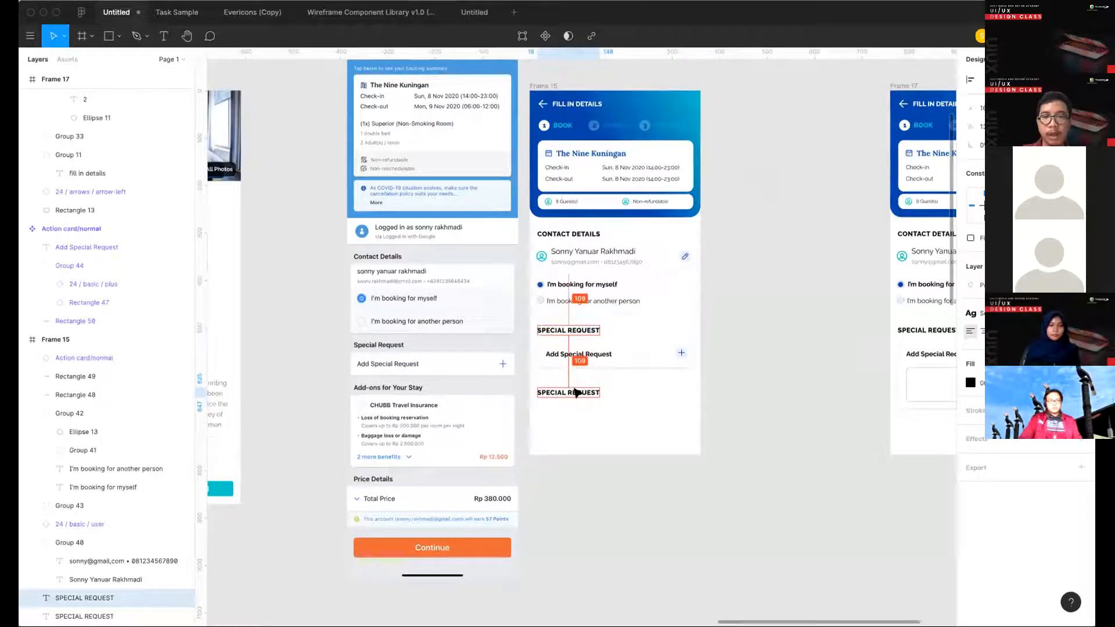
{"action": "double_click", "coordinate": [571, 387]}
{"action": "type", "text": "a"}
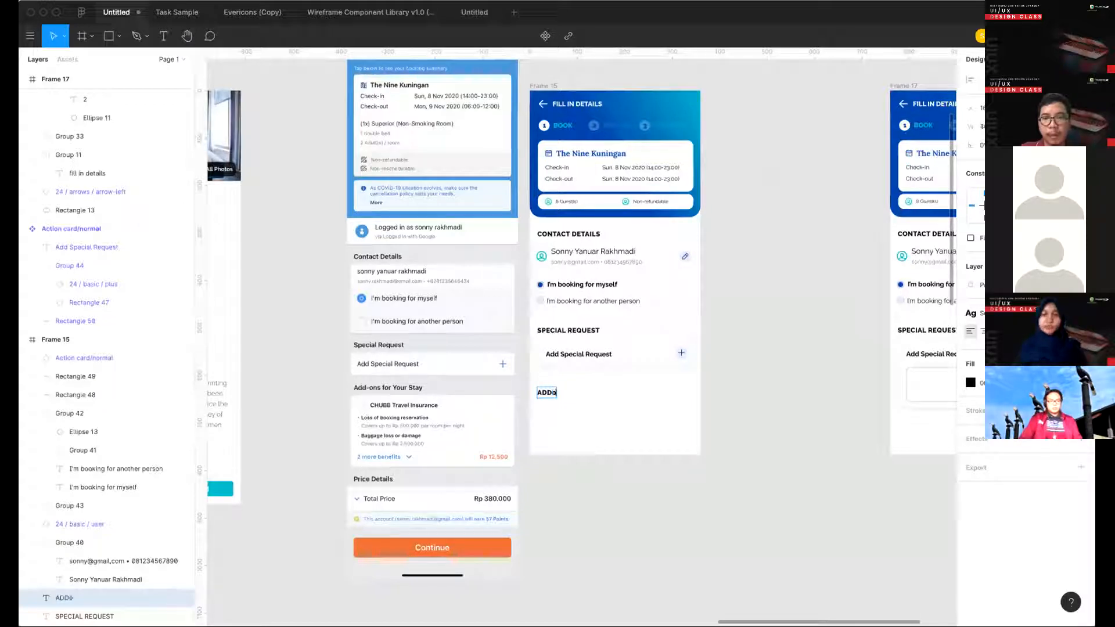
{"action": "type", "text": "DD-ONS"}
{"action": "key", "text": "Escape"}
{"action": "key", "text": "Escape"}
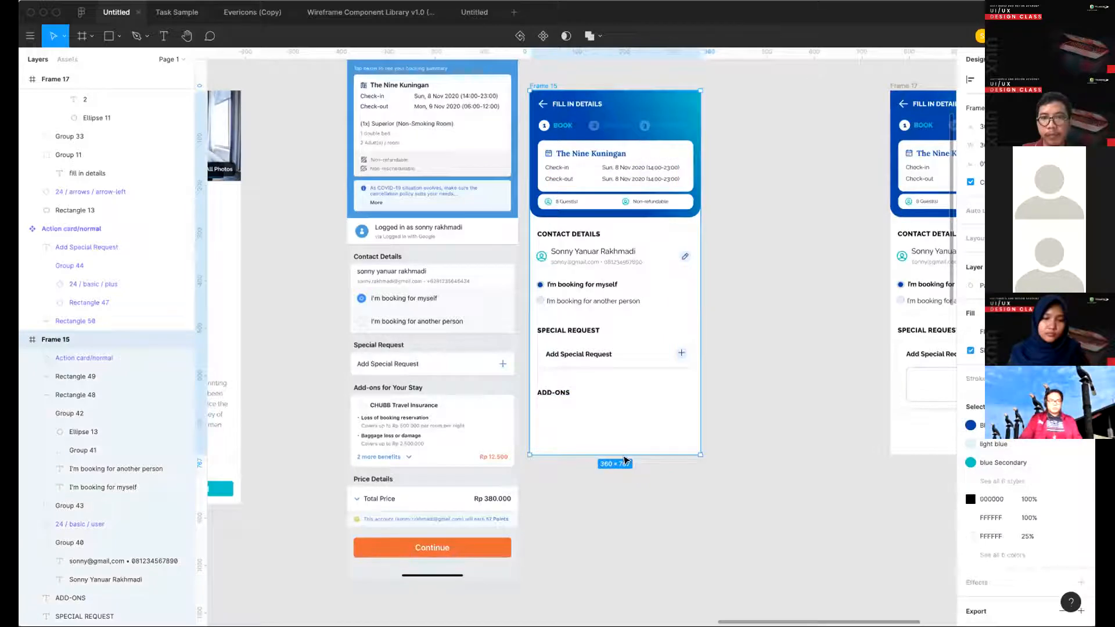
- Extend Frame 15 downward to make room for more content below the ADD-ONS heading
{"action": "scroll", "coordinate": [626, 459], "scroll_direction": "down", "scroll_amount": 3}
{"action": "left_click_drag", "start_coordinate": [613, 365], "coordinate": [615, 624]}
{"action": "left_click", "coordinate": [778, 370]}
{"action": "scroll", "coordinate": [619, 346], "scroll_direction": "up", "scroll_amount": 1}
{"action": "scroll", "coordinate": [619, 346], "scroll_direction": "left", "scroll_amount": 1}
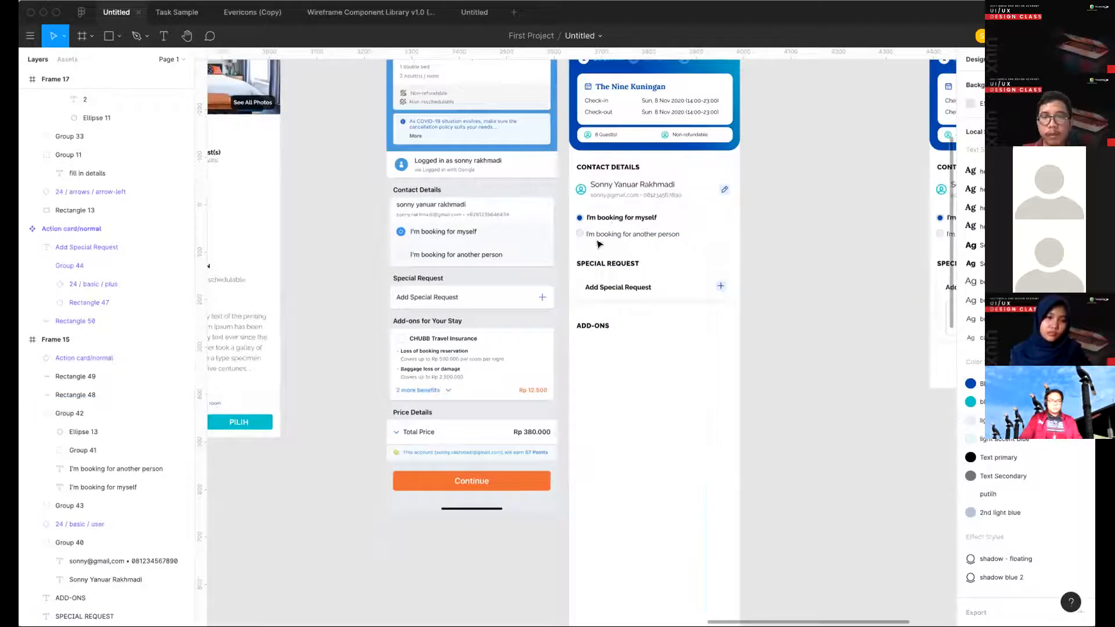
{"action": "left_click", "coordinate": [672, 299]}
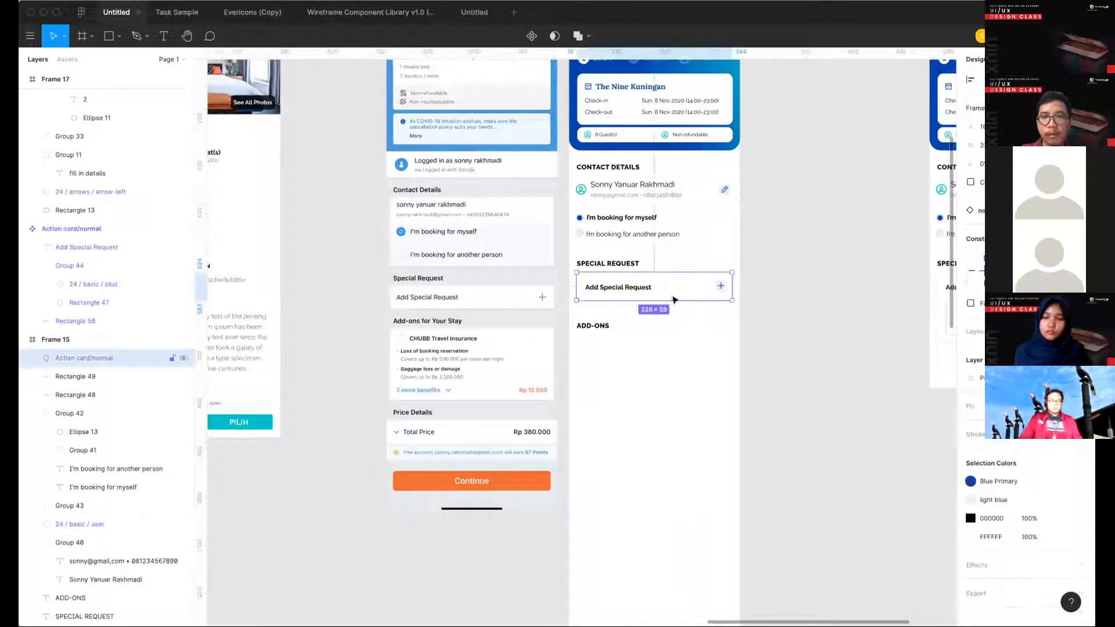
{"action": "left_click_drag", "start_coordinate": [696, 300], "coordinate": [673, 364]}
{"action": "key", "text": "super+z"}
{"action": "left_click", "coordinate": [613, 390]}
- Draw a rectangle about 330 × 187 directly beneath the ADD-ONS heading in Frame 15
{"action": "scroll", "coordinate": [613, 390], "scroll_direction": "up", "scroll_amount": 3}
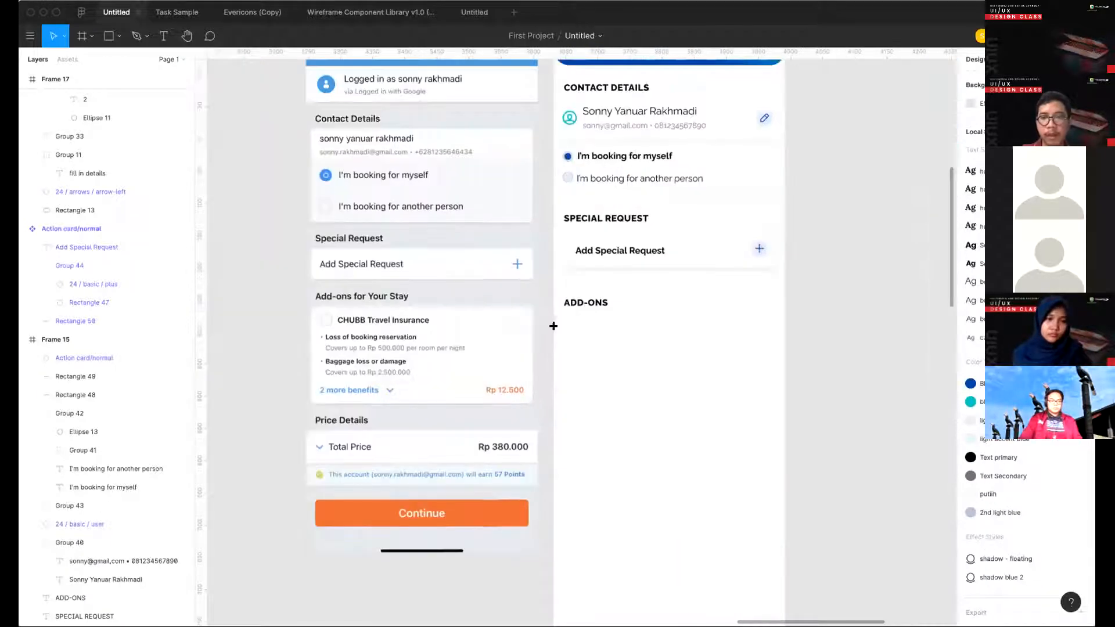
{"action": "key", "text": "r"}
{"action": "left_click_drag", "start_coordinate": [561, 314], "coordinate": [774, 437]}
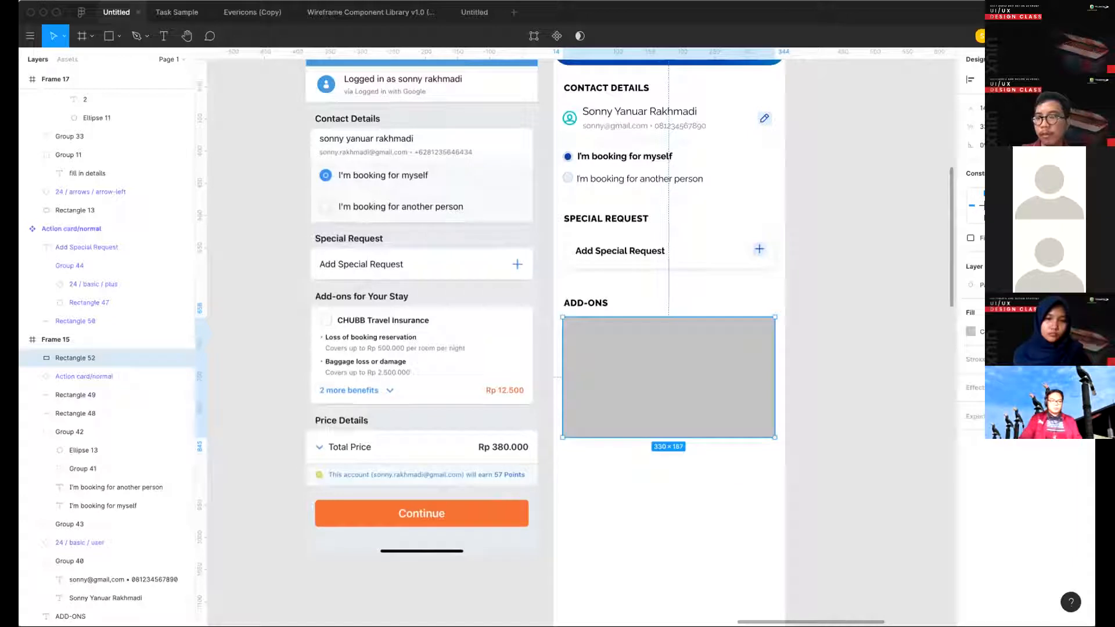
- Apply the "shadow blue 2" effect style and the white color style to the add-ons rectangle
{"action": "left_click", "coordinate": [1066, 388]}
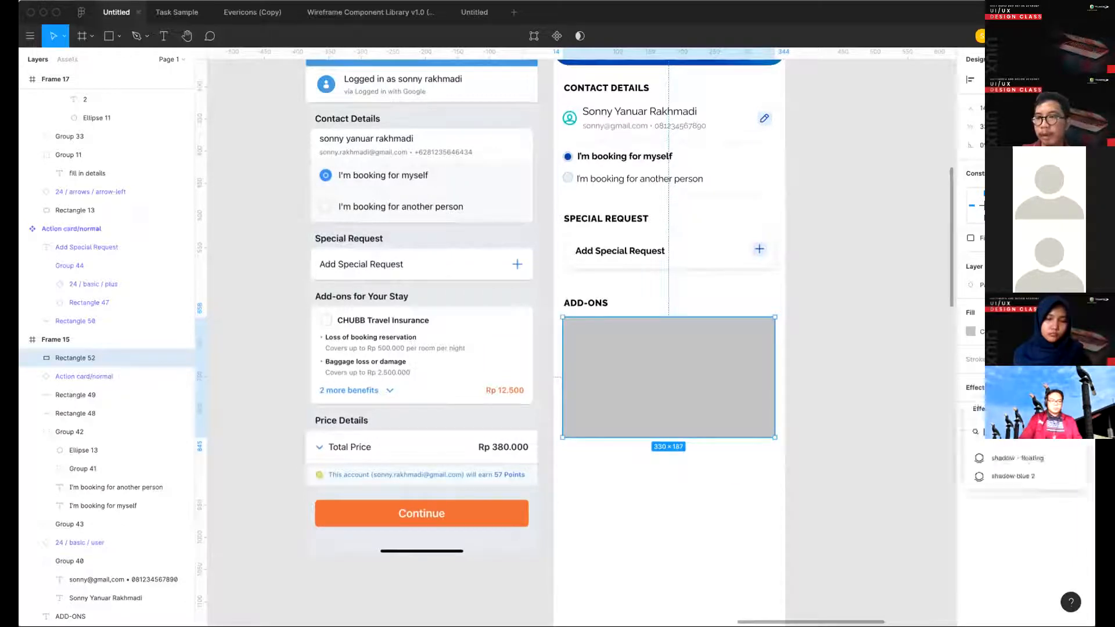
{"action": "left_click", "coordinate": [1021, 473]}
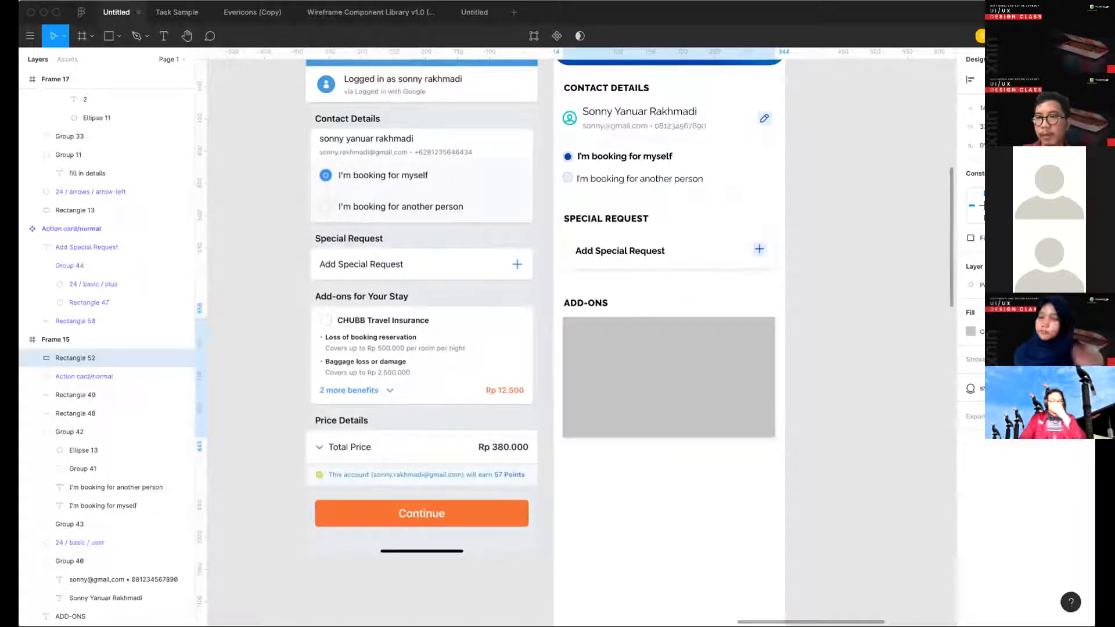
{"action": "left_click", "coordinate": [1066, 312]}
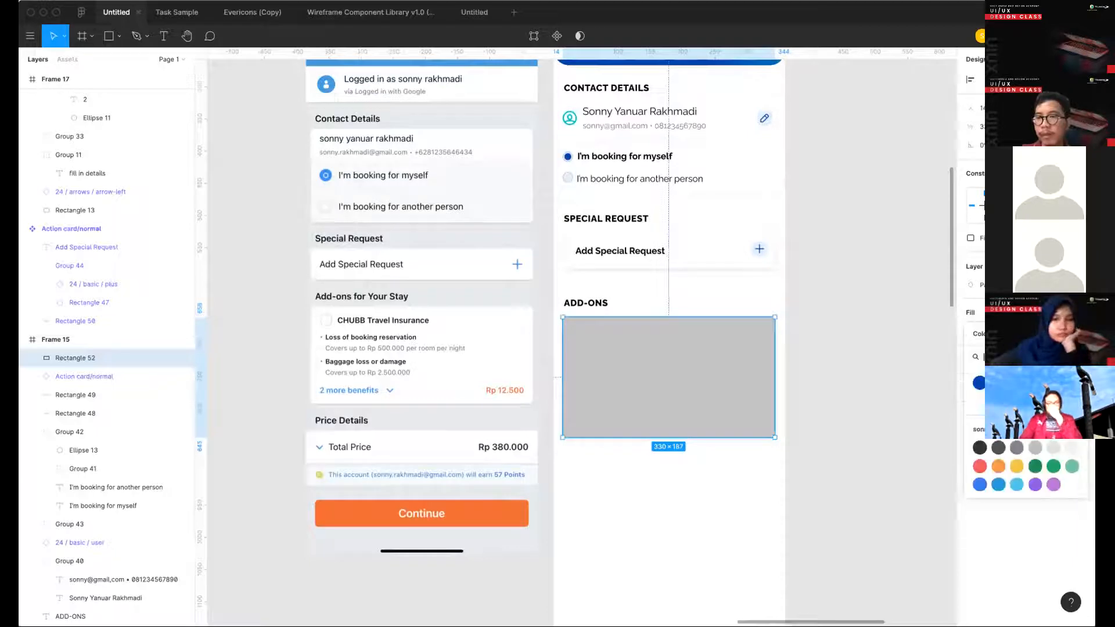
{"action": "left_click", "coordinate": [1063, 449]}
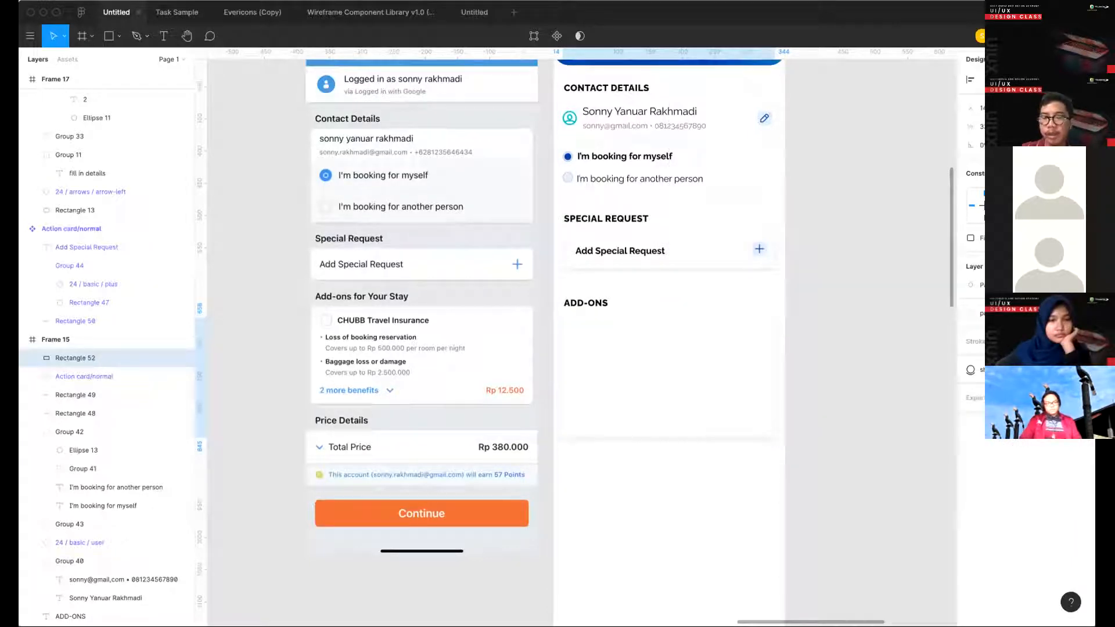
{"action": "left_click", "coordinate": [623, 462]}
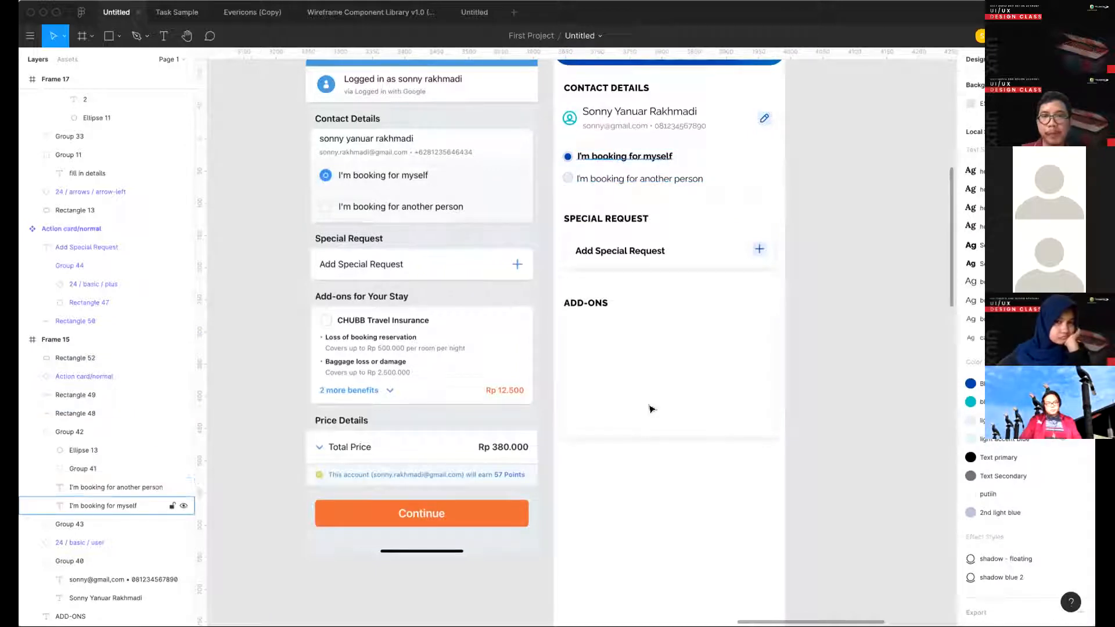
- Paste a copy of the "I'm booking for myself" text into the add-ons card, change it to "CHUBB Travel Insurance" and place it near the card's upper-left corner
{"action": "left_click", "coordinate": [685, 397]}
{"action": "type", "text": "I'm booking for myself"}
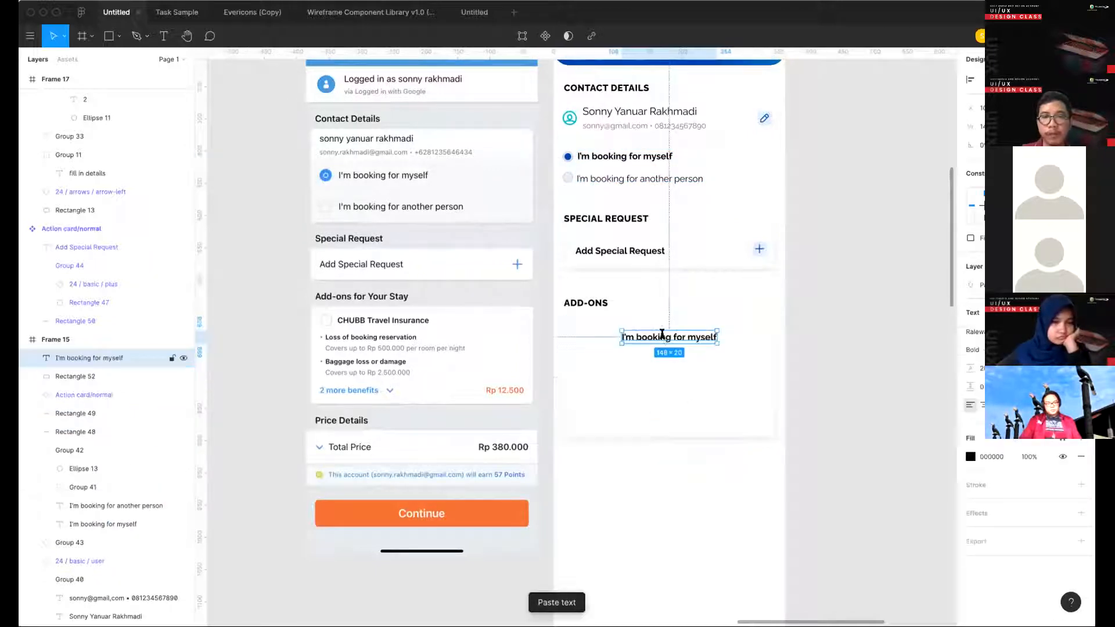
{"action": "key", "text": "Return"}
{"action": "type", "text": "CHUBB "}
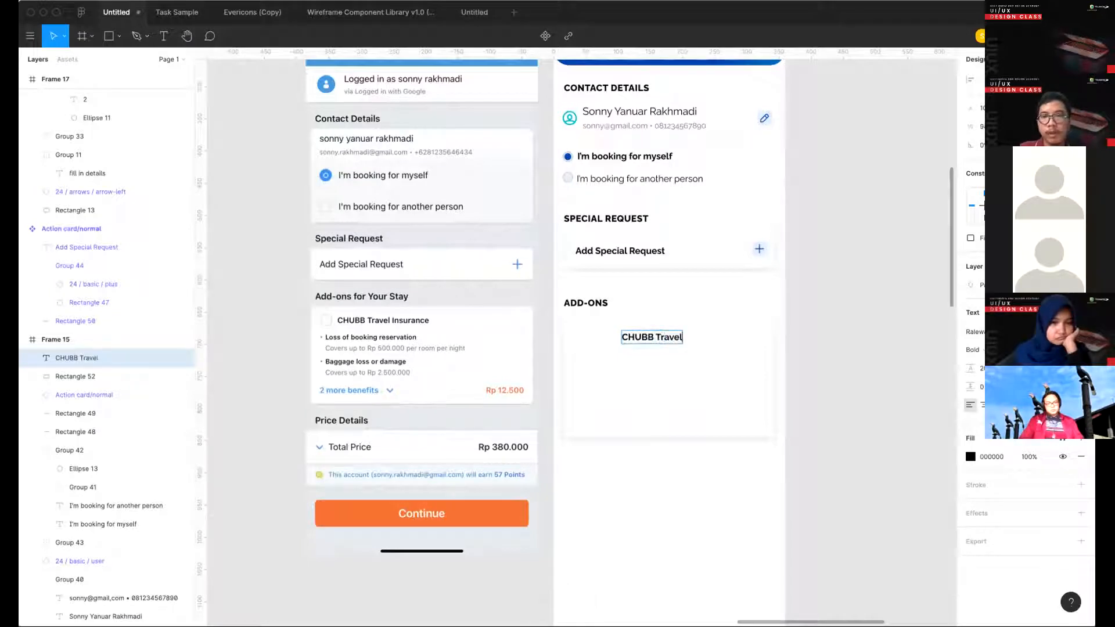
{"action": "type", "text": "Travel Insuran"}
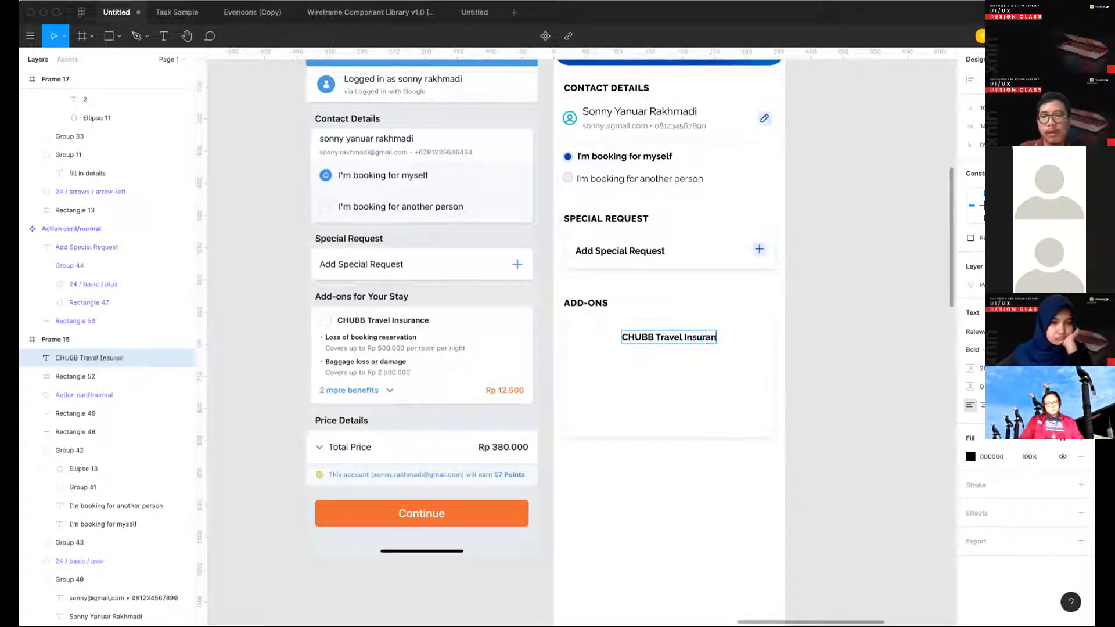
{"action": "type", "text": "ce"}
{"action": "key", "text": "Escape"}
{"action": "left_click_drag", "start_coordinate": [629, 340], "coordinate": [597, 337]}
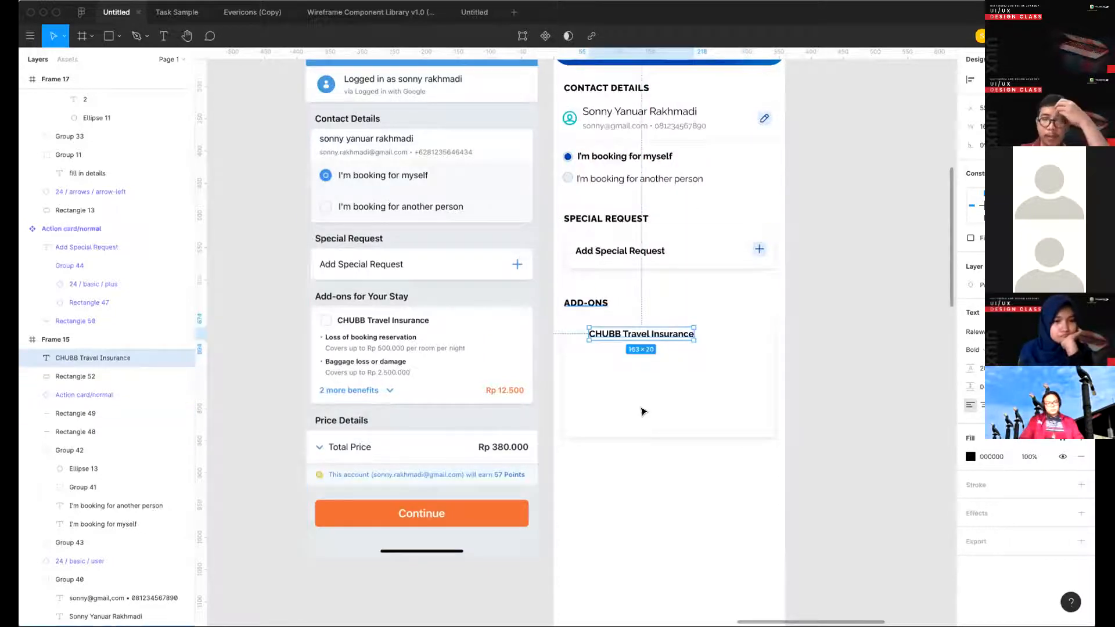
- Shorten the white add-ons card from its lower edge to a height of about 116
{"action": "left_click", "coordinate": [660, 429]}
{"action": "left_click_drag", "start_coordinate": [660, 429], "coordinate": [638, 389]}
{"action": "left_click", "coordinate": [623, 461]}
- Add a square near the CHUBB Travel Insurance title and set its size to 16 × 16
{"action": "scroll", "coordinate": [568, 349], "scroll_direction": "up", "scroll_amount": 3}
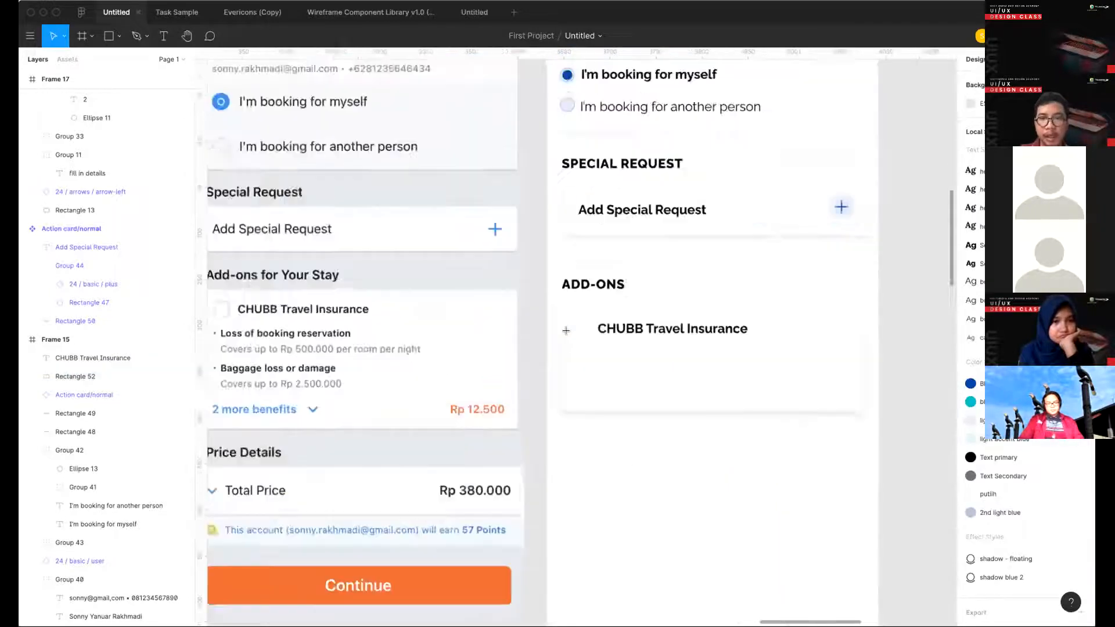
{"action": "key", "text": "r"}
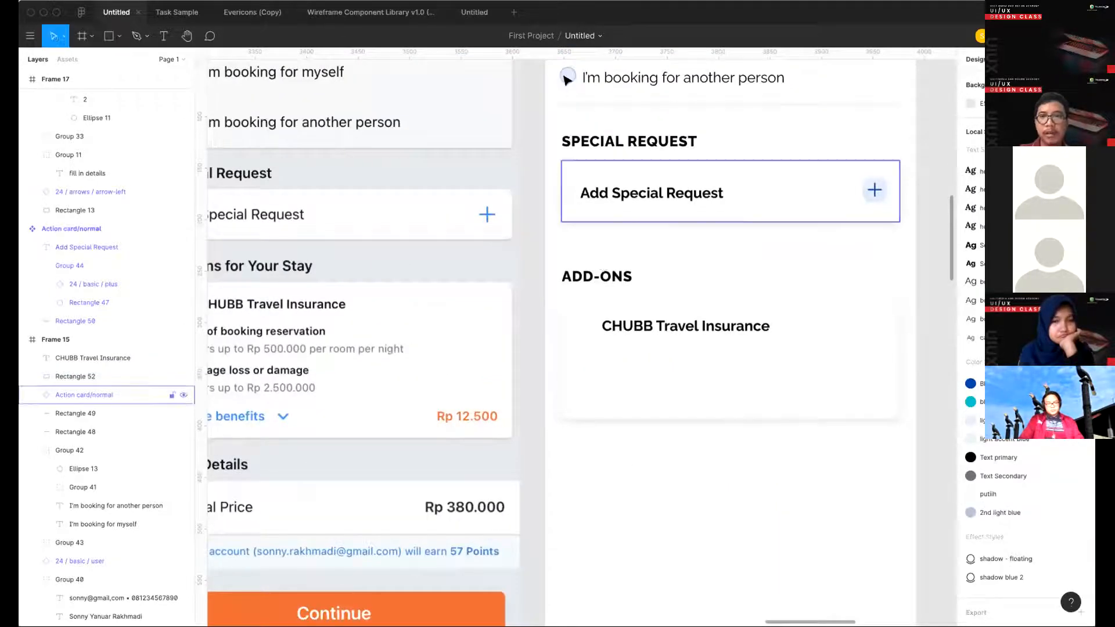
{"action": "left_click", "coordinate": [589, 347]}
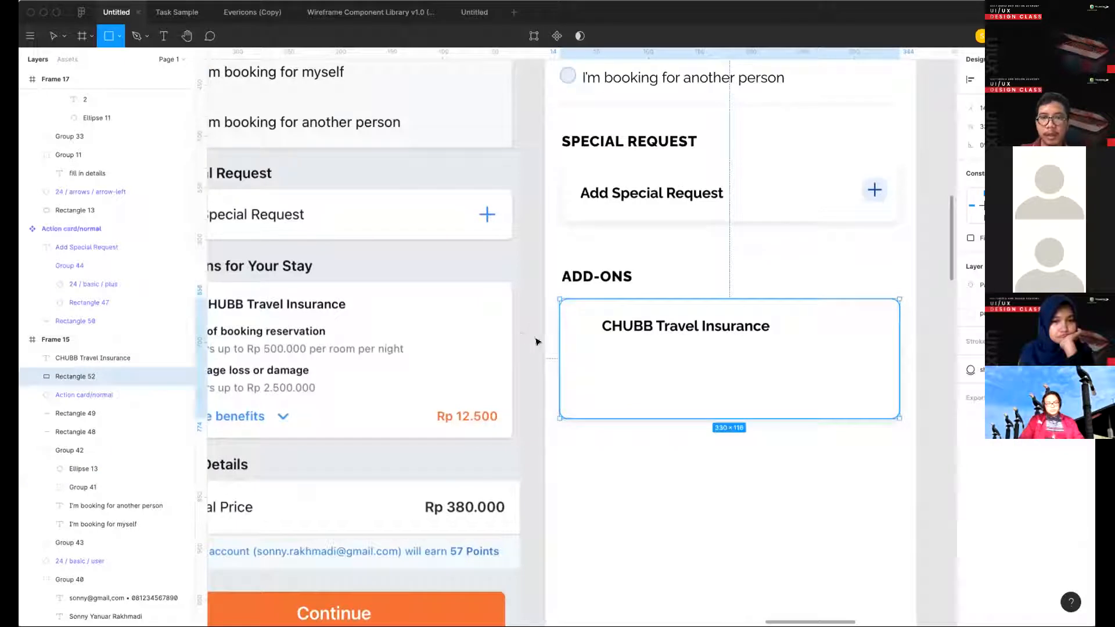
{"action": "left_click", "coordinate": [523, 336]}
{"action": "left_click_drag", "start_coordinate": [563, 320], "coordinate": [677, 320]}
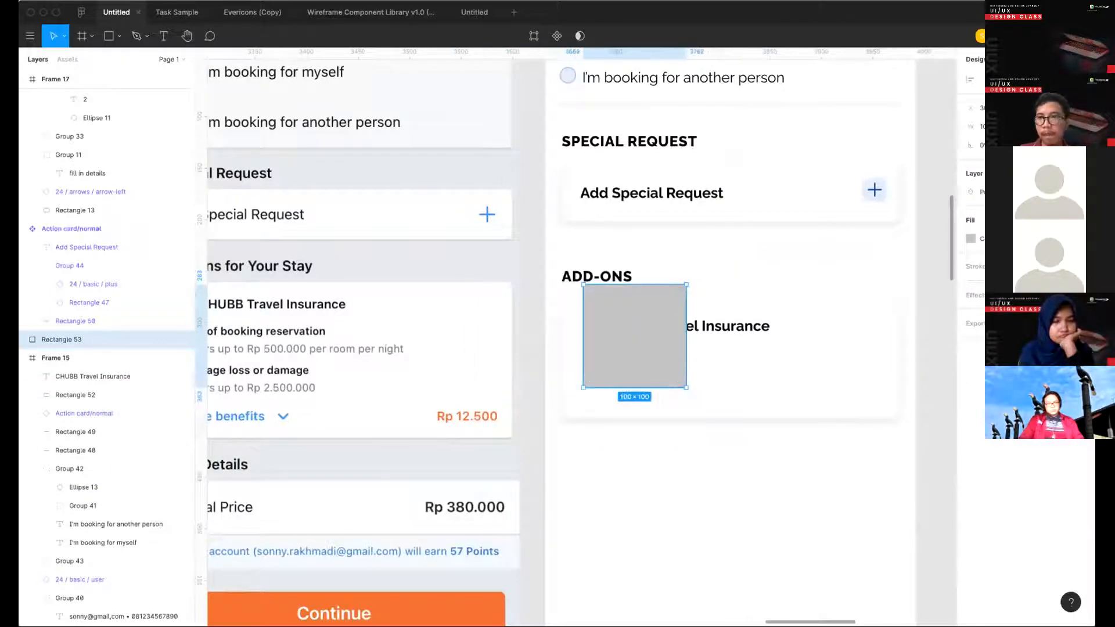
{"action": "type", "text": "16"}
{"action": "key", "text": "Return"}
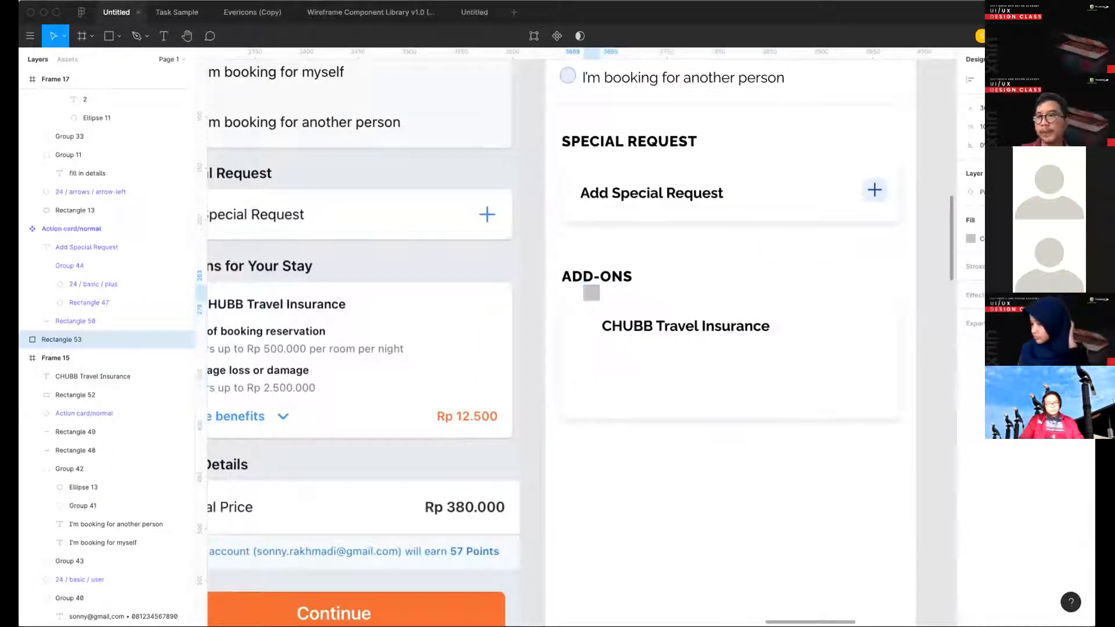
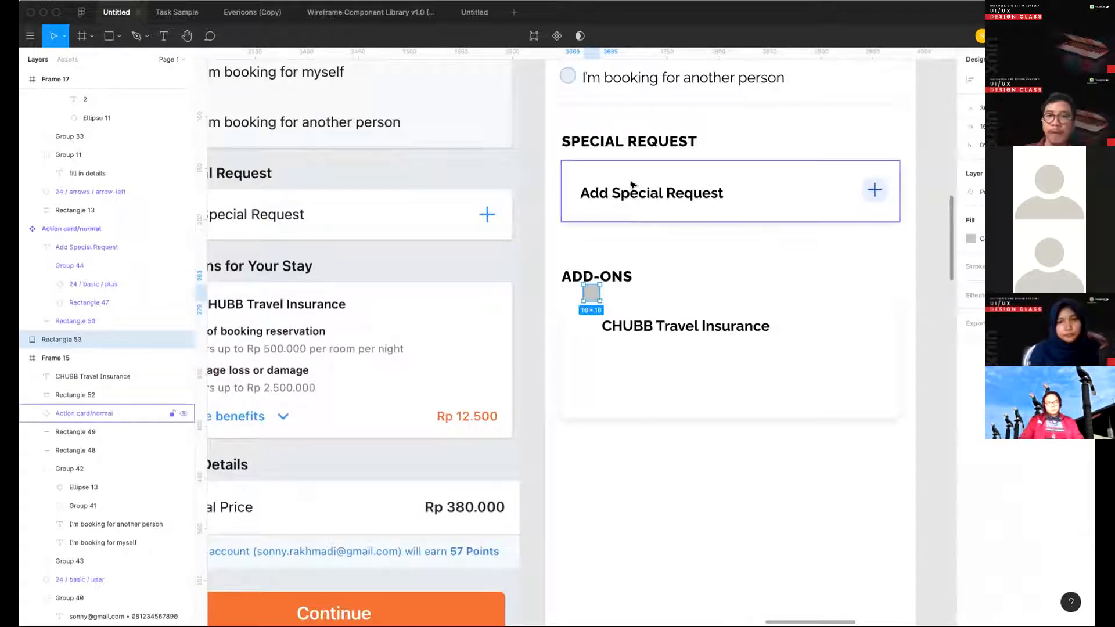
- Copy the light blue fill and outline of the unselected "I'm booking for another person" radio circle onto the small add-ons square
{"action": "scroll", "coordinate": [632, 184], "scroll_direction": "up", "scroll_amount": 3}
{"action": "left_click", "coordinate": [557, 150]}
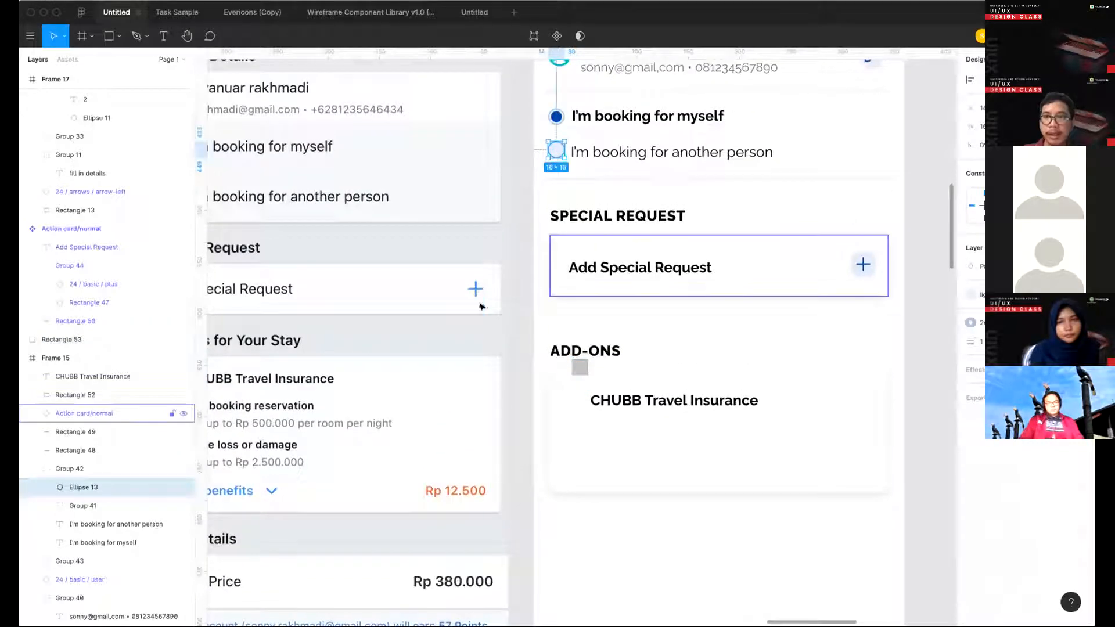
{"action": "key", "text": "alt"}
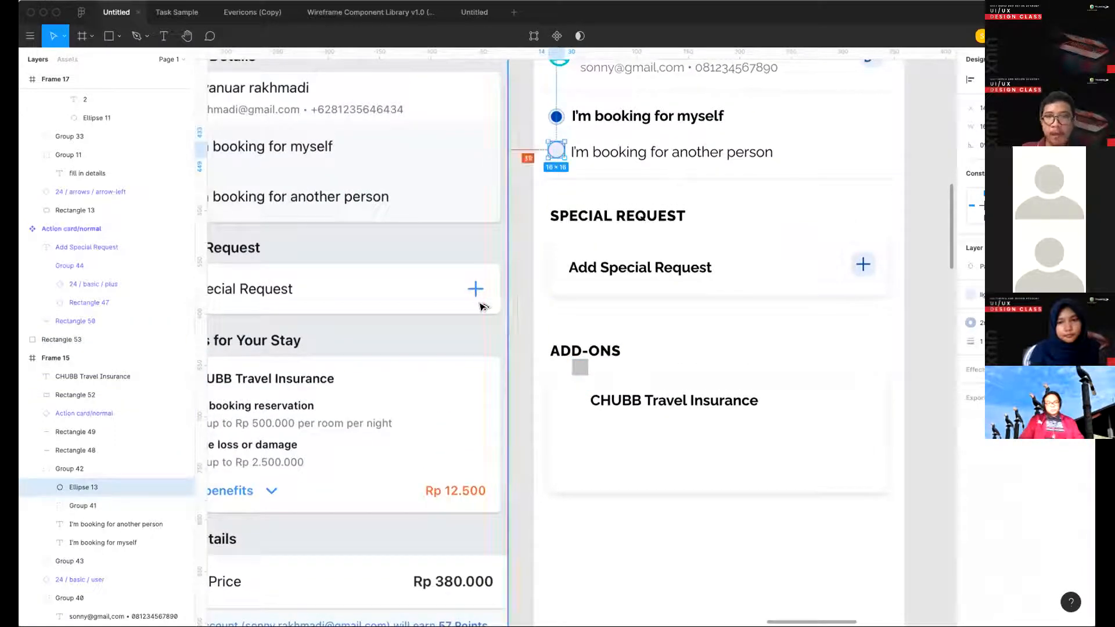
{"action": "left_click", "coordinate": [580, 367]}
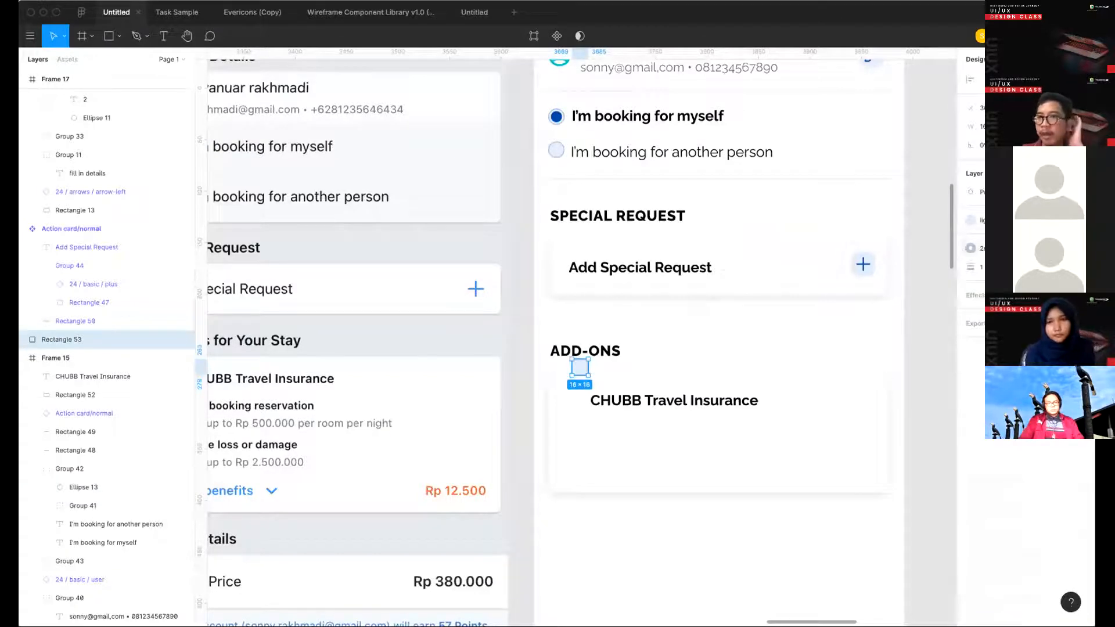
{"action": "left_click", "coordinate": [685, 347]}
- Move the small square beside the CHUBB Travel Insurance title and align the two on their vertical centers
{"action": "scroll", "coordinate": [672, 341], "scroll_direction": "down", "scroll_amount": 1}
{"action": "left_click_drag", "start_coordinate": [593, 302], "coordinate": [584, 335]}
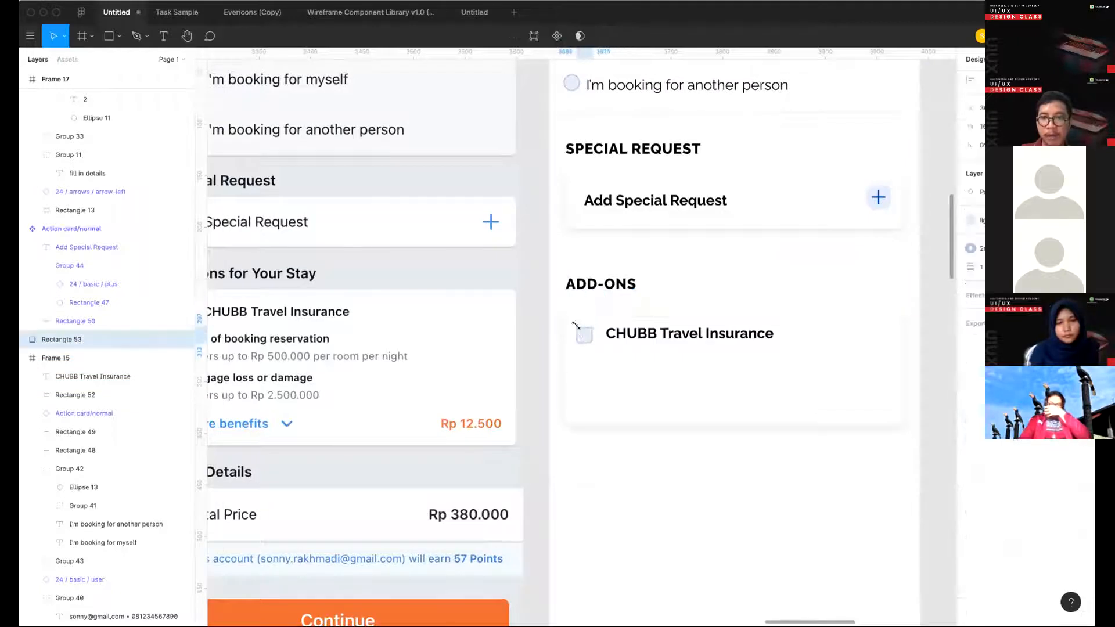
{"action": "left_click", "coordinate": [665, 345], "text": "shift"}
{"action": "key", "text": "alt+v"}
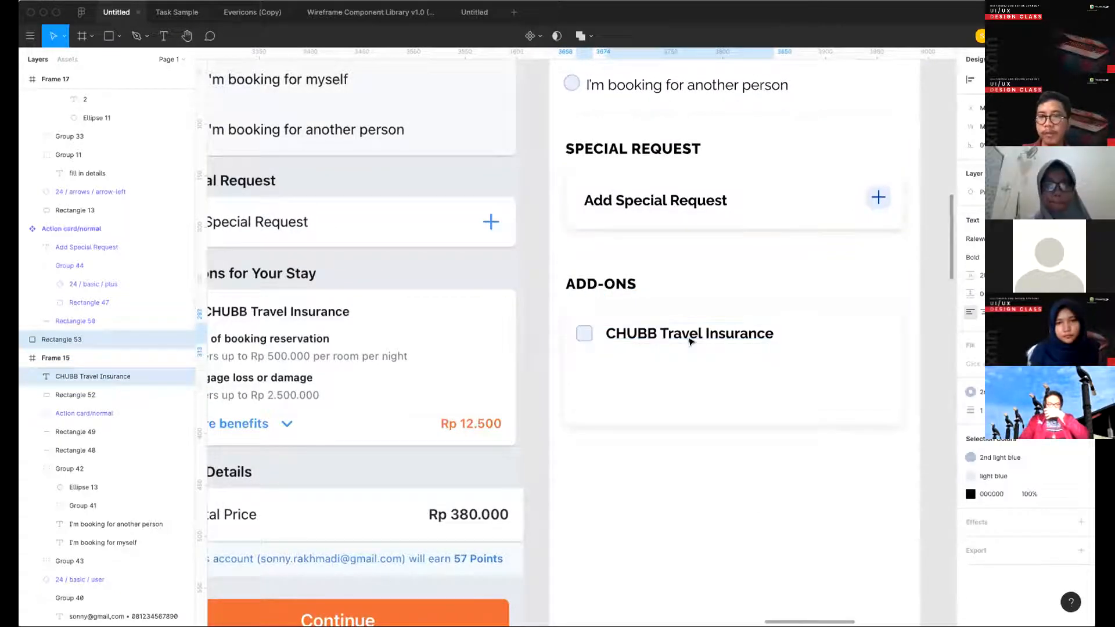
{"action": "left_click", "coordinate": [720, 250]}
- Nudge the CHUBB Travel Insurance title closer to its checkbox square
{"action": "left_click", "coordinate": [655, 338]}
{"action": "key", "text": "alt"}
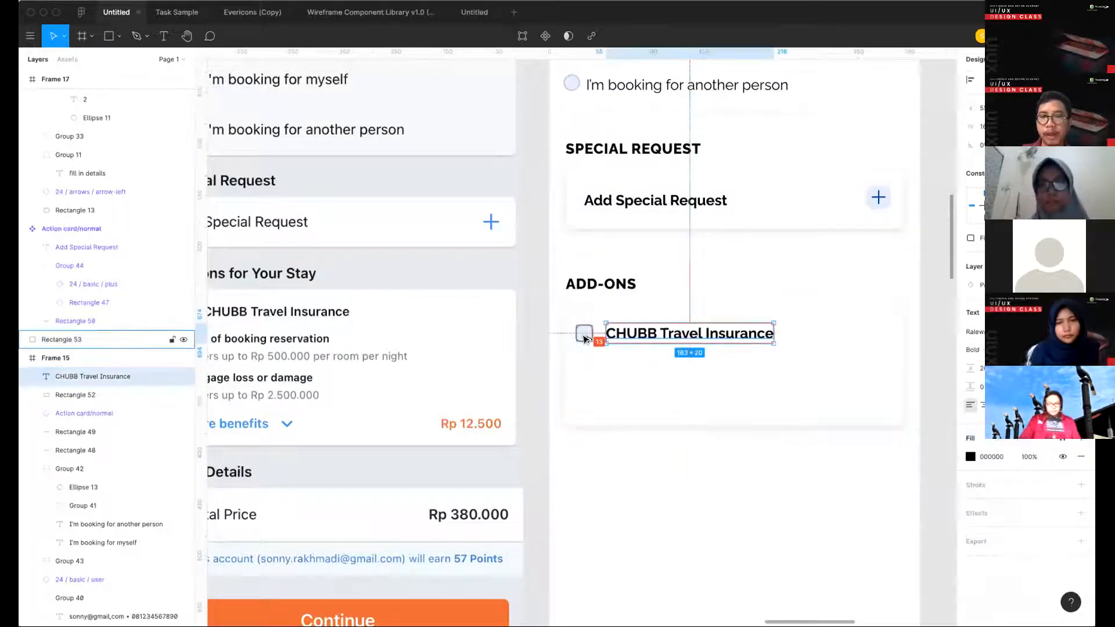
{"action": "key", "text": "Left"}
{"action": "key", "text": "Left"}
{"action": "key", "text": "Left"}
{"action": "key", "text": "Left"}
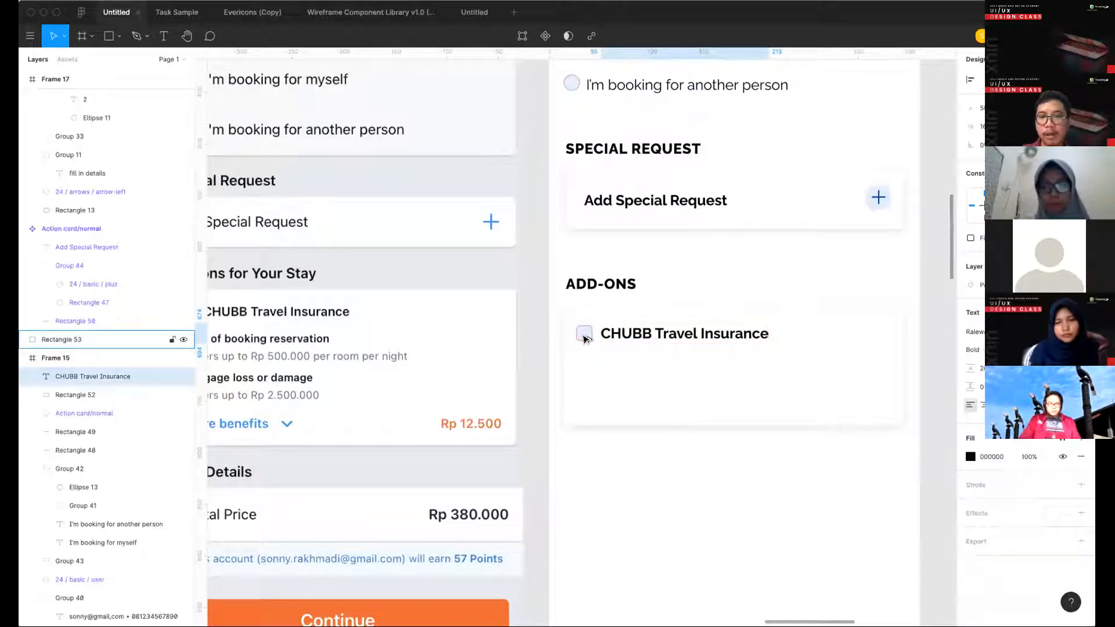
{"action": "key", "text": "alt"}
- Group the checkbox with the CHUBB Travel Insurance title and offset the group about 15 px from the card's left edge
{"action": "left_click", "coordinate": [583, 336], "text": "shift"}
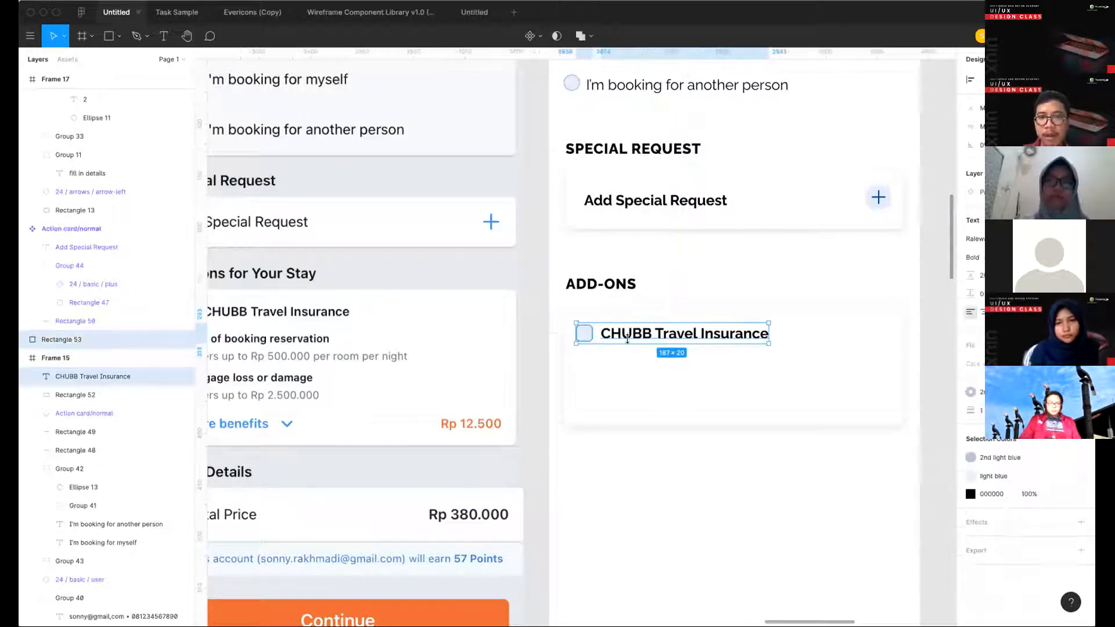
{"action": "key", "text": "ctrl+g"}
{"action": "key", "text": "alt"}
{"action": "key", "text": "Right"}
{"action": "key", "text": "Right"}
{"action": "key", "text": "Down"}
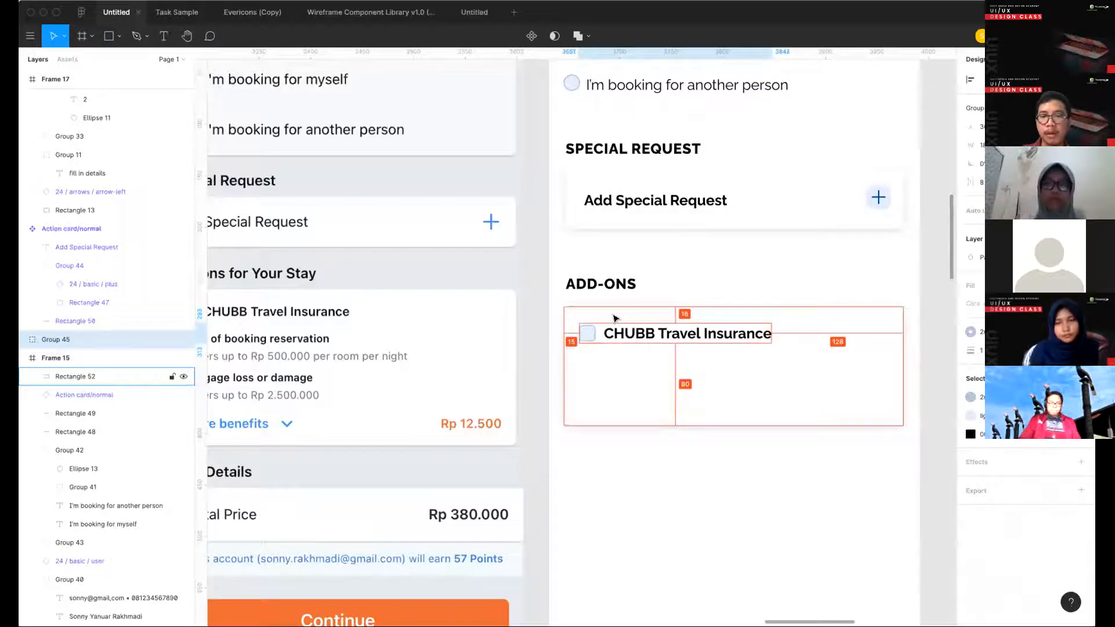
- Reposition the checkbox and title group 12 px from the add-ons card's left and upper edges
{"action": "left_click", "coordinate": [694, 266]}
{"action": "scroll", "coordinate": [695, 266], "scroll_direction": "right", "scroll_amount": 3}
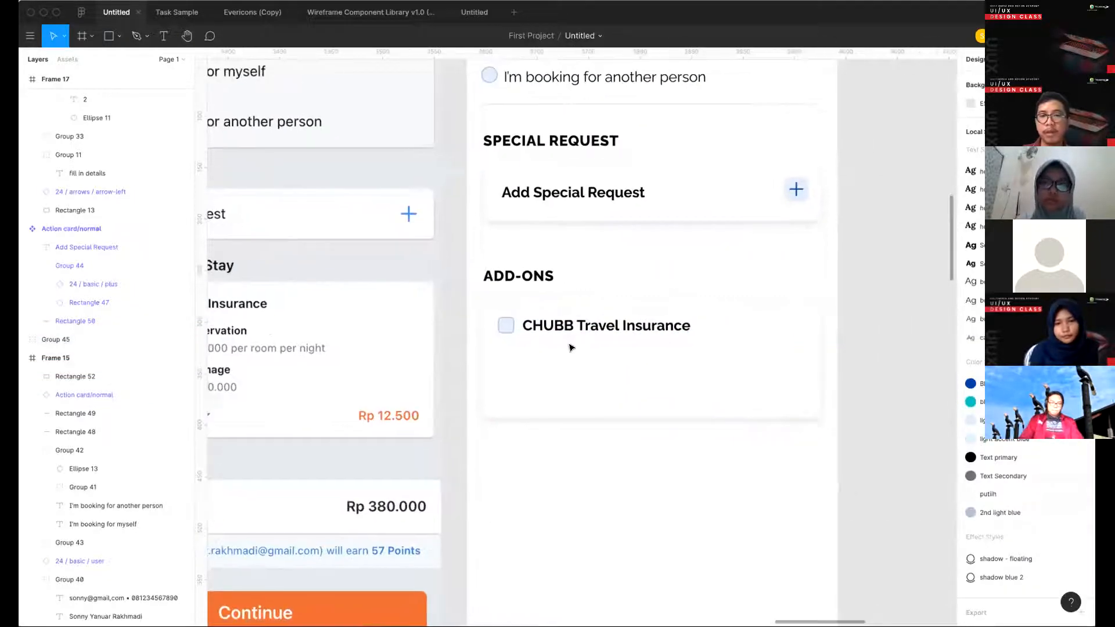
{"action": "left_click", "coordinate": [520, 323]}
{"action": "key", "text": "Left"}
{"action": "key", "text": "Left"}
{"action": "key", "text": "Up"}
{"action": "key", "text": "Up"}
{"action": "key", "text": "Up"}
{"action": "key", "text": "Up"}
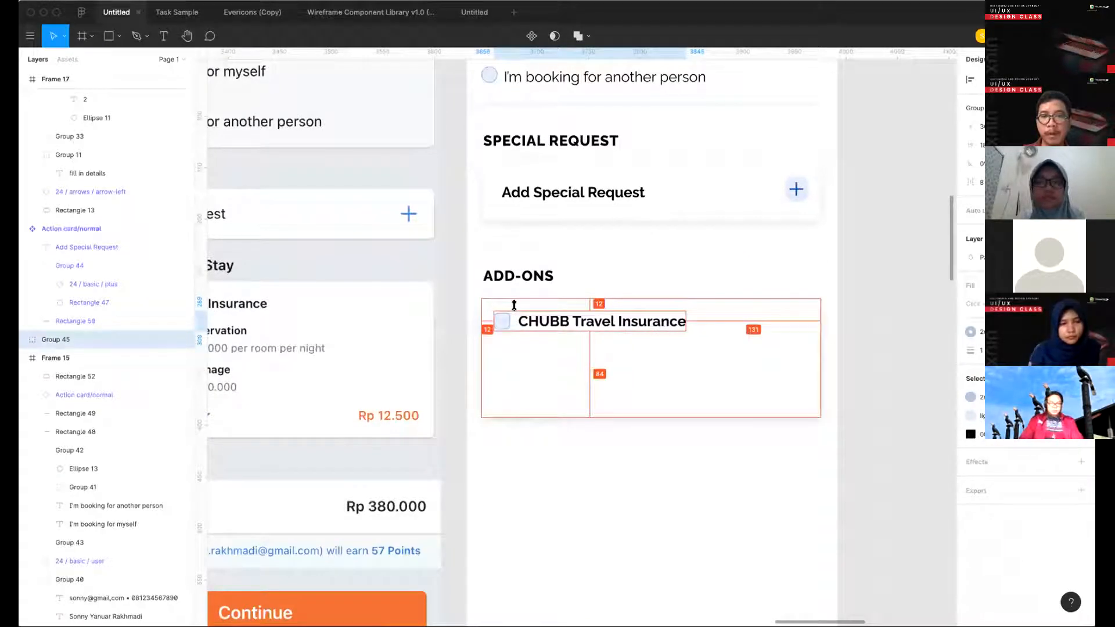
{"action": "left_click", "coordinate": [601, 273]}
- Extend the white add-ons card from its lower edge to a height of about 158
{"action": "scroll", "coordinate": [603, 271], "scroll_direction": "down", "scroll_amount": 2}
{"action": "left_click", "coordinate": [665, 380]}
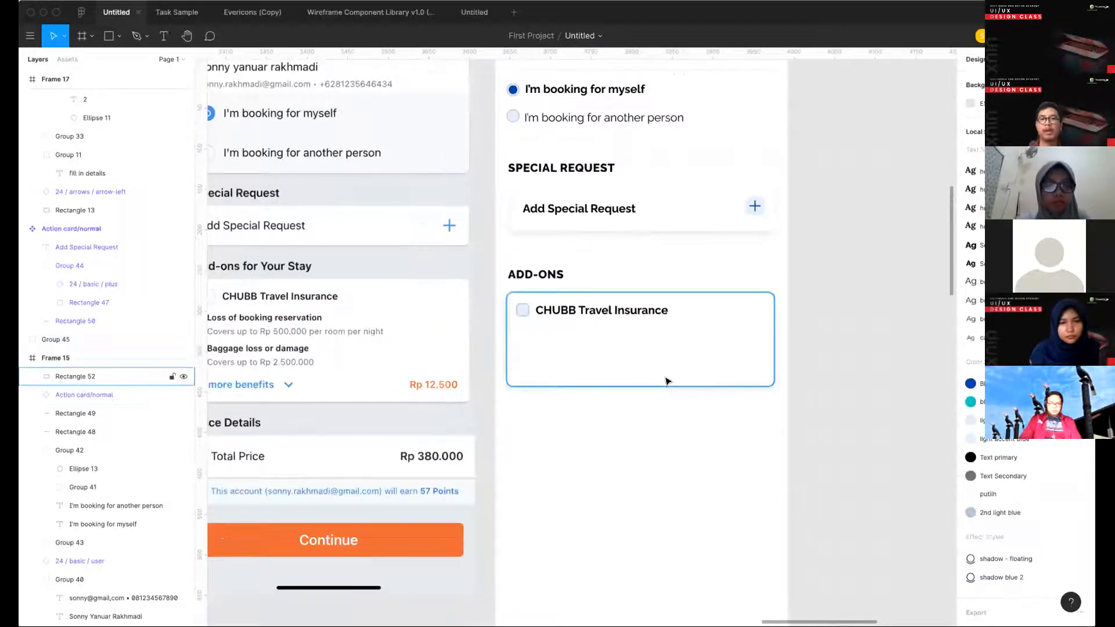
{"action": "left_click_drag", "start_coordinate": [648, 442], "coordinate": [643, 421]}
{"action": "left_click", "coordinate": [636, 470]}
{"action": "scroll", "coordinate": [635, 468], "scroll_direction": "left", "scroll_amount": 2}
{"action": "scroll", "coordinate": [635, 468], "scroll_direction": "up", "scroll_amount": 1}
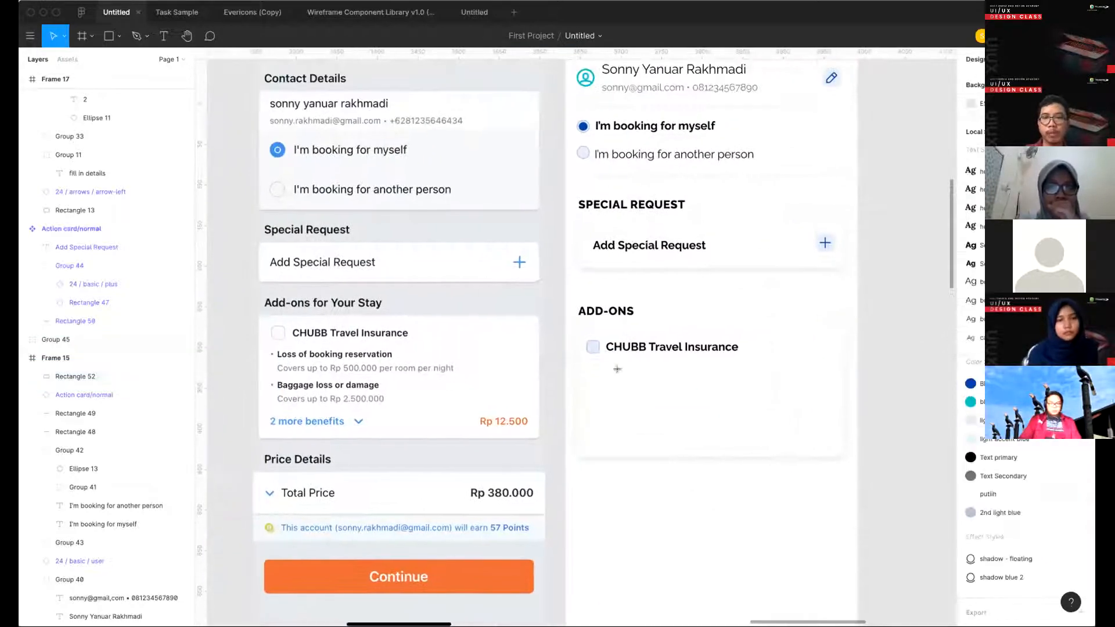
{"action": "key", "text": "t"}
{"action": "left_click", "coordinate": [588, 375]}
{"action": "type", "text": "L"}
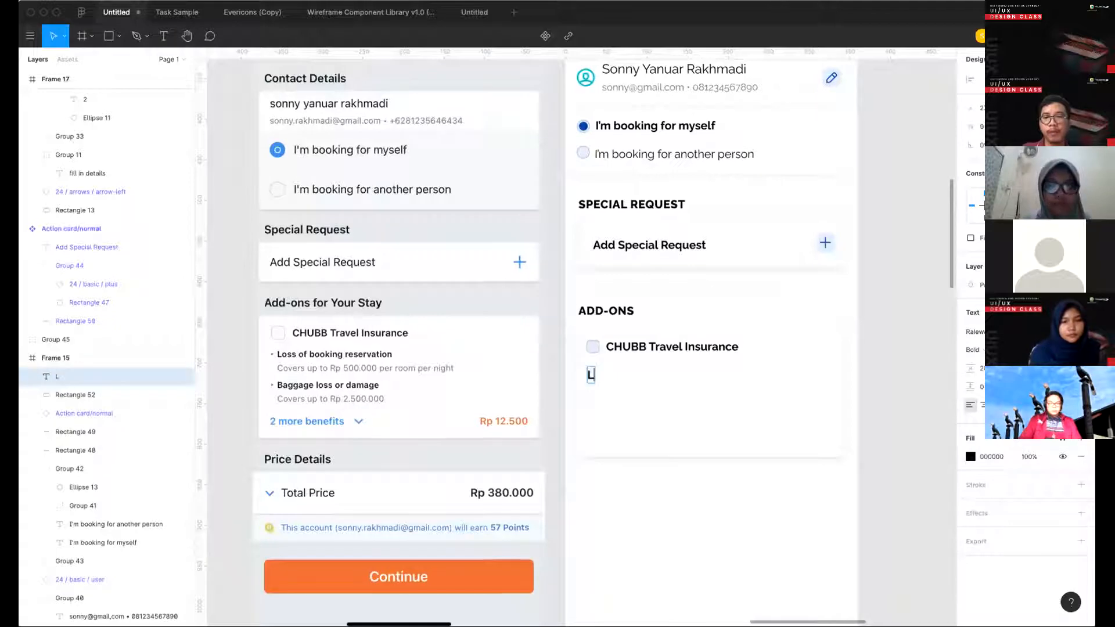
{"action": "type", "text": "orem"}
{"action": "left_click", "coordinate": [728, 427]}
{"action": "scroll", "coordinate": [728, 428], "scroll_direction": "down", "scroll_amount": 3}
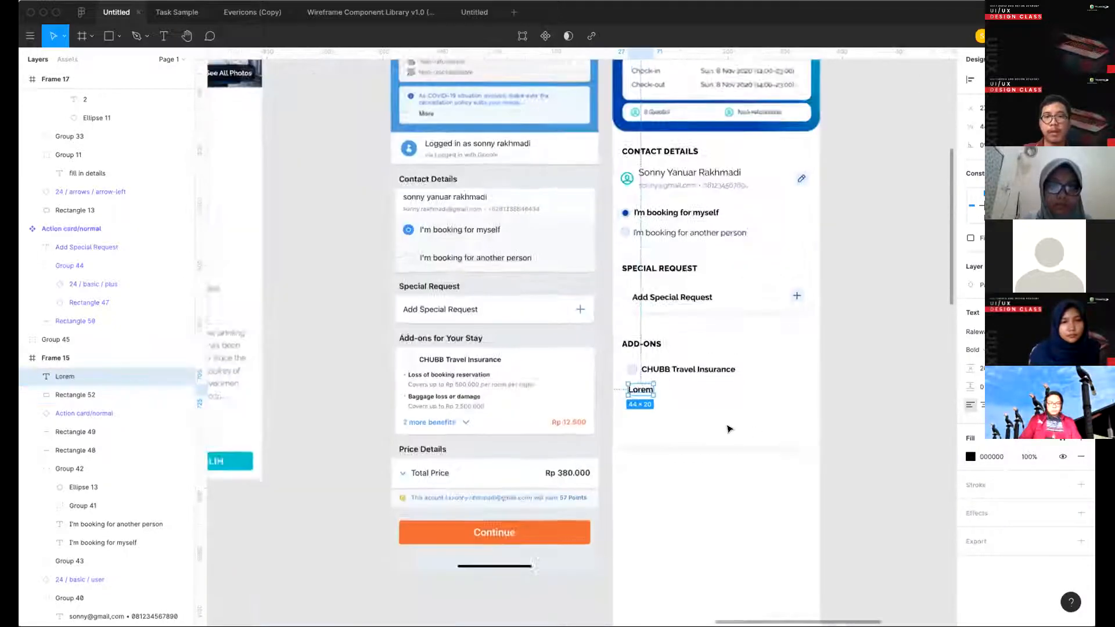
{"action": "key", "text": "Delete"}
- Paste a copy of the "Lorem Ipsum" paragraph from the Deluxe Room screen into the add-ons card, just below the CHUBB Travel Insurance title
{"action": "scroll", "coordinate": [664, 413], "scroll_direction": "left", "scroll_amount": 4}
{"action": "scroll", "coordinate": [322, 236], "scroll_direction": "left", "scroll_amount": 1}
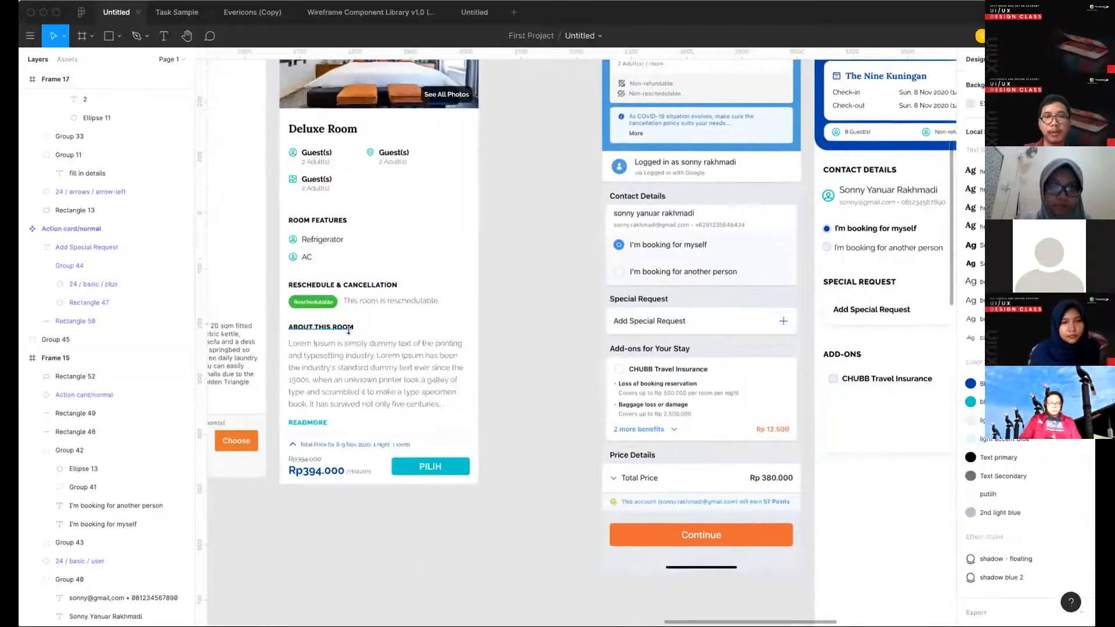
{"action": "left_click", "coordinate": [366, 366]}
{"action": "scroll", "coordinate": [560, 483], "scroll_direction": "right", "scroll_amount": 3}
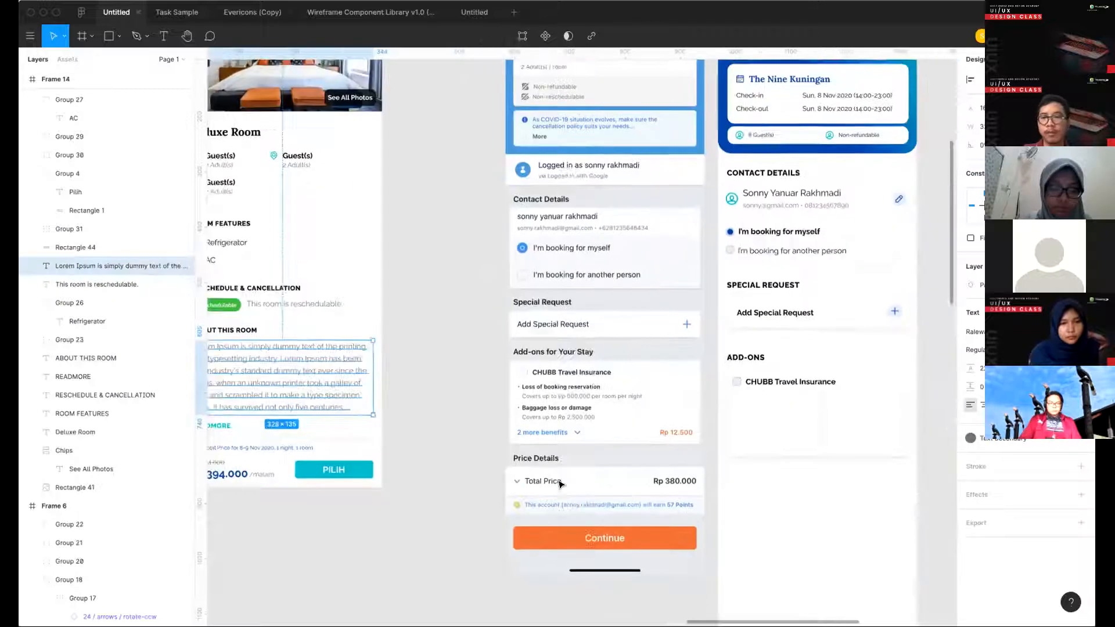
{"action": "scroll", "coordinate": [560, 483], "scroll_direction": "right", "scroll_amount": 6}
{"action": "key", "text": "t"}
{"action": "left_click", "coordinate": [552, 406]}
{"action": "key", "text": "ctrl+v"}
{"action": "key", "text": "Escape"}
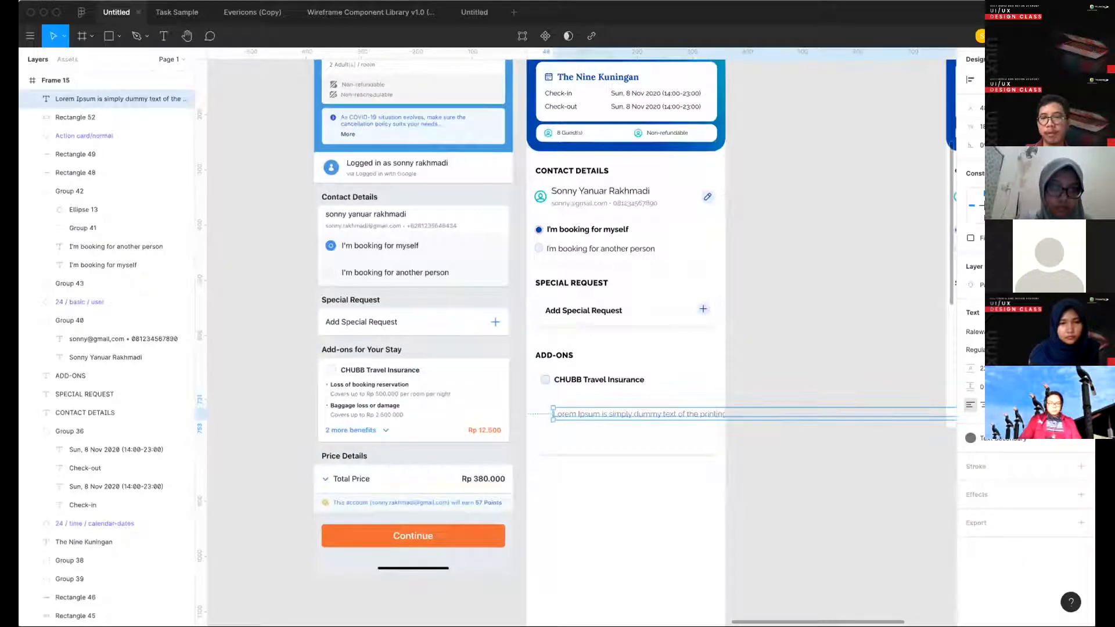
{"action": "left_click_drag", "start_coordinate": [634, 417], "coordinate": [619, 401]}
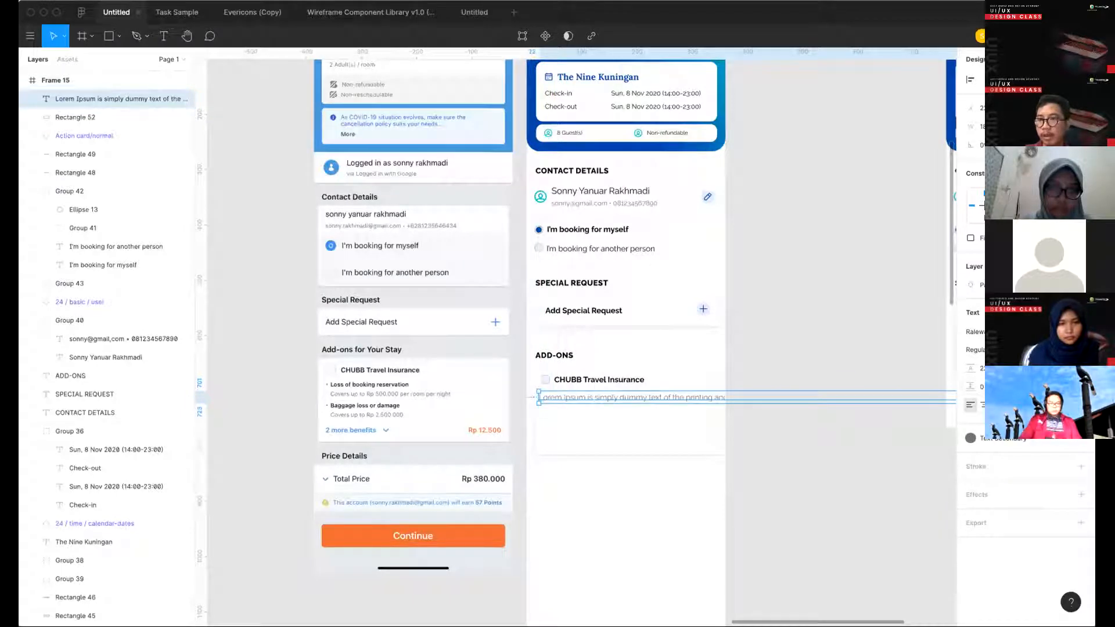
- Set the pasted paragraph's width to 304, nudge it right within the card and shorten its text box to a height of about 72
{"action": "scroll", "coordinate": [767, 392], "scroll_direction": "right", "scroll_amount": 6}
{"action": "scroll", "coordinate": [767, 392], "scroll_direction": "down", "scroll_amount": 2}
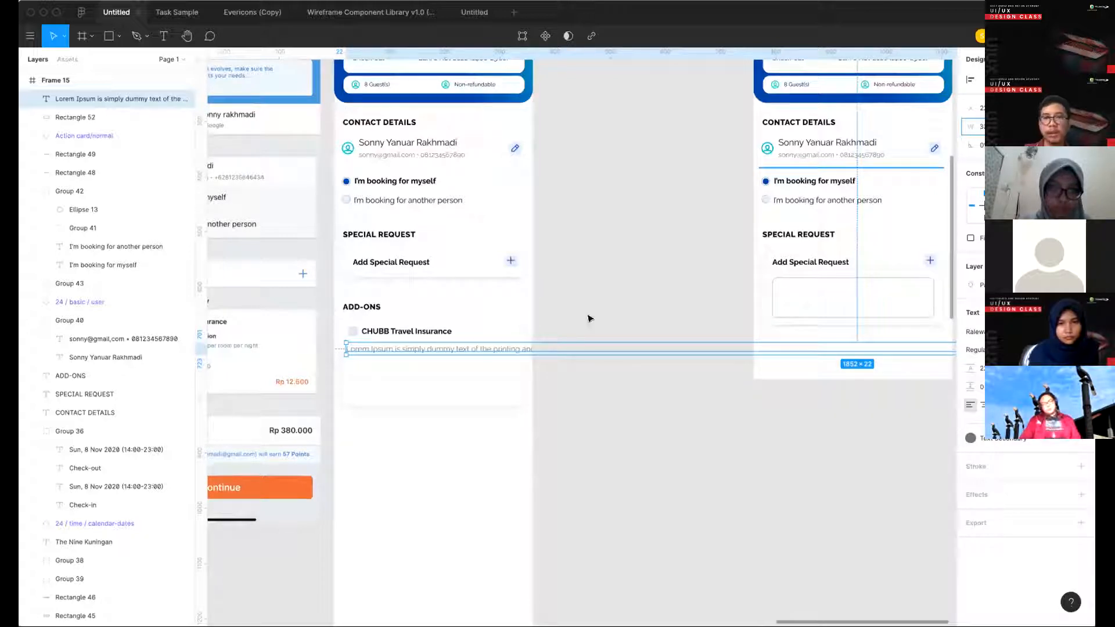
{"action": "key", "text": "Return"}
{"action": "key", "text": "Right"}
{"action": "key", "text": "Right"}
{"action": "key", "text": "Right"}
{"action": "key", "text": "Right"}
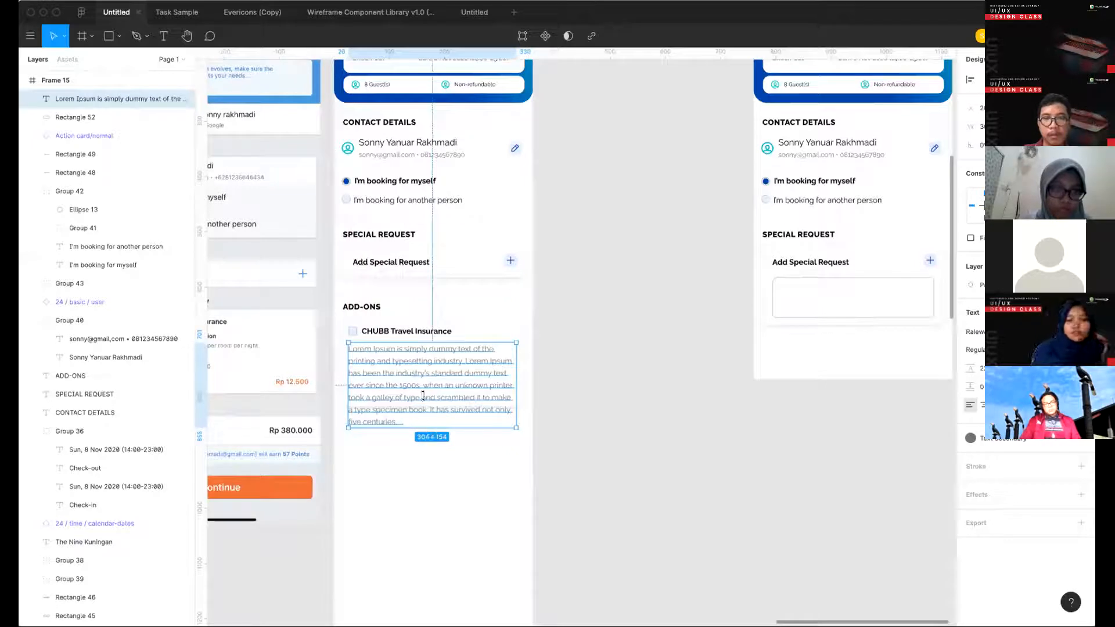
{"action": "left_click_drag", "start_coordinate": [423, 428], "coordinate": [422, 382]}
{"action": "scroll", "coordinate": [479, 373], "scroll_direction": "left", "scroll_amount": 1}
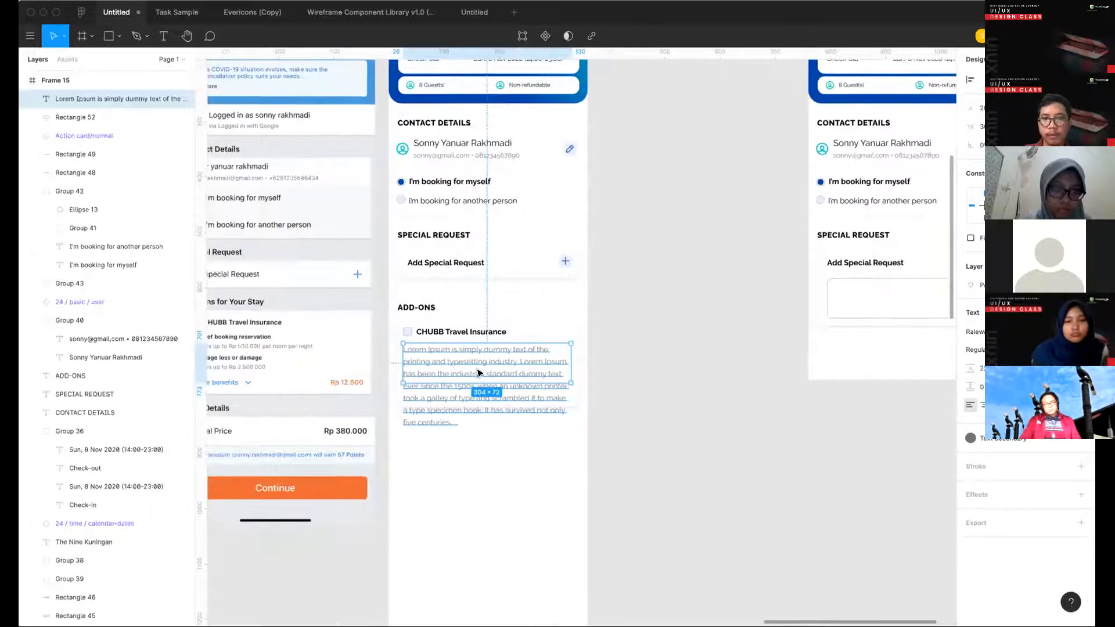
- Trim the add-ons paragraph so it ends with "printing and typesetting industry ..."
{"action": "double_click", "coordinate": [479, 374]}
{"action": "left_click", "coordinate": [535, 373]}
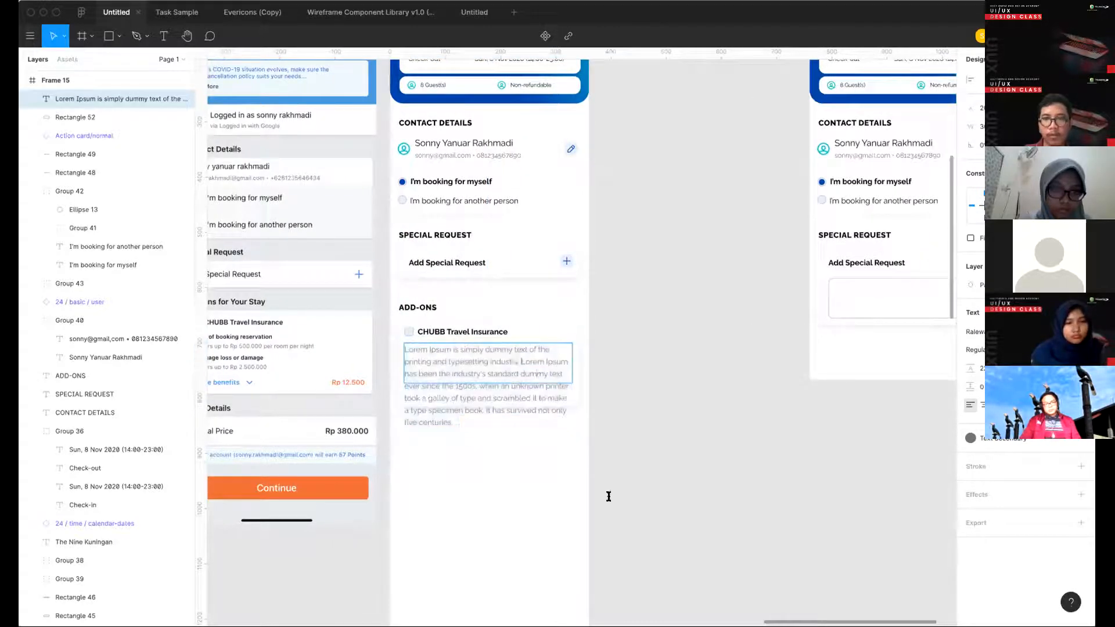
{"action": "key", "text": "shift+super+Down"}
{"action": "key", "text": "BackSpace"}
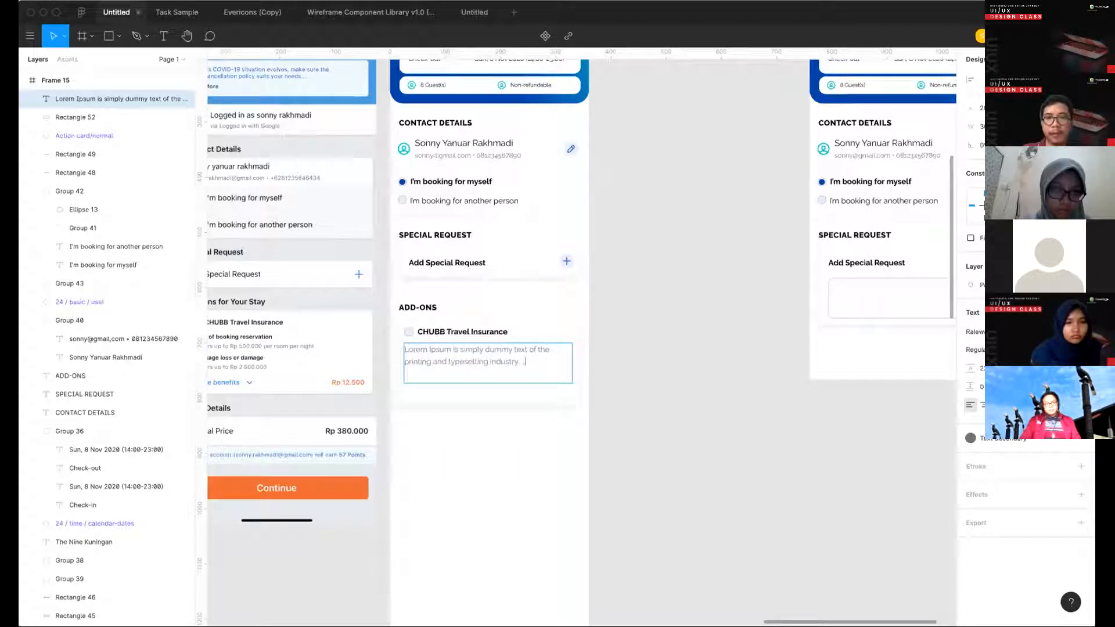
{"action": "left_click", "coordinate": [569, 505]}
{"action": "scroll", "coordinate": [587, 368], "scroll_direction": "left", "scroll_amount": 3}
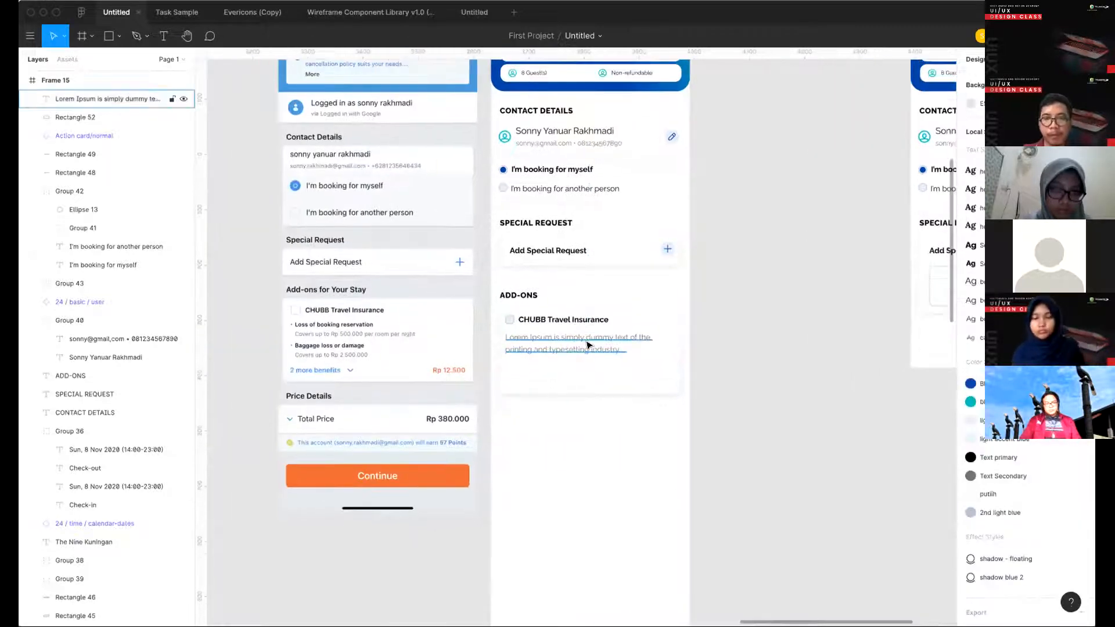
- Shorten the white add-ons card from its lower edge, leaving room for one more text row below the paragraph
{"action": "left_click", "coordinate": [586, 346]}
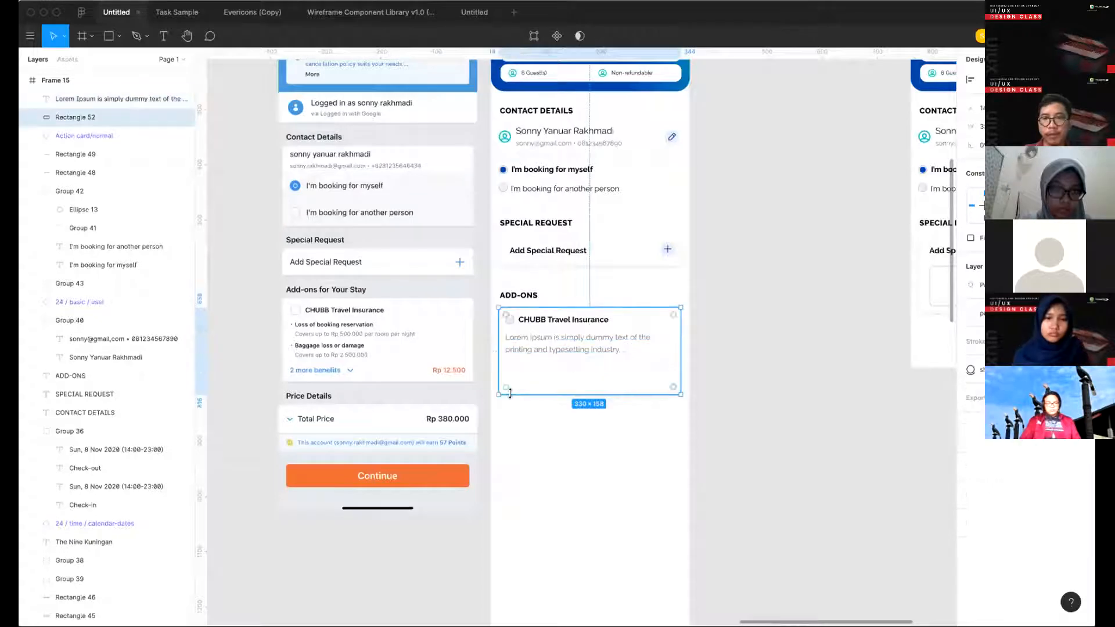
{"action": "left_click", "coordinate": [540, 450]}
{"action": "scroll", "coordinate": [566, 431], "scroll_direction": "up", "scroll_amount": 3}
{"action": "left_click", "coordinate": [563, 369]}
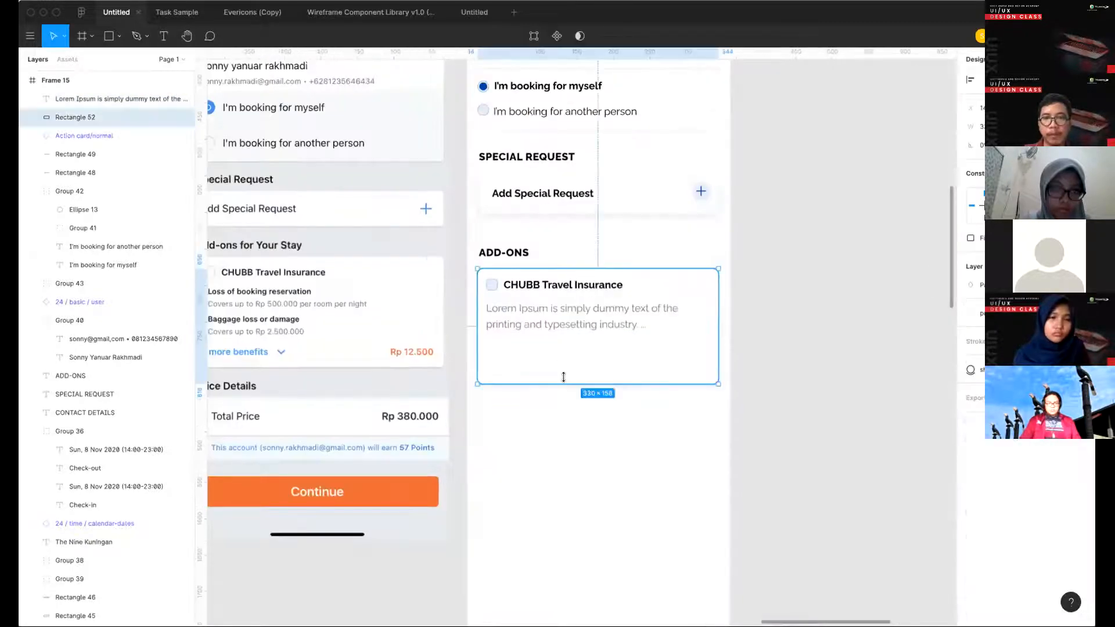
{"action": "left_click_drag", "start_coordinate": [562, 362], "coordinate": [562, 369]}
{"action": "left_click", "coordinate": [550, 430]}
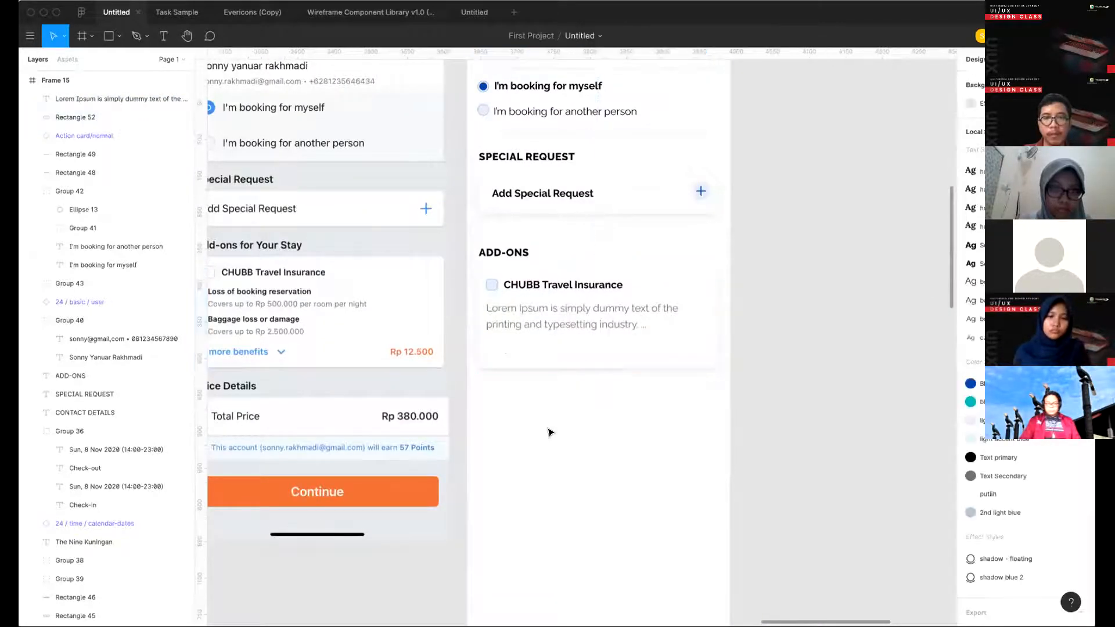
- Add the text "2 more benefits" below the paragraph in the add-ons card
{"action": "scroll", "coordinate": [551, 429], "scroll_direction": "left", "scroll_amount": 2}
{"action": "scroll", "coordinate": [552, 430], "scroll_direction": "up", "scroll_amount": 1}
{"action": "key", "text": "t"}
{"action": "left_click", "coordinate": [596, 373]}
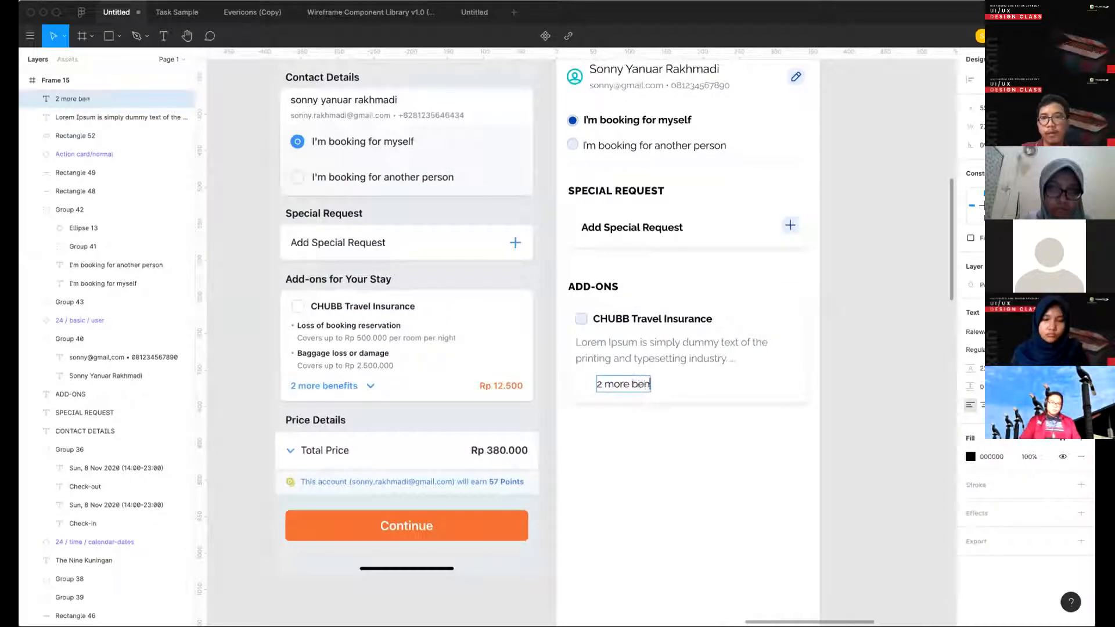
{"action": "key", "text": "Escape"}
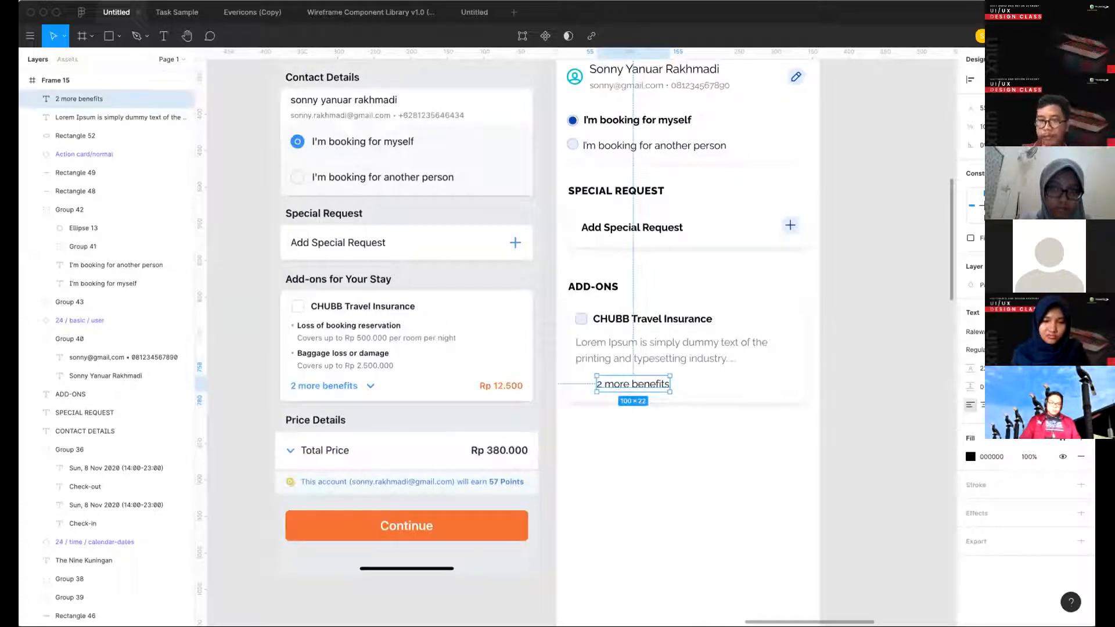
- Make the "2 more benefits" text bold and apply the teal color style
{"action": "key", "text": "super+b"}
{"action": "left_click", "coordinate": [1062, 439]}
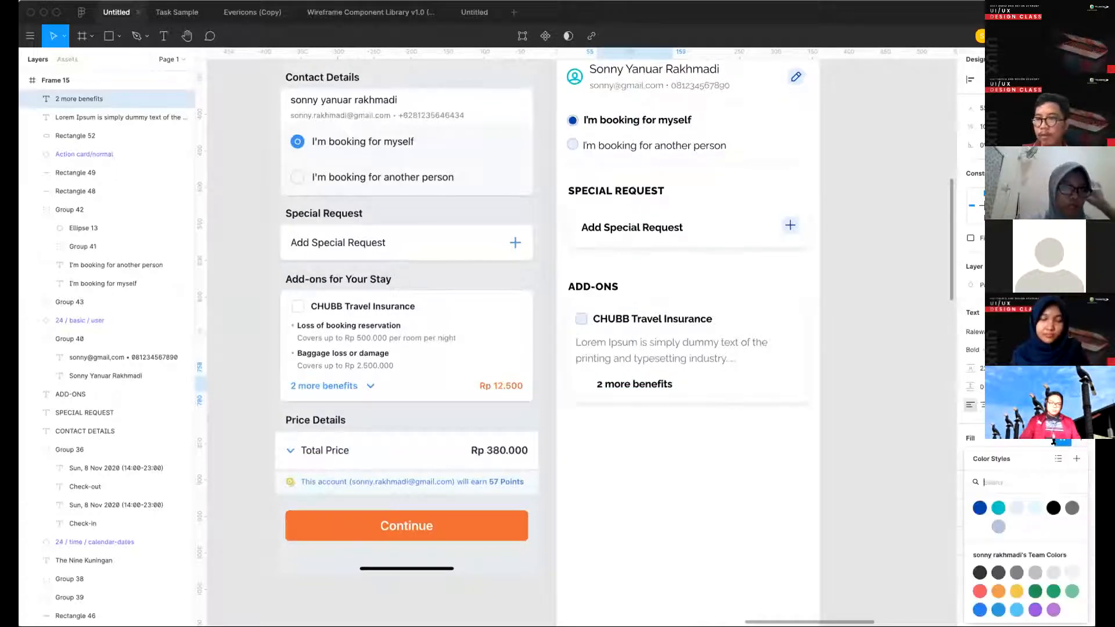
{"action": "left_click", "coordinate": [998, 508]}
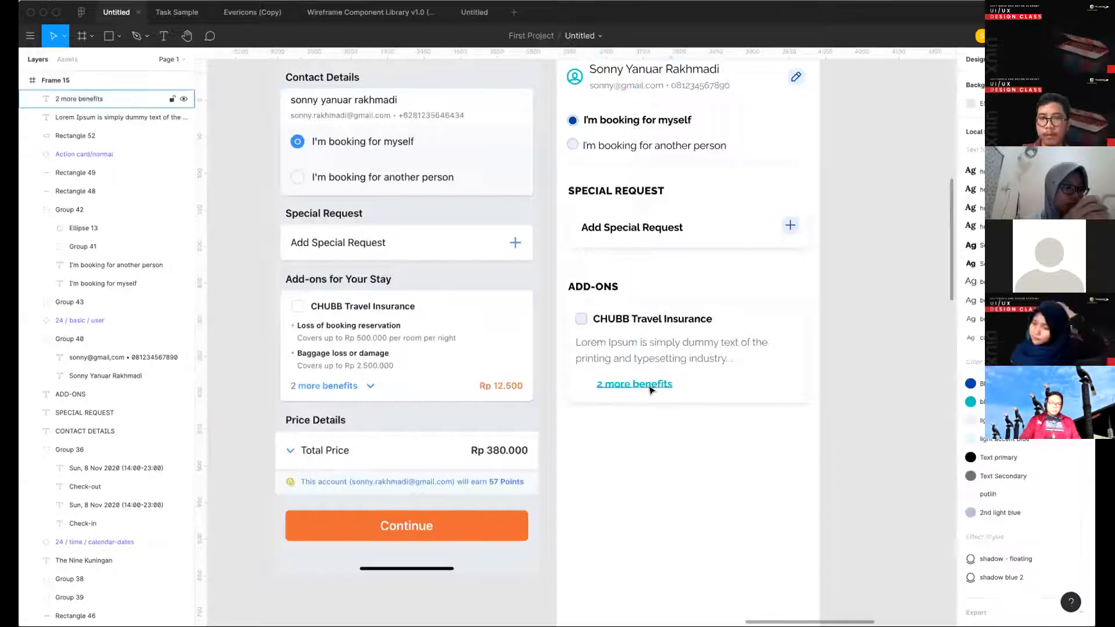
- Line up "2 more benefits" with the paragraph's left edge and place a copy to its right reading "Rp12.500"
{"action": "left_click_drag", "start_coordinate": [652, 386], "coordinate": [766, 389]}
{"action": "left_click", "coordinate": [665, 460]}
{"action": "type", "text": "Rp"}
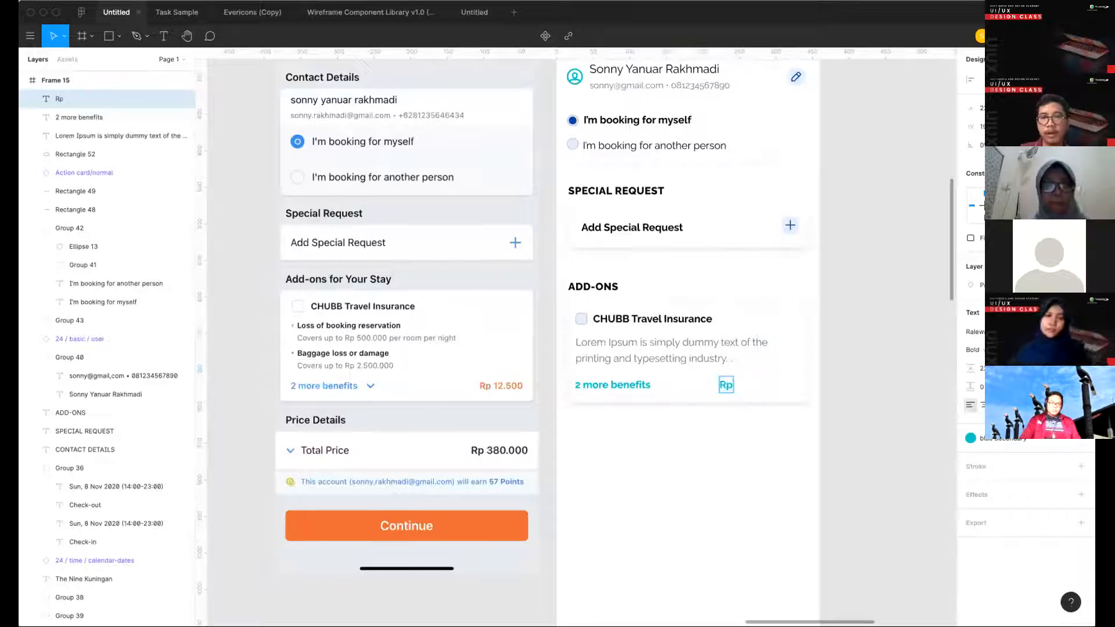
{"action": "type", "text": "12."}
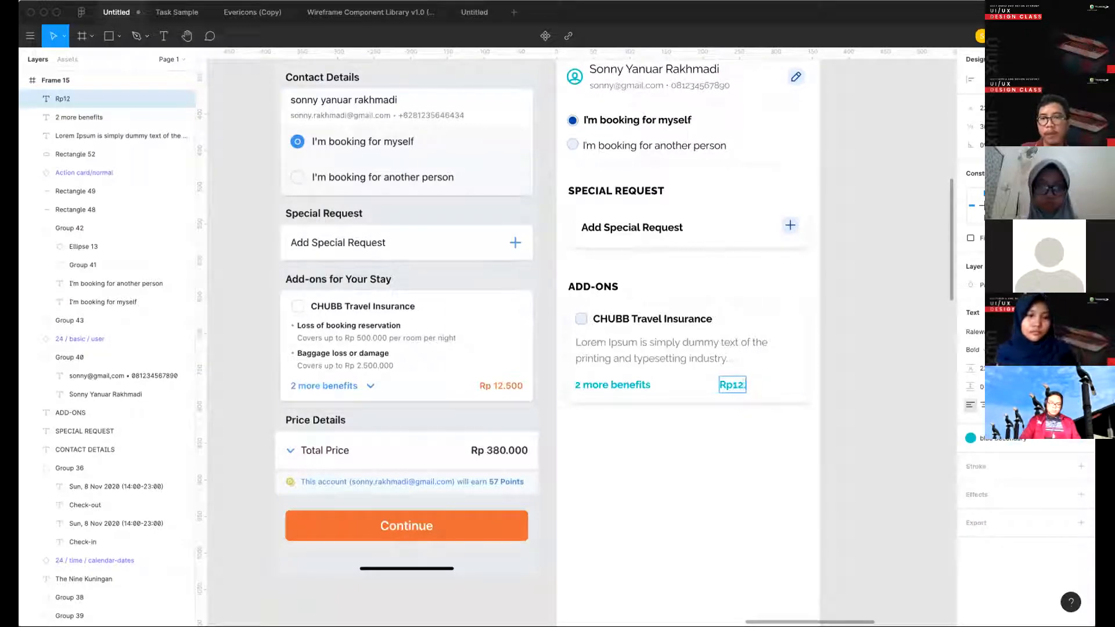
{"action": "type", "text": "500"}
{"action": "key", "text": "Escape"}
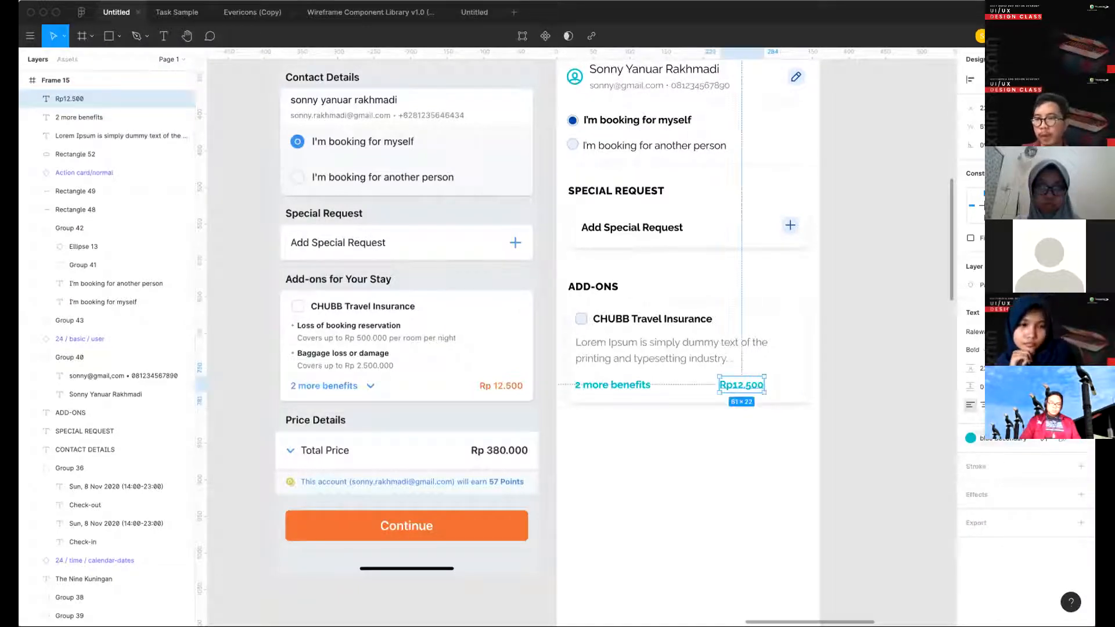
- Apply the Blue Primary color style to the "Rp12.500" text and move it to the card's right side, level with the CHUBB title
{"action": "left_click", "coordinate": [992, 439]}
{"action": "left_click", "coordinate": [982, 506]}
{"action": "left_click", "coordinate": [775, 417]}
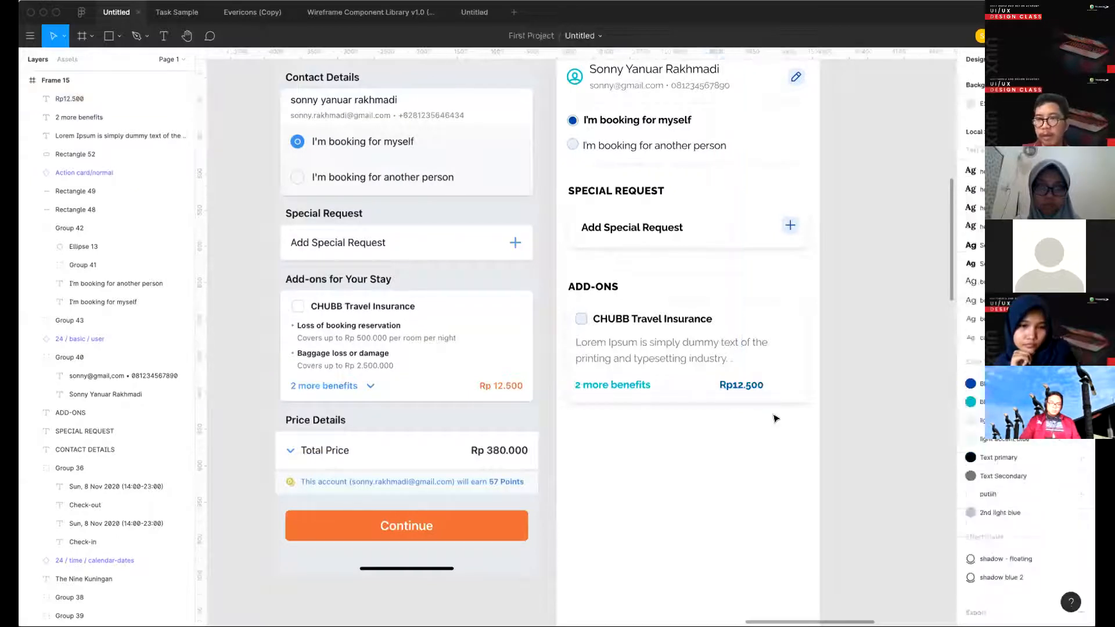
{"action": "left_click", "coordinate": [747, 388]}
{"action": "left_click_drag", "start_coordinate": [743, 388], "coordinate": [777, 322]}
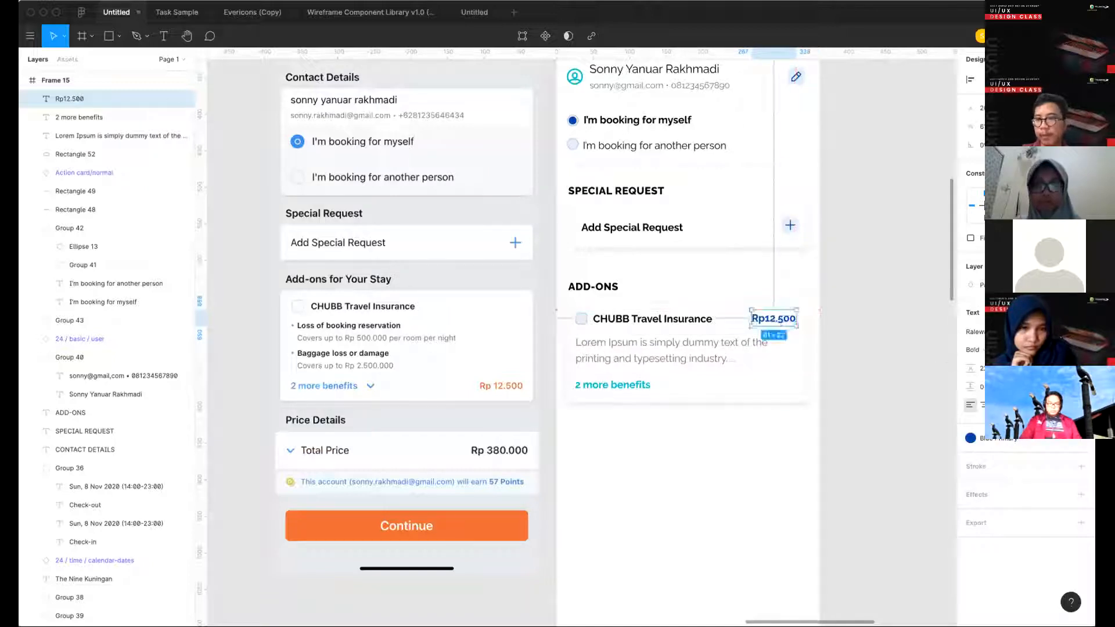
- Align the checkbox, CHUBB Travel Insurance title and "Rp12.500" price along their vertical centers
{"action": "left_click", "coordinate": [689, 320], "text": "shift"}
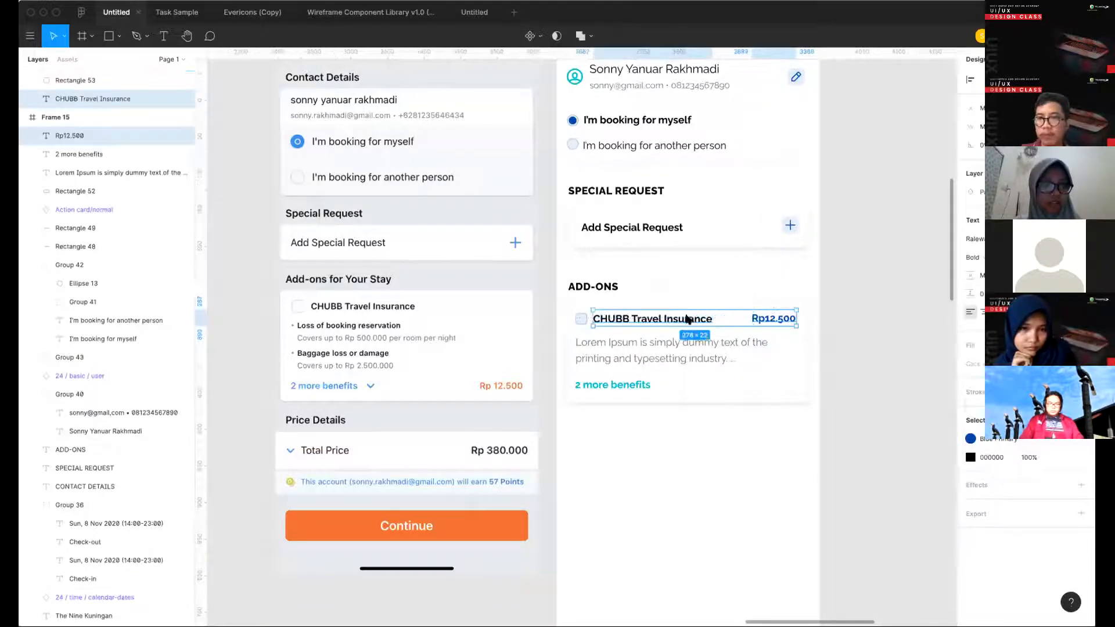
{"action": "key", "text": "alt+v"}
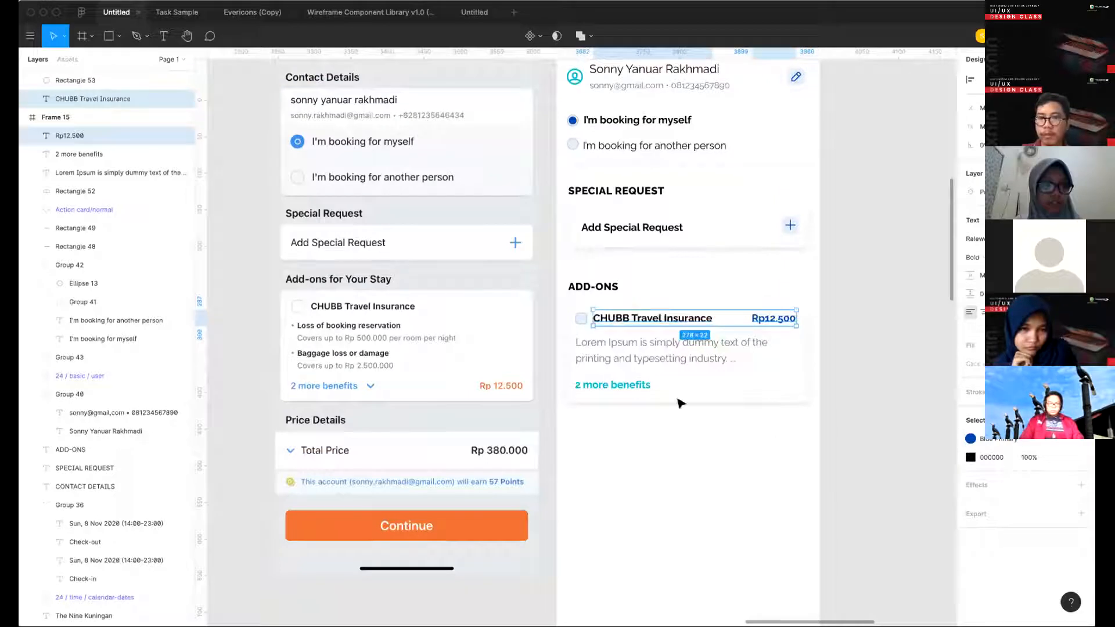
{"action": "left_click", "coordinate": [677, 405]}
{"action": "key", "text": "super+z"}
{"action": "left_click", "coordinate": [581, 318], "text": "shift"}
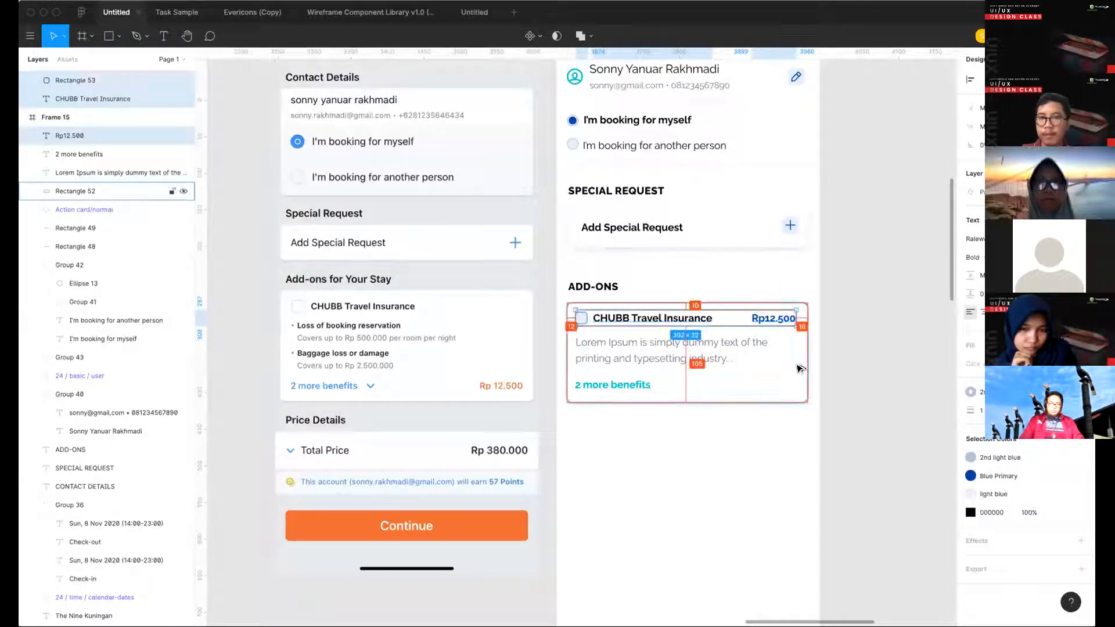
{"action": "left_click", "coordinate": [796, 452]}
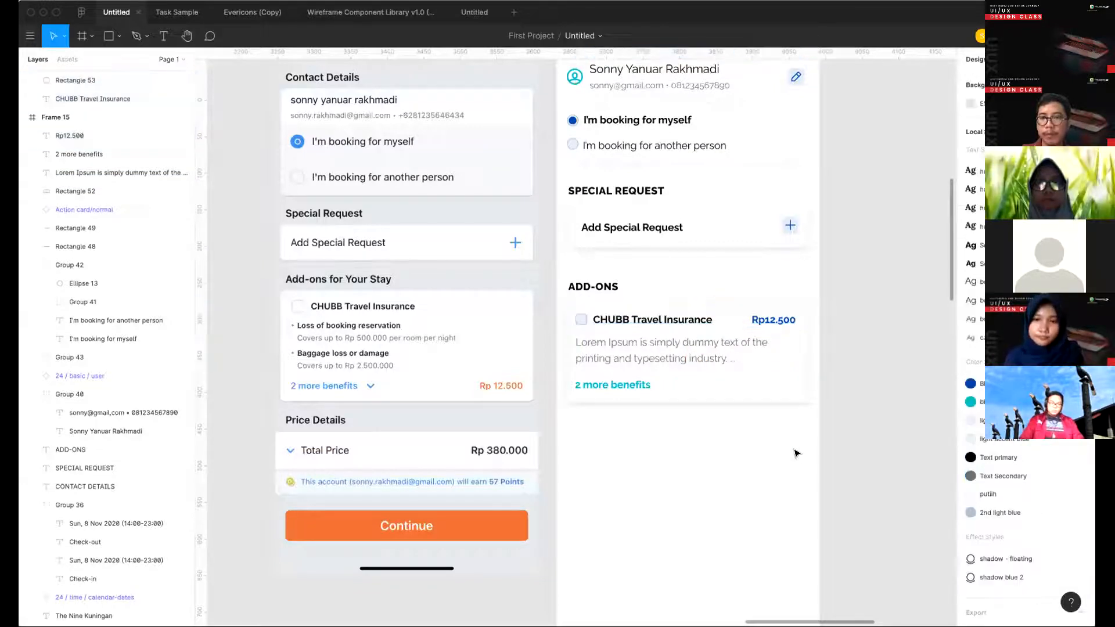
- Try regular weight and the Blue Primary color style on "2 more benefits", and undo these changes
{"action": "scroll", "coordinate": [755, 389], "scroll_direction": "down", "scroll_amount": 1}
{"action": "scroll", "coordinate": [755, 389], "scroll_direction": "left", "scroll_amount": 1}
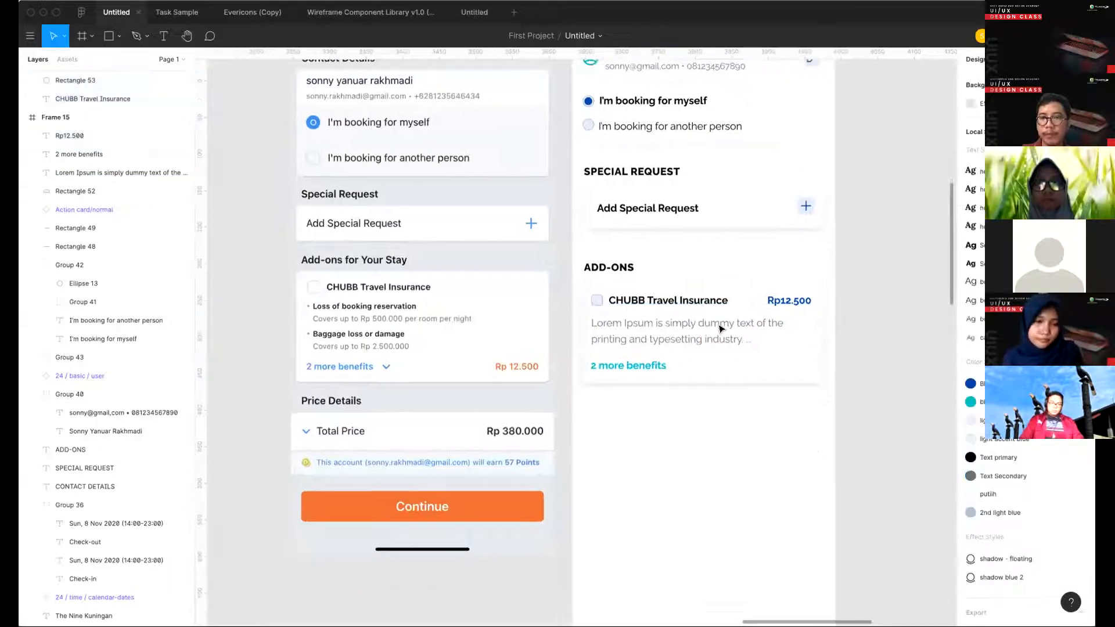
{"action": "left_click", "coordinate": [650, 366]}
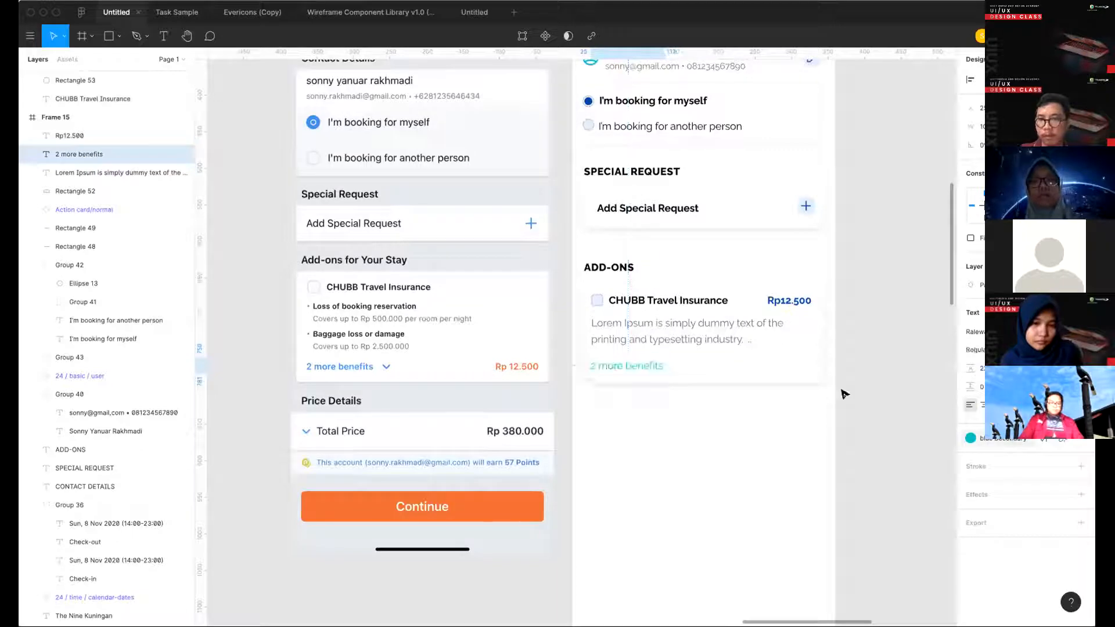
{"action": "left_click", "coordinate": [816, 413]}
{"action": "scroll", "coordinate": [673, 419], "scroll_direction": "down", "scroll_amount": 5}
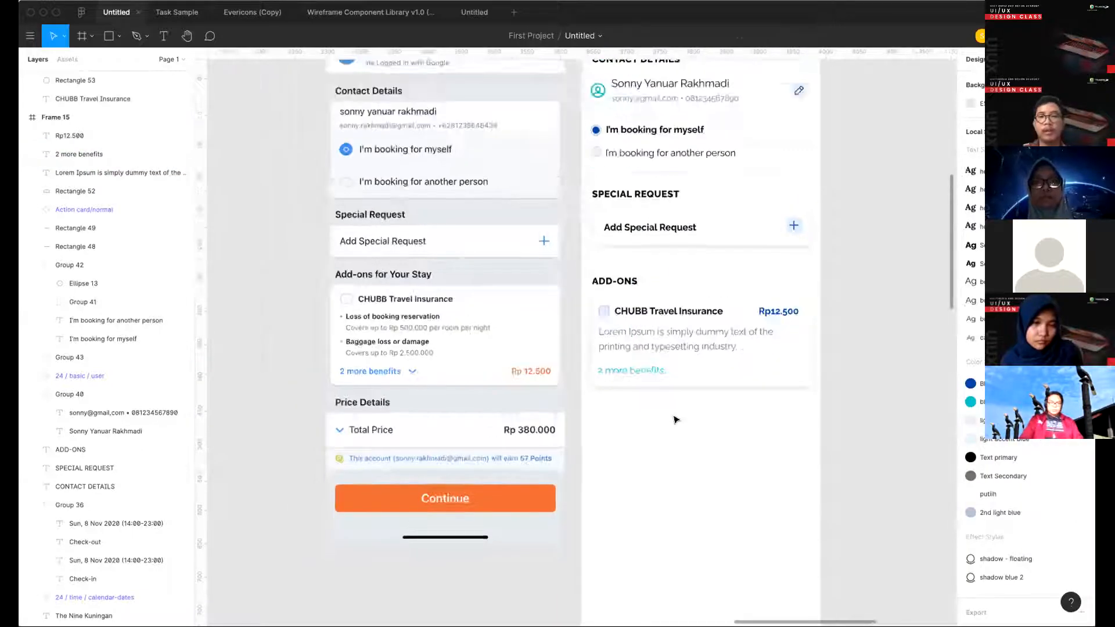
{"action": "left_click", "coordinate": [644, 384]}
{"action": "left_click", "coordinate": [987, 439]}
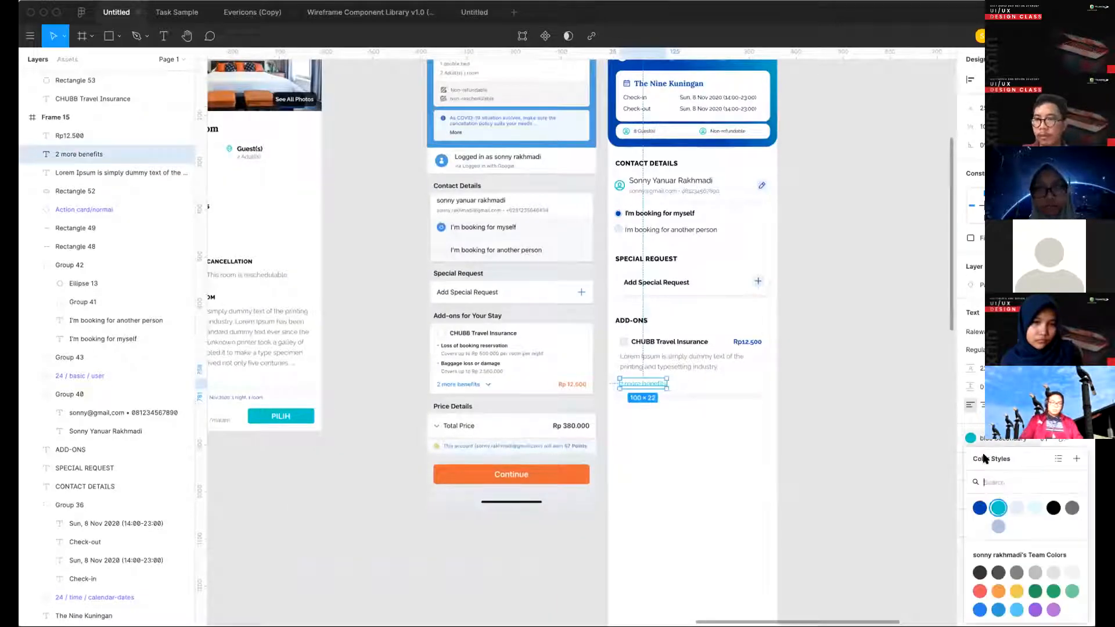
{"action": "left_click", "coordinate": [979, 508]}
{"action": "left_click", "coordinate": [780, 455]}
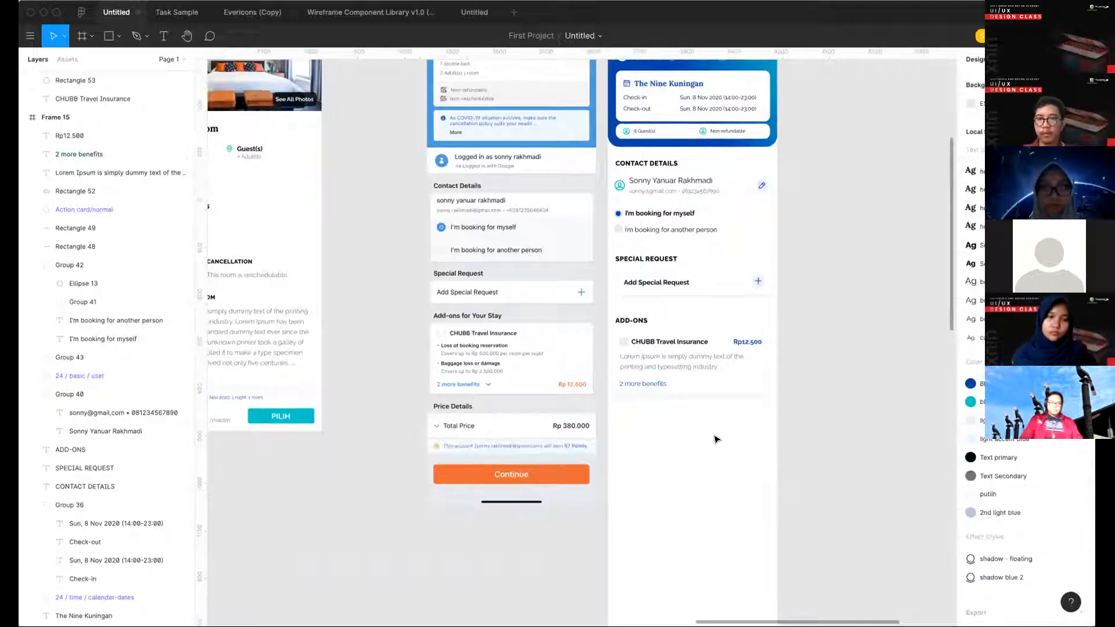
{"action": "key", "text": "ctrl+z"}
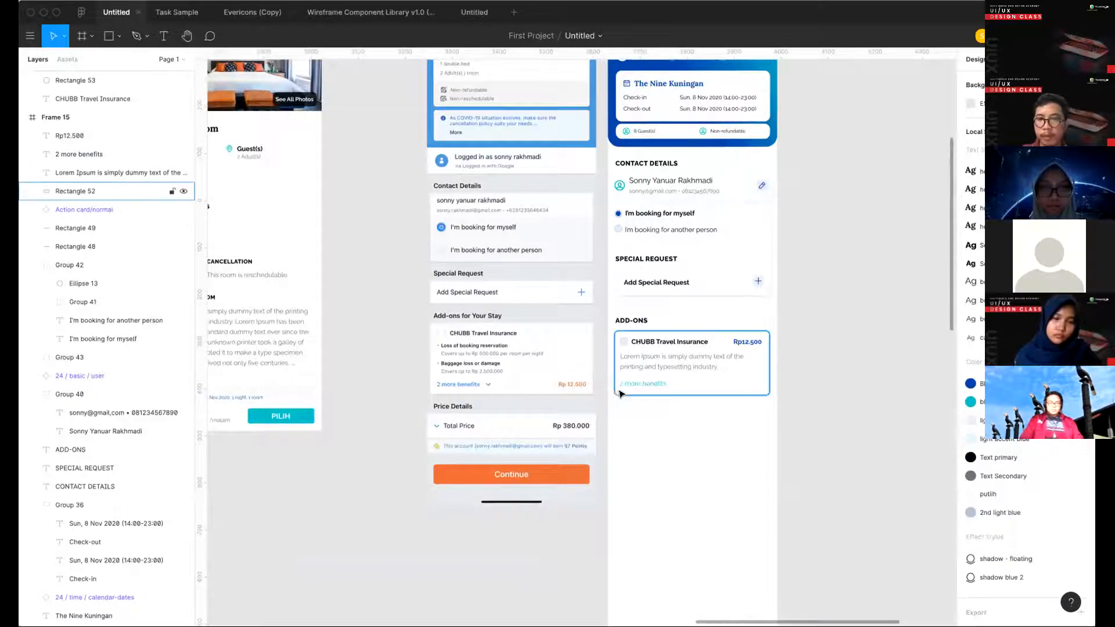
- Apply a smaller text style to "2 more benefits" and set its weight to bold
{"action": "scroll", "coordinate": [618, 392], "scroll_direction": "up", "scroll_amount": 4}
{"action": "left_click", "coordinate": [684, 381]}
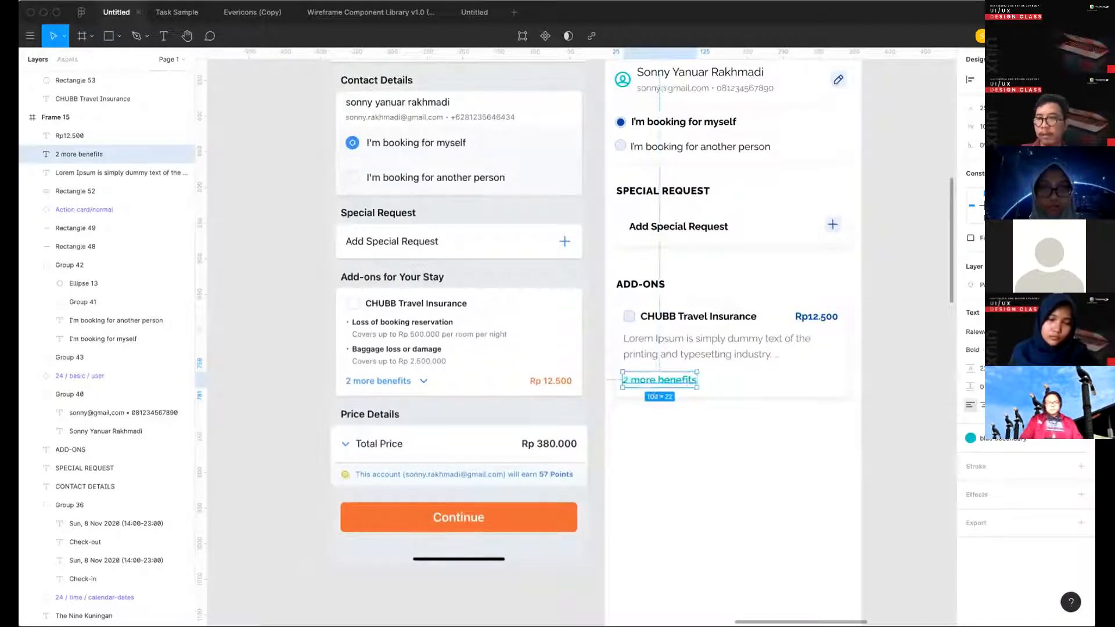
{"action": "left_click", "coordinate": [1064, 338]}
{"action": "left_click", "coordinate": [1004, 512]}
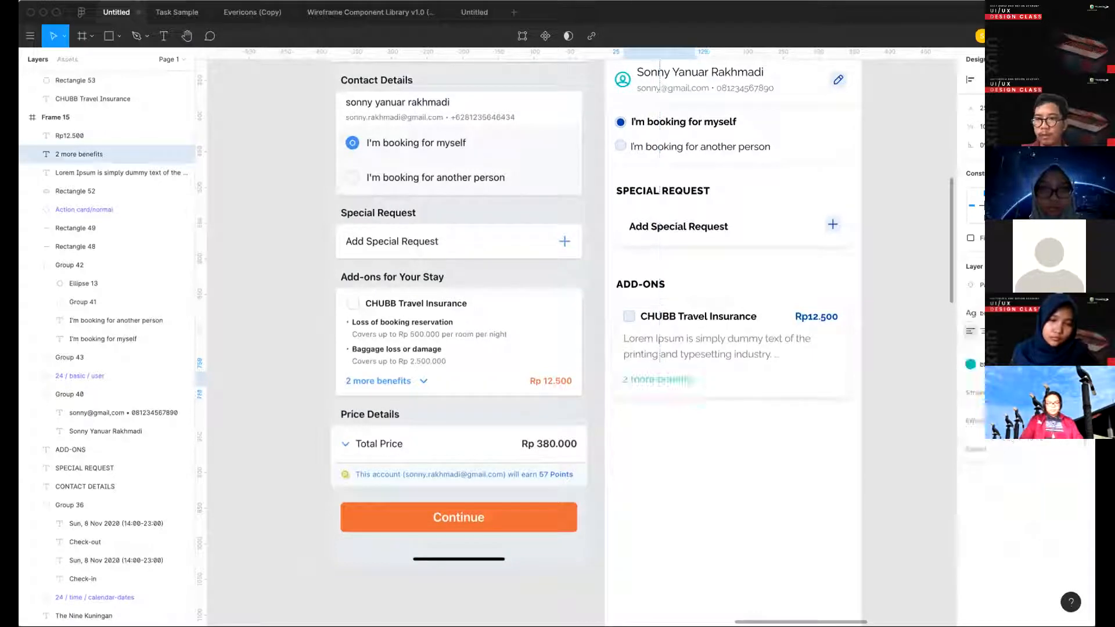
{"action": "left_click", "coordinate": [1013, 314]}
{"action": "left_click", "coordinate": [1021, 506]}
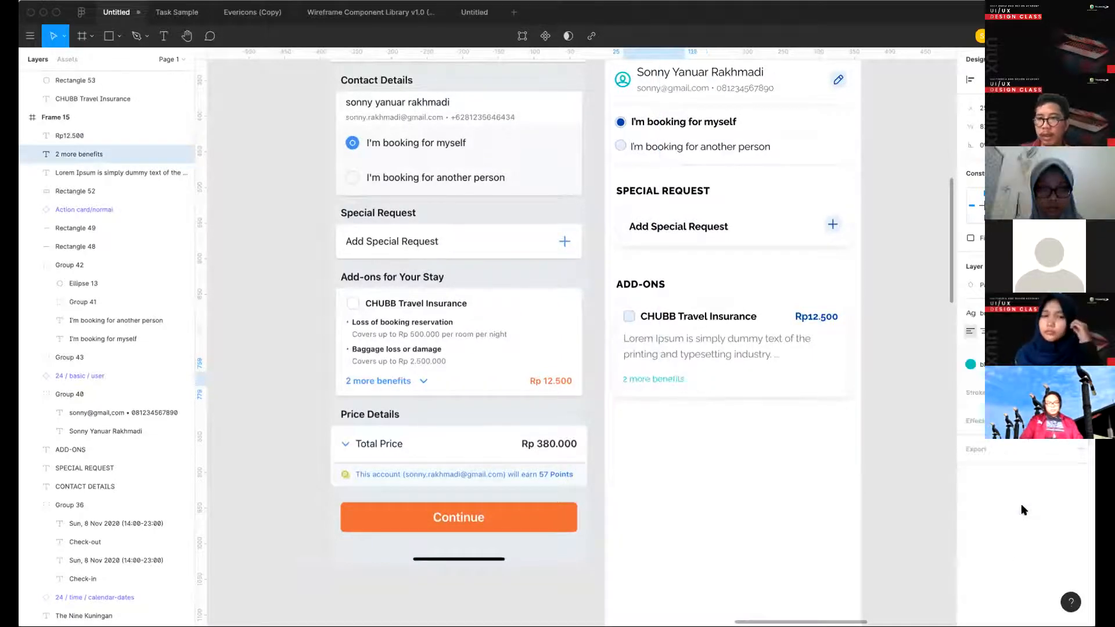
{"action": "left_click", "coordinate": [774, 508]}
{"action": "scroll", "coordinate": [771, 504], "scroll_direction": "right", "scroll_amount": 1}
{"action": "scroll", "coordinate": [771, 504], "scroll_direction": "down", "scroll_amount": 1}
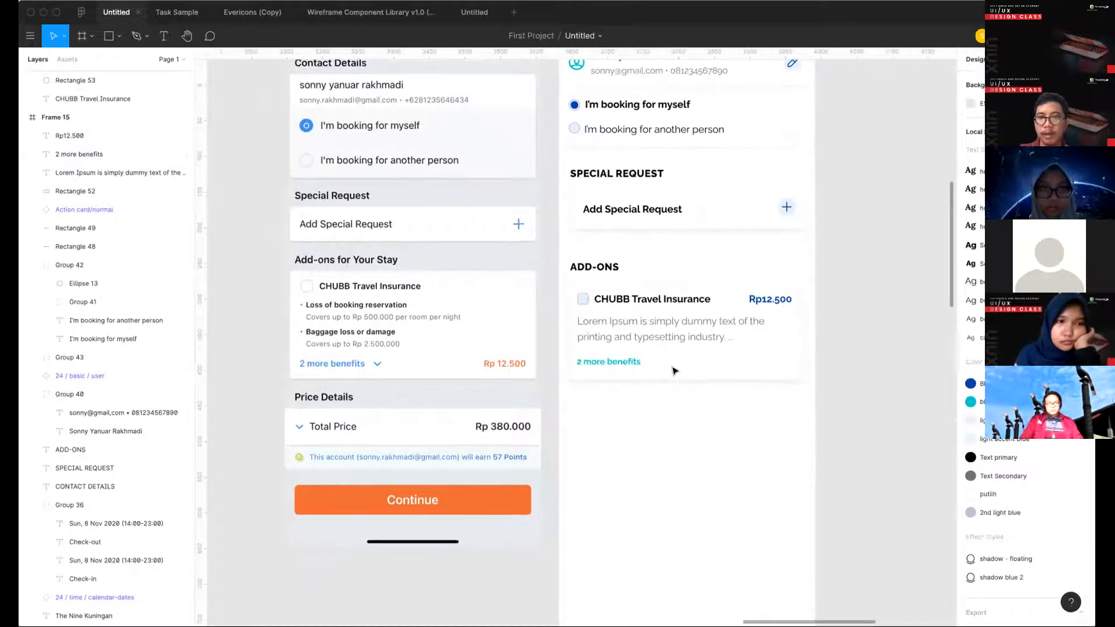
- Move "2 more benefits" slightly closer to the paragraph and shorten the white add-ons card to about 135 high
{"action": "left_click", "coordinate": [624, 364]}
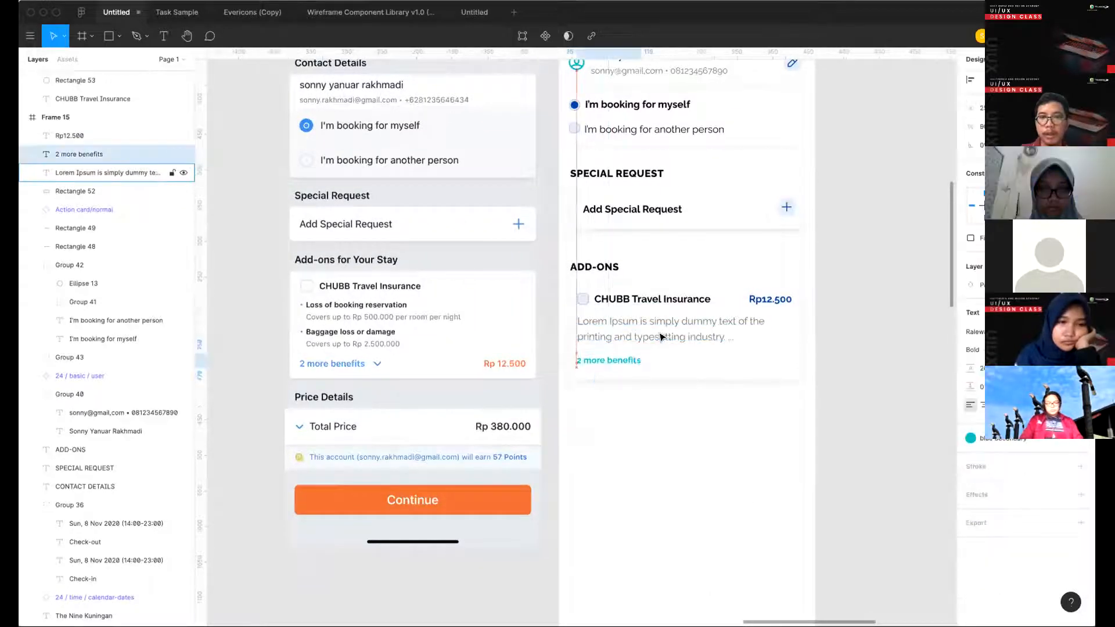
{"action": "left_click", "coordinate": [701, 377]}
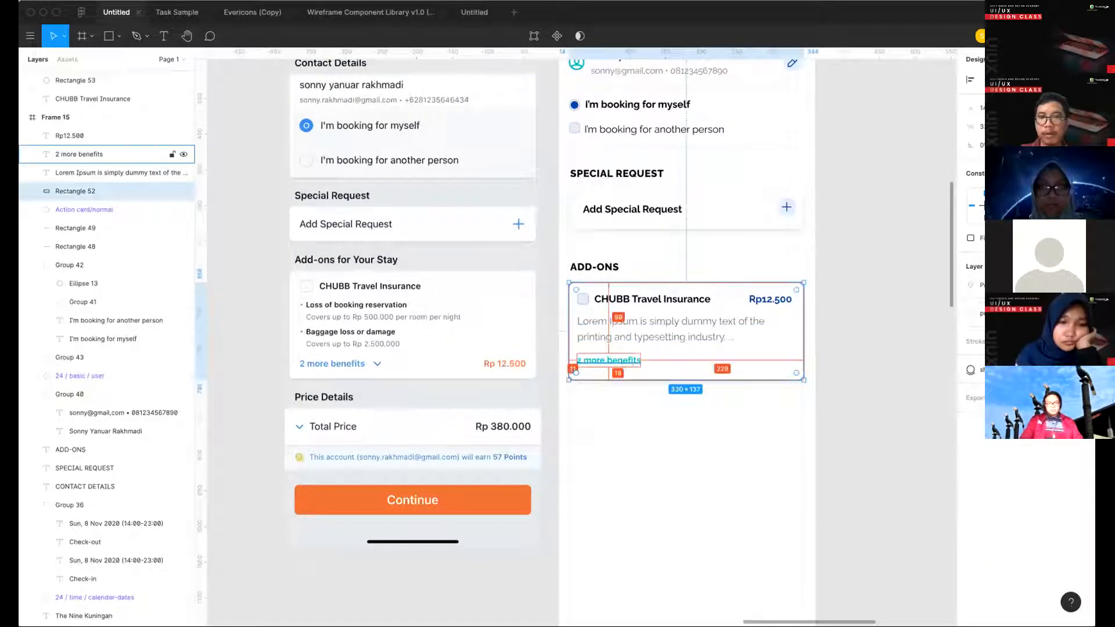
{"action": "left_click", "coordinate": [704, 390]}
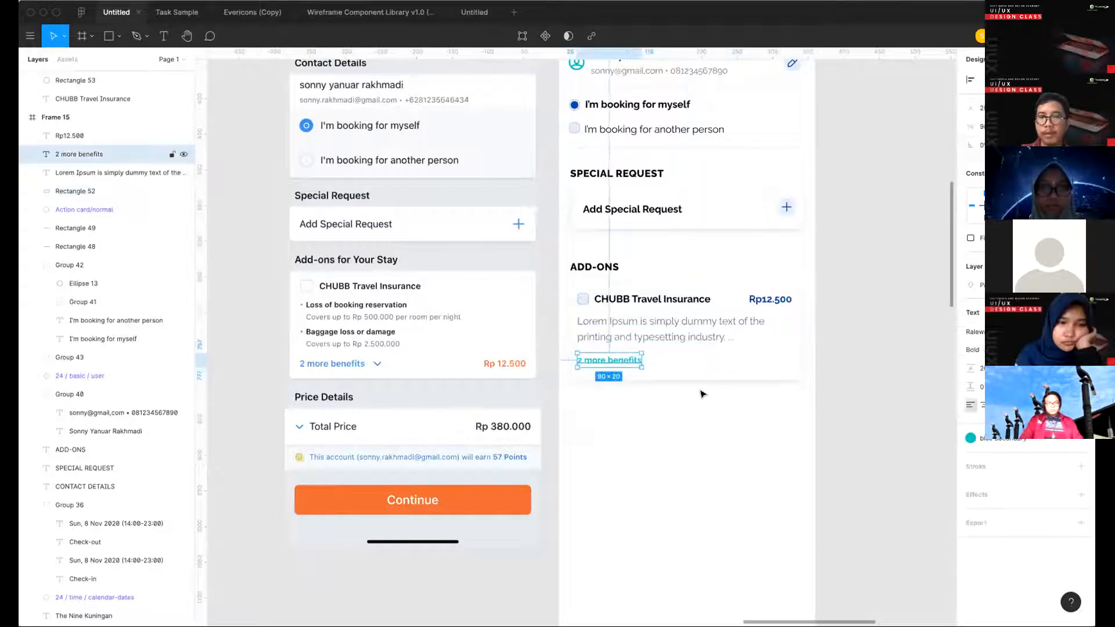
{"action": "left_click", "coordinate": [660, 366]}
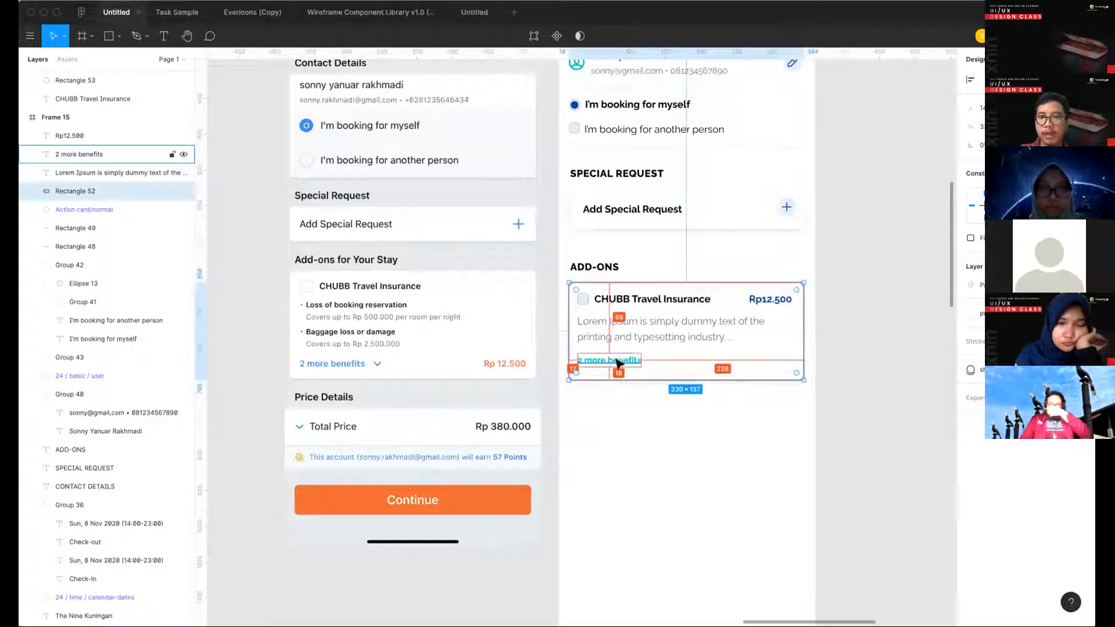
{"action": "key", "text": "super+Up"}
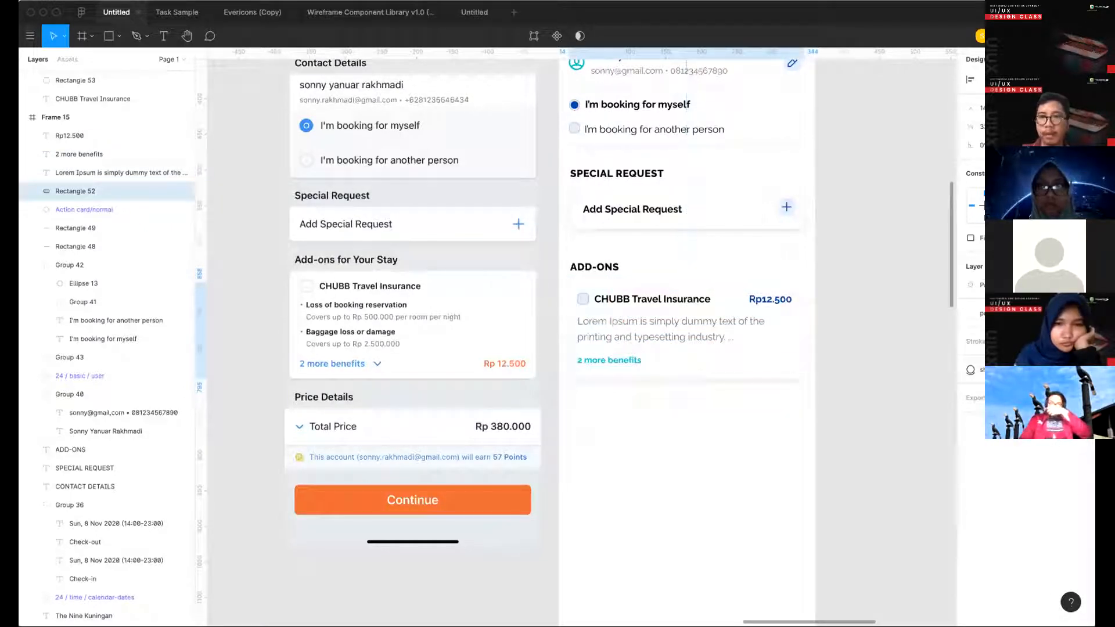
{"action": "left_click", "coordinate": [566, 507]}
- Group all parts of the CHUBB Travel Insurance card, including its white background
{"action": "scroll", "coordinate": [691, 433], "scroll_direction": "down", "scroll_amount": 2}
{"action": "scroll", "coordinate": [693, 433], "scroll_direction": "down", "scroll_amount": 3}
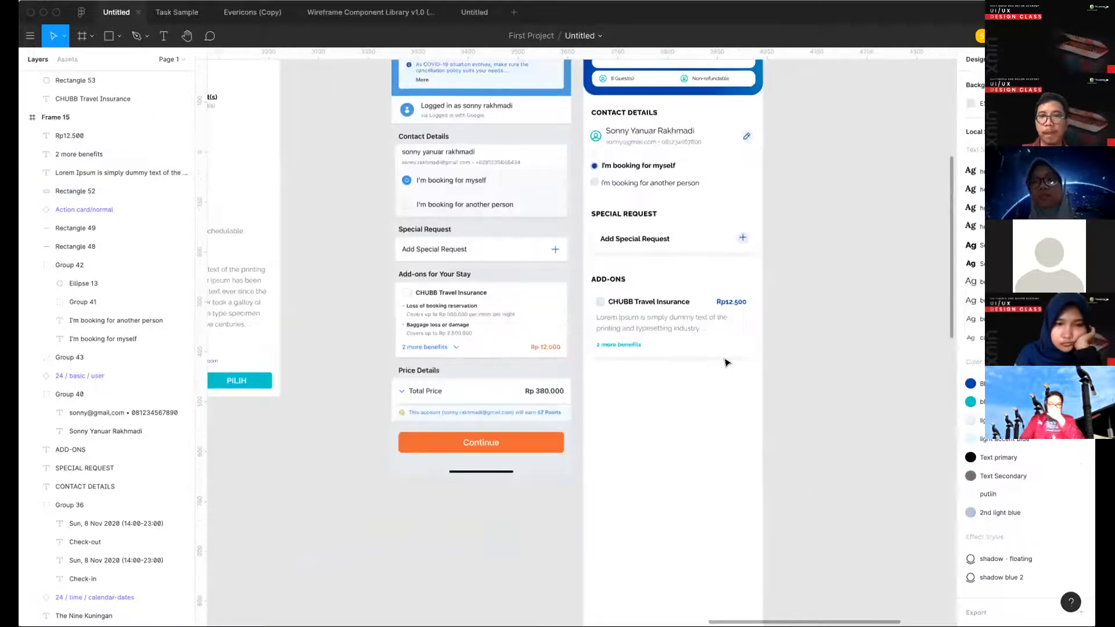
{"action": "left_click_drag", "start_coordinate": [776, 382], "coordinate": [588, 290]}
{"action": "key", "text": "super+g"}
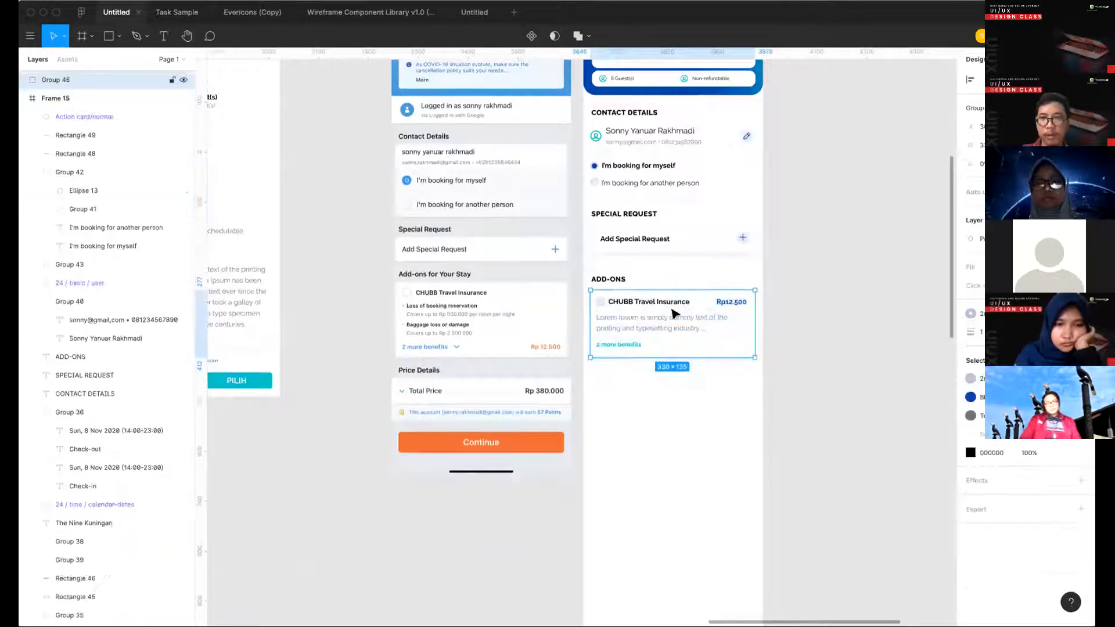
- Place a copy of the grouped insurance card directly below the original and nudge it up to narrow the gap
{"action": "left_click_drag", "start_coordinate": [672, 313], "coordinate": [676, 383]}
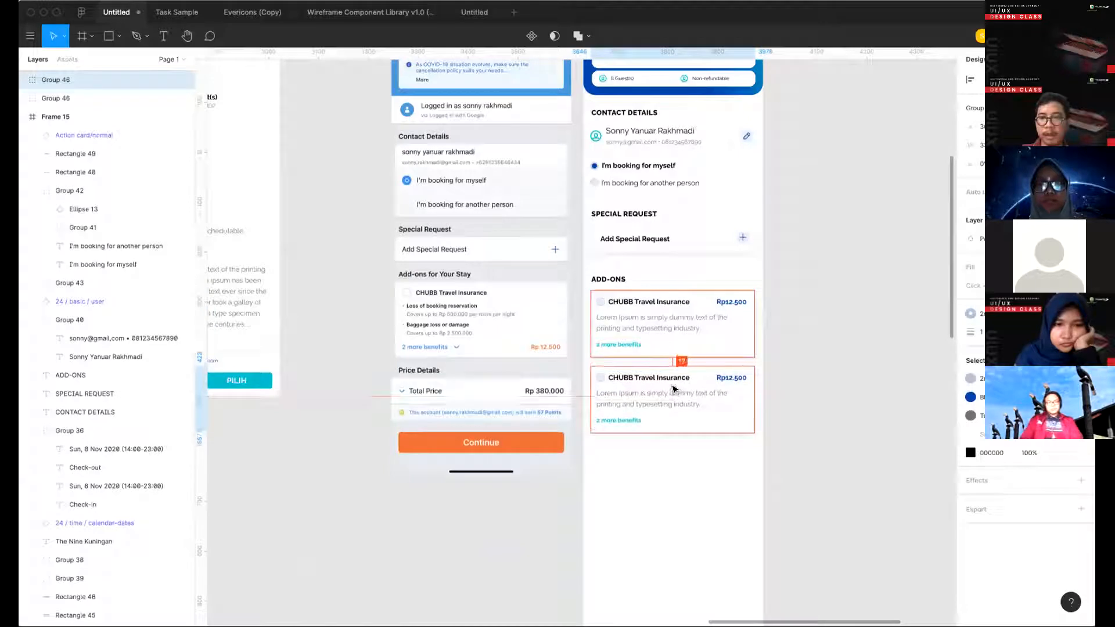
{"action": "key", "text": "Up"}
{"action": "key", "text": "Up"}
{"action": "key", "text": "Up"}
{"action": "key", "text": "Up"}
{"action": "key", "text": "Up"}
{"action": "key", "text": "Up"}
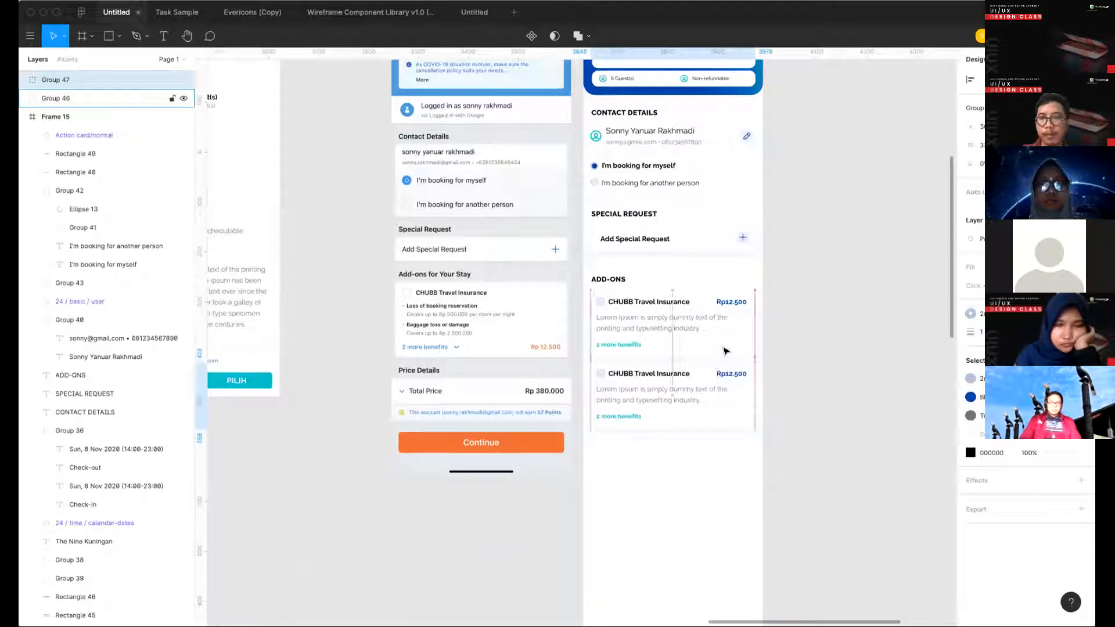
{"action": "key", "text": "Up"}
{"action": "key", "text": "Up"}
{"action": "key", "text": "Up"}
{"action": "left_click", "coordinate": [811, 427]}
- Change the title of the lower add-ons card to "AXXA Insurance"
{"action": "scroll", "coordinate": [807, 426], "scroll_direction": "down", "scroll_amount": 3}
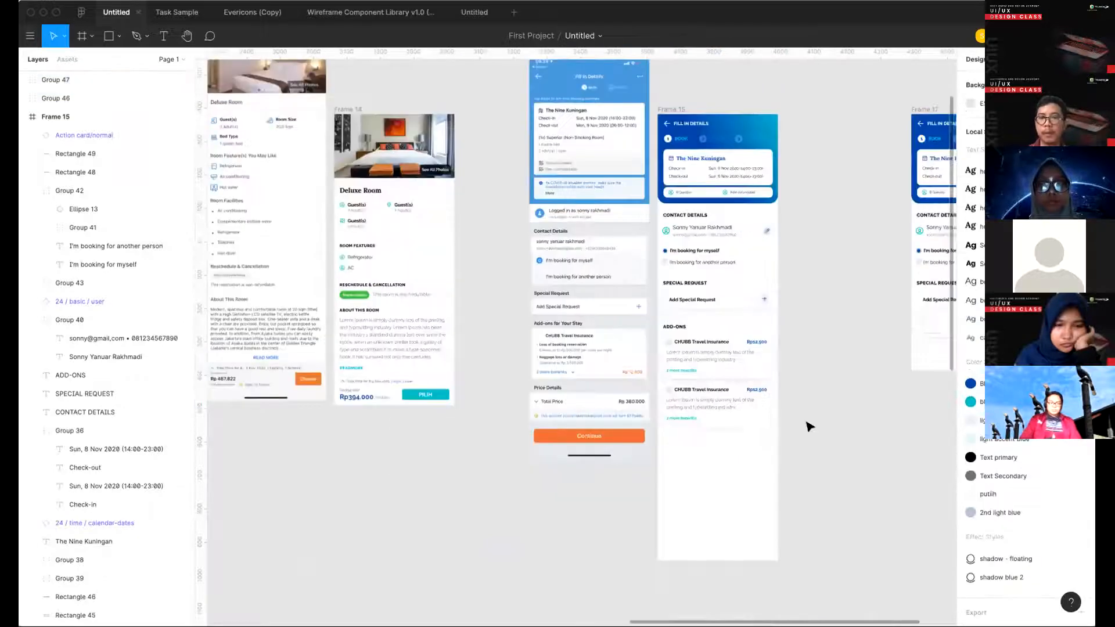
{"action": "scroll", "coordinate": [726, 502], "scroll_direction": "up", "scroll_amount": 5}
{"action": "scroll", "coordinate": [727, 502], "scroll_direction": "down", "scroll_amount": 3}
{"action": "left_click", "coordinate": [716, 398]}
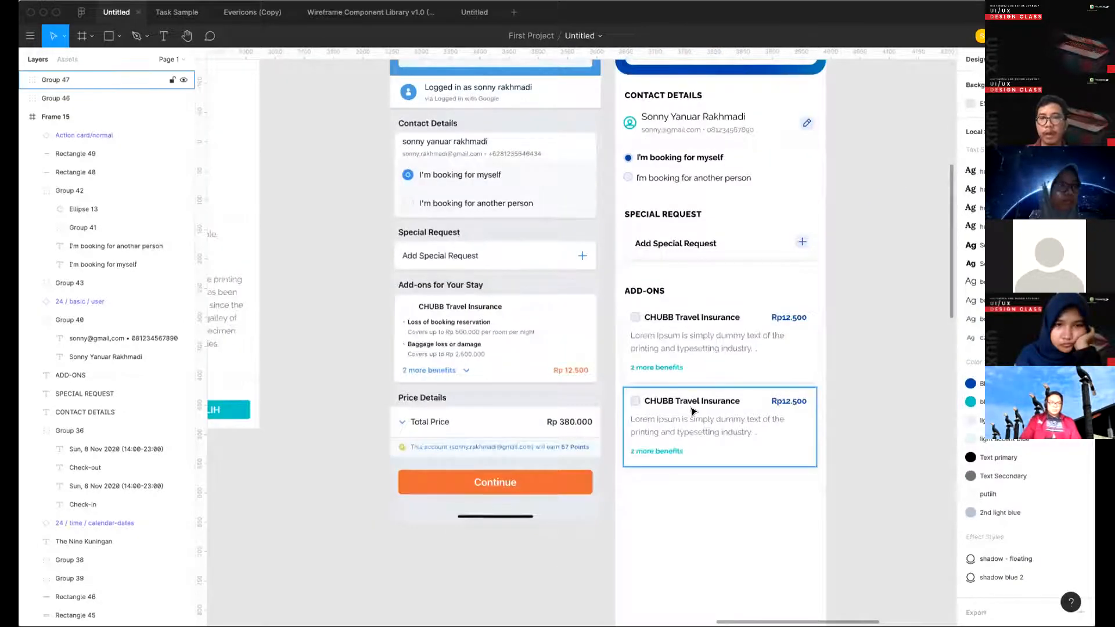
{"action": "double_click", "coordinate": [721, 398]}
{"action": "double_click", "coordinate": [691, 400]}
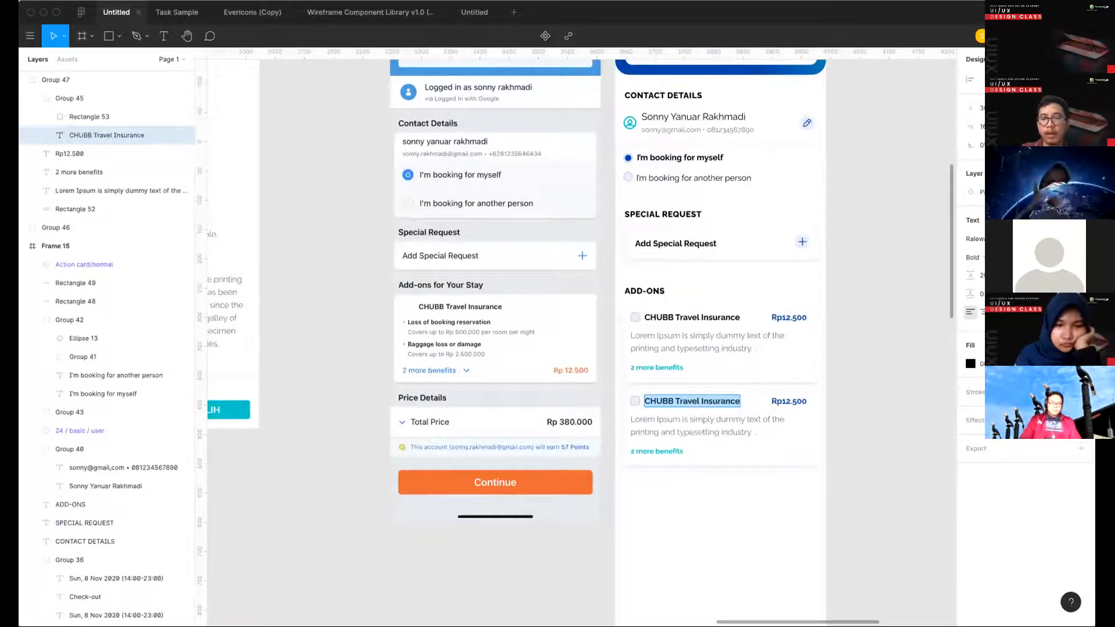
{"action": "type", "text": "AXXA Ins"}
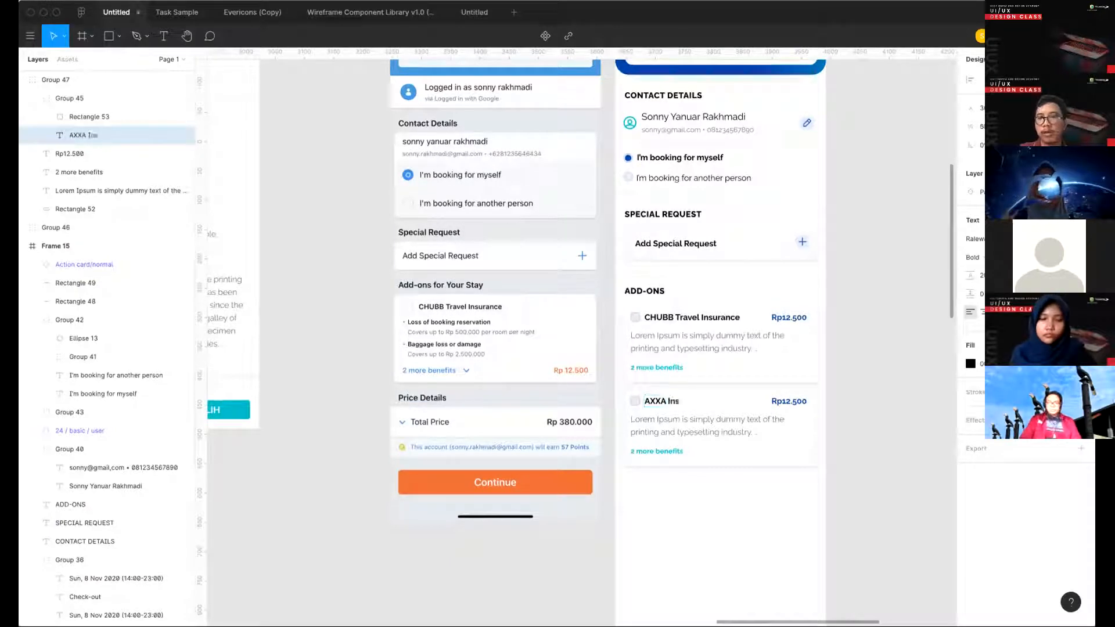
{"action": "type", "text": "urance"}
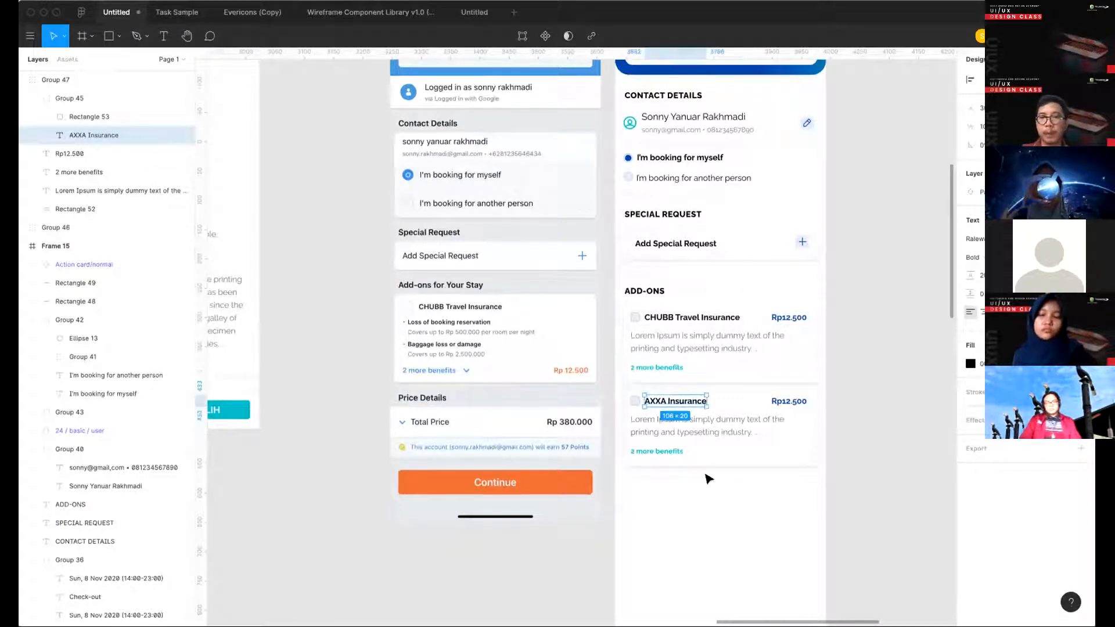
{"action": "key", "text": "Escape"}
{"action": "key", "text": "Escape"}
- Copy the check-mark icon from the Basic group of the icon library frame
{"action": "scroll", "coordinate": [594, 415], "scroll_direction": "down", "scroll_amount": 3}
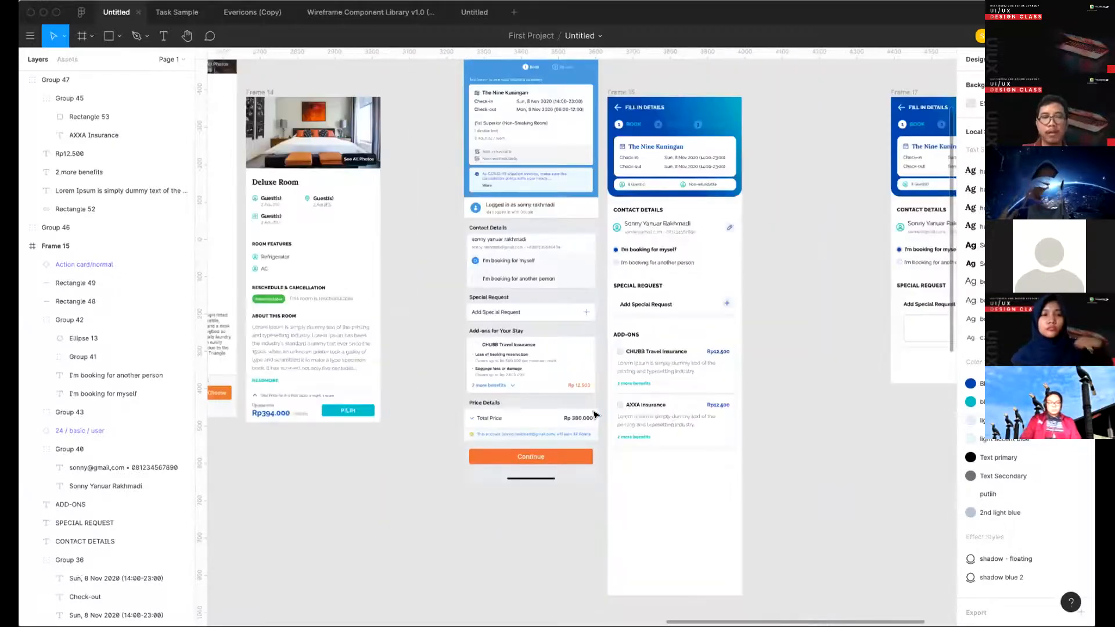
{"action": "scroll", "coordinate": [594, 415], "scroll_direction": "left", "scroll_amount": 15}
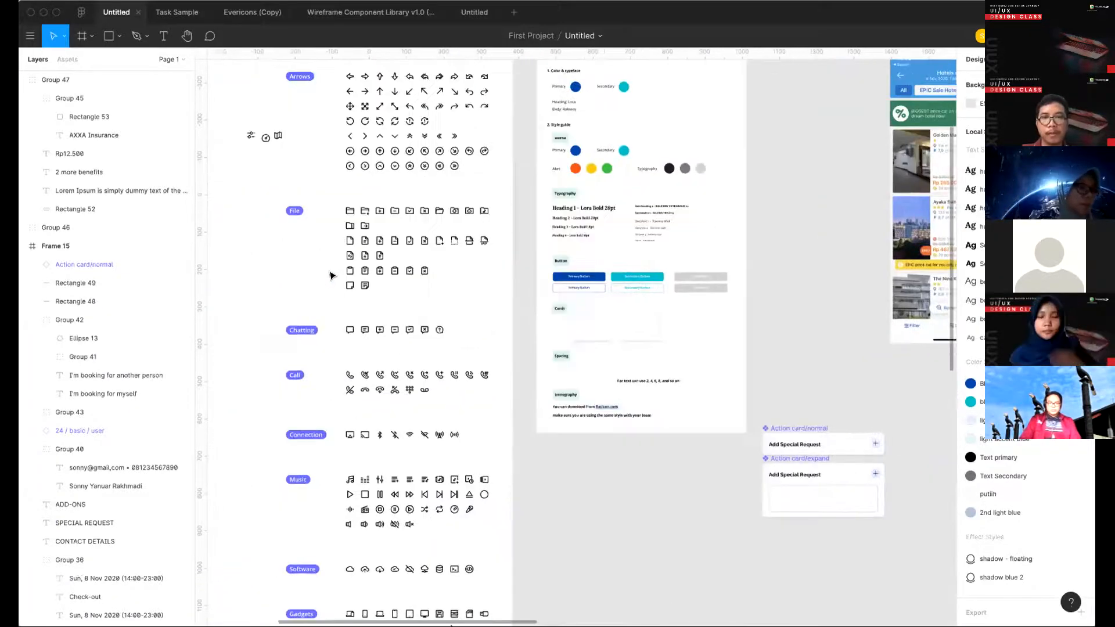
{"action": "scroll", "coordinate": [331, 273], "scroll_direction": "left", "scroll_amount": 6}
{"action": "scroll", "coordinate": [331, 272], "scroll_direction": "up", "scroll_amount": 2}
{"action": "scroll", "coordinate": [562, 193], "scroll_direction": "left", "scroll_amount": 5}
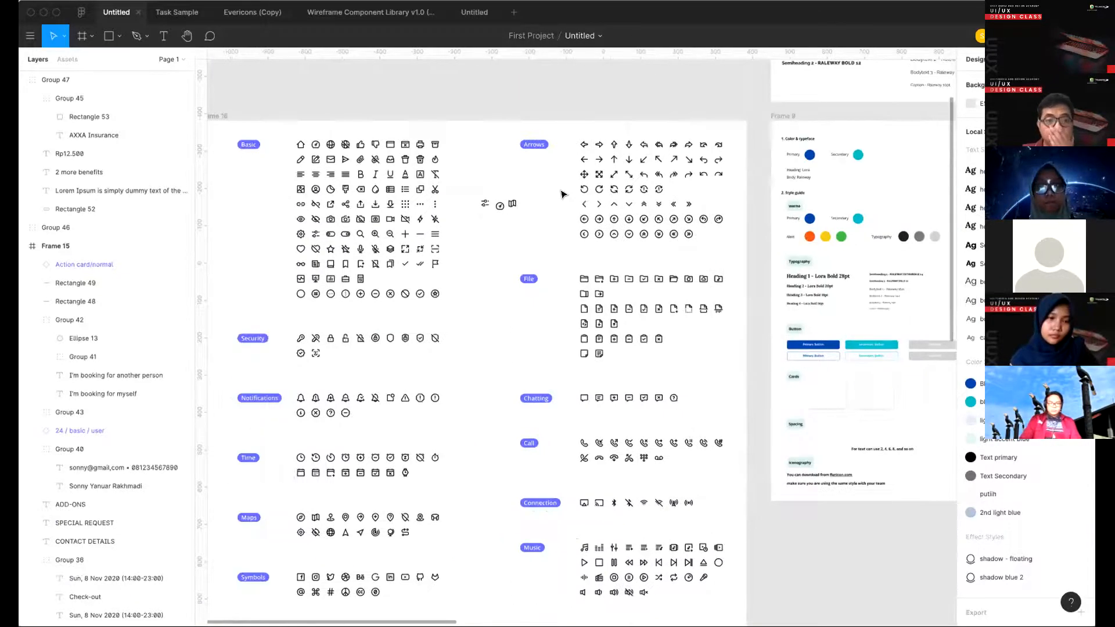
{"action": "scroll", "coordinate": [407, 273], "scroll_direction": "up", "scroll_amount": 5}
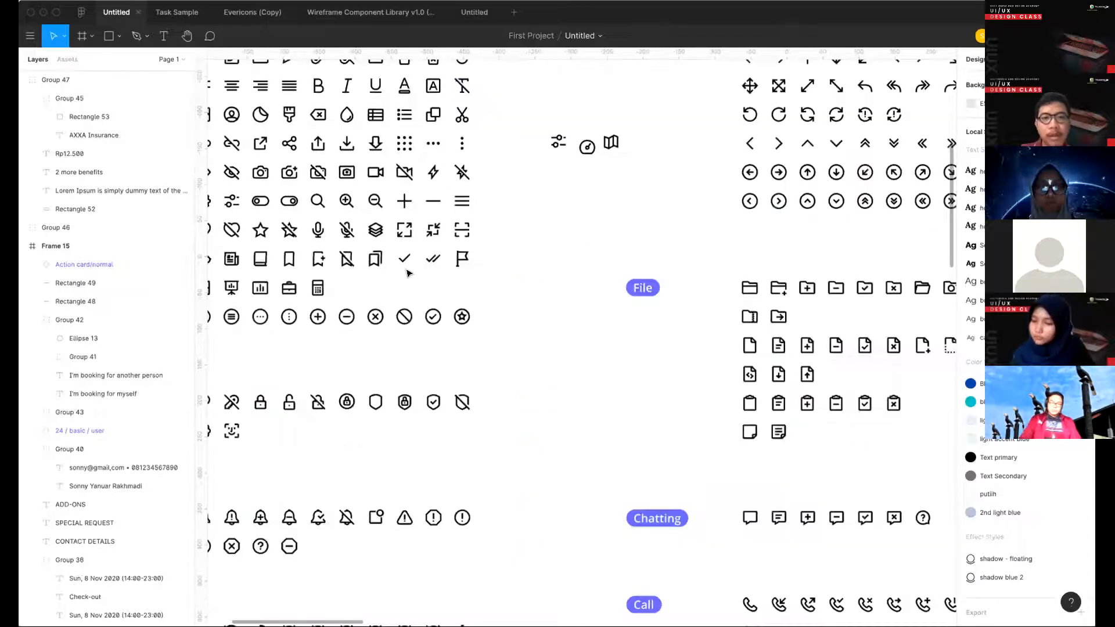
{"action": "left_click", "coordinate": [405, 261]}
- Paste the check-mark icon into the title row of the AXXA Insurance card in Frame 15
{"action": "scroll", "coordinate": [610, 302], "scroll_direction": "right", "scroll_amount": 3}
{"action": "scroll", "coordinate": [609, 304], "scroll_direction": "down", "scroll_amount": 5}
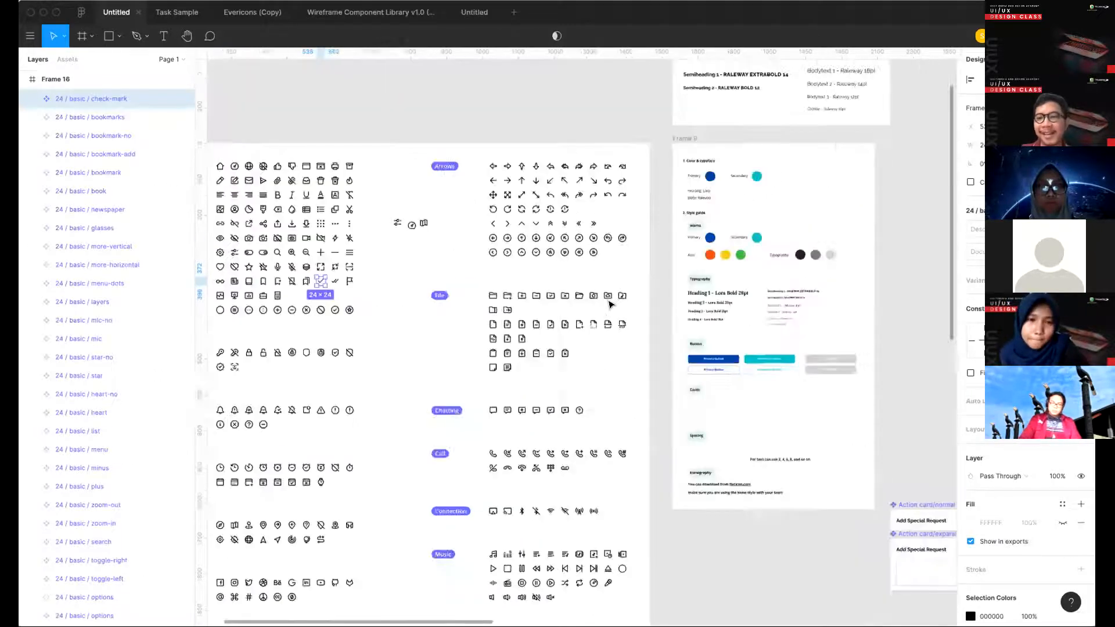
{"action": "scroll", "coordinate": [704, 368], "scroll_direction": "right", "scroll_amount": 15}
{"action": "scroll", "coordinate": [718, 369], "scroll_direction": "right", "scroll_amount": 5}
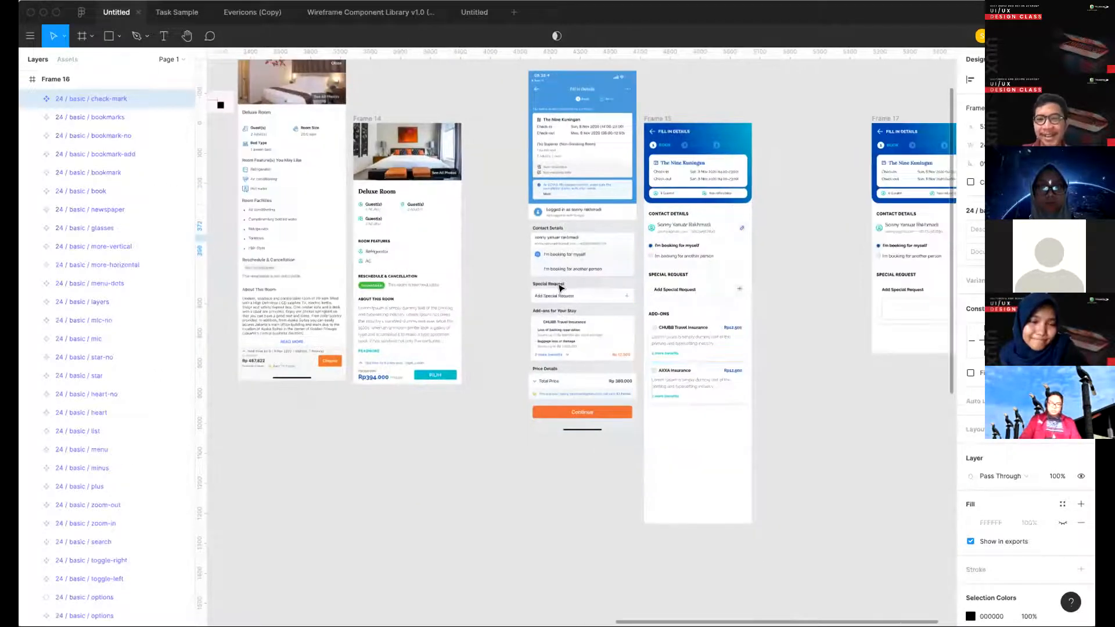
{"action": "scroll", "coordinate": [489, 266], "scroll_direction": "up", "scroll_amount": 8}
{"action": "scroll", "coordinate": [409, 216], "scroll_direction": "left", "scroll_amount": 3}
{"action": "scroll", "coordinate": [410, 216], "scroll_direction": "up", "scroll_amount": 1}
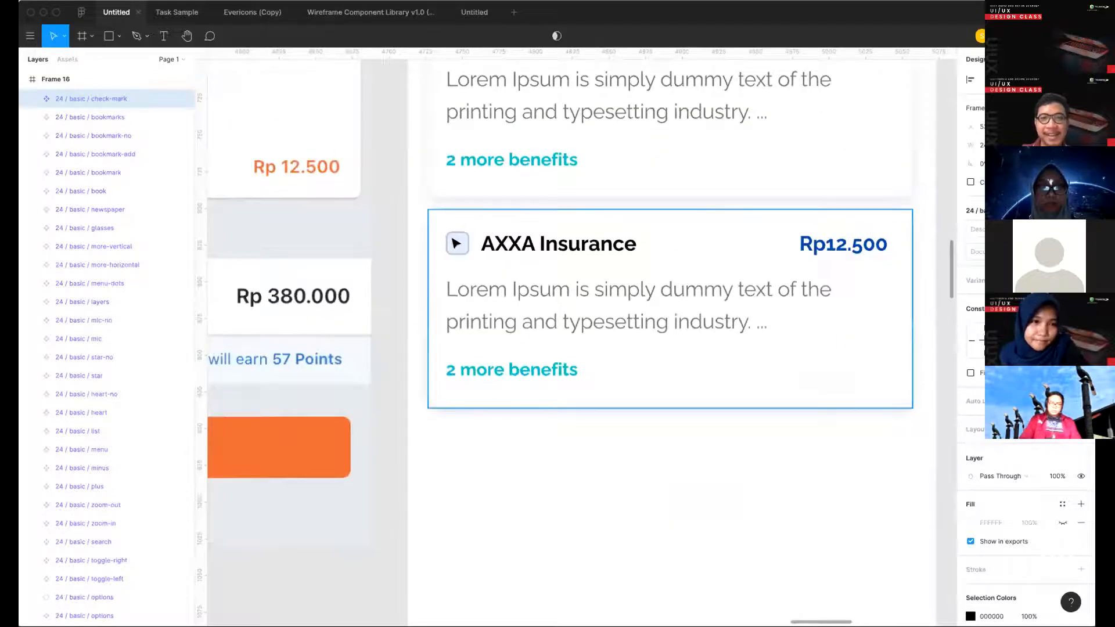
{"action": "scroll", "coordinate": [453, 240], "scroll_direction": "up", "scroll_amount": 5}
{"action": "left_click", "coordinate": [479, 251], "text": "super"}
{"action": "key", "text": "super+v"}
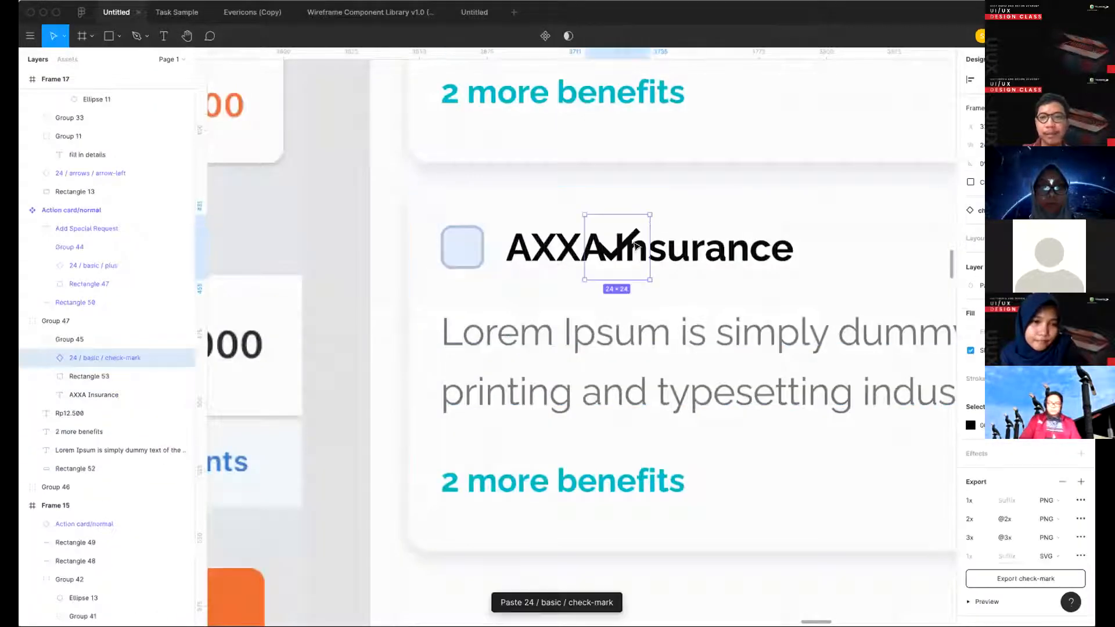
- Resize the check-mark icon to 16 × 16 and fit it exactly over the AXXA Insurance checkbox square
{"action": "left_click_drag", "start_coordinate": [630, 241], "coordinate": [486, 235]}
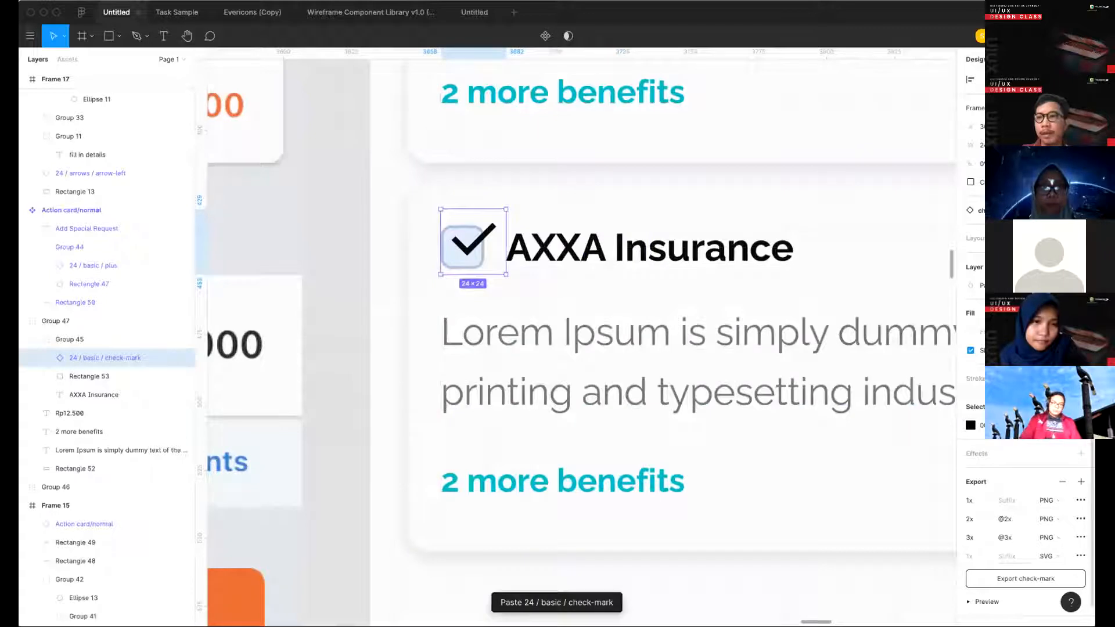
{"action": "left_click", "coordinate": [1027, 215]}
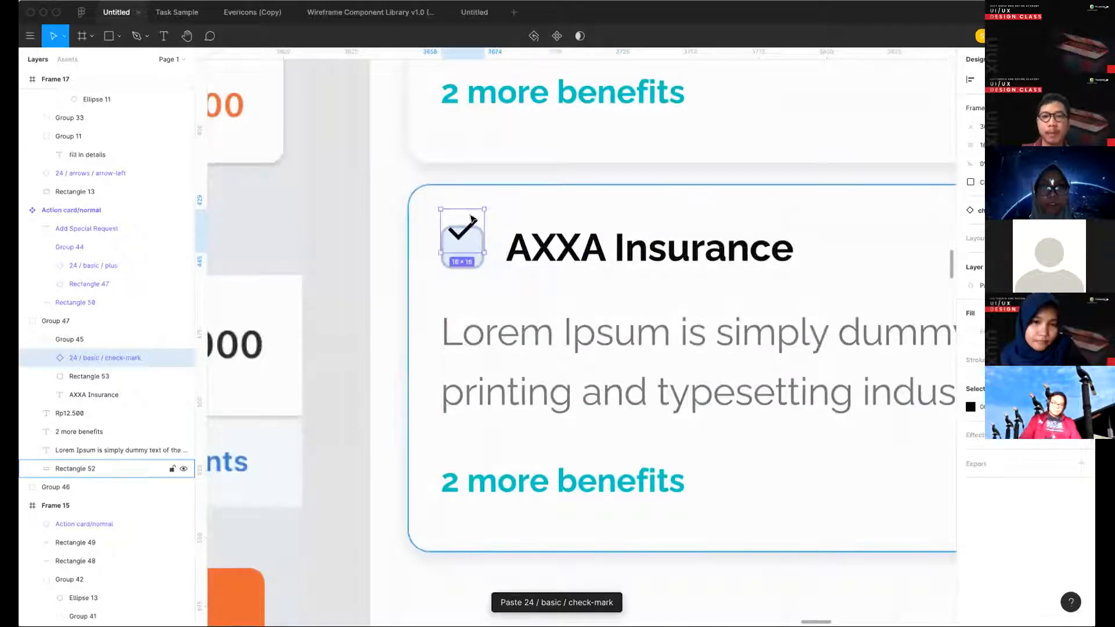
{"action": "left_click_drag", "start_coordinate": [471, 218], "coordinate": [473, 238]}
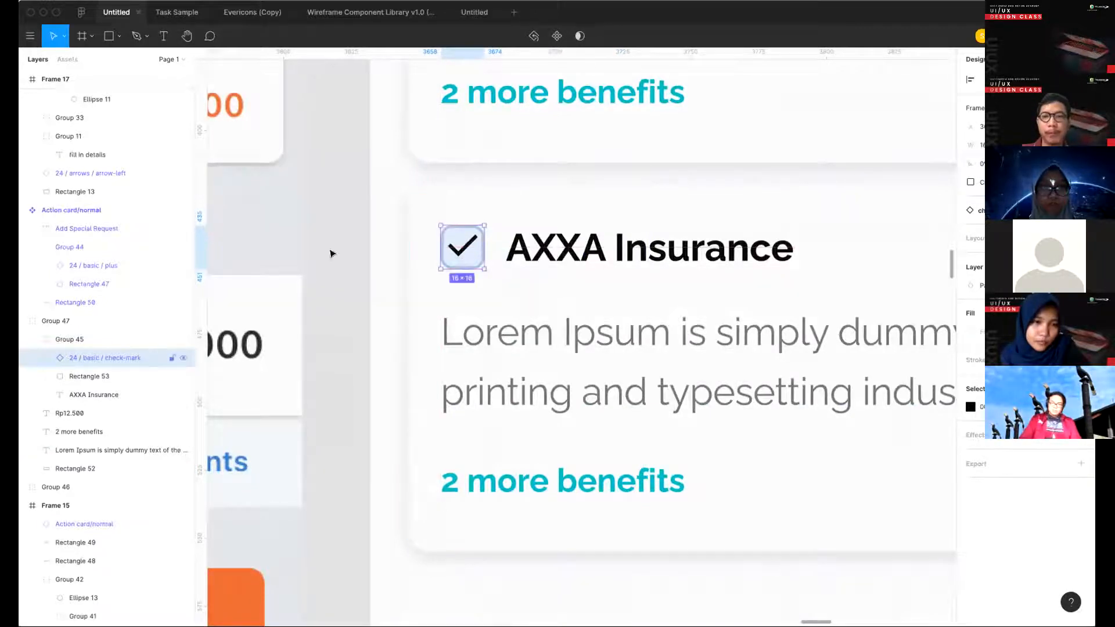
{"action": "left_click", "coordinate": [361, 251]}
- Remove the stroke from the AXXA Insurance checkbox square and fill it with the dark blue colour style
{"action": "left_click", "coordinate": [469, 254]}
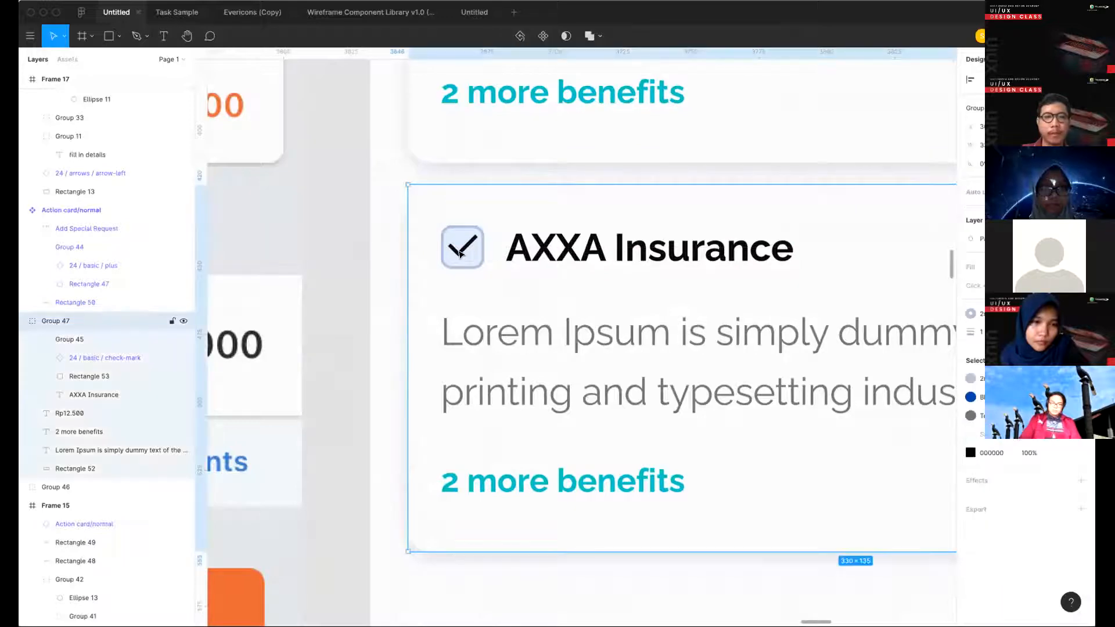
{"action": "left_click", "coordinate": [115, 359]}
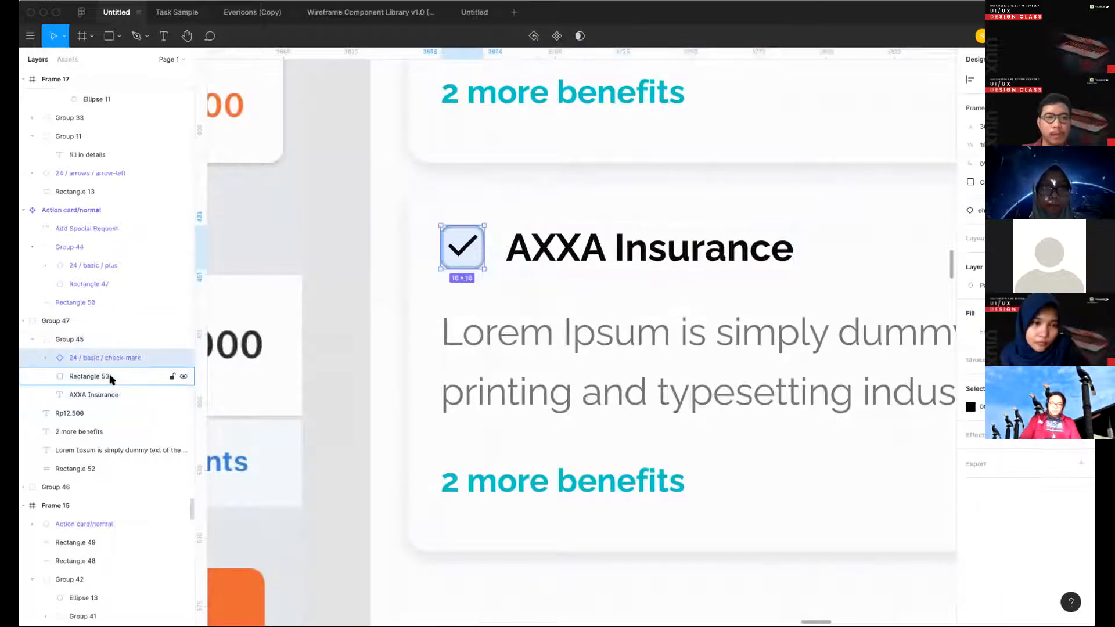
{"action": "key", "text": "Tab"}
{"action": "scroll", "coordinate": [951, 254], "scroll_direction": "up", "scroll_amount": 5}
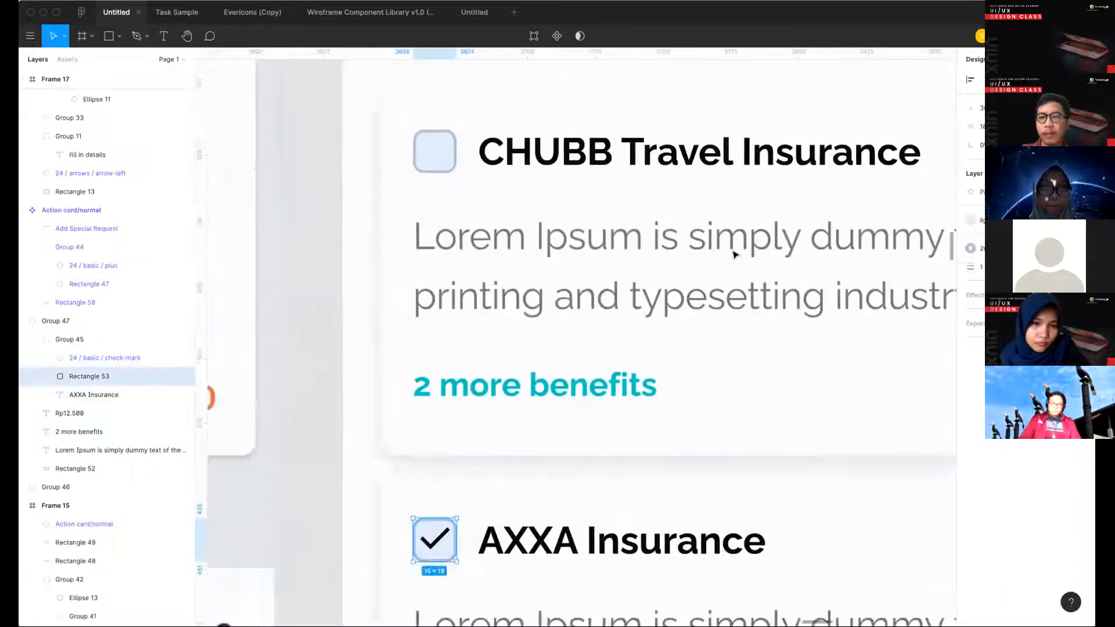
{"action": "scroll", "coordinate": [732, 493], "scroll_direction": "down", "scroll_amount": 3}
{"action": "scroll", "coordinate": [580, 336], "scroll_direction": "down", "scroll_amount": 2}
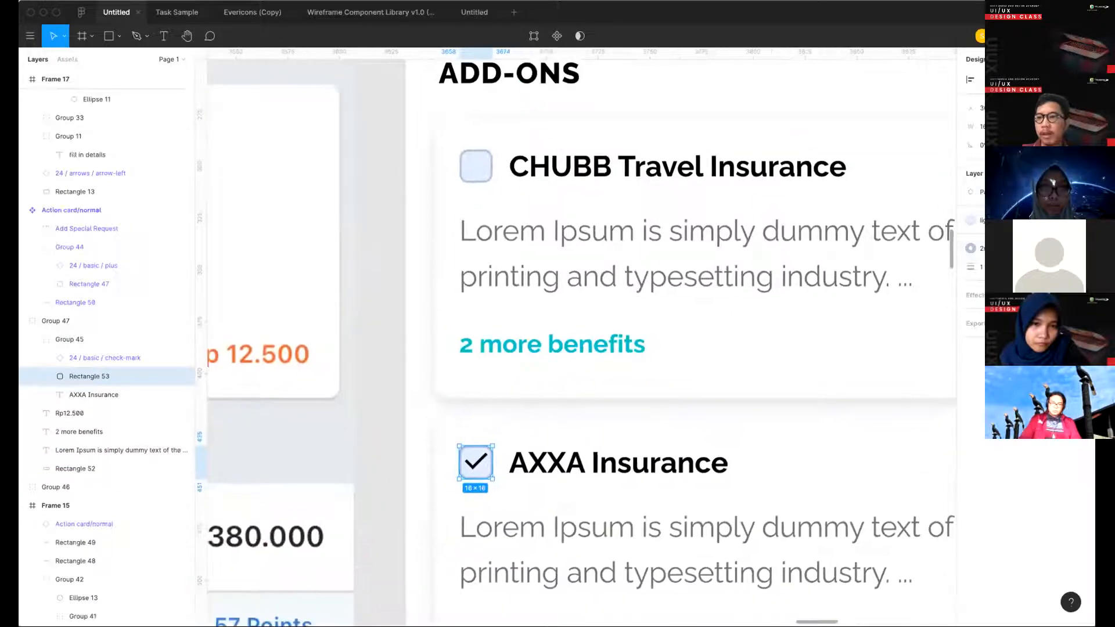
{"action": "key", "text": "slash"}
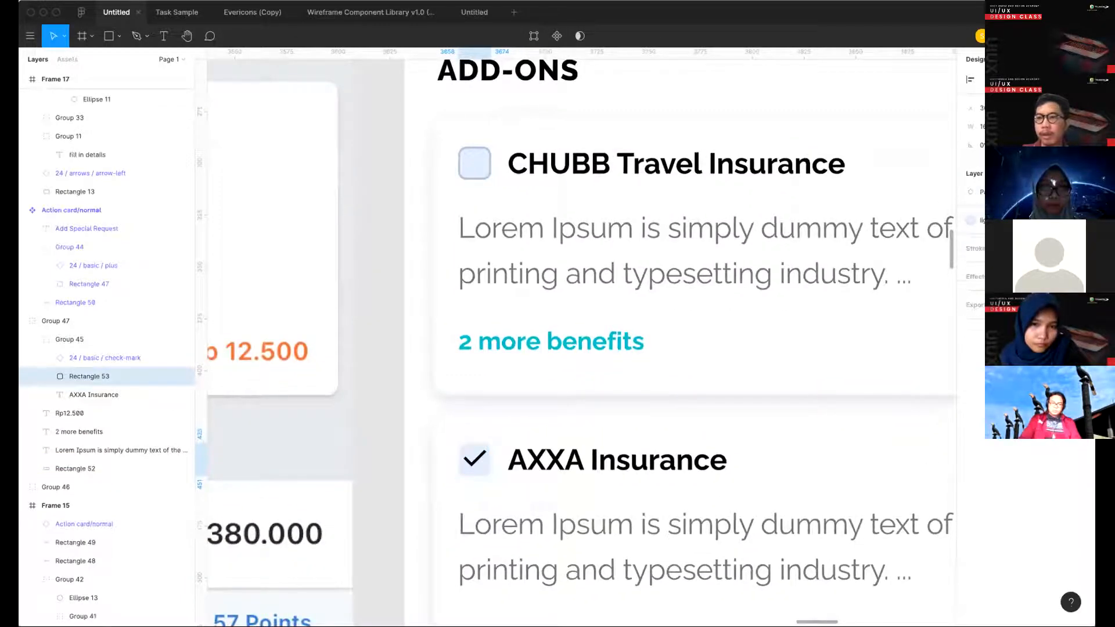
{"action": "left_click", "coordinate": [981, 220]}
{"action": "left_click", "coordinate": [979, 290]}
{"action": "left_click", "coordinate": [522, 408]}
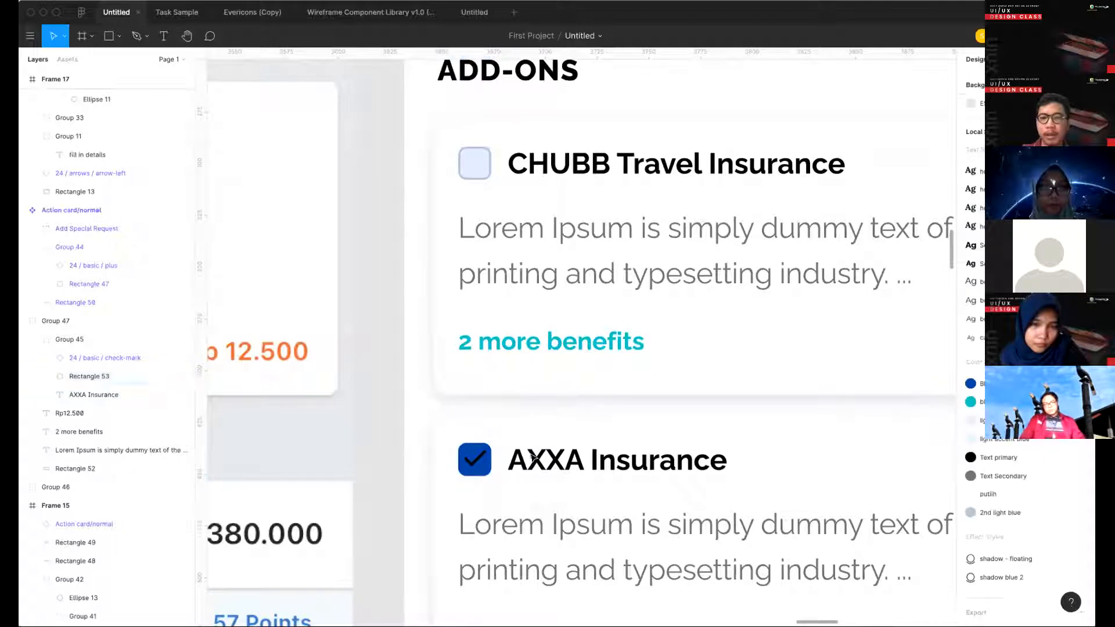
- Change the fill of the check-mark icon in the AXXA Insurance checkbox to white
{"action": "left_click", "coordinate": [476, 458], "text": "super"}
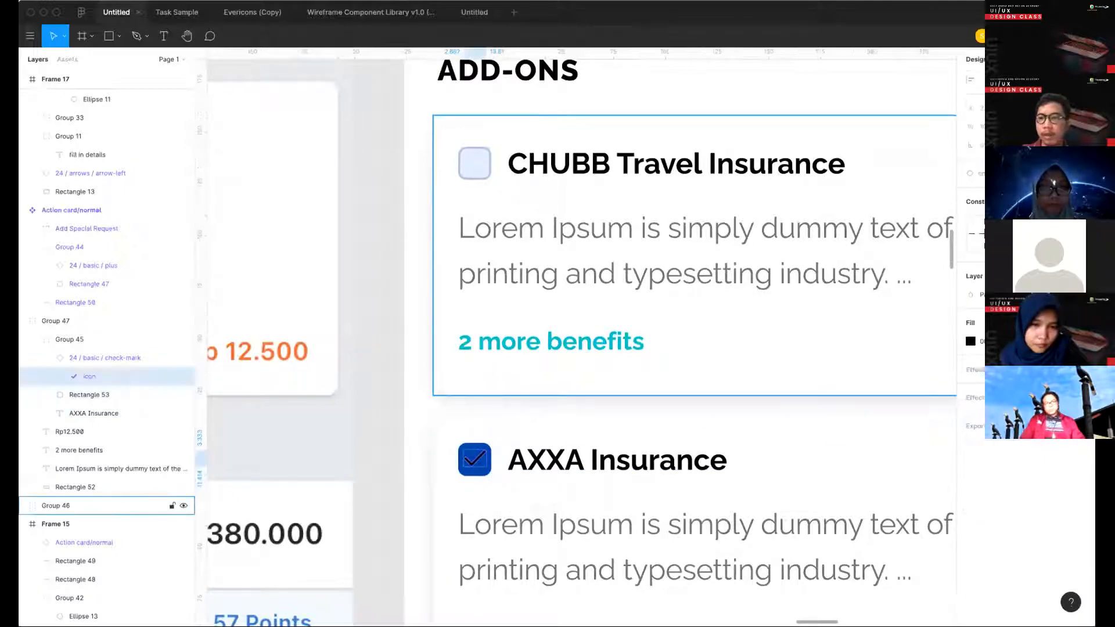
{"action": "left_click", "coordinate": [1063, 322]}
{"action": "left_click", "coordinate": [368, 428]}
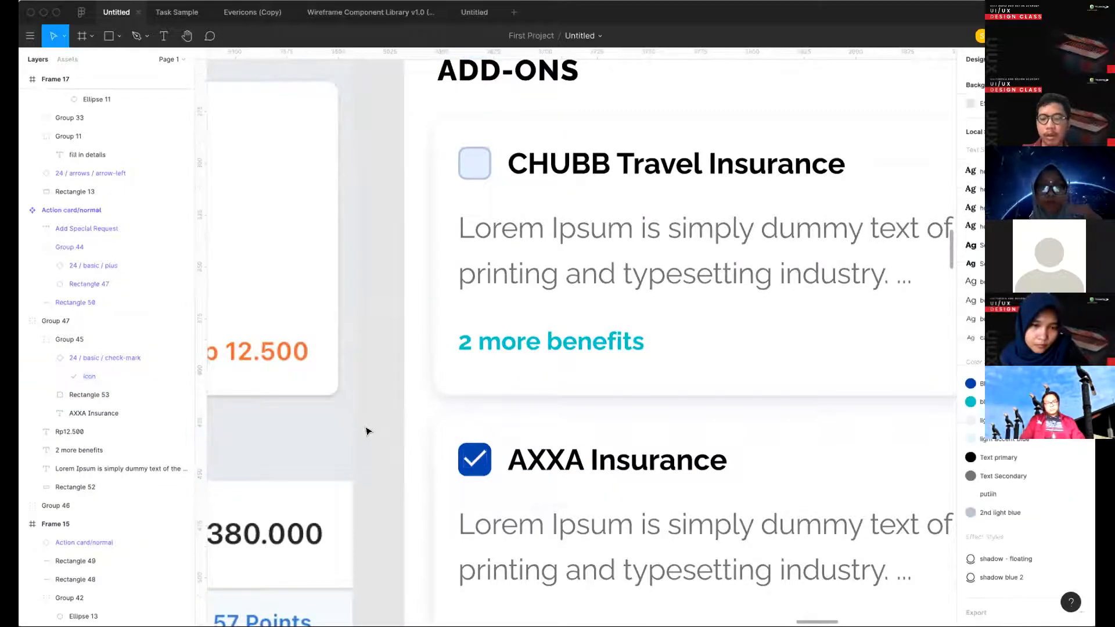
- Examine the ADD-ONS cards in Frame 15 beside the original booking screen's add-ons and price sections
{"action": "scroll", "coordinate": [368, 428], "scroll_direction": "down", "scroll_amount": 3, "text": "ctrl"}
{"action": "scroll", "coordinate": [368, 430], "scroll_direction": "down", "scroll_amount": 2}
{"action": "scroll", "coordinate": [365, 430], "scroll_direction": "down", "scroll_amount": 2, "text": "ctrl"}
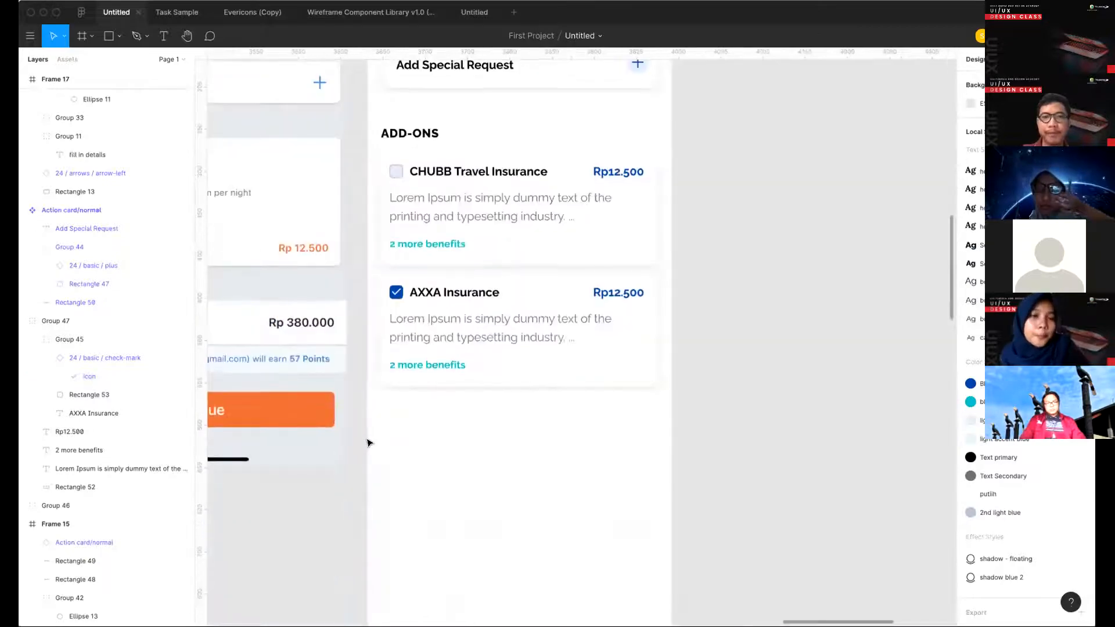
{"action": "scroll", "coordinate": [367, 438], "scroll_direction": "up", "scroll_amount": 4}
{"action": "scroll", "coordinate": [367, 442], "scroll_direction": "down", "scroll_amount": 1, "text": "ctrl"}
{"action": "scroll", "coordinate": [368, 443], "scroll_direction": "down", "scroll_amount": 3}
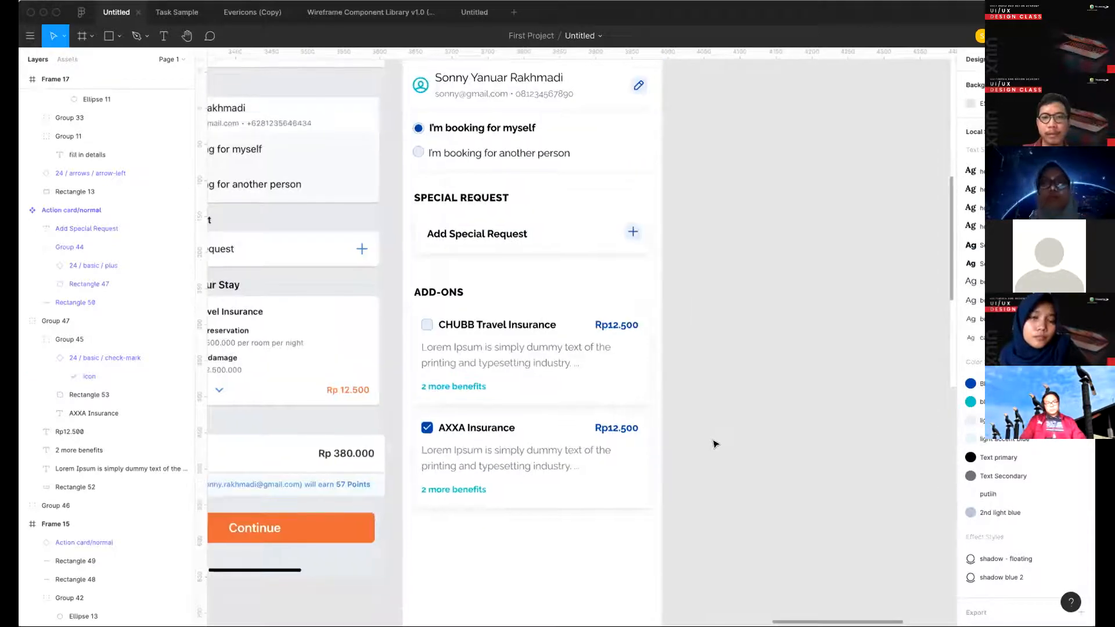
{"action": "scroll", "coordinate": [580, 418], "scroll_direction": "down", "scroll_amount": 2}
{"action": "scroll", "coordinate": [523, 383], "scroll_direction": "left", "scroll_amount": 2}
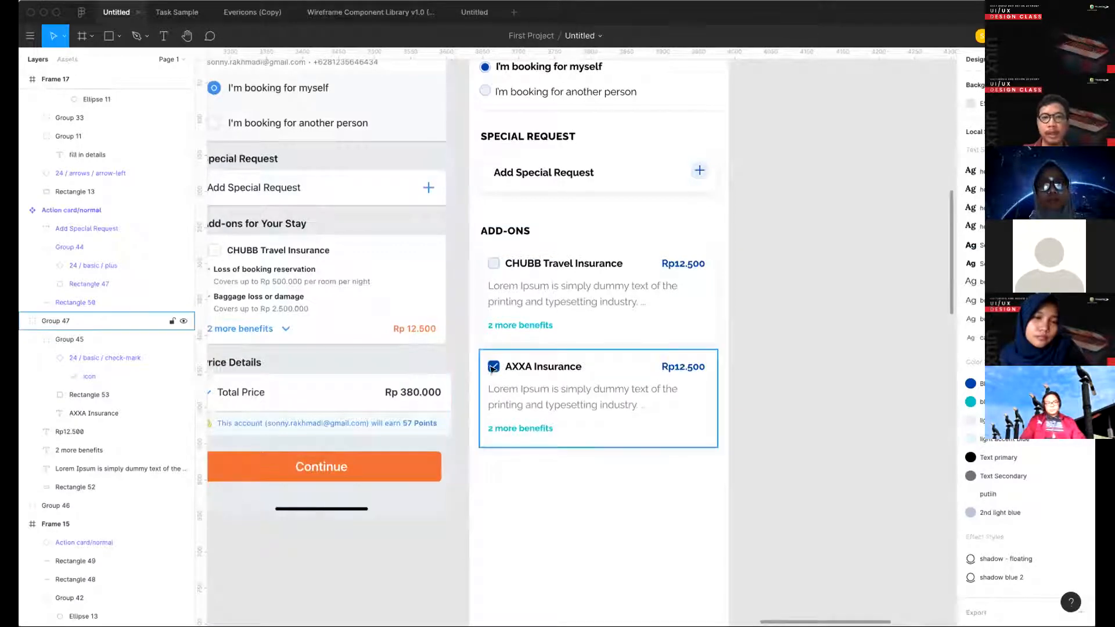
{"action": "scroll", "coordinate": [858, 307], "scroll_direction": "down", "scroll_amount": 5}
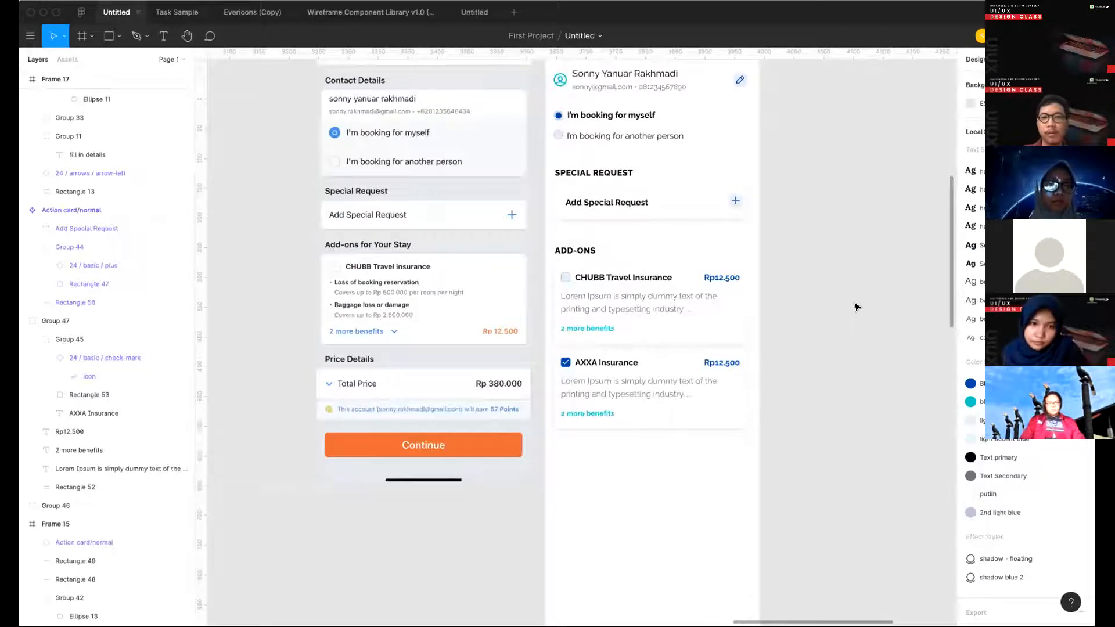
- Copy the PILIH button from Frame 14 into Frame 15, widen it to 330, and place it well below the AXXA Insurance card
{"action": "scroll", "coordinate": [856, 306], "scroll_direction": "down", "scroll_amount": 5}
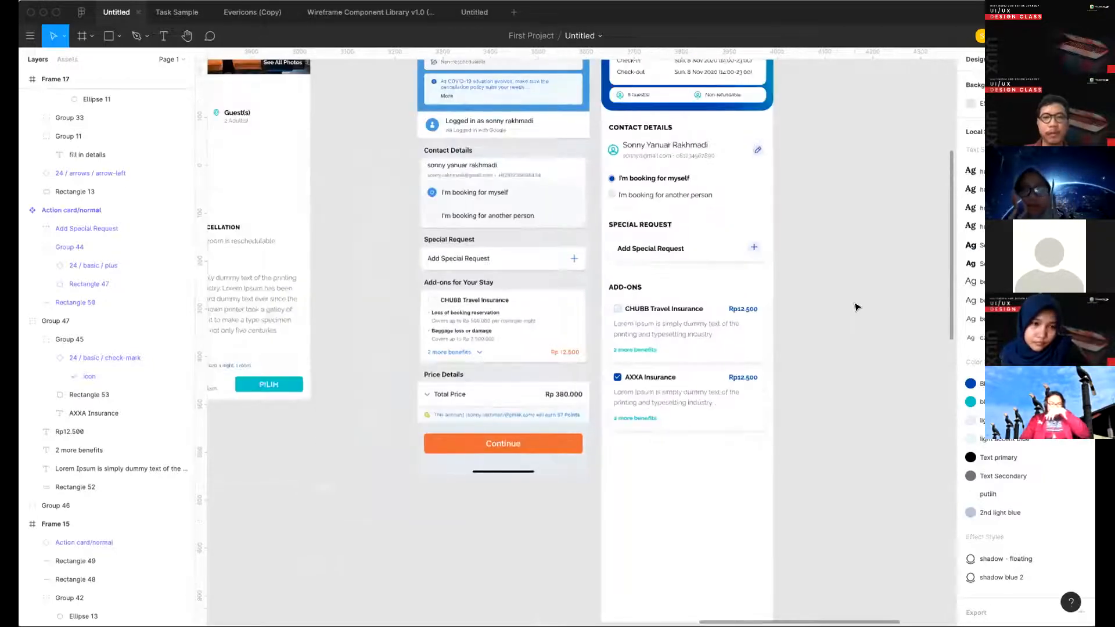
{"action": "scroll", "coordinate": [856, 307], "scroll_direction": "down", "scroll_amount": 8}
{"action": "scroll", "coordinate": [445, 343], "scroll_direction": "down", "scroll_amount": 3}
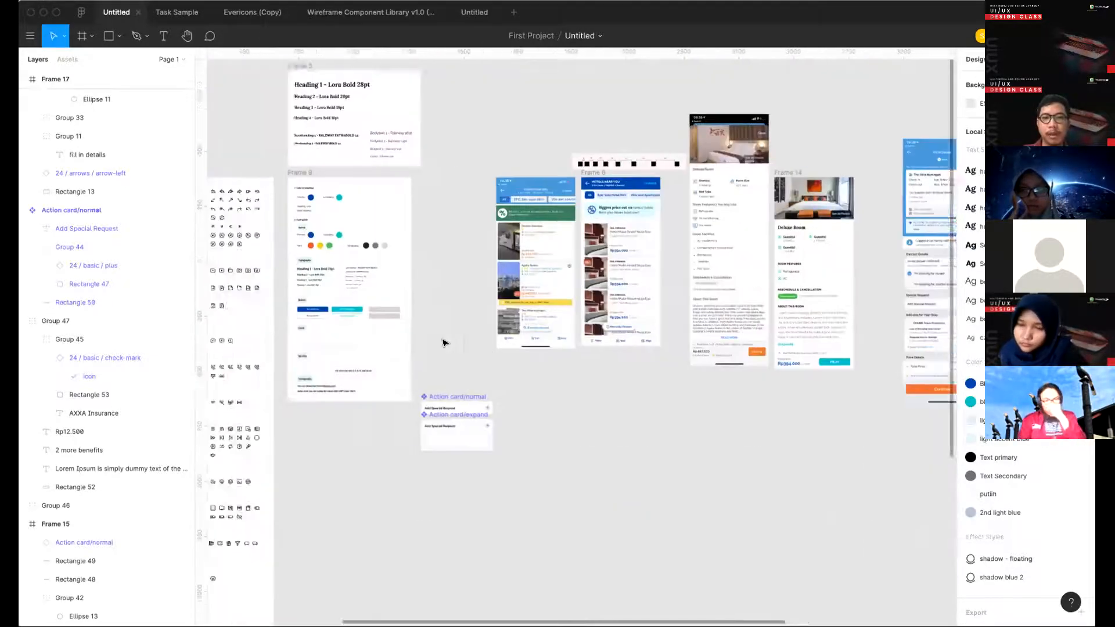
{"action": "scroll", "coordinate": [444, 342], "scroll_direction": "left", "scroll_amount": 2}
{"action": "scroll", "coordinate": [592, 355], "scroll_direction": "right", "scroll_amount": 8}
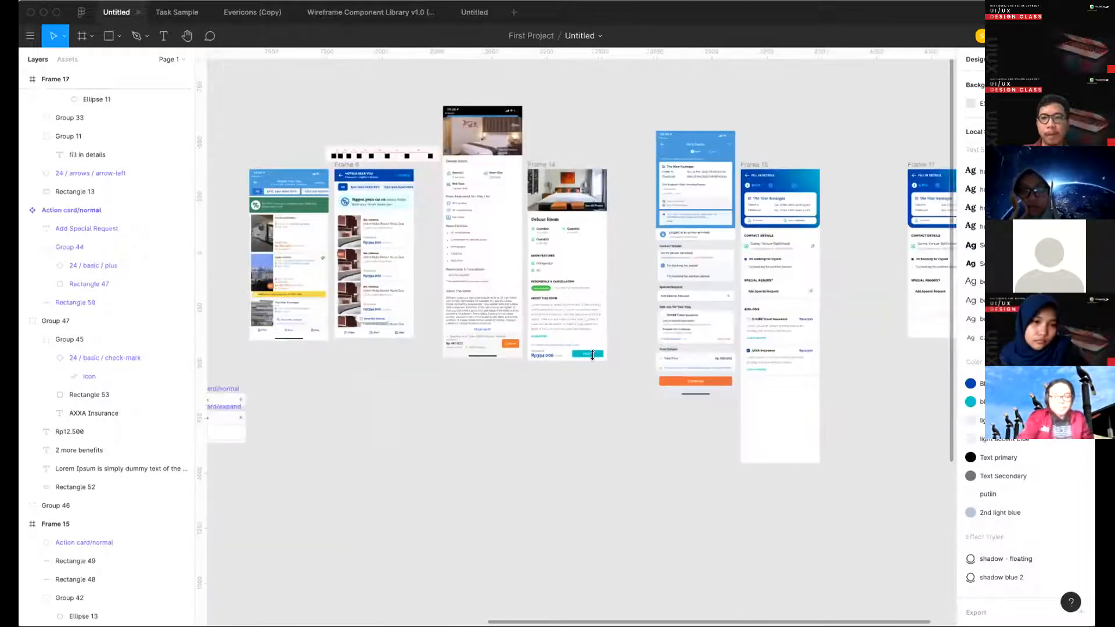
{"action": "left_click", "coordinate": [588, 353]}
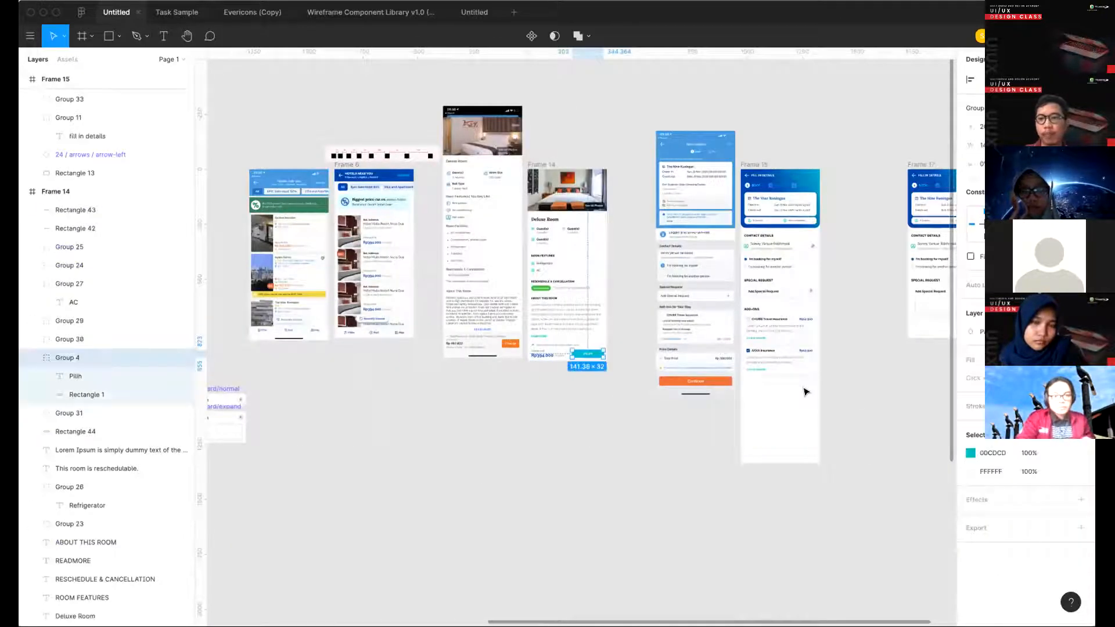
{"action": "scroll", "coordinate": [767, 336], "scroll_direction": "up", "scroll_amount": 5}
{"action": "key", "text": "ctrl+v"}
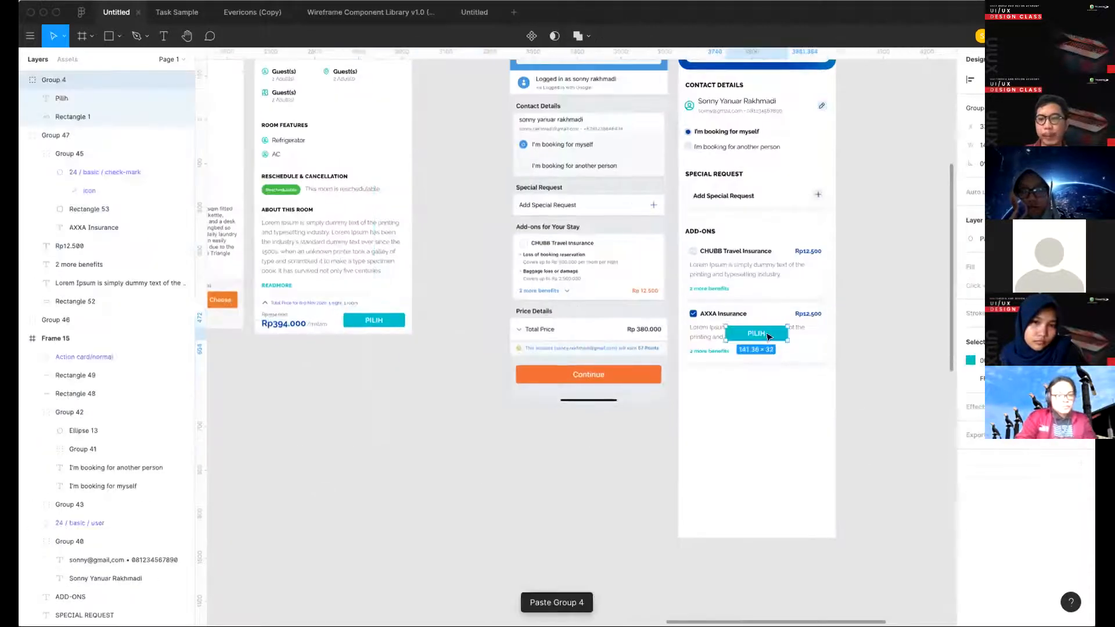
{"action": "left_click_drag", "start_coordinate": [767, 337], "coordinate": [822, 379]}
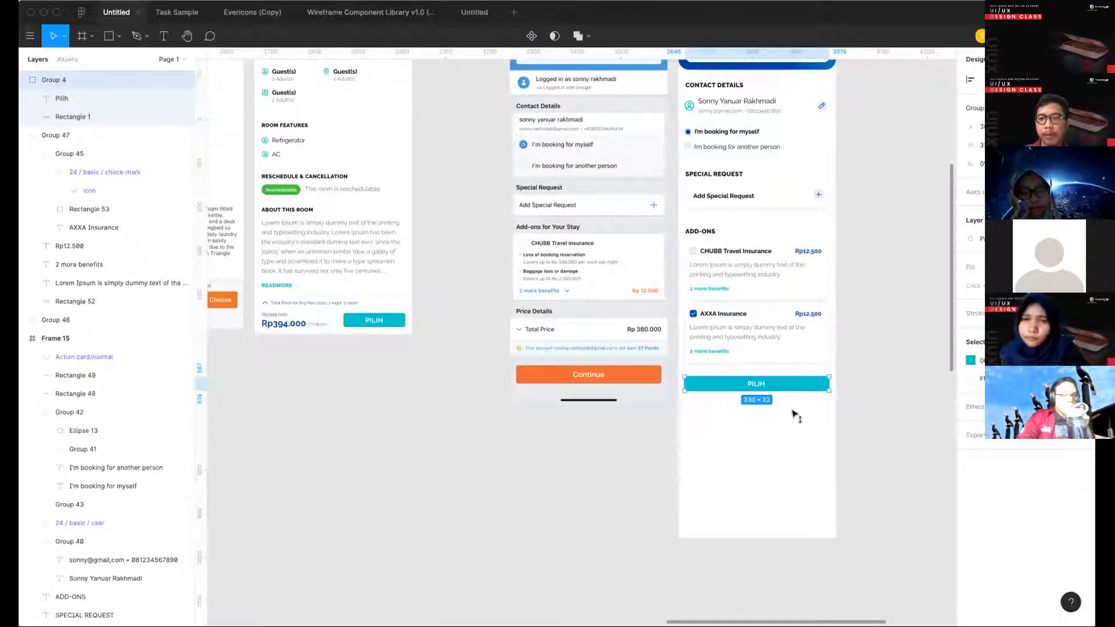
{"action": "left_click_drag", "start_coordinate": [794, 384], "coordinate": [794, 458]}
- Move the ADD-ONS heading and both insurance cards up to leave a gap of 32 below the Add Special Request card
{"action": "left_click", "coordinate": [700, 231]}
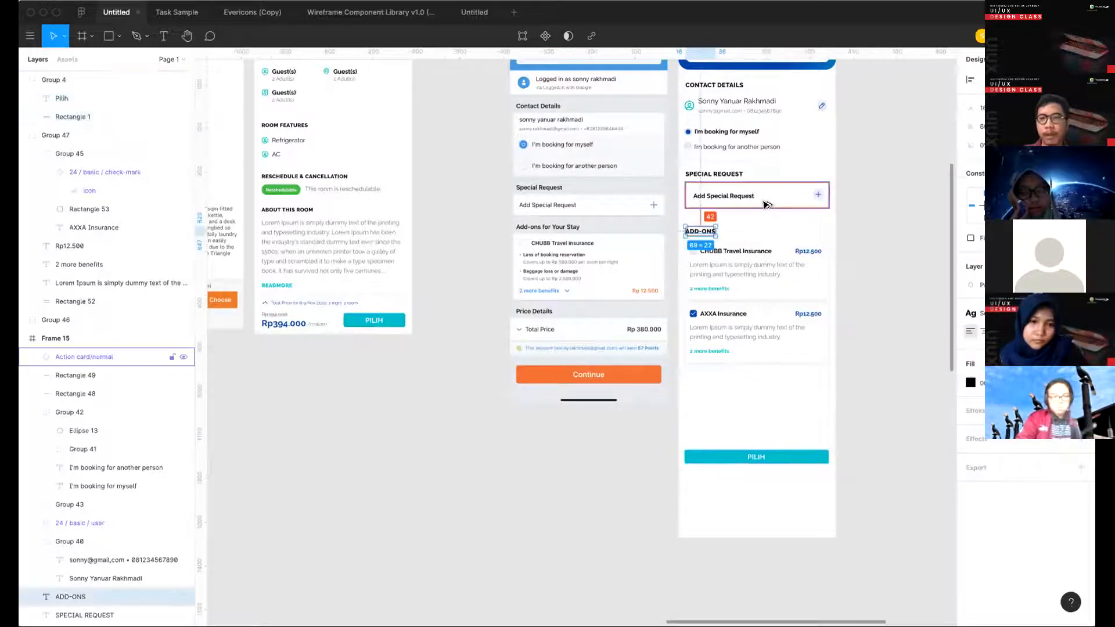
{"action": "left_click", "coordinate": [690, 220]}
{"action": "left_click_drag", "start_coordinate": [689, 216], "coordinate": [815, 369]}
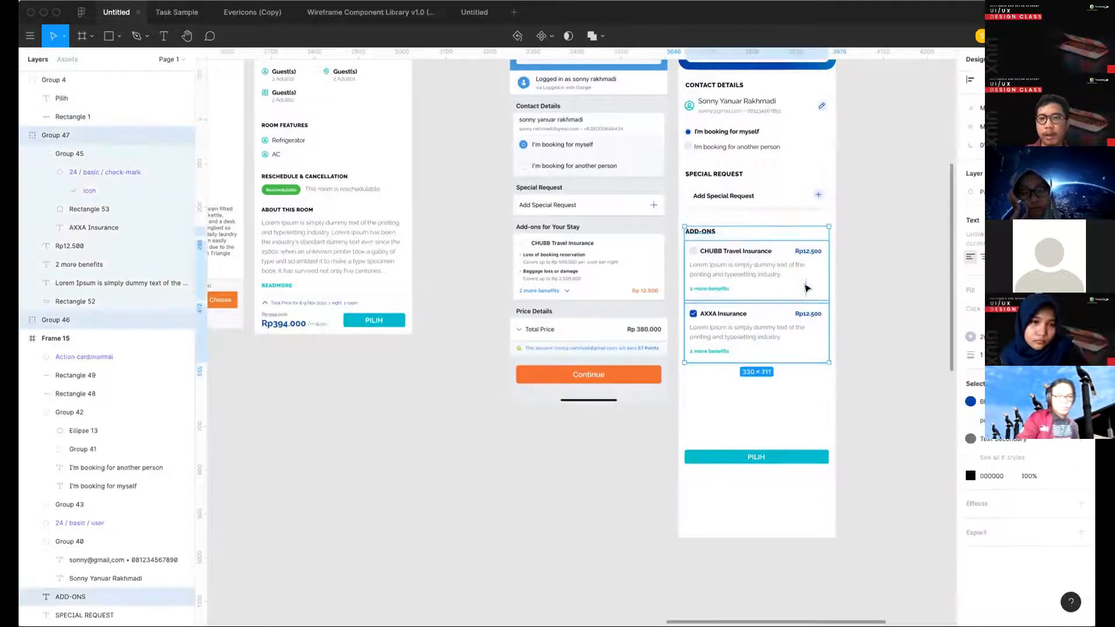
{"action": "key", "text": "alt"}
{"action": "key", "text": "shift+Up"}
{"action": "key", "text": "shift+Up"}
{"action": "key", "text": "alt"}
{"action": "key", "text": "shift+Down"}
{"action": "key", "text": "alt"}
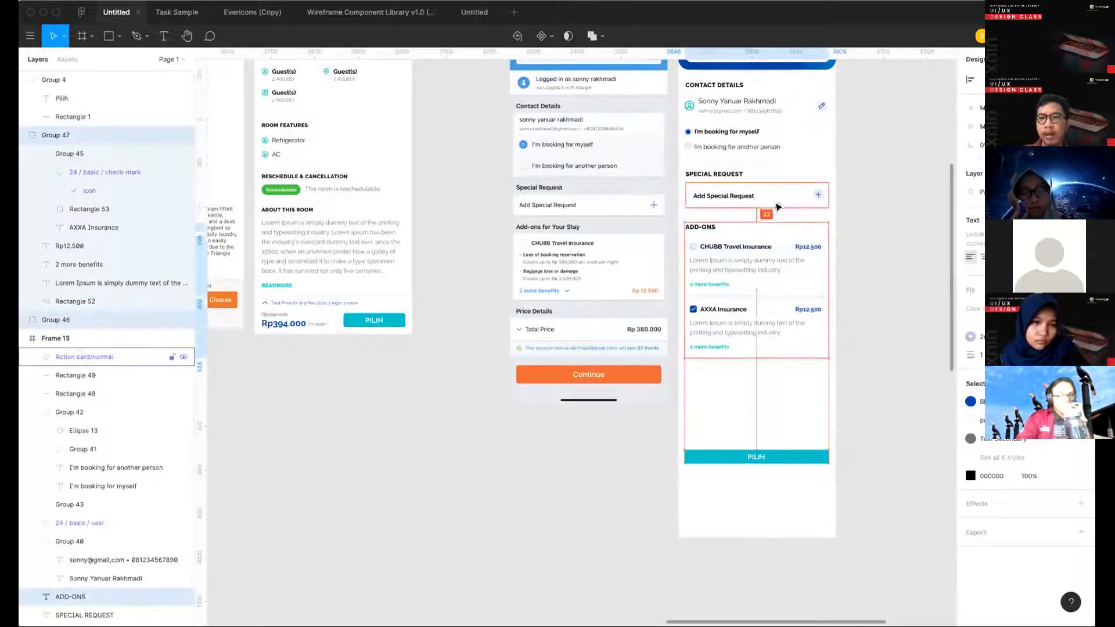
{"action": "left_click", "coordinate": [802, 236]}
- Duplicate the ADD-ONS heading below the AXXA Insurance card and nudge the copy up to narrow the gap
{"action": "left_click_drag", "start_coordinate": [706, 228], "coordinate": [706, 388]}
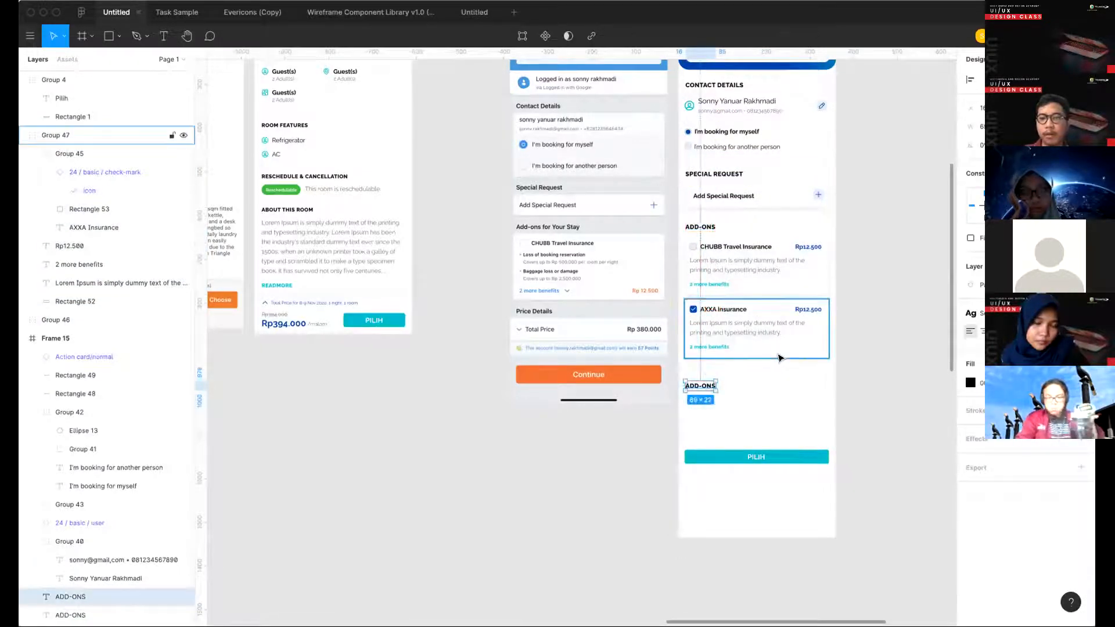
{"action": "key", "text": "shift+Up"}
{"action": "key", "text": "alt"}
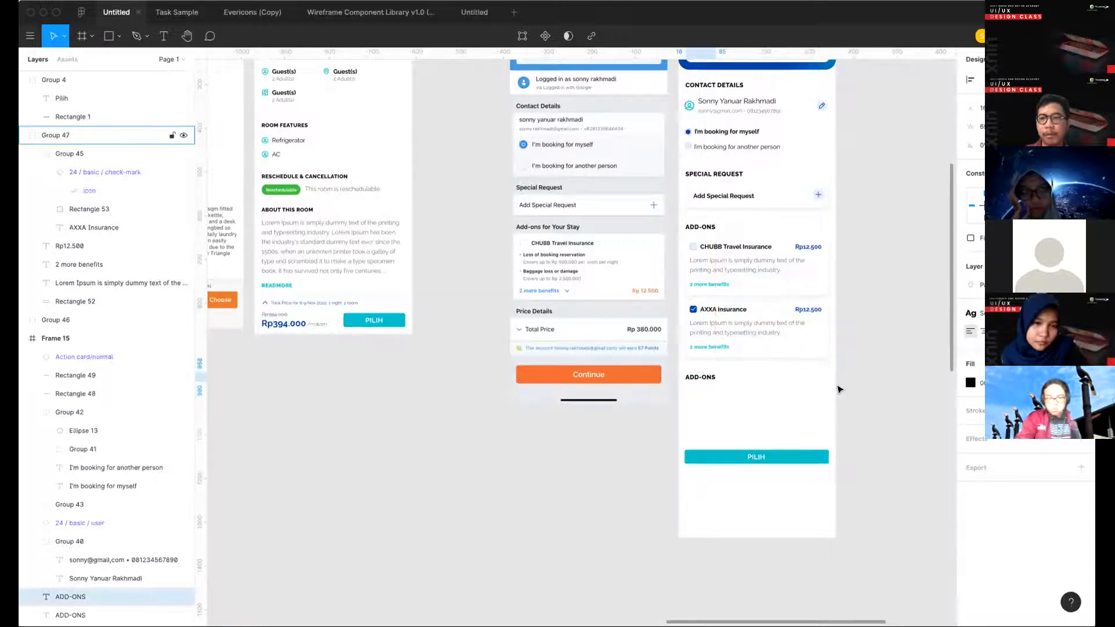
{"action": "left_click", "coordinate": [837, 387]}
- Examine the spacing and alignment of the contact, special request and add-ons sections in Frame 15 beside the original booking screen
{"action": "scroll", "coordinate": [837, 387], "scroll_direction": "right", "scroll_amount": 1}
{"action": "left_click_drag", "start_coordinate": [784, 432], "coordinate": [623, 187]}
{"action": "key", "text": "alt"}
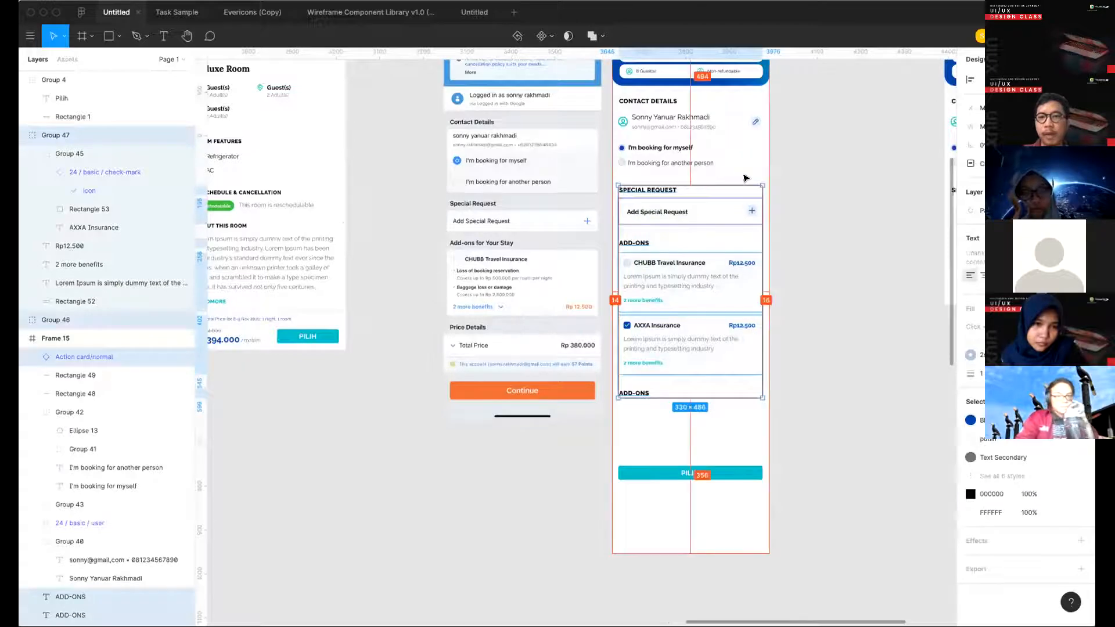
{"action": "scroll", "coordinate": [745, 177], "scroll_direction": "up", "scroll_amount": 5}
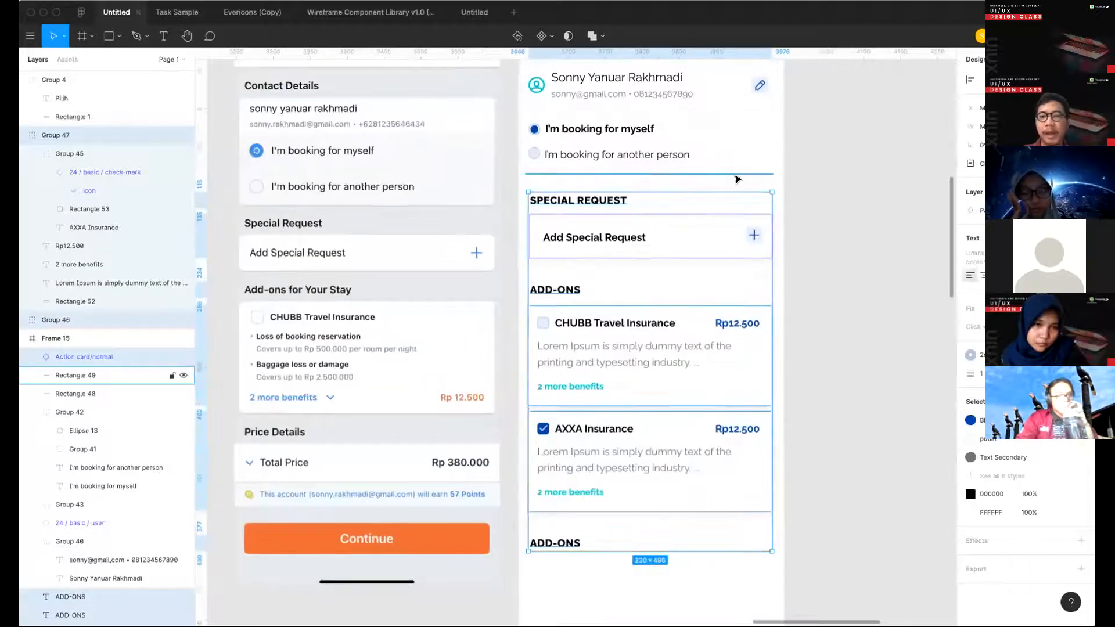
{"action": "left_click", "coordinate": [834, 164]}
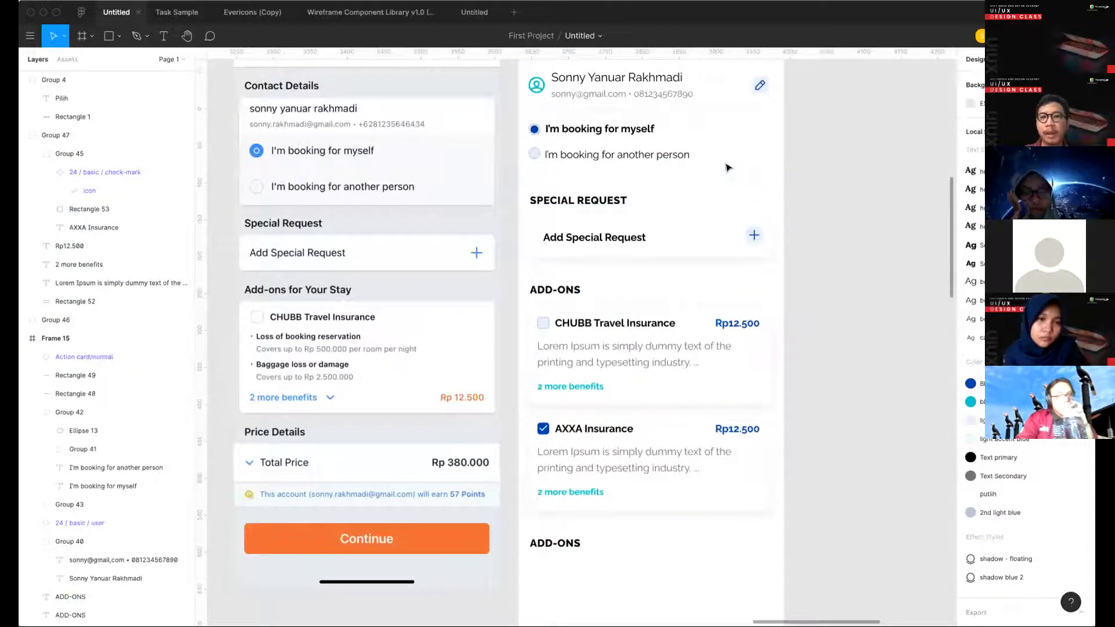
{"action": "scroll", "coordinate": [726, 167], "scroll_direction": "up", "scroll_amount": 3}
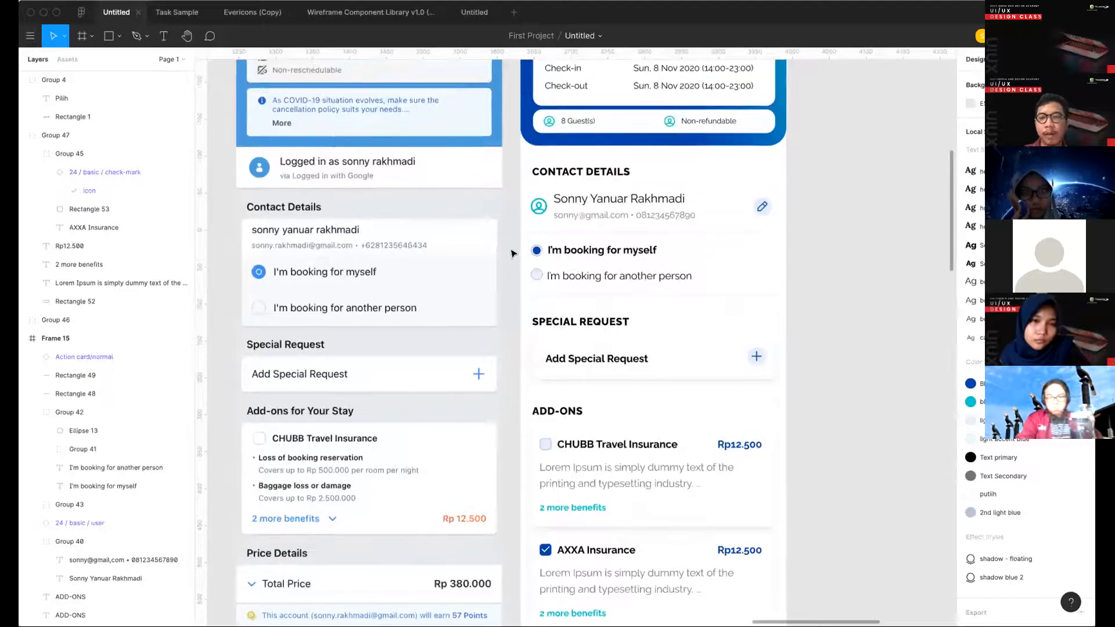
{"action": "left_click", "coordinate": [560, 278]}
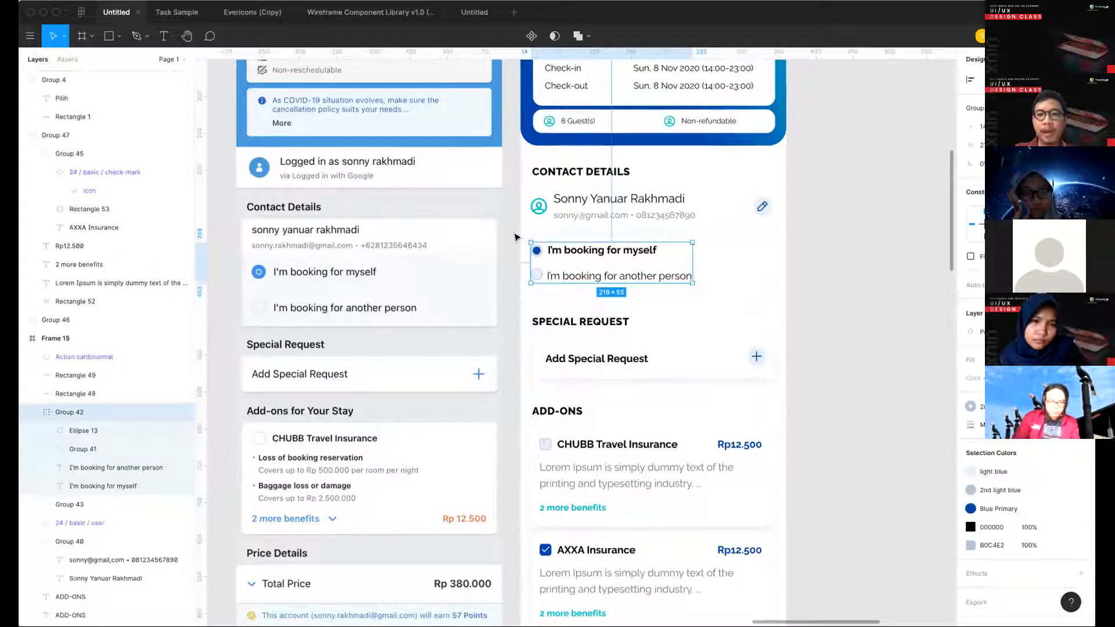
{"action": "scroll", "coordinate": [643, 387], "scroll_direction": "down", "scroll_amount": 3}
{"action": "left_click", "coordinate": [643, 387]}
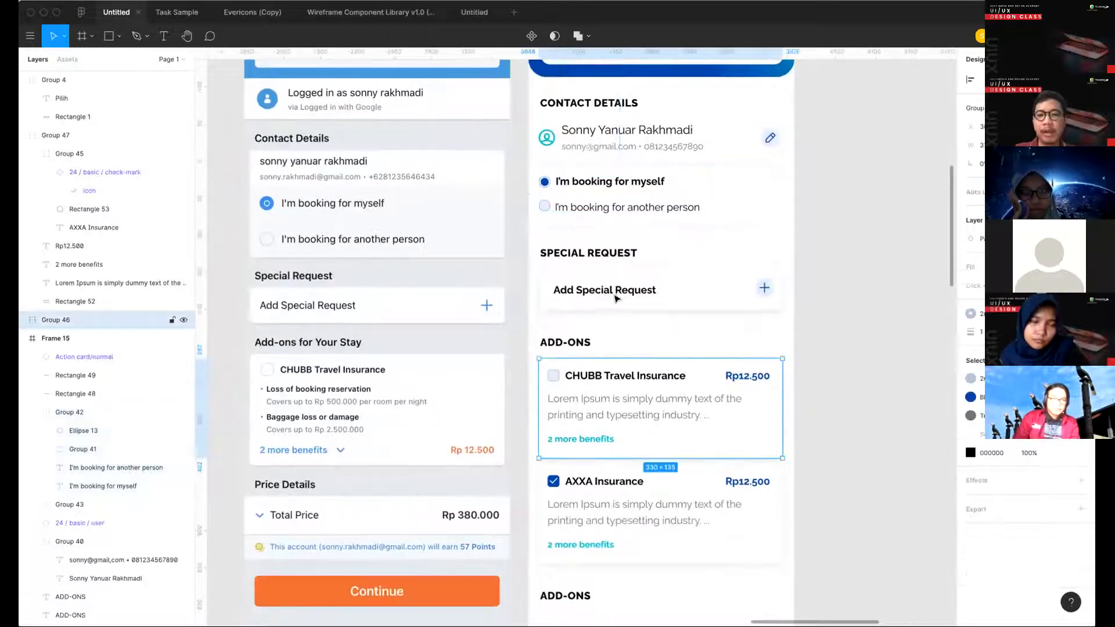
{"action": "left_click", "coordinate": [546, 299]}
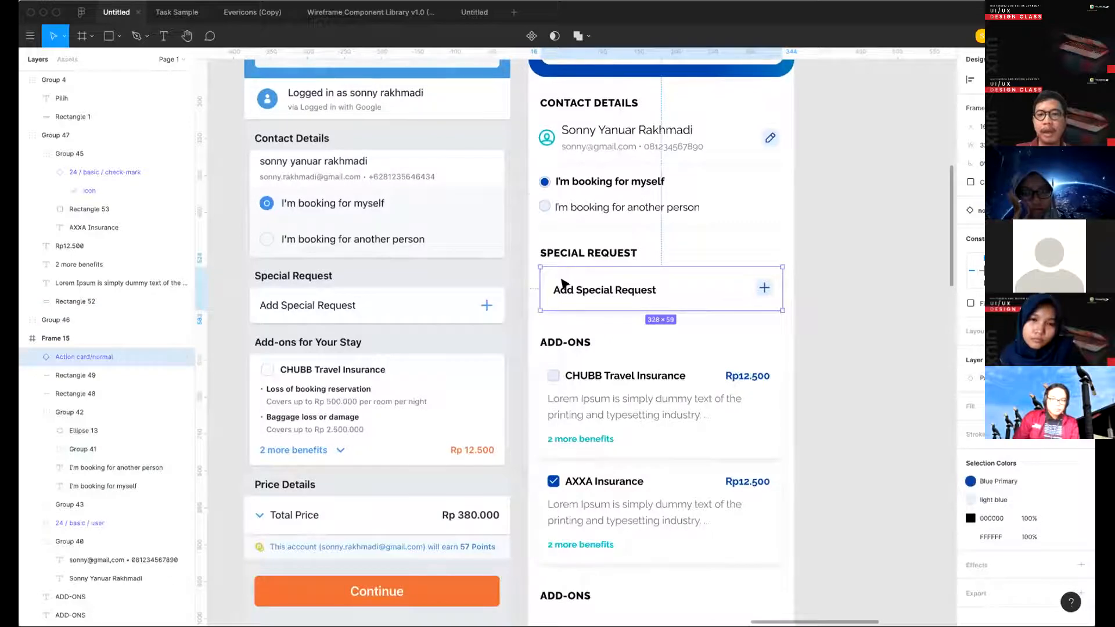
{"action": "scroll", "coordinate": [635, 329], "scroll_direction": "down", "scroll_amount": 5}
{"action": "scroll", "coordinate": [746, 244], "scroll_direction": "up", "scroll_amount": 5}
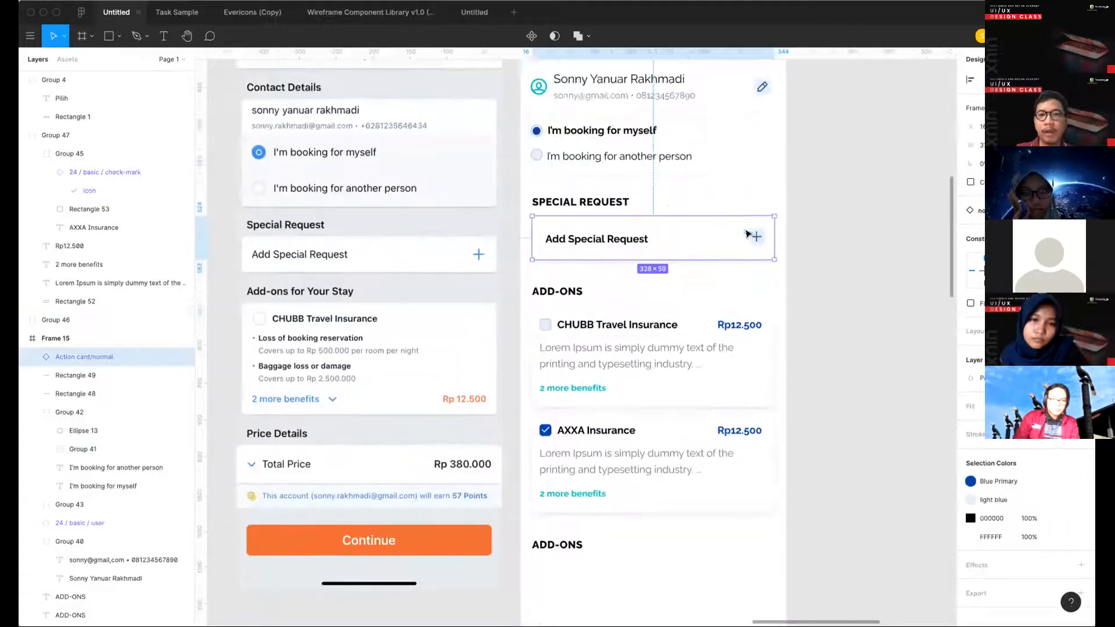
- Try deleting the two background rectangles behind the booking-for options and moving the options closer to the contact details
{"action": "left_click_drag", "start_coordinate": [762, 254], "coordinate": [713, 166]}
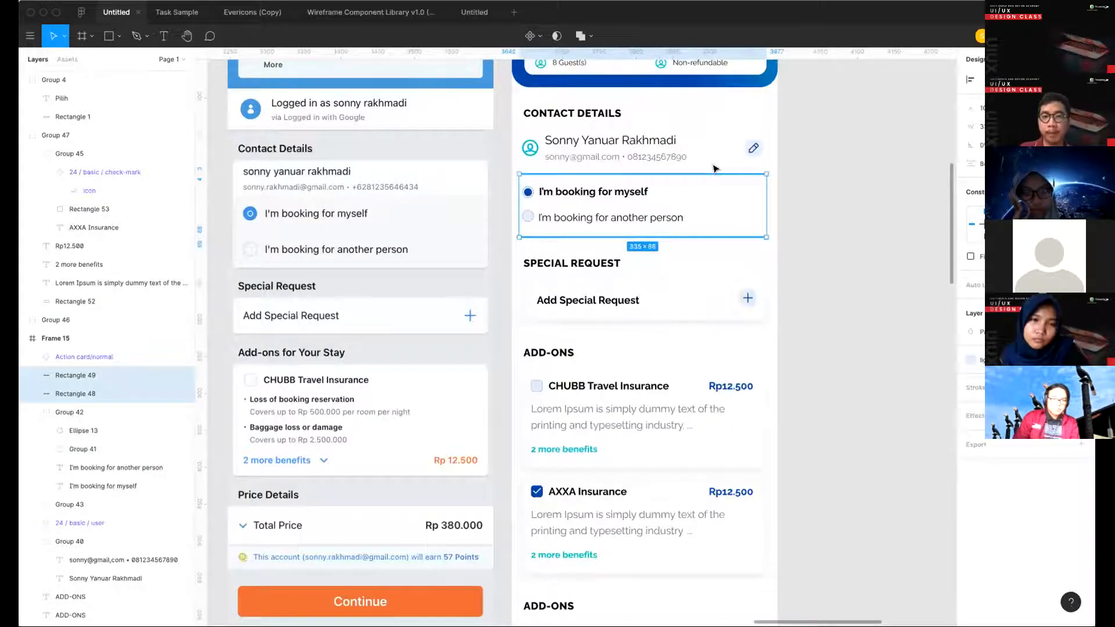
{"action": "key", "text": "Delete"}
{"action": "left_click_drag", "start_coordinate": [630, 240], "coordinate": [512, 169]}
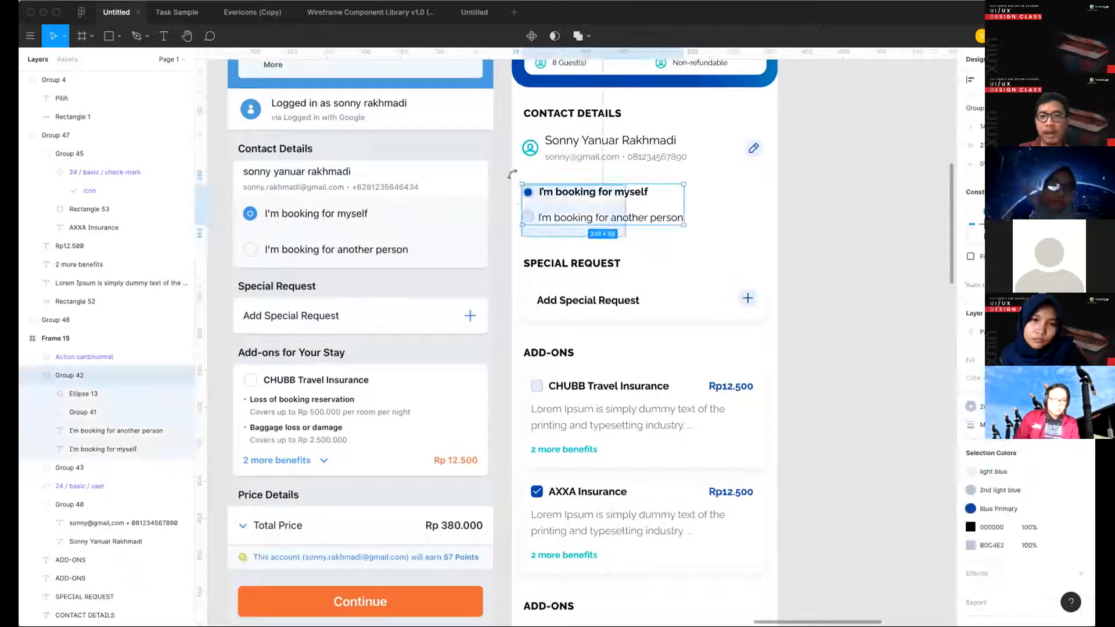
{"action": "left_click_drag", "start_coordinate": [591, 192], "coordinate": [591, 179]}
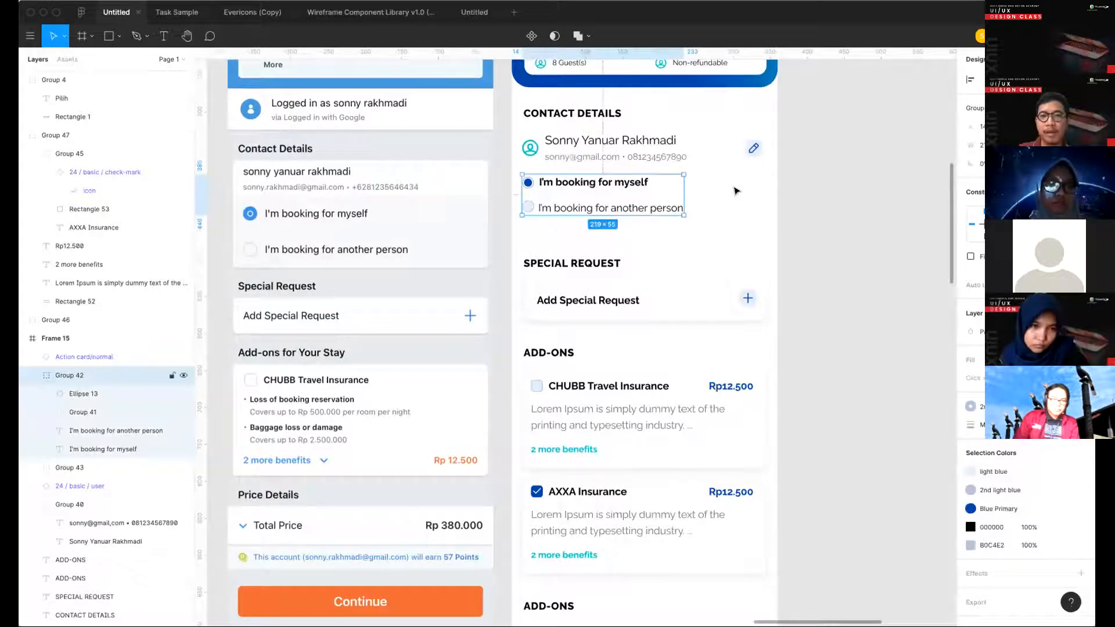
{"action": "key", "text": "ctrl+z"}
{"action": "left_click", "coordinate": [671, 172]}
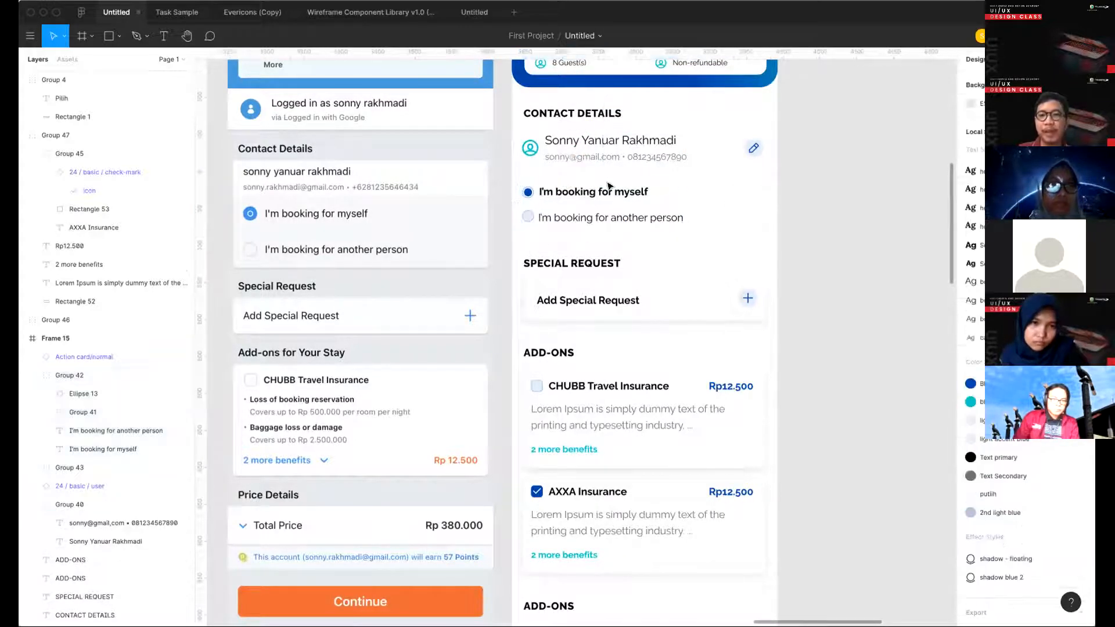
{"action": "key", "text": "ctrl+z"}
{"action": "left_click", "coordinate": [824, 206]}
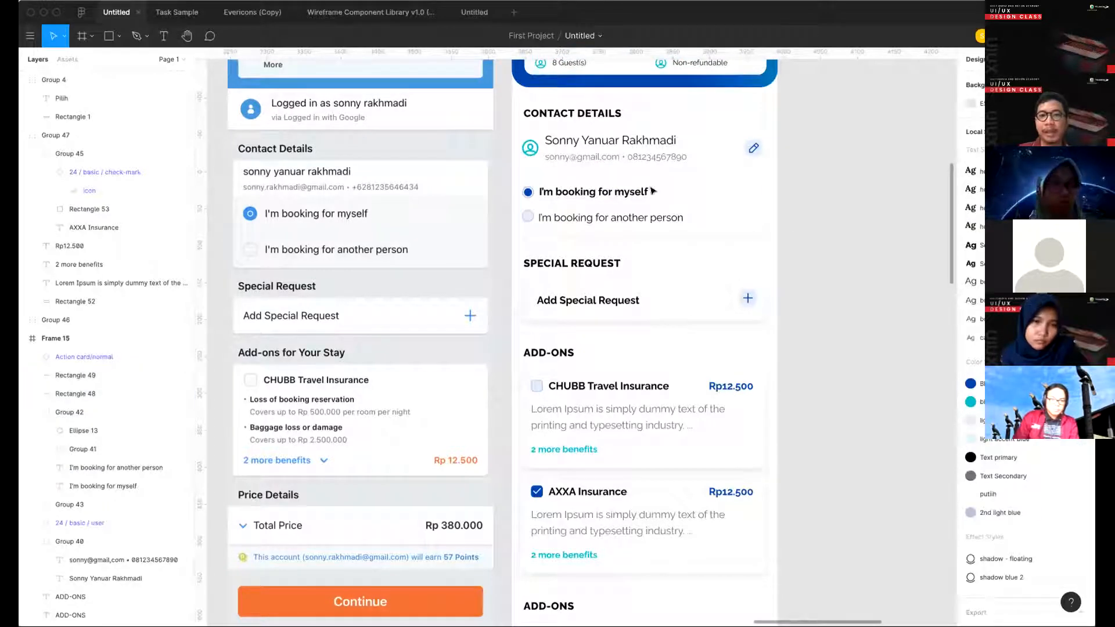
- Duplicate the user icon from the CONTACT DETAILS section to just below the lower ADD-ONS heading in Frame 15
{"action": "scroll", "coordinate": [498, 213], "scroll_direction": "down", "scroll_amount": 2}
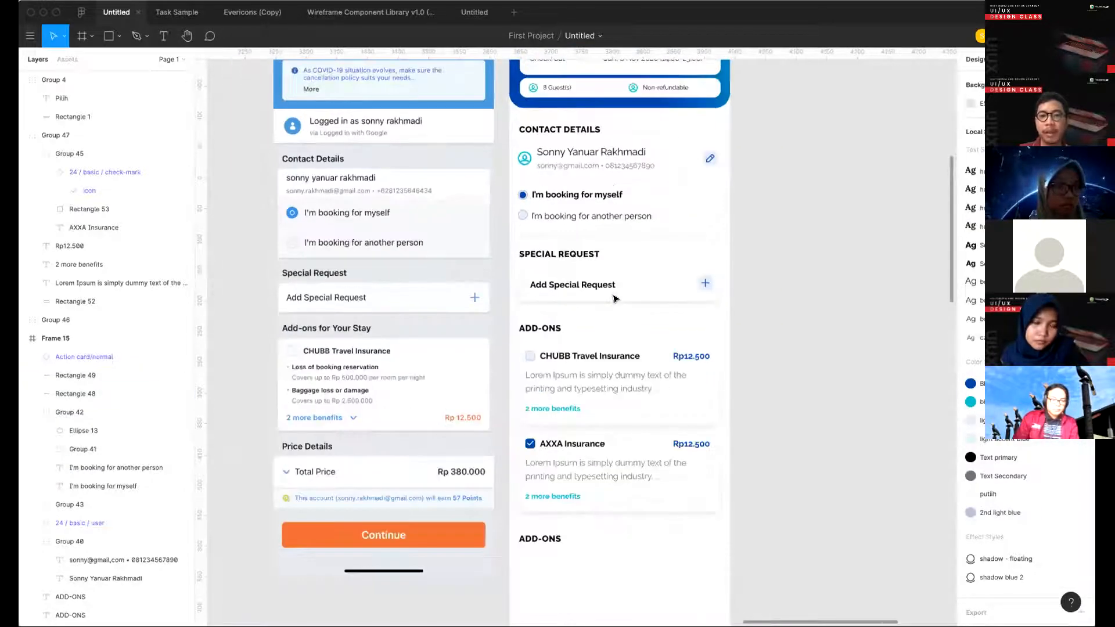
{"action": "scroll", "coordinate": [581, 261], "scroll_direction": "down", "scroll_amount": 3}
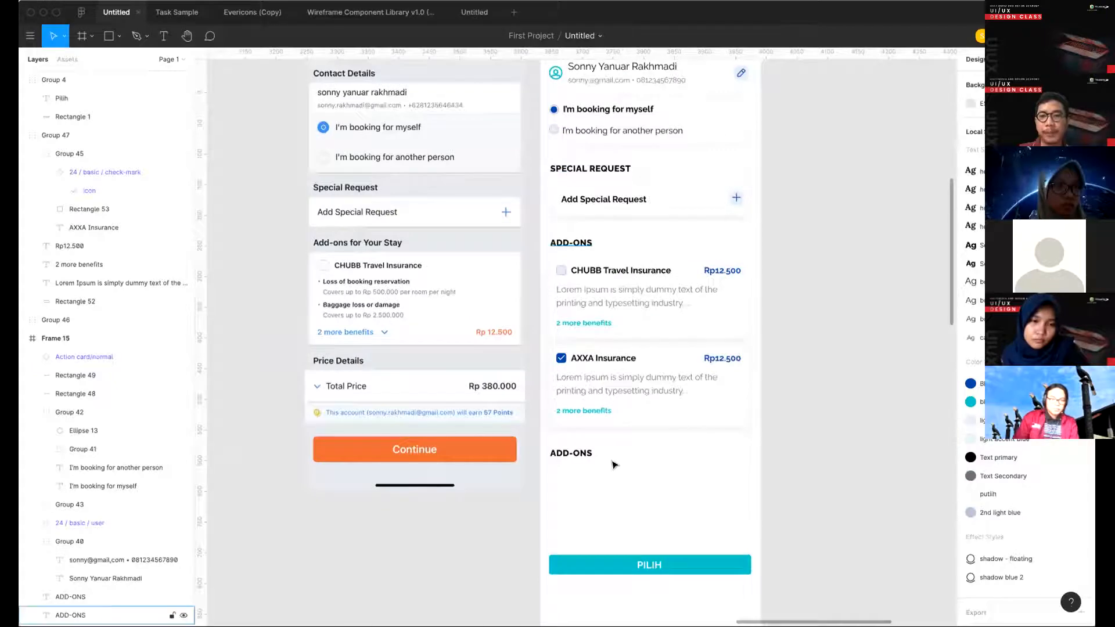
{"action": "scroll", "coordinate": [590, 390], "scroll_direction": "down", "scroll_amount": 2}
{"action": "scroll", "coordinate": [627, 337], "scroll_direction": "down", "scroll_amount": 1}
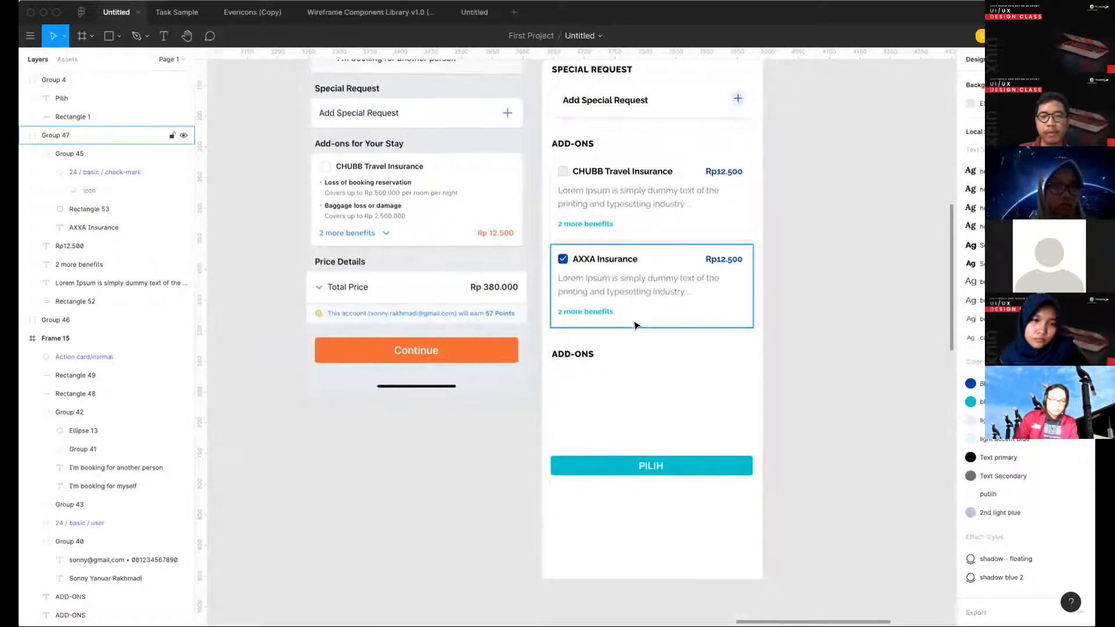
{"action": "scroll", "coordinate": [541, 408], "scroll_direction": "up", "scroll_amount": 2}
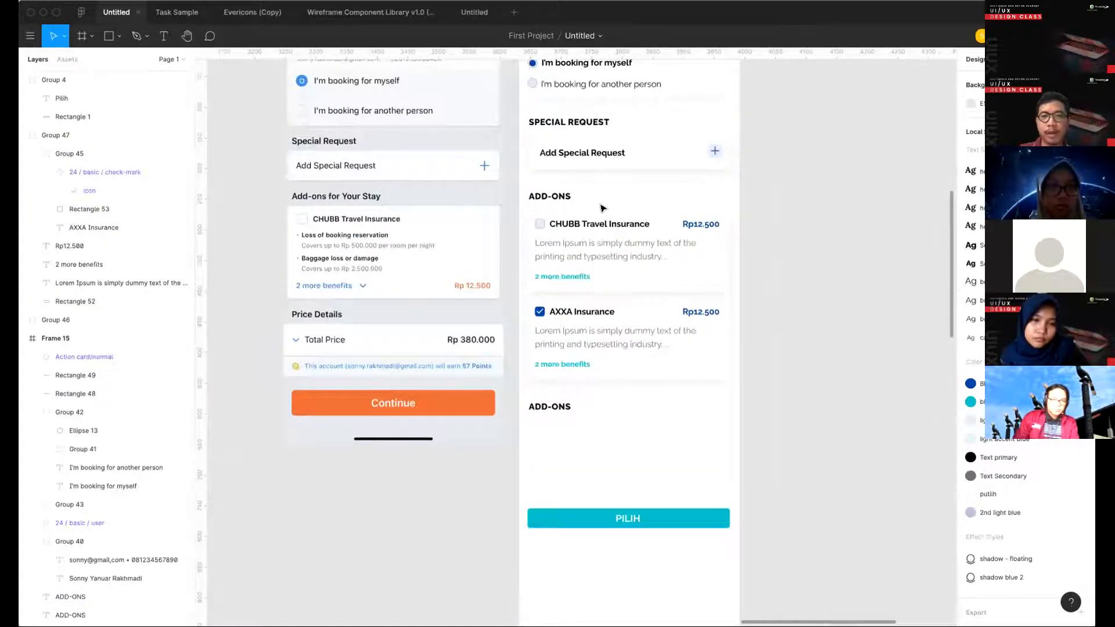
{"action": "scroll", "coordinate": [595, 192], "scroll_direction": "up", "scroll_amount": 2}
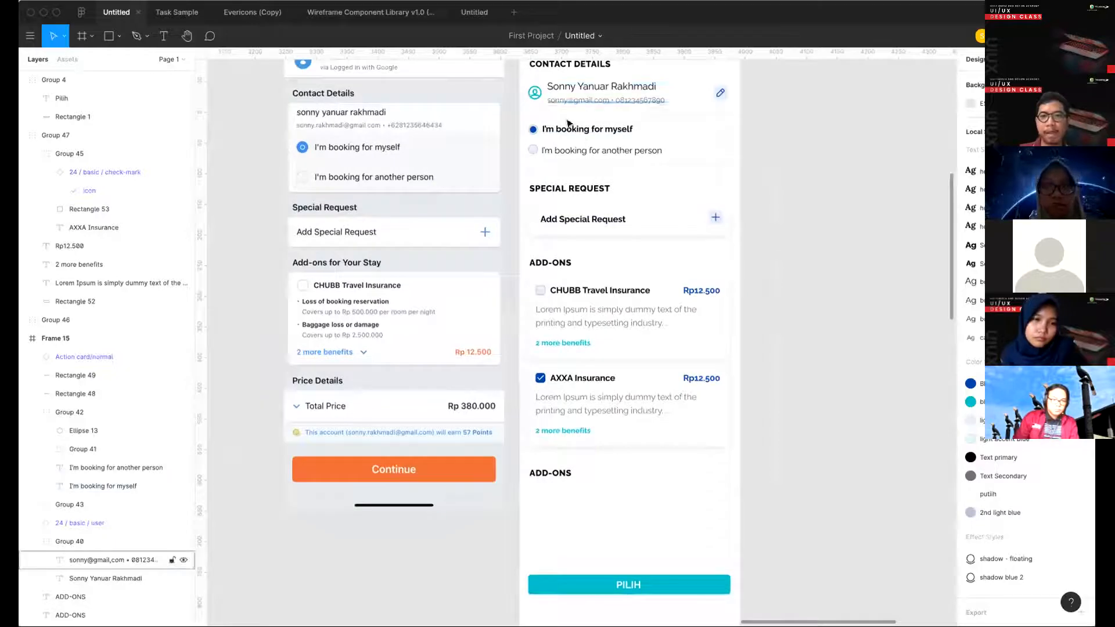
{"action": "left_click", "coordinate": [535, 92]}
{"action": "scroll", "coordinate": [518, 367], "scroll_direction": "down", "scroll_amount": 1}
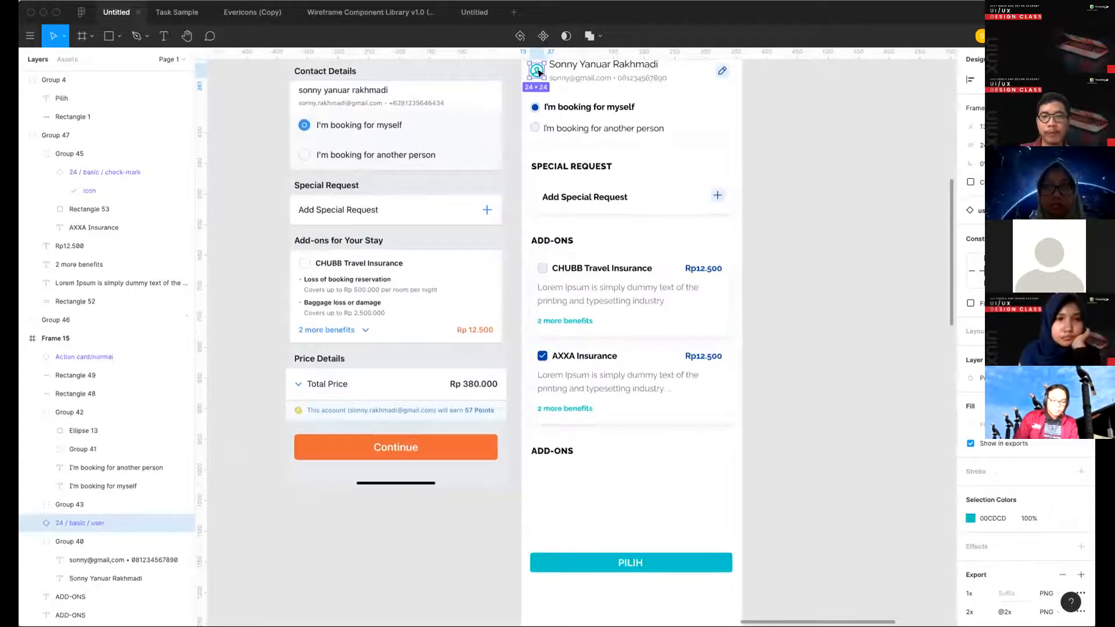
{"action": "left_click_drag", "start_coordinate": [538, 72], "coordinate": [532, 475]}
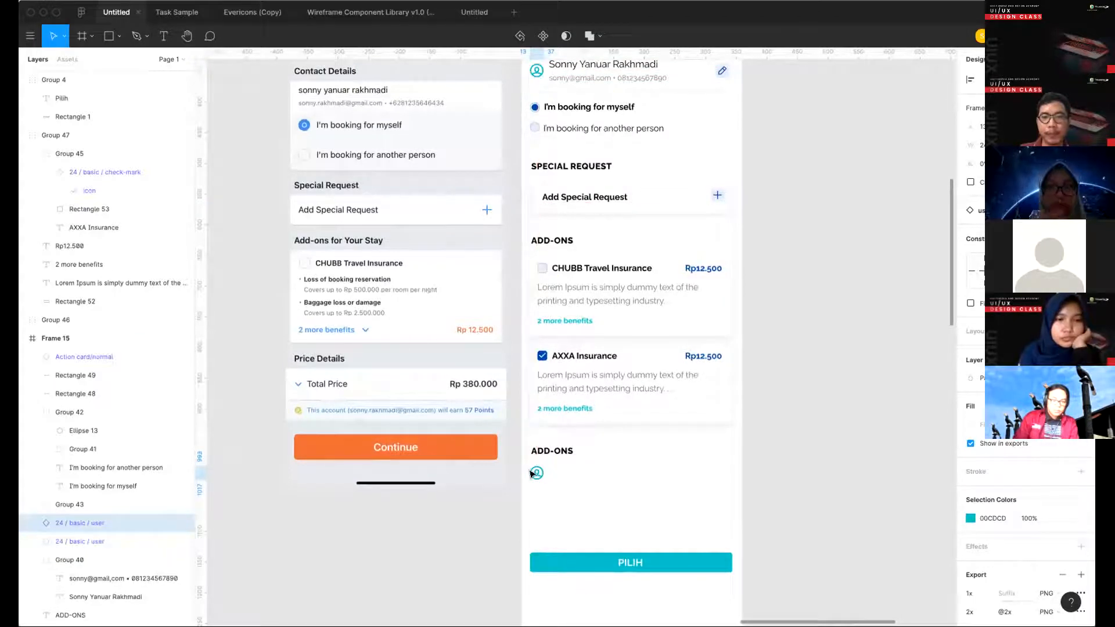
{"action": "scroll", "coordinate": [629, 423], "scroll_direction": "down", "scroll_amount": 5}
{"action": "left_click", "coordinate": [629, 423]}
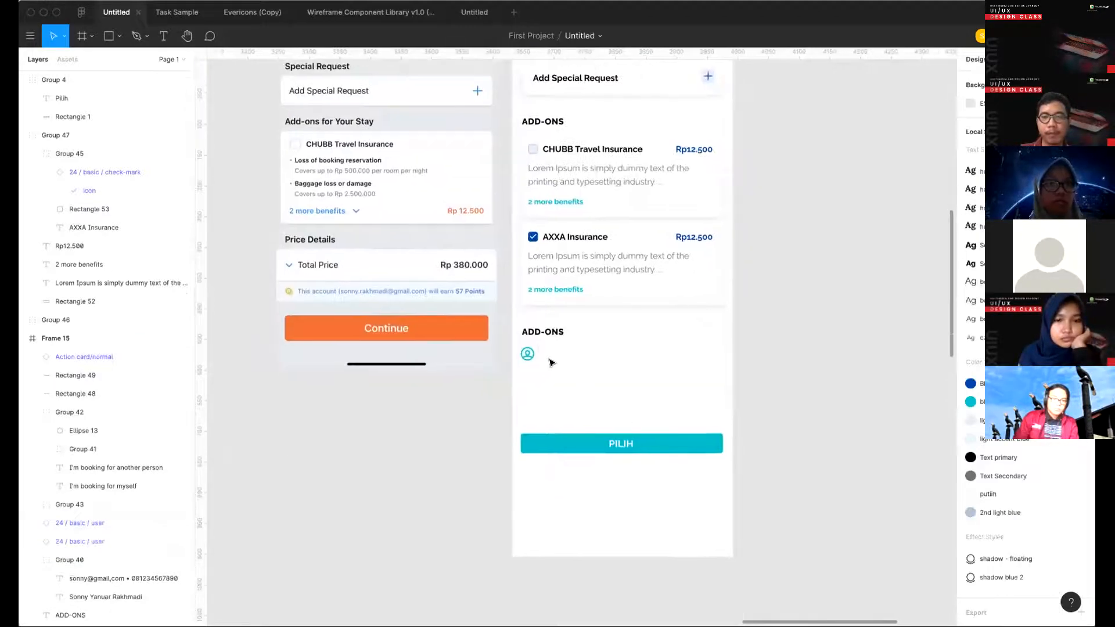
- Change the text of the lower ADD-ONS heading to PRICE DETAILS
{"action": "left_click", "coordinate": [538, 335]}
{"action": "double_click", "coordinate": [539, 335]}
{"action": "type", "text": "p"}
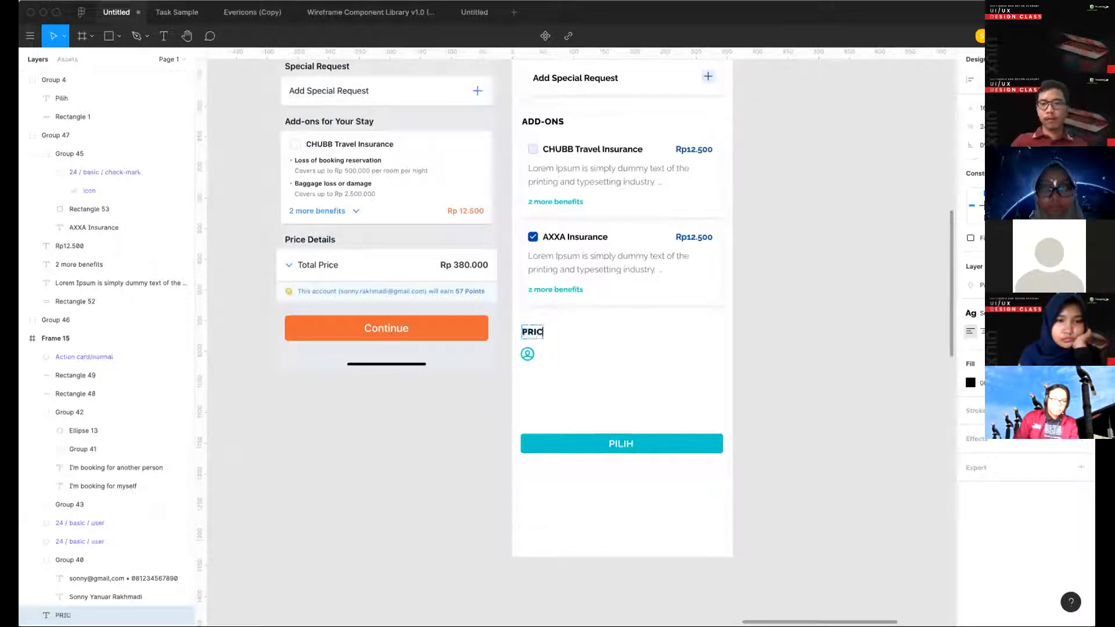
{"action": "type", "text": "RICE DETAILS"}
{"action": "key", "text": "Escape"}
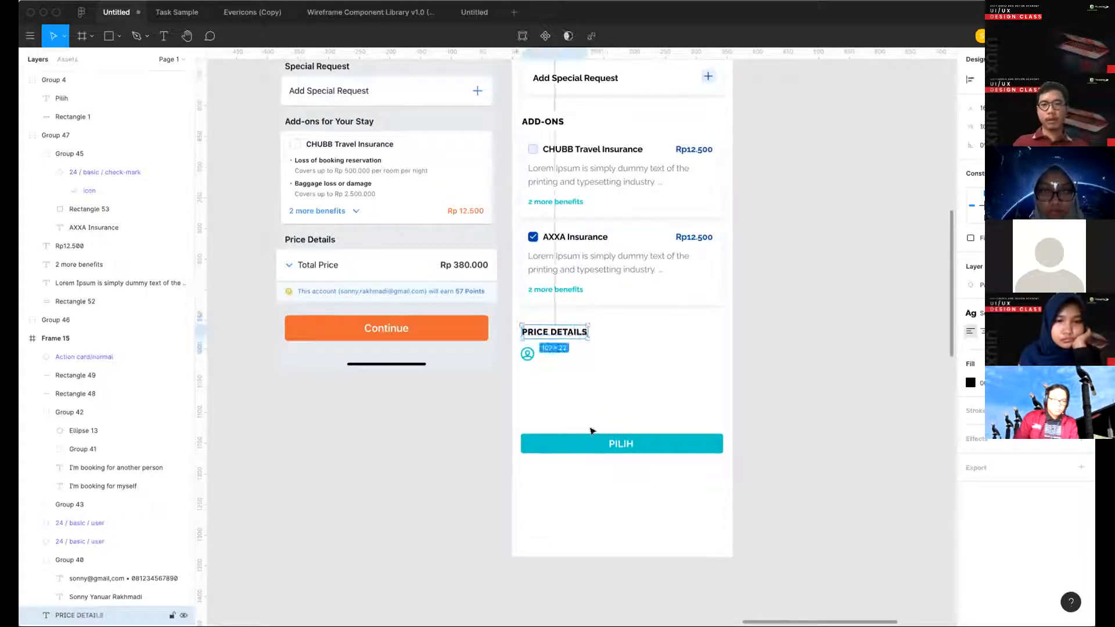
- Swap the user icon below the PRICE DETAILS heading for the shopping tote icon from the icon library
{"action": "left_click", "coordinate": [527, 353]}
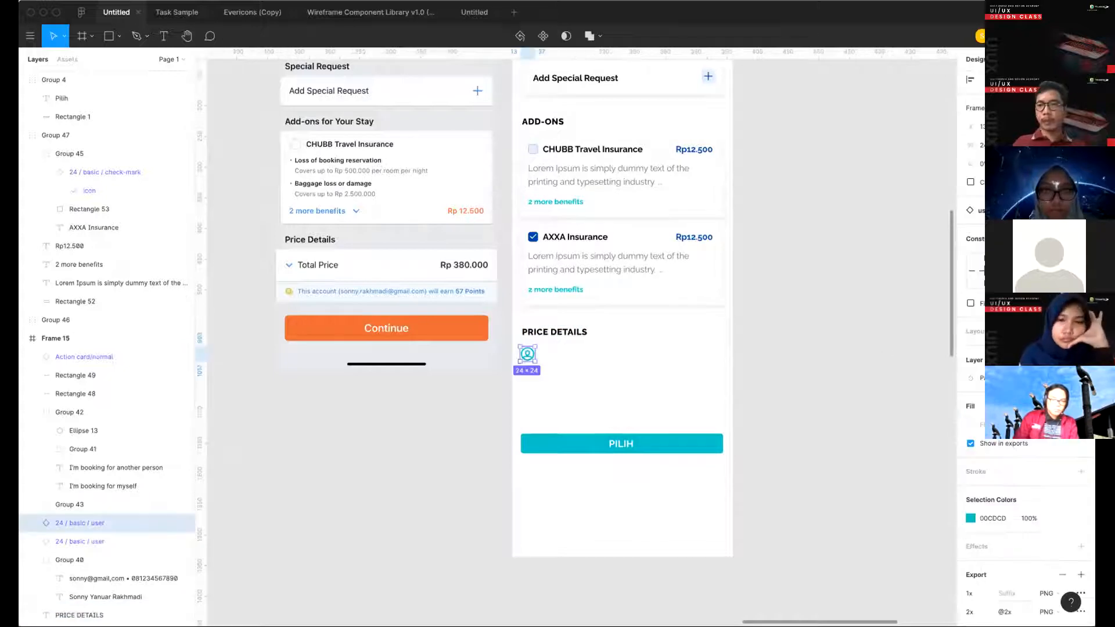
{"action": "left_click", "coordinate": [1010, 210]}
{"action": "scroll", "coordinate": [1024, 367], "scroll_direction": "up", "scroll_amount": 4}
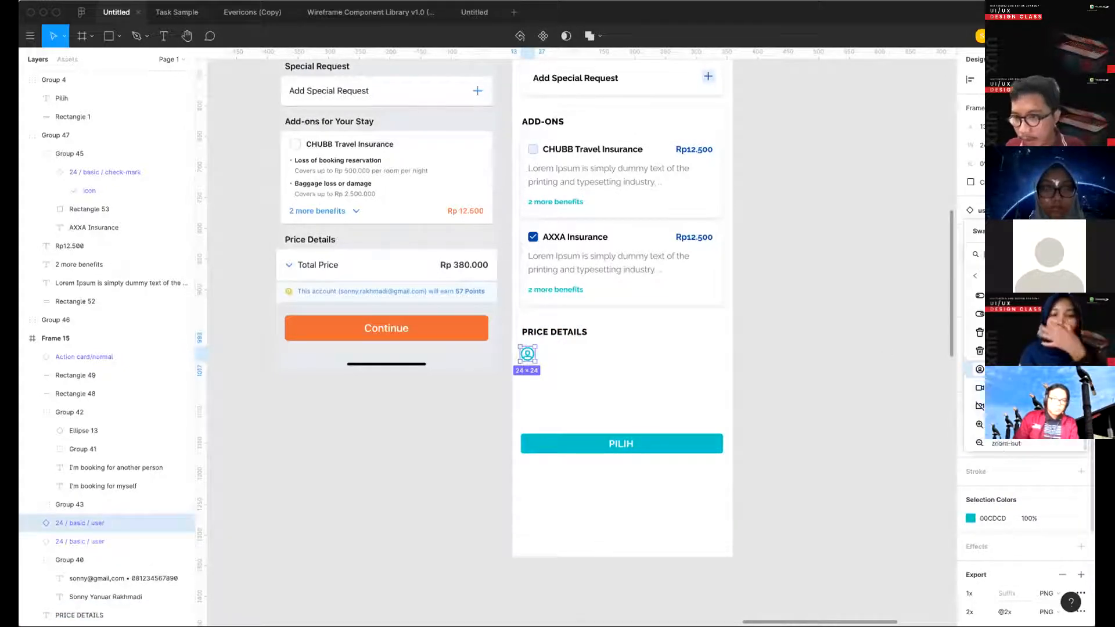
{"action": "scroll", "coordinate": [1025, 363], "scroll_direction": "up", "scroll_amount": 5}
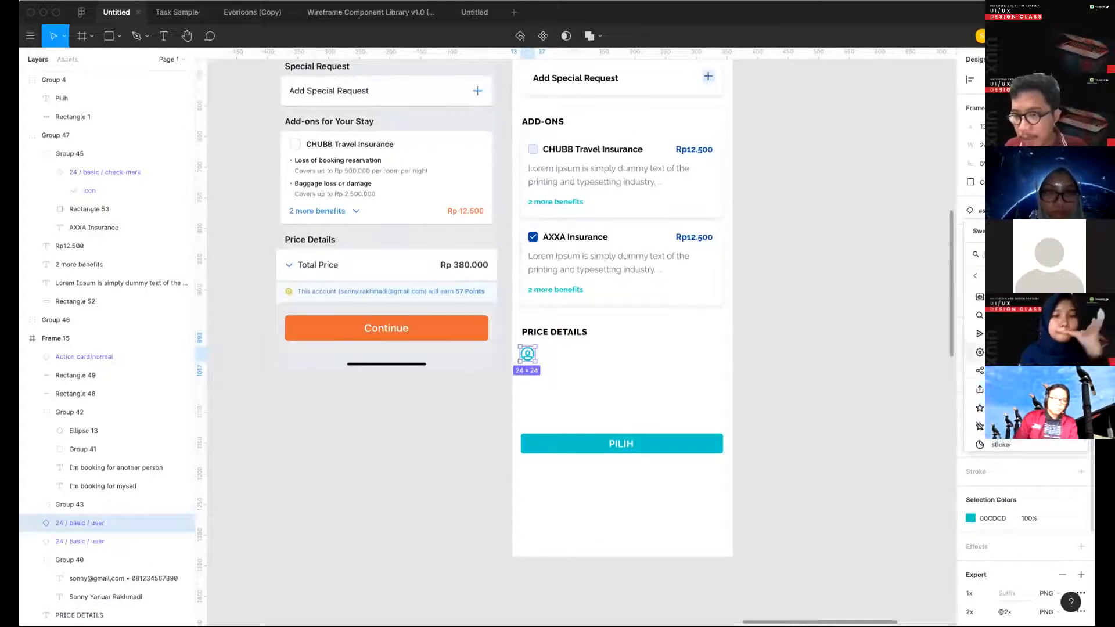
{"action": "scroll", "coordinate": [981, 362], "scroll_direction": "up", "scroll_amount": 3}
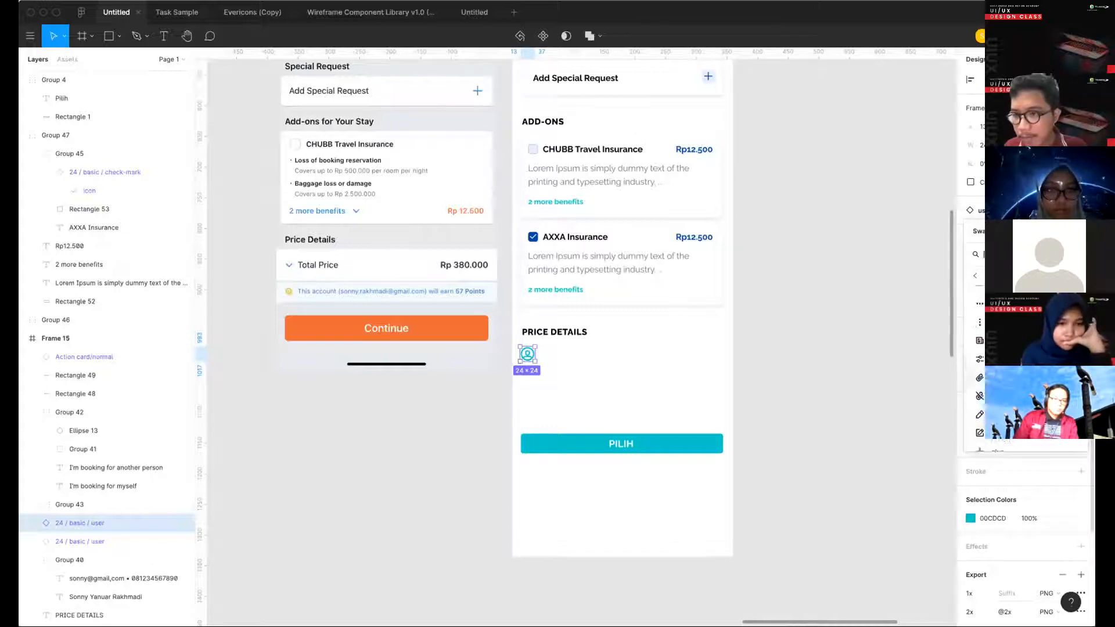
{"action": "scroll", "coordinate": [981, 360], "scroll_direction": "up", "scroll_amount": 6}
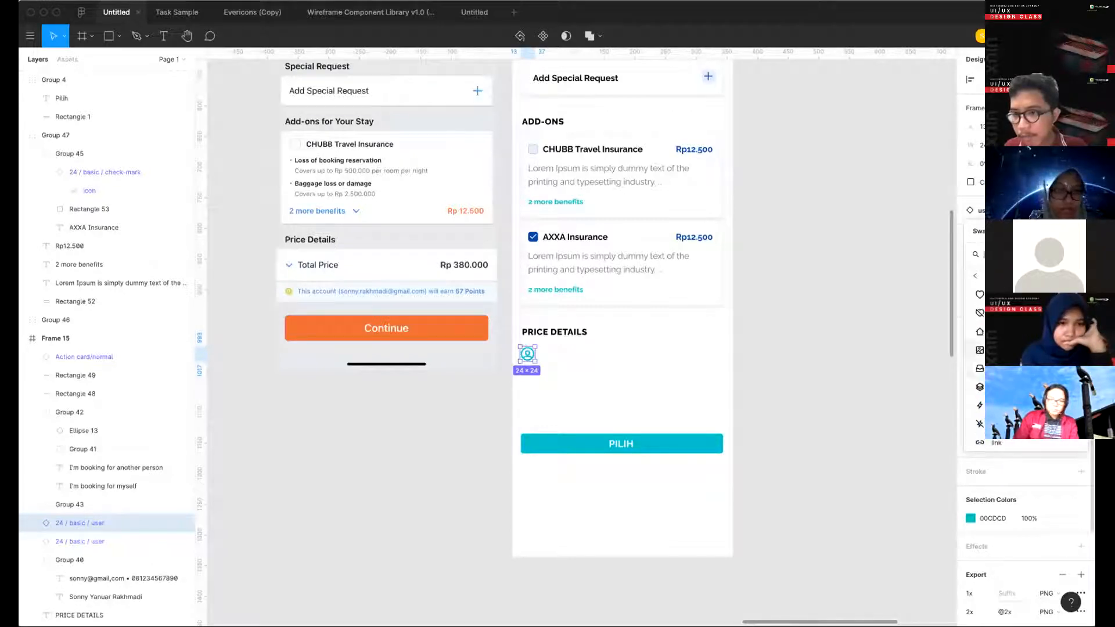
{"action": "scroll", "coordinate": [981, 360], "scroll_direction": "up", "scroll_amount": 3}
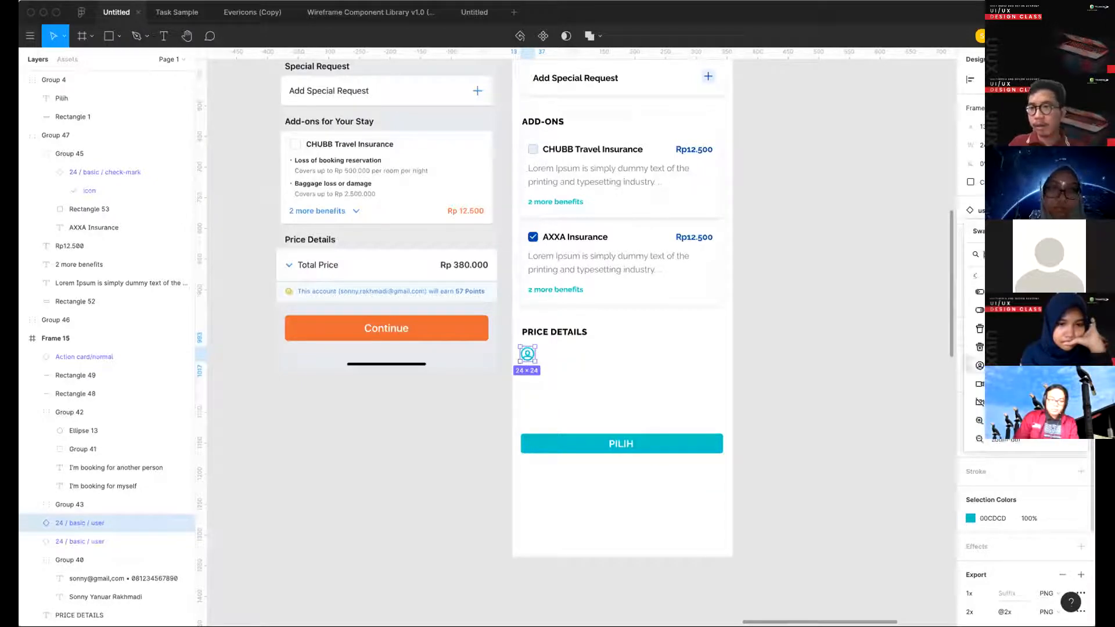
{"action": "type", "text": "m"}
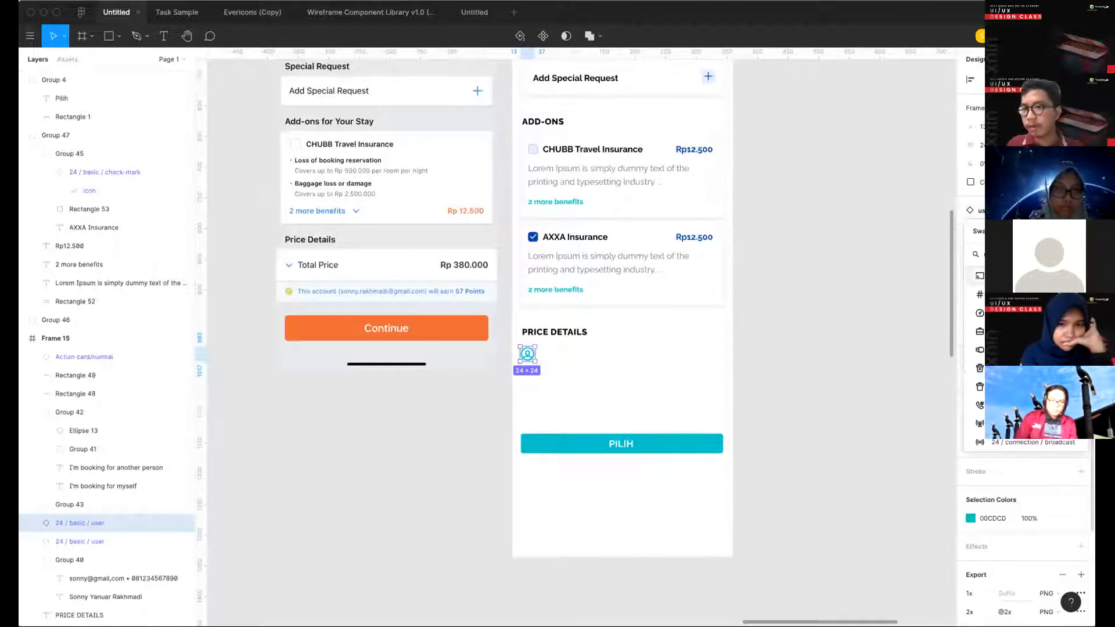
{"action": "scroll", "coordinate": [1025, 386], "scroll_direction": "down", "scroll_amount": 1}
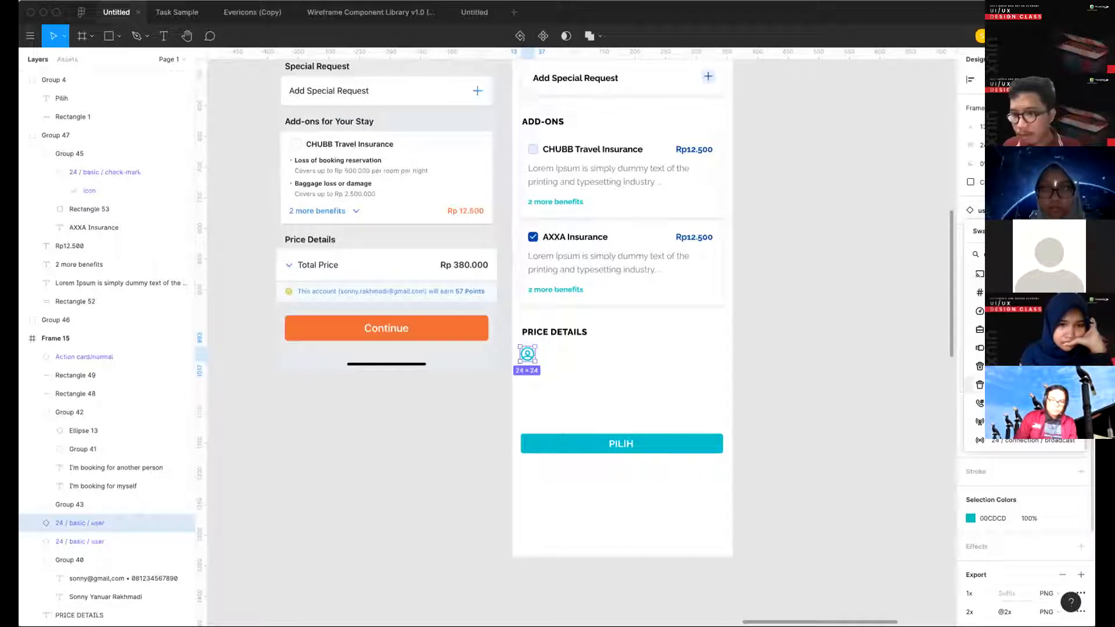
{"action": "scroll", "coordinate": [1025, 381], "scroll_direction": "up", "scroll_amount": 1}
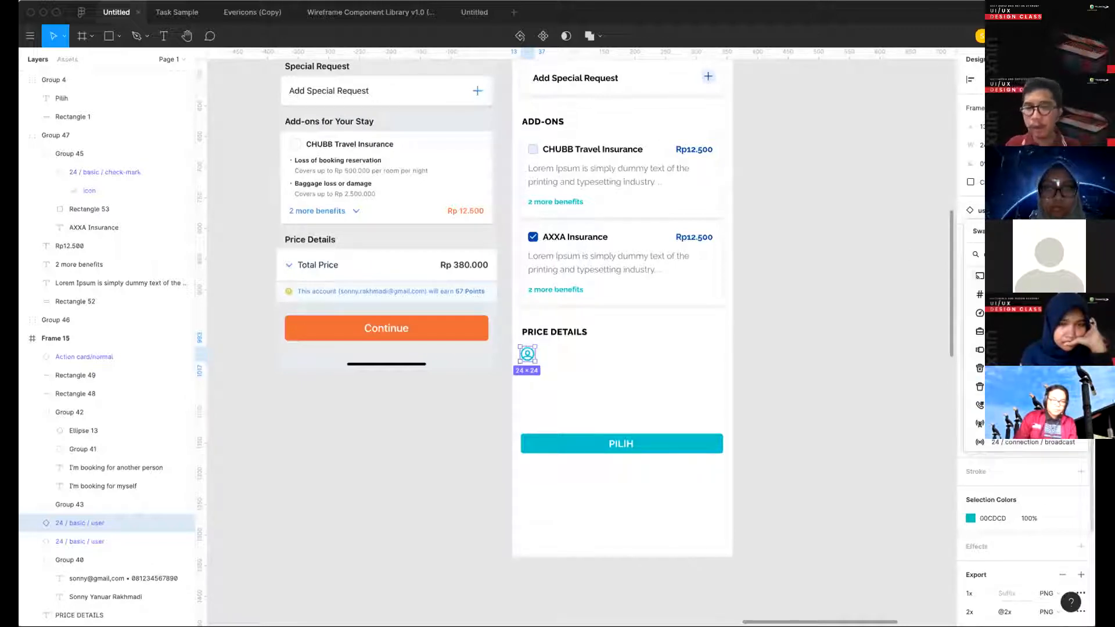
{"action": "key", "text": "BackSpace"}
{"action": "key", "text": "BackSpace"}
{"action": "key", "text": "BackSpace"}
{"action": "key", "text": "BackSpace"}
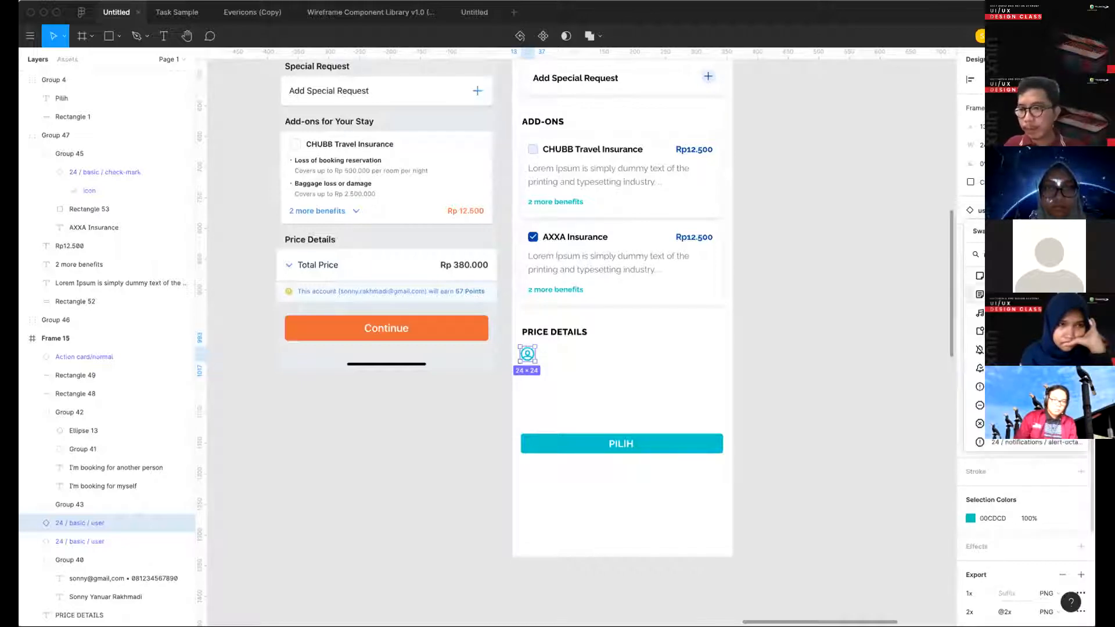
{"action": "scroll", "coordinate": [1025, 296], "scroll_direction": "down", "scroll_amount": 3}
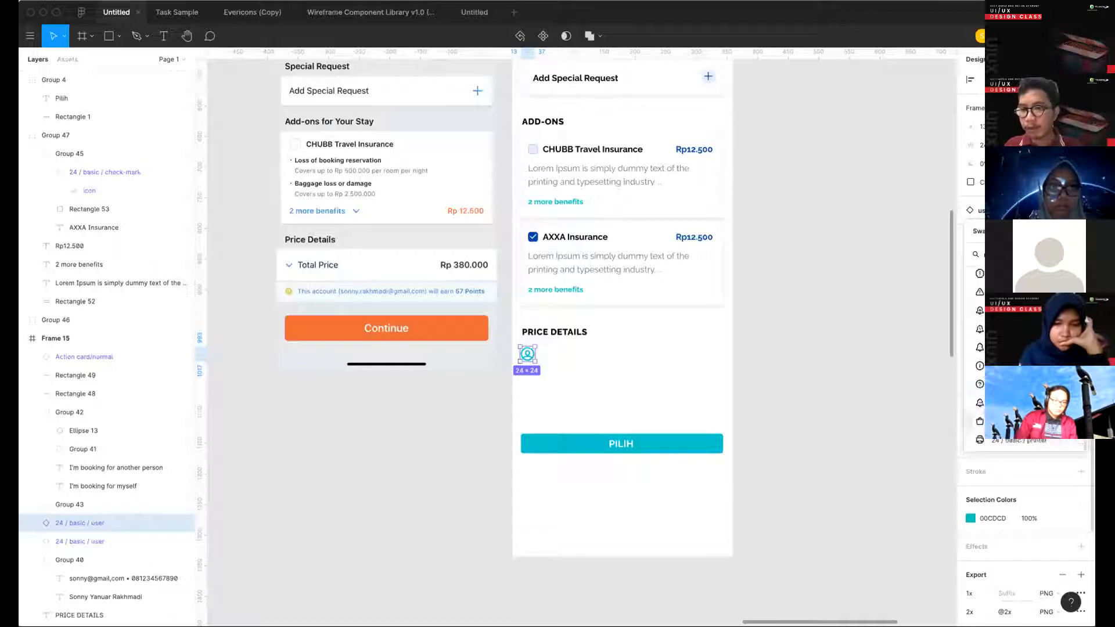
{"action": "left_click", "coordinate": [1025, 423]}
{"action": "left_click", "coordinate": [565, 369]}
{"action": "scroll", "coordinate": [565, 369], "scroll_direction": "up", "scroll_amount": 2}
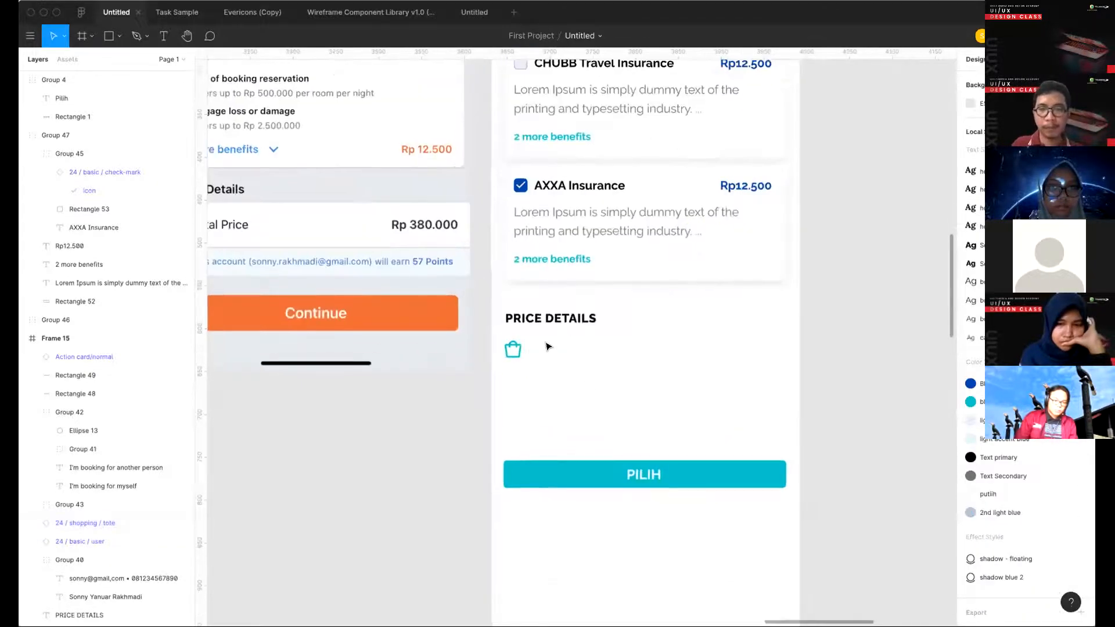
- Duplicate the AXXA Insurance title text and place the copy beside the shopping tote icon below the PRICE DETAILS heading
{"action": "scroll", "coordinate": [555, 314], "scroll_direction": "up", "scroll_amount": 1}
{"action": "left_click", "coordinate": [577, 242], "text": "super"}
{"action": "key", "text": "super+c"}
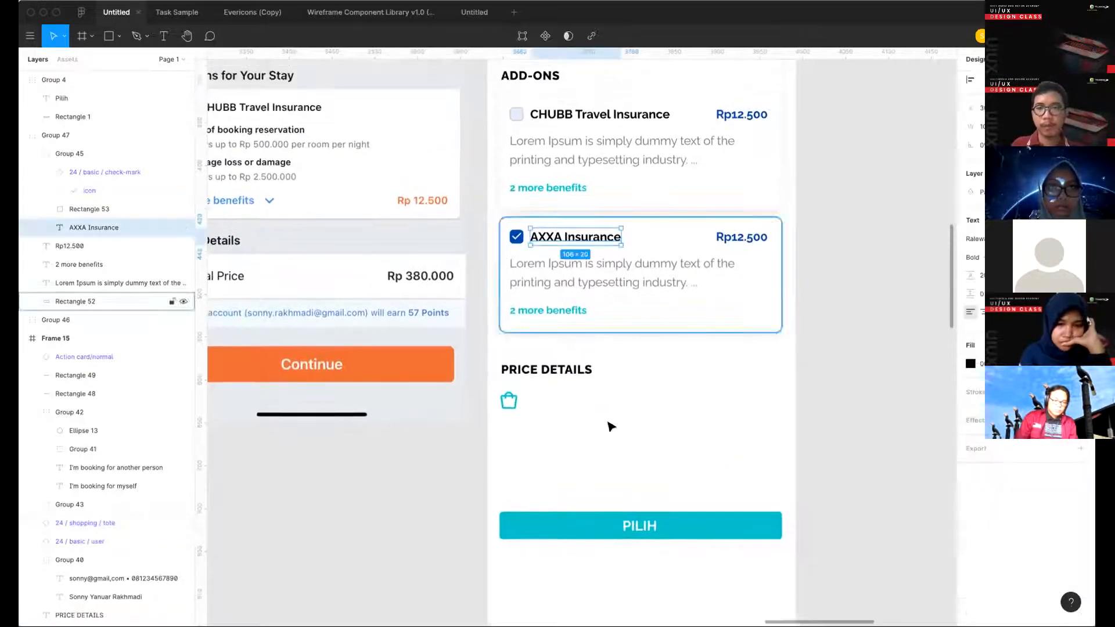
{"action": "left_click", "coordinate": [610, 425]}
{"action": "key", "text": "super+v"}
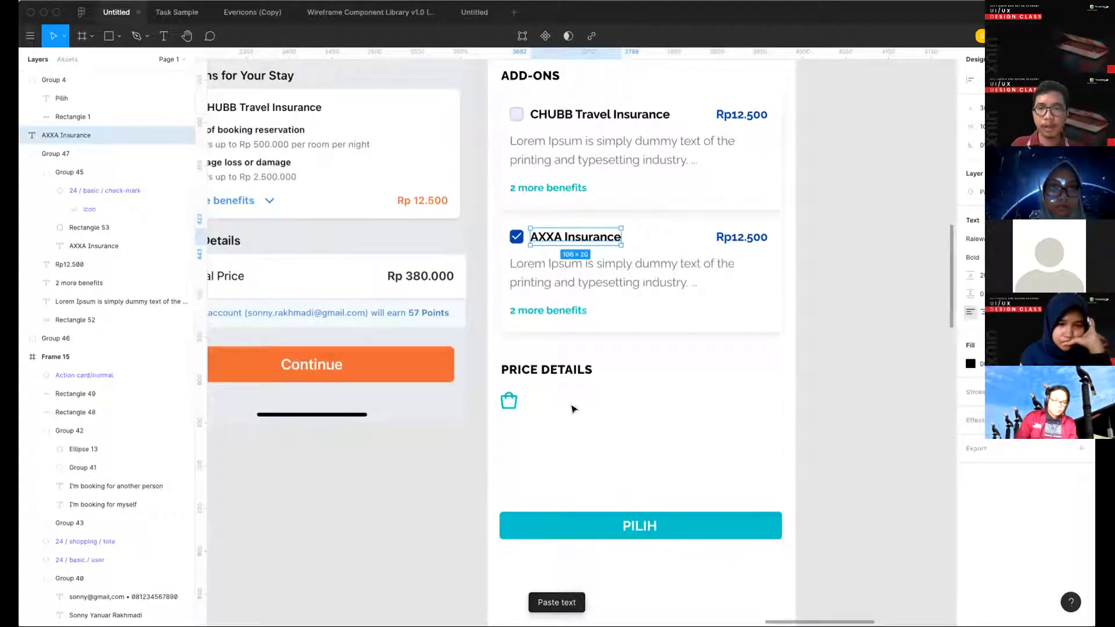
{"action": "left_click_drag", "start_coordinate": [578, 242], "coordinate": [575, 405]}
- Change the copied text beside the tote icon to Total Price and set it in regular weight
{"action": "double_click", "coordinate": [575, 406]}
{"action": "type", "text": "Total Price"}
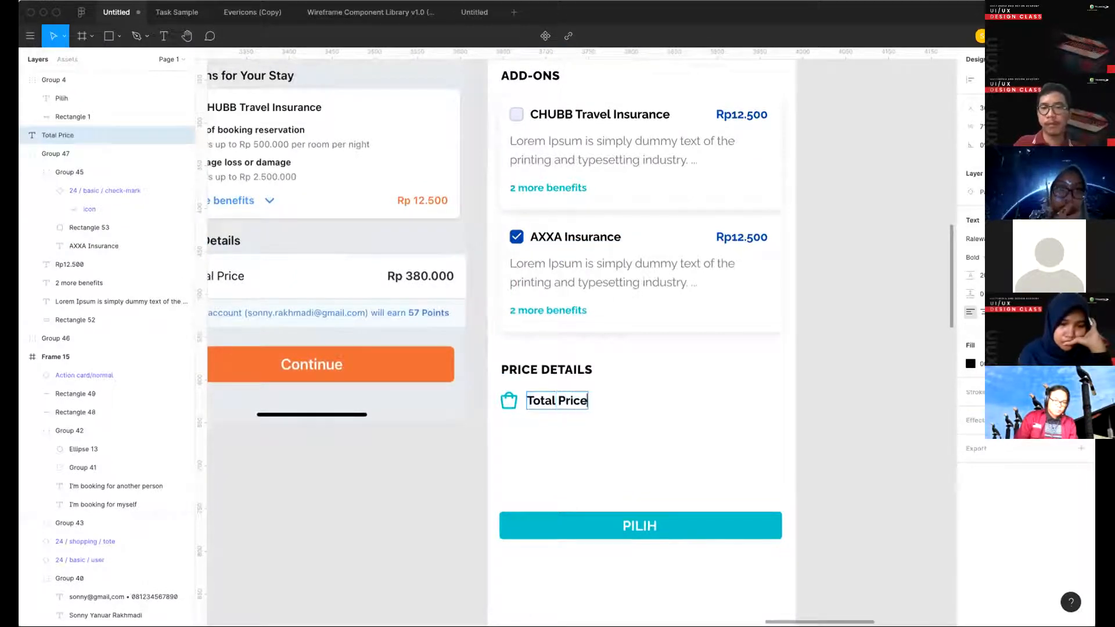
{"action": "key", "text": "Escape"}
{"action": "key", "text": "super+b"}
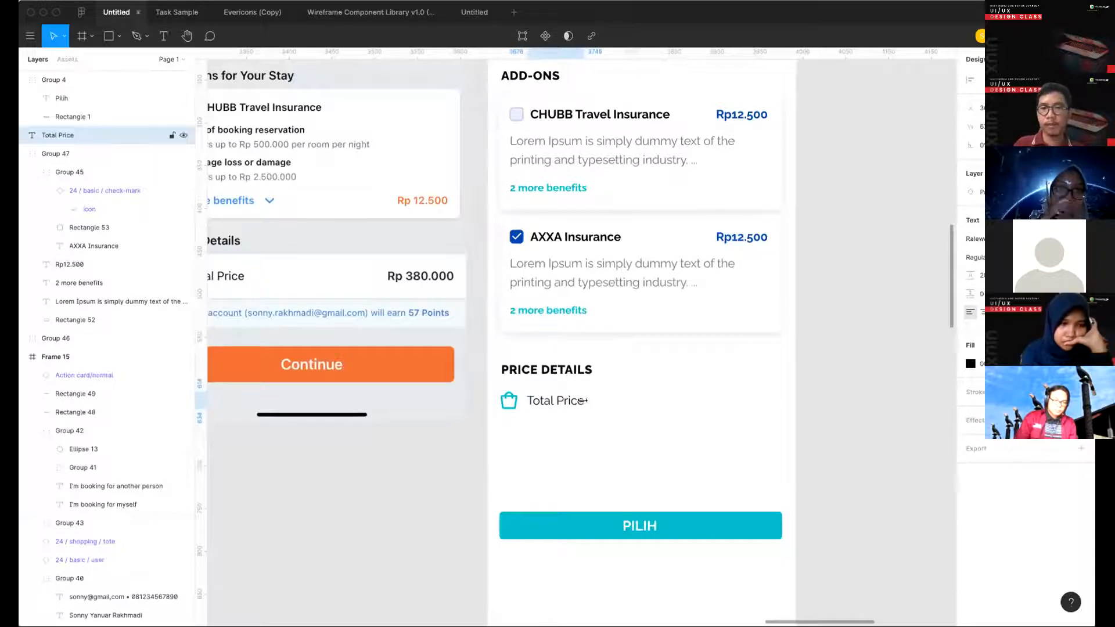
{"action": "left_click", "coordinate": [567, 448]}
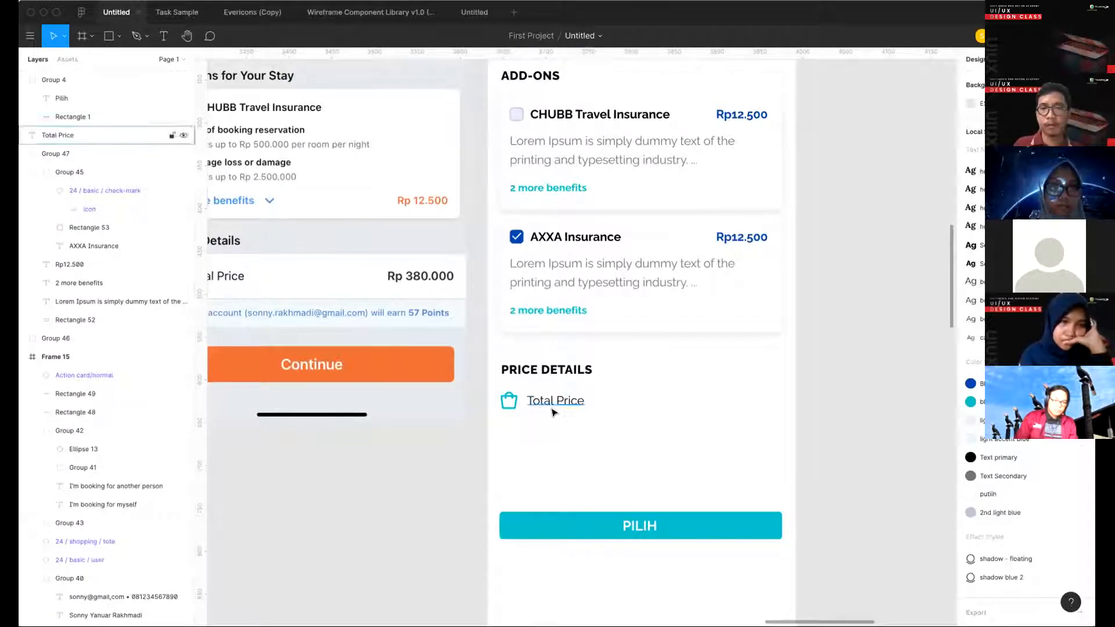
- Try duplicating the AXXA Insurance price to the right end of the Total Price row
{"action": "scroll", "coordinate": [555, 412], "scroll_direction": "left", "scroll_amount": 3}
{"action": "scroll", "coordinate": [557, 411], "scroll_direction": "down", "scroll_amount": 2}
{"action": "left_click", "coordinate": [811, 278], "text": "super"}
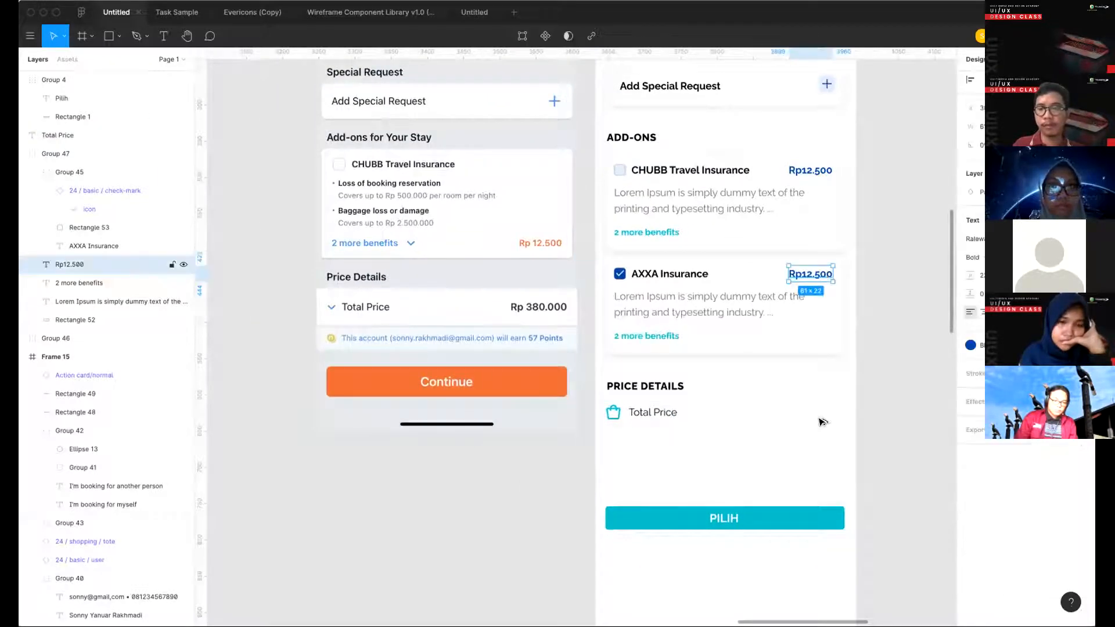
{"action": "left_click_drag", "start_coordinate": [822, 422], "coordinate": [820, 409]}
- Copy the large Rp394.000 price from the bottom of Frame 14 and paste it in place of the duplicated price
{"action": "scroll", "coordinate": [819, 410], "scroll_direction": "down", "scroll_amount": 5}
{"action": "scroll", "coordinate": [789, 416], "scroll_direction": "left", "scroll_amount": 3}
{"action": "scroll", "coordinate": [789, 416], "scroll_direction": "down", "scroll_amount": 2}
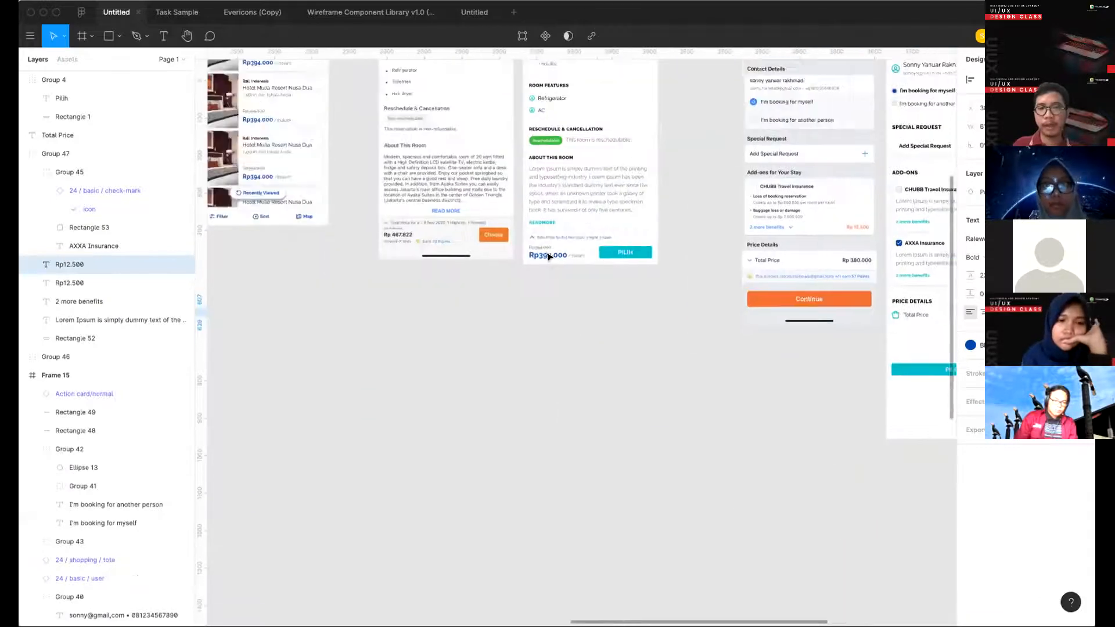
{"action": "left_click", "coordinate": [548, 256], "text": "super"}
{"action": "scroll", "coordinate": [661, 301], "scroll_direction": "up", "scroll_amount": 3}
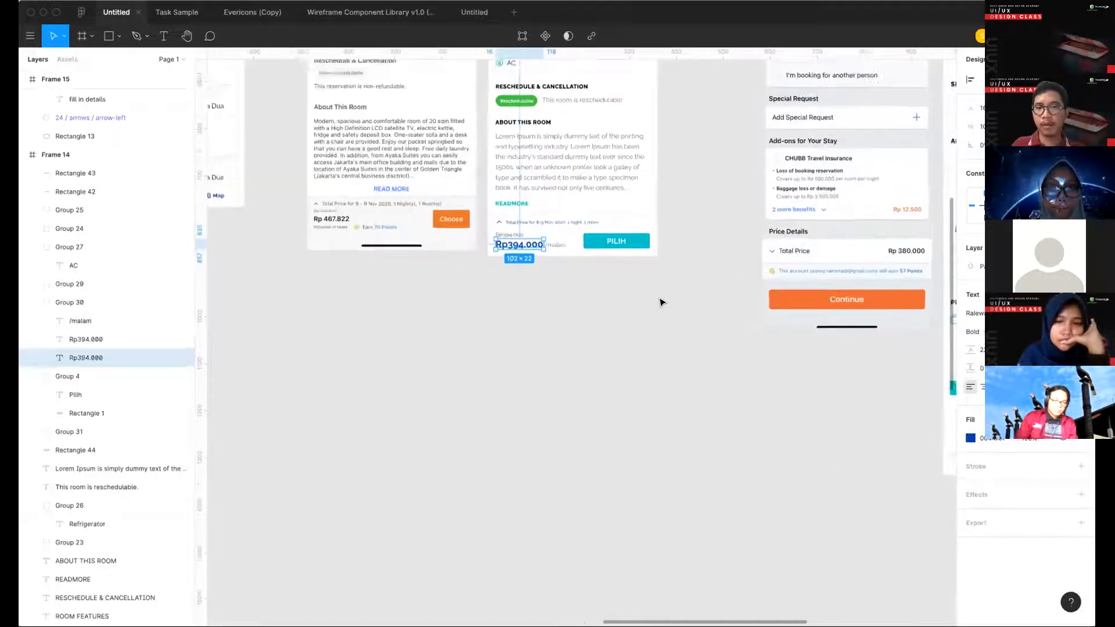
{"action": "left_click", "coordinate": [725, 361]}
{"action": "scroll", "coordinate": [739, 368], "scroll_direction": "right", "scroll_amount": 6}
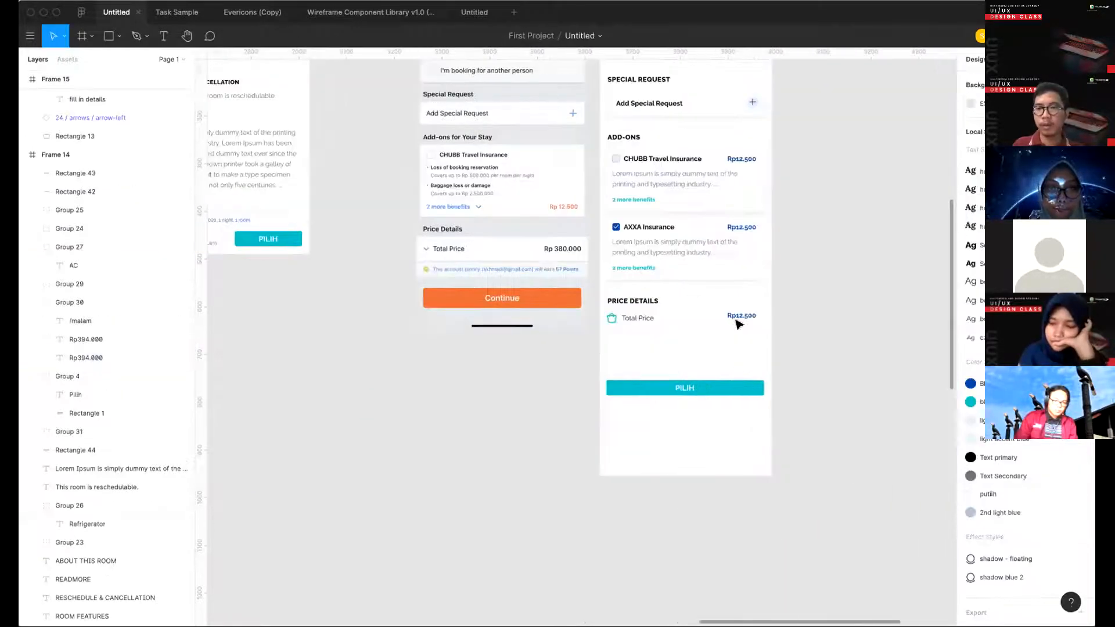
{"action": "left_click", "coordinate": [733, 317]}
{"action": "key", "text": "Delete"}
{"action": "key", "text": "super+v"}
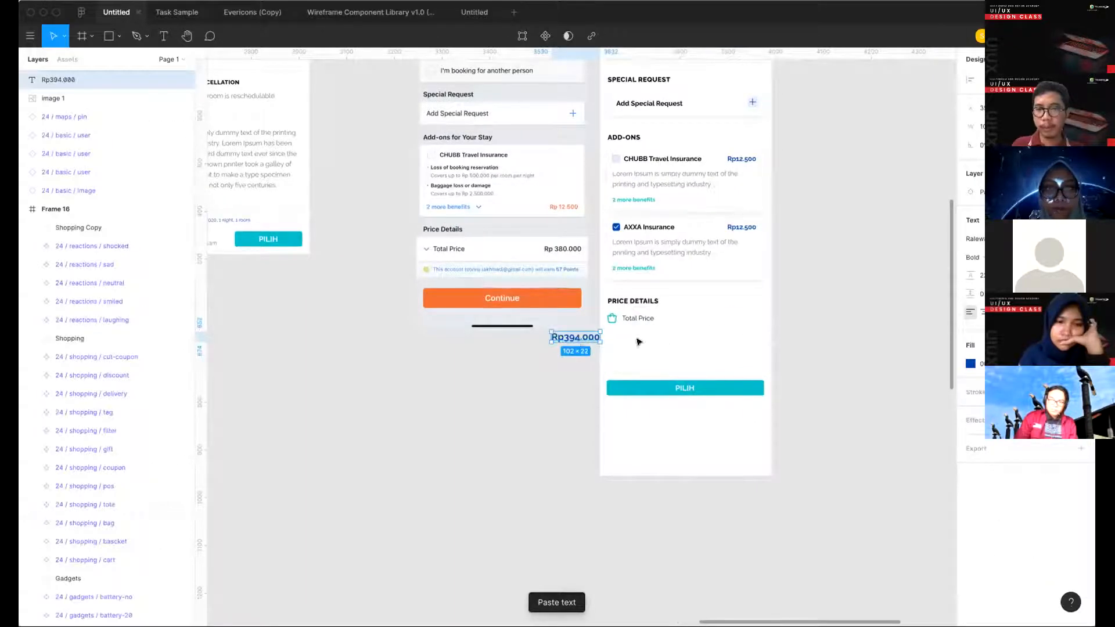
- Place the Rp394.000 price at the right end of the Total Price row and centre it vertically with the icon and label
{"action": "left_click_drag", "start_coordinate": [575, 338], "coordinate": [606, 308]}
{"action": "left_click", "coordinate": [734, 348]}
{"action": "key", "text": "alt+v"}
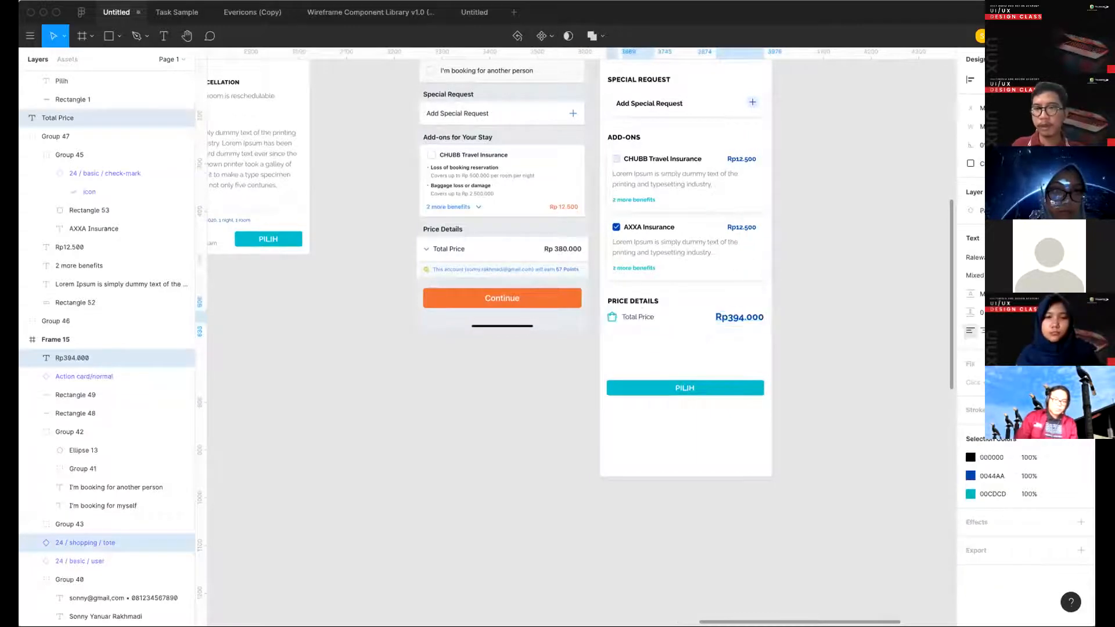
- Move the icon, Total Price label and price slightly further below the PRICE DETAILS heading
{"action": "scroll", "coordinate": [629, 284], "scroll_direction": "up", "scroll_amount": 3}
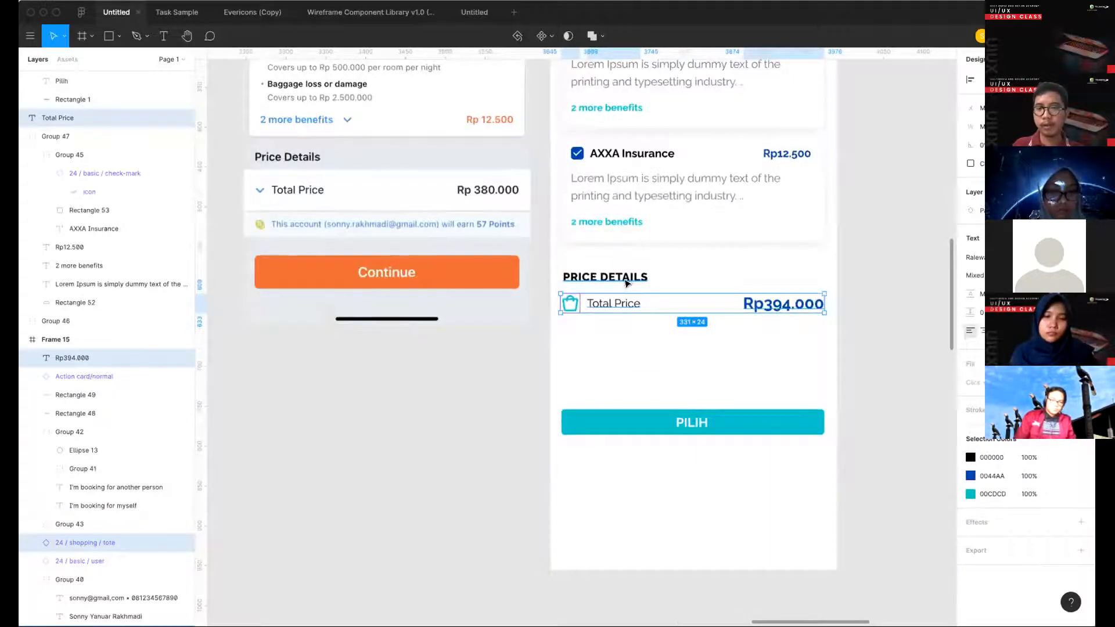
{"action": "key", "text": "Down"}
{"action": "key", "text": "Down"}
{"action": "key", "text": "Down"}
{"action": "key", "text": "Down"}
{"action": "key", "text": "Down"}
{"action": "key", "text": "alt"}
{"action": "key", "text": "Down"}
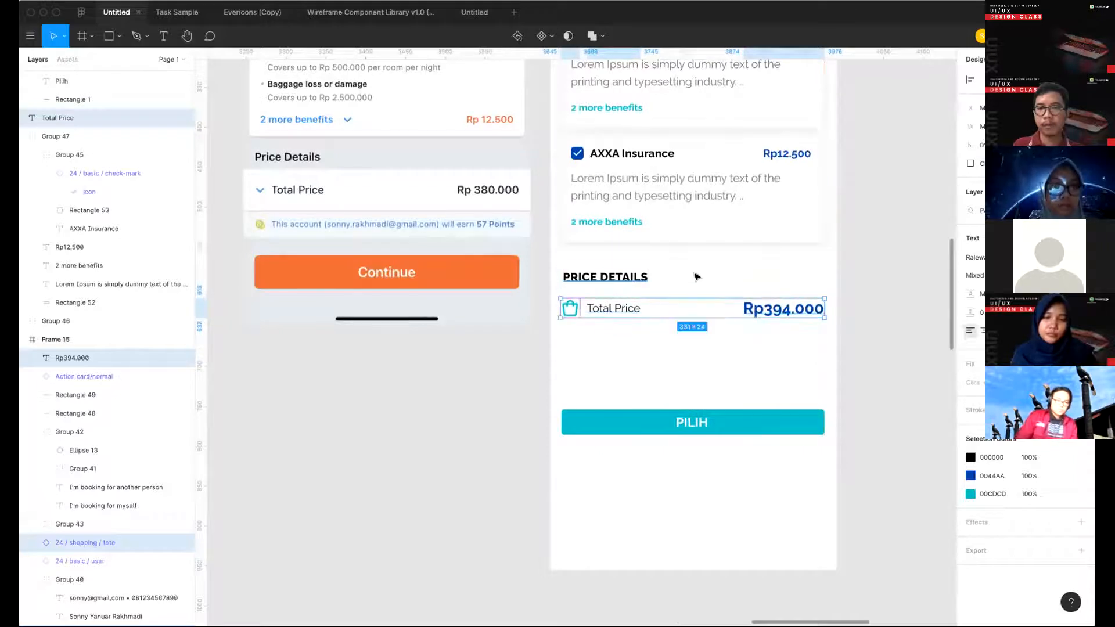
{"action": "left_click", "coordinate": [697, 277]}
- Draw a wide, shallow rectangle below the Total Price row, nearly as wide as the PILIH button
{"action": "scroll", "coordinate": [696, 277], "scroll_direction": "up", "scroll_amount": 3}
{"action": "scroll", "coordinate": [696, 277], "scroll_direction": "down", "scroll_amount": 2}
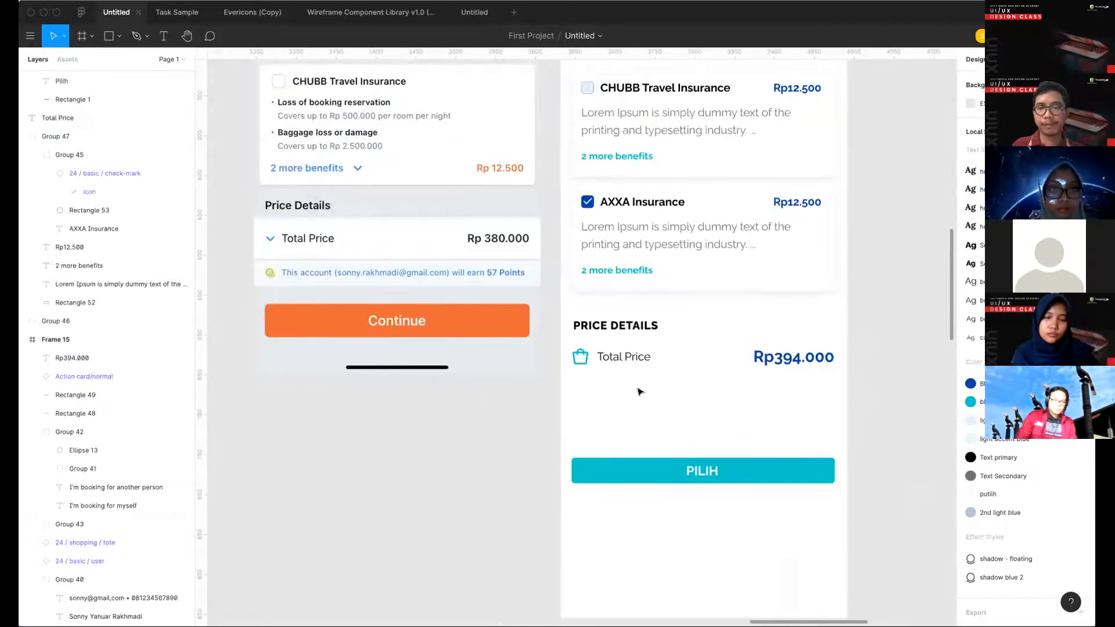
{"action": "key", "text": "r"}
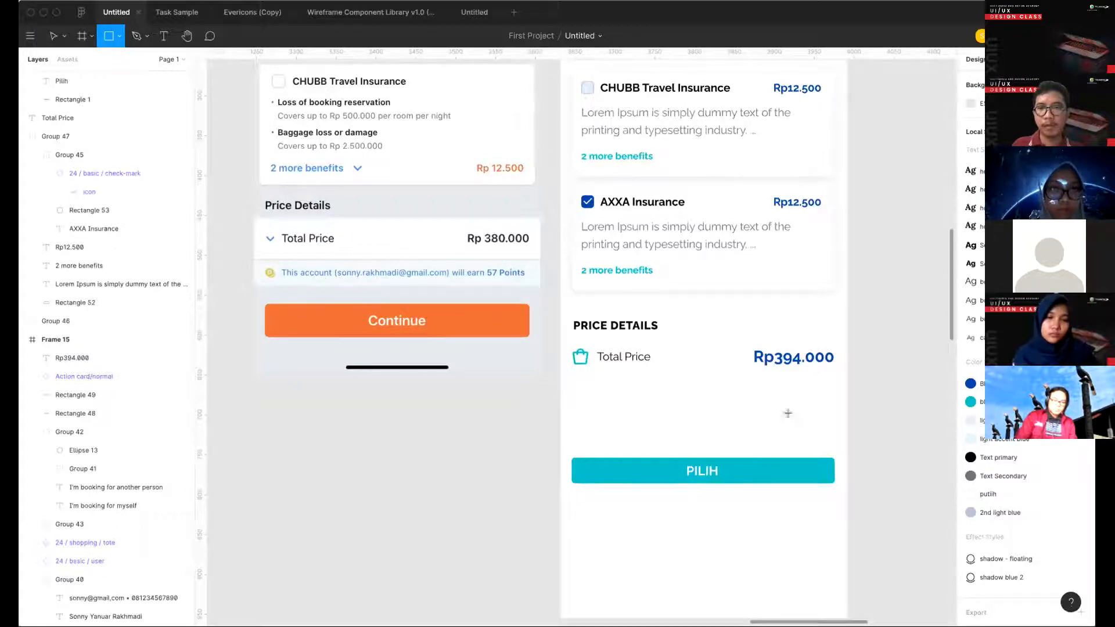
{"action": "left_click_drag", "start_coordinate": [834, 400], "coordinate": [576, 375]}
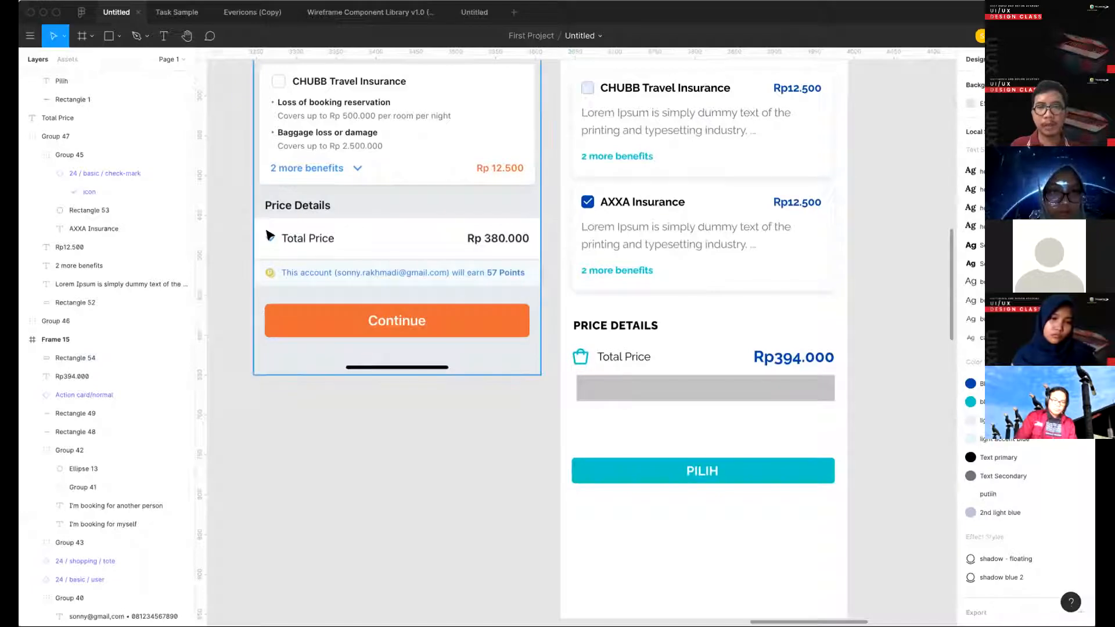
- Copy the chevron-top icon from beside the Total Price text at the bottom of Frame 14 for Frame 15
{"action": "scroll", "coordinate": [315, 353], "scroll_direction": "down", "scroll_amount": 2}
{"action": "scroll", "coordinate": [314, 352], "scroll_direction": "left", "scroll_amount": 10}
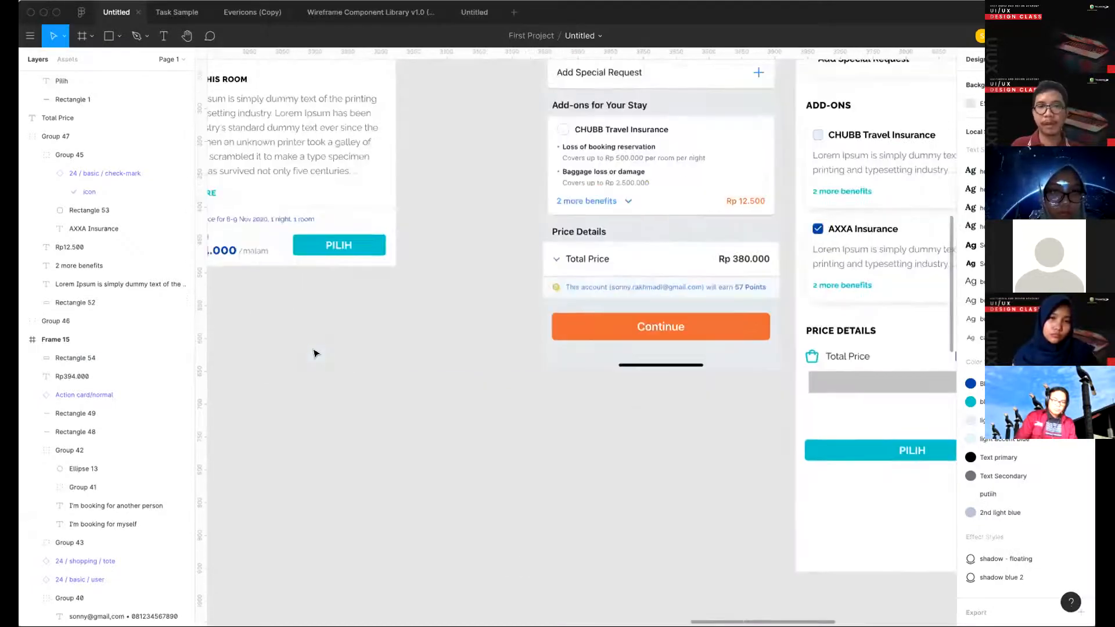
{"action": "scroll", "coordinate": [530, 244], "scroll_direction": "up", "scroll_amount": 5}
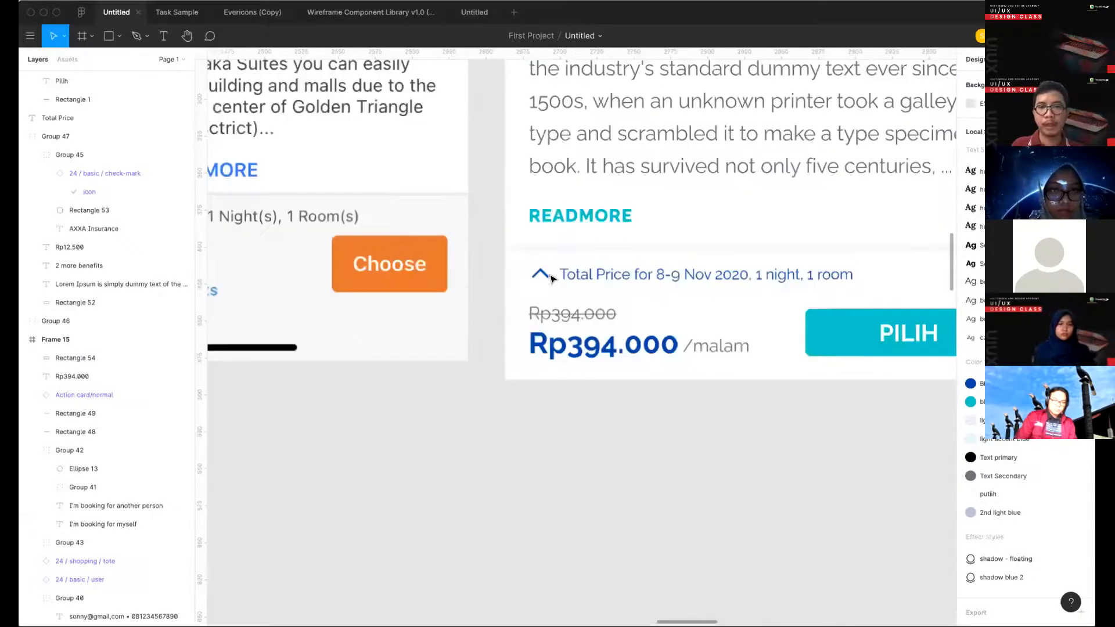
{"action": "double_click", "coordinate": [541, 272]}
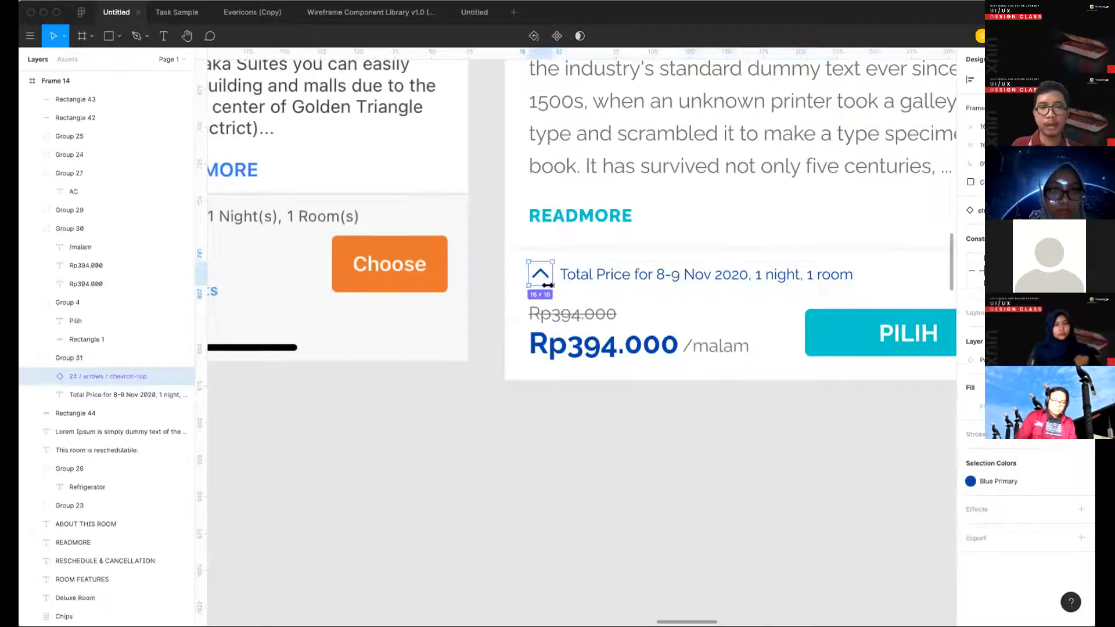
{"action": "scroll", "coordinate": [589, 386], "scroll_direction": "right", "scroll_amount": 20}
{"action": "scroll", "coordinate": [589, 385], "scroll_direction": "down", "scroll_amount": 5}
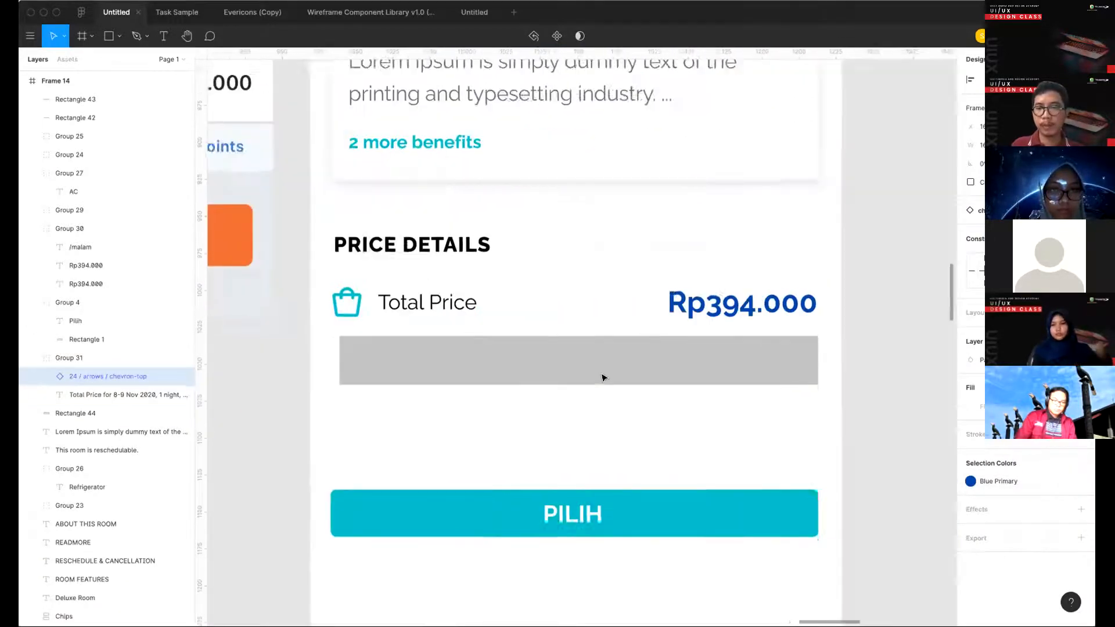
- Shift the Rp394.000 price left in the Total Price row and paste the chevron icon to its right
{"action": "left_click", "coordinate": [710, 307]}
{"action": "key", "text": "shift+Left"}
{"action": "key", "text": "shift+Left"}
{"action": "key", "text": "shift+Left"}
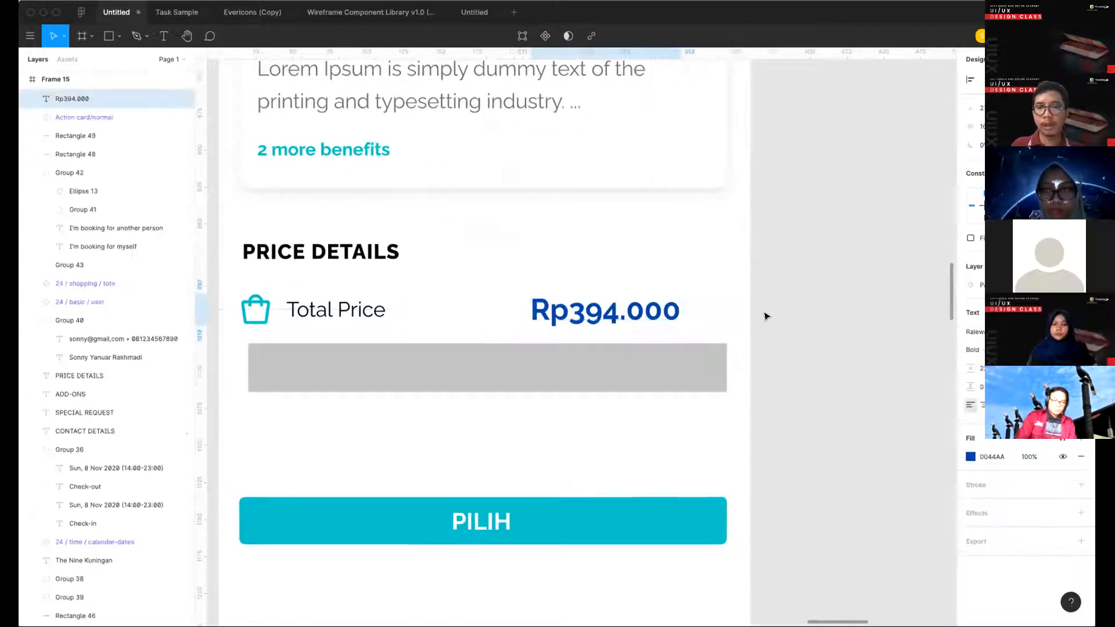
{"action": "key", "text": "super+v"}
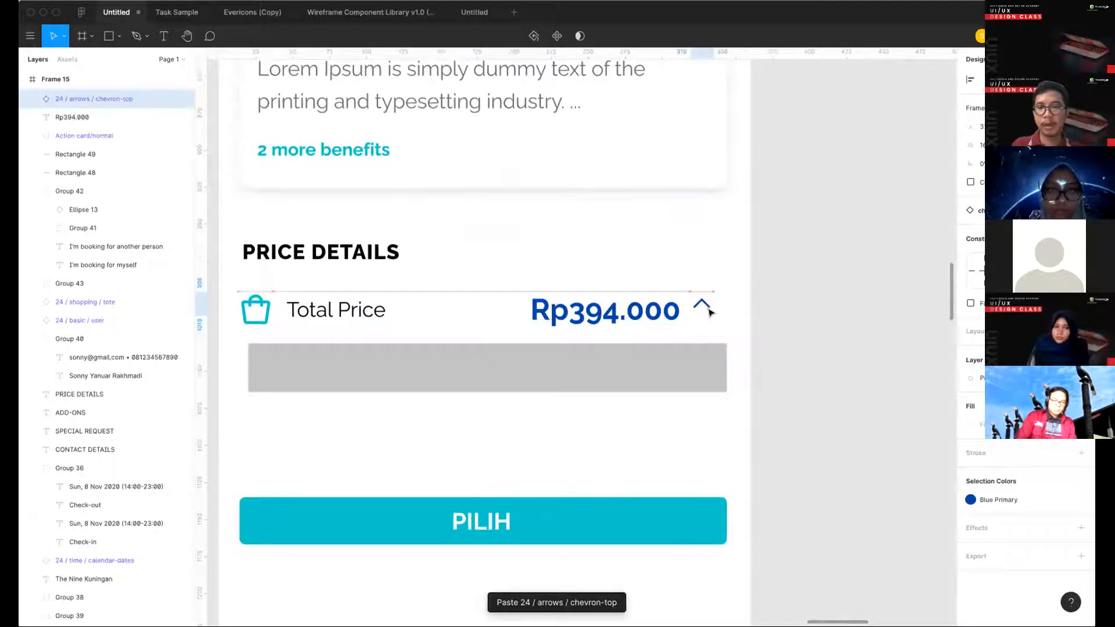
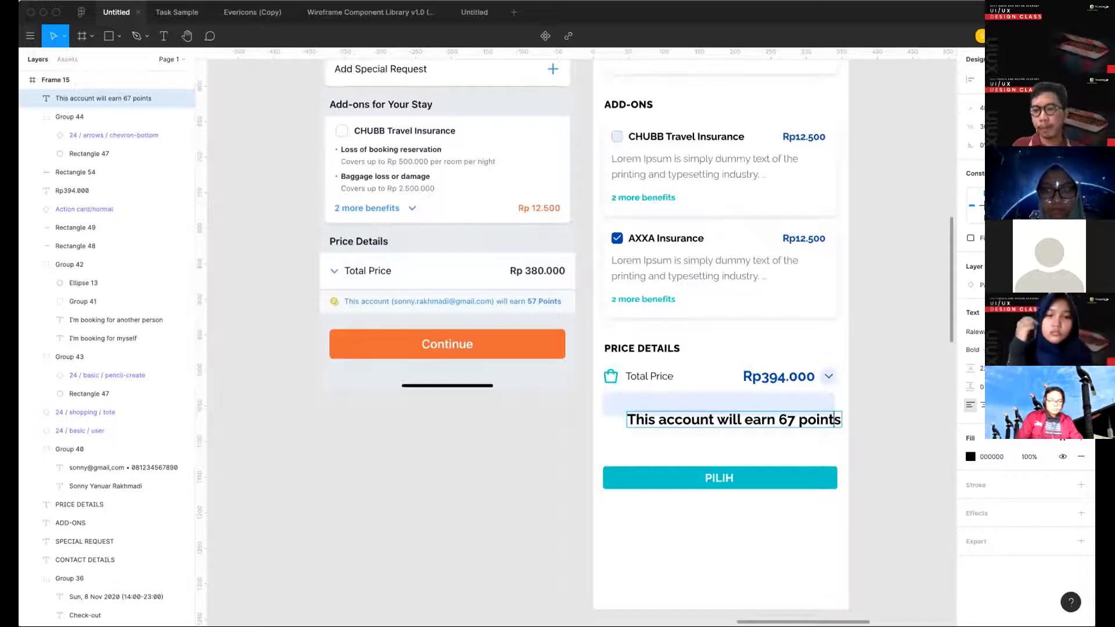
- Apply a smaller text style to "This account will earn 67 points" and place it on the light blue bar under Total Price
{"action": "left_click_drag", "start_coordinate": [779, 419], "coordinate": [805, 399]}
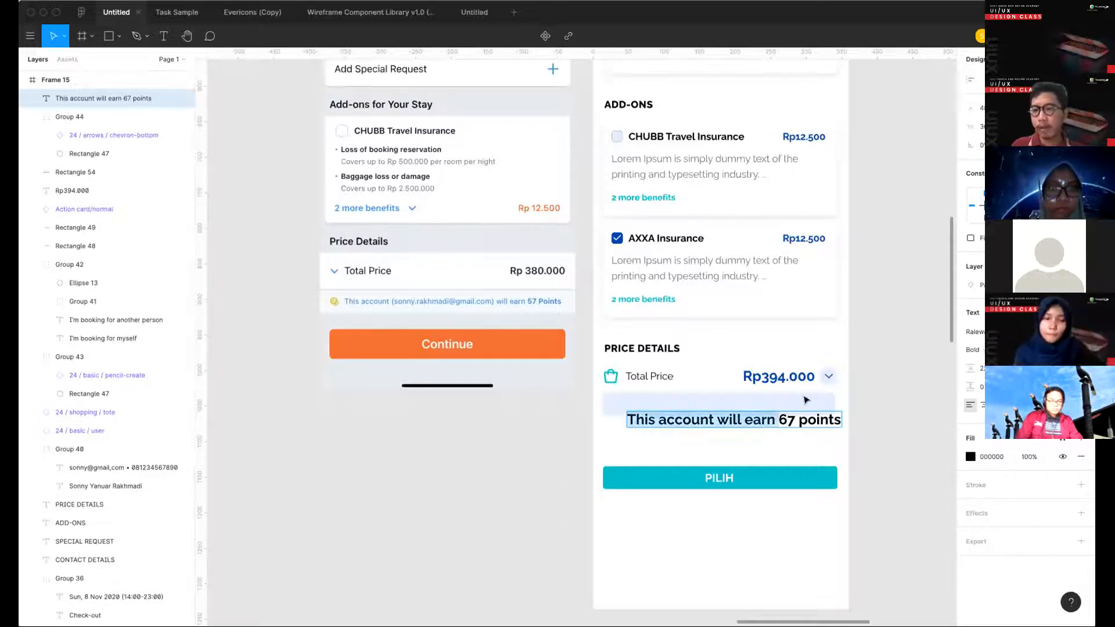
{"action": "left_click", "coordinate": [976, 349]}
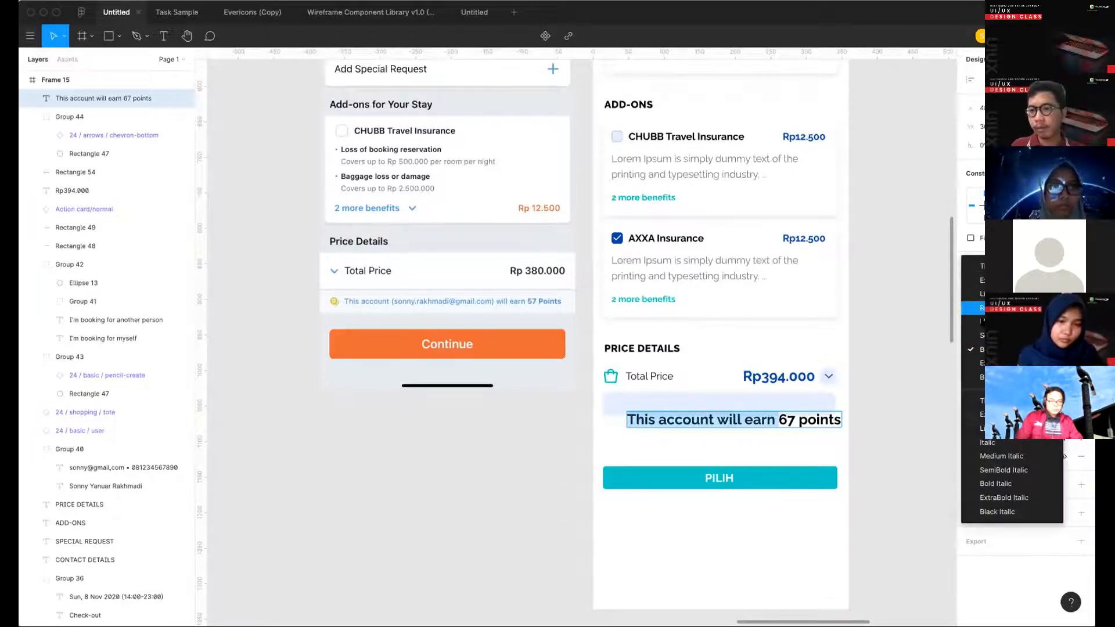
{"action": "left_click", "coordinate": [973, 267]}
{"action": "key", "text": "Escape"}
{"action": "left_click", "coordinate": [1063, 313]}
{"action": "scroll", "coordinate": [1039, 532], "scroll_direction": "down", "scroll_amount": 1}
{"action": "left_click", "coordinate": [1022, 531]}
{"action": "left_click_drag", "start_coordinate": [701, 417], "coordinate": [693, 402]}
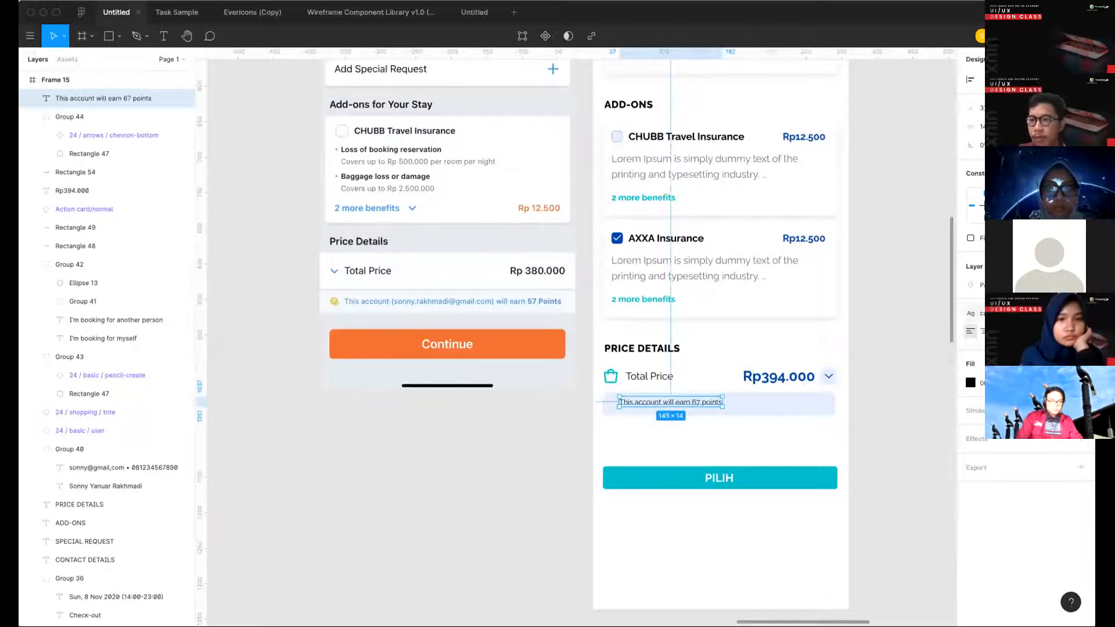
- Switch the points text to a slightly larger text style and colour it Blue Primary
{"action": "left_click", "coordinate": [1040, 313]}
{"action": "left_click", "coordinate": [1016, 509]}
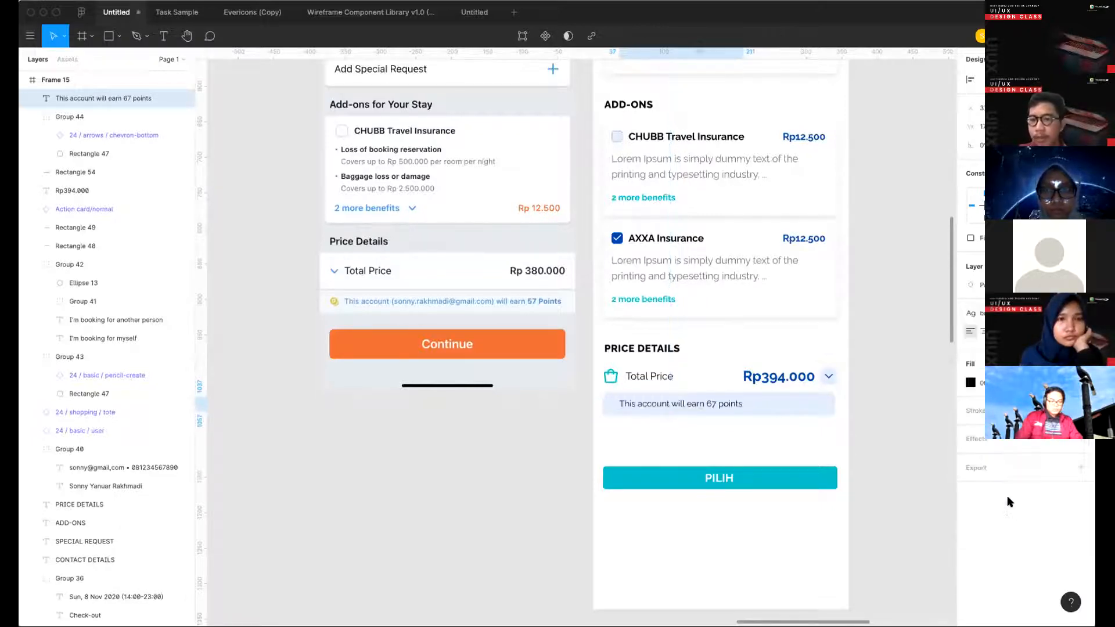
{"action": "left_click", "coordinate": [970, 382]}
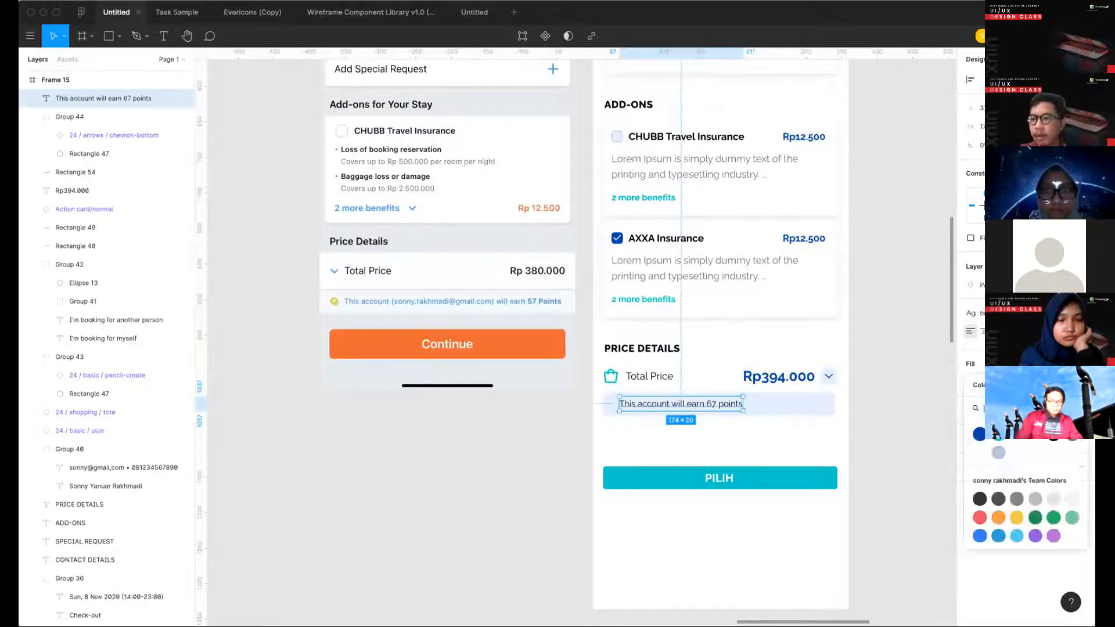
{"action": "left_click", "coordinate": [980, 437]}
- Make the words "67 points" bold within the points text
{"action": "left_click", "coordinate": [789, 430]}
{"action": "double_click", "coordinate": [712, 401]}
{"action": "left_click", "coordinate": [711, 401]}
{"action": "left_click", "coordinate": [1080, 313]}
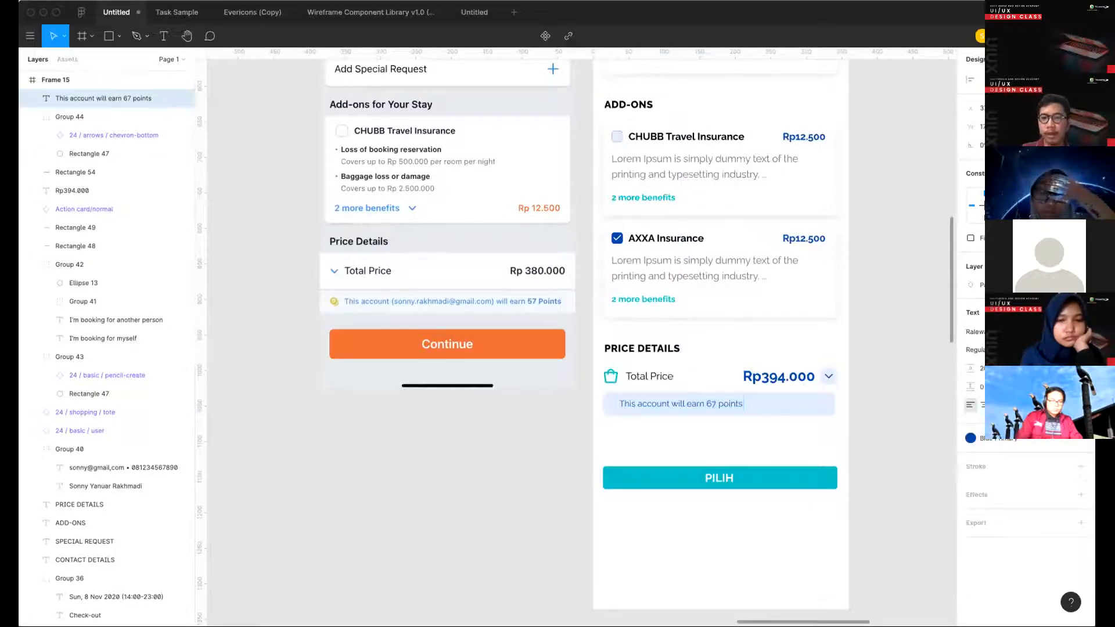
{"action": "key", "text": "Escape"}
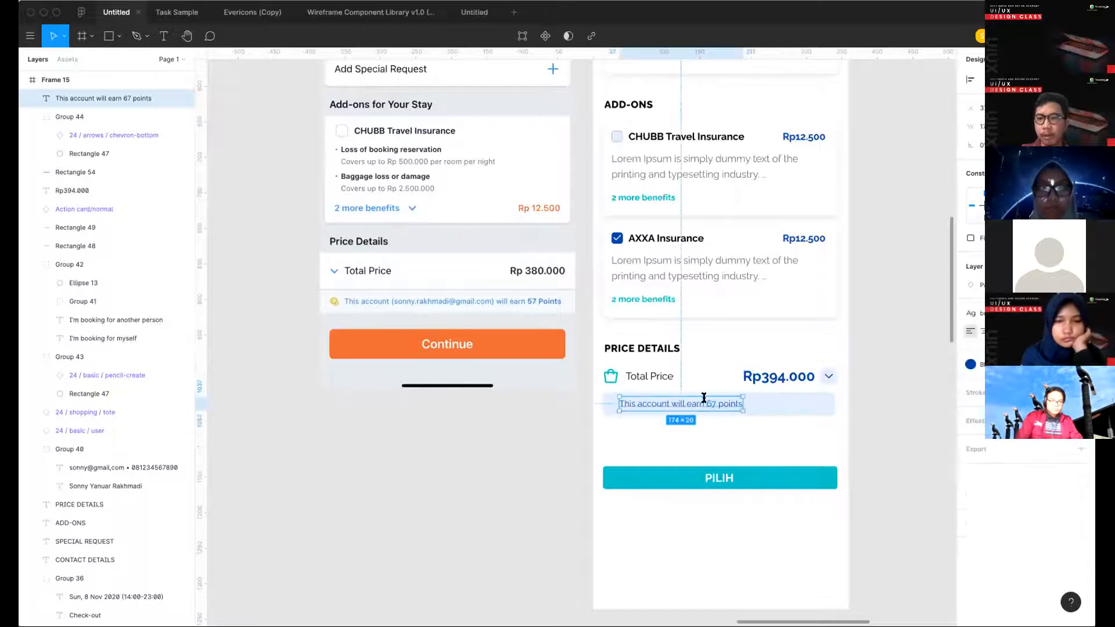
{"action": "double_click", "coordinate": [703, 399]}
{"action": "key", "text": "Right"}
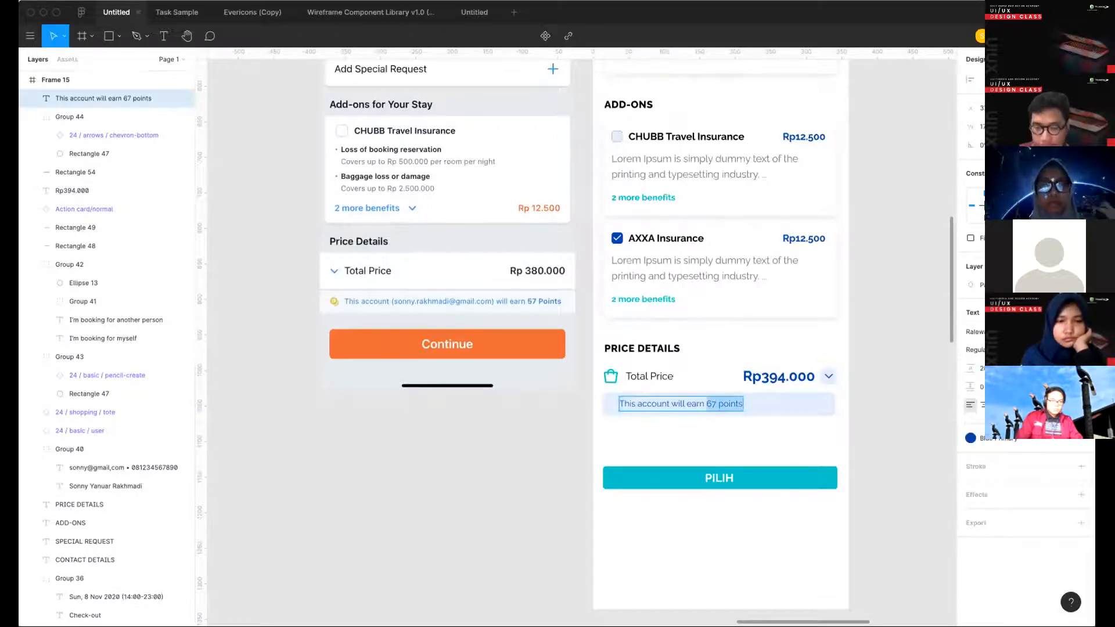
{"action": "key", "text": "ctrl+b"}
{"action": "key", "text": "Escape"}
- Centre the points text horizontally on the light blue bar
{"action": "key", "text": "ctrl+alt+r"}
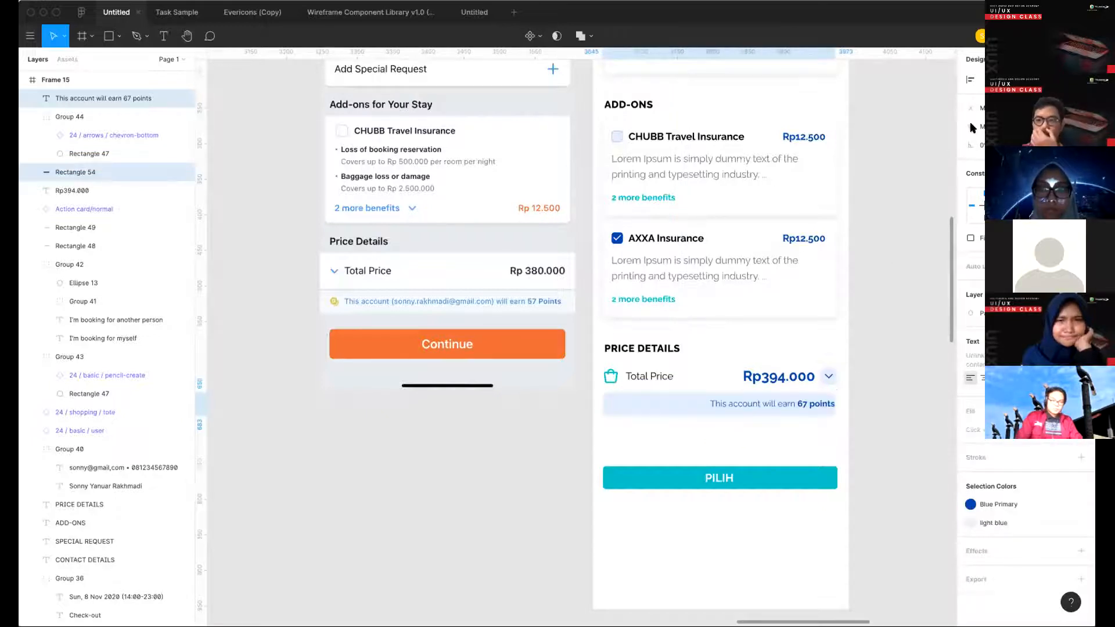
{"action": "key", "text": "ctrl+alt+t"}
{"action": "left_click", "coordinate": [906, 317]}
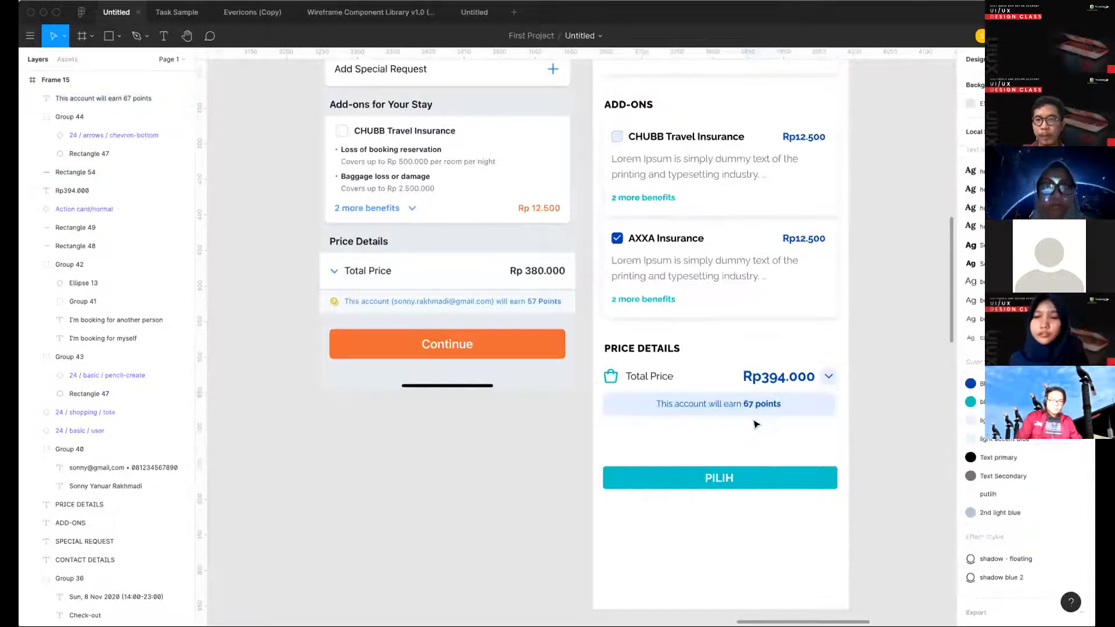
- Nudge the points text up slightly and shorten the light blue bar so its vertical padding is even
{"action": "scroll", "coordinate": [749, 400], "scroll_direction": "up", "scroll_amount": 3}
{"action": "left_click", "coordinate": [747, 399]}
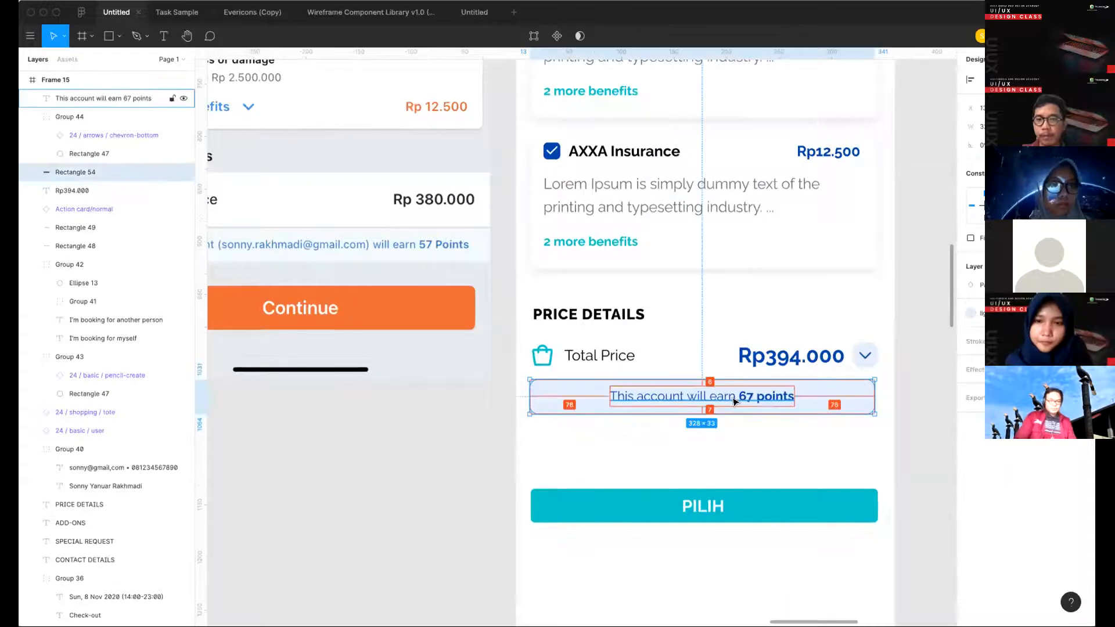
{"action": "left_click", "coordinate": [747, 400]}
{"action": "left_click", "coordinate": [823, 396]}
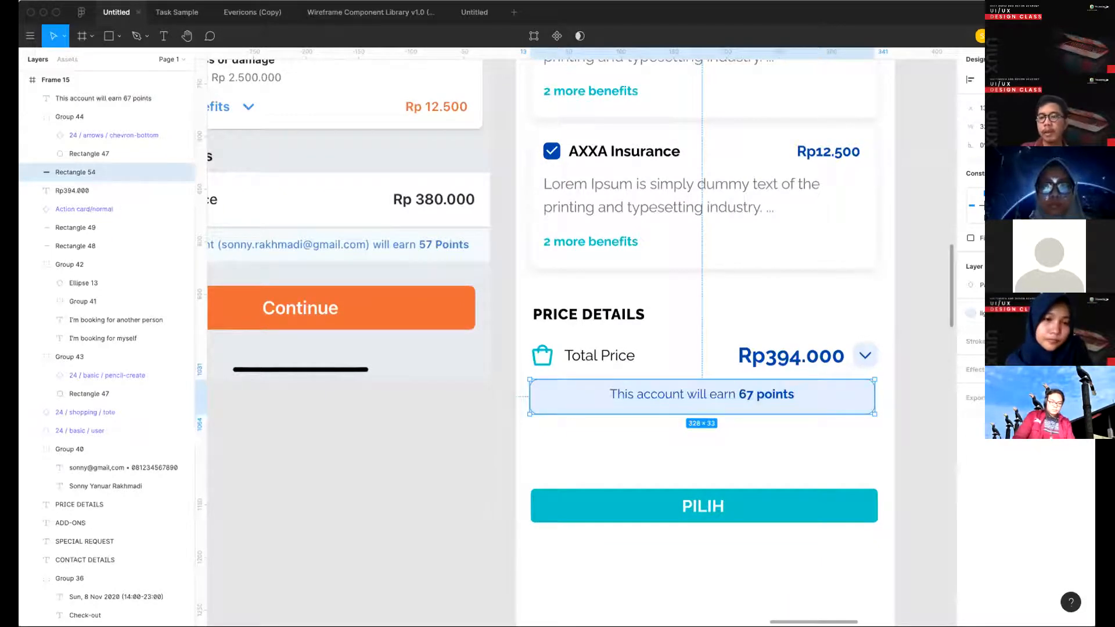
{"action": "left_click", "coordinate": [786, 438]}
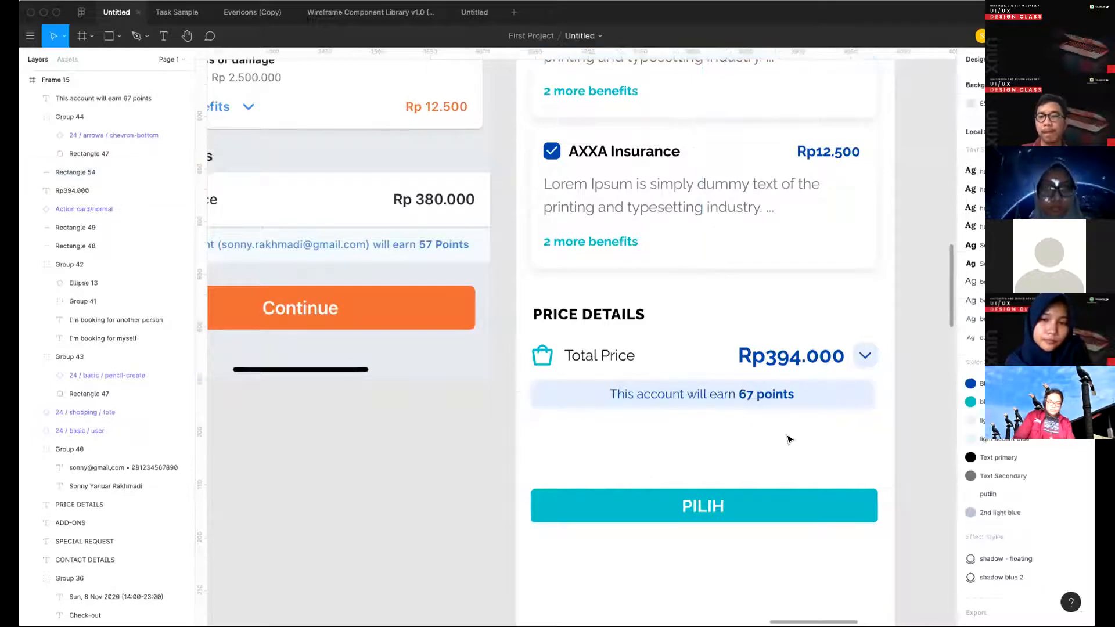
- Increase the height of the PILIH button's background rectangle in Frame 15 to 48
{"action": "scroll", "coordinate": [787, 503], "scroll_direction": "down", "scroll_amount": 2}
{"action": "left_click", "coordinate": [790, 500]}
{"action": "scroll", "coordinate": [708, 460], "scroll_direction": "down", "scroll_amount": 4}
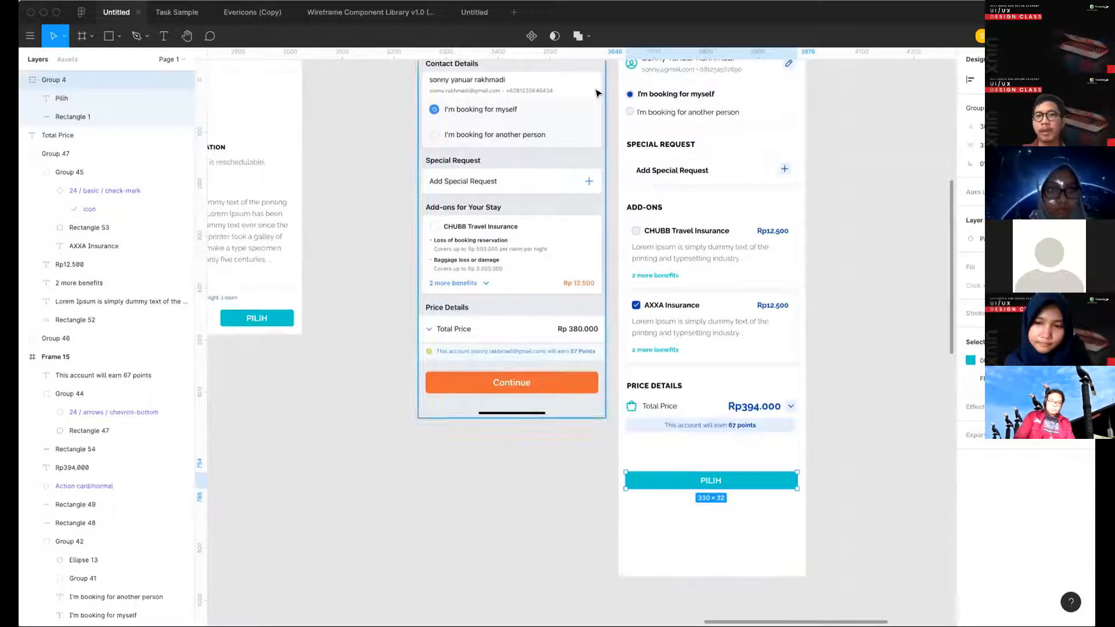
{"action": "left_click", "coordinate": [367, 298]}
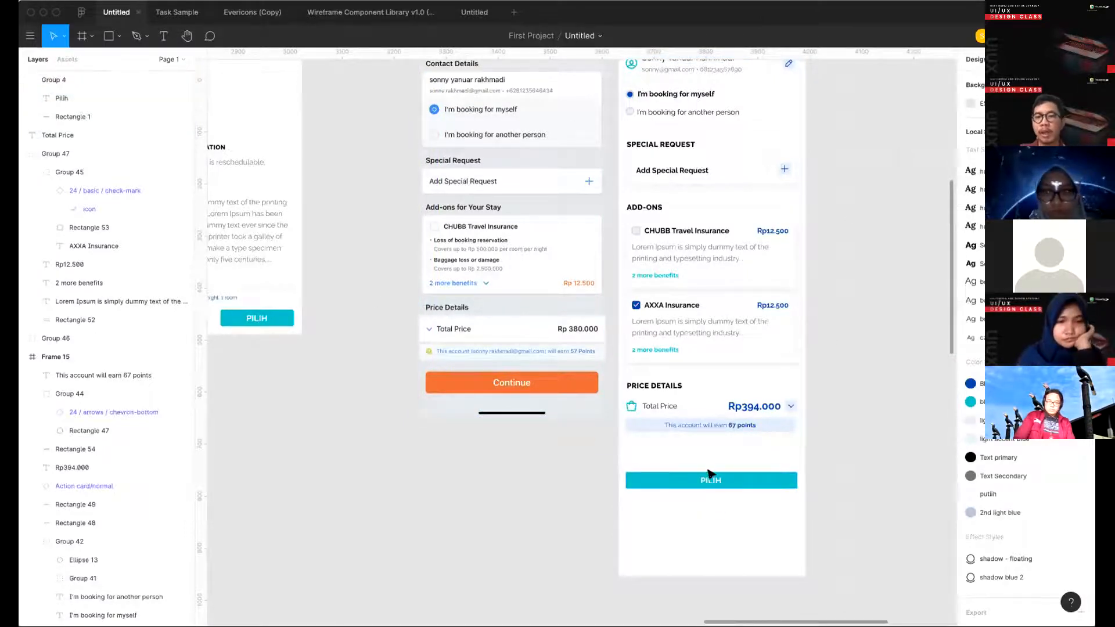
{"action": "left_click", "coordinate": [726, 482]}
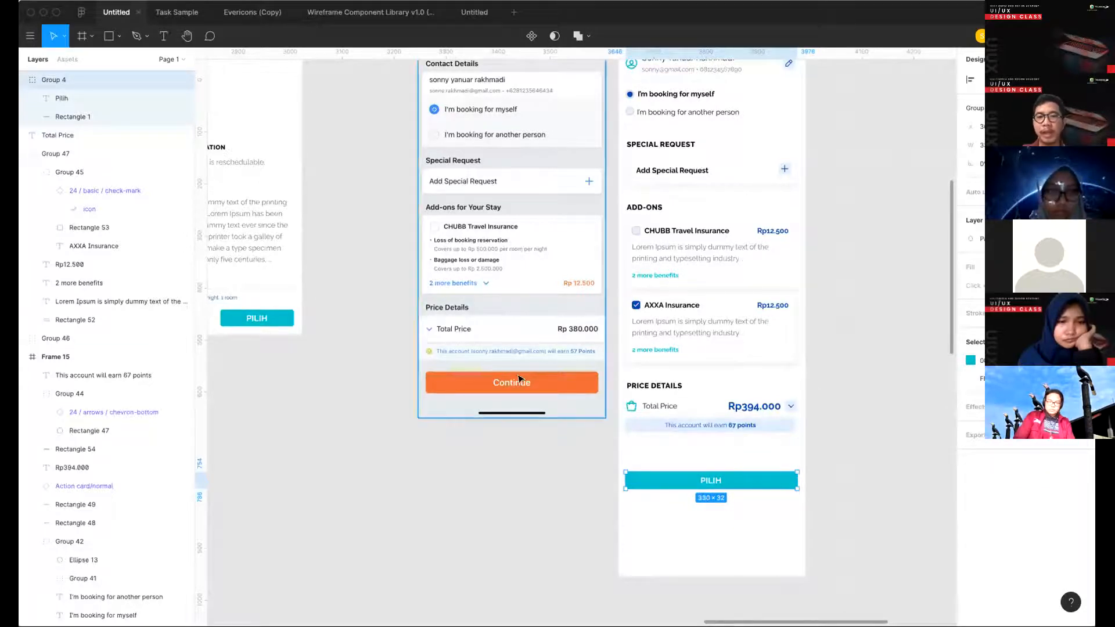
{"action": "scroll", "coordinate": [530, 367], "scroll_direction": "up", "scroll_amount": 3}
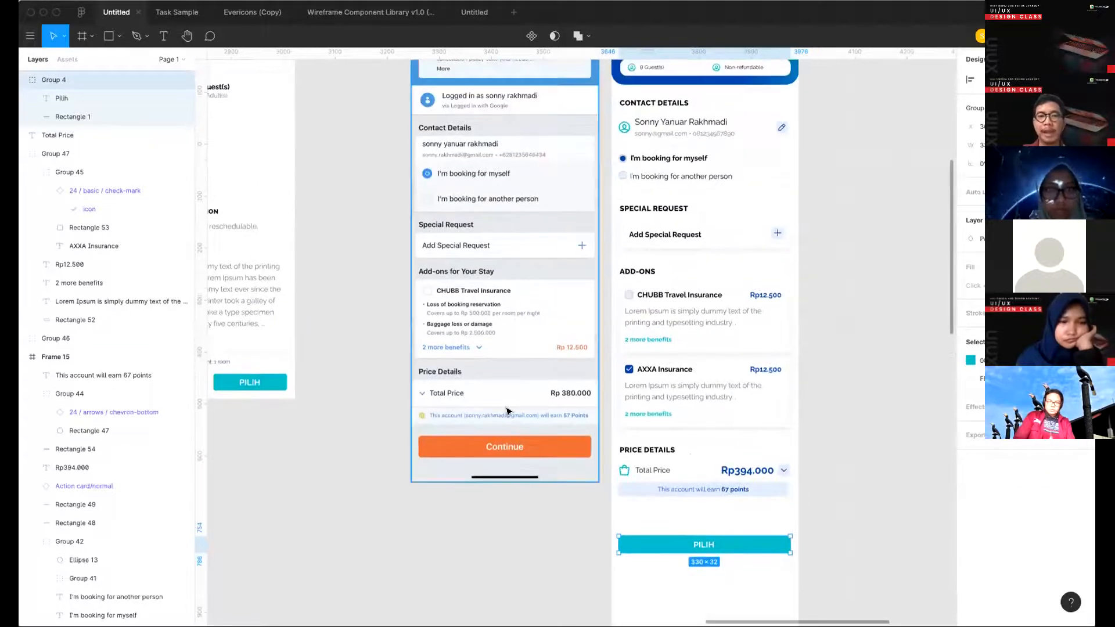
{"action": "left_click", "coordinate": [73, 116]}
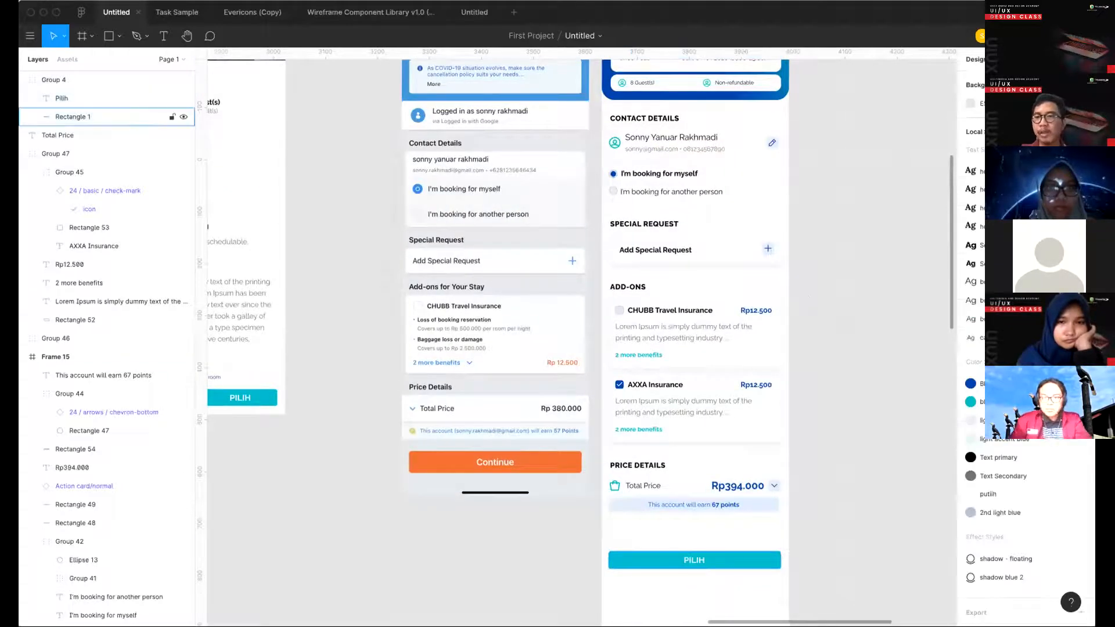
- Enlarge the PILIH label and centre it vertically on its button background
{"action": "left_click", "coordinate": [702, 558]}
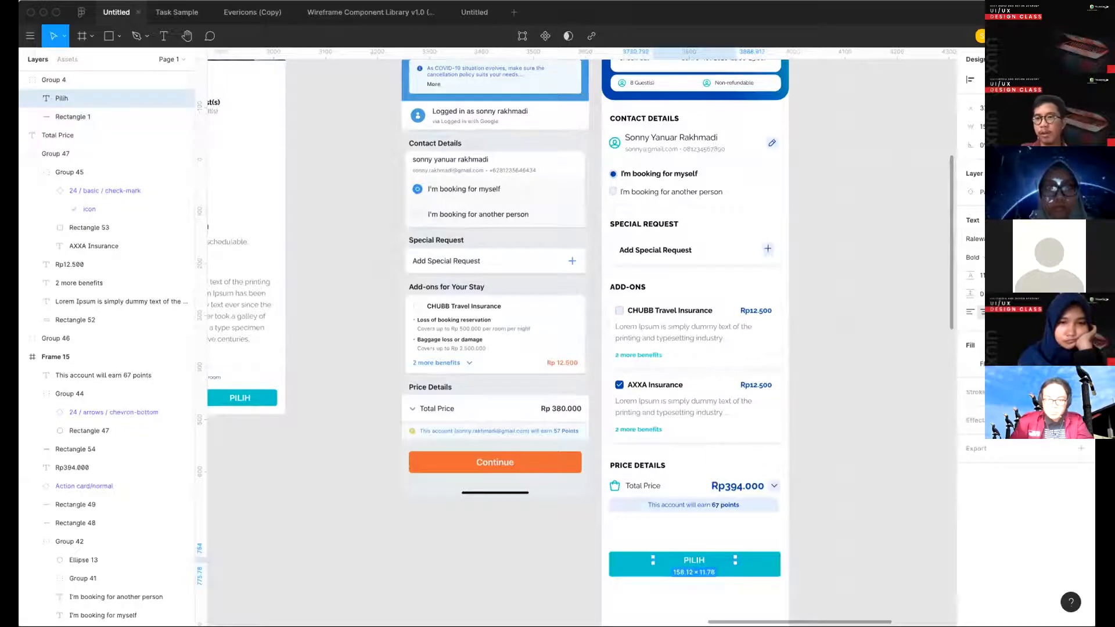
{"action": "left_click", "coordinate": [764, 566], "text": "shift"}
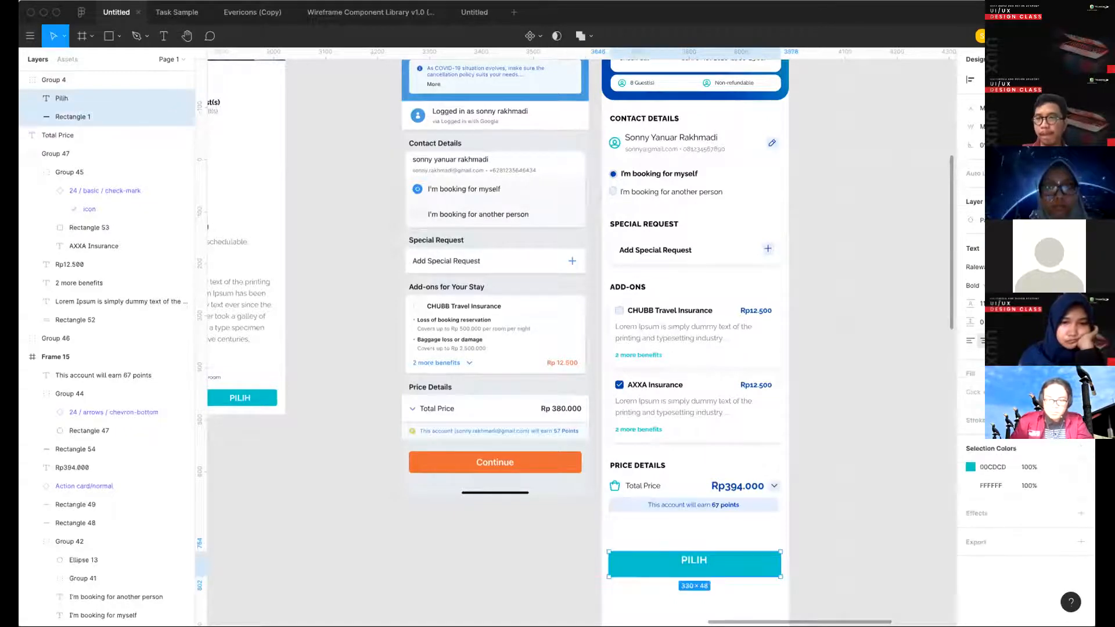
{"action": "left_click", "coordinate": [827, 516]}
{"action": "scroll", "coordinate": [827, 515], "scroll_direction": "down", "scroll_amount": 1}
{"action": "scroll", "coordinate": [827, 516], "scroll_direction": "down", "scroll_amount": 3}
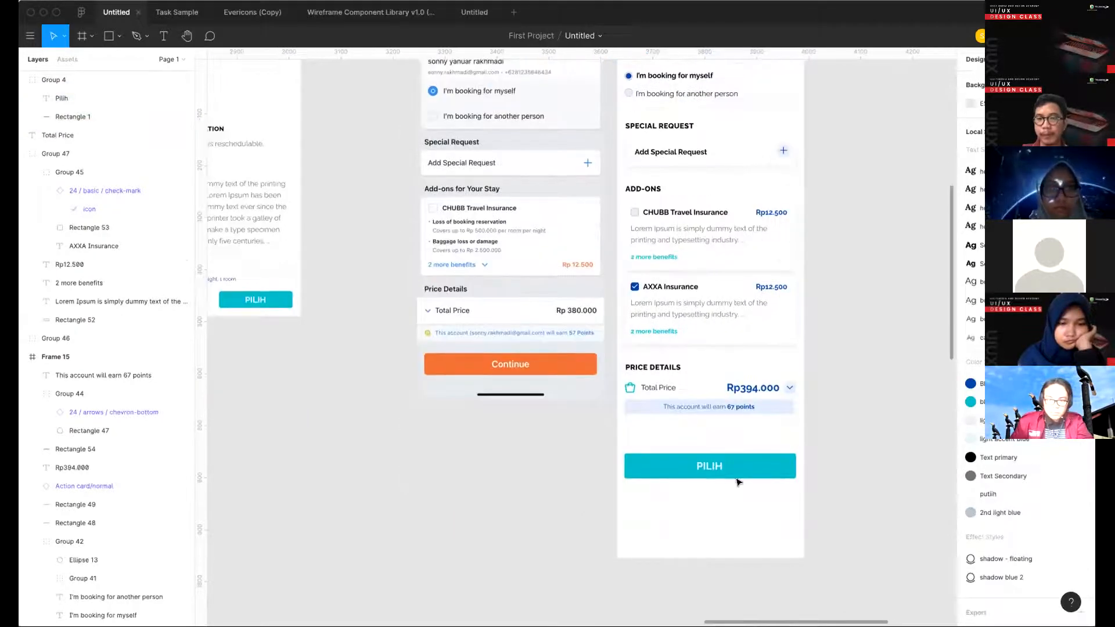
- Change the button label under Price Details to "lanjut pembayarn"
{"action": "left_click", "coordinate": [704, 465]}
{"action": "type", "text": "lanjut pembayar"}
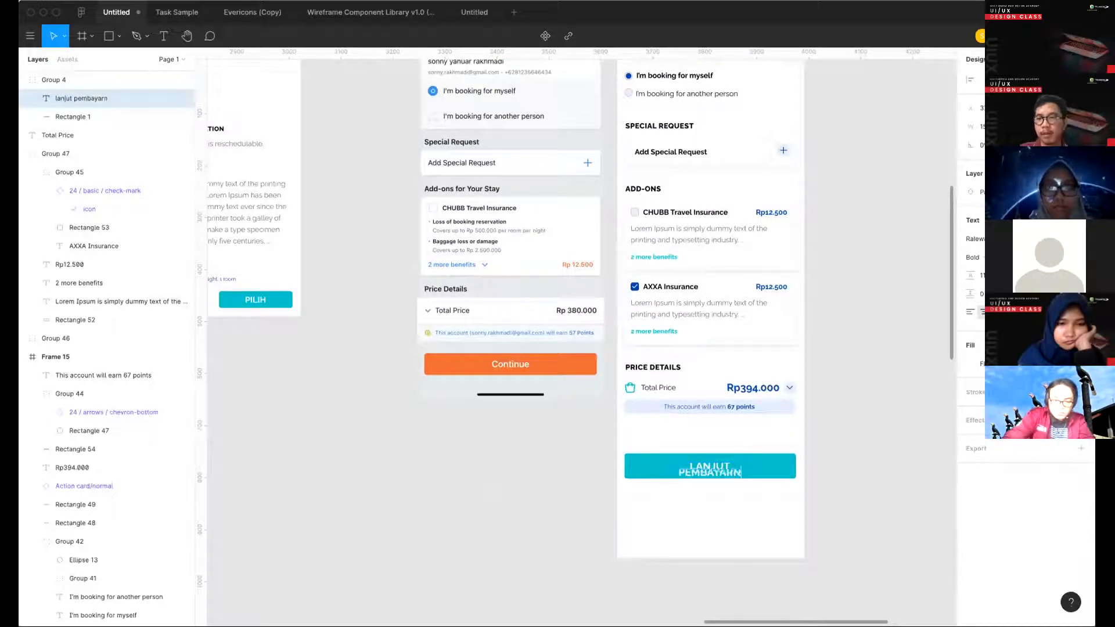
{"action": "key", "text": "Escape"}
- Widen the letter spacing of the button label
{"action": "left_click", "coordinate": [1026, 293]}
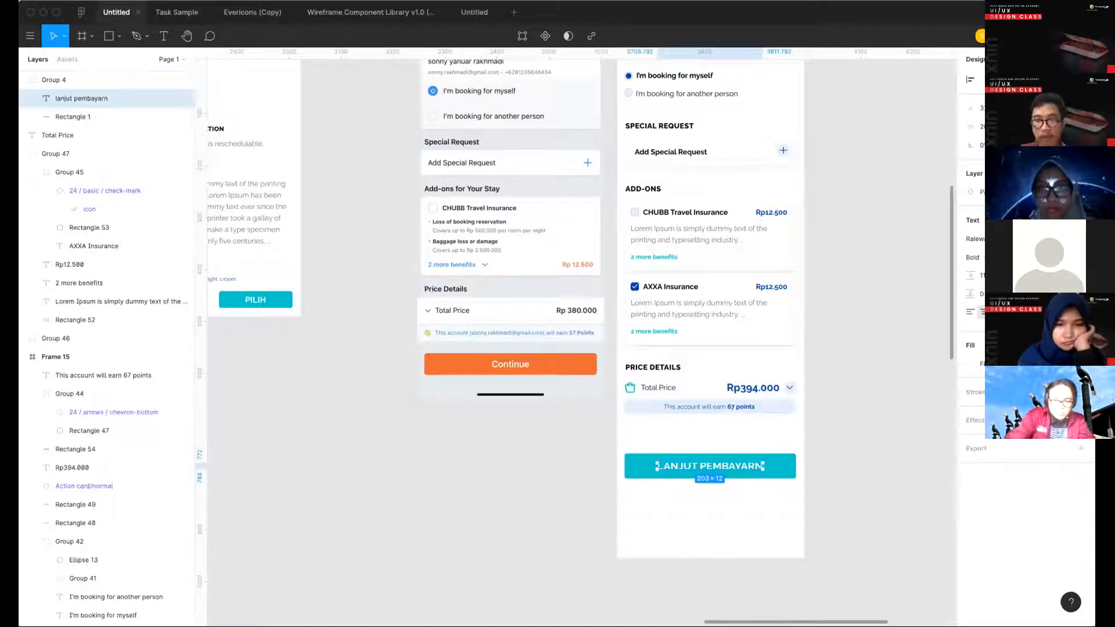
{"action": "key", "text": "Return"}
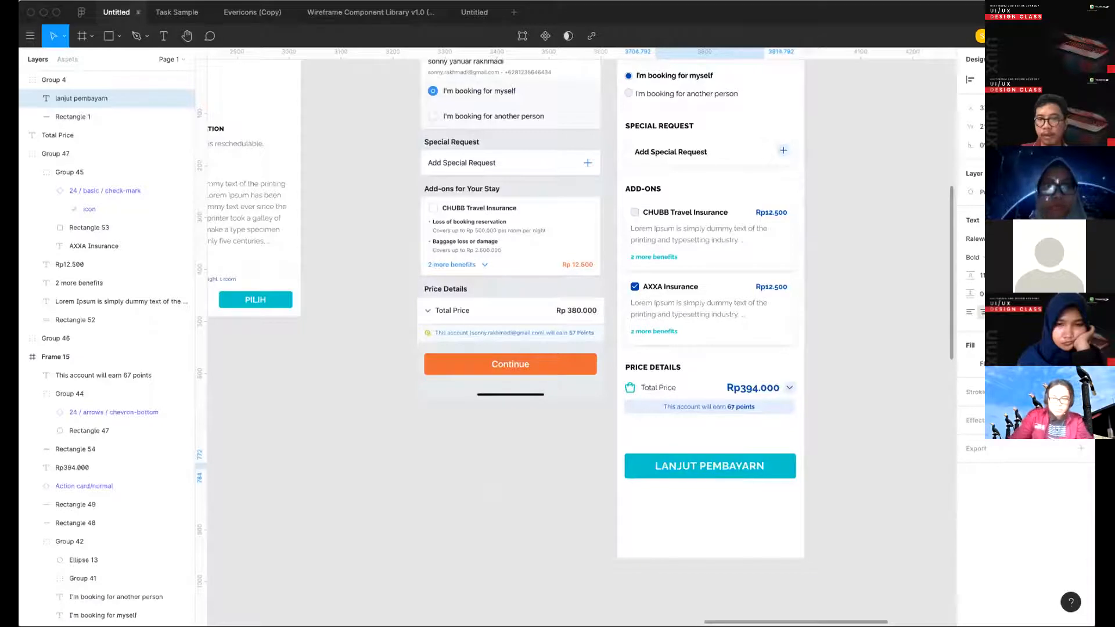
{"action": "key", "text": "Up"}
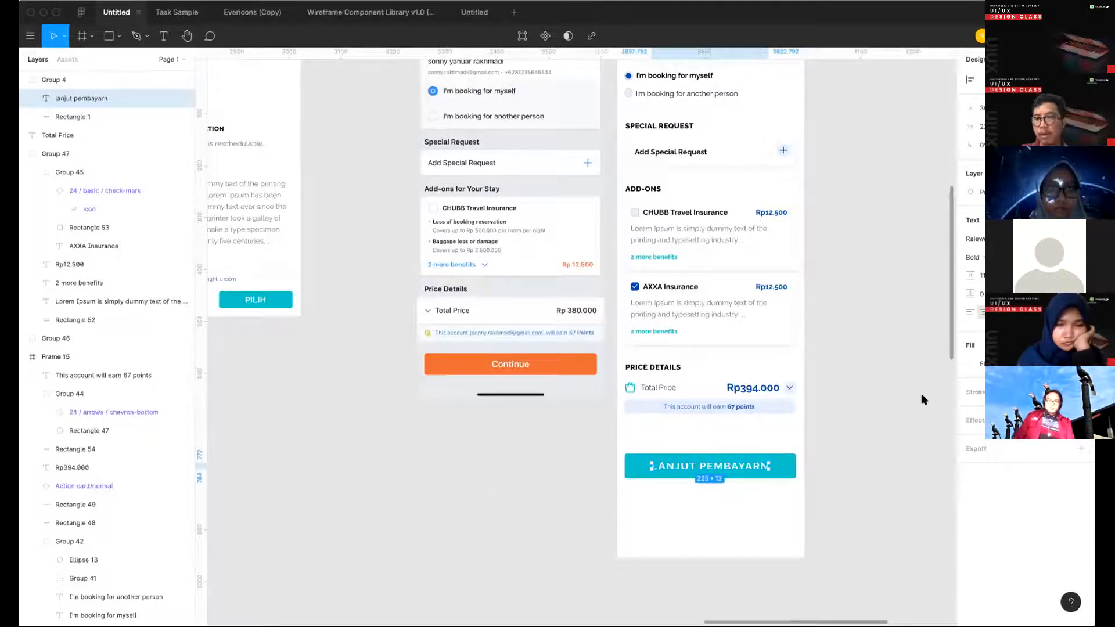
{"action": "key", "text": "Down"}
- Correct the button label's spelling to "lanjut pembayarAn"
{"action": "double_click", "coordinate": [752, 461]}
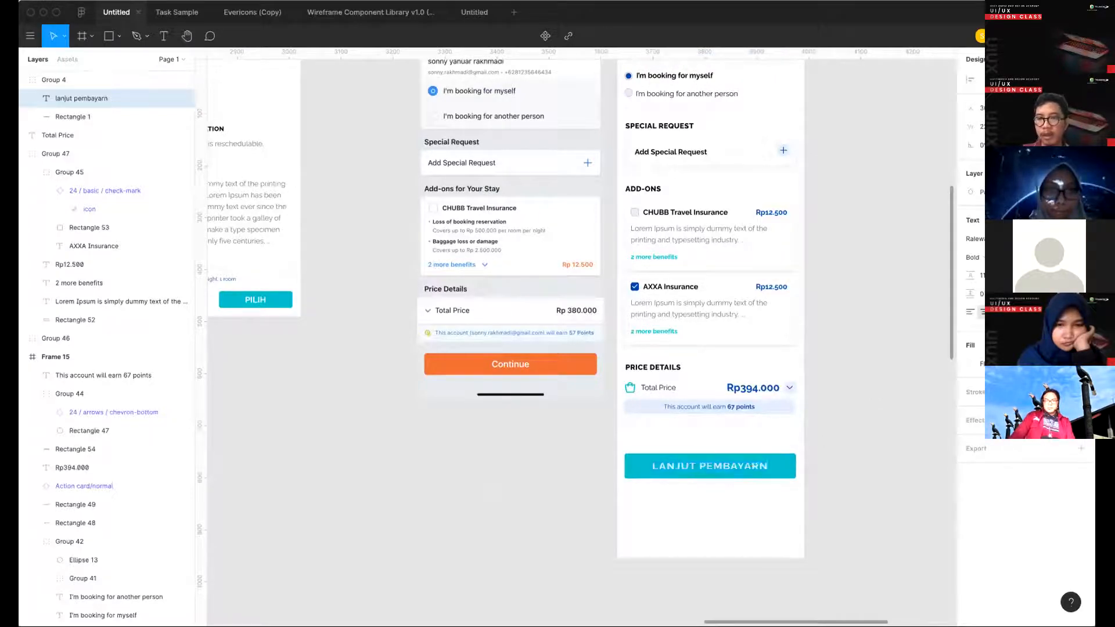
{"action": "type", "text": "A"}
{"action": "key", "text": "Escape"}
- Reduce the font size of the LANJUT PEMBAYARAN label so it has more room inside the button
{"action": "left_click_drag", "start_coordinate": [762, 535], "coordinate": [688, 481]}
{"action": "double_click", "coordinate": [752, 471]}
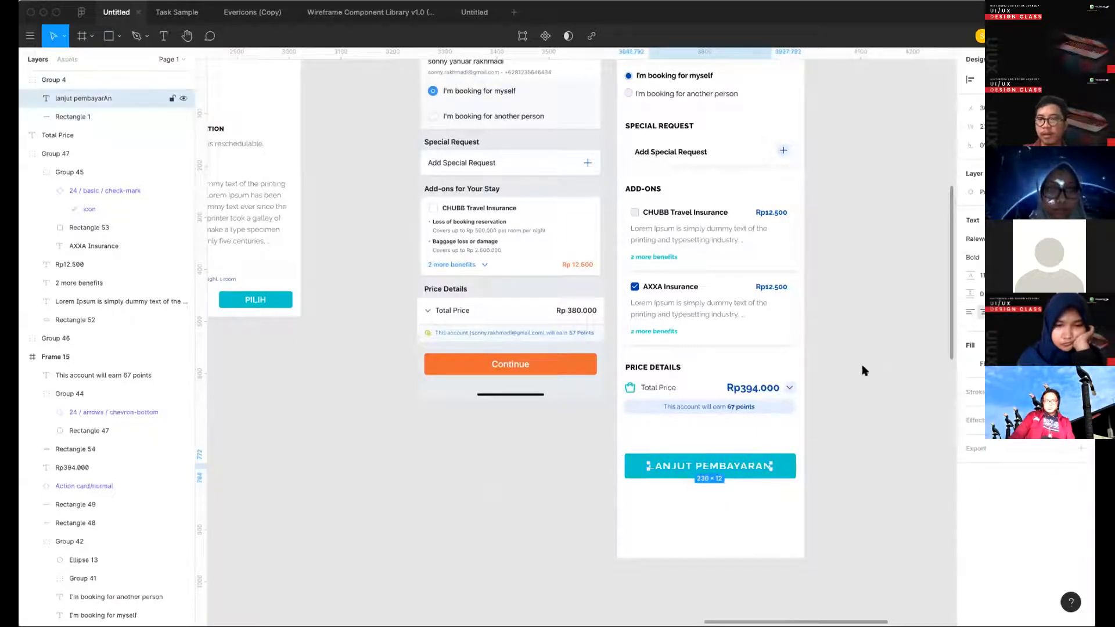
{"action": "key", "text": "Return"}
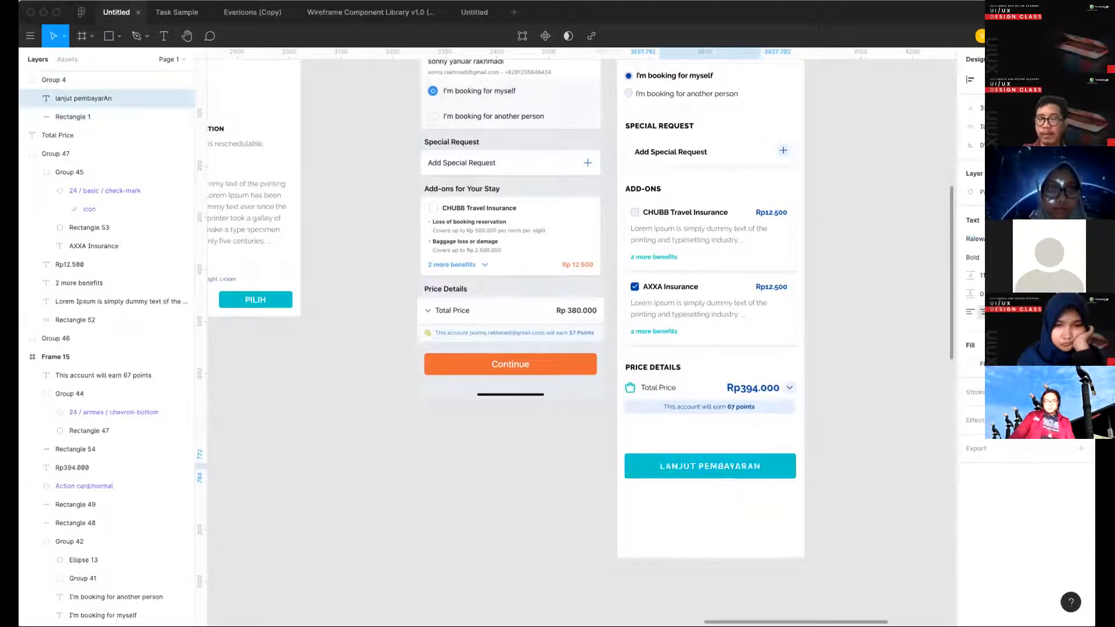
{"action": "left_click", "coordinate": [861, 464]}
- Move the LANJUT PEMBAYARAN button up closer to the points bar and fine-tune its vertical spacing
{"action": "left_click", "coordinate": [747, 465]}
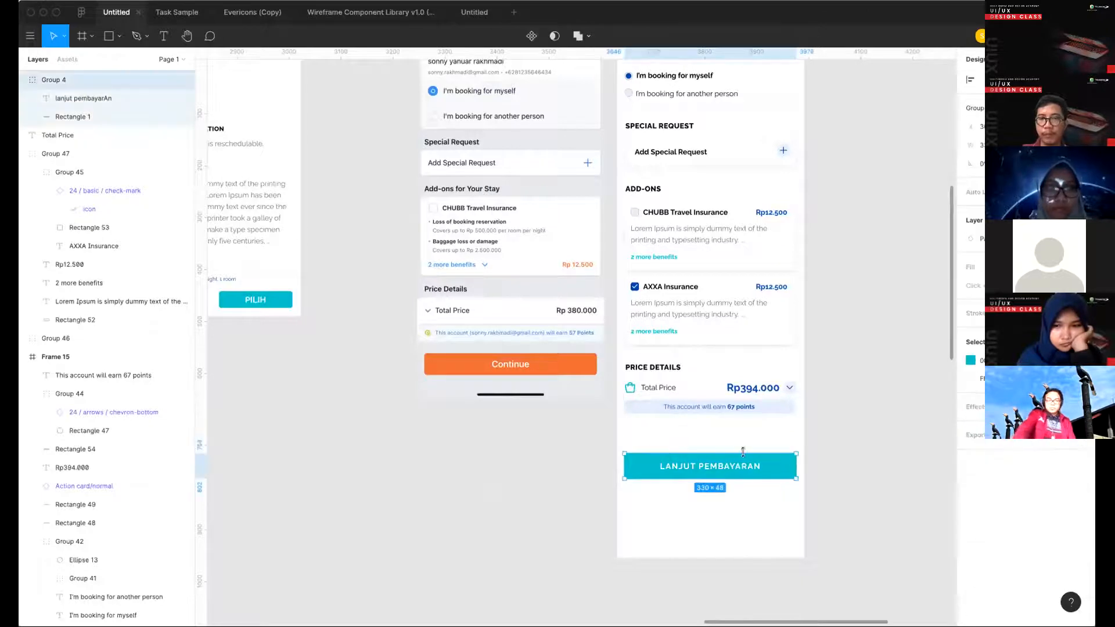
{"action": "left_click_drag", "start_coordinate": [748, 464], "coordinate": [747, 437]}
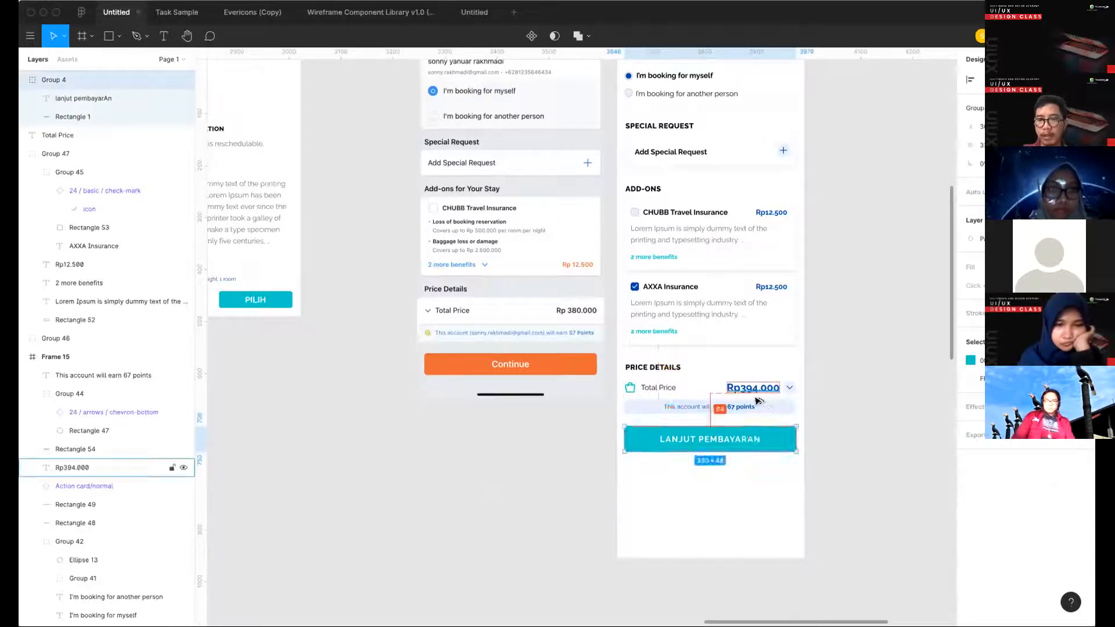
{"action": "key", "text": "shift+Down"}
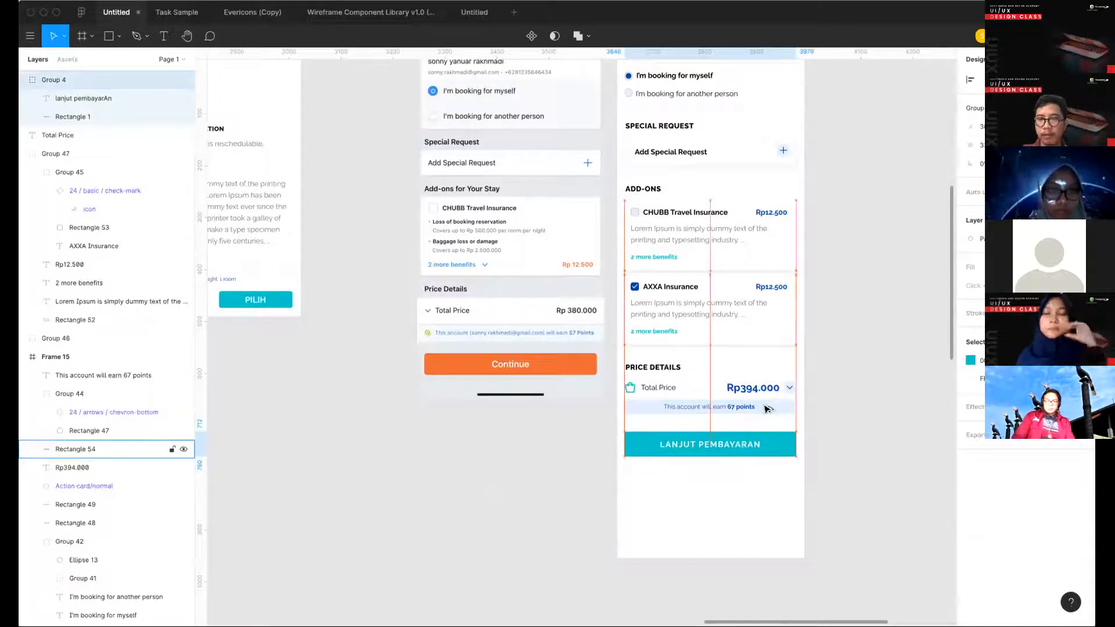
{"action": "key", "text": "Up"}
{"action": "key", "text": "Up"}
- Shorten Frame 15 to a height of 1162 so it ends just below the LANJUT PEMBAYARAN button
{"action": "left_click", "coordinate": [836, 476]}
{"action": "scroll", "coordinate": [823, 486], "scroll_direction": "down", "scroll_amount": 3}
{"action": "left_click", "coordinate": [656, 500]}
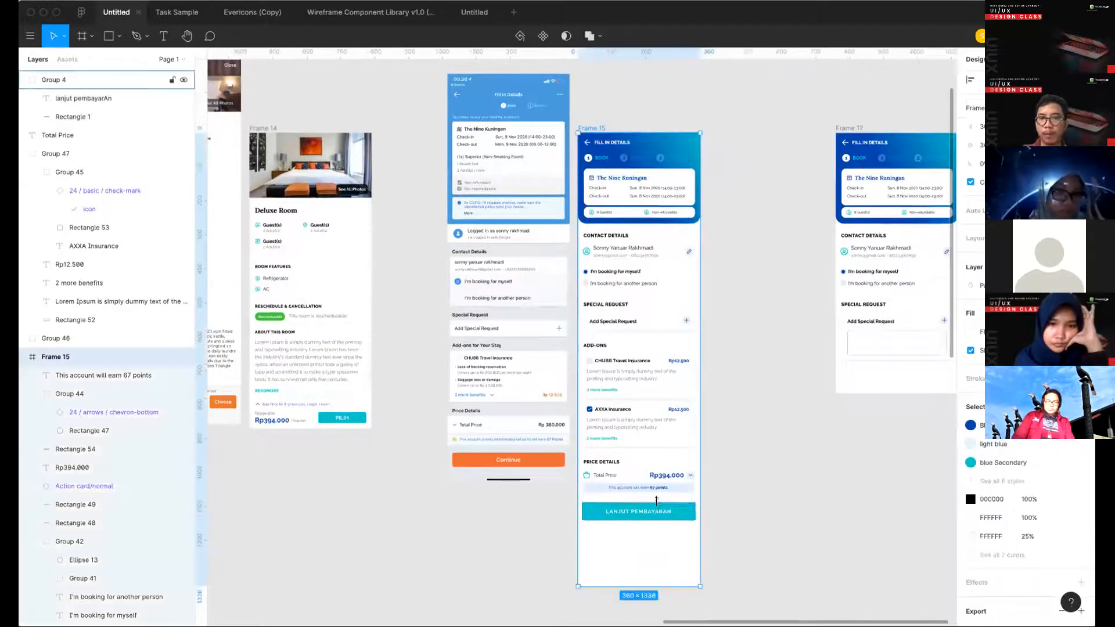
{"action": "scroll", "coordinate": [656, 500], "scroll_direction": "down", "scroll_amount": 3}
{"action": "left_click_drag", "start_coordinate": [654, 462], "coordinate": [654, 434]}
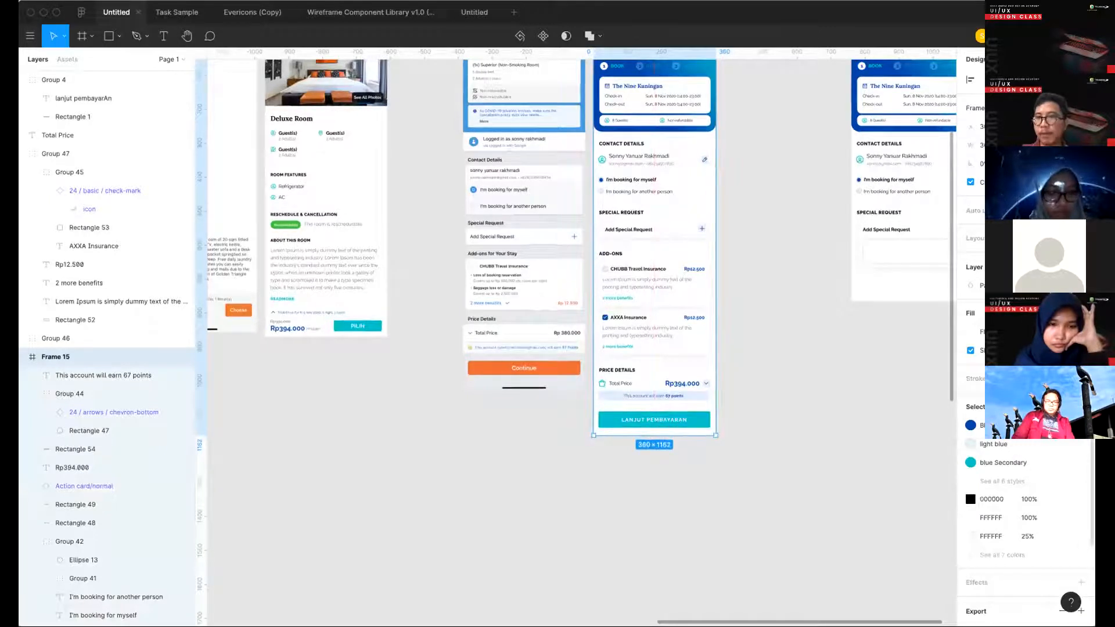
- Compare the LANJUT PEMBAYARAN button in Frame 15 with Frame 14's PILIH button and the reference screen's Continue button
{"action": "left_click", "coordinate": [704, 421]}
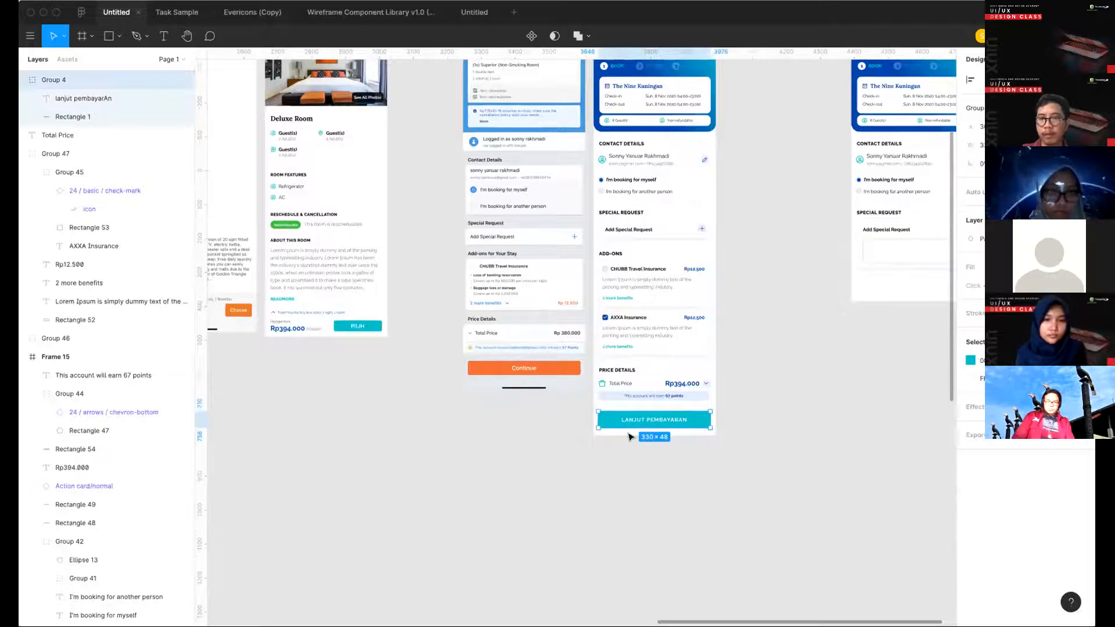
{"action": "scroll", "coordinate": [633, 435], "scroll_direction": "up", "scroll_amount": 3}
{"action": "left_click", "coordinate": [665, 482]}
{"action": "scroll", "coordinate": [665, 482], "scroll_direction": "up", "scroll_amount": 2}
{"action": "scroll", "coordinate": [757, 390], "scroll_direction": "left", "scroll_amount": 3}
{"action": "left_click", "coordinate": [272, 368]}
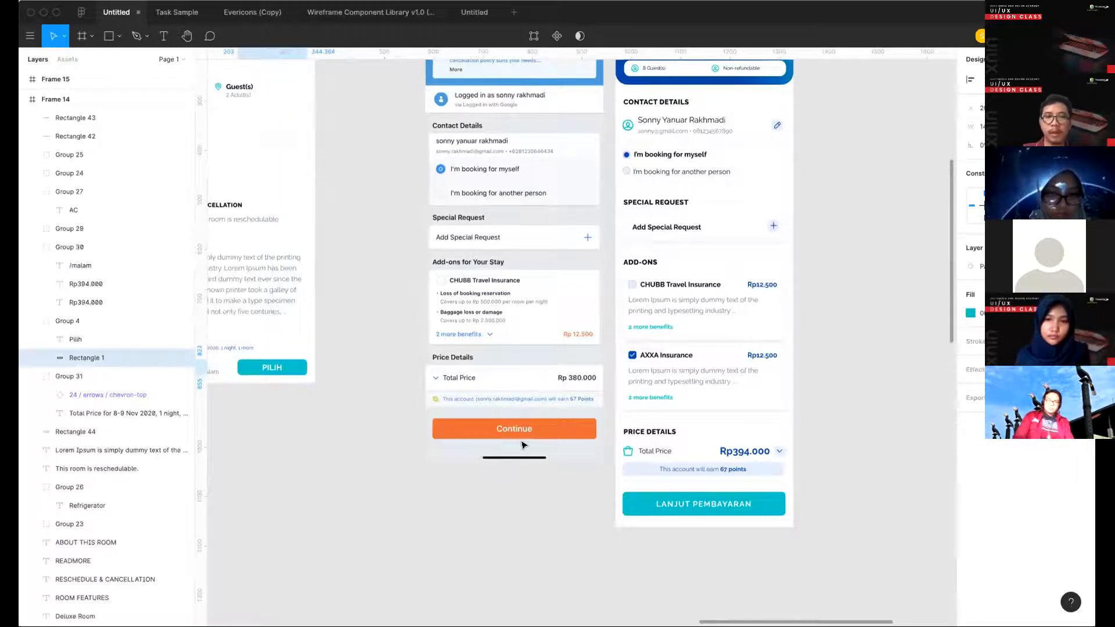
{"action": "left_click", "coordinate": [376, 508]}
{"action": "scroll", "coordinate": [376, 507], "scroll_direction": "left", "scroll_amount": 3}
{"action": "left_click", "coordinate": [340, 353]}
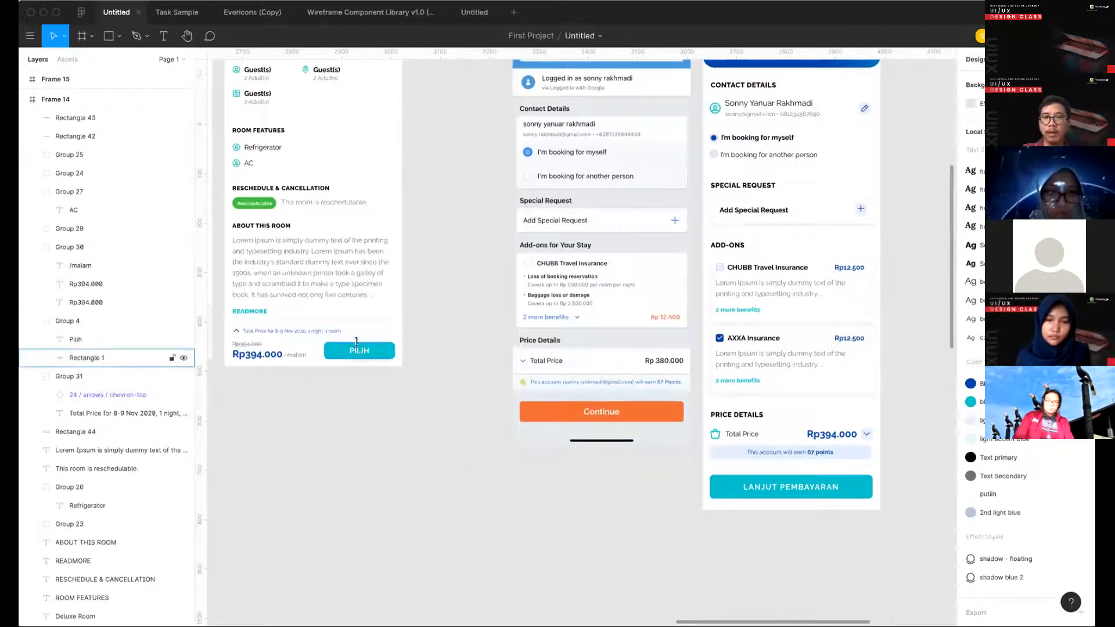
{"action": "left_click", "coordinate": [358, 349]}
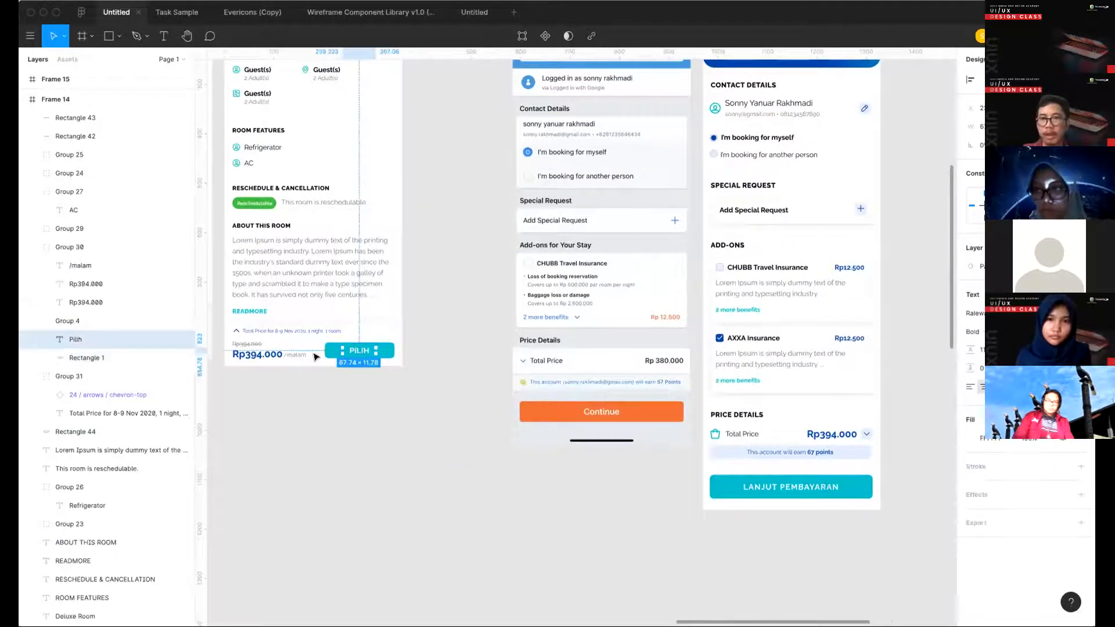
{"action": "scroll", "coordinate": [338, 350], "scroll_direction": "up", "scroll_amount": 3}
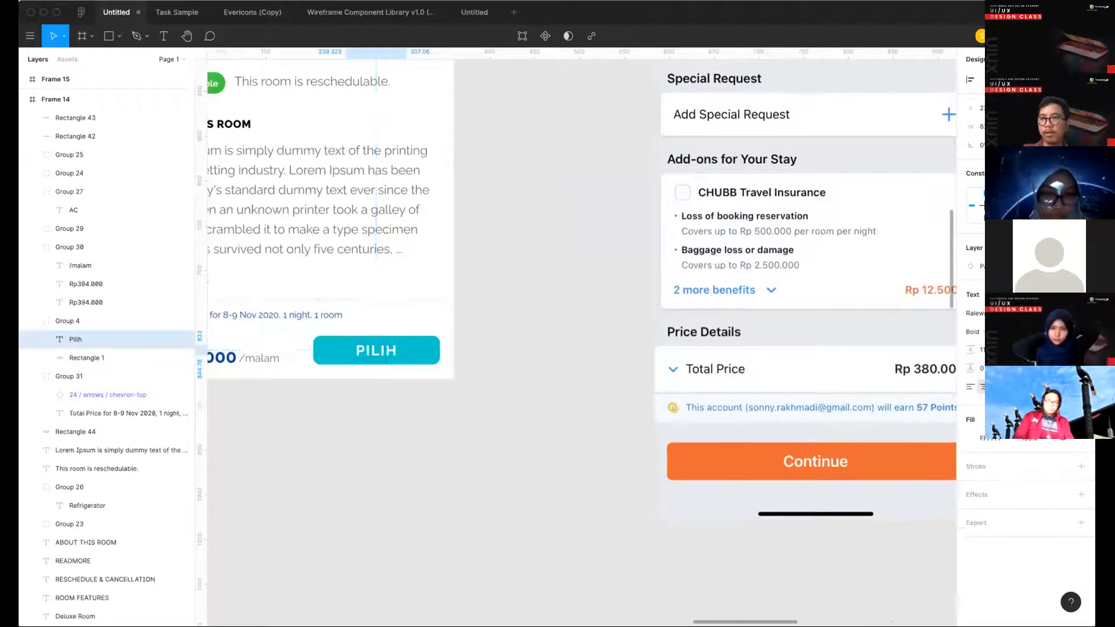
{"action": "left_click", "coordinate": [572, 410]}
{"action": "scroll", "coordinate": [572, 410], "scroll_direction": "down", "scroll_amount": 5}
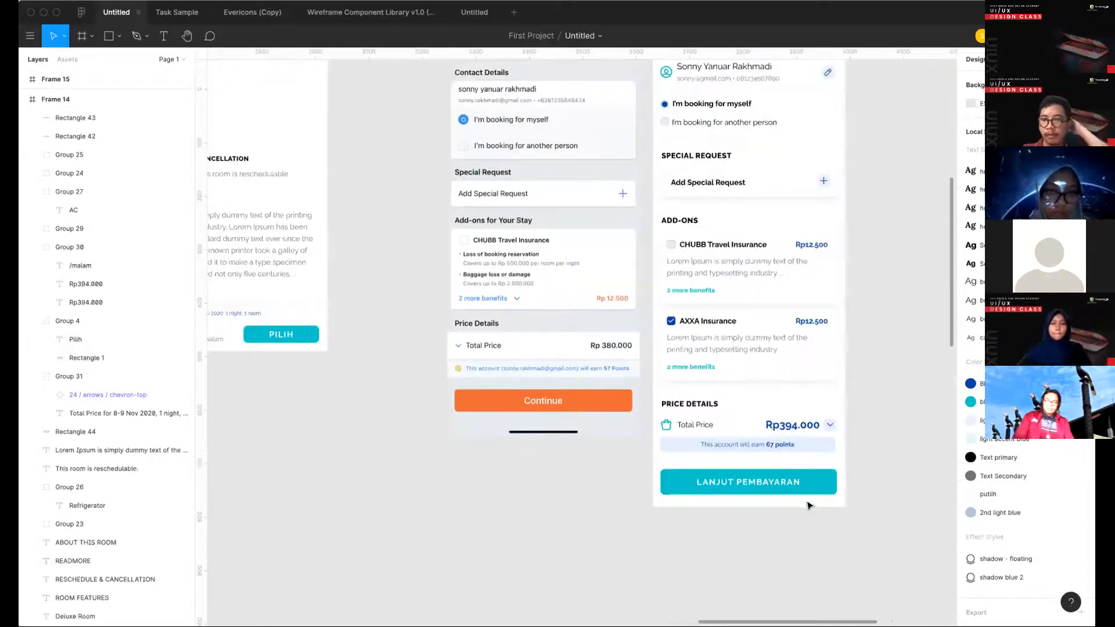
{"action": "scroll", "coordinate": [809, 505], "scroll_direction": "right", "scroll_amount": 4}
{"action": "scroll", "coordinate": [810, 505], "scroll_direction": "down", "scroll_amount": 1}
{"action": "scroll", "coordinate": [757, 503], "scroll_direction": "down", "scroll_amount": 5}
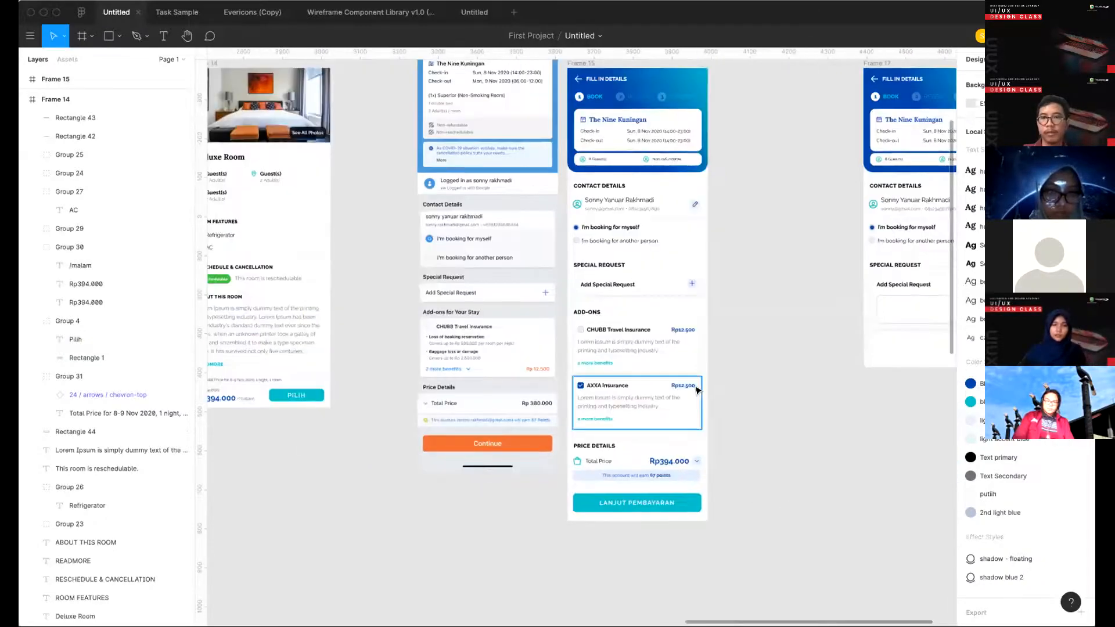
- Check the LANJUT PEMBAYARAN button's spacing within Frame 15 and set its background rectangle's width to 328
{"action": "left_click", "coordinate": [562, 100]}
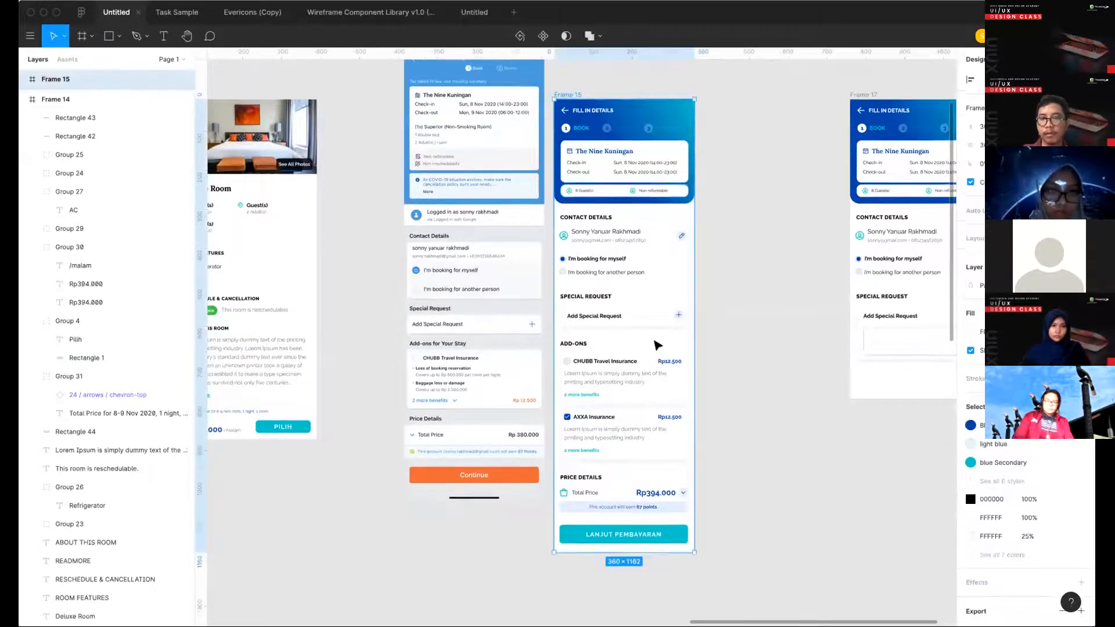
{"action": "scroll", "coordinate": [667, 407], "scroll_direction": "down", "scroll_amount": 3}
{"action": "key", "text": "alt"}
{"action": "left_click", "coordinate": [674, 420]}
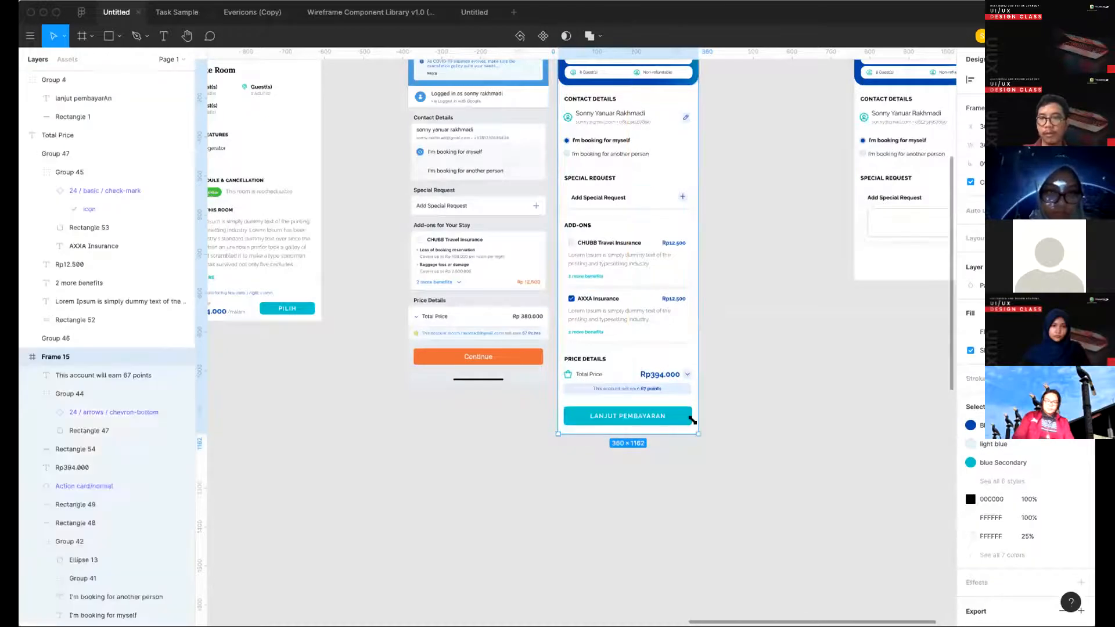
{"action": "left_click", "coordinate": [704, 462]}
{"action": "left_click", "coordinate": [73, 116]}
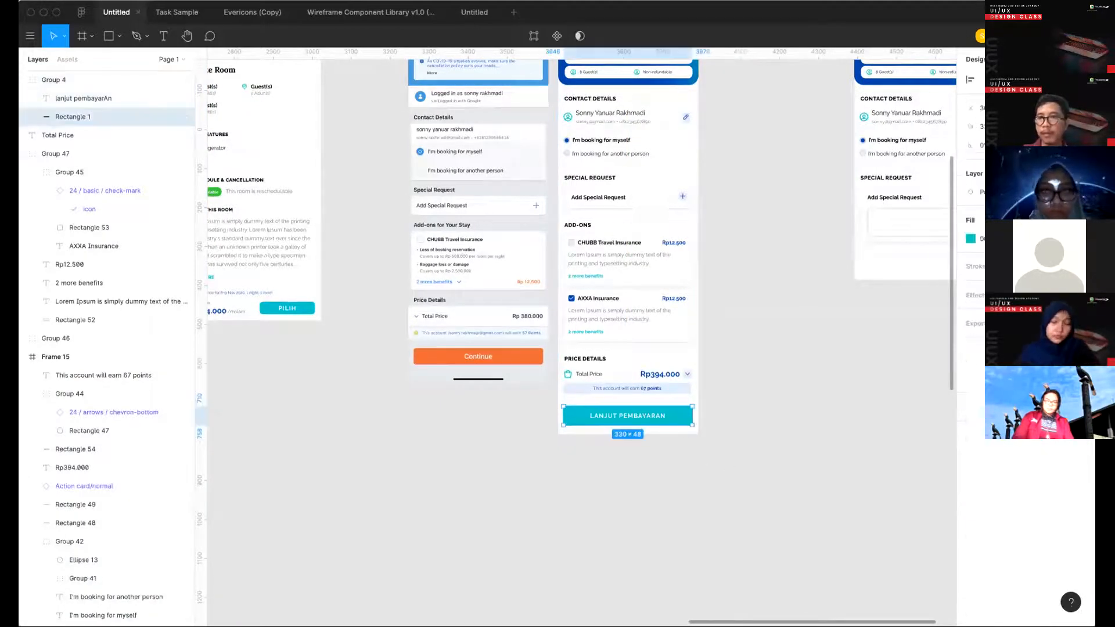
{"action": "left_click", "coordinate": [714, 406]}
- Measure the LANJUT PEMBAYARAN button's margins to the frame edges and extend Frame 15's height to 1163
{"action": "left_click", "coordinate": [618, 422]}
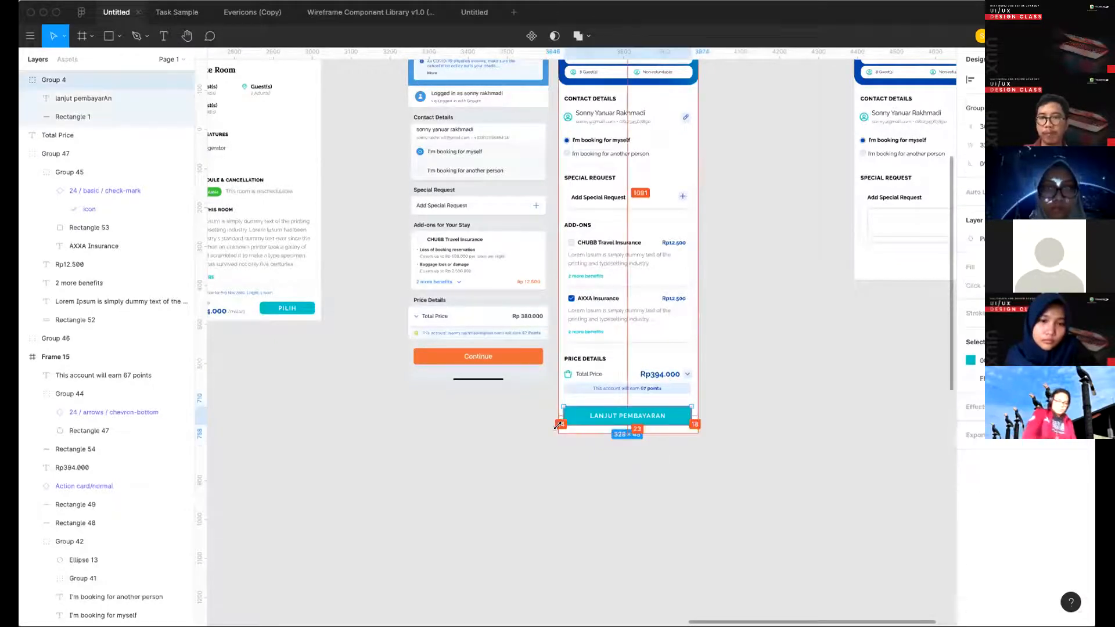
{"action": "left_click", "coordinate": [674, 450]}
{"action": "left_click", "coordinate": [654, 421]}
{"action": "scroll", "coordinate": [739, 395], "scroll_direction": "up", "scroll_amount": 3}
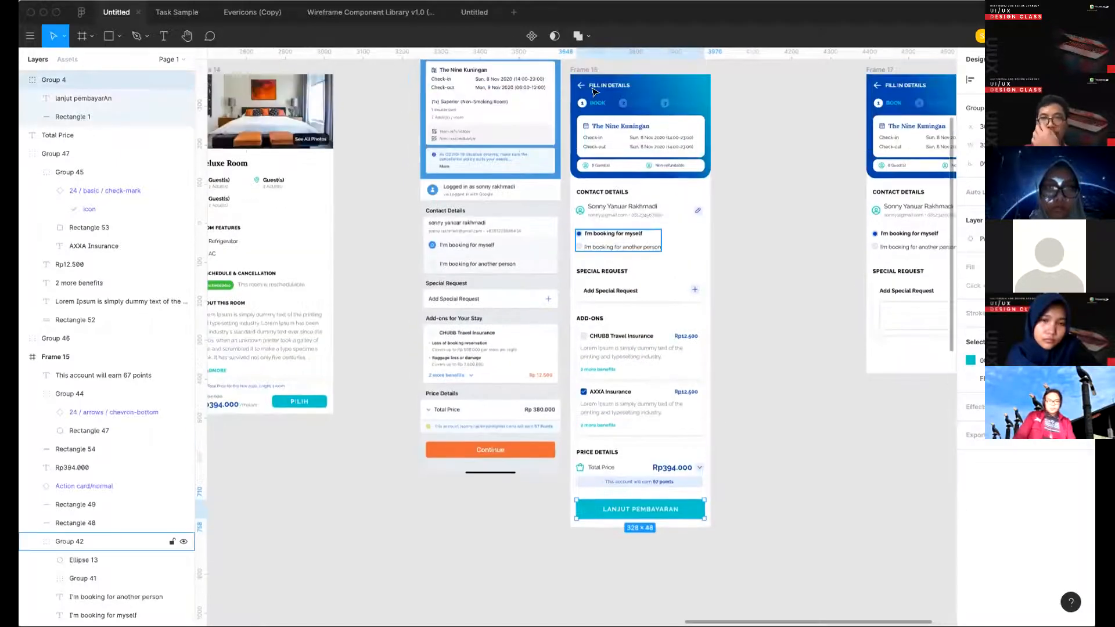
{"action": "left_click", "coordinate": [584, 70]}
{"action": "key", "text": "super+Down"}
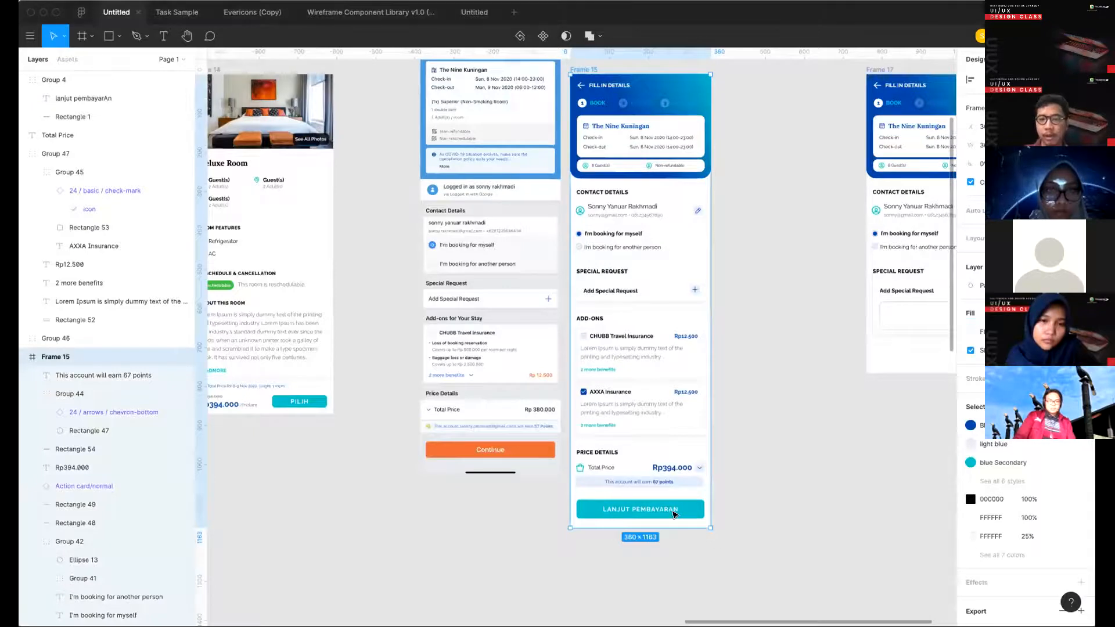
{"action": "left_click", "coordinate": [673, 515]}
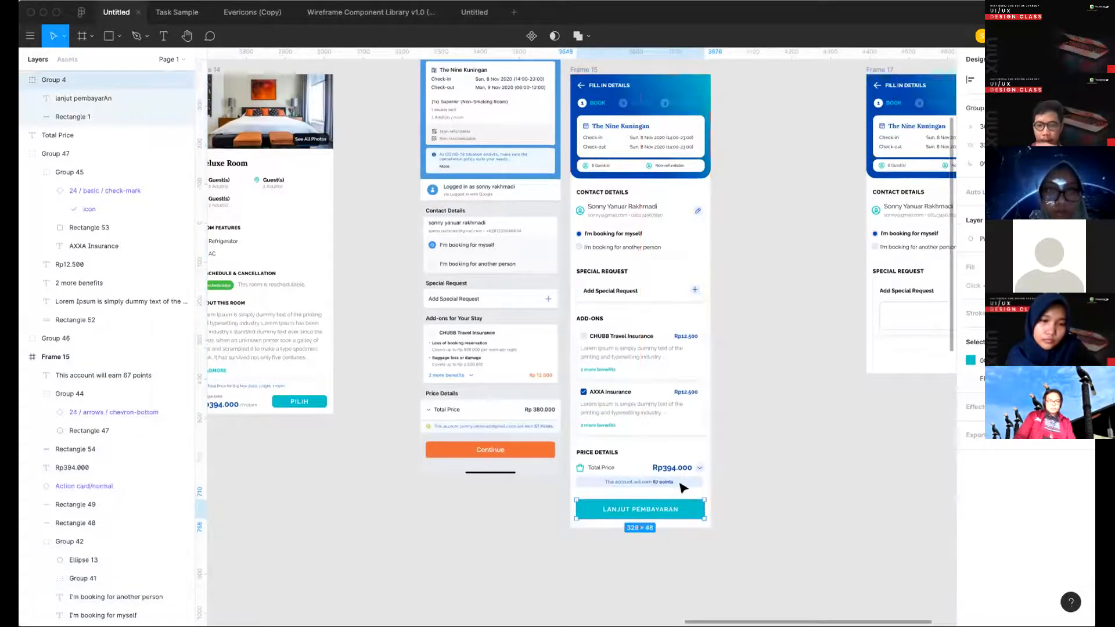
{"action": "left_click", "coordinate": [745, 478]}
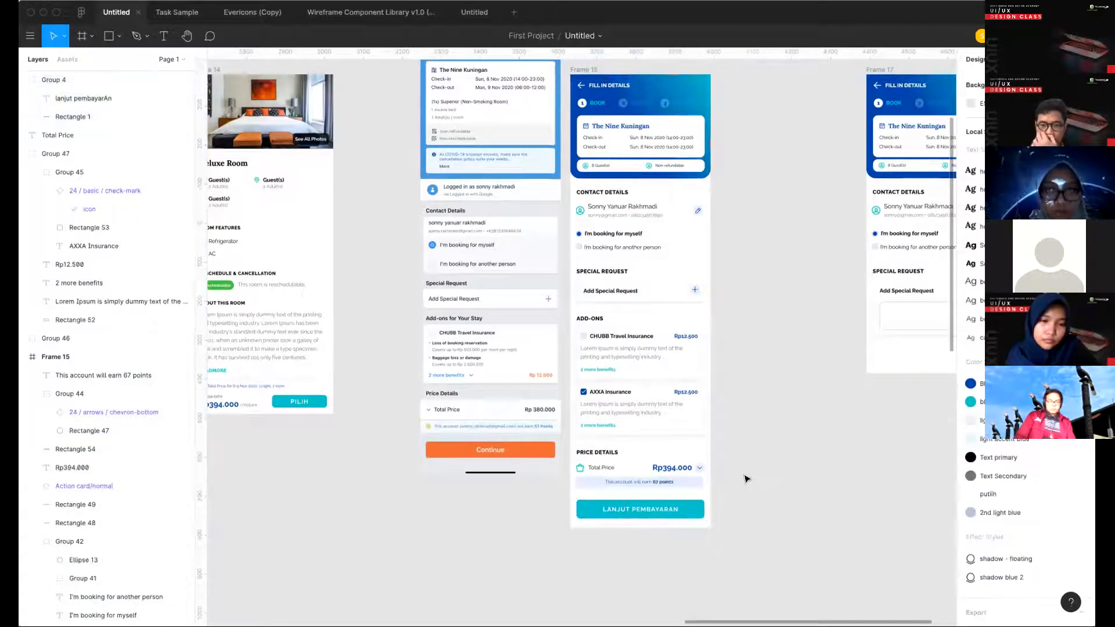
- Review the redesigned Fill in Details screen in Frame 15 against the reference screenshot beside it
{"action": "scroll", "coordinate": [745, 478], "scroll_direction": "up", "scroll_amount": 2}
{"action": "scroll", "coordinate": [816, 436], "scroll_direction": "up", "scroll_amount": 4}
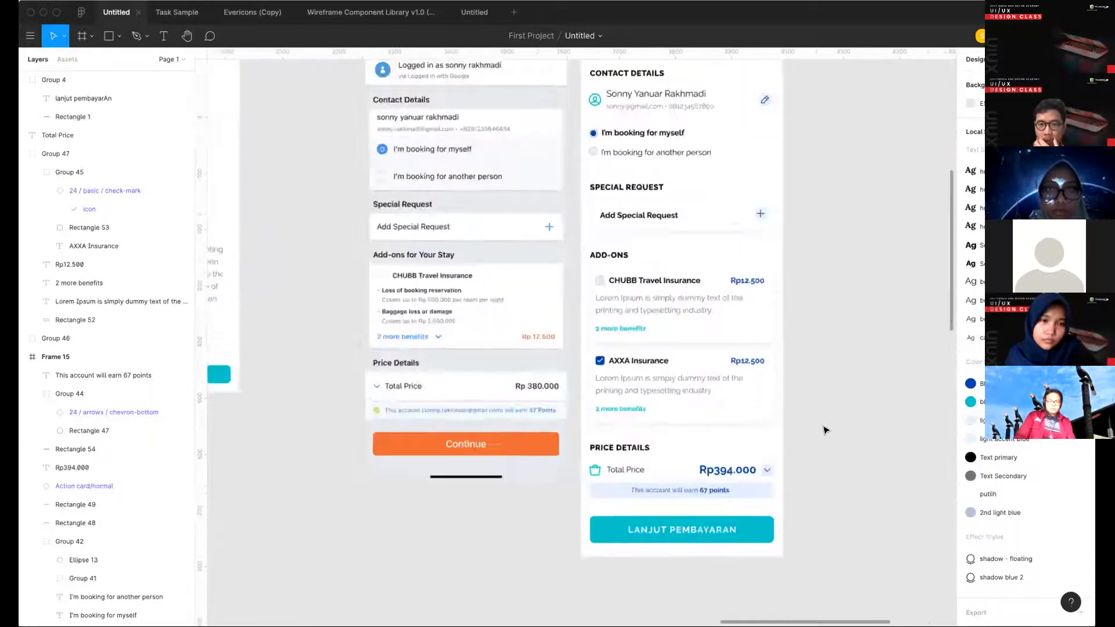
{"action": "scroll", "coordinate": [825, 430], "scroll_direction": "down", "scroll_amount": 4}
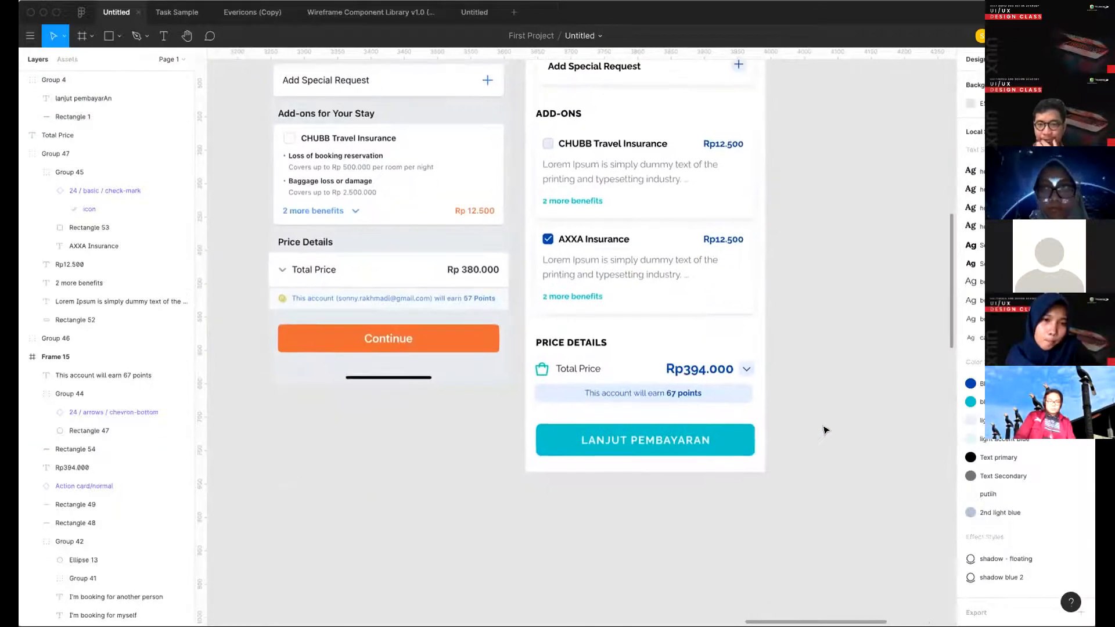
{"action": "scroll", "coordinate": [825, 429], "scroll_direction": "up", "scroll_amount": 2}
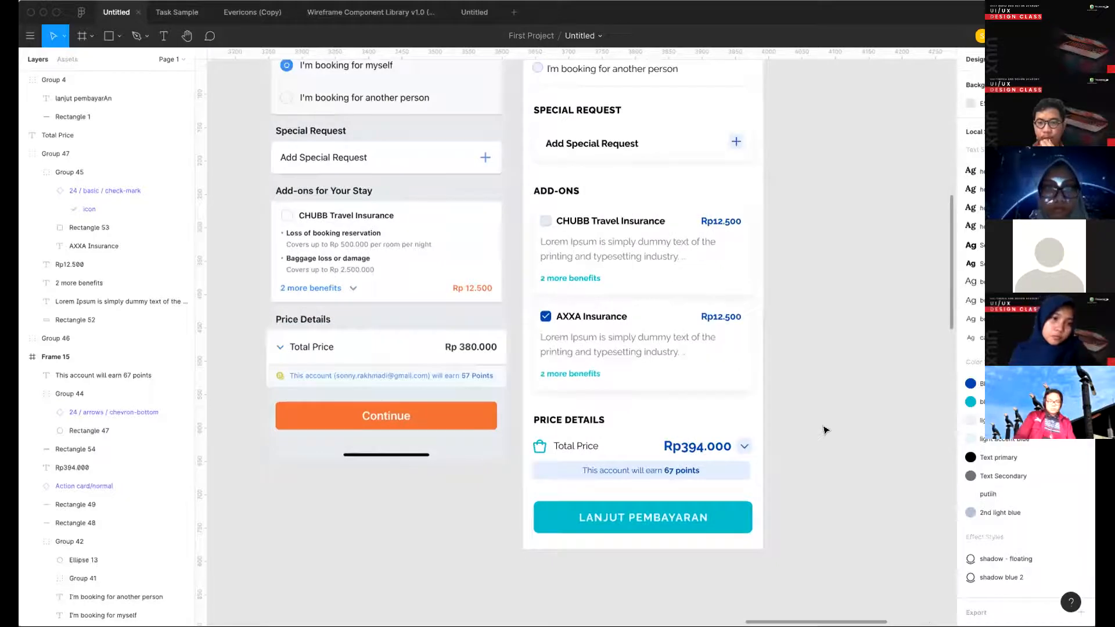
{"action": "scroll", "coordinate": [824, 429], "scroll_direction": "down", "scroll_amount": 4}
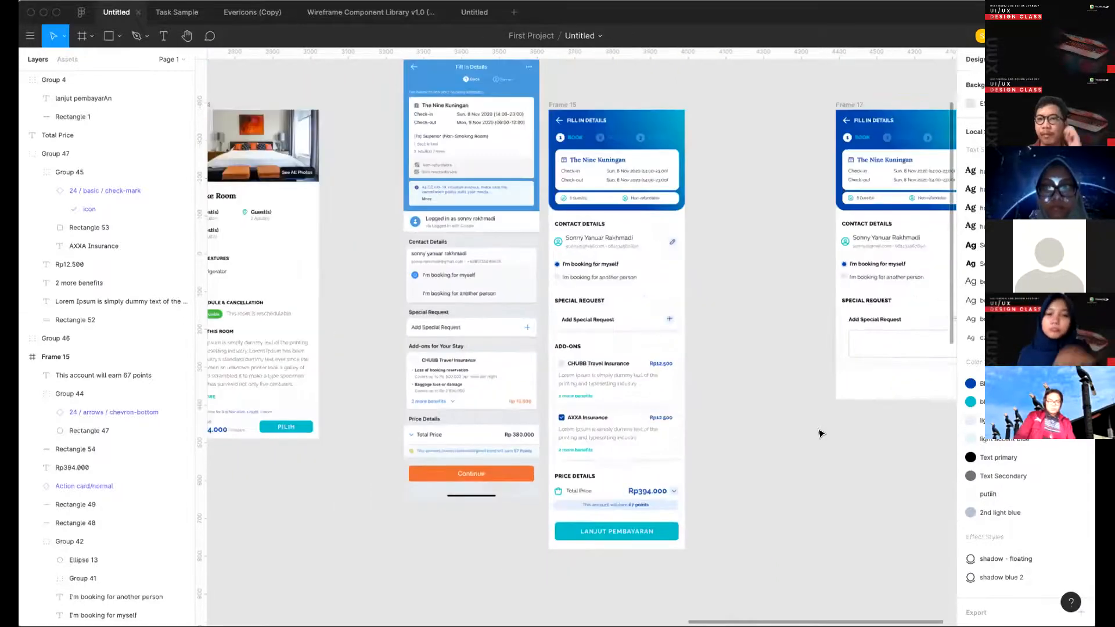
{"action": "scroll", "coordinate": [725, 381], "scroll_direction": "up", "scroll_amount": 1}
{"action": "scroll", "coordinate": [724, 381], "scroll_direction": "right", "scroll_amount": 5}
{"action": "left_click", "coordinate": [576, 152]}
{"action": "scroll", "coordinate": [505, 174], "scroll_direction": "left", "scroll_amount": 5}
{"action": "scroll", "coordinate": [504, 177], "scroll_direction": "left", "scroll_amount": 1}
{"action": "left_click", "coordinate": [465, 256]}
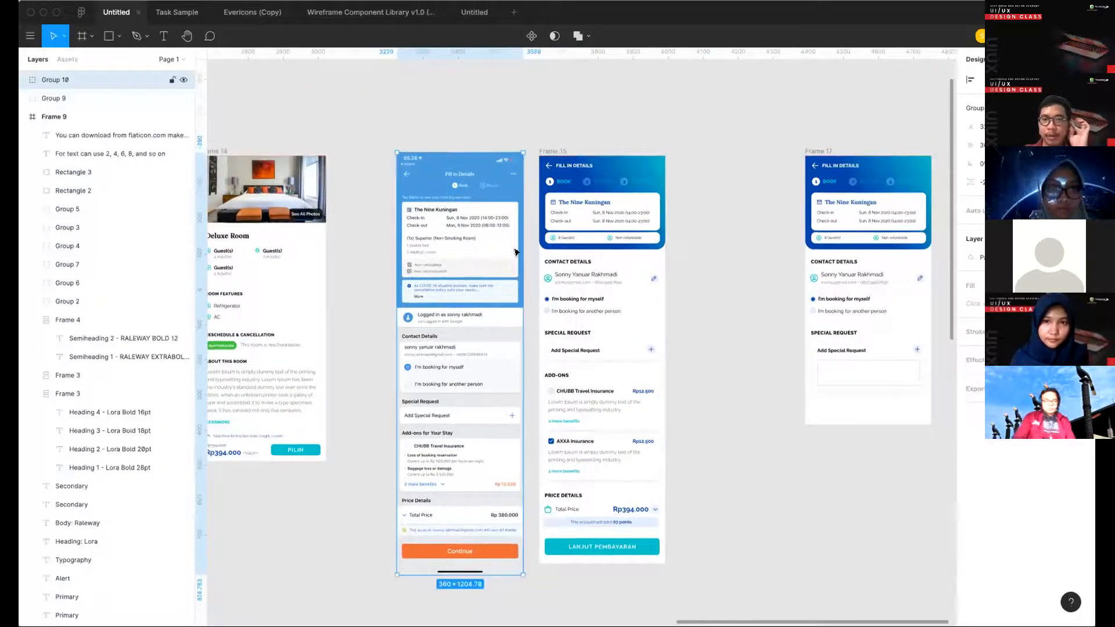
- Move Frame 17 closer to Frame 15, keeping it in the same row of screens
{"action": "left_click", "coordinate": [702, 253]}
{"action": "left_click_drag", "start_coordinate": [826, 154], "coordinate": [733, 152]}
{"action": "scroll", "coordinate": [491, 312], "scroll_direction": "left", "scroll_amount": 5}
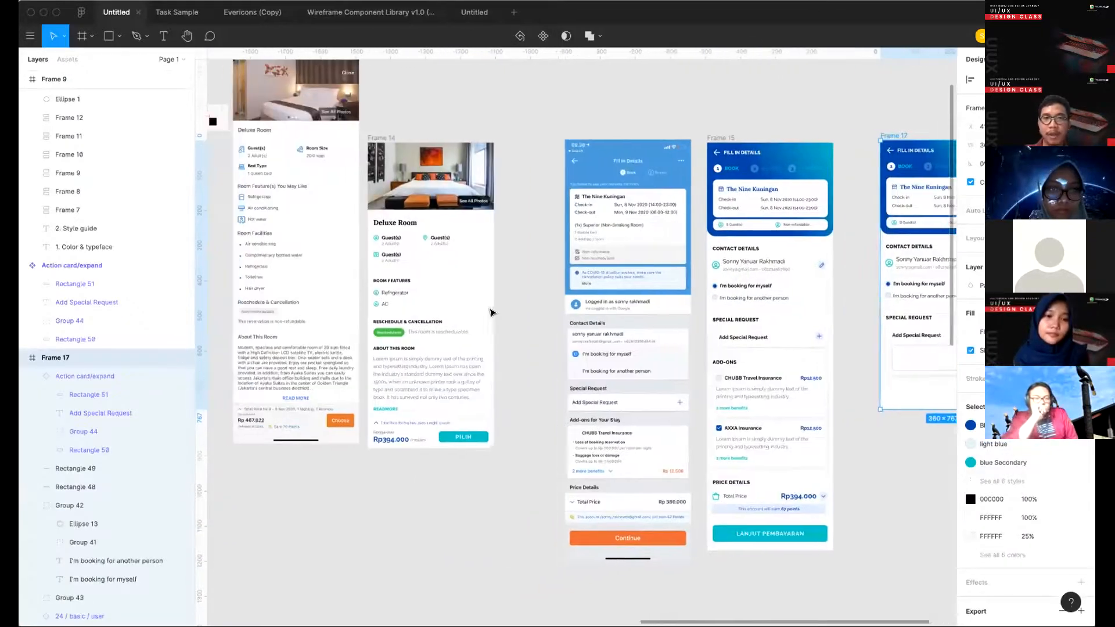
- Move the Deluxe Room reference screenshot down so its top aligns with the neighbouring screens
{"action": "scroll", "coordinate": [490, 312], "scroll_direction": "down", "scroll_amount": 5}
{"action": "left_click", "coordinate": [385, 213]}
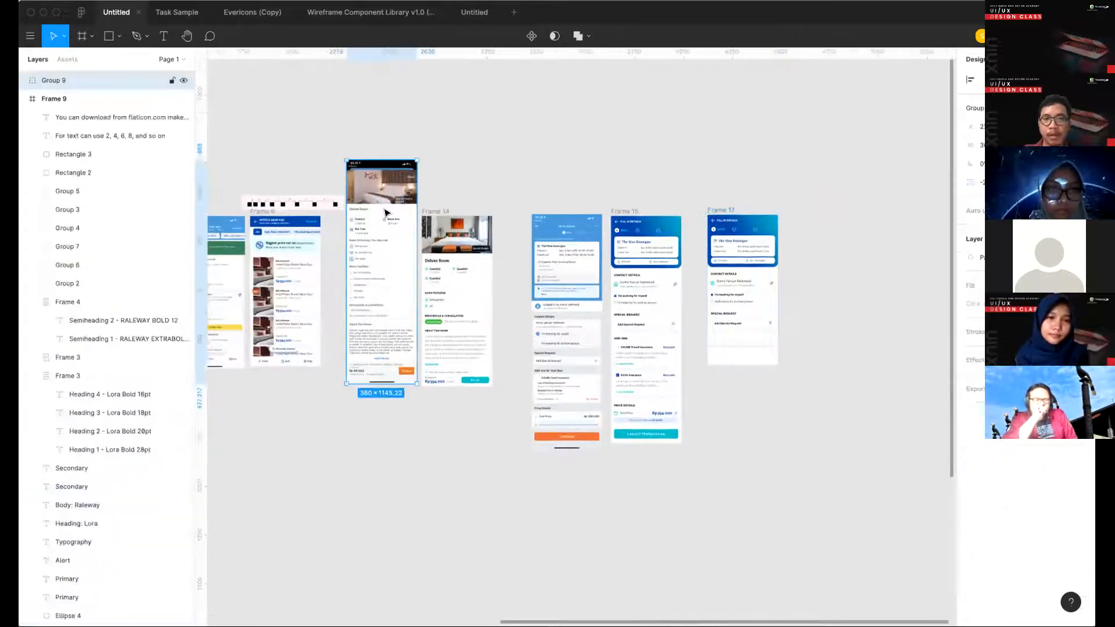
{"action": "left_click_drag", "start_coordinate": [381, 248], "coordinate": [381, 302]}
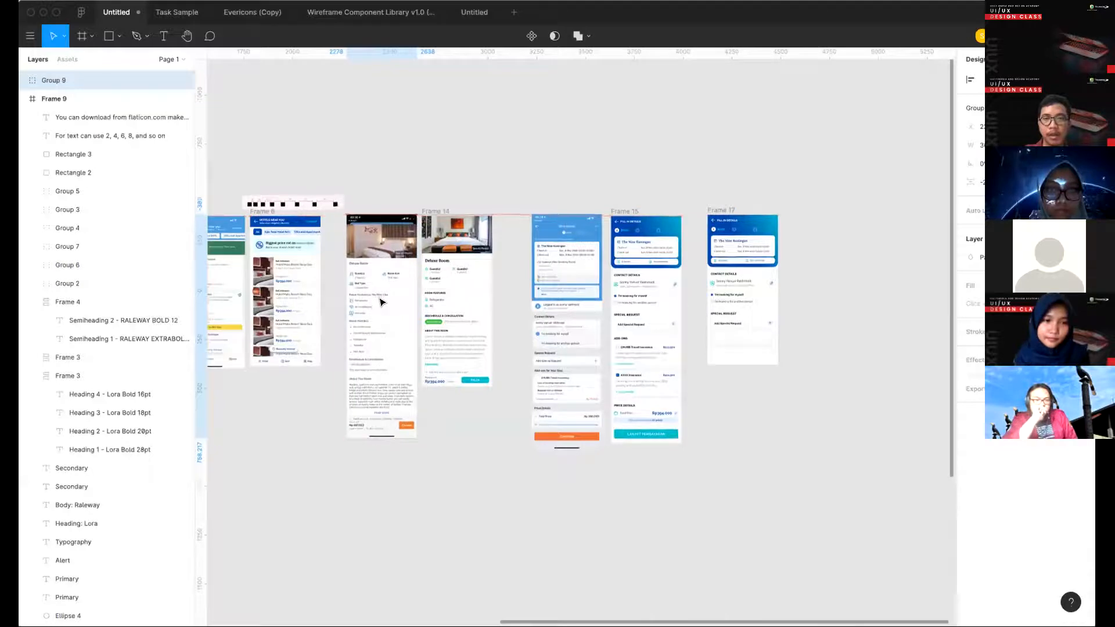
{"action": "scroll", "coordinate": [470, 258], "scroll_direction": "left", "scroll_amount": 4}
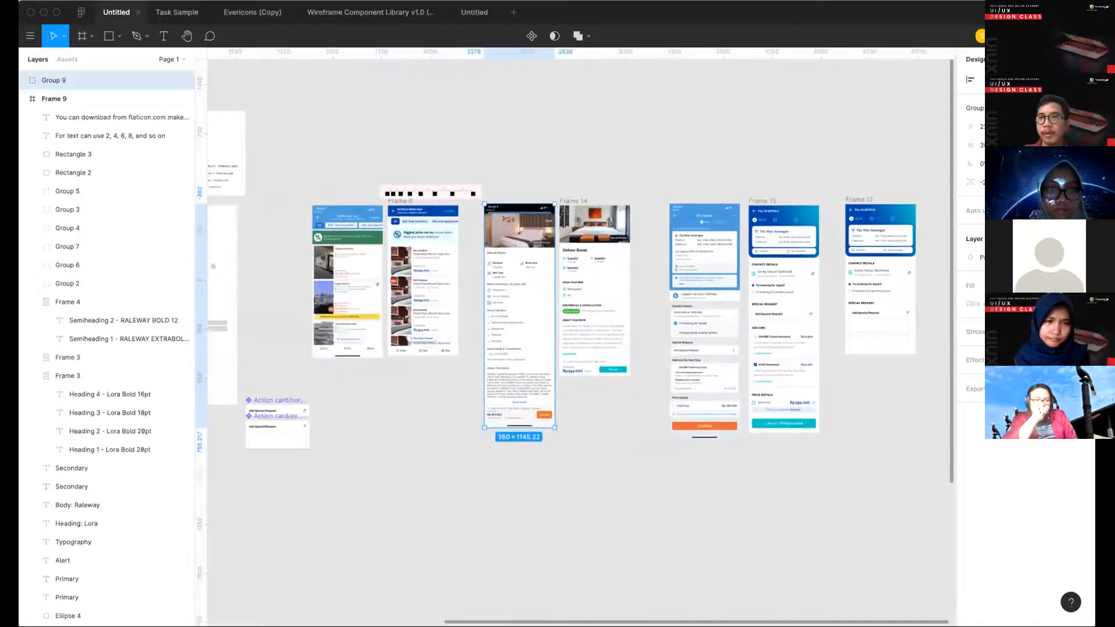
- Copy the file's share link from the sharing settings, close them and clear the selection
{"action": "left_click", "coordinate": [1015, 36]}
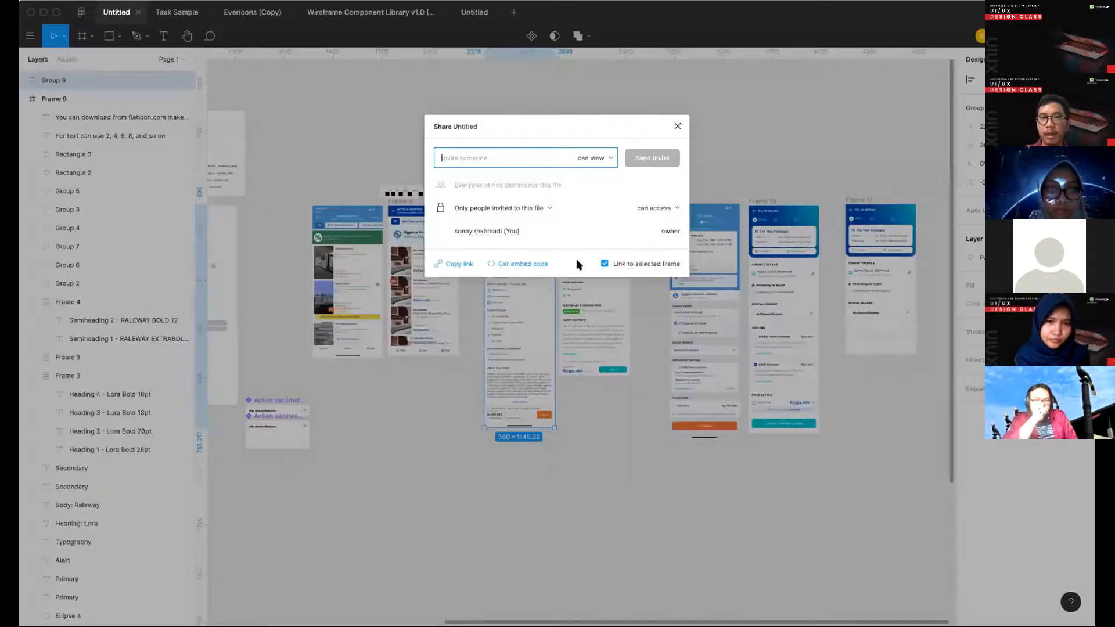
{"action": "left_click", "coordinate": [460, 263]}
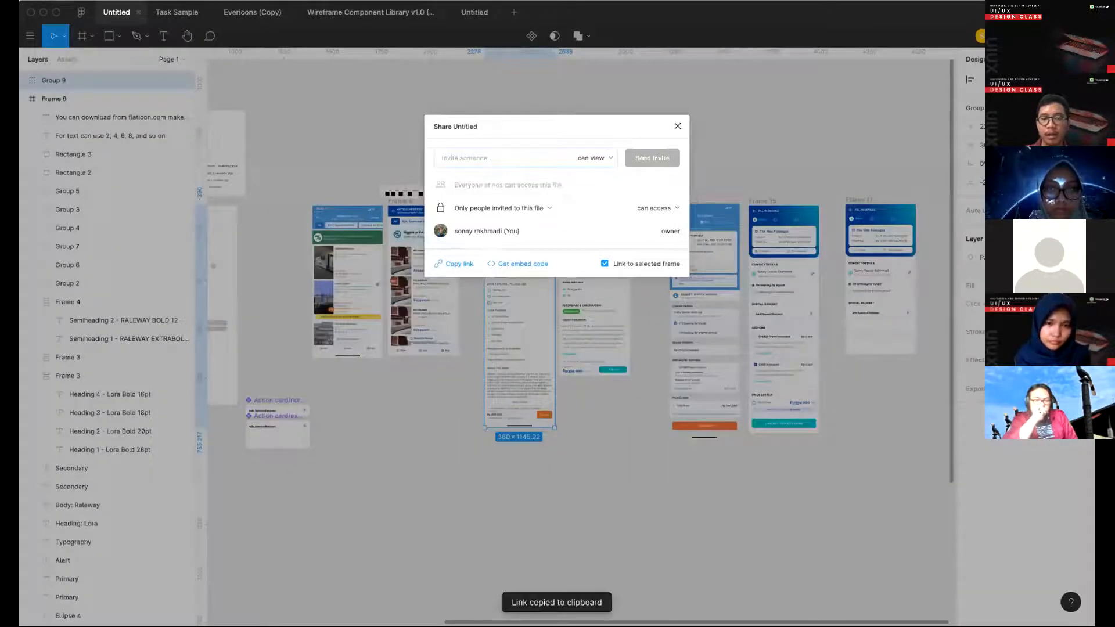
{"action": "left_click", "coordinate": [671, 434]}
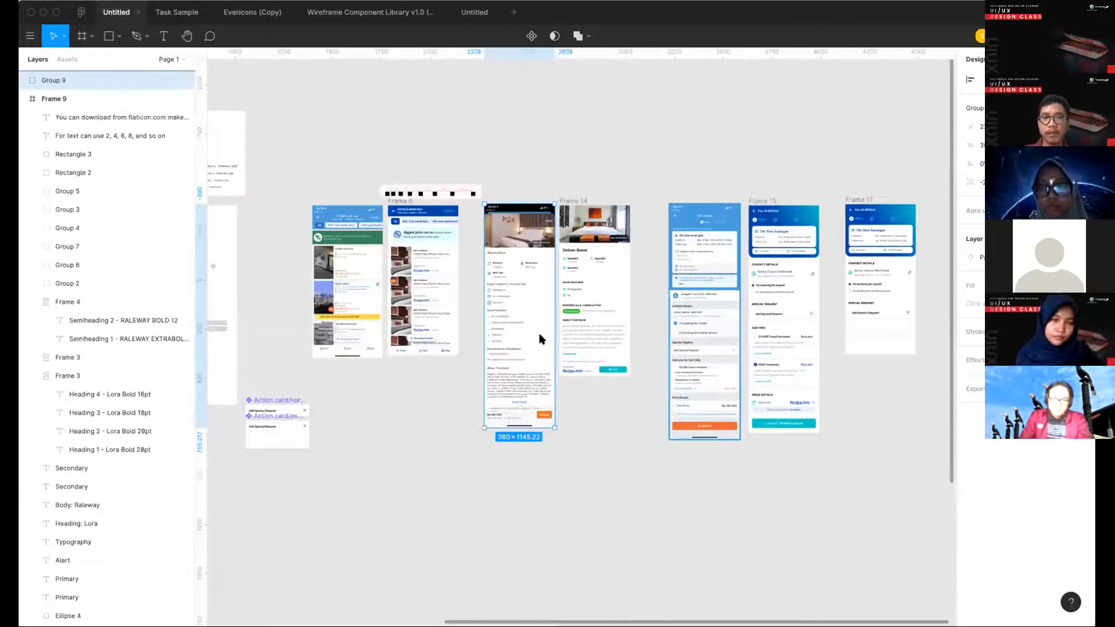
{"action": "left_click", "coordinate": [608, 457]}
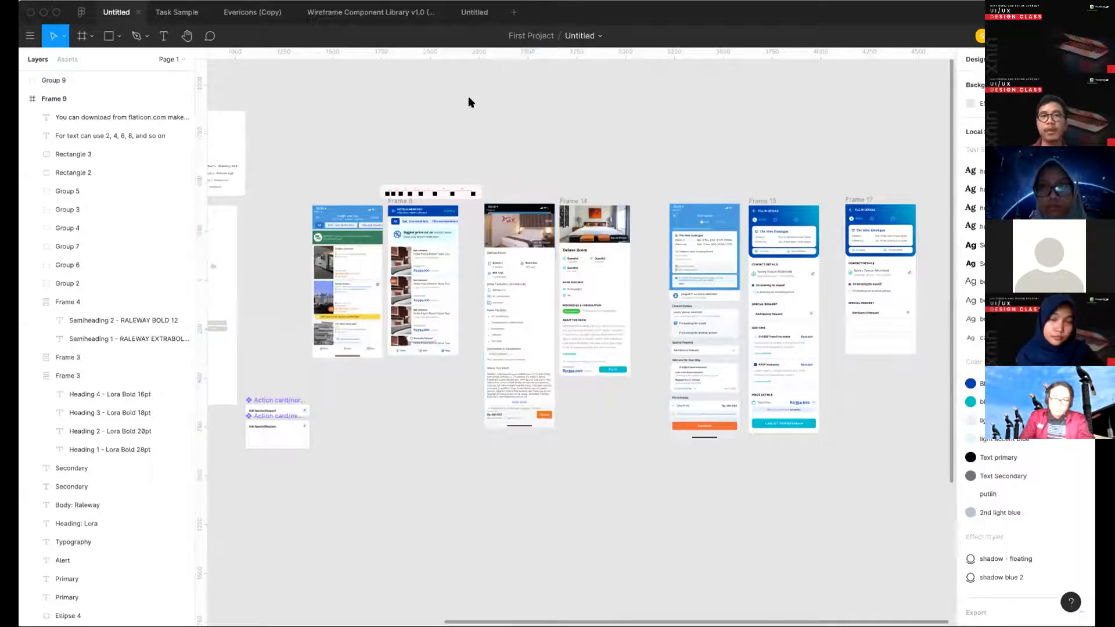
- Duplicate the hotel list screen in Frame 6 and place the copy in the empty space above the booking screens
{"action": "scroll", "coordinate": [421, 344], "scroll_direction": "up", "scroll_amount": 5}
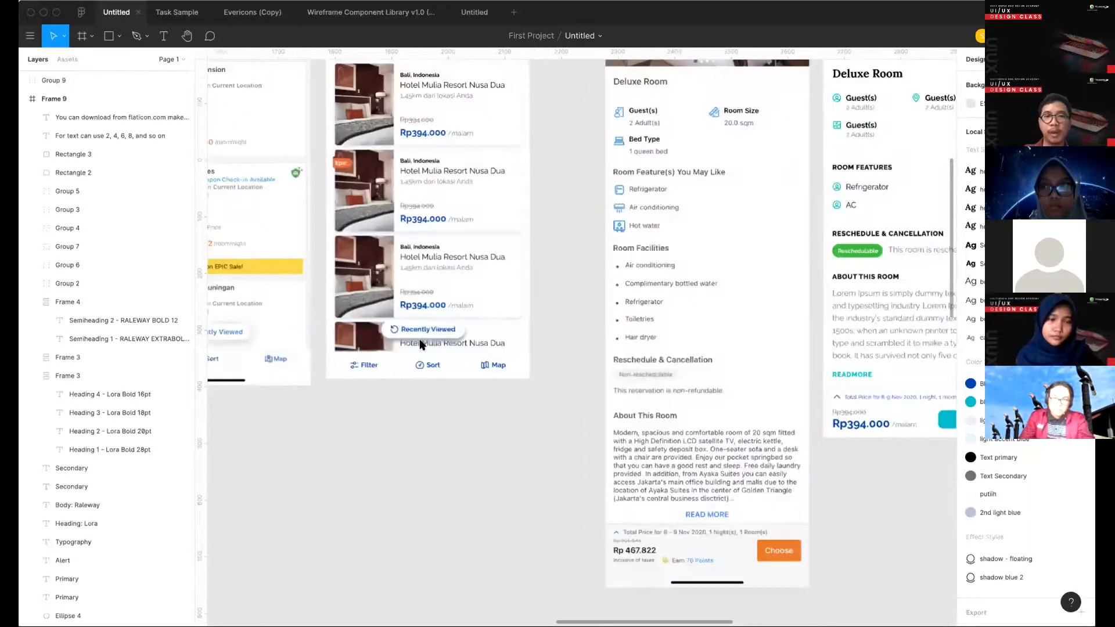
{"action": "scroll", "coordinate": [417, 343], "scroll_direction": "down", "scroll_amount": 3}
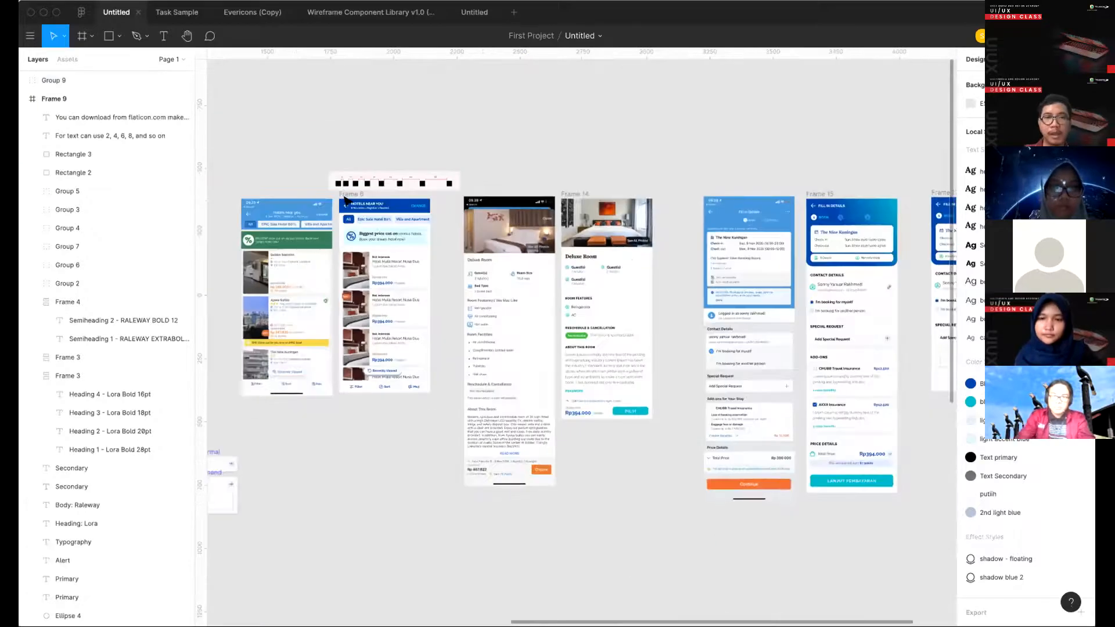
{"action": "left_click", "coordinate": [342, 197]}
{"action": "left_click", "coordinate": [327, 193]}
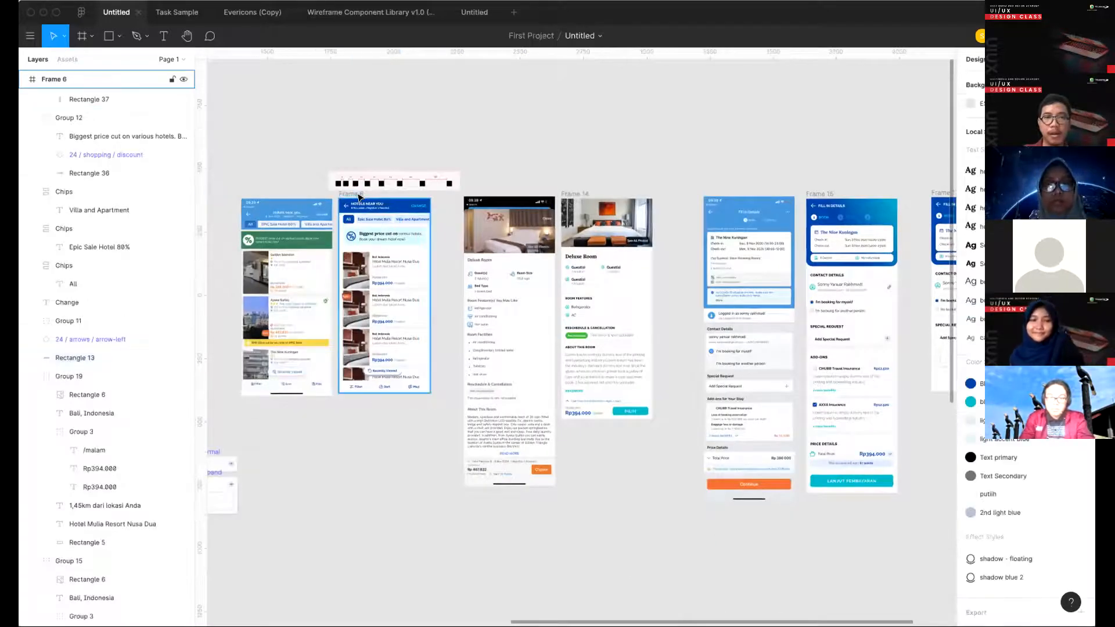
{"action": "left_click_drag", "start_coordinate": [684, 49], "coordinate": [703, 80]}
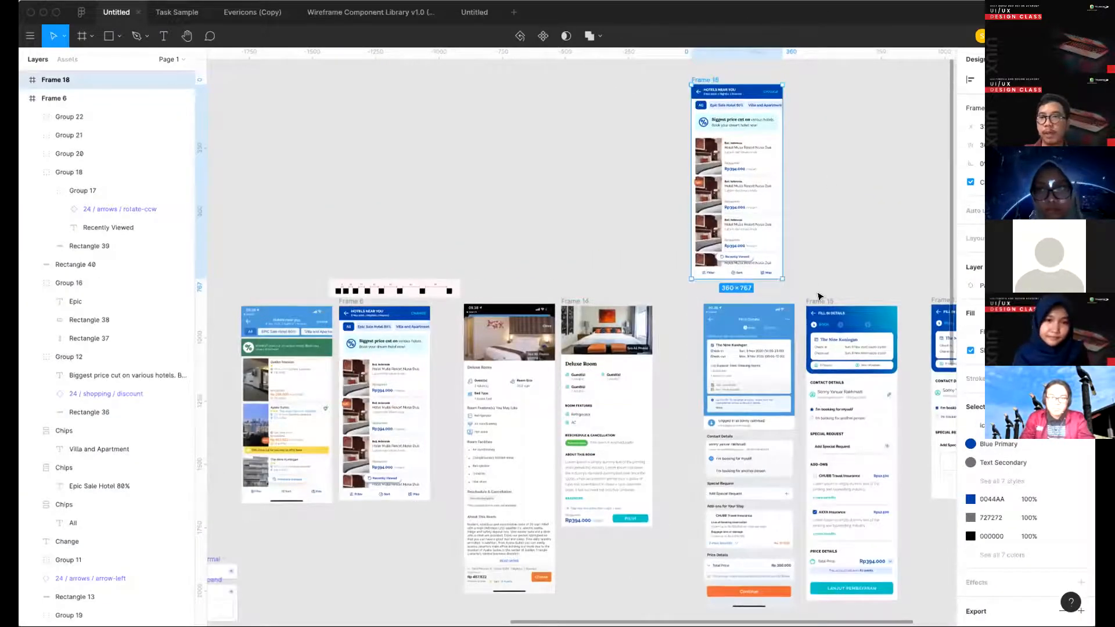
{"action": "scroll", "coordinate": [575, 219], "scroll_direction": "right", "scroll_amount": 5}
{"action": "scroll", "coordinate": [574, 219], "scroll_direction": "up", "scroll_amount": 4}
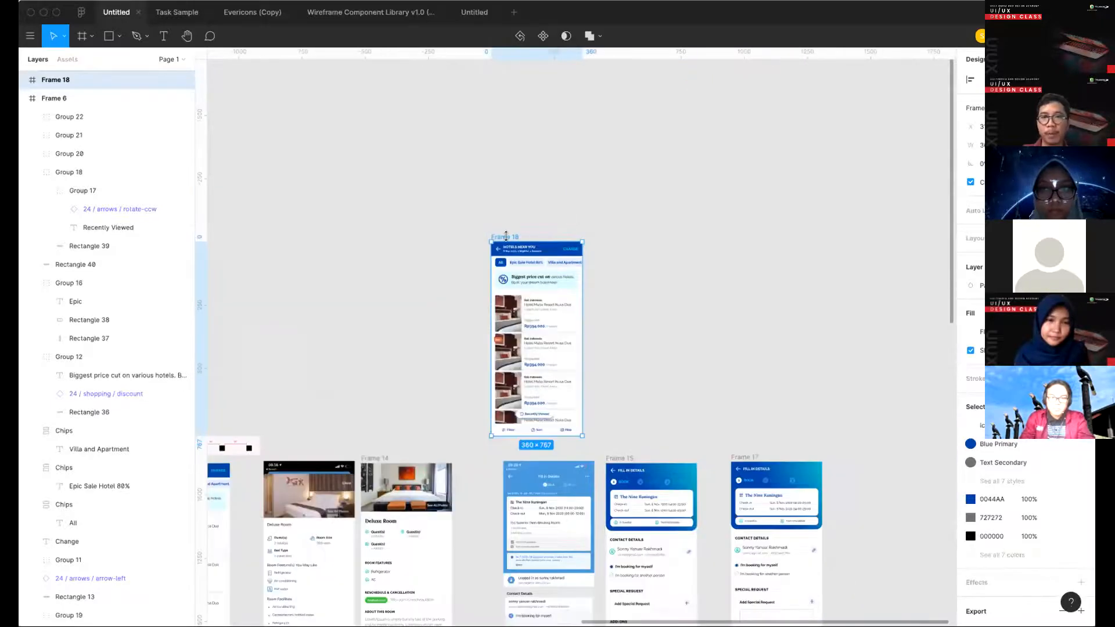
{"action": "left_click_drag", "start_coordinate": [509, 124], "coordinate": [509, 123]}
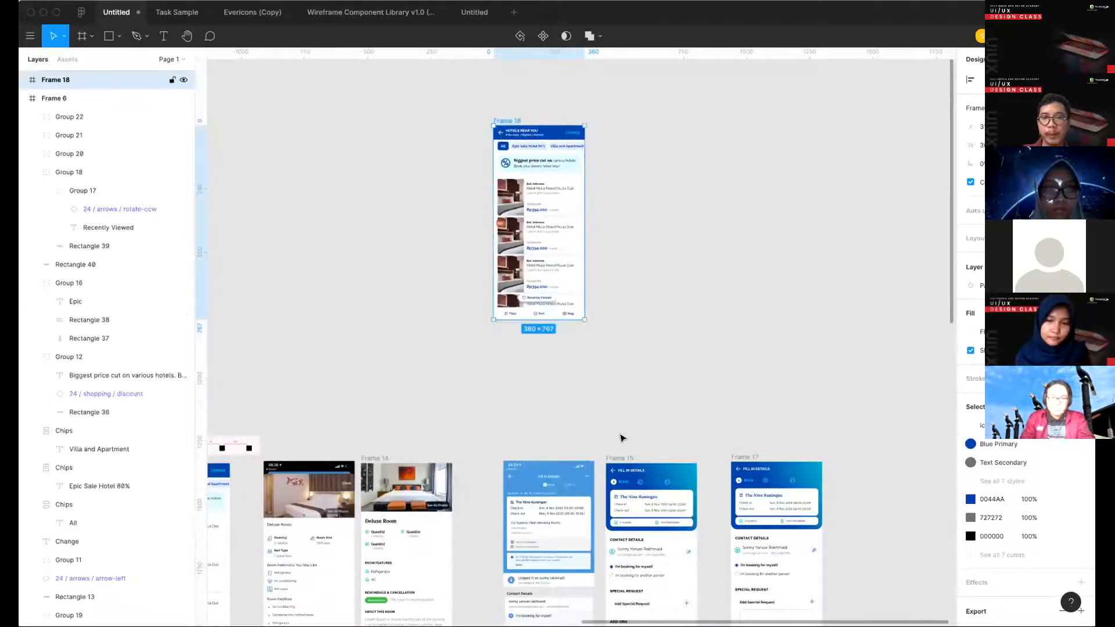
- Try to move Frame 15 up beside the duplicated hotel list screen, and undo the move
{"action": "left_click_drag", "start_coordinate": [621, 457], "coordinate": [604, 122]}
{"action": "key", "text": "ctrl+z"}
- Cut the CHUBB Travel Insurance and AXXA Insurance cards lying over Frame 15 and paste them inside that frame
{"action": "scroll", "coordinate": [704, 358], "scroll_direction": "down", "scroll_amount": 5}
{"action": "left_click", "coordinate": [665, 400]}
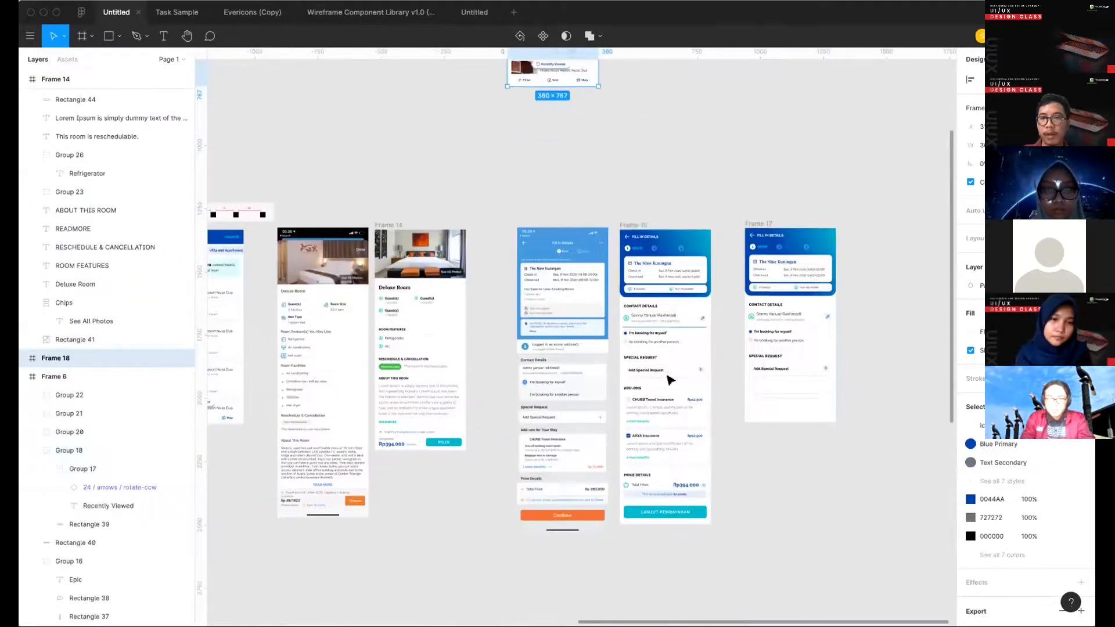
{"action": "left_click", "coordinate": [681, 459], "text": "shift"}
{"action": "key", "text": "ctrl+g"}
{"action": "scroll", "coordinate": [642, 424], "scroll_direction": "up", "scroll_amount": 5}
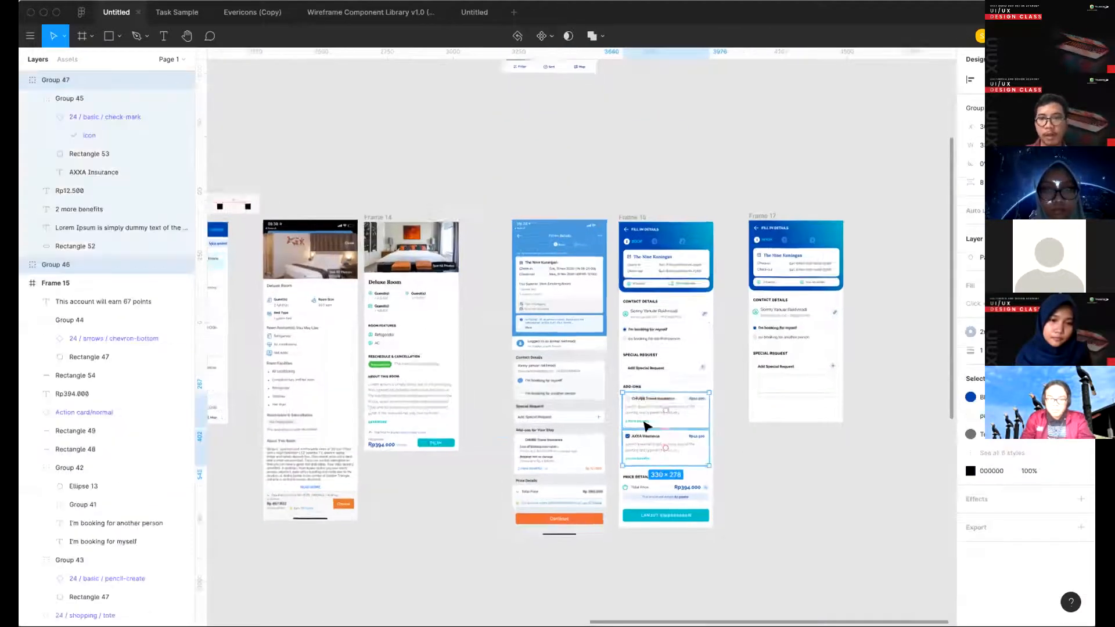
{"action": "key", "text": "super+x"}
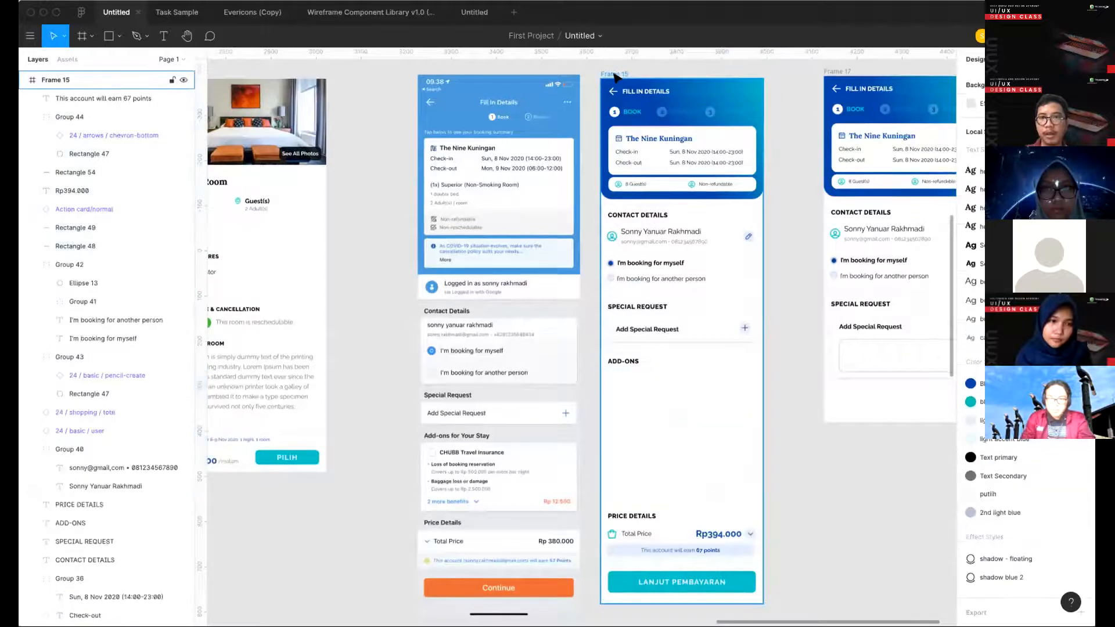
{"action": "left_click", "coordinate": [622, 76]}
{"action": "key", "text": "super+v"}
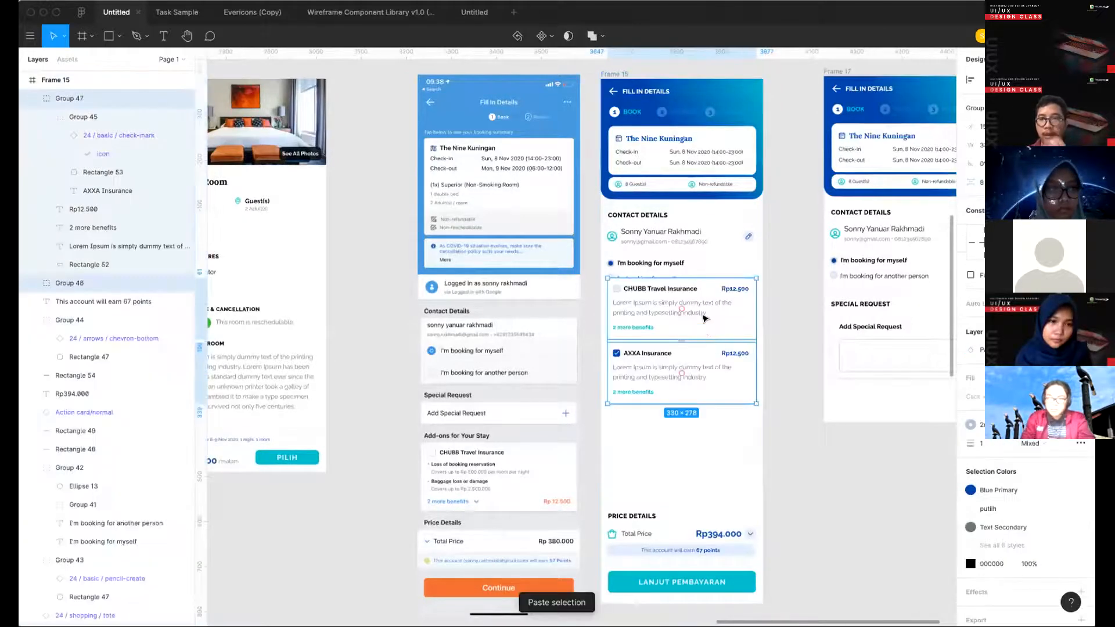
- Position the two pasted insurance cards below the ADD-ONS heading, centred in Frame 15 and clear of PRICE DETAILS
{"action": "left_click_drag", "start_coordinate": [707, 393], "coordinate": [666, 391]}
{"action": "key", "text": "Down"}
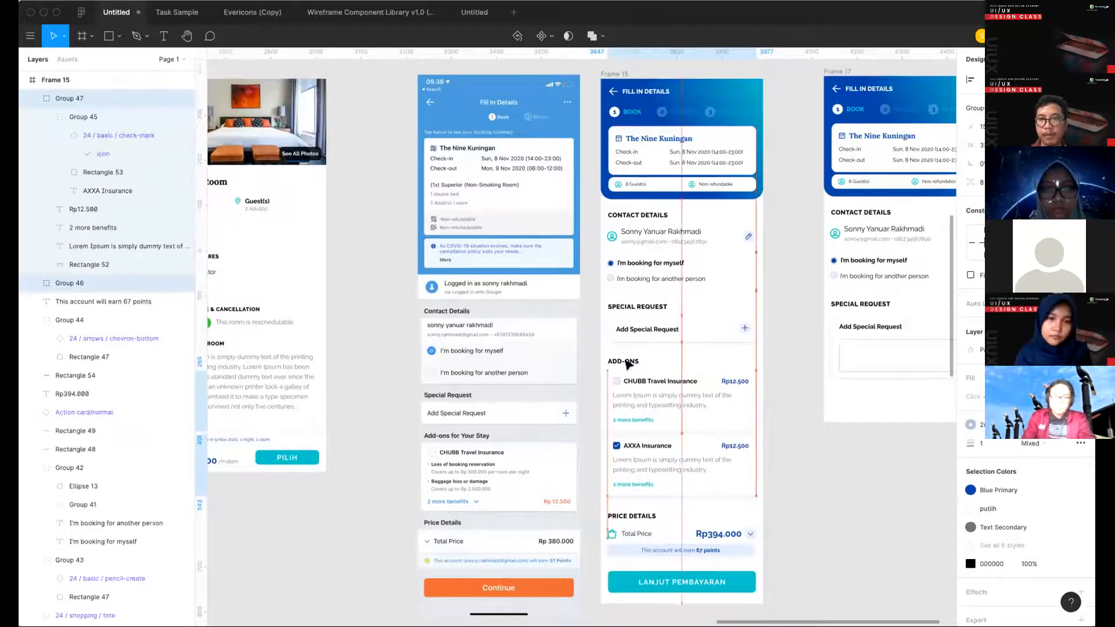
{"action": "key", "text": "Down"}
{"action": "key", "text": "Down"}
{"action": "key", "text": "Up"}
{"action": "key", "text": "Up"}
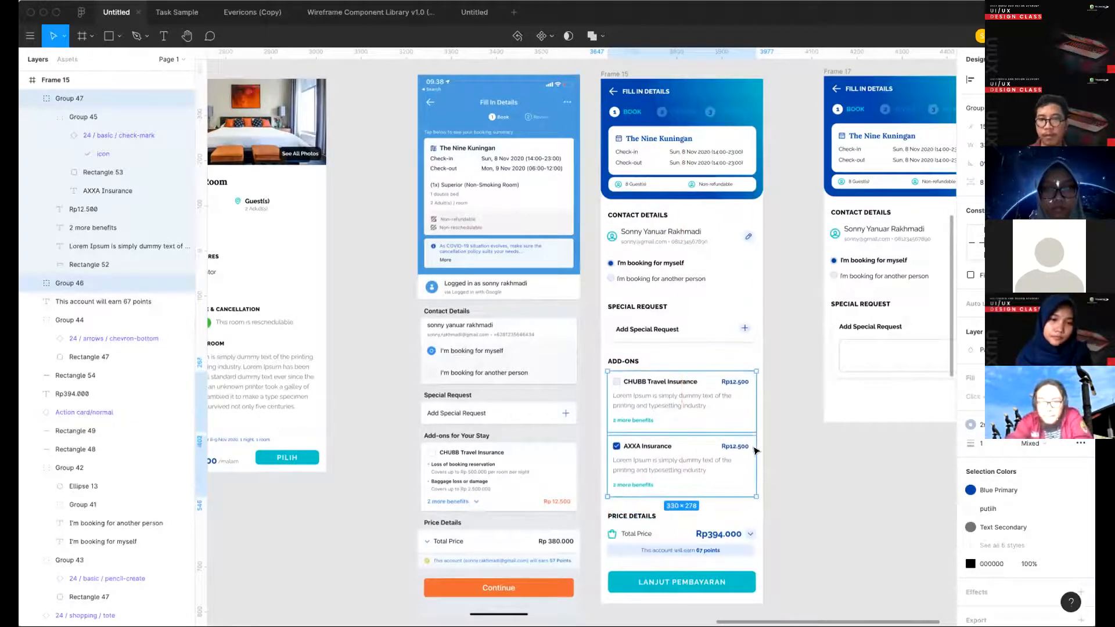
- Try placing a copy of Frame 15 beside the duplicated hotel list screen in Frame 18, and delete the copy
{"action": "left_click", "coordinate": [825, 434]}
{"action": "scroll", "coordinate": [825, 434], "scroll_direction": "down", "scroll_amount": 5}
{"action": "scroll", "coordinate": [825, 433], "scroll_direction": "up", "scroll_amount": 3}
{"action": "scroll", "coordinate": [825, 434], "scroll_direction": "right", "scroll_amount": 2}
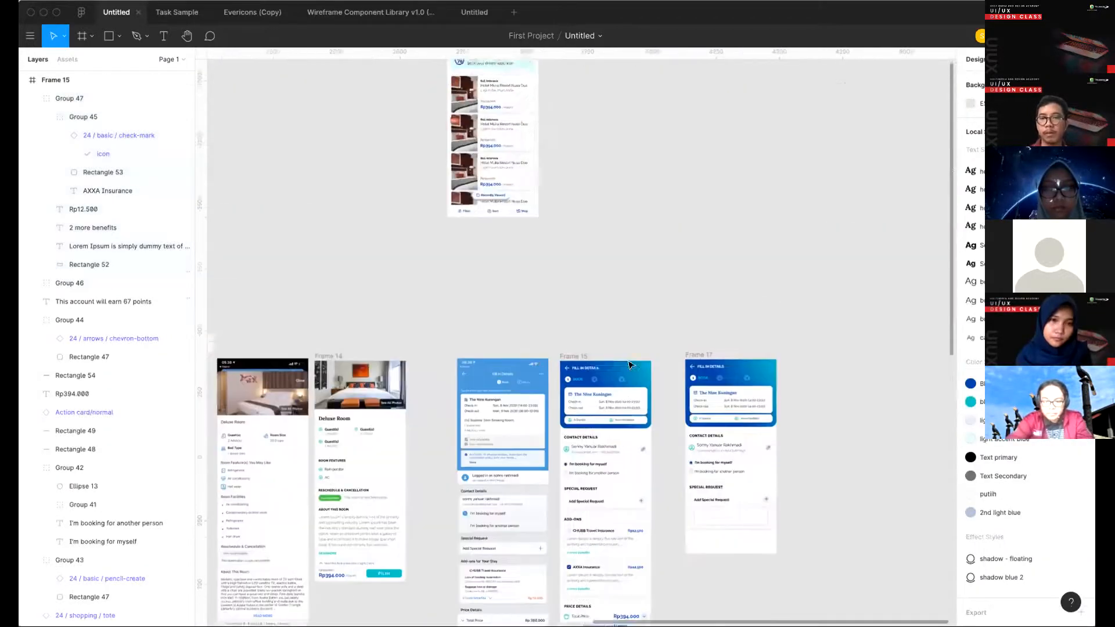
{"action": "scroll", "coordinate": [579, 367], "scroll_direction": "up", "scroll_amount": 2}
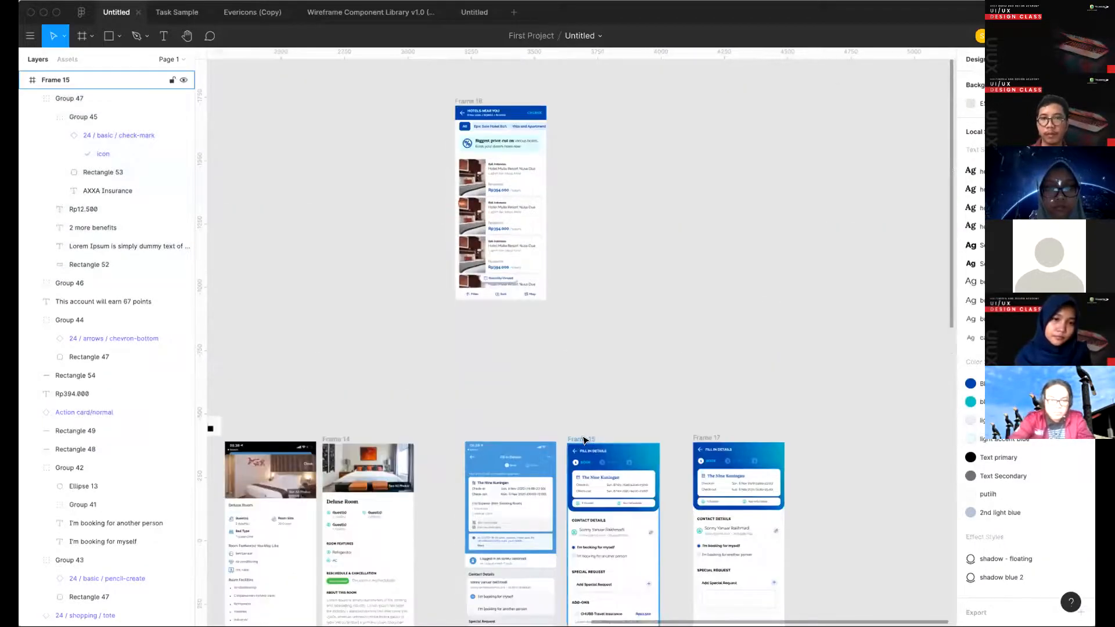
{"action": "left_click_drag", "start_coordinate": [583, 440], "coordinate": [574, 103]}
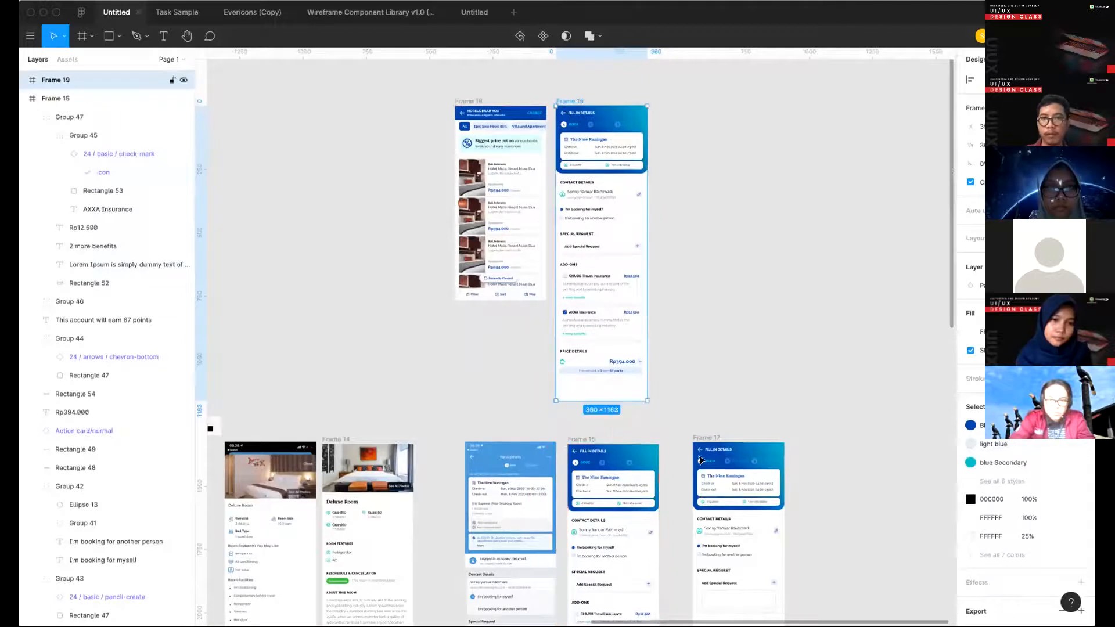
{"action": "scroll", "coordinate": [683, 473], "scroll_direction": "down", "scroll_amount": 4}
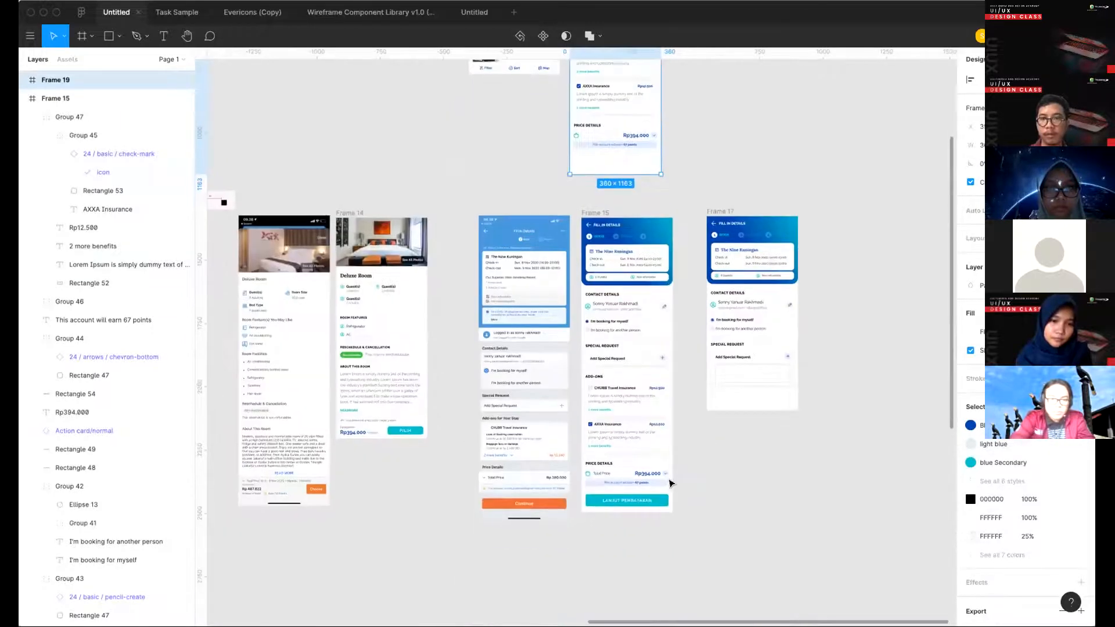
{"action": "key", "text": "Delete"}
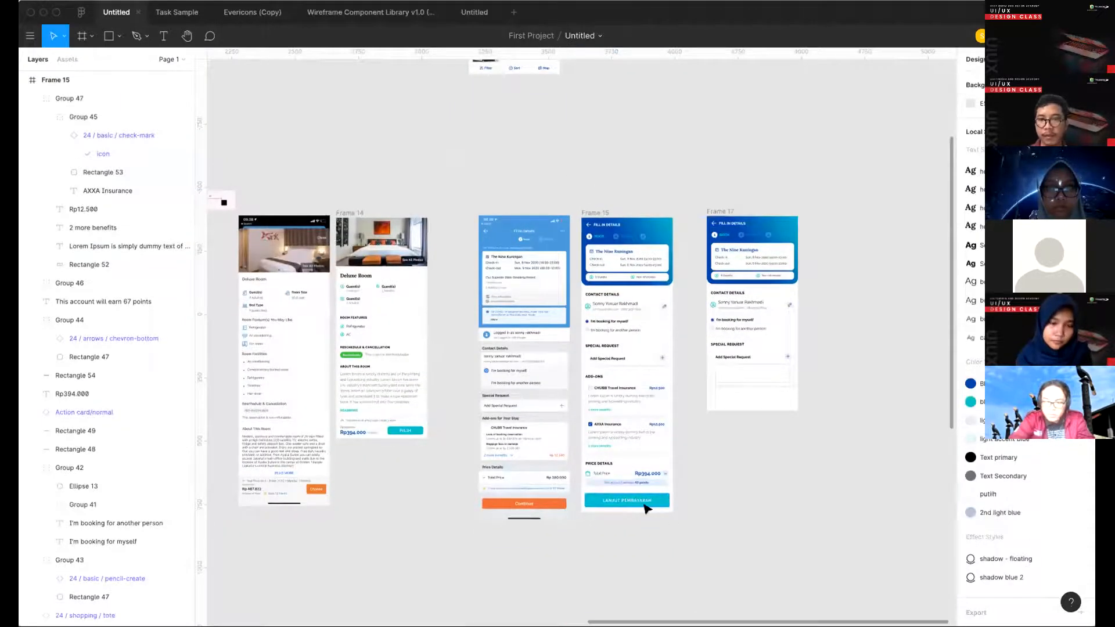
- Cut the LANJUT PEMBAYARAN button group and paste it inside Frame 15 among its own layers
{"action": "left_click", "coordinate": [646, 506]}
{"action": "scroll", "coordinate": [677, 481], "scroll_direction": "up", "scroll_amount": 5}
{"action": "key", "text": "Delete"}
{"action": "left_click", "coordinate": [730, 474]}
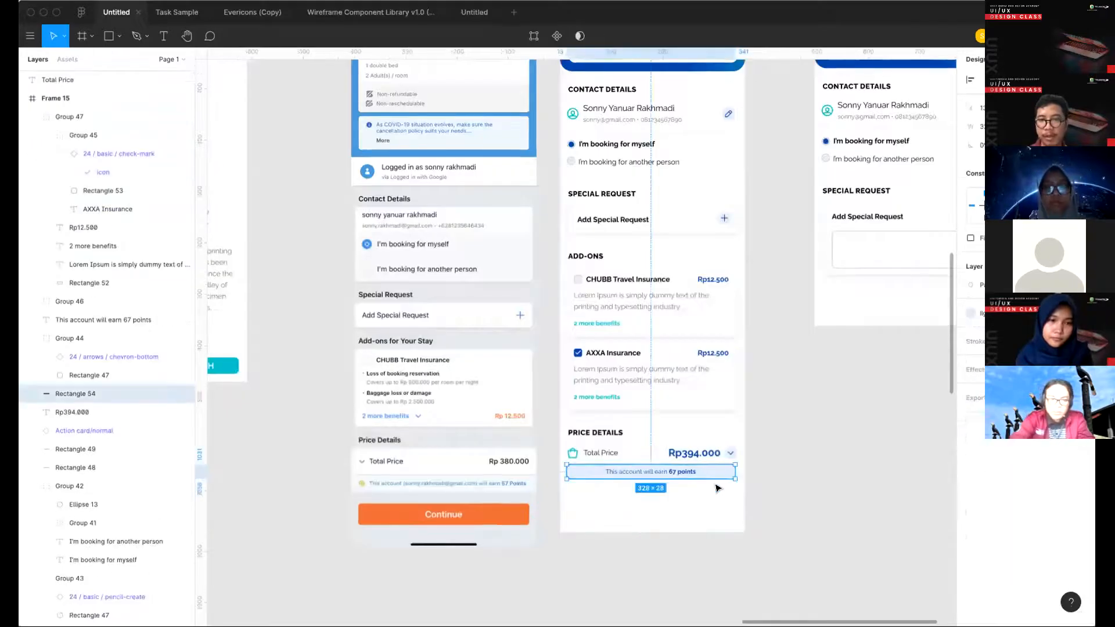
{"action": "key", "text": "super+v"}
- Shift the pasted LANJUT PEMBAYARAN button down to sit just below the points banner in Frame 15
{"action": "key", "text": "shift+Down"}
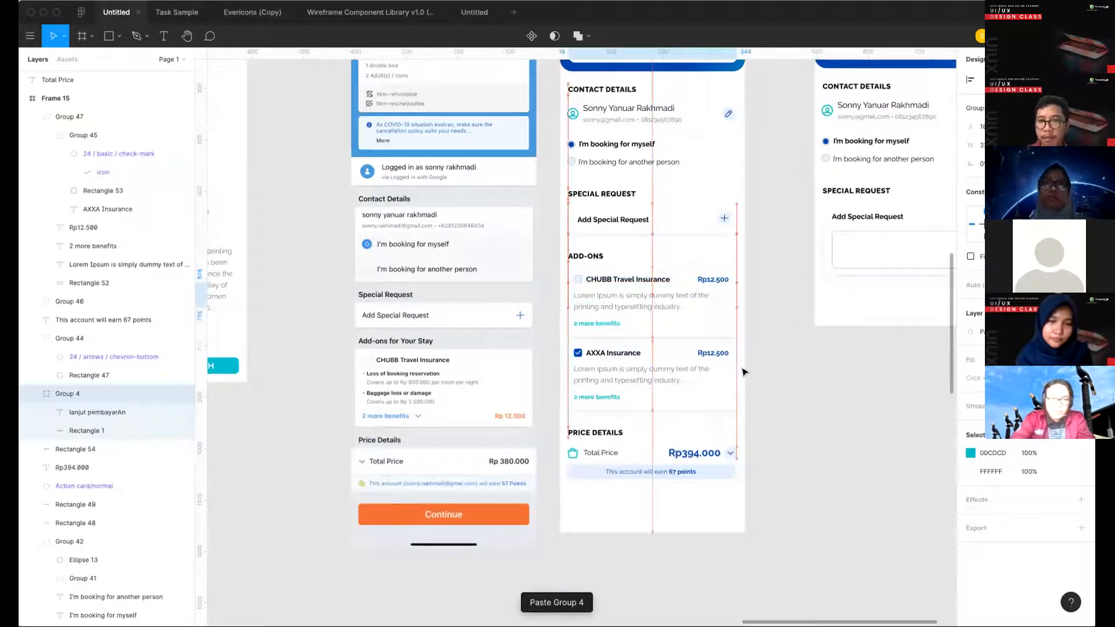
{"action": "key", "text": "shift+Down"}
{"action": "key", "text": "shift+Down"}
{"action": "key", "text": "shift+Down"}
{"action": "key", "text": "shift+Down"}
{"action": "key", "text": "shift+Down"}
{"action": "key", "text": "shift+Down"}
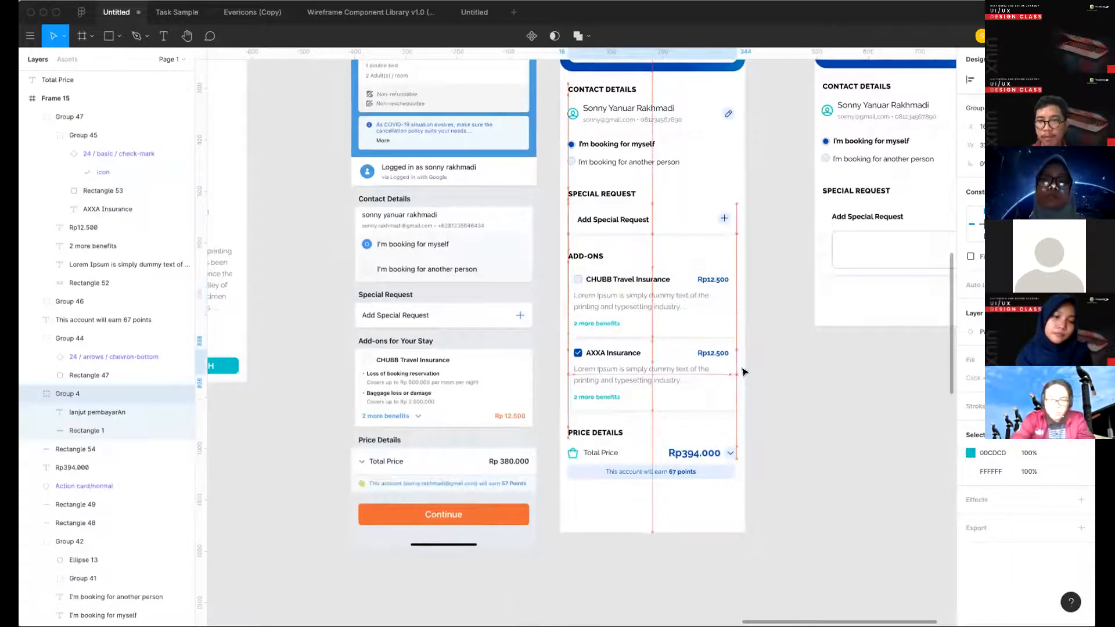
{"action": "key", "text": "shift+Down"}
{"action": "key", "text": "shift+Down"}
{"action": "key", "text": "shift+Down"}
{"action": "key", "text": "shift+Down"}
{"action": "key", "text": "shift+Down"}
{"action": "key", "text": "shift+Down"}
{"action": "key", "text": "shift+Down"}
{"action": "key", "text": "shift+Down"}
{"action": "key", "text": "shift+Down"}
{"action": "key", "text": "shift+Down"}
{"action": "key", "text": "shift+Down"}
{"action": "key", "text": "shift+Down"}
{"action": "key", "text": "shift+Down"}
{"action": "key", "text": "shift+Down"}
{"action": "key", "text": "shift+Down"}
{"action": "key", "text": "shift+Down"}
{"action": "key", "text": "shift+Down"}
{"action": "key", "text": "shift+Down"}
{"action": "key", "text": "shift+Down"}
{"action": "key", "text": "shift+Down"}
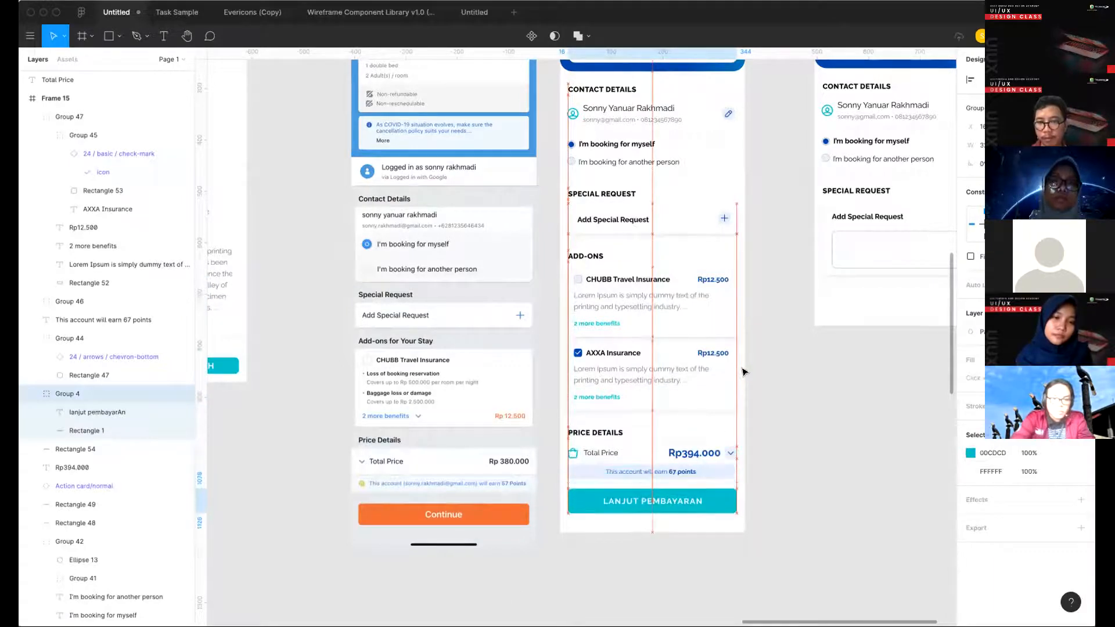
{"action": "key", "text": "shift+Down"}
{"action": "left_click", "coordinate": [704, 534]}
- Copy Frames 14 and 15 up beside Frame 18, lining up the hotel list, room and booking screens with 26 px gaps
{"action": "scroll", "coordinate": [755, 540], "scroll_direction": "down", "scroll_amount": 5}
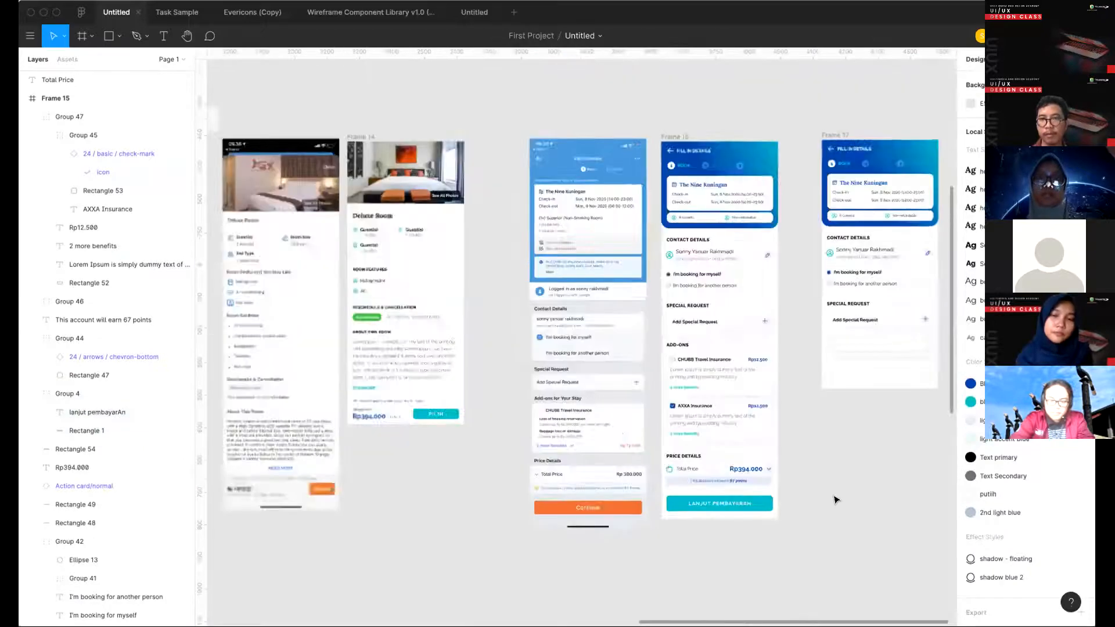
{"action": "left_click_drag", "start_coordinate": [699, 223], "coordinate": [677, 198]}
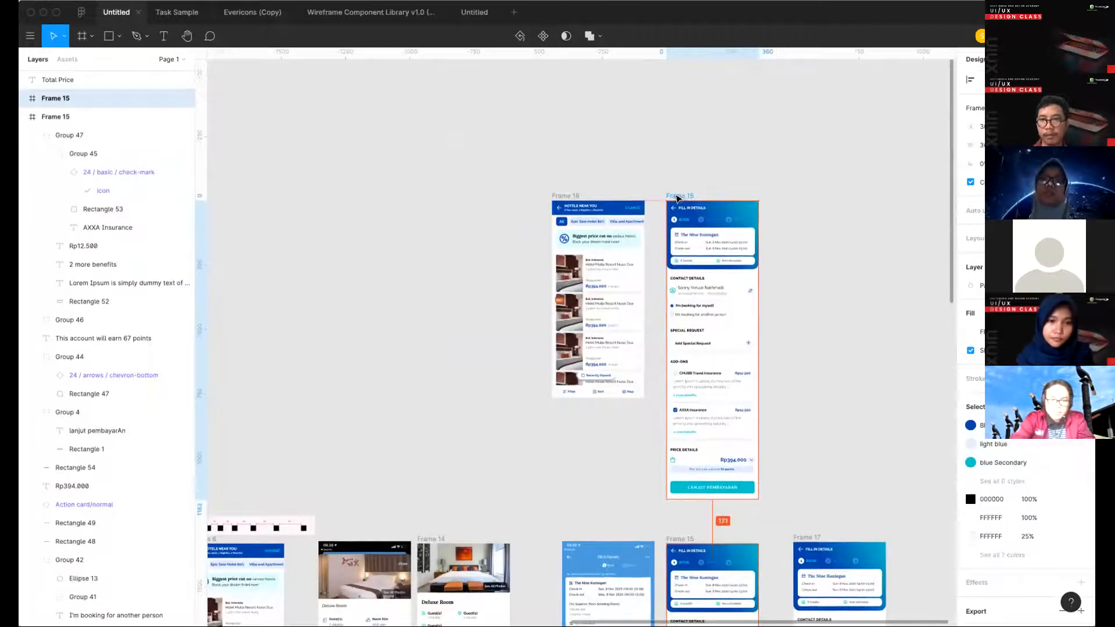
{"action": "left_click_drag", "start_coordinate": [566, 195], "coordinate": [464, 198]}
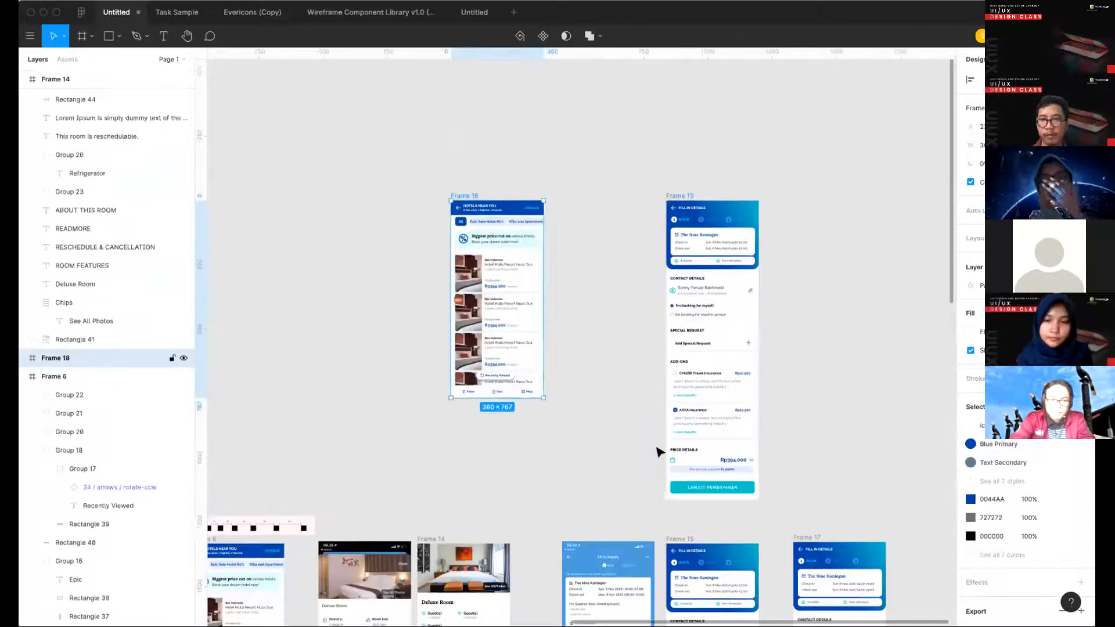
{"action": "scroll", "coordinate": [649, 453], "scroll_direction": "down", "scroll_amount": 2}
{"action": "left_click_drag", "start_coordinate": [440, 466], "coordinate": [571, 123]}
{"action": "left_click_drag", "start_coordinate": [695, 123], "coordinate": [677, 124]}
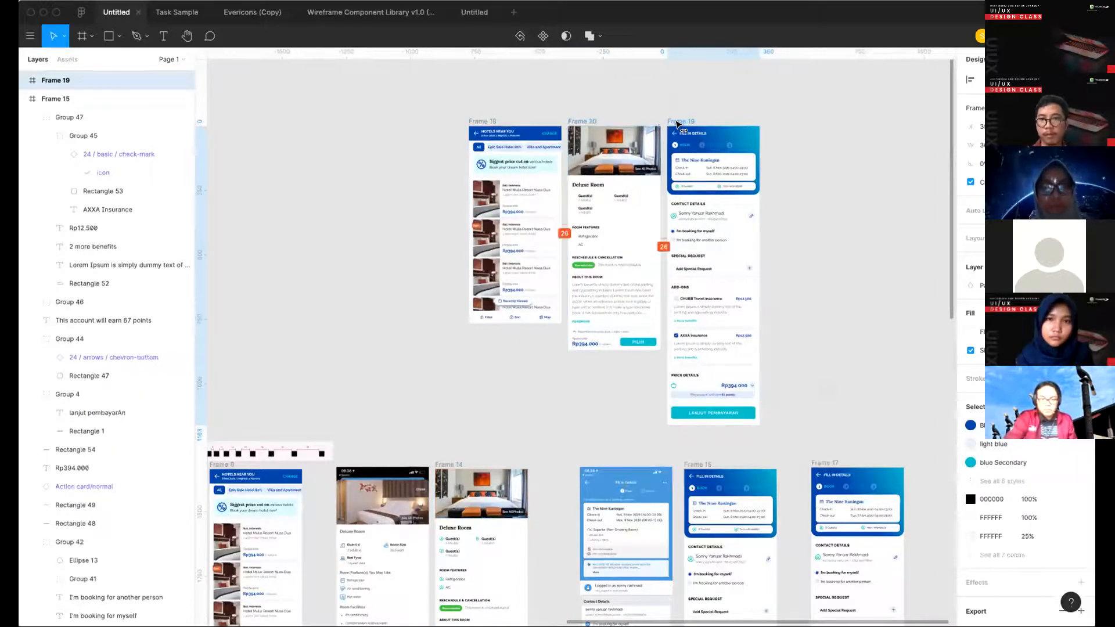
- Place a copy of the original hotel list reference screenshot in the upper row, left of Frame 18
{"action": "left_click", "coordinate": [583, 418]}
{"action": "scroll", "coordinate": [582, 418], "scroll_direction": "down", "scroll_amount": 5}
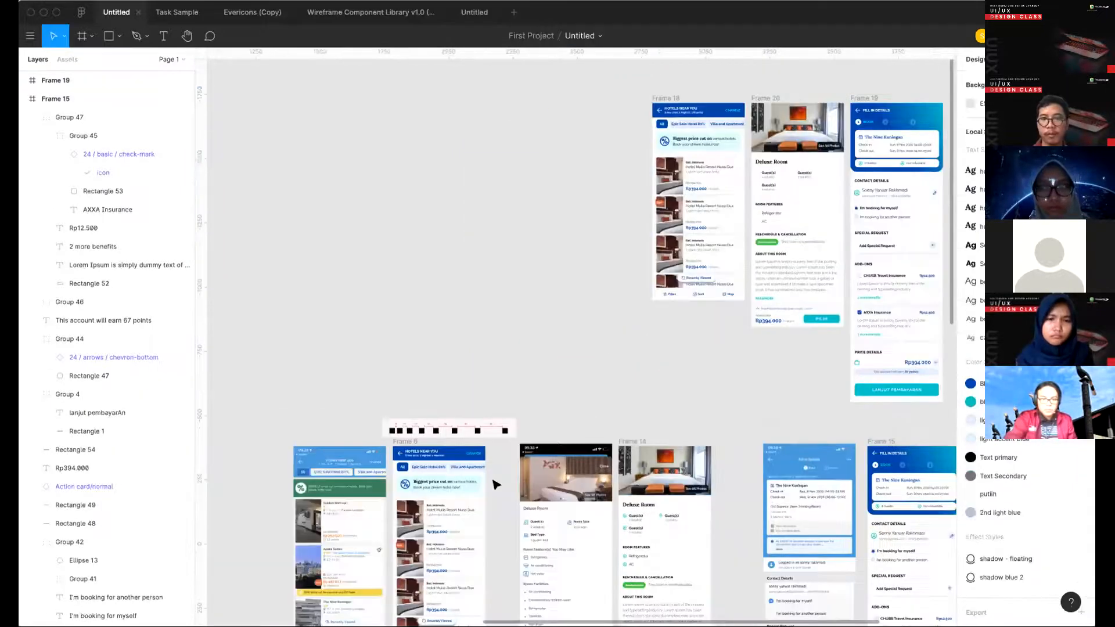
{"action": "left_click_drag", "start_coordinate": [454, 222], "coordinate": [500, 204]}
- Try moving the Fill in Details reference screenshot next to the copied hotel list screenshot, and undo the moves
{"action": "left_click_drag", "start_coordinate": [732, 491], "coordinate": [557, 241]}
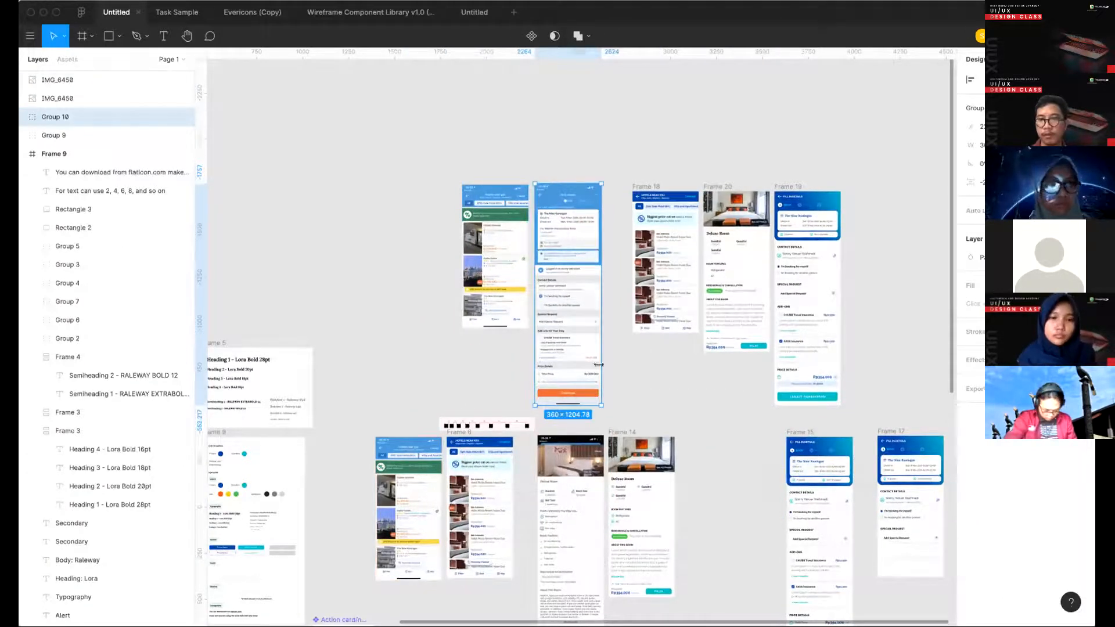
{"action": "left_click_drag", "start_coordinate": [705, 496], "coordinate": [715, 500]}
{"action": "key", "text": "super+z"}
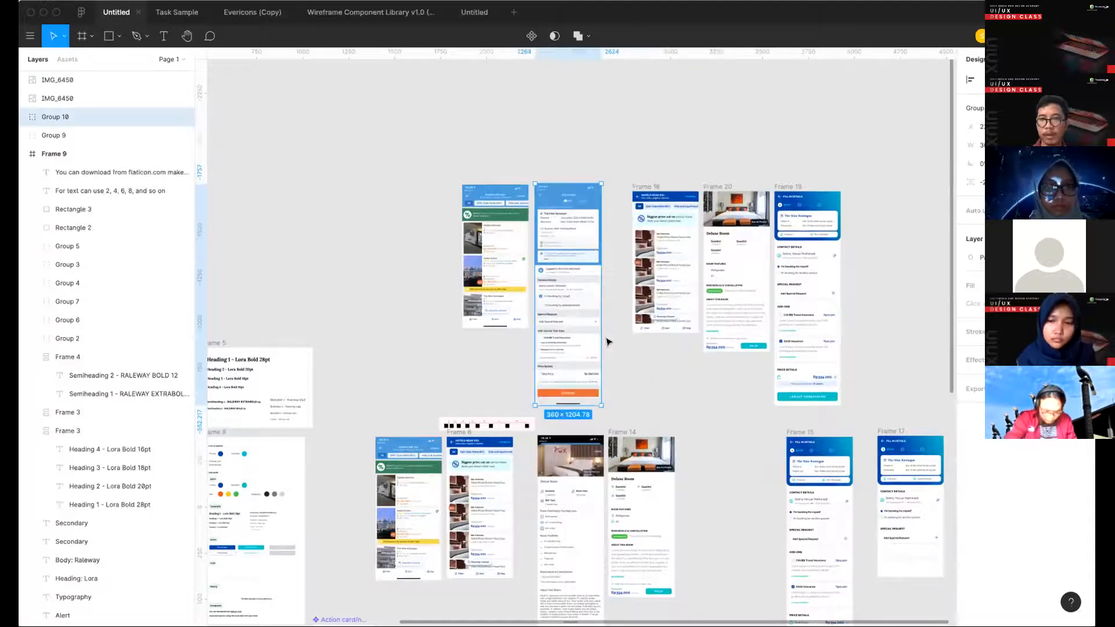
{"action": "key", "text": "super+z"}
- Move the Deluxe Room and Fill in Details reference screenshots up beside the hotel list screenshot, 38 px apart
{"action": "left_click_drag", "start_coordinate": [570, 474], "coordinate": [511, 235]}
{"action": "left_click", "coordinate": [522, 234], "text": "shift"}
{"action": "left_click_drag", "start_coordinate": [751, 467], "coordinate": [592, 214]}
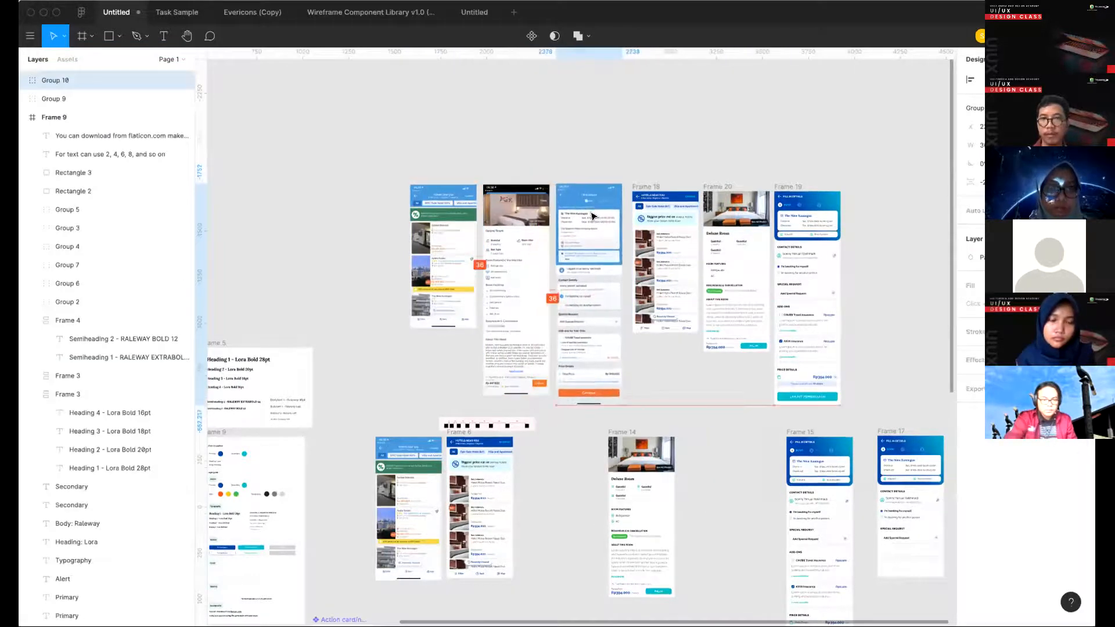
{"action": "left_click_drag", "start_coordinate": [388, 163], "coordinate": [609, 233]}
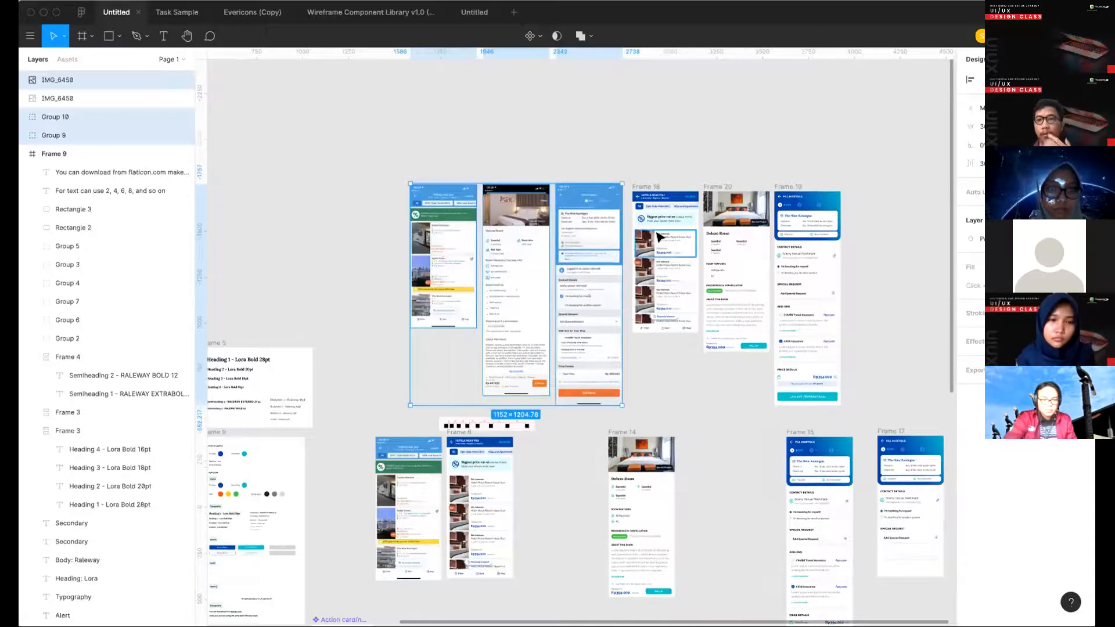
{"action": "scroll", "coordinate": [659, 237], "scroll_direction": "up", "scroll_amount": 2}
{"action": "left_click", "coordinate": [643, 187]}
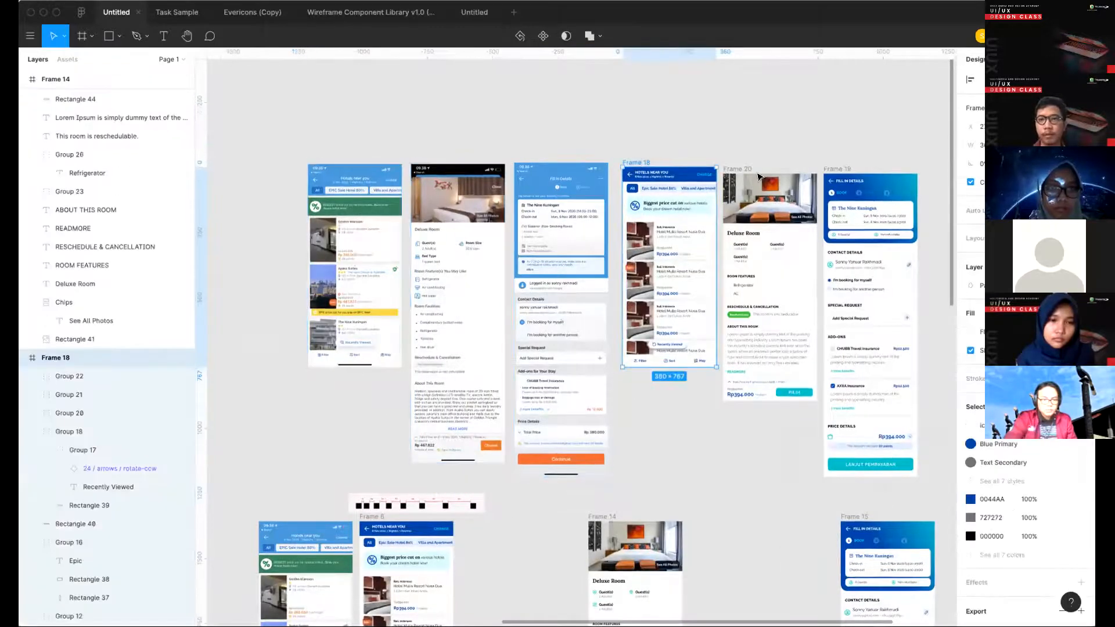
{"action": "key", "text": "super+z"}
{"action": "left_click", "coordinate": [739, 168], "text": "shift"}
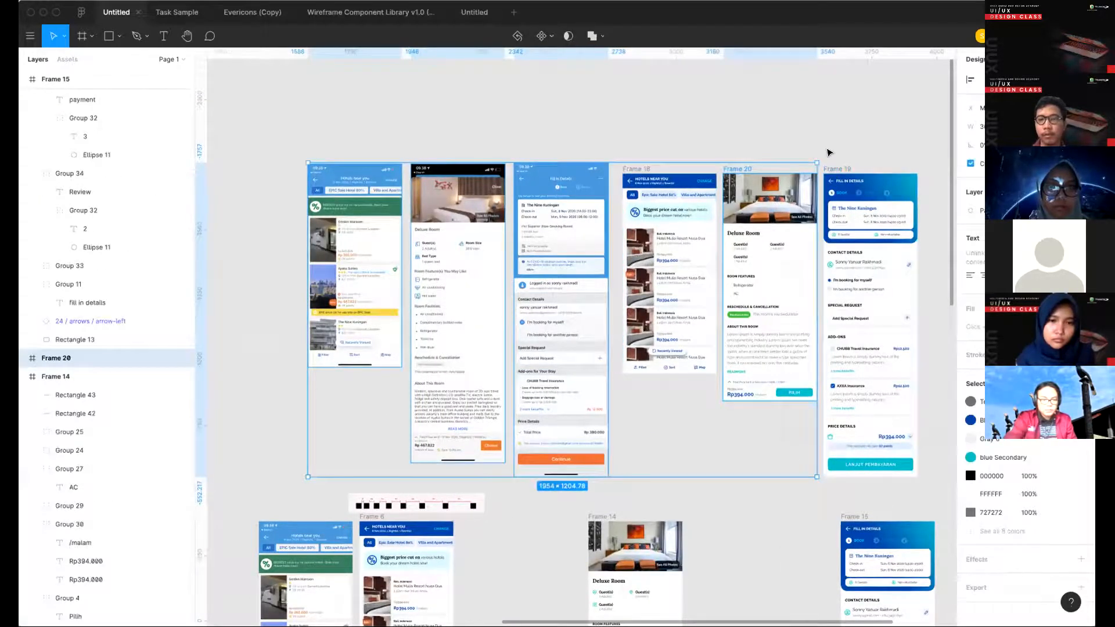
{"action": "left_click", "coordinate": [829, 152]}
- Place a hotel list copy beside Frame 14 and move all six upper-row screens higher, well above the lower row
{"action": "scroll", "coordinate": [547, 183], "scroll_direction": "down", "scroll_amount": 3}
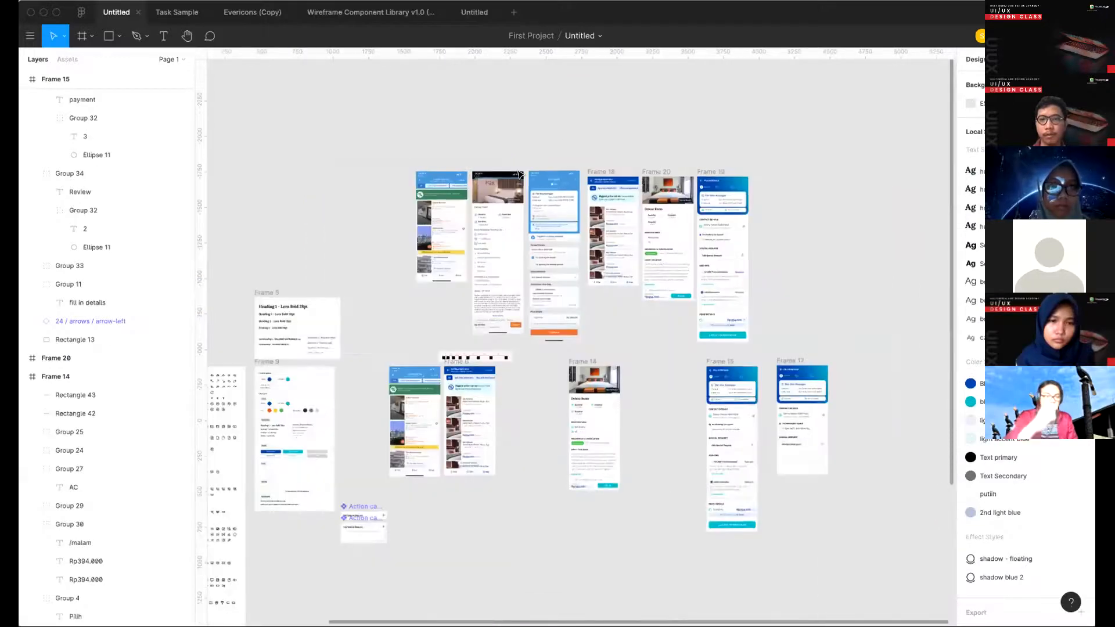
{"action": "left_click_drag", "start_coordinate": [657, 414], "coordinate": [636, 364]}
{"action": "left_click_drag", "start_coordinate": [369, 153], "coordinate": [759, 348]}
{"action": "left_click_drag", "start_coordinate": [675, 247], "coordinate": [600, 163]}
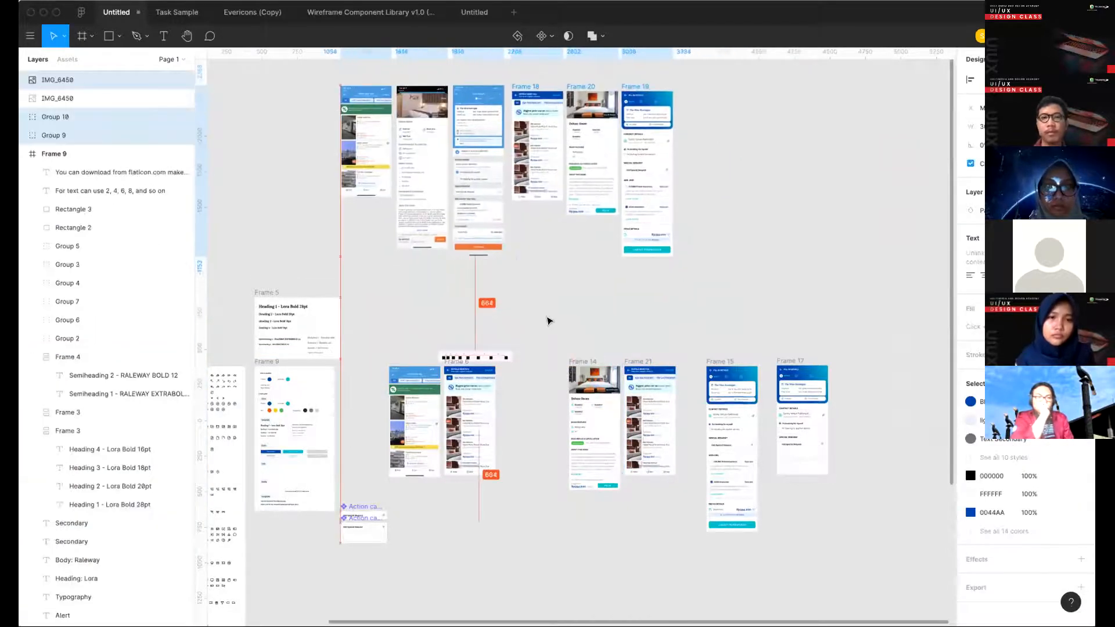
{"action": "left_click", "coordinate": [548, 318]}
- Move the three reference screenshots left as a set, away from Frame 18, and align their tops with the redesigned screens
{"action": "scroll", "coordinate": [508, 167], "scroll_direction": "up", "scroll_amount": 2}
{"action": "left_click", "coordinate": [516, 203]}
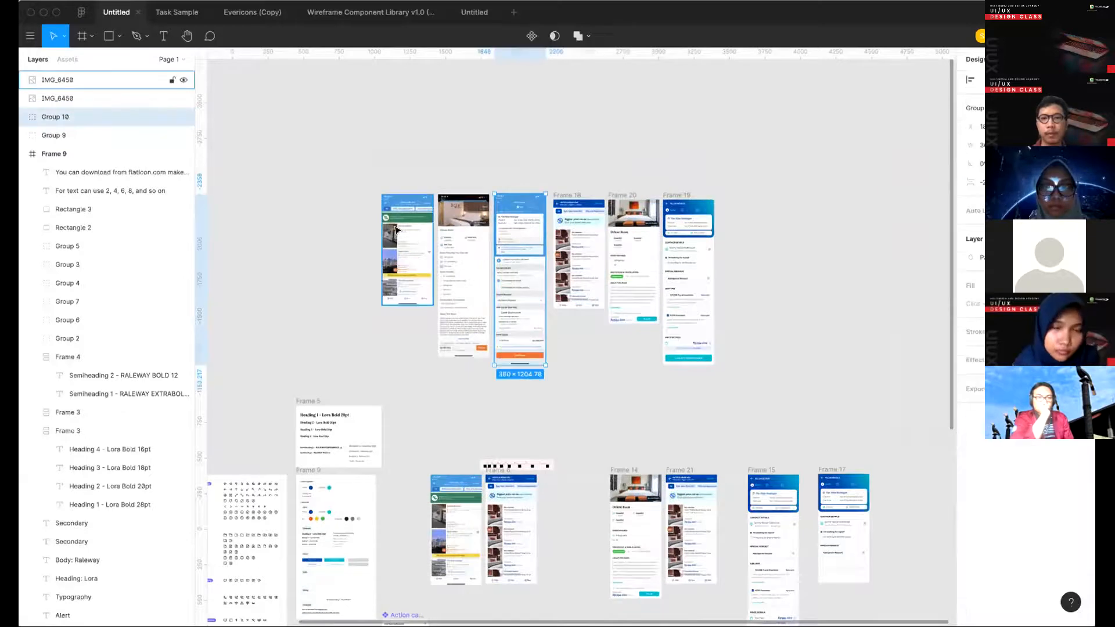
{"action": "left_click", "coordinate": [463, 276], "text": "shift"}
{"action": "left_click", "coordinate": [421, 223], "text": "shift"}
{"action": "left_click_drag", "start_coordinate": [526, 226], "coordinate": [486, 229]}
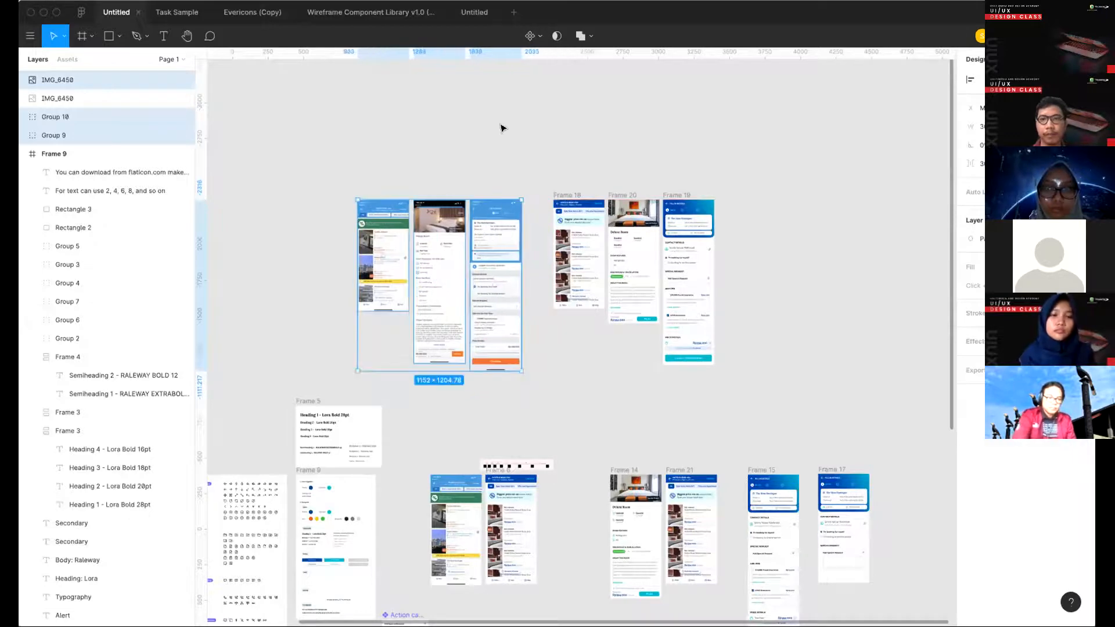
{"action": "left_click", "coordinate": [356, 174]}
- Select all six upper-row screens and shift them together to the right, above the lower row
{"action": "left_click_drag", "start_coordinate": [329, 170], "coordinate": [738, 371]}
{"action": "left_click_drag", "start_coordinate": [634, 263], "coordinate": [718, 267]}
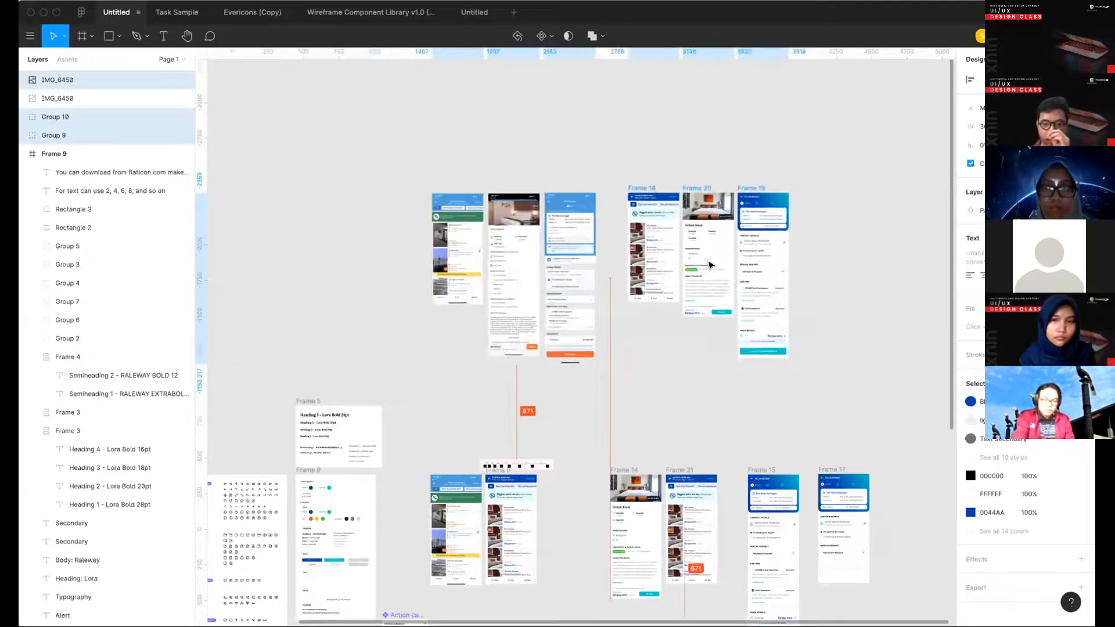
{"action": "key", "text": "Escape"}
- Hide the interface and examine the three reference screenshots side by side with the three redesigned screens
{"action": "scroll", "coordinate": [701, 276], "scroll_direction": "up", "scroll_amount": 5}
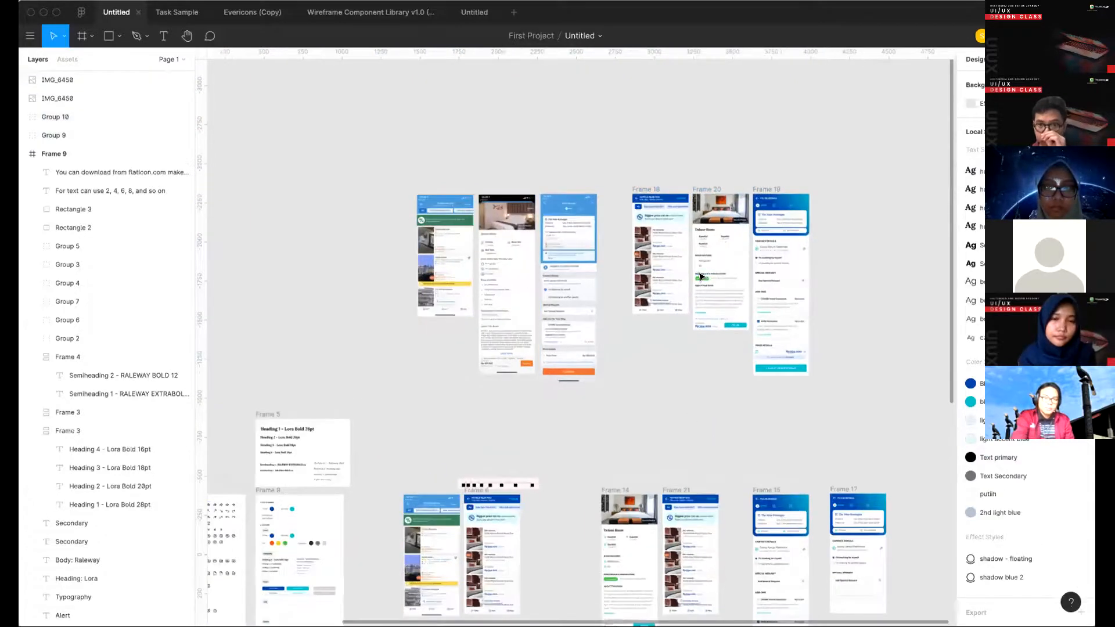
{"action": "scroll", "coordinate": [699, 273], "scroll_direction": "right", "scroll_amount": 1}
{"action": "scroll", "coordinate": [699, 274], "scroll_direction": "up", "scroll_amount": 1}
{"action": "scroll", "coordinate": [699, 274], "scroll_direction": "left", "scroll_amount": 2}
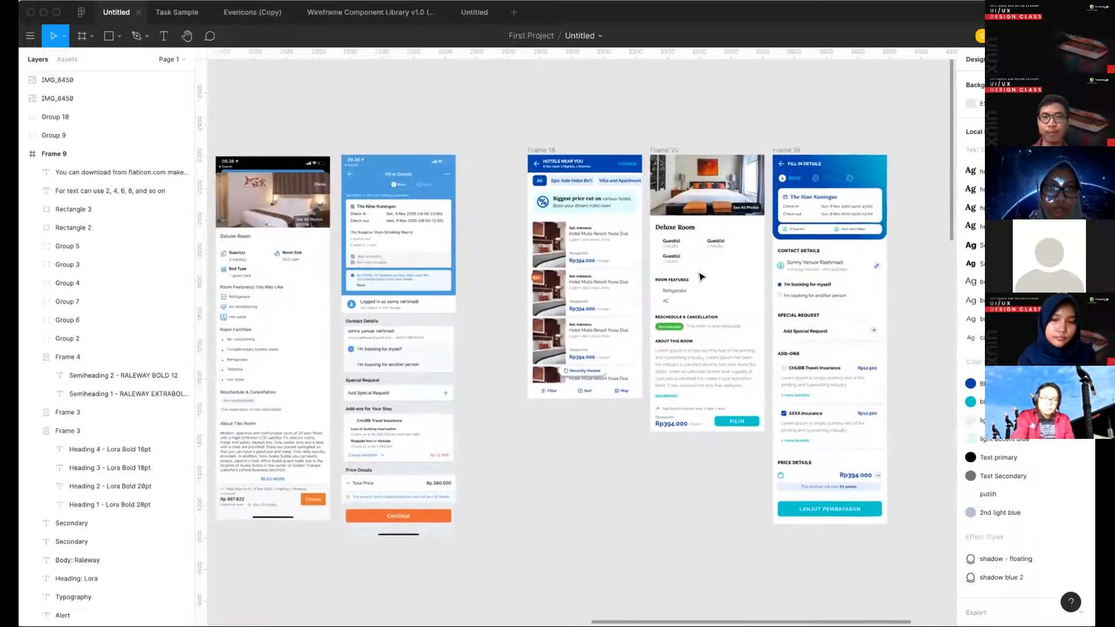
{"action": "key", "text": "ctrl+backslash"}
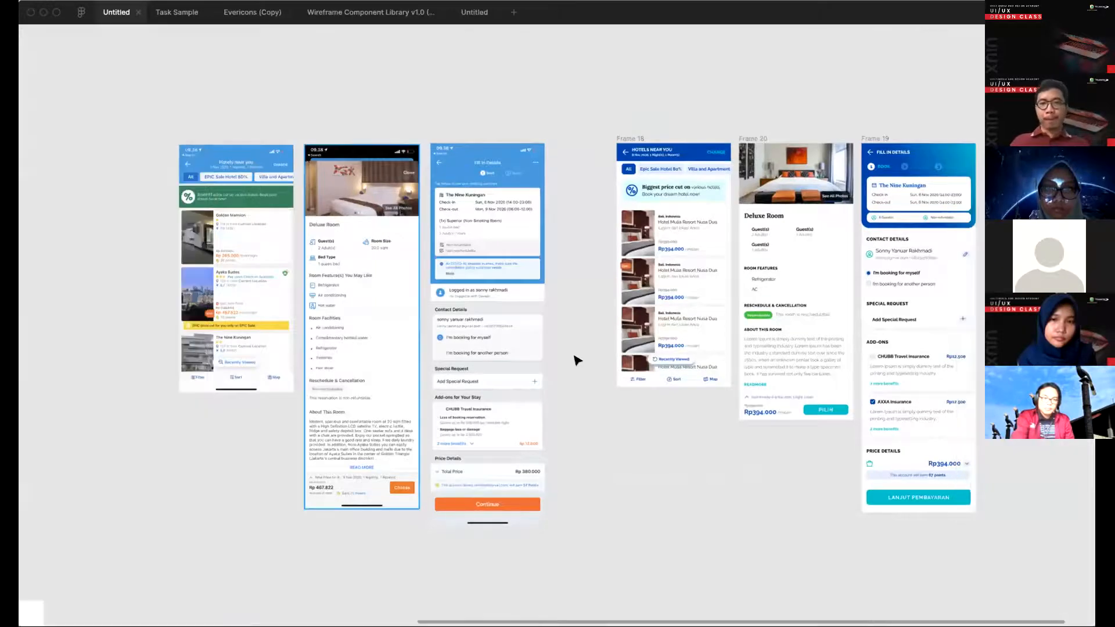
{"action": "scroll", "coordinate": [575, 360], "scroll_direction": "right", "scroll_amount": 1}
{"action": "scroll", "coordinate": [574, 361], "scroll_direction": "up", "scroll_amount": 2}
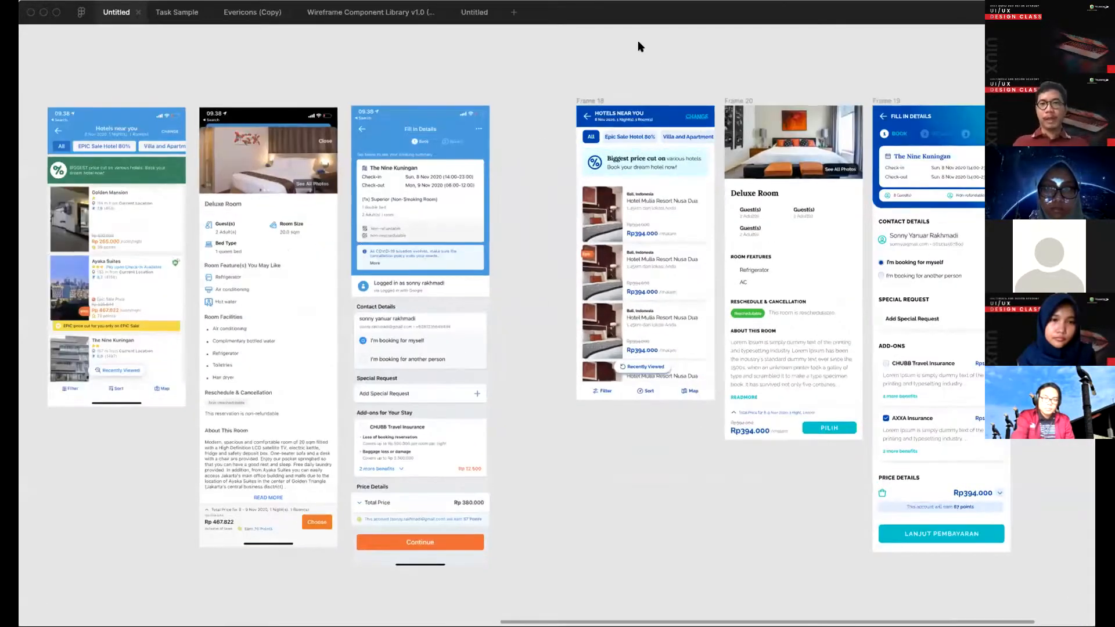